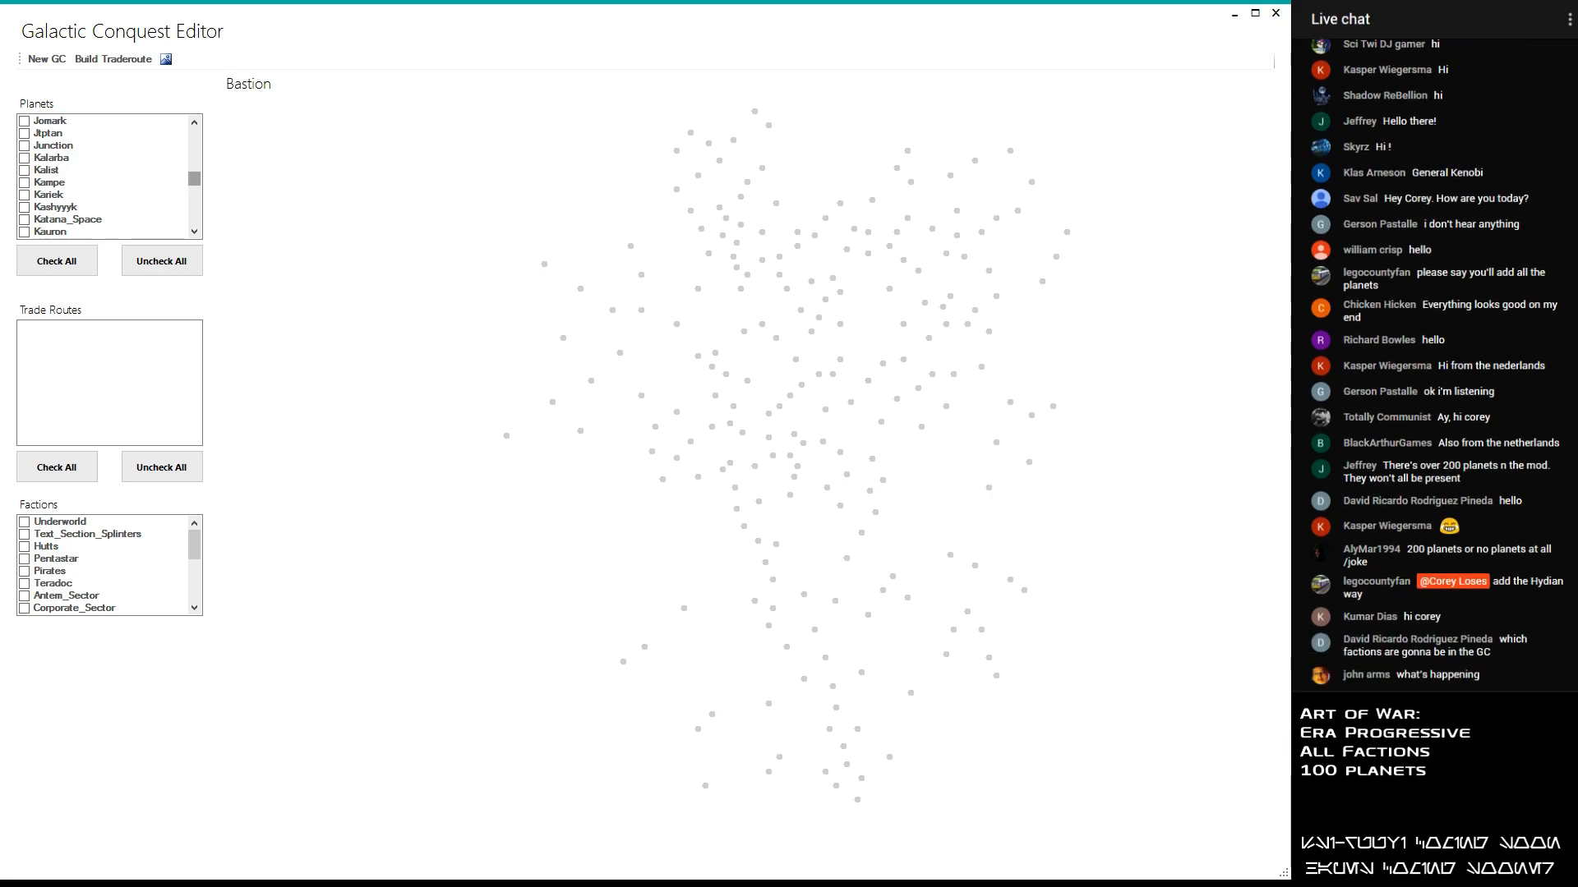
- Clear the whole planet selection and include only Bastion in the galactic conquest
click(161, 261)
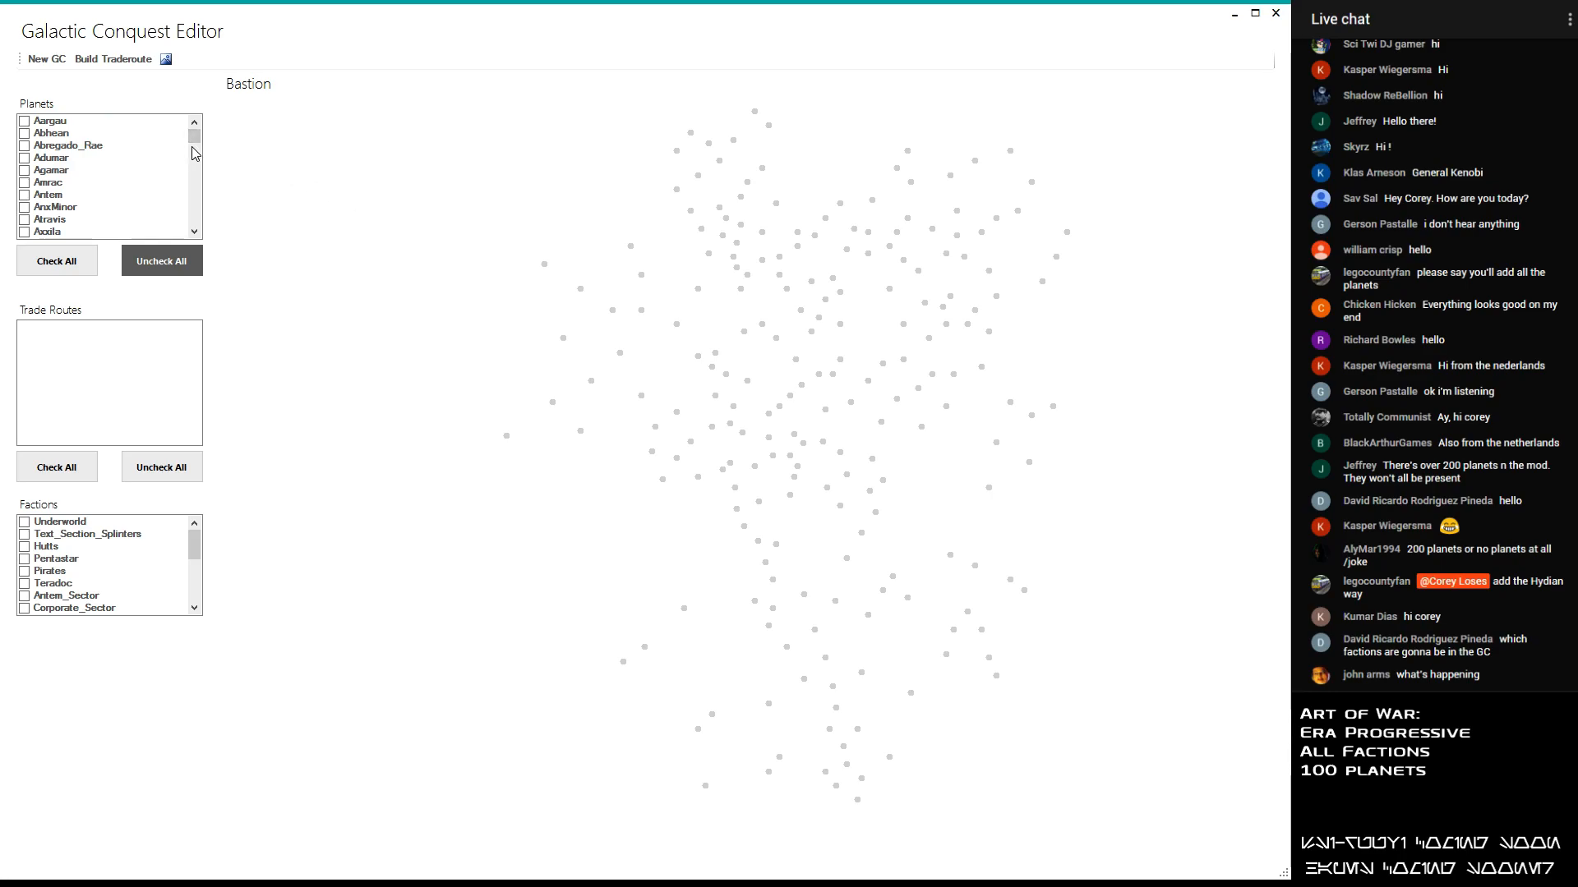
click(198, 233)
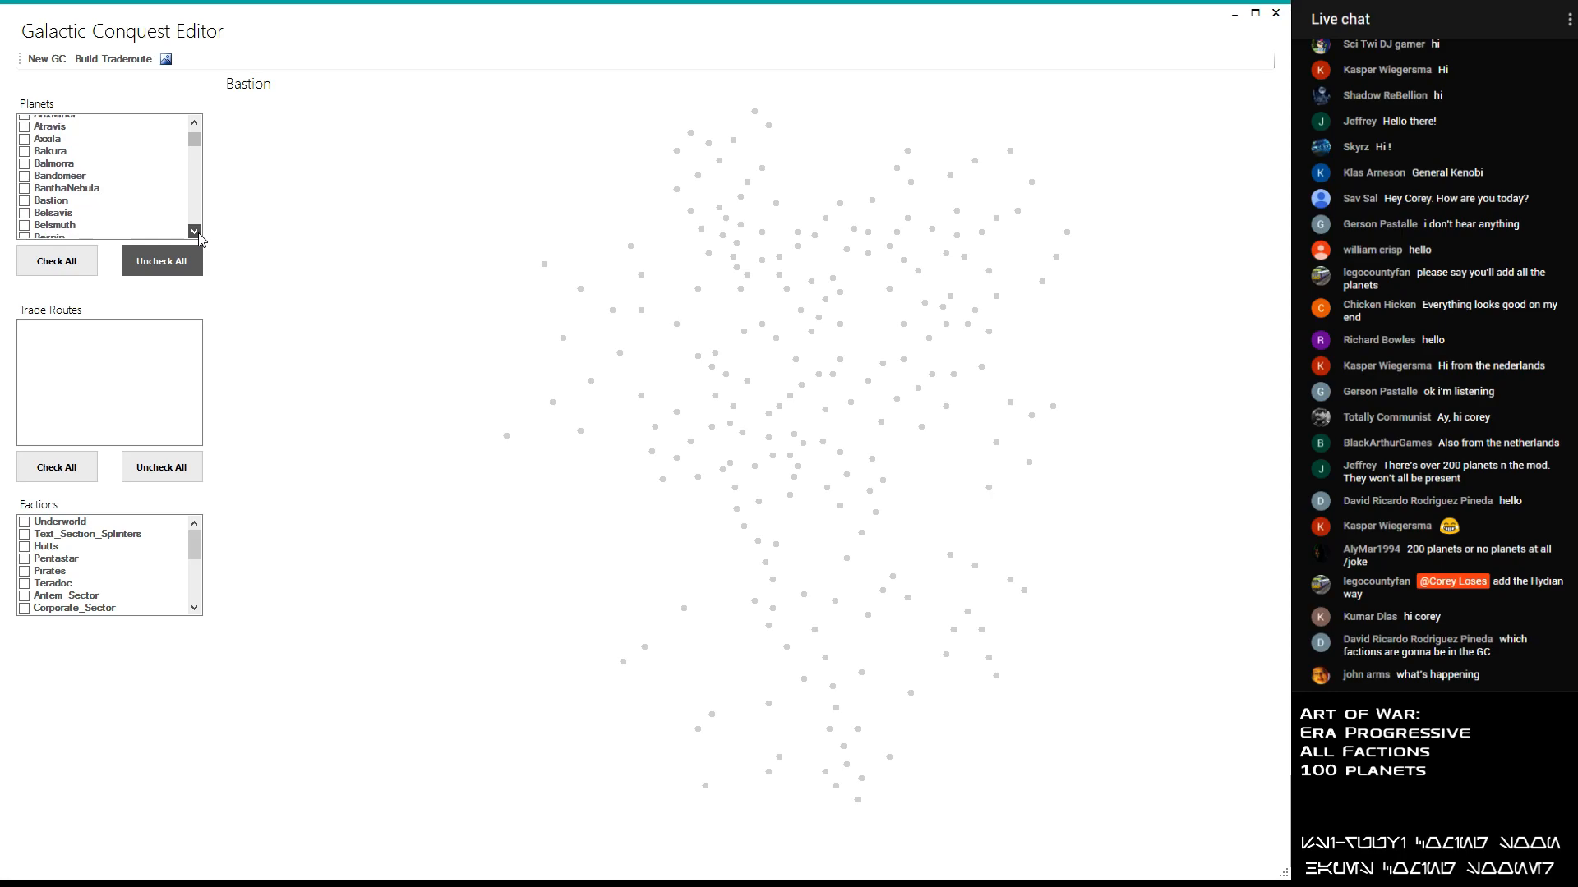
click(25, 145)
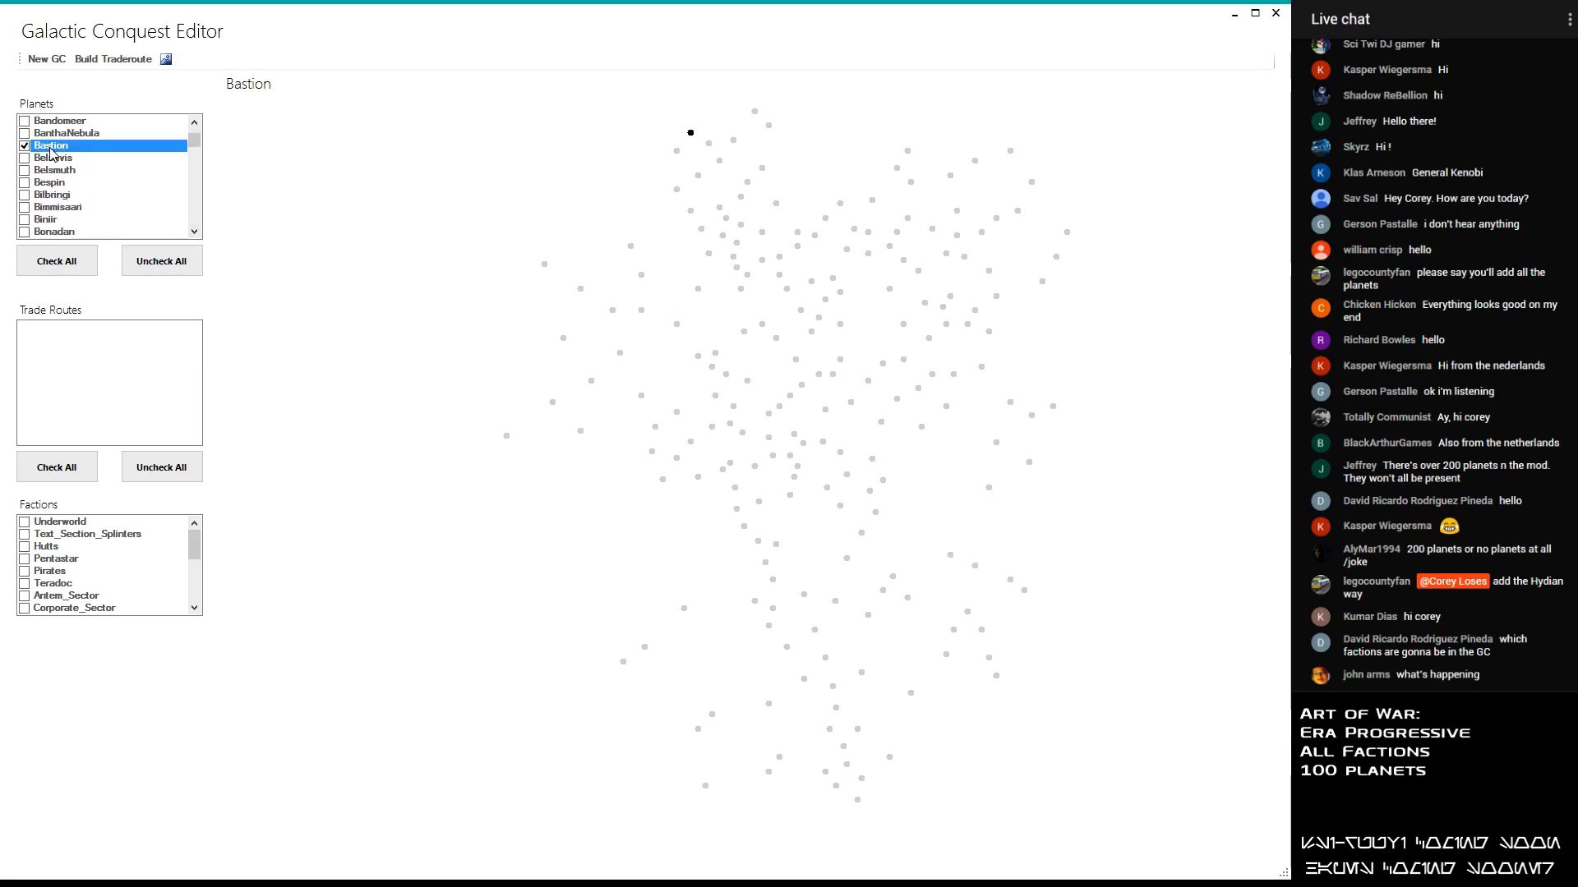
- Look through the planets listed alphabetically around Bastion for further candidates to include
scroll(50, 152, down, 1)
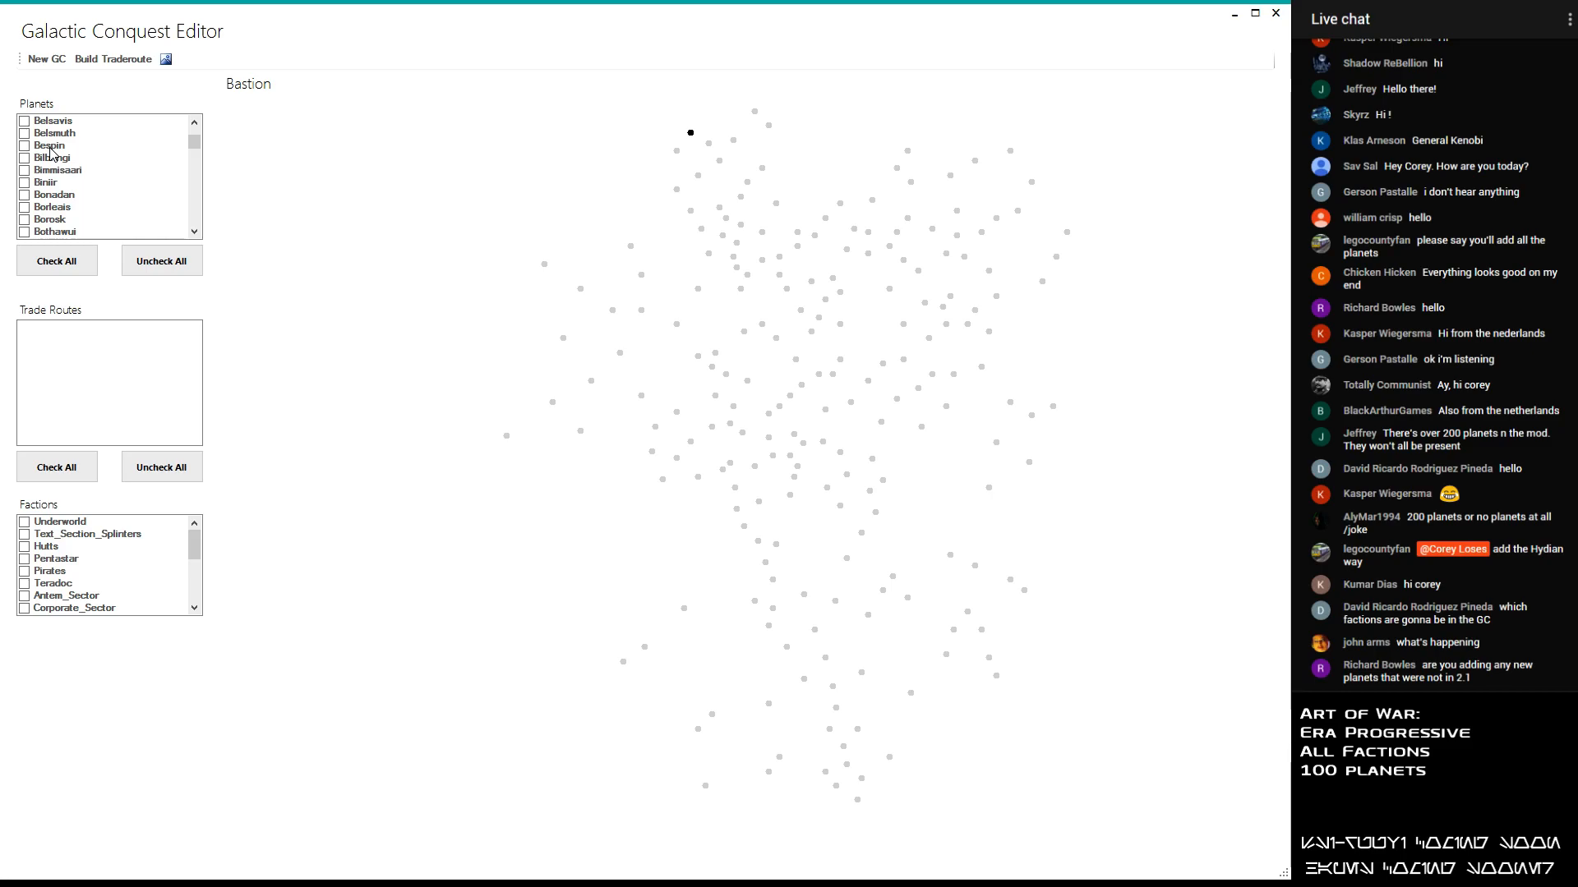
scroll(50, 153, up, 1)
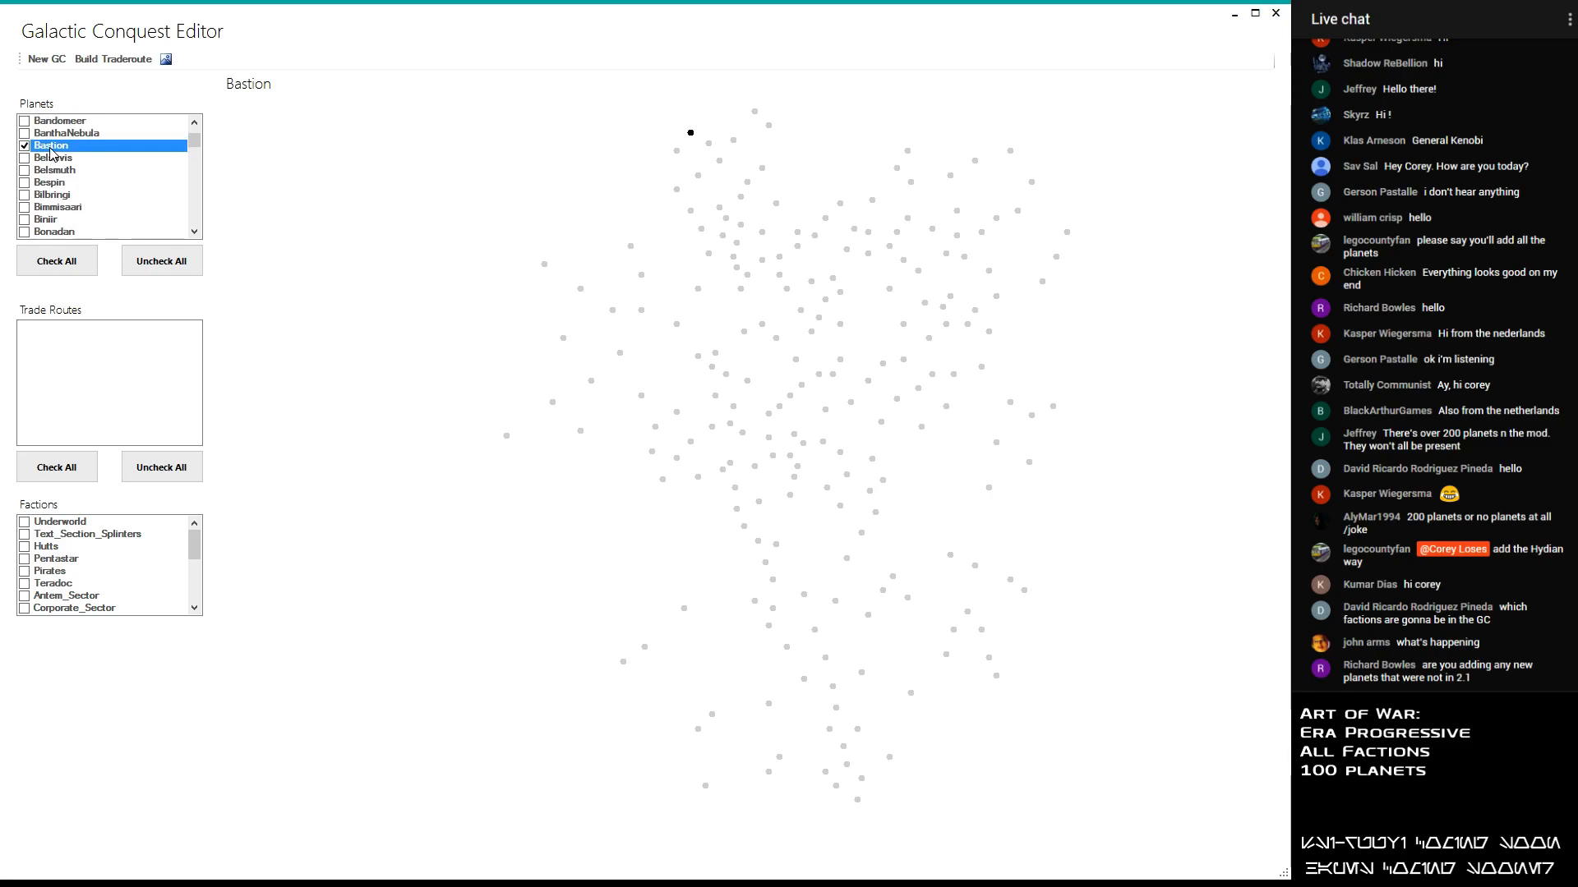
scroll(45, 166, down, 2)
scroll(36, 168, up, 3)
scroll(62, 185, up, 1)
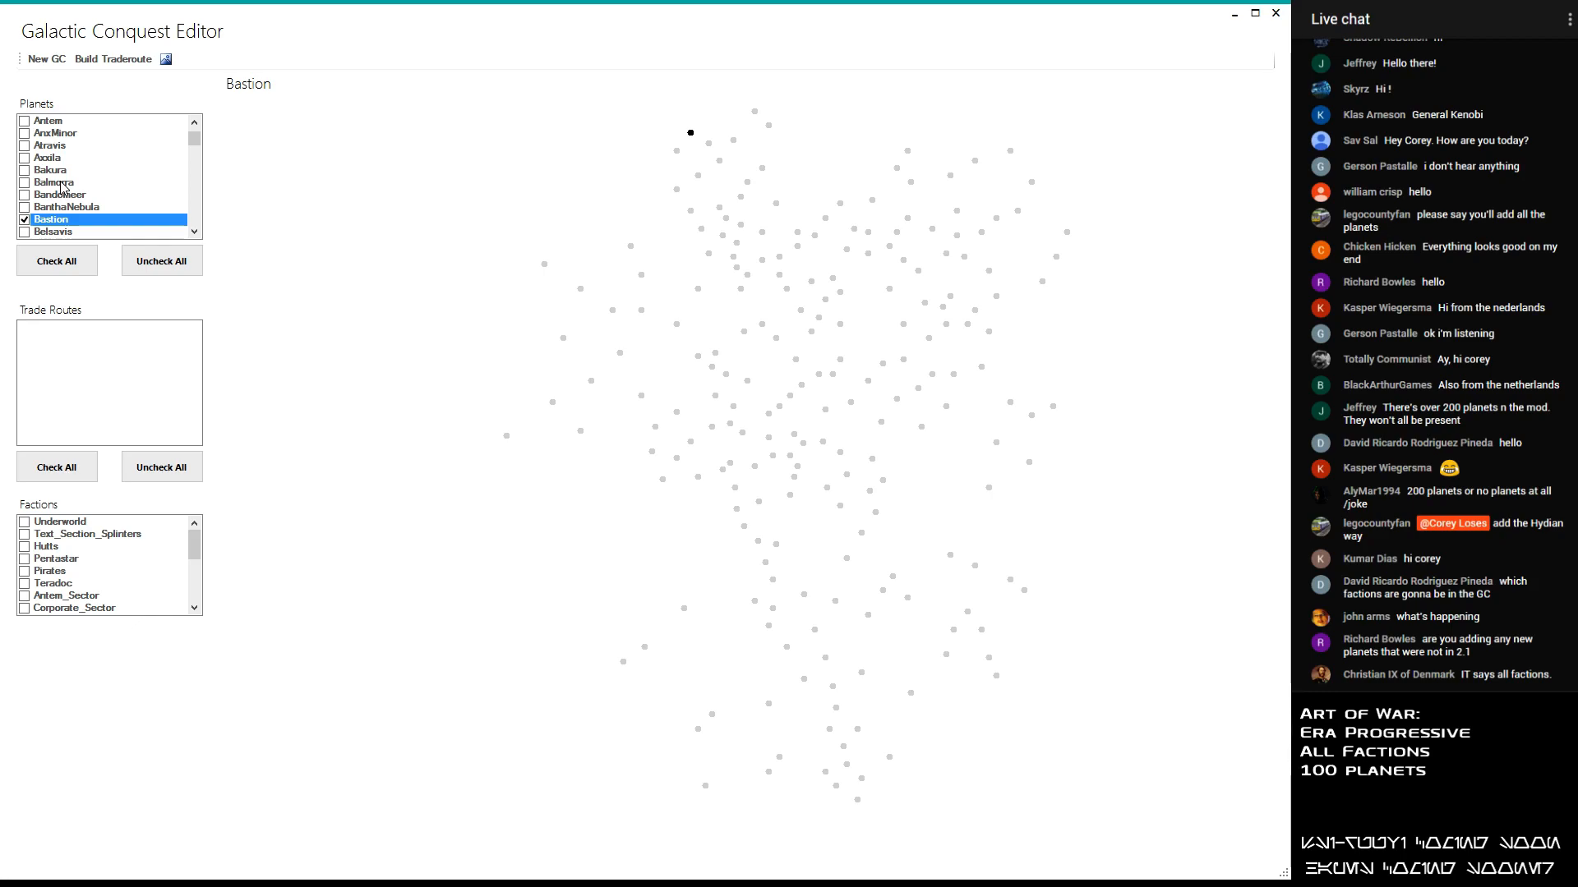
scroll(64, 175, down, 2)
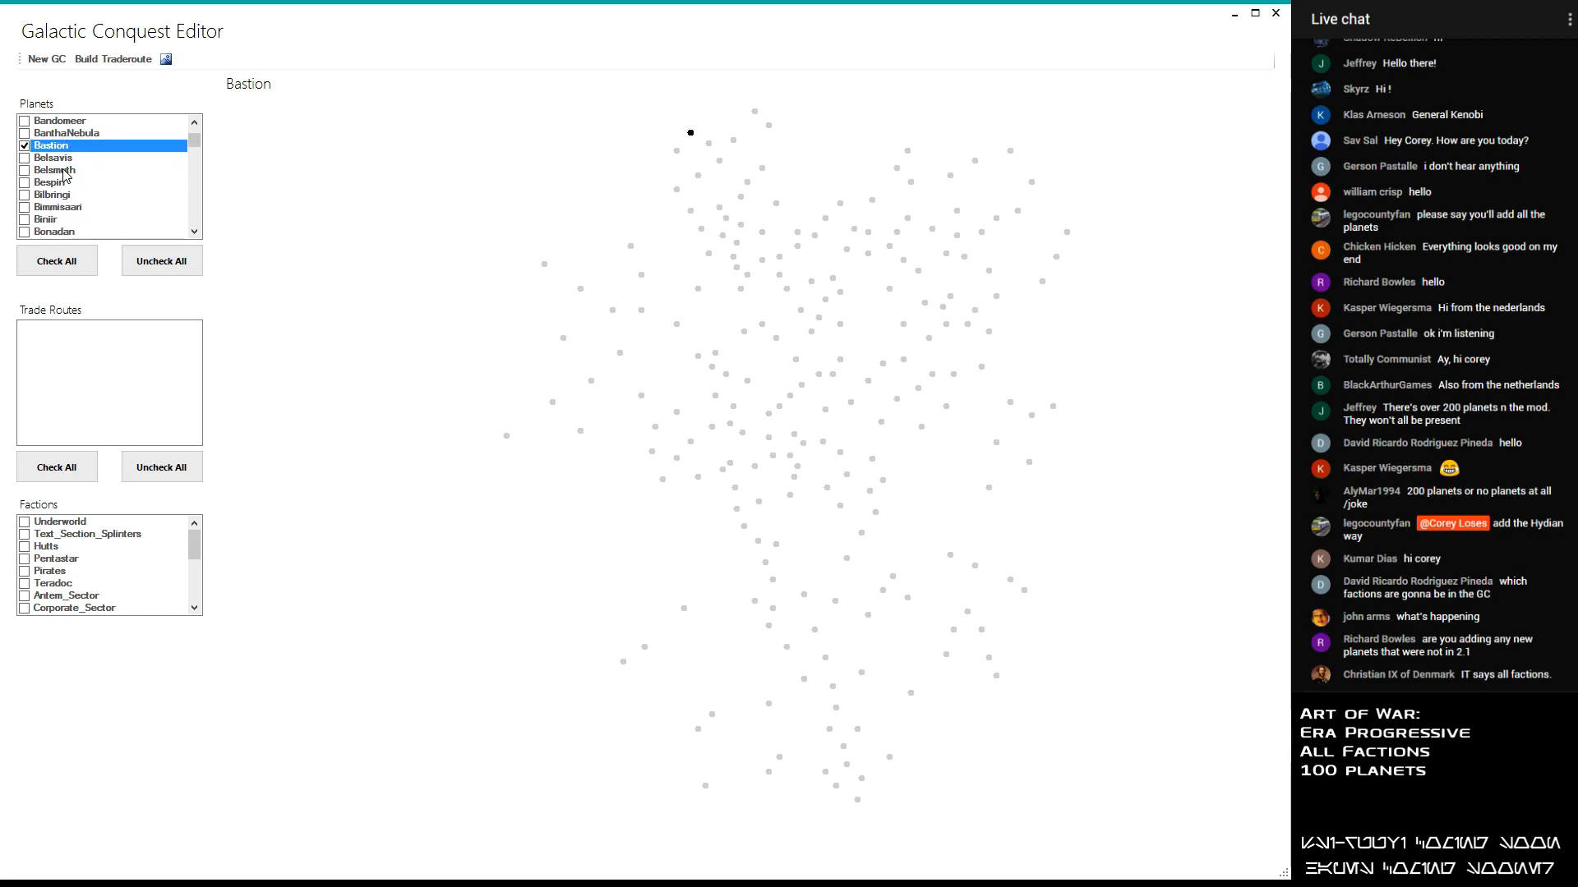
scroll(64, 176, down, 1)
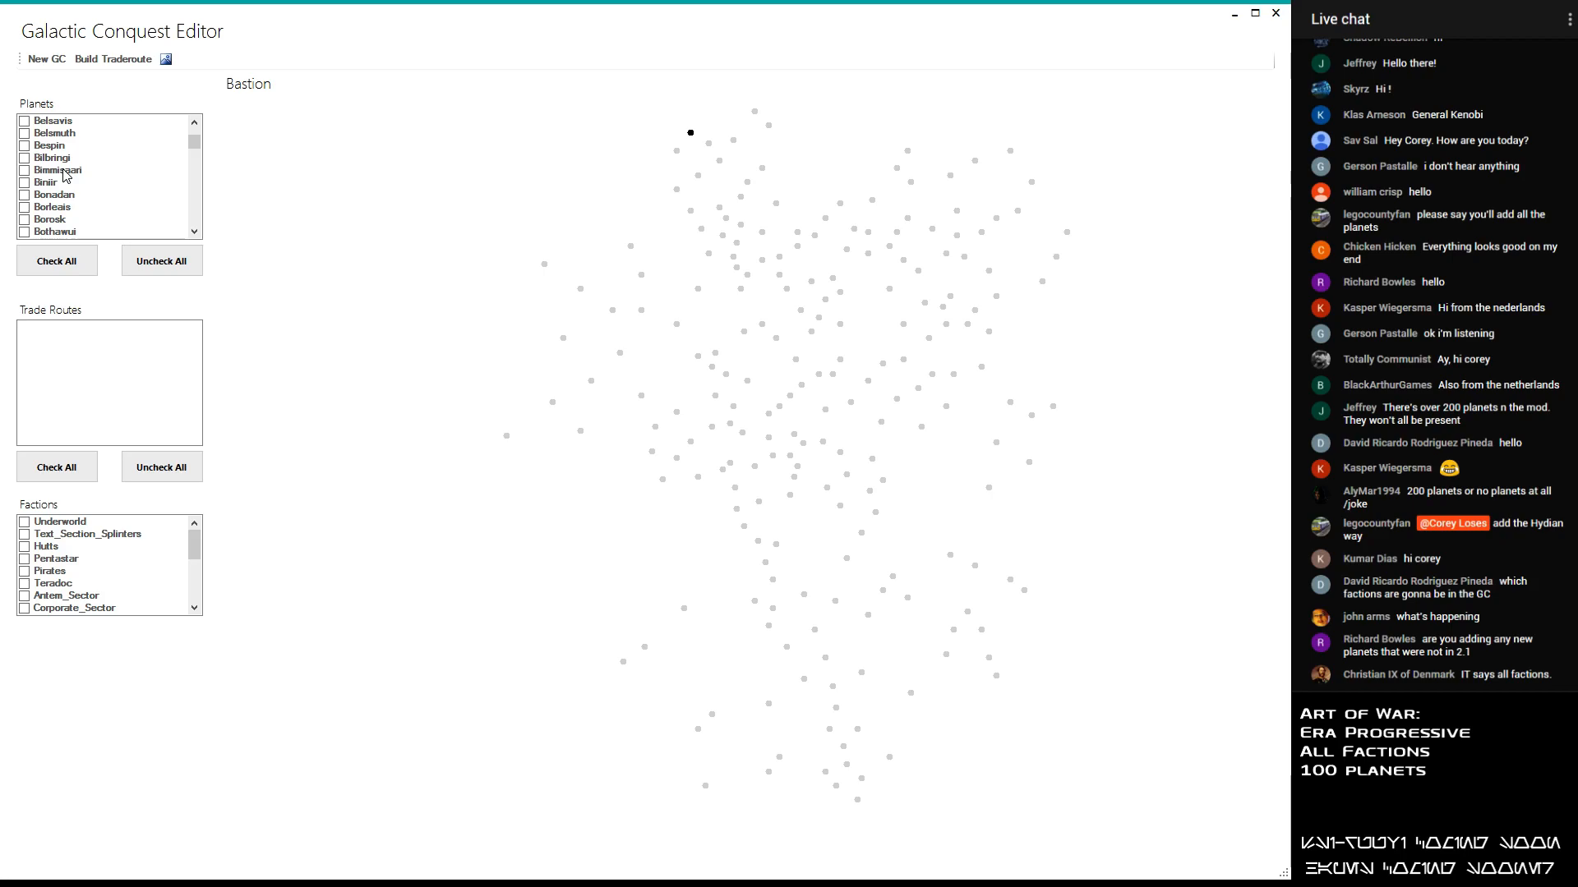
scroll(66, 164, up, 2)
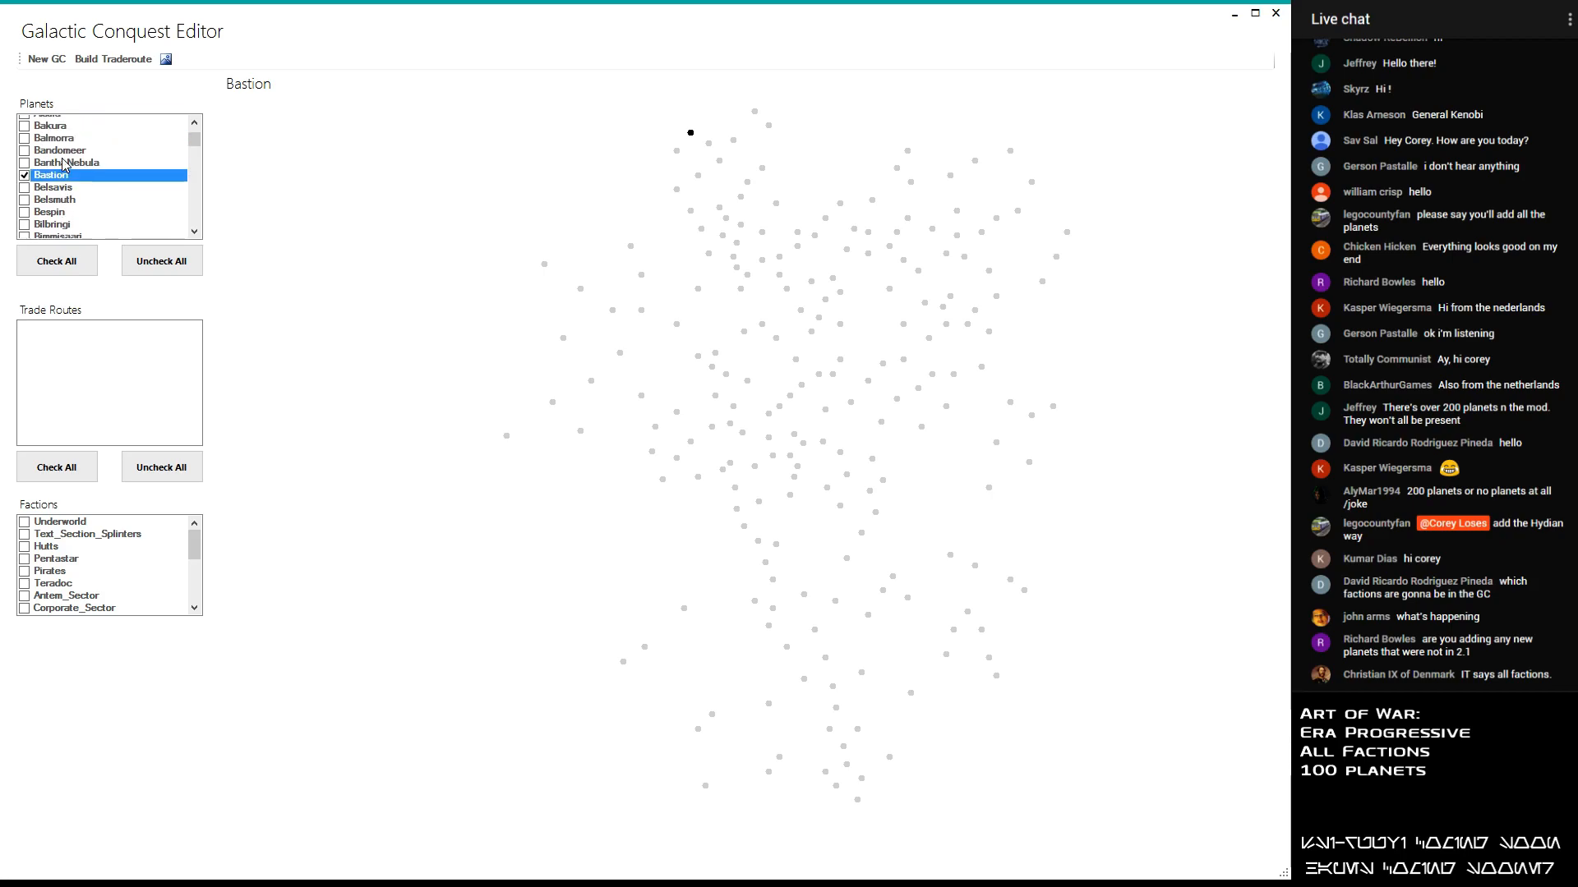
- Include the planet Coruscant in the galactic conquest
scroll(66, 184, down, 2)
scroll(66, 185, down, 3)
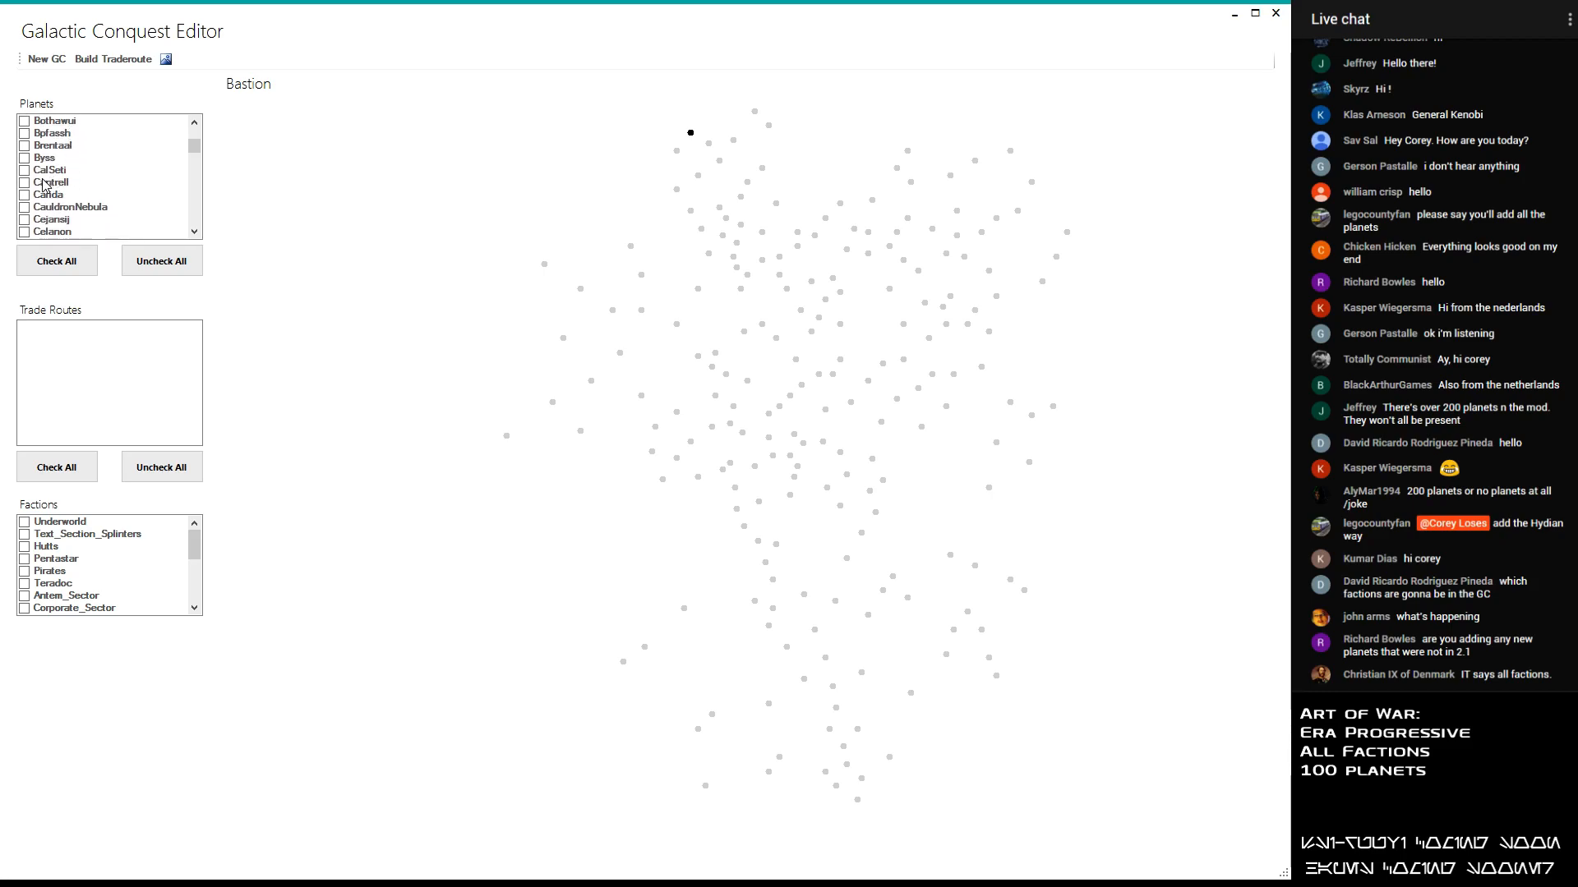
scroll(43, 185, down, 3)
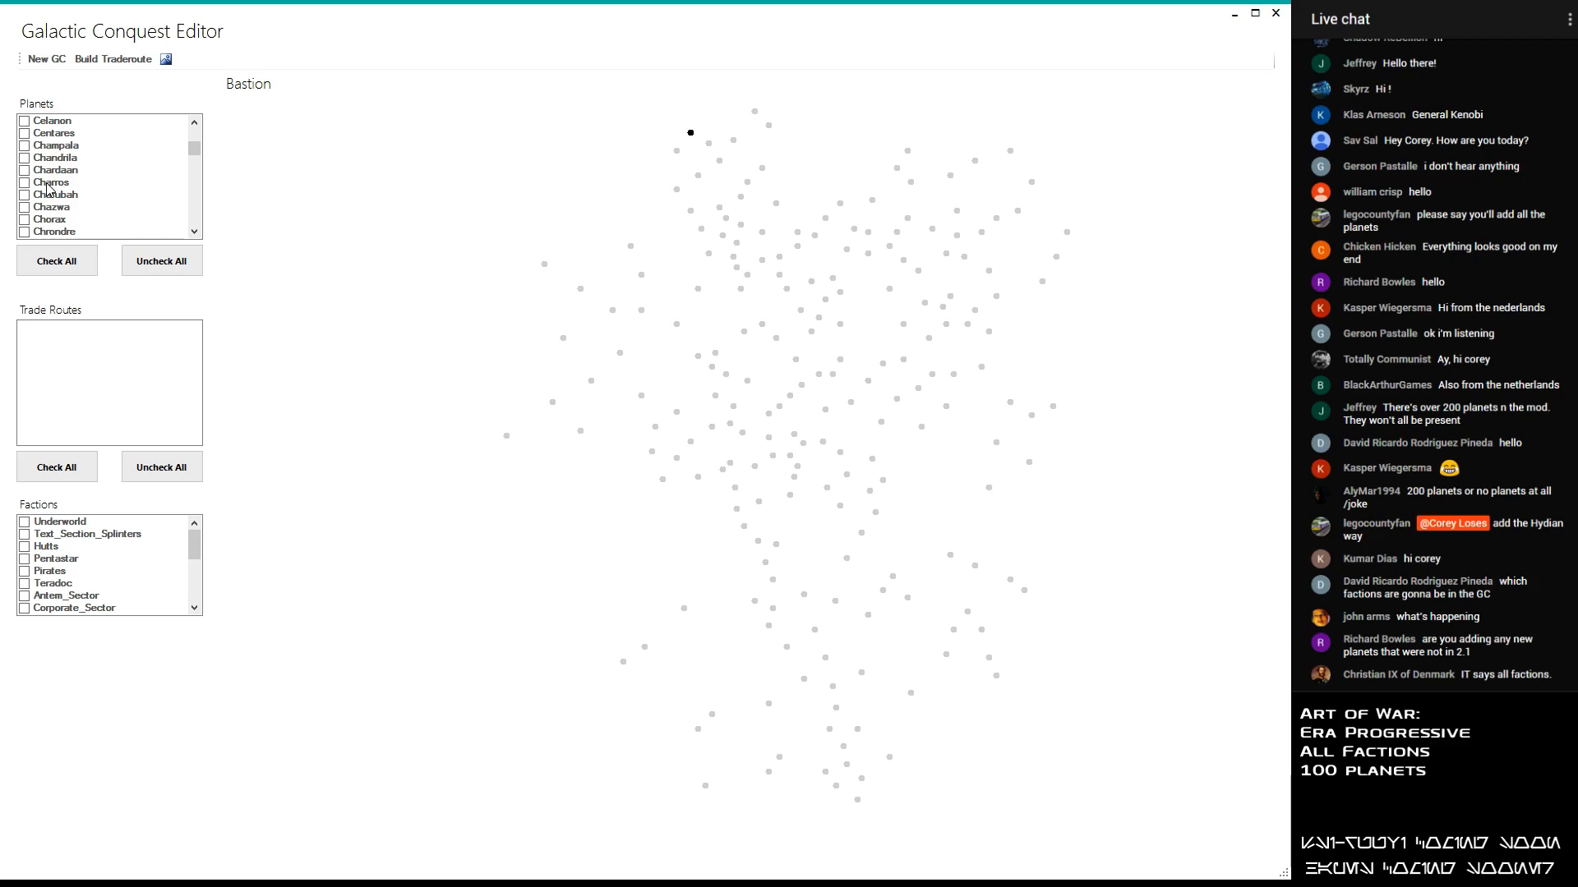
scroll(82, 179, down, 3)
scroll(34, 220, up, 1)
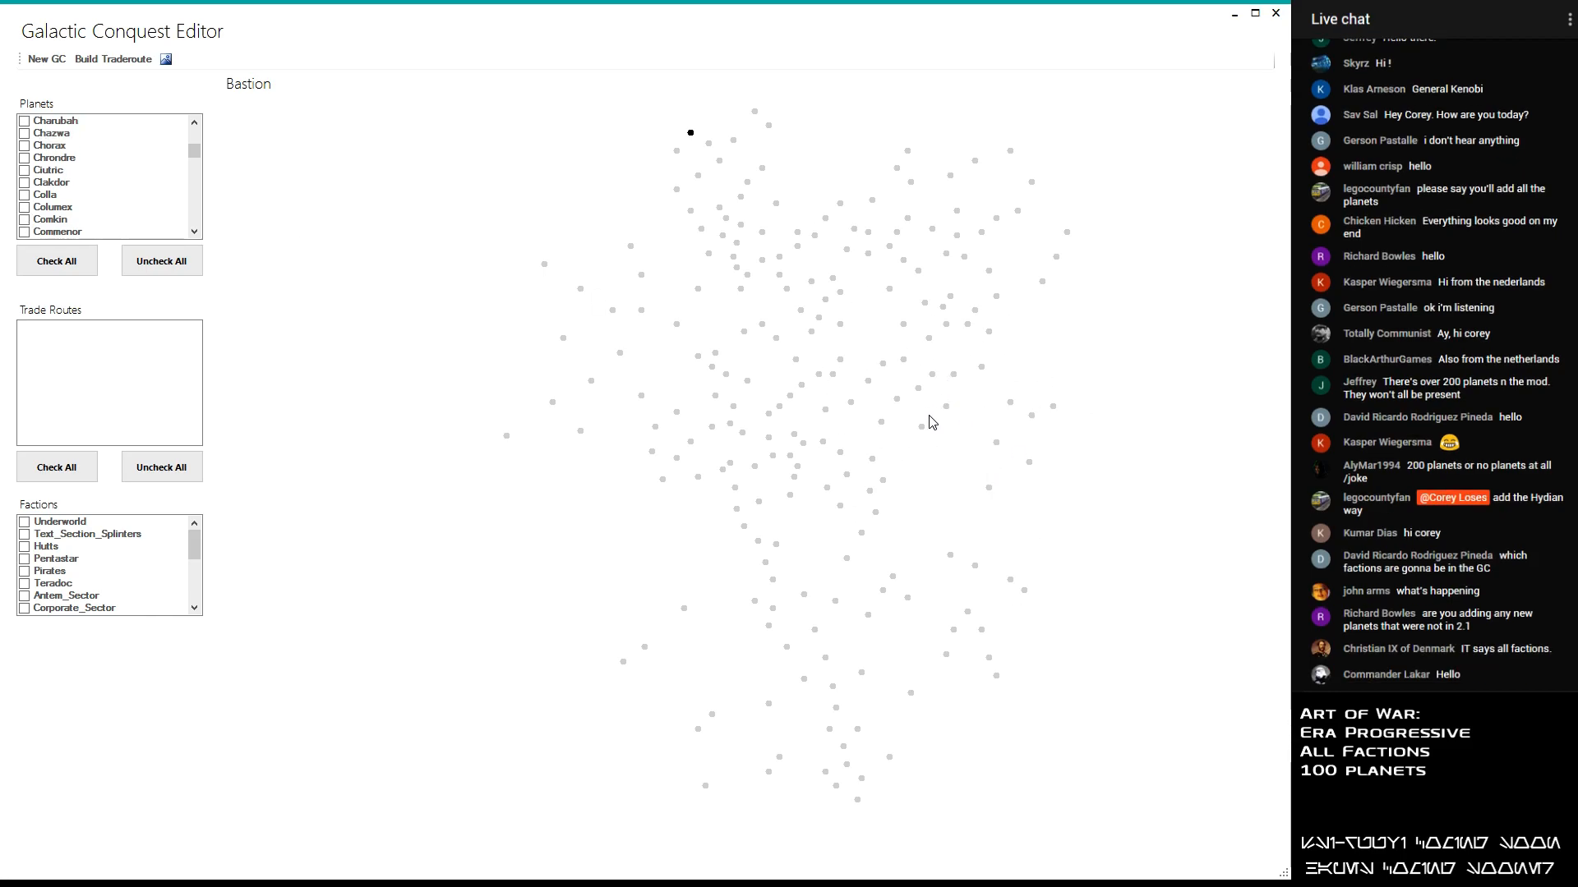
scroll(96, 164, down, 2)
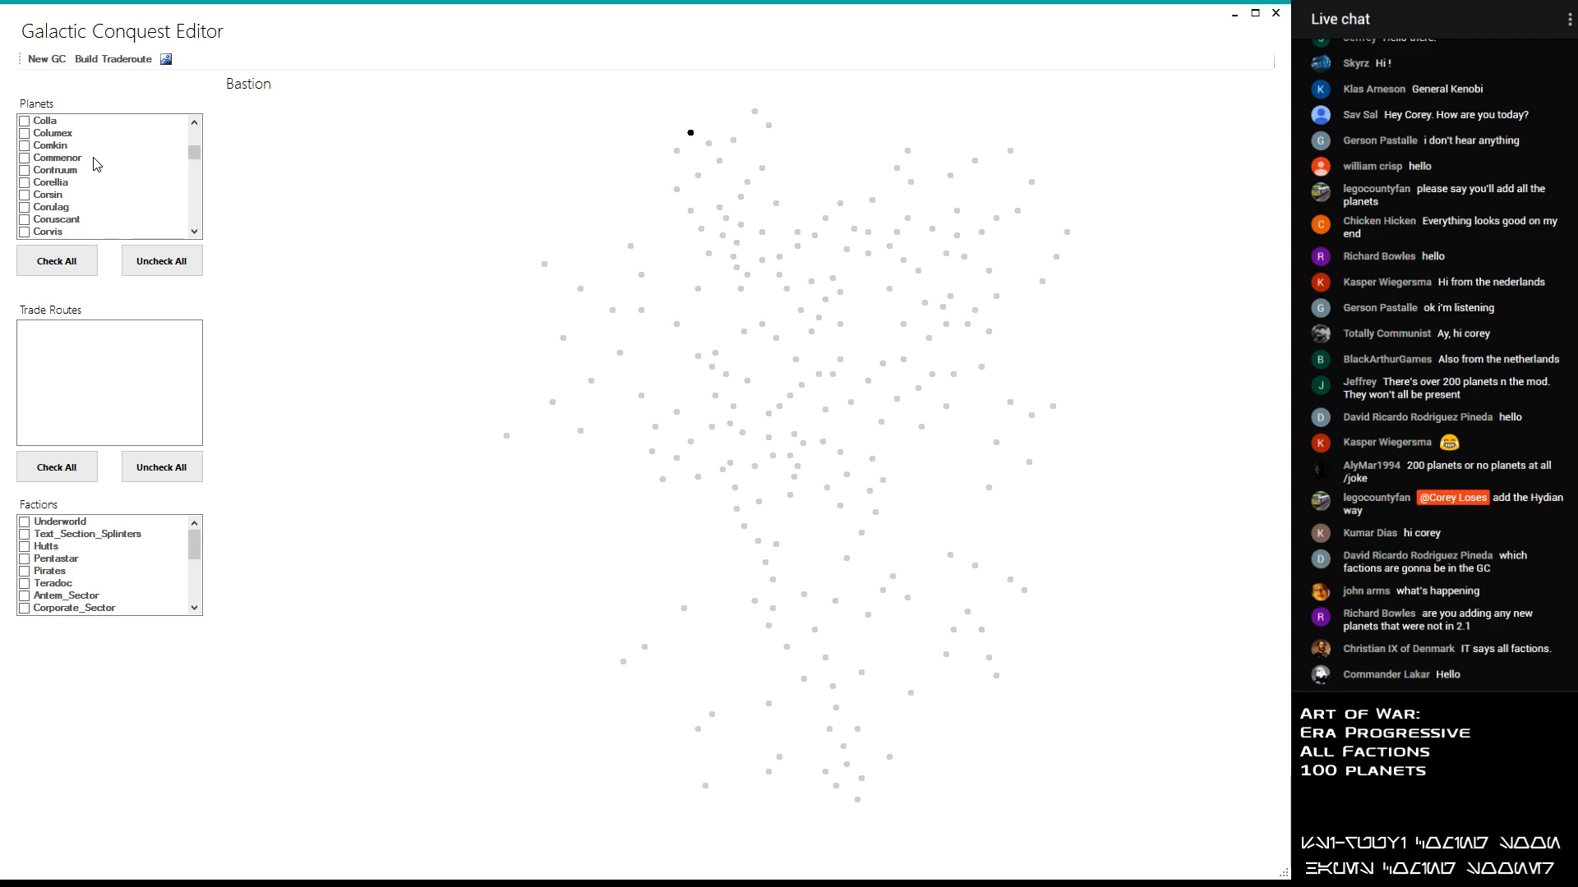
click(25, 219)
- Add the planet Dathomir to the selected planets
scroll(47, 181, down, 2)
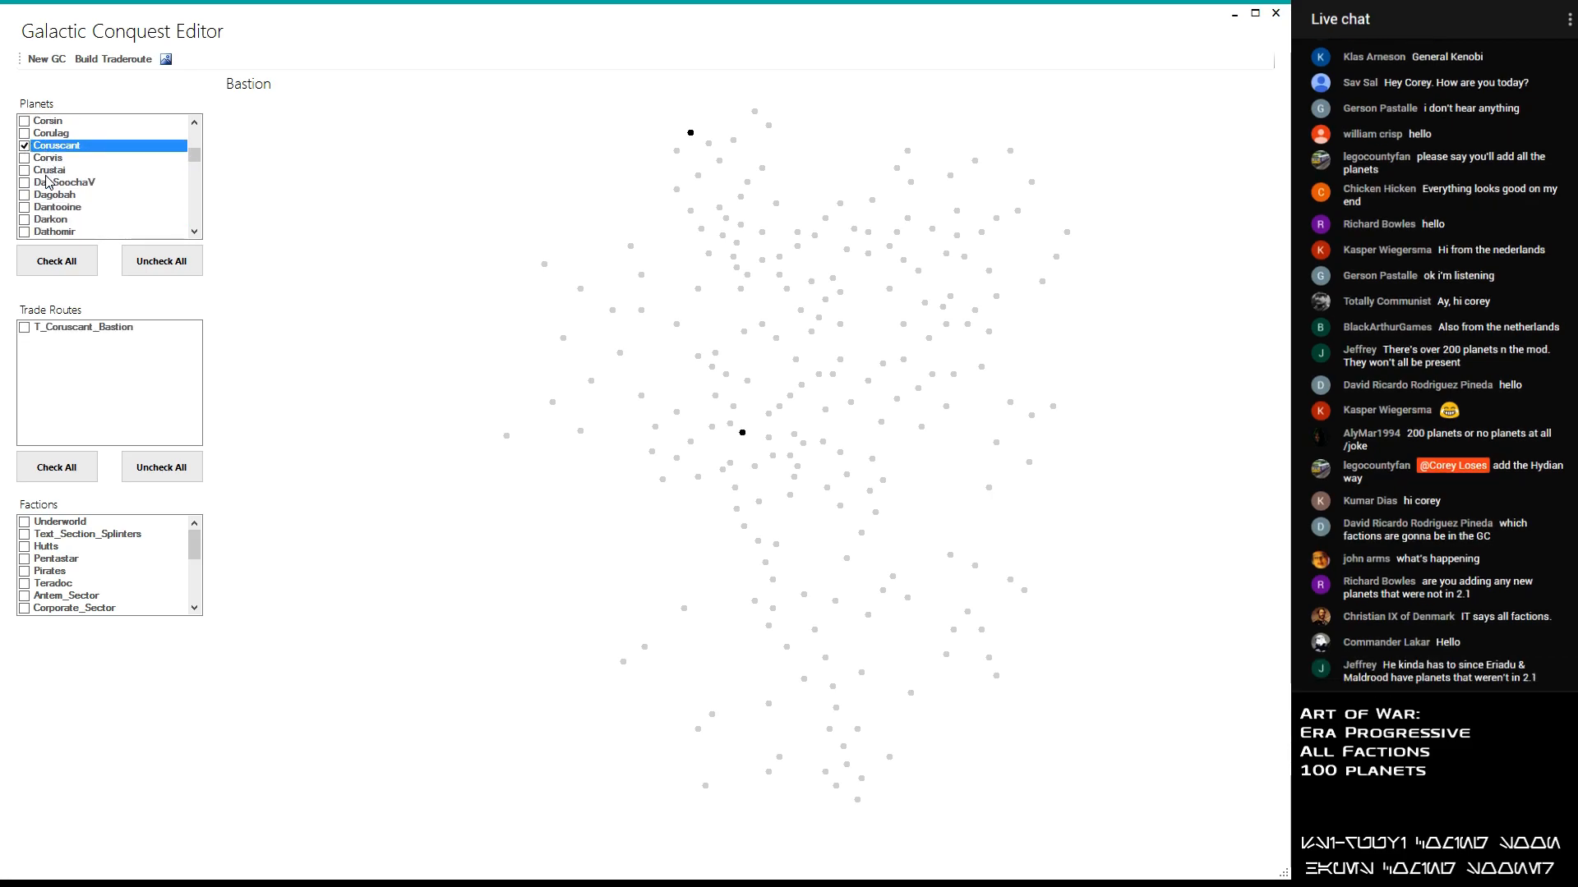
scroll(48, 182, down, 1)
scroll(47, 182, down, 1)
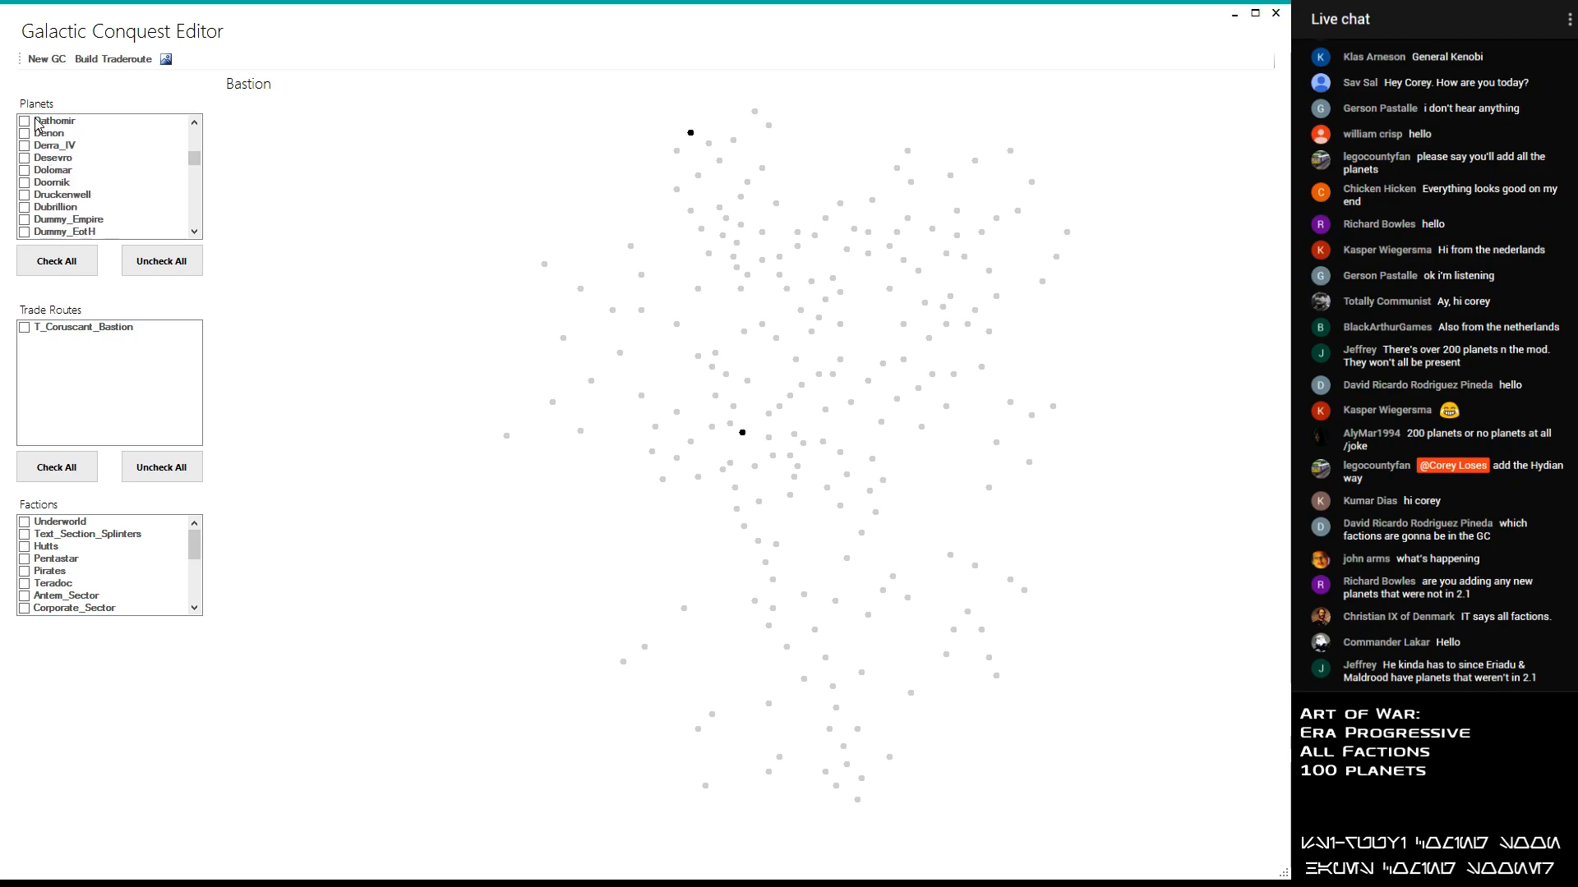
click(24, 158)
- Add the planets Eriadu and Entralla to the selected planets
scroll(47, 175, down, 5)
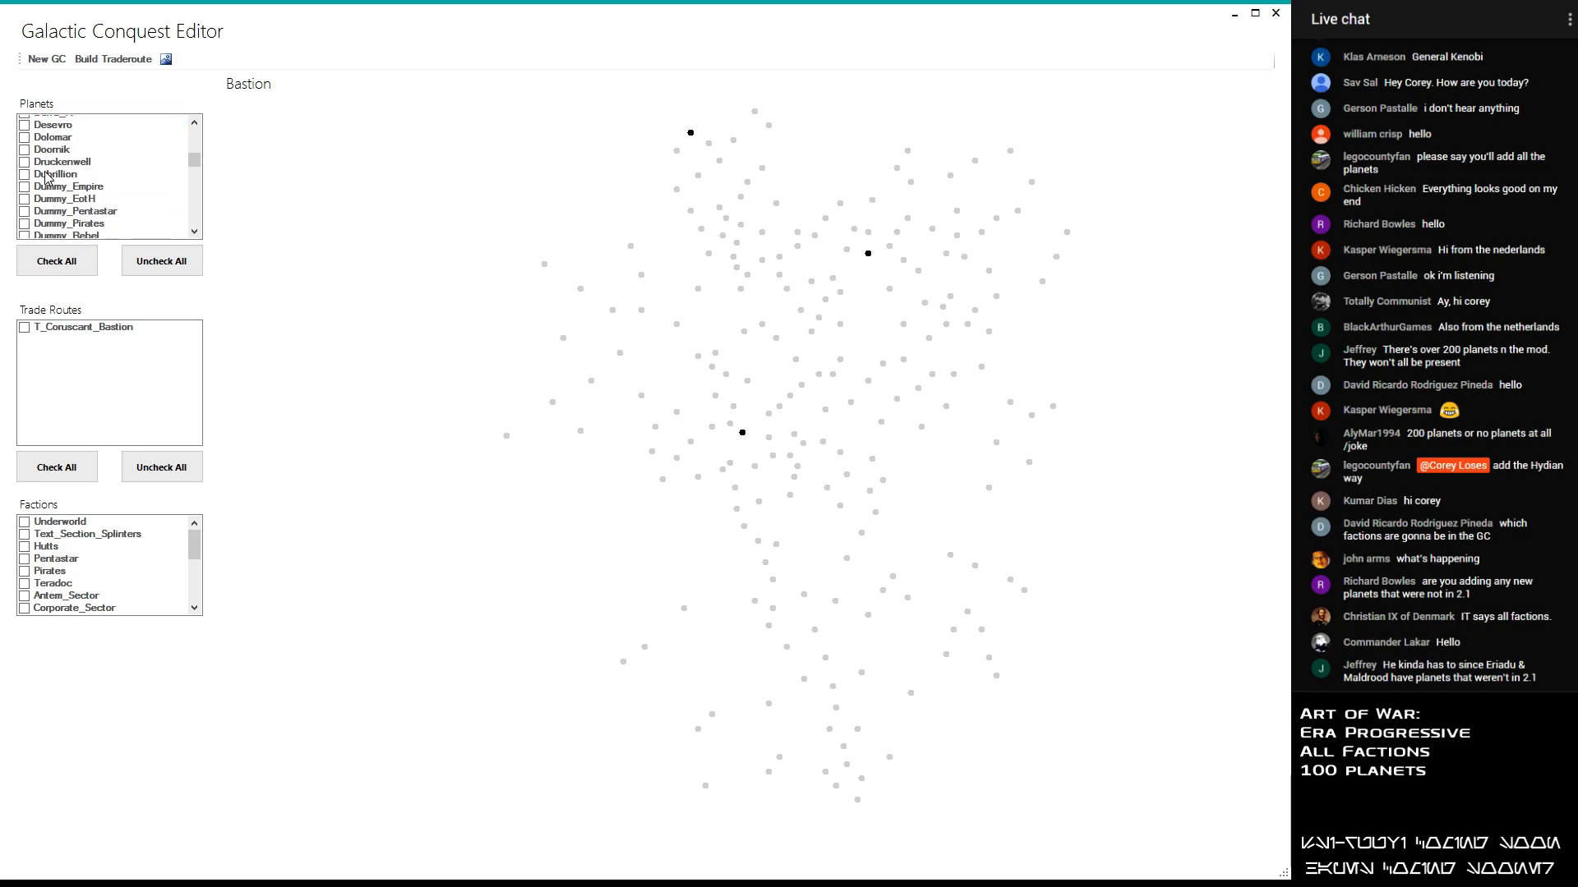
scroll(47, 177, down, 2)
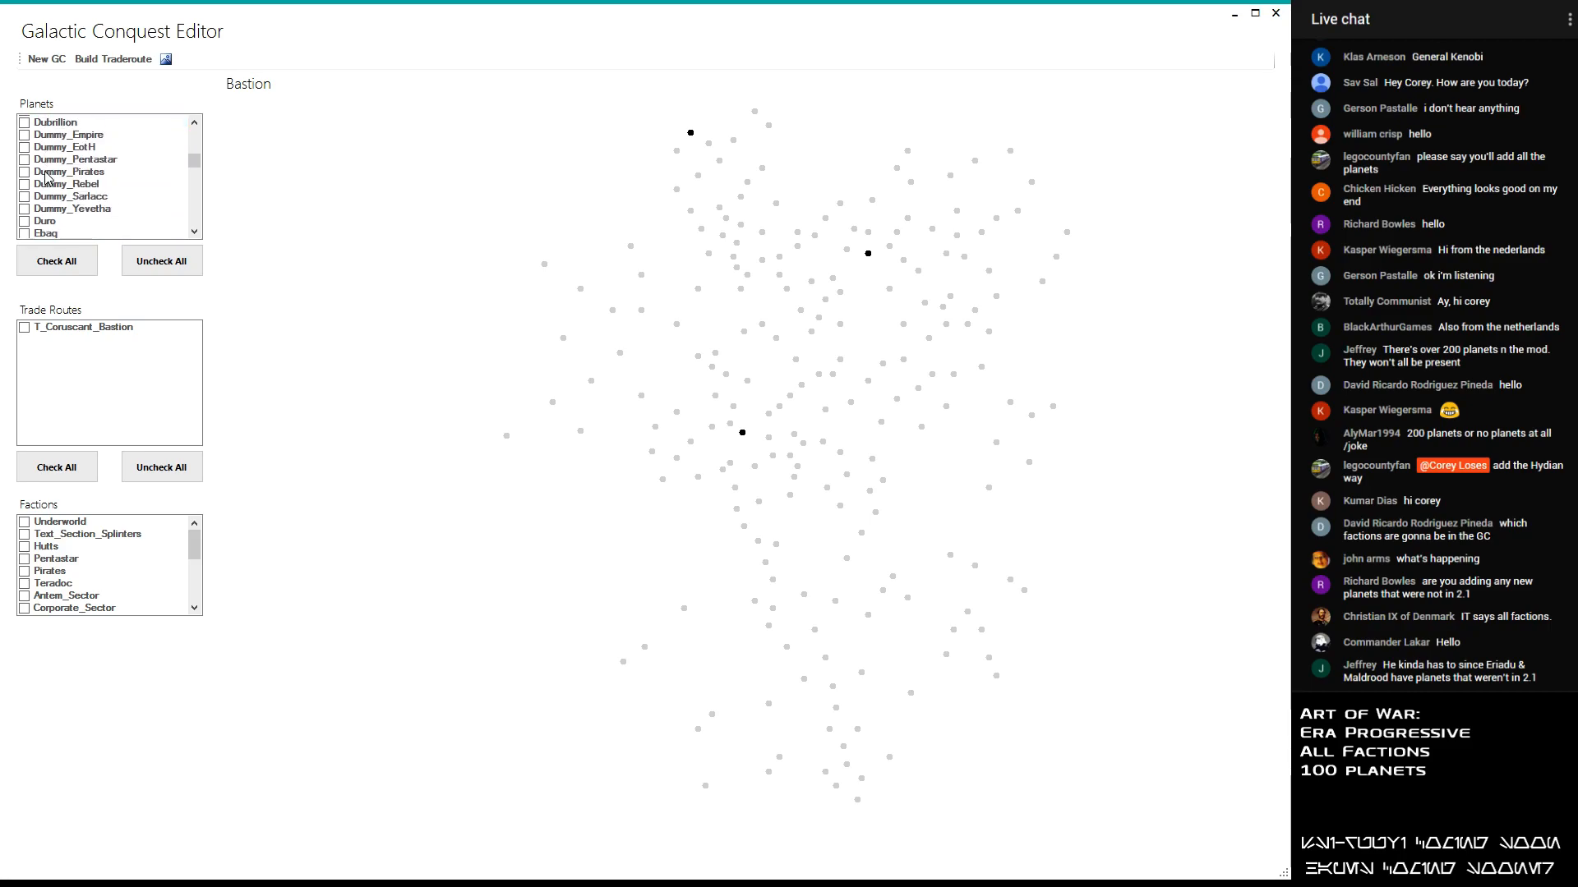
scroll(45, 177, down, 1)
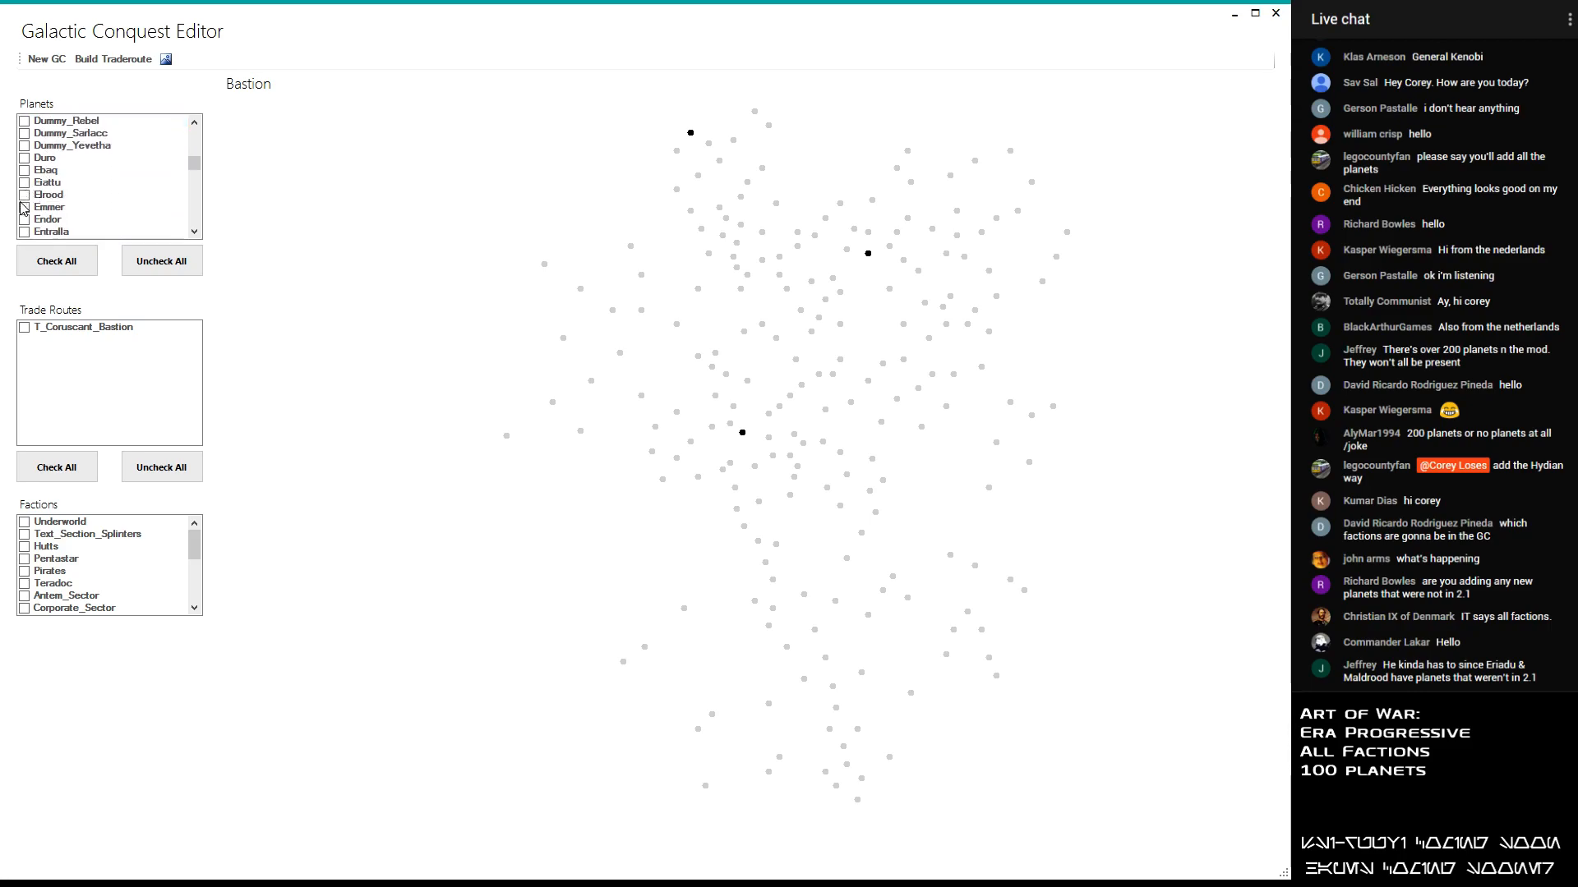
scroll(29, 186, down, 1)
scroll(28, 191, up, 1)
scroll(29, 202, down, 1)
click(24, 221)
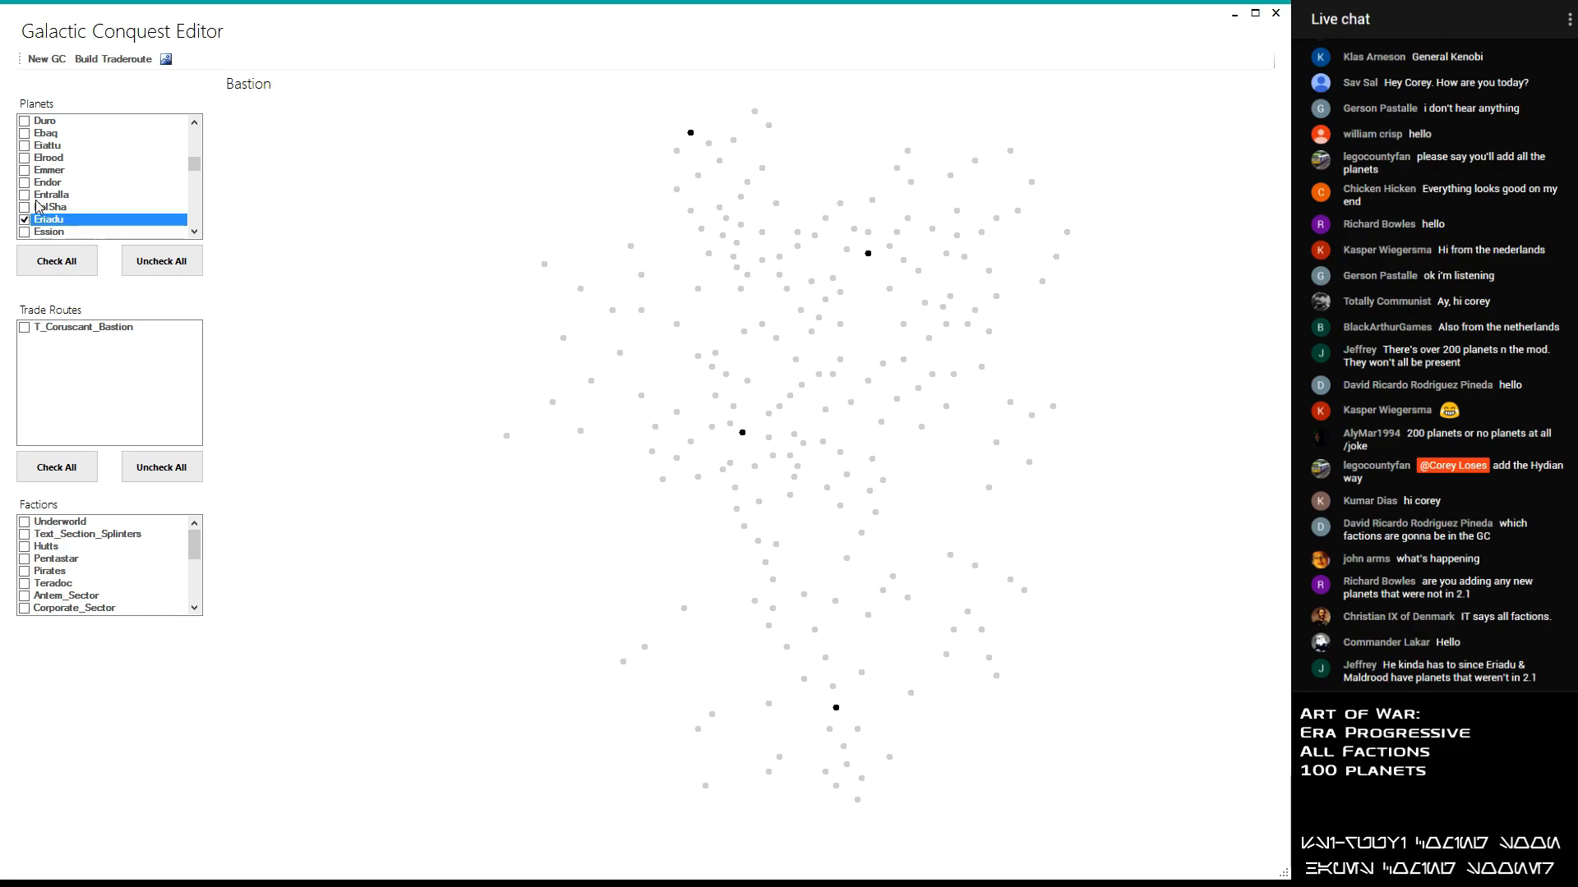
click(34, 196)
- Go back through the planets beginning with C and add Centares to the selection
scroll(96, 204, down, 1)
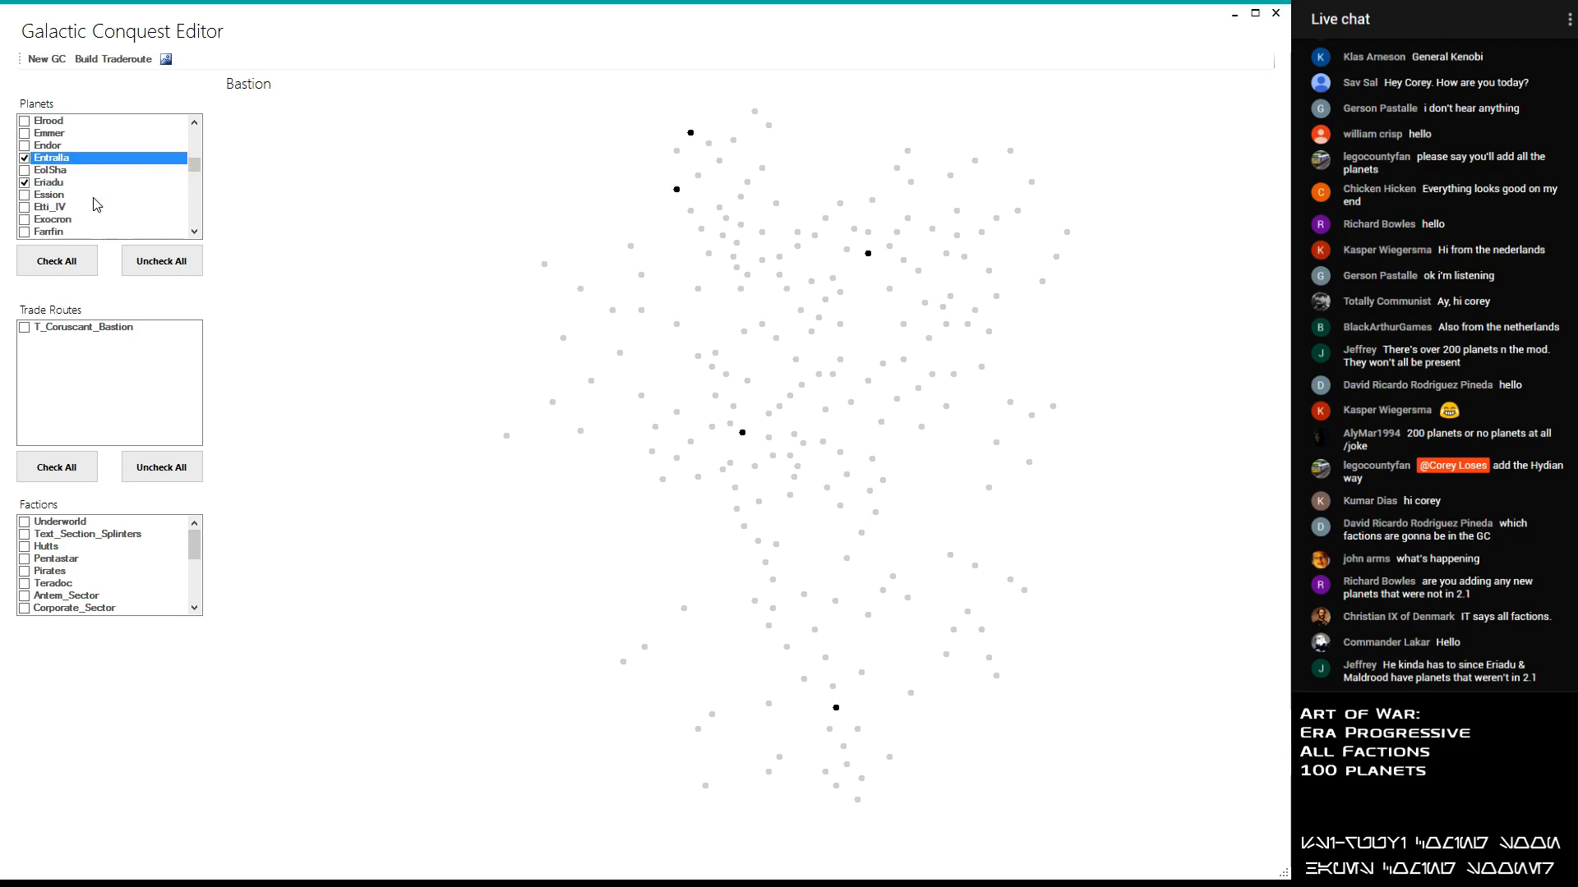
scroll(96, 204, down, 1)
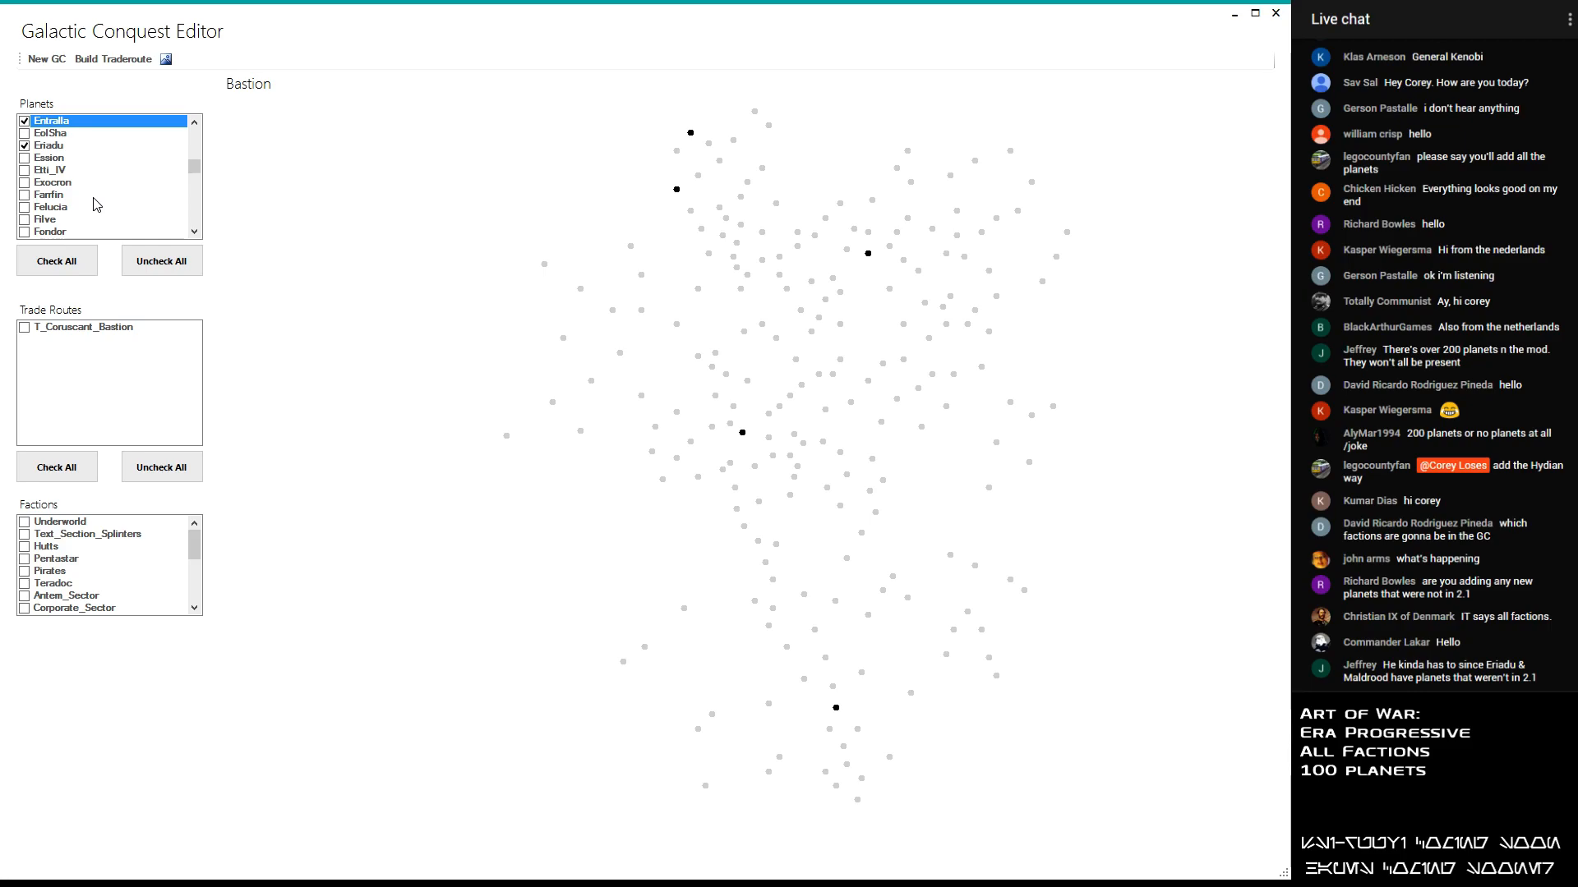
scroll(97, 204, down, 1)
scroll(97, 204, up, 8)
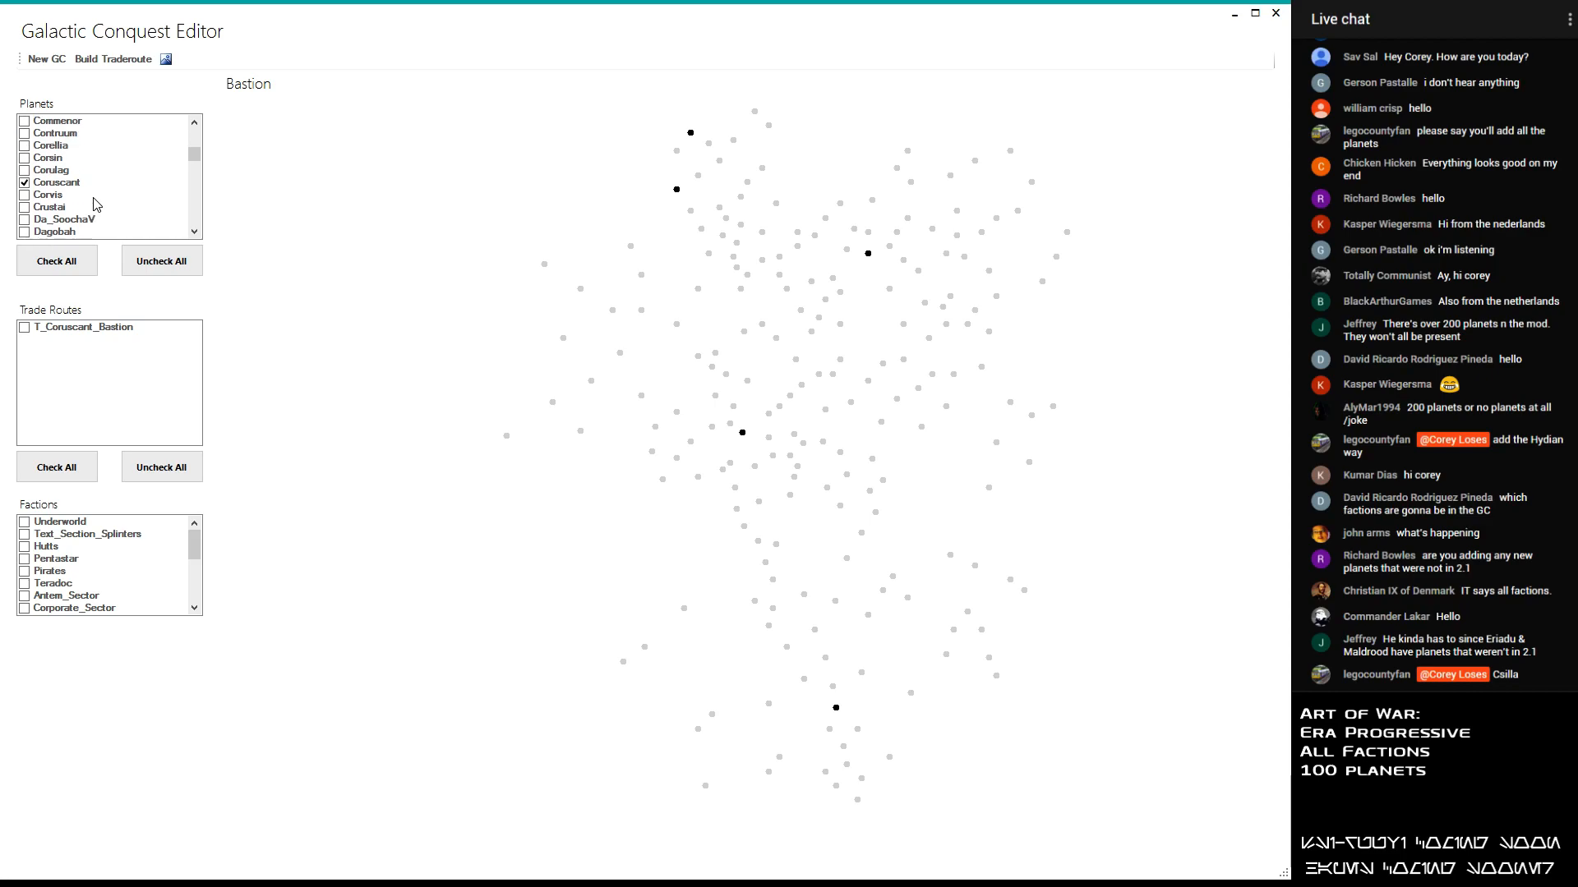
scroll(87, 184, up, 1)
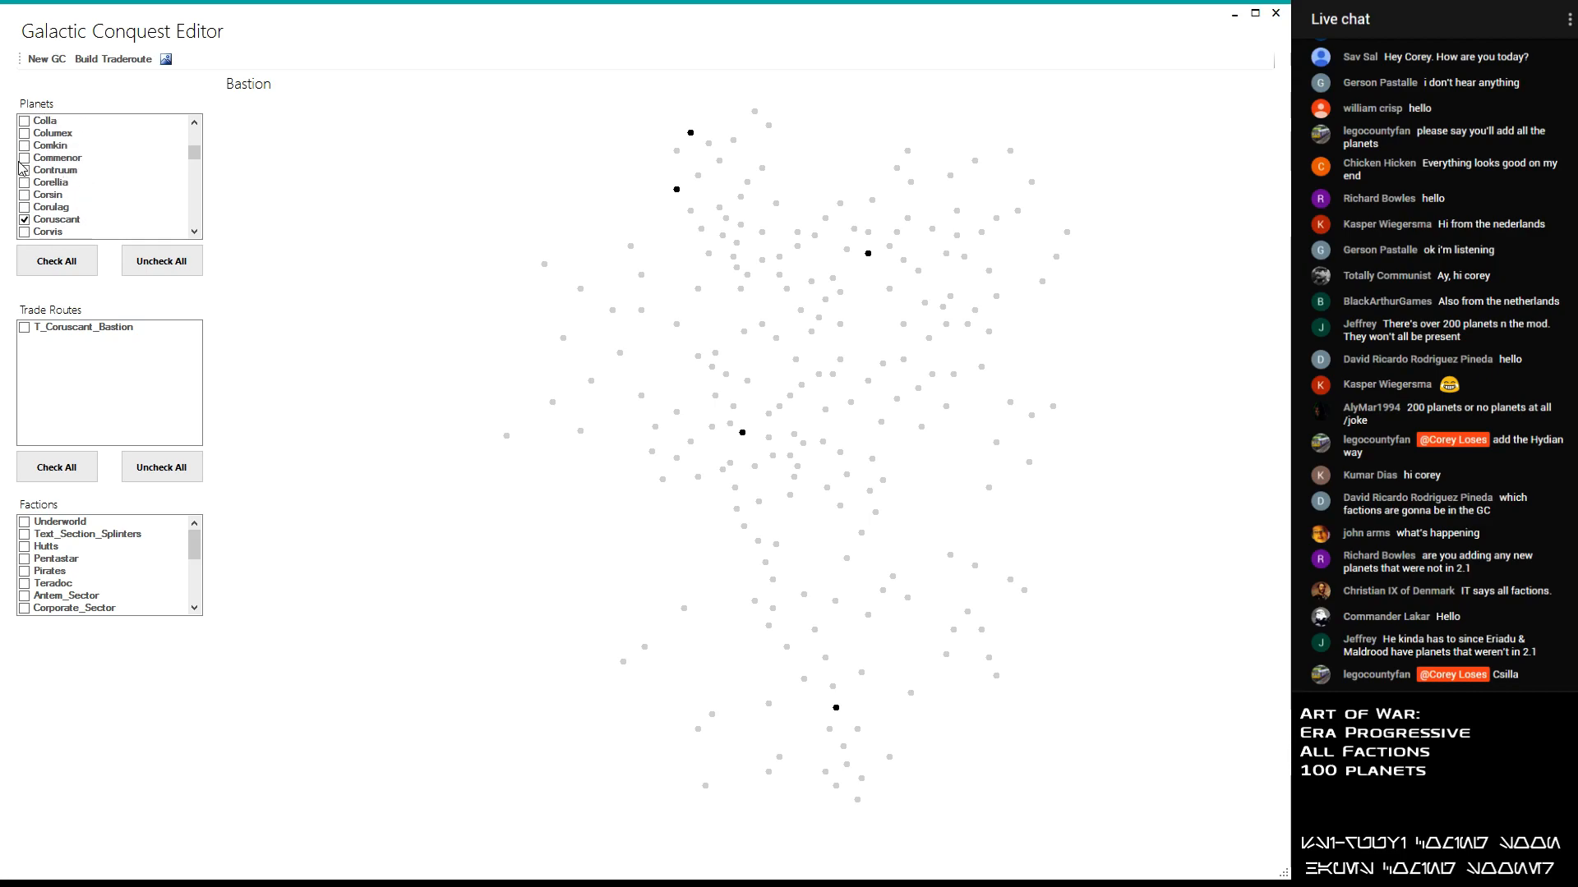
scroll(36, 151, up, 4)
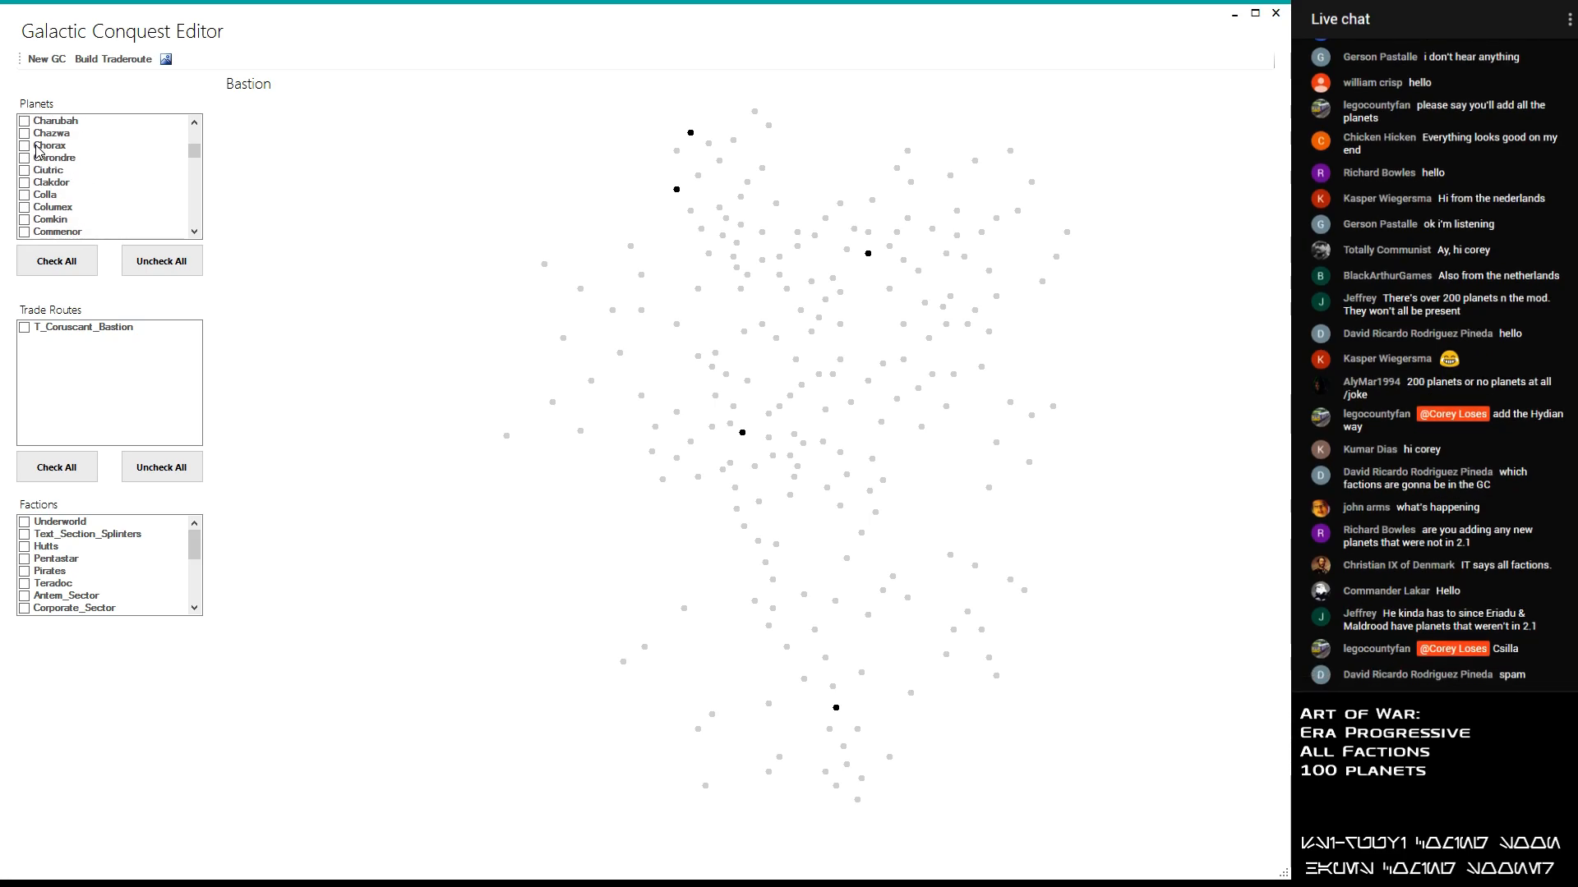
scroll(36, 151, up, 1)
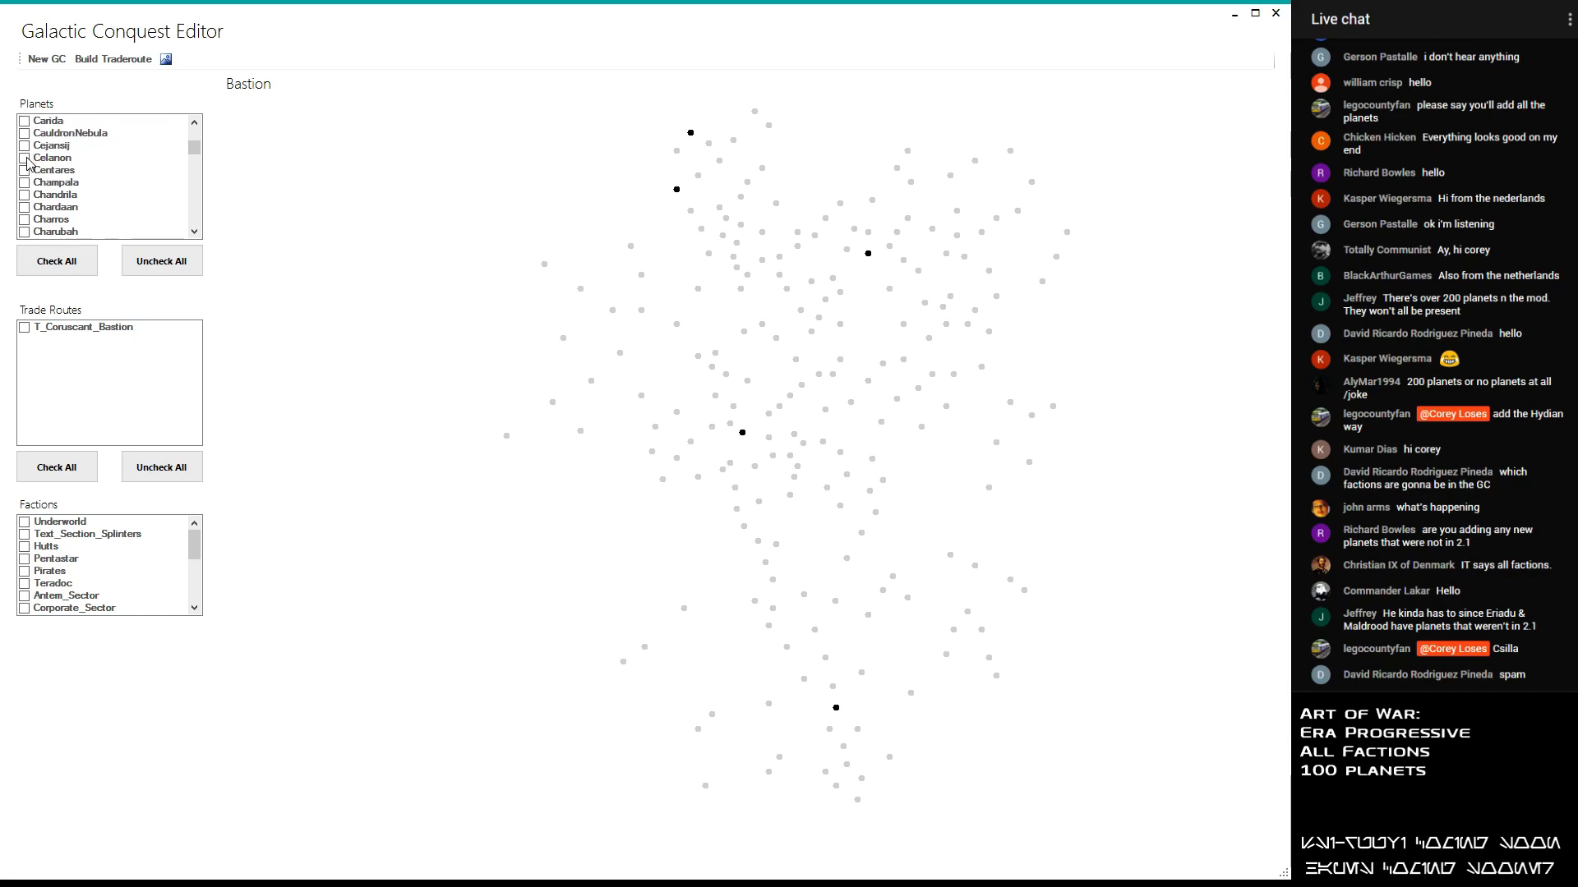
click(27, 172)
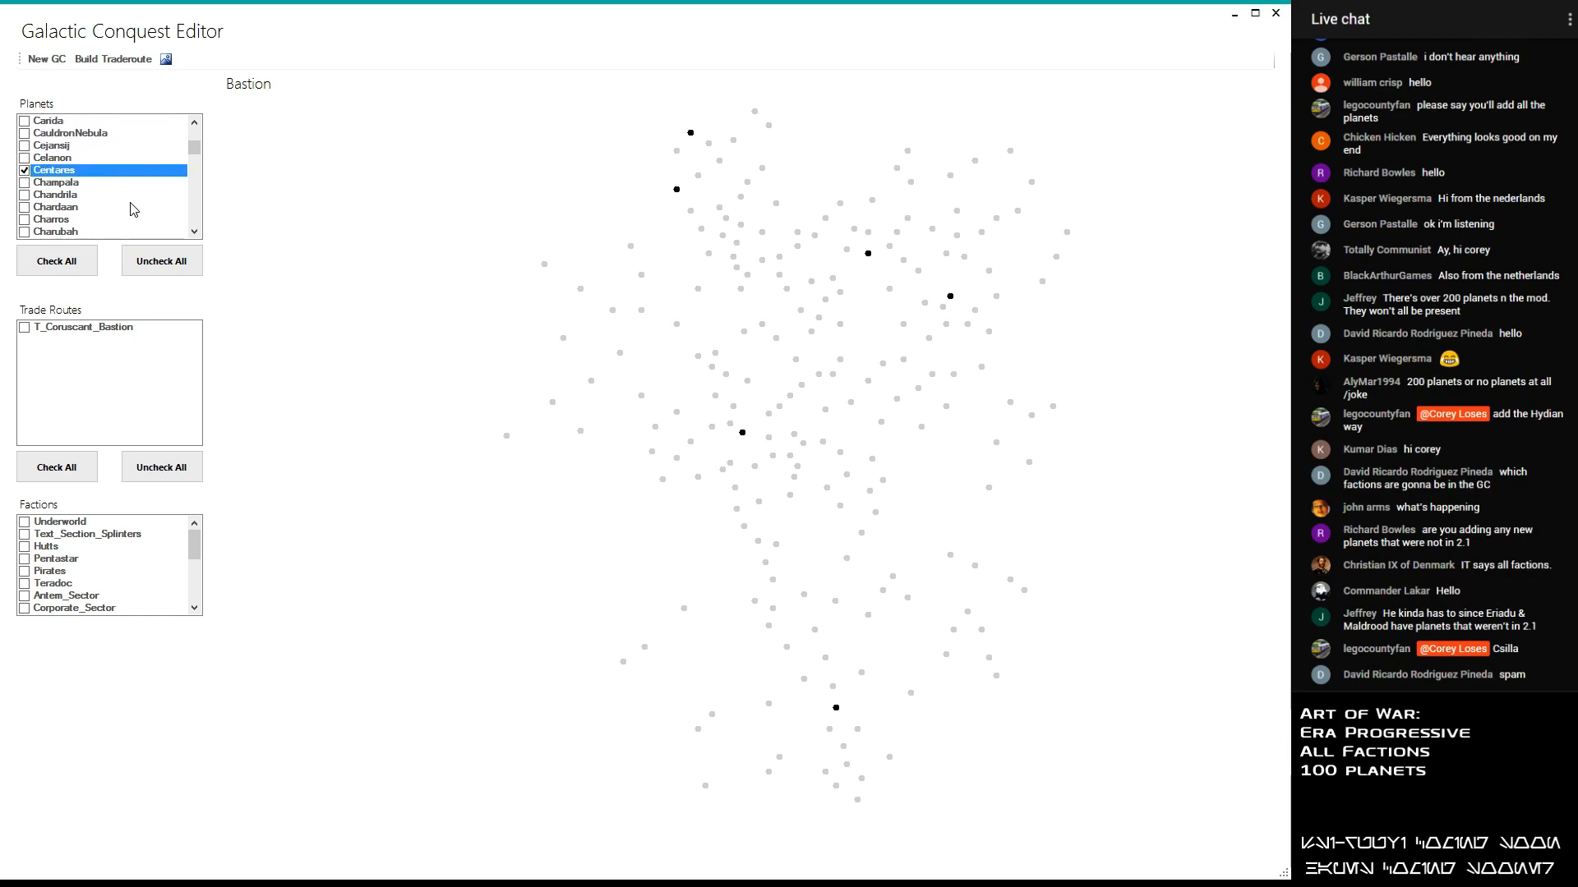
- Add the planets Hakassi and Hapes to the selected planets
scroll(131, 210, down, 3)
scroll(132, 209, down, 5)
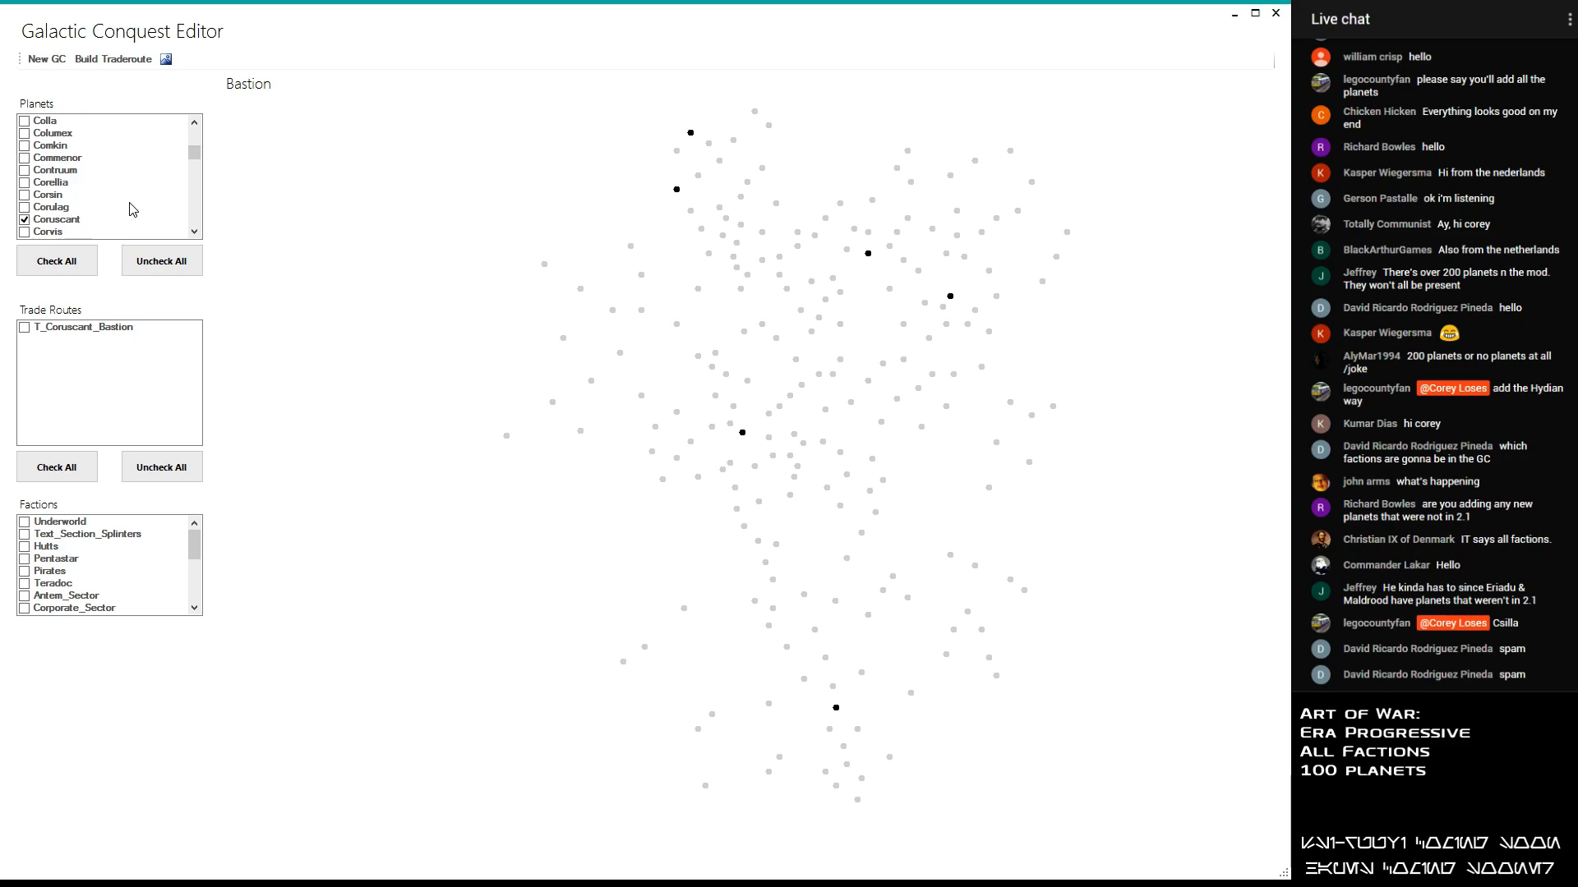
scroll(133, 209, down, 2)
scroll(133, 209, down, 5)
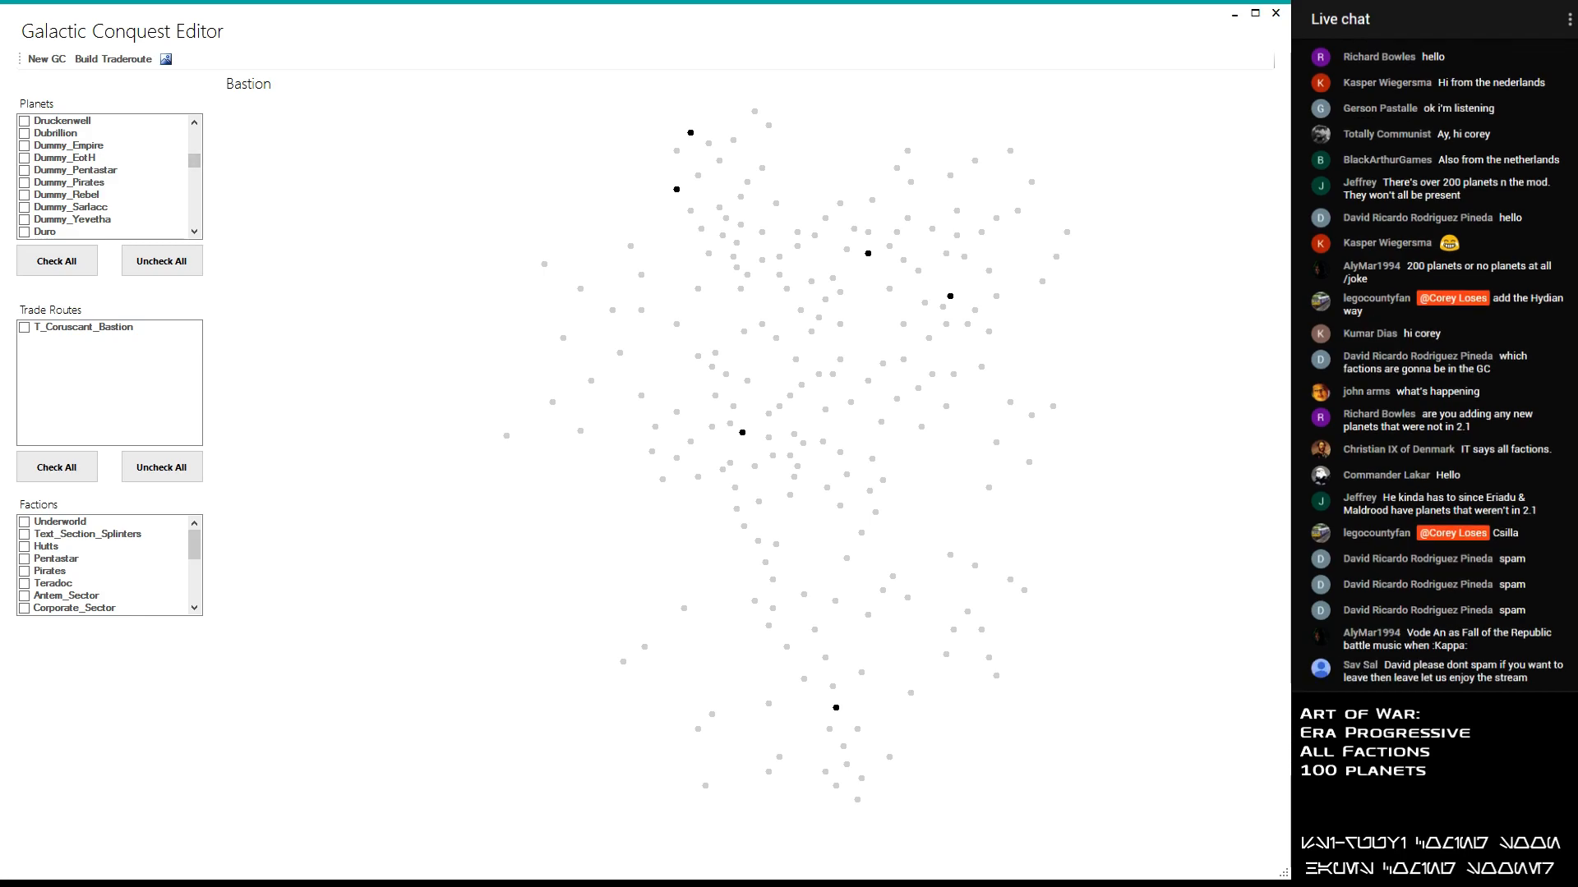
drag(196, 165, 195, 159)
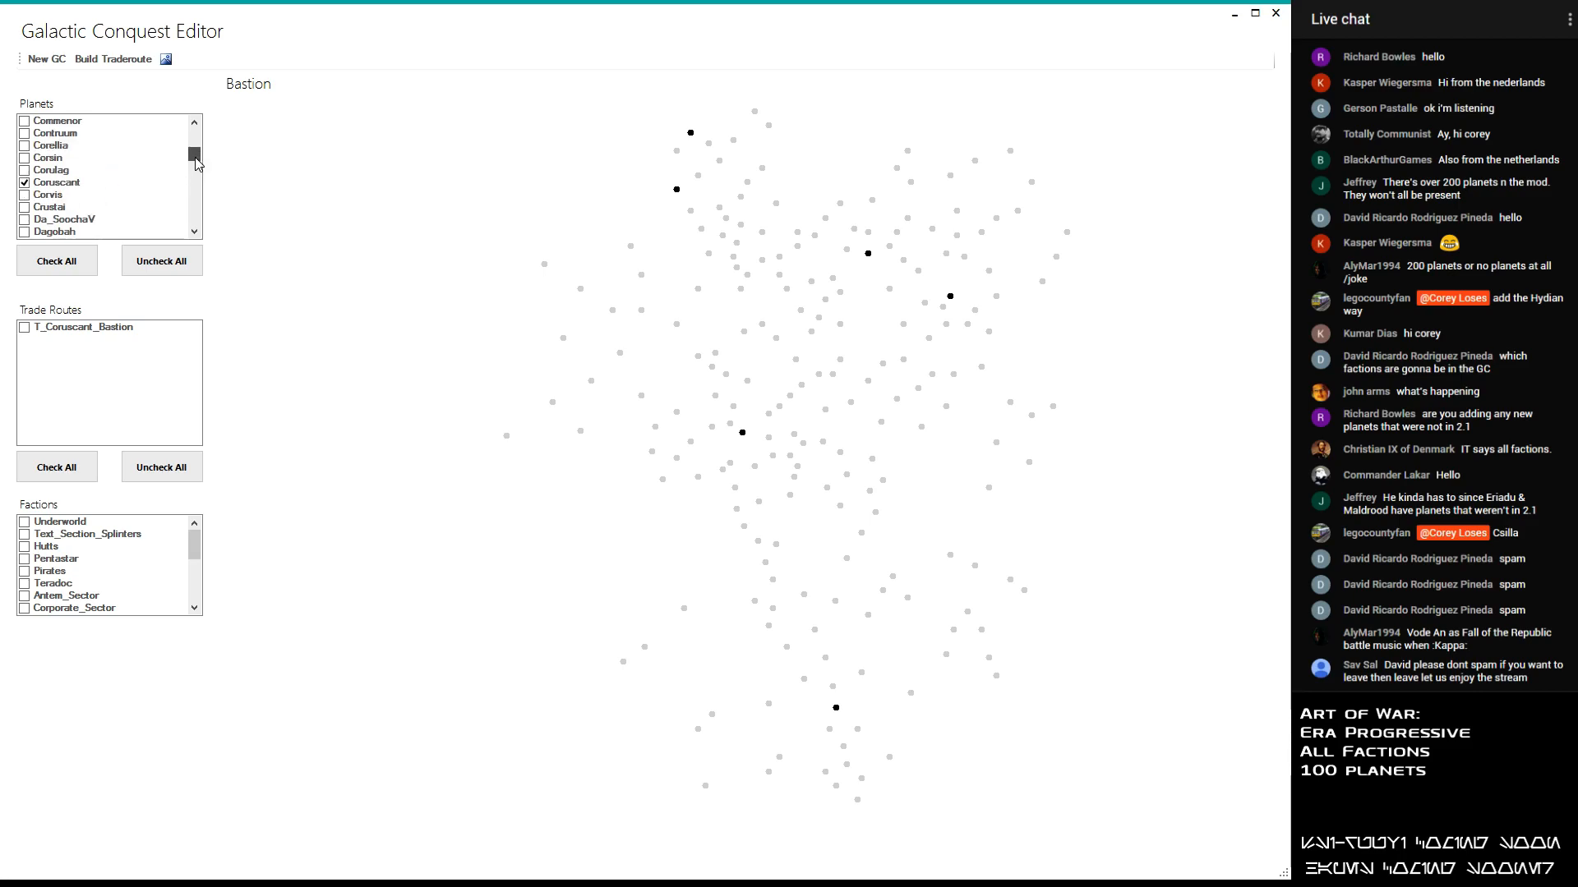
scroll(92, 208, down, 2)
scroll(91, 208, down, 6)
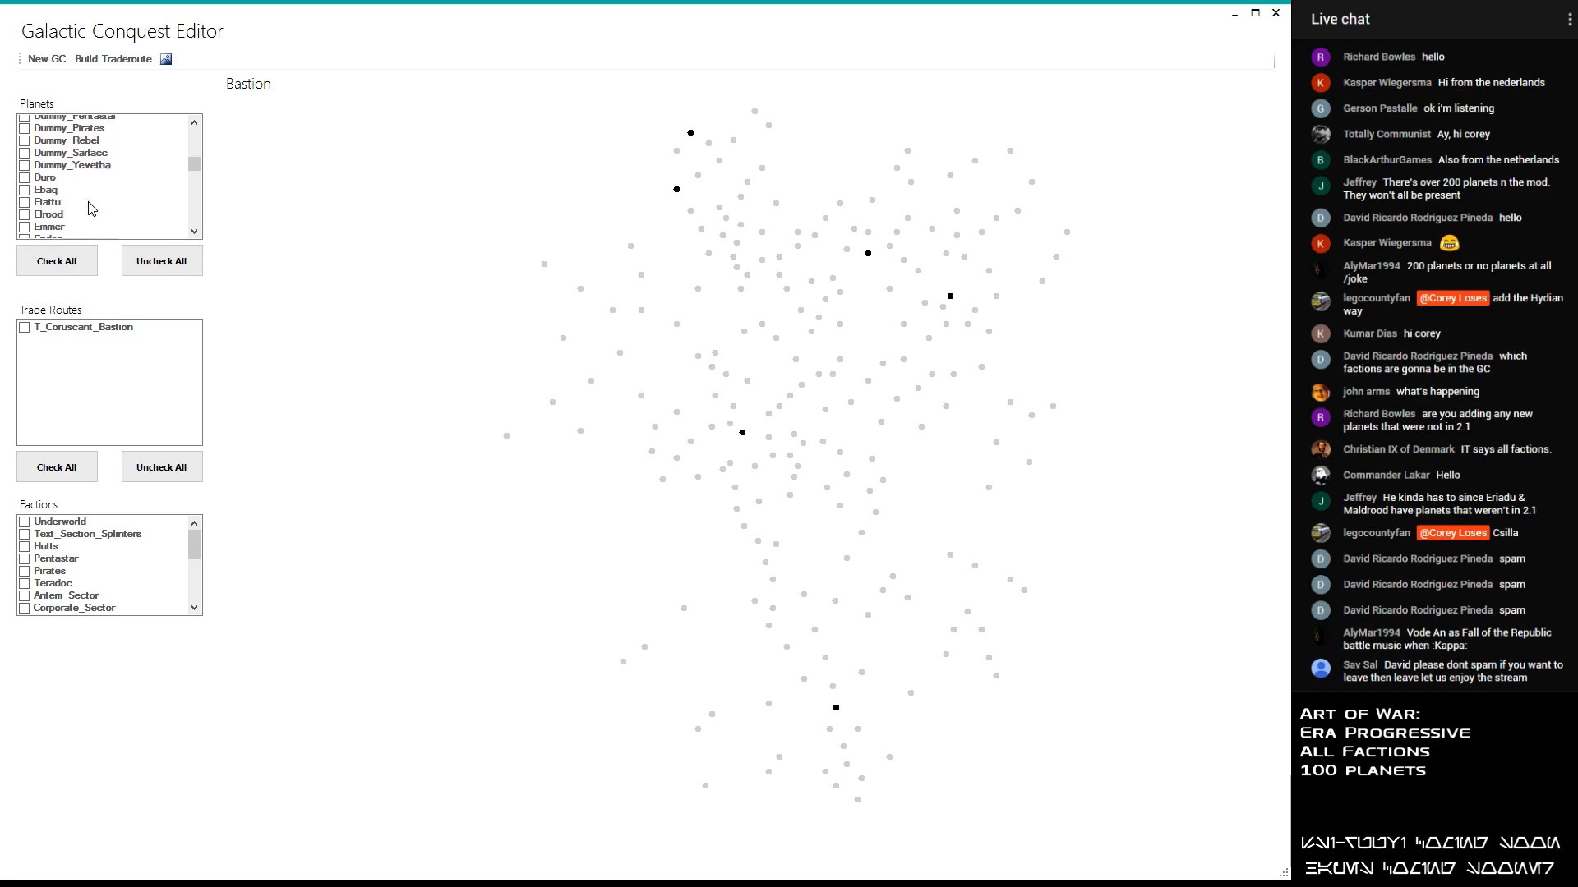
scroll(91, 208, down, 3)
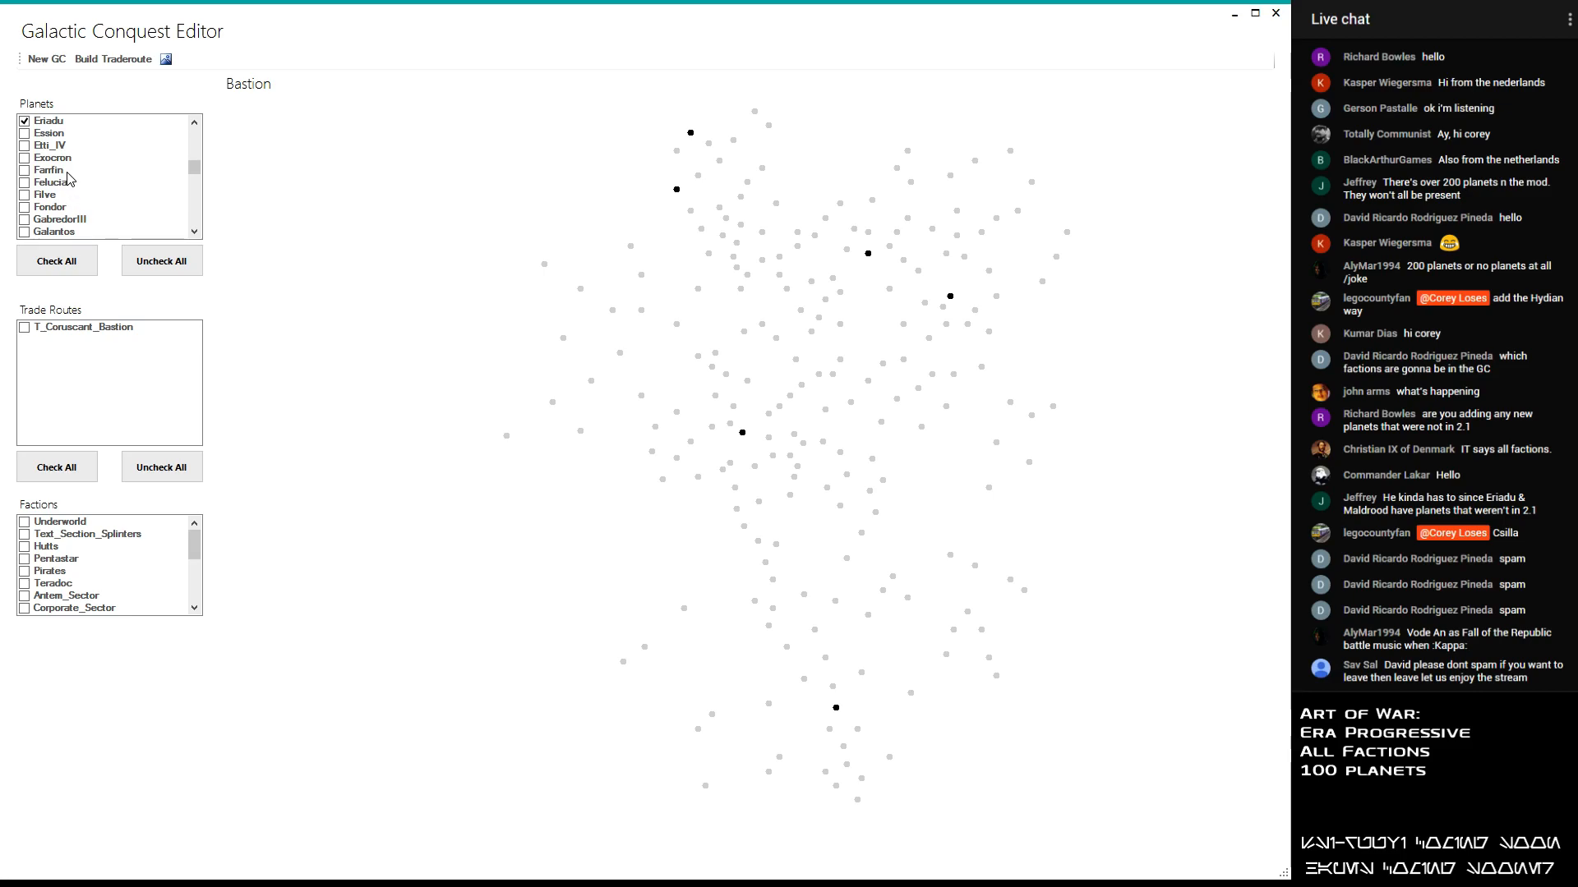
scroll(74, 179, down, 4)
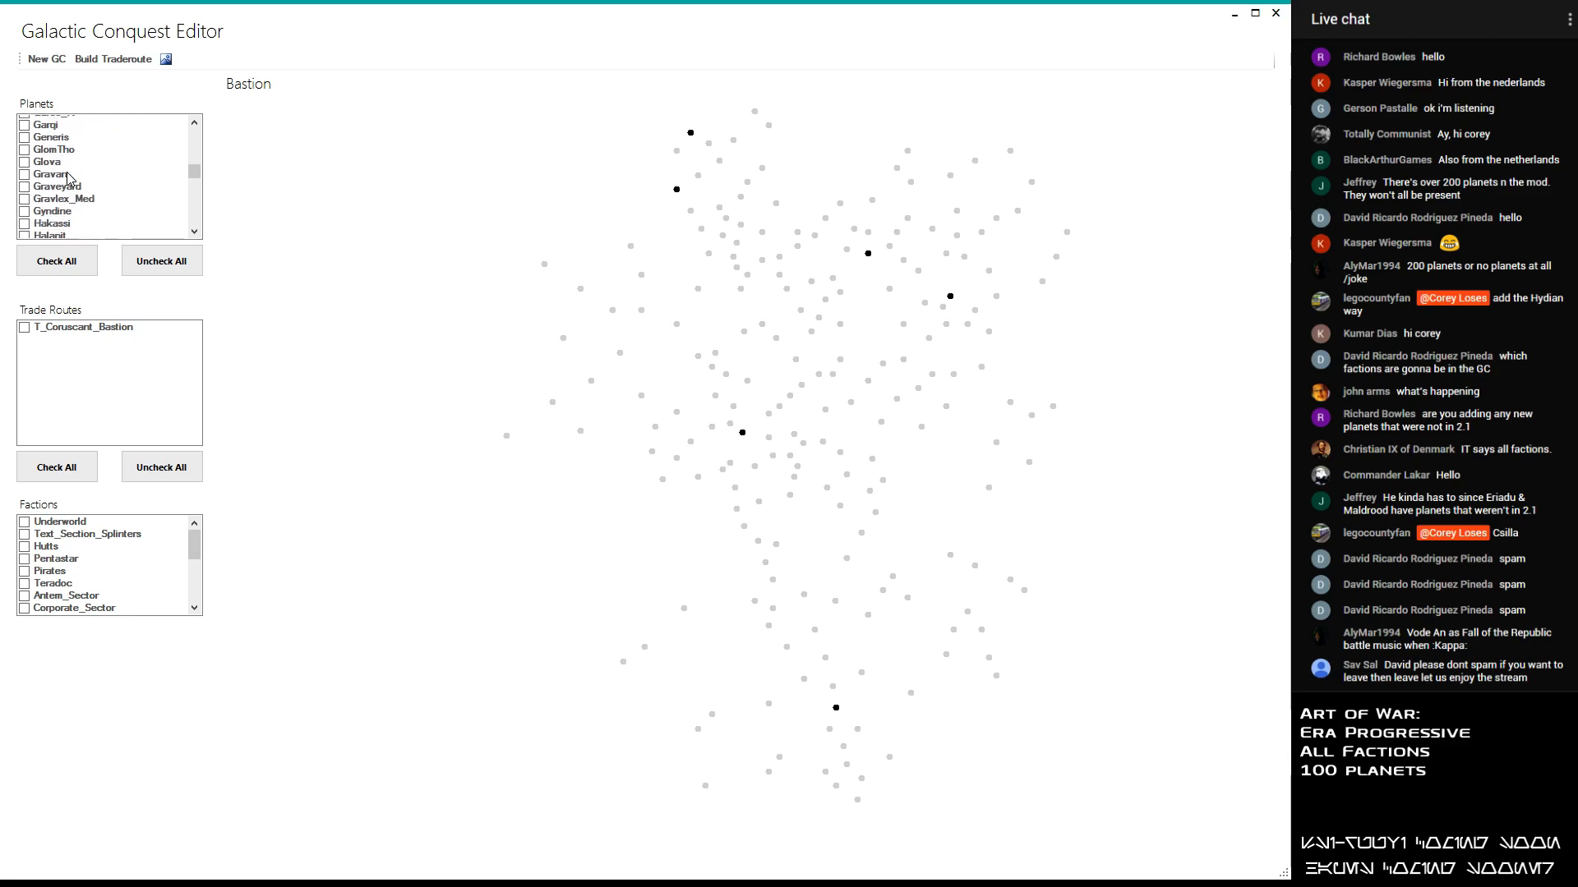
scroll(75, 185, down, 1)
click(24, 146)
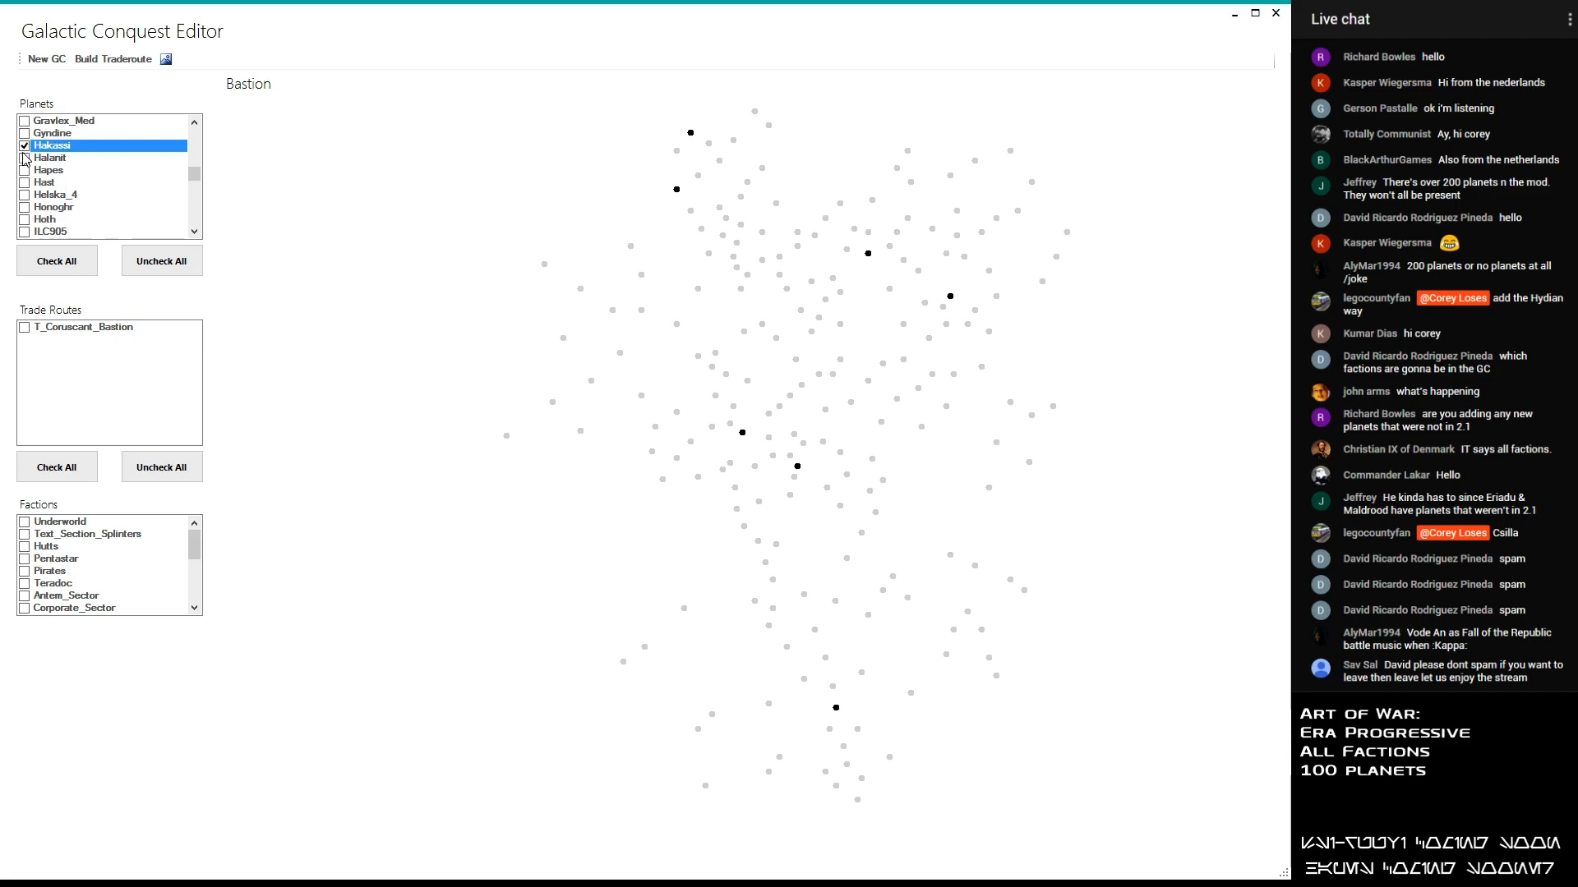
click(25, 171)
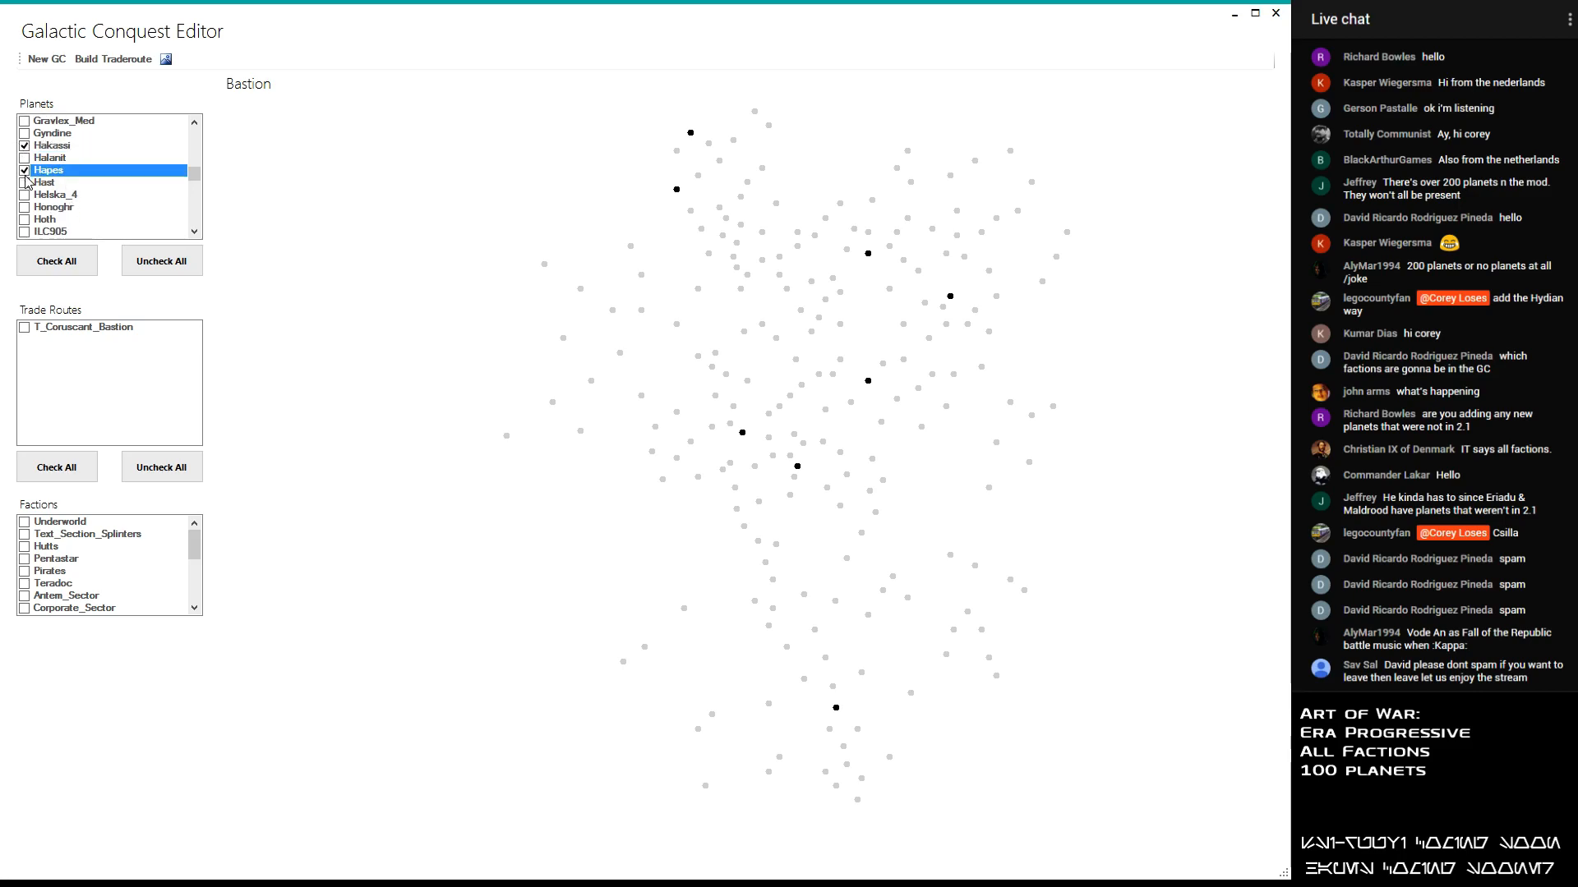
scroll(33, 177, up, 2)
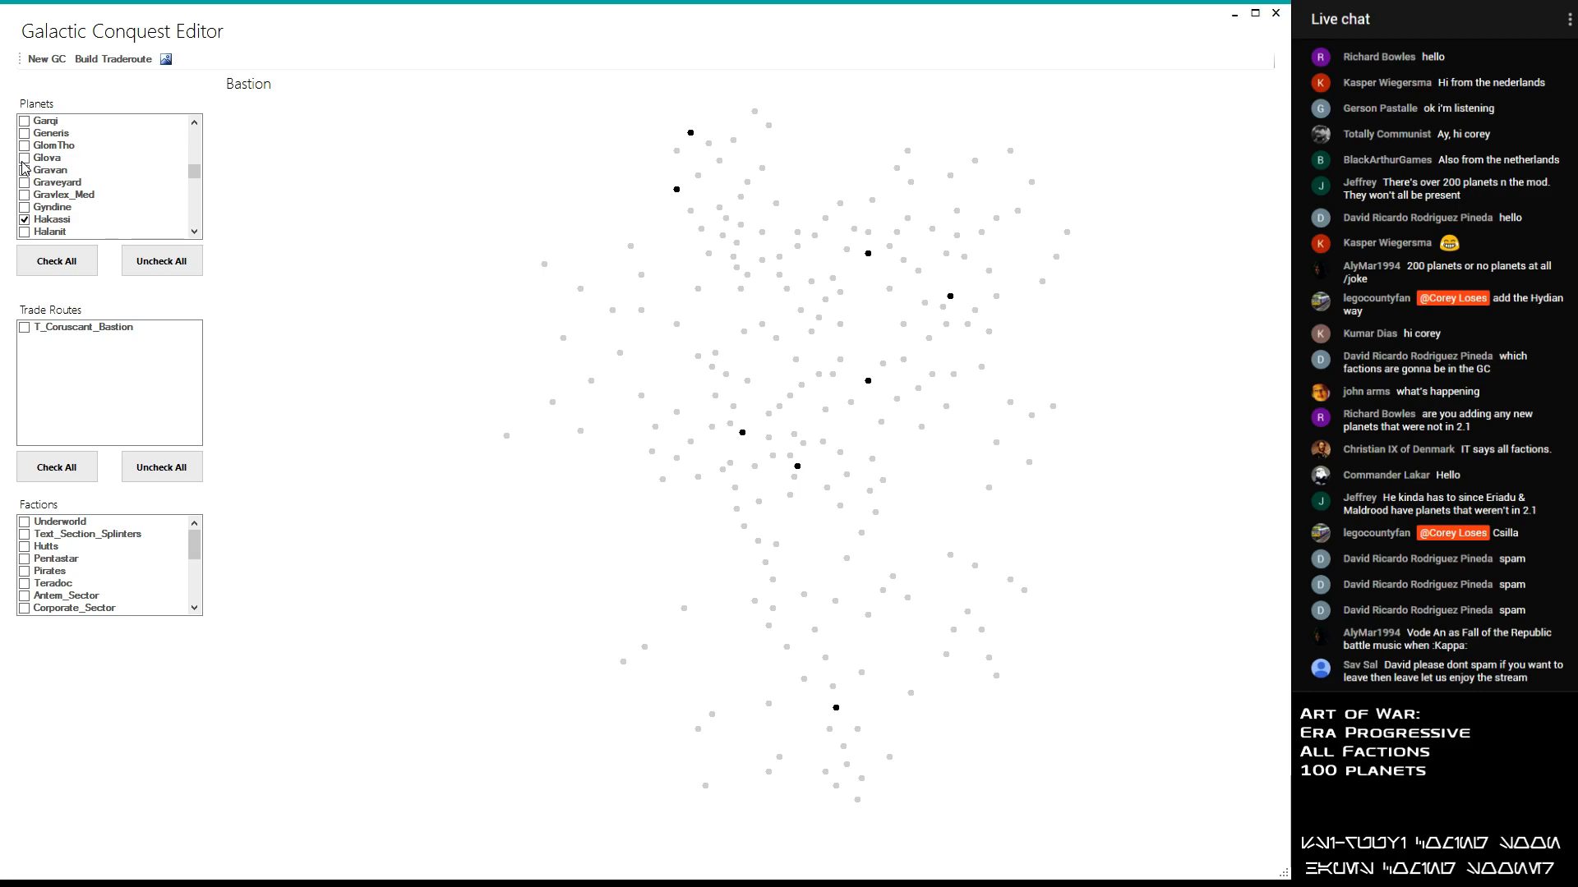
- Add the planets Kalist and Kampe to the selected planets
scroll(23, 162, down, 1)
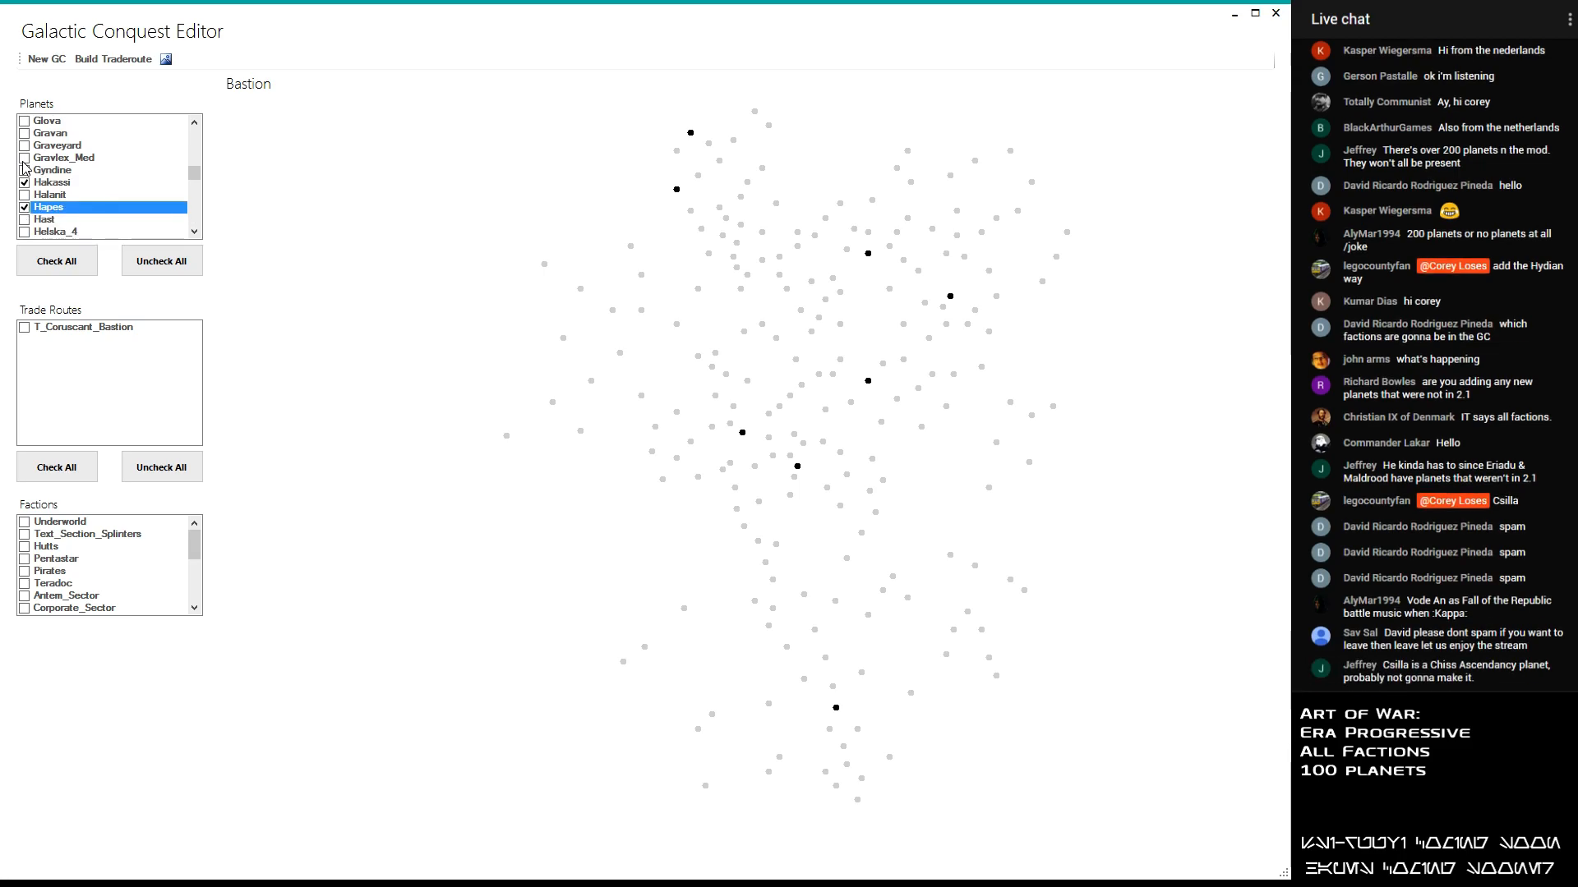
scroll(26, 171, down, 1)
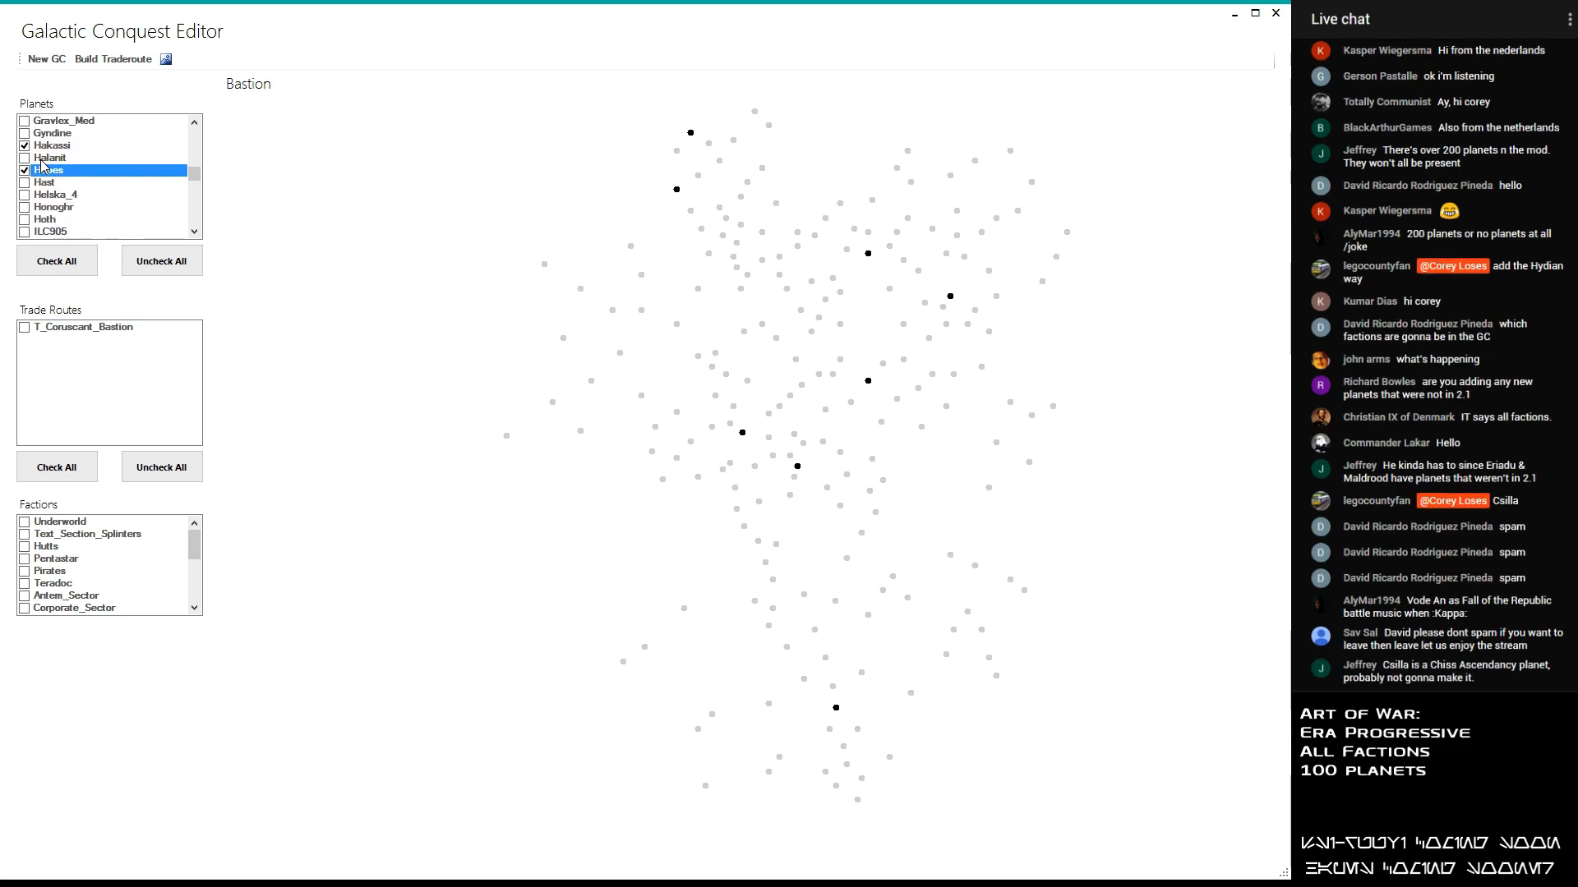
scroll(28, 187, down, 2)
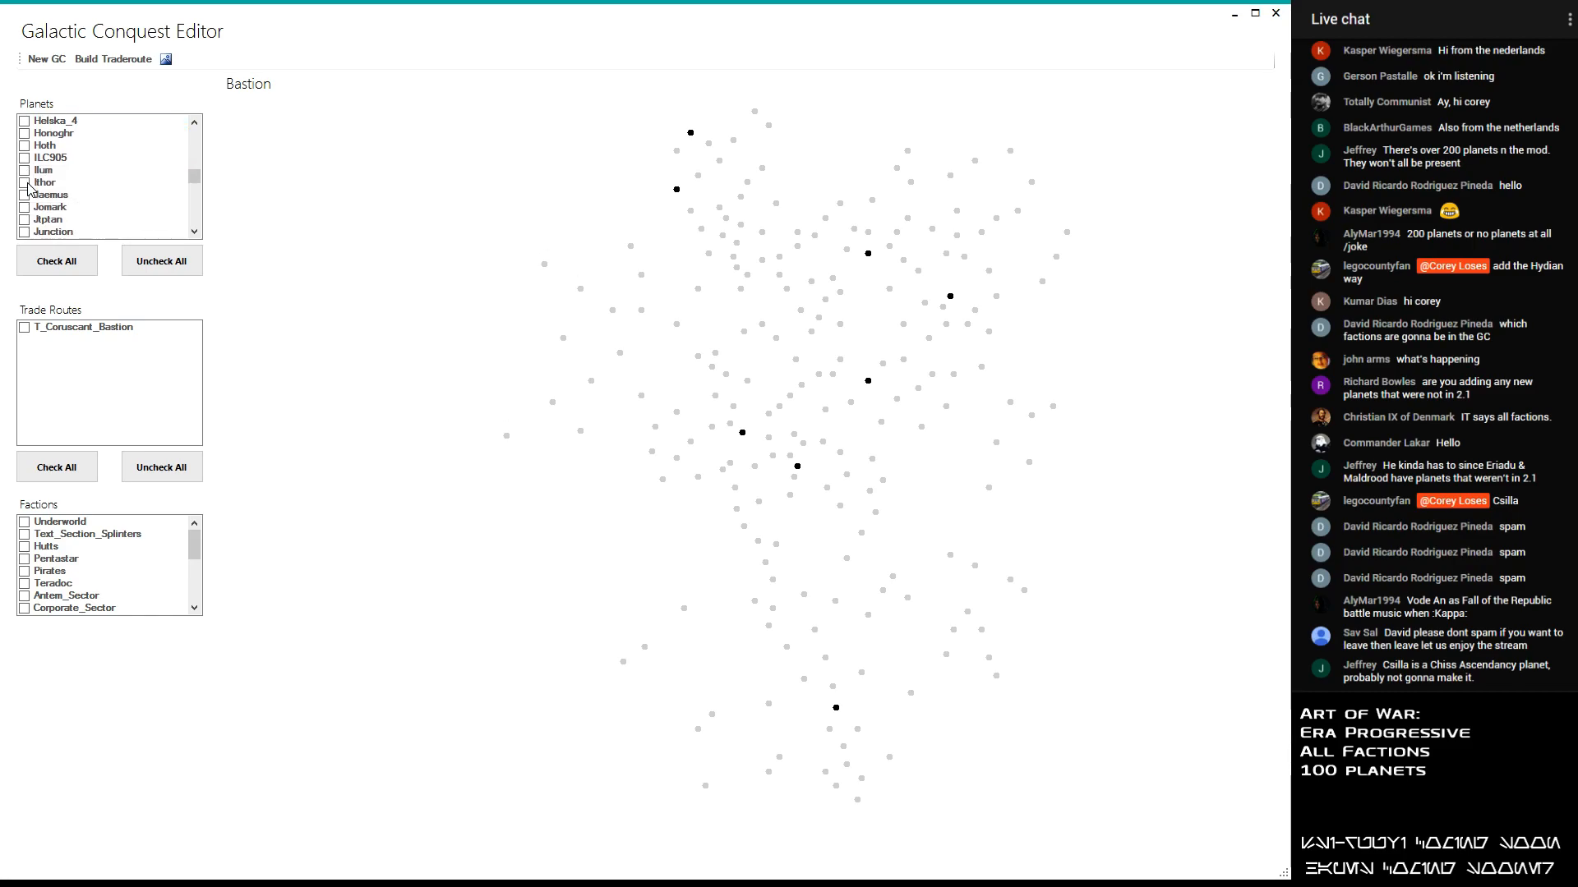
scroll(28, 187, down, 1)
scroll(27, 188, down, 2)
click(26, 146)
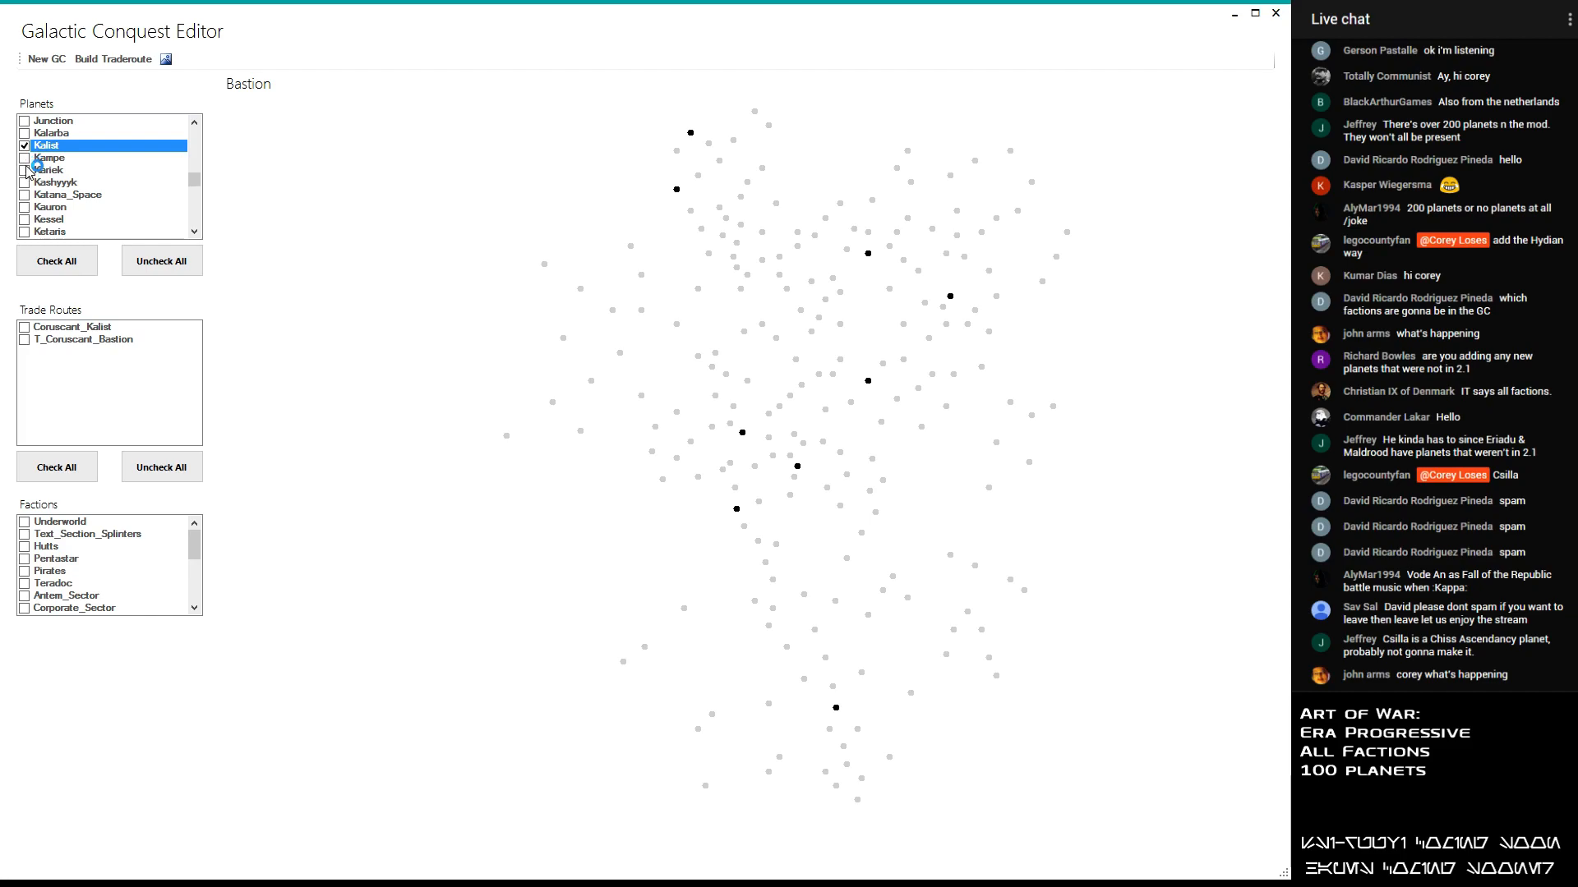
click(25, 157)
- Go back to the planets beginning with E and add Etti_IV to the selection
scroll(75, 175, down, 1)
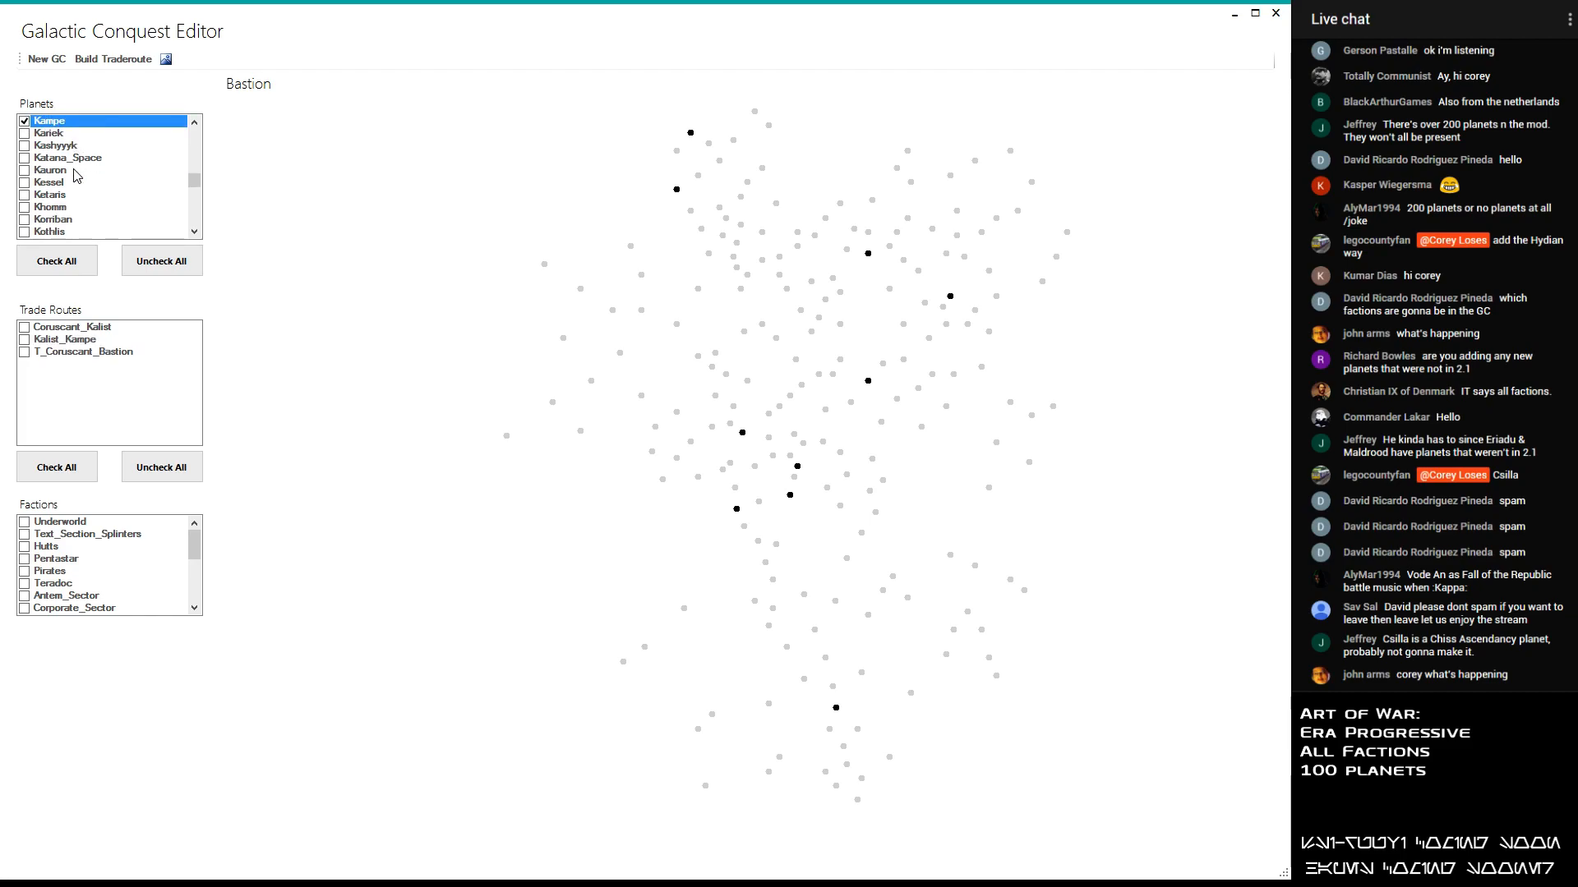
scroll(76, 175, down, 3)
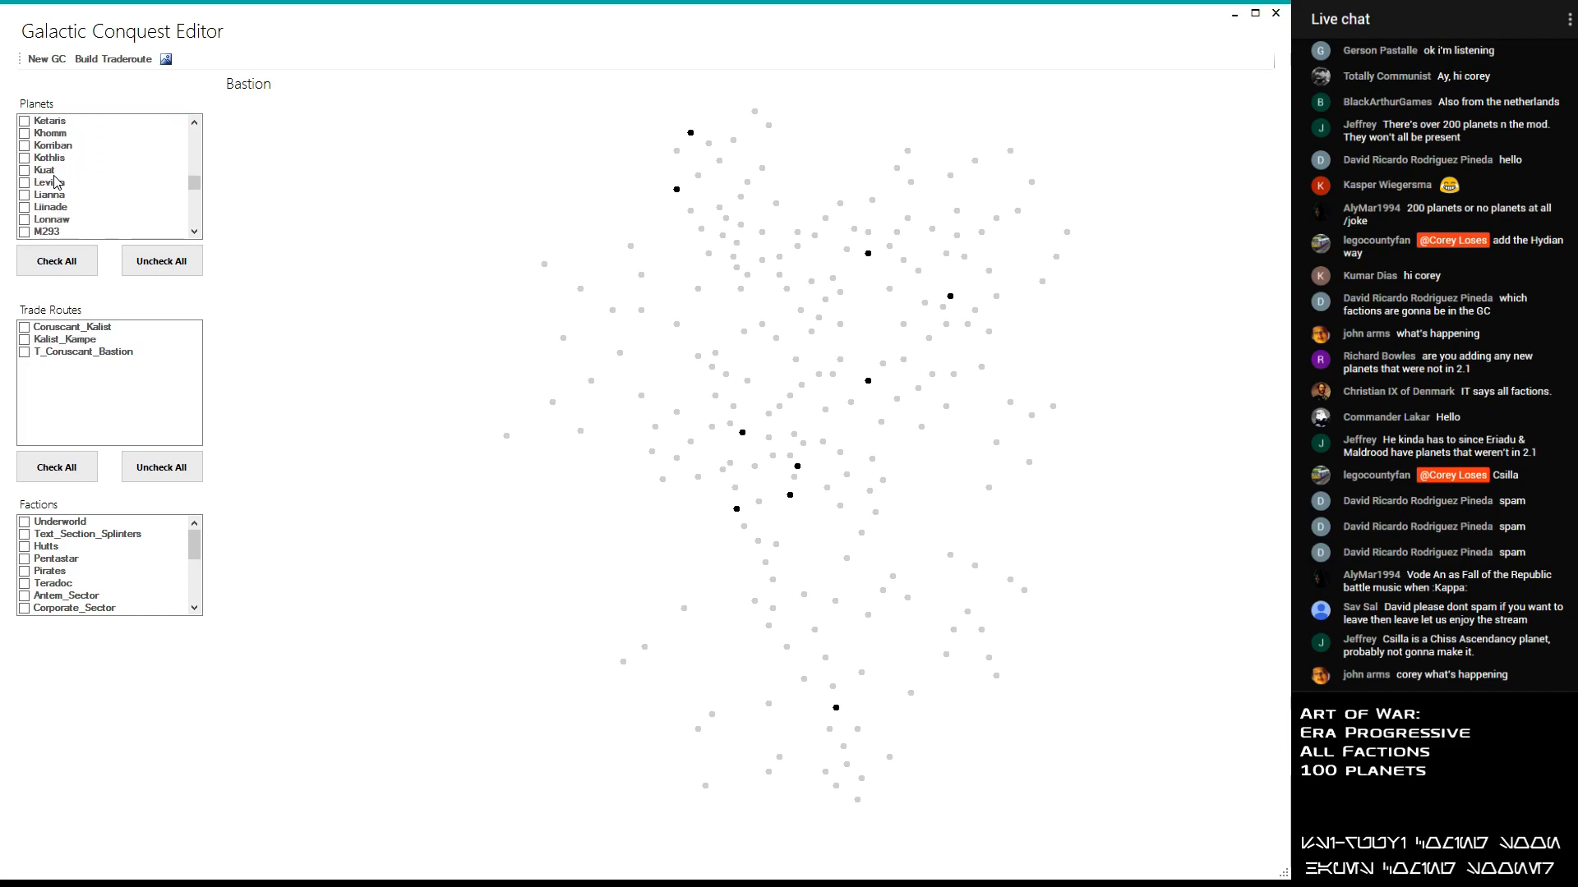
scroll(55, 182, down, 3)
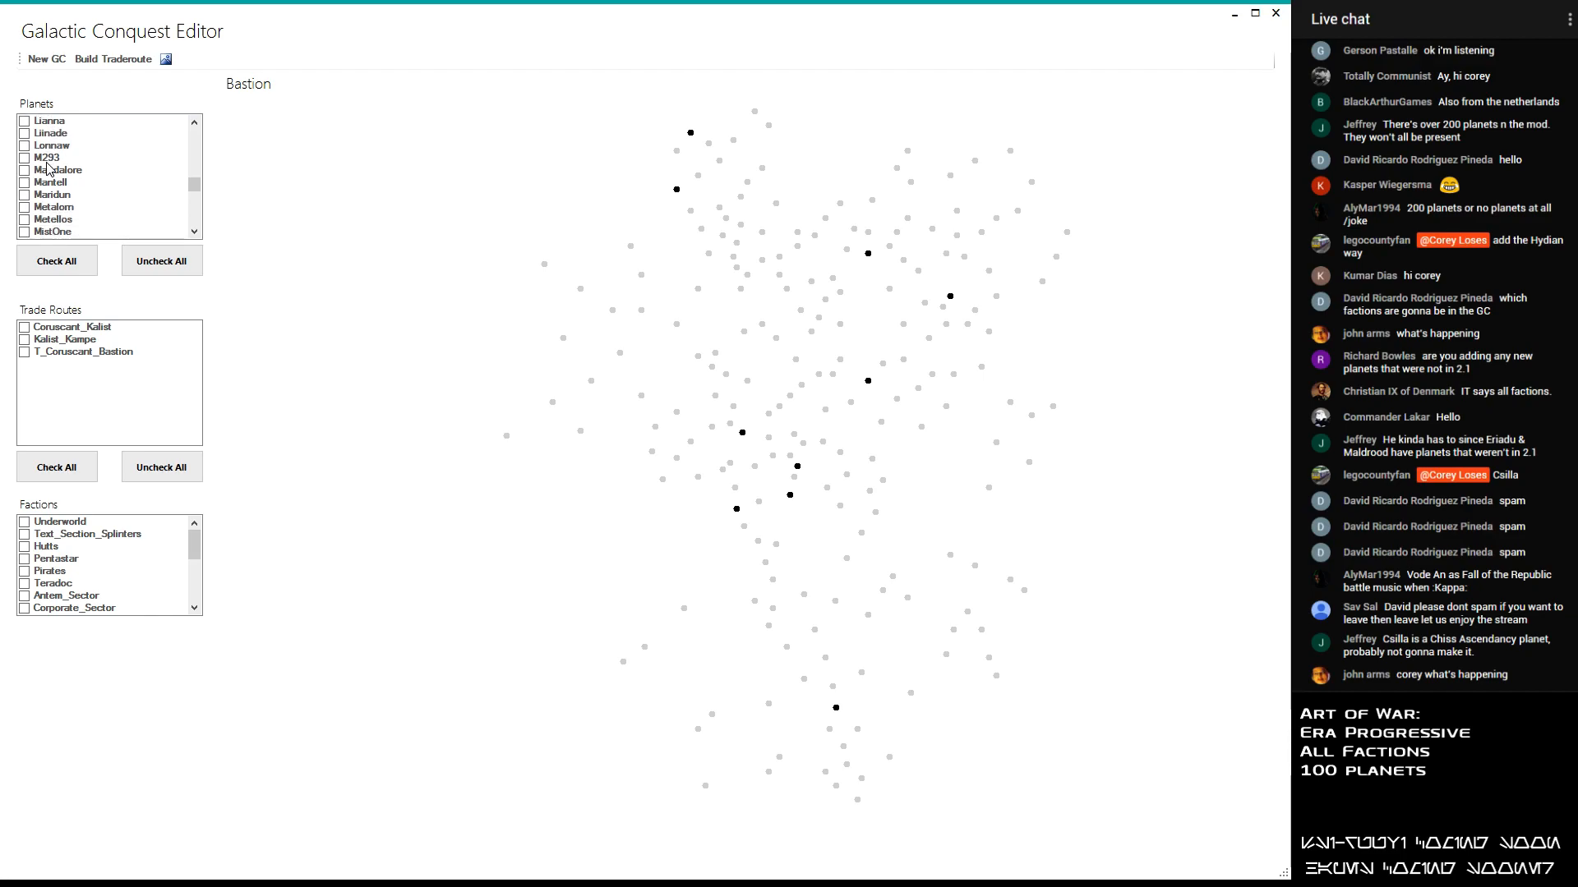
scroll(48, 169, up, 10)
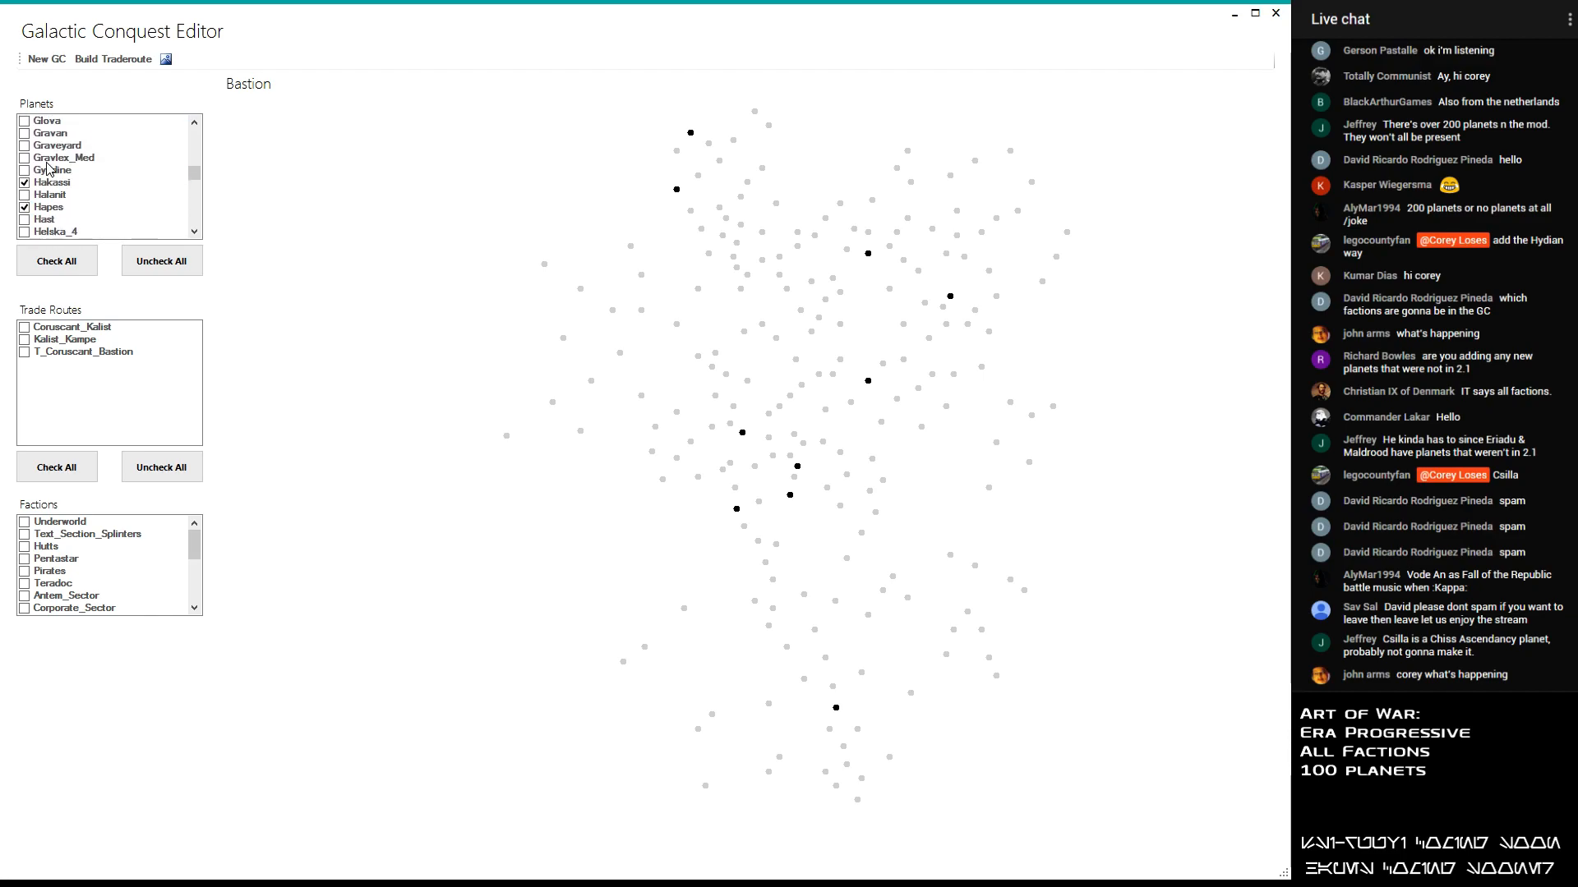
scroll(48, 168, up, 4)
click(25, 121)
click(24, 145)
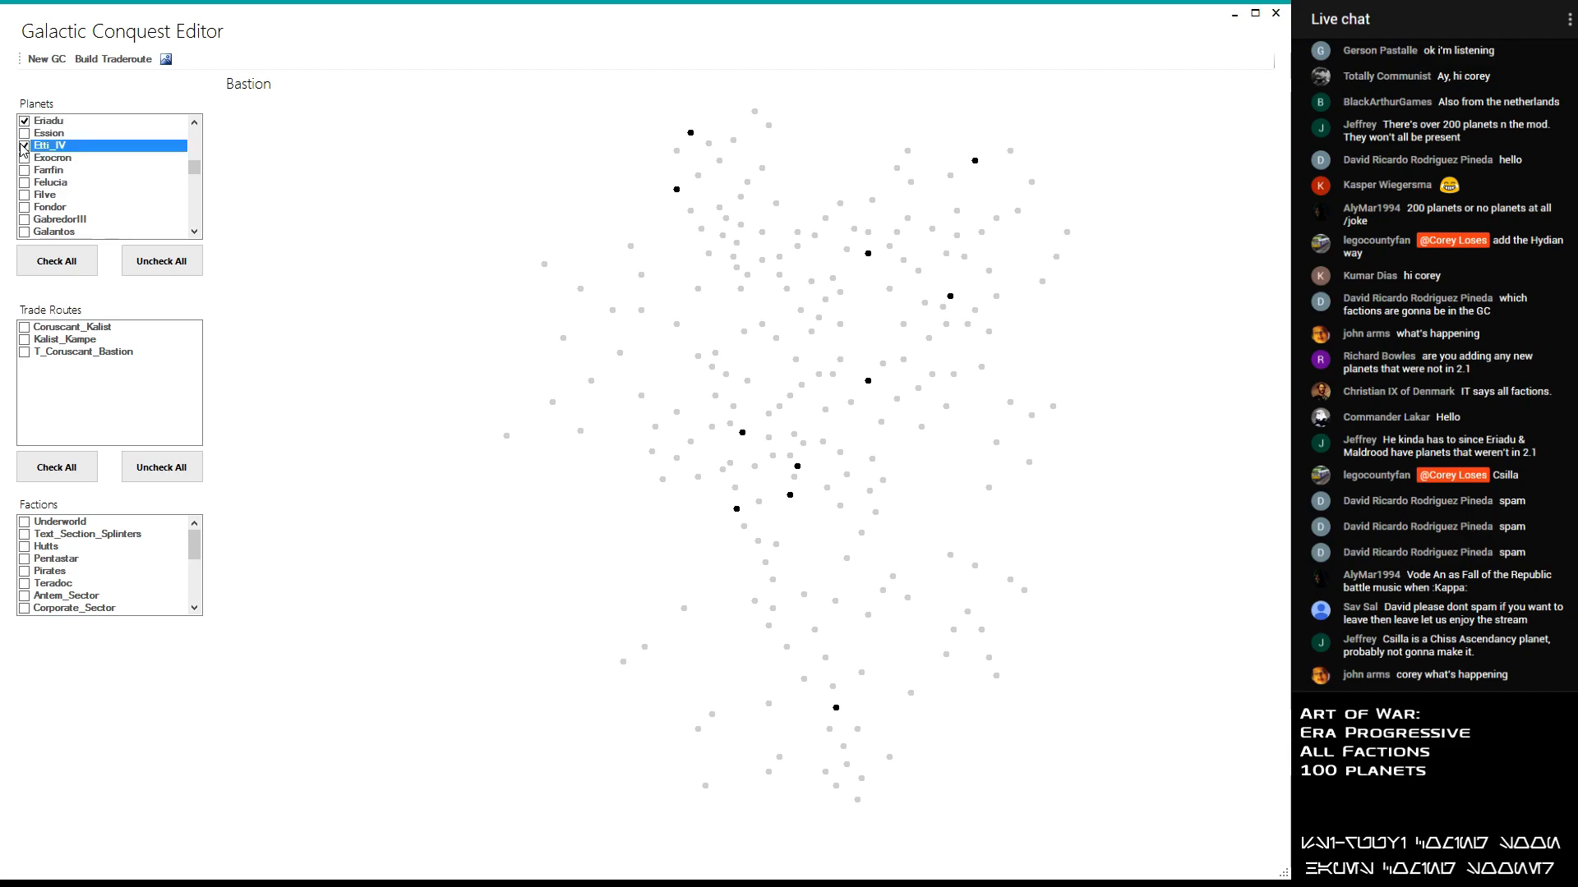
- Look through the planets from F to K for further candidates for the conquest
scroll(22, 150, down, 1)
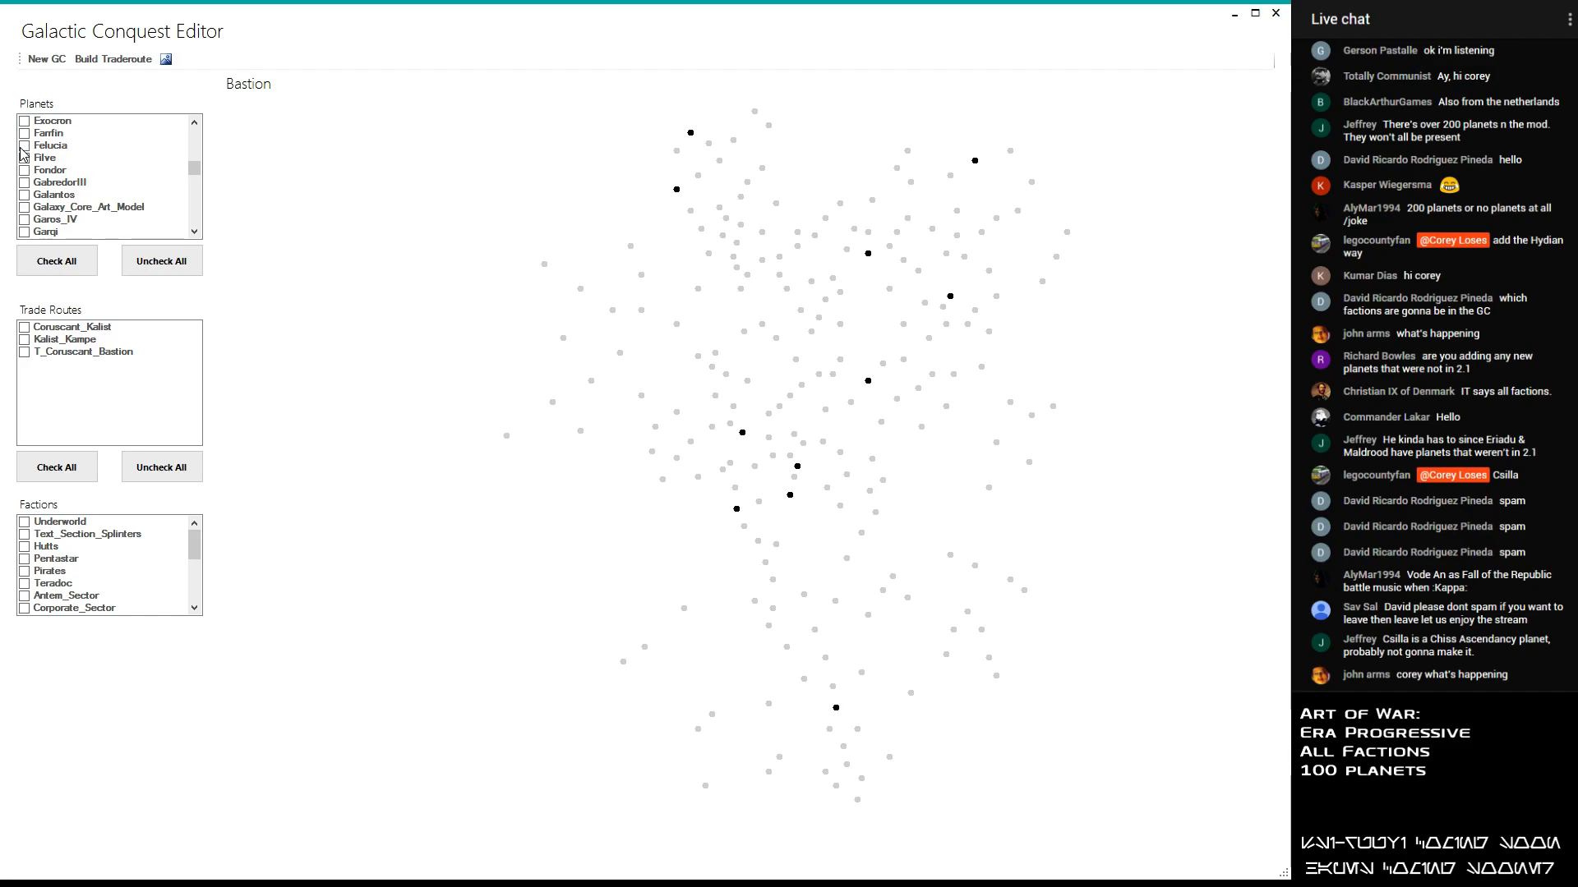
scroll(21, 149, down, 1)
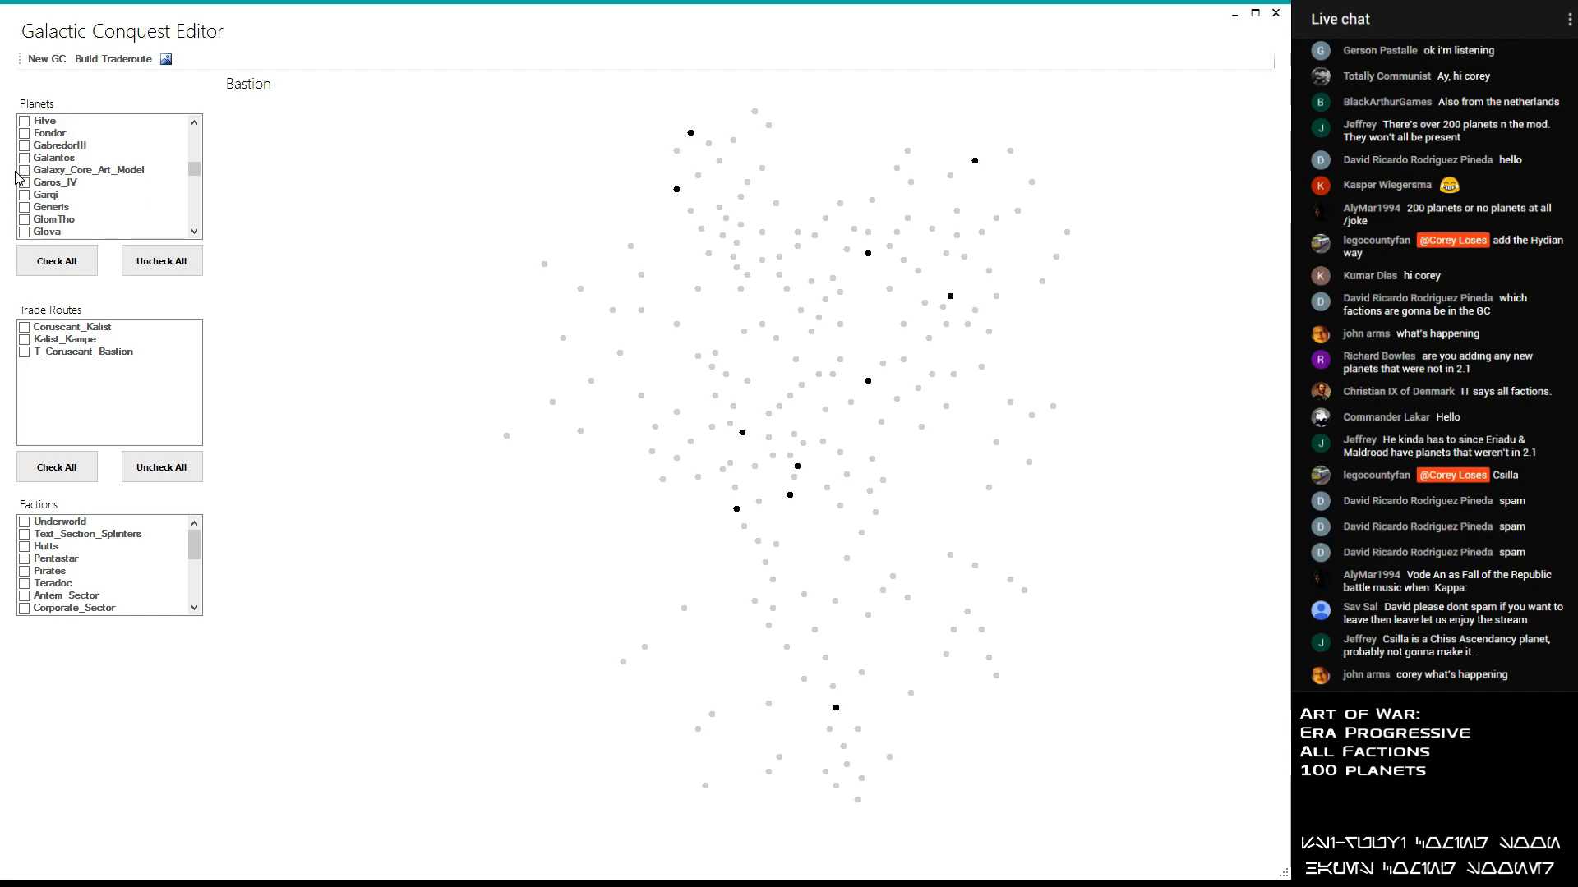
scroll(38, 179, down, 2)
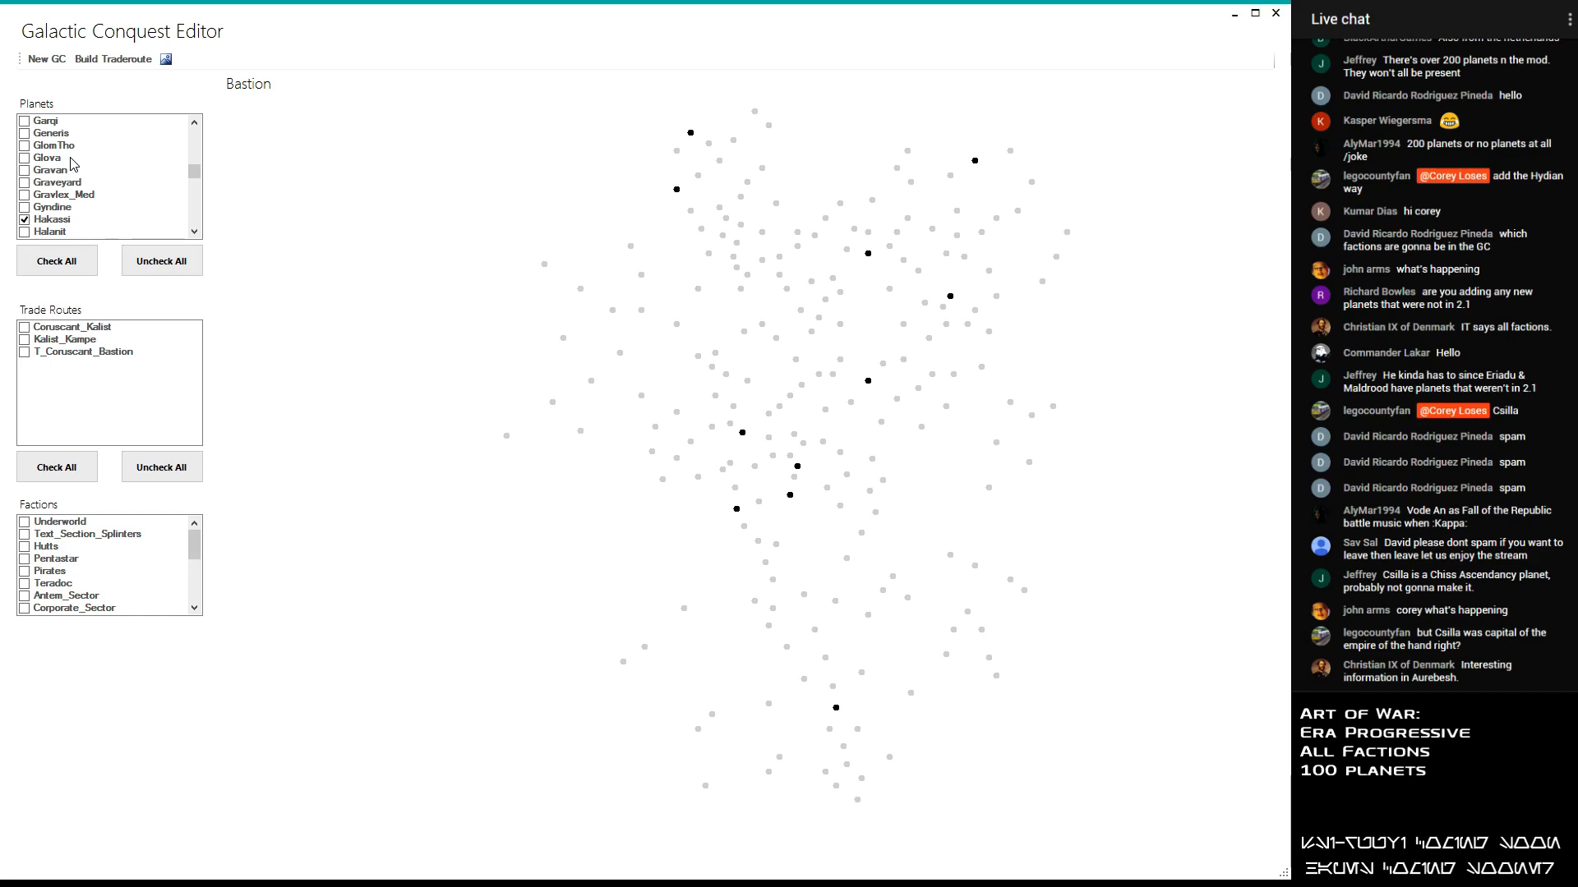
scroll(66, 173, down, 4)
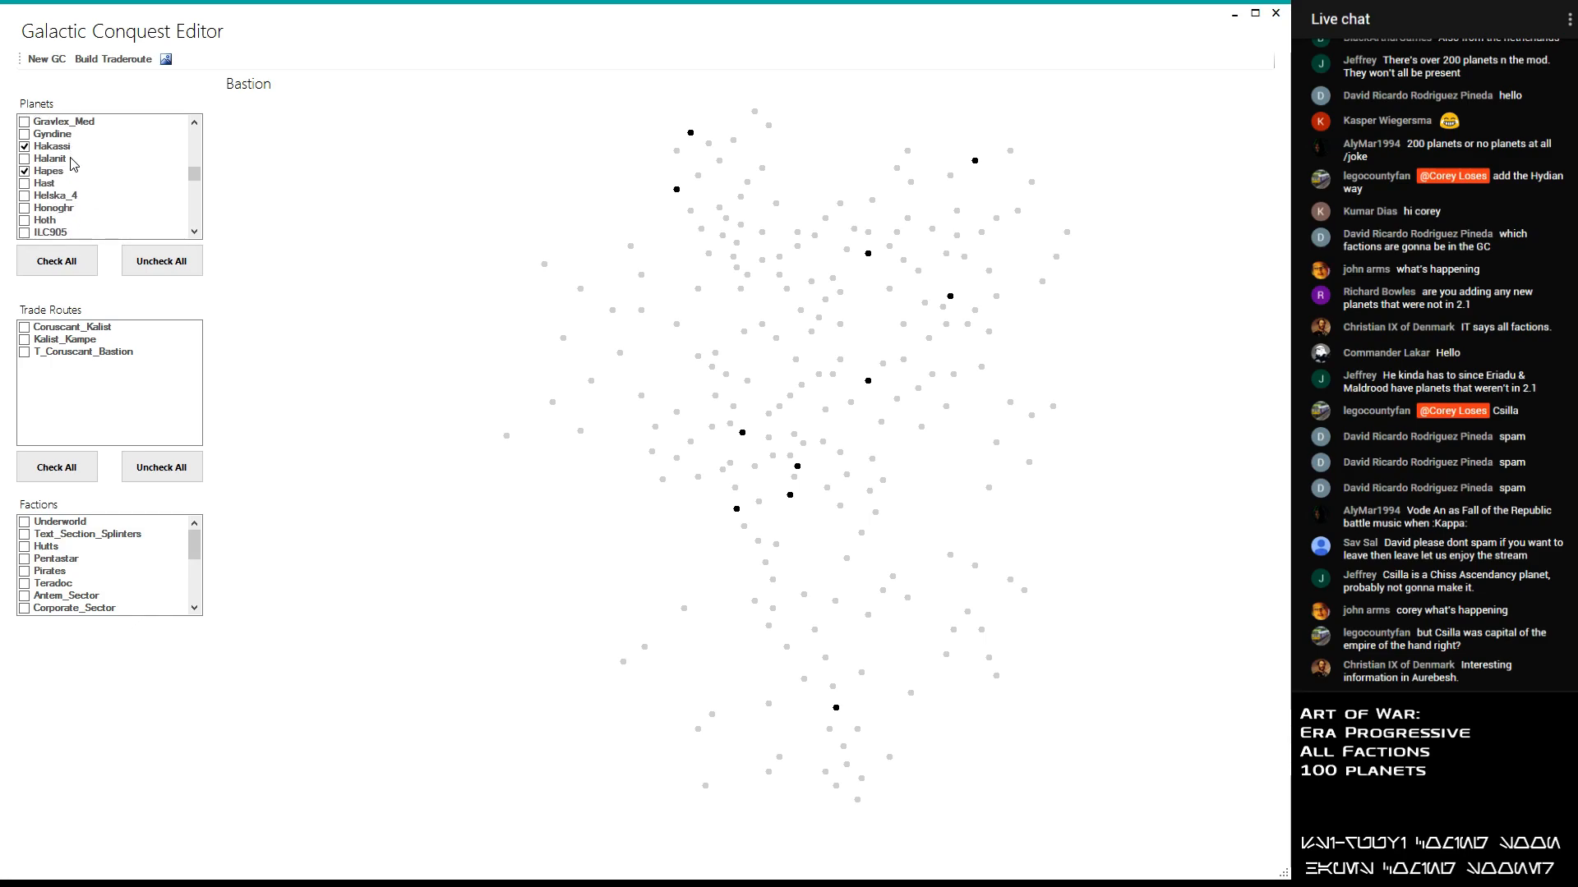
scroll(55, 187, down, 3)
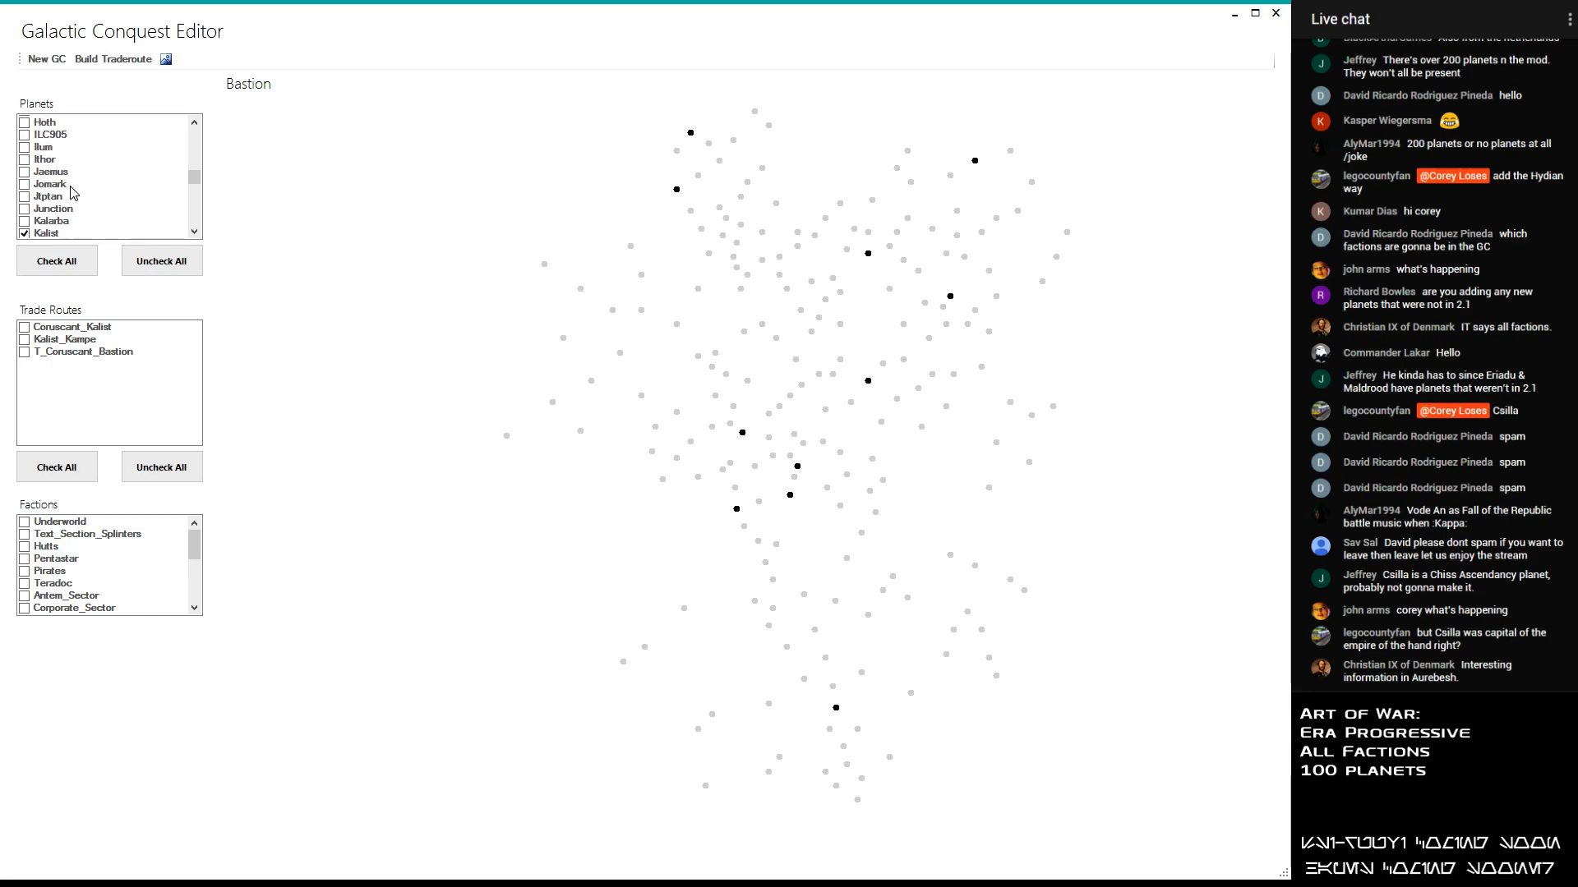
scroll(55, 170, down, 3)
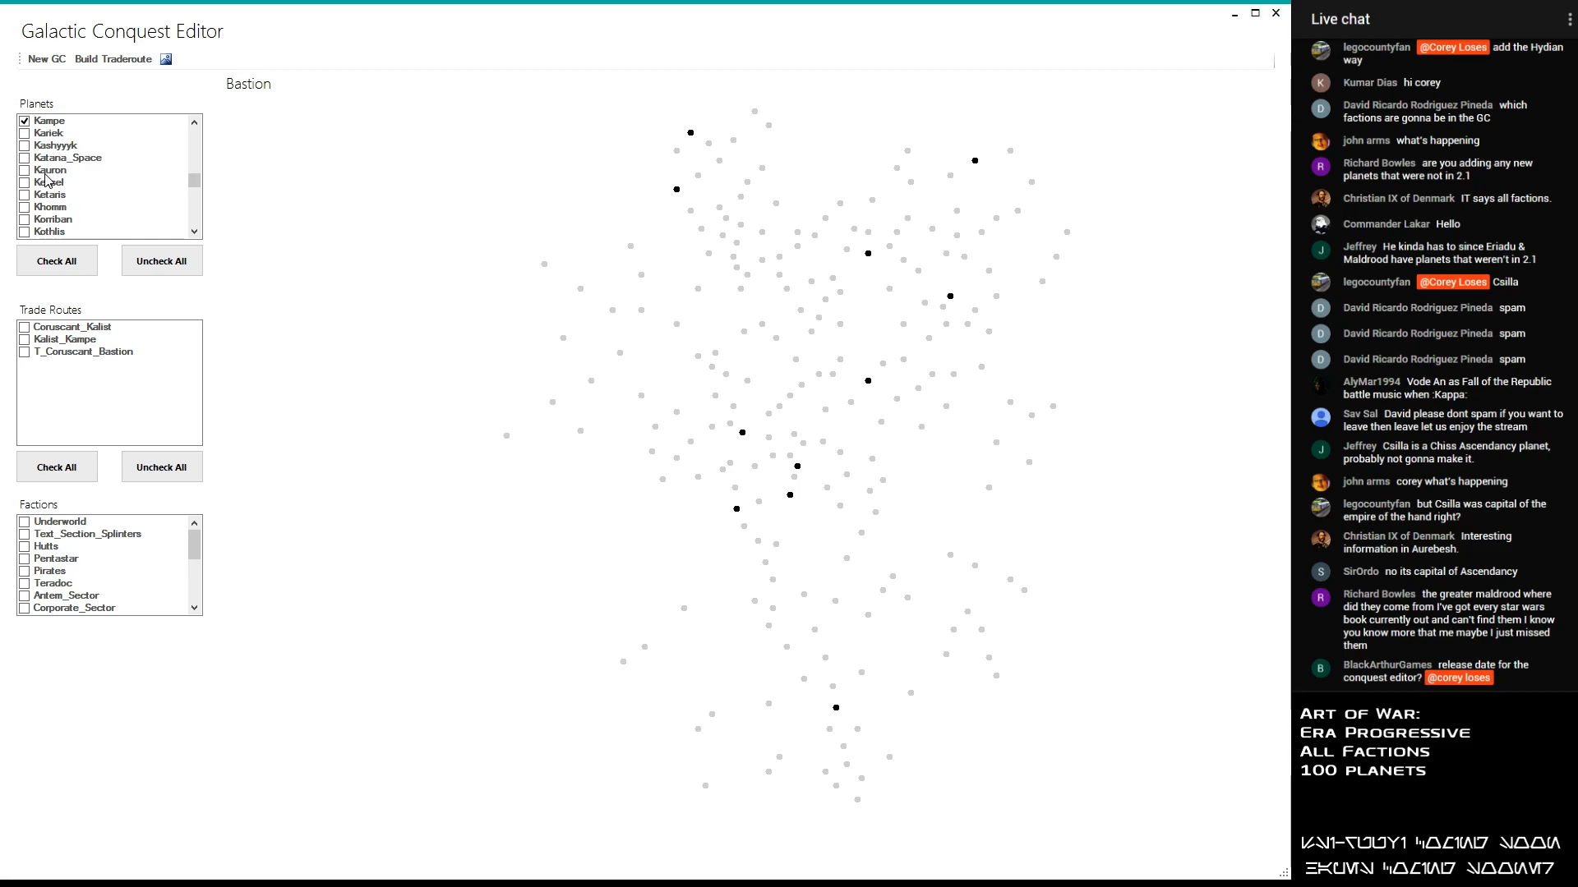
scroll(51, 153, up, 2)
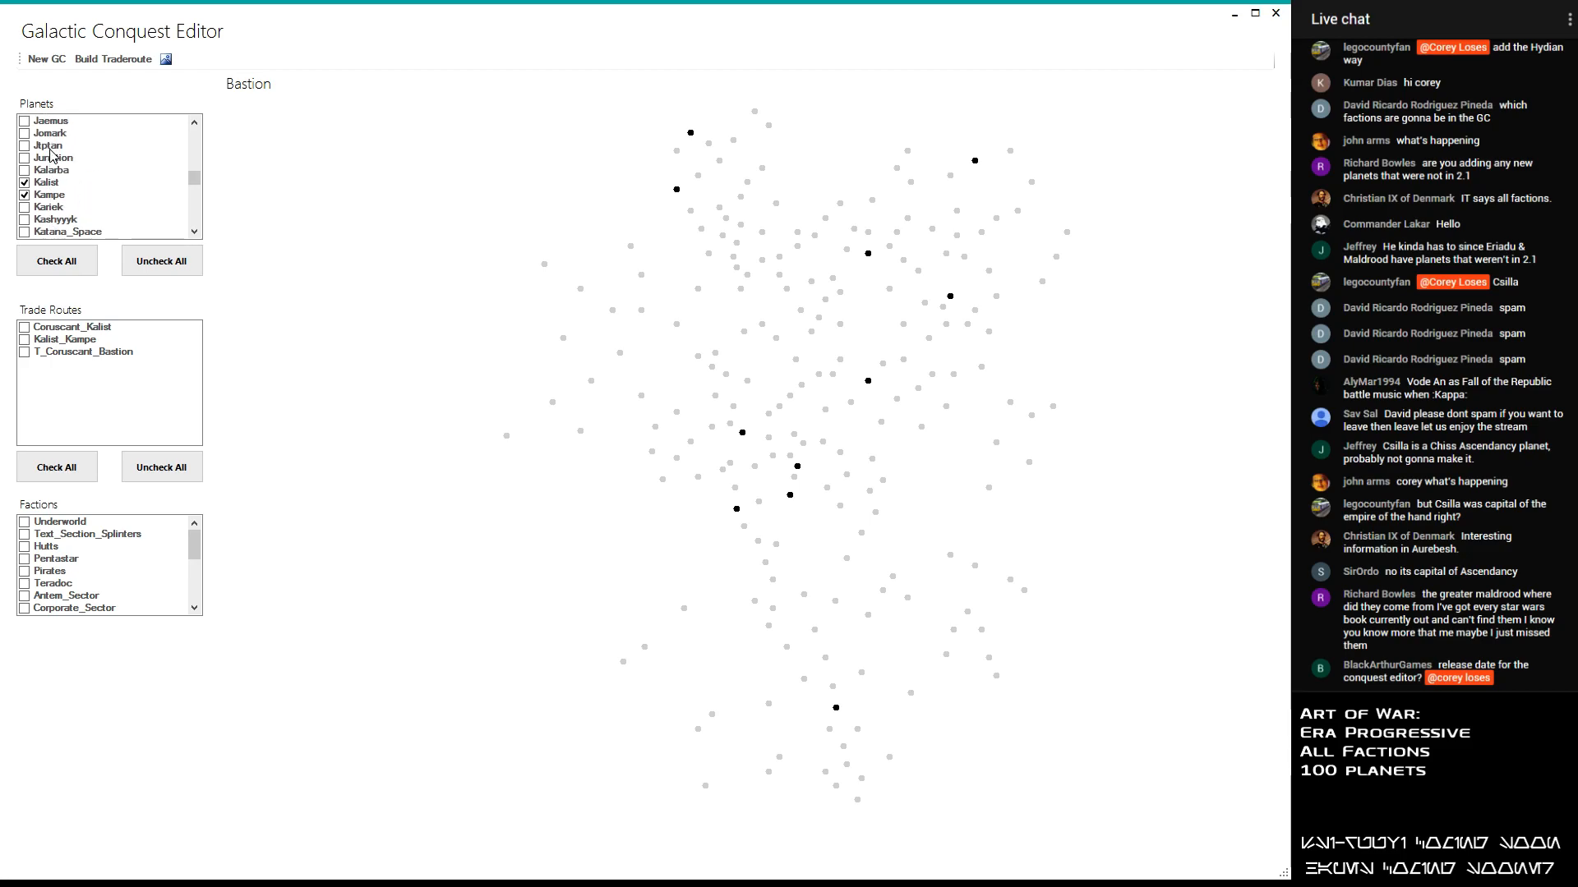
scroll(51, 154, down, 1)
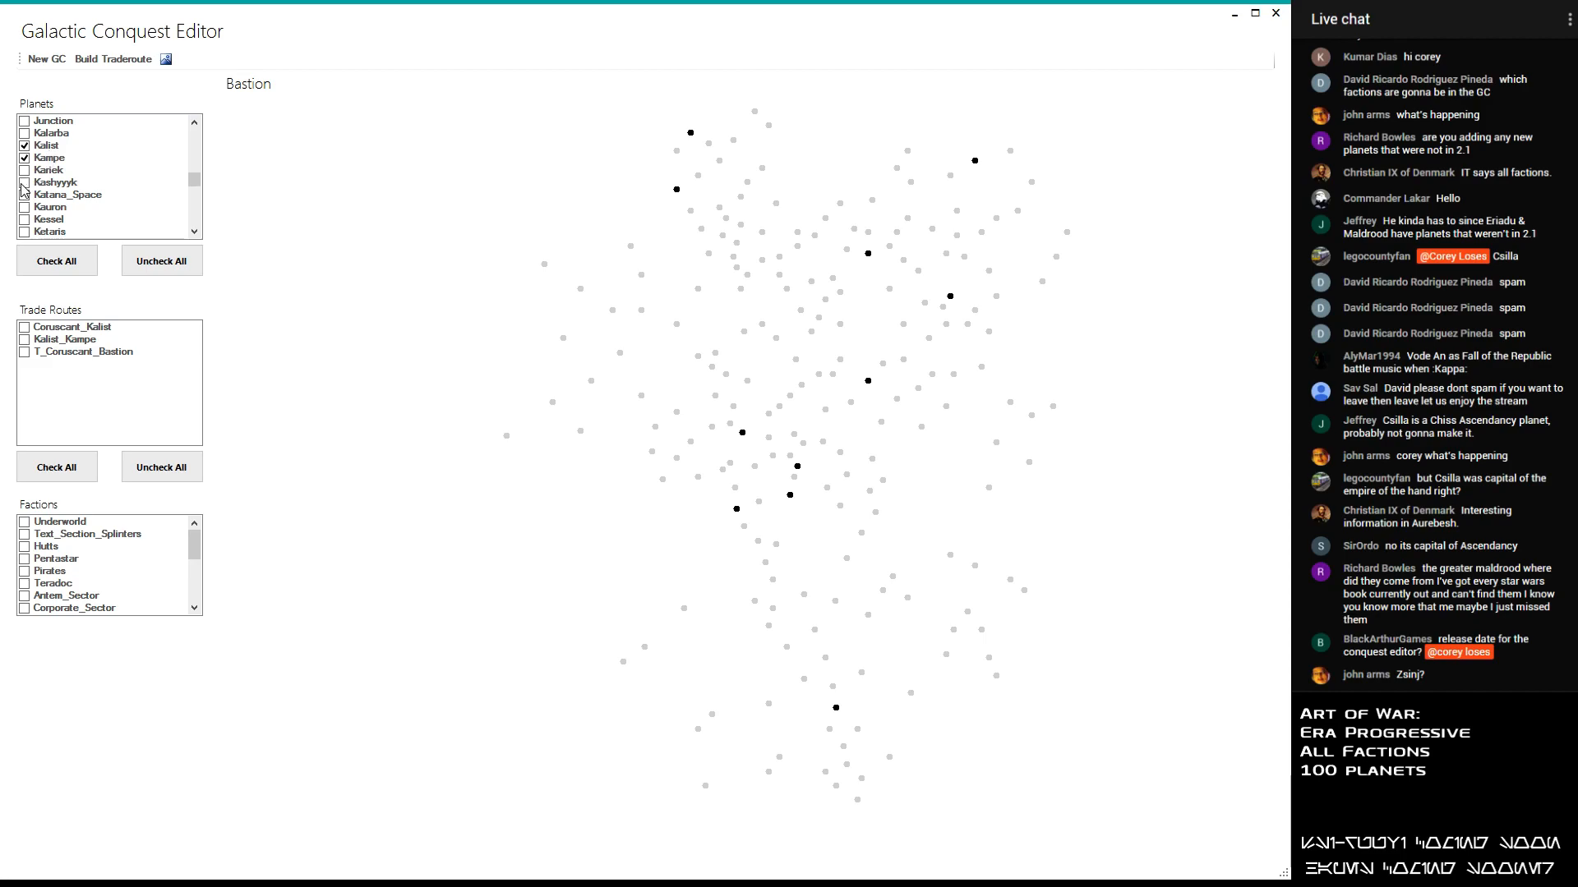
scroll(35, 181, down, 1)
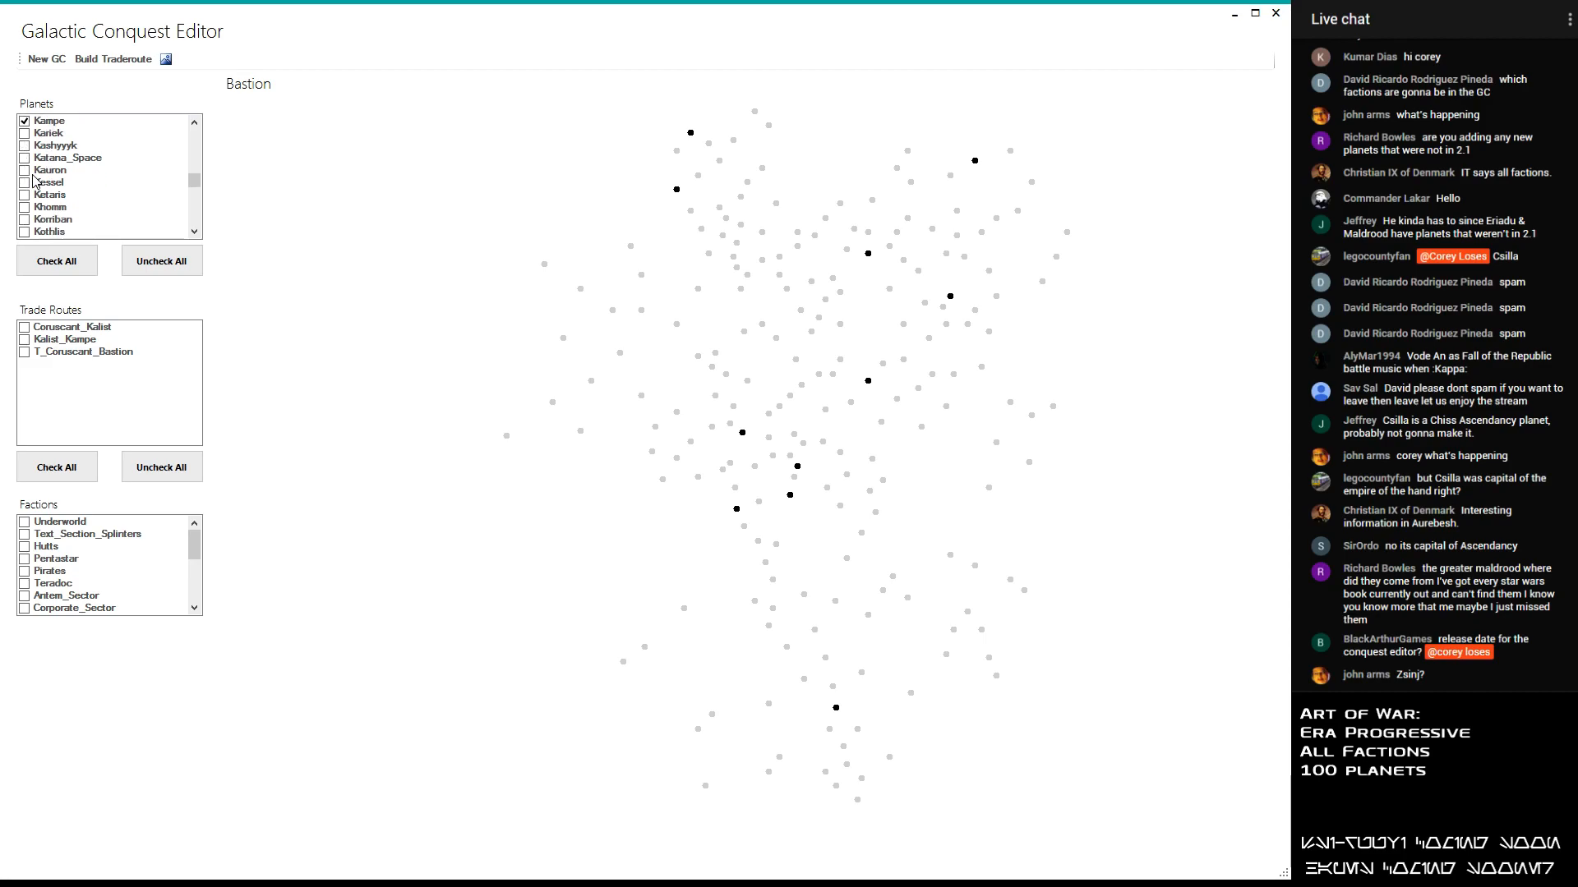
scroll(35, 180, down, 2)
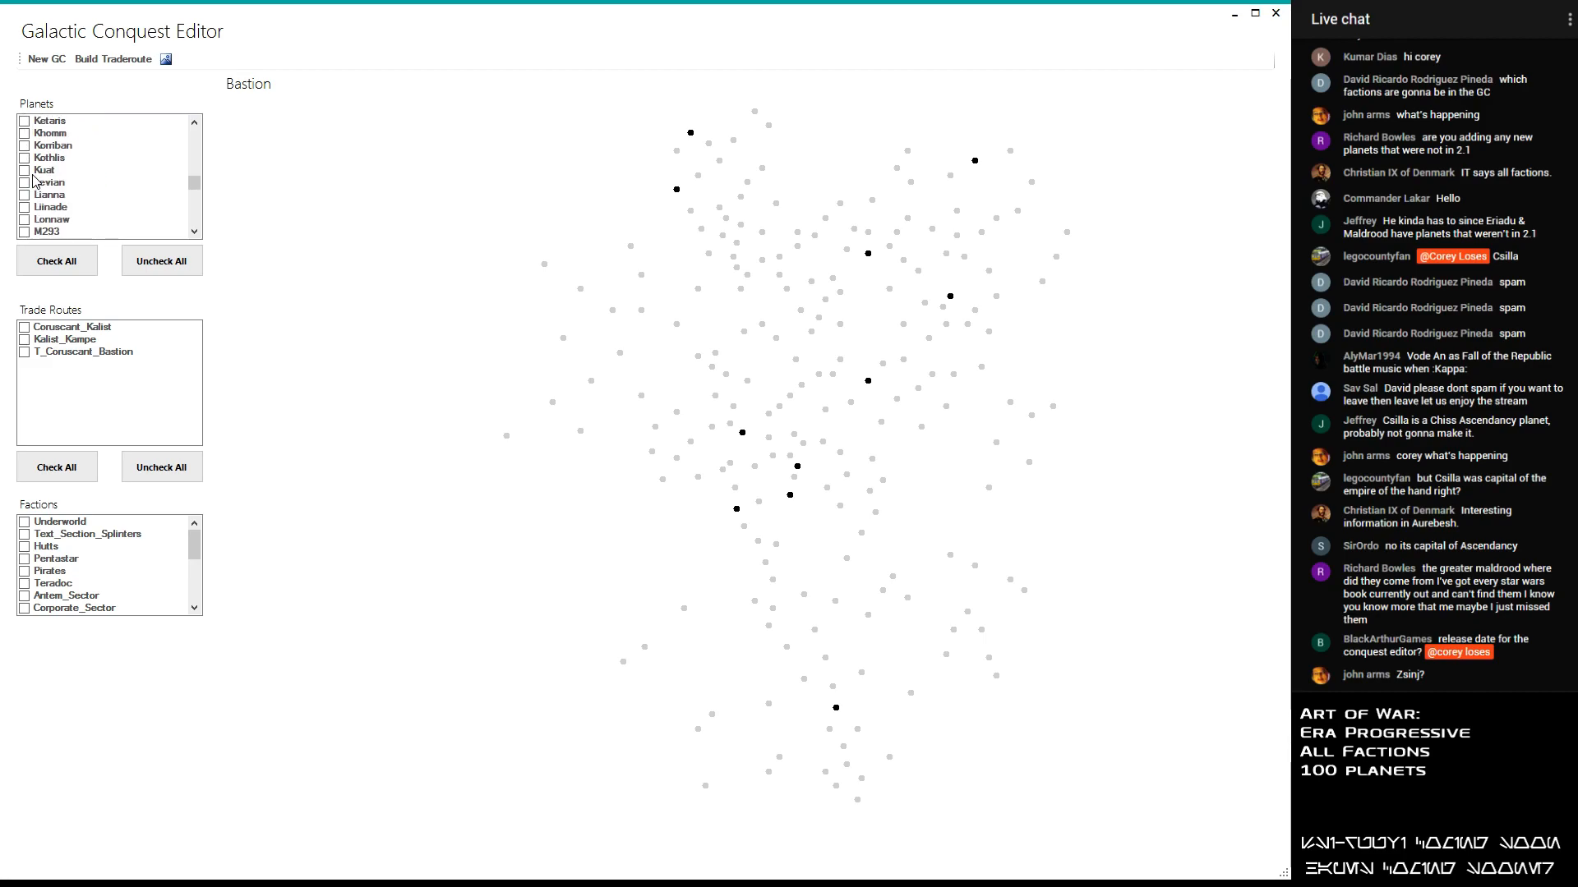
- Review the planets beginning with K, L and M for further candidates
scroll(34, 181, down, 4)
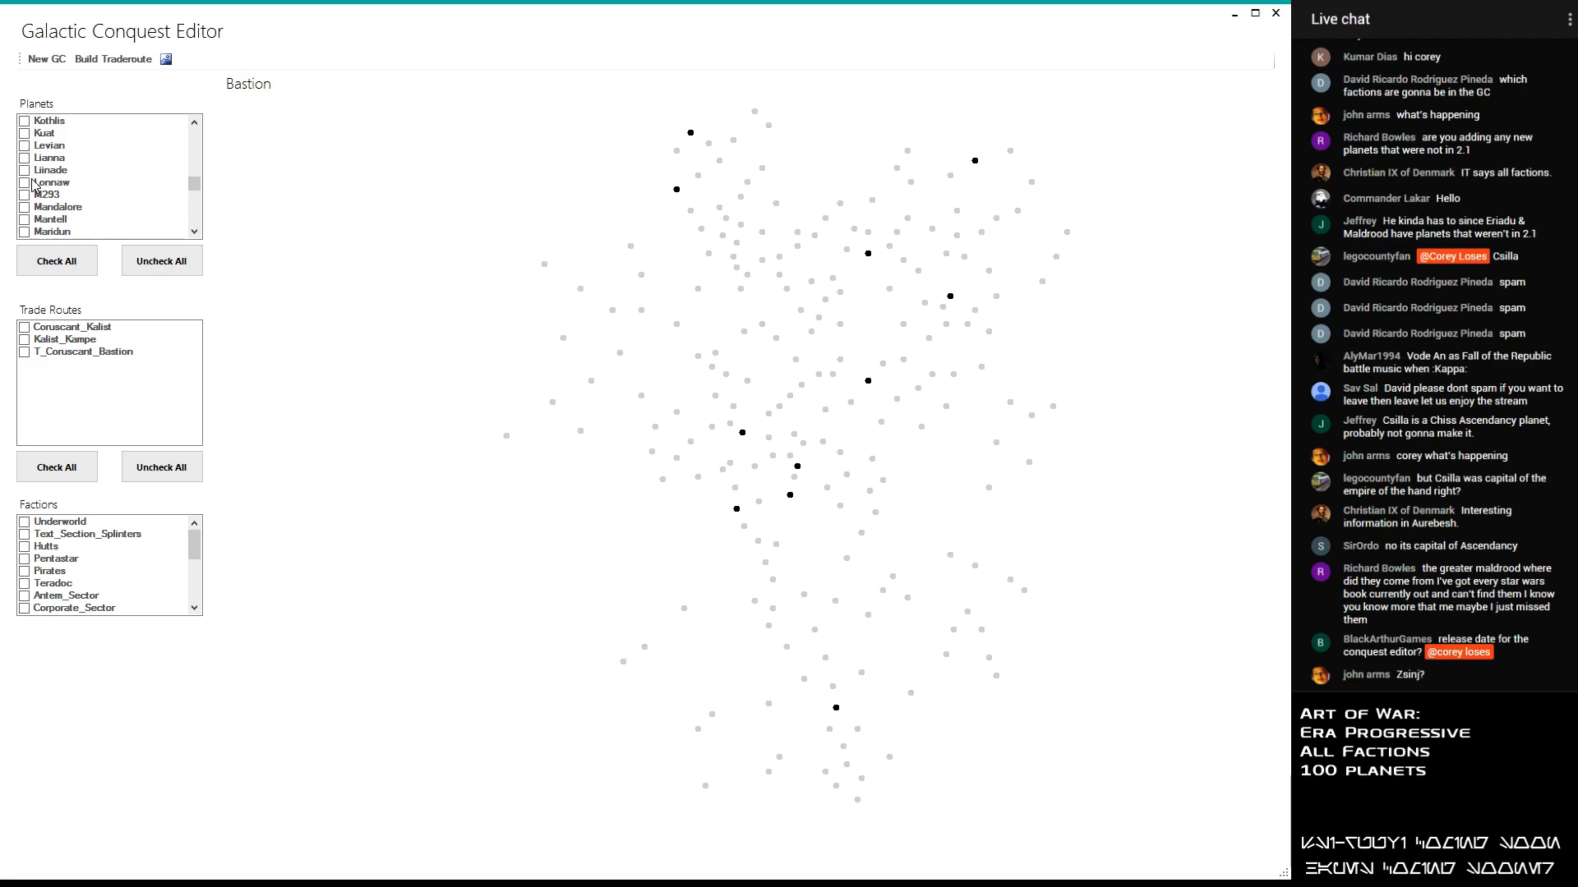
scroll(31, 183, up, 3)
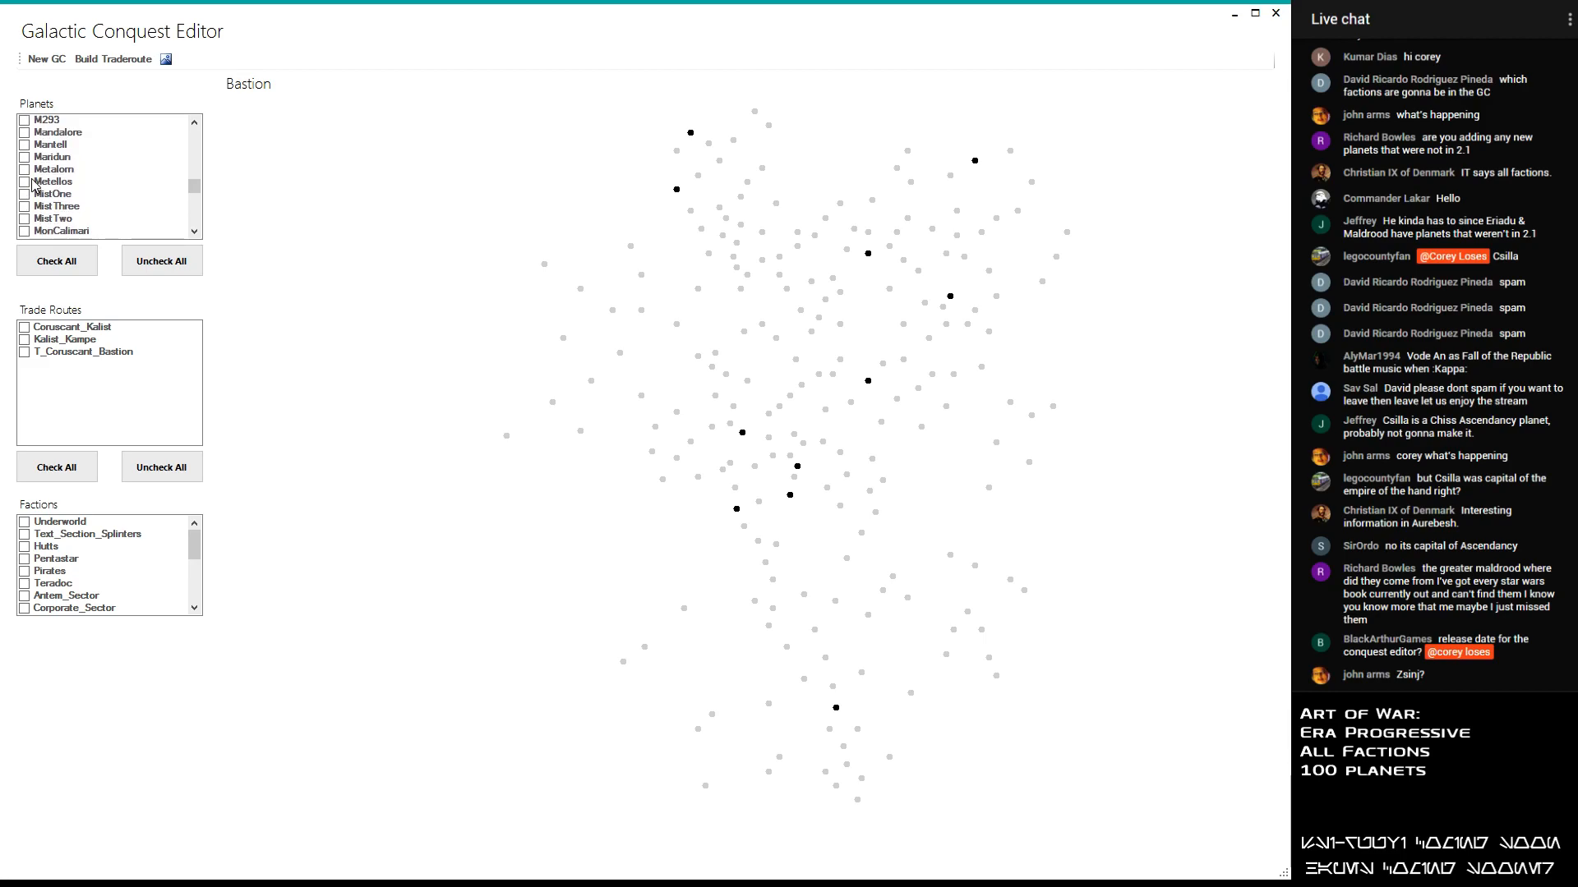
scroll(27, 171, up, 3)
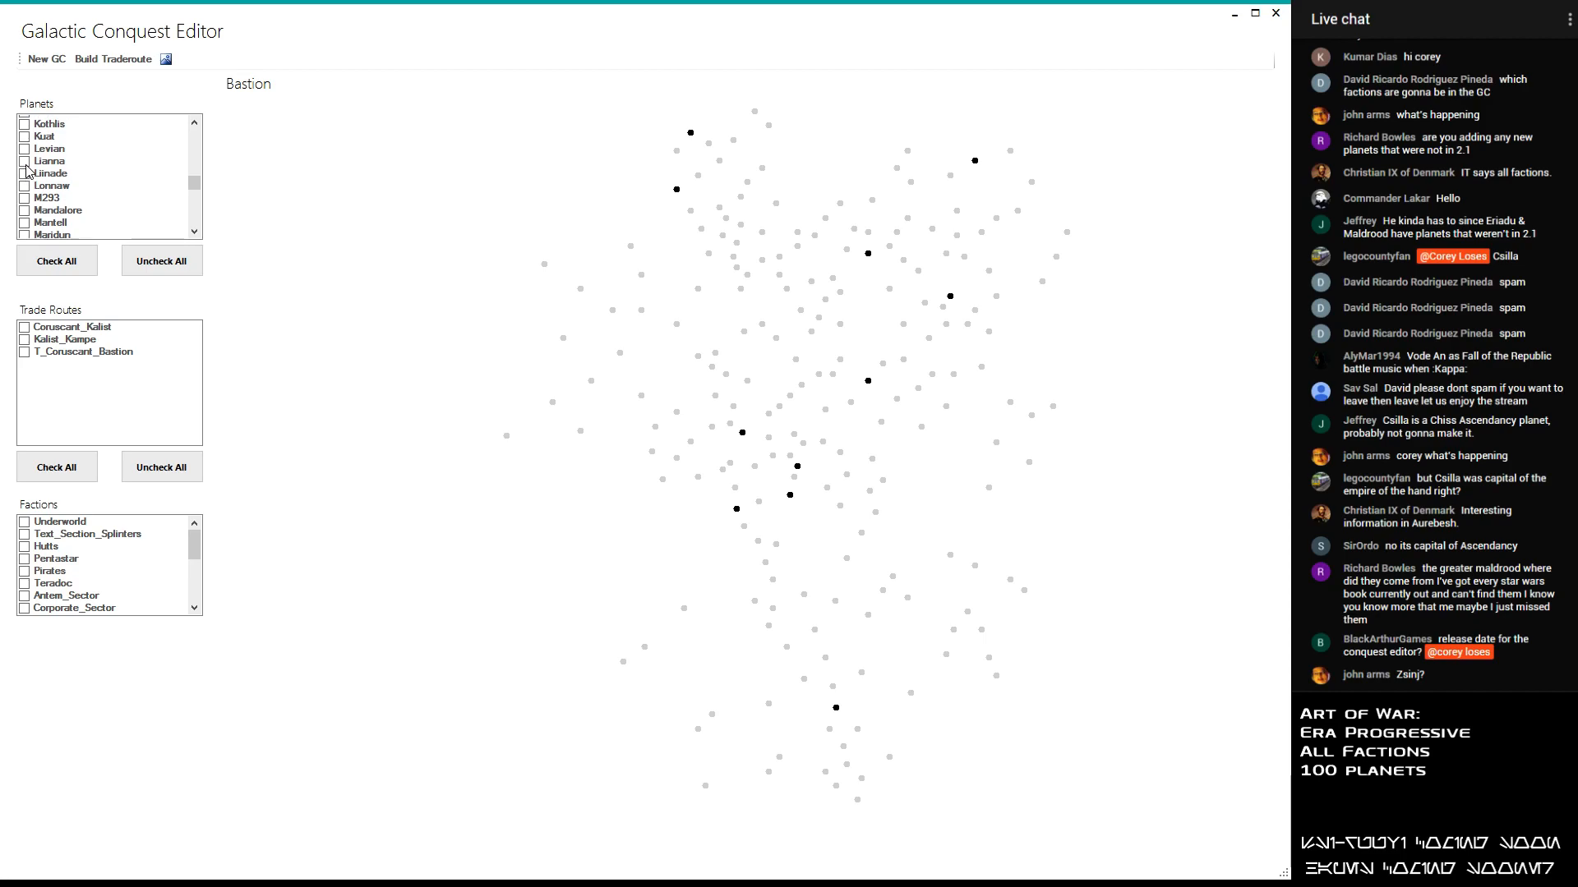
scroll(27, 171, down, 3)
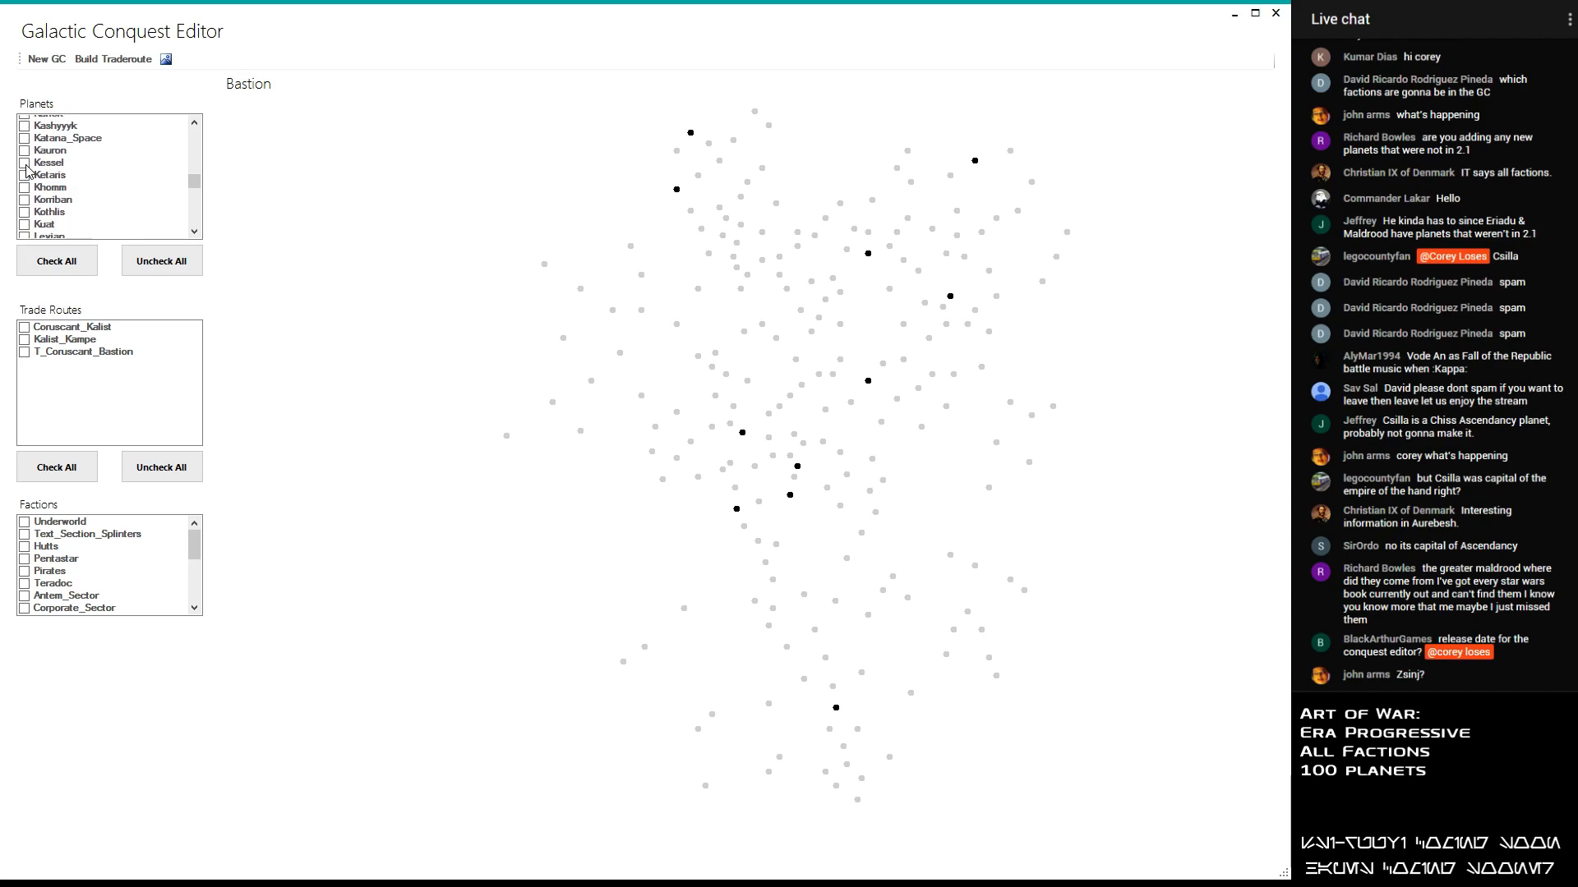
scroll(27, 171, down, 2)
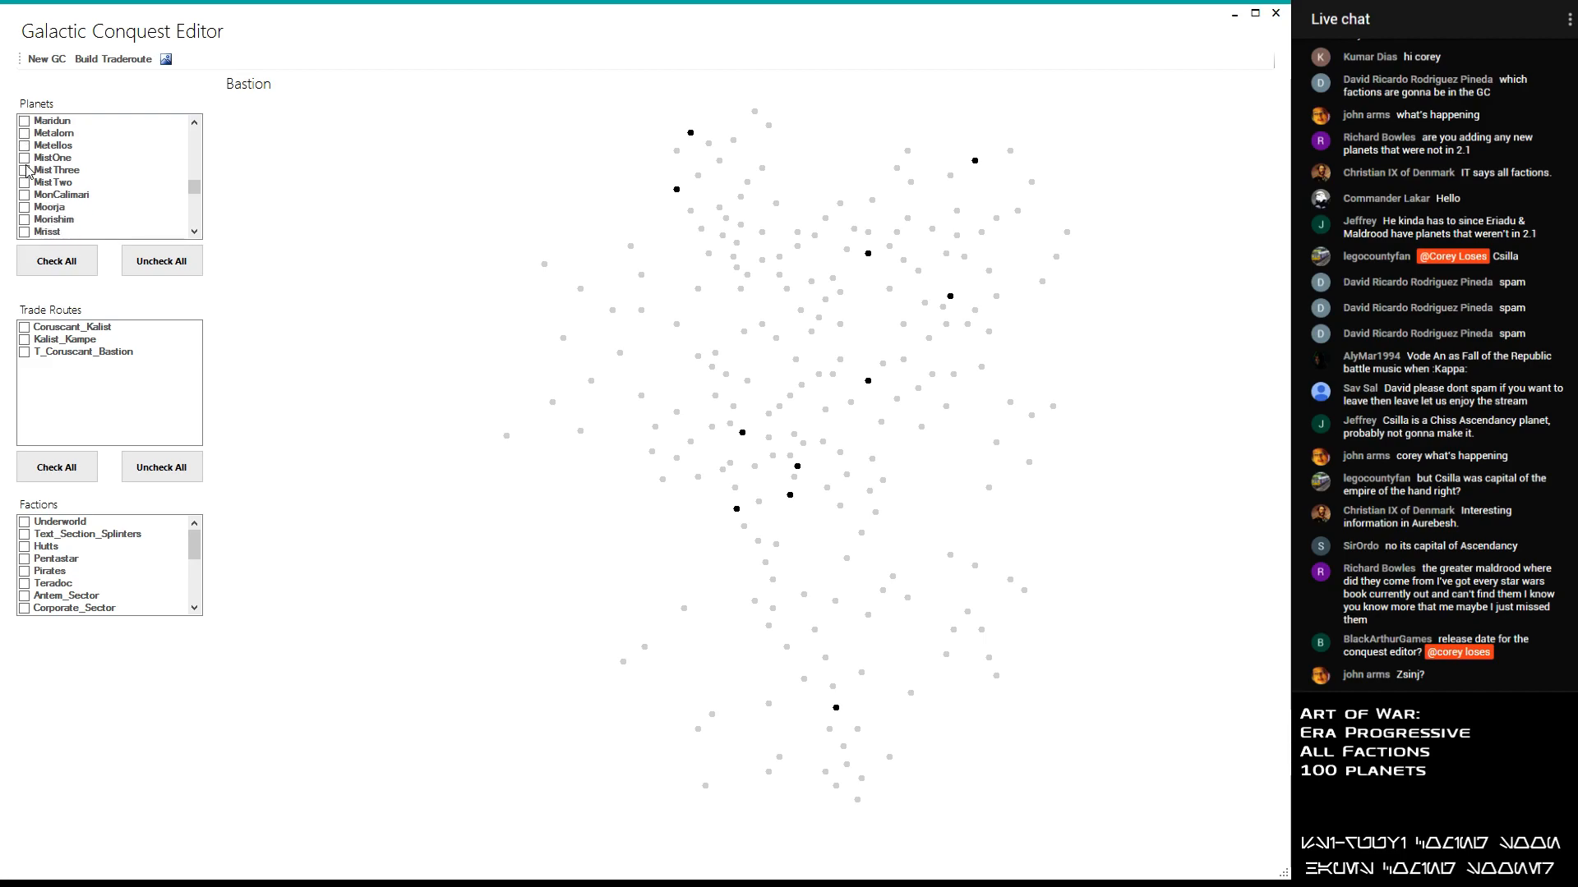
scroll(27, 171, up, 2)
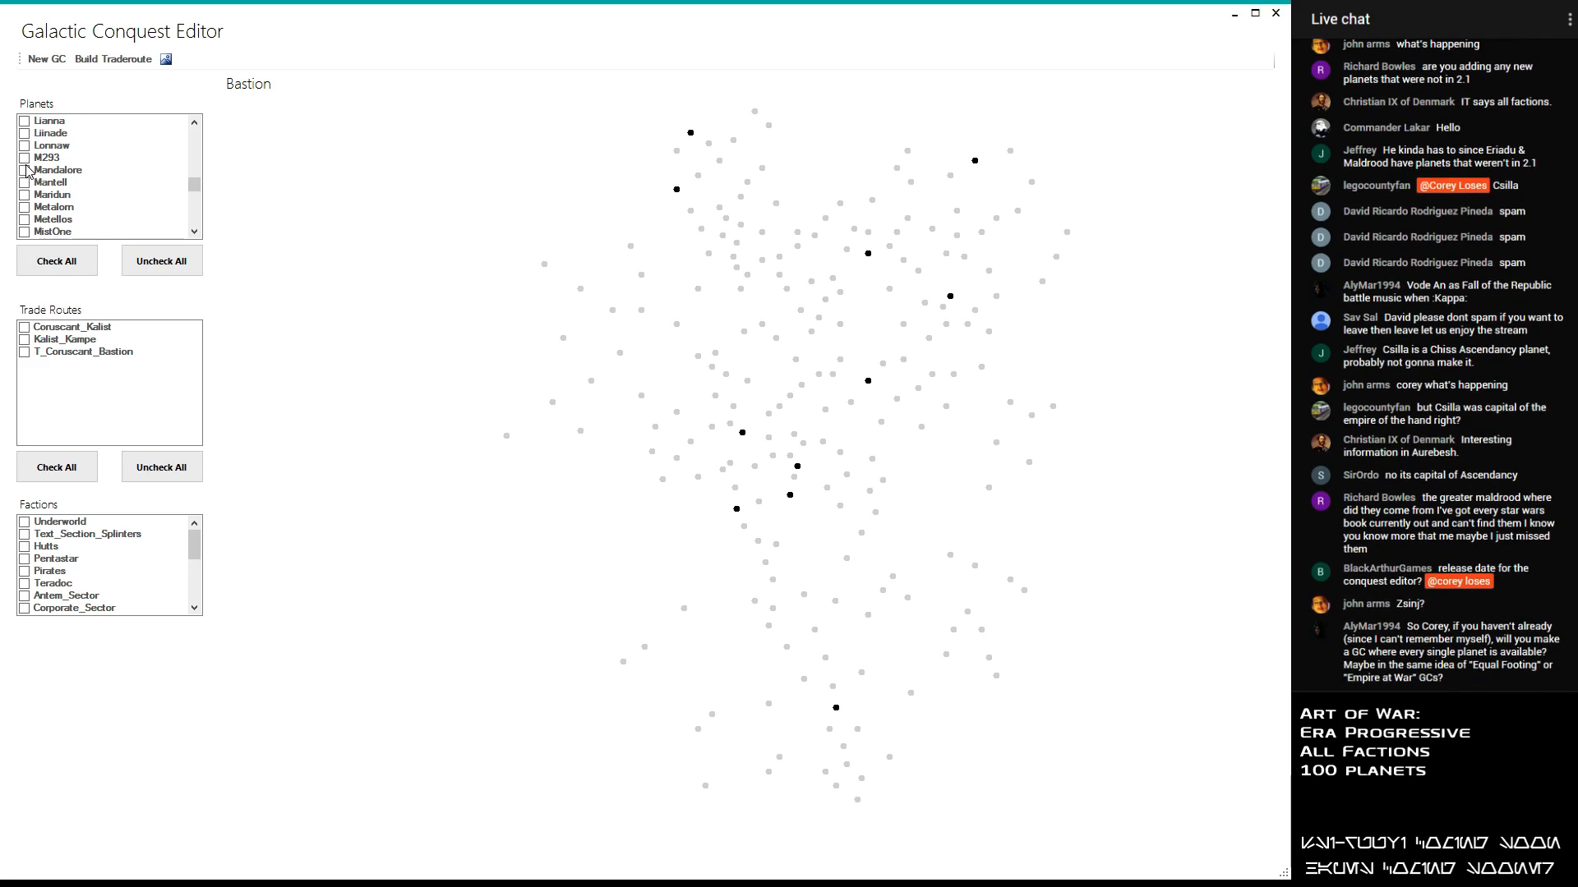
scroll(27, 171, up, 1)
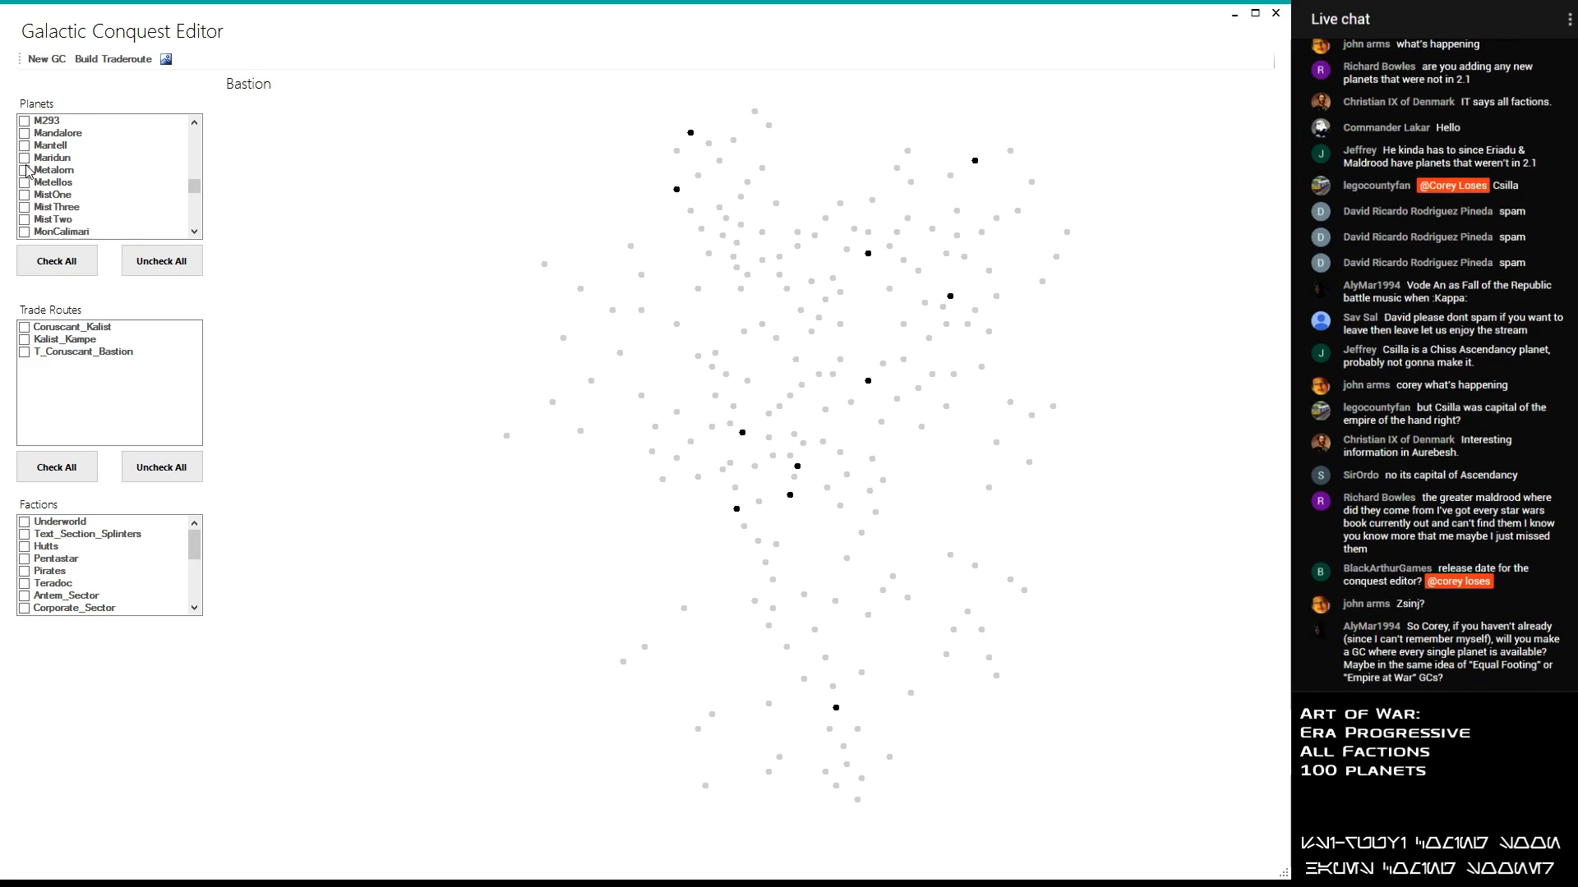
scroll(27, 171, down, 1)
scroll(27, 171, down, 3)
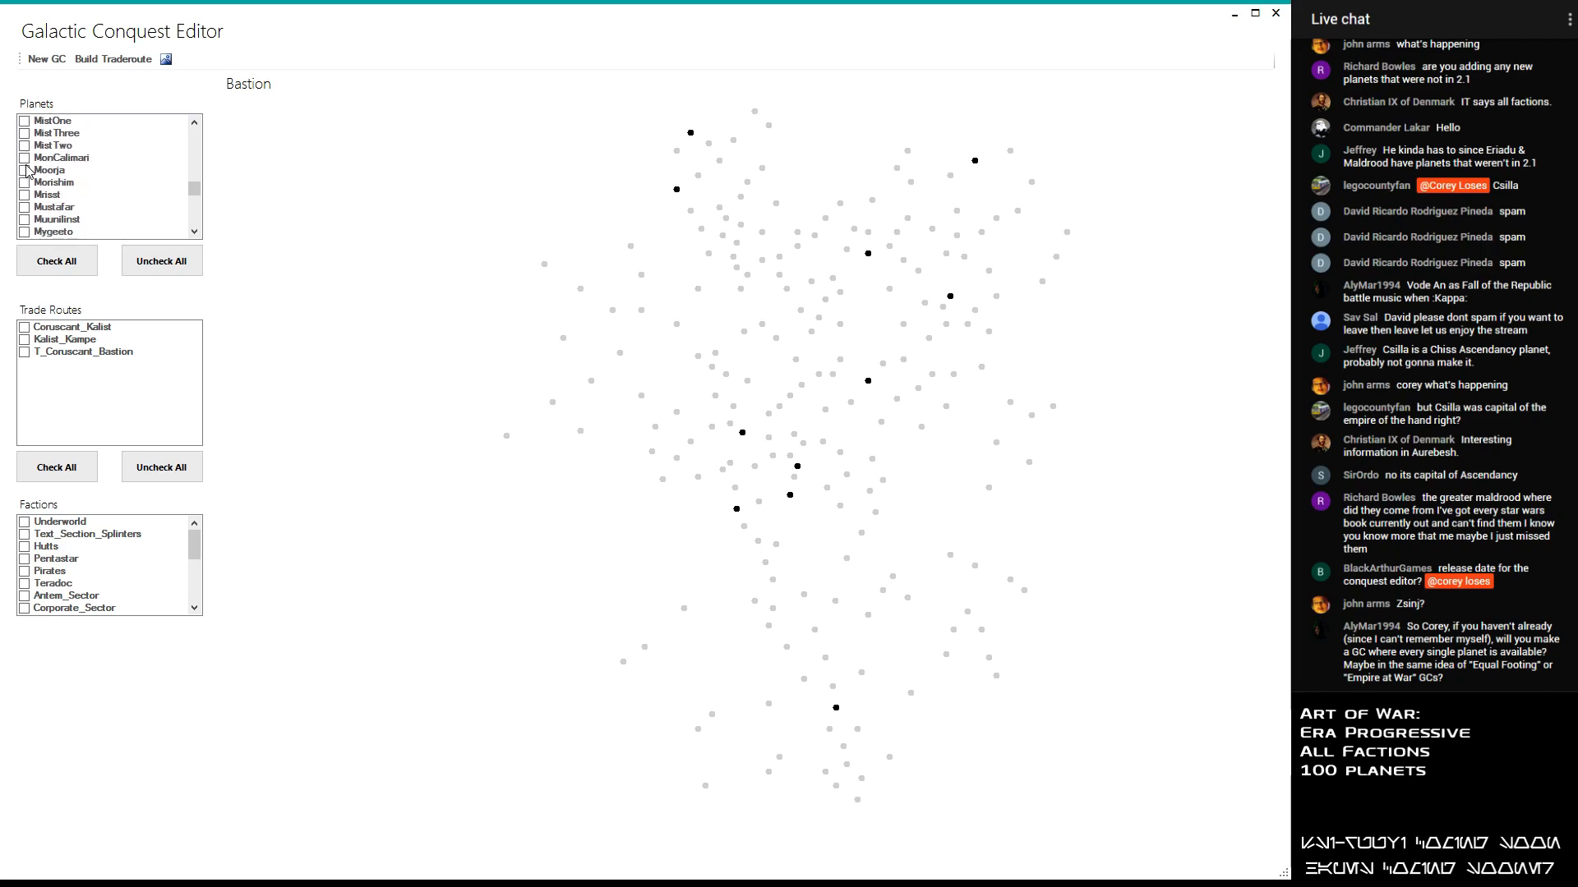
- Add the planets Nirauan and Nzoth to the selected planets
scroll(29, 171, down, 1)
scroll(27, 163, down, 1)
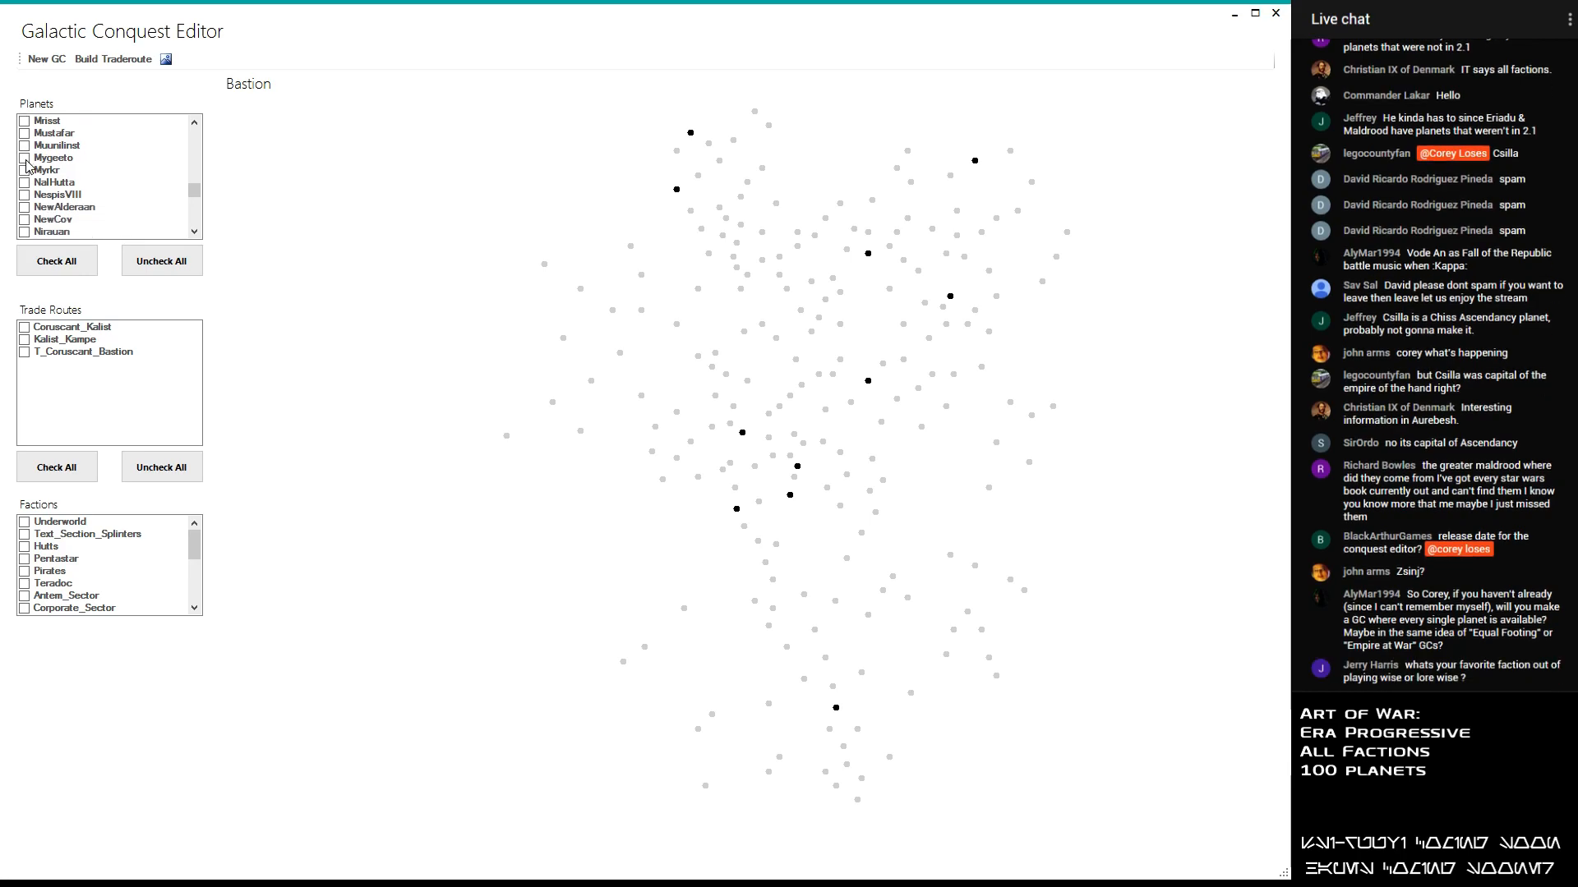
scroll(27, 164, down, 1)
click(23, 195)
scroll(27, 185, down, 2)
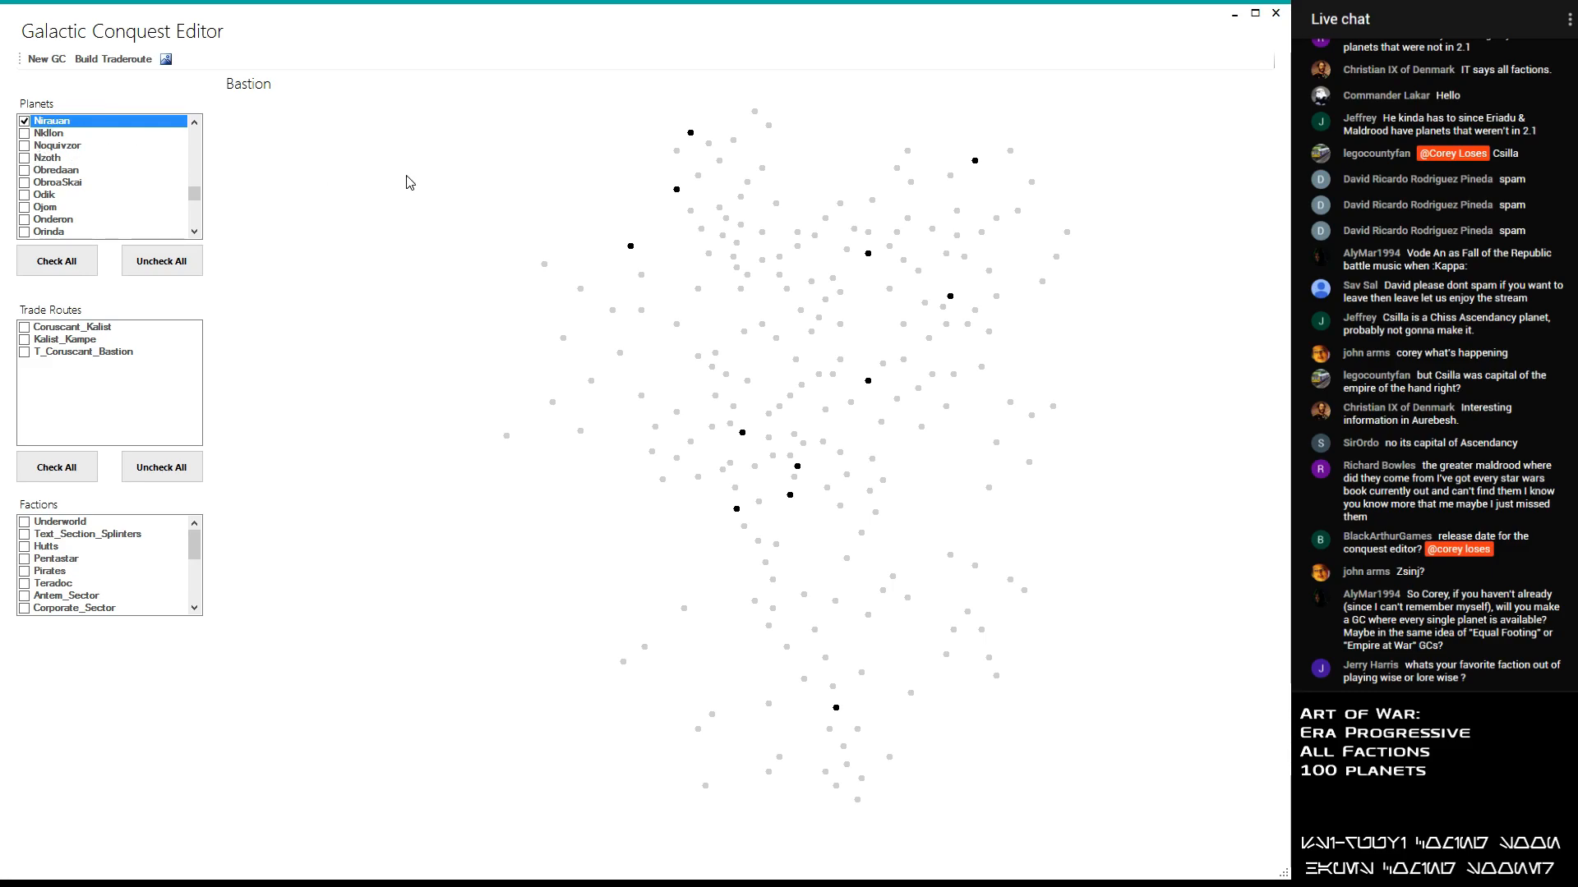
click(26, 157)
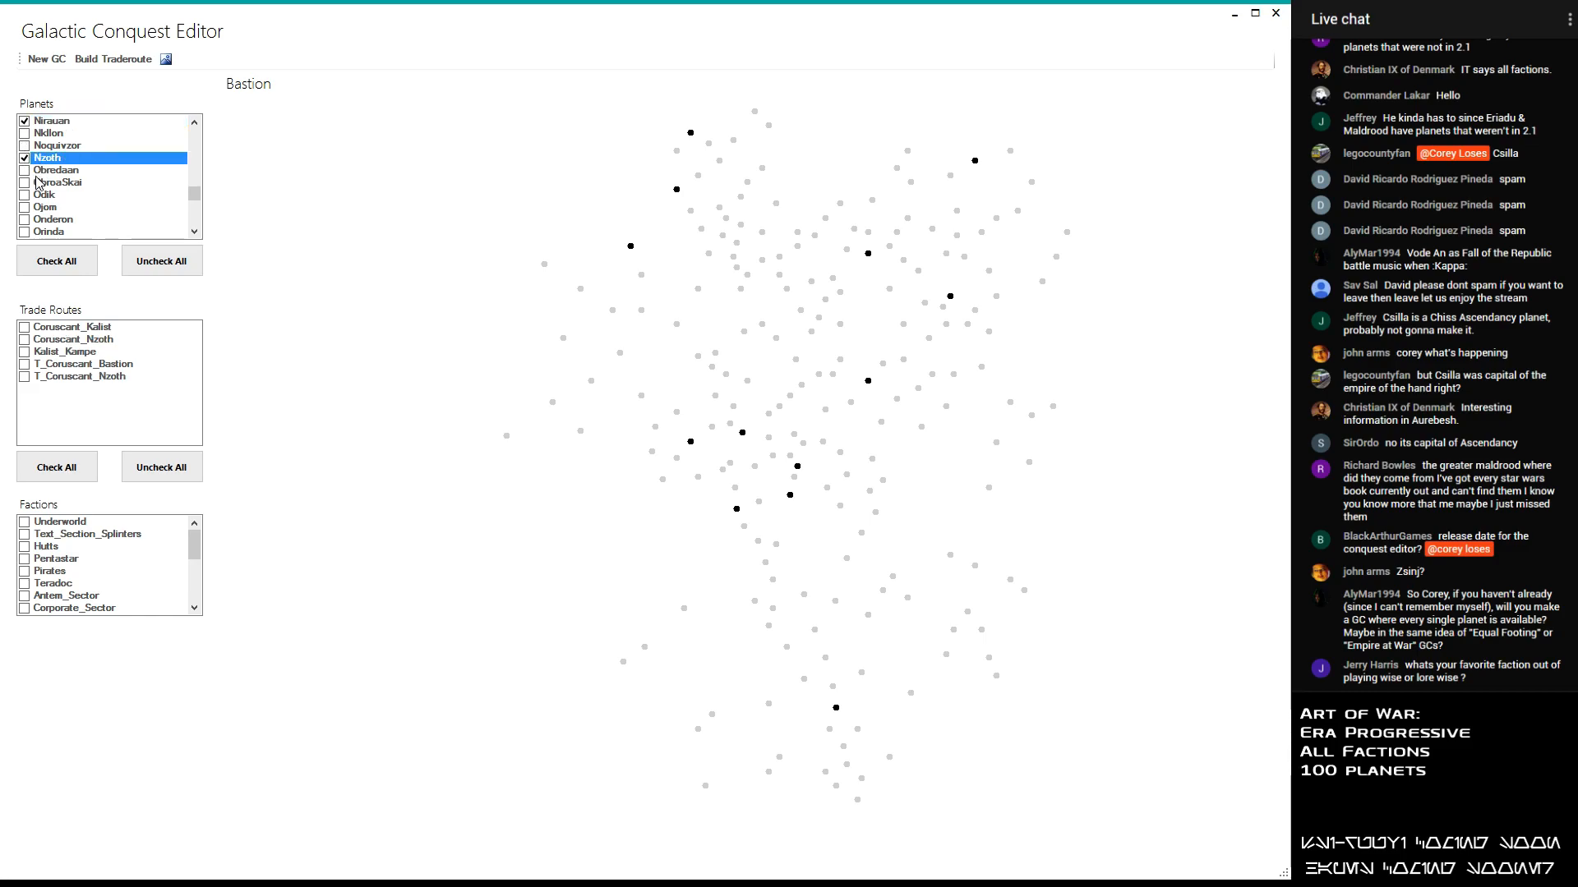
- Look through the planets from N to S for further candidates for the conquest
scroll(37, 183, down, 1)
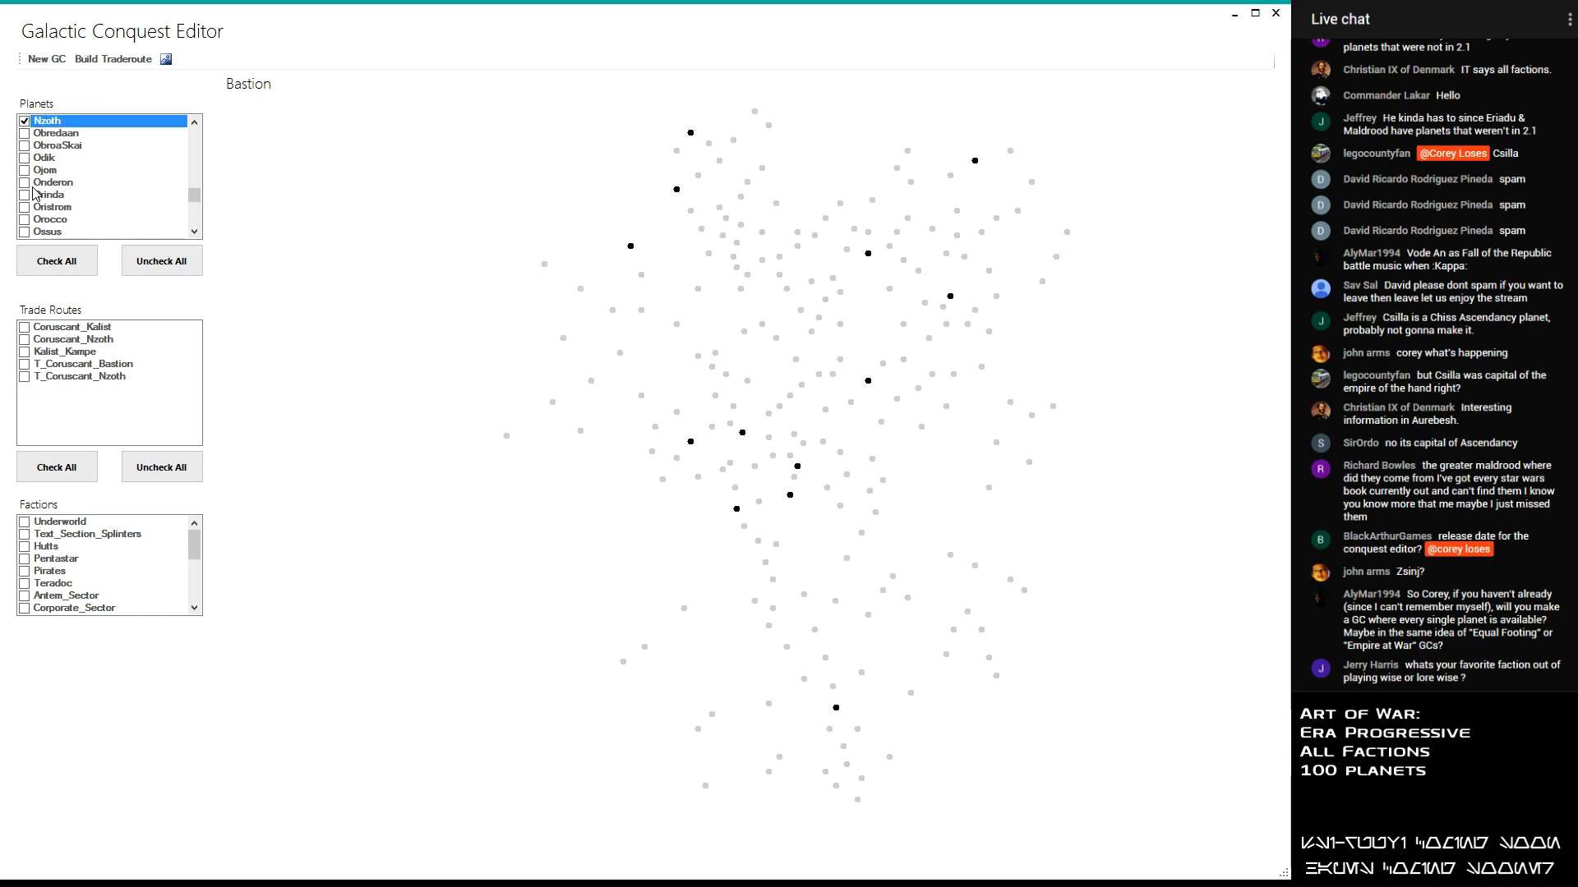
scroll(37, 194, up, 2)
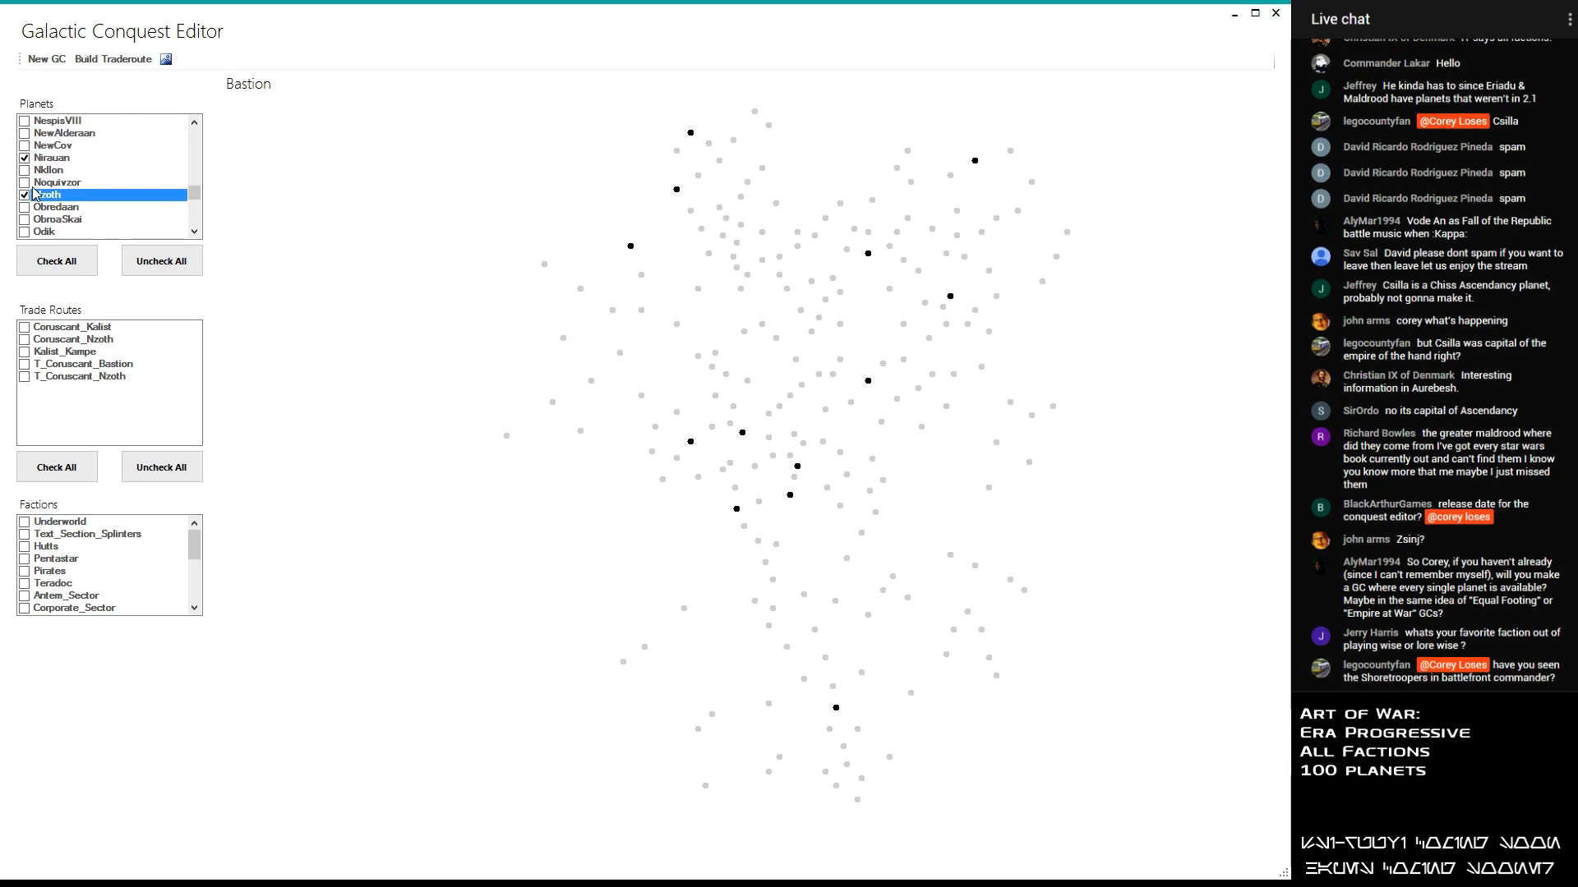
scroll(33, 194, down, 4)
scroll(33, 194, down, 3)
scroll(33, 194, down, 2)
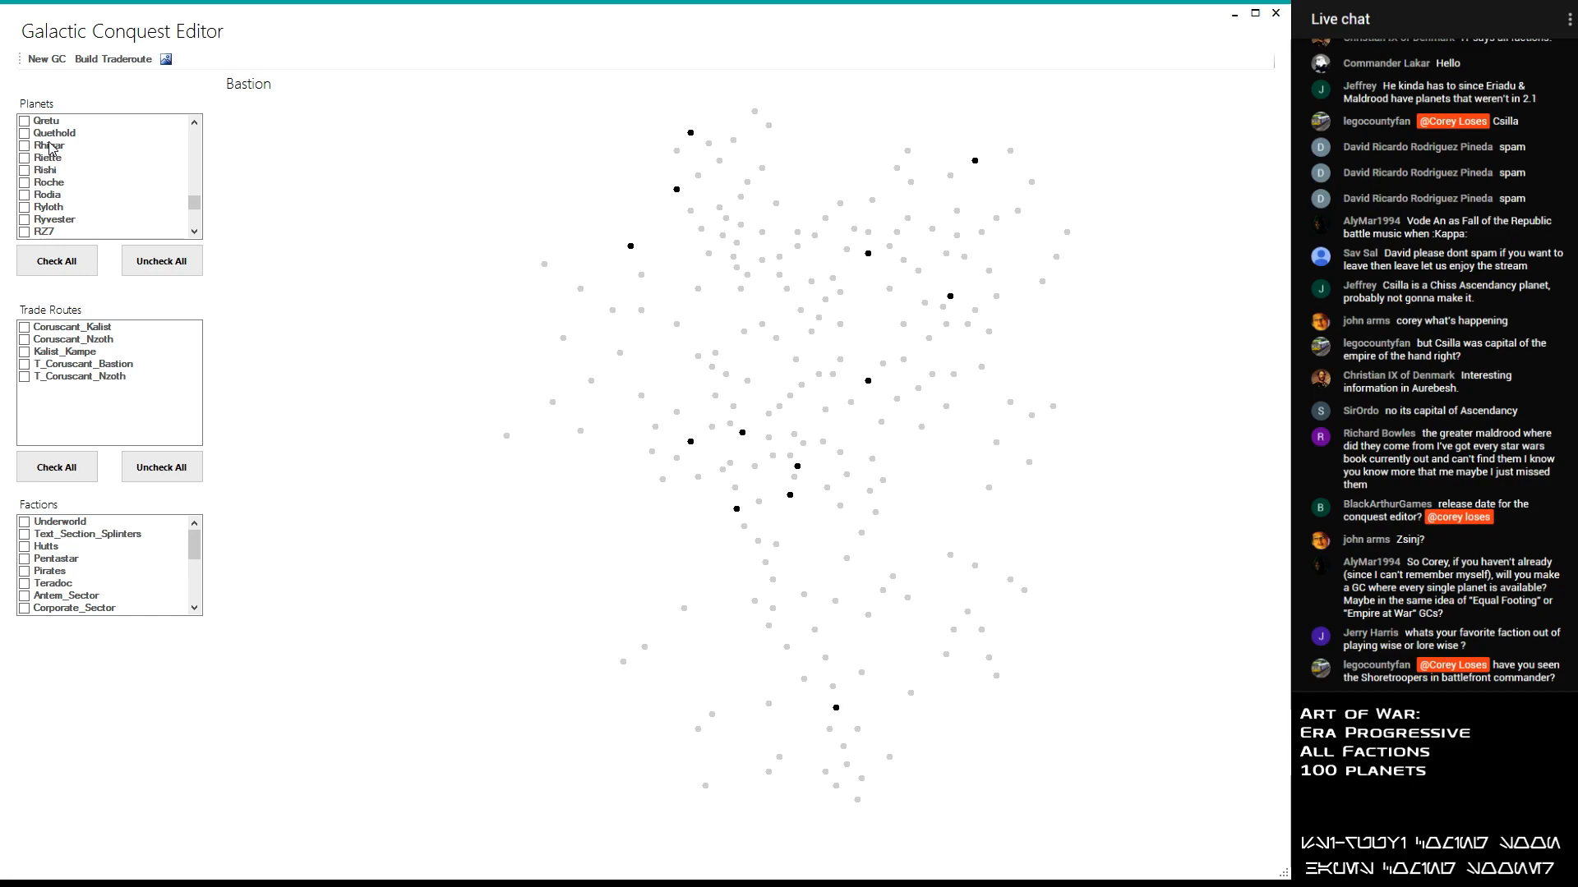
scroll(51, 148, up, 1)
scroll(51, 148, down, 1)
scroll(51, 148, down, 1)
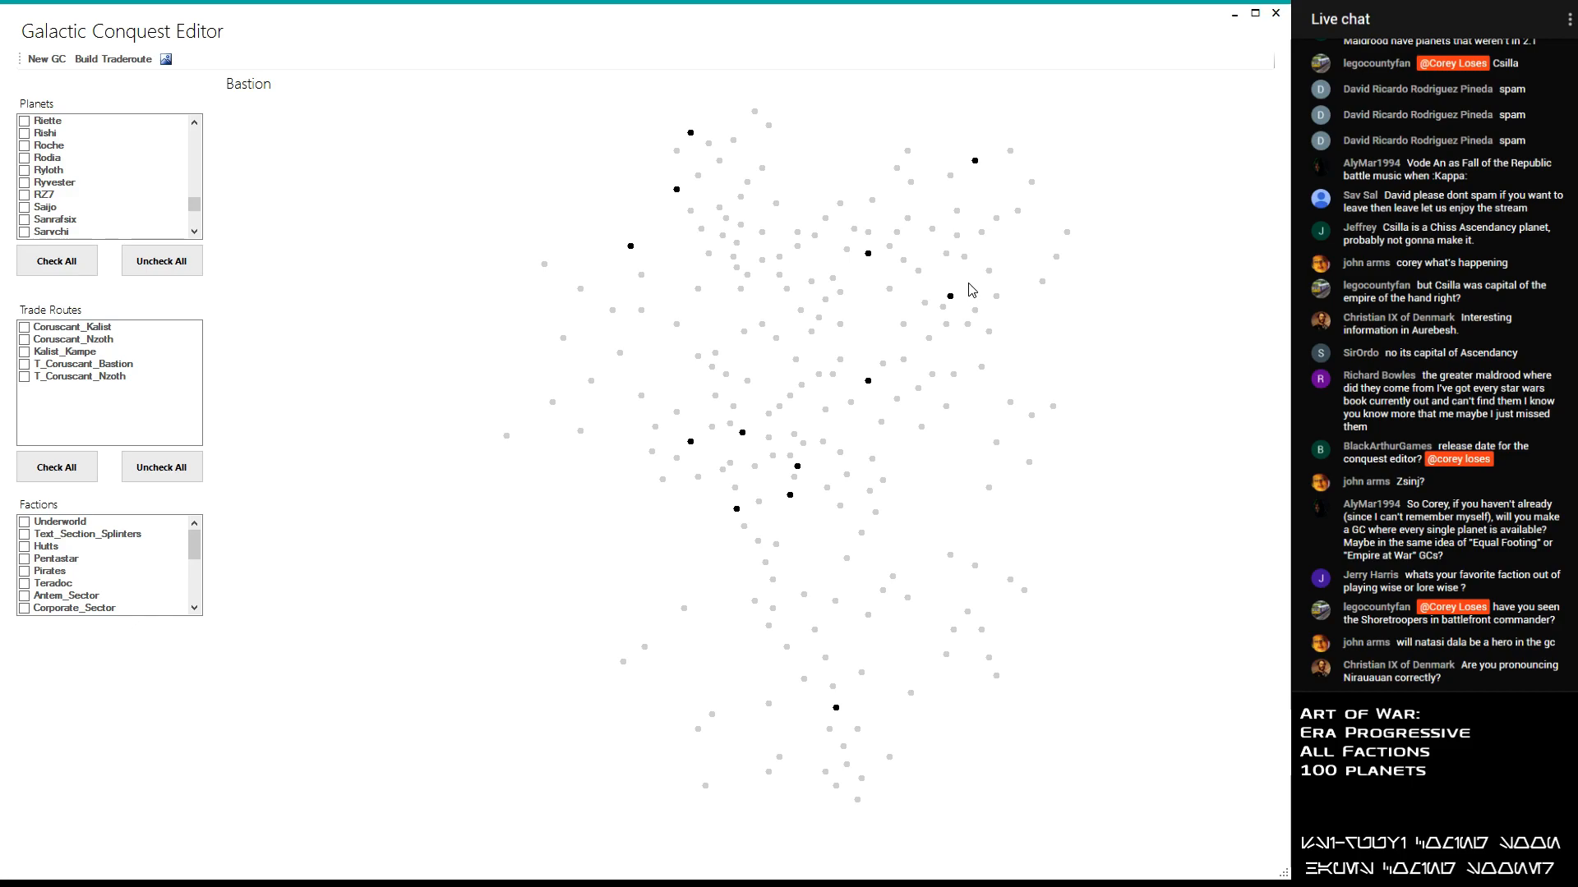
scroll(113, 180, up, 2)
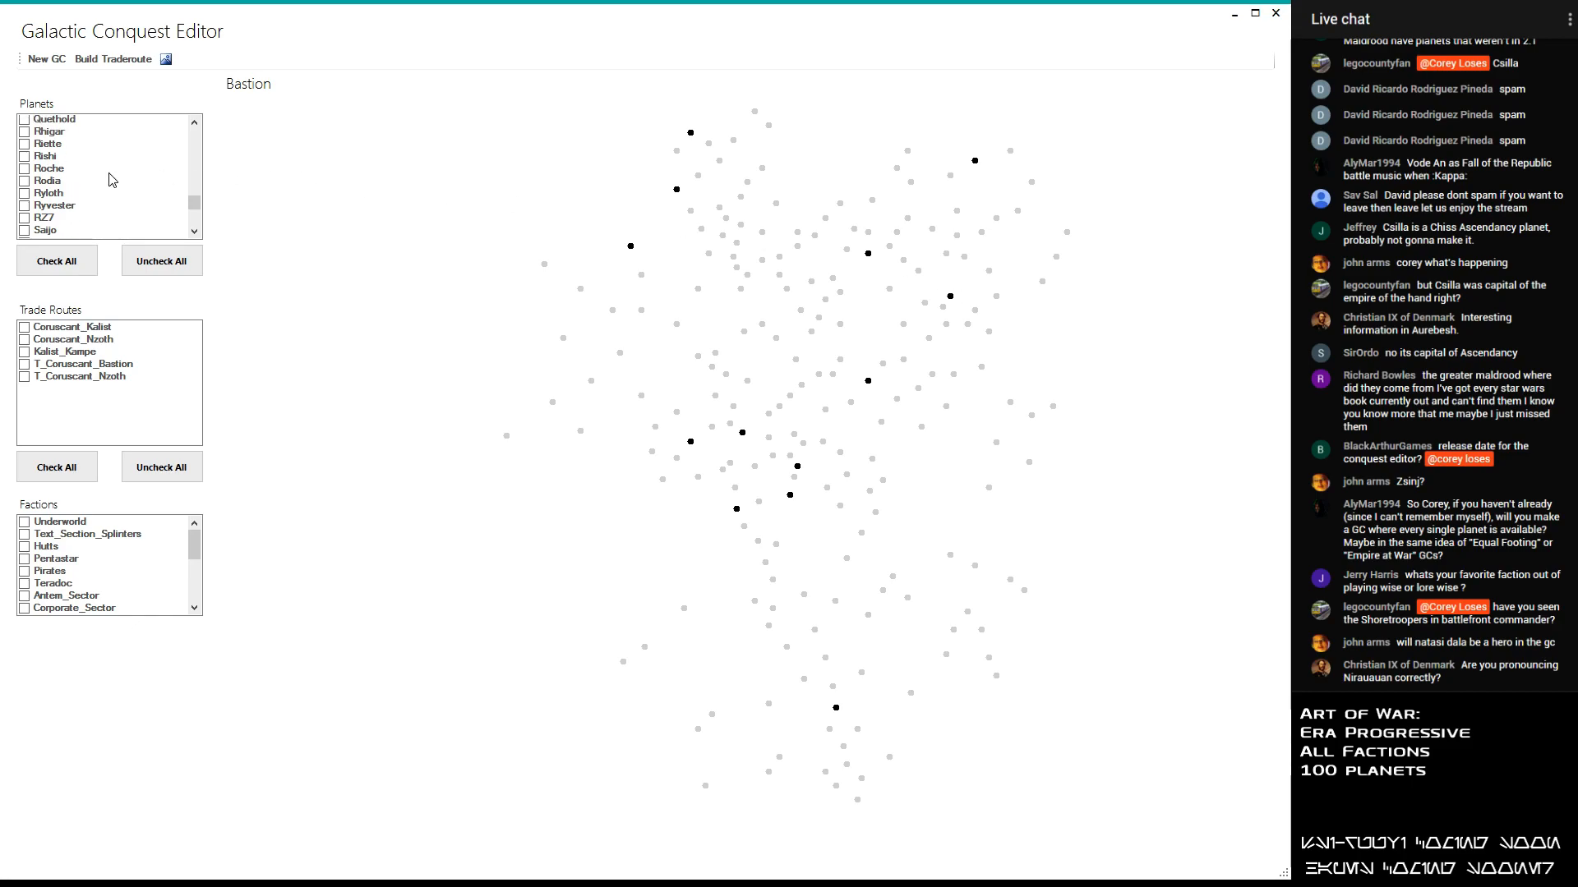
- Add the planet Odik to the selected planets
scroll(112, 180, up, 5)
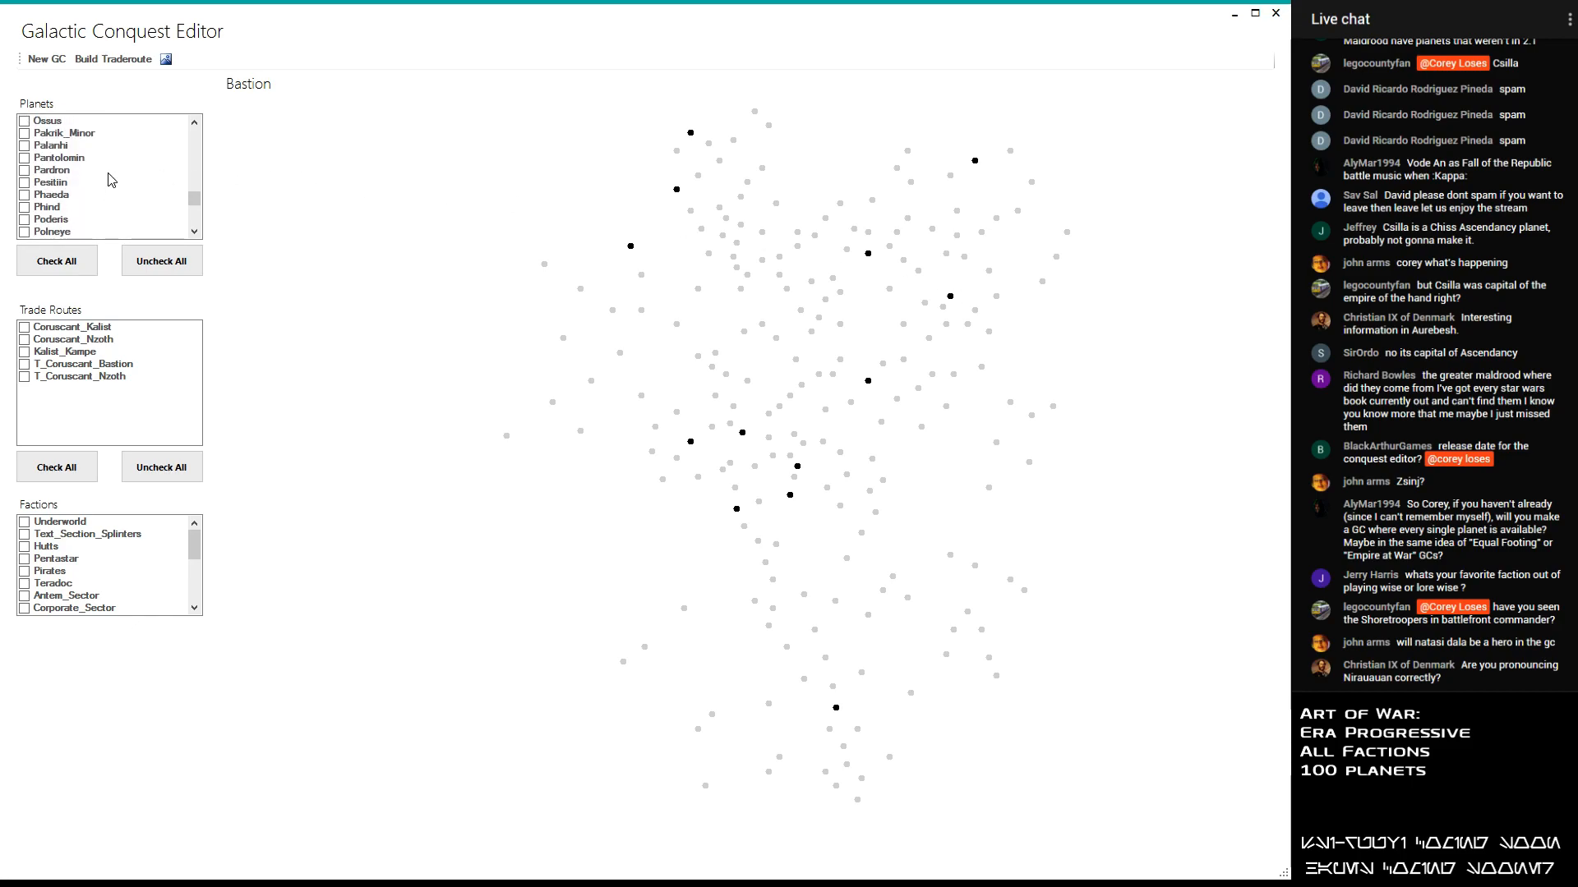
scroll(113, 180, up, 3)
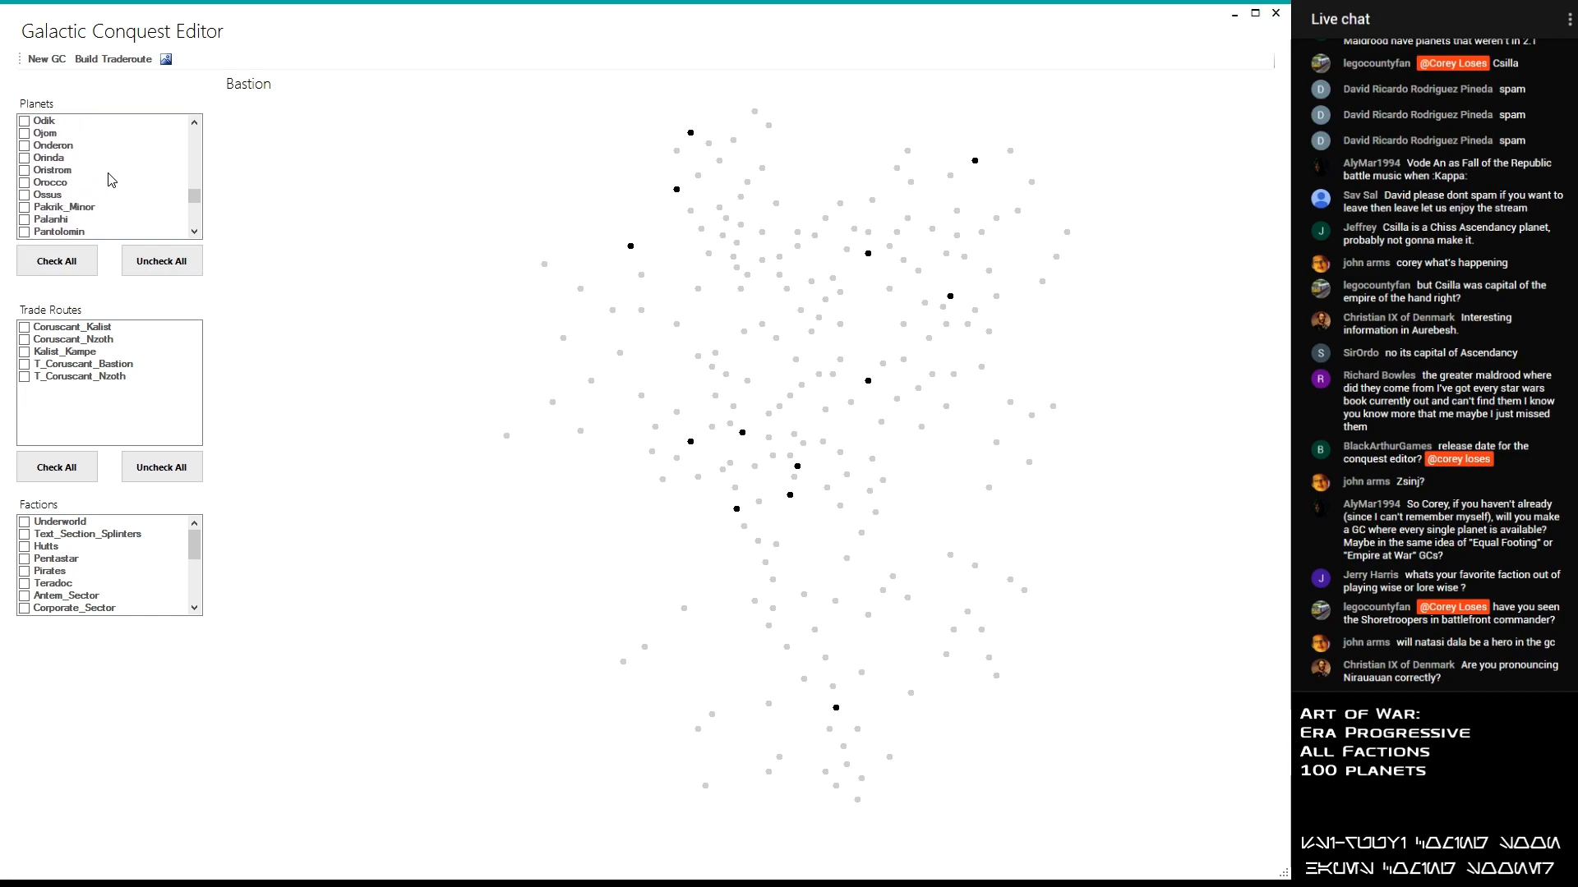
scroll(113, 180, up, 1)
scroll(113, 180, down, 1)
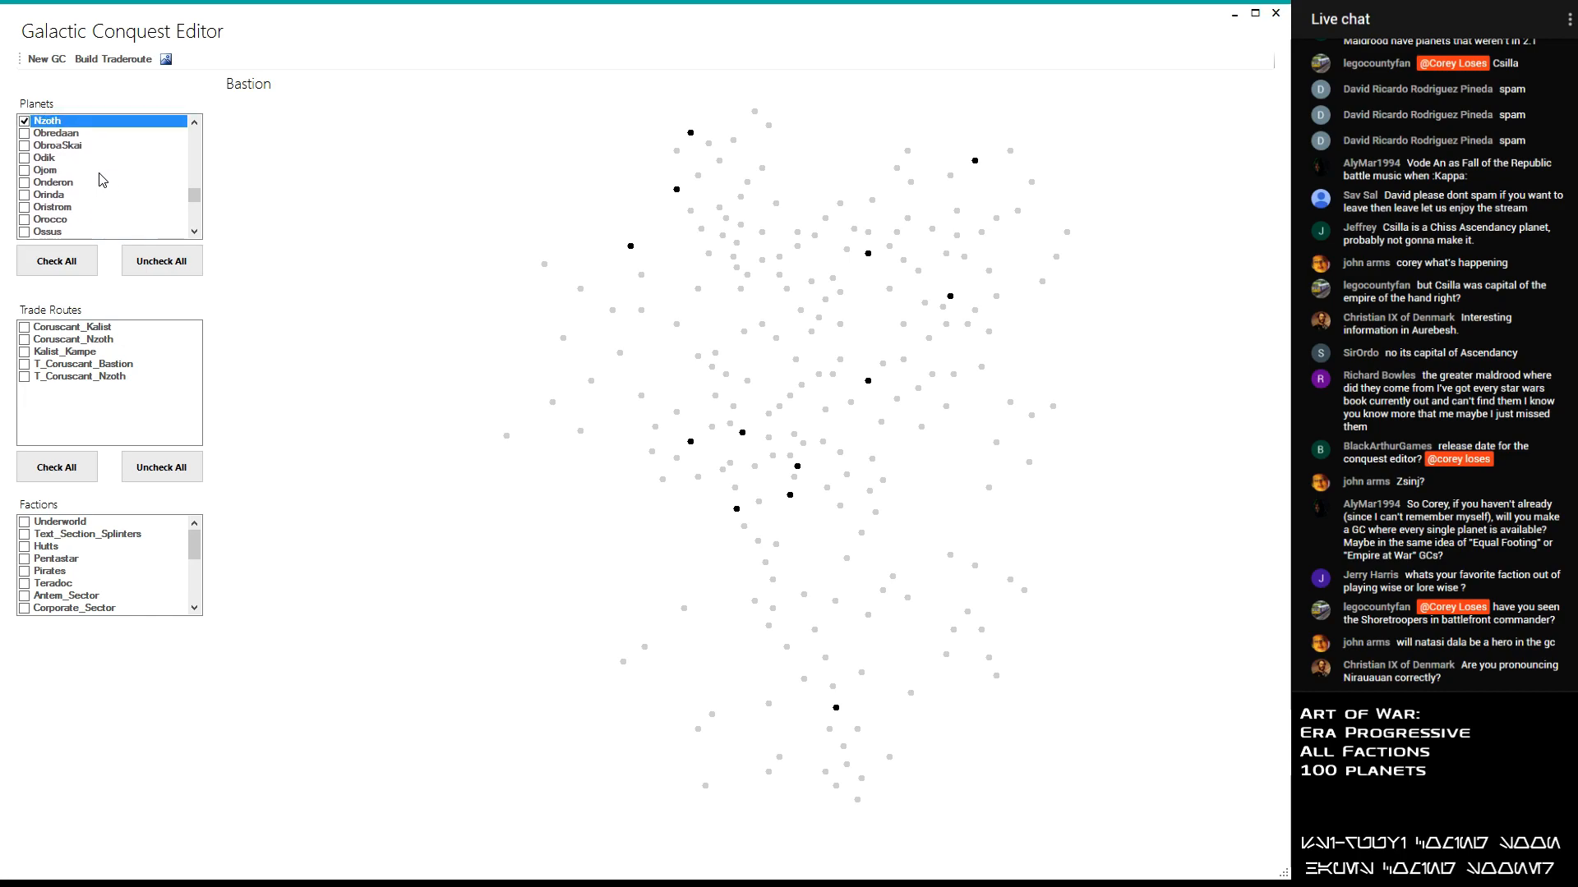
click(25, 157)
- Look through the planets from Odik to the end of the alphabet for further candidates for the conquest
scroll(24, 162, down, 1)
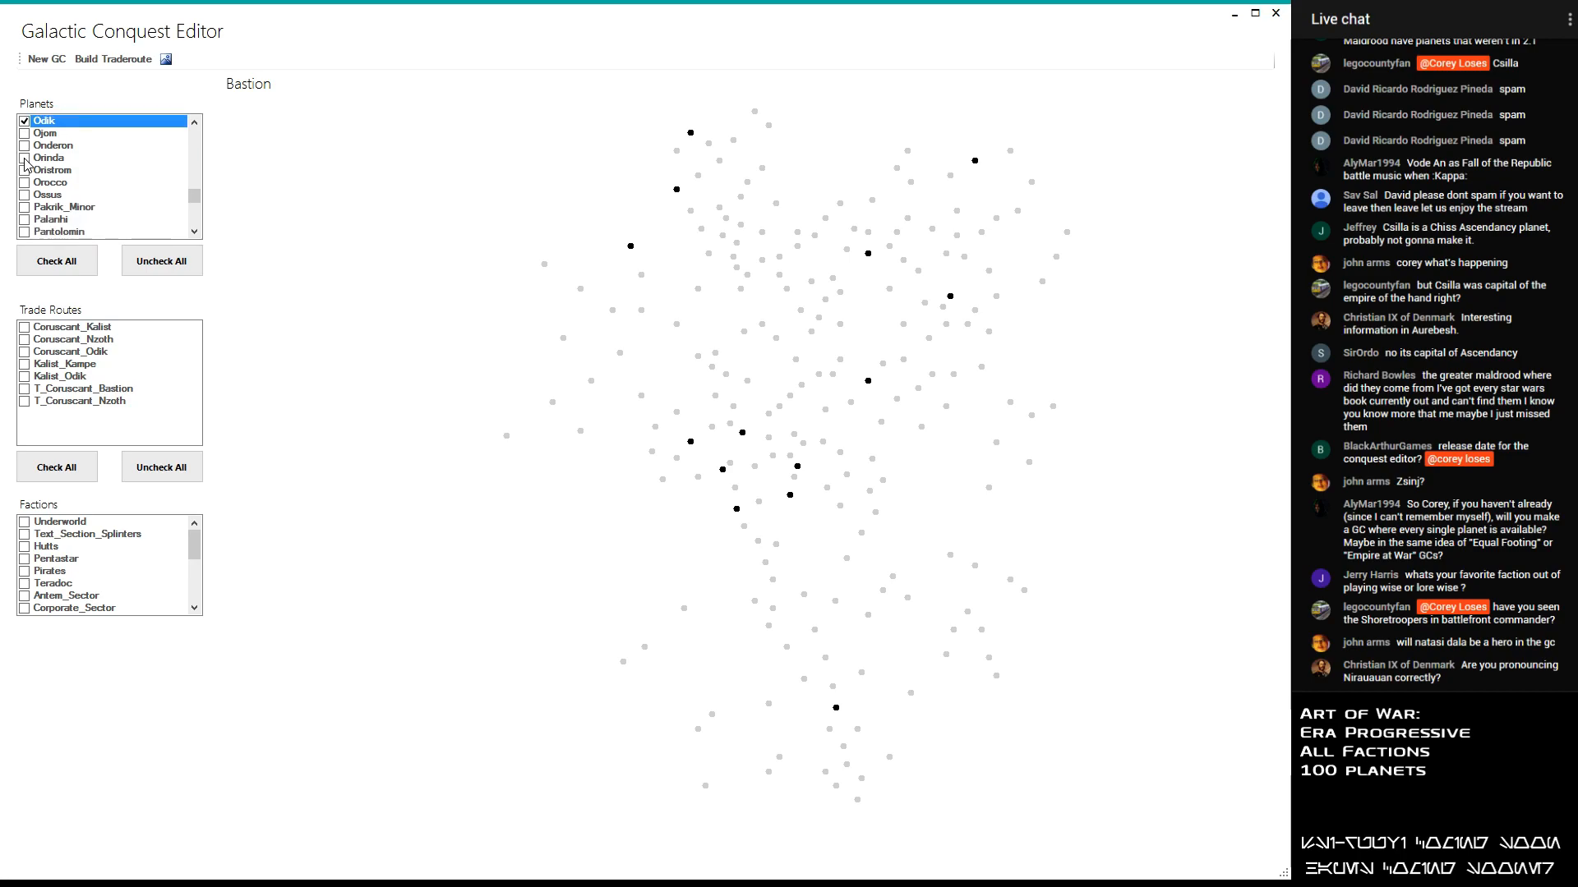
scroll(24, 162, down, 1)
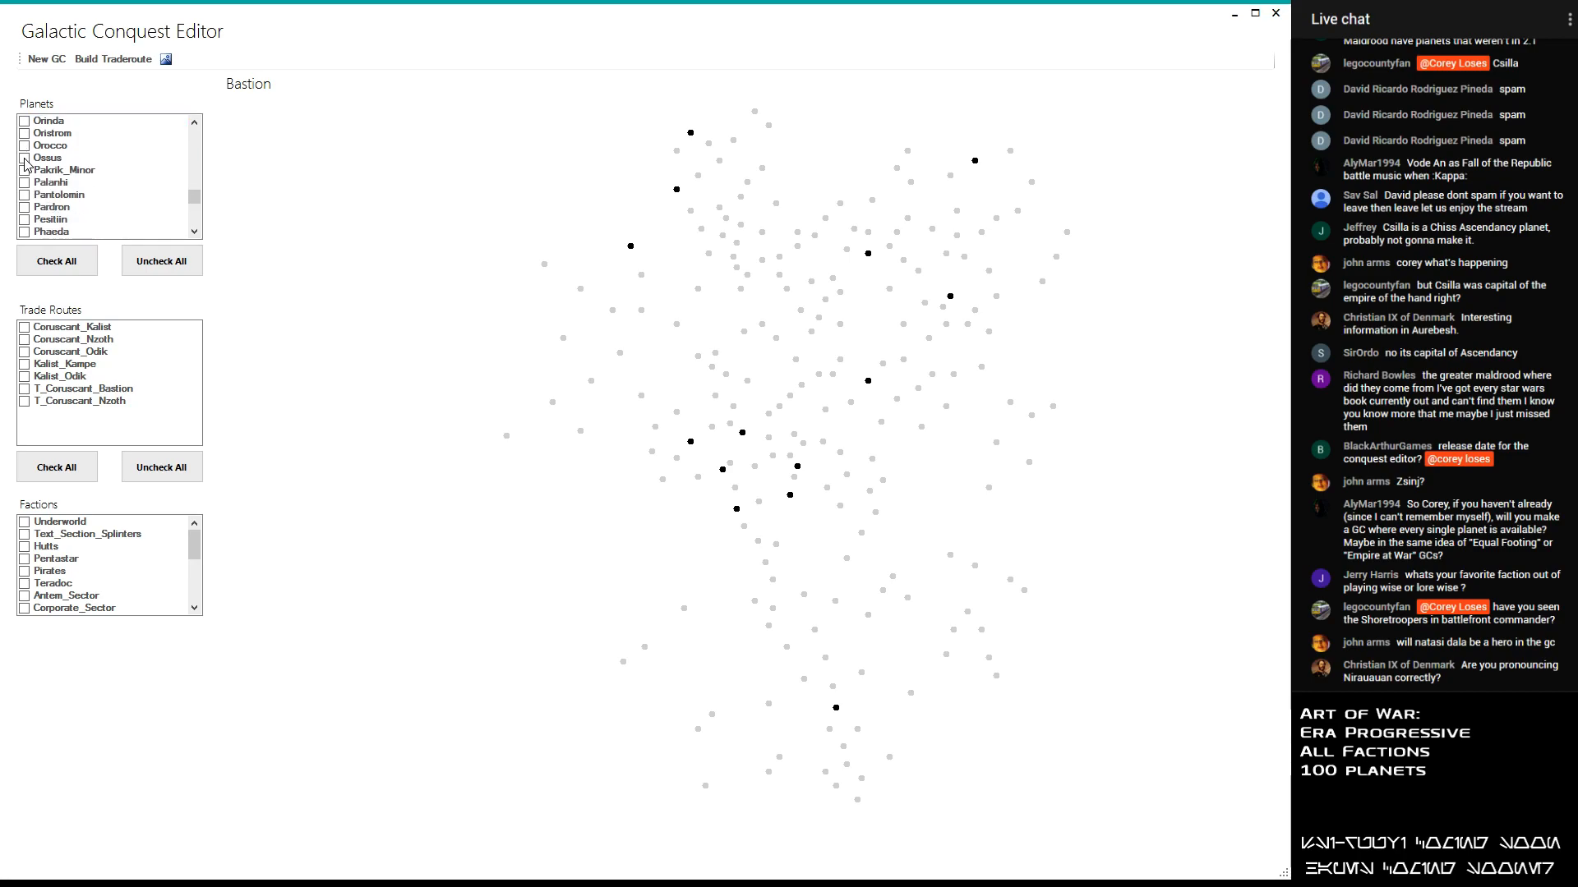
scroll(25, 162, down, 3)
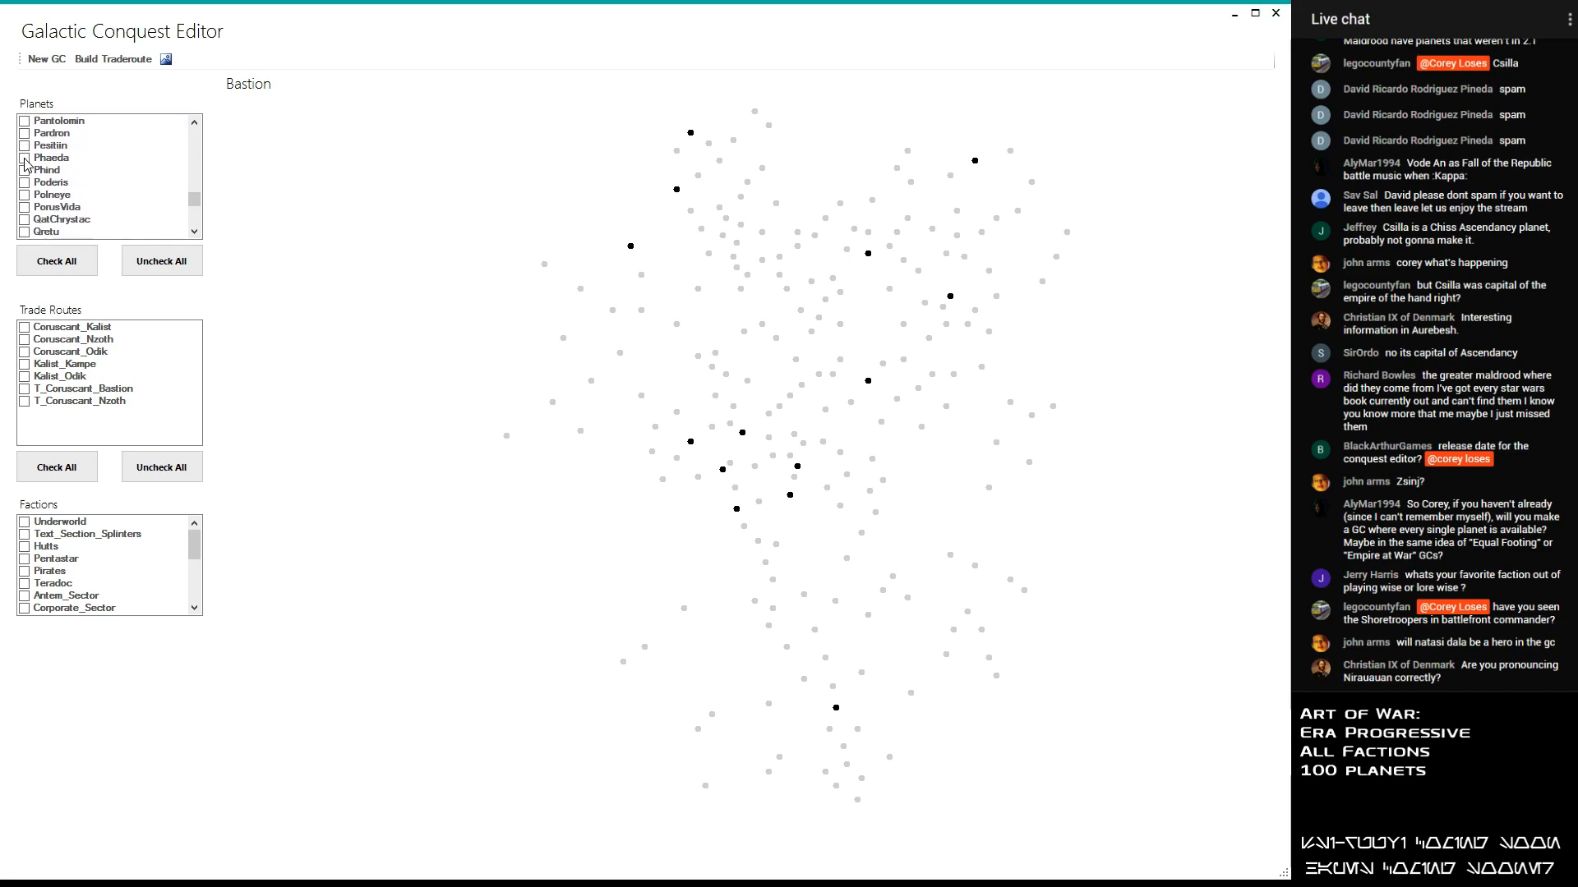
scroll(25, 162, down, 2)
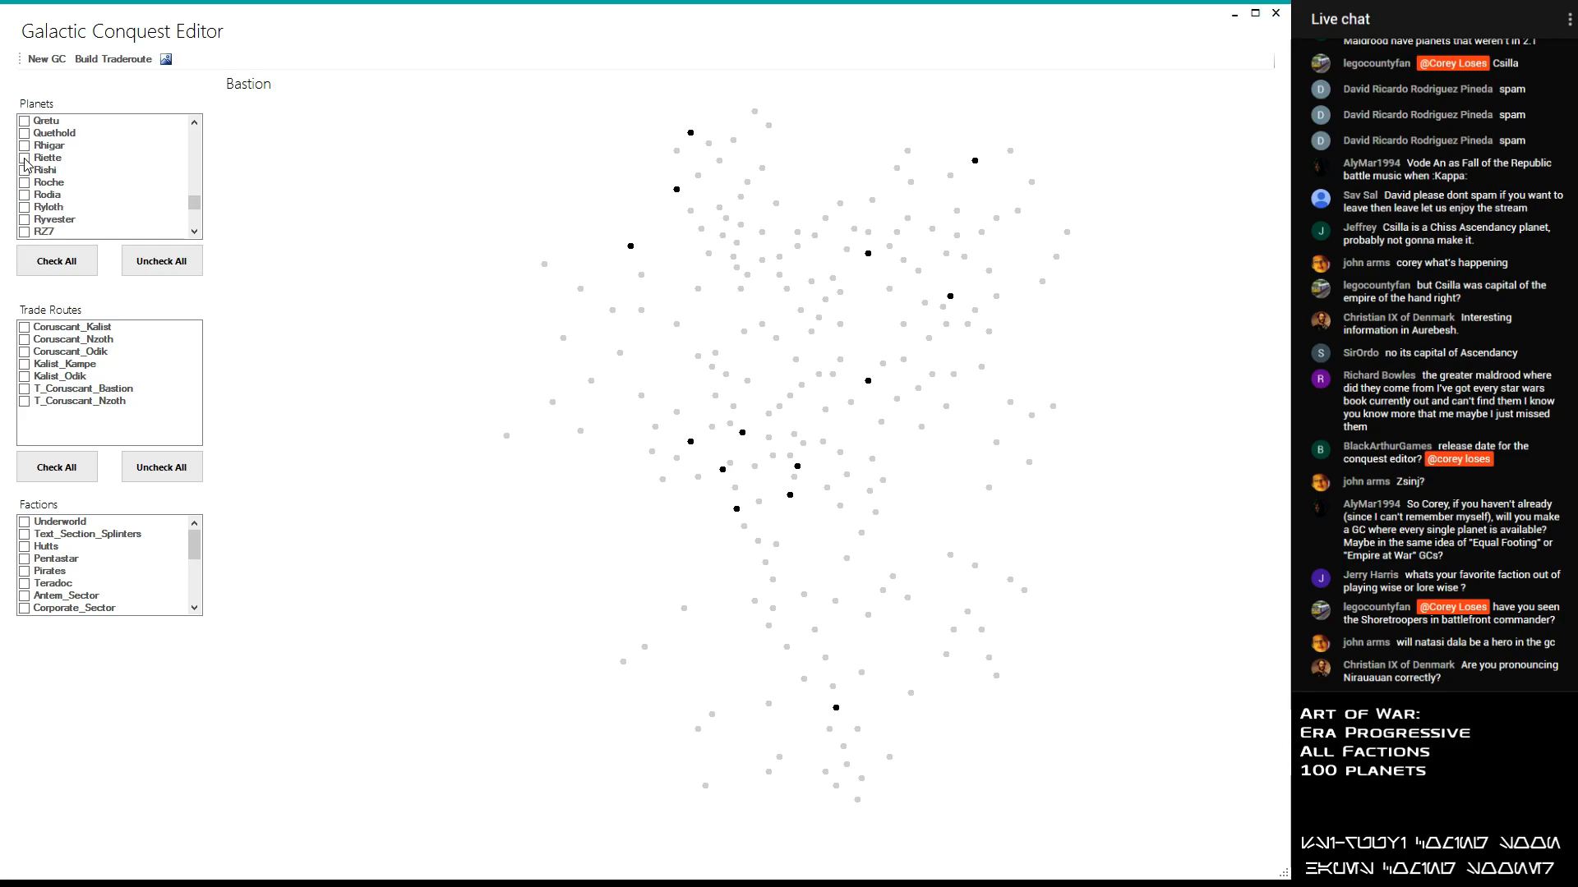
scroll(24, 162, down, 2)
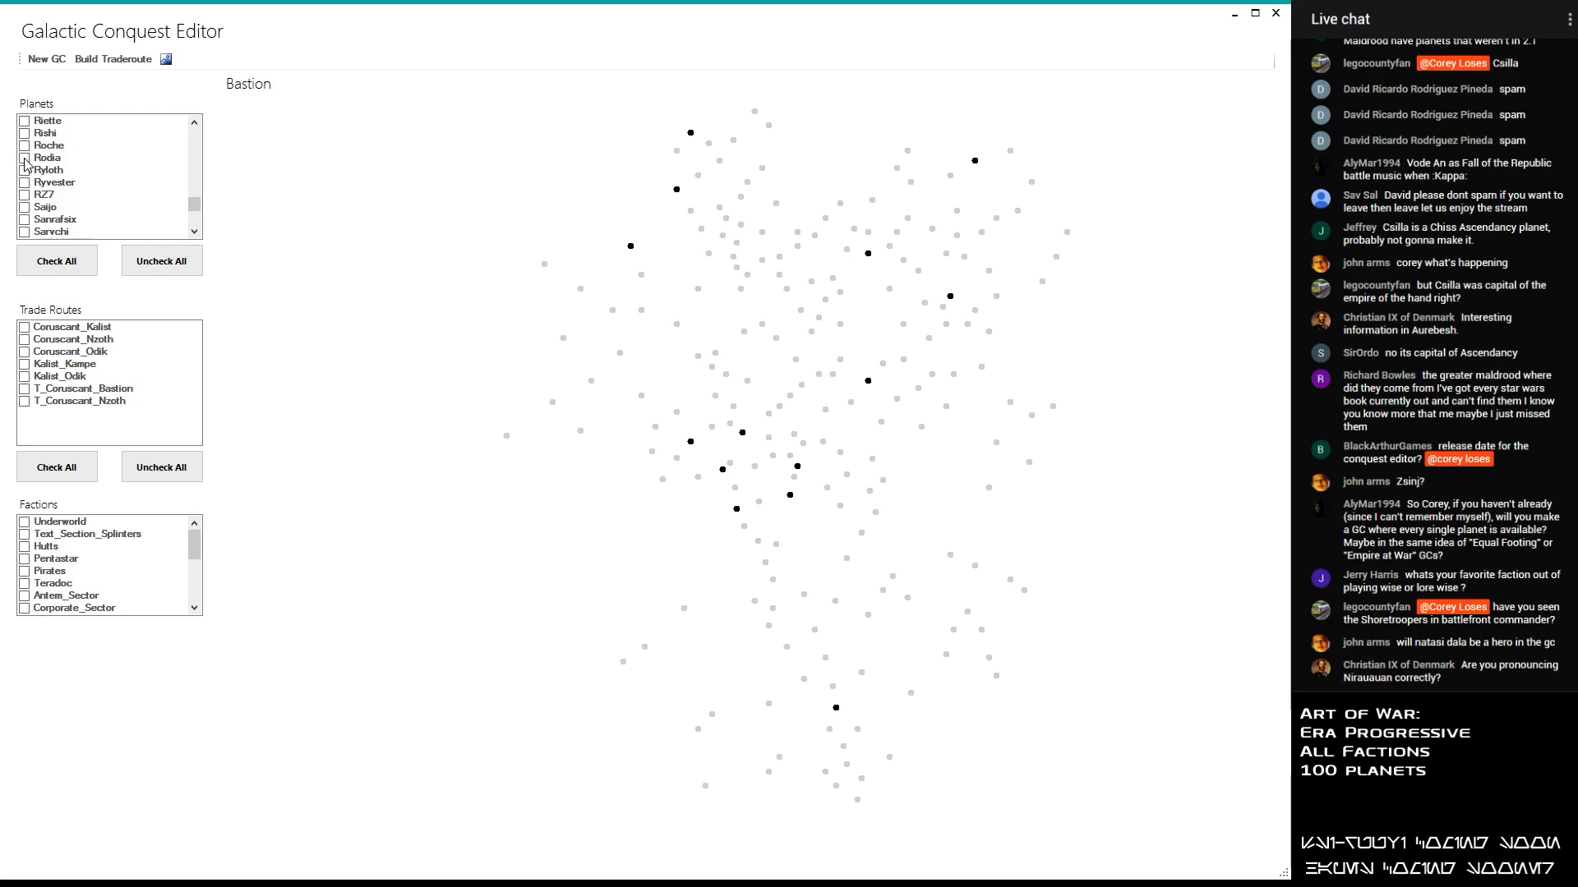
scroll(31, 152, down, 1)
scroll(31, 152, down, 1)
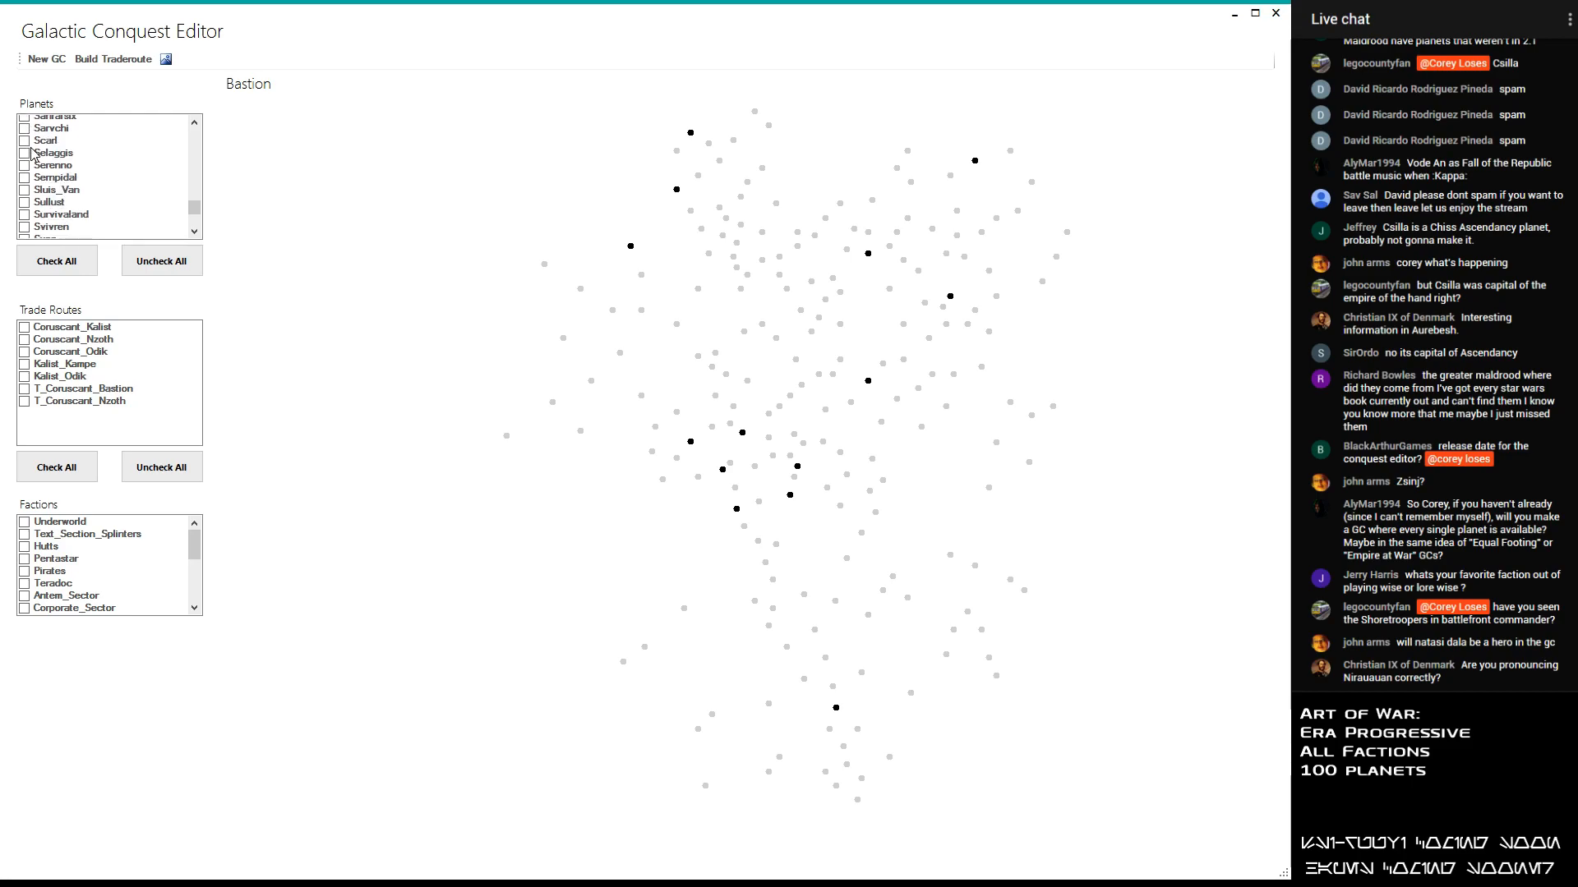
scroll(31, 152, down, 1)
scroll(31, 152, down, 2)
scroll(31, 153, down, 3)
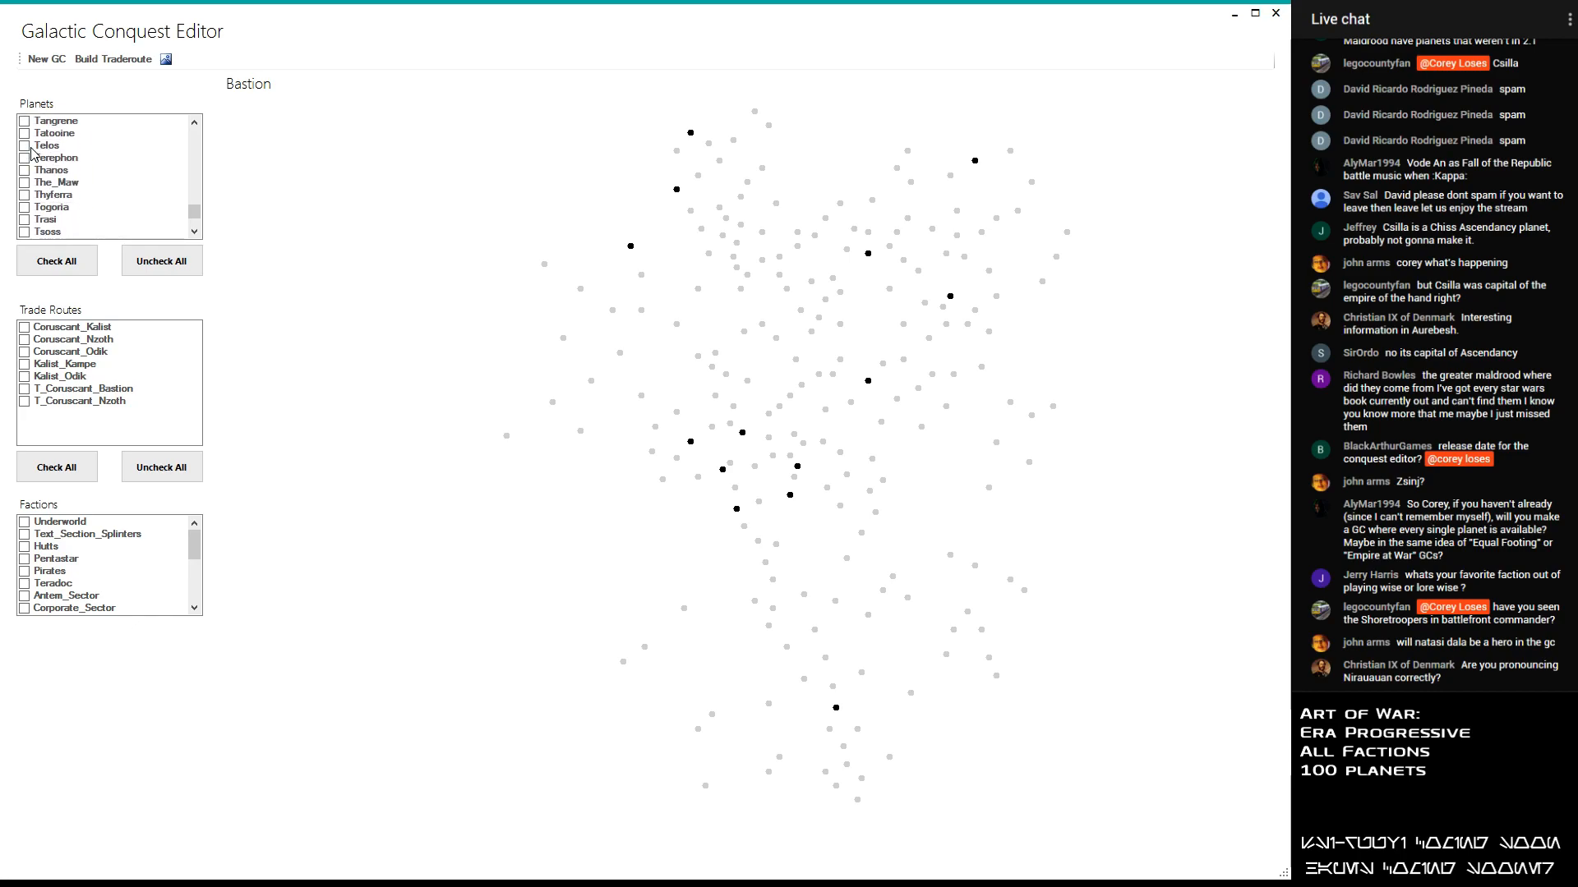
scroll(31, 152, up, 1)
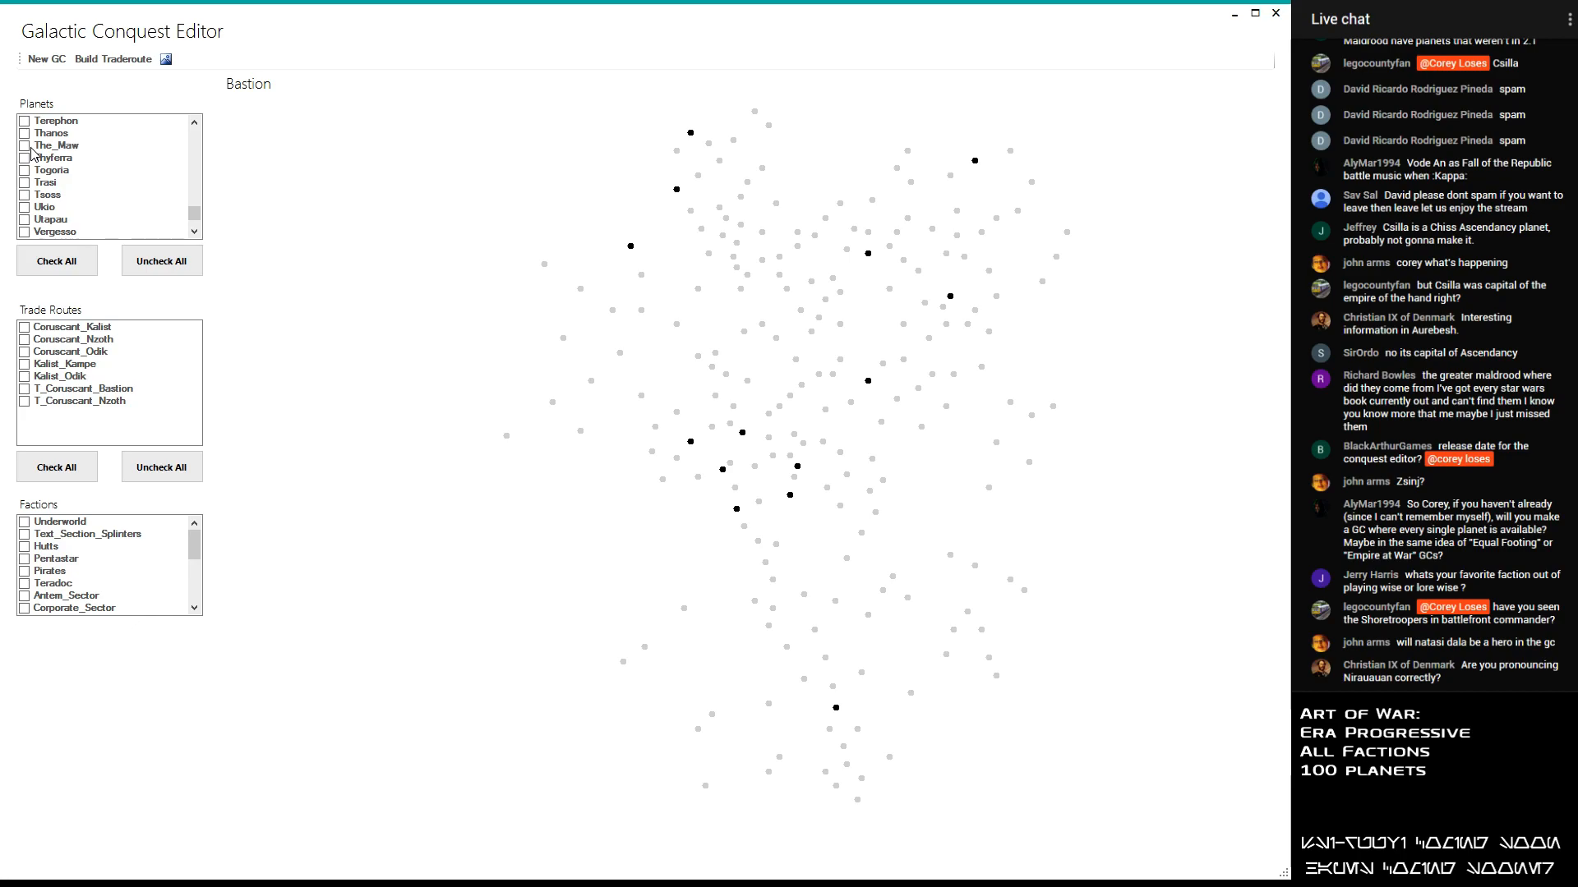
scroll(31, 152, down, 2)
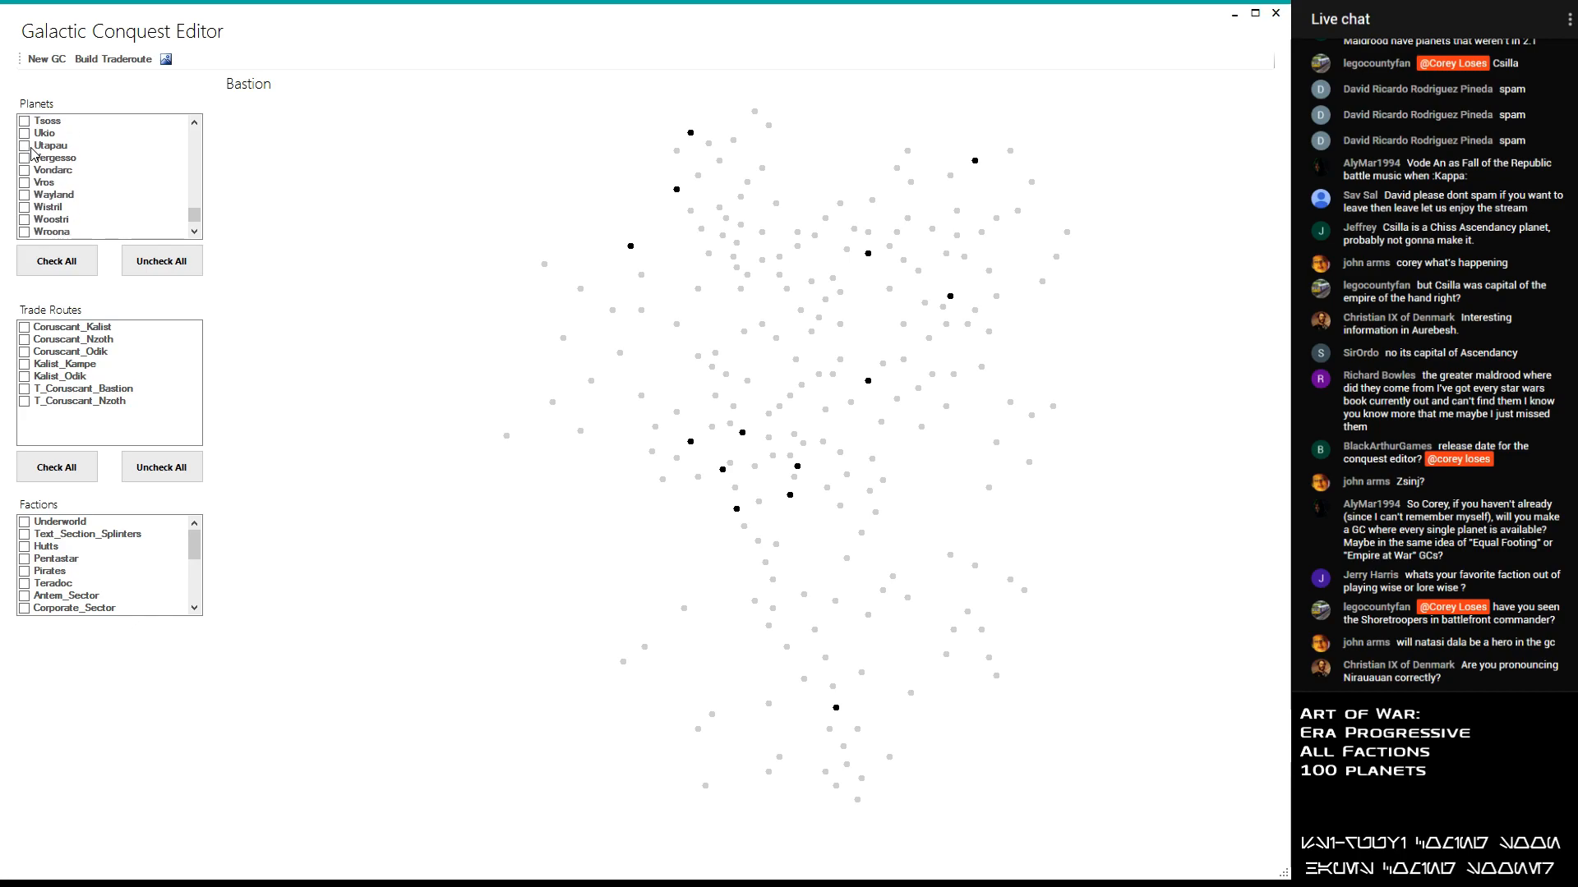
scroll(32, 152, down, 2)
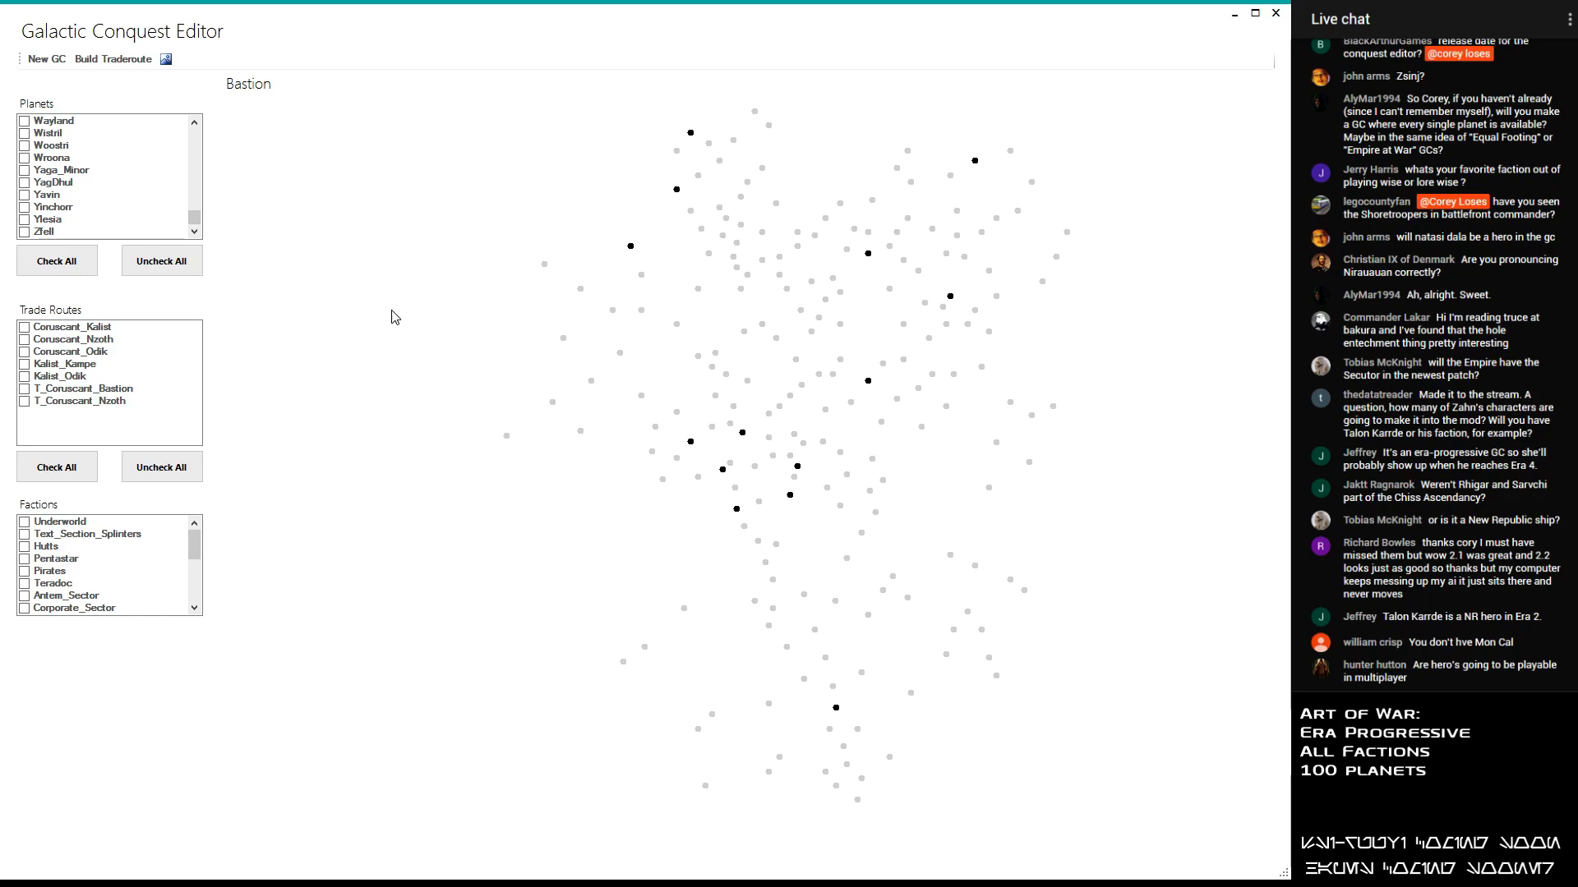
- Identify the selected planets one by one on the galaxy map to review how they are distributed
drag(196, 217, 187, 120)
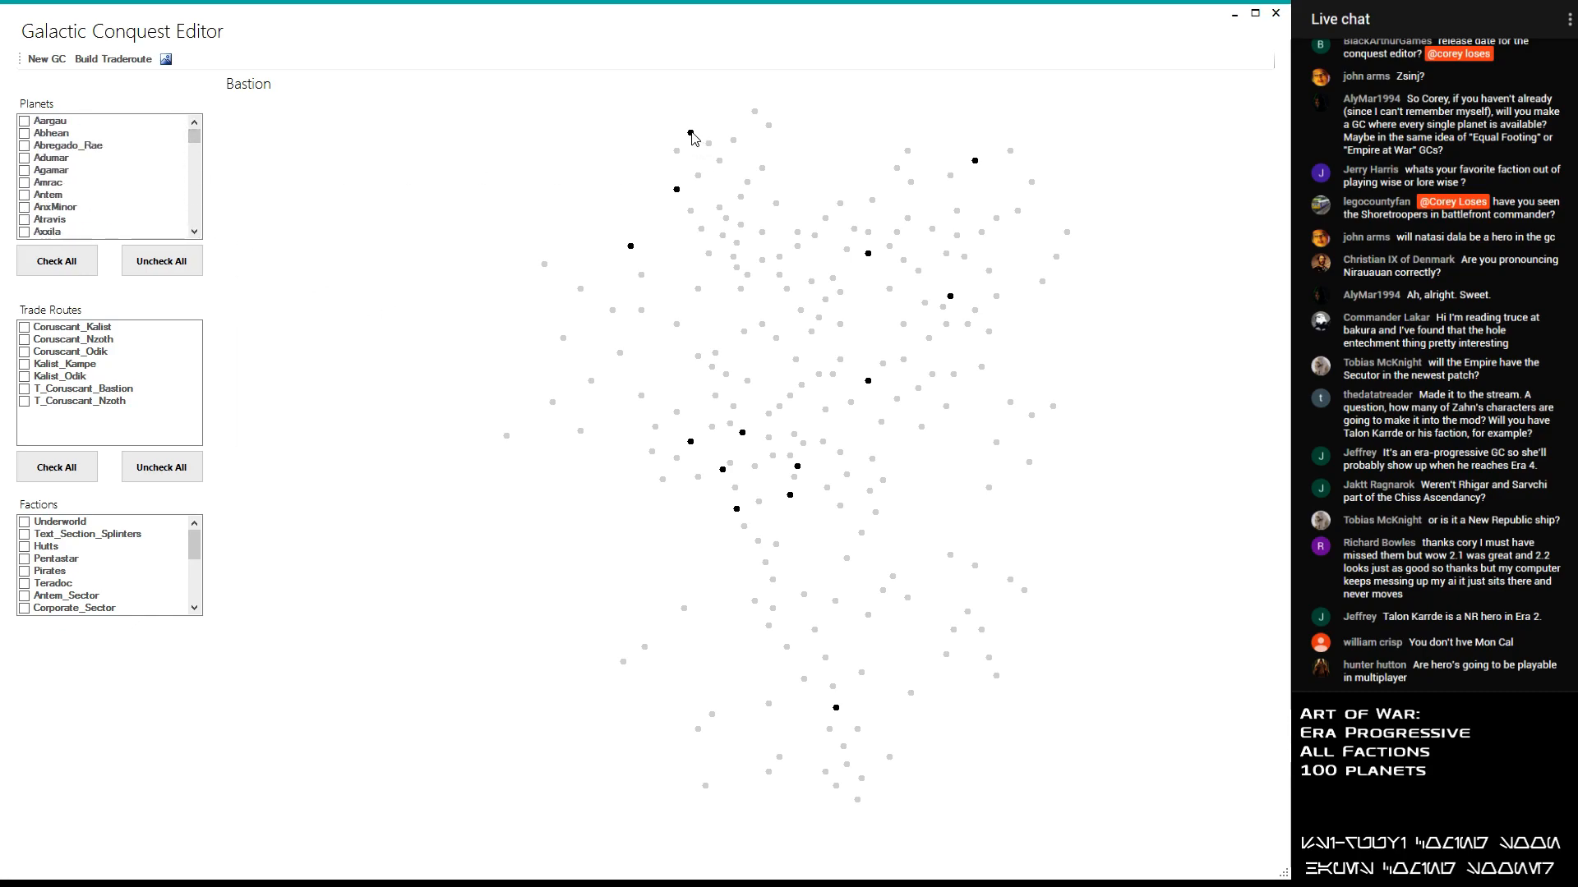
click(677, 189)
click(975, 162)
click(872, 257)
click(951, 297)
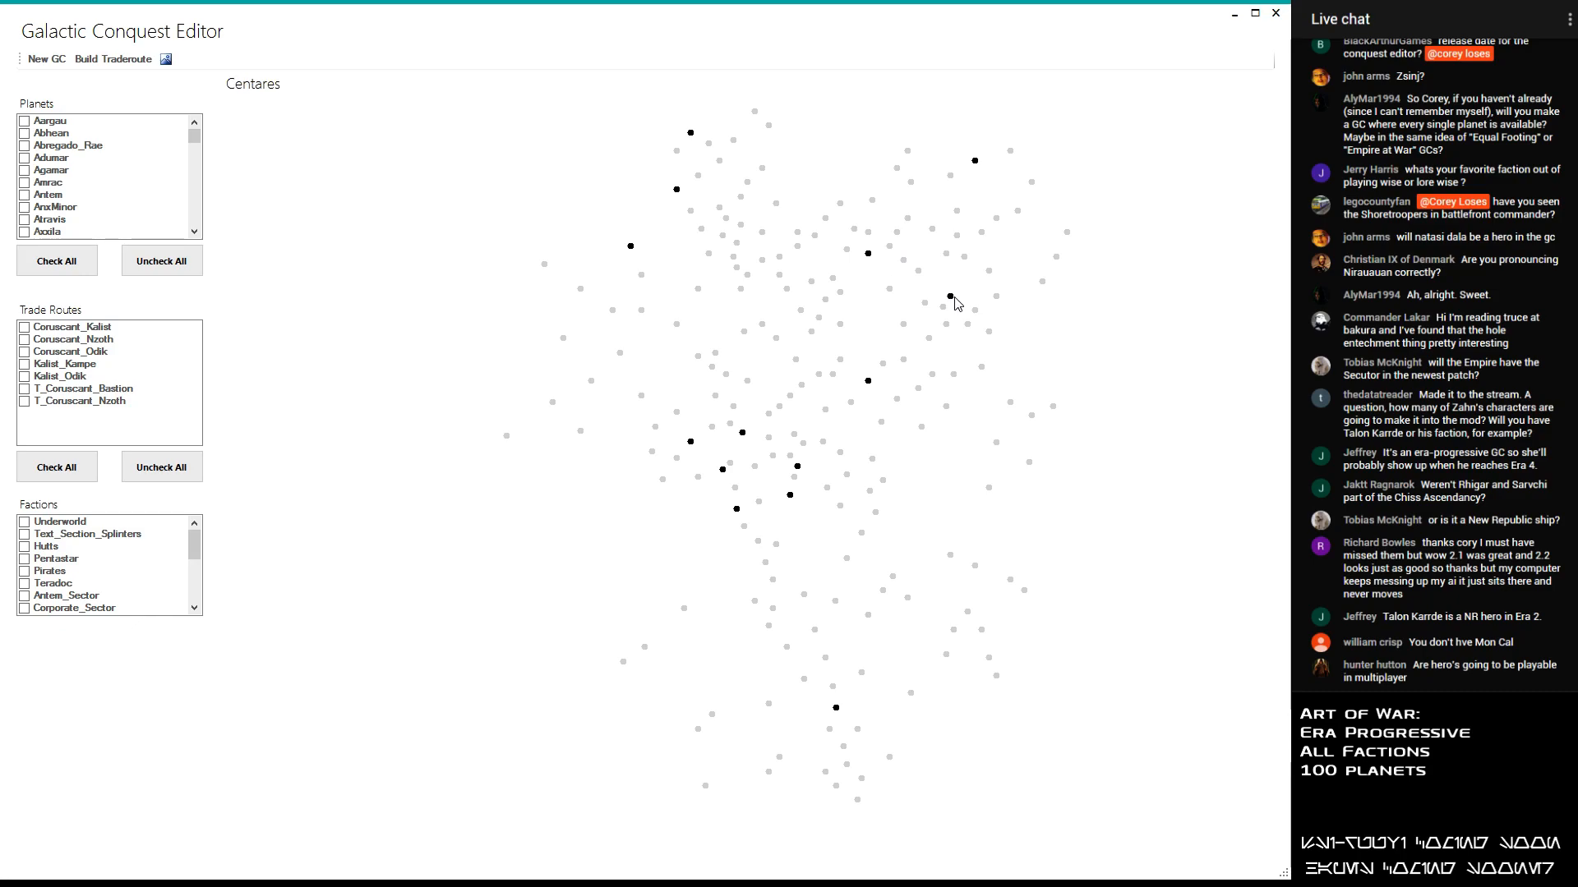
click(867, 381)
click(744, 433)
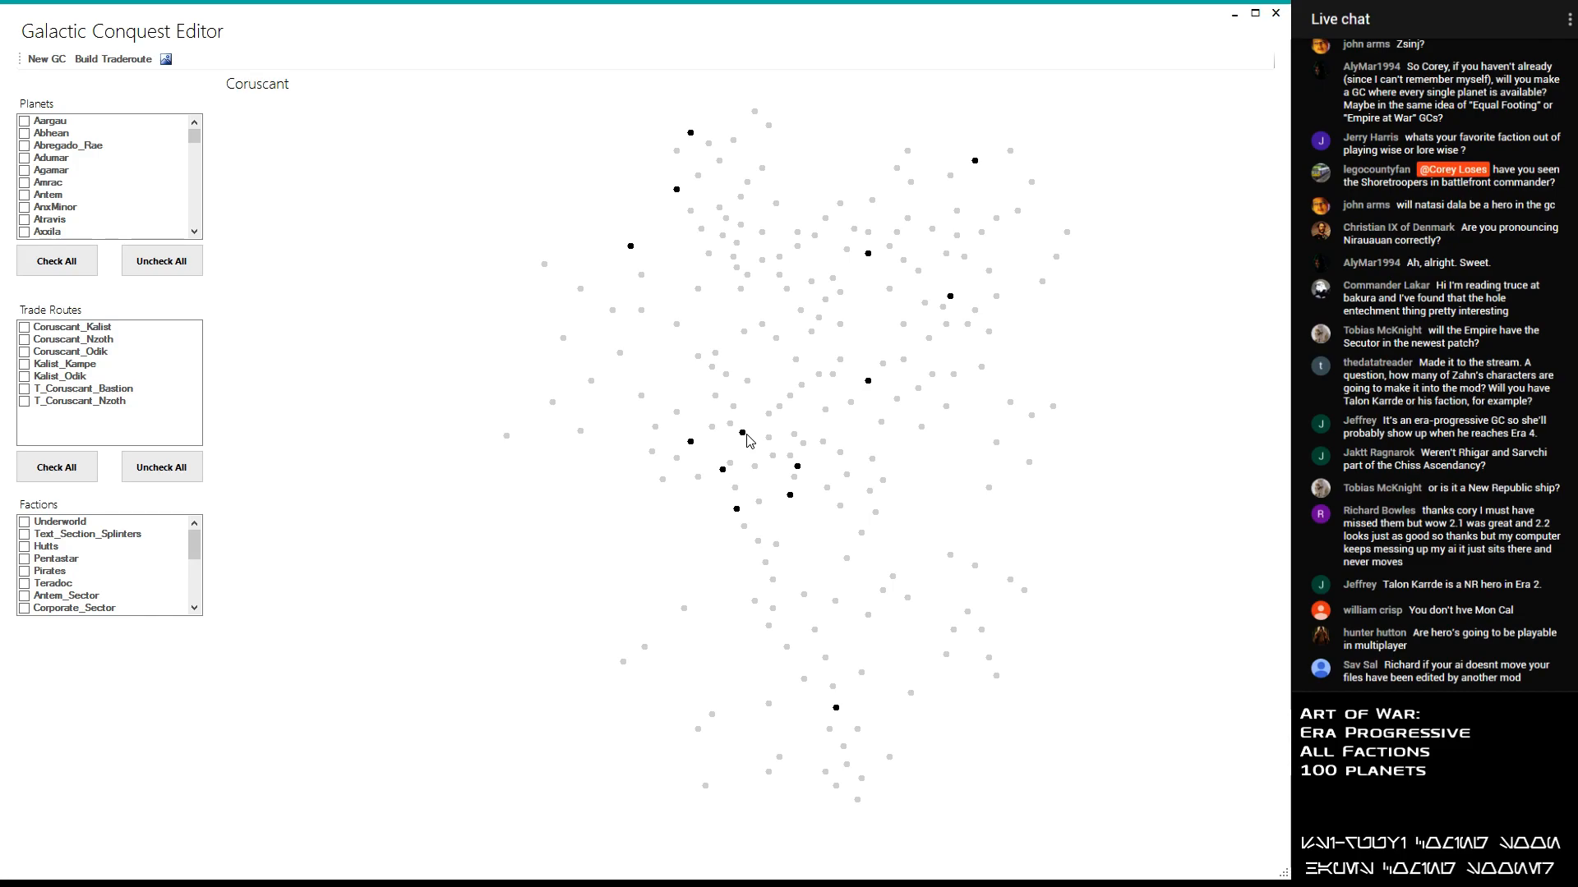
click(698, 444)
click(691, 442)
click(723, 469)
click(736, 510)
click(790, 495)
click(797, 466)
click(836, 708)
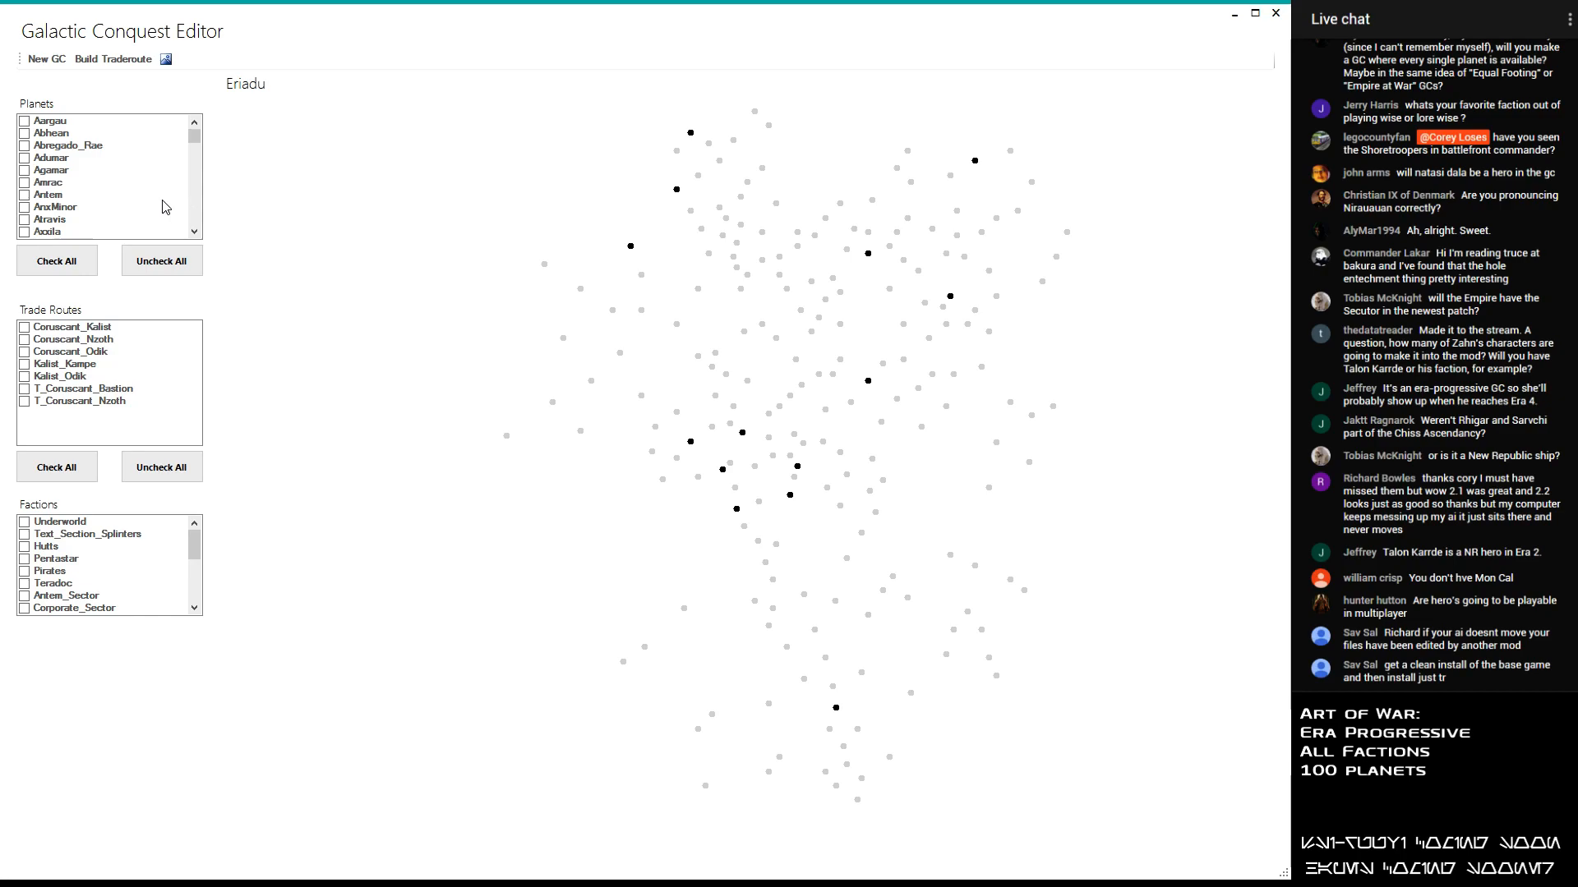
click(174, 274)
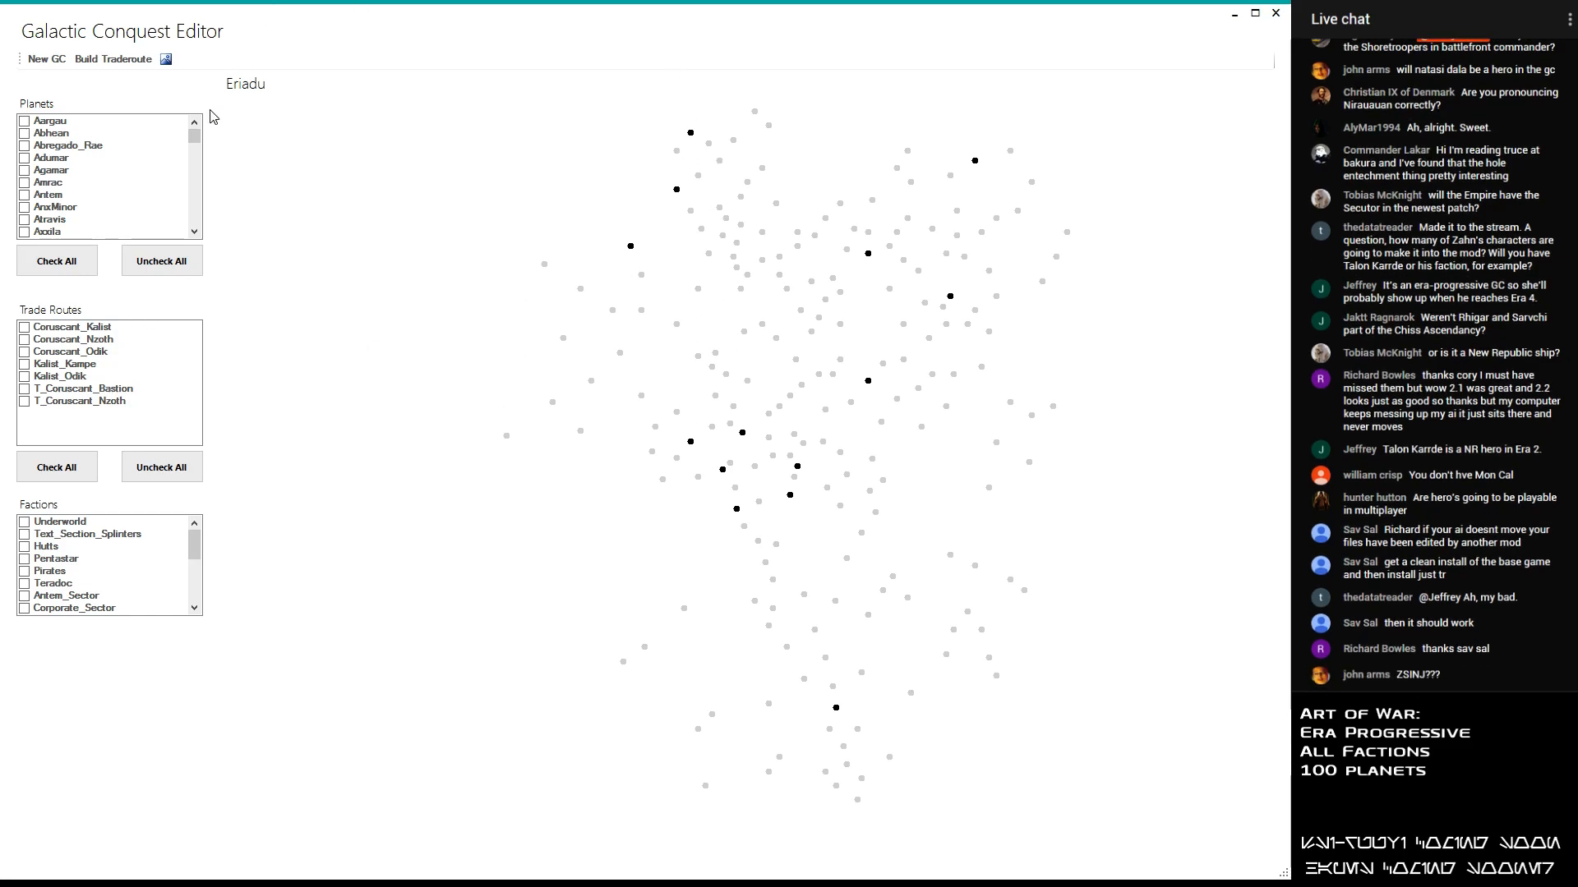
- Add the planet Serenno to the selected planets
drag(195, 136, 199, 206)
click(25, 182)
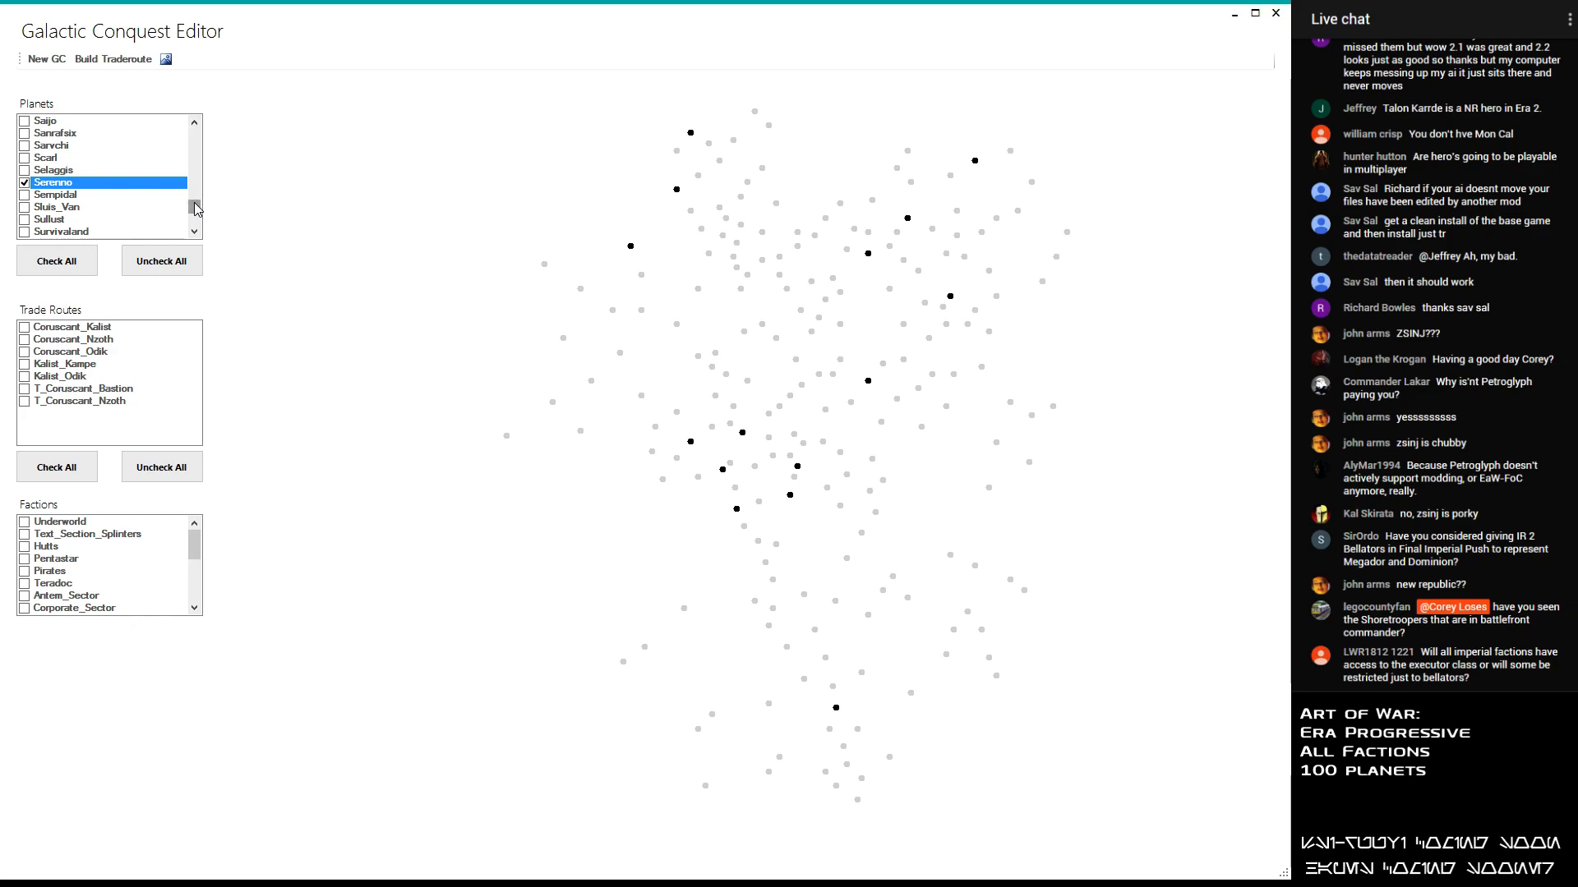
click(29, 120)
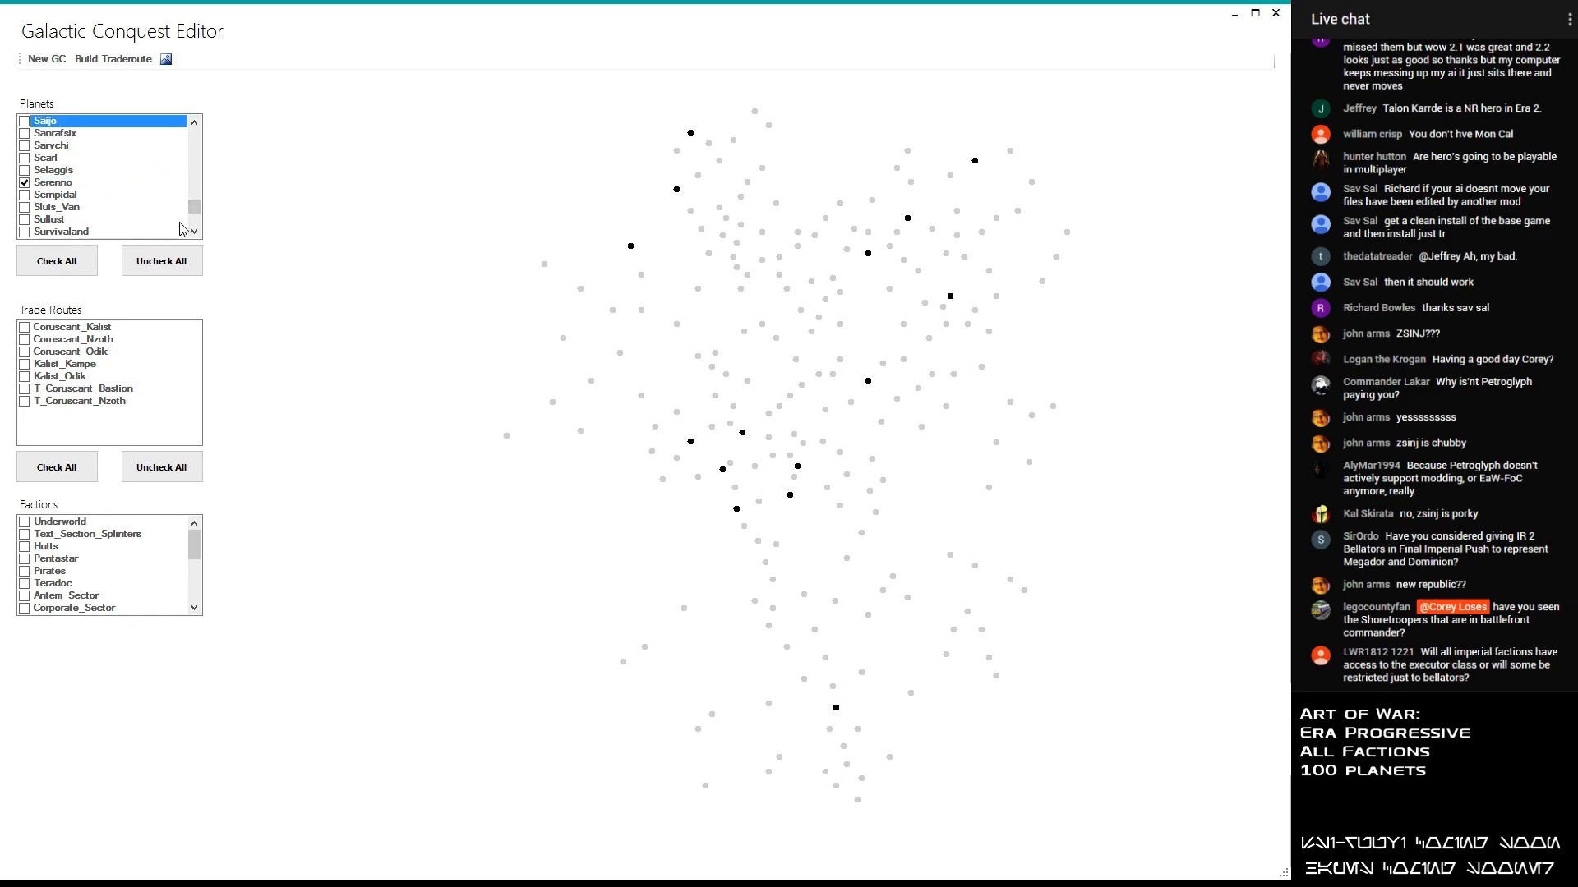
- Add the planets Antem and Elrood to the selected planets
drag(194, 207, 194, 135)
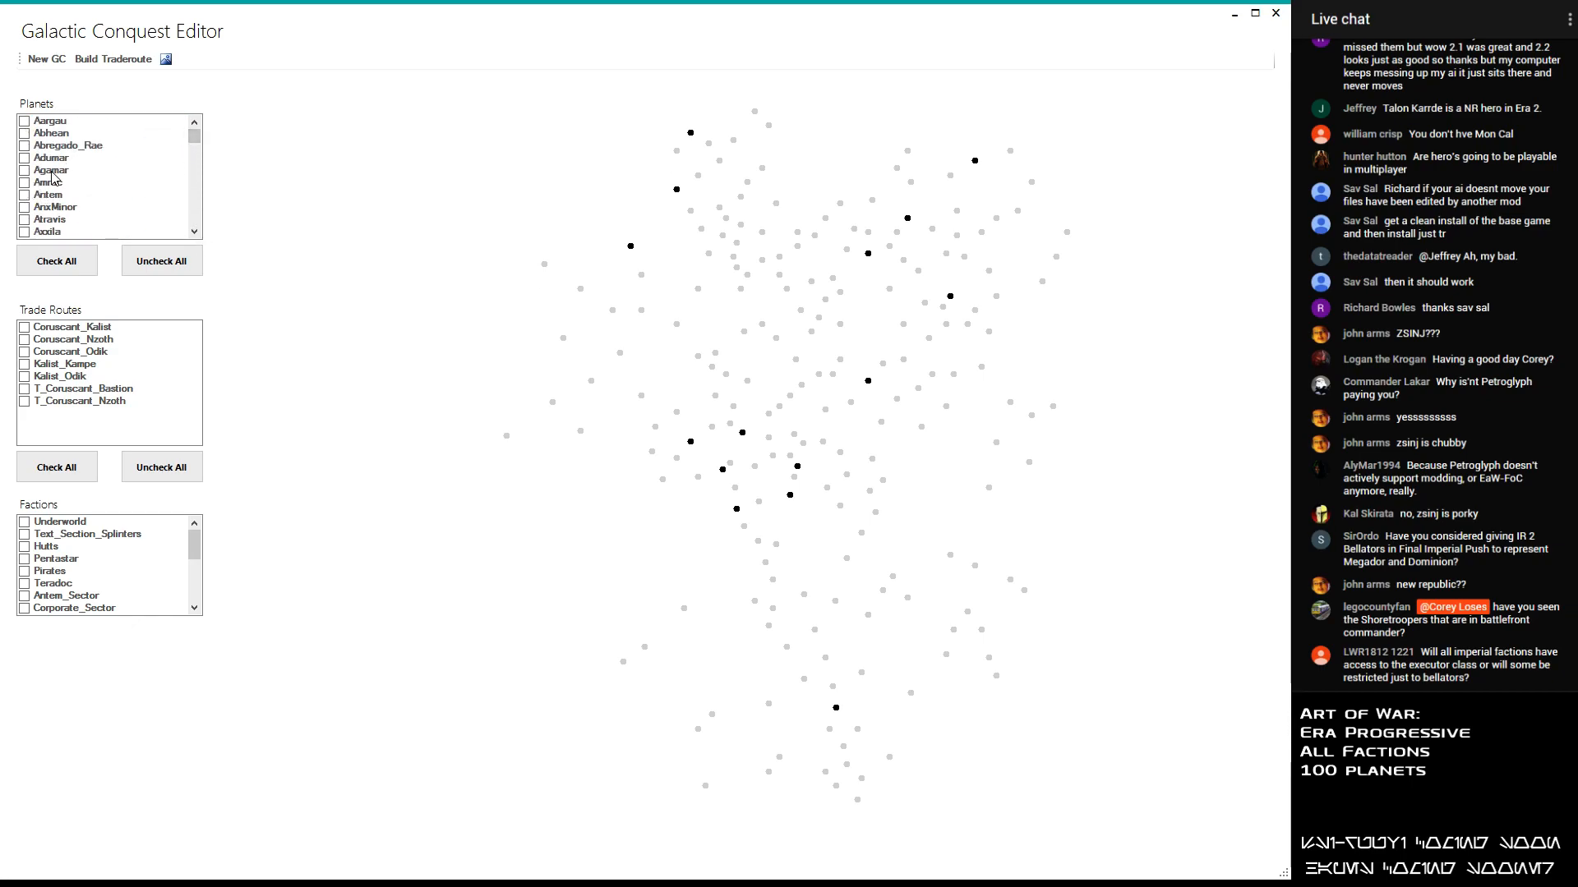
click(26, 195)
drag(197, 137, 203, 165)
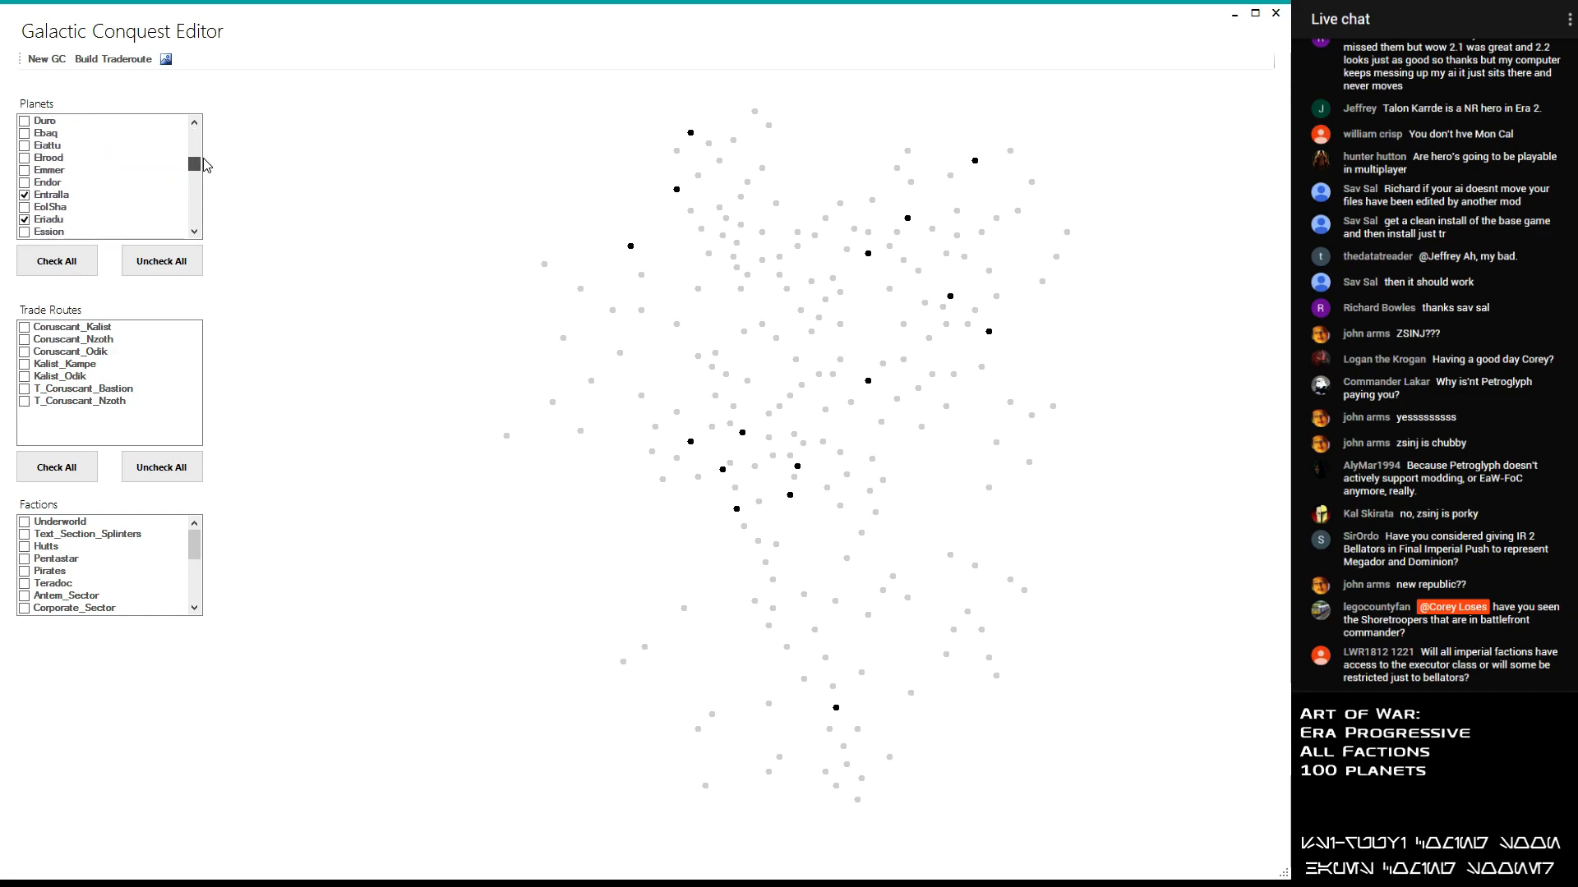
click(41, 157)
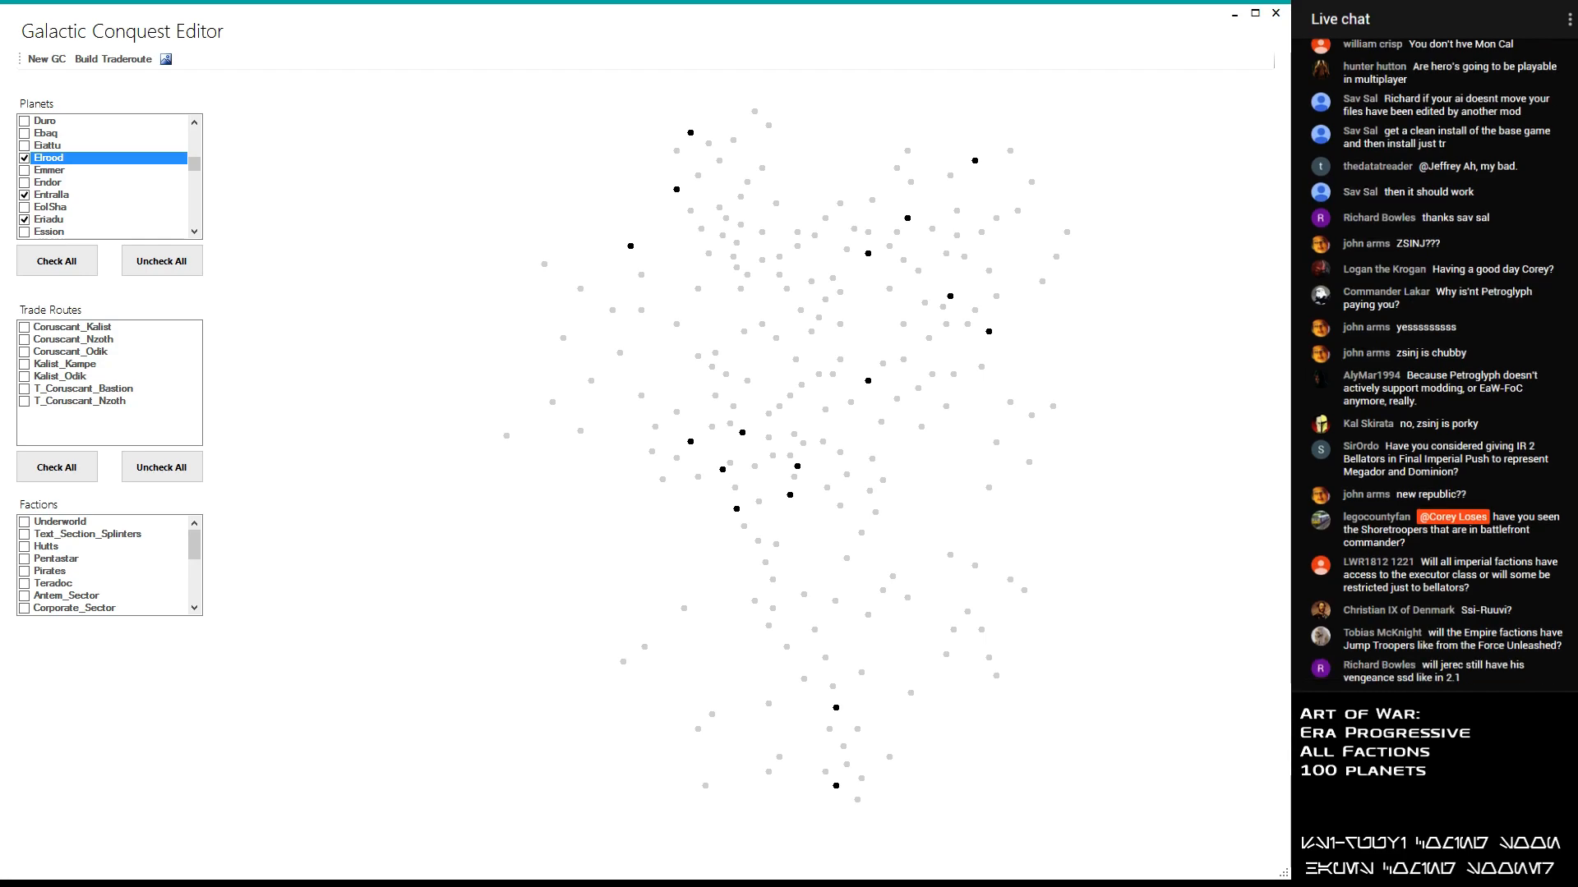
- Add the planet Moorja to the selection and check the neighbouring K to M planets
drag(195, 166, 213, 198)
click(26, 133)
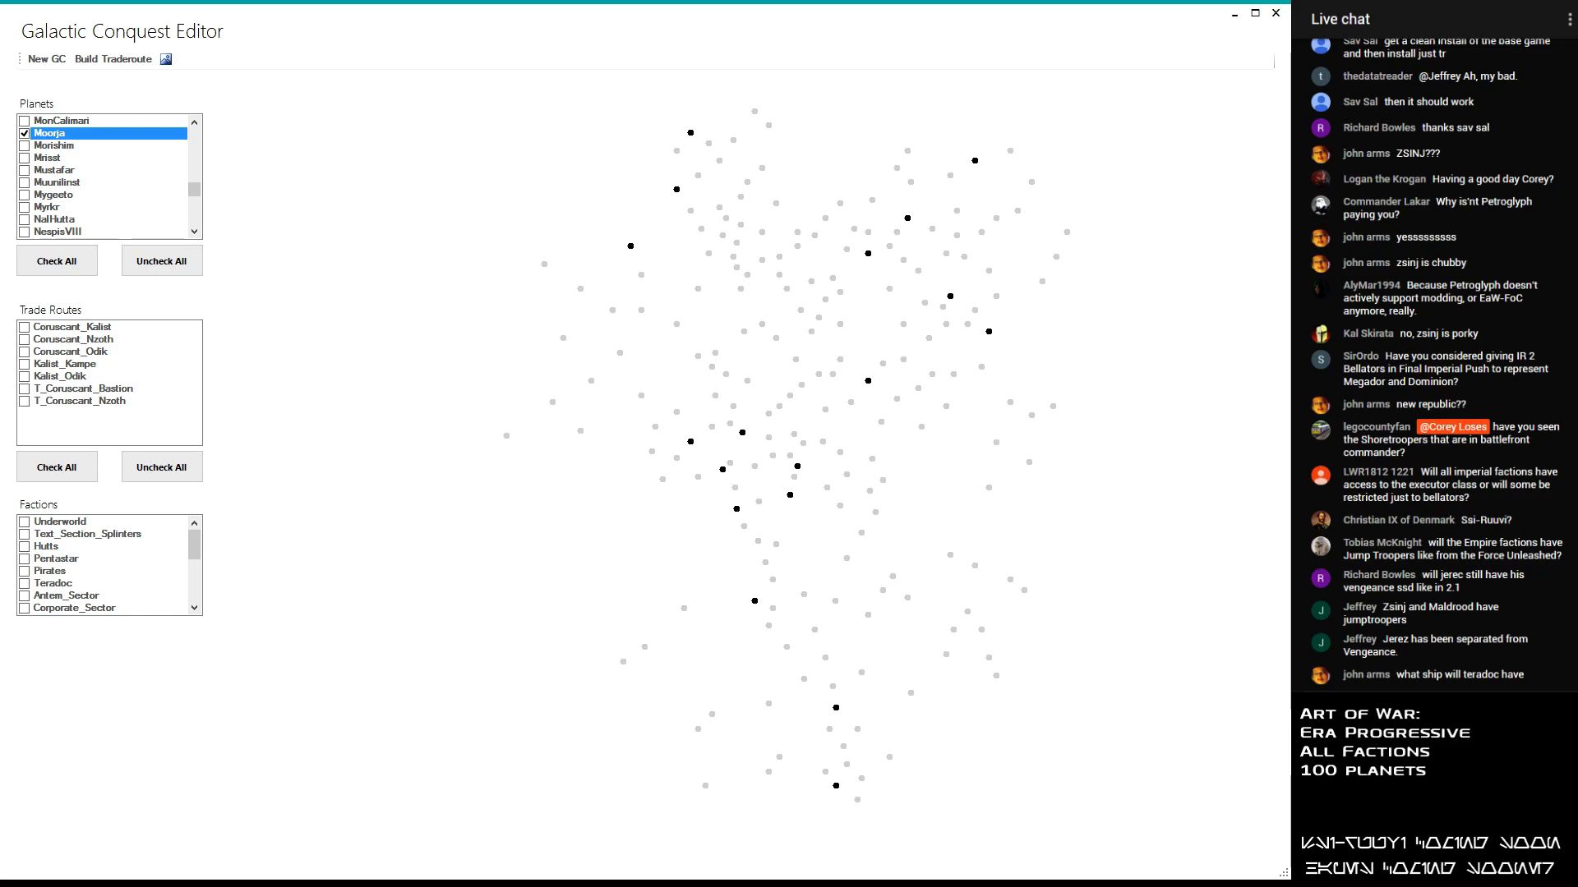
scroll(188, 189, up, 4)
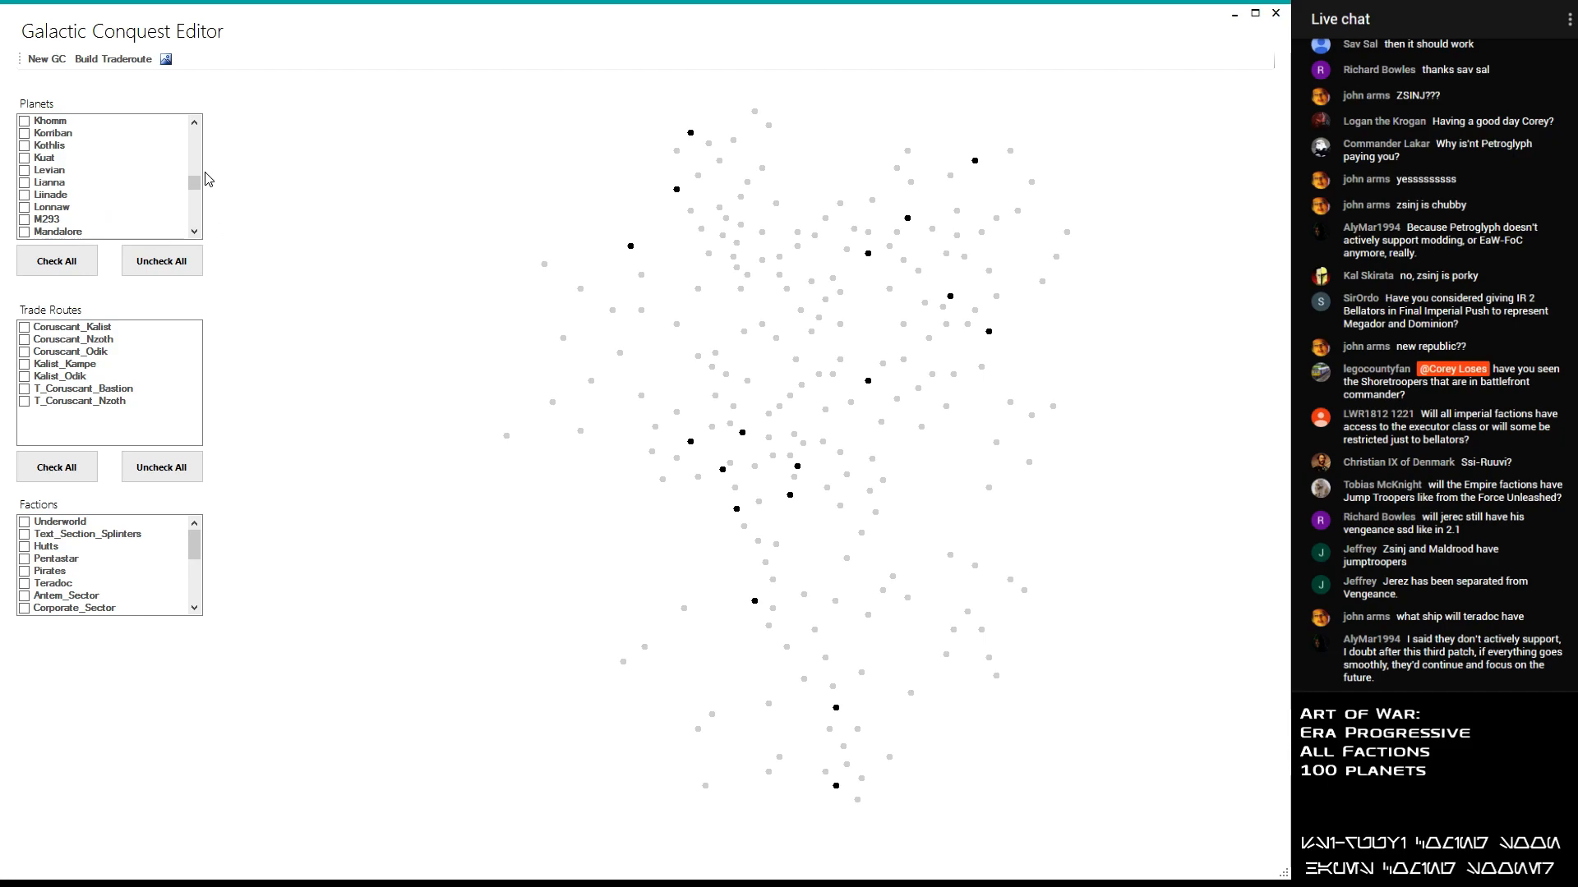
mouse_move(196, 189)
mouse_down()
mouse_move(204, 210)
mouse_move(198, 139)
mouse_move(200, 191)
mouse_up()
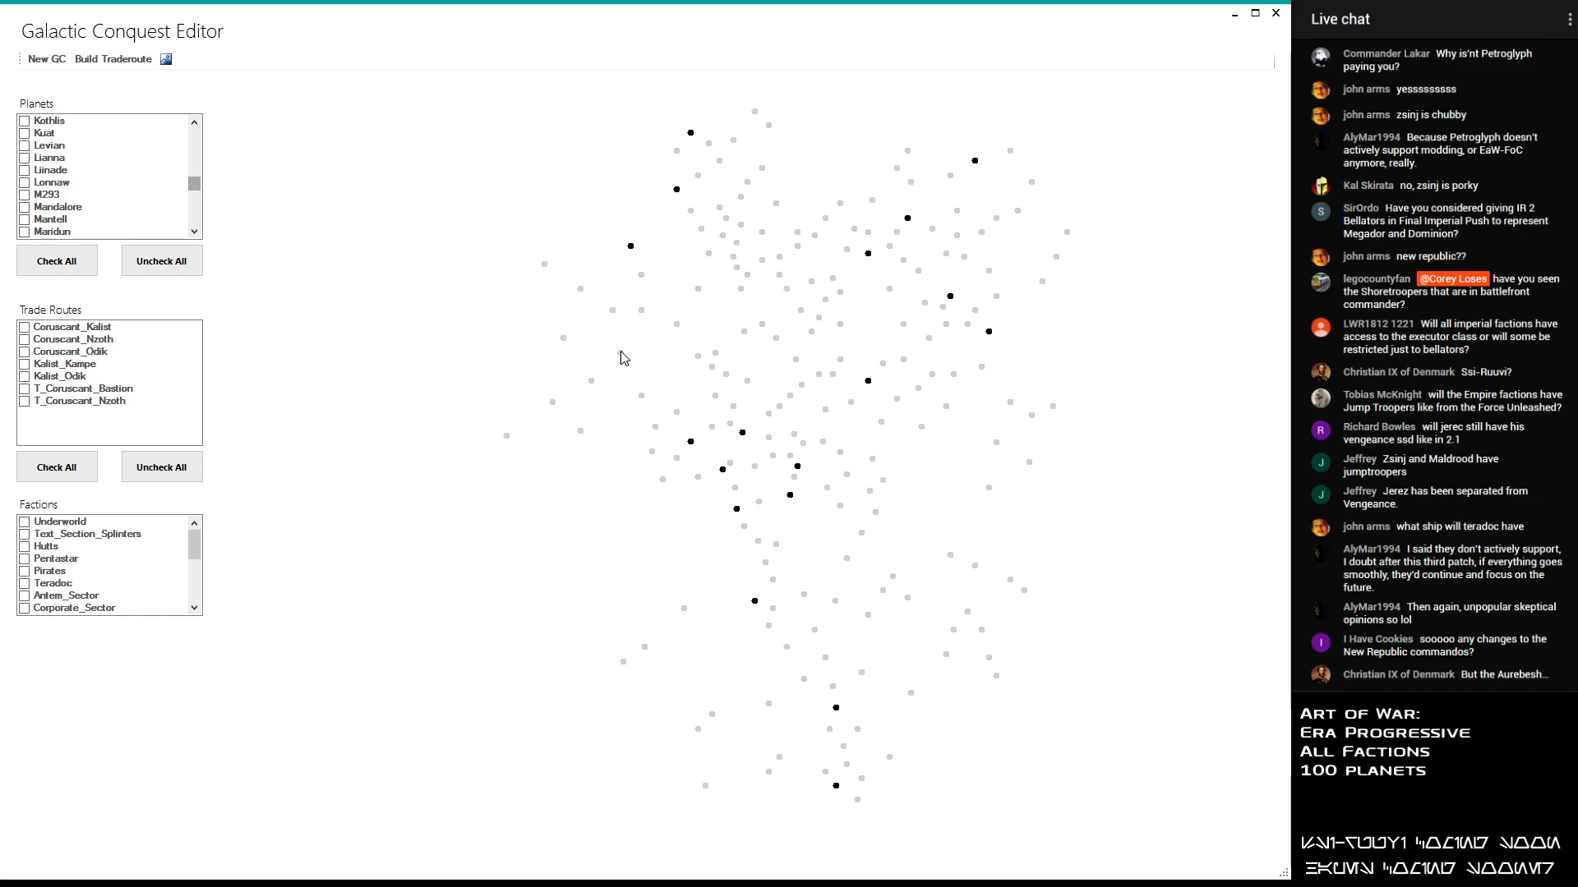
- Add the planet Bilbringi to the selected planets
drag(194, 184, 206, 137)
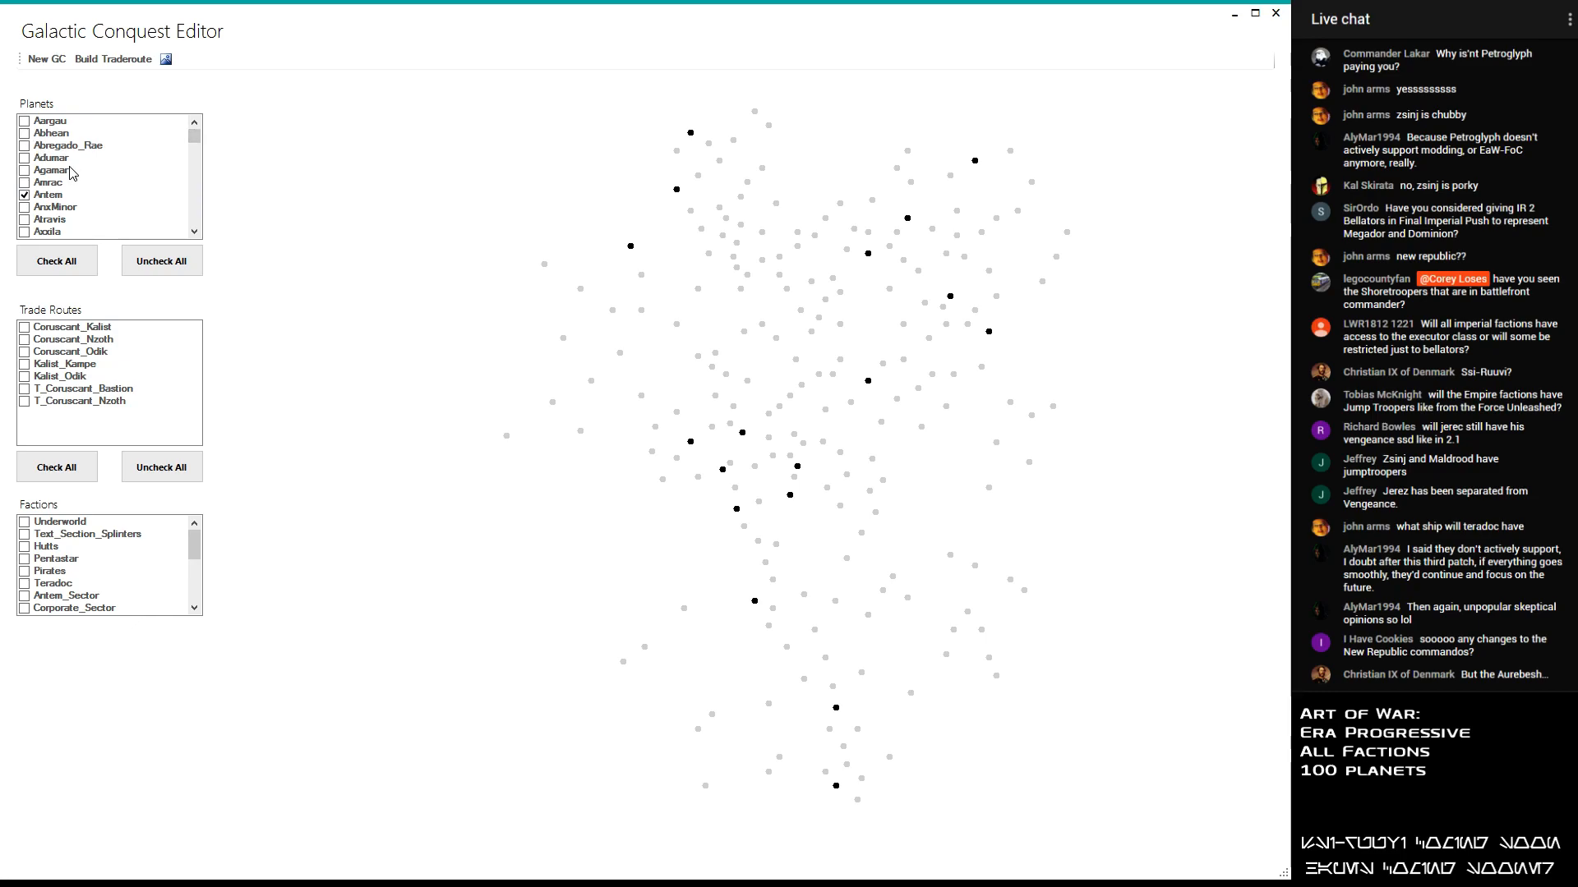
scroll(47, 162, down, 2)
scroll(29, 193, down, 2)
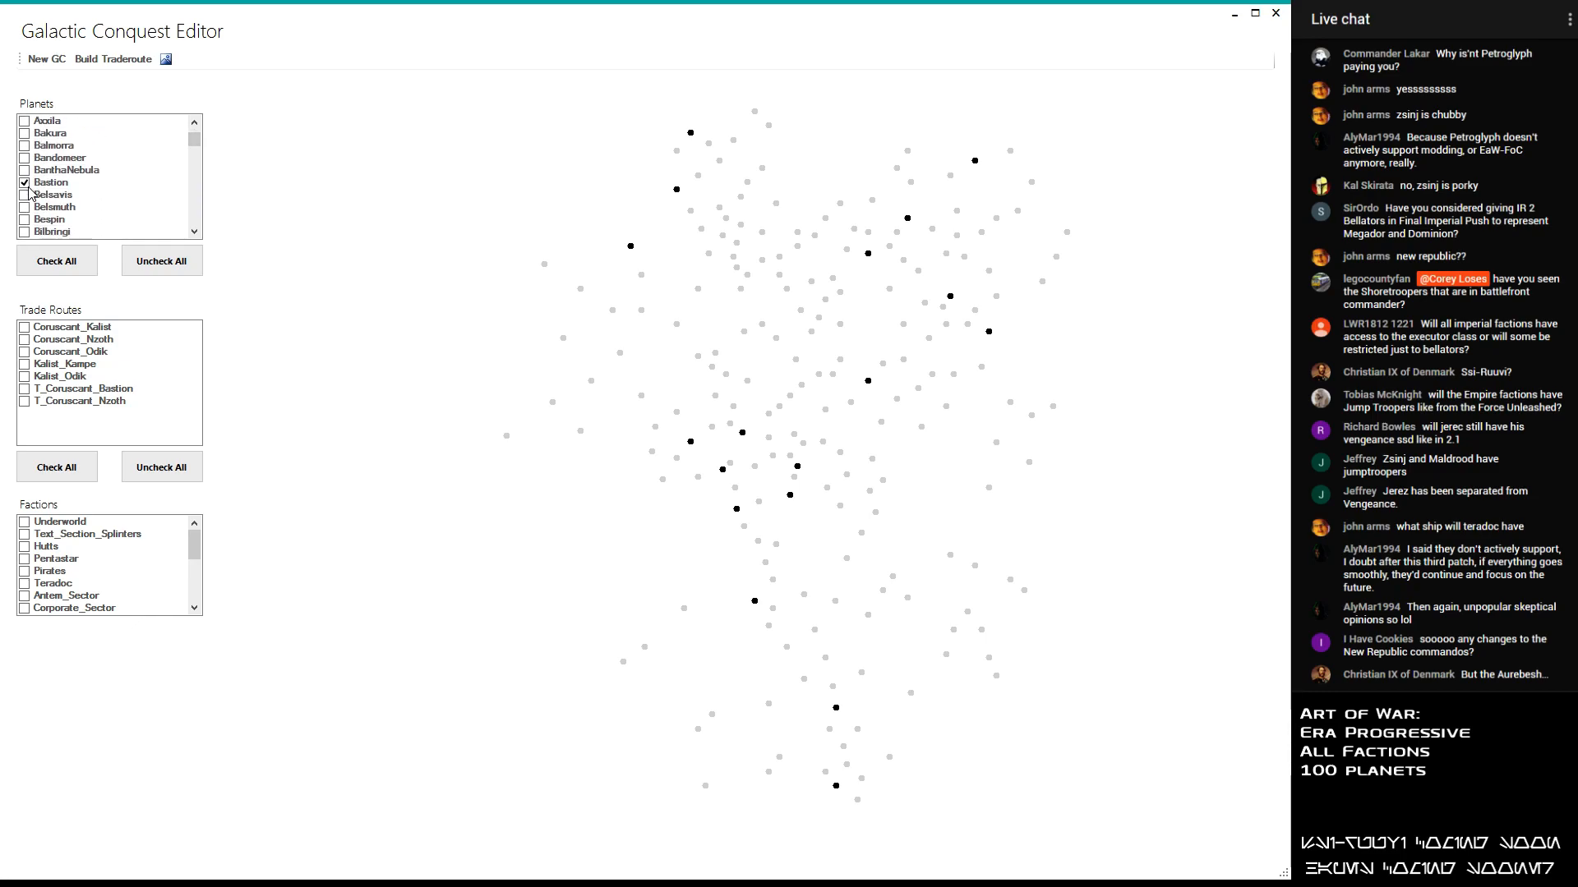
click(24, 232)
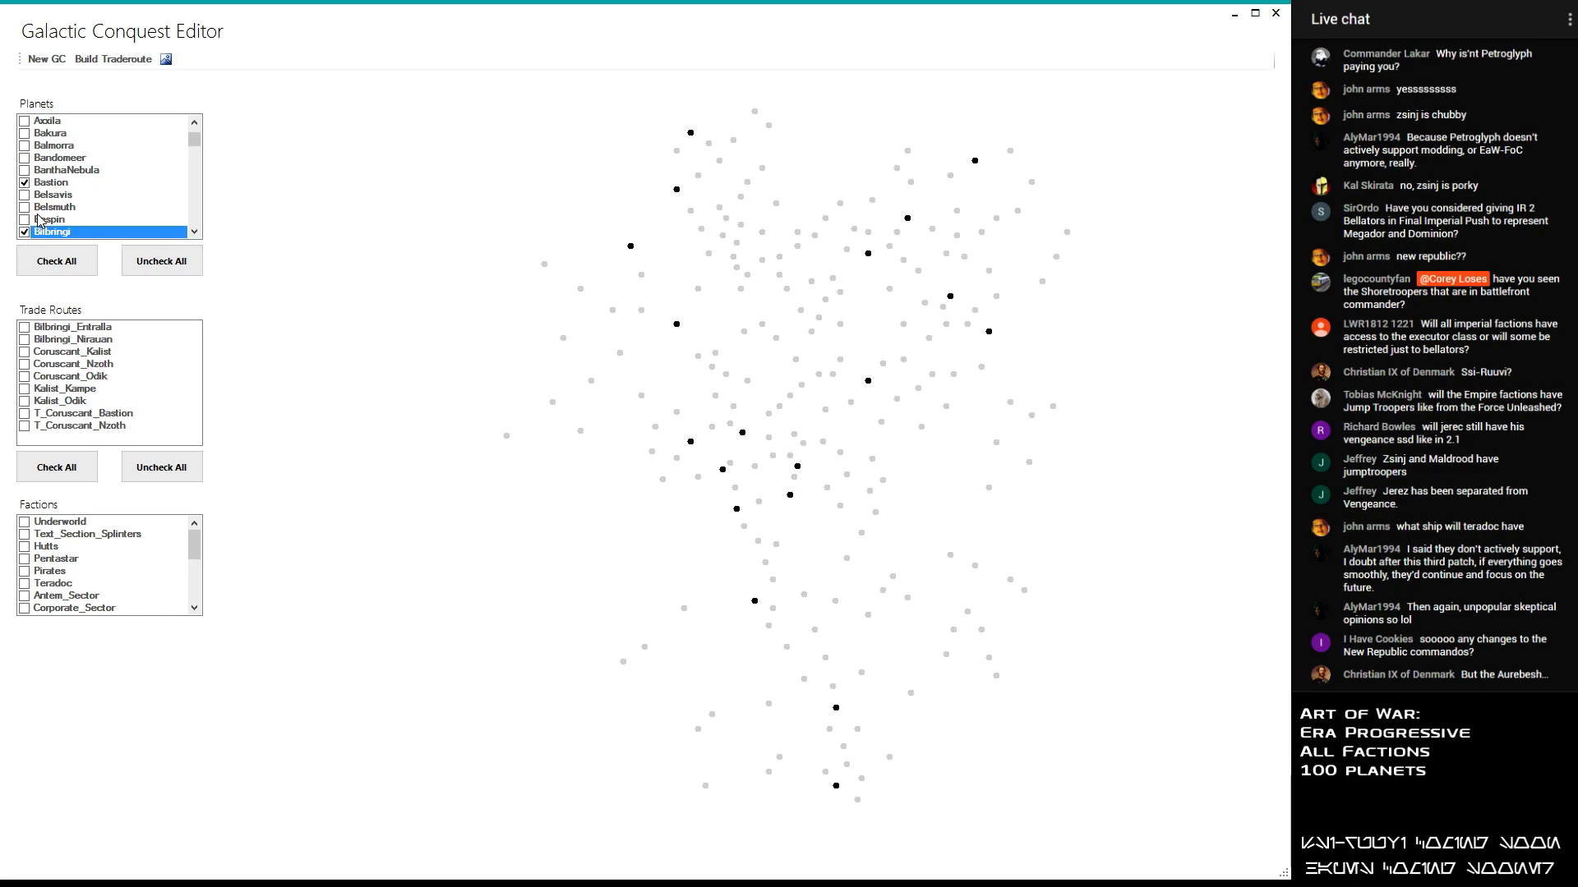
- Add the planets Roche and Sullust to the selection after checking the B and C planets for candidates
scroll(57, 193, down, 1)
scroll(57, 193, down, 4)
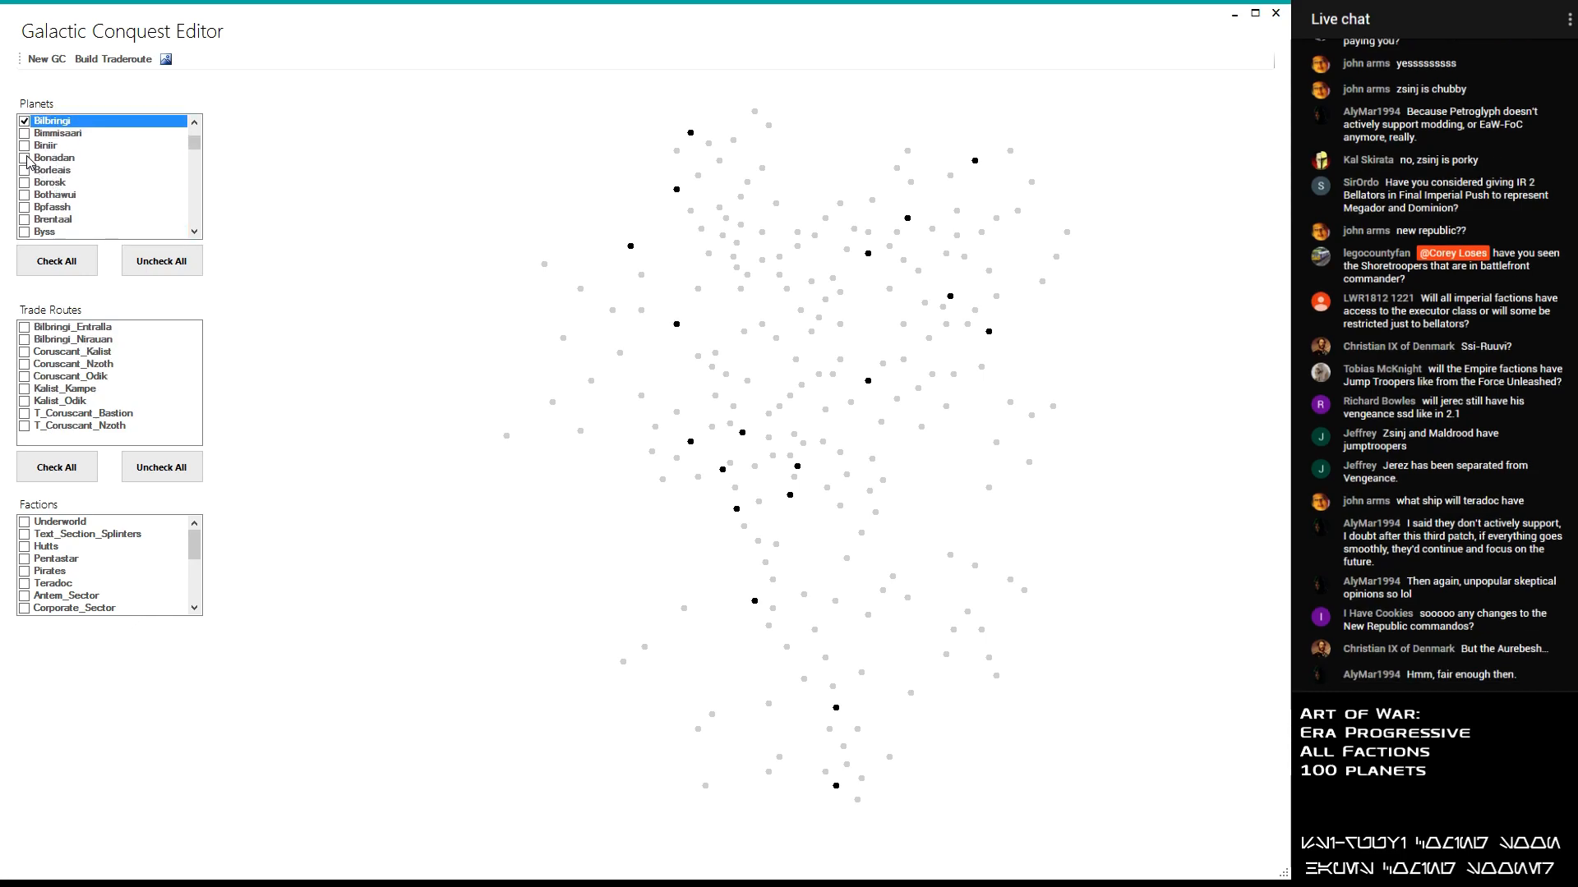
scroll(30, 162, down, 1)
scroll(39, 180, down, 1)
scroll(39, 183, down, 2)
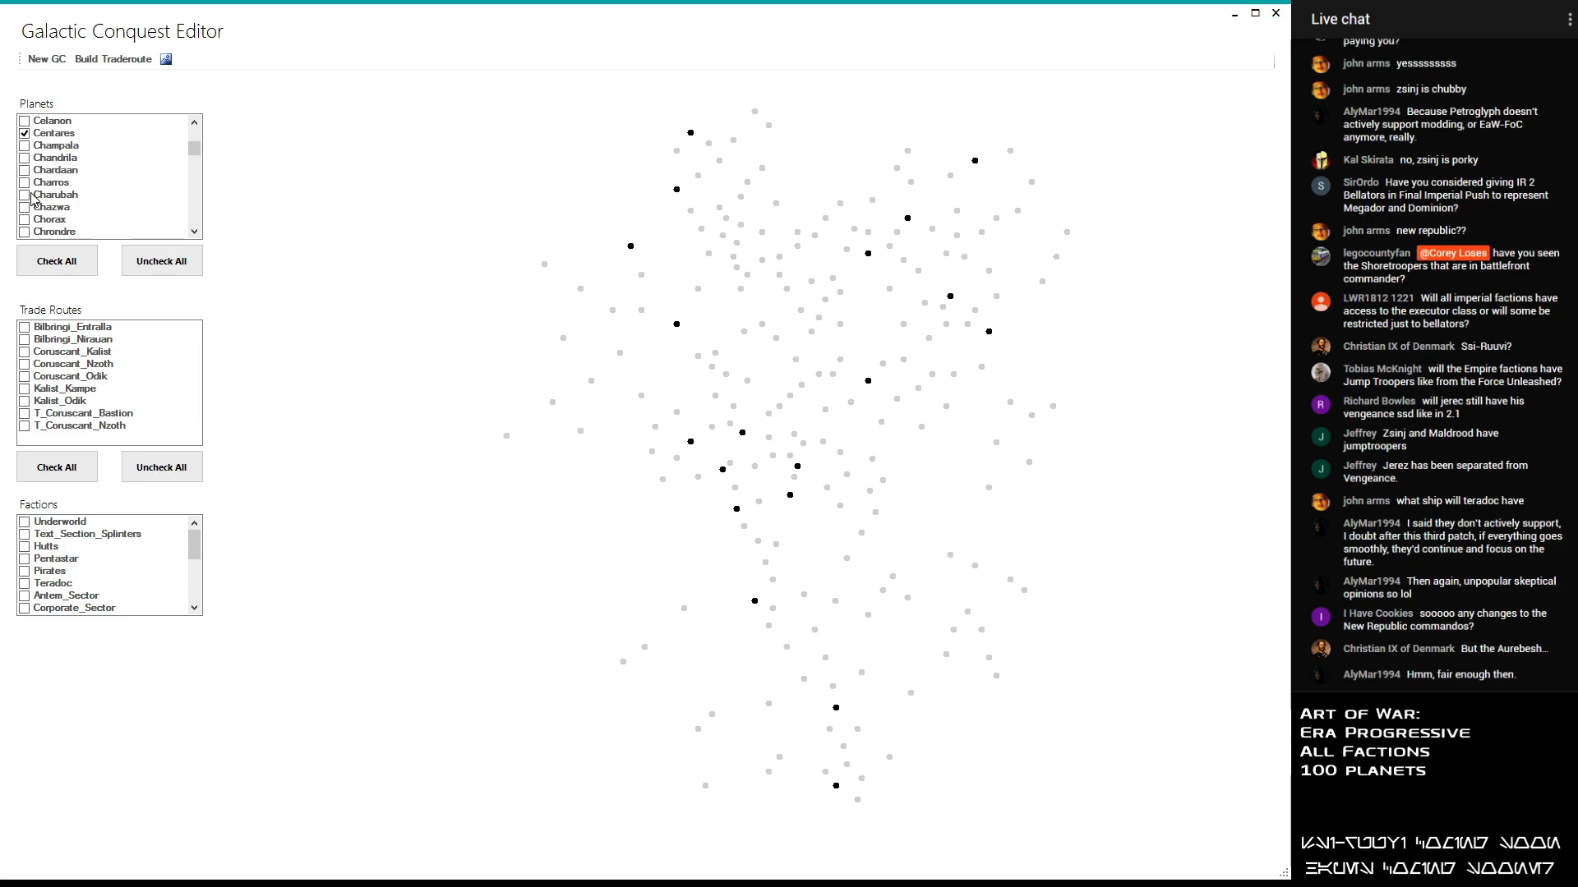
scroll(28, 147, down, 2)
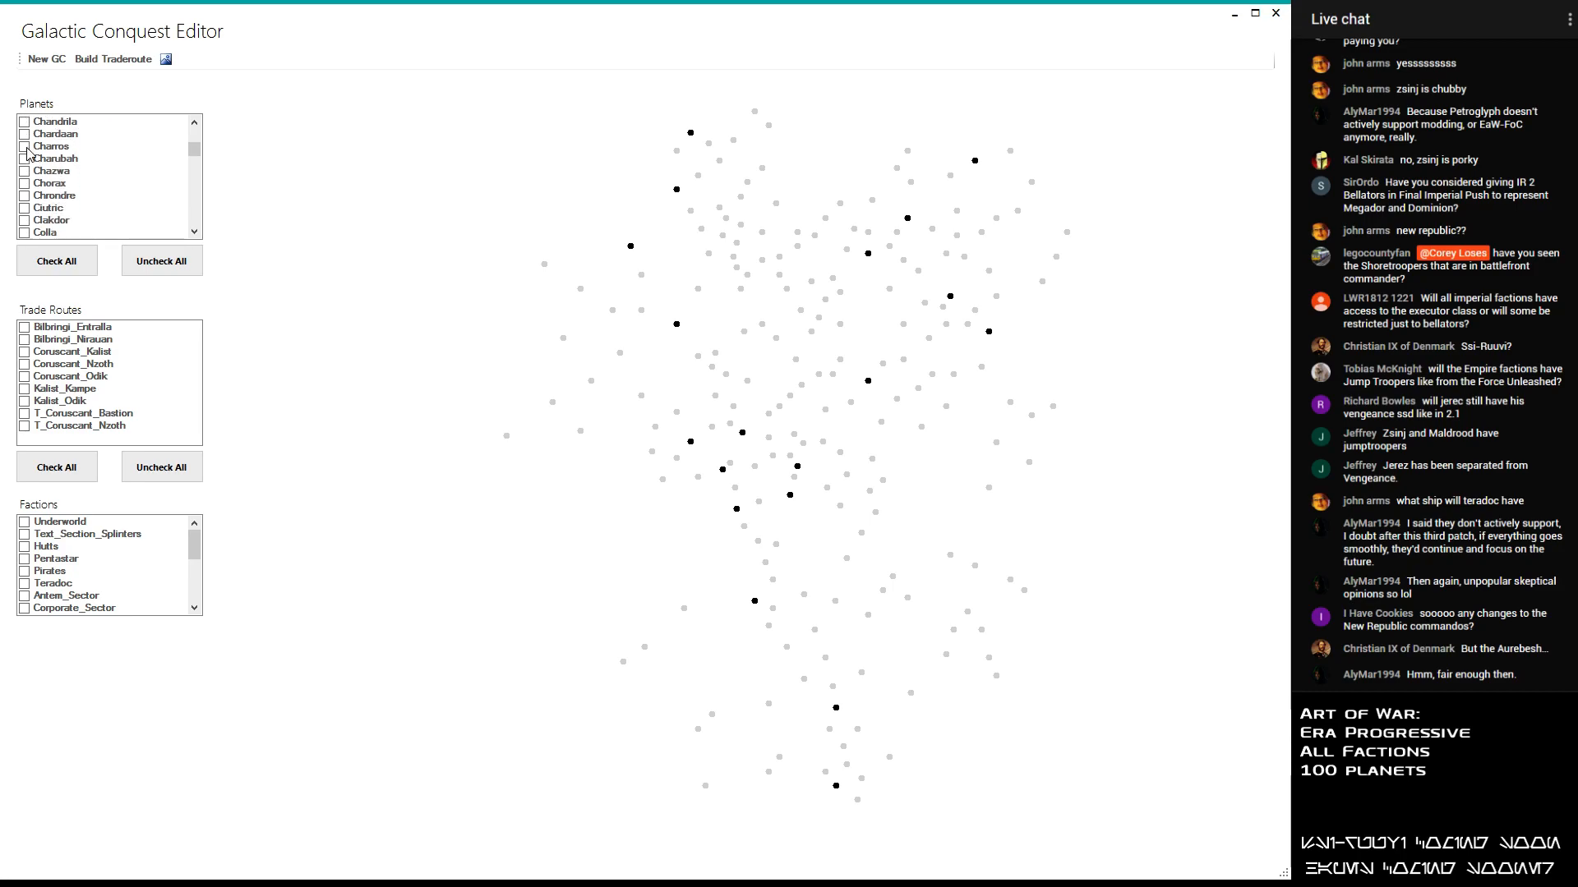
drag(194, 151, 184, 213)
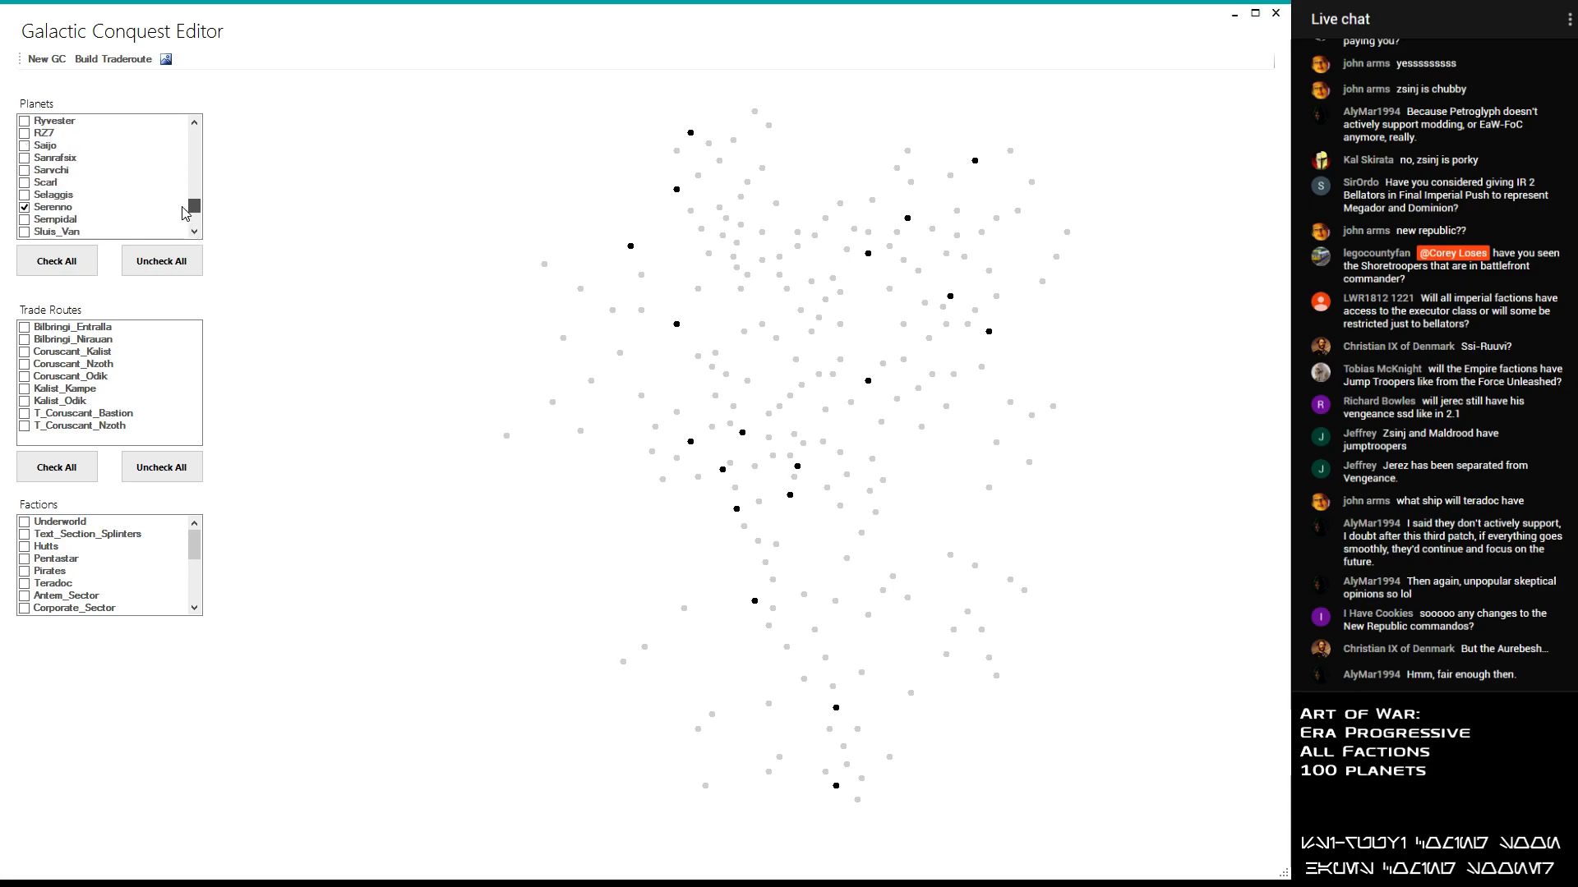
scroll(47, 169, up, 1)
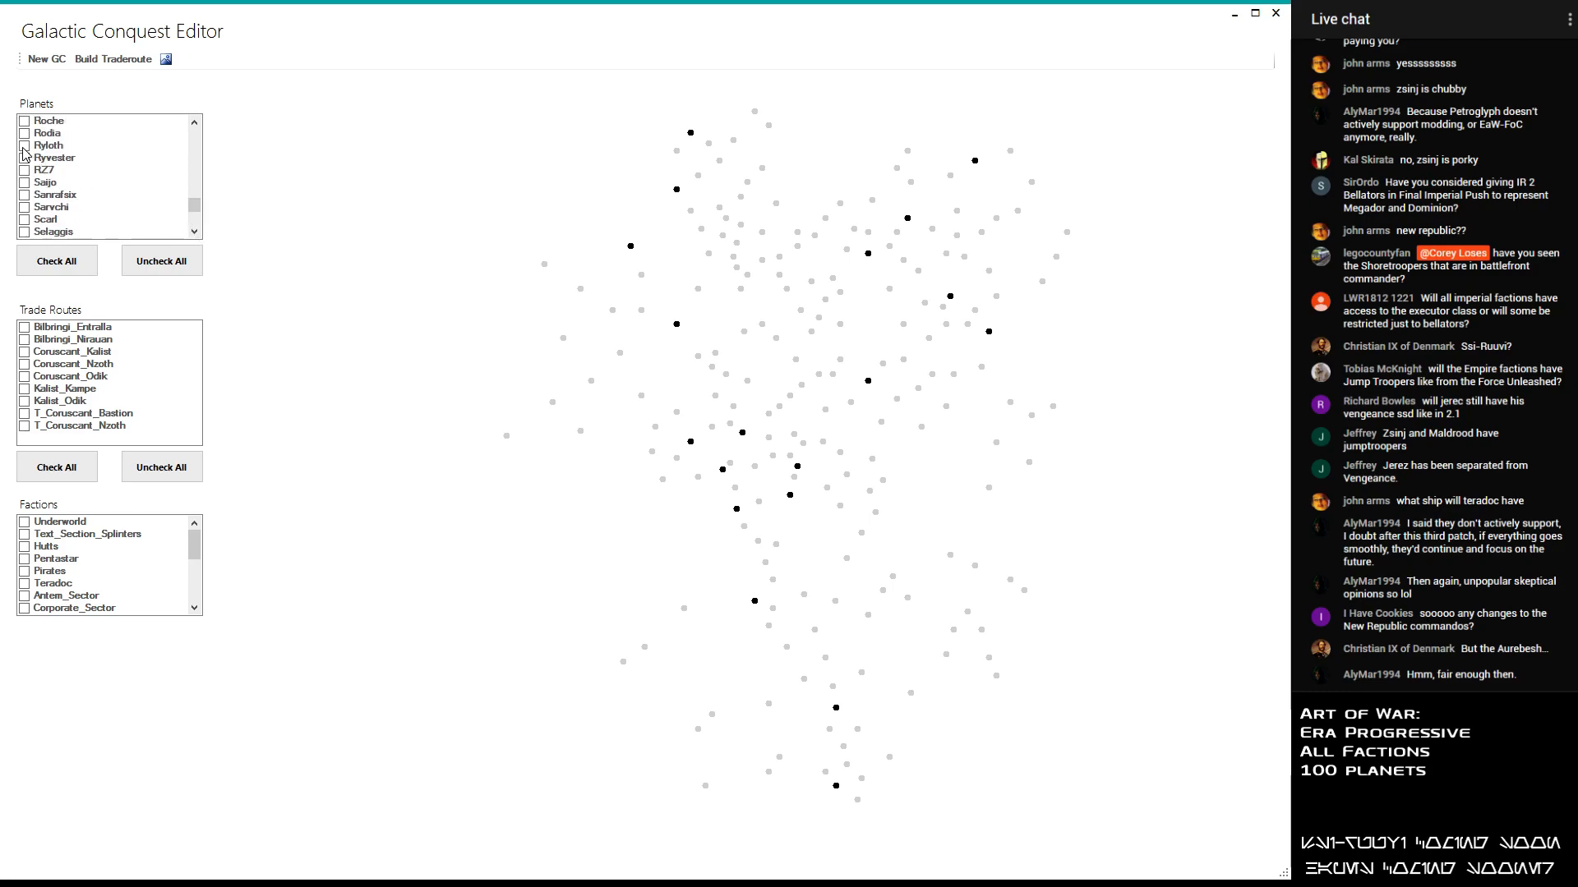
click(25, 125)
scroll(39, 149, down, 2)
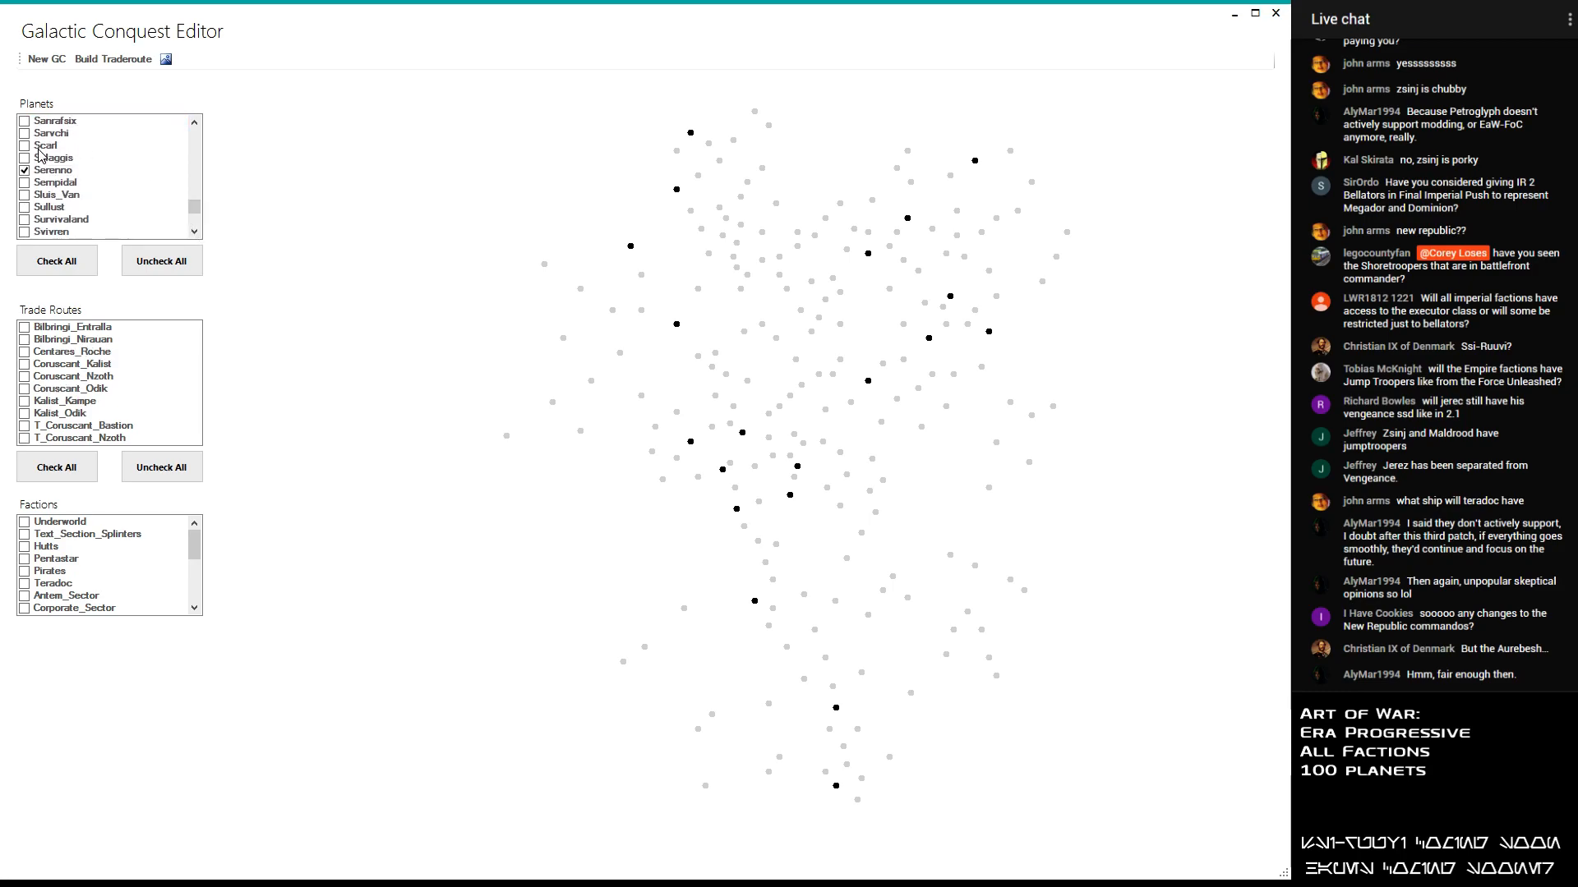
click(25, 208)
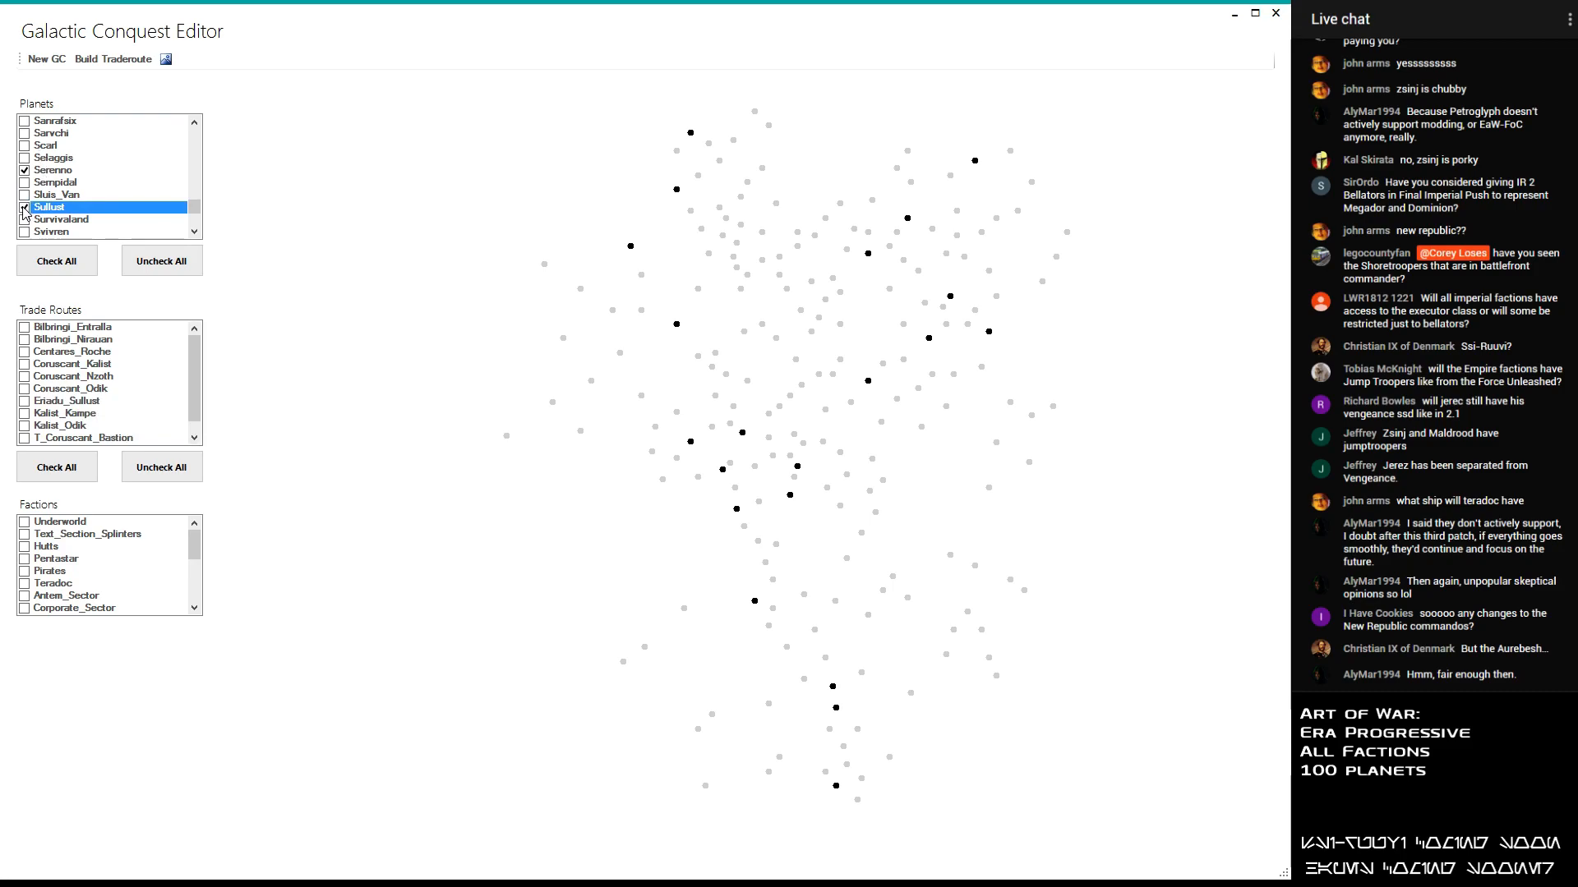
- Add the planets Sluis_Van, MonCalimari, MistOne, MistTwo and MistThree to the selected planets
click(25, 197)
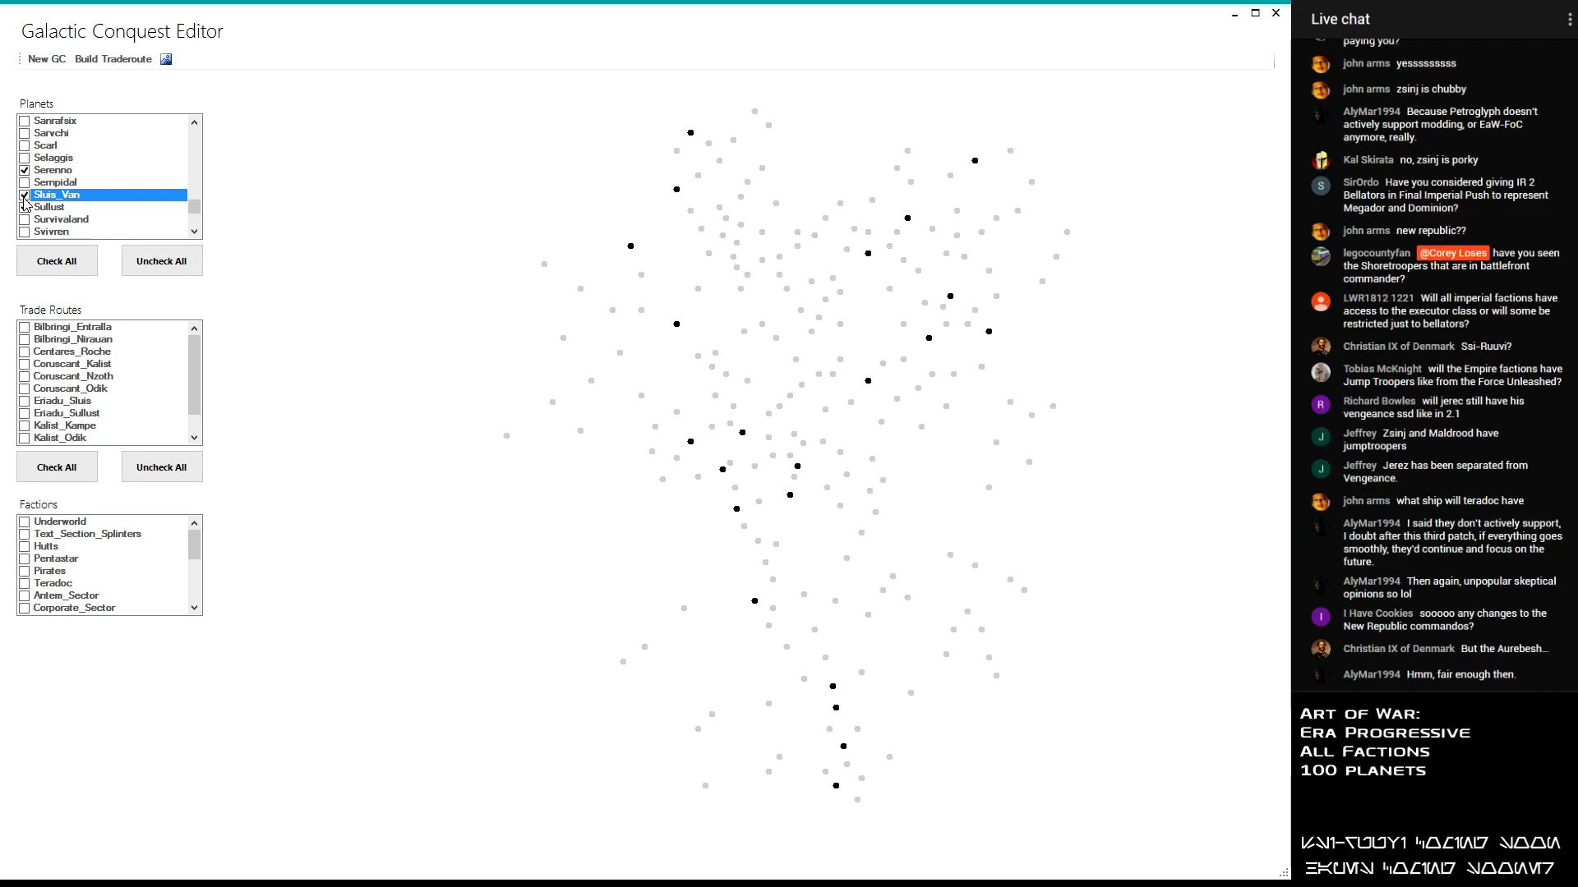
scroll(37, 198, up, 5)
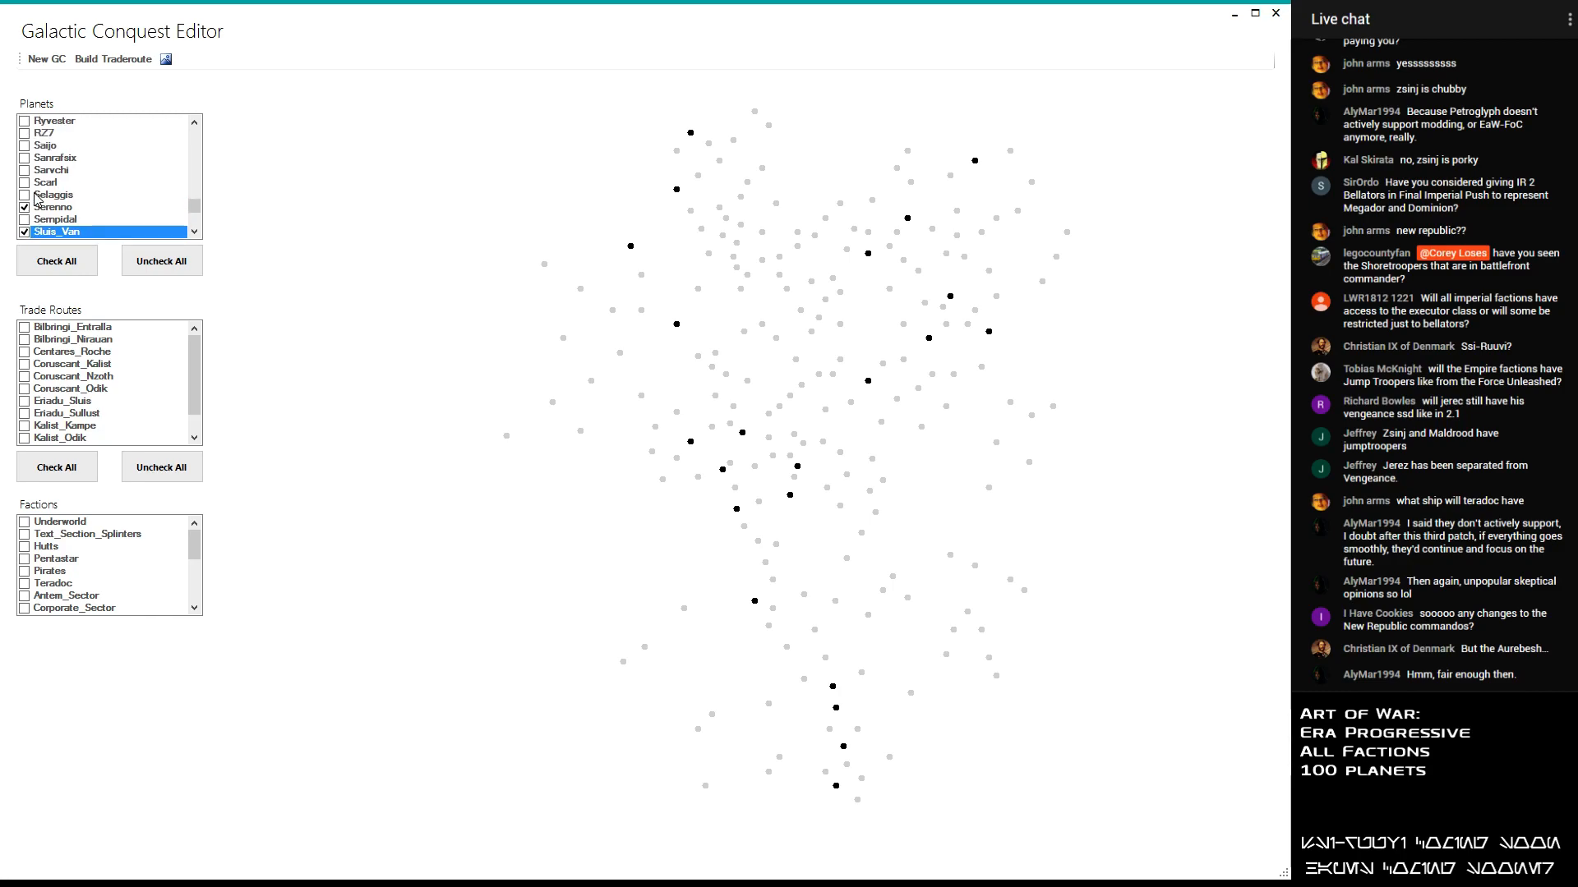
drag(197, 201, 188, 154)
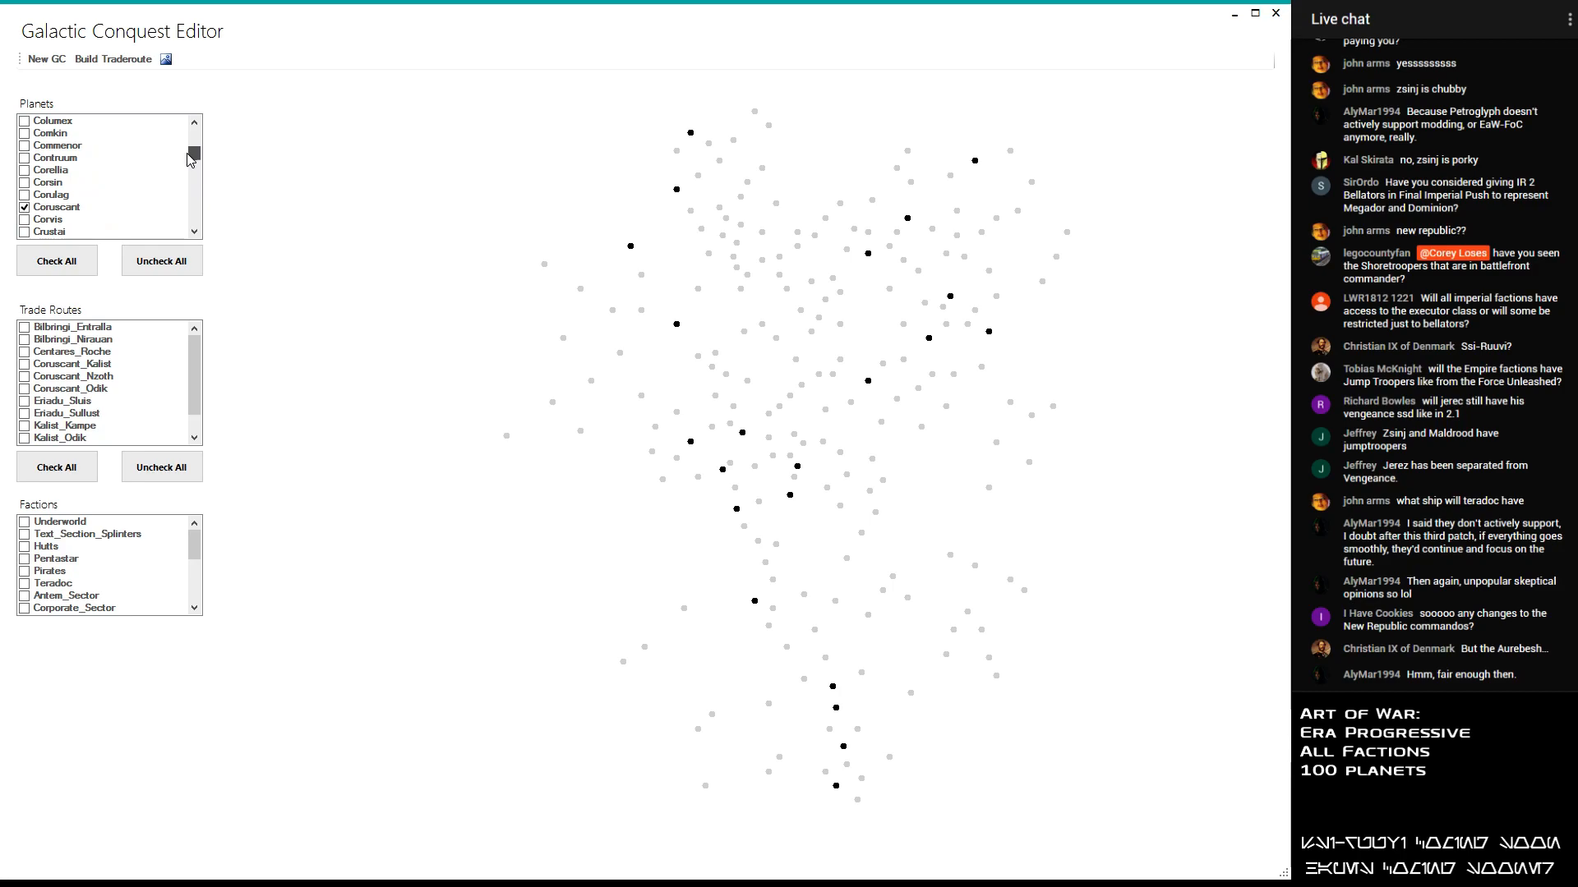
drag(188, 153, 191, 189)
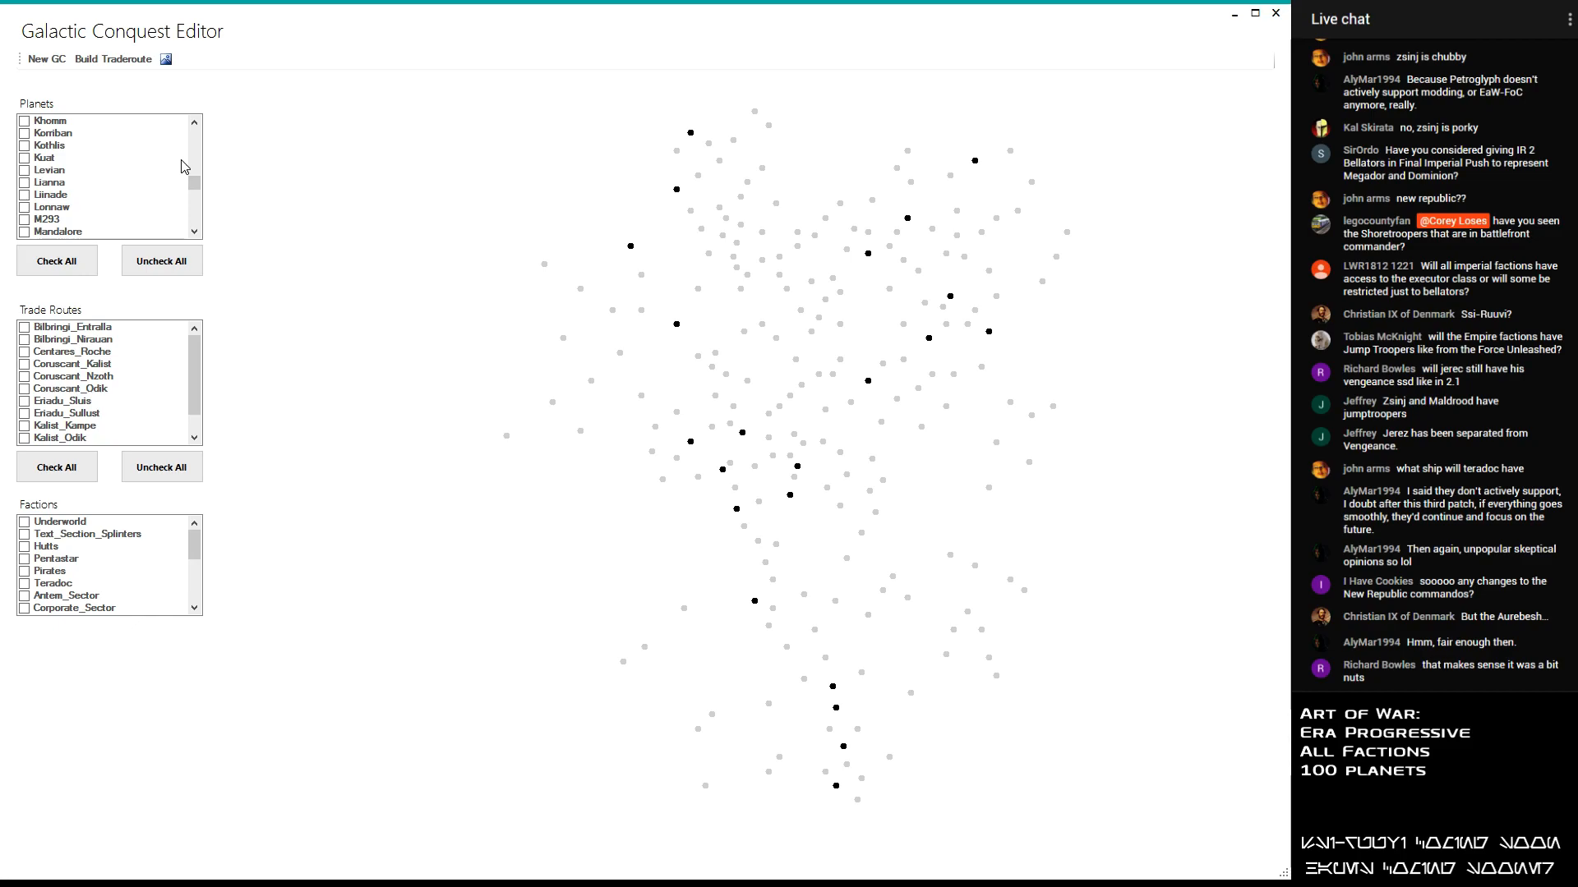
mouse_move(195, 181)
mouse_down()
mouse_move(202, 146)
mouse_move(203, 187)
mouse_up()
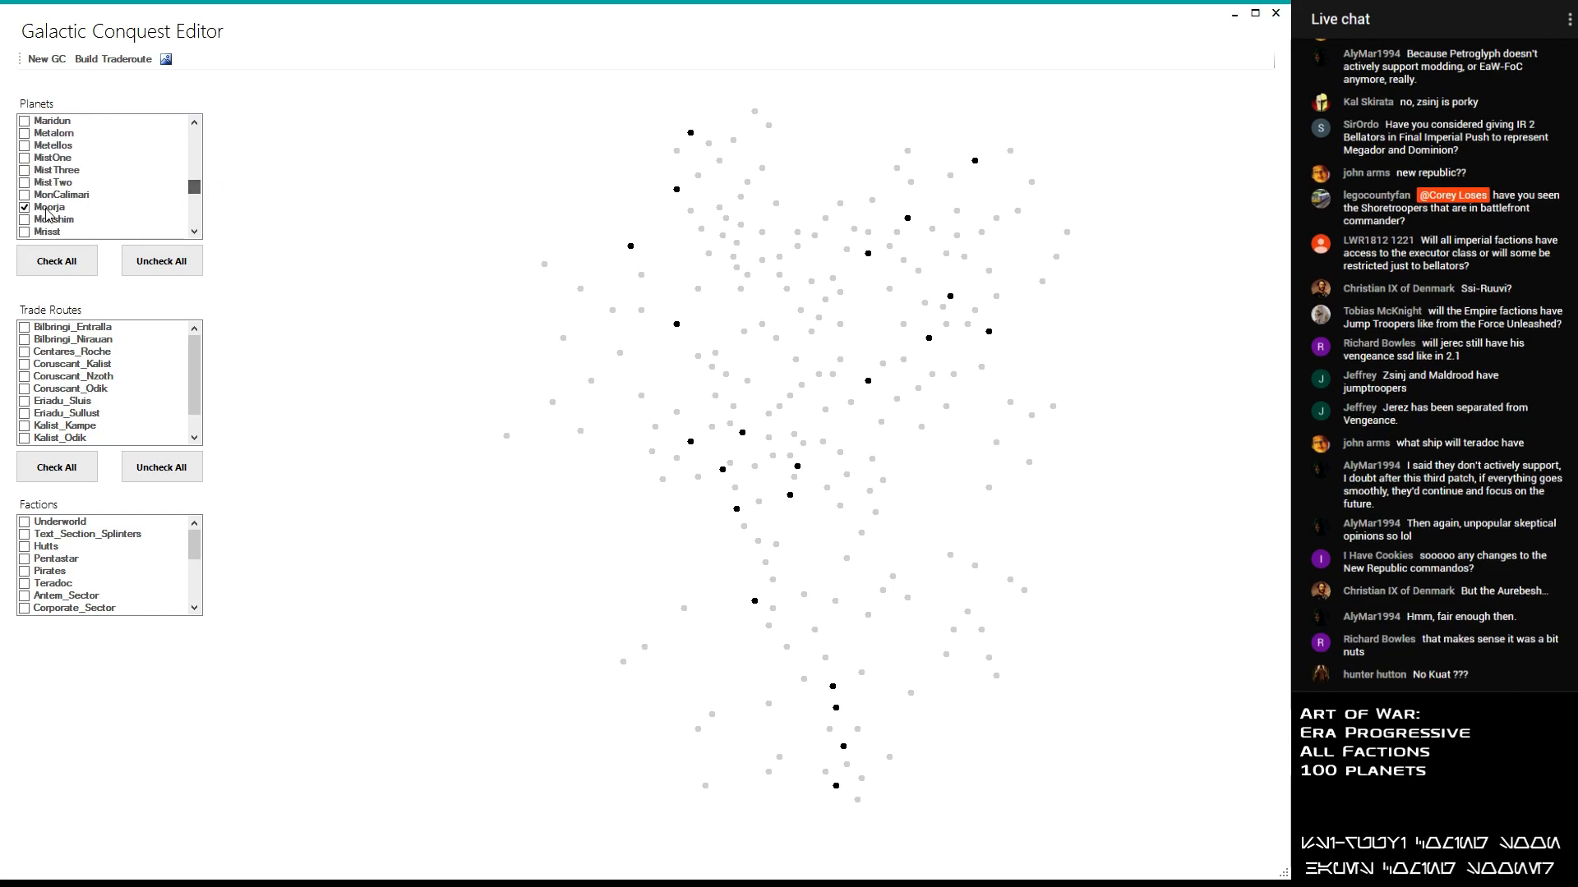
click(24, 194)
click(25, 182)
click(25, 170)
click(24, 158)
click(25, 170)
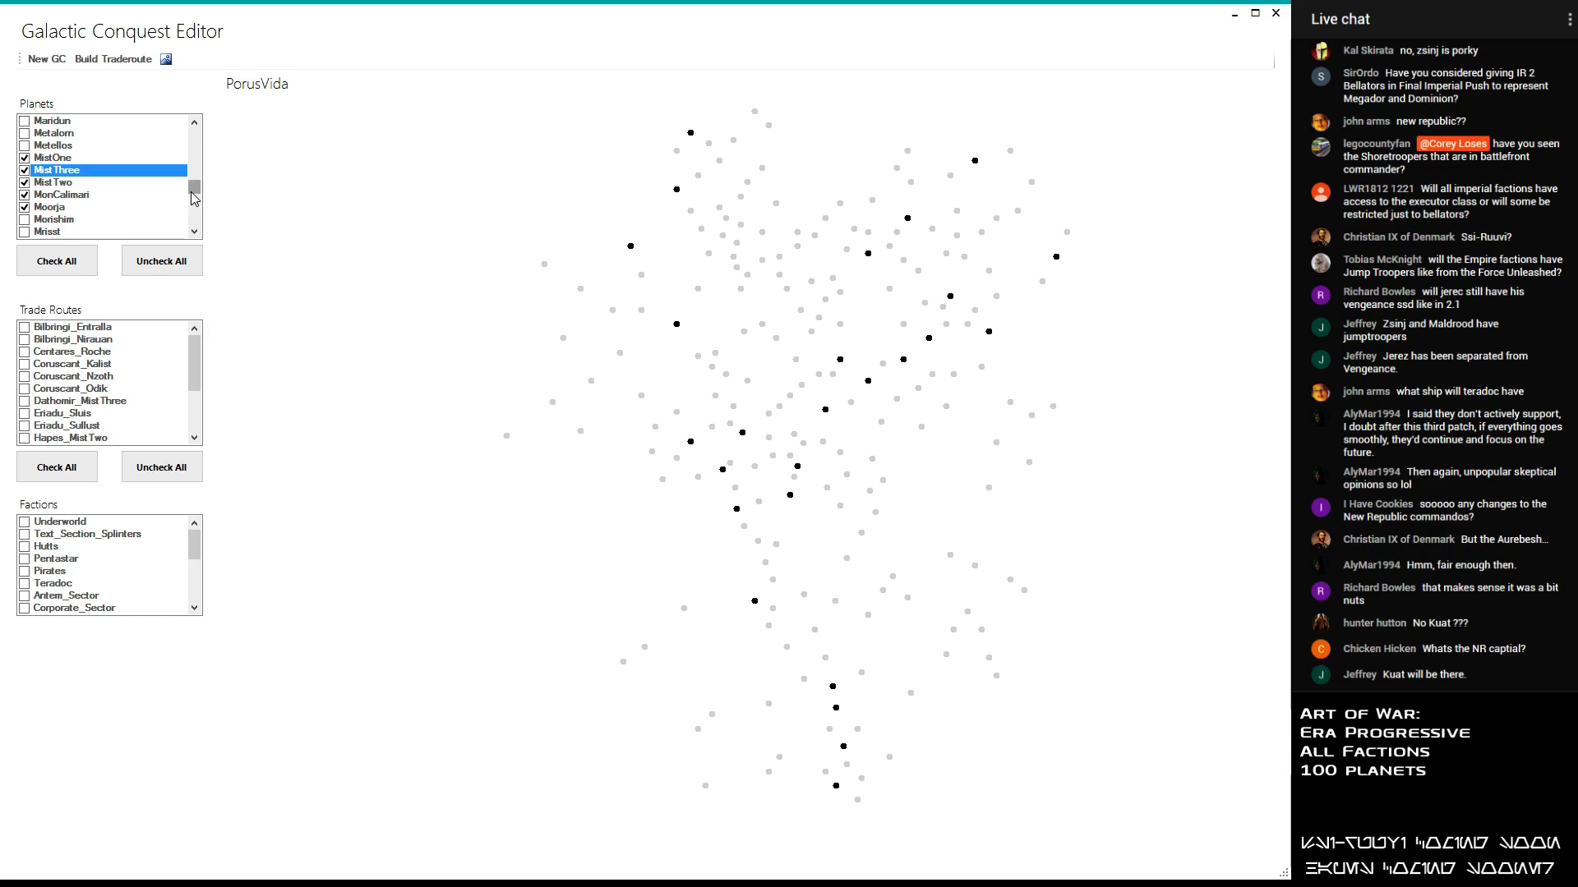
- Find Charubah among the C planets and add it to the selection
scroll(200, 161, up, 10)
scroll(200, 161, up, 3)
click(34, 184)
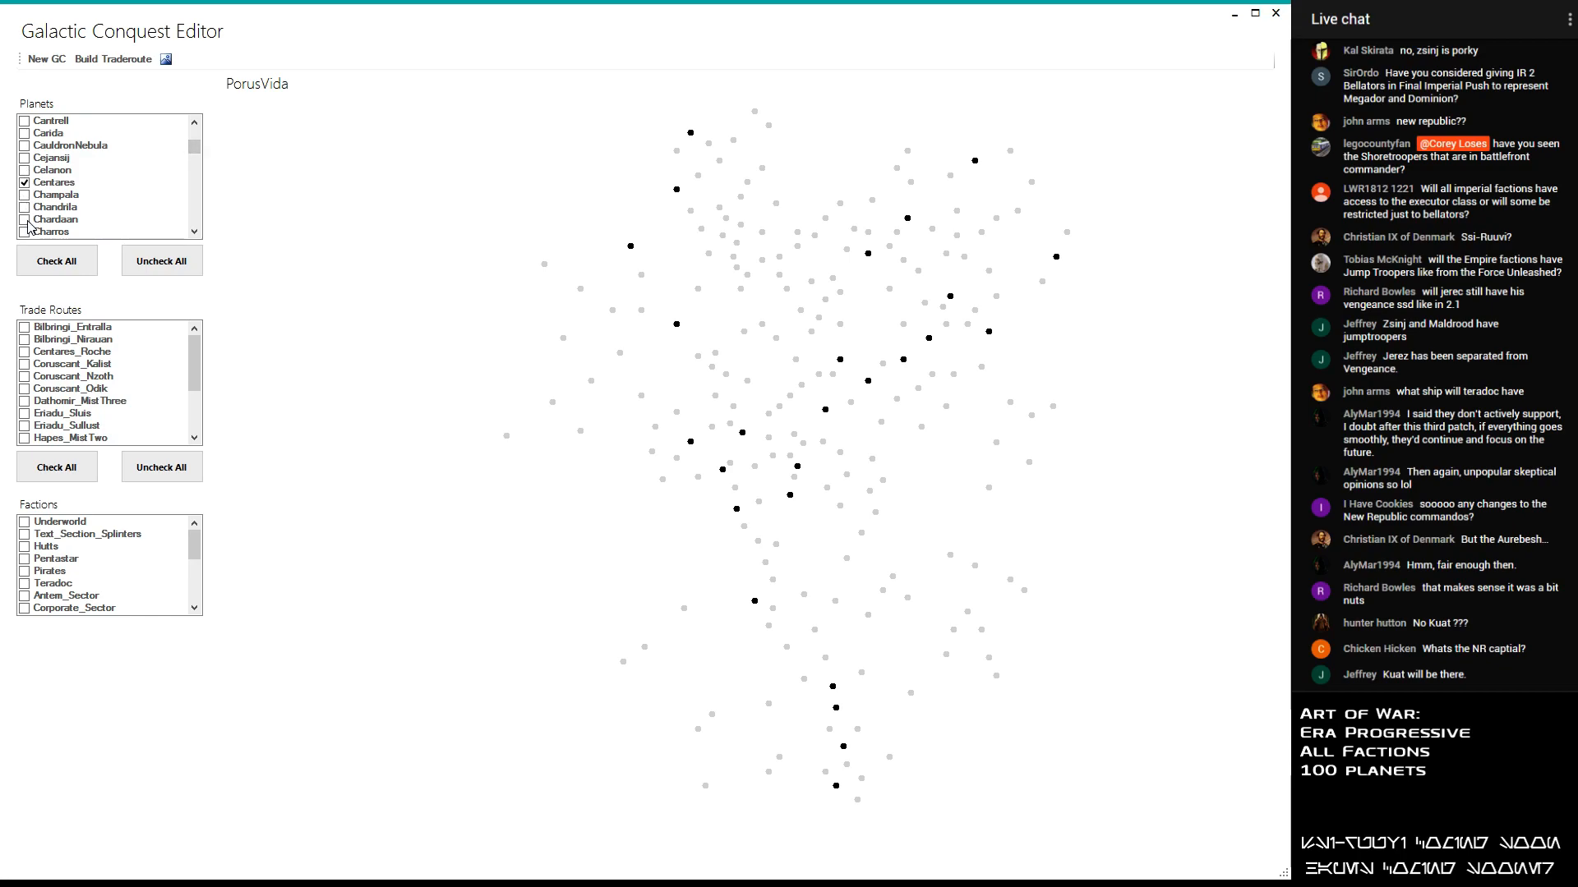
drag(196, 150, 198, 163)
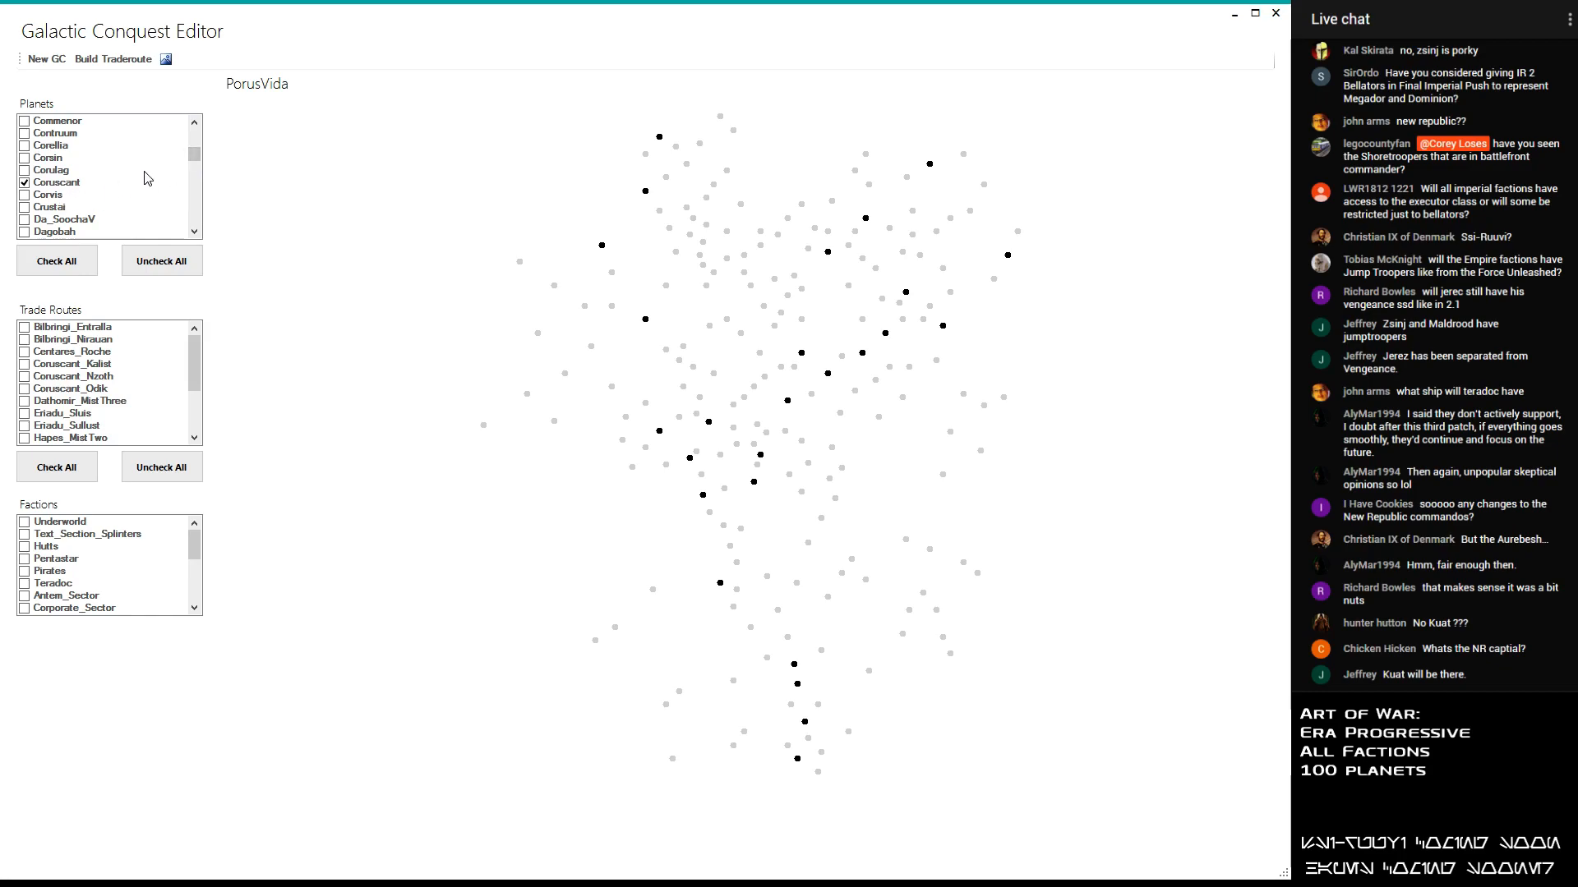
scroll(196, 151, up, 2)
scroll(198, 152, up, 3)
click(25, 157)
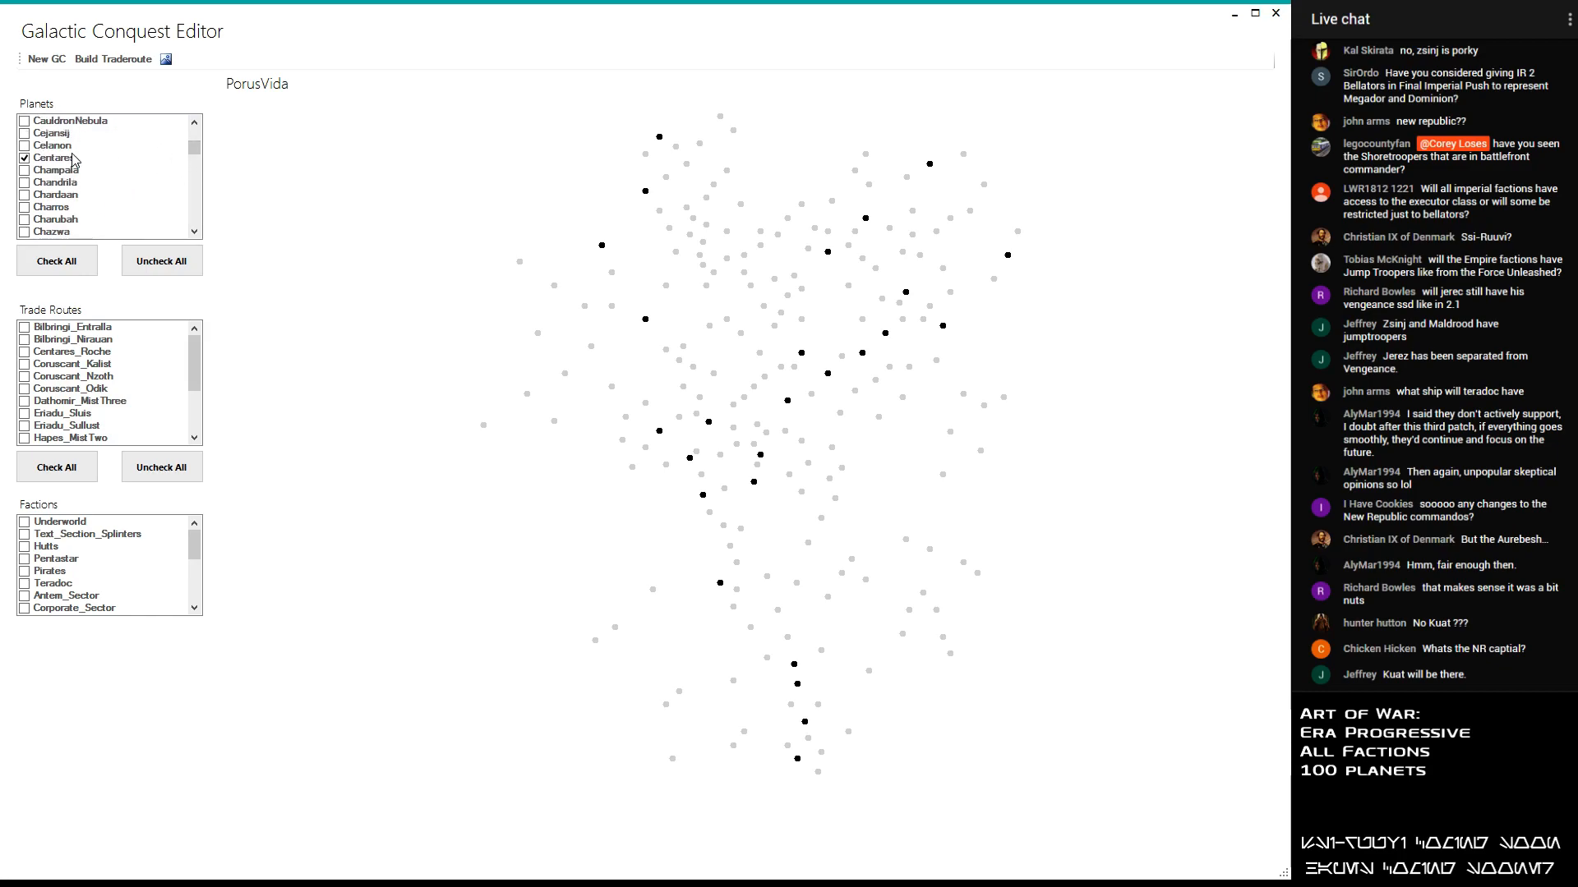
click(25, 219)
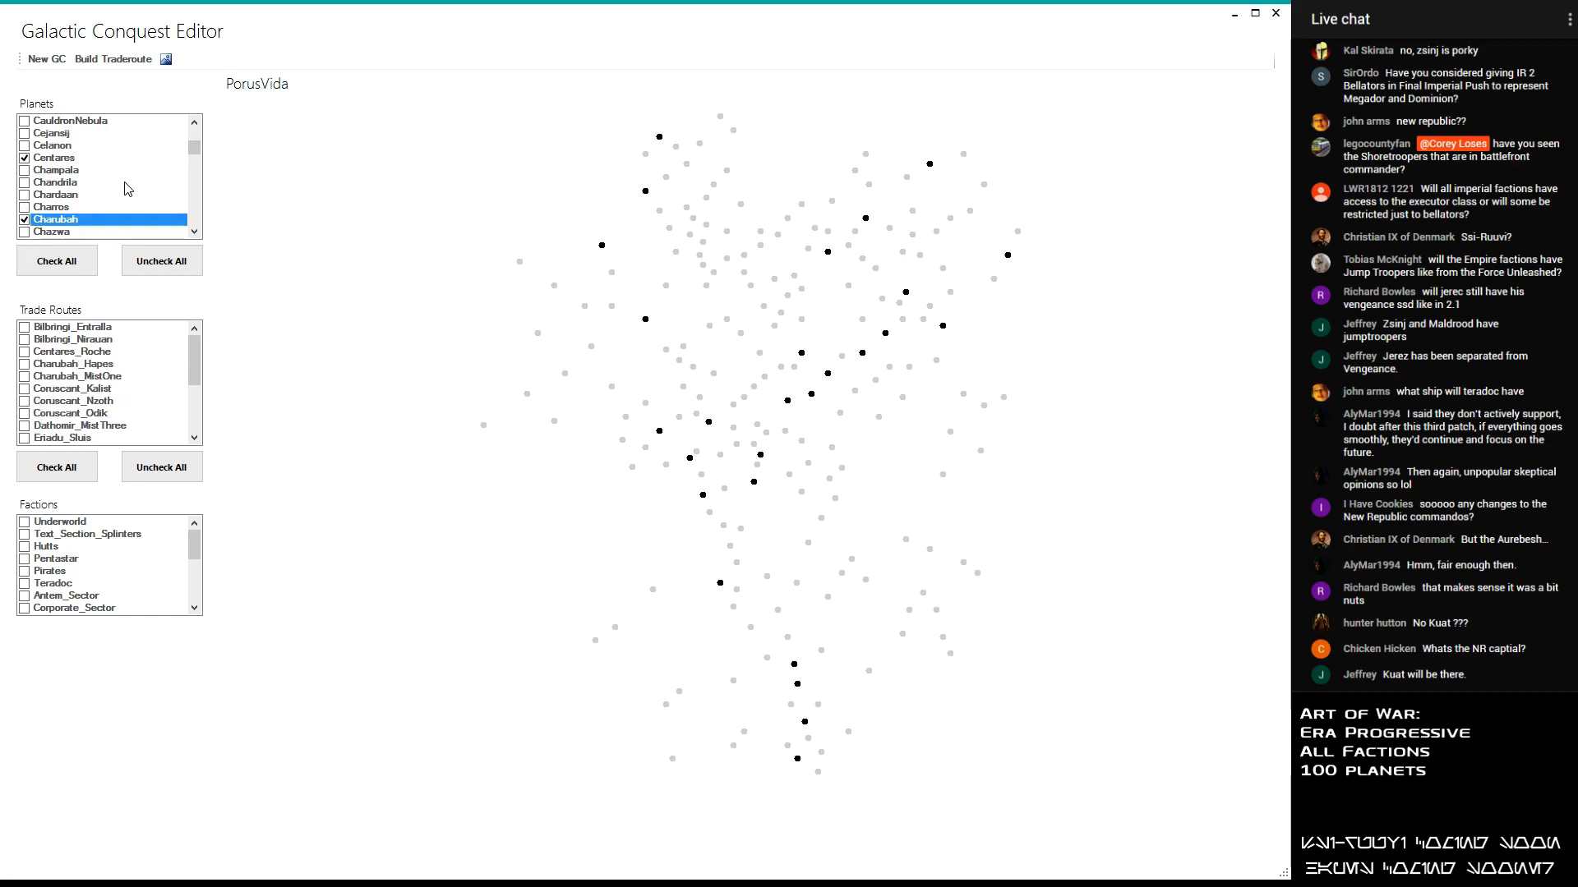
- Add the planets Terephon and Kuat to the selected planets
drag(195, 148, 210, 214)
click(26, 160)
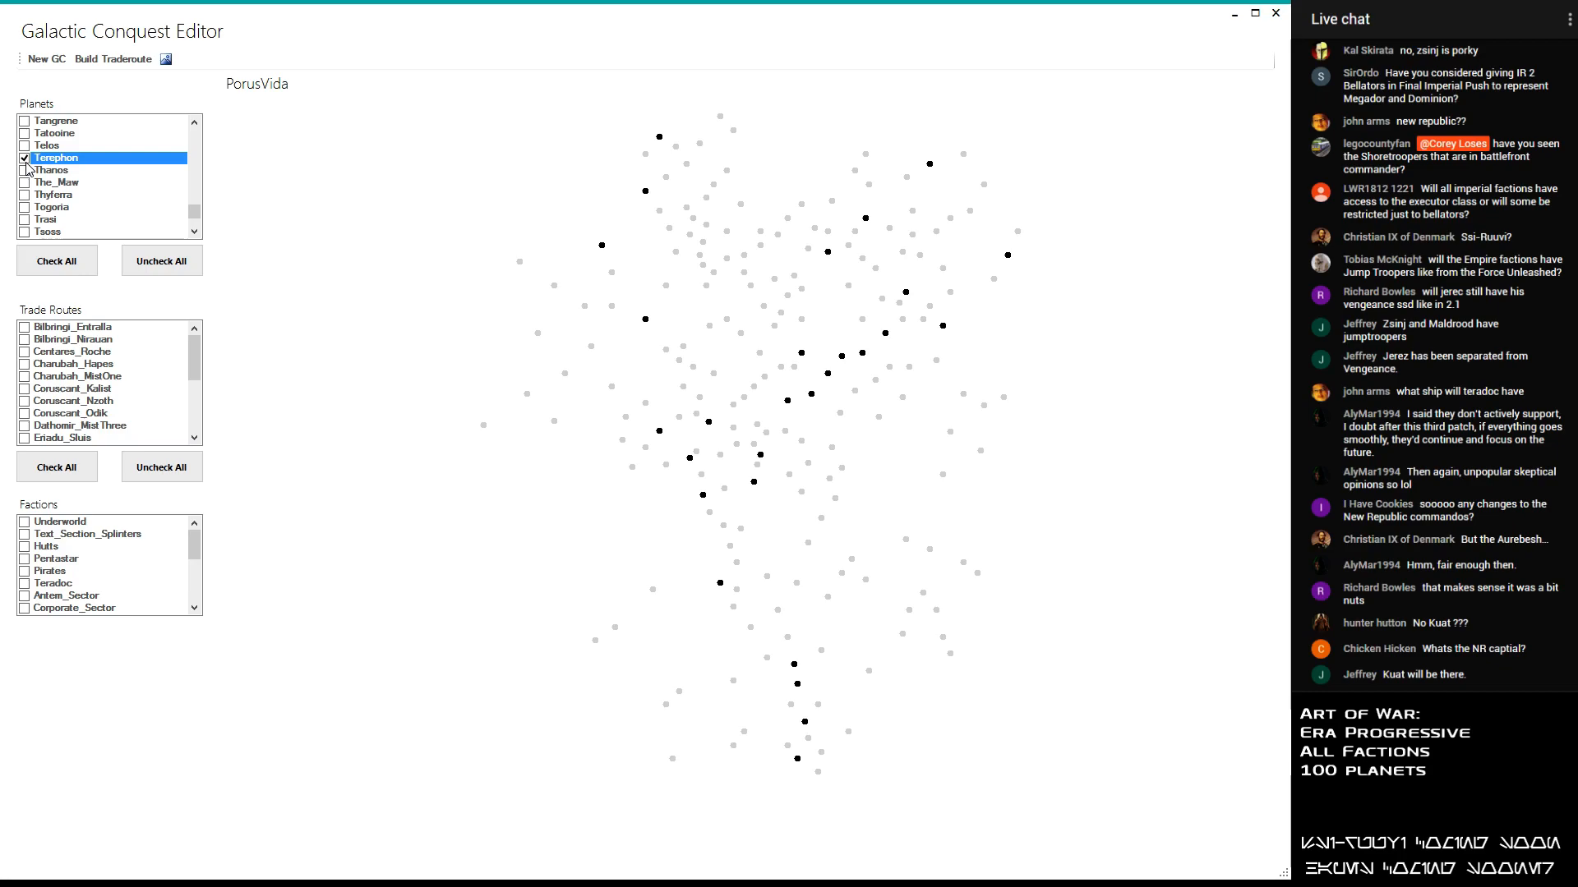
drag(194, 212, 191, 184)
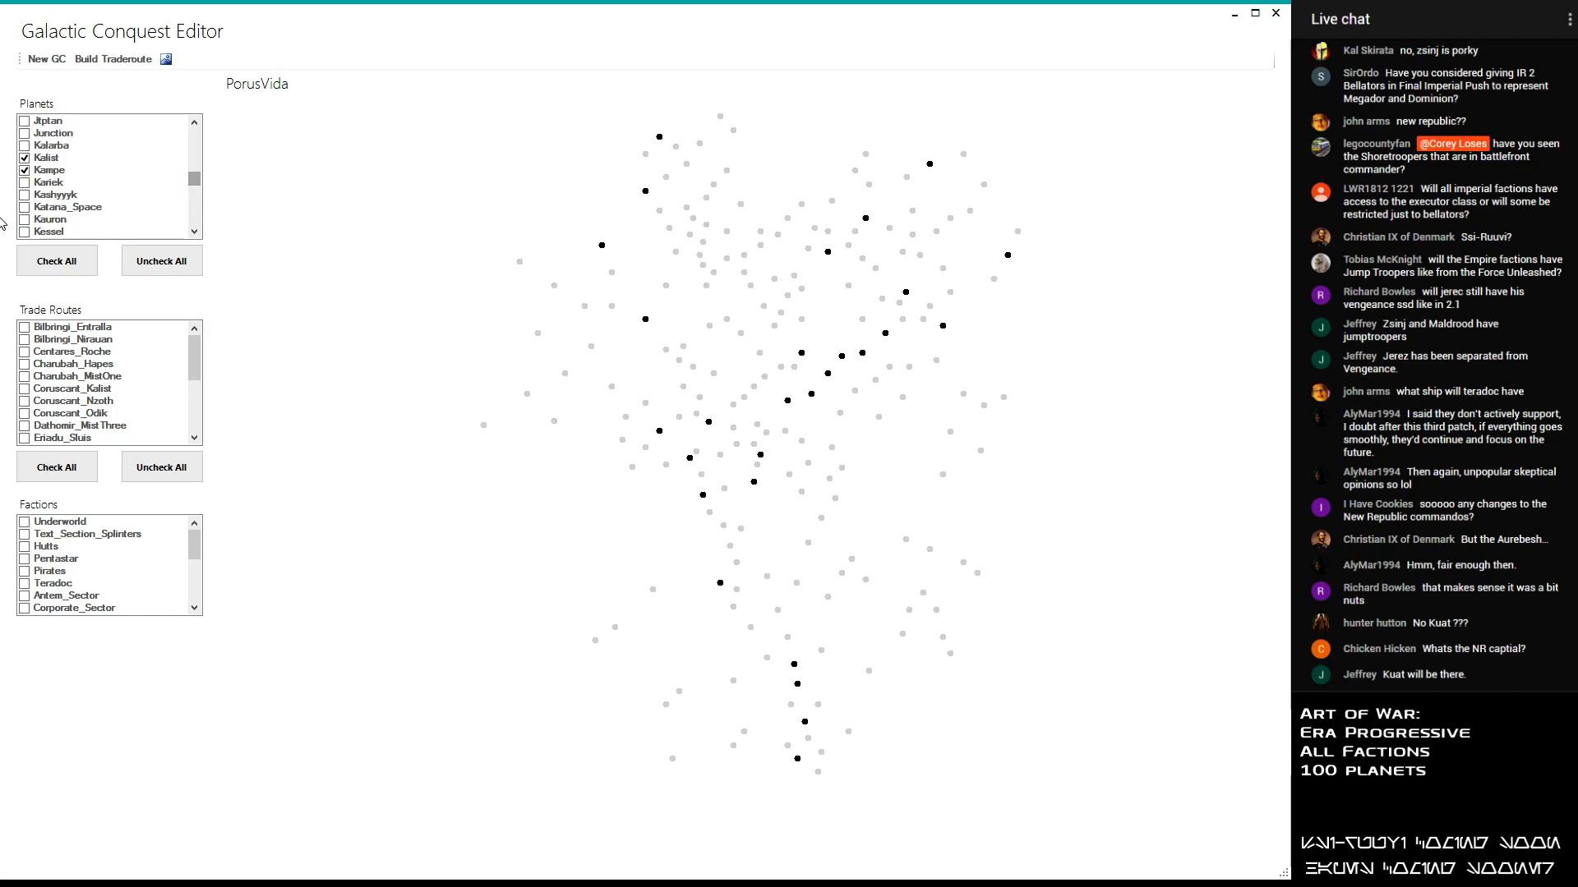
click(195, 231)
click(195, 231)
click(195, 232)
click(24, 219)
- Add the planet Fondor to the selected planets
drag(192, 185, 194, 171)
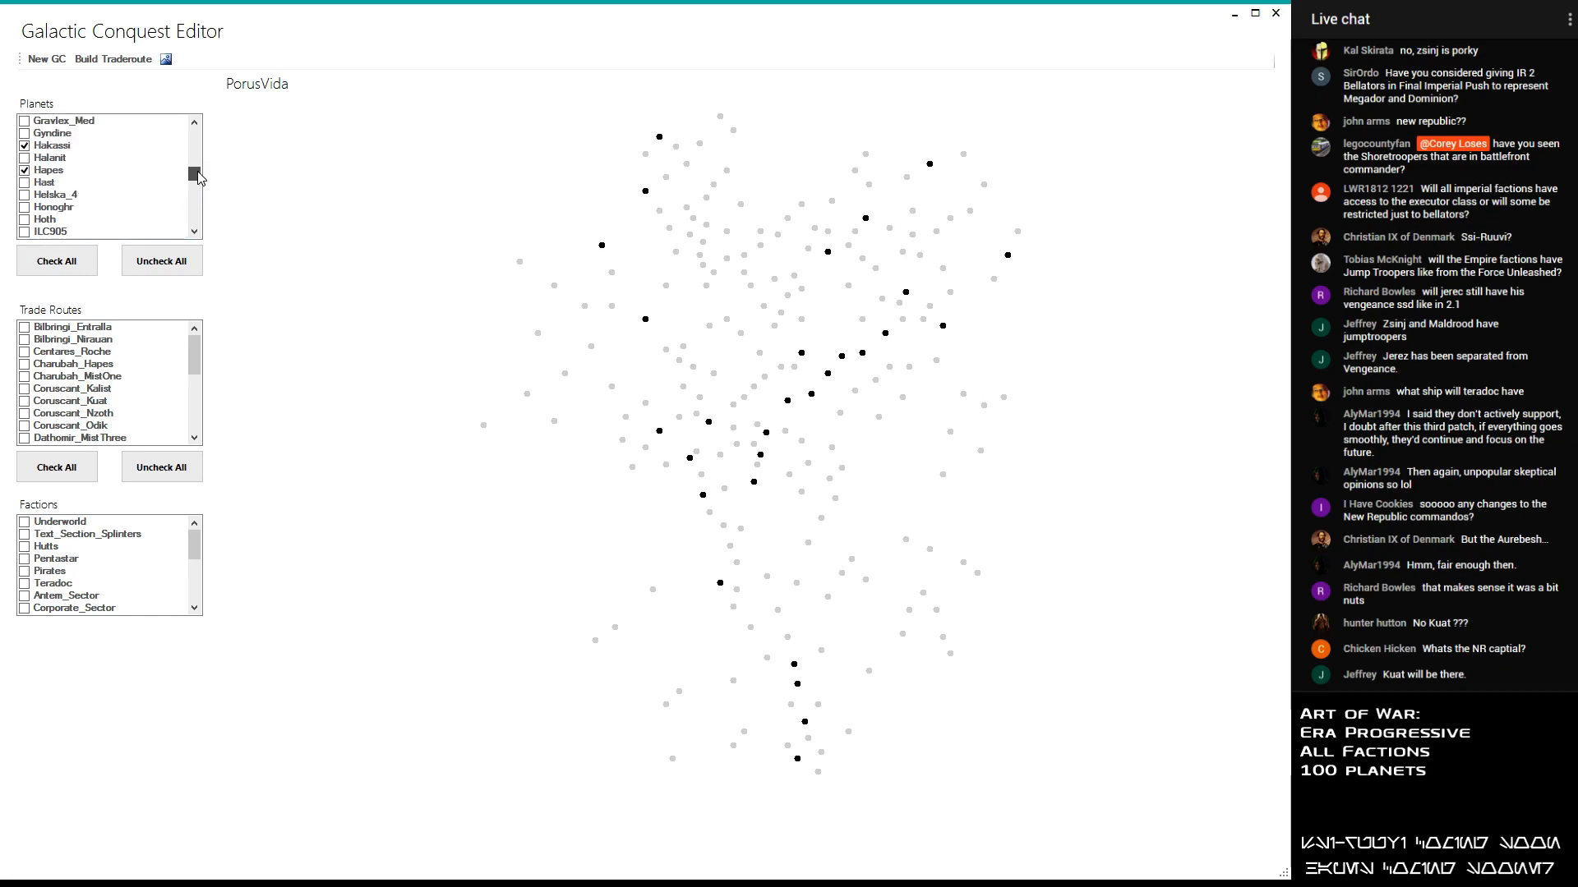
scroll(48, 174, up, 3)
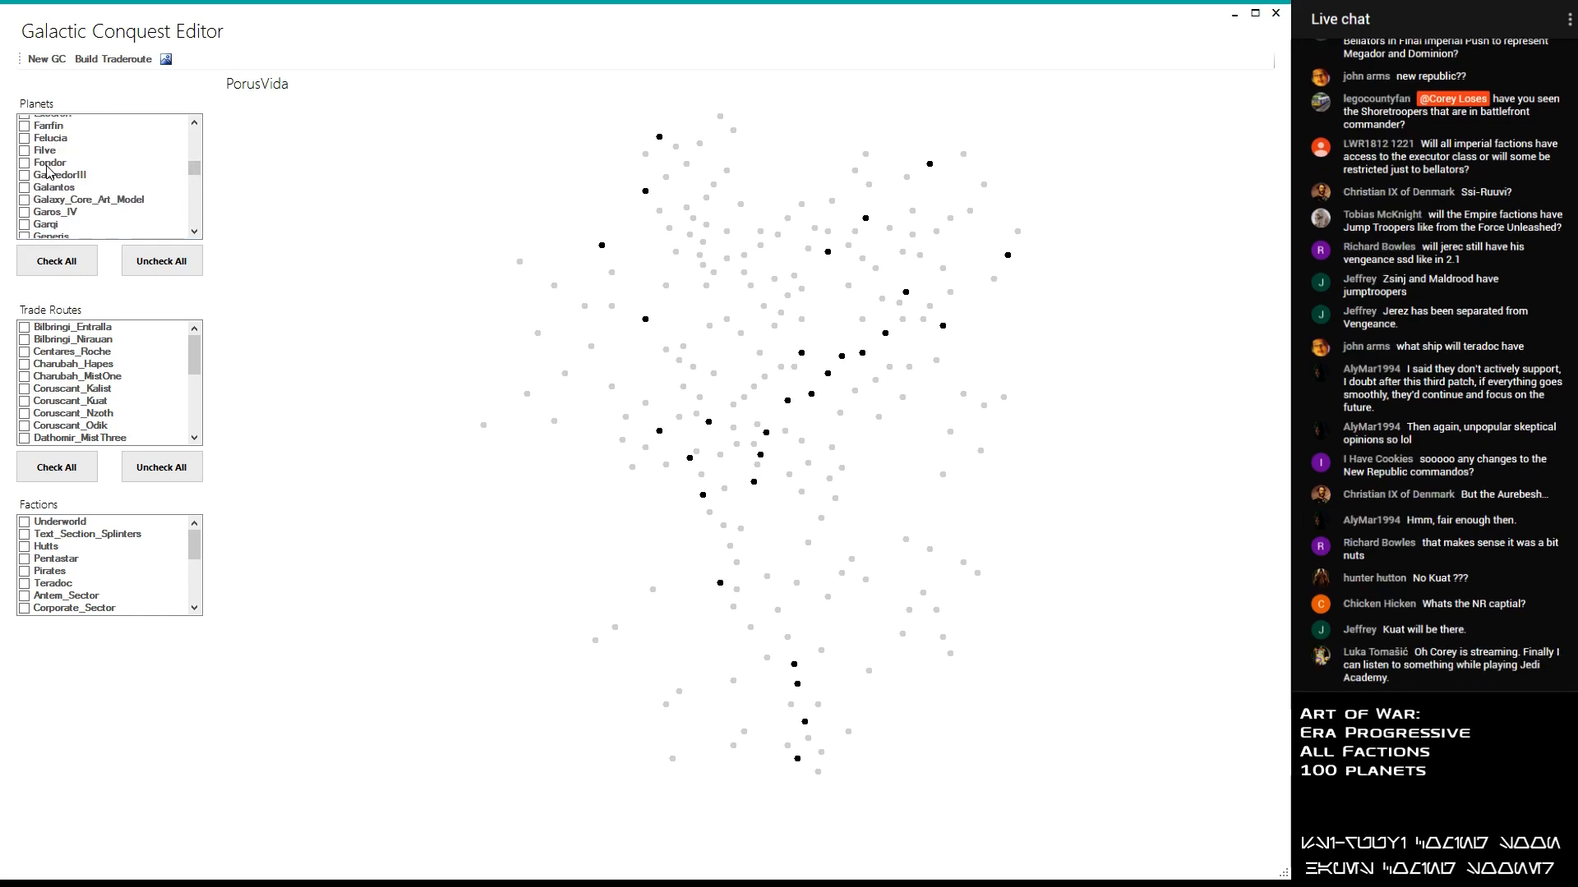
click(24, 207)
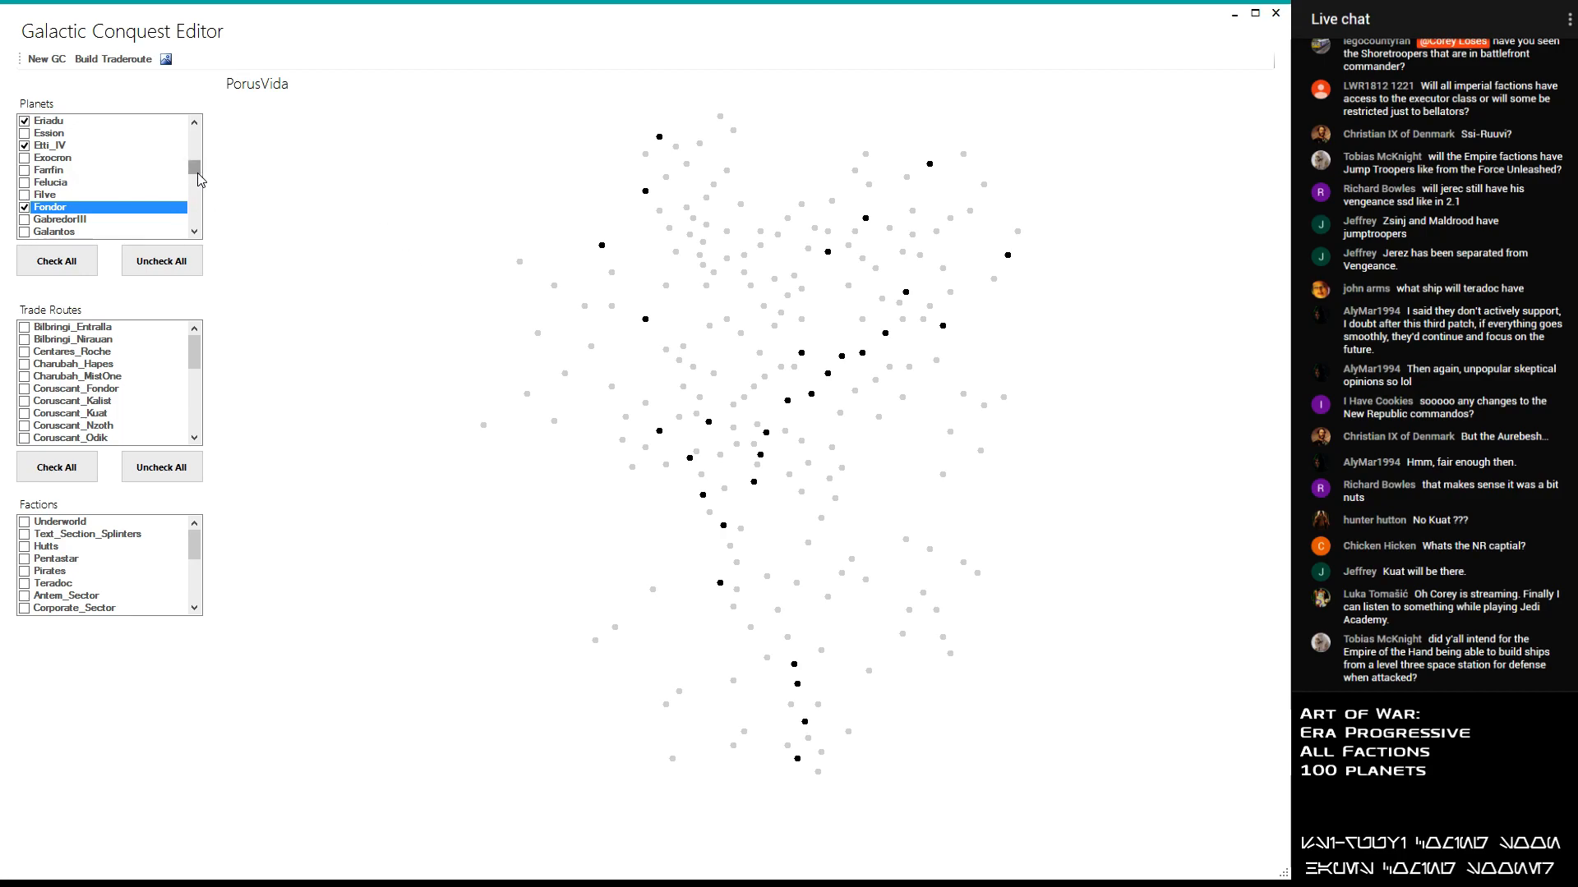
- Look through the C to E planets for candidates and add Endor to the selection
drag(199, 179, 211, 144)
scroll(64, 221, down, 2)
scroll(59, 230, down, 2)
click(59, 230)
scroll(108, 212, down, 6)
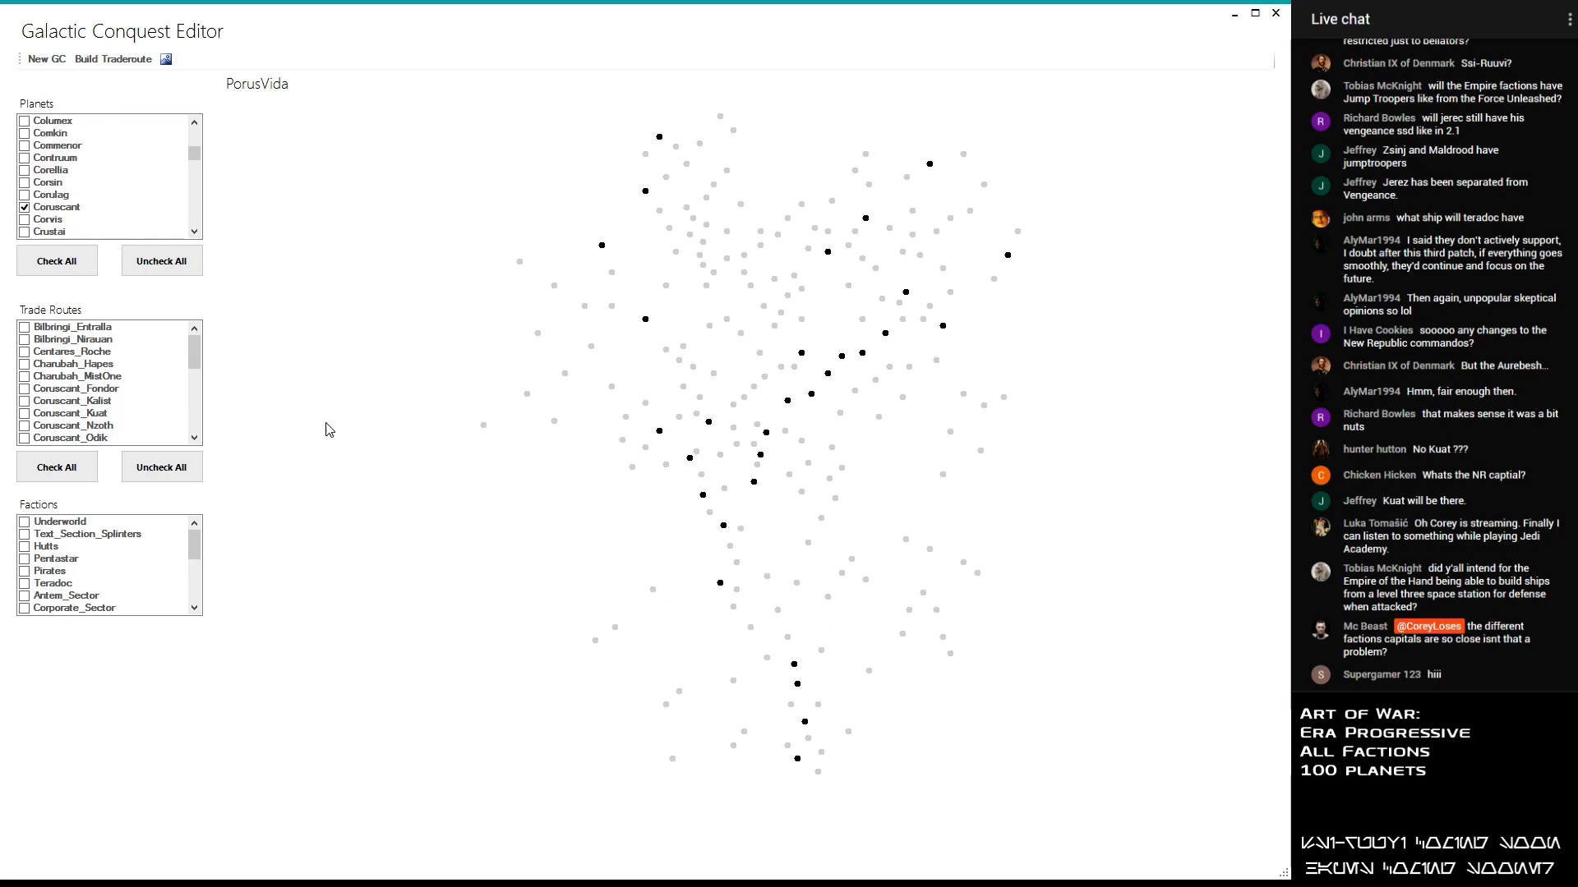
scroll(56, 161, up, 3)
scroll(56, 161, down, 6)
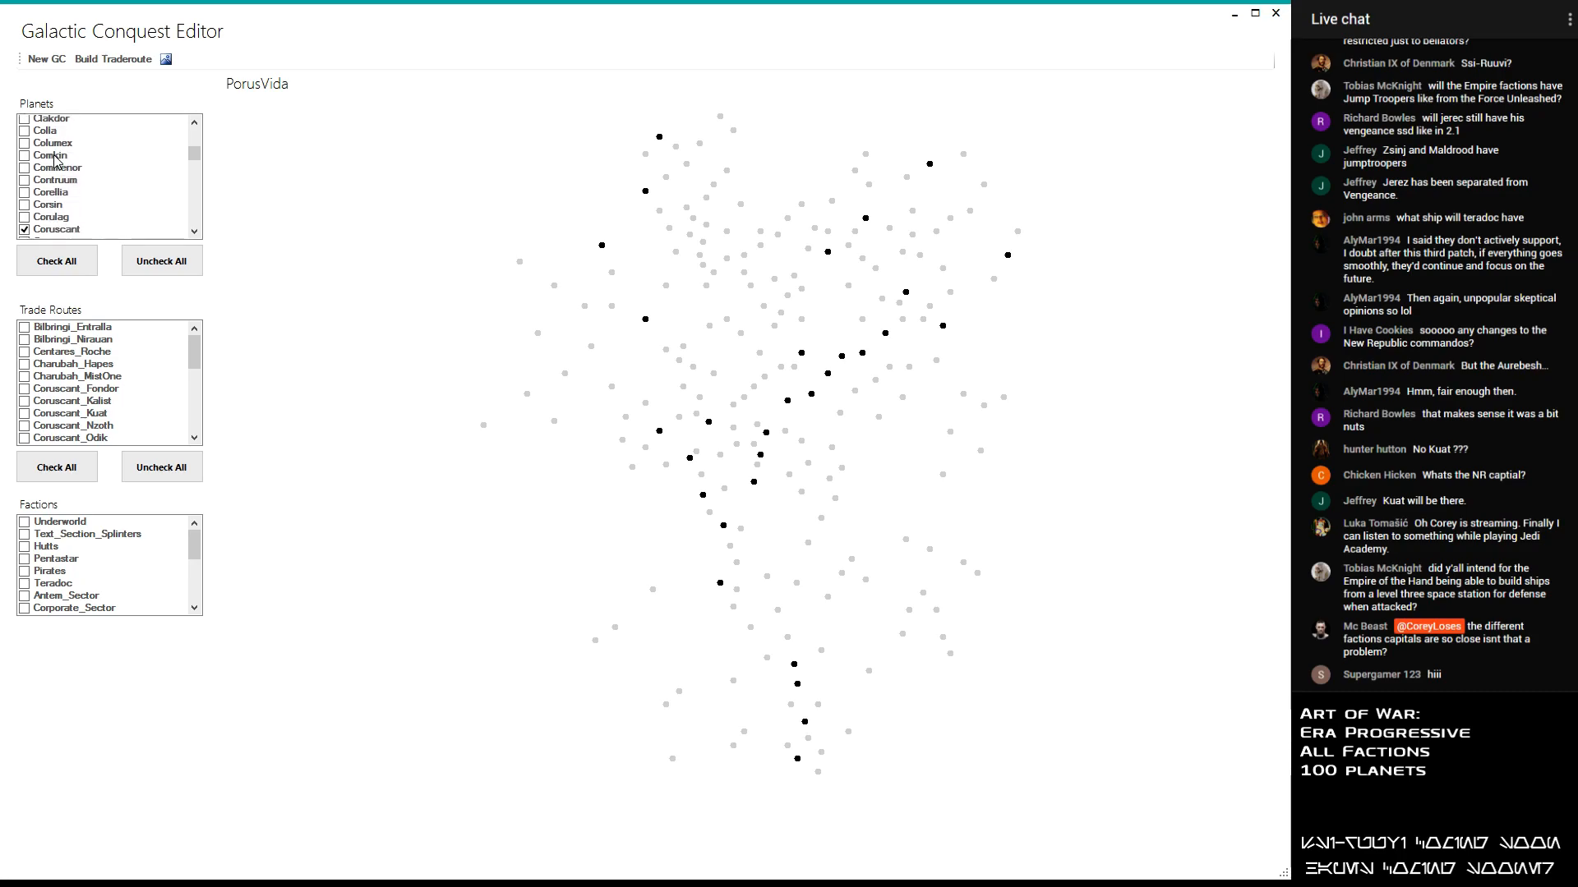
scroll(47, 177, down, 4)
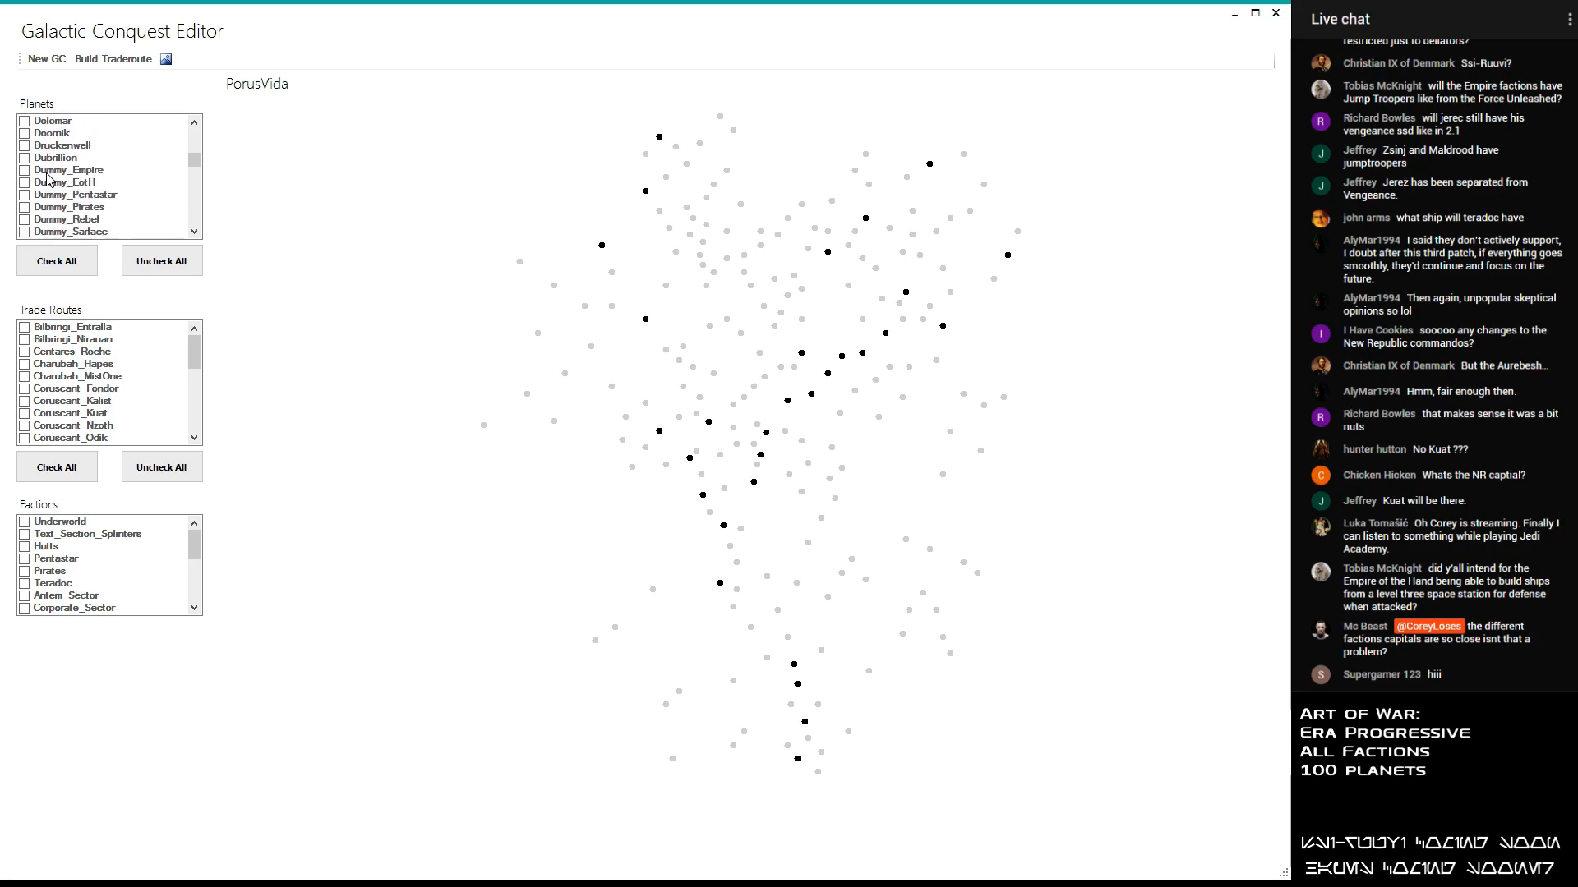
click(29, 208)
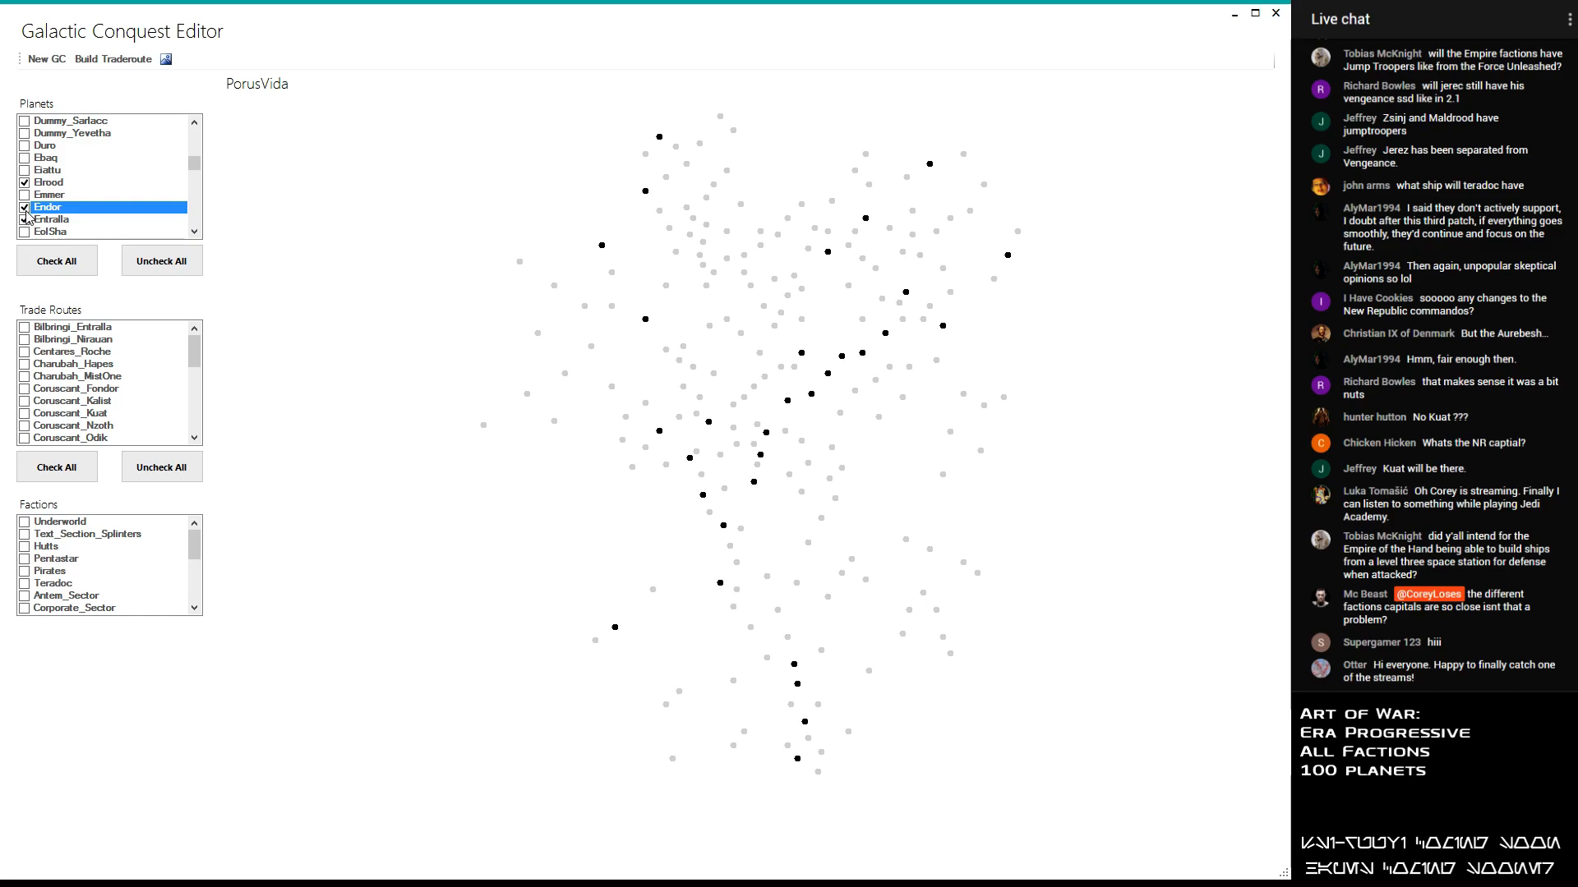
- Identify further candidates on the galaxy map and add the planets Desevro and Lianna to the selection
scroll(82, 197, up, 2)
scroll(88, 199, down, 3)
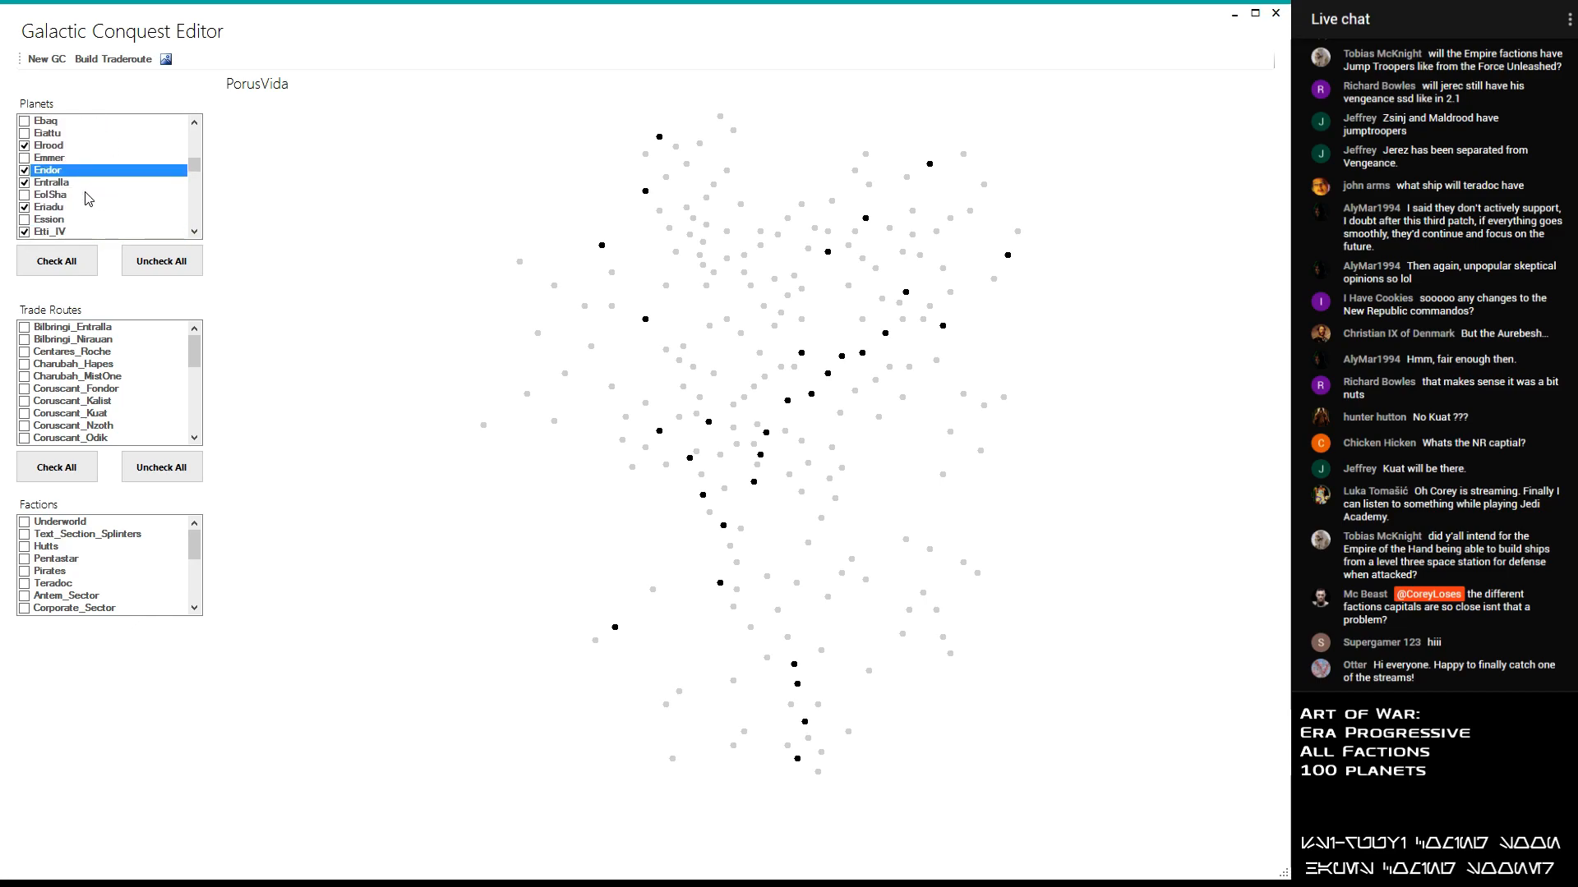
scroll(88, 199, down, 6)
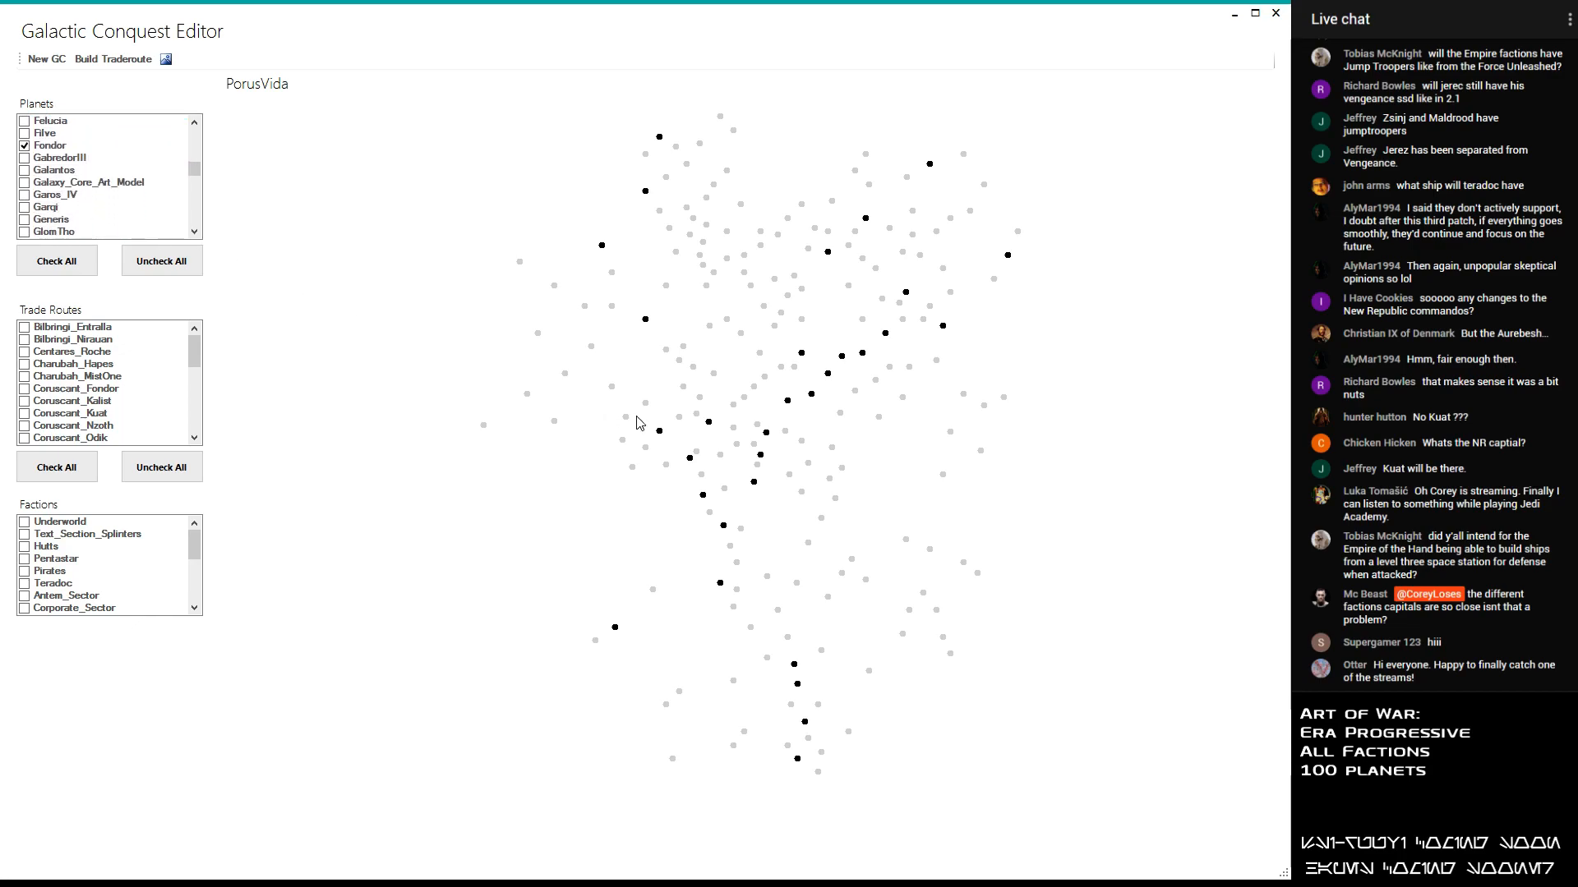
scroll(89, 211, down, 1)
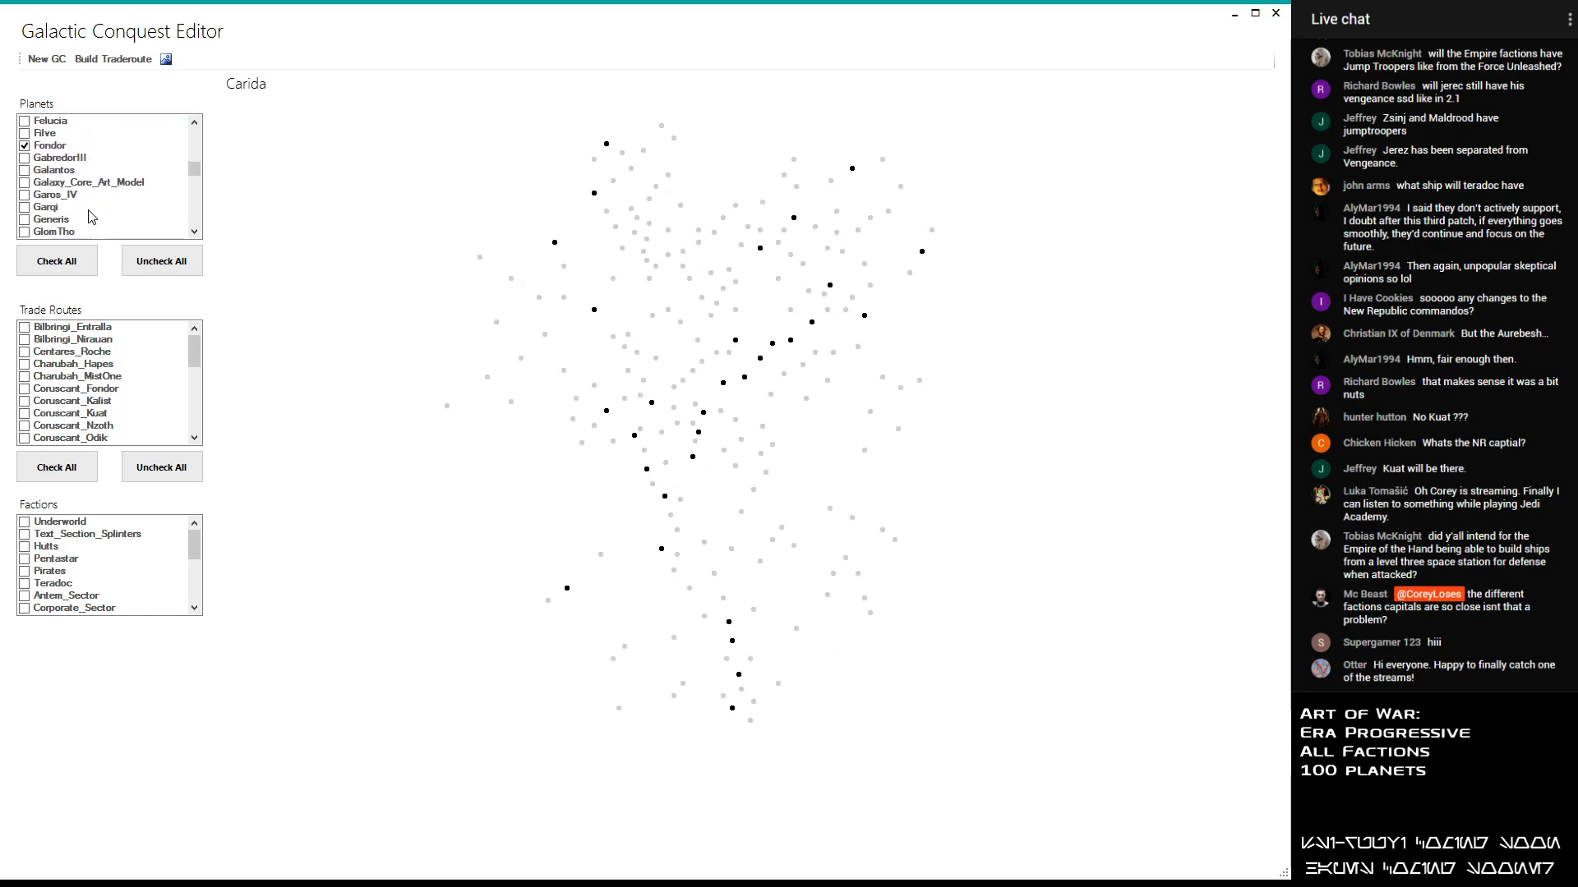
scroll(674, 345, up, 3)
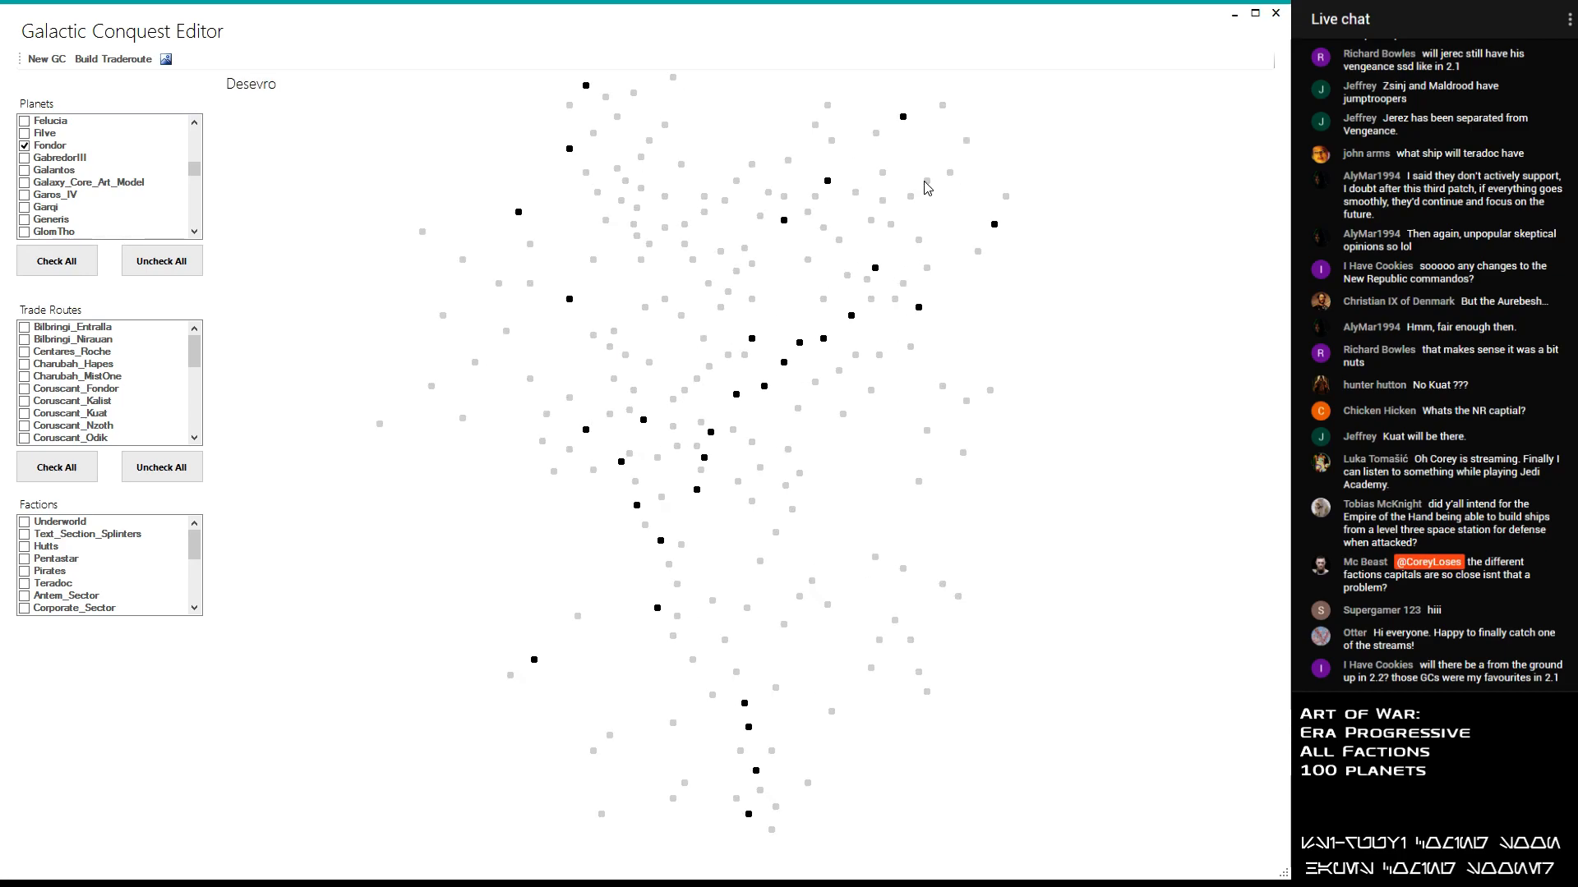
mouse_move(196, 169)
mouse_down()
mouse_move(204, 199)
mouse_move(197, 176)
mouse_up()
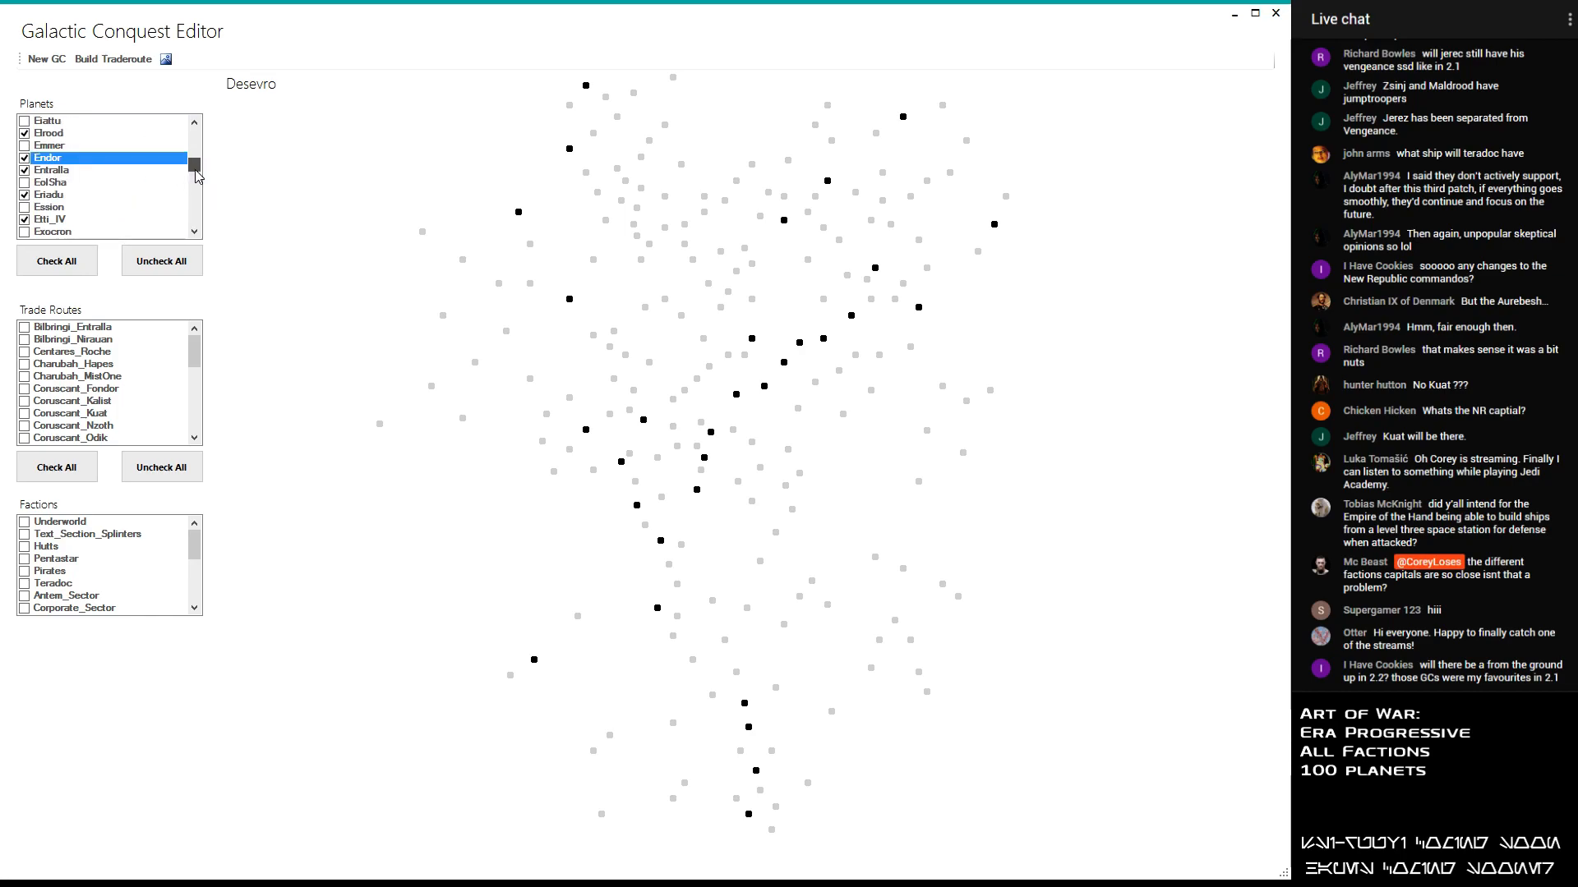
click(195, 123)
drag(197, 119, 211, 160)
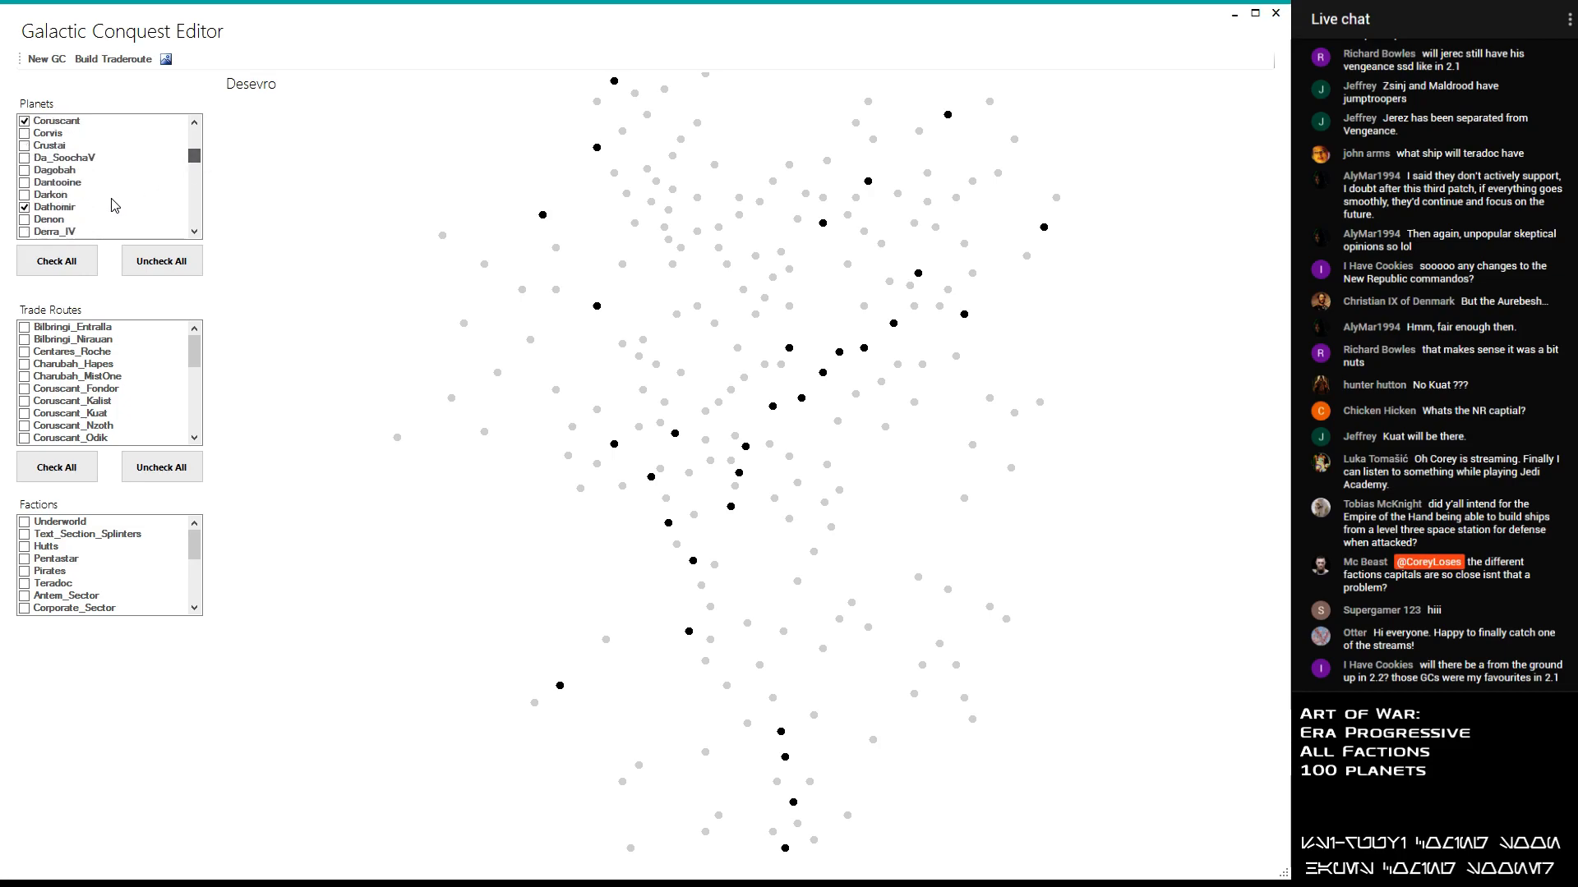
scroll(143, 230, down, 3)
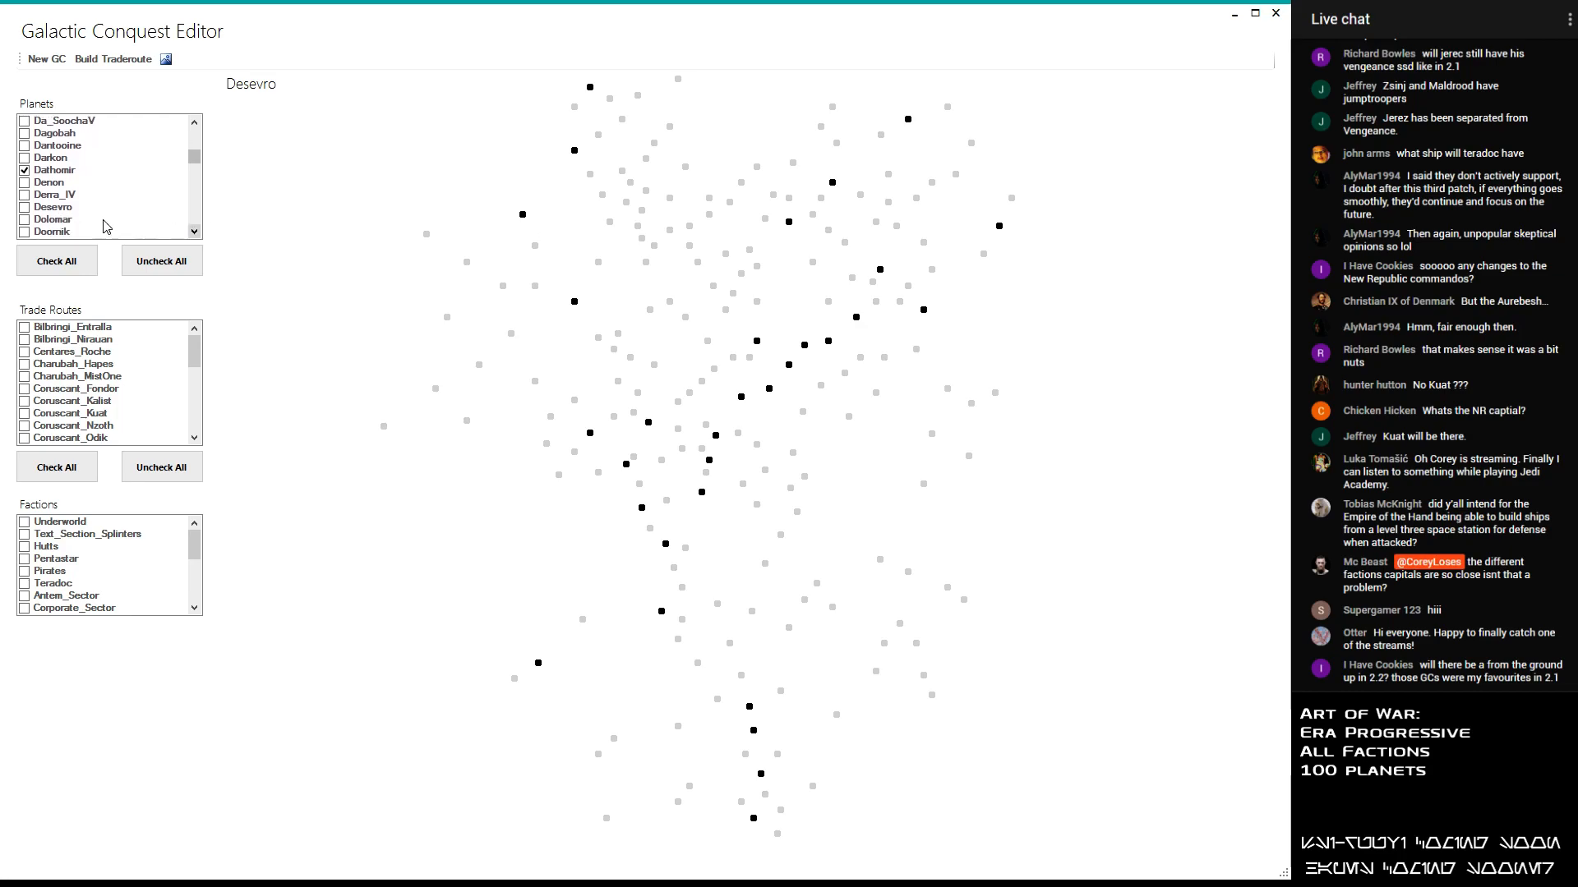
click(40, 208)
click(42, 208)
drag(192, 162, 197, 193)
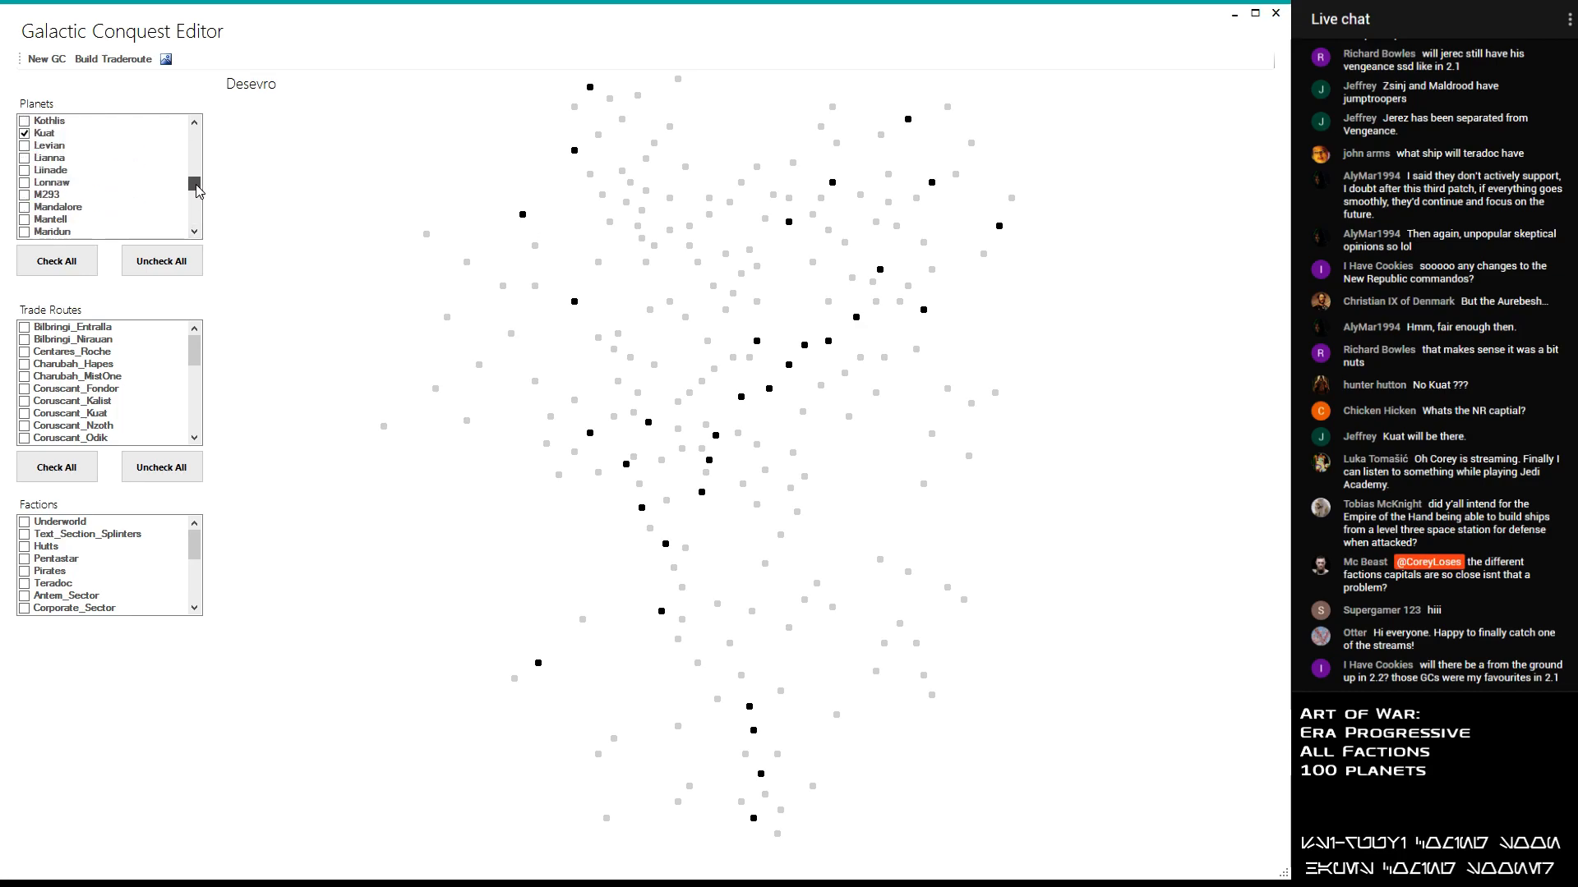
double_click(28, 158)
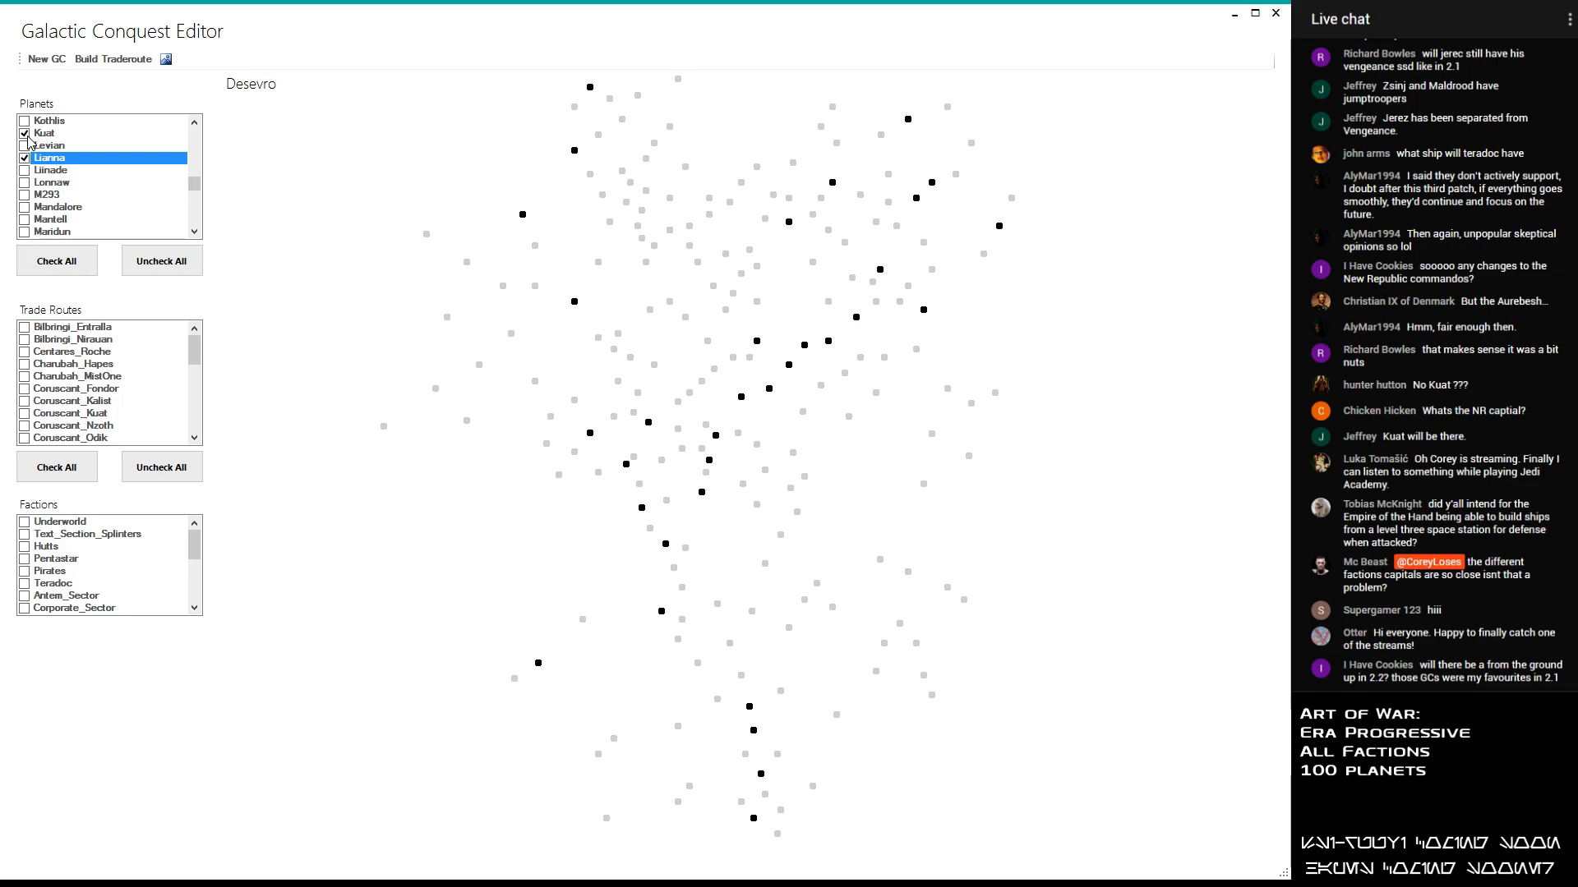
- Check the galaxy map for gaps and add the planets Muunilinst and Jaemus to the selection
scroll(611, 419, down, 2)
scroll(611, 419, up, 1)
scroll(600, 404, down, 1)
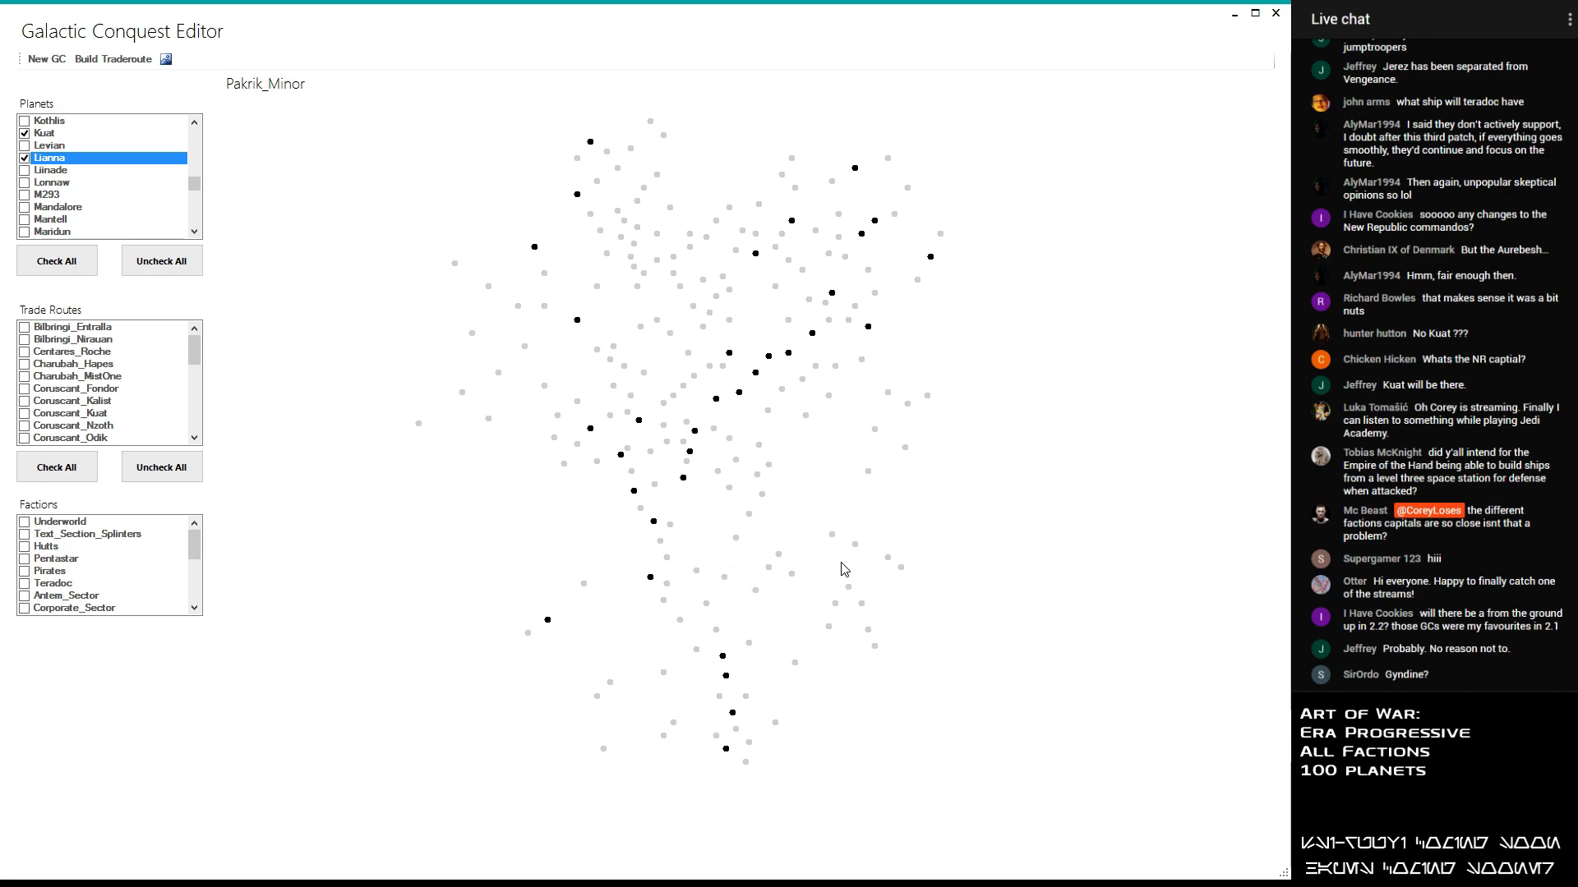
scroll(810, 345, up, 1)
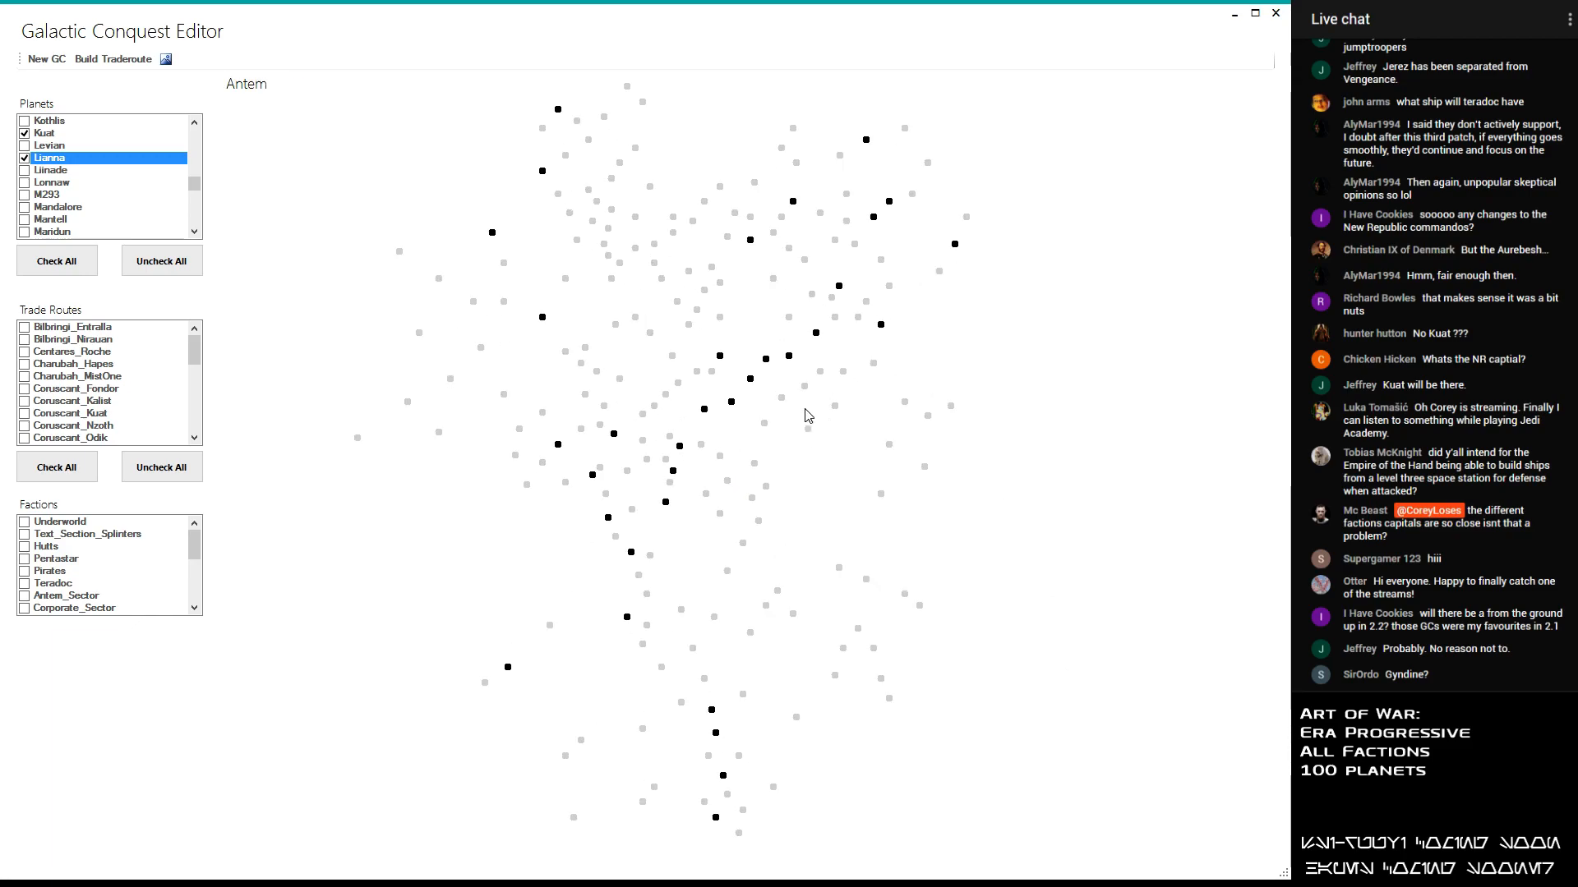
scroll(723, 739, down, 1)
scroll(680, 589, up, 1)
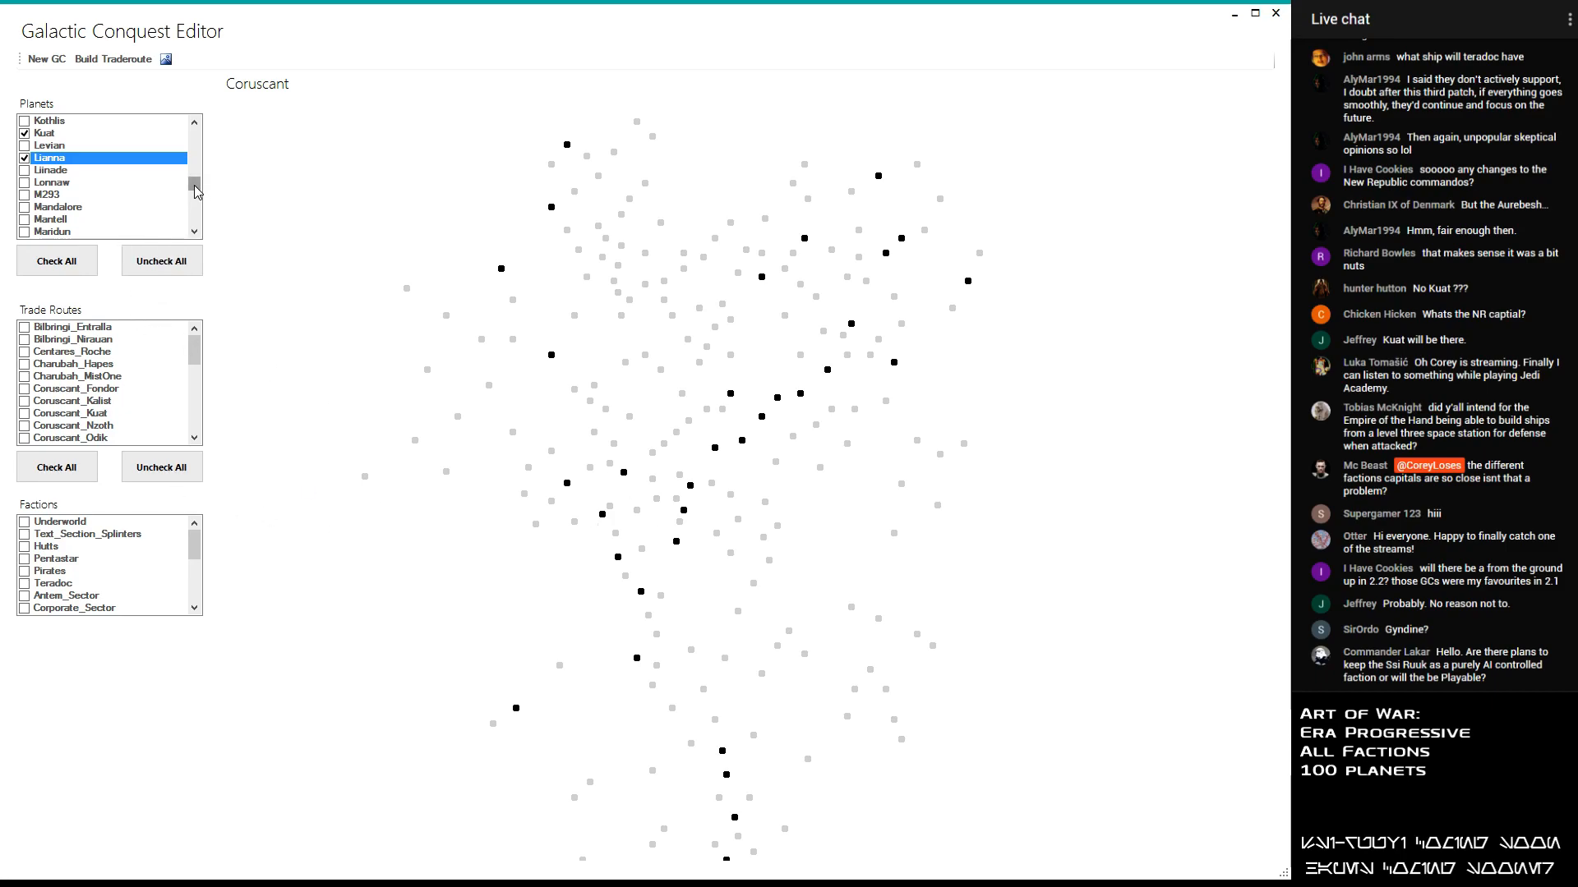
scroll(193, 192, down, 4)
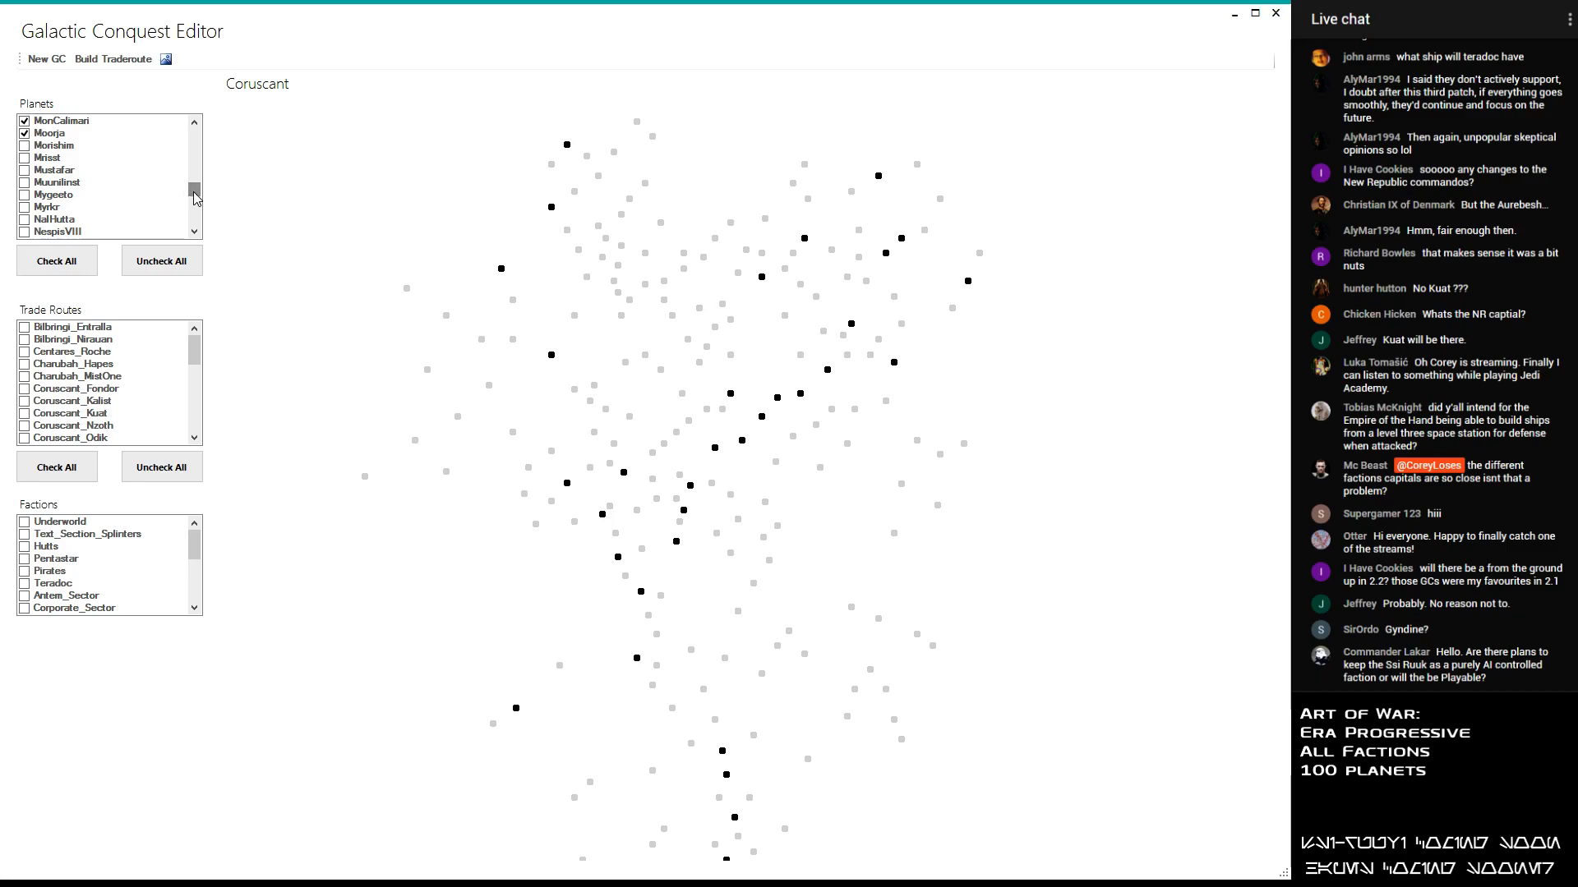
click(25, 183)
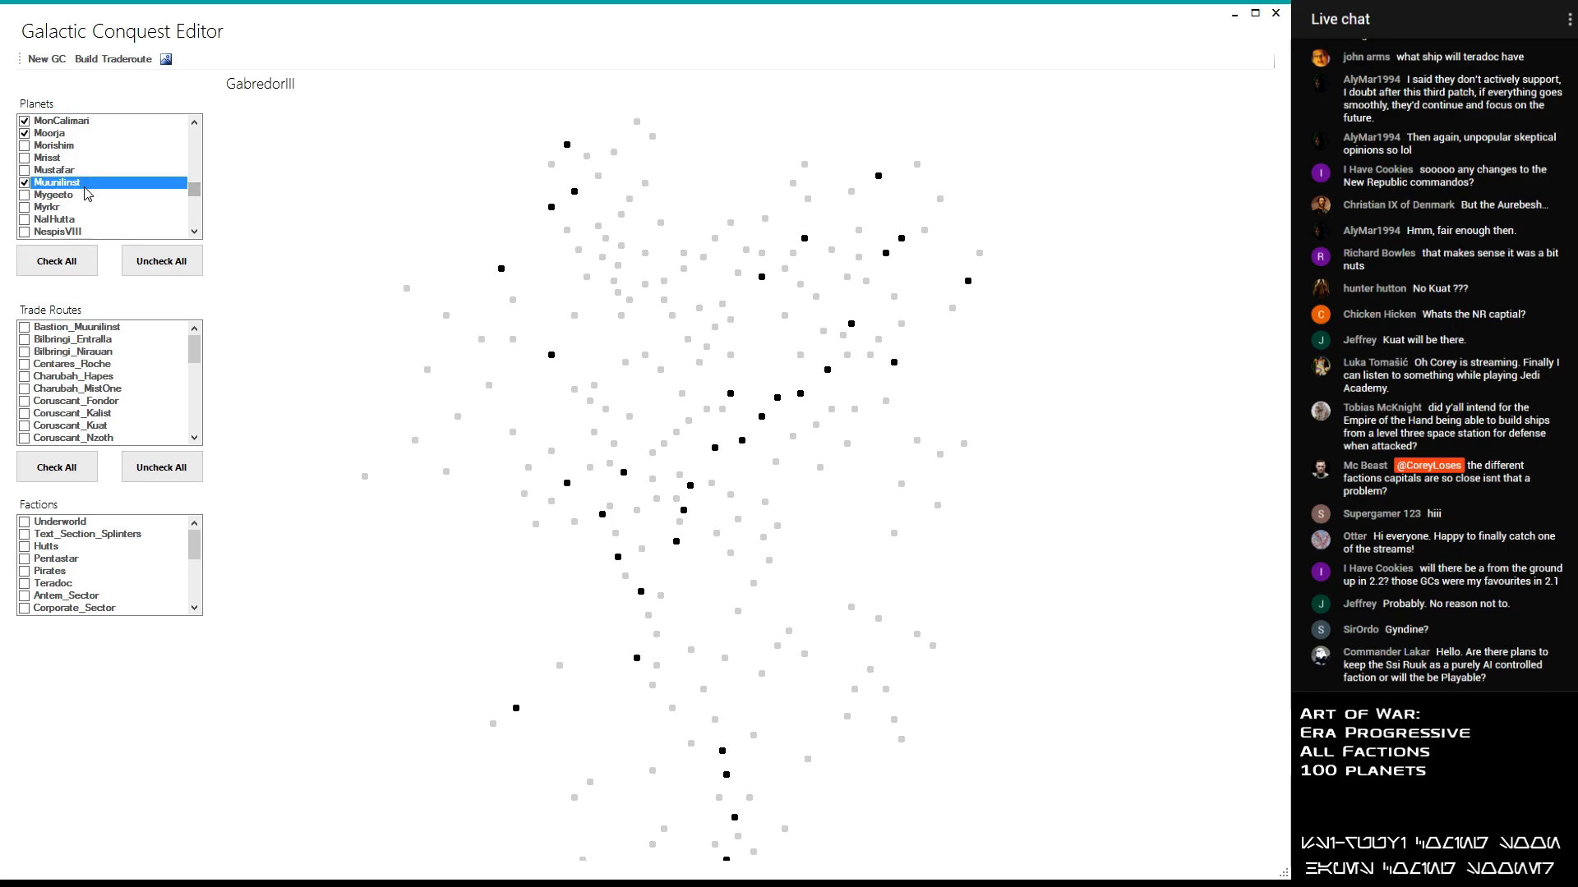
drag(194, 189, 201, 183)
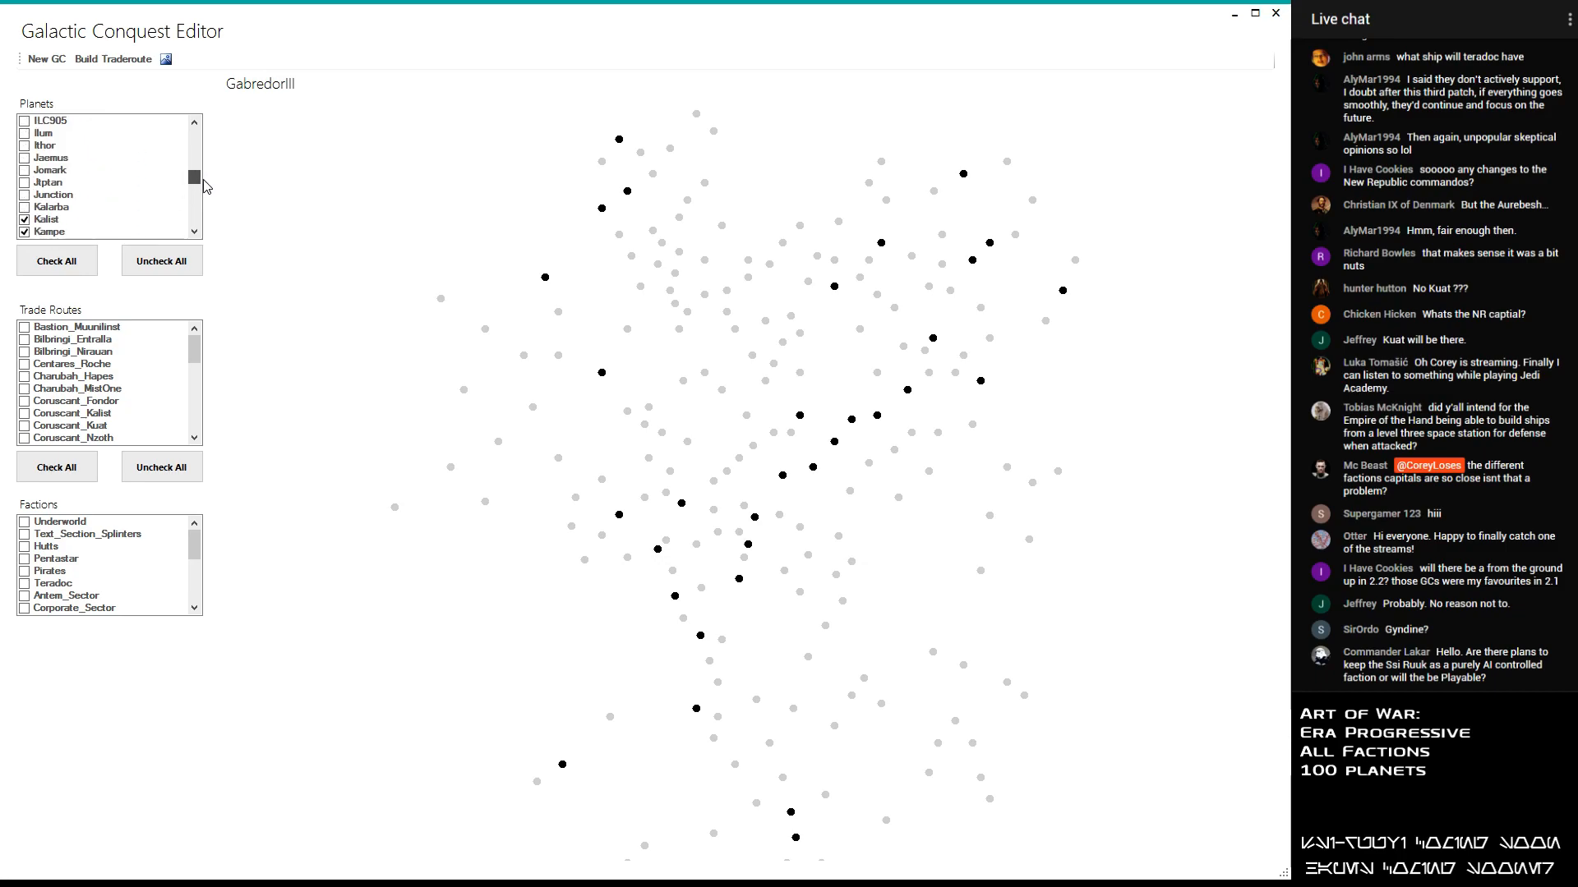
click(25, 157)
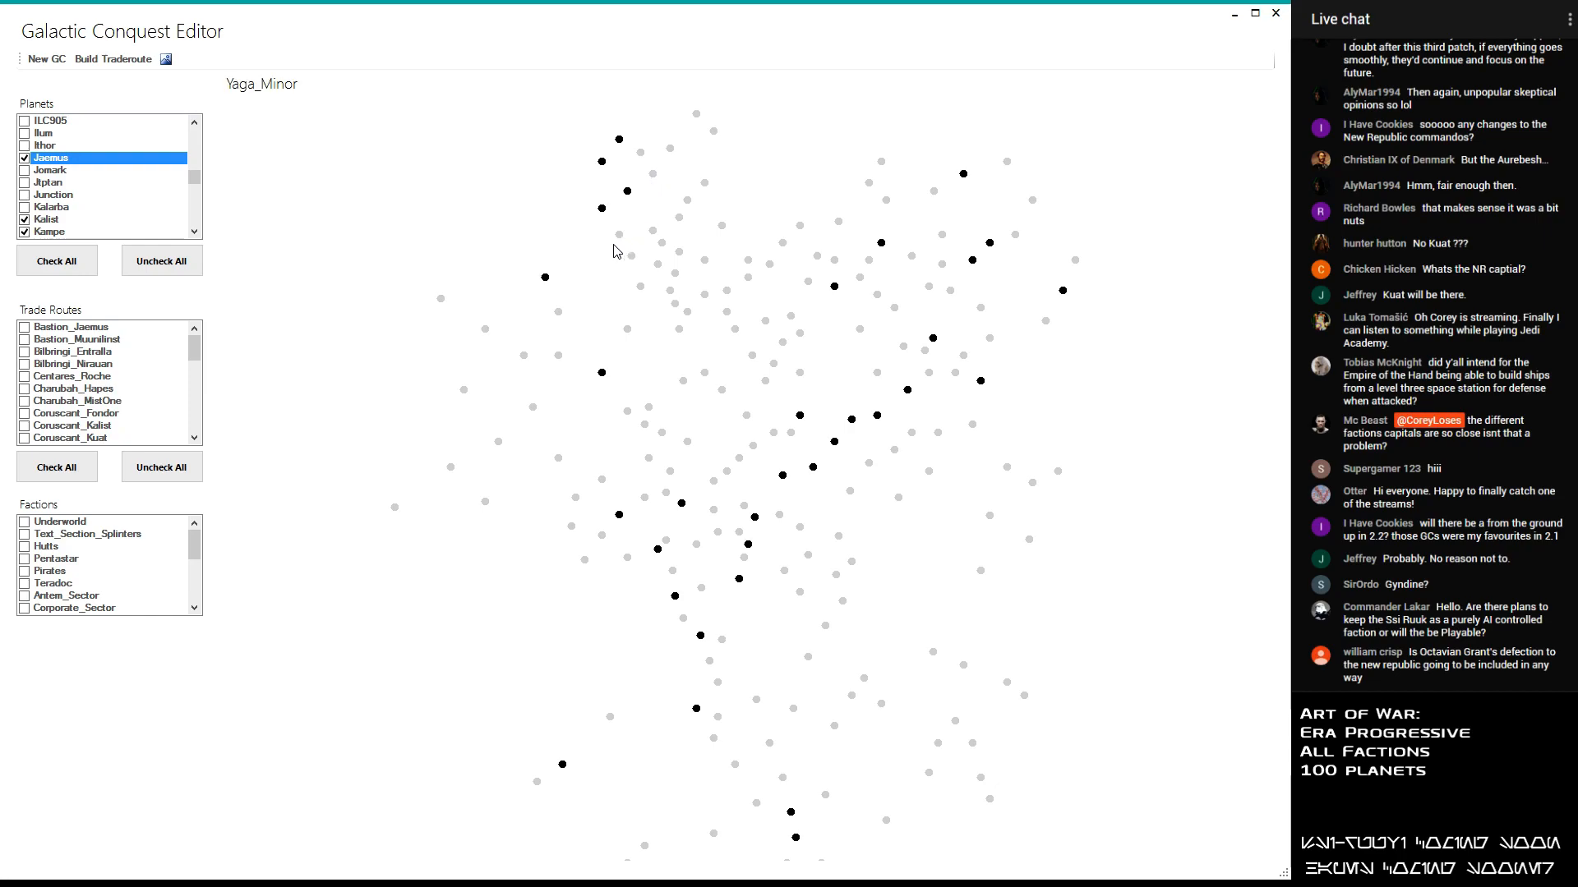
- Add Yaga_Minor and the Galaxy_Core_Art_Model entry to the selected planets
mouse_move(195, 177)
mouse_down()
mouse_move(201, 218)
mouse_move(199, 132)
mouse_move(203, 160)
mouse_up()
click(25, 170)
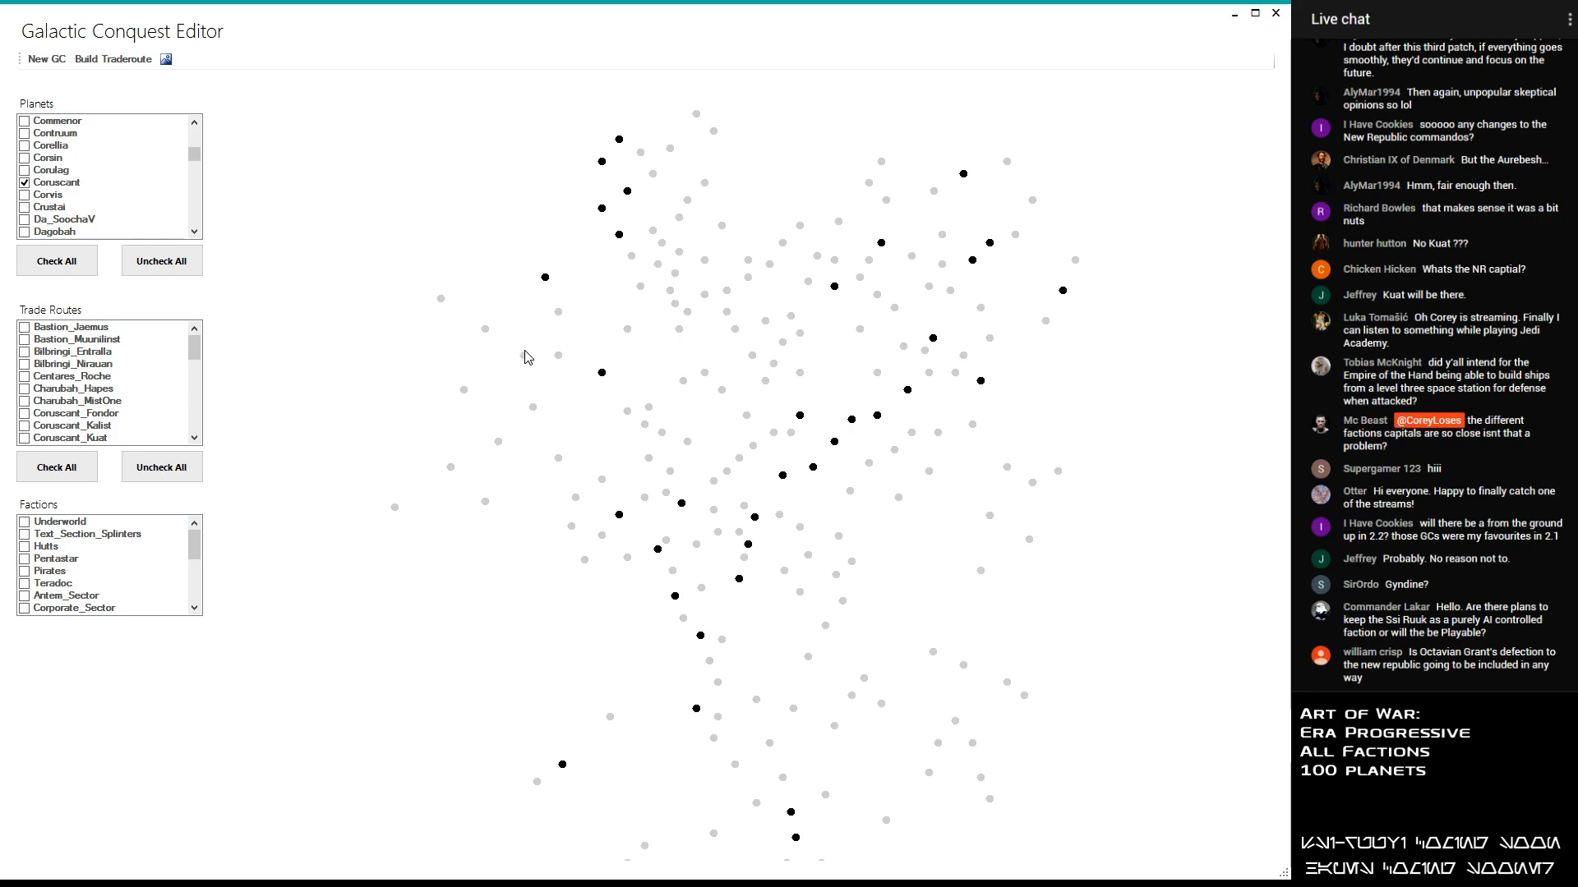
mouse_move(604, 376)
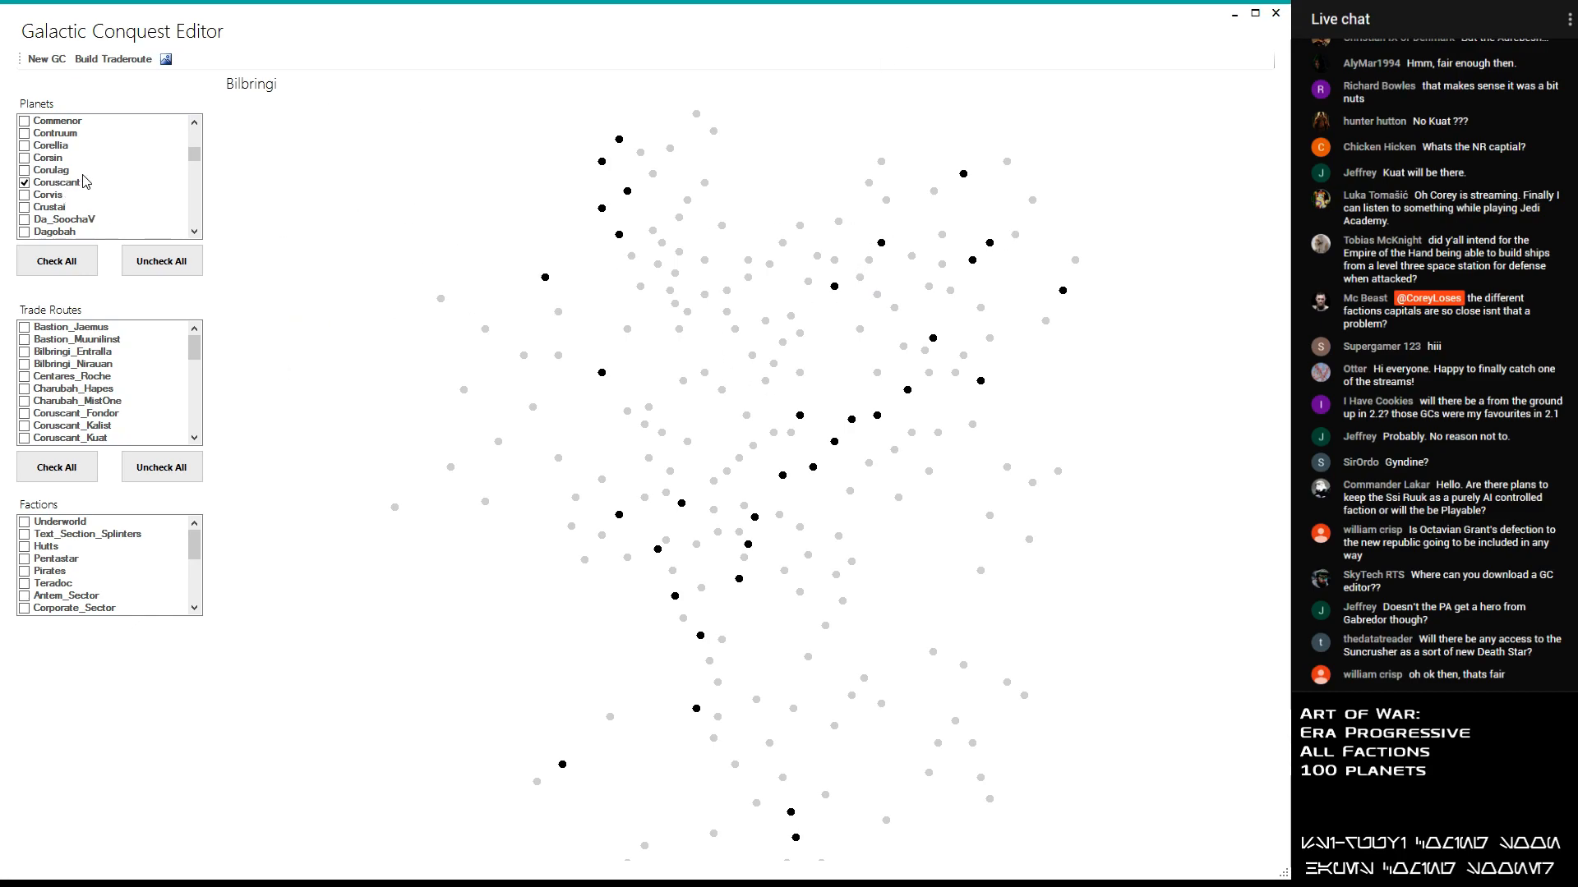
drag(195, 155, 195, 176)
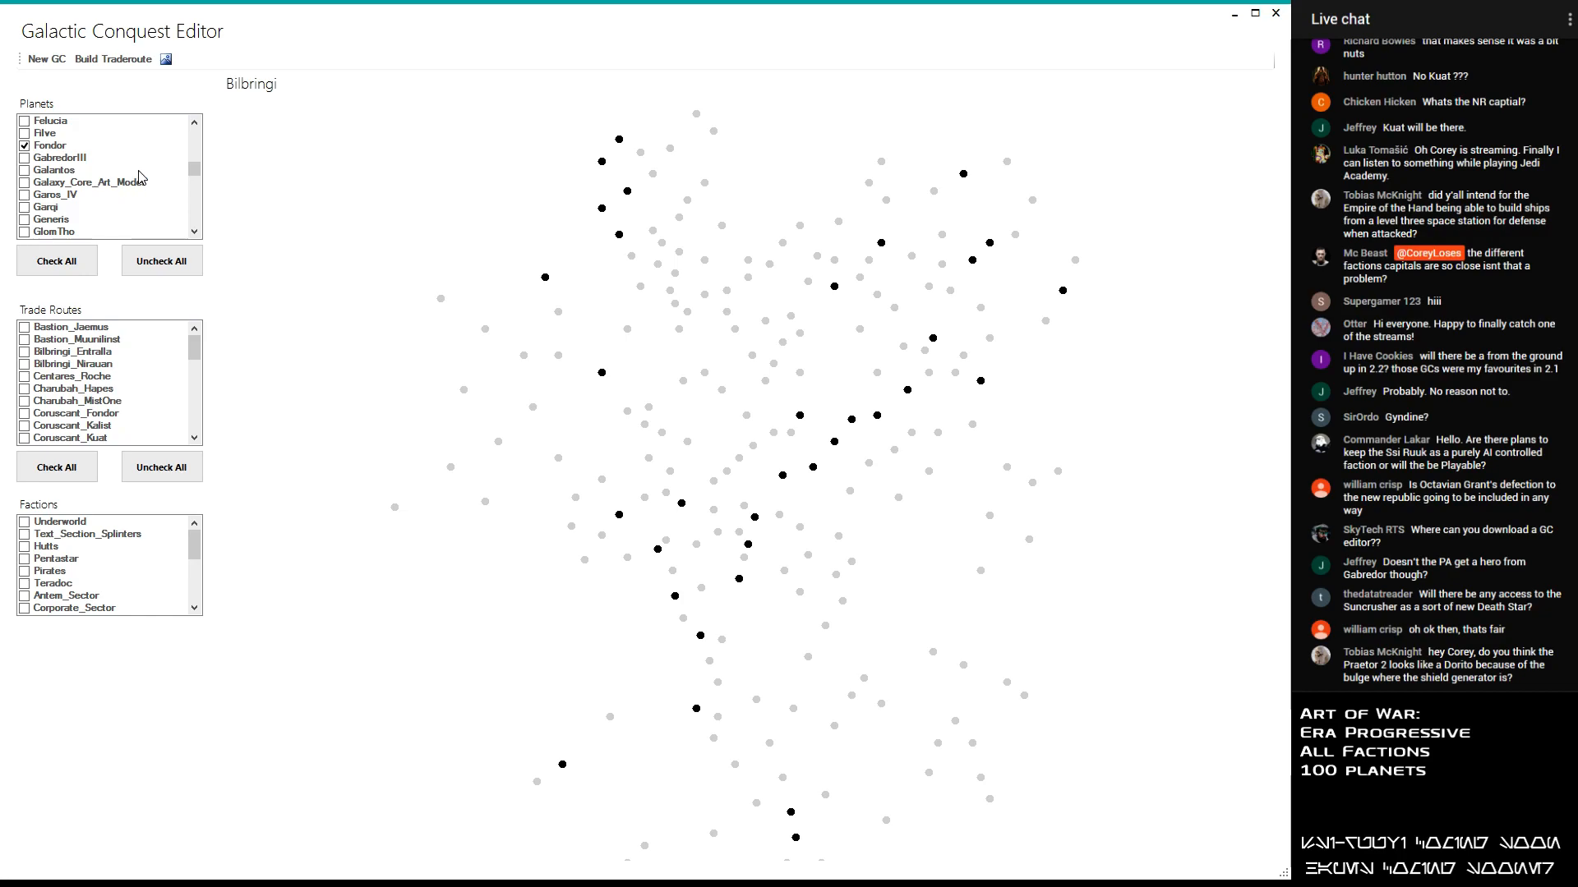
click(30, 183)
- Add the planets Yavin and NalHutta to the selection
drag(195, 170, 210, 221)
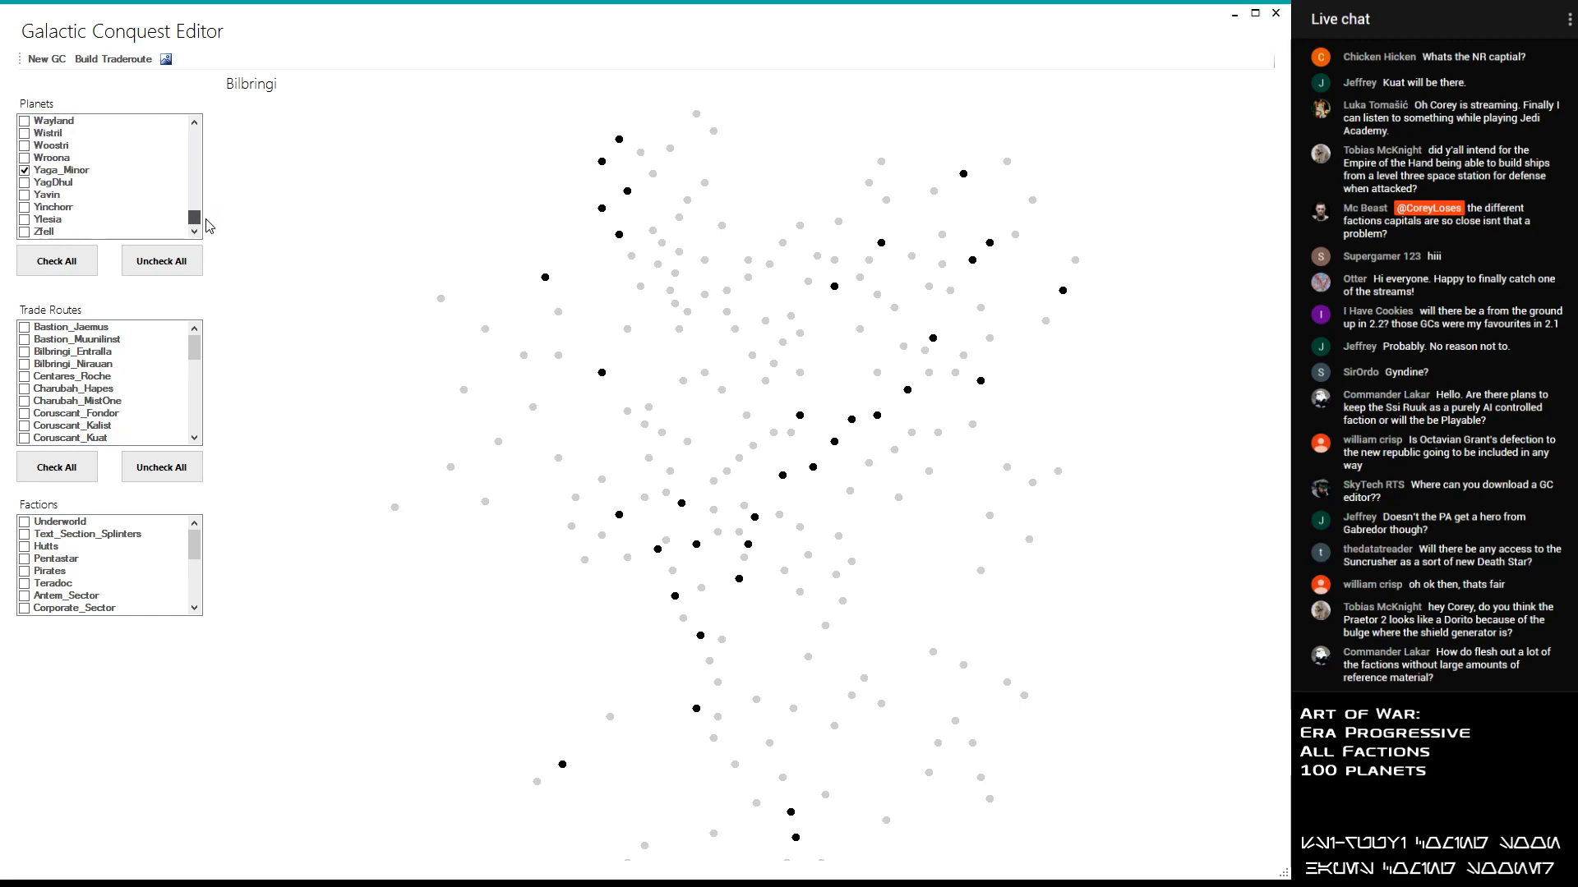
click(26, 198)
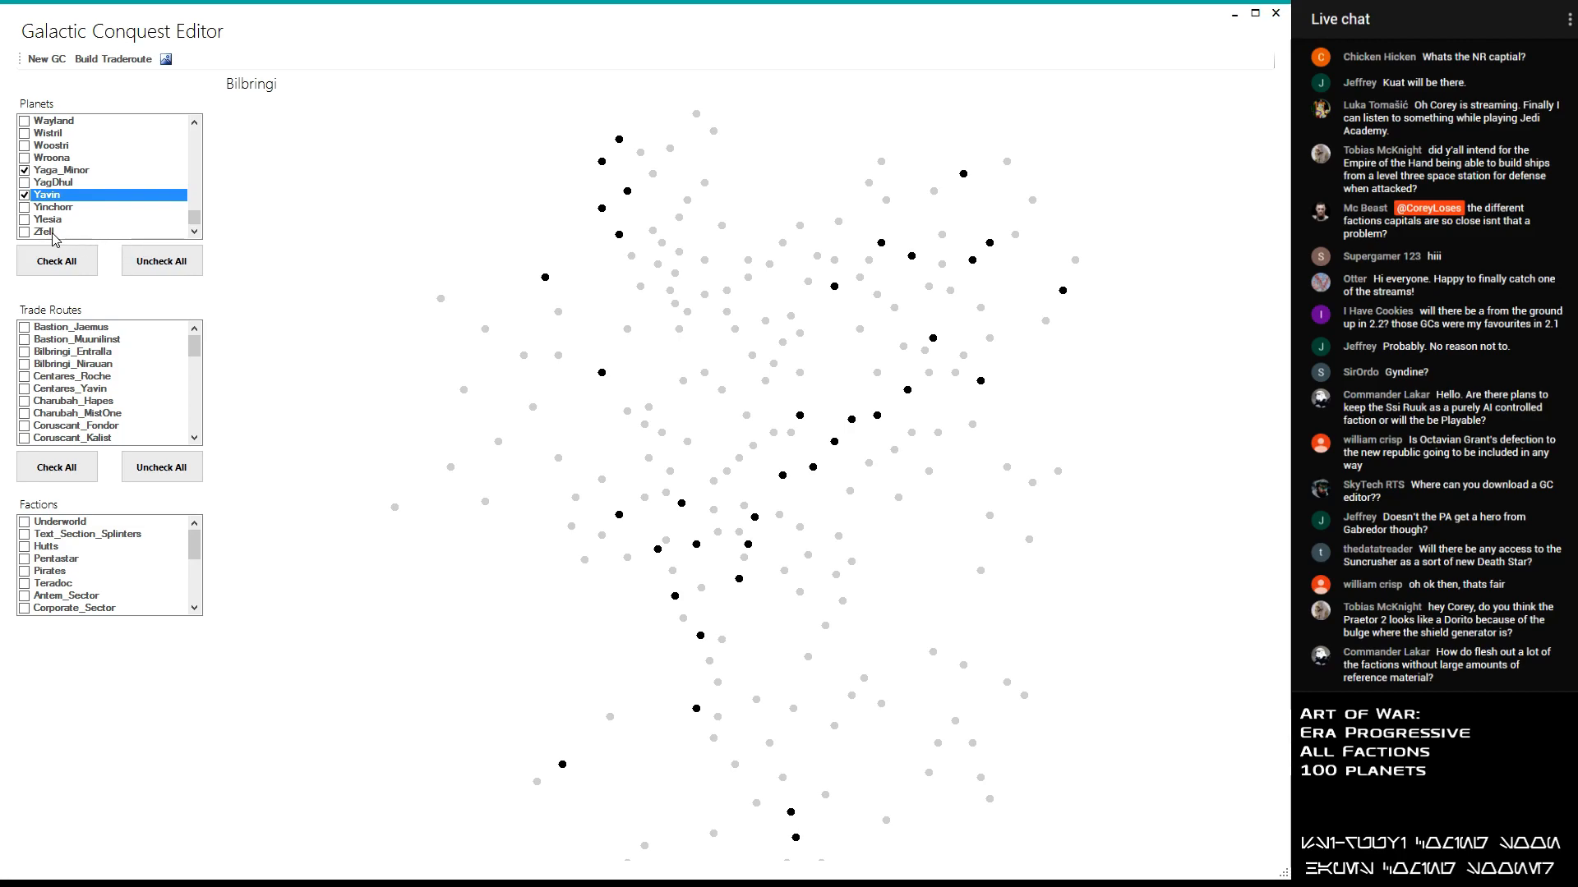
mouse_move(194, 217)
mouse_down()
mouse_move(195, 187)
mouse_move(191, 212)
mouse_move(179, 197)
mouse_up()
scroll(110, 158, up, 2)
scroll(93, 158, up, 1)
click(23, 167)
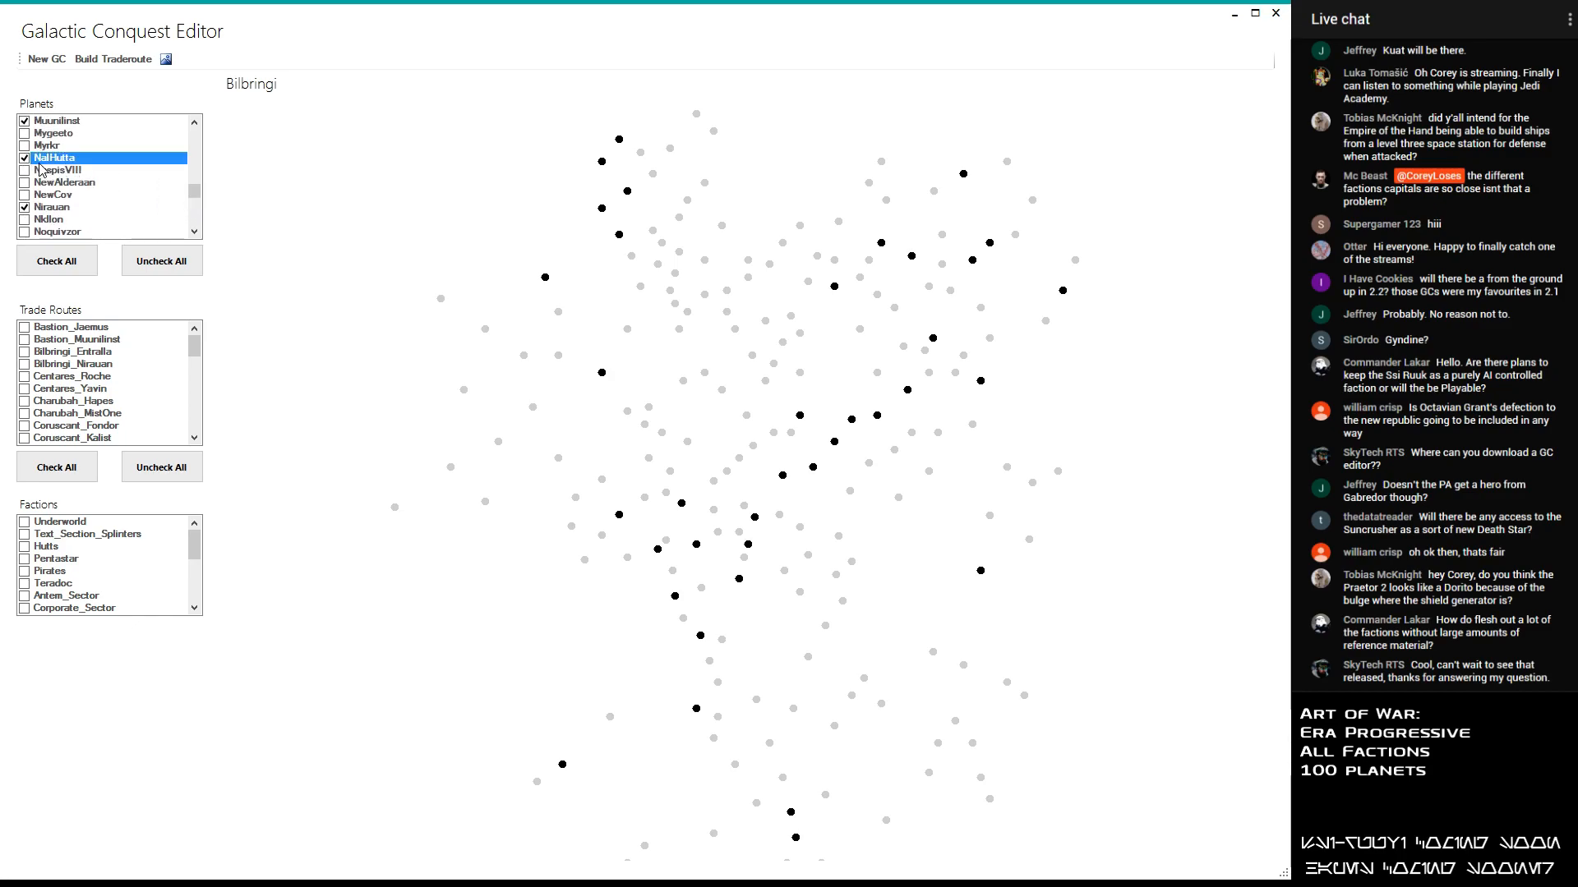
- Add Ylesia, Byss and the planet just above NalHutta on the galaxy map to the selection
drag(194, 190, 195, 218)
click(25, 219)
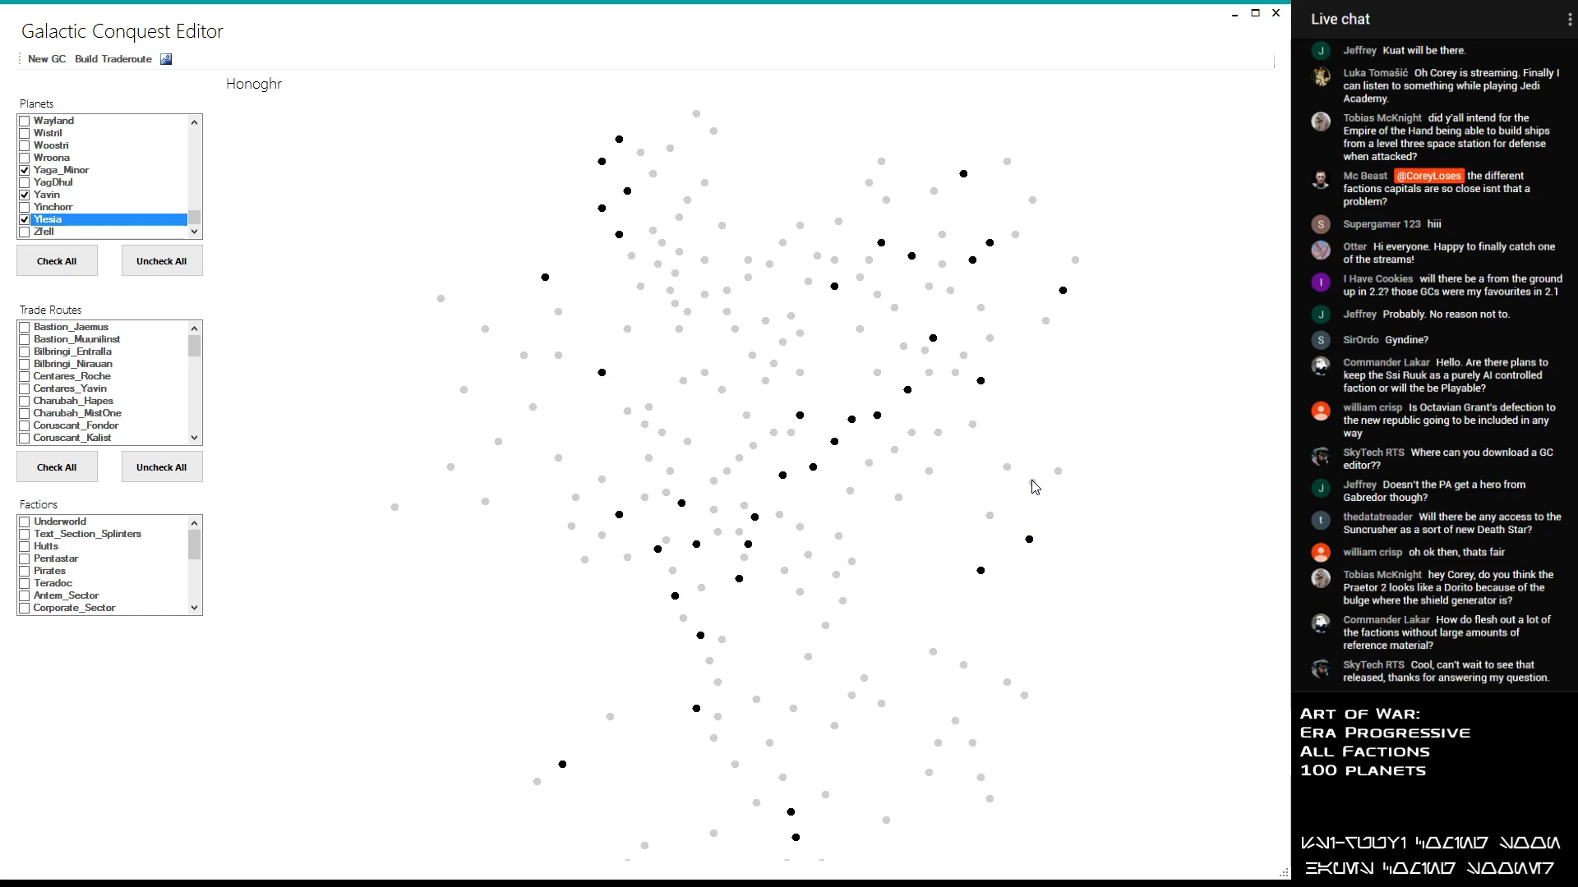
drag(196, 217, 205, 179)
click(25, 207)
click(25, 159)
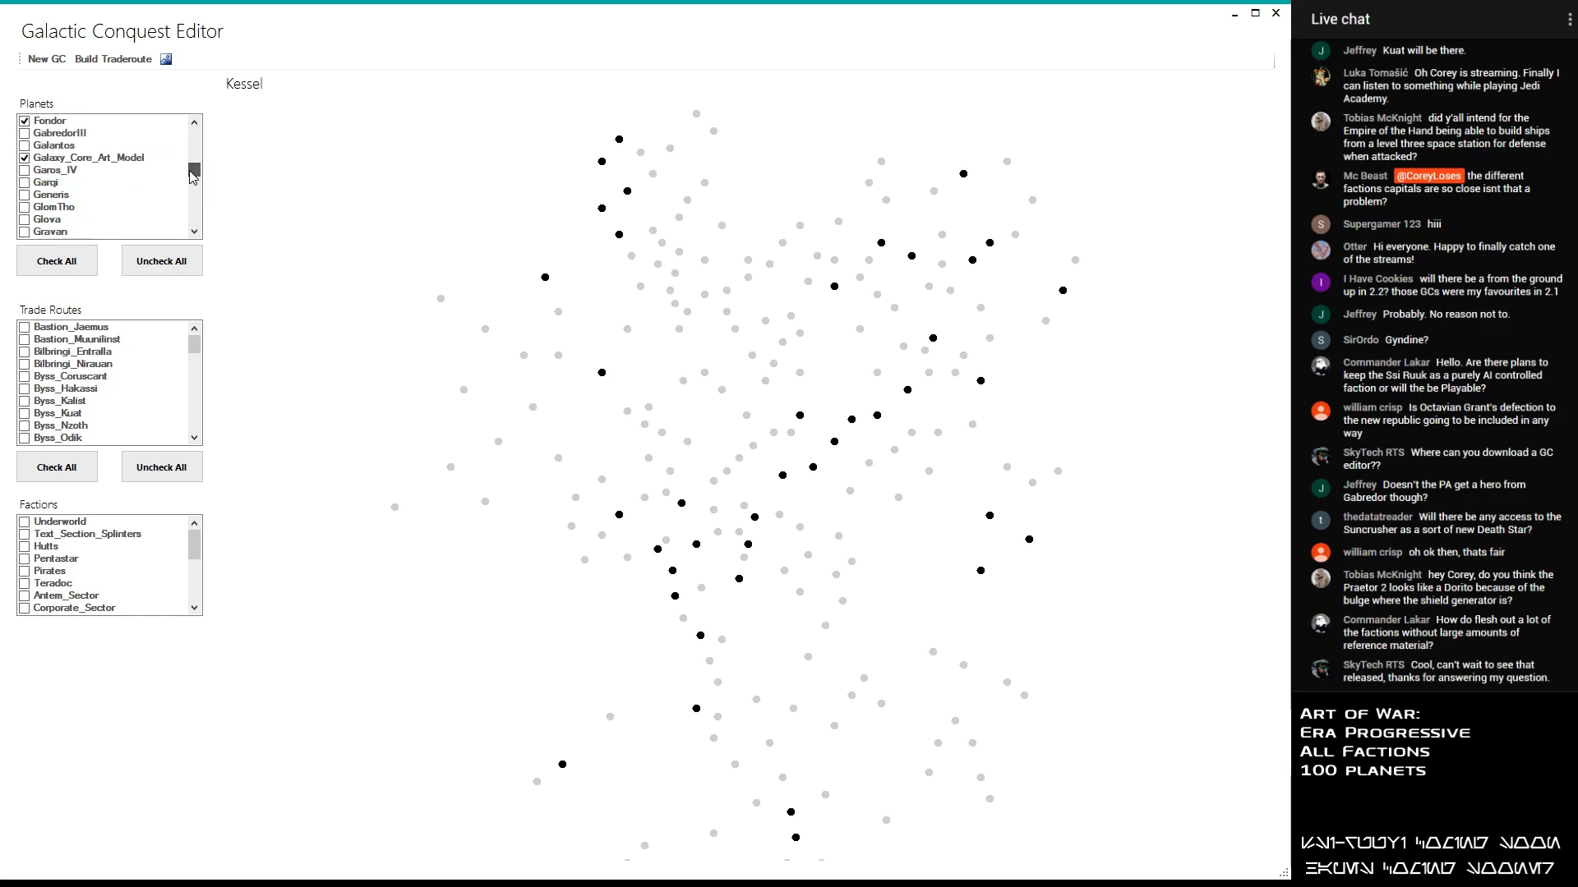
- Add the planets GabredorIII, Honoghr and Hast to the selection
click(61, 132)
click(25, 133)
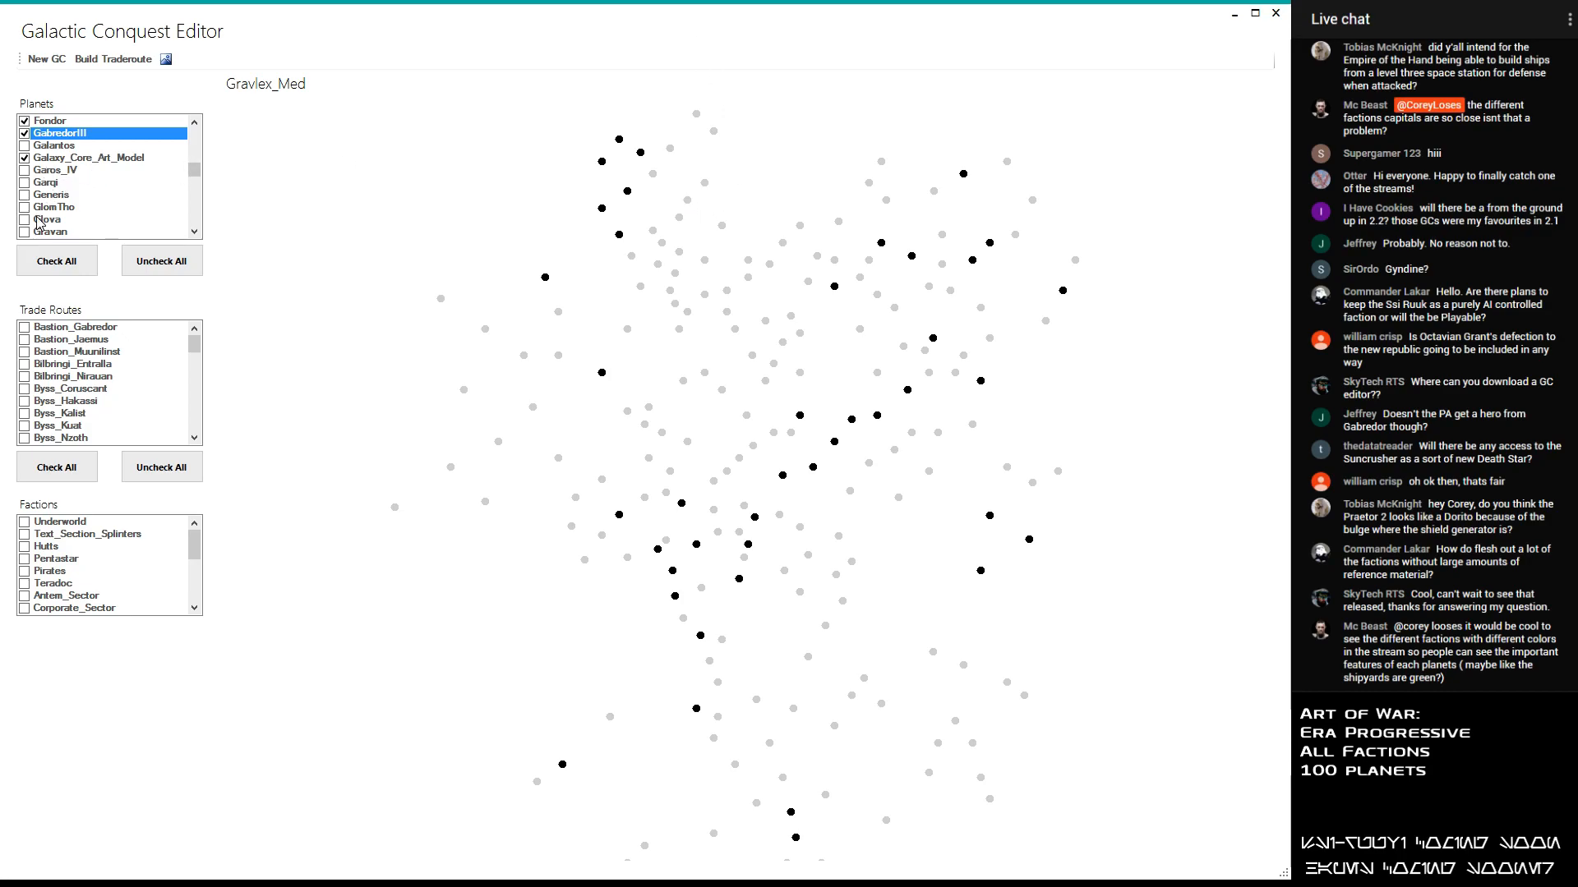
drag(195, 178, 201, 184)
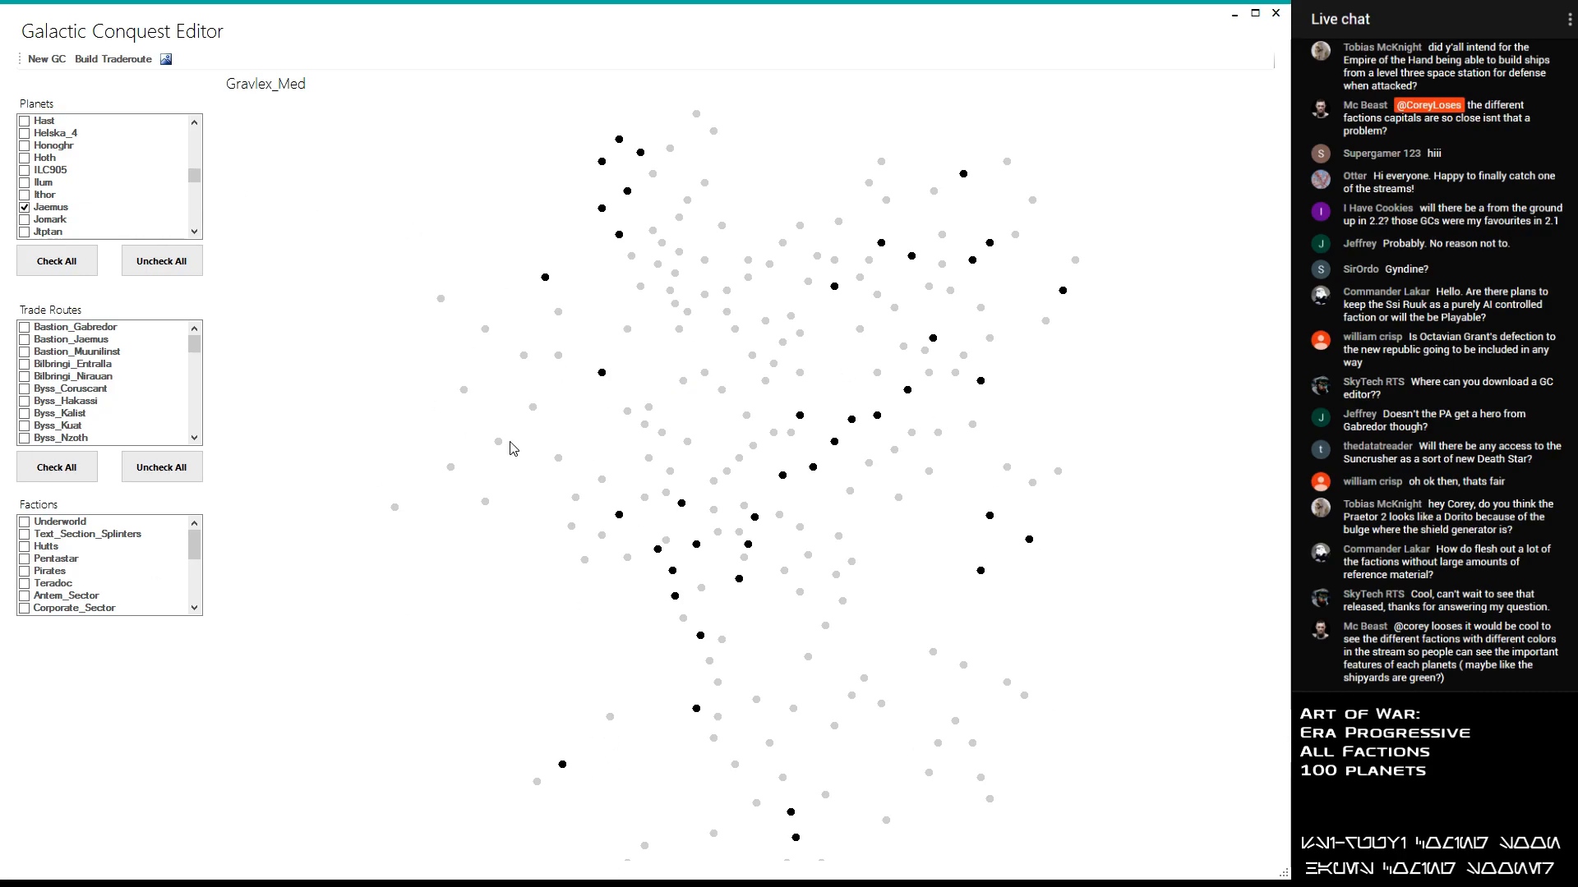
click(37, 145)
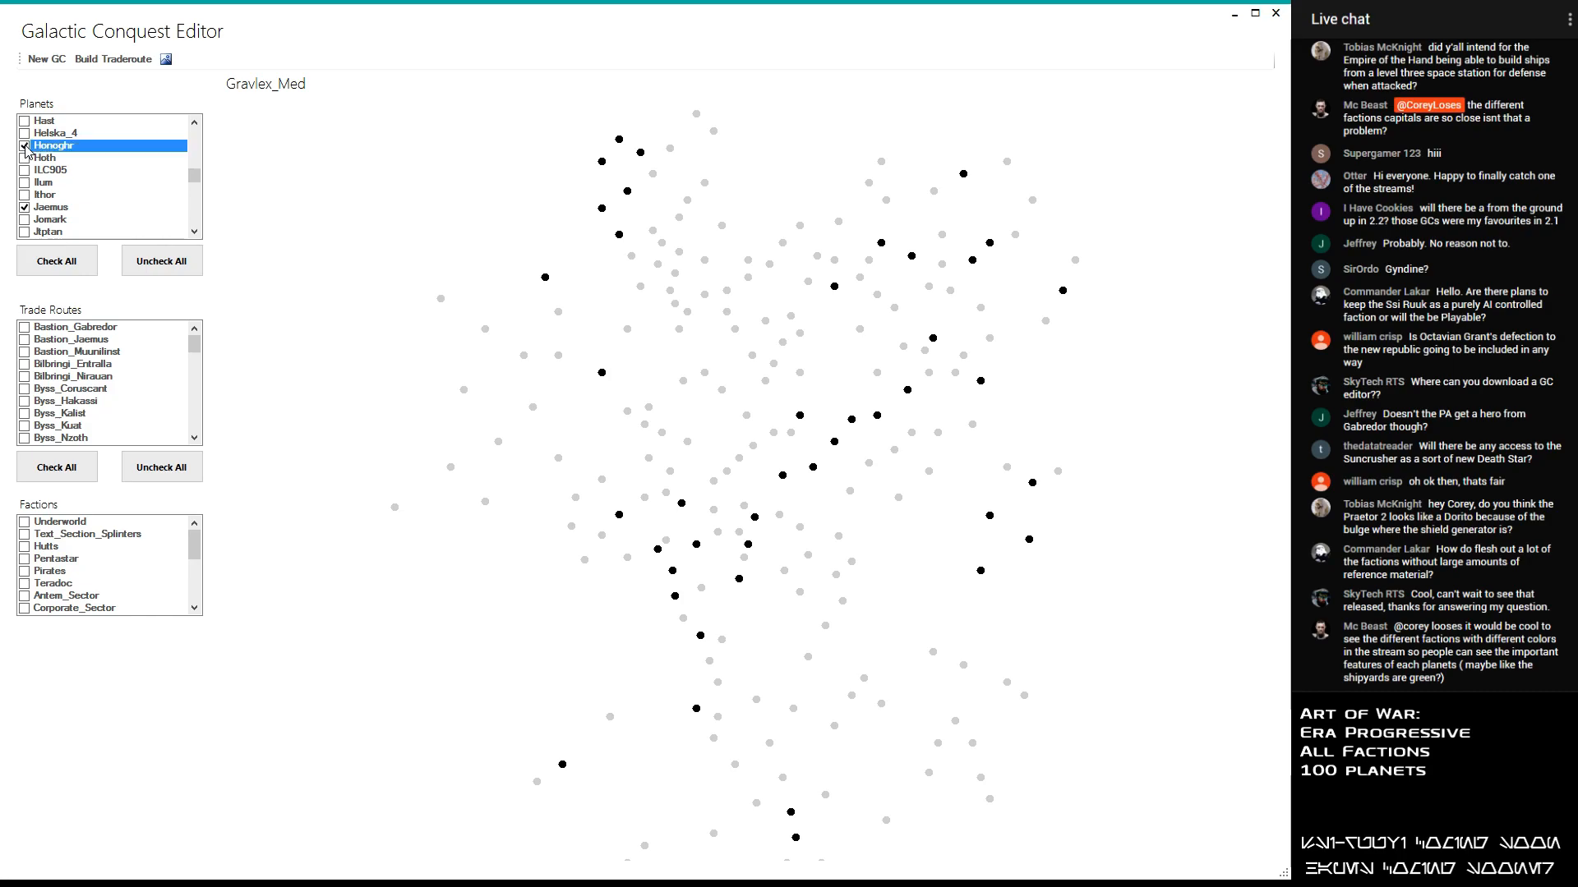
click(24, 121)
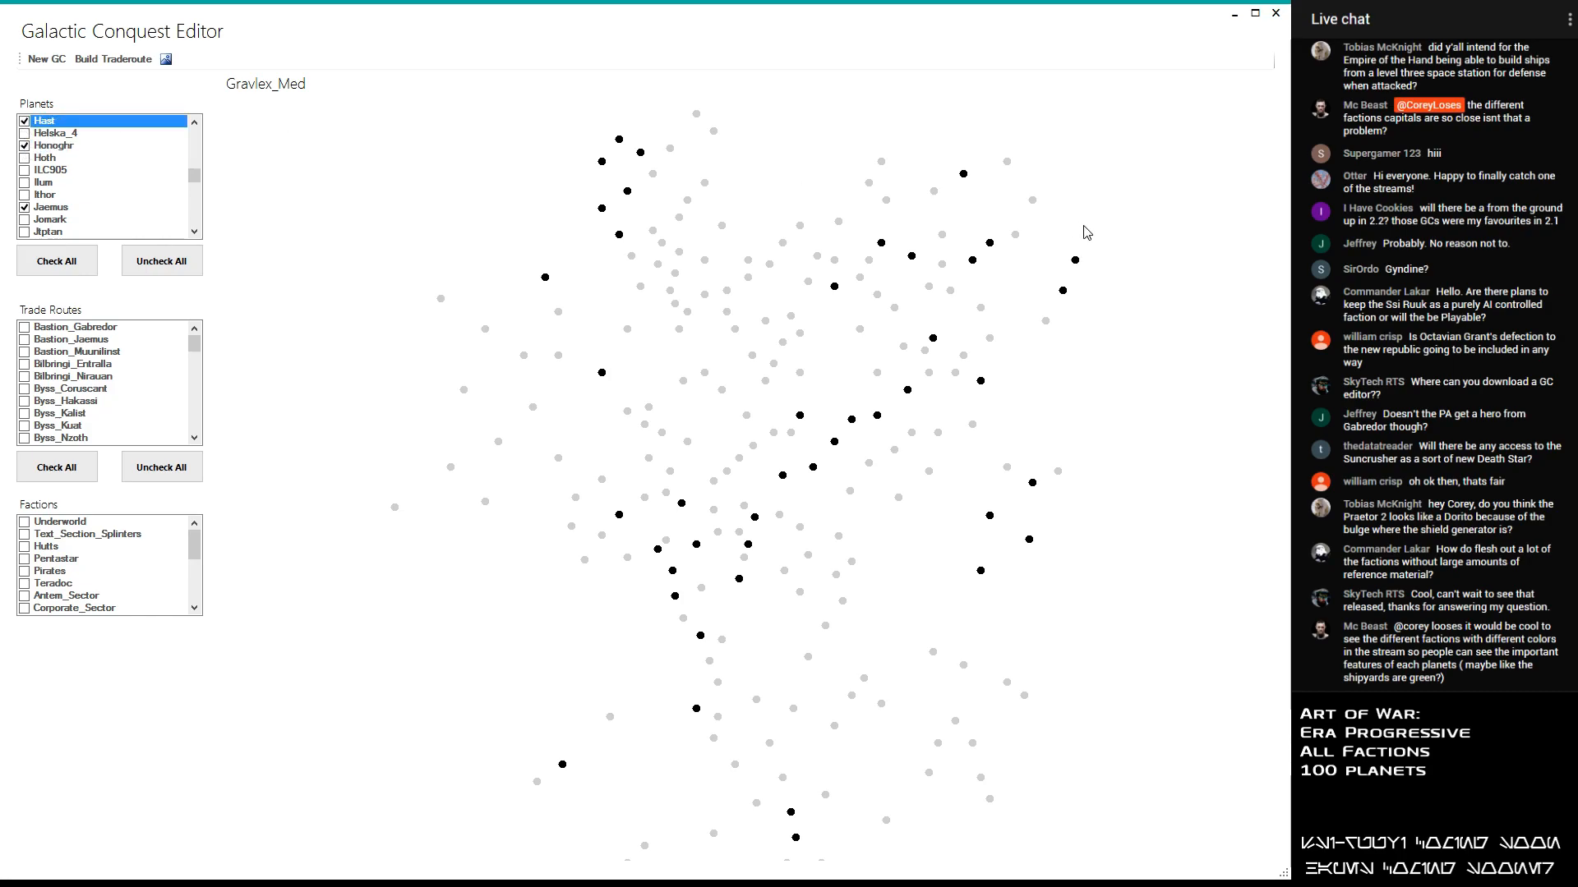
- Look through the later planets in the alphabet and add The_Maw and Thyferra to the selection
scroll(56, 205, down, 5)
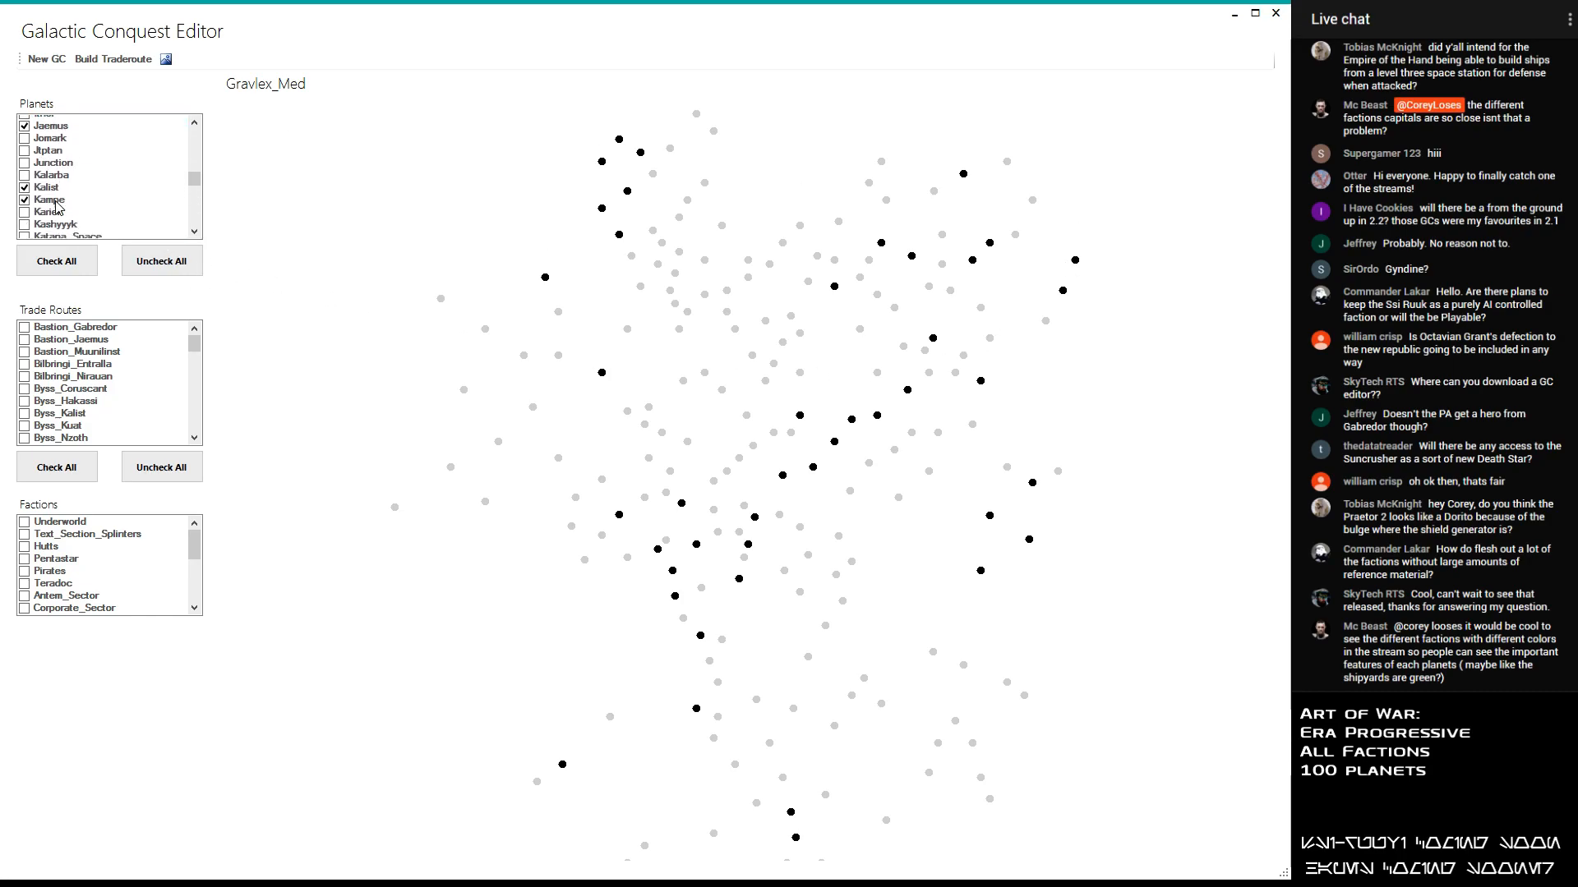
scroll(56, 207, down, 1)
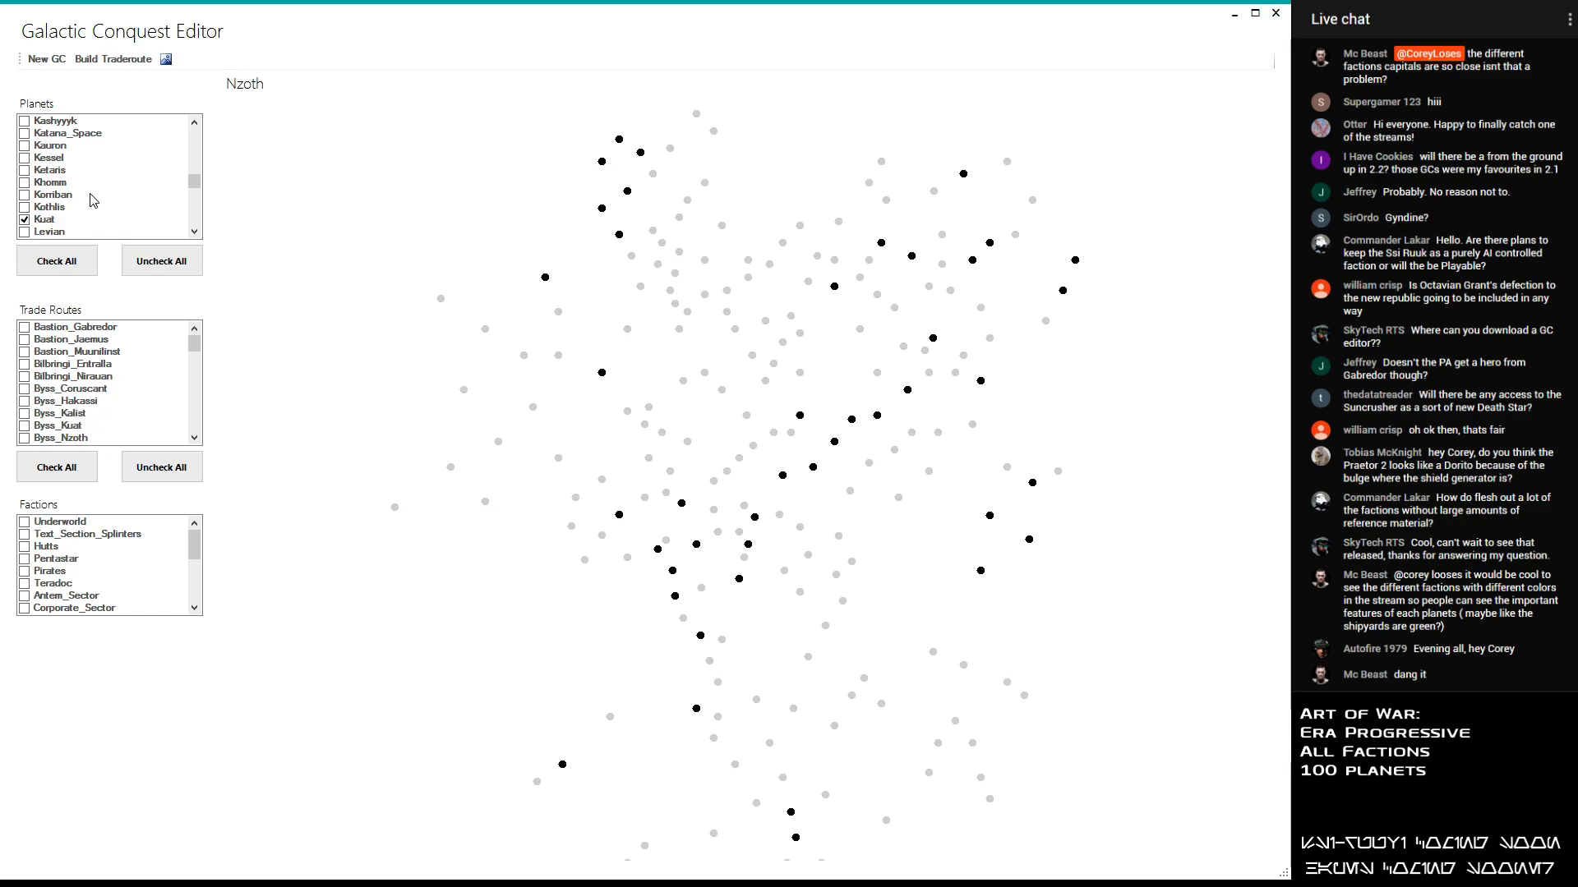
scroll(90, 194, down, 1)
scroll(798, 424, up, 1)
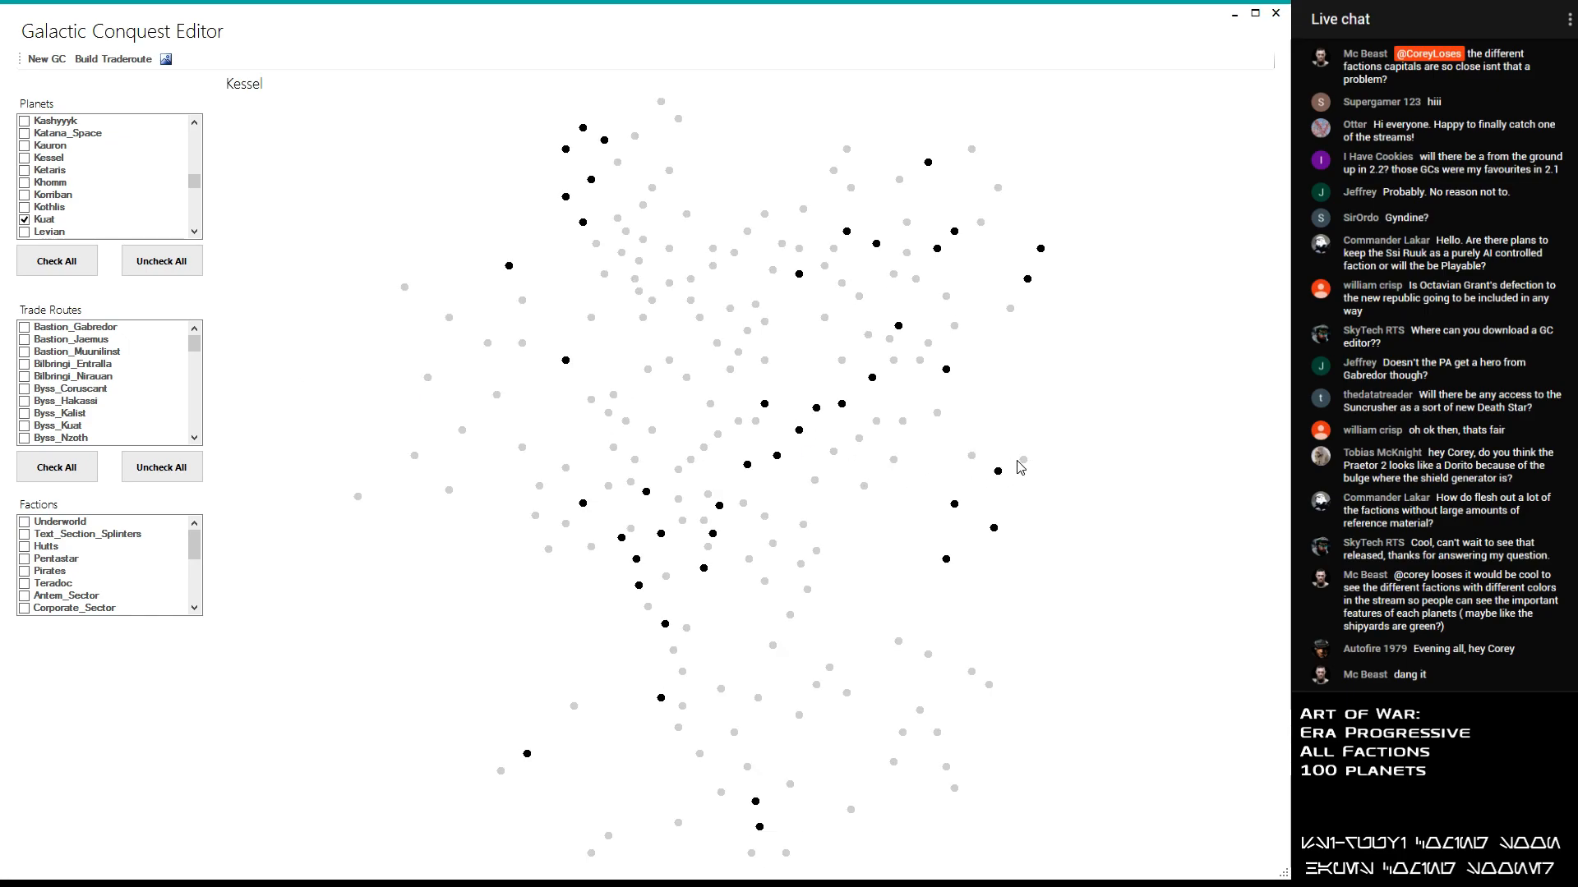
drag(194, 180, 196, 222)
scroll(116, 167, up, 3)
click(194, 123)
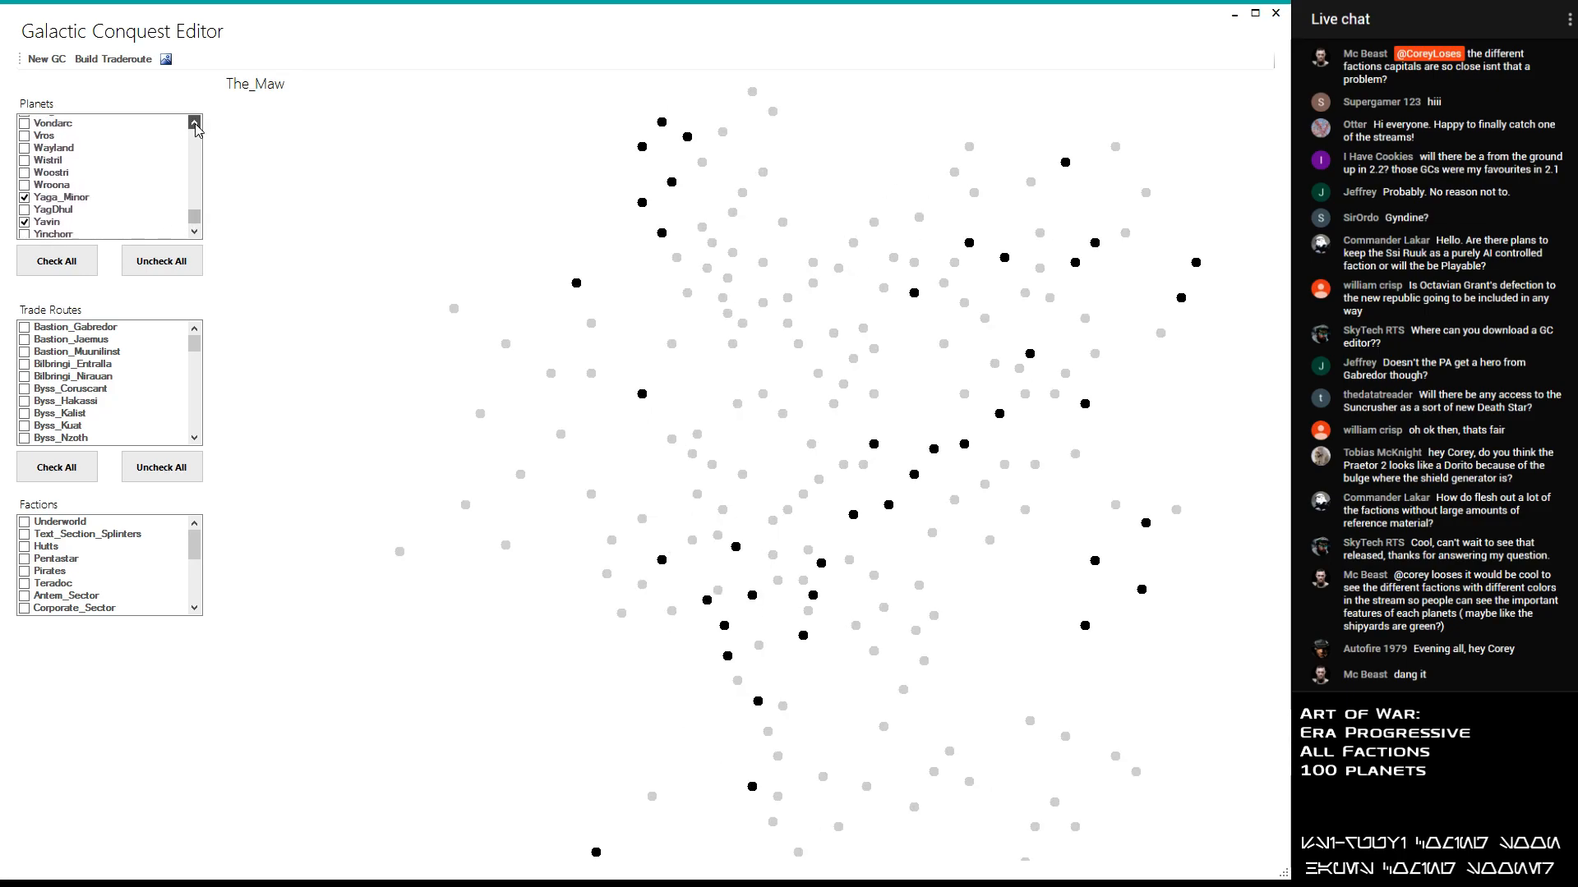
click(195, 123)
click(195, 123)
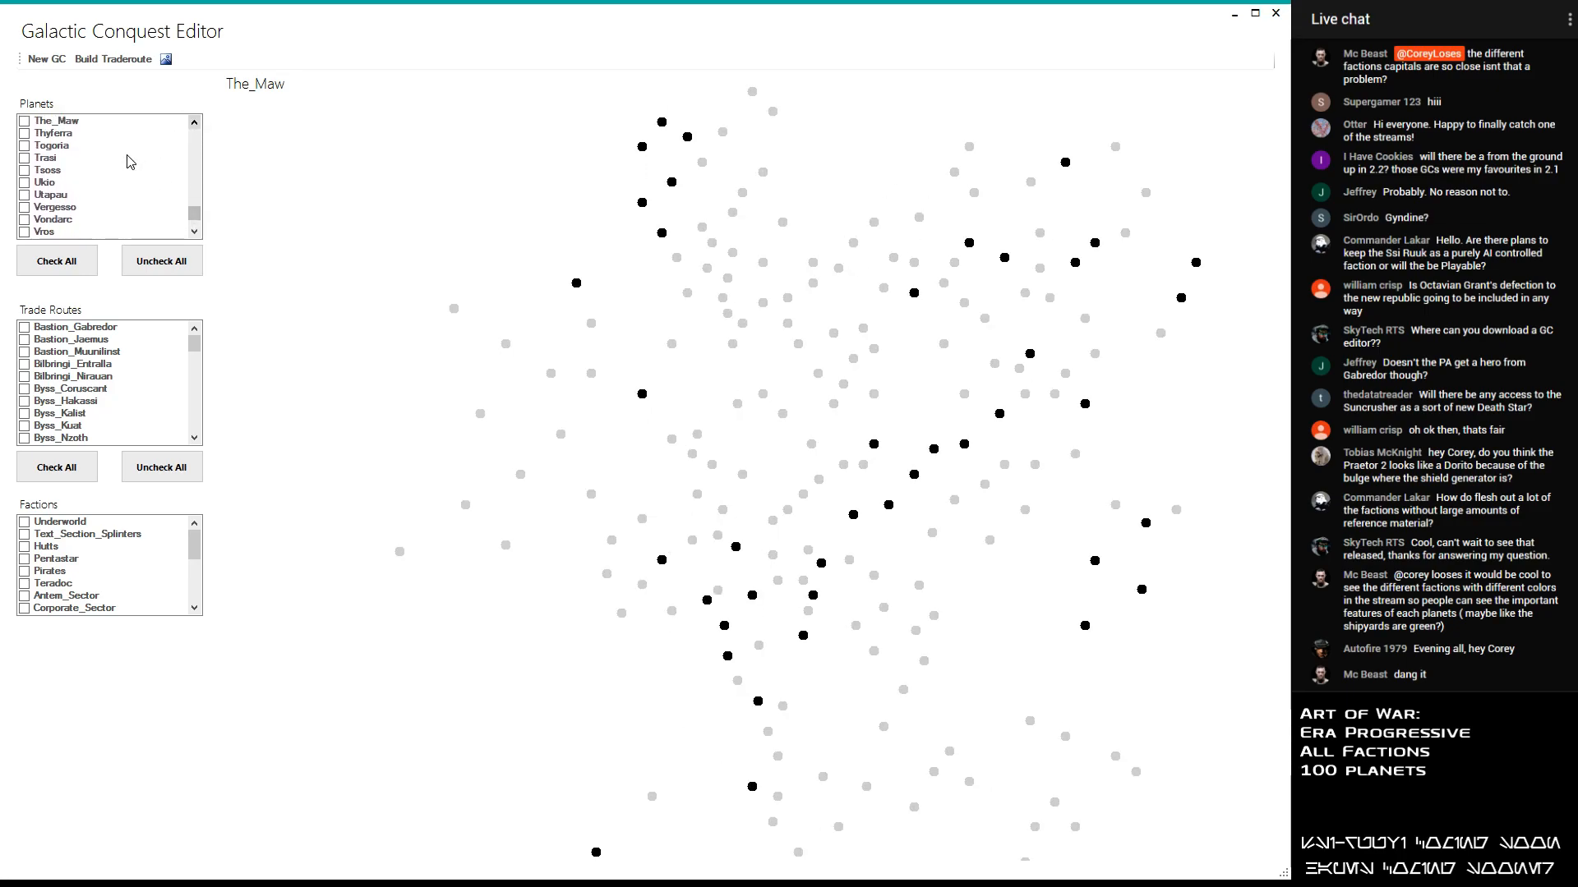
click(24, 129)
click(25, 122)
click(26, 133)
click(25, 133)
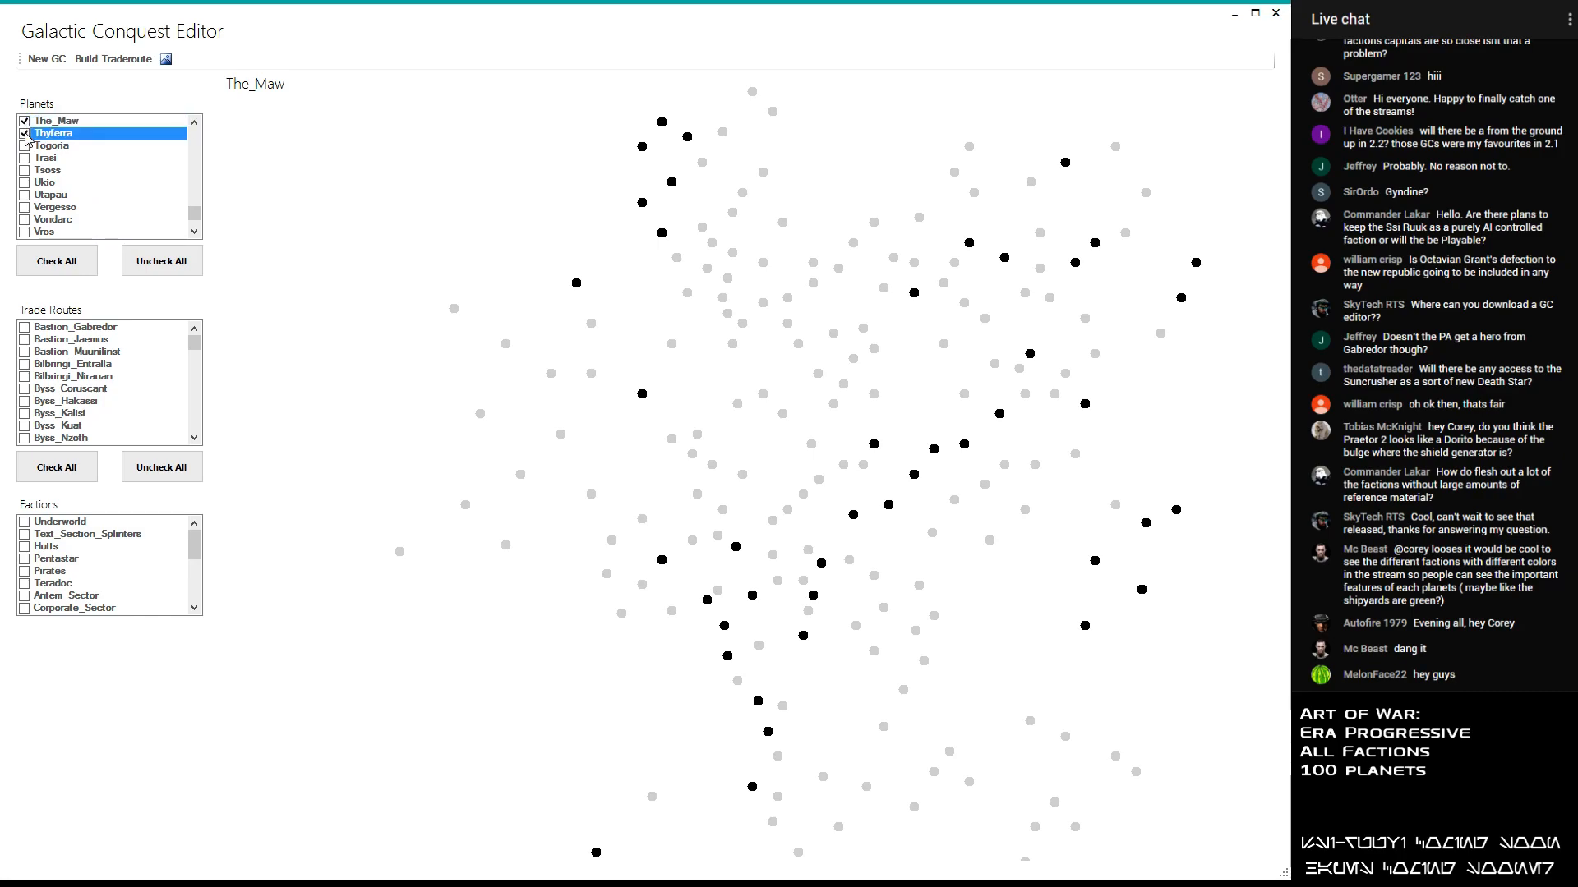
- Add the planet Kessel, next to The_Maw on the galaxy map, to the selection
drag(194, 212, 199, 187)
click(197, 124)
click(196, 123)
click(197, 123)
click(196, 123)
click(196, 123)
click(25, 158)
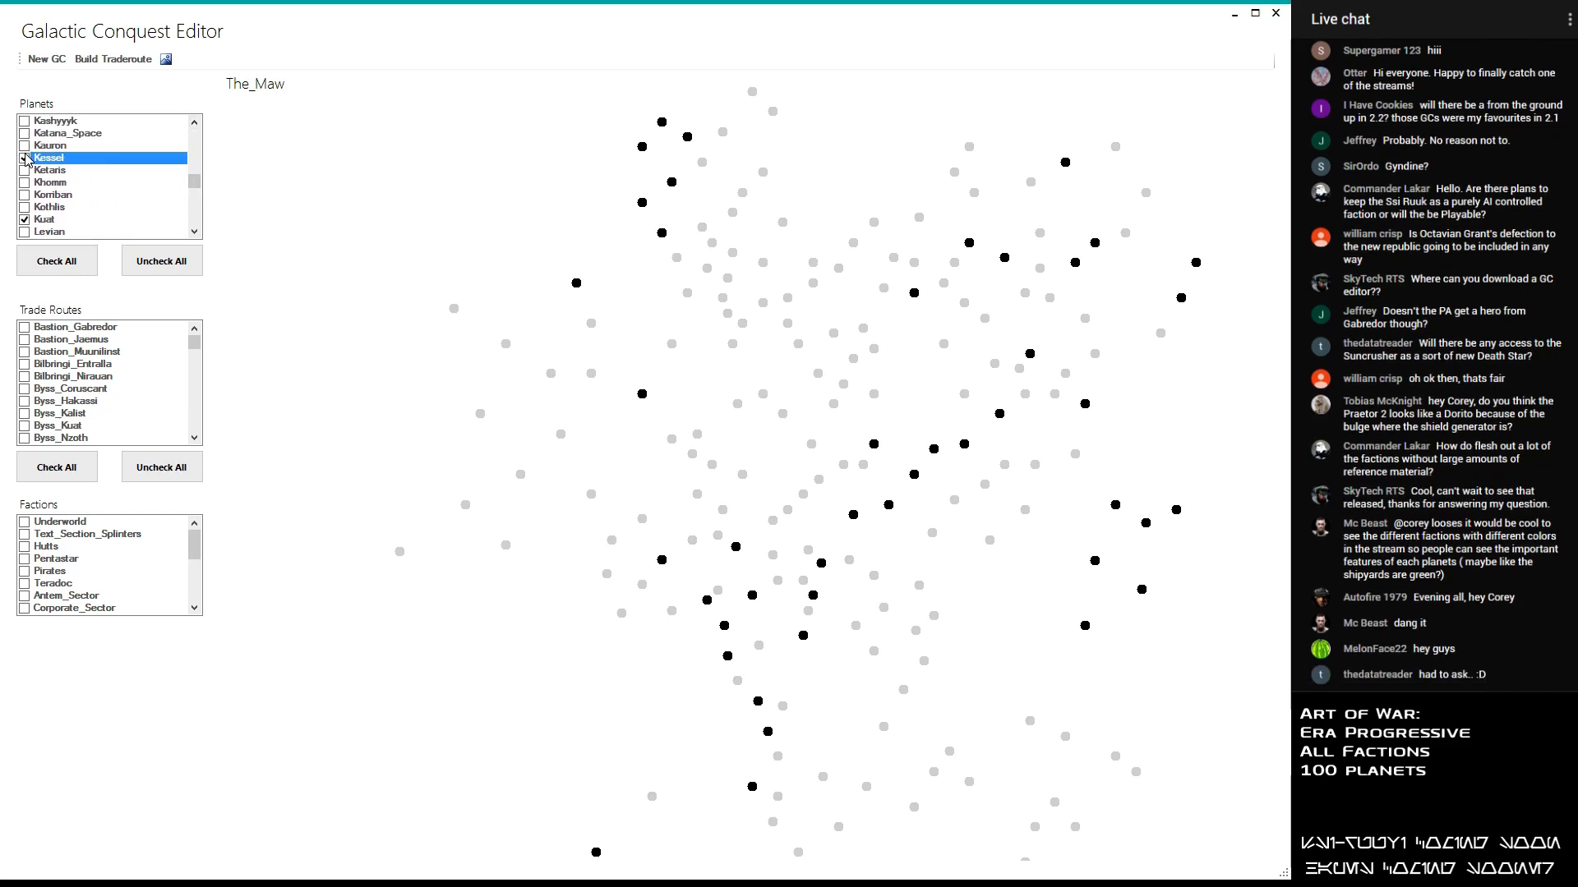
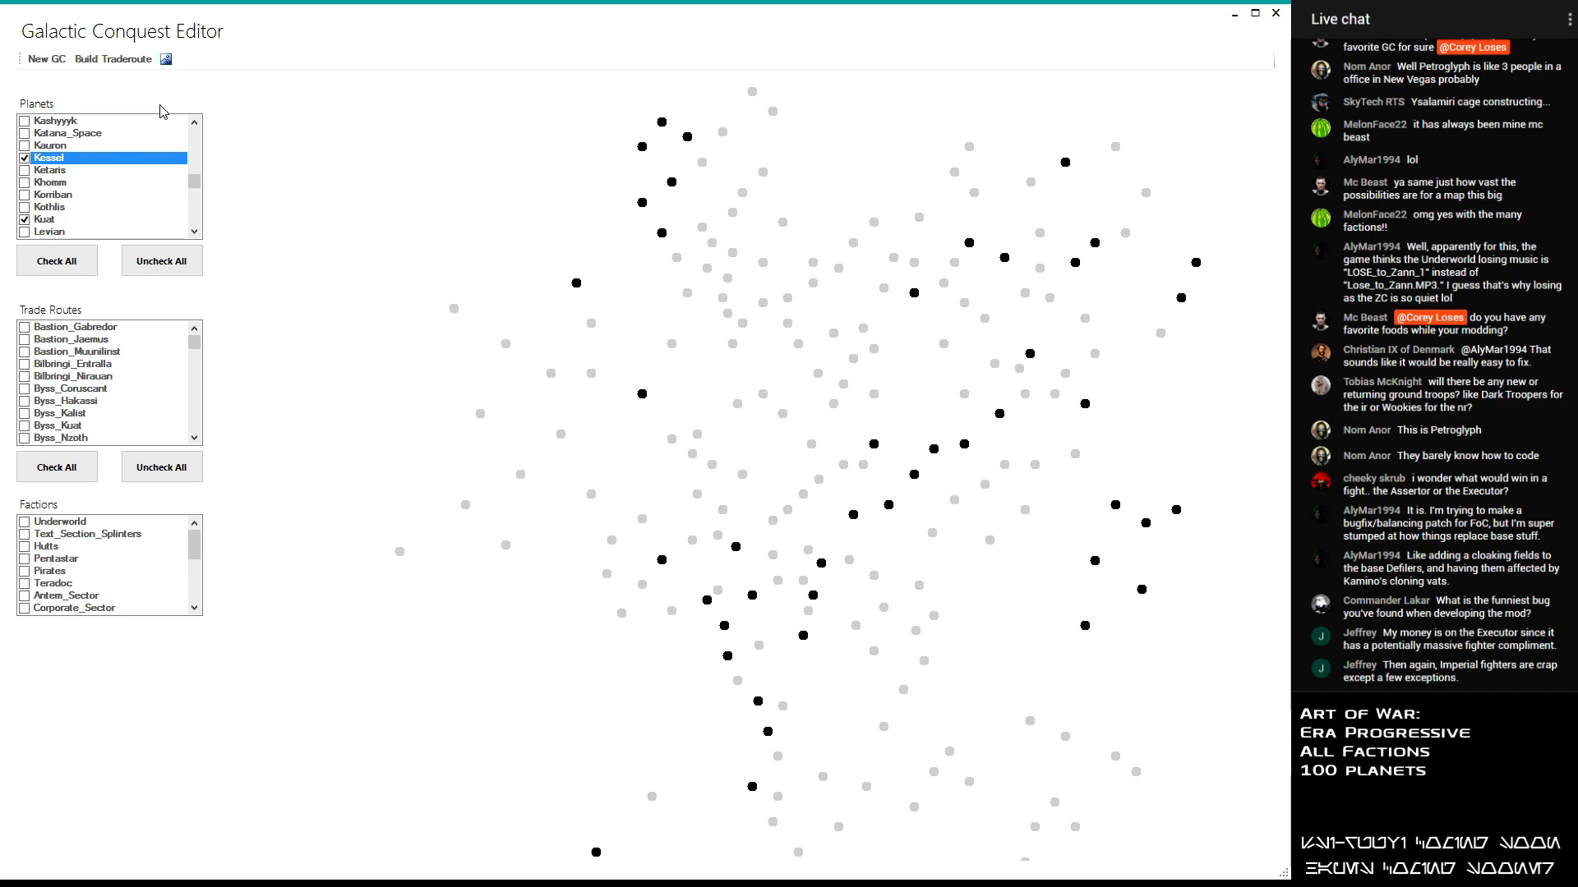
- Add the planet Kauron to the selection, and build and enable the Bilbringi_Galaxy_Core_Art_Model trade route
click(42, 145)
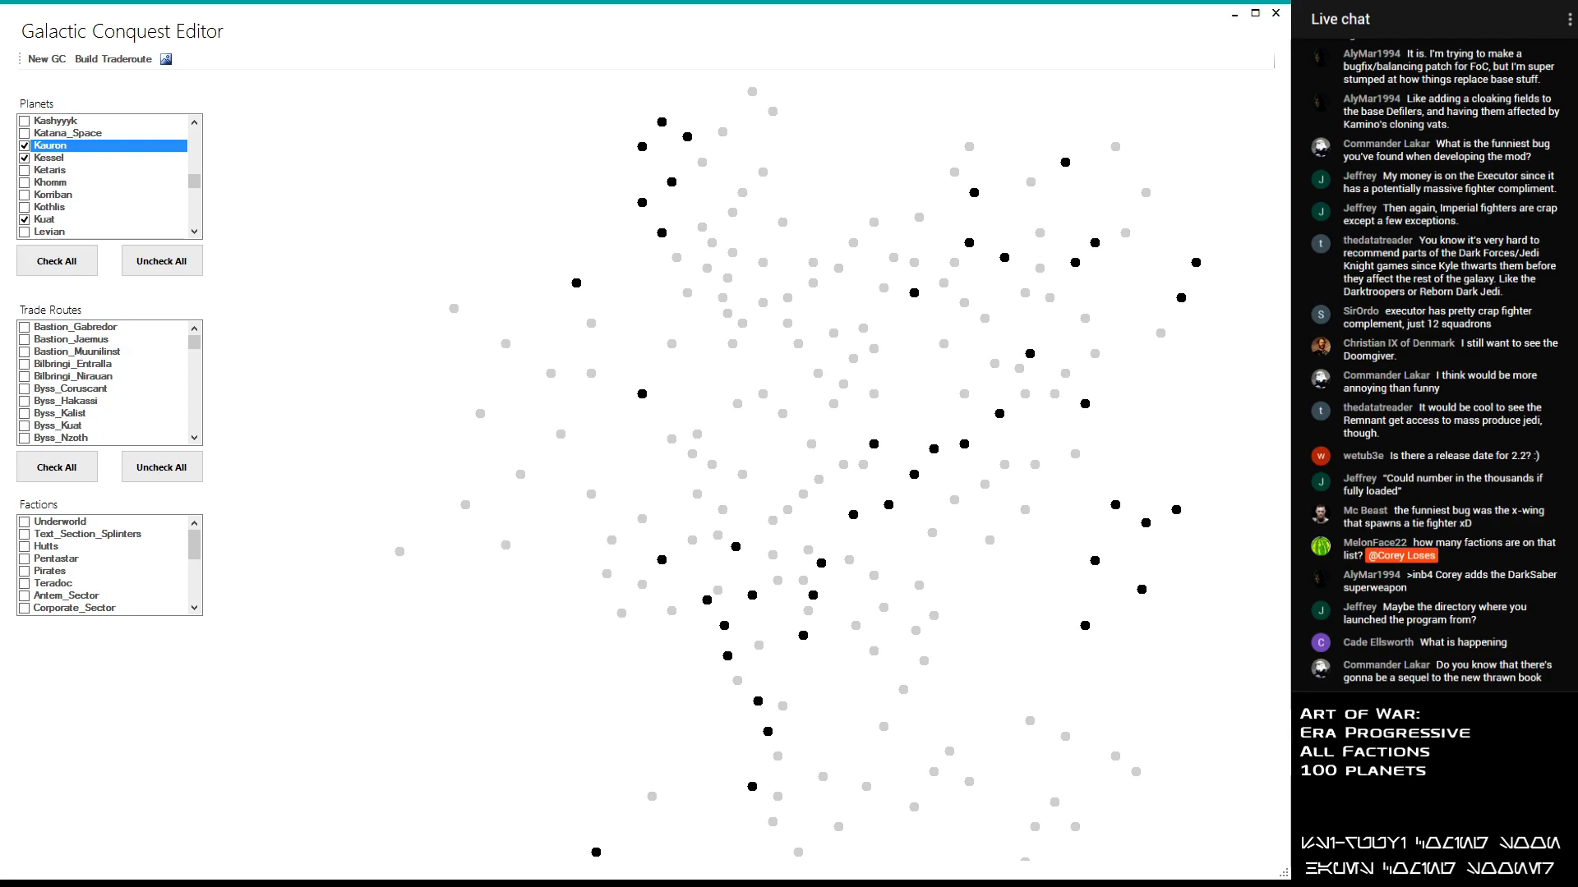
click(167, 57)
click(116, 60)
click(395, 429)
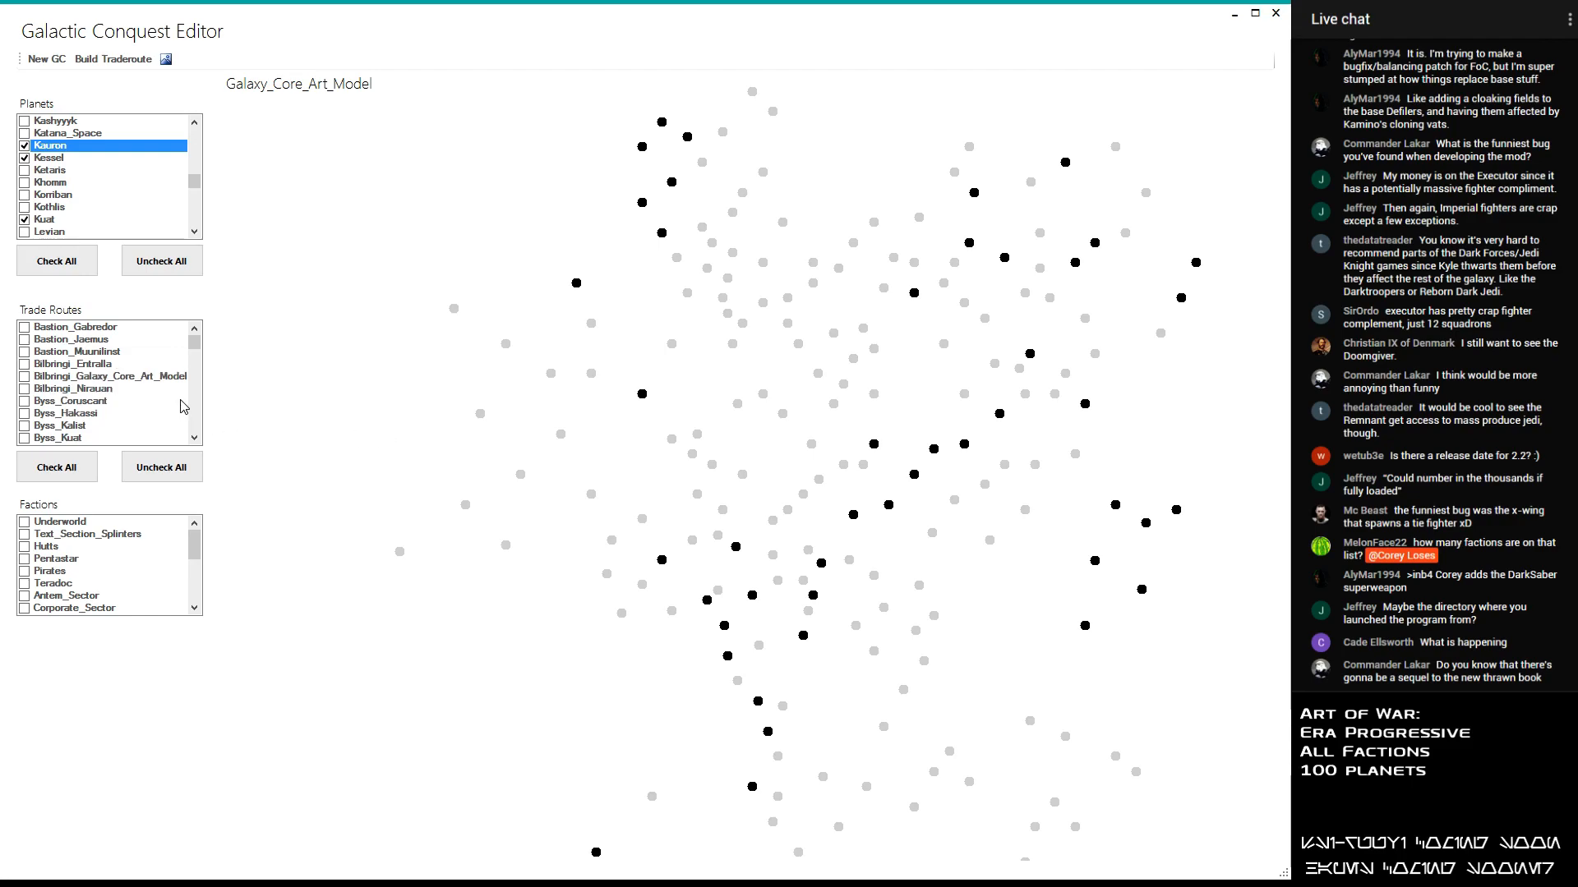
click(25, 377)
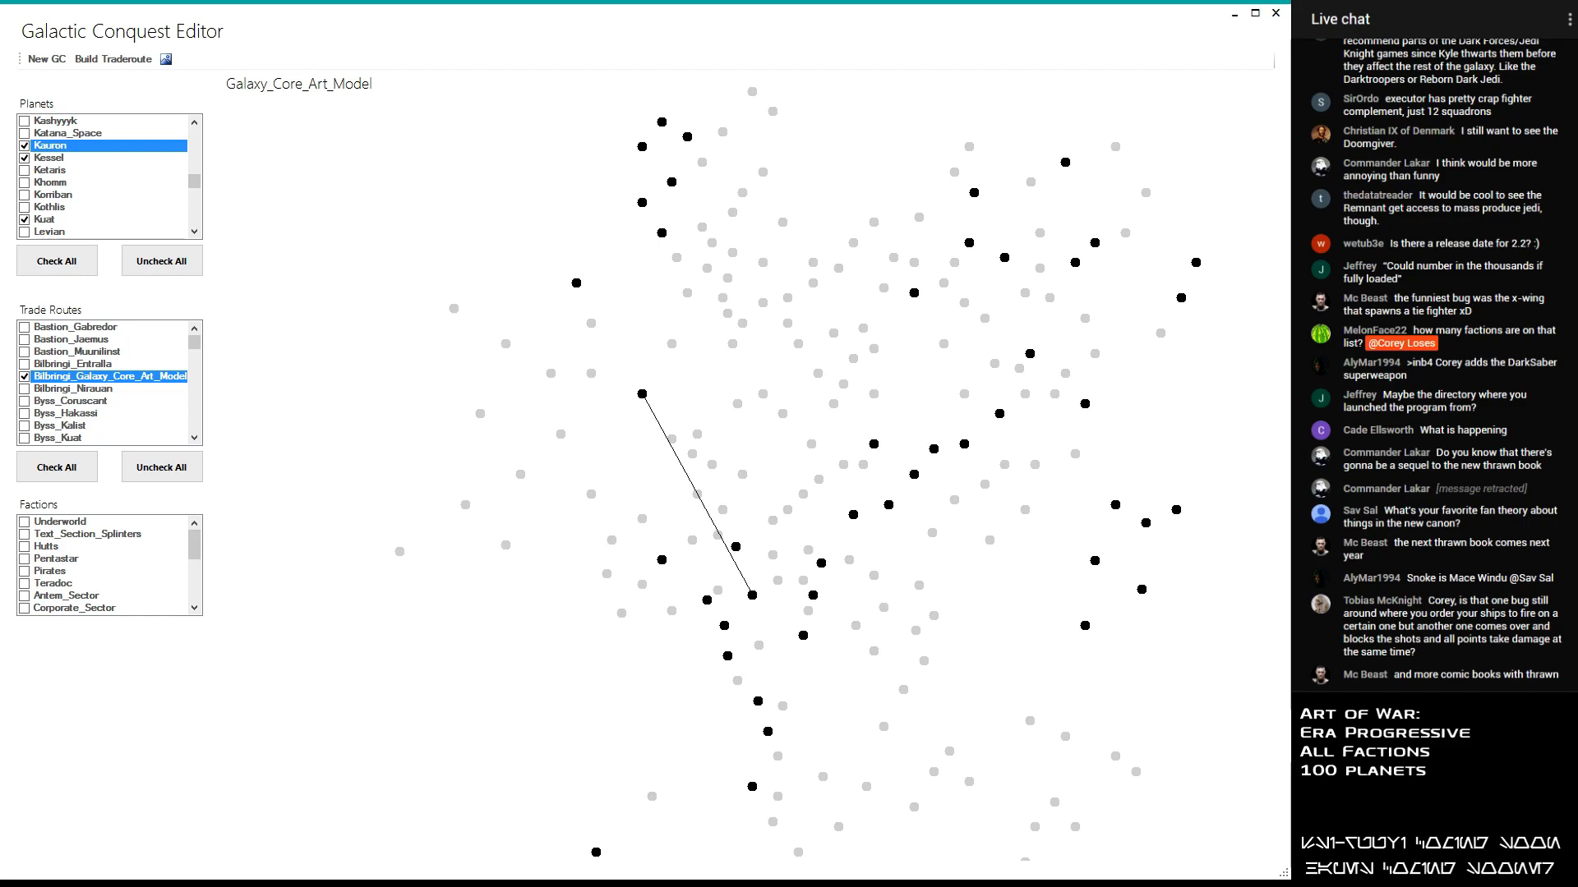
- Switch to Notepad++ and copy the planet names from Antem to Odik in GalacticConquest.xml into a new document
key(alt+Tab)
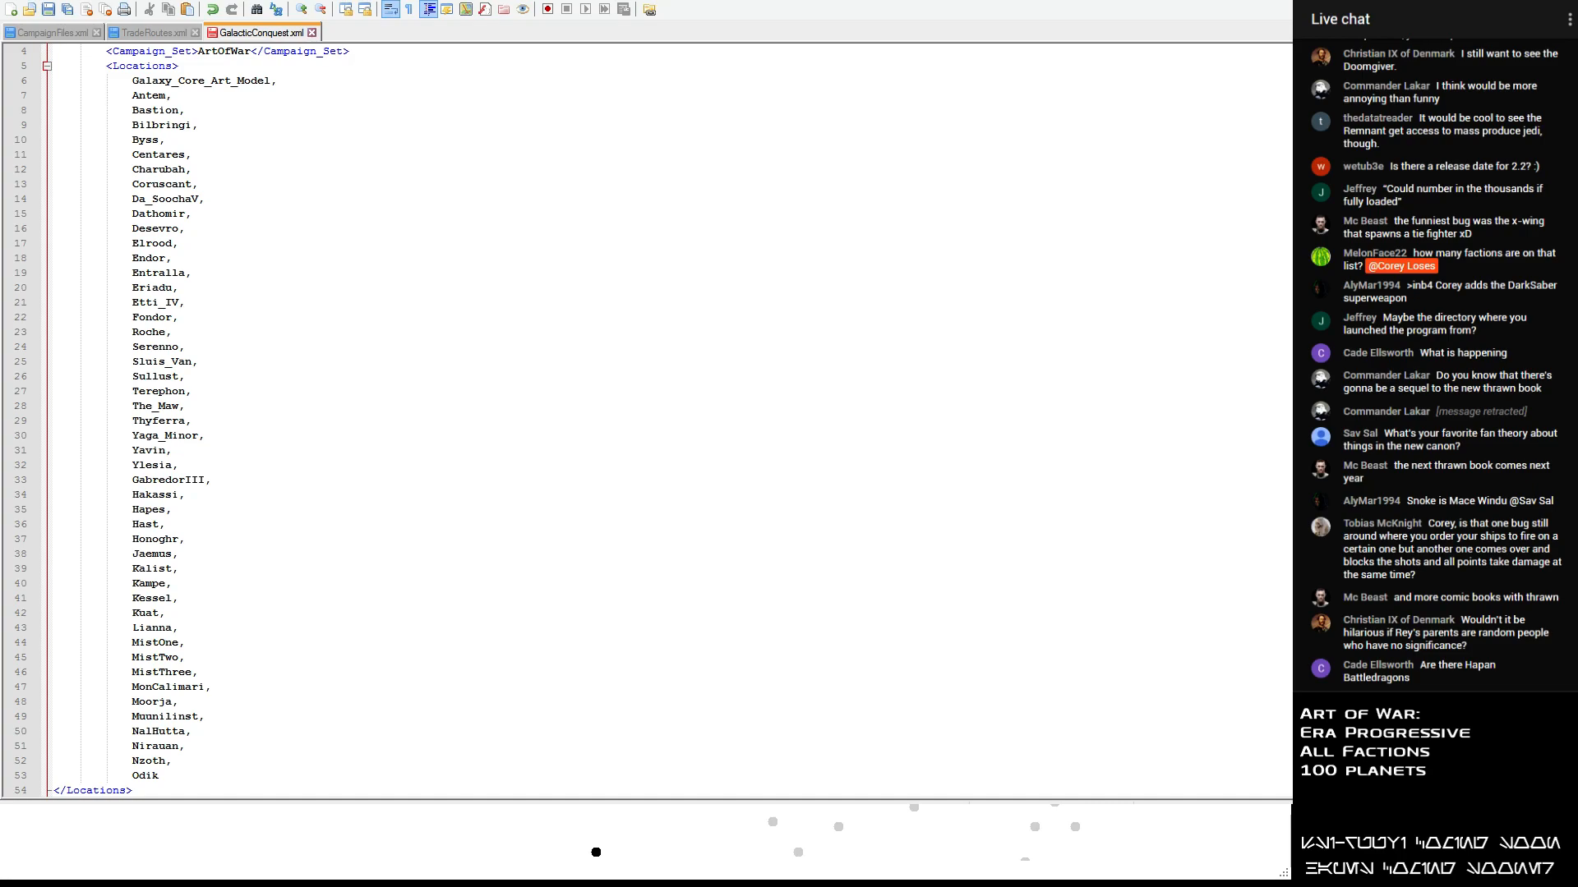
click(237, 318)
scroll(233, 444, down, 1)
drag(169, 746, 15, 144)
scroll(125, 172, up, 2)
key(ctrl+c)
double_click(386, 33)
key(ctrl+v)
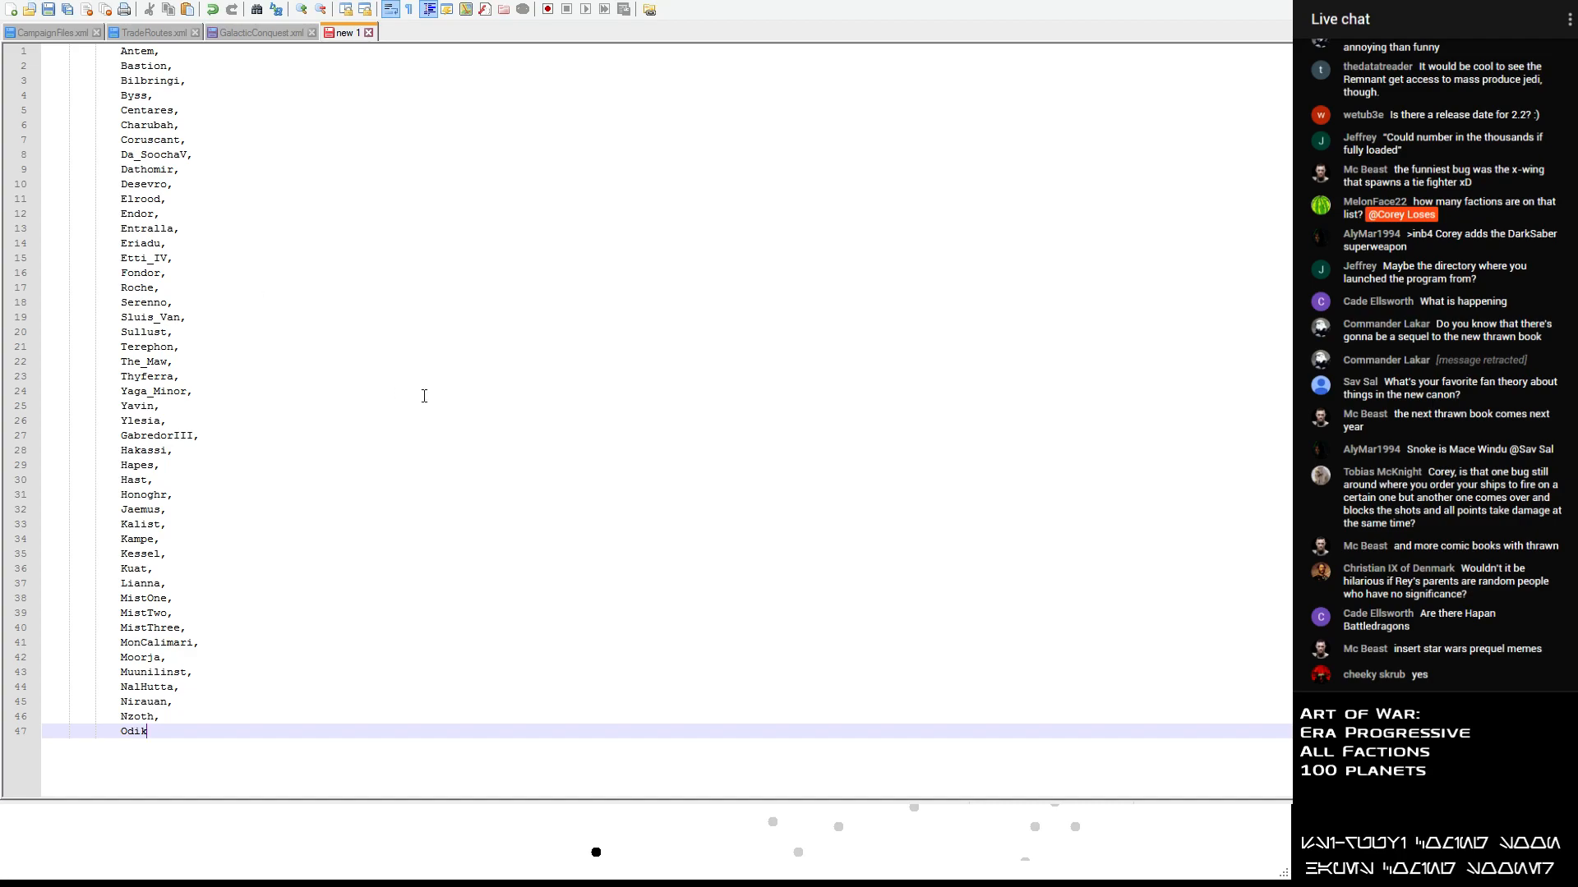
- Add the comment heading <!-- ImpRem --> after a blank line below the planet list
key(Return)
key(Return)
text(<!--)
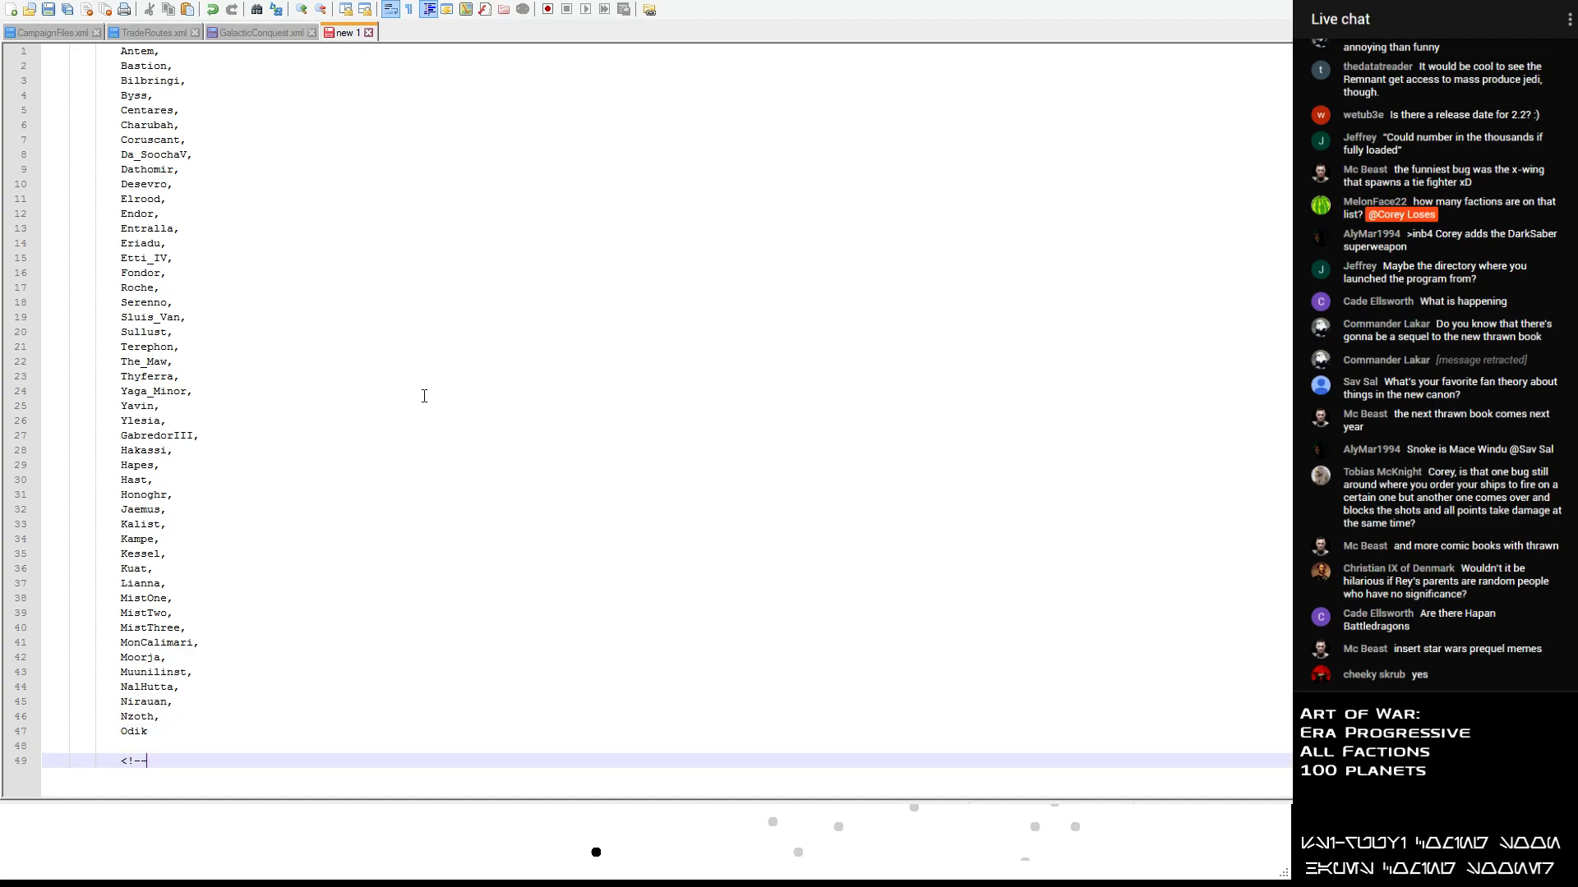
text( Impe)
key(BackSpace)
text(Rem -->)
key(Return)
key(Return)
- Add the comment headings <!-- NewRe --> and <!-- EotH -->, each followed by a blank line
text(<!-- )
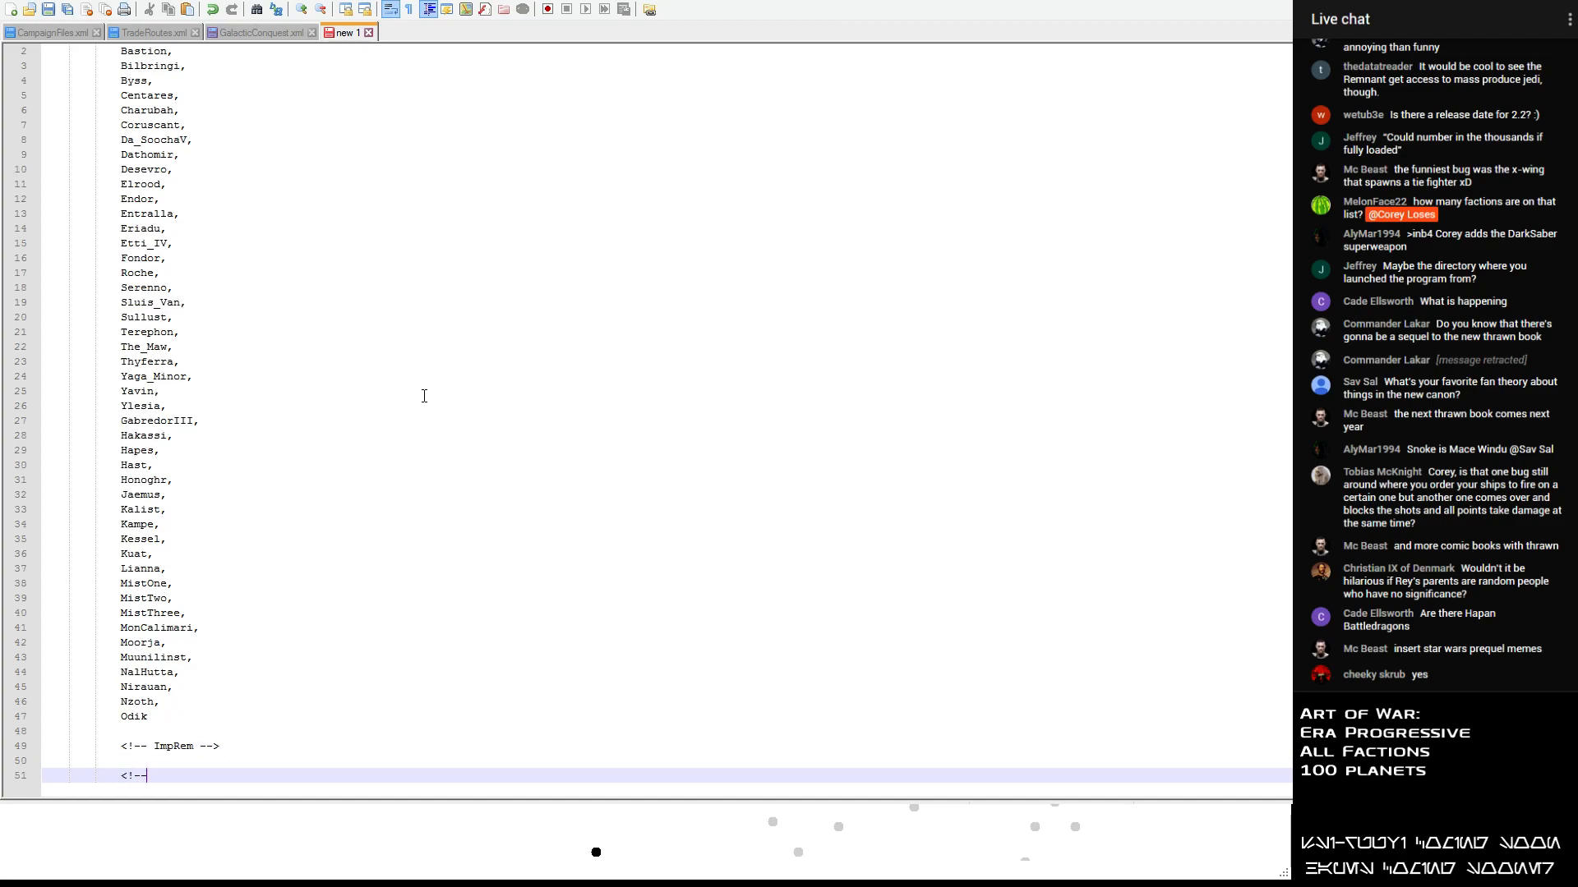
text(NewRe -->)
key(Return)
key(Return)
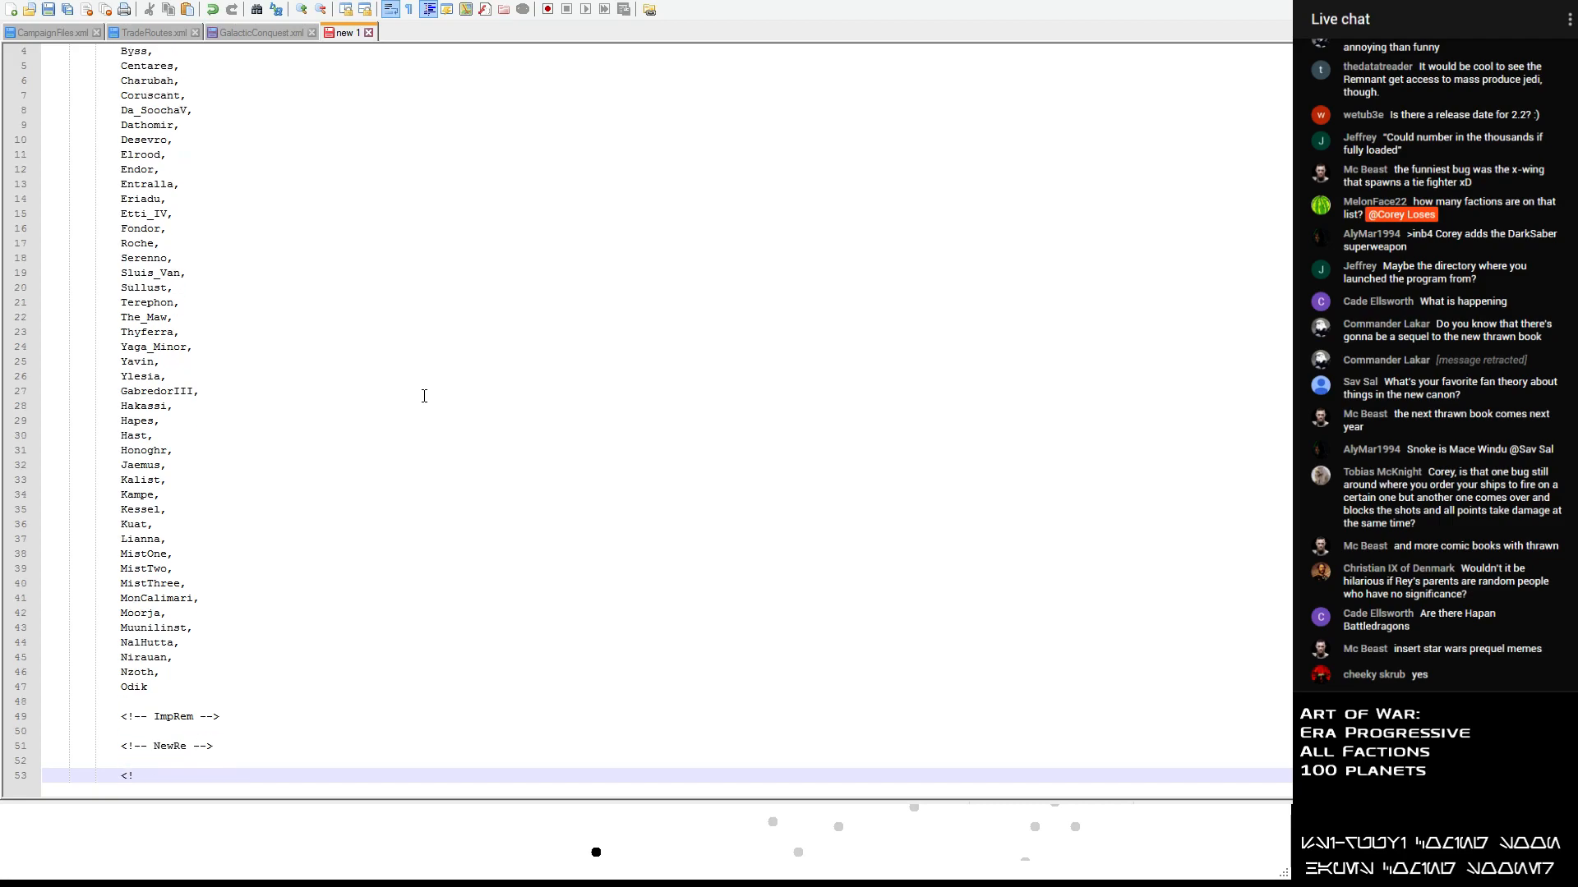
text(<!-- EotH -->)
key(Return)
key(Return)
- Add the comment heading <!-- PA --> below the EotH heading, followed by a blank line
text(<!-- PA -)
key(BackSpace)
text(--)
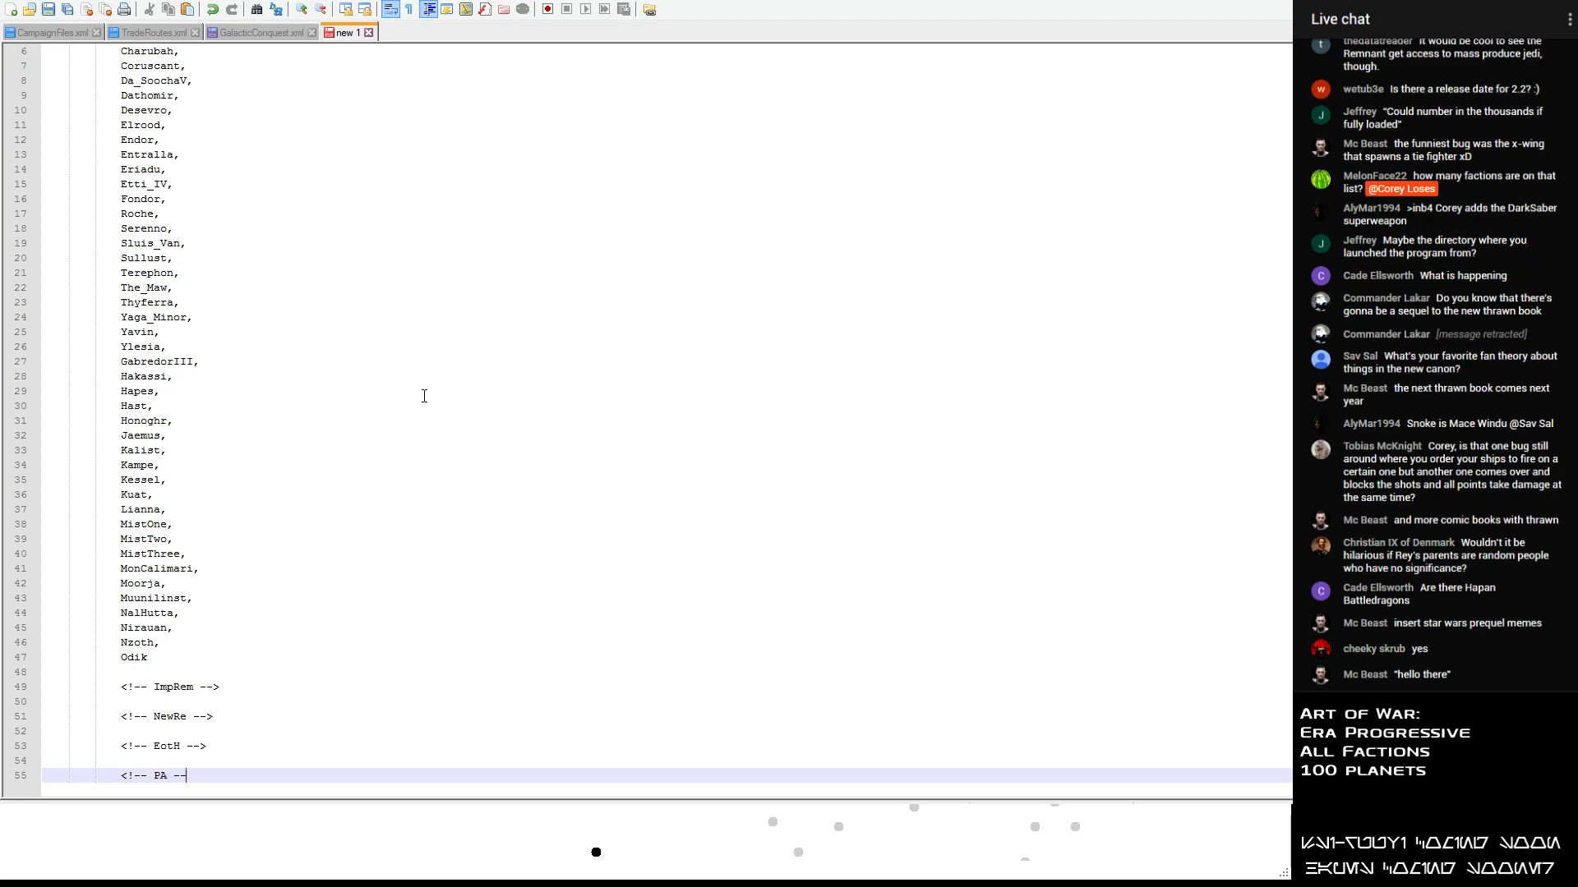
text(>)
key(Return)
key(Return)
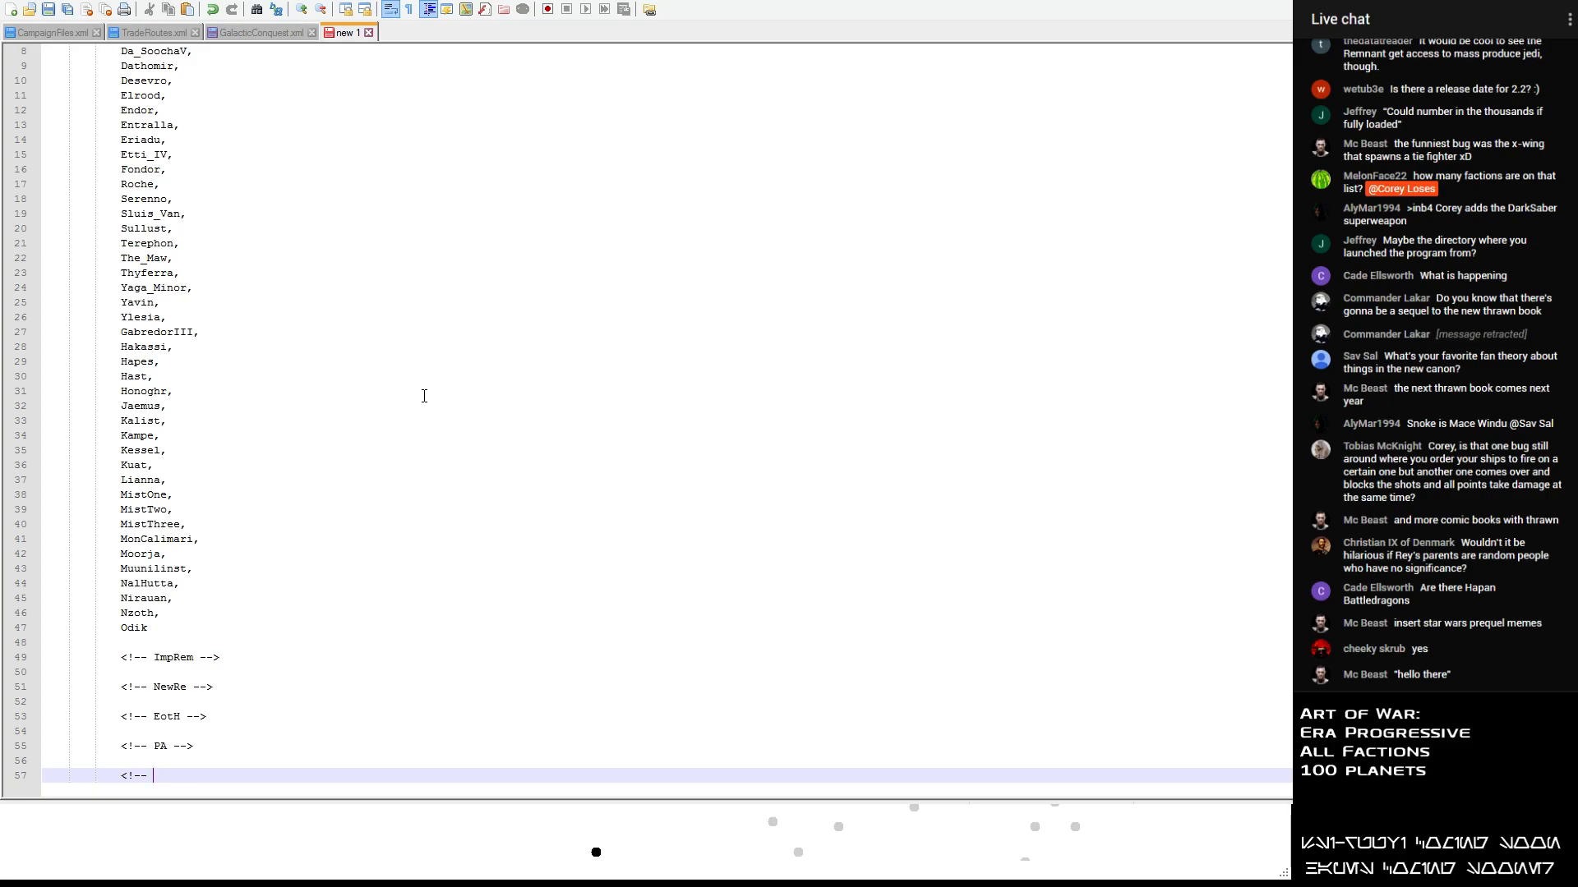
- Add the comment heading <!-- Greater Maldrood --> below the PA heading, followed by a blank line
text(Greater Maldrood --)
key(Return)
key(Return)
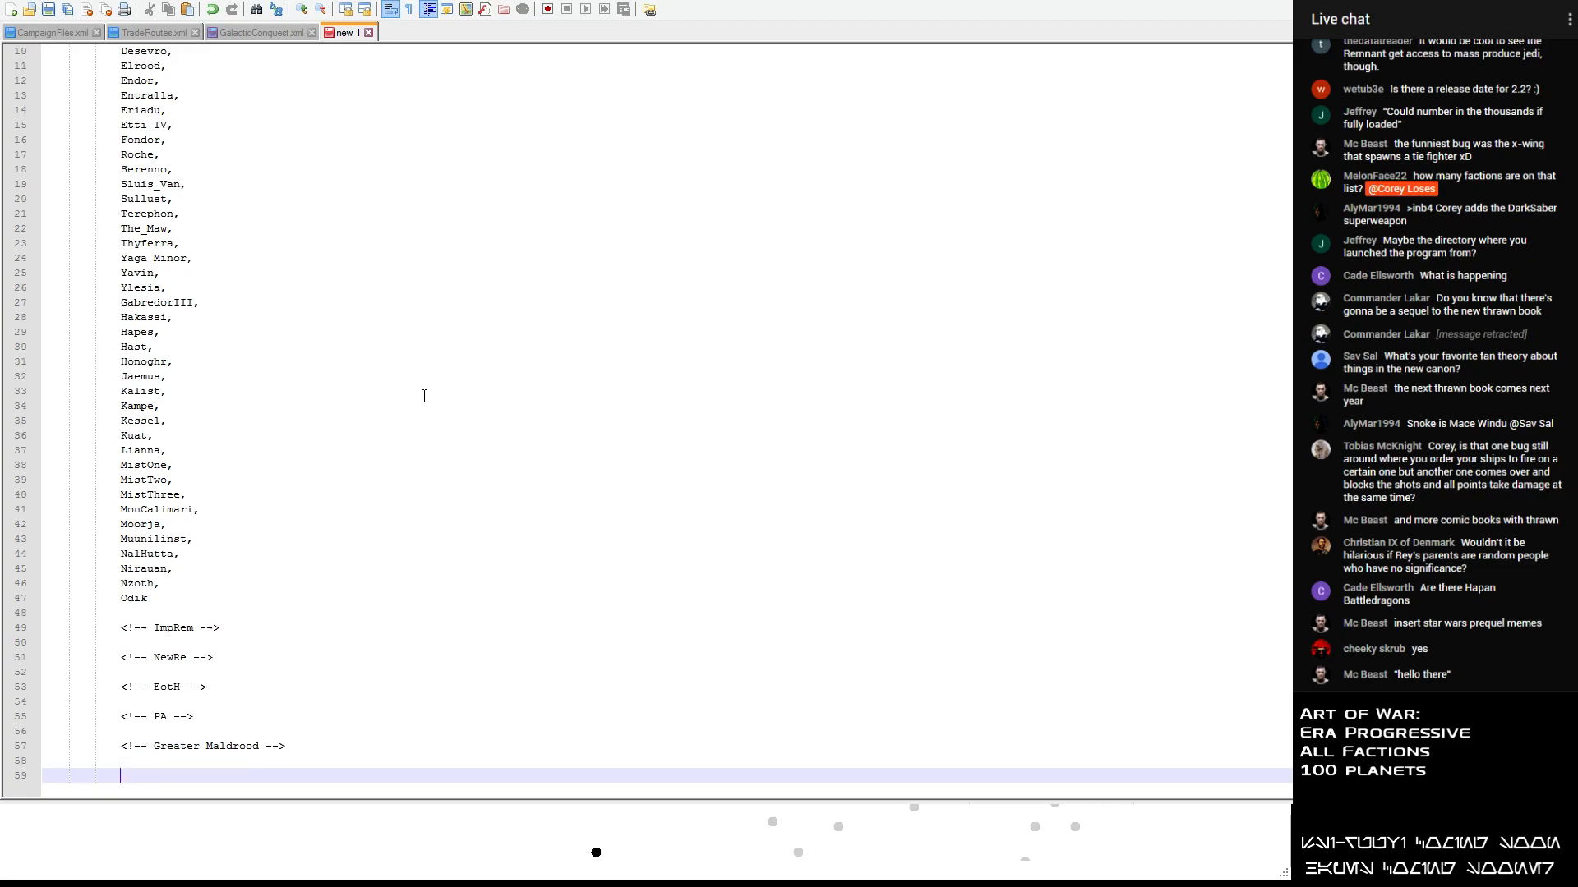
- Add the comment headings <!-- Eriadu --> and <!-- Zsinj --> below Greater Maldrood, each followed by a blank line
text(<!-- Eriadu -->)
key(Return)
key(Return)
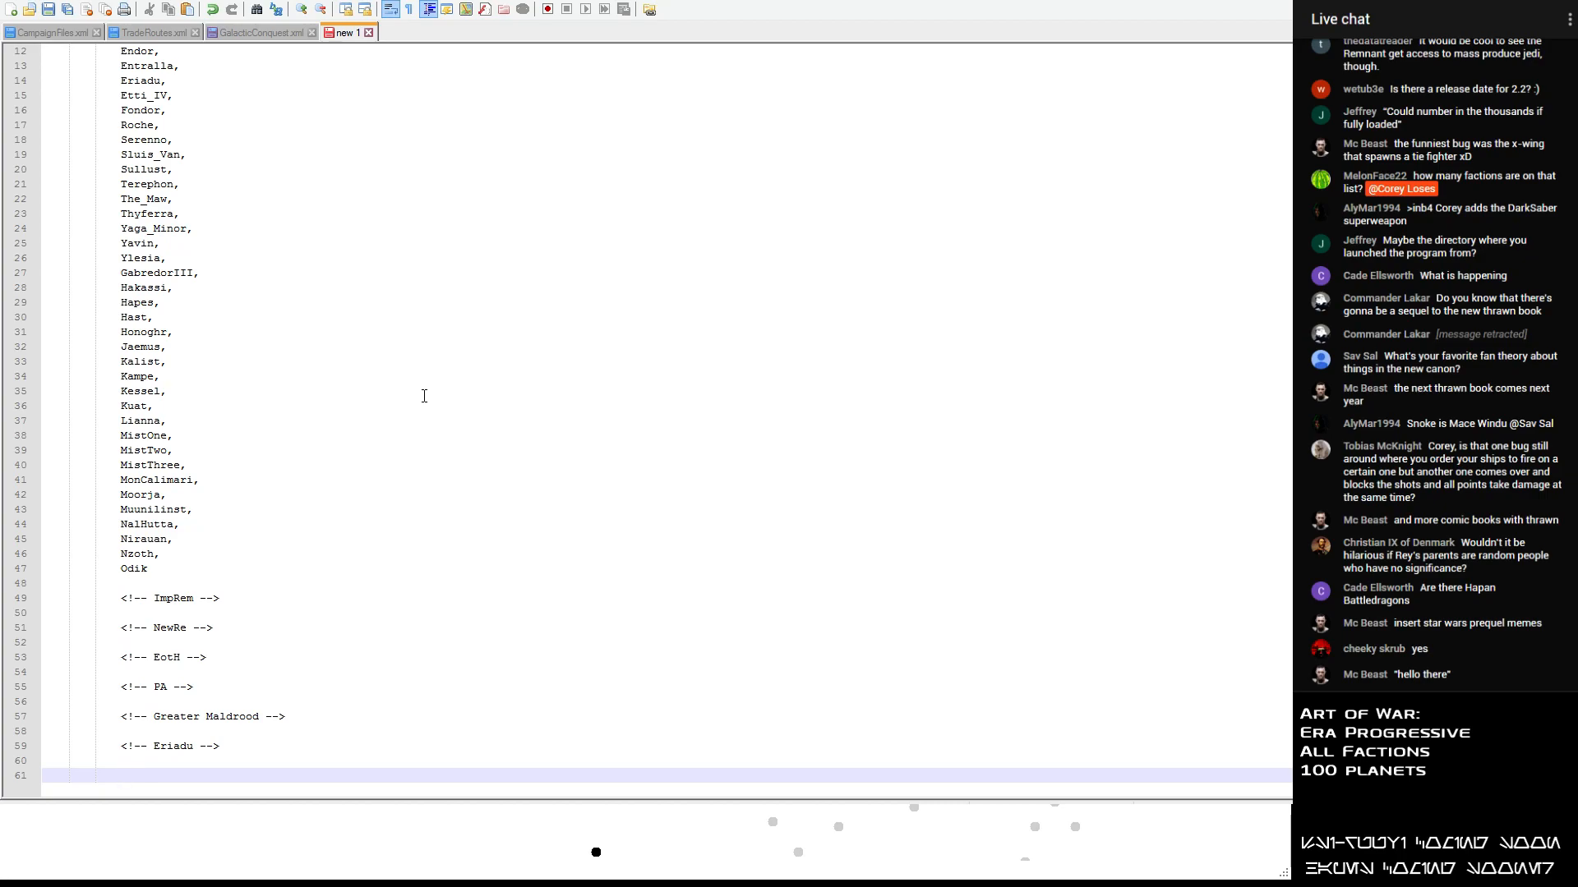
text(<!-- )
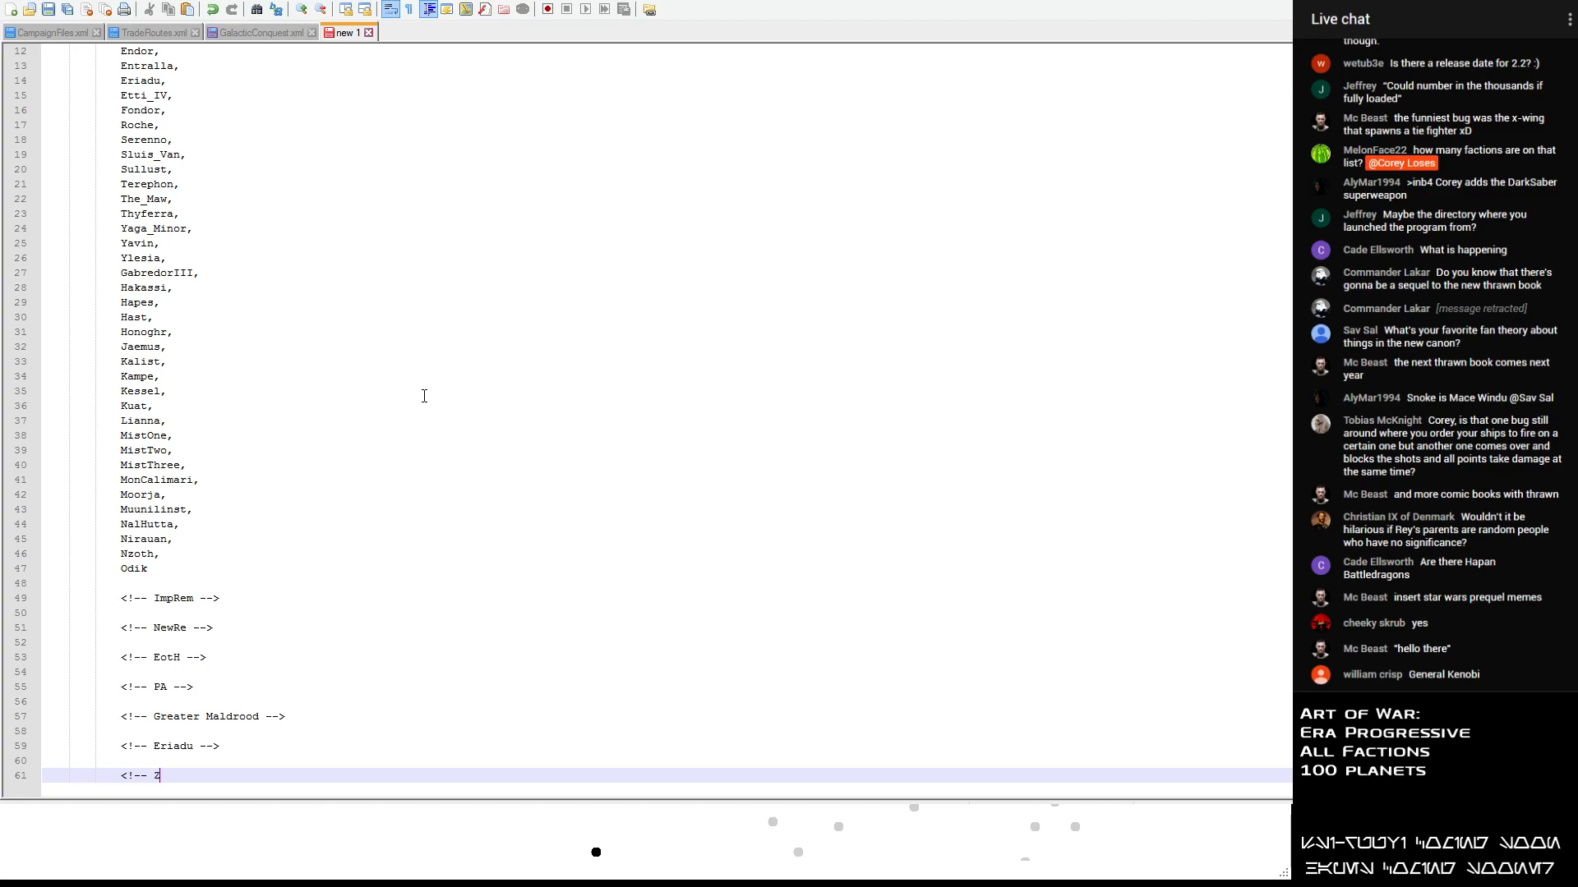
text(Zsinj -->)
key(Return)
key(Return)
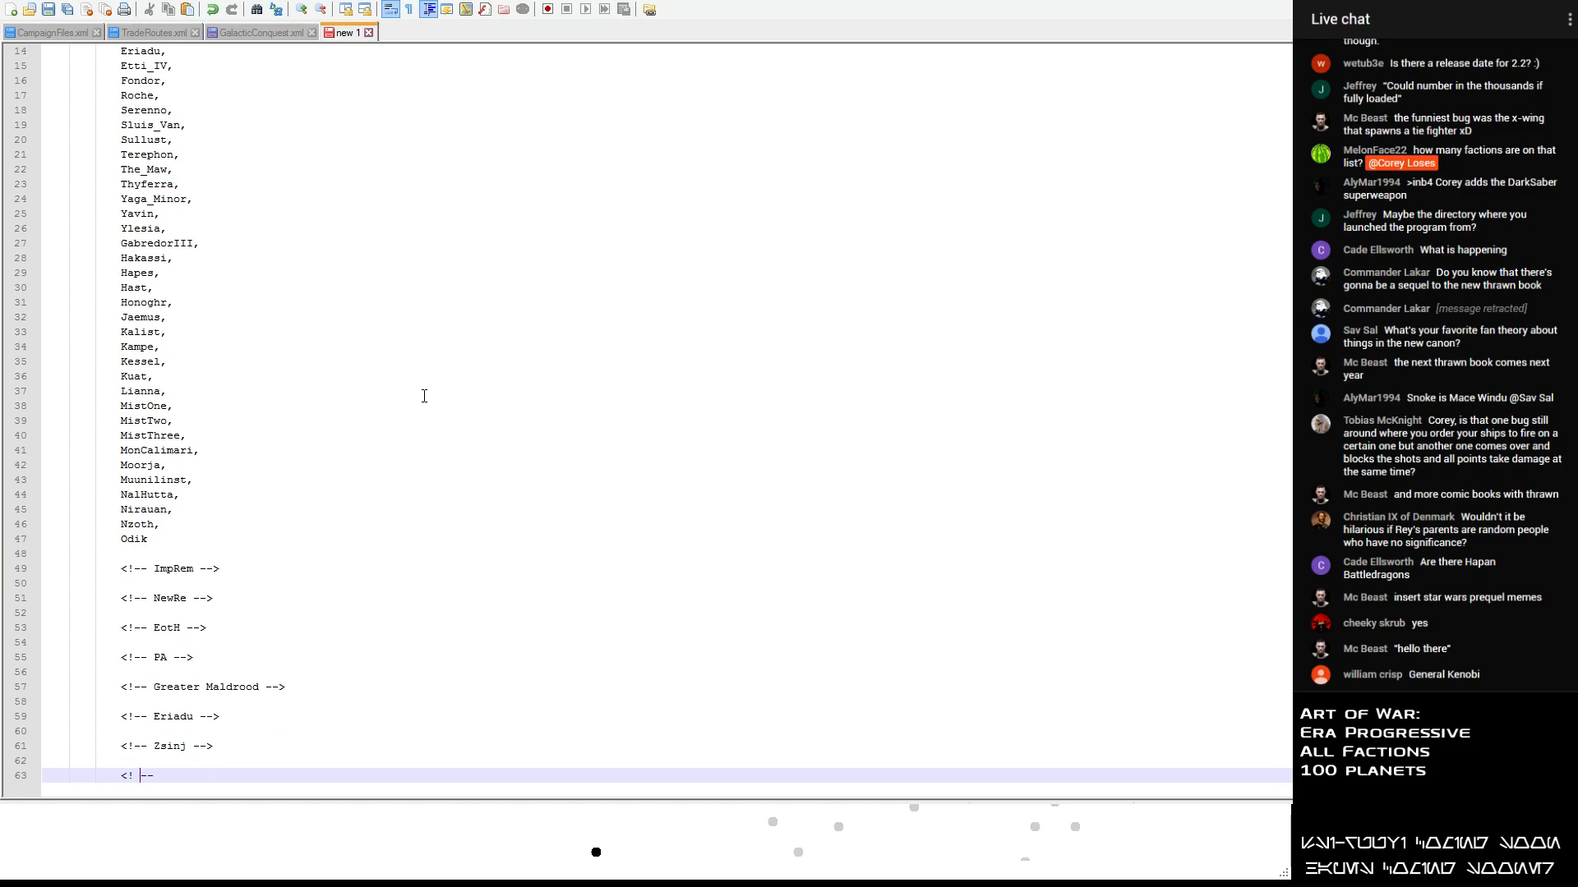
- Add comment headings for Hapans and Yevetha below the Zsinj heading, each followed by a blank line
text(<!-- Hapans -->)
key(Return)
key(Return)
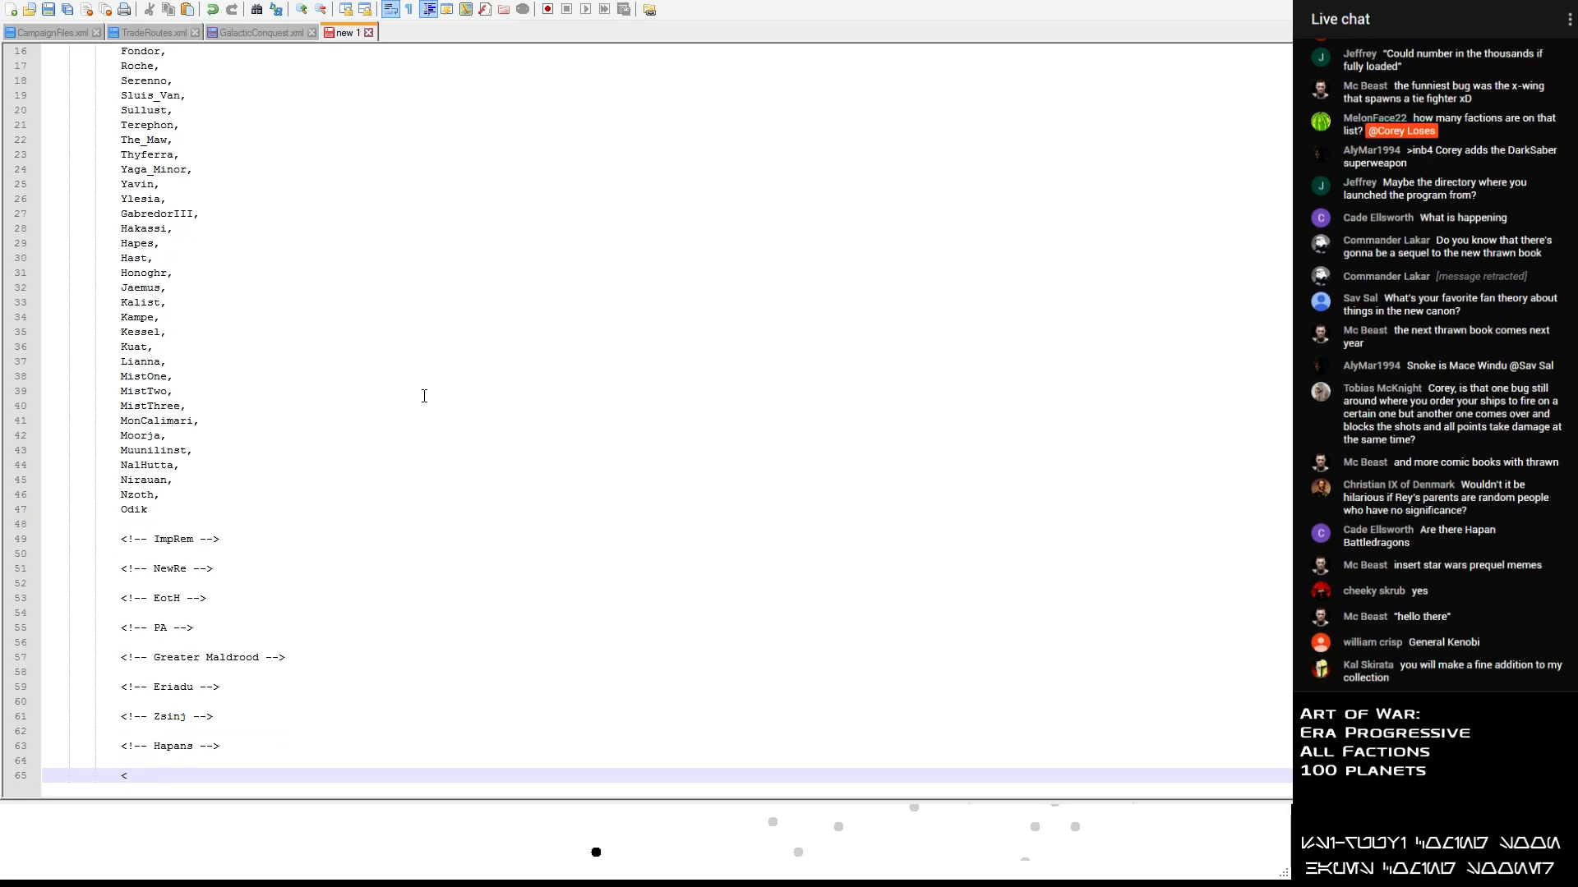
text(<! -- Yevetha -->)
key(Return)
key(Return)
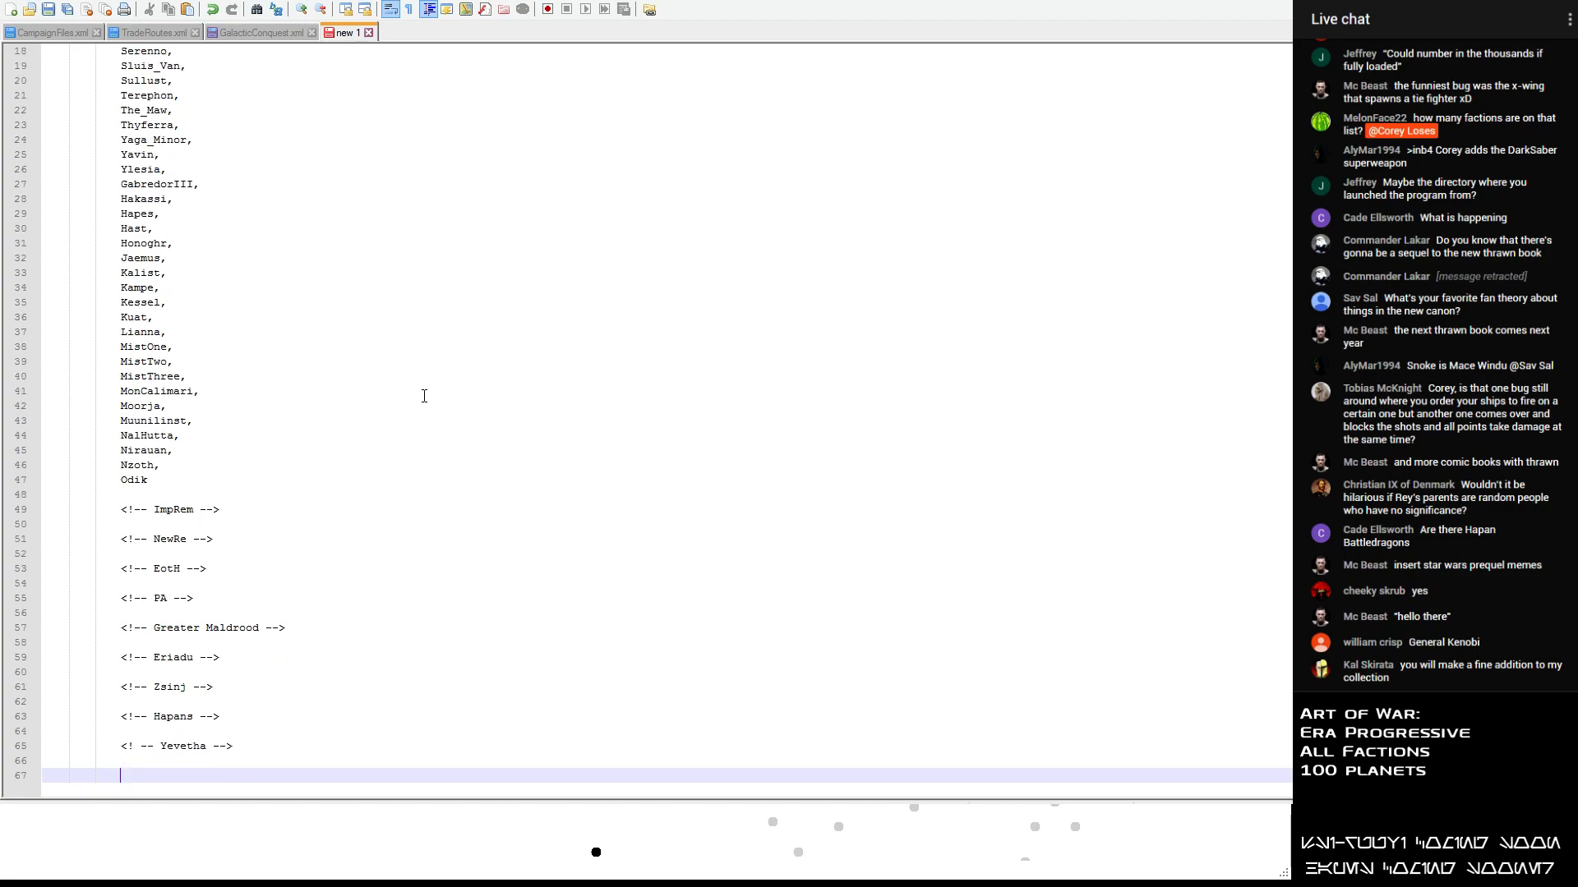
- Add the comment heading <!-- Hutts --> below the Yevetha heading, followed by a blank line
text(<!- Hut)
key(Left)
key(Left)
key(Left)
key(Left)
text(- Hutts -->)
key(Return)
key(Return)
- Add the comment headings <!-- Prentioch --> and <!-- Antem --> below the Hutts heading, each followed by a blank line
text(<!-- Prentioch)
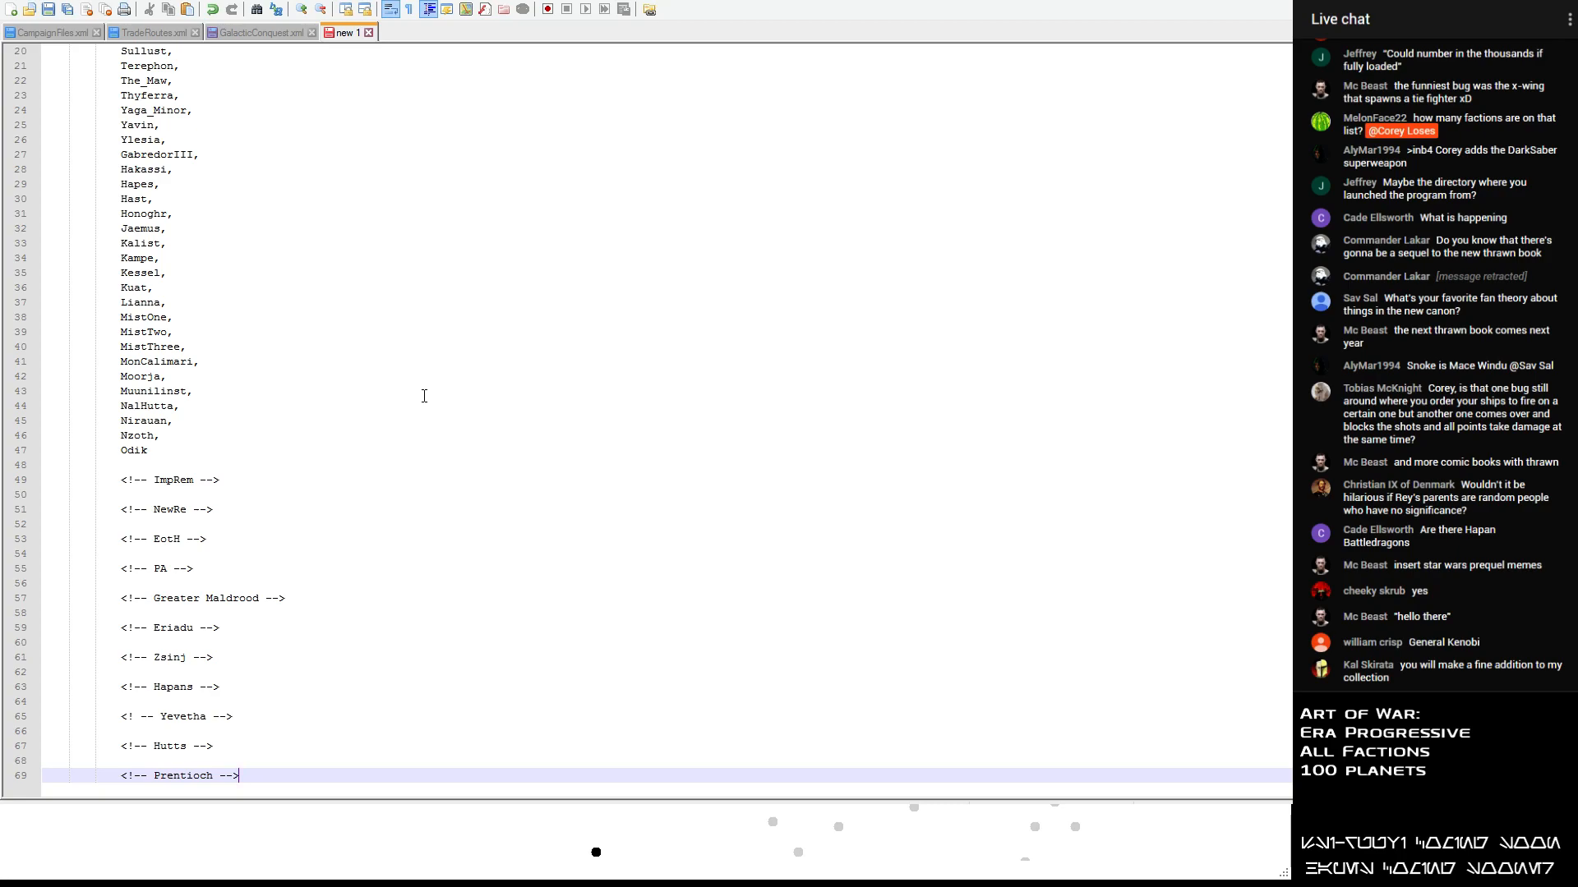
key(Return)
key(Return)
text(<!--)
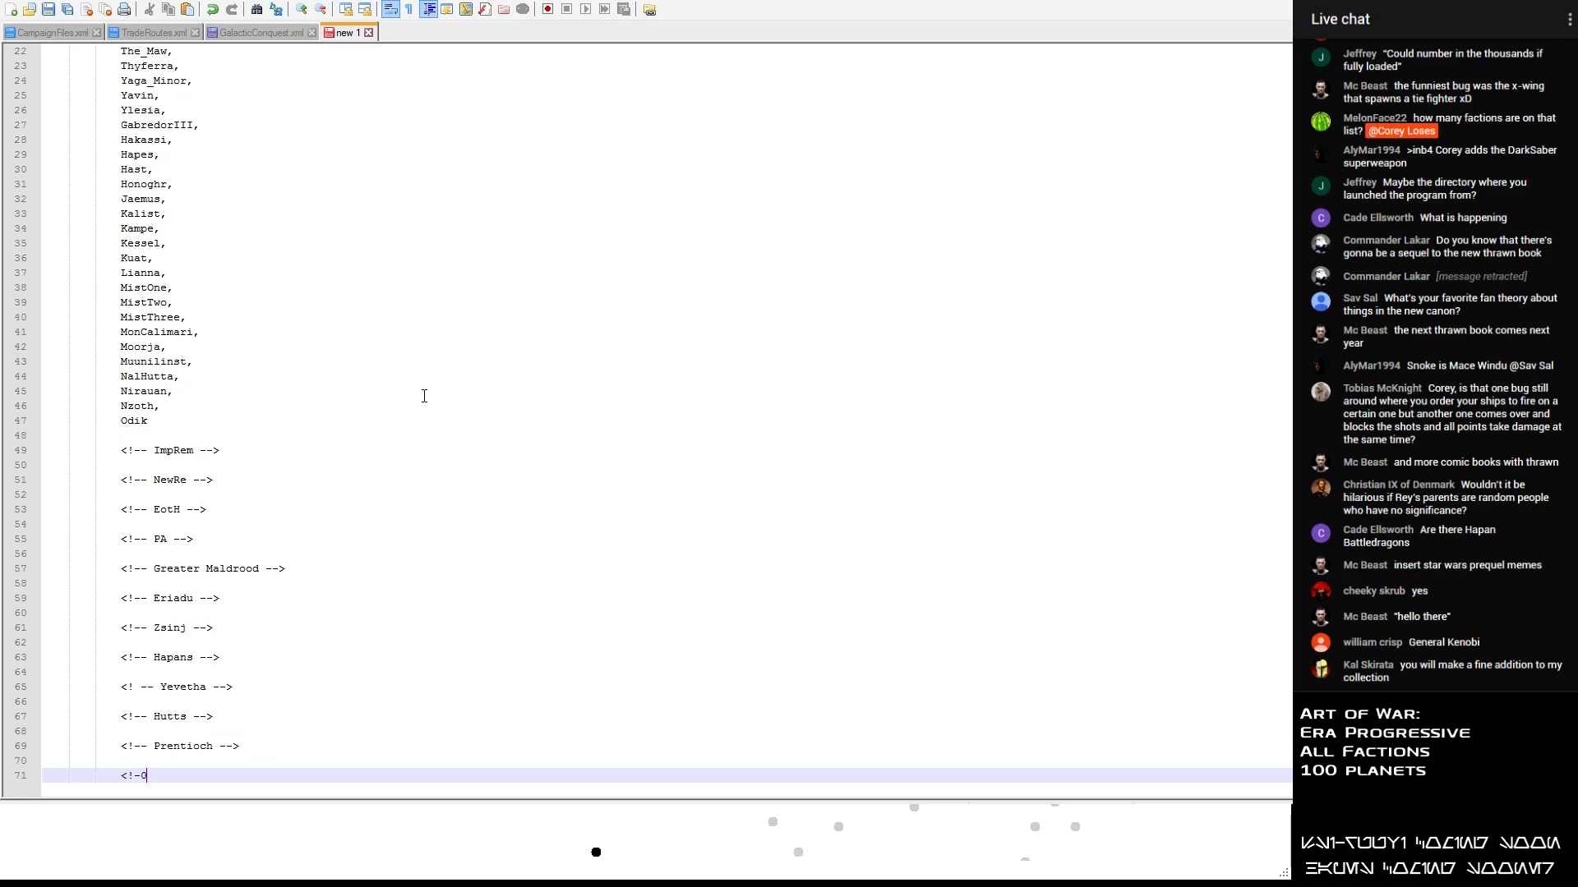
key(BackSpace)
text(-)
text( Antem -)
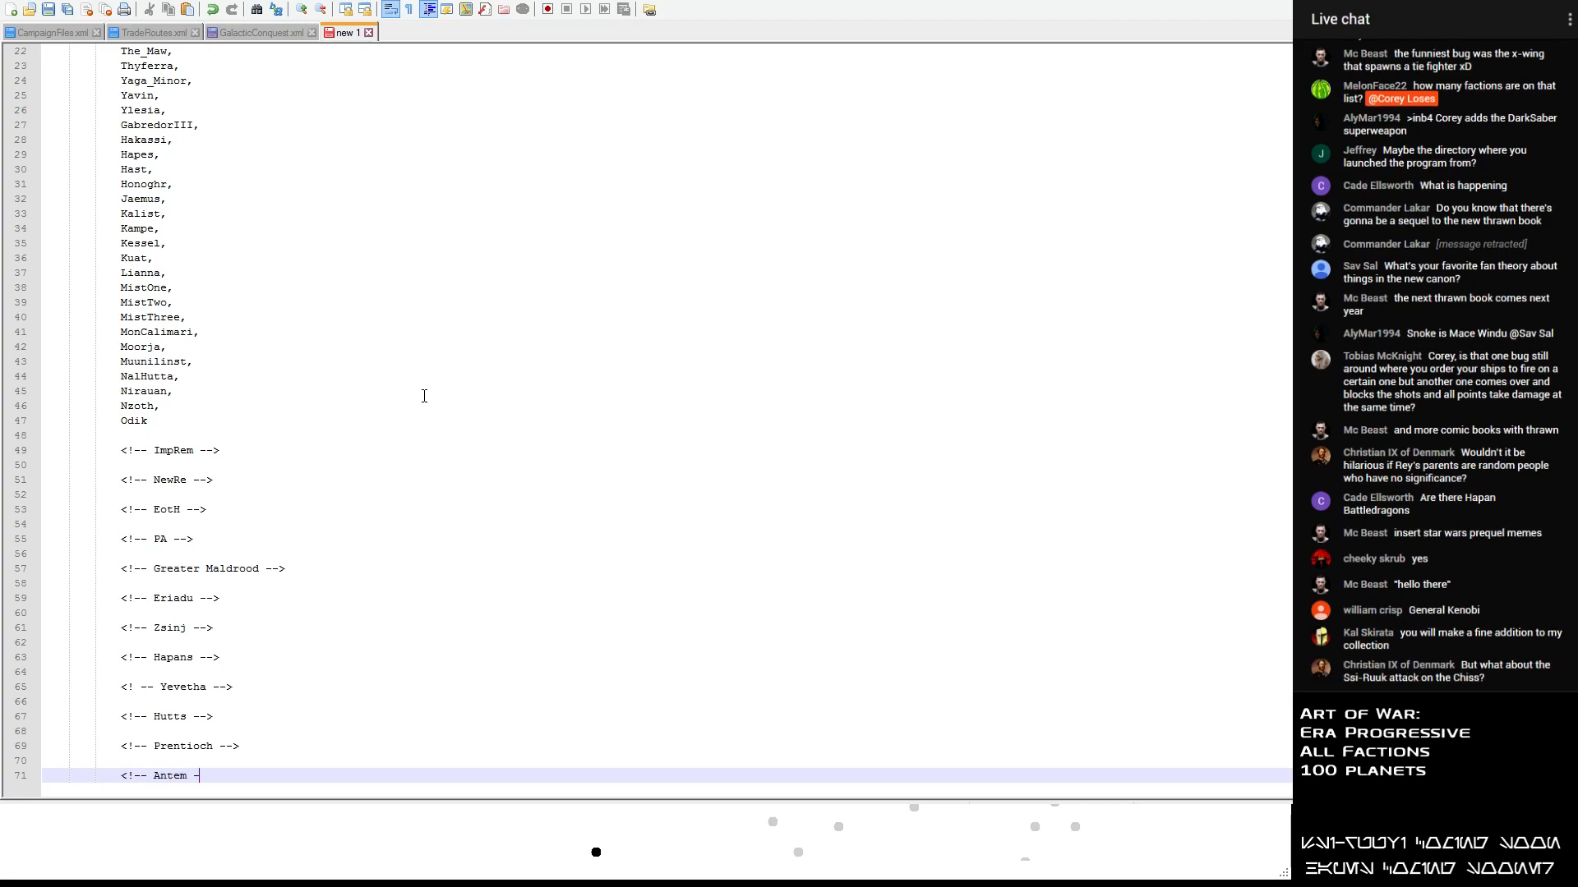
text(->)
key(Return)
key(Return)
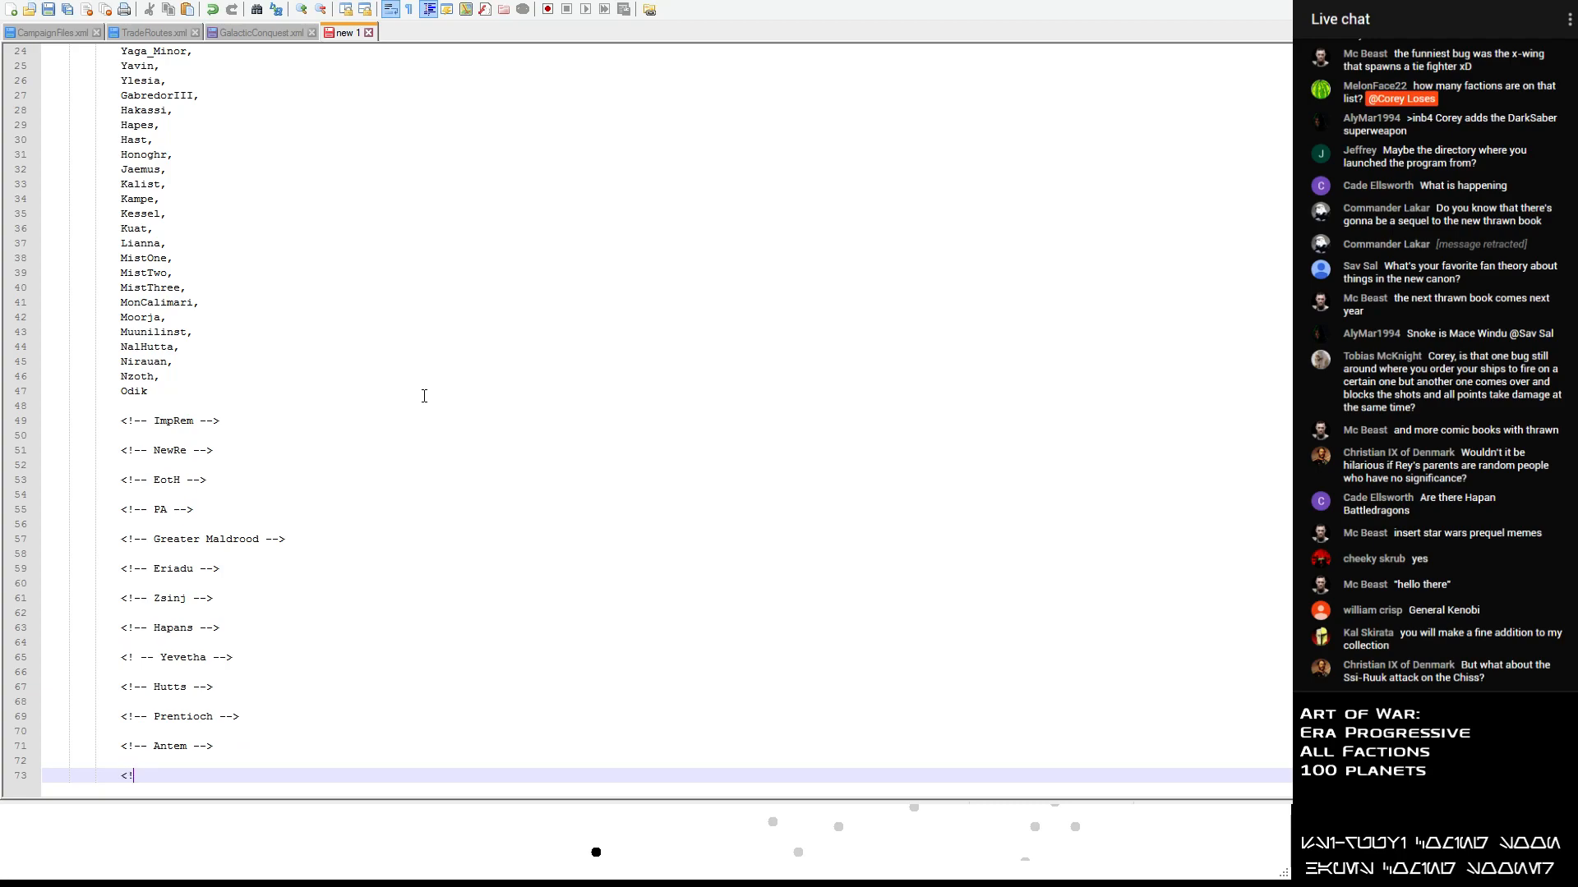
- Add comment headings for Elrood and Zero Command below the Antem heading, each followed by a blank line
text(<!-- Elrood -->)
key(Return)
key(Return)
text(<!-- Zero )
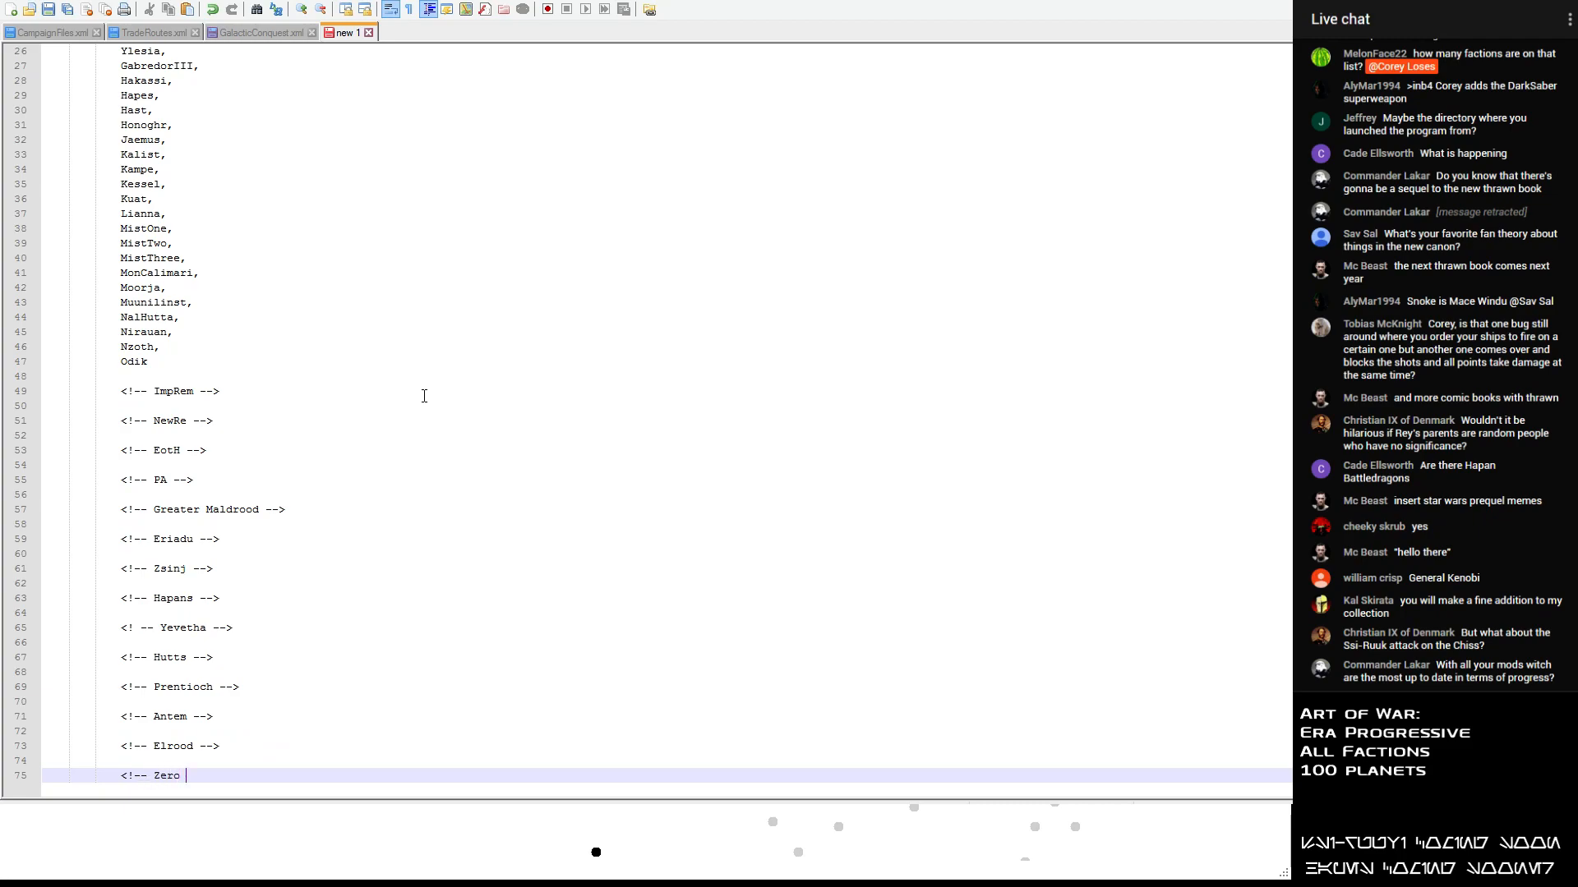
text(Command-->)
key(Return)
key(Return)
- Add the comment heading <!-- CSA --> and insert the missing space before the closing arrow of the Zero Command heading
text(<!--)
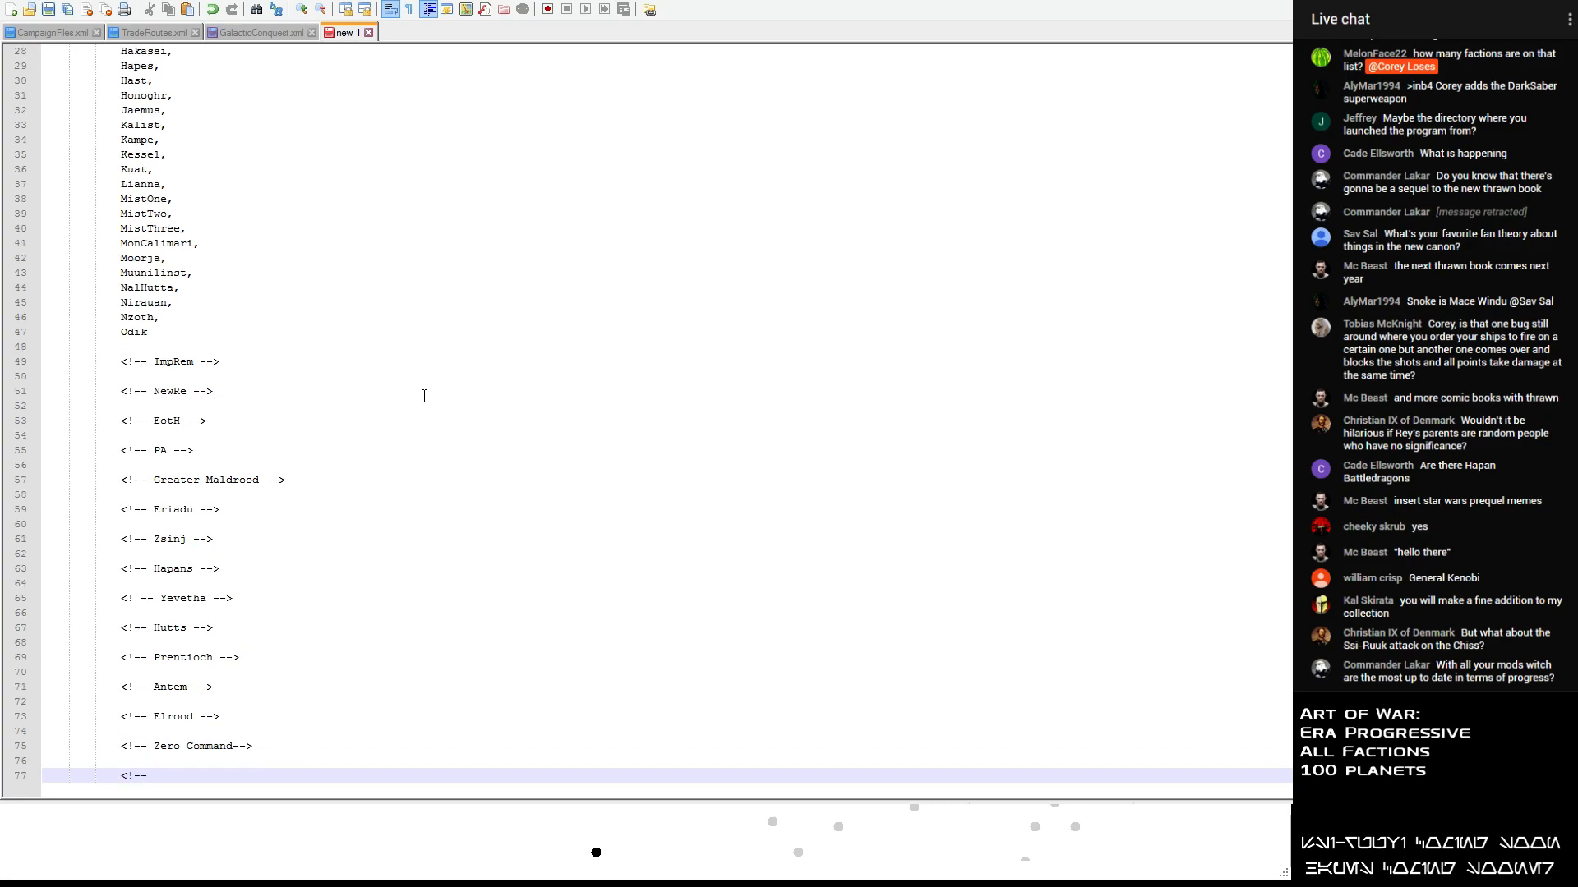
text( CSA -->)
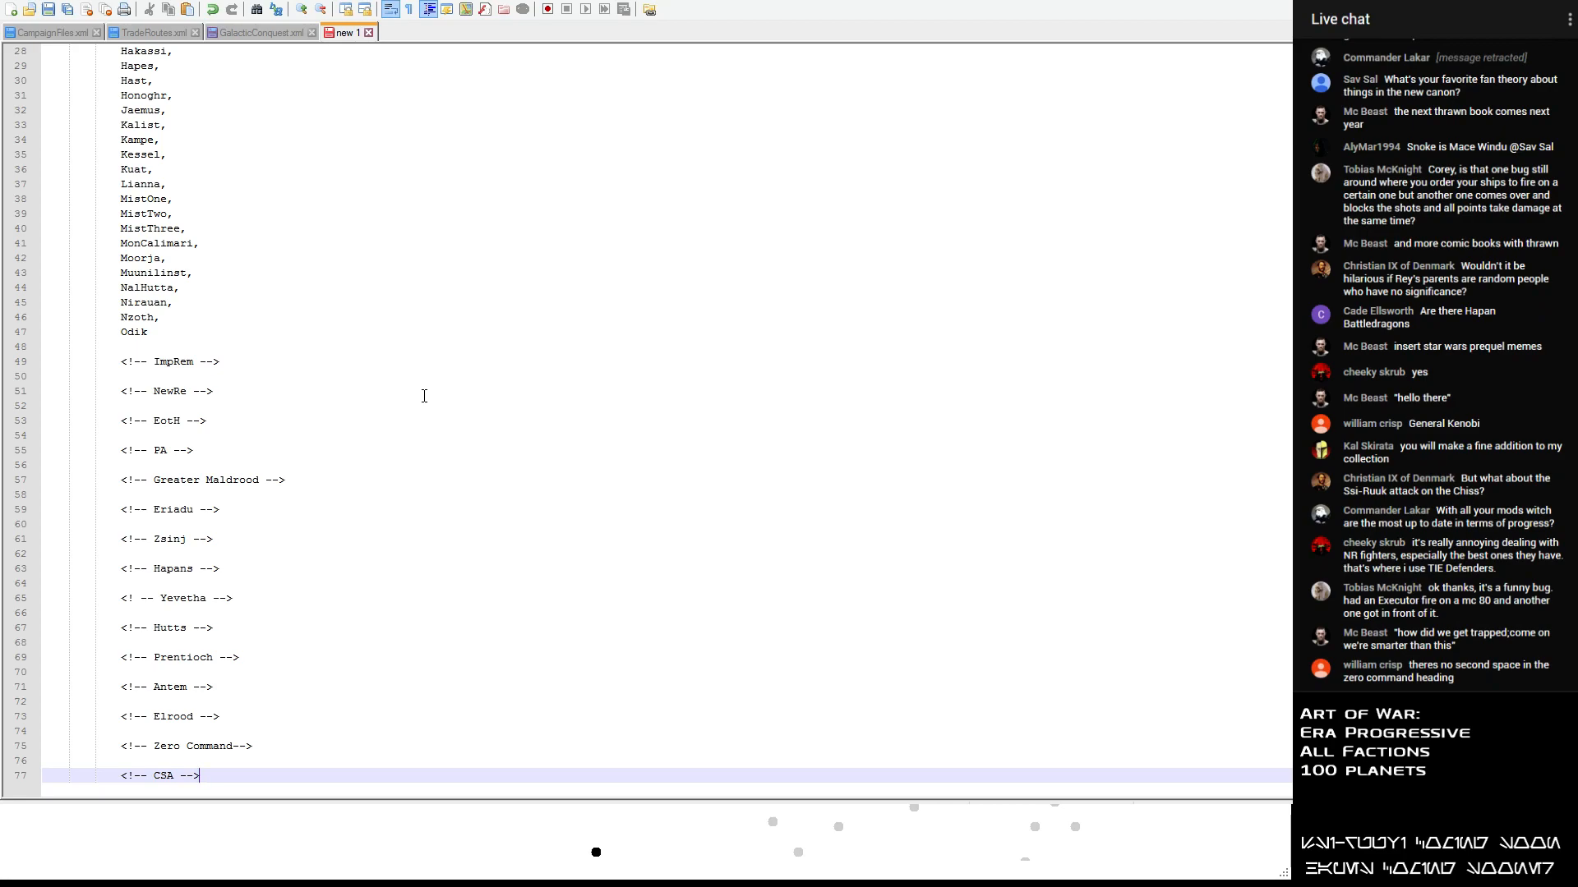
key(Home)
click(238, 745)
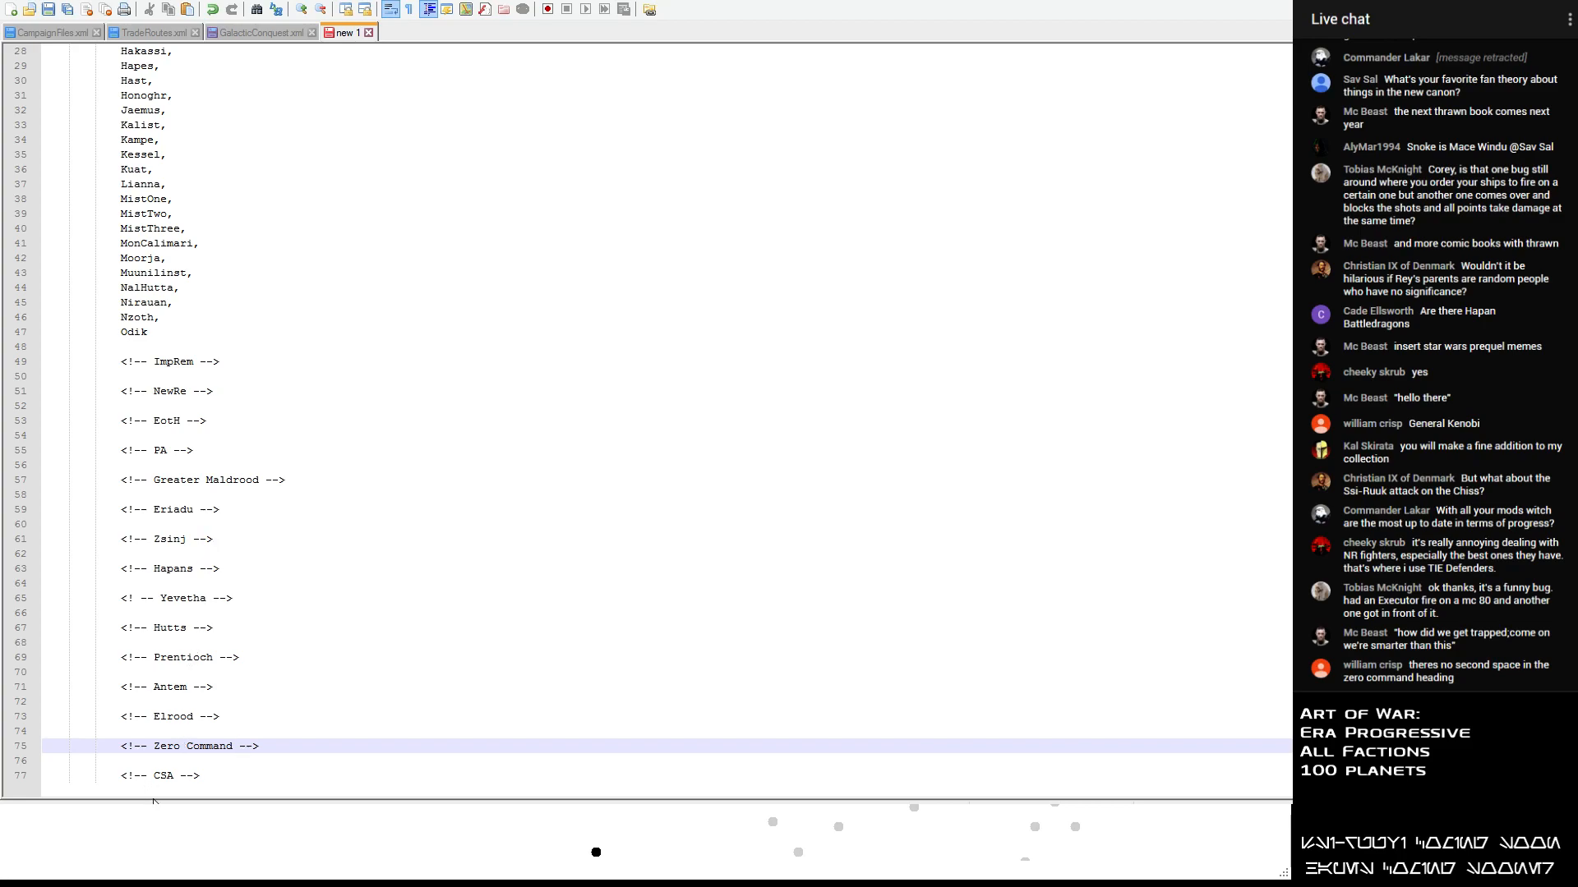
click(297, 391)
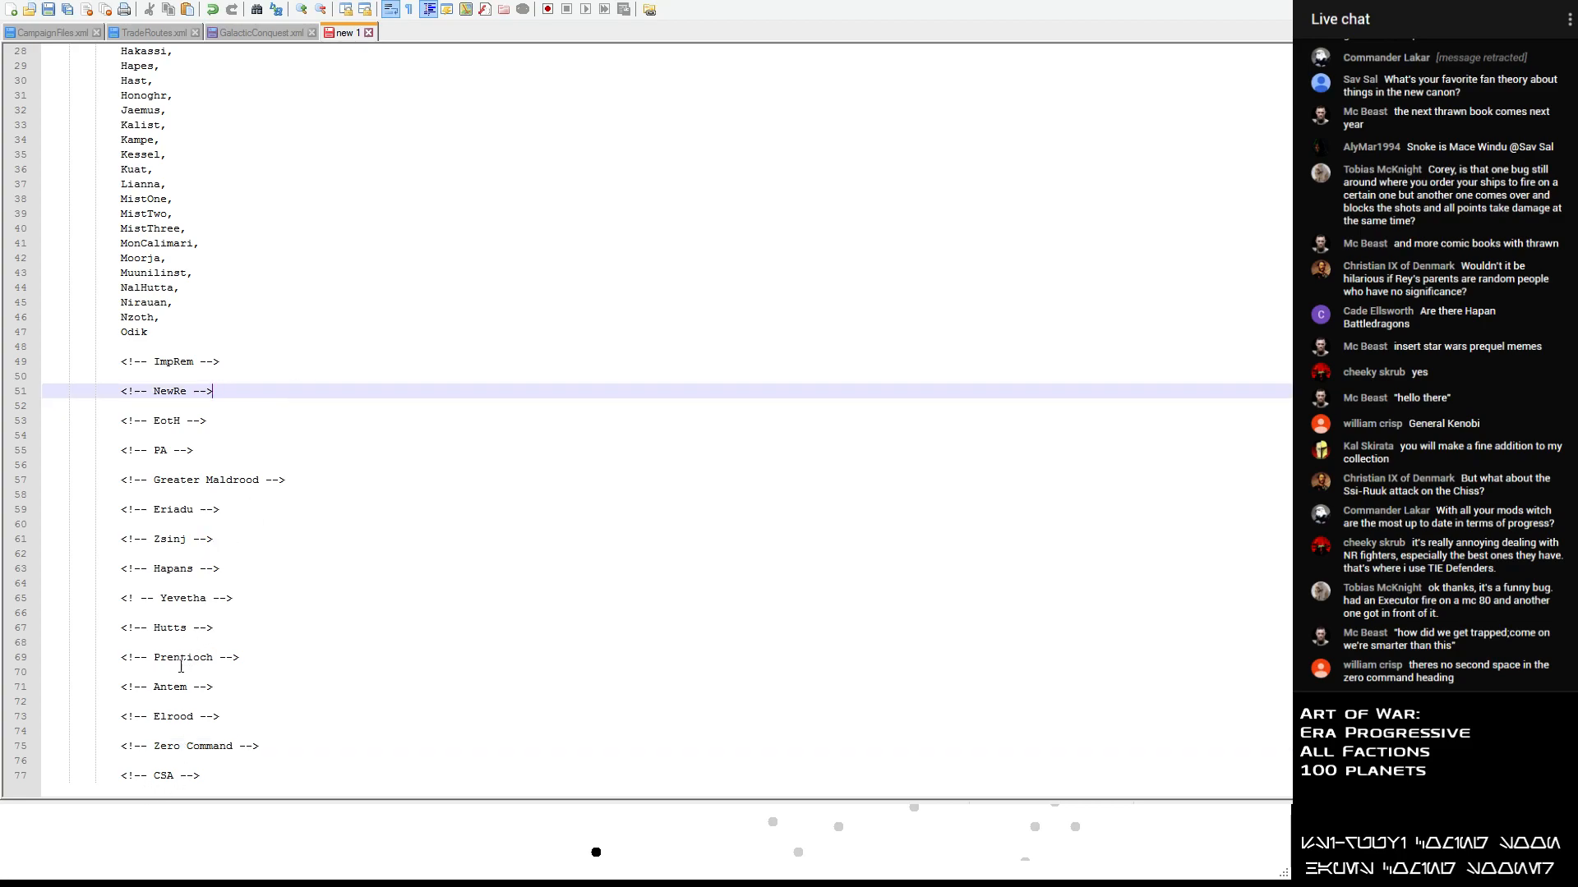
- Move the Zero Command heading below the CSA heading, keeping one blank line between them
drag(286, 747, 111, 742)
key(ctrl+c)
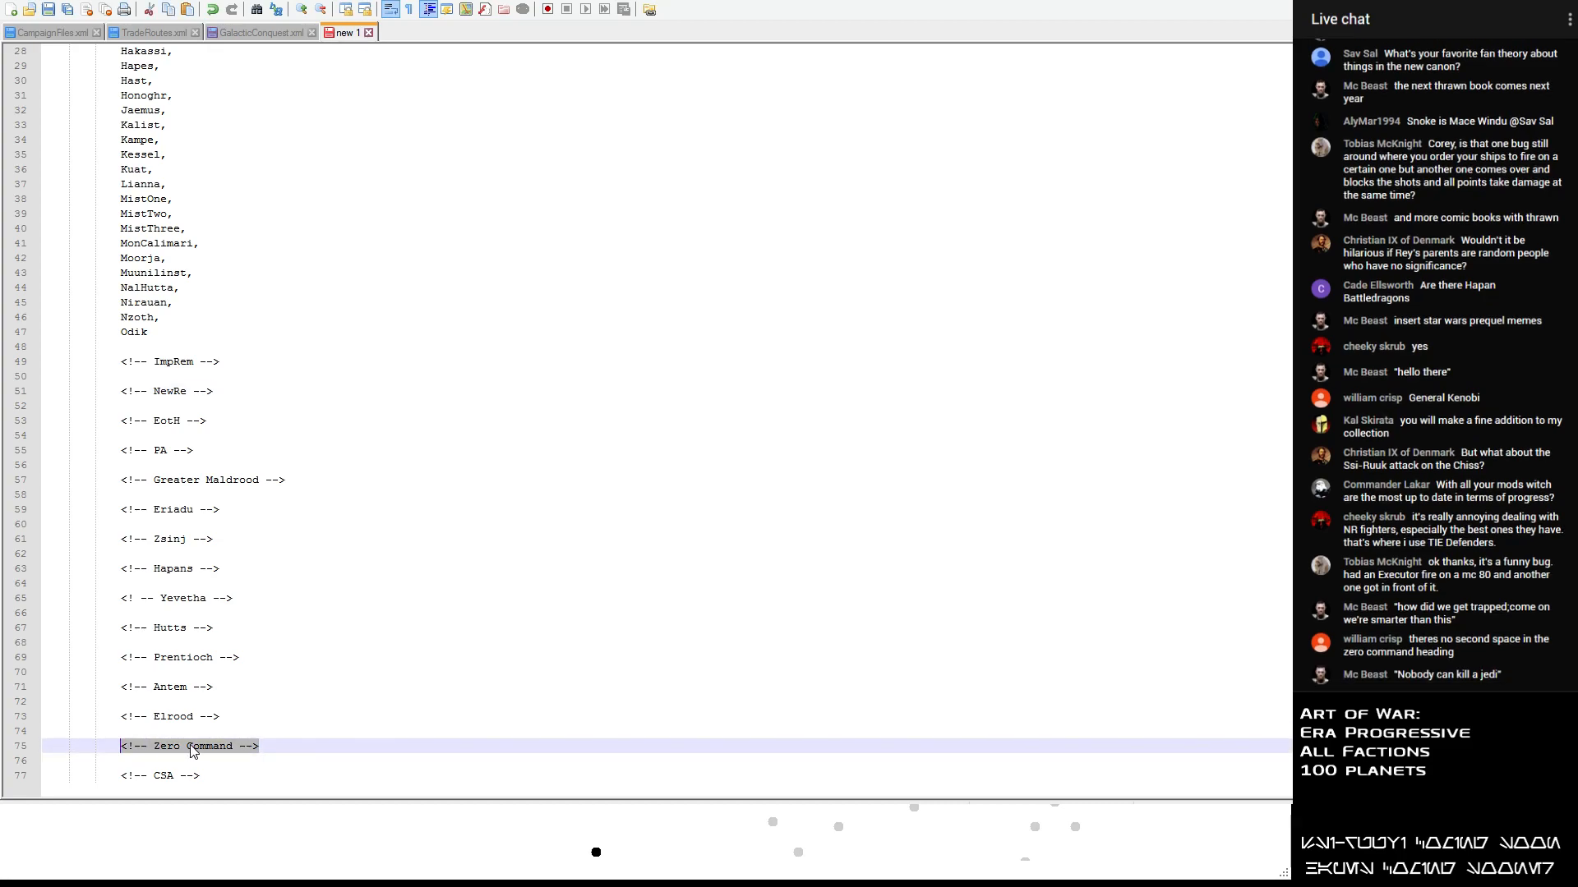
key(BackSpace)
key(Delete)
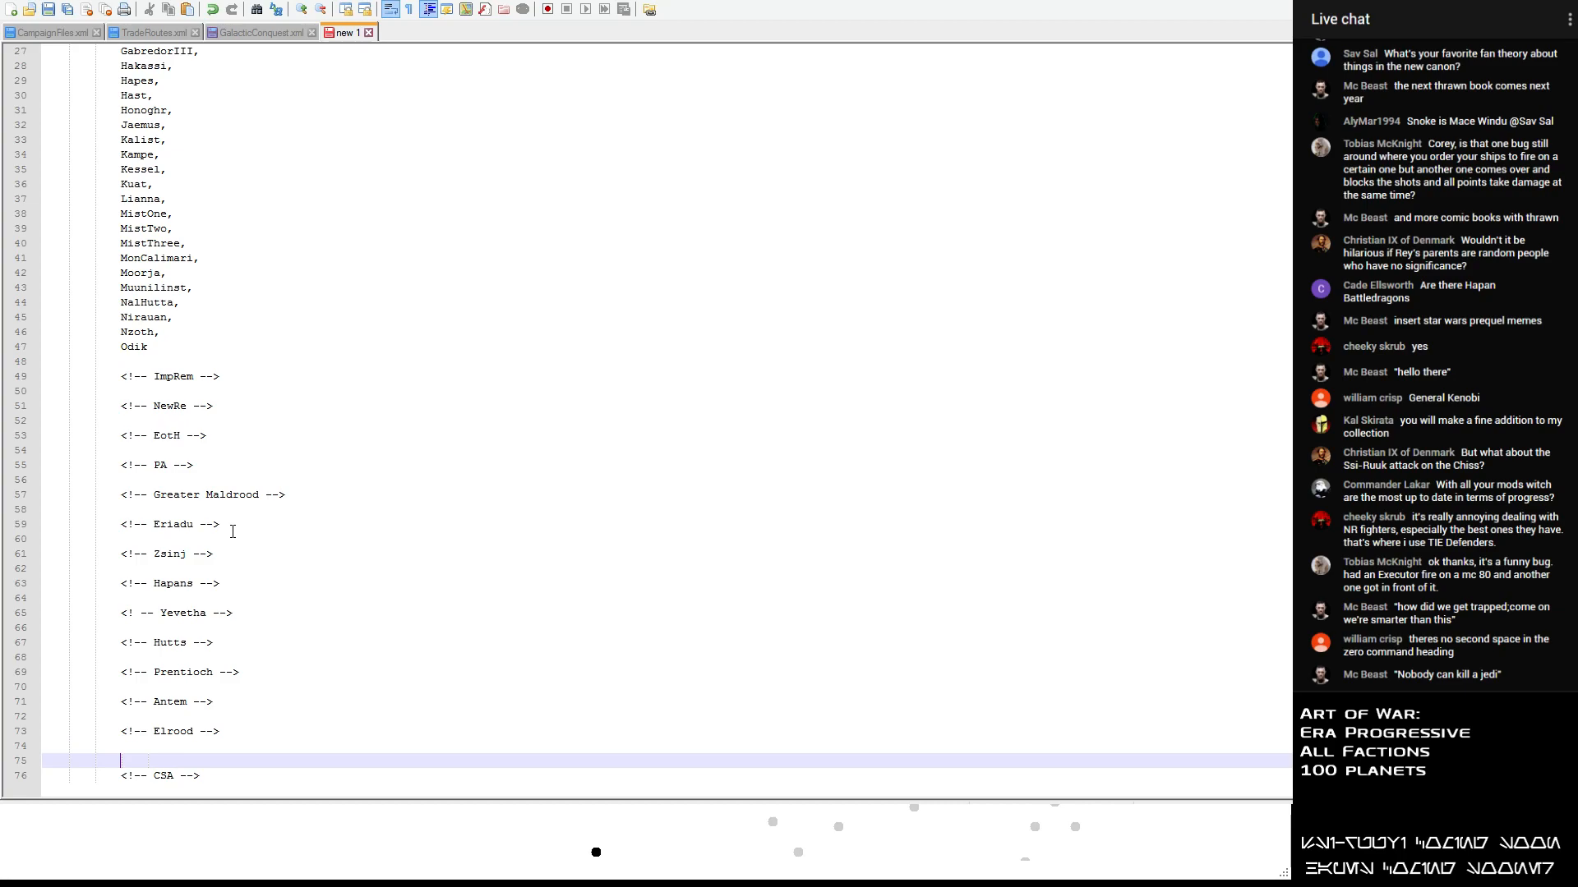
key(Delete)
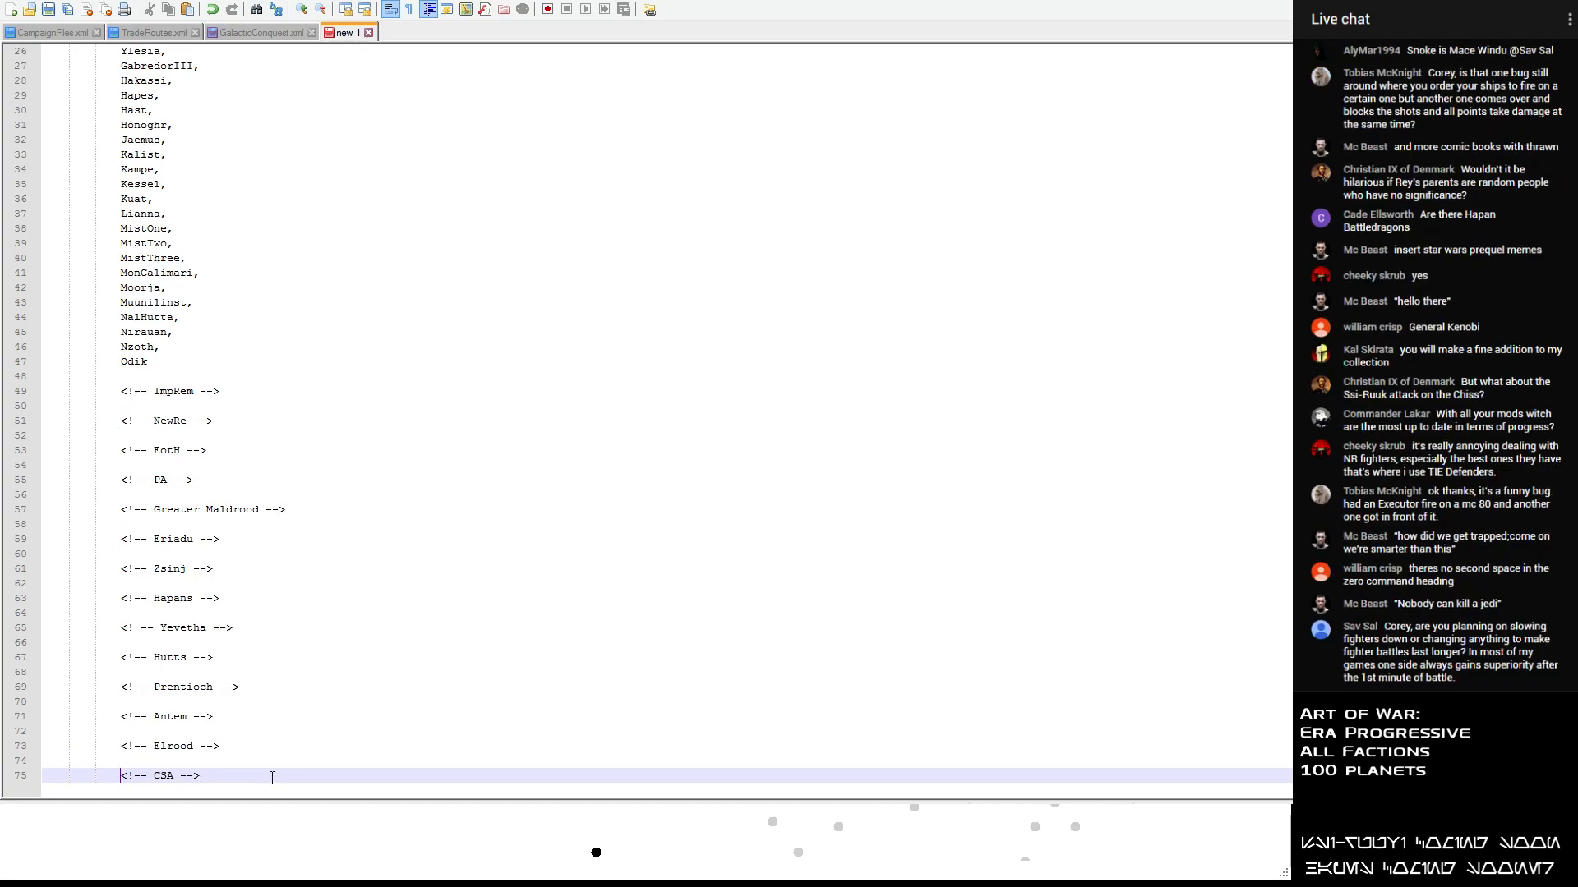
click(271, 776)
key(Return)
key(Return)
key(ctrl+v)
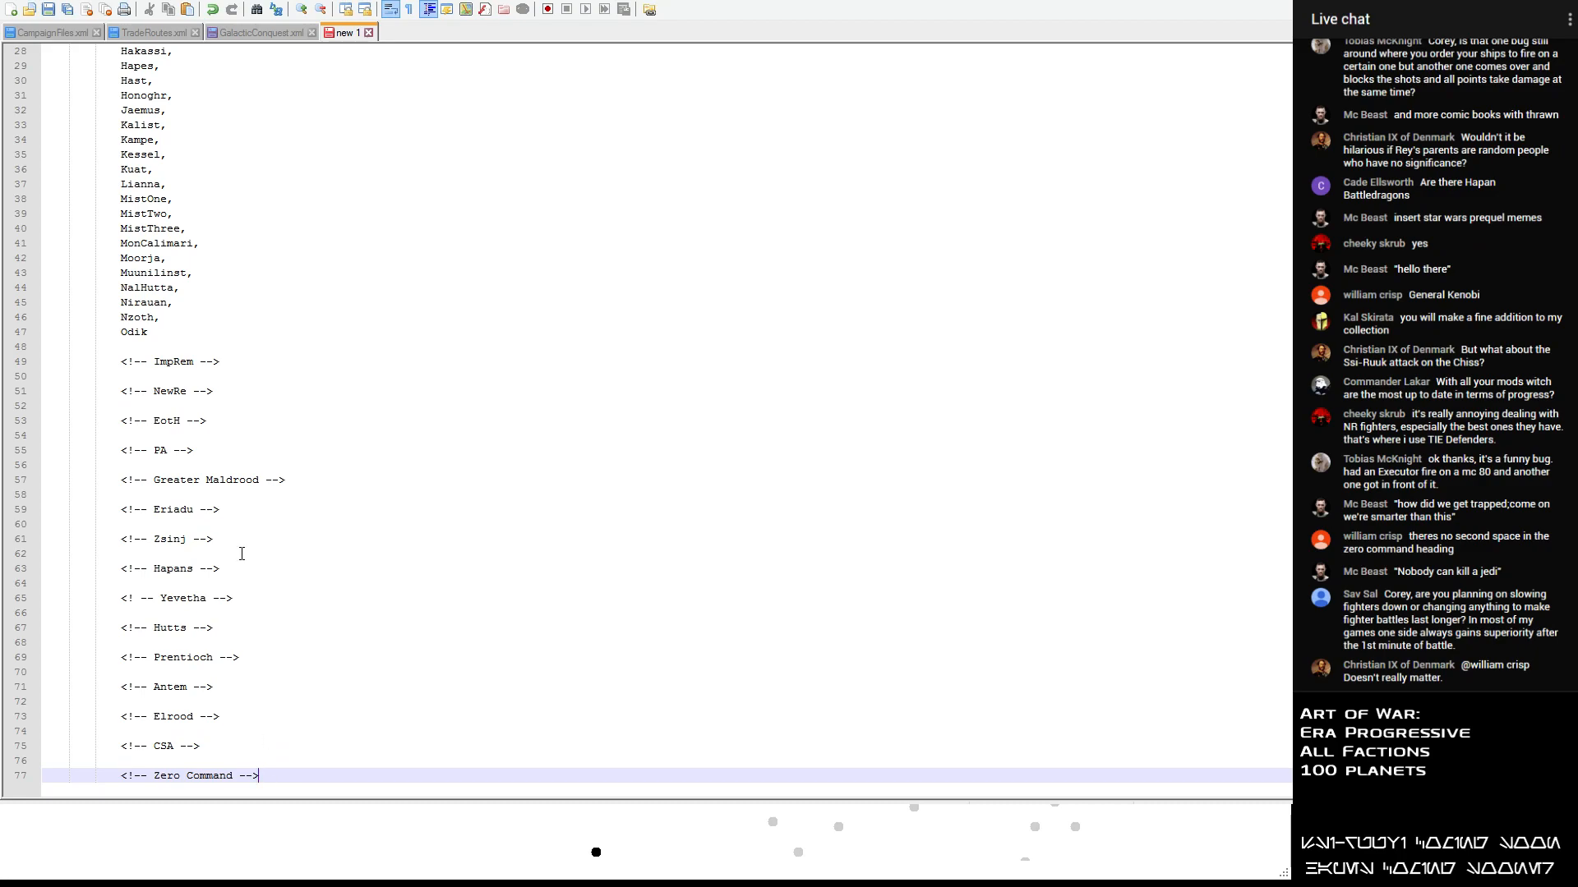
- Move the planet name Moorja from the list to the line under the Prentioch heading
scroll(234, 509, up, 2)
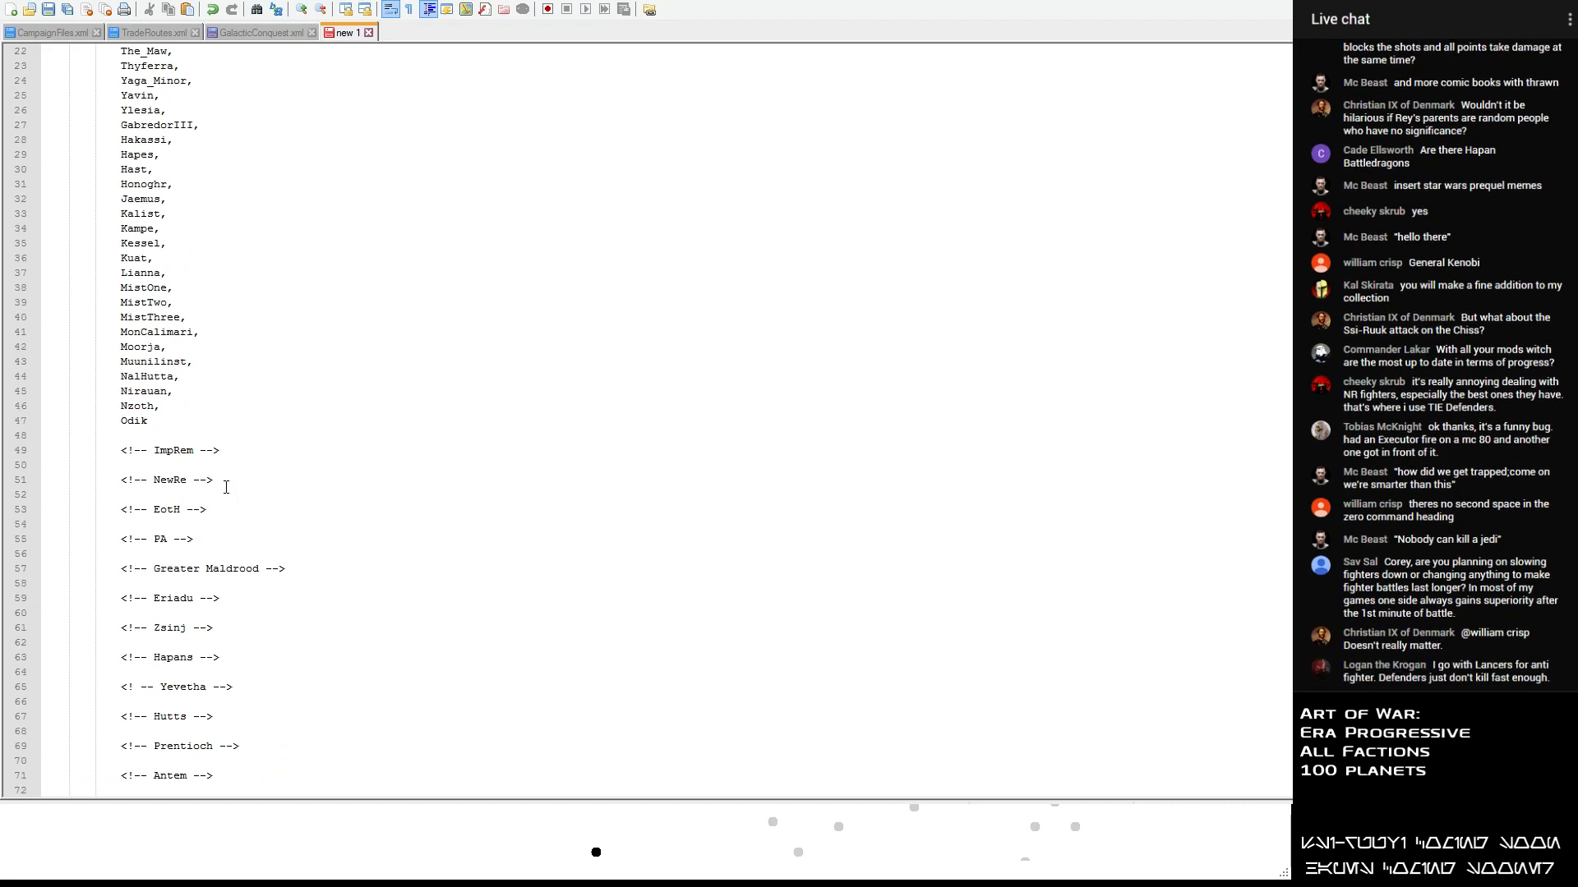
click(123, 349)
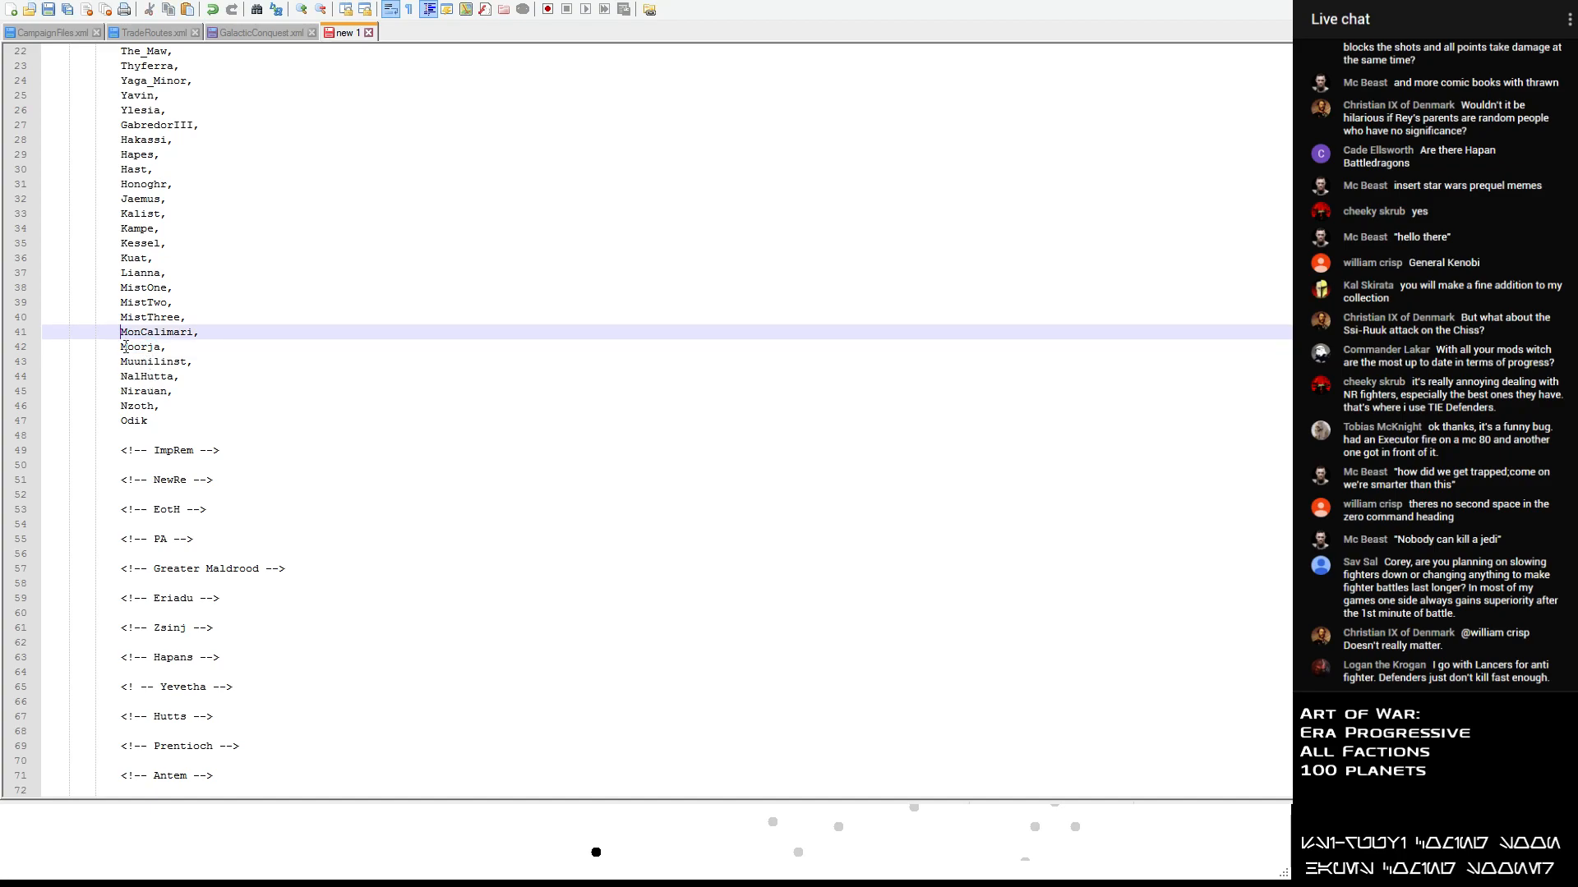
drag(121, 349, 164, 351)
key(ctrl+c)
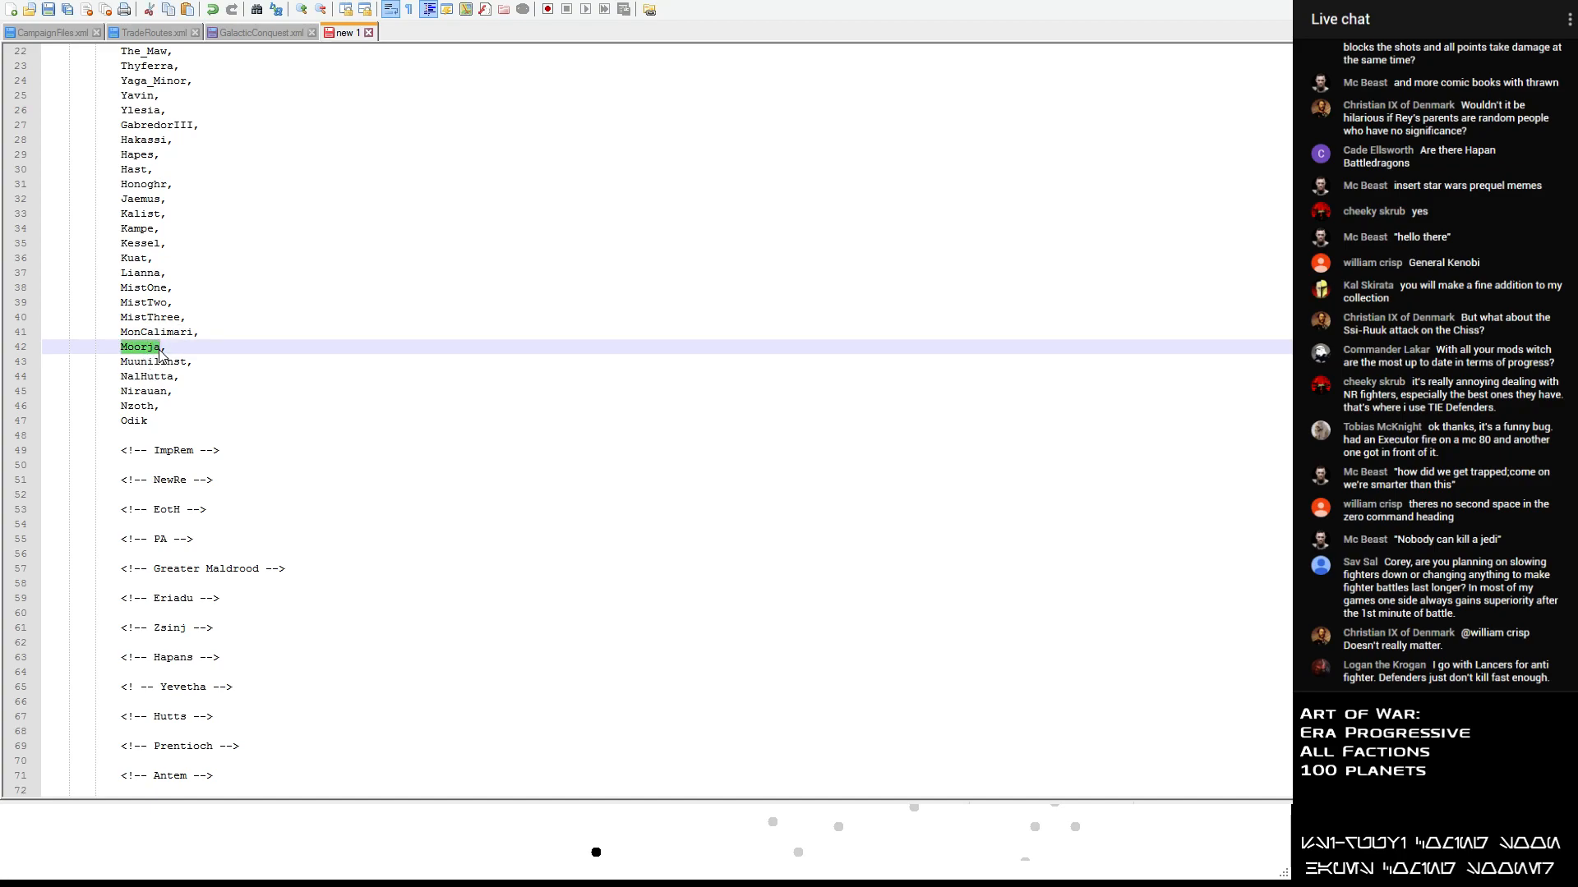
key(Delete)
scroll(177, 368, down, 2)
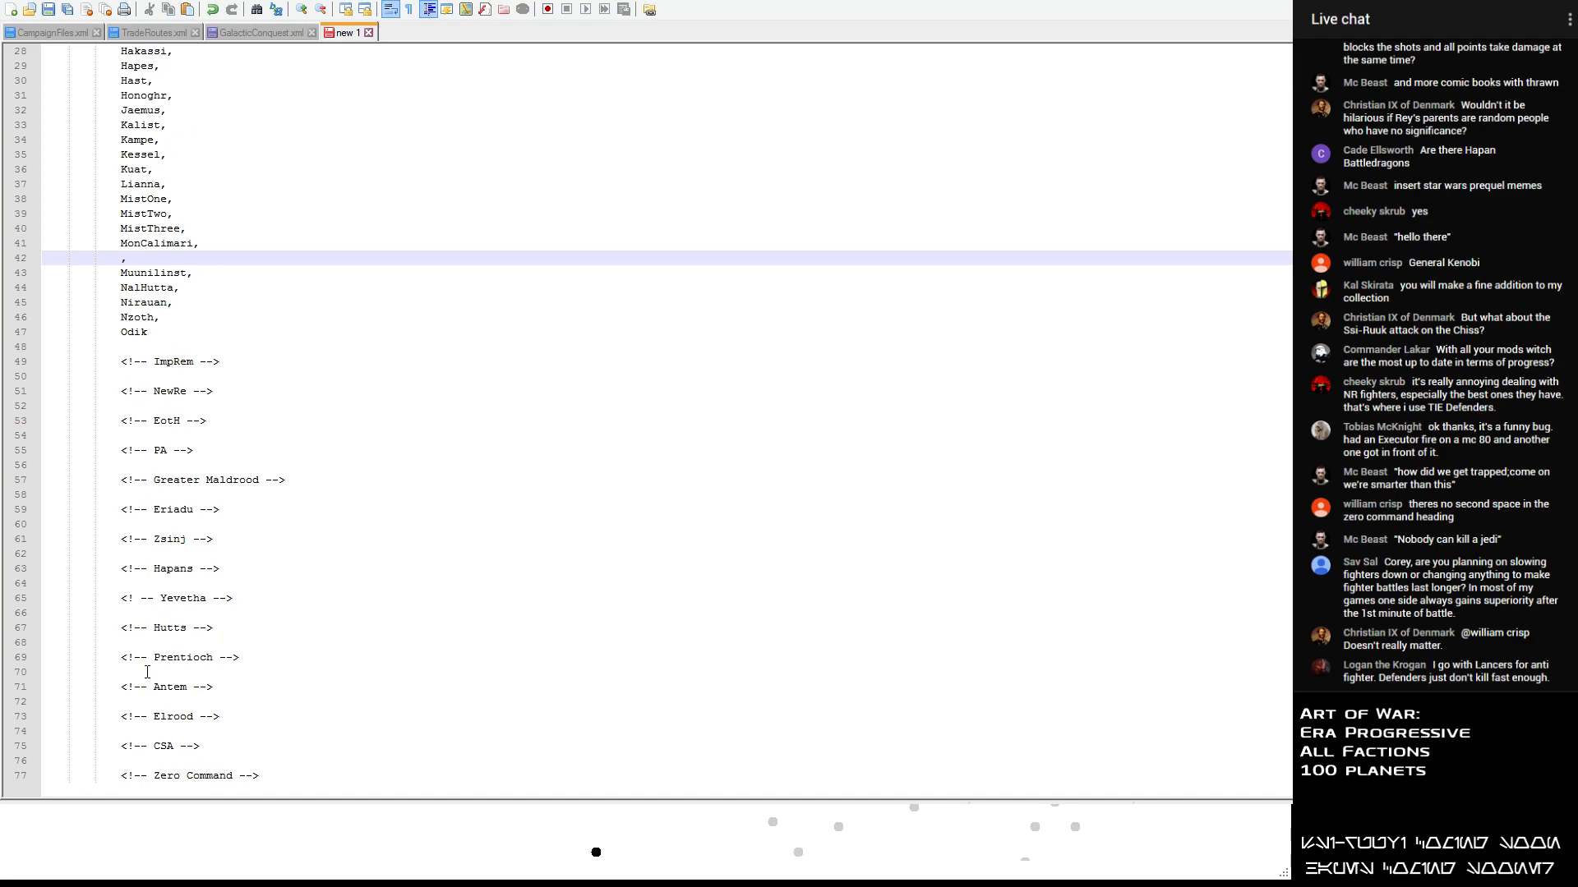
click(147, 672)
key(ctrl+v)
scroll(168, 490, up, 3)
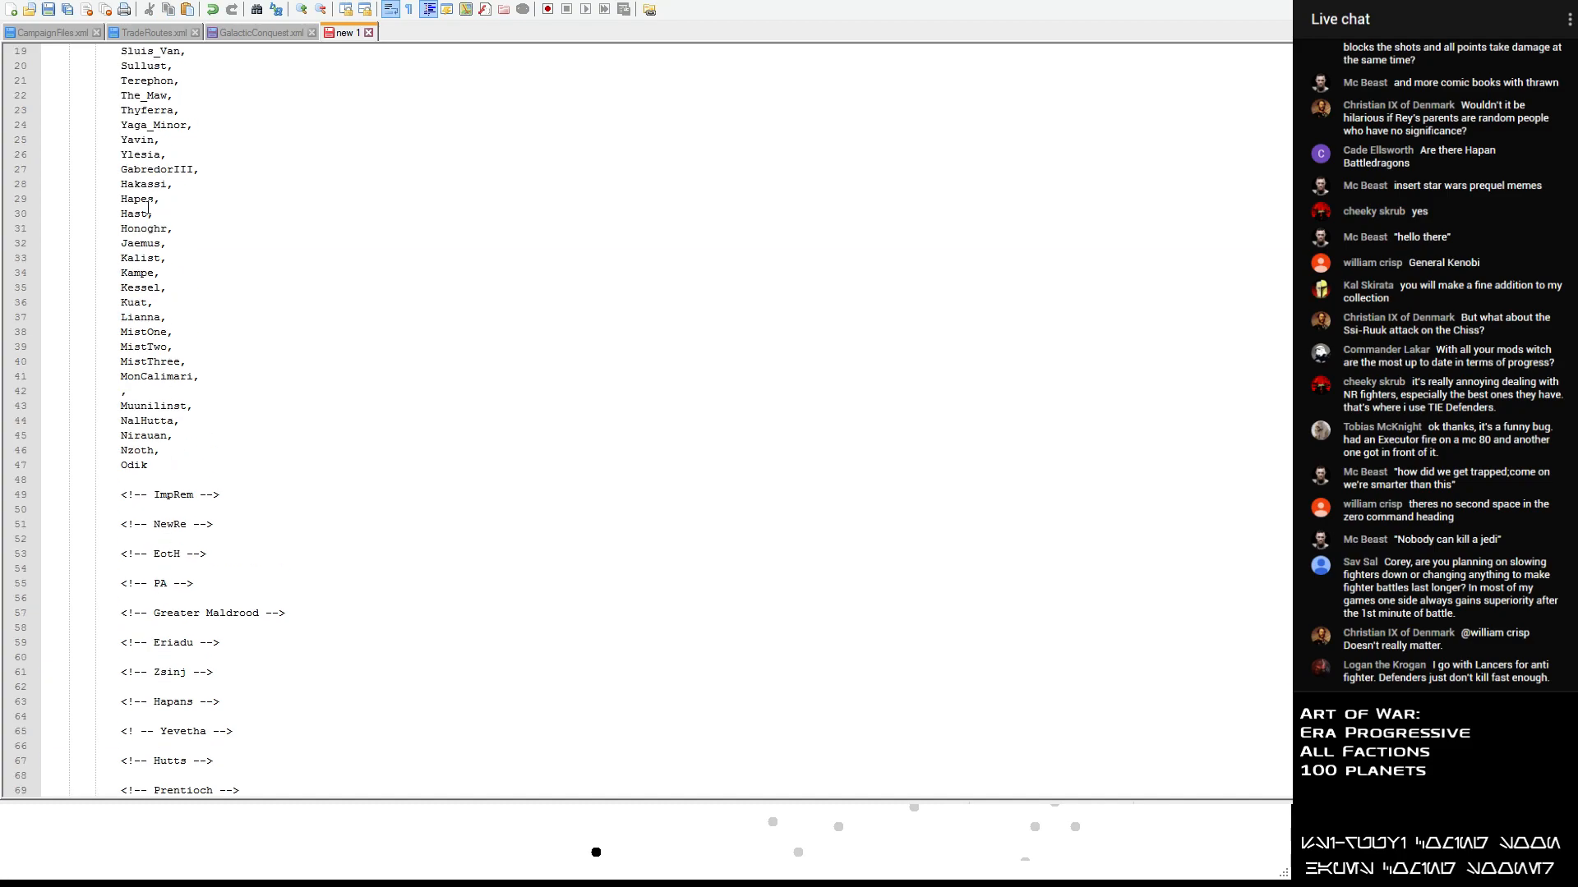
scroll(168, 370, down, 2)
scroll(171, 185, up, 3)
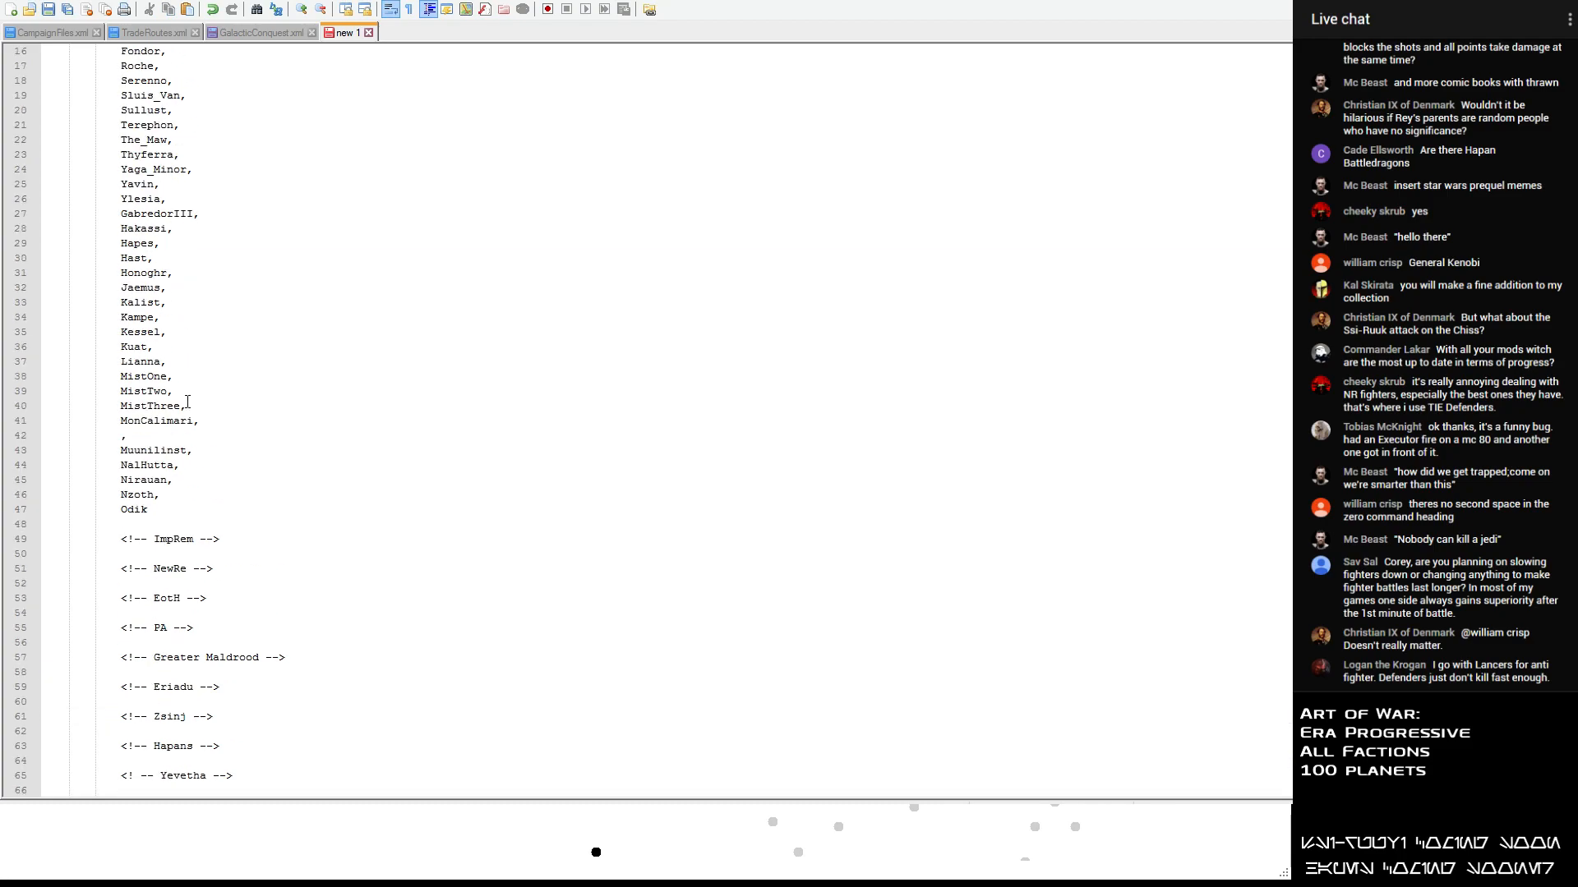
- Move the planet names MistOne, MistTwo and MistThree from the list to below the Hapans heading
drag(194, 406, 43, 377)
key(ctrl+c)
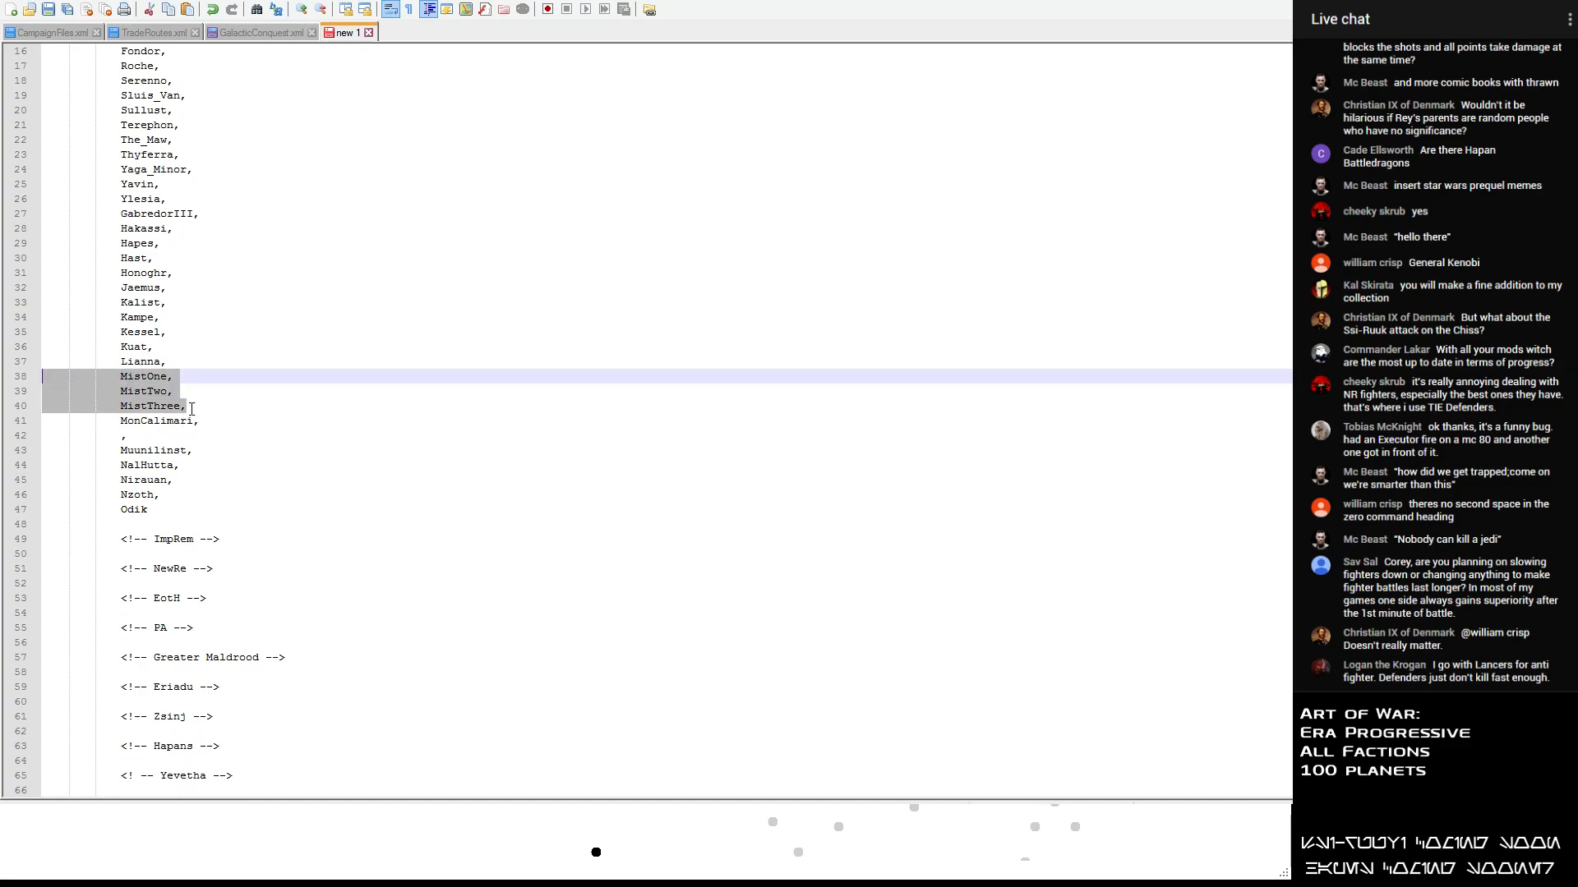
key(Delete)
scroll(212, 428, down, 3)
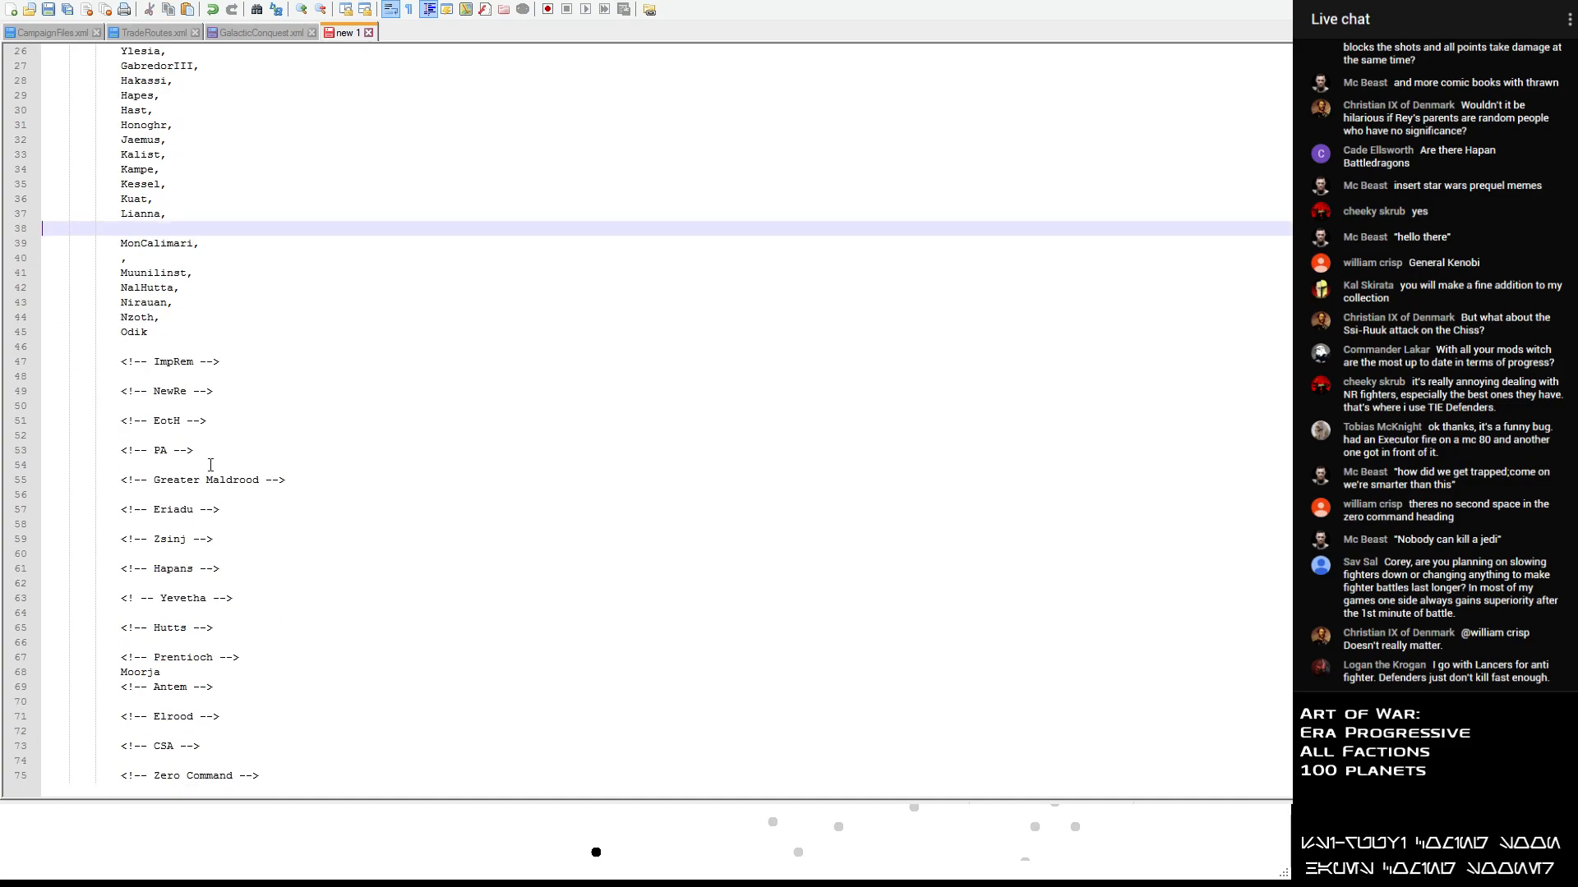
click(239, 562)
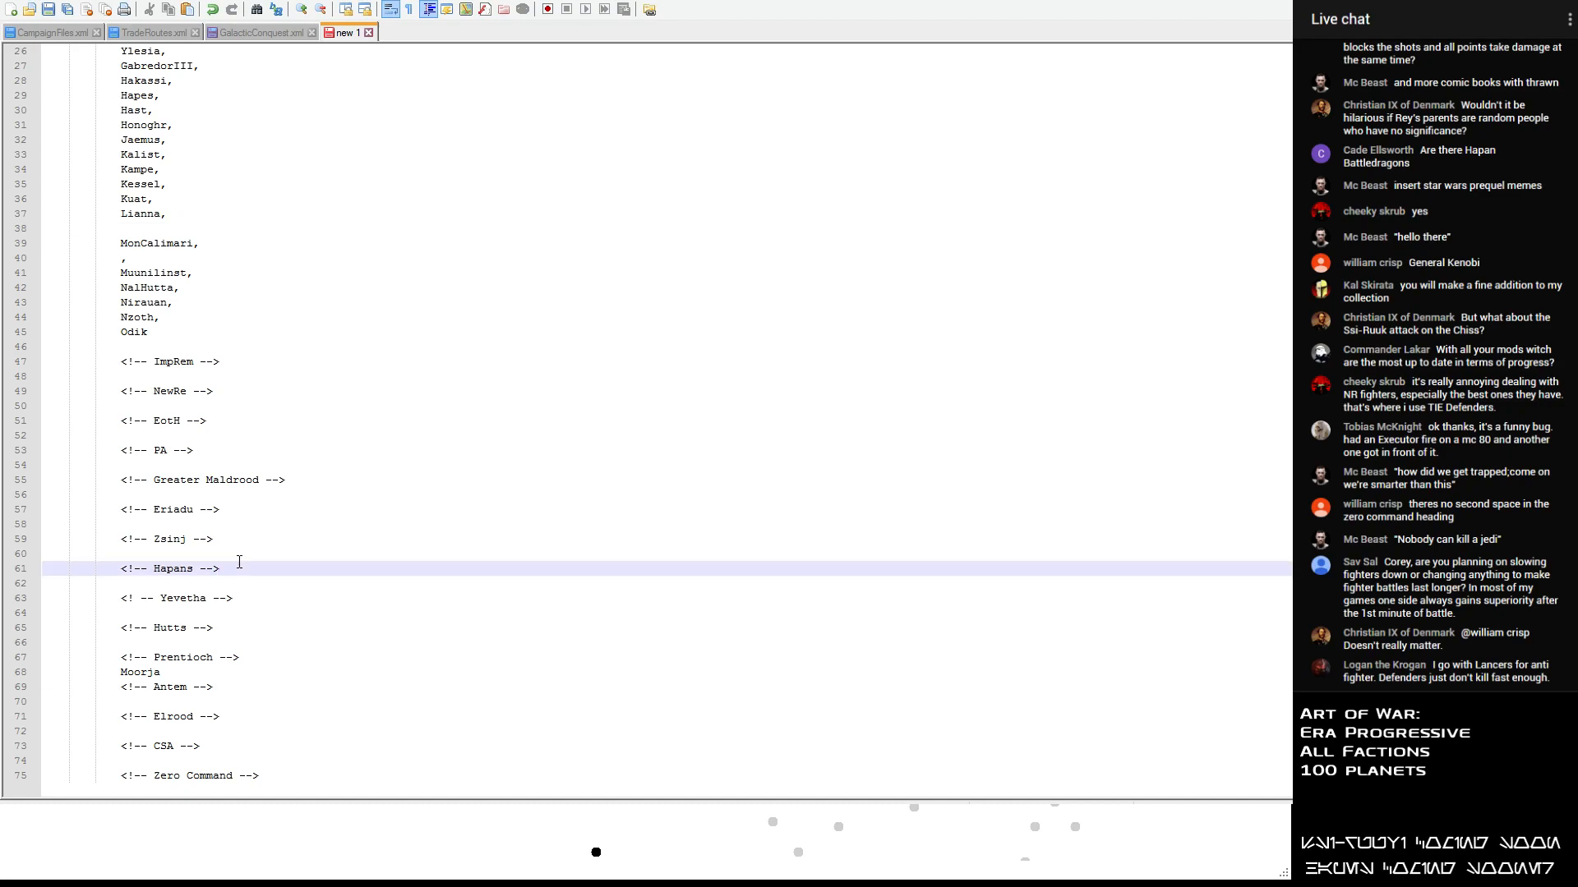
key(Return)
key(Return)
key(ctrl+v)
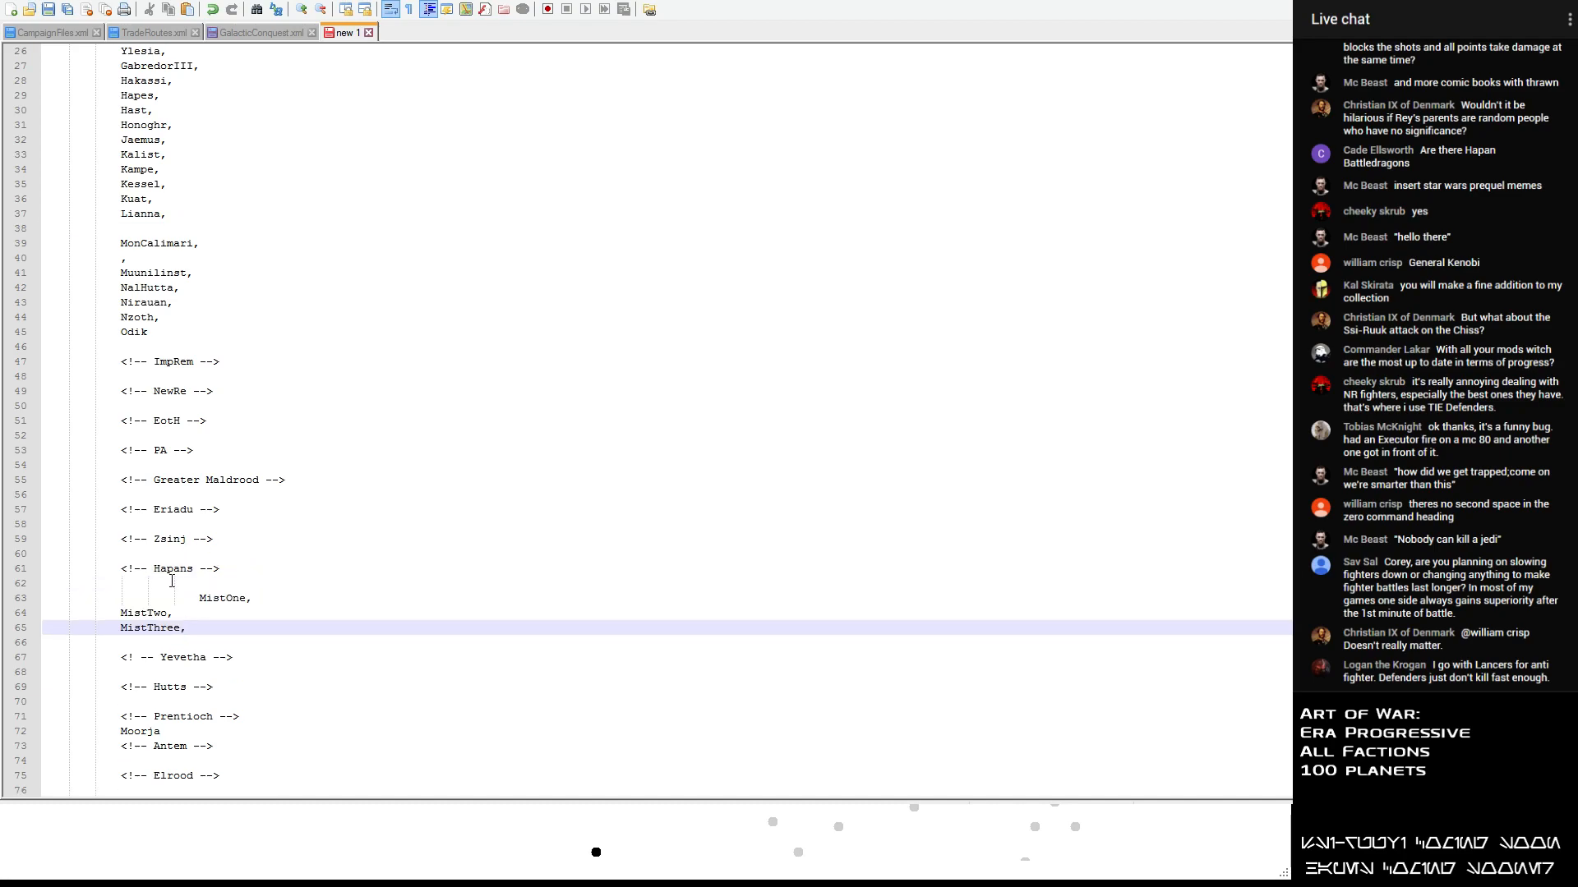
- Remove the blank line and extra indentation before MistOne so it sits directly under the Hapans heading, aligned with MistTwo
click(157, 582)
key(Delete)
key(Delete)
key(Delete)
key(Delete)
key(Delete)
key(Delete)
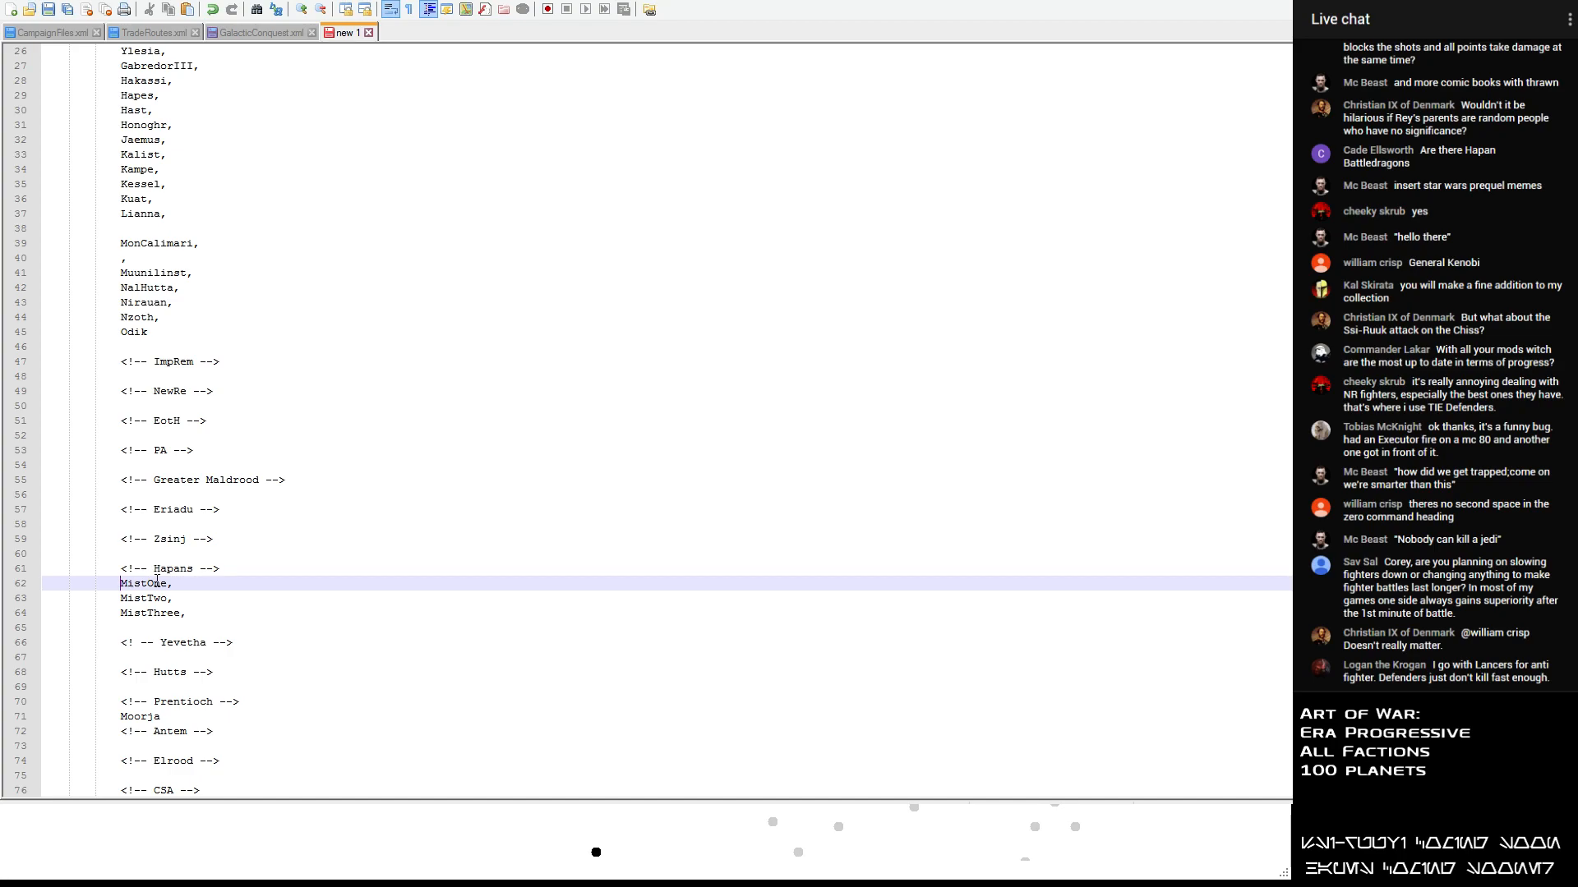
- Delete the line holding only a stray comma between MonCalimari and Muunilinst in the planet list
scroll(157, 581, down, 1)
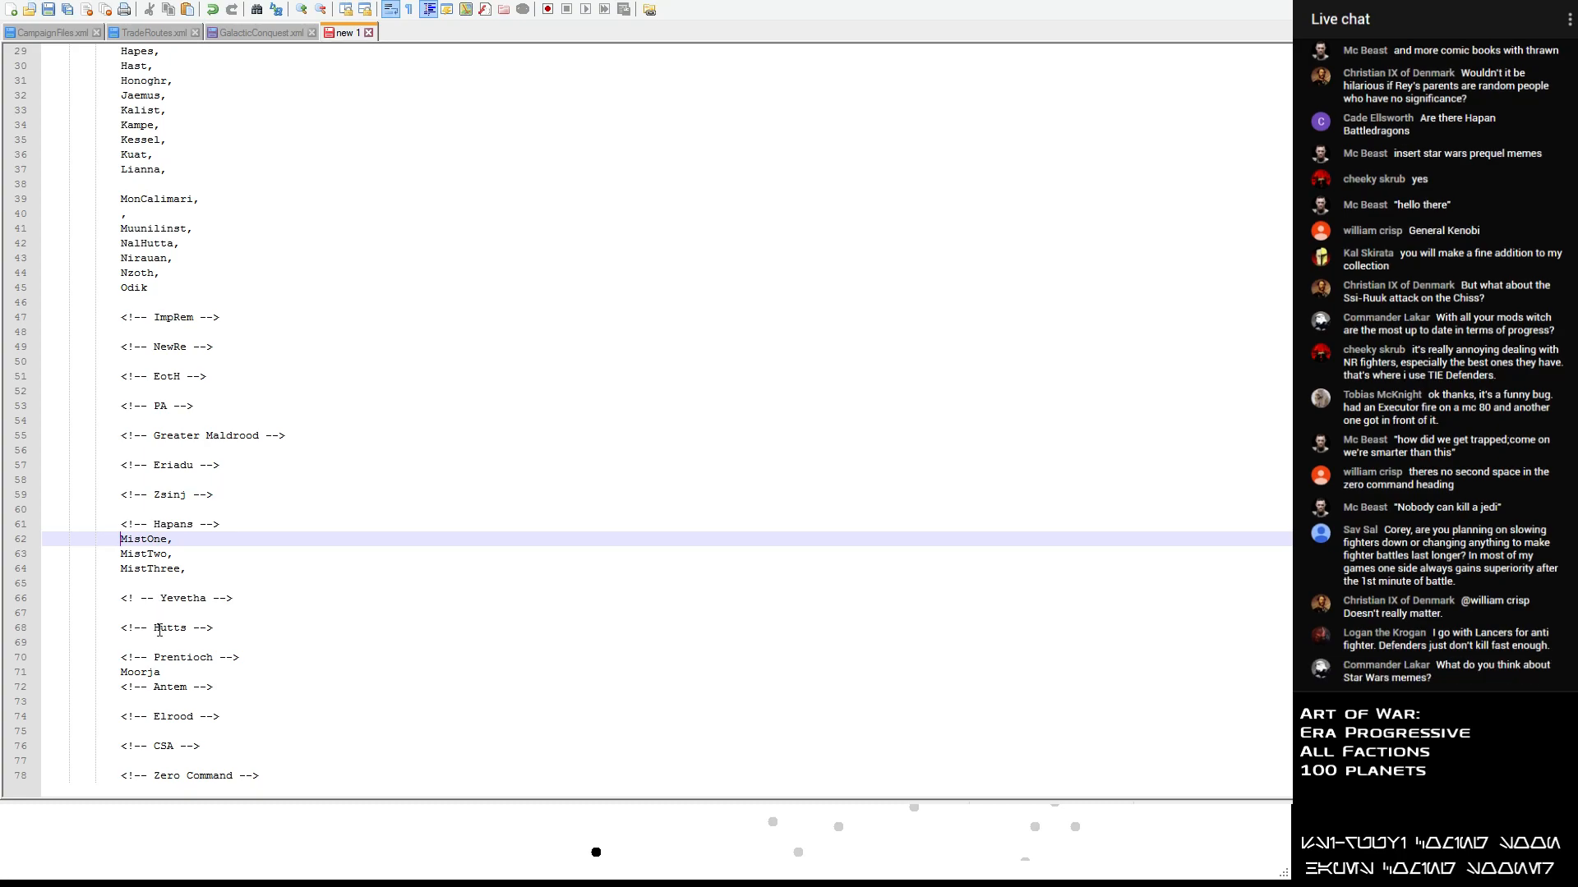
scroll(197, 481, up, 5)
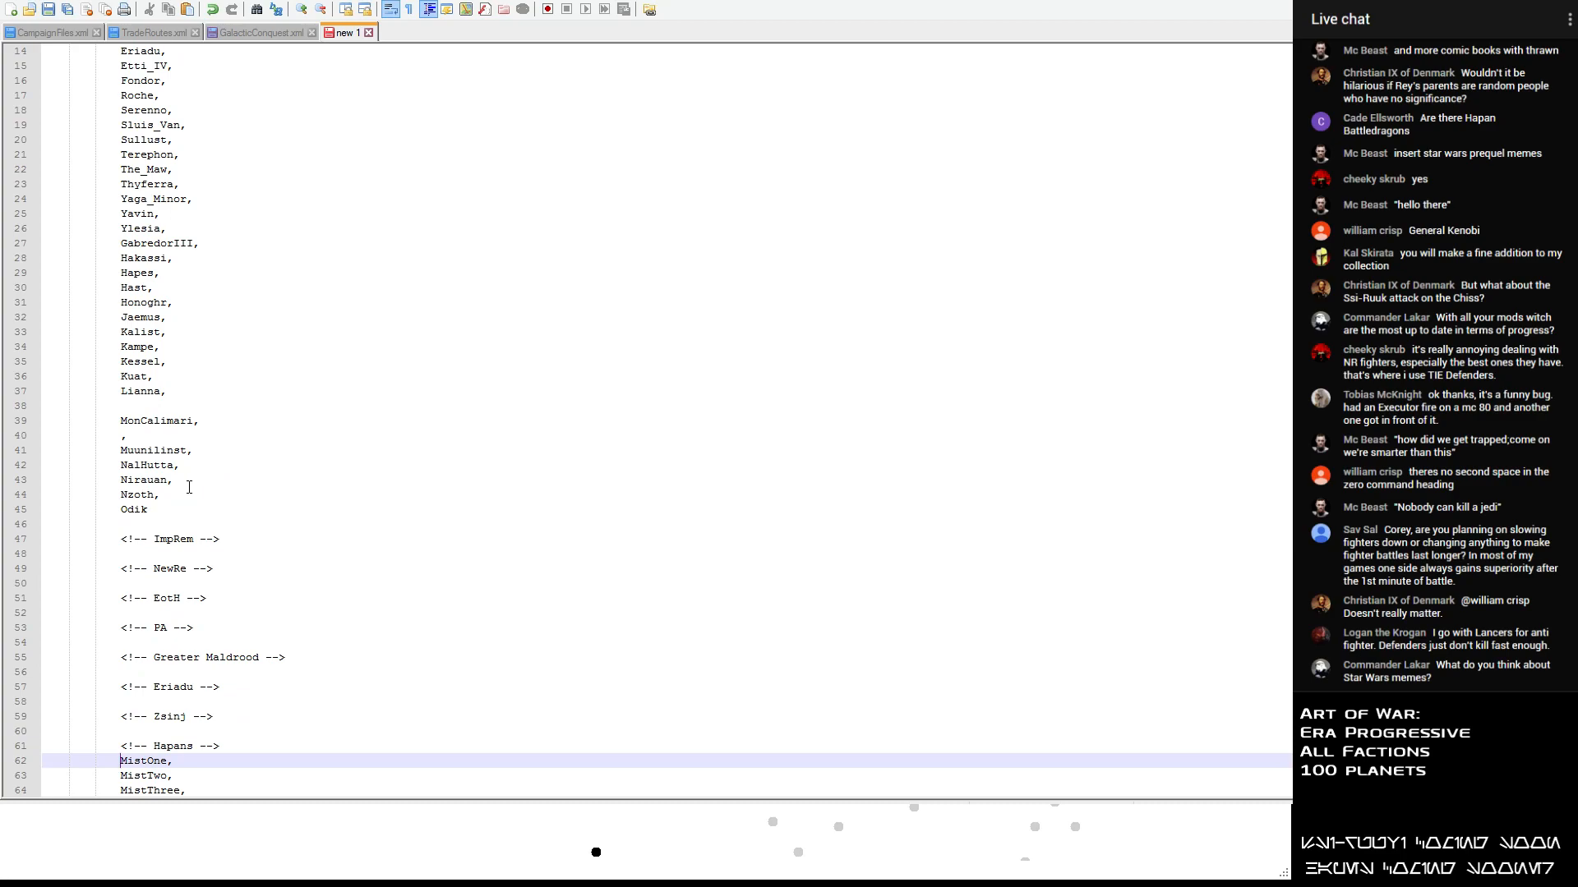
scroll(164, 217, down, 2)
scroll(156, 329, up, 5)
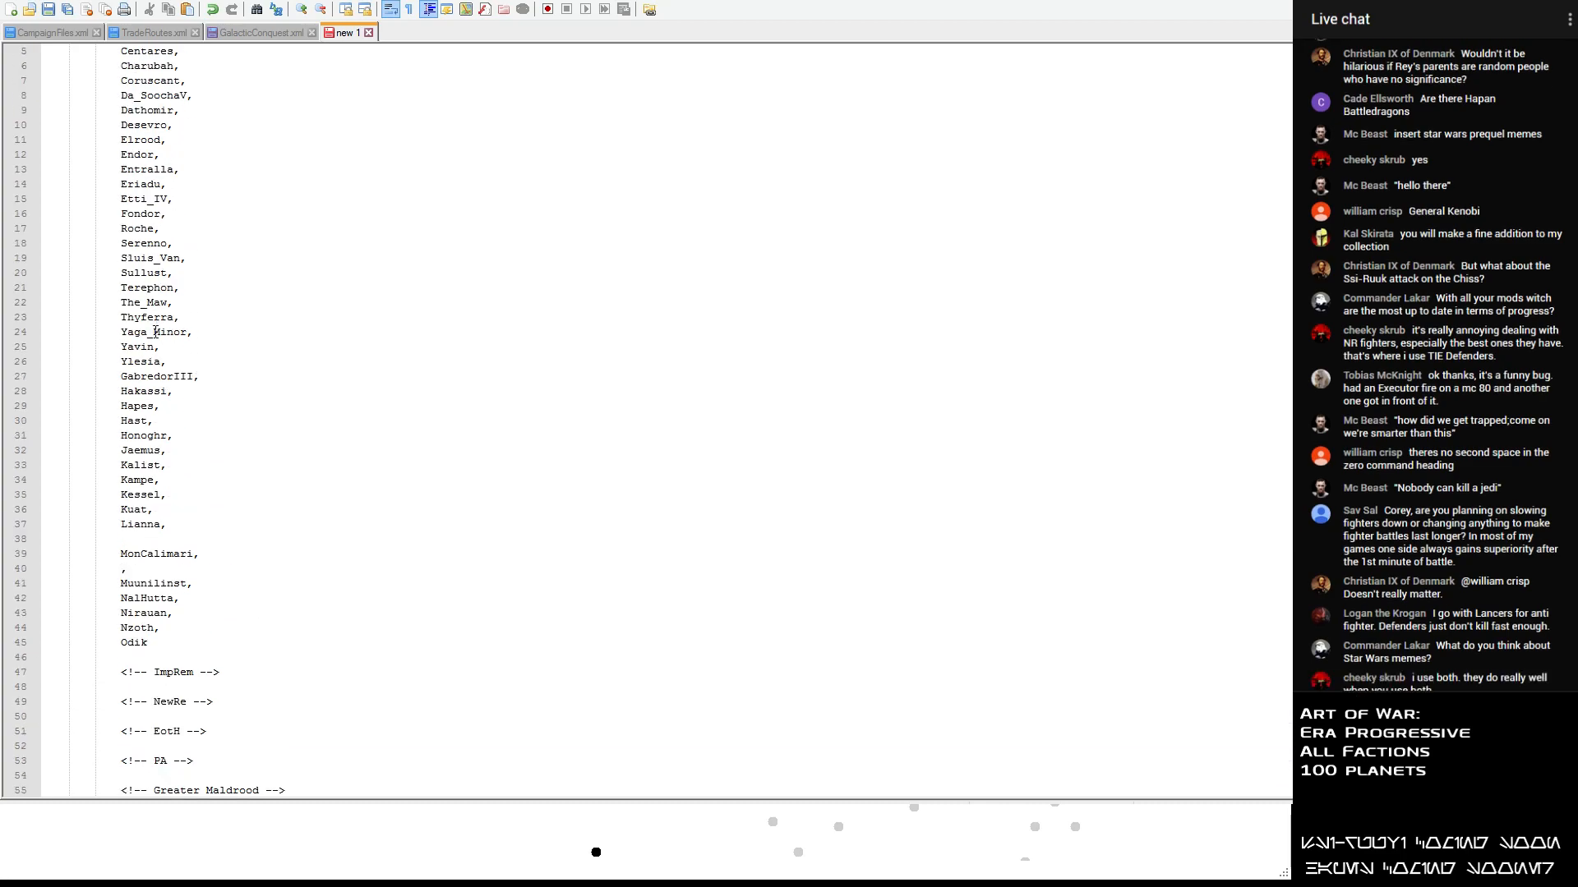
scroll(154, 346, down, 2)
scroll(151, 343, up, 4)
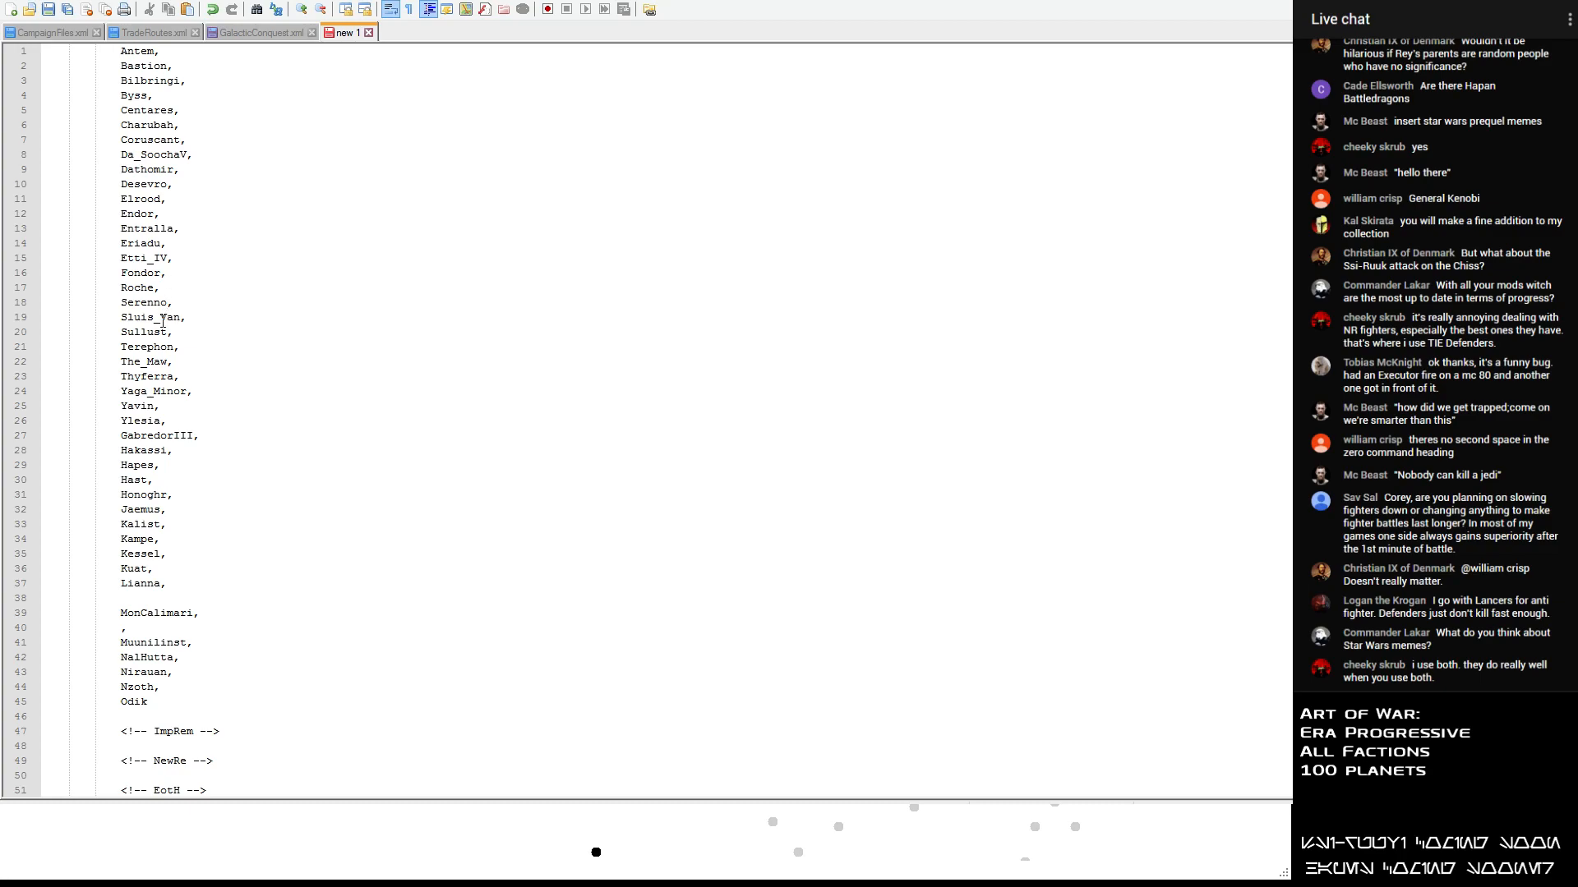
scroll(162, 322, down, 2)
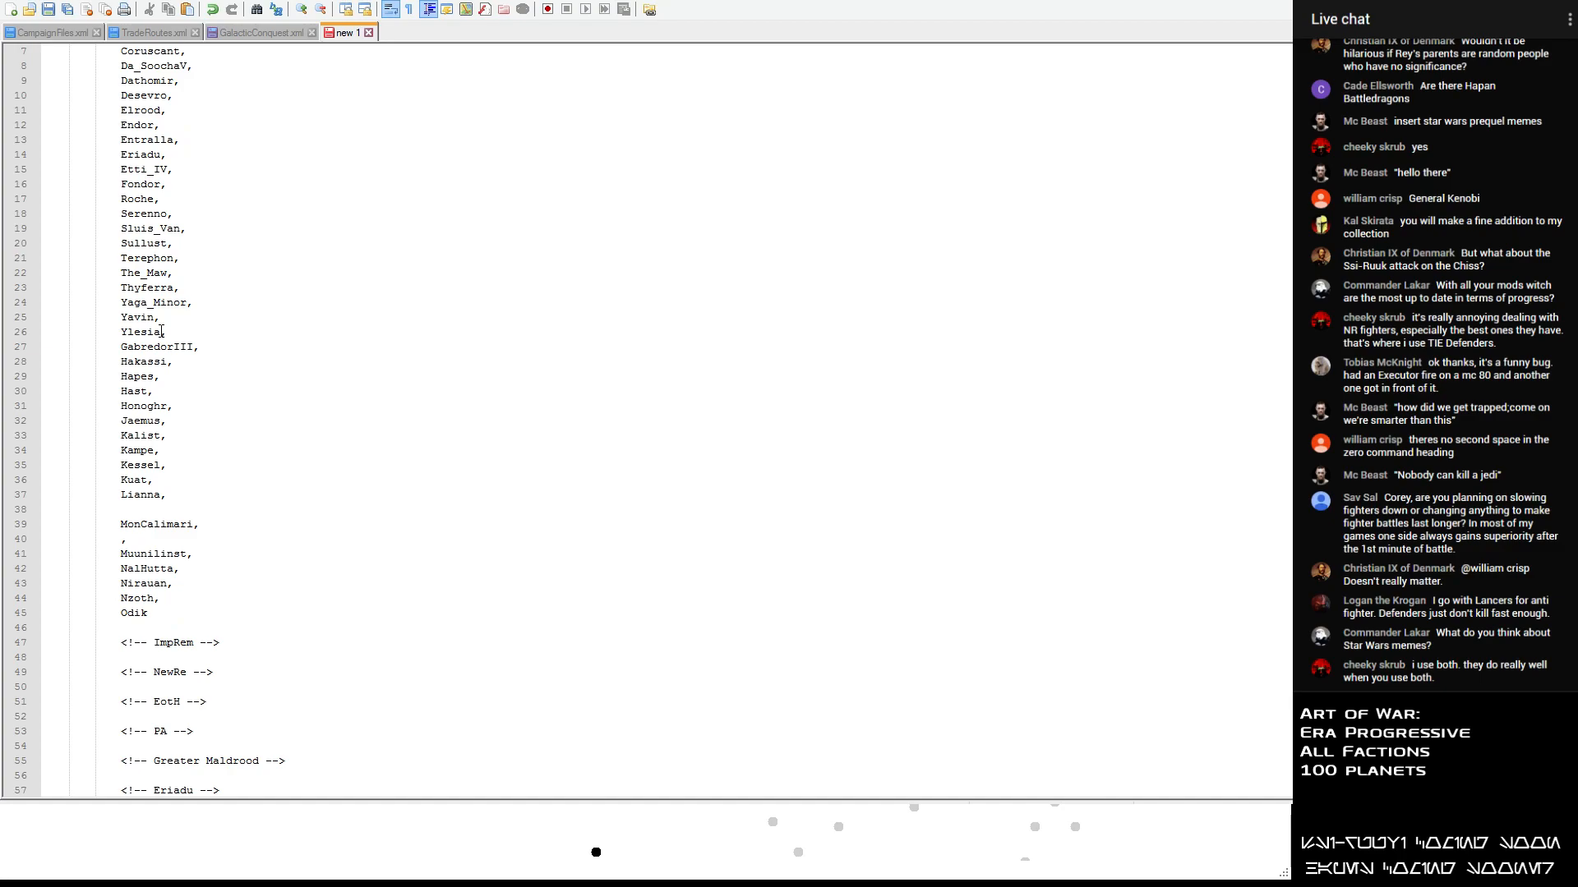
drag(94, 543, 148, 546)
key(Delete)
key(ctrl+Delete)
key(Tab)
- Move the planet name Charubah from the list to the line below MistThree under the Hapans heading
scroll(148, 543, down, 2)
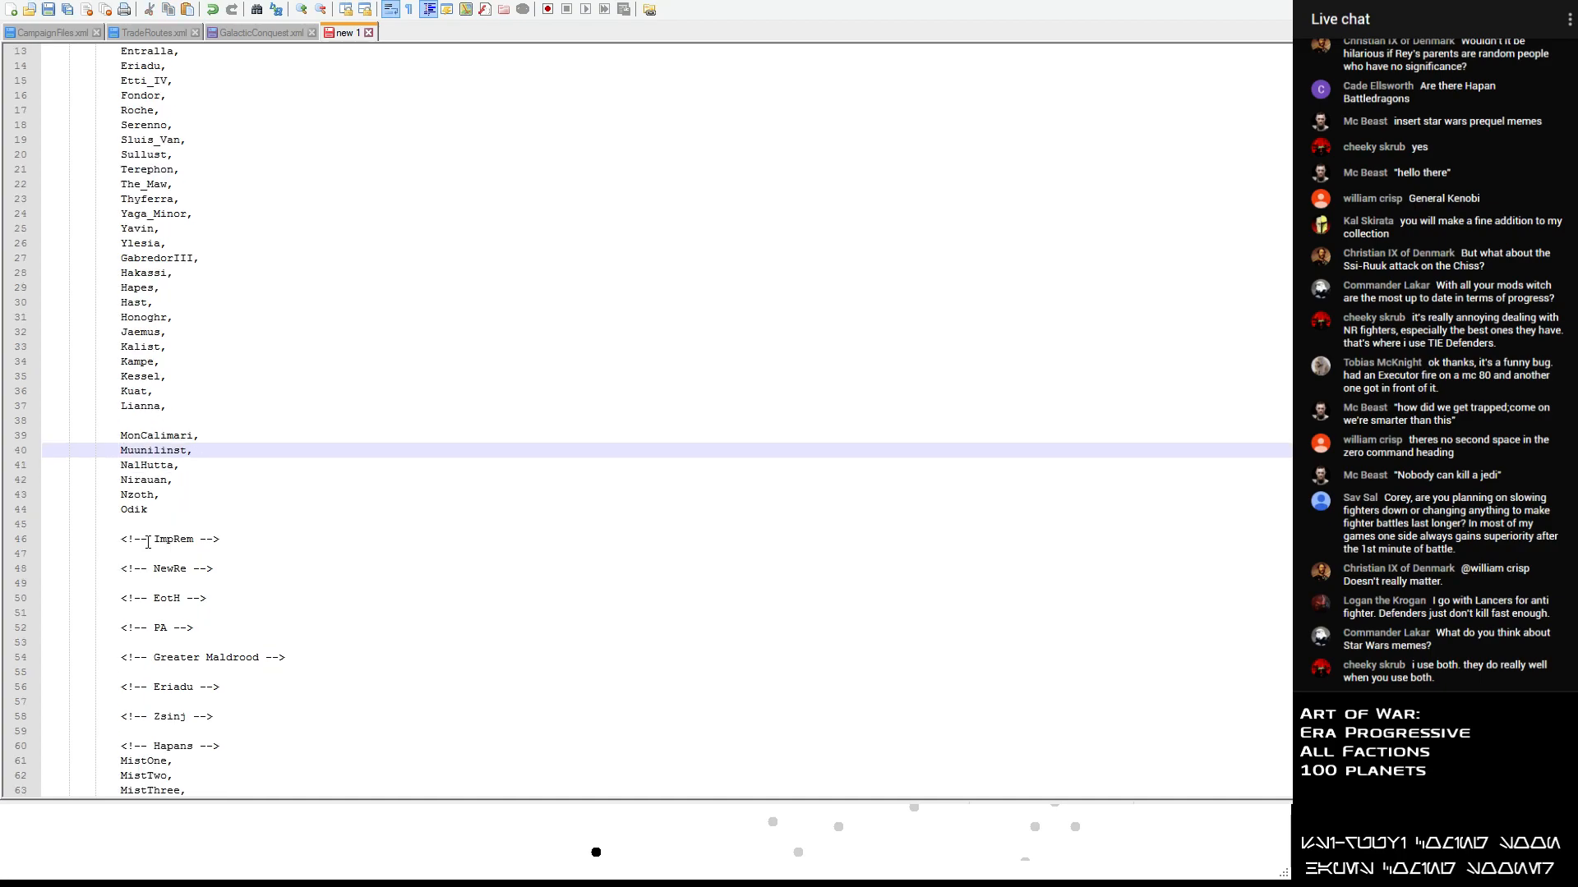
scroll(148, 538, up, 3)
scroll(168, 427, up, 1)
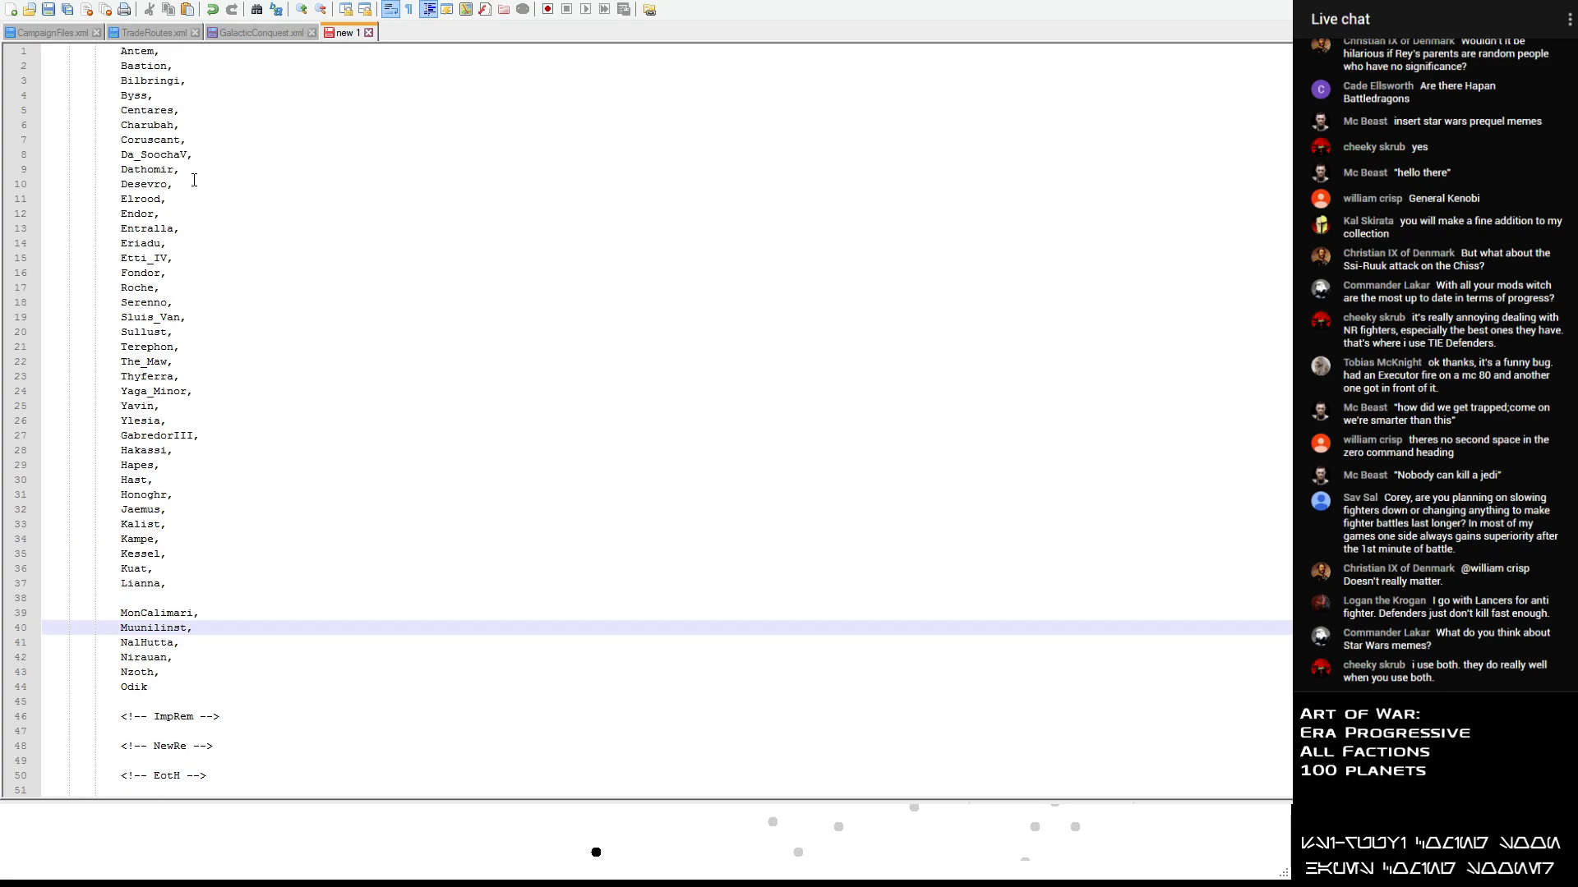
triple_click(190, 133)
key(ctrl+c)
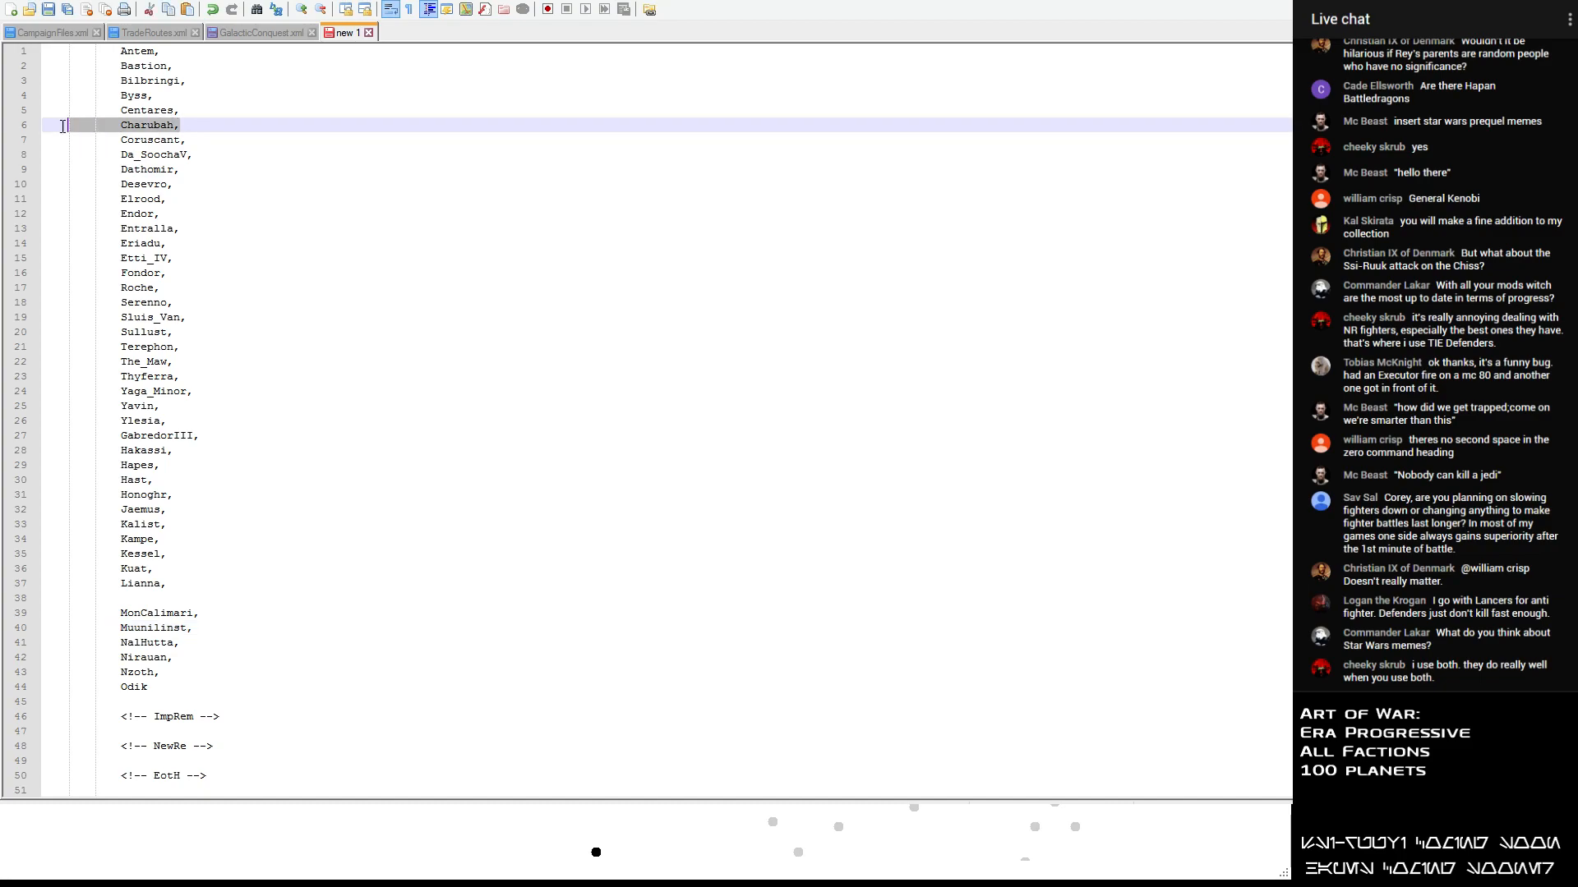
key(Delete)
key(Delete)
scroll(205, 293, down, 7)
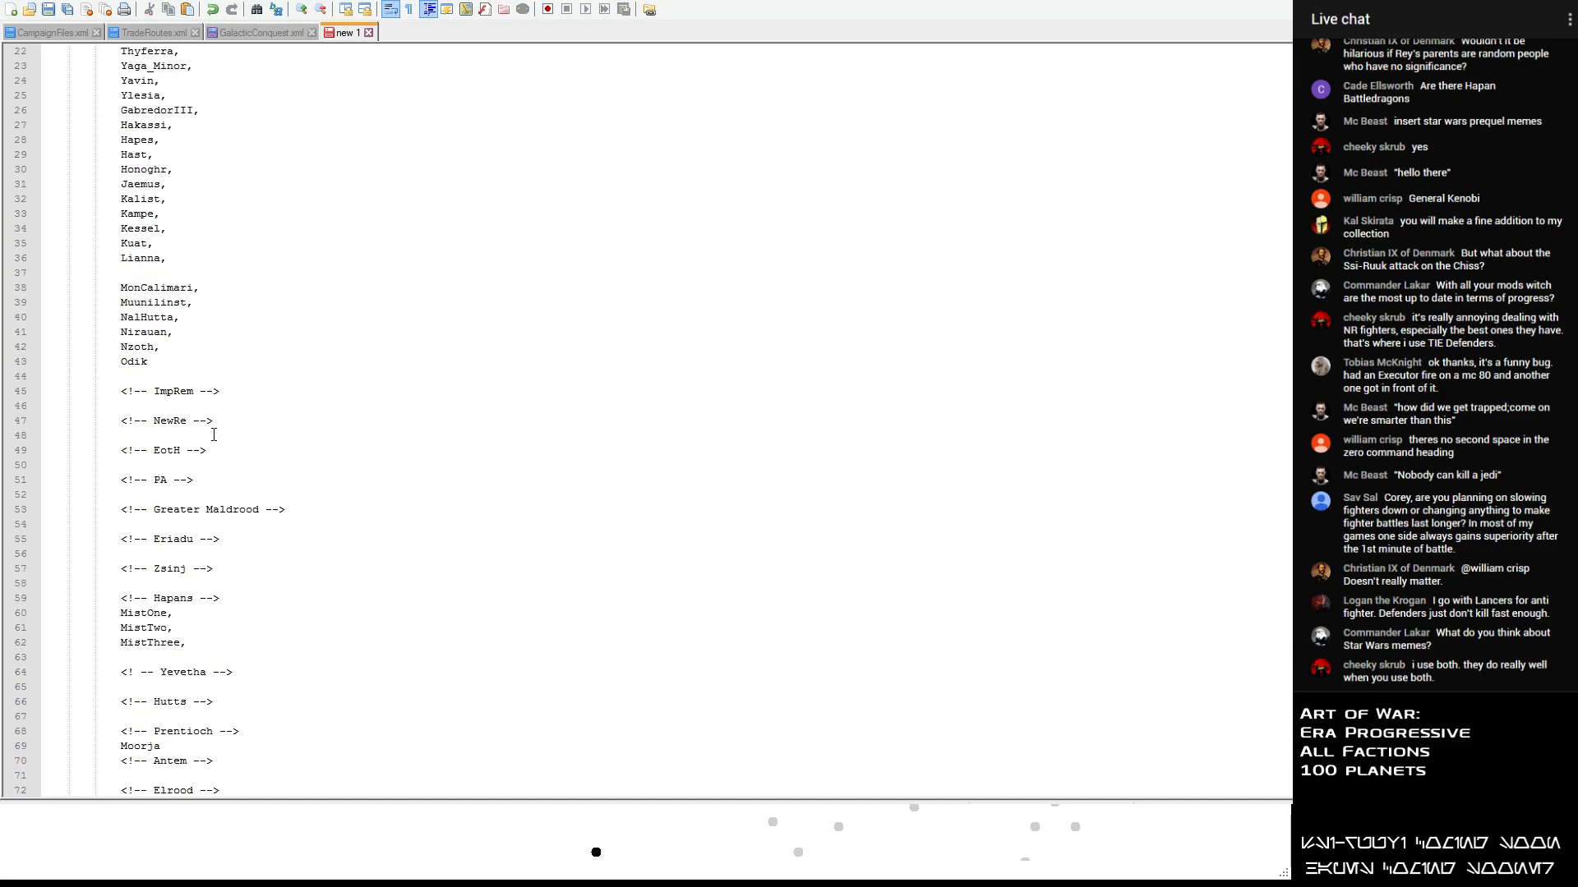
click(130, 658)
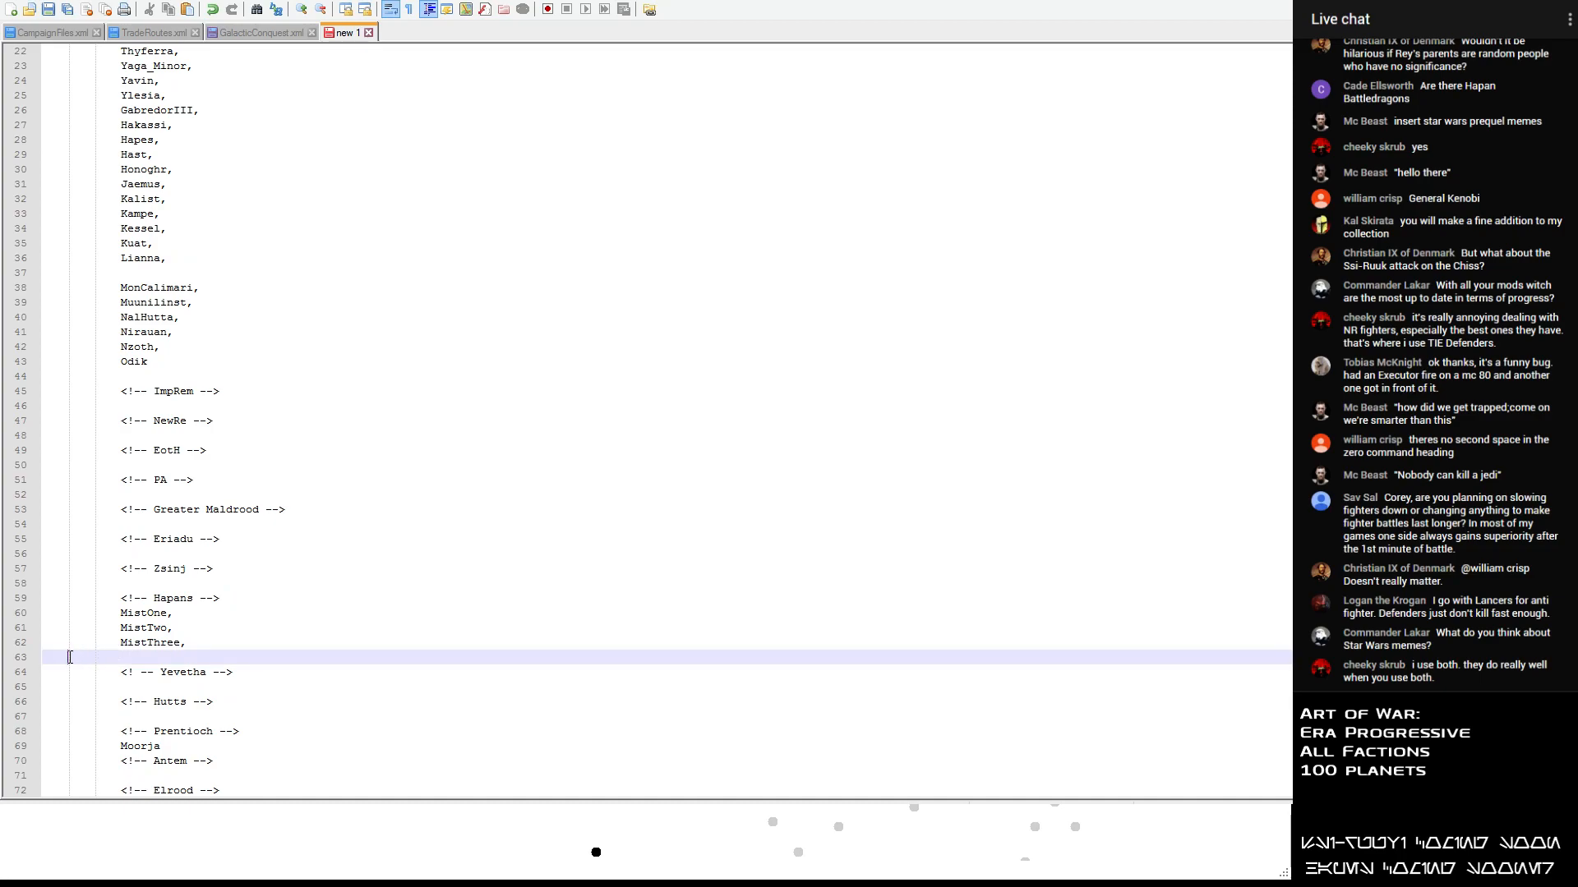
key(ctrl+v)
- Move the planet name Hapes from the list to a new indented line below Charubah in the Hapans section
scroll(184, 430, up, 2)
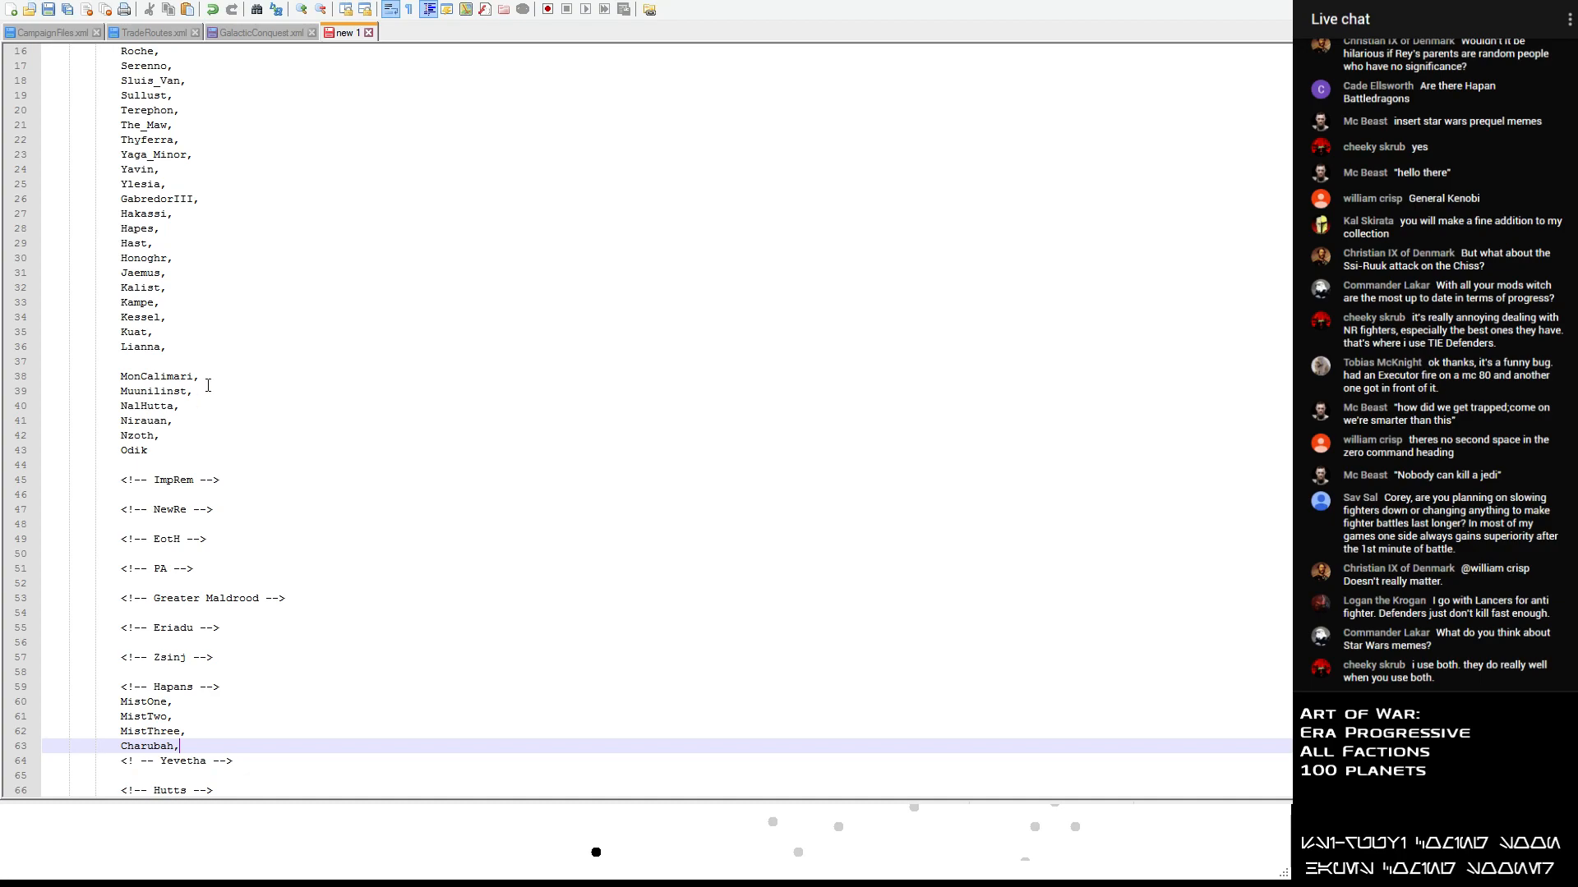
scroll(191, 258, up, 1)
scroll(192, 338, up, 1)
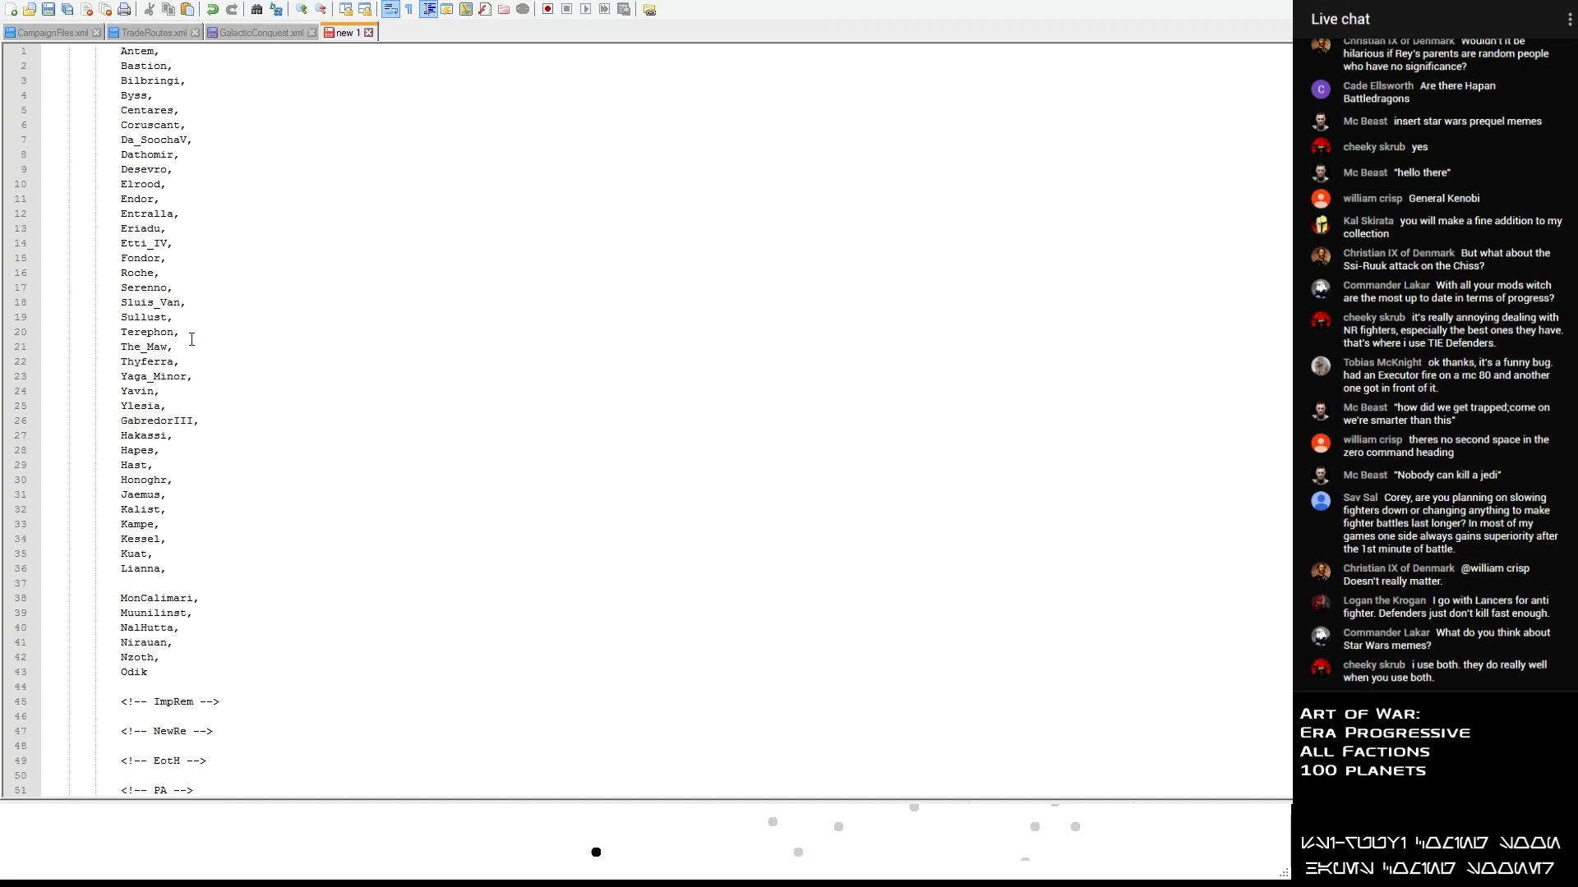
scroll(184, 276, up, 3)
scroll(204, 222, down, 1)
scroll(201, 222, up, 1)
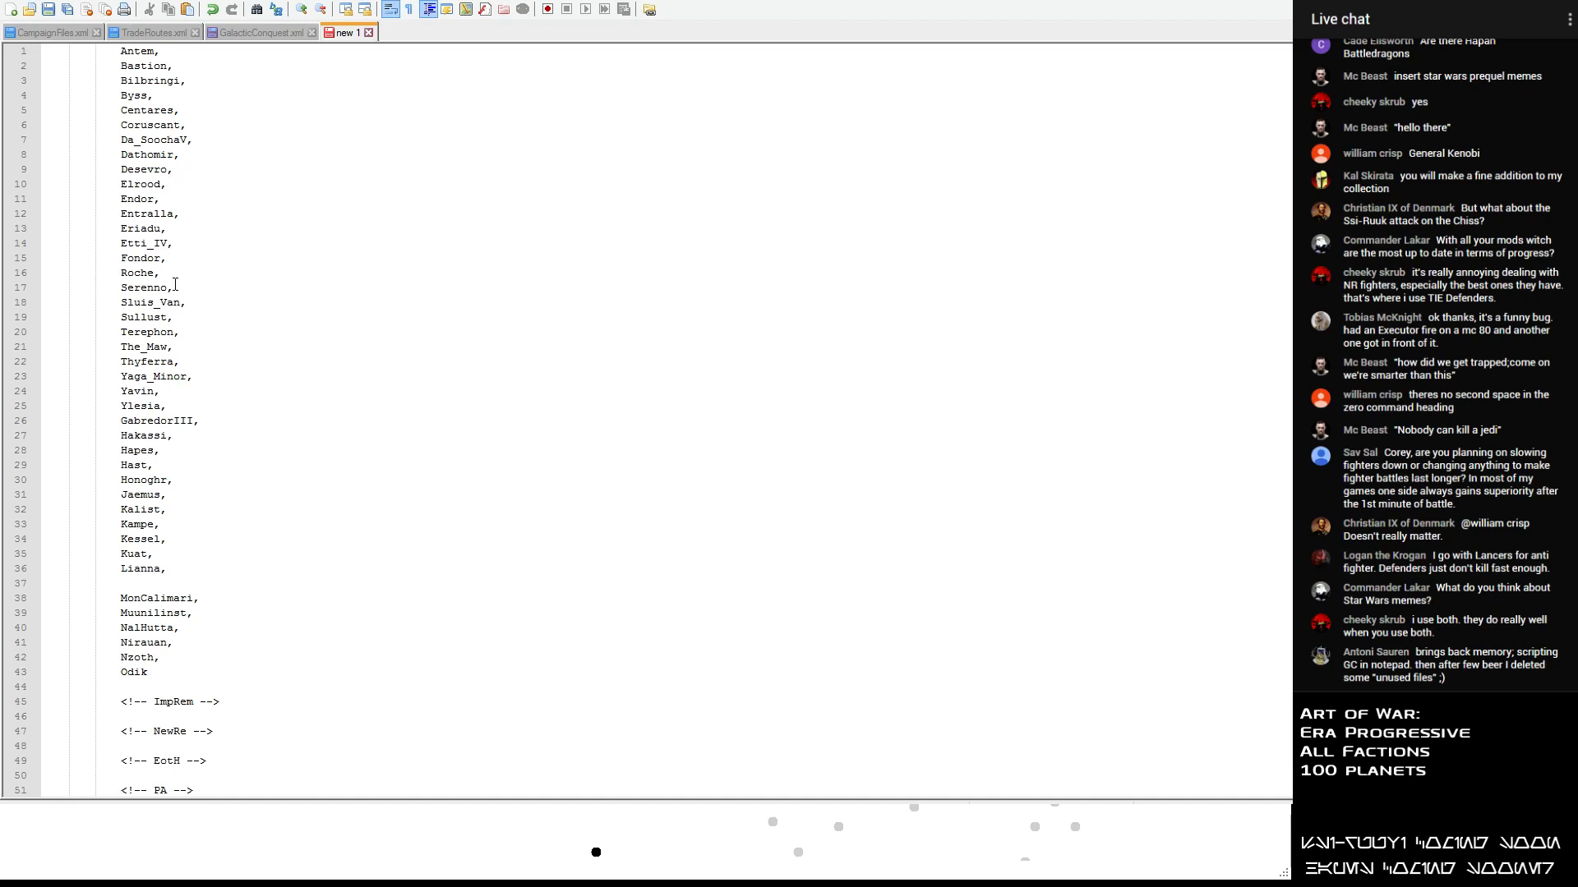
click(174, 169)
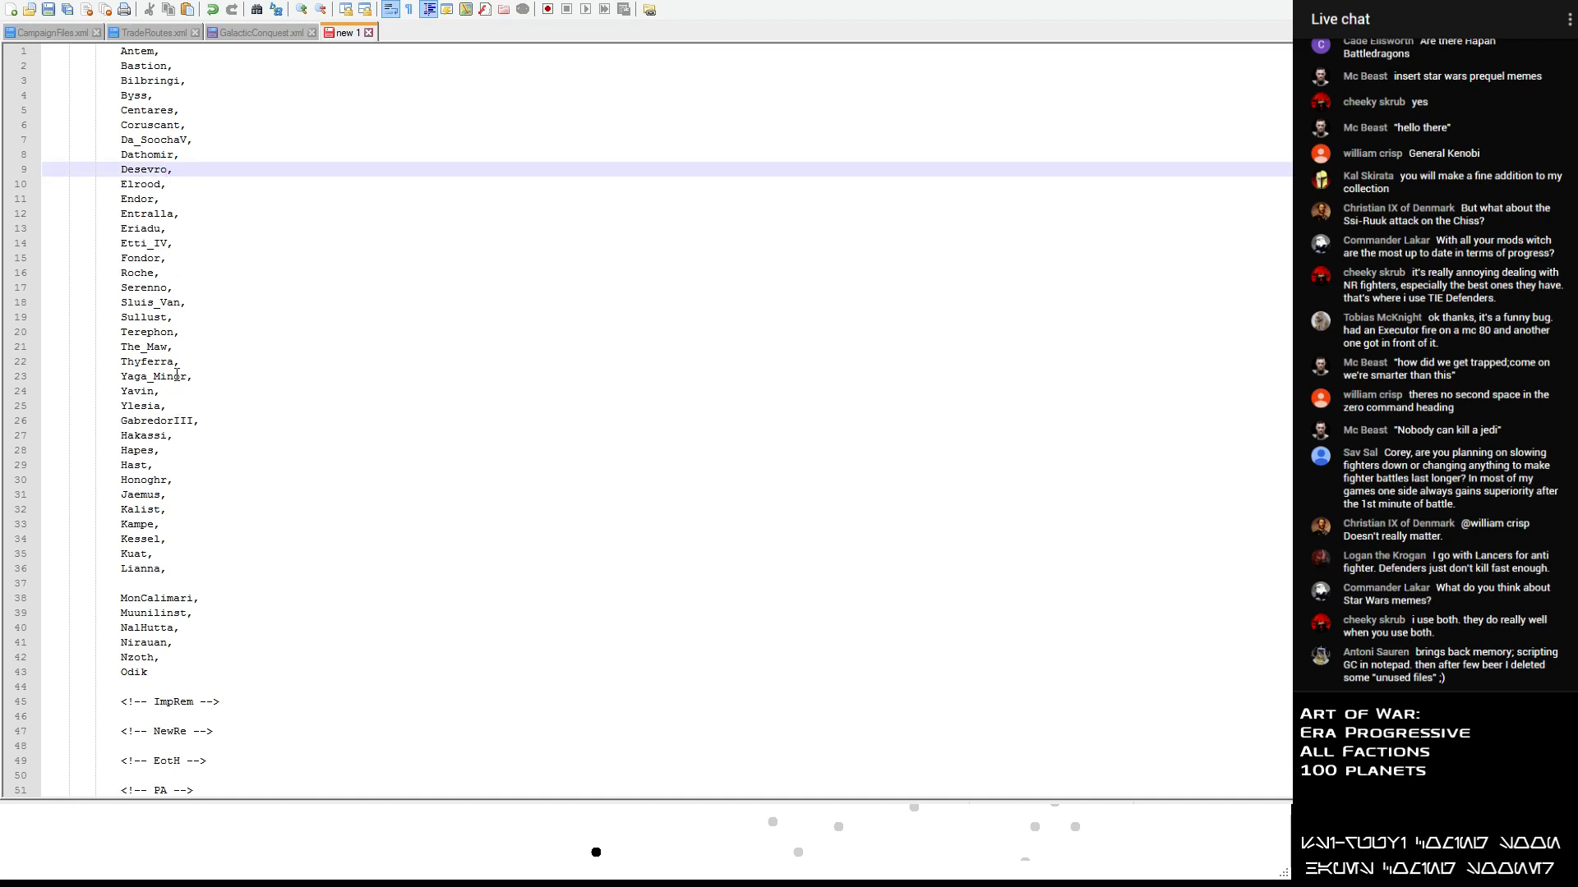
drag(175, 451, 34, 442)
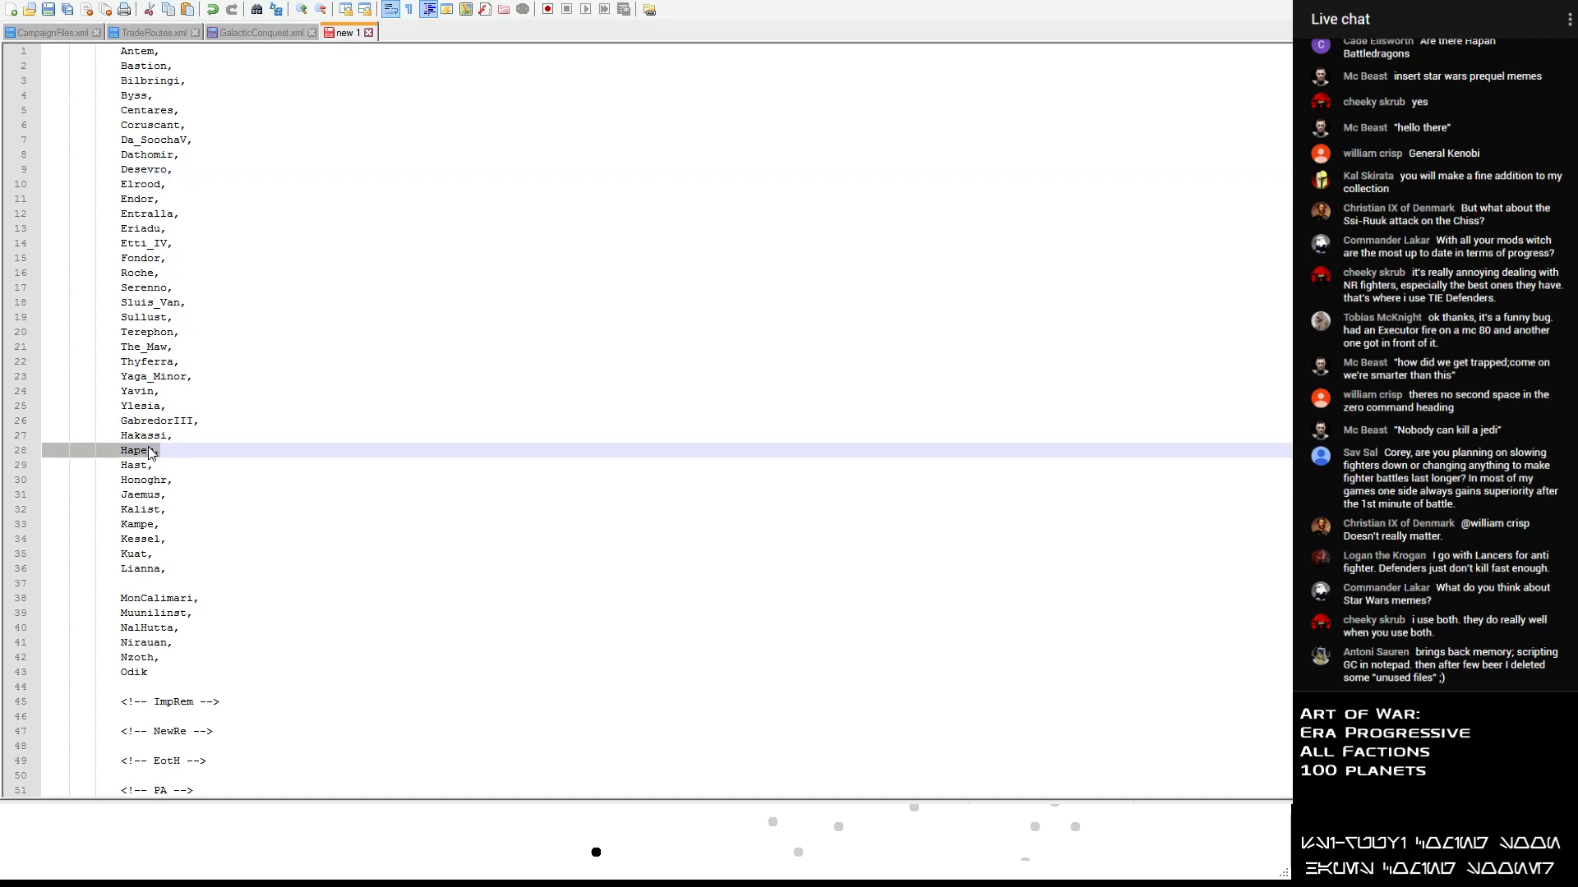
key(Delete)
key(Delete)
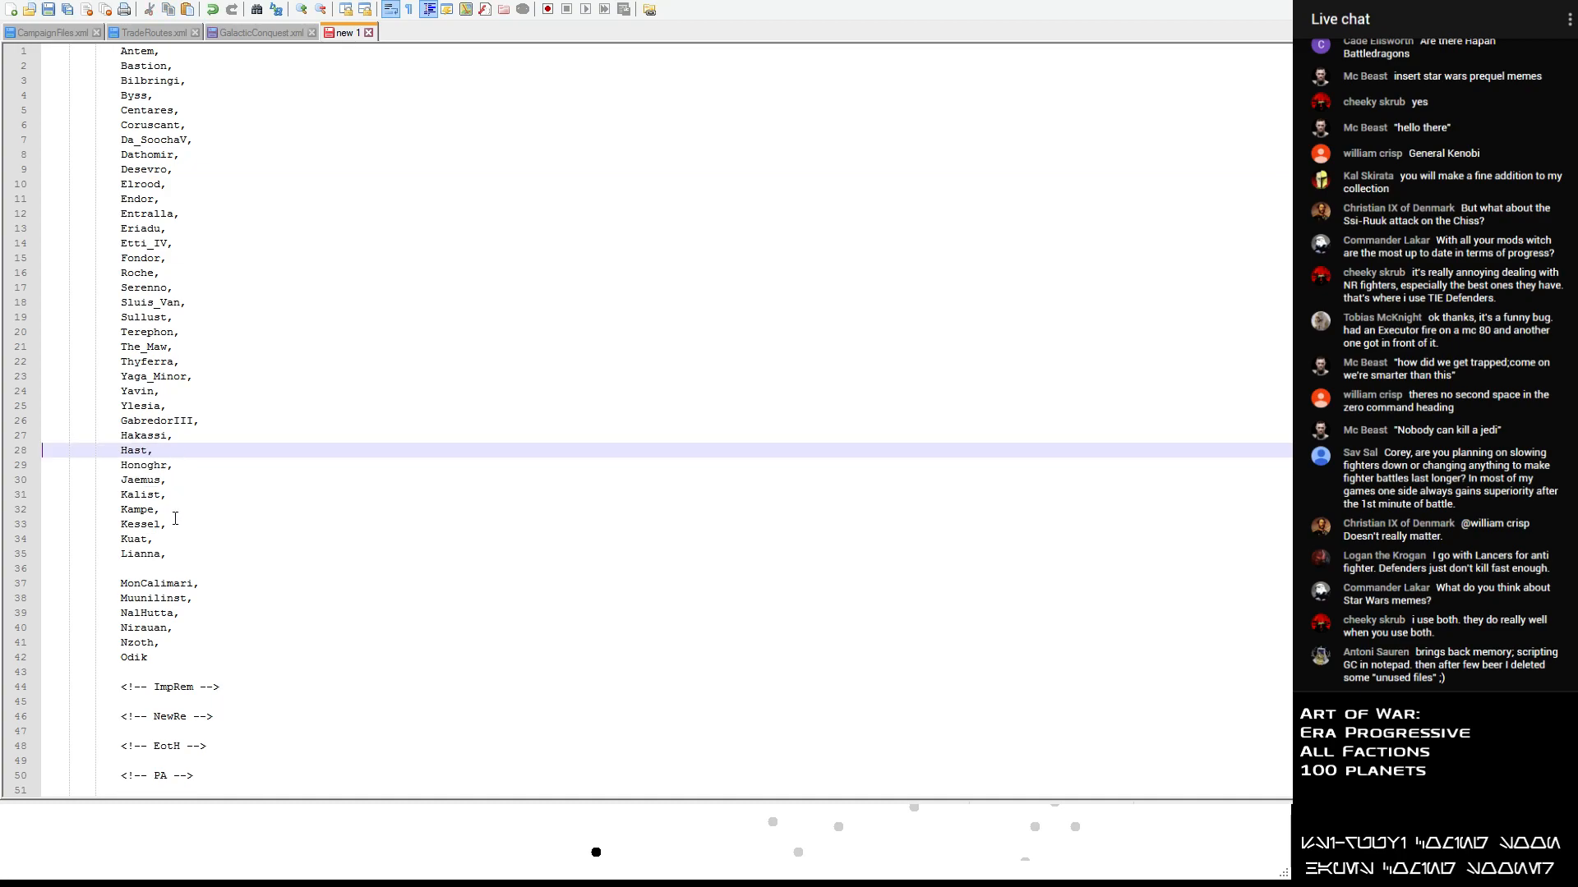
scroll(190, 642, down, 7)
click(190, 641)
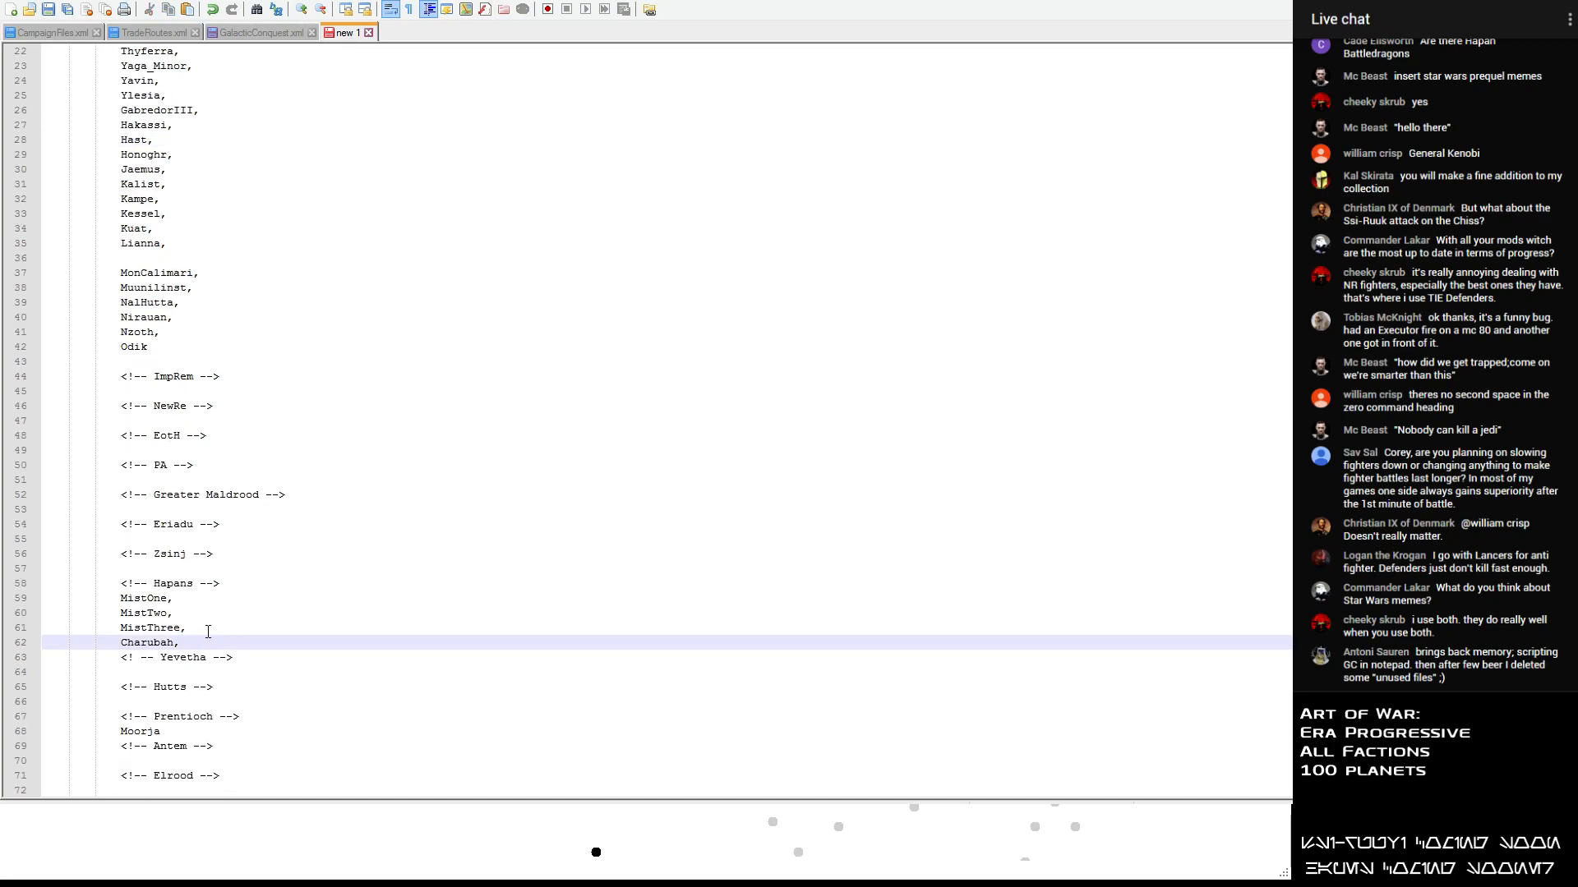
key(Return)
key(Tab)
key(Tab)
key(Tab)
text(Hapes,)
- Move the planet name Terephon from the list to a new line below Hapes in the Hapans section
scroll(181, 304, up, 3)
drag(181, 184, 72, 186)
drag(184, 155, 39, 159)
key(ctrl+c)
key(Delete)
scroll(193, 280, down, 3)
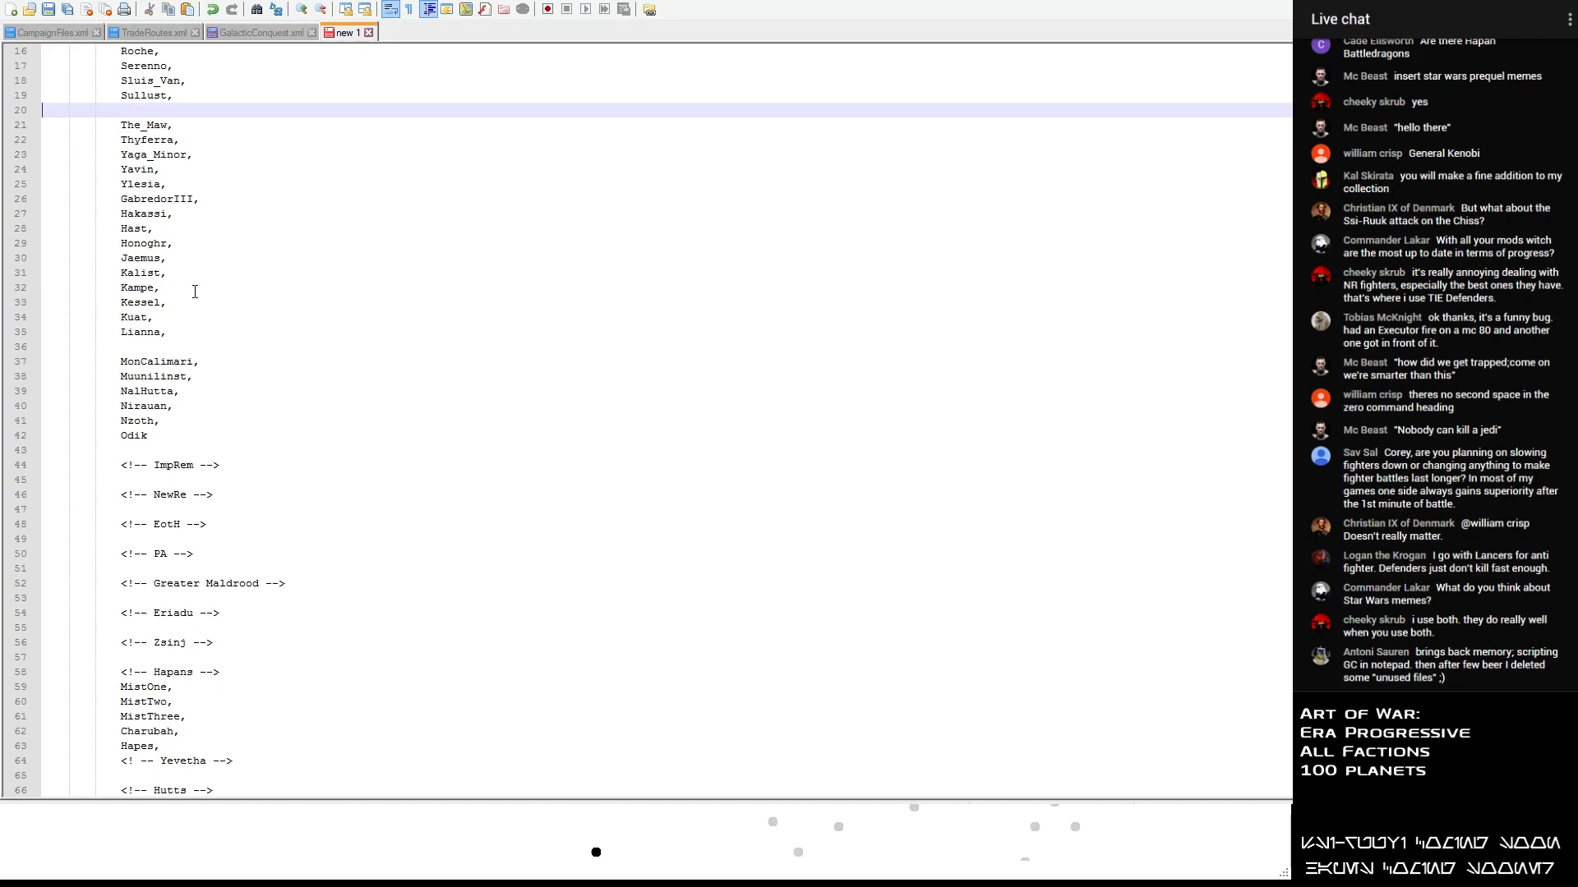
scroll(195, 292, down, 2)
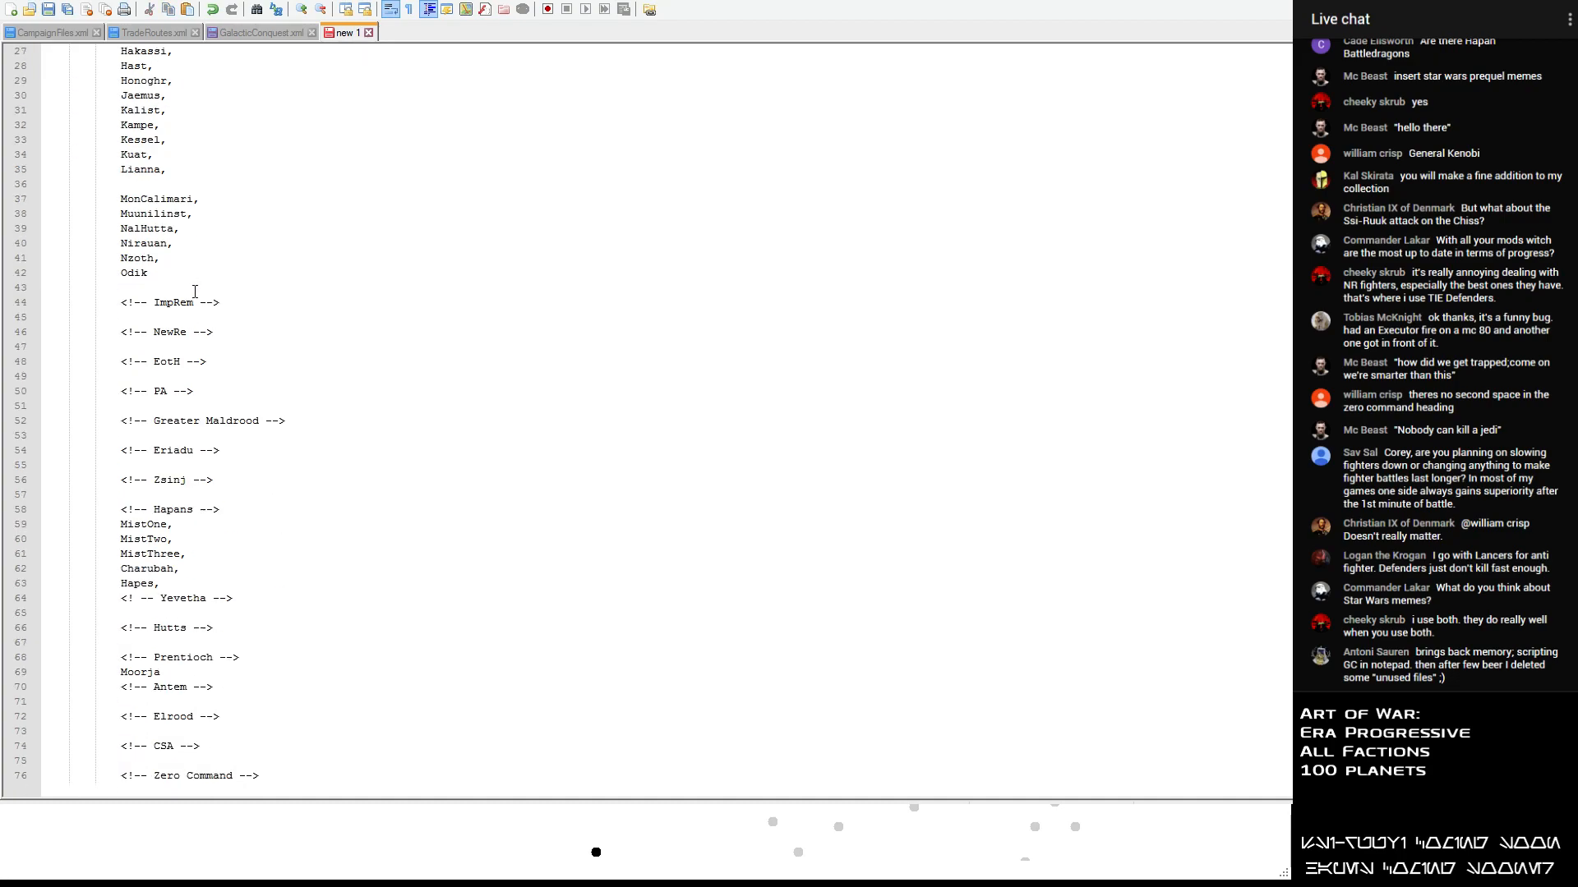
click(169, 569)
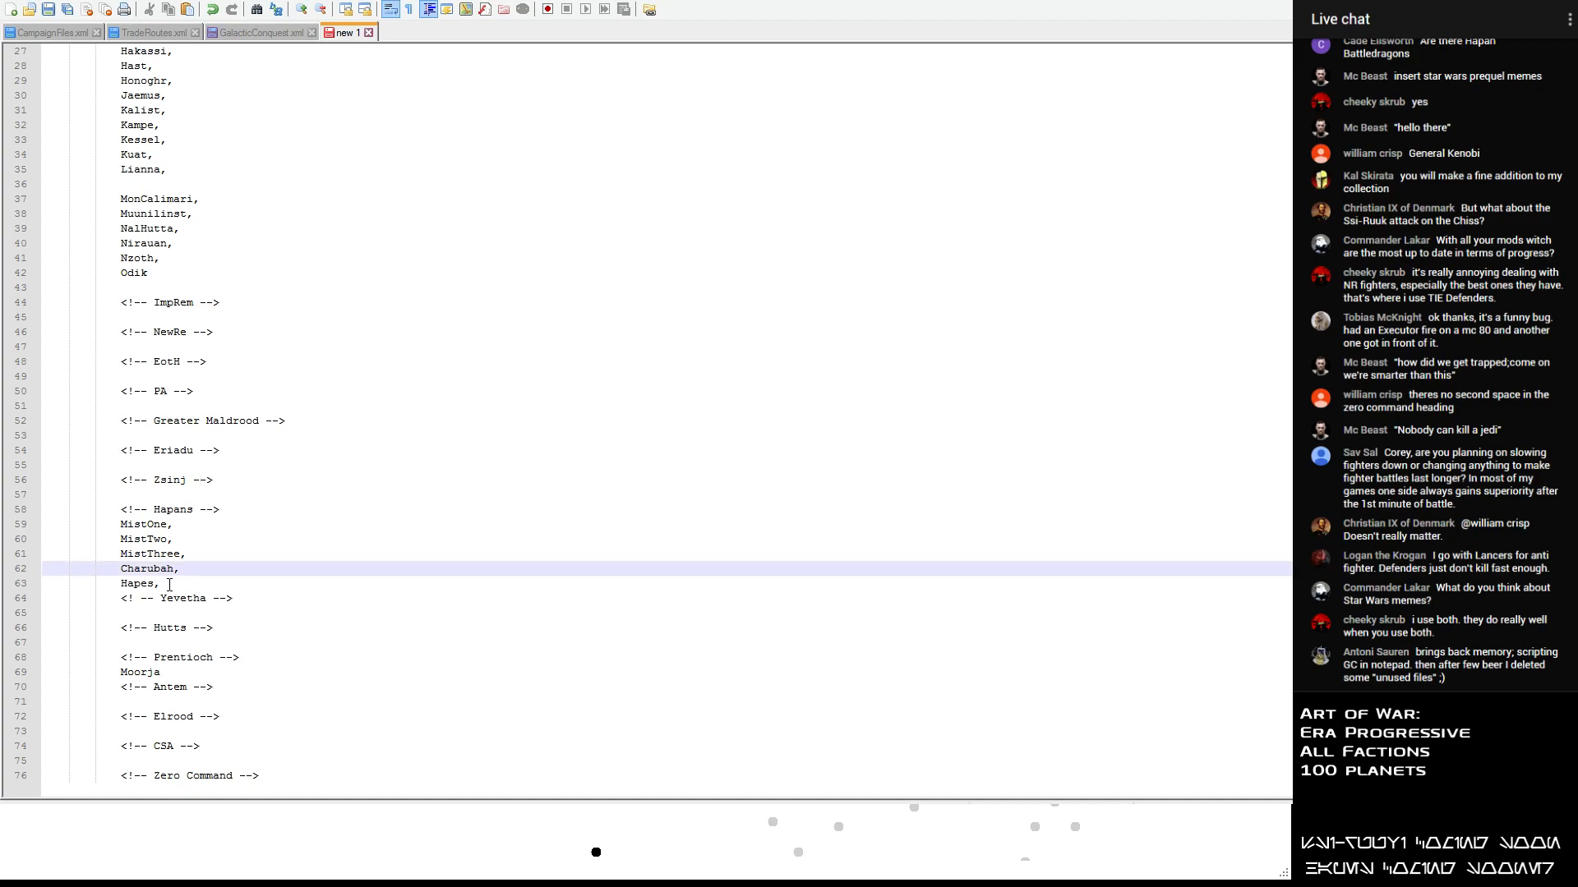
click(170, 584)
key(Return)
key(ctrl+v)
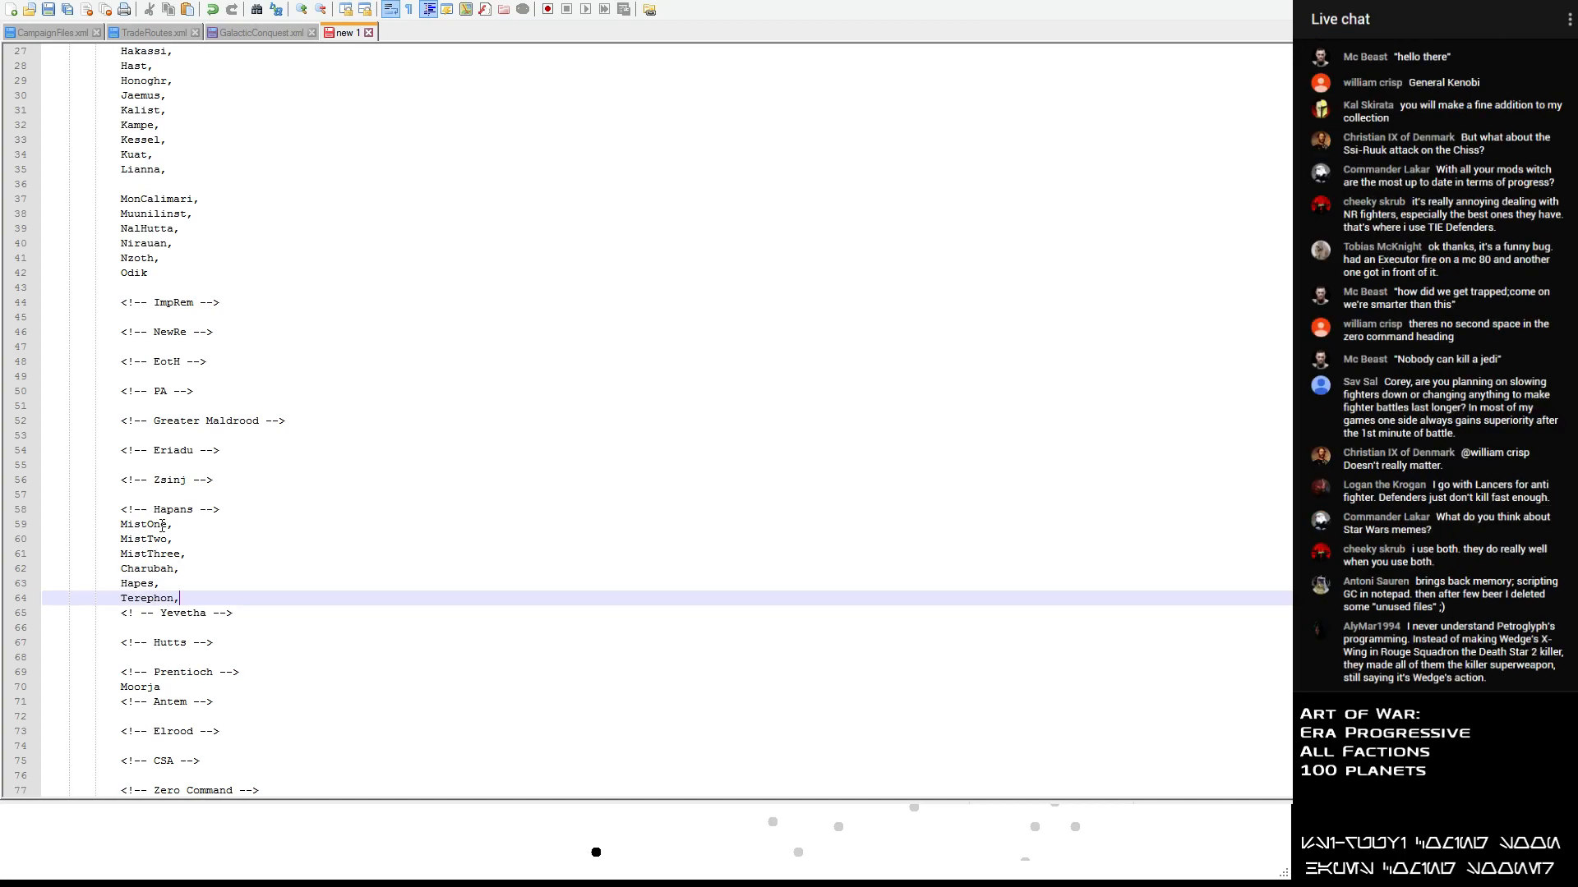
- Remove the trailing commas from all the planet names under the Hapans heading, from MistOne to Terephon
click(177, 527)
key(BackSpace)
click(197, 542)
key(BackSpace)
click(202, 556)
key(BackSpace)
click(198, 570)
key(BackSpace)
click(194, 584)
key(BackSpace)
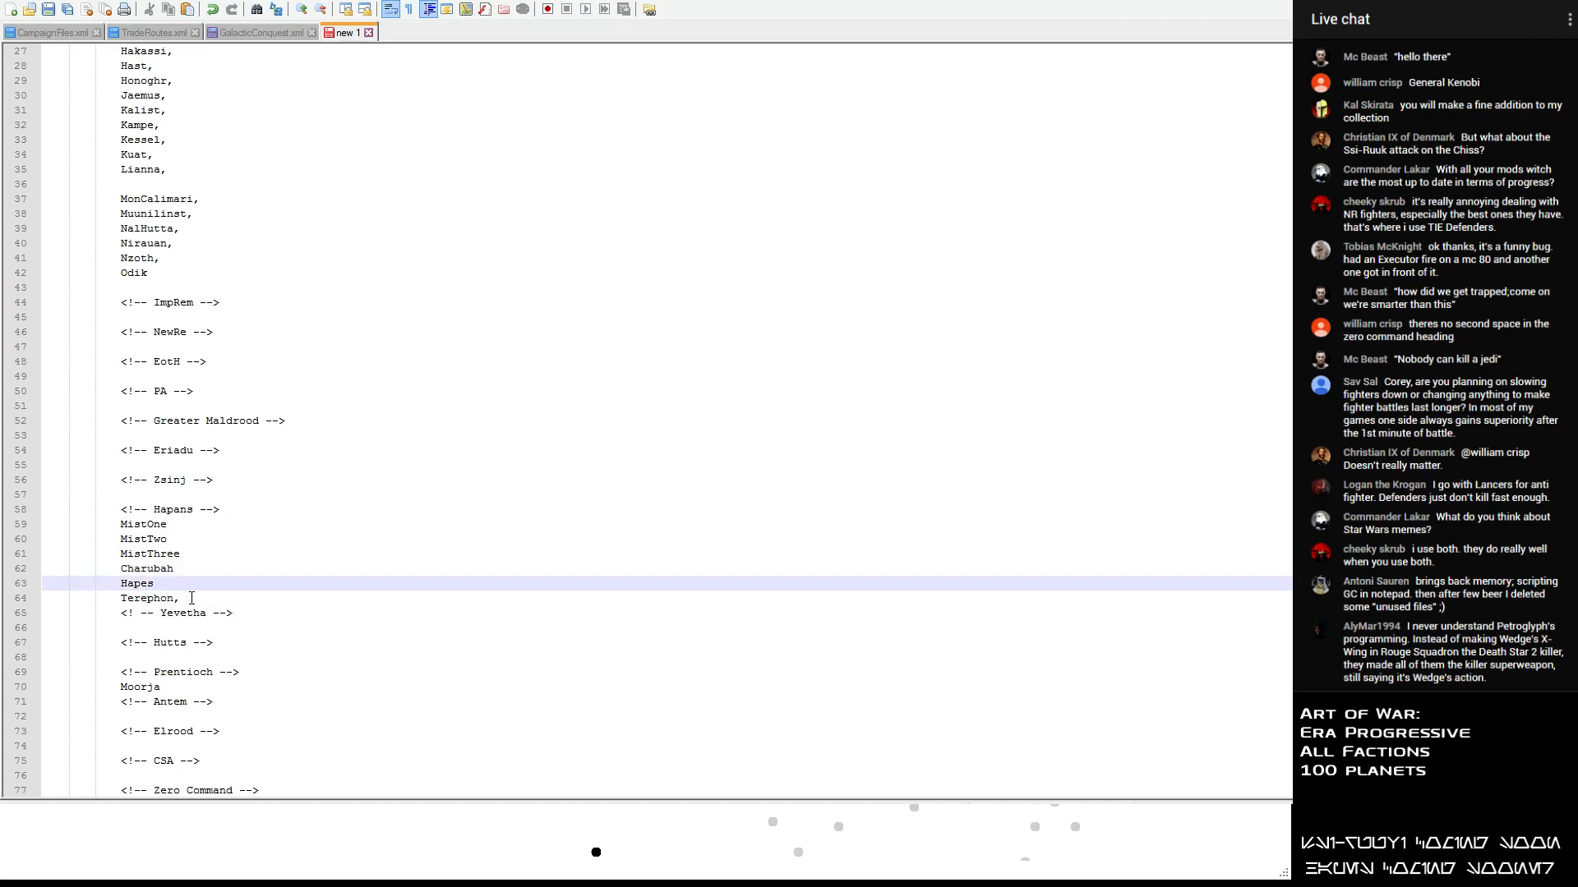
click(194, 597)
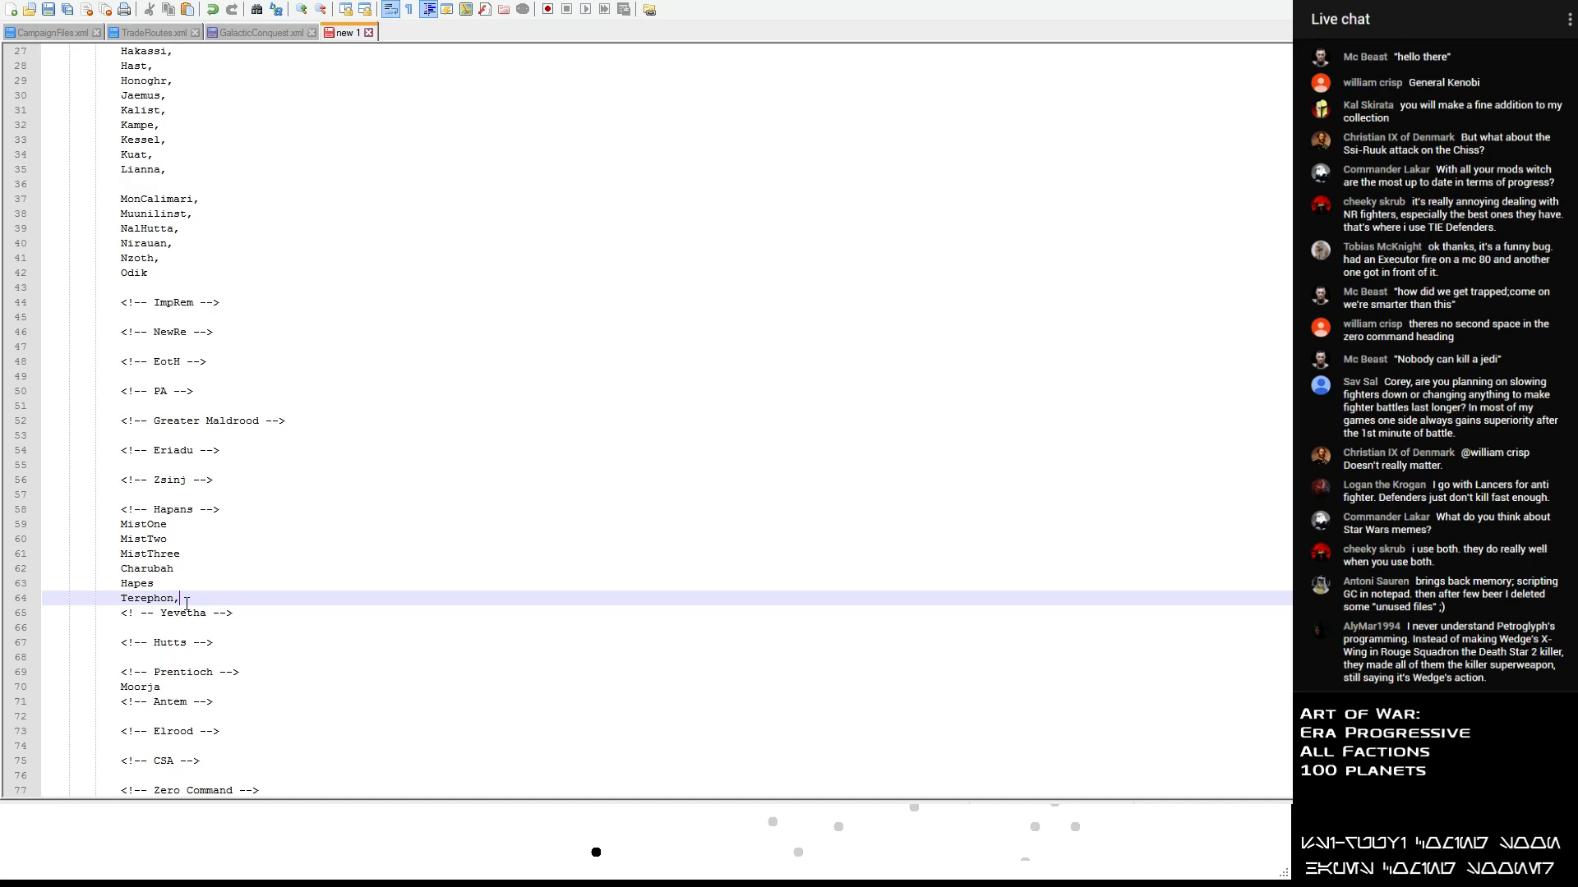
click(208, 504)
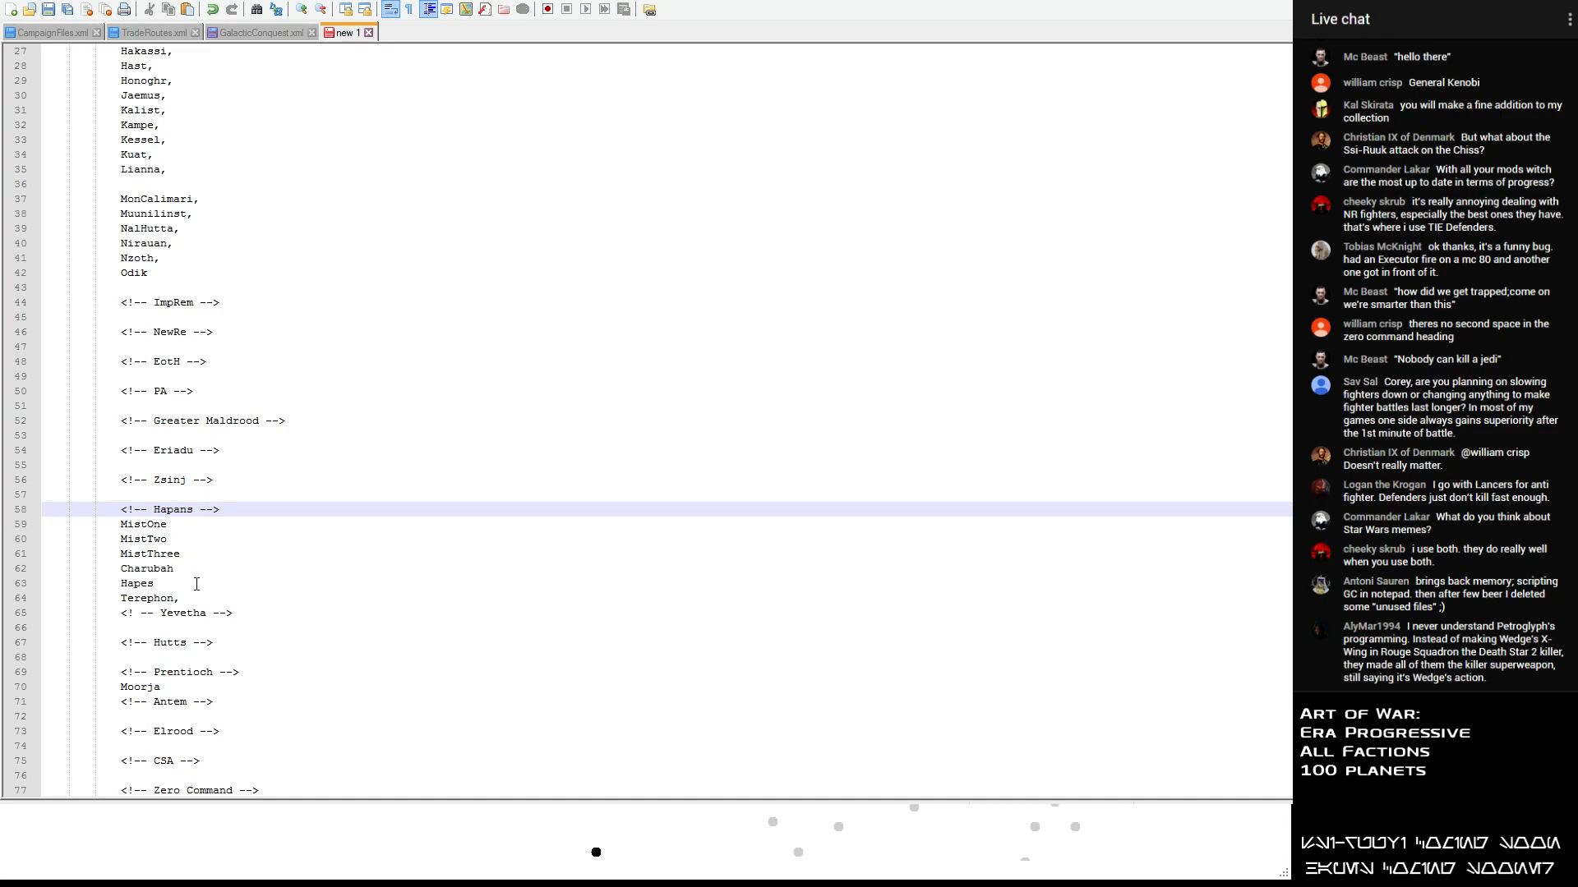
scroll(189, 495, down, 1)
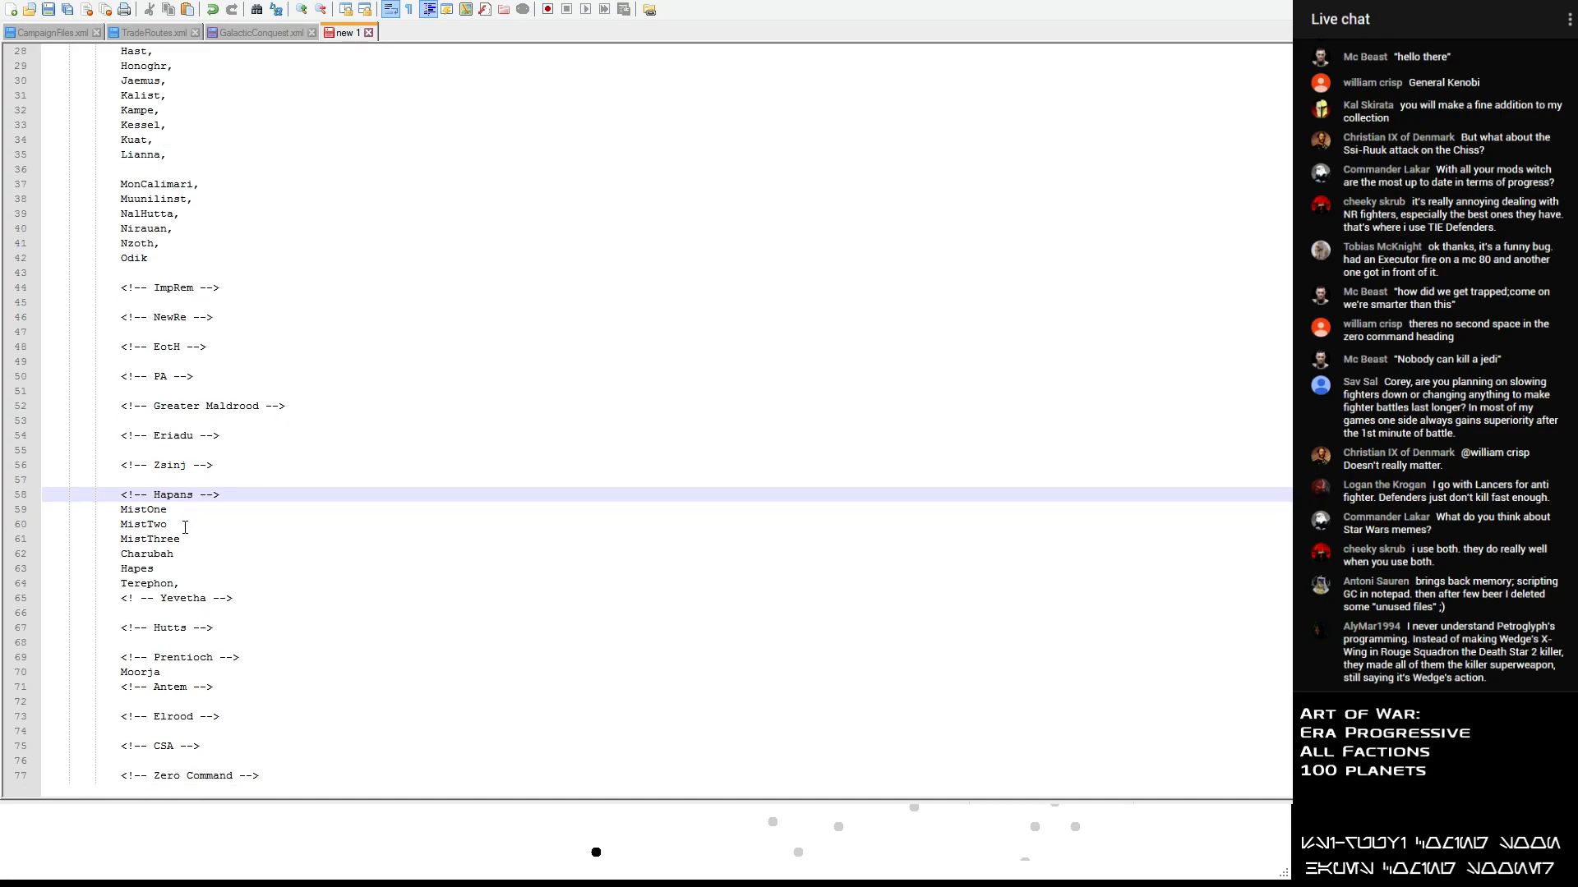
click(177, 584)
text(,)
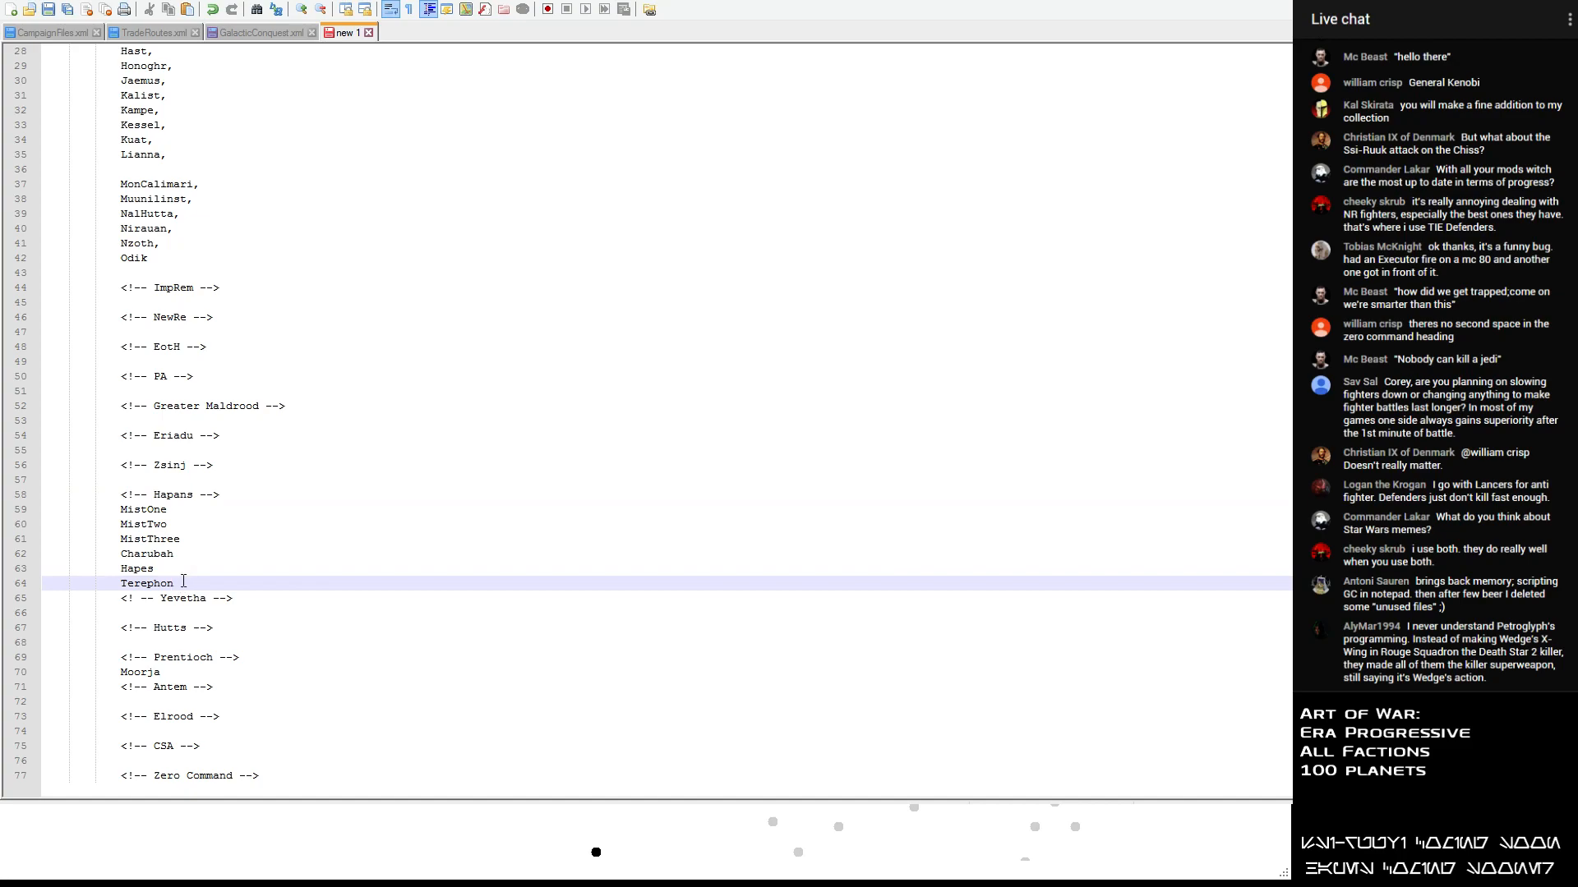
- Review the remaining unassigned planets in the list against the faction headings below it
click(197, 258)
click(200, 228)
click(204, 213)
click(207, 184)
scroll(208, 187, up, 3)
scroll(205, 205, up, 6)
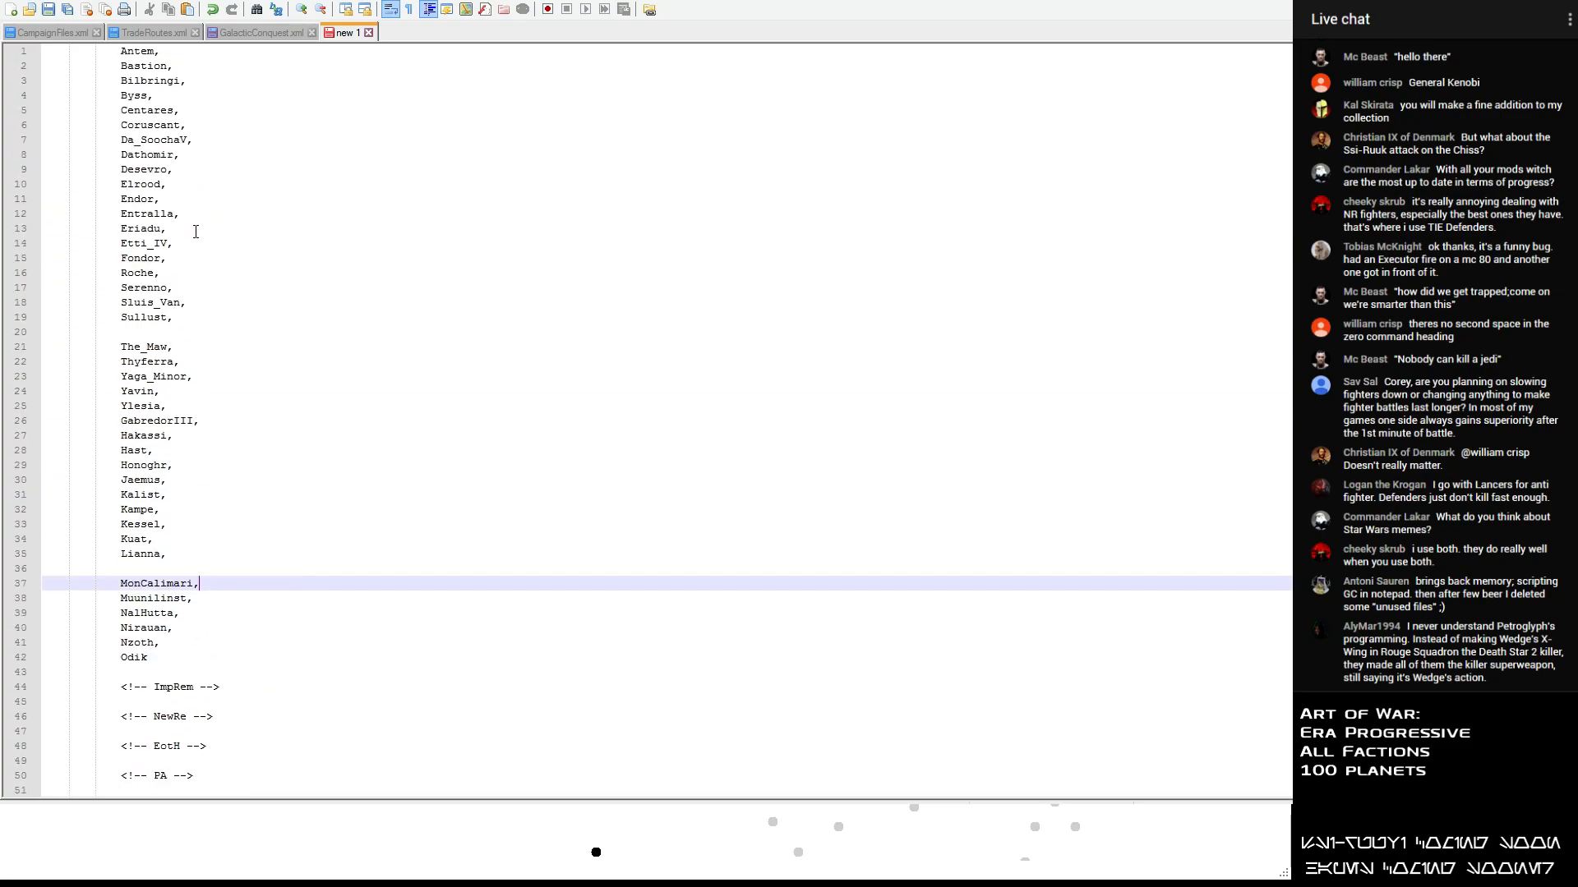
scroll(190, 244, down, 9)
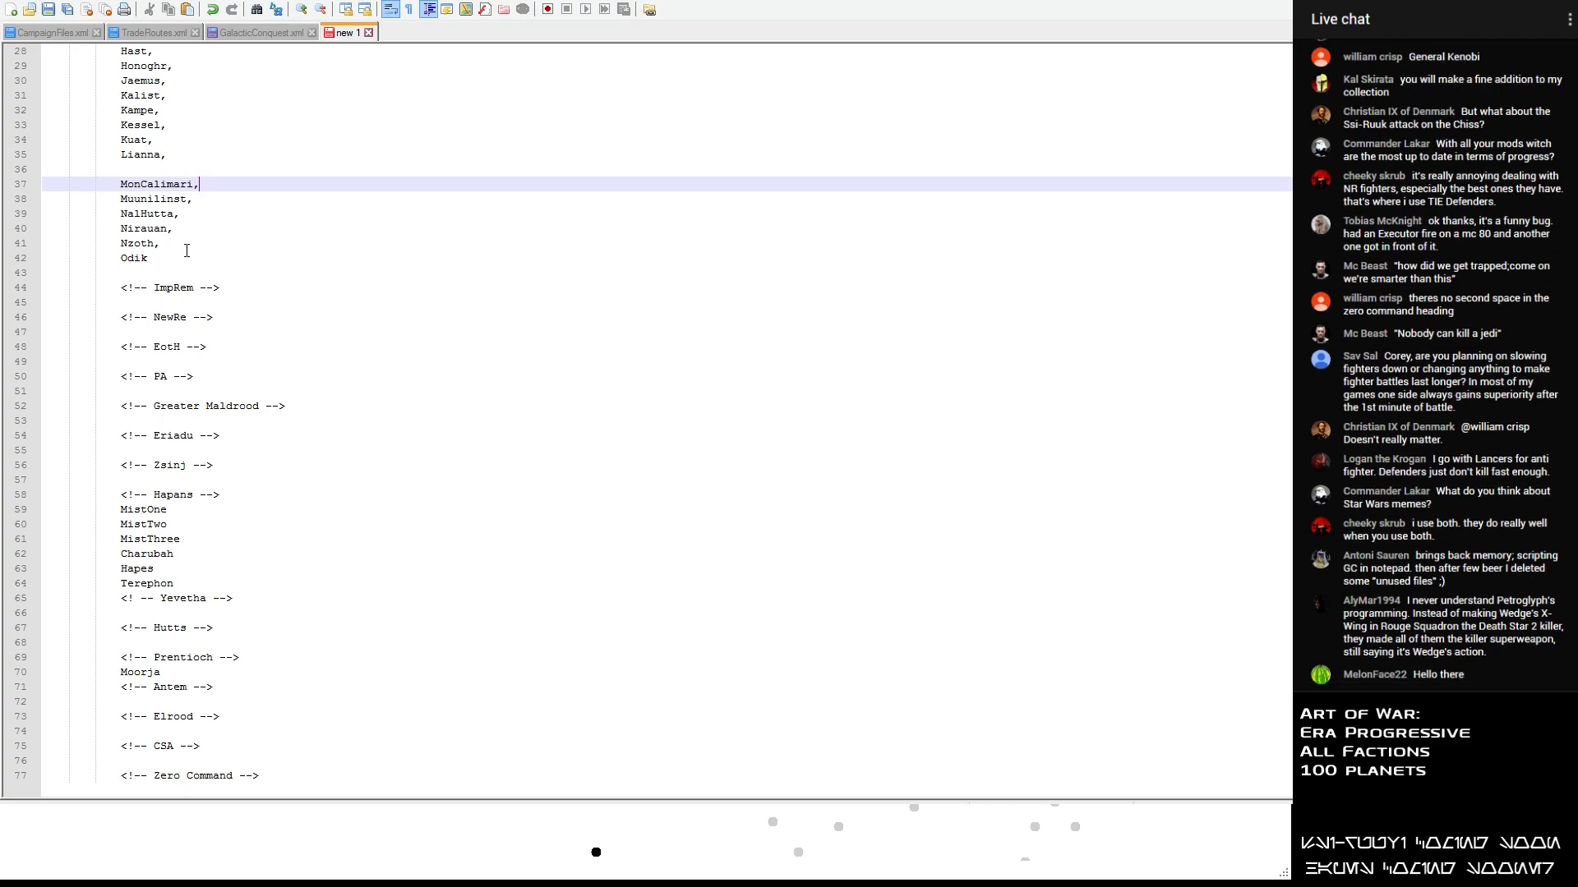
scroll(186, 253, up, 4)
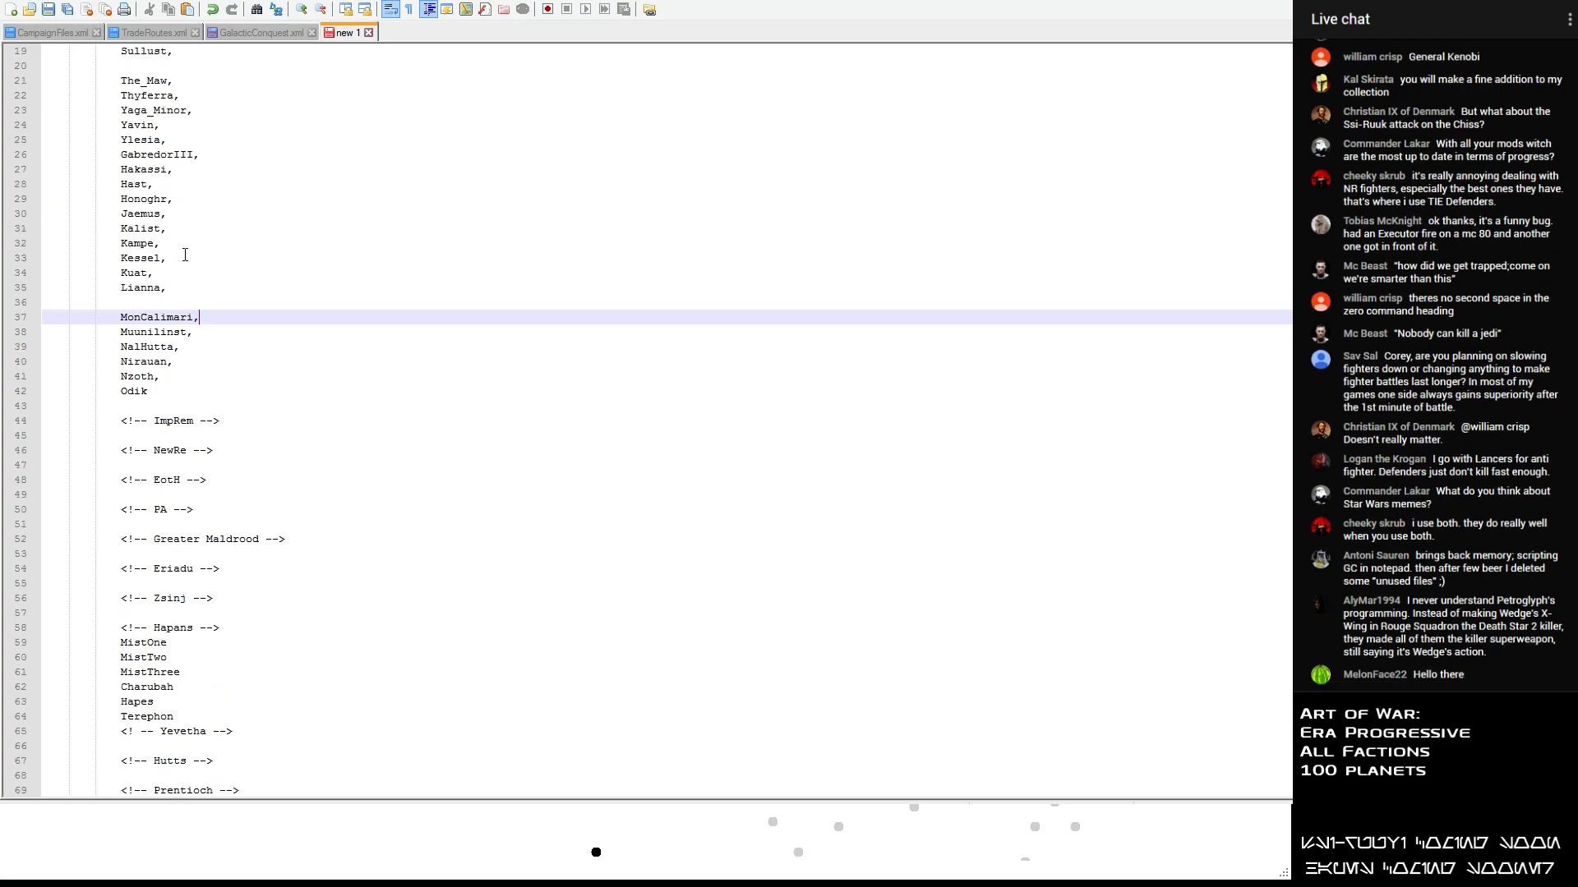
scroll(184, 257, down, 3)
scroll(184, 257, up, 10)
scroll(176, 319, down, 11)
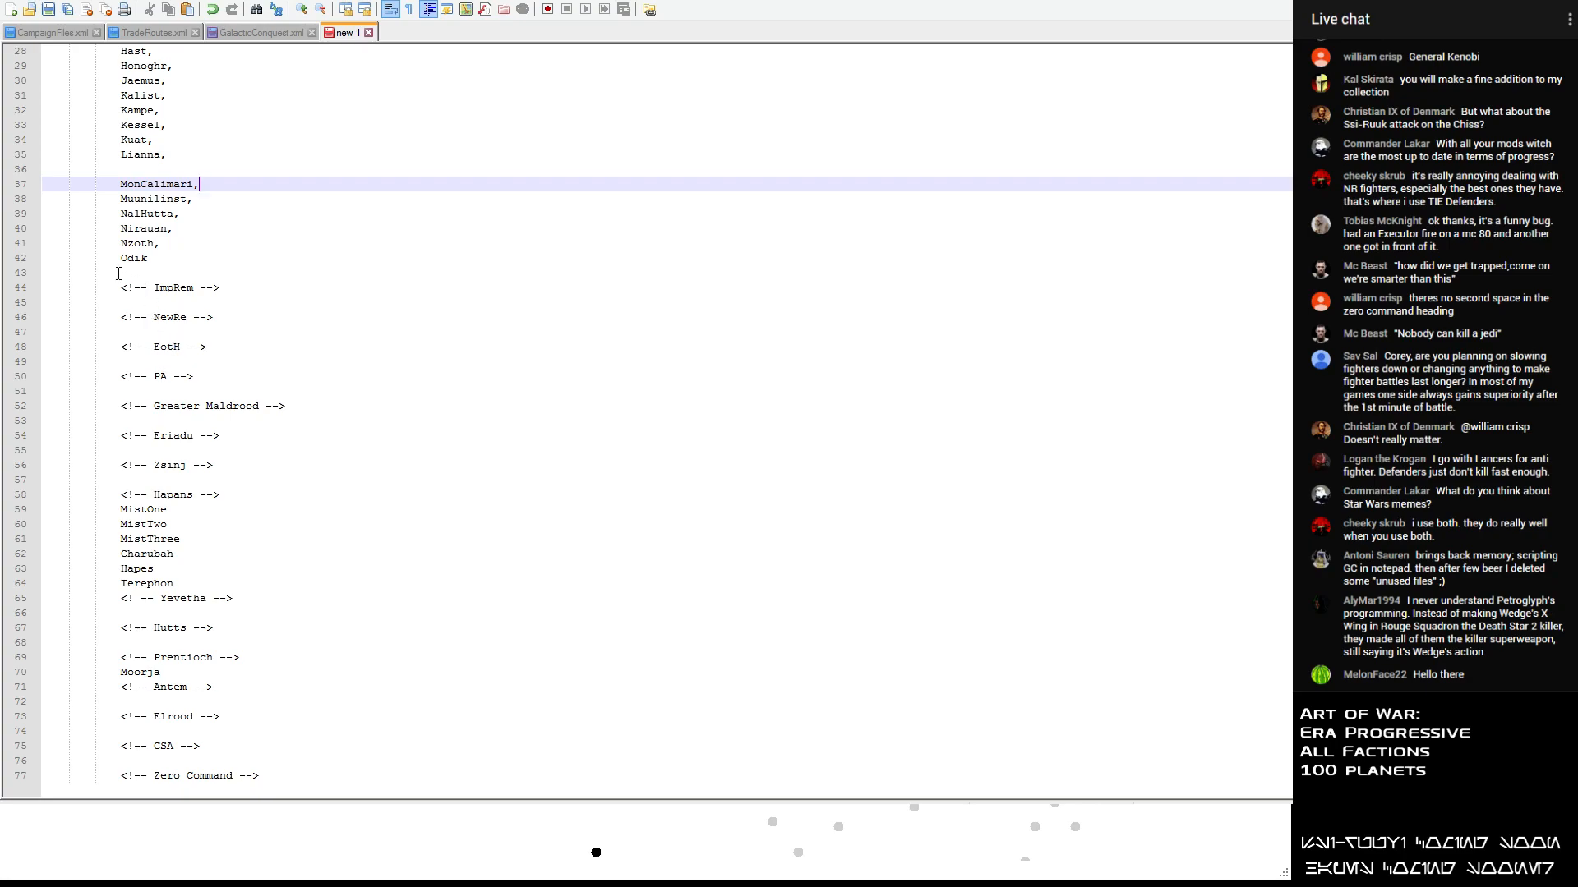
- Remove the blank line above the ImpRem heading and move the planet name MonCalimari from the list to below the NewRe heading
click(88, 270)
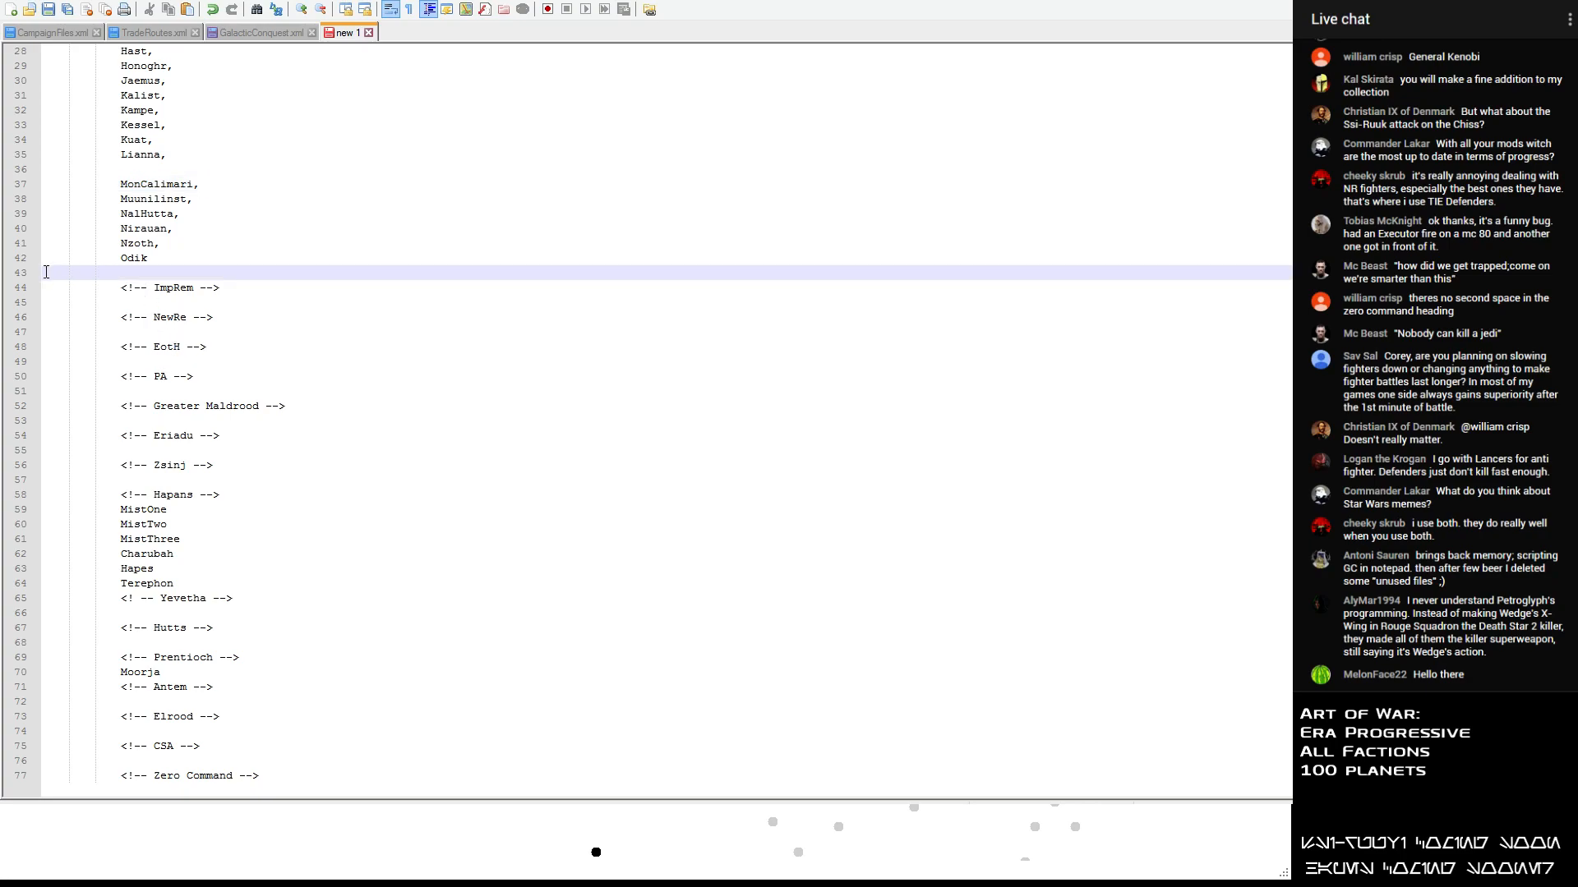
key(Delete)
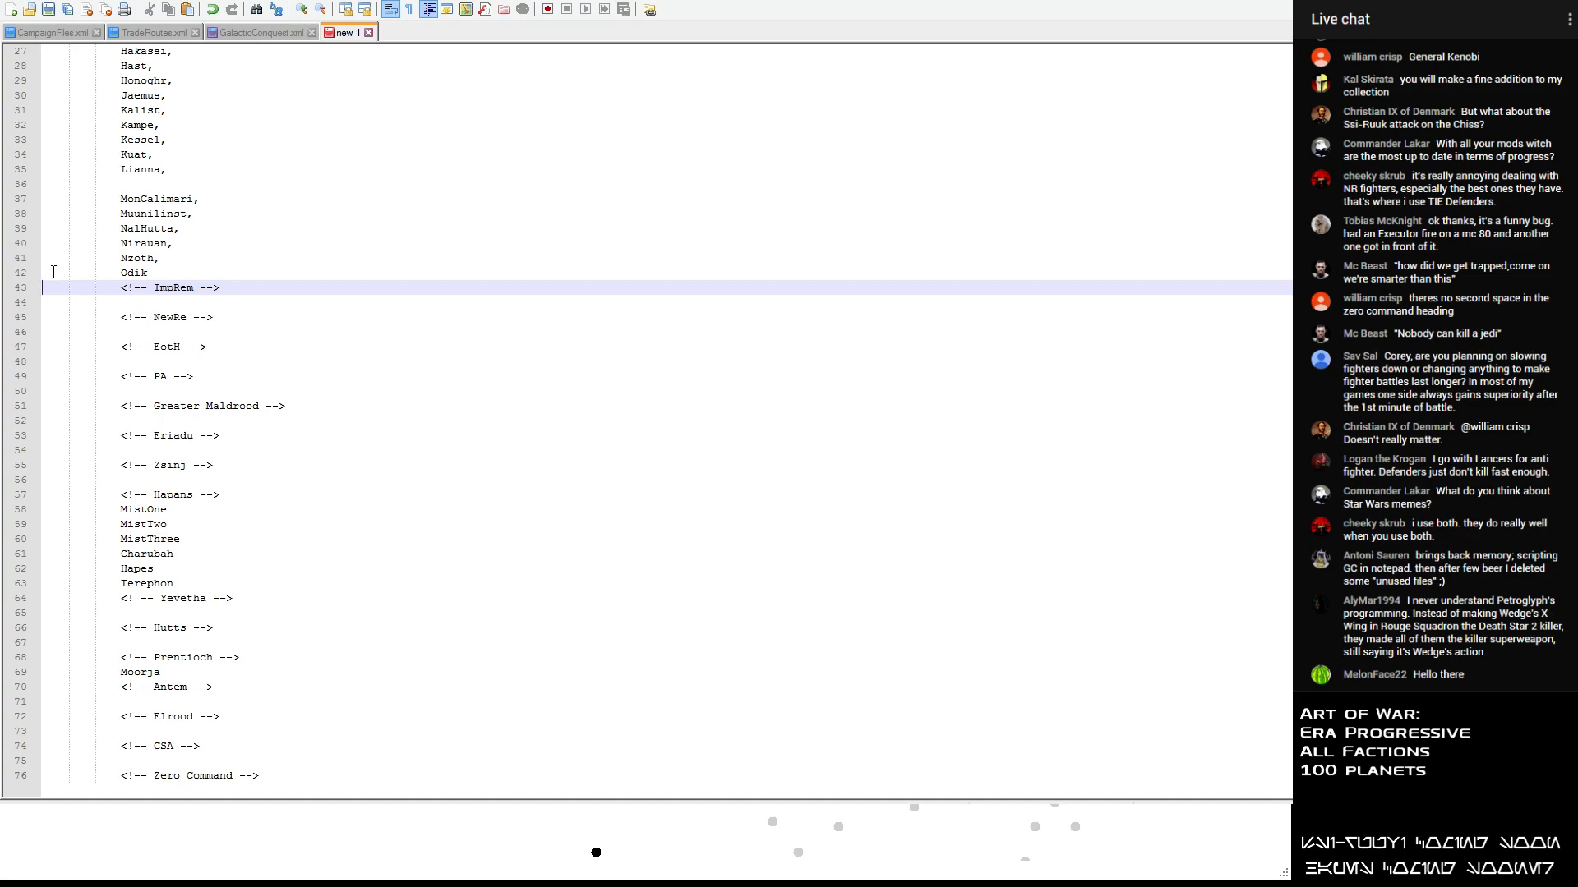
scroll(222, 270, up, 3)
scroll(198, 259, down, 3)
drag(205, 203, 45, 203)
key(ctrl+c)
key(Delete)
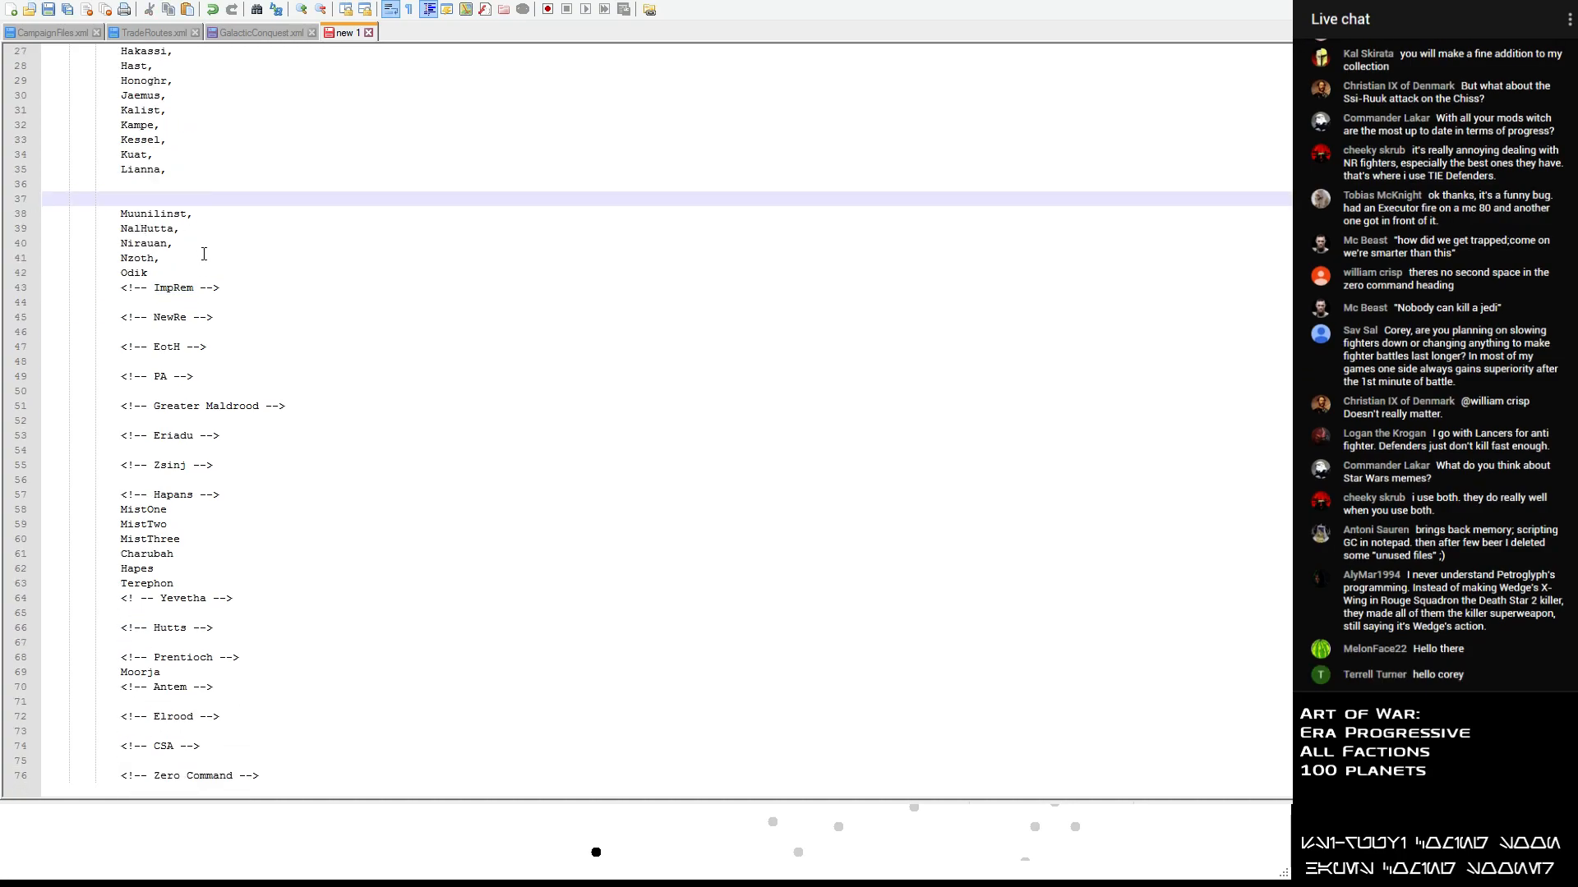
key(Delete)
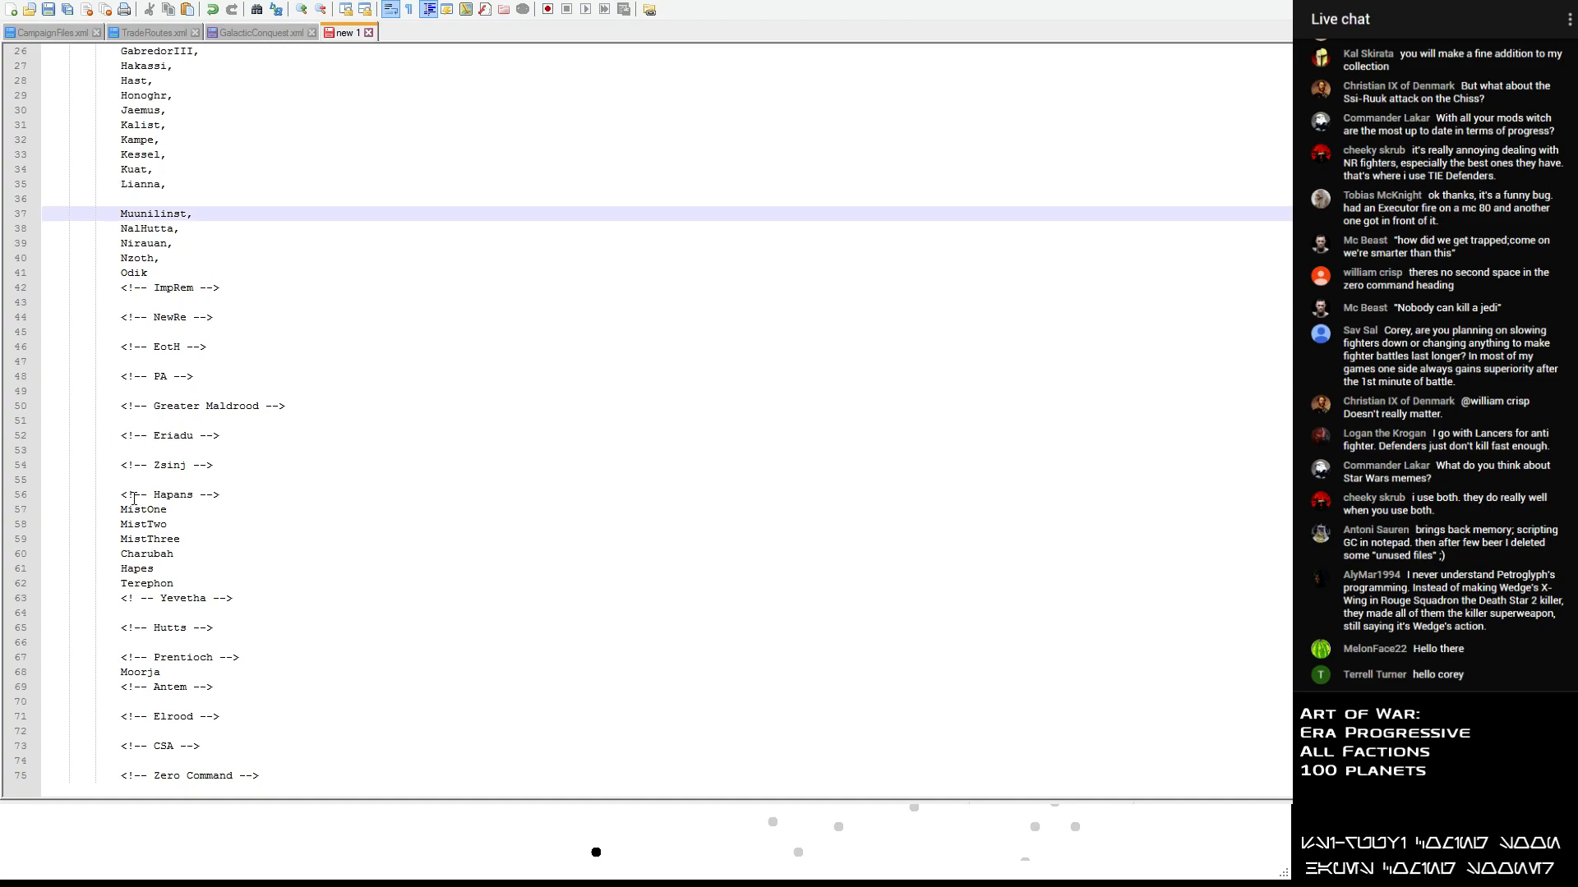
click(94, 331)
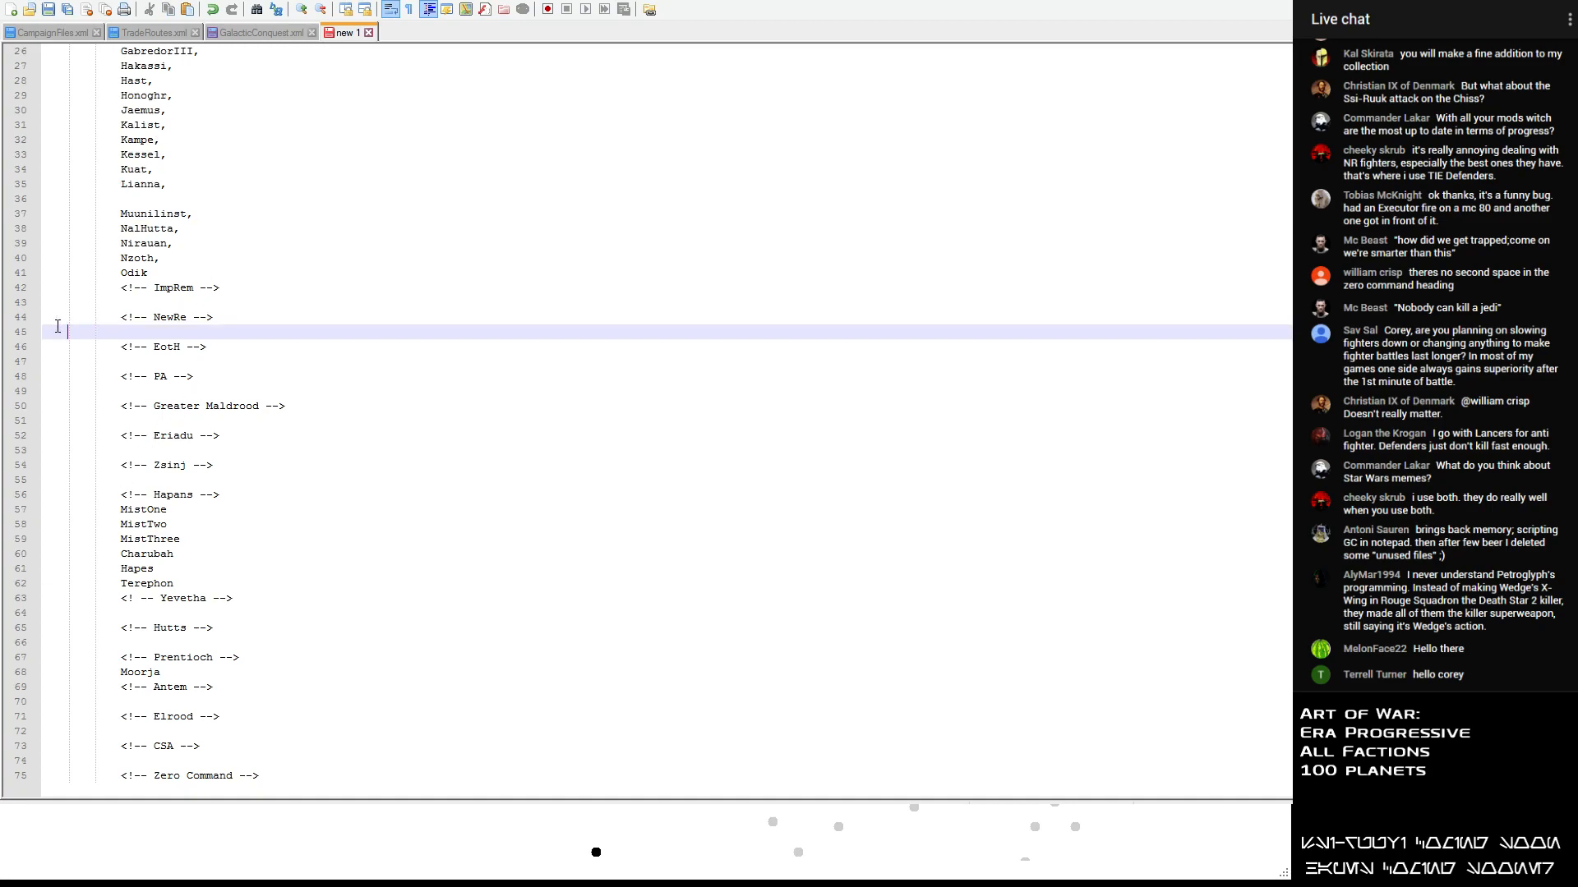
key(ctrl+v)
- Move the planet name Nirauan from the list to the empty line below the EotH heading
scroll(172, 369, up, 3)
drag(174, 373, 44, 374)
key(ctrl+x)
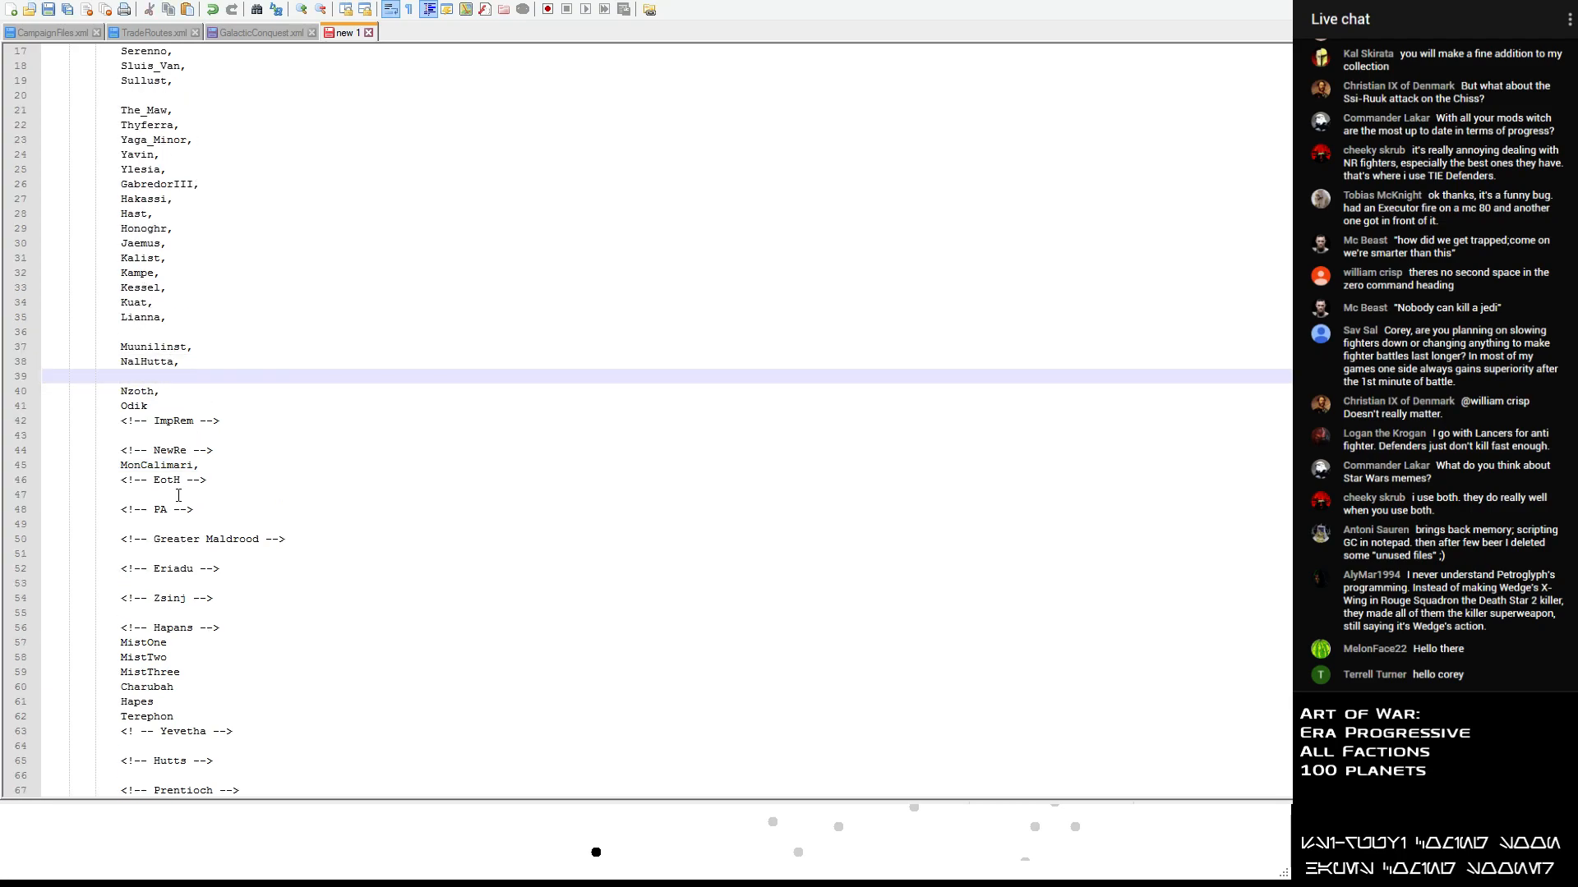
click(95, 491)
key(ctrl+v)
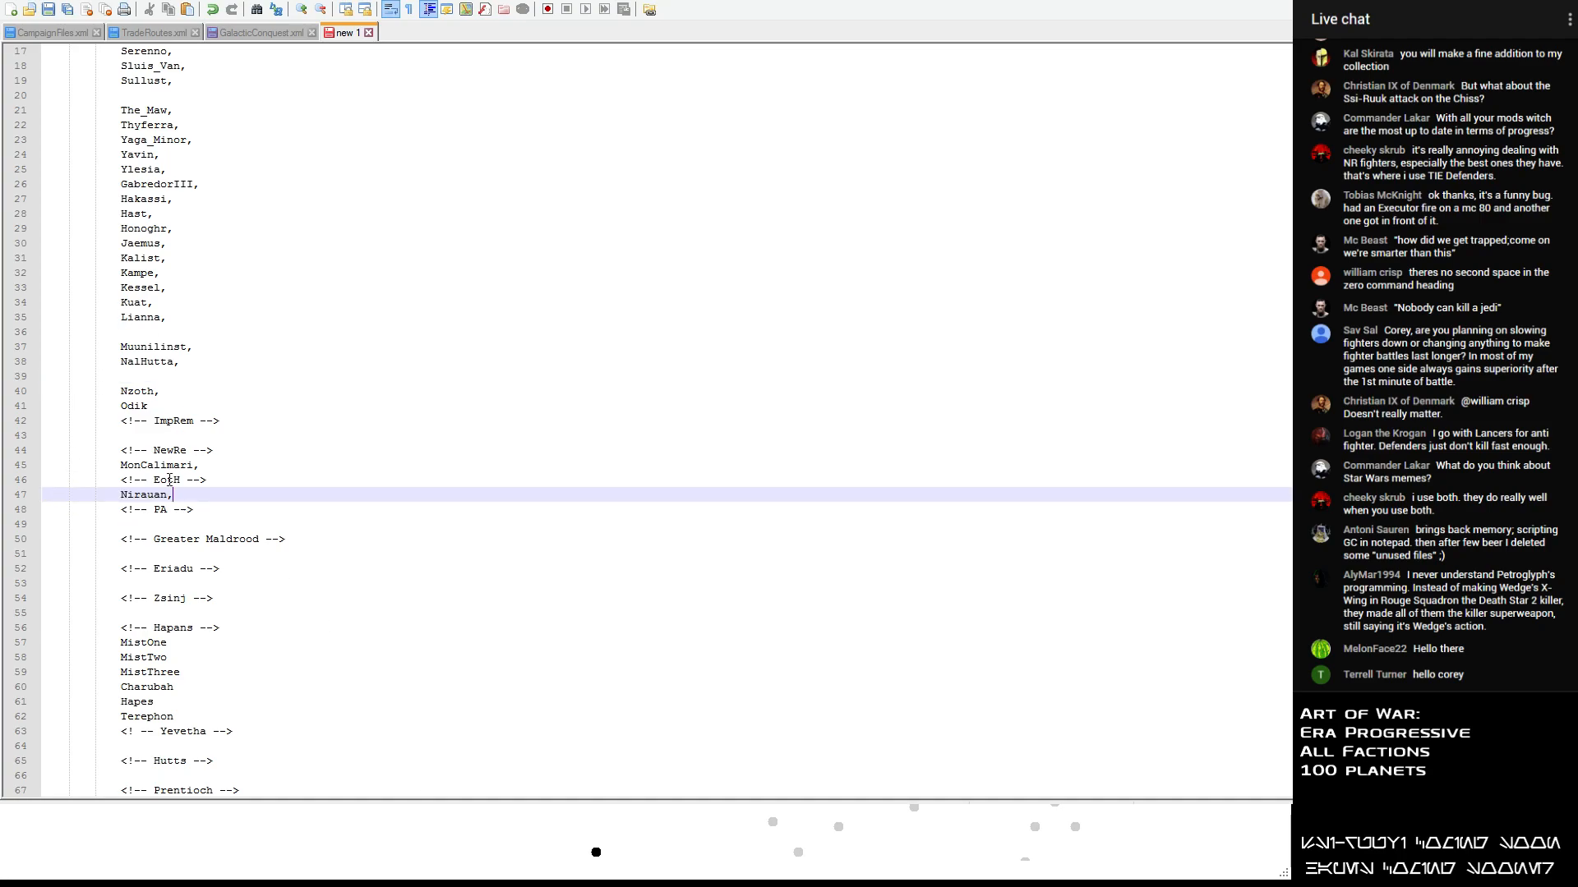
- Add the planet name Syca on a new indented line below Nirauan in the EotH section
key(Return)
text(Syuc)
key(BackSpace)
key(BackSpace)
key(BackSpace)
key(BackSpace)
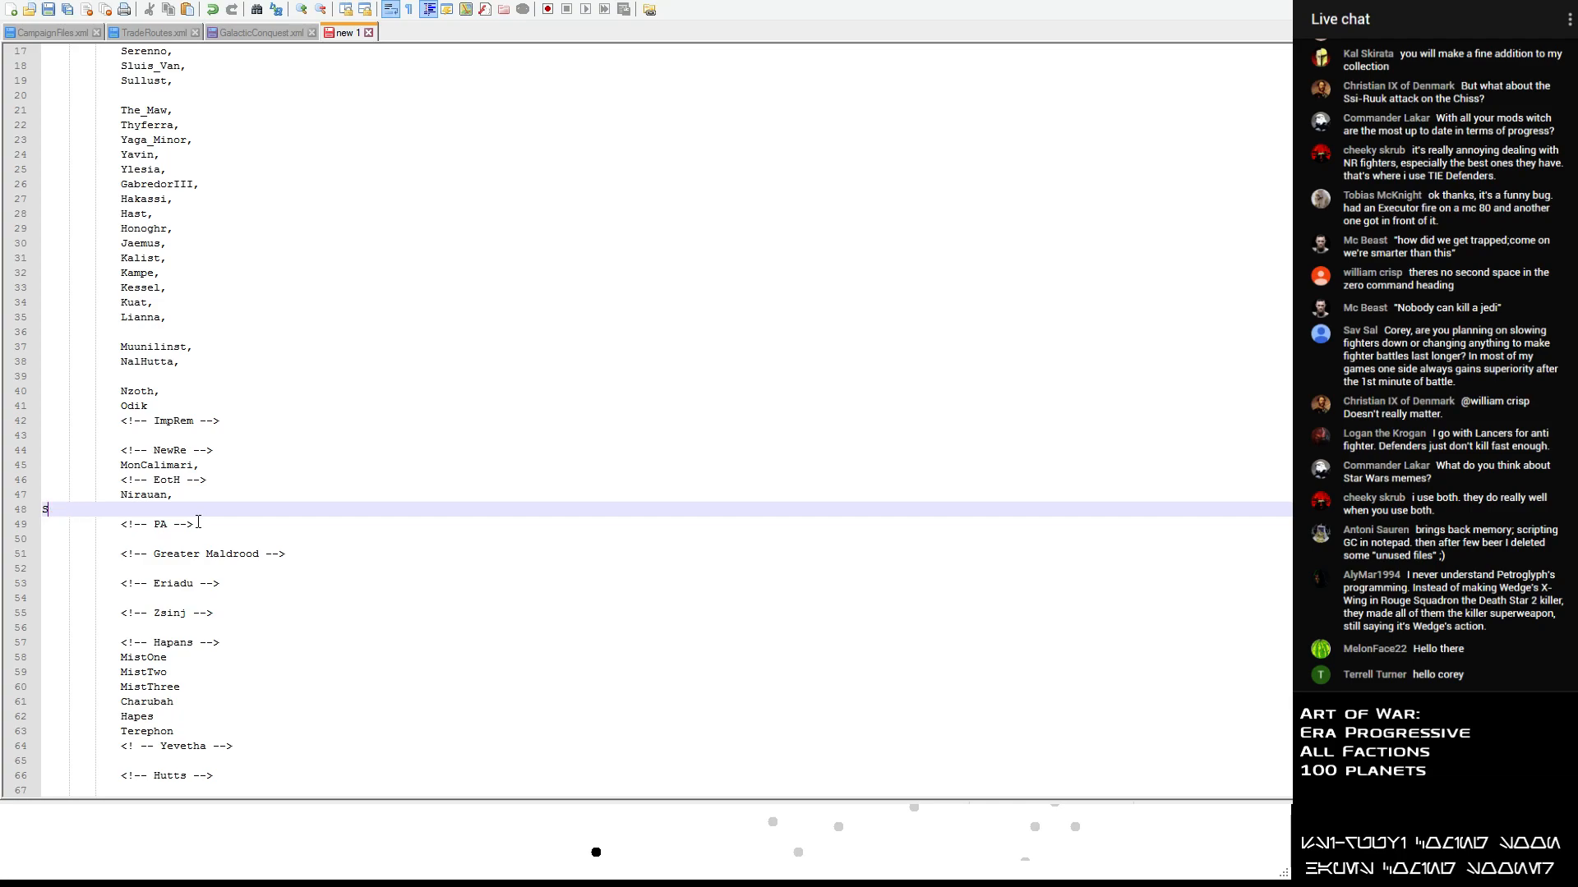
text(Syca)
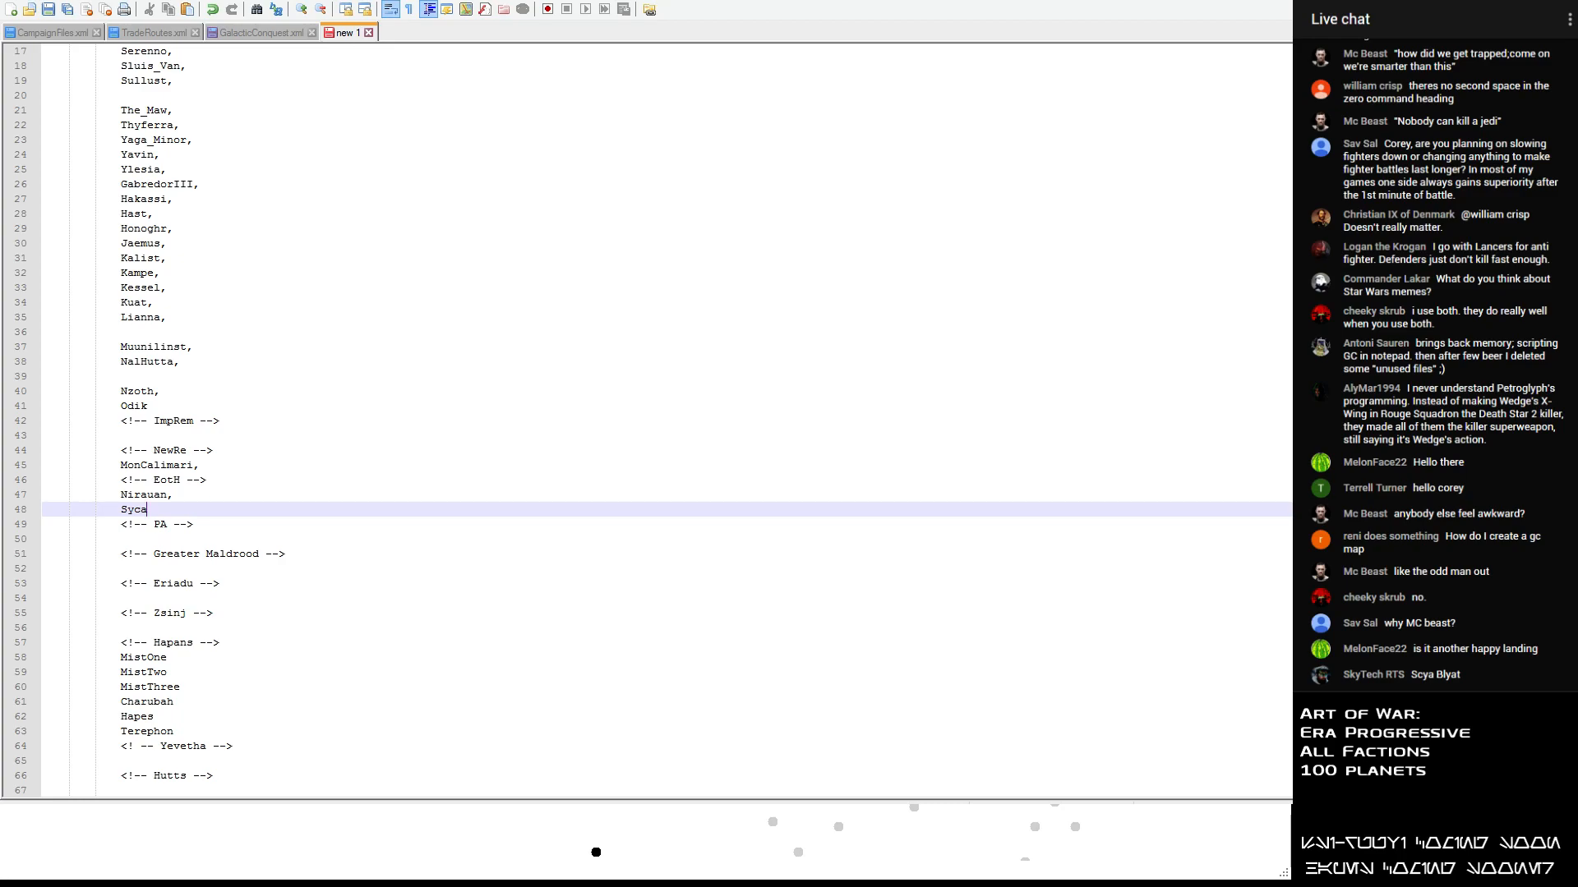
- Move the planet name Lianna from the list to below the Zsinj heading, leaving a blank line before the Hapans heading
drag(179, 317, 31, 322)
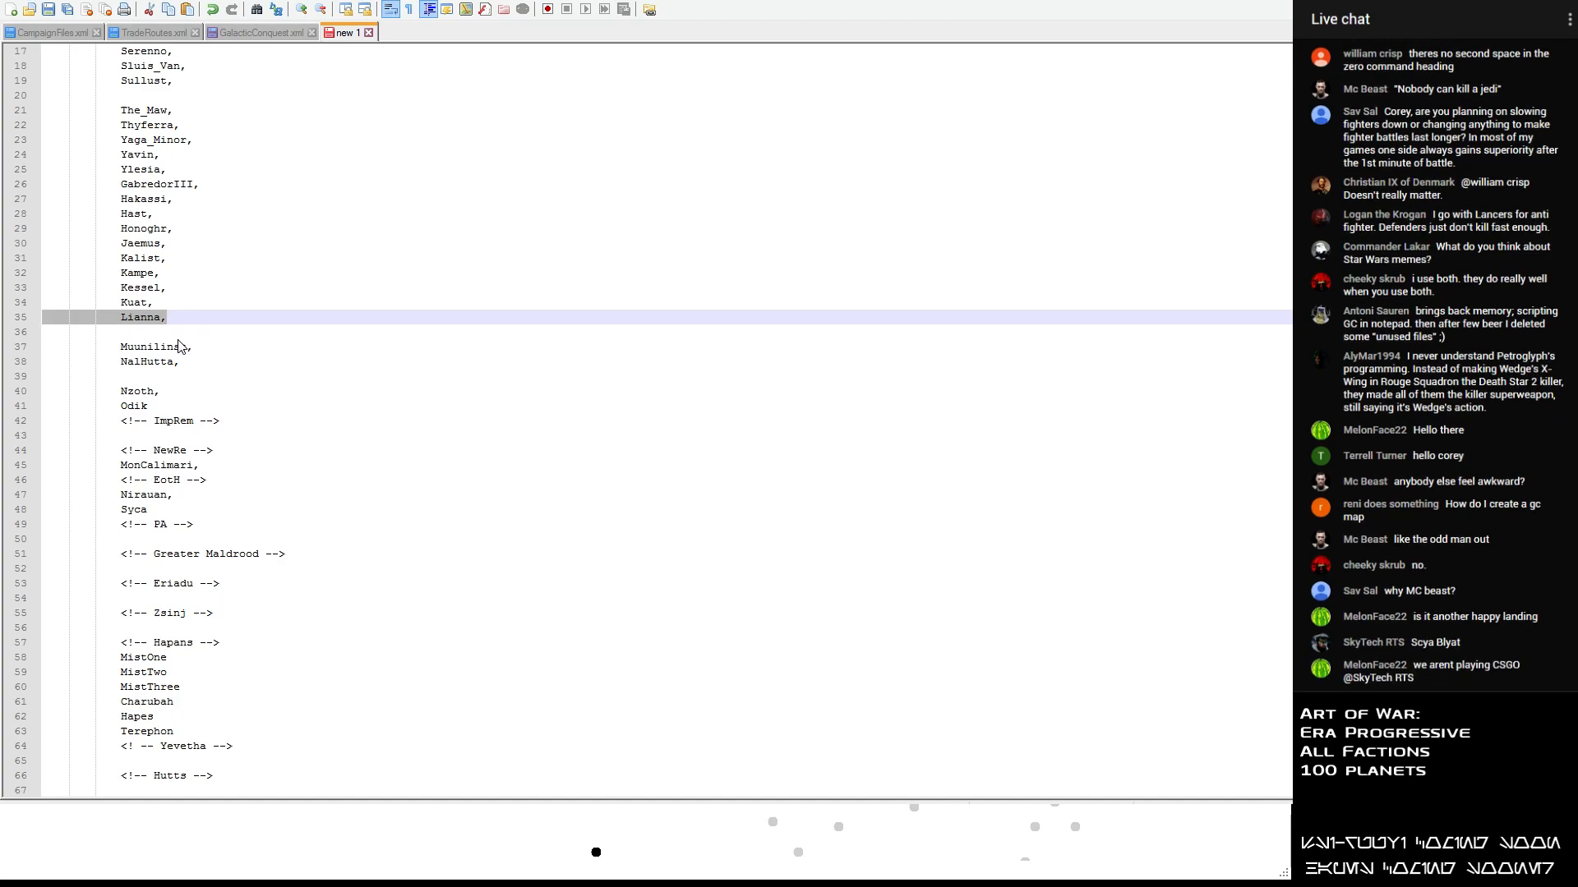
key(Delete)
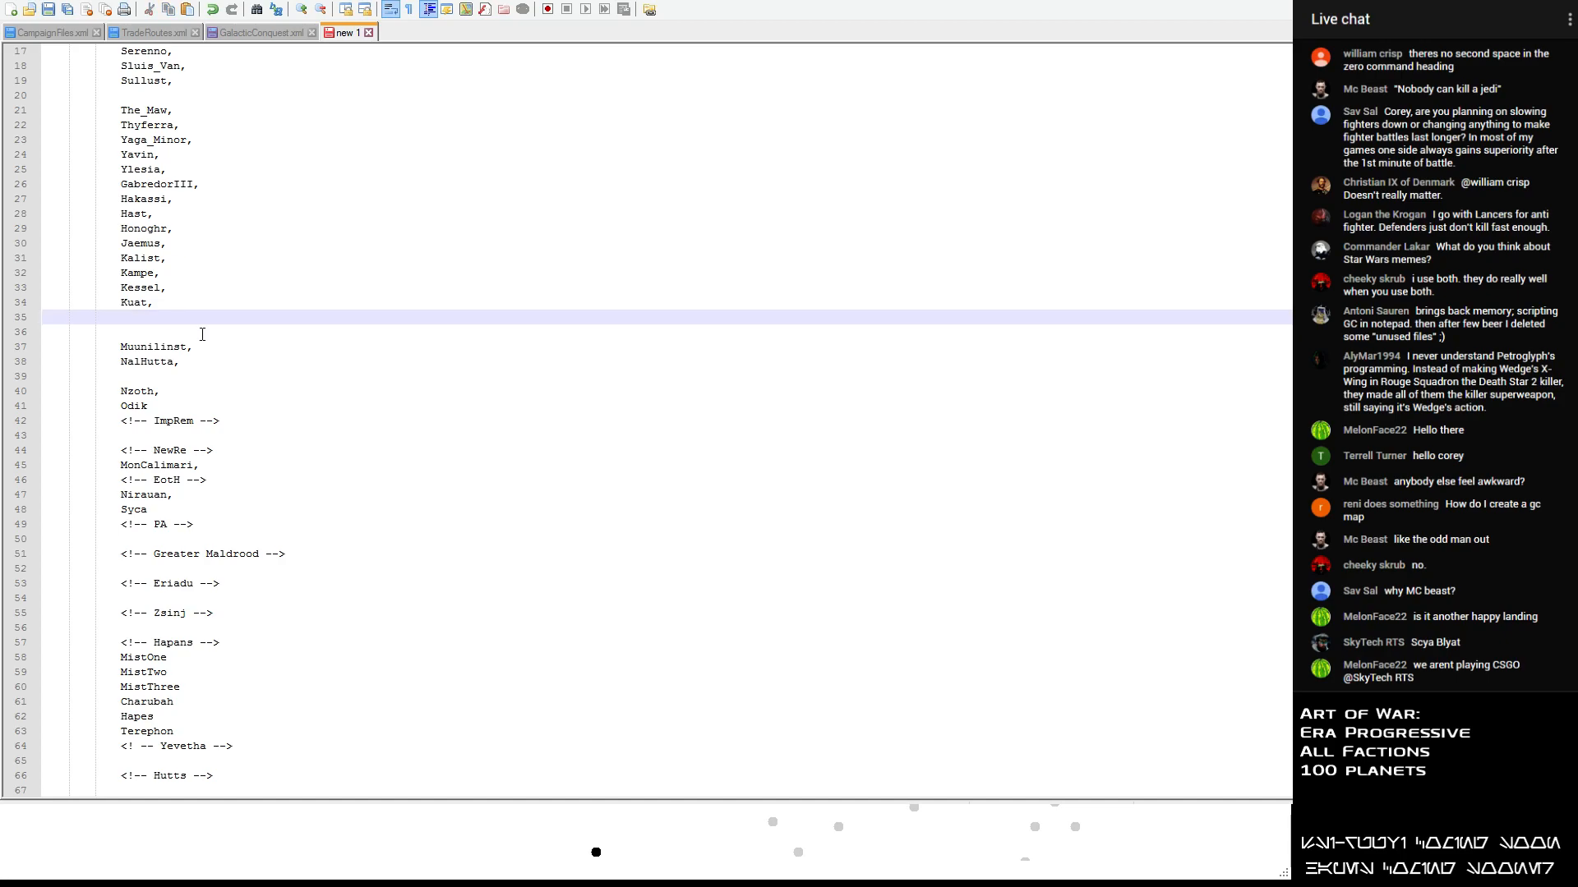
scroll(201, 341, down, 3)
scroll(189, 378, up, 2)
scroll(172, 424, down, 2)
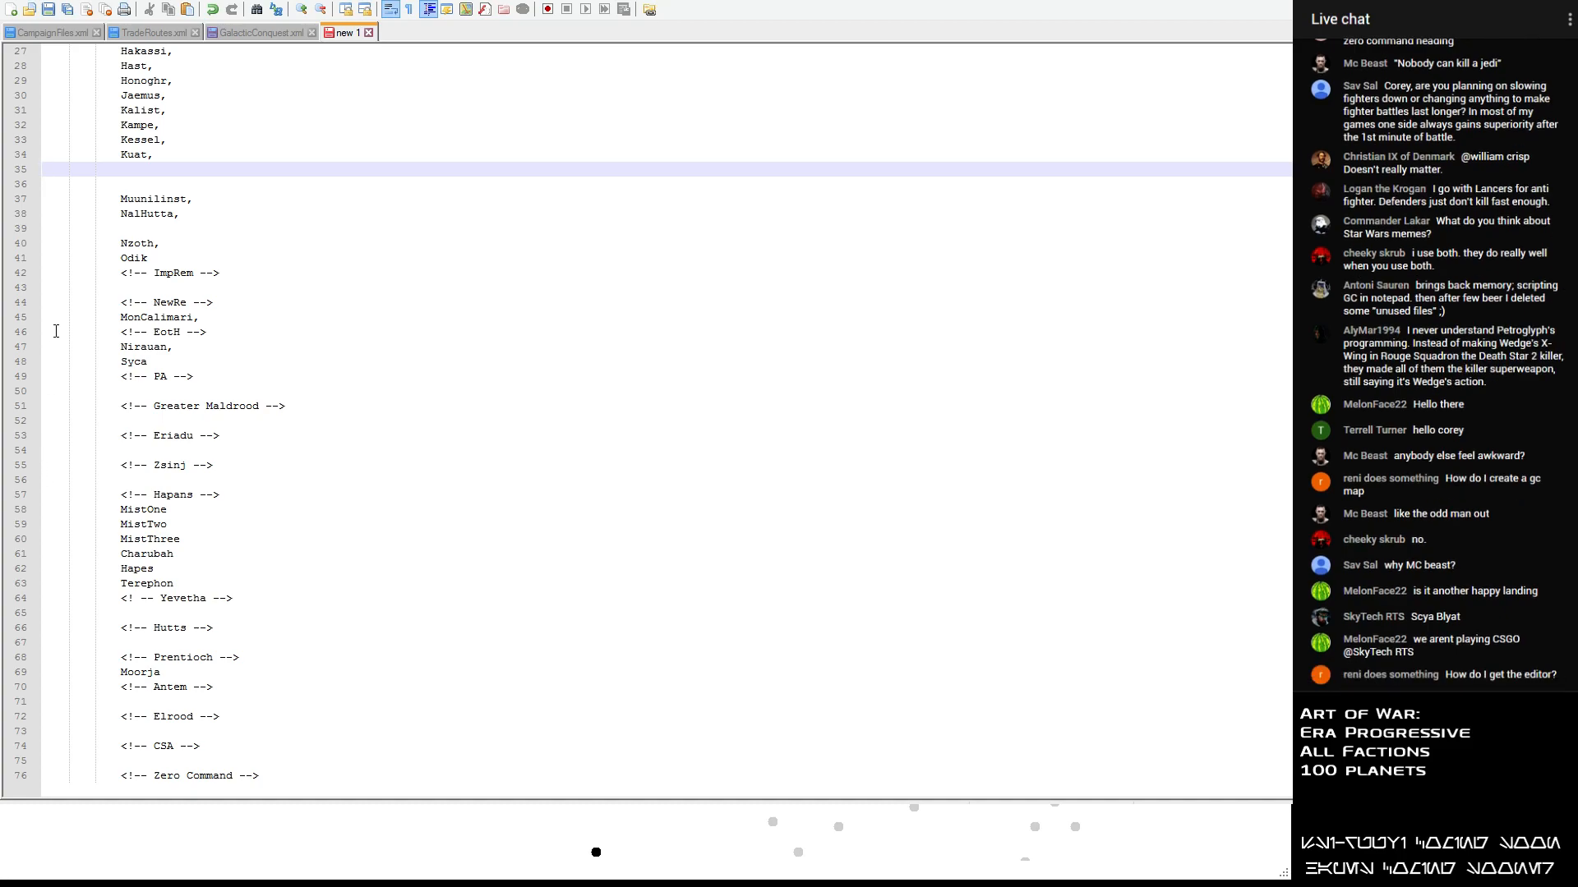
click(66, 479)
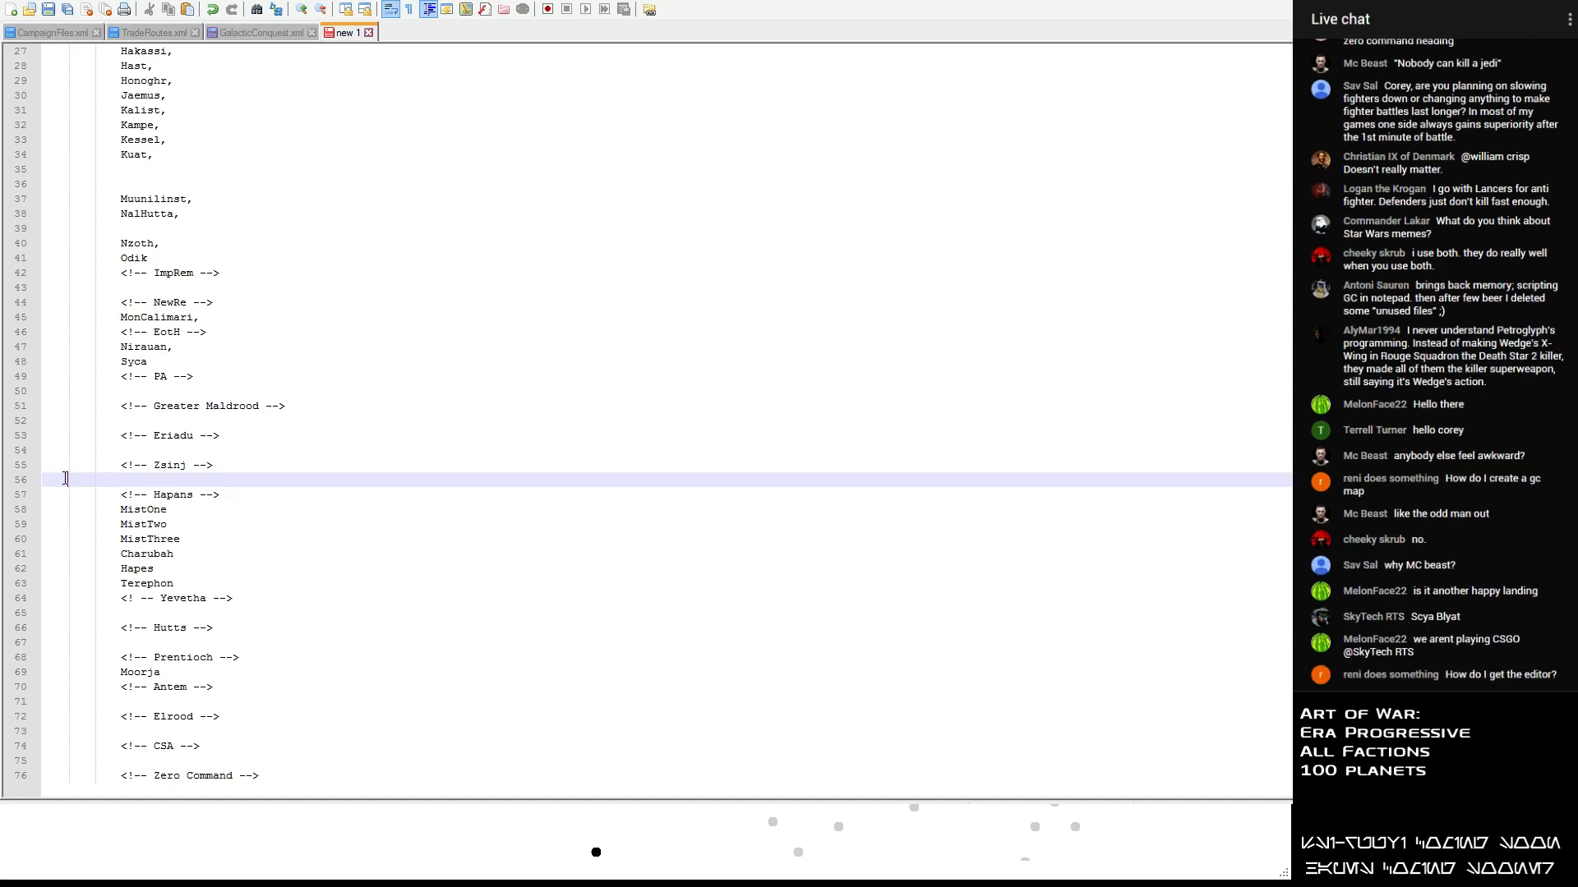
key(ctrl+v)
key(Return)
- Insert one extra blank line above each of the Yevetha, Hutts, Prentioch, Antem and Elrood headings
key(Down)
key(Down)
key(Down)
key(Down)
key(Down)
key(Down)
key(Down)
key(Down)
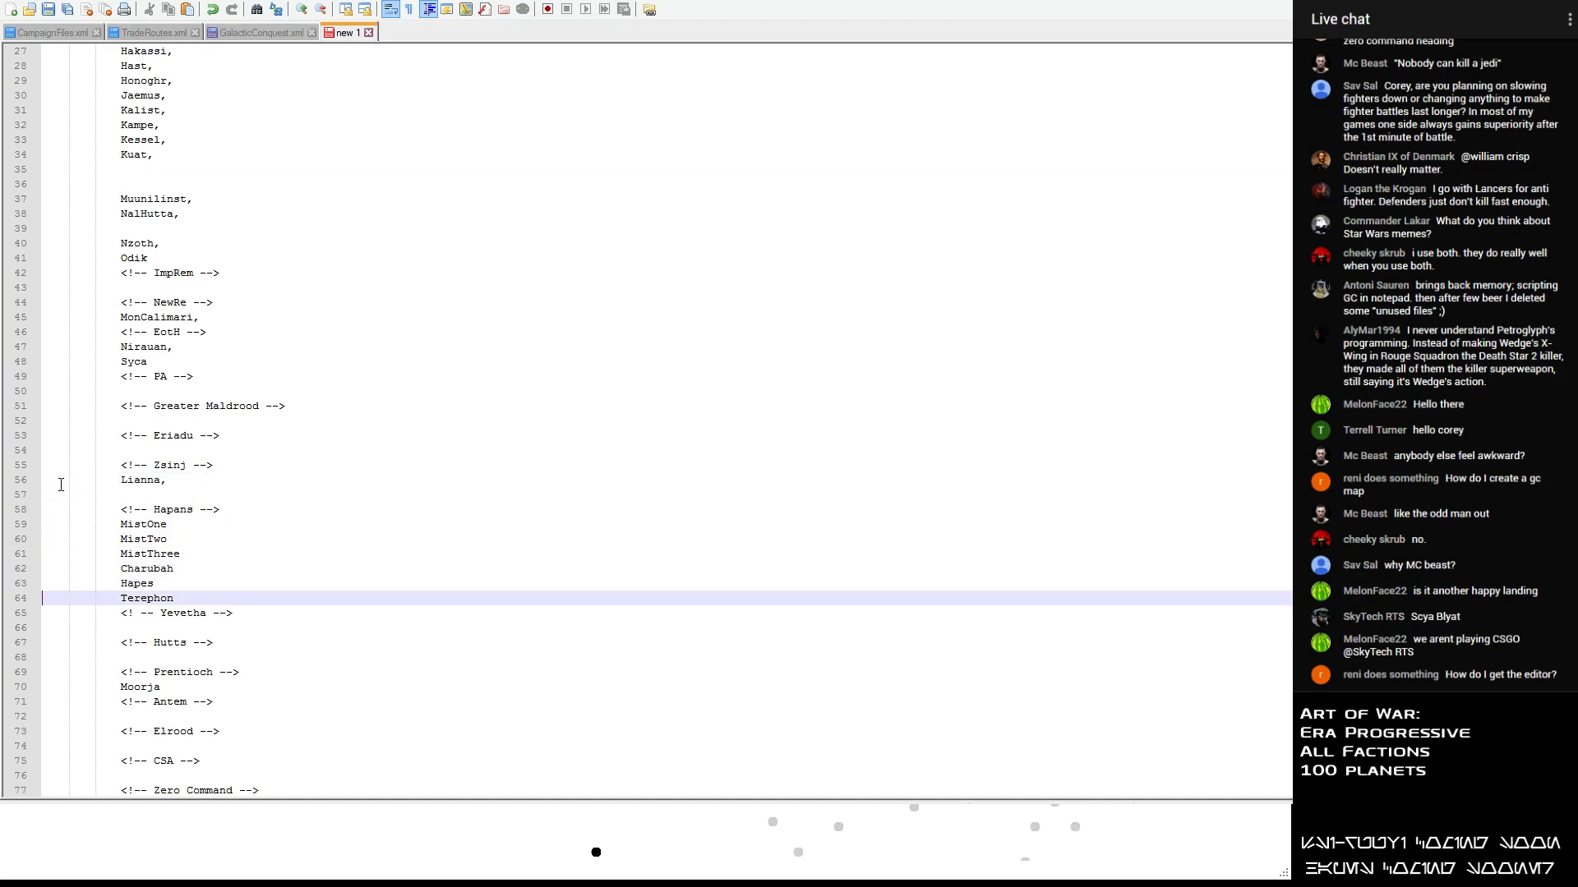
key(Return)
key(Down)
key(Down)
key(Return)
key(Down)
key(Down)
key(Return)
key(Down)
key(Down)
key(Return)
key(Down)
key(Down)
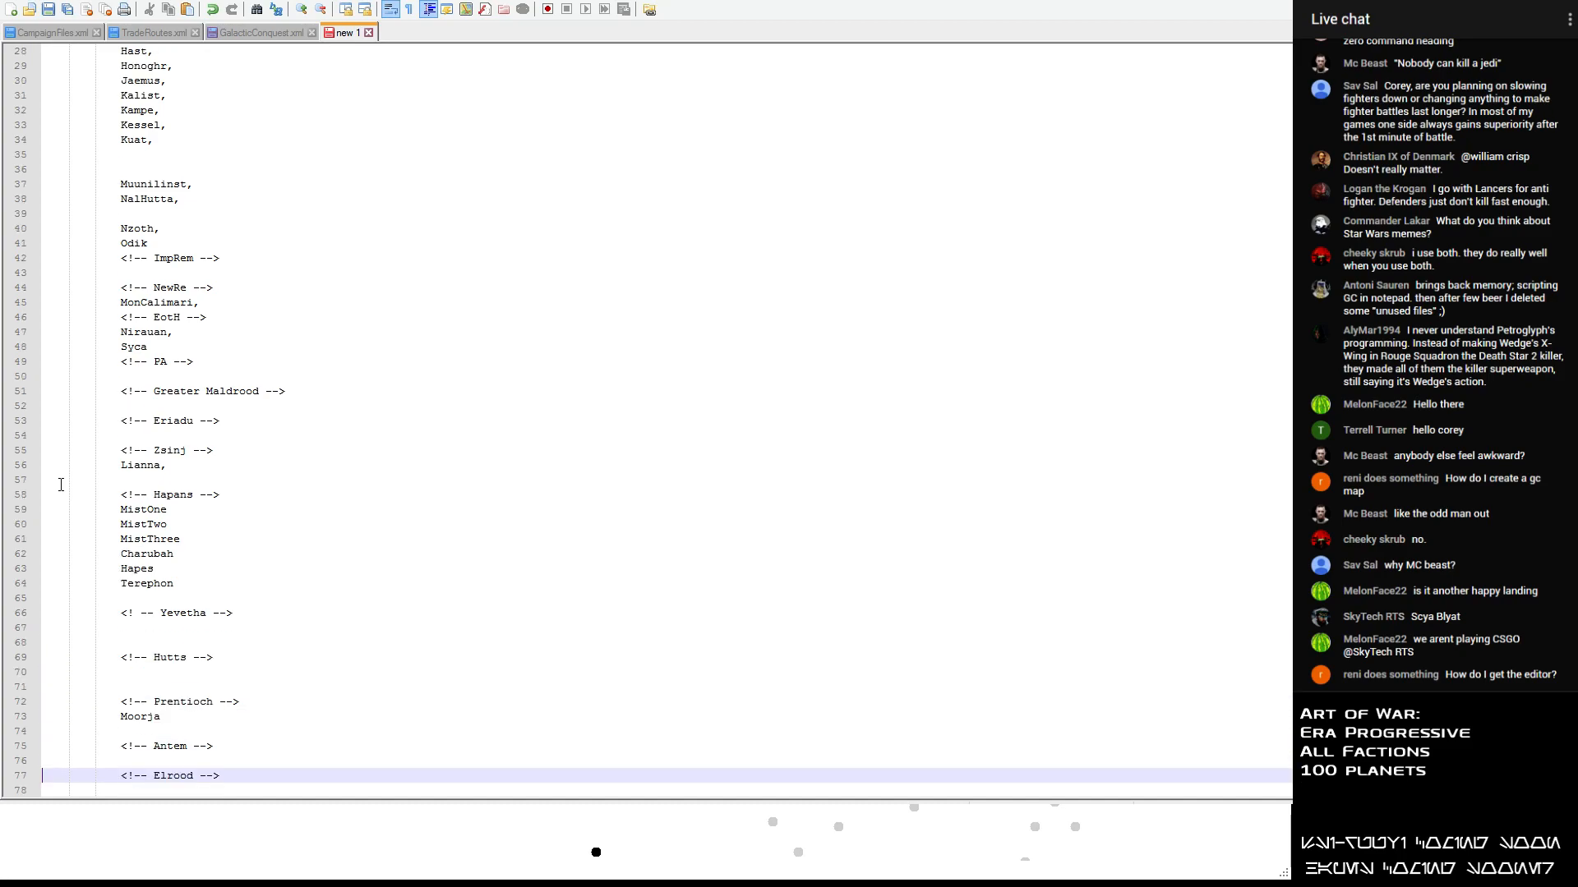
key(Return)
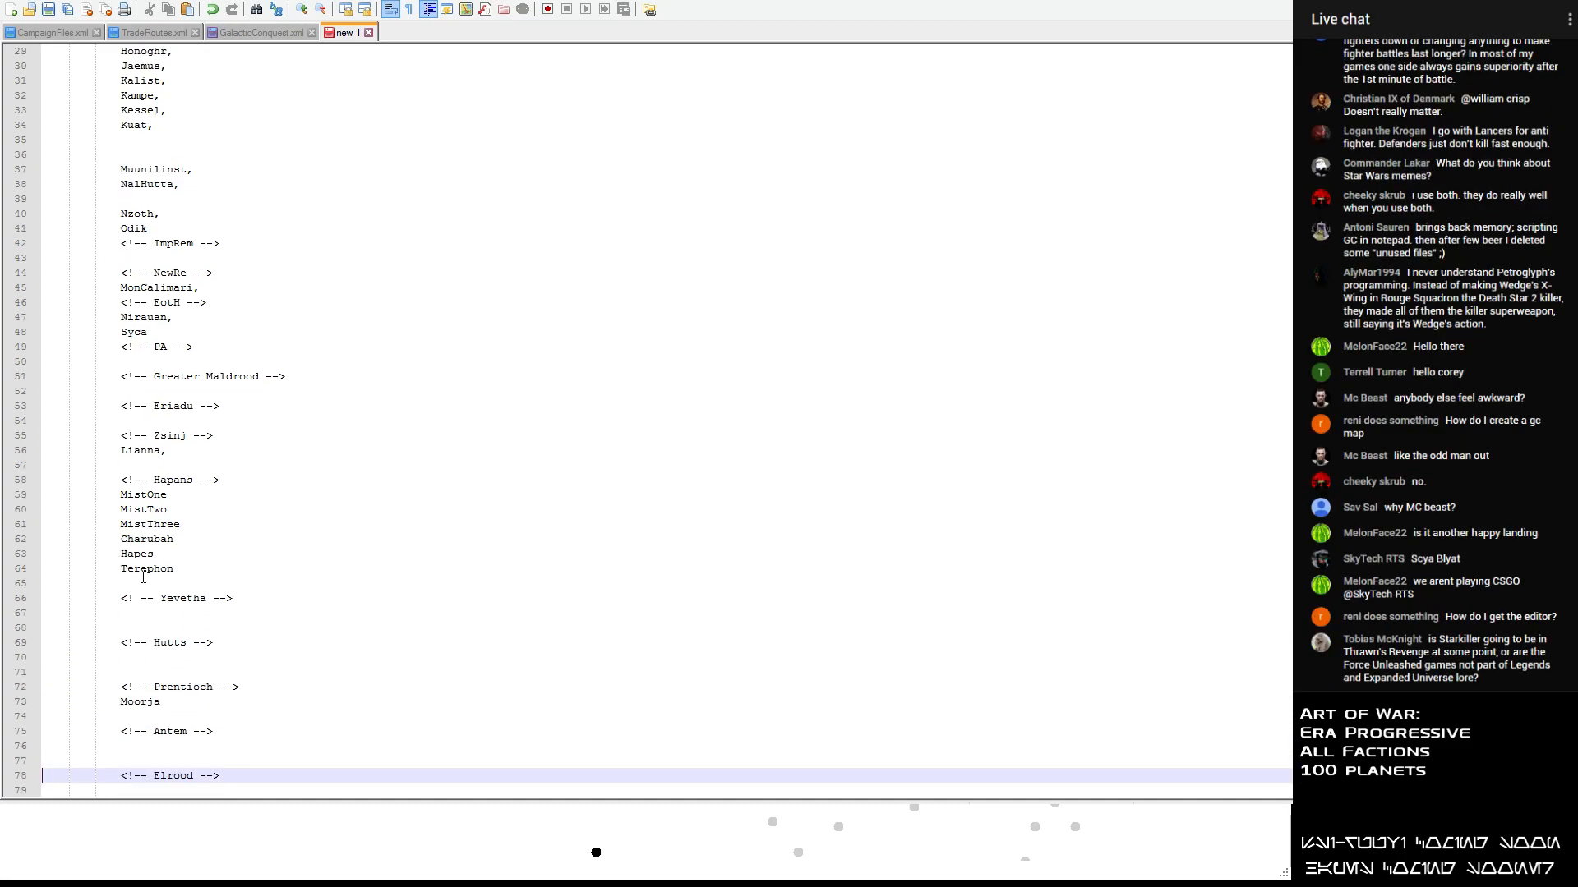
- Add the planet name Antemeridias on the line below the Antem heading
click(136, 745)
text(Antemeridias)
- Add the planet name Elrood below the Elrood heading, followed by a blank line before the CSA heading
key(Down)
key(Down)
key(Down)
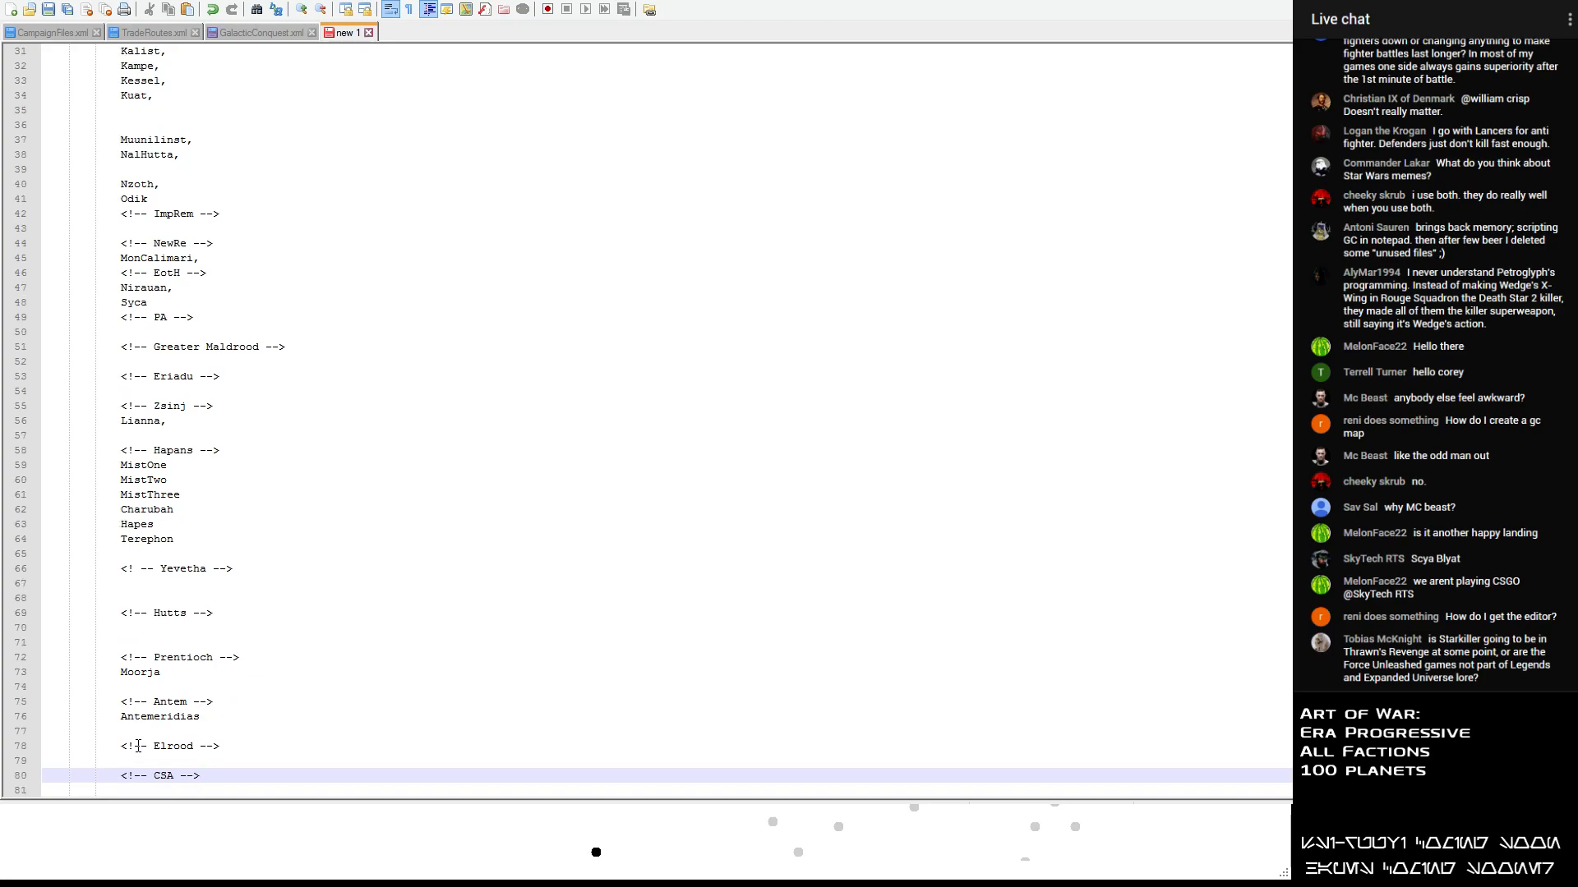
text(Elrood)
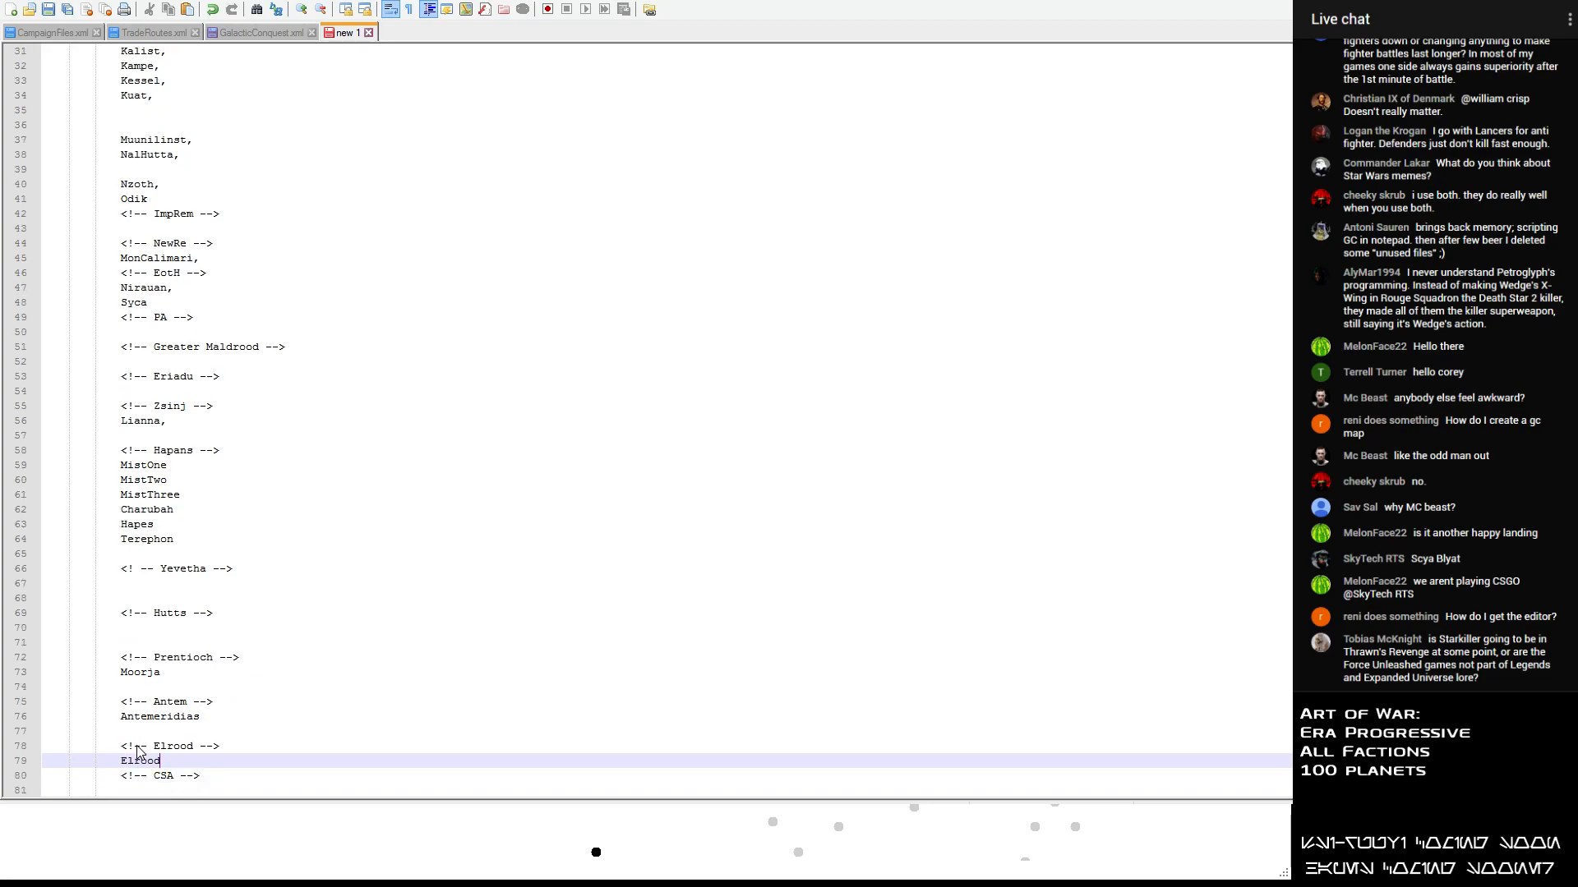
key(Return)
- Move Etti_IV from the list to below the CSA heading without its trailing comma, leaving a blank line before Zero Command
scroll(156, 526, up, 9)
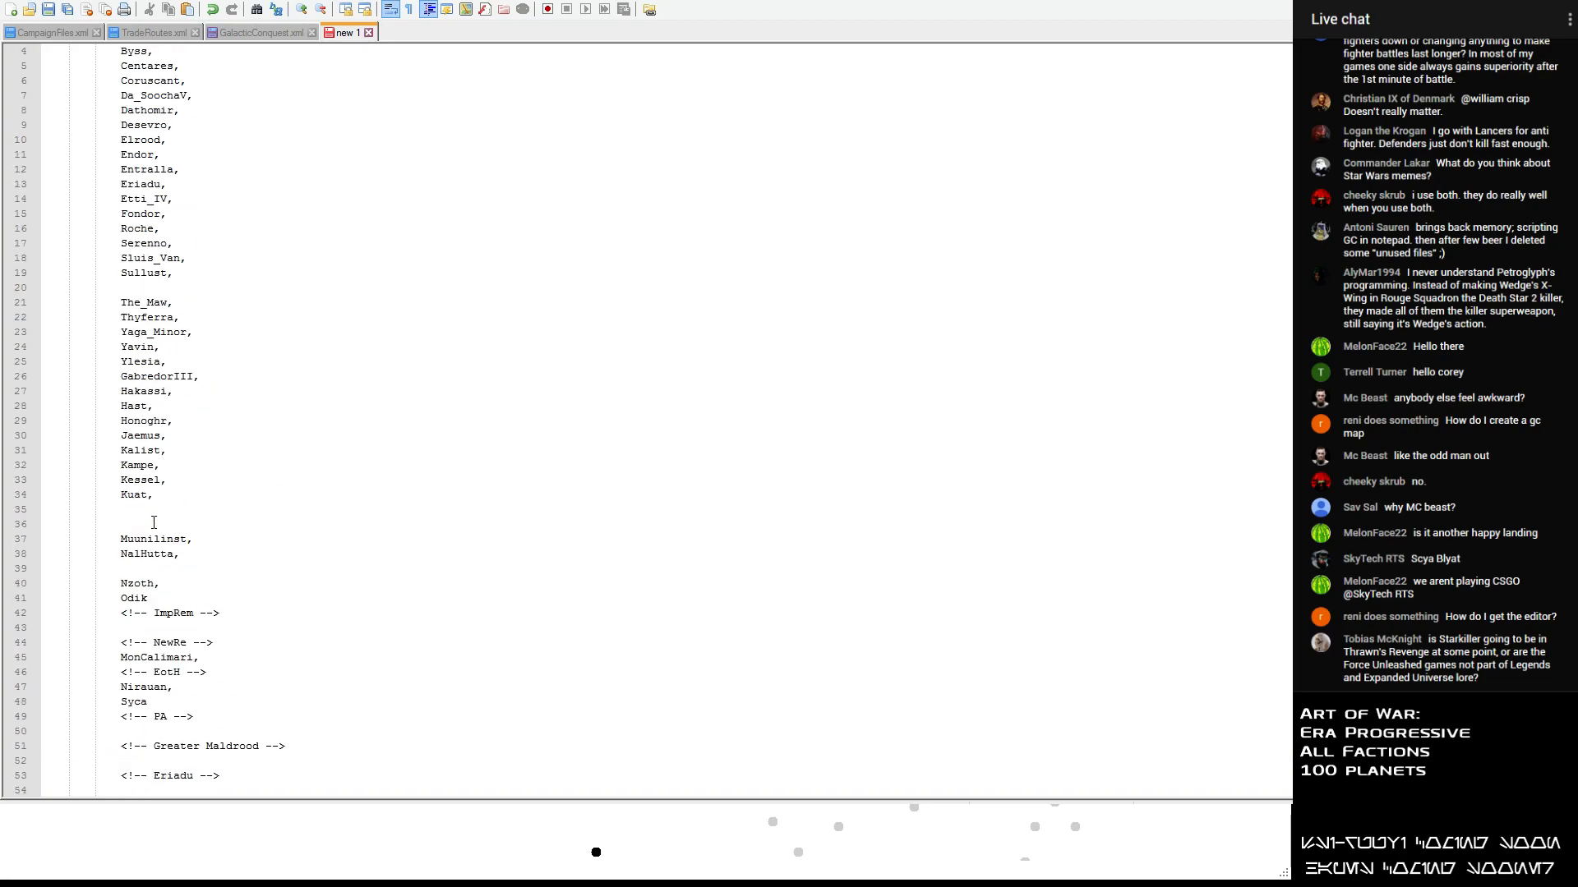
drag(186, 202, 121, 202)
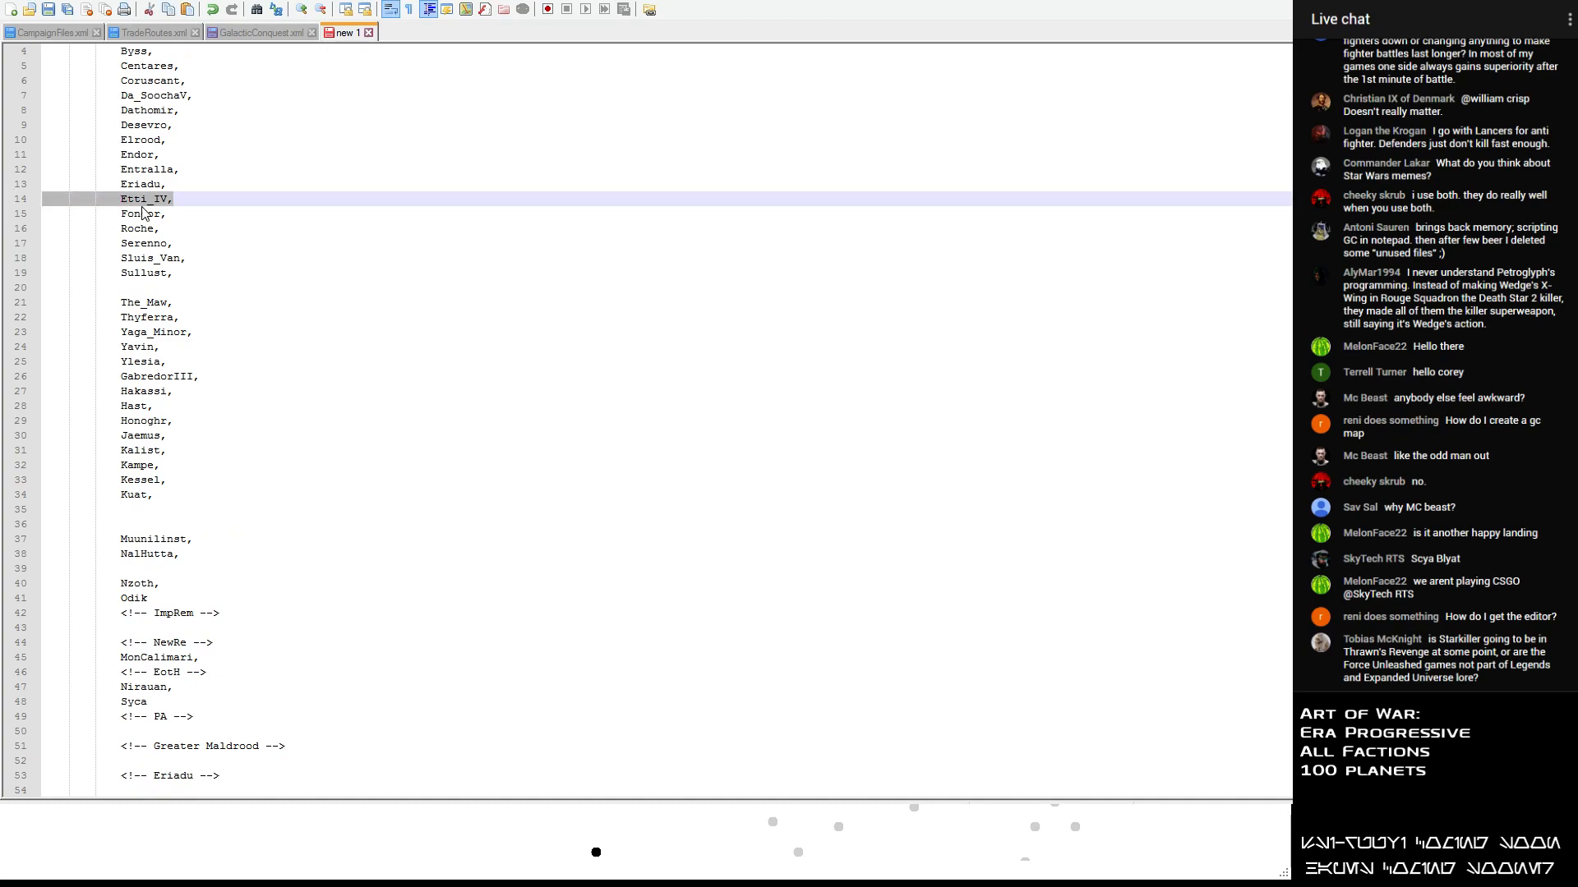
key(ctrl+x)
scroll(131, 493, down, 10)
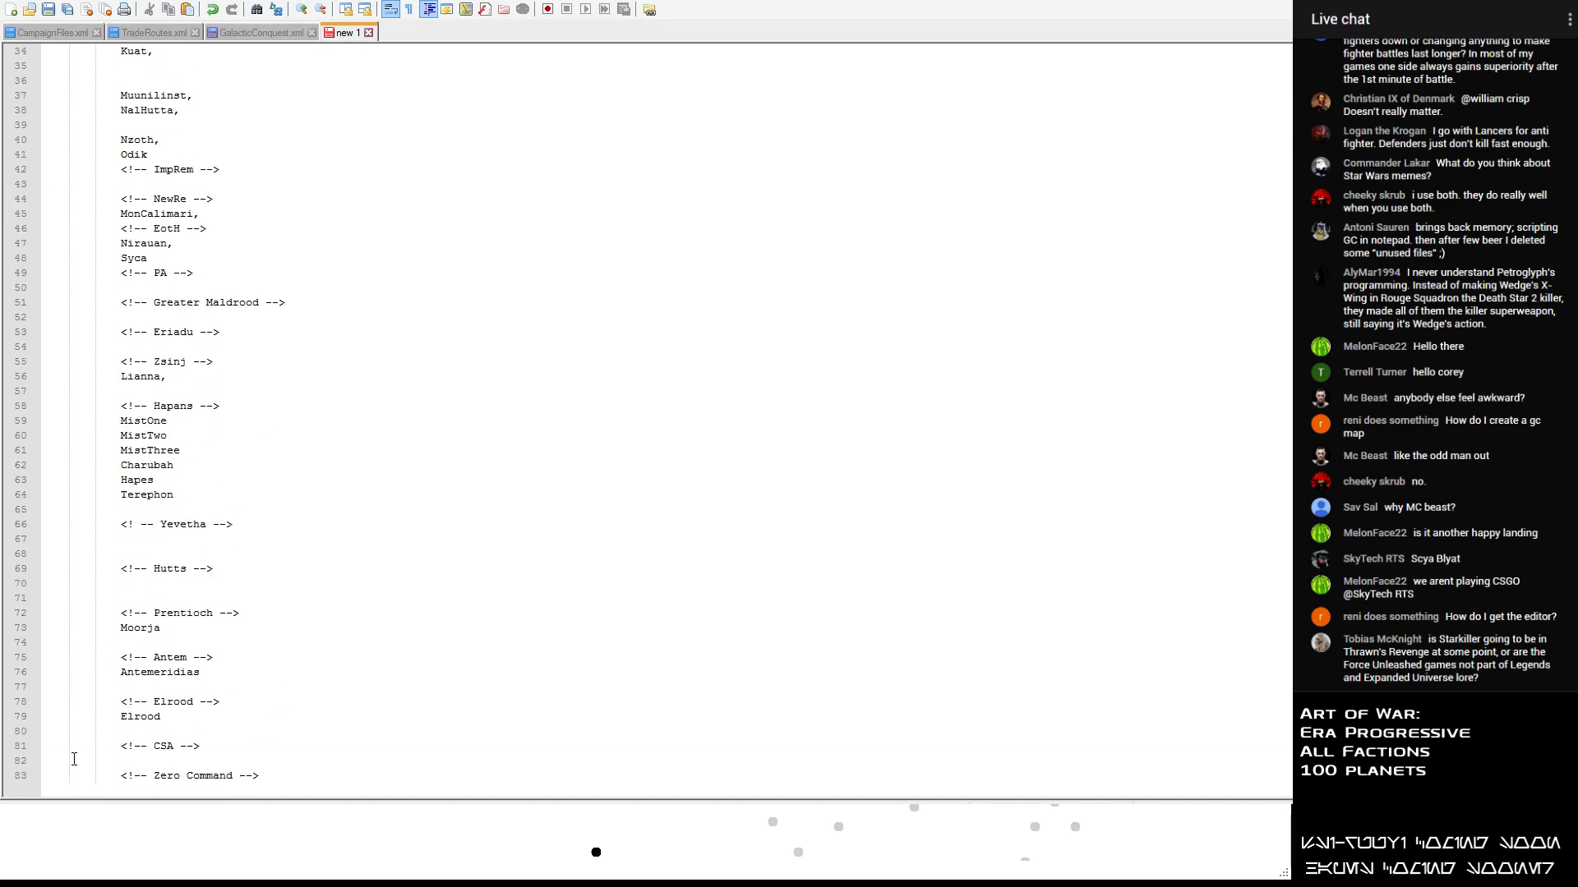
click(73, 759)
key(Return)
key(Up)
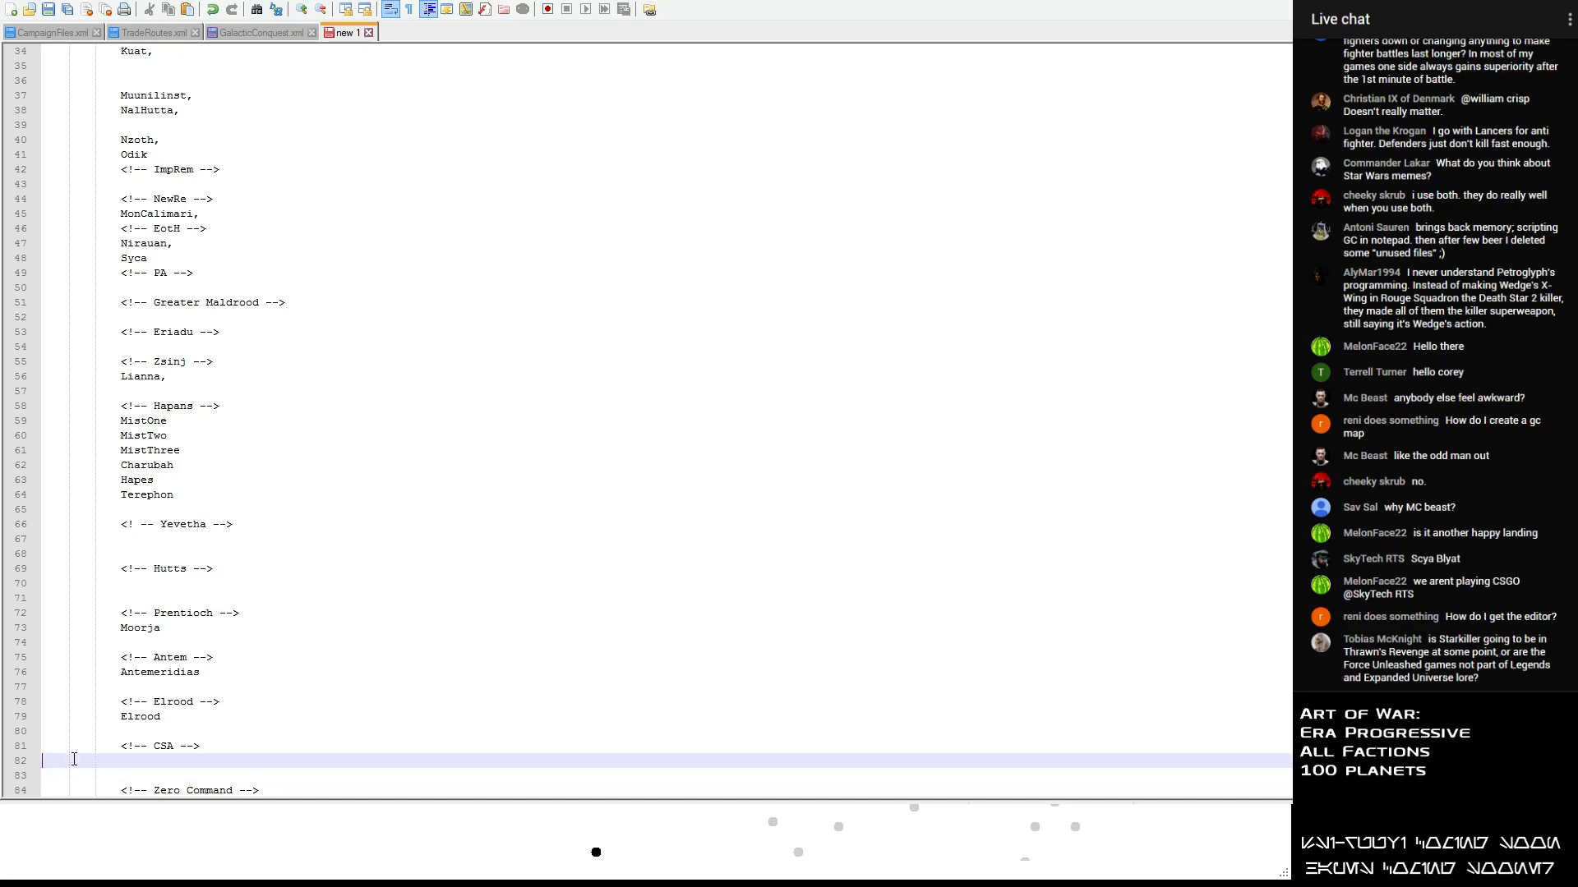
key(Tab)
key(ctrl+v)
key(BackSpace)
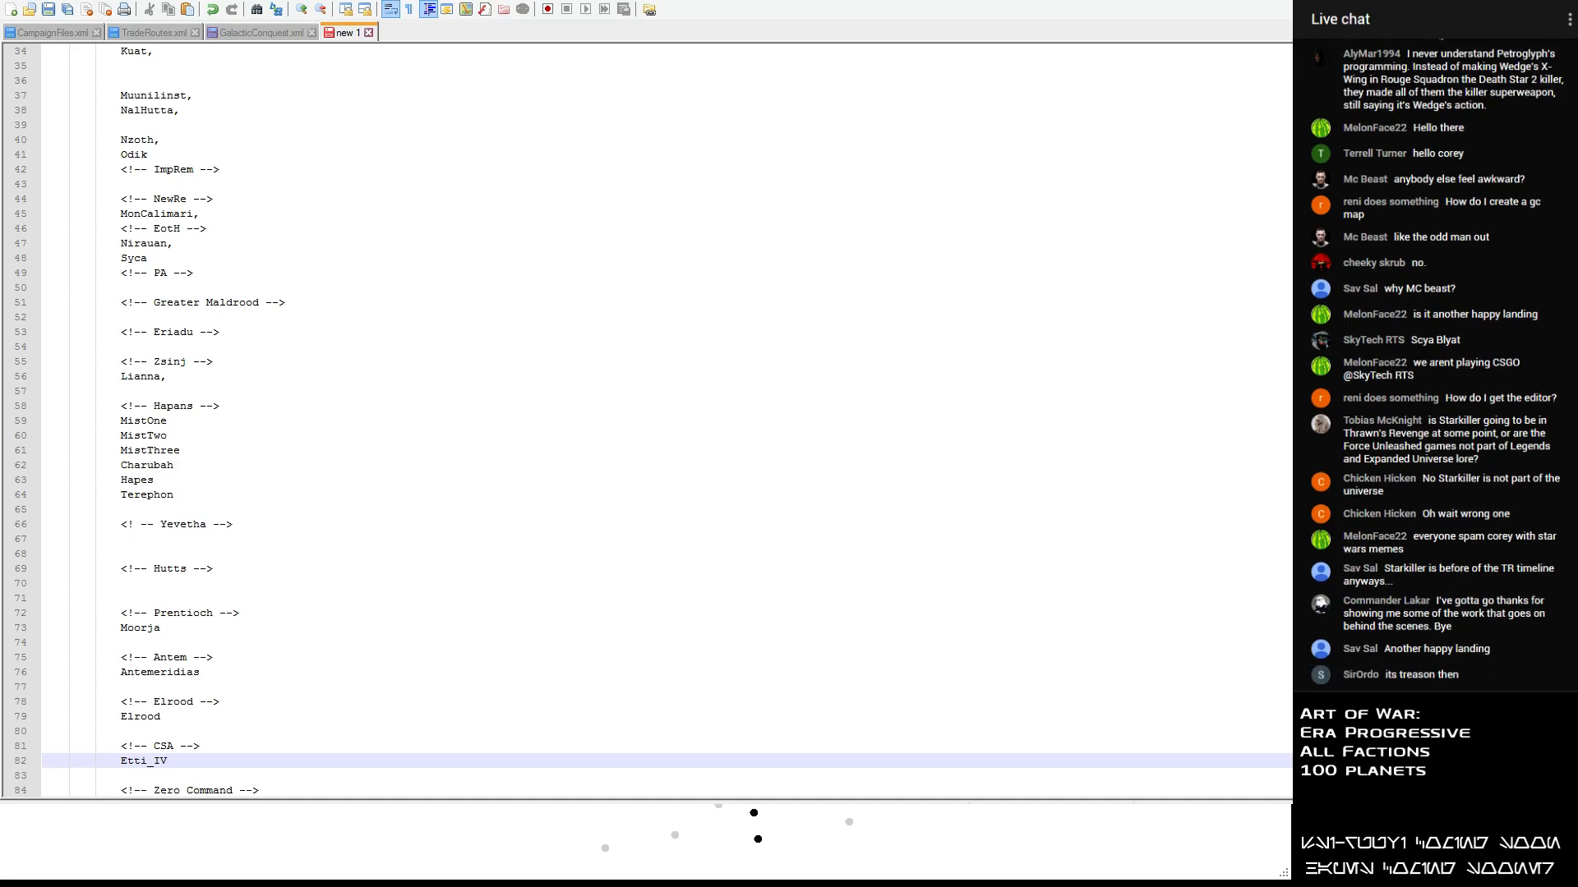
- Add the planet names Telos, Ession and Bonadan on separate lines below Etti_IV in the CSA section
scroll(228, 656, down, 1)
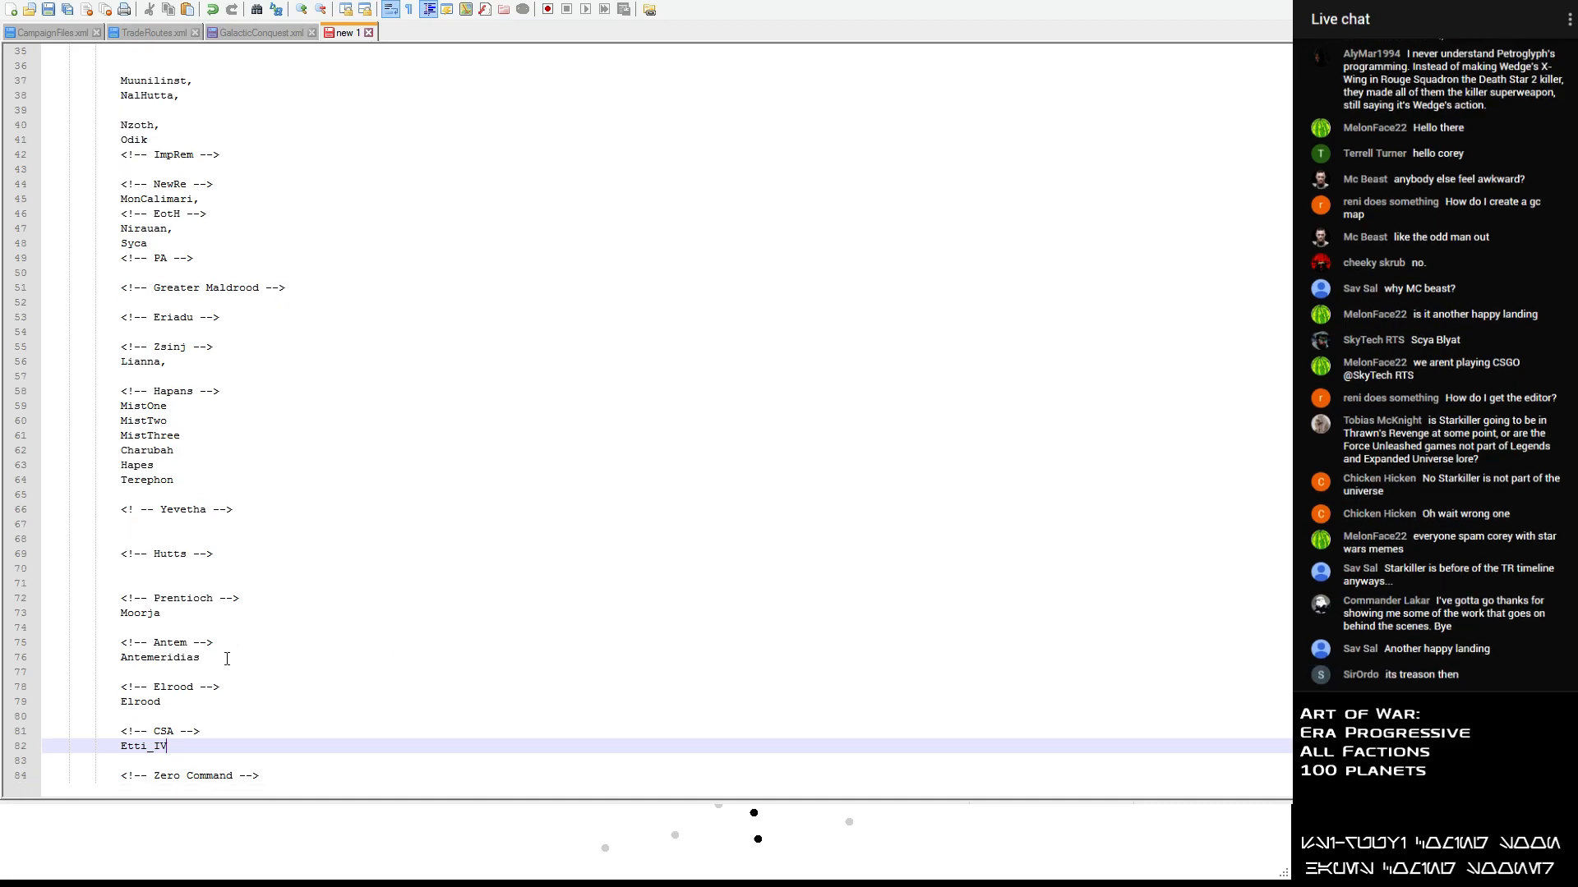
key(Return)
text(Telos)
key(Return)
text(Ession)
key(Return)
text(VBo)
key(BackSpace)
key(BackSpace)
key(BackSpace)
text(Bonadan)
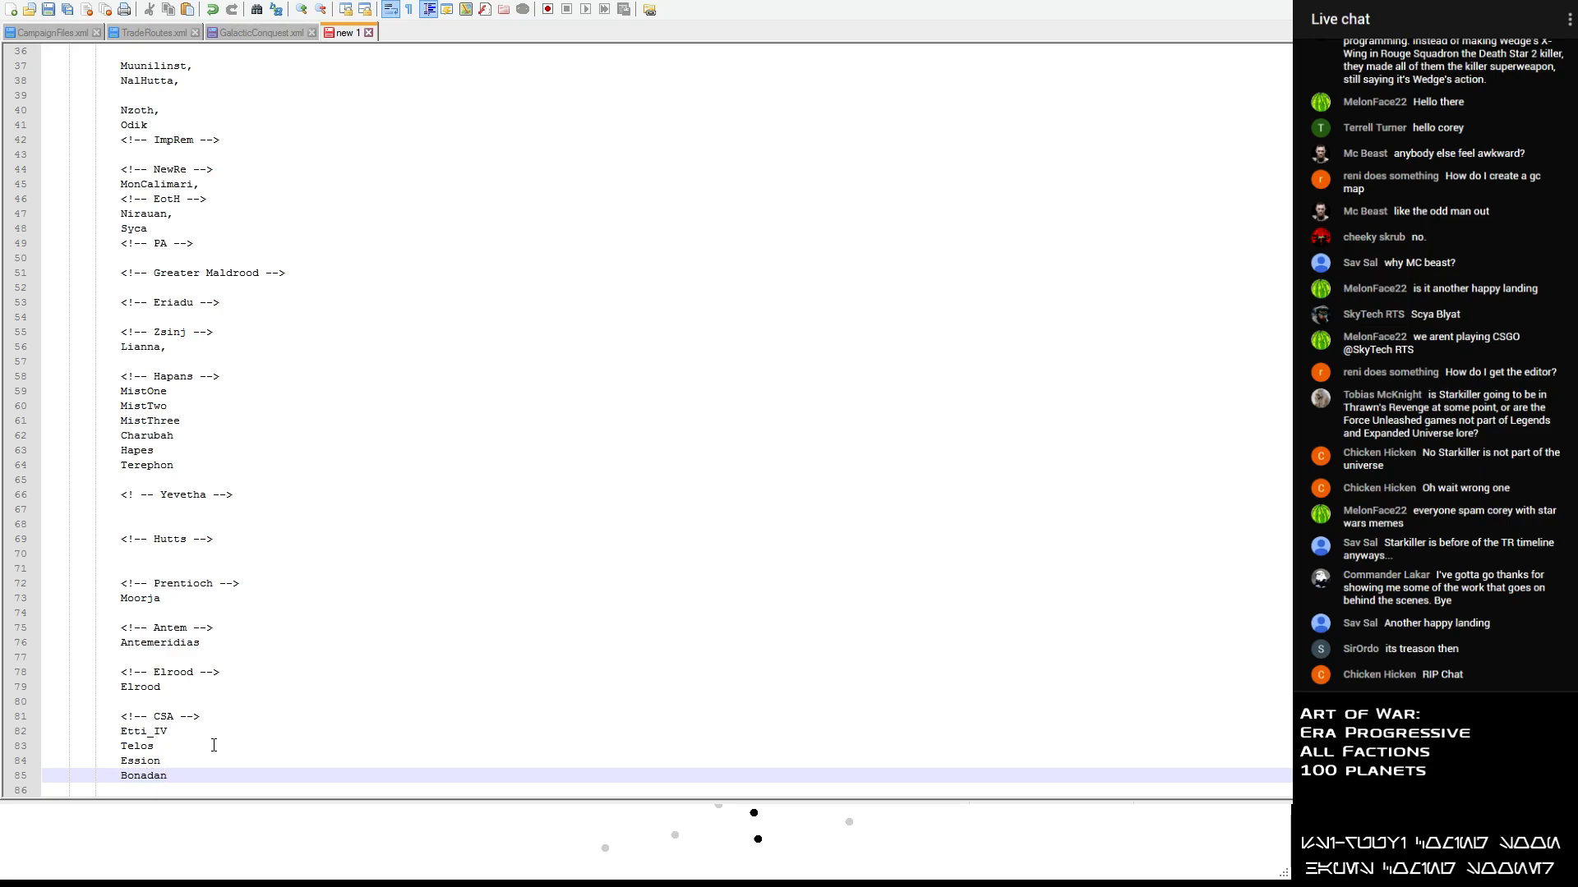
- Move the planet names Dathomir and Desevro from the list to new lines below Lianna in the Zsinj section
scroll(213, 746, up, 12)
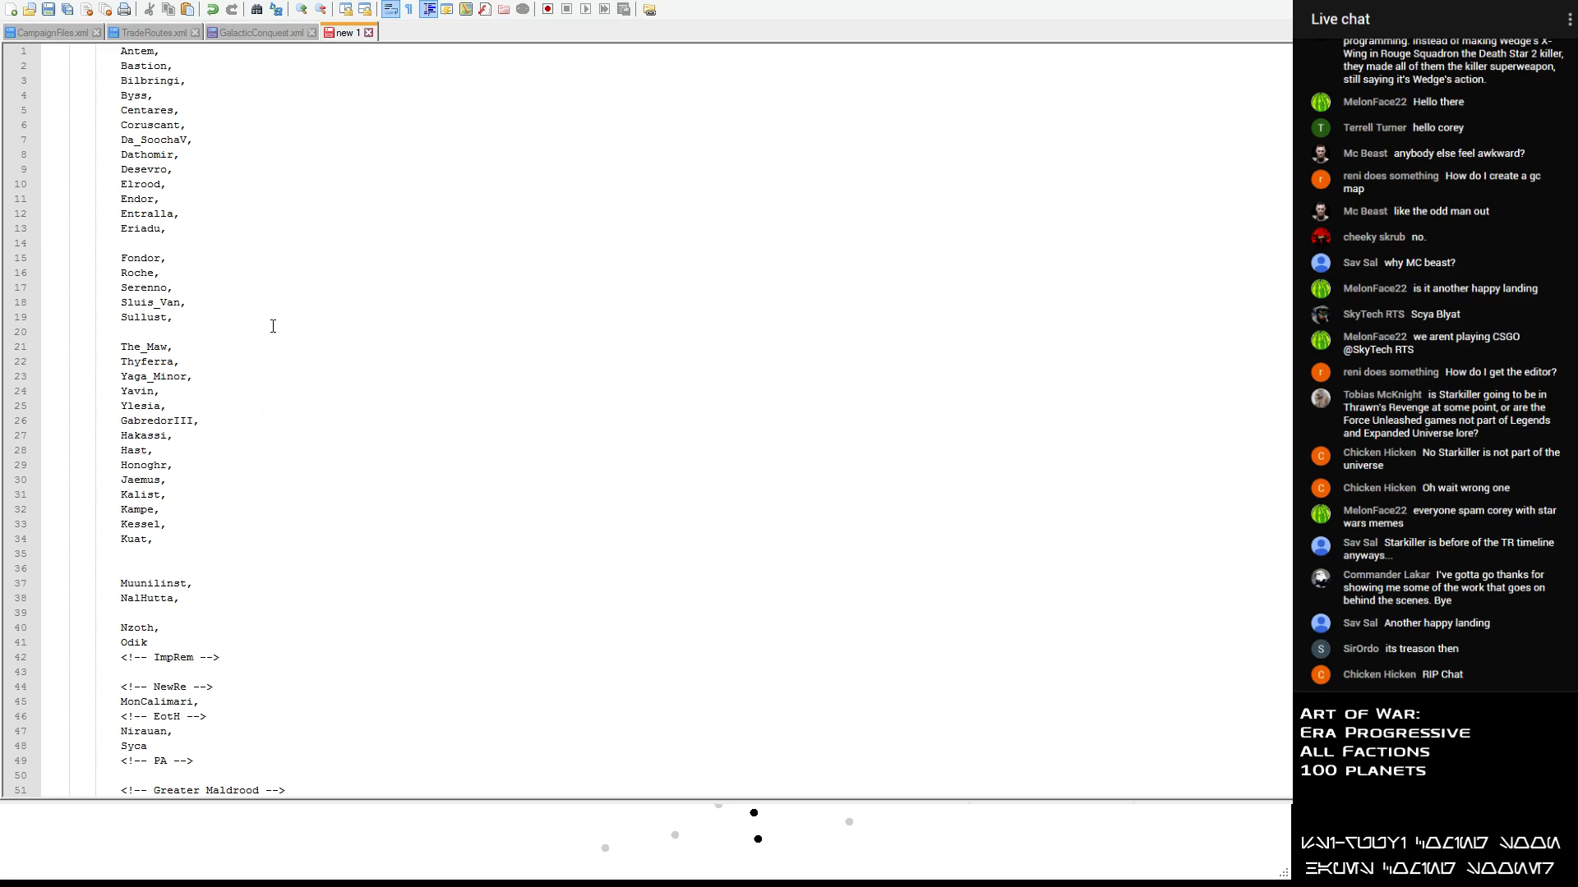
click(245, 216)
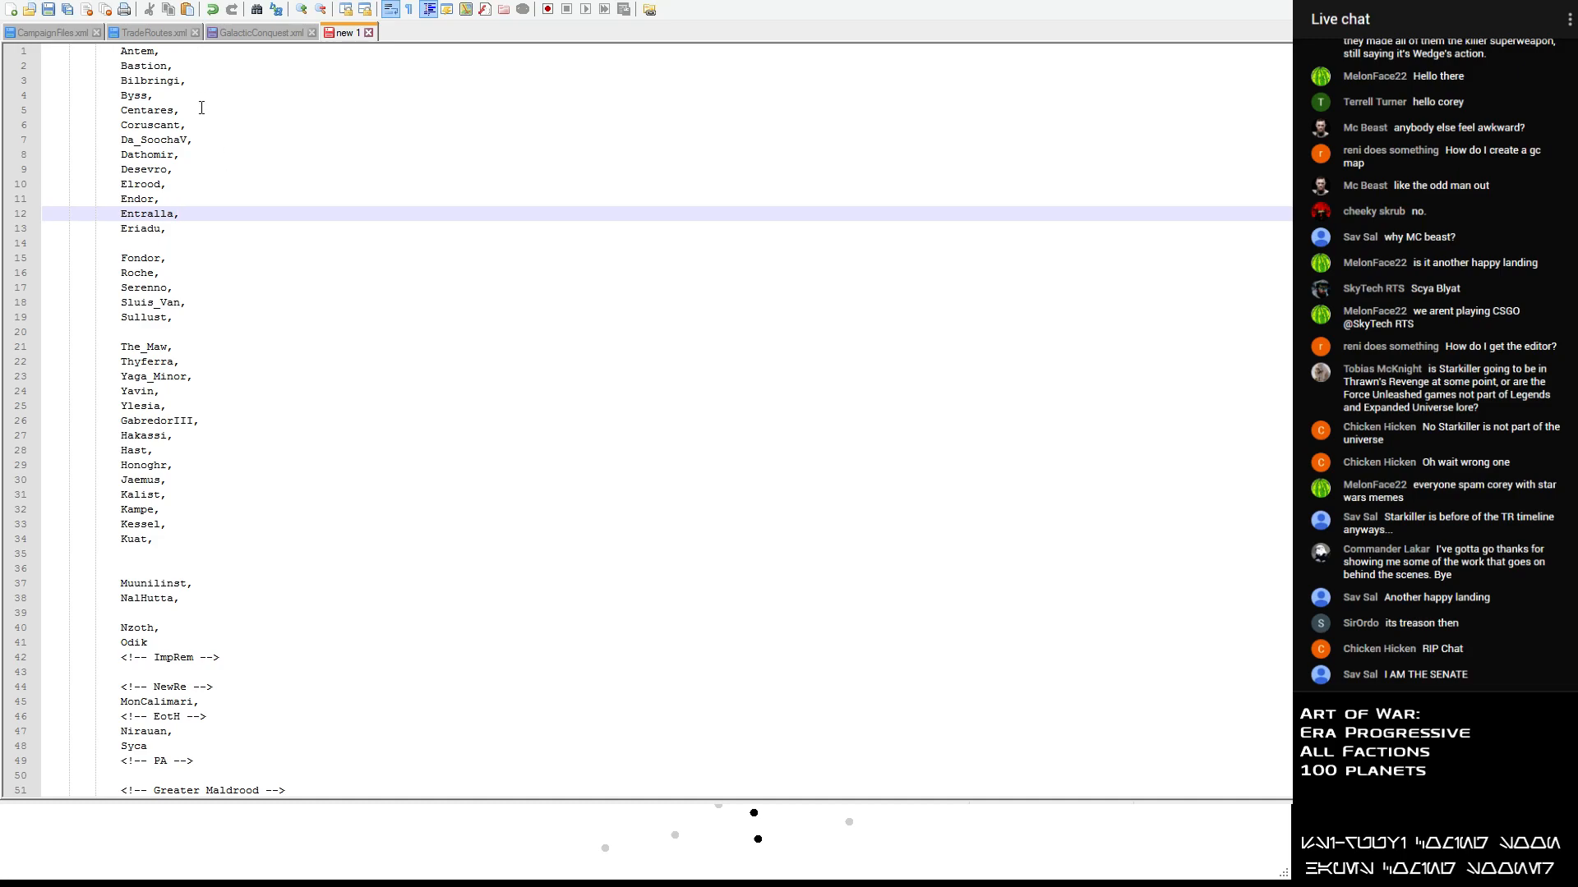
click(193, 82)
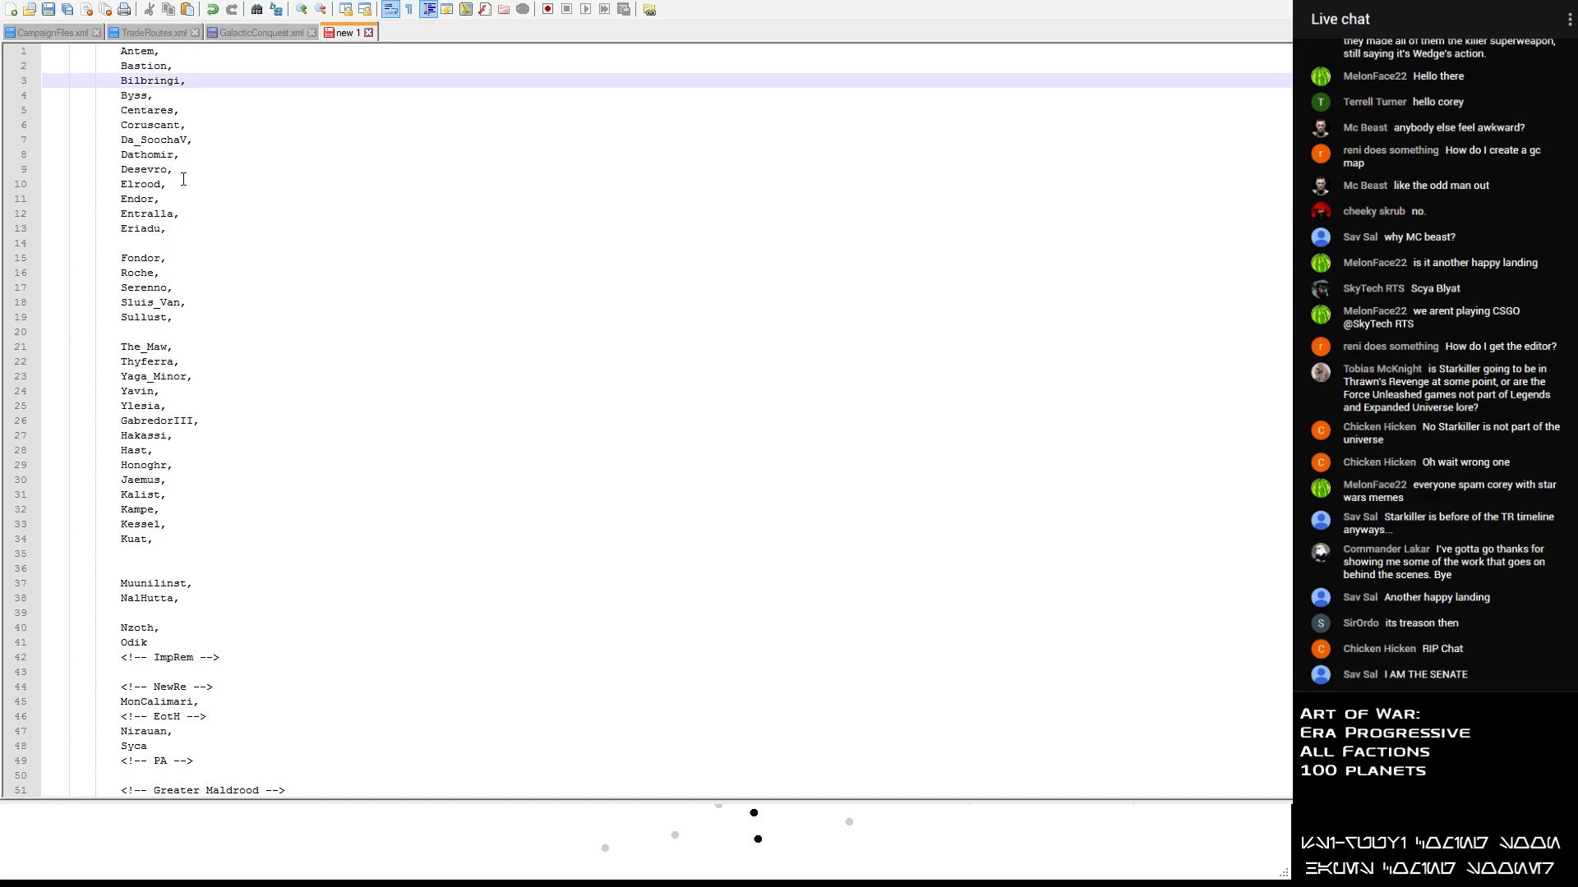
drag(186, 169, 38, 171)
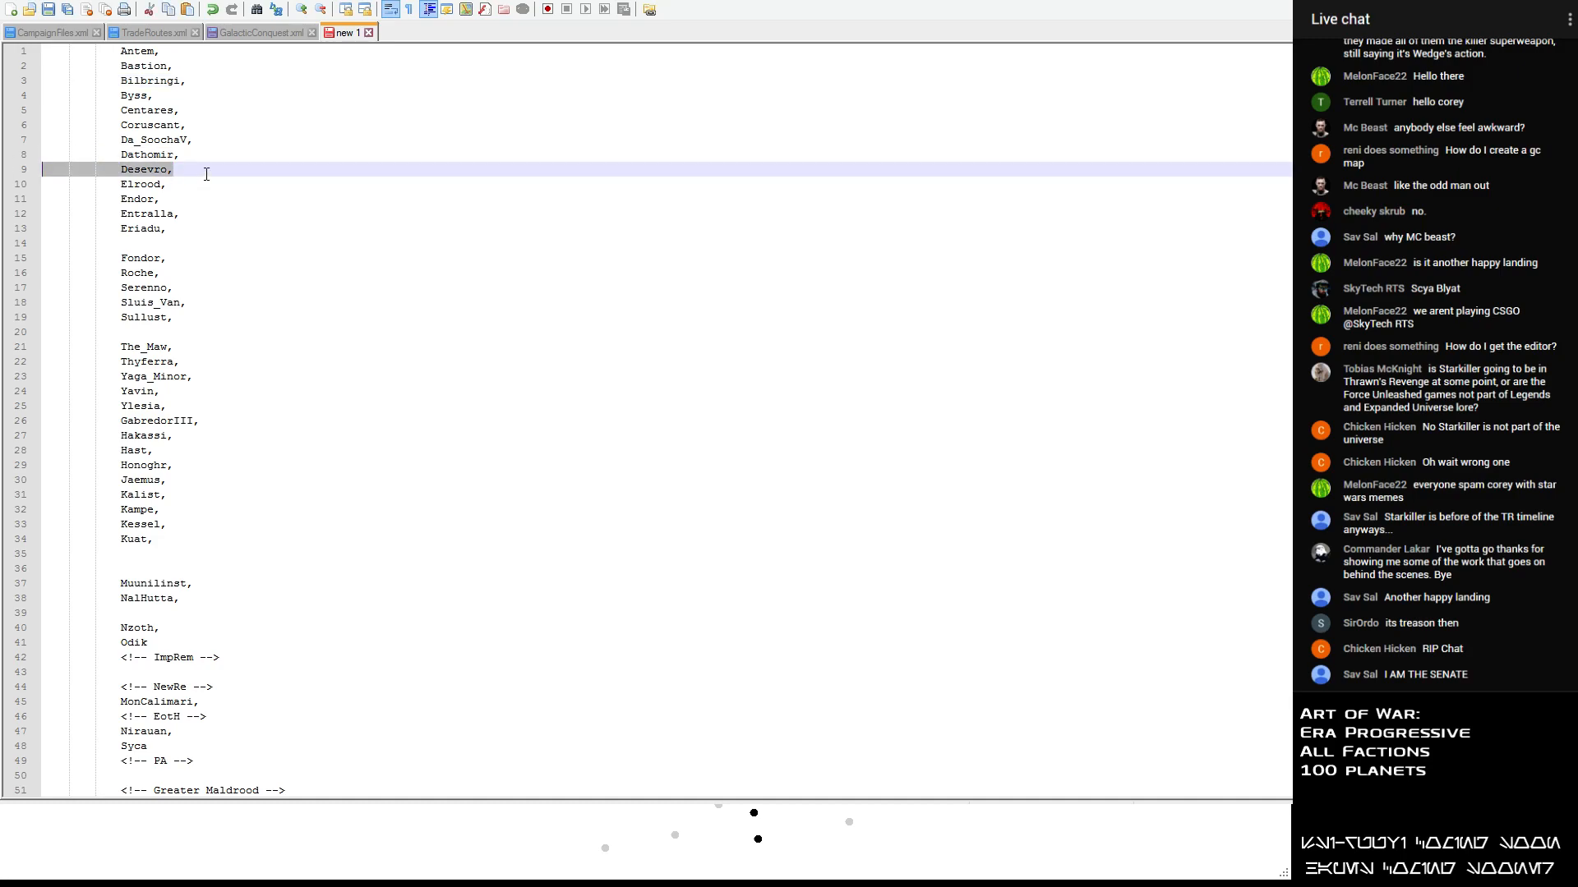
drag(204, 171, 31, 160)
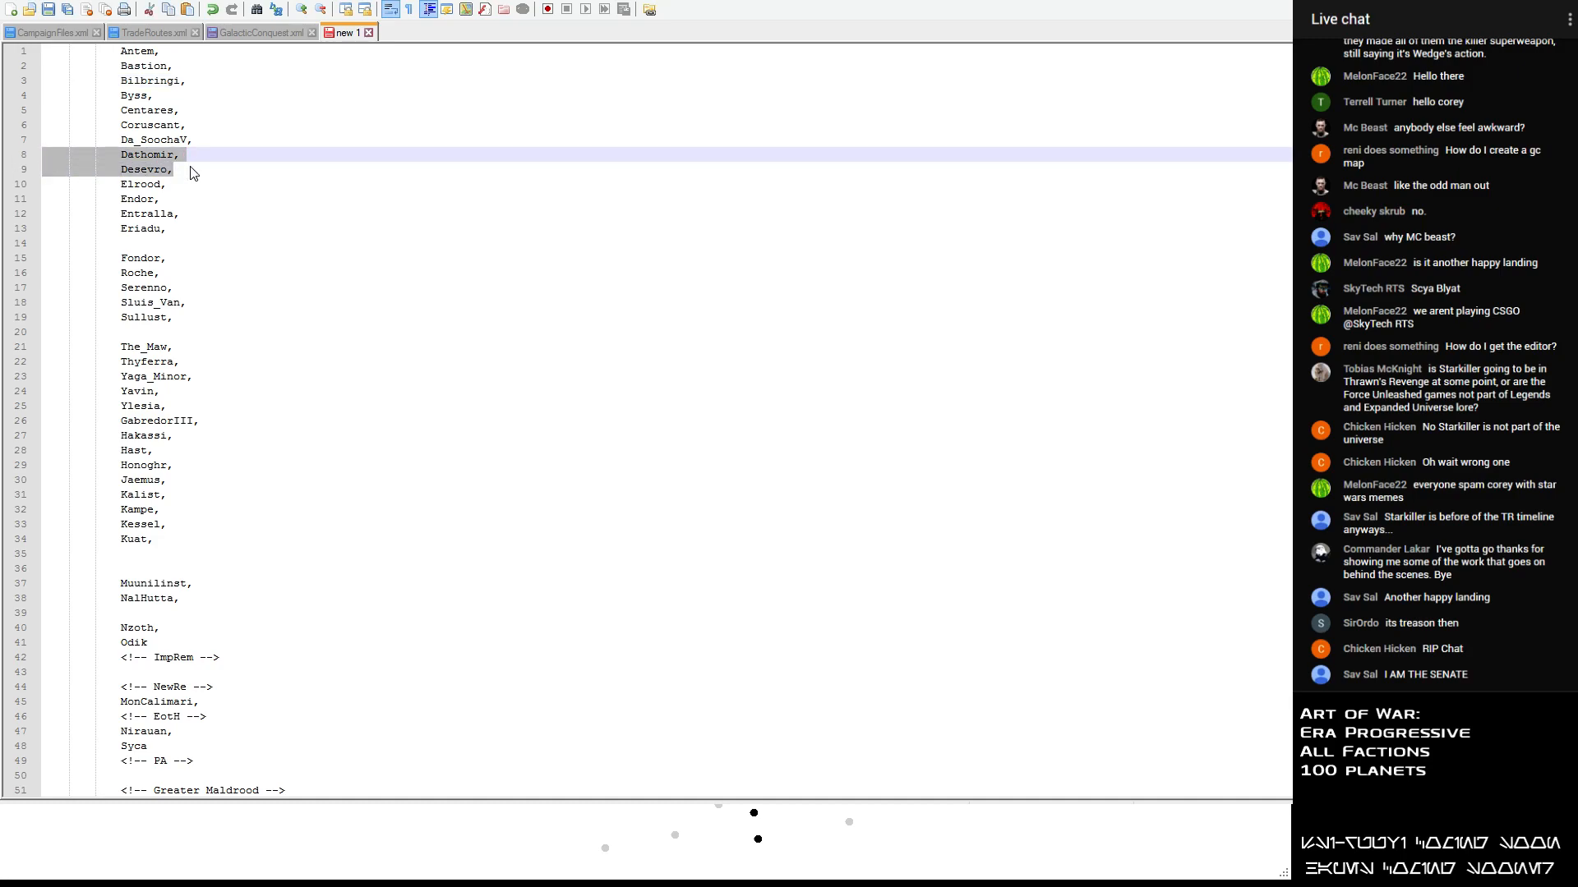
key(Delete)
scroll(193, 173, down, 7)
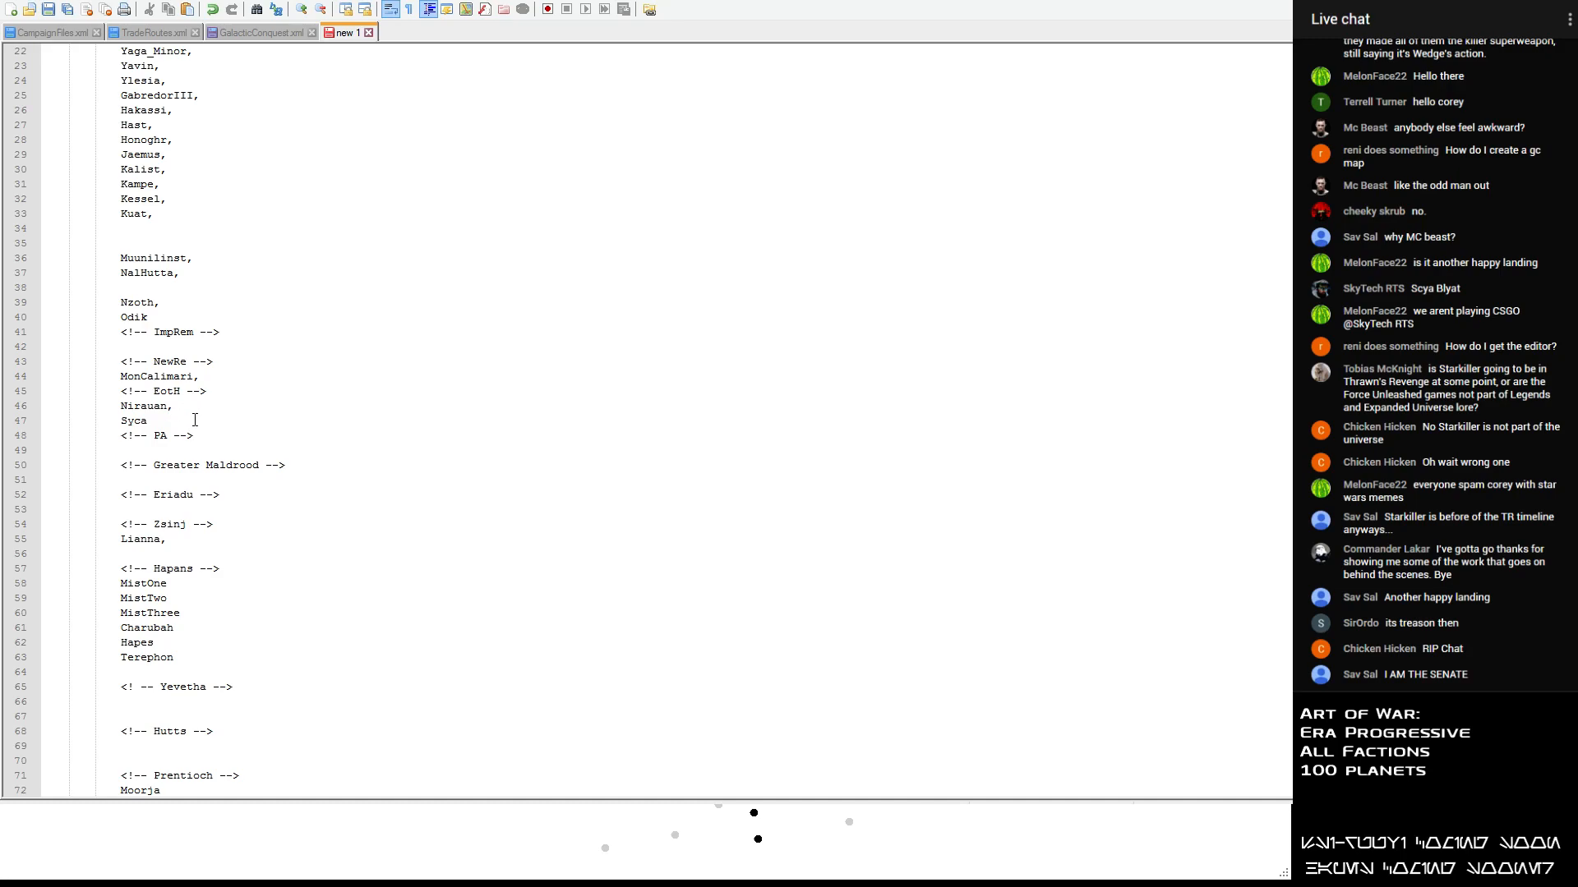
click(168, 538)
key(Return)
key(ctrl+v)
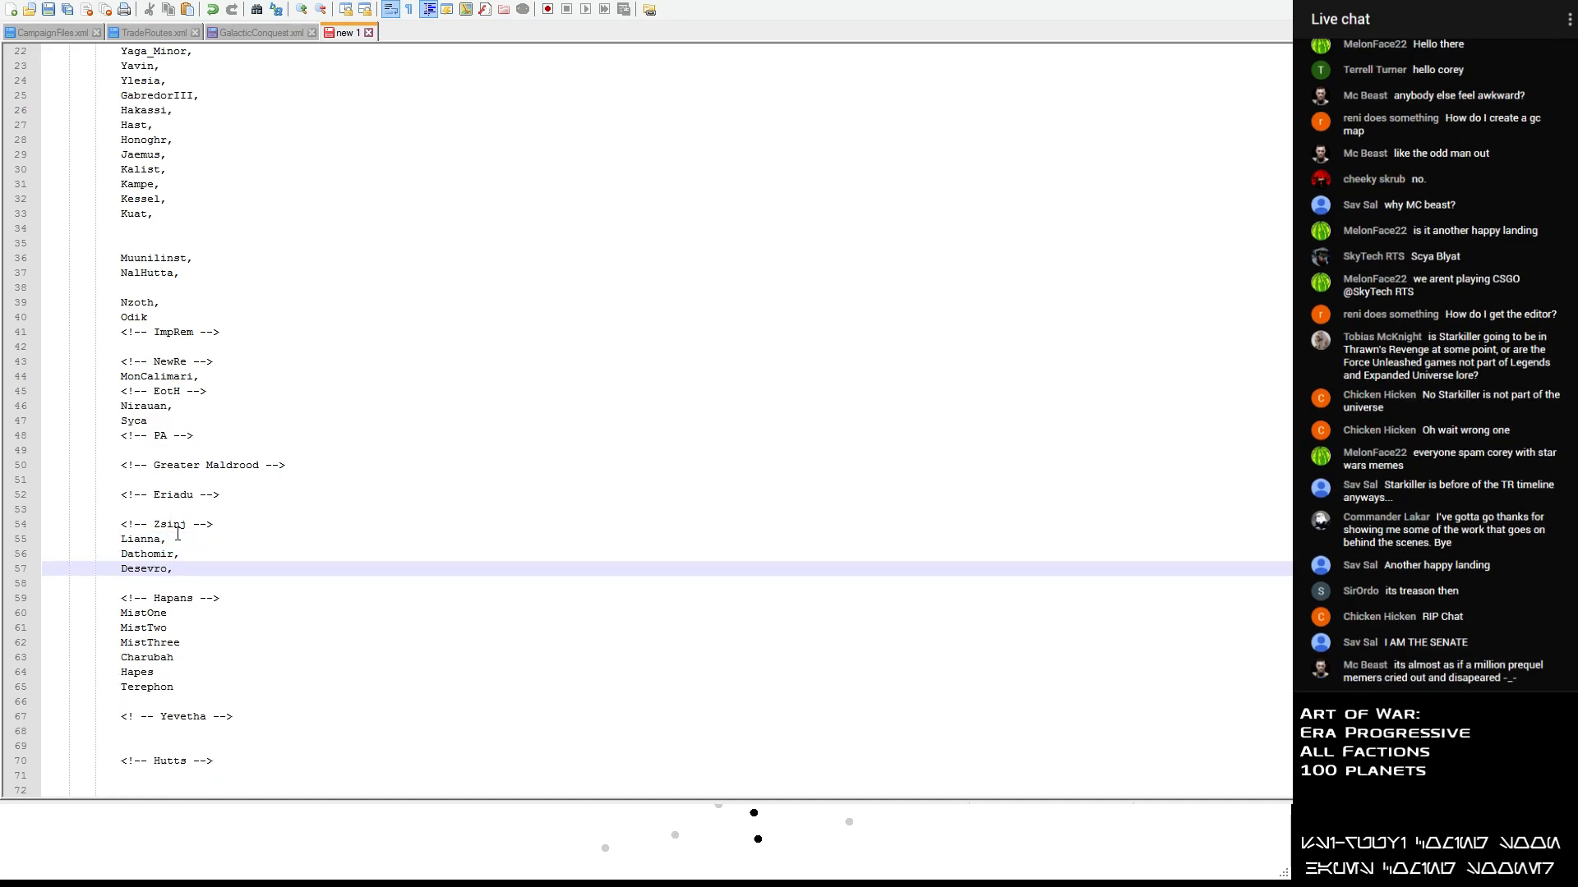
- Move Da_SoochaV from the unsorted planet list to below the Hutts heading, aligned with the other planet names
scroll(139, 448, up, 7)
drag(196, 154, 49, 145)
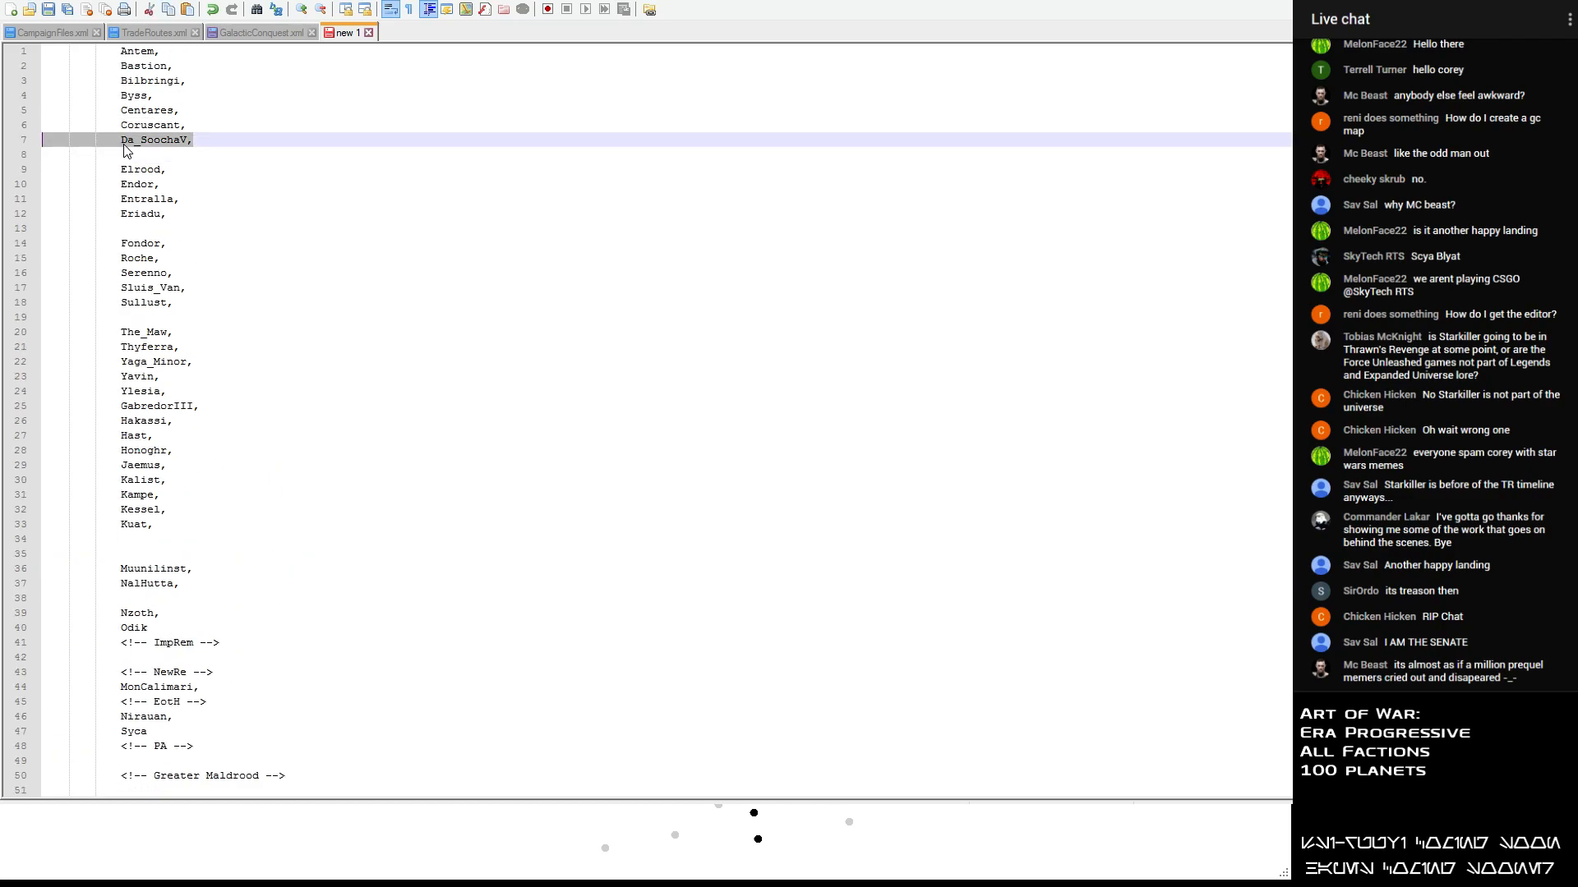
click(150, 160)
scroll(231, 608, down, 13)
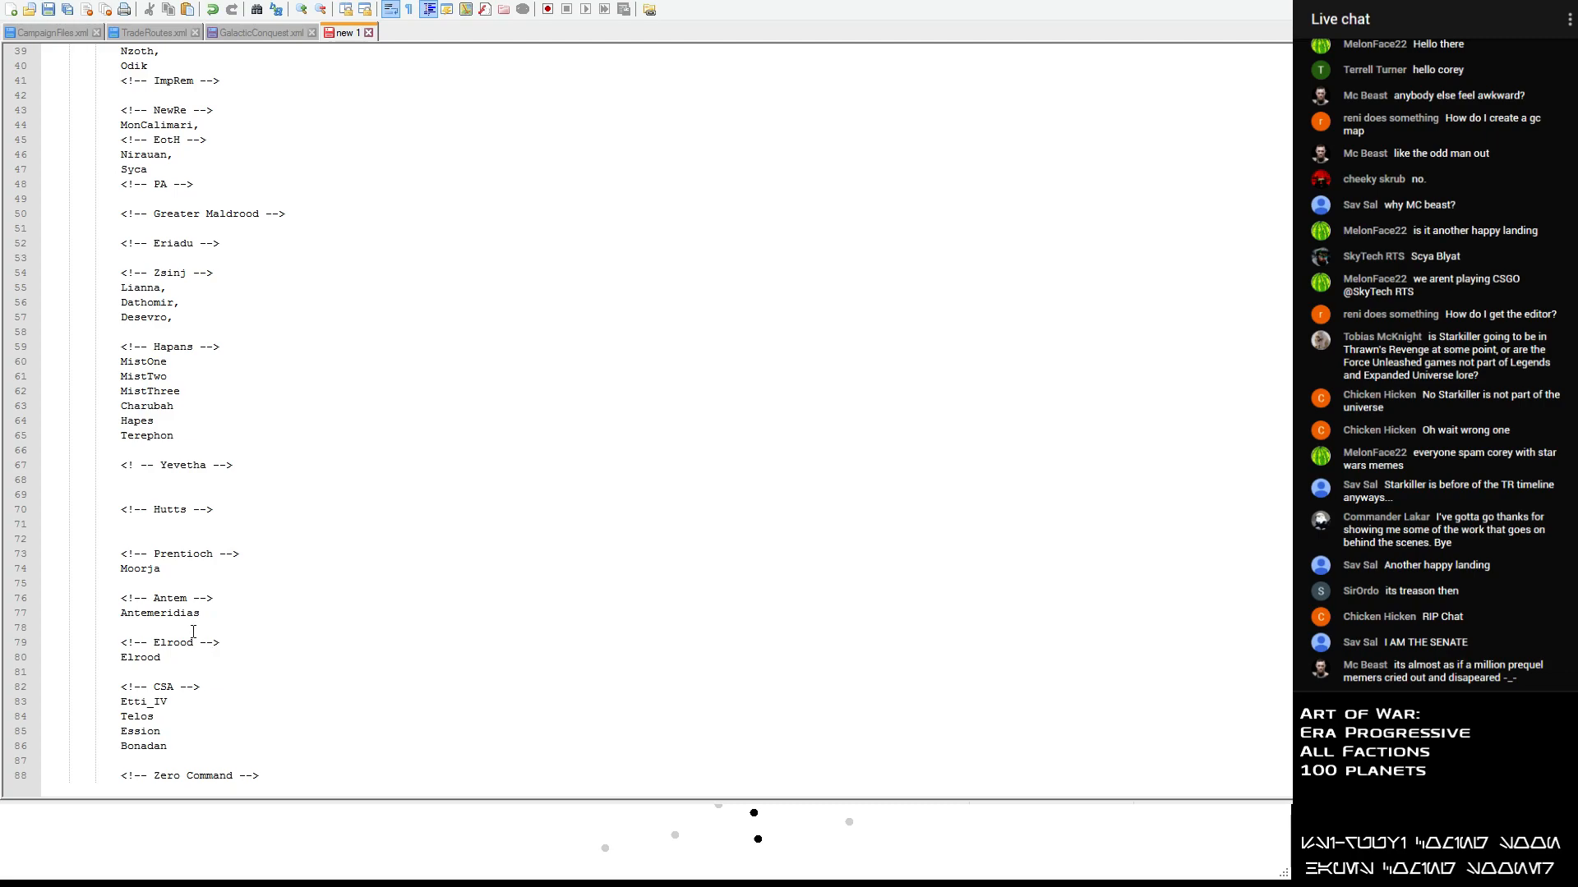
click(124, 525)
key(ctrl+v)
key(Left)
key(Left)
key(Left)
key(Left)
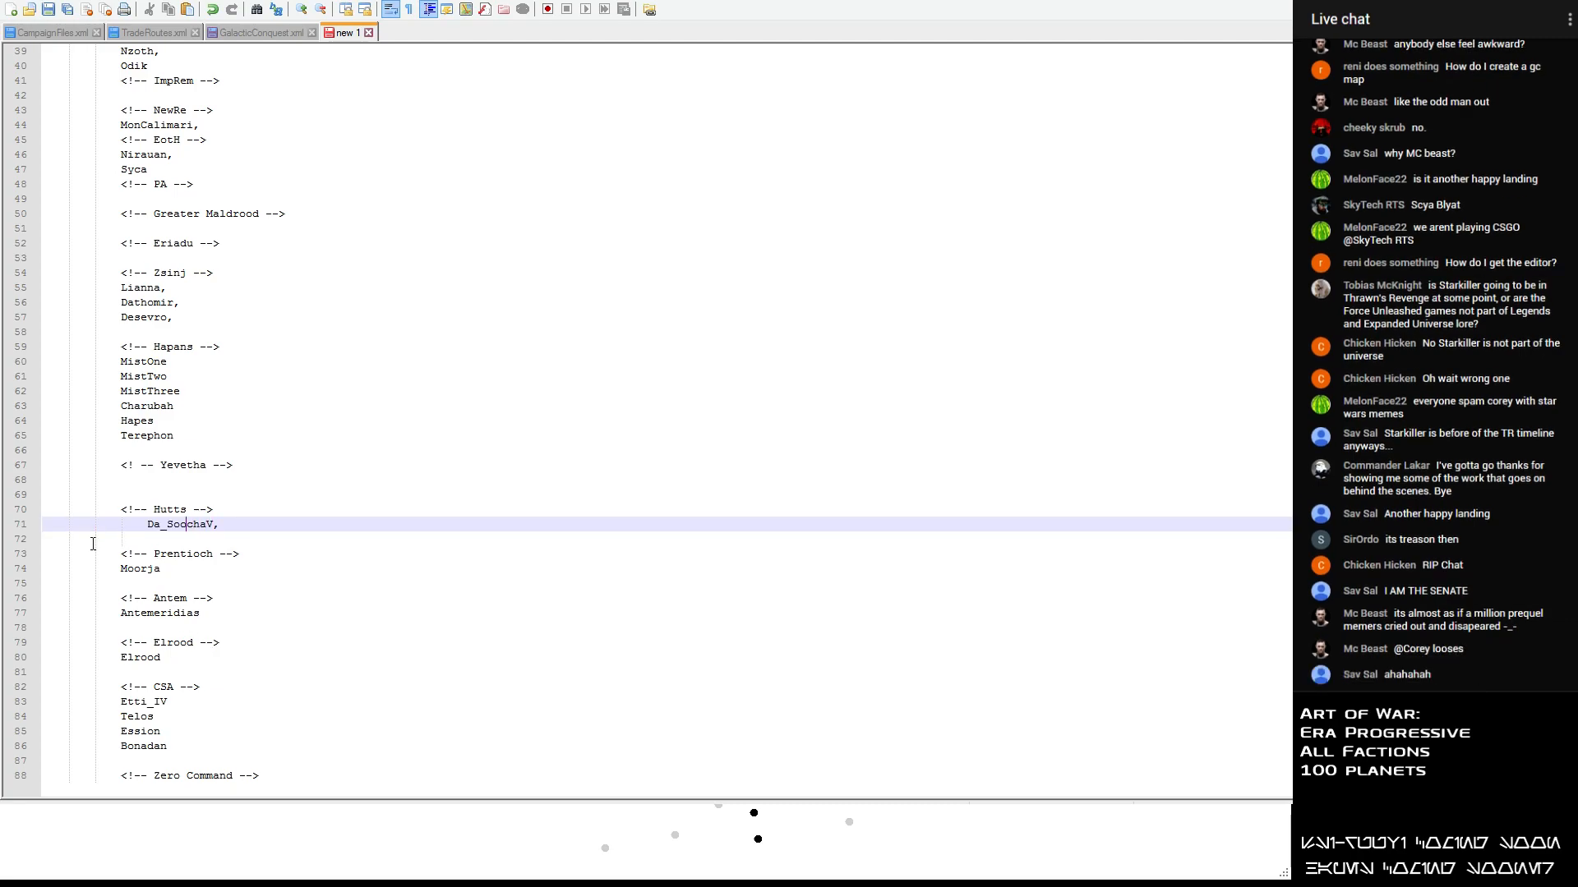
key(shift+Tab)
- Add the planet names "Nal_Hutta," and "Ylesia" on separate lines below Da_SoochaV, leaving a blank line before the Prentioch heading
key(Down)
text(Nal _Hut)
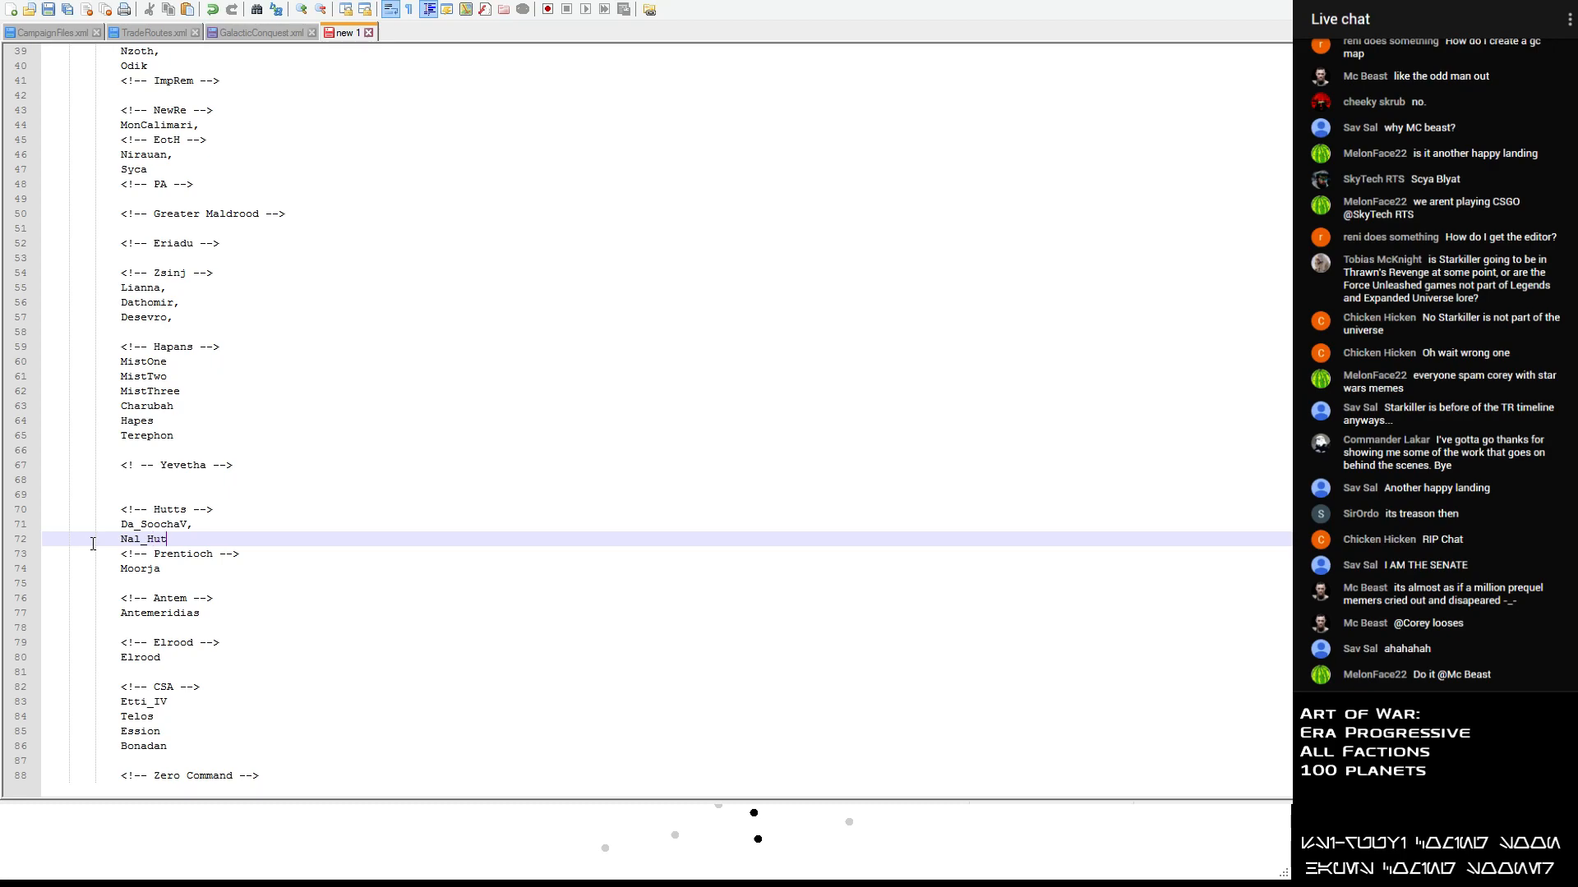
text(ta,)
key(Return)
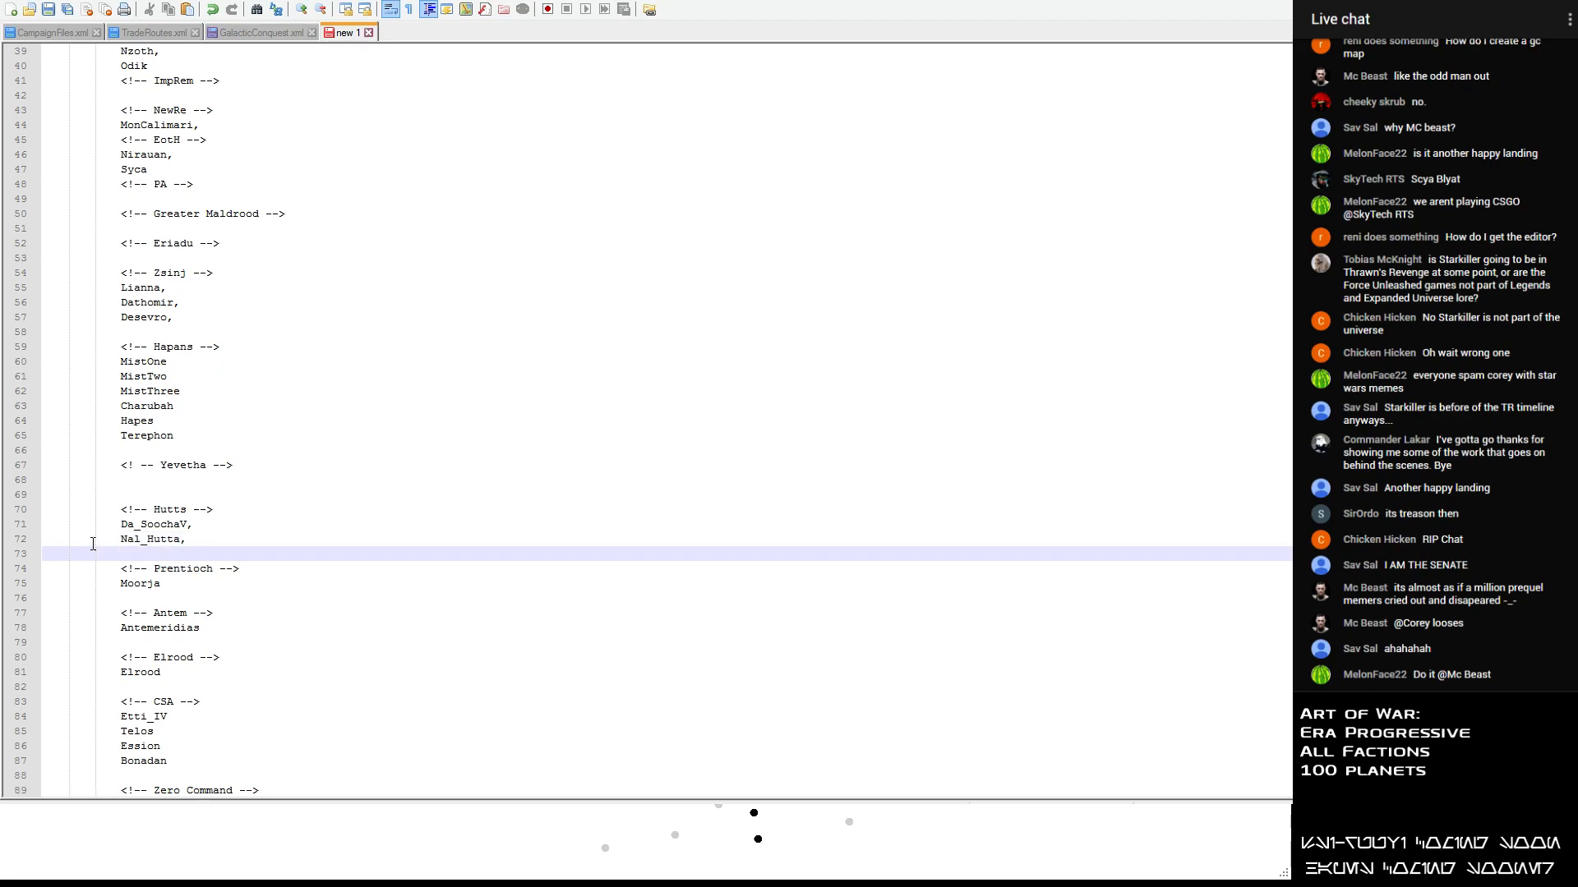
text(Ylesia)
key(Return)
- Remove NalHutta from the unsorted planet list and cut Nzoth out of it
scroll(207, 388, up, 8)
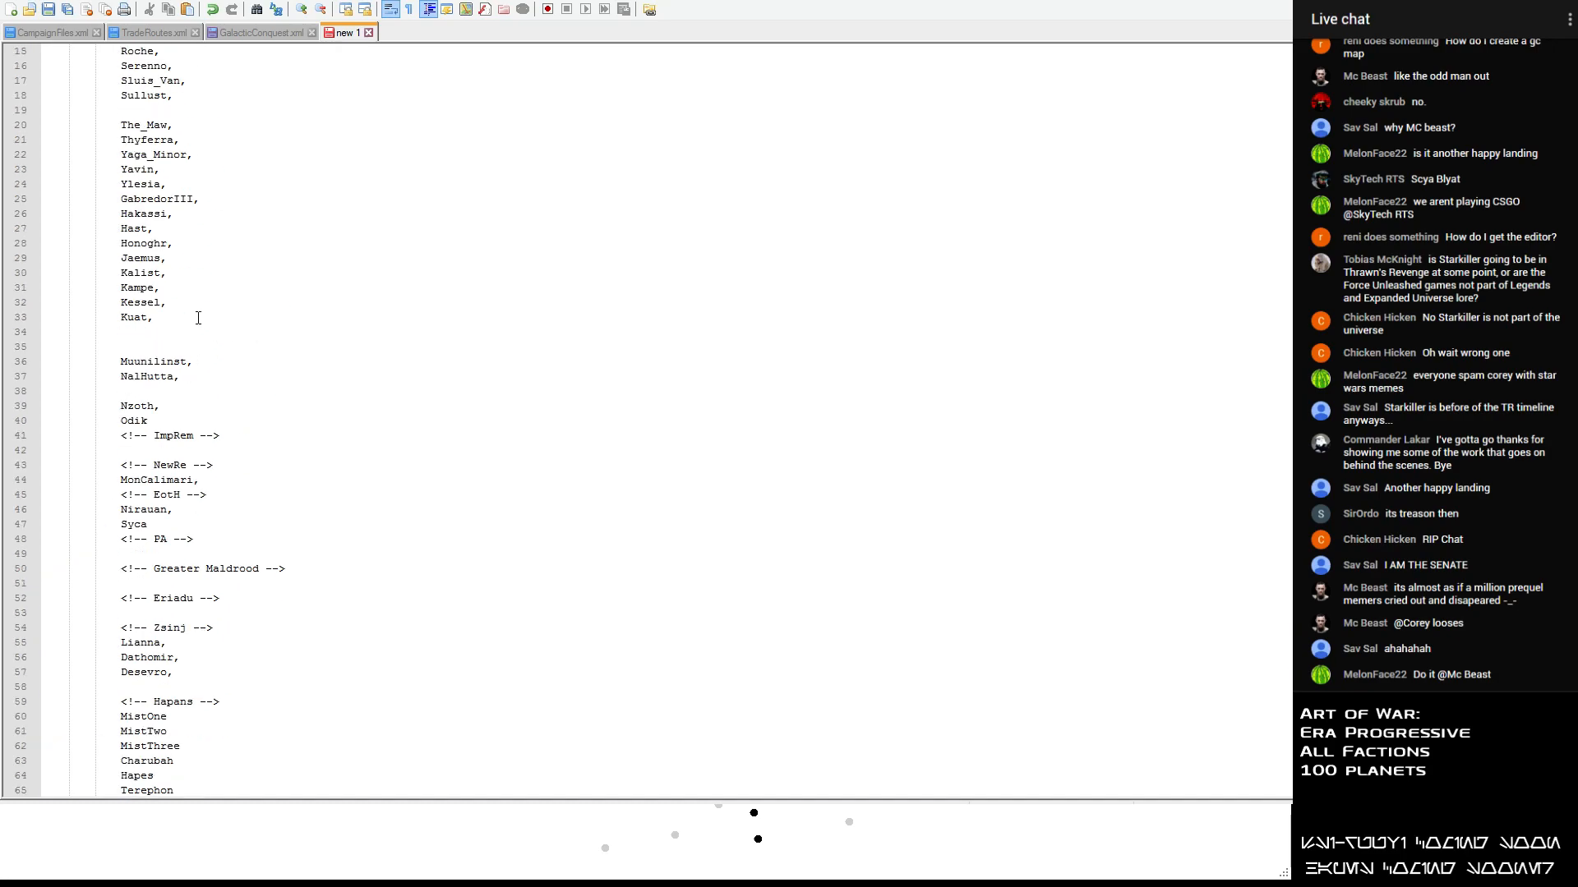
drag(190, 374, 34, 377)
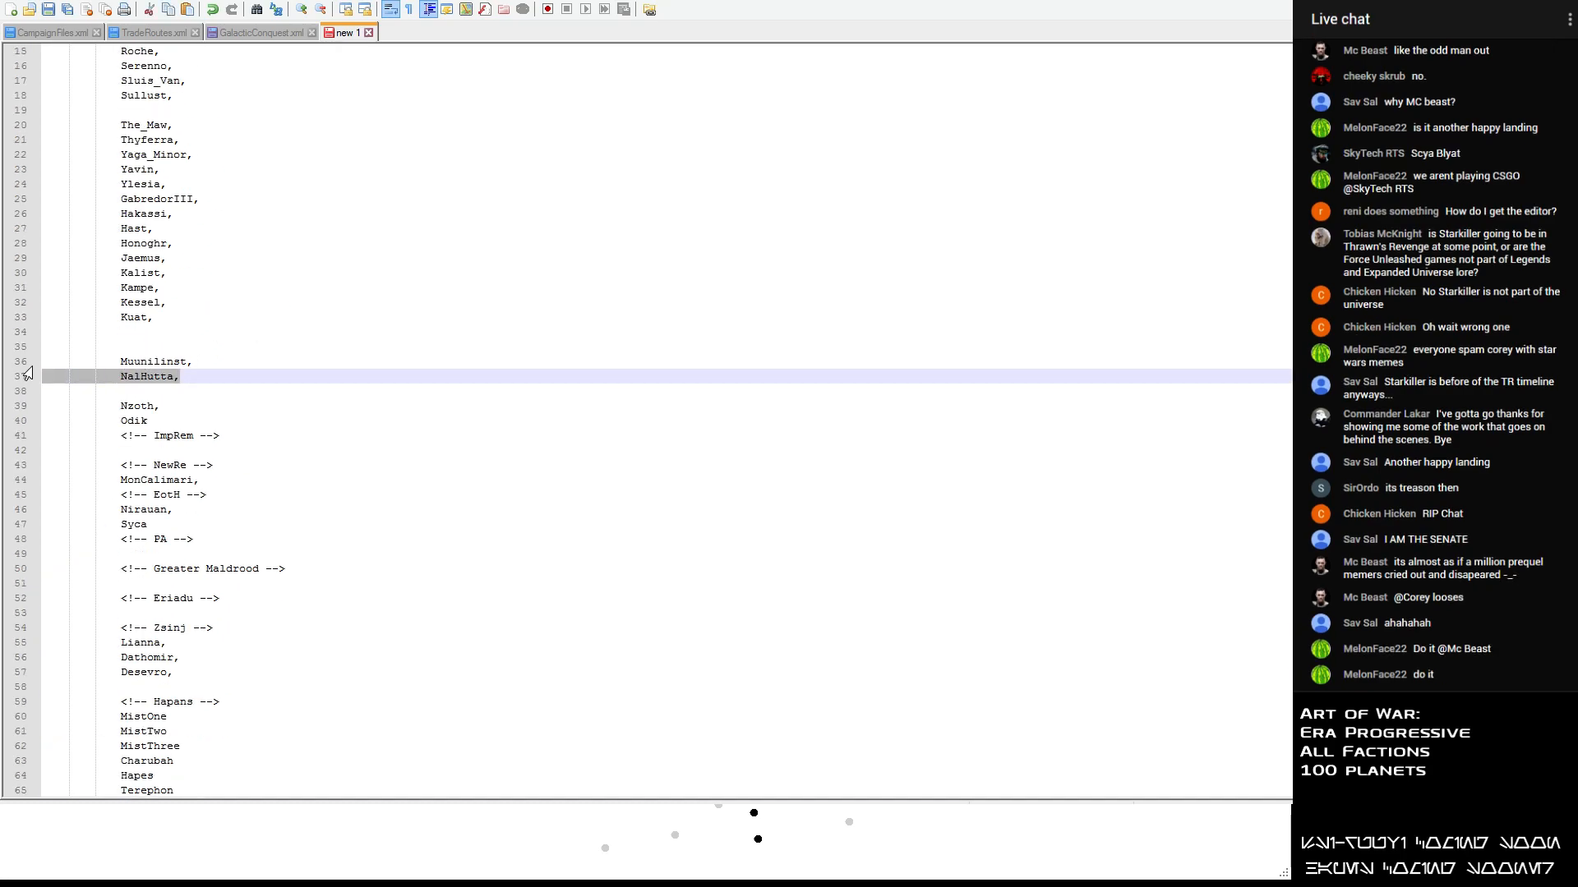
key(ctrl+x)
drag(183, 410, 43, 407)
key(ctrl+x)
scroll(207, 414, down, 5)
scroll(208, 414, down, 3)
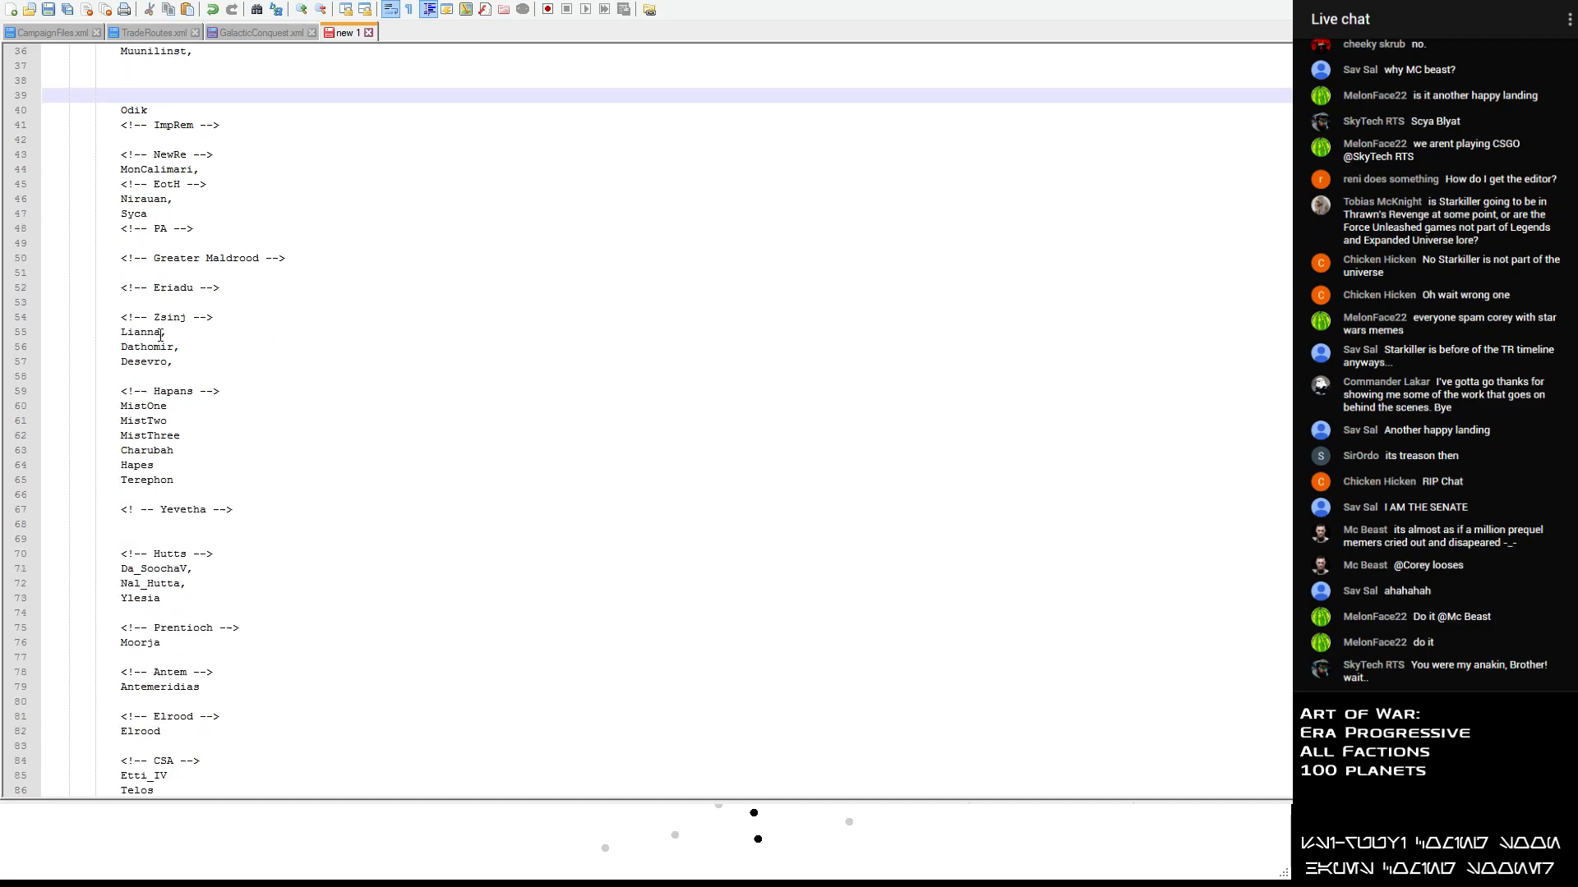
scroll(206, 615, down, 1)
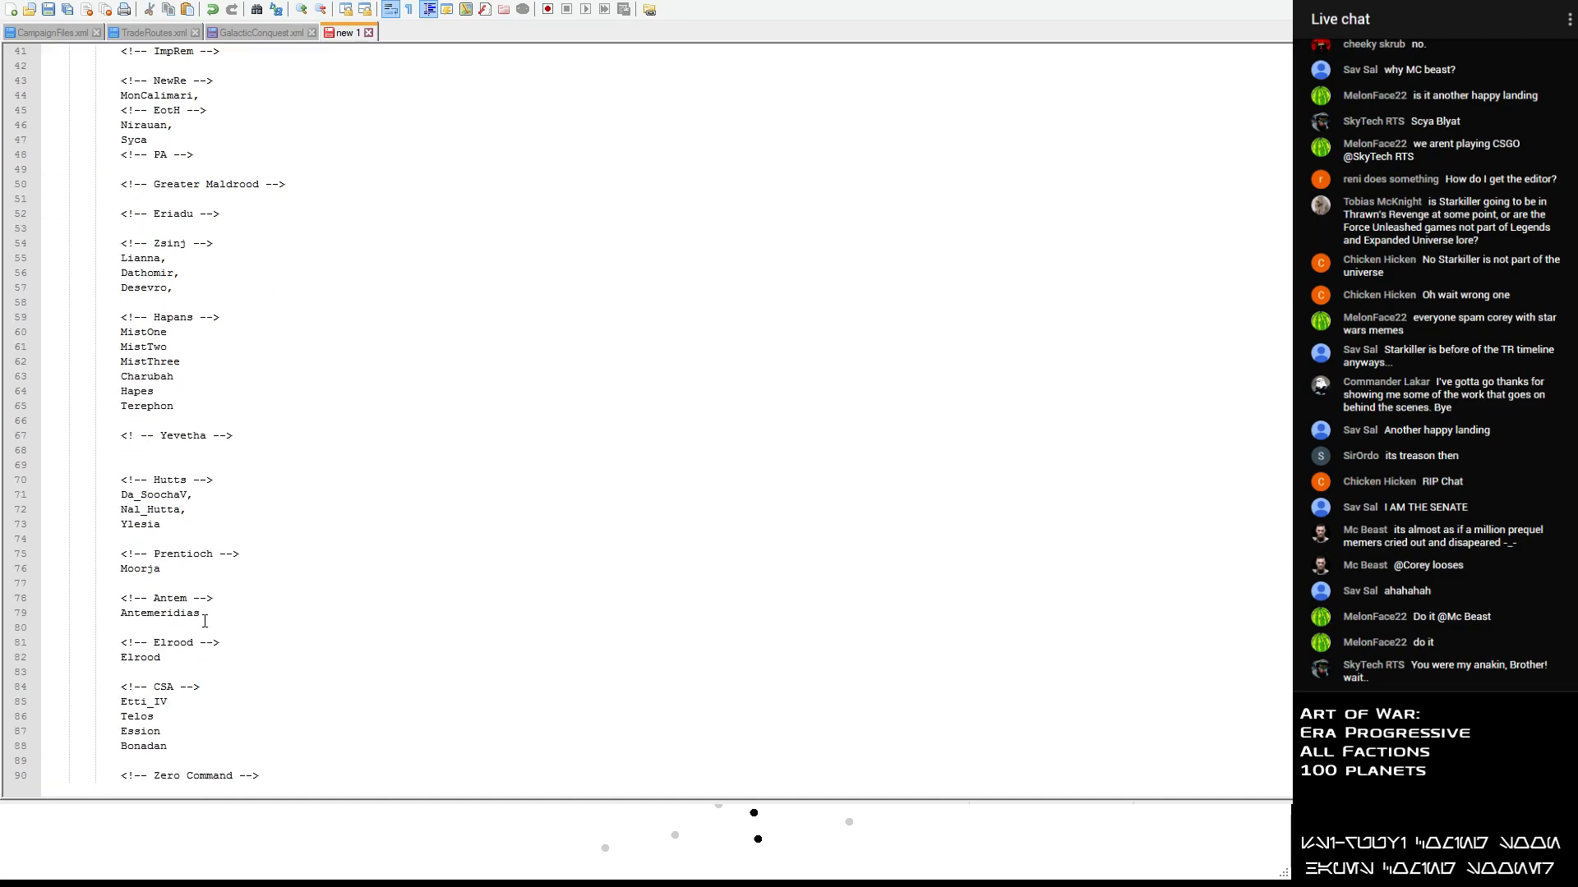
scroll(206, 622, up, 3)
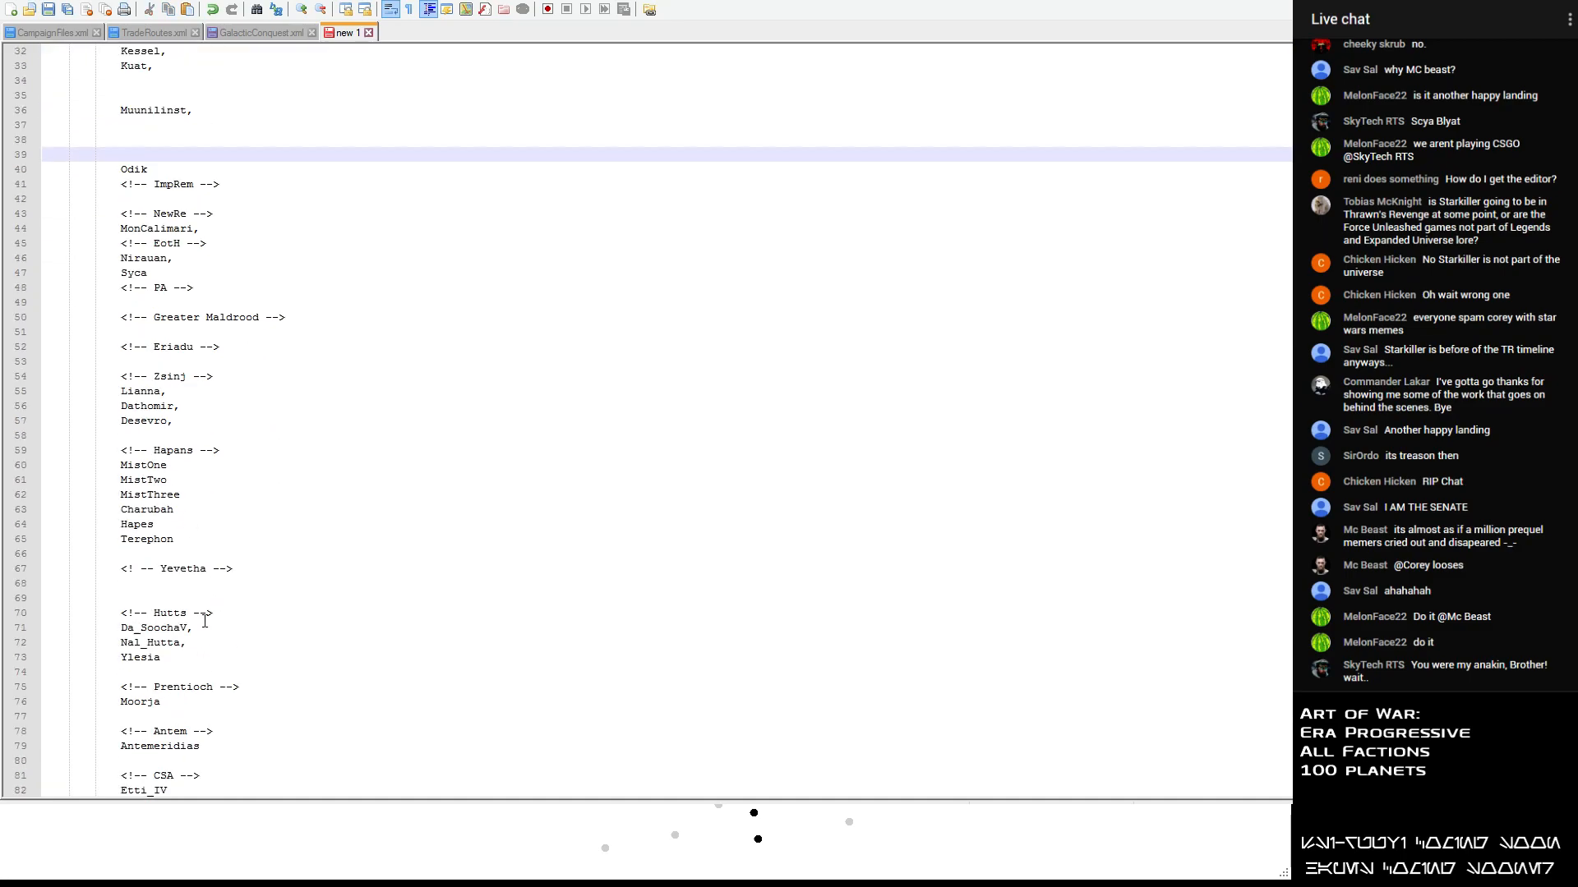
- Insert additional blank lines in the ImpRem, NewRe, EotH, PA, Greater Maldrood and Eriadu sections
click(217, 231)
key(Return)
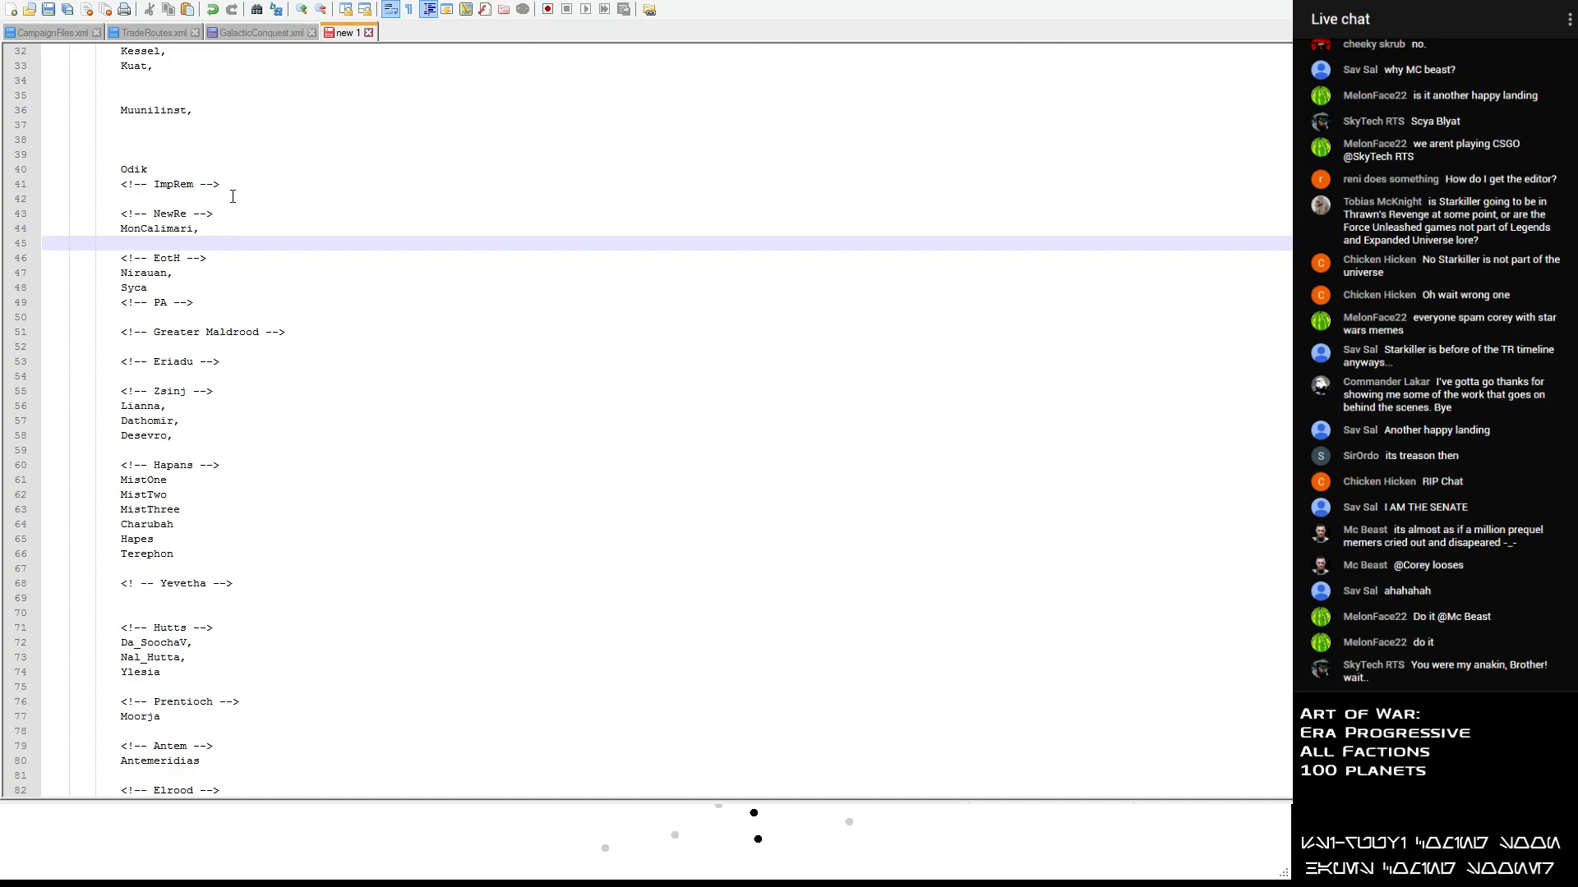
click(233, 188)
key(Return)
click(232, 231)
click(218, 259)
key(Return)
click(197, 316)
key(Return)
click(198, 362)
key(Return)
click(194, 404)
key(Return)
click(197, 450)
key(Return)
scroll(199, 436, down, 5)
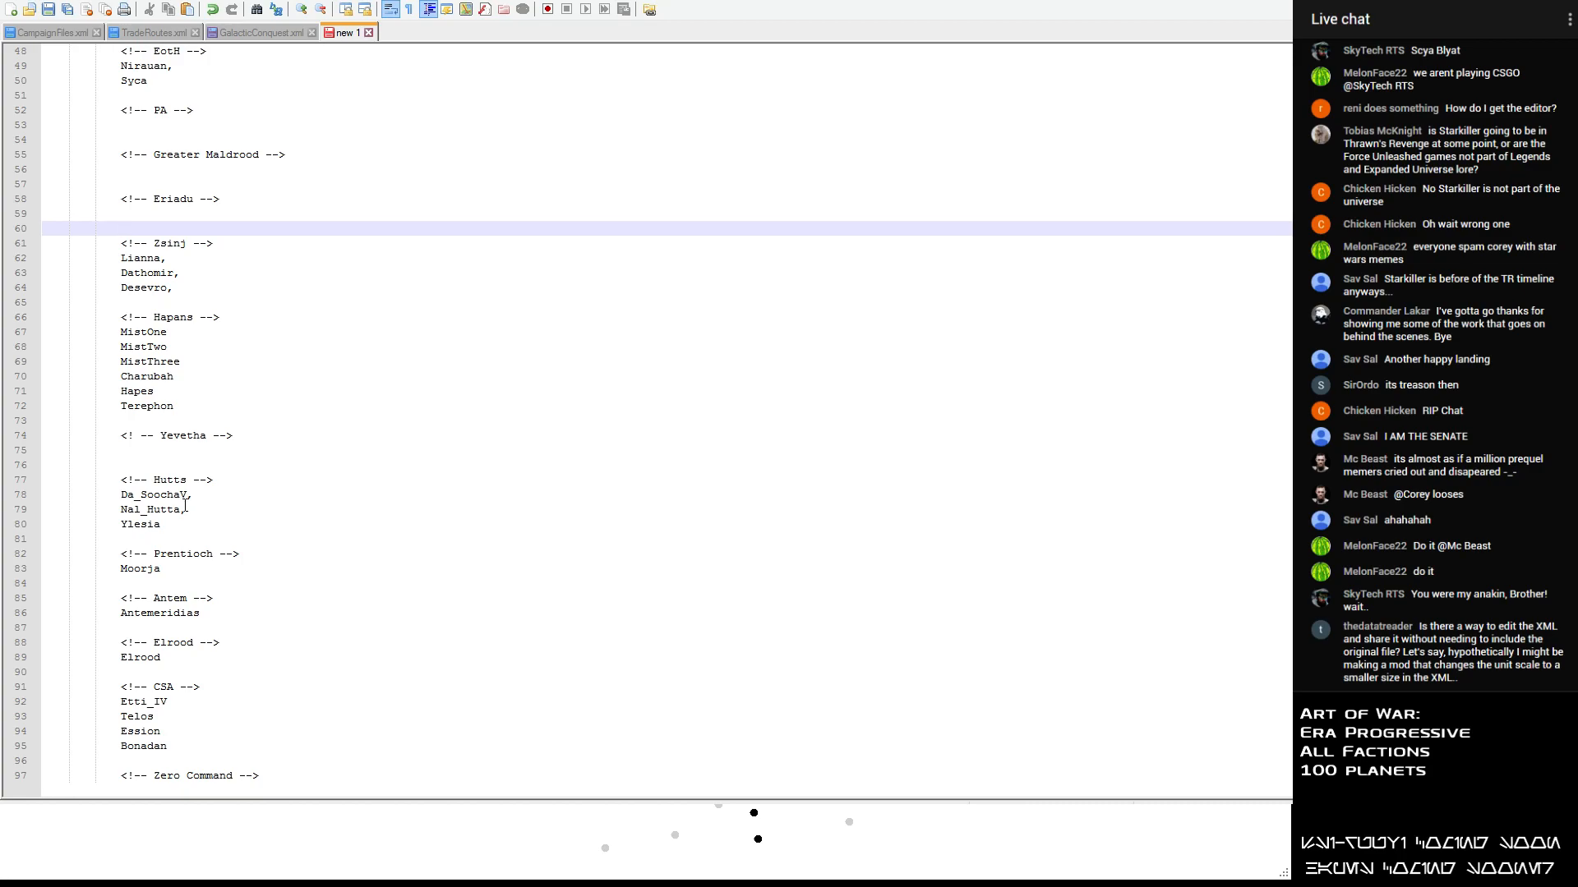
click(150, 409)
scroll(150, 448, up, 16)
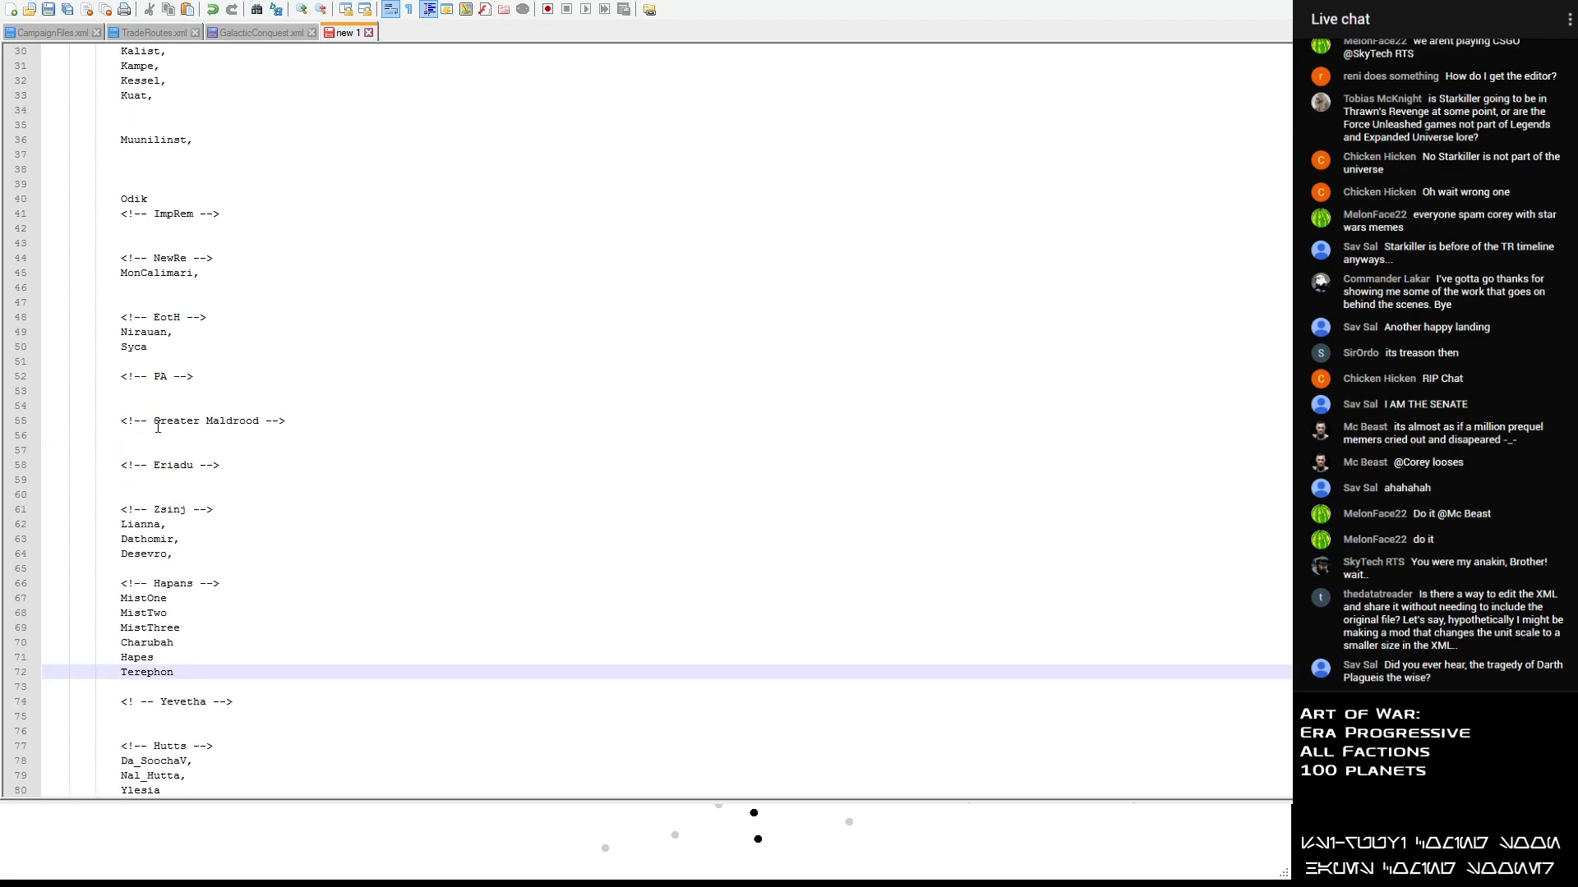
scroll(159, 416, down, 16)
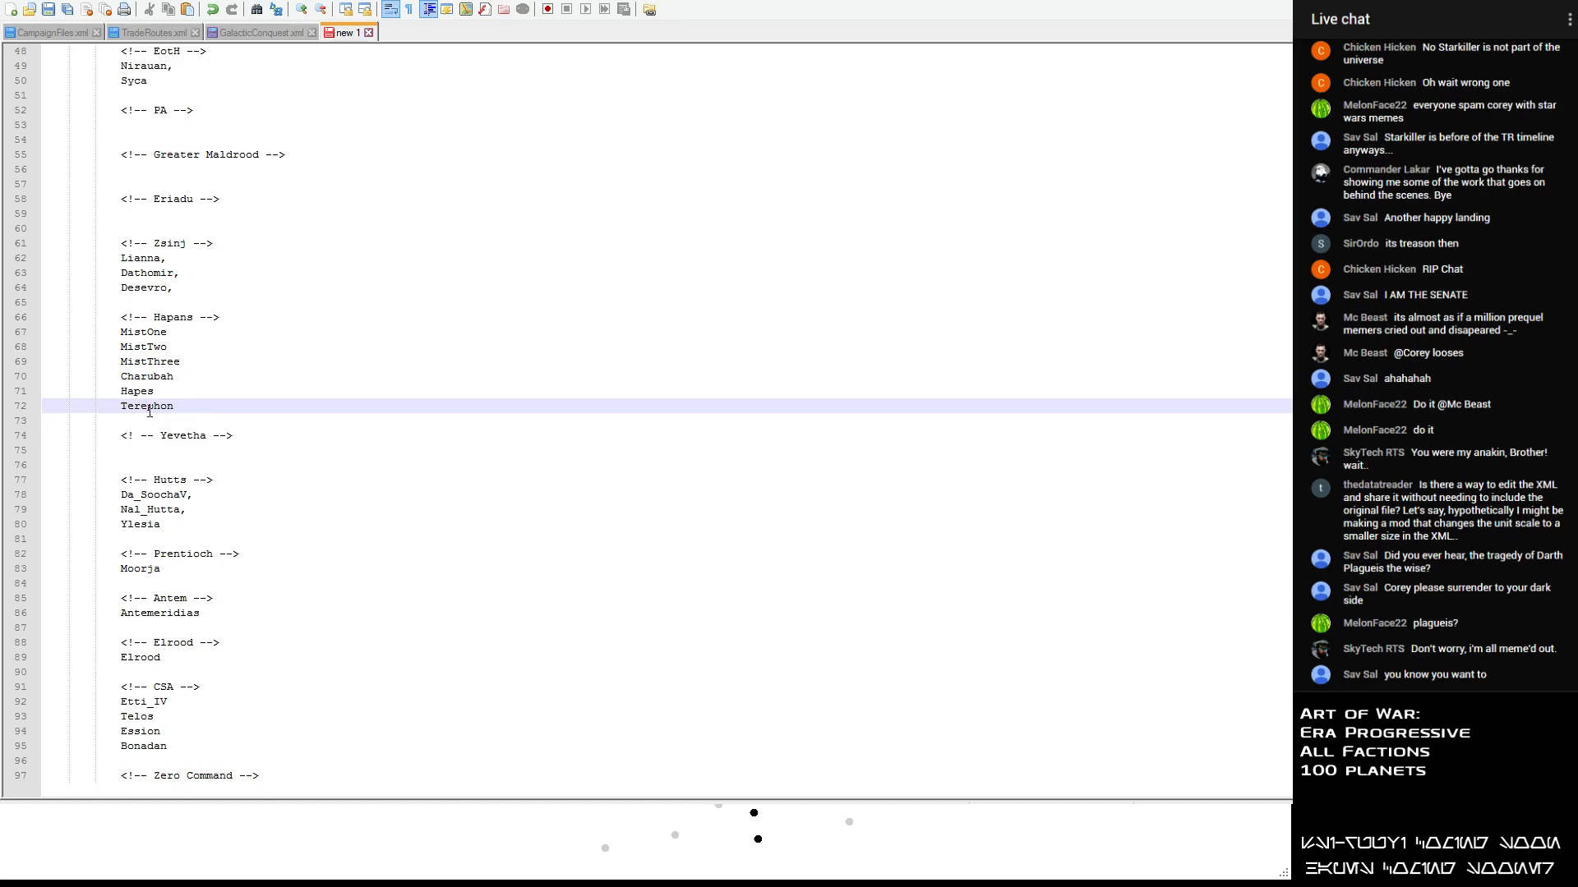
scroll(171, 338, up, 5)
click(139, 345)
key(ctrl+v)
key(ctrl+z)
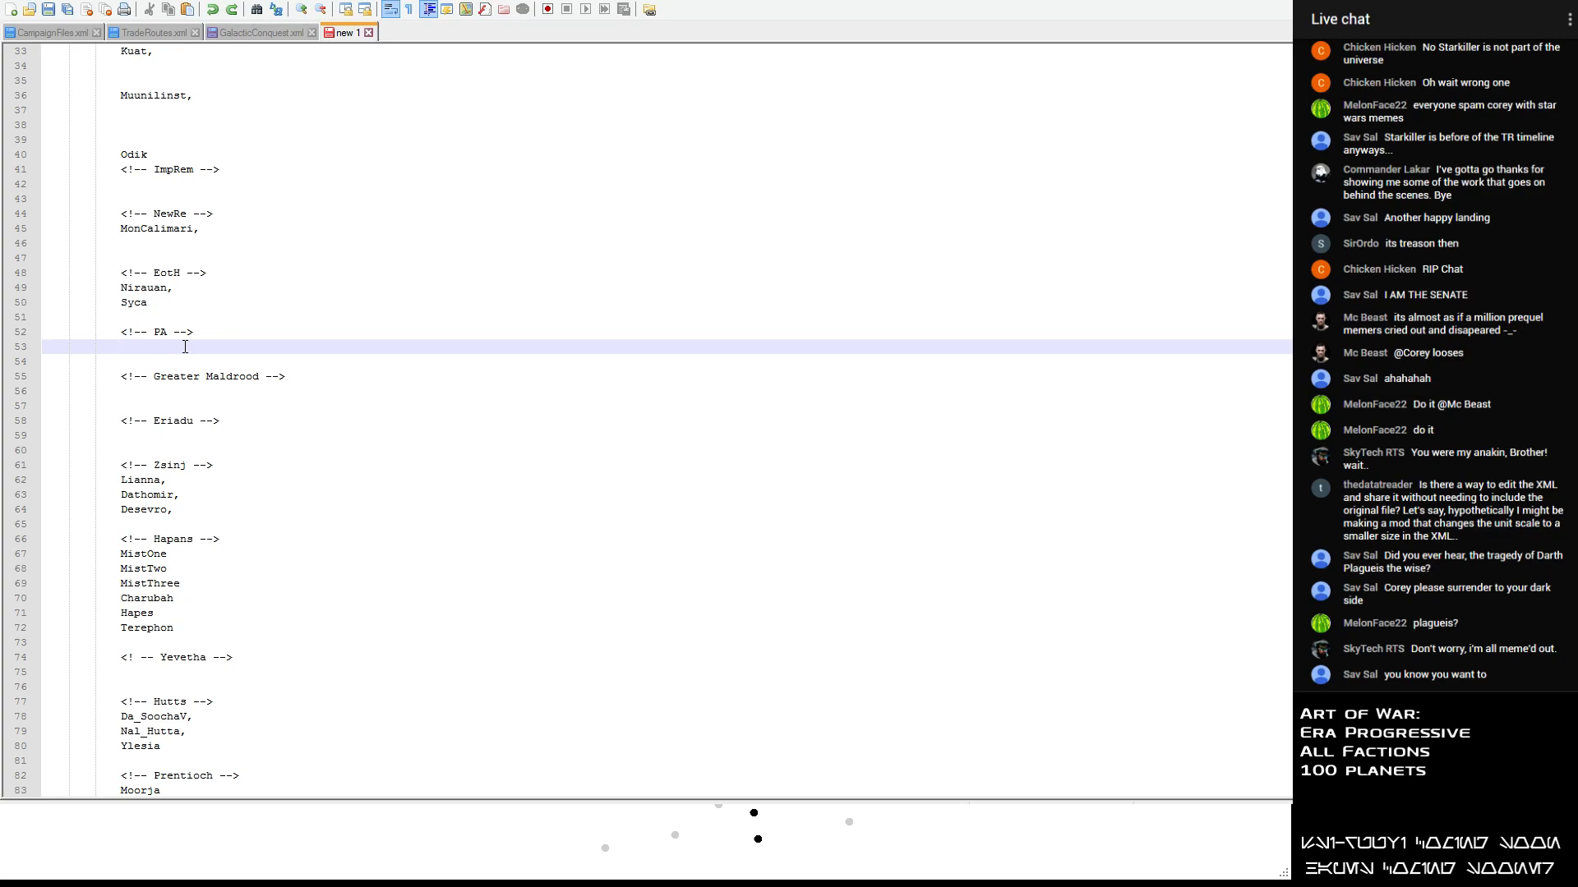
- Paste the cut Nzoth entry below the Yevetha heading, keeping a single blank line before the Hutts heading
scroll(185, 346, down, 2)
scroll(184, 345, down, 1)
click(67, 539)
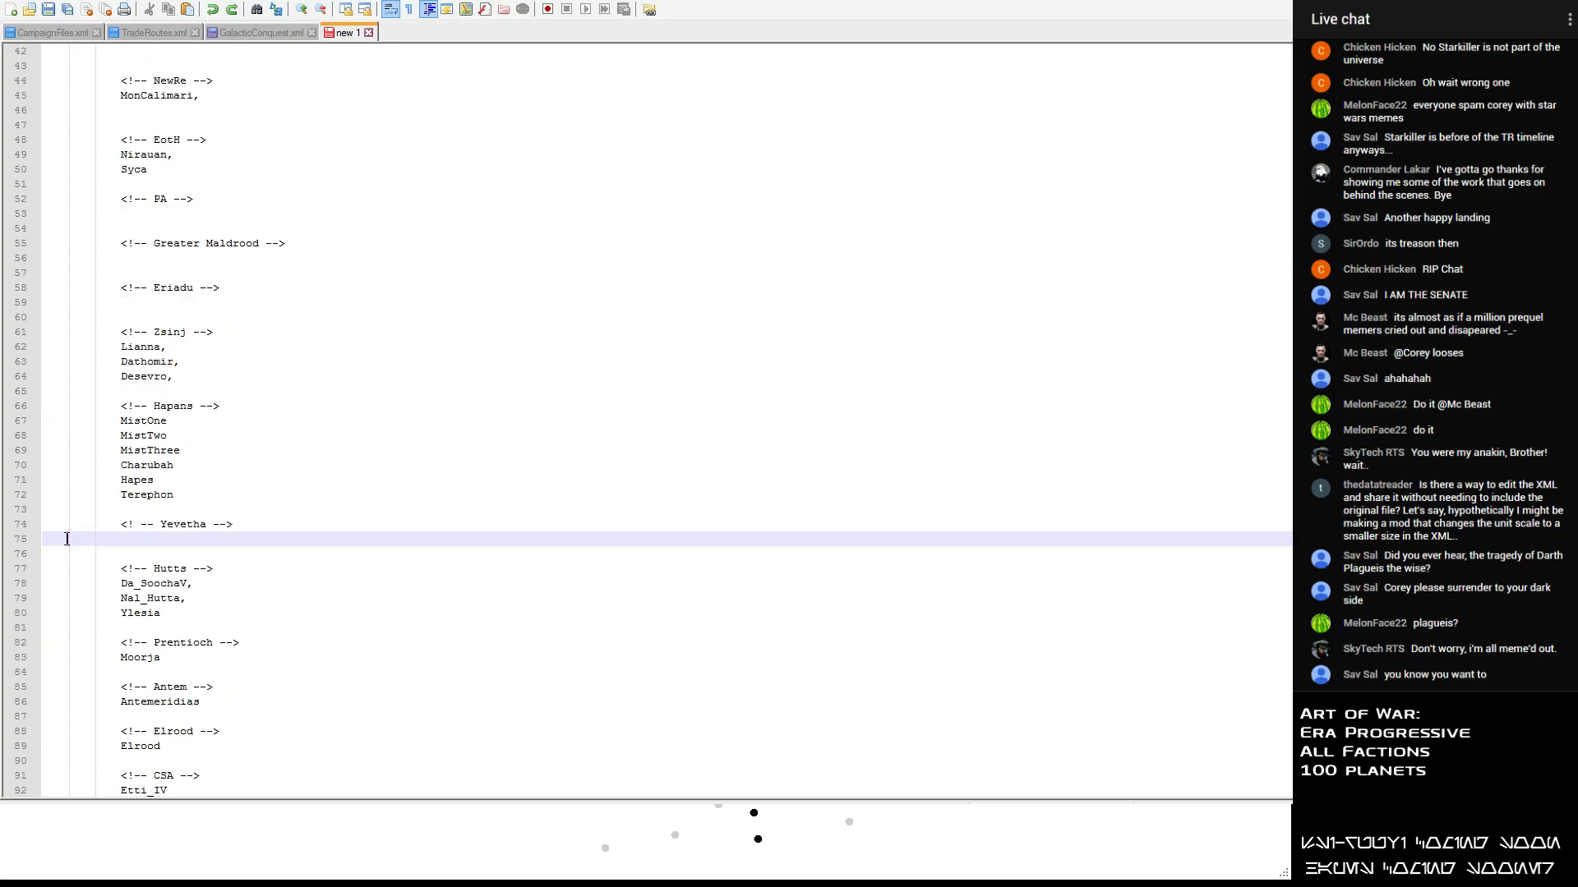
key(ctrl+v)
key(Delete)
- Move Kalist, Kampe, Kessel and Kuat from the unsorted list to below the ImpRem heading, aligning Kalist with the others
scroll(120, 519, up, 14)
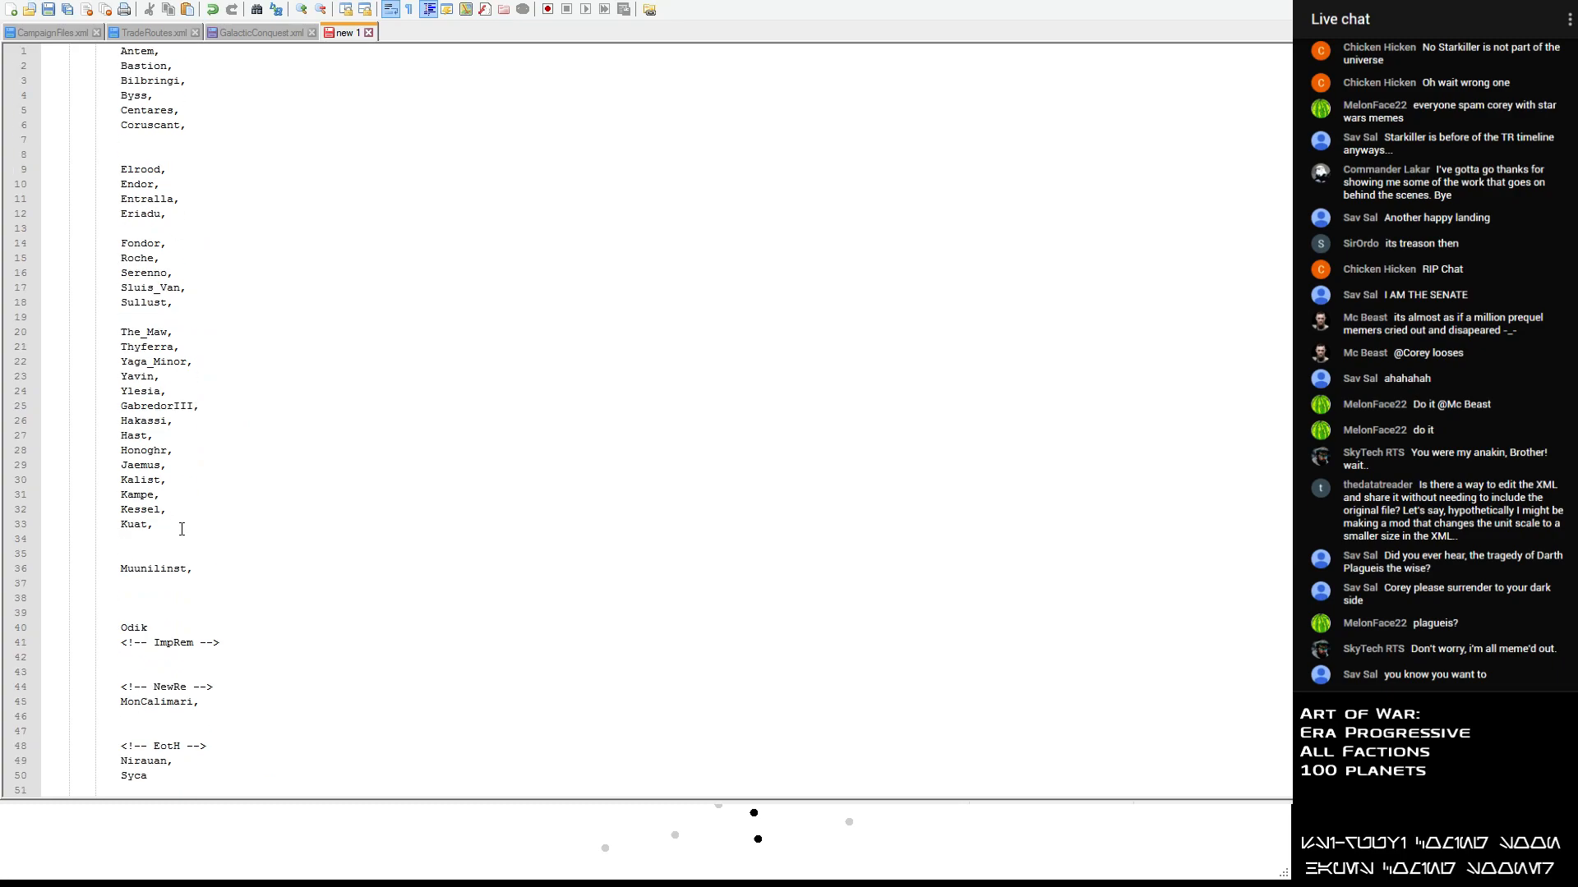
drag(182, 530, 45, 478)
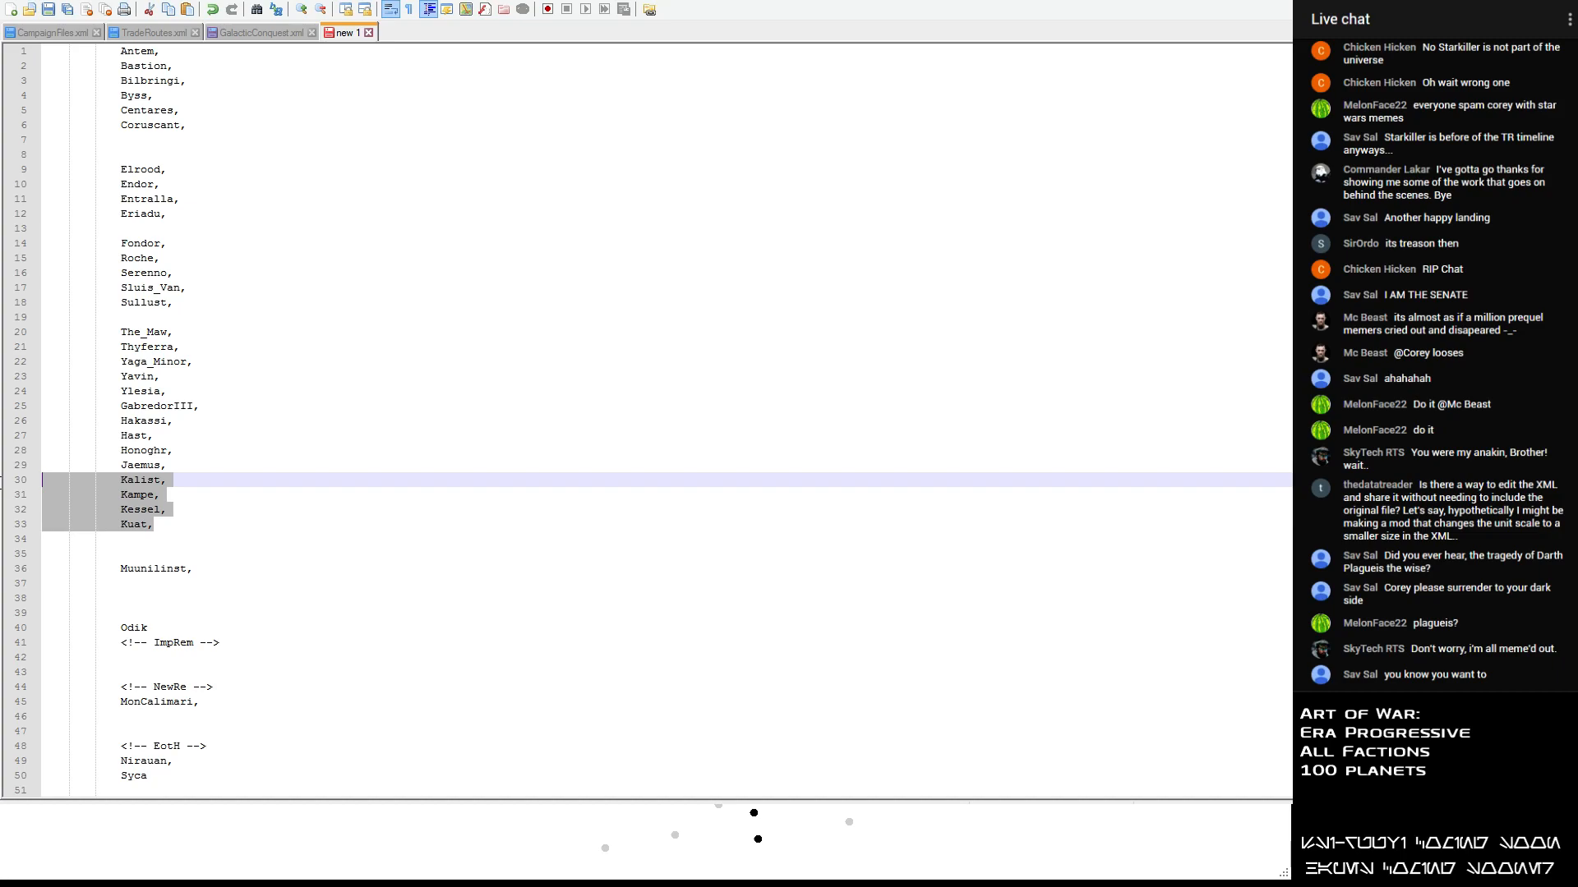
key(Delete)
scroll(152, 505, down, 10)
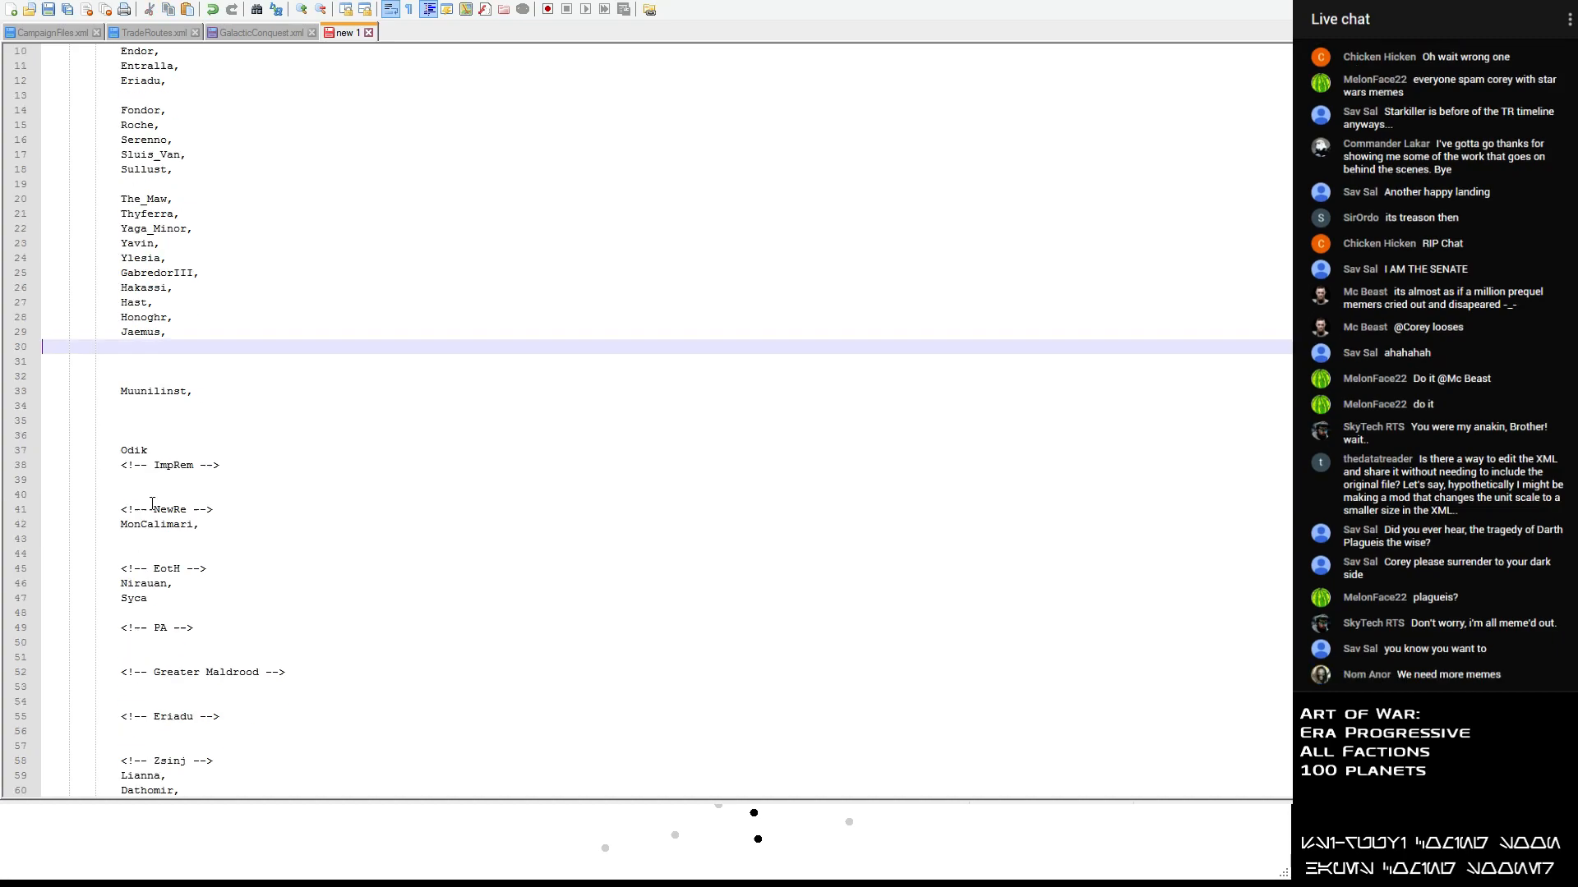
click(86, 159)
click(69, 180)
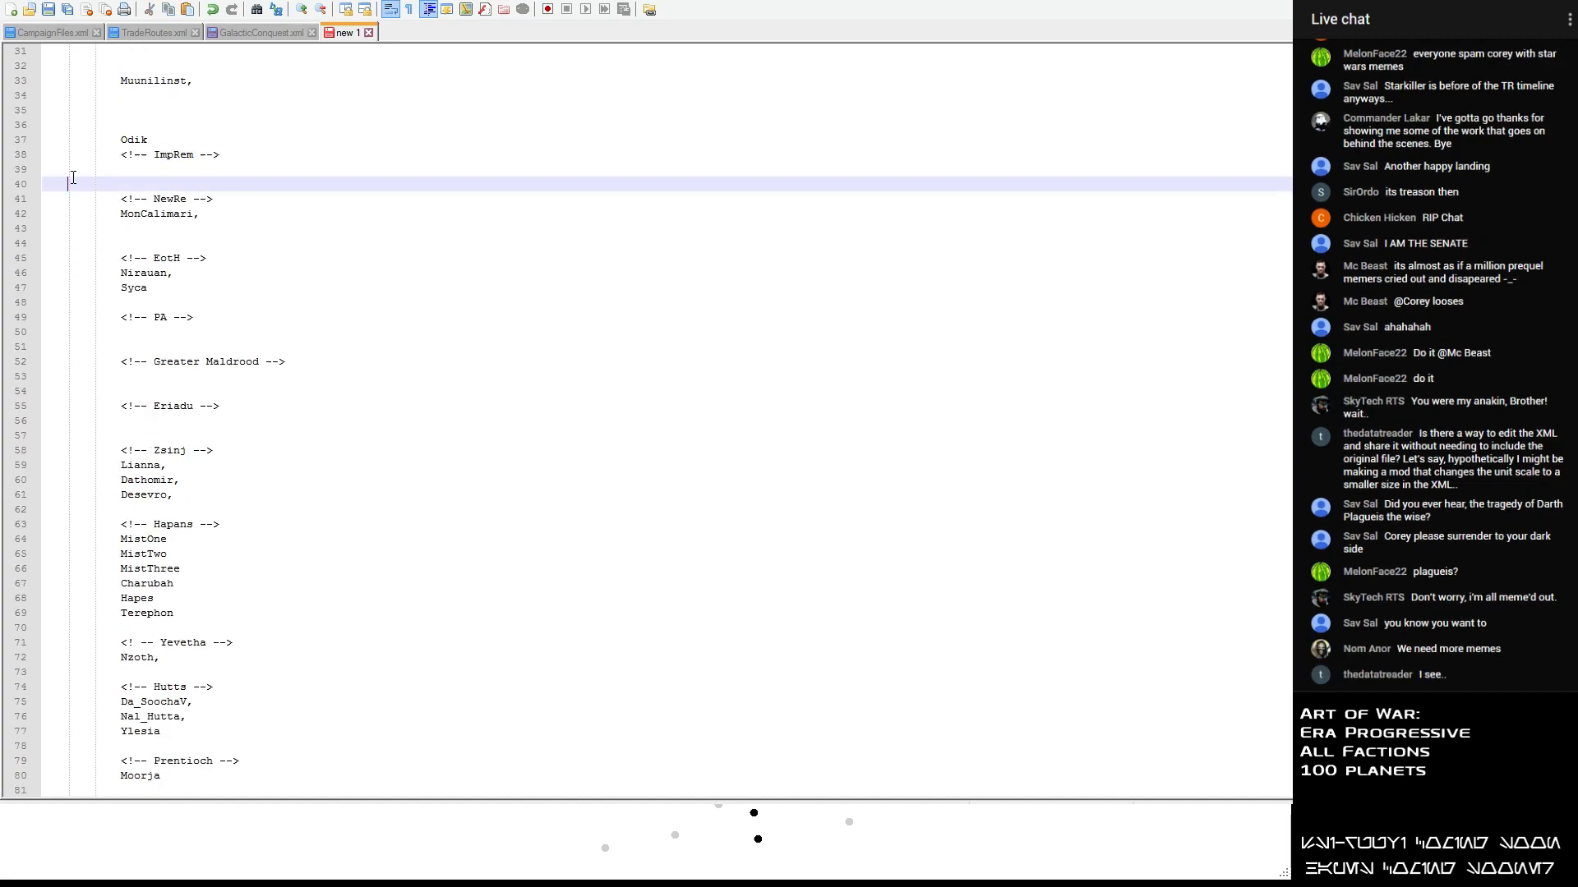
click(99, 170)
key(ctrl+v)
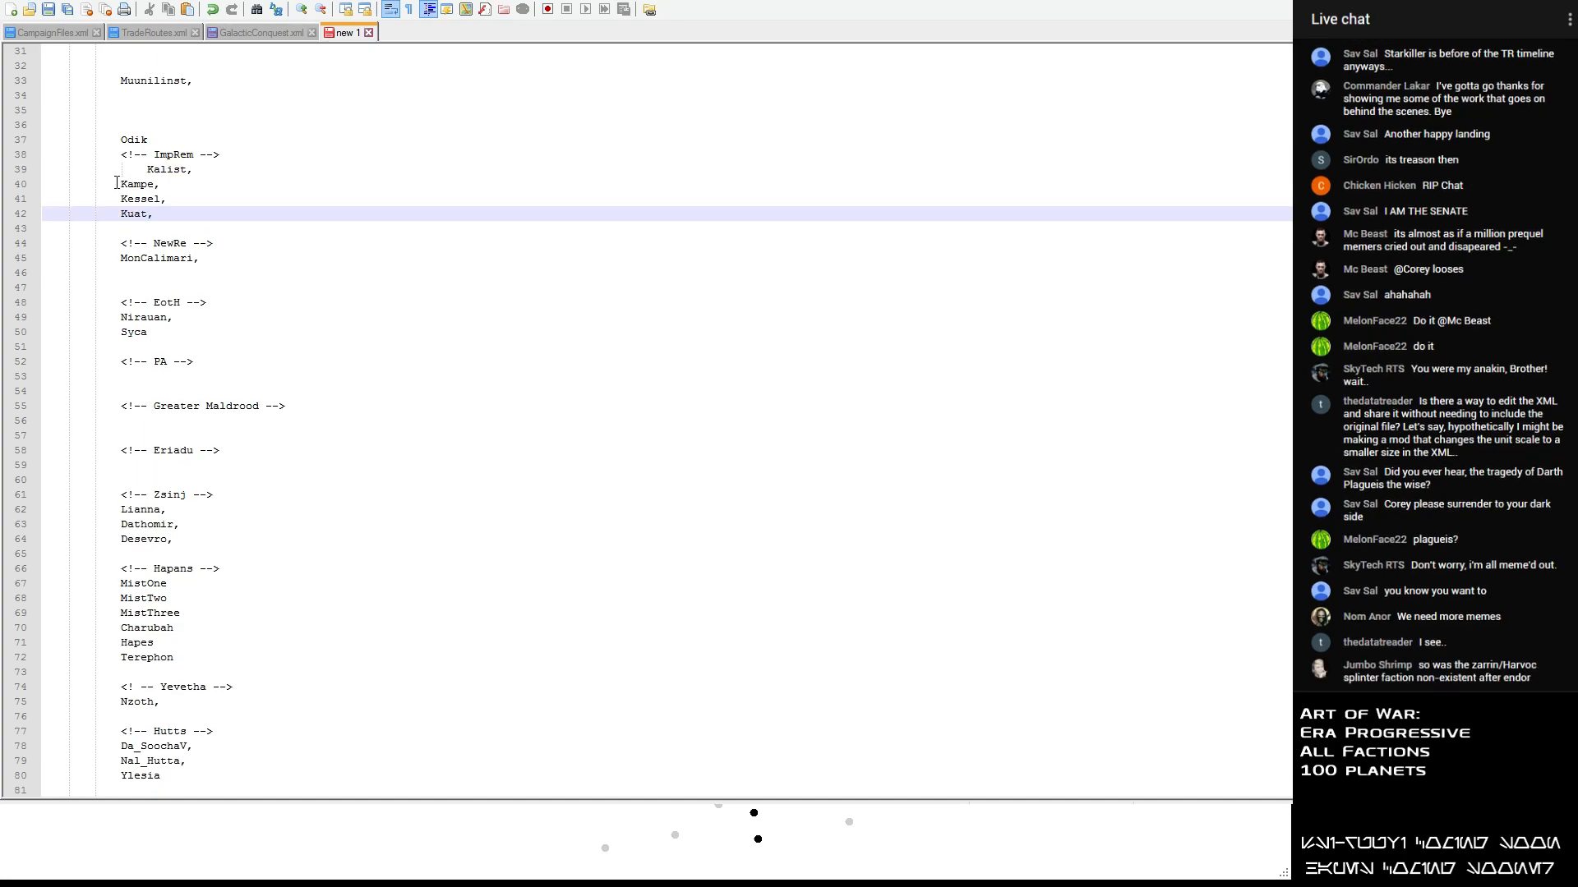
click(112, 182)
click(147, 170)
key(BackSpace)
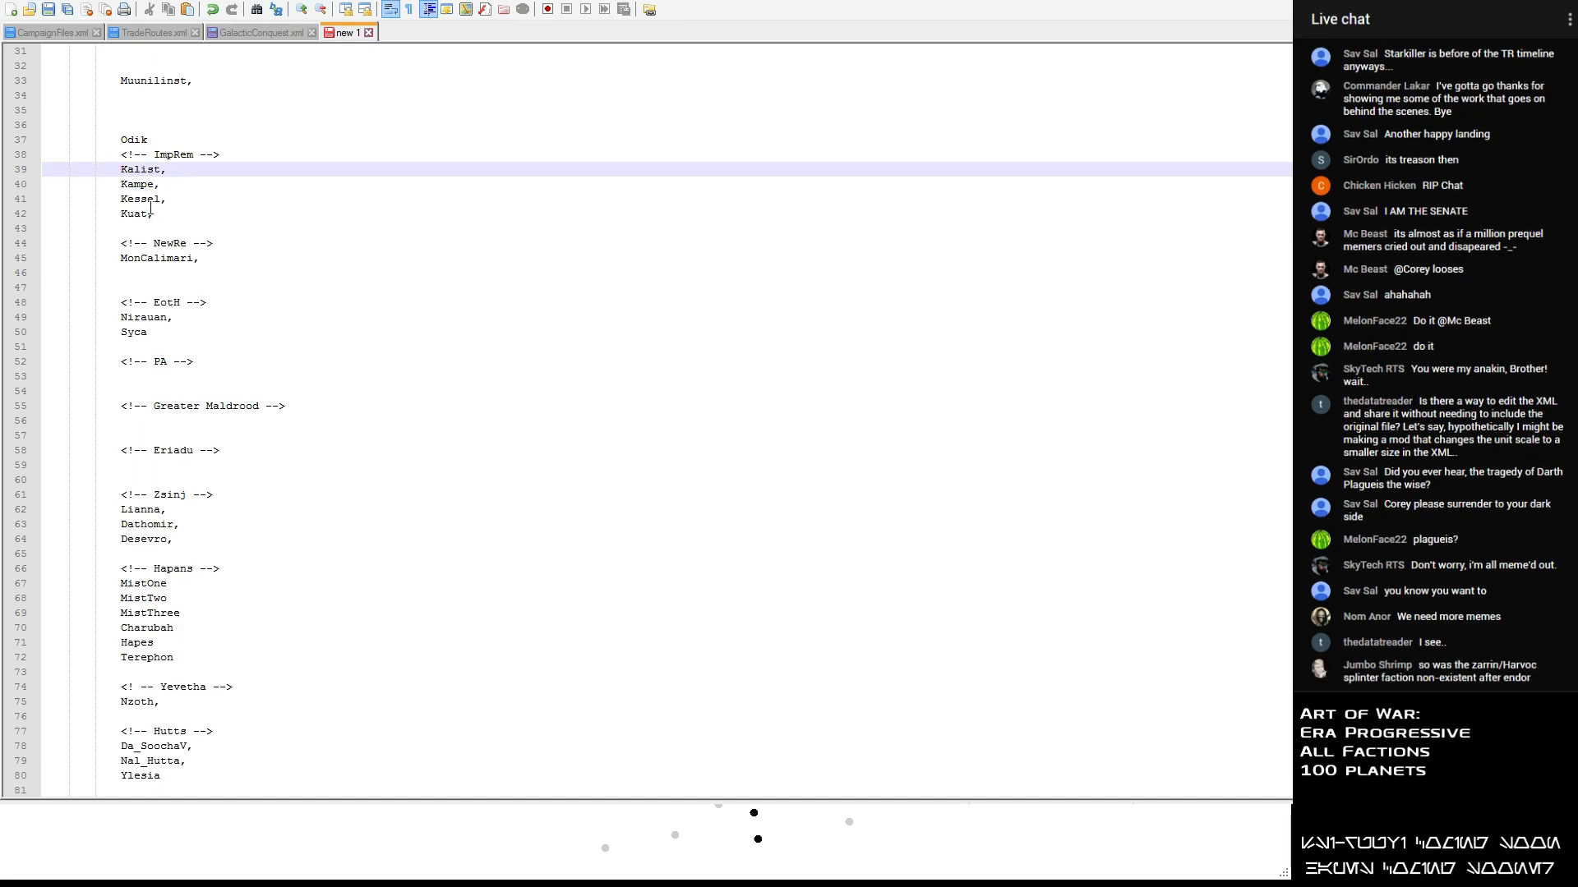
- Add the planet name Coruscant on a new line below Kuat, indented to match the names above
click(151, 212)
key(Return)
text(Coruscabt)
key(BackSpace)
key(BackSpace)
text(nt)
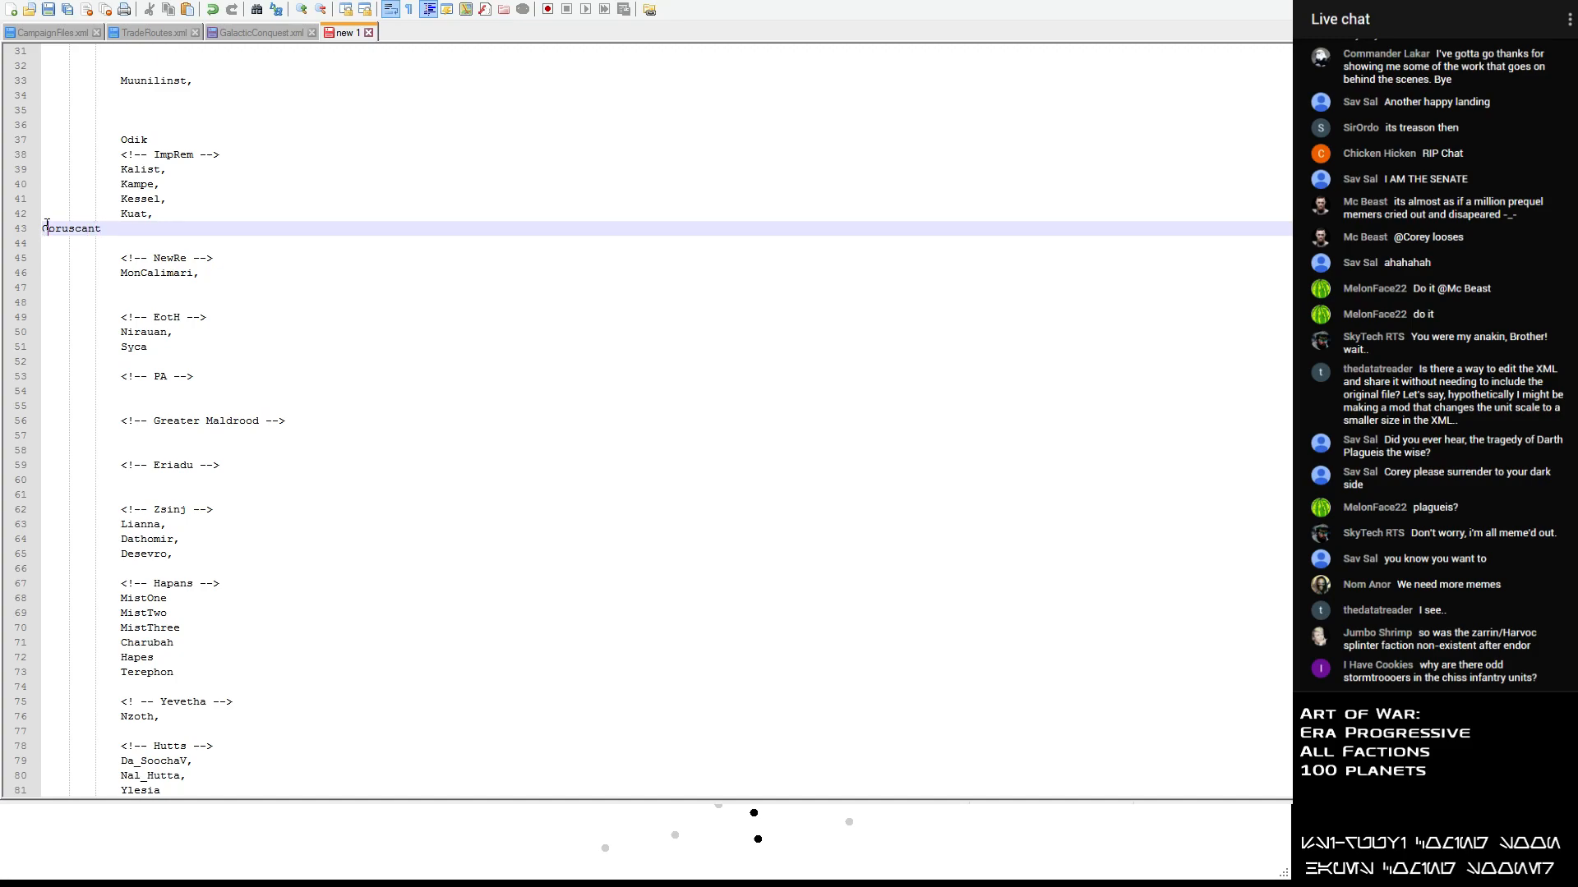
key(Tab)
key(Tab)
key(Tab)
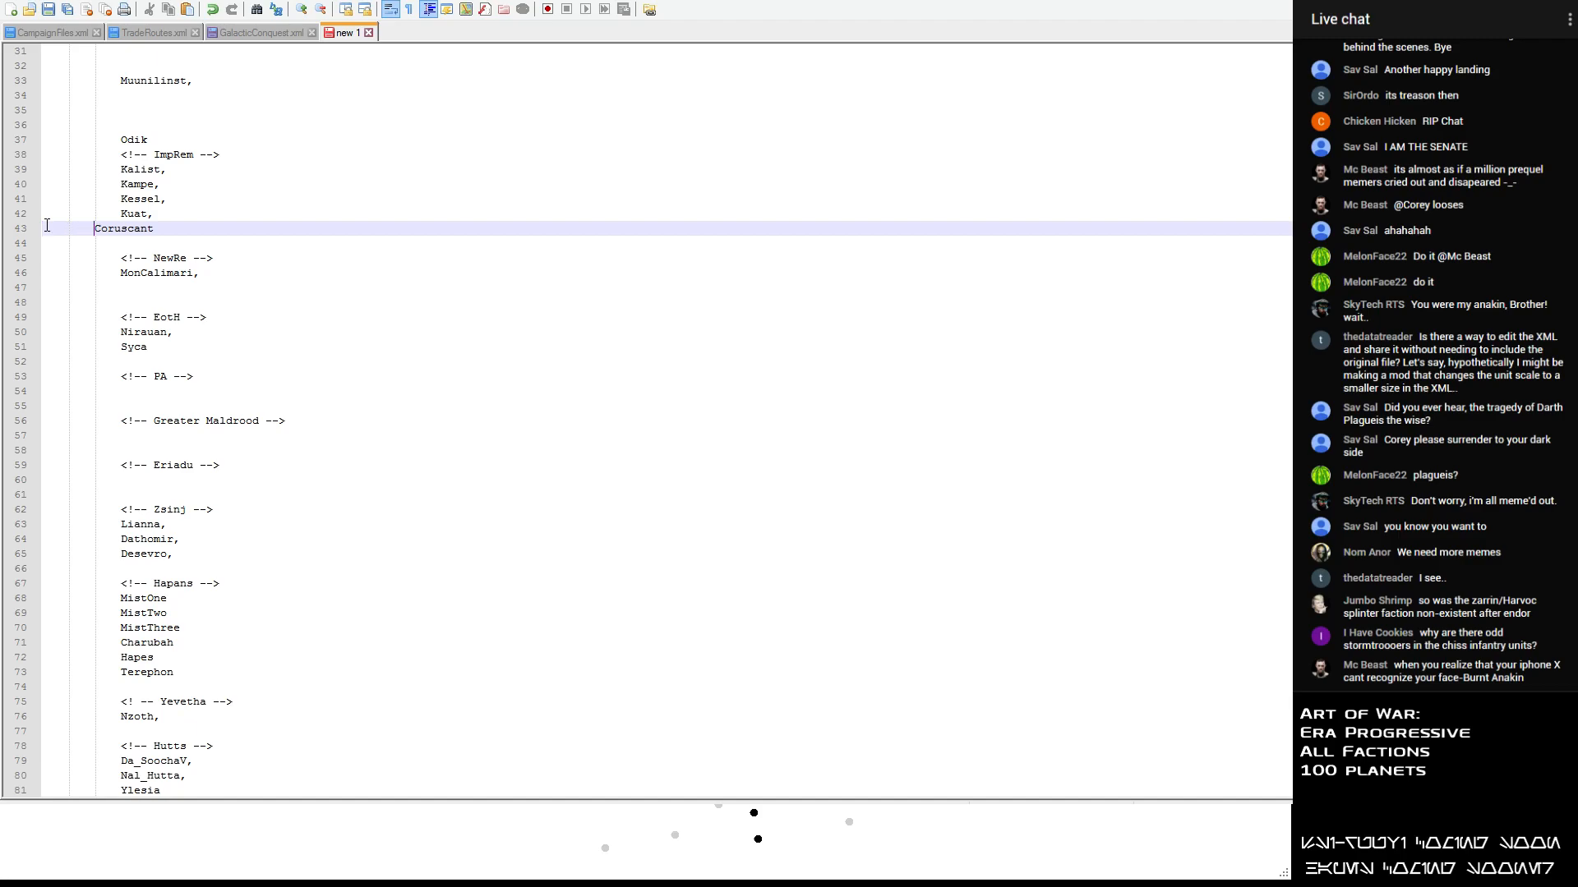
- Move Muunilinst from the unsorted planet list to below the PA heading
scroll(81, 314, up, 6)
scroll(116, 317, down, 4)
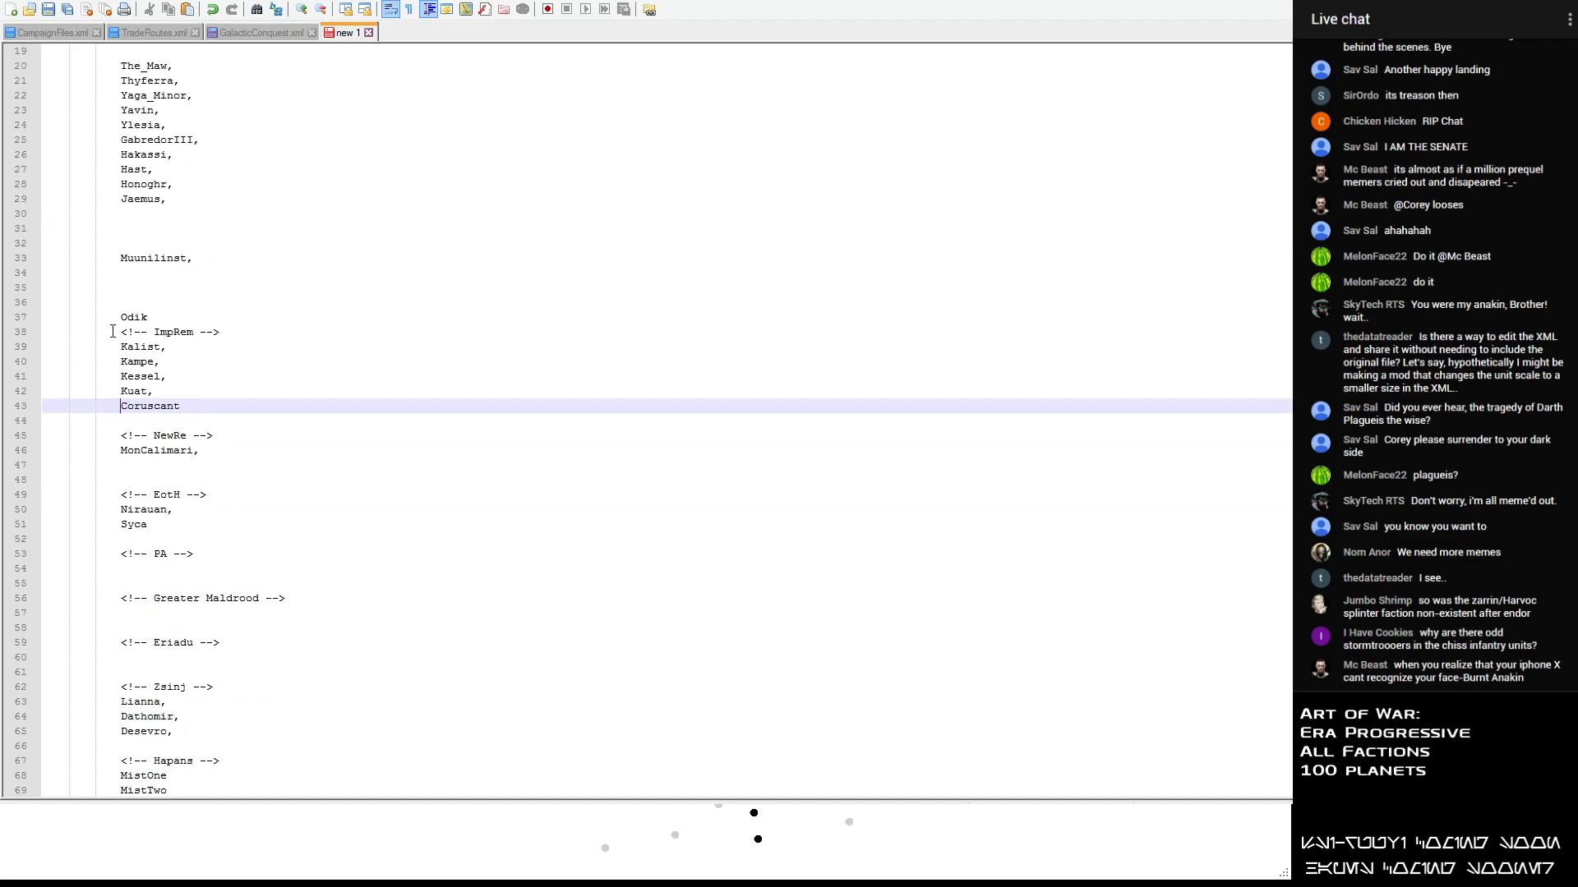
drag(206, 169, 43, 170)
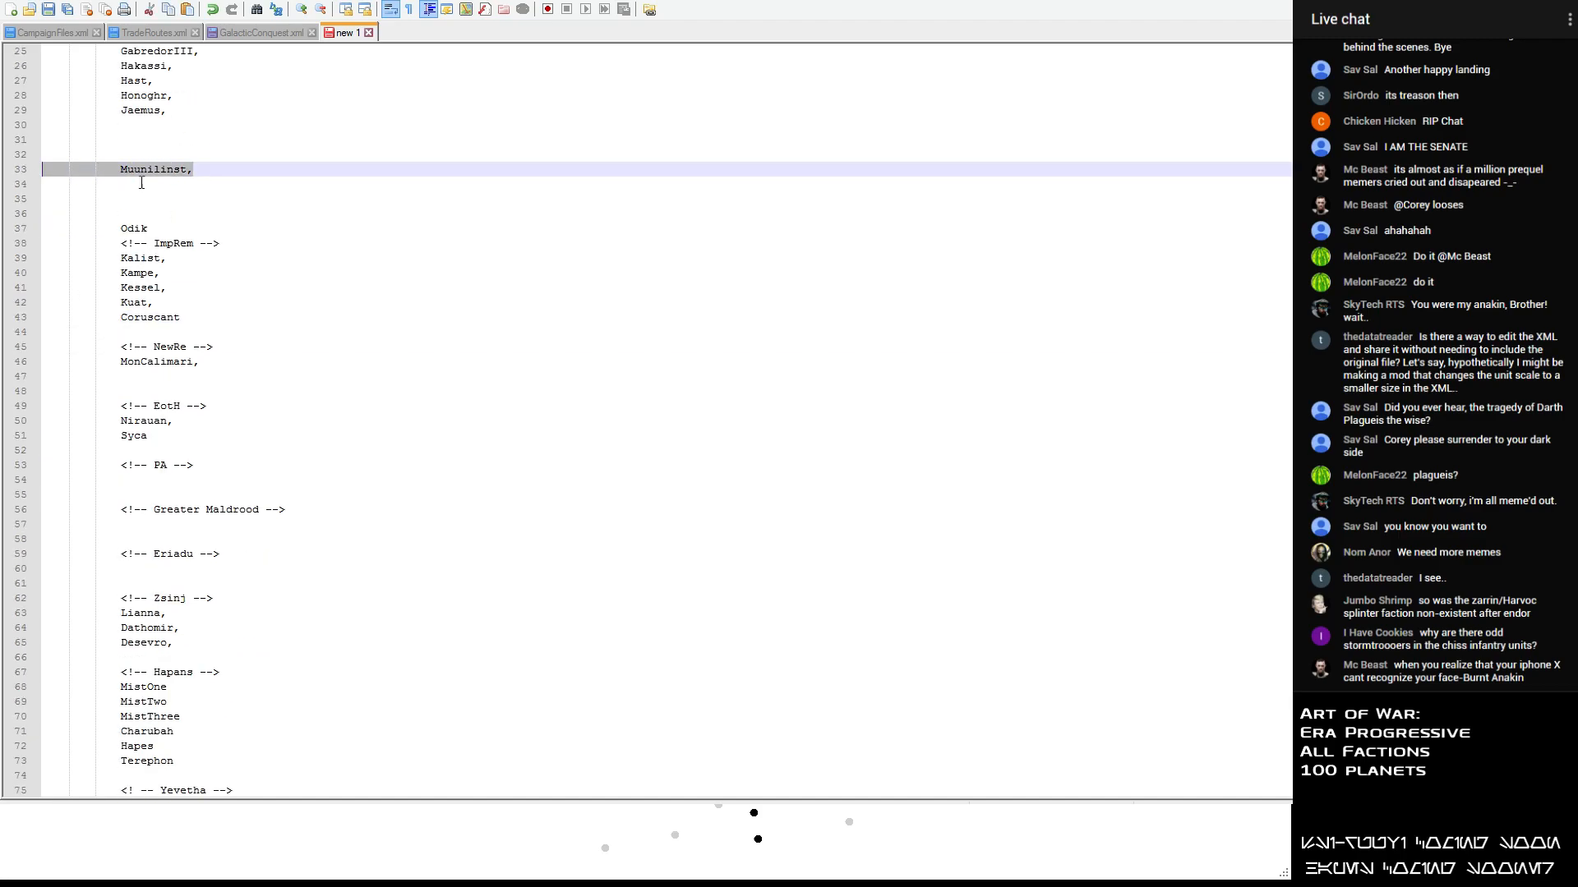
key(ctrl+x)
scroll(157, 315, down, 4)
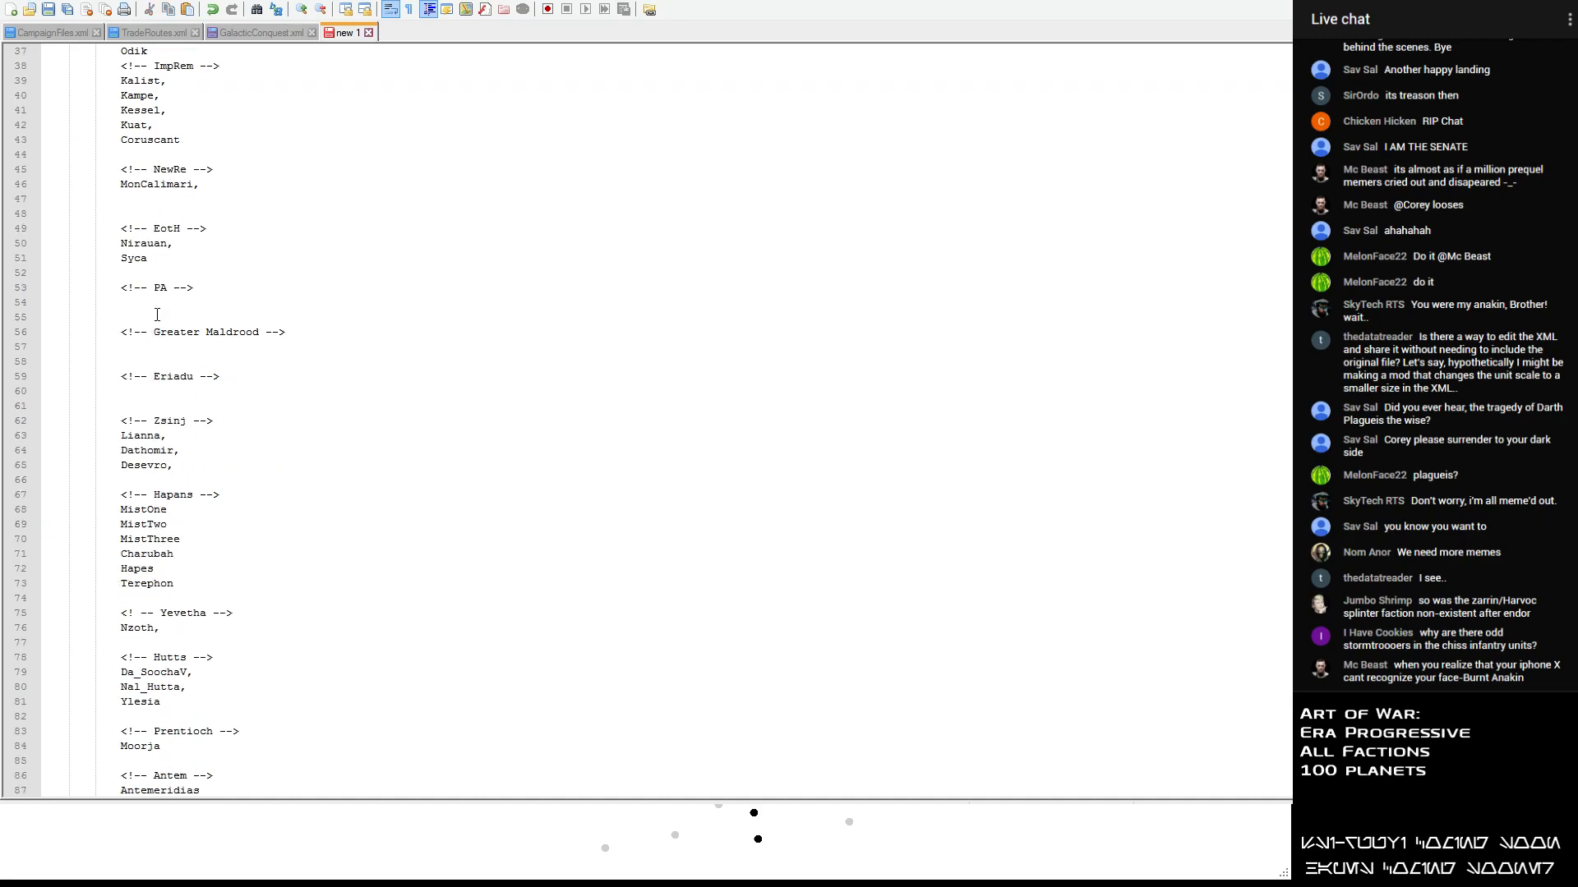
click(138, 306)
key(ctrl+v)
- Move Odik from the unsorted list to a new line below Coruscant in the ImpRem section
scroll(181, 206, up, 2)
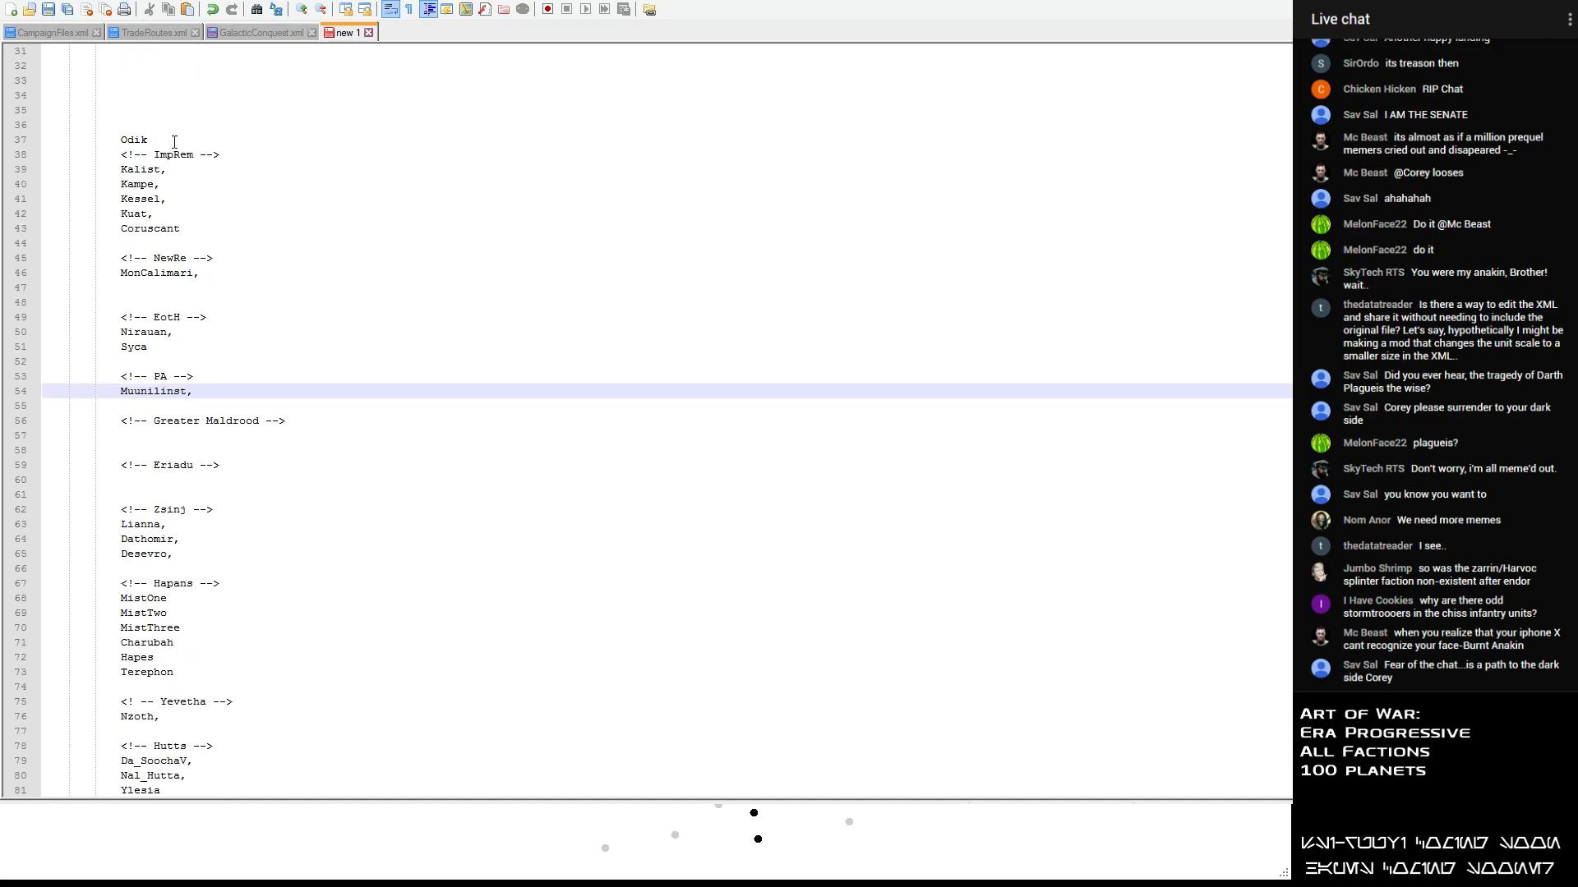
drag(174, 141, 51, 142)
key(ctrl+x)
click(222, 229)
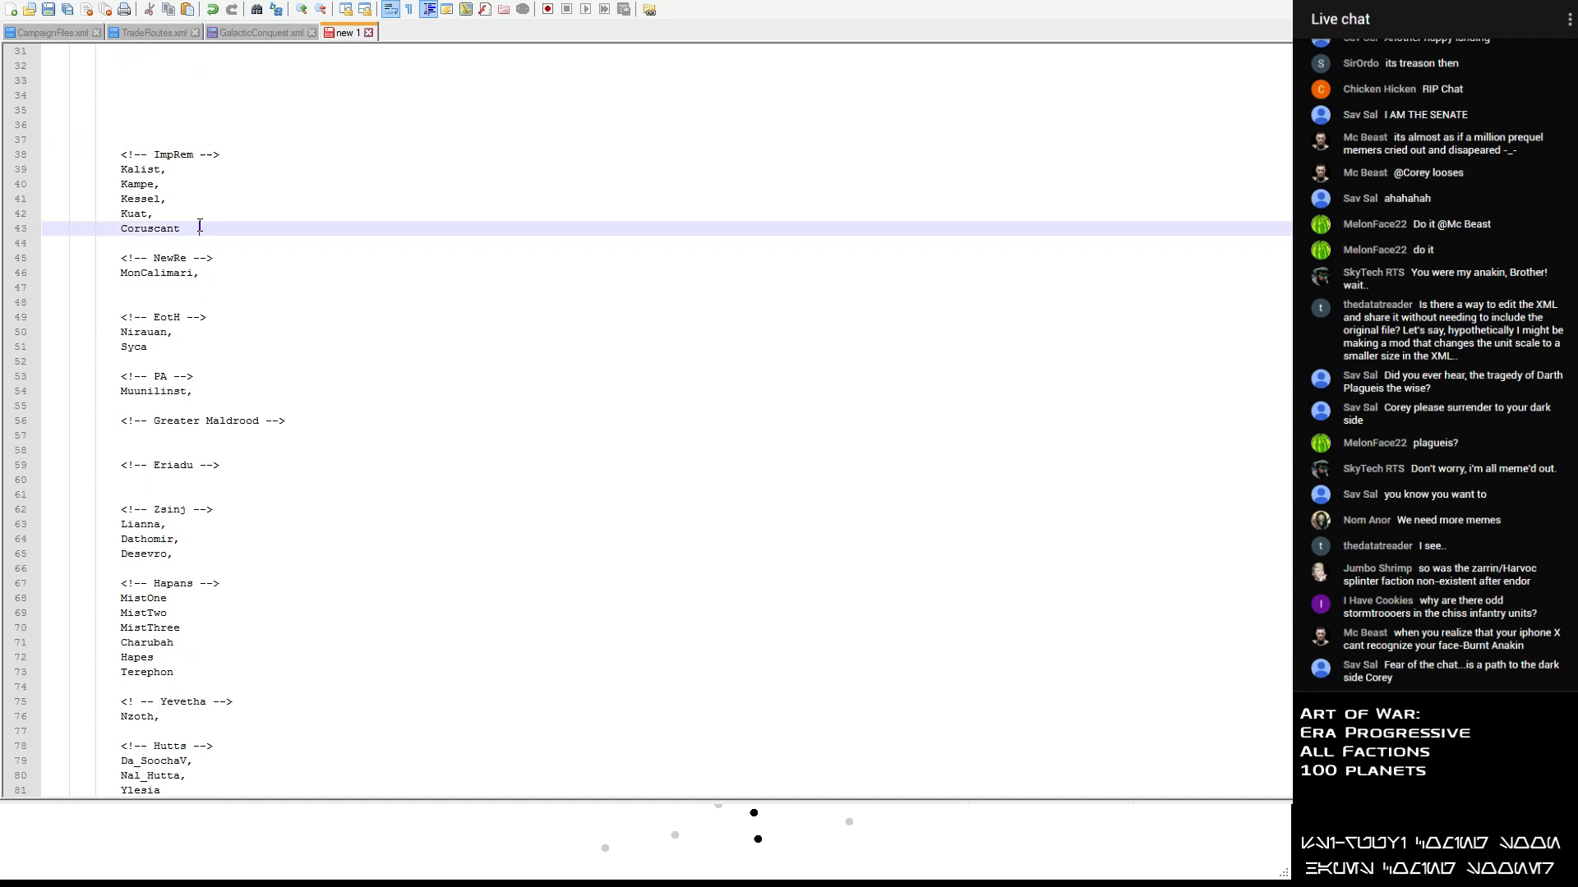
key(Return)
key(ctrl+v)
- Delete the surplus blank lines between Jaemus and the ImpRem heading, leaving two
scroll(236, 252, up, 5)
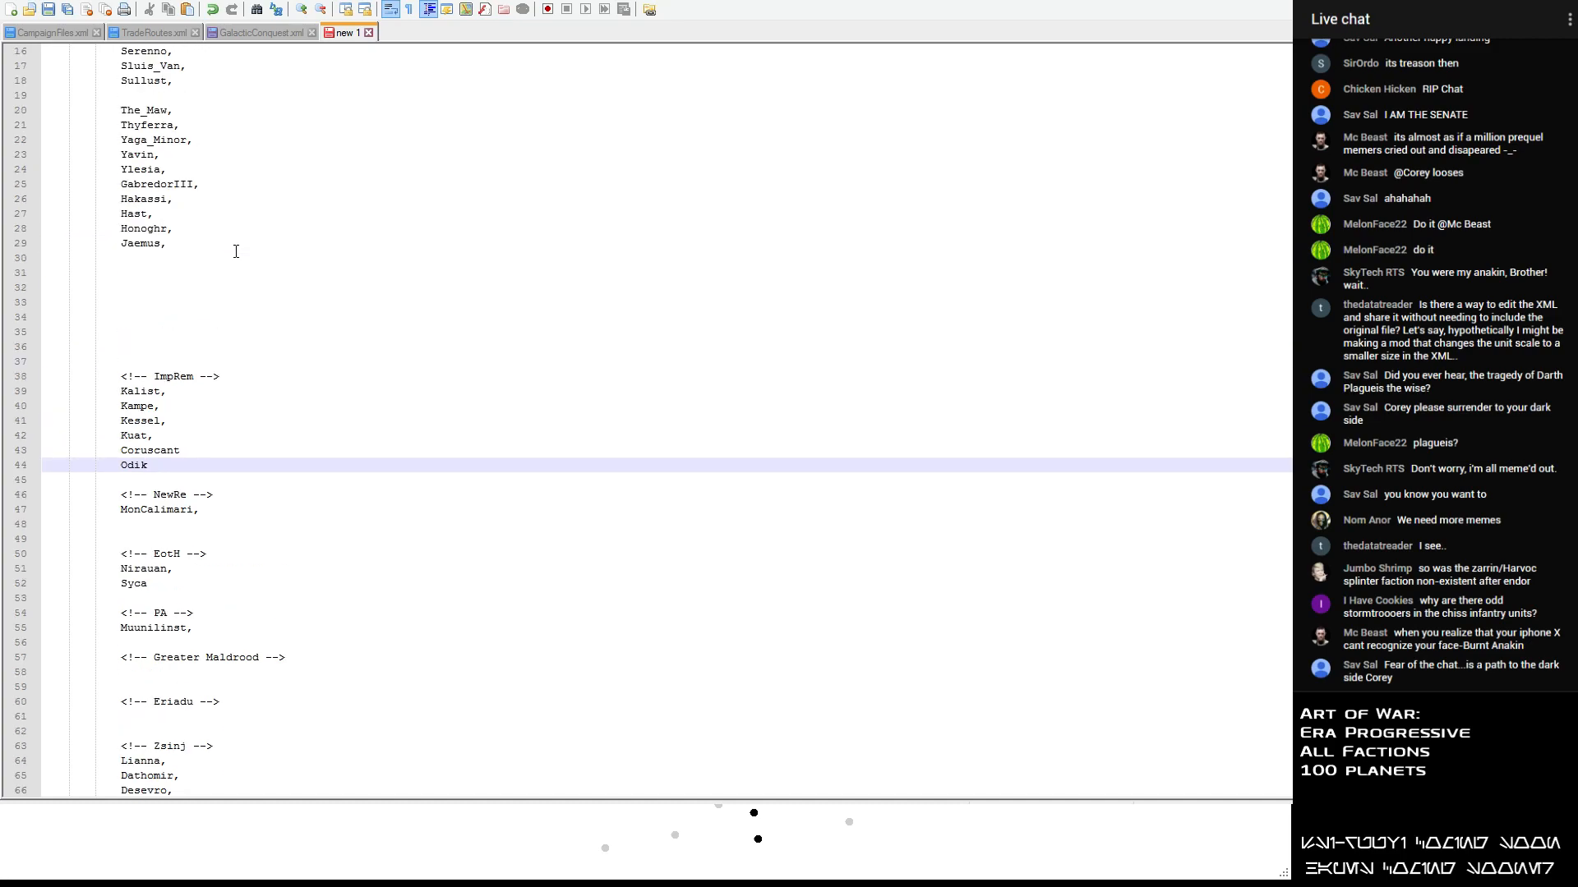
click(87, 271)
key(Delete)
key(Delete)
key(Delete)
key(Delete)
key(Delete)
key(Delete)
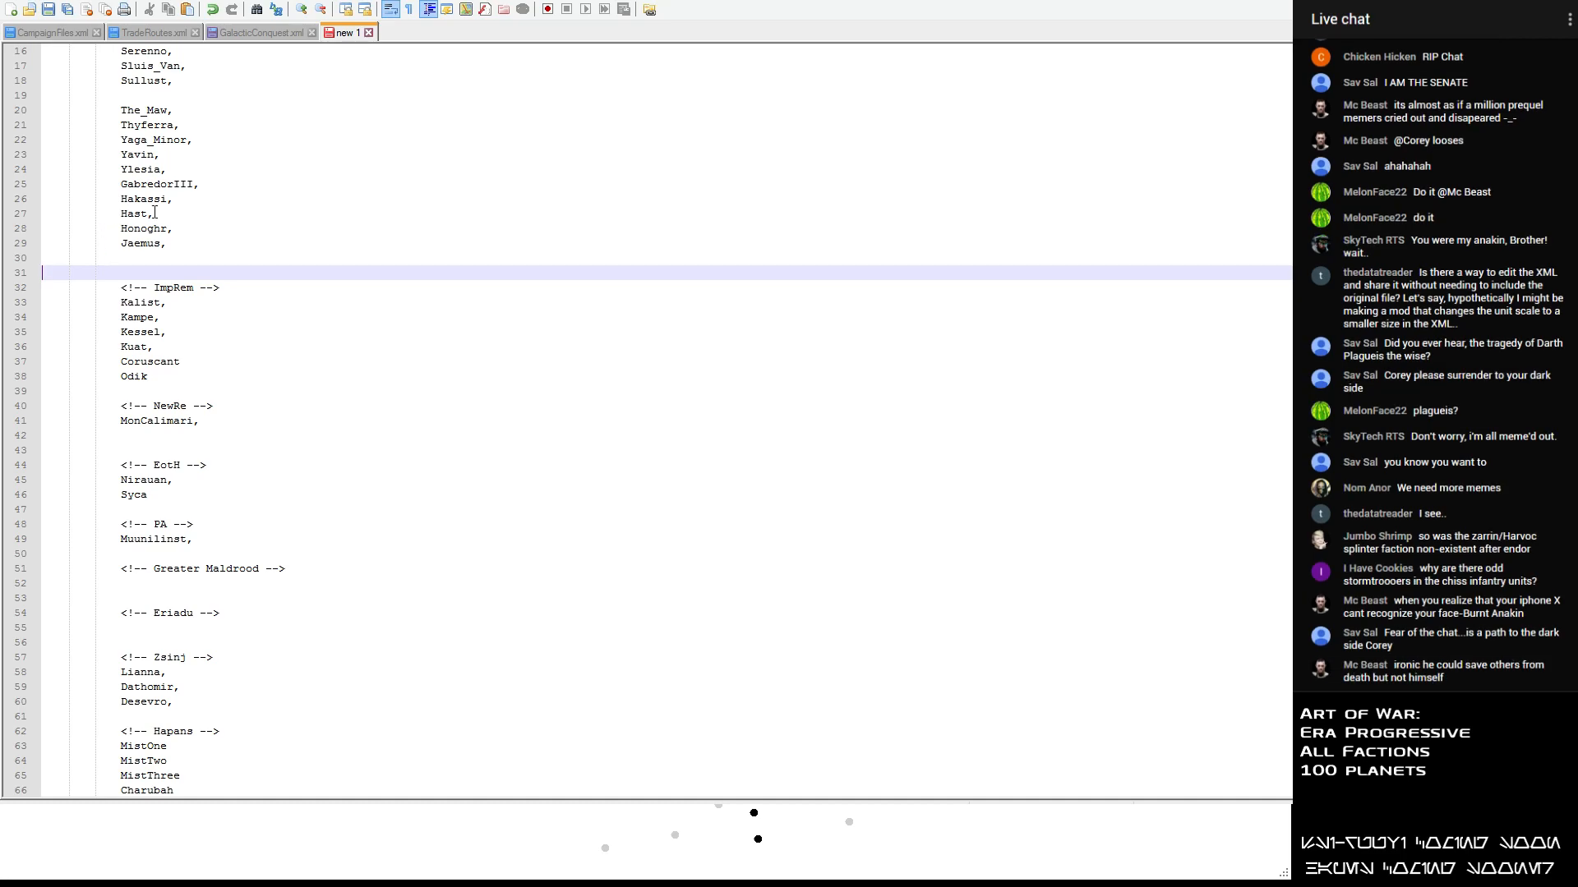
- Move Fondor from the unsorted list to a new line below Odik in the ImpRem section
scroll(289, 246, up, 5)
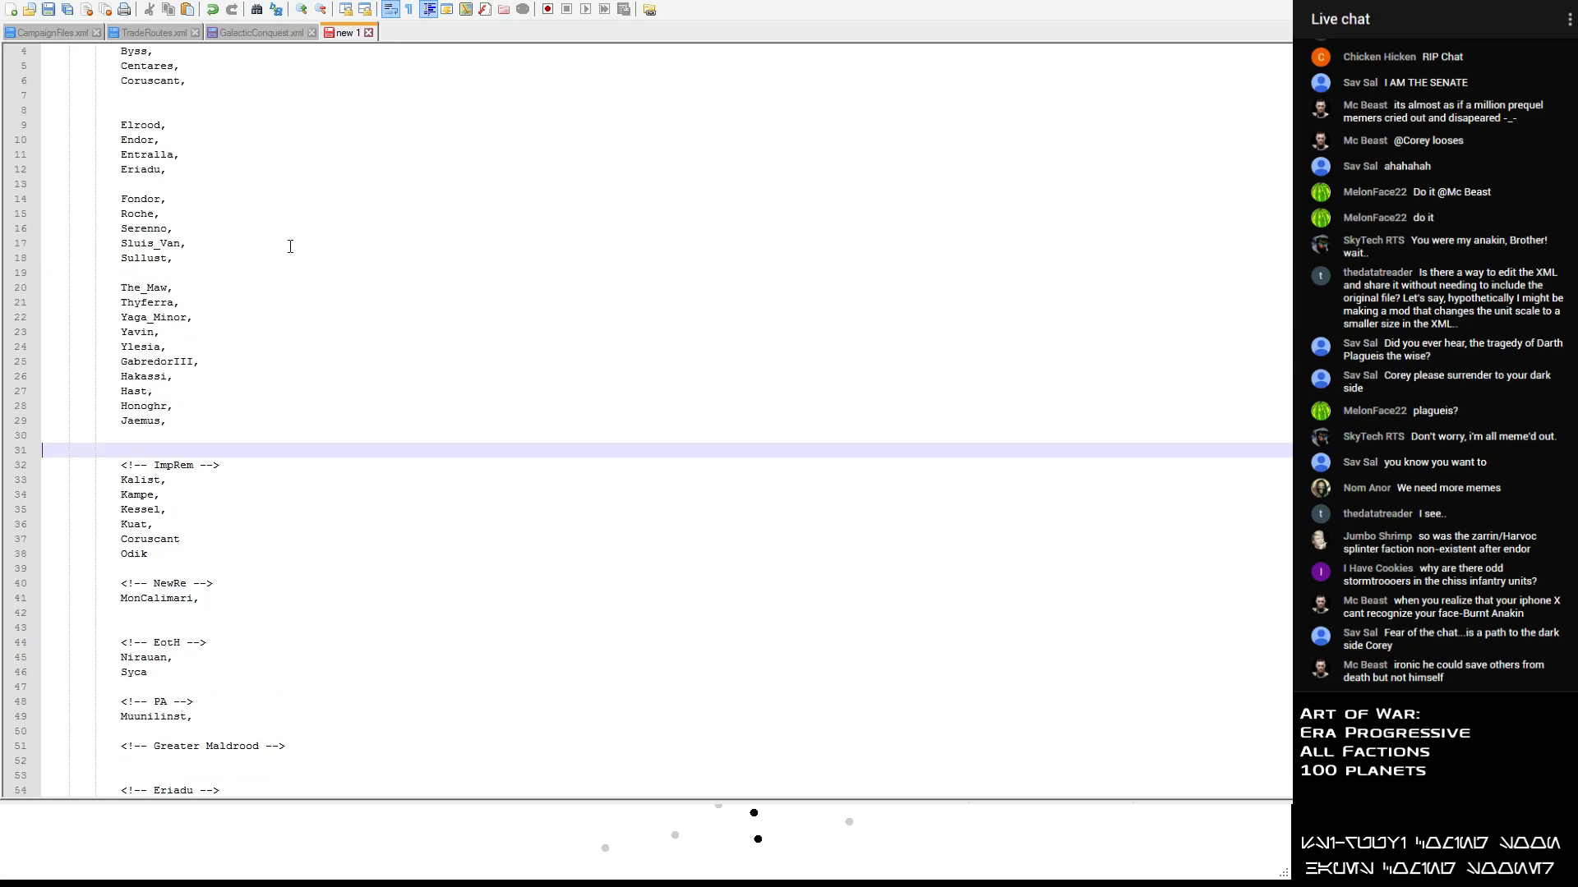
drag(168, 244, 50, 245)
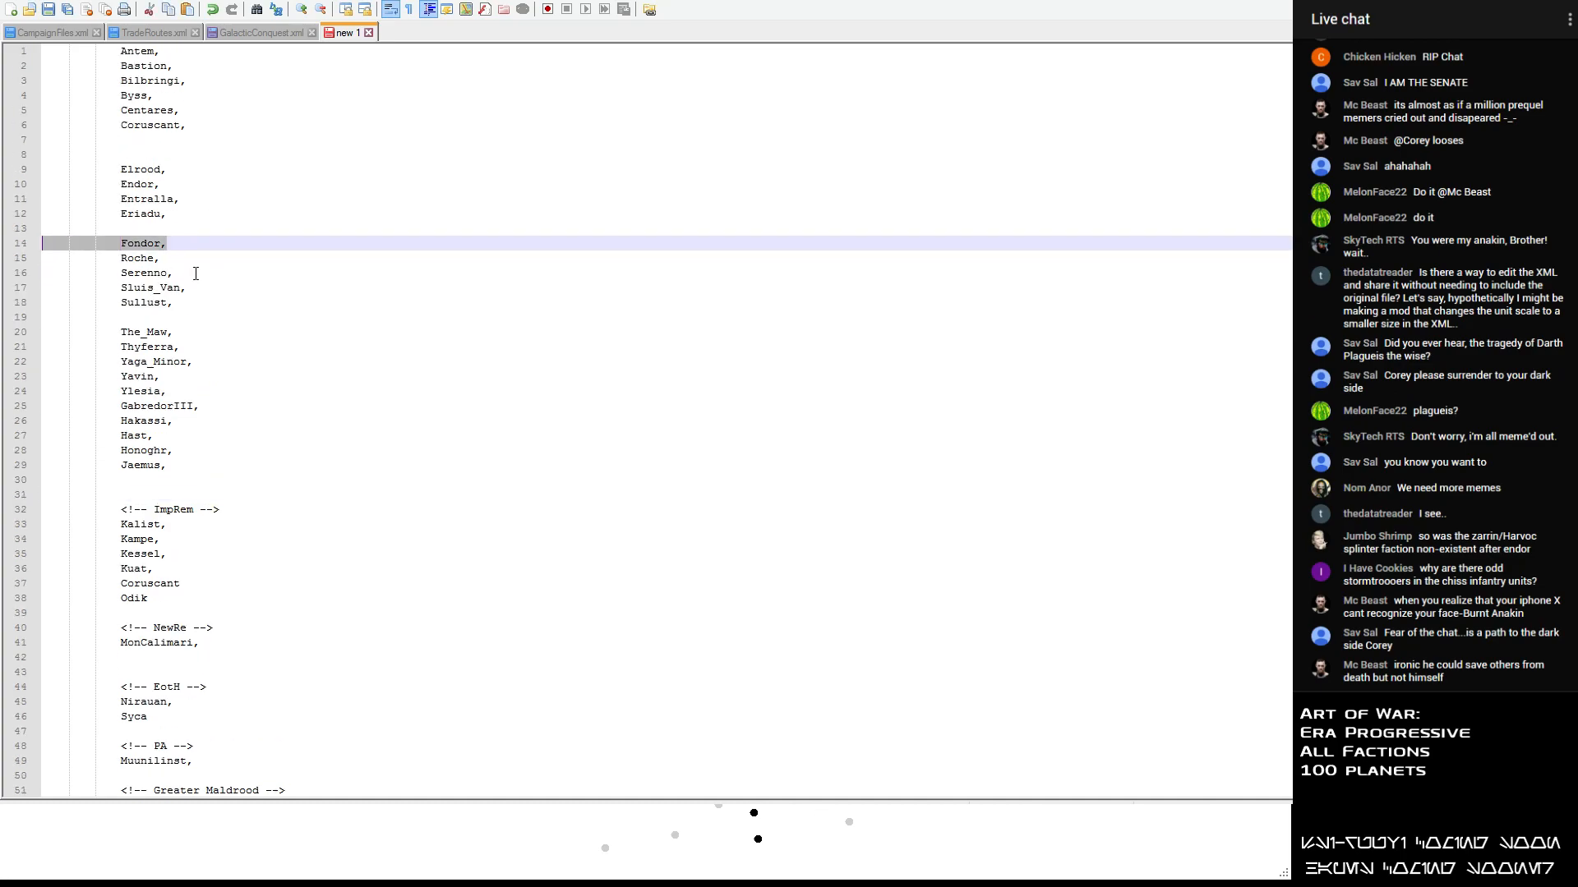
key(Delete)
scroll(181, 370, down, 2)
click(160, 510)
key(Return)
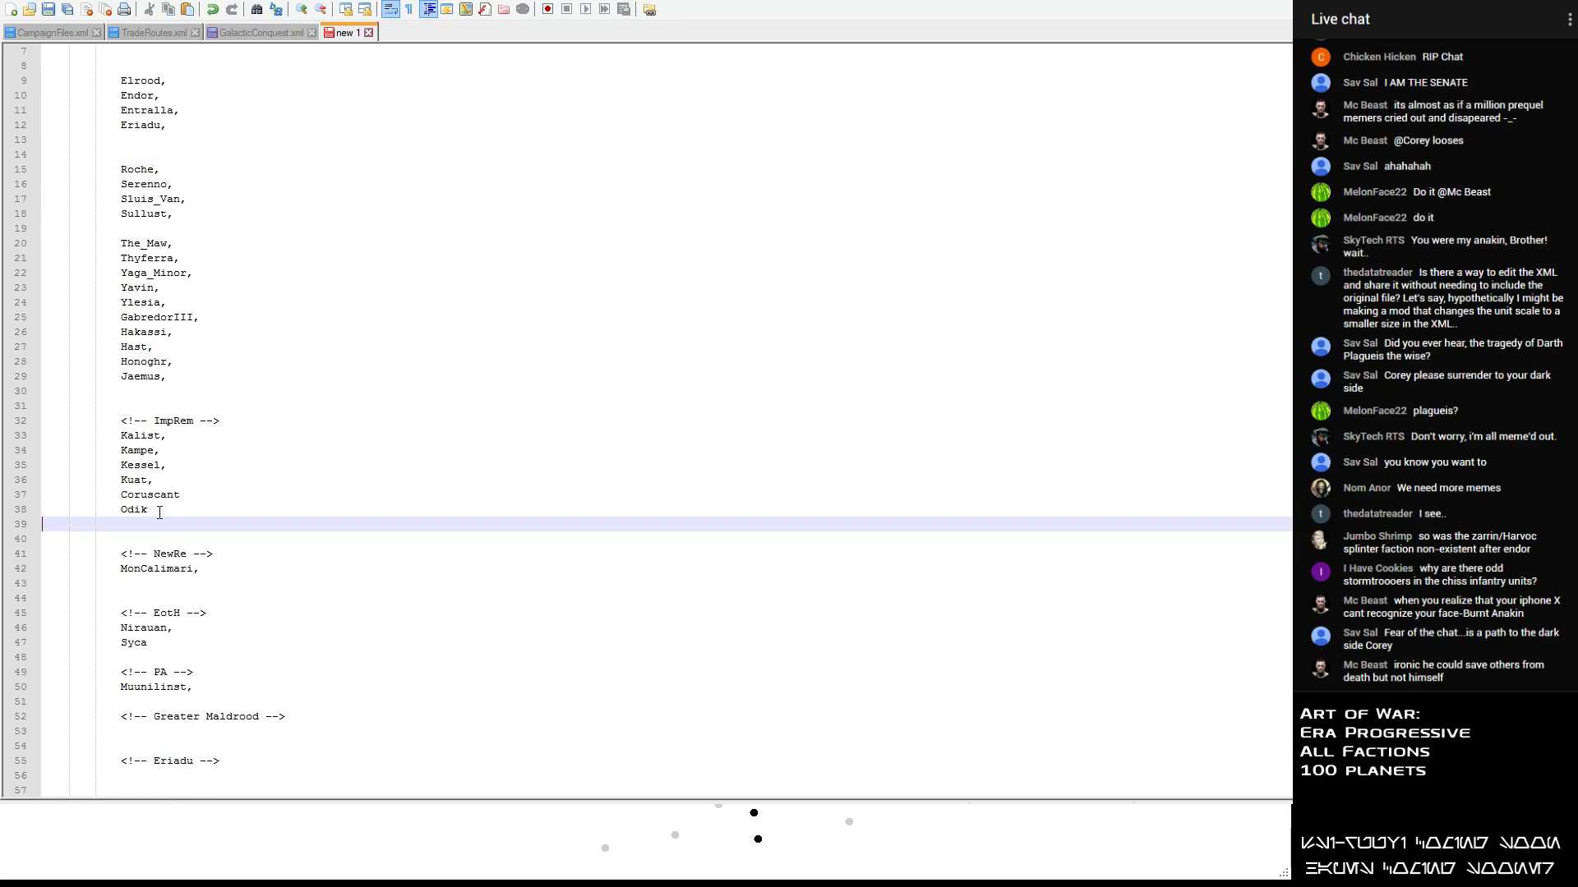
key(ctrl+v)
scroll(160, 513, up, 2)
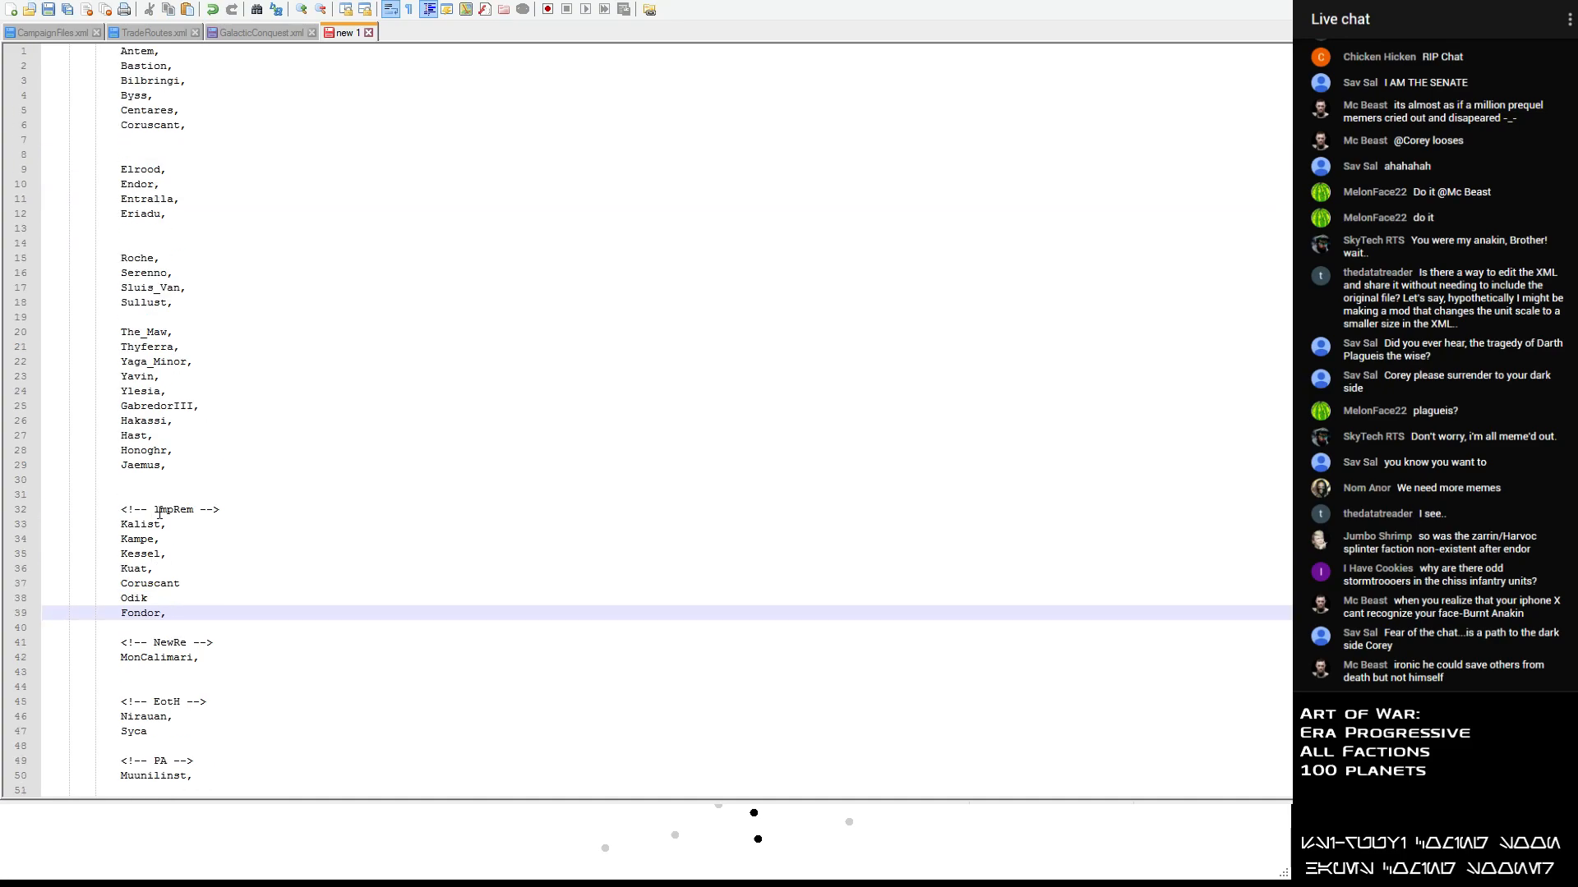
- Move Sluis_Van from the unsorted planet list to the line below the Eriadu heading, aligned with the other entries
drag(197, 289, 21, 293)
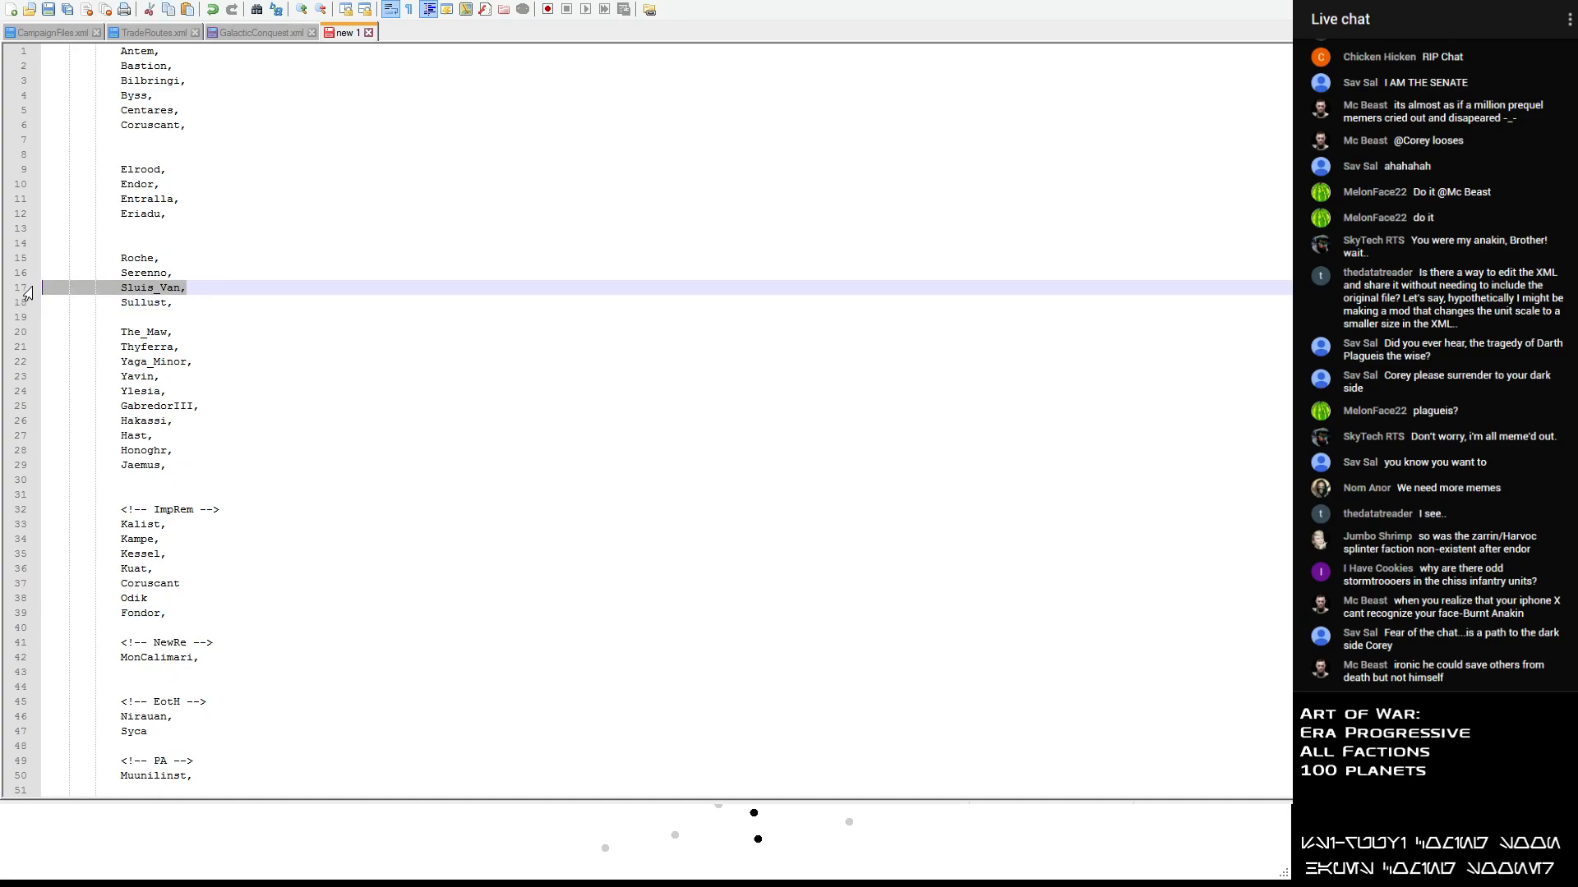
scroll(237, 471, down, 15)
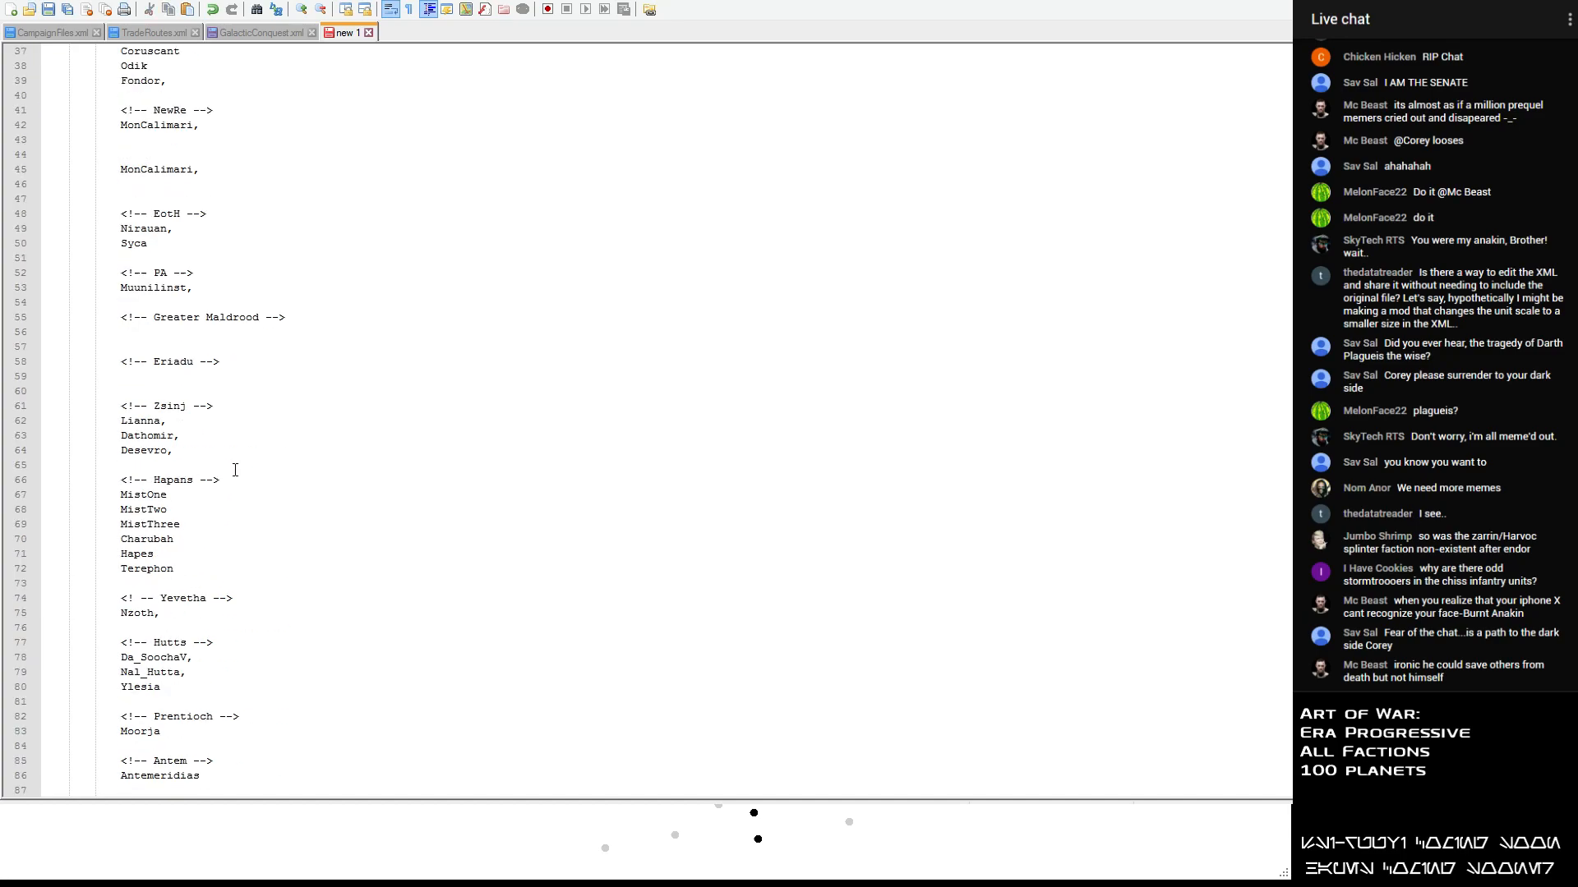
scroll(148, 385, up, 2)
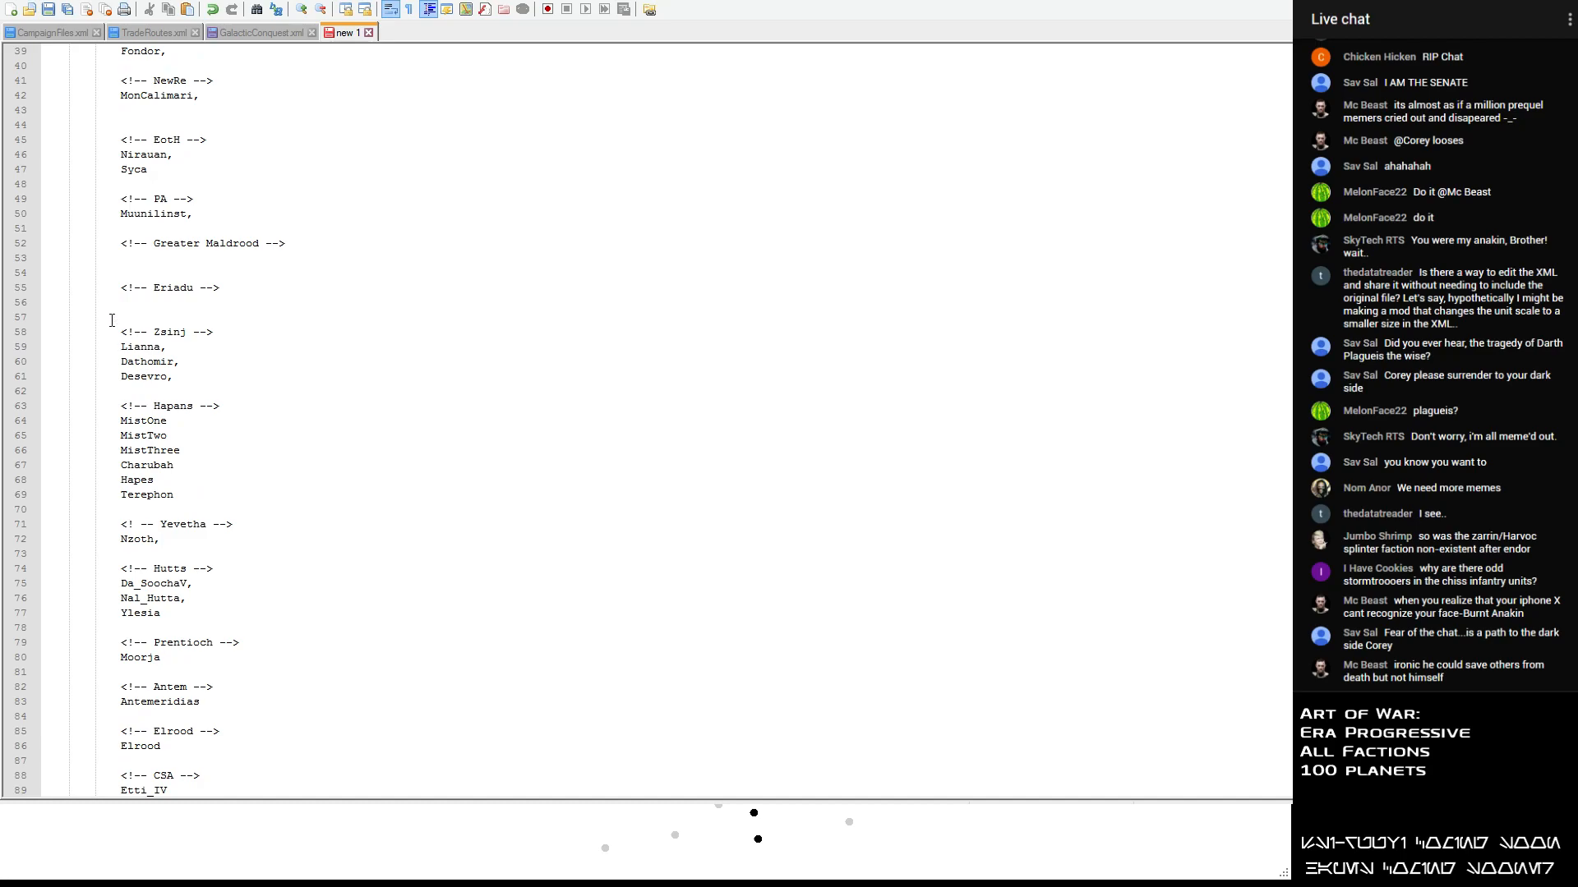
click(125, 302)
key(ctrl+v)
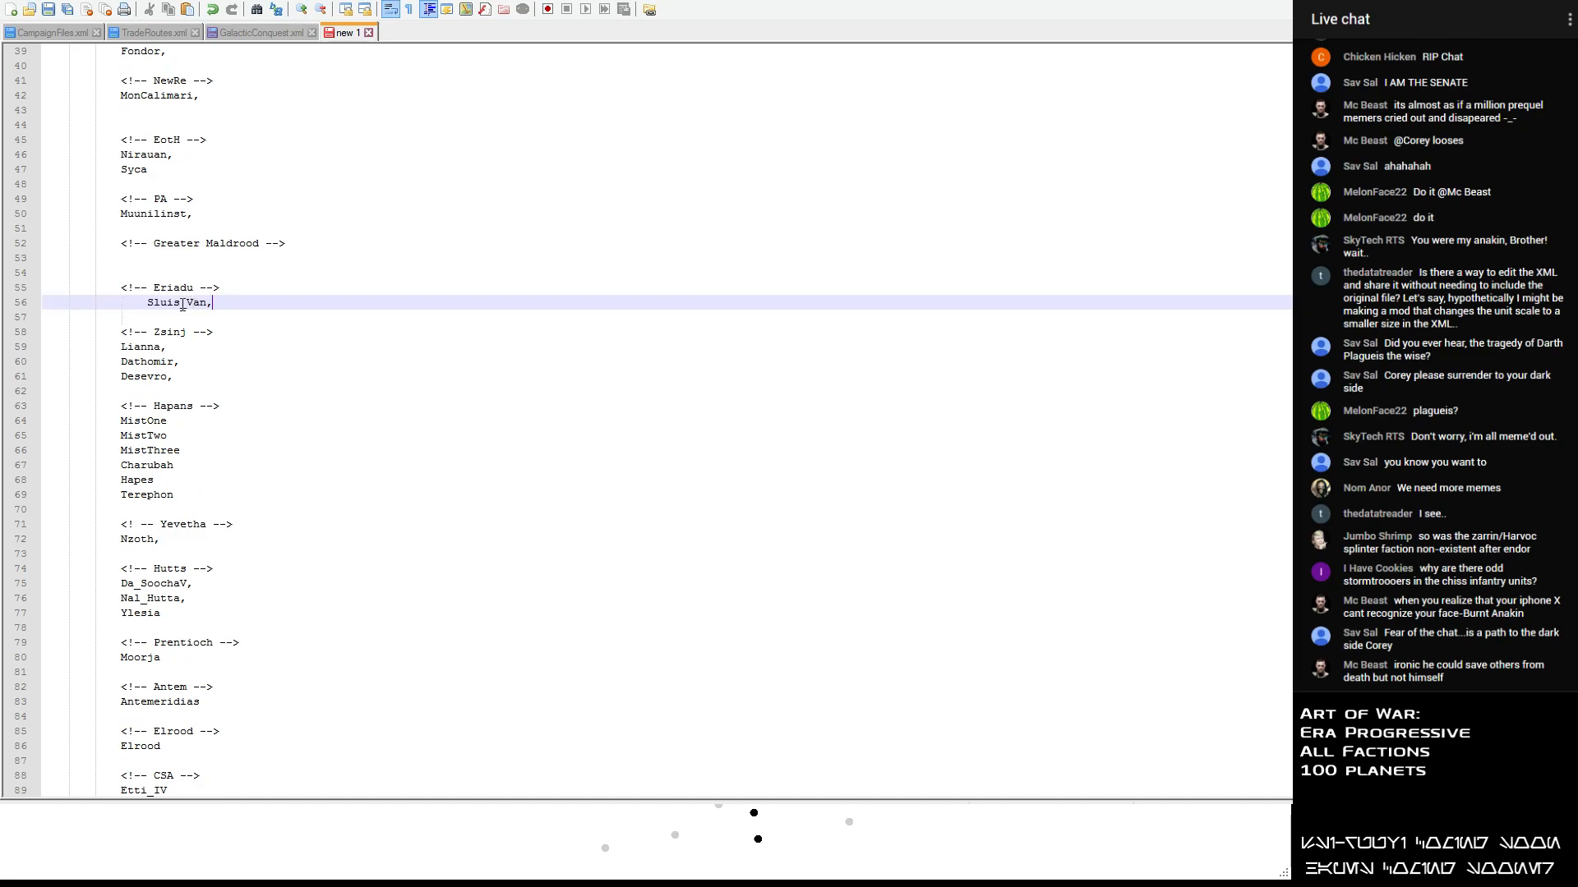
click(148, 303)
key(BackSpace)
- Move GabredorIII from the unsorted list to a new line below Muunilinst in the PA section and delete the blank line left behind
scroll(215, 199, up, 8)
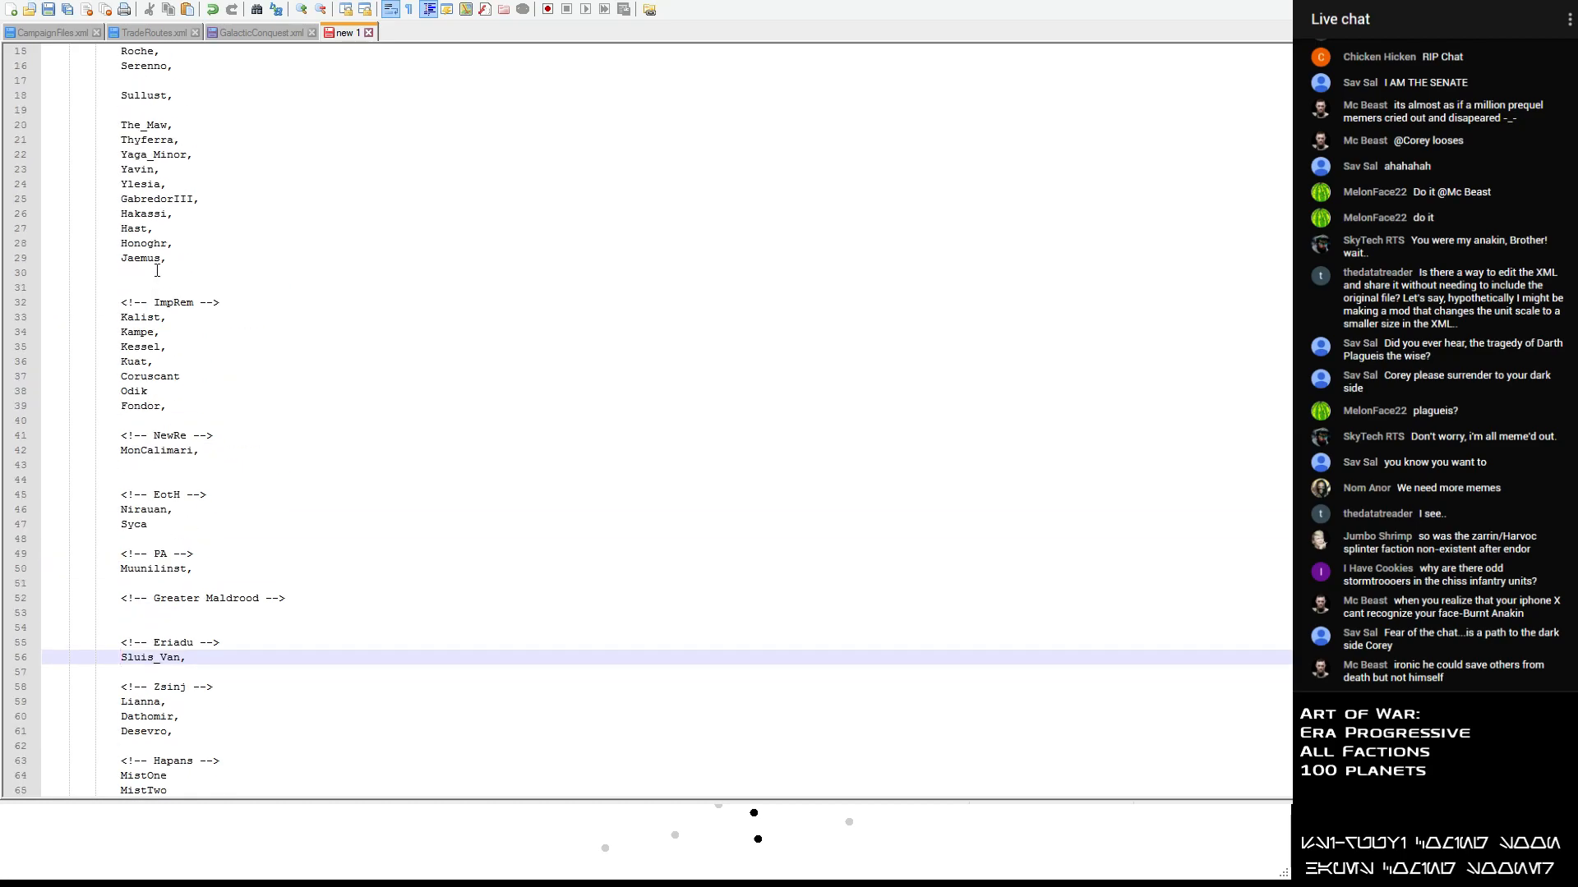
drag(215, 198, 54, 202)
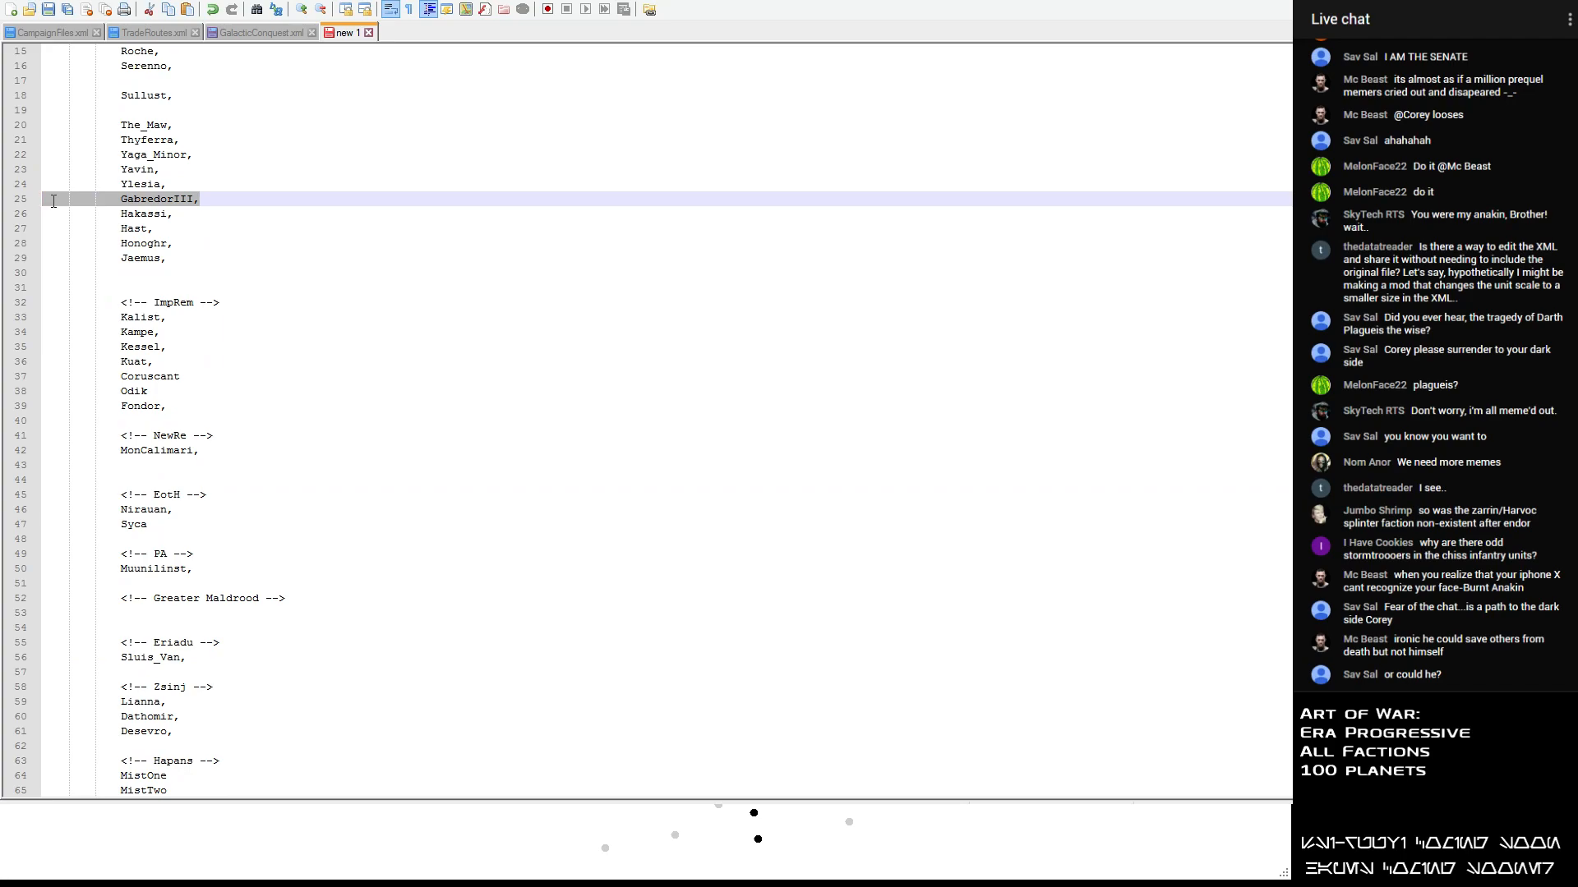
key(ctrl+x)
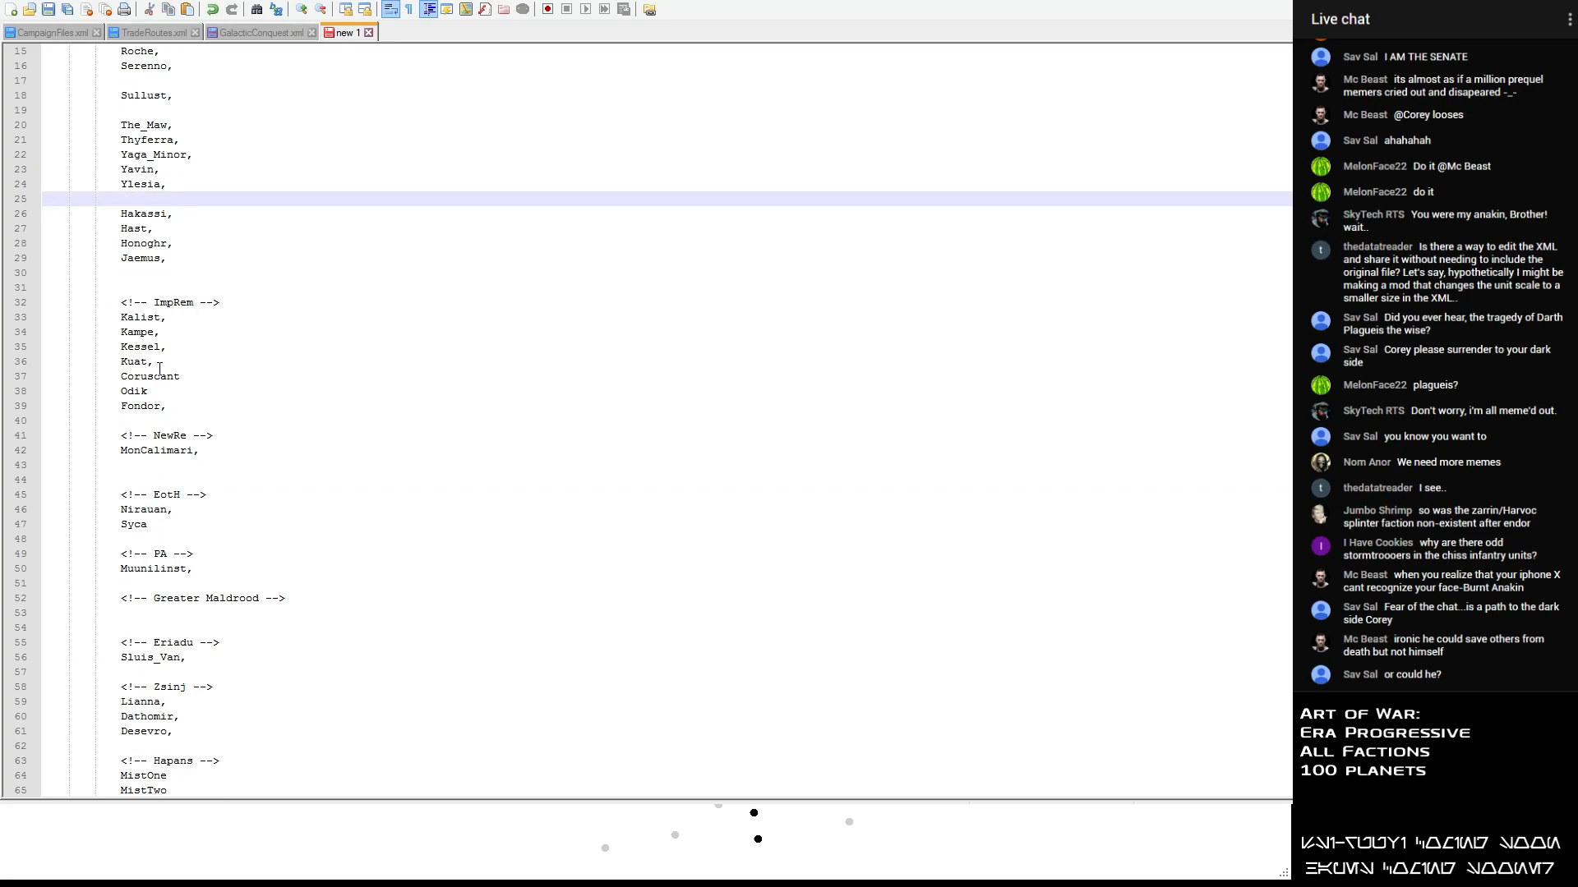
scroll(160, 368, down, 4)
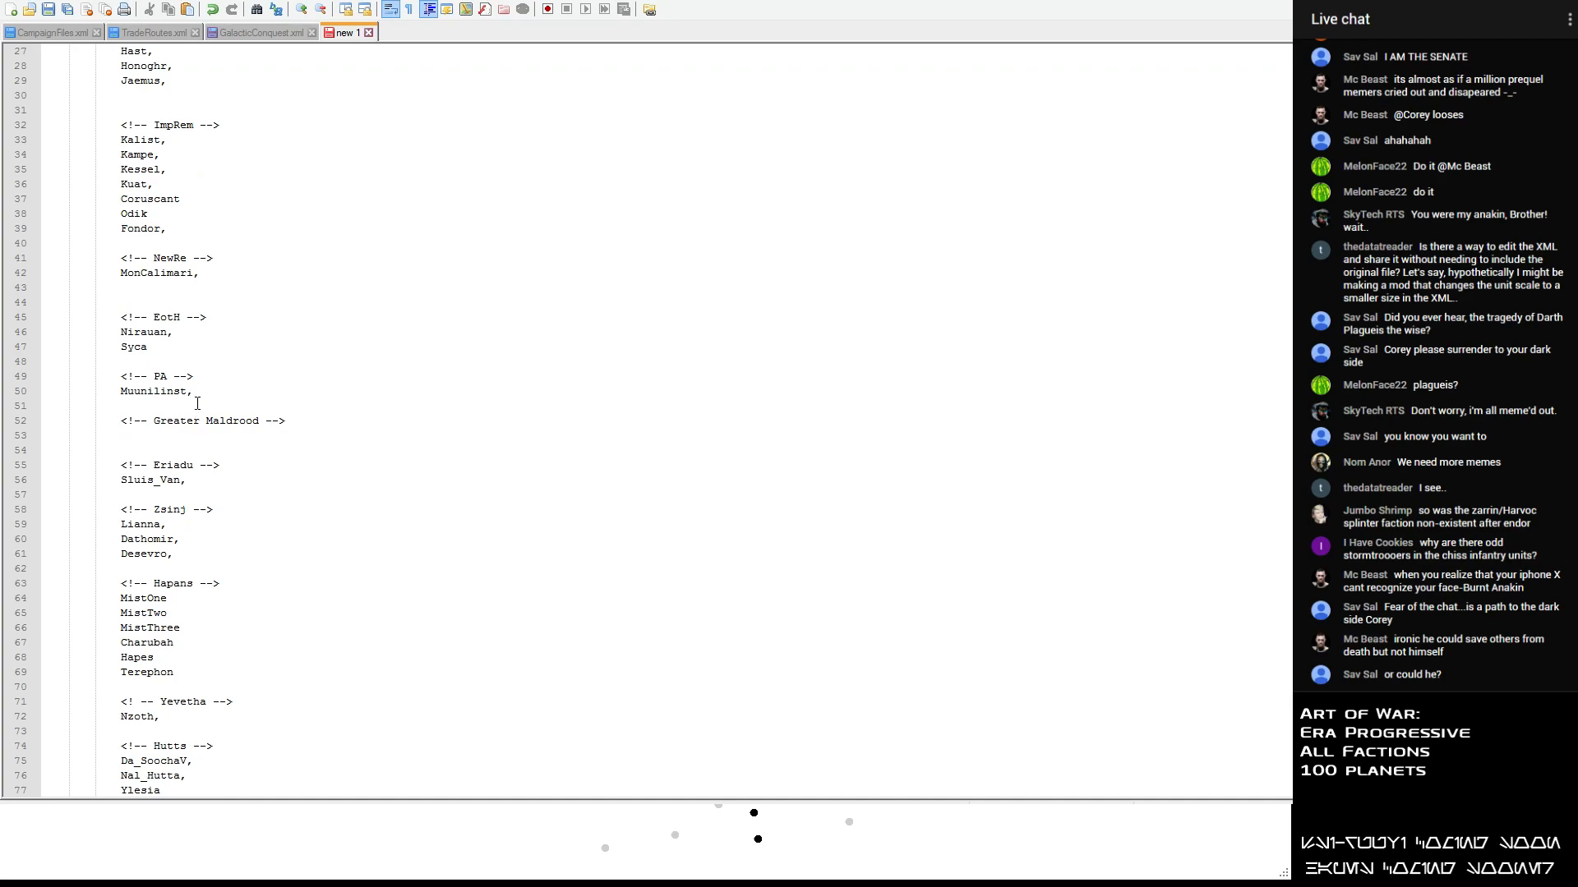
click(204, 393)
key(Return)
key(ctrl+v)
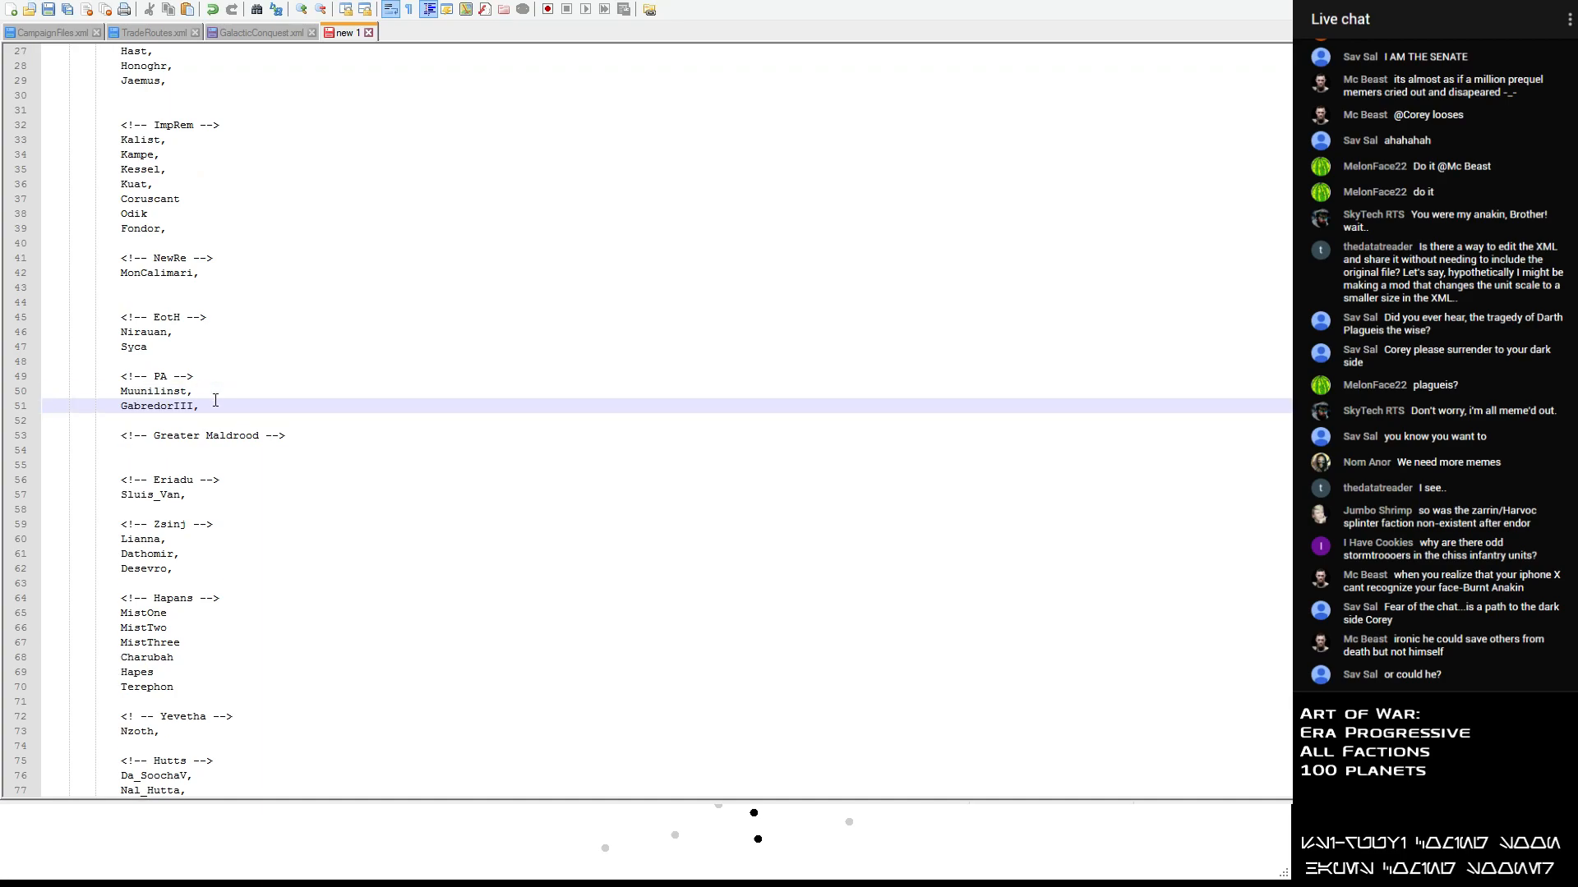
scroll(216, 400, up, 7)
click(78, 332)
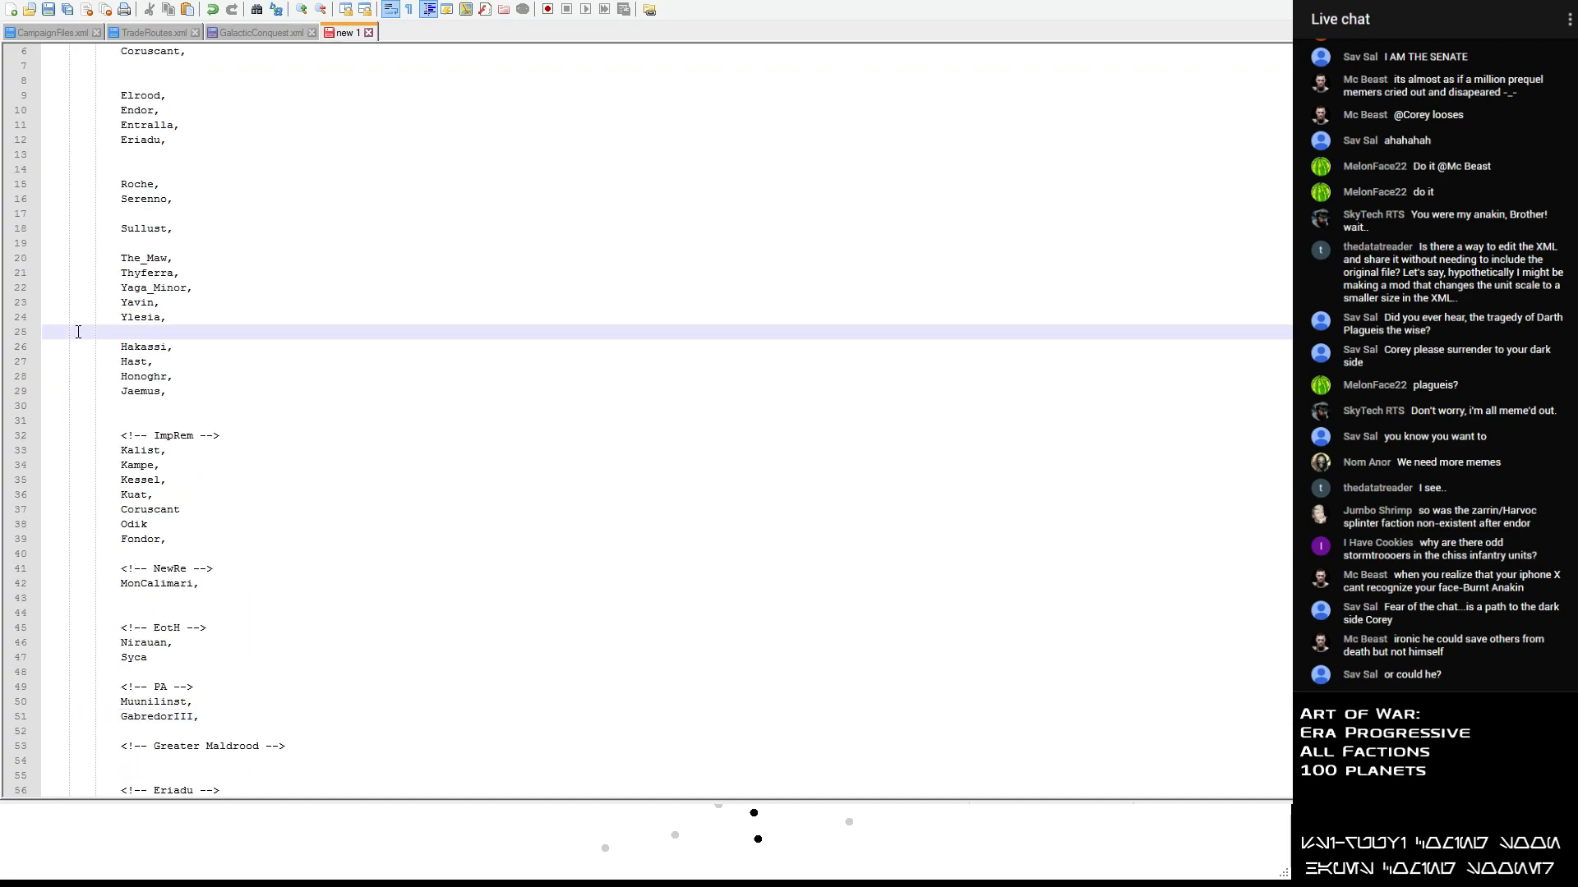
key(Delete)
- Move Honoghr from the unsorted list to a new line below Fondor in the ImpRem section
drag(190, 363, 46, 363)
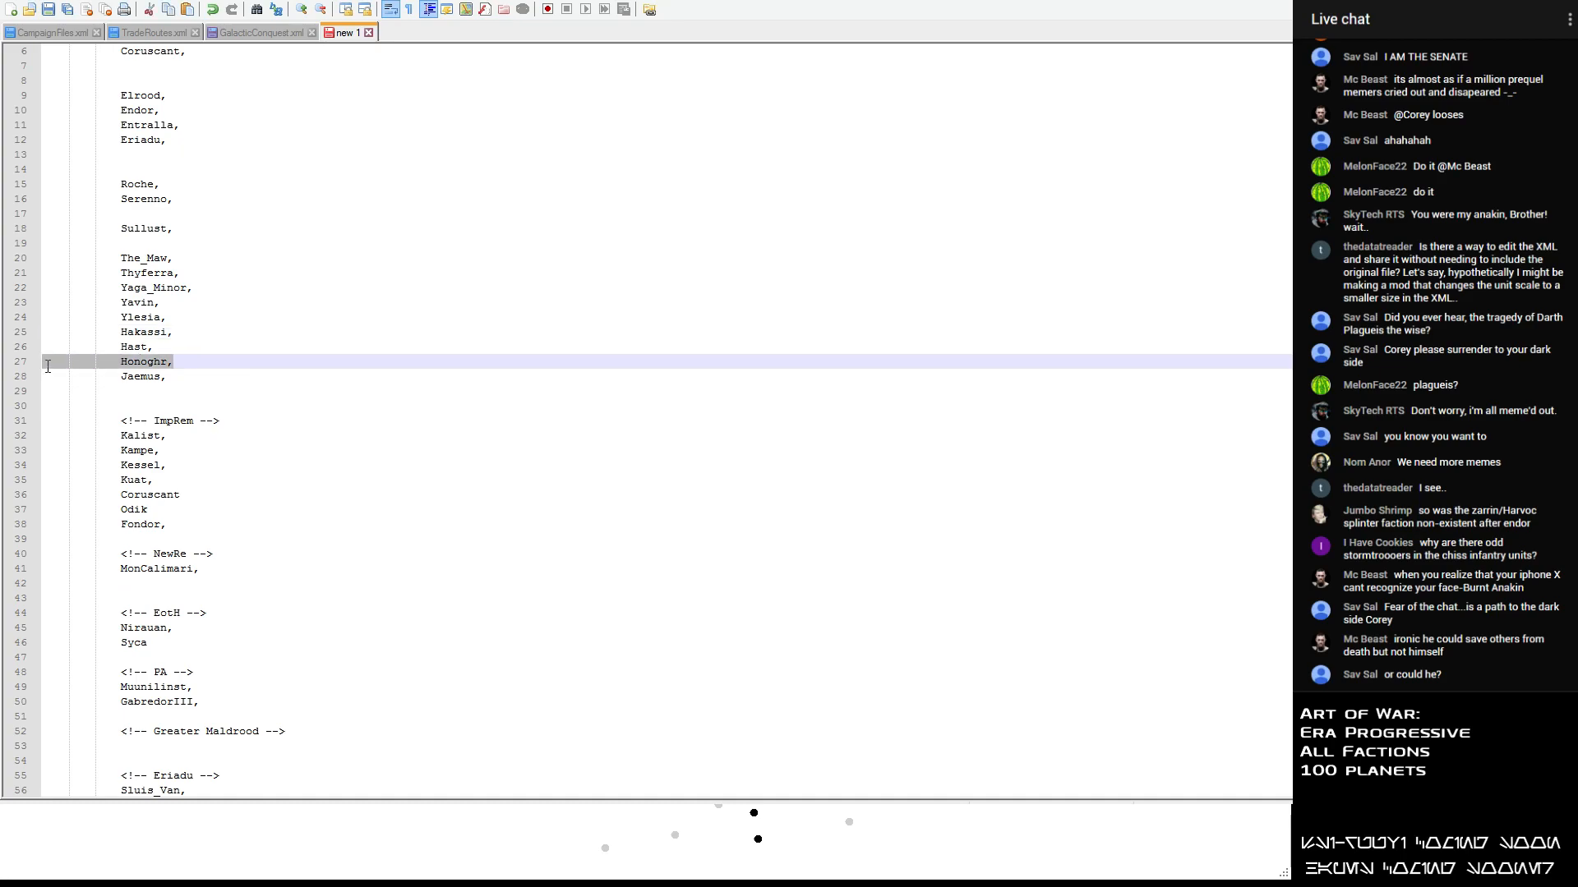
key(ctrl+x)
click(189, 524)
key(Return)
key(BackSpace)
key(Return)
key(ctrl+v)
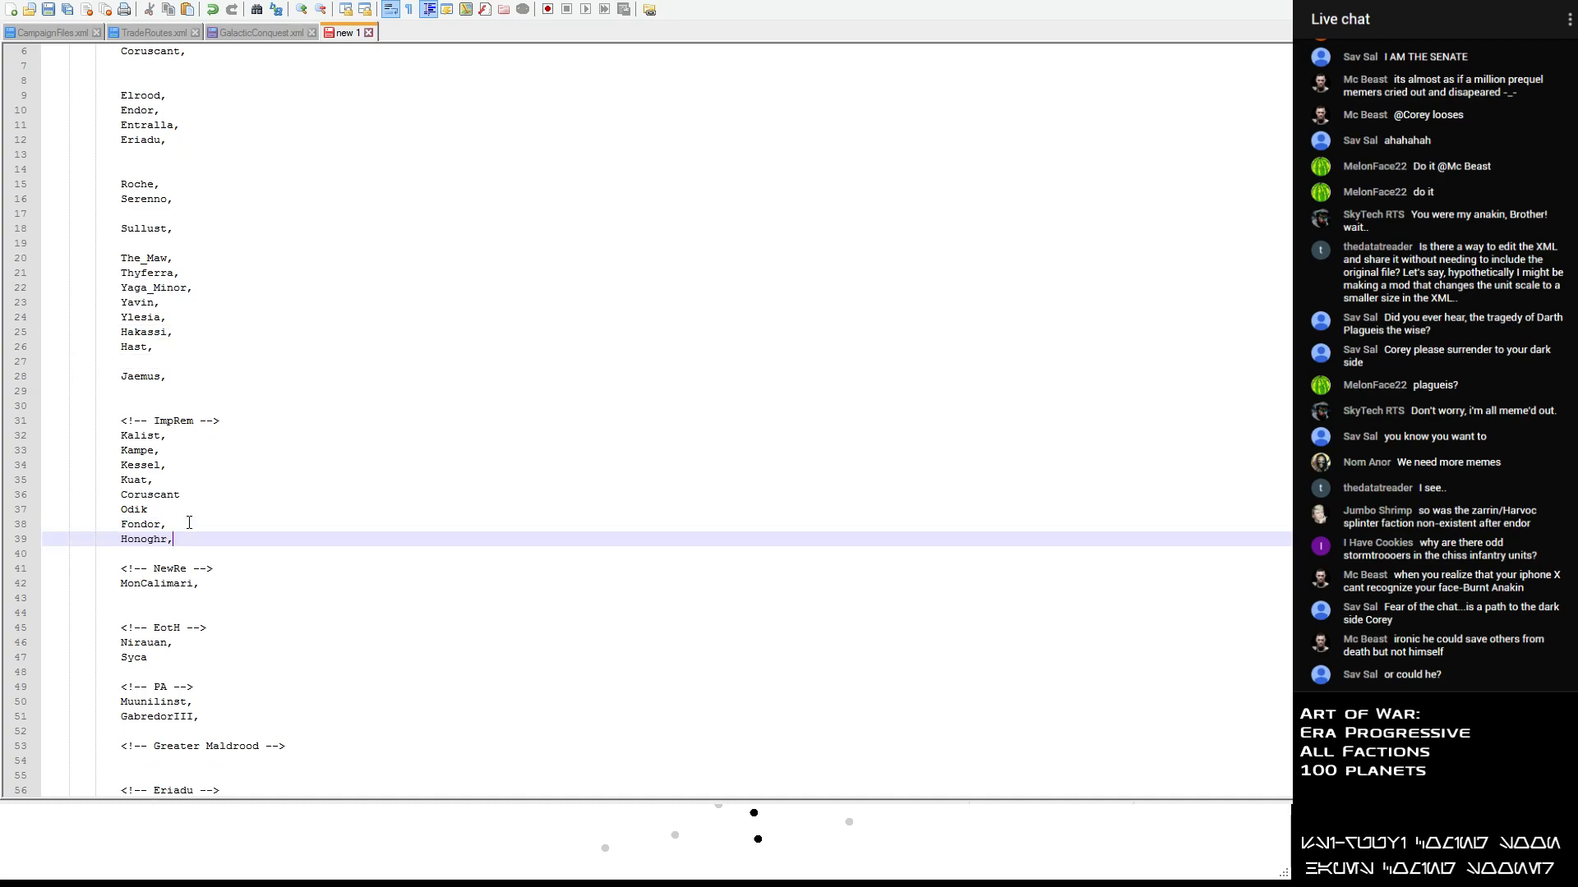
- Move Hakassi from the unsorted list to a new line below Honoghr in the ImpRem section
drag(194, 325, 107, 329)
key(ctrl+x)
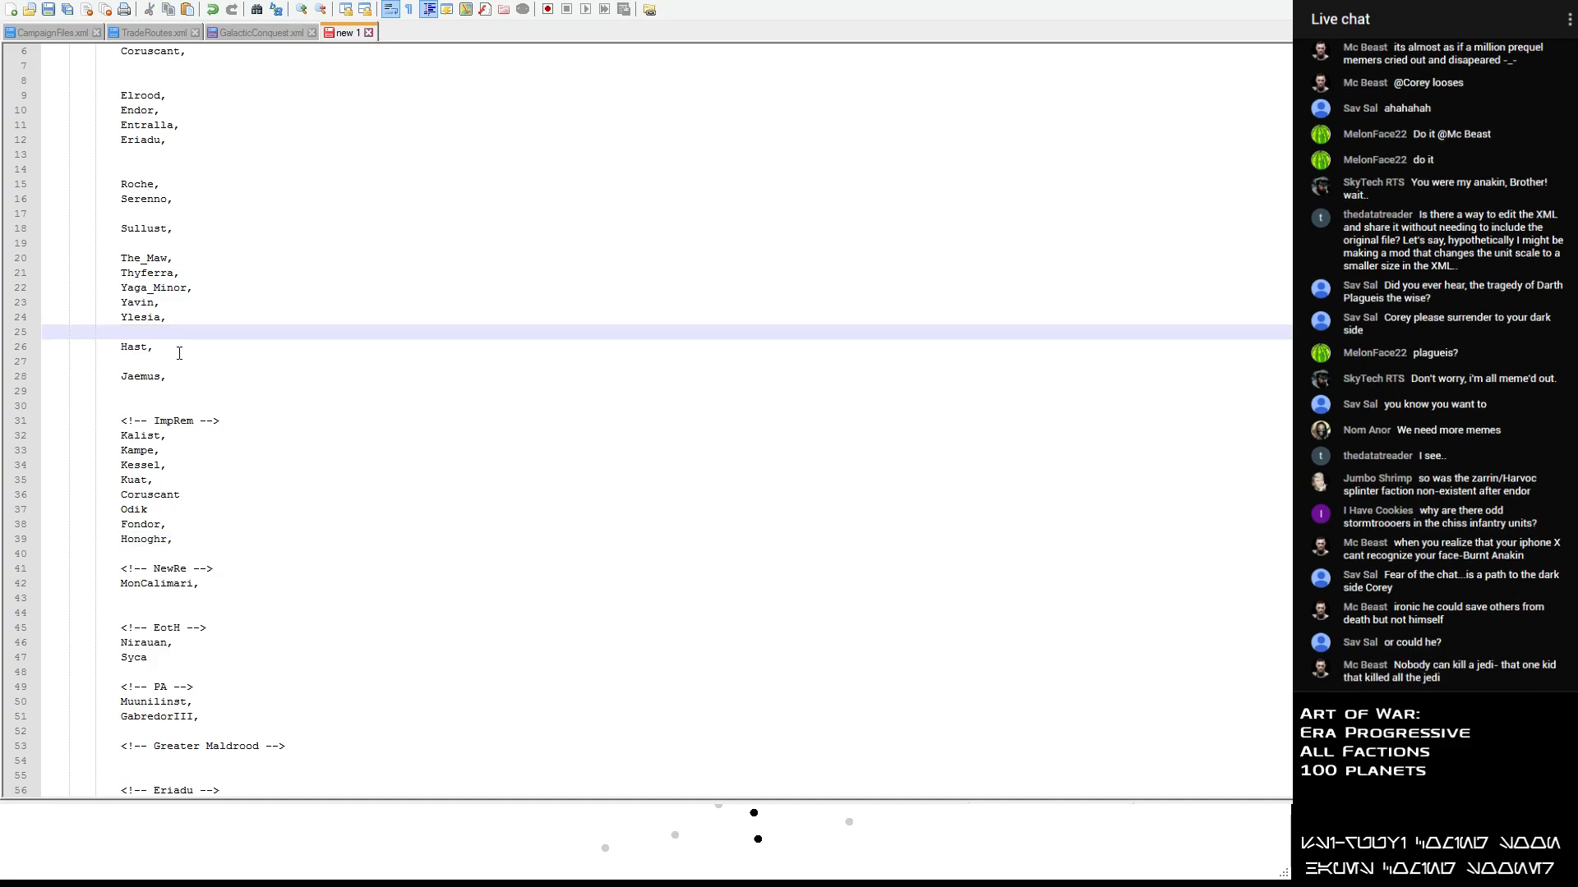
click(185, 539)
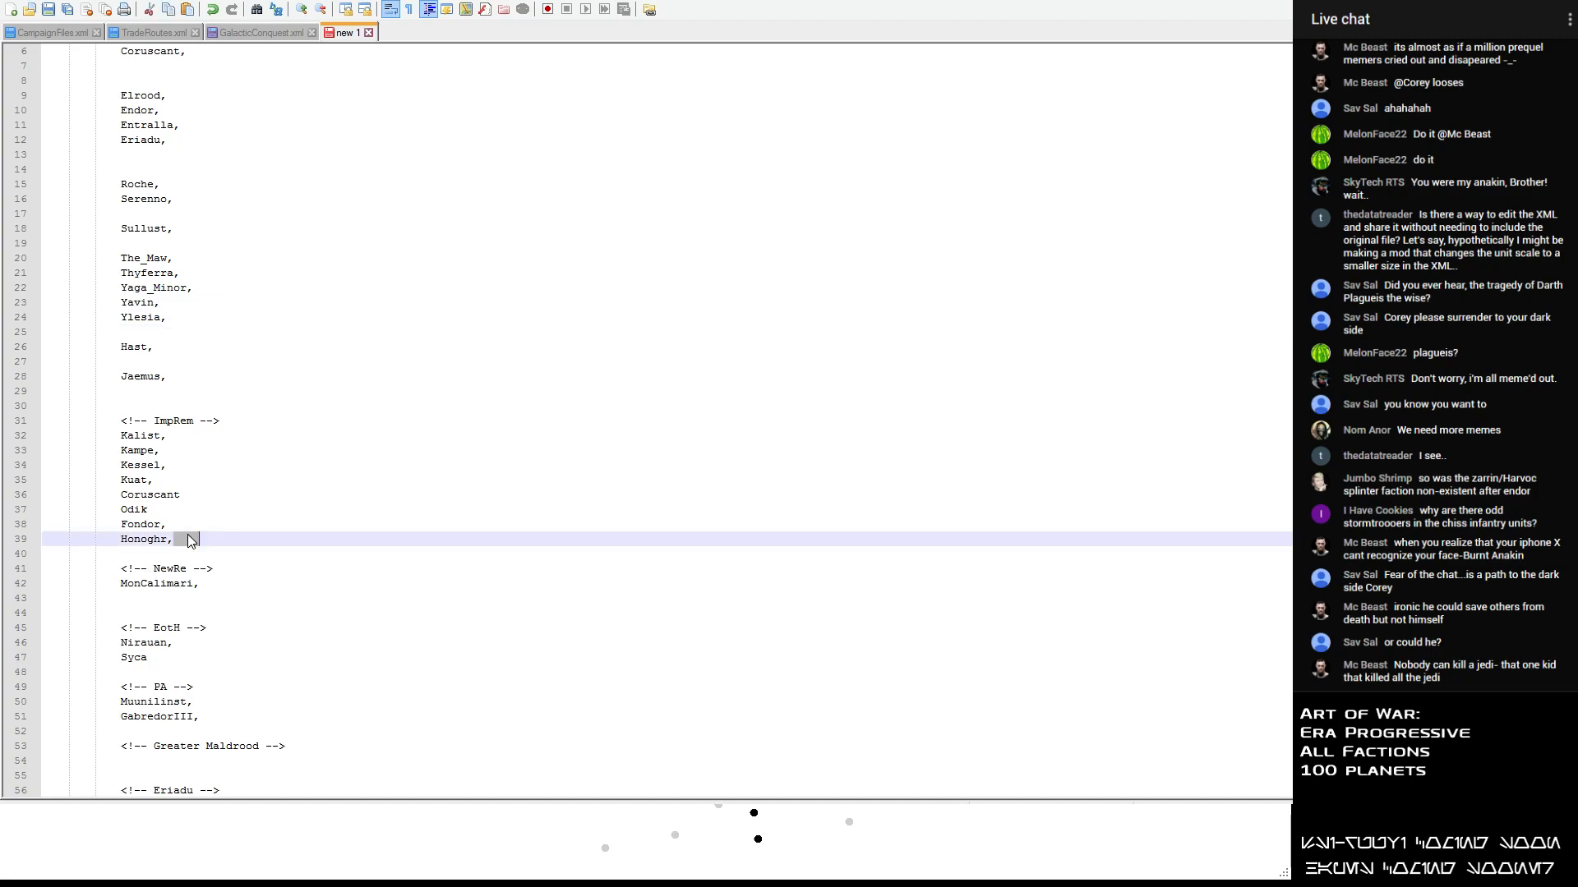
key(Return)
key(ctrl+z)
key(Return)
key(ctrl+v)
- Cut Eriadu from the unsorted list and add Endor on the line below MonCalimari in the NewRe section
scroll(181, 539, up, 1)
scroll(182, 539, up, 1)
drag(171, 214, 105, 215)
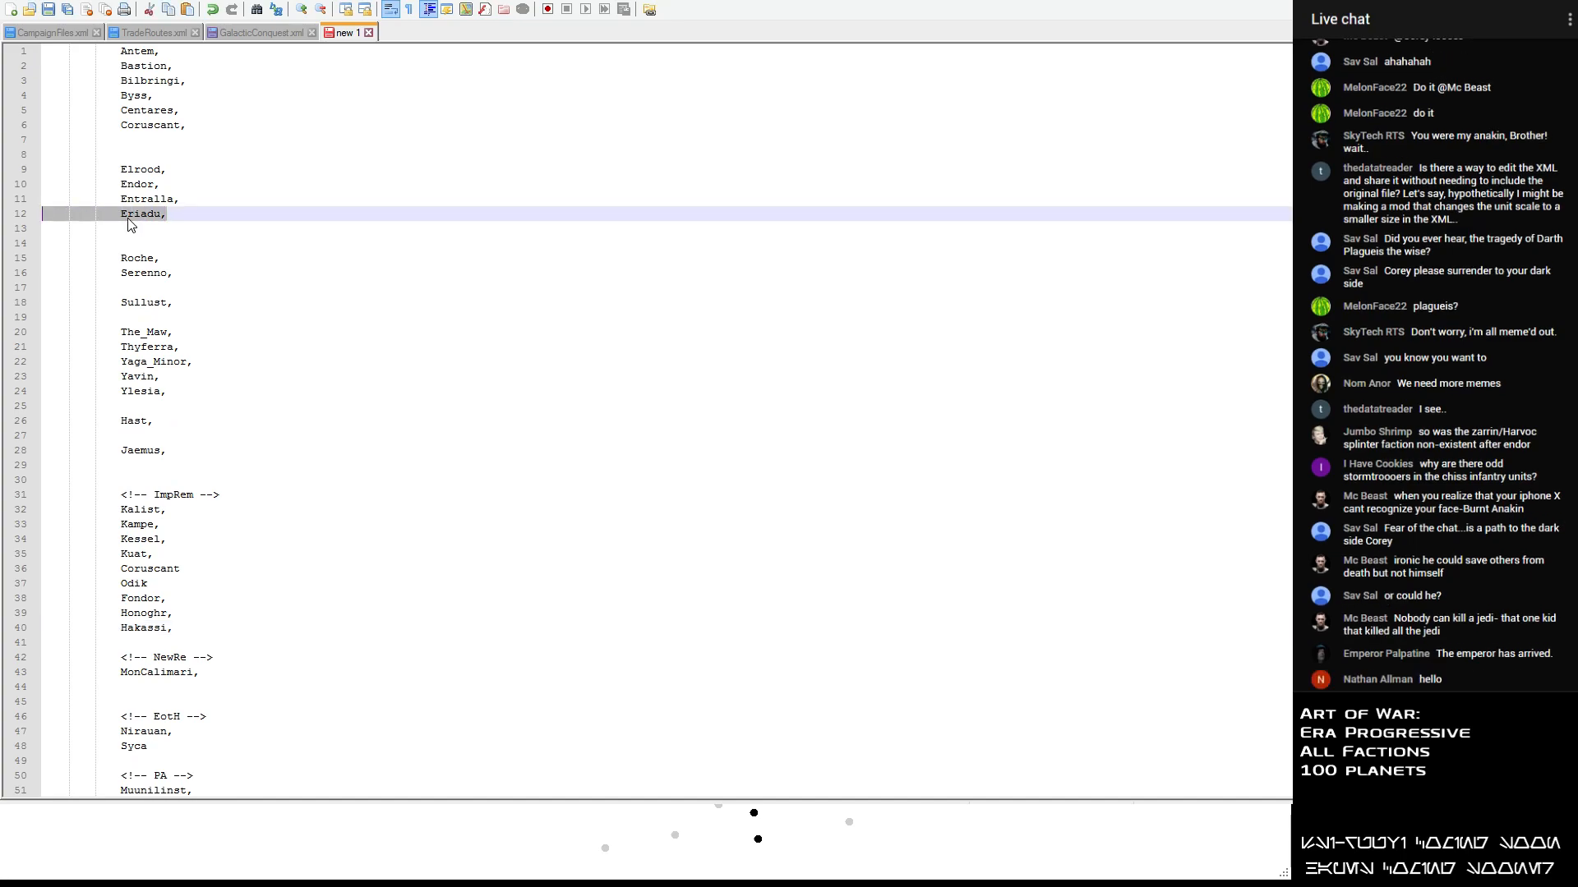
scroll(200, 298, down, 8)
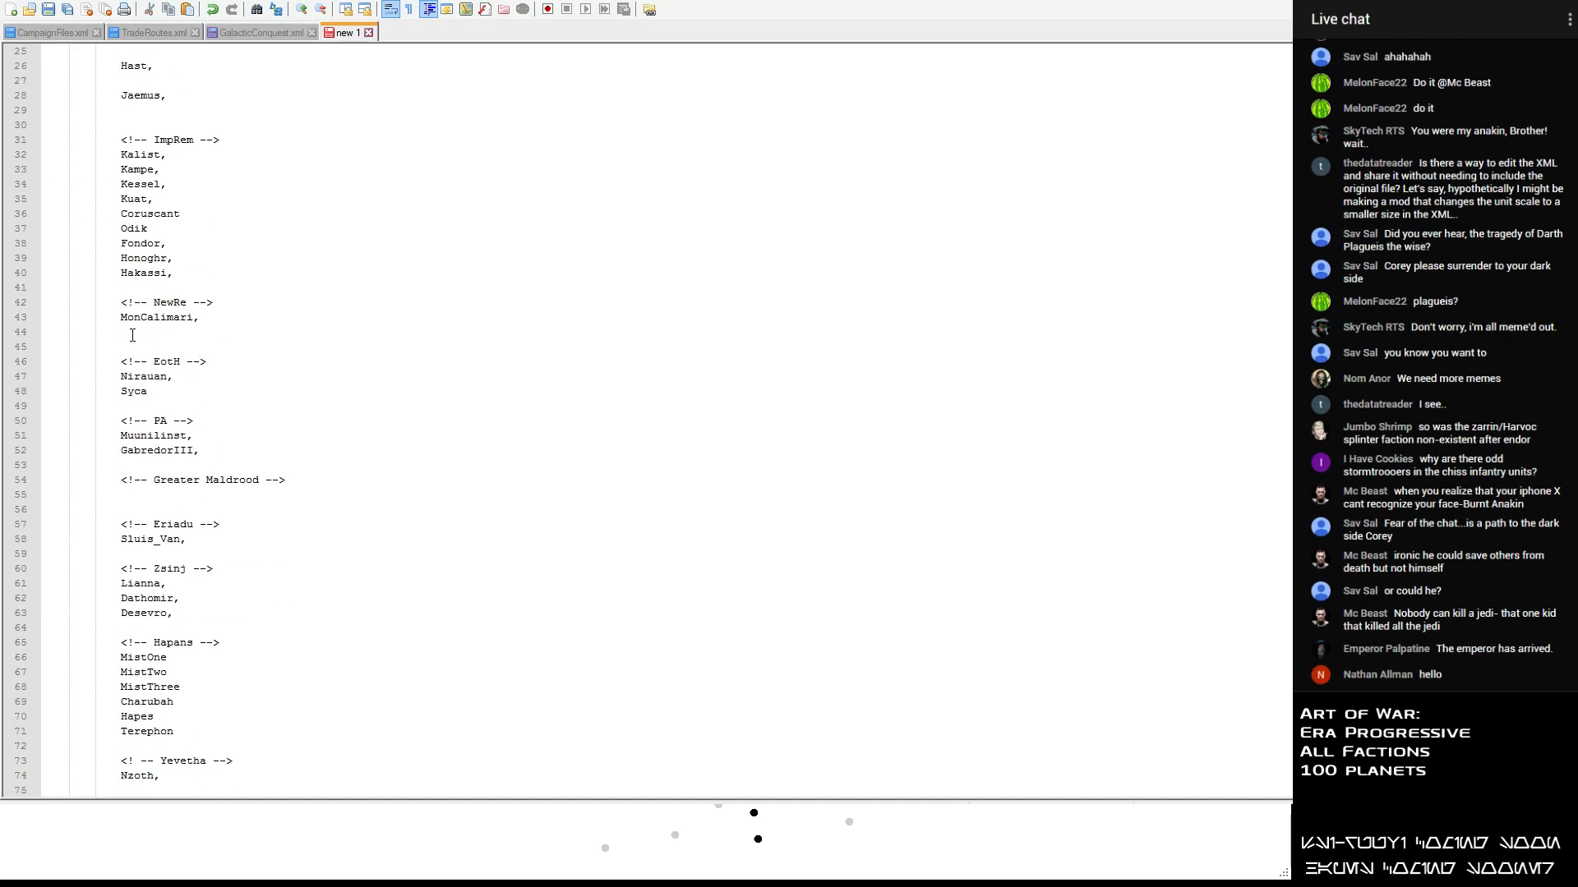
click(133, 335)
text(Endor)
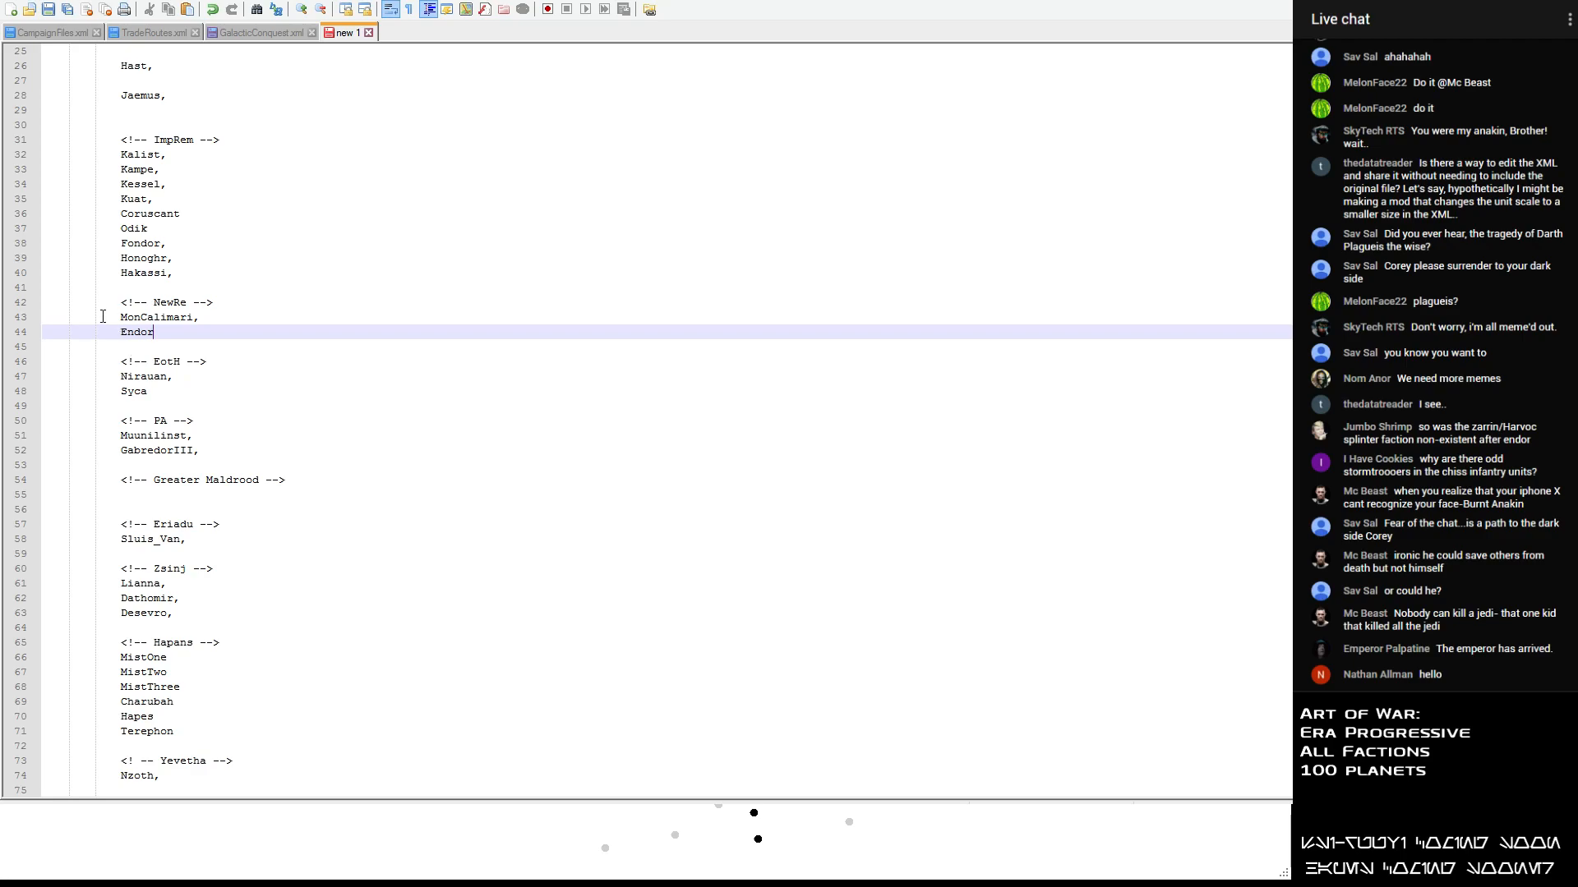
- Paste Eriadu on a new line below Sluis_Van in the Eriadu section
click(313, 313)
scroll(227, 457, down, 2)
scroll(225, 455, up, 3)
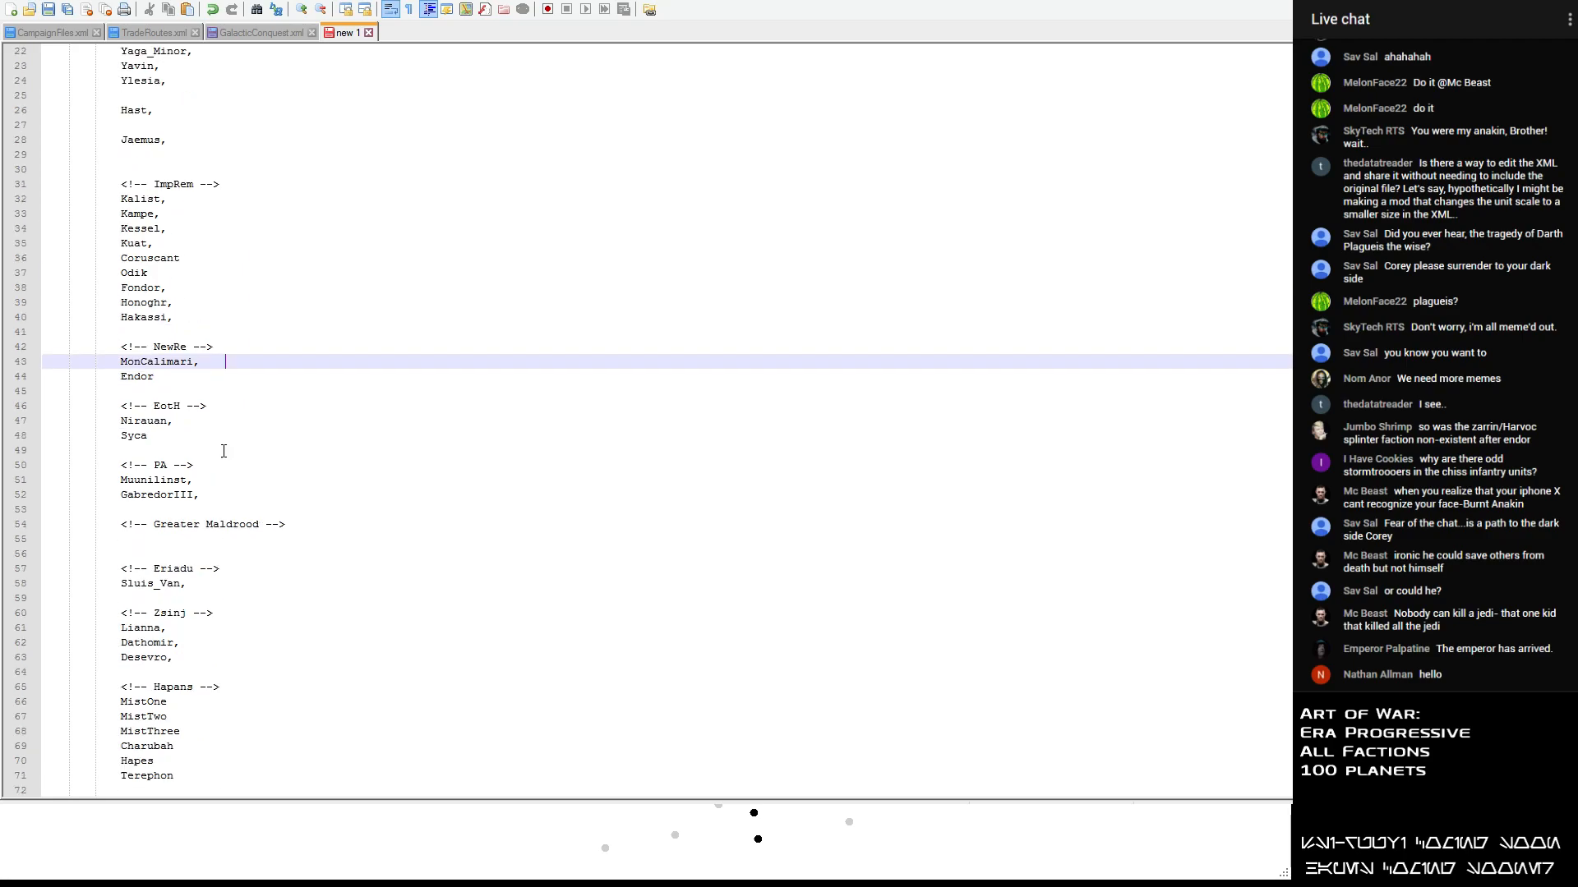
scroll(132, 198, down, 7)
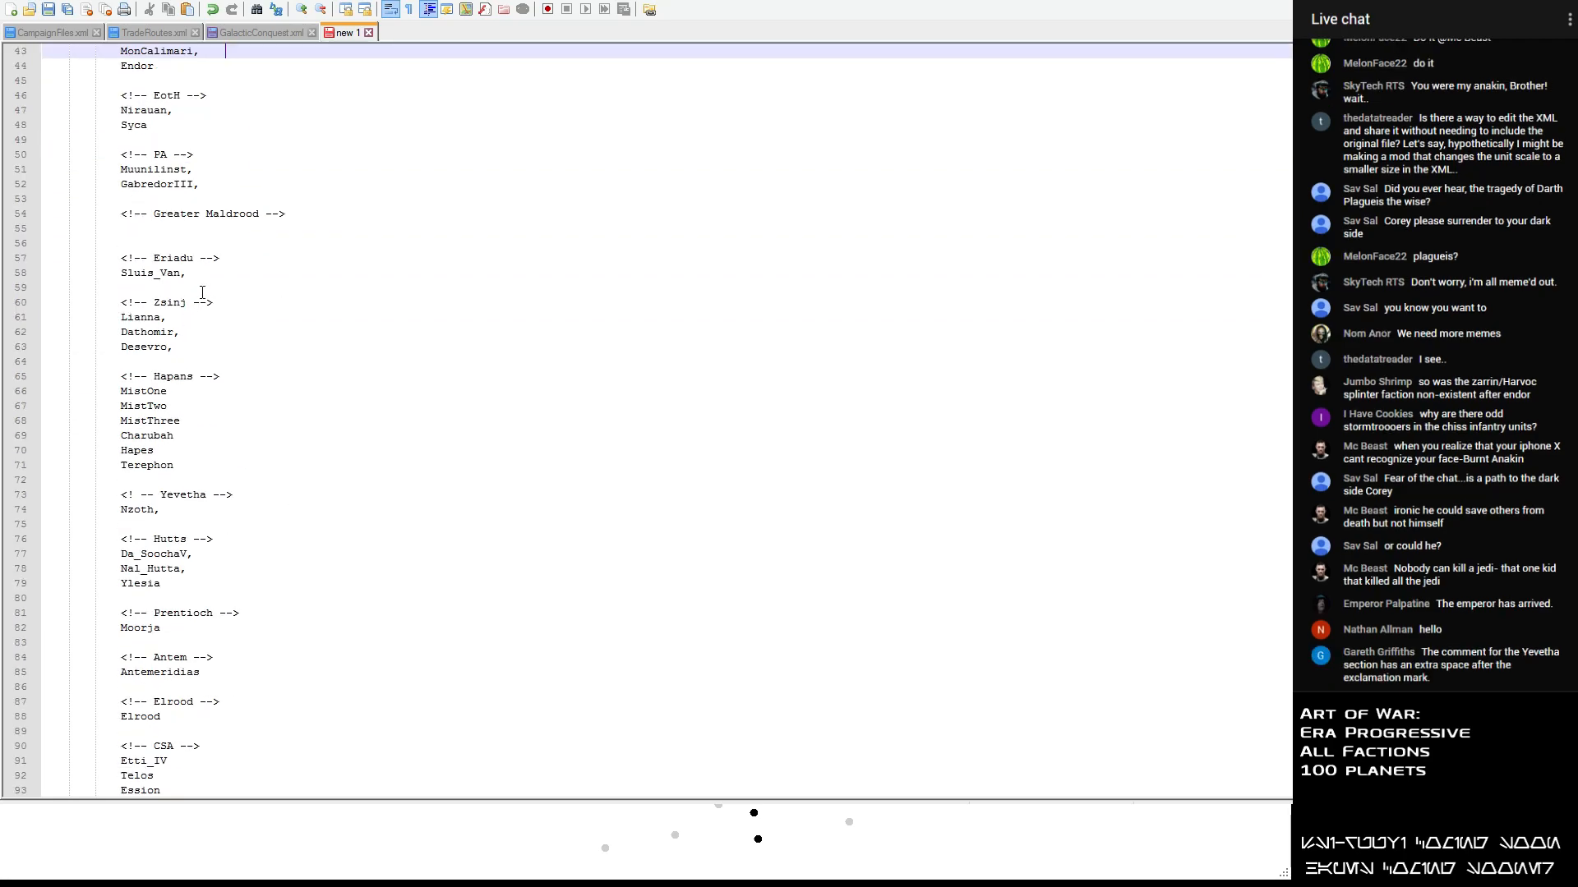
click(202, 276)
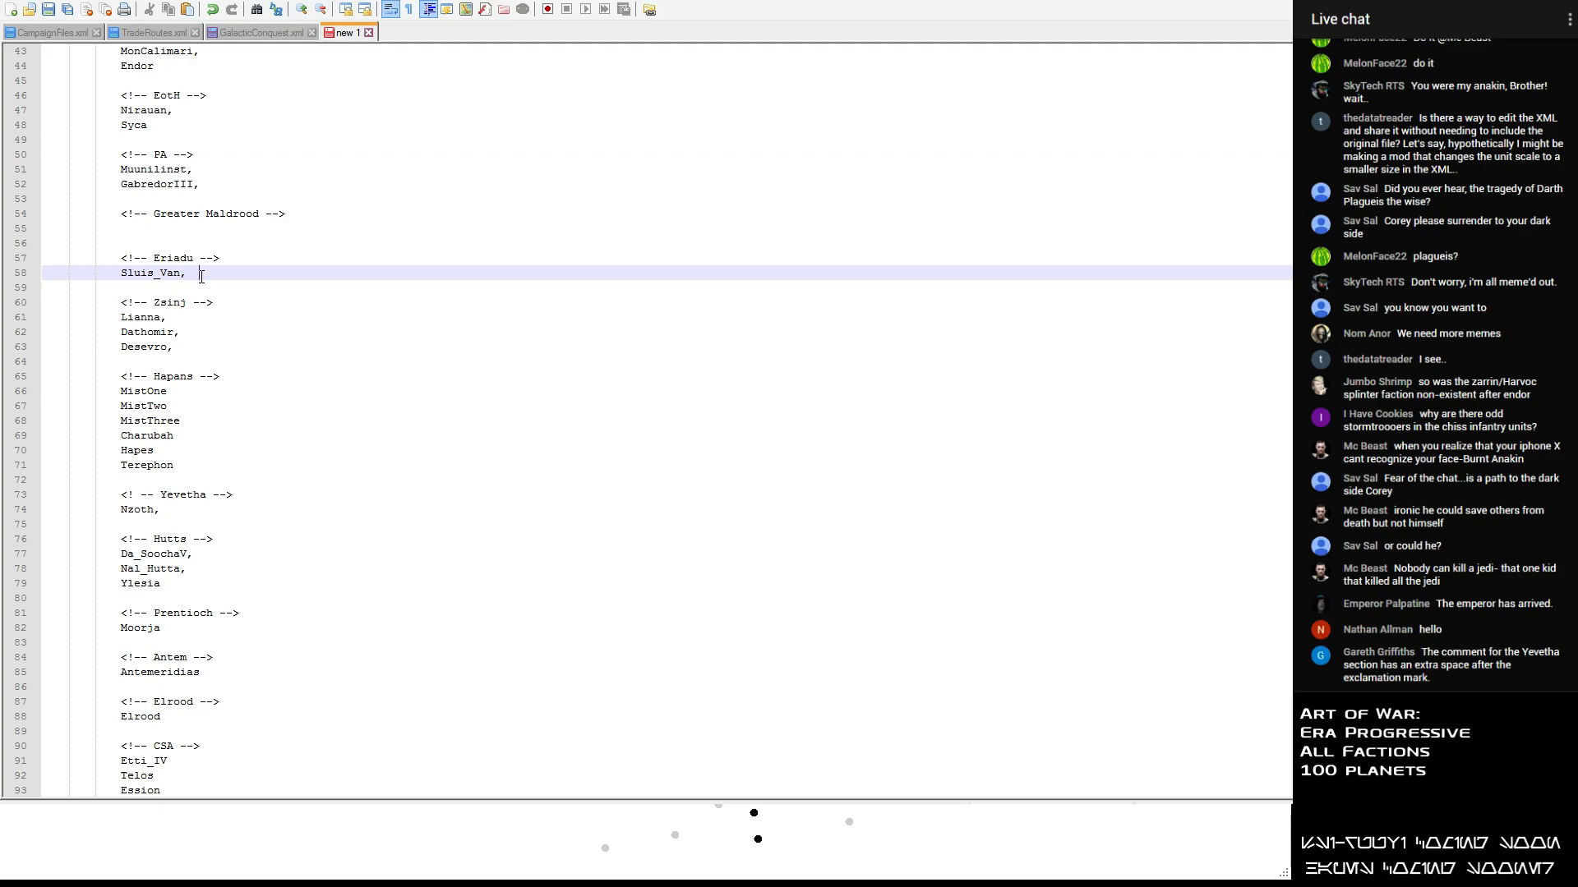
key(Return)
key(BackSpace)
key(Return)
key(ctrl+v)
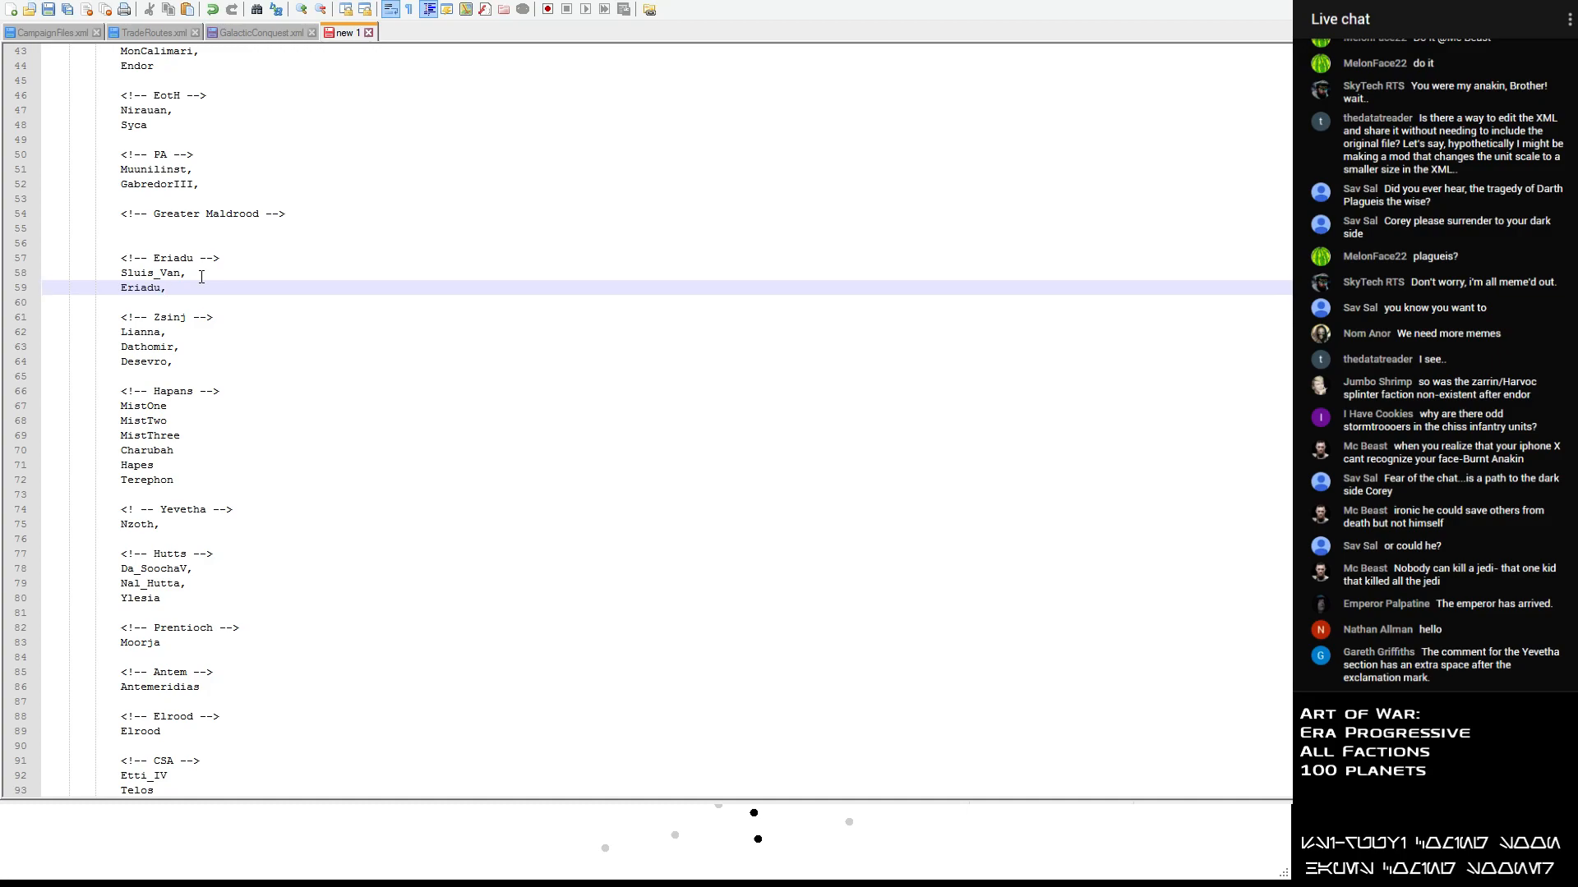
- Move The_Maw and Thyferra from the unsorted list to new lines below Hakassi in the ImpRem section
click(138, 508)
scroll(170, 427, down, 2)
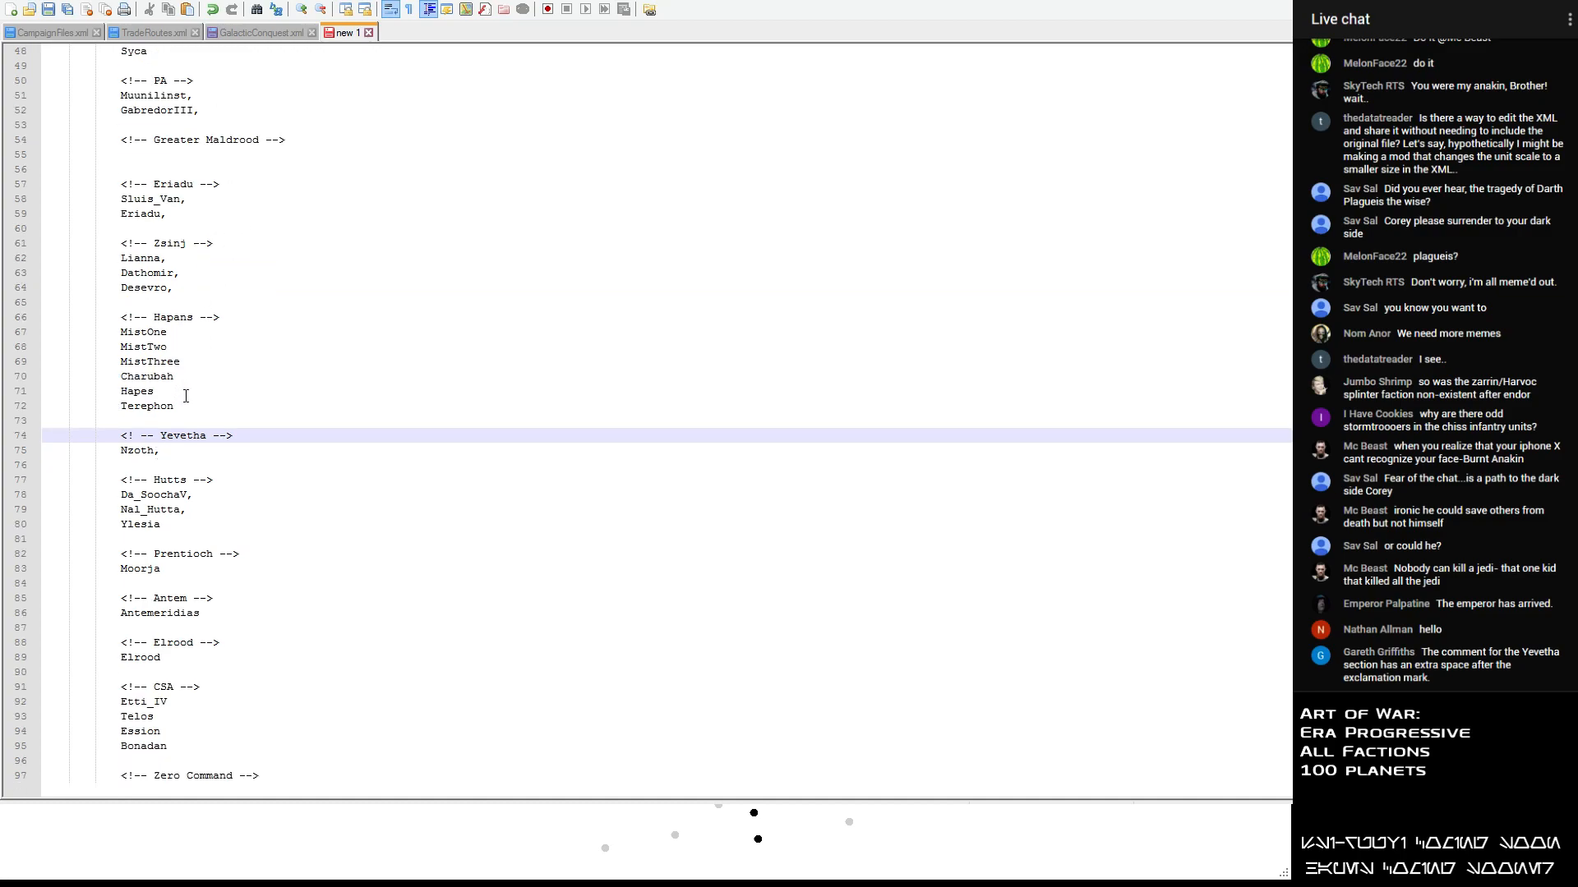
scroll(186, 396, up, 14)
click(179, 258)
drag(179, 258, 42, 264)
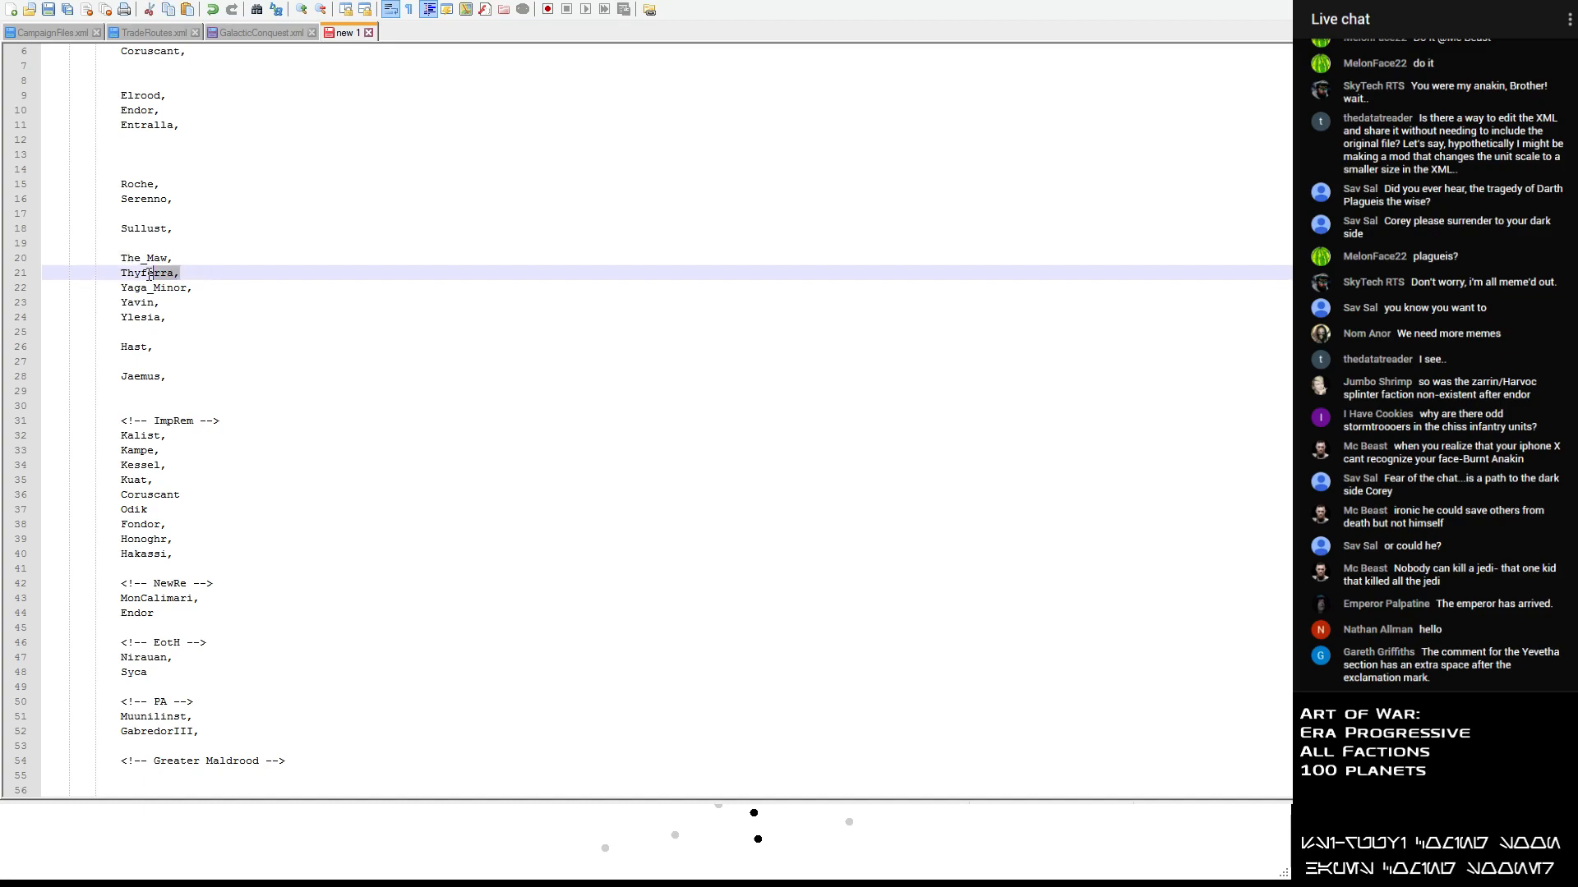
key(ctrl+x)
scroll(140, 304, down, 7)
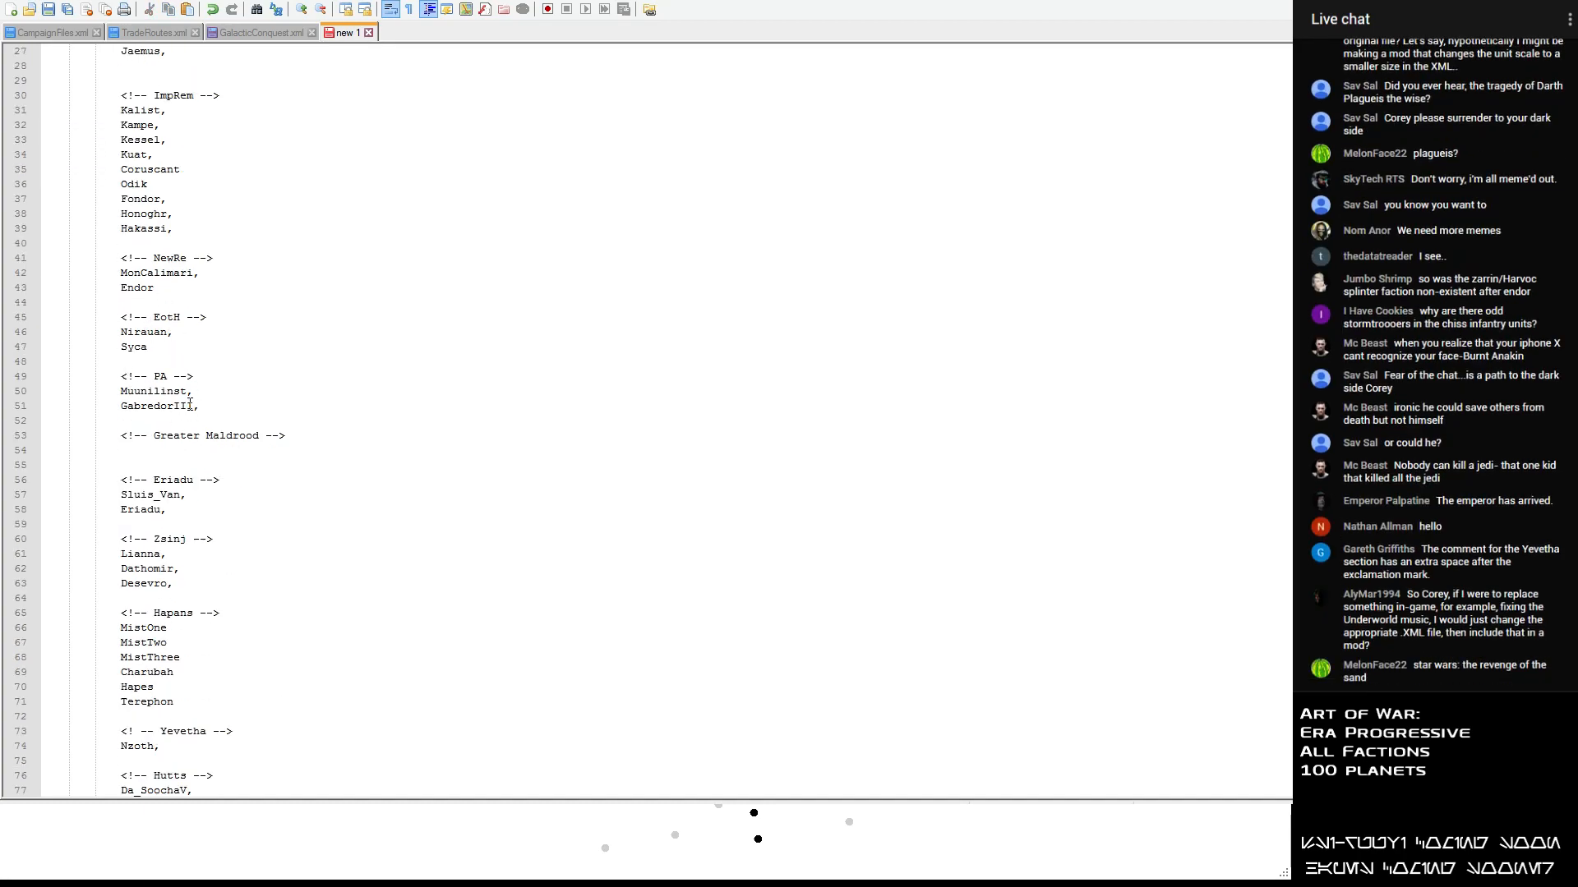
scroll(187, 458, down, 2)
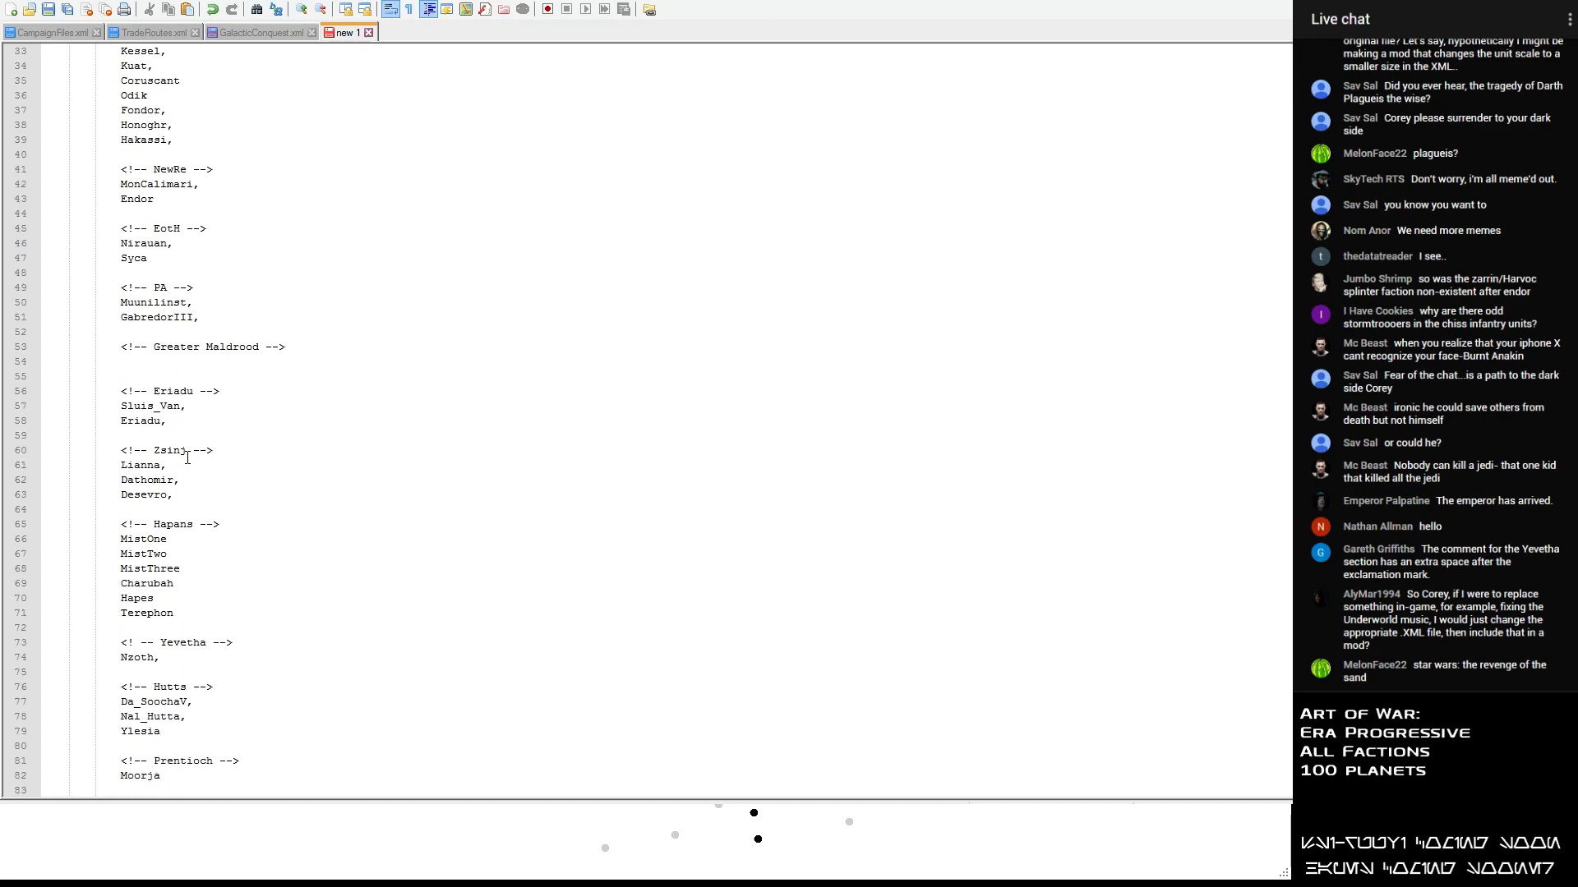
scroll(195, 477, up, 5)
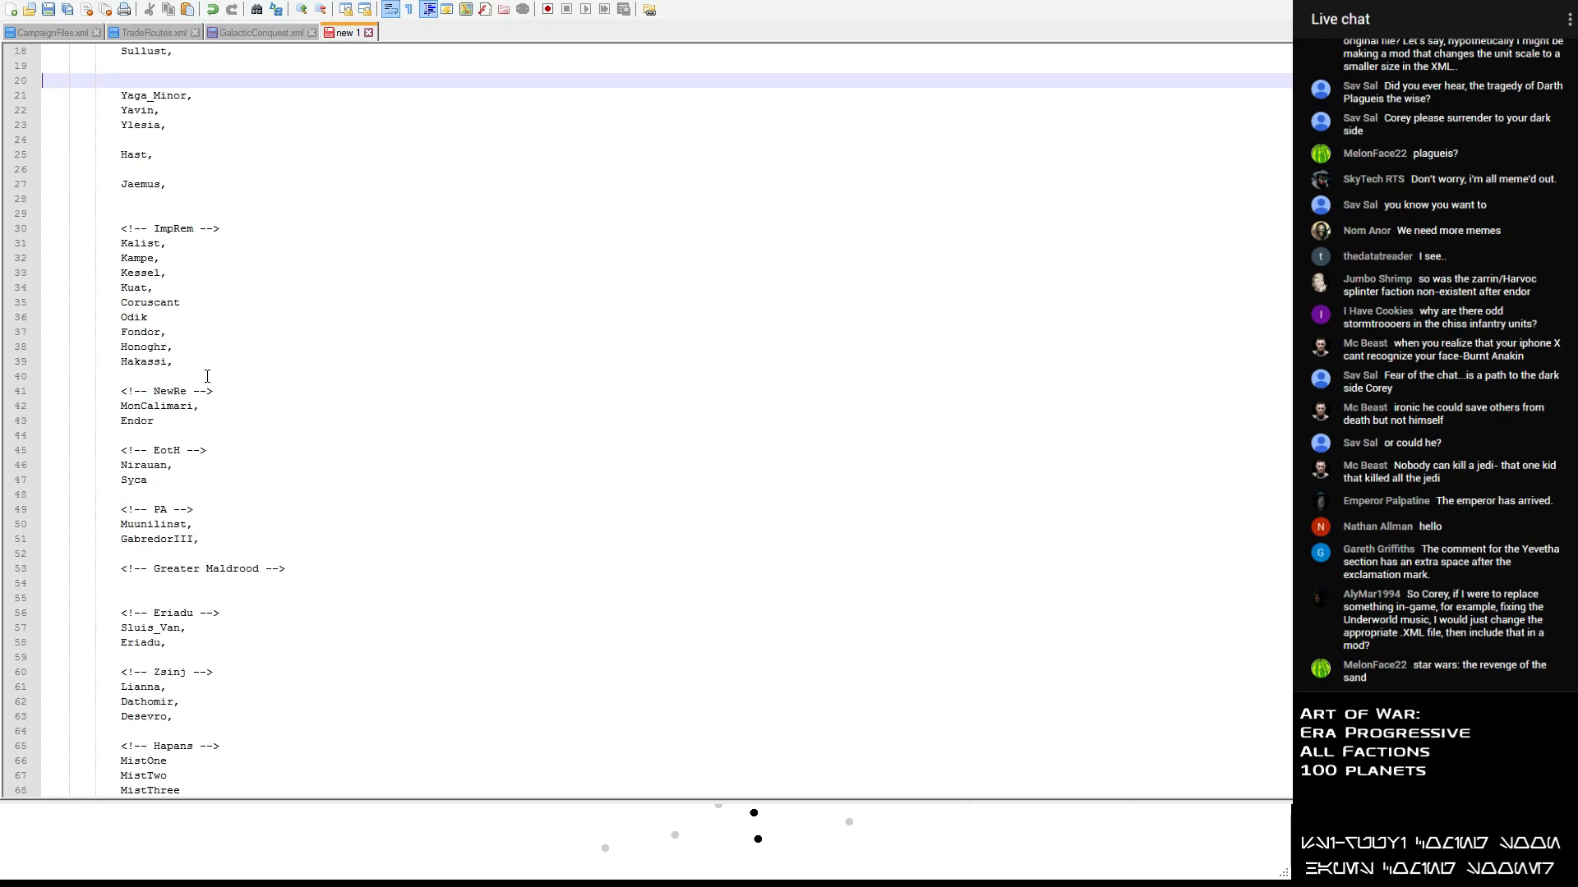
click(205, 361)
key(Return)
key(ctrl+v)
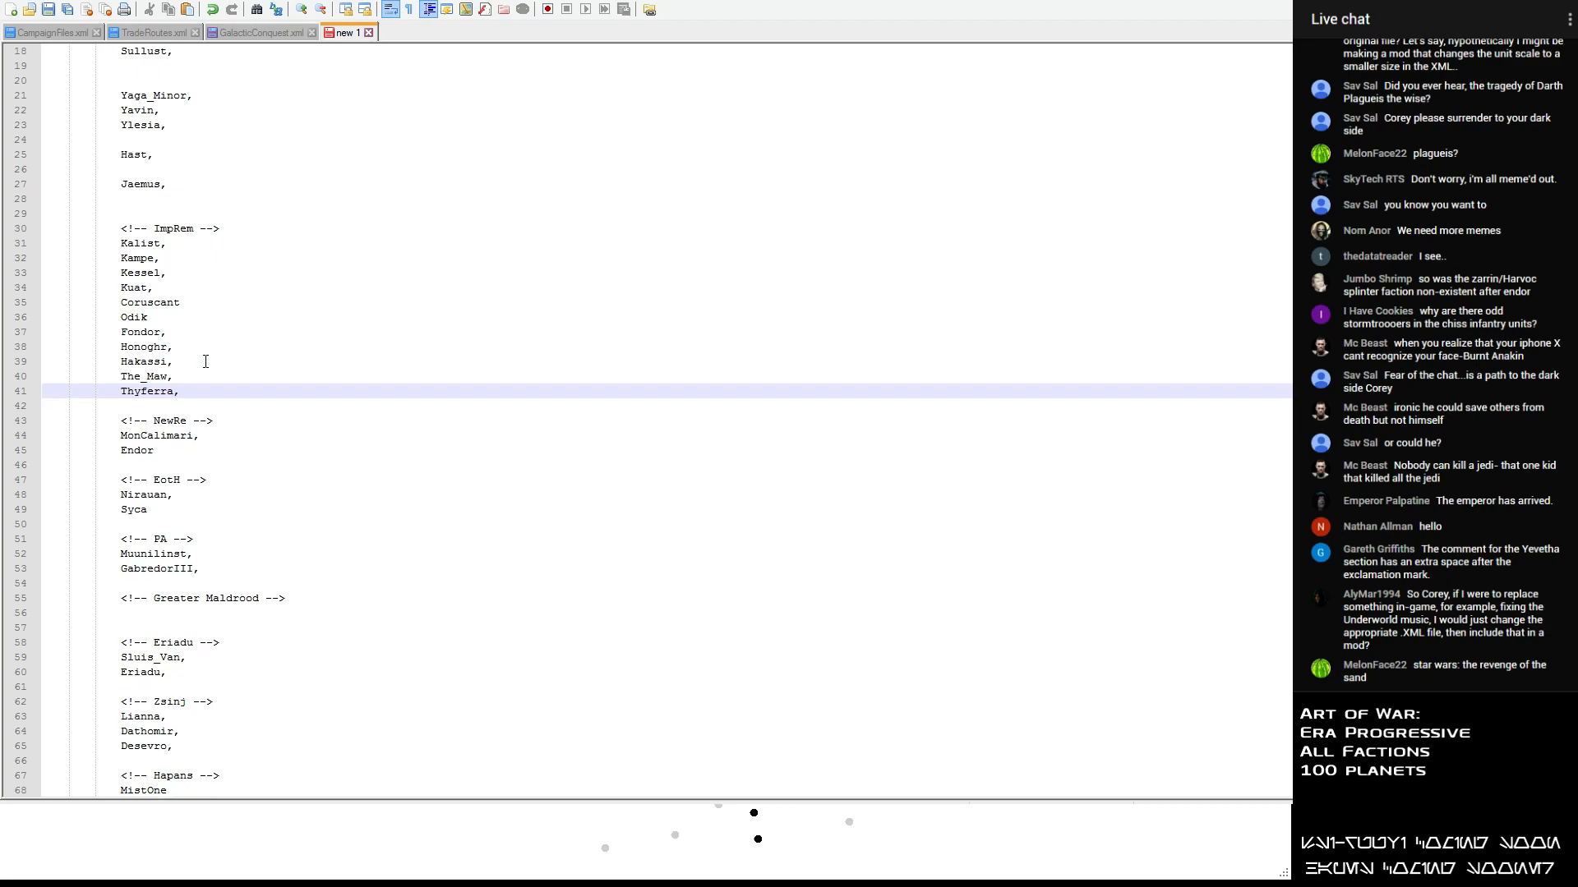
- Move Sullust from the unsorted list to a new line below Endor in the NewRe section
scroll(205, 362, up, 4)
triple_click(150, 230)
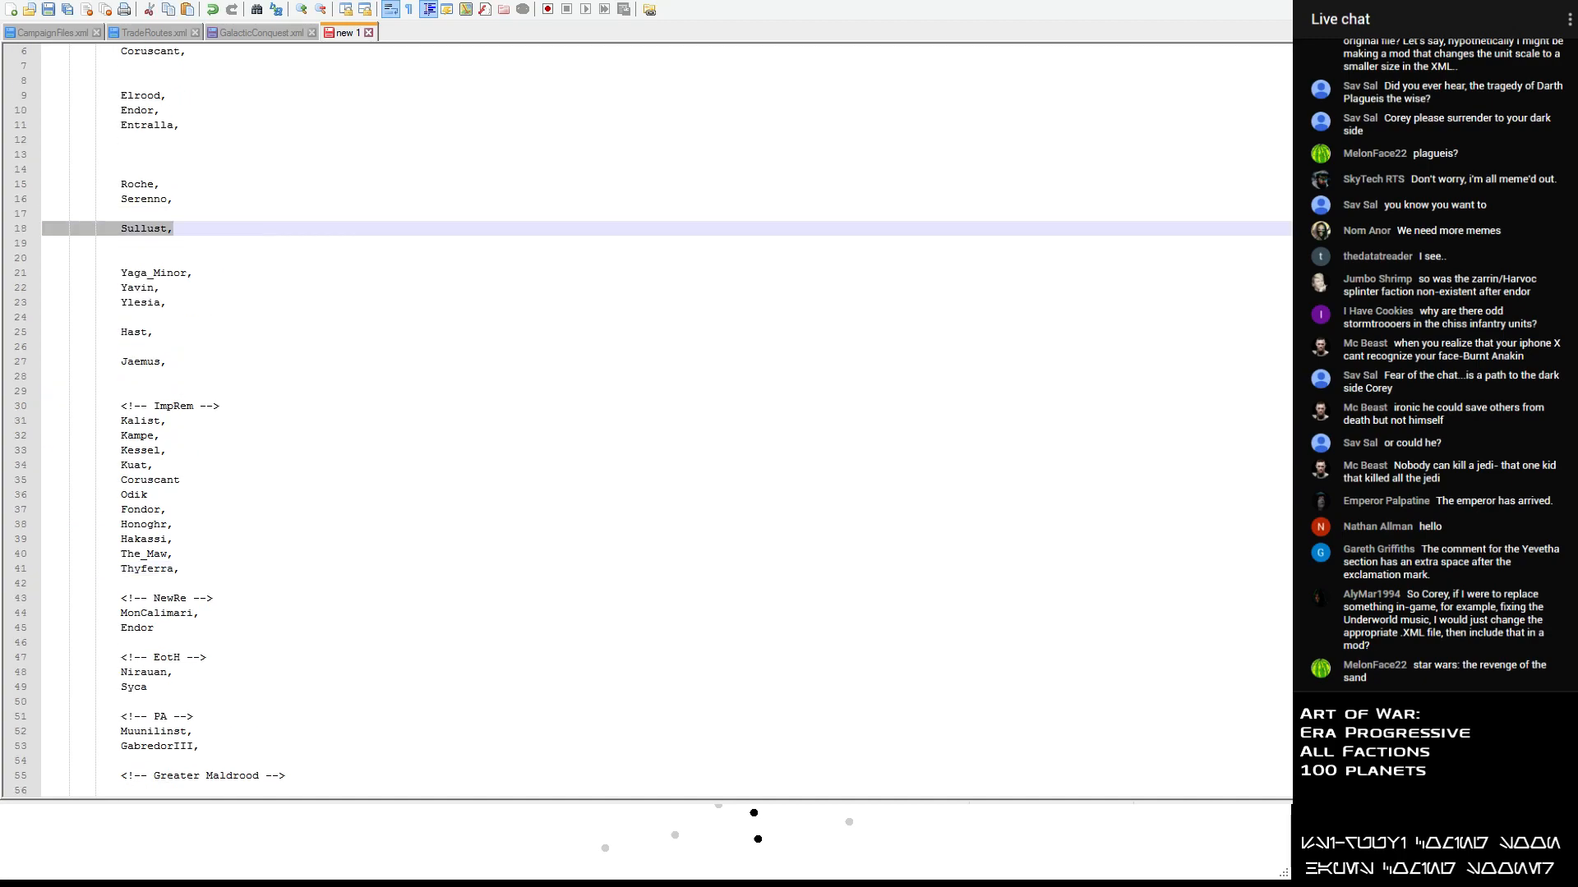
scroll(186, 243, down, 11)
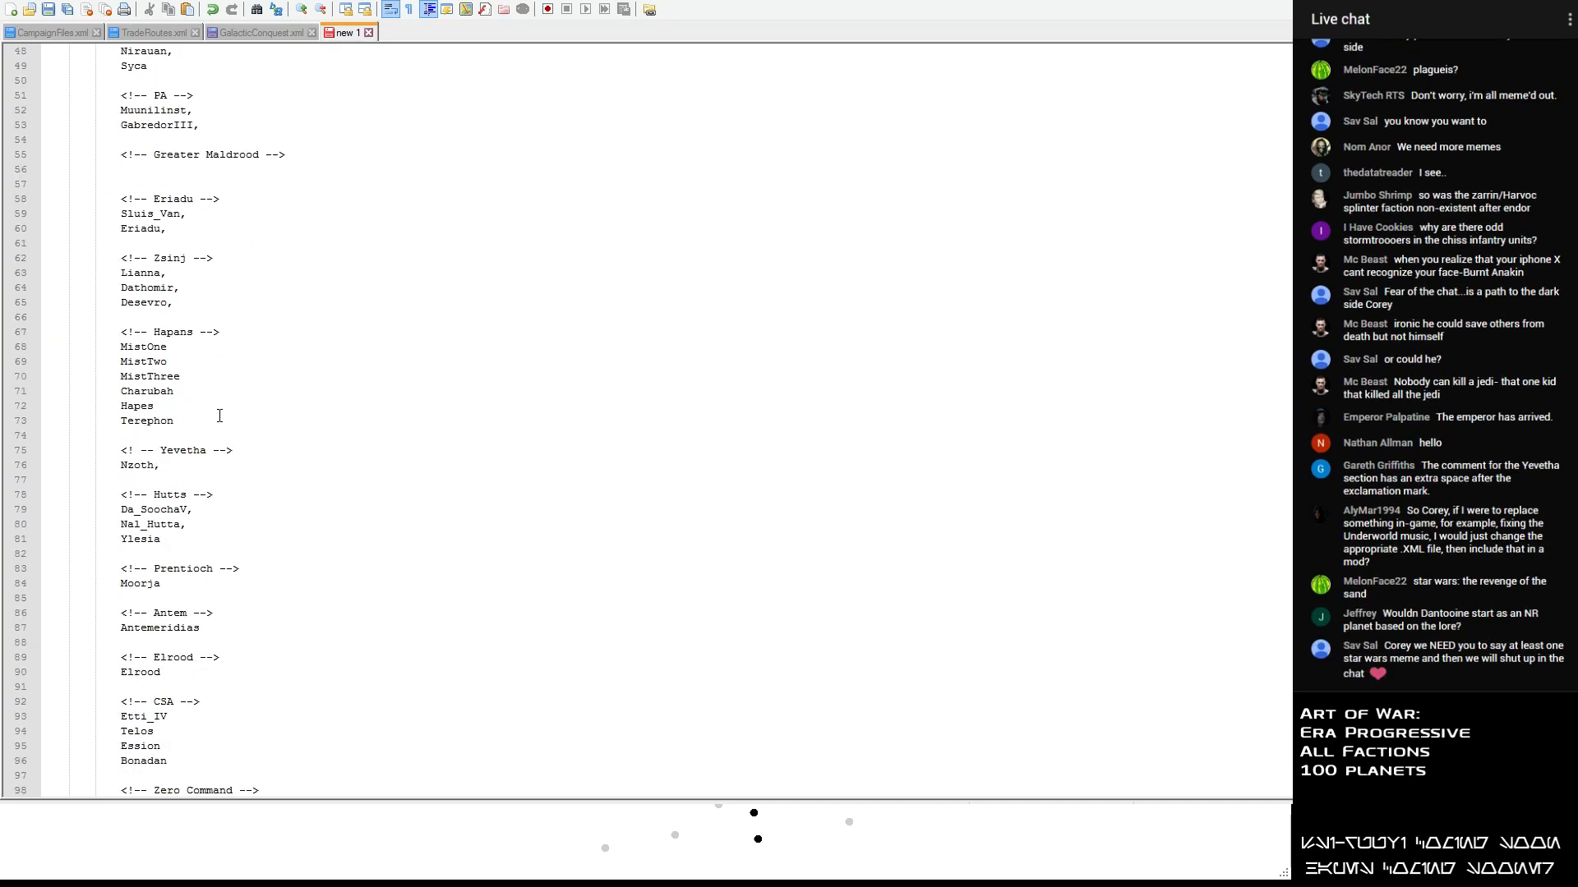
click(216, 144)
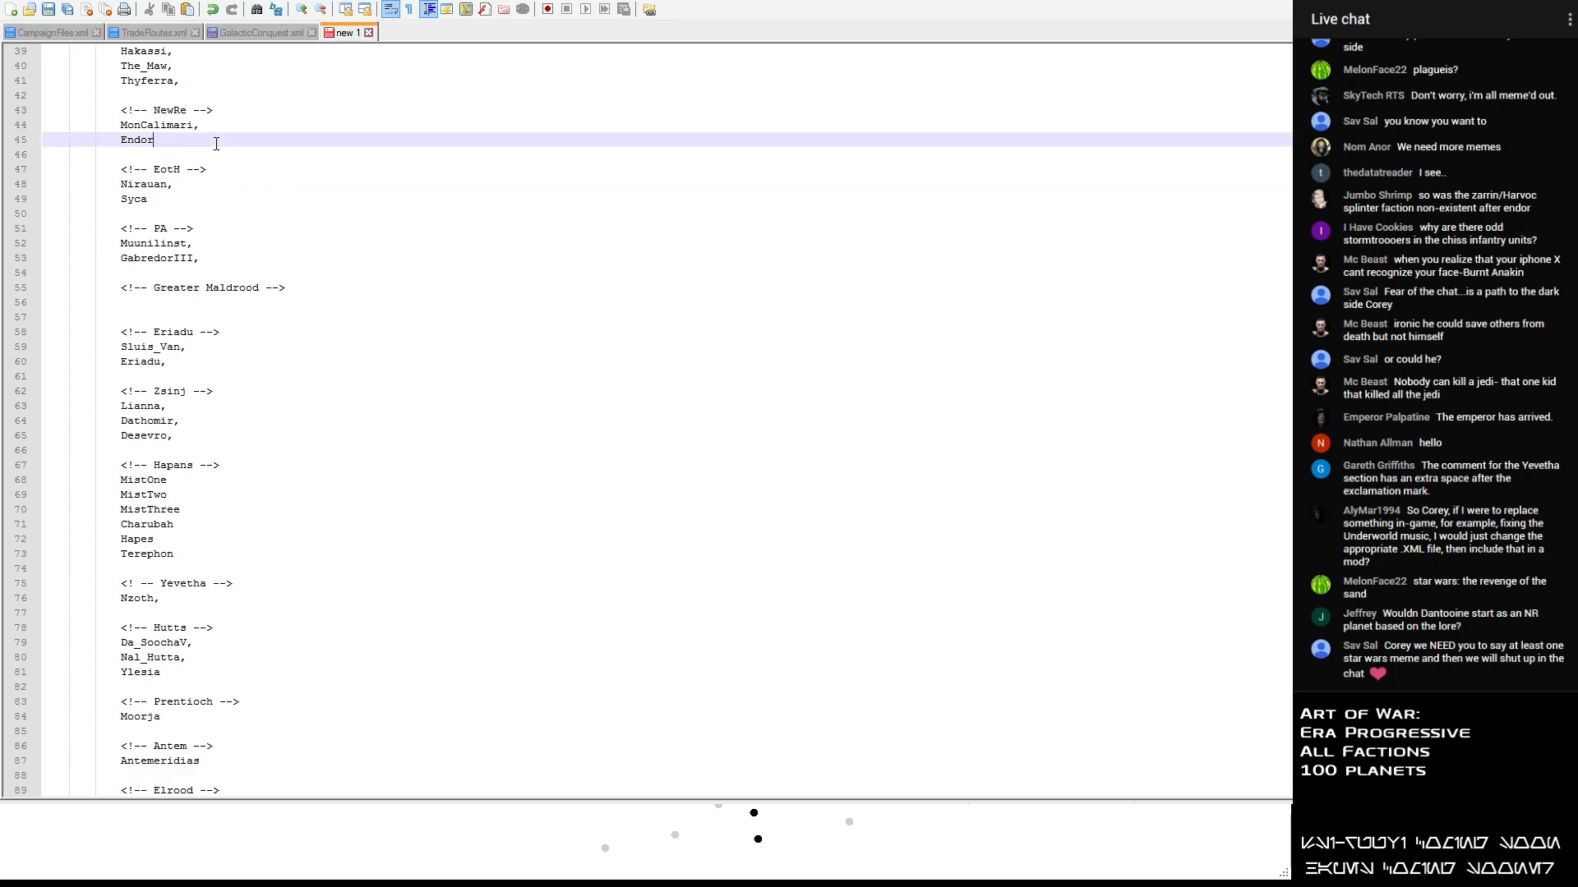
key(Return)
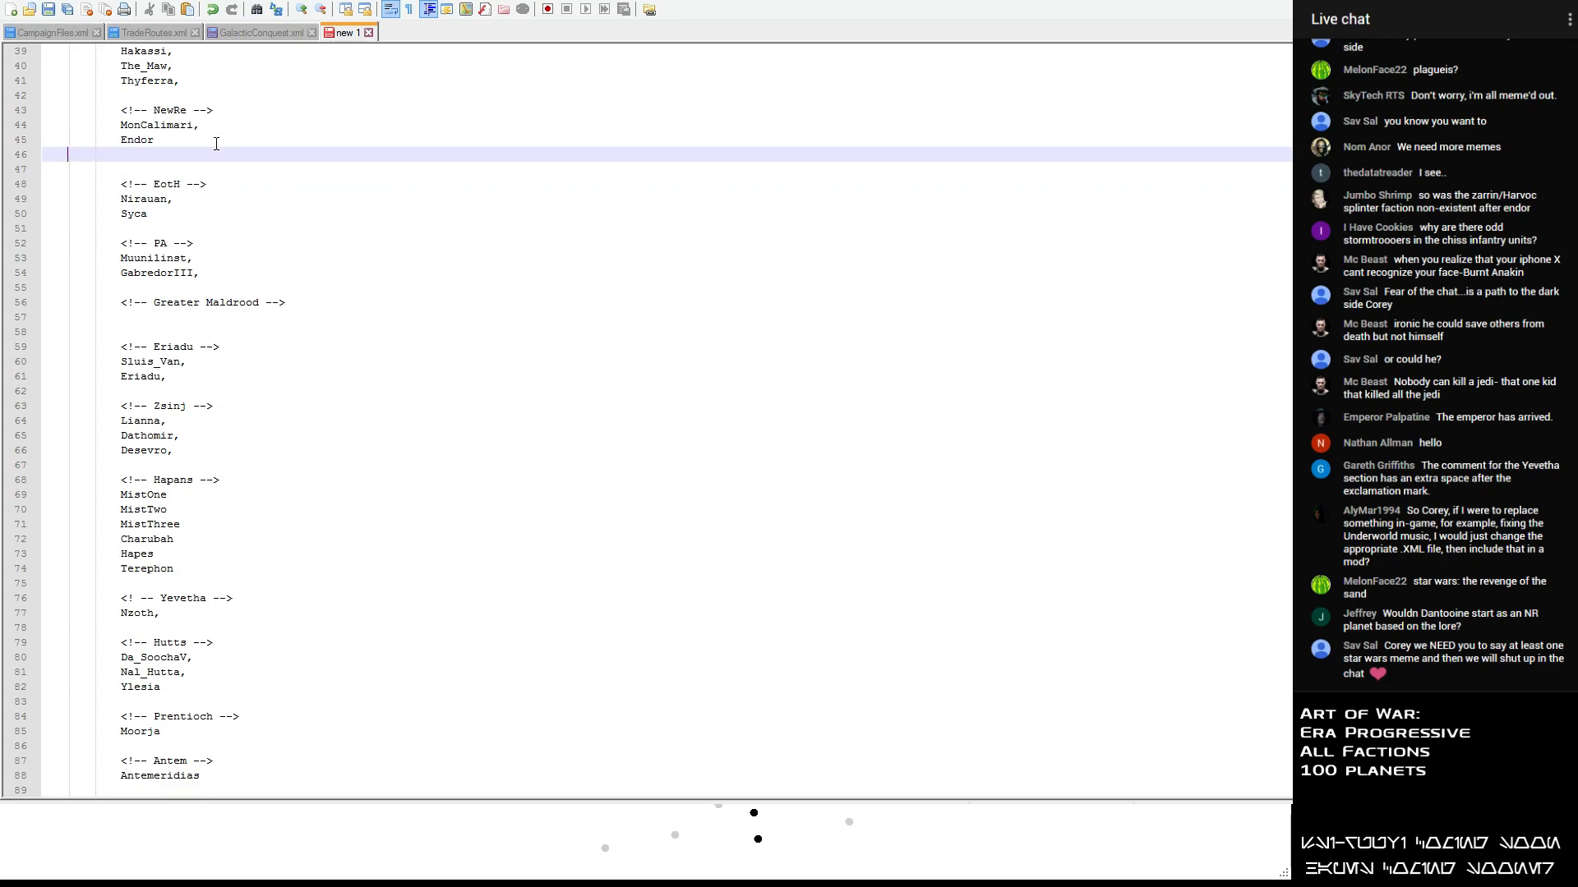
key(ctrl+v)
- Move Yavin from the unsorted list to a new line below Desevro in the Zsinj section
scroll(263, 277, up, 10)
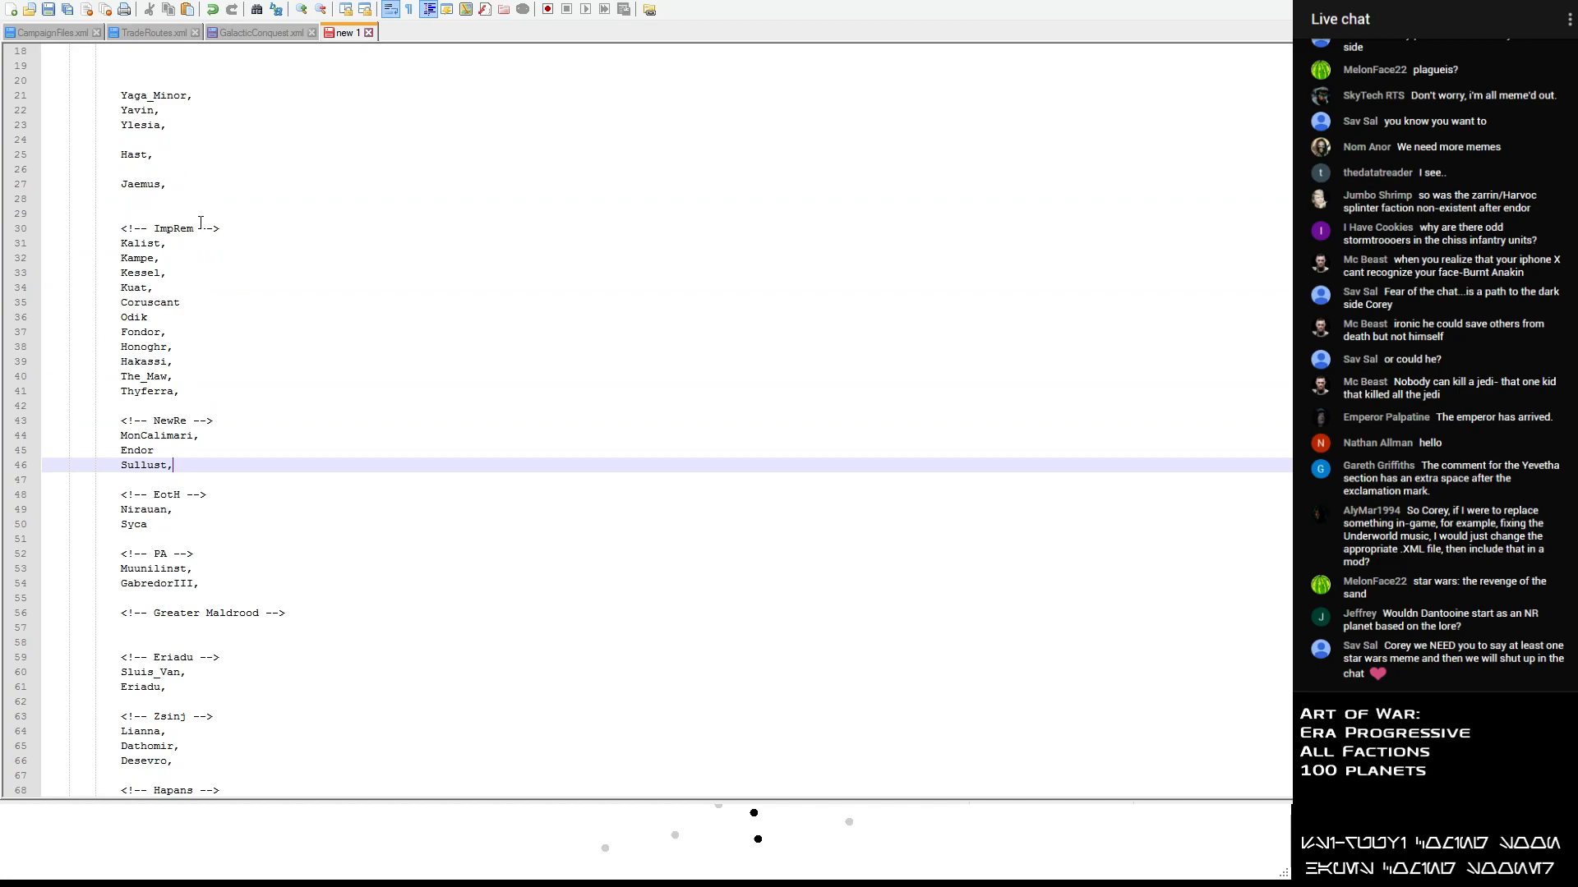
click(178, 256)
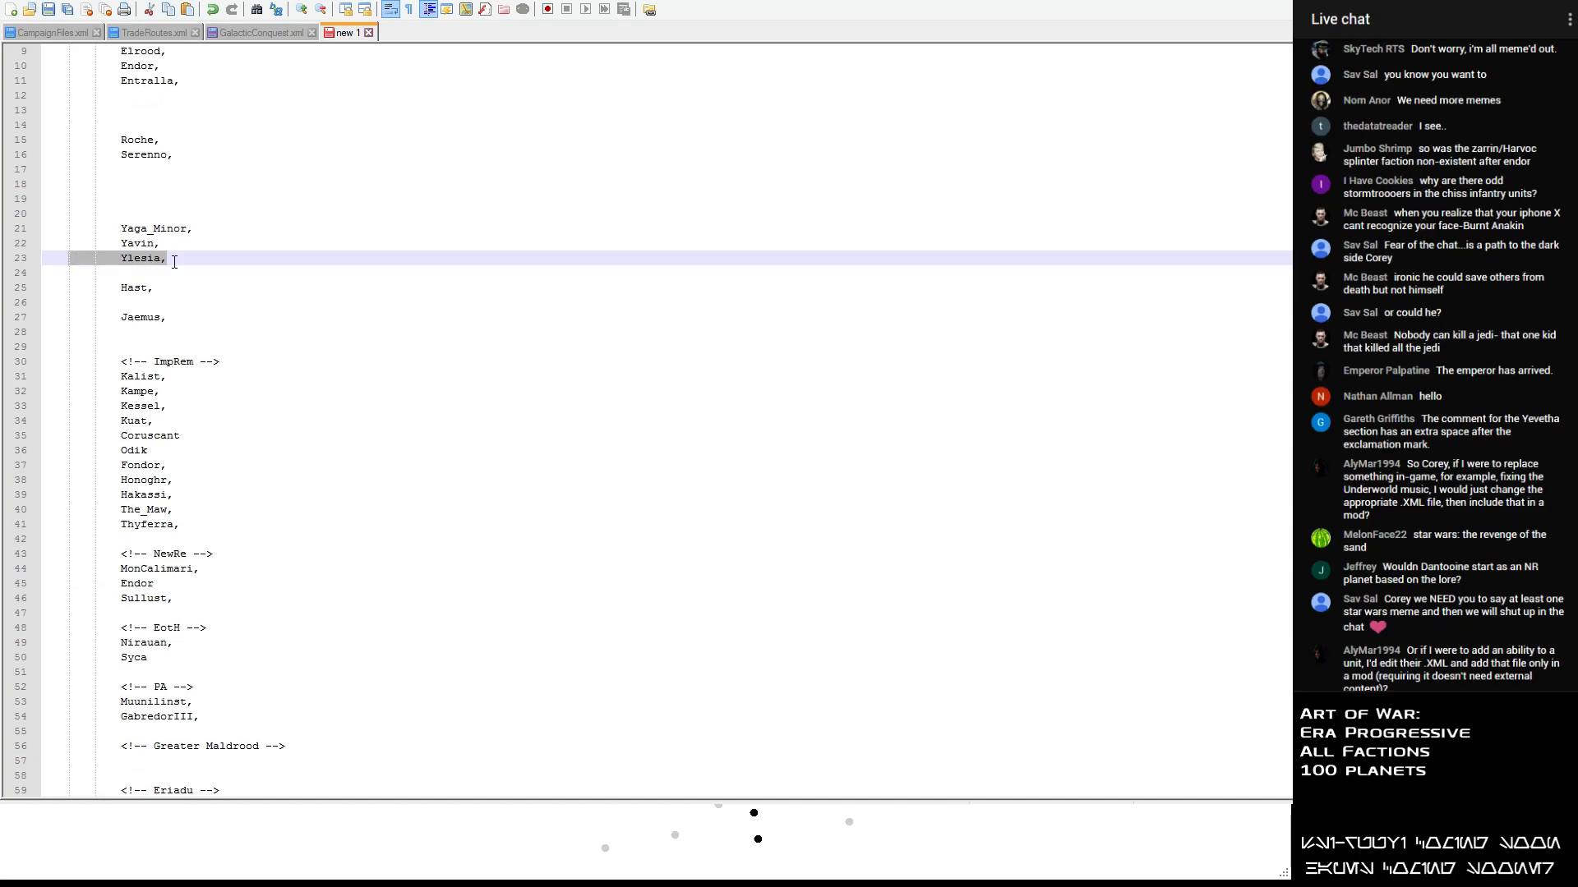
click(159, 231)
drag(161, 244, 120, 244)
key(ctrl+x)
scroll(180, 507, down, 4)
scroll(180, 507, down, 4)
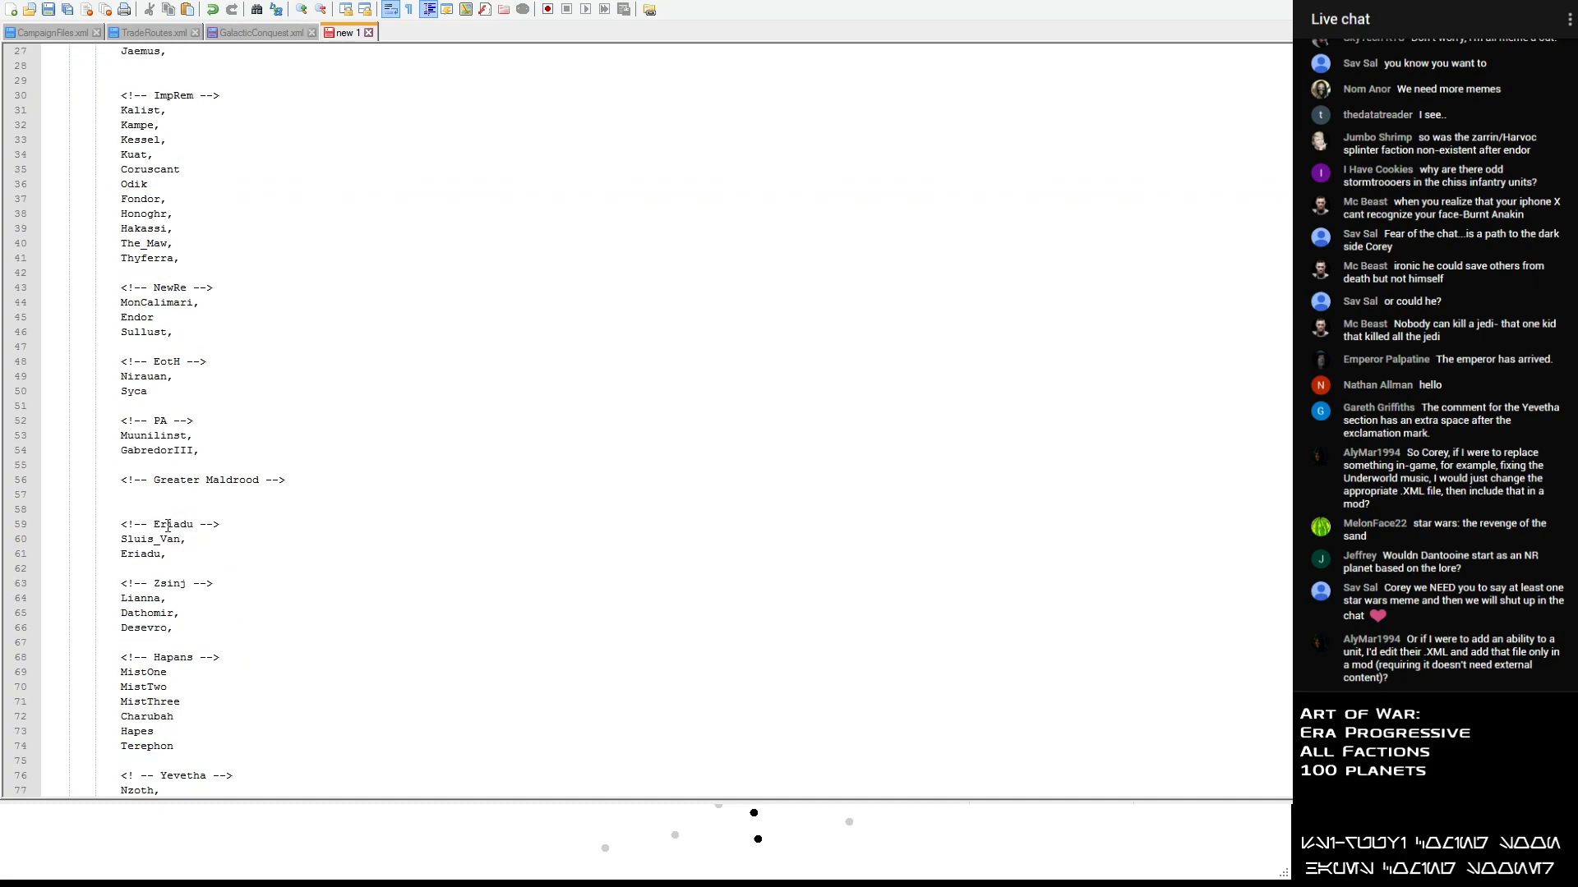
click(186, 529)
key(Down)
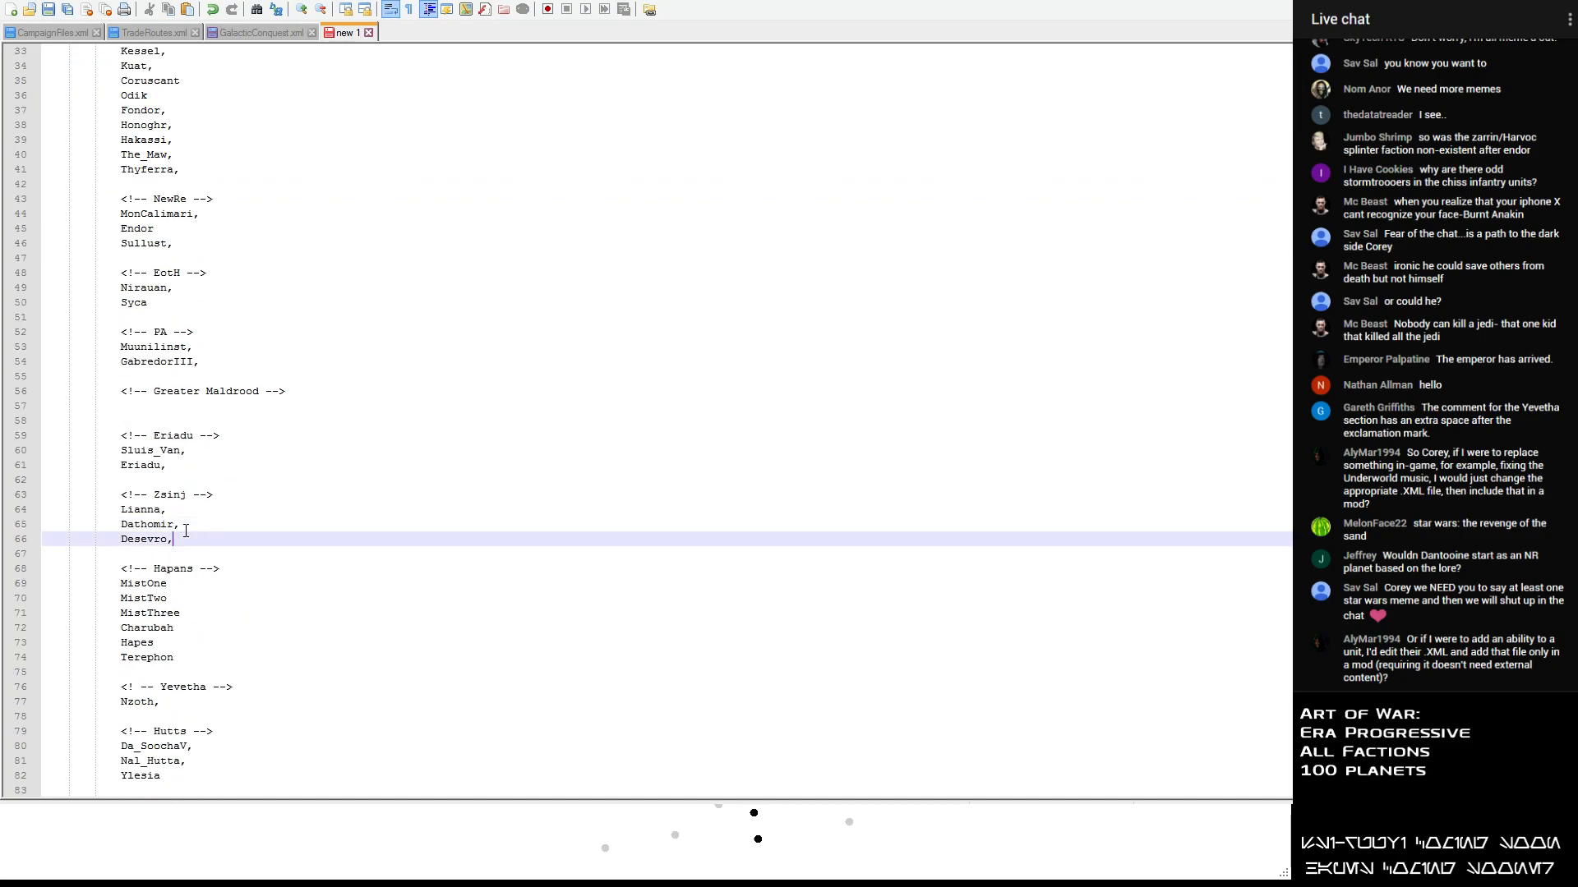
key(Return)
key(ctrl+v)
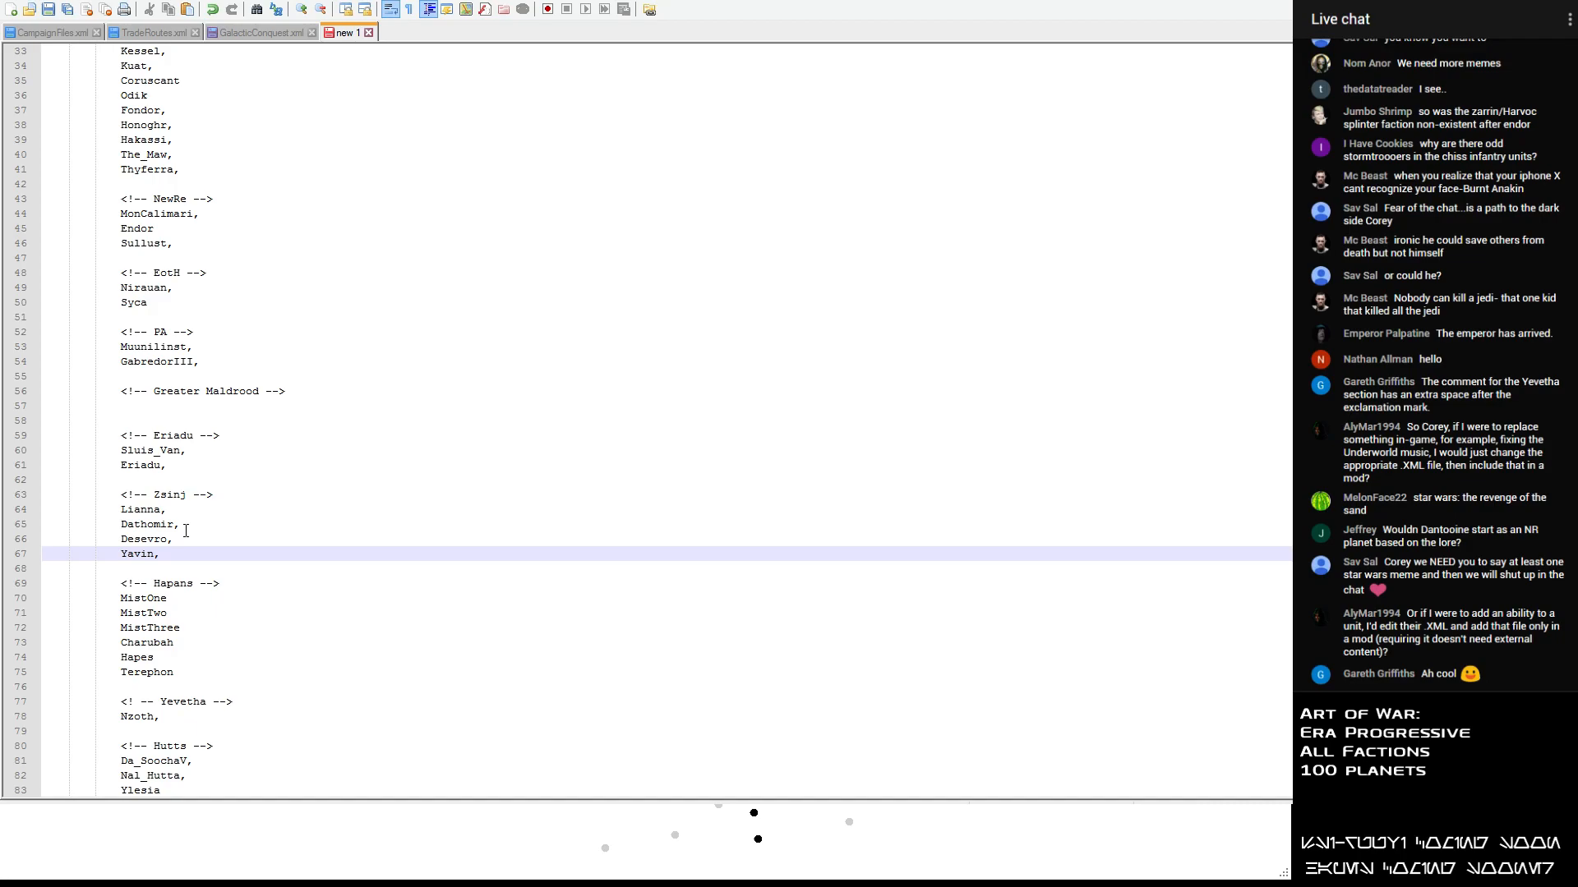
- Move Jaemus from the unsorted list to a new line below GabredorIII in the PA section
scroll(186, 531, up, 8)
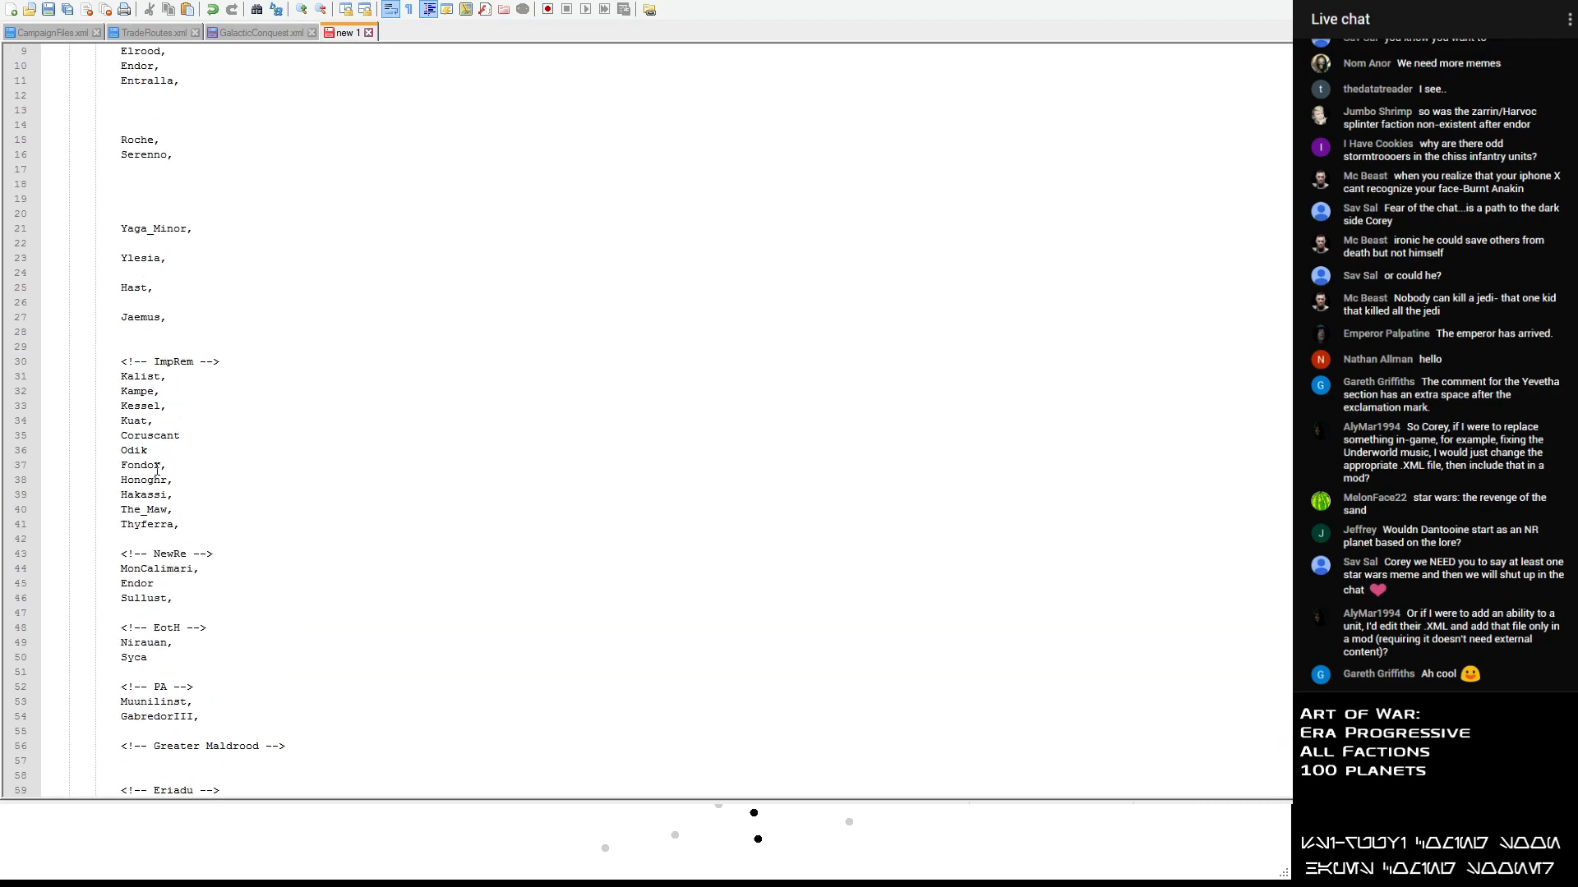
drag(169, 318, 45, 319)
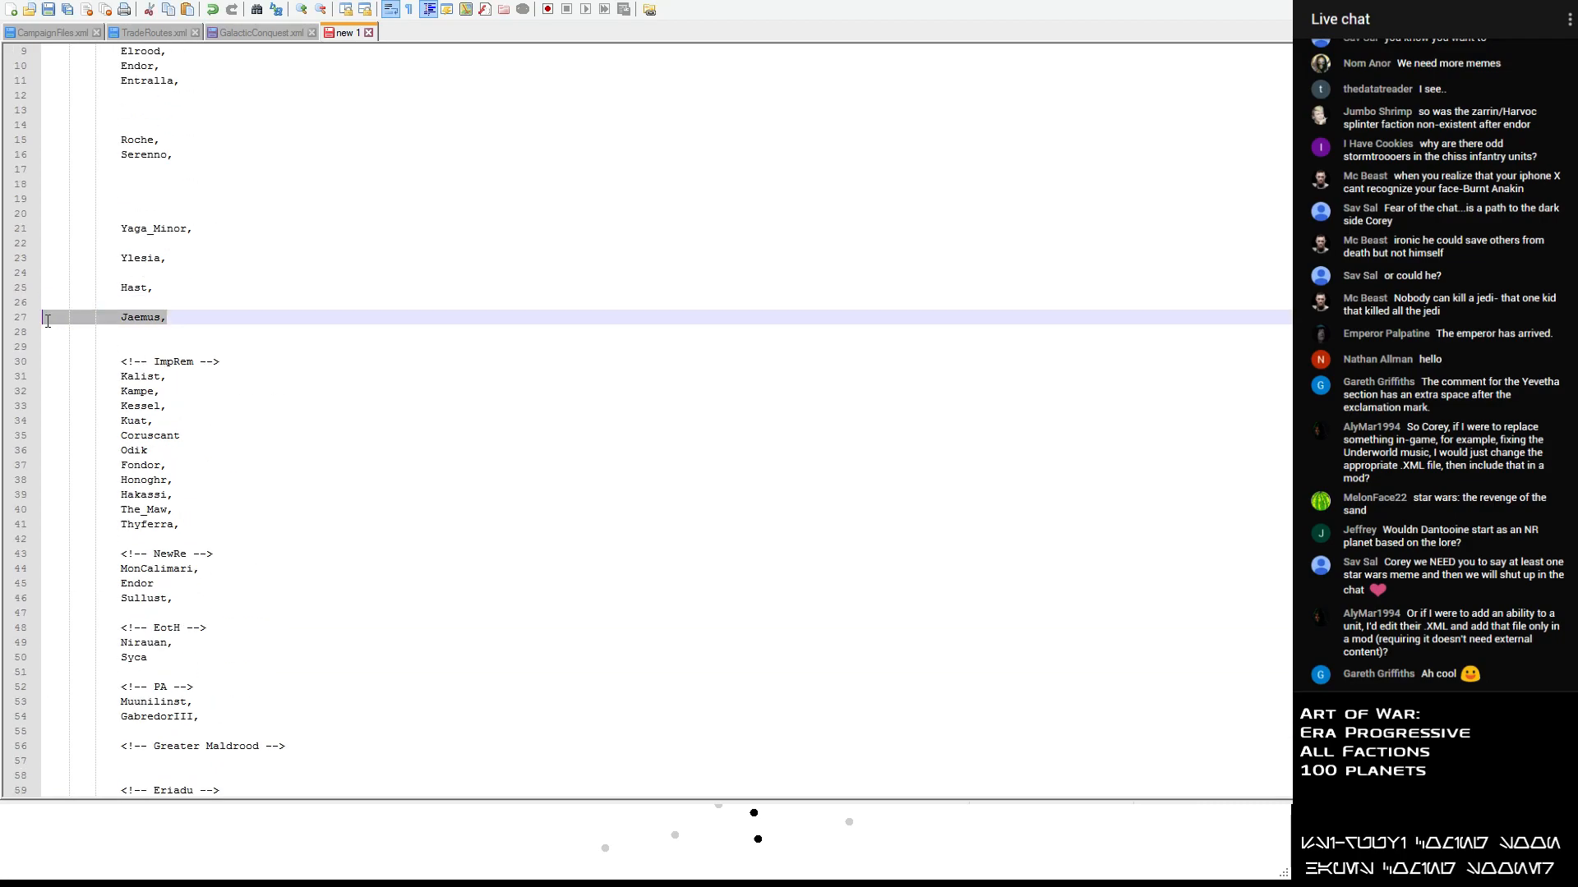
key(Delete)
scroll(156, 327, down, 4)
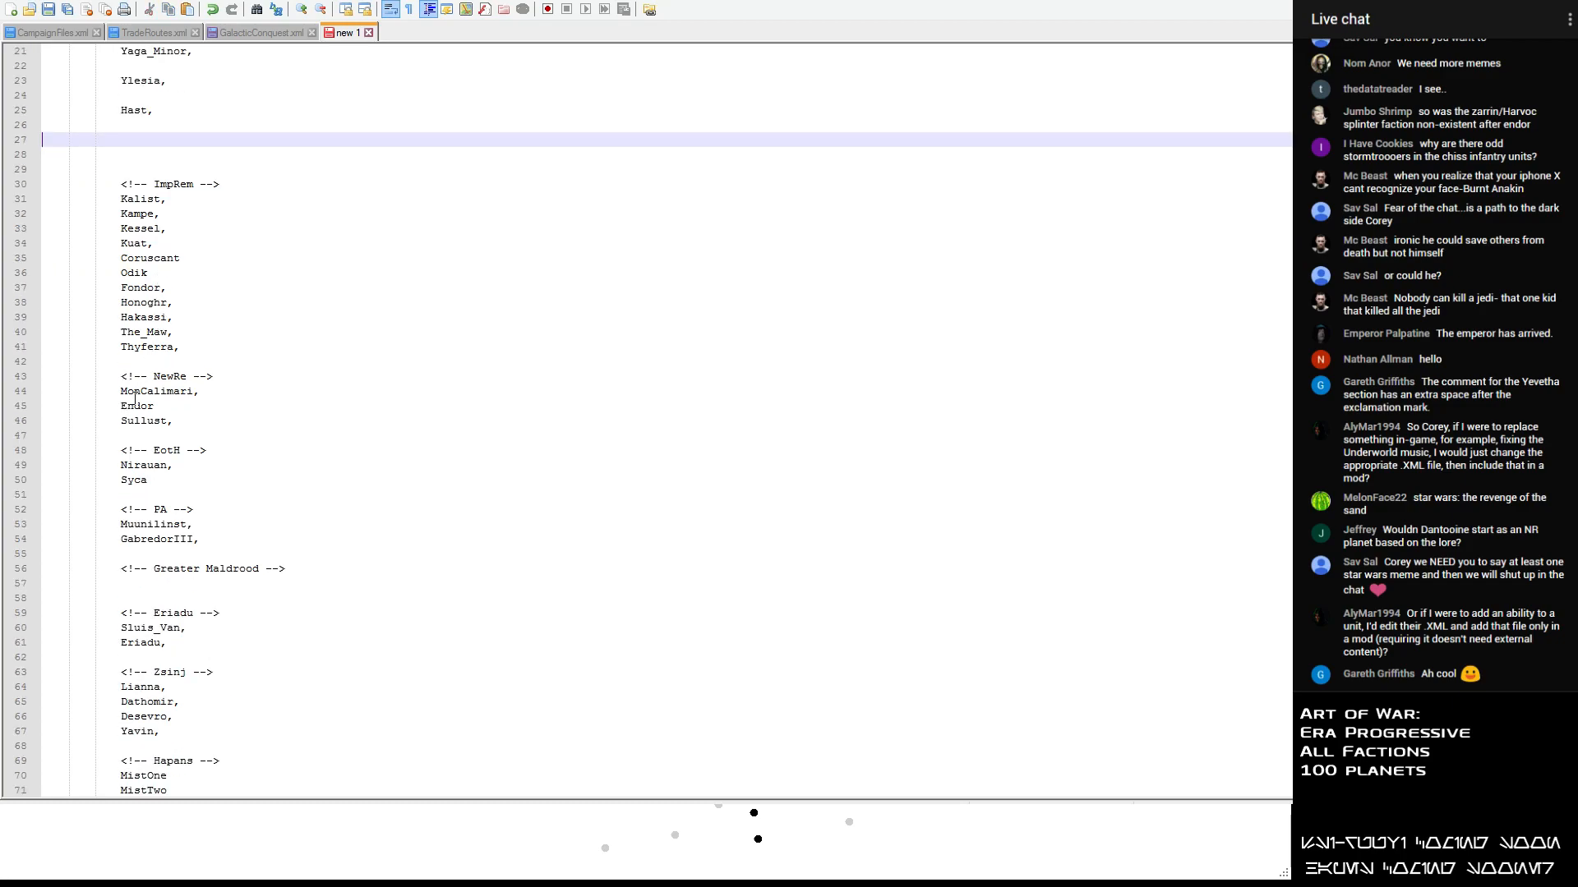
click(212, 537)
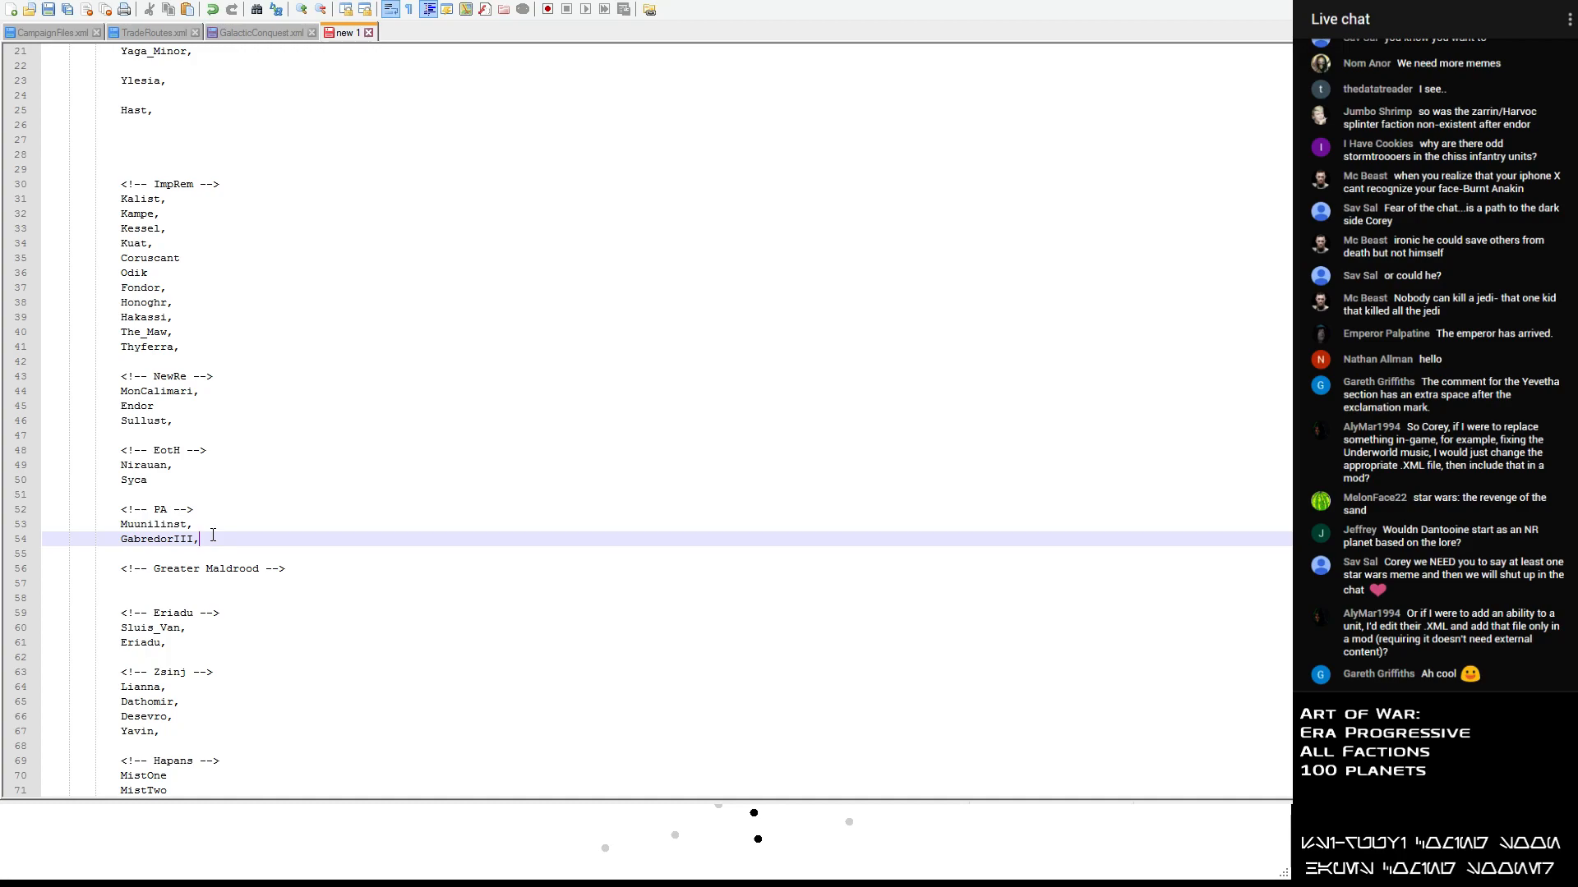
key(Return)
text(Jaemus,)
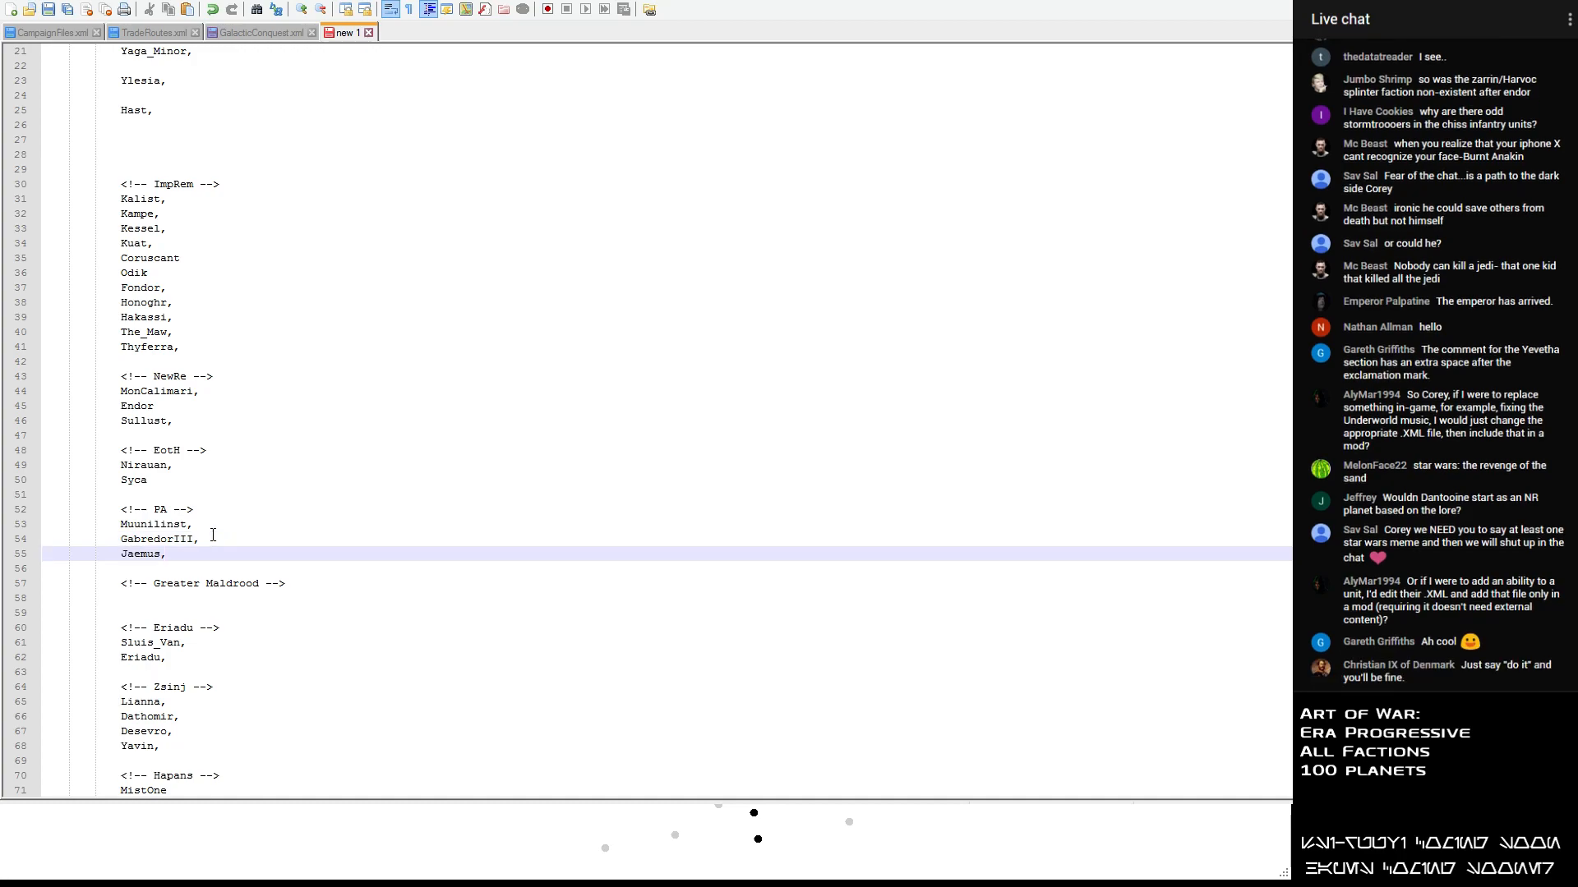
- Move Serenno from the unsorted list to a new line below Yavin in the Zsinj section, aligned with the other entries
scroll(212, 535, up, 7)
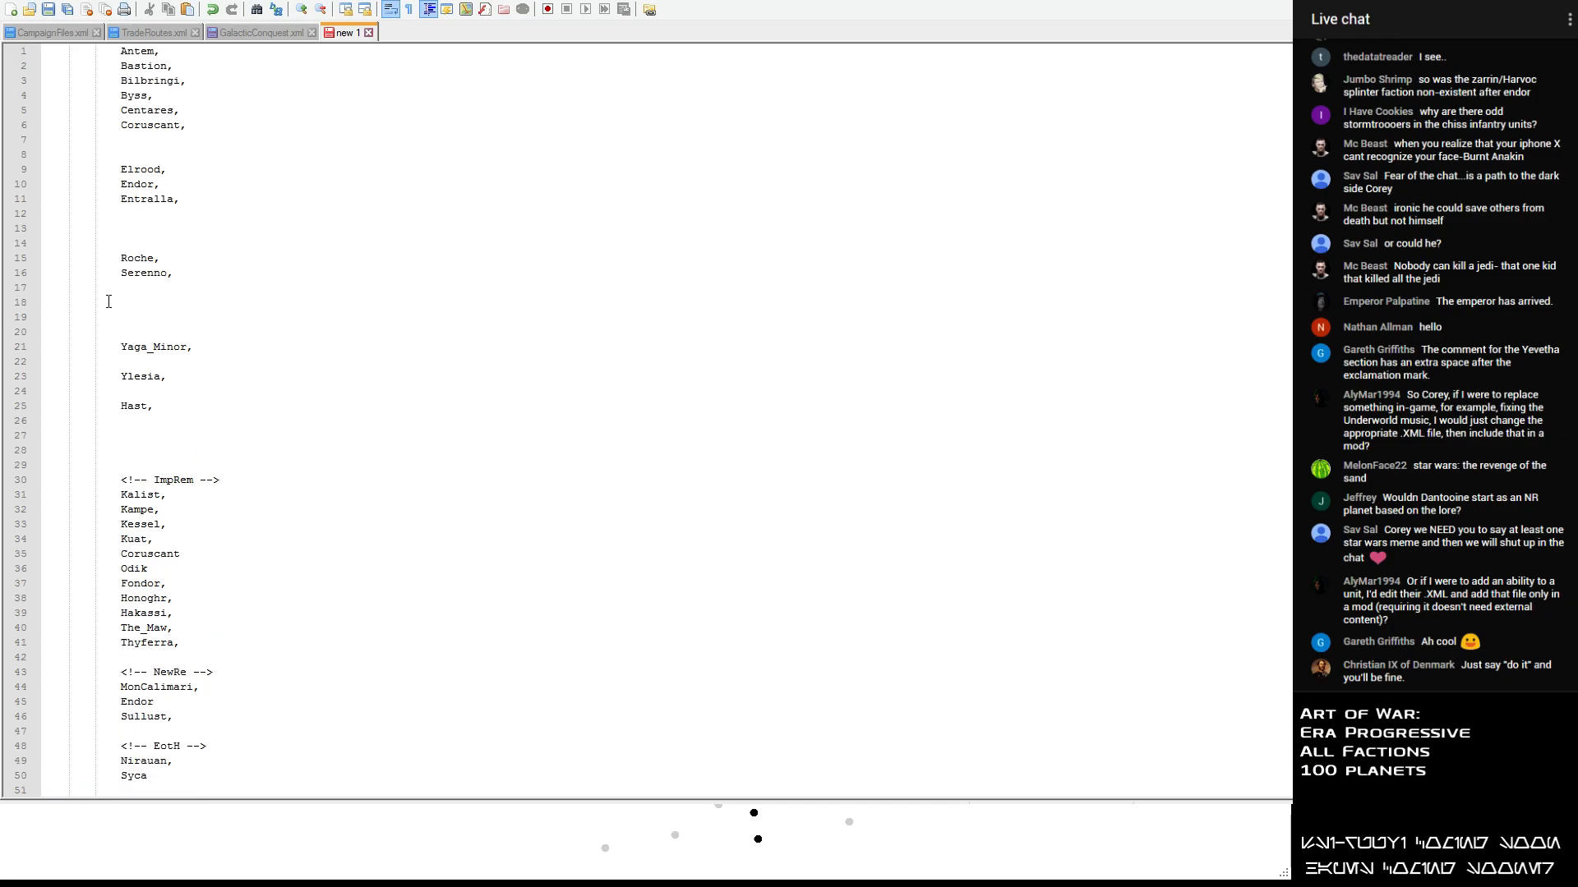
drag(189, 266, 49, 272)
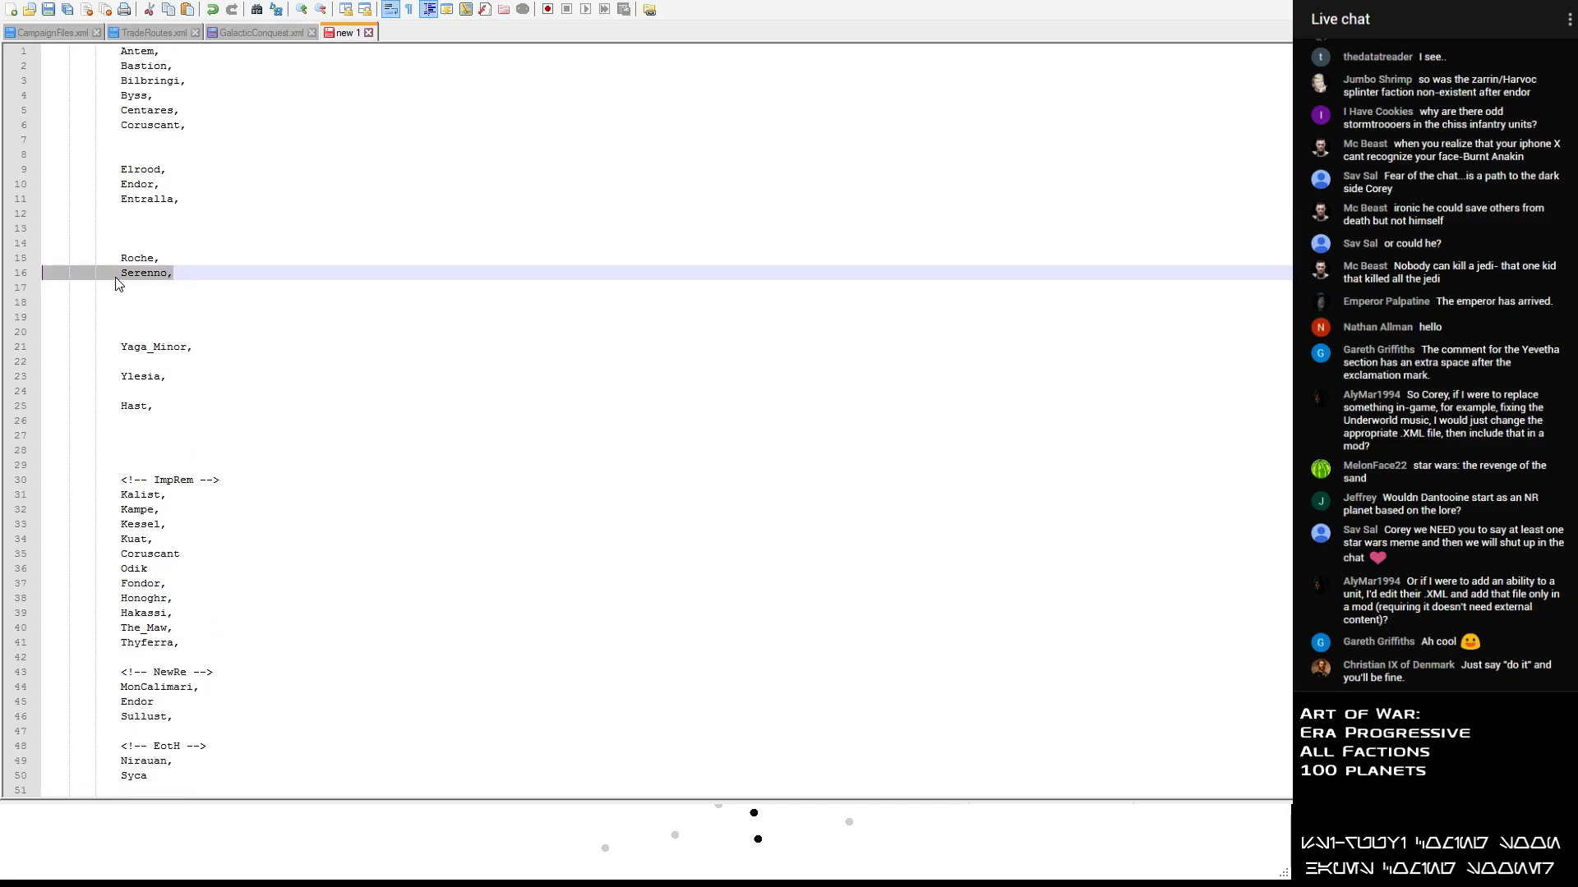
key(ctrl+x)
scroll(133, 294, down, 8)
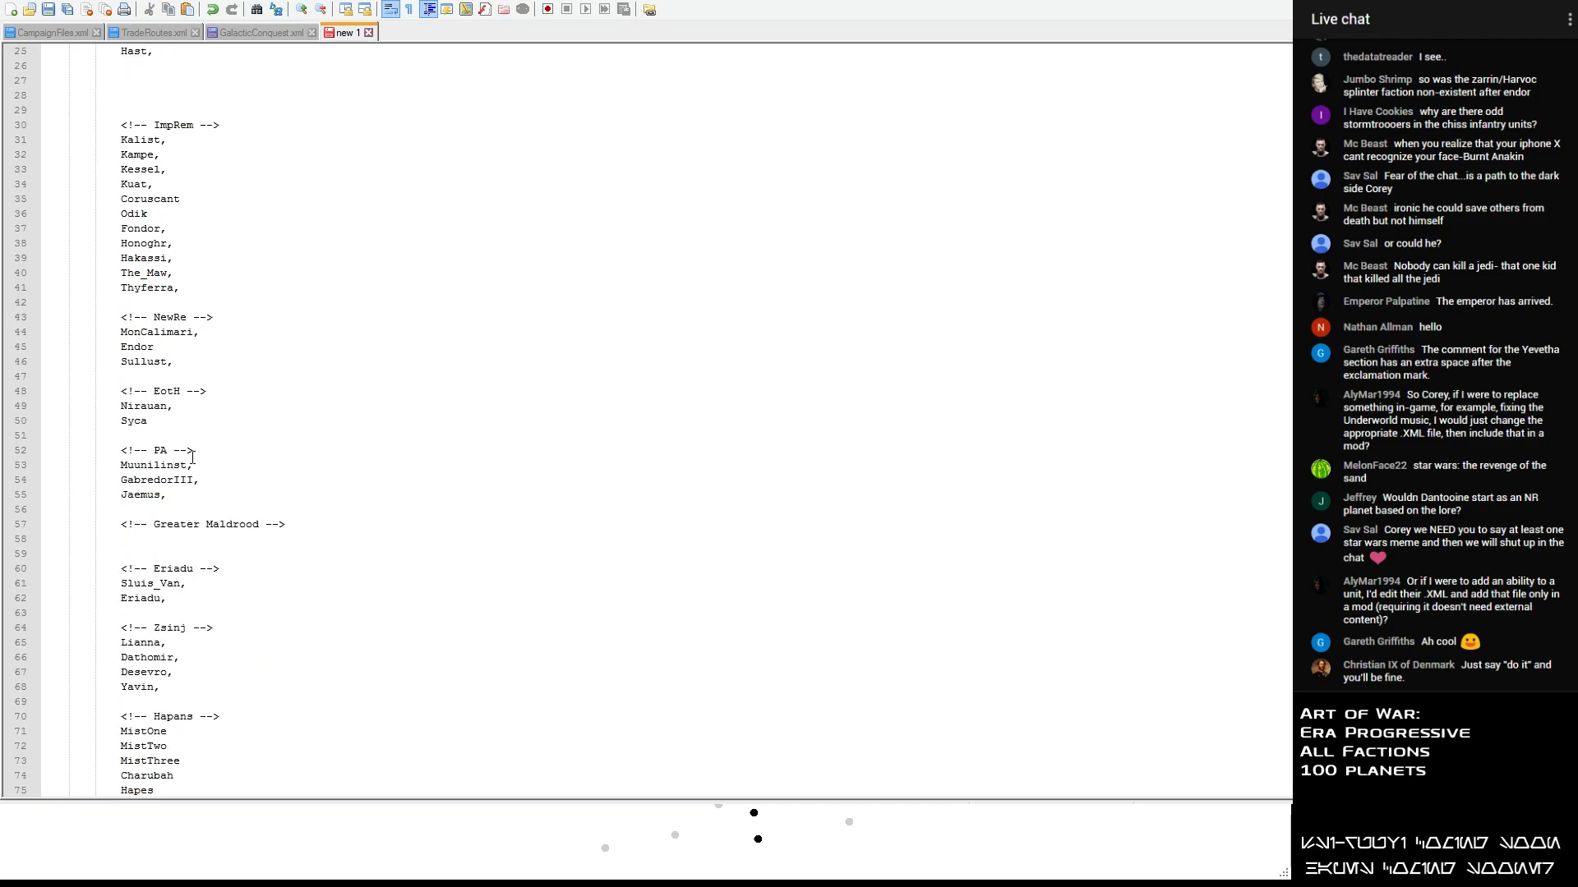
scroll(184, 518, down, 3)
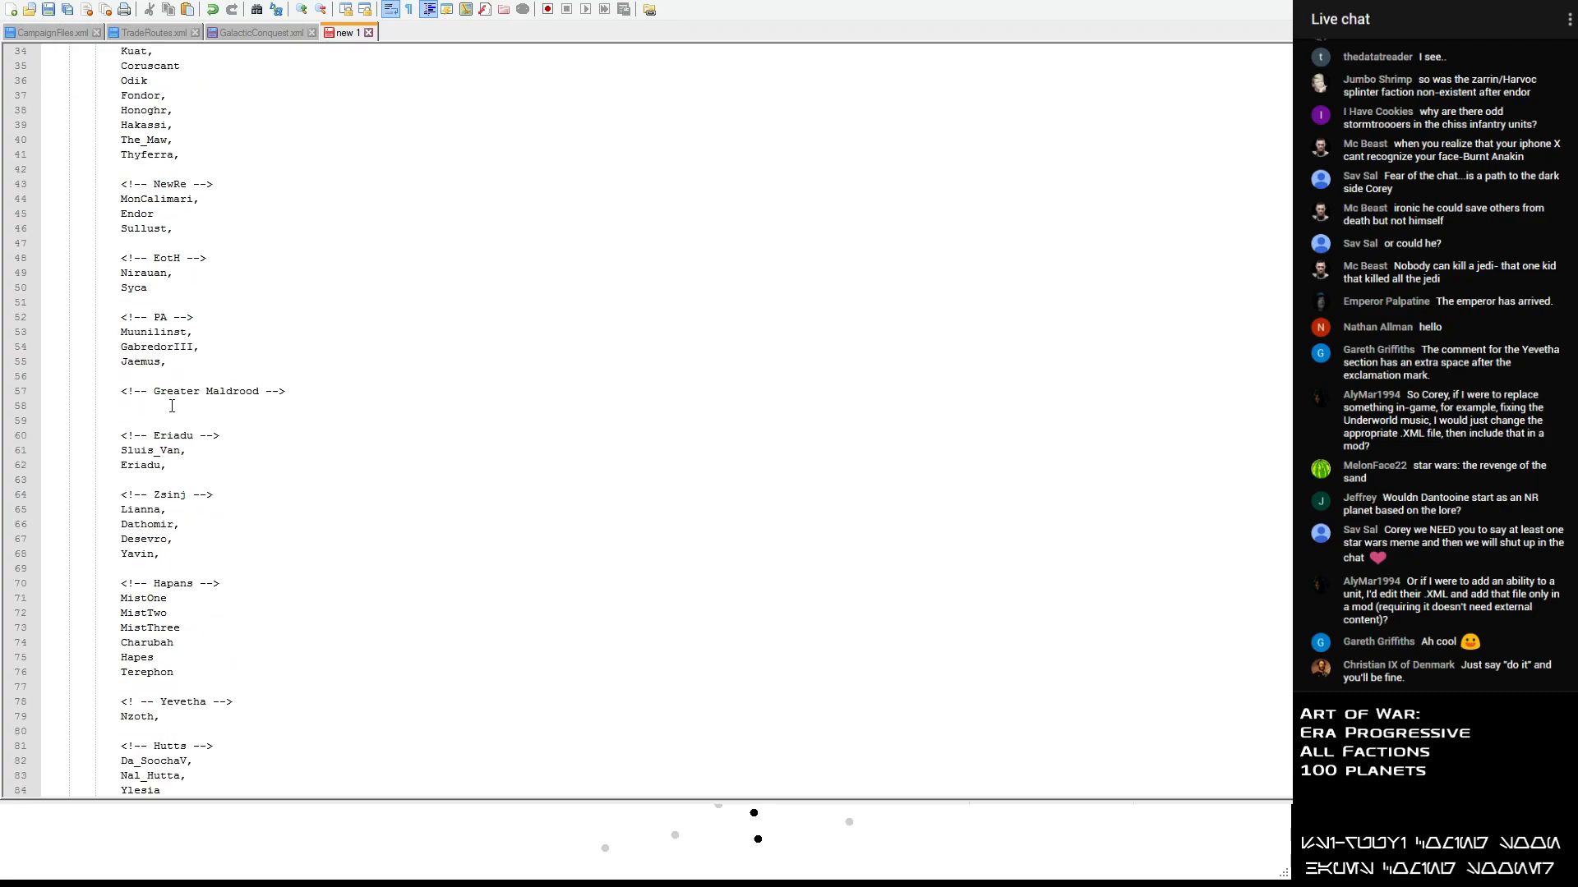
click(185, 549)
key(Return)
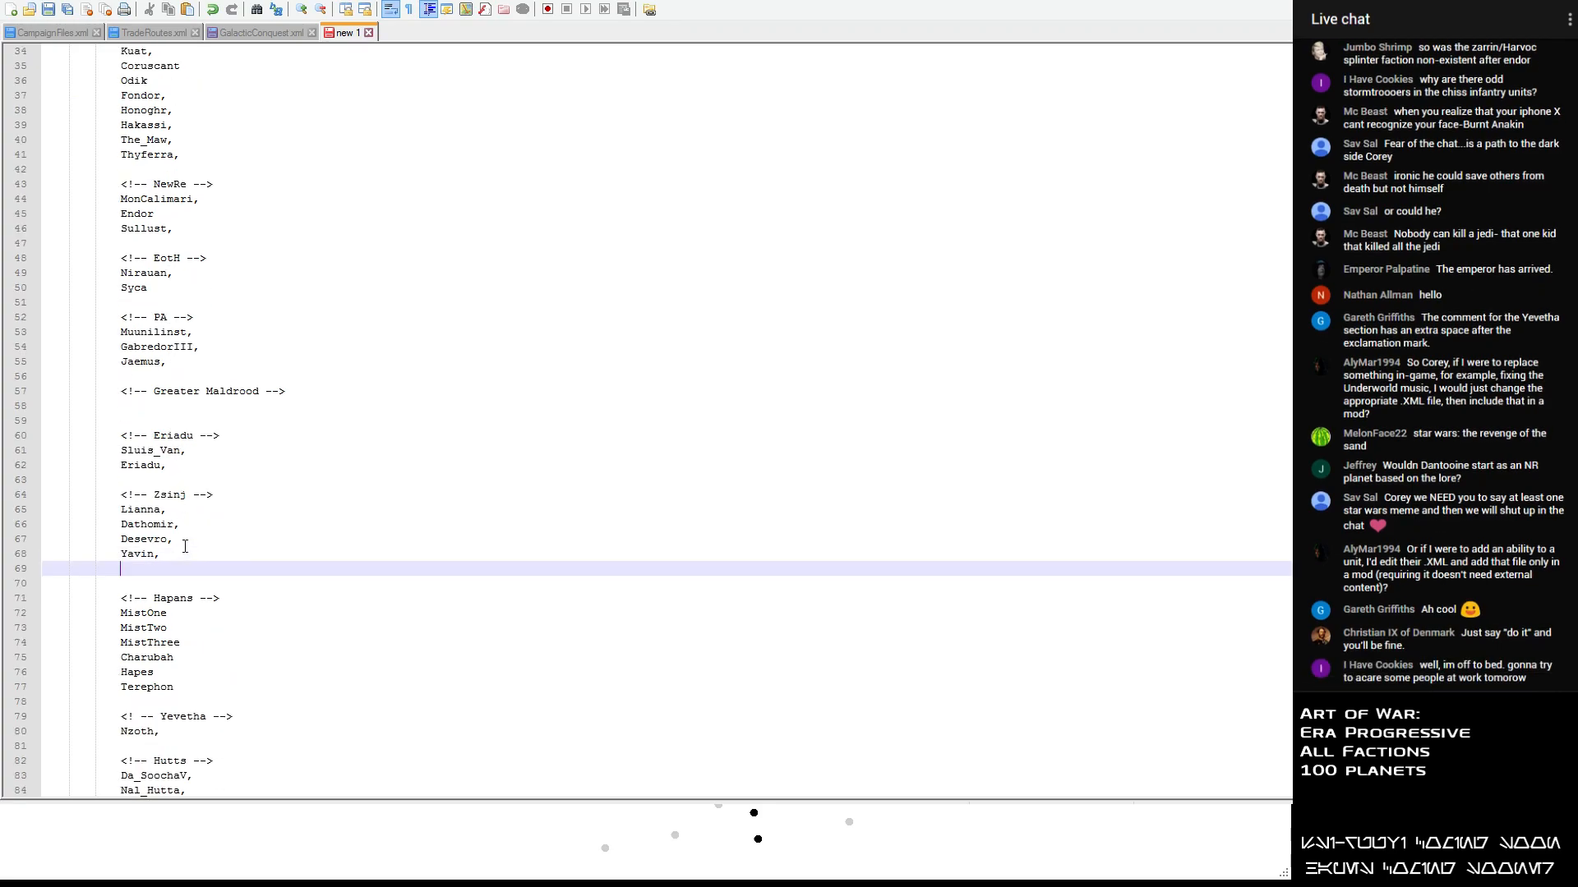
key(ctrl+v)
key(shift+Tab)
key(shift+Tab)
key(shift+Tab)
- Cut Roche from the unsorted list and look through the faction sections for a place to put it
scroll(154, 383, up, 9)
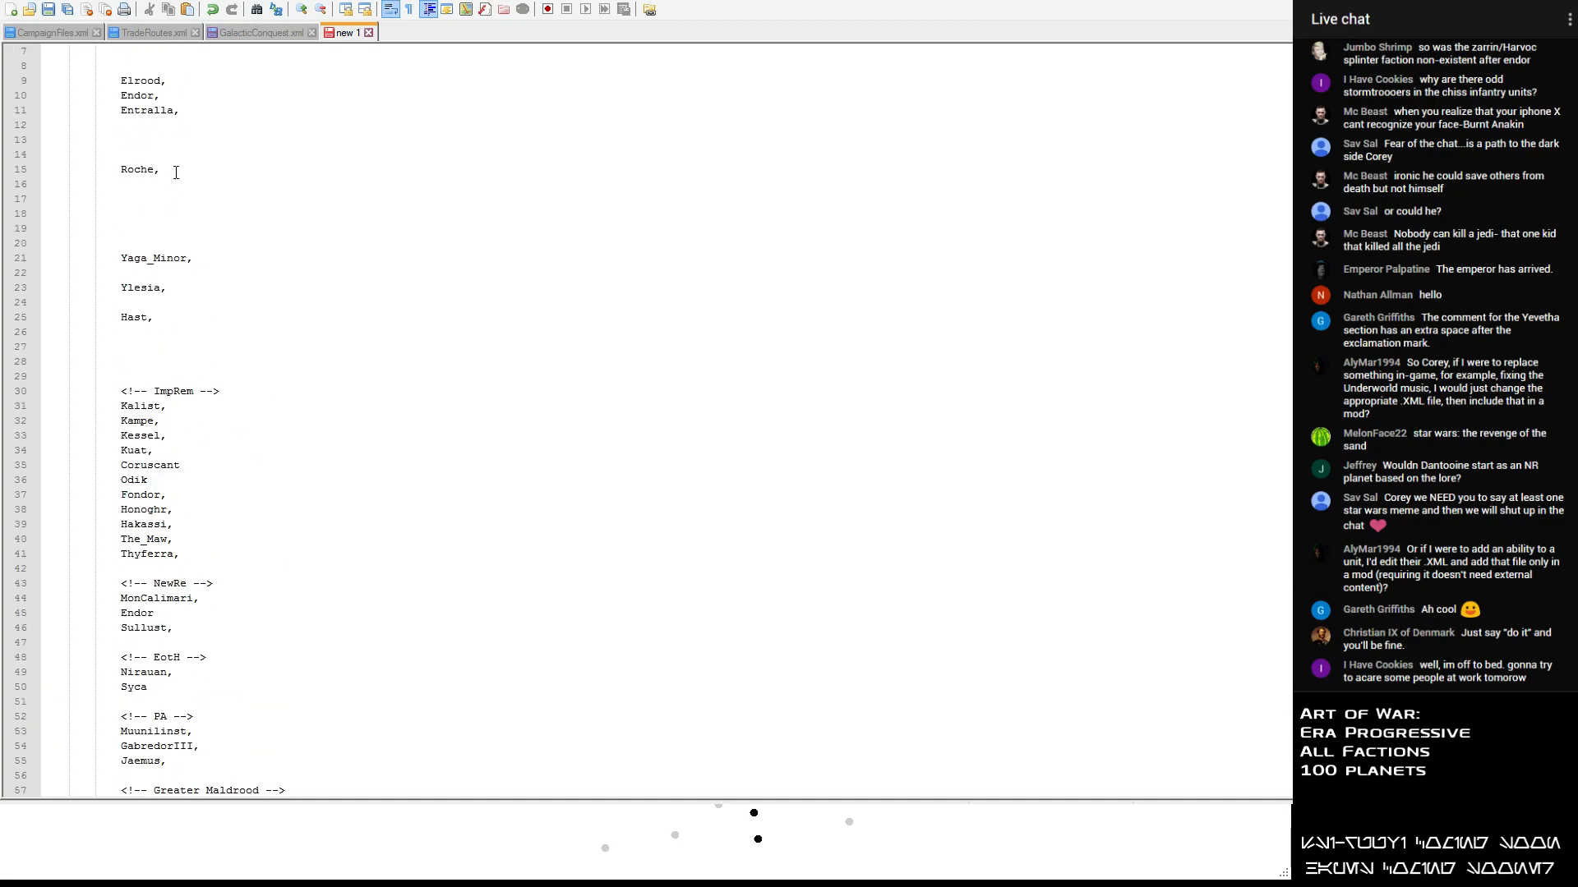
triple_click(154, 170)
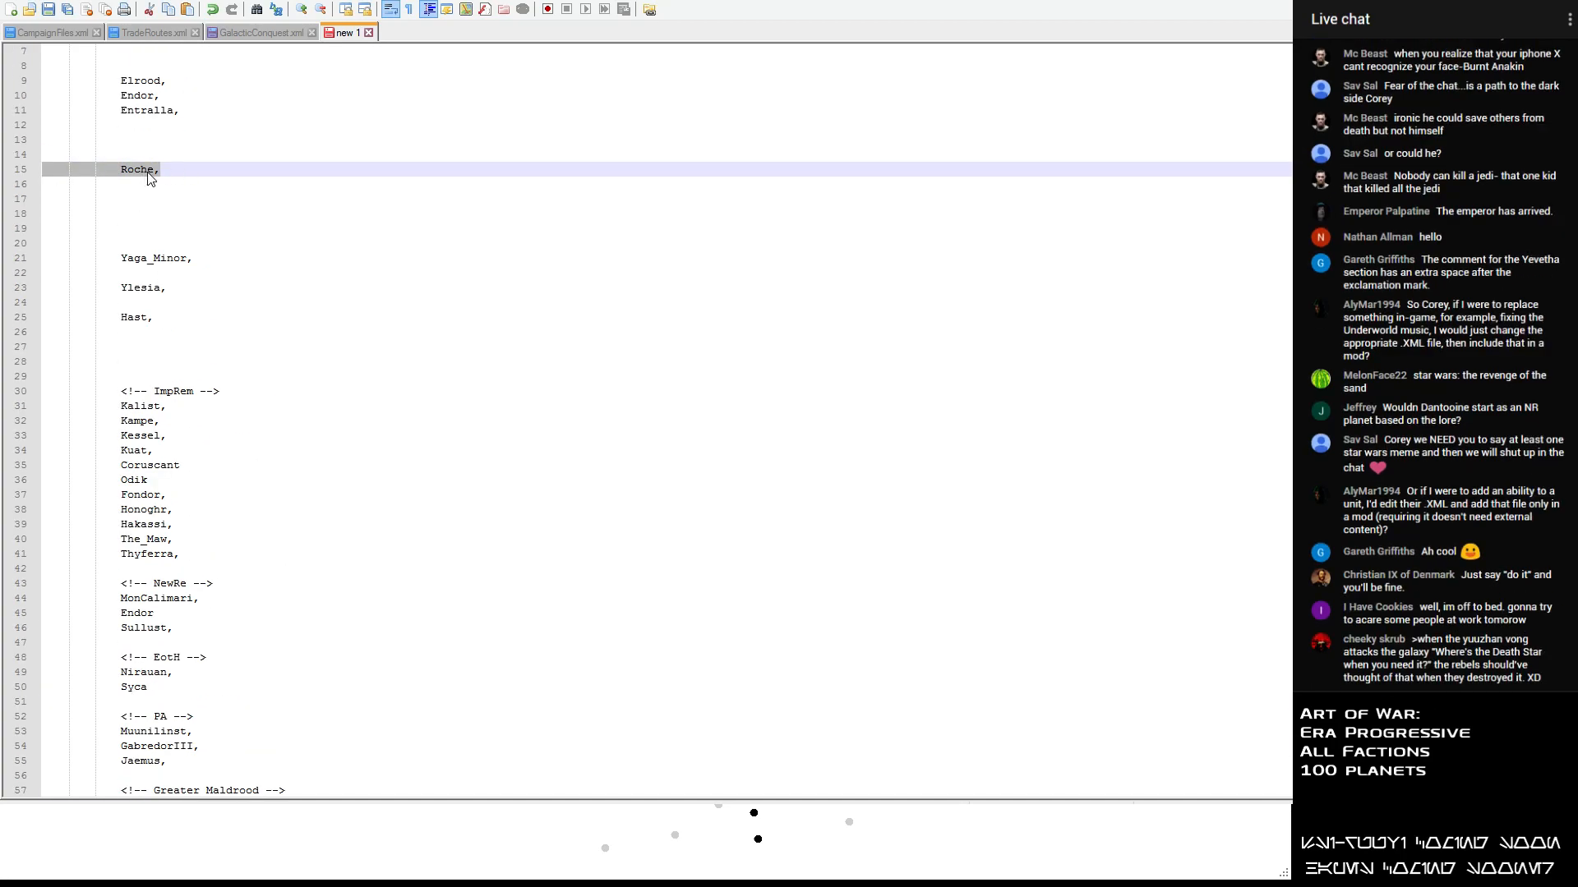
key(Delete)
scroll(165, 195, down, 3)
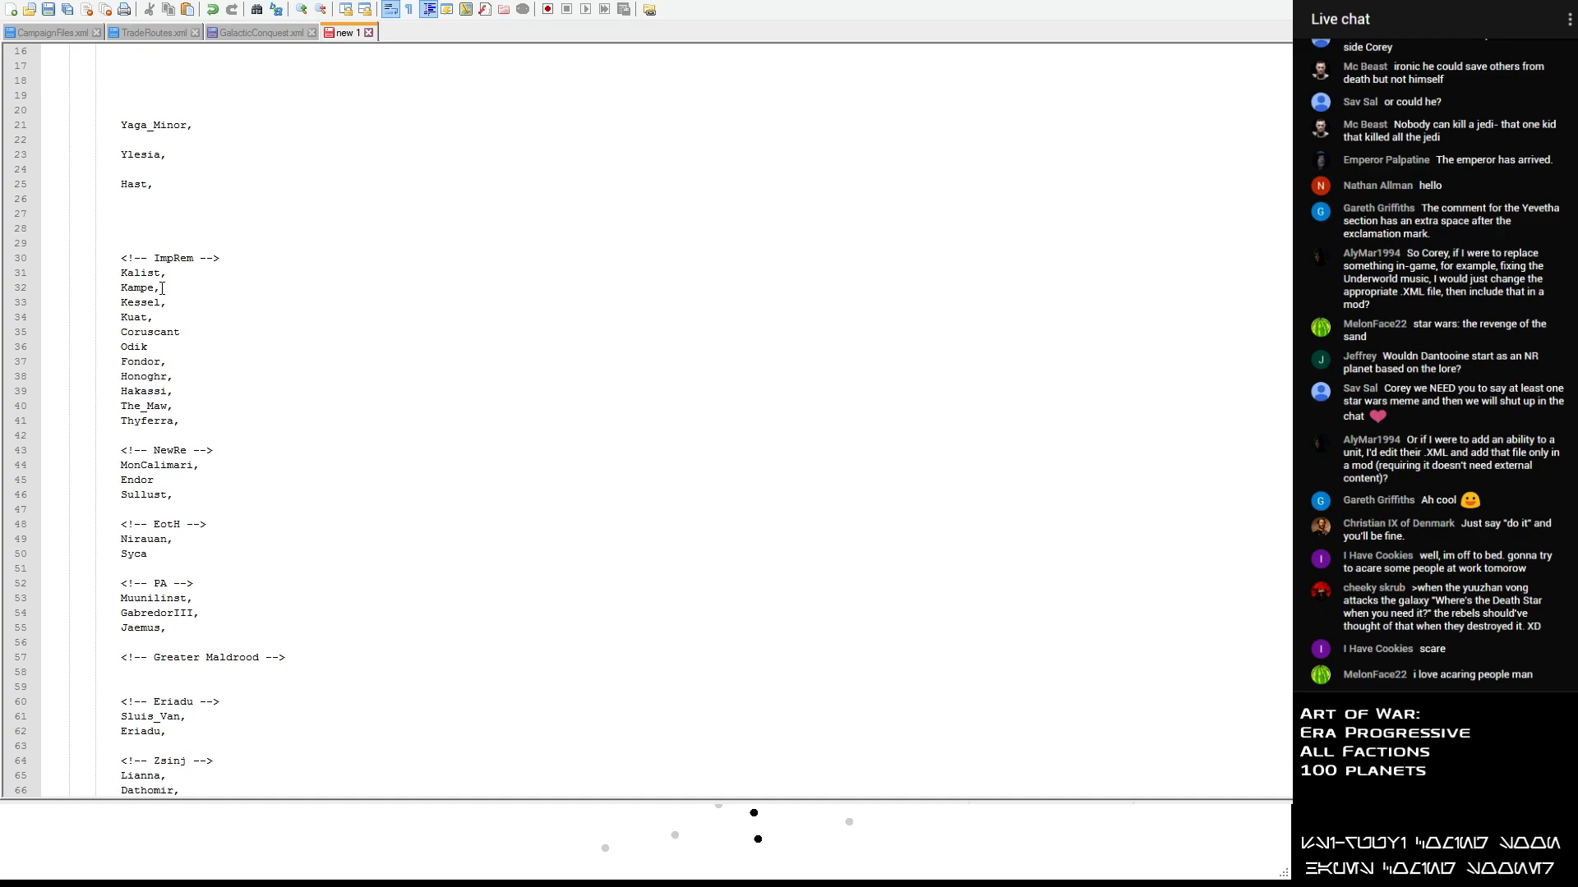
scroll(160, 289, down, 3)
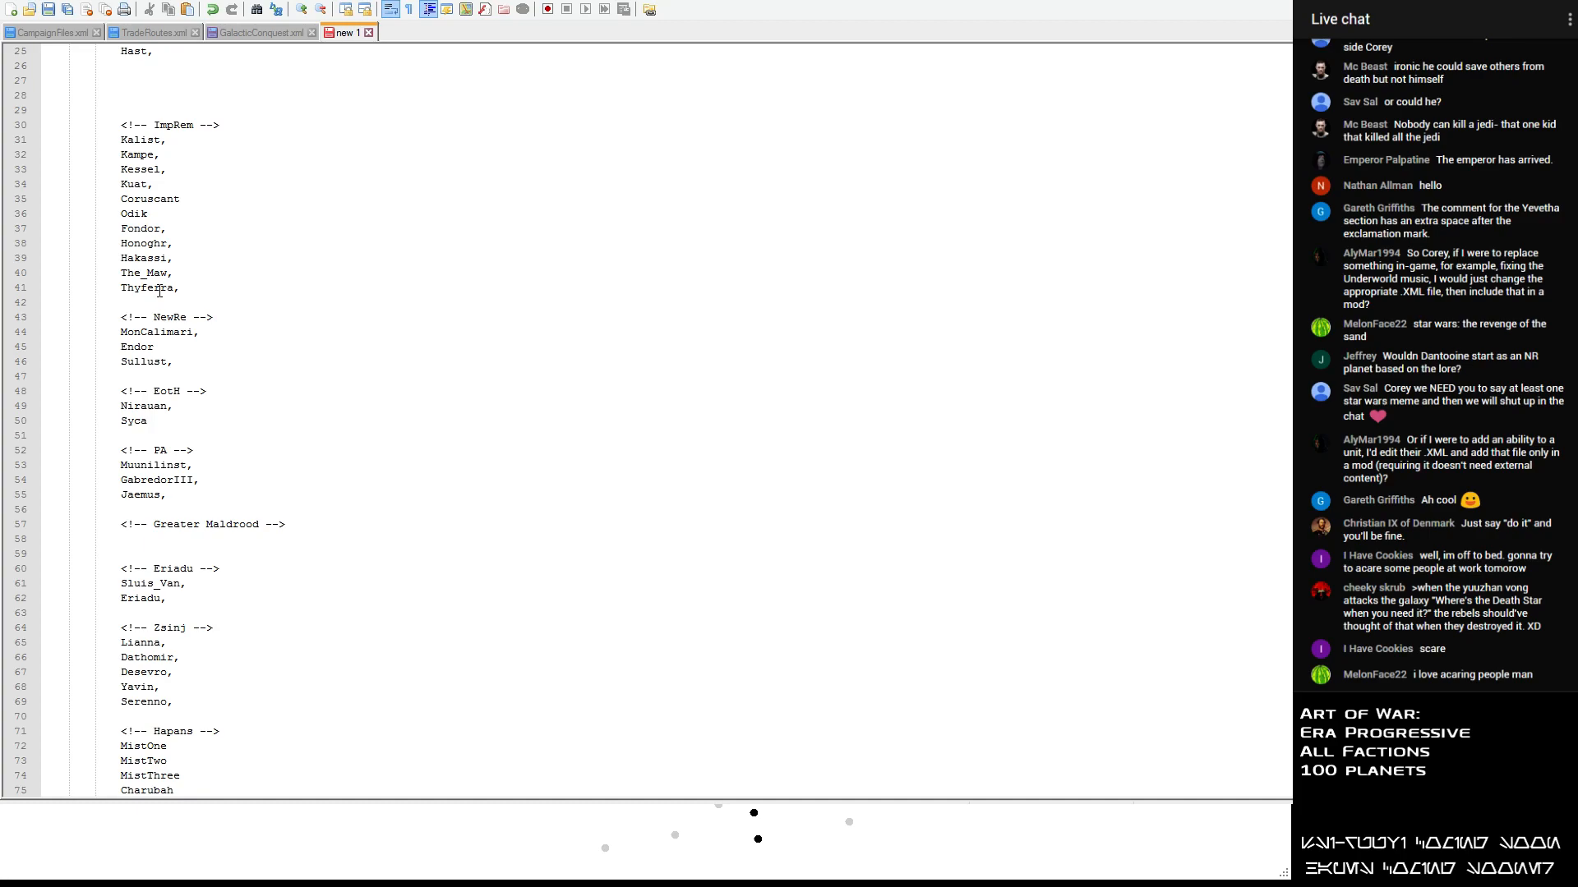
scroll(159, 291, down, 1)
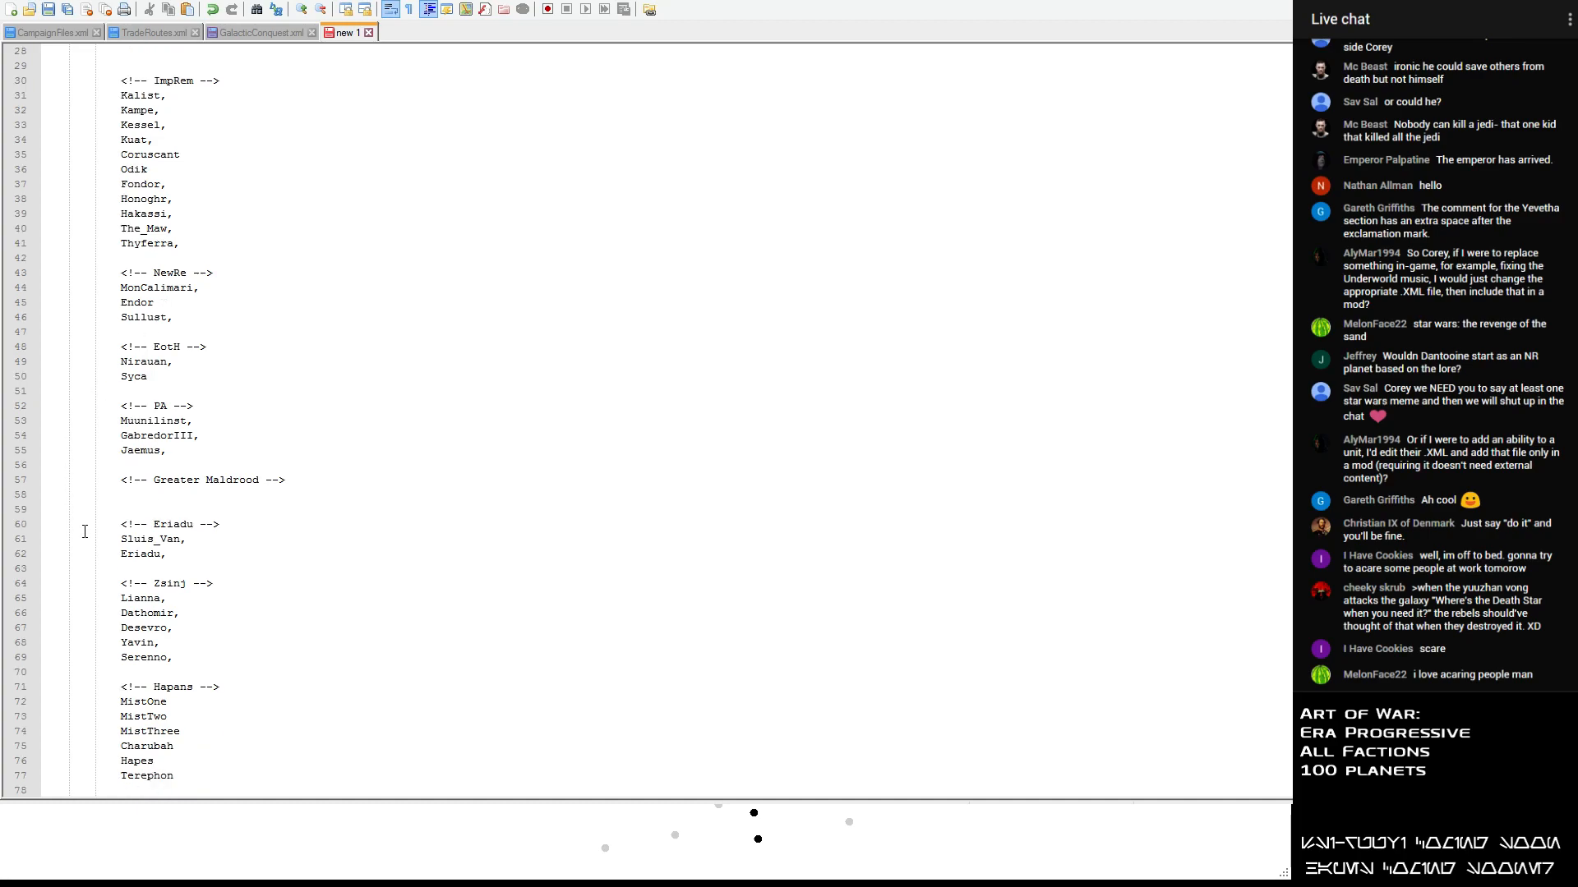
scroll(84, 533, down, 8)
scroll(90, 516, down, 1)
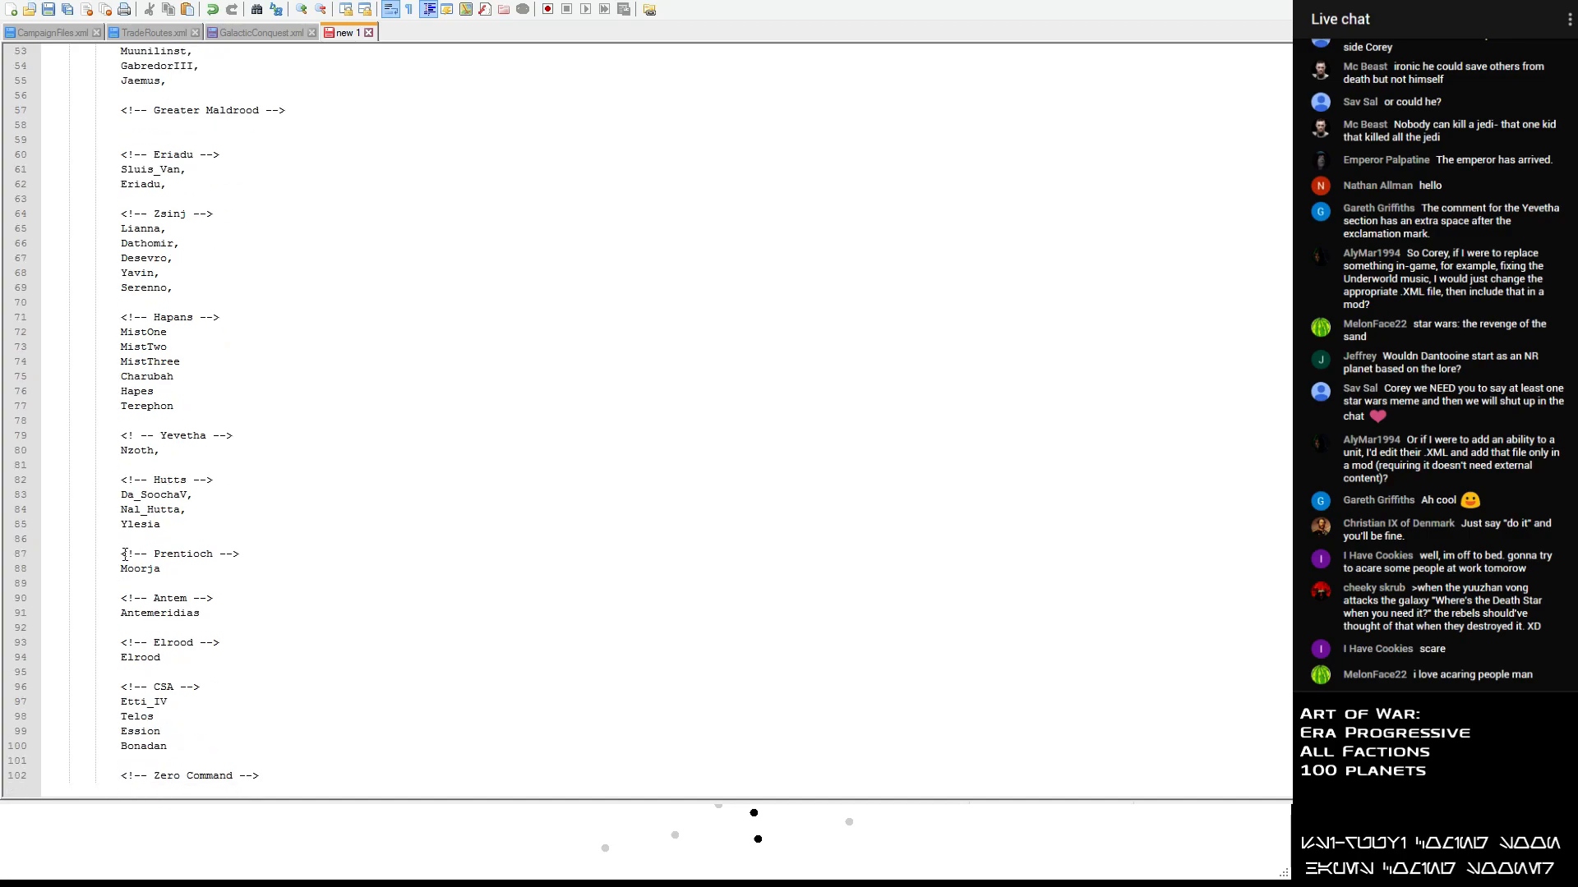
scroll(120, 551, up, 8)
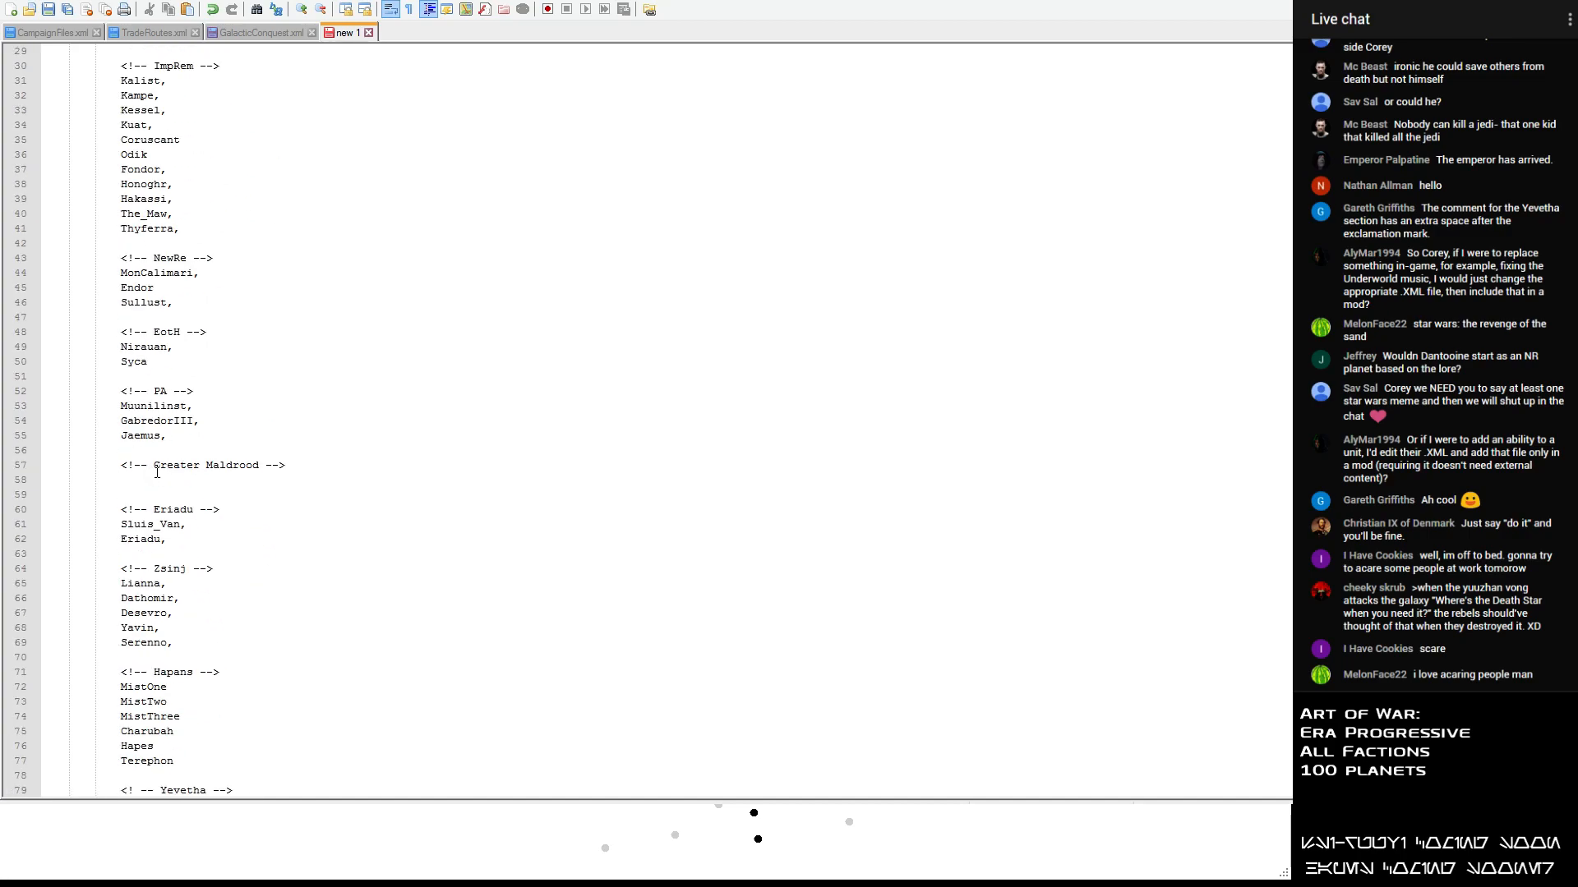
scroll(208, 425, up, 9)
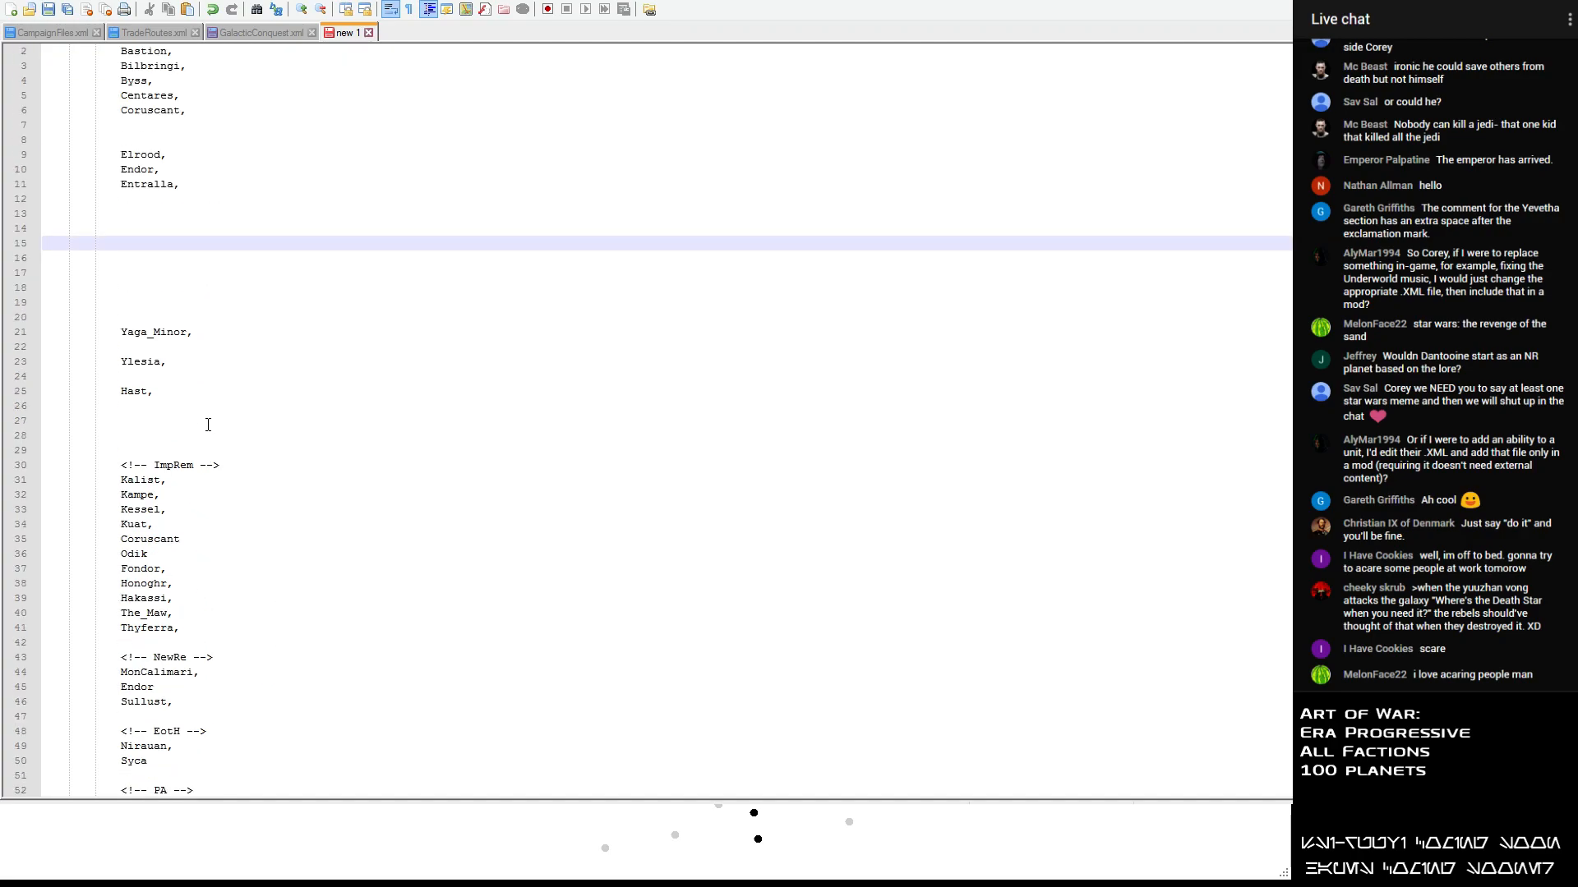
- Put Roche back in the unsorted list, then move it to the empty line below the Greater Maldrood heading
key(ctrl+v)
scroll(208, 423, down, 4)
scroll(203, 370, up, 4)
drag(183, 239, 2, 241)
key(ctrl+x)
scroll(196, 426, down, 4)
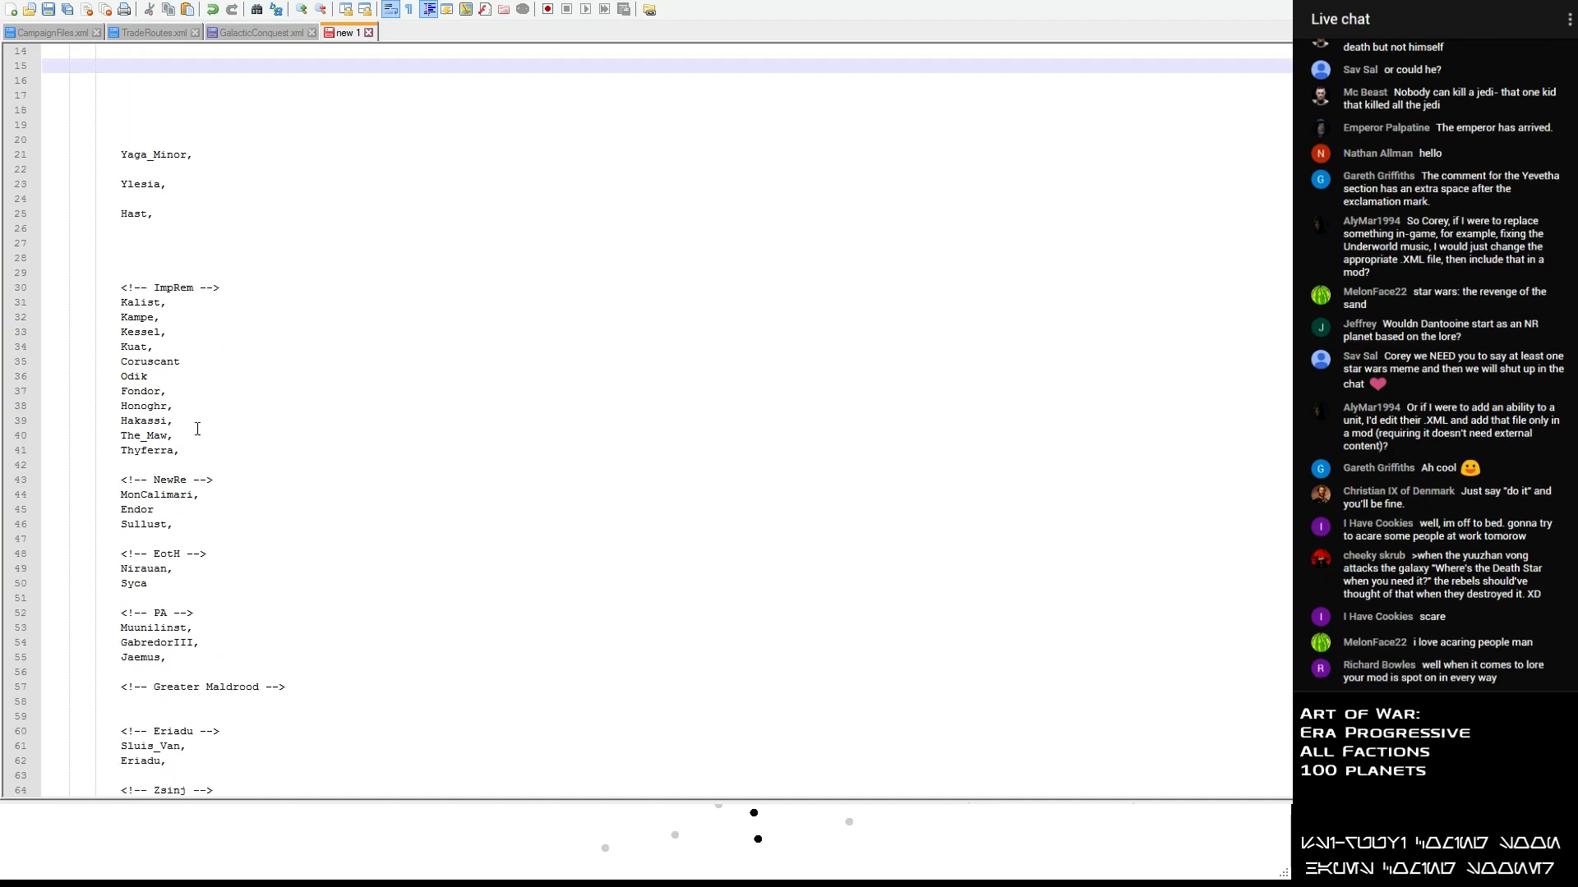
scroll(205, 604, down, 2)
click(55, 610)
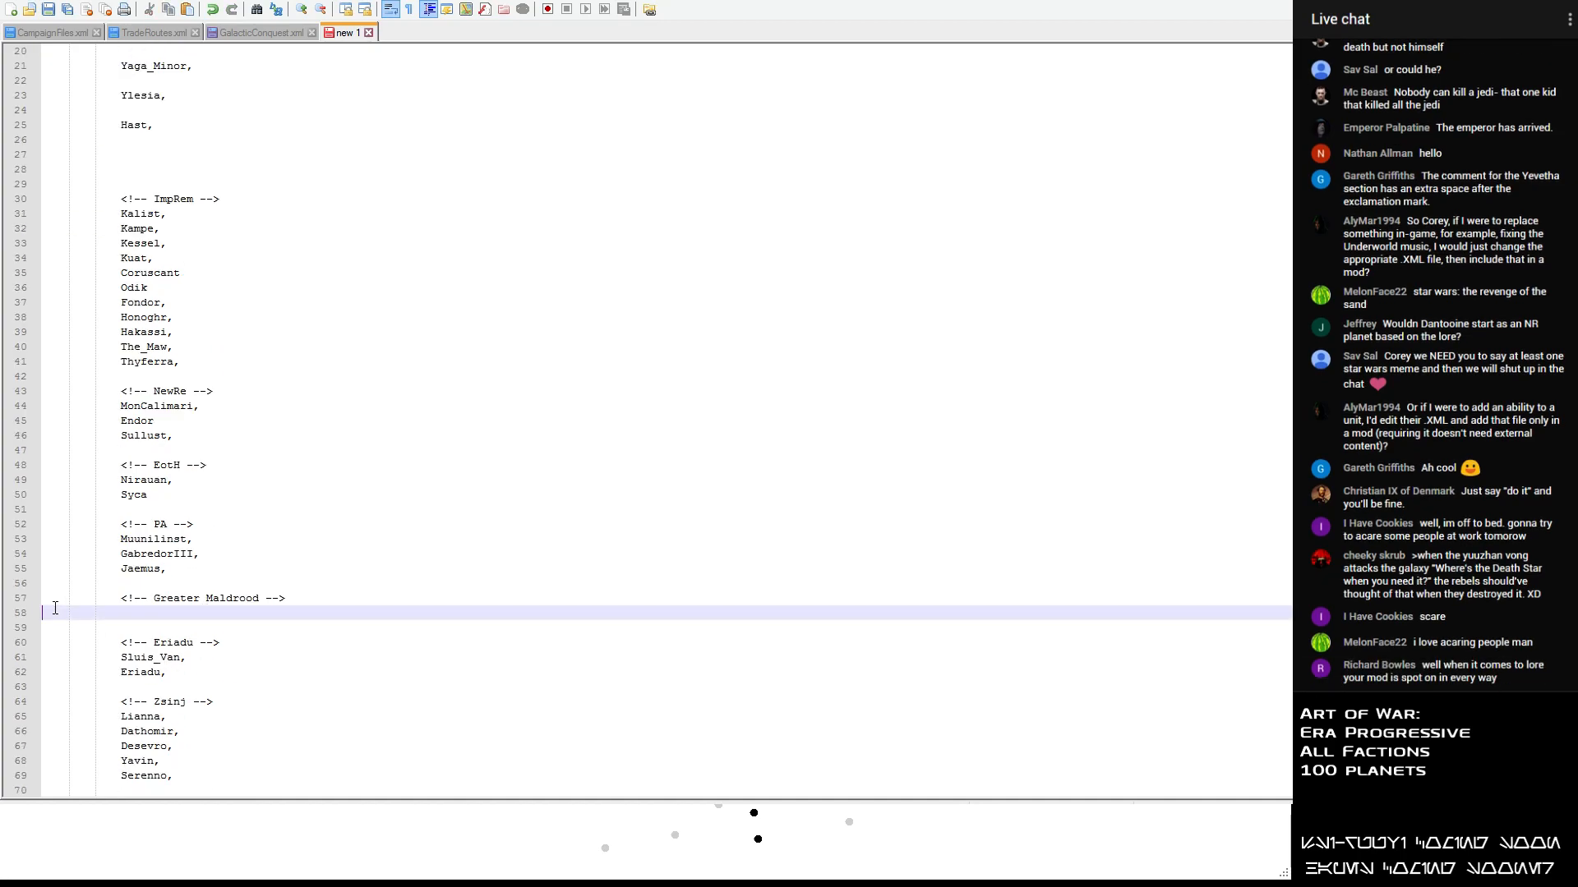
key(ctrl+v)
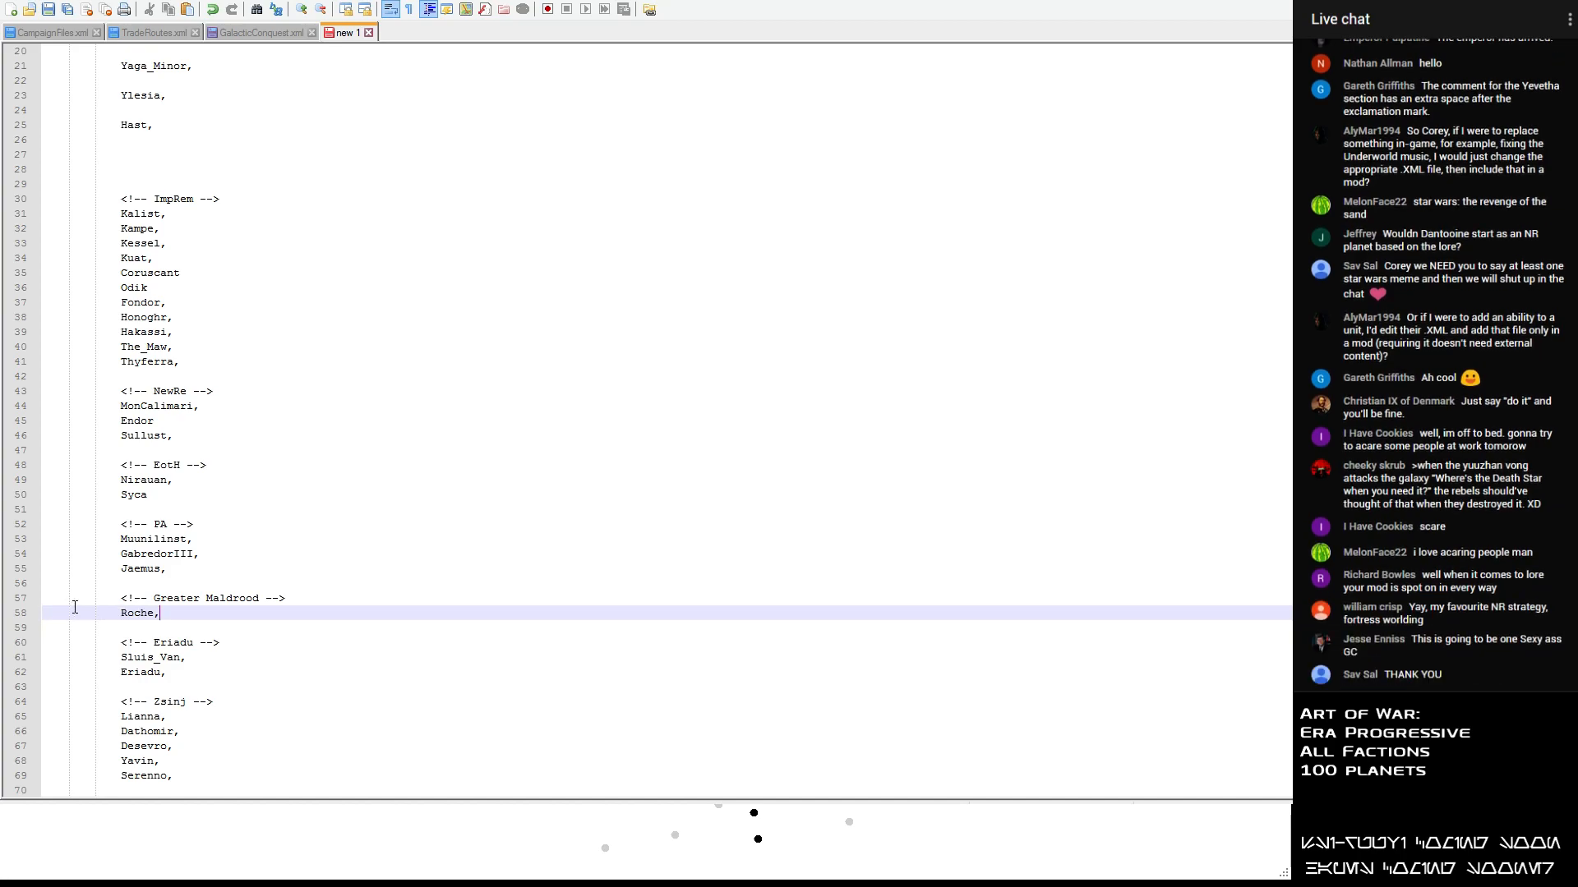
- Move Entralla from the unsorted list to a new line below Jaemus in the PA section
scroll(175, 566, up, 6)
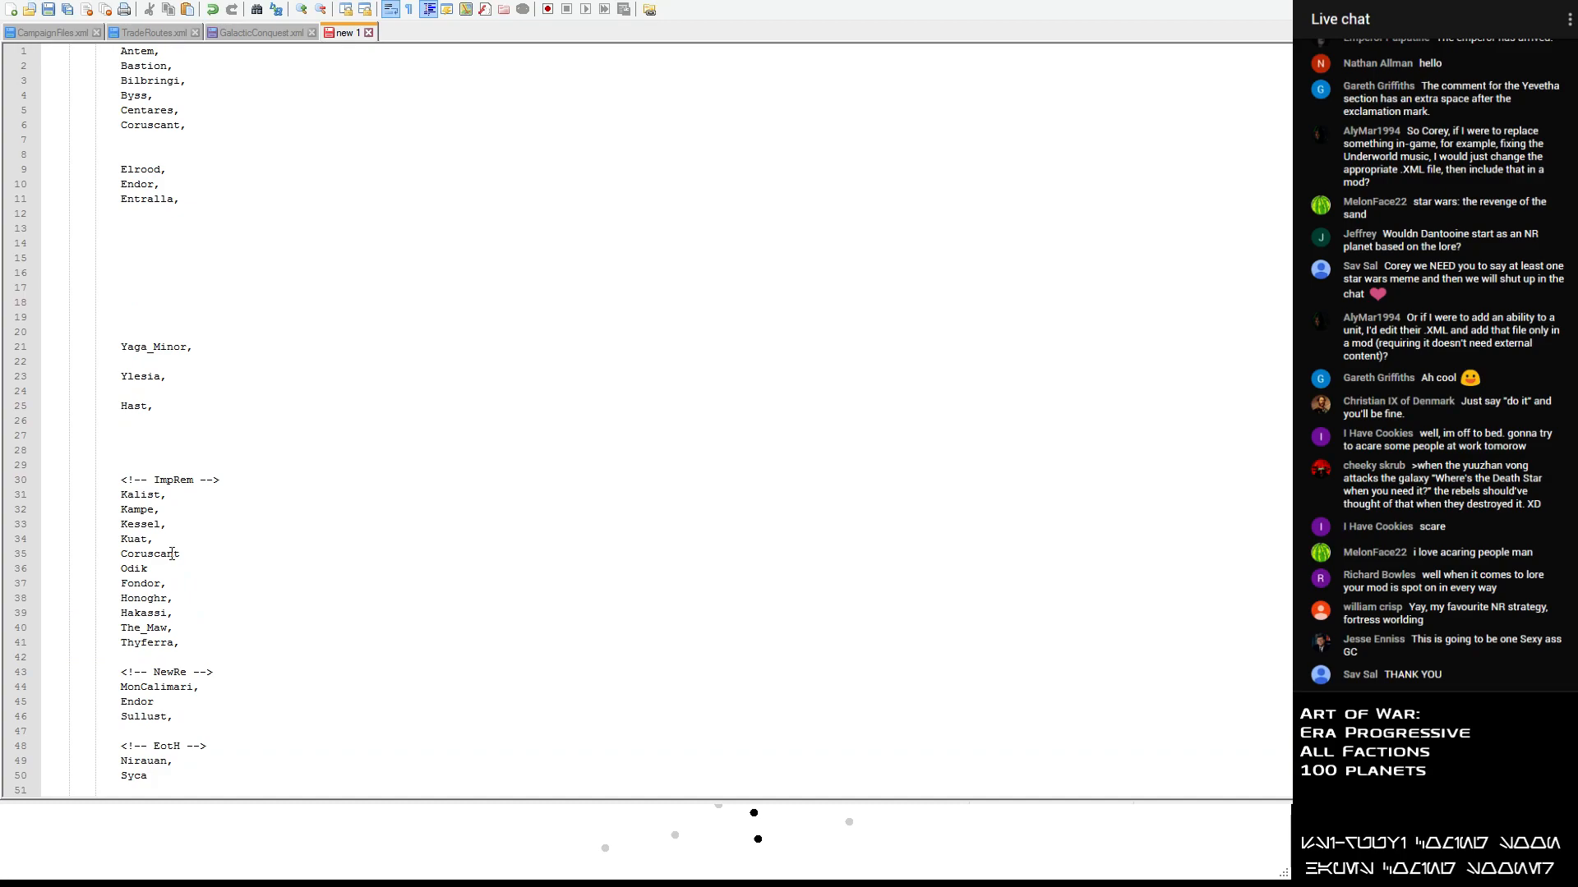
drag(196, 200, 28, 195)
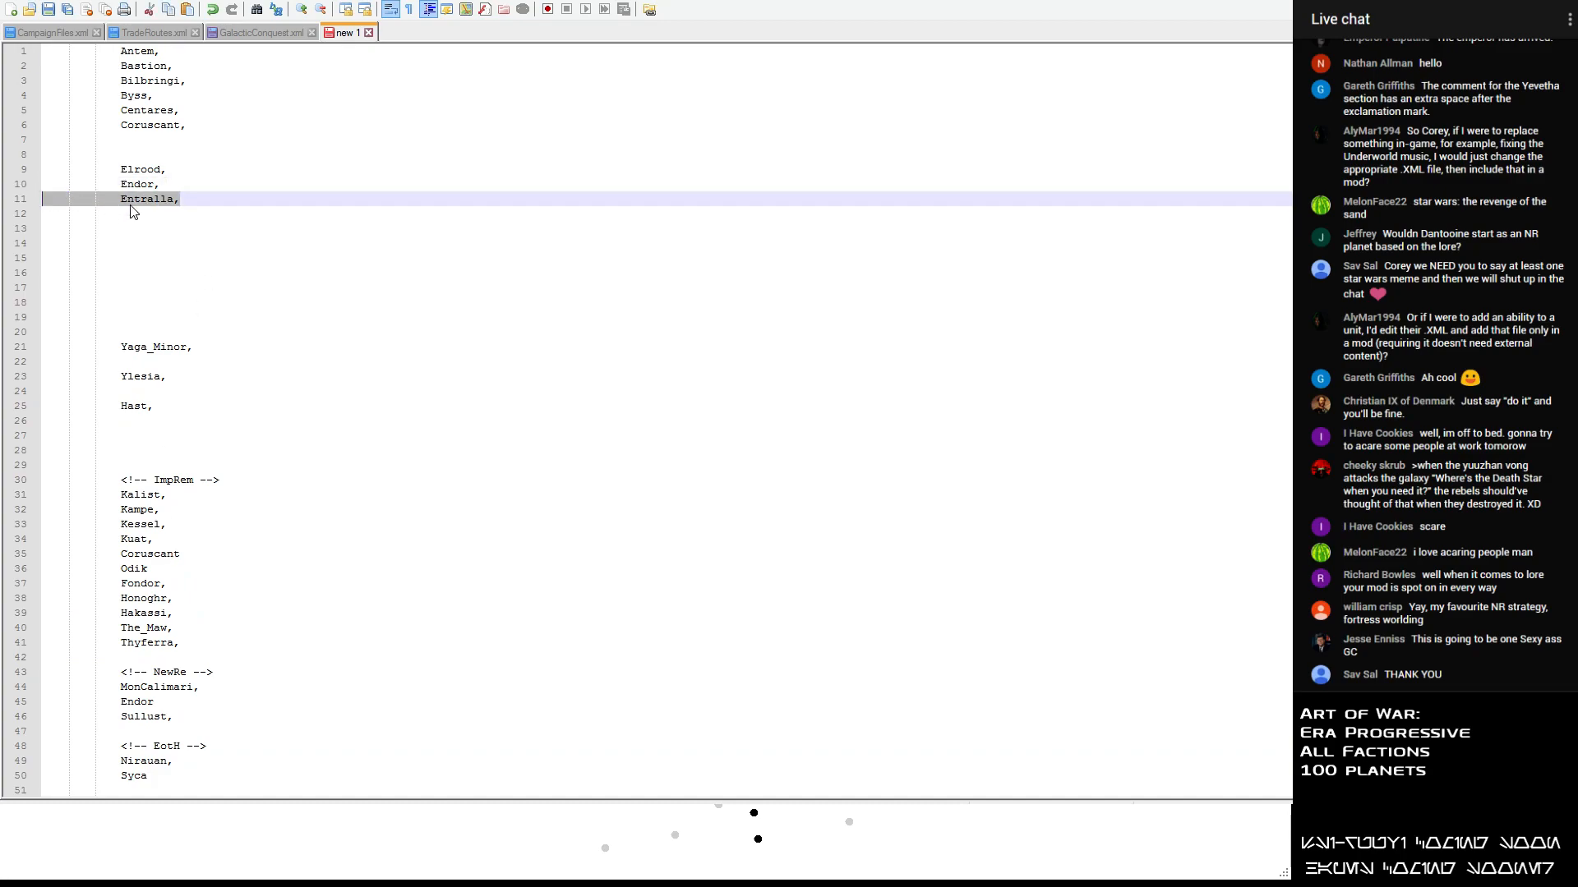
key(ctrl+x)
scroll(184, 563, down, 4)
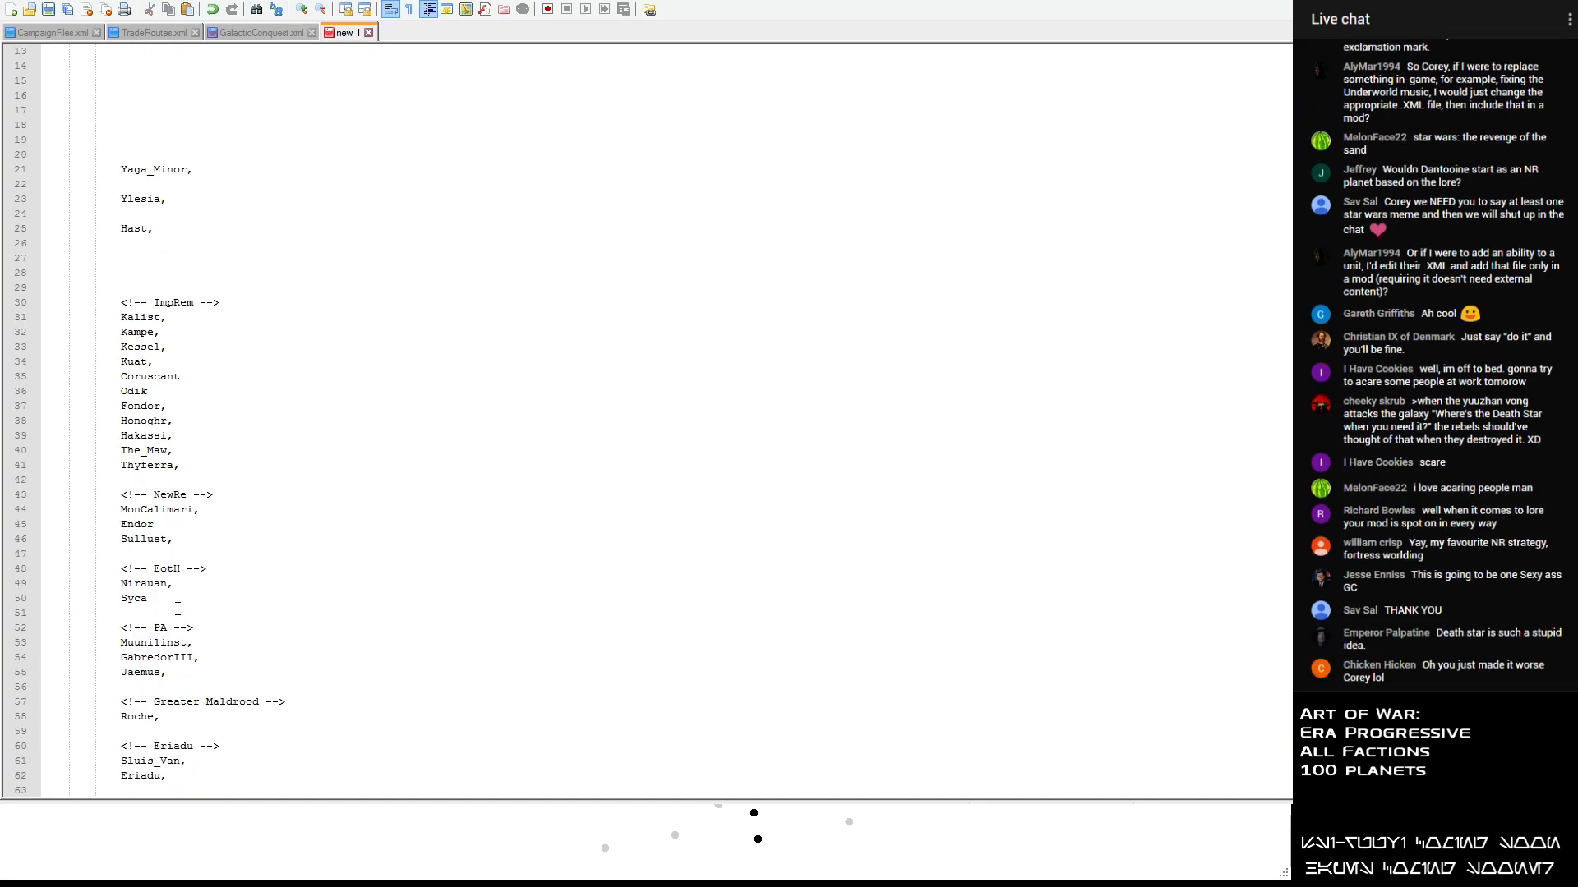
click(171, 673)
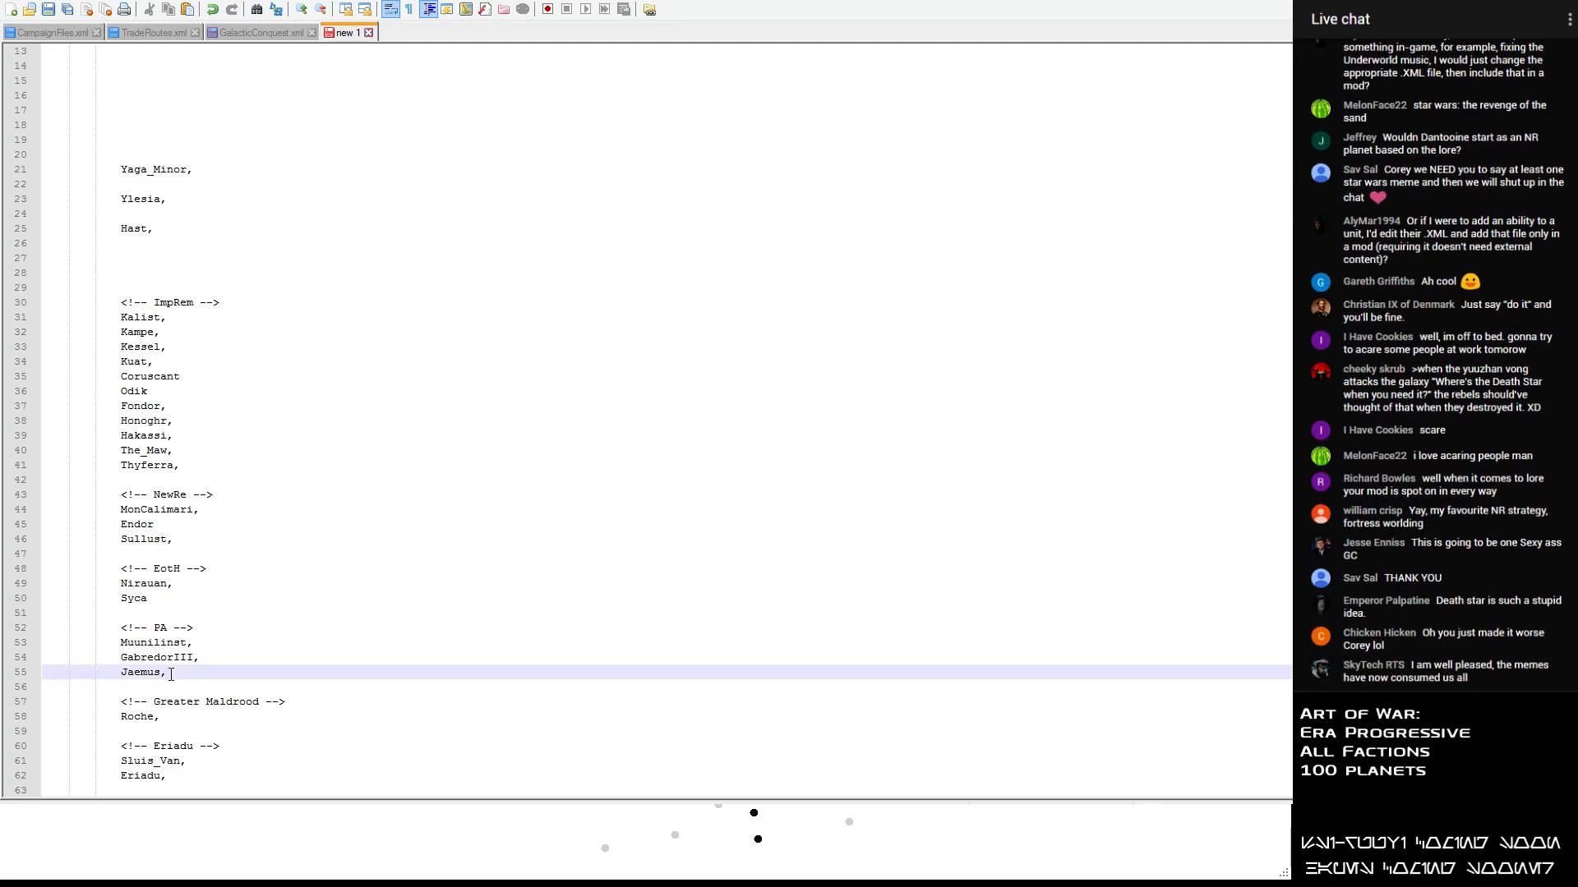
key(Return)
key(ctrl+v)
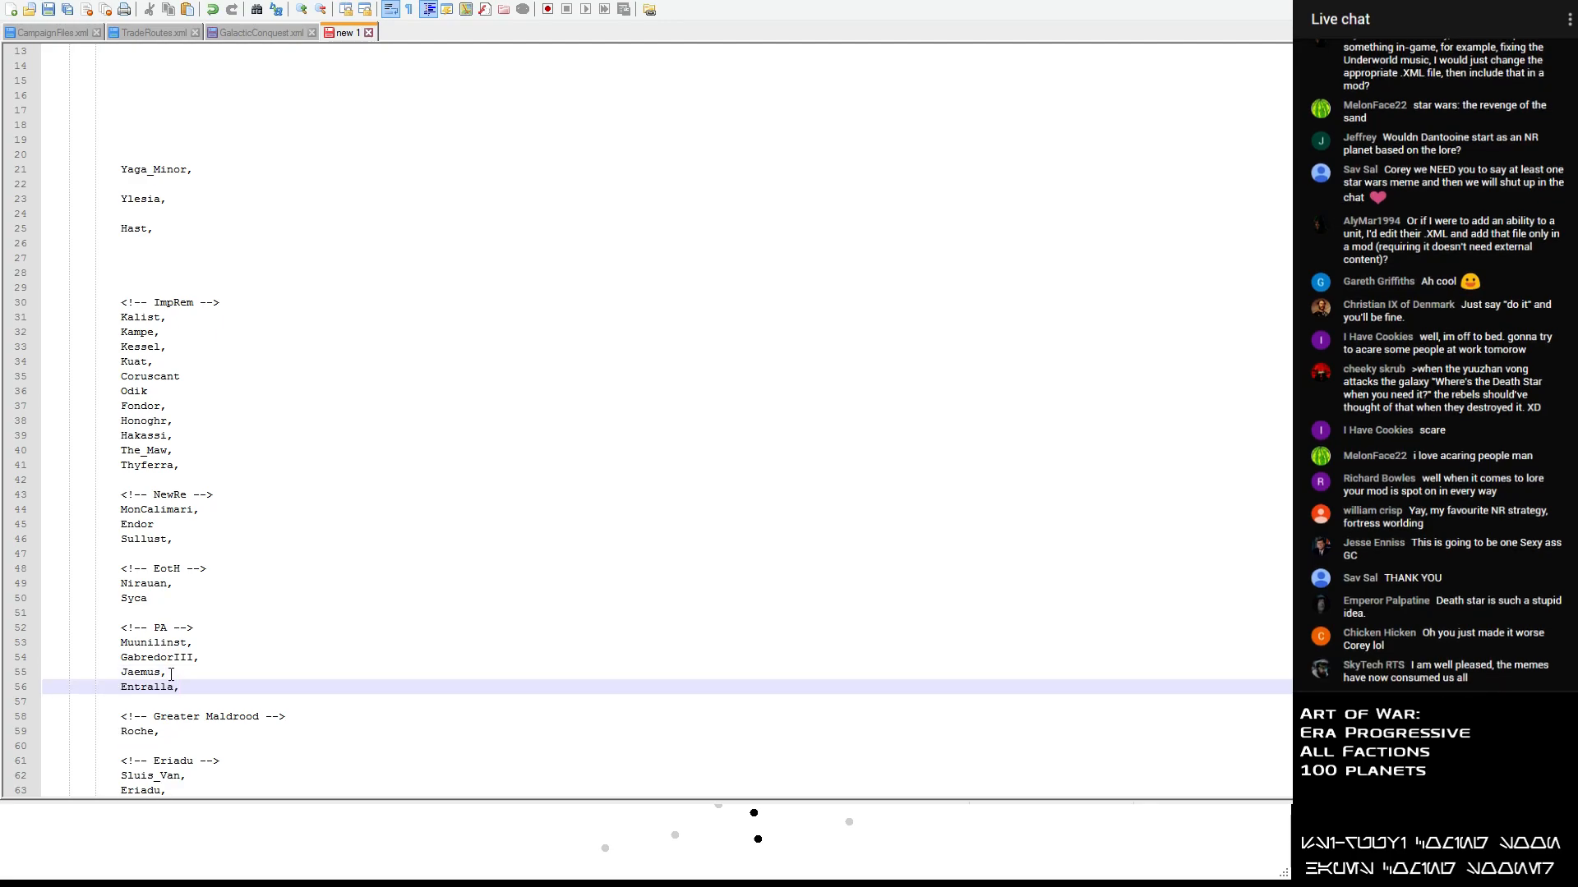
- Move Centares from the unsorted list to its own line below Roche in the Greater Maldrood section, aligned with the other entries
scroll(120, 263, up, 4)
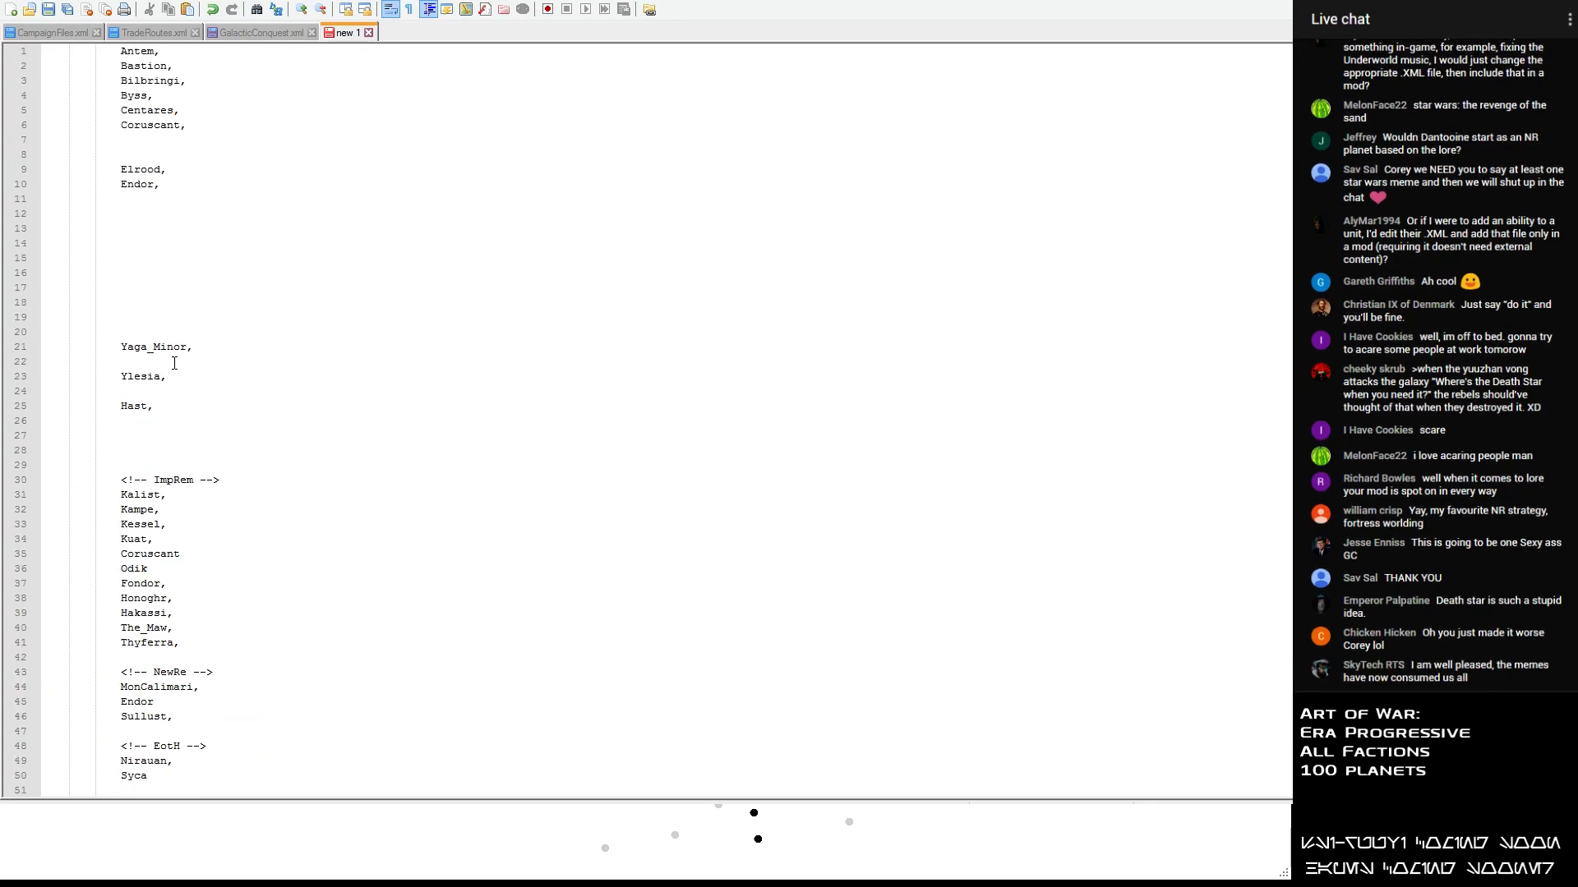
drag(187, 110, 62, 110)
key(ctrl+x)
scroll(378, 236, down, 9)
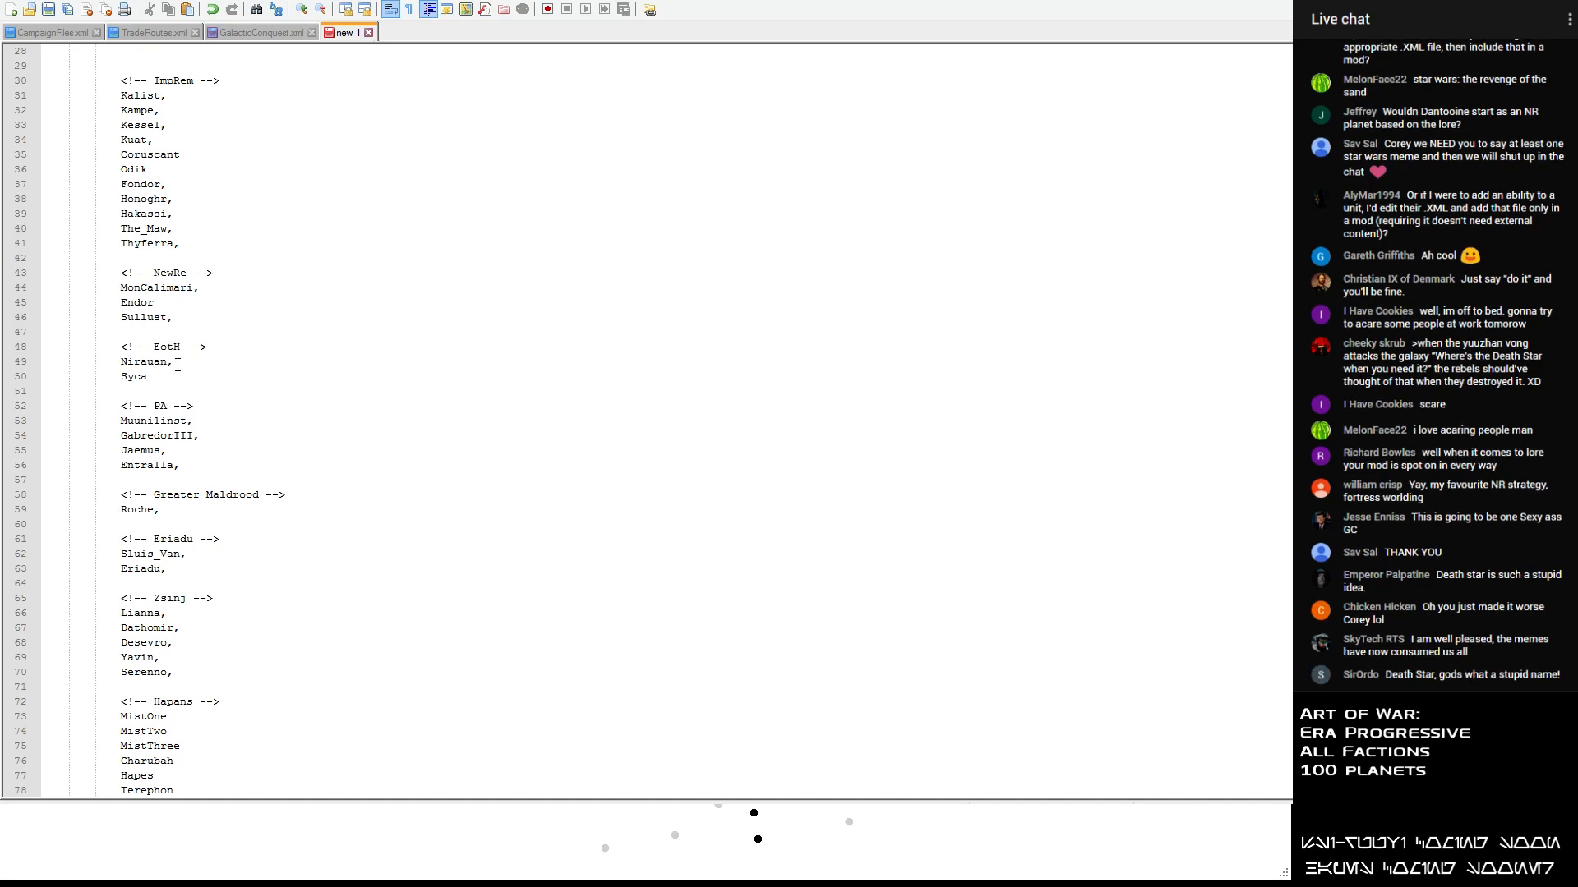
click(162, 519)
key(ctrl+v)
key(Return)
key(Up)
key(BackSpace)
key(BackSpace)
key(BackSpace)
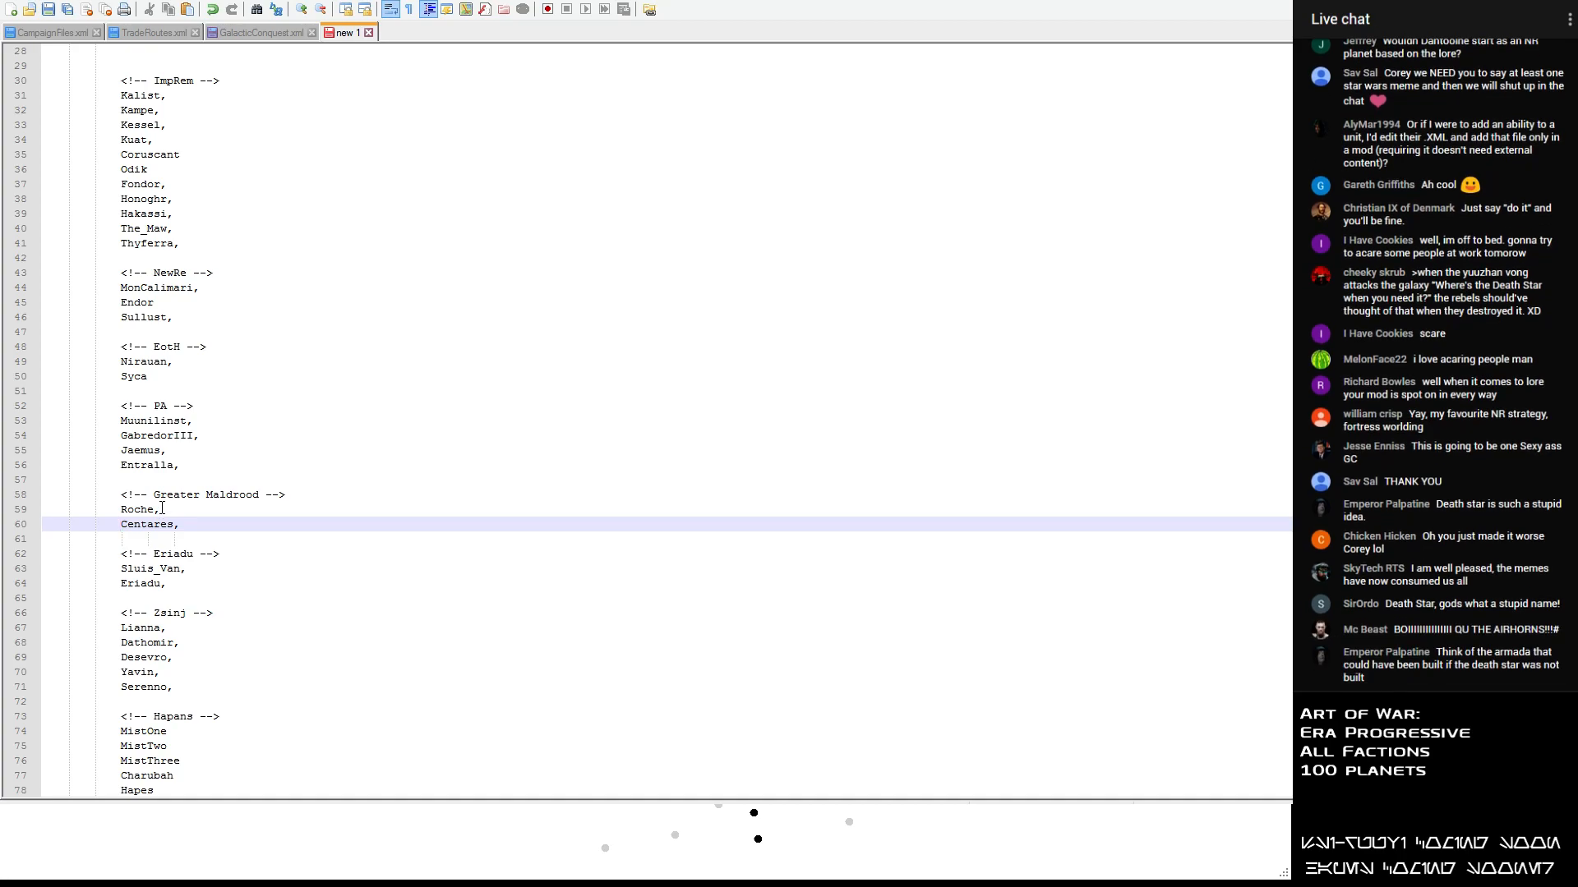
scroll(162, 509, down, 3)
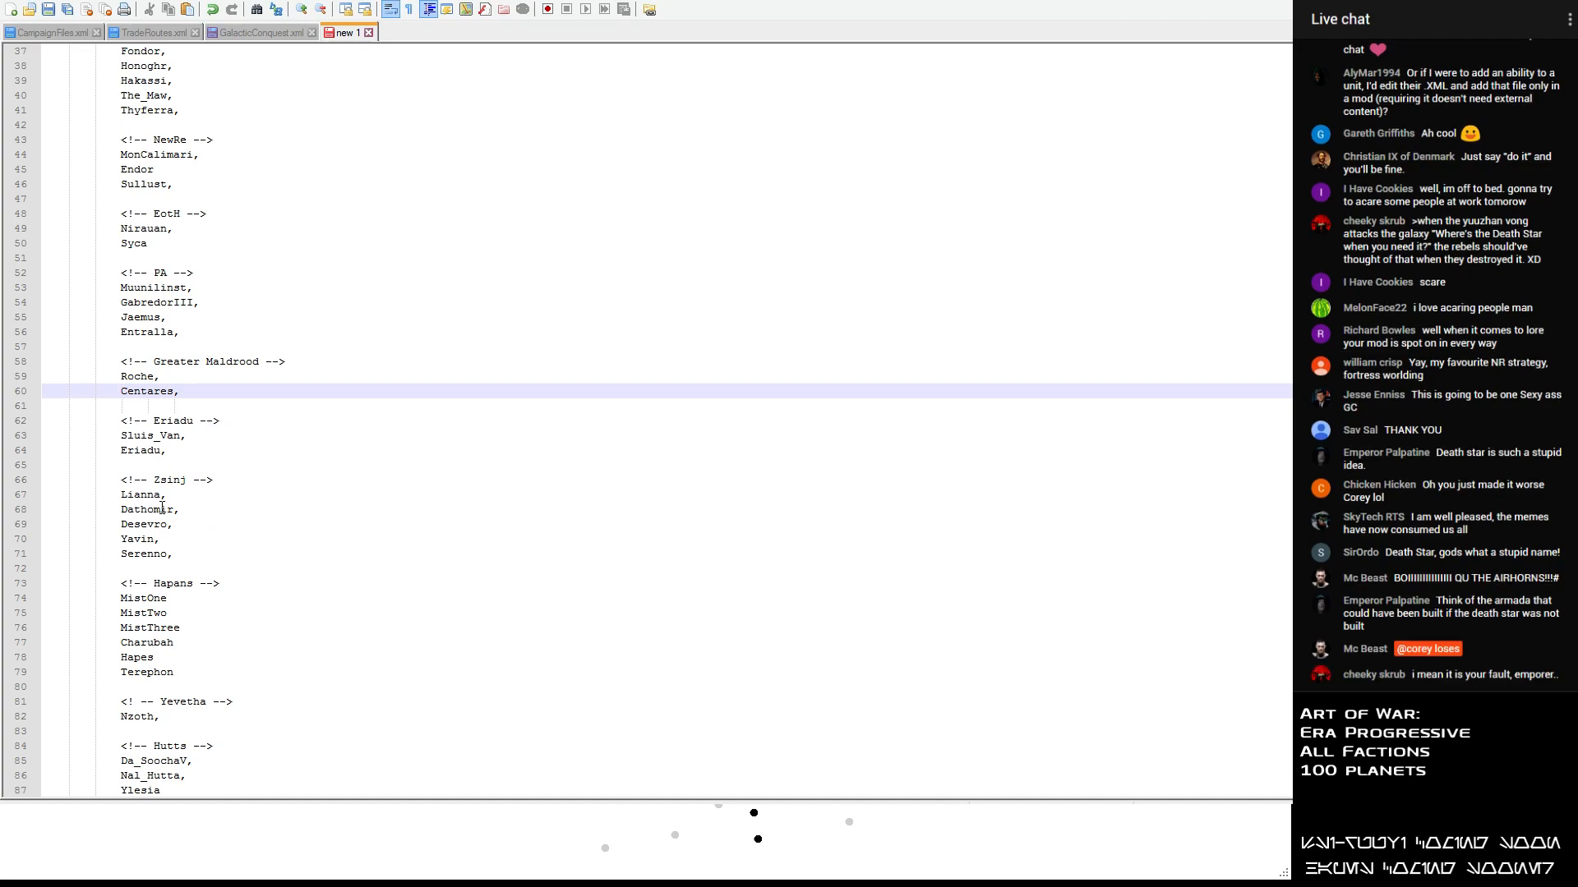
- Remove the blank lines between Endor, Yaga_Minor, Ylesia and Hast in the unsorted planet list, keeping the entries aligned
scroll(162, 509, up, 12)
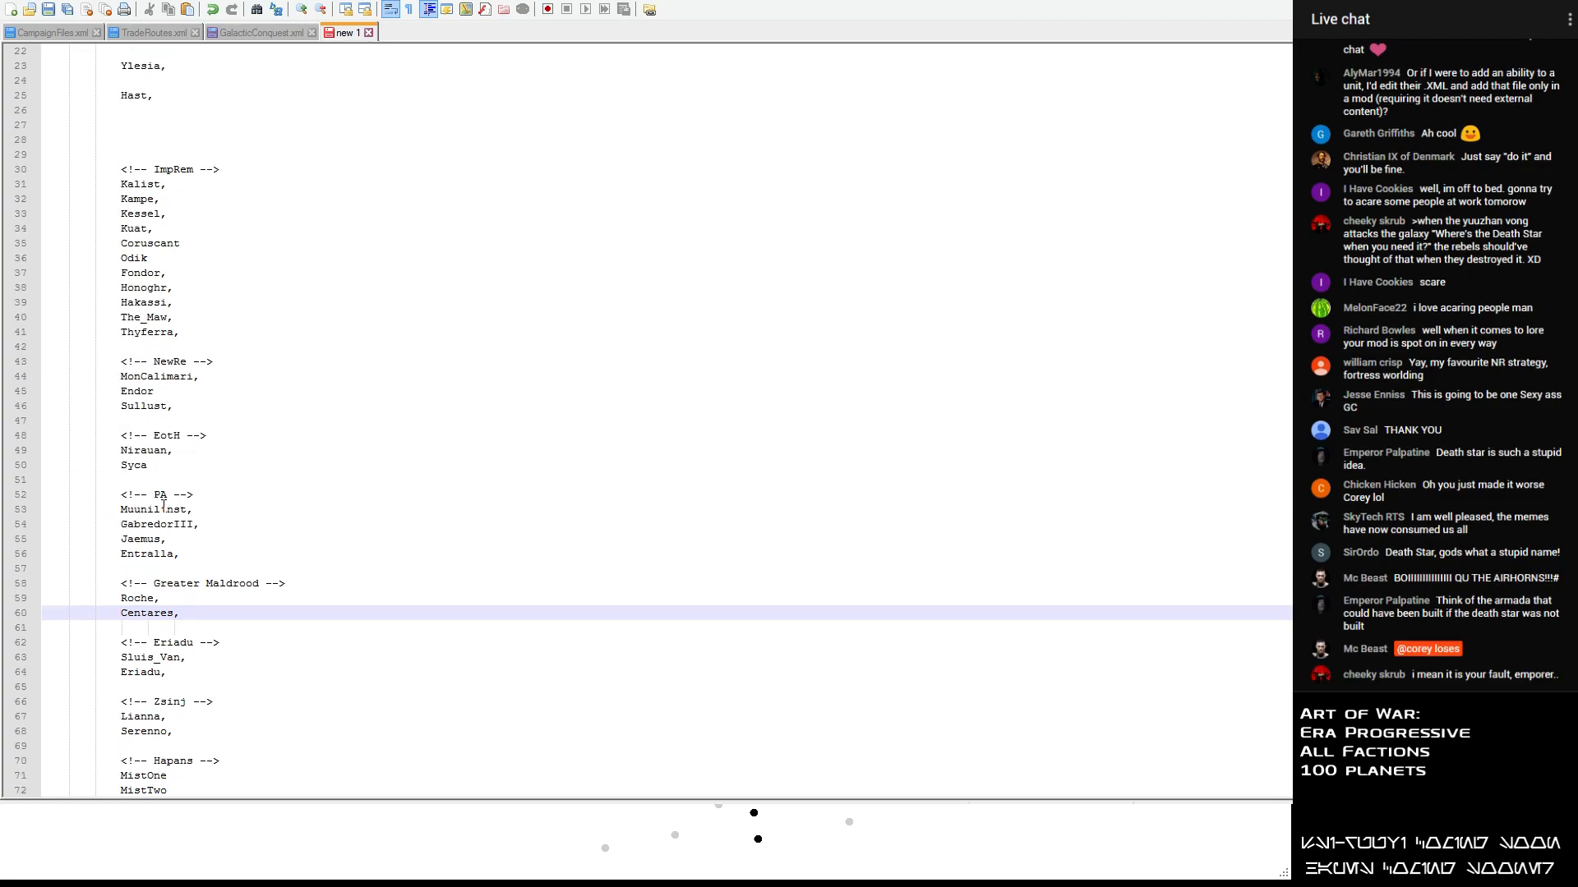
click(58, 202)
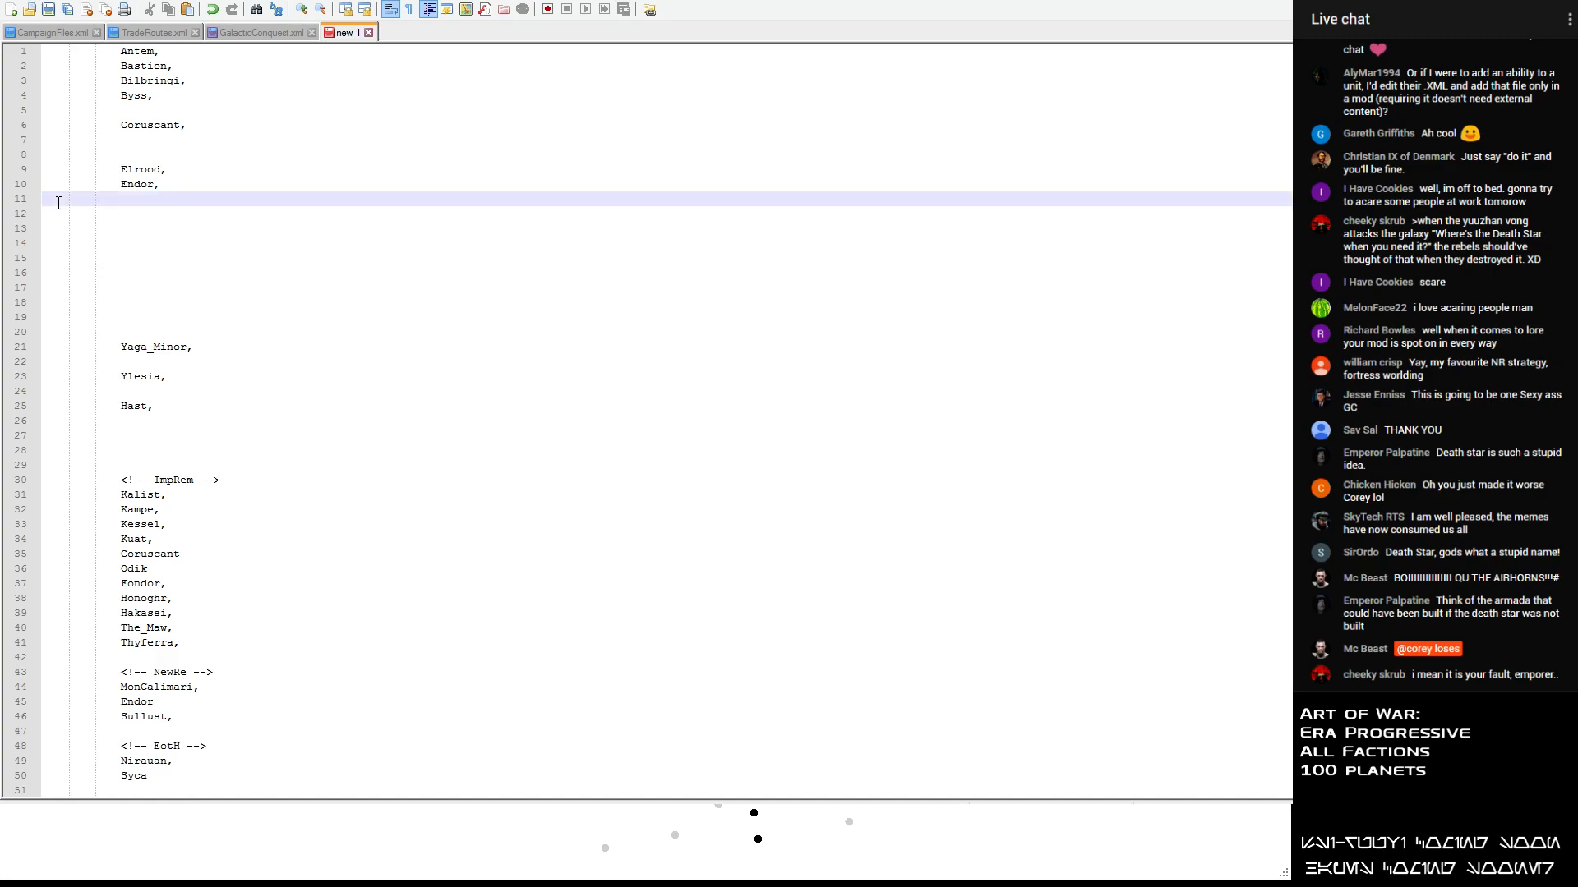
key(Delete)
key(Delete)
key(Delete)
key(Delete)
key(Delete)
key(Delete)
key(Delete)
key(Delete)
key(Delete)
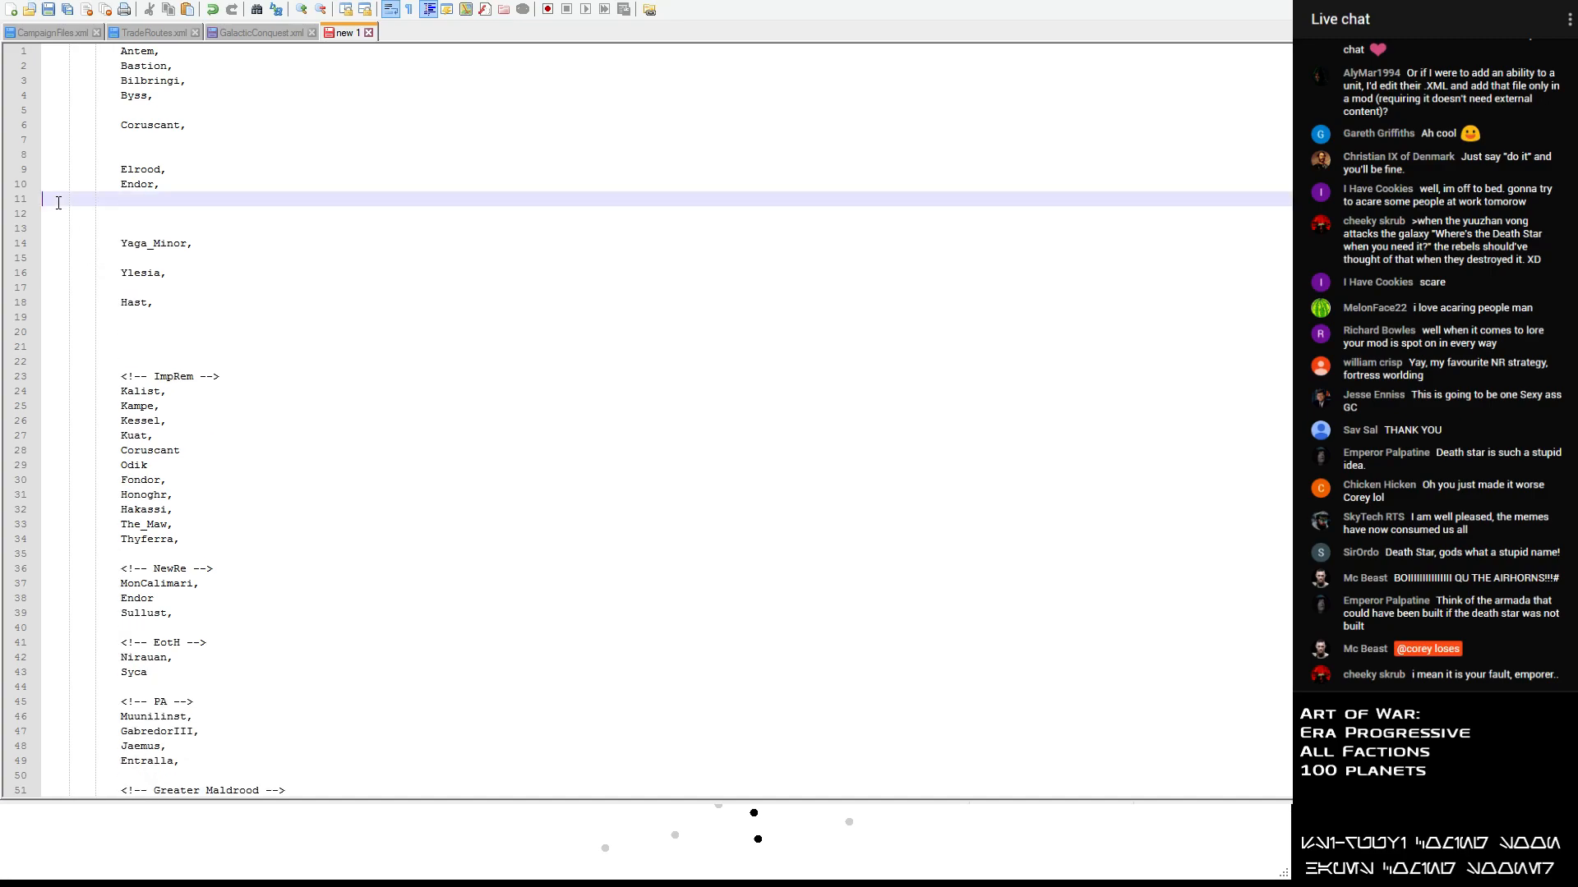
key(Delete)
key(Down)
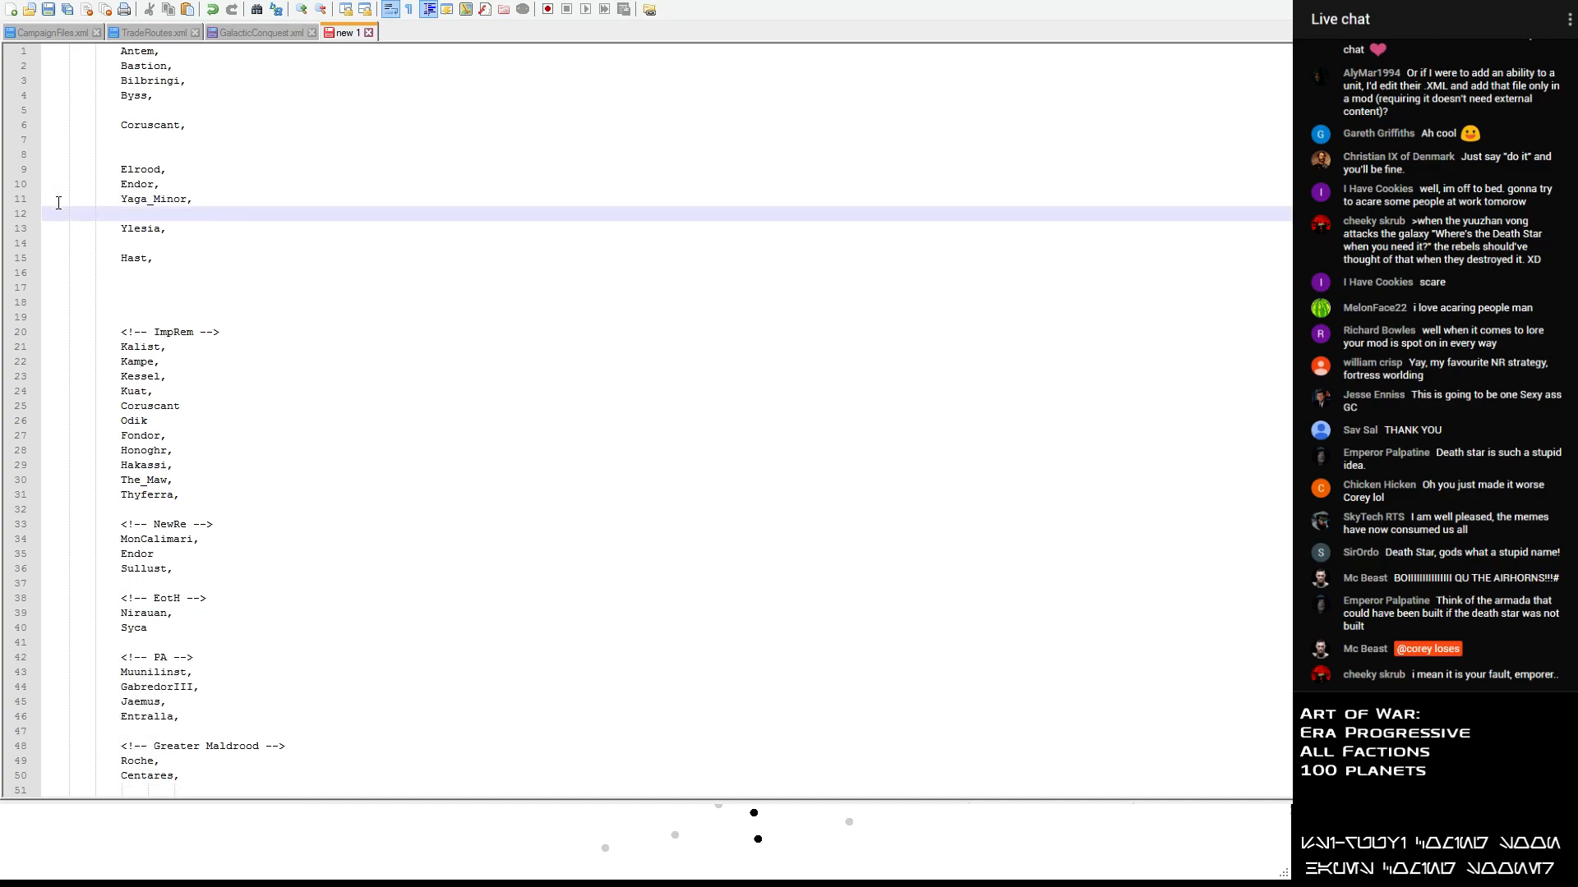
key(Delete)
key(Delete)
key(Tab)
key(Down)
key(Delete)
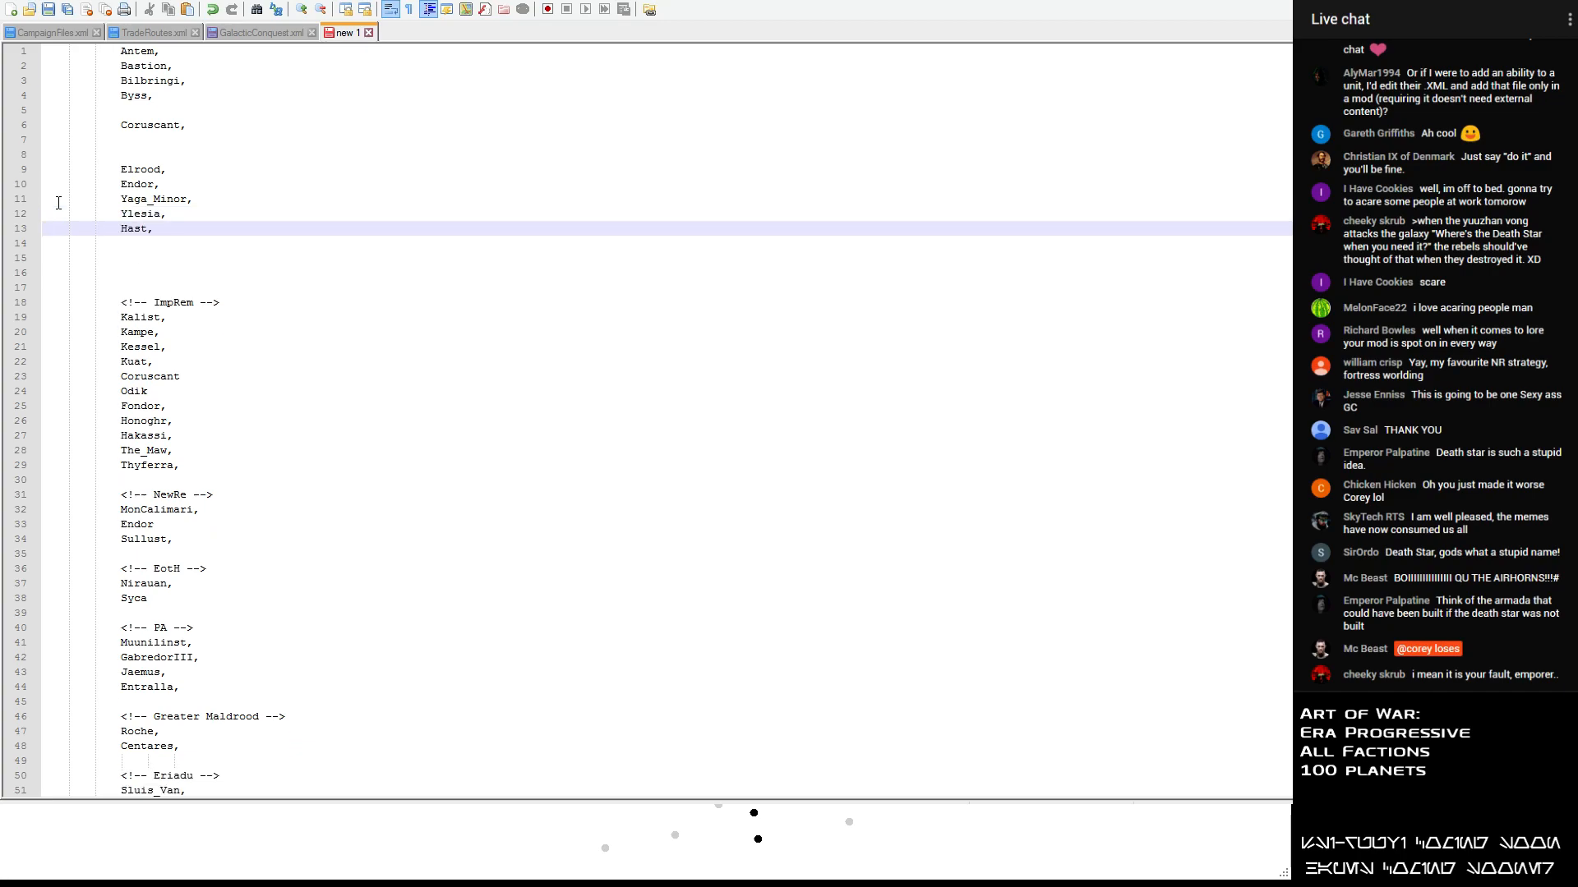
- Move Yaga_Minor from the unsorted list to a new line below Entralla in the PA section
drag(206, 197, 121, 198)
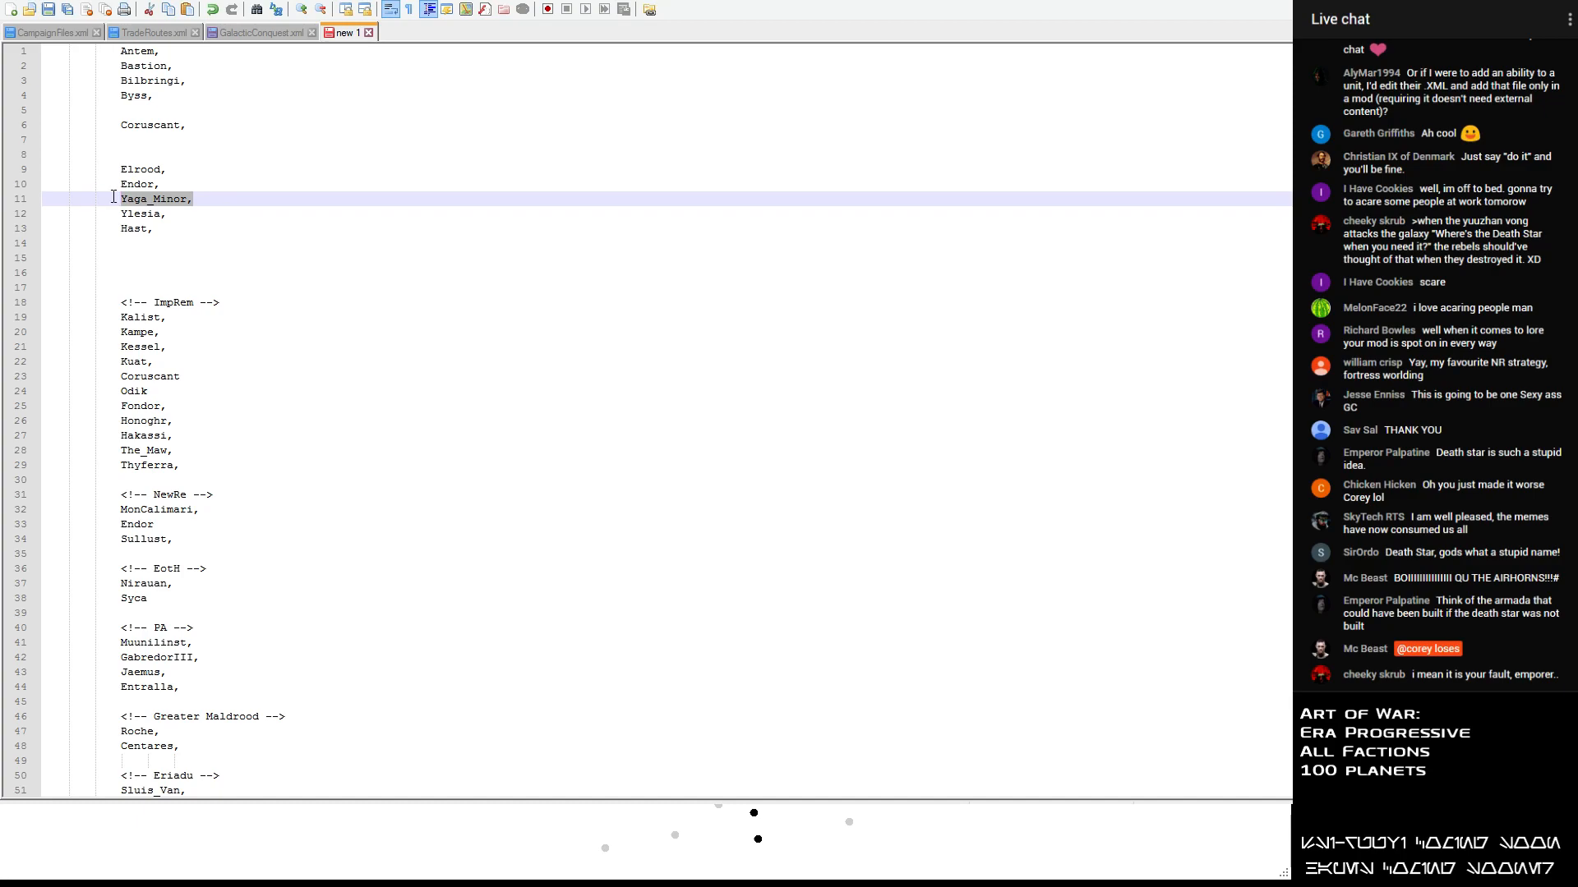
key(ctrl+x)
scroll(215, 417, down, 7)
click(182, 377)
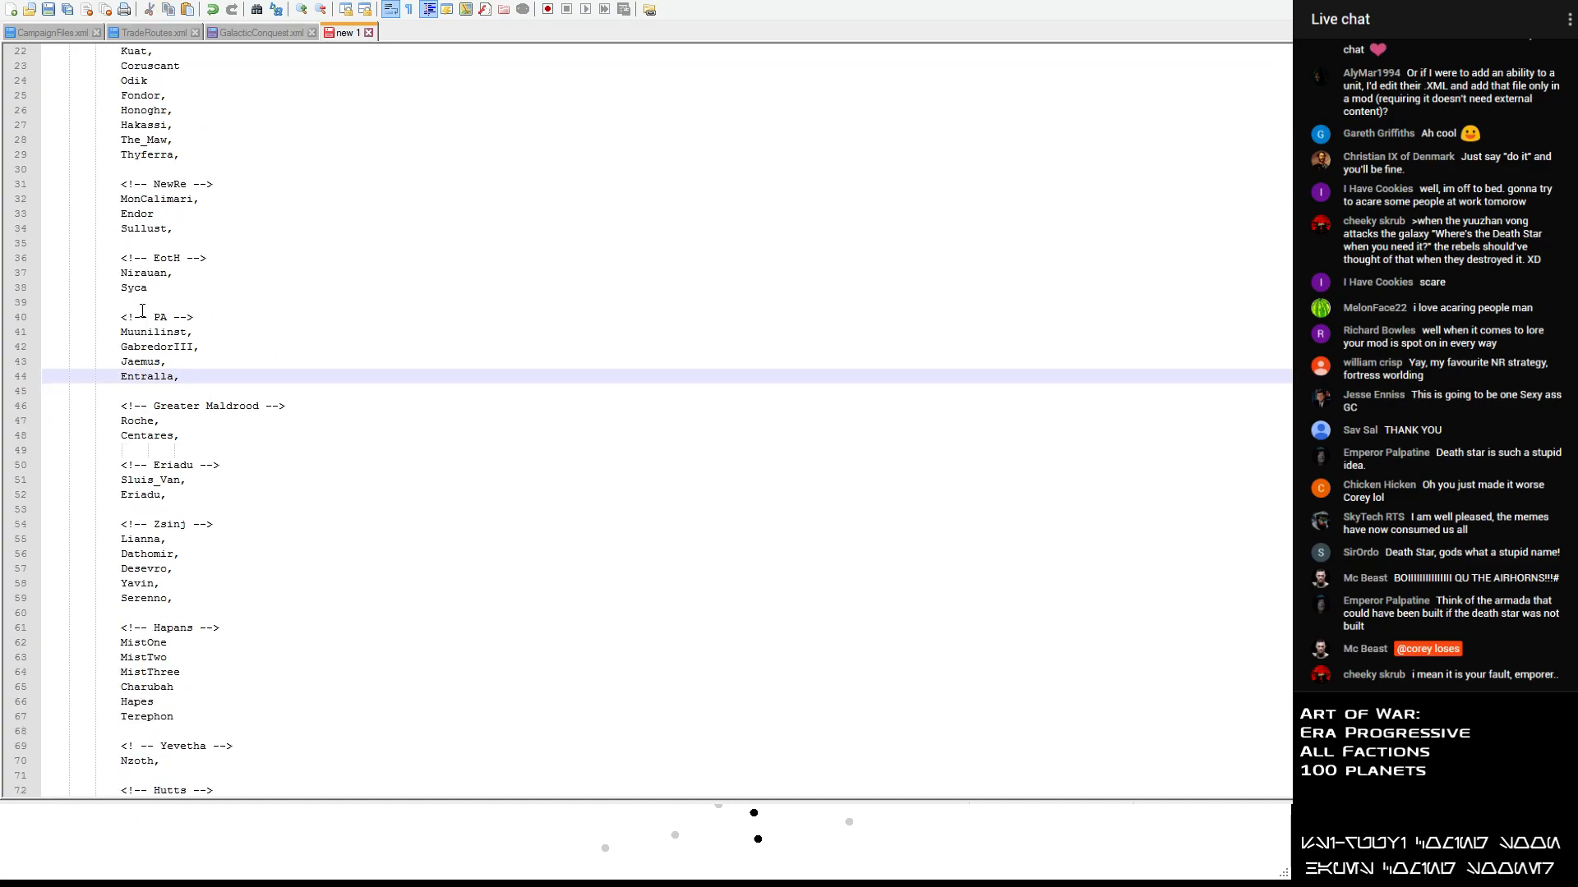
key(Return)
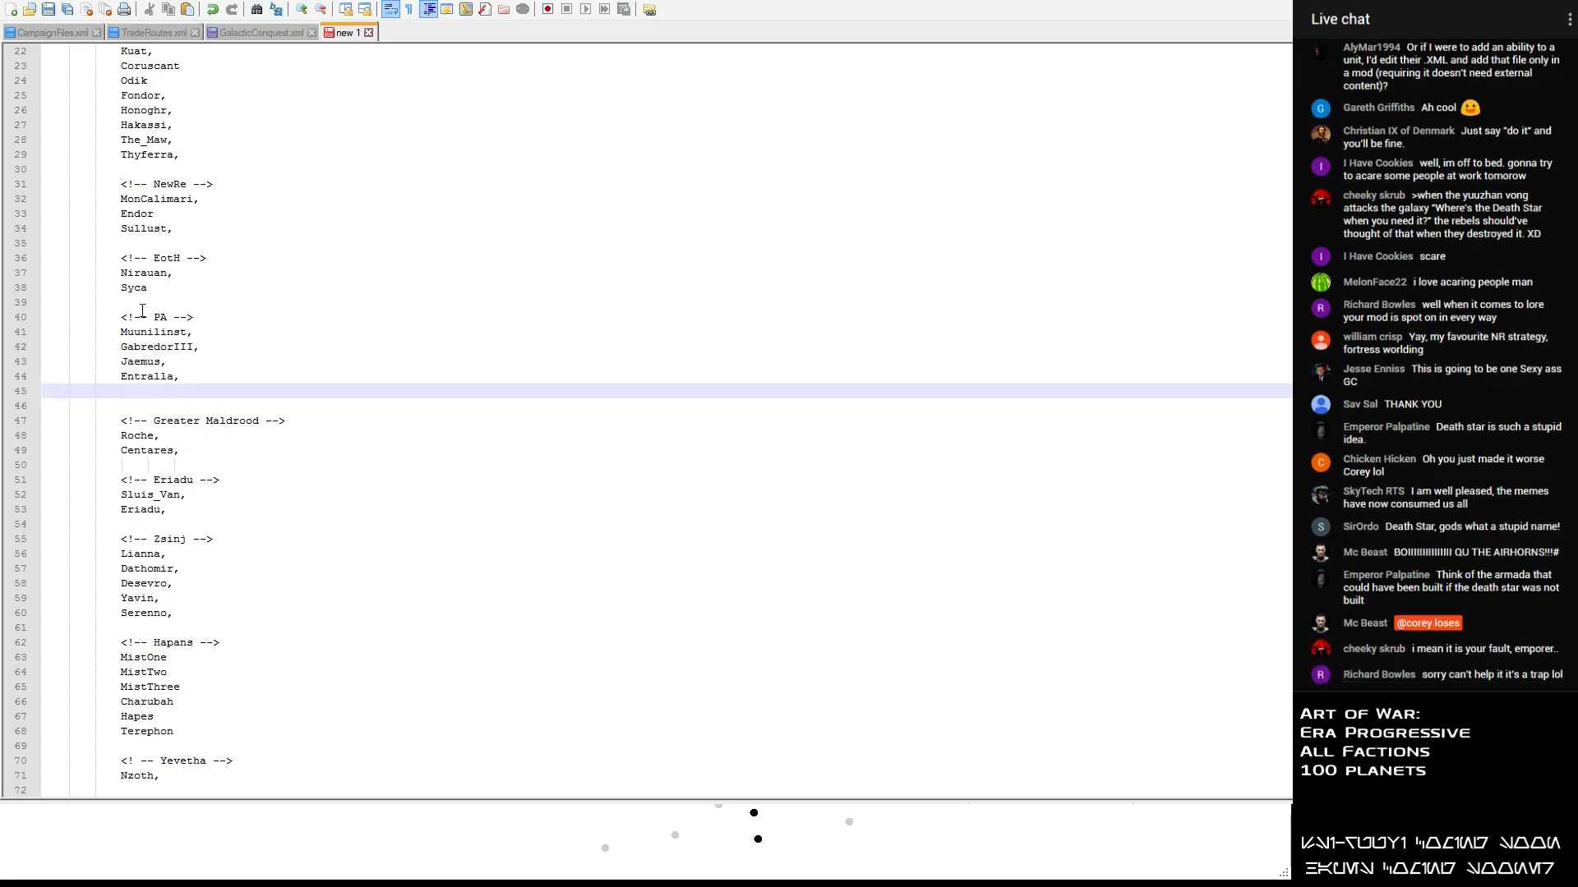
key(ctrl+v)
scroll(142, 310, down, 1)
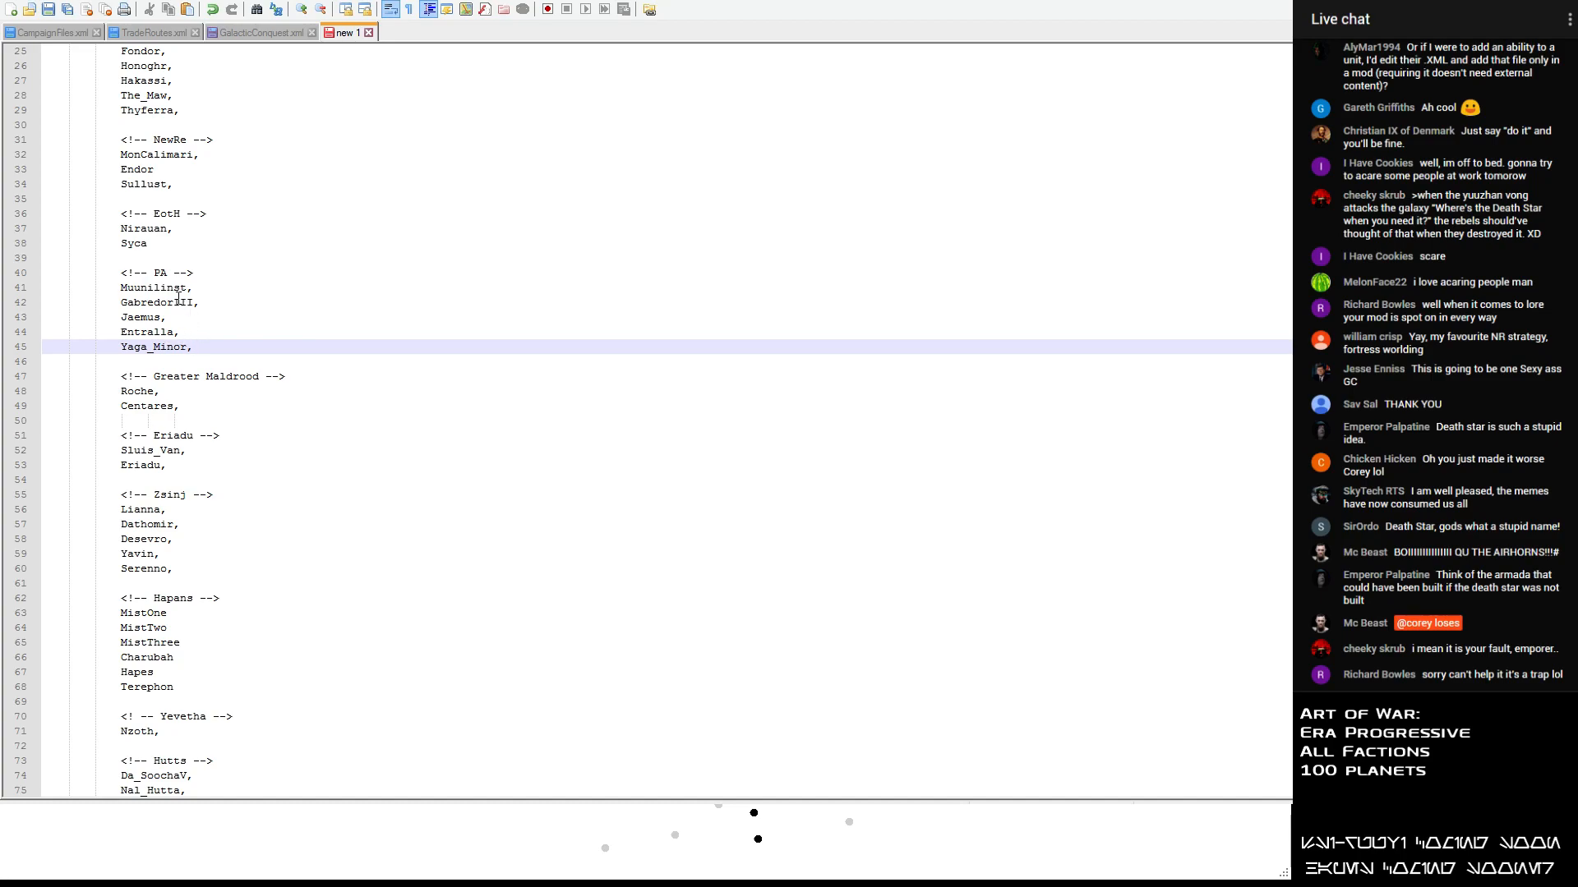
- Move Hast from the unsorted list to a new line below Sullust in the NewRe section
scroll(180, 339, up, 8)
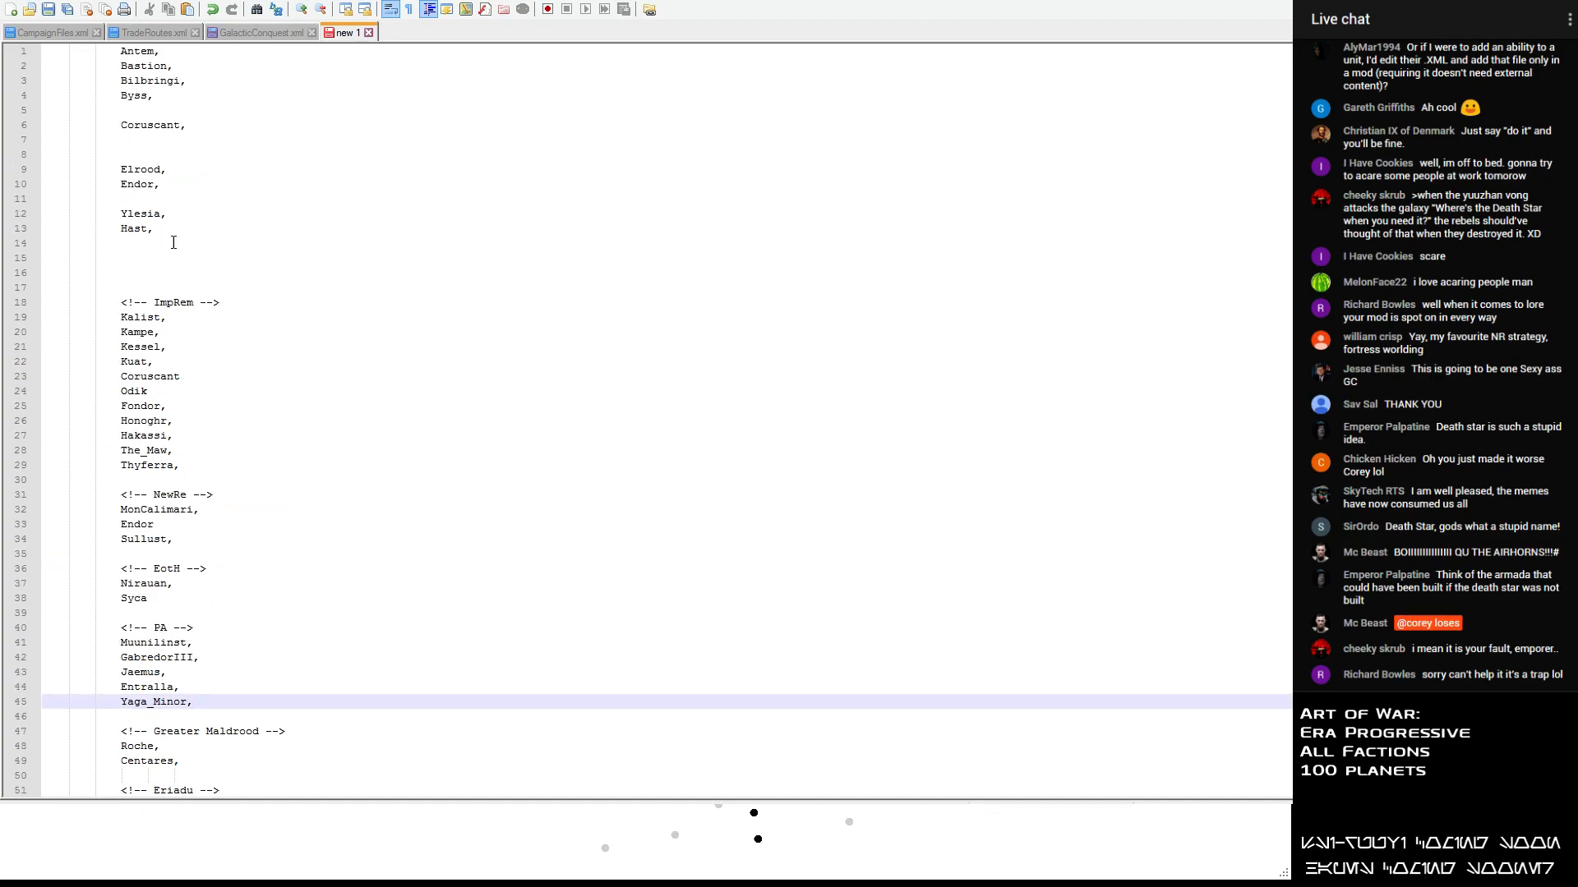
click(169, 235)
double_click(141, 232)
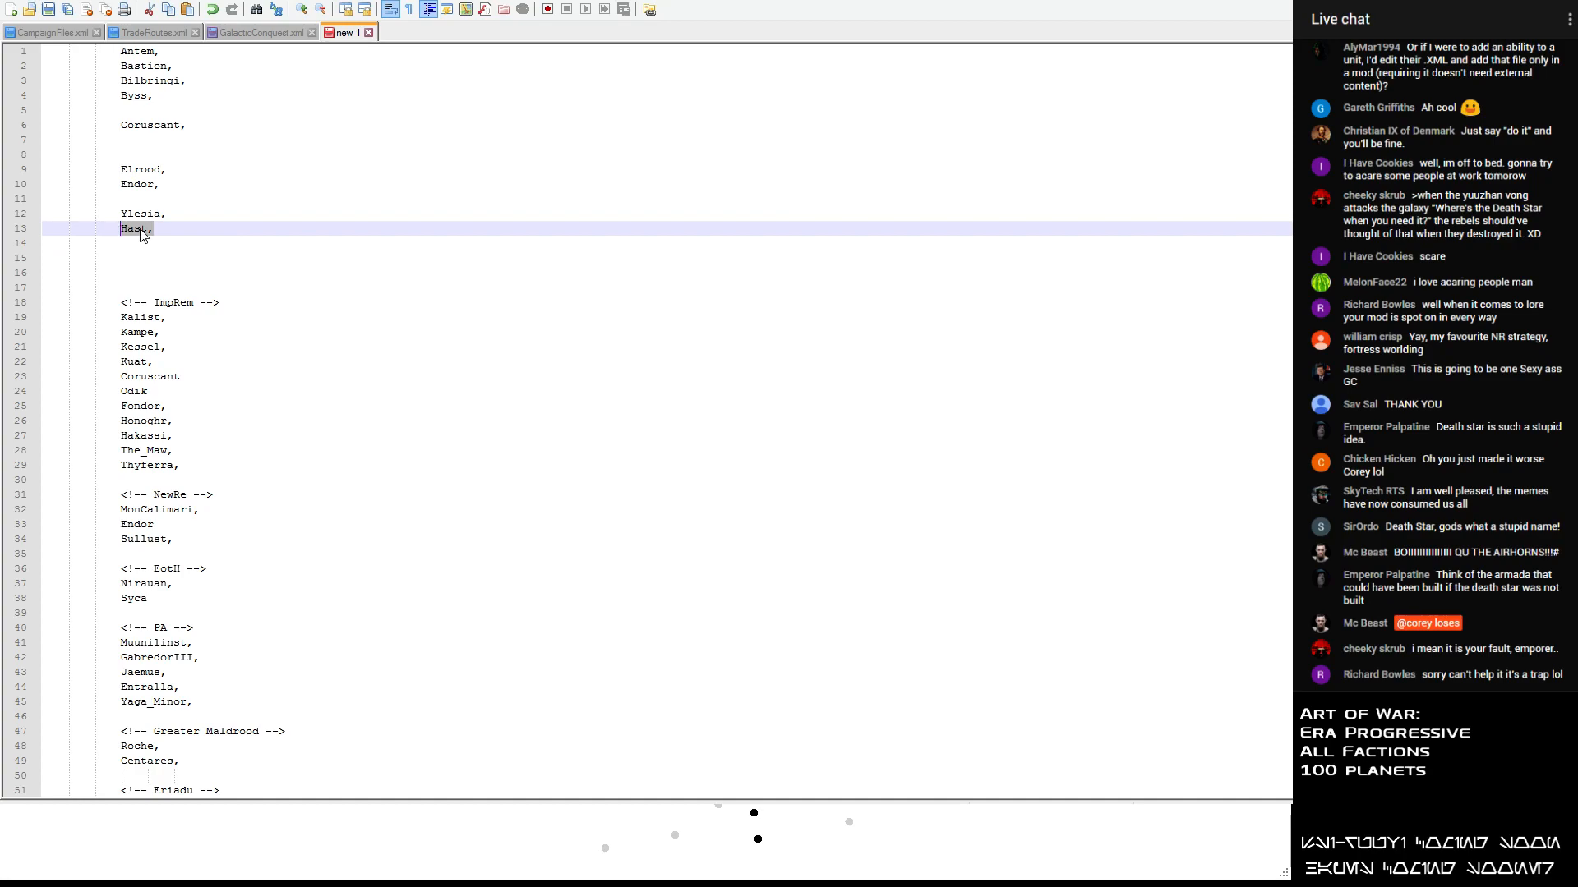
scroll(214, 355, down, 12)
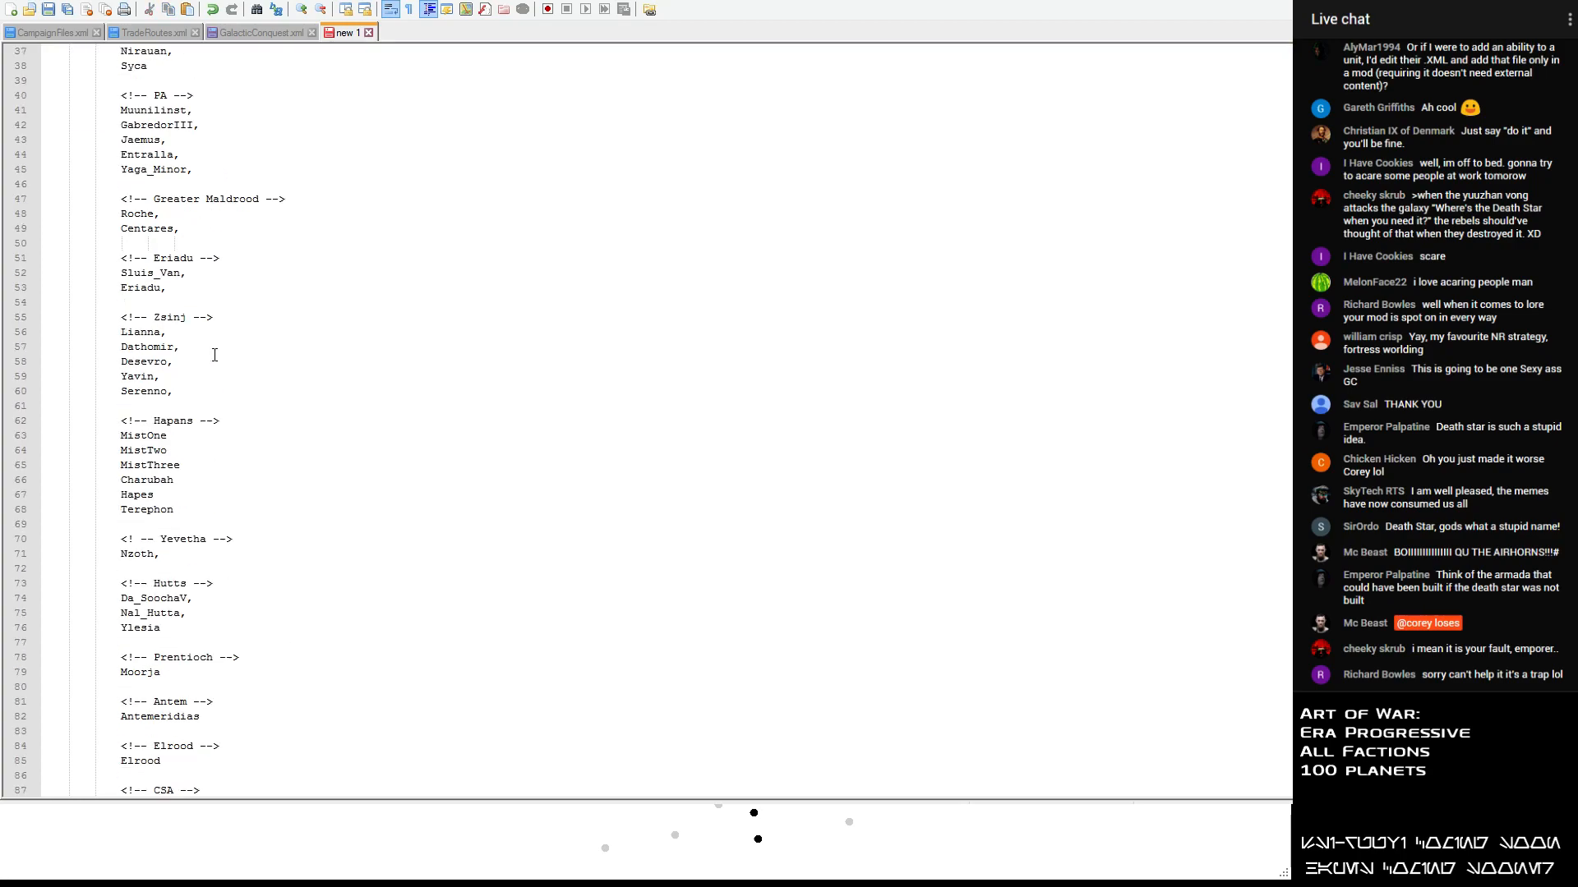
scroll(215, 354, down, 3)
scroll(202, 360, up, 10)
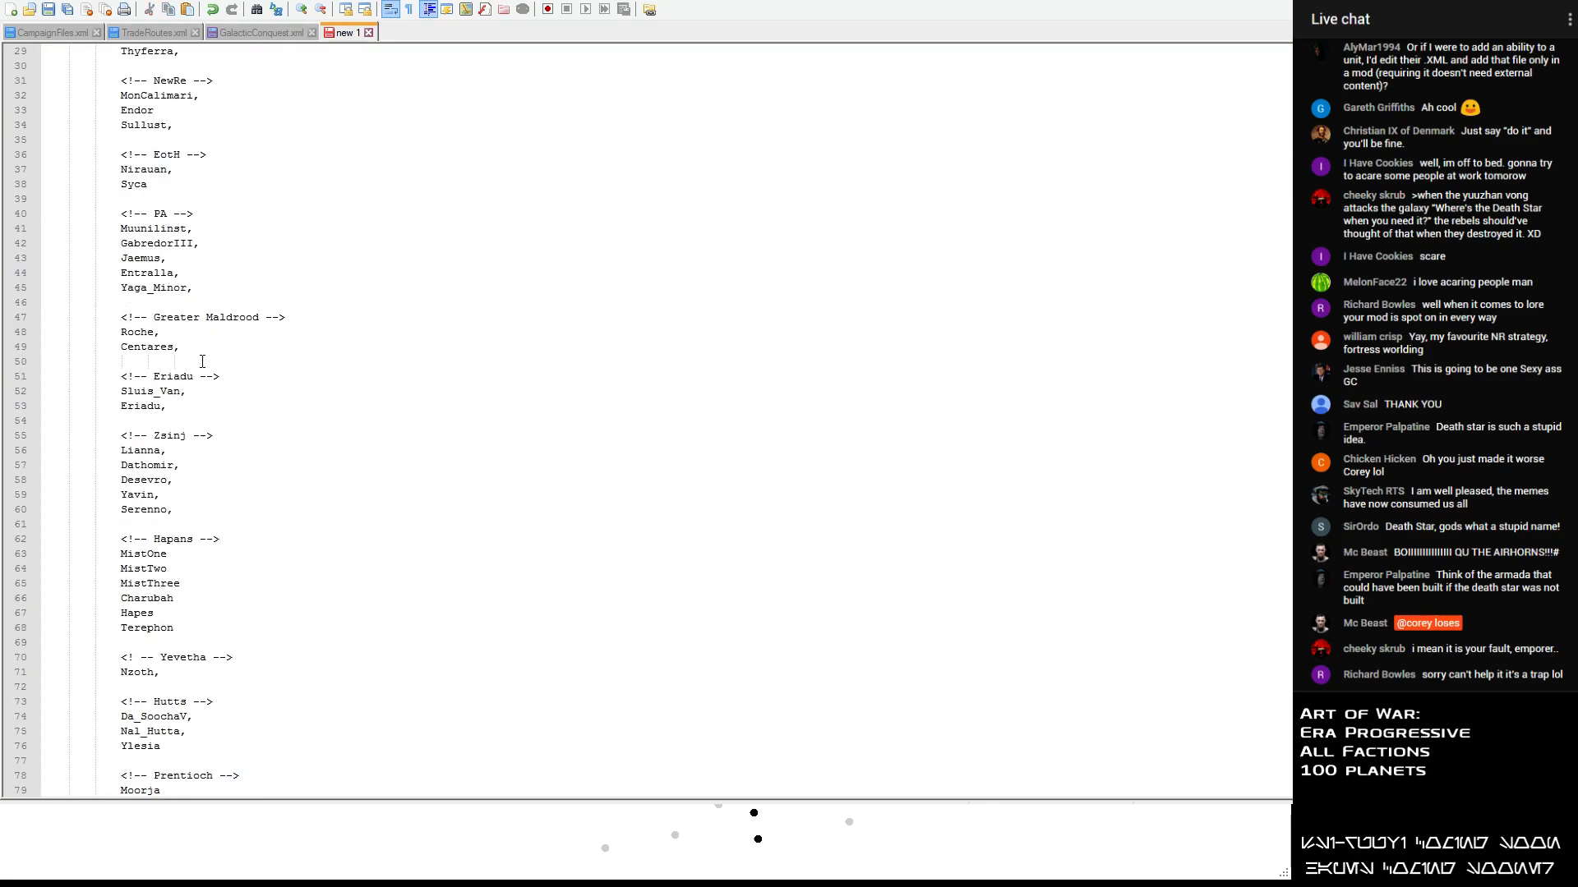
click(198, 351)
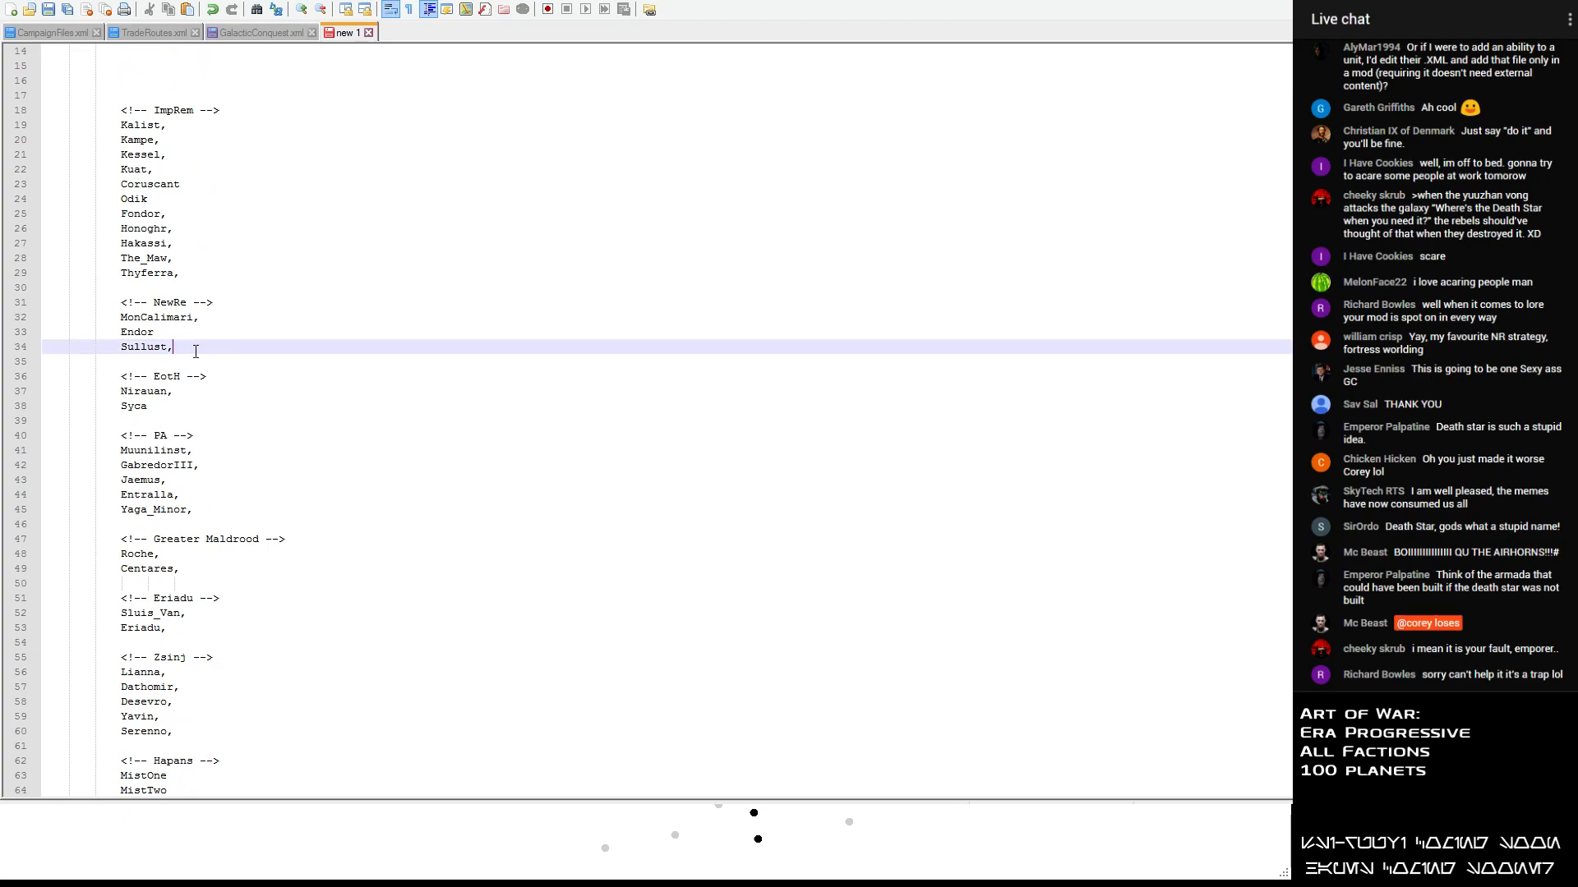
key(Return)
text(Hast,)
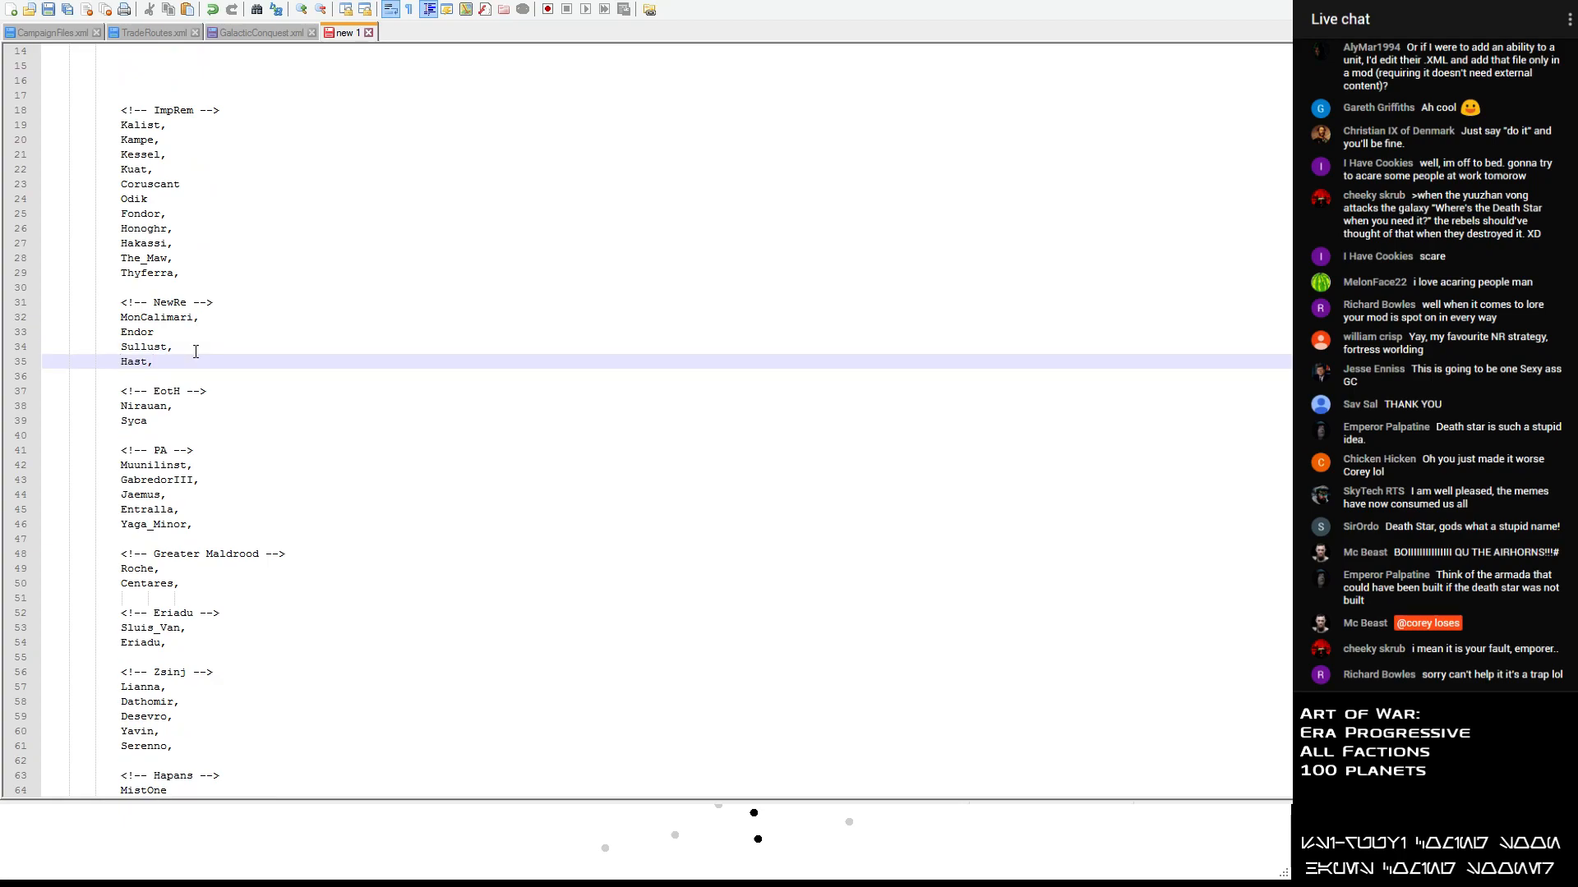
- Move Endor from the unsorted list to a new line below Hast in the NewRe section
scroll(196, 352, up, 4)
drag(166, 185, 117, 185)
scroll(148, 246, down, 4)
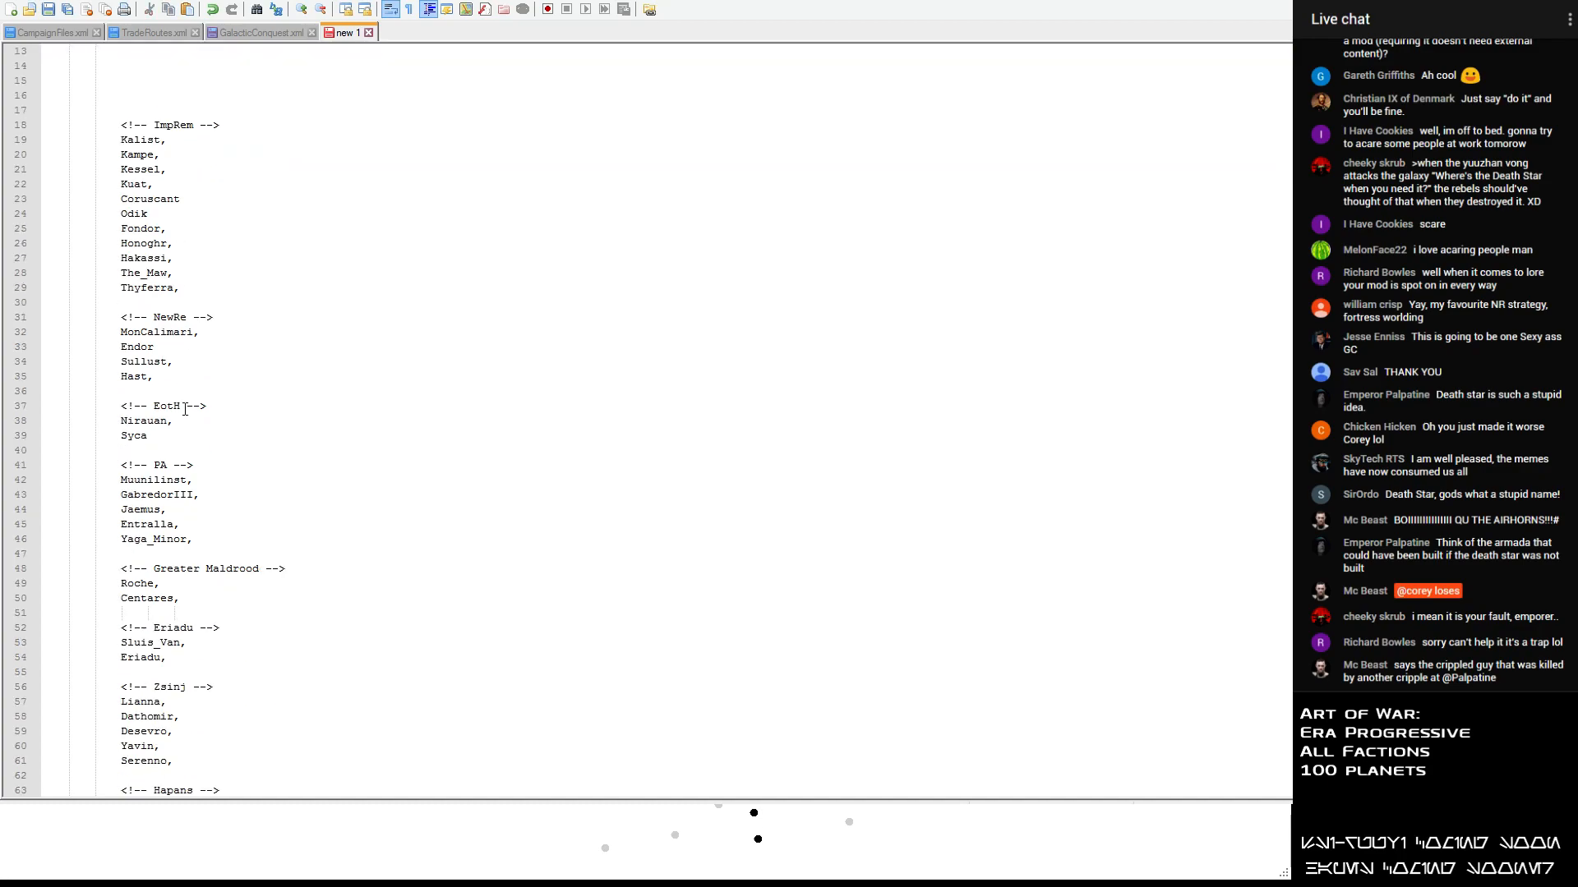
scroll(164, 468, down, 1)
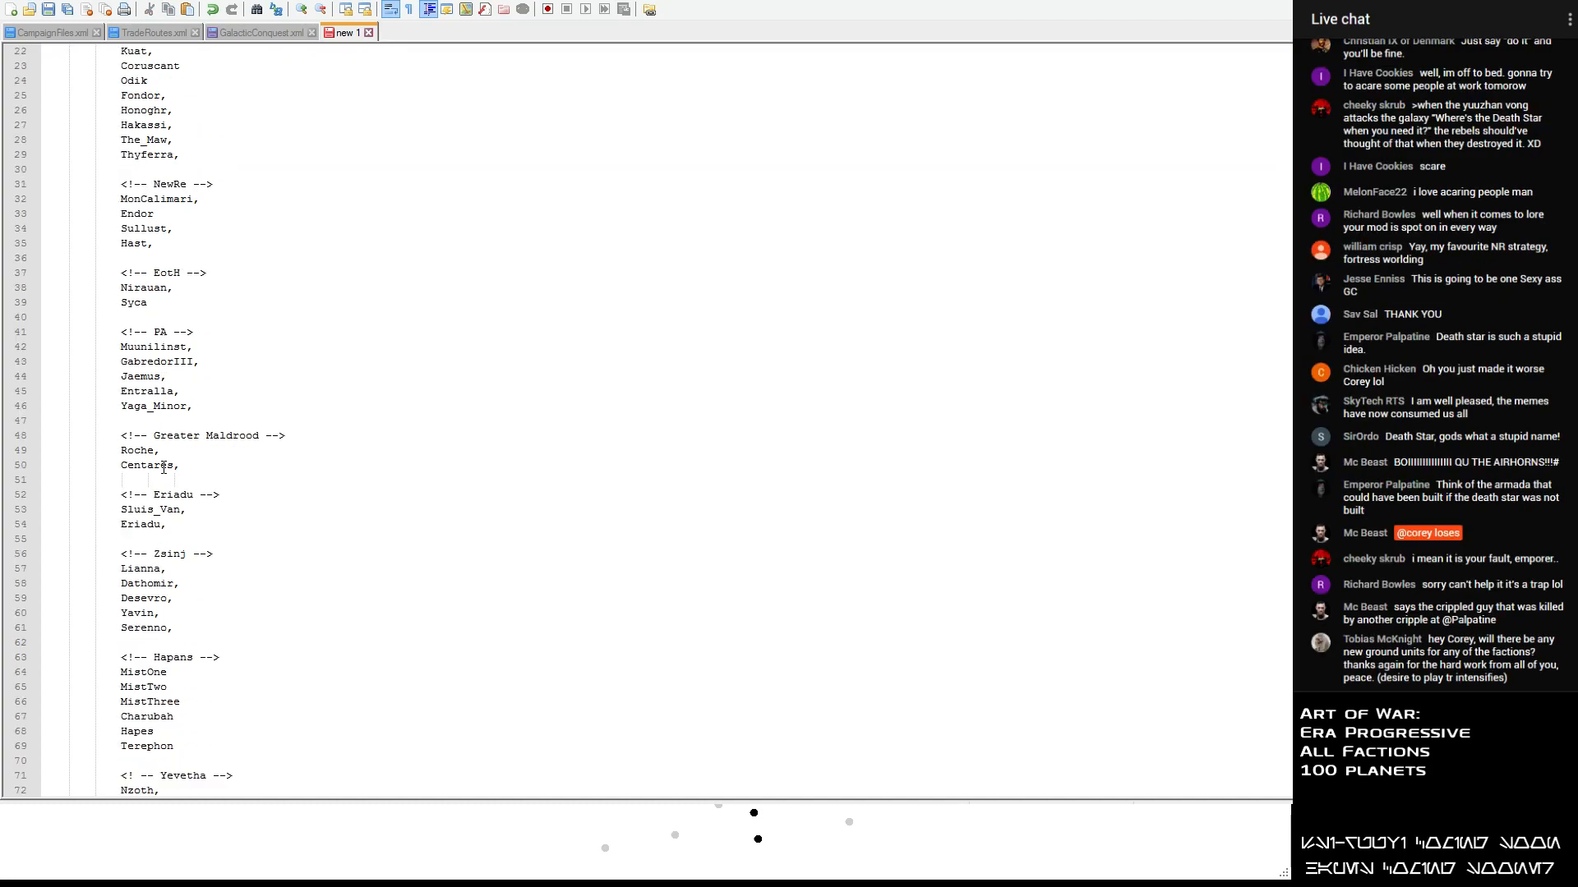
click(176, 326)
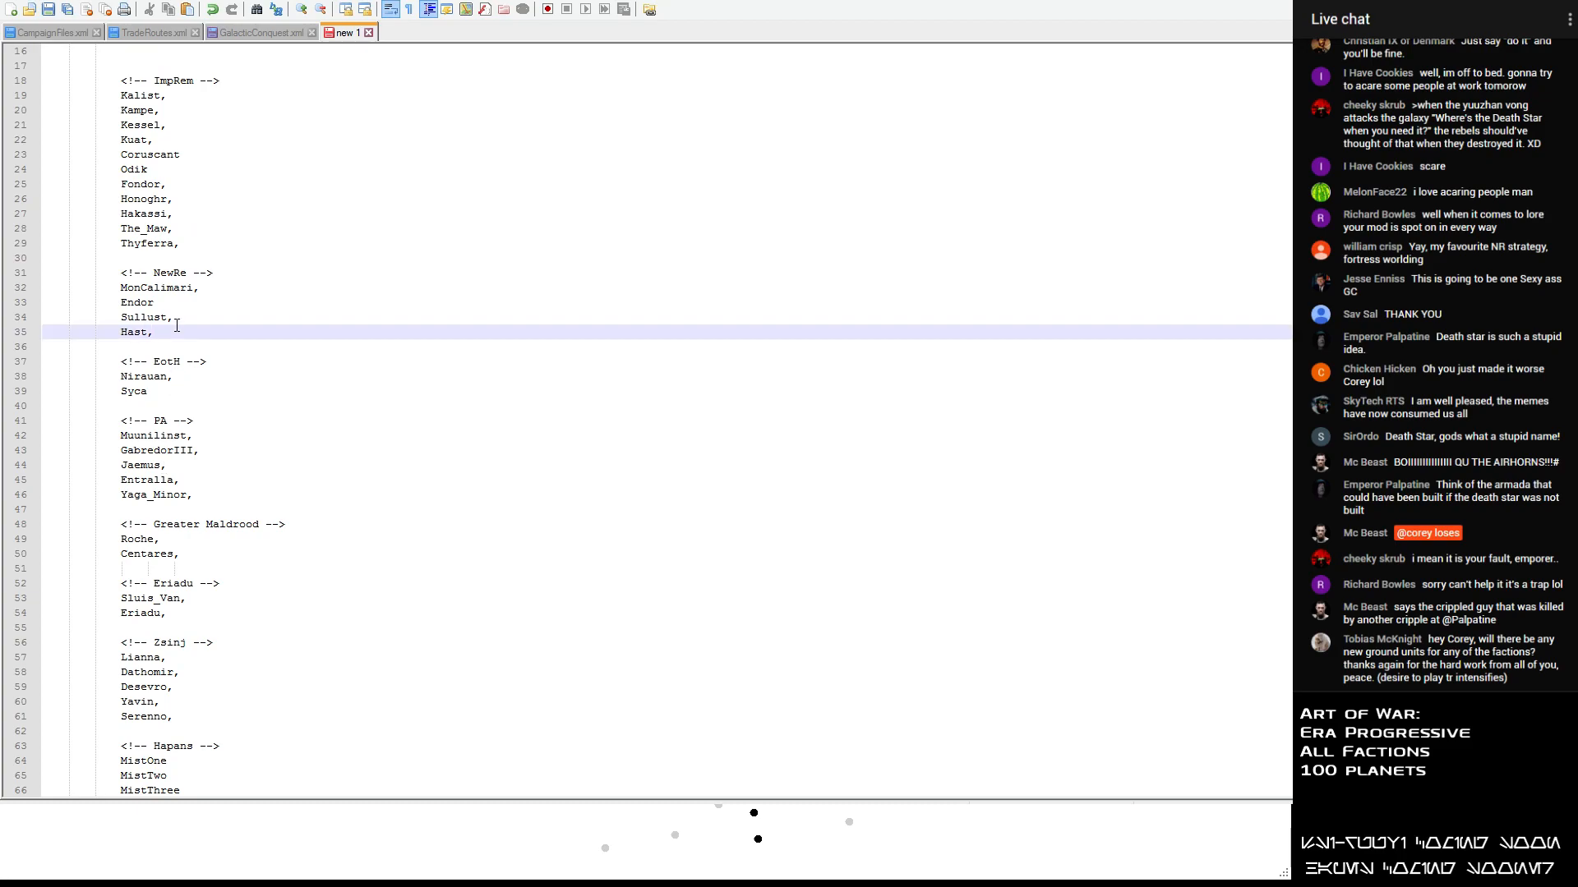
key(Return)
key(ctrl+v)
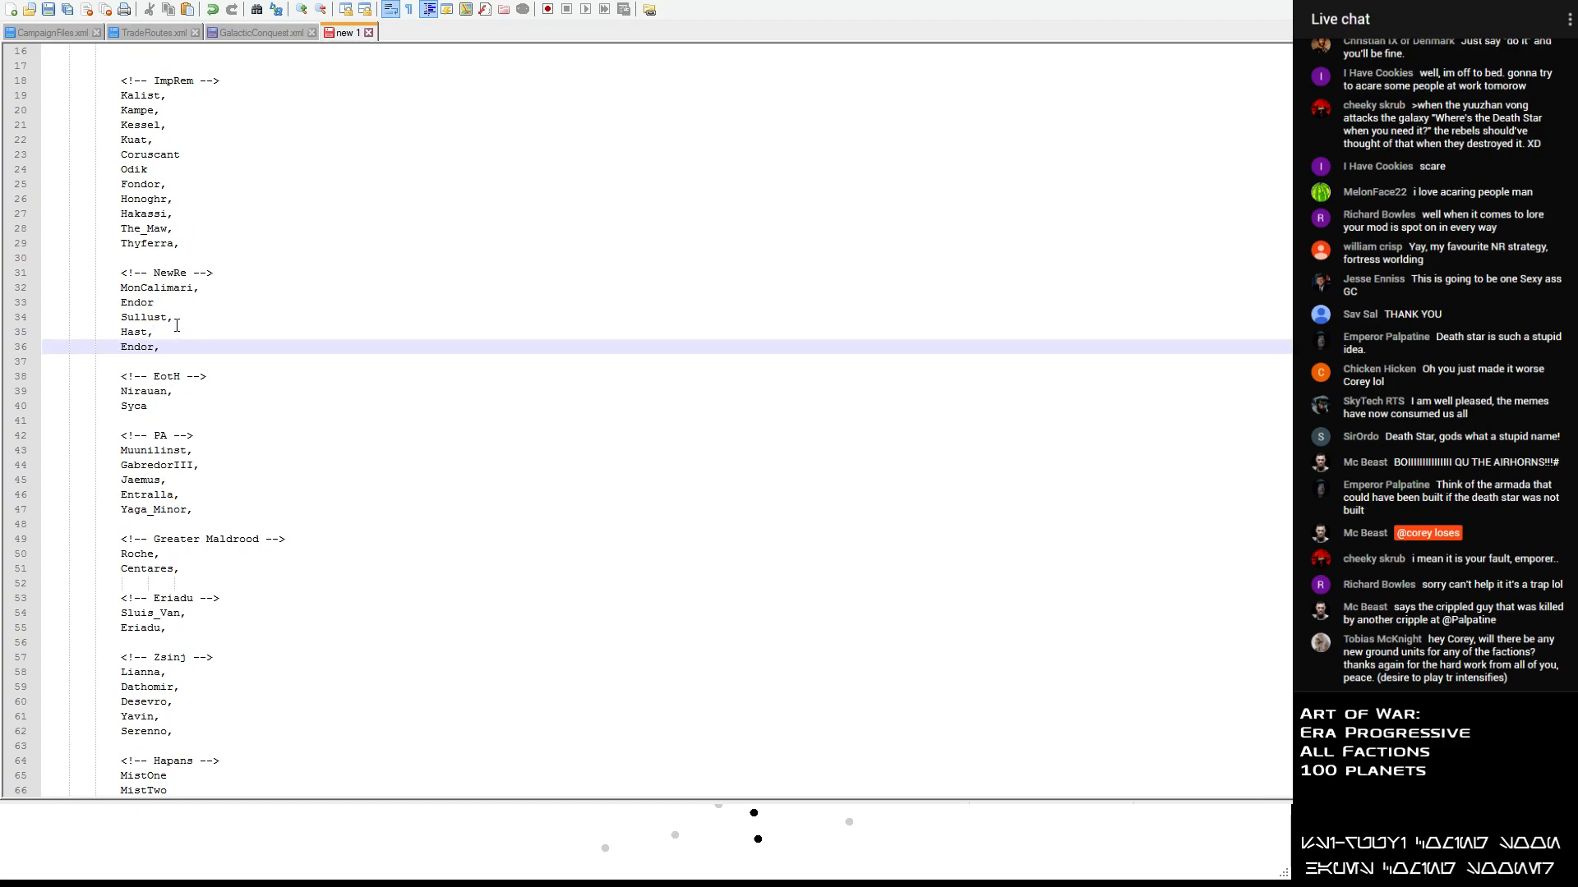
- Cut Elrood from the unsorted list and place the cursor after the existing entry under the Elrood heading
scroll(229, 295, up, 5)
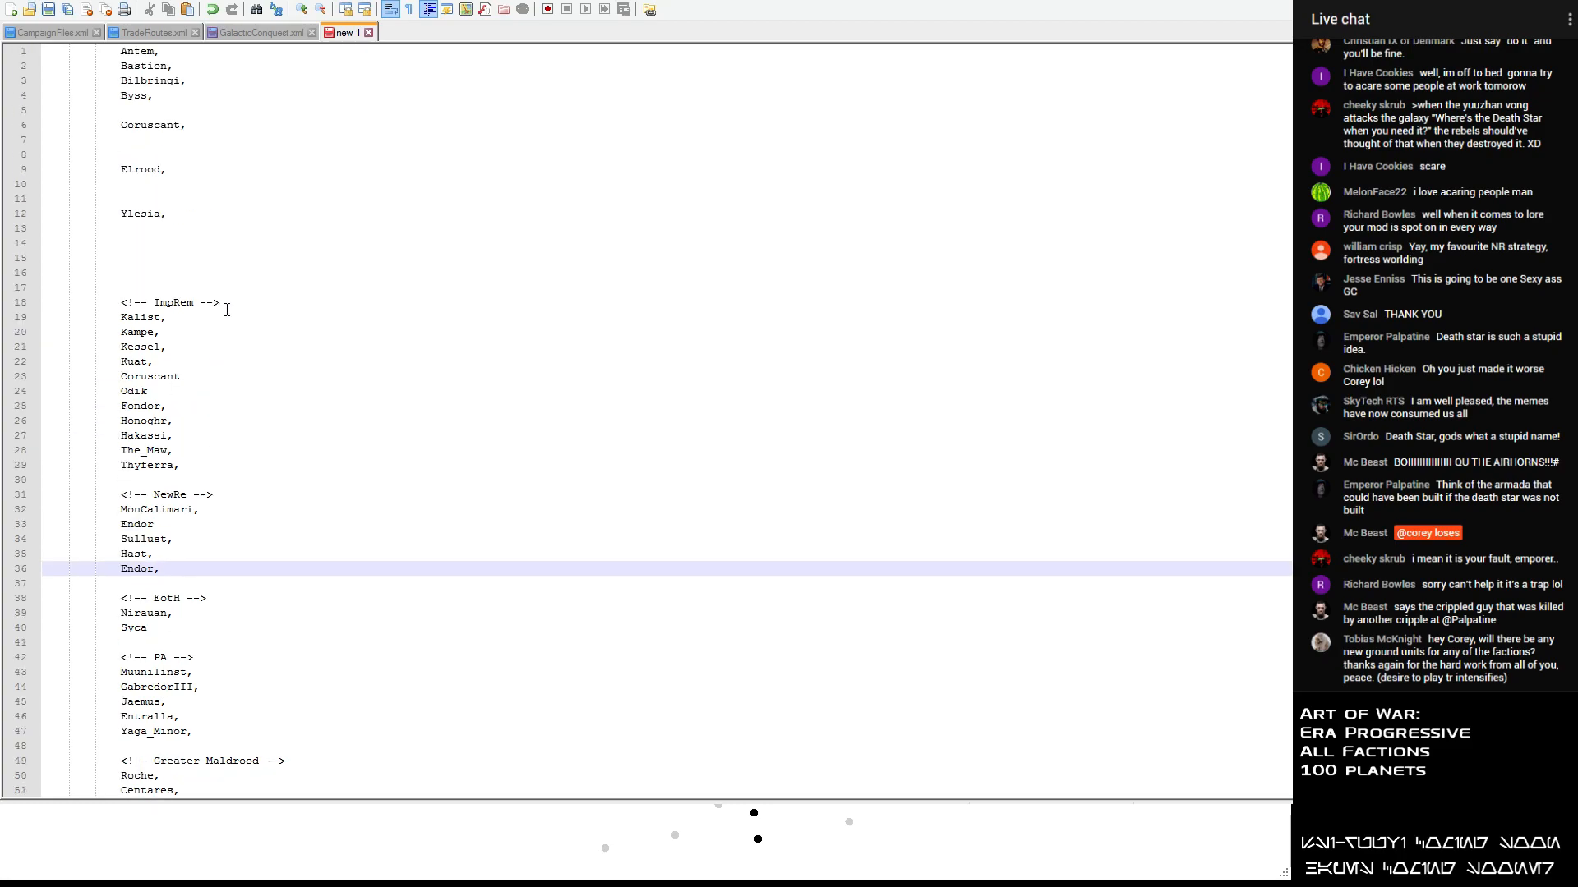
drag(168, 170, 119, 170)
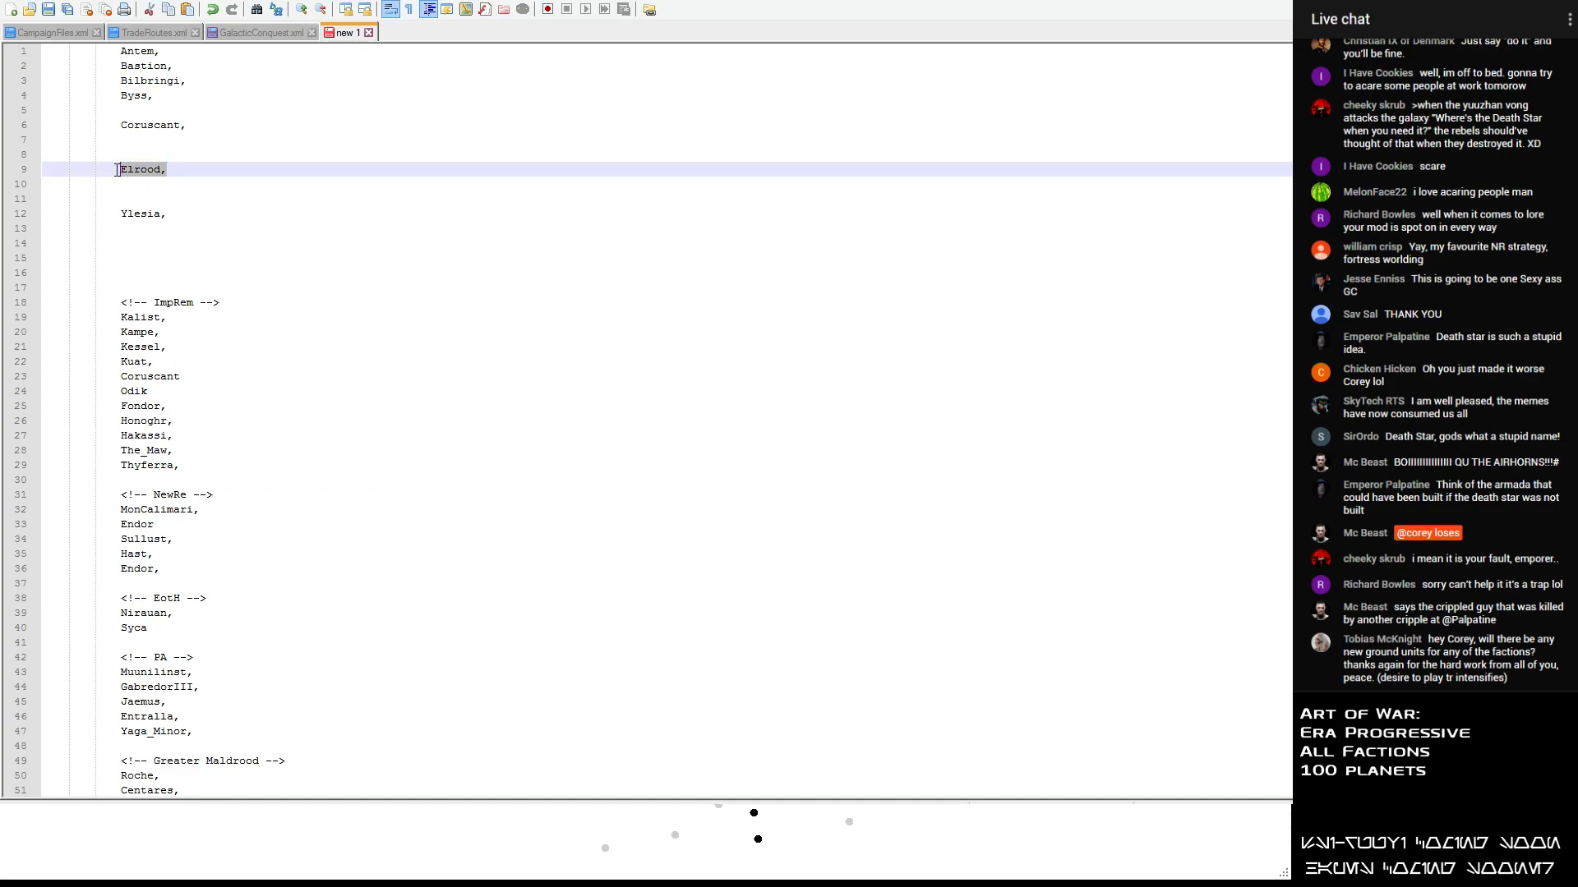
scroll(286, 420, down, 4)
scroll(287, 420, down, 11)
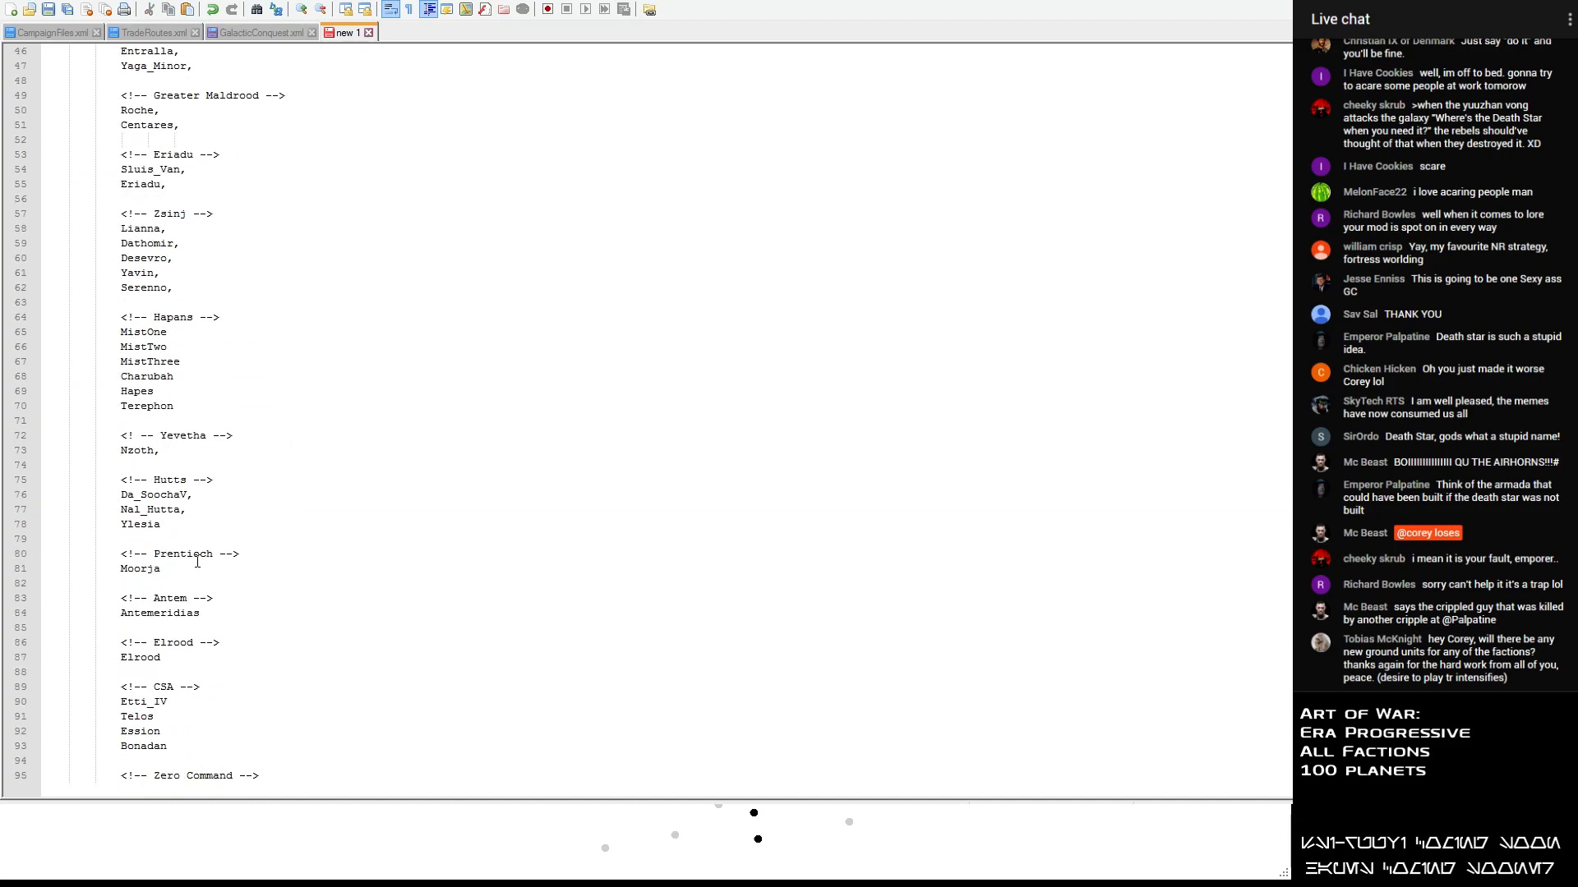
click(168, 659)
- Delete Ylesia from the unsorted list along with the two line breaks above it
scroll(234, 319, up, 13)
scroll(225, 320, up, 2)
drag(171, 215, 83, 215)
key(BackSpace)
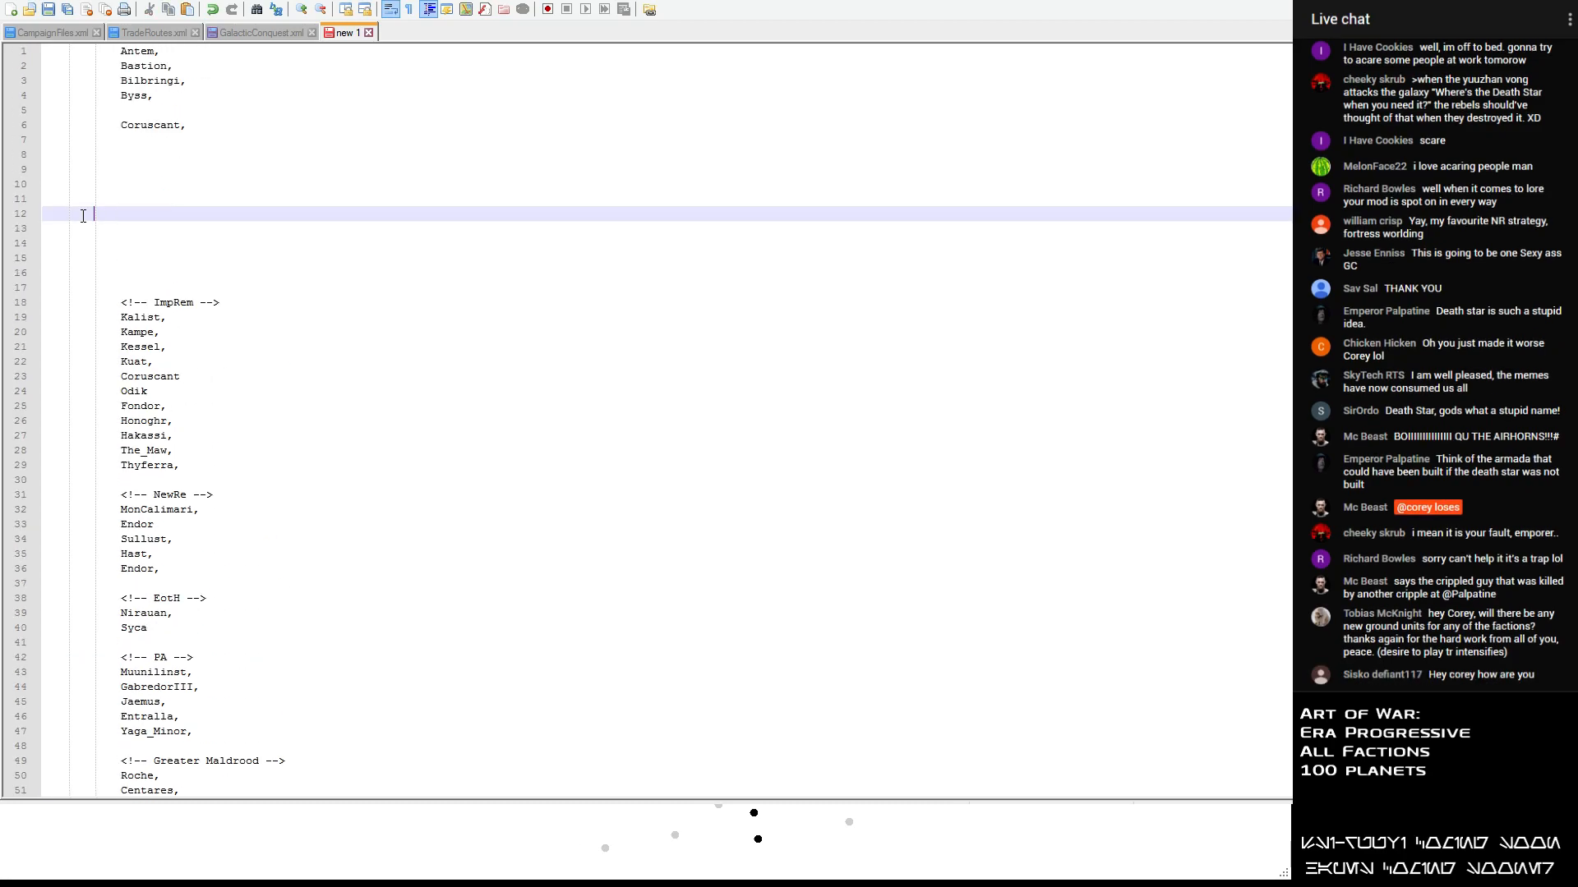
key(BackSpace)
key(BackSpace)
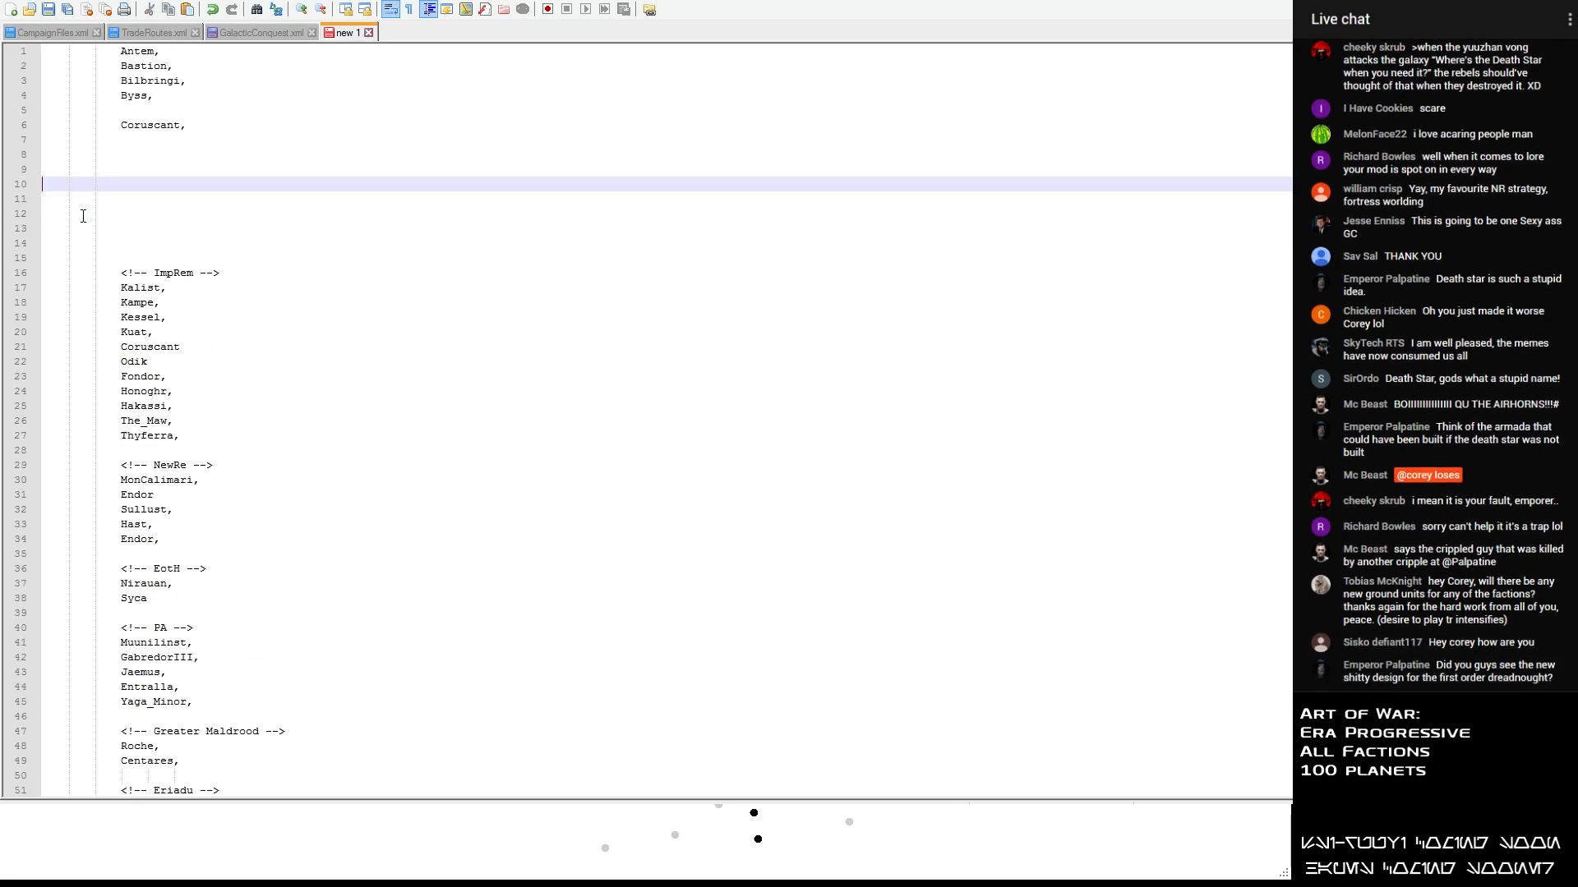
- Delete Coruscant and the empty line above it from the unsorted list, including the comma after Byss
drag(197, 126, 33, 116)
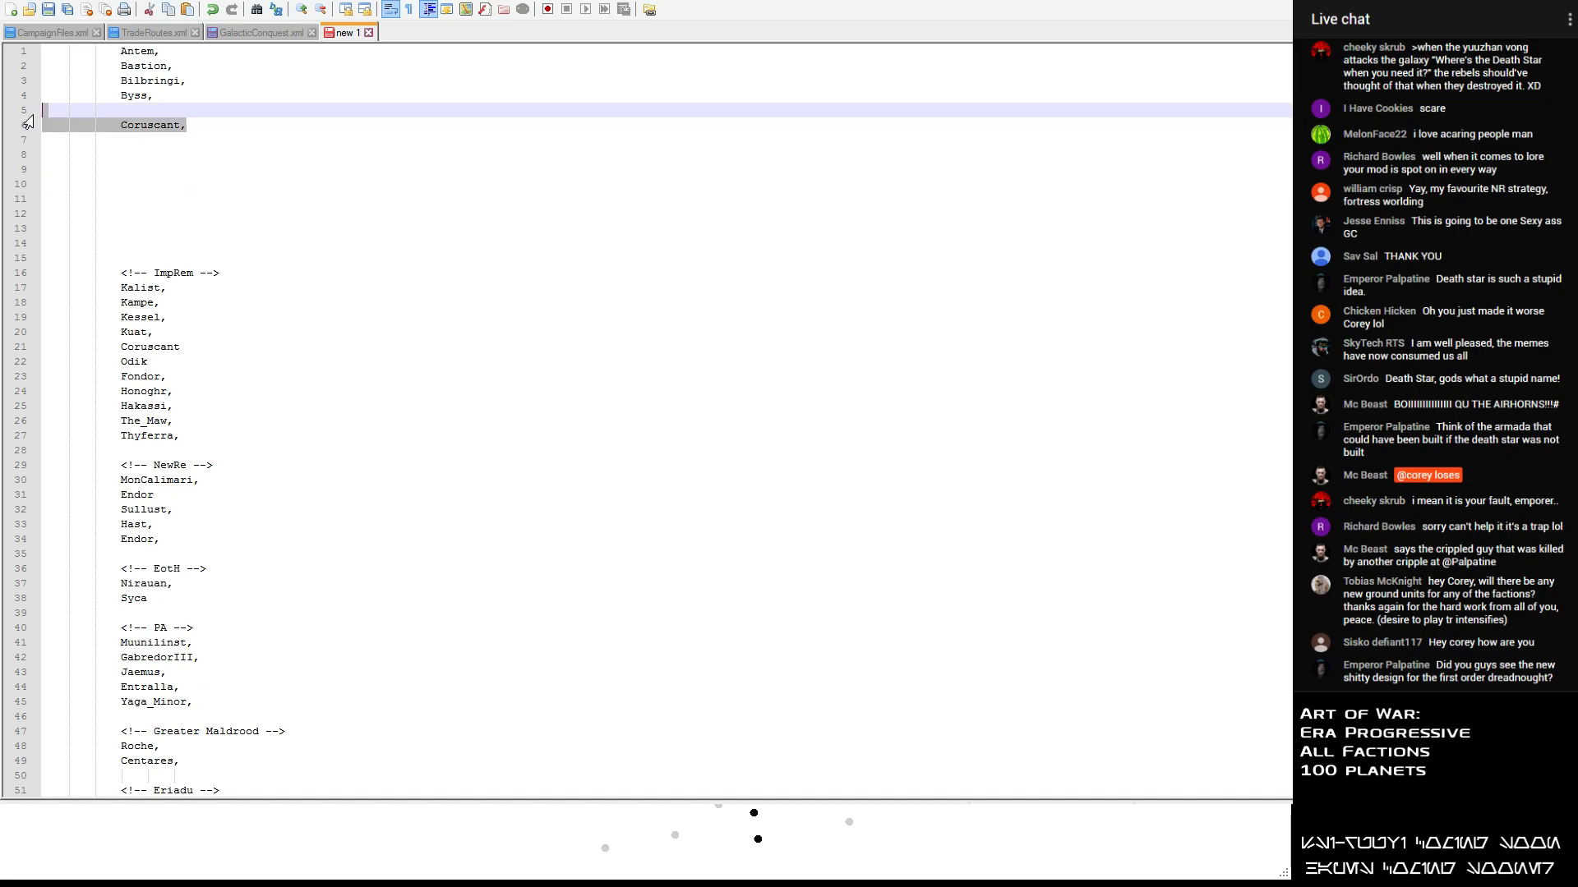
key(BackSpace)
key(BackSpace)
key(BackSpace)
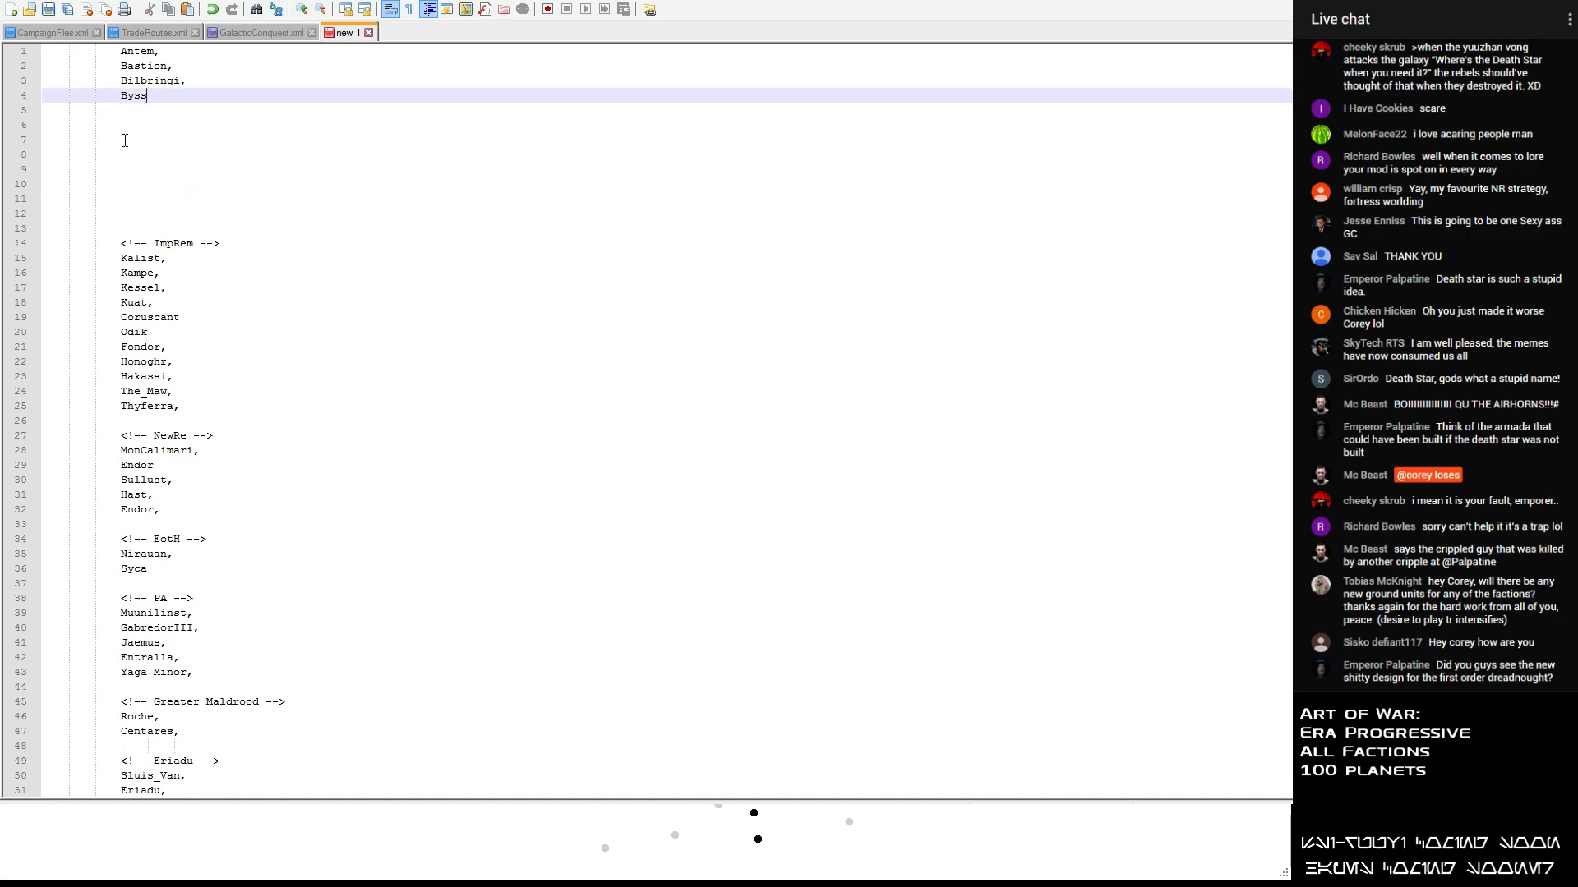
- Move Bilbringi and Byss from the unsorted list to new lines below Thyferra in the ImpRem section
drag(156, 109, 43, 80)
key(ctrl+c)
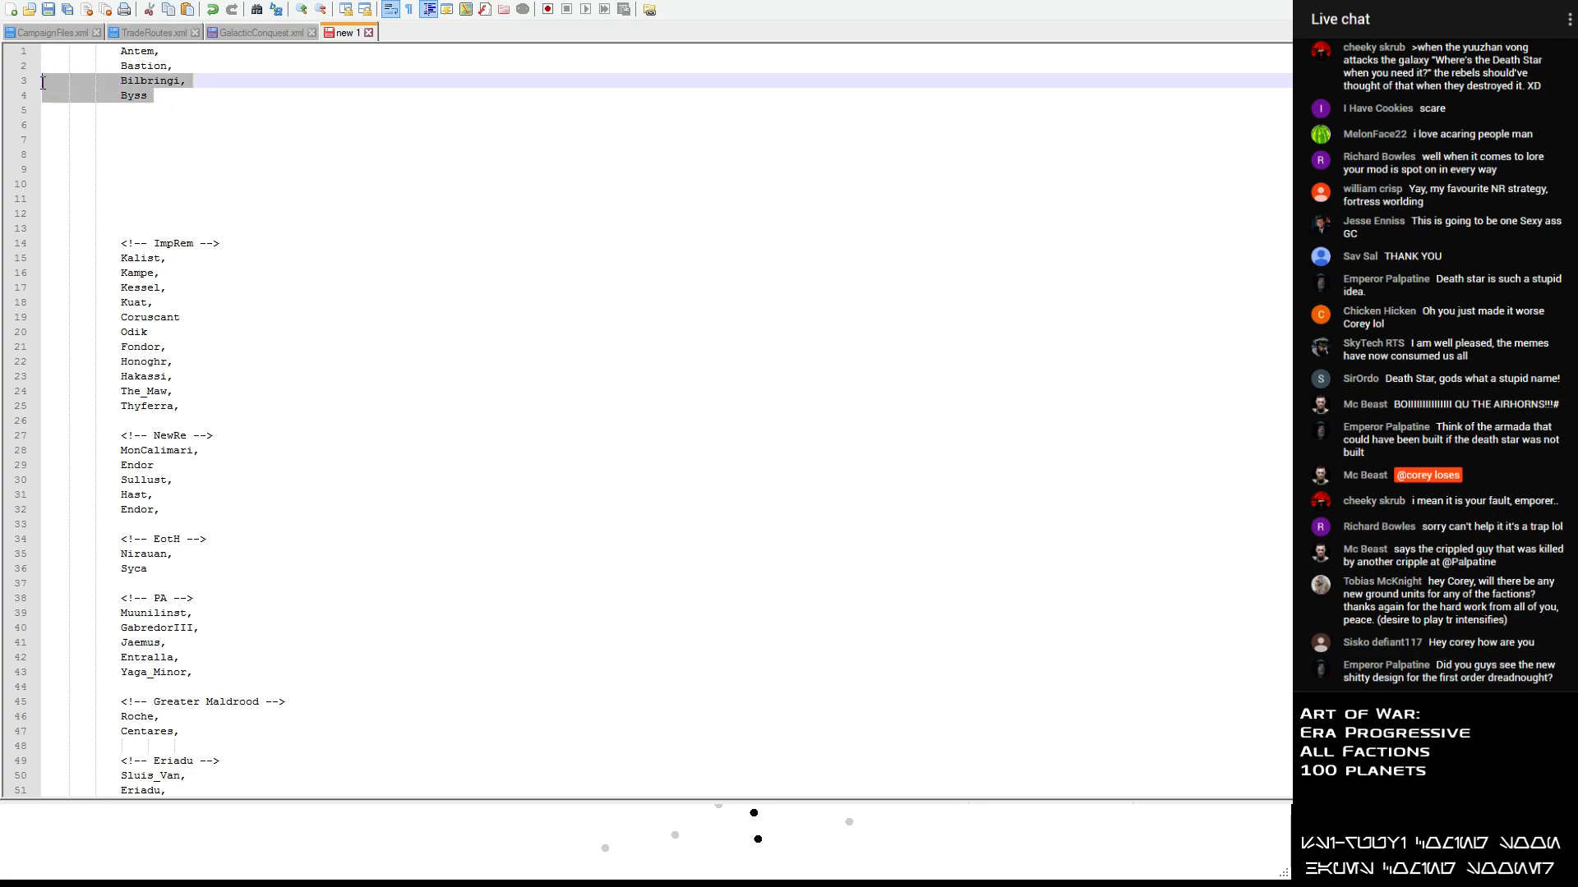
key(BackSpace)
click(231, 372)
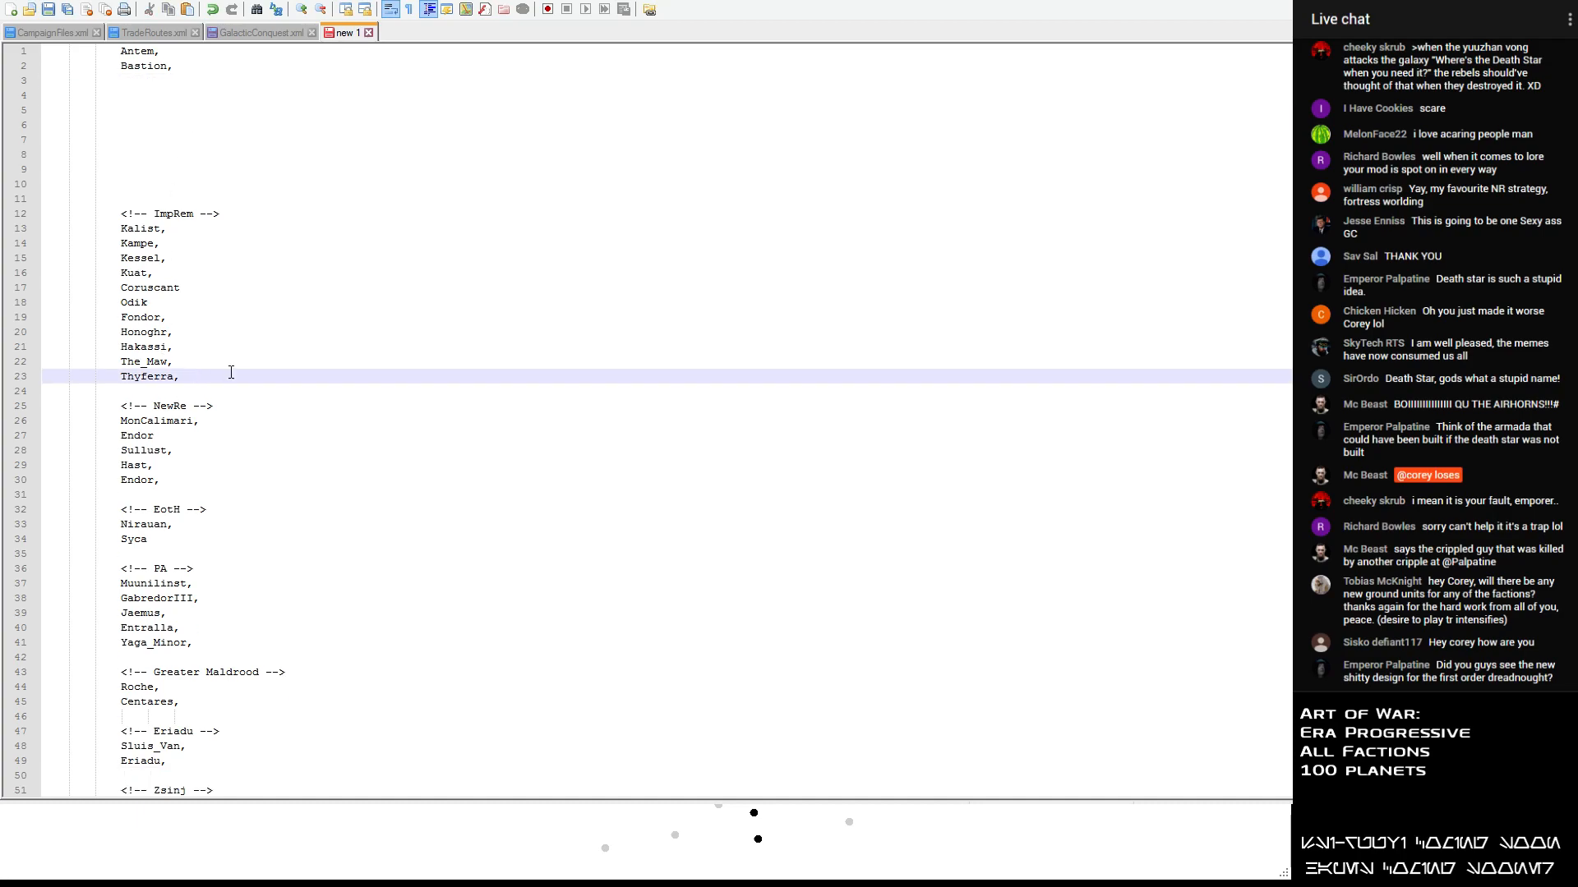
key(Return)
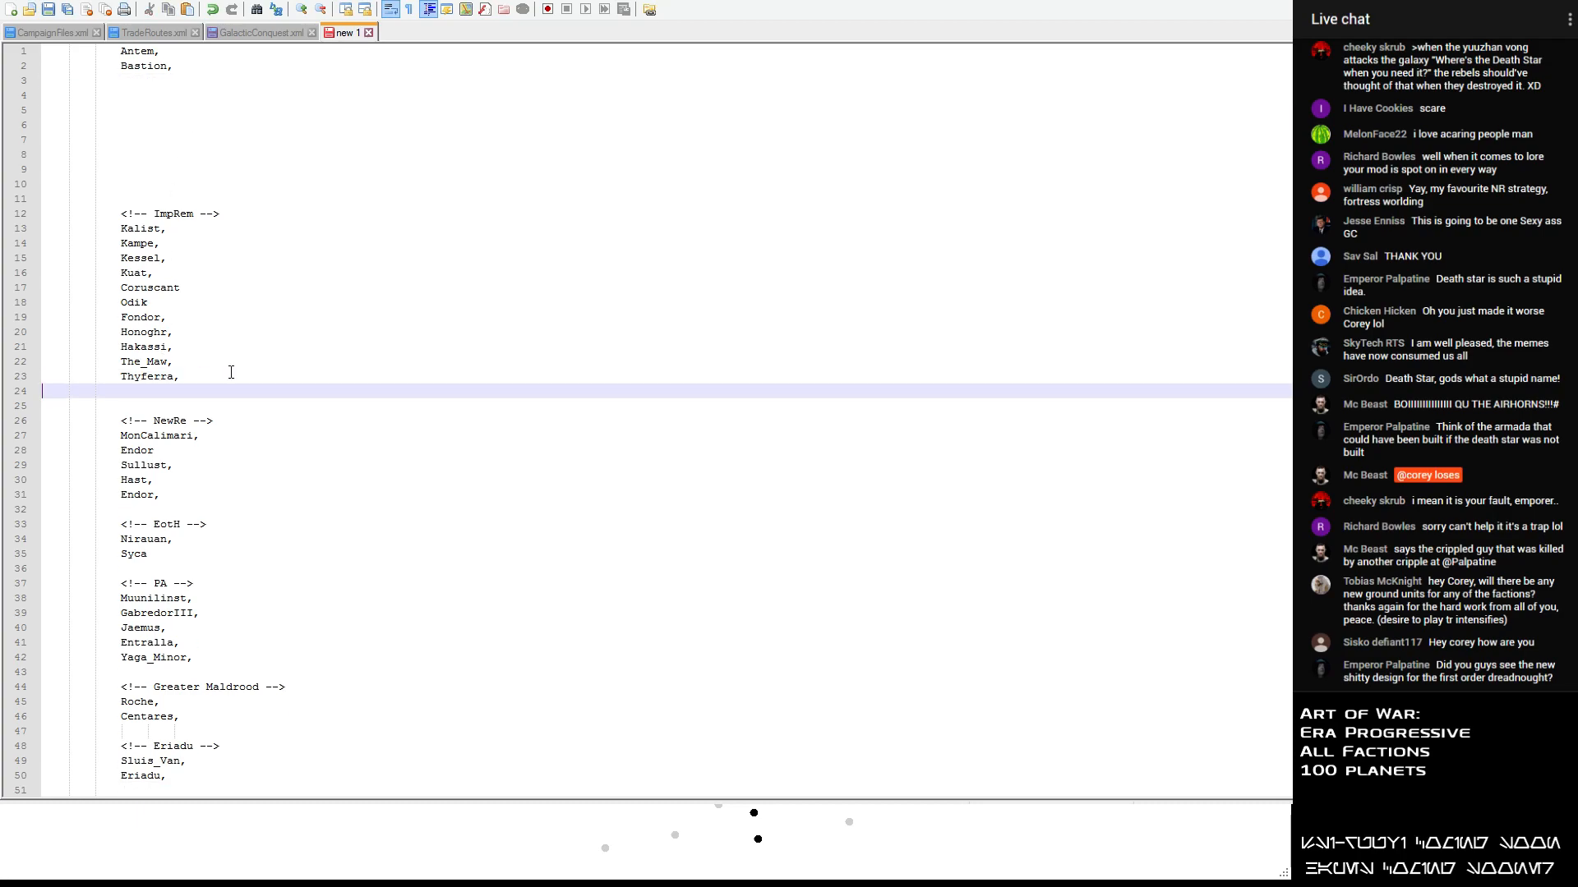
key(ctrl+v)
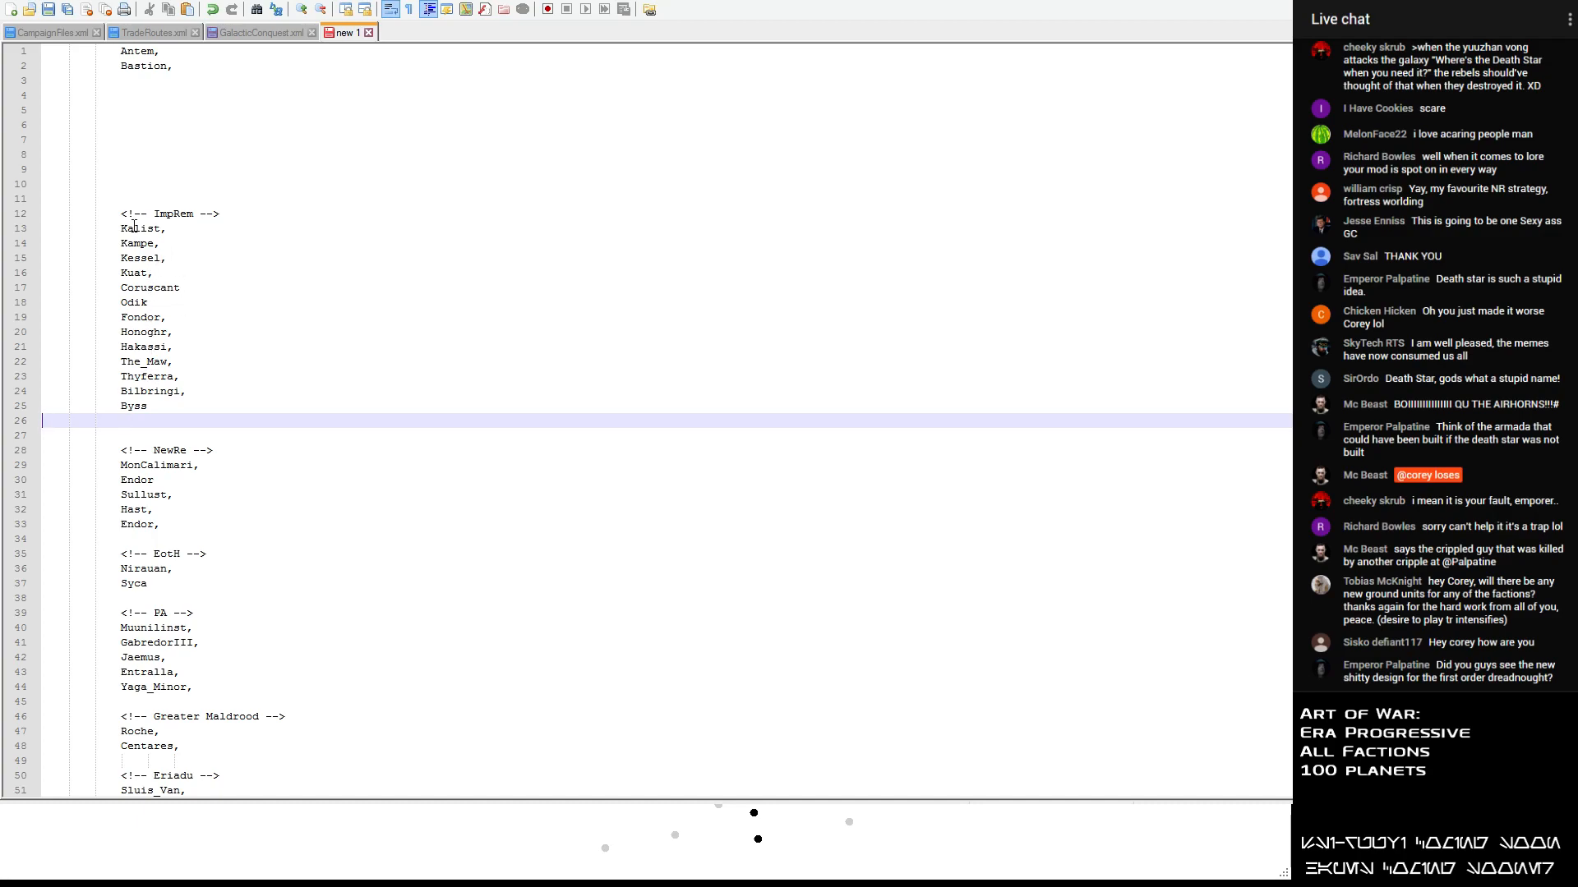
- Move Bastion from the unsorted list to a new line below Yaga_Minor in the PA section, aligned with the other entries
drag(173, 66, 43, 69)
key(ctrl+c)
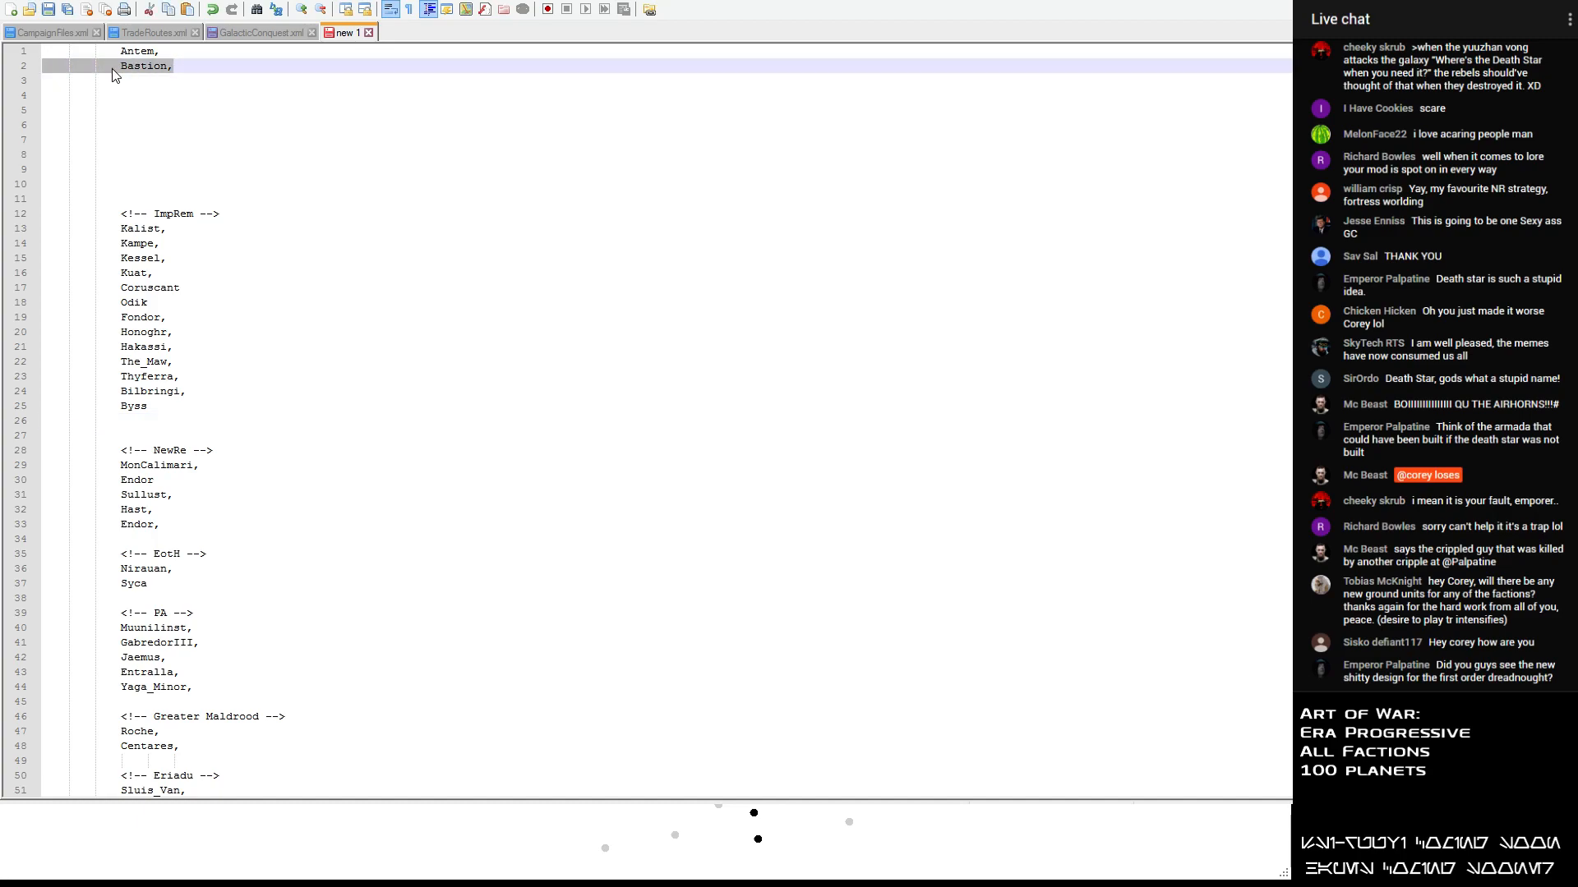
key(Delete)
scroll(152, 455, down, 2)
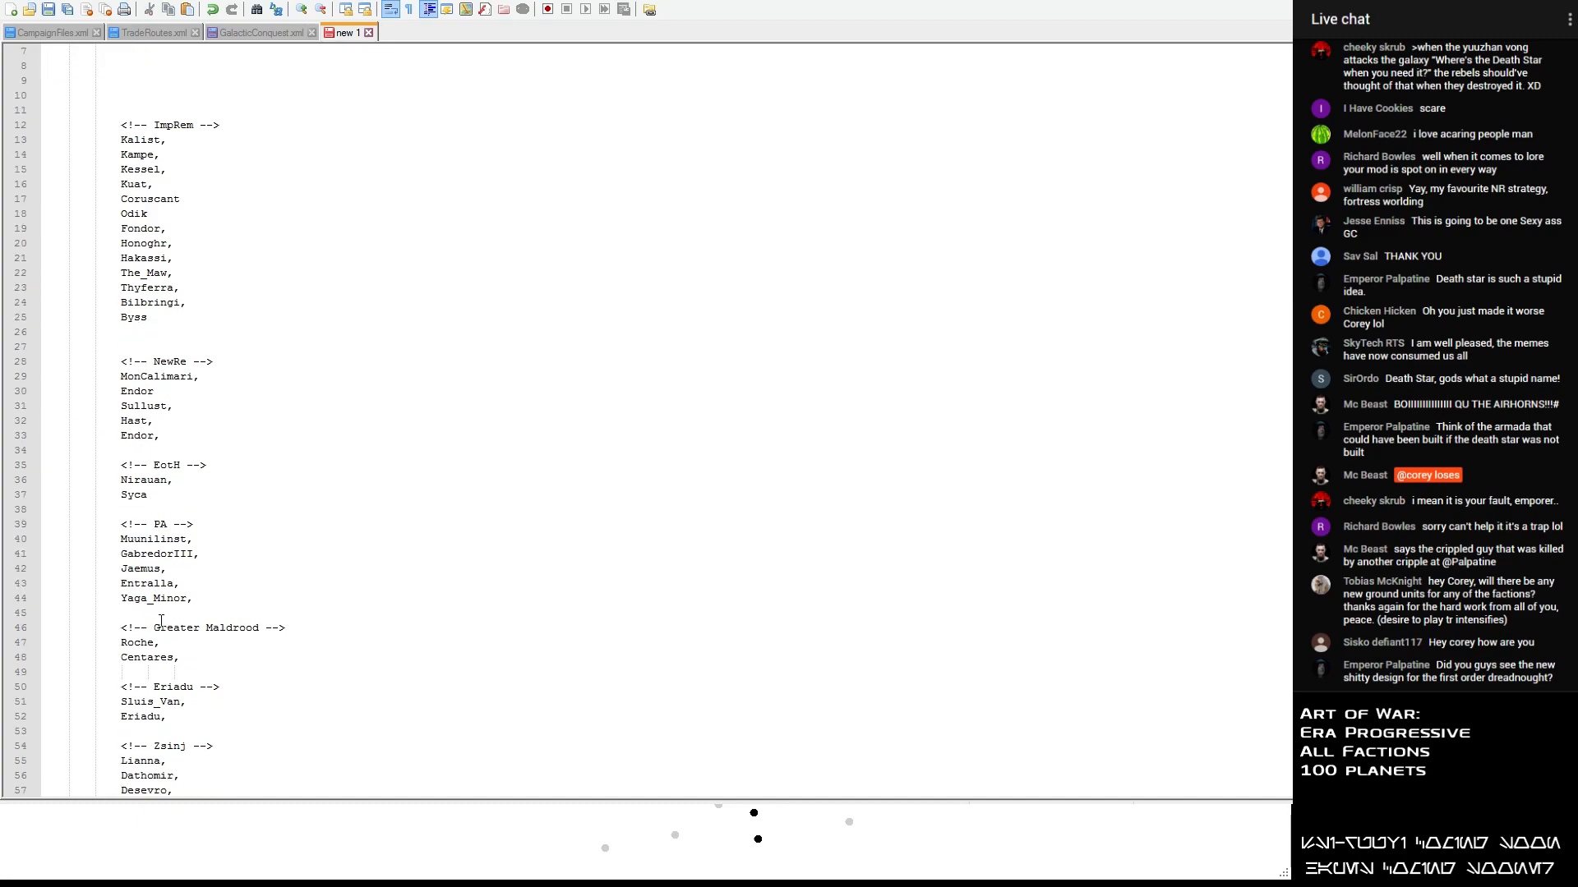
click(213, 601)
key(Return)
key(ctrl+v)
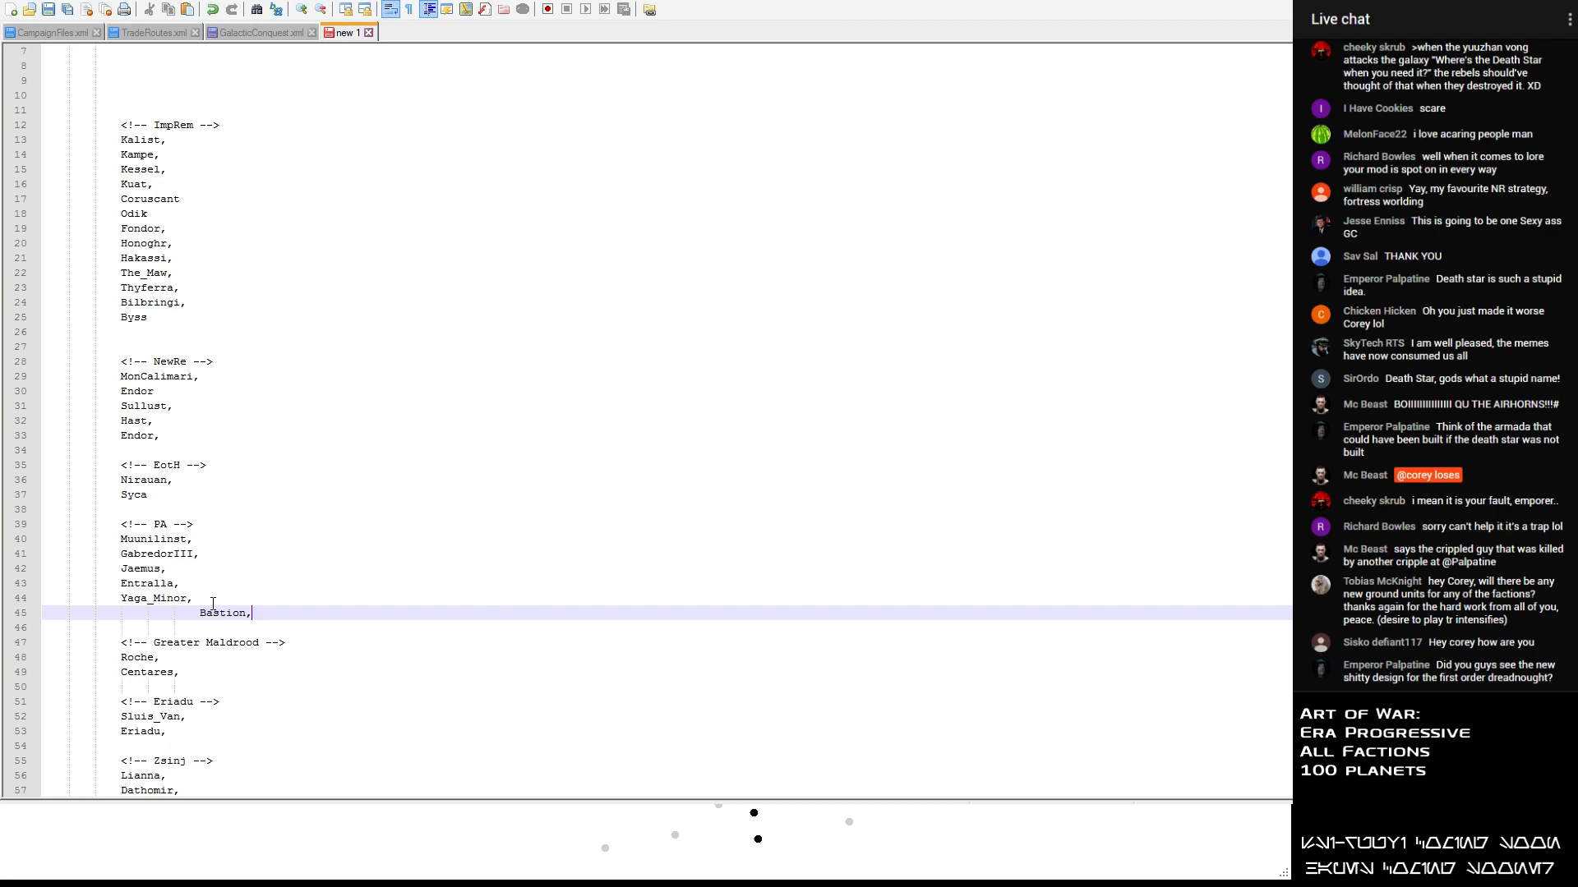
key(BackSpace)
key(BackSpace)
key(BackSpace)
- Delete the leftover Antem entry and the empty lines above the ImpRem heading, plus the extra empty line above NewRe
scroll(197, 607, up, 2)
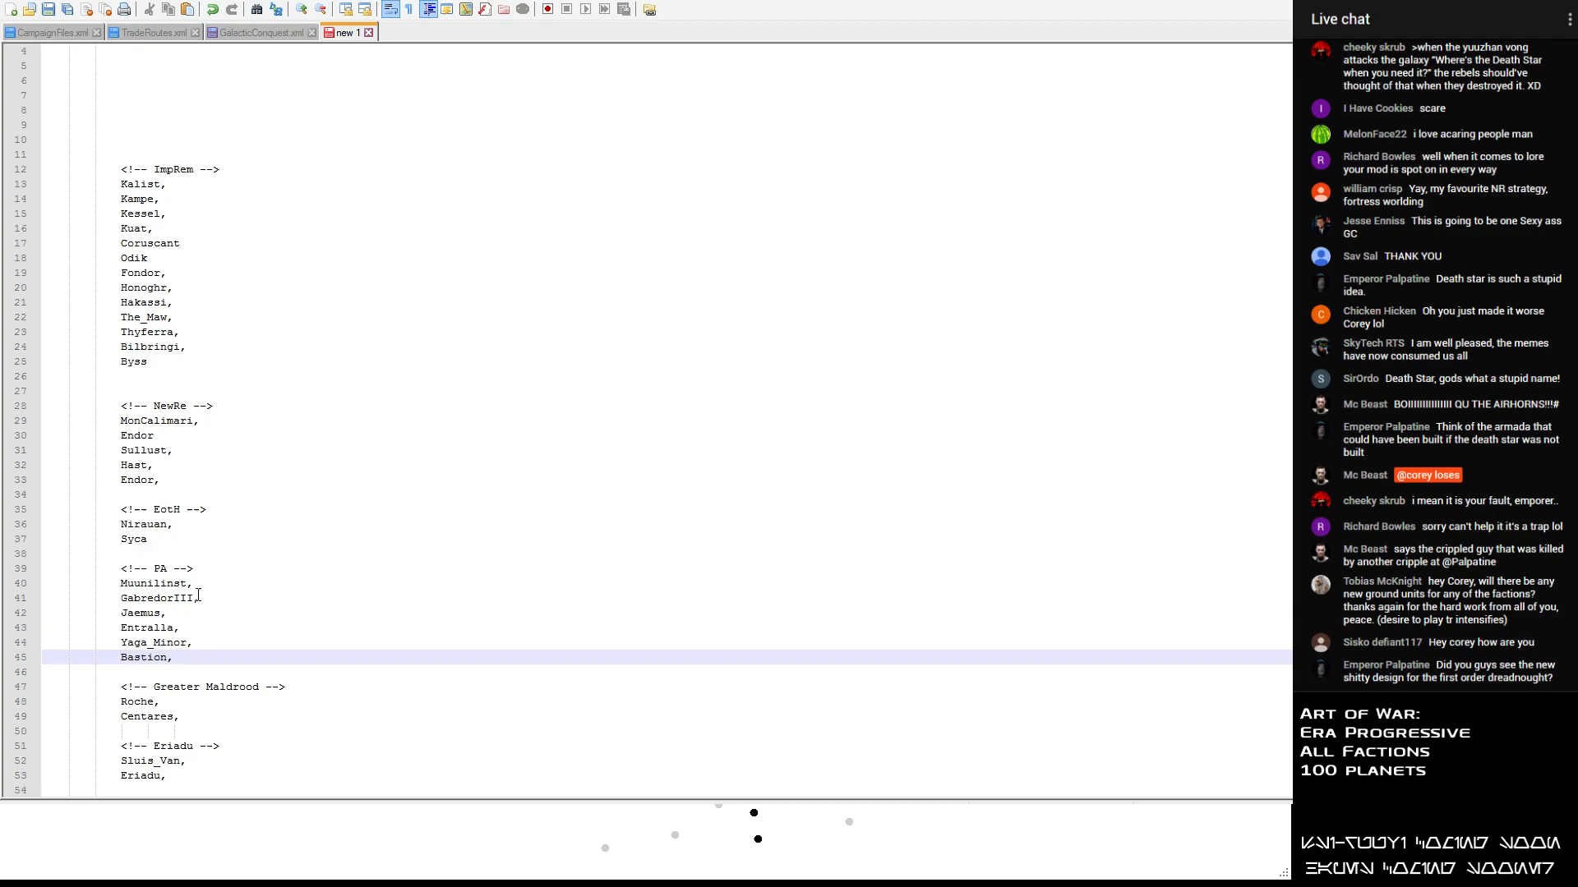
drag(201, 51, 110, 50)
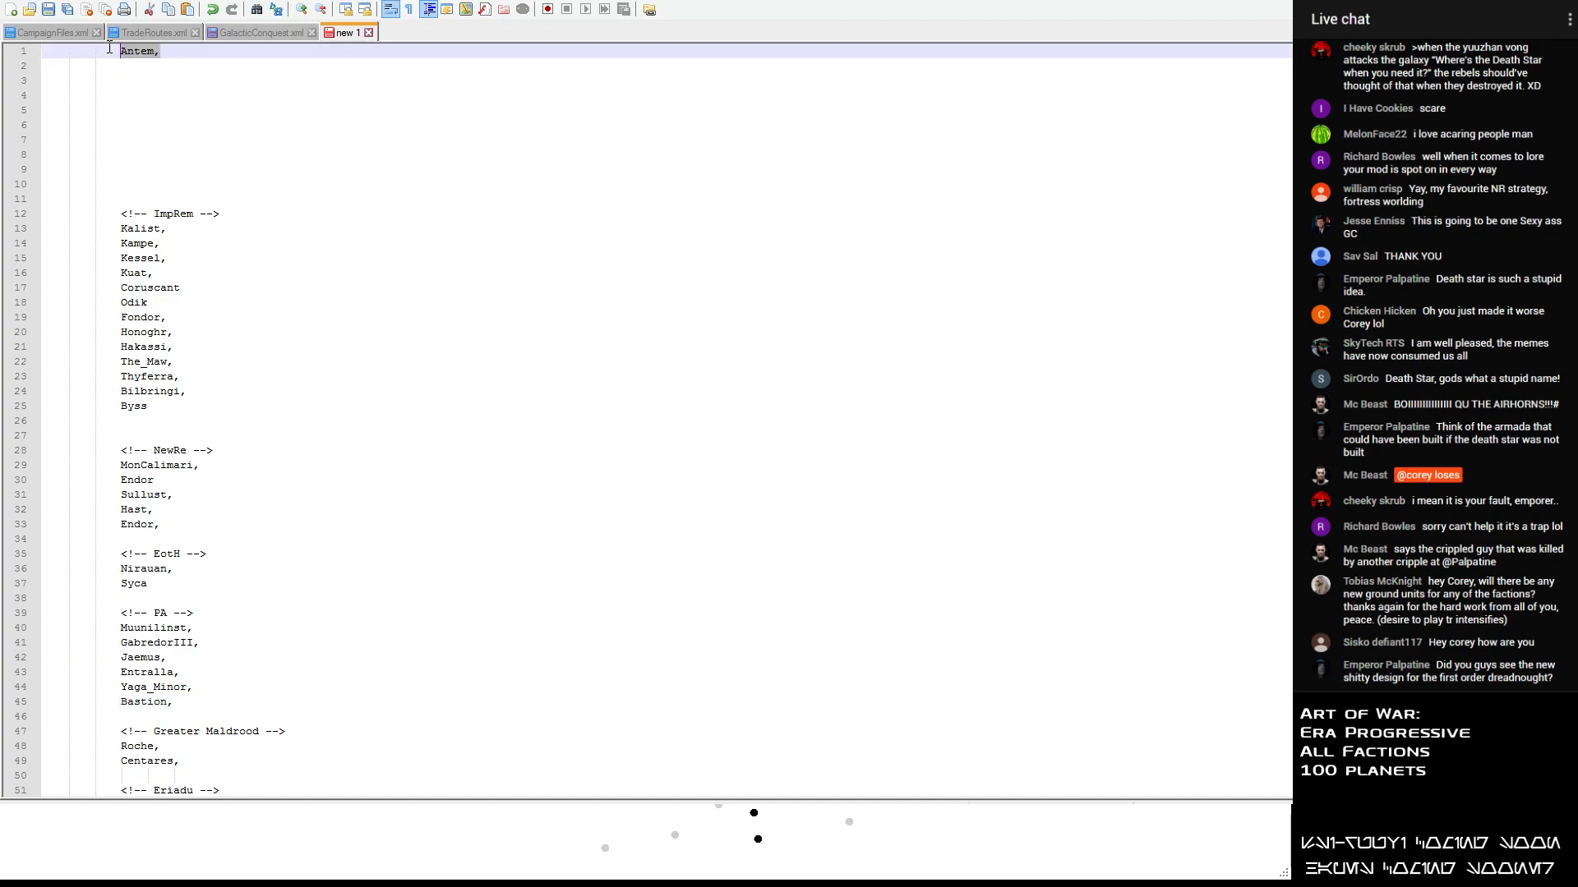
scroll(222, 230, down, 14)
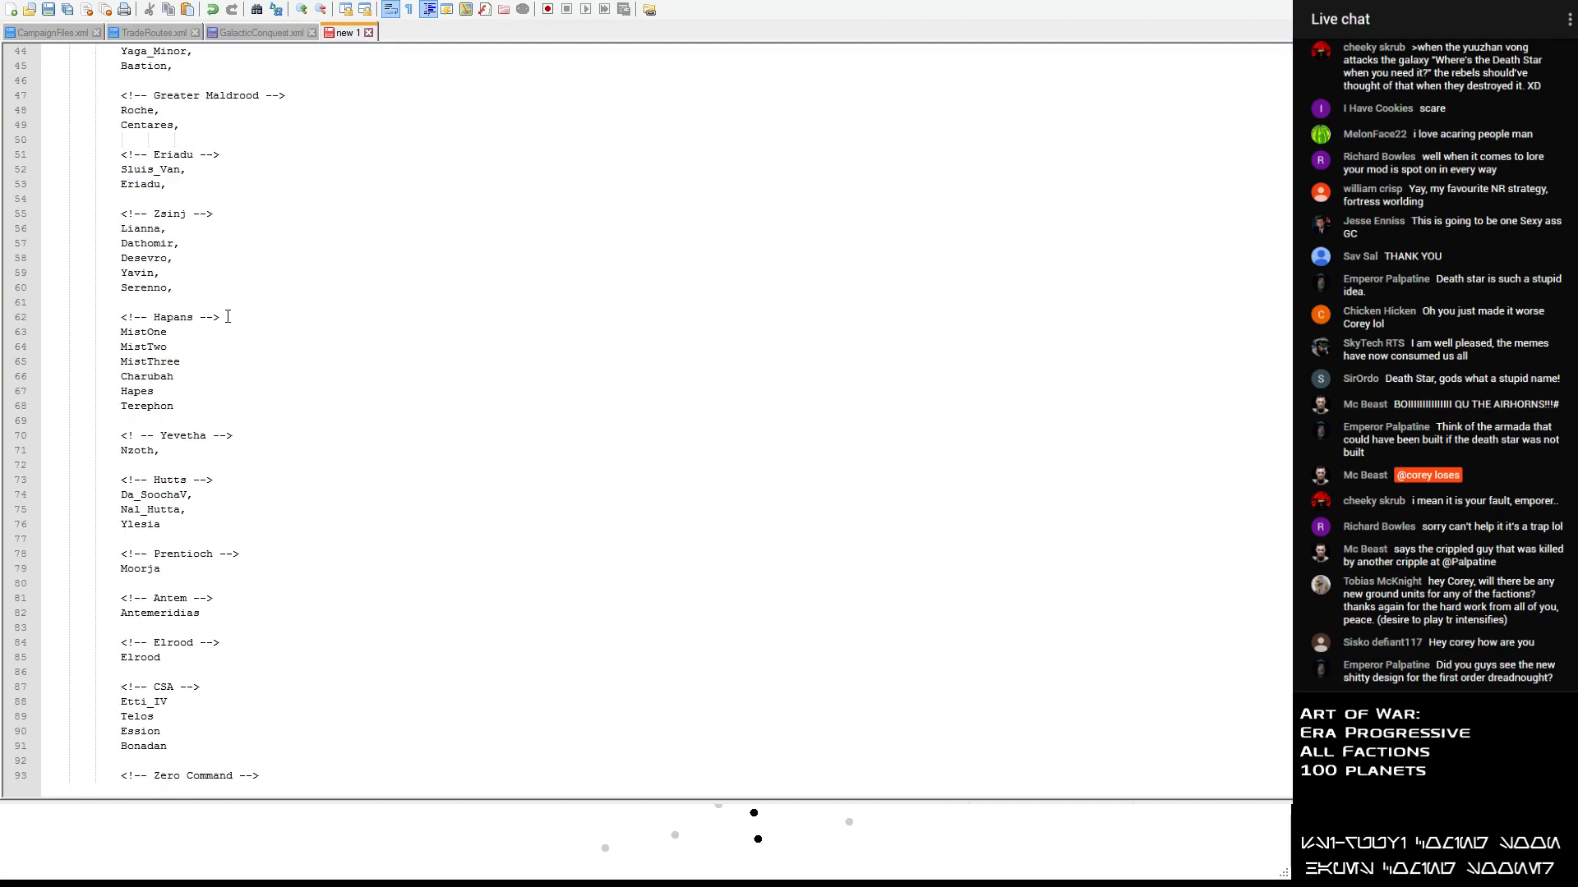
scroll(194, 370, up, 14)
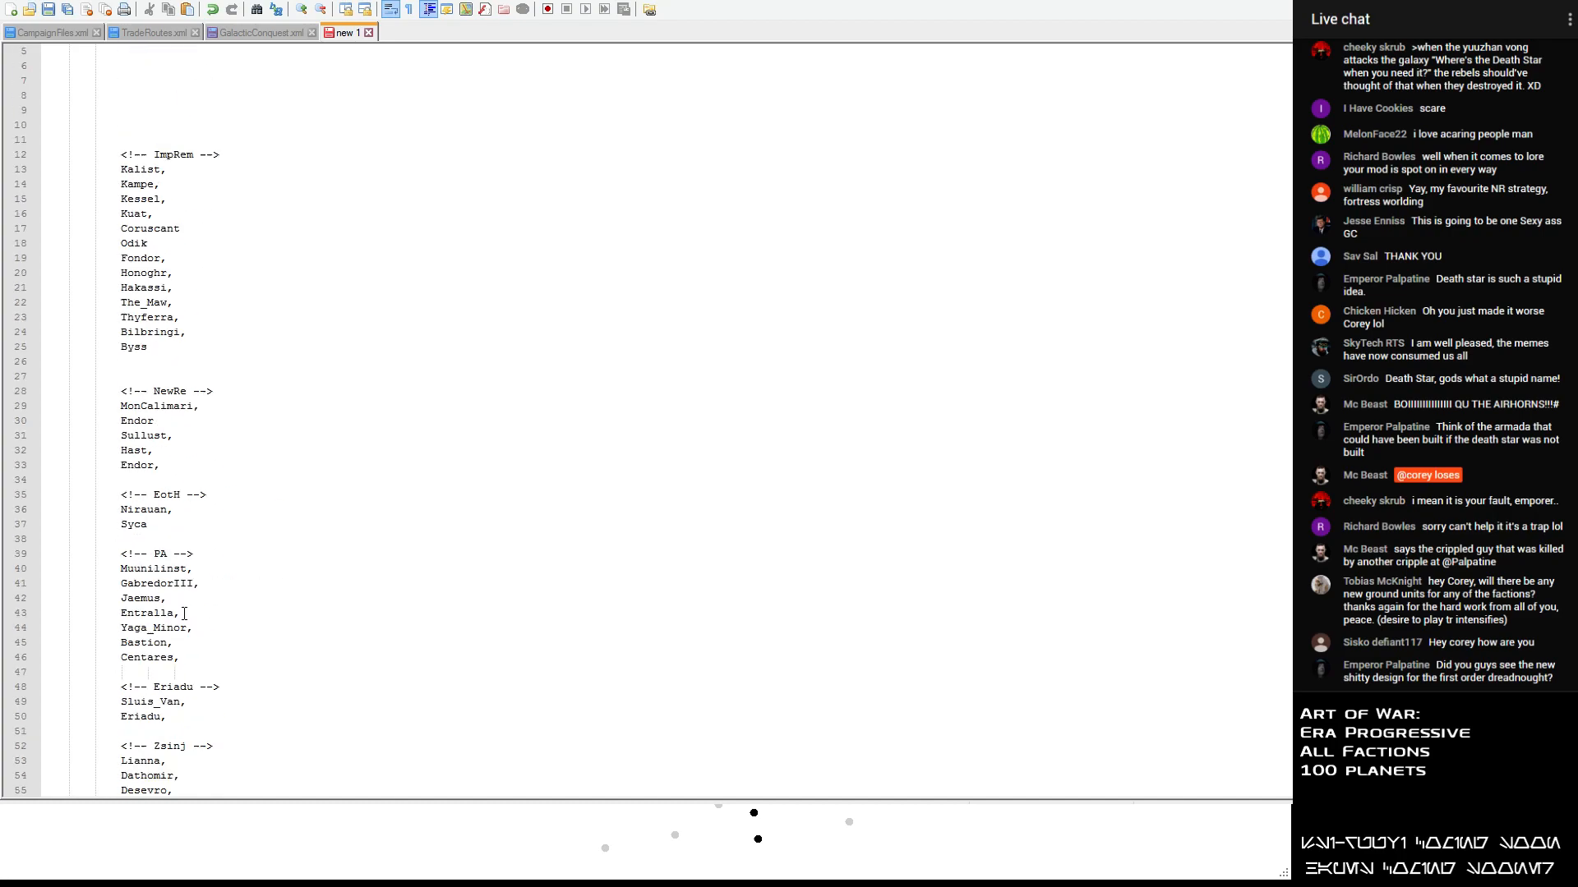
key(Delete)
key(Delete)
key(Delete)
key(Delete)
key(Delete)
key(Delete)
key(Delete)
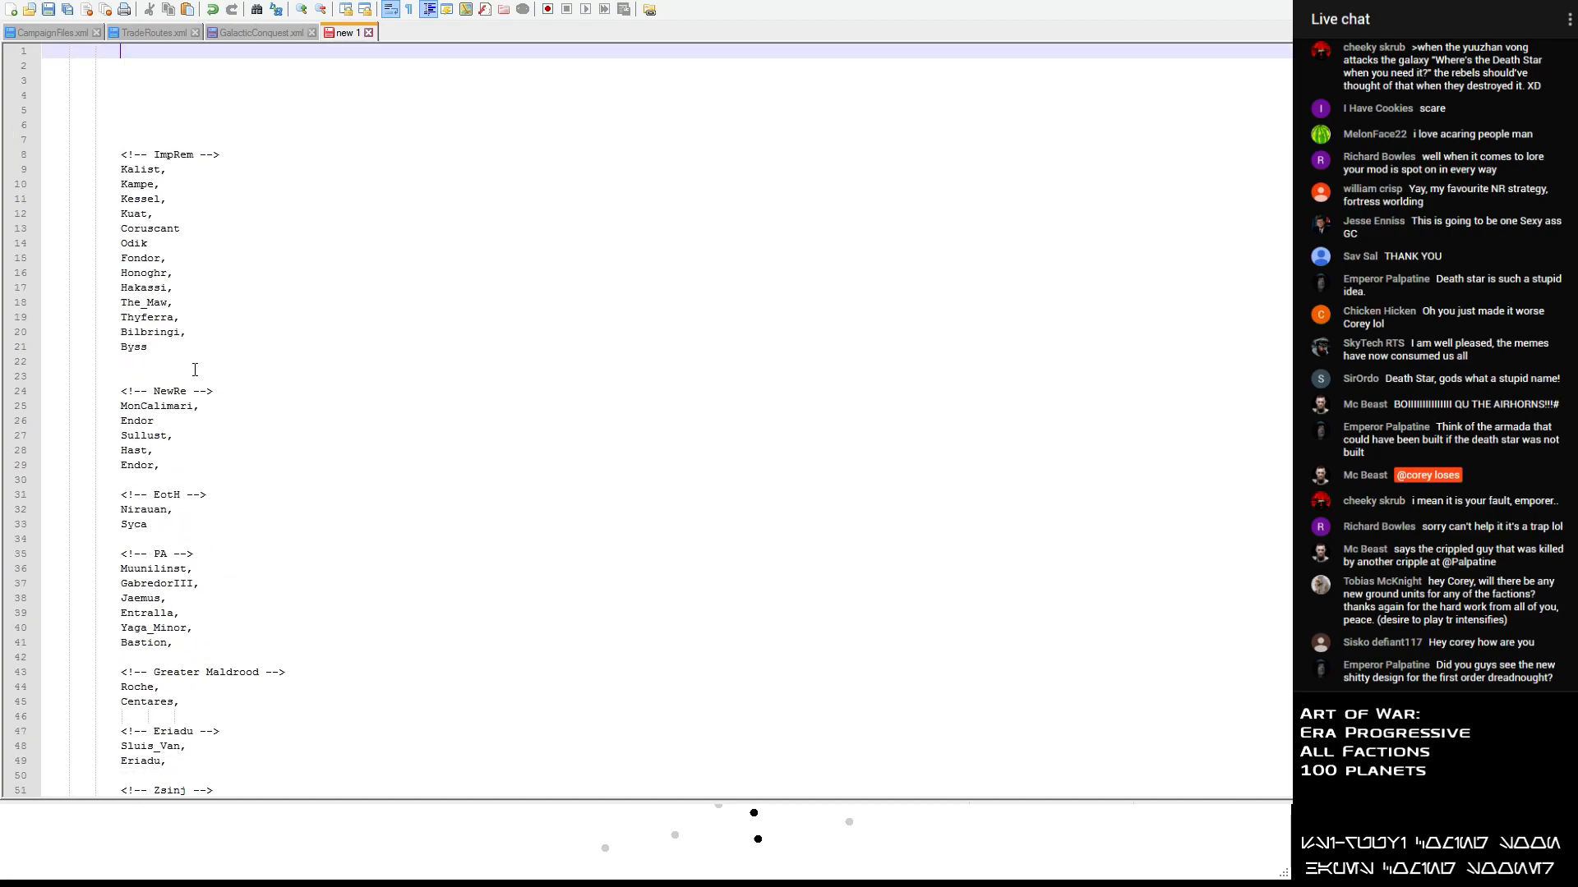
key(Delete)
key(Delete)
key(Delete)
key(Delete)
key(Delete)
key(Delete)
key(Delete)
key(Delete)
key(Delete)
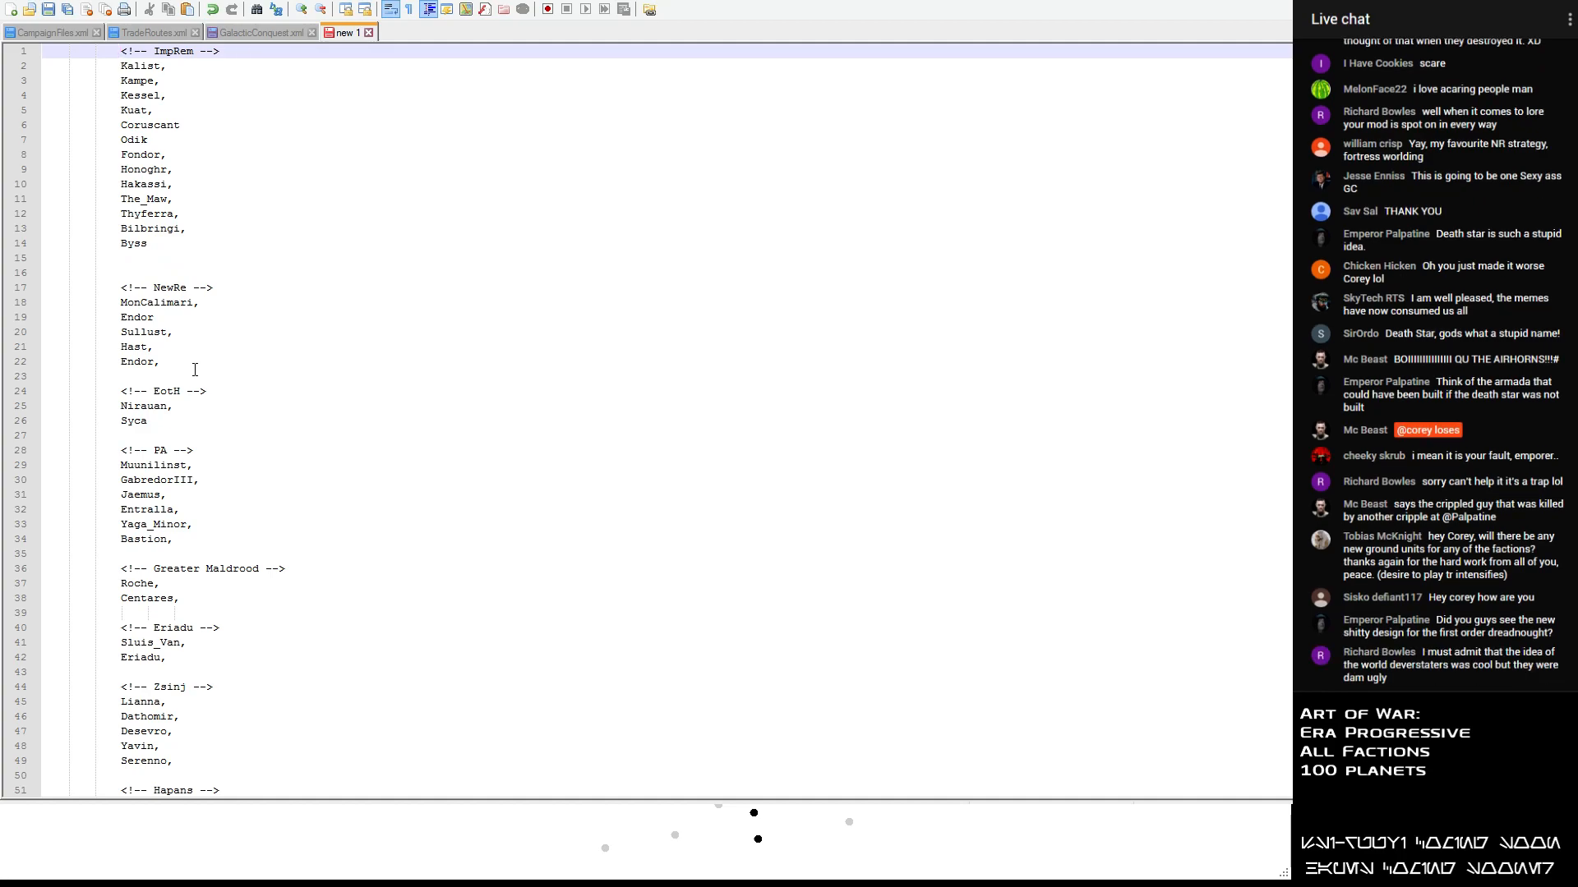
click(108, 252)
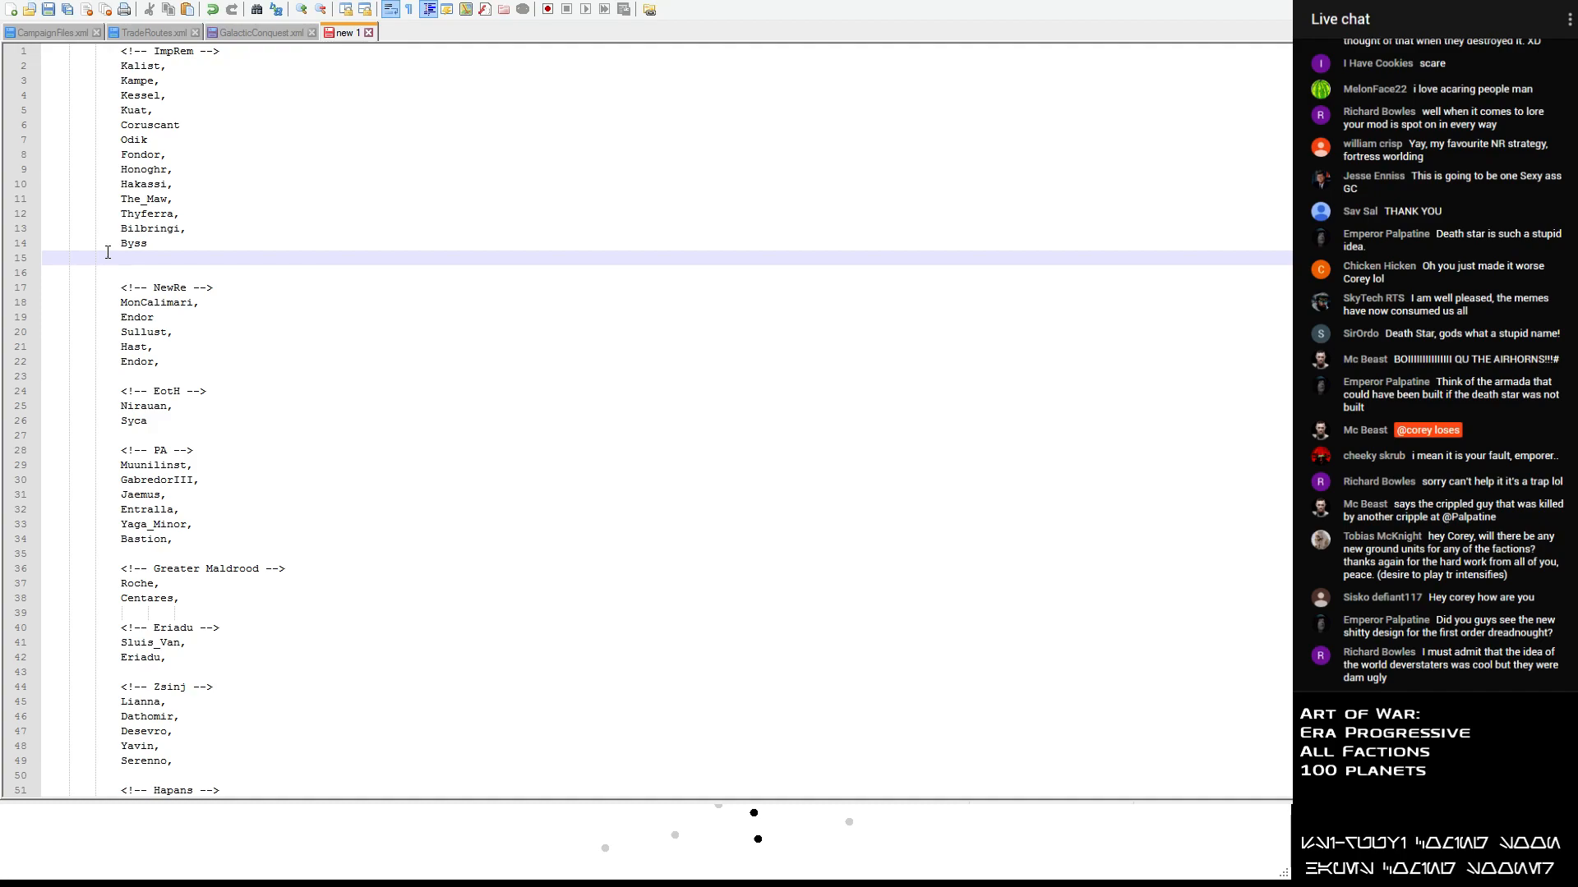
key(Delete)
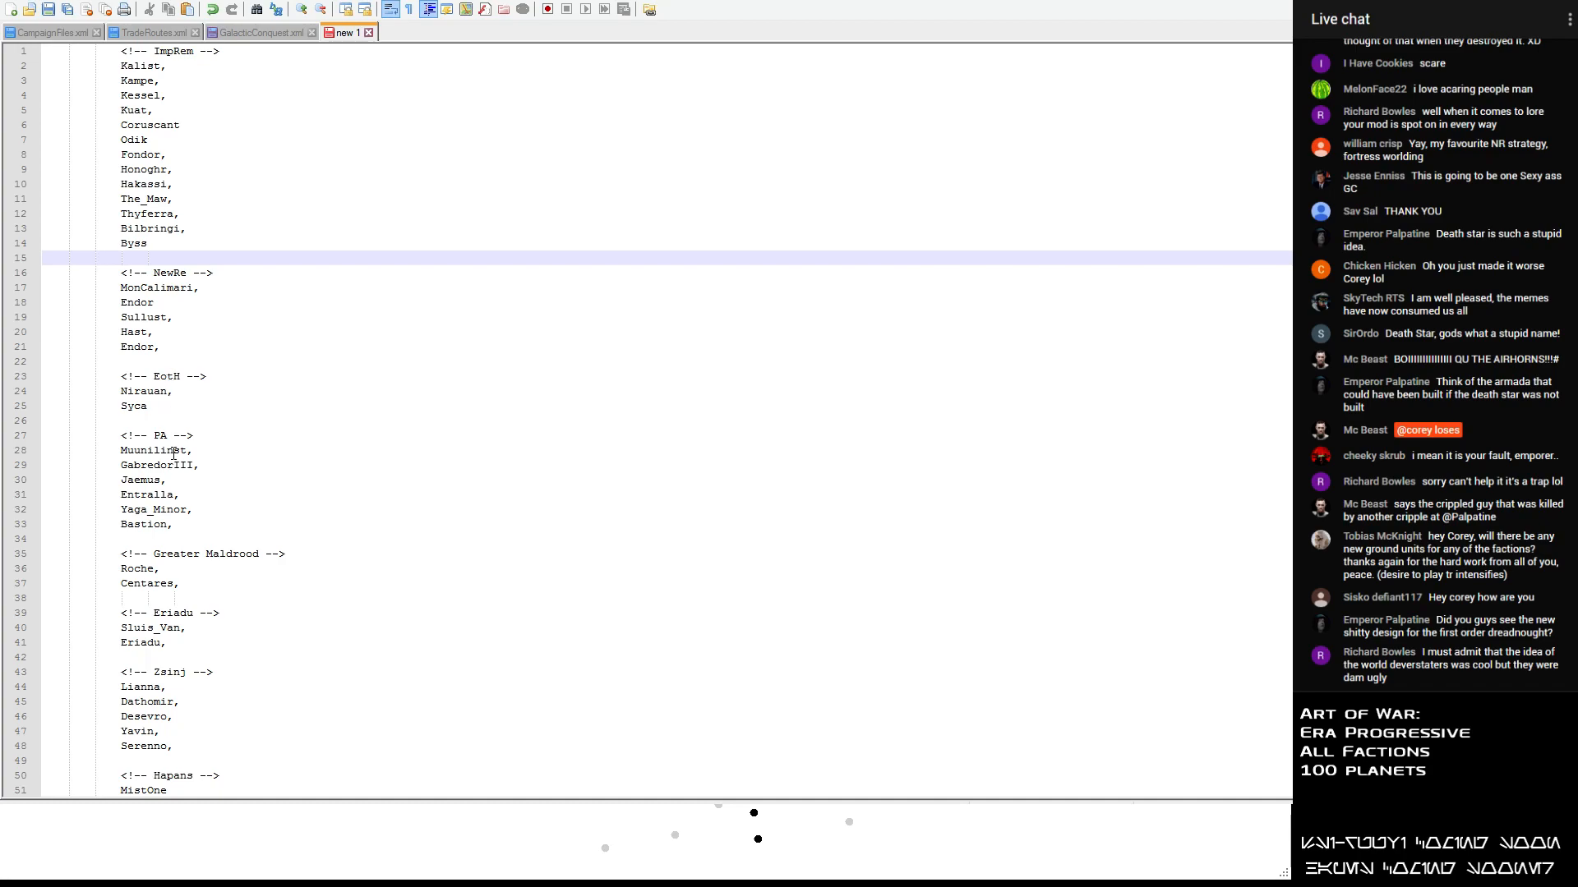
- Review the planets listed under each faction heading, from PA and Eriadu through Yevetha, Hutts and CSA
drag(121, 435, 71, 496)
scroll(231, 520, down, 3)
scroll(151, 584, down, 5)
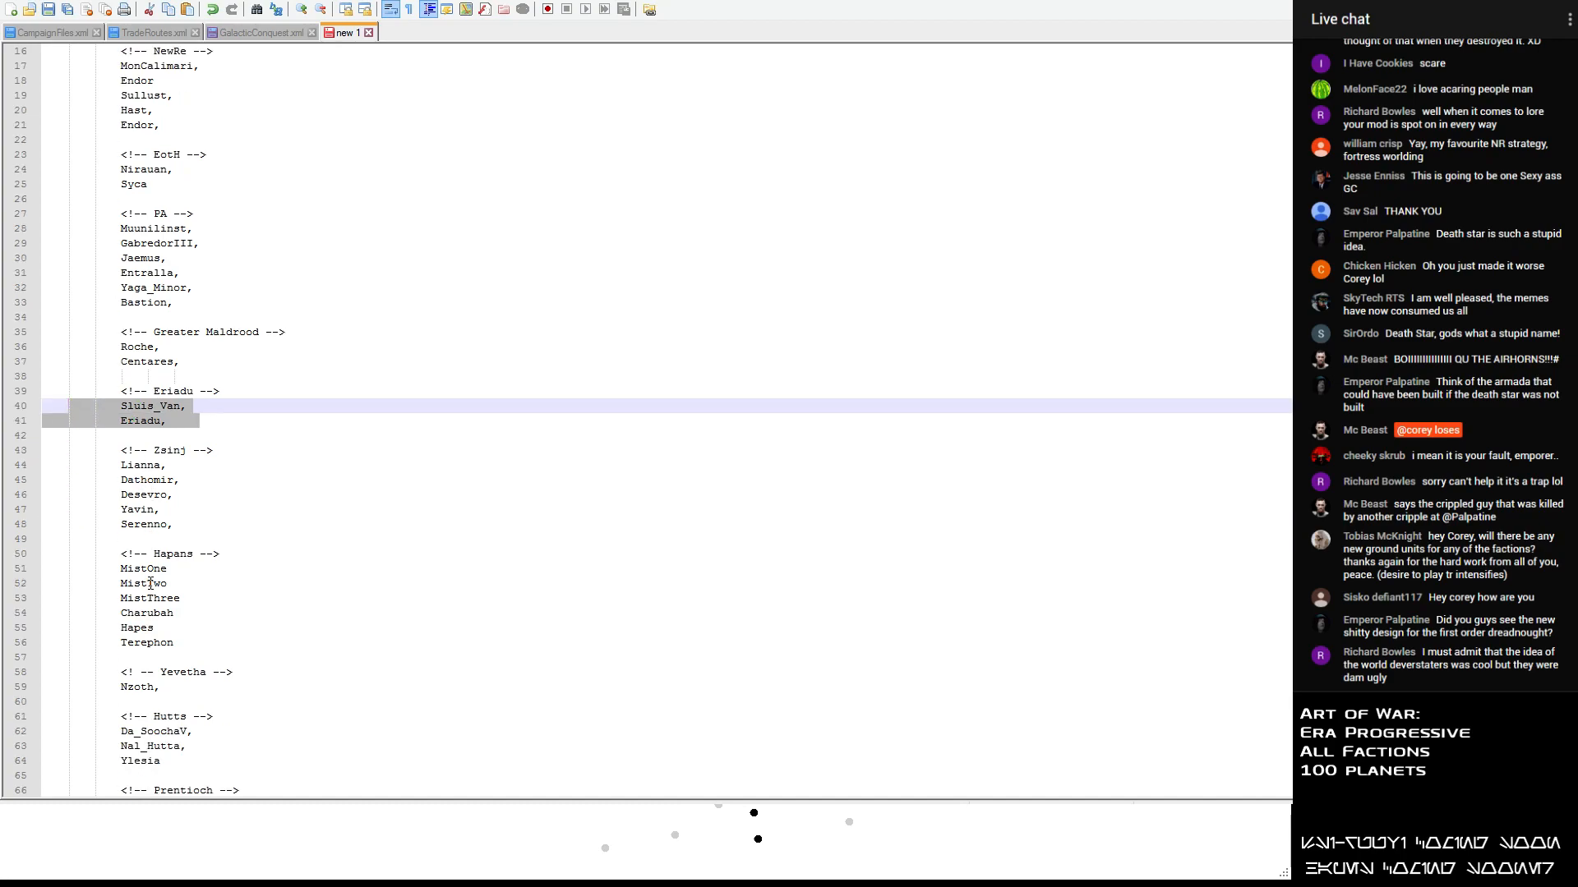
scroll(117, 559, down, 2)
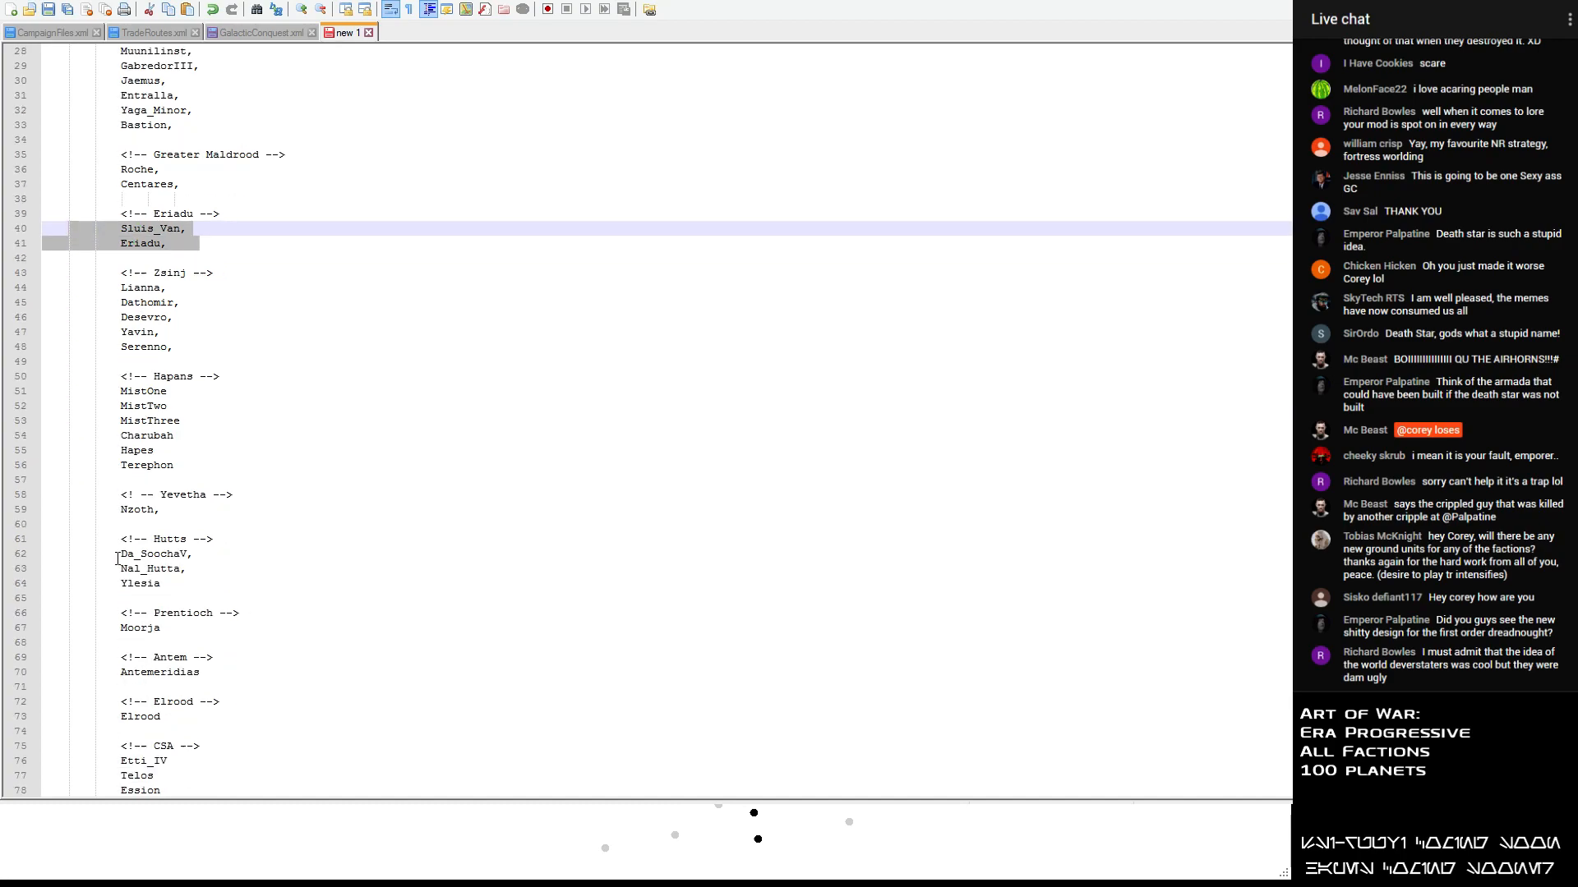
click(175, 451)
drag(175, 451, 106, 442)
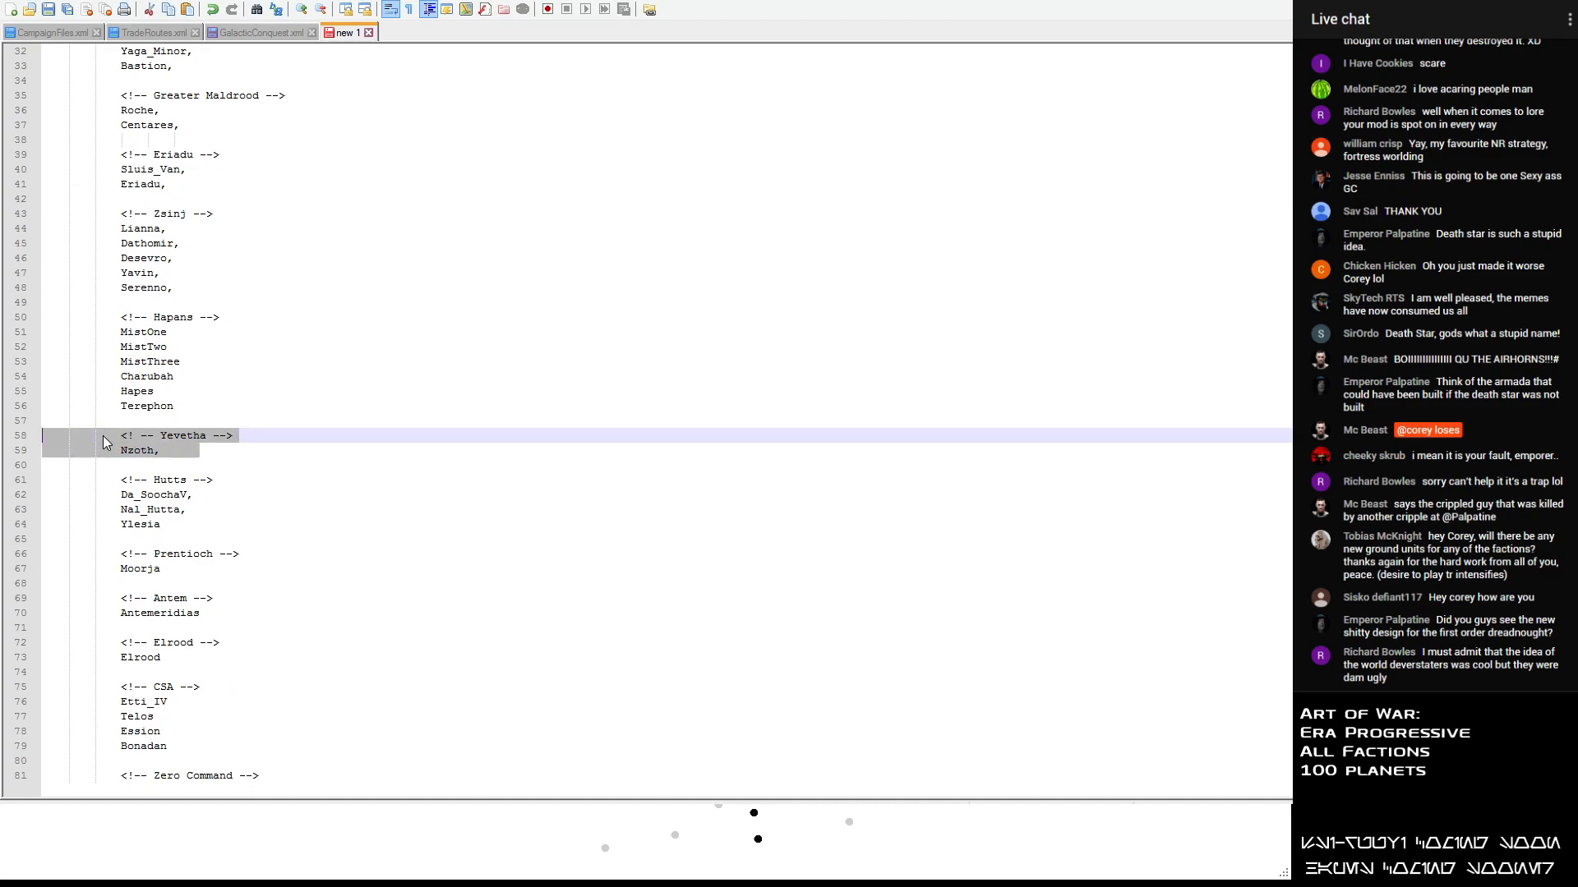
click(106, 442)
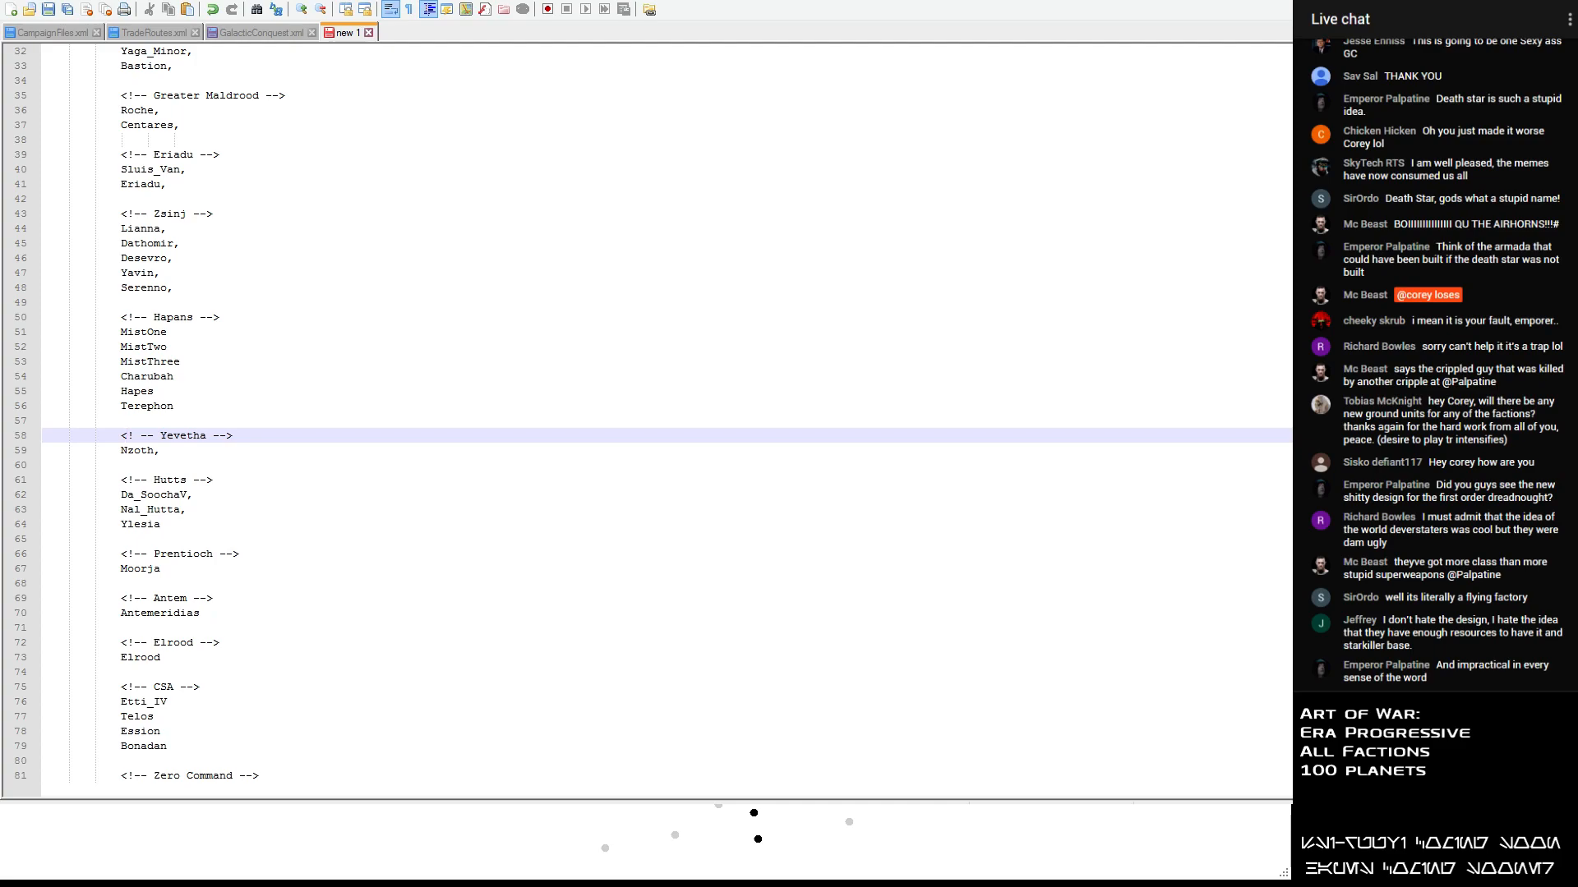
- Switch to the Galactic Conquest Editor and include ILC905 and one nearby planet in the conquest's planet selection
key(alt+Tab)
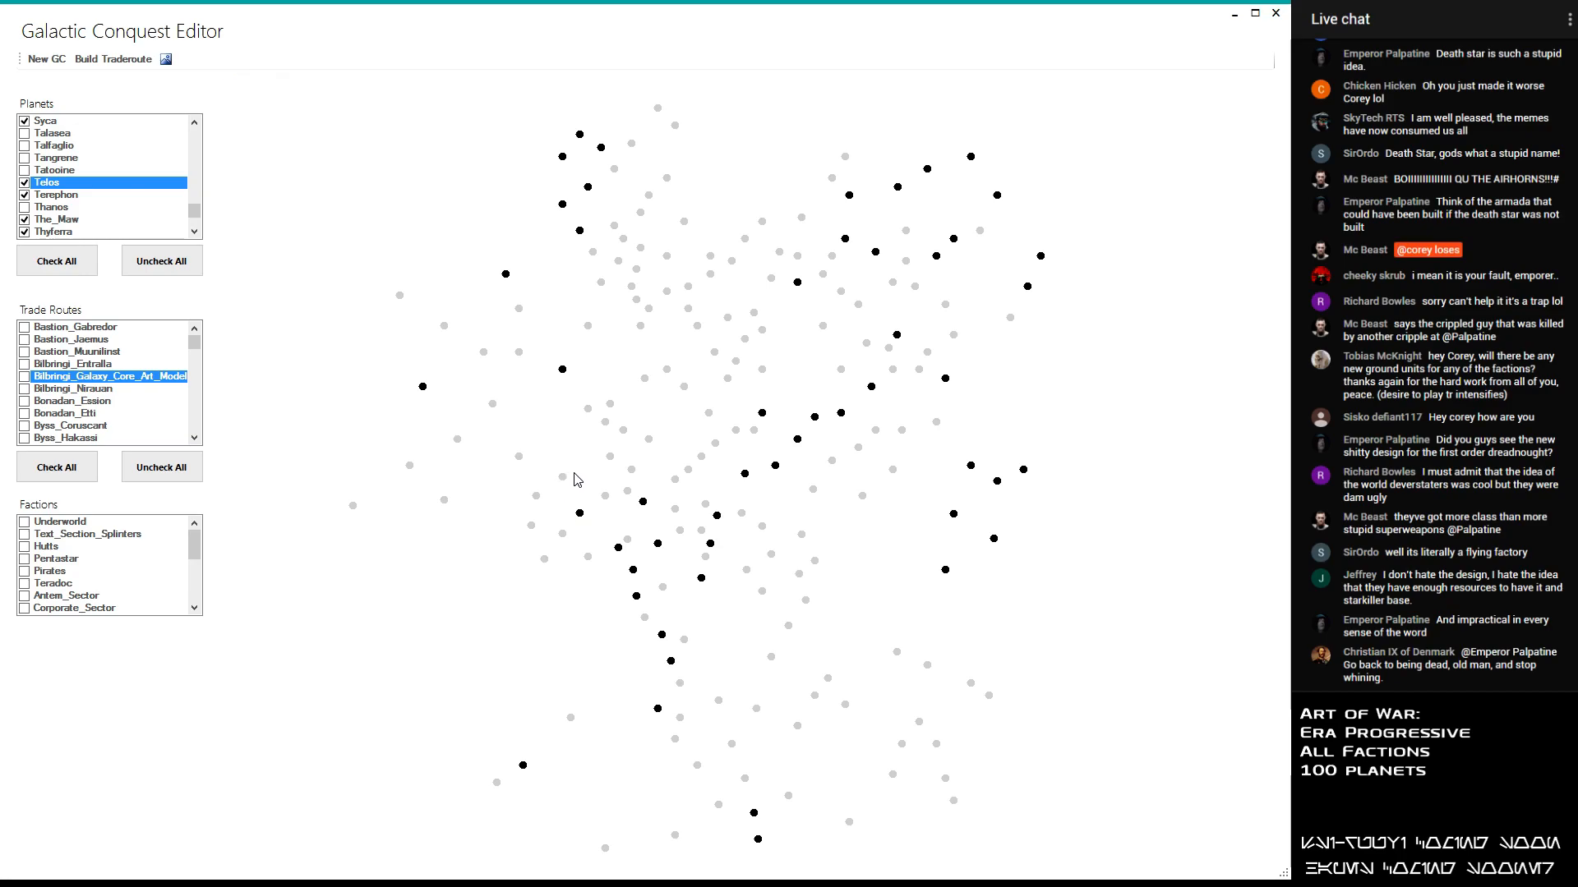
drag(194, 219, 200, 173)
click(29, 232)
click(24, 232)
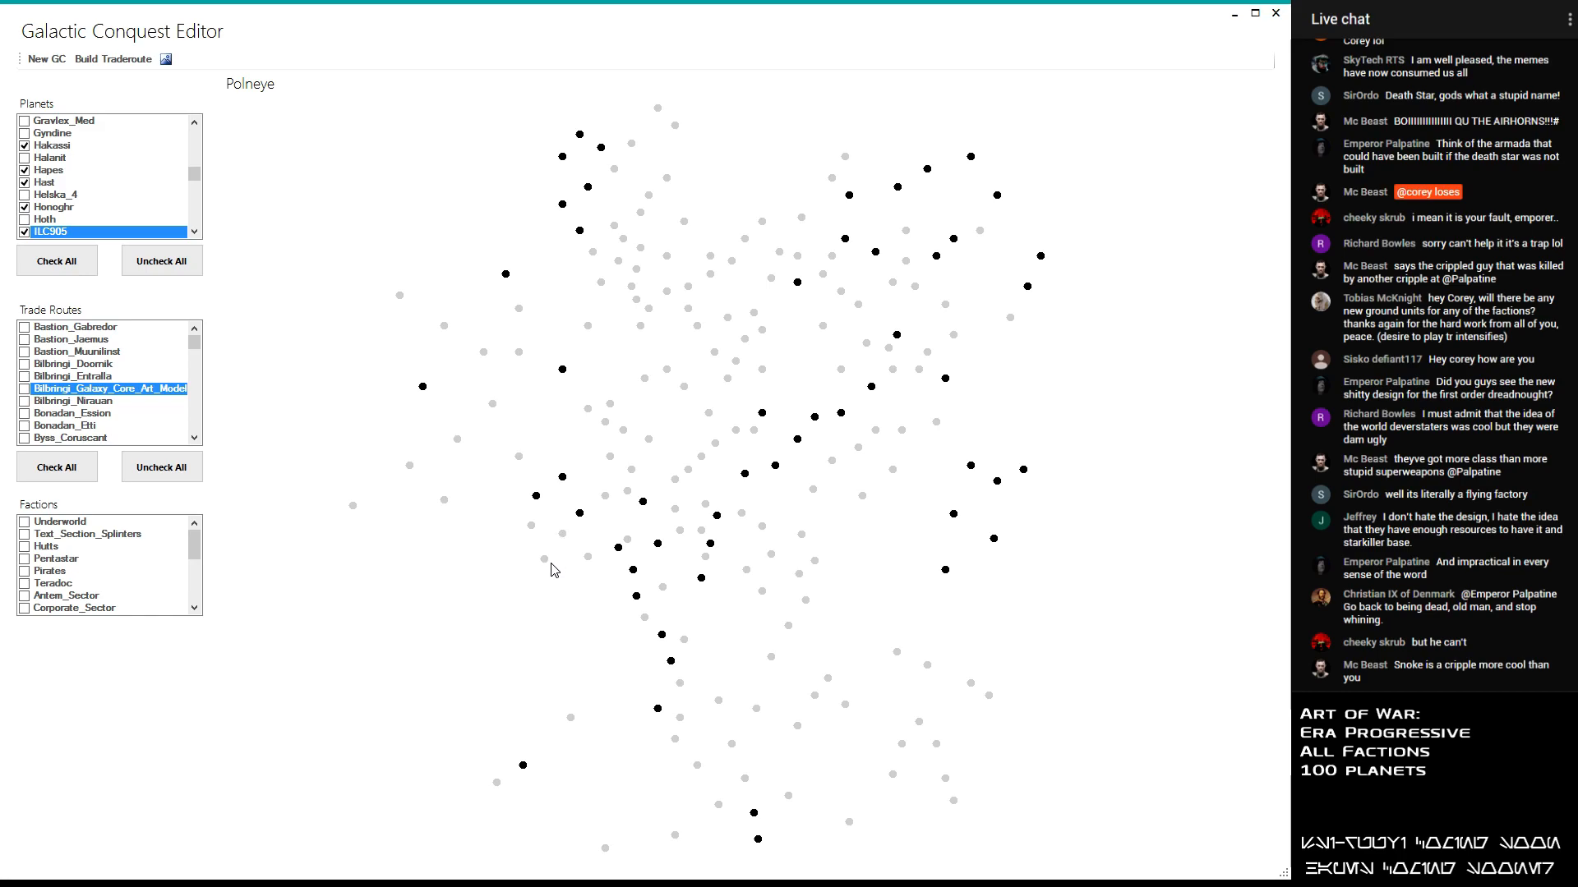
- Include Polneye, Zfell and one neighbouring planet in the conquest's planet selection
drag(196, 174, 197, 223)
click(25, 207)
click(25, 232)
click(25, 232)
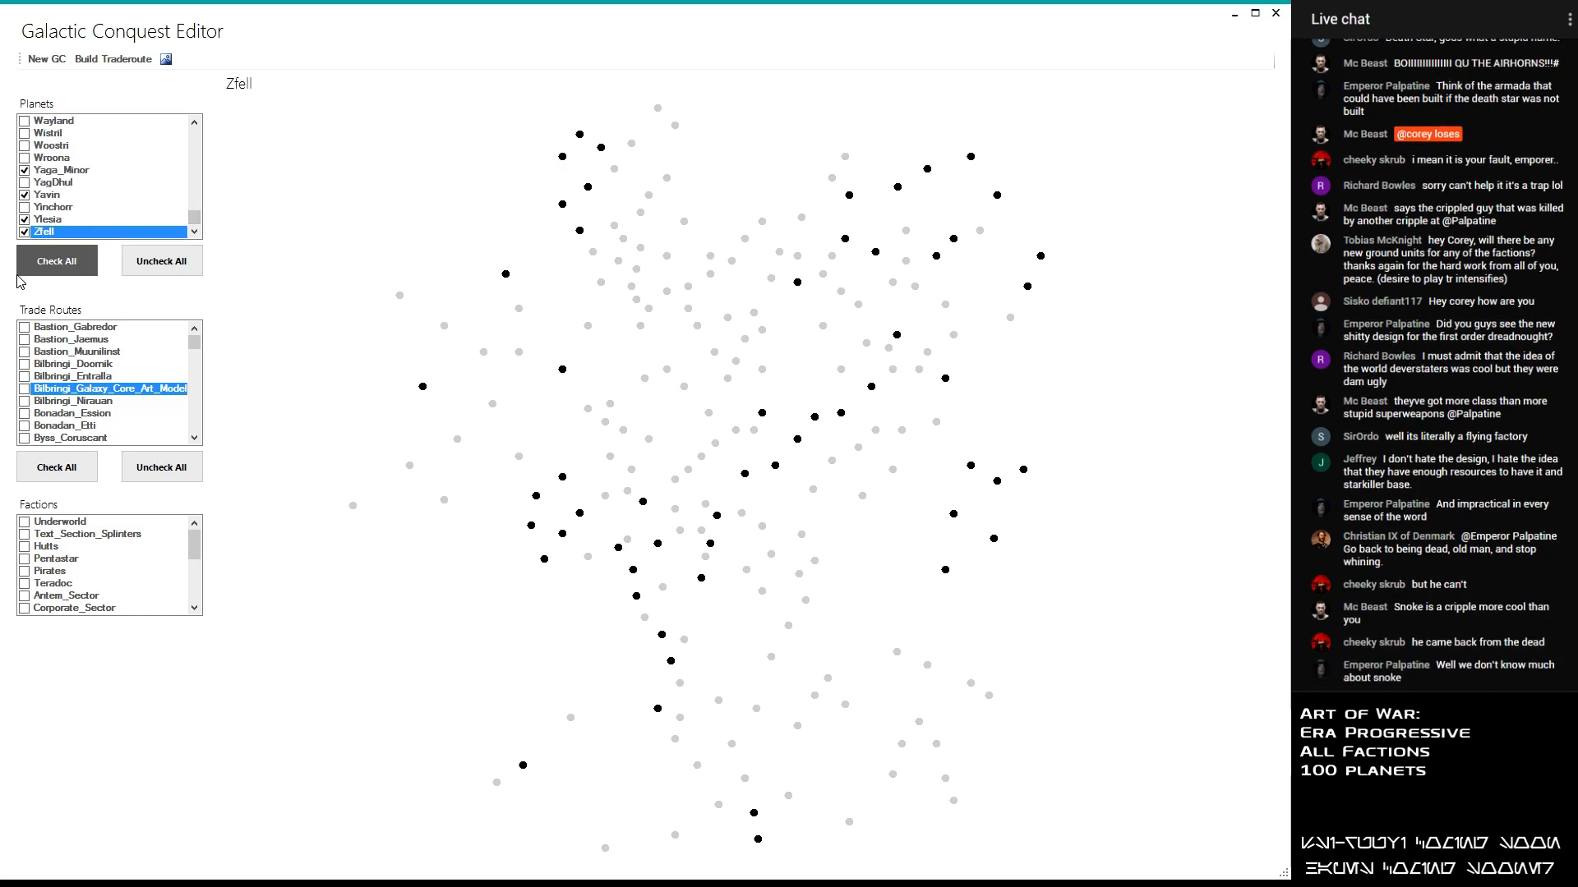
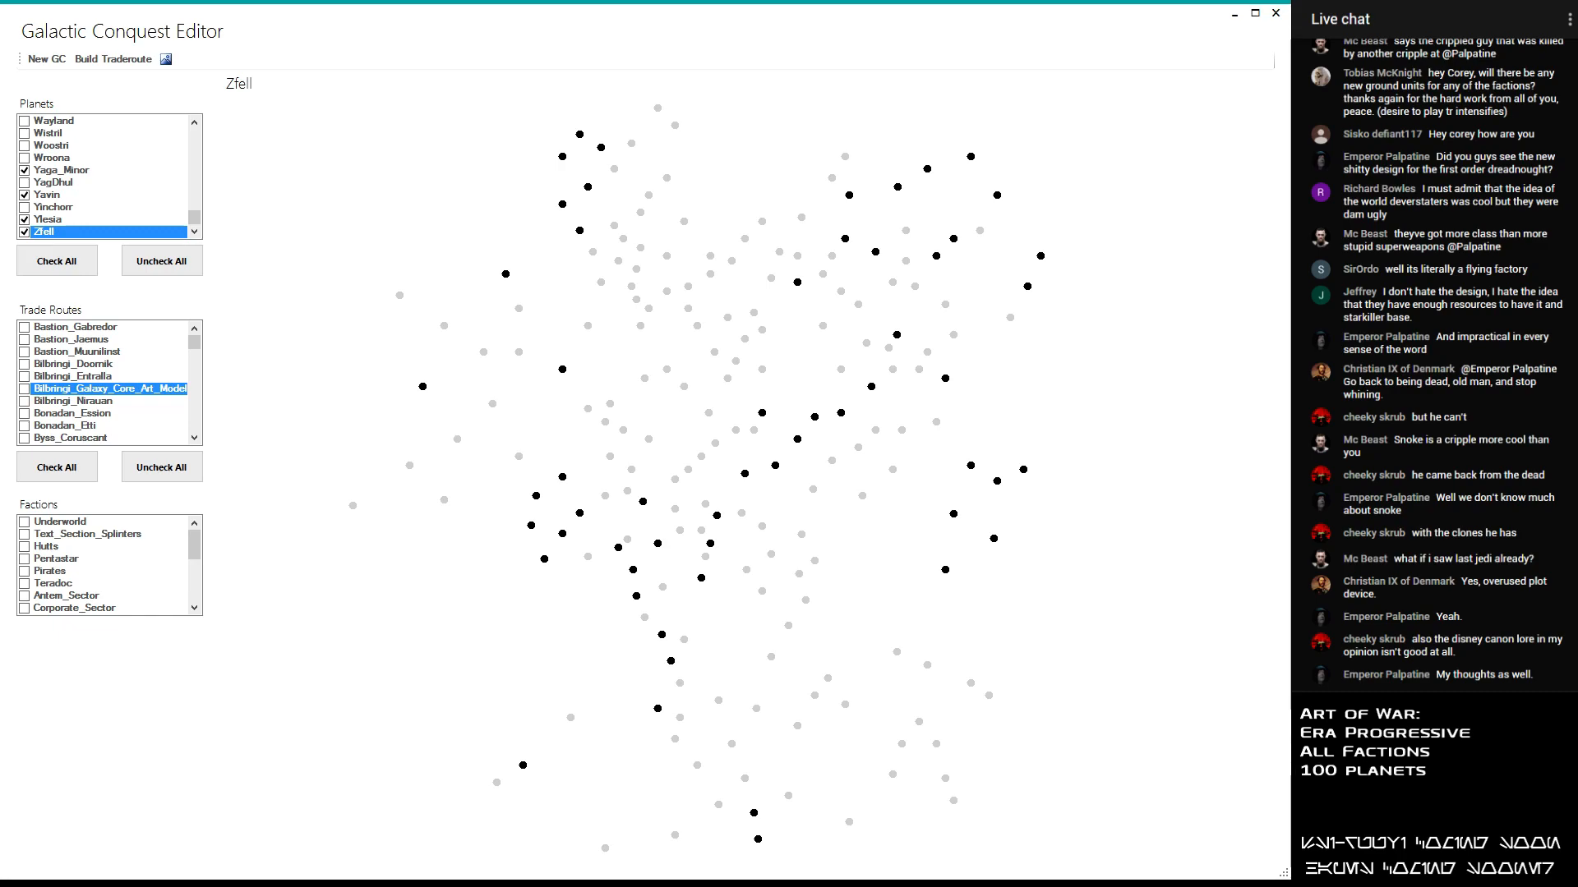
- Switch to the planet list in Notepad++ and delete the empty lines above the Elrood, CSA, Zero Command and Yevetha headings
key(alt+Tab)
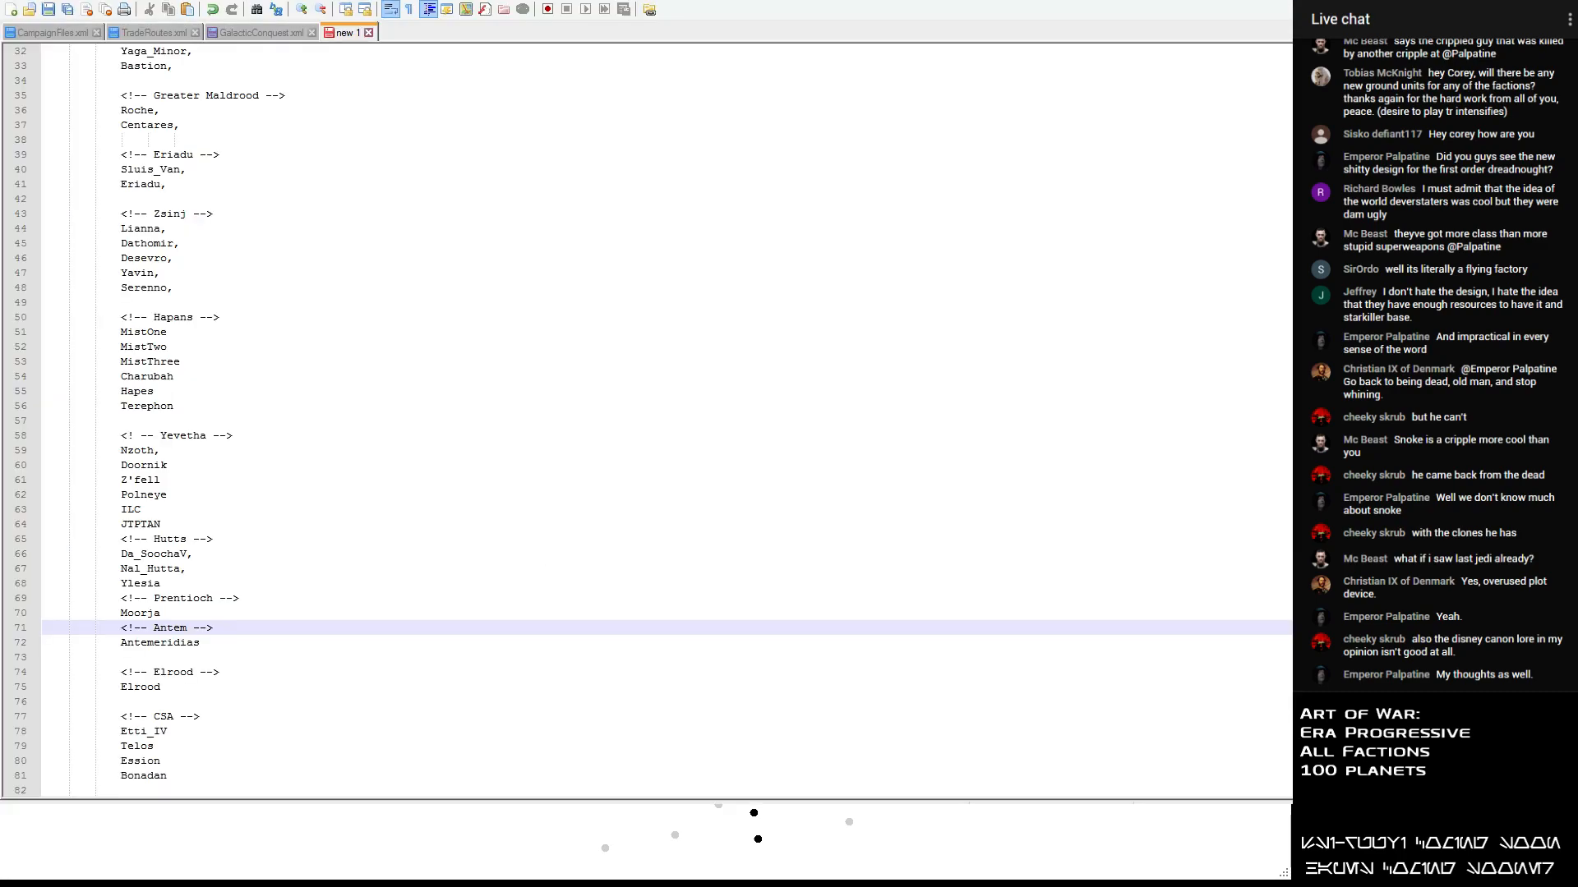
click(51, 657)
key(Delete)
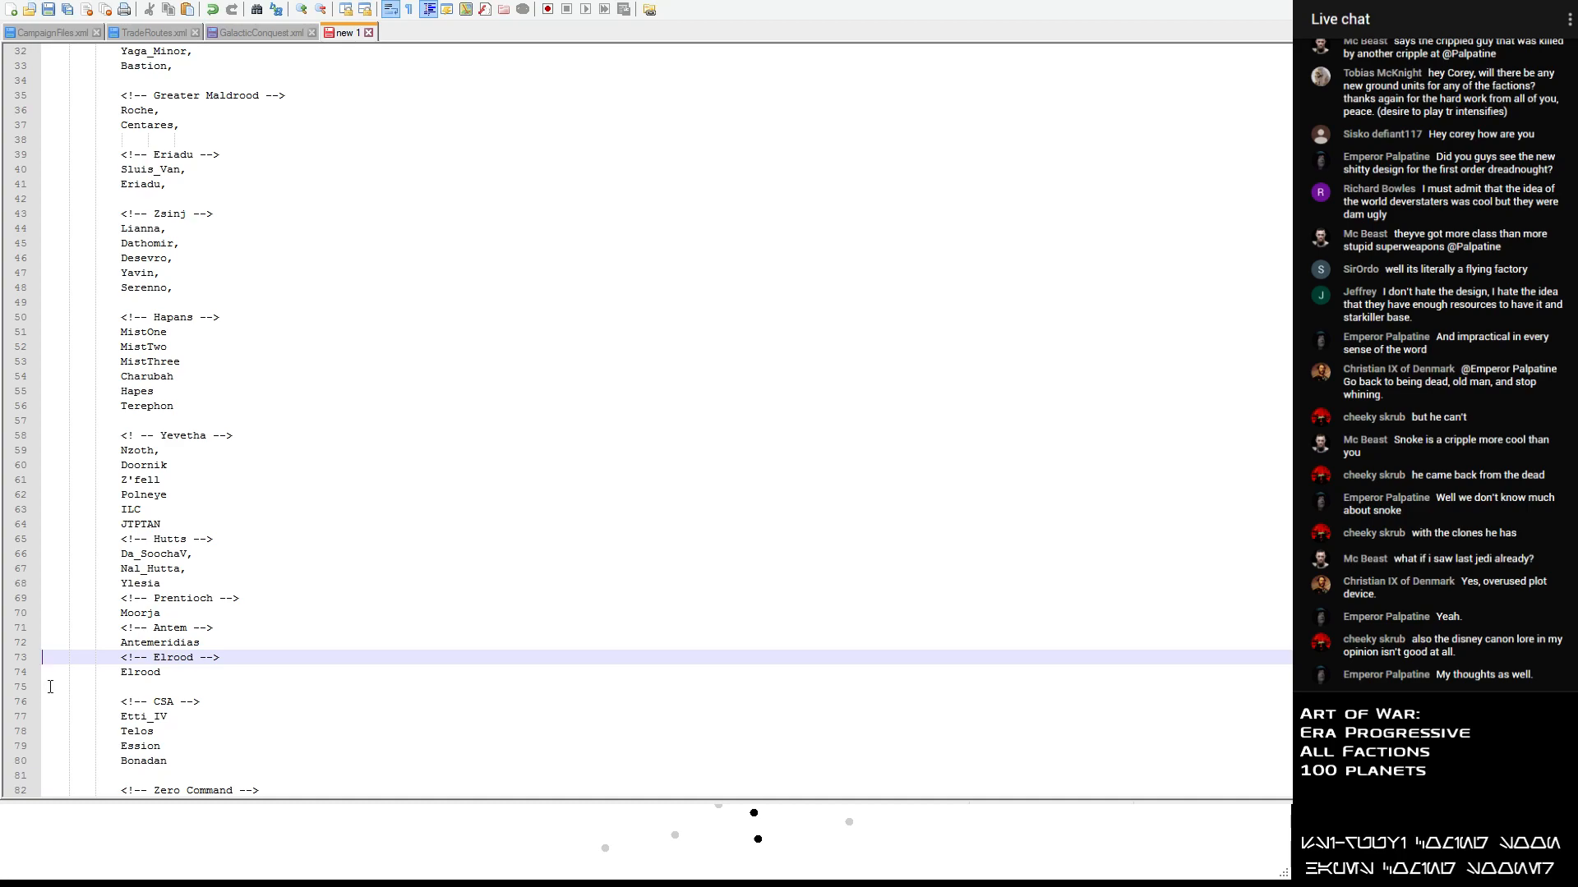
click(50, 686)
key(Delete)
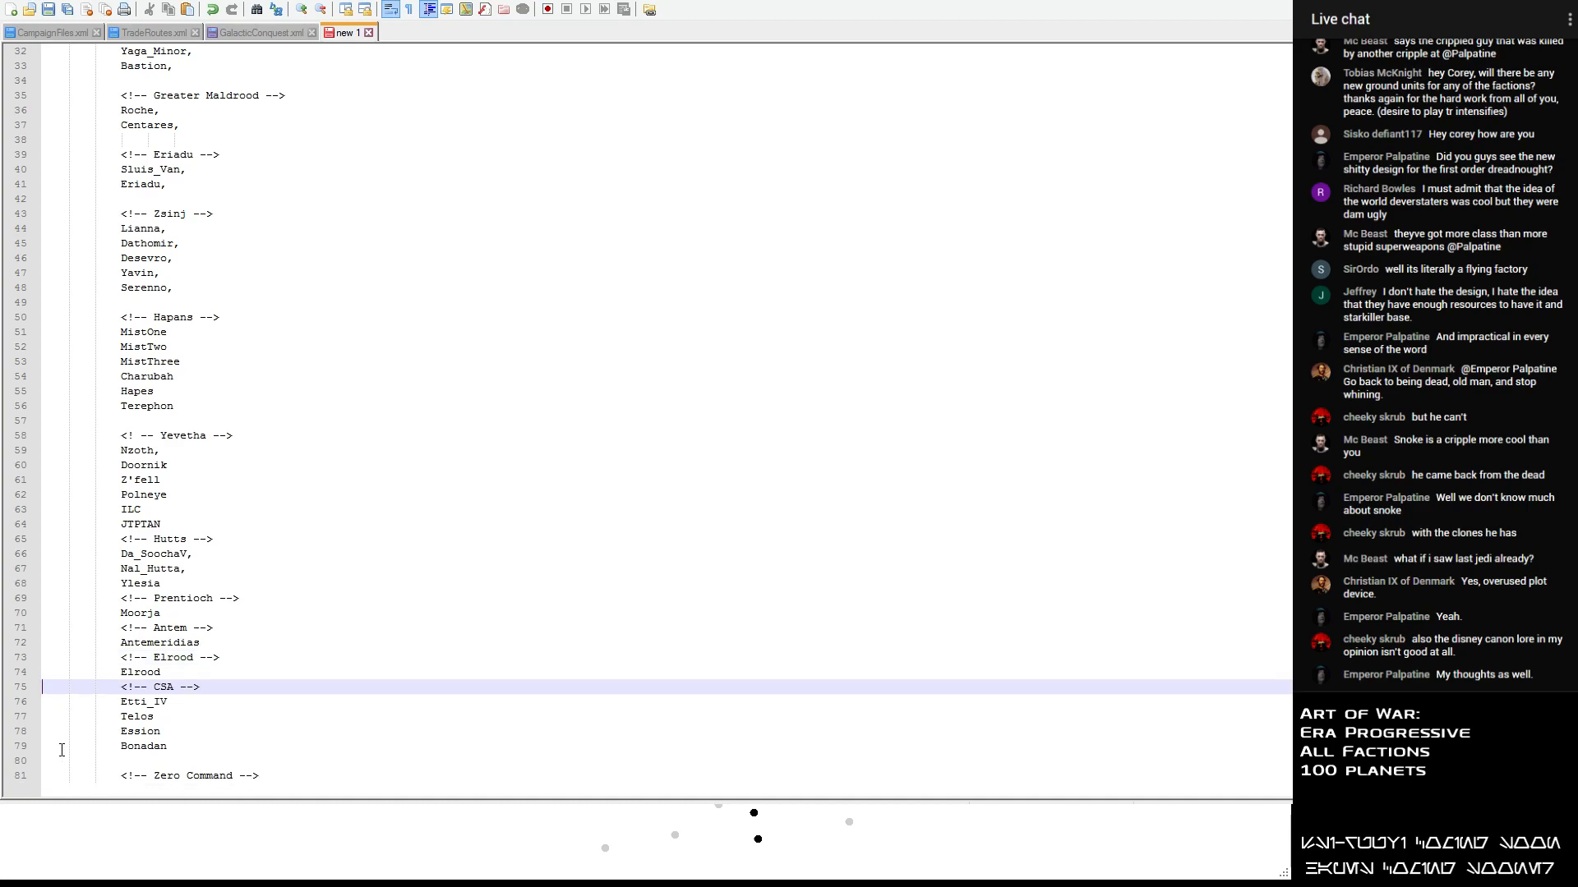
click(48, 763)
key(Delete)
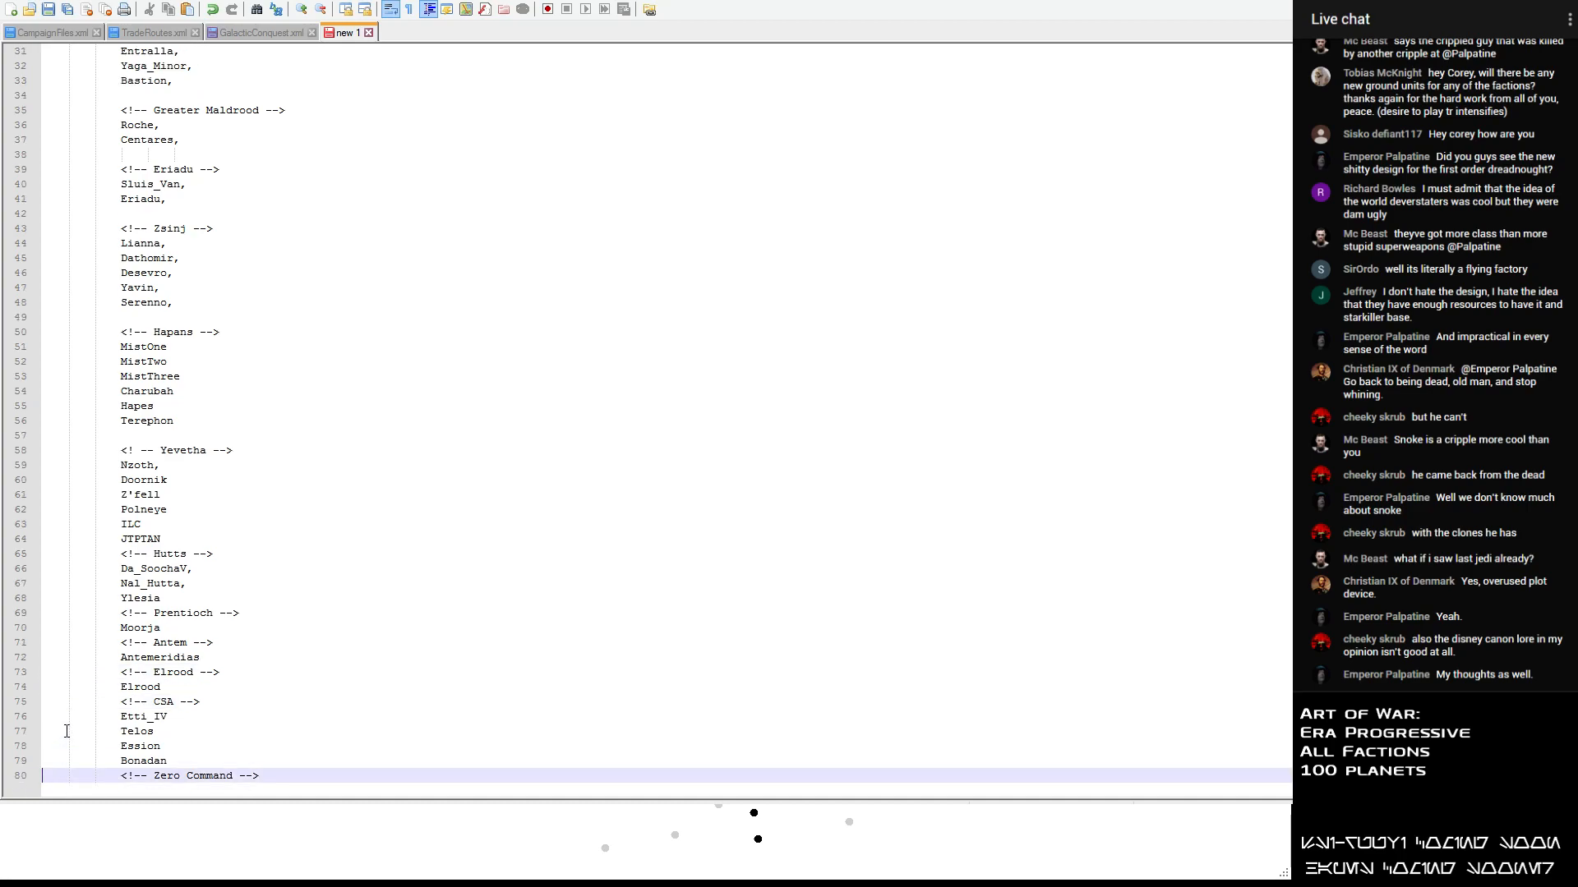
click(228, 419)
key(Delete)
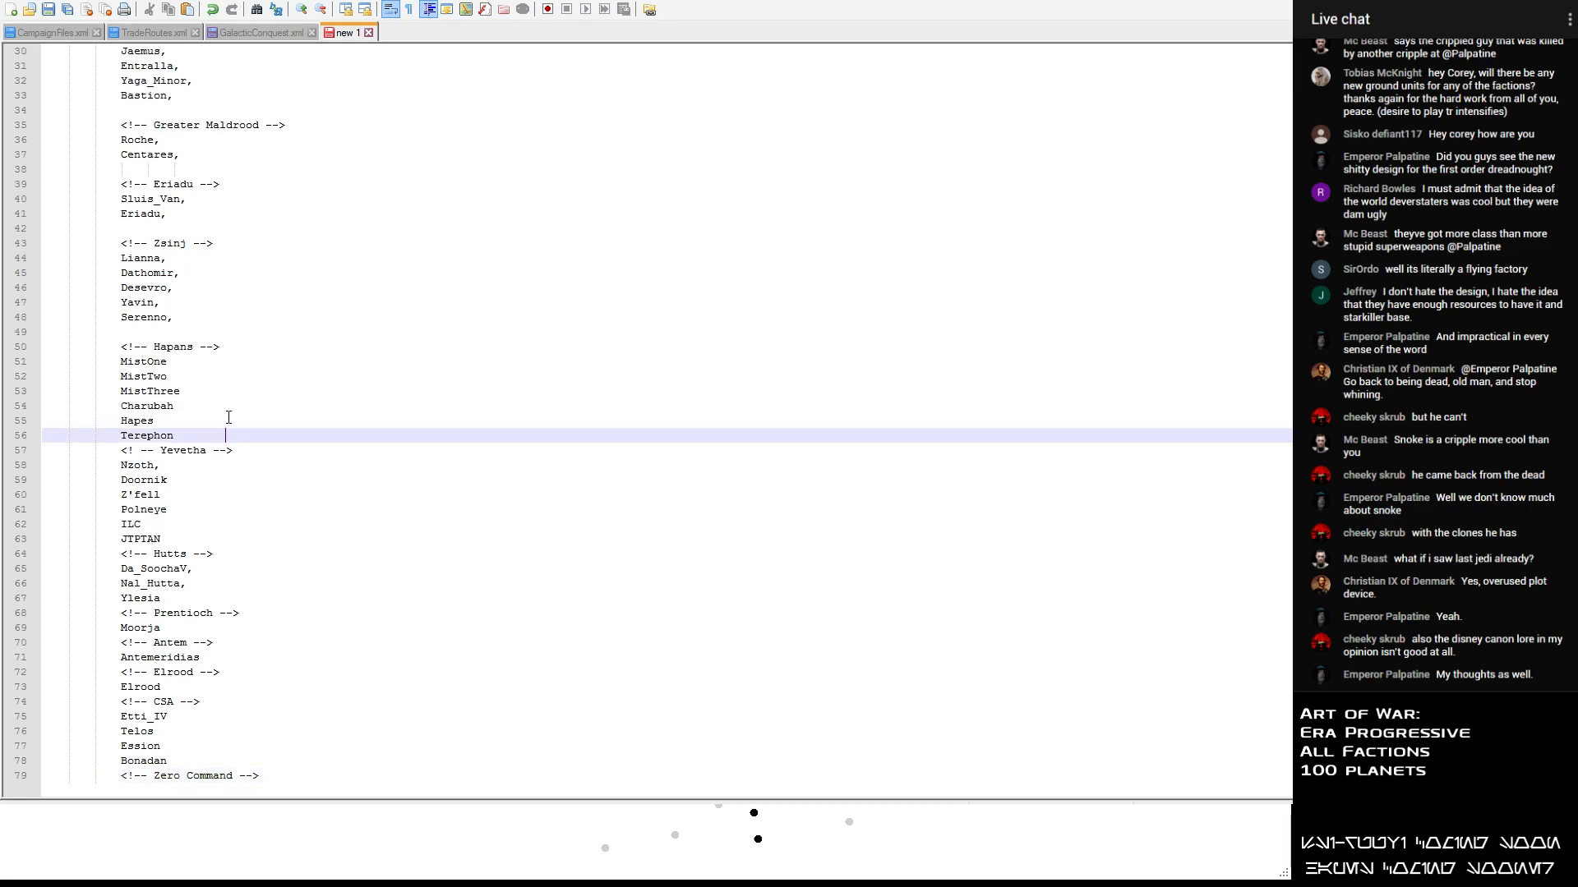
- Delete the empty lines above the Hapans, Zsinj, Eriadu and Greater Maldrood headings
click(218, 312)
key(Delete)
click(201, 230)
key(Delete)
click(186, 180)
key(Delete)
click(175, 140)
key(Delete)
- Delete the empty lines above the PA, EotH and NewRe headings
scroll(160, 230, up, 5)
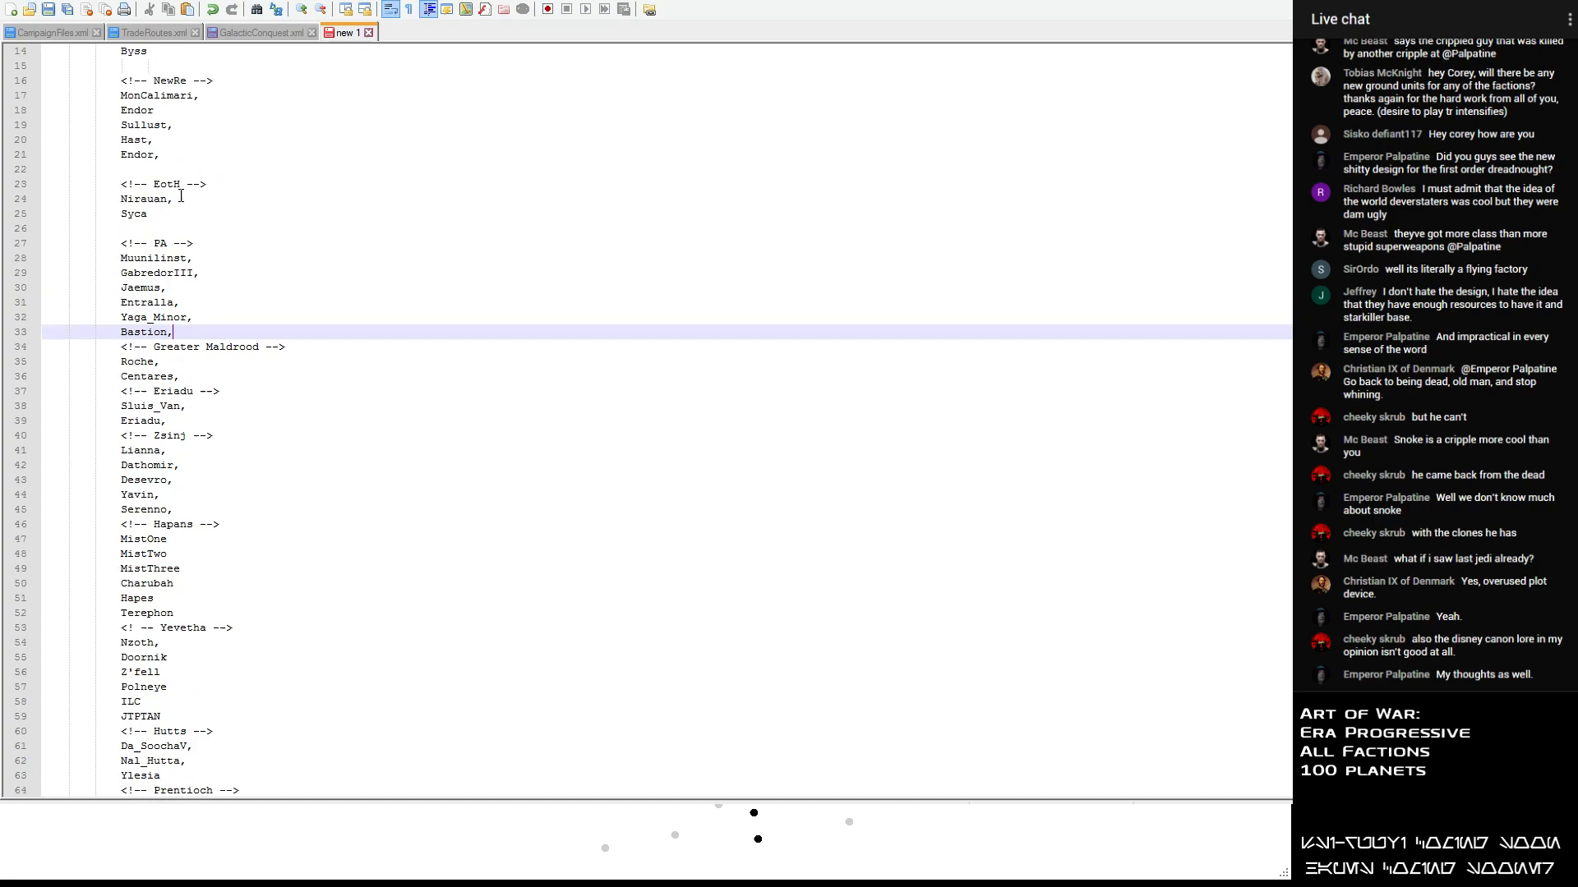
click(160, 258)
key(Delete)
click(176, 197)
key(Delete)
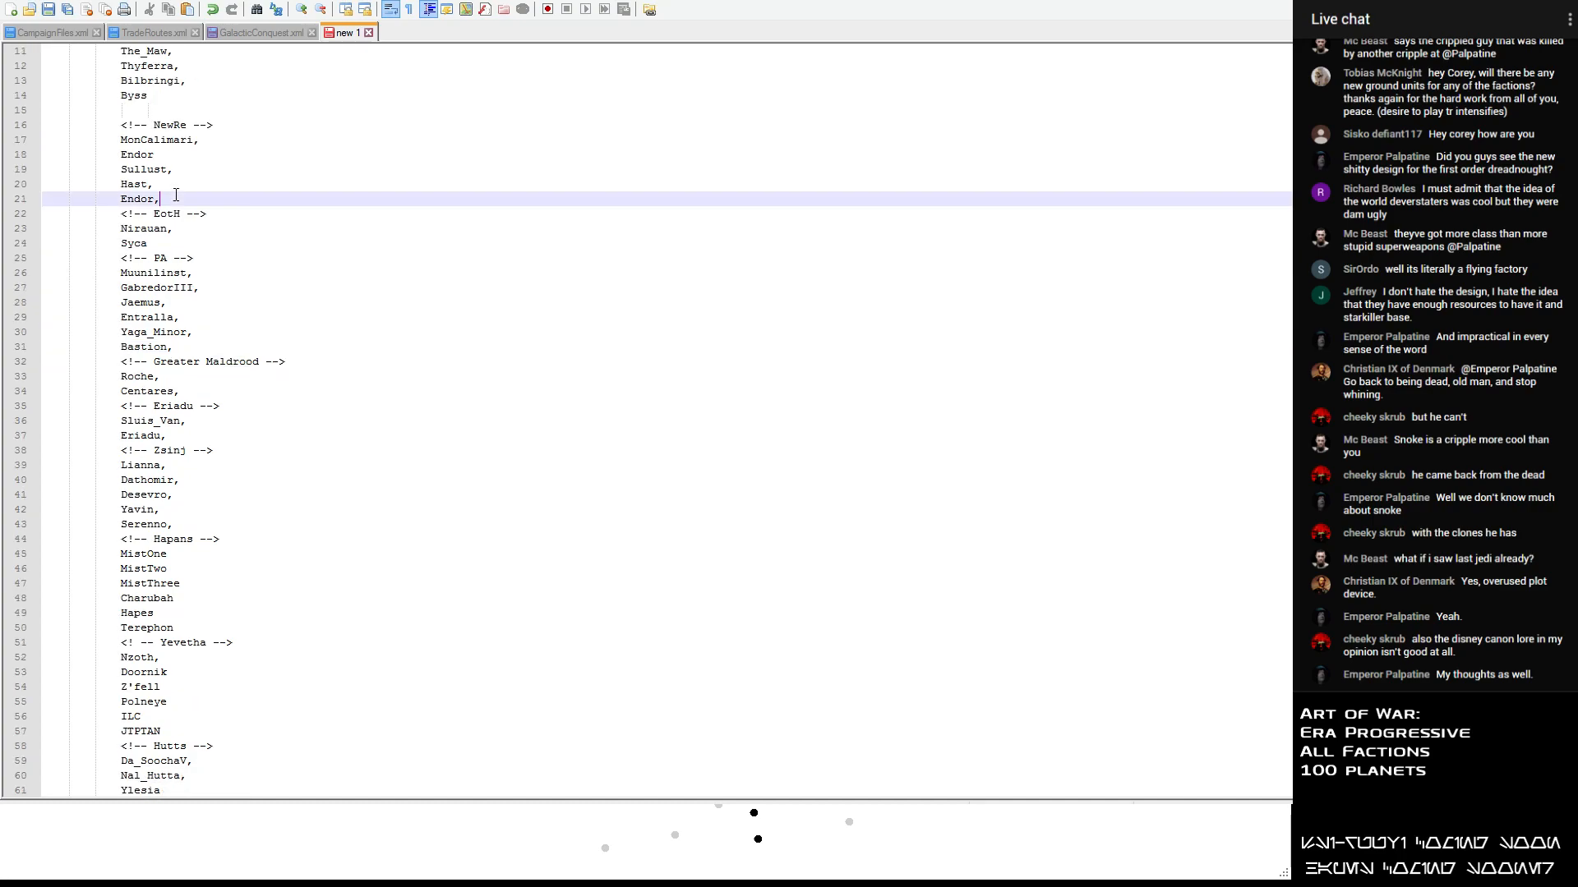
click(166, 92)
key(Delete)
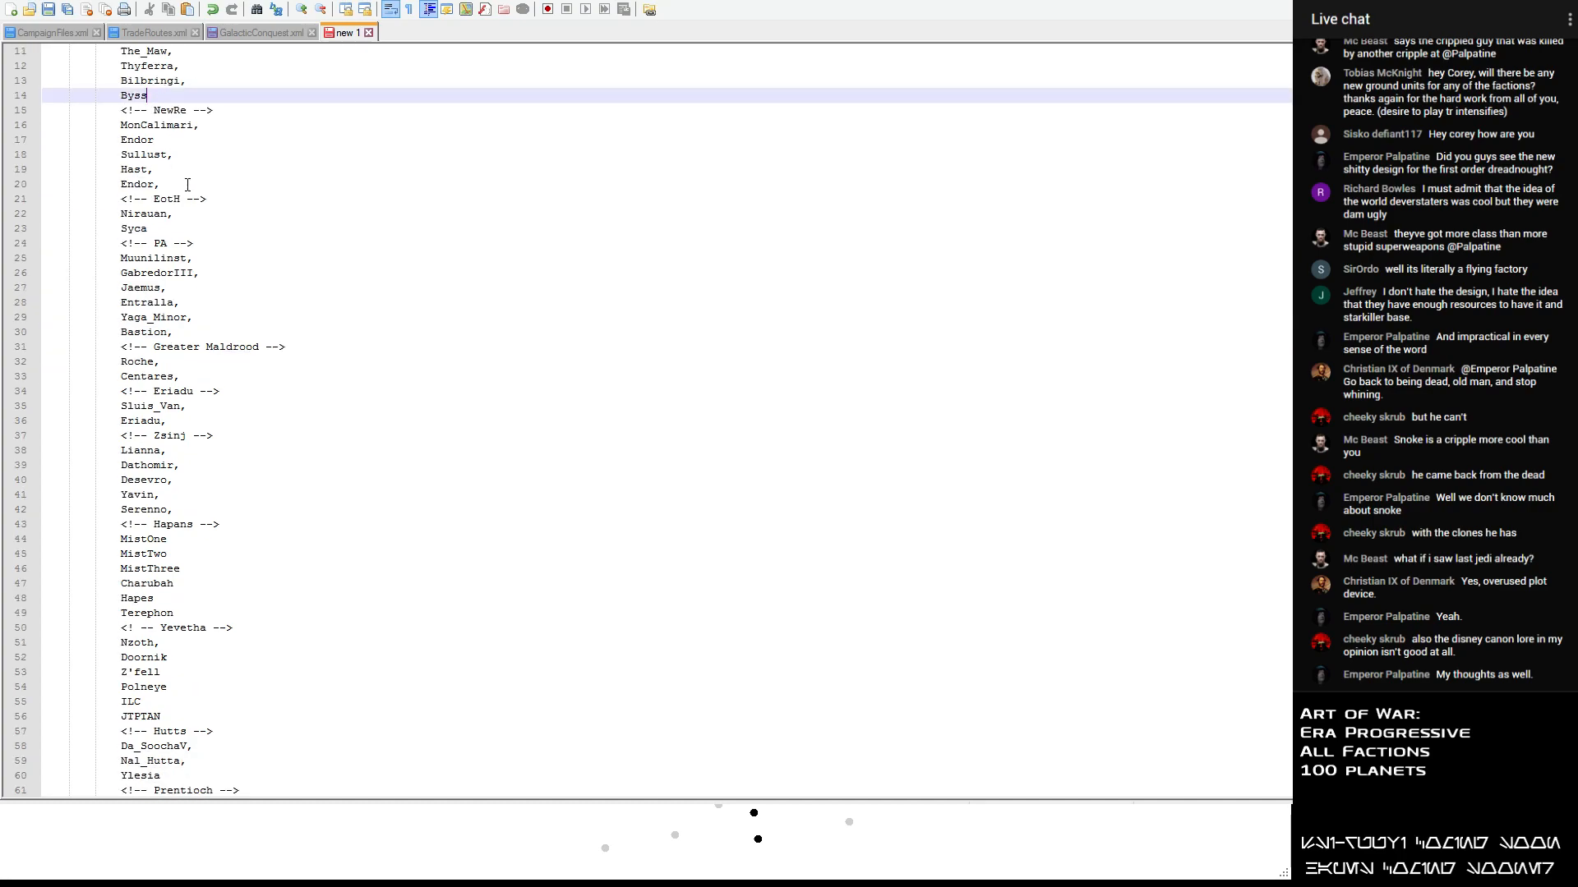
- Review the planets listed under every faction heading, from ImpRem through Zero Command
scroll(187, 184, up, 3)
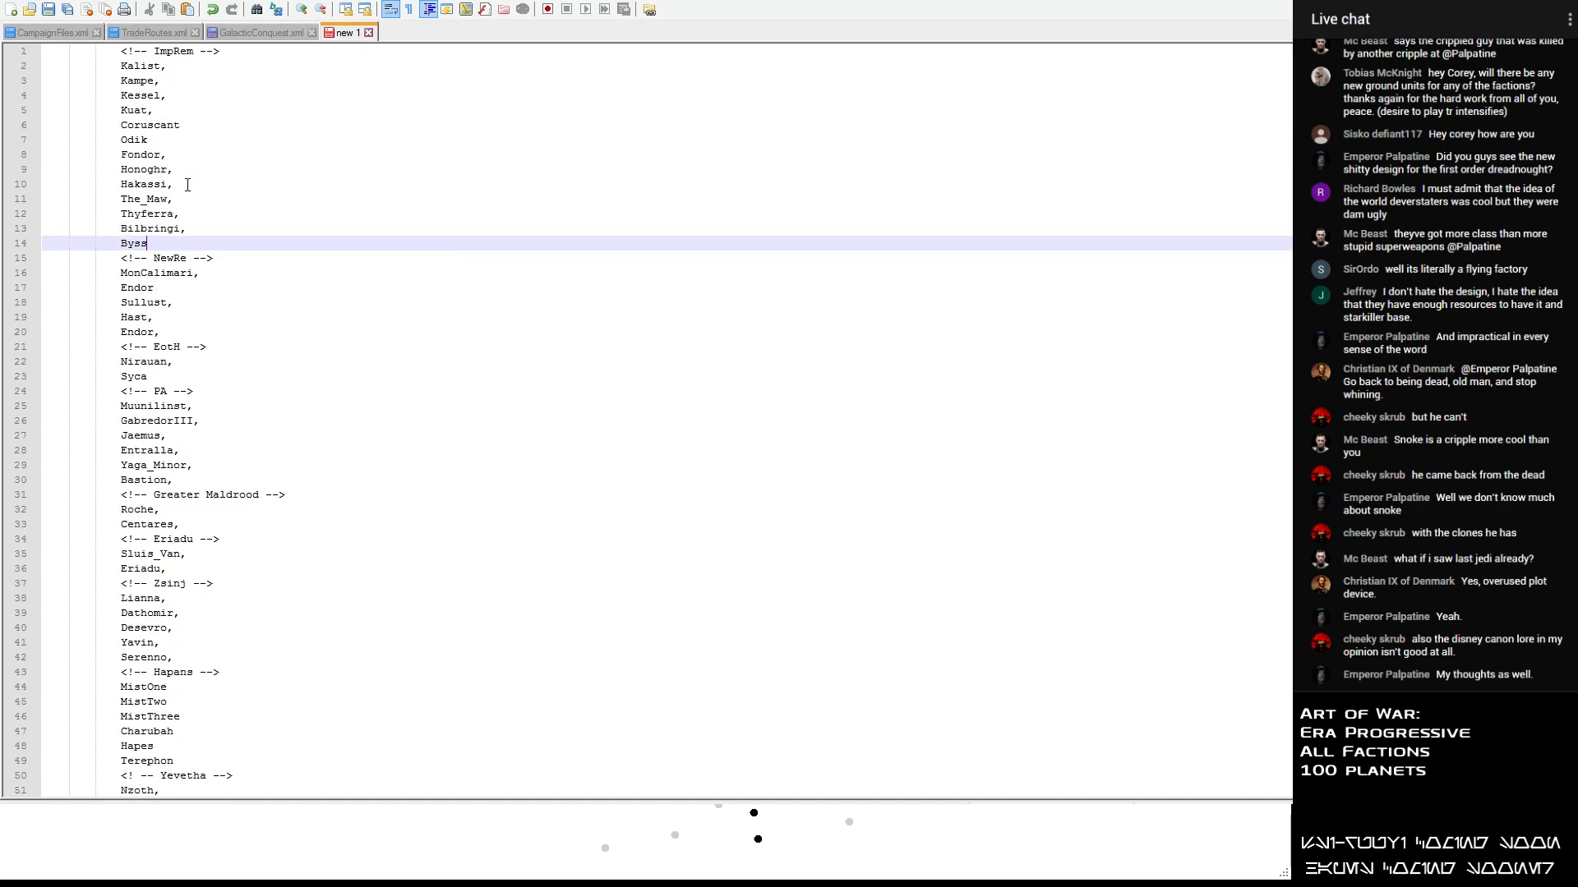
scroll(187, 185, down, 7)
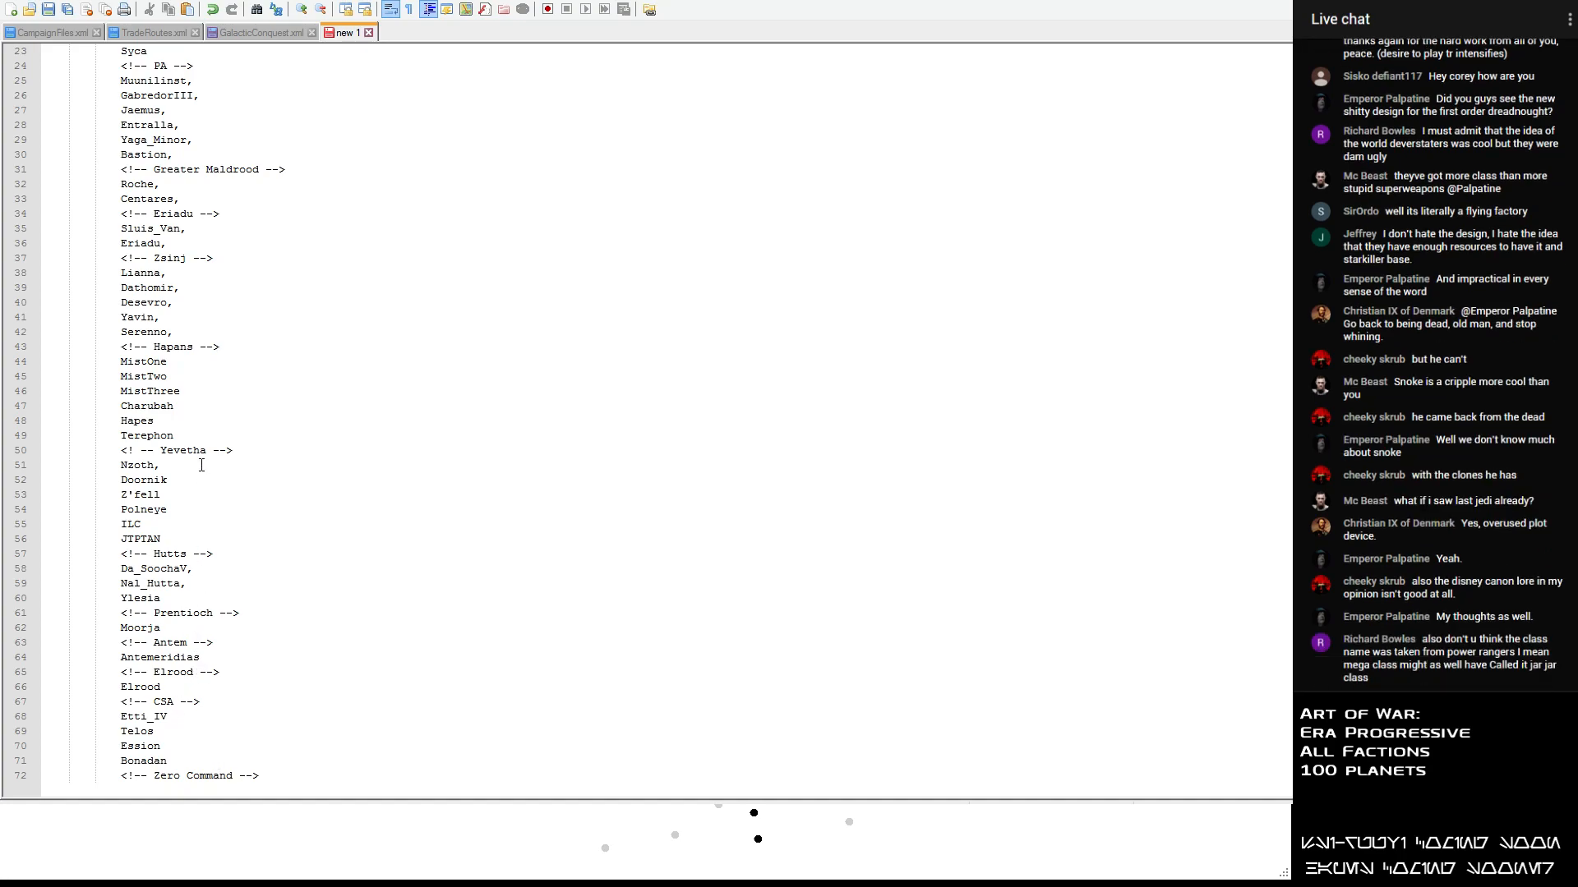
scroll(197, 140, up, 3)
scroll(184, 126, up, 4)
scroll(184, 126, down, 4)
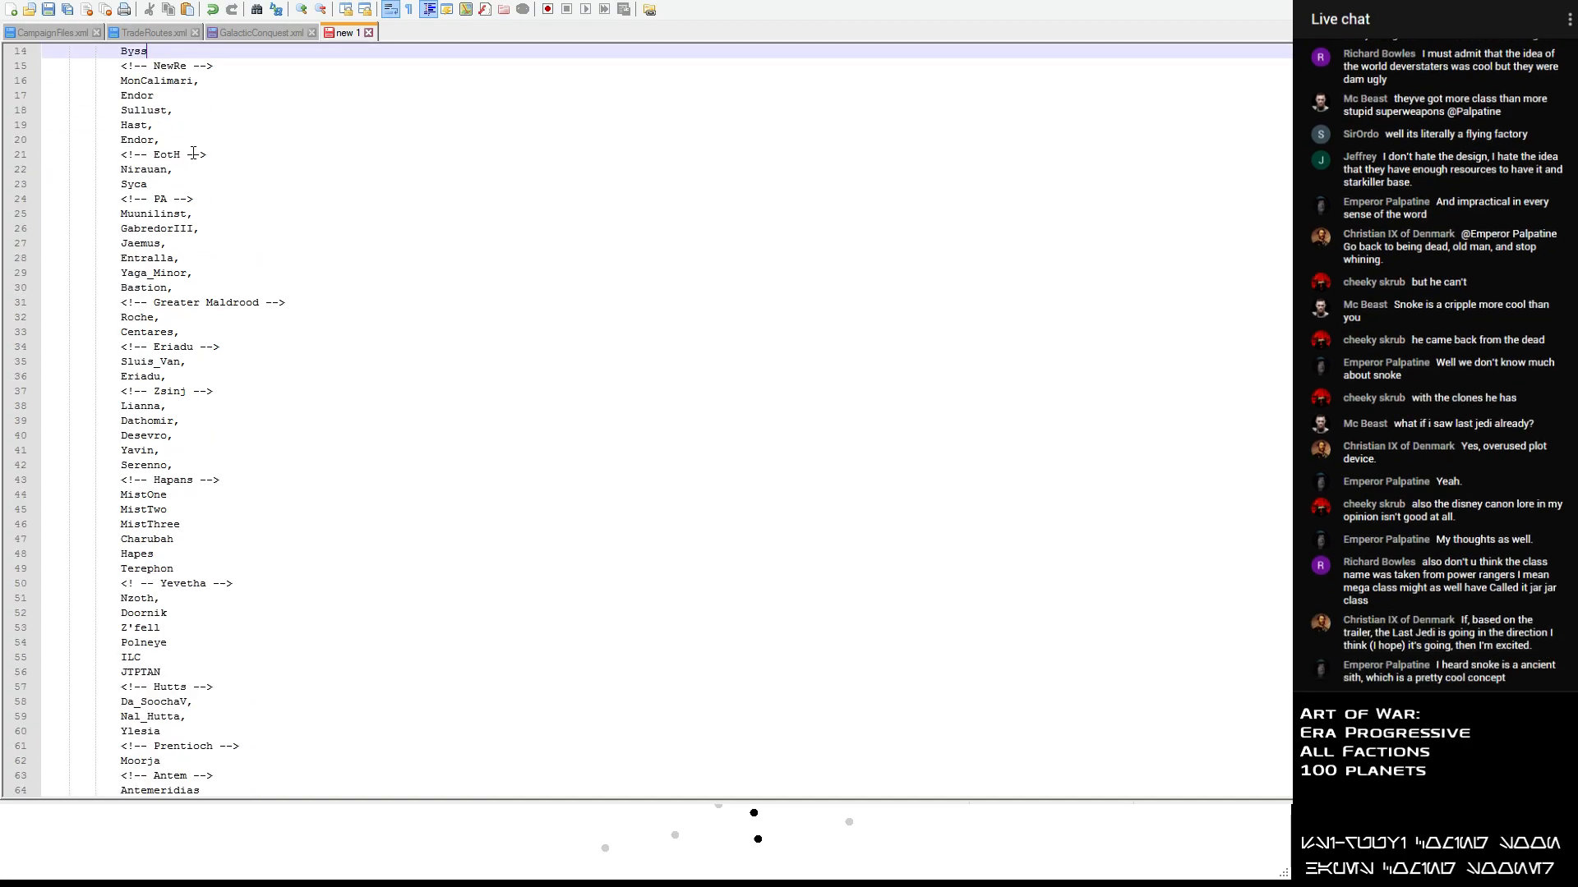
scroll(184, 175, down, 2)
scroll(181, 183, up, 2)
scroll(180, 183, up, 8)
scroll(181, 184, down, 7)
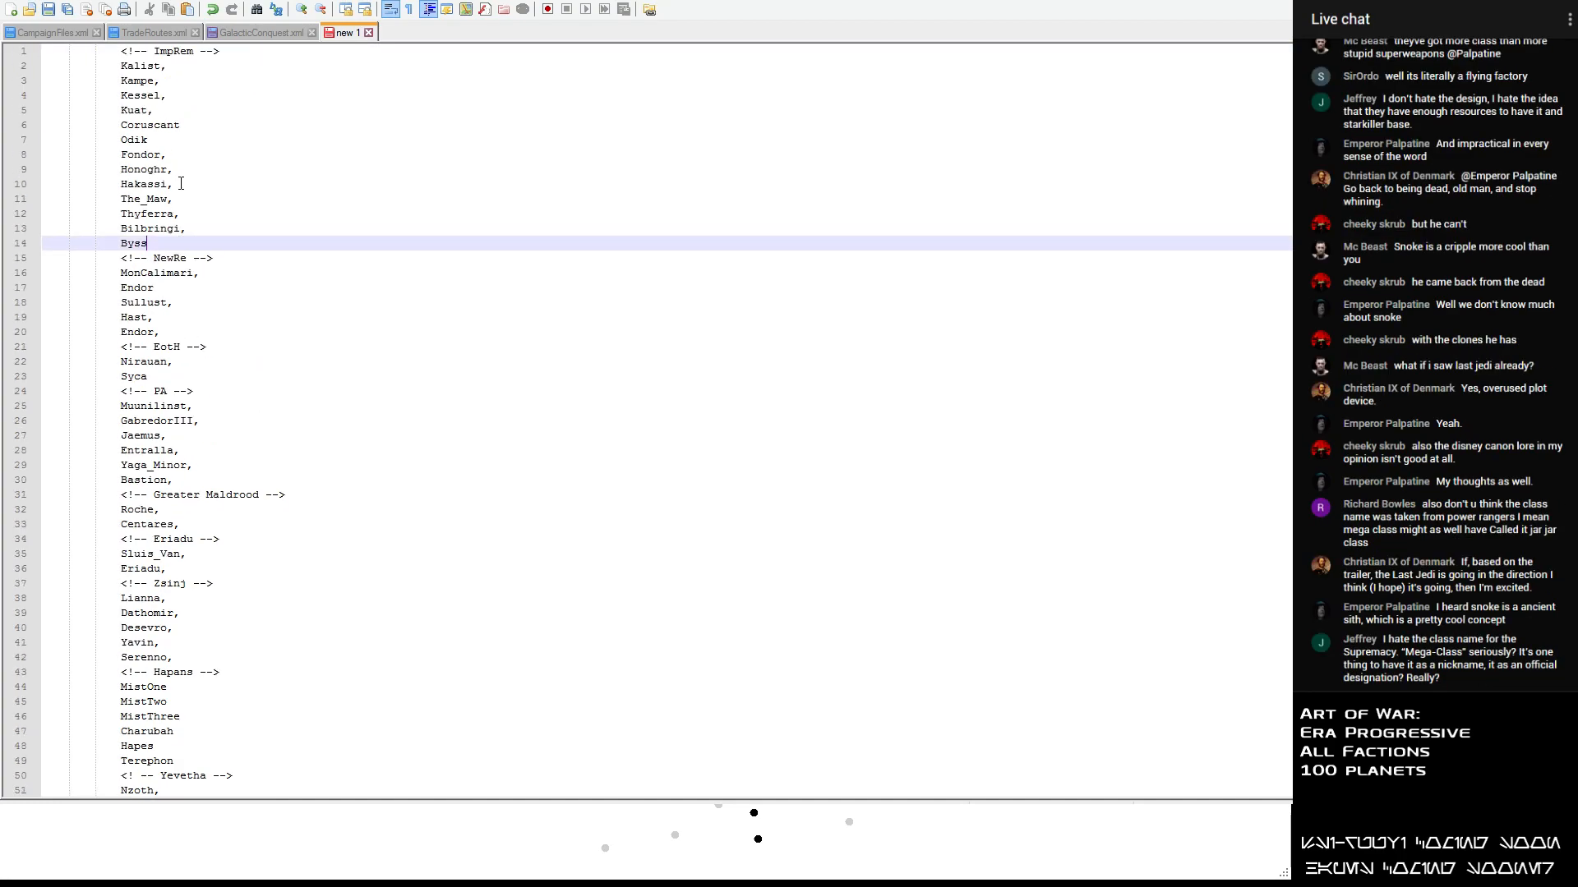
scroll(180, 183, down, 4)
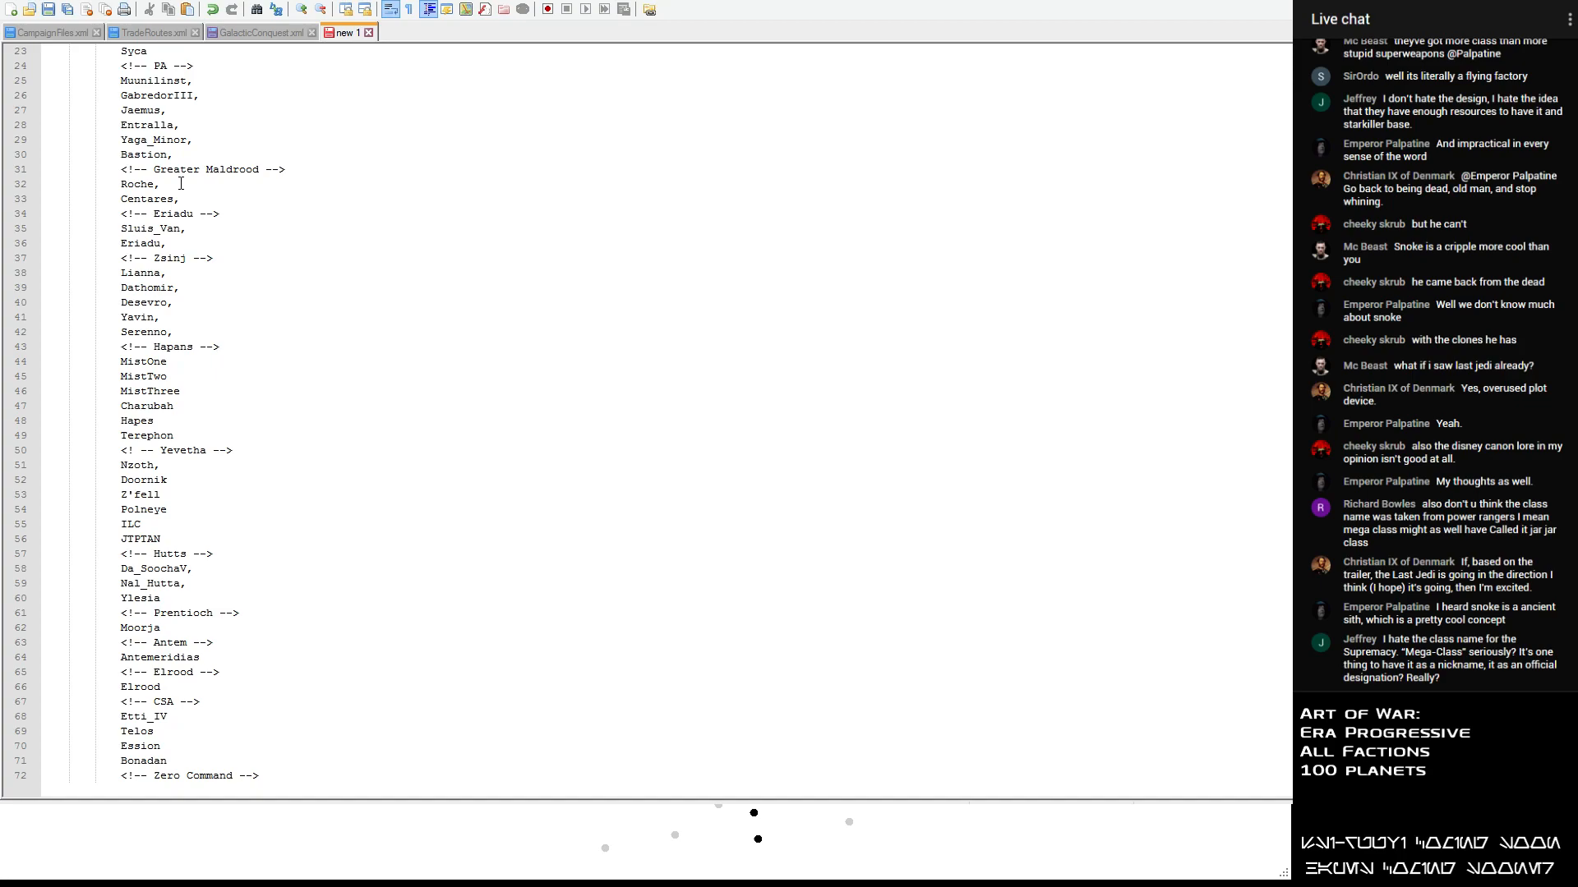
scroll(181, 183, up, 6)
scroll(181, 183, down, 5)
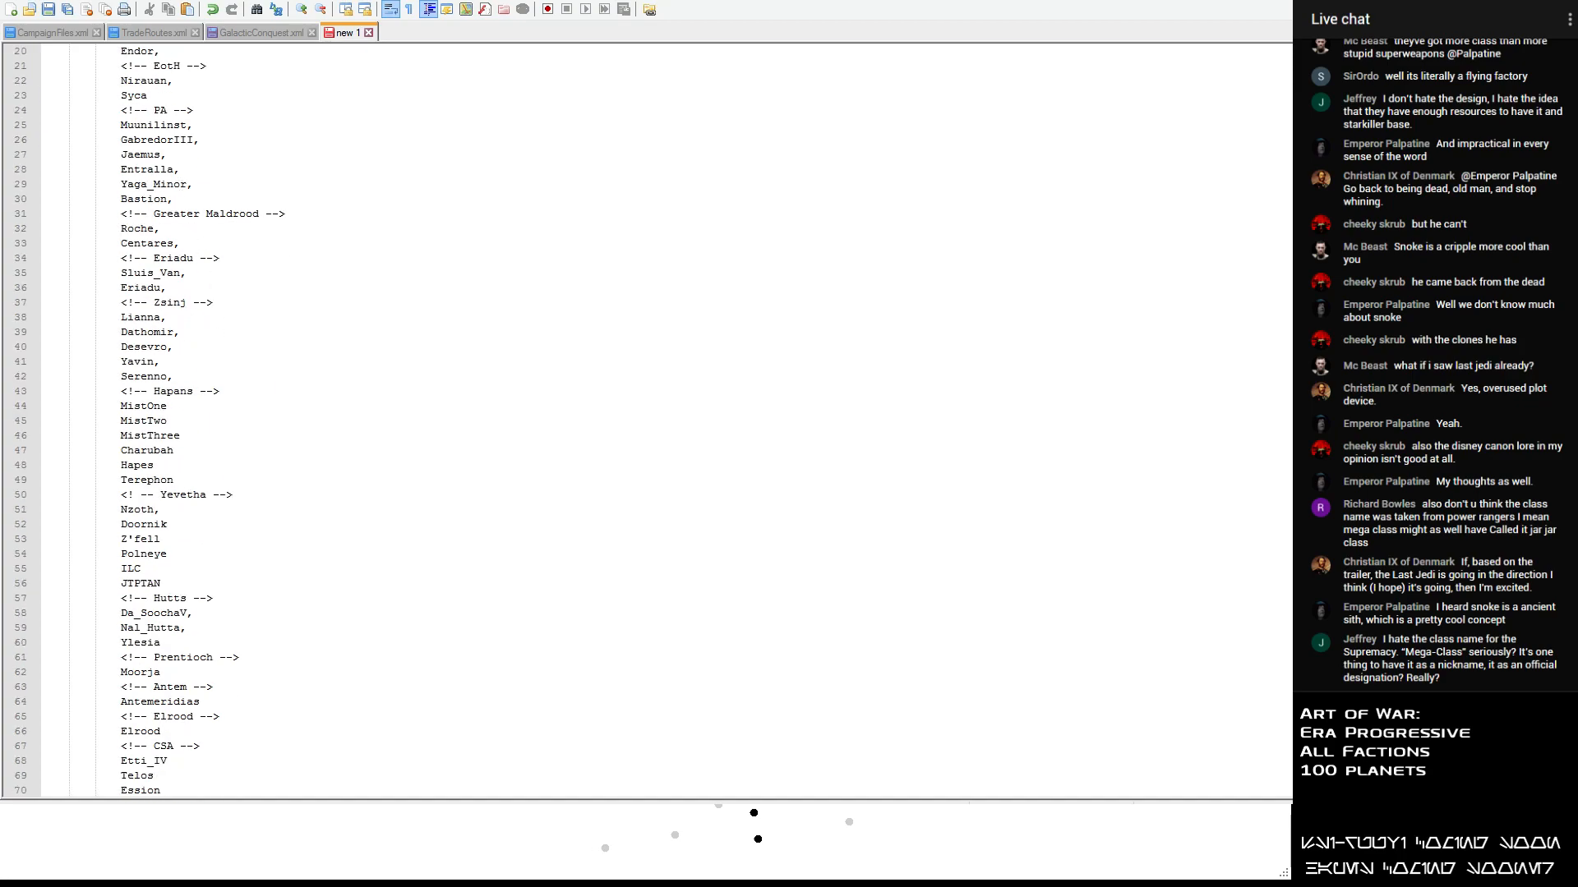
- Switch to the Galactic Conquest Editor and include Metalorn and one neighbouring planet in the conquest's planet selection
key(alt+Tab)
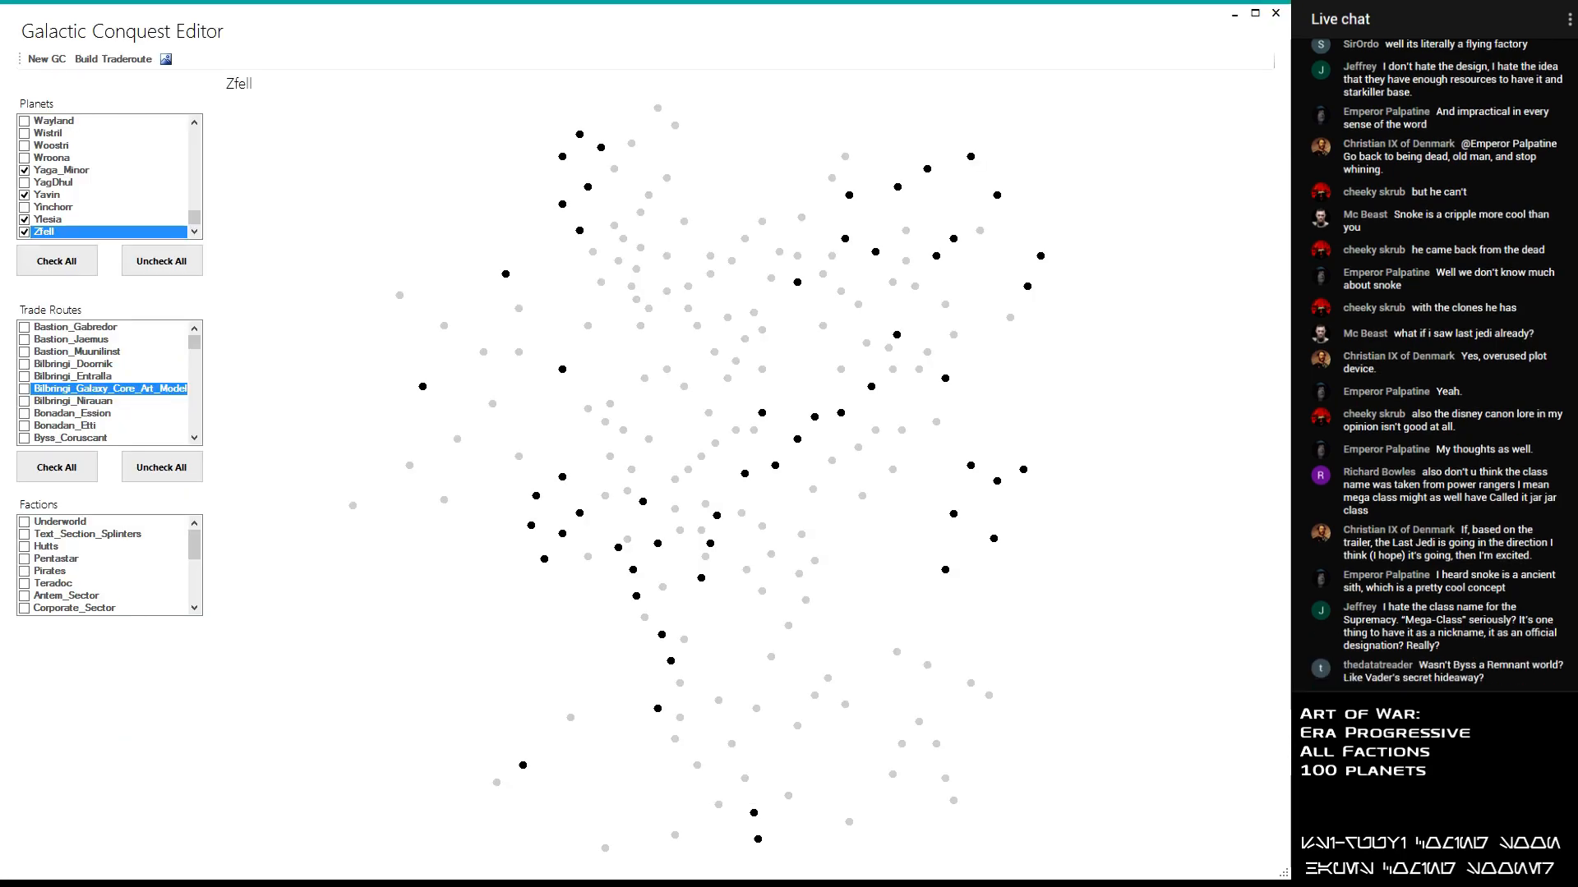
mouse_move(945, 379)
drag(194, 218, 206, 194)
click(26, 146)
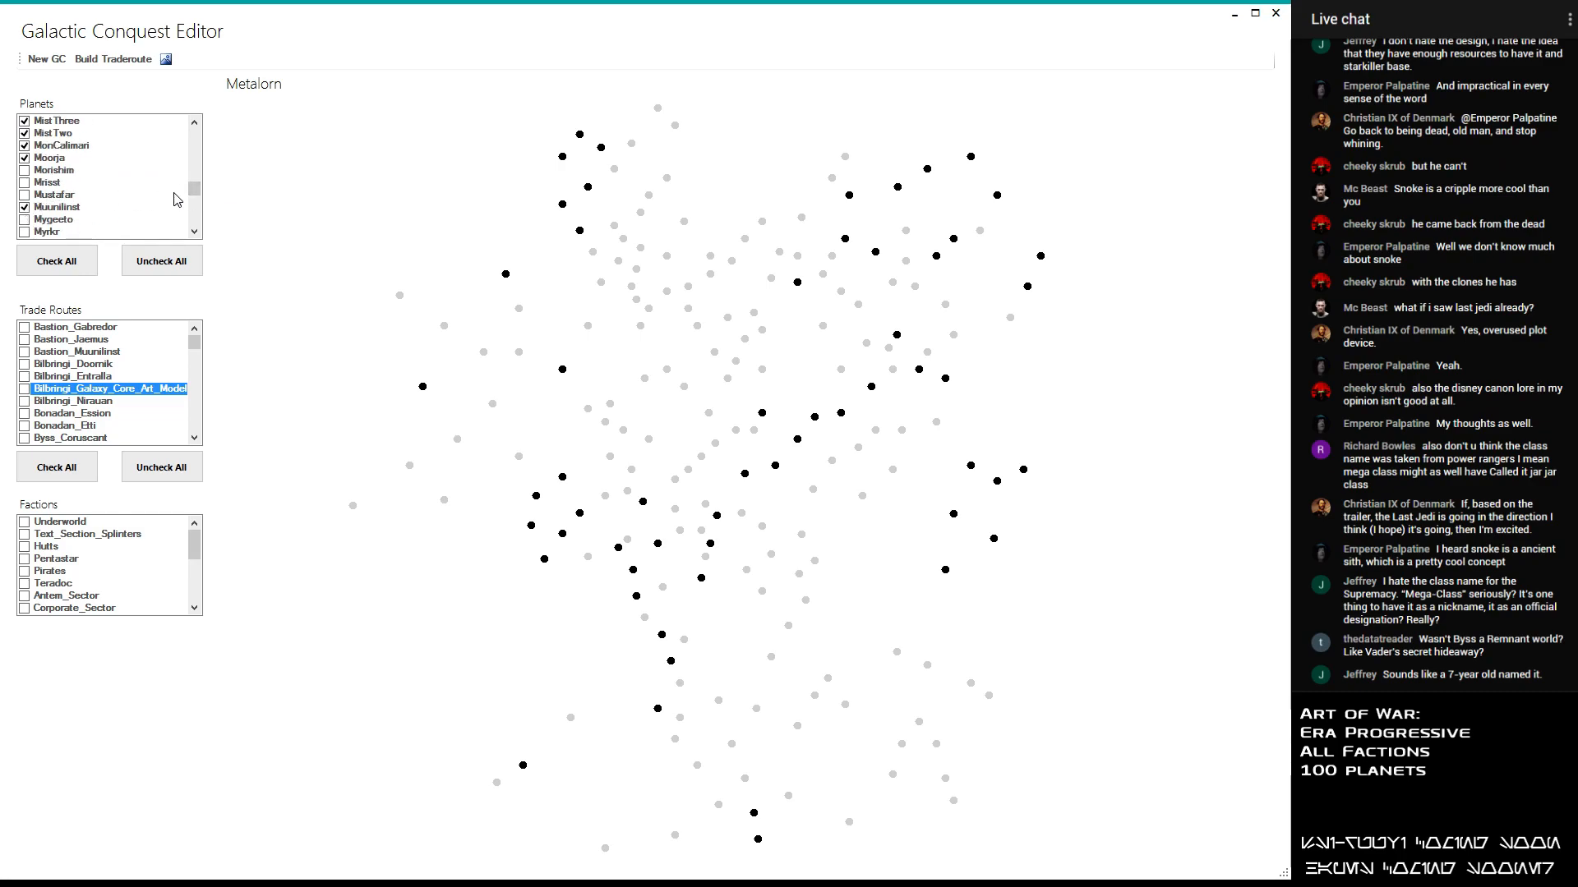
drag(198, 193, 191, 195)
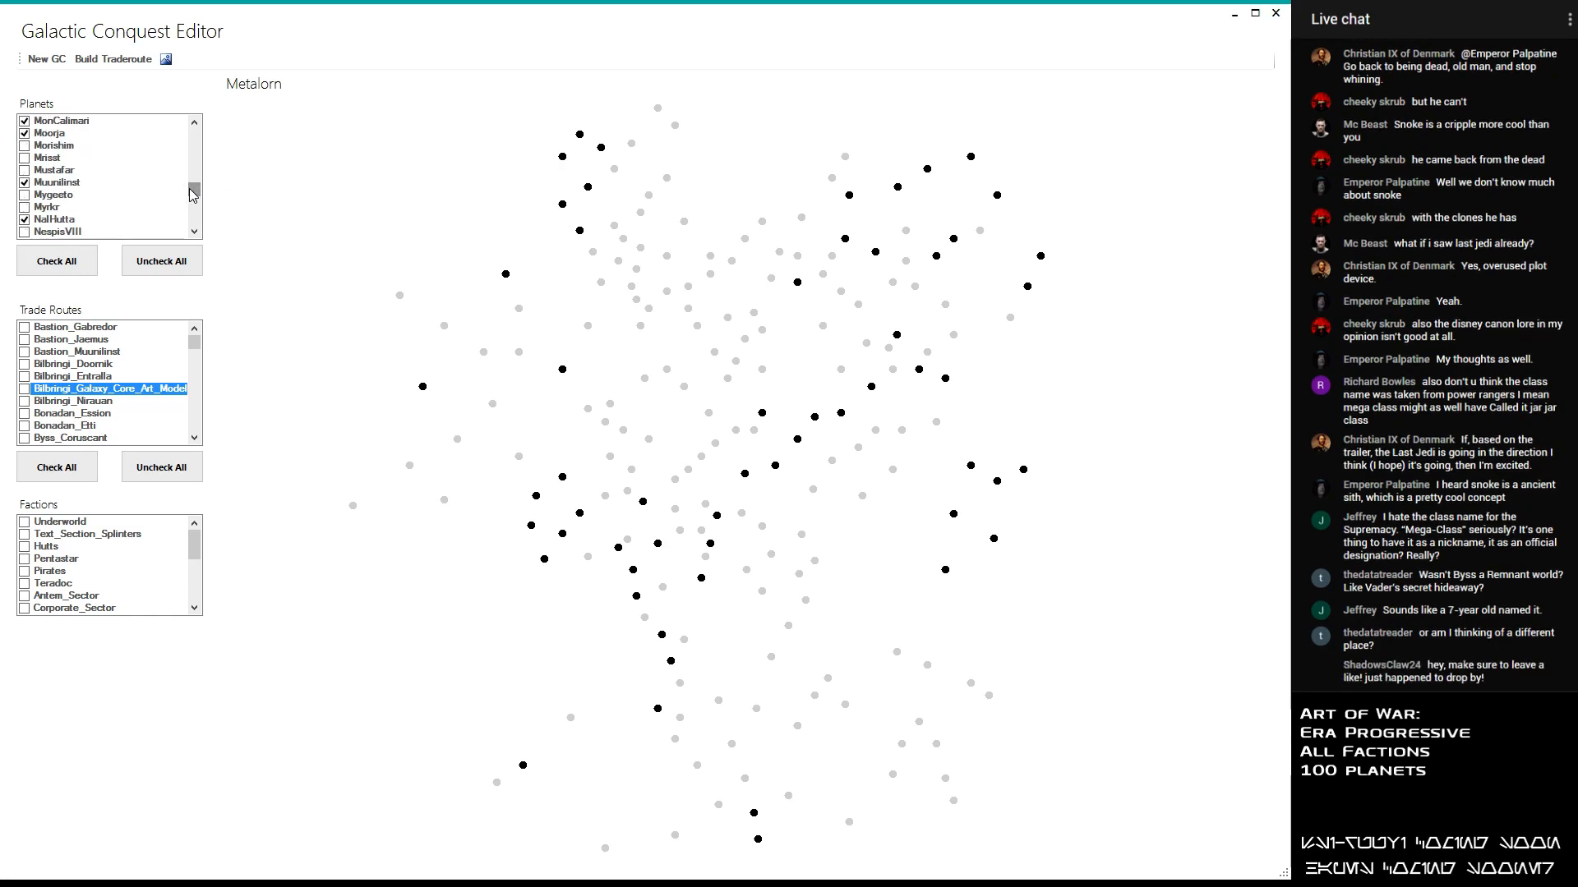
drag(197, 193, 202, 189)
click(30, 136)
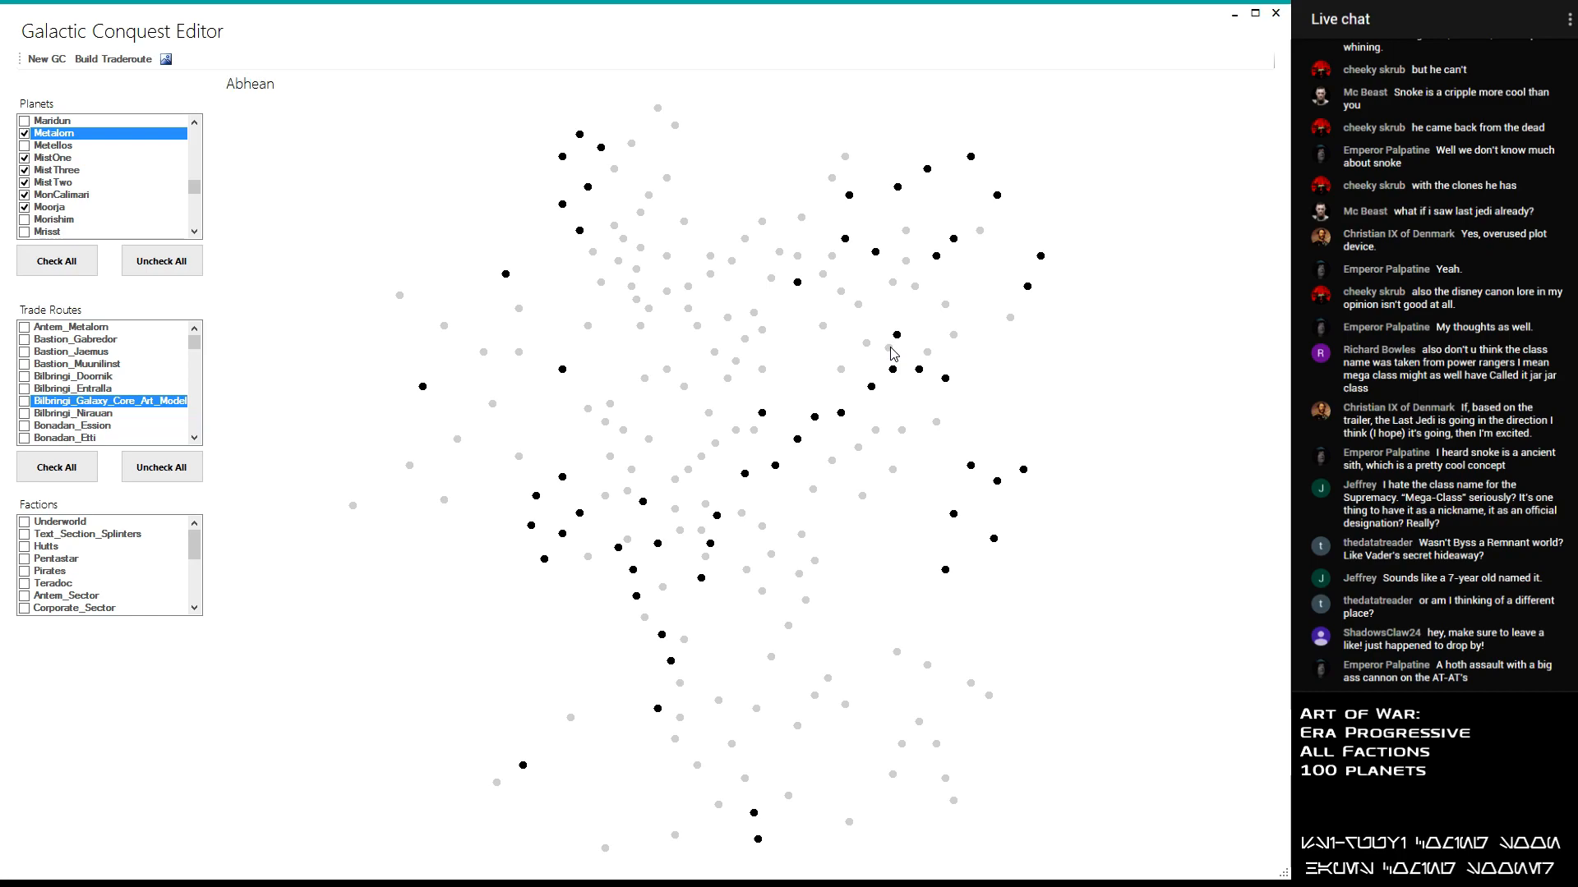
- Include Abhean and Contruum in the conquest's planet selection
drag(194, 187, 197, 123)
click(25, 133)
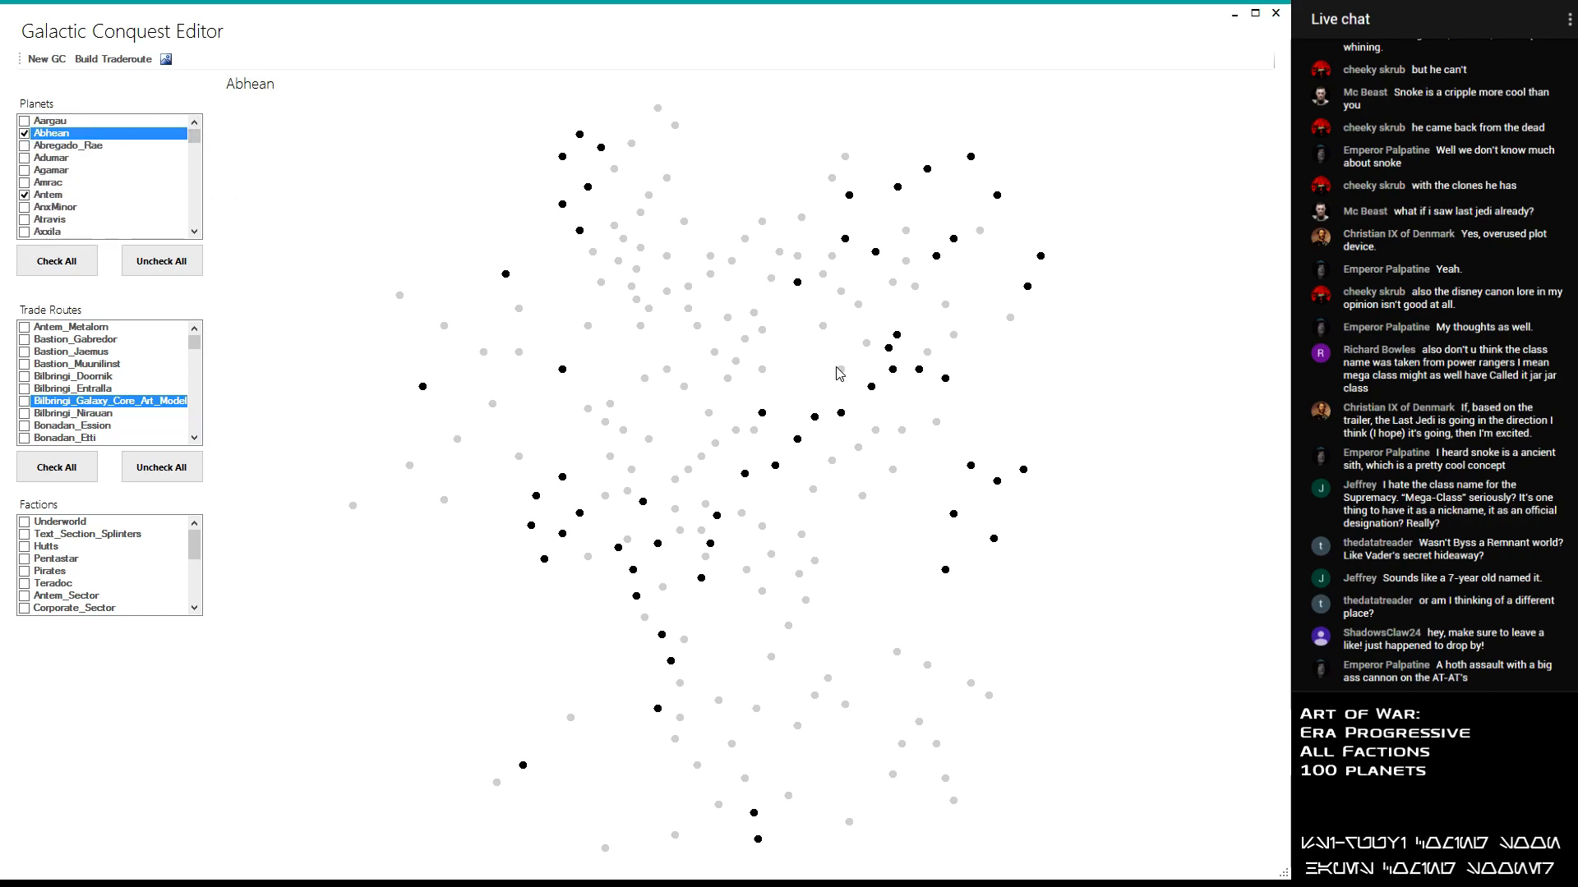
drag(193, 139, 201, 151)
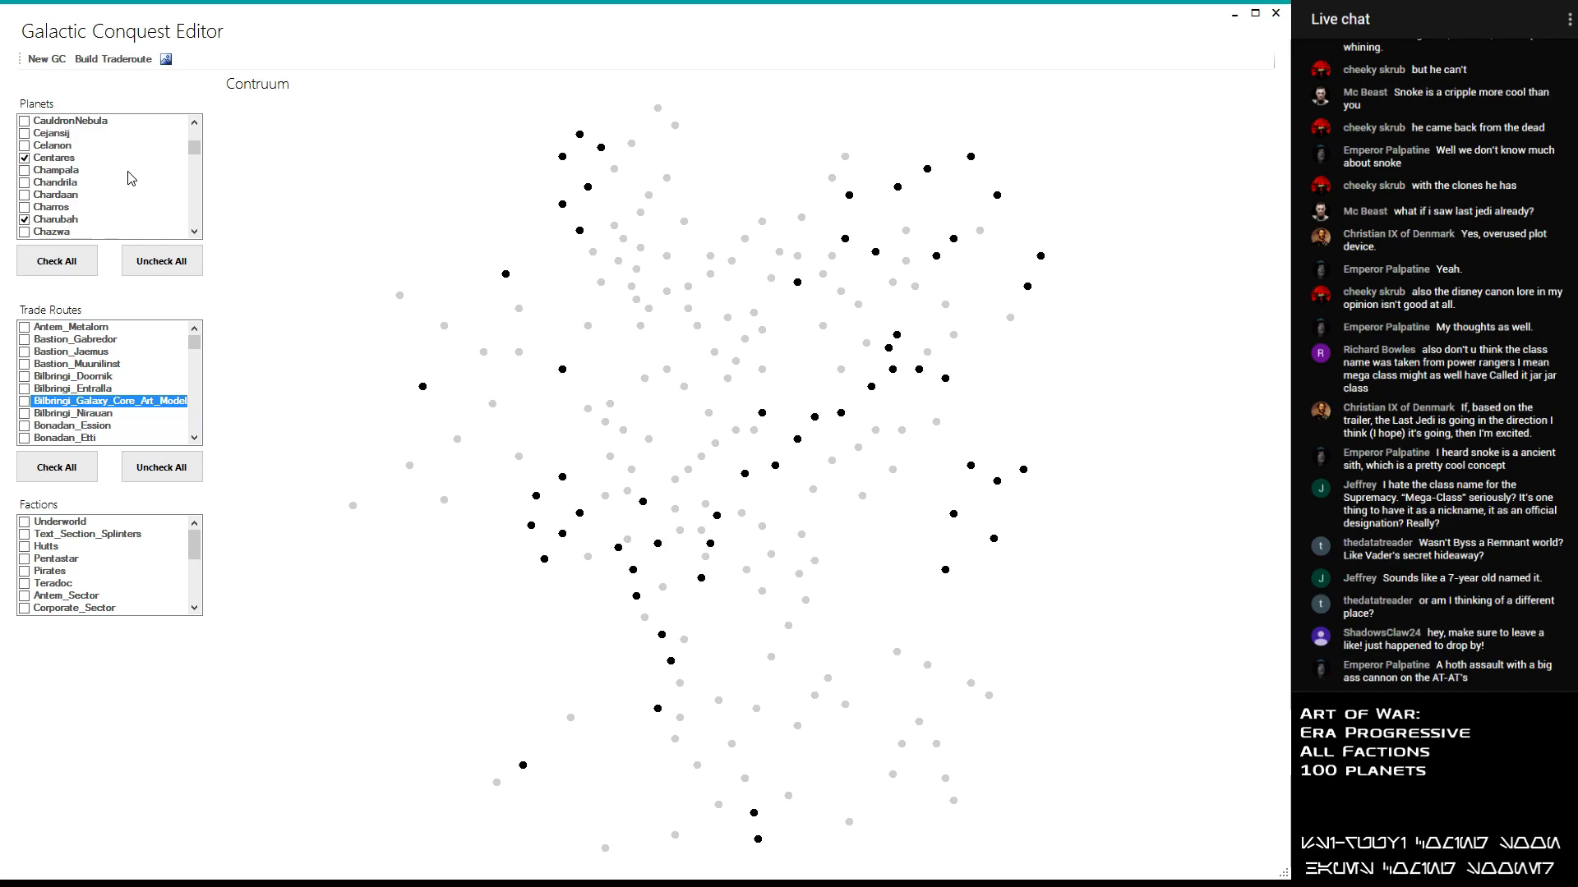
click(194, 231)
click(195, 231)
click(195, 231)
click(195, 231)
click(195, 231)
click(195, 231)
click(194, 231)
click(195, 231)
click(195, 231)
click(194, 231)
click(195, 230)
click(195, 231)
click(194, 231)
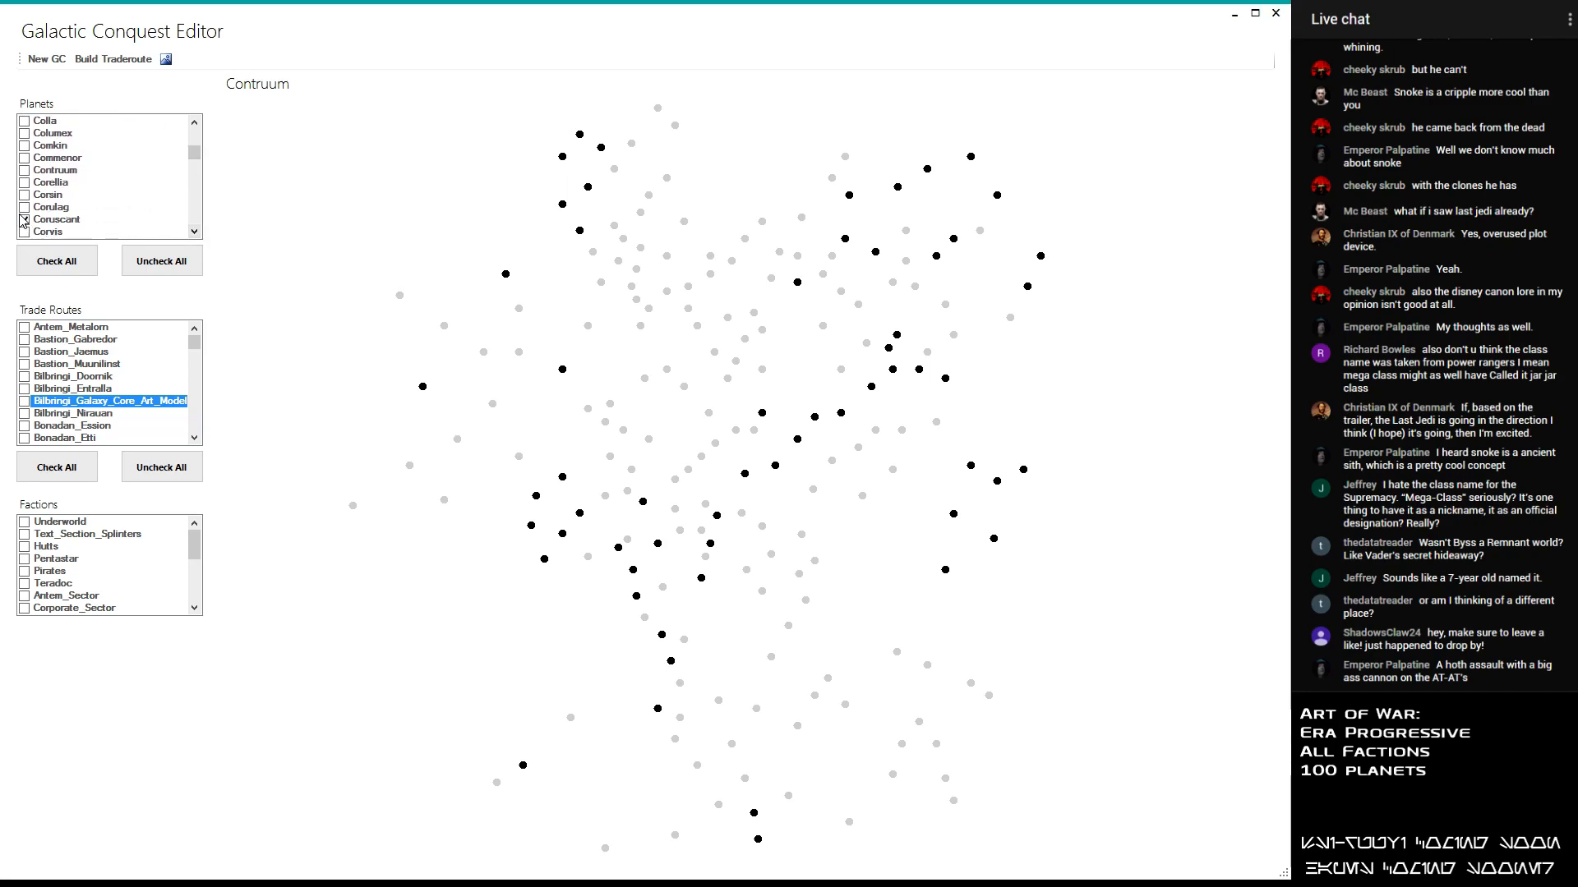
click(24, 170)
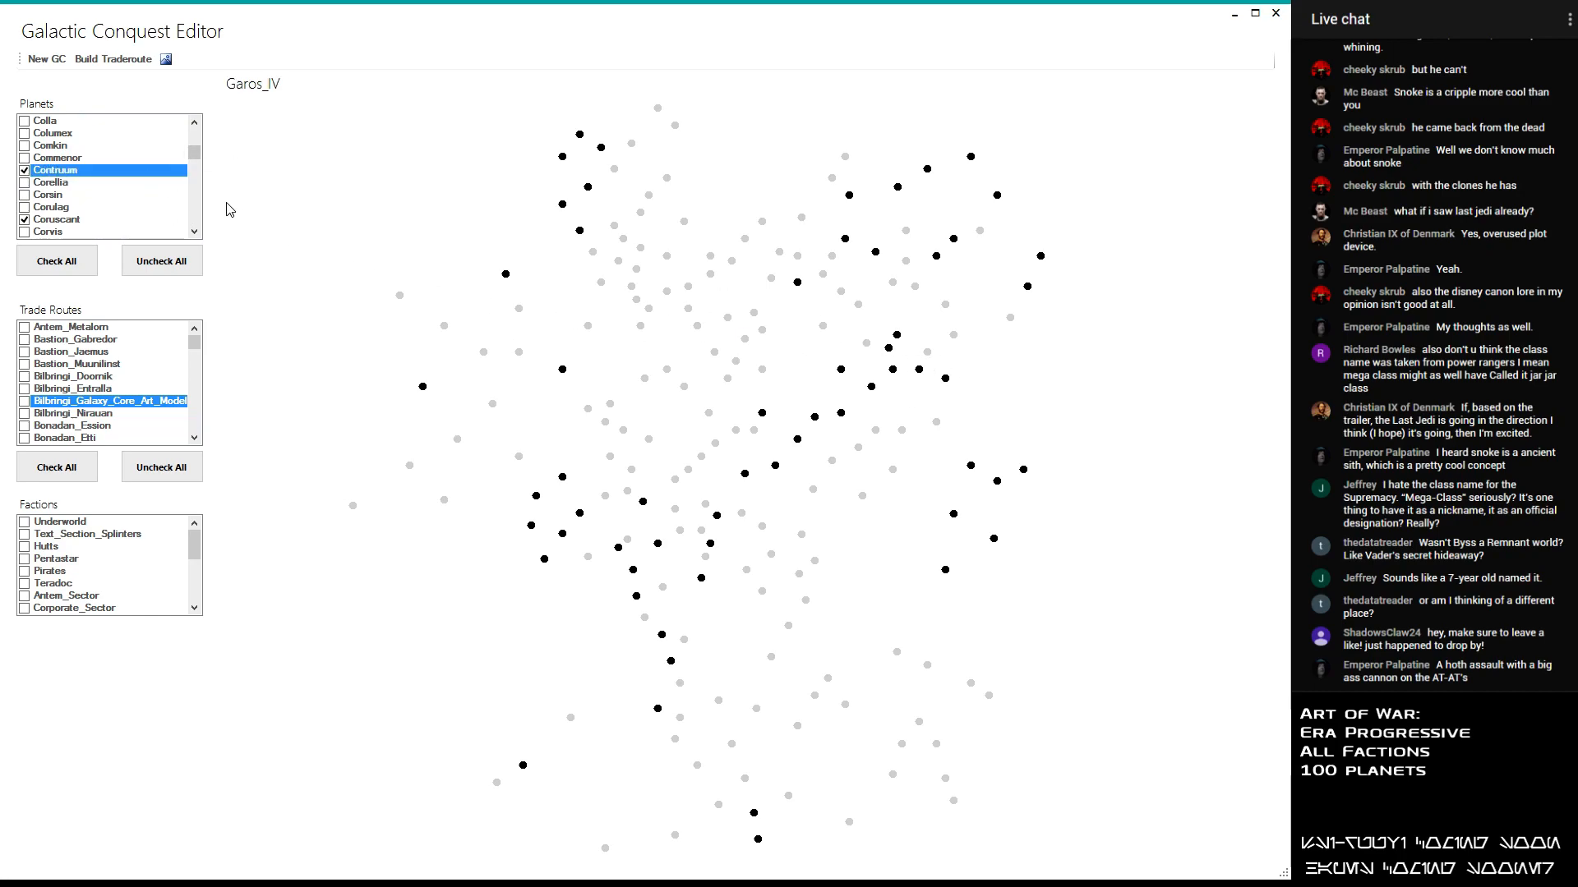
- Include Jomark in the conquest's planet selection, keeping Jaemus and Jtptan selected
drag(195, 156, 227, 179)
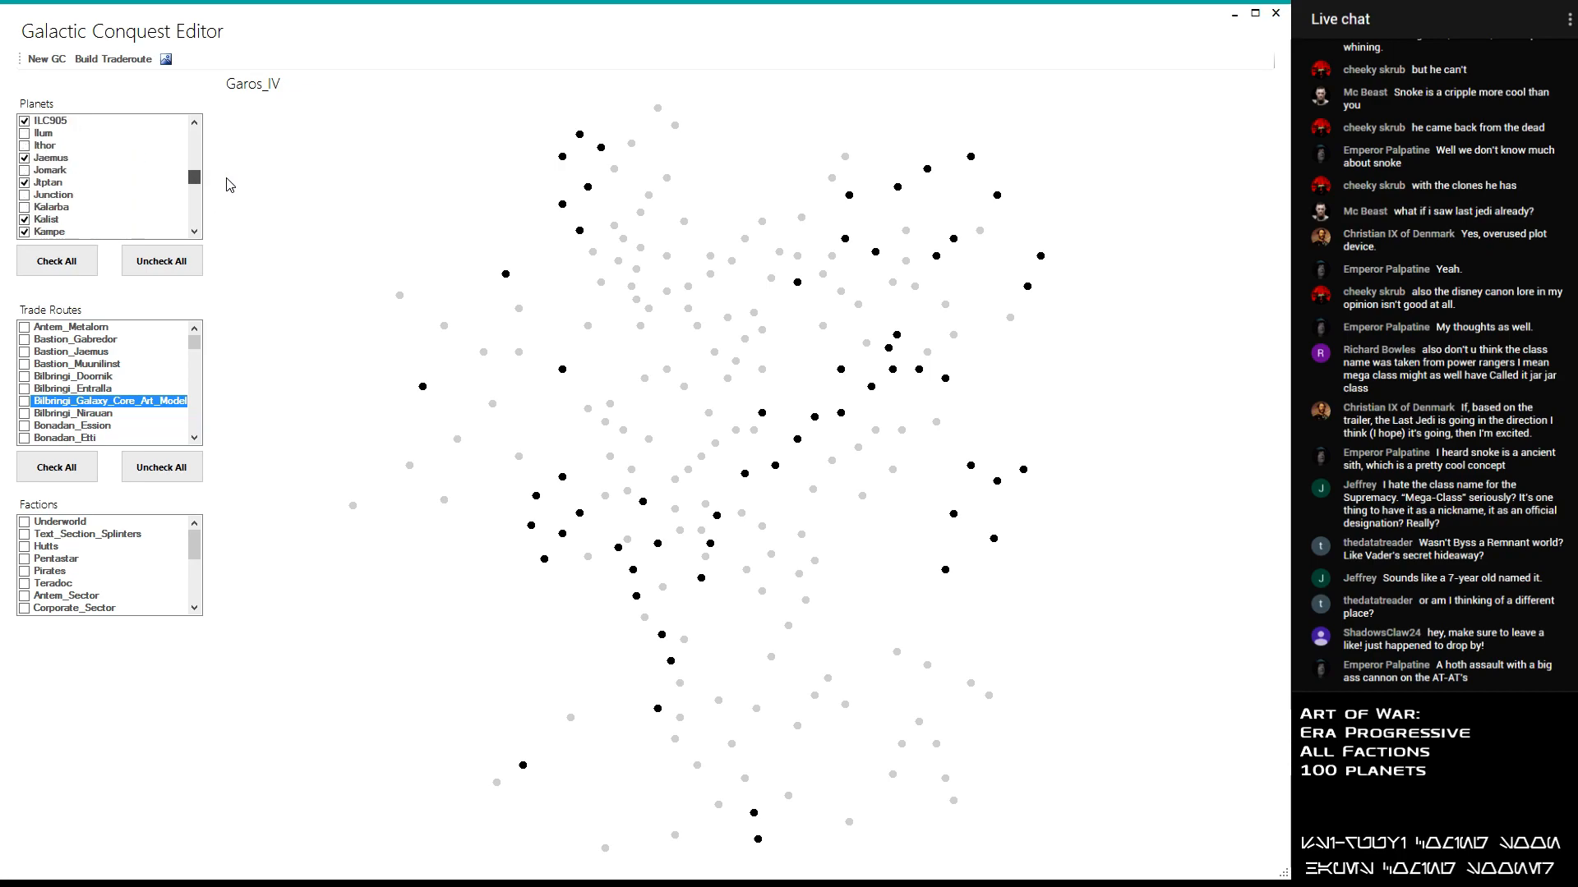
click(26, 158)
click(25, 171)
click(25, 182)
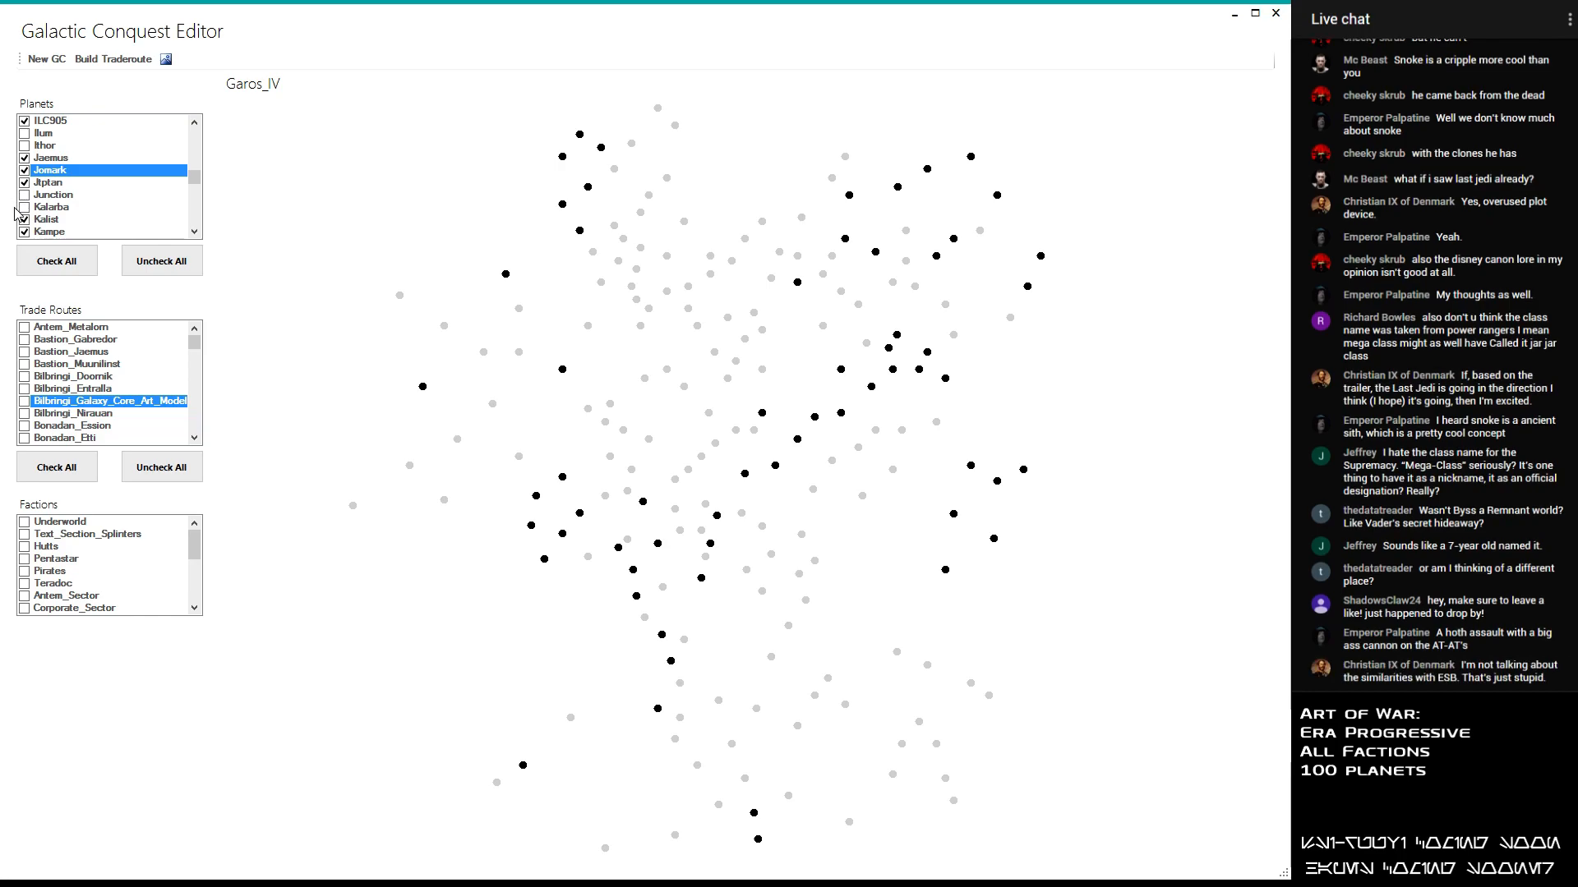
- Include Thanos and Togoria in the conquest's planet selection and exclude Abhean
mouse_move(842, 418)
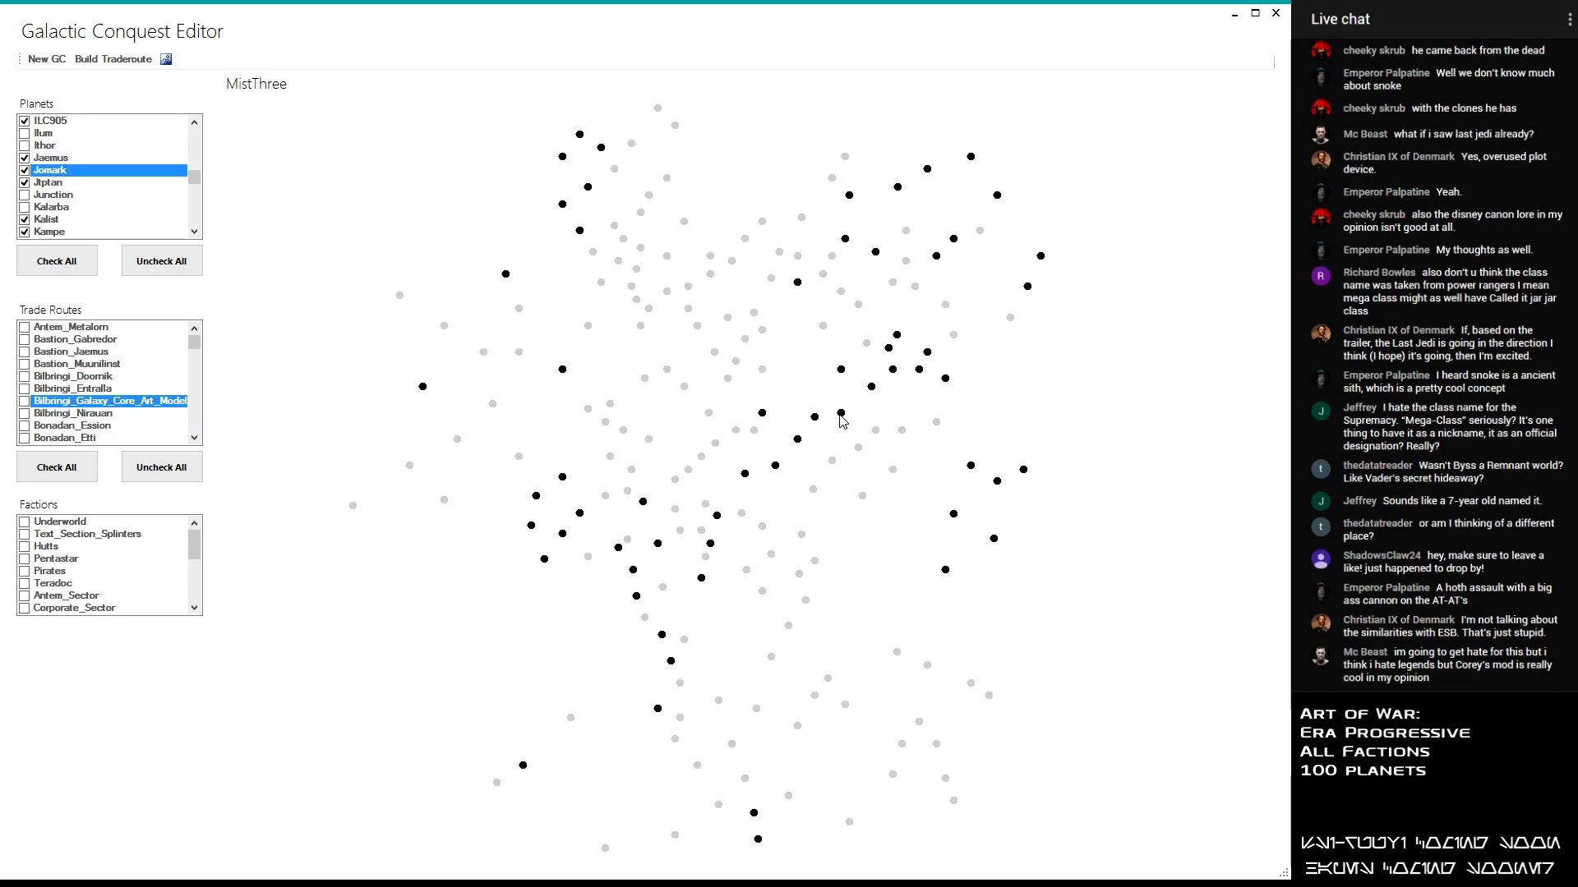
mouse_move(839, 369)
mouse_move(896, 374)
mouse_move(896, 336)
drag(195, 178, 202, 220)
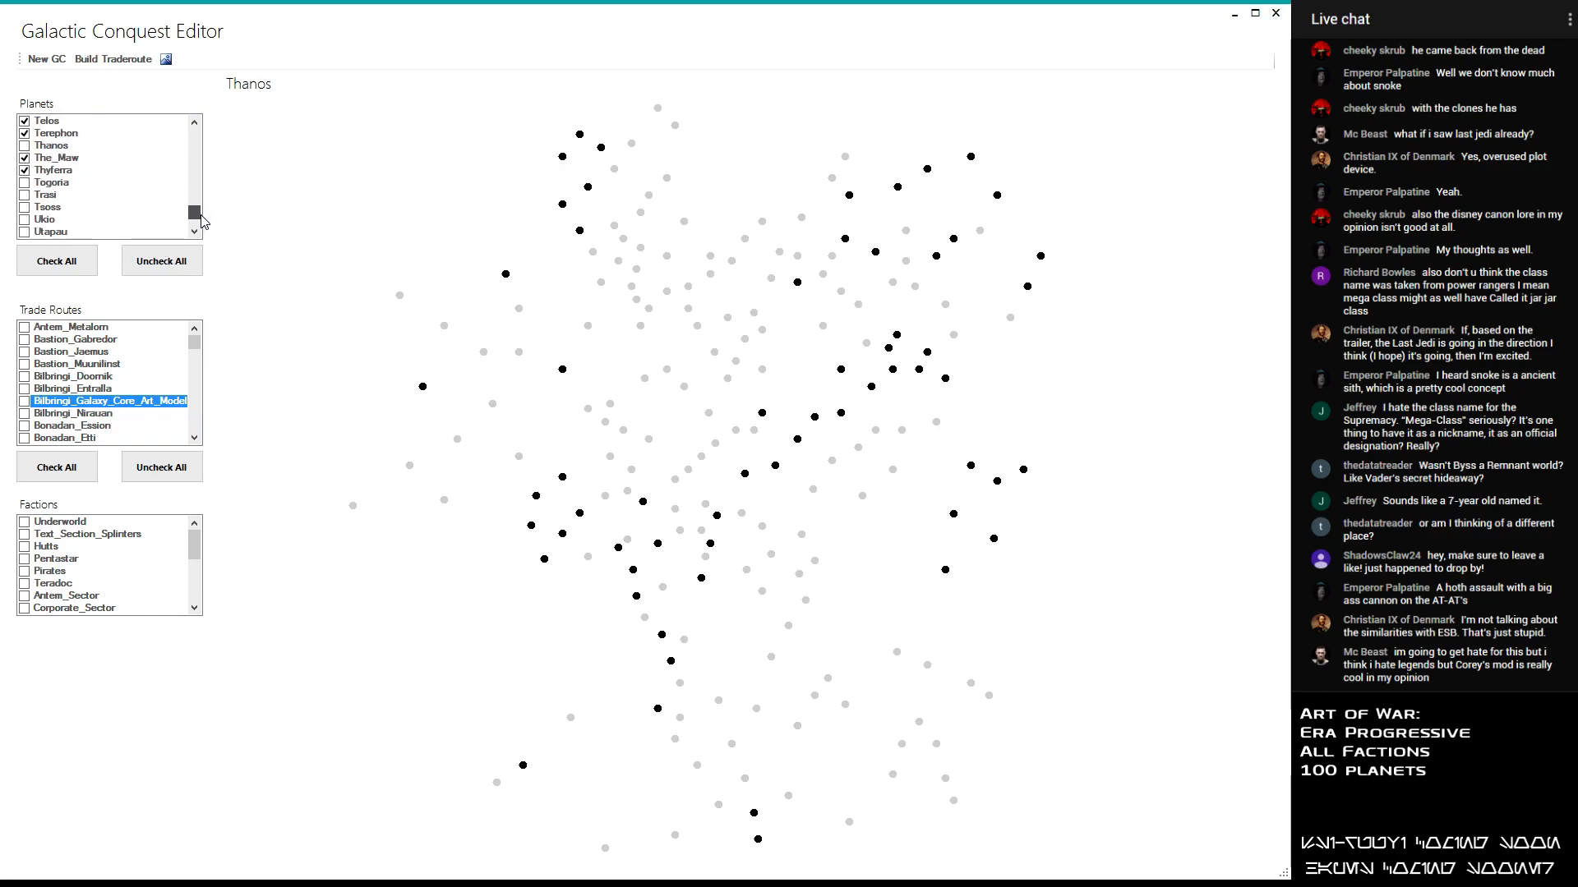
click(25, 146)
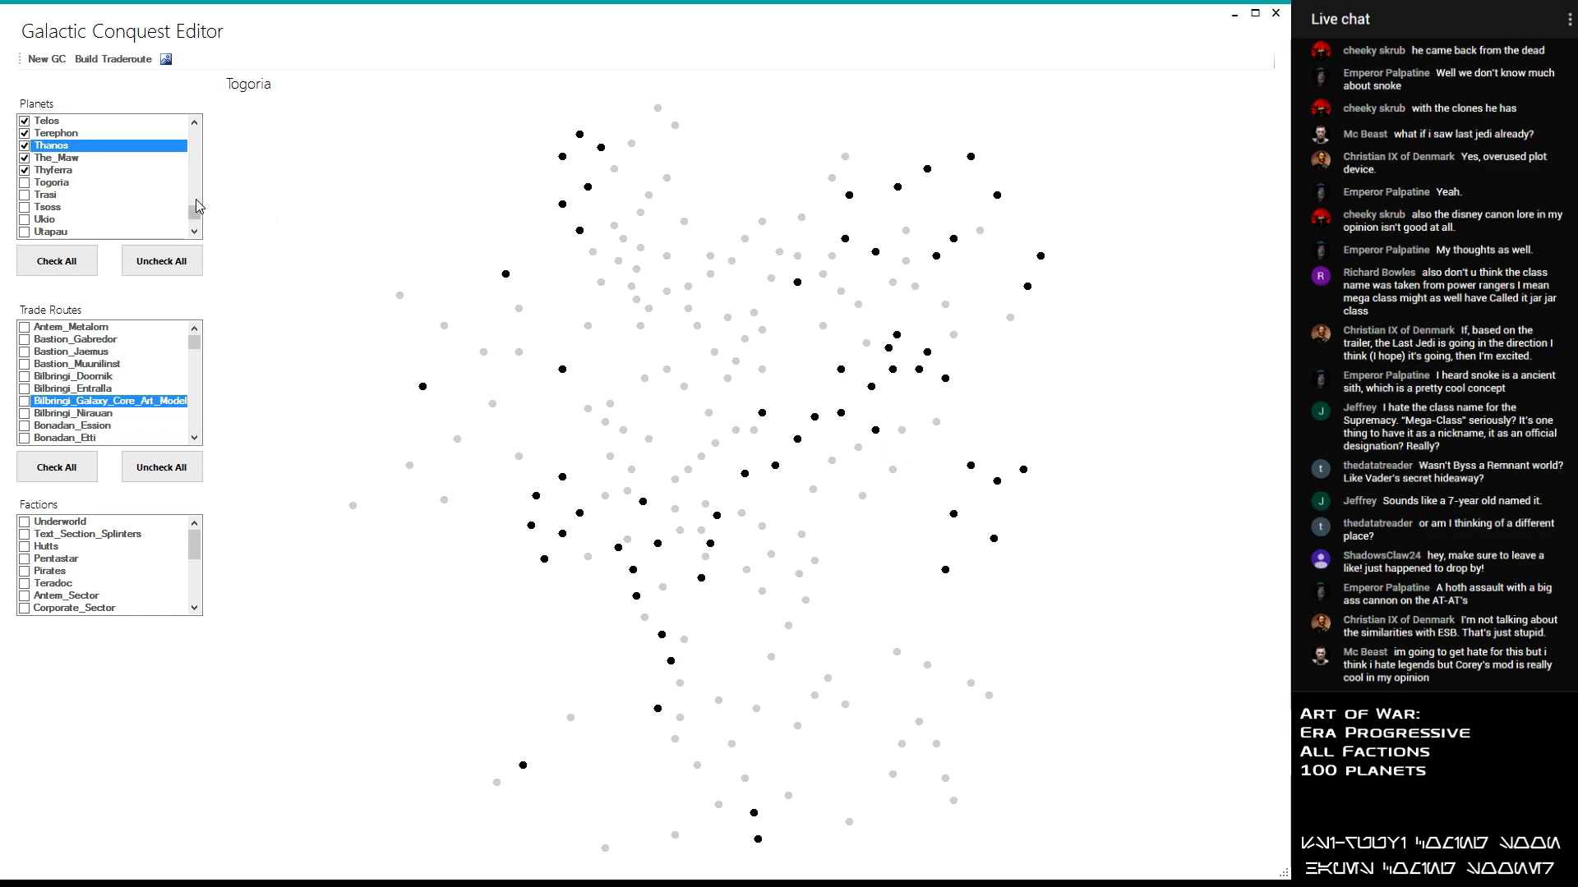
click(24, 183)
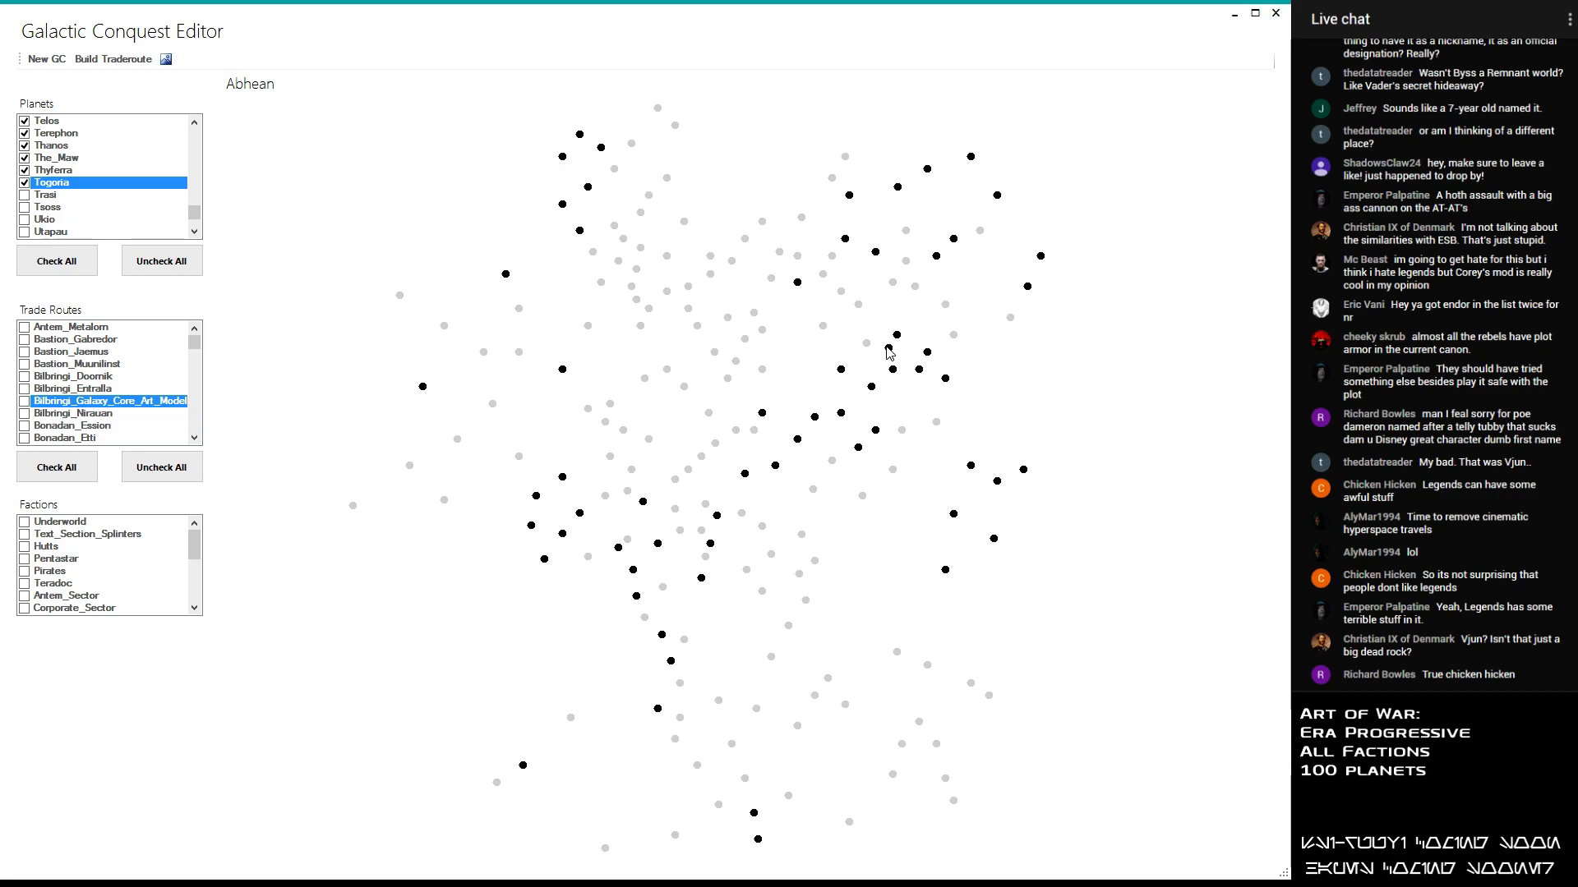
drag(195, 211, 205, 134)
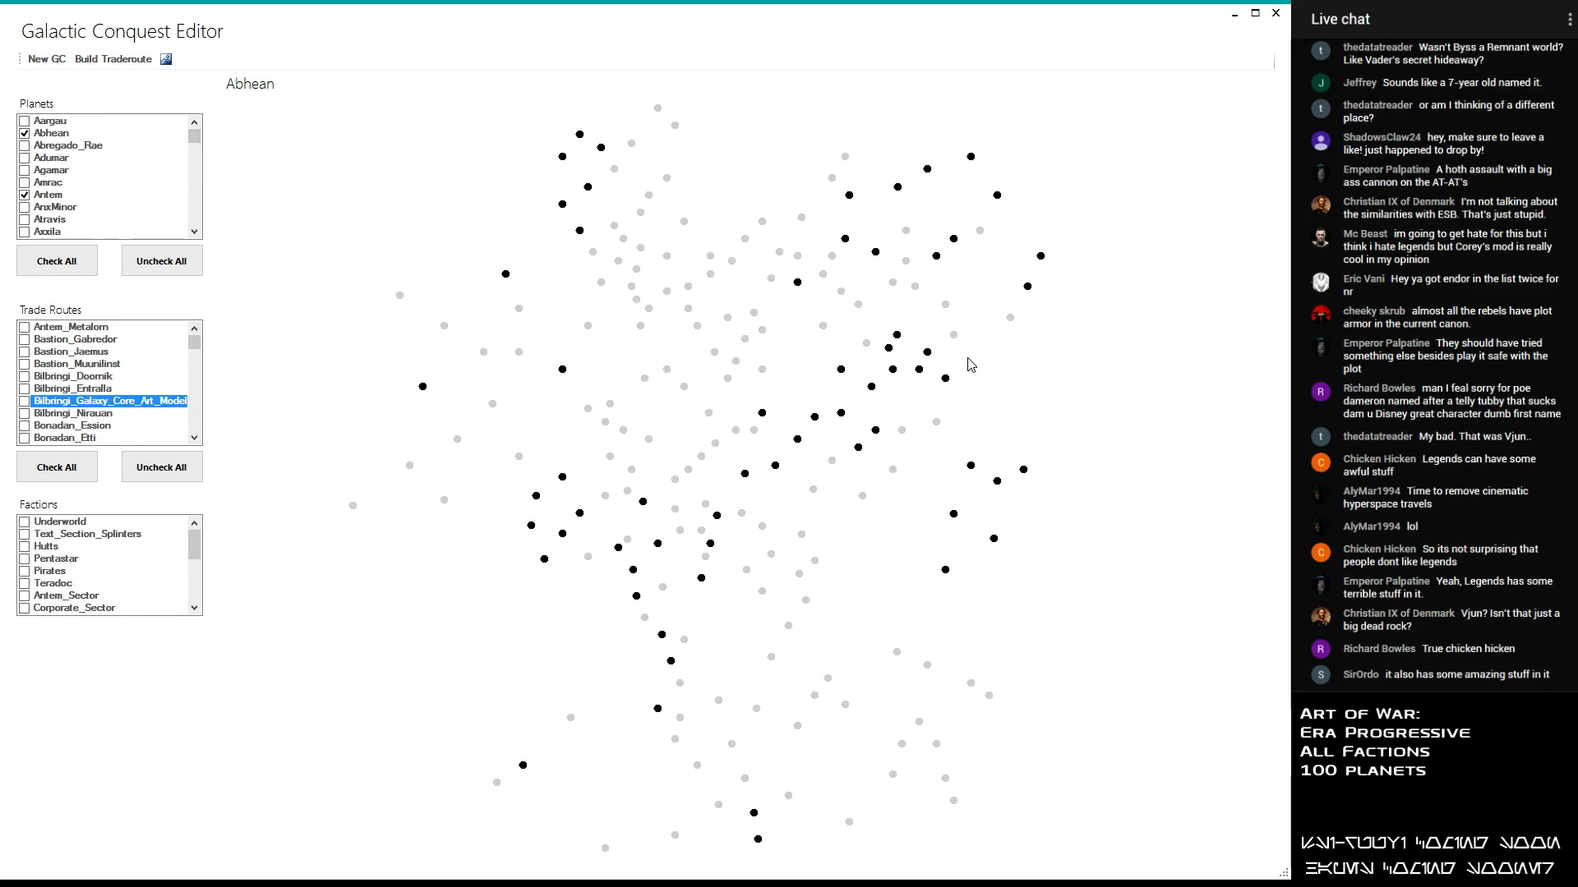
click(25, 134)
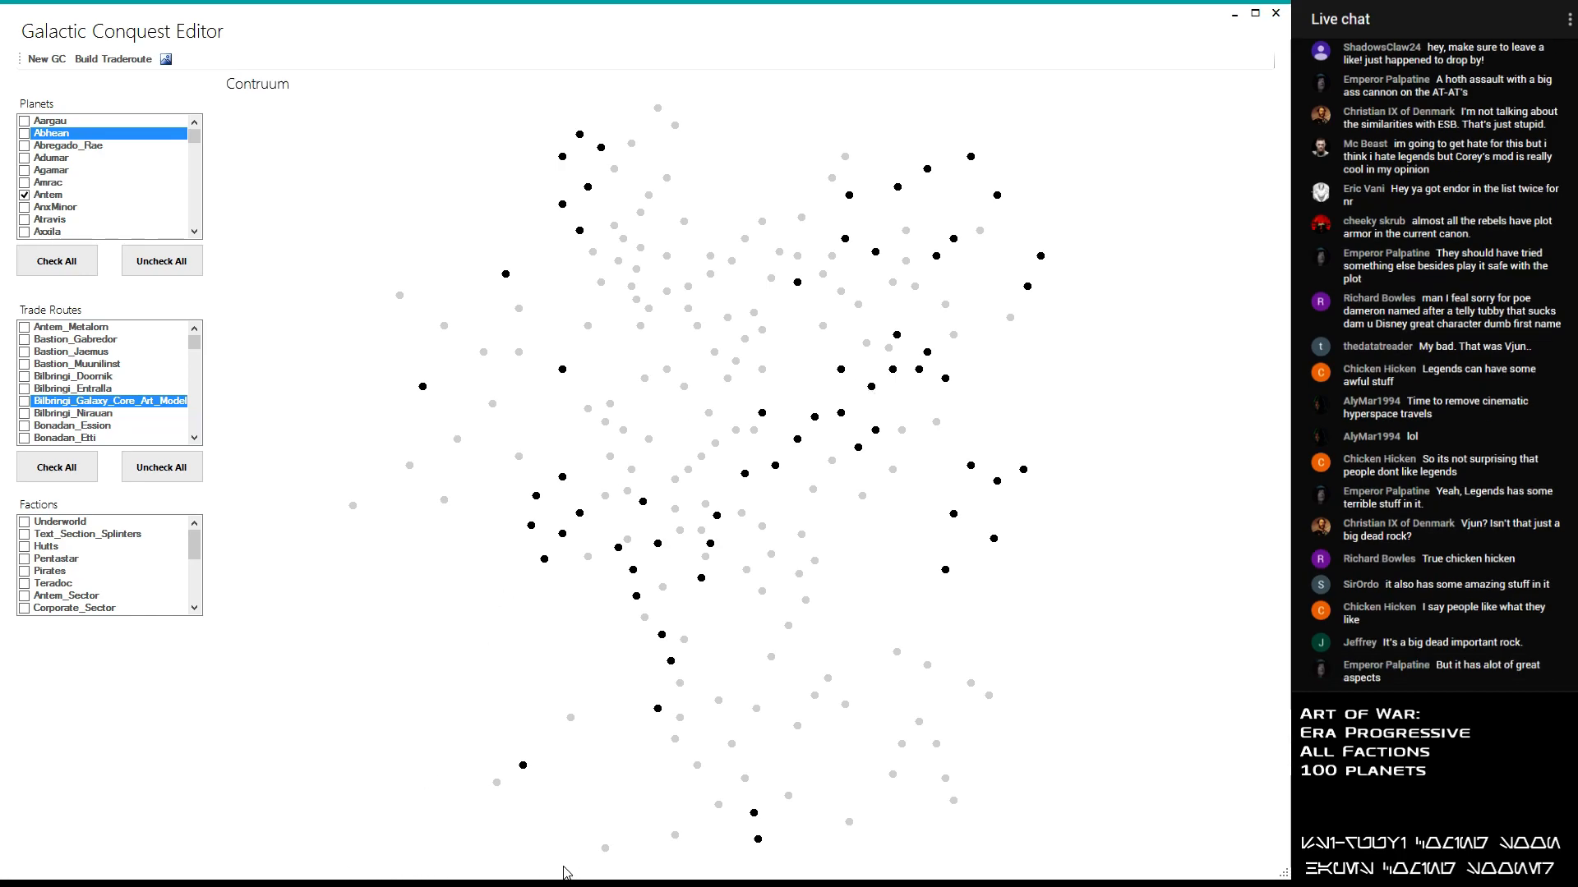
- Switch to the text editor and add Metalorn, Ryverster and Contruum below Centares under the Greater Maldrood heading
key(alt+Tab)
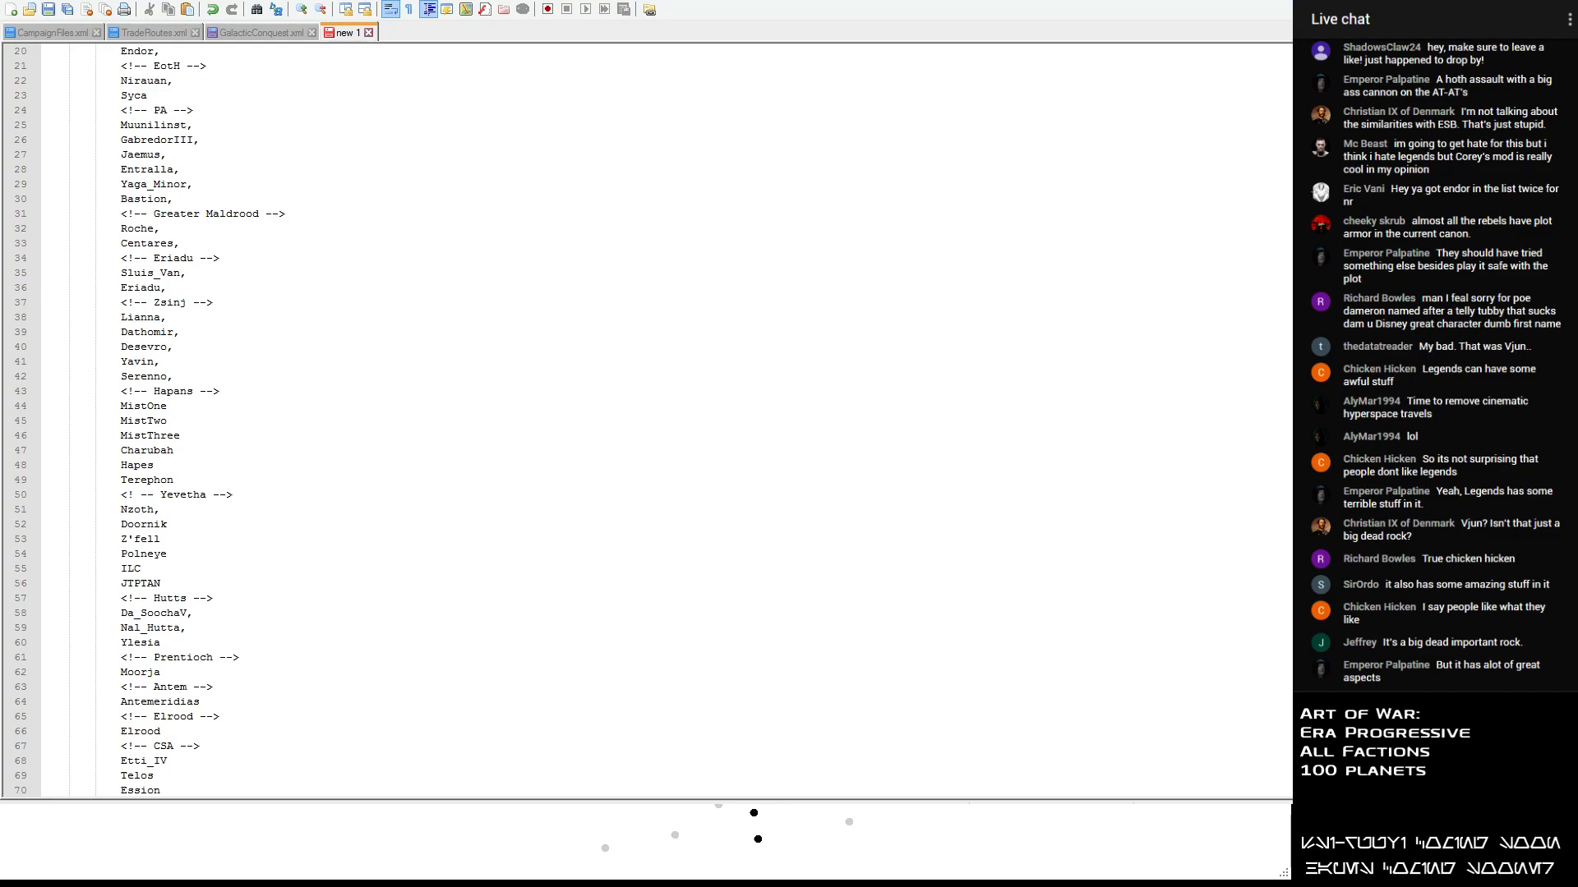
click(191, 247)
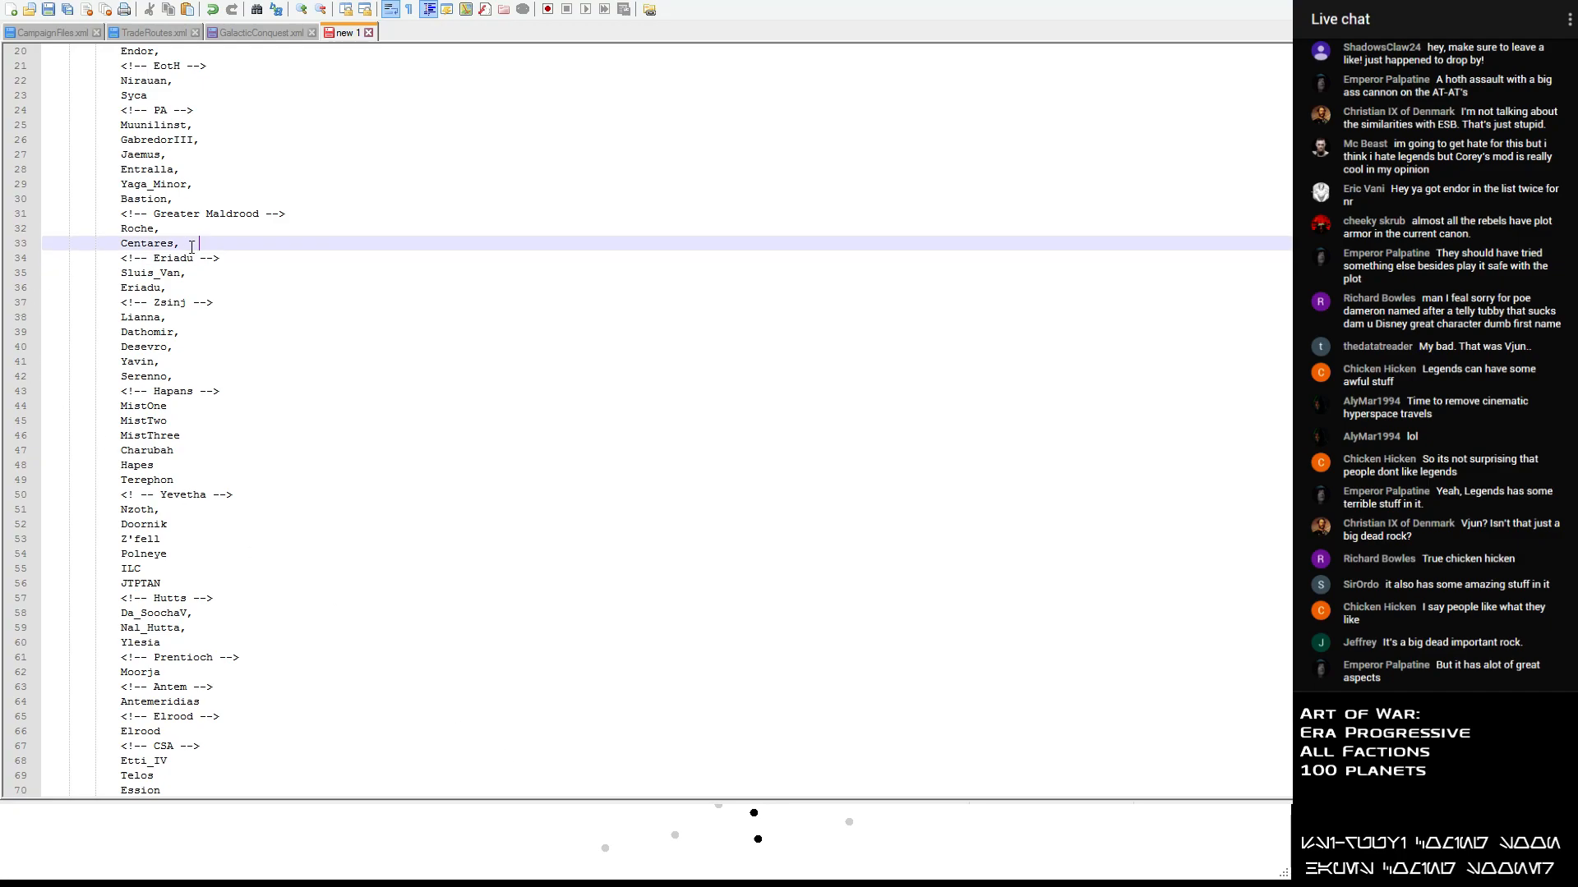
key(Return)
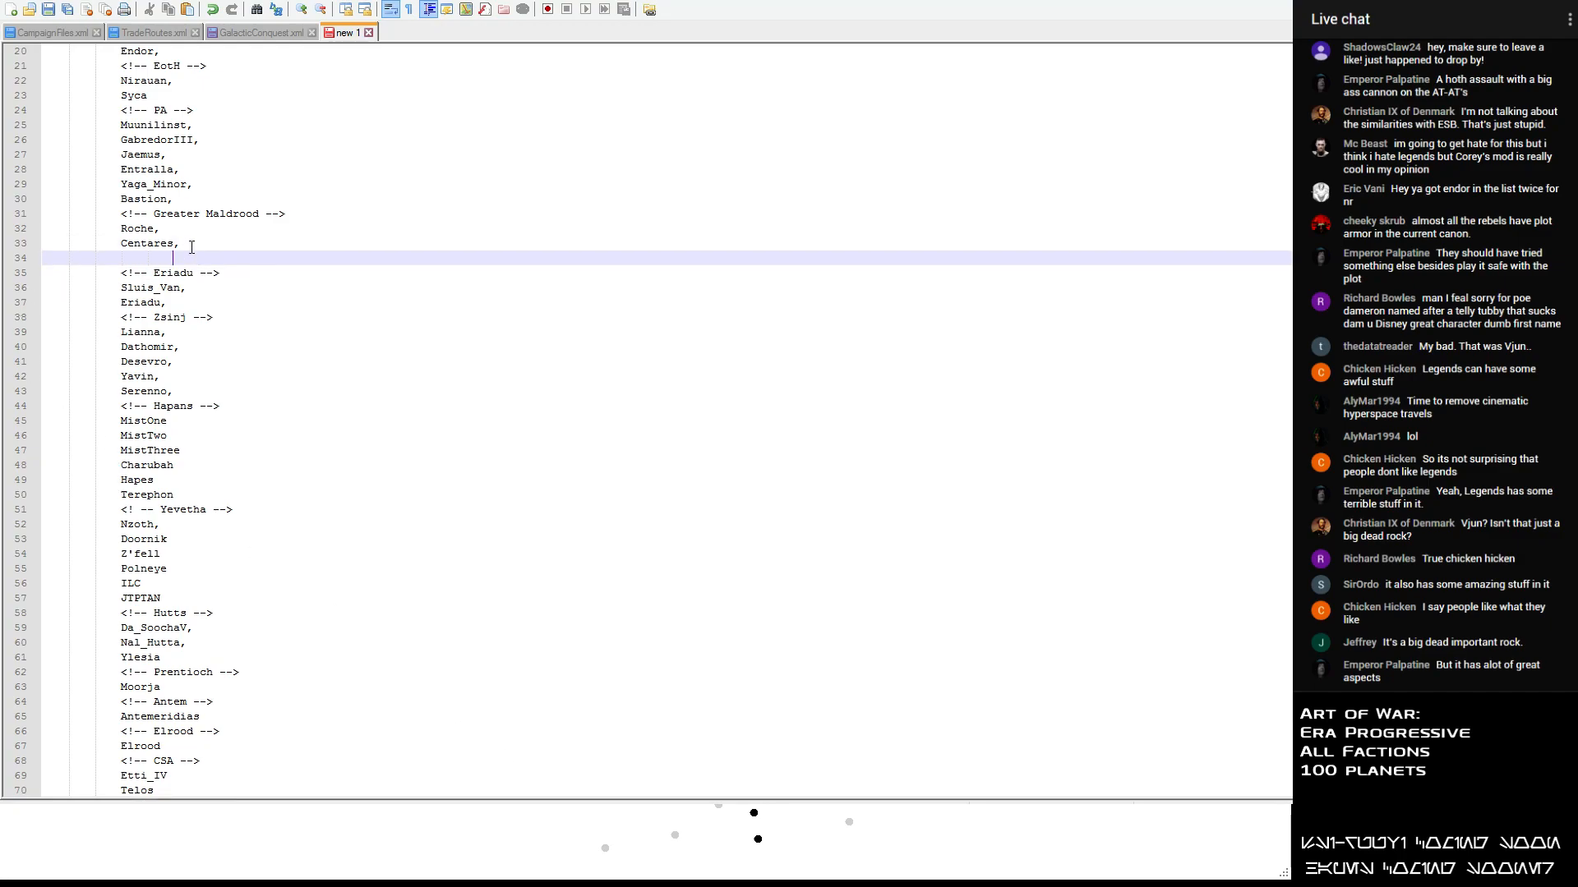
text(Metalorn)
key(Return)
text(Roche)
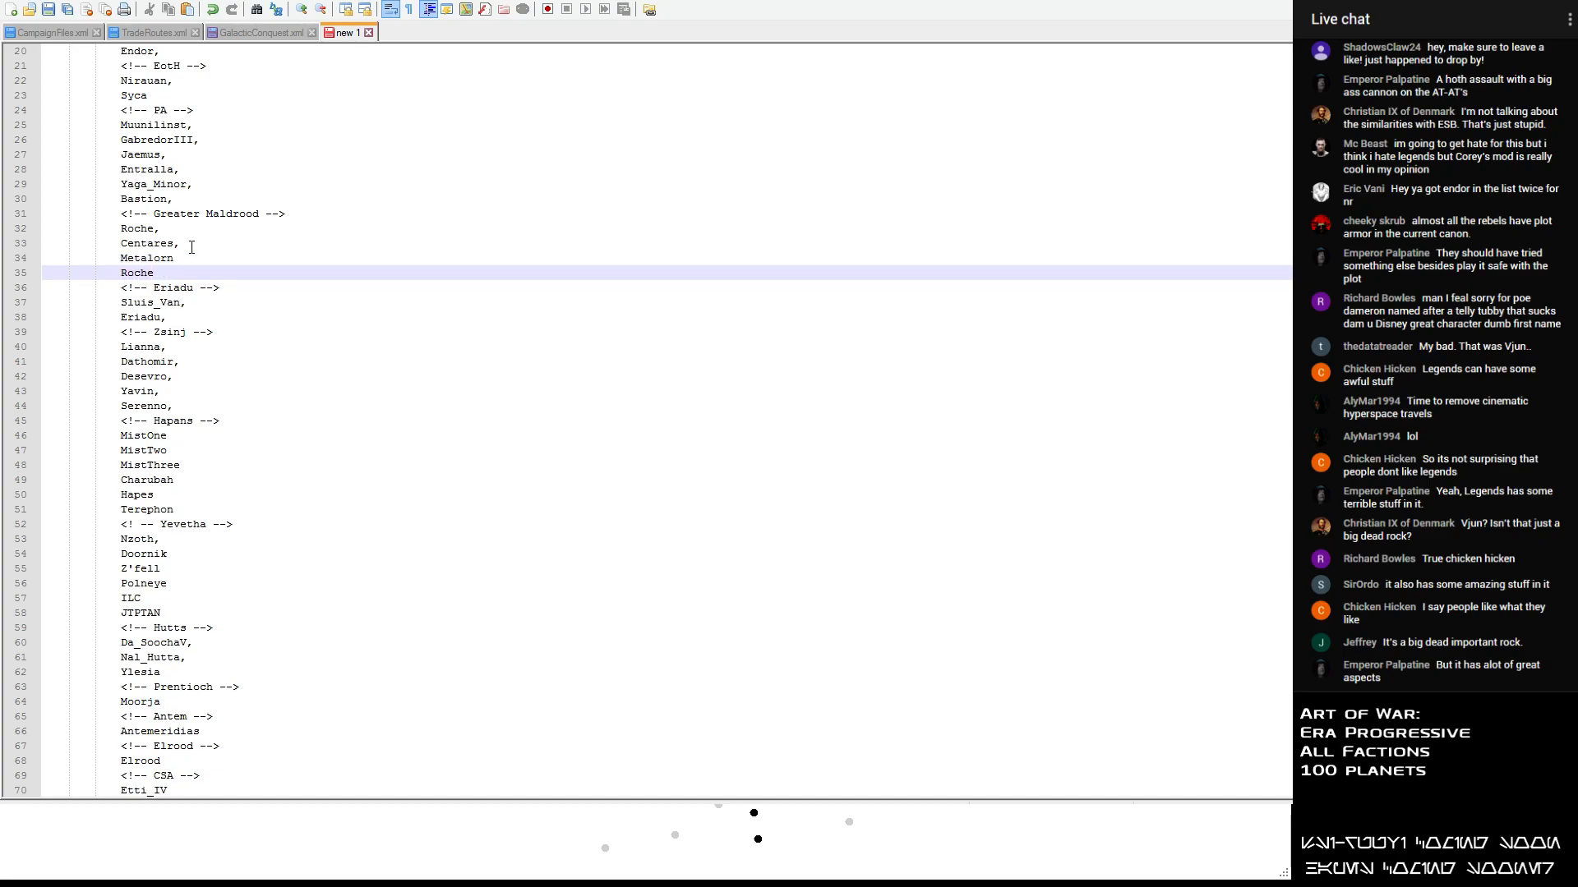
key(BackSpace)
key(BackSpace)
key(BackSpace)
key(BackSpace)
text(yverster)
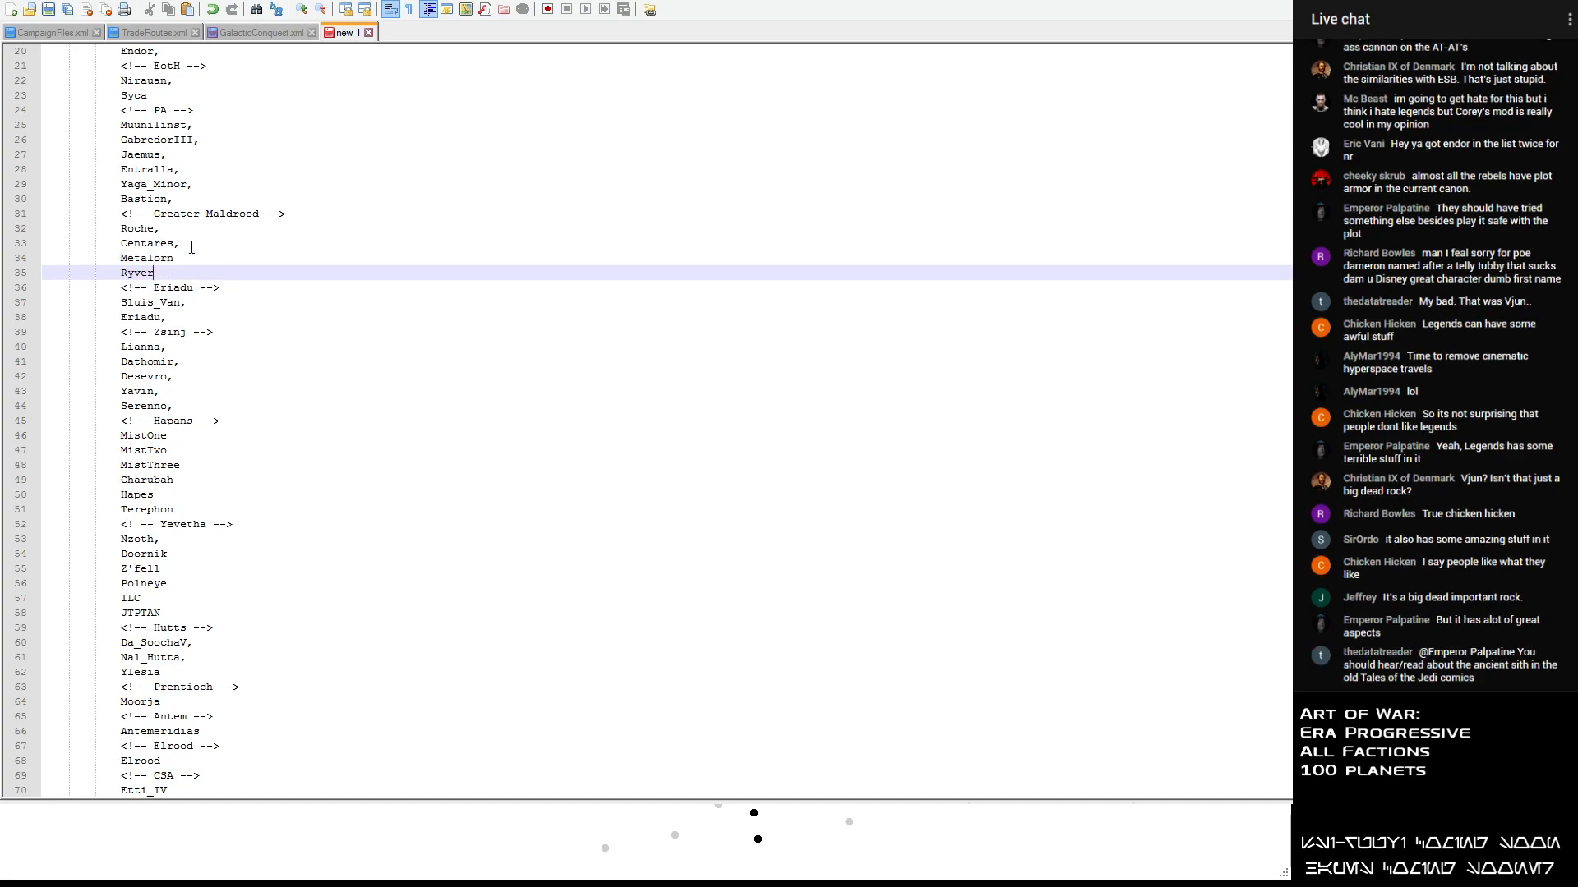
key(Return)
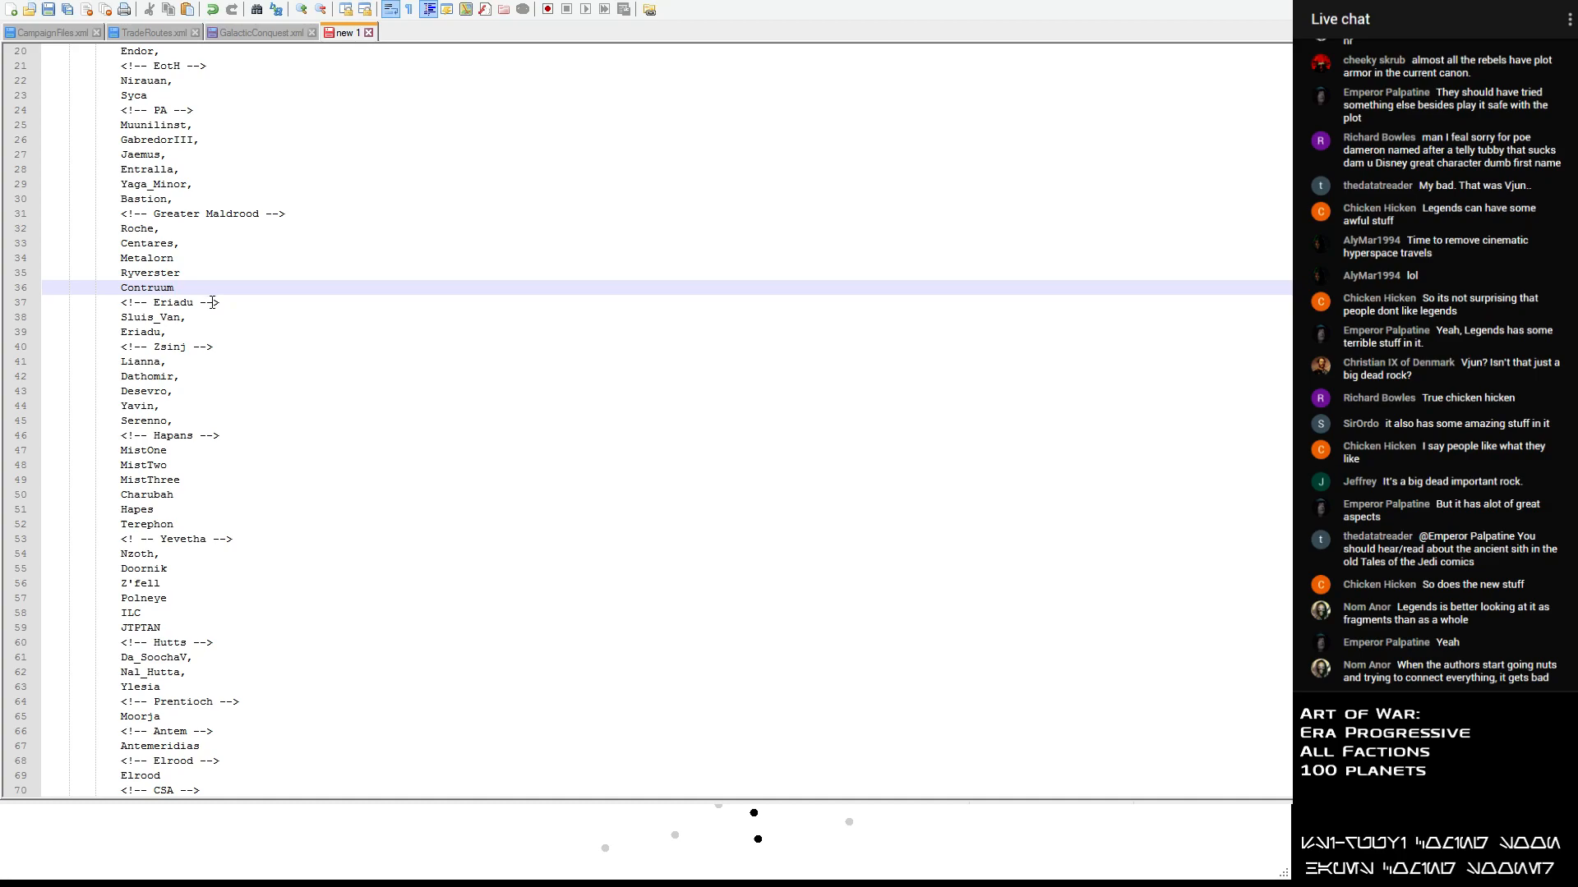
- Add Thanos, Togoria and Jomark below Contruum in the Greater Maldrood list
key(Return)
text(Thanos)
key(Return)
text(Togoria)
key(Return)
text(Jomark)
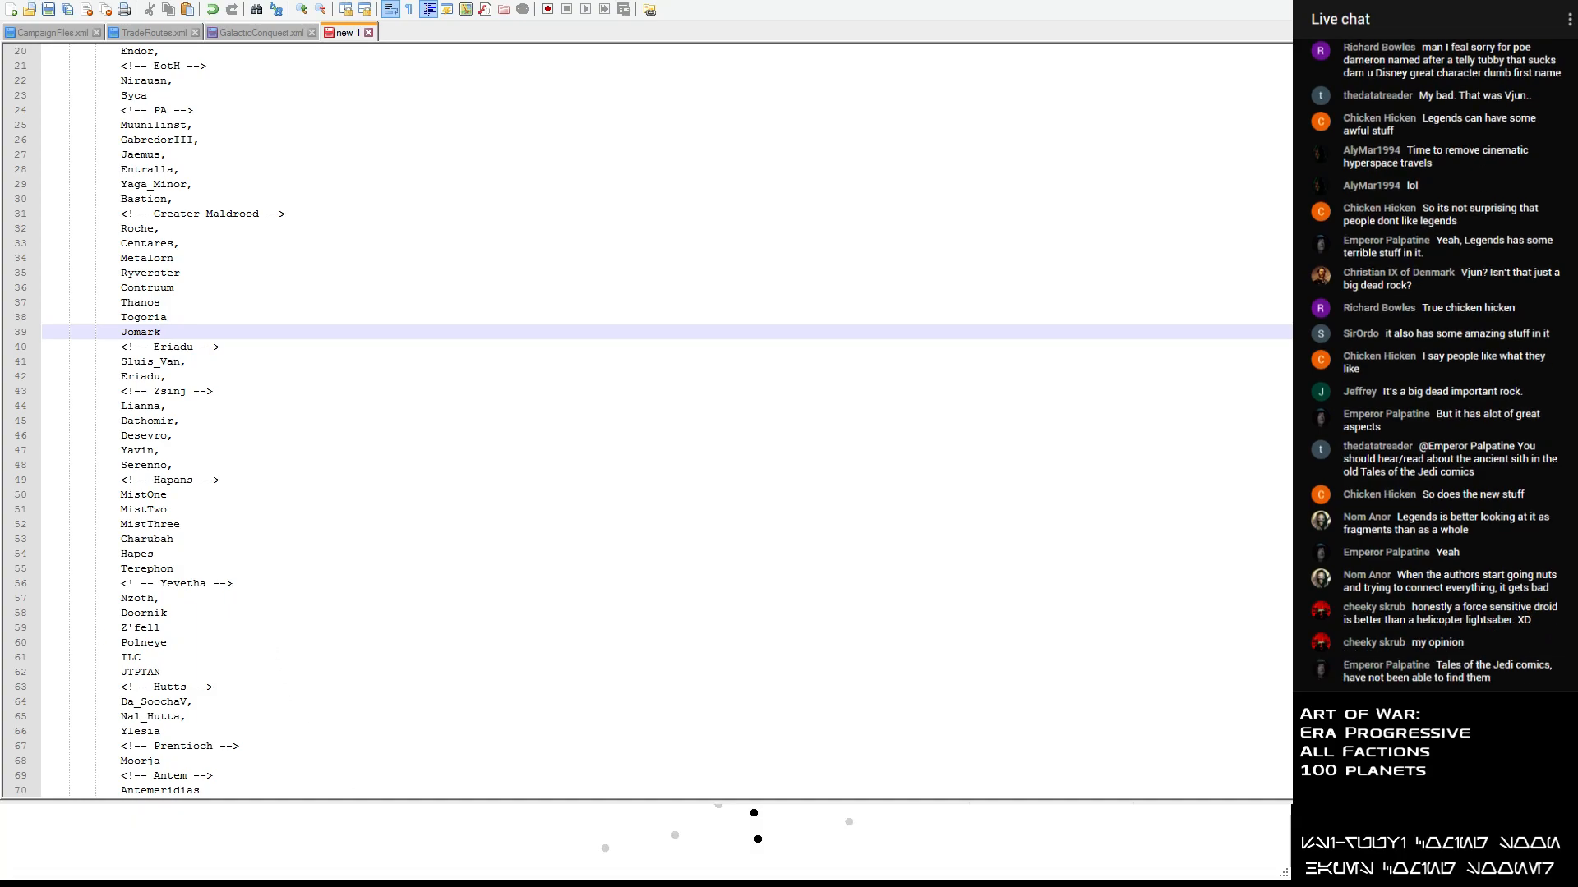
- Switch to the Galactic Conquest Editor and include Sernpidal and Biniir in the conquest's planet selection
key(alt+Tab)
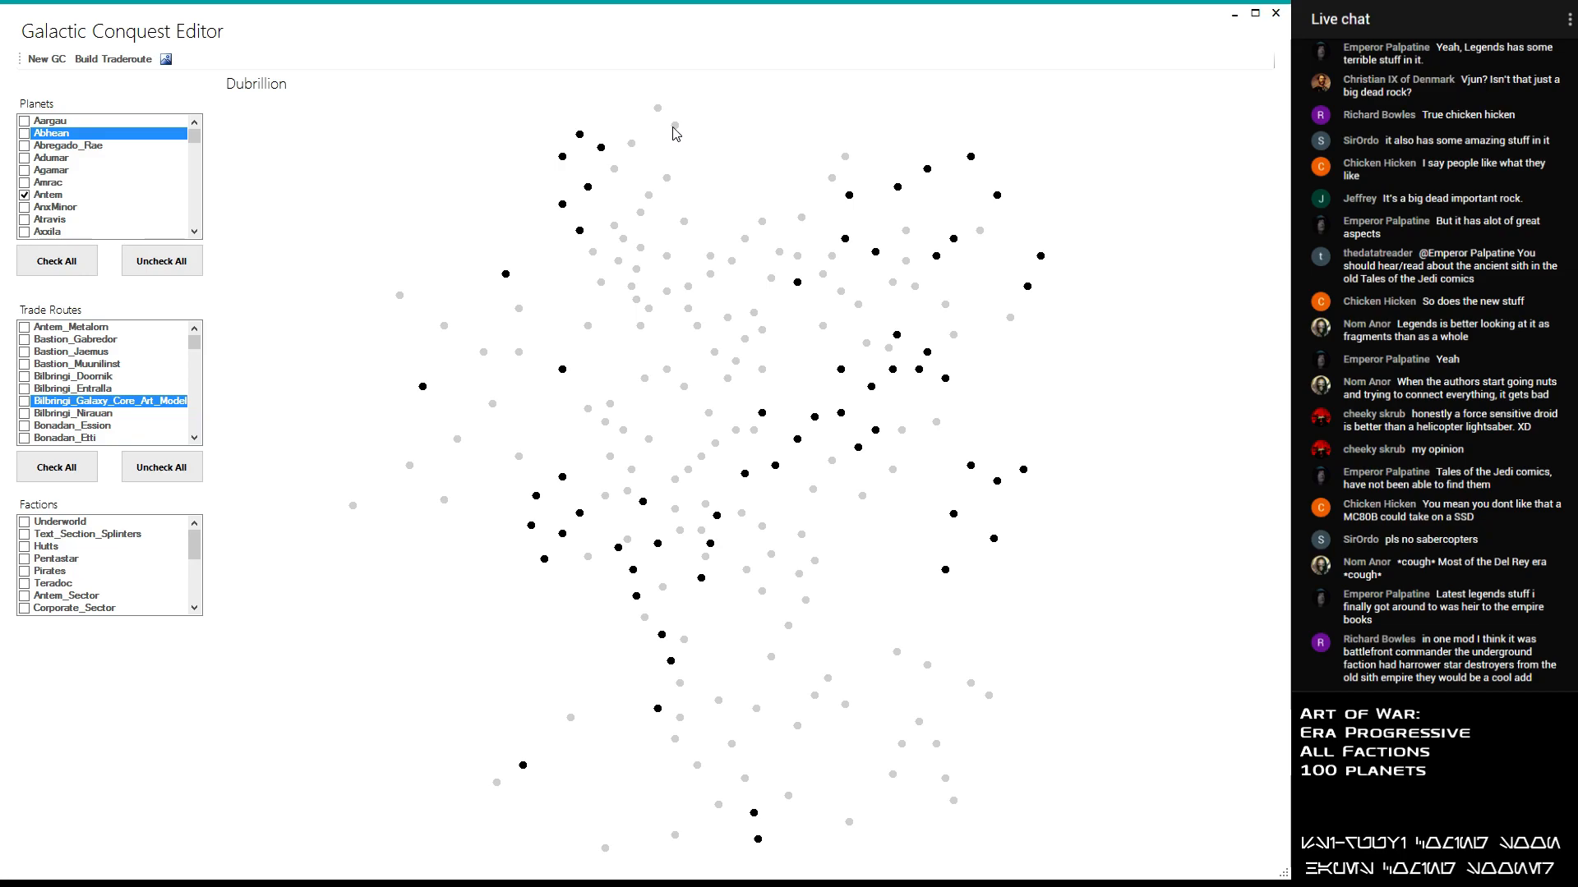
drag(195, 137, 217, 212)
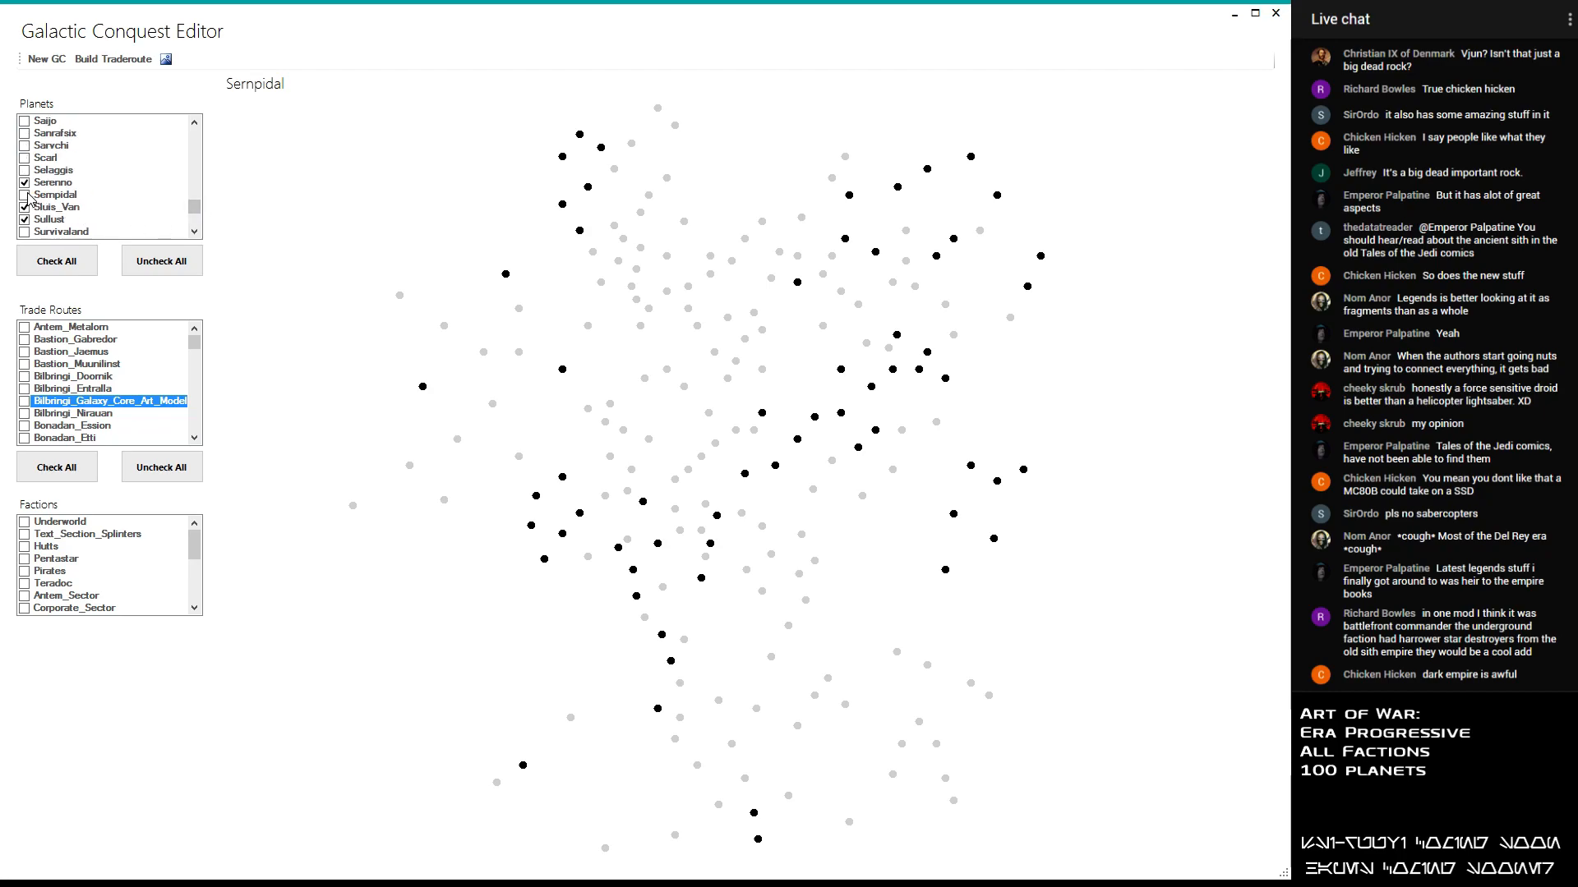
click(109, 194)
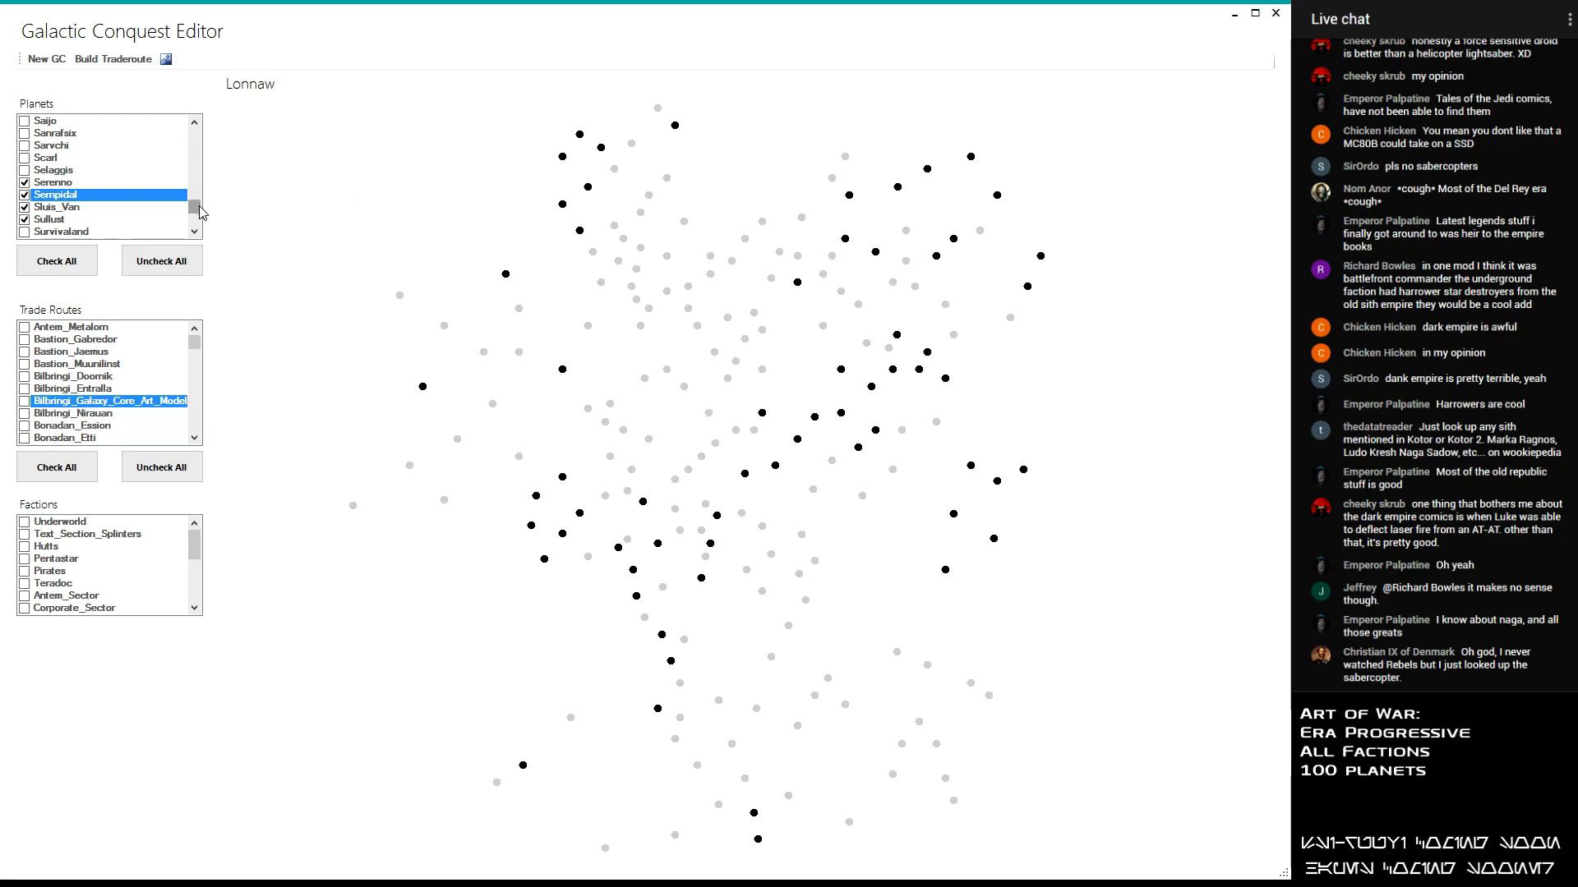
click(197, 148)
click(24, 145)
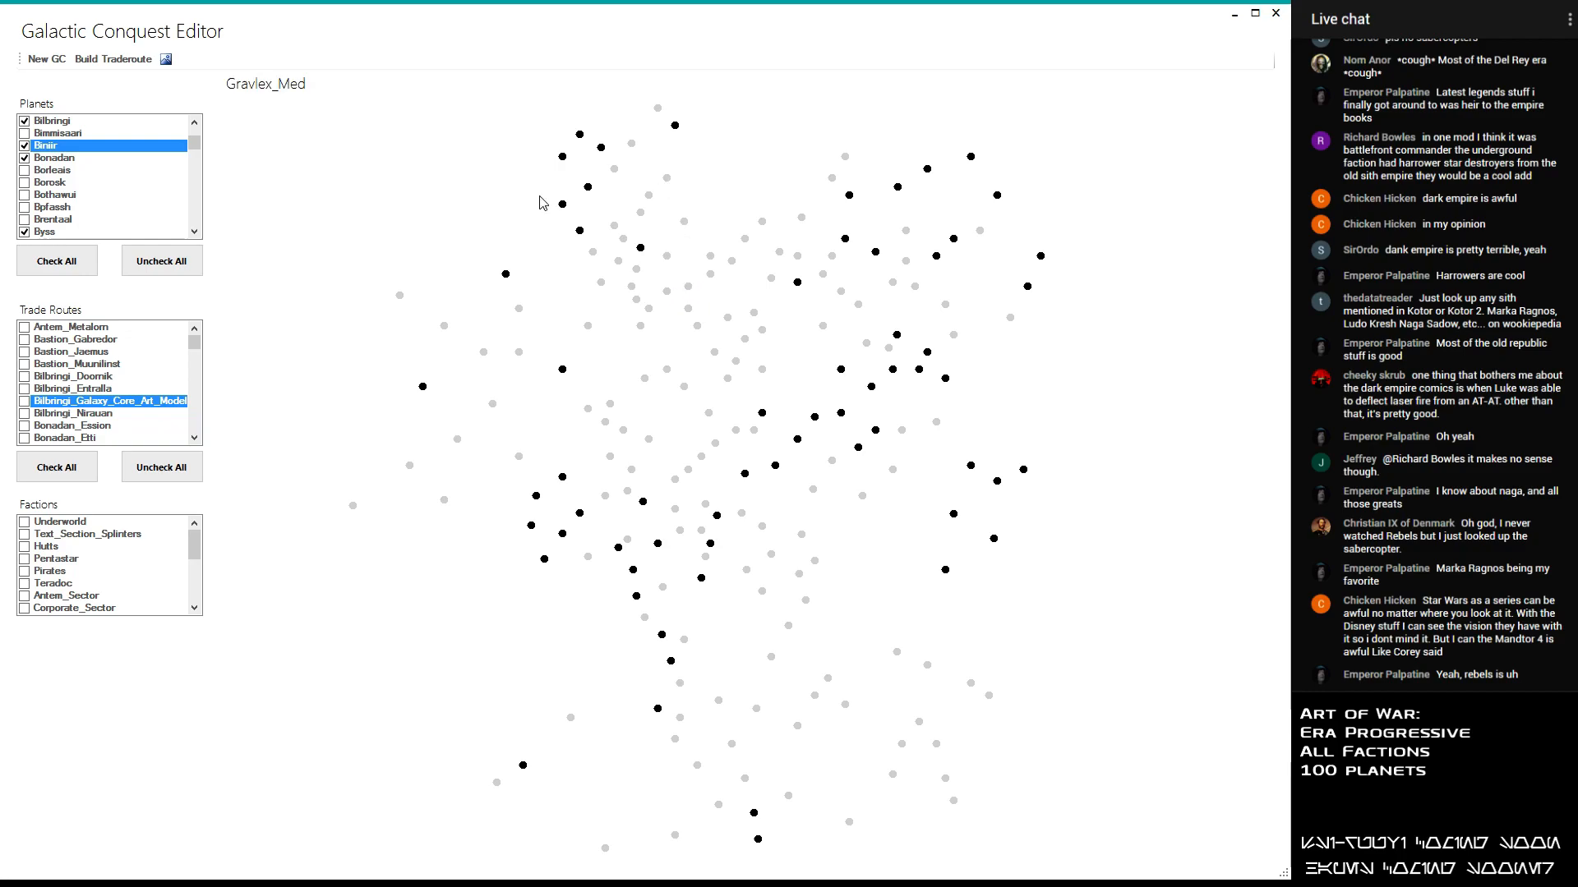
- Include Trasi and Helska_4 in the conquest's planet selection
drag(196, 148, 197, 214)
click(25, 171)
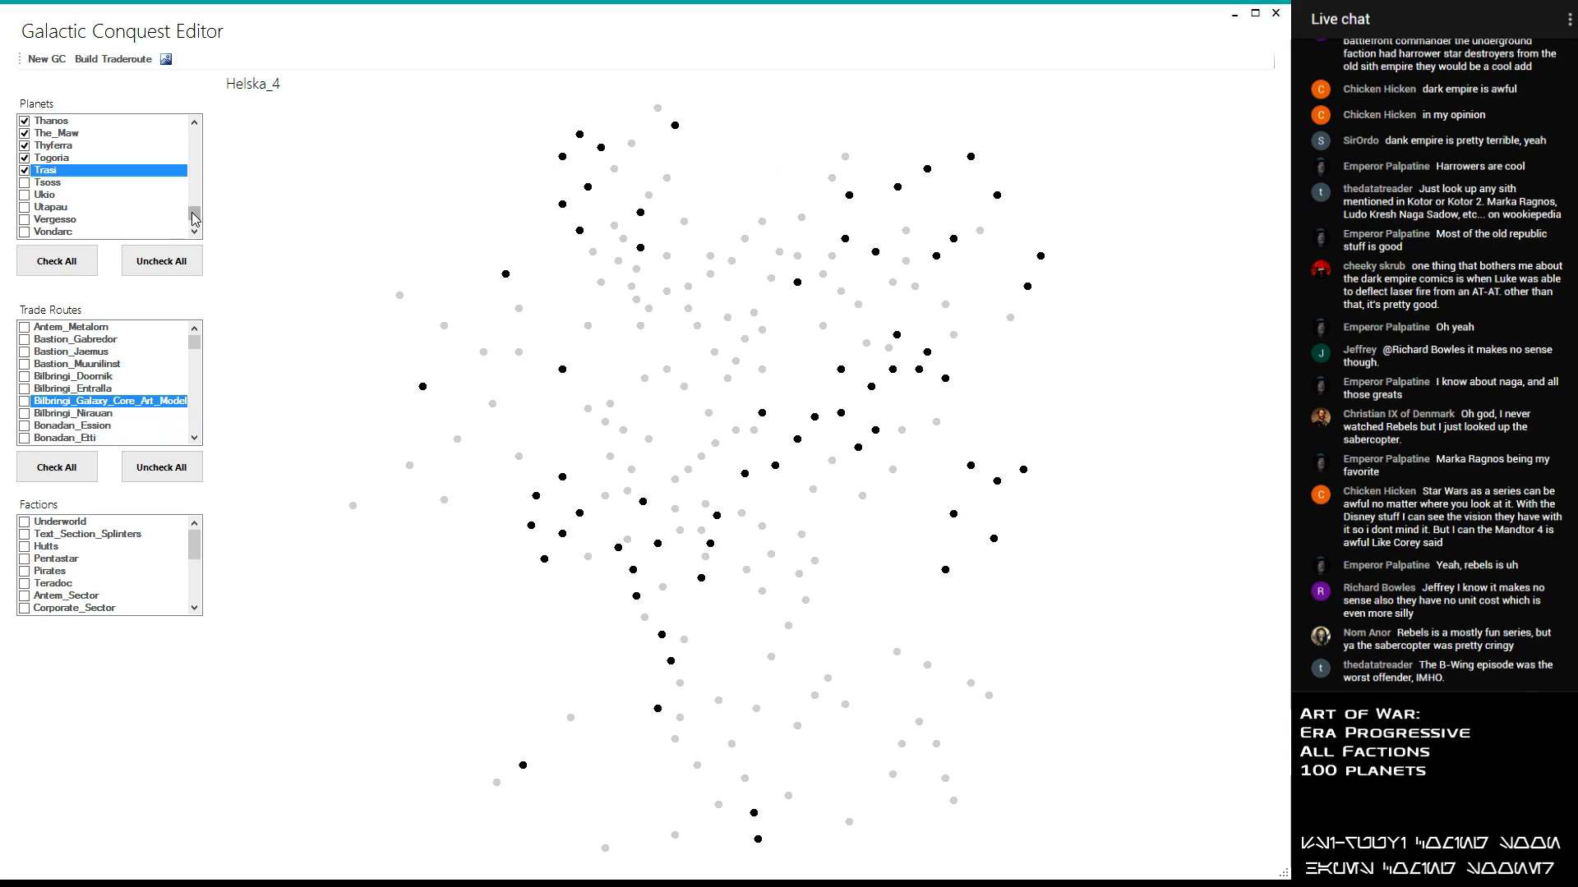
drag(195, 215, 199, 167)
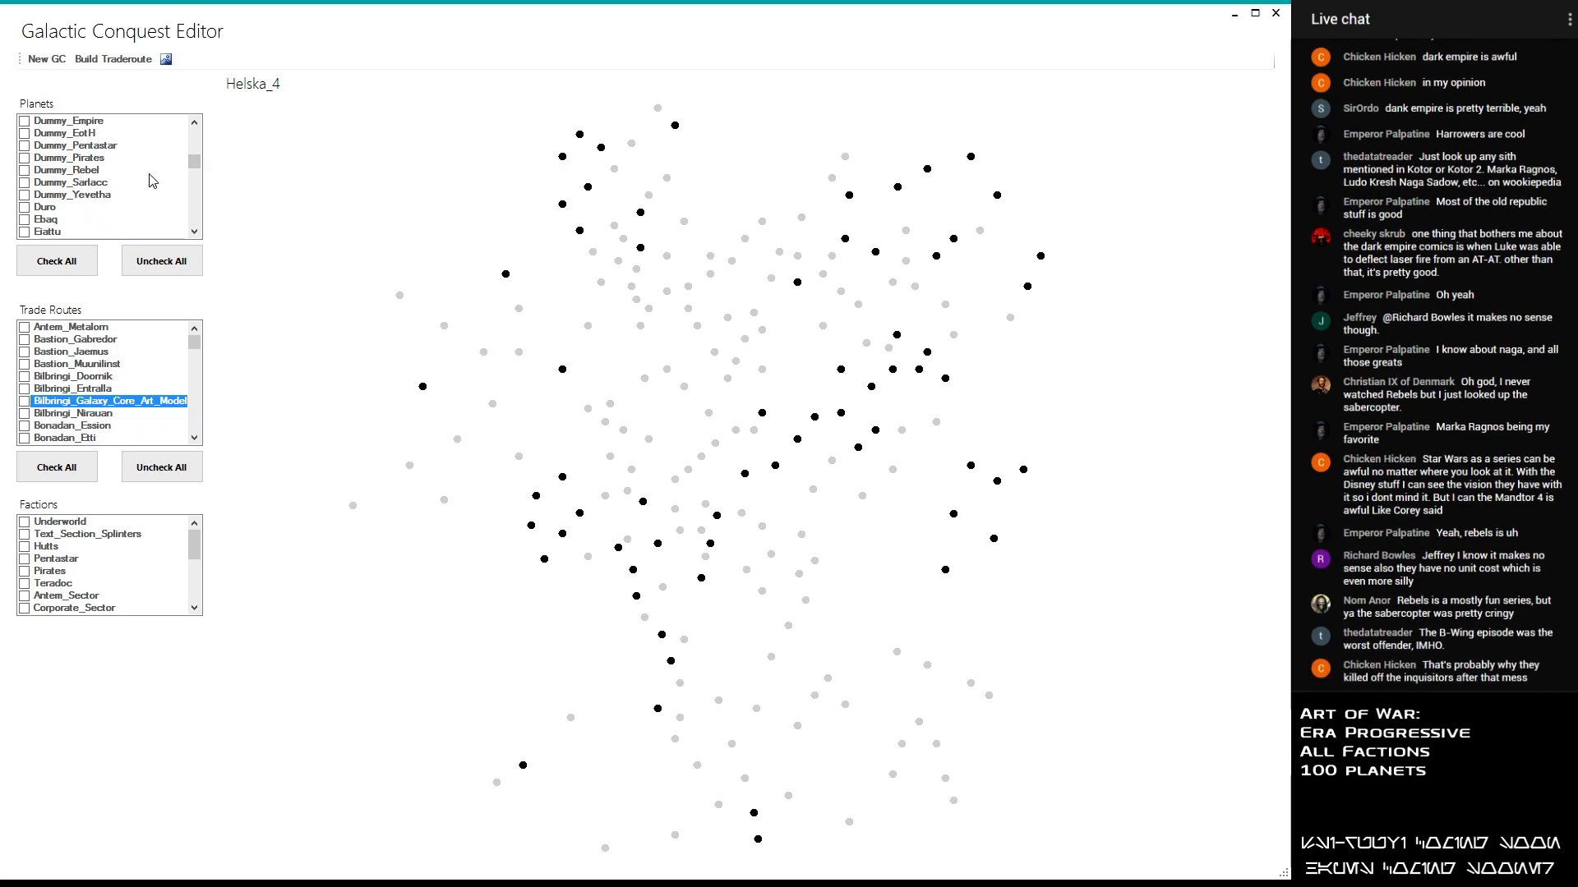
drag(195, 164, 202, 179)
click(196, 235)
click(197, 235)
click(196, 235)
click(27, 183)
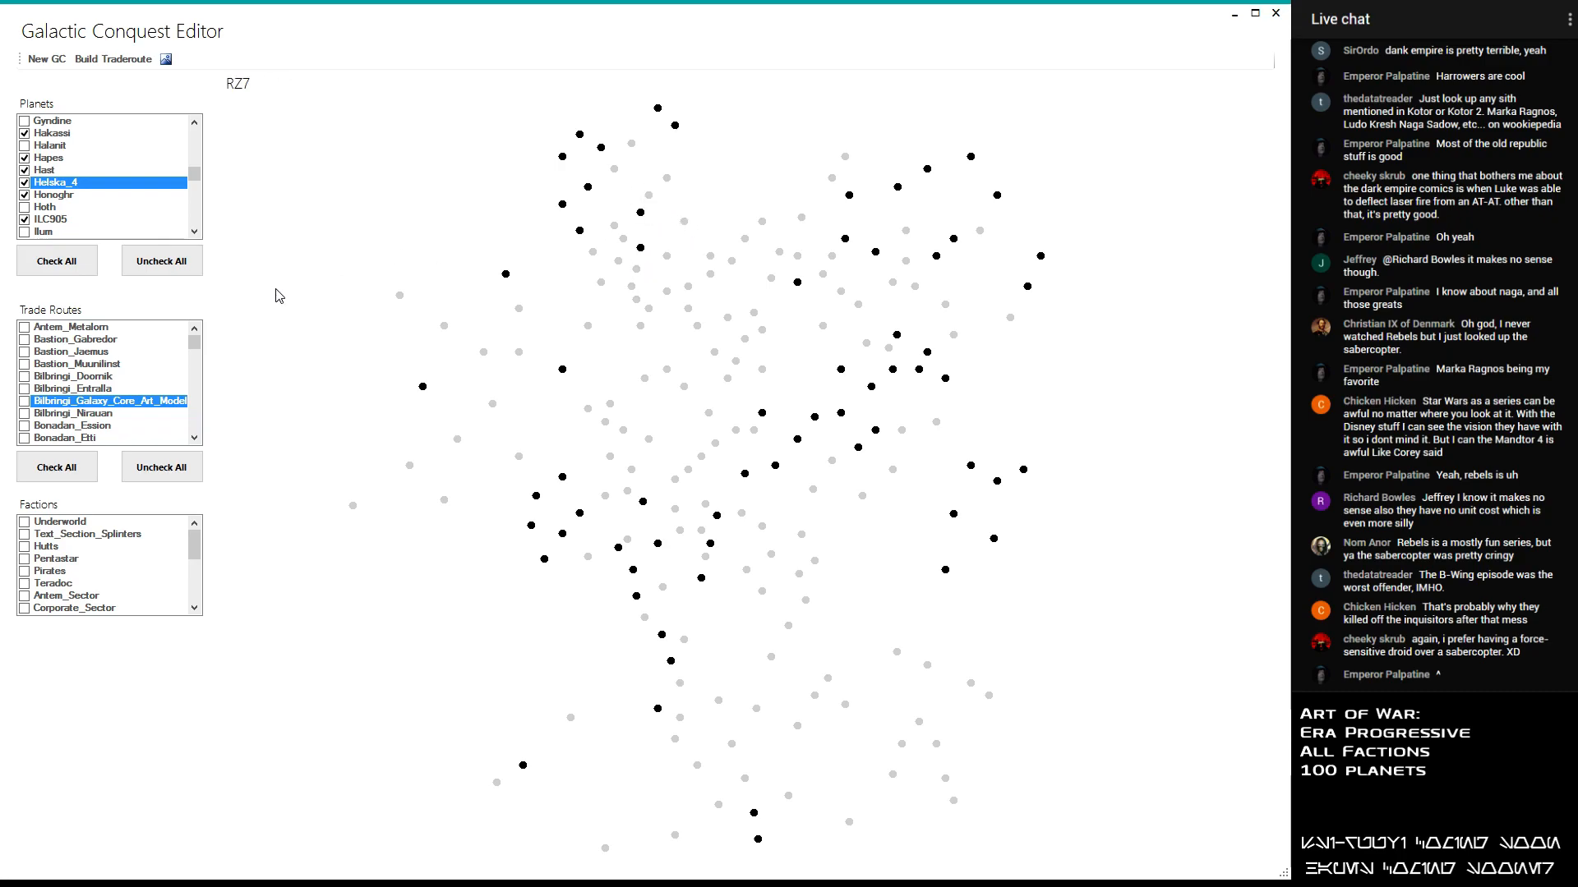
- Include AnxMinor and Adumar in the conquest's planet selection
drag(194, 174, 195, 137)
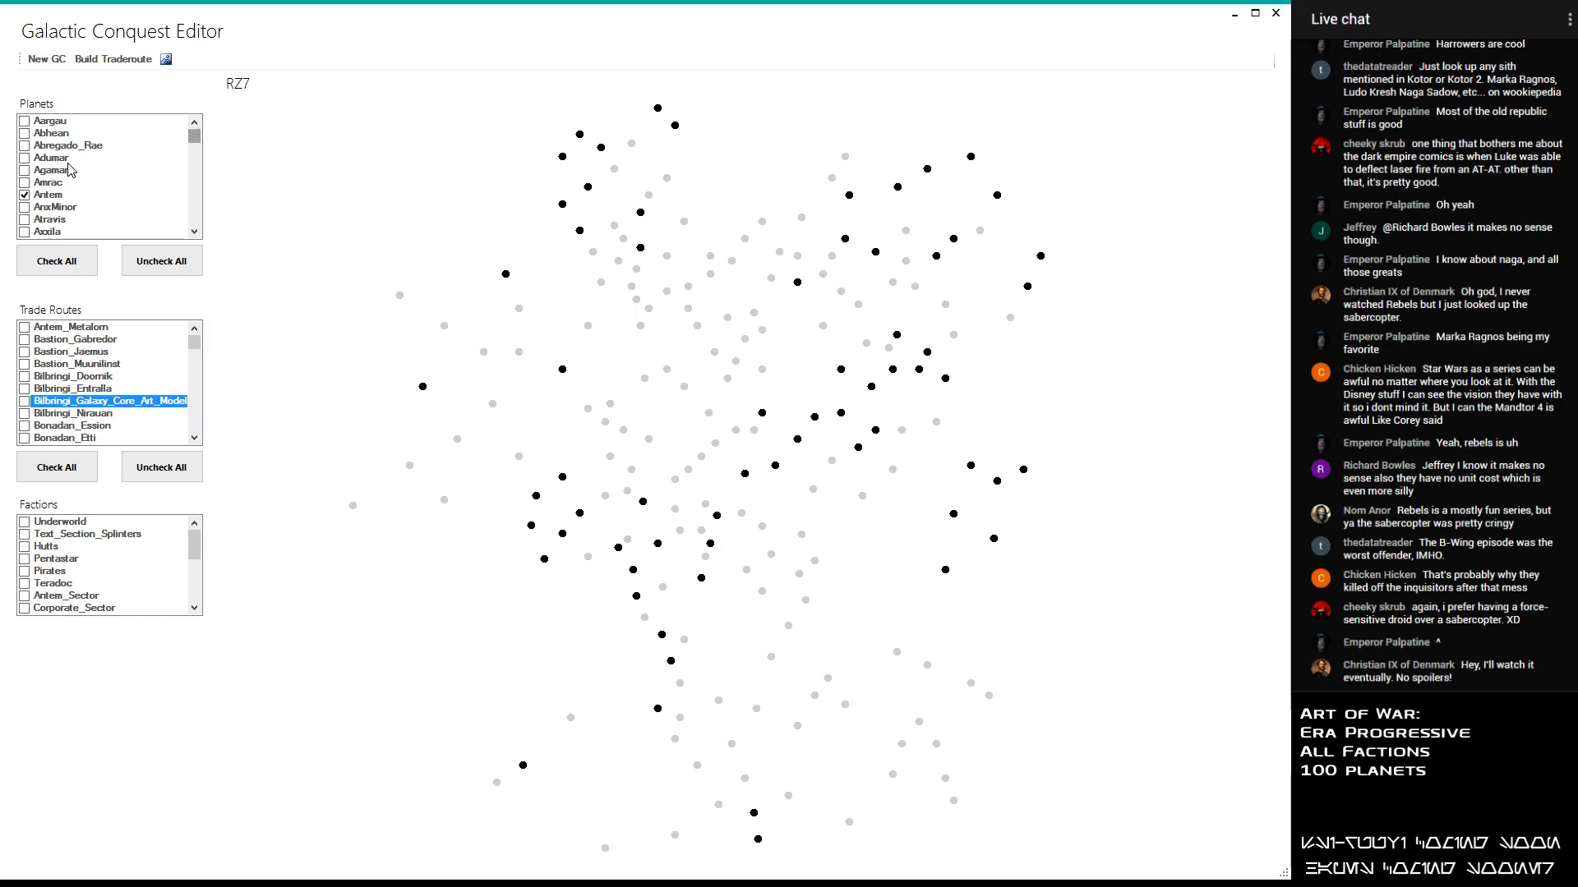
click(25, 207)
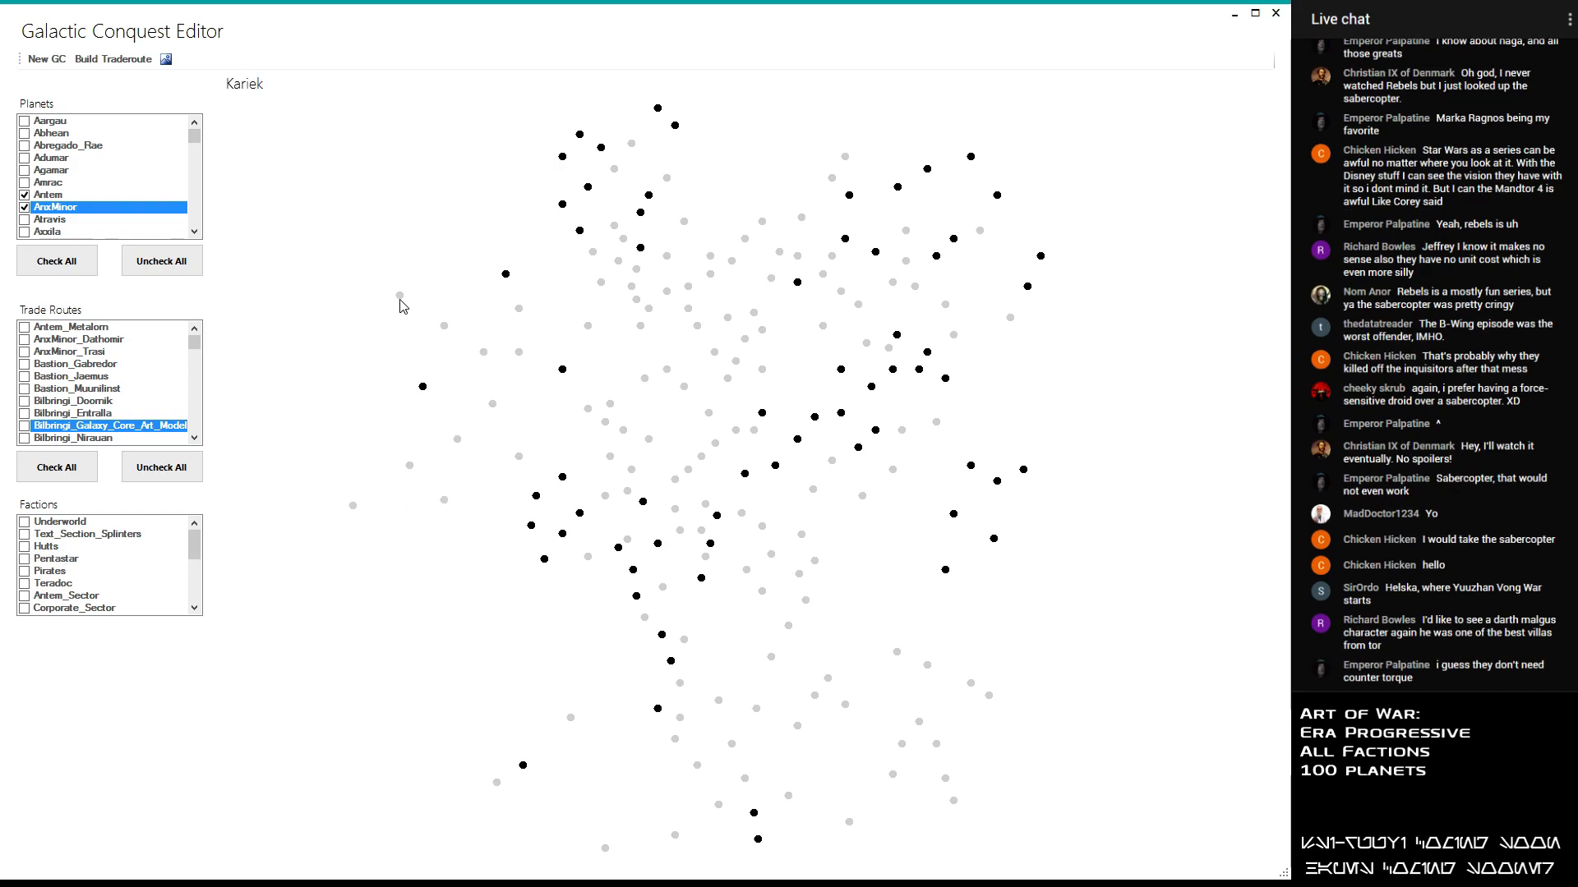
mouse_move(194, 137)
mouse_down()
mouse_move(201, 159)
mouse_move(197, 131)
mouse_up()
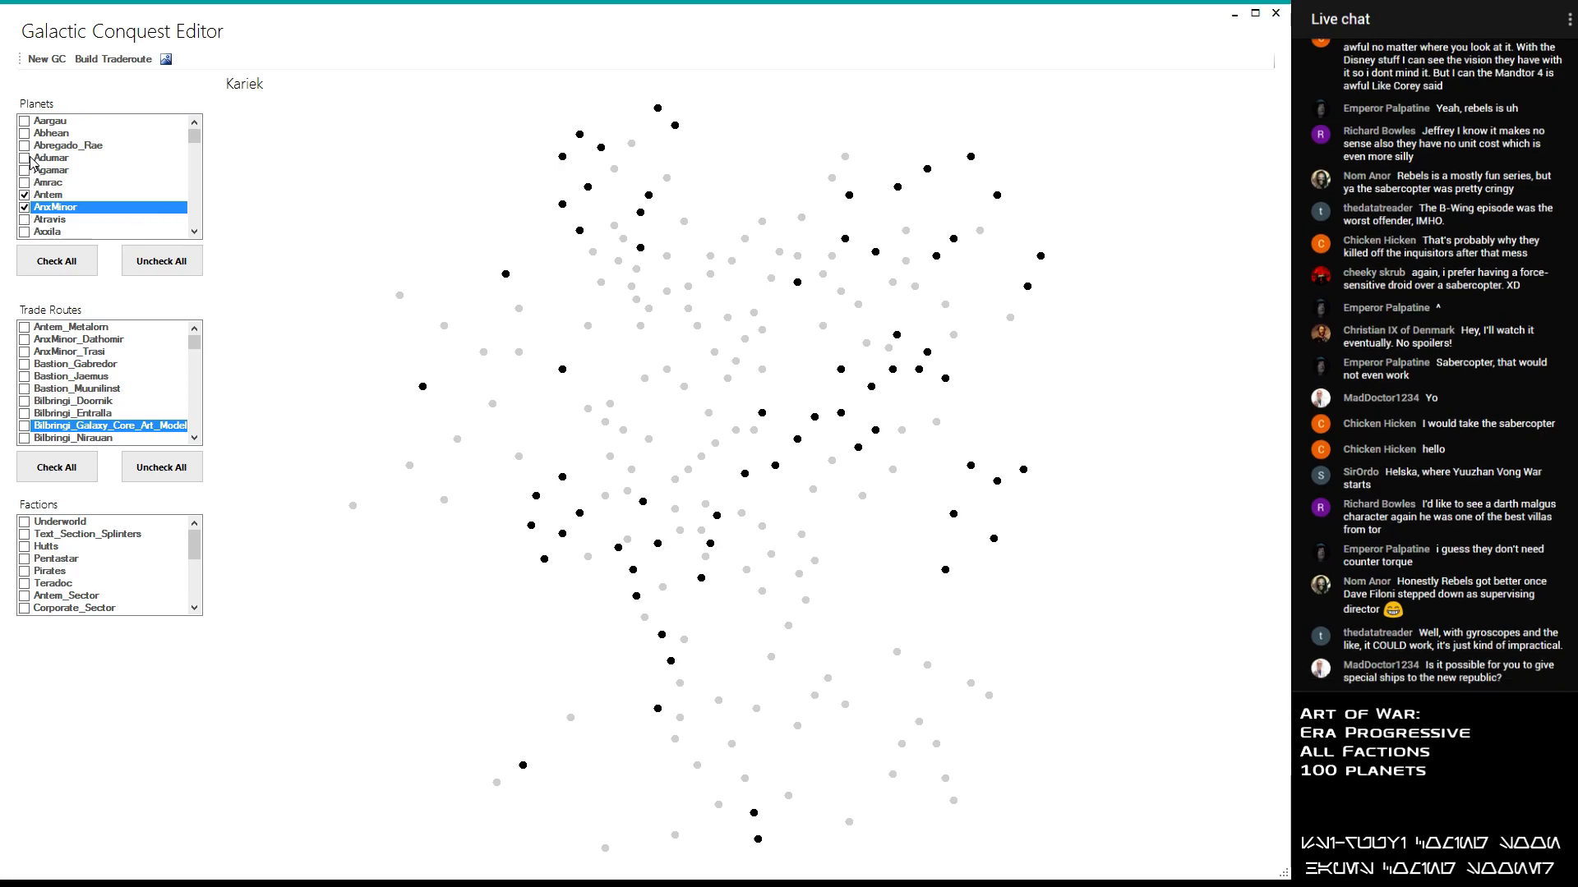
click(24, 207)
- Include Crustai in the conquest's planet selection, leaving Cejansij out
scroll(27, 205, down, 3)
scroll(97, 206, down, 5)
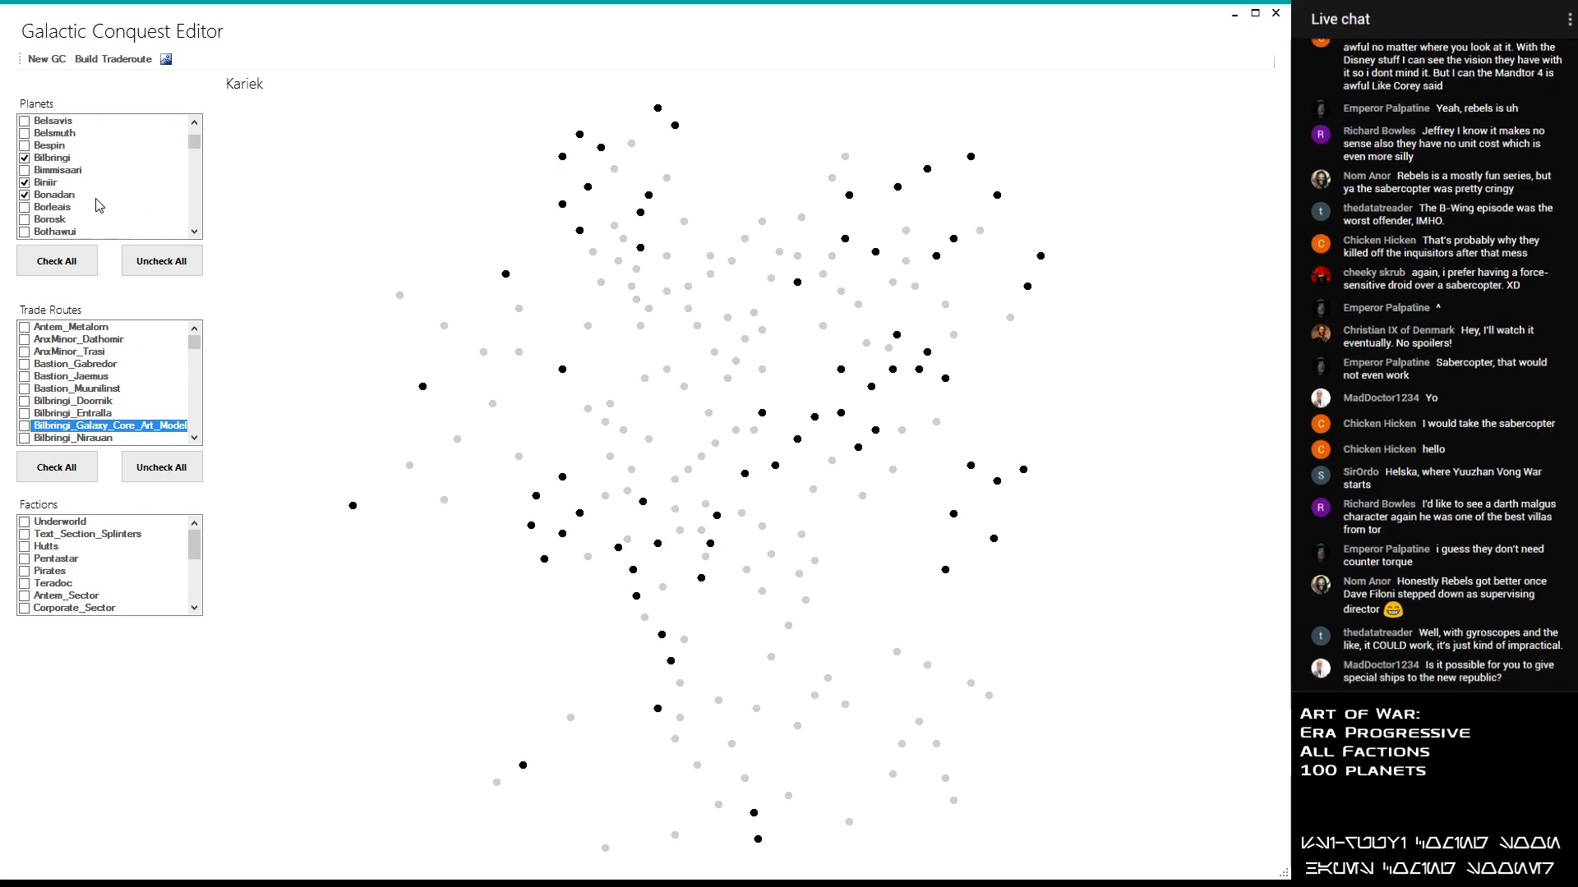
scroll(93, 205, down, 1)
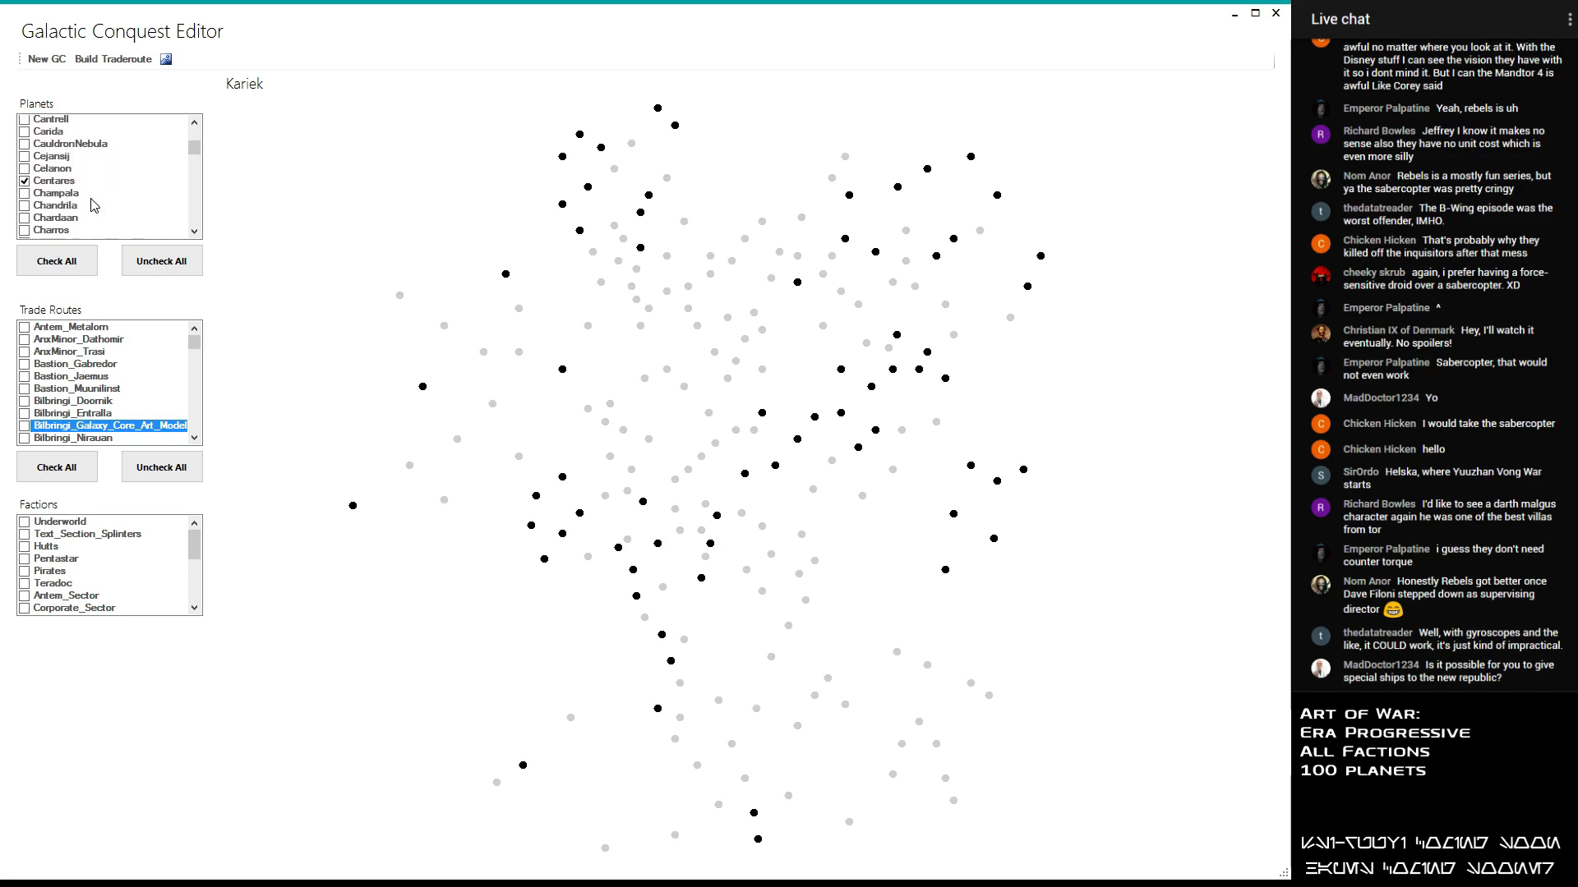
click(78, 206)
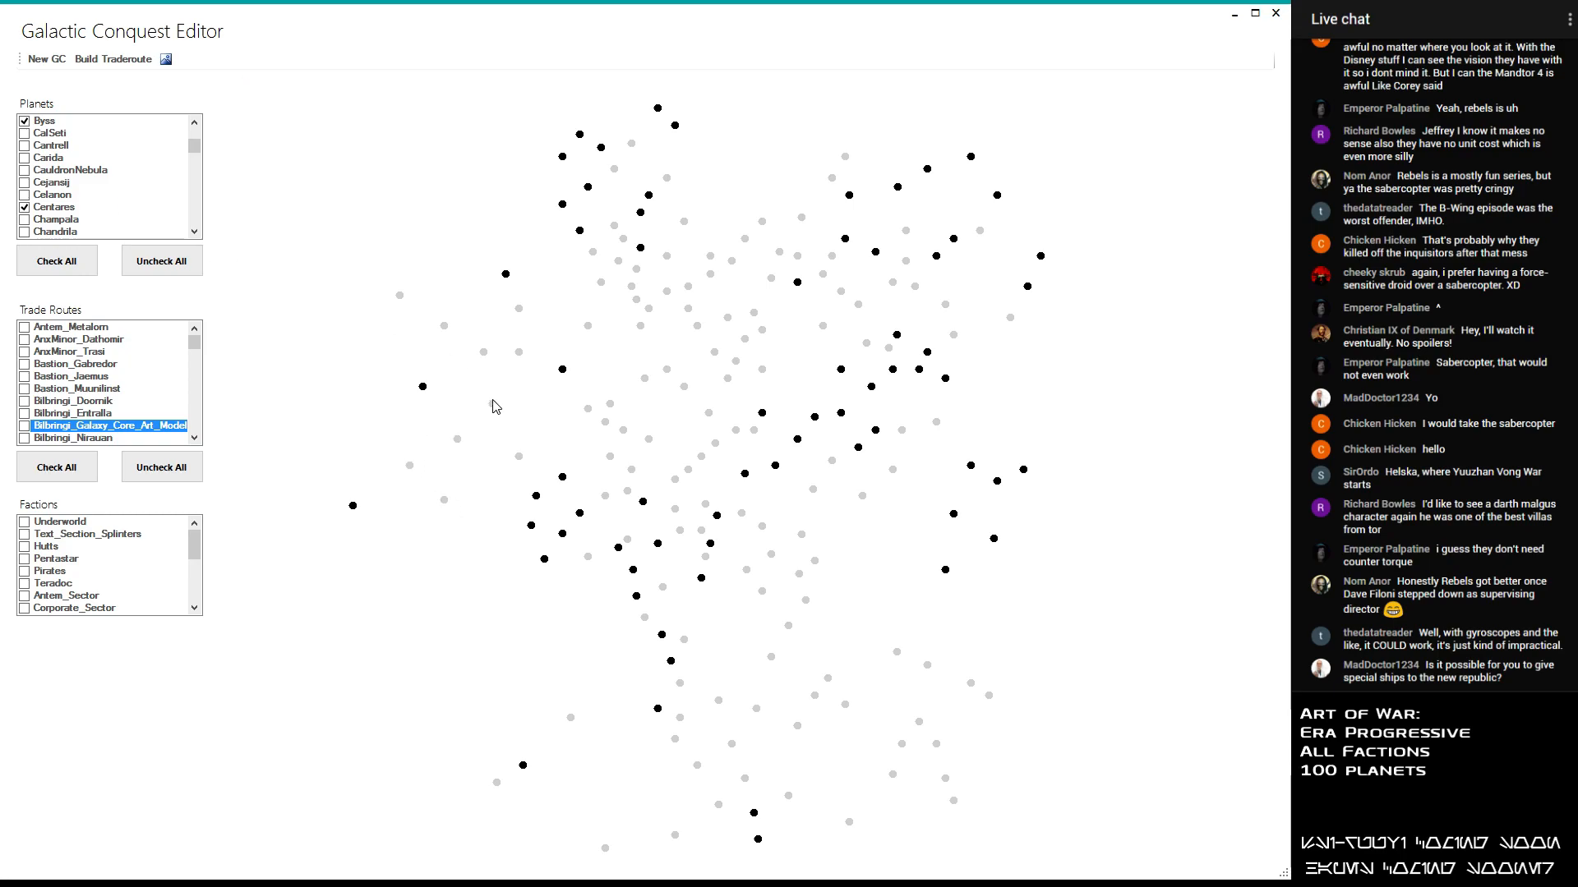
click(45, 186)
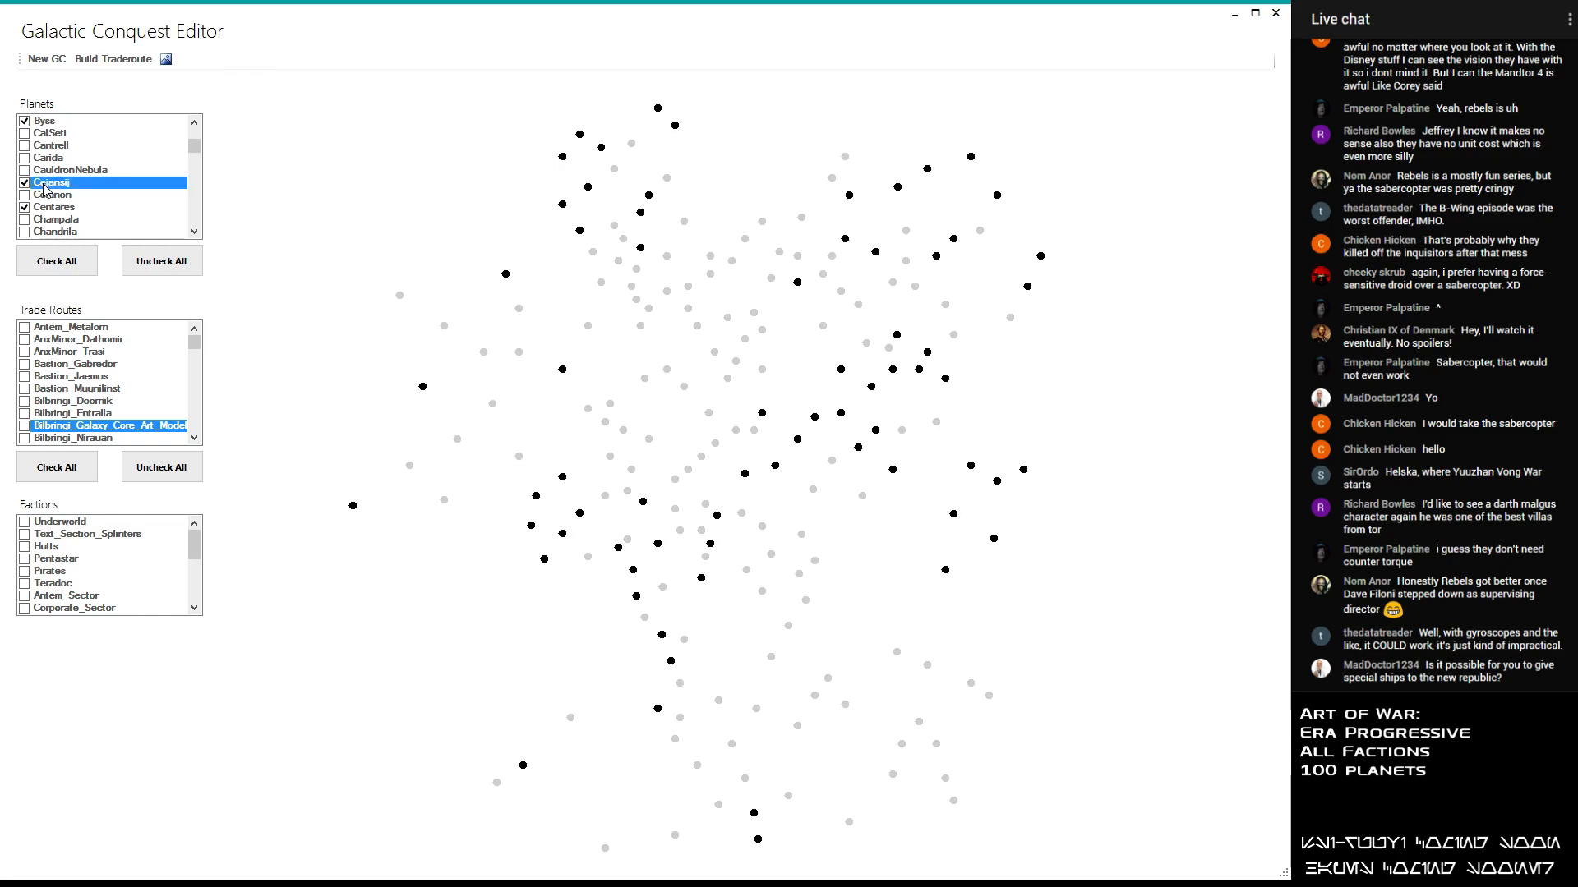
scroll(45, 188, down, 3)
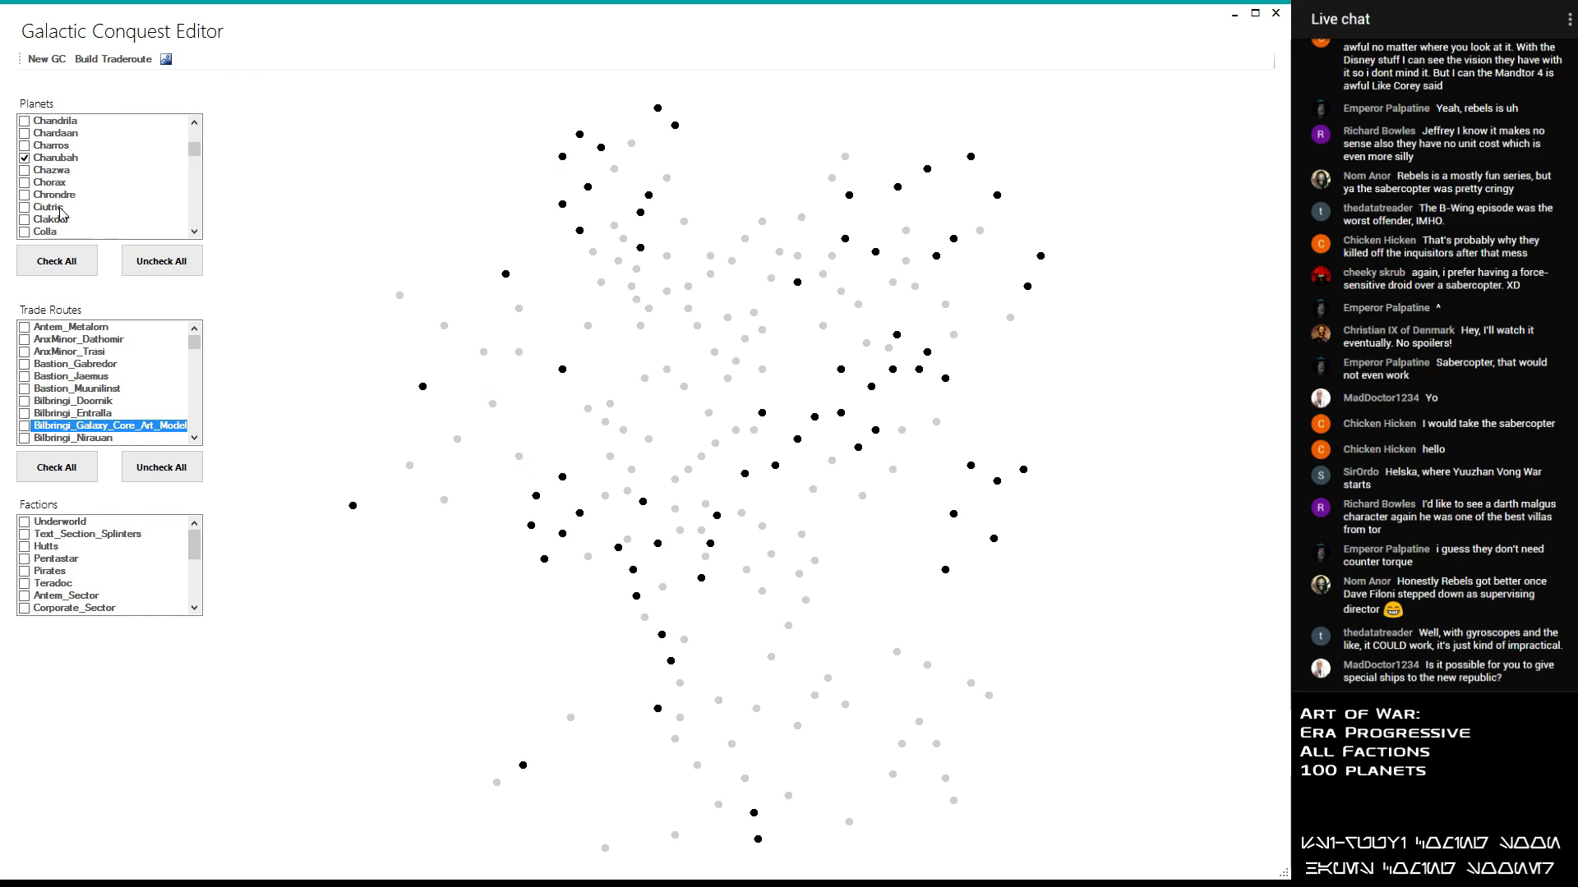
scroll(54, 186, down, 4)
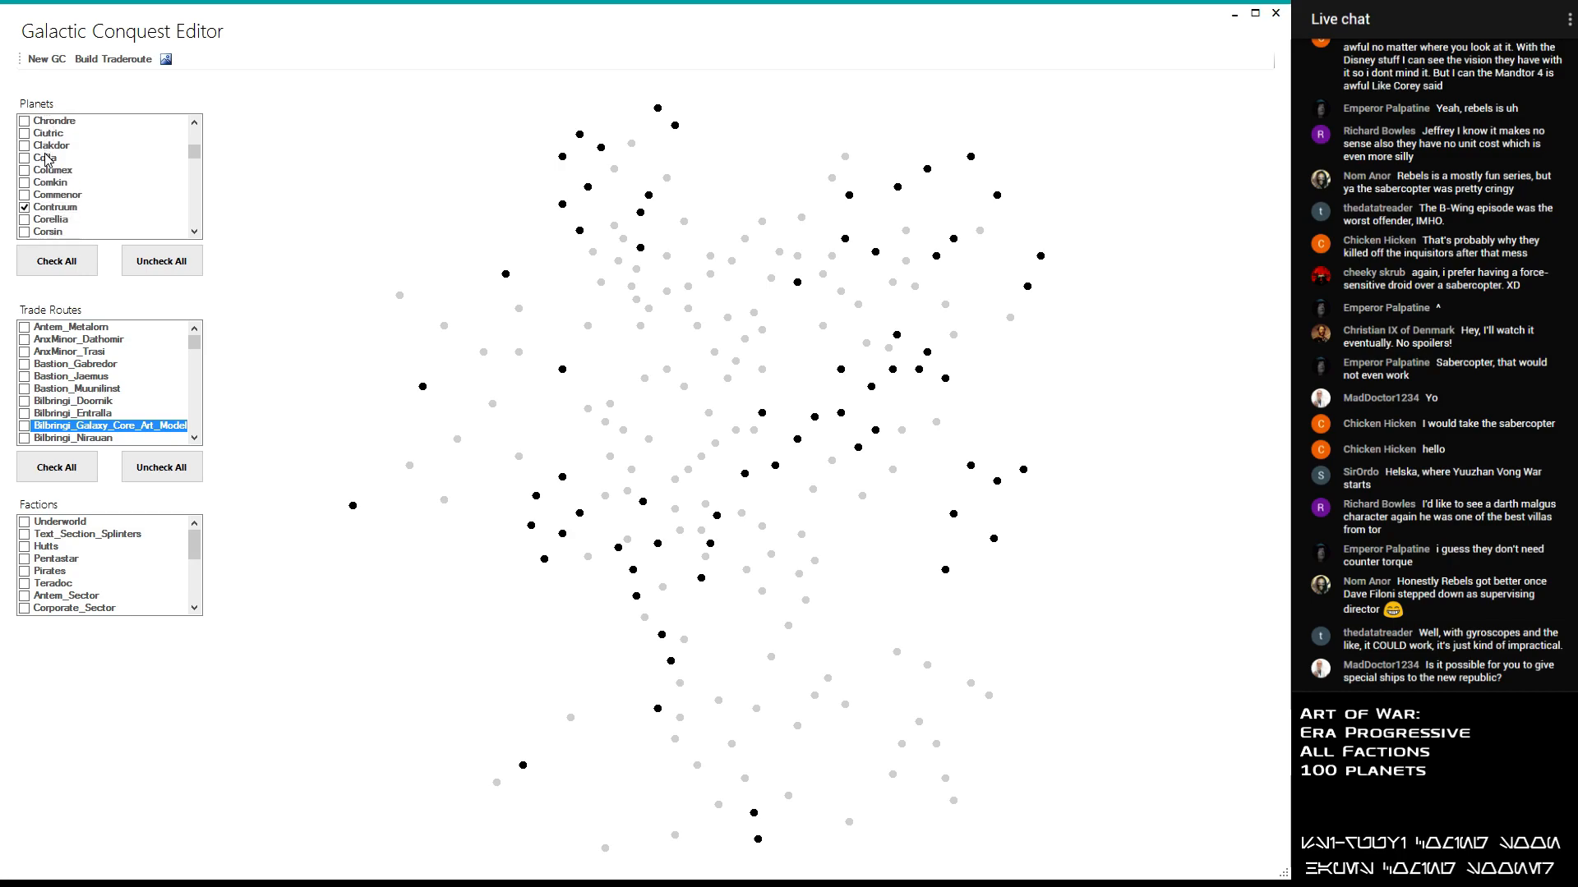
click(46, 207)
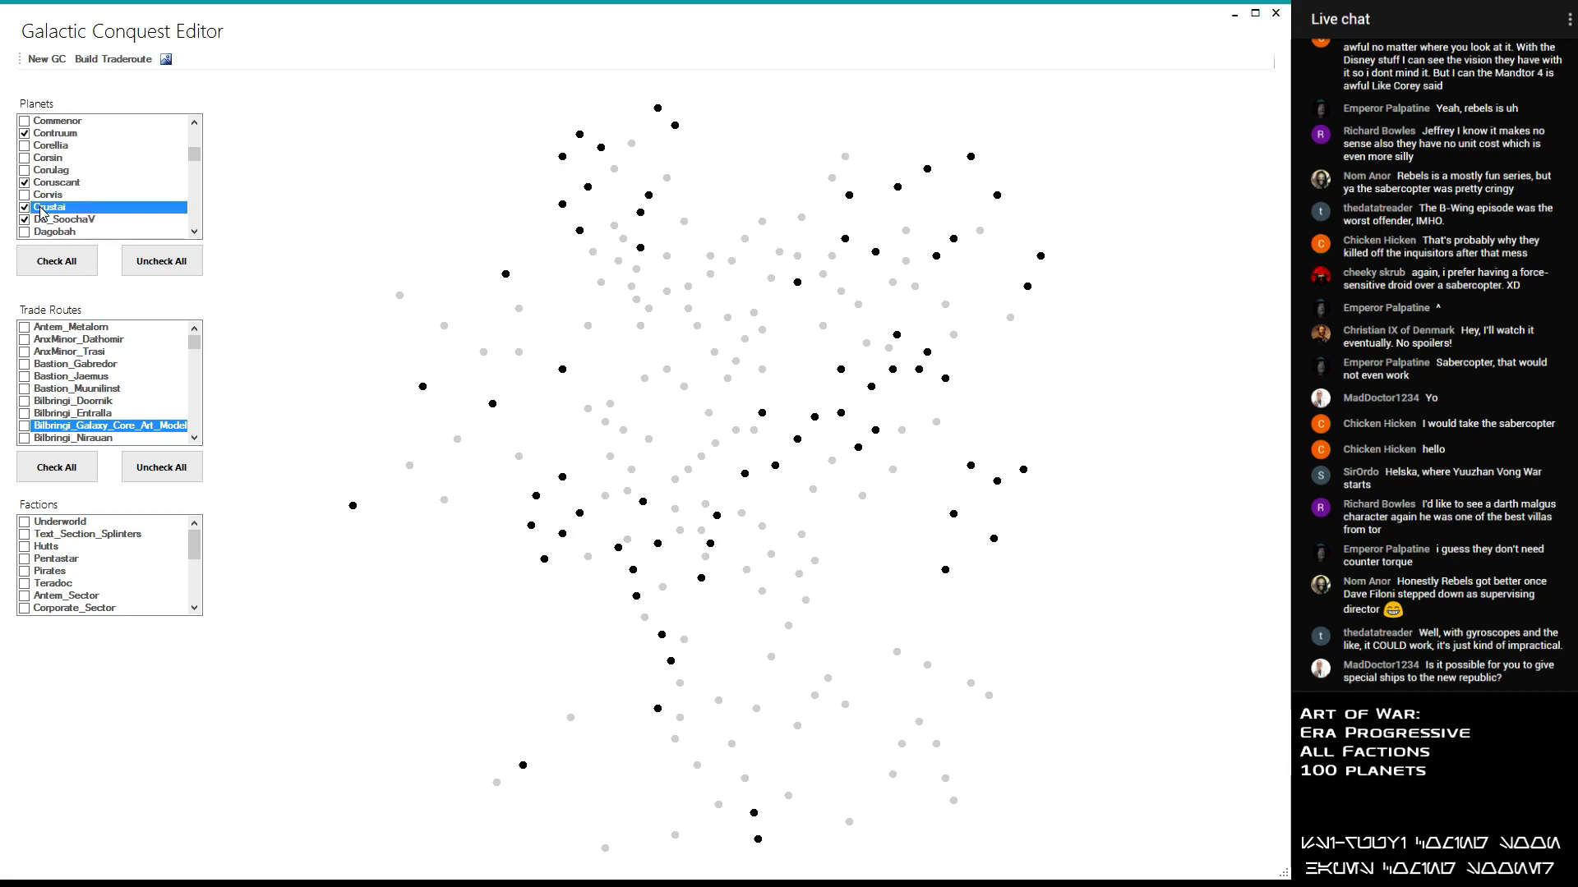
- Include Kariek in the conquest's planet selection
scroll(112, 225, down, 4)
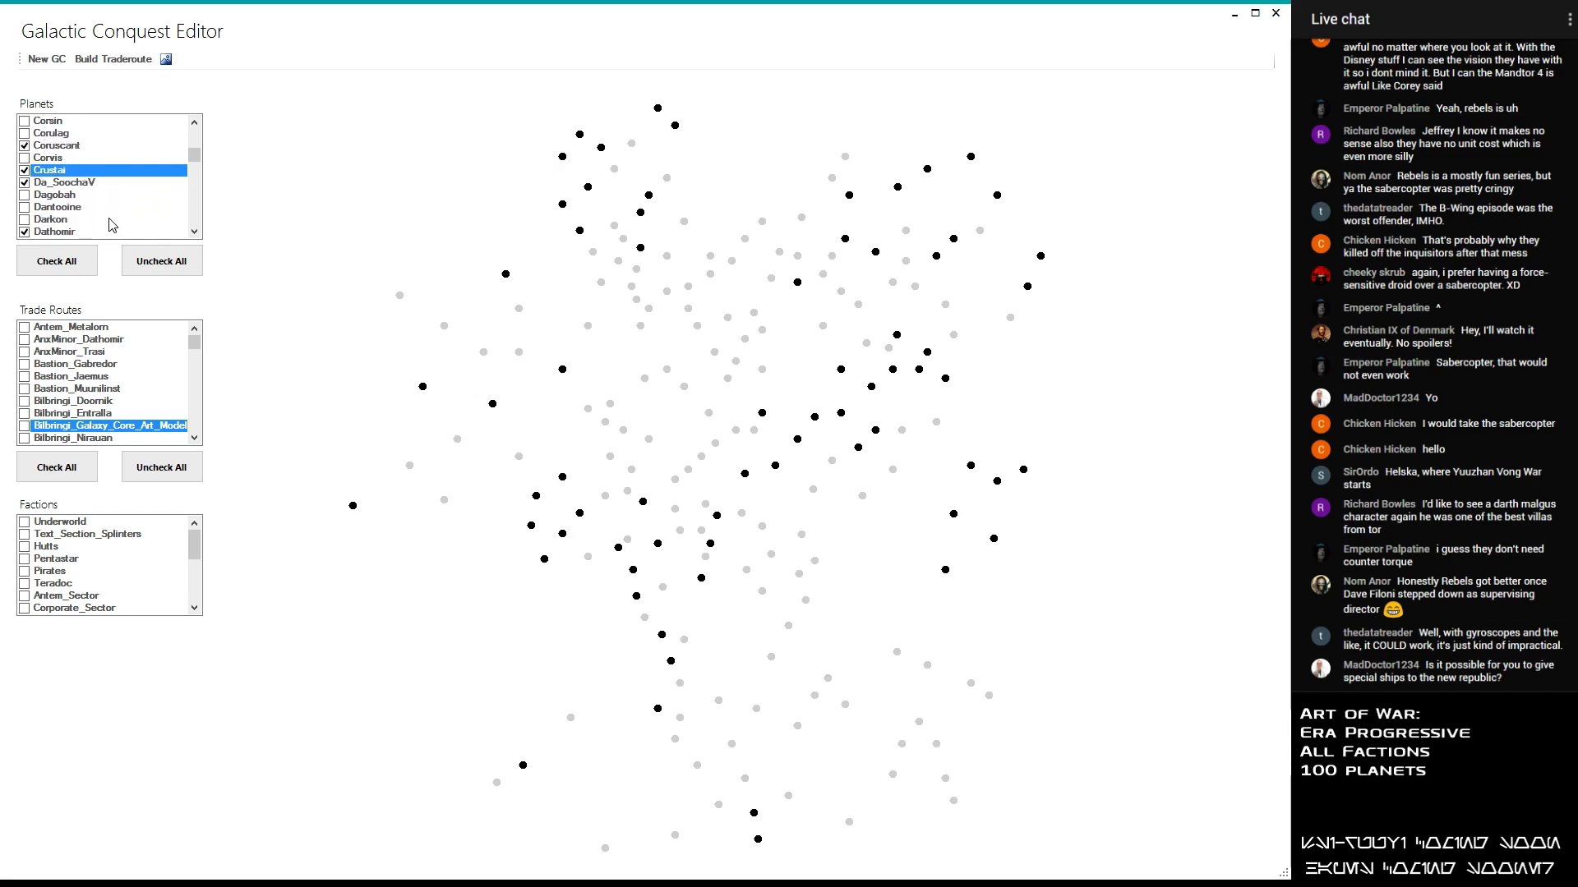
scroll(112, 225, down, 3)
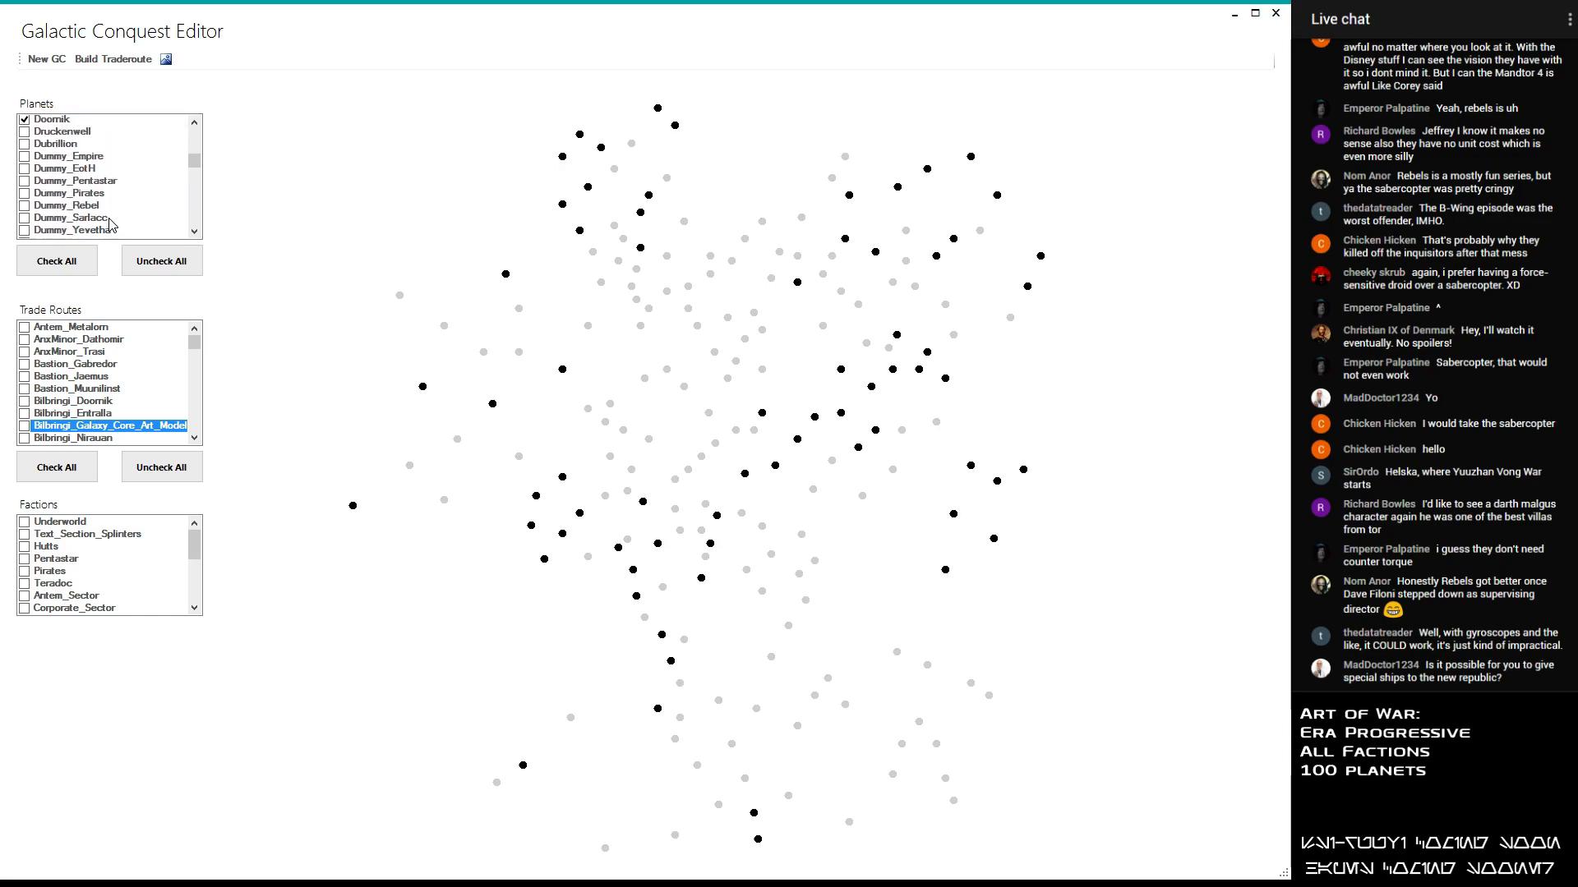
scroll(112, 225, down, 4)
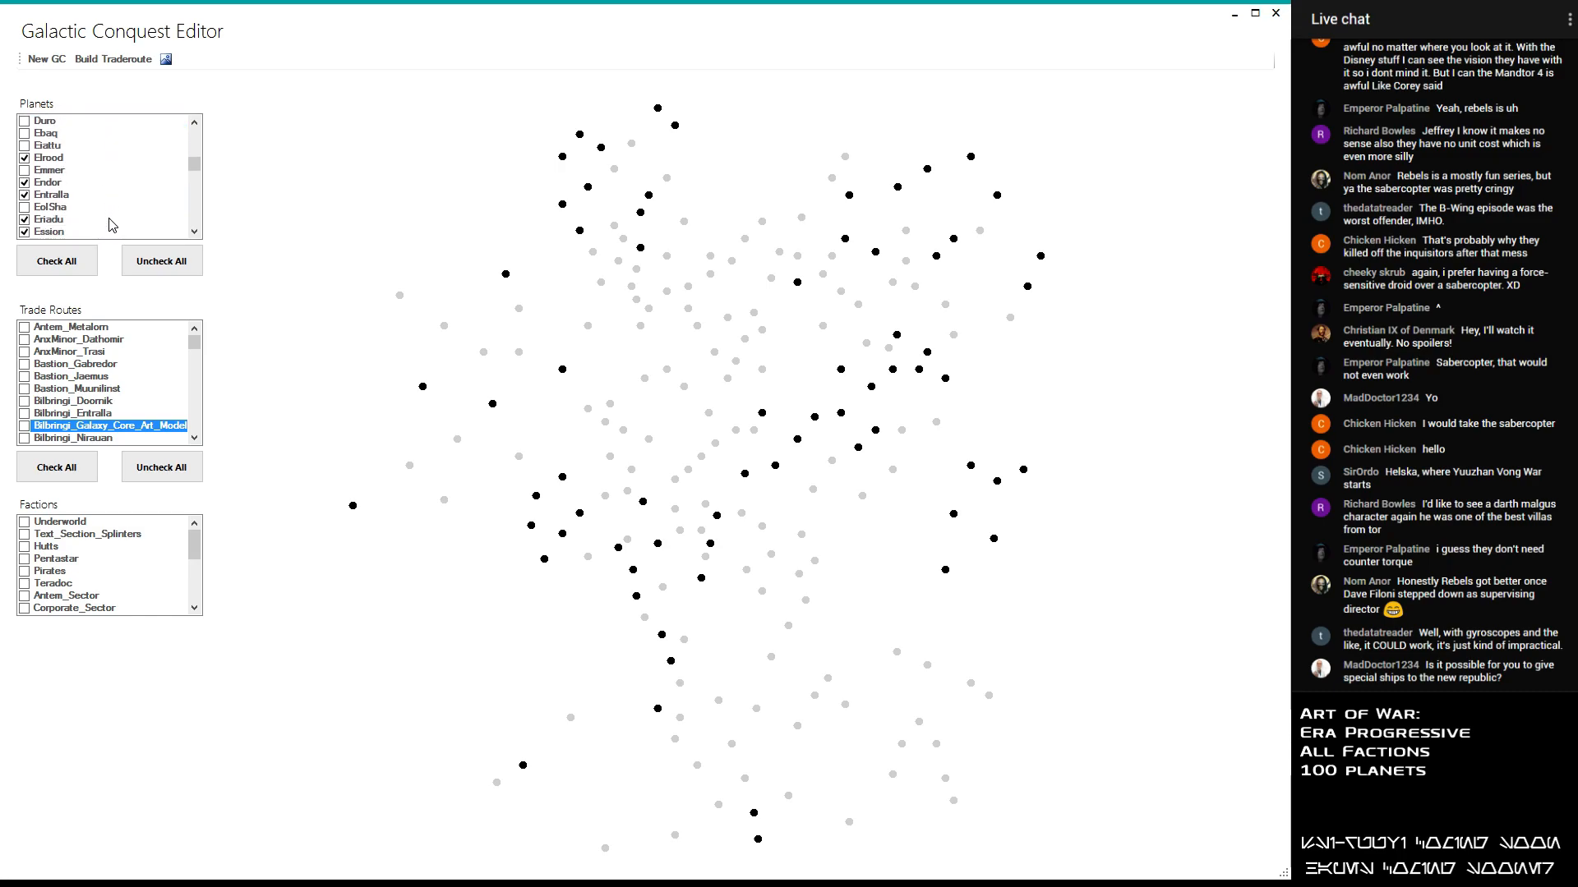
scroll(113, 224, down, 4)
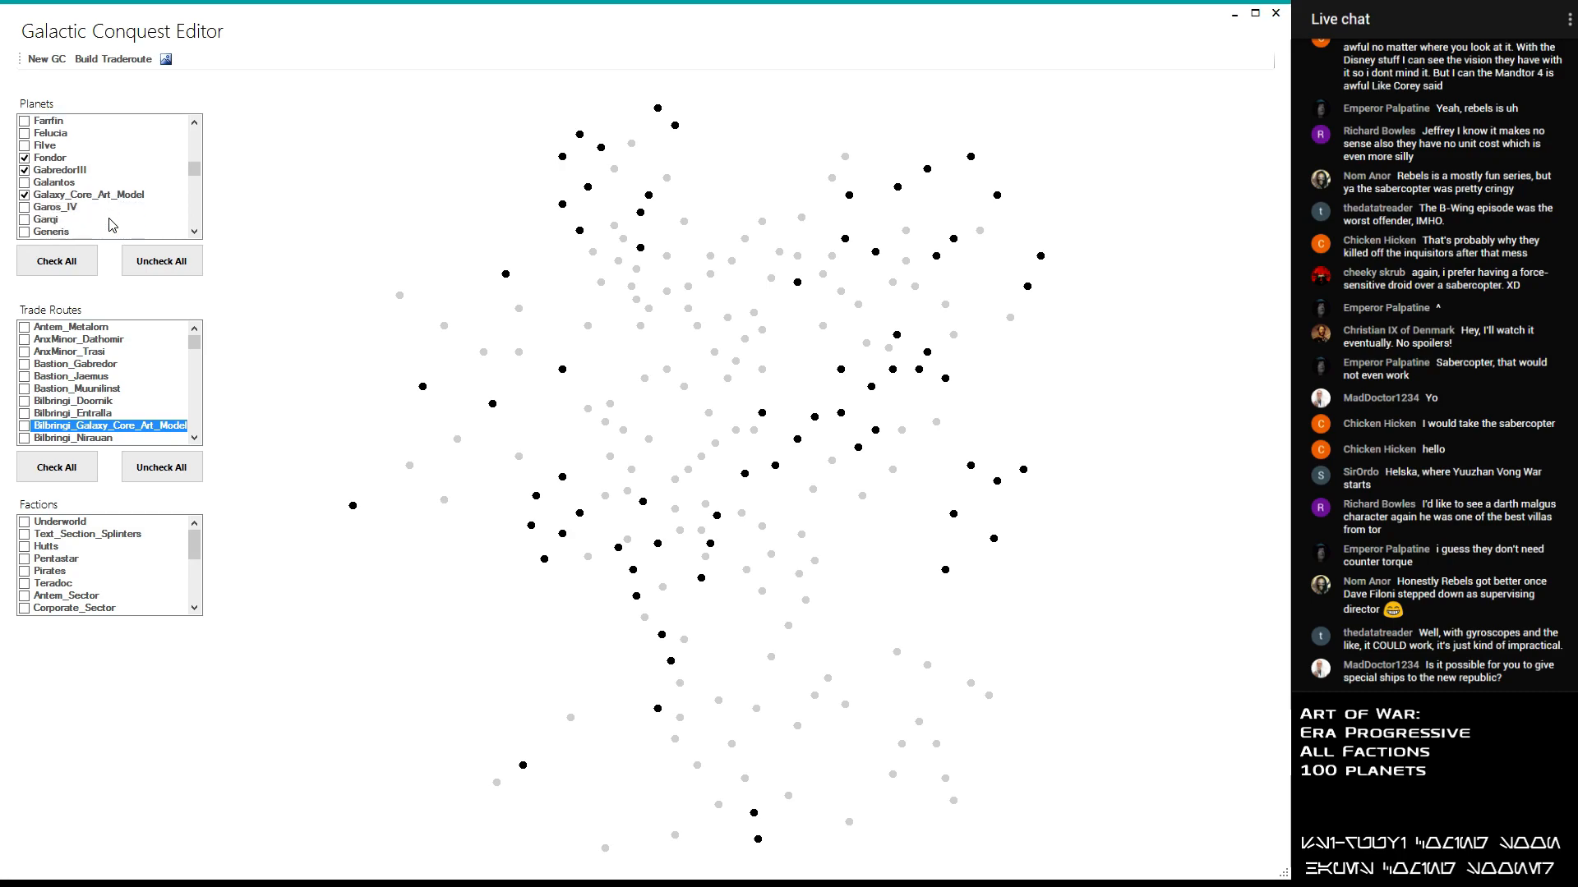
scroll(113, 224, down, 5)
scroll(113, 225, down, 1)
scroll(96, 200, down, 1)
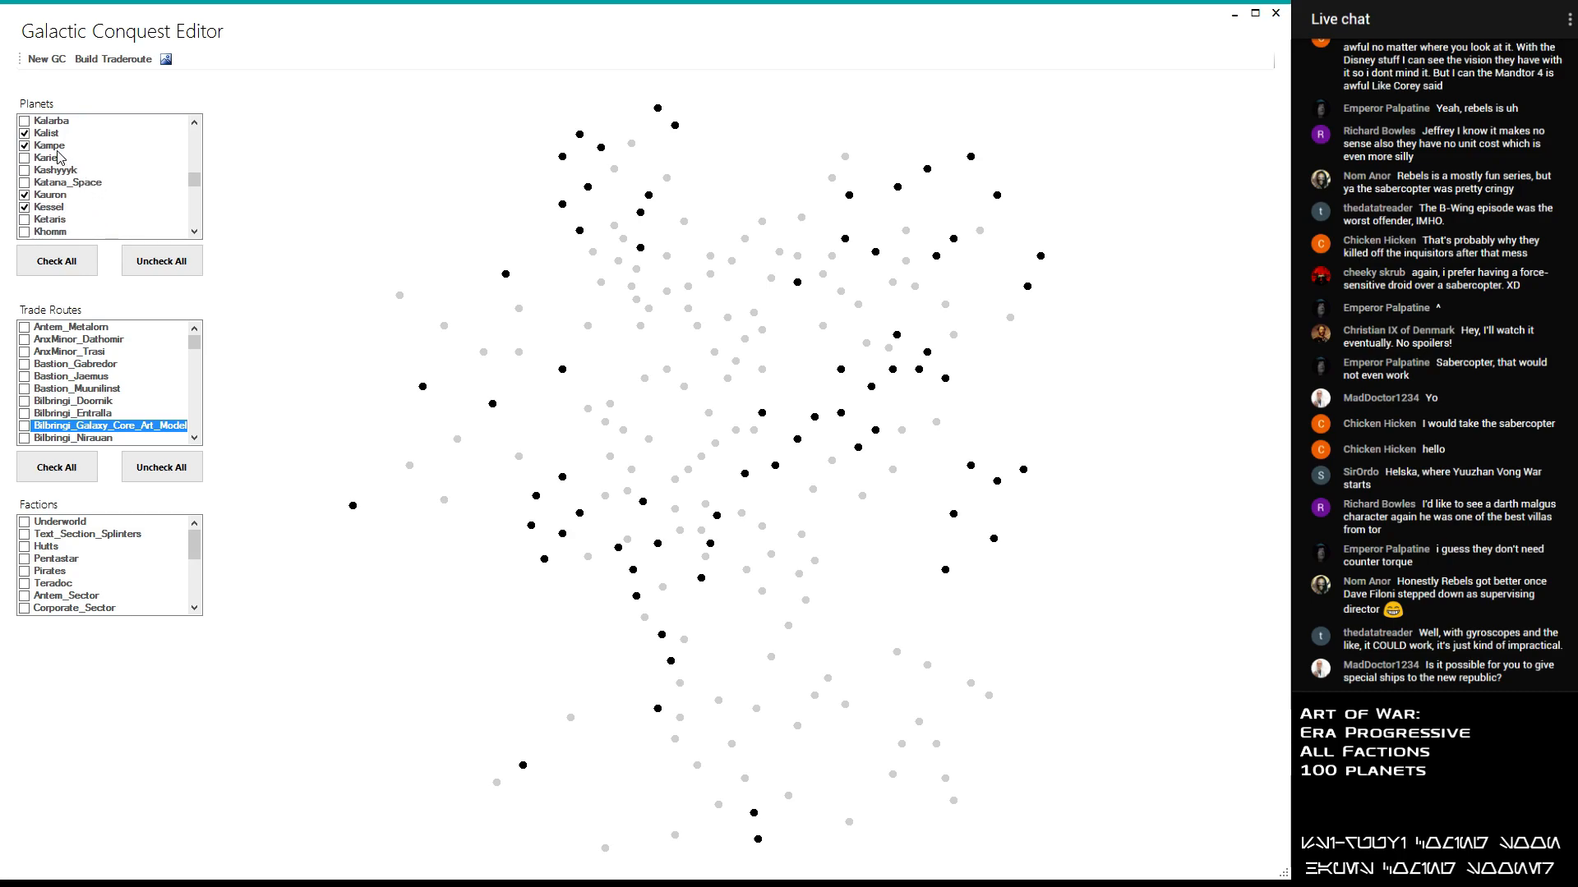
click(25, 158)
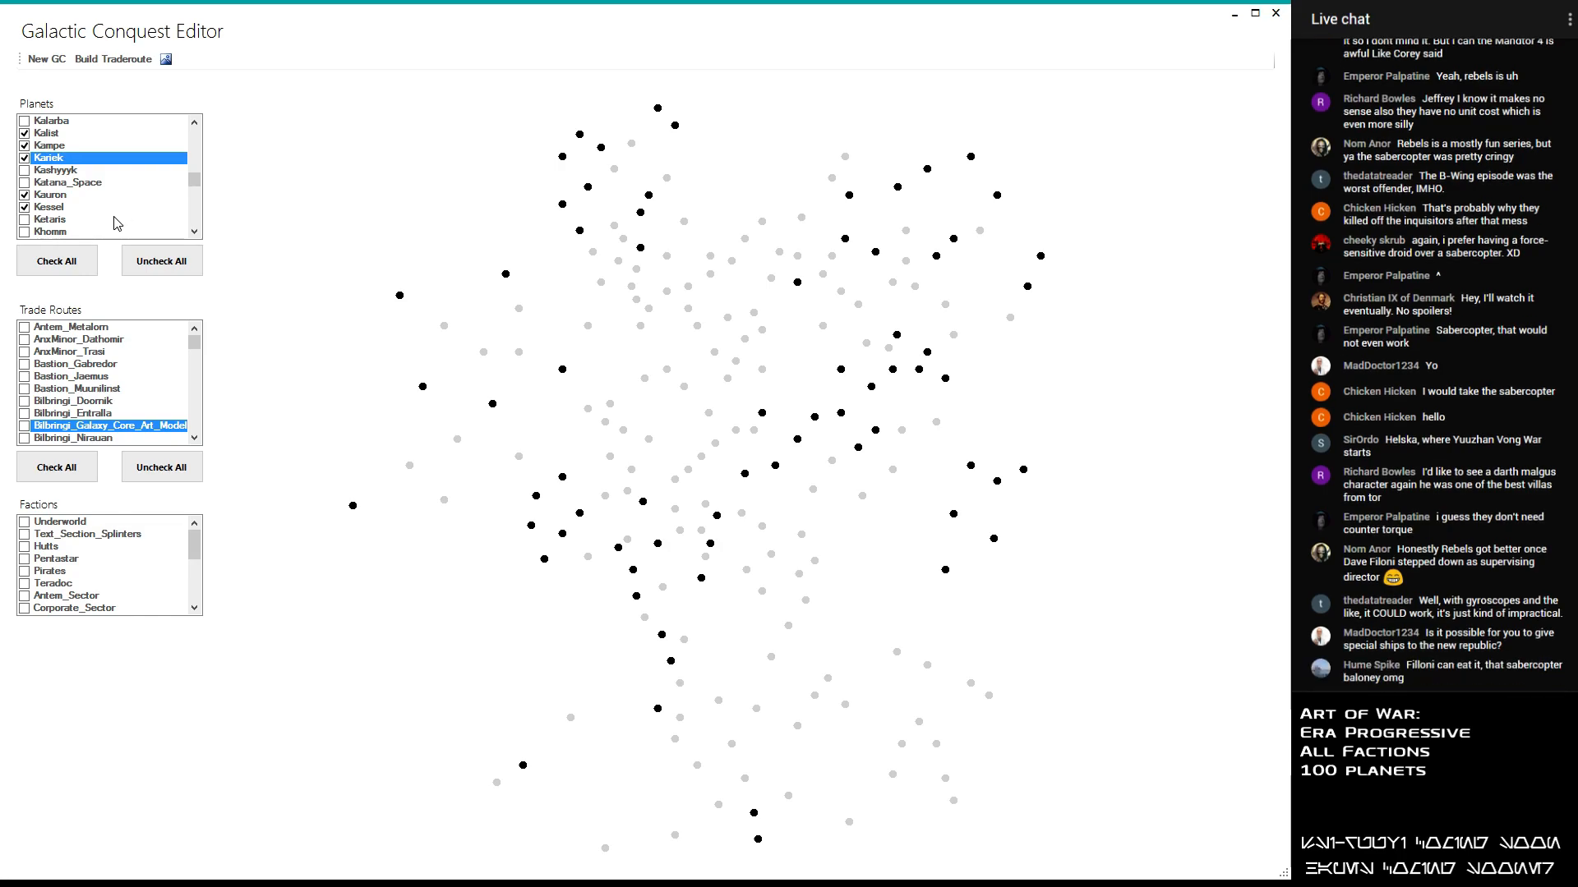
- Include Oristrom in the conquest's planet selection
scroll(111, 206, down, 1)
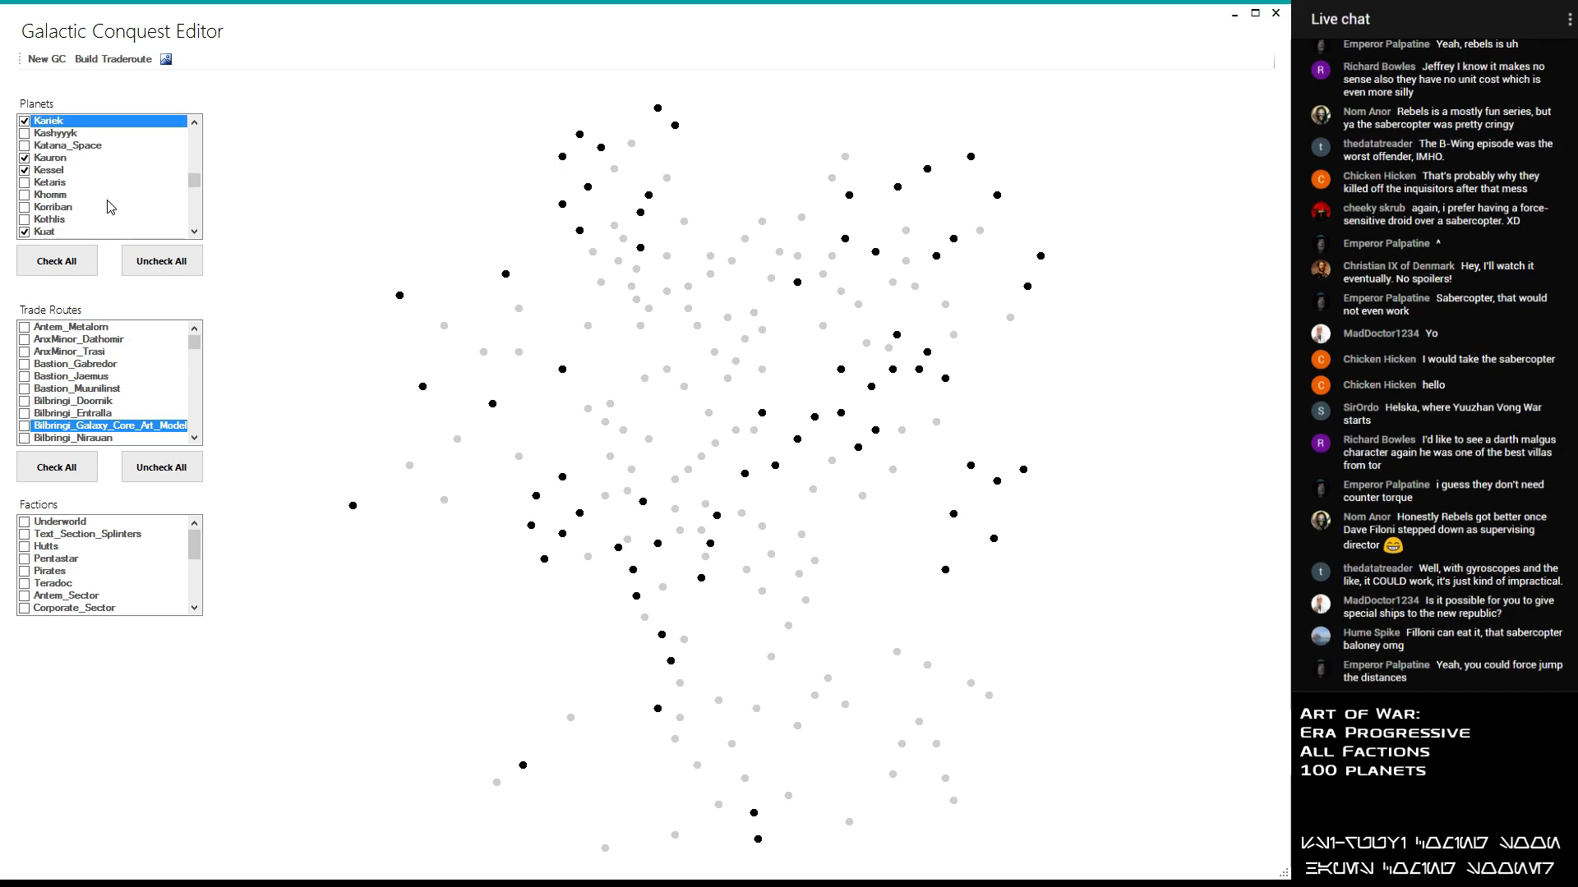
scroll(111, 206, down, 2)
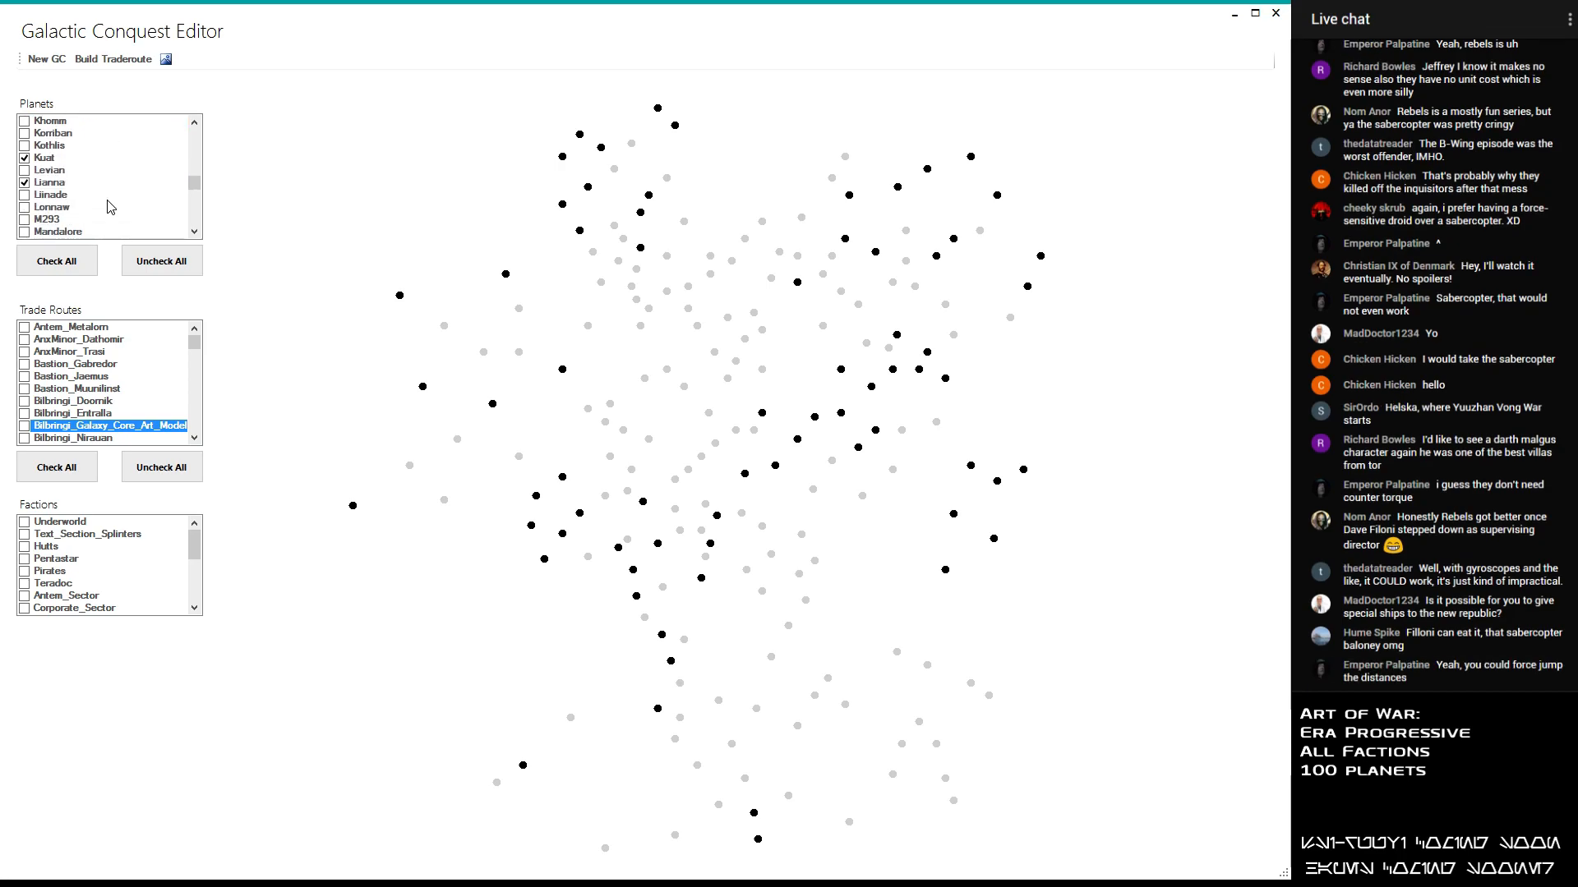
scroll(111, 206, down, 2)
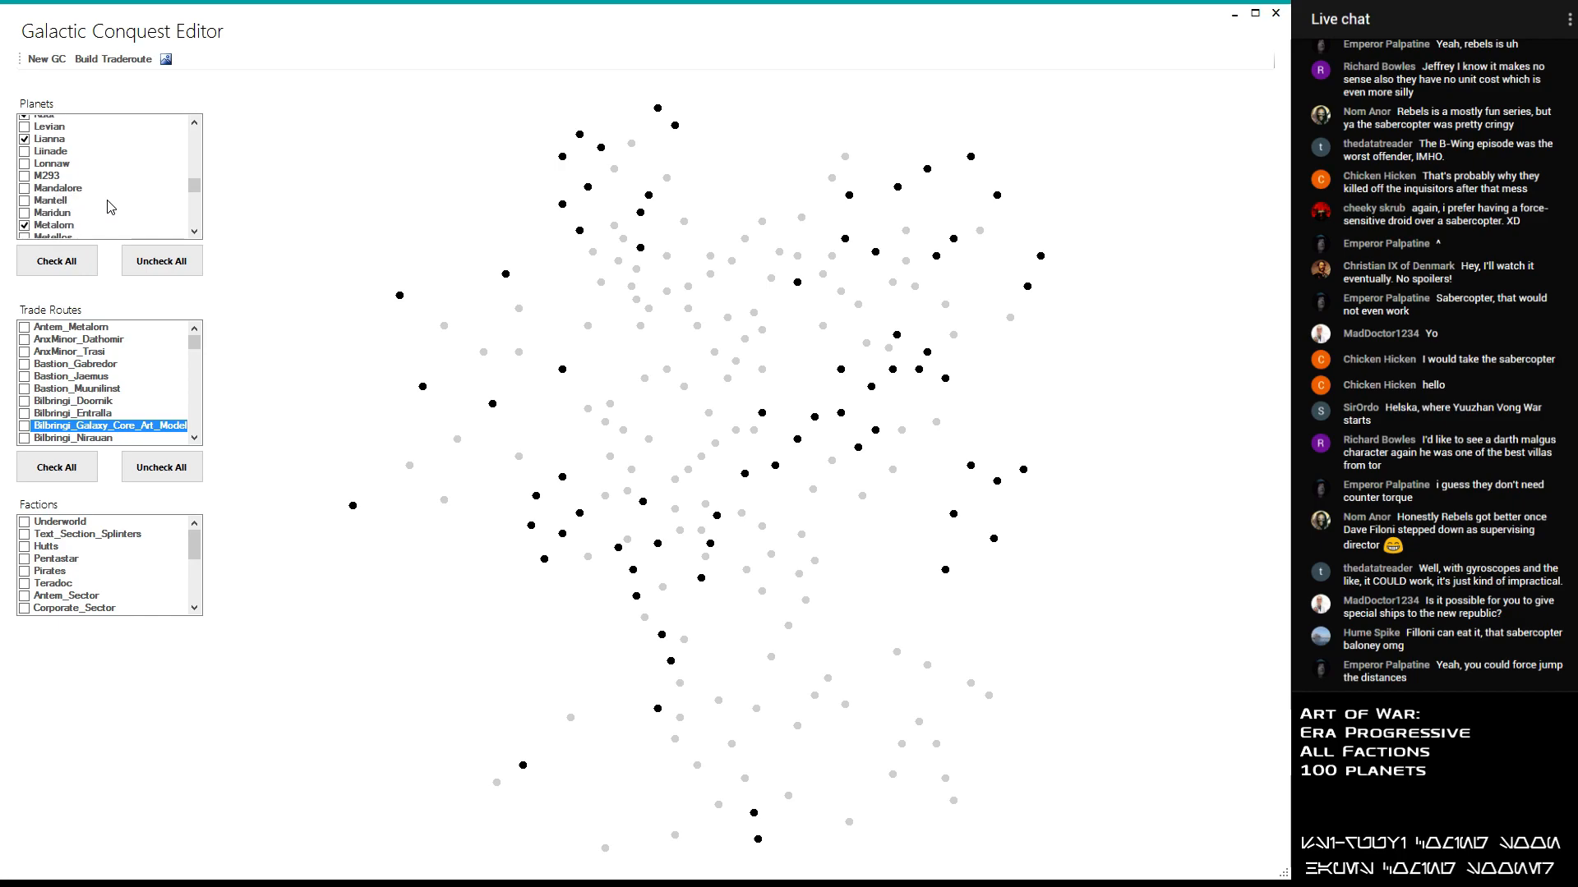
scroll(111, 206, down, 4)
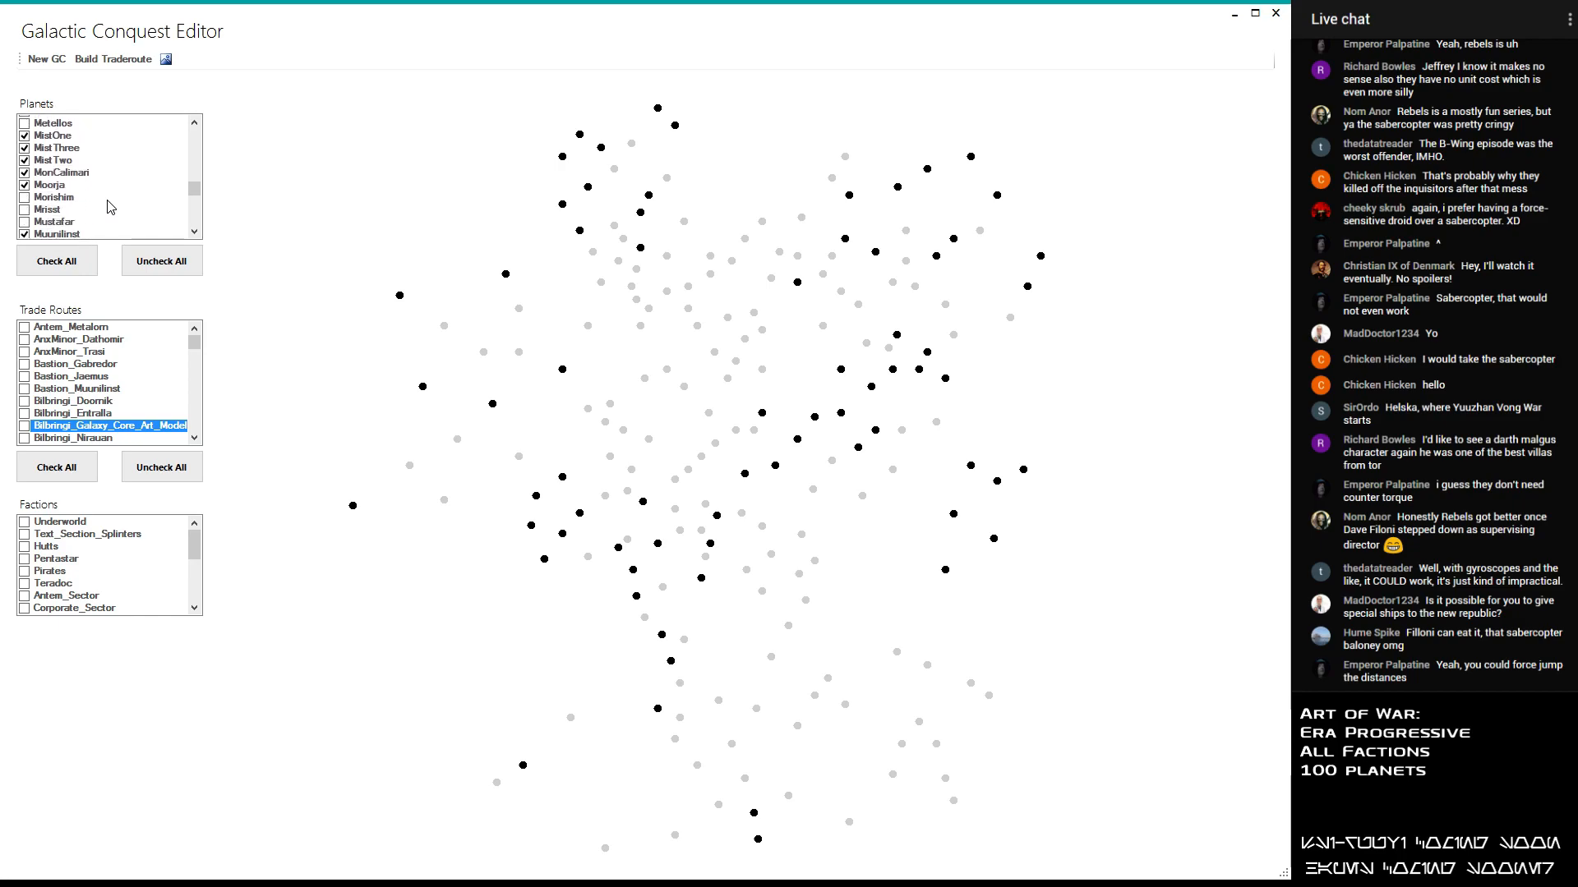
scroll(111, 206, down, 5)
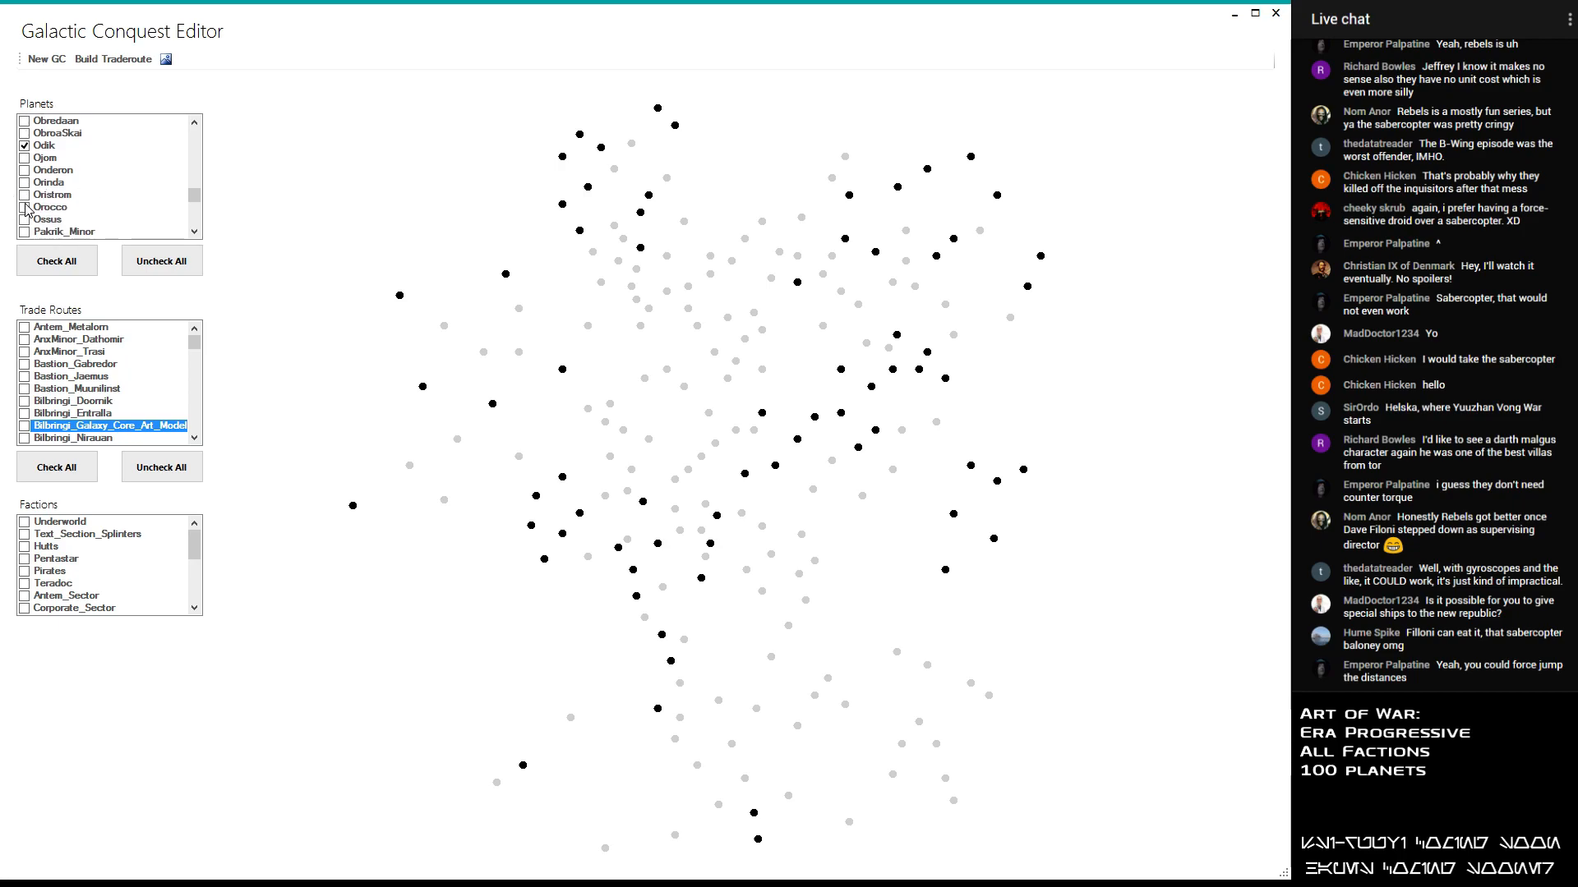
click(25, 195)
- Include Rhigar and Riette in the conquest's planet selection
scroll(73, 191, down, 3)
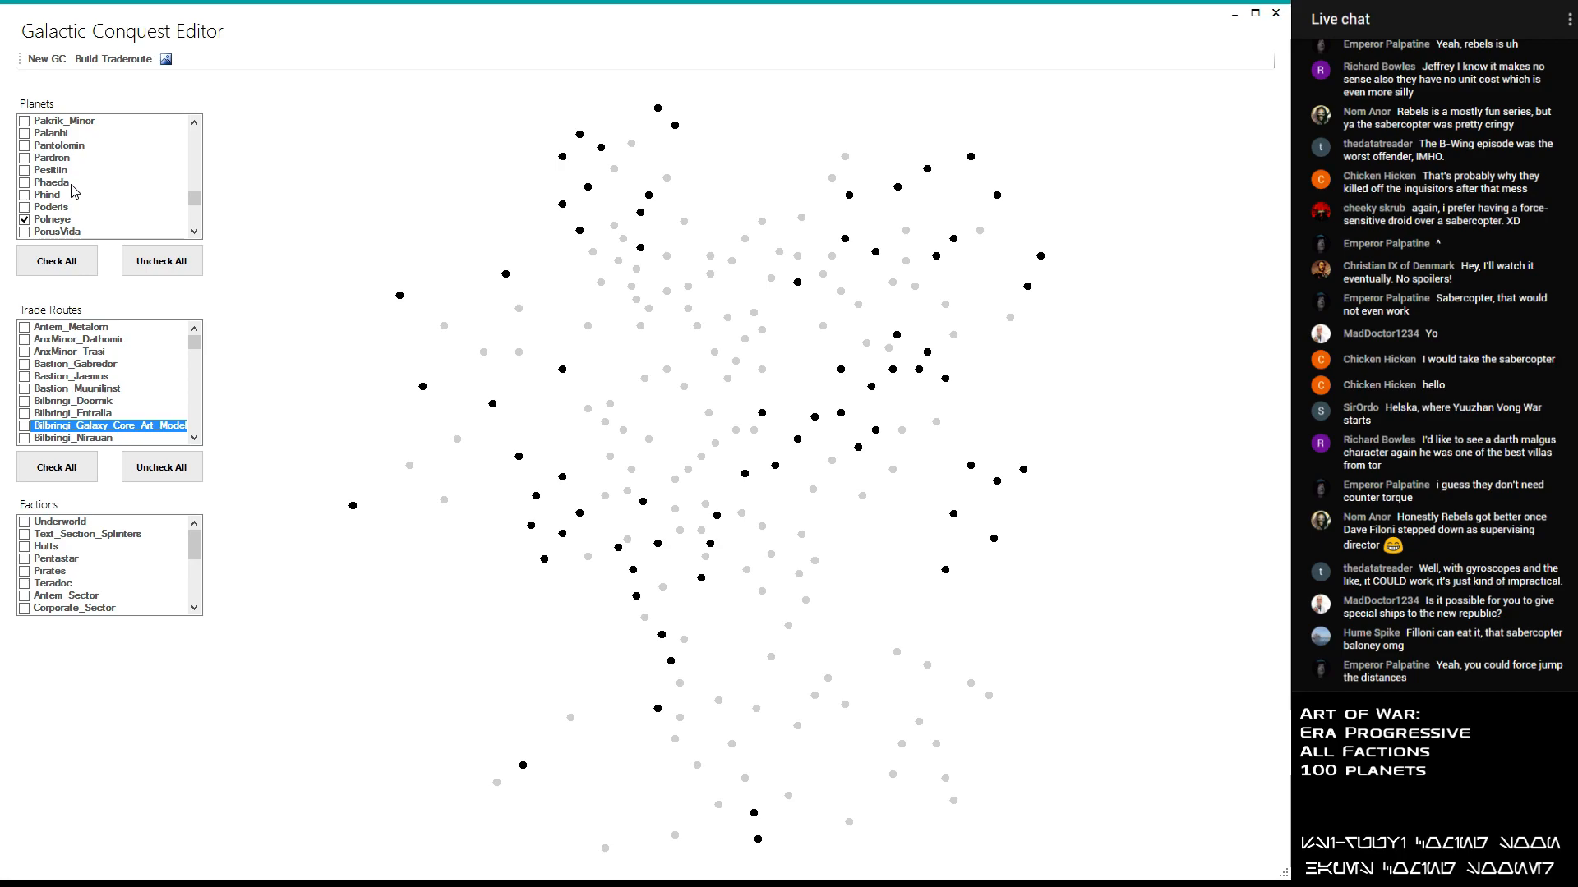
scroll(76, 163, down, 3)
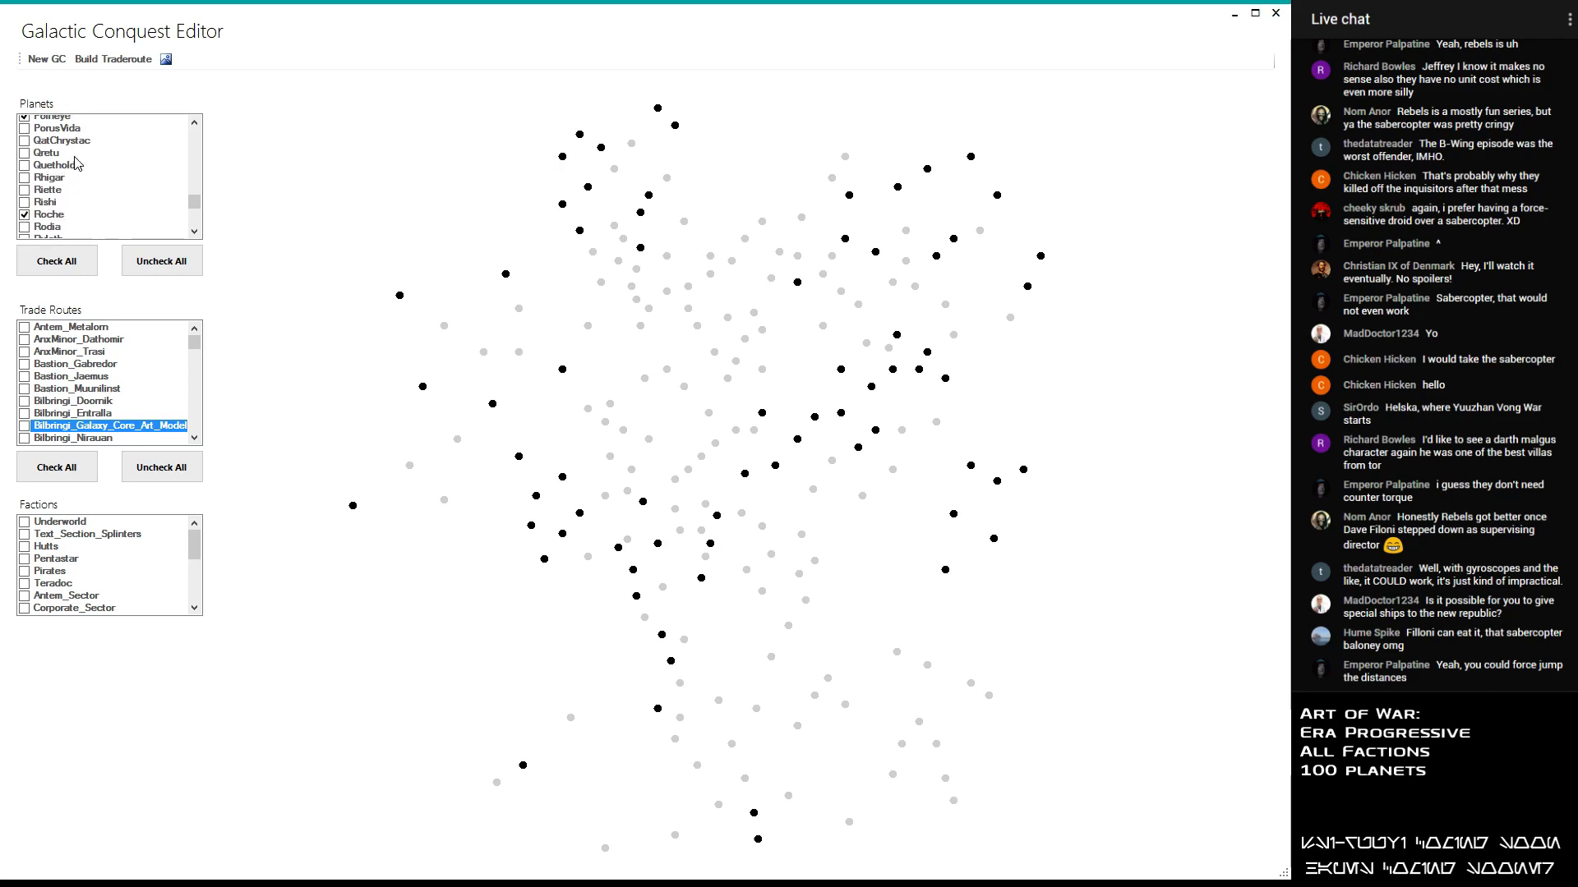
scroll(28, 170, down, 1)
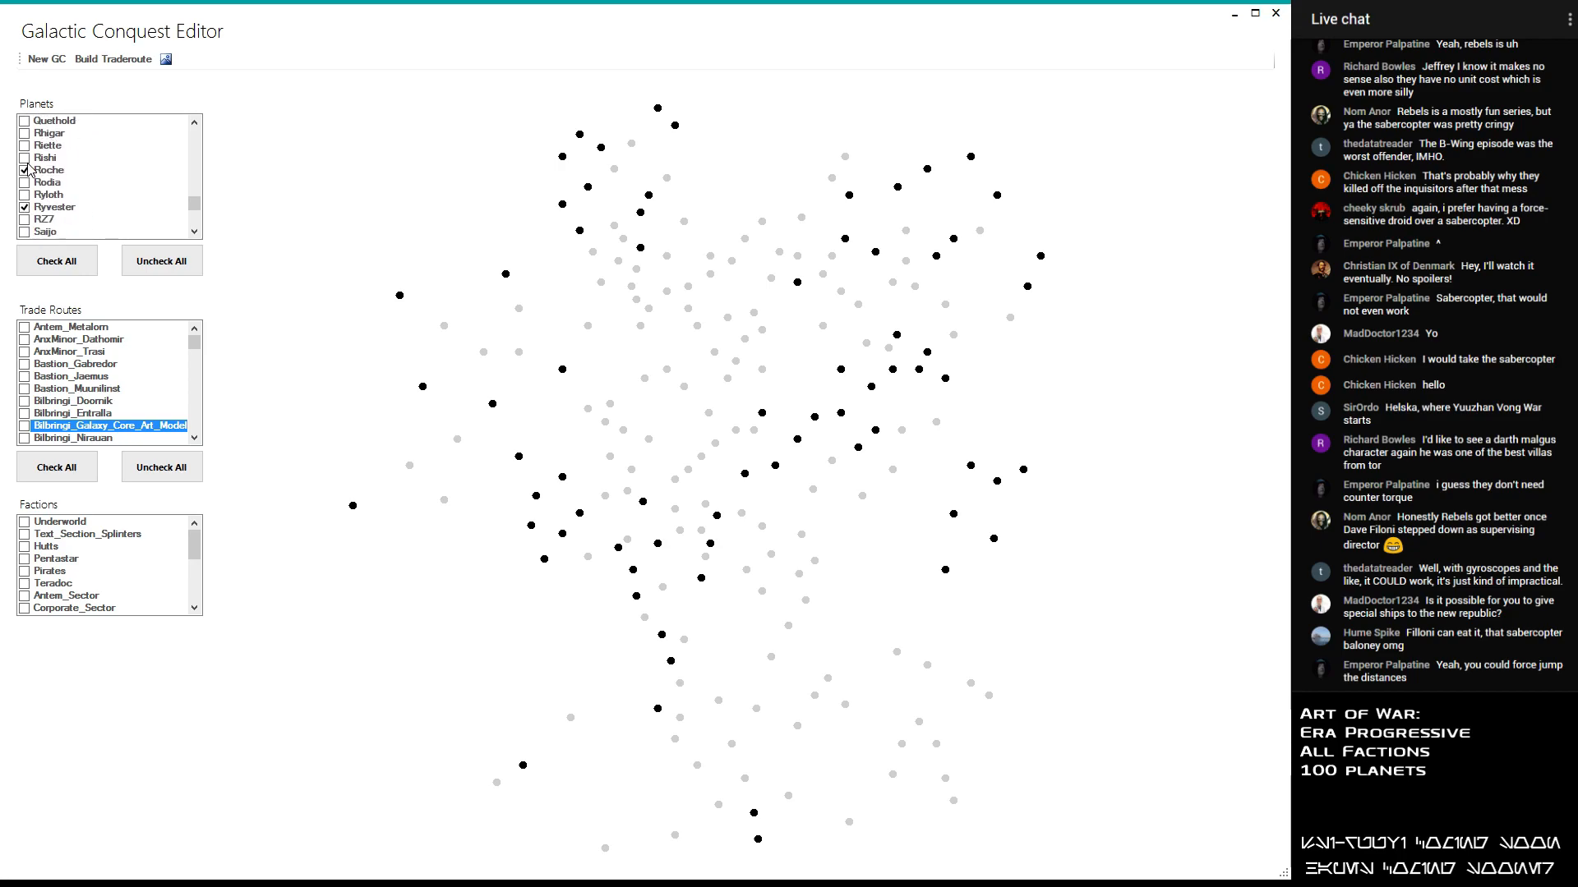
click(25, 133)
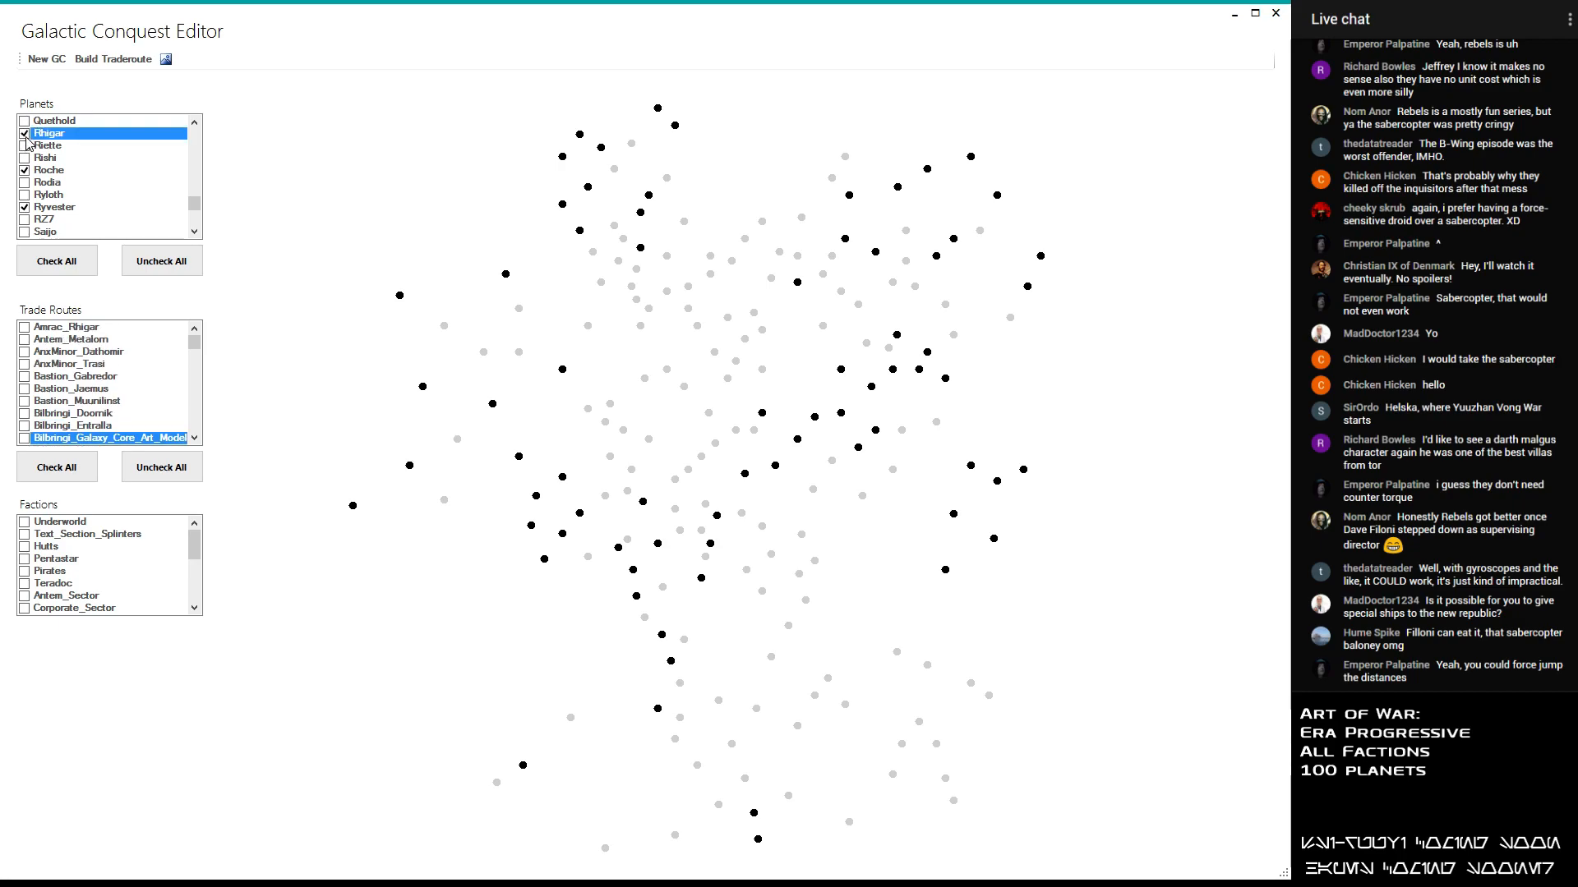
click(25, 146)
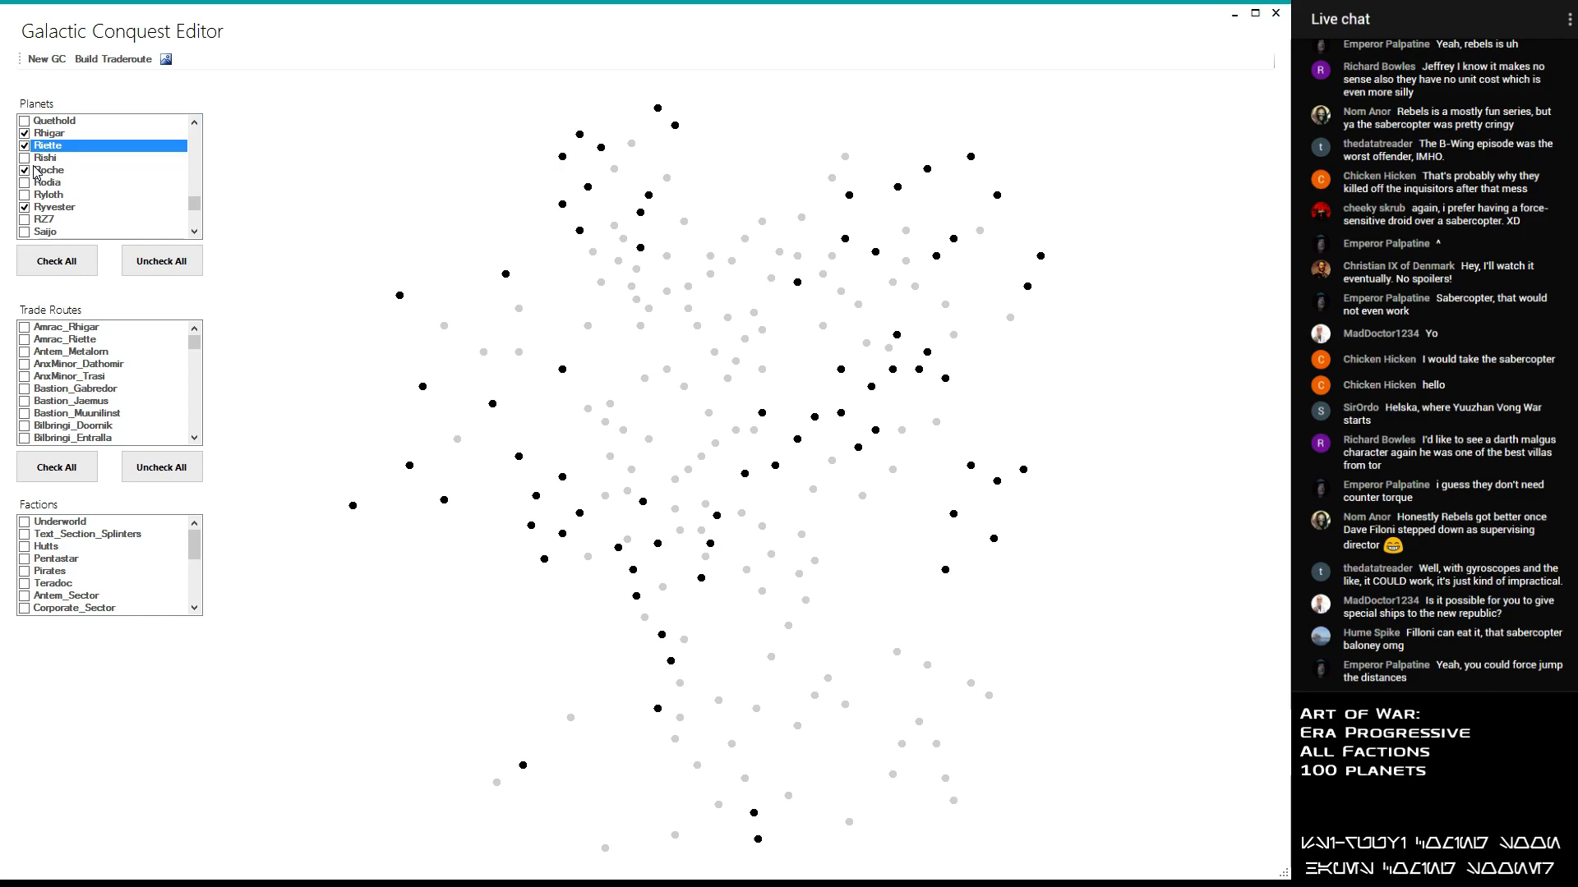
- Include Sarvchi in the conquest's planet selection
scroll(35, 171, down, 2)
scroll(35, 171, up, 1)
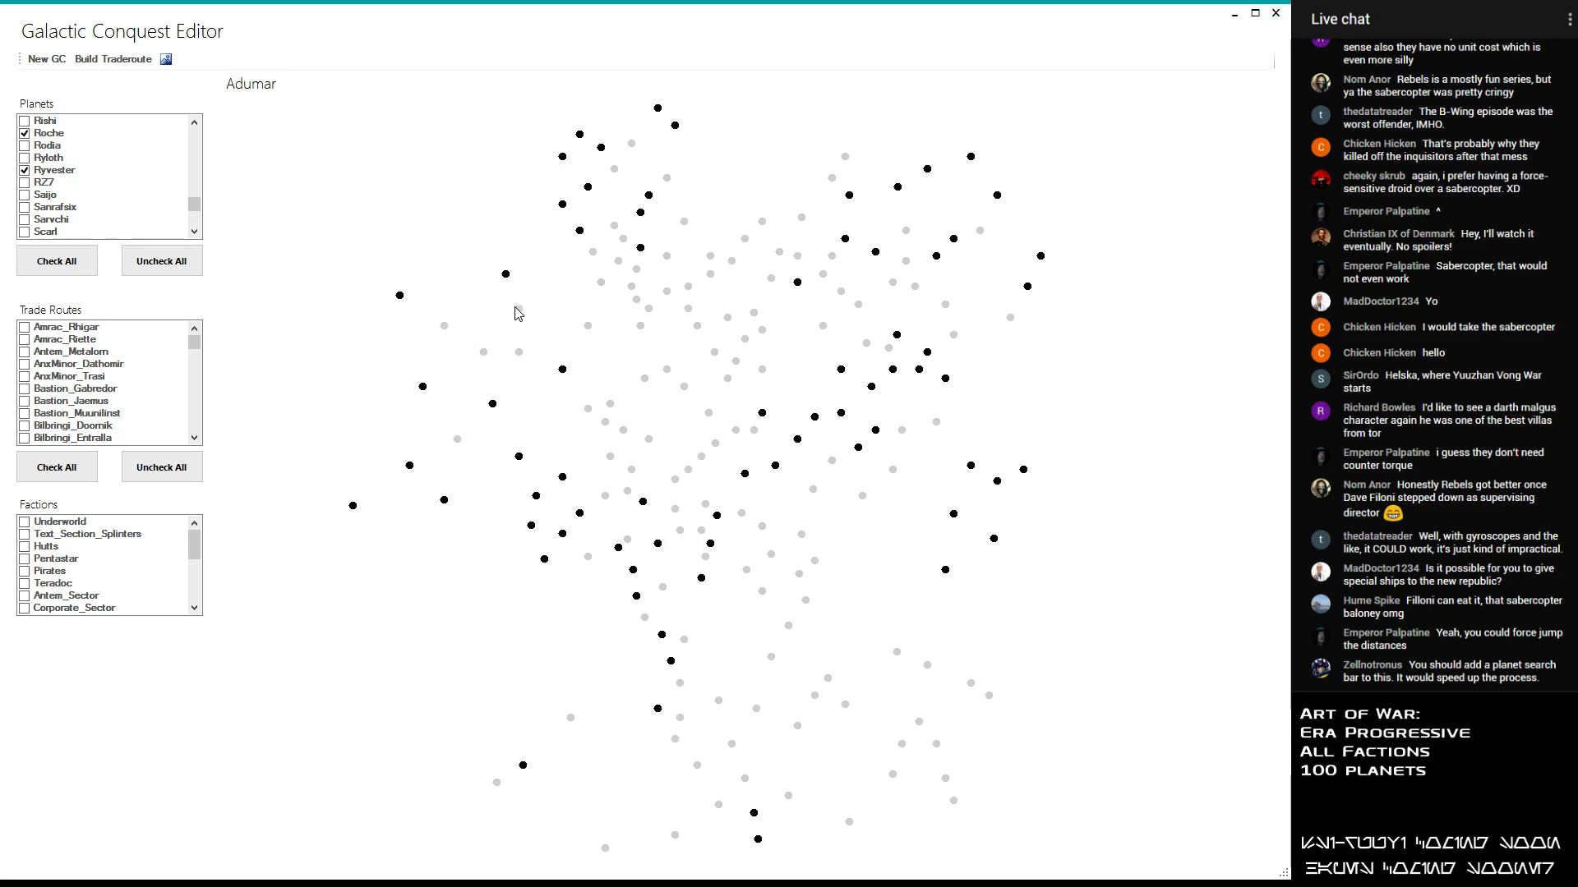
click(36, 219)
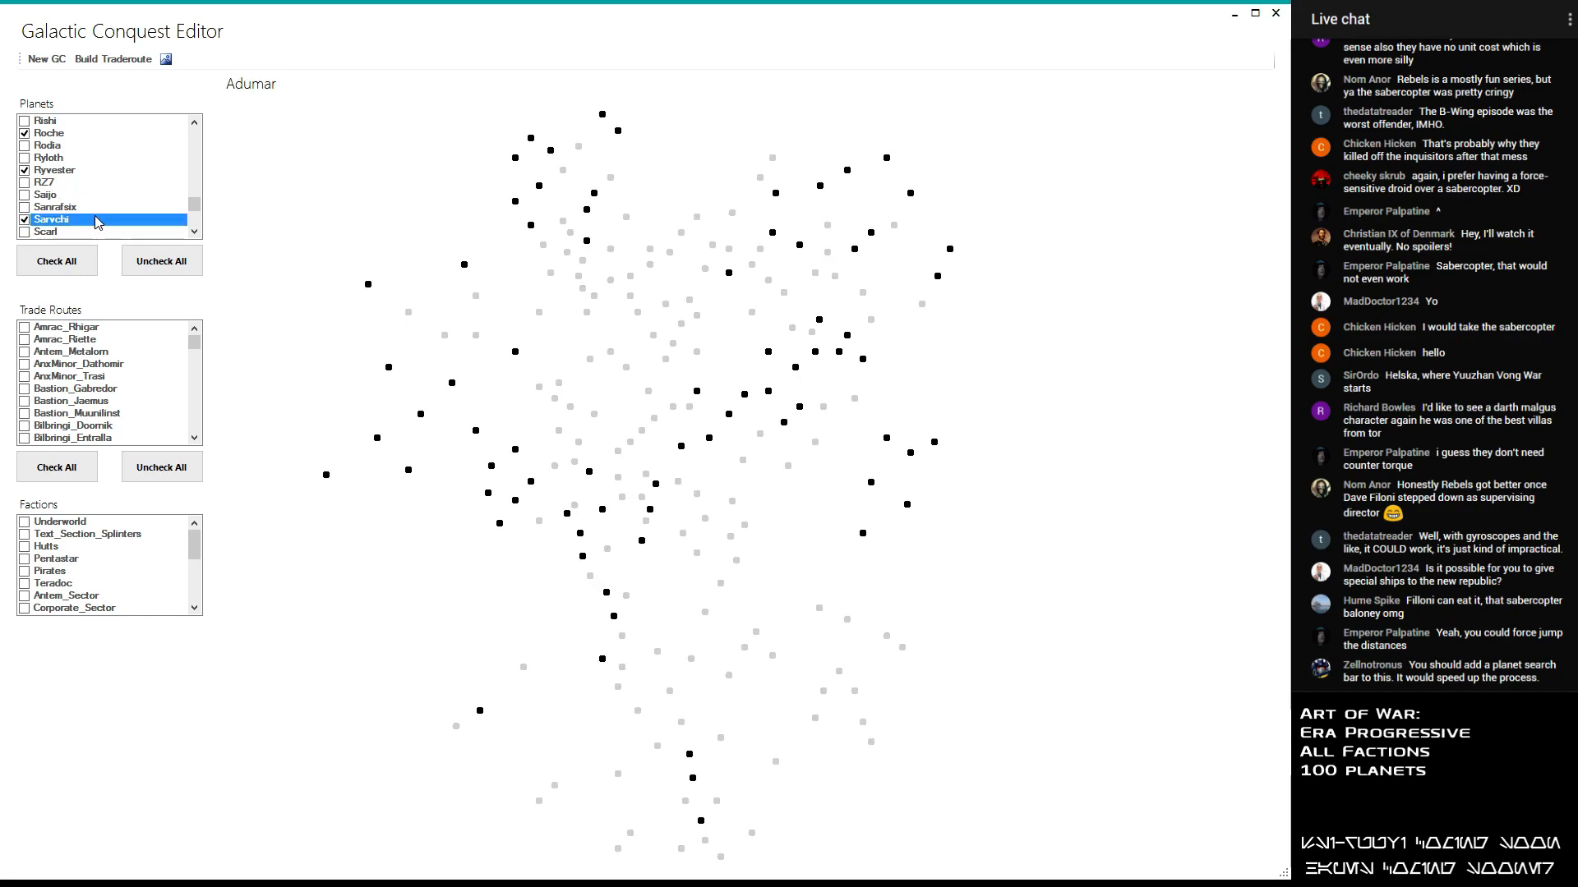
- Look through the remaining planets and include Quethold in the conquest's planet selection
scroll(195, 206, down, 2)
scroll(168, 207, down, 3)
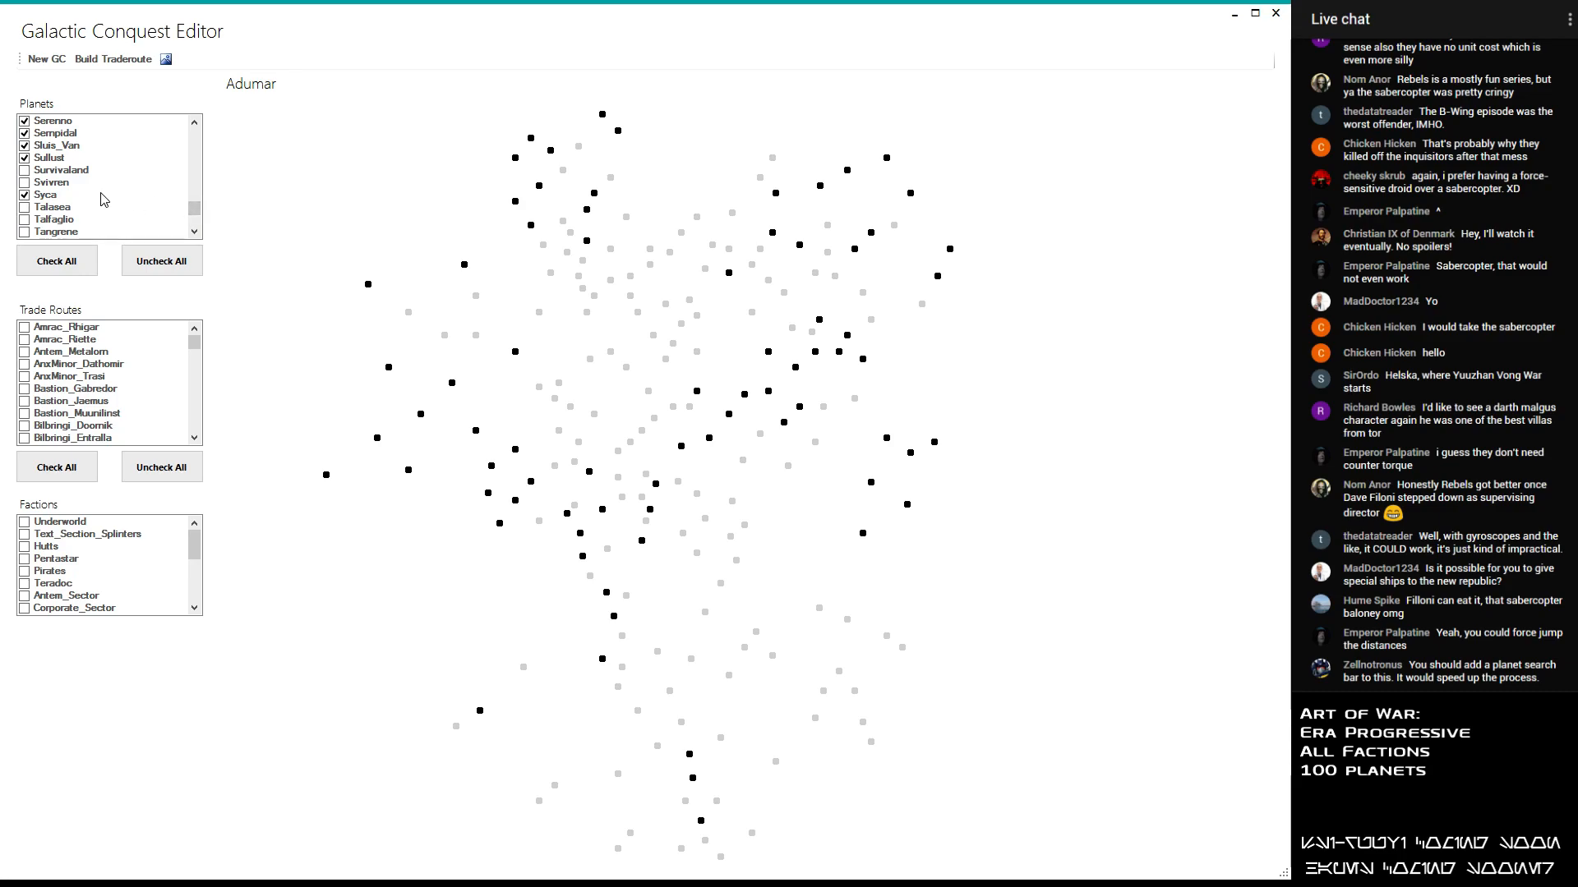
click(195, 233)
click(195, 237)
click(195, 236)
click(195, 236)
click(195, 236)
drag(196, 210, 192, 216)
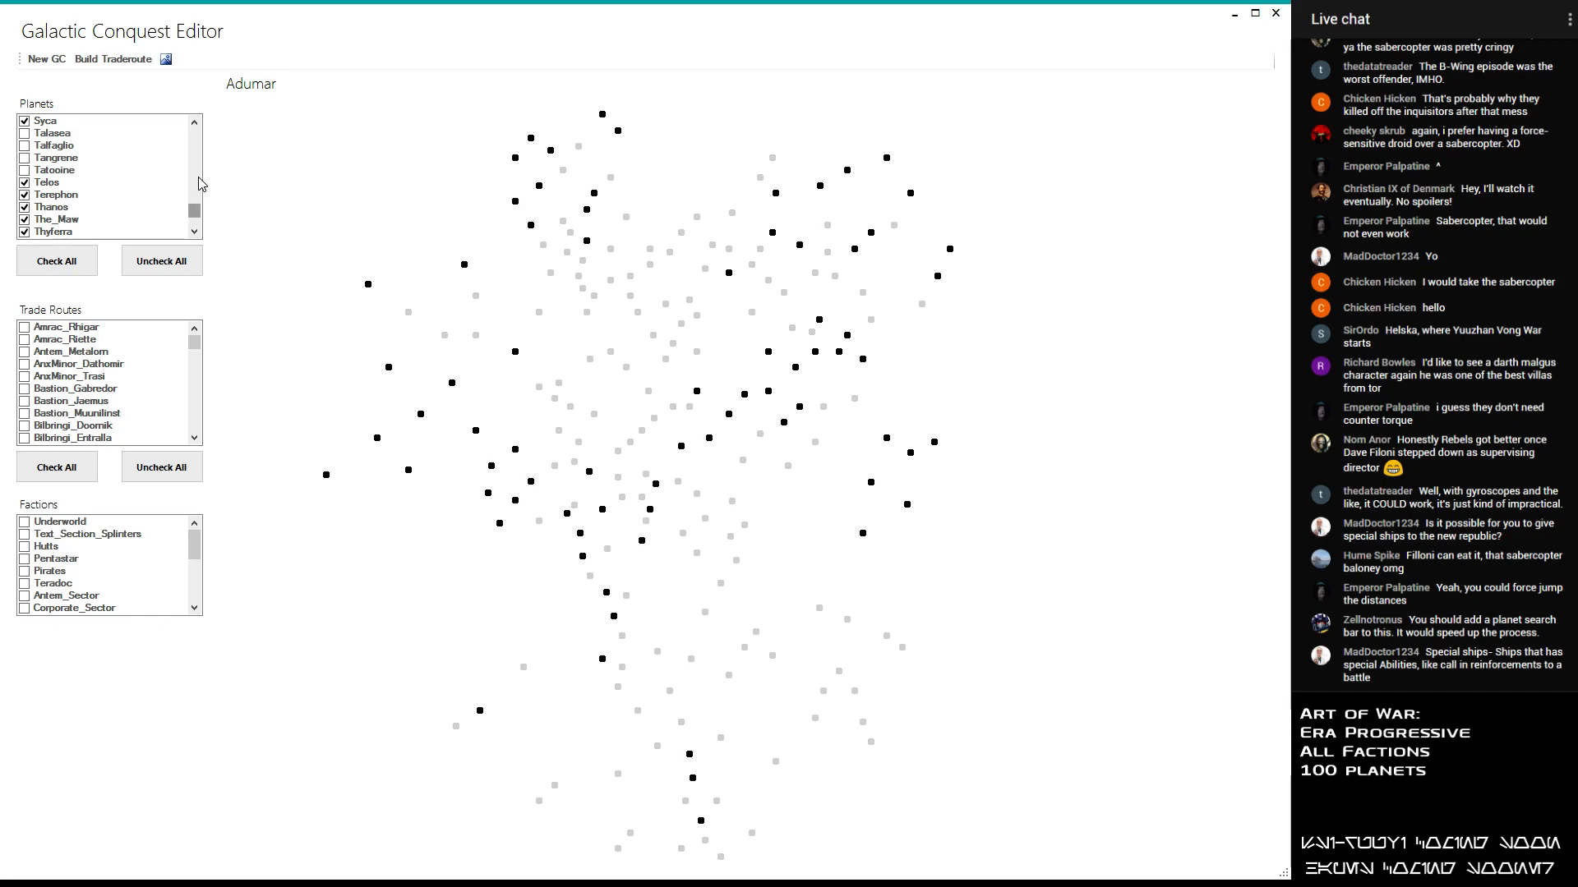
scroll(200, 218, up, 1)
drag(202, 211, 205, 217)
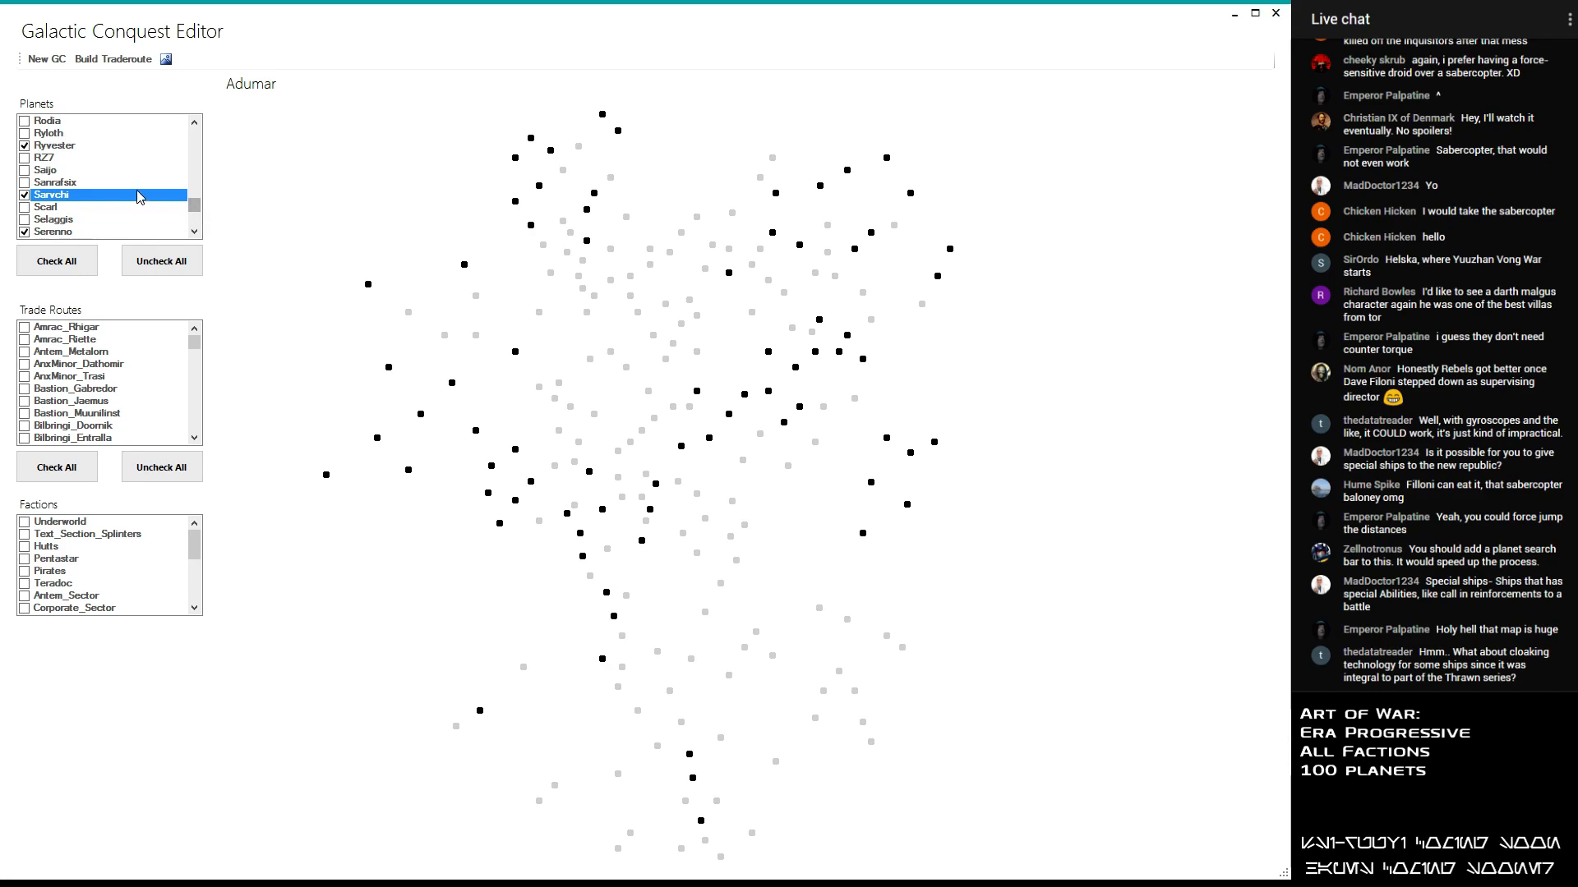
drag(203, 210, 203, 224)
click(199, 126)
click(199, 127)
click(199, 127)
click(199, 127)
click(199, 127)
drag(199, 127, 200, 128)
scroll(106, 189, up, 3)
click(25, 220)
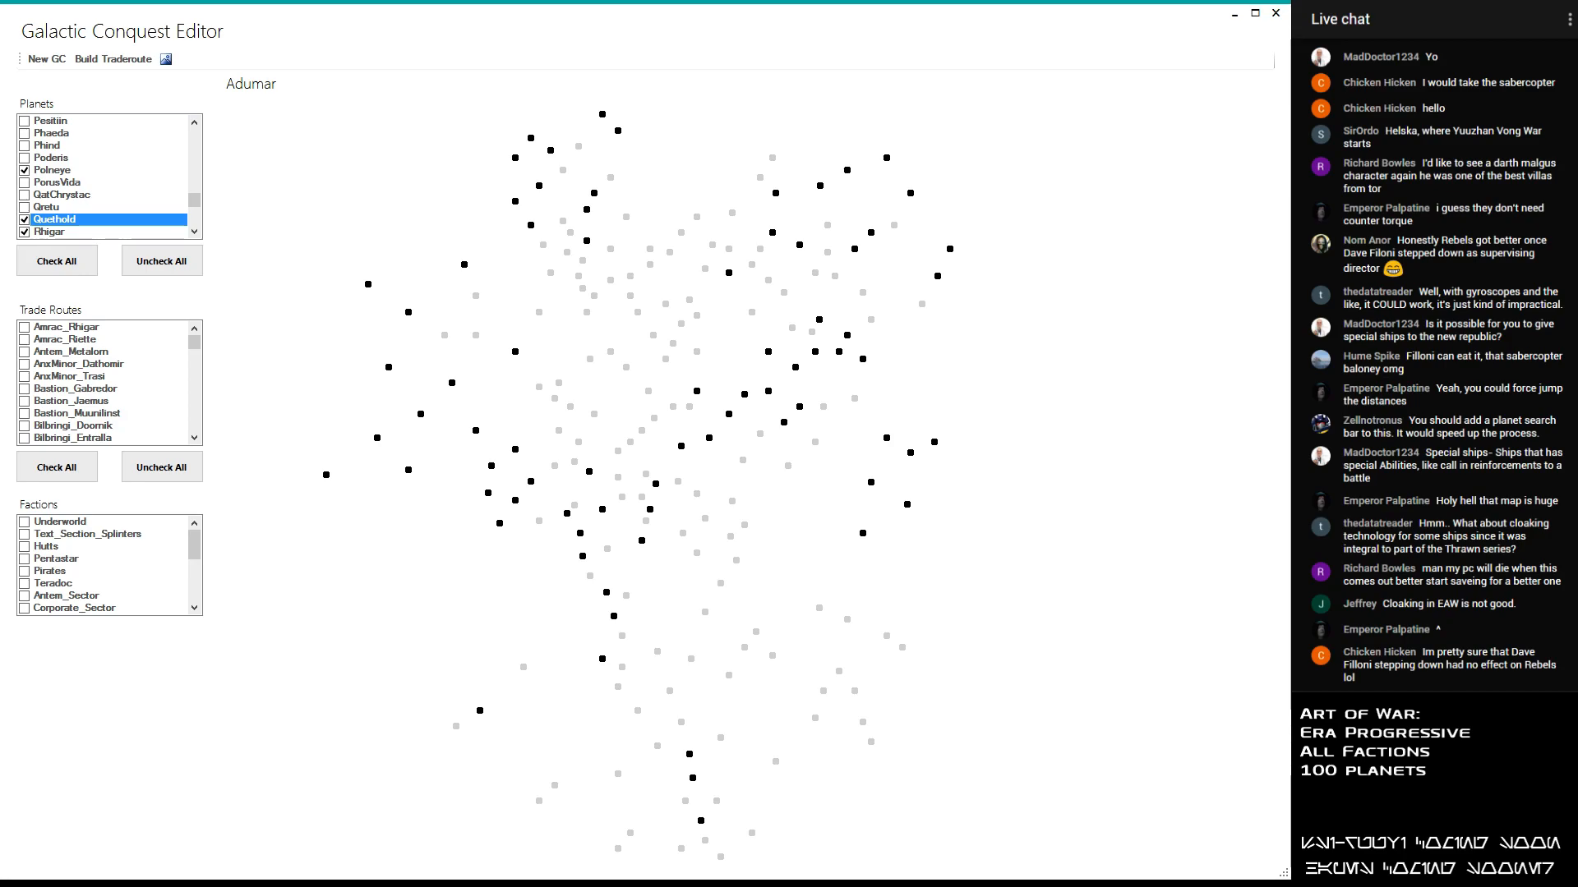
- Switch to the planet list in the text editor and capitalise the first letter of Rhigar under the EotH heading
key(alt+Tab)
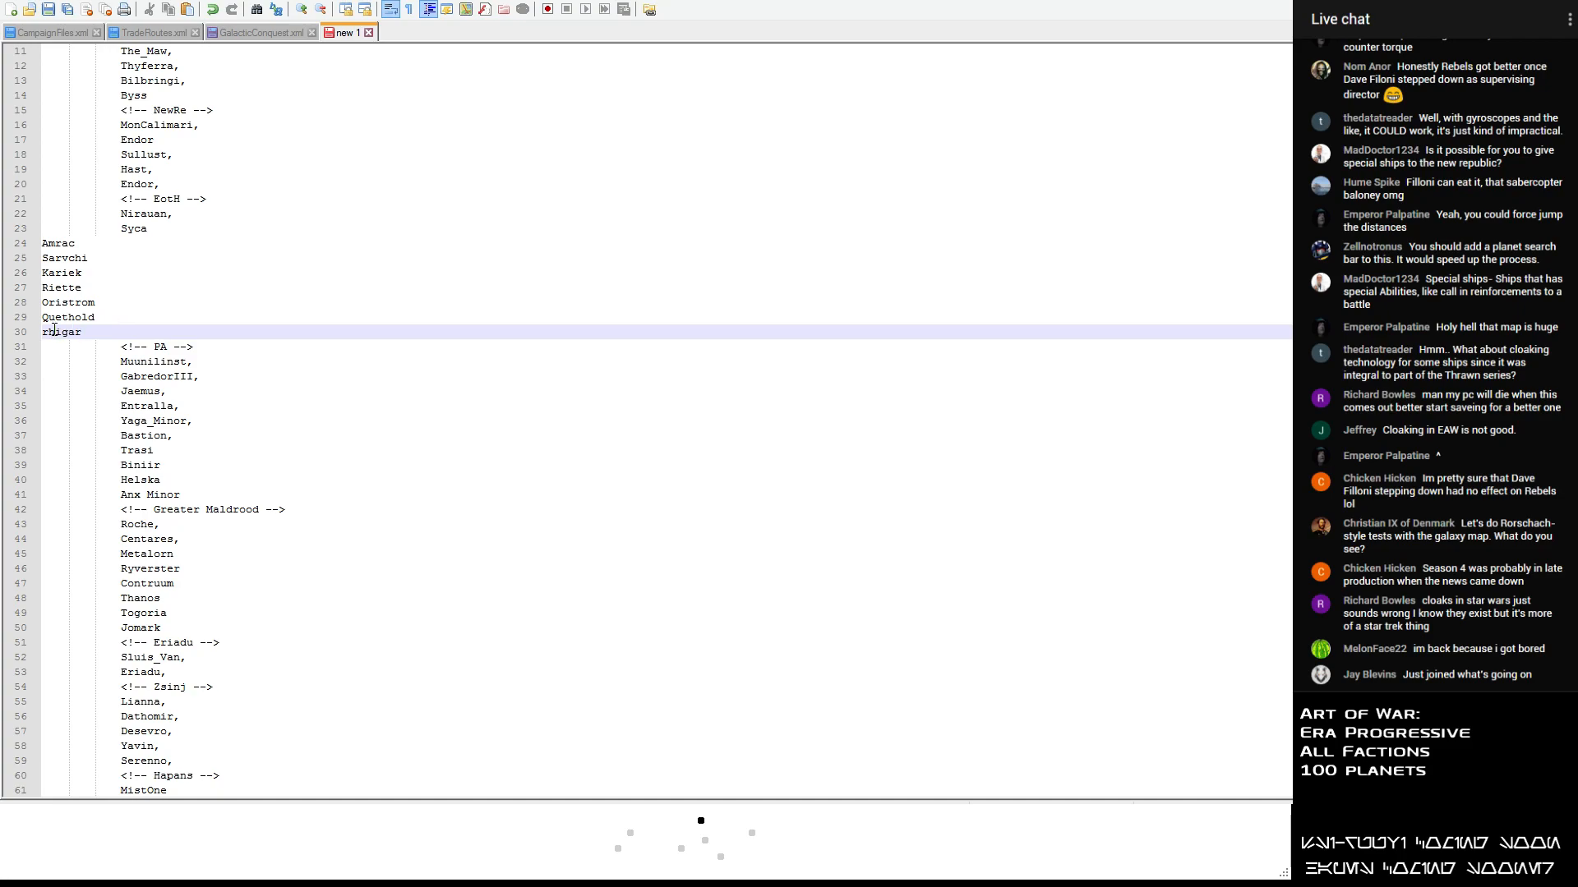
key(Delete)
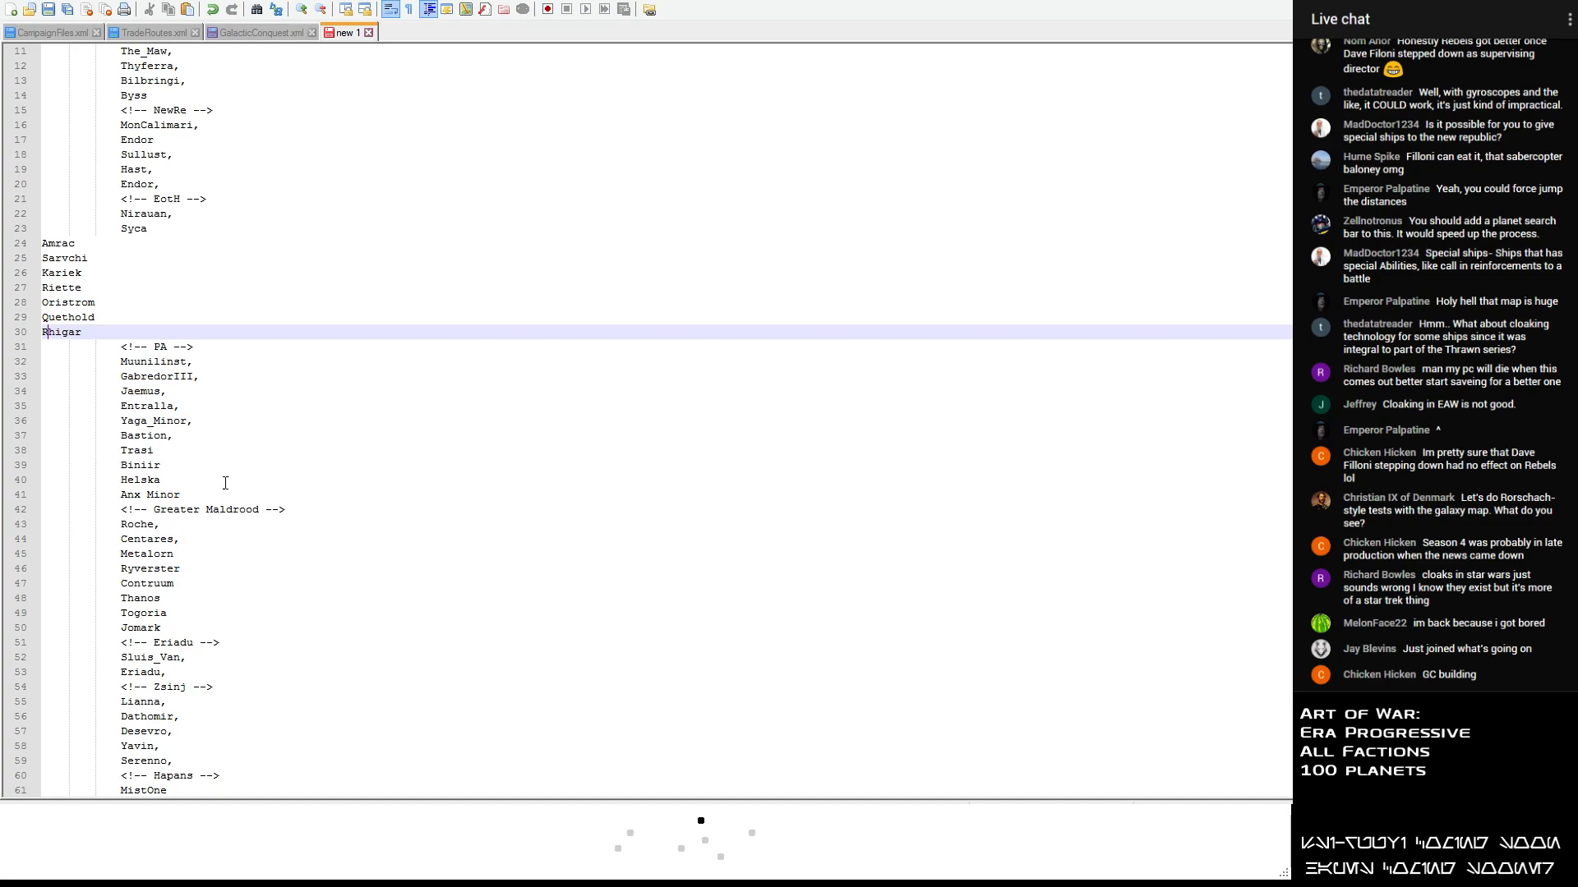
- Indent the EotH planet lines from Amrac to Rhigar by one level
key(Up)
key(Up)
key(Up)
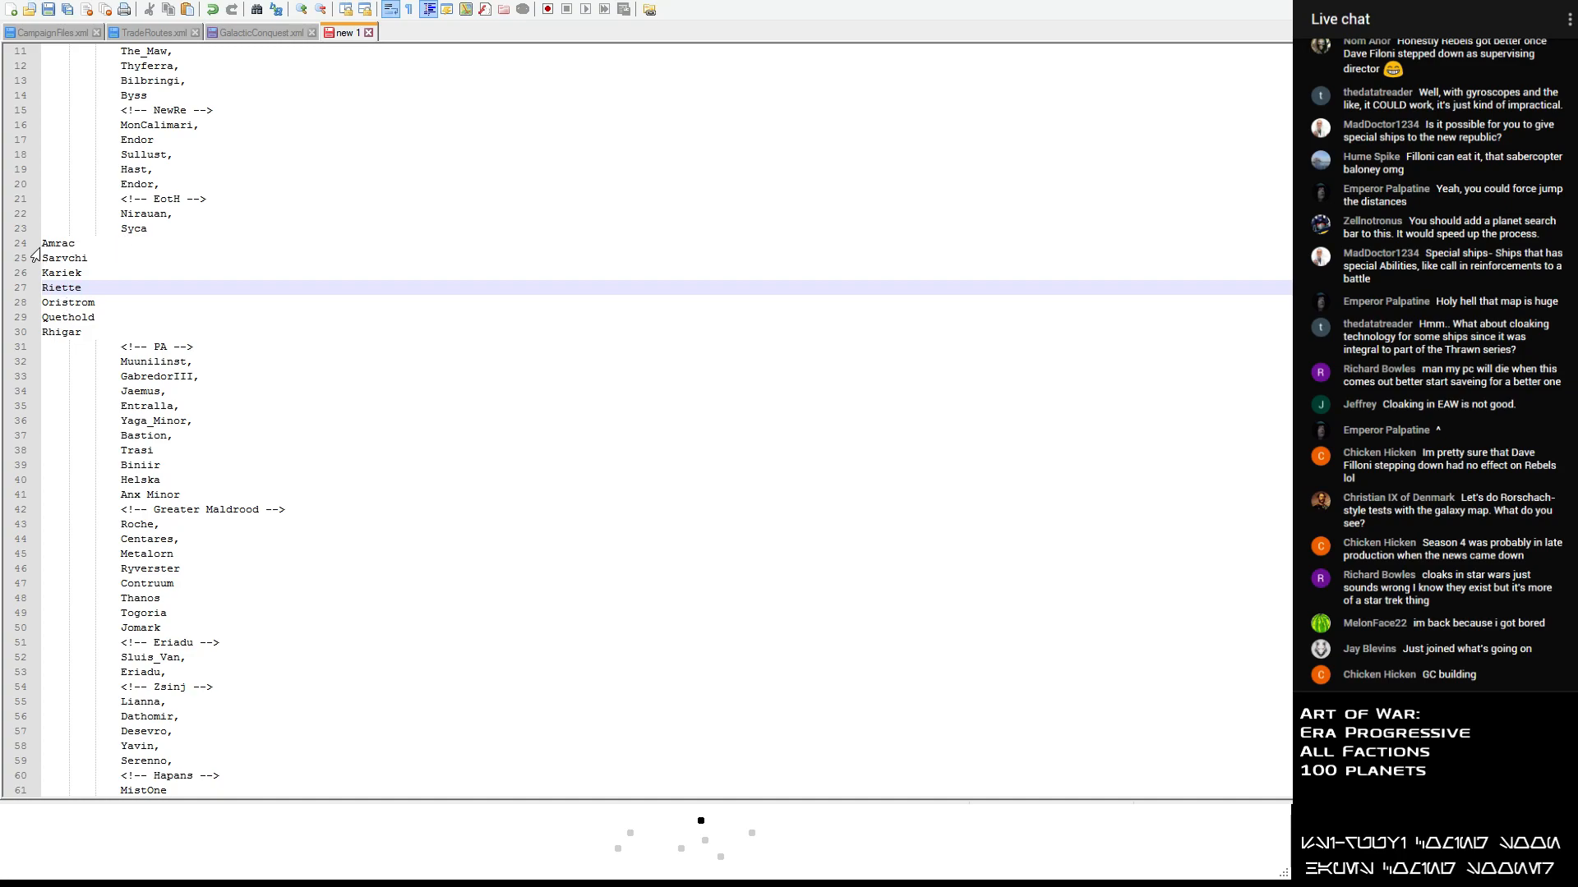
click(43, 243)
key(Tab)
click(43, 258)
key(Tab)
click(43, 272)
key(Tab)
click(42, 288)
key(Tab)
click(44, 302)
key(Tab)
click(43, 318)
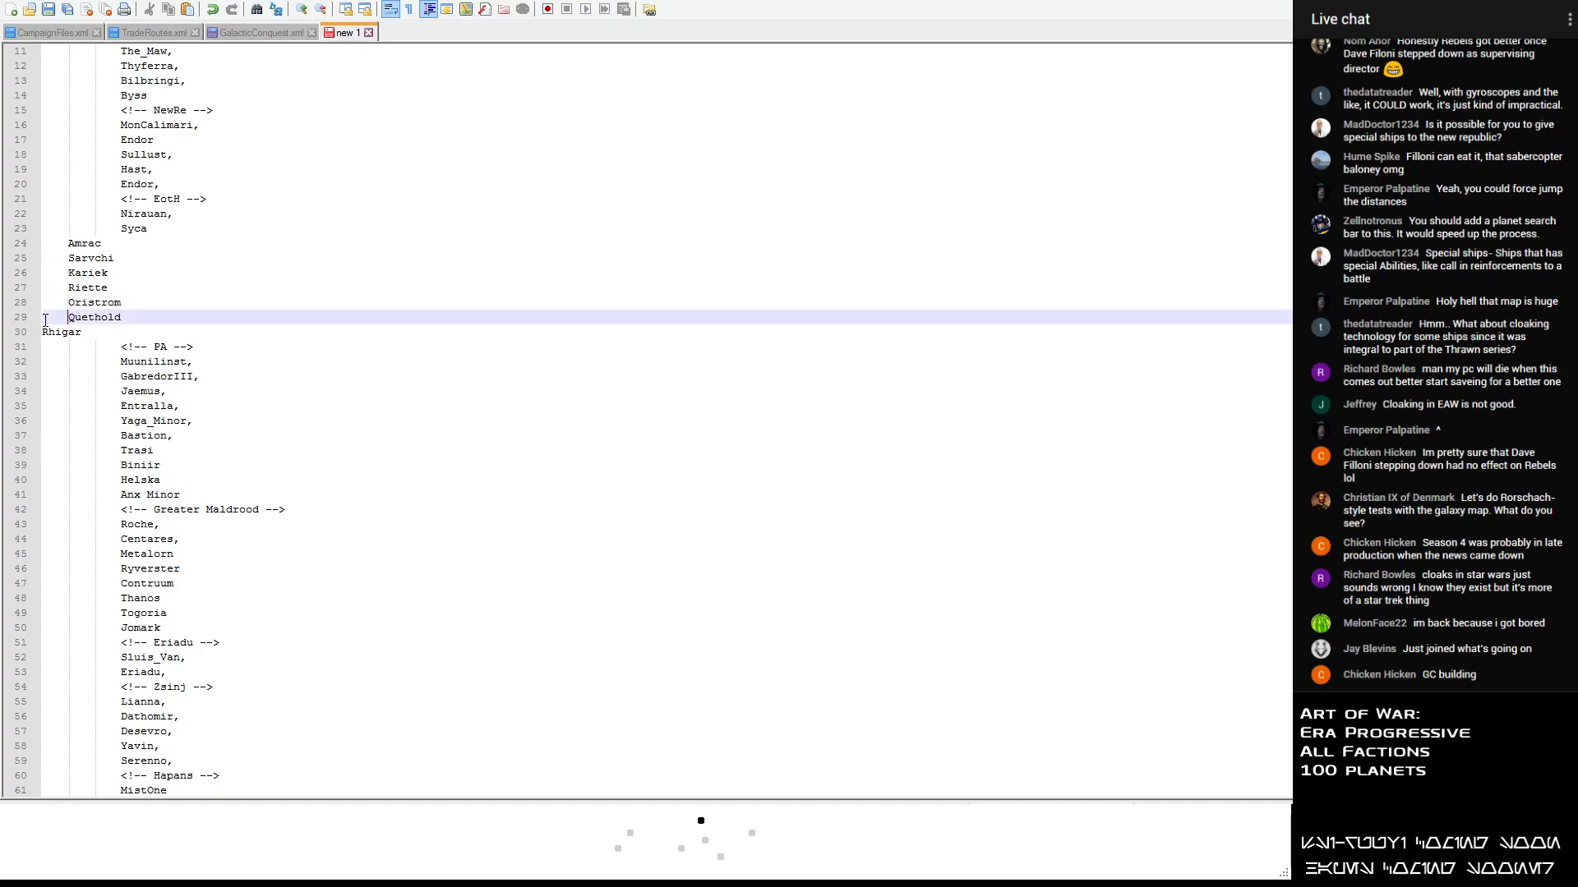
key(Tab)
click(45, 332)
- Indent Amrac through Rhigar two more levels so they align with Nirauan and Syca under EotH
key(Tab)
click(67, 245)
key(Tab)
click(67, 260)
key(Tab)
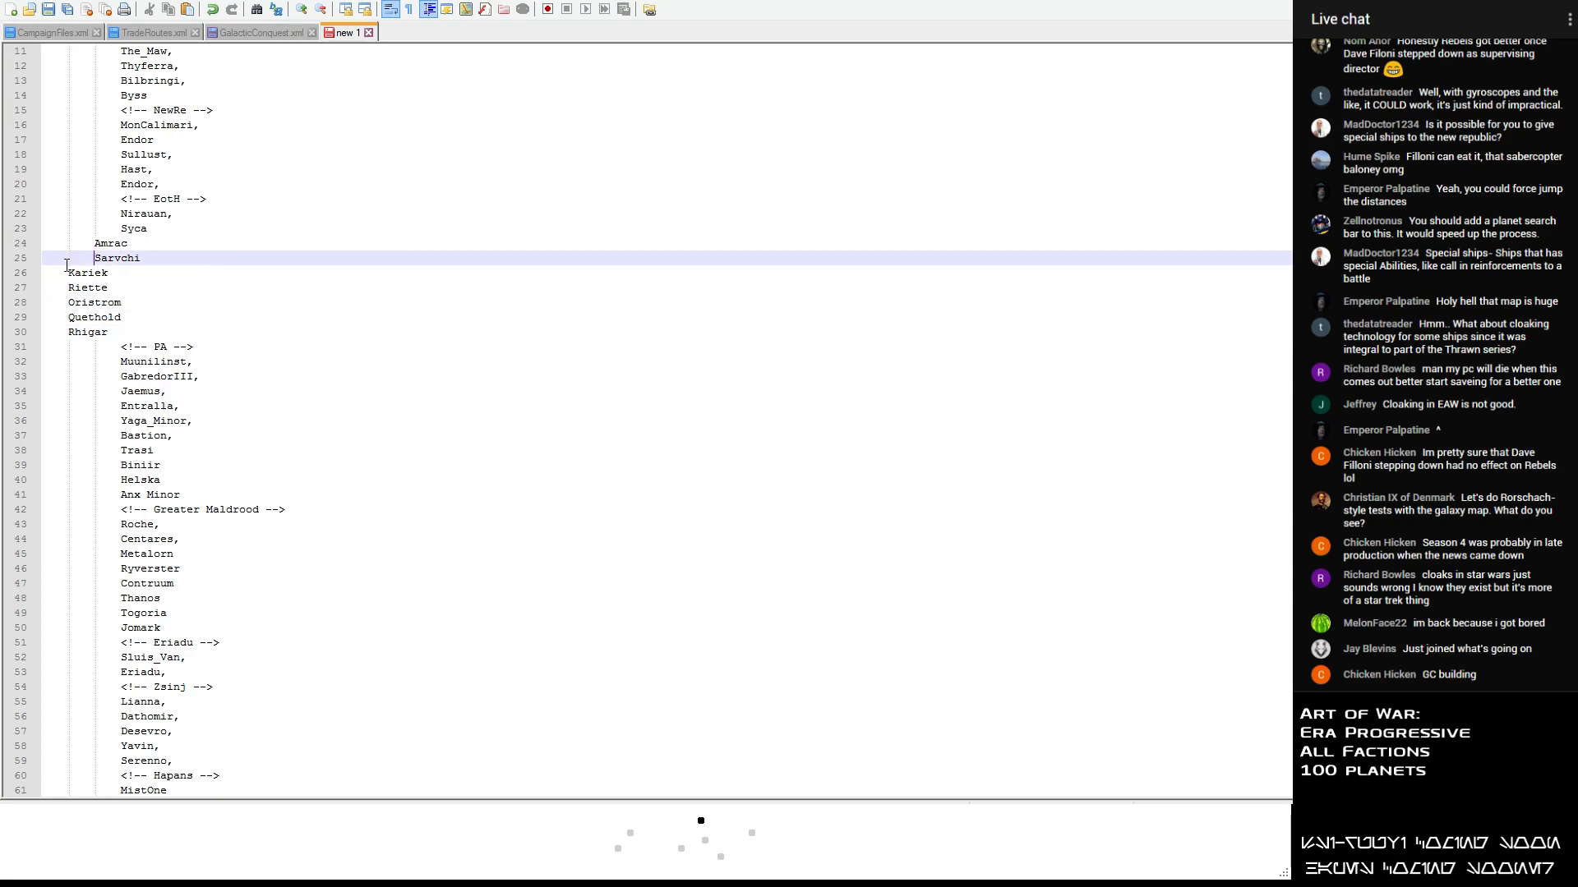
click(68, 284)
click(71, 254)
key(Tab)
click(69, 243)
key(Tab)
click(67, 273)
key(Tab)
click(66, 288)
key(Tab)
click(66, 301)
key(Tab)
click(66, 317)
key(Tab)
click(66, 332)
key(Tab)
click(69, 284)
click(68, 273)
key(Tab)
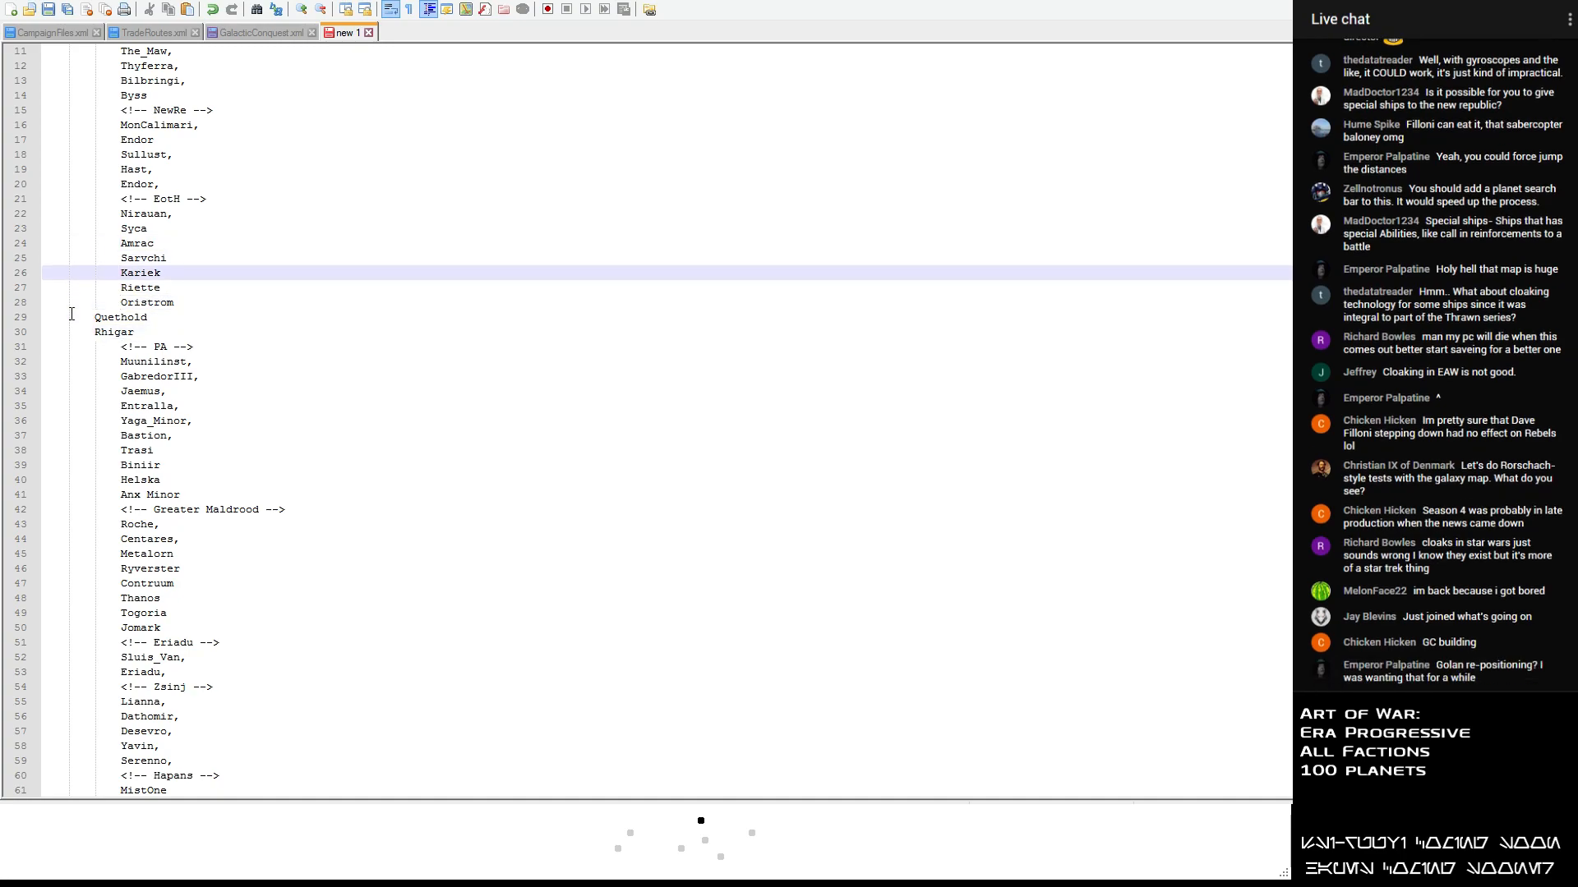
click(68, 302)
key(Tab)
click(69, 317)
key(Tab)
click(70, 332)
key(Tab)
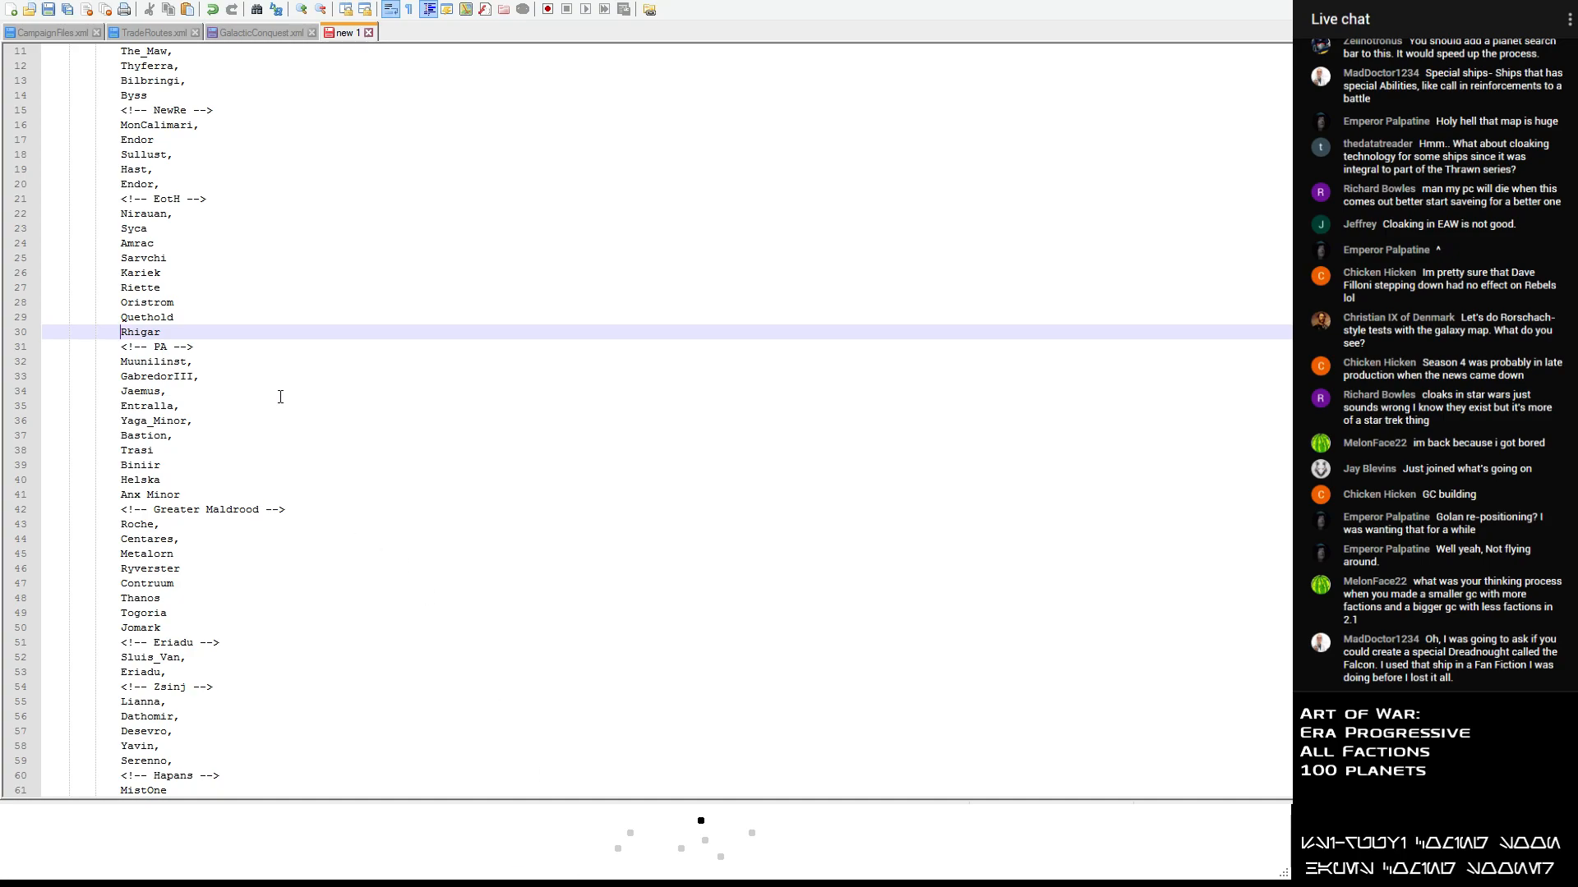
- Add Crustai on its own line after Rhigar in the EotH list, indented to match the other planets
click(166, 346)
click(174, 333)
key(Return)
text(Crustai)
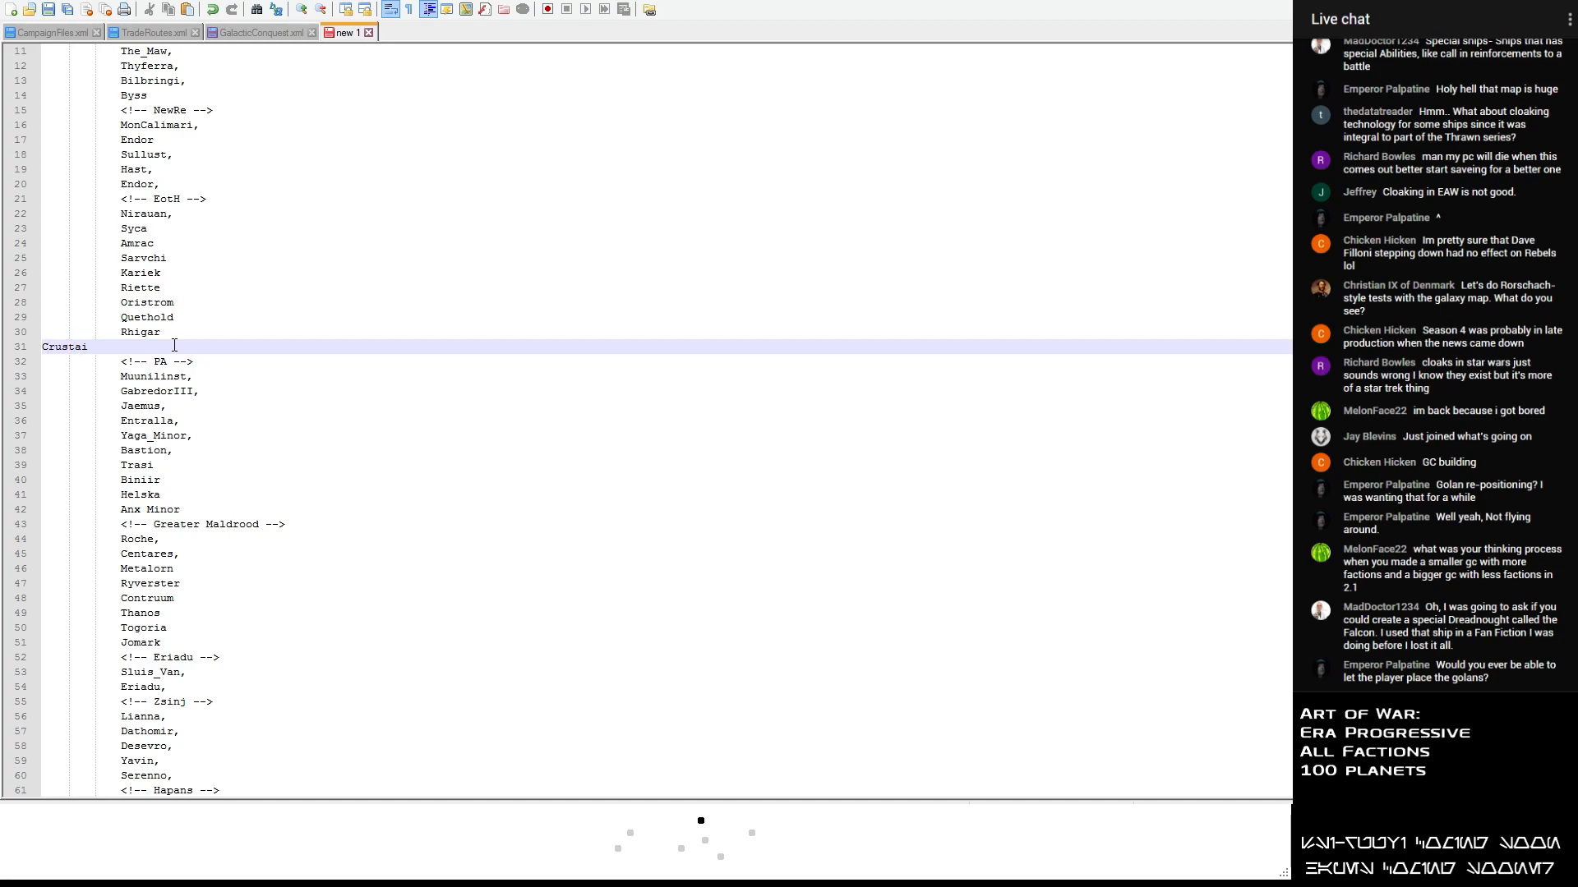
key(Home)
key(Tab)
key(Tab)
key(Tab)
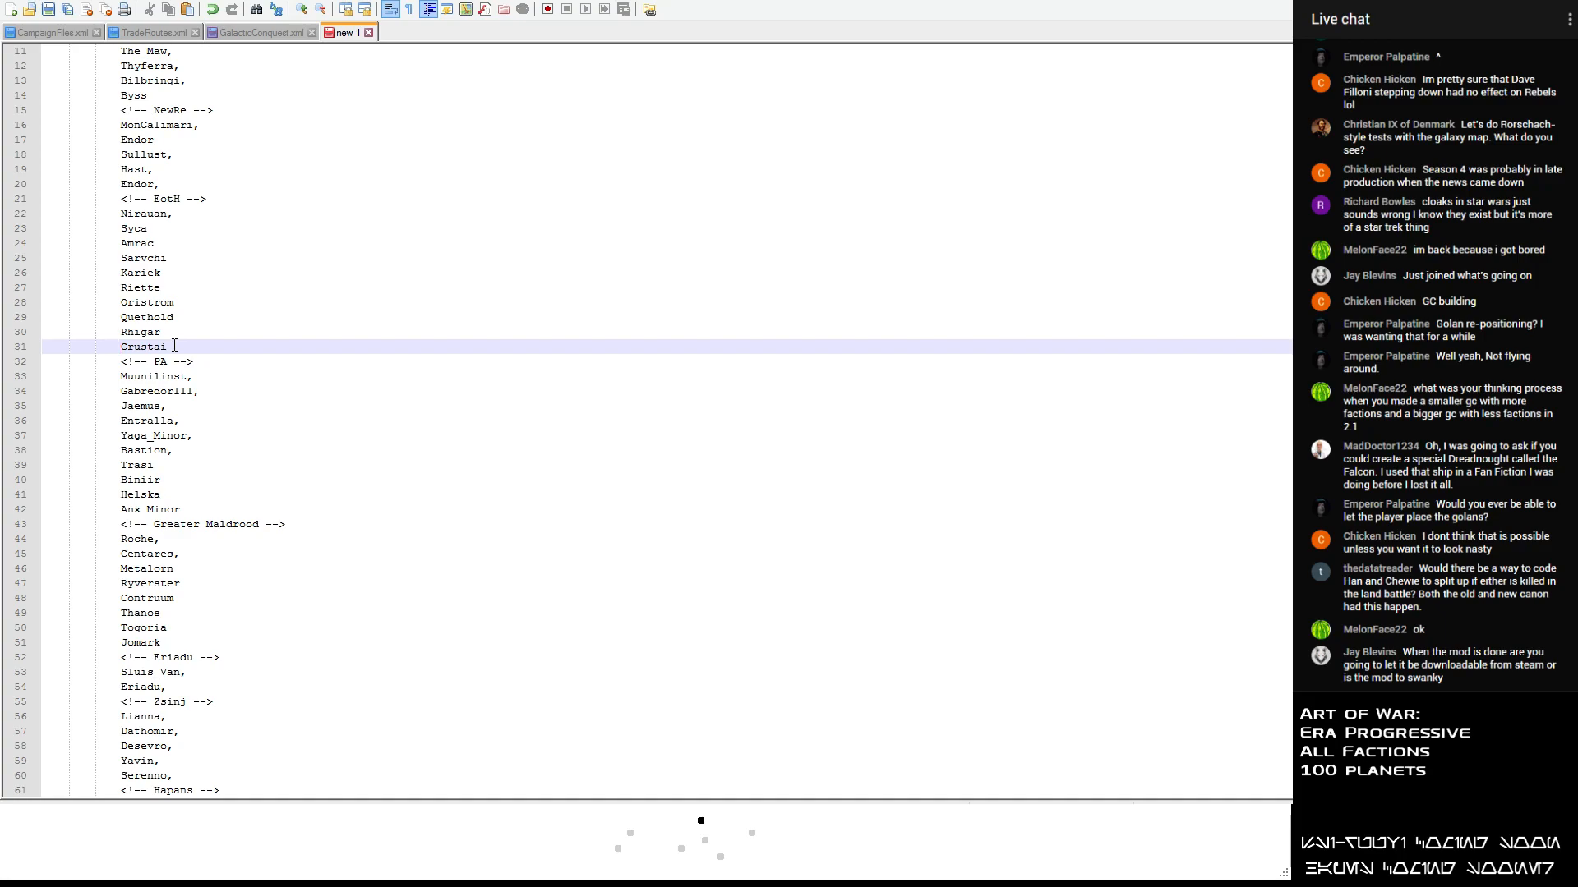
- Review the planets listed under each faction heading, from NewRe down to Zero Command
scroll(261, 222, down, 10)
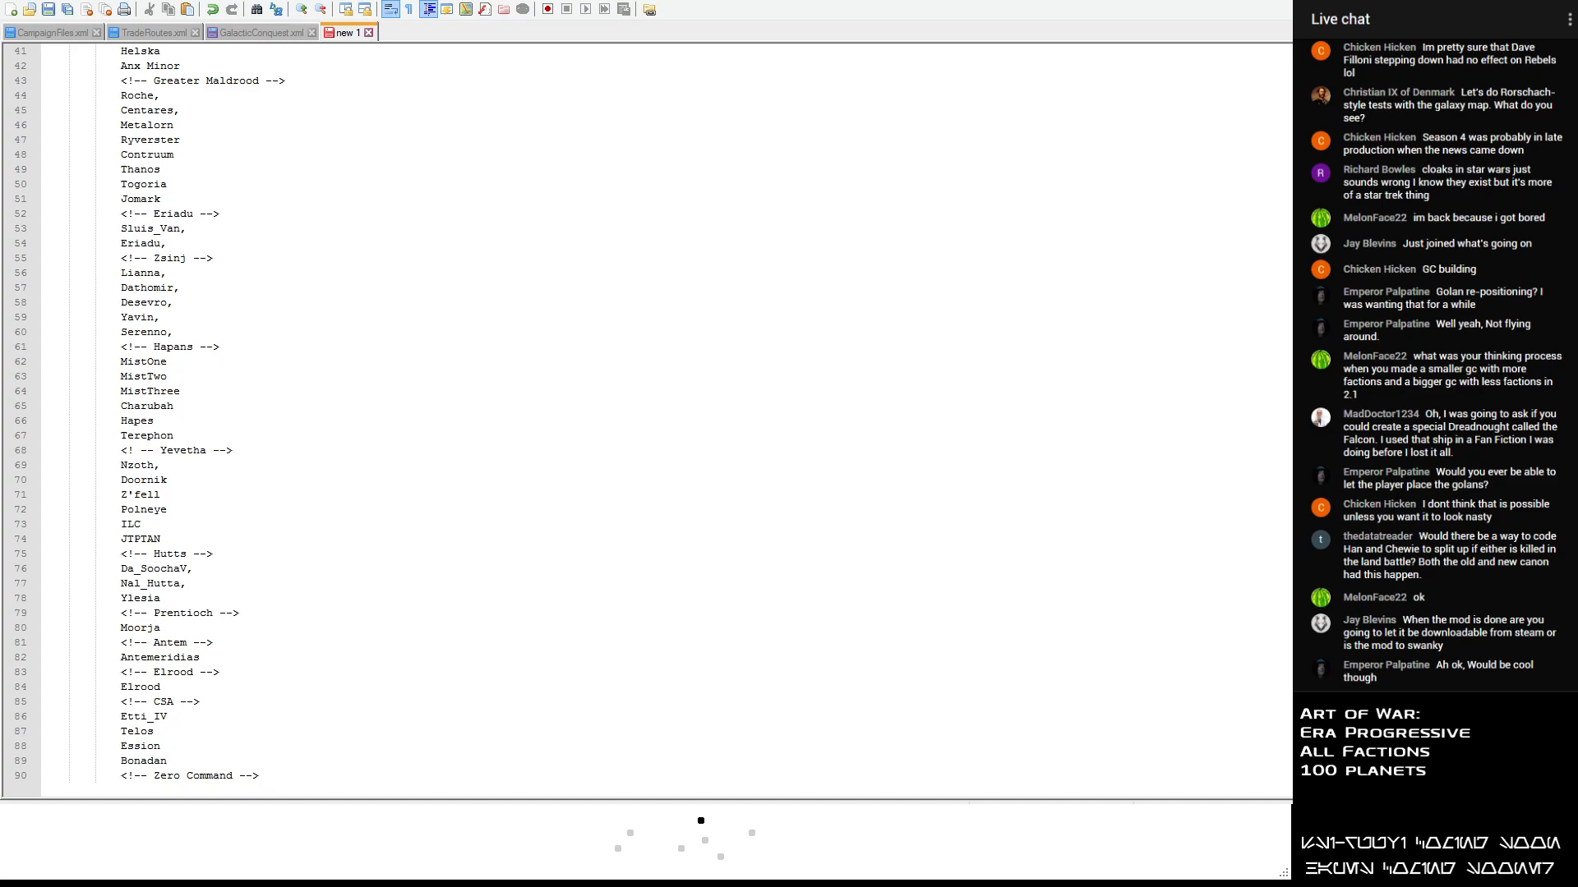
click(267, 272)
scroll(267, 268, up, 13)
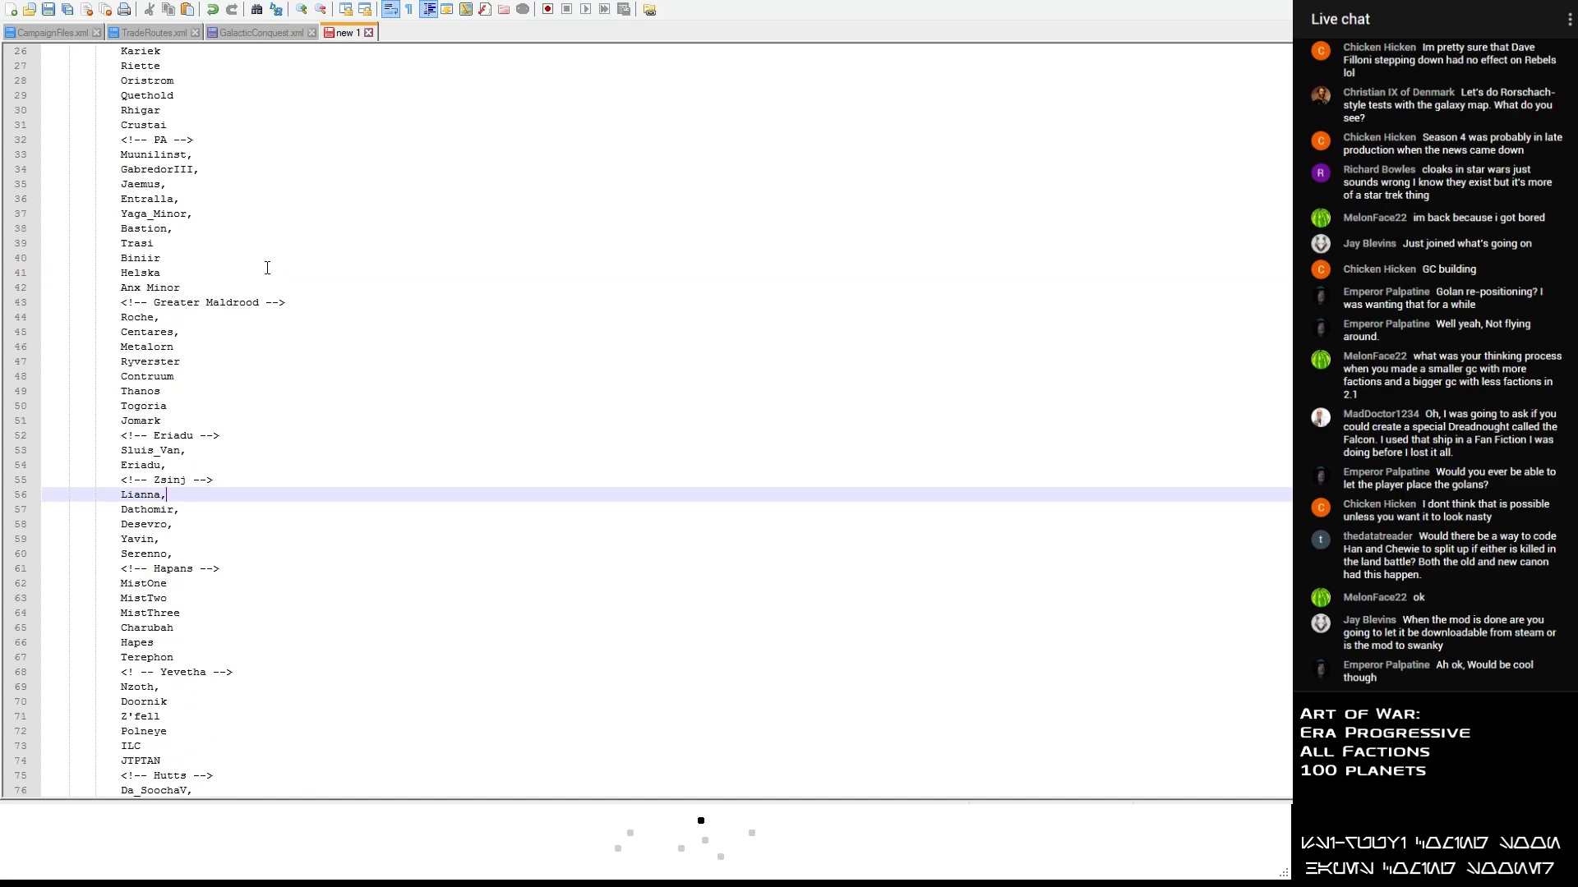
scroll(267, 268, down, 13)
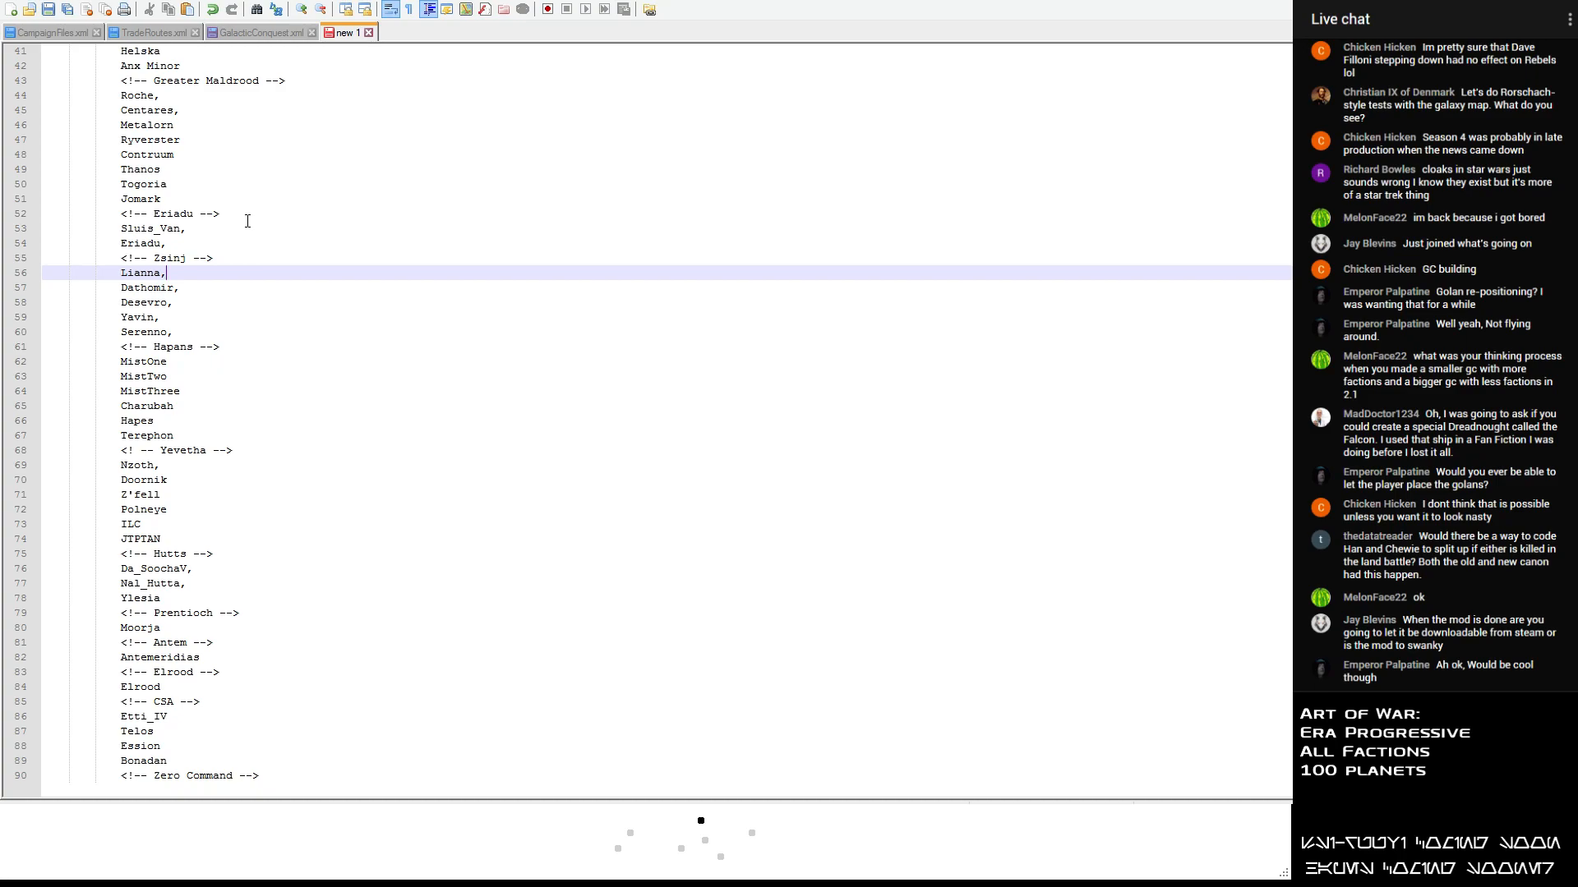
click(251, 205)
scroll(236, 172, up, 1)
scroll(237, 172, up, 12)
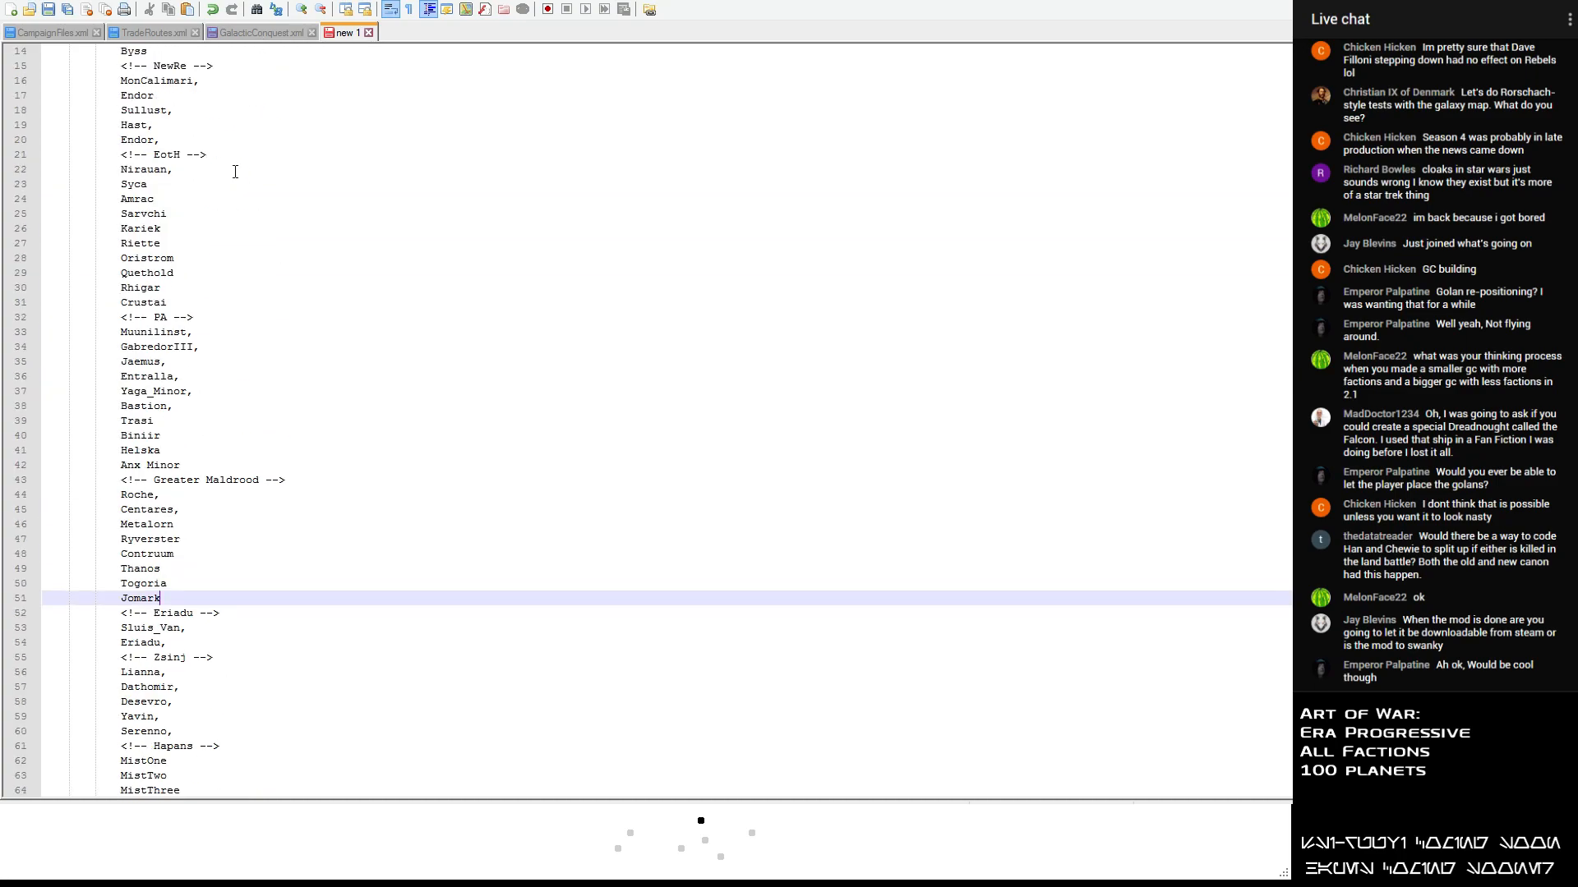
scroll(238, 161, down, 13)
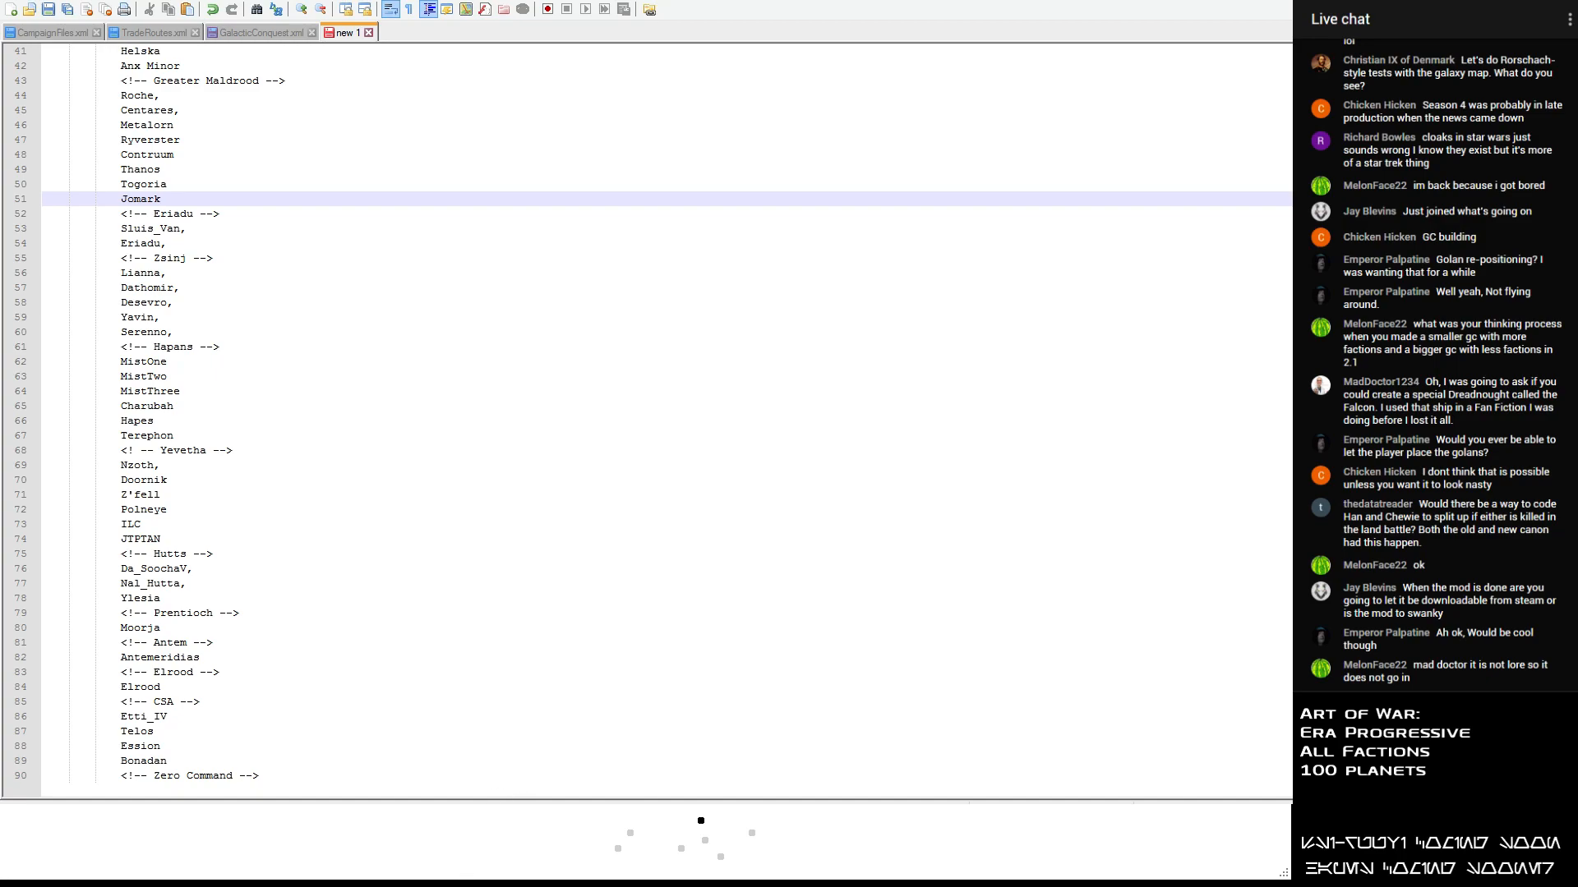
- Switch back to the Galactic Conquest Editor and include Ciutric in the planet selection, leaving Clakdor out
key(alt+Tab)
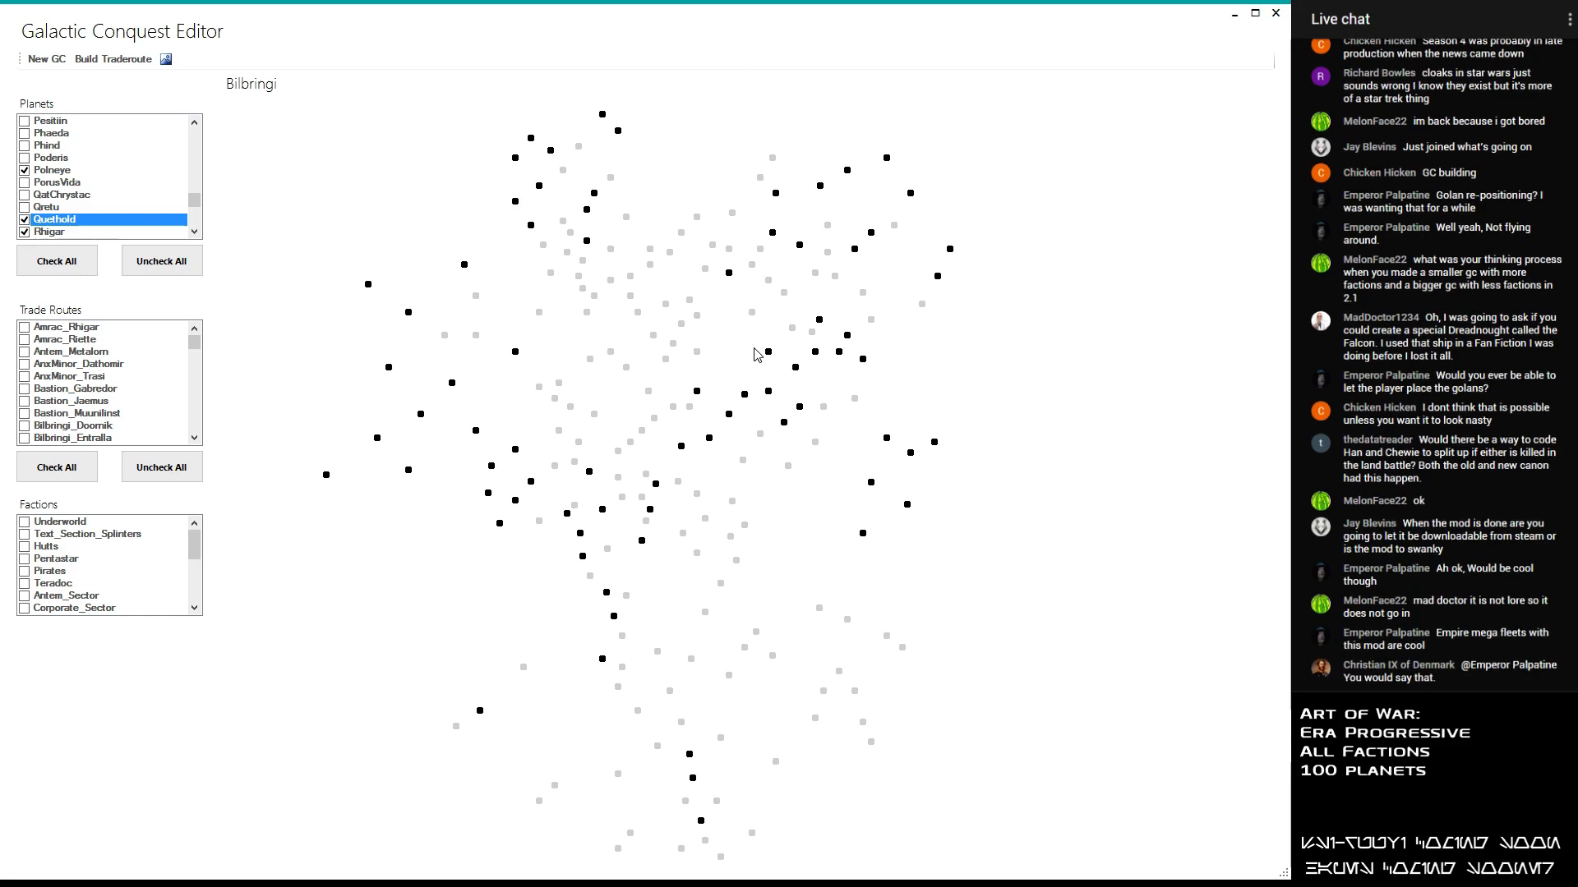
click(789, 467)
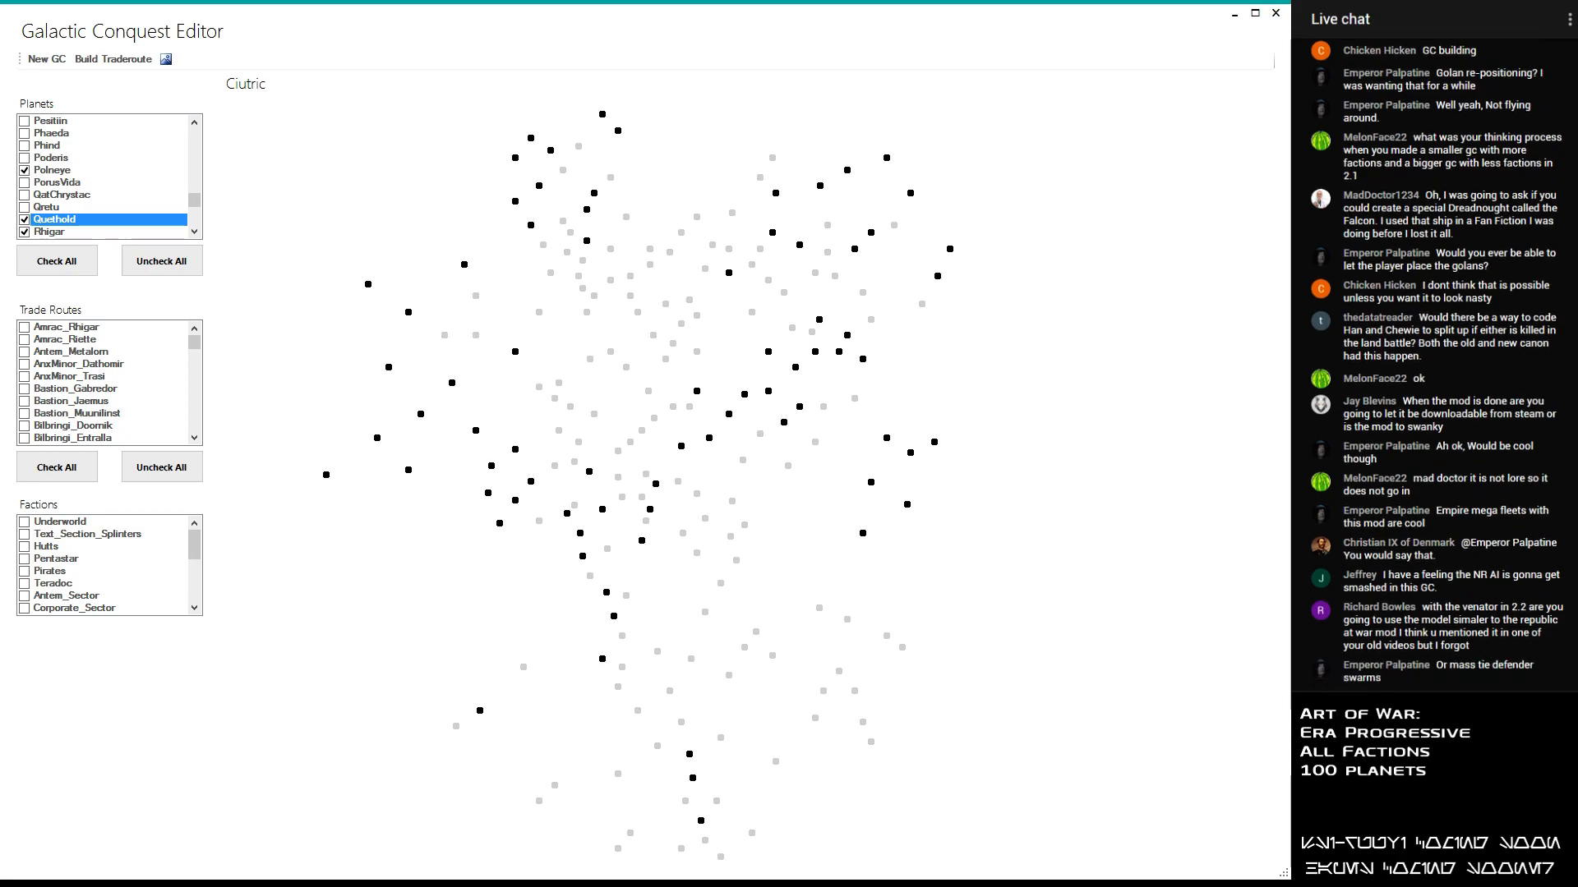
drag(194, 200, 223, 153)
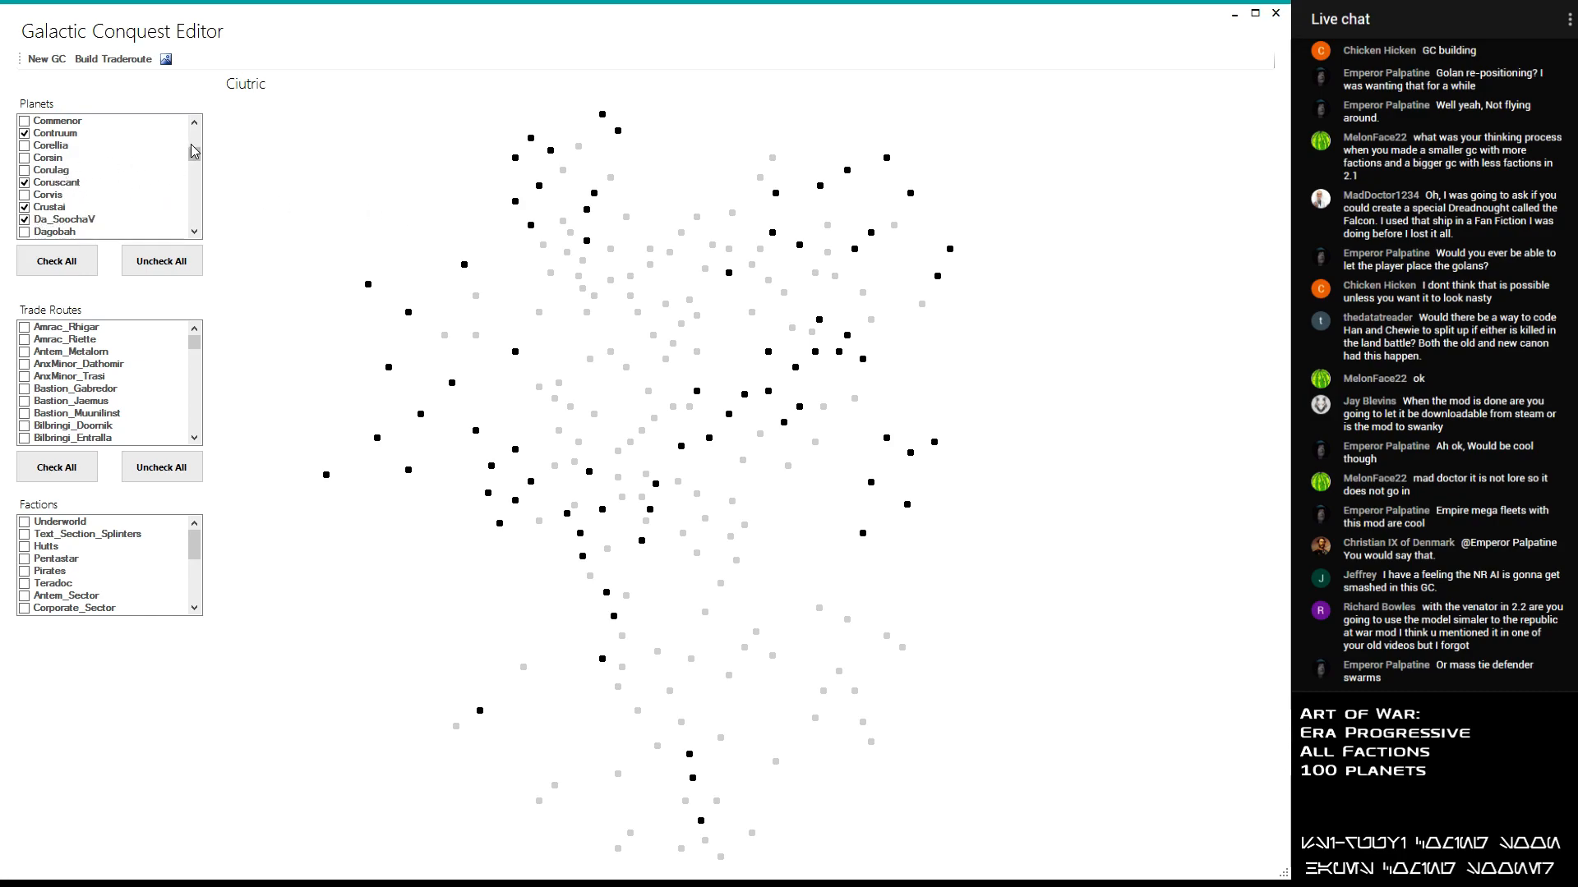
drag(198, 158, 199, 151)
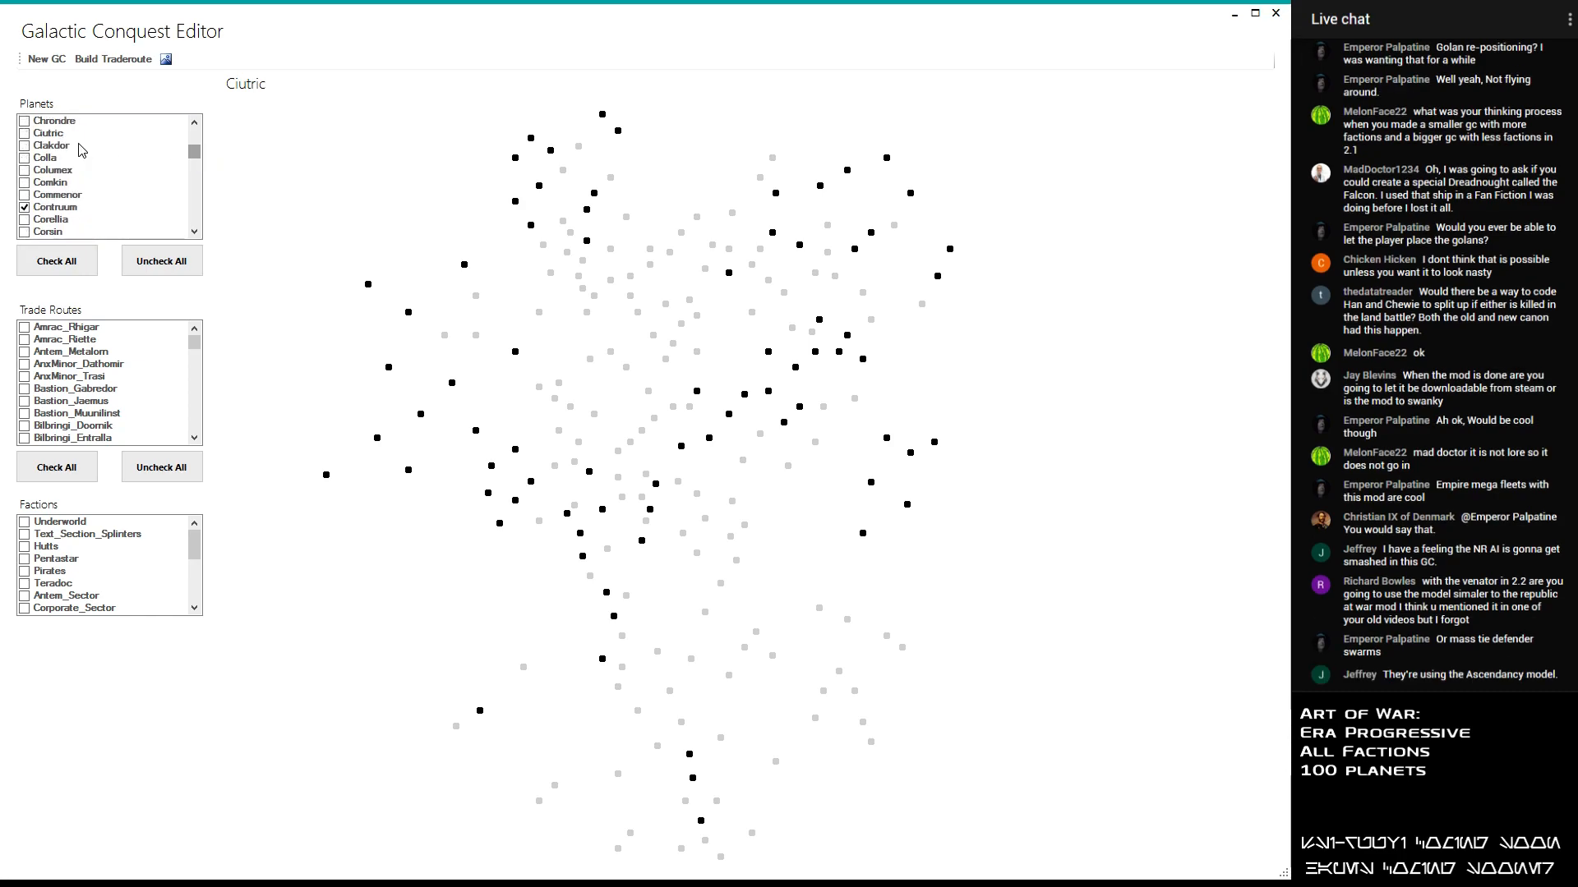
click(26, 146)
click(25, 135)
click(28, 149)
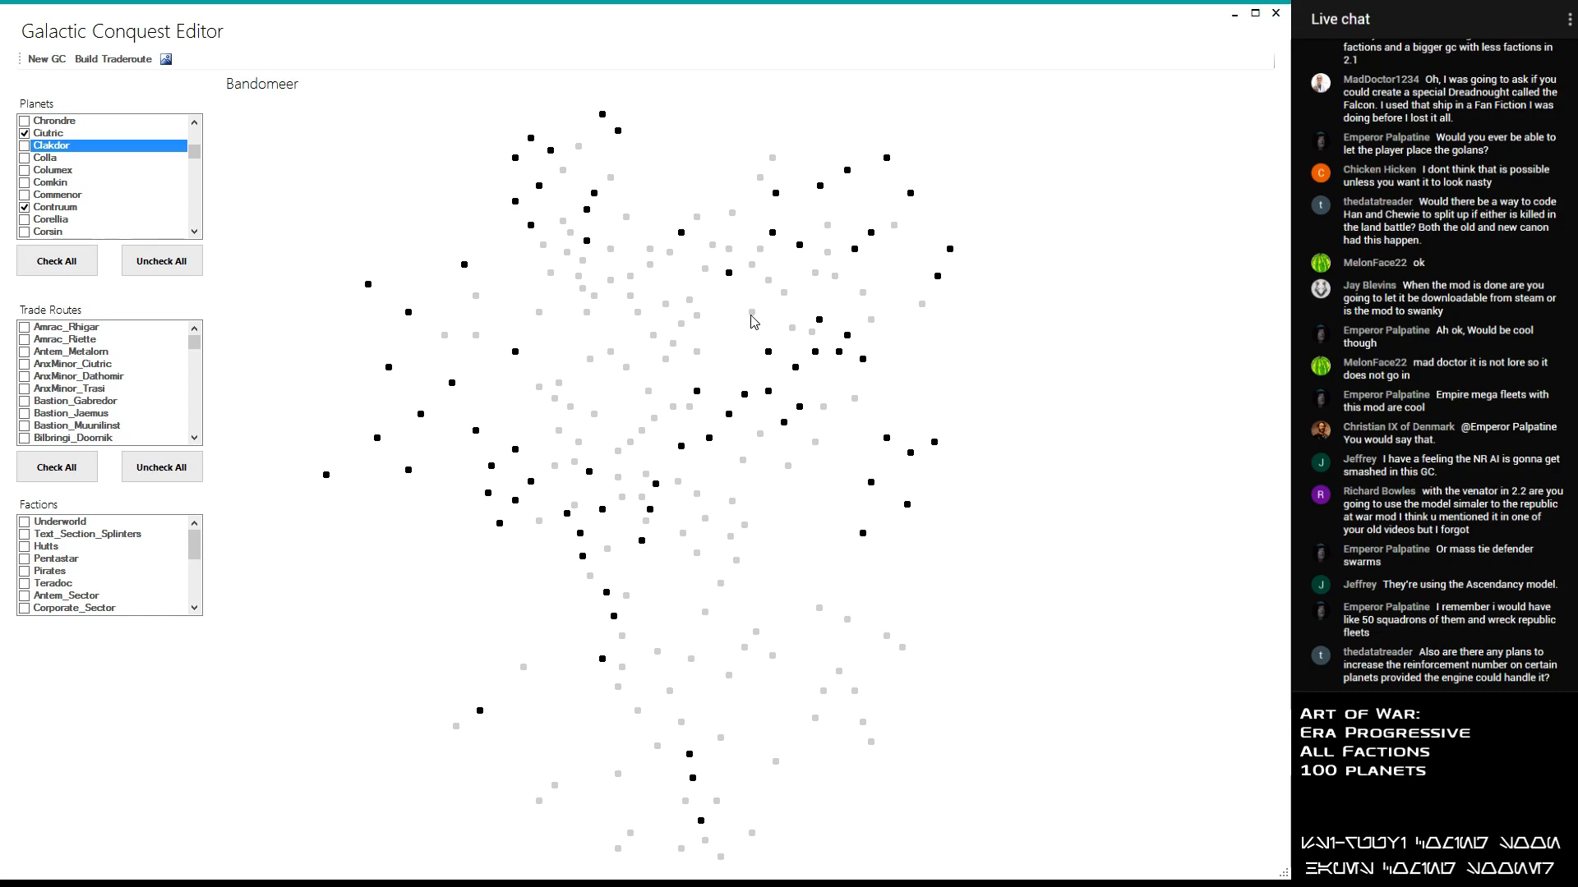
- Include Mandalore in the galactic conquest's planet selection
drag(195, 153, 195, 193)
click(194, 123)
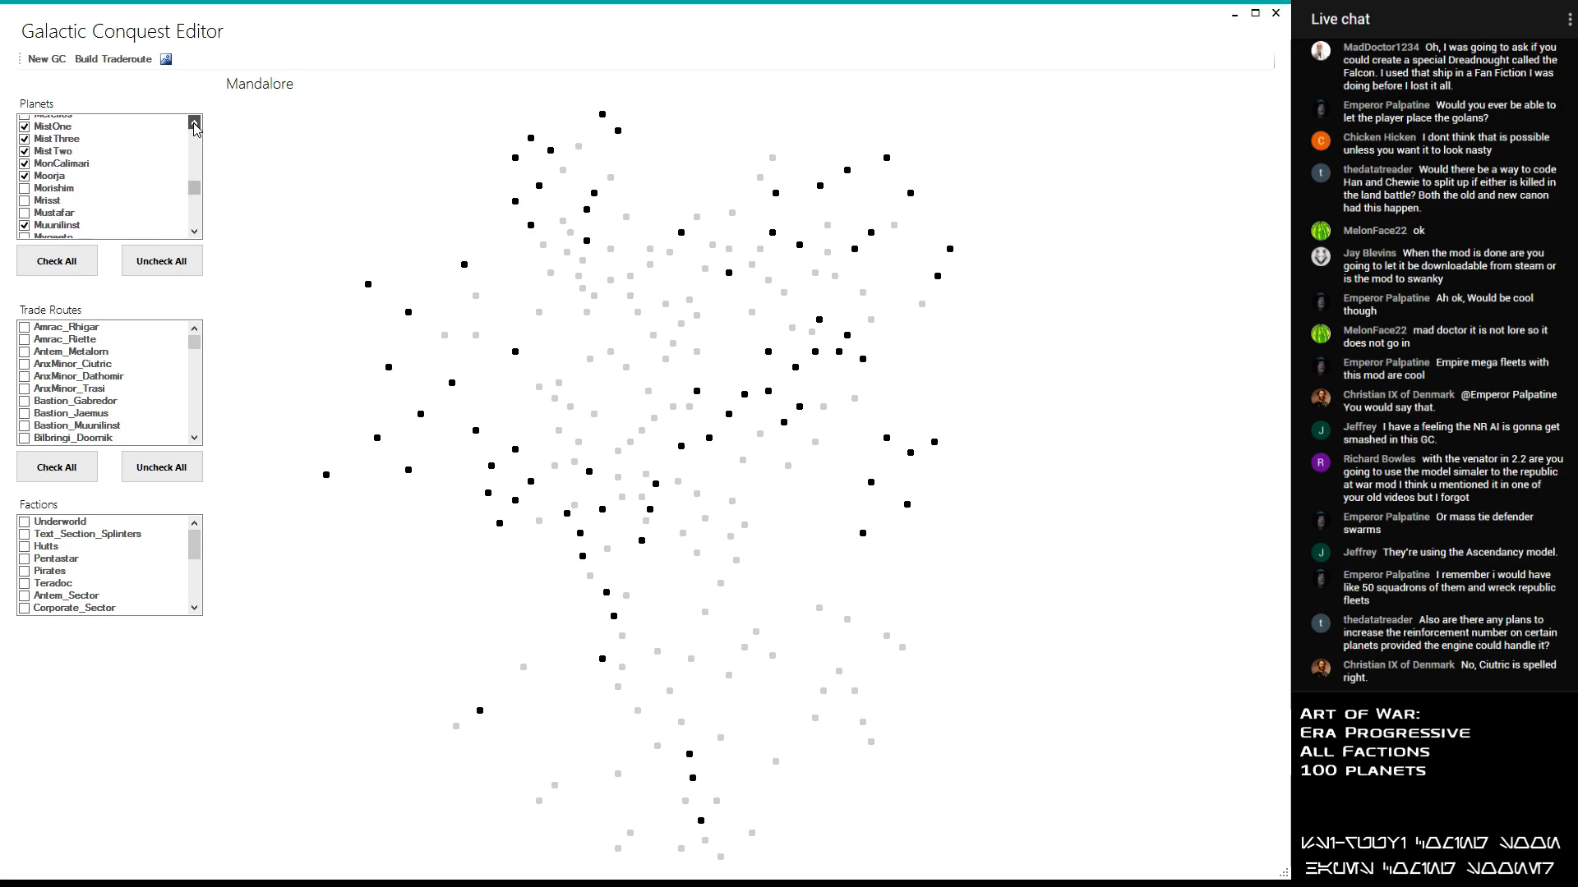
scroll(143, 154, up, 2)
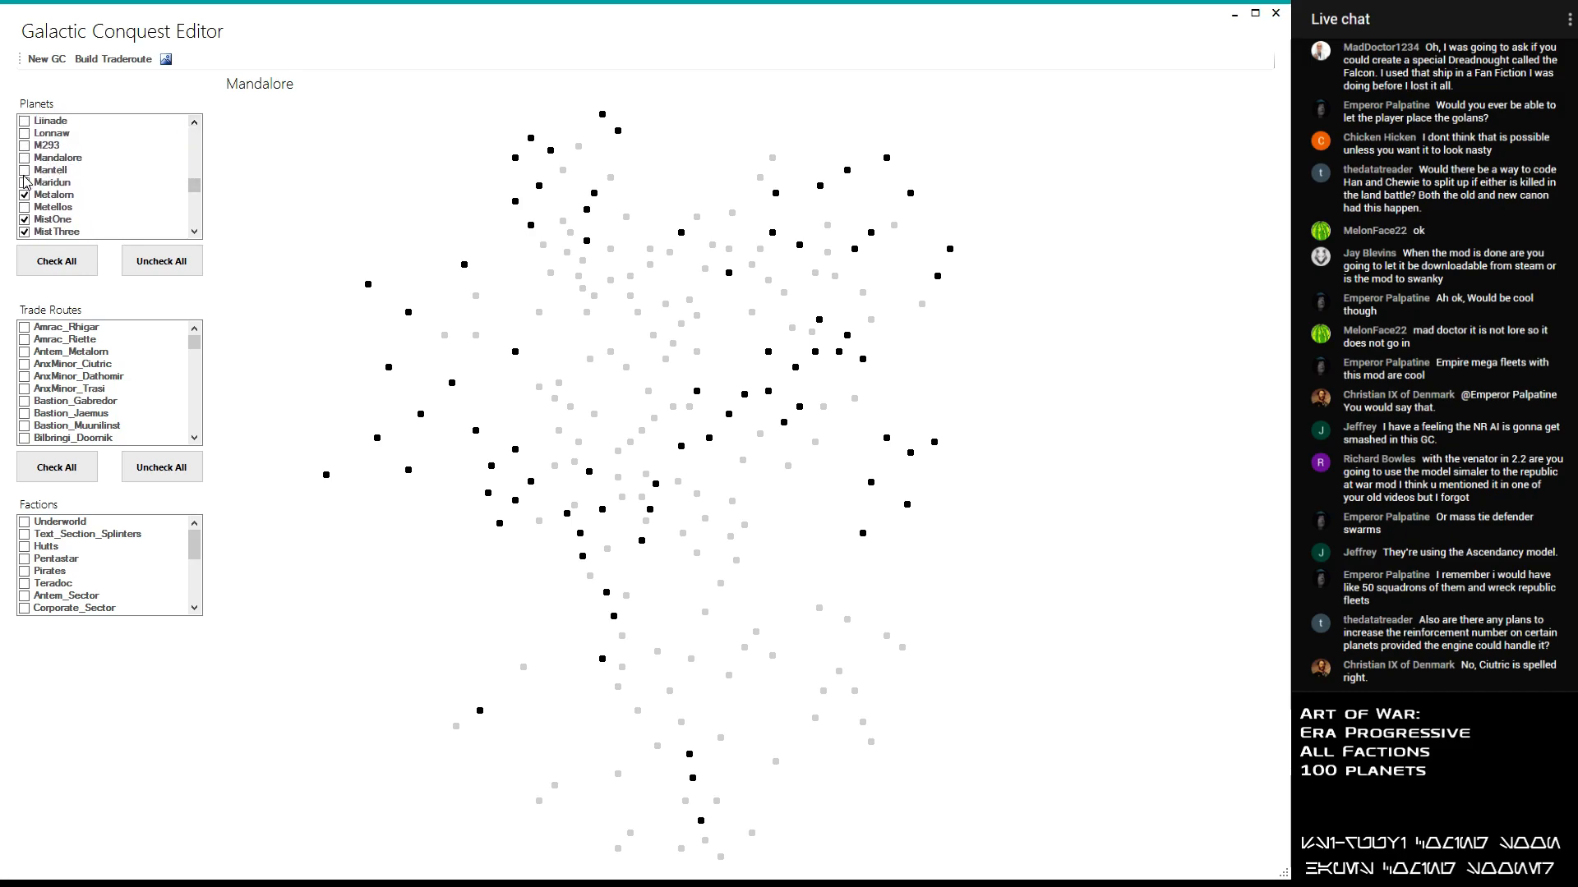
click(24, 157)
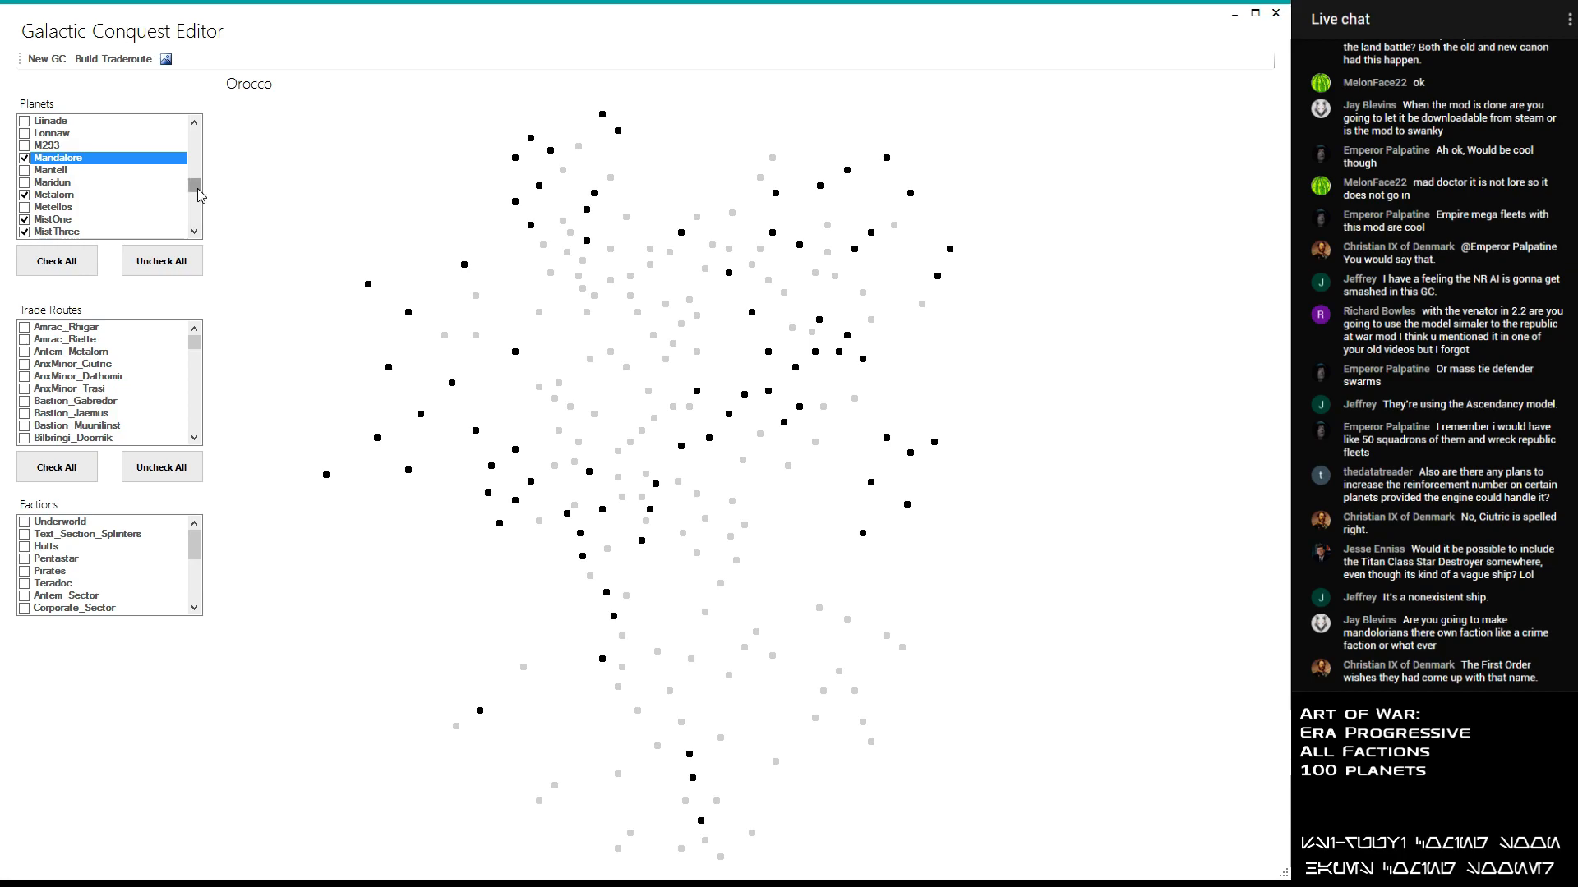
- Include Garos_IV and Junction in the planet selection
scroll(183, 168, up, 7)
scroll(183, 168, down, 4)
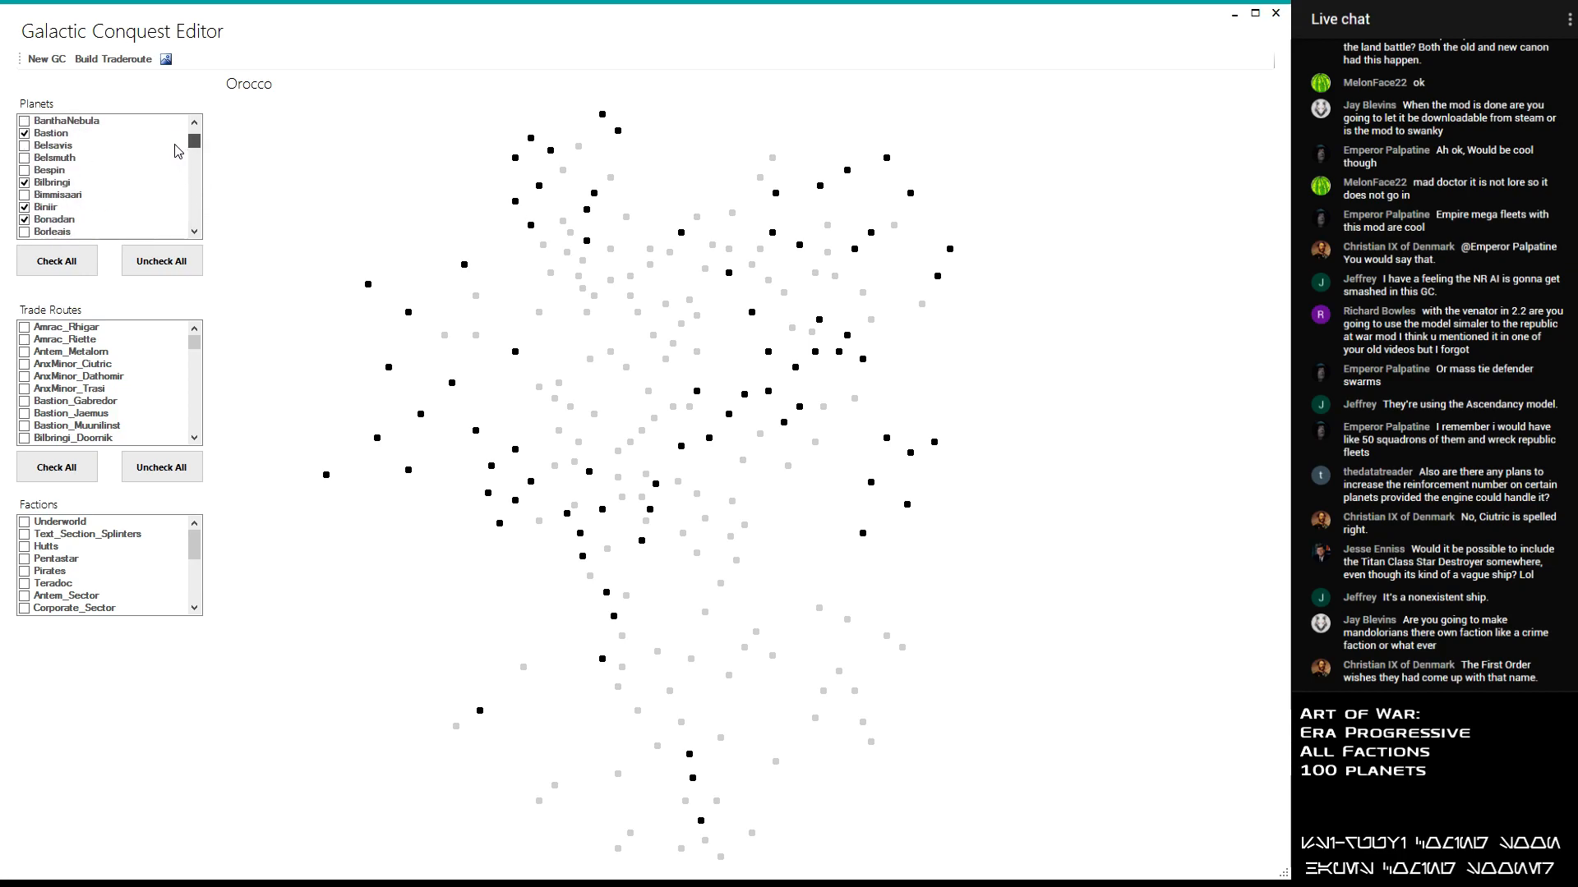
scroll(190, 174, down, 3)
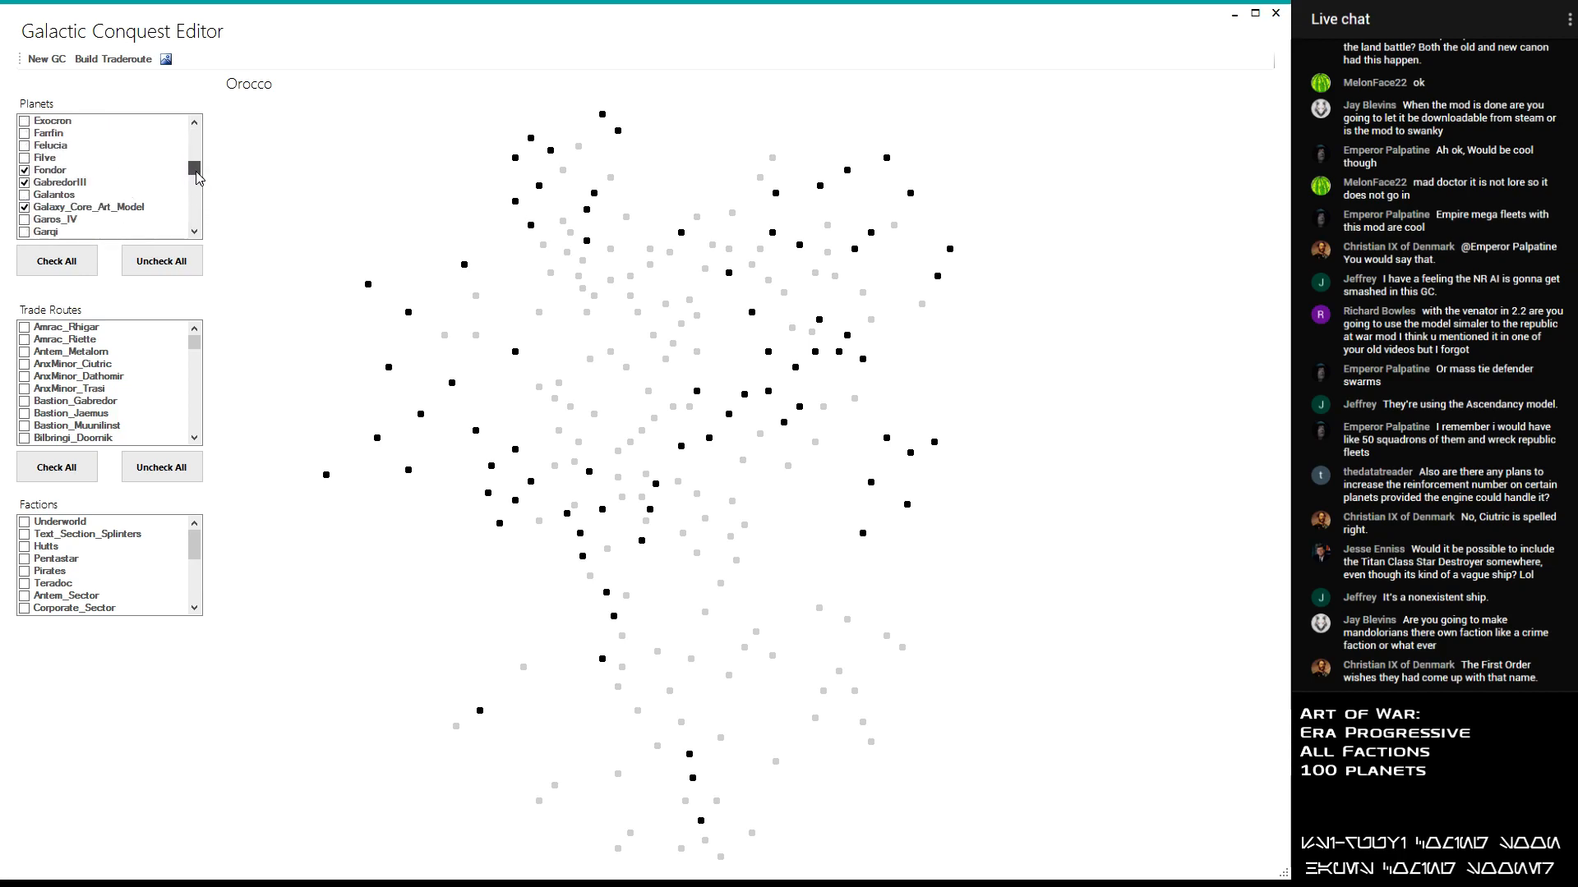
click(25, 230)
mouse_move(194, 168)
mouse_down()
mouse_move(205, 192)
mouse_move(196, 183)
mouse_up()
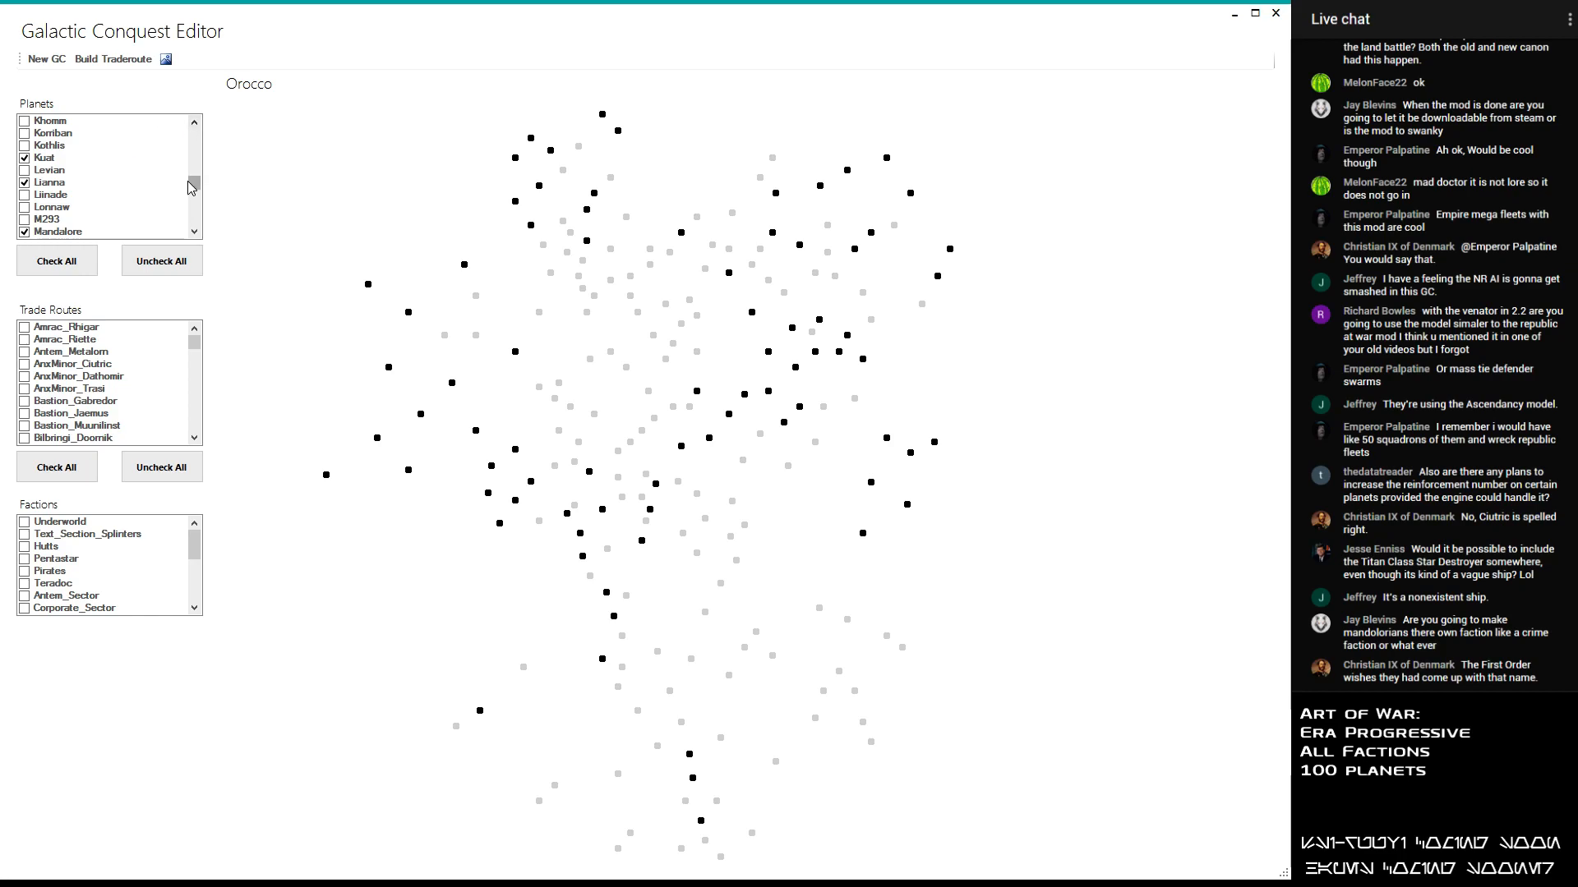
drag(195, 189, 195, 182)
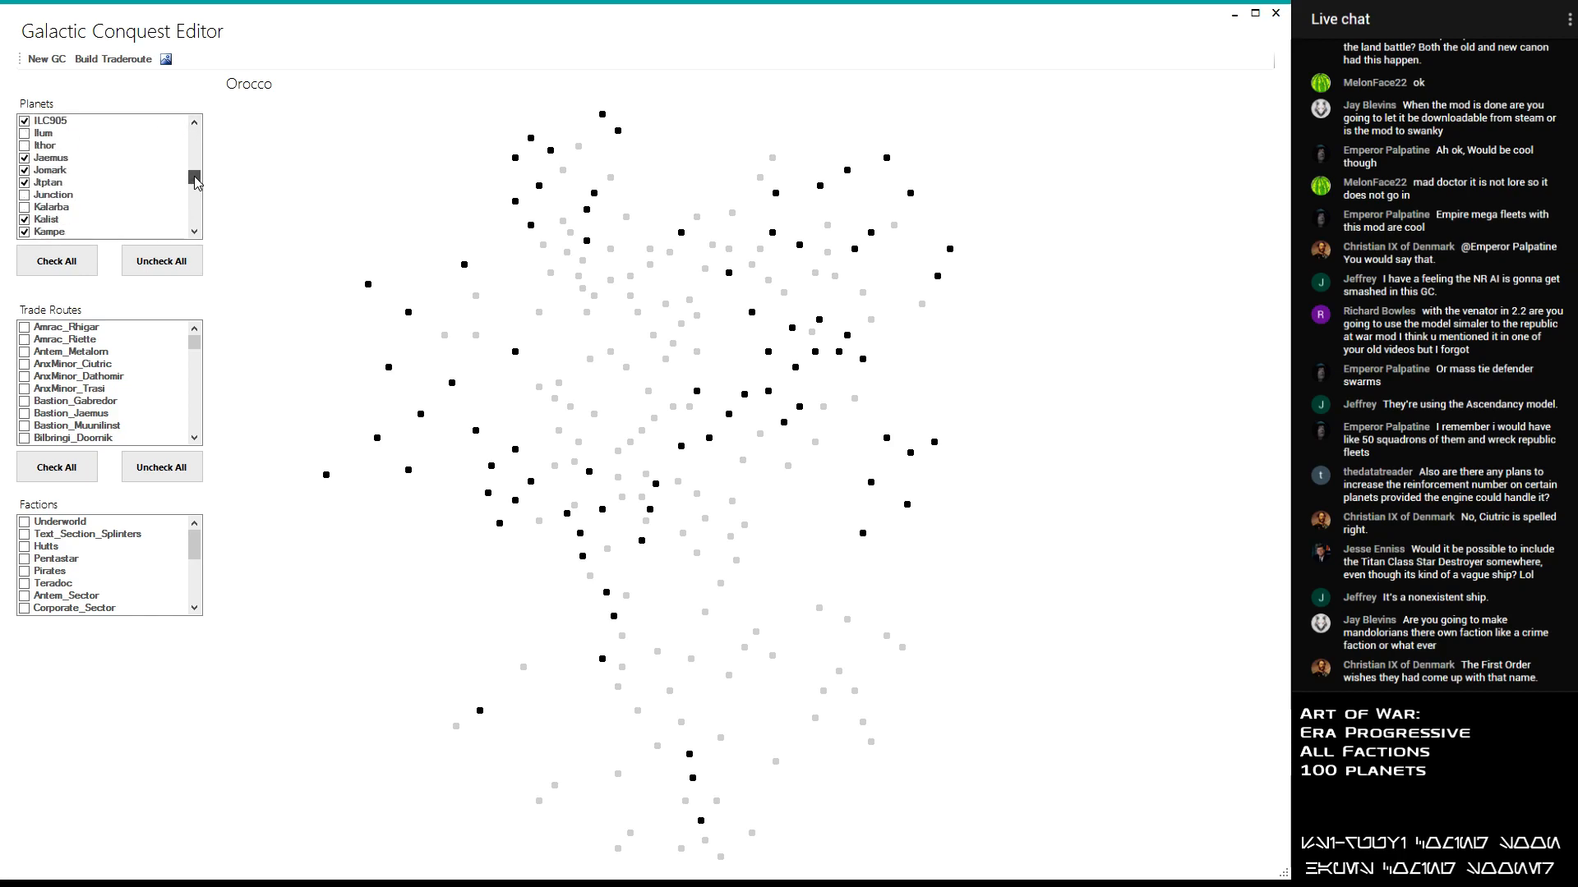
click(26, 195)
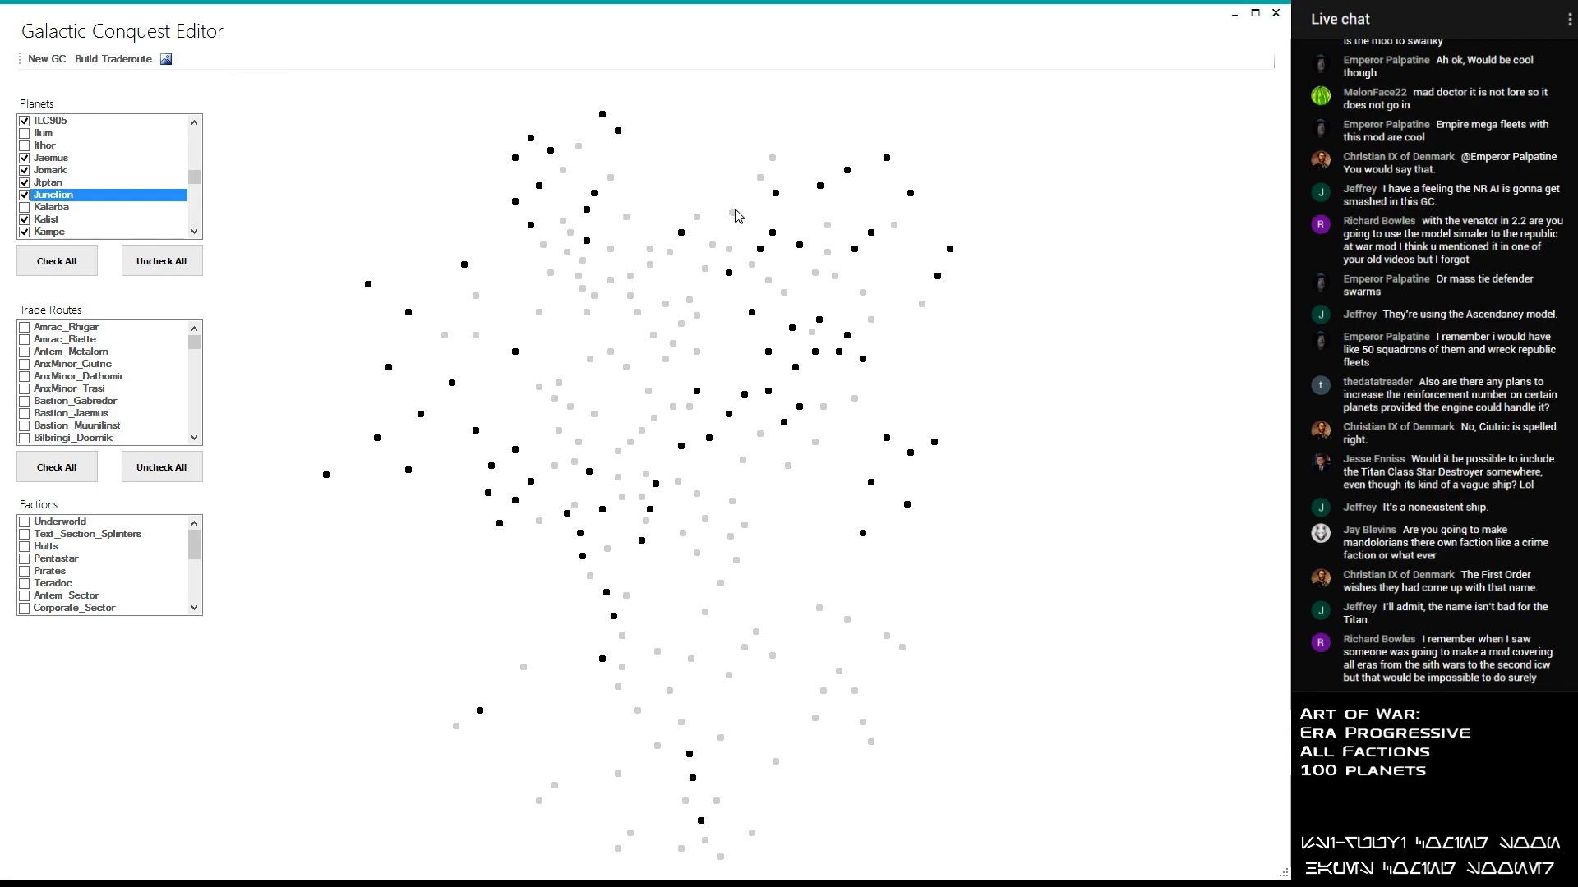
- Include EolSha and Tangrene in the planet selection, leaving Exocron and Fanfin out
drag(194, 176, 206, 170)
click(195, 122)
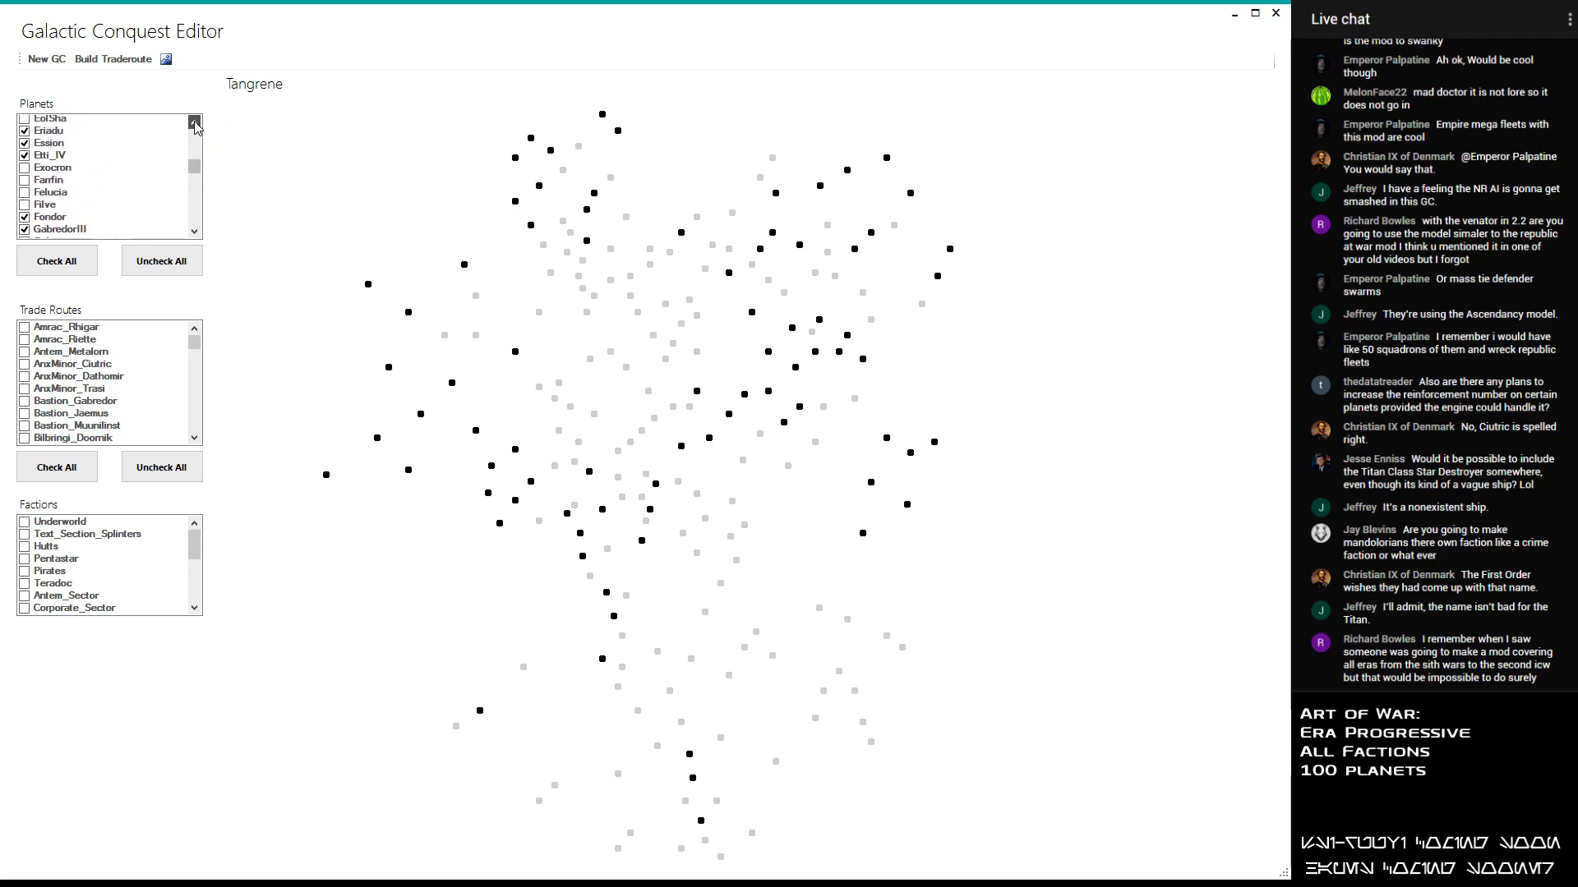
click(25, 170)
click(27, 158)
click(28, 182)
click(26, 182)
drag(194, 165, 213, 215)
click(25, 158)
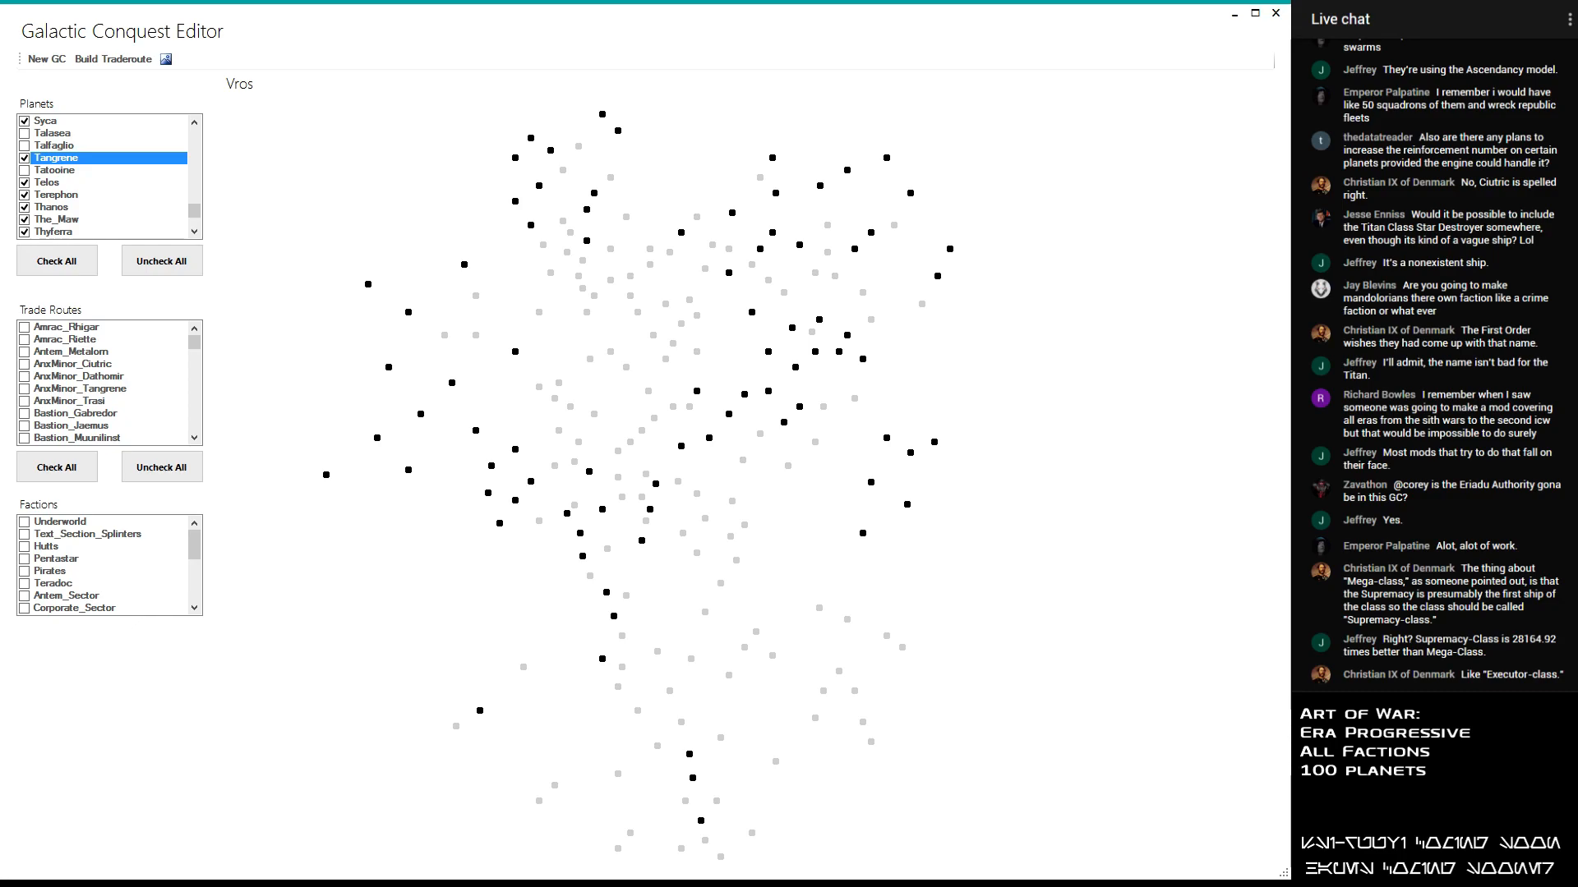
- Include Vros in the planet selection, leaving its neighbours Vondarc and Wayland out
drag(195, 211, 198, 227)
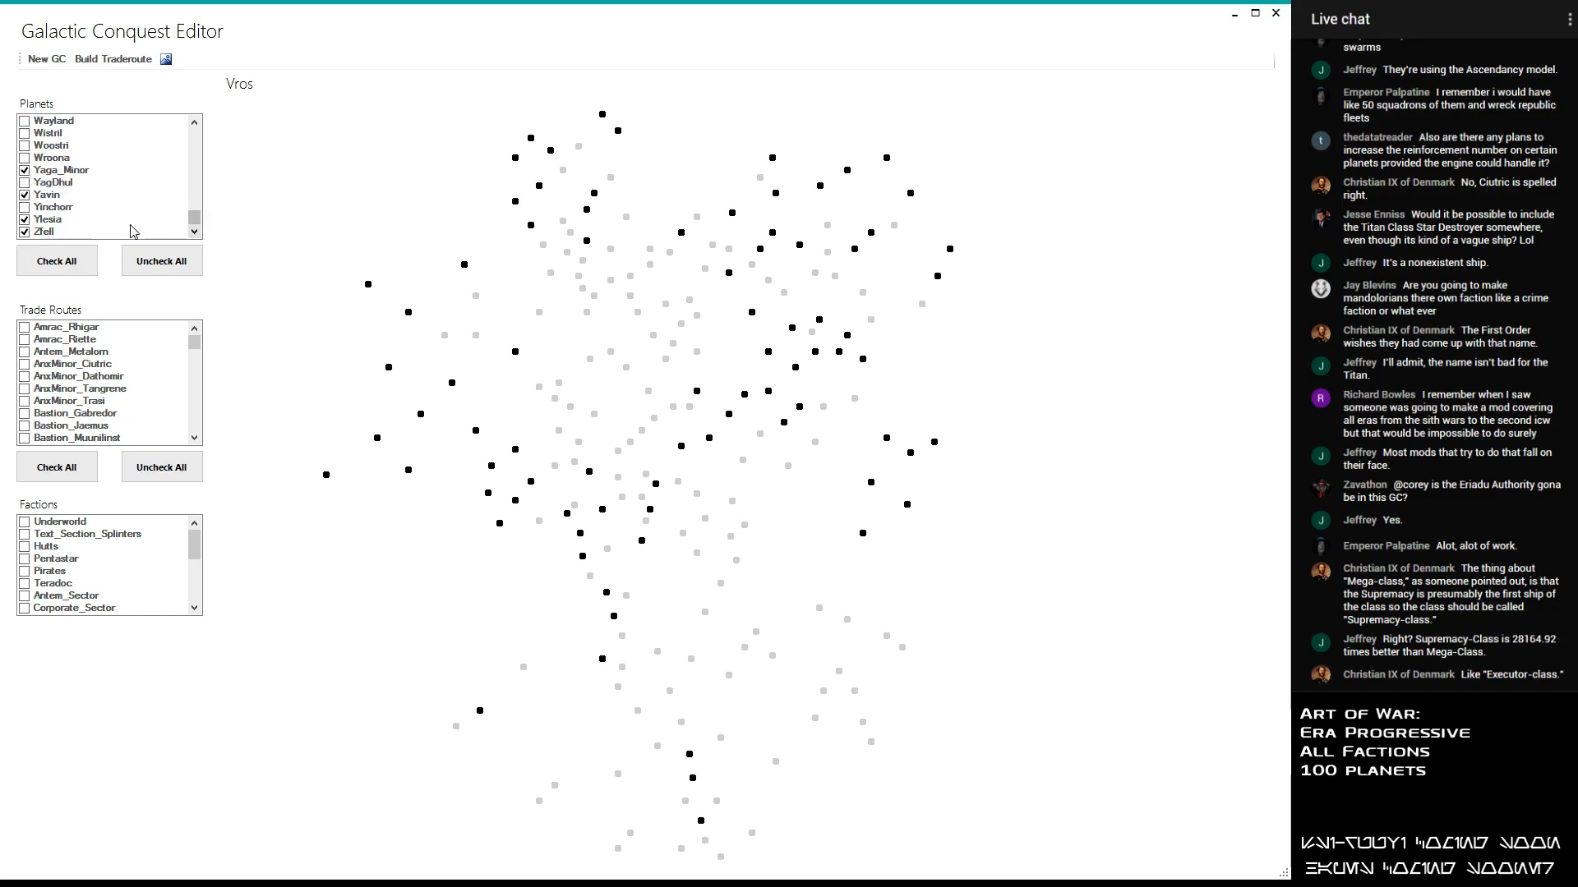
click(194, 122)
click(194, 123)
click(194, 122)
click(25, 145)
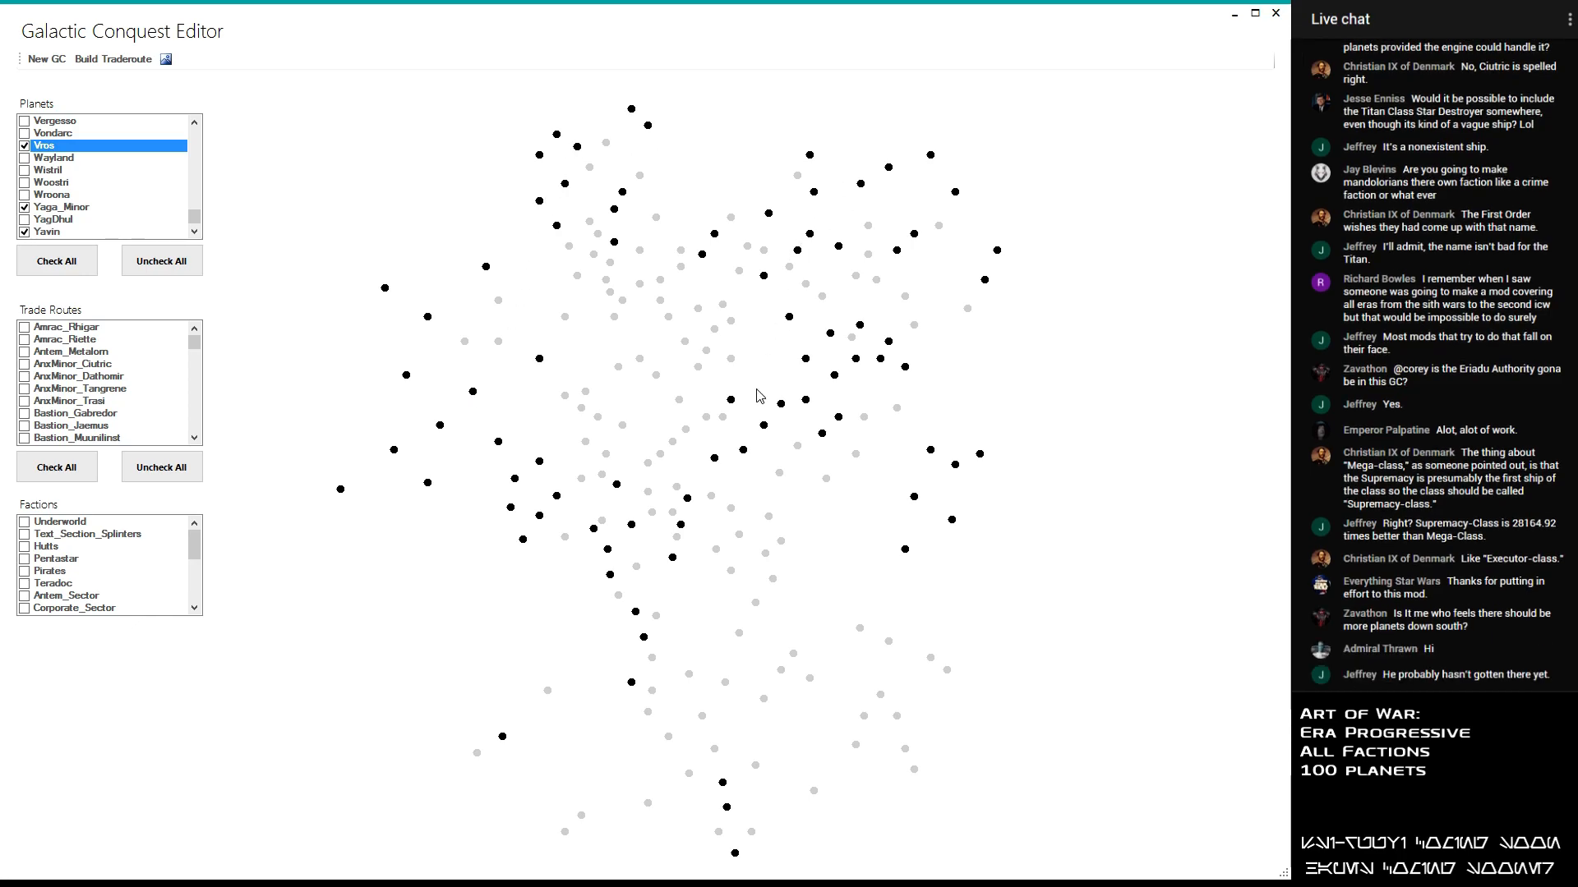
- Look over the planet map's coverage and include Axxila and Bandomeer in the planet selection
scroll(733, 845, down, 3)
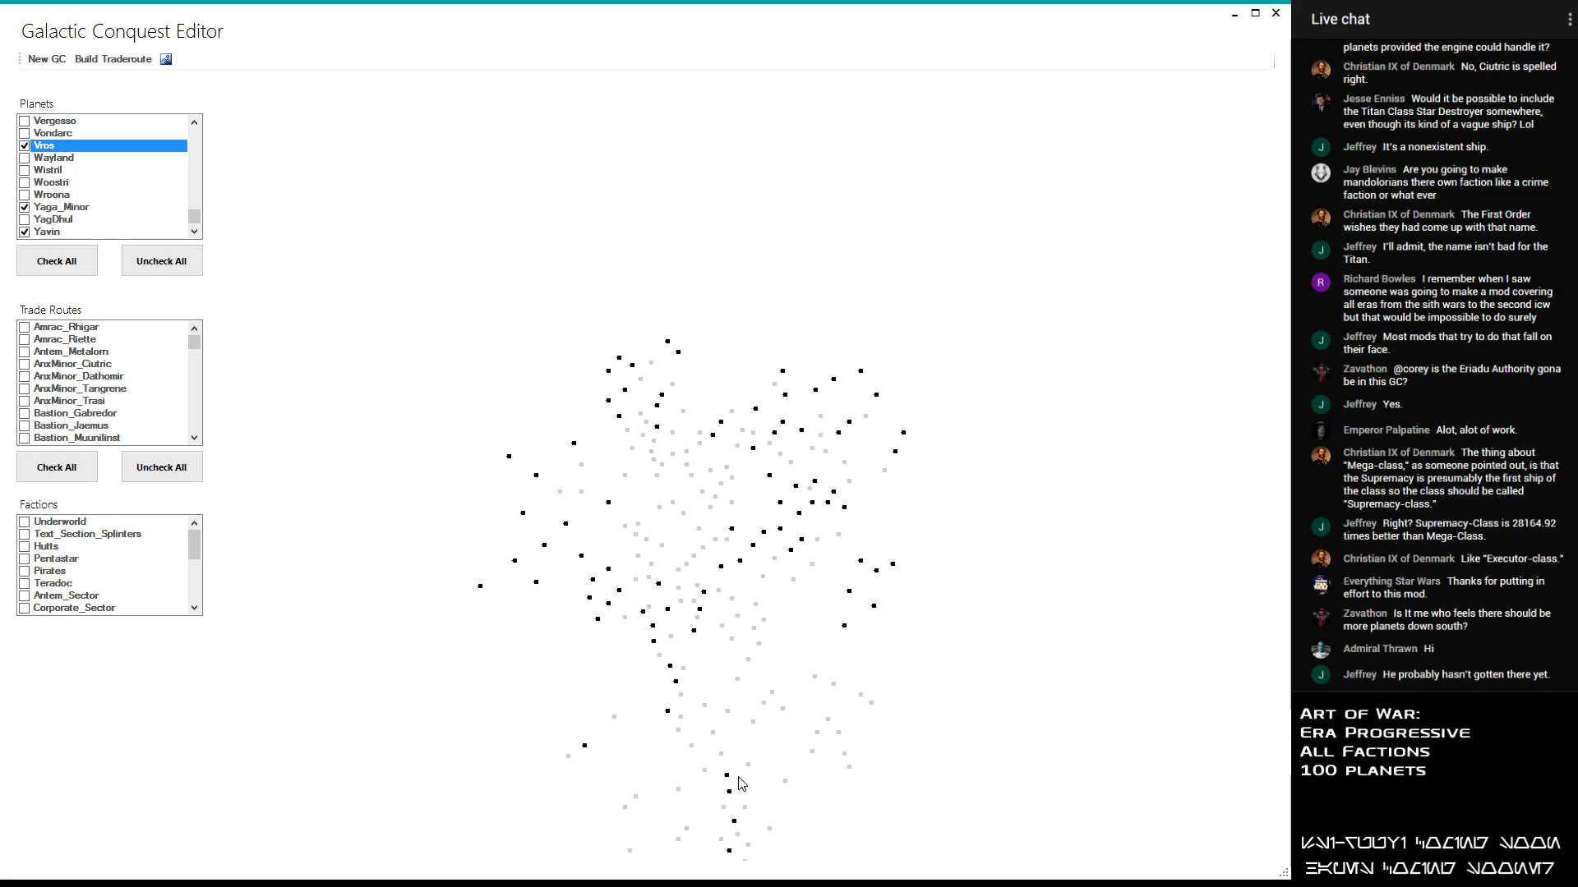
scroll(727, 804, up, 2)
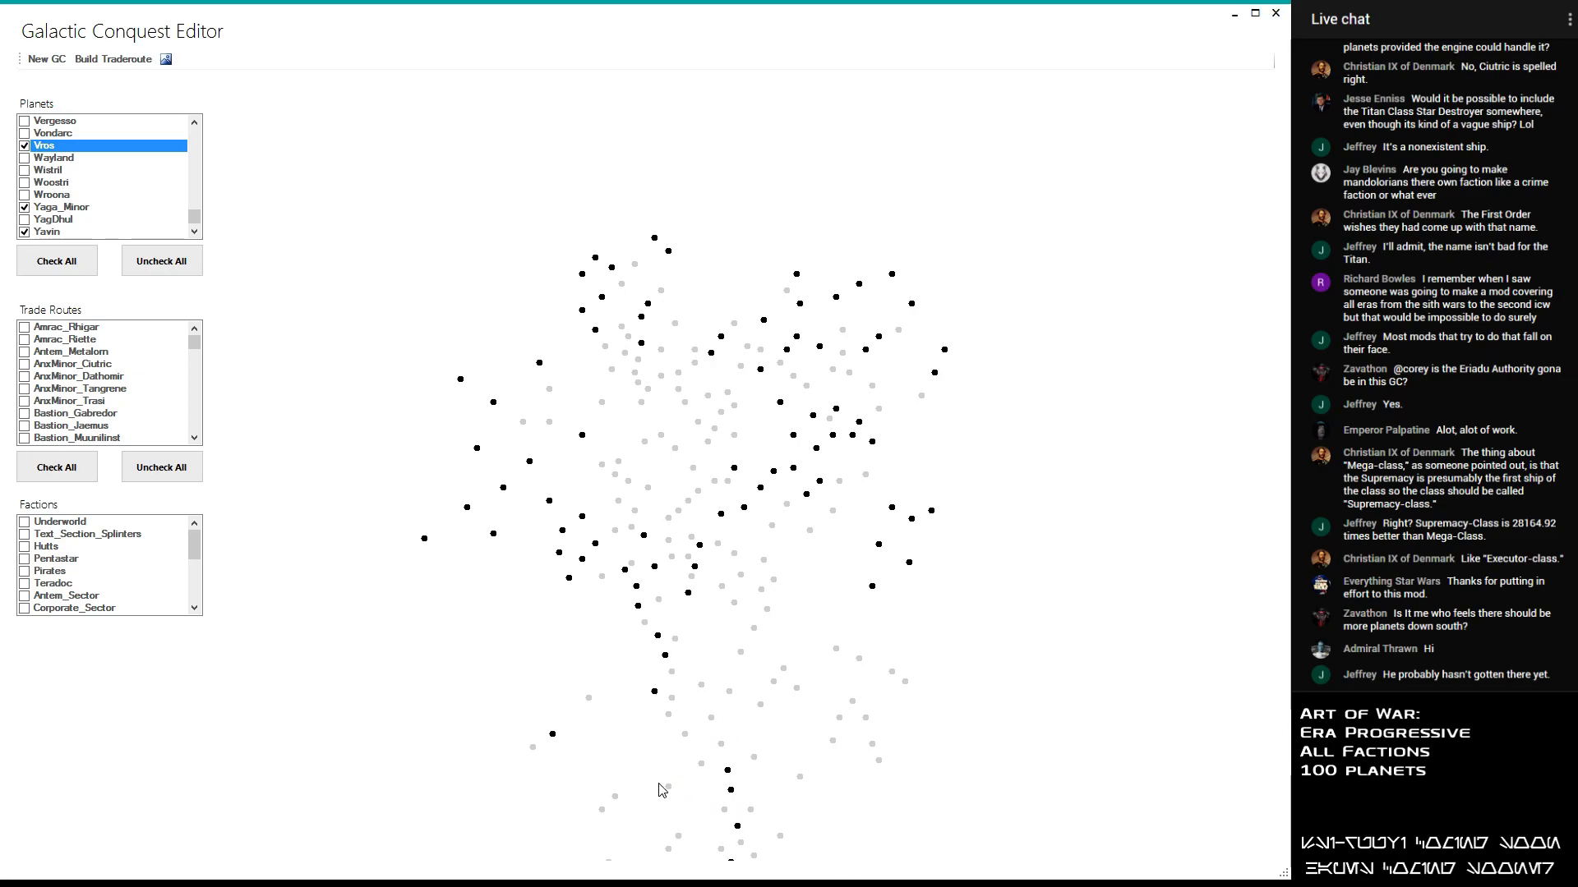
scroll(721, 394, up, 2)
scroll(748, 292, down, 2)
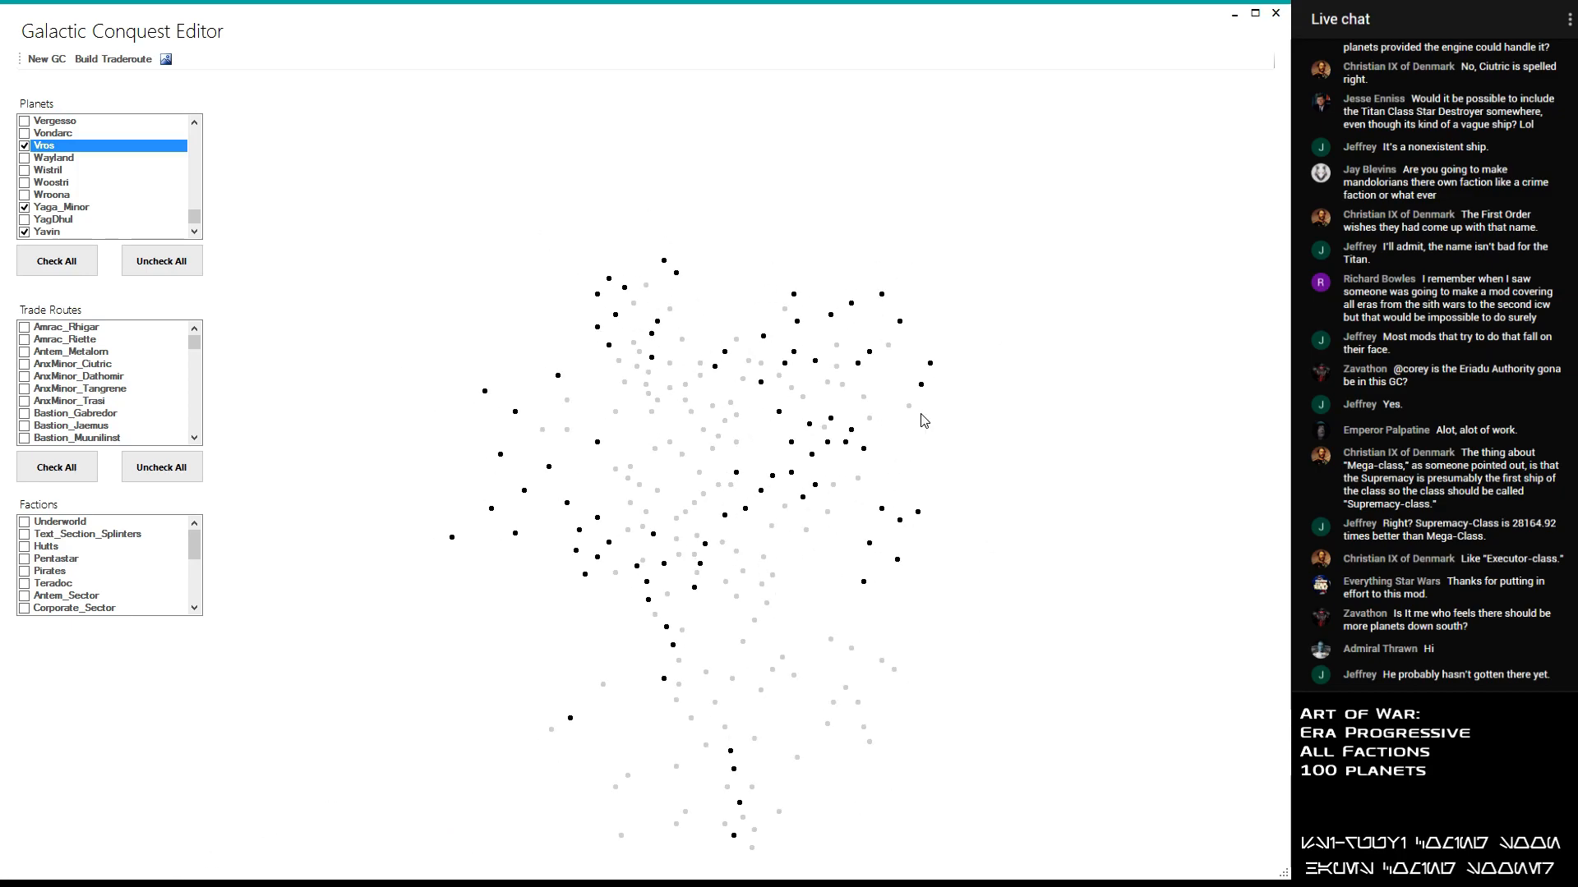
scroll(728, 452, up, 1)
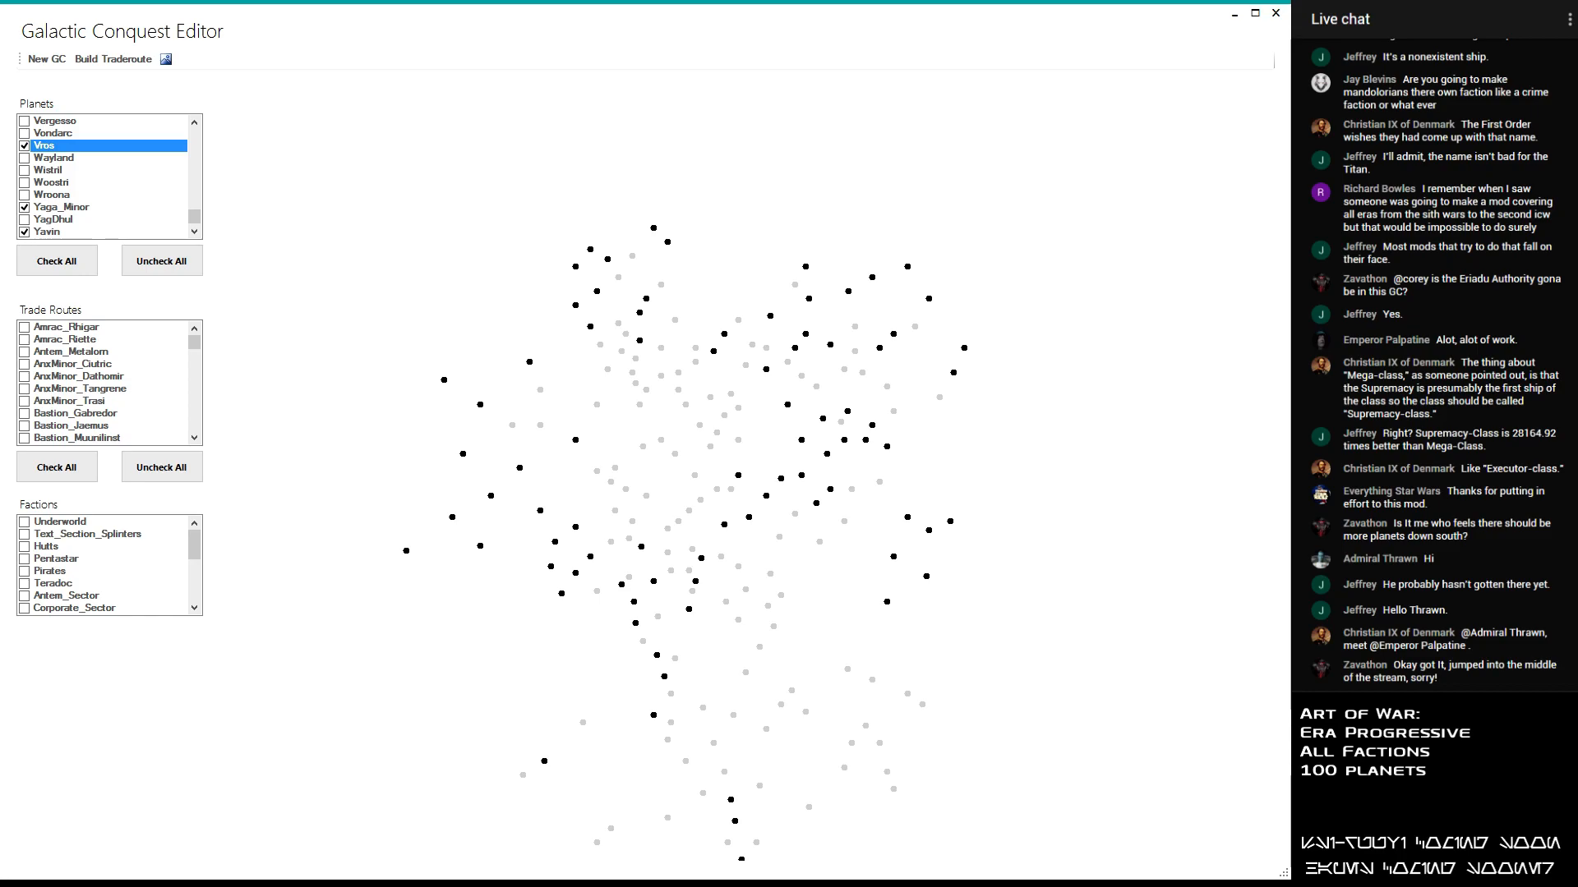
mouse_move(198, 217)
mouse_down()
mouse_move(194, 136)
mouse_move(197, 200)
mouse_move(216, 217)
mouse_up()
click(24, 232)
click(25, 133)
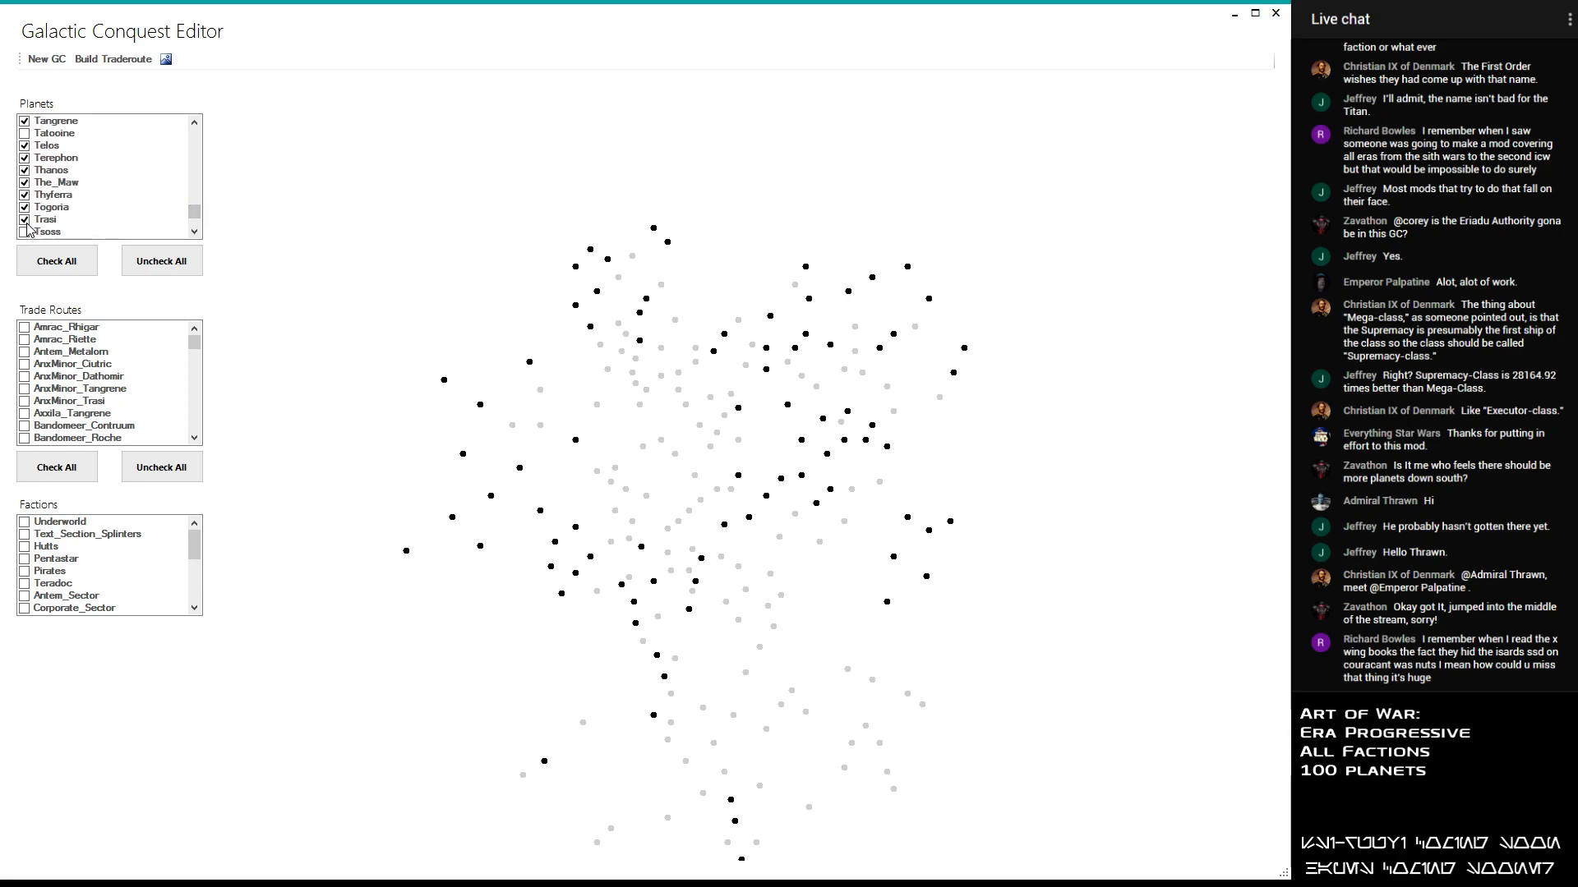
- Find Selaggis in the planet list and include it in the selection
click(194, 123)
click(195, 122)
click(195, 123)
click(194, 122)
click(195, 122)
click(195, 123)
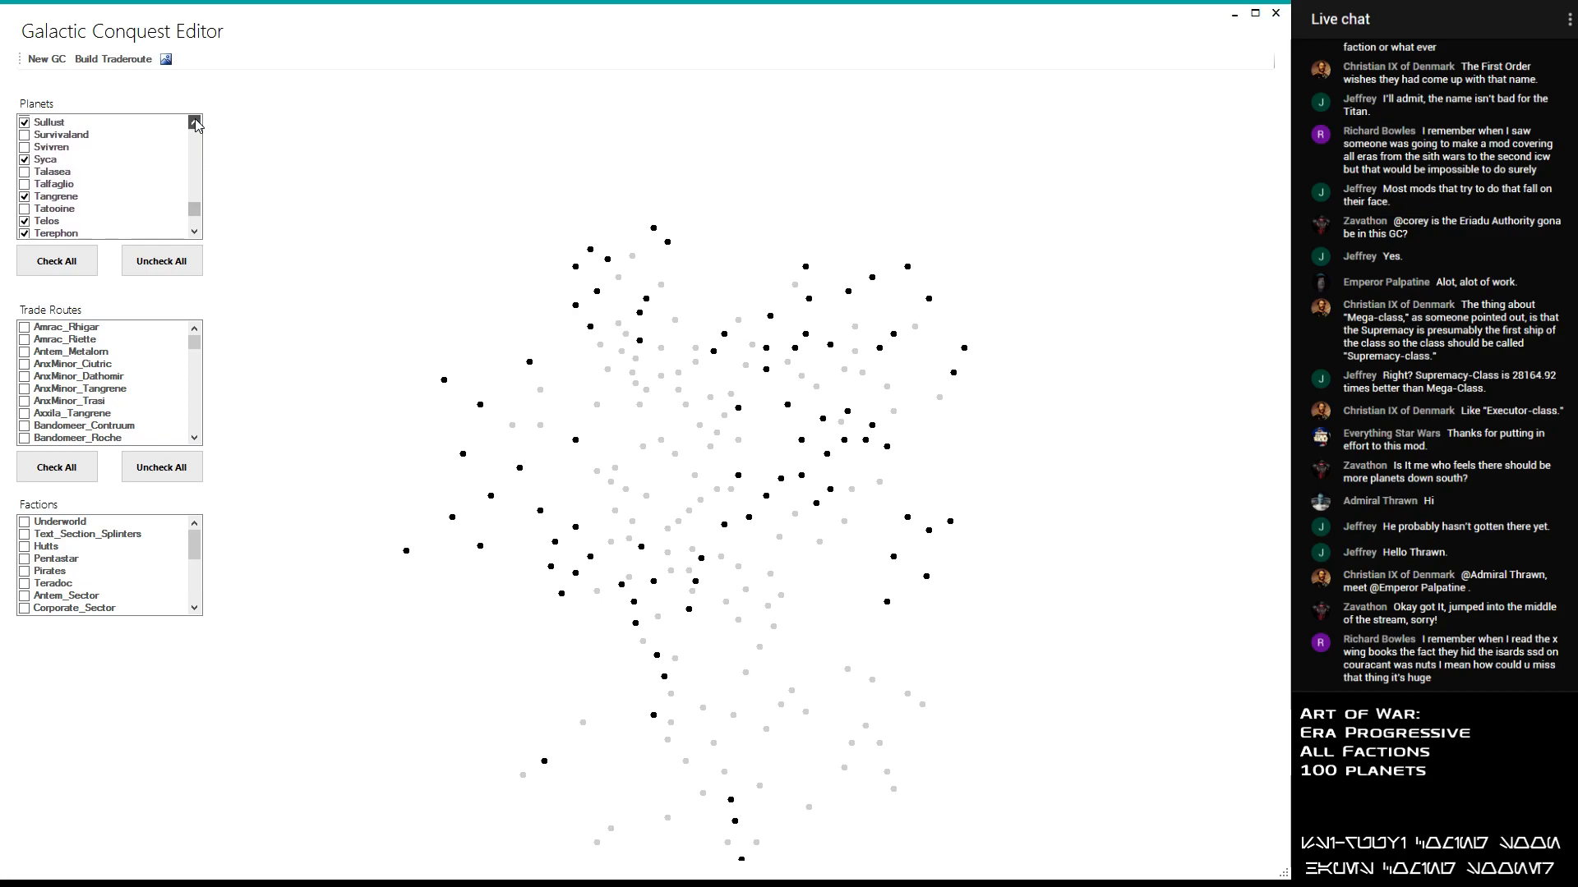
click(195, 233)
click(194, 232)
click(195, 232)
click(195, 233)
click(193, 222)
click(193, 223)
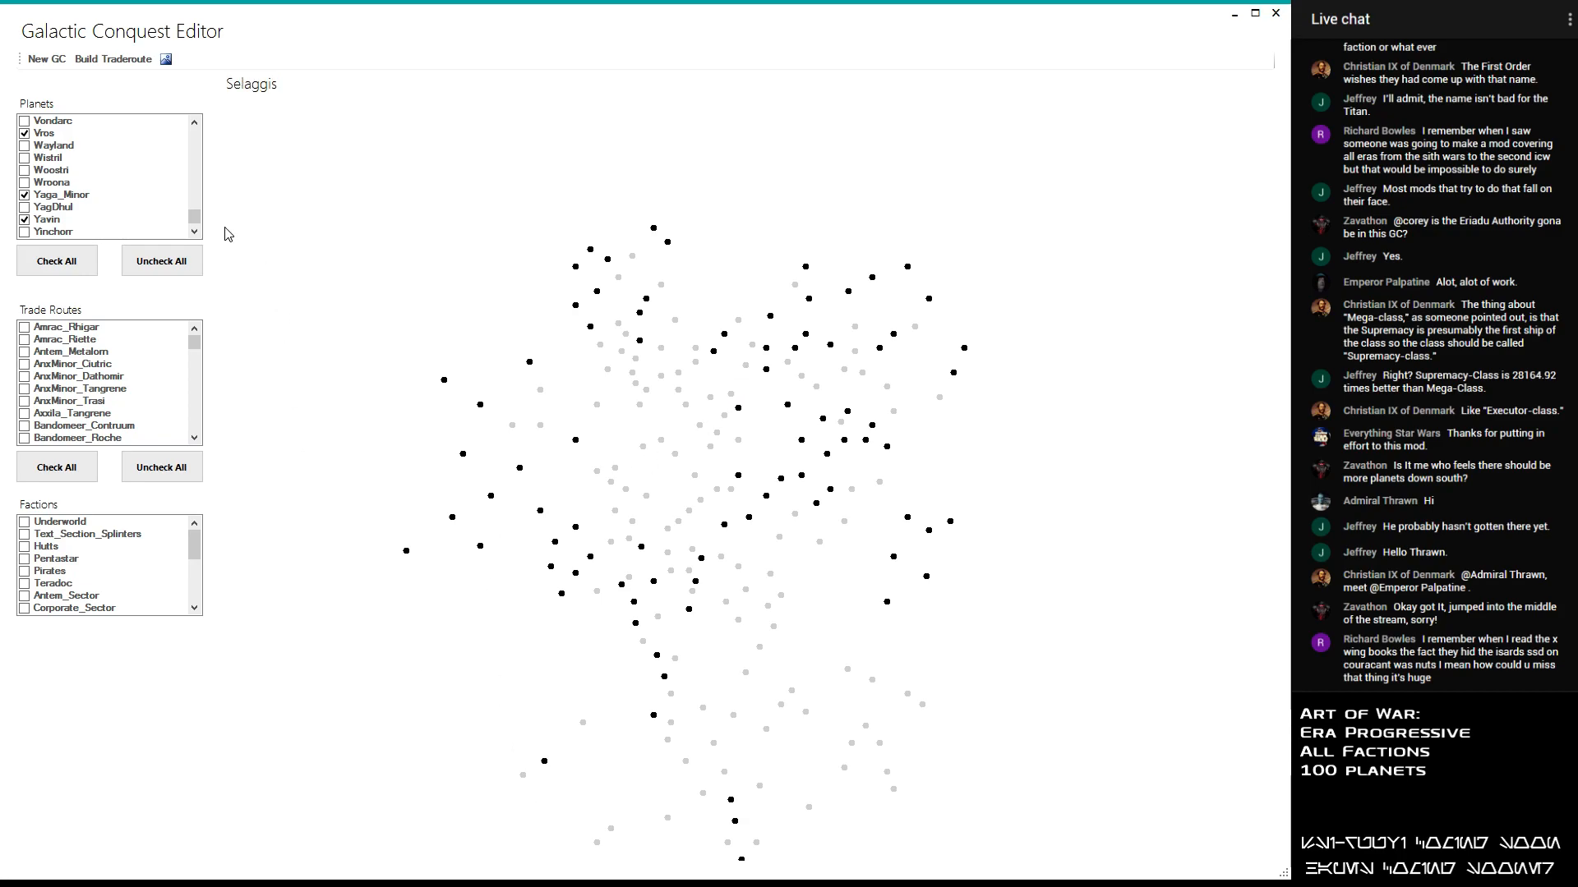
click(194, 123)
click(194, 123)
click(194, 124)
click(194, 123)
drag(197, 216, 197, 207)
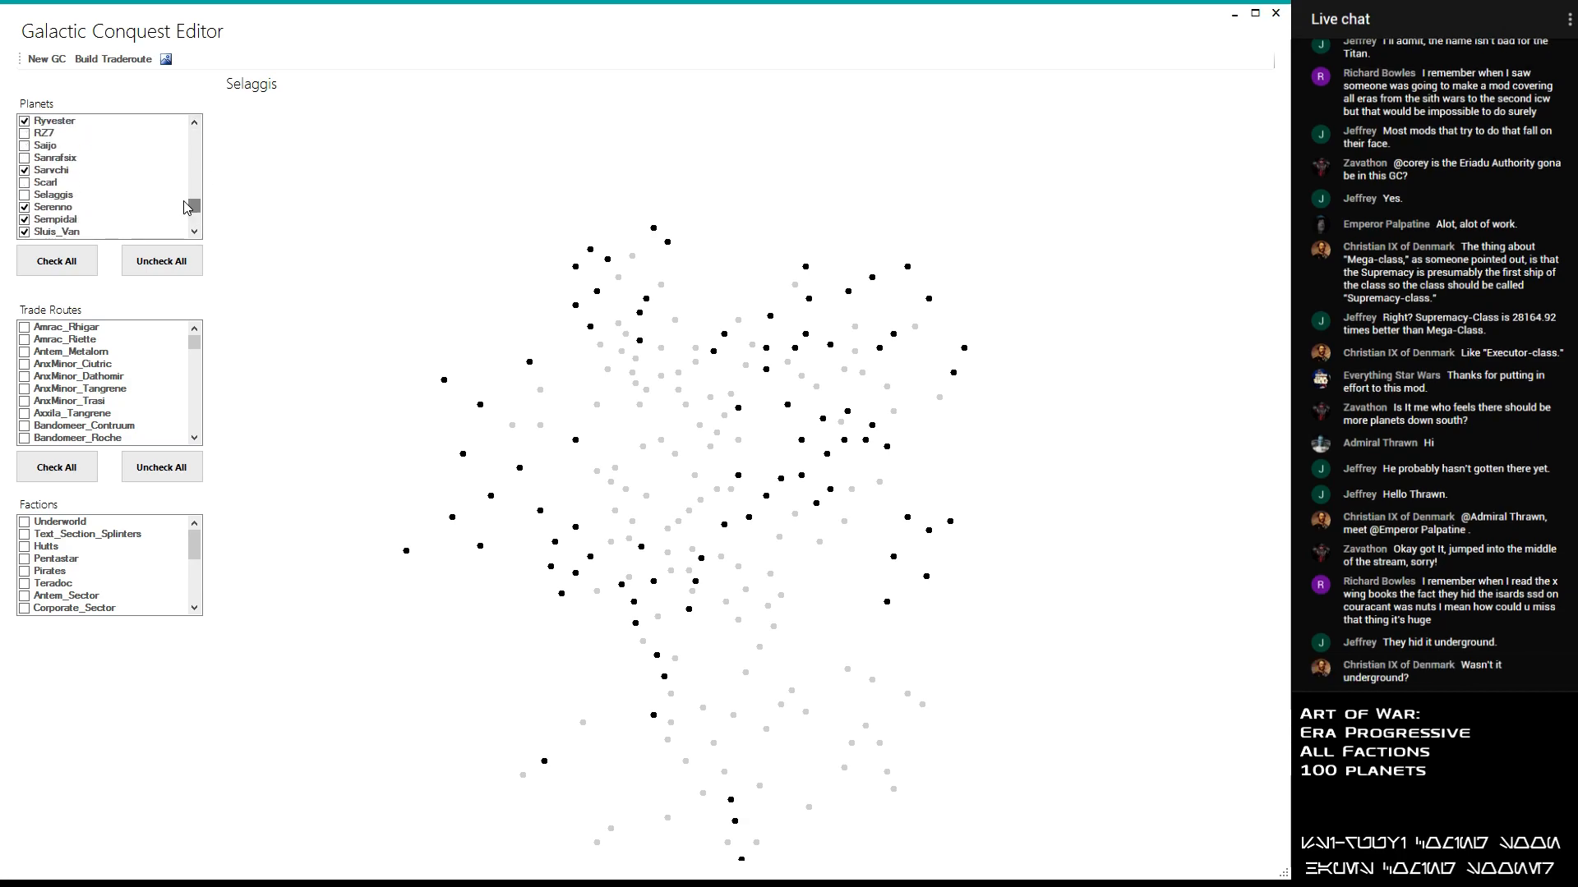
click(36, 198)
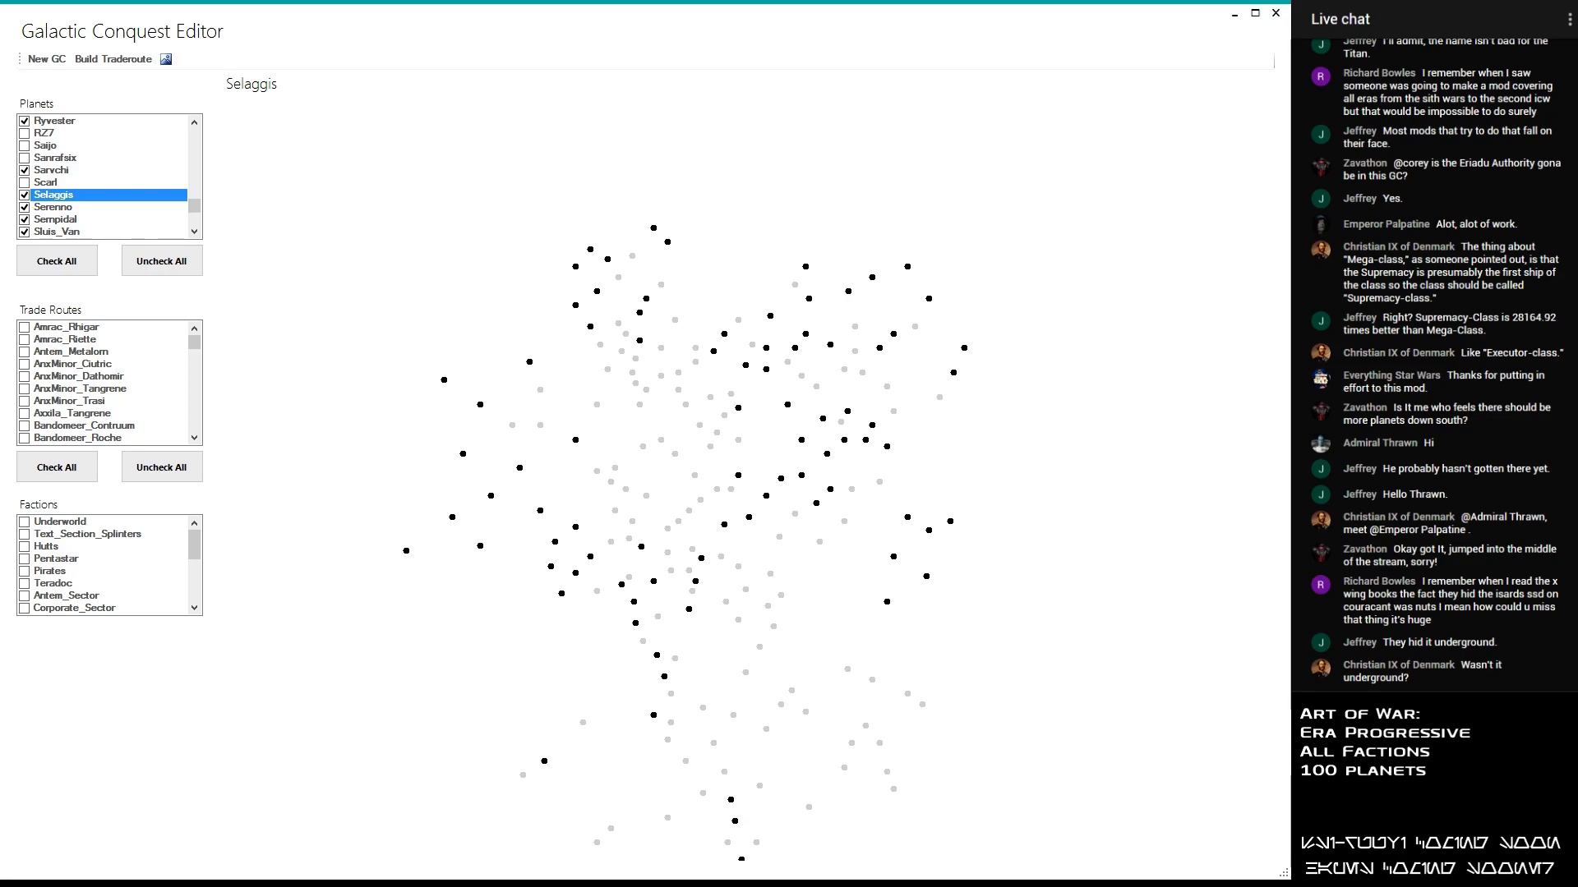
- Switch to the text editor's faction list and add Selaggis, Axxila and Bandomeer on separate lines after Junction under Zsinj
key(alt+Tab)
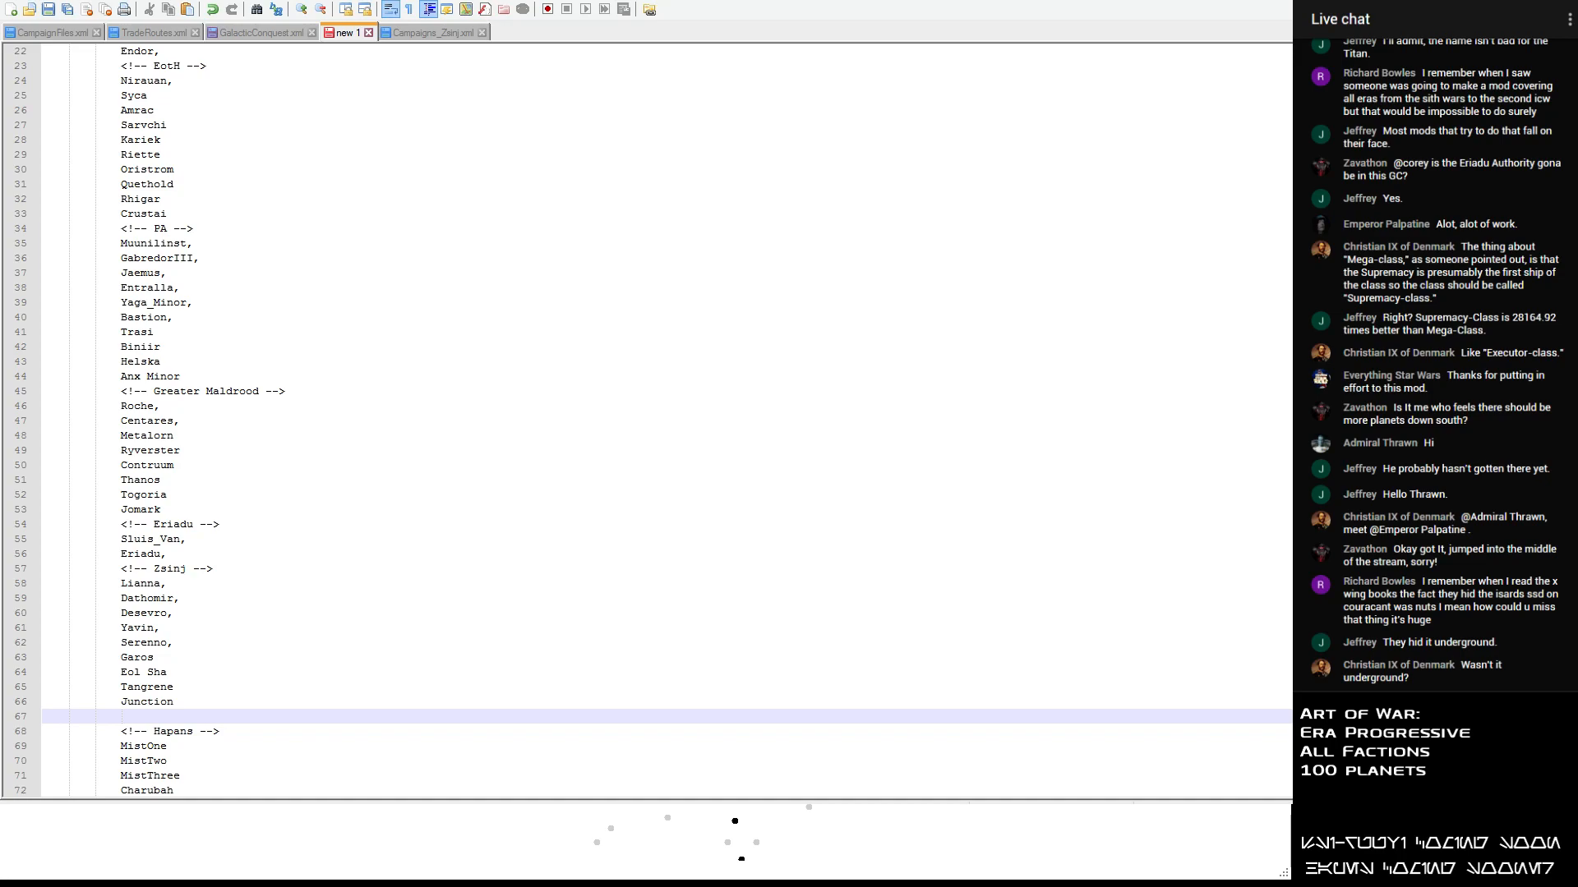
text(Selaggis)
key(Return)
text(Axxila)
key(Return)
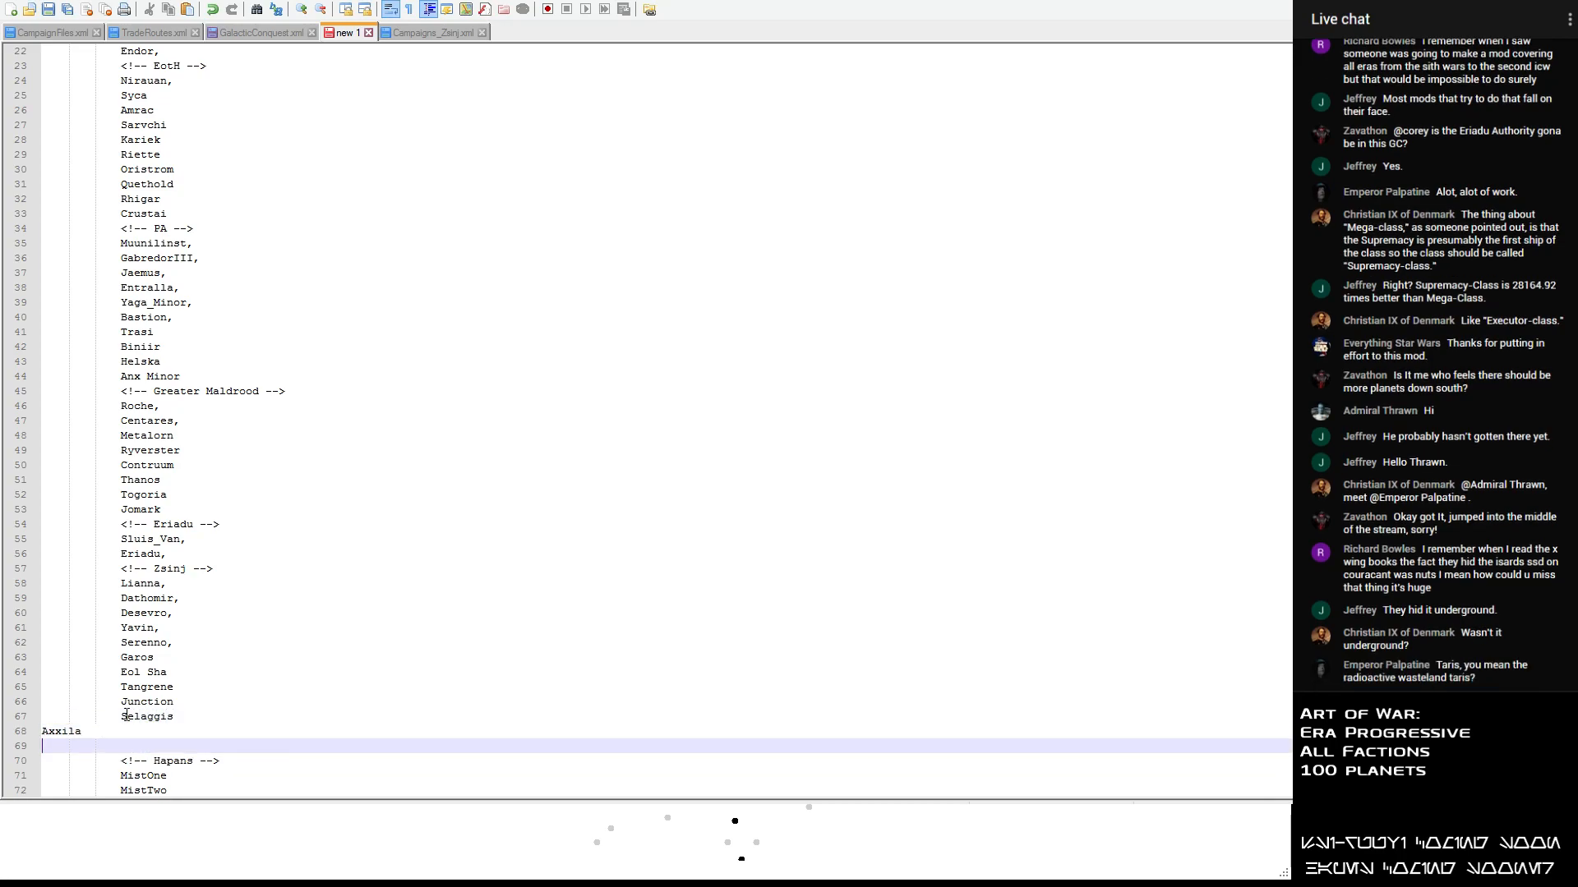
text(Bandomeer)
- Indent the Axxila and Bandomeer lines three levels so they align with the other Zsinj planets
click(44, 730)
key(Tab)
key(Tab)
key(Tab)
click(44, 746)
key(Tab)
key(Tab)
key(Tab)
- Compare the planets assigned to each faction from ImpRem down to Mandalore, paying attention to the Eriadu list
scroll(367, 479, up, 7)
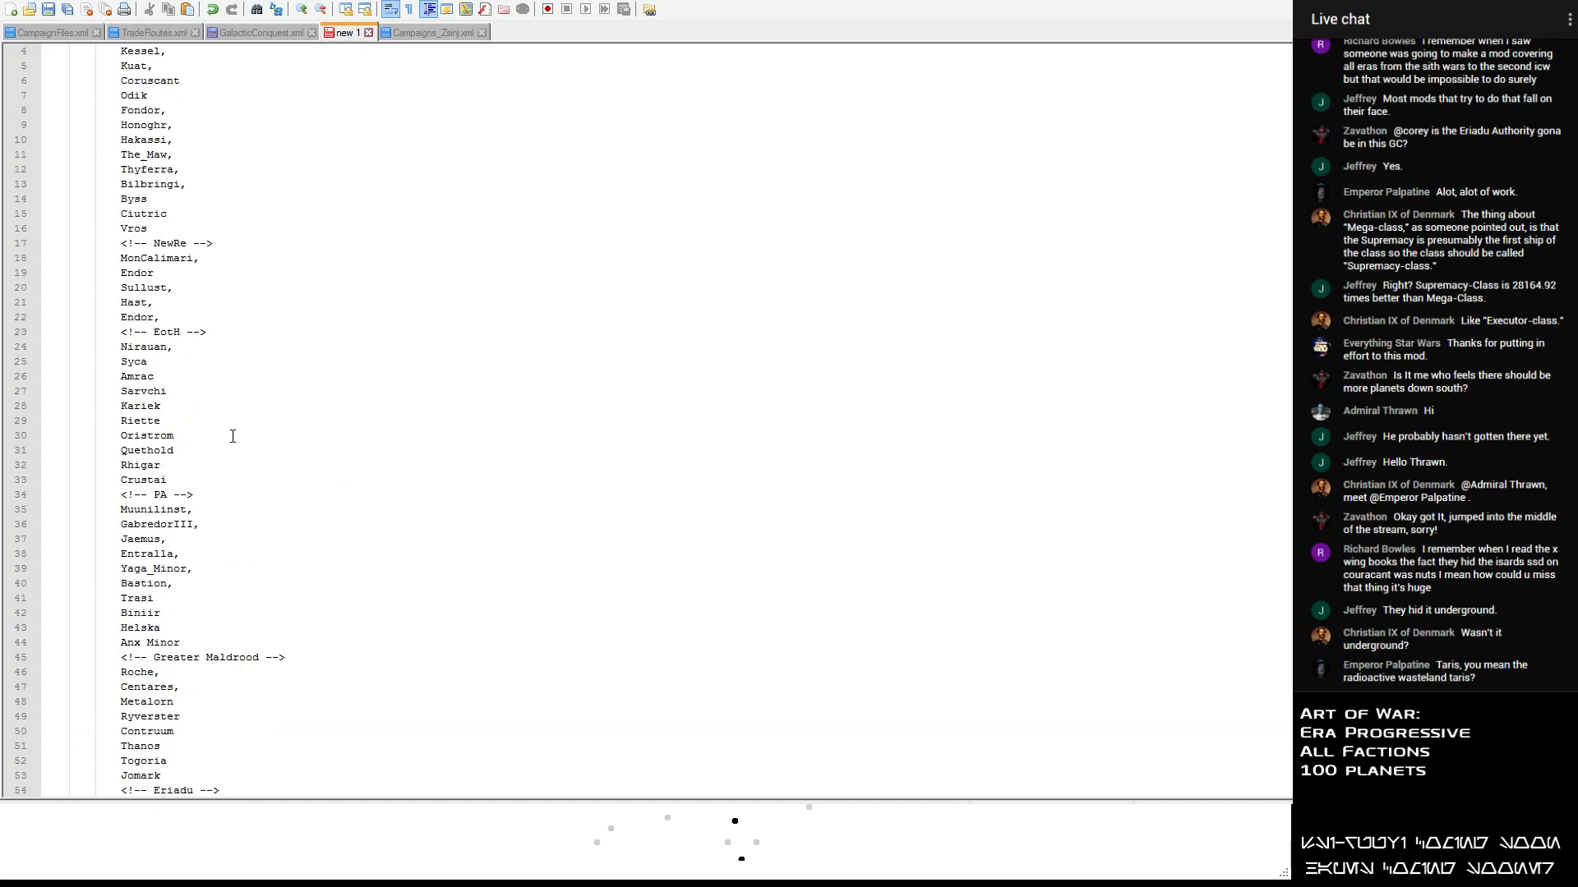
scroll(246, 438, down, 17)
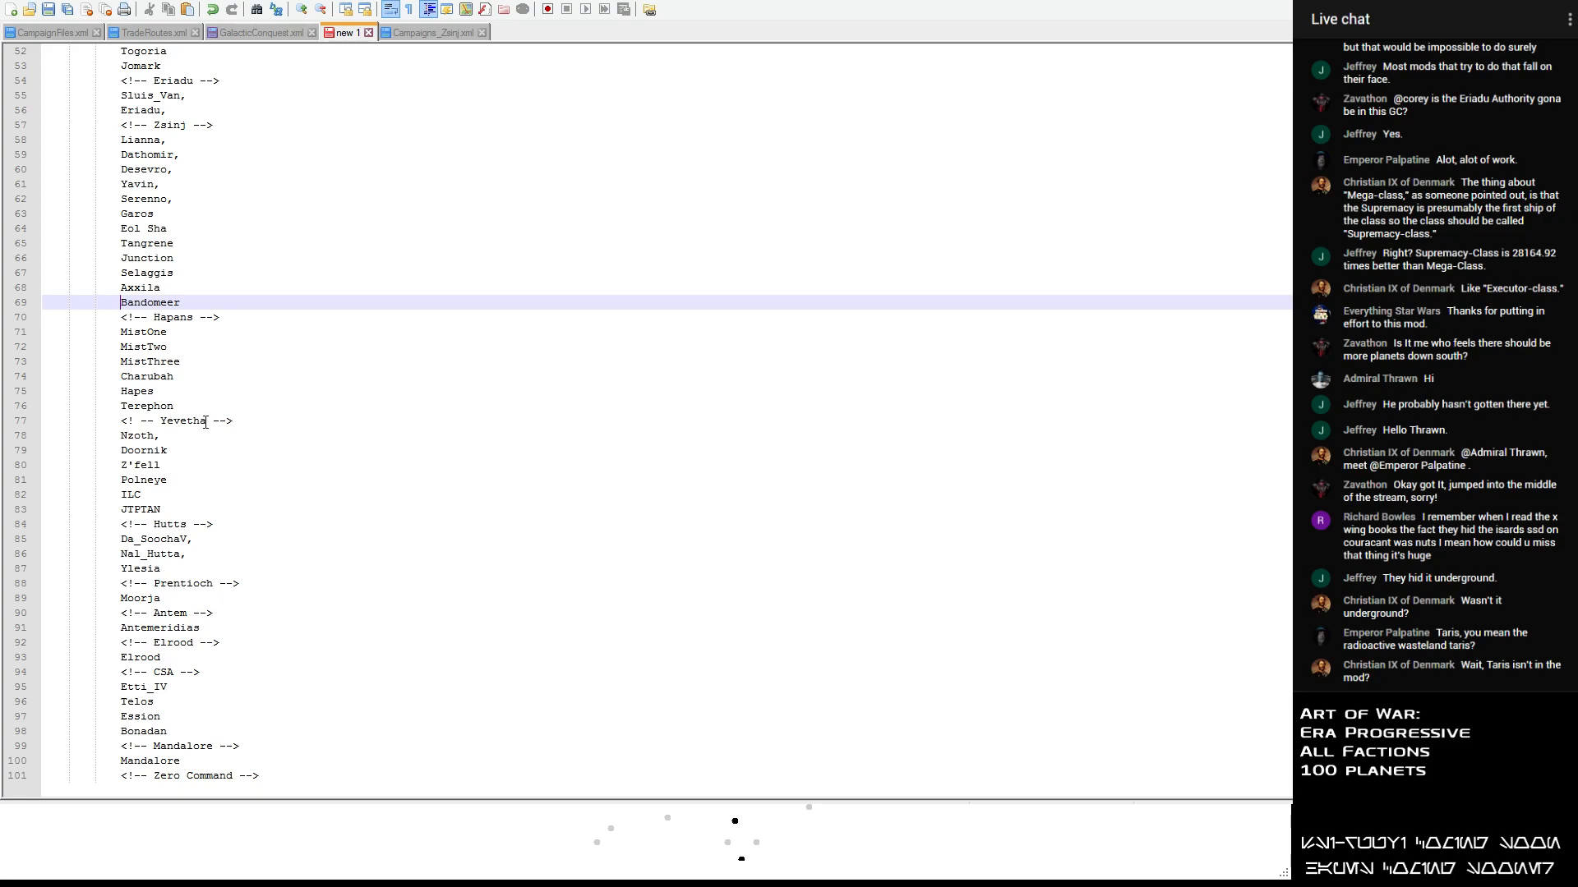
click(215, 81)
scroll(246, 165, up, 6)
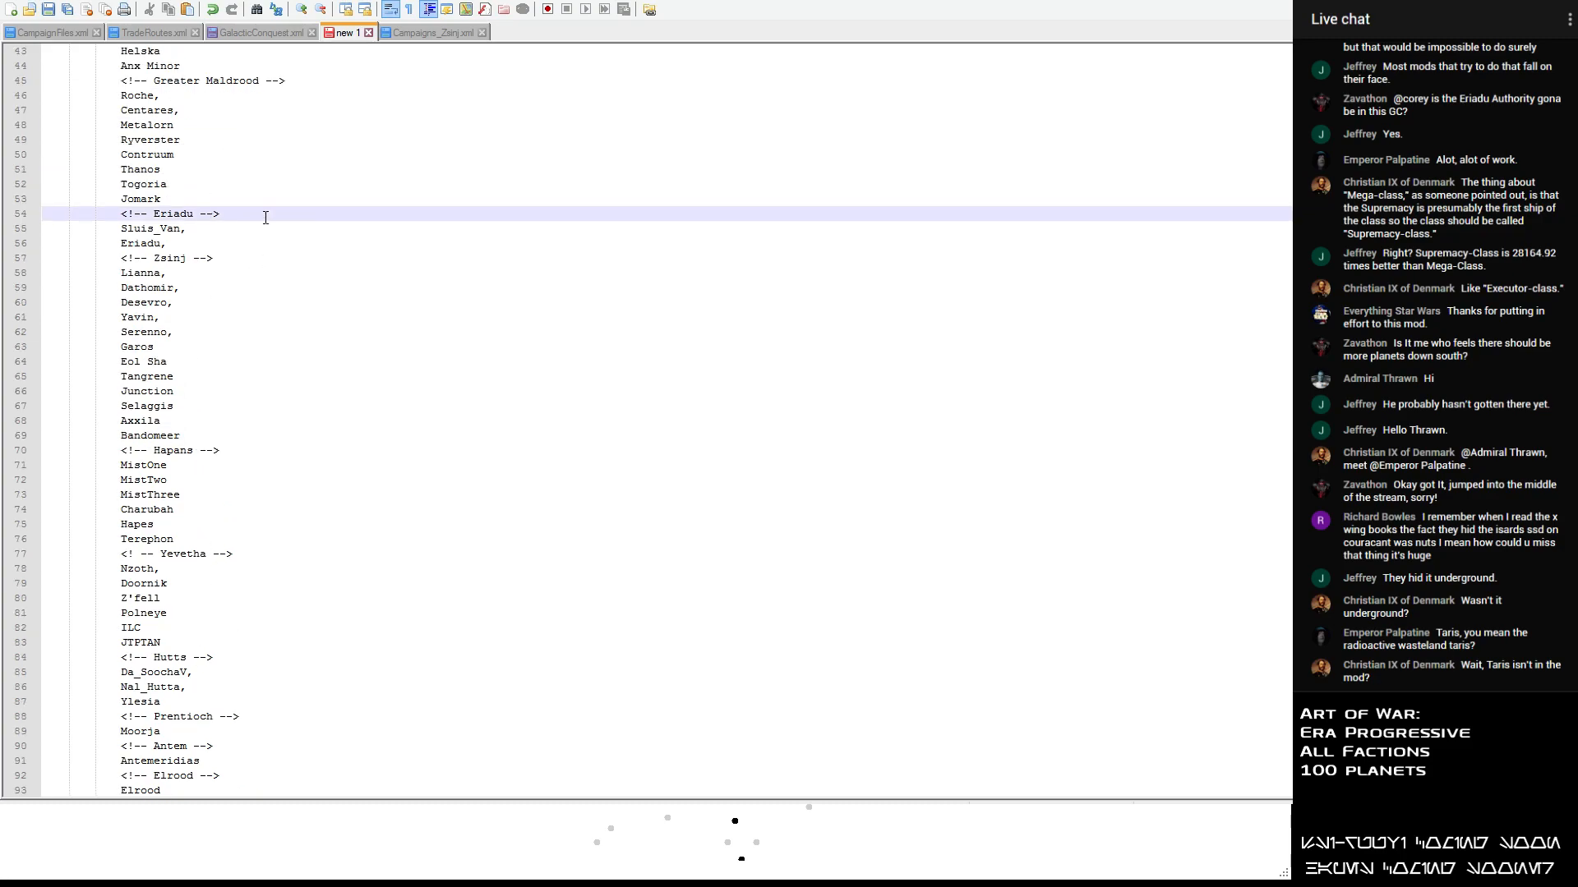
scroll(251, 218, up, 2)
scroll(187, 123, up, 3)
scroll(187, 123, up, 6)
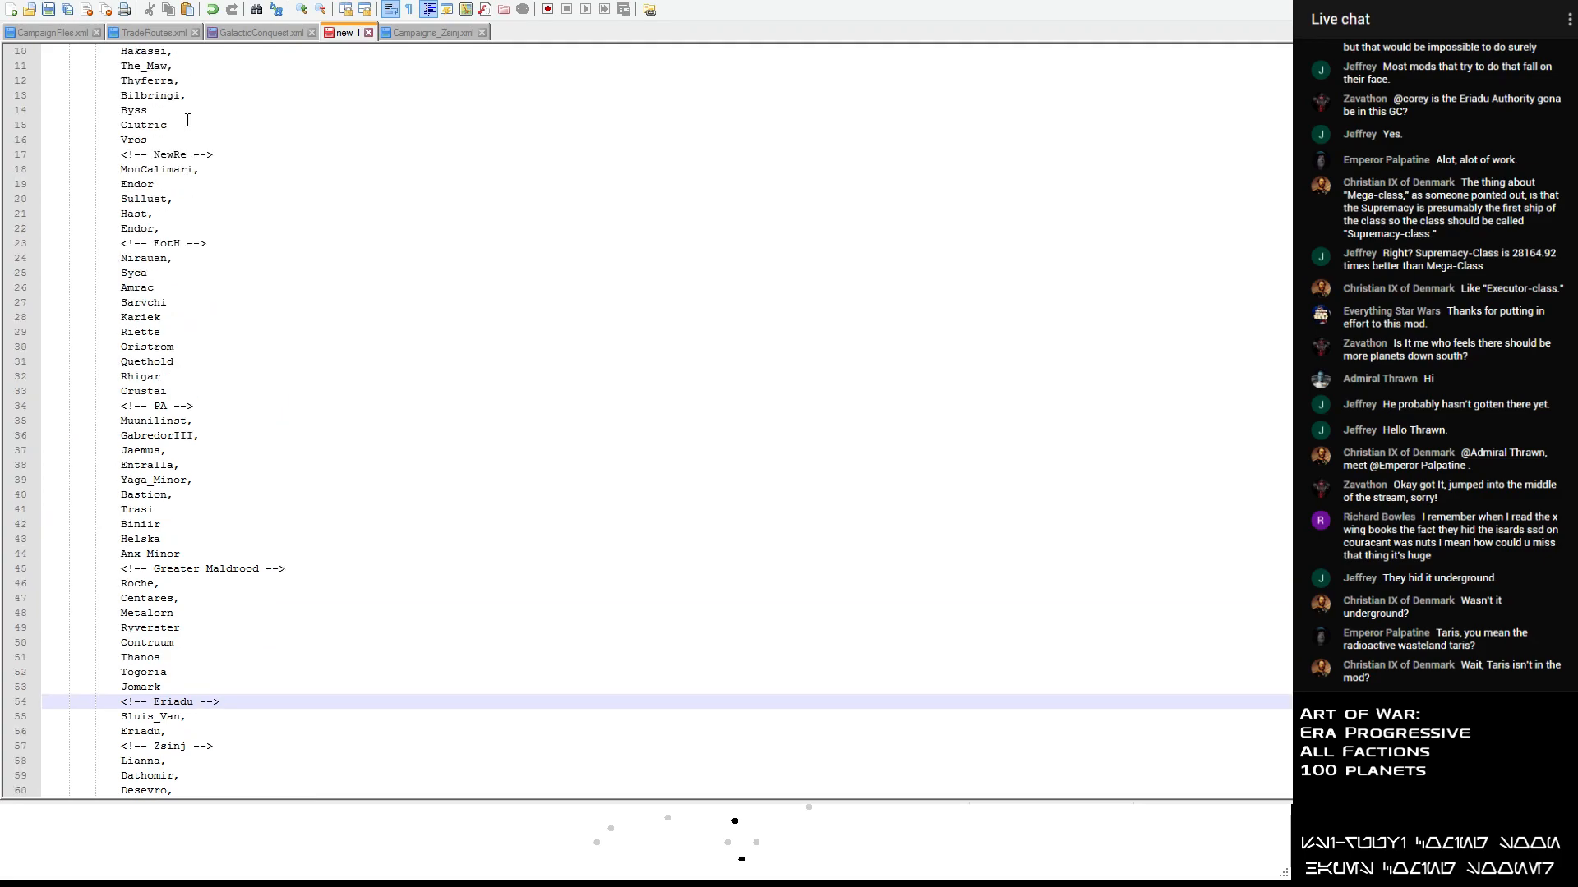
scroll(188, 119, down, 17)
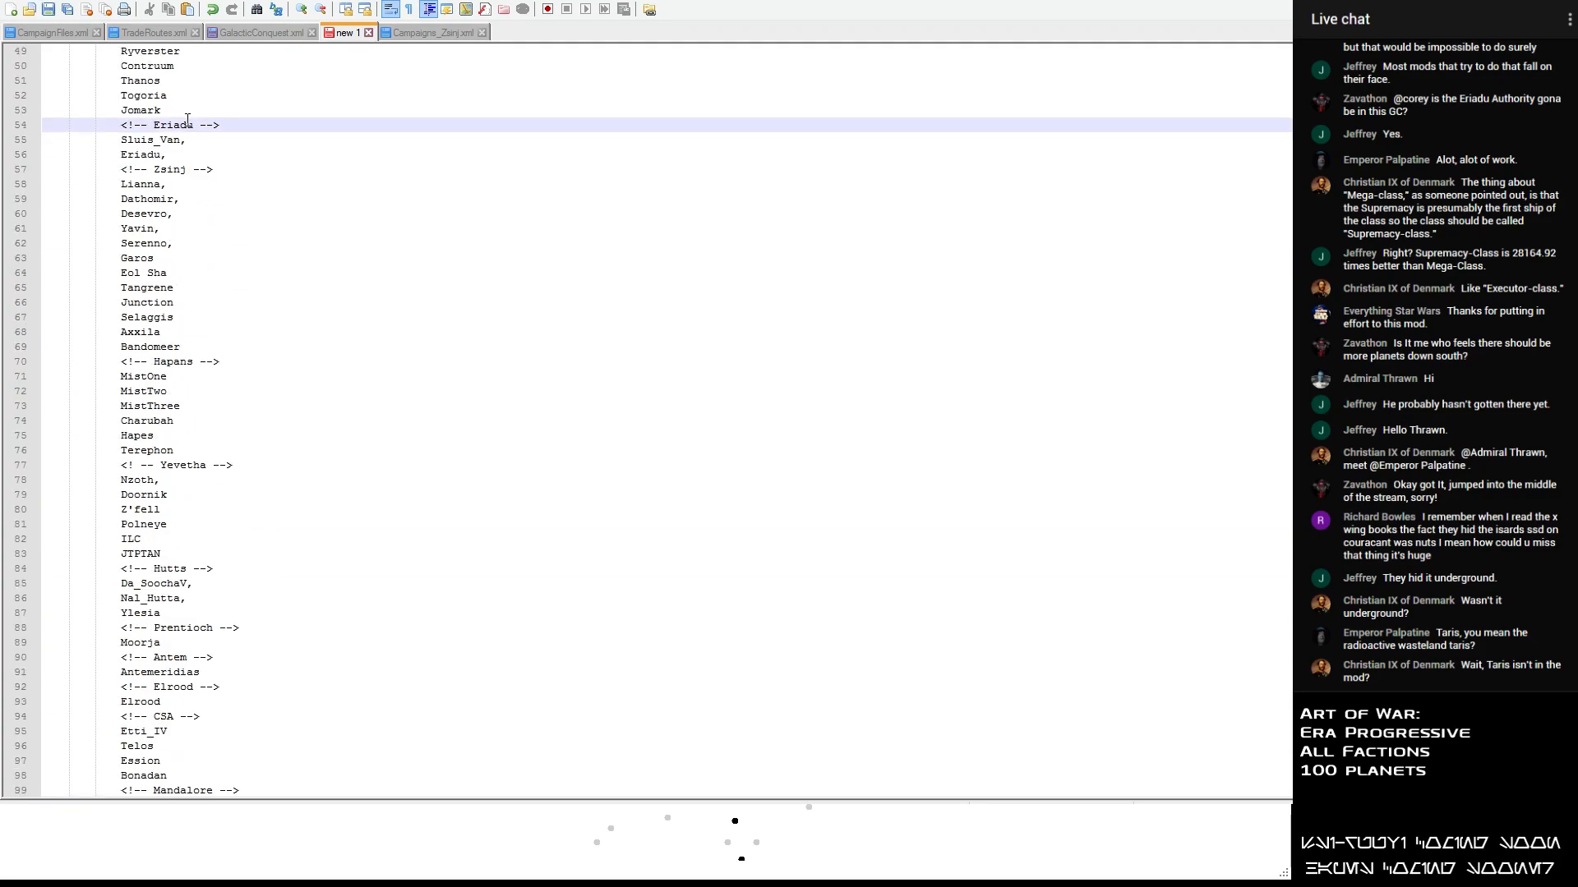
click(211, 154)
scroll(271, 311, up, 11)
scroll(270, 311, up, 6)
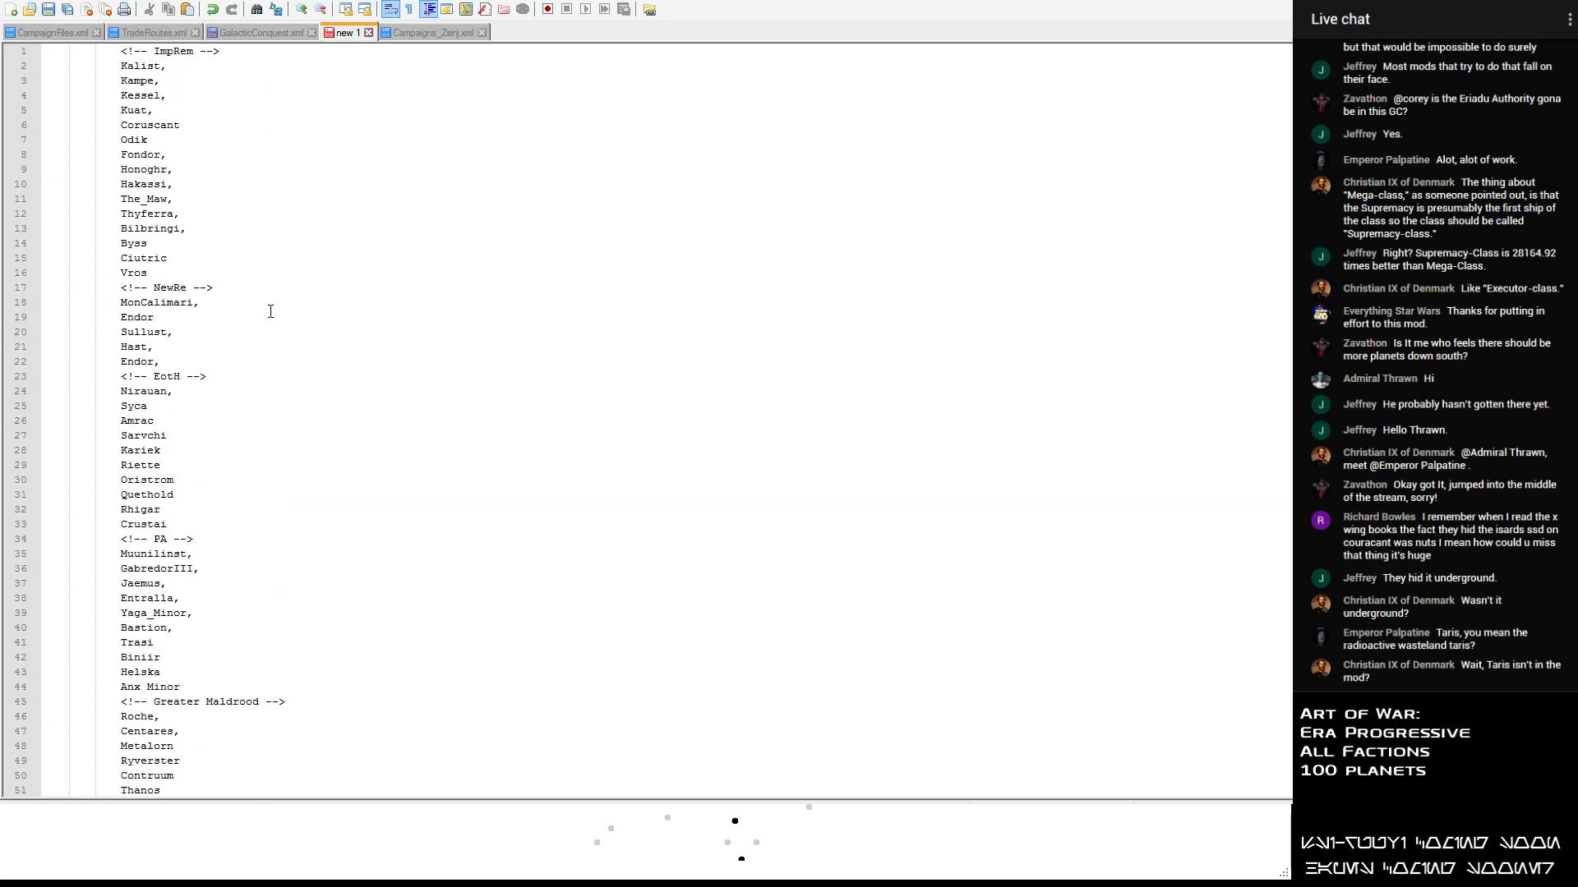
scroll(271, 311, down, 17)
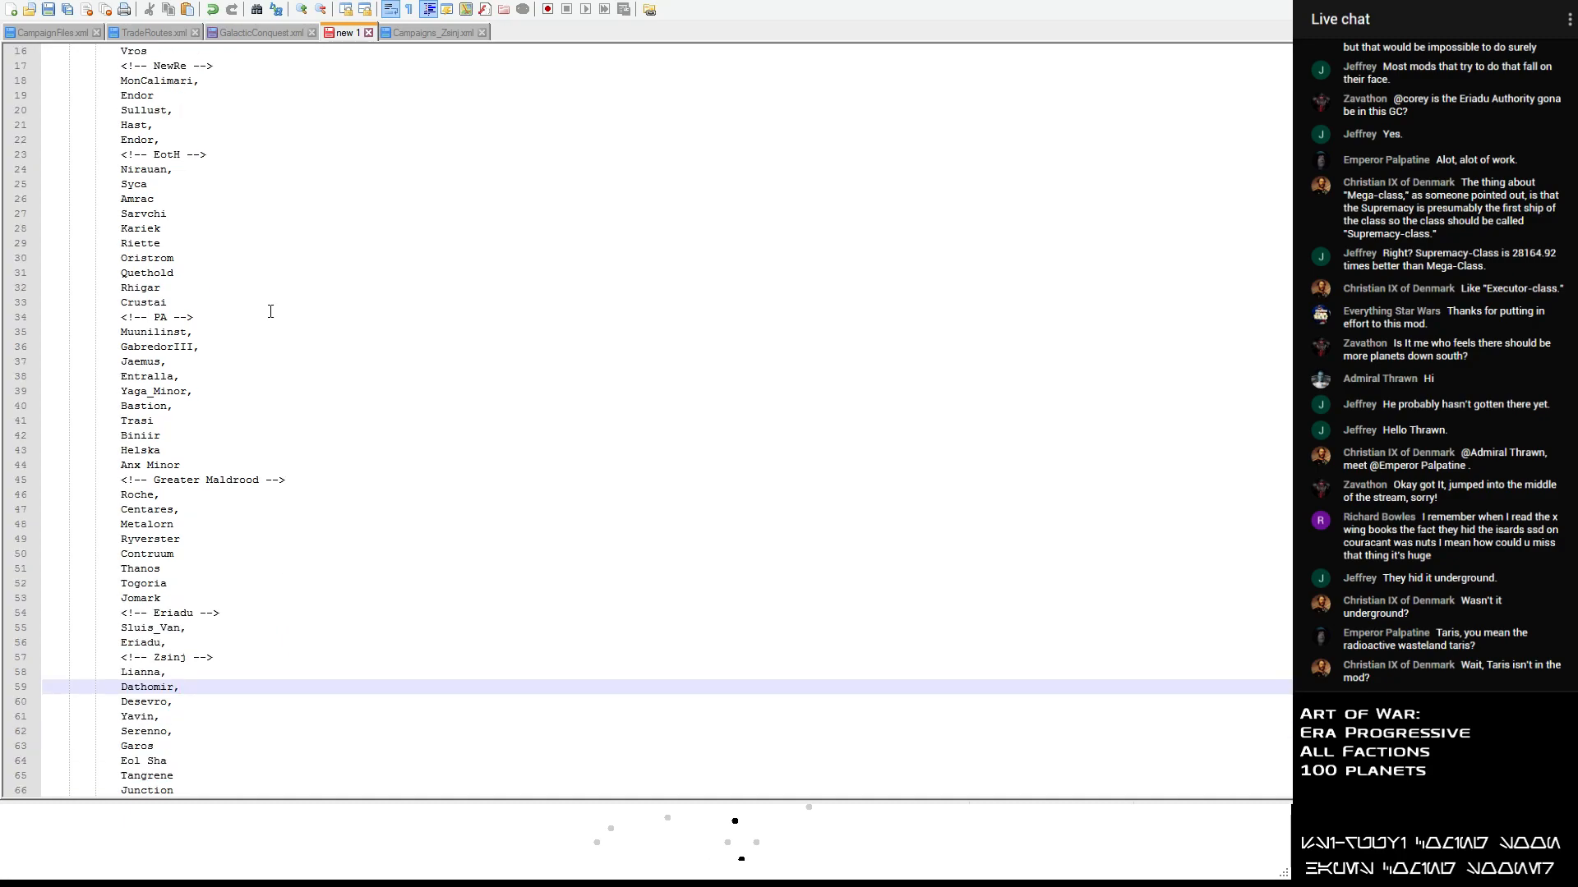
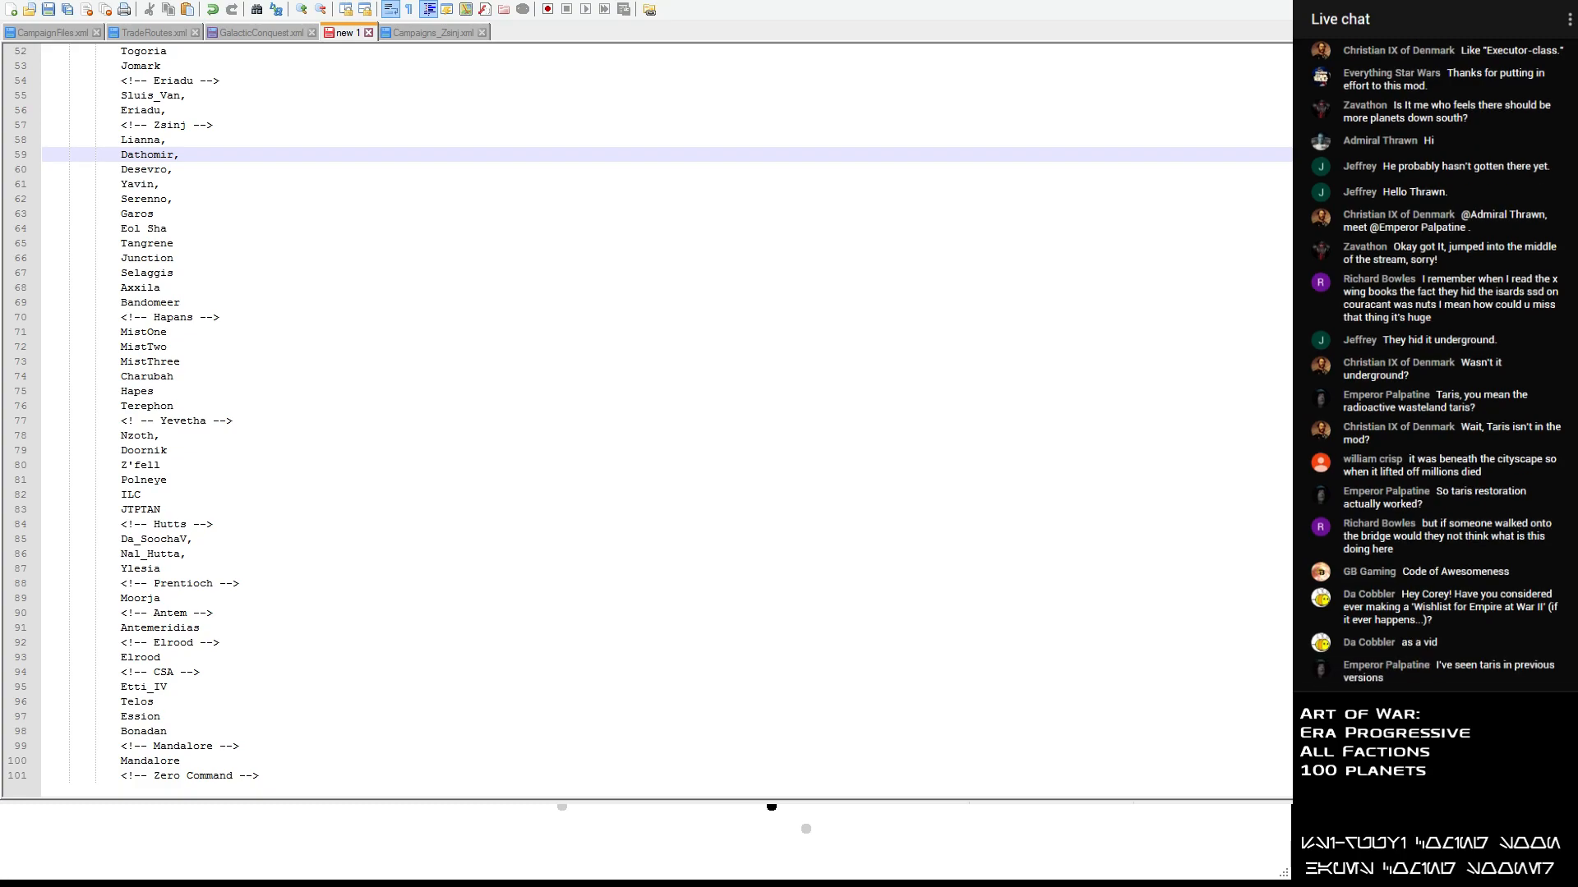
- Open Campaigns_Warlords.xml and examine which planets are given Eriadu starting forces, from Clakdor down to Vondarc
double_click(351, 74)
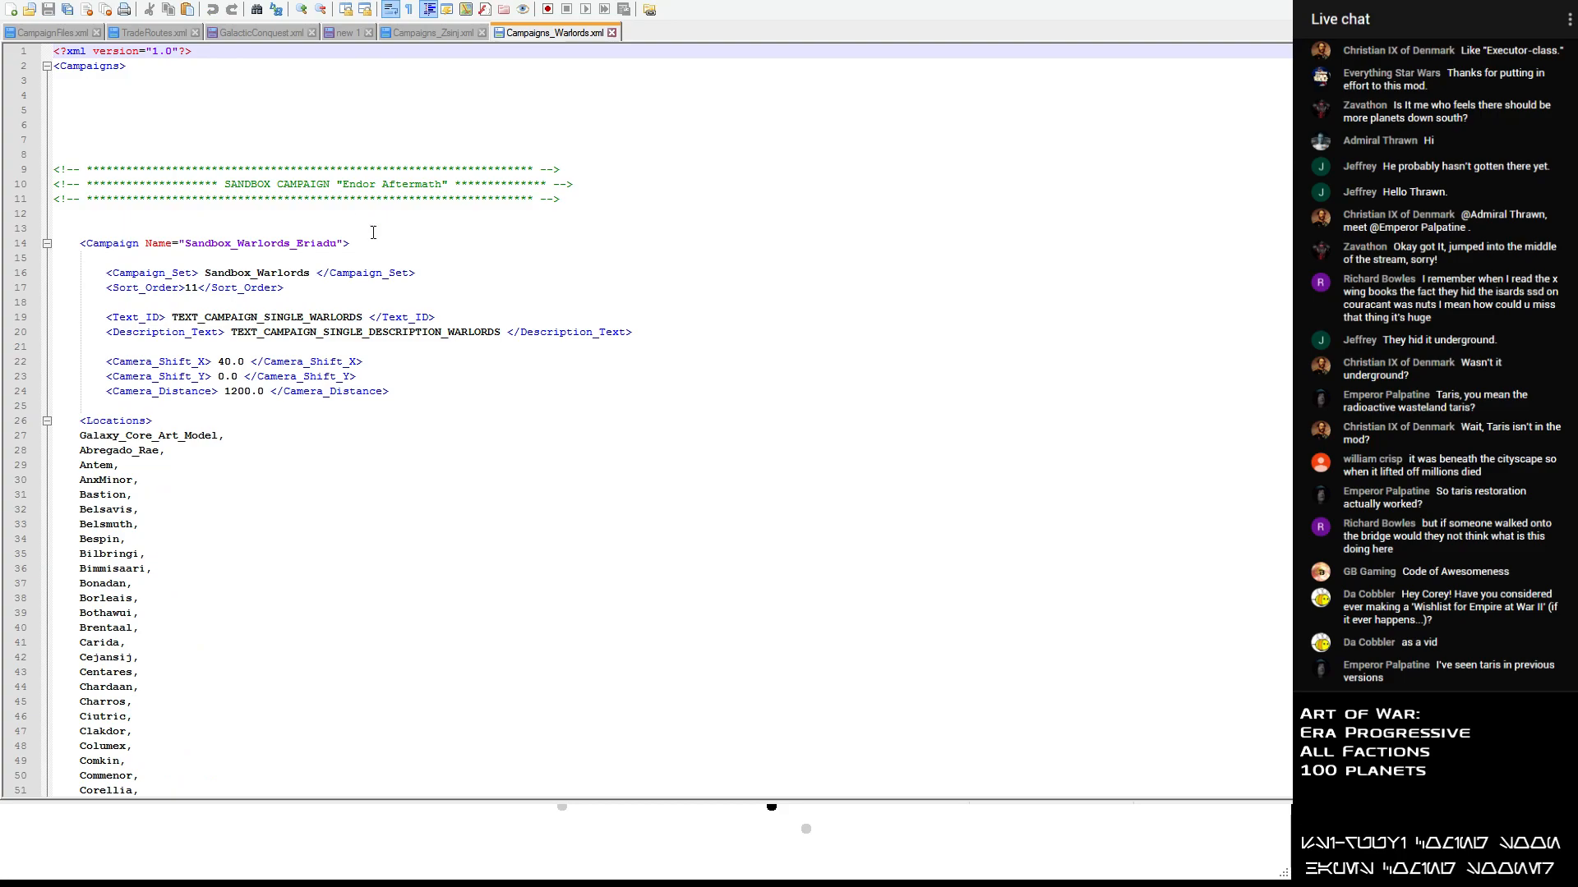
scroll(417, 299, down, 10)
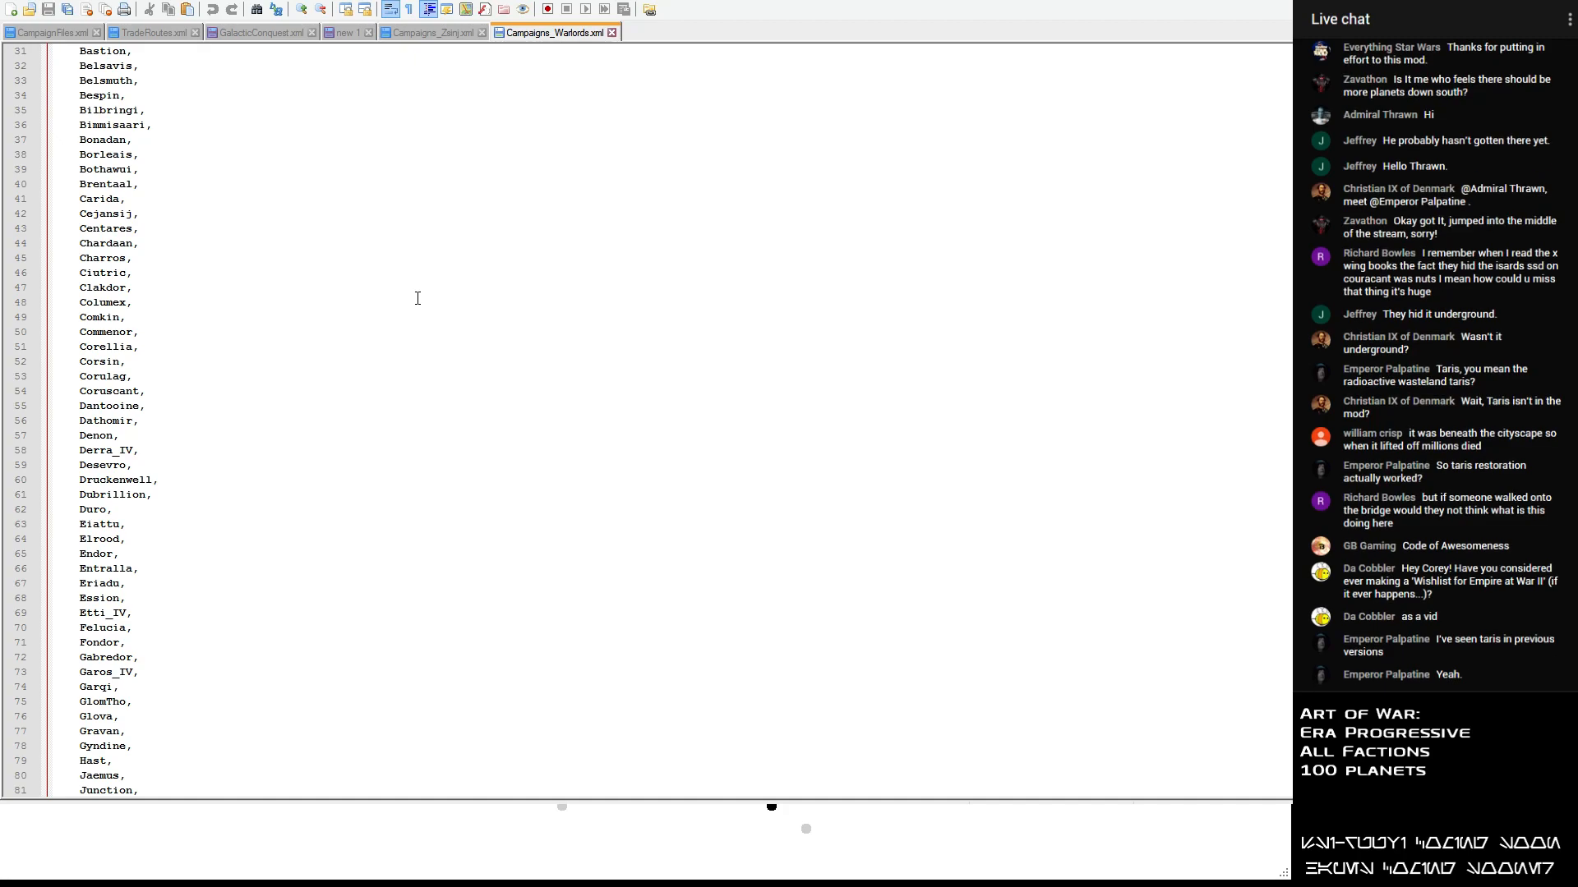
scroll(320, 264, down, 12)
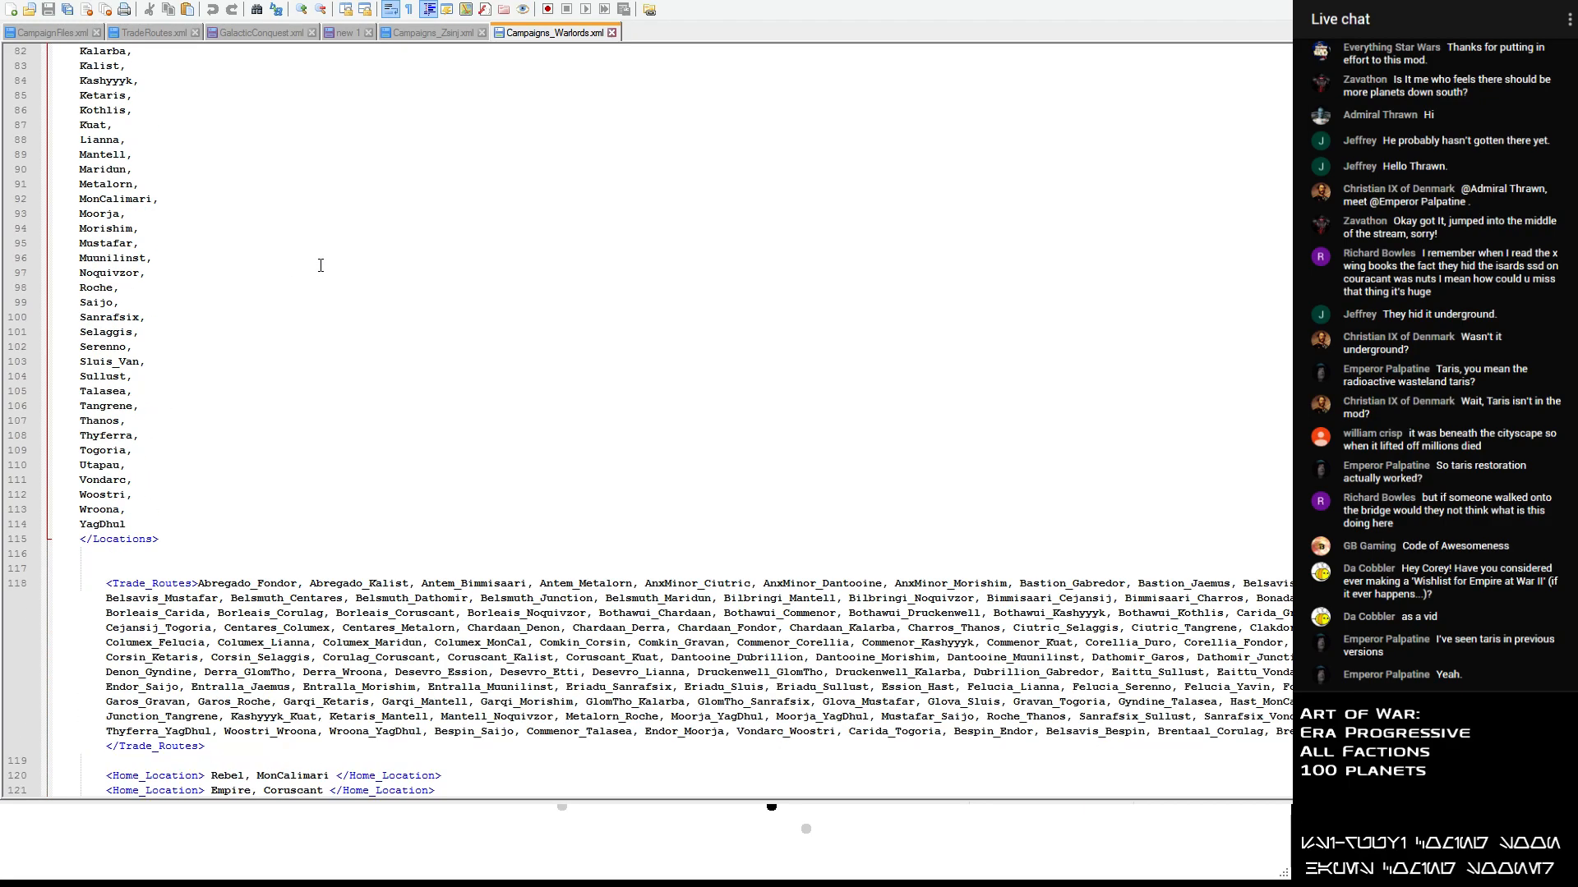
scroll(321, 264, down, 20)
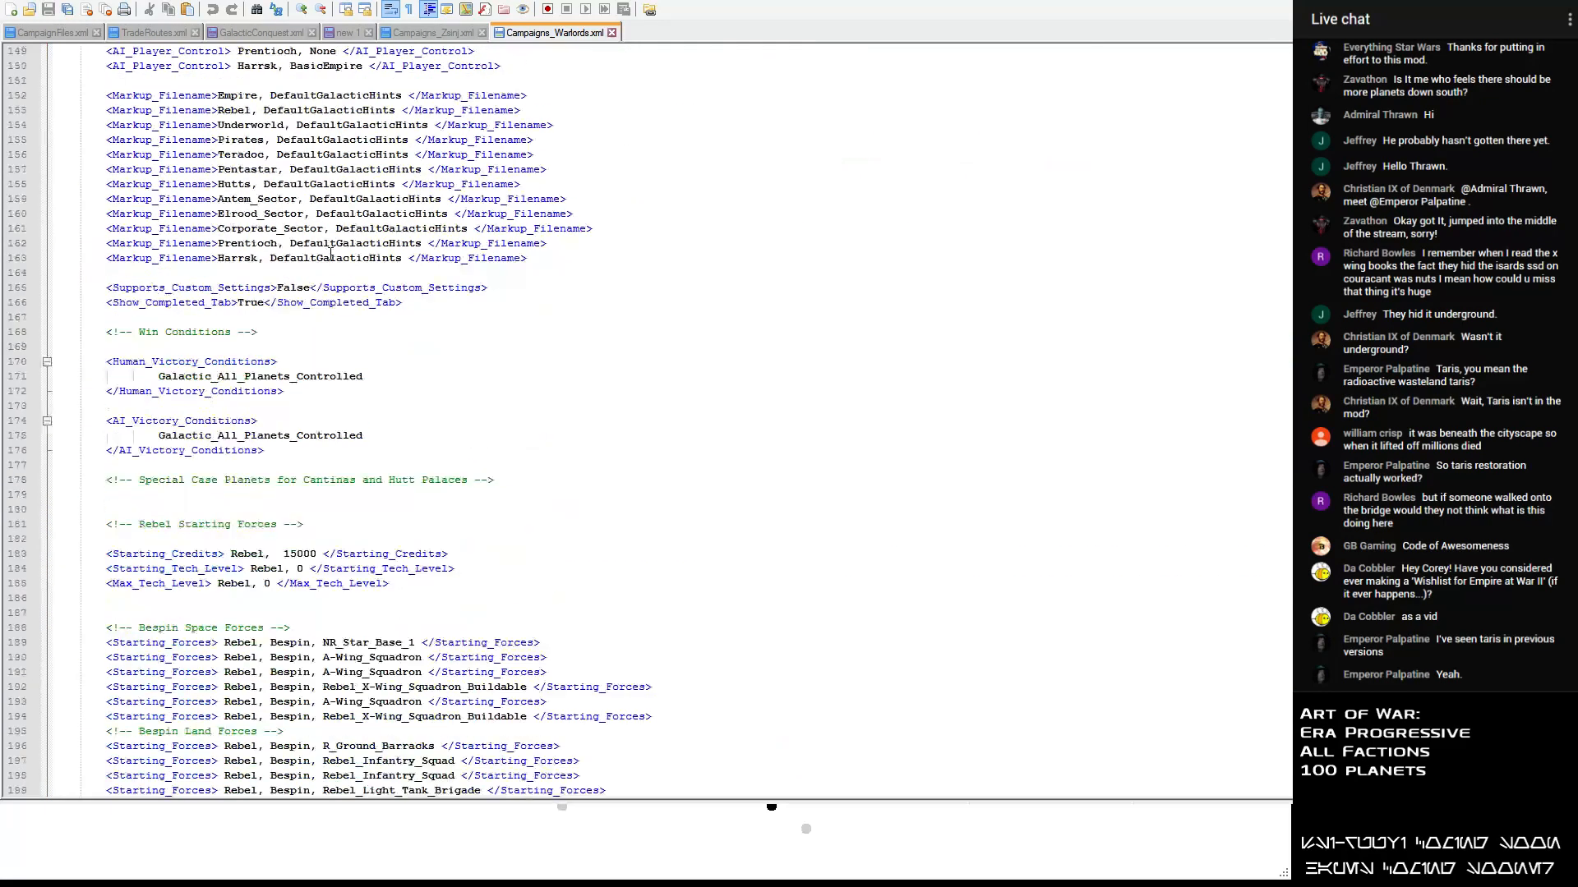
scroll(355, 258, down, 20)
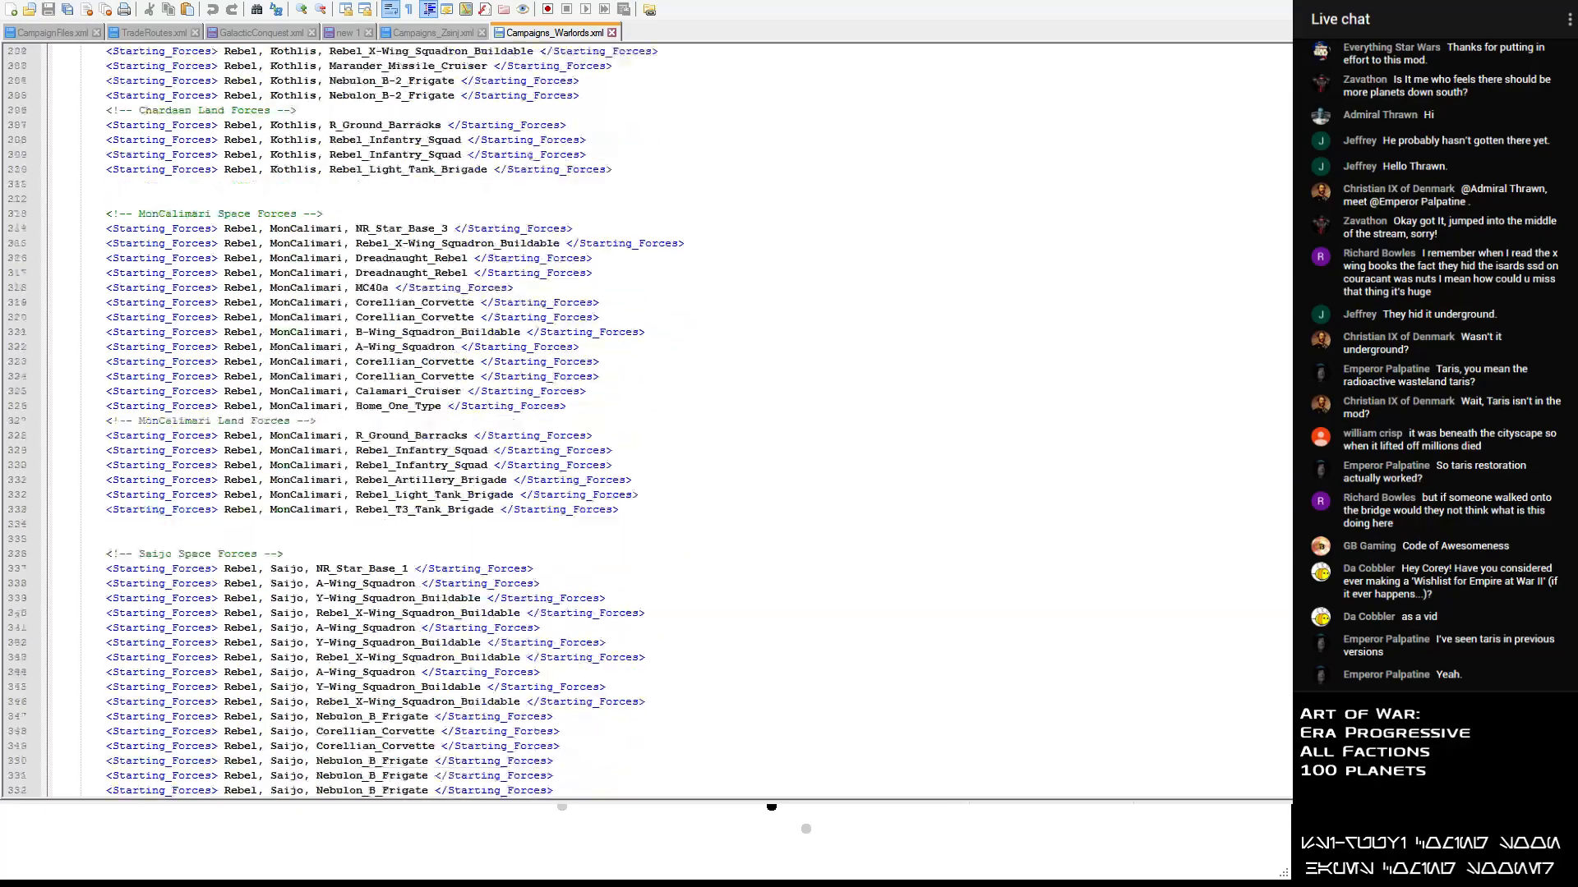
scroll(335, 421, down, 20)
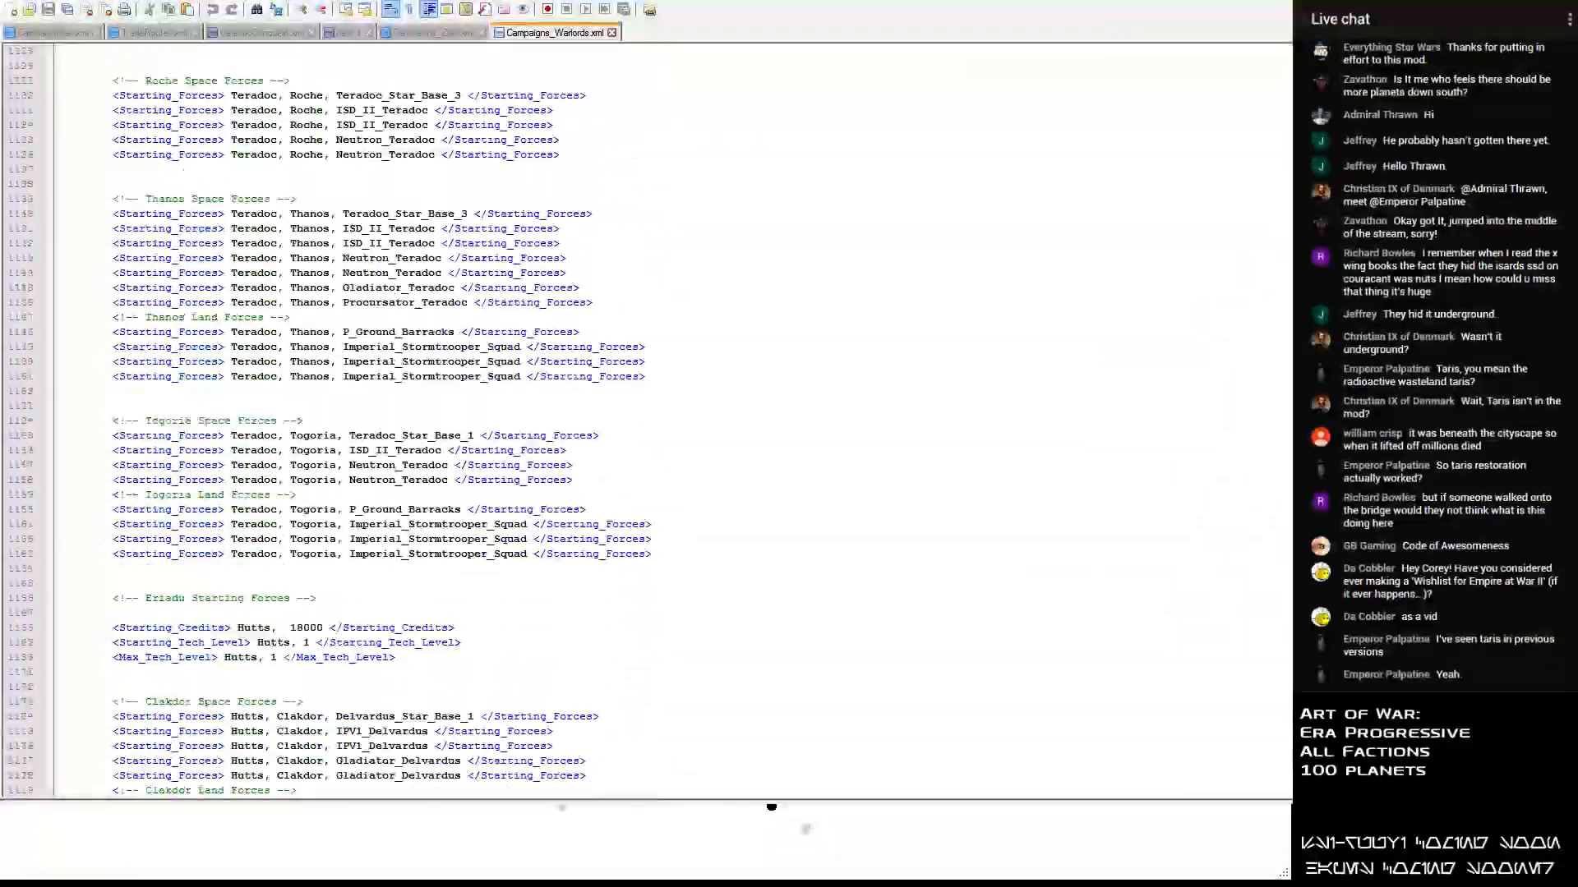
scroll(626, 352, down, 14)
scroll(627, 351, up, 2)
scroll(627, 352, down, 1)
scroll(627, 351, up, 12)
scroll(627, 352, down, 9)
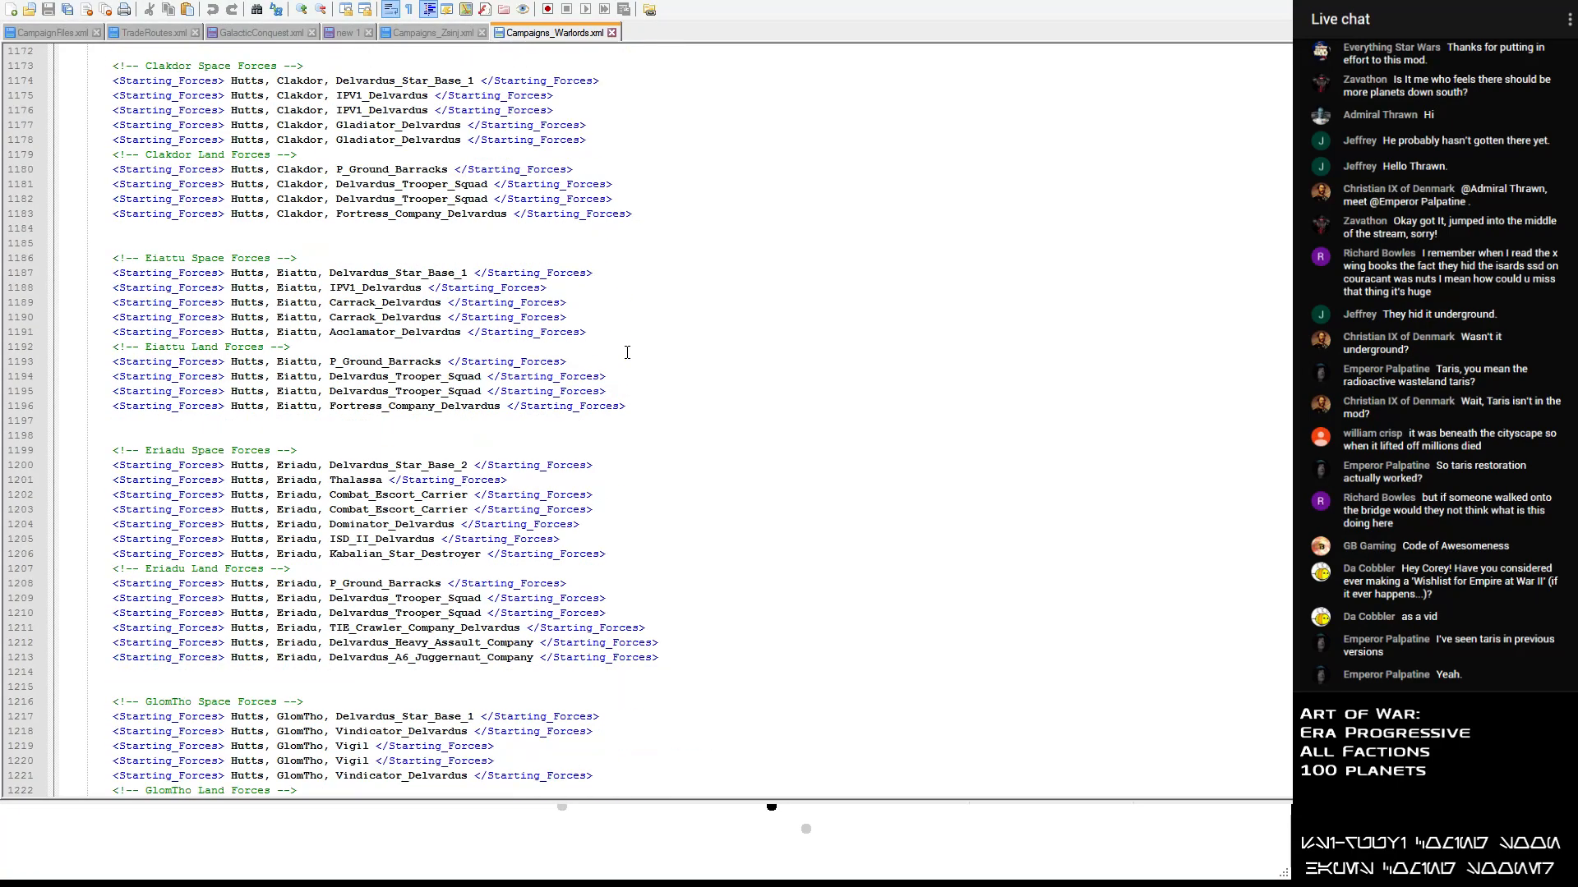
scroll(627, 352, down, 17)
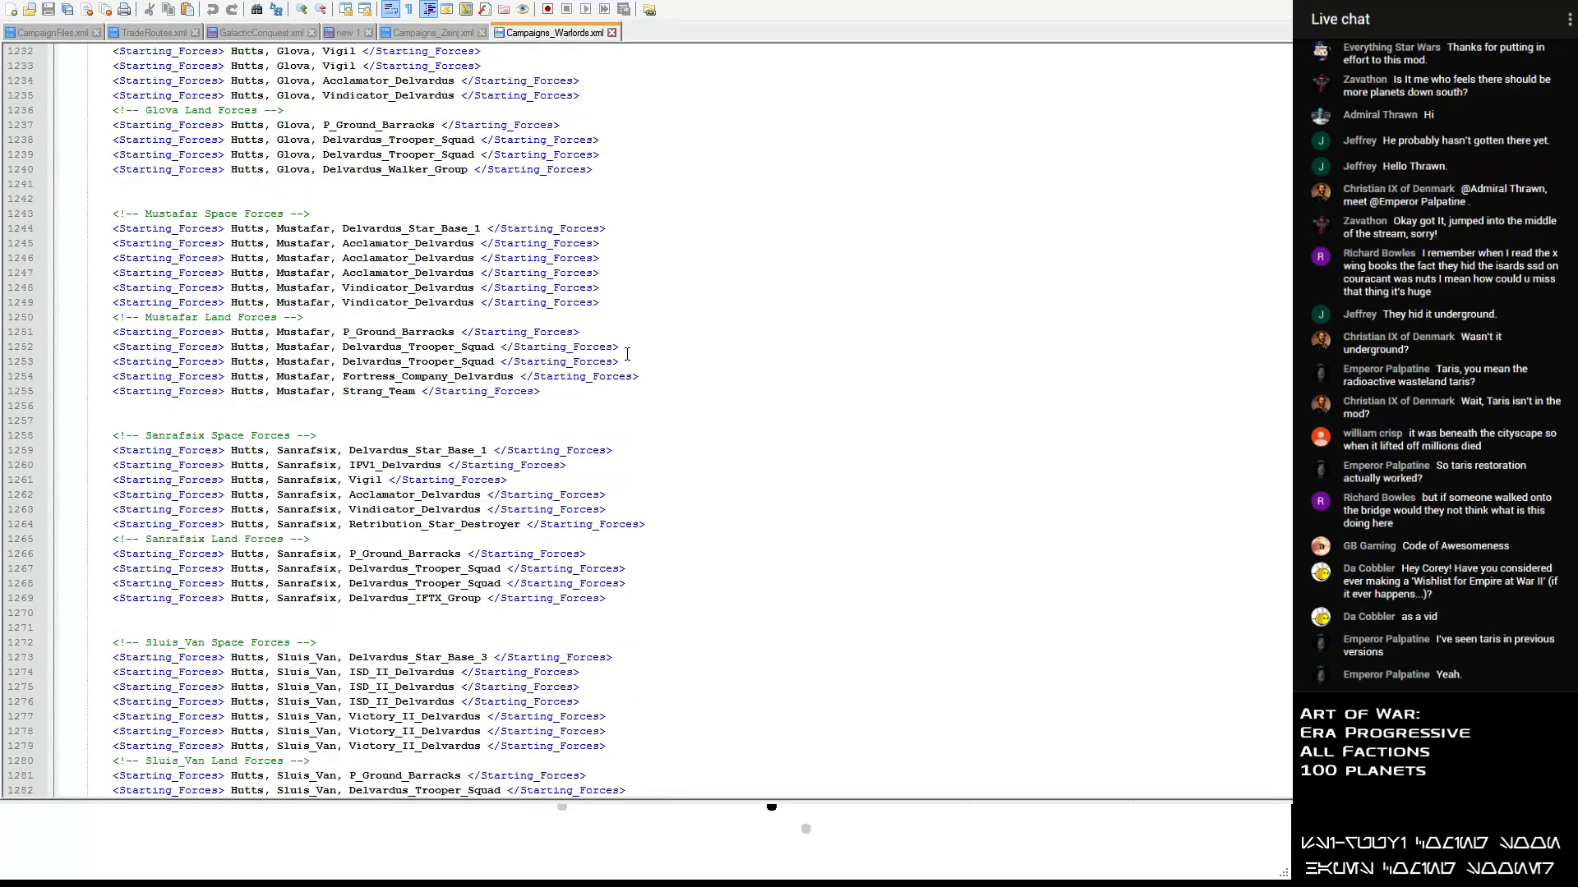
scroll(413, 616, down, 4)
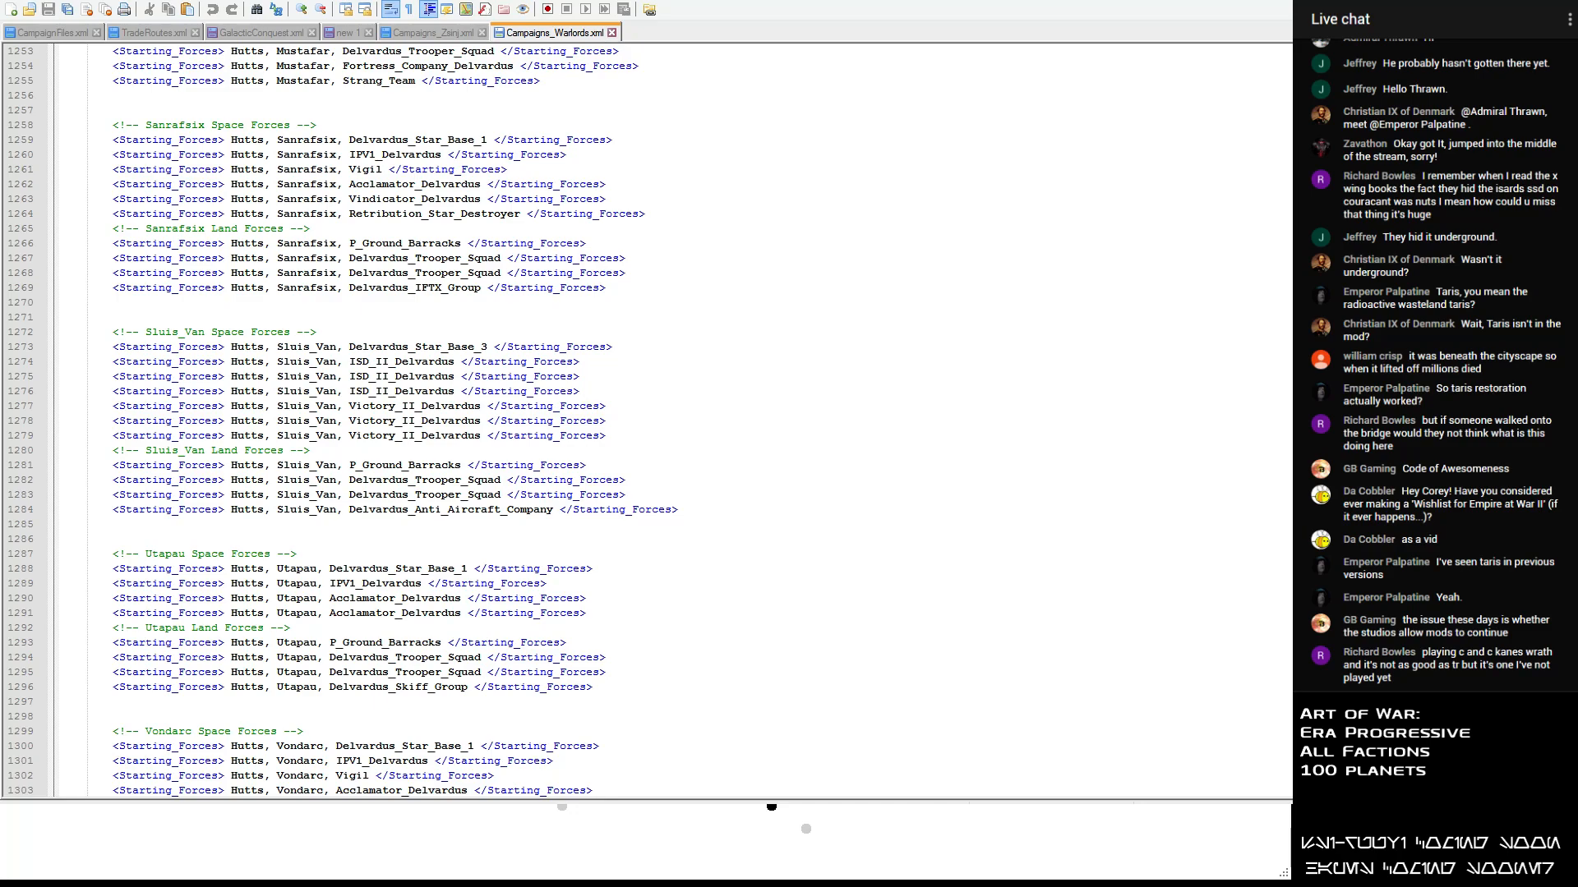
- In the new 1 faction list, add Utapau, Sanrafsix, Glova and Glom Tho on separate lines after Eriadu in the Eriadu section
click(358, 33)
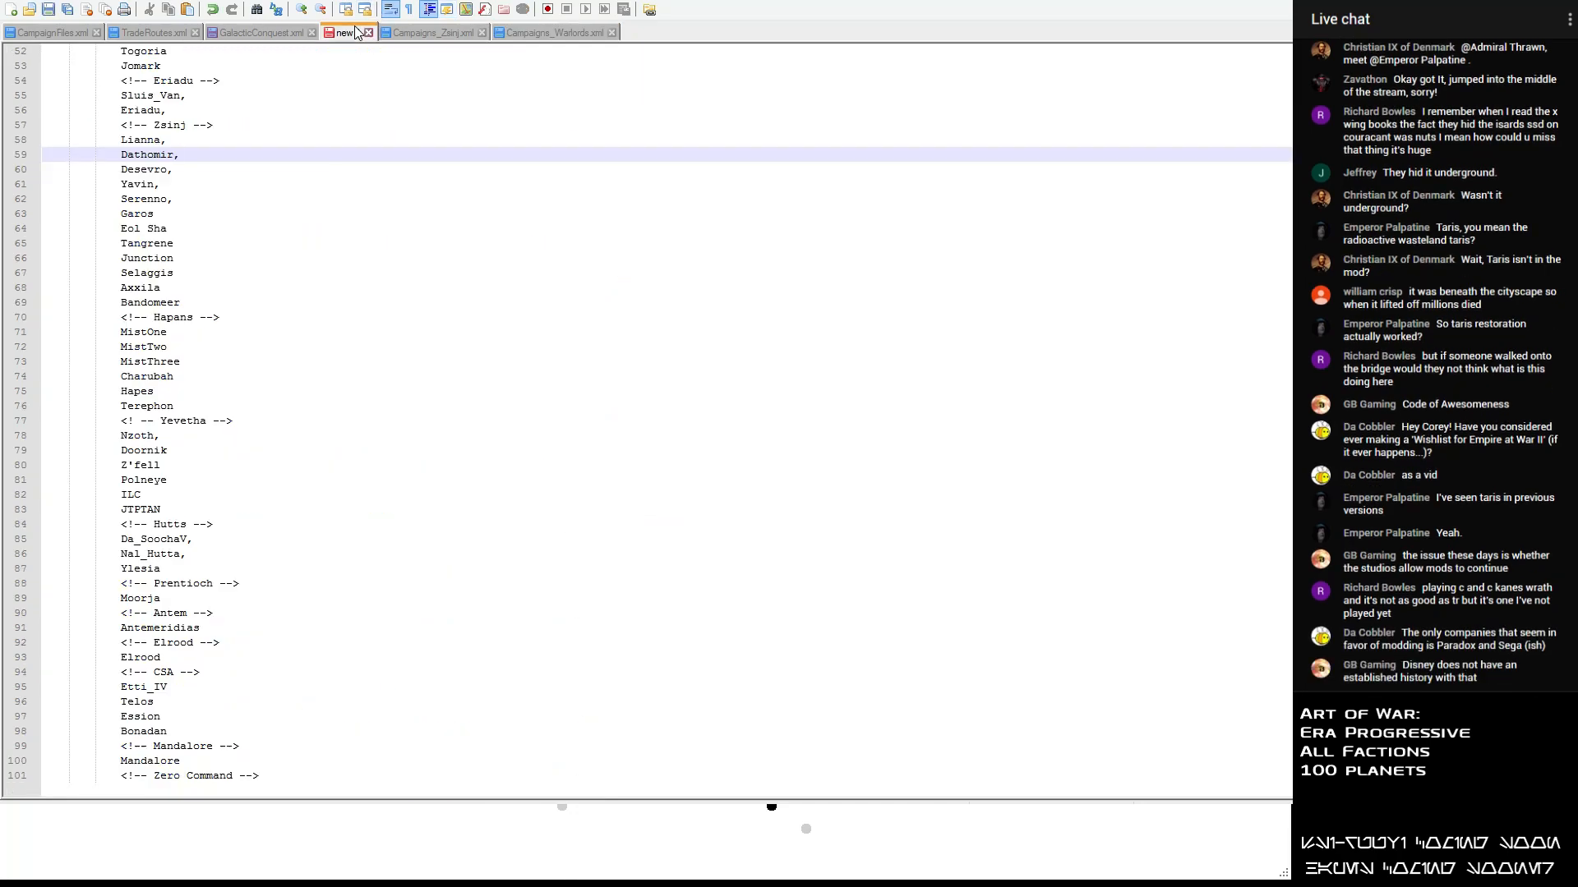
scroll(196, 114, up, 4)
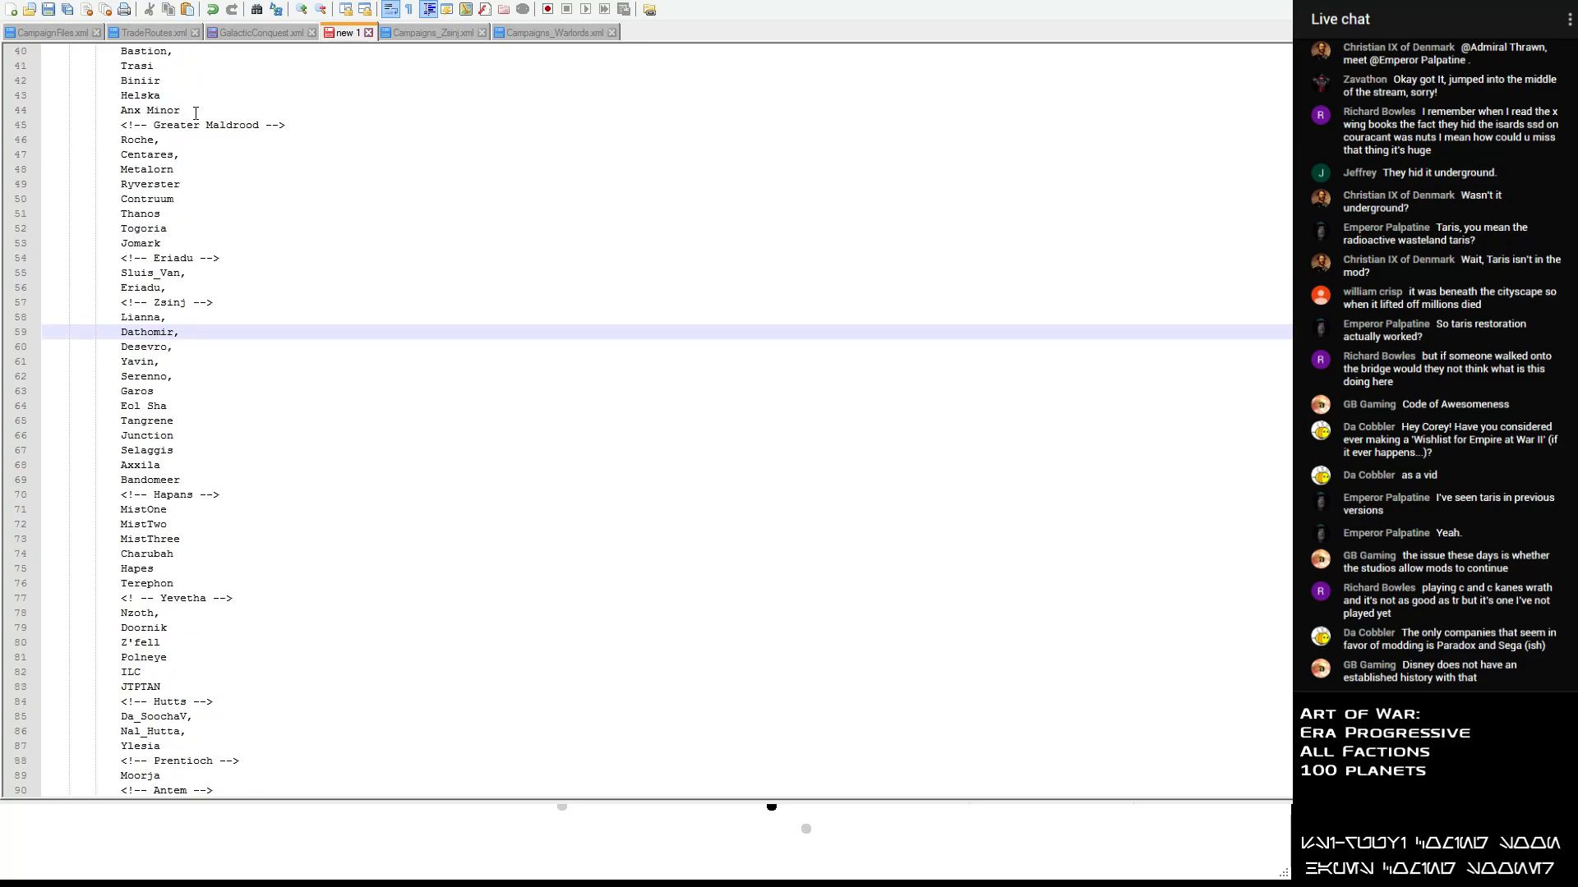
click(192, 277)
click(191, 289)
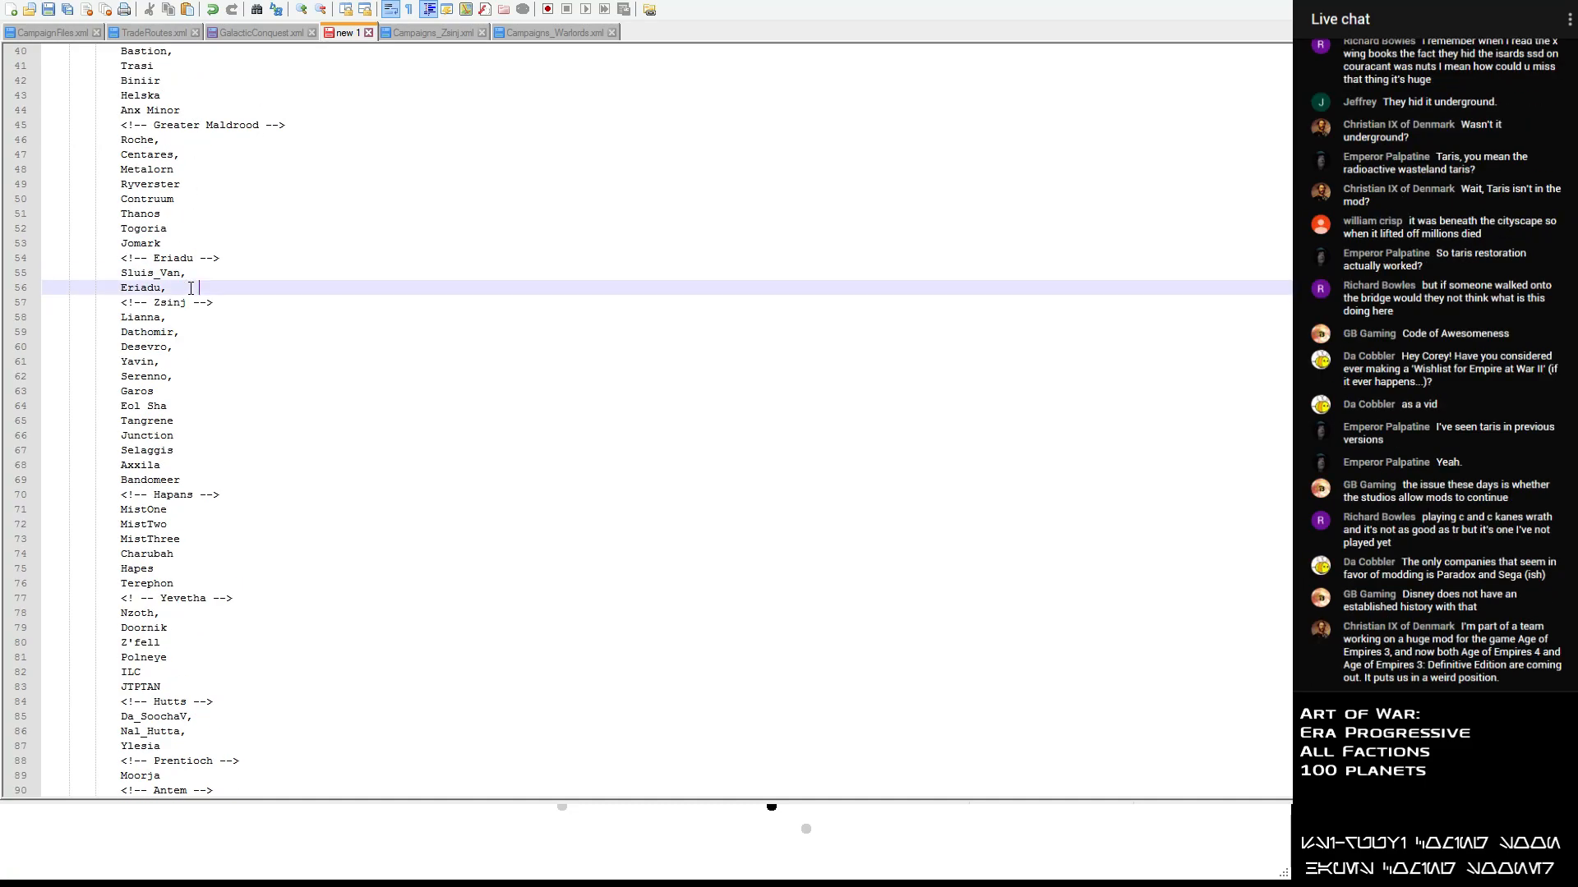
key(Return)
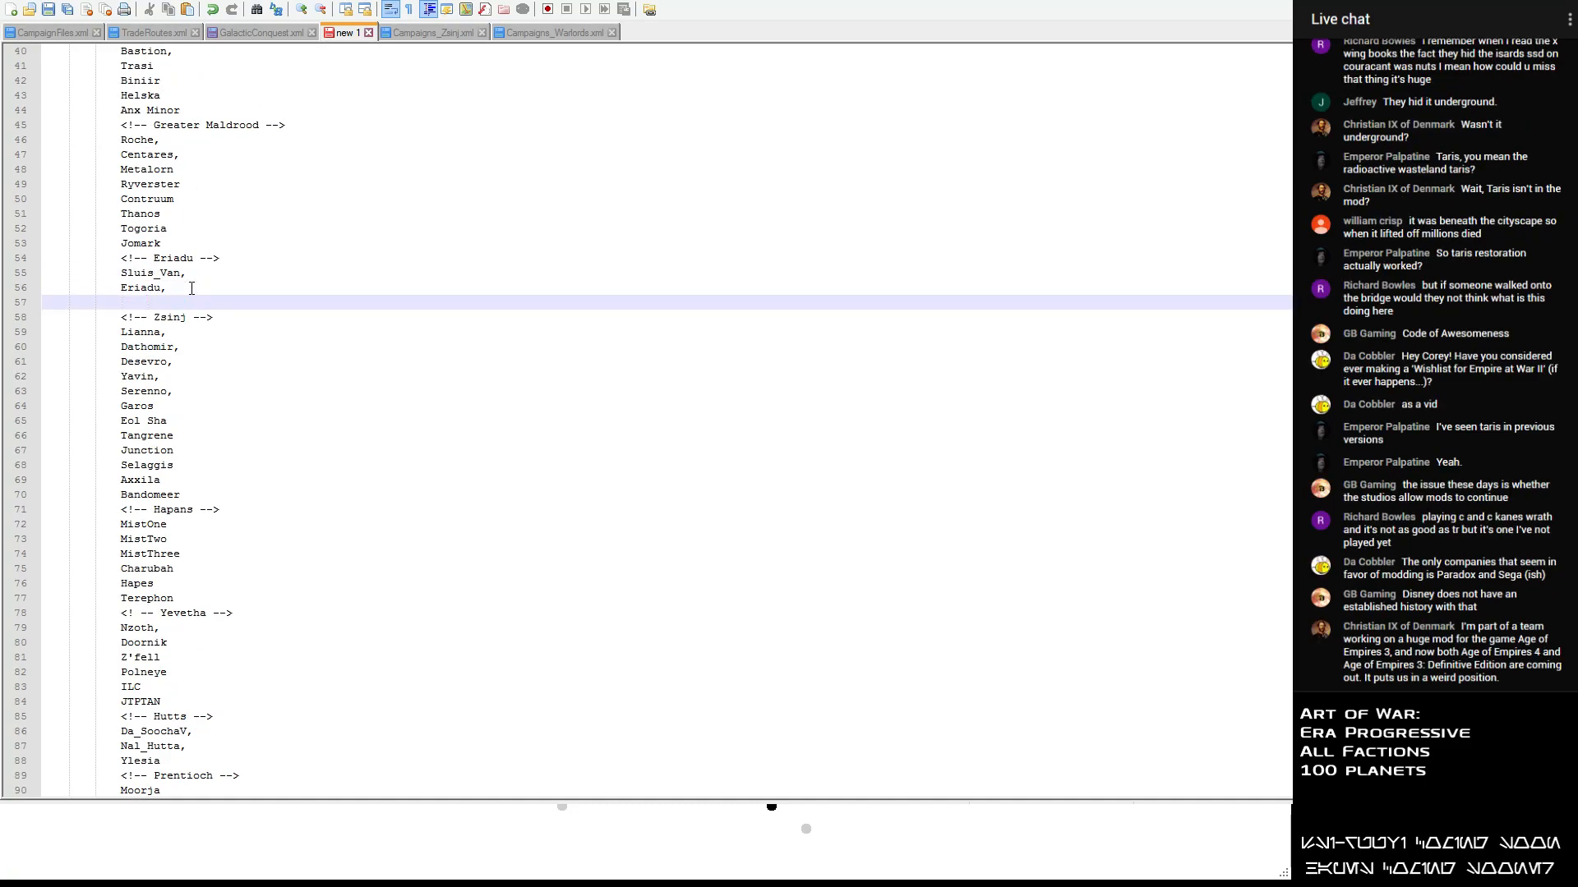
text(Utapau)
key(Return)
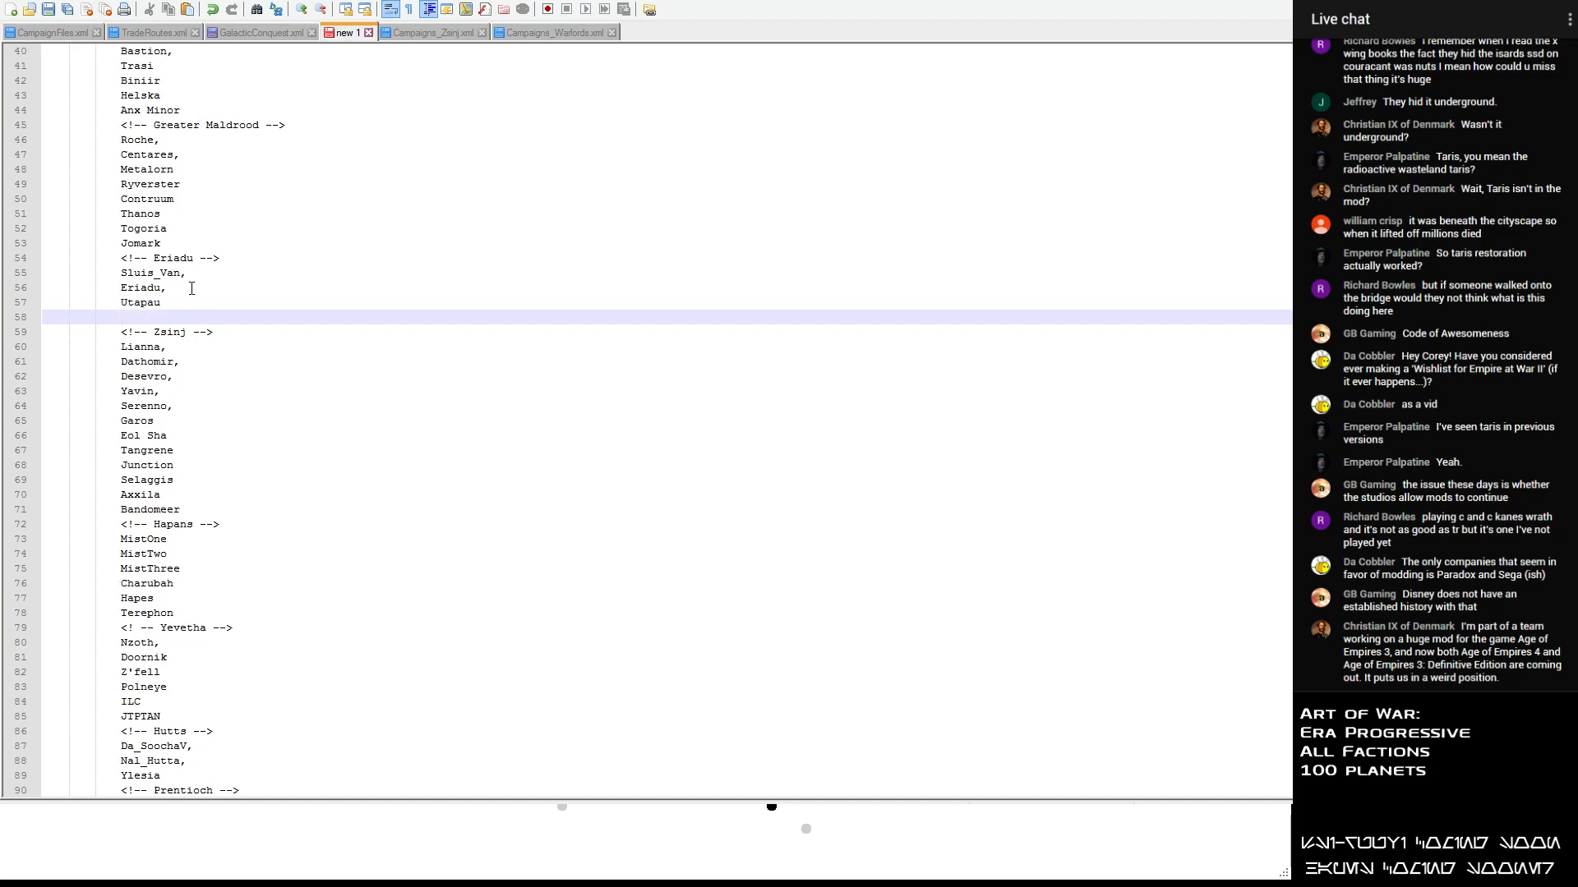
text(Sanrafsix)
key(Return)
text(Glova)
key(Return)
text(Glom Tho)
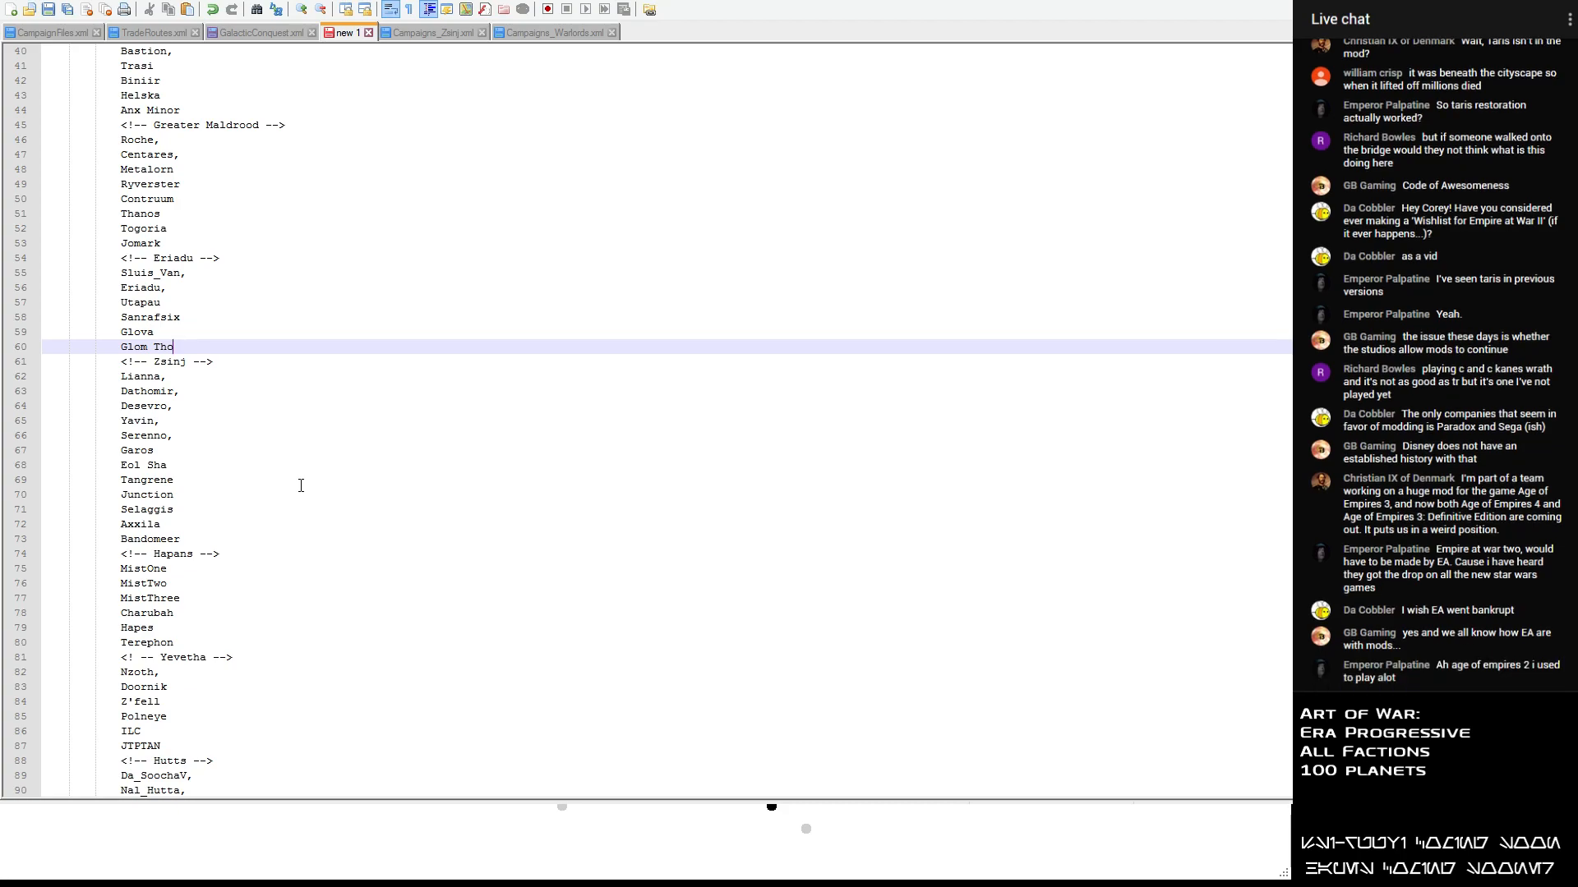
- Highlight the planets listed under the Eriadu heading, from Sluis_Van to Glom Tho, to check the size of the group
drag(183, 347, 45, 273)
drag(200, 349, 51, 271)
drag(207, 352, 7, 280)
drag(197, 352, 20, 286)
click(110, 289)
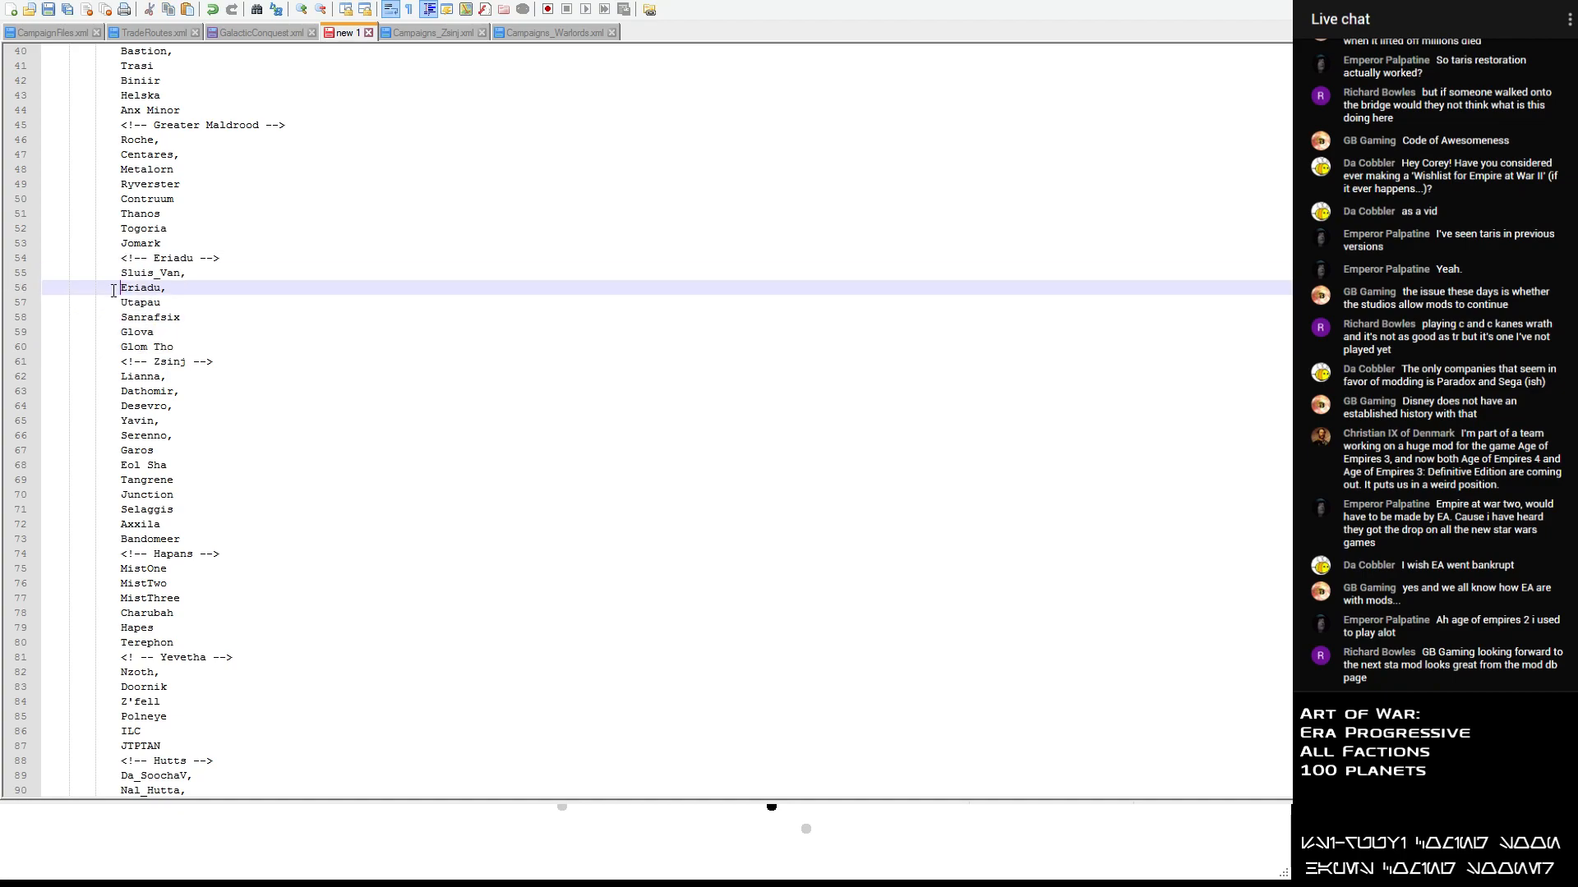
drag(195, 353, 33, 276)
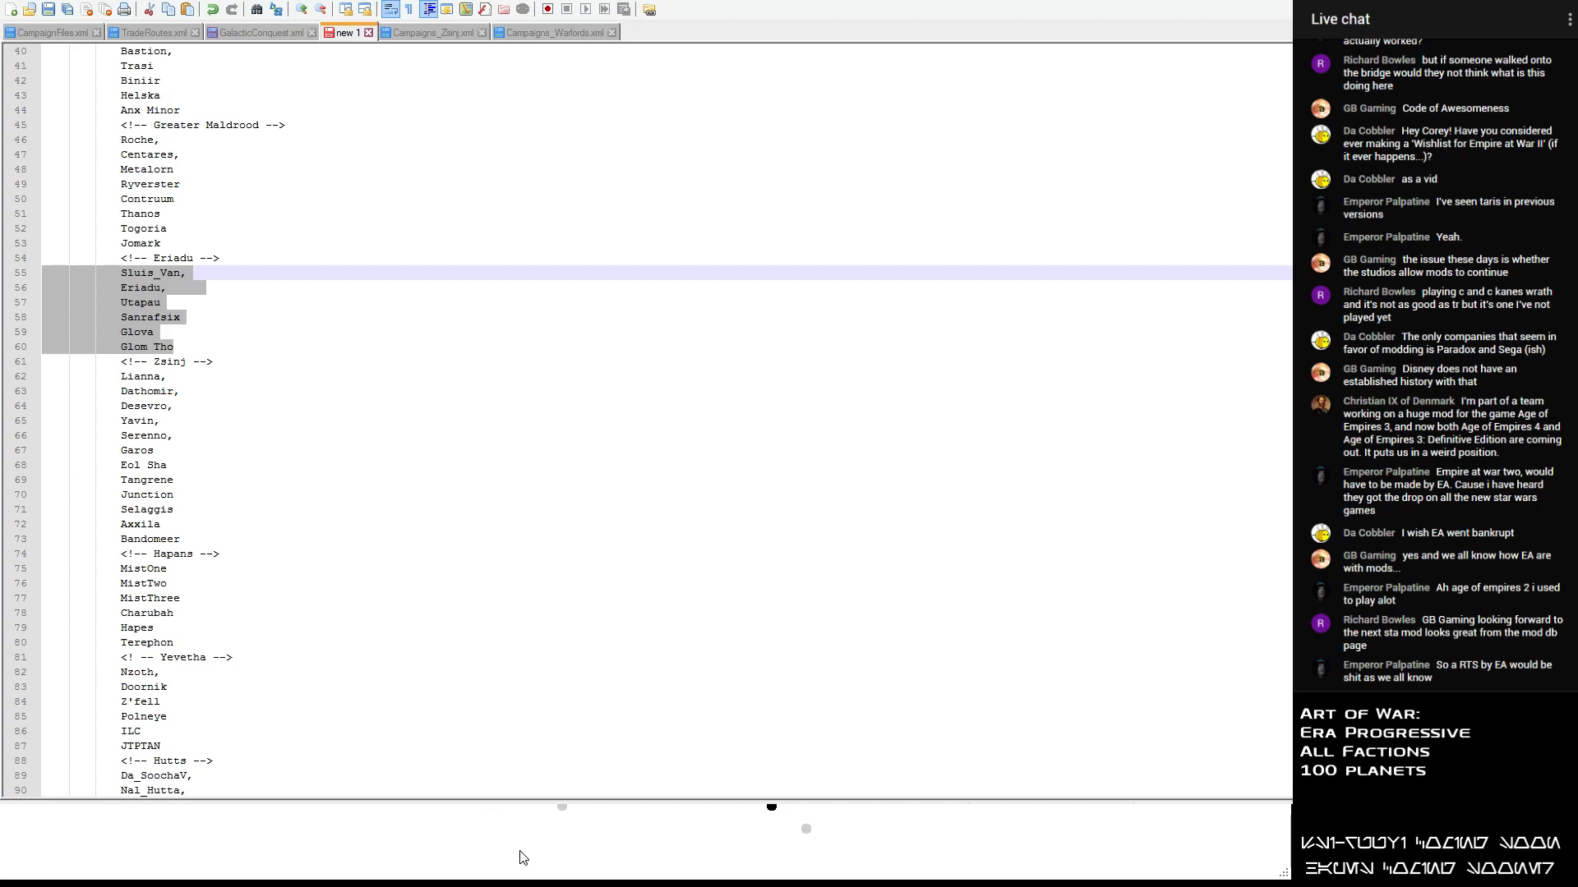
- Check Campaigns_Warlords.xml for more Eriadu planets and add Eiattu and Vondarc on separate lines after Glom Tho in the new 1 list
scroll(451, 458, down, 2)
click(561, 32)
scroll(425, 359, down, 10)
scroll(424, 359, up, 4)
scroll(424, 359, down, 4)
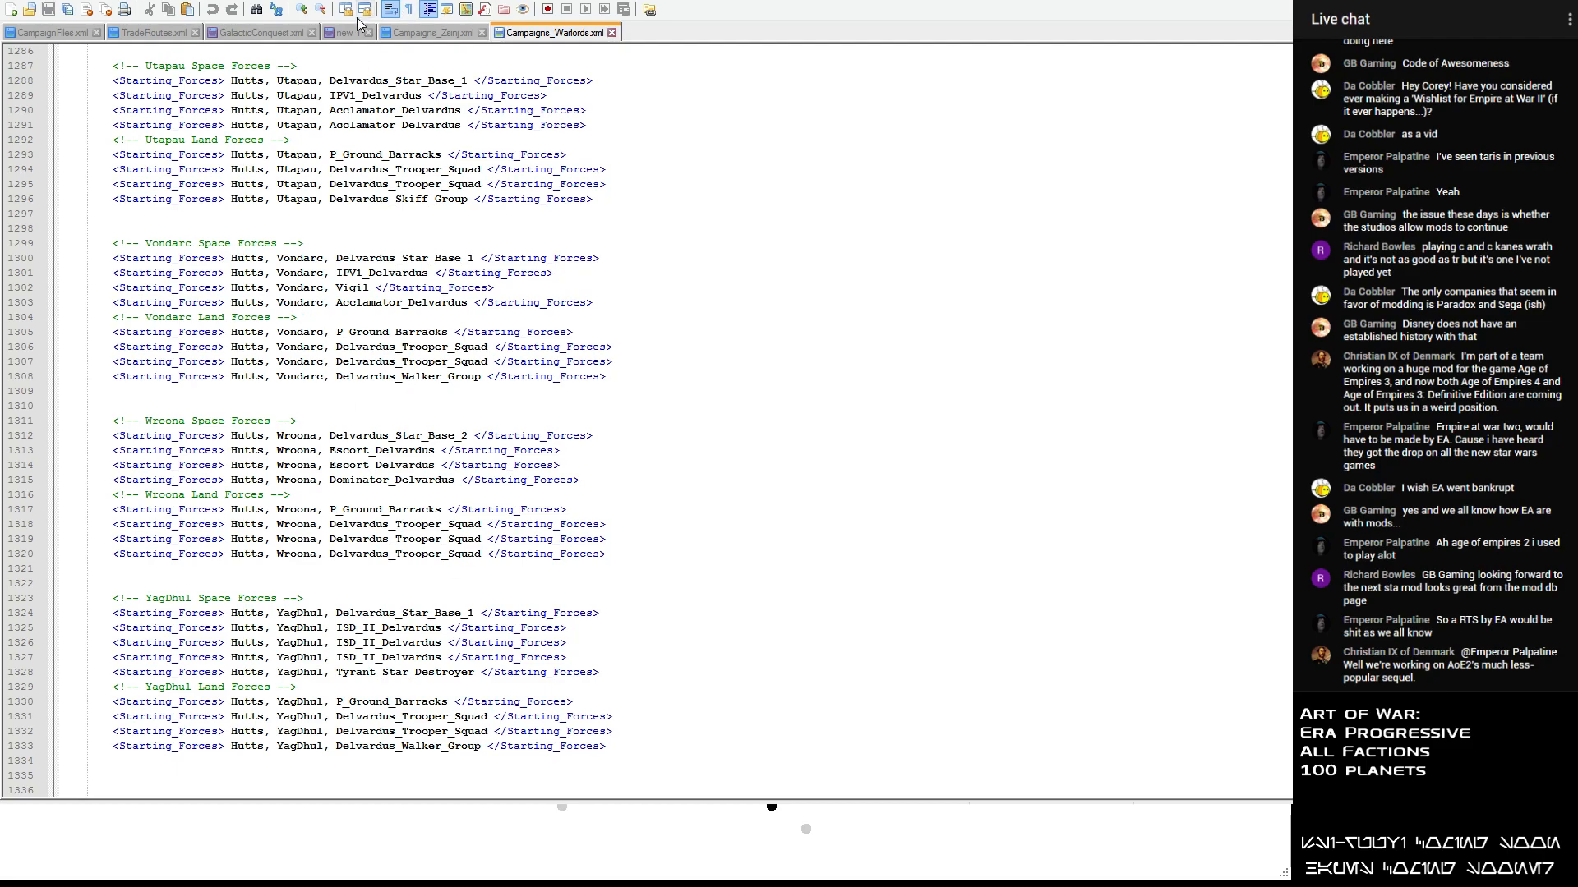
click(343, 33)
click(188, 255)
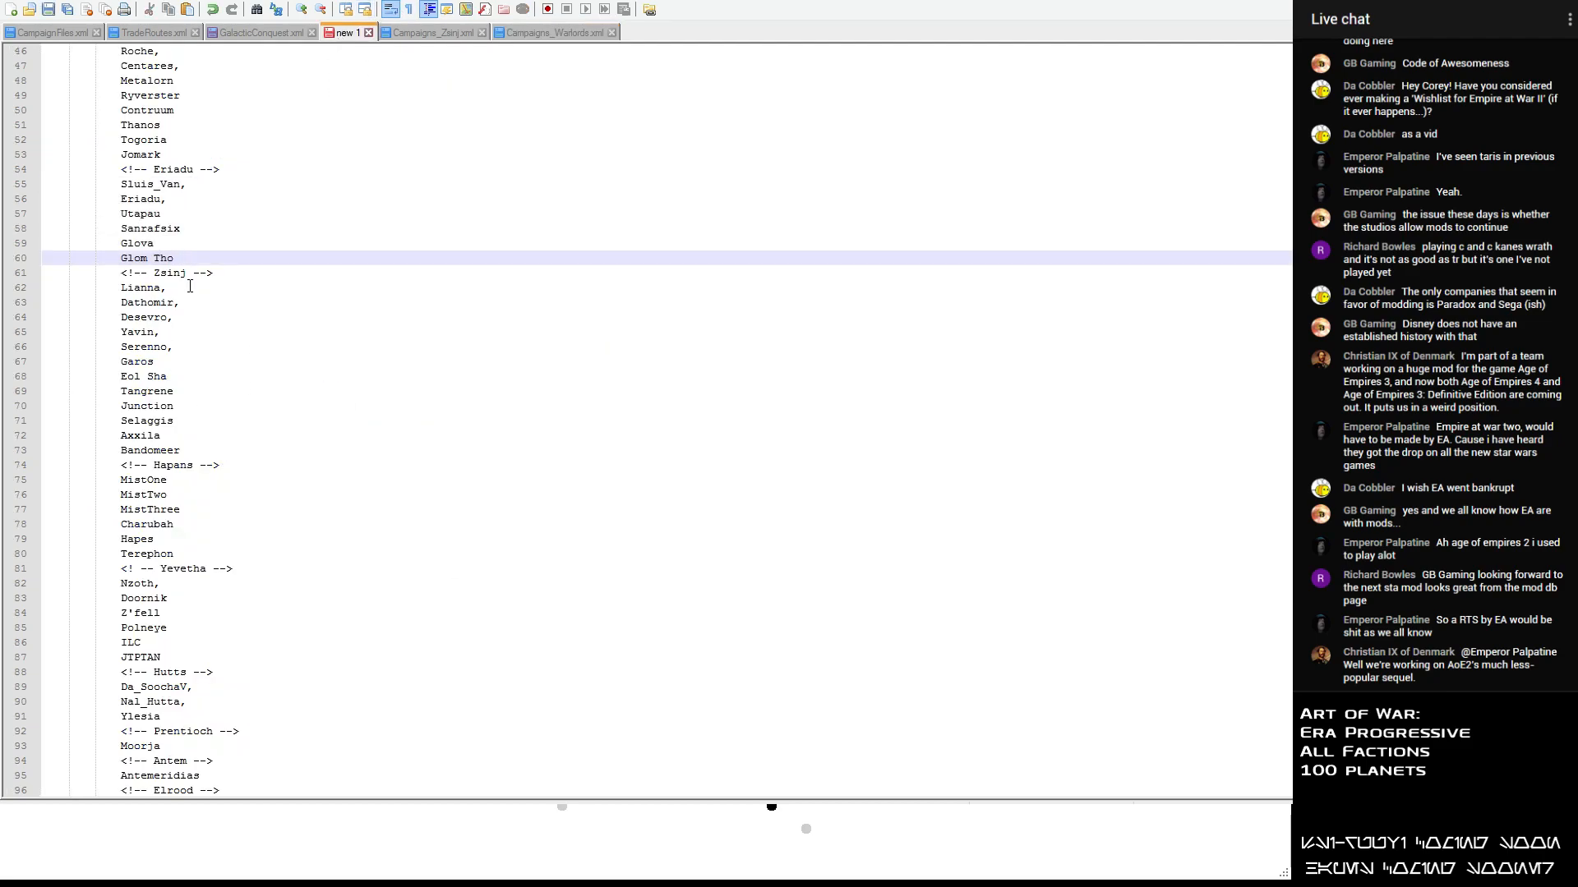
key(Return)
text(Eiautt)
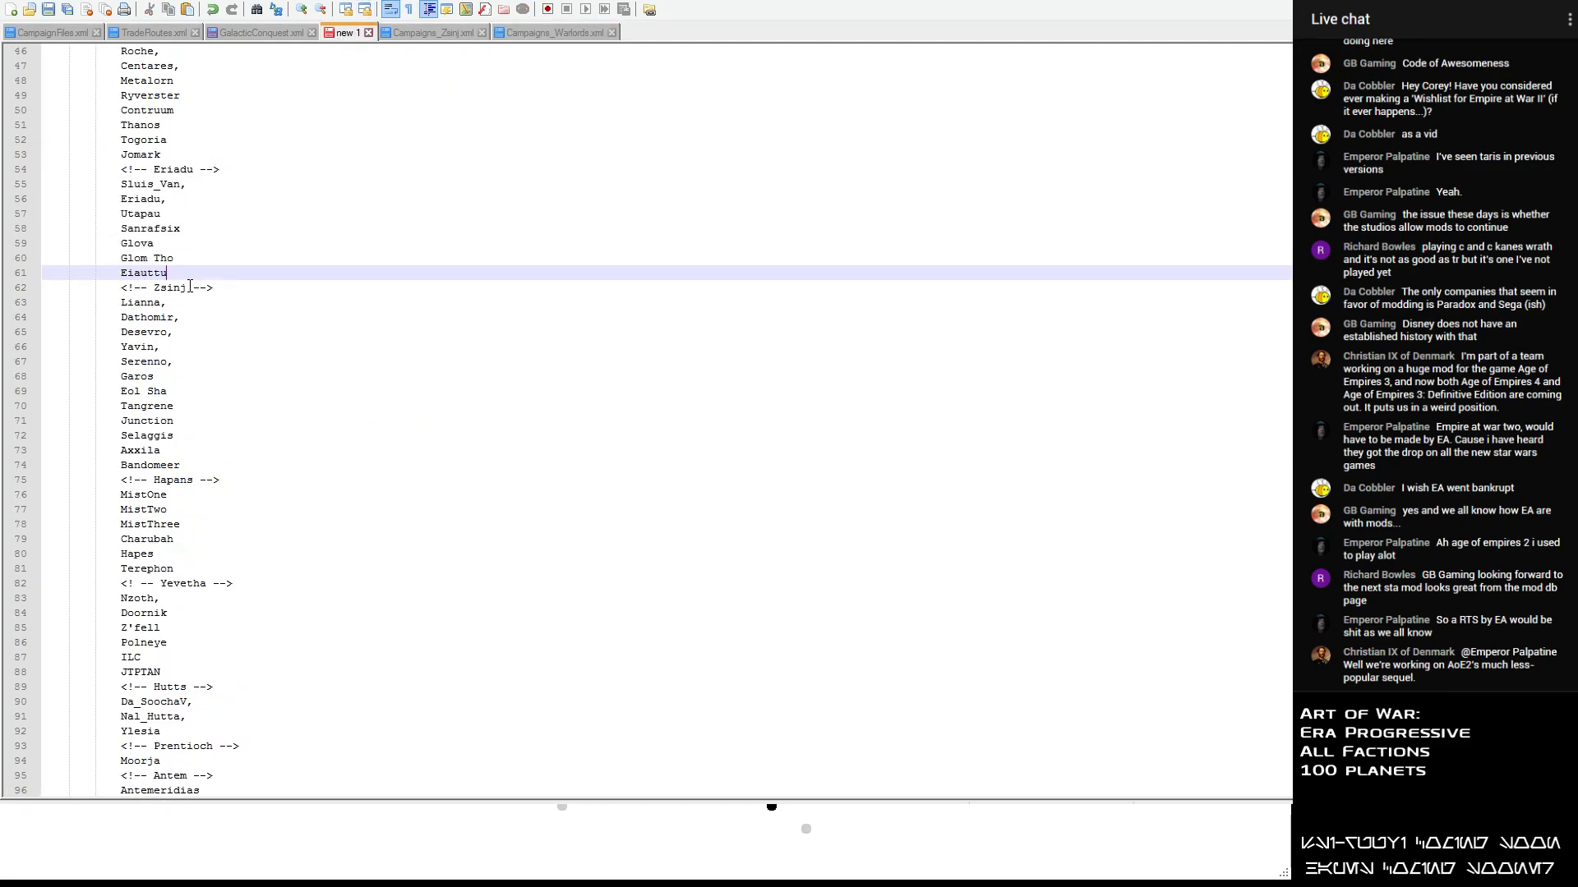
text(u)
key(Return)
key(Up)
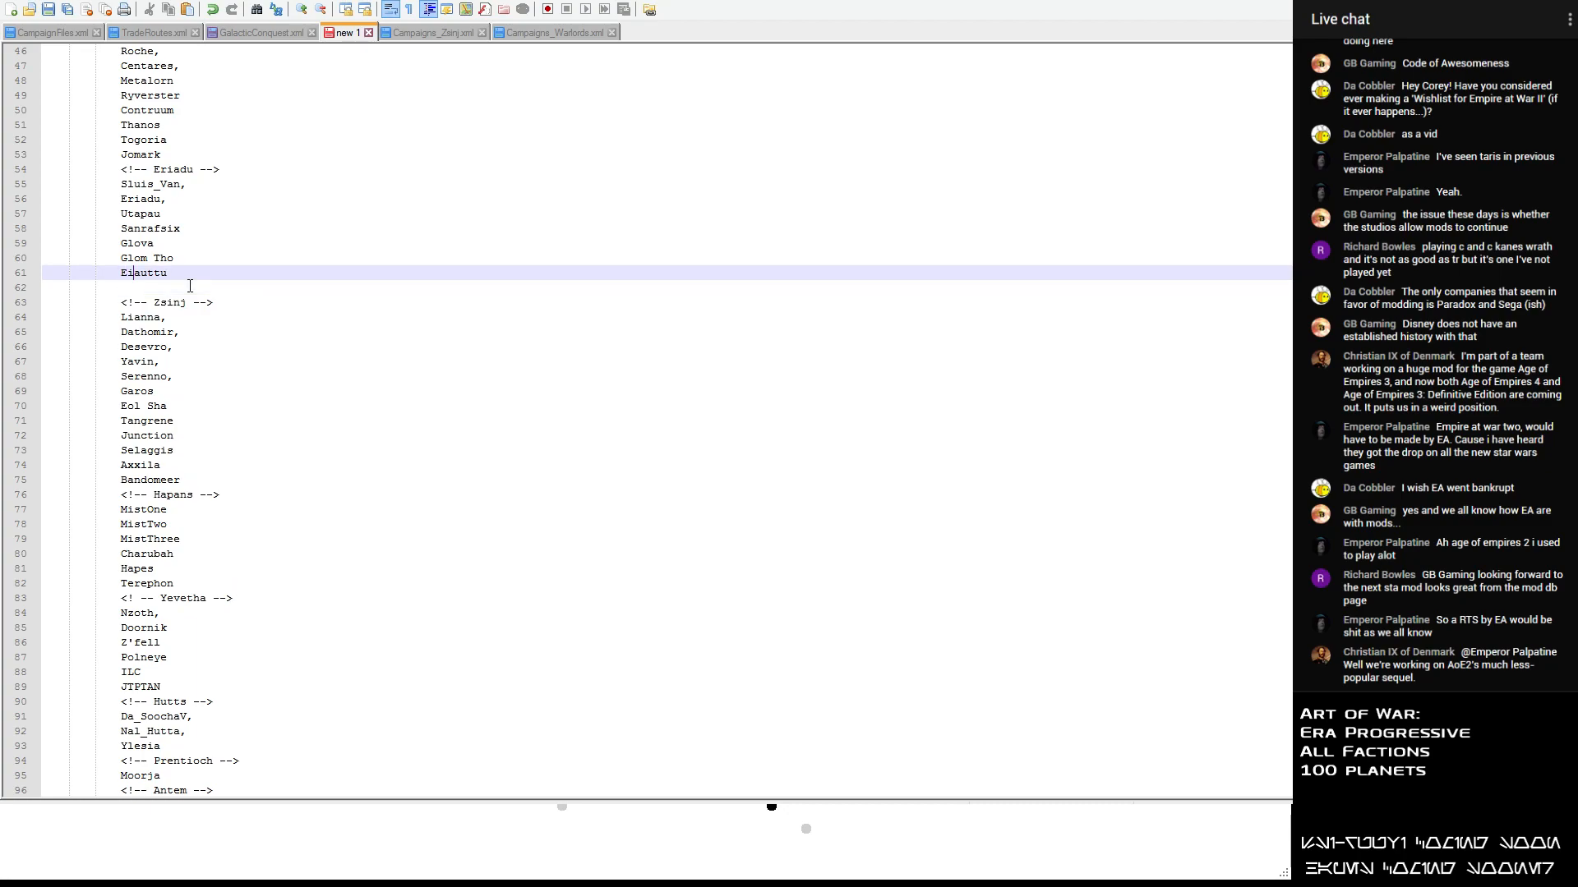
key(BackSpace)
key(Down)
text(V)
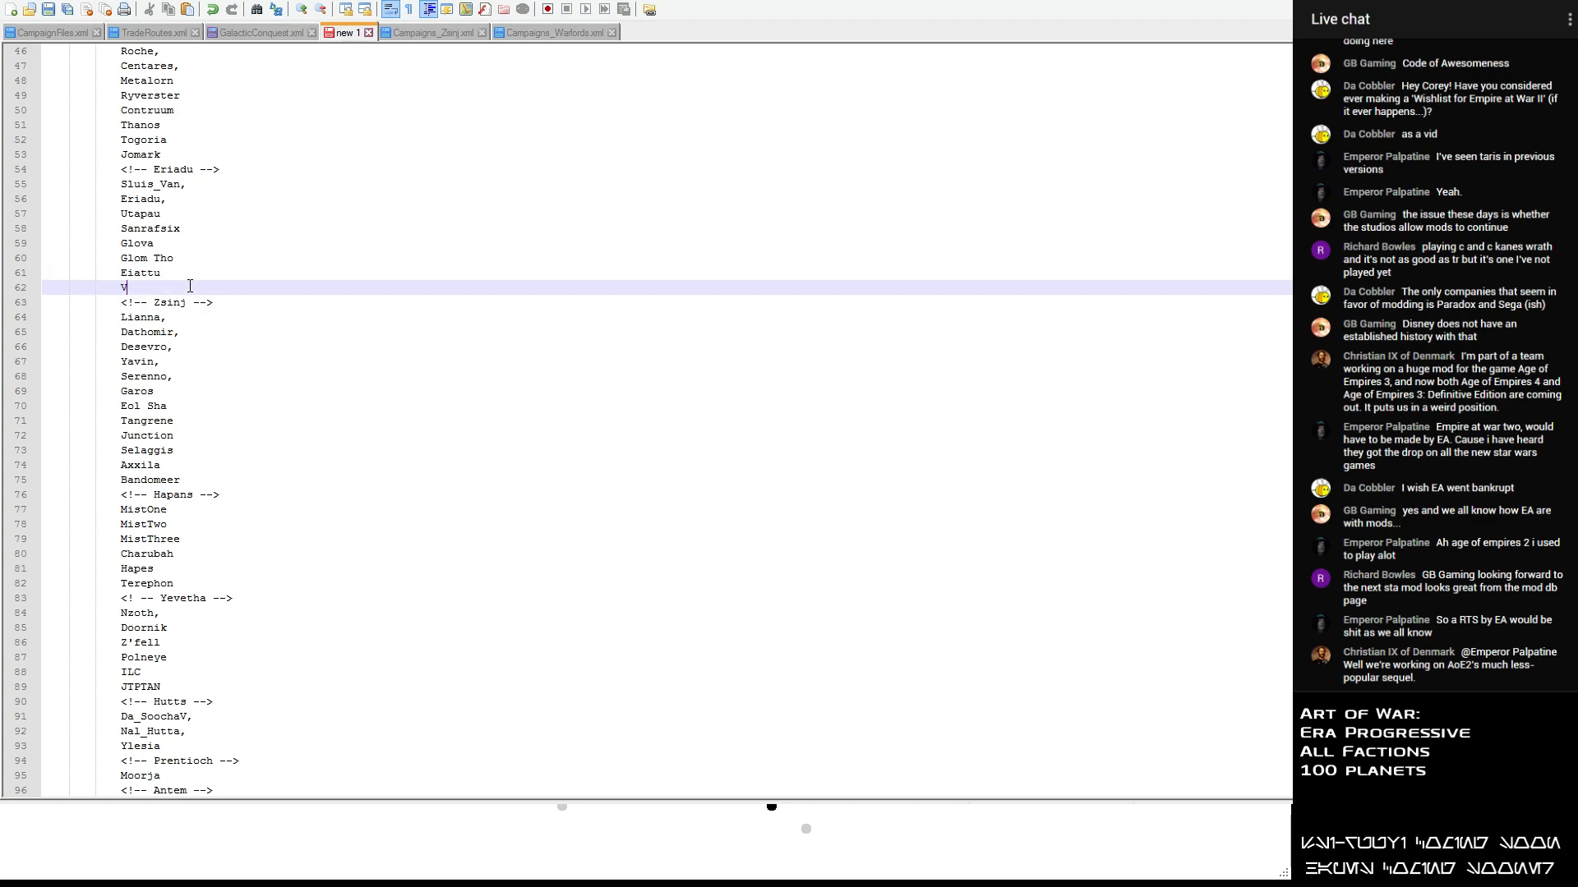
text(ondarc)
- Switch to the Galactic Conquest Editor and include YagDhul in the planet selection
key(alt+Tab)
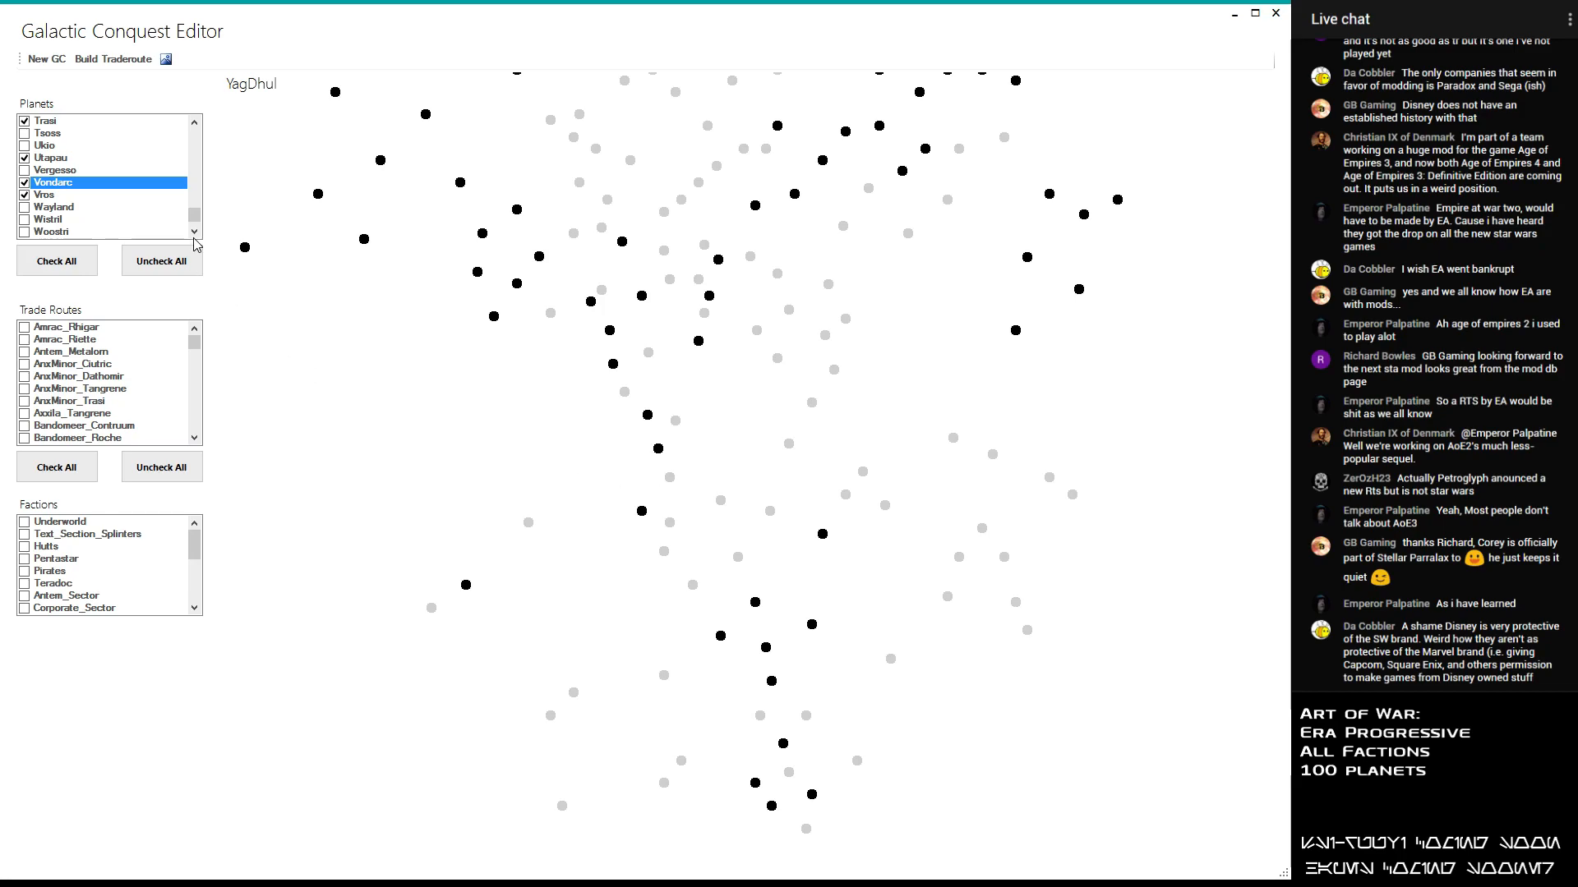
scroll(184, 220, down, 3)
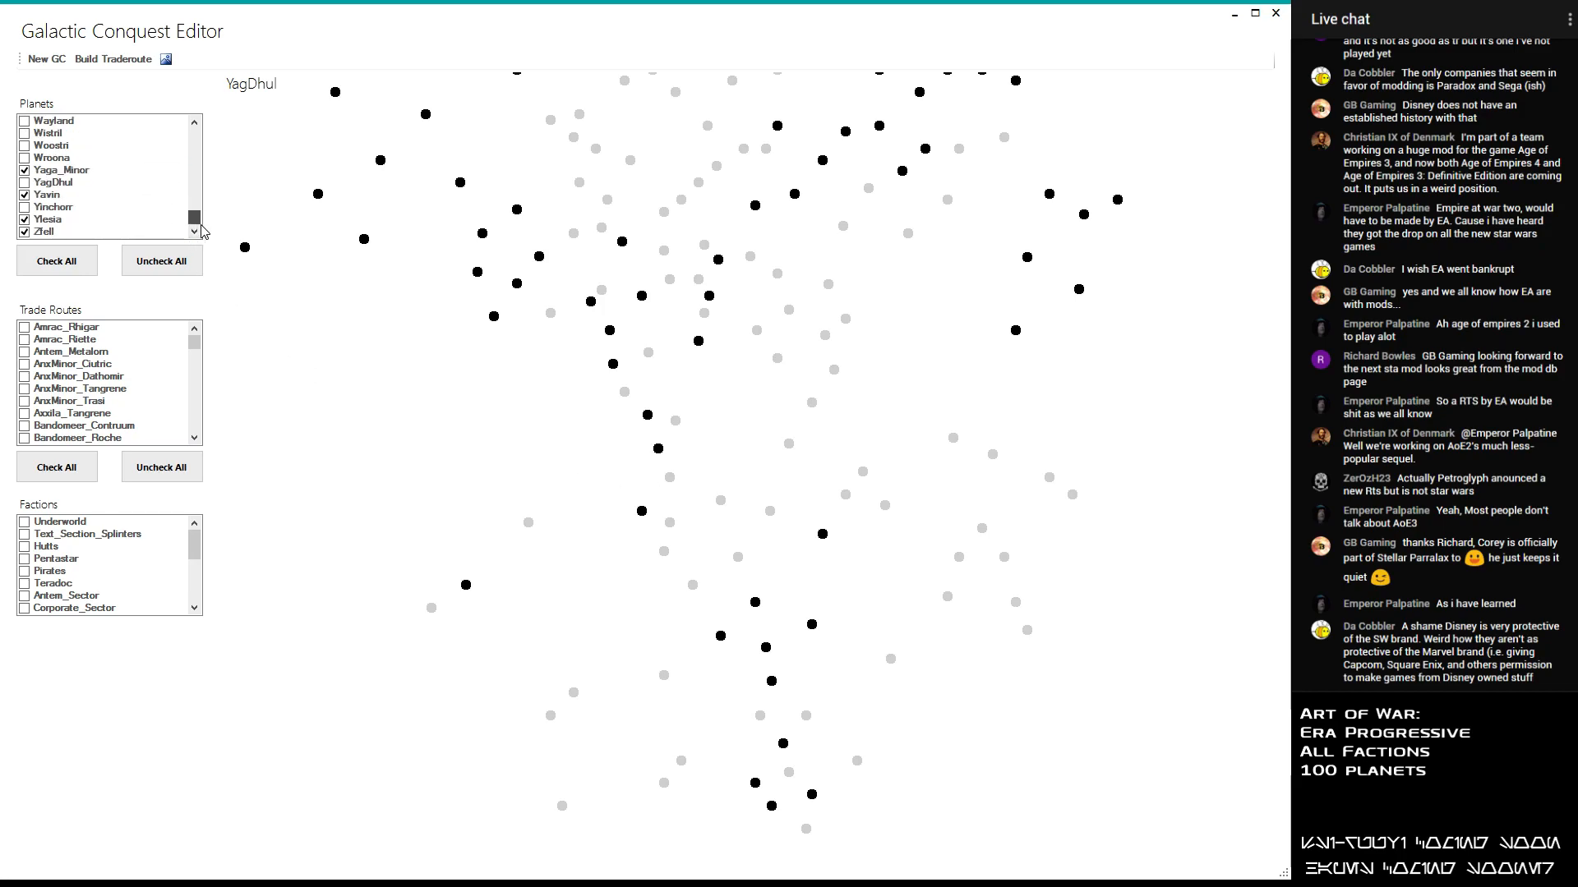
click(34, 187)
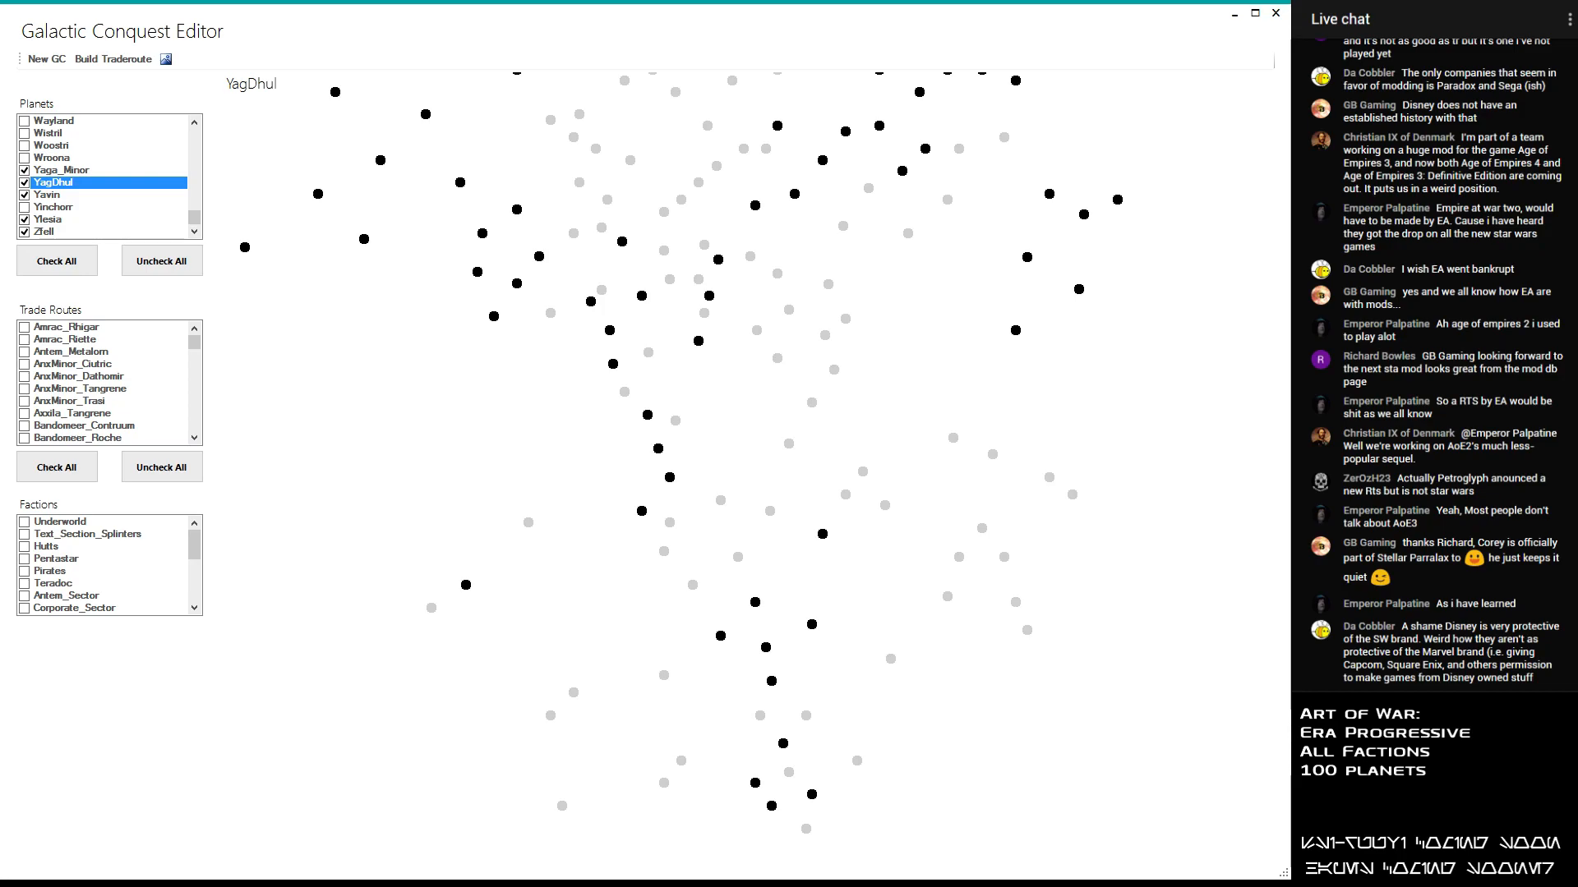
- Find Mustafar and Atravis in the planet list and include both in the selection
drag(194, 218, 197, 197)
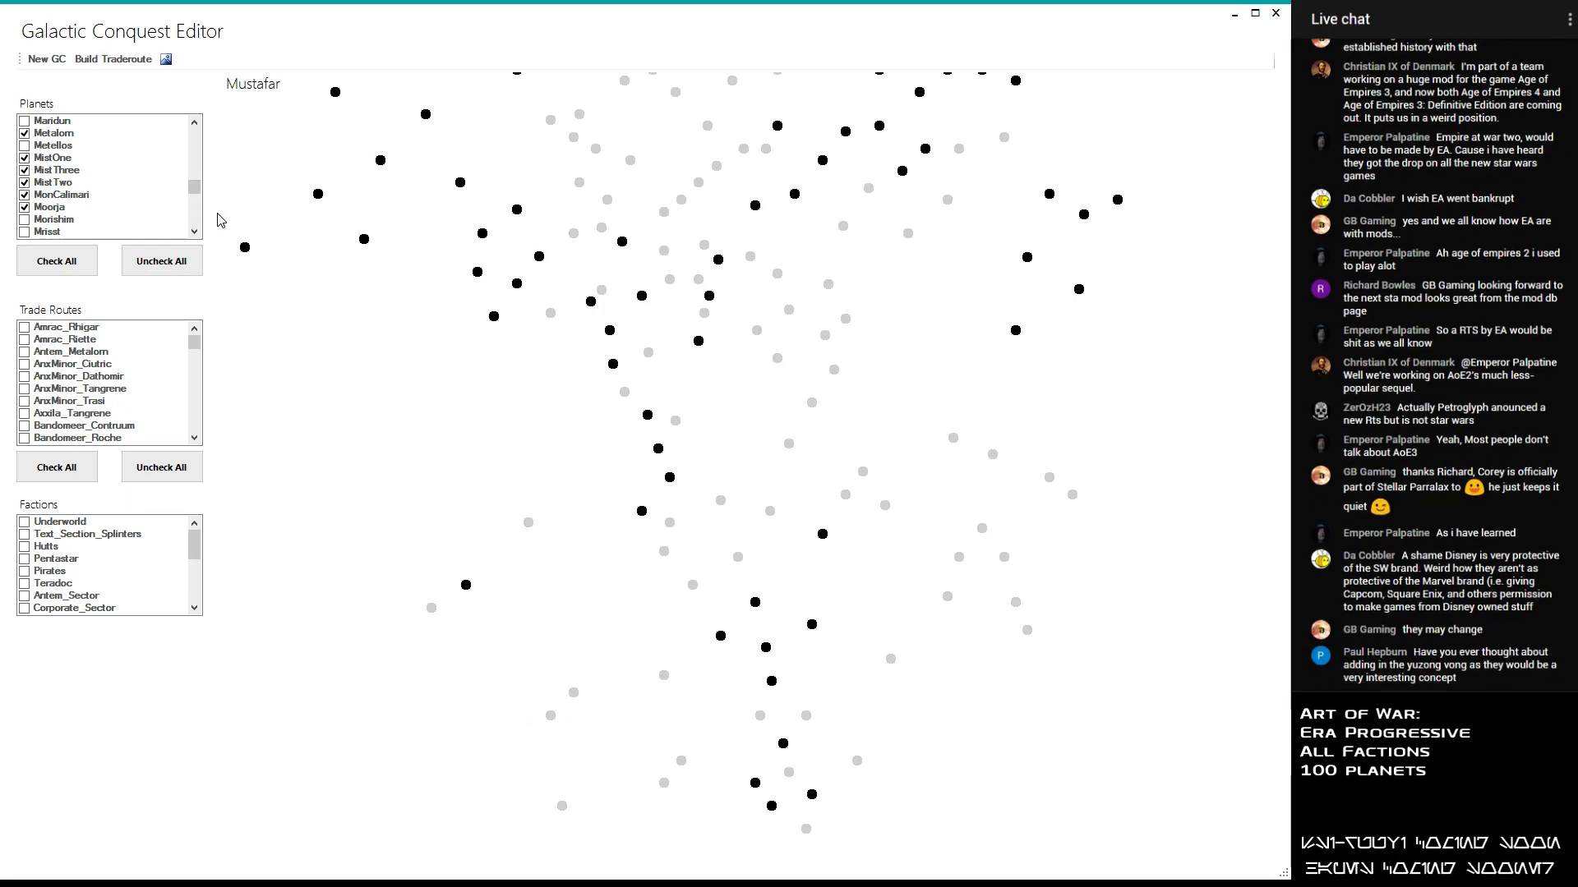
drag(195, 189, 197, 194)
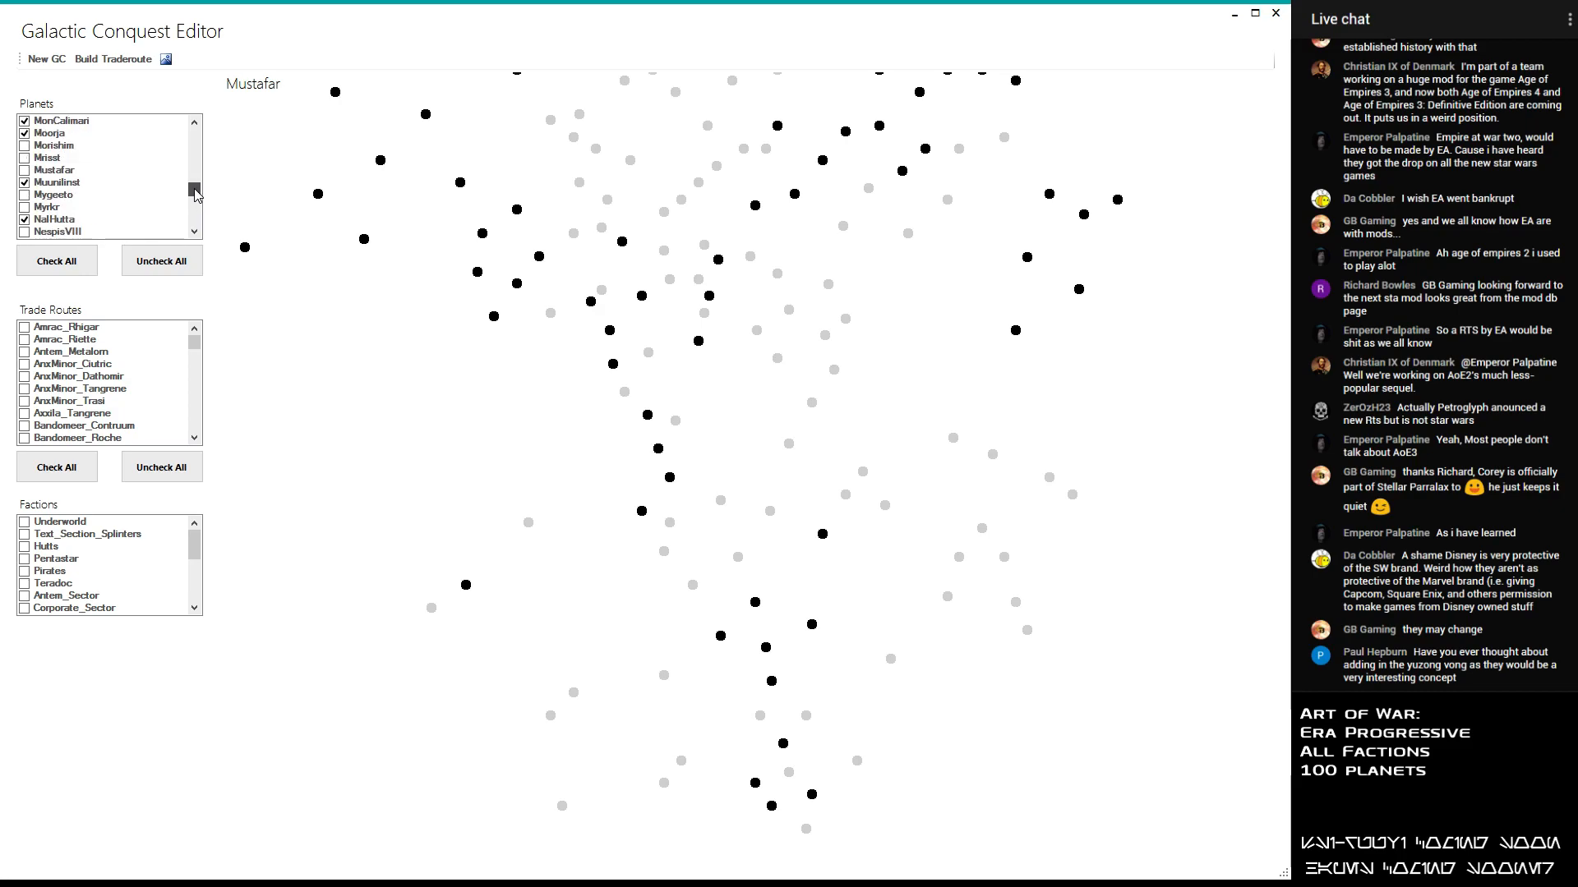
click(25, 170)
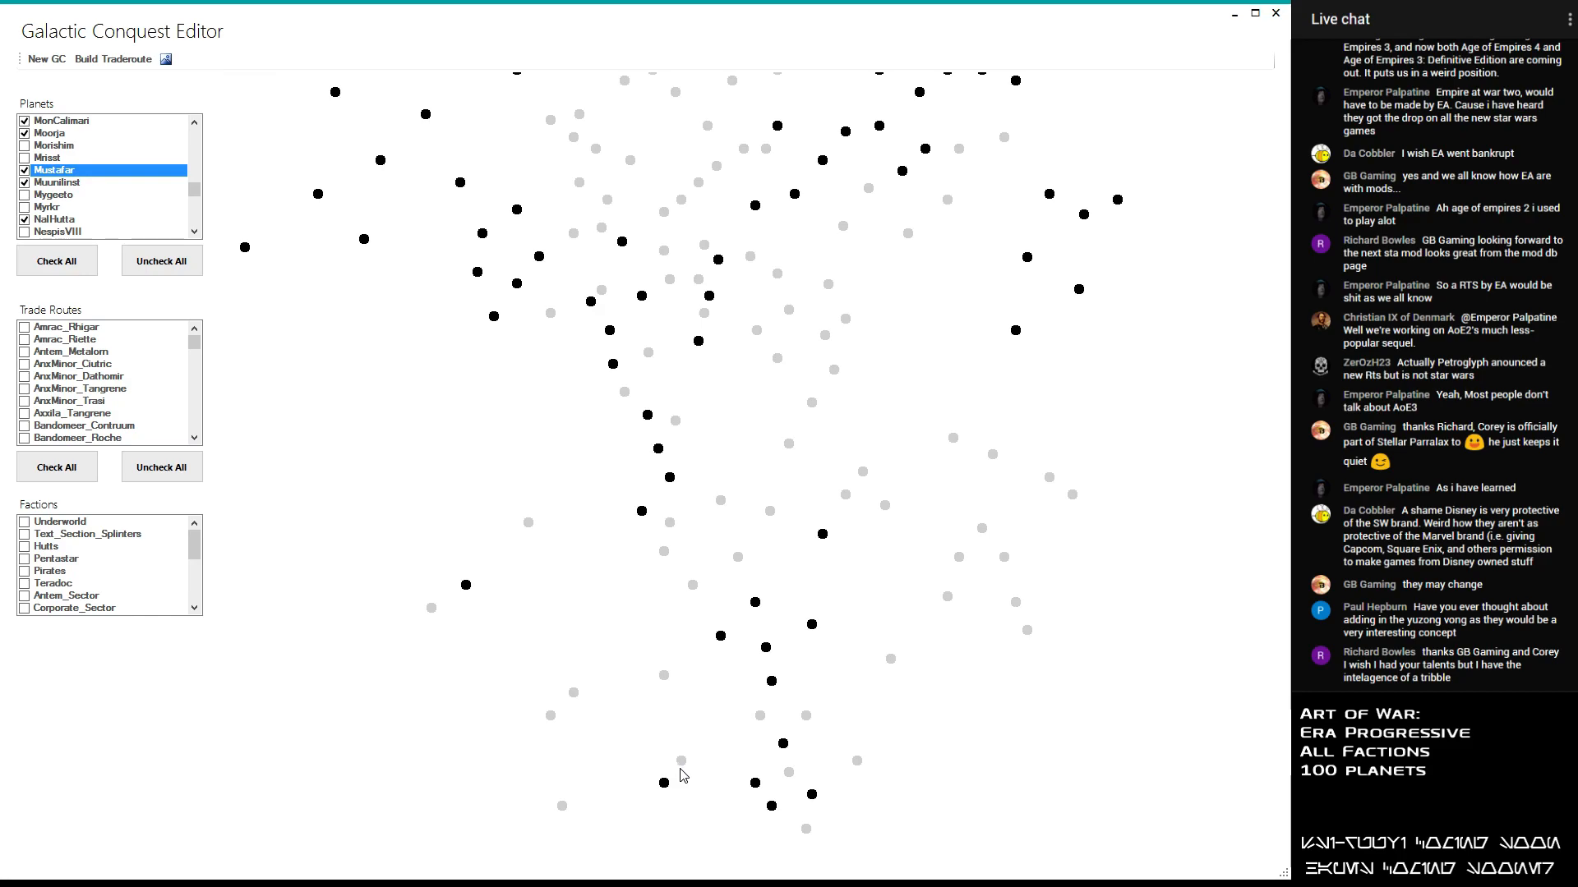
drag(195, 189, 195, 130)
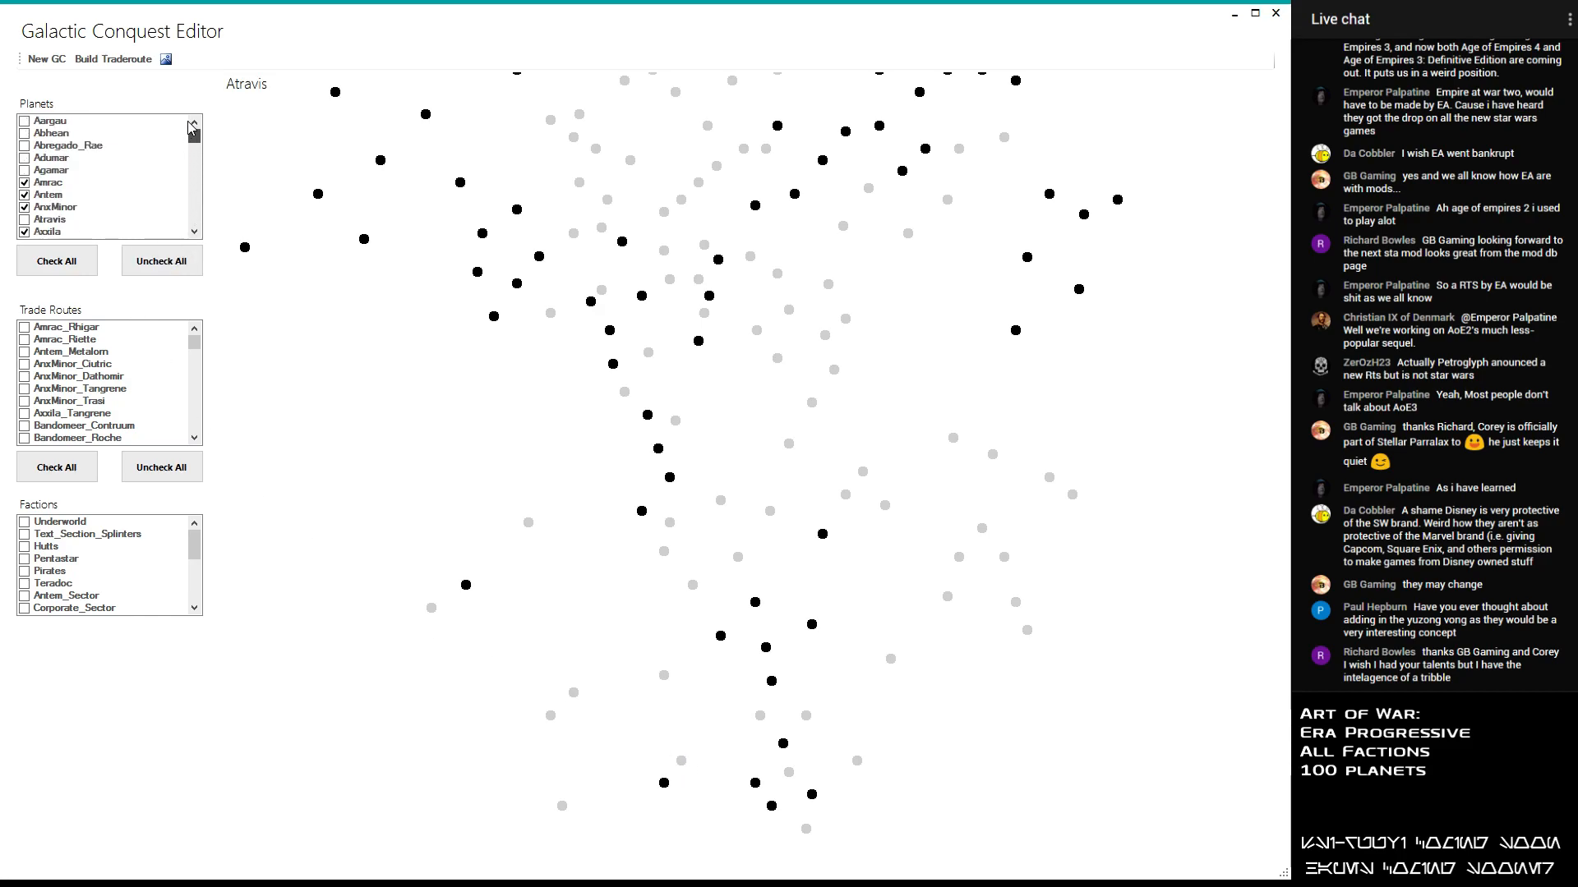
click(24, 219)
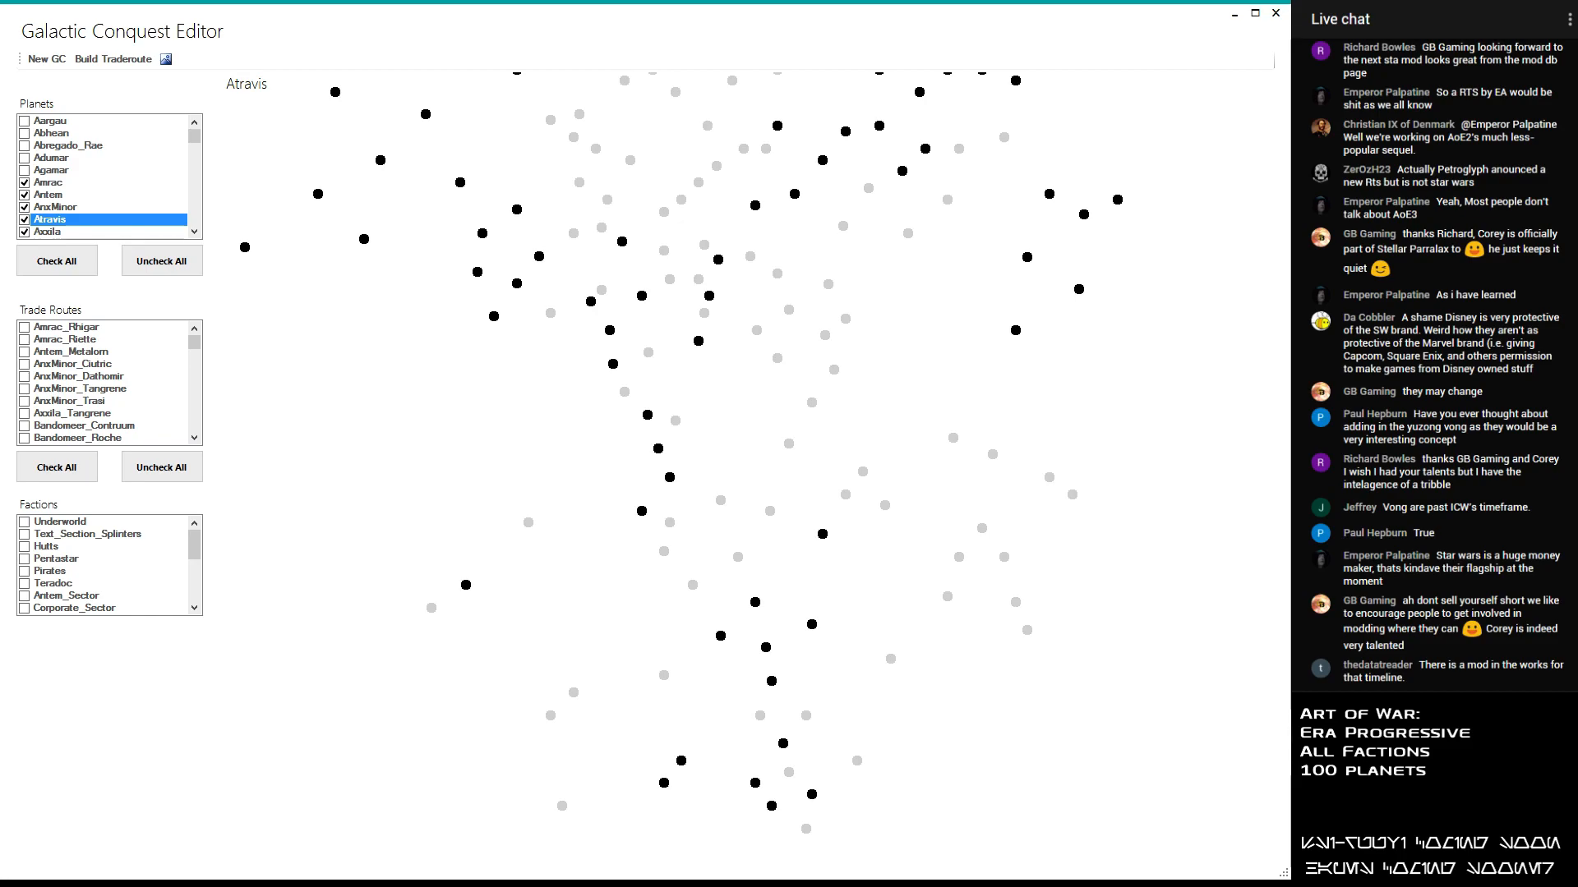
- Examine the unselected planets in the southern part of the galaxy map as possible additions
click(857, 761)
click(806, 716)
click(891, 660)
click(949, 599)
click(959, 558)
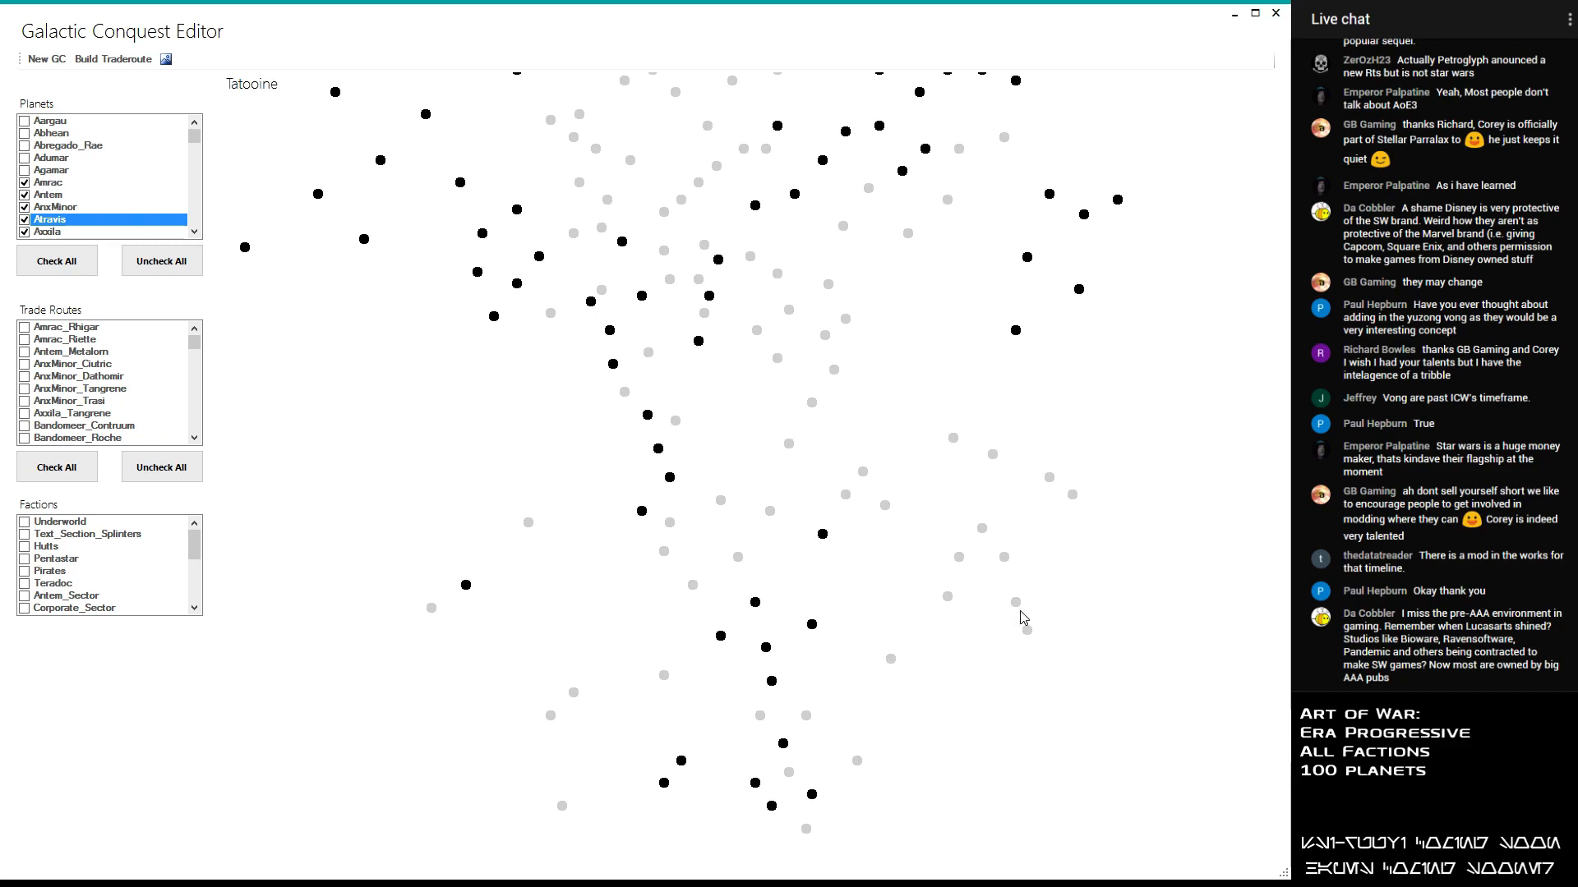
scroll(1019, 604, down, 3)
scroll(1001, 585, down, 2)
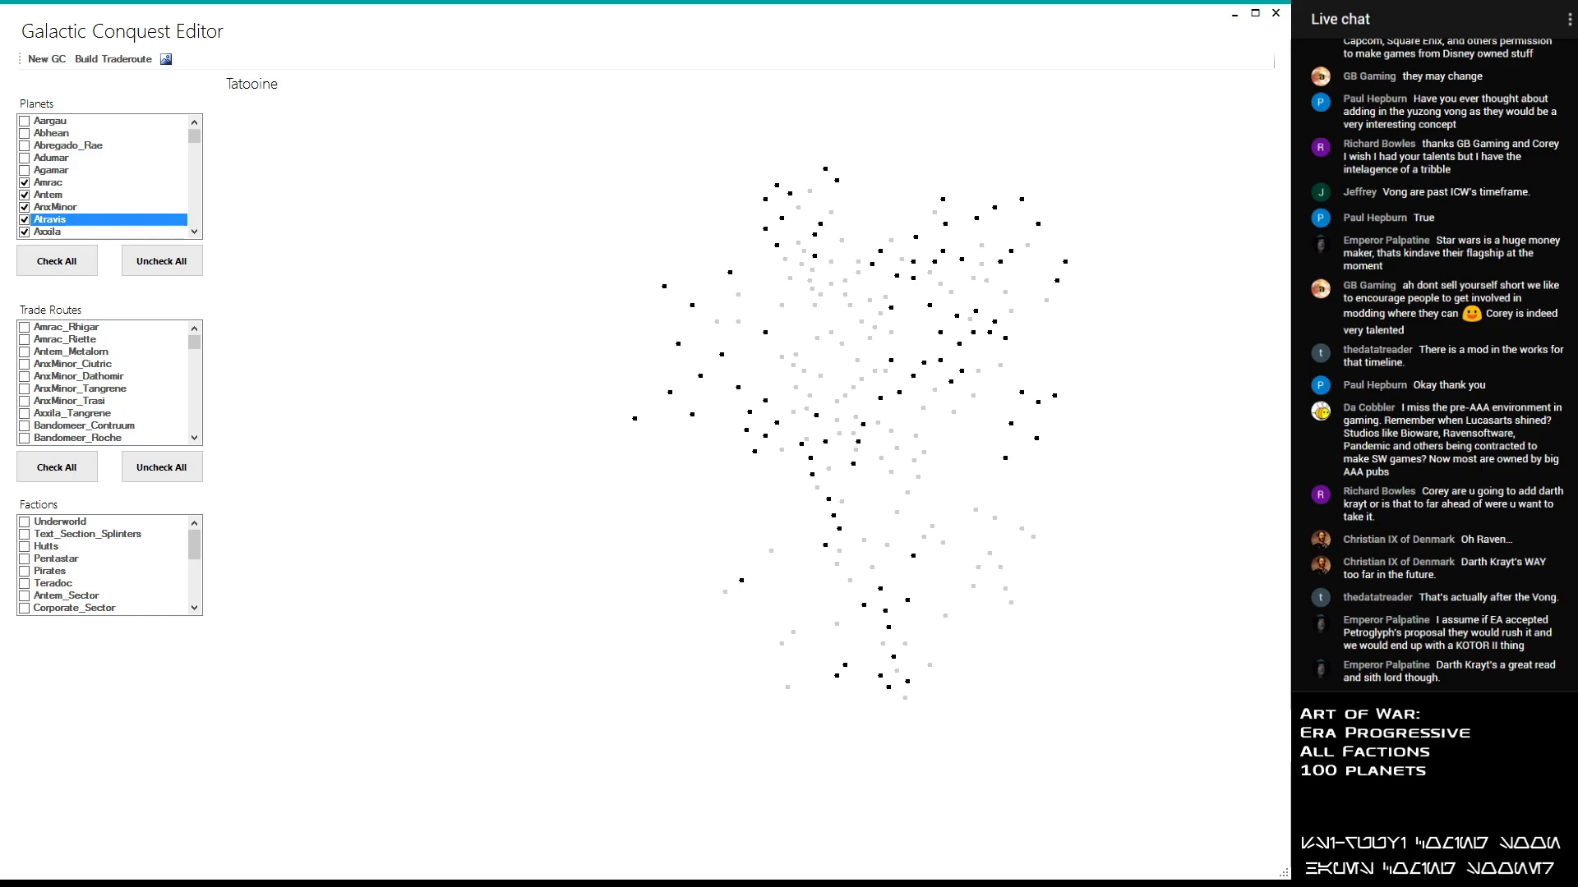
scroll(912, 593, up, 3)
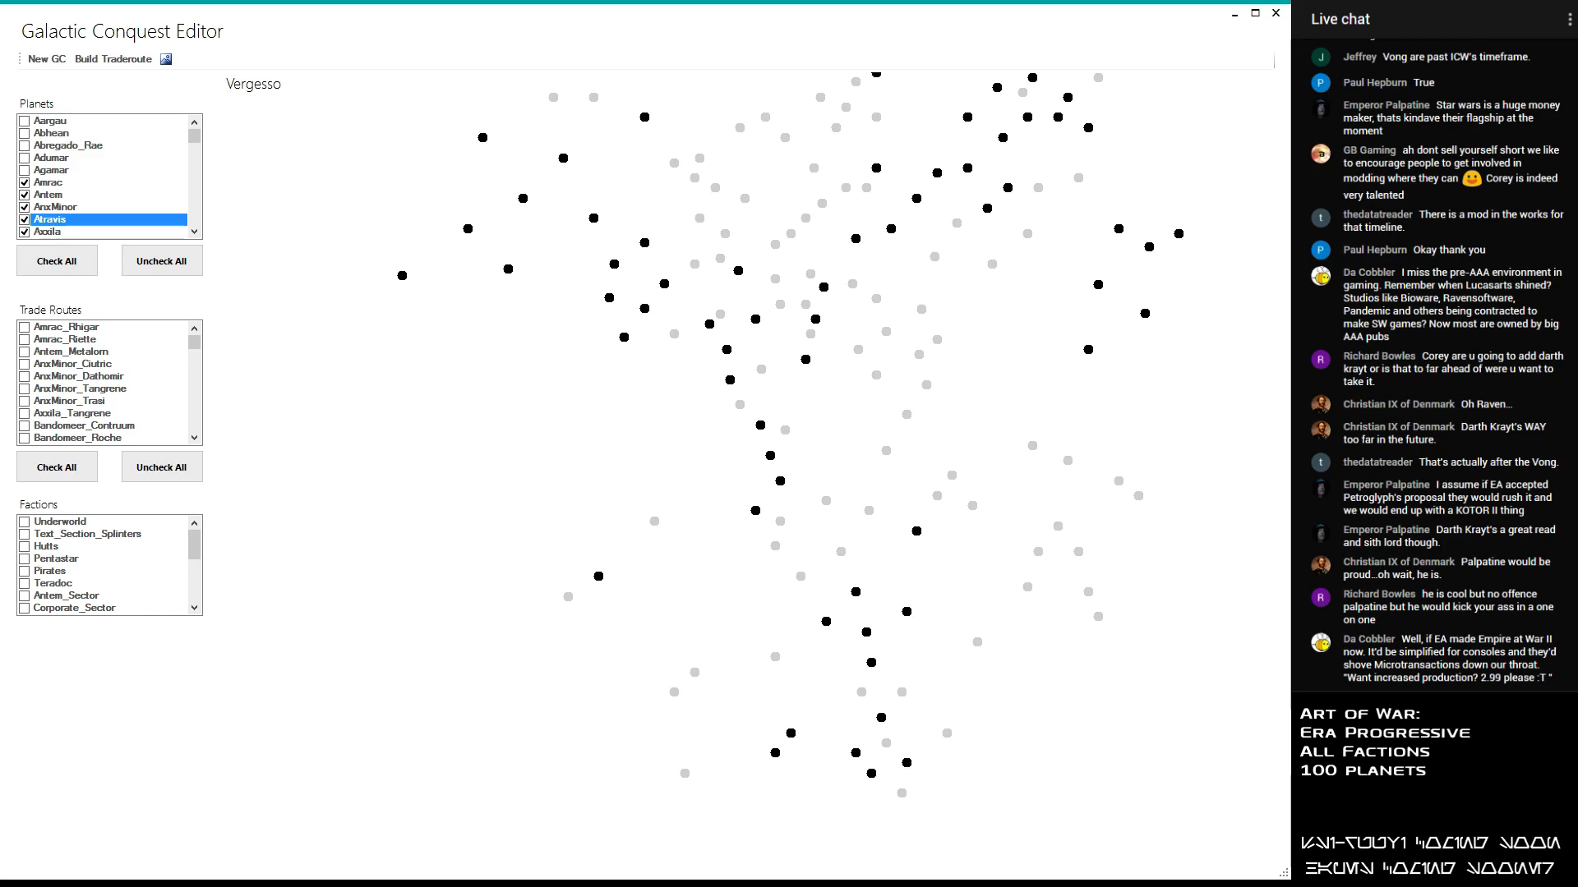
- Find Katana_Space in the planet list and include it in the selection
mouse_move(655, 524)
drag(195, 140, 212, 173)
scroll(222, 186, up, 8)
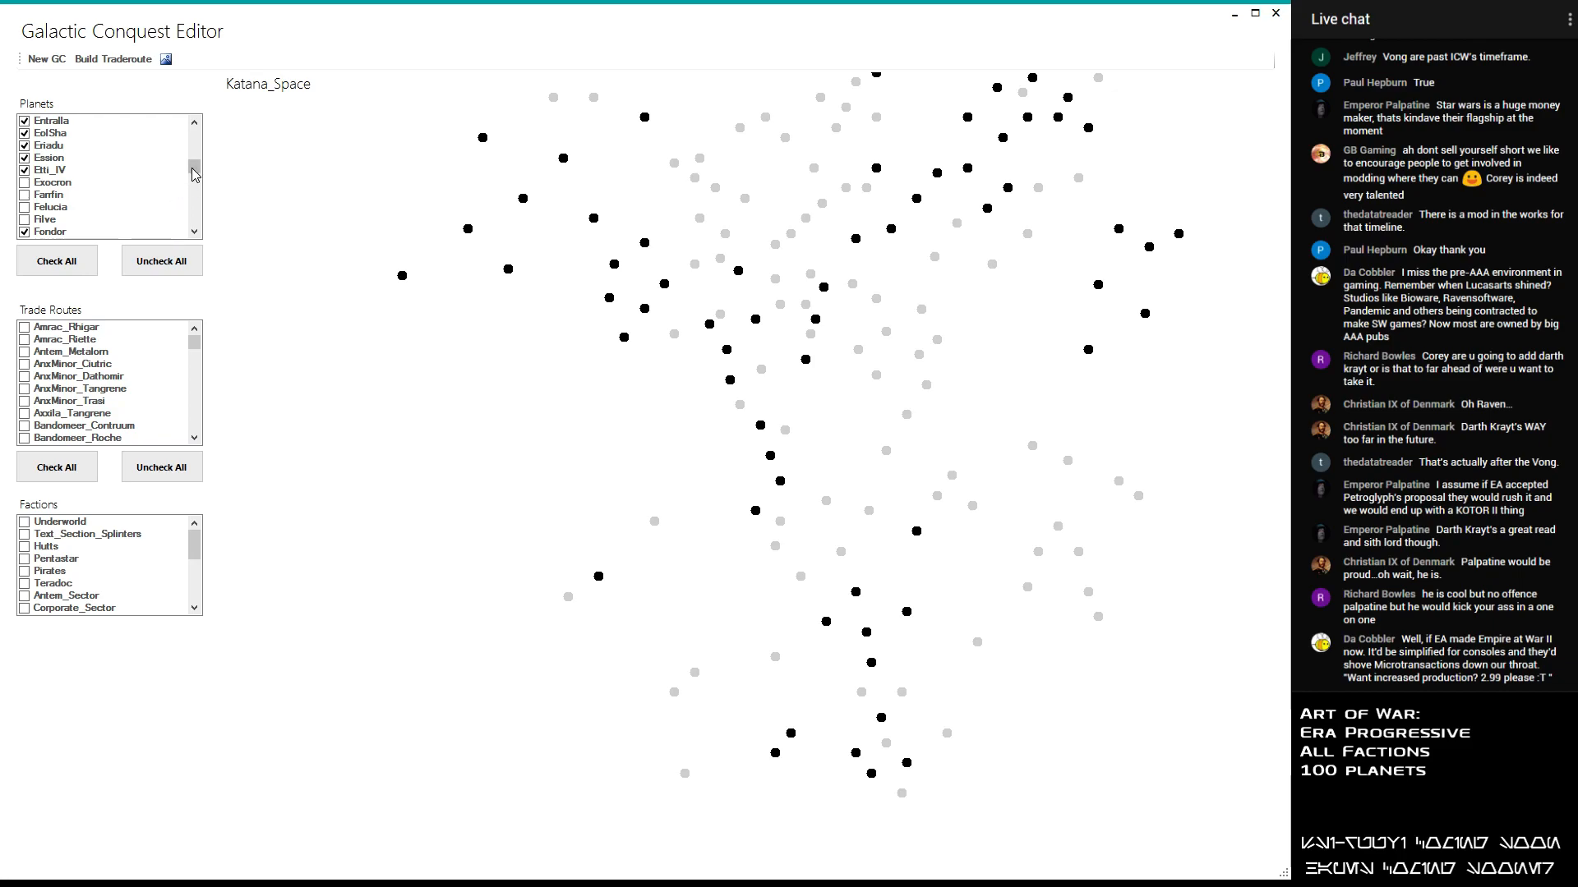
scroll(211, 165, up, 5)
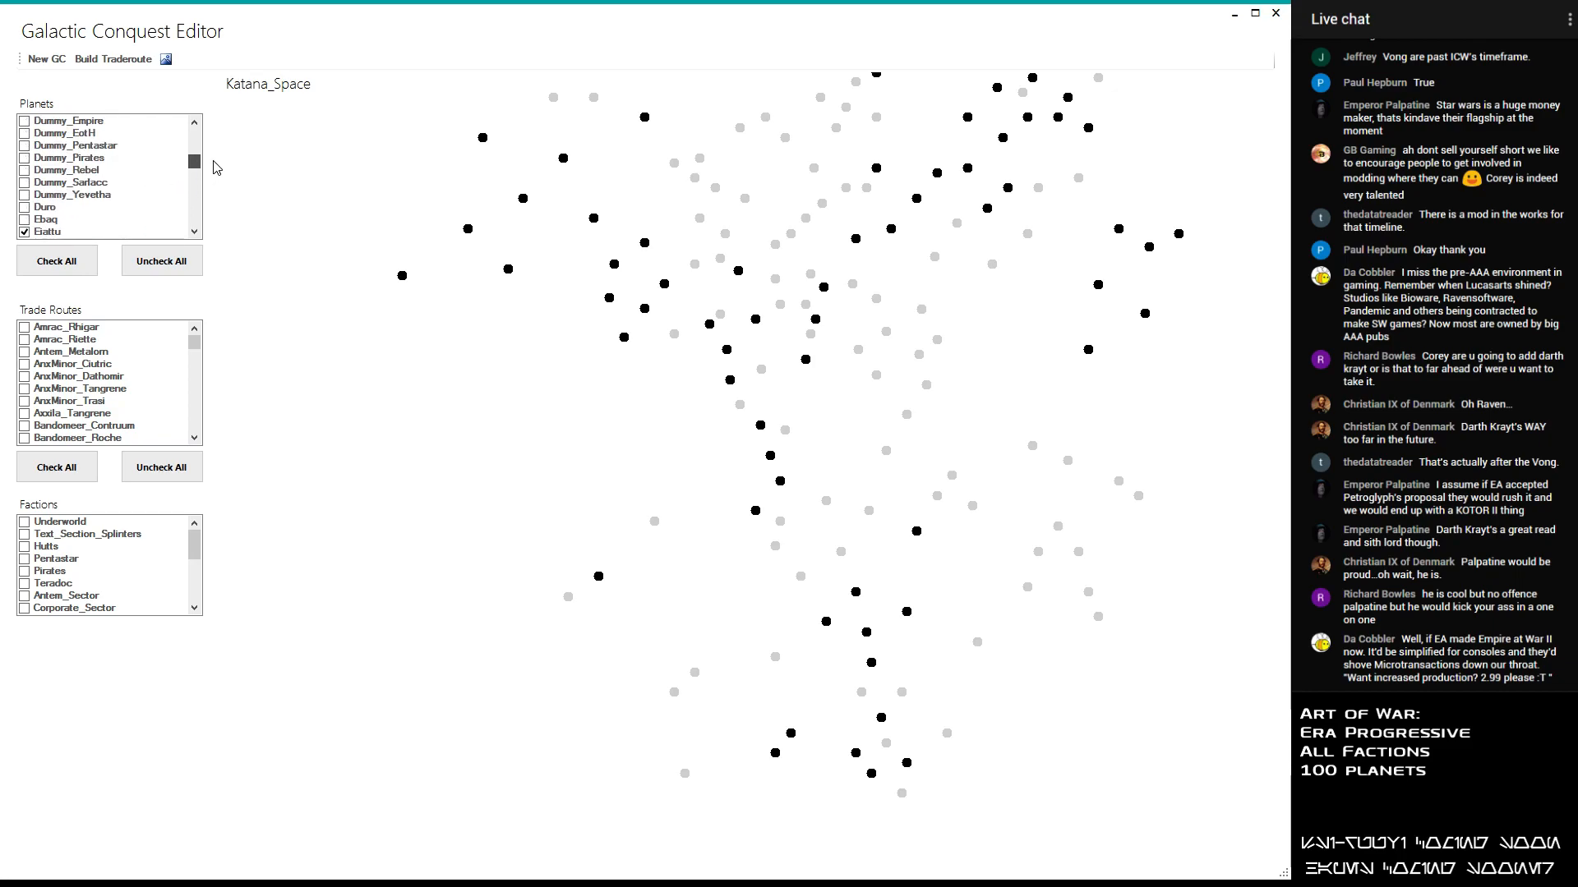
scroll(215, 173, down, 15)
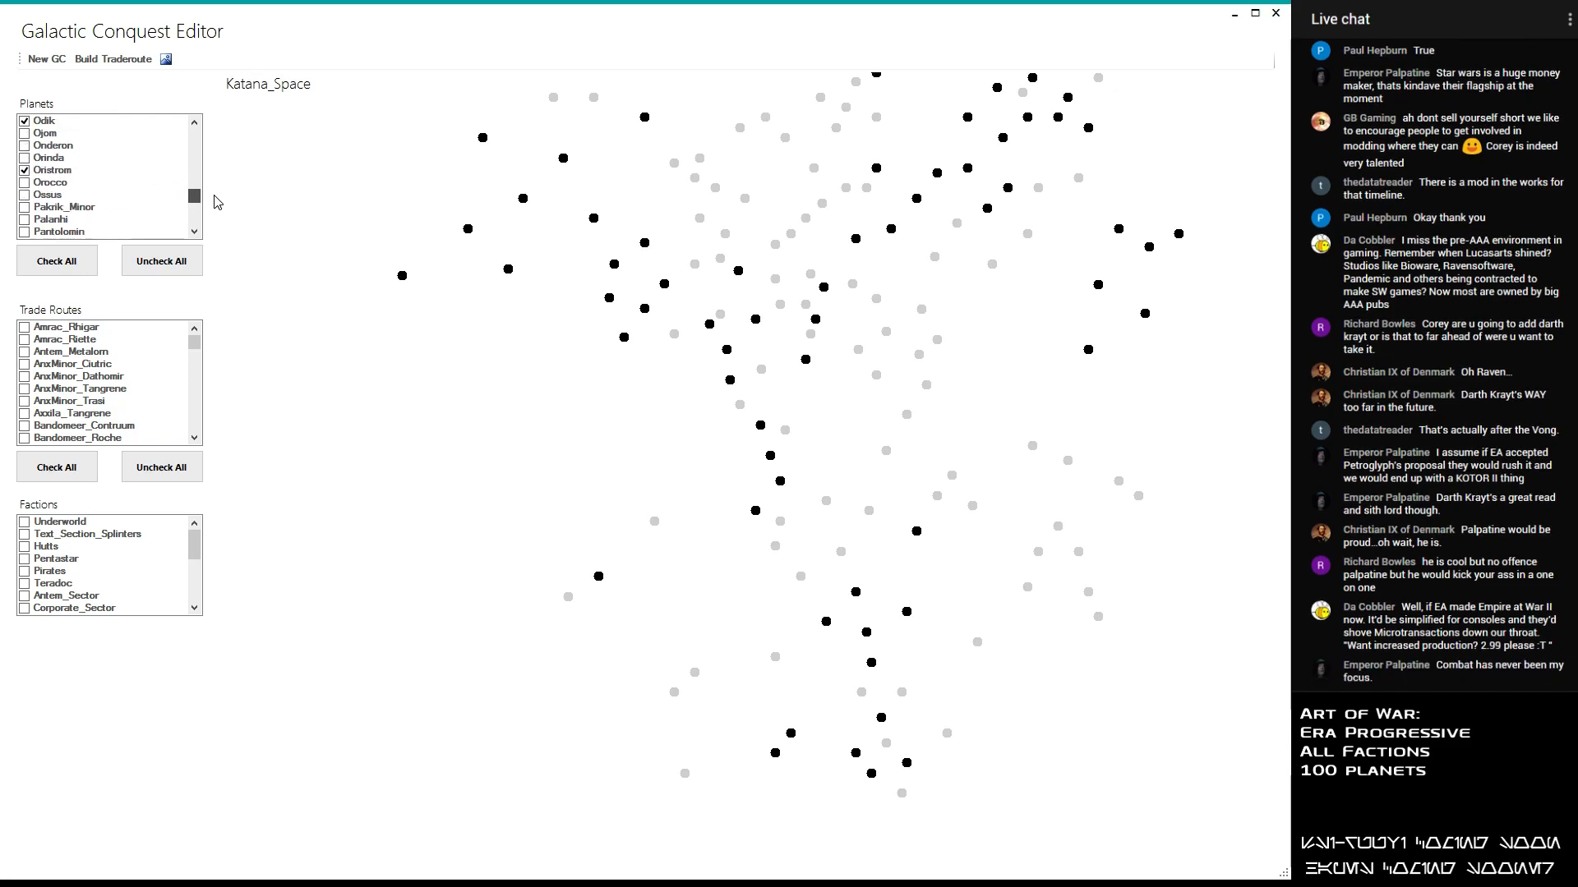
scroll(212, 201, up, 10)
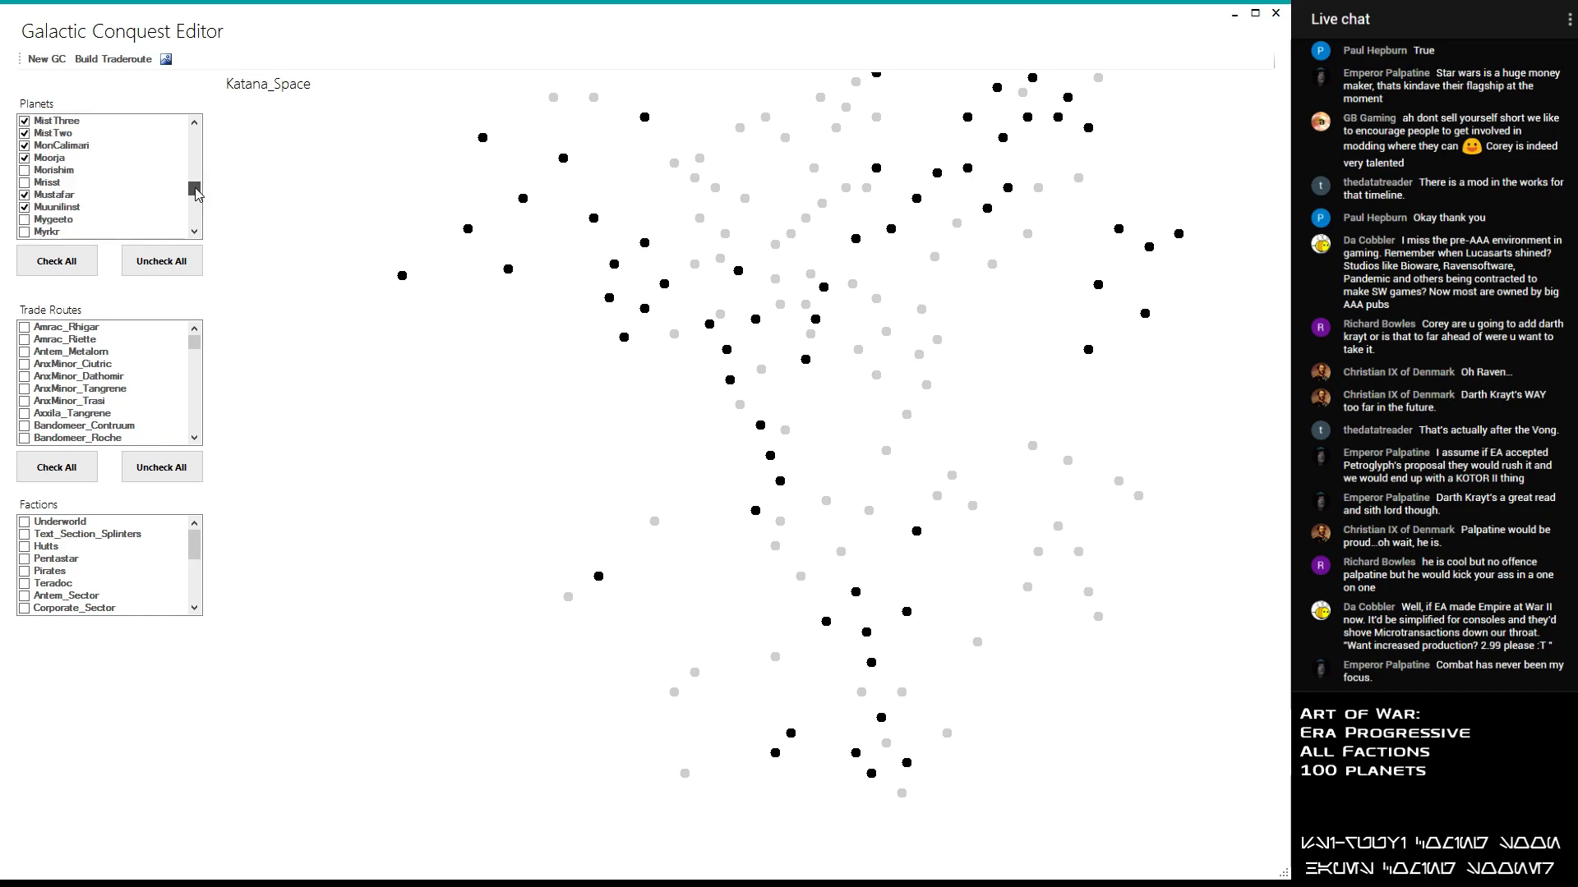
scroll(204, 185, up, 5)
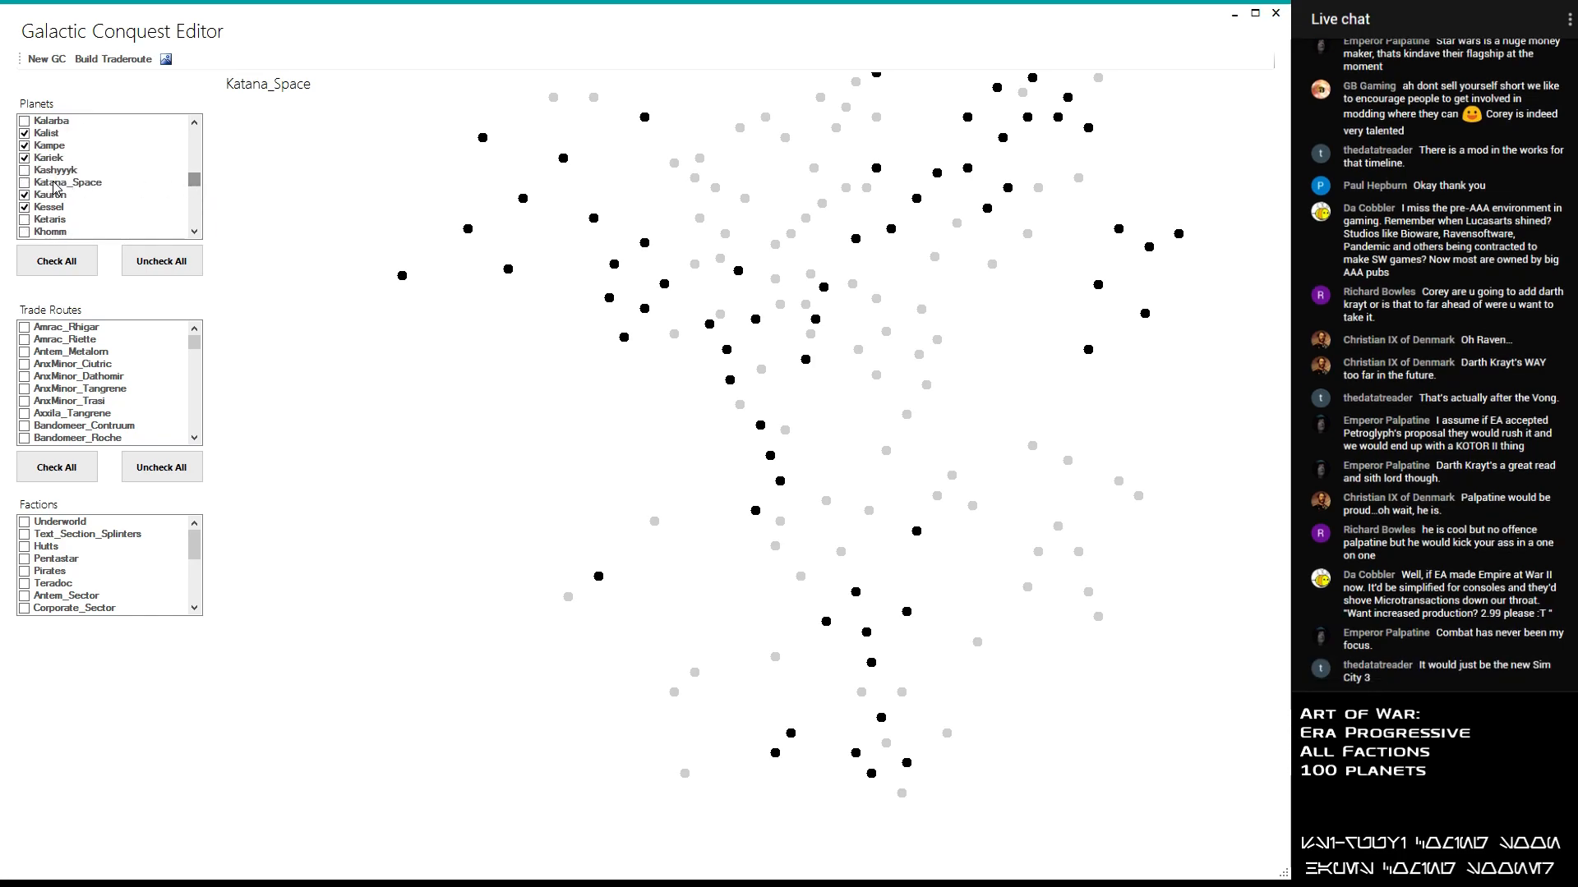
click(24, 183)
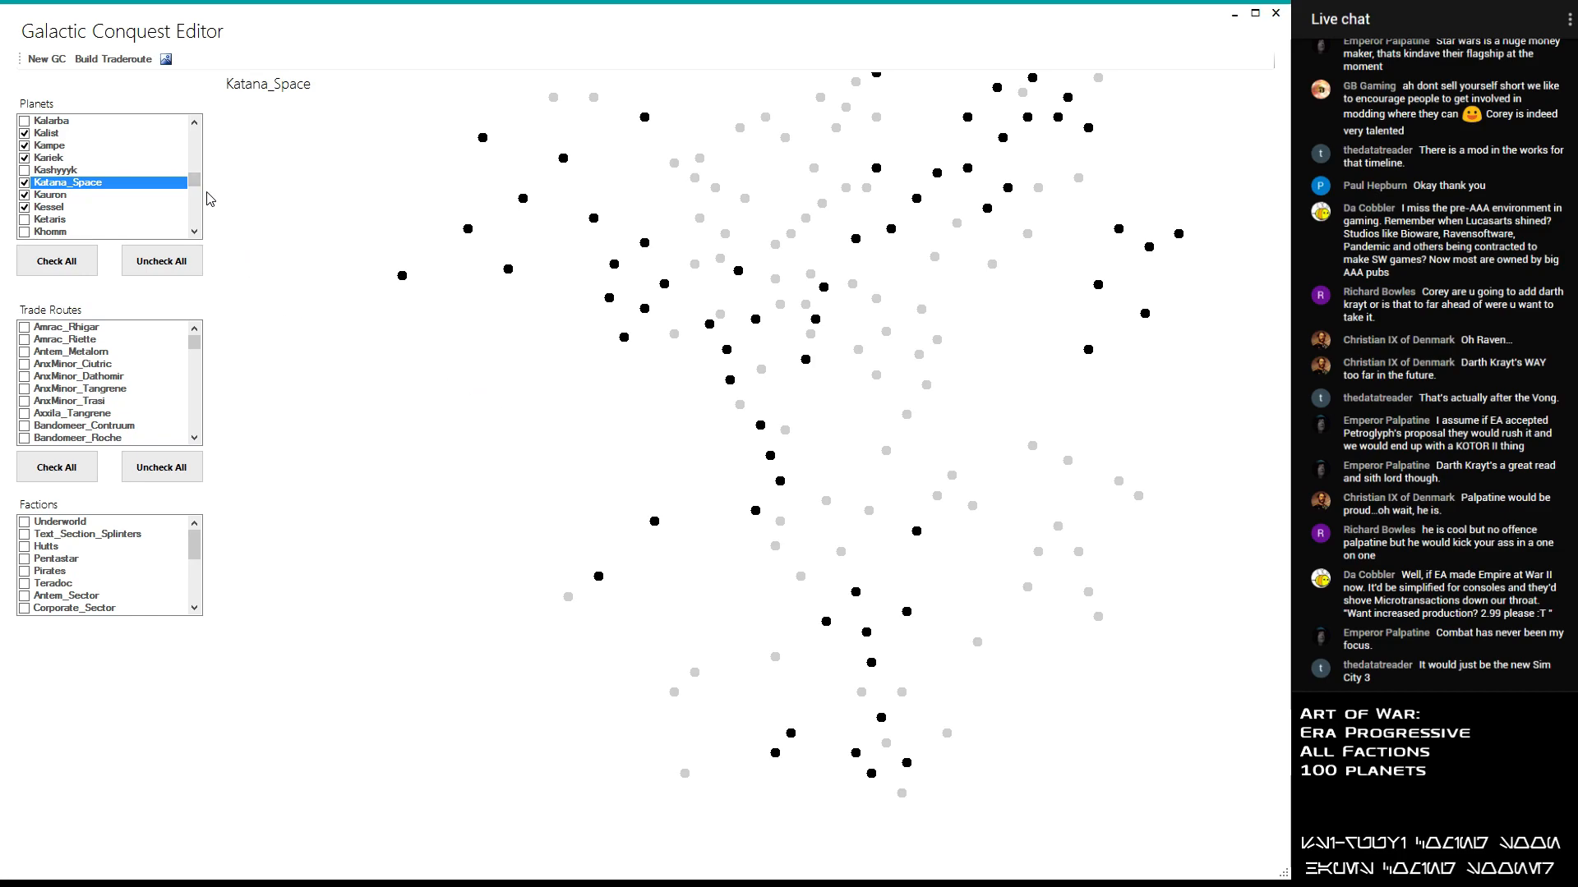
- Include Bespin and Bakura in the planet selection
scroll(171, 142, up, 10)
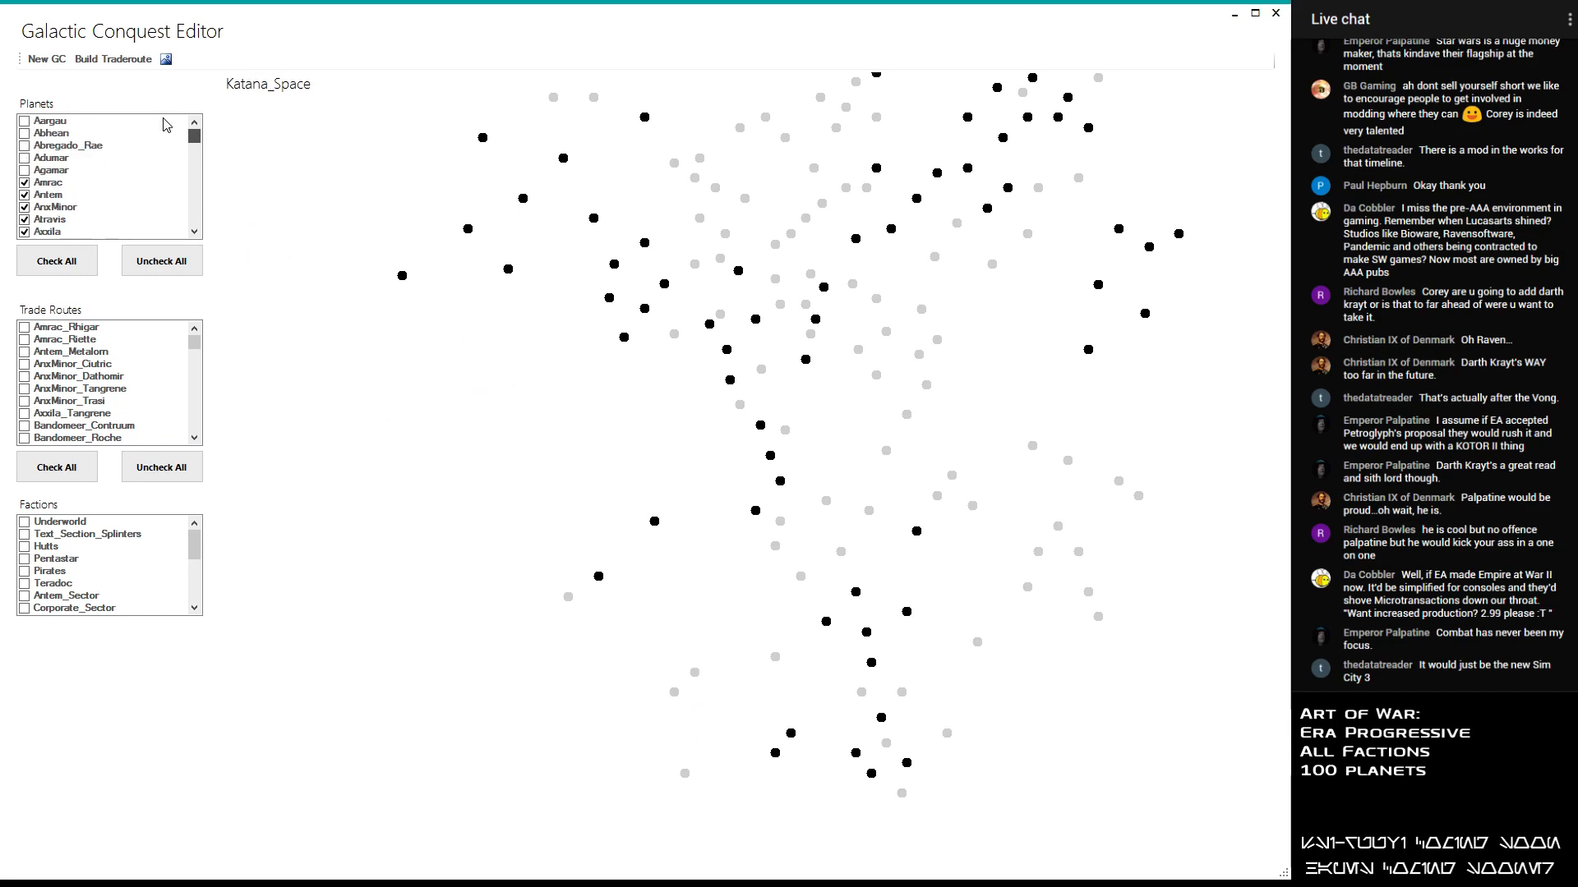
scroll(194, 139, down, 5)
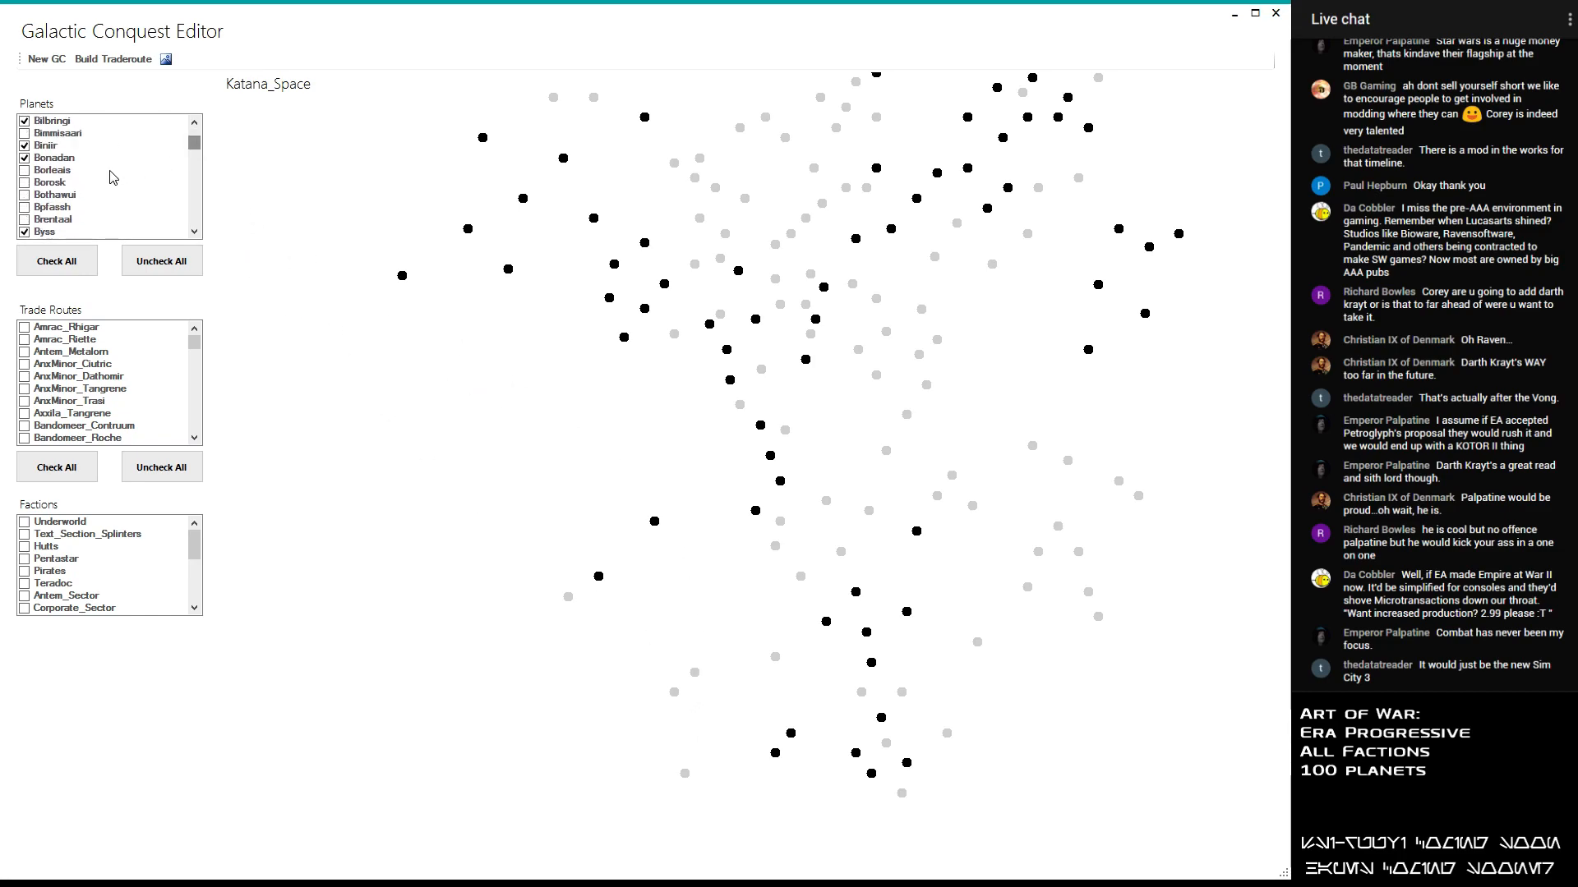
scroll(115, 144, up, 2)
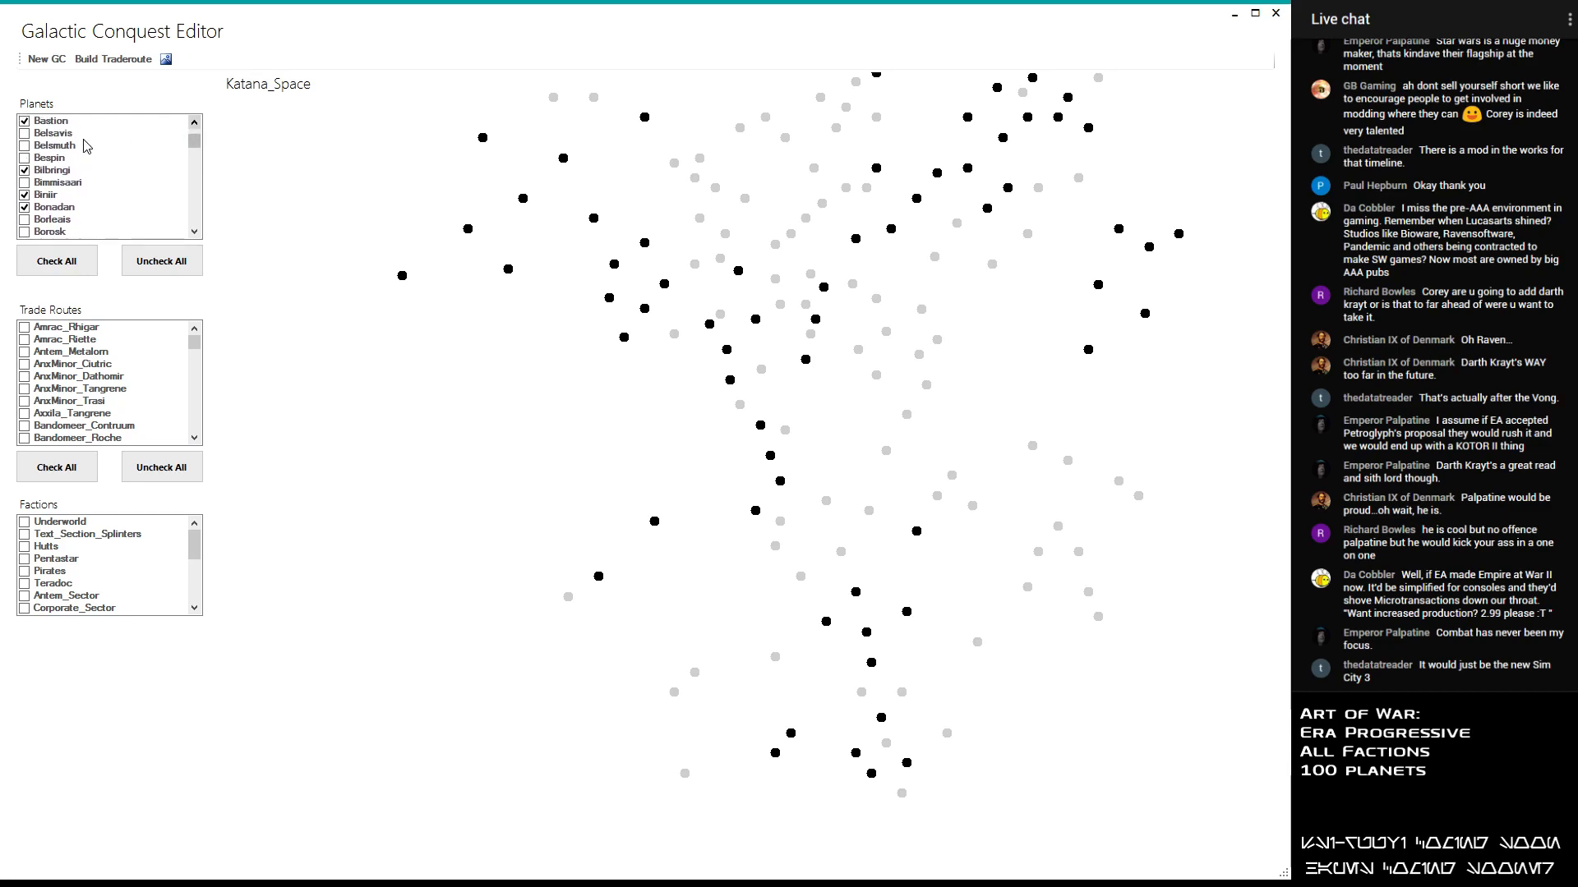
click(24, 158)
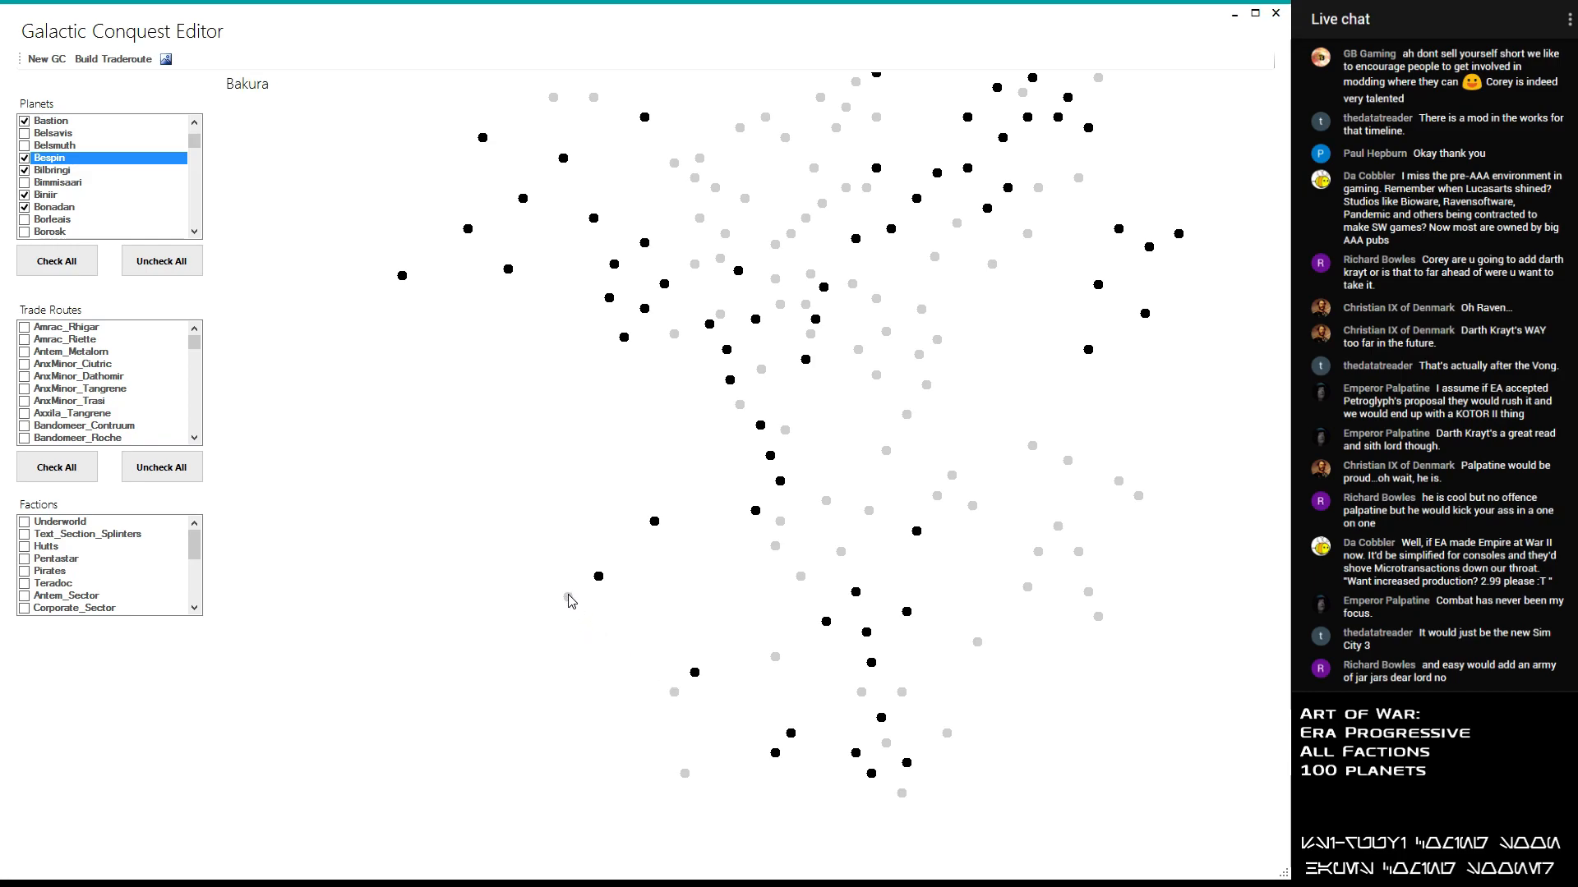
click(194, 125)
scroll(194, 131, up, 5)
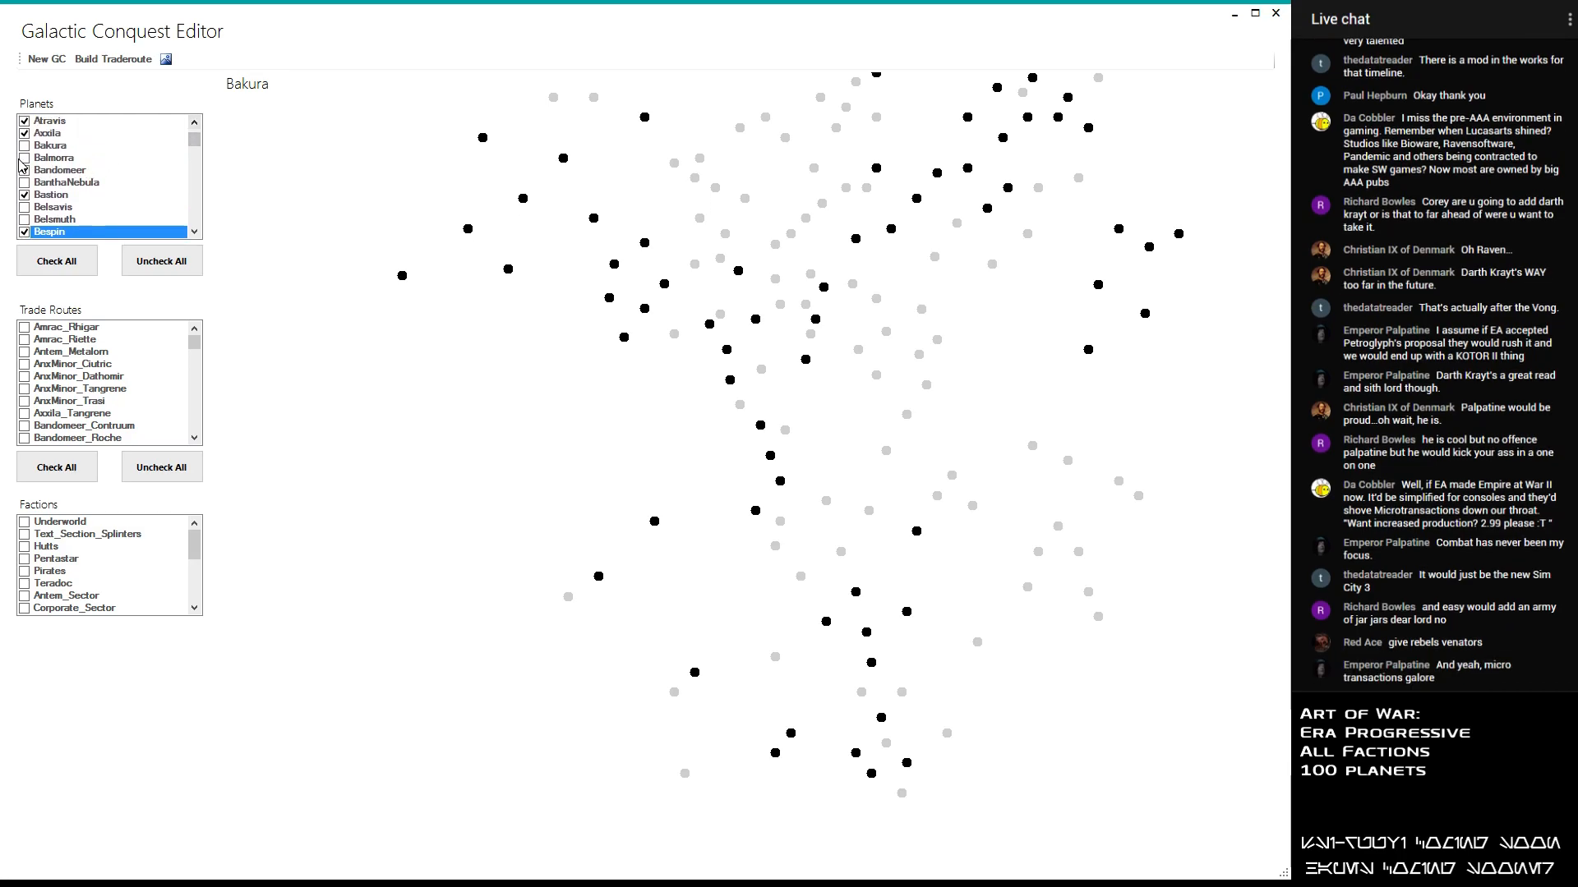
click(25, 146)
- Find Hoth and Saijo in the planet list and include both in the selection
scroll(197, 160, down, 6)
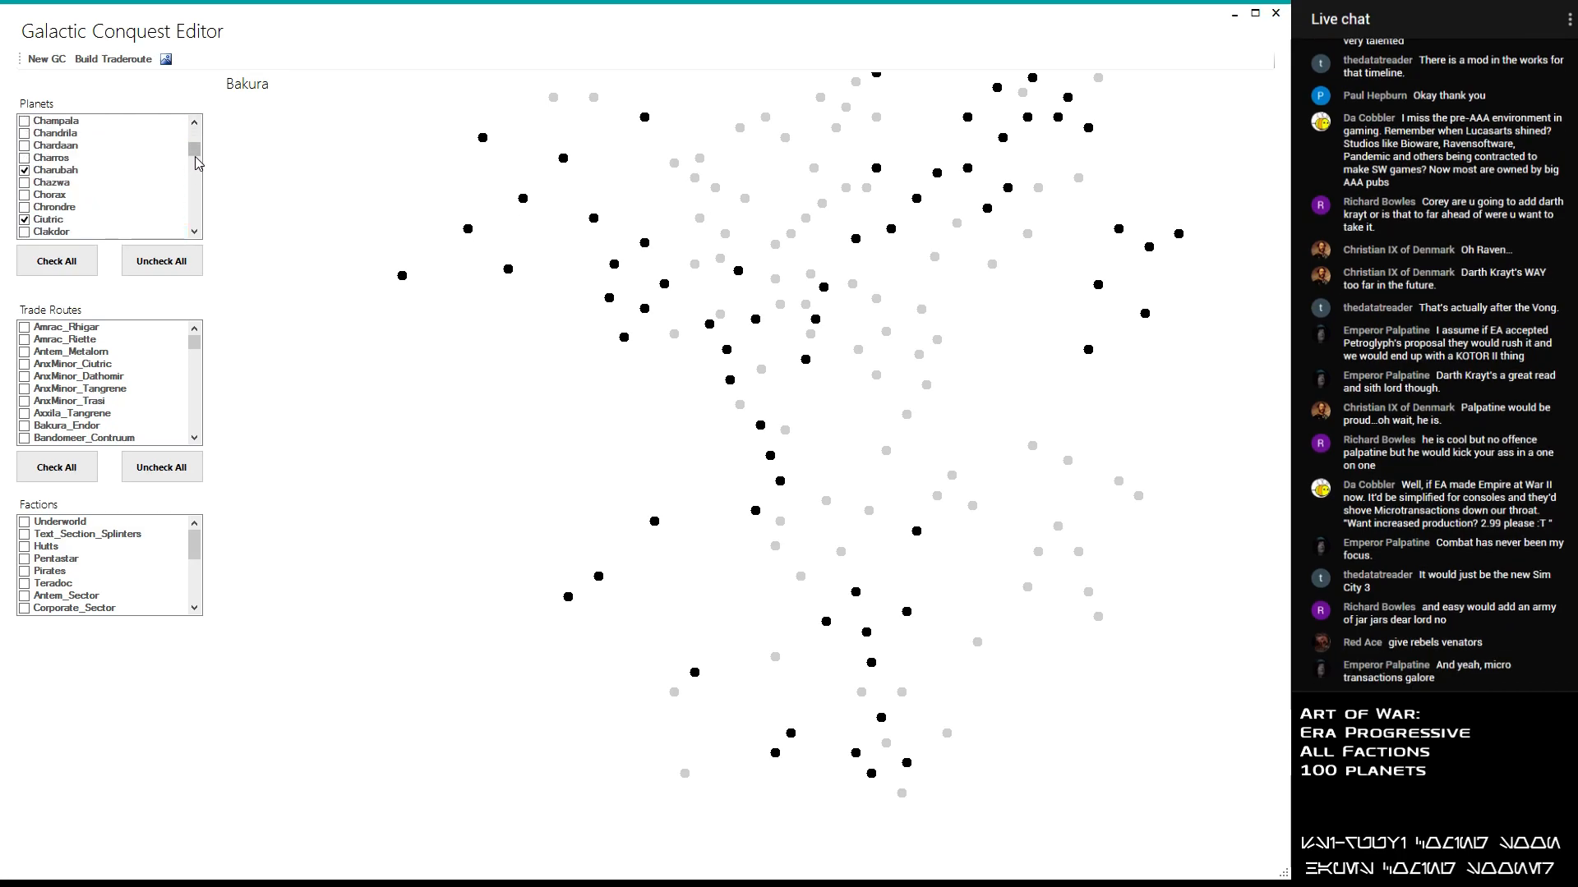
drag(197, 162, 198, 178)
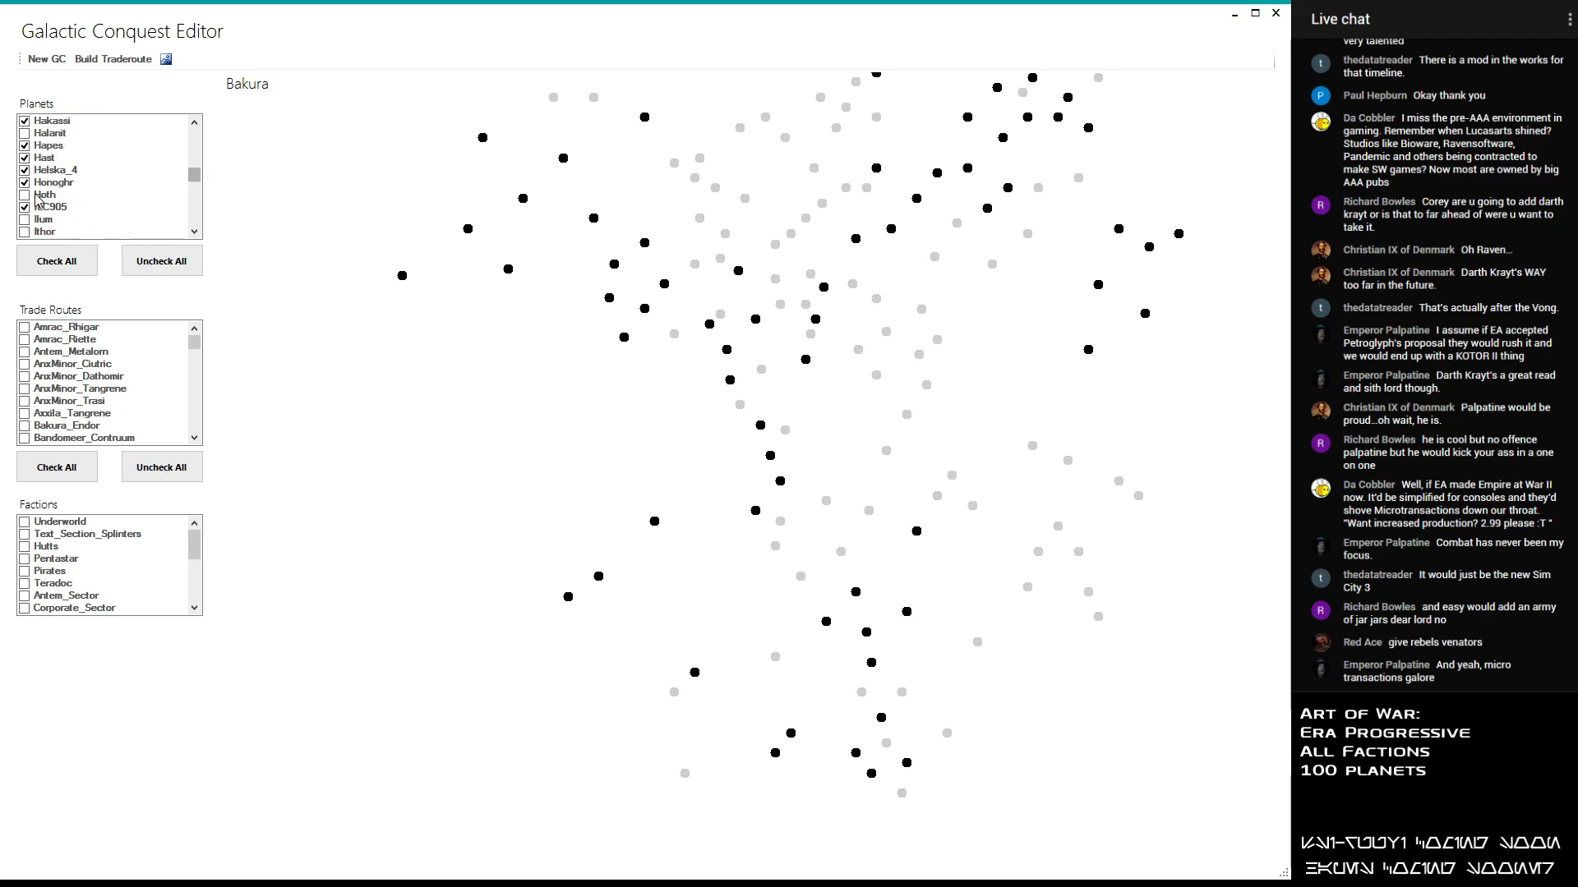
click(96, 193)
mouse_move(197, 177)
mouse_down()
mouse_move(194, 218)
mouse_move(191, 204)
mouse_up()
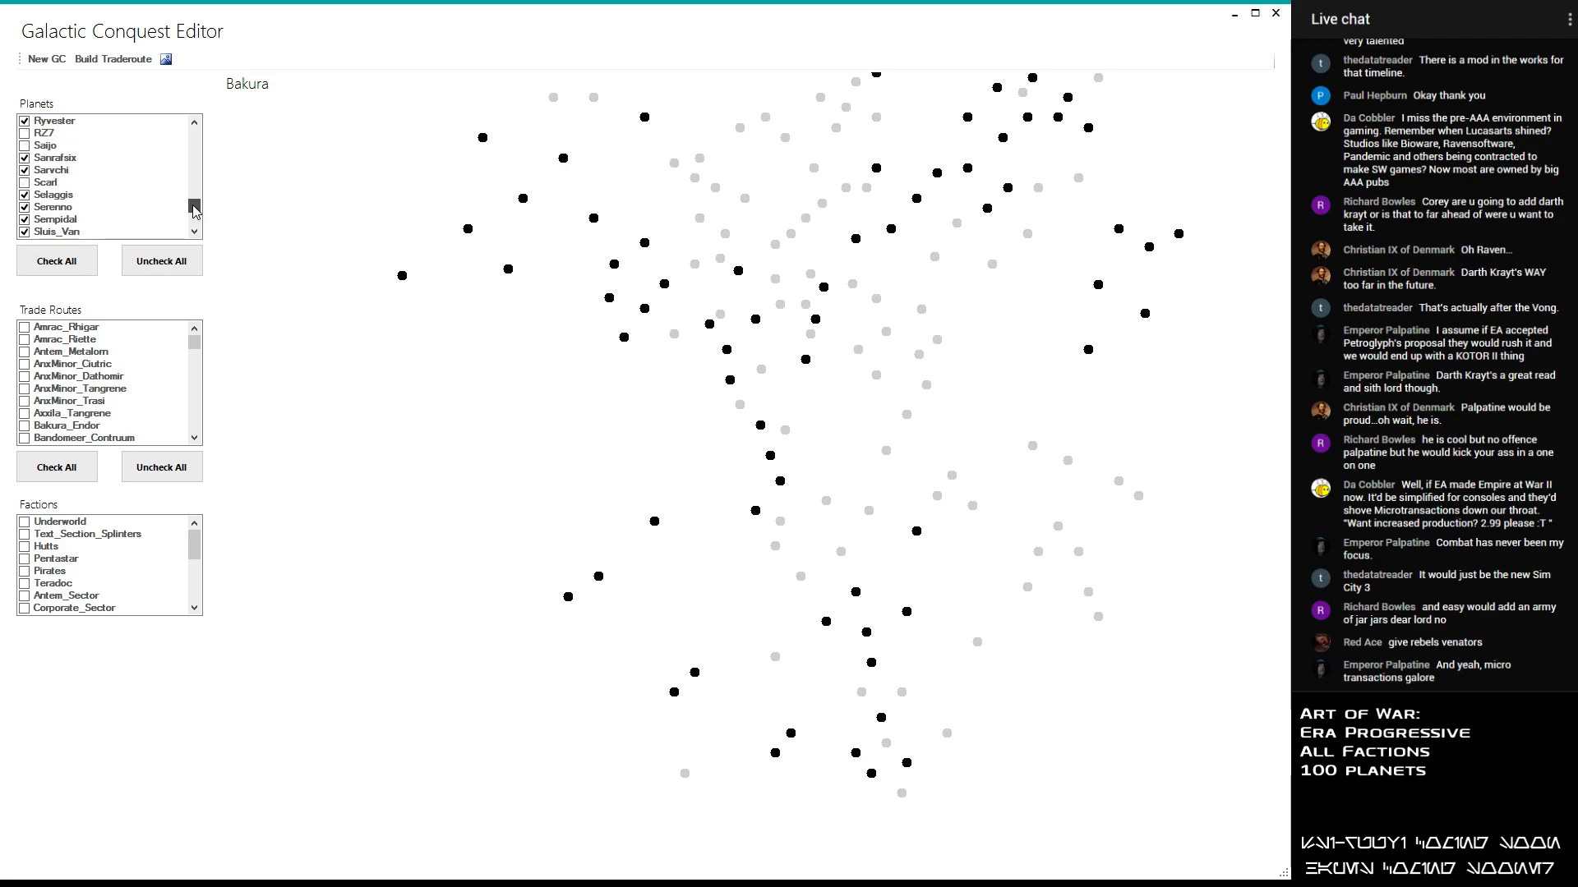
double_click(24, 148)
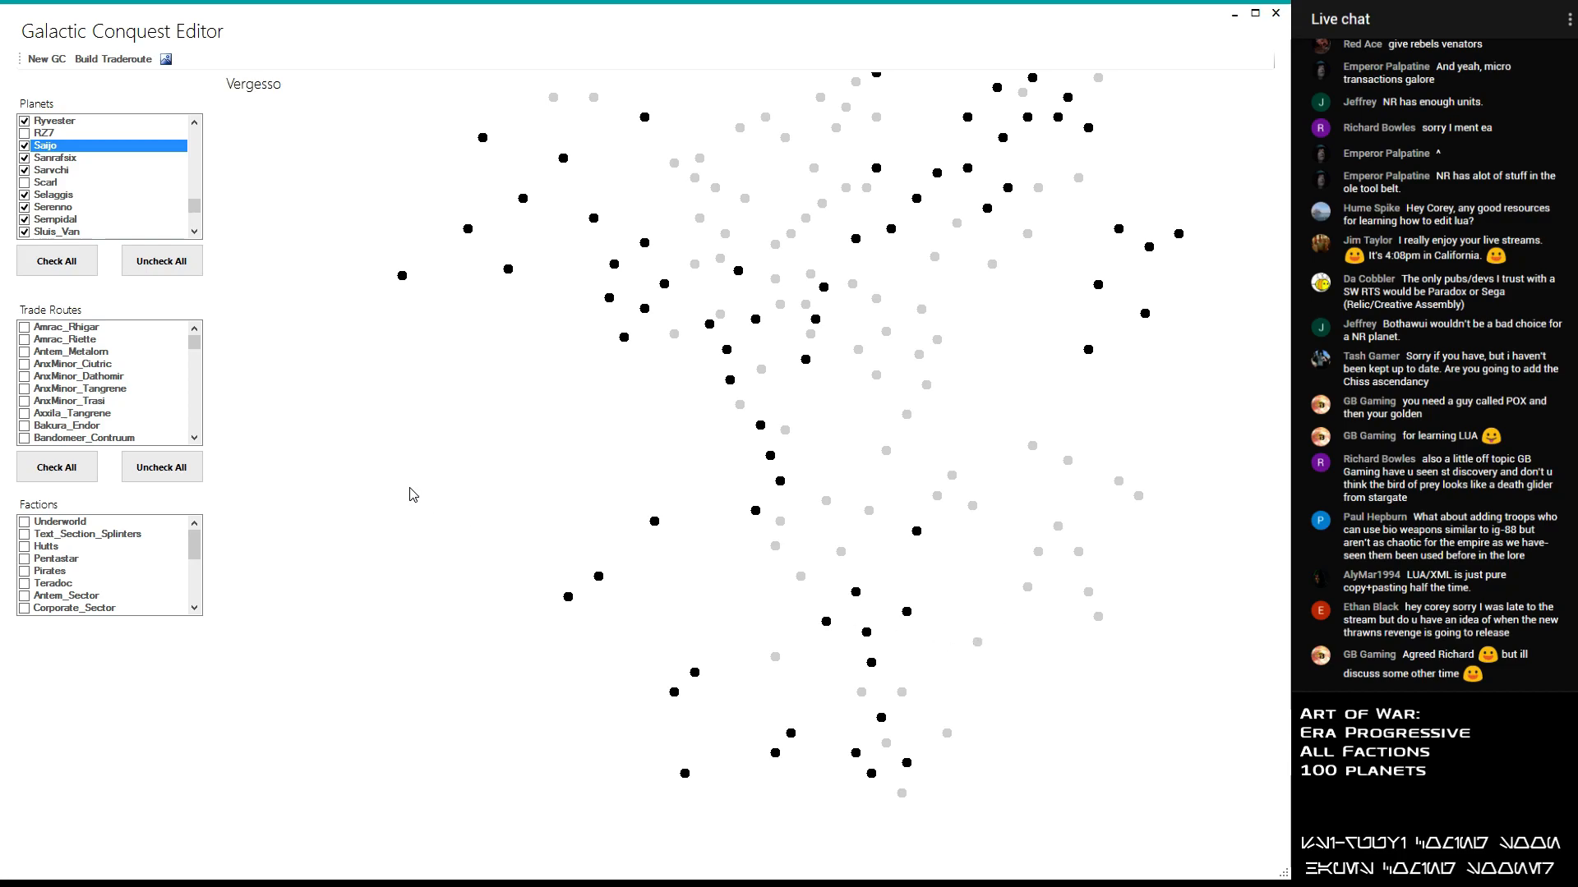
- Include Vergesso and Corellia in the planet selection
drag(194, 205, 210, 224)
click(25, 134)
click(25, 134)
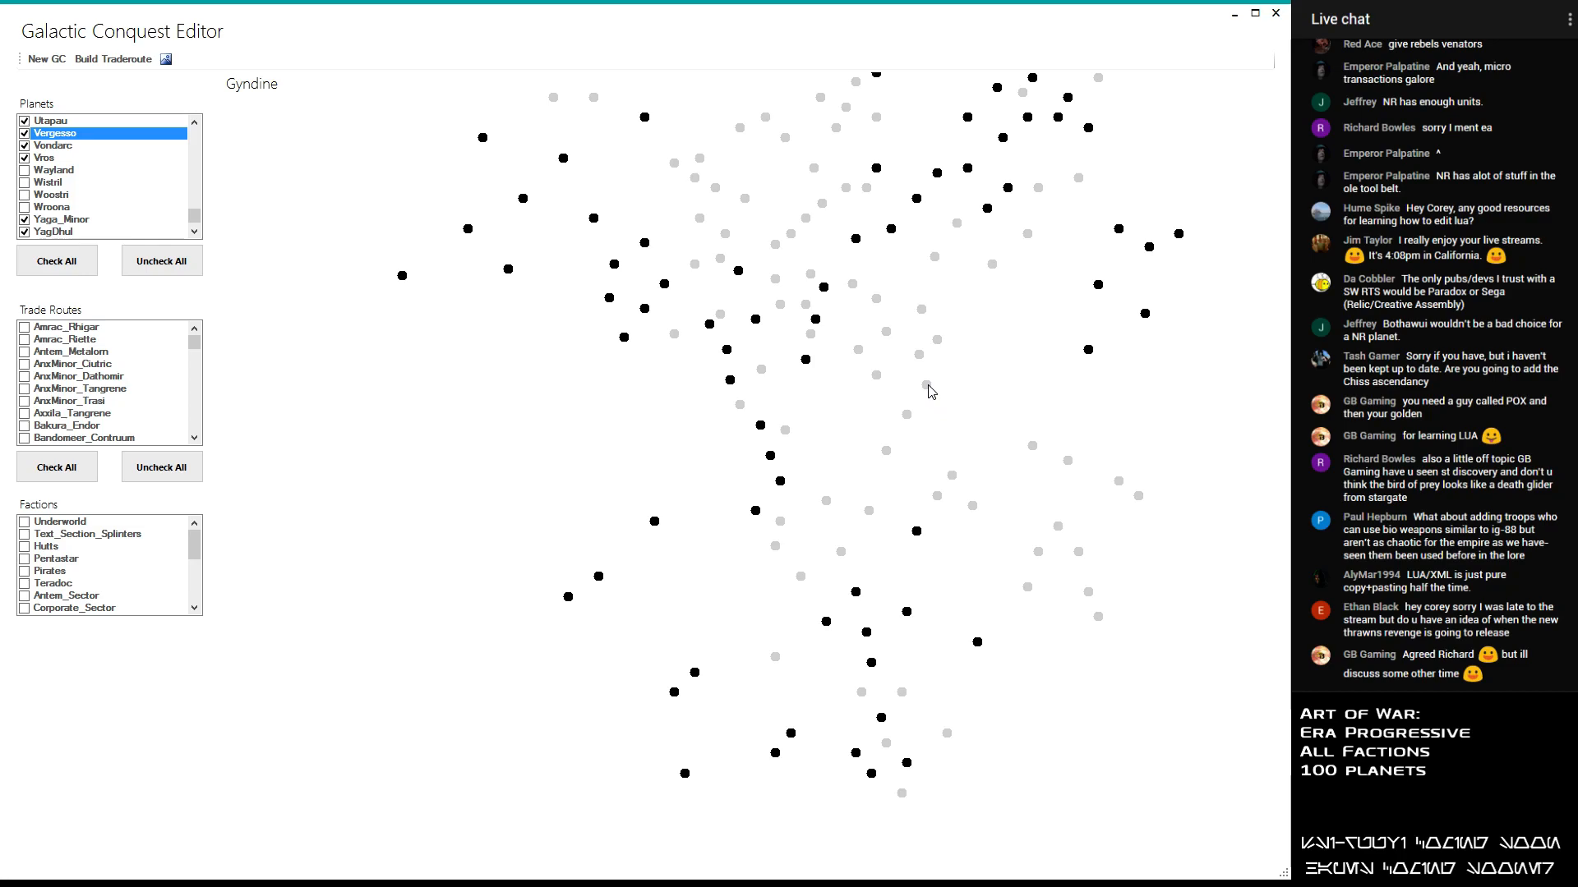
drag(194, 215, 205, 157)
click(53, 197)
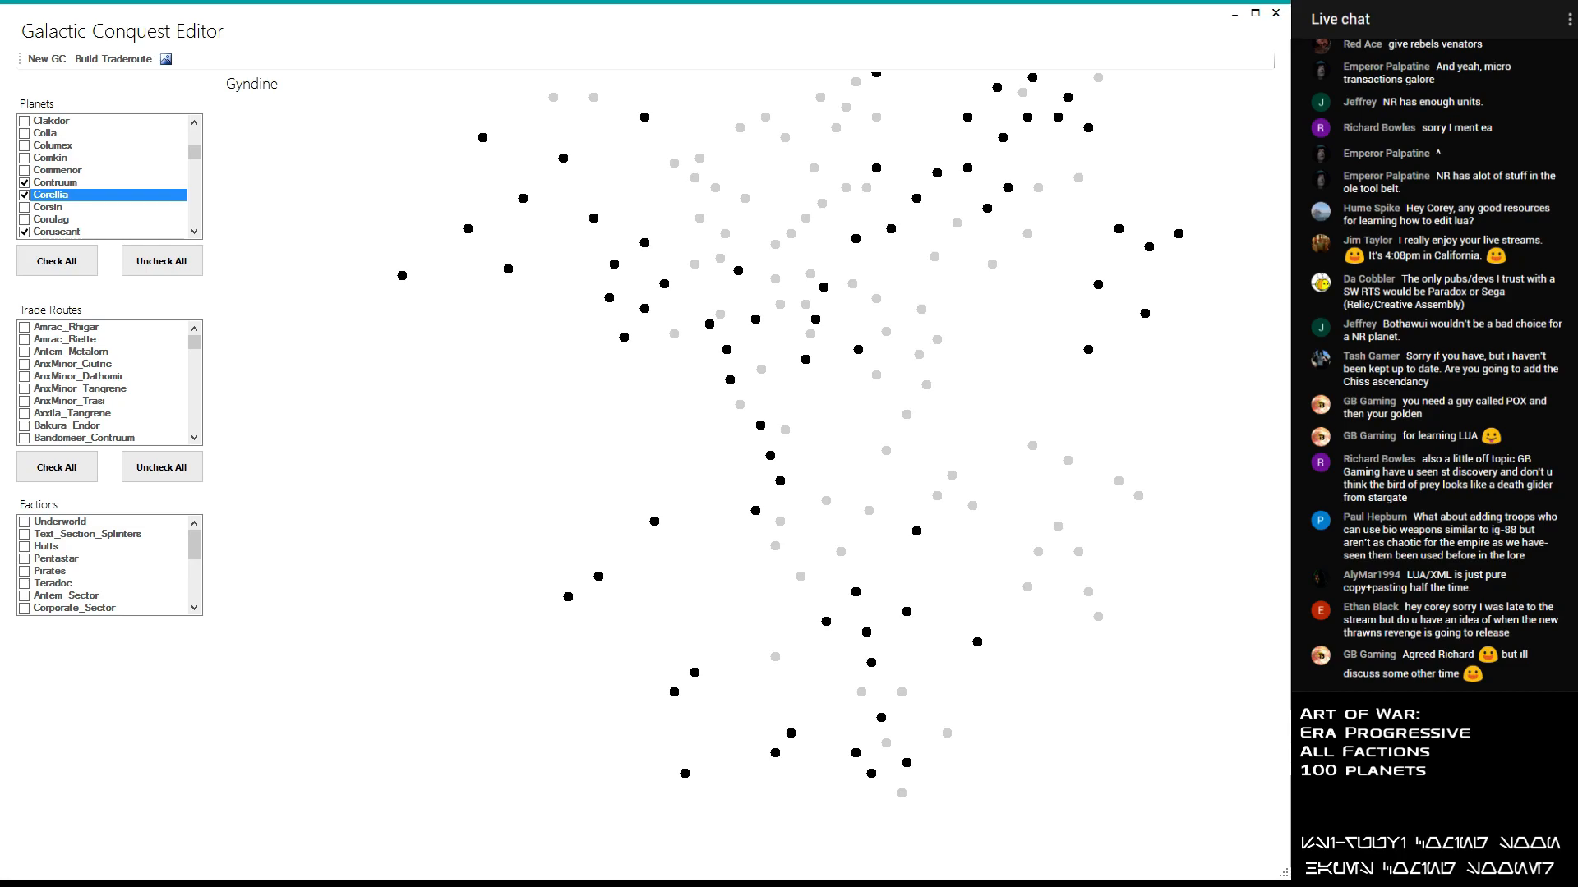
- Switch to Notepad++, read through the boarding functions in Boarding.lua, and close the script
key(alt+Tab)
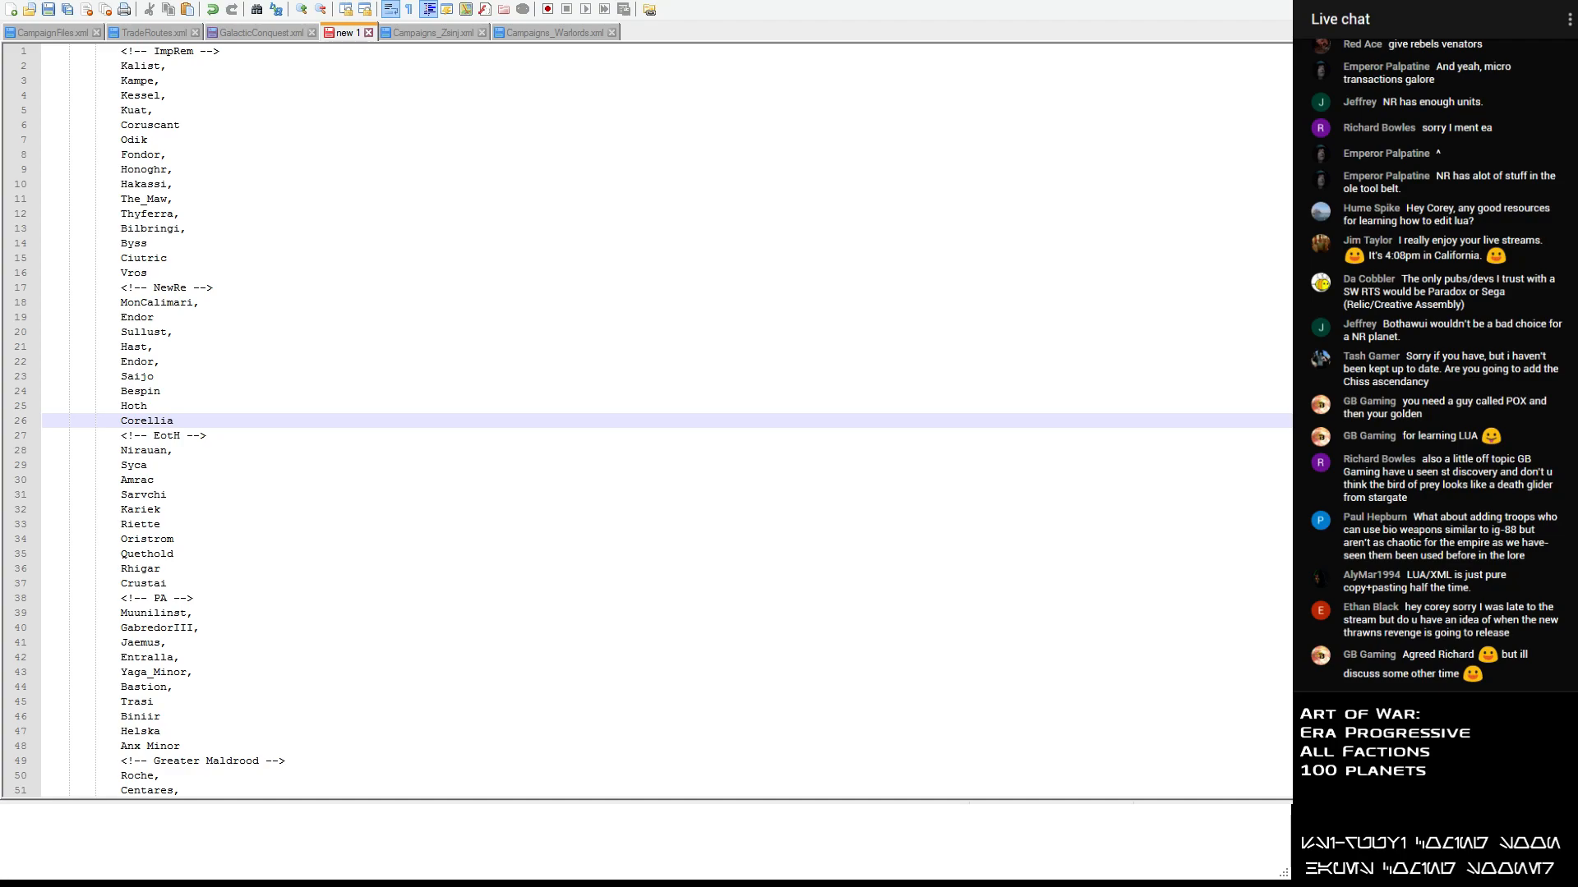
double_click(341, 130)
scroll(342, 125, down, 4)
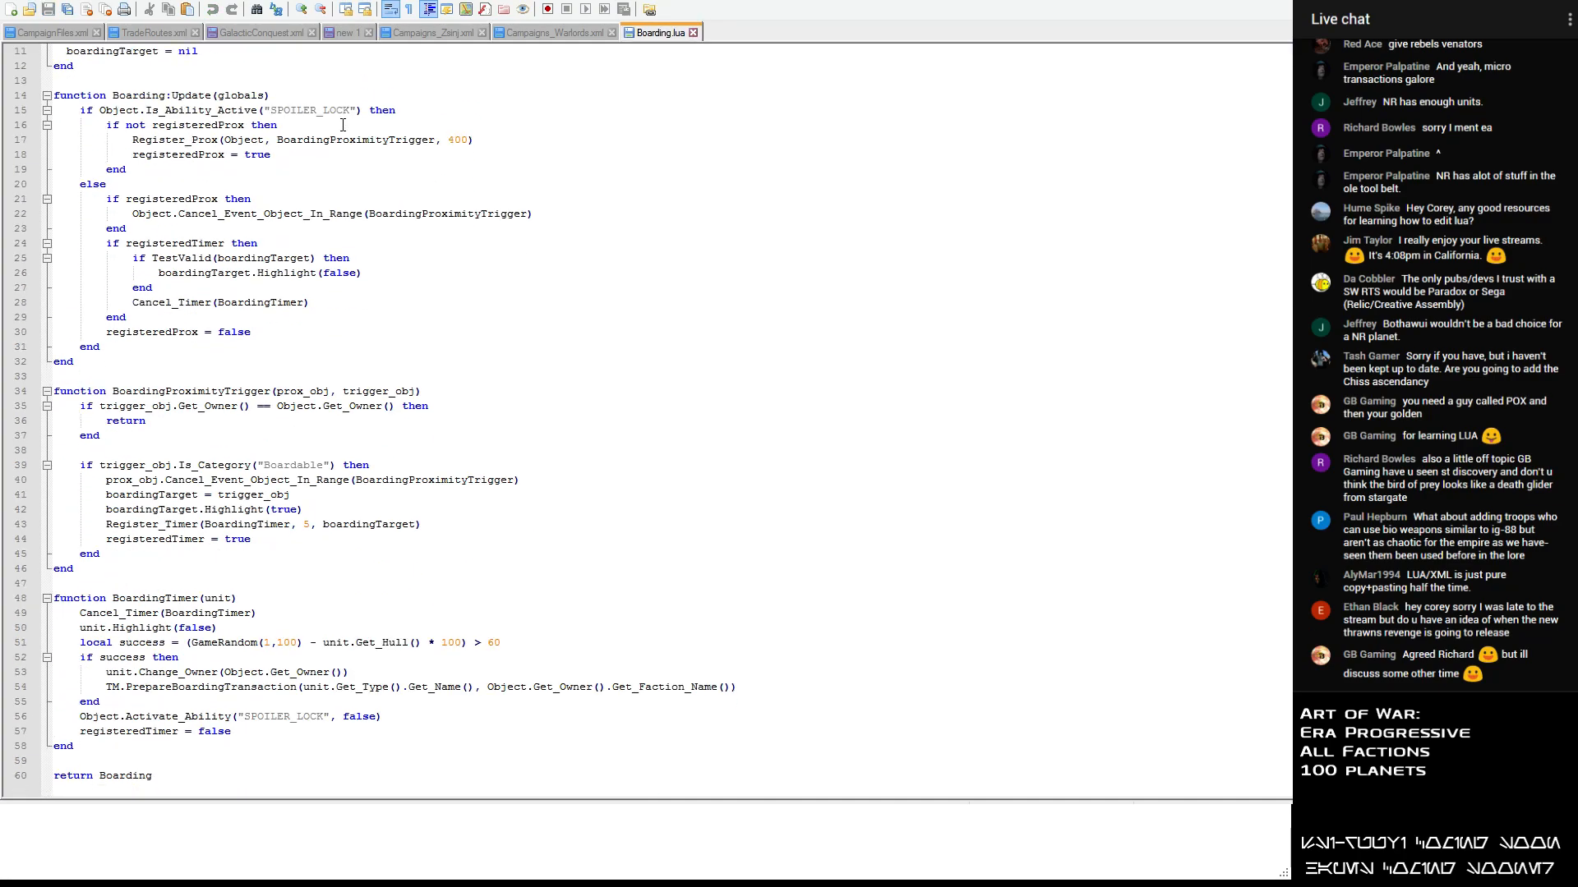
scroll(343, 125, up, 2)
scroll(342, 125, up, 3)
scroll(342, 125, down, 4)
scroll(342, 124, up, 4)
scroll(343, 125, down, 4)
scroll(343, 125, up, 4)
scroll(342, 124, down, 4)
scroll(387, 201, up, 3)
scroll(317, 240, down, 3)
scroll(318, 239, up, 4)
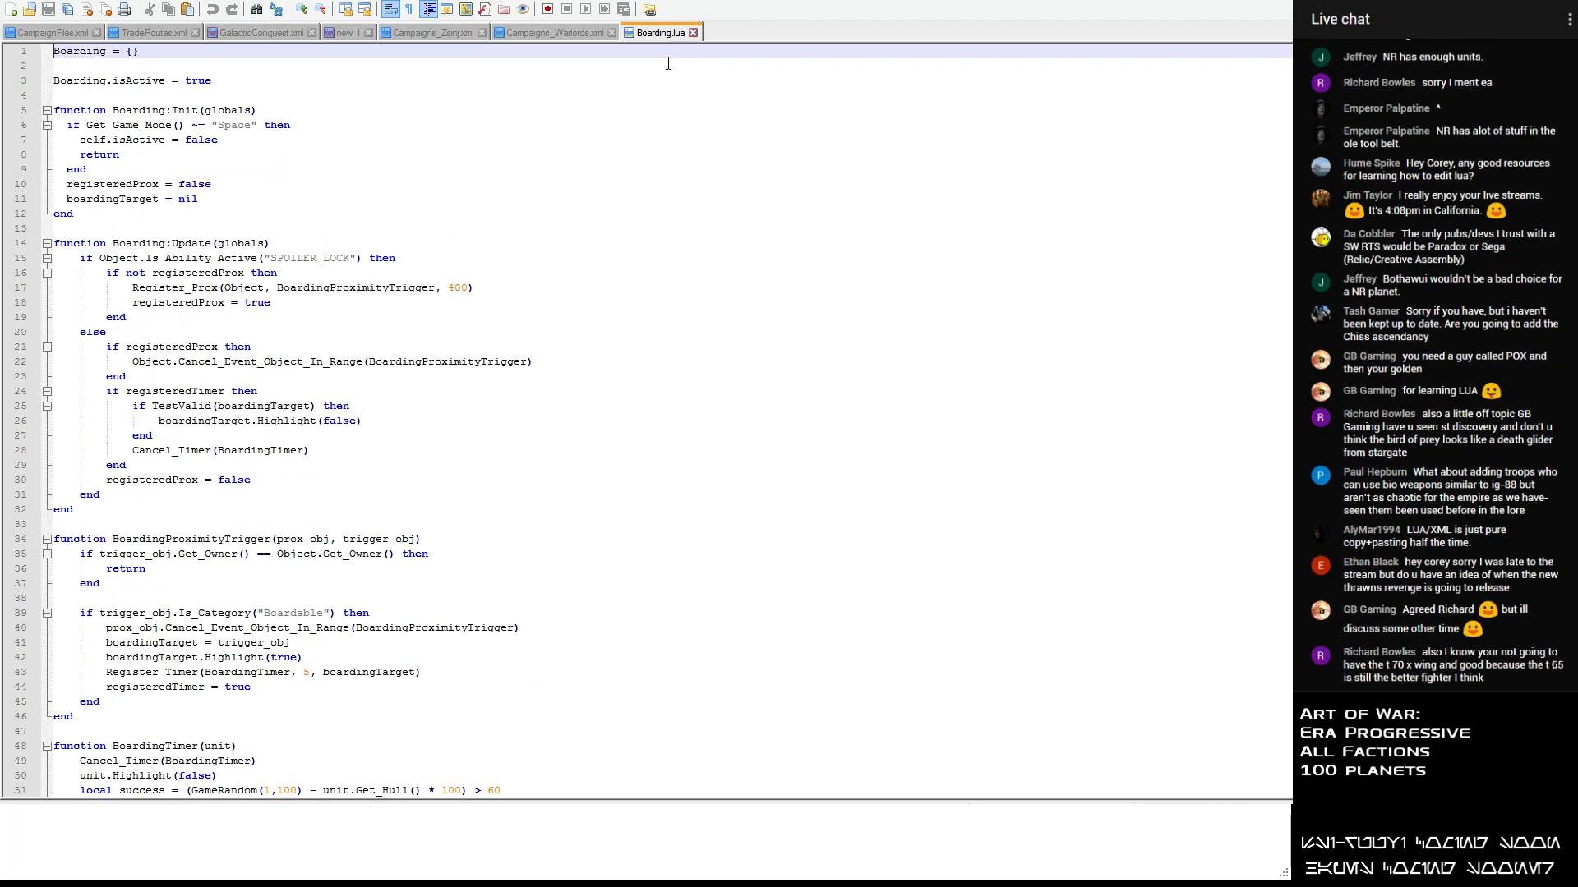
click(693, 32)
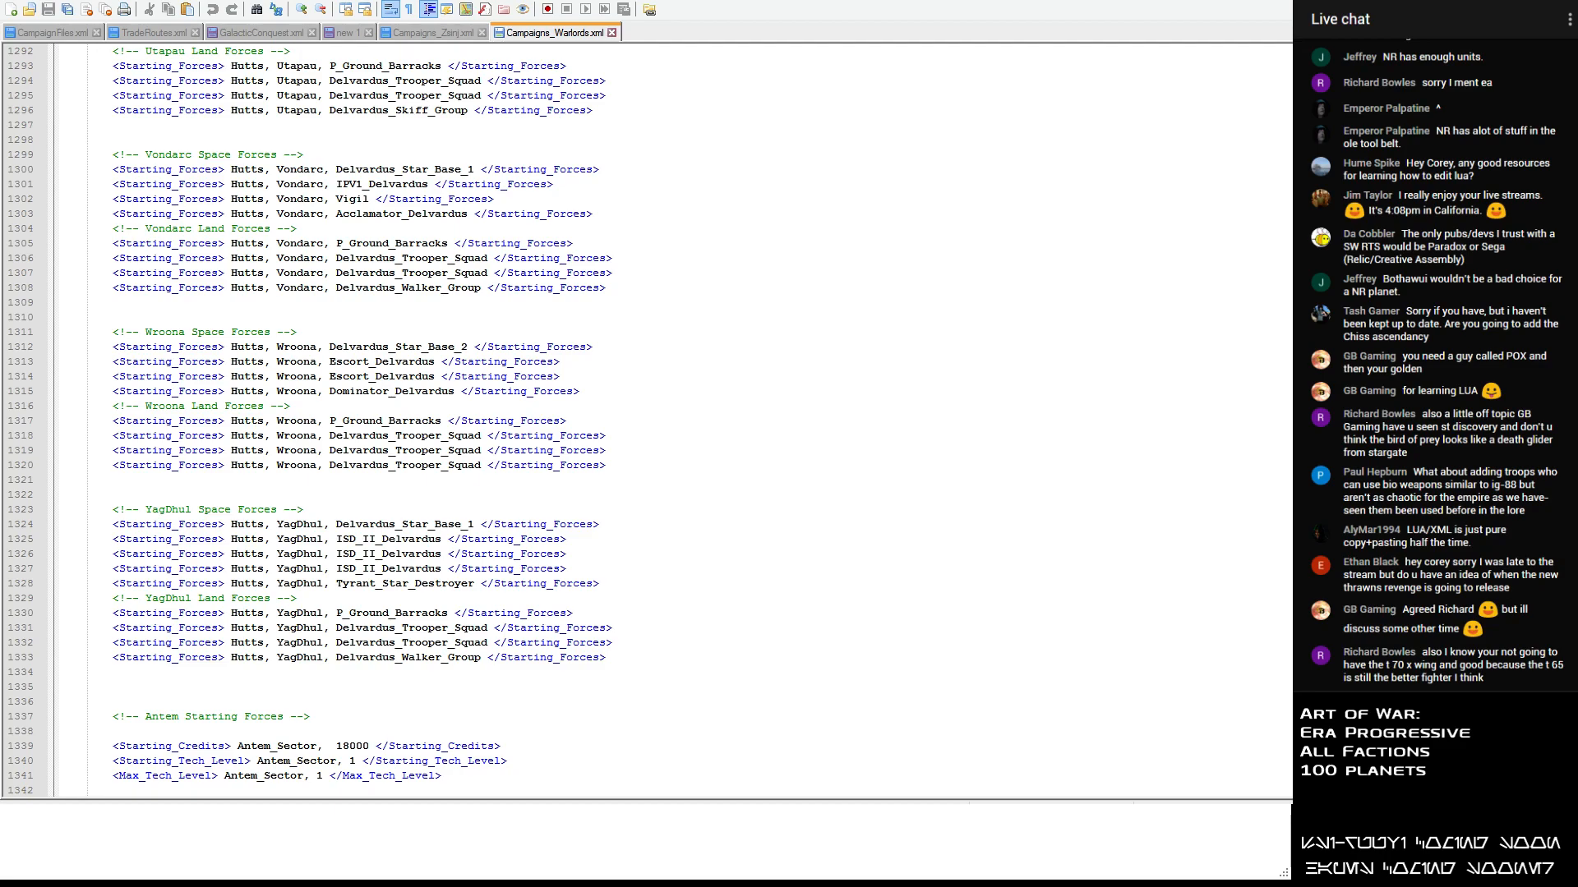
- View the Airstrike.lua and AI_Plan_Underworld_MineStructure.lua scripts, close each one, and return to the new 1 planet list
scroll(303, 205, down, 15)
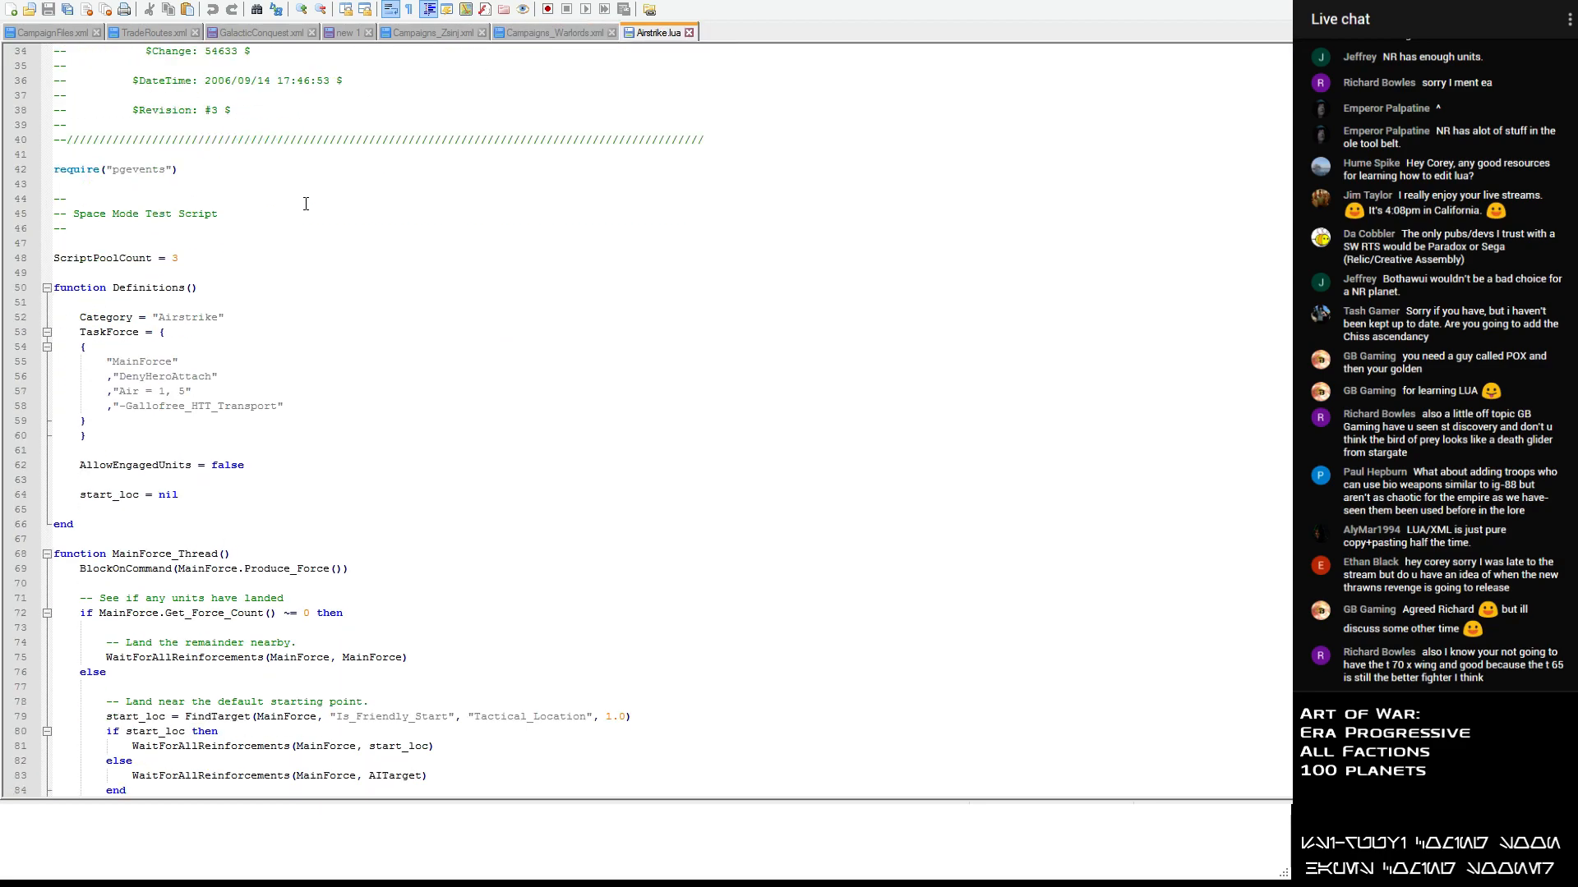
click(689, 32)
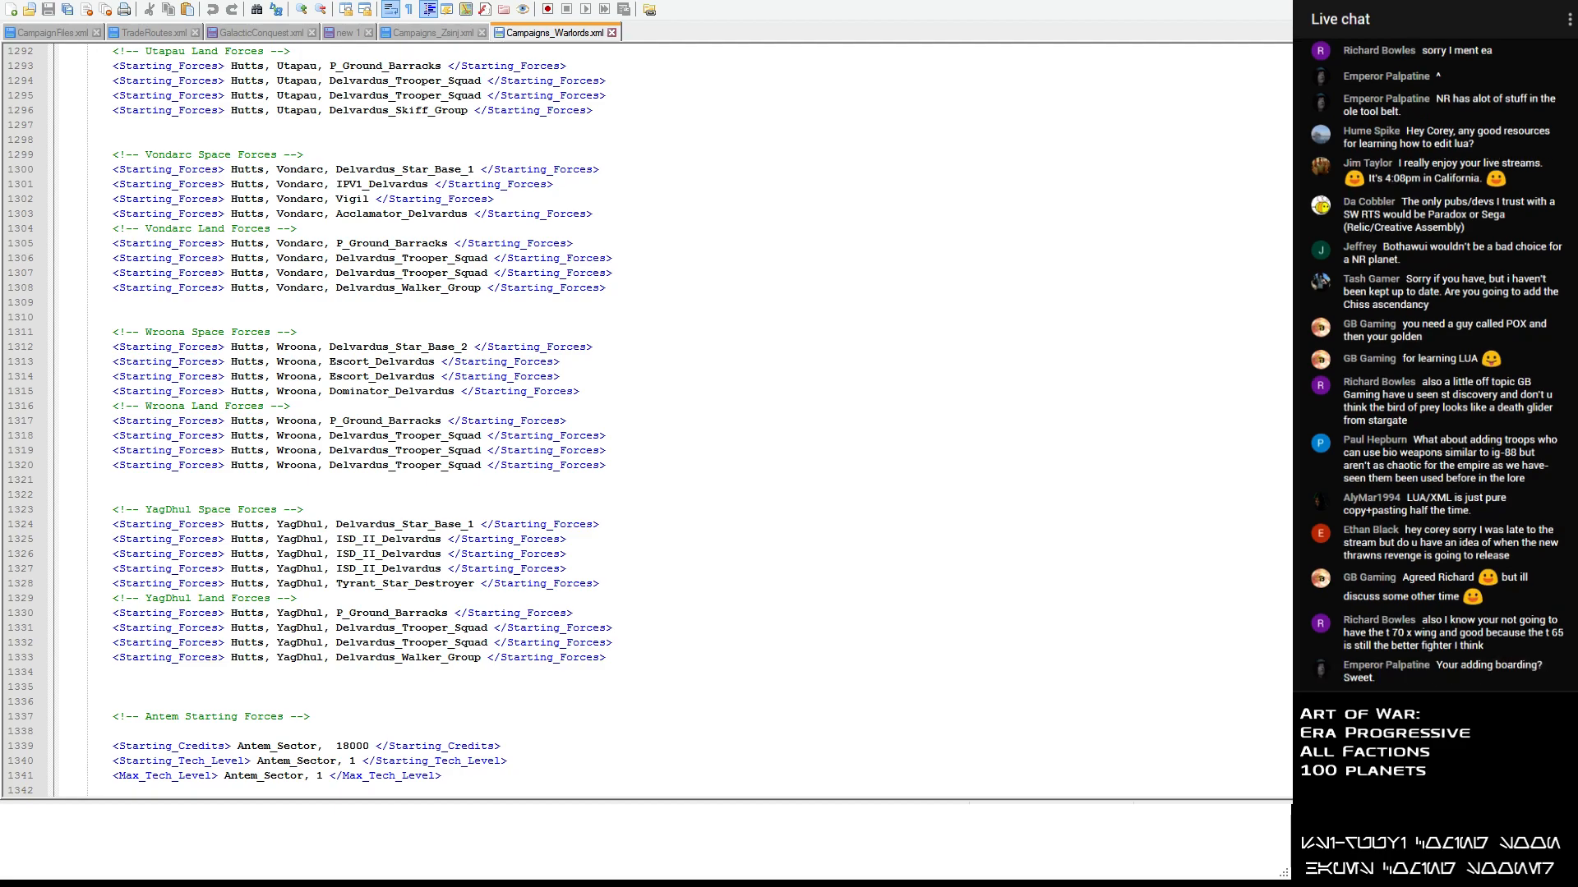
scroll(373, 153, down, 14)
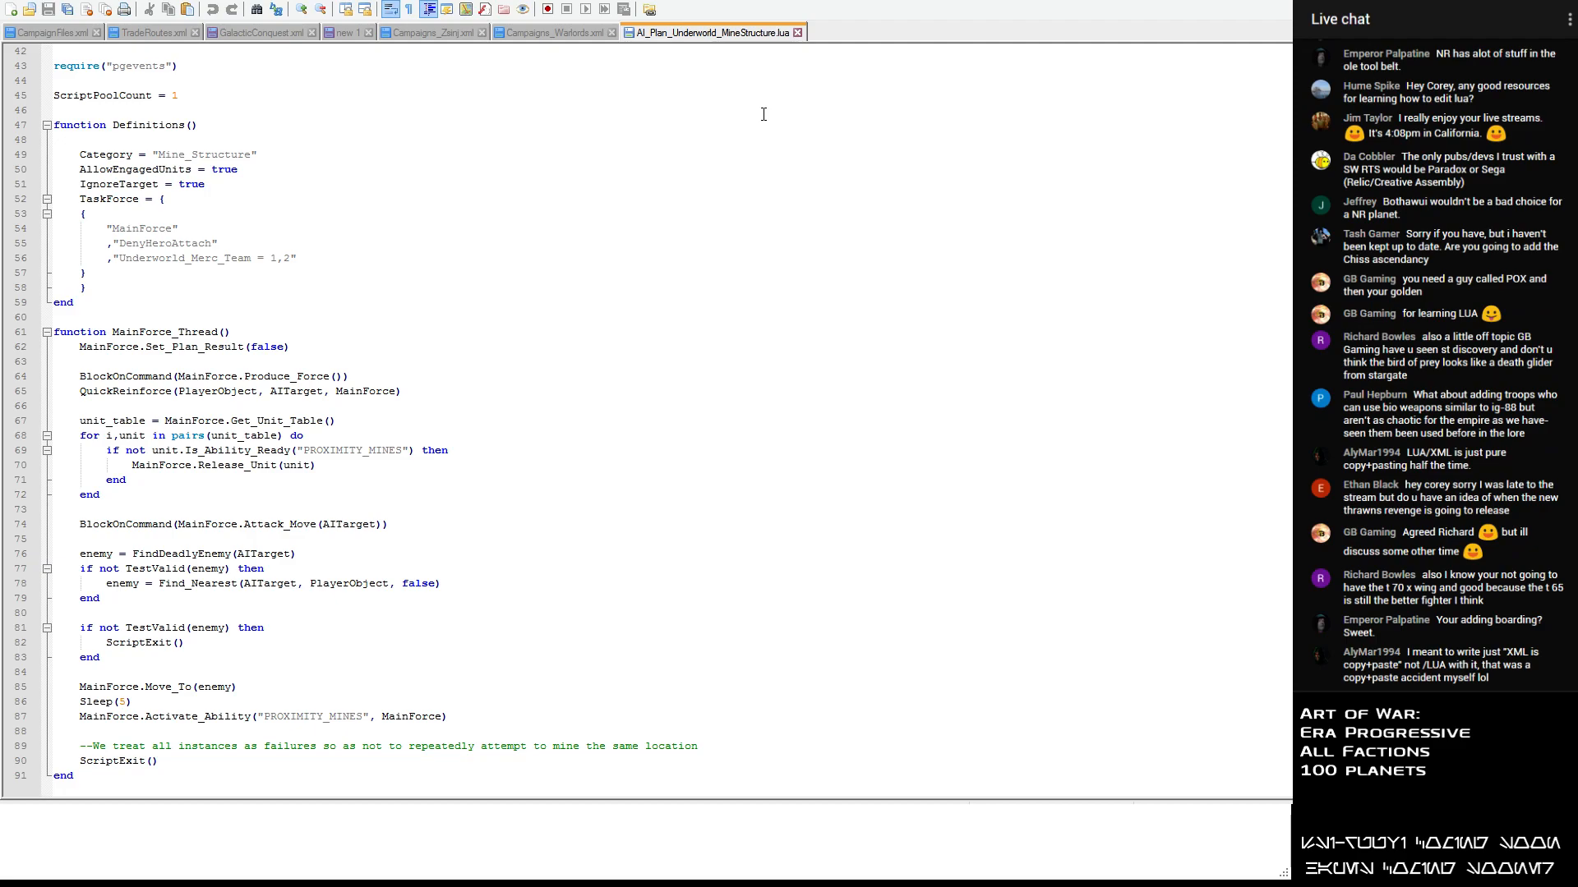
click(797, 32)
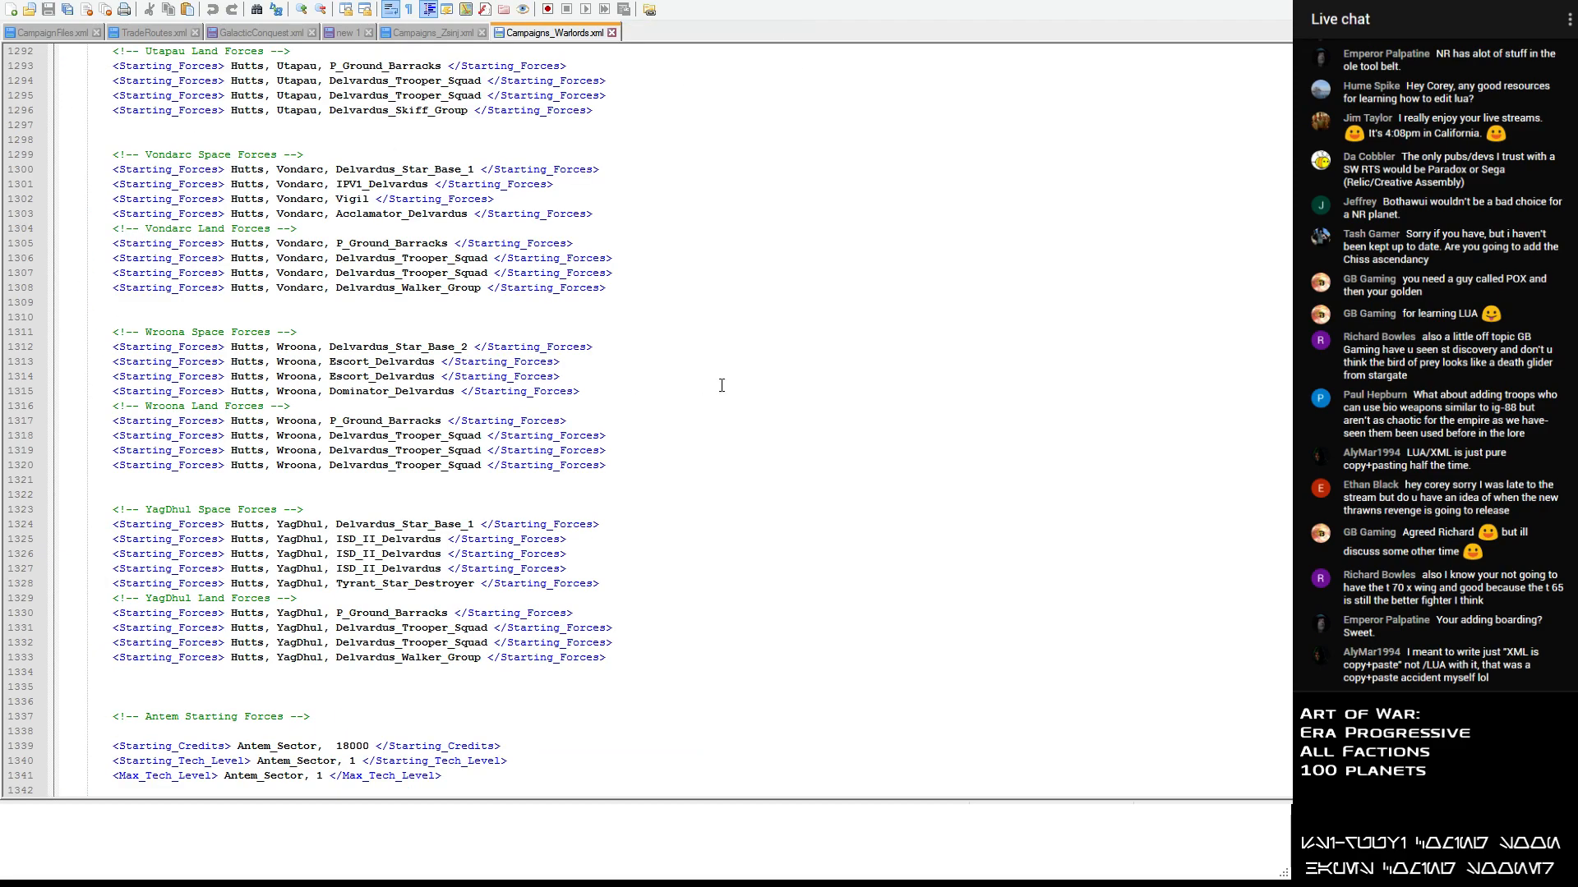
click(357, 36)
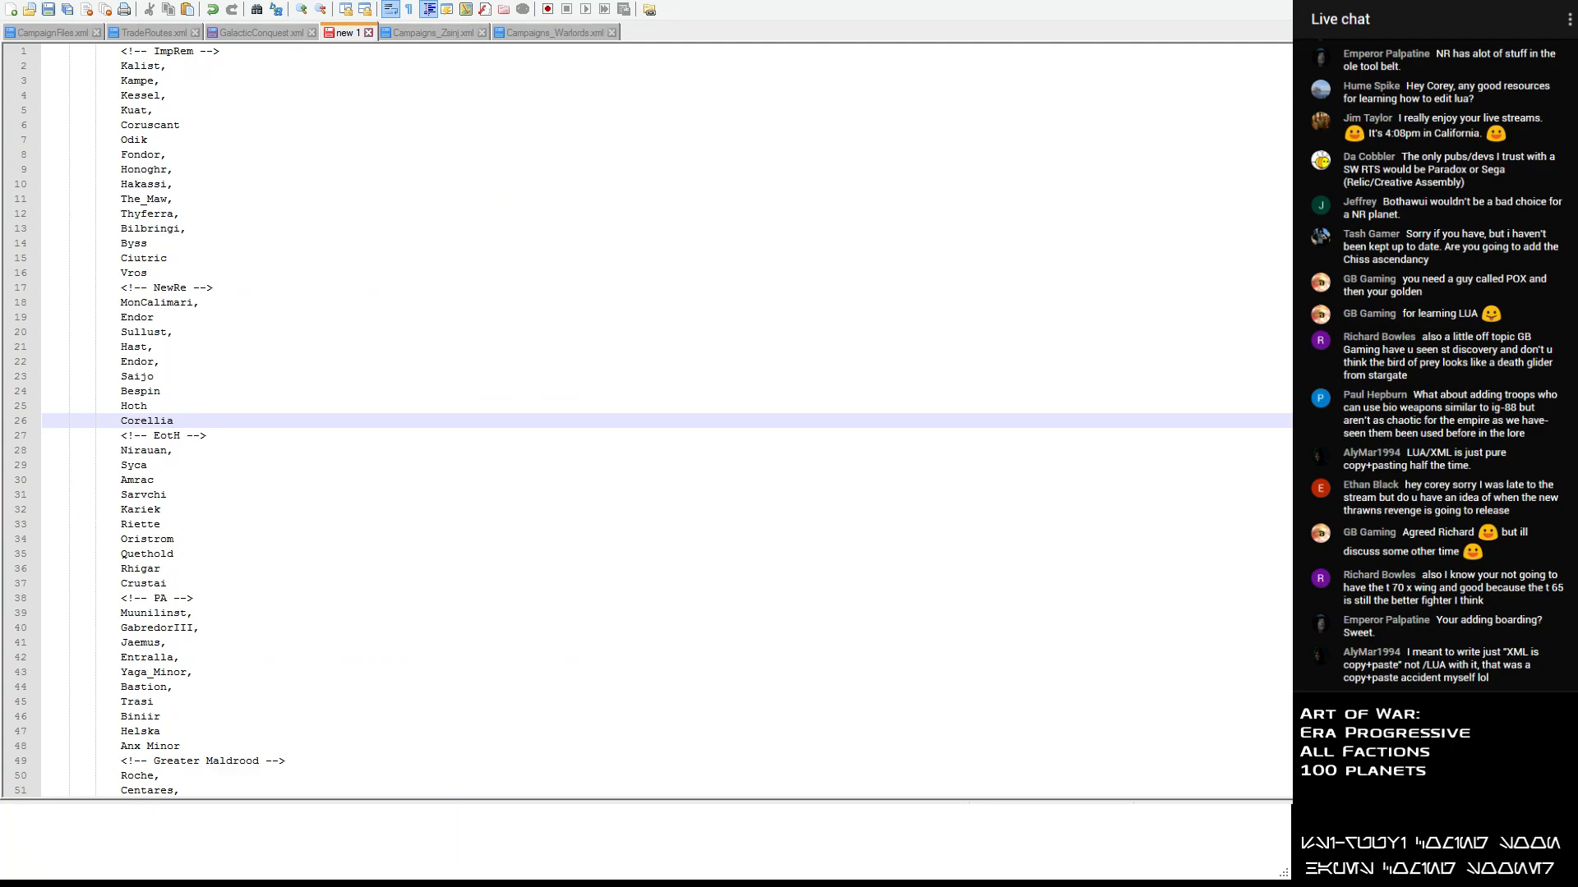
- Switch back to the Galactic Conquest Editor and include Bothawui and Rodia in the planet selection
key(alt+Tab)
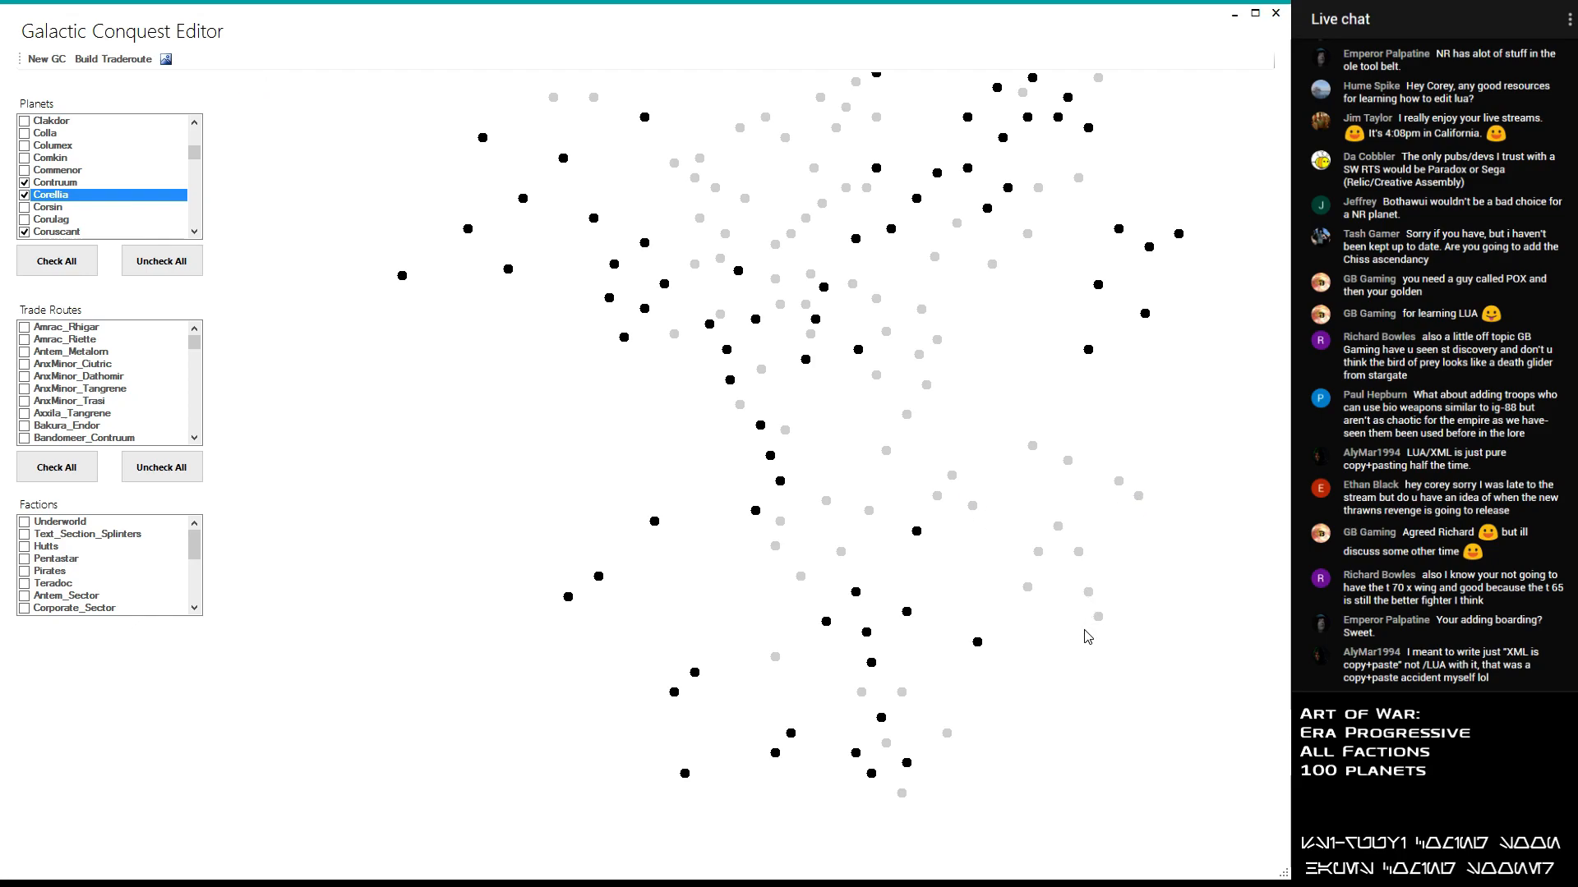
drag(193, 154, 202, 142)
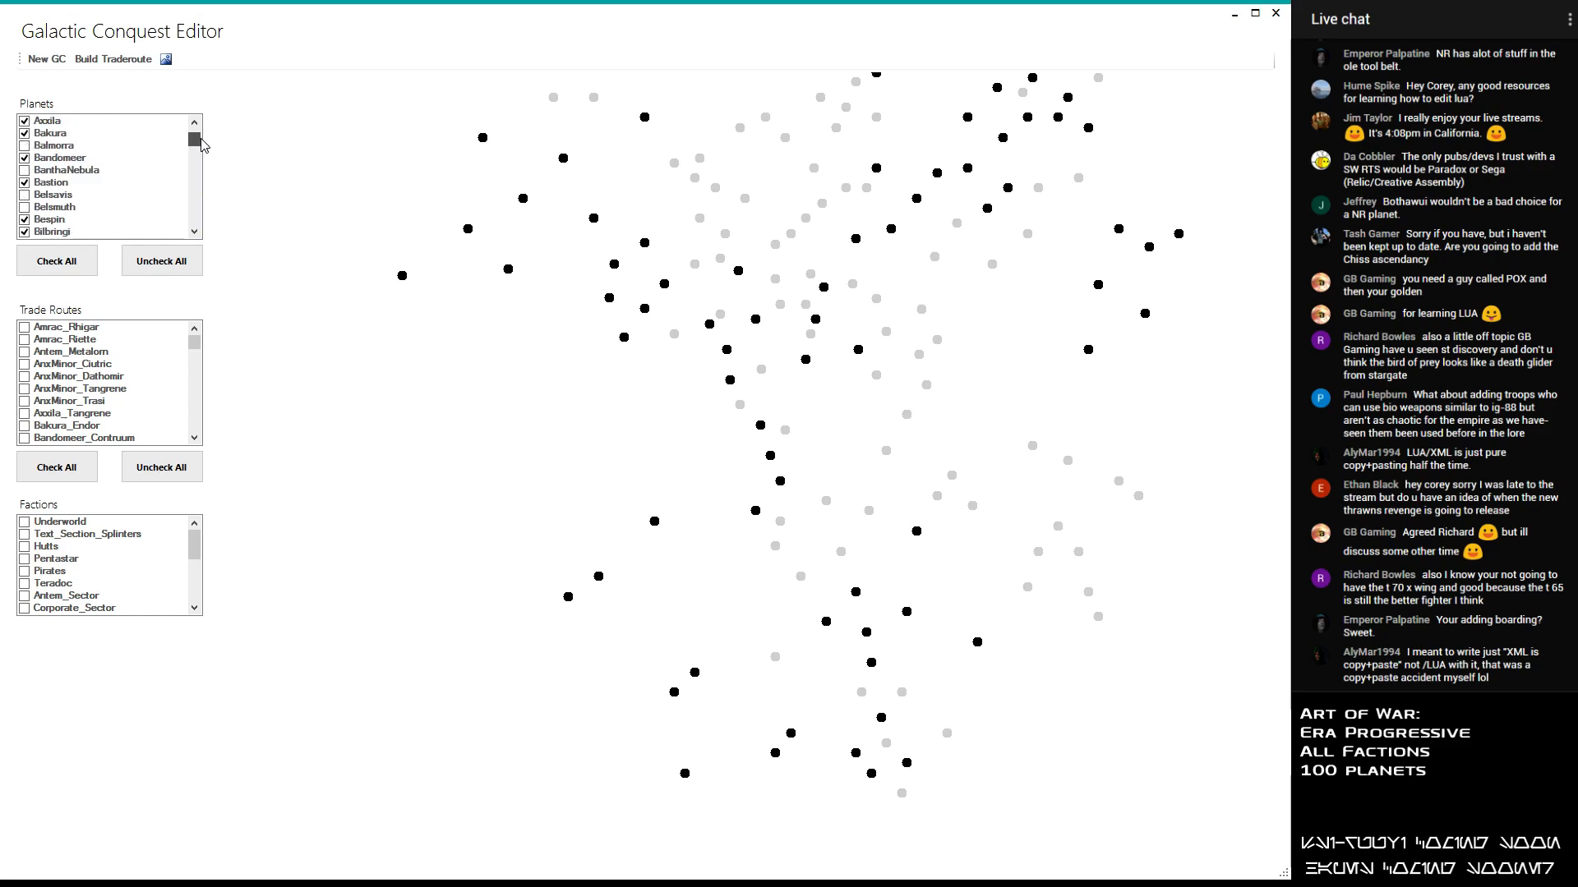
click(194, 231)
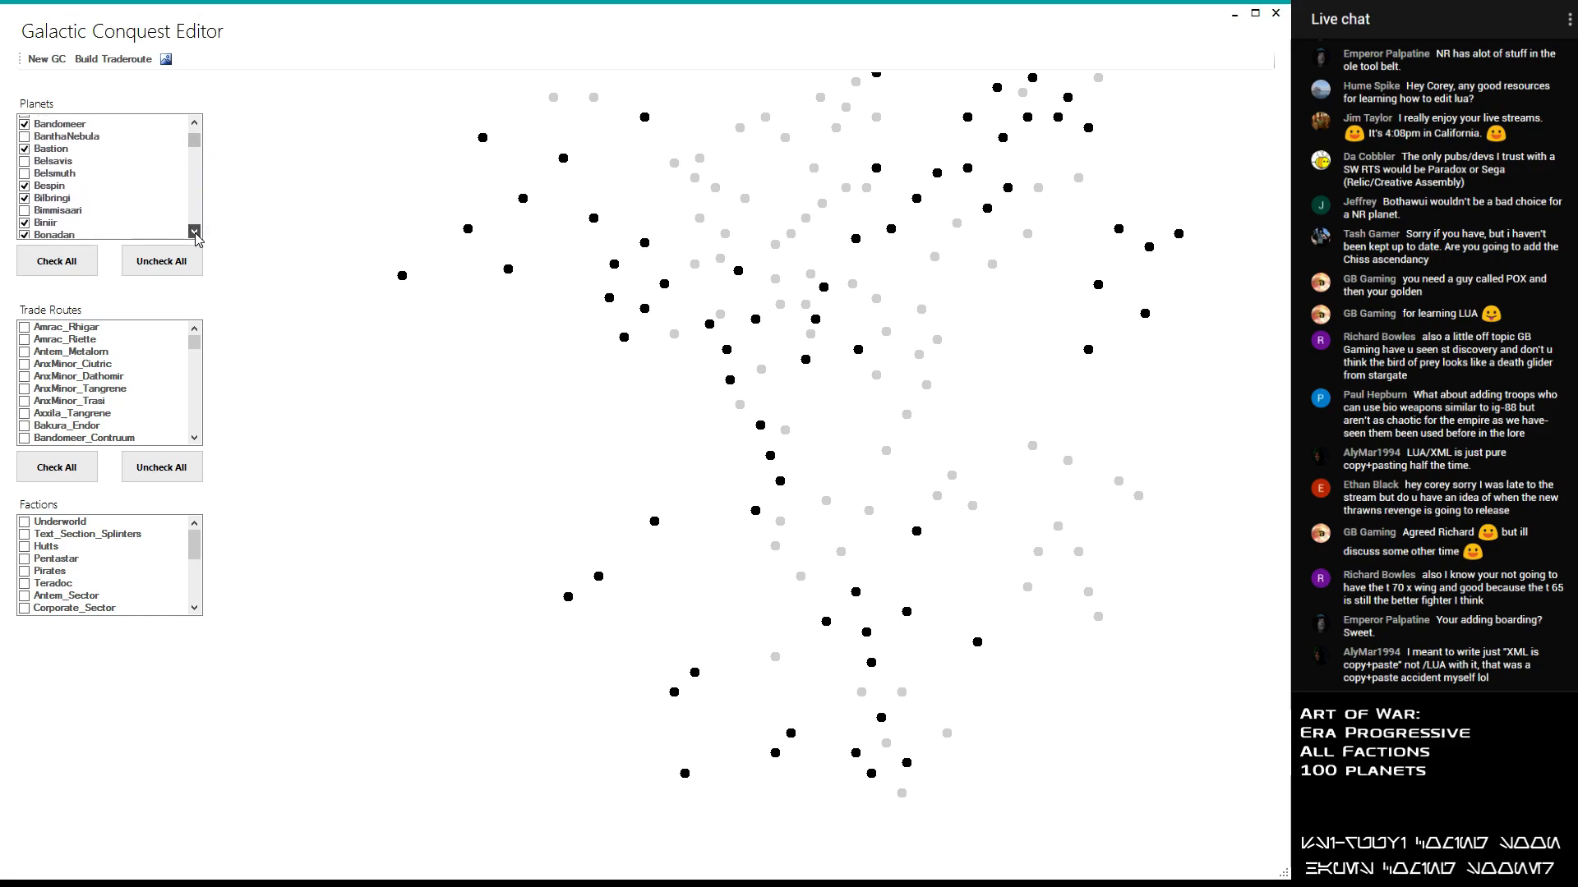
click(183, 232)
drag(198, 148, 197, 201)
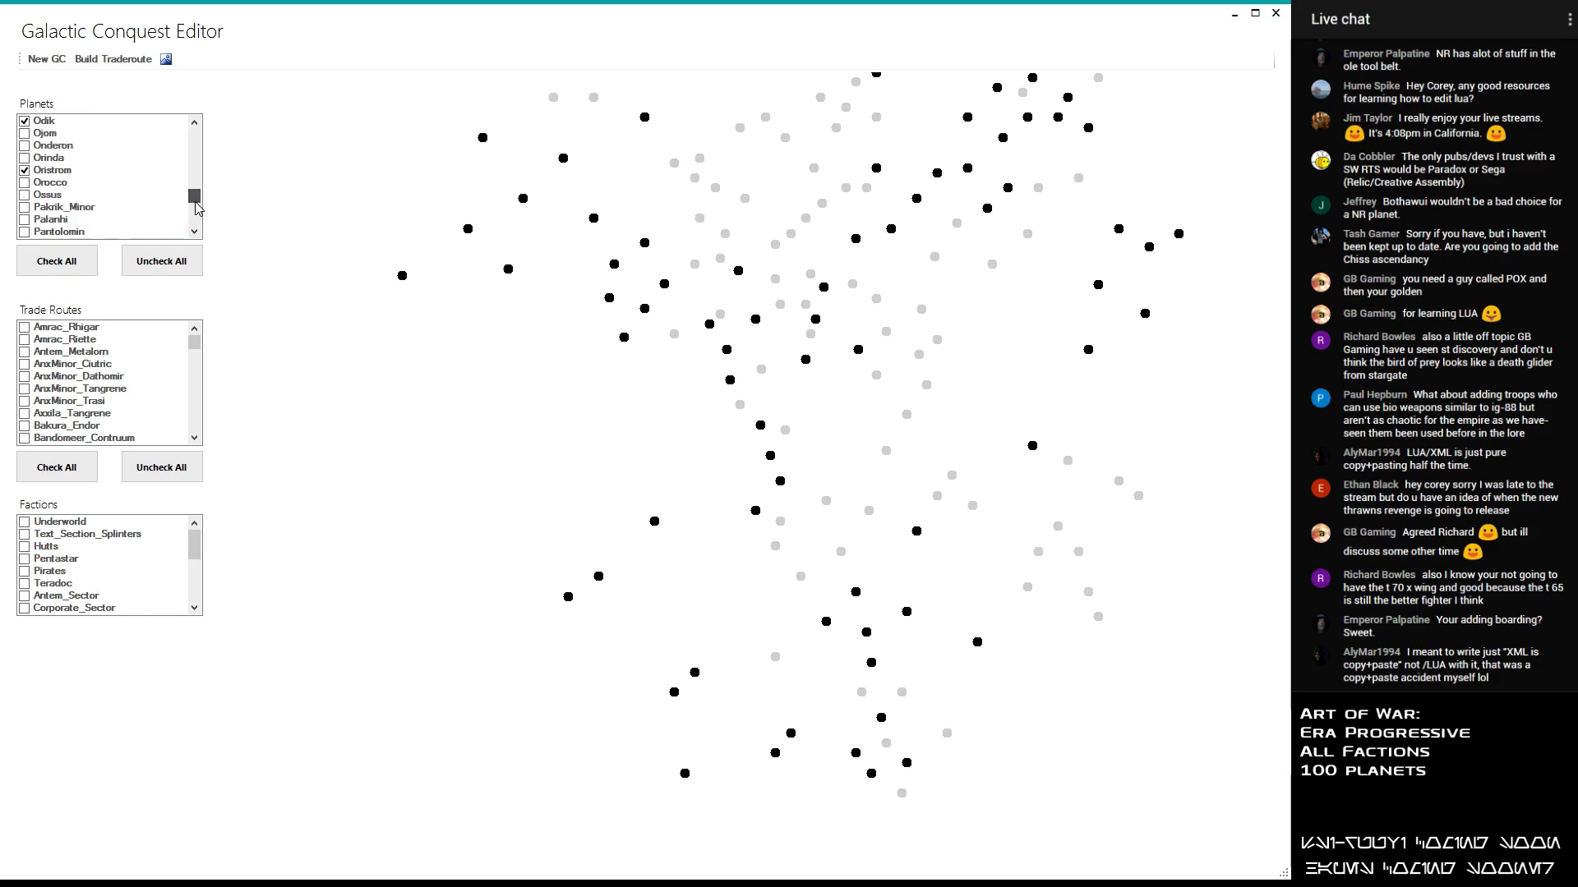
click(197, 233)
click(197, 234)
click(197, 233)
click(197, 233)
click(197, 233)
click(198, 234)
click(197, 233)
click(198, 233)
click(197, 234)
click(43, 183)
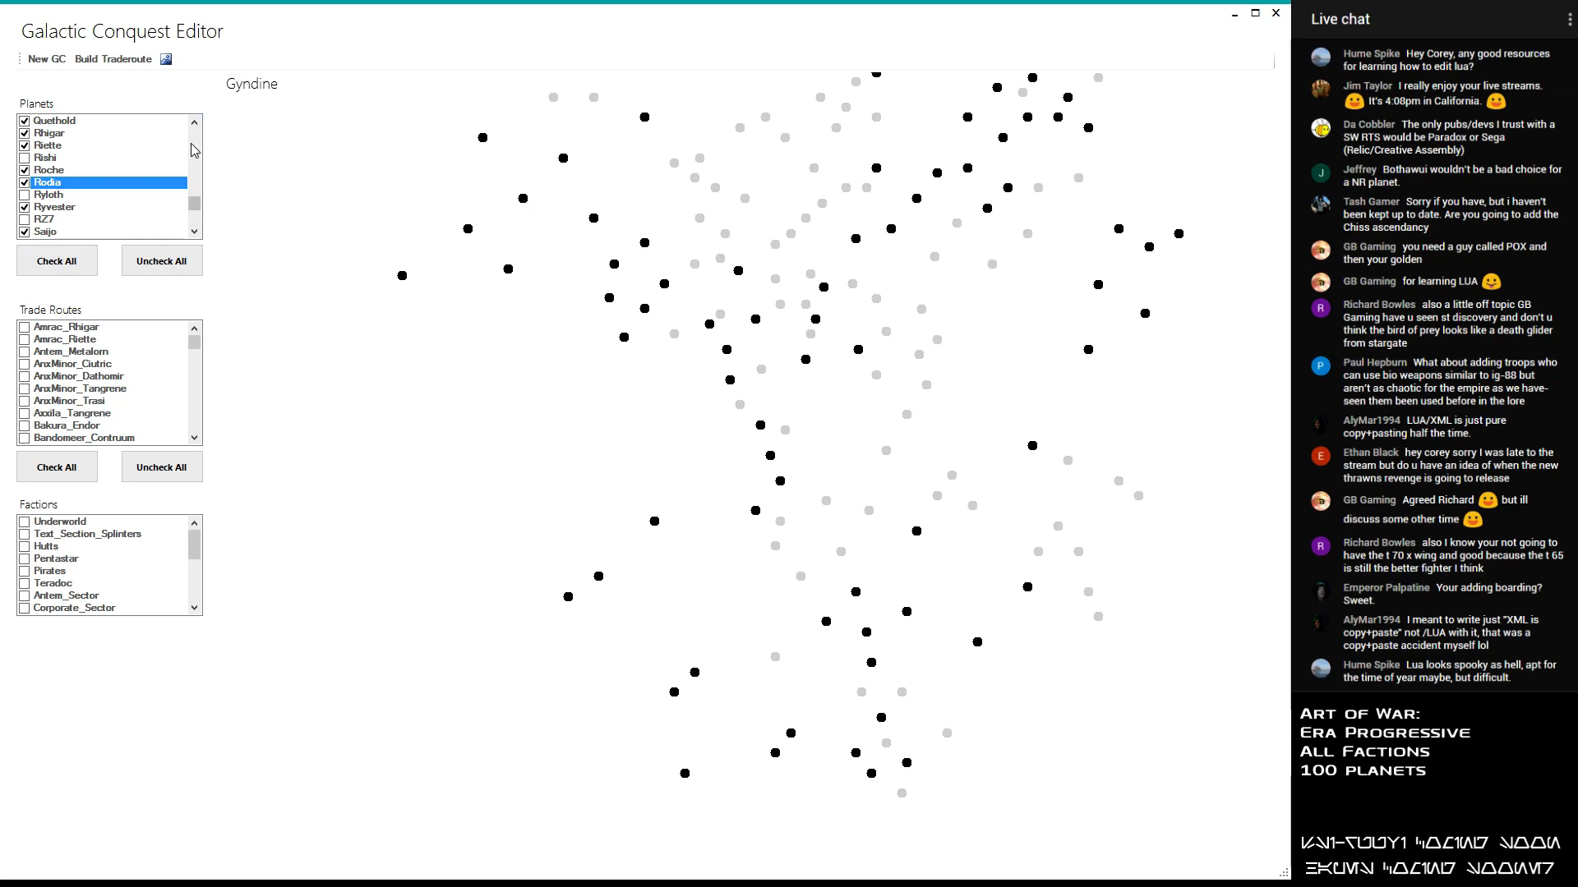
- Include Chardaan and the planet just east of Corellia in the selection, leaving Chandrila unselected
drag(194, 204, 200, 155)
click(33, 159)
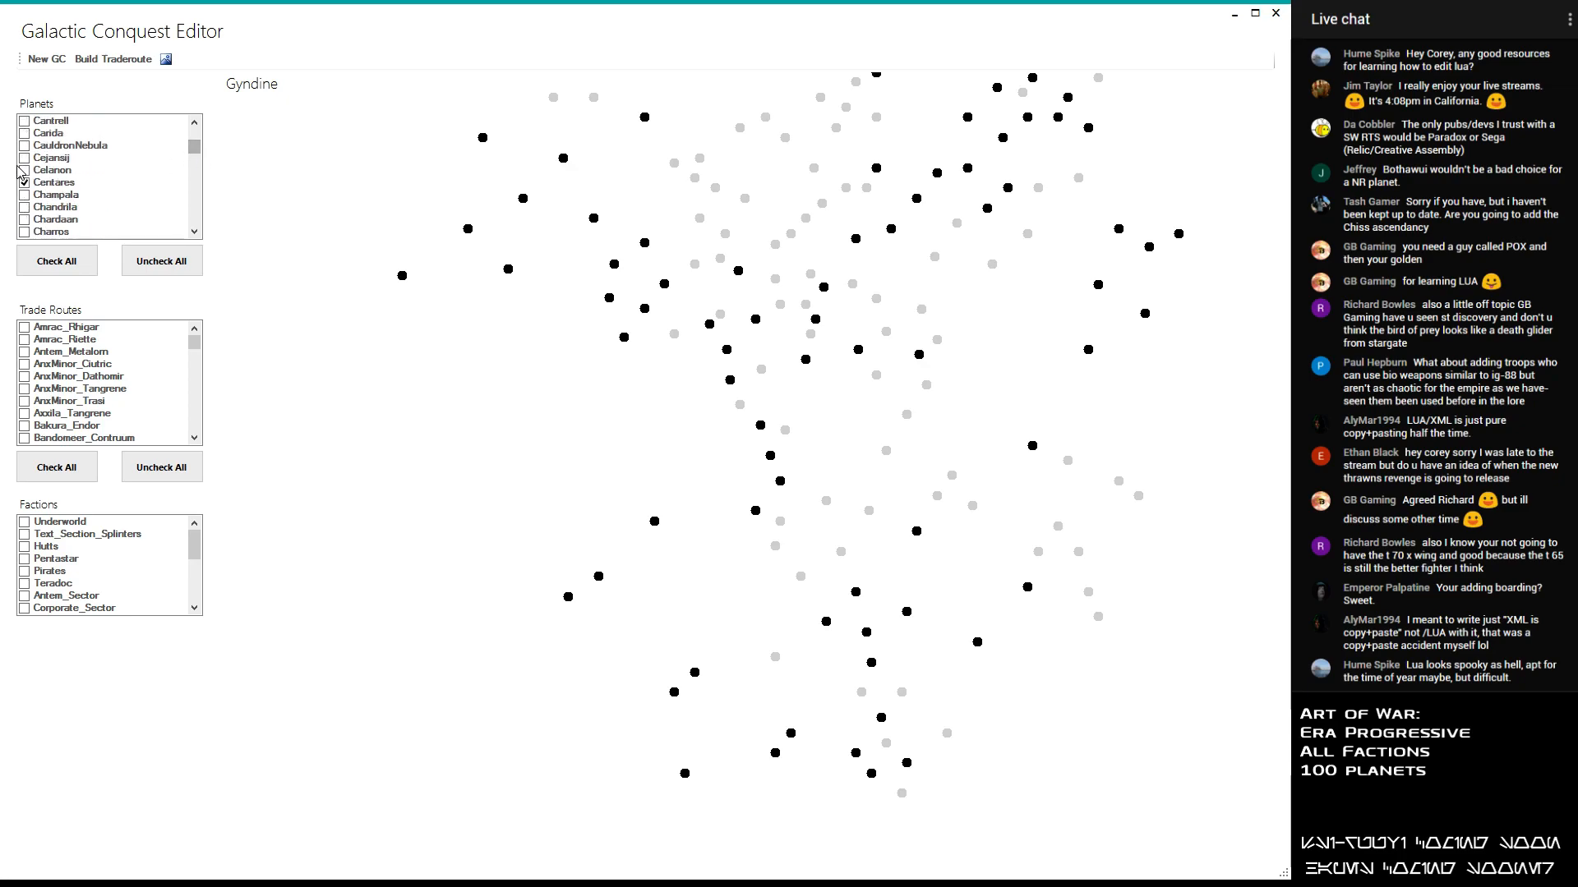
click(24, 208)
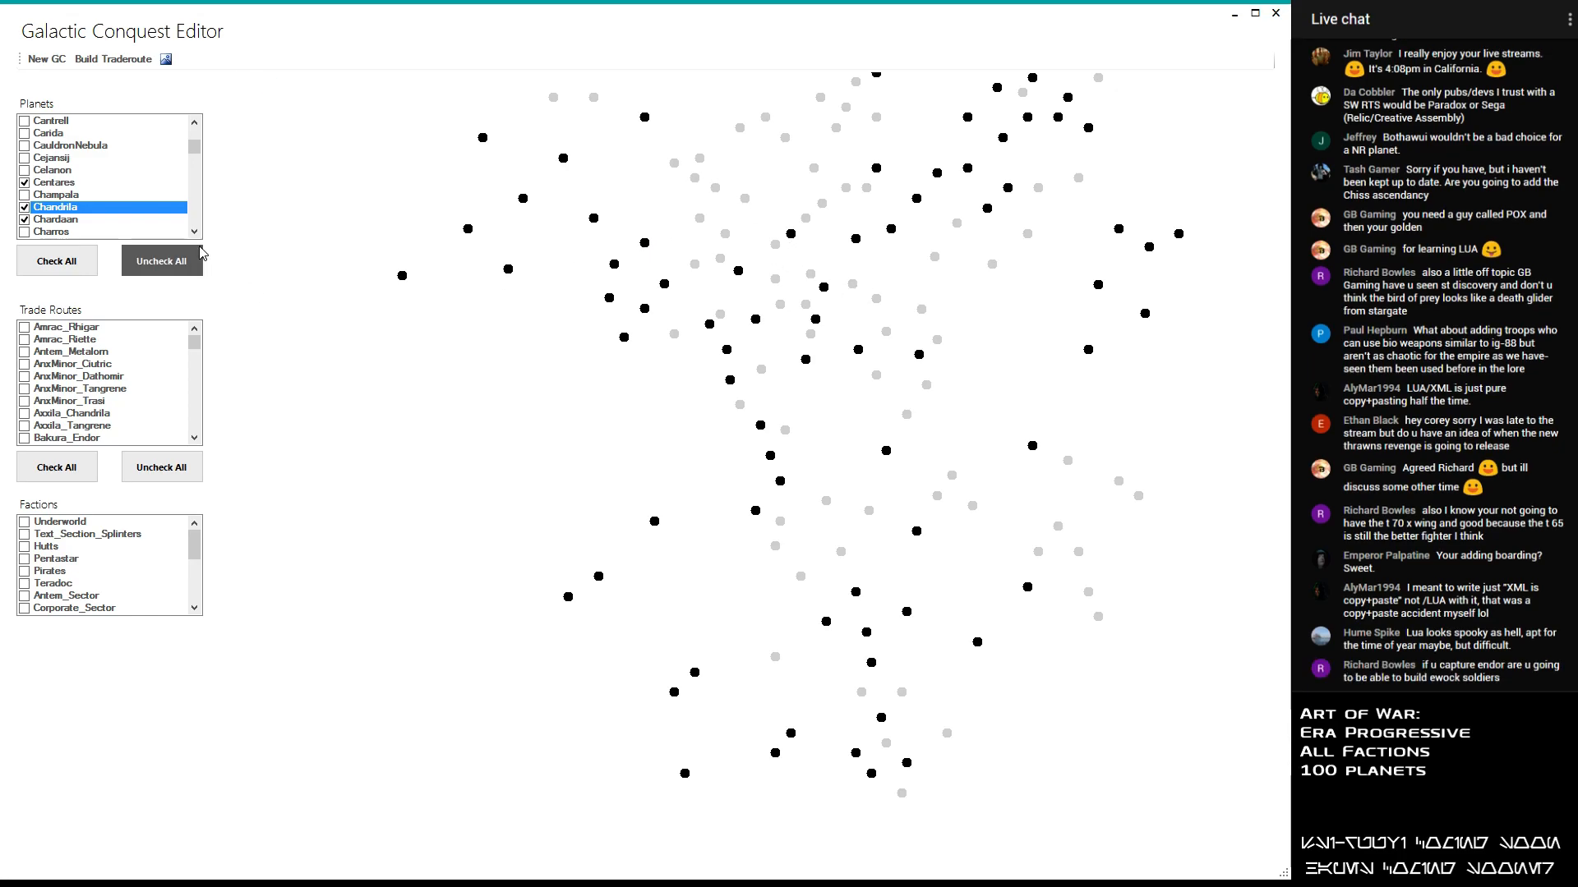
click(25, 207)
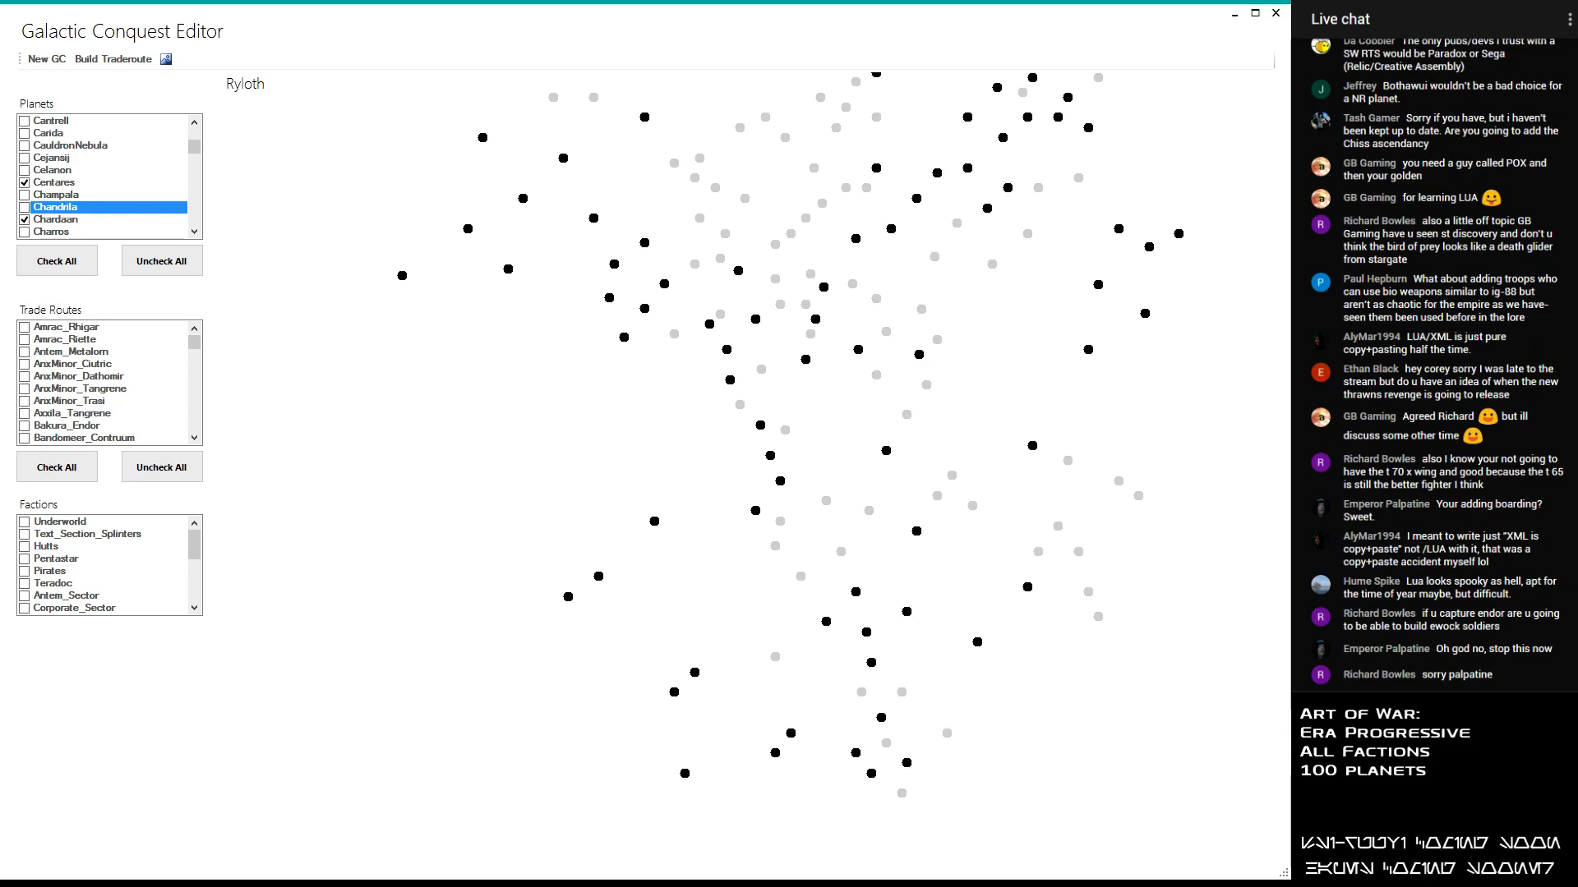
- Include Ryloth and Kothlis in the planet selection, keeping Kuat selected
drag(194, 146, 194, 220)
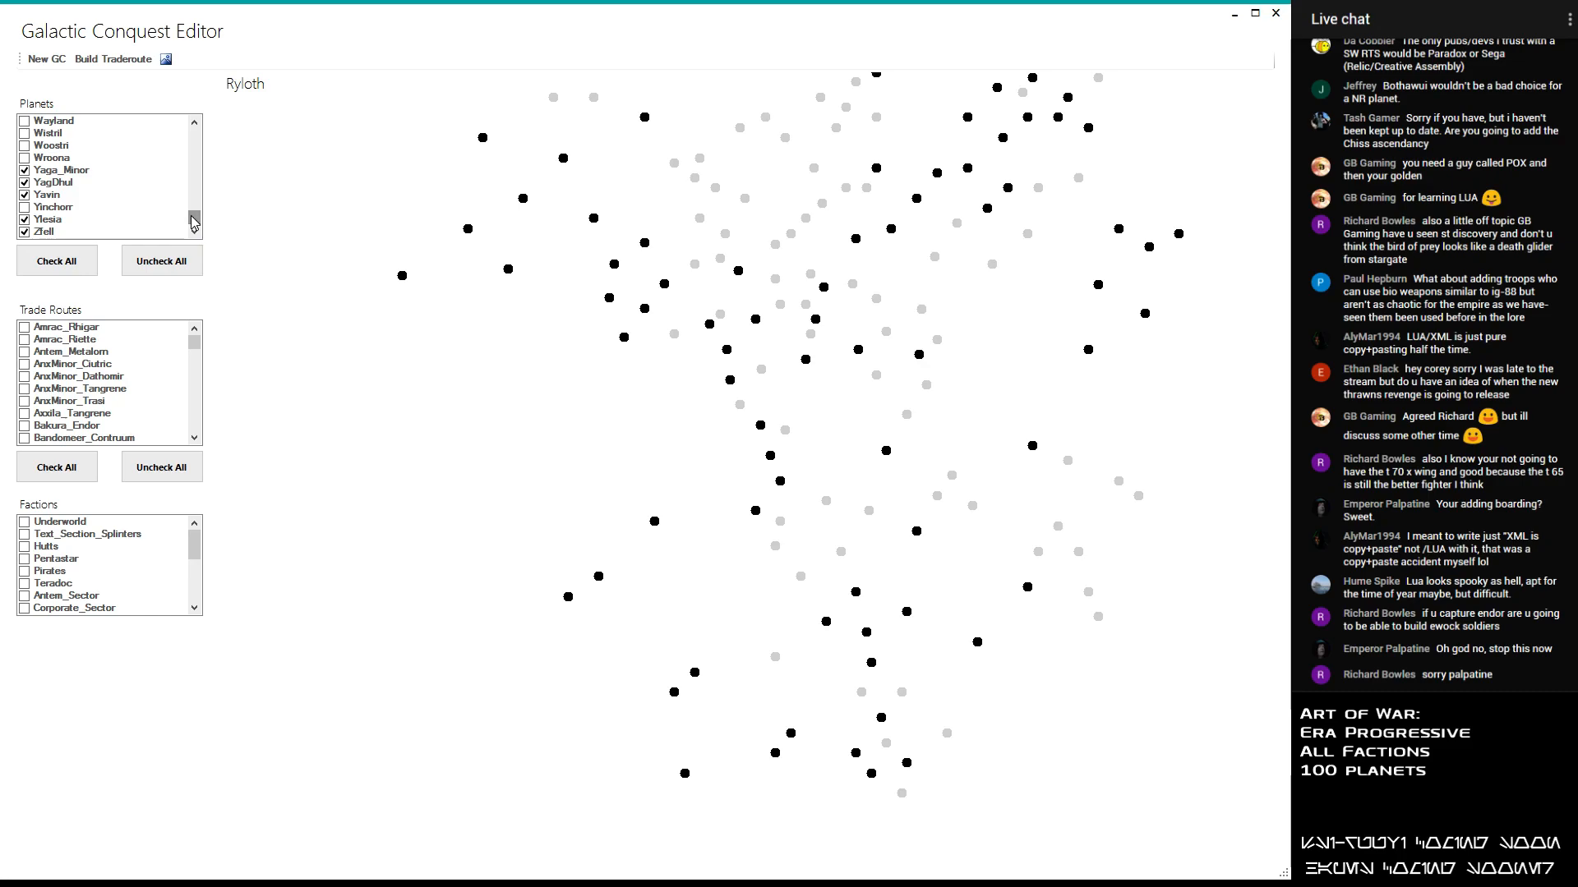
click(190, 123)
click(190, 123)
drag(198, 216, 197, 189)
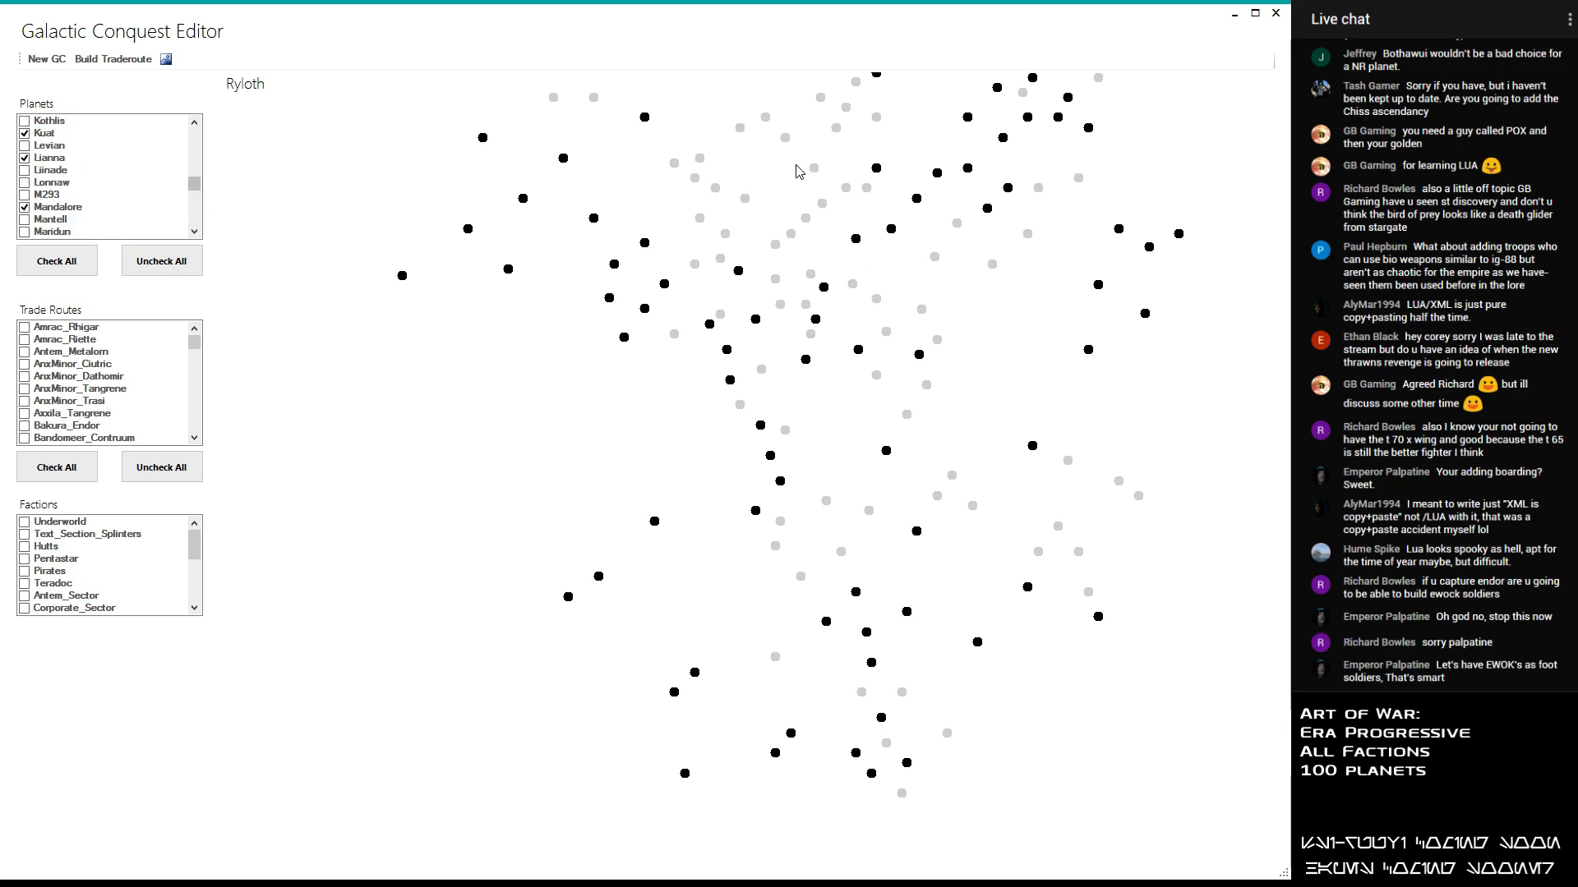
click(25, 122)
click(24, 134)
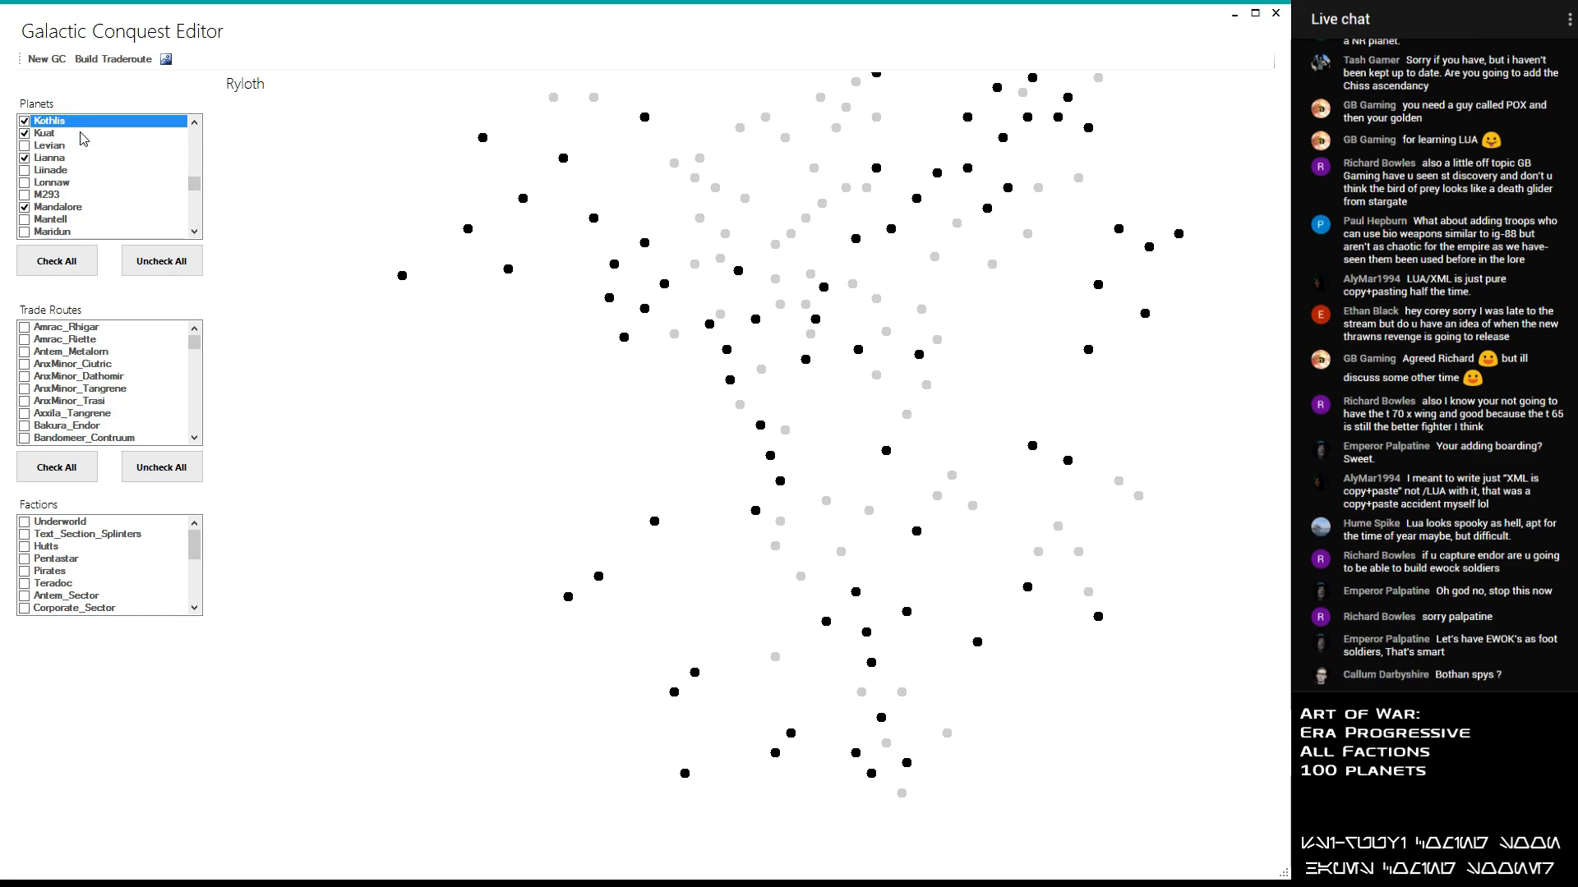
click(952, 475)
click(938, 495)
click(967, 508)
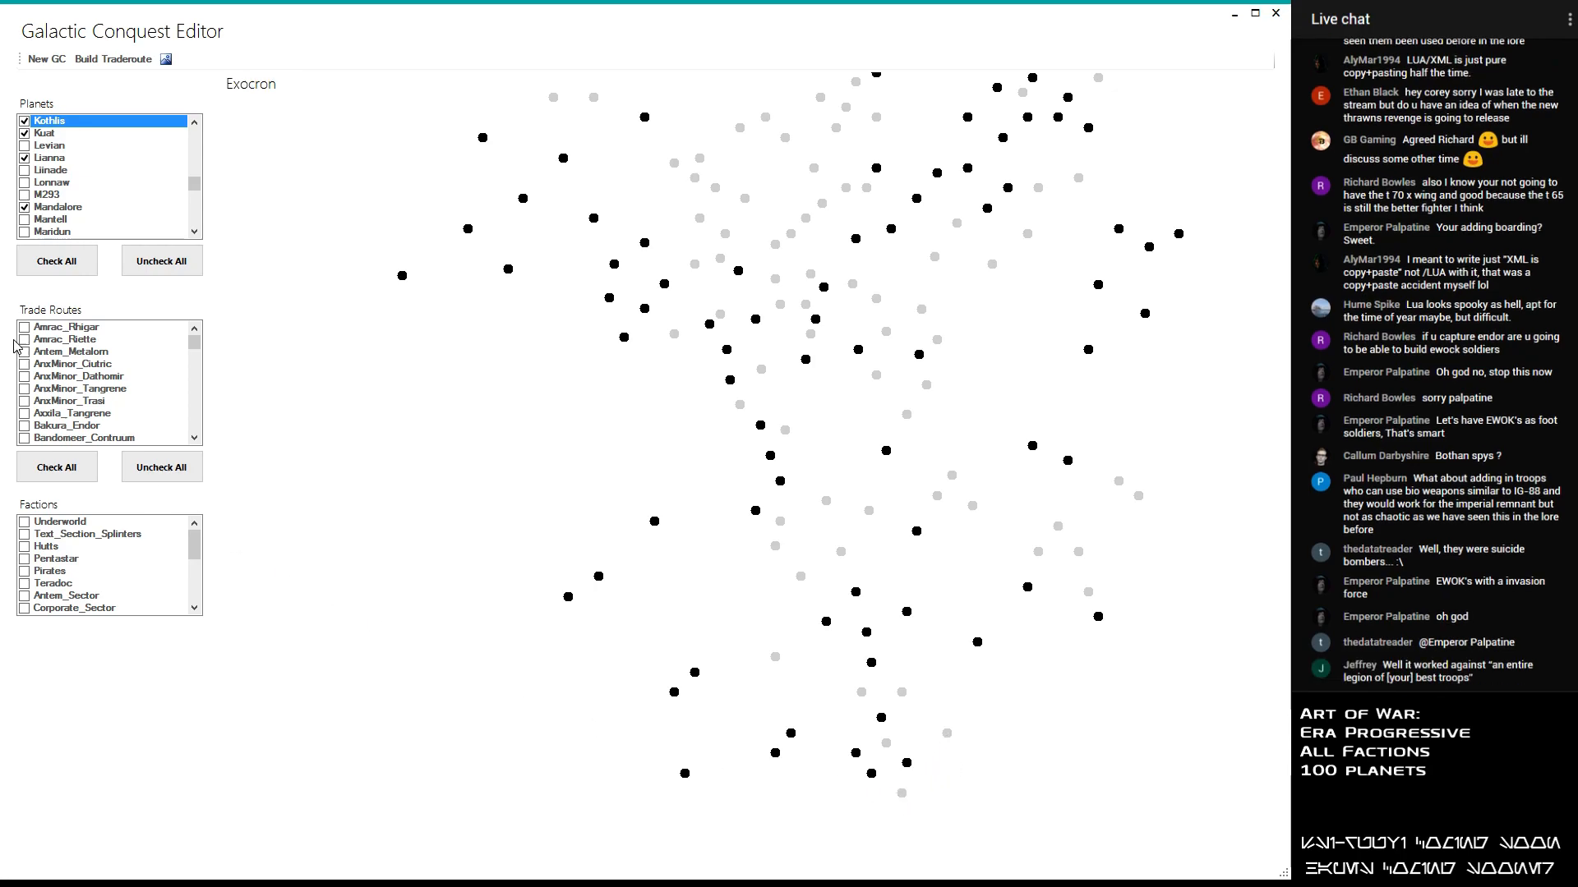
mouse_move(195, 188)
mouse_down()
mouse_move(200, 160)
mouse_move(216, 175)
mouse_up()
click(194, 124)
click(194, 124)
click(194, 125)
click(194, 124)
click(27, 145)
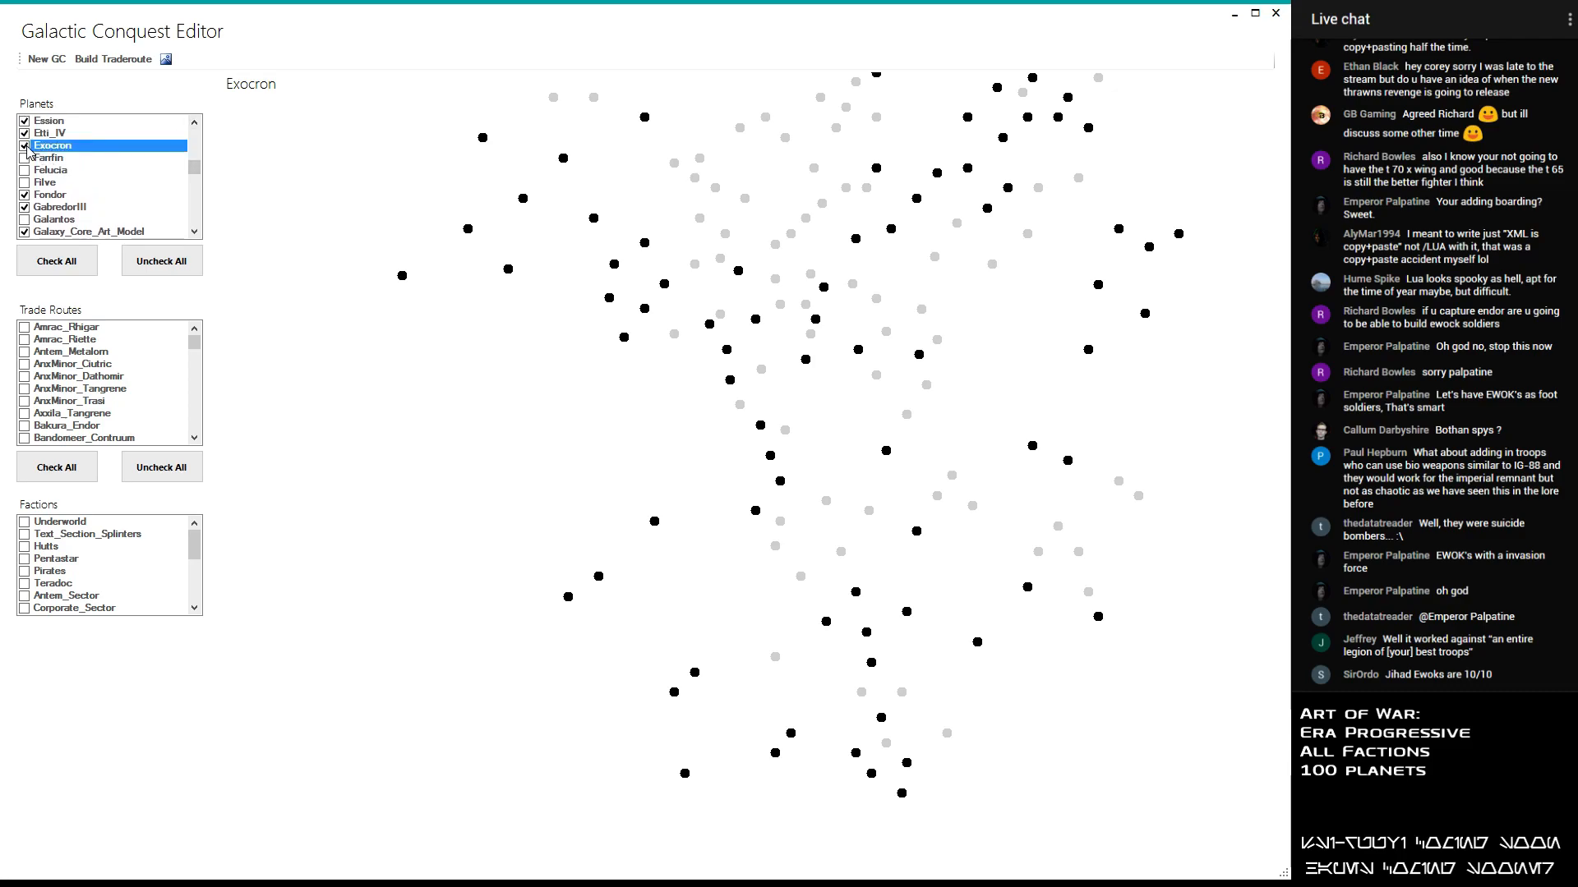
click(26, 145)
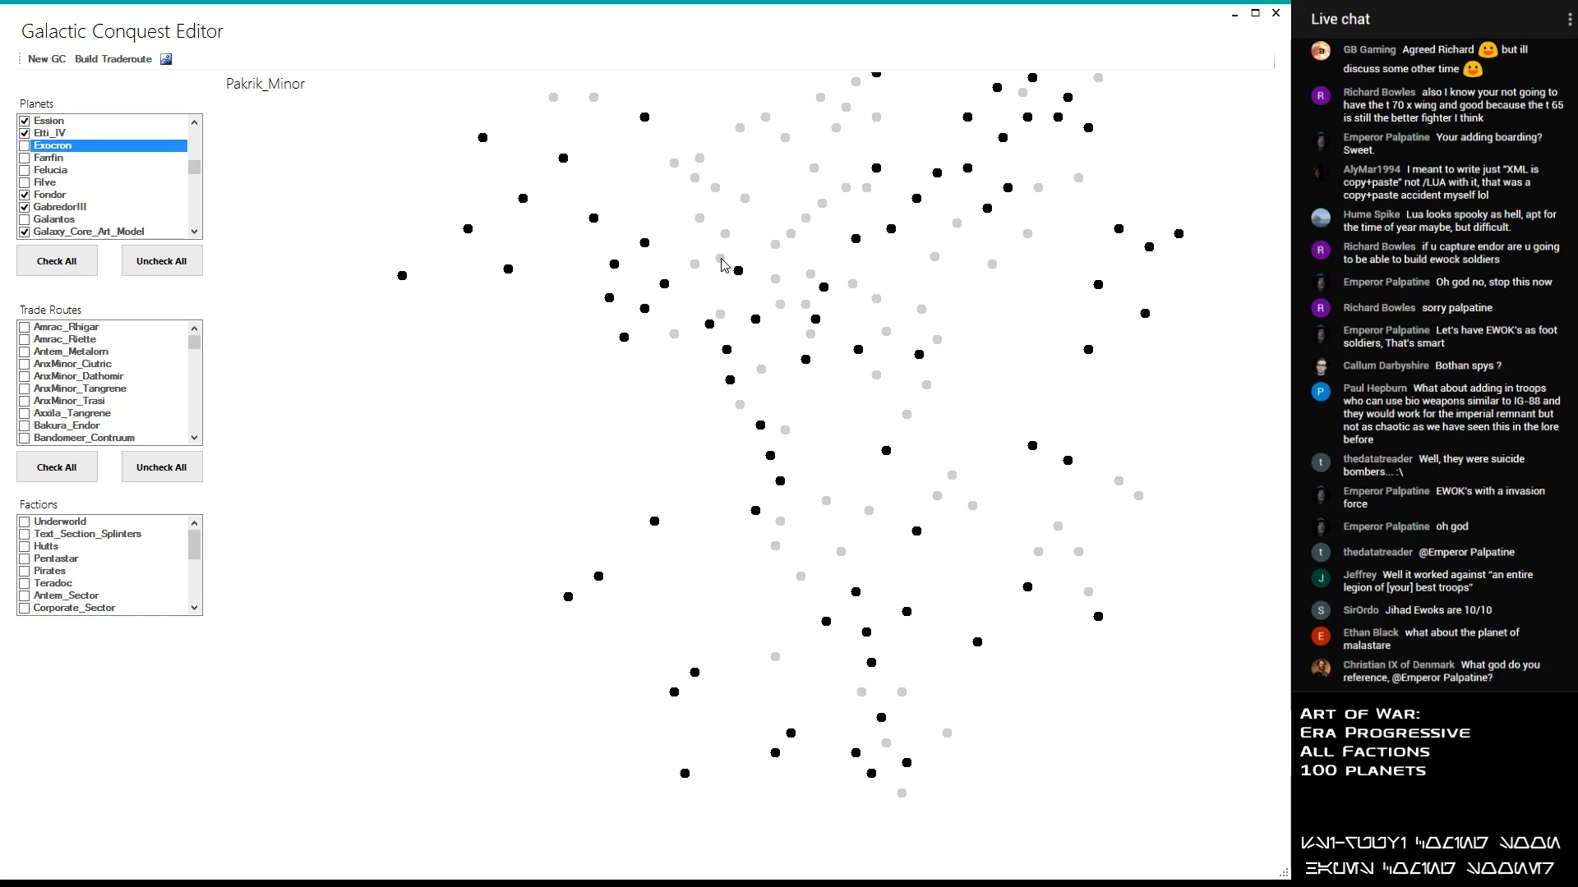
- Include Phind in the planet selection
scroll(736, 202, down, 5)
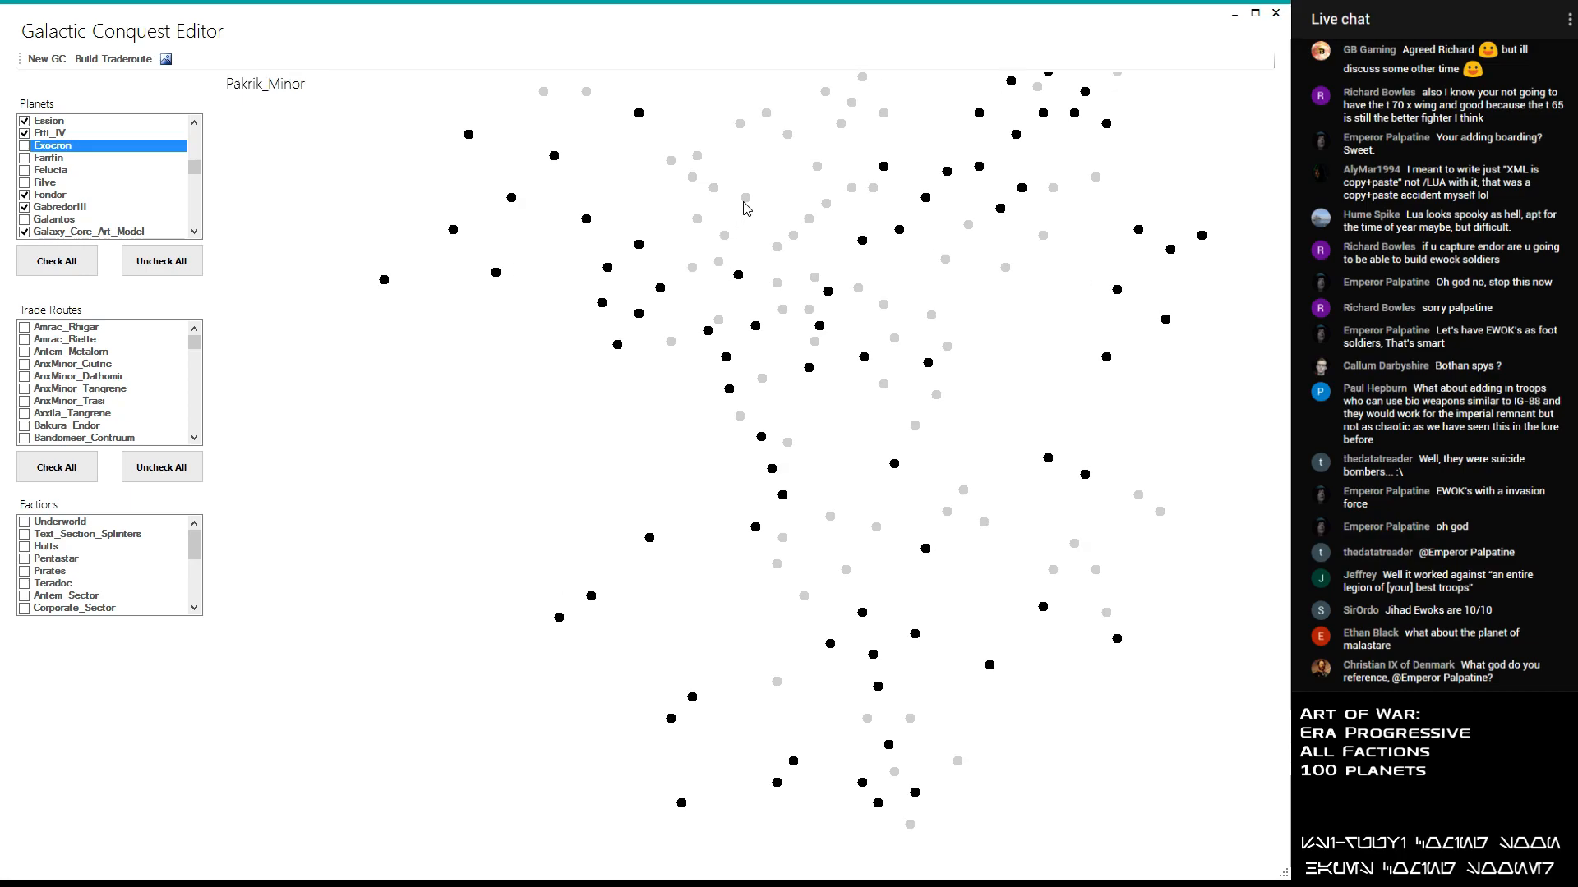
scroll(737, 139, down, 3)
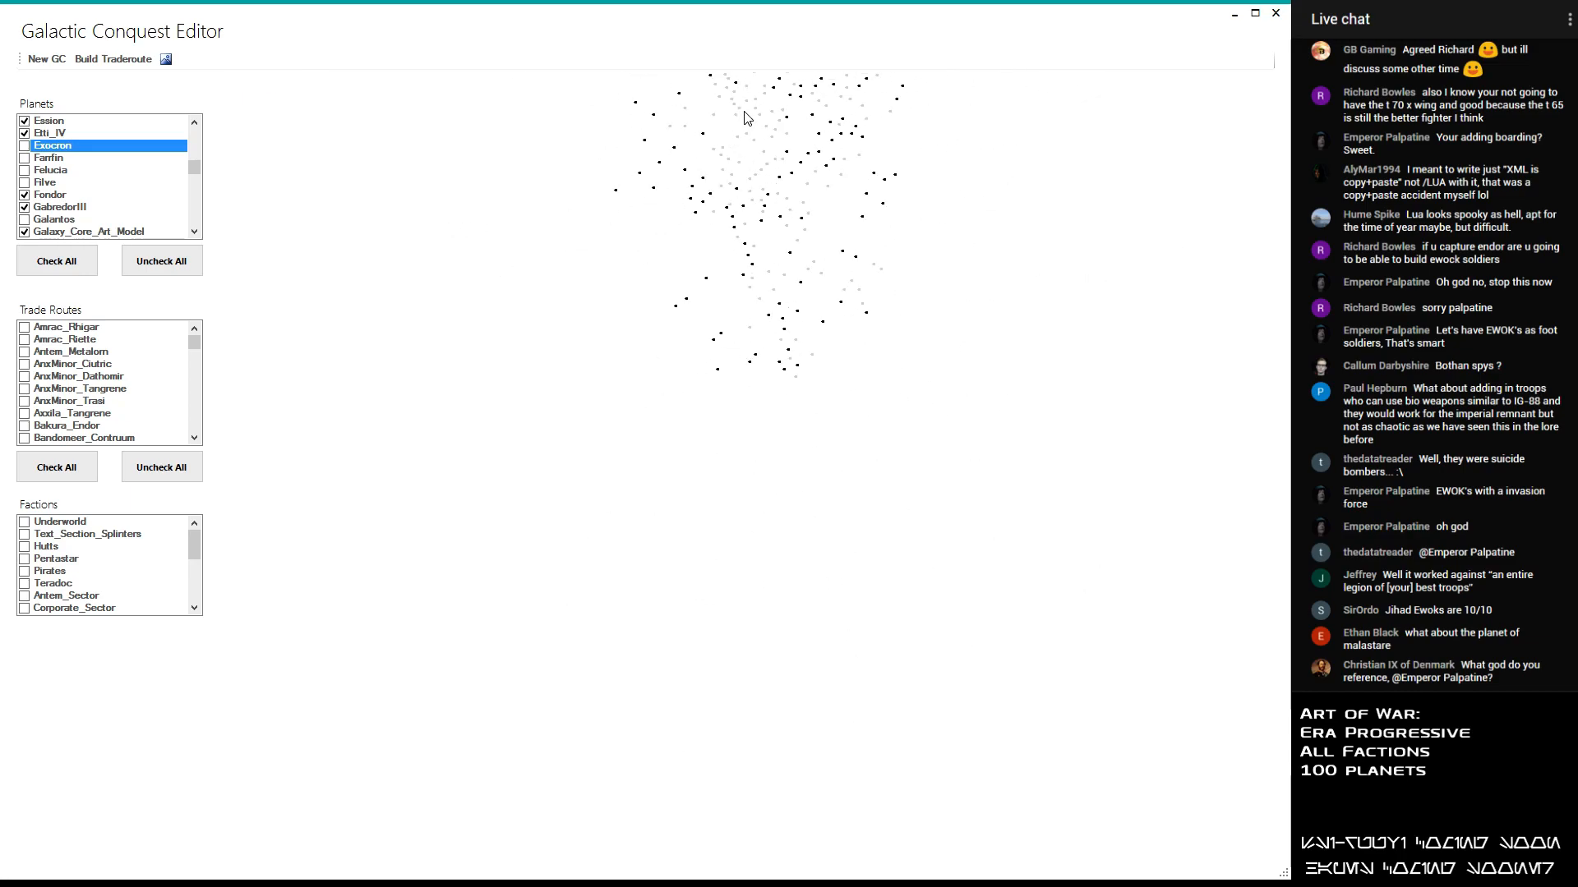
scroll(740, 93, up, 3)
scroll(724, 235, down, 3)
scroll(754, 106, up, 2)
scroll(713, 134, up, 4)
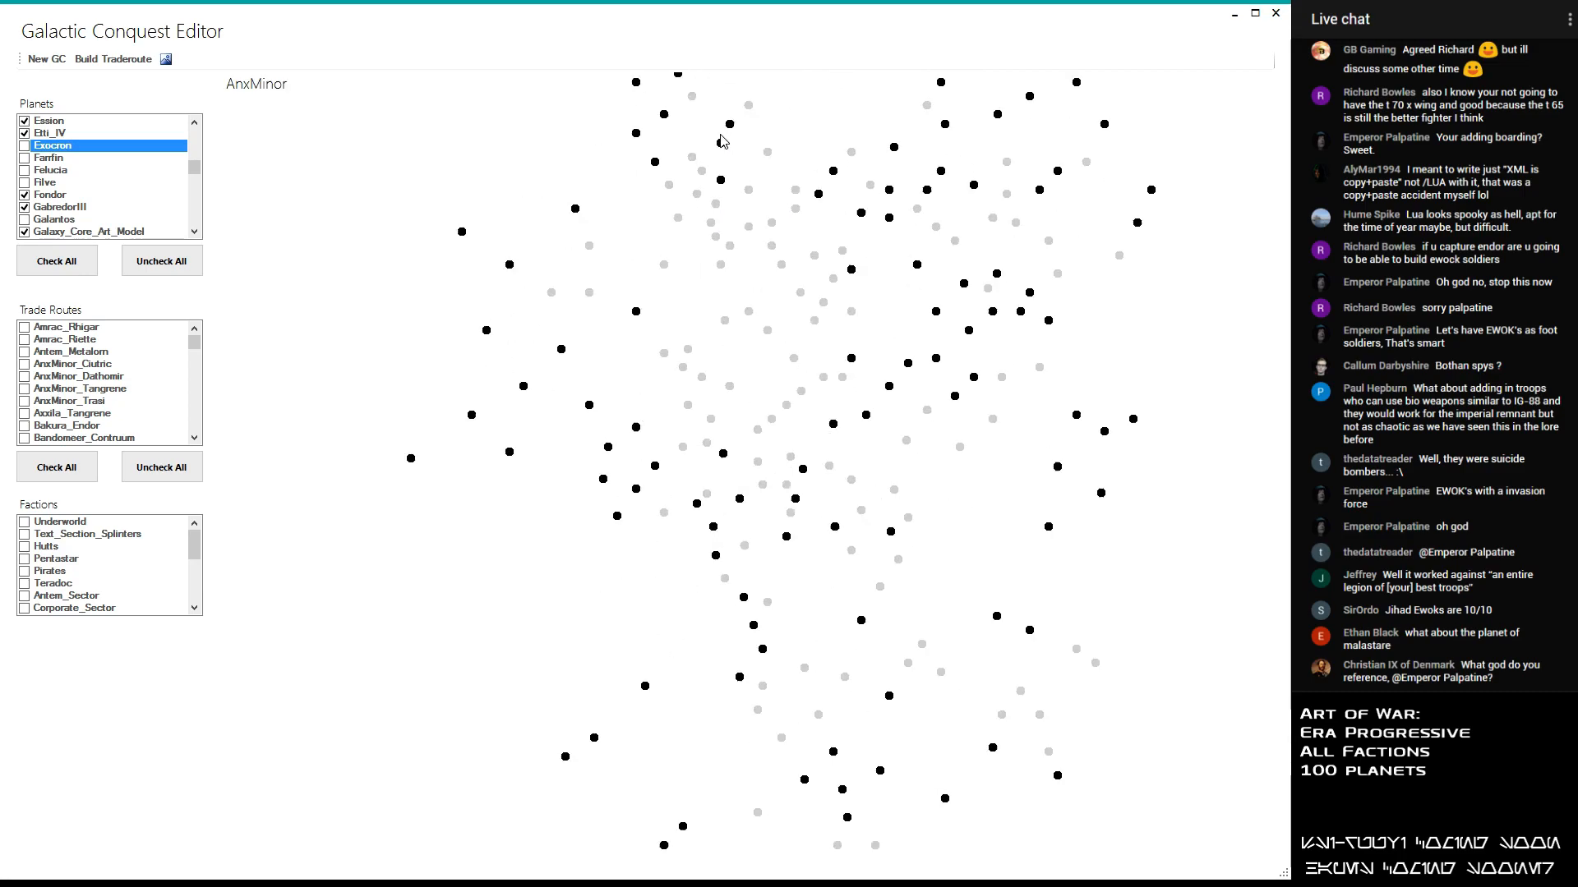
scroll(715, 246, down, 4)
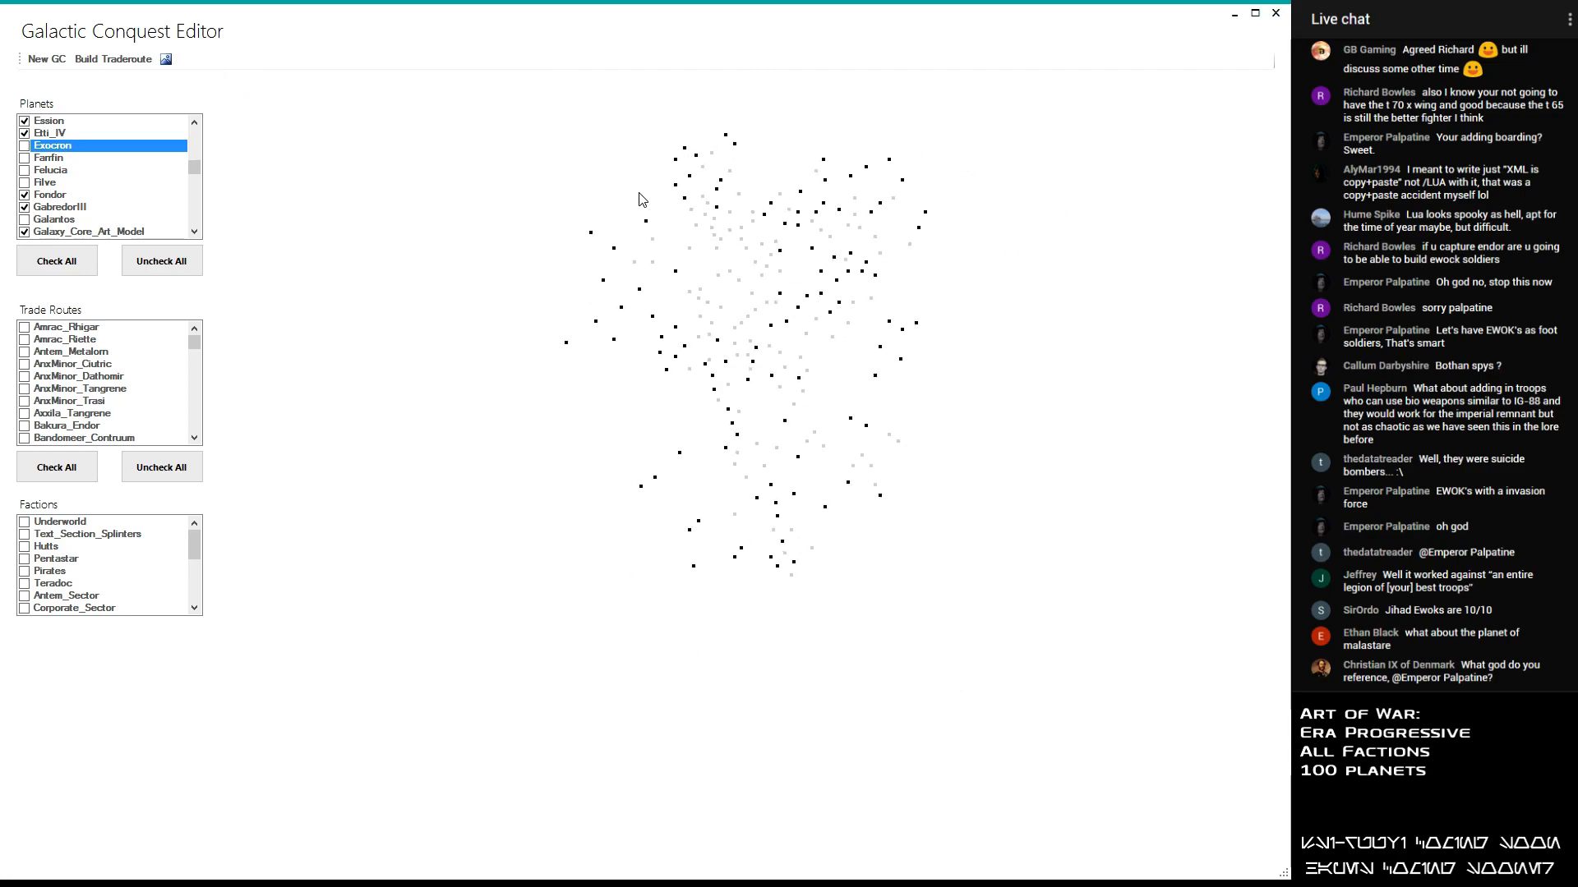
scroll(624, 276, up, 4)
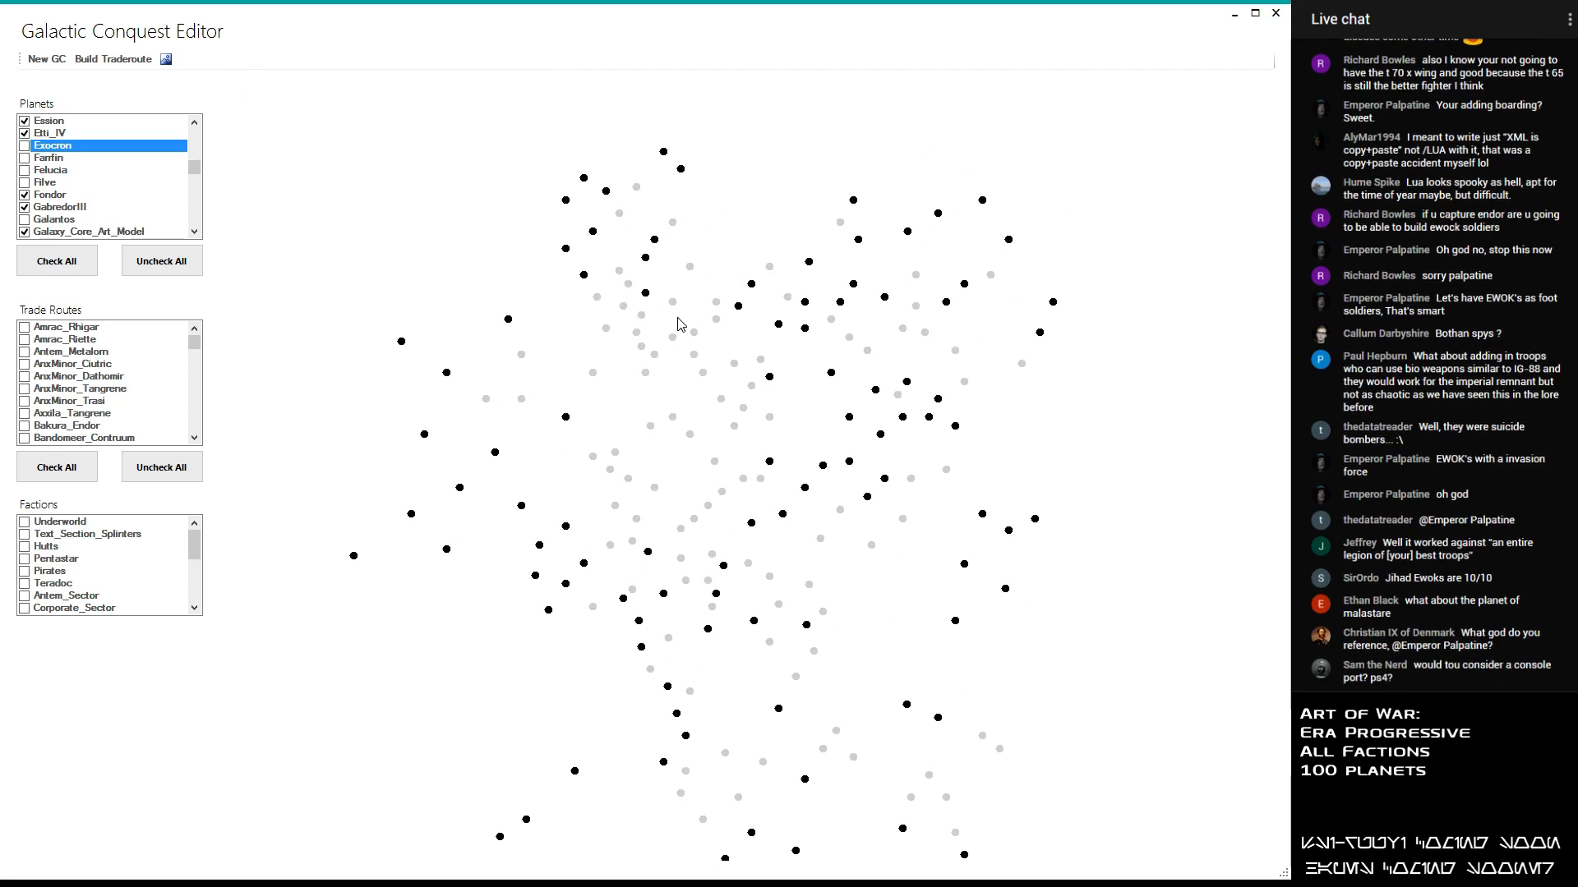
scroll(756, 395, up, 1)
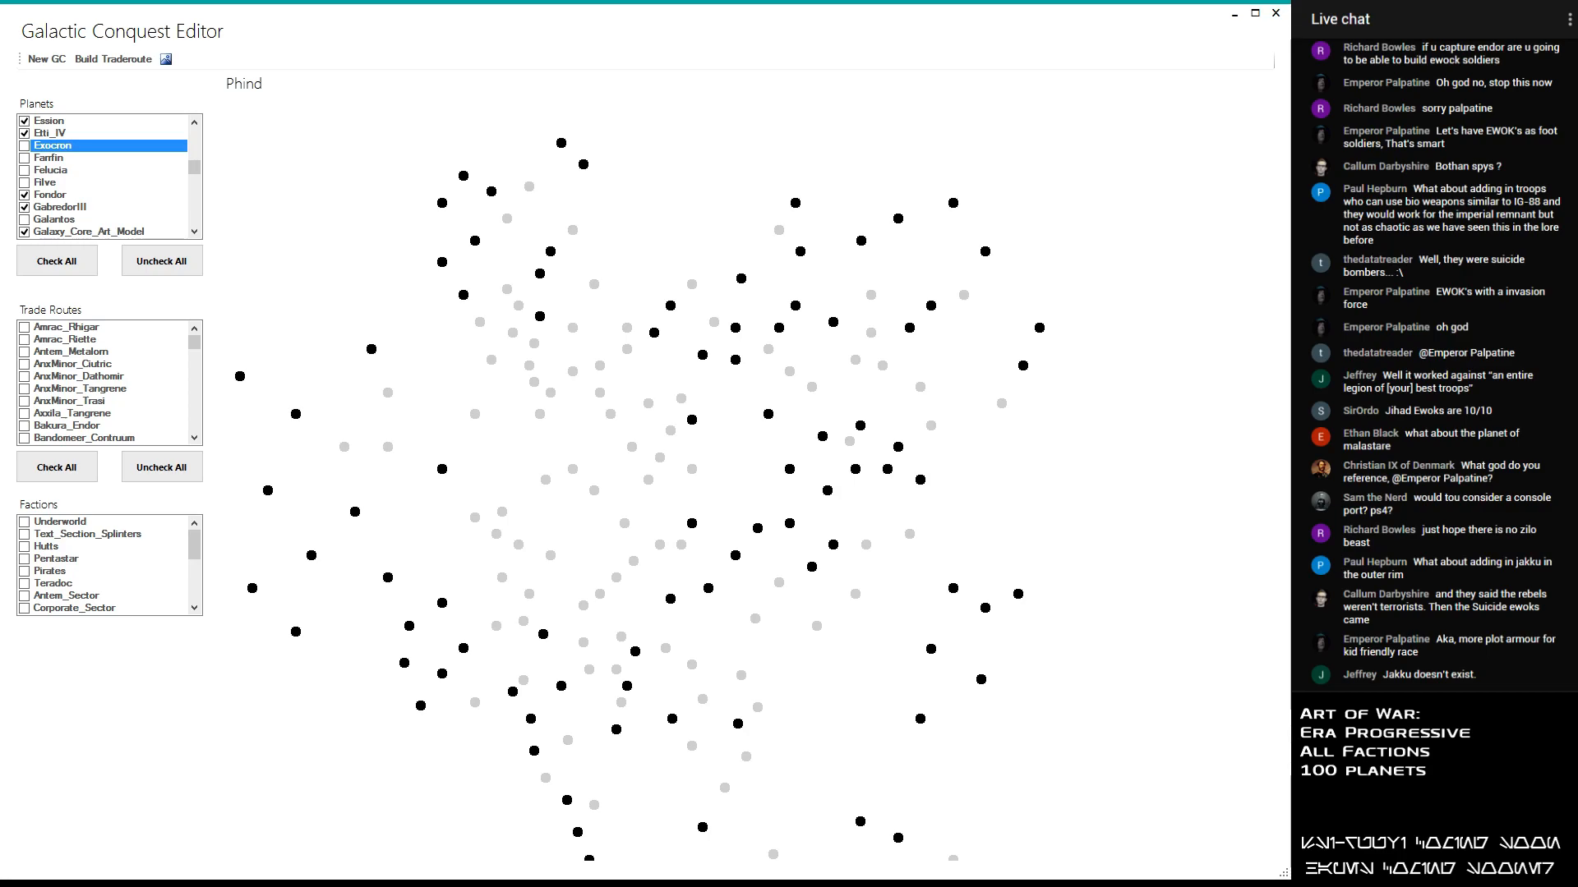
drag(194, 167, 211, 203)
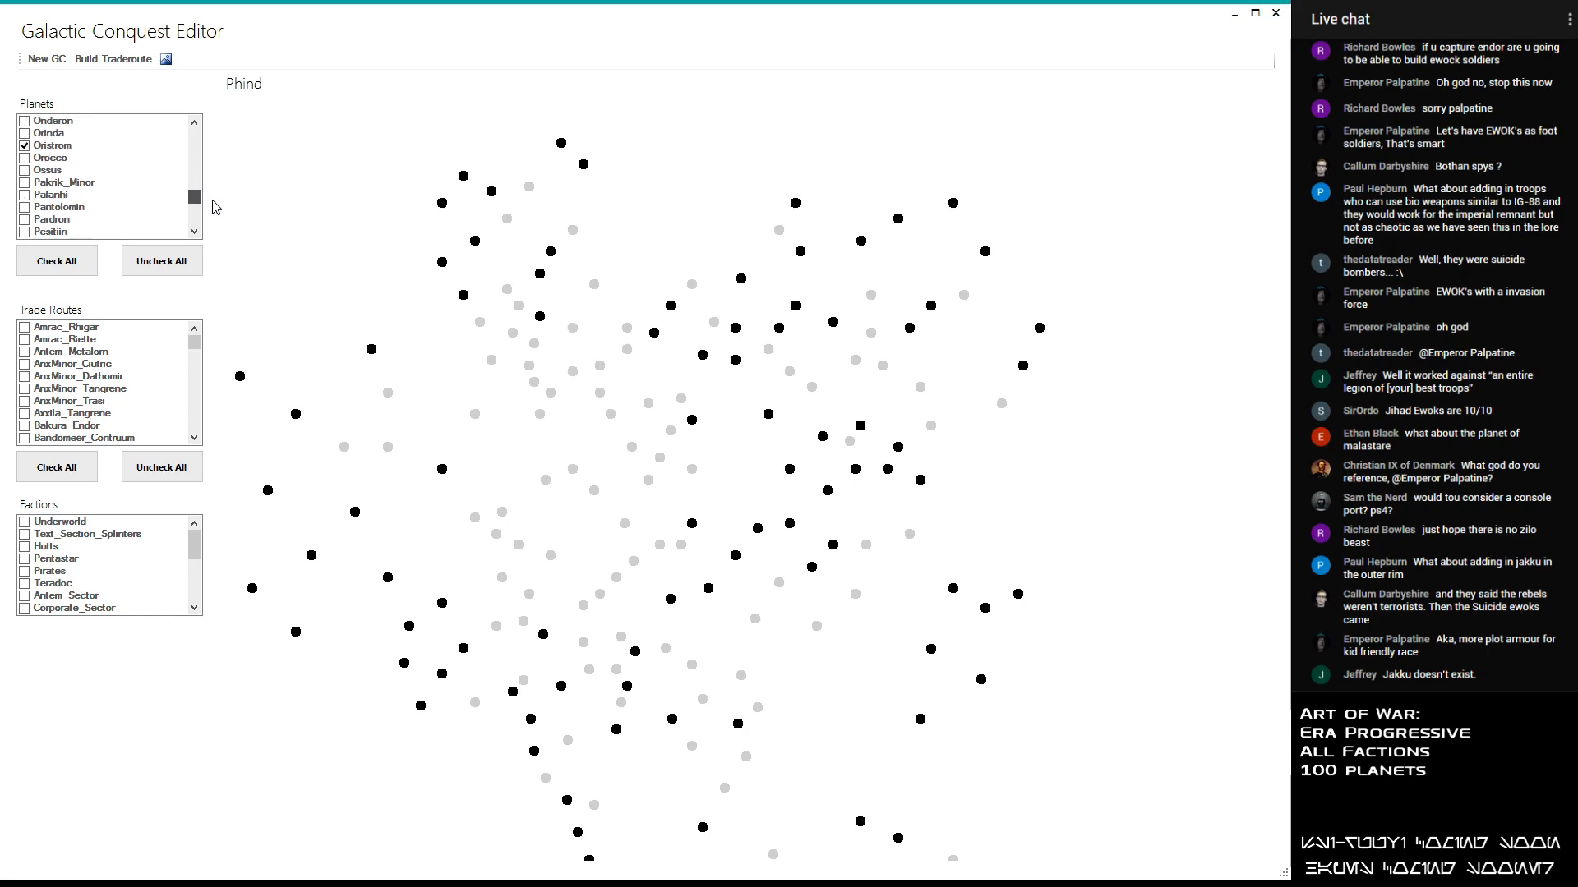
click(197, 233)
click(25, 204)
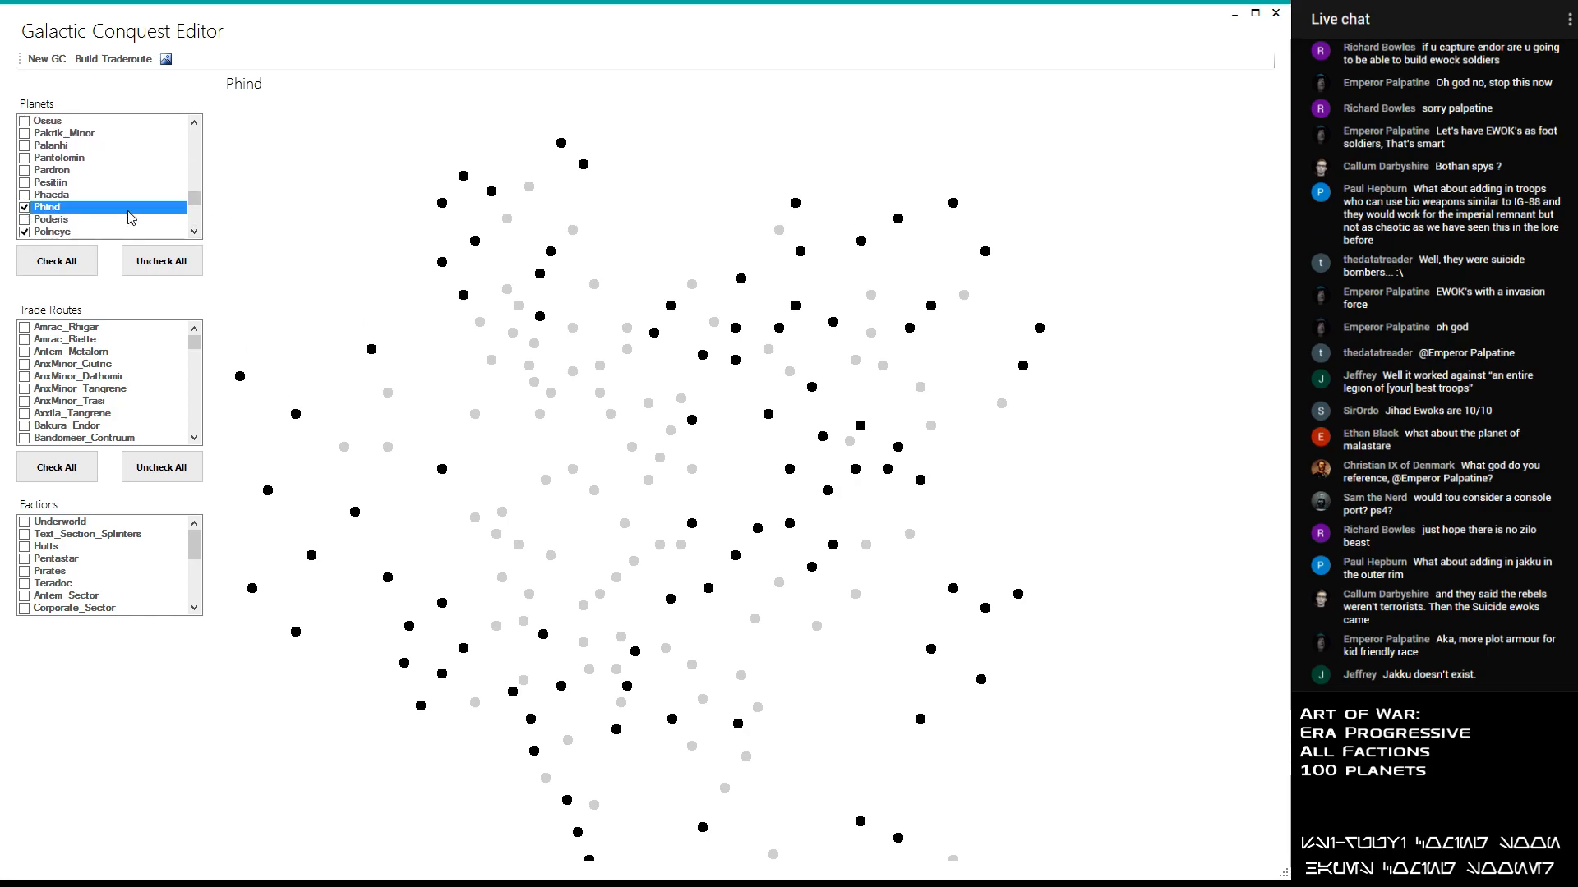
- Include Maridun and Orinda in the planet selection, keeping Metalorn selected
drag(196, 200, 198, 192)
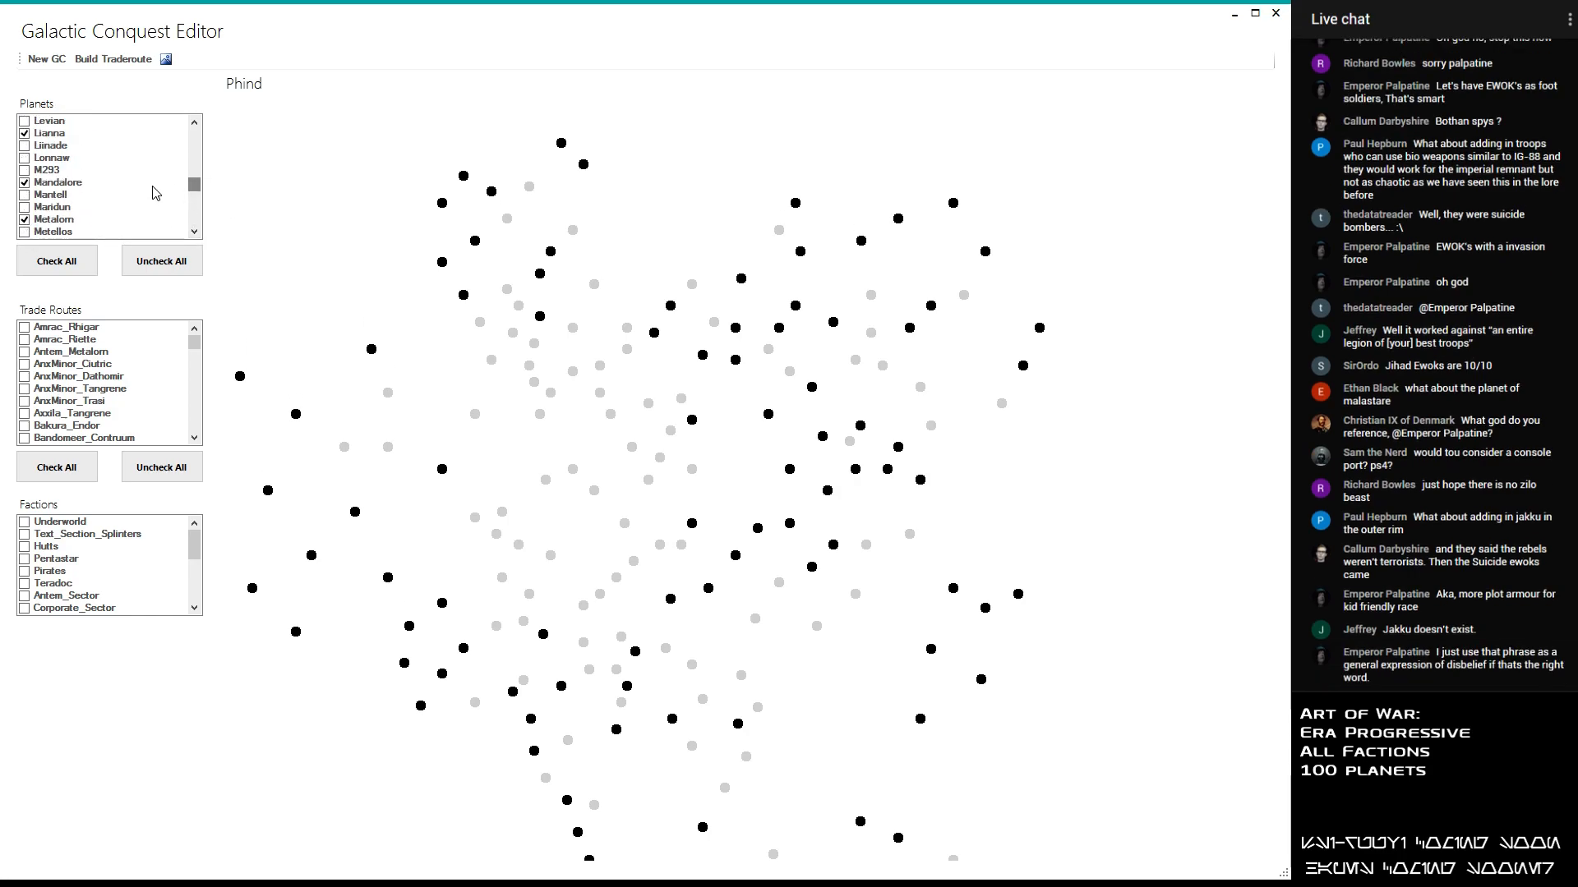
click(195, 232)
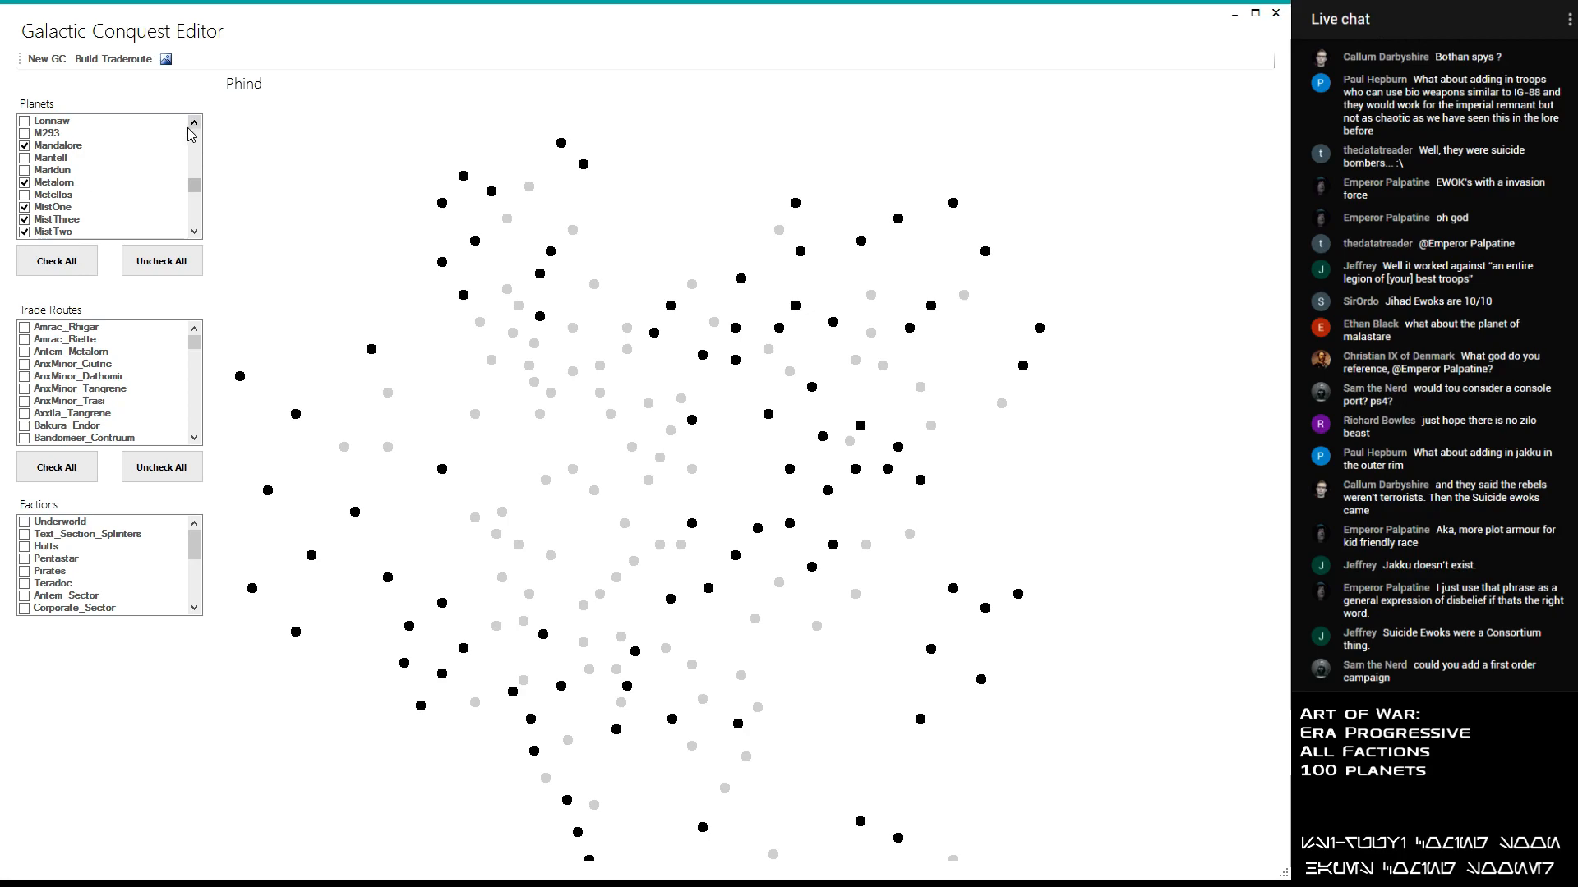
click(25, 170)
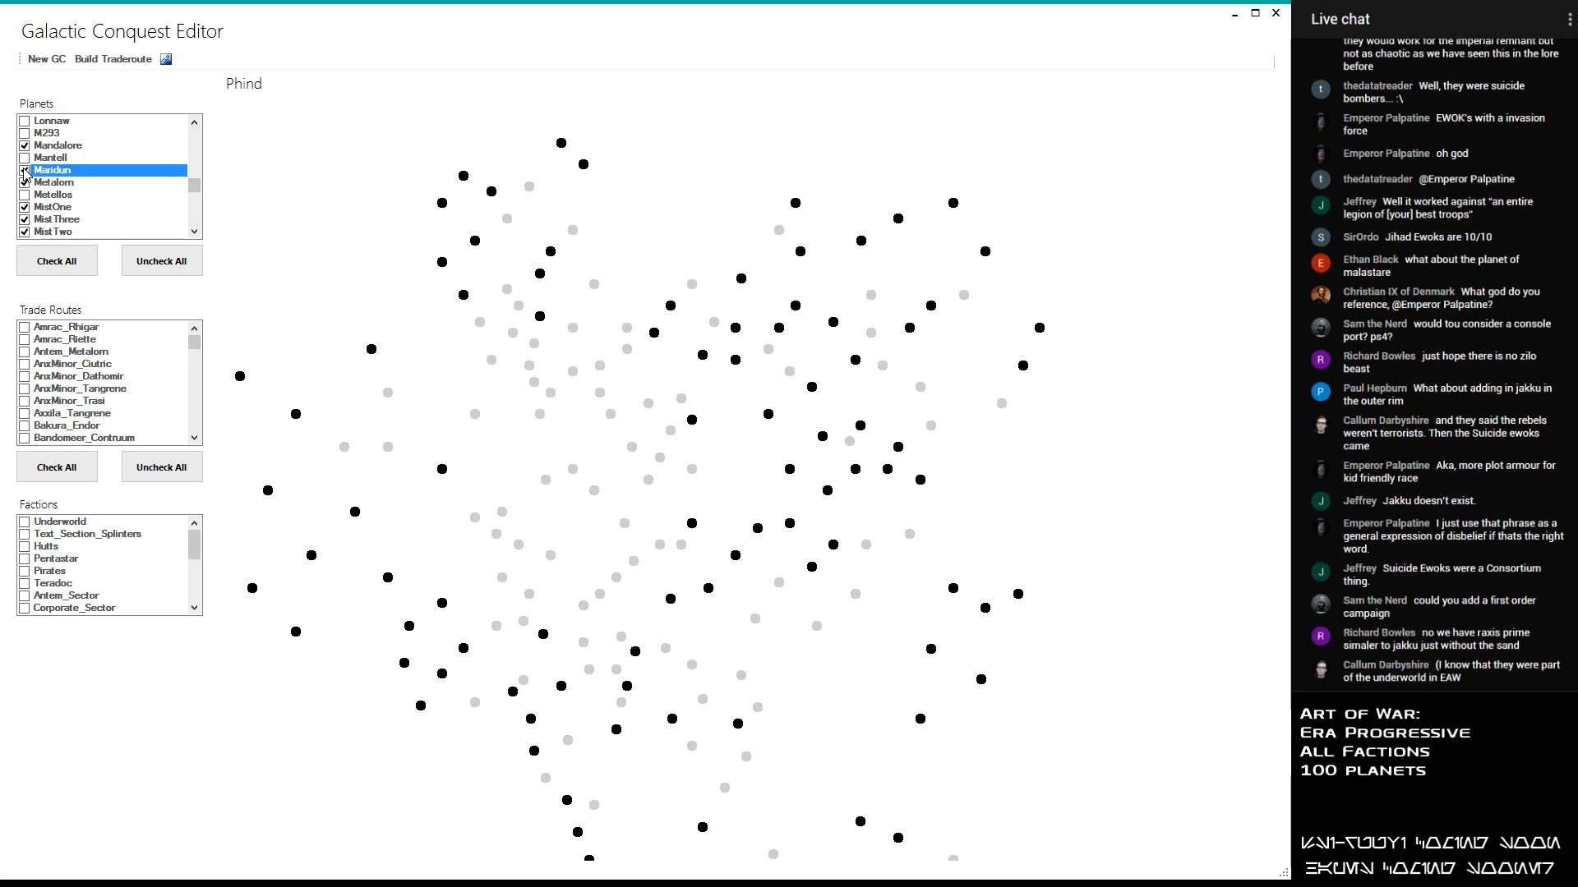
click(25, 183)
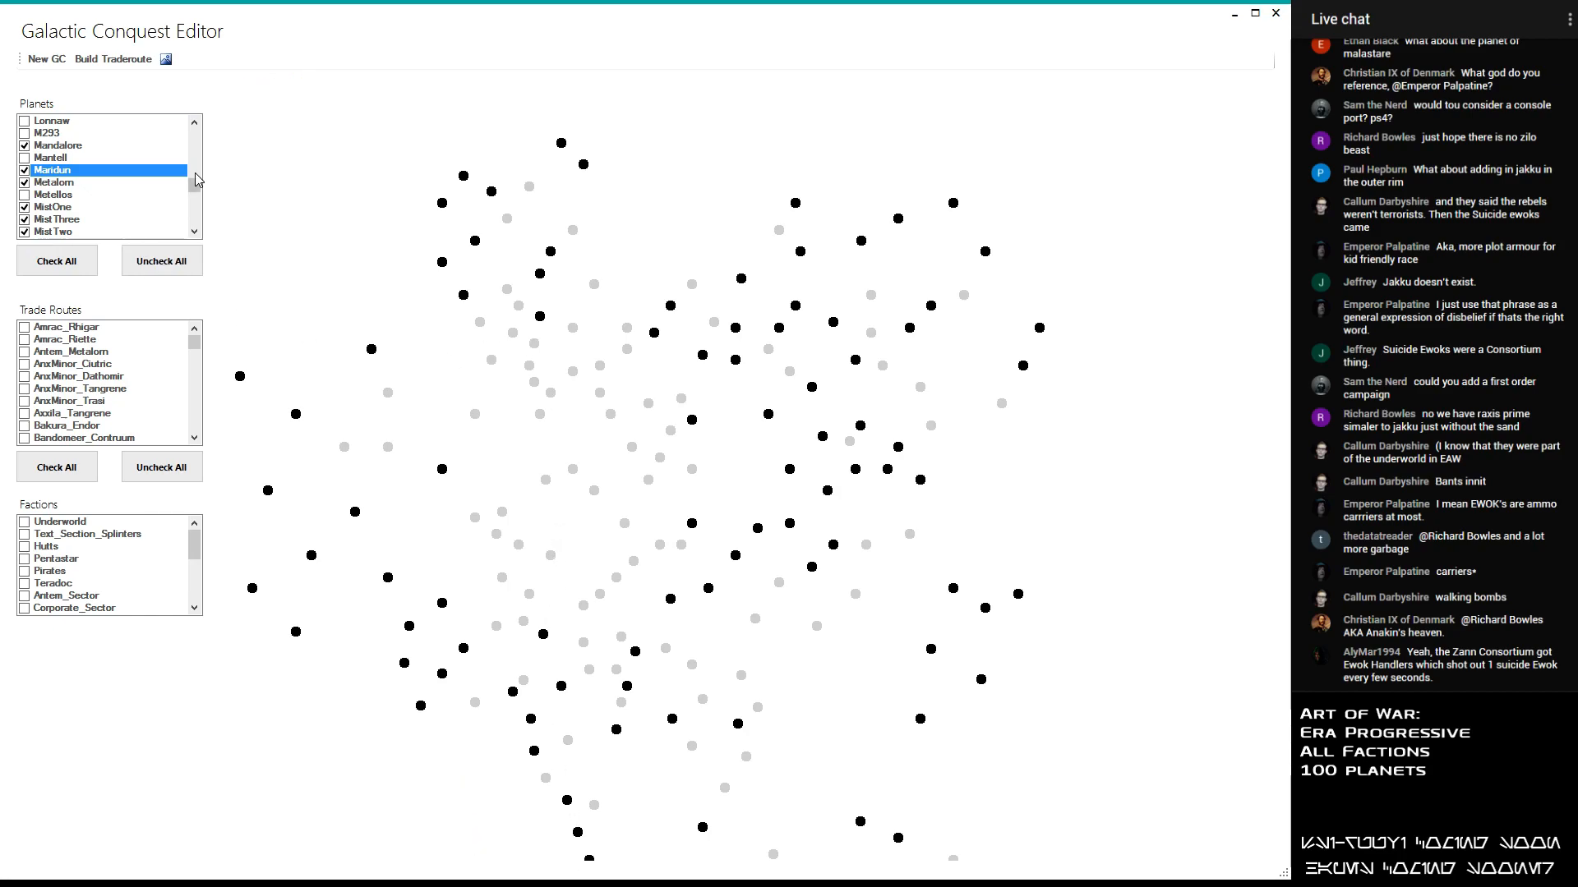
scroll(194, 189, up, 3)
drag(196, 193, 197, 206)
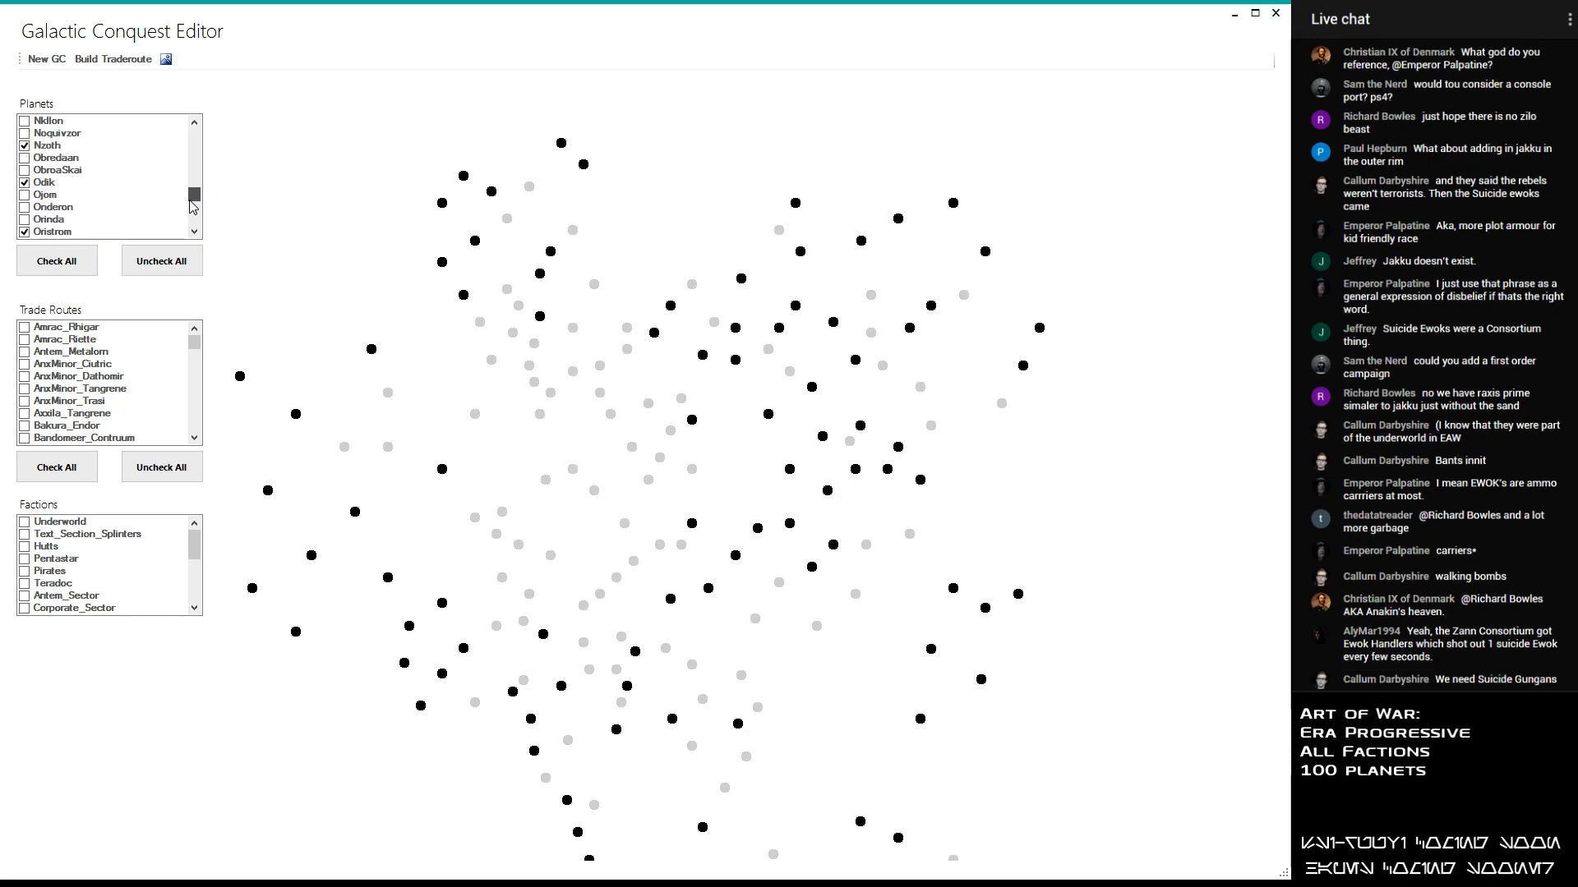
click(33, 219)
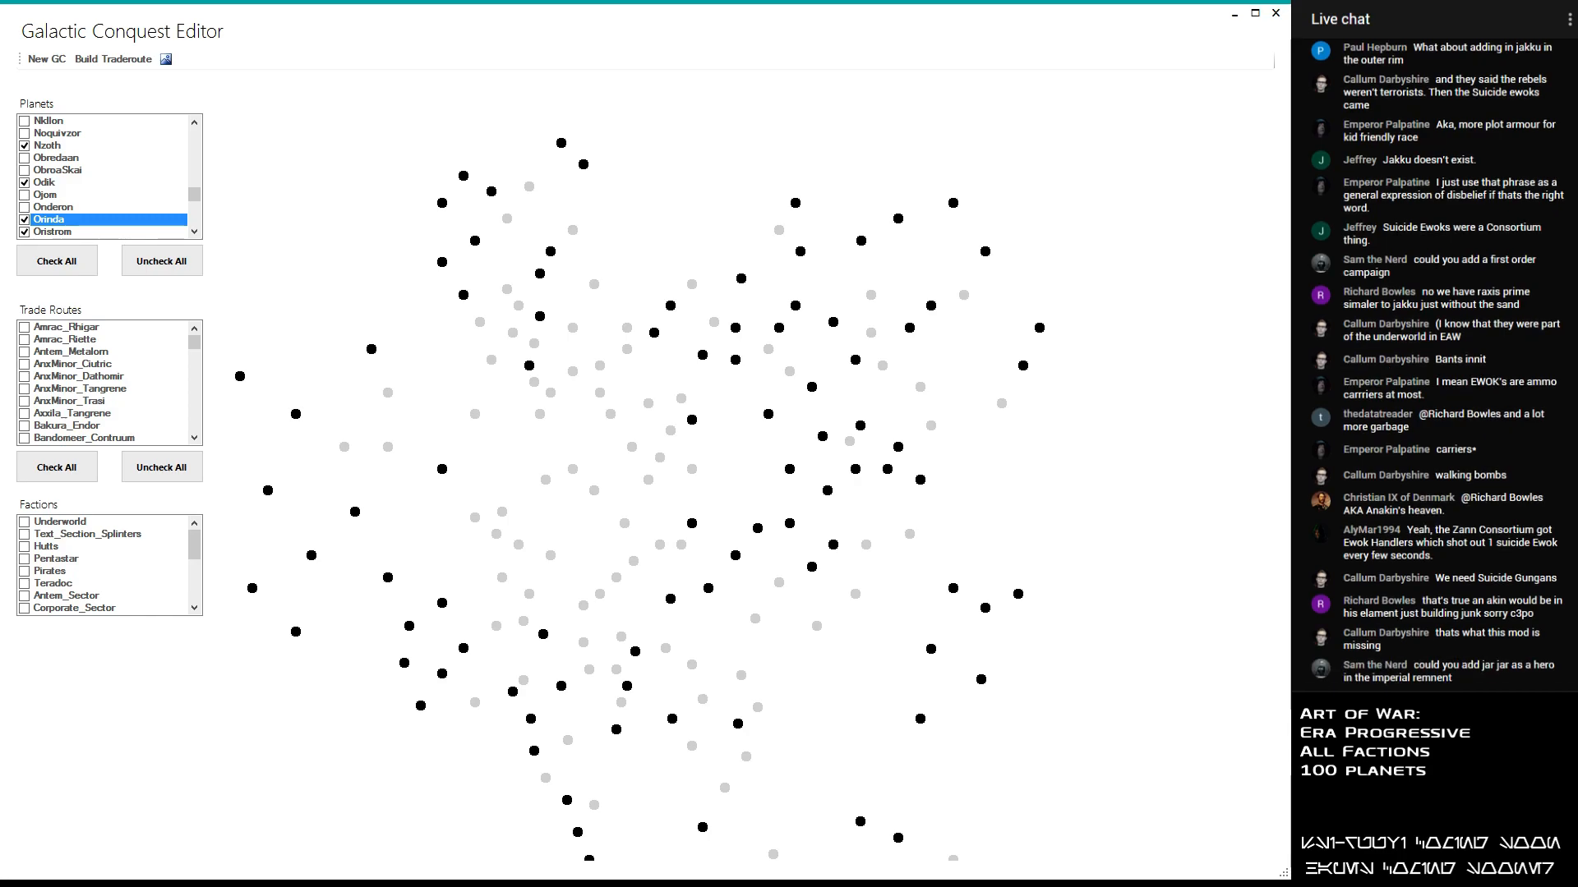
- Check the names of the unselected planets in the northwestern part of the map and include Generis in the selection
mouse_move(614, 416)
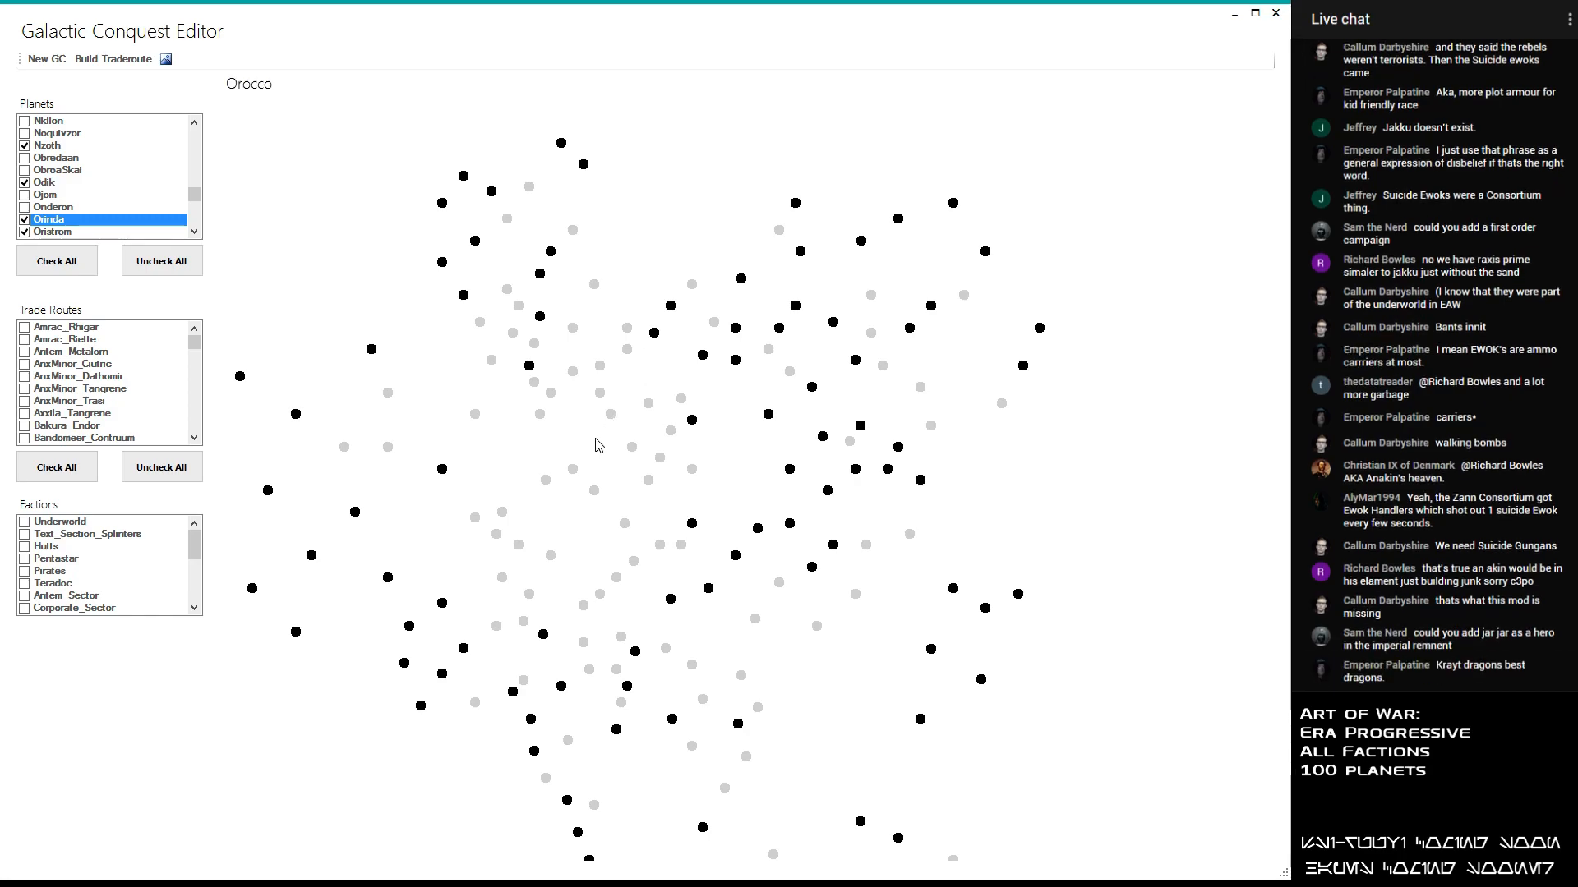
mouse_move(573, 469)
mouse_move(630, 452)
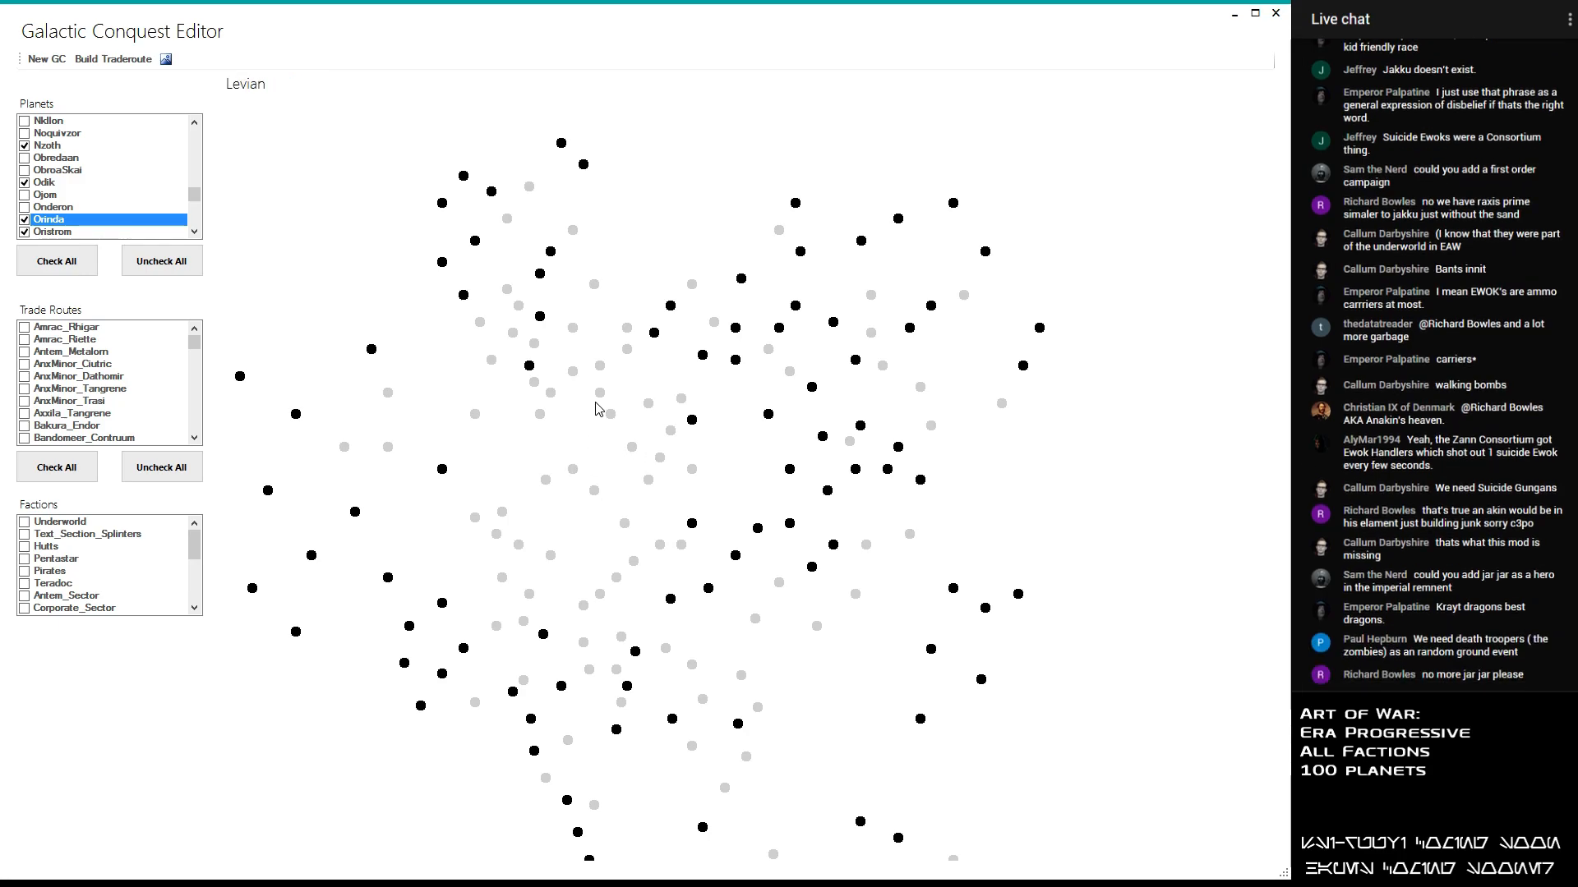
mouse_move(649, 484)
mouse_move(551, 555)
mouse_move(542, 415)
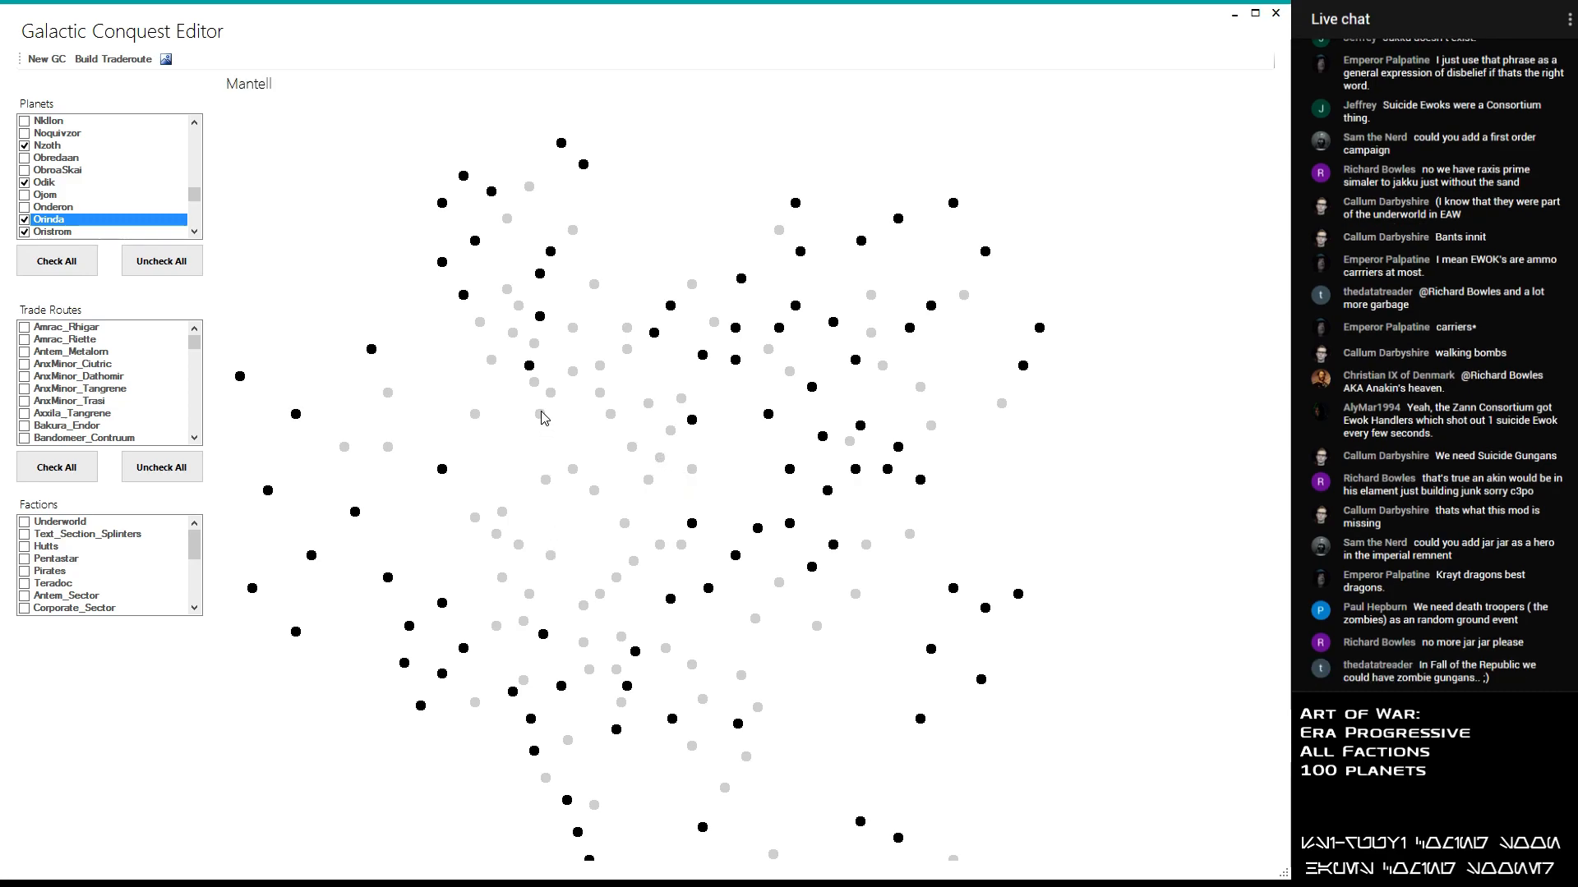
mouse_move(573, 332)
mouse_move(606, 370)
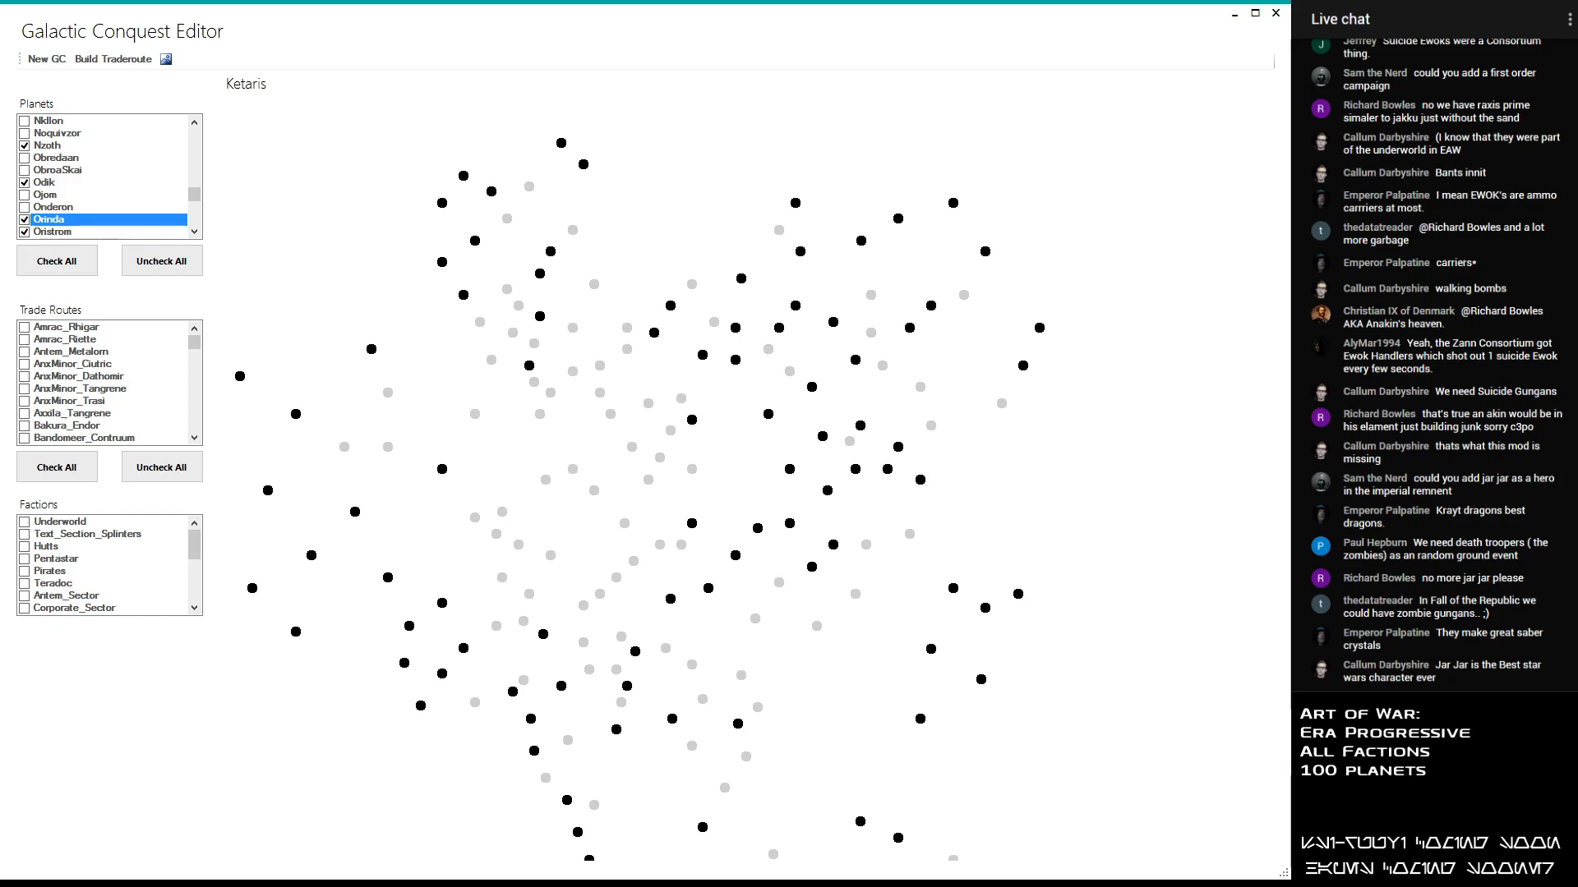
drag(194, 194, 206, 178)
click(25, 170)
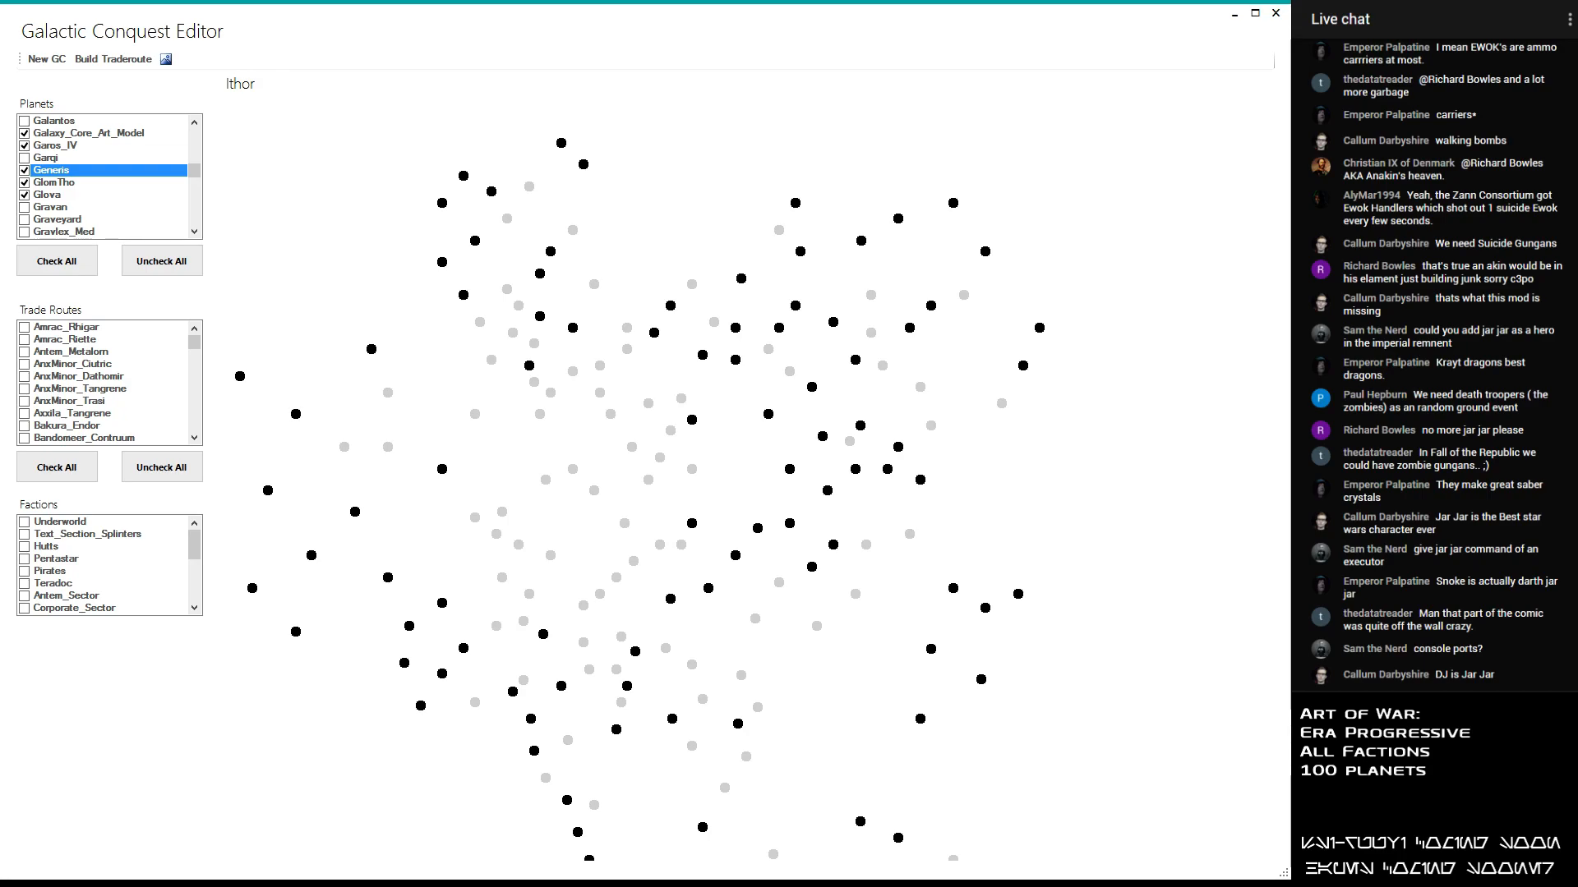
- Include Yinchorr and Orocco in the planet selection
drag(194, 170, 202, 220)
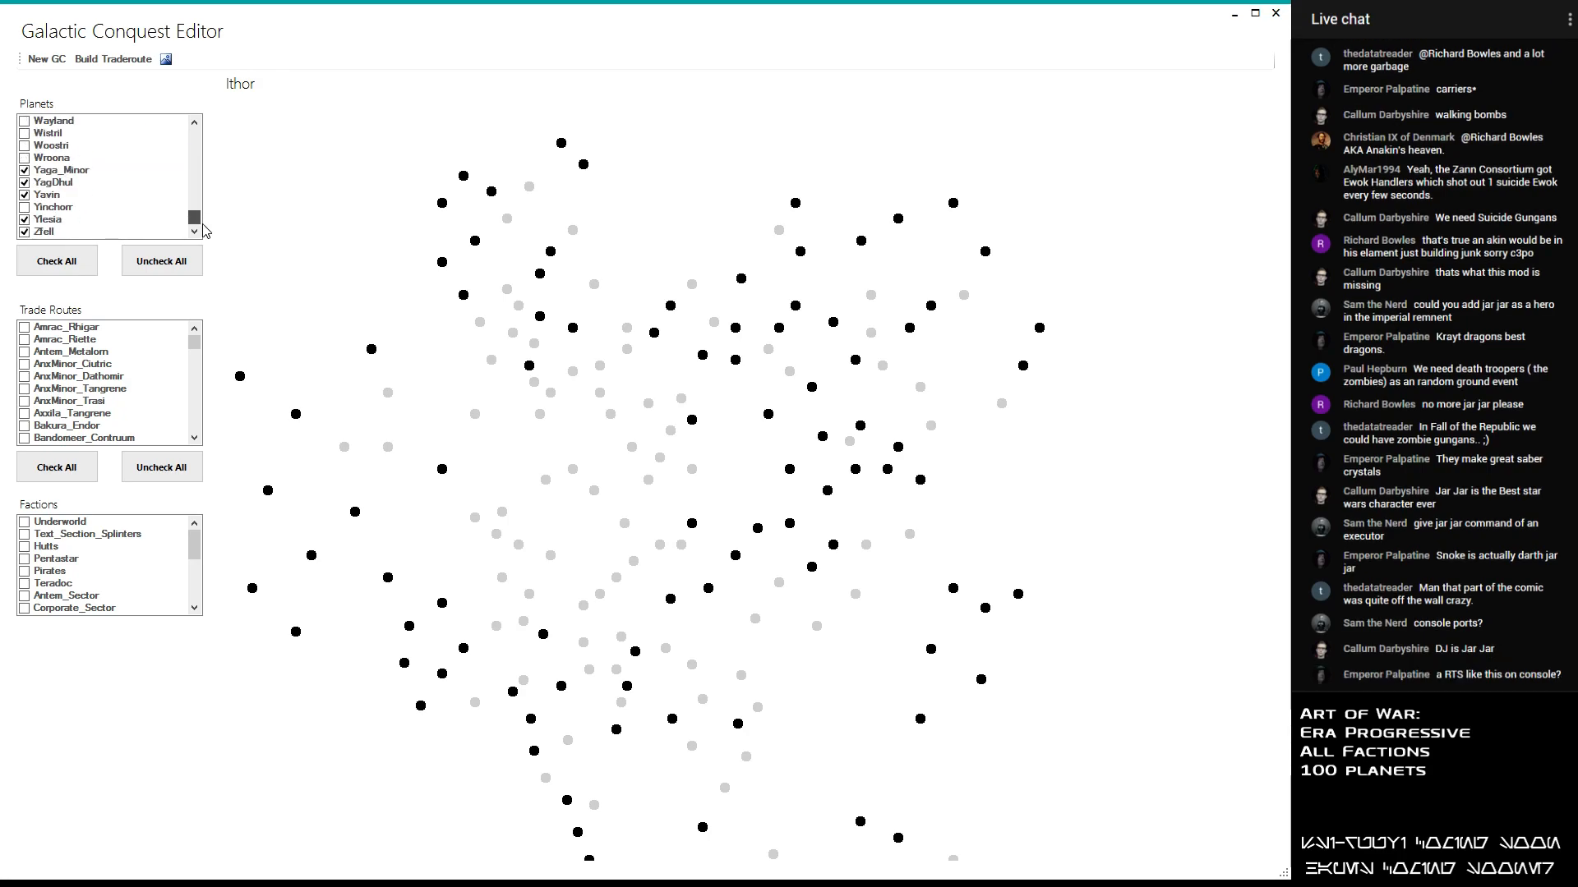
click(24, 207)
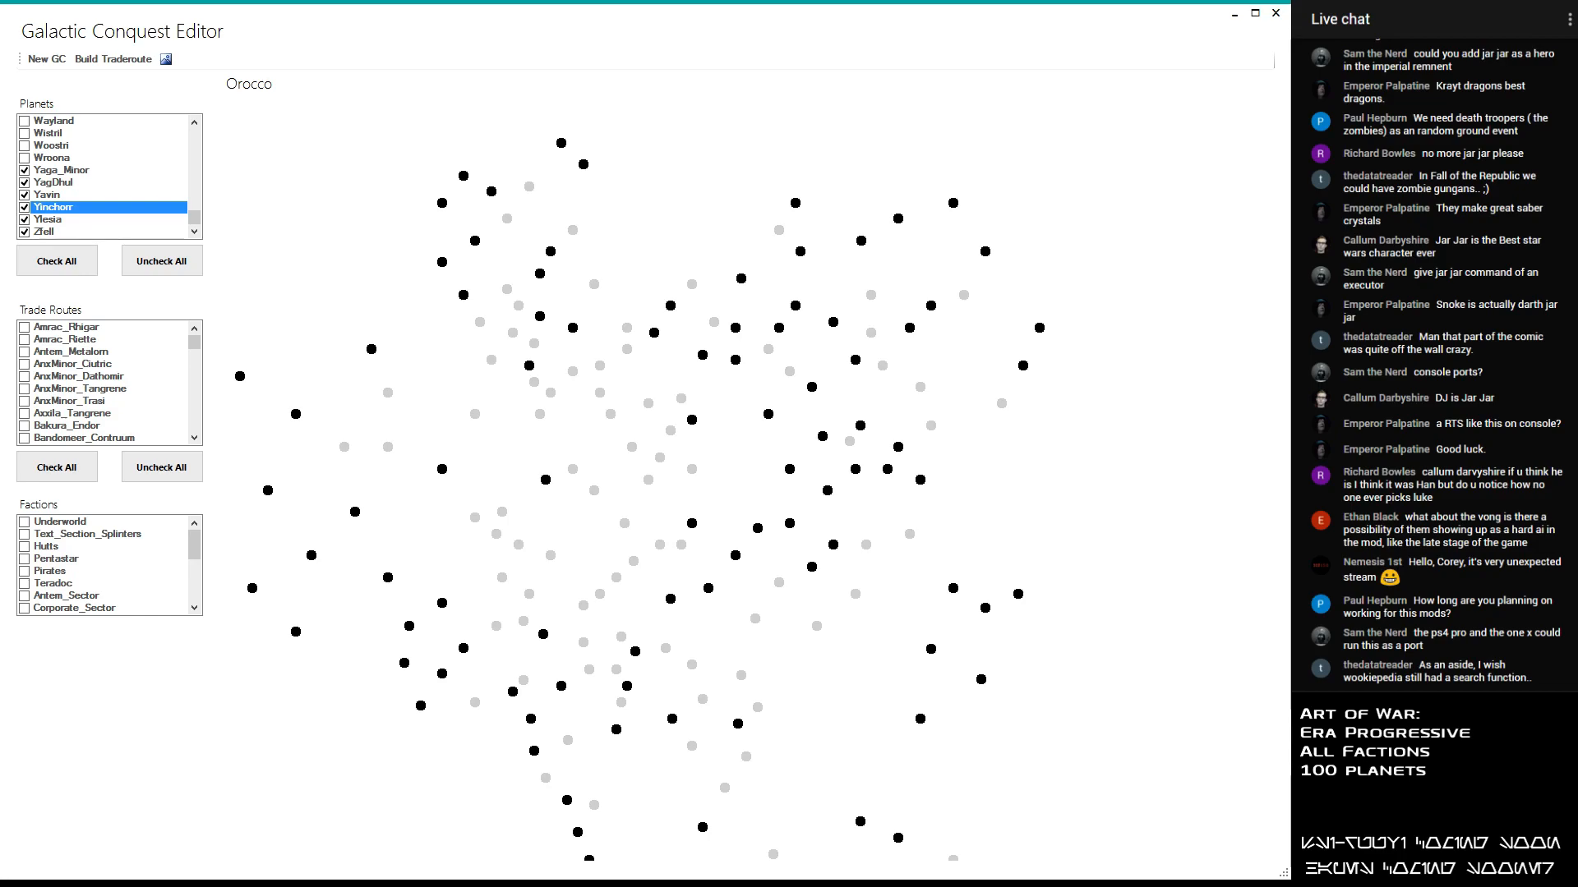
drag(195, 220, 195, 196)
click(23, 184)
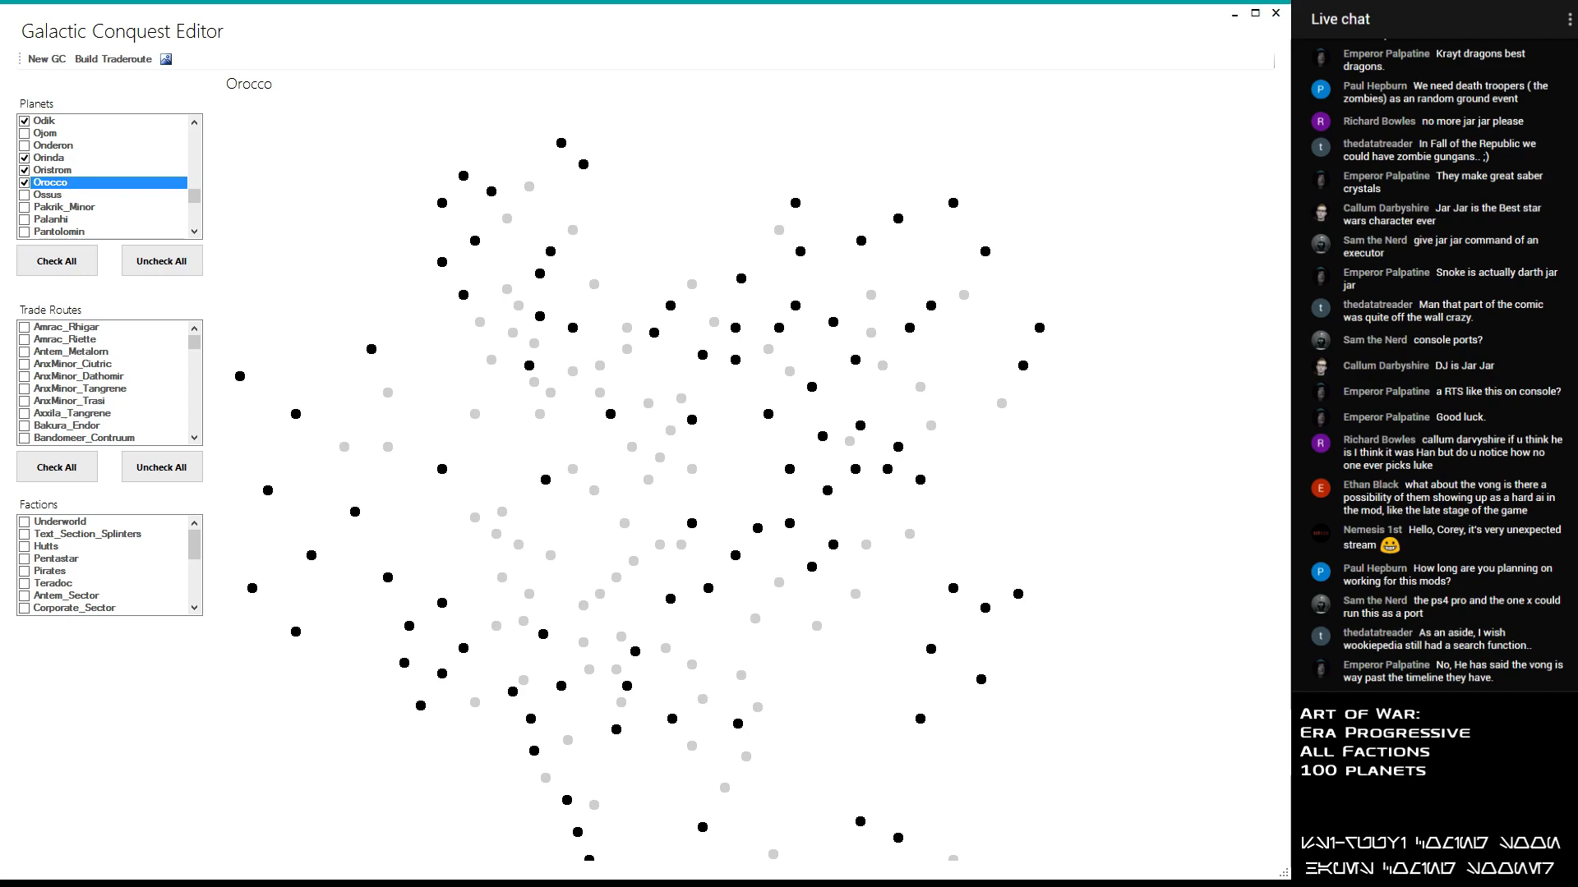
- Switch to Notepad++ and add Myrkr and Wayland below Orocco in the ImpRem section of the new 1 planet list
key(alt+Tab)
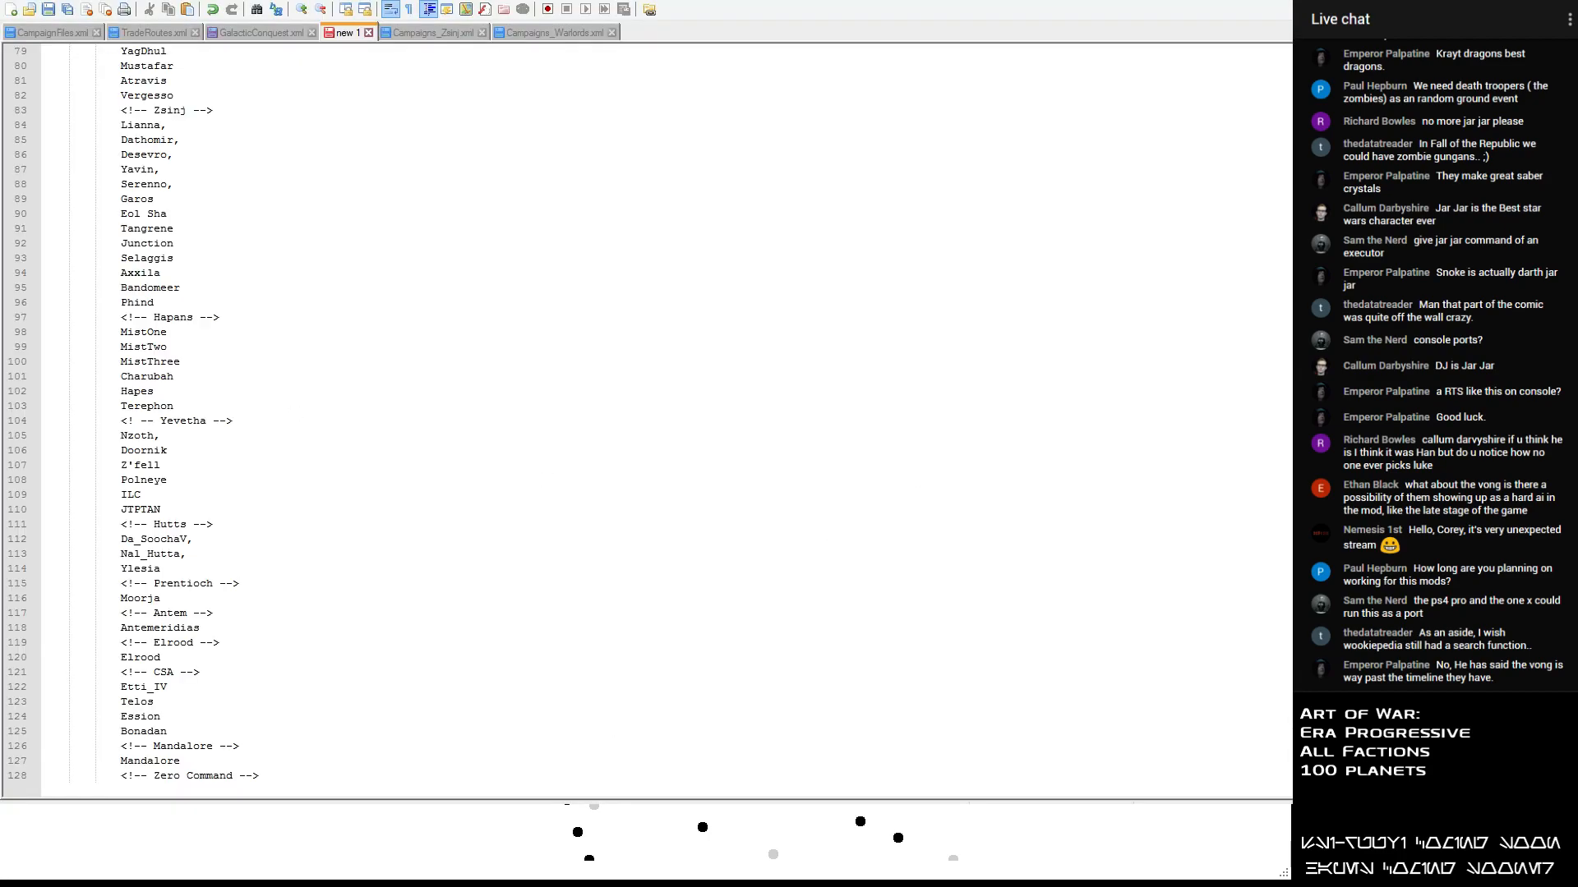
click(352, 527)
scroll(362, 542, up, 15)
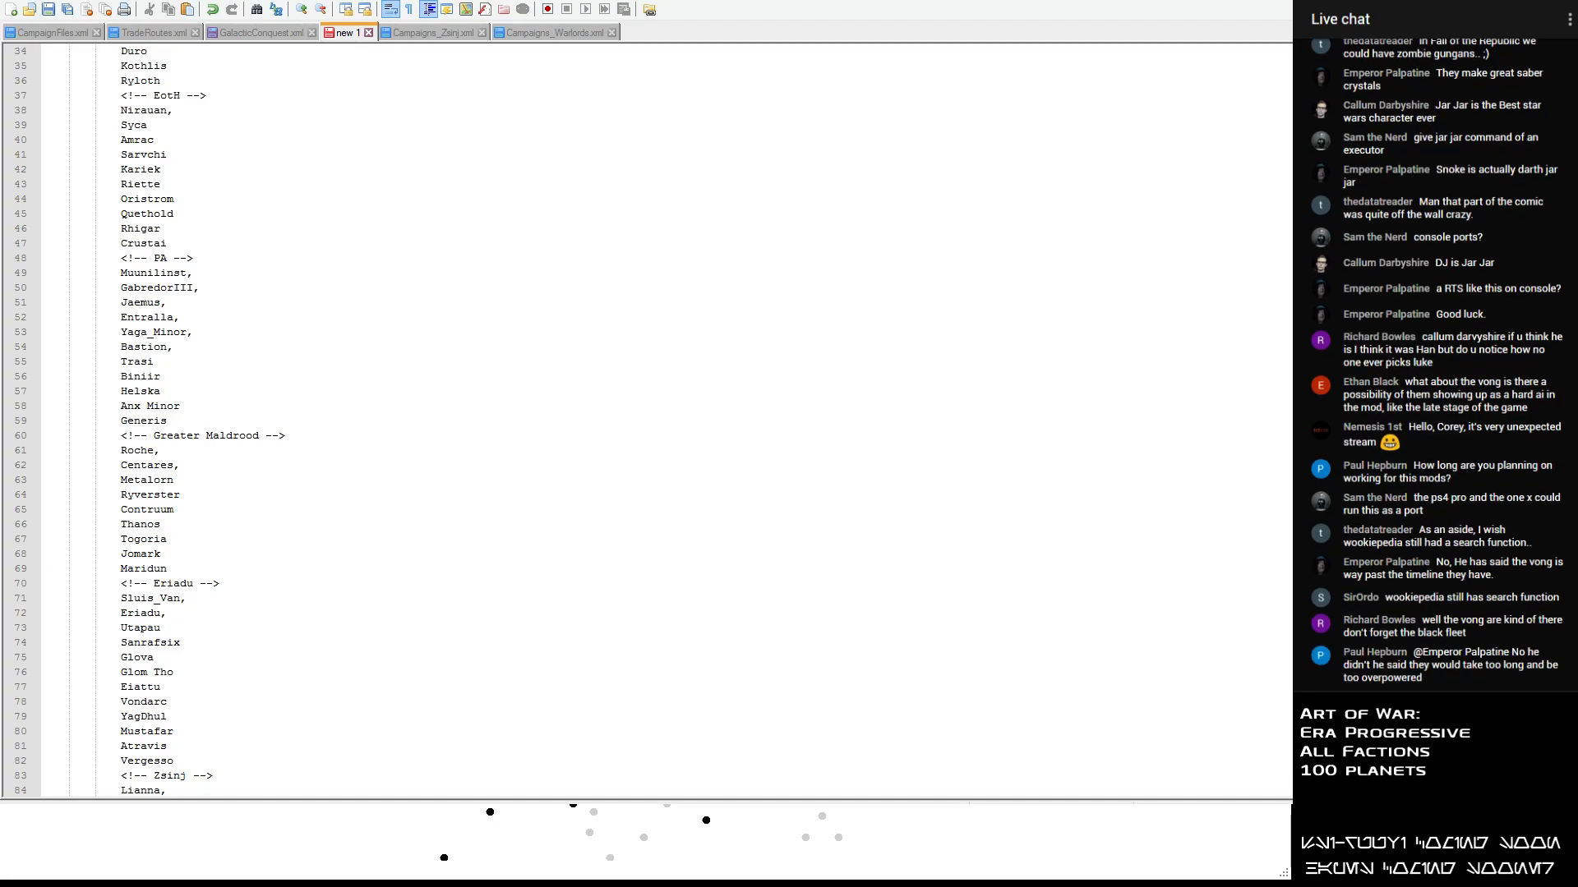
scroll(196, 252, up, 11)
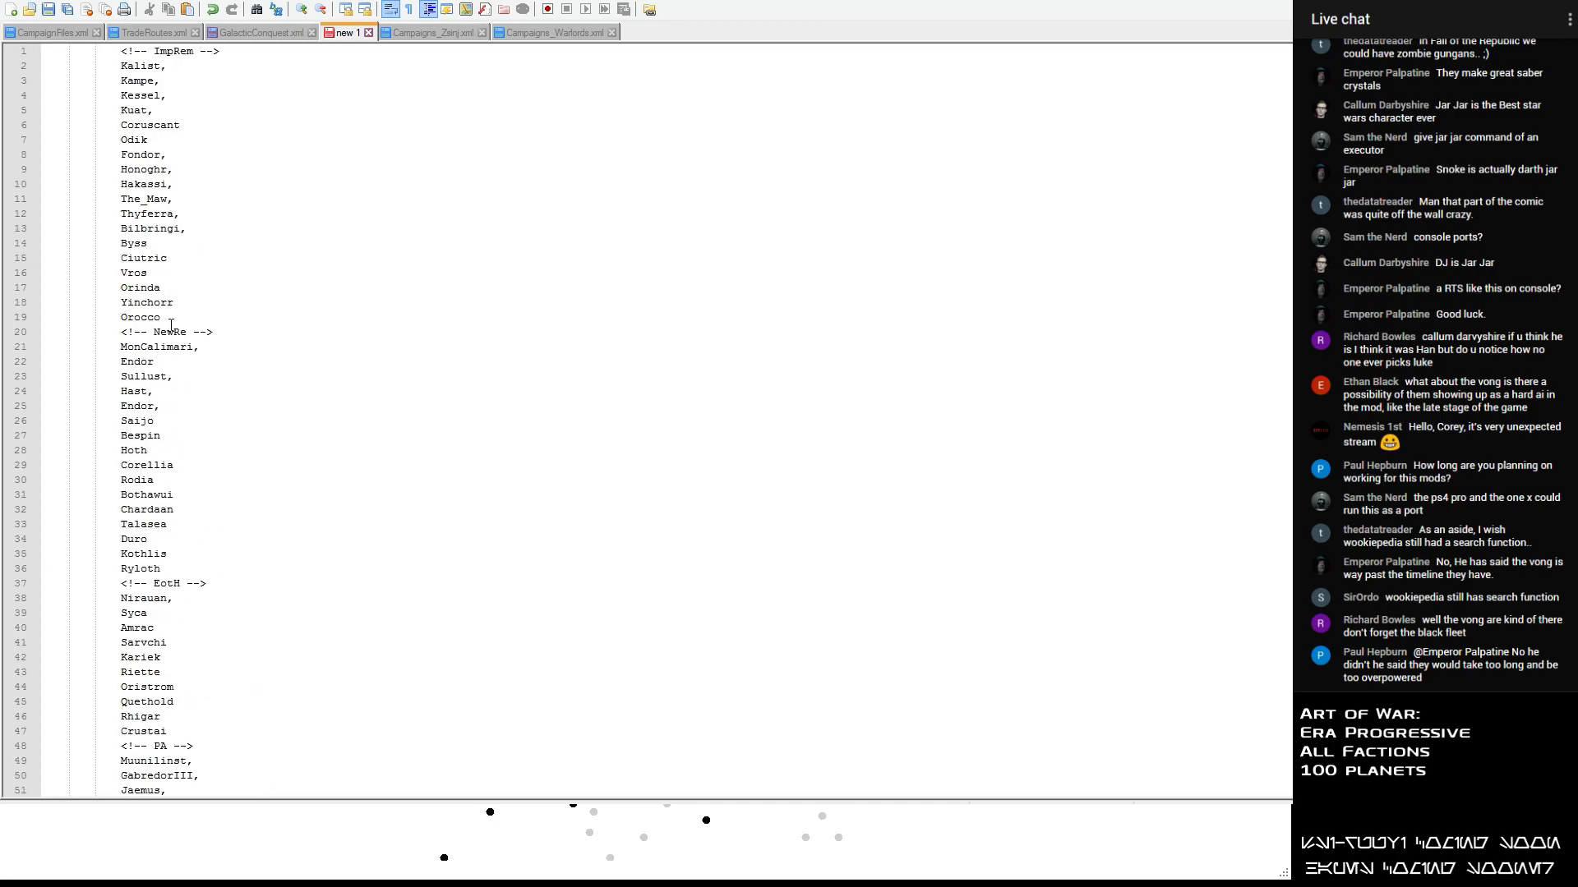
click(172, 317)
key(Return)
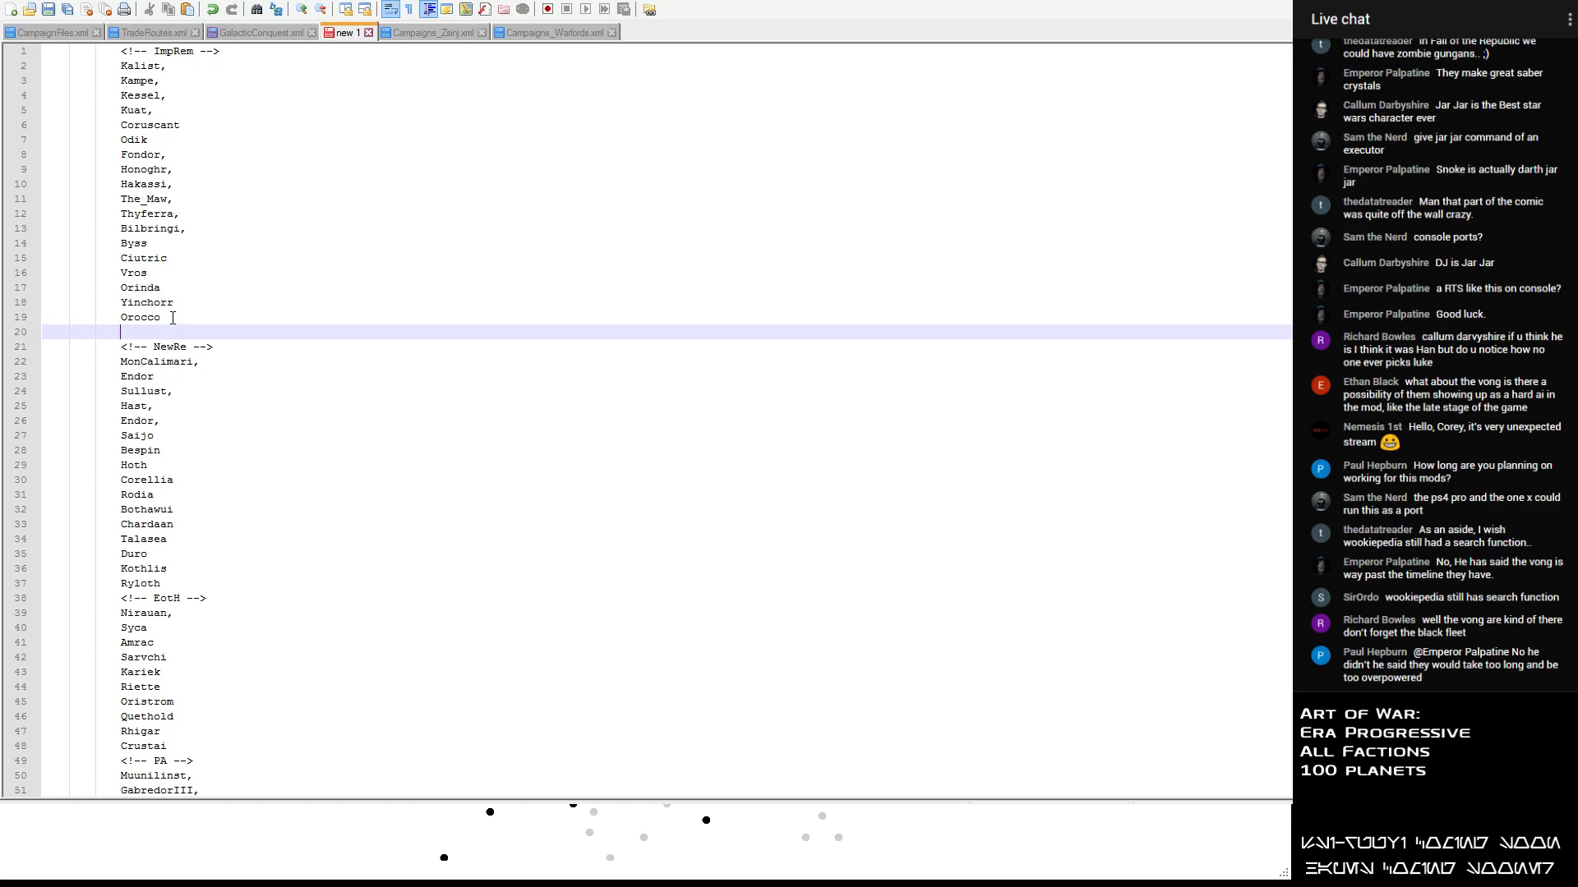
text(Myrkr)
key(Return)
text(Wayland)
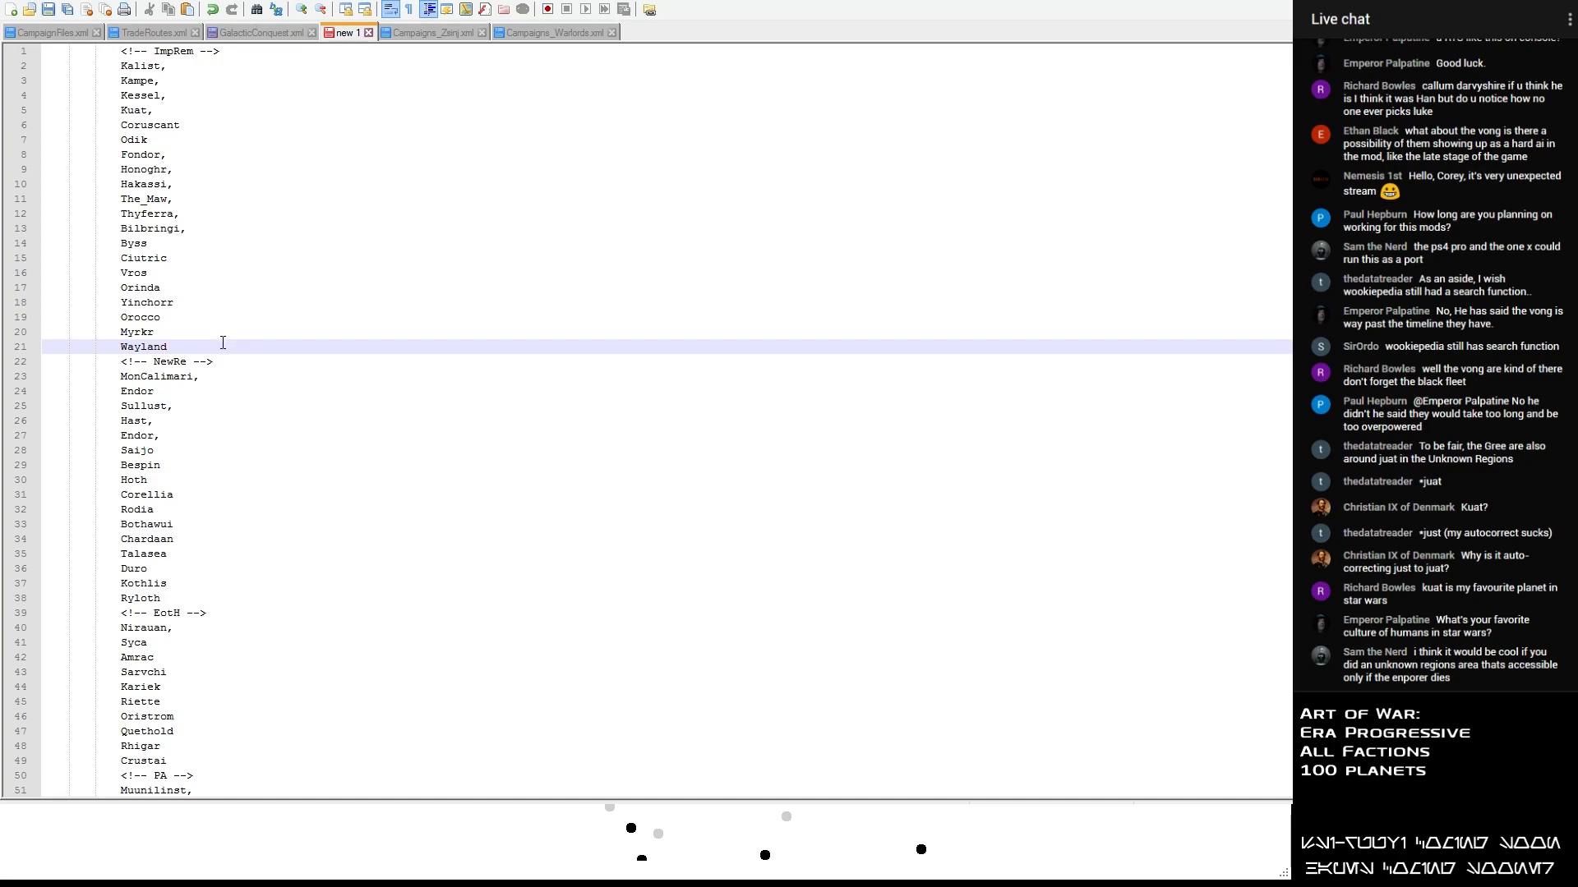
- Add Carida and Borleais on separate lines below Wayland at the end of the ImpRem section
key(Return)
text(Carida)
key(Return)
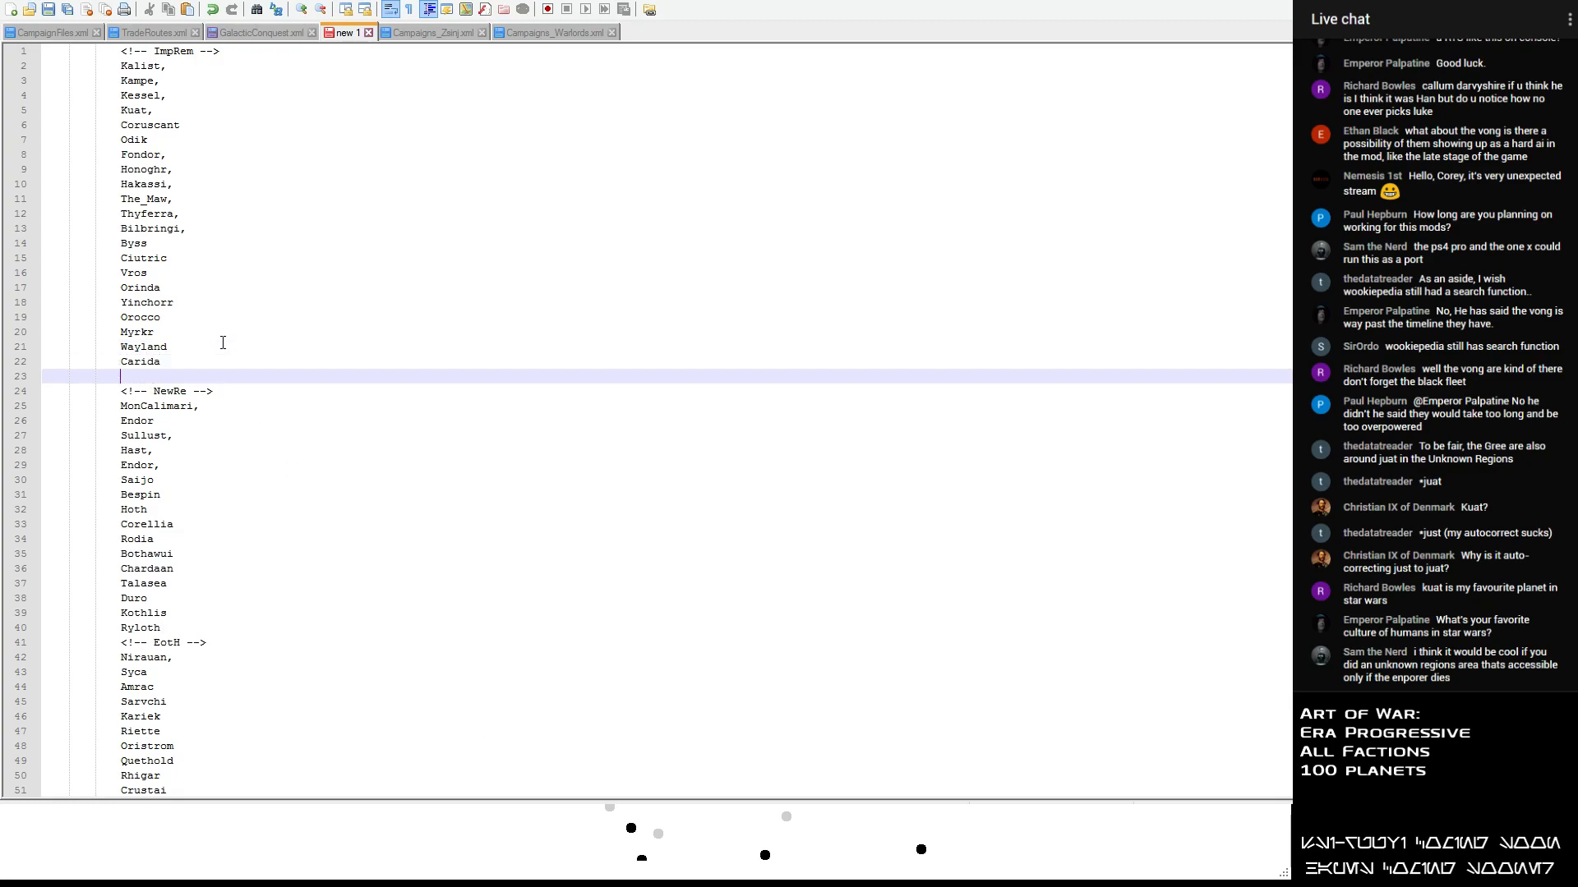
text(Borleais)
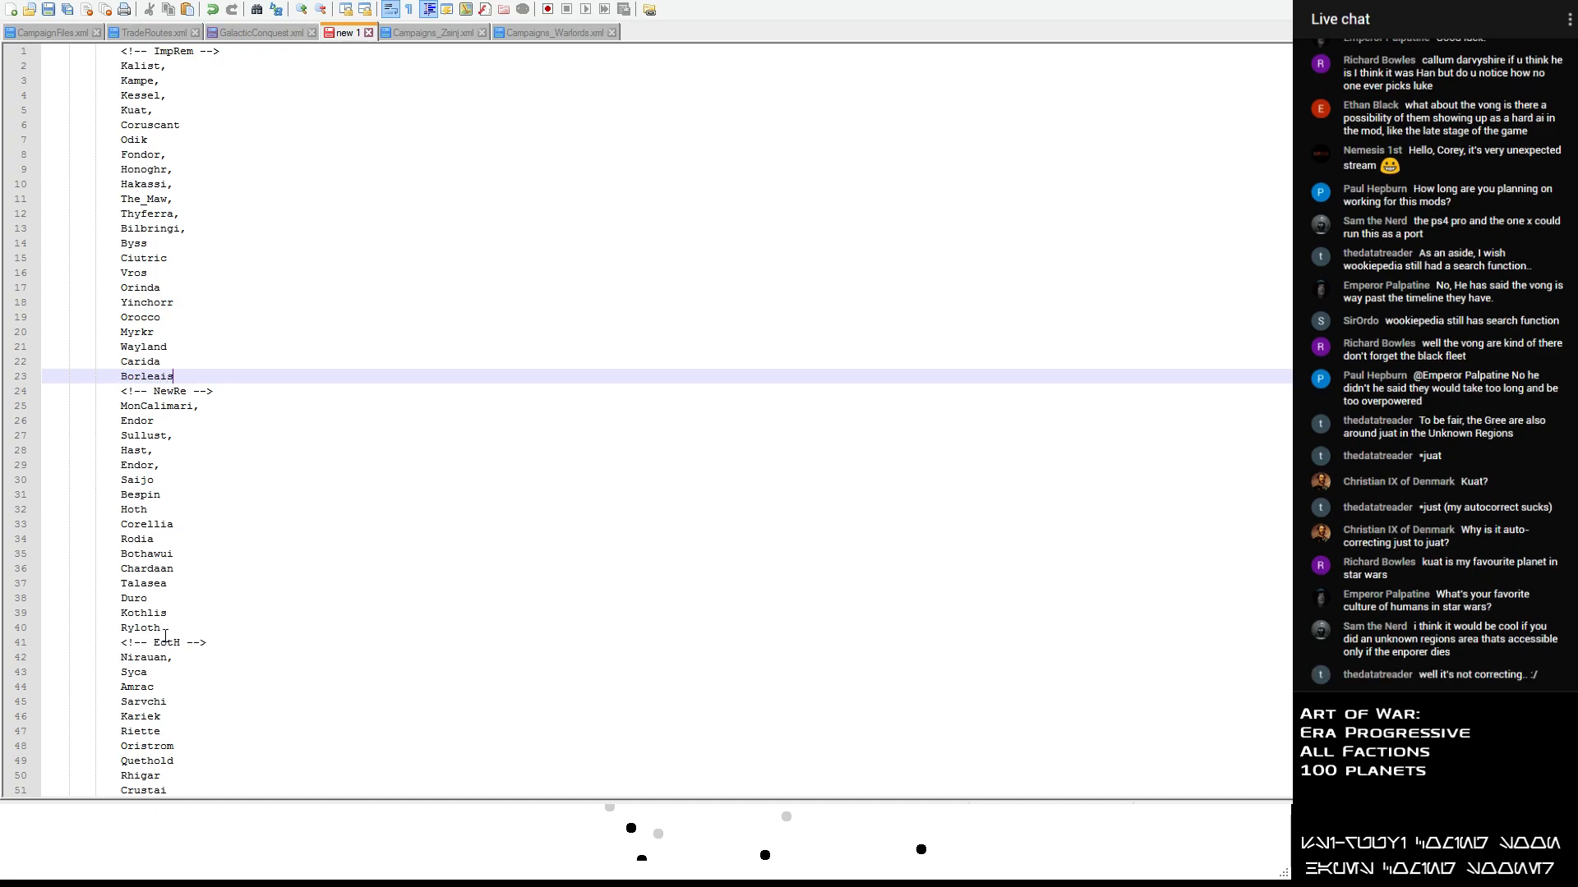
- Add Kashyyk below Ryloth at the end of the NewRe section
click(164, 630)
key(Return)
text(Kash)
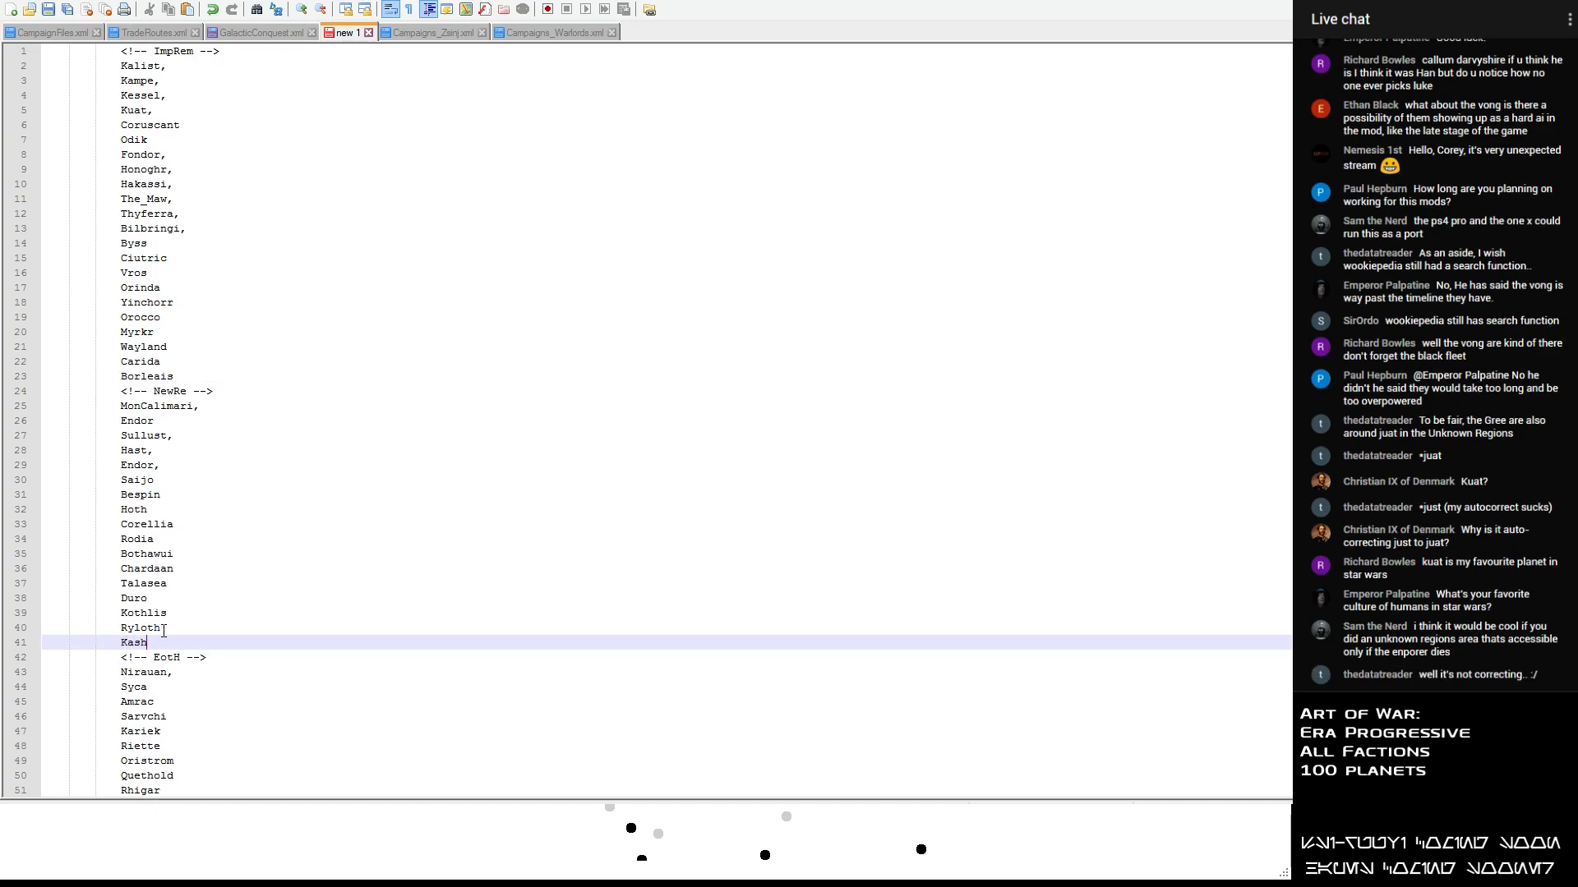
text(yuyk)
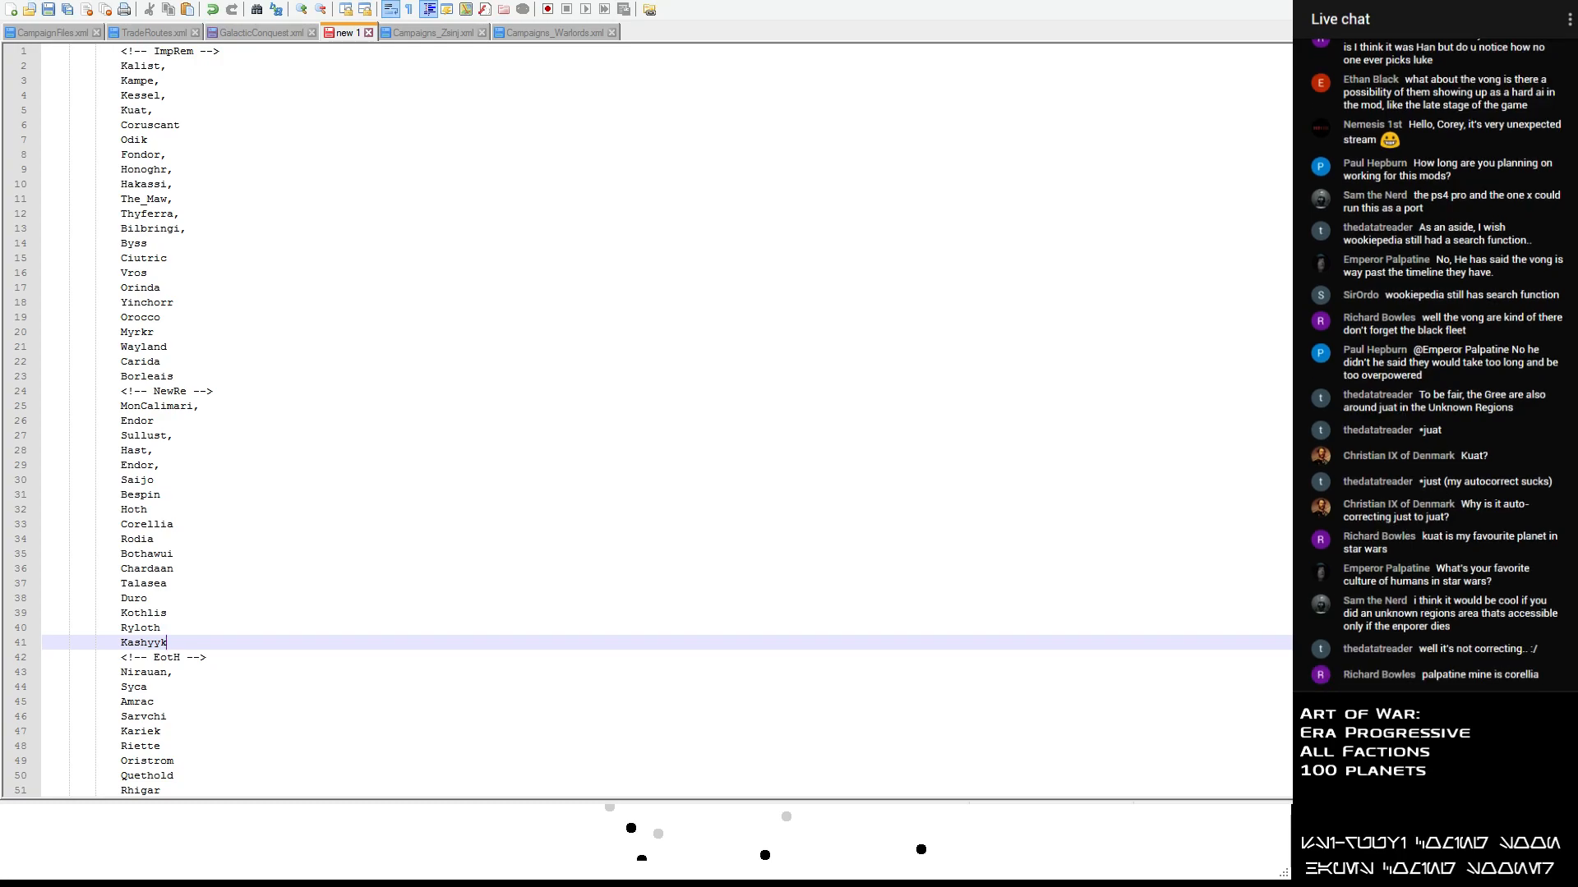
click(354, 417)
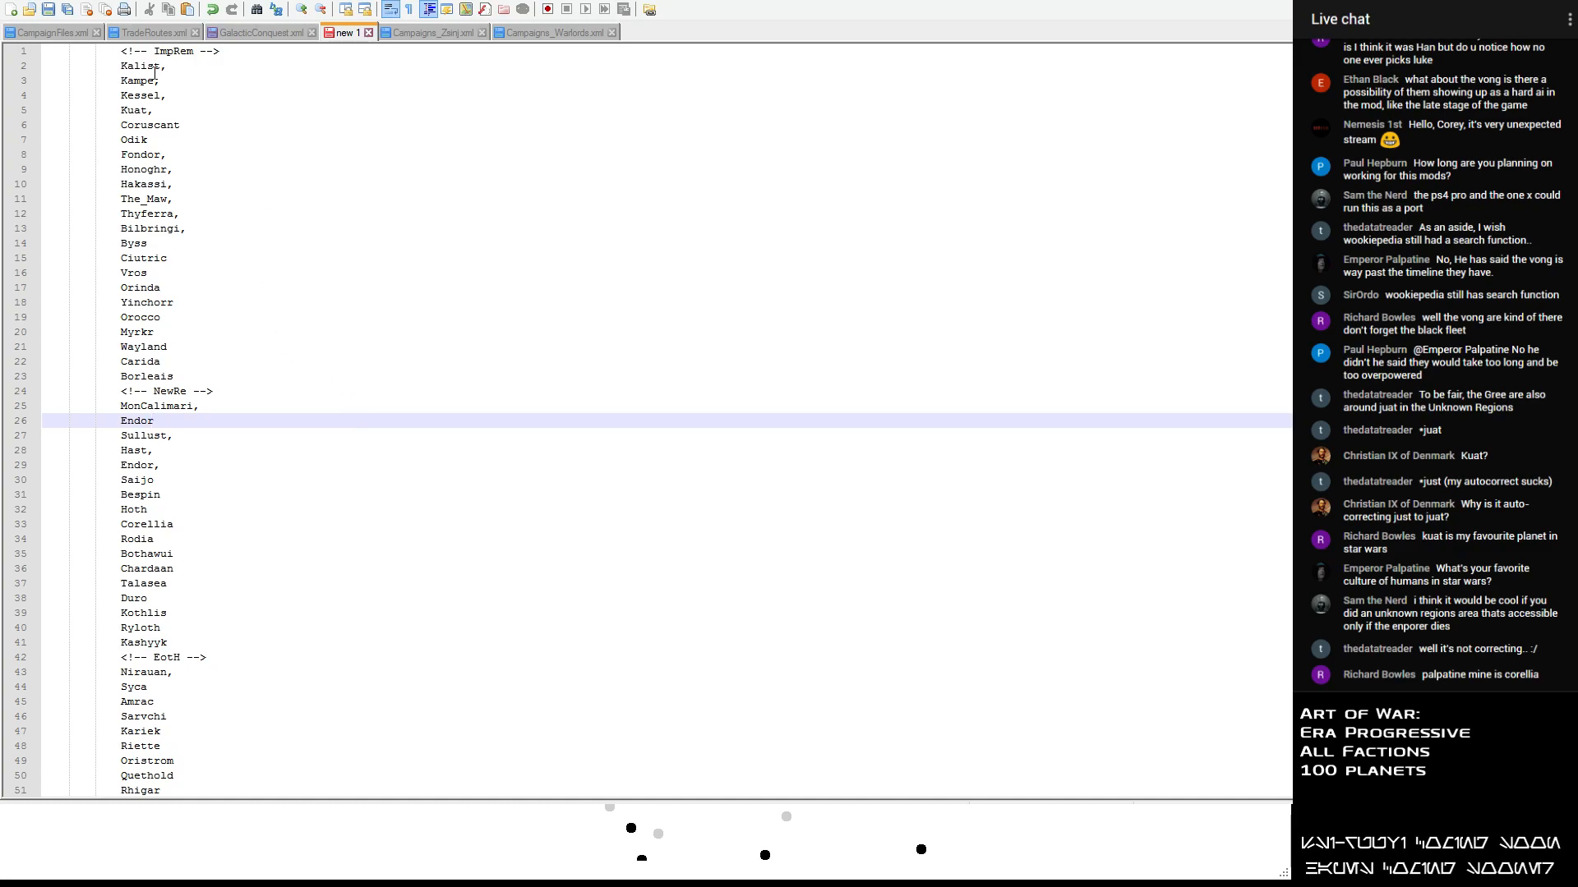
- Insert a blank line after Borleais and after Kashyyk to separate the ImpRem, NewRe and EotH sections
click(184, 375)
scroll(184, 378, down, 20)
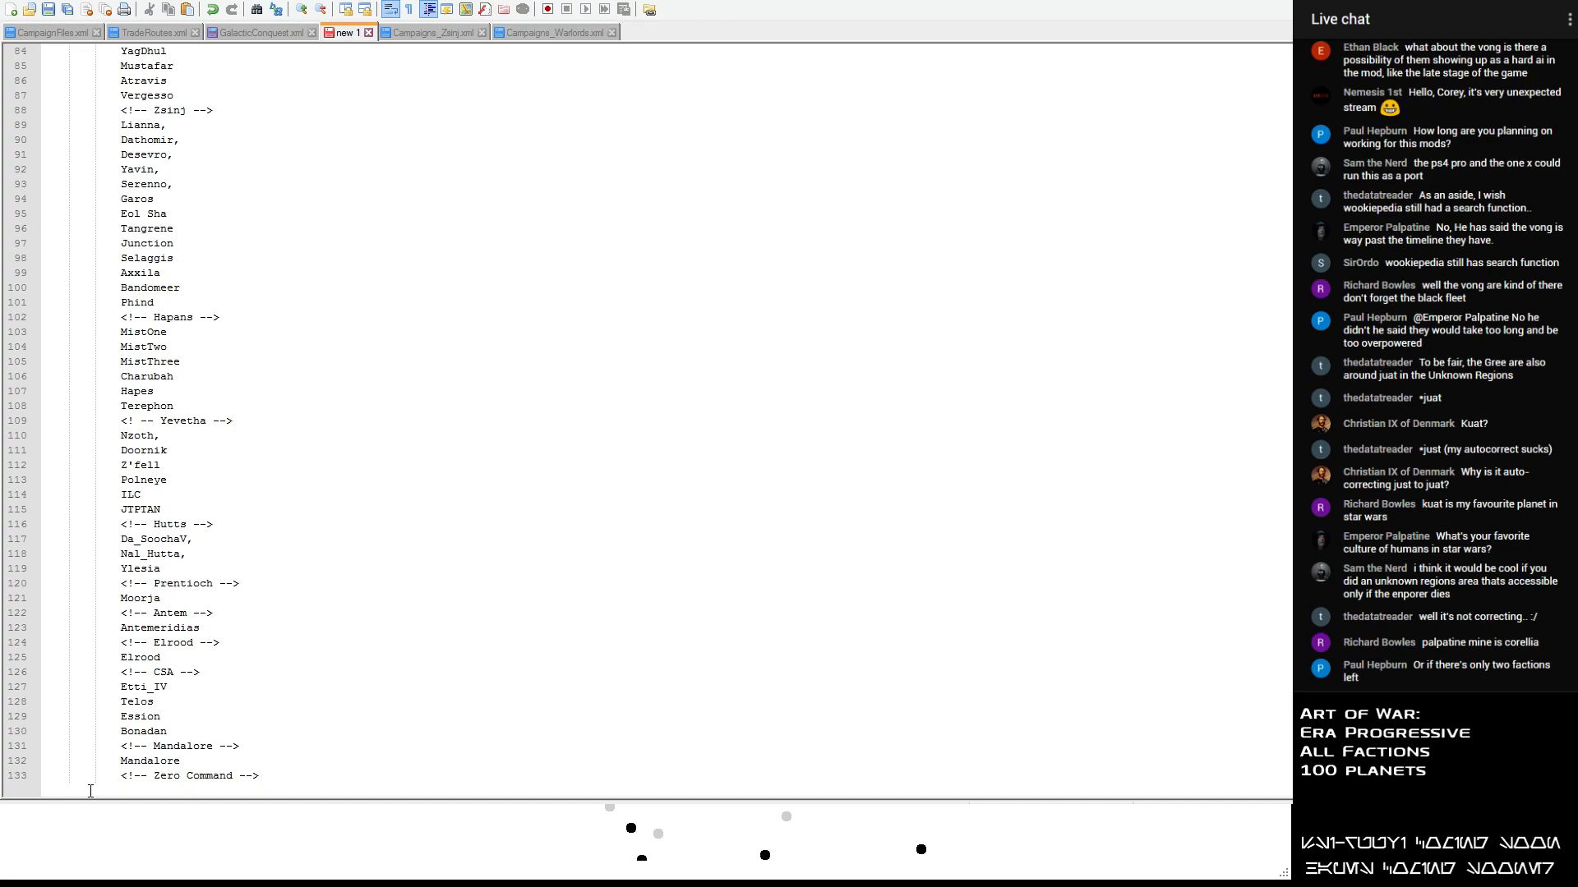
scroll(123, 666, up, 20)
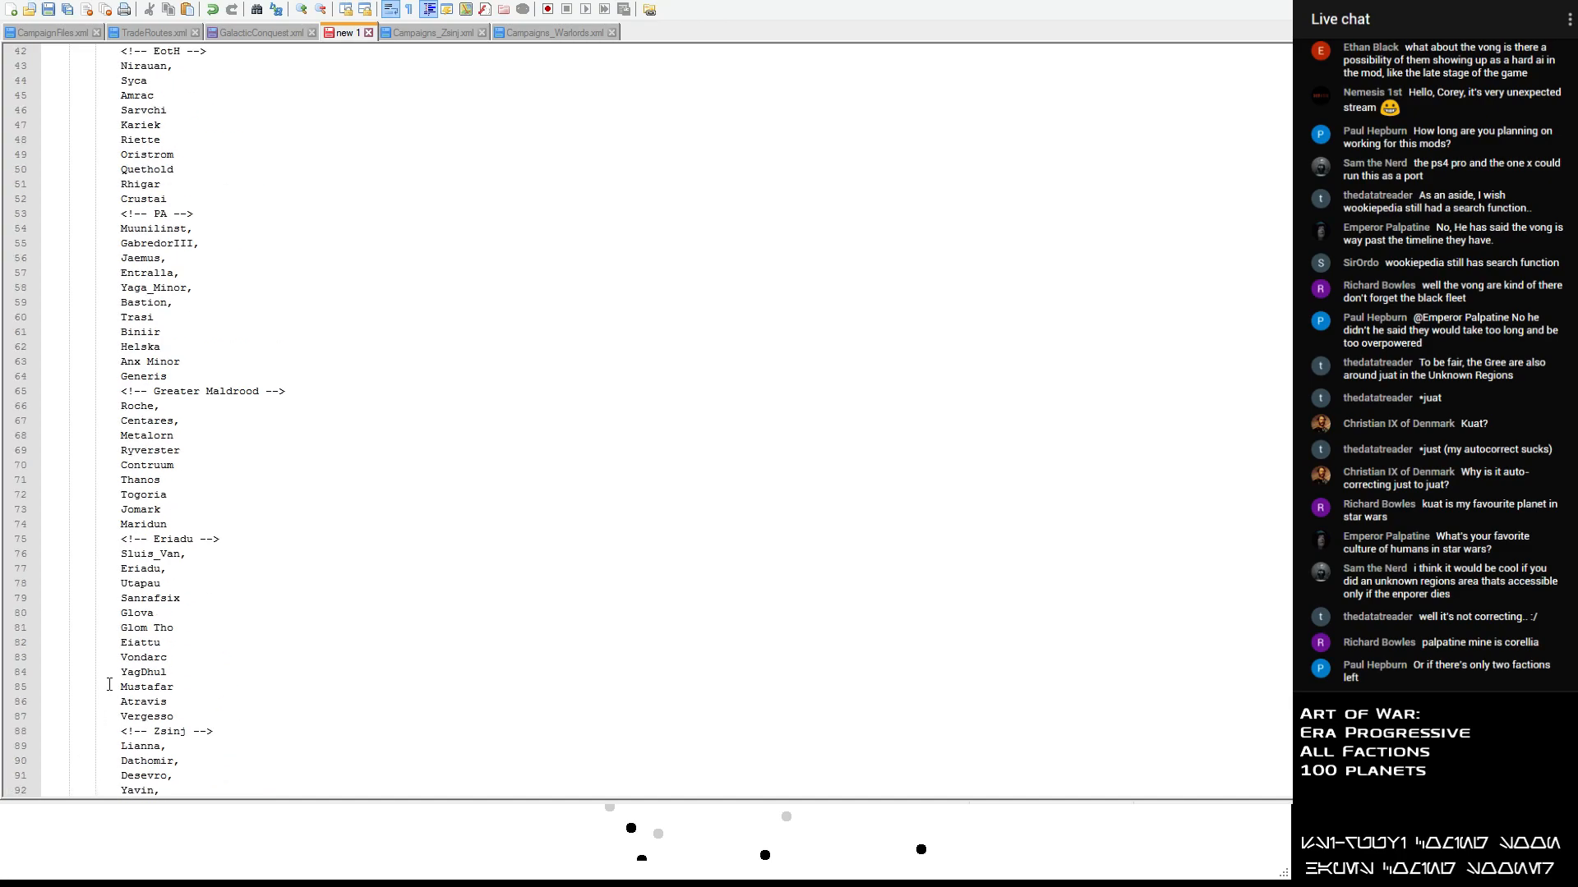
scroll(123, 665, up, 1)
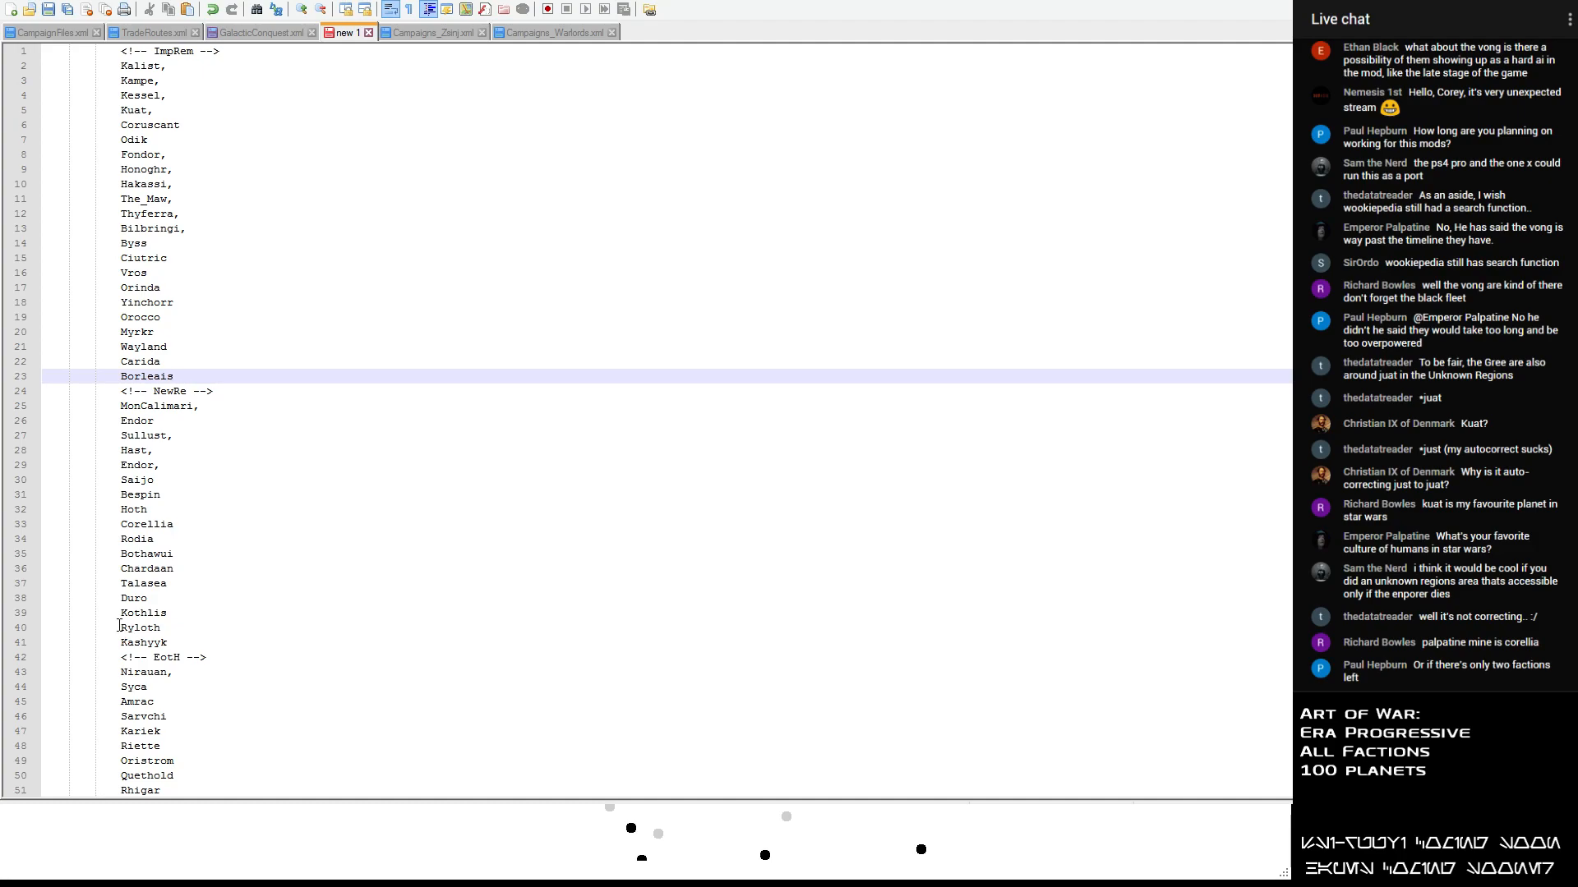
key(Return)
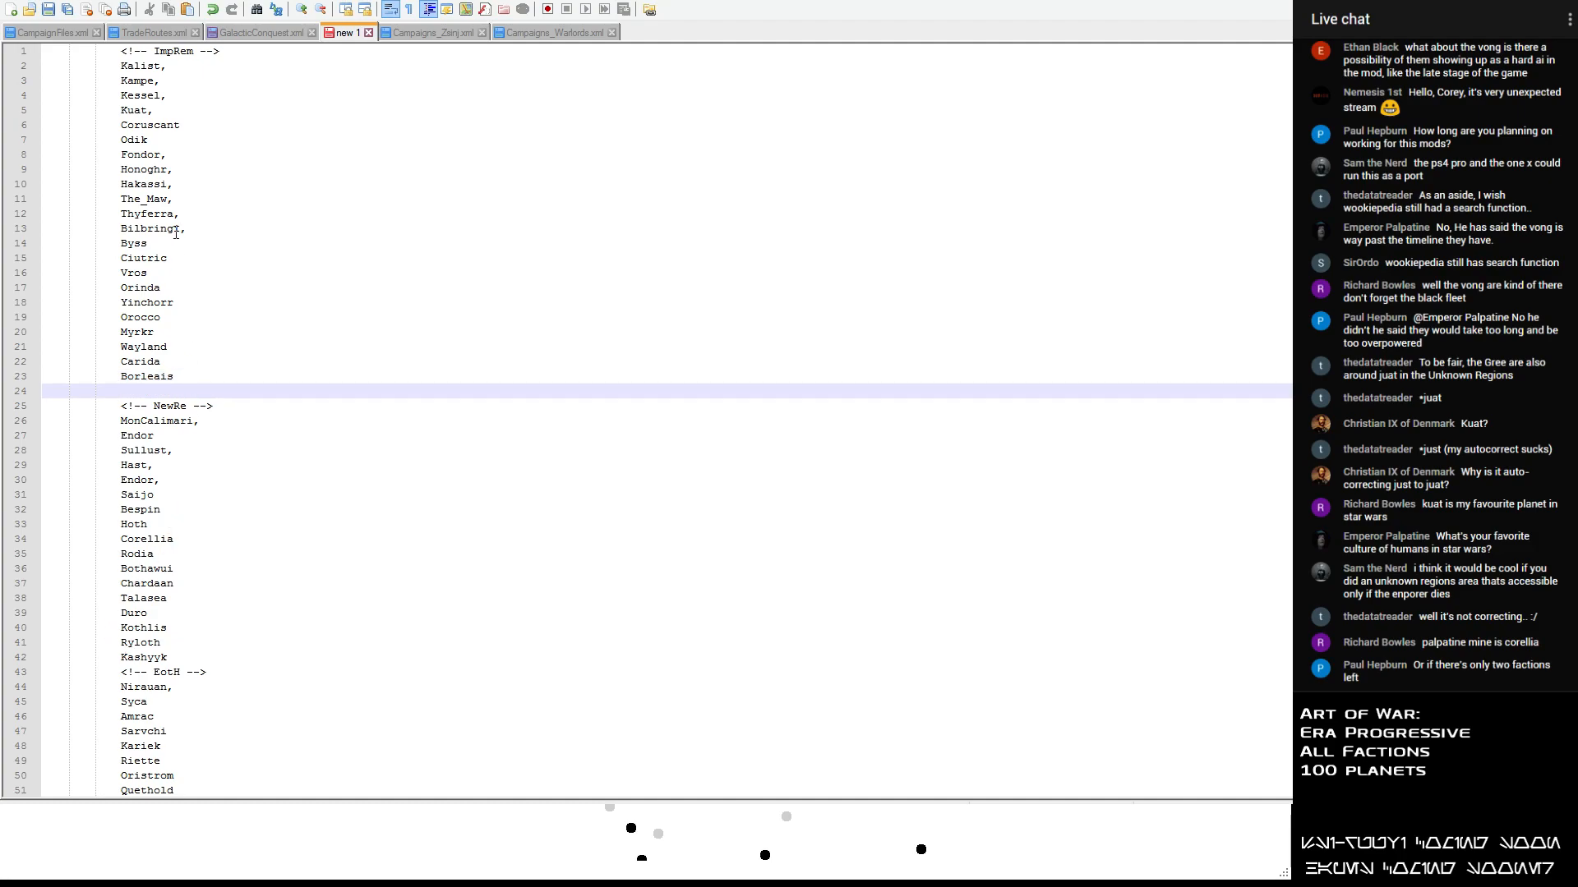
scroll(177, 271, down, 4)
click(217, 479)
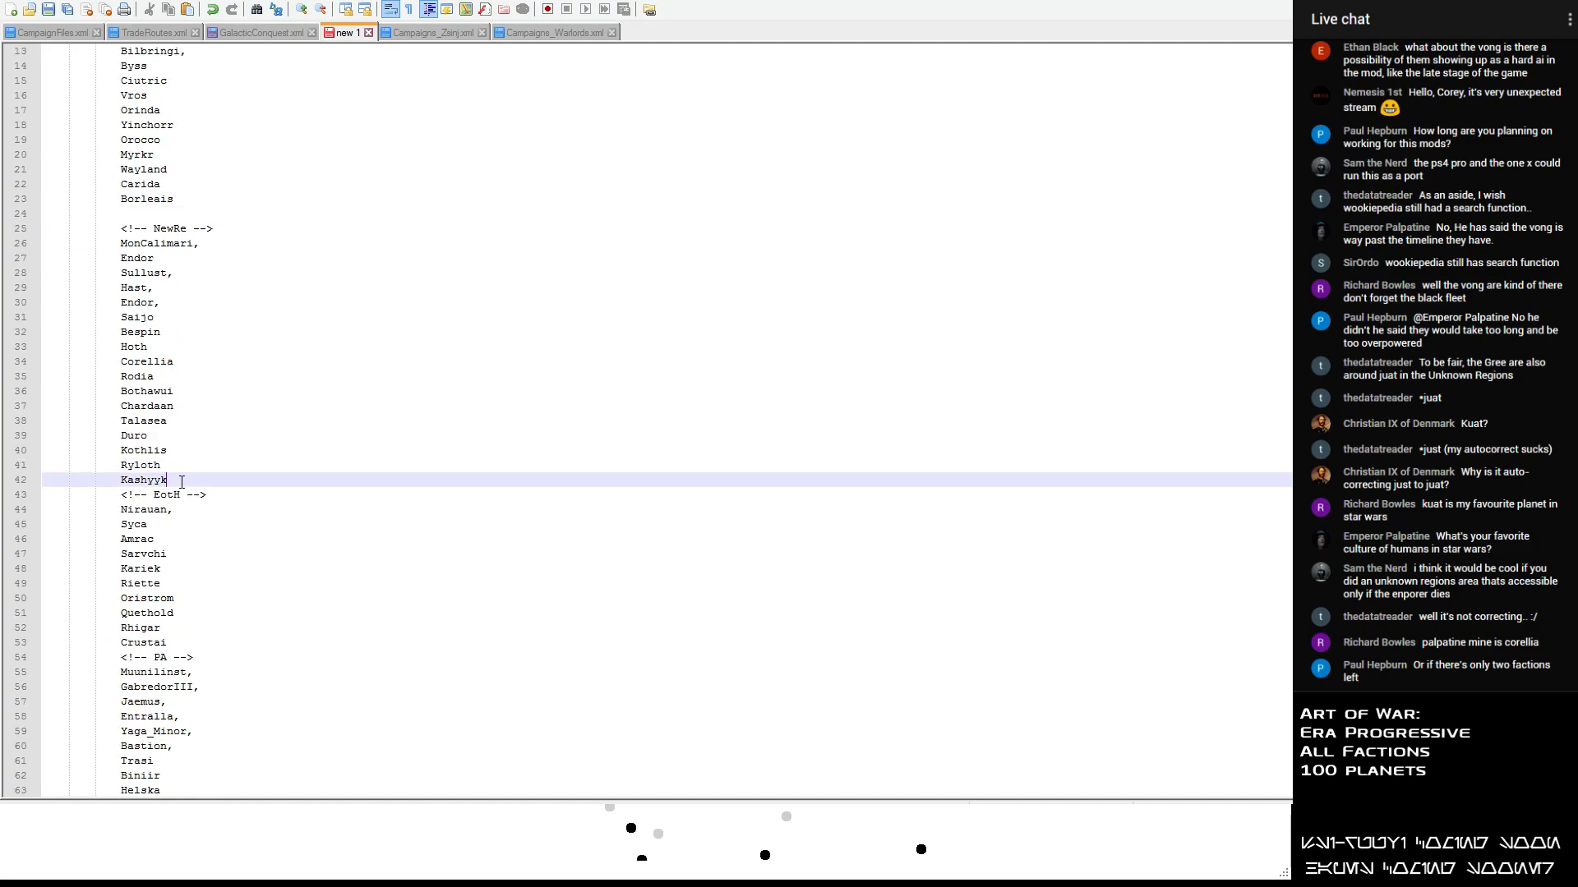
key(Return)
- Insert a blank line before the PA header and before the Greater Maldrood header
scroll(185, 509, down, 6)
click(189, 398)
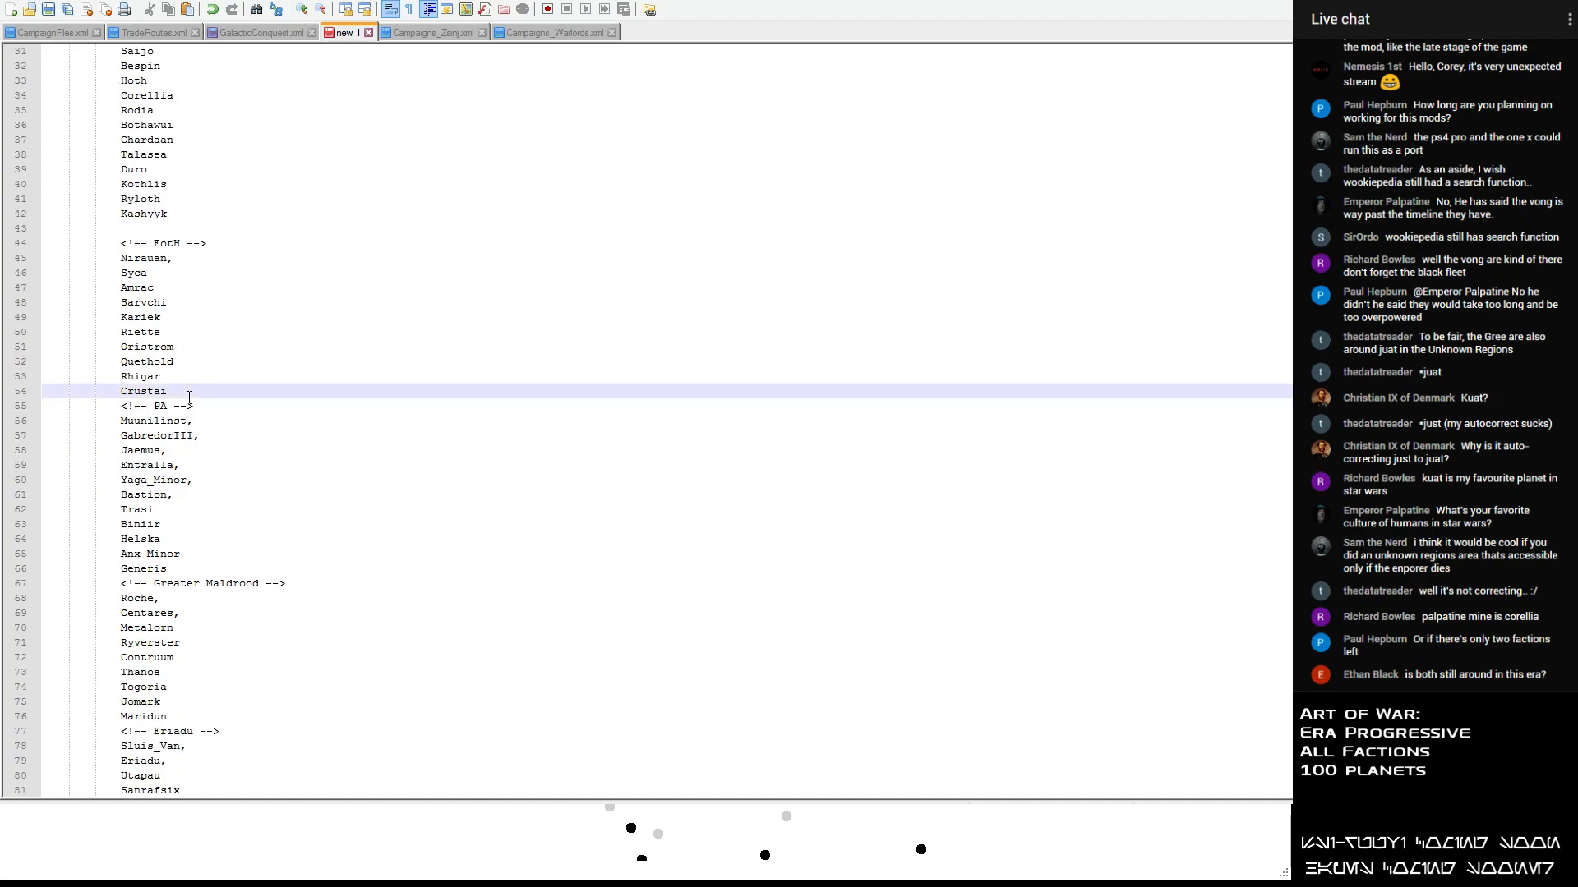
key(Return)
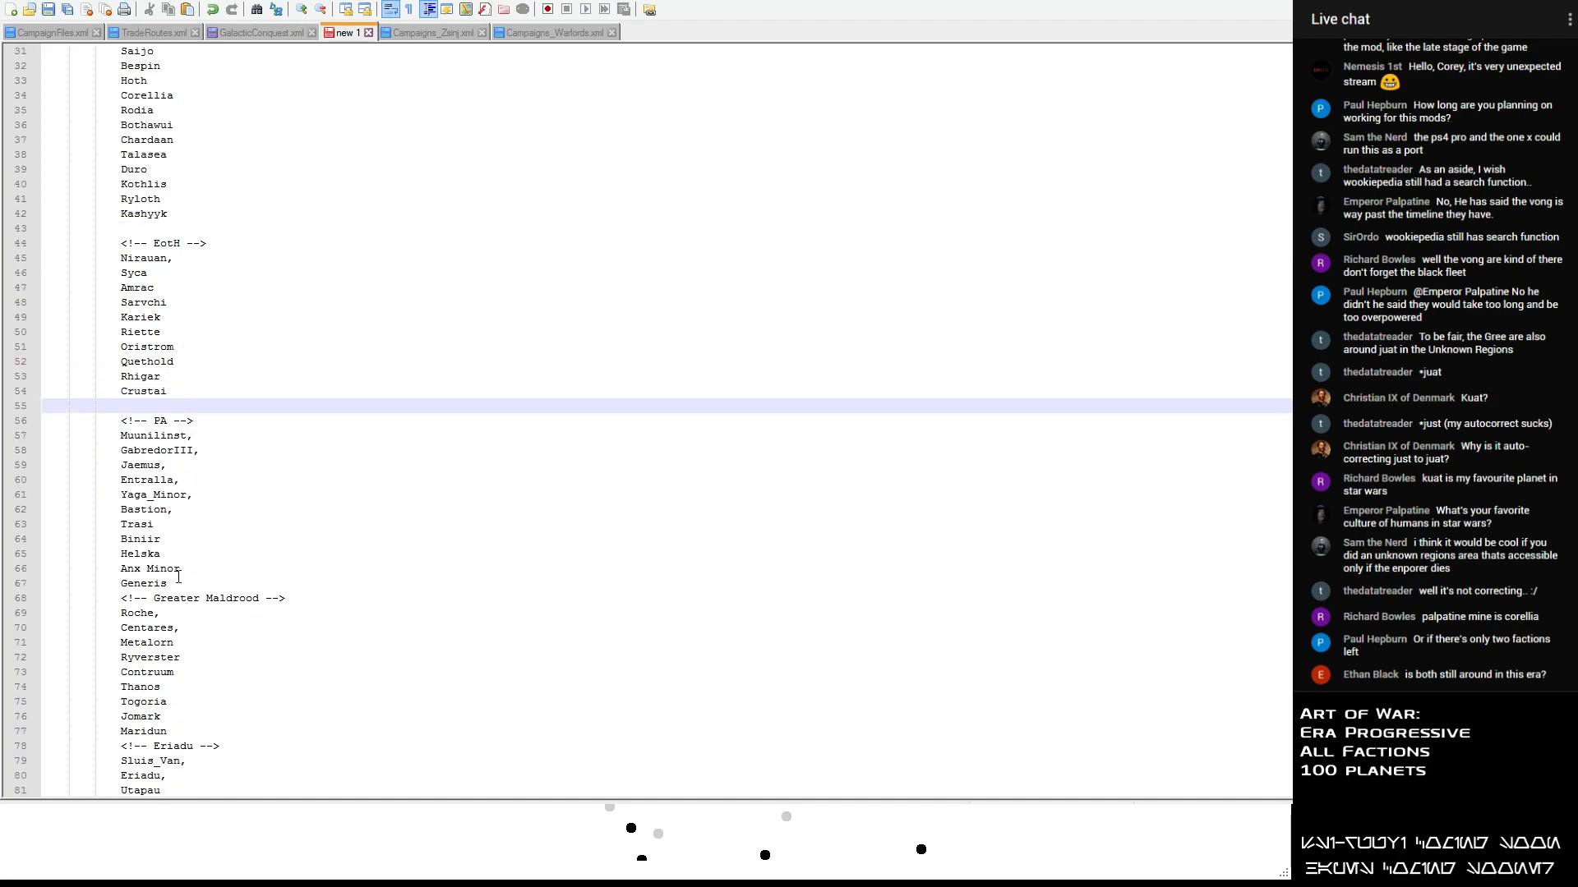
click(179, 578)
key(Return)
- Insert a blank line before the Eriadu header and before the Zsinj header
scroll(178, 575, down, 4)
click(177, 571)
key(Return)
scroll(176, 573, down, 4)
click(183, 598)
key(Return)
- Insert a blank line after Phind and after Terephon to set off the Hapans and Yevetha sections
scroll(183, 598, down, 3)
scroll(183, 599, down, 2)
click(182, 598)
key(Return)
click(179, 714)
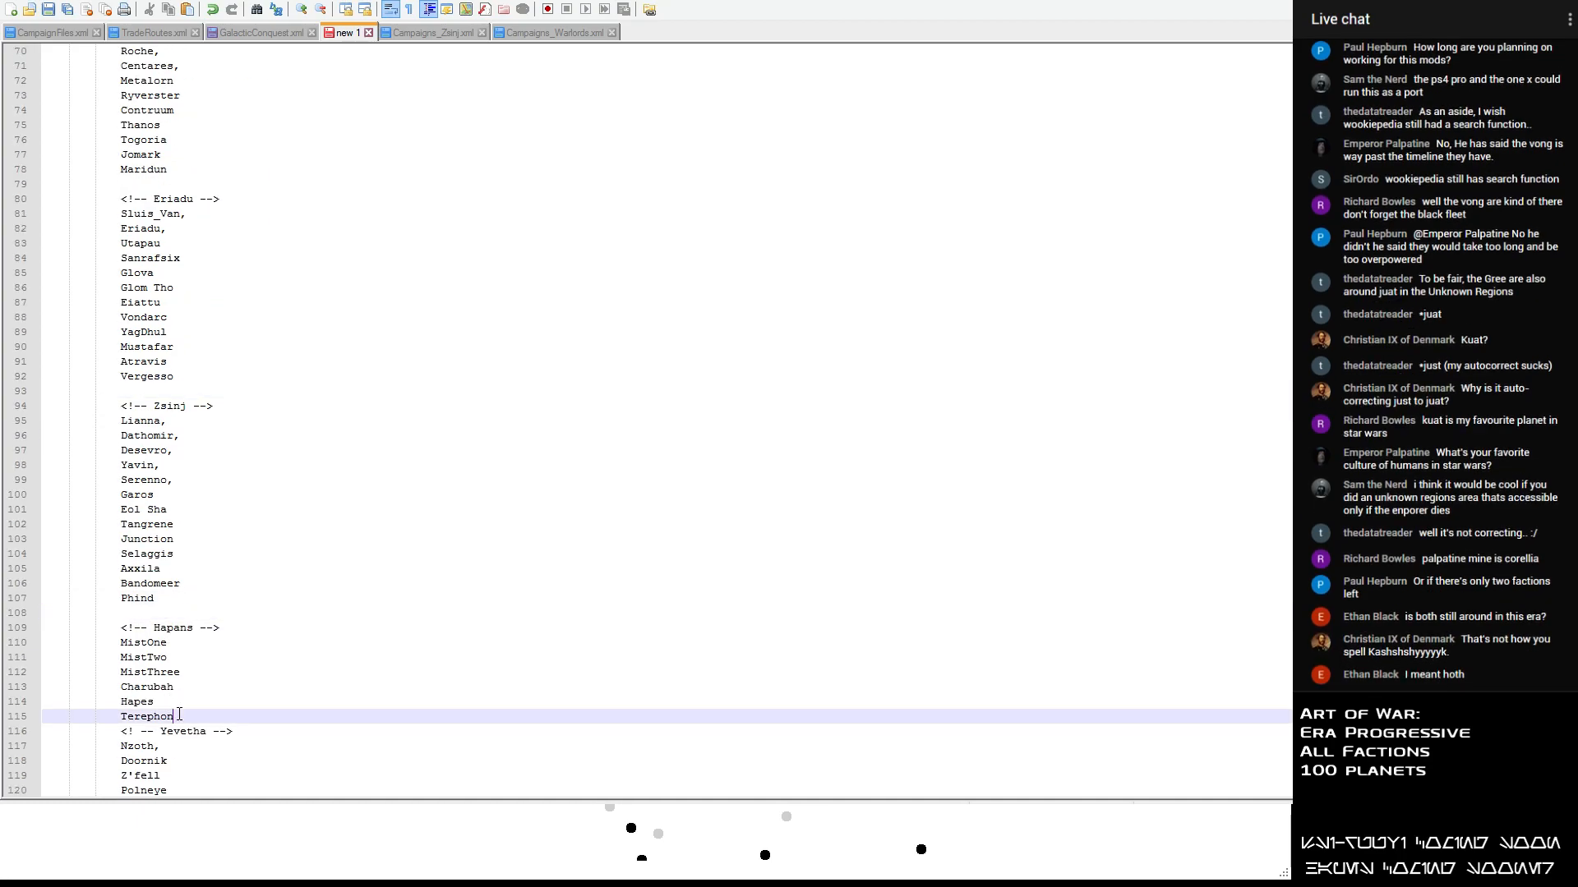
key(Return)
- Insert a blank line before each of the Hutts, Prentioch and Antem headers
scroll(164, 667, down, 4)
click(170, 660)
key(Return)
scroll(178, 645, down, 3)
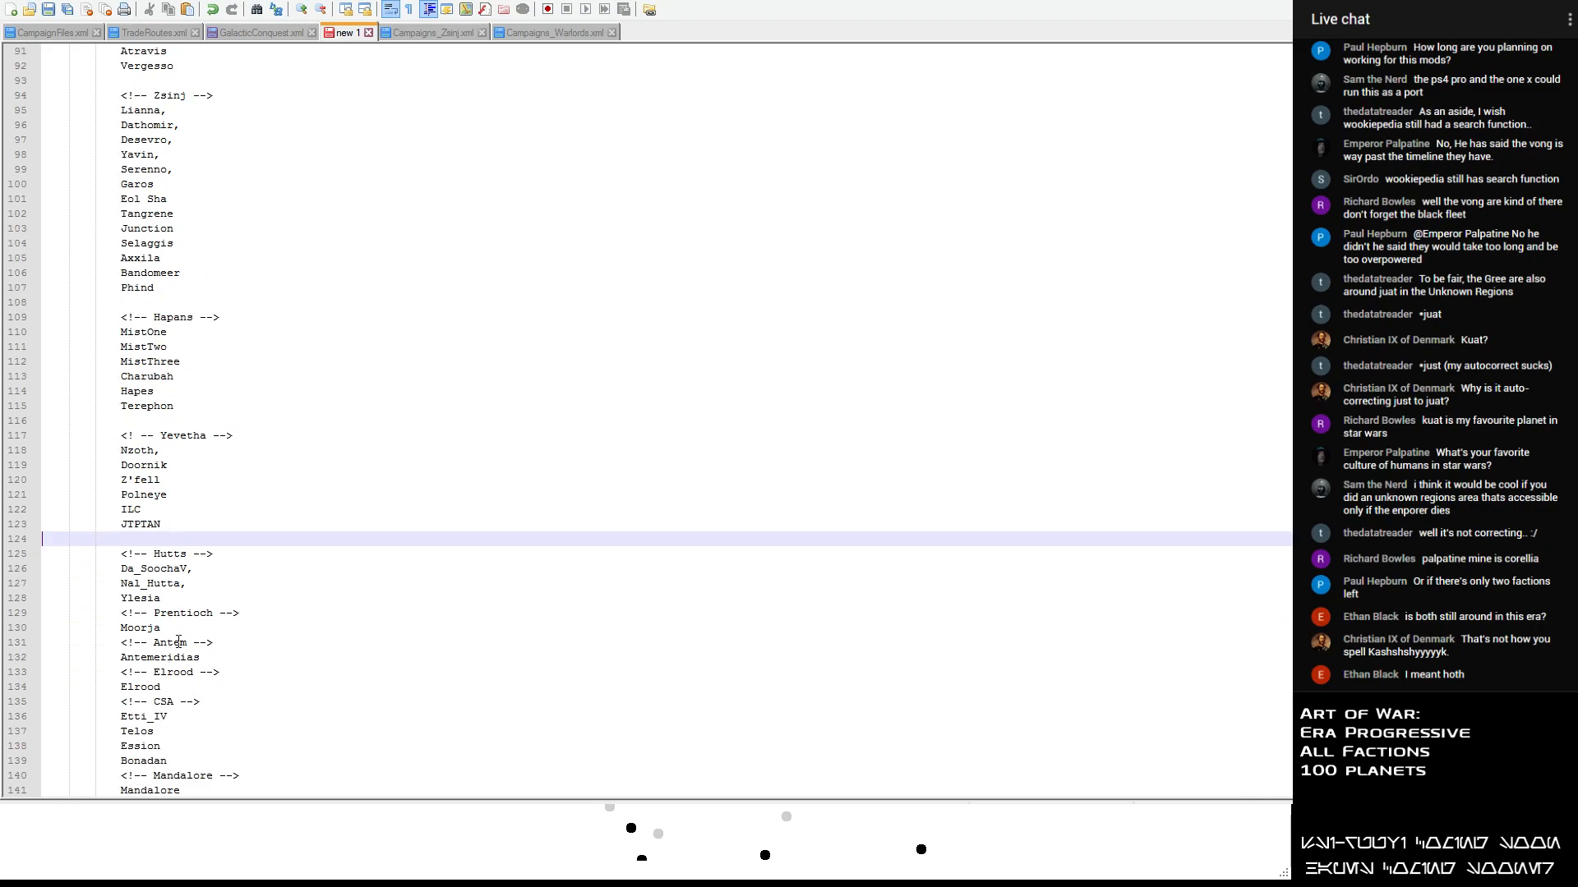
click(173, 597)
key(Return)
click(169, 646)
key(Return)
- Insert a blank line before each of the Elrood, CSA, Mandalore and Zero Command headers
scroll(201, 646, down, 1)
click(201, 646)
key(Return)
click(195, 686)
key(Return)
scroll(194, 686, down, 1)
click(195, 732)
key(Return)
click(195, 776)
key(Return)
- Look over the faction-grouped planet list and the campaign location lists in GalacticConquest.xml
scroll(195, 723, down, 1)
scroll(281, 557, up, 20)
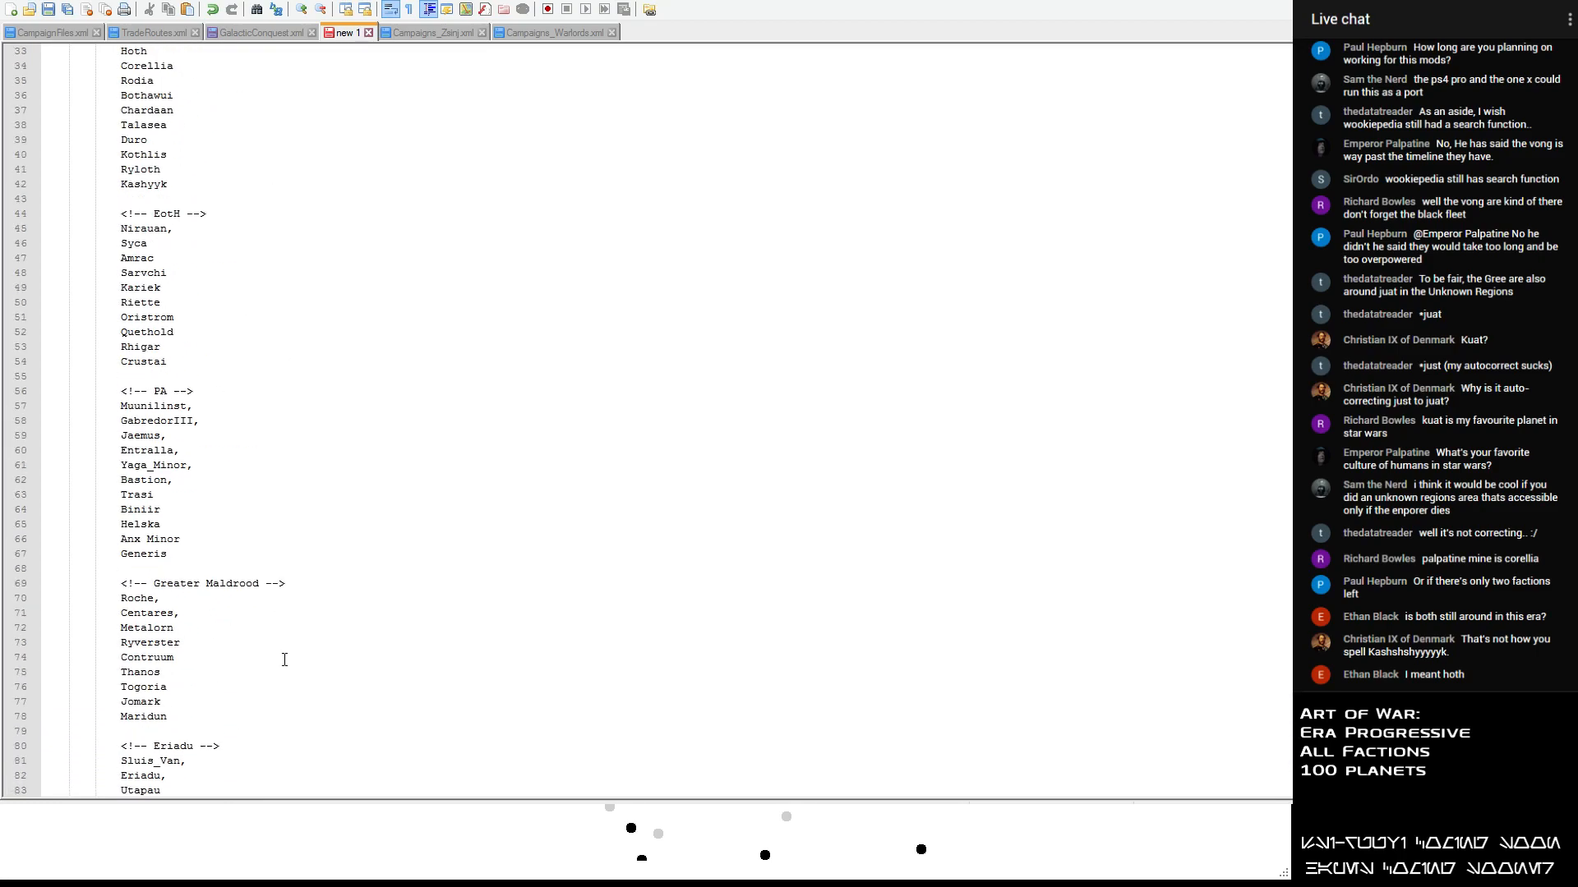
scroll(308, 265, down, 11)
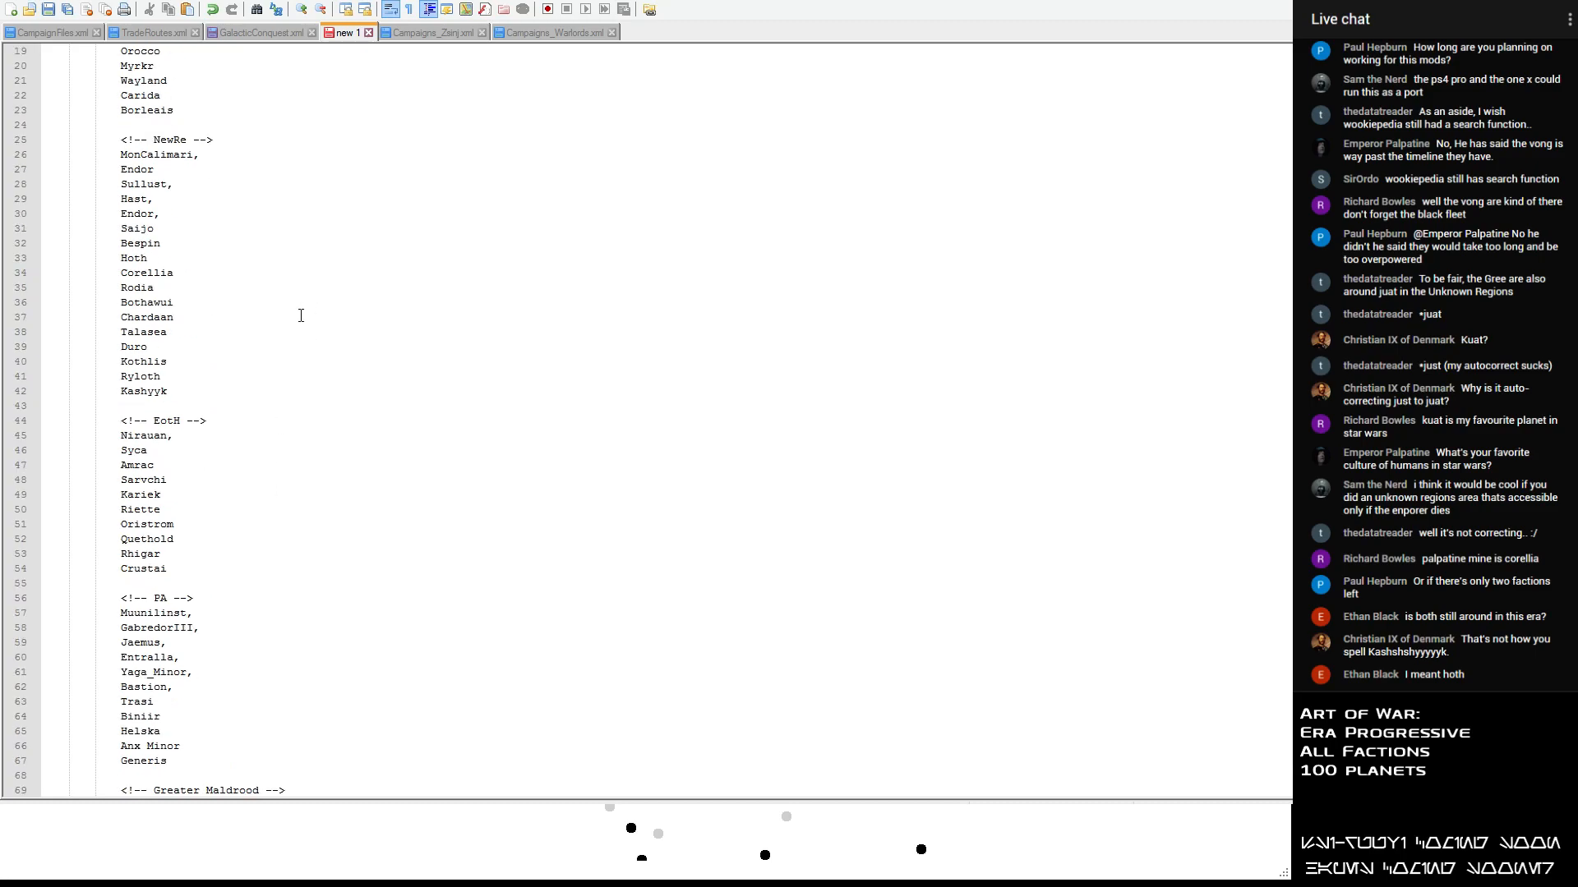
scroll(300, 316, up, 11)
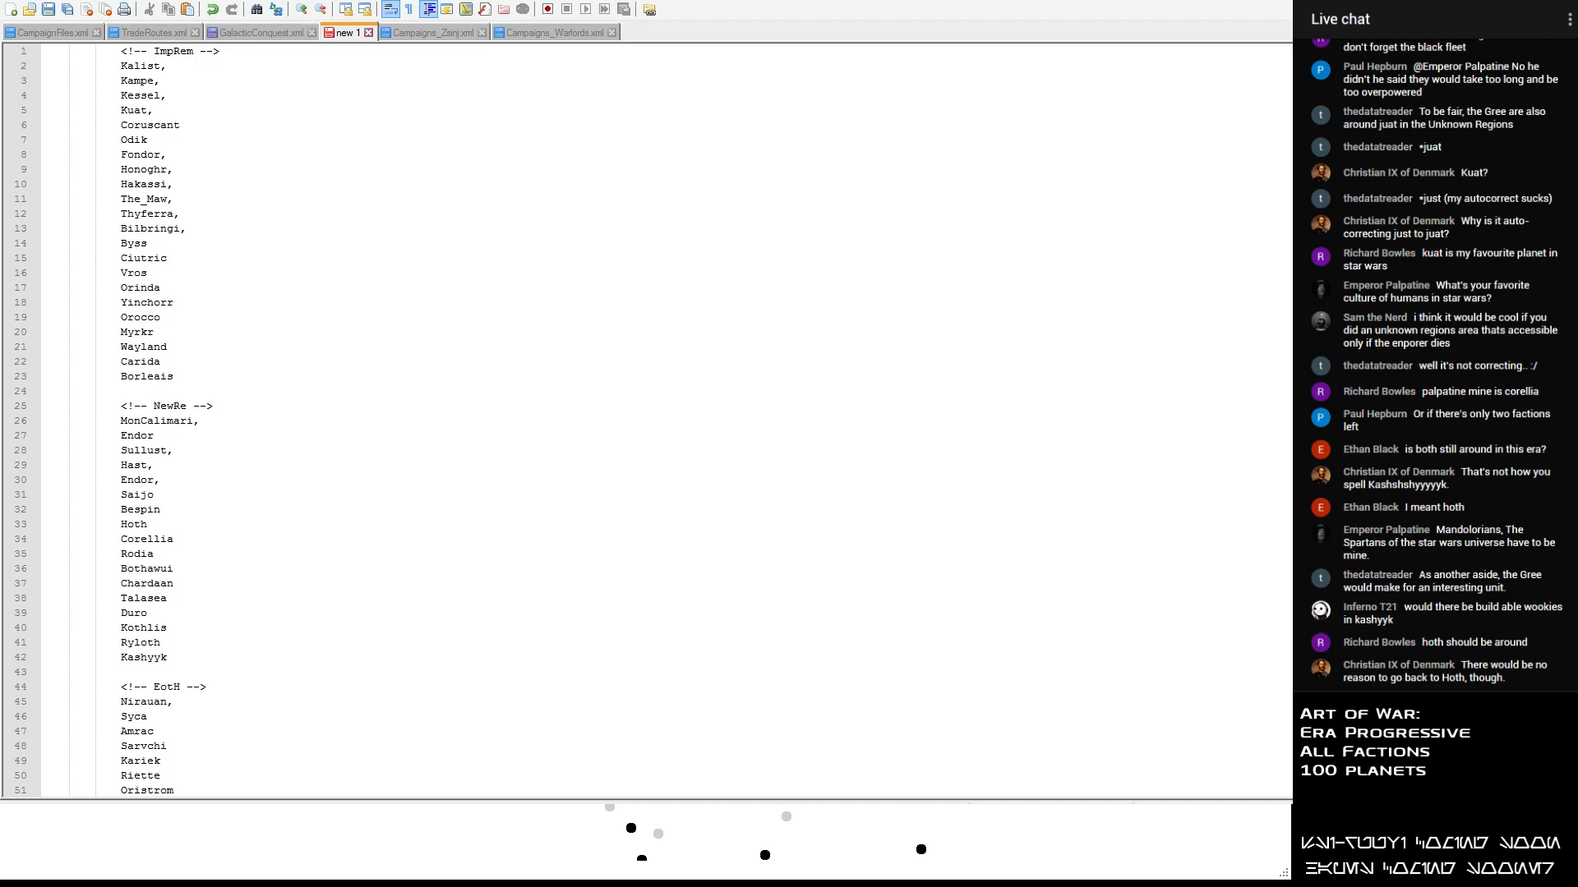
key(ctrl+Tab)
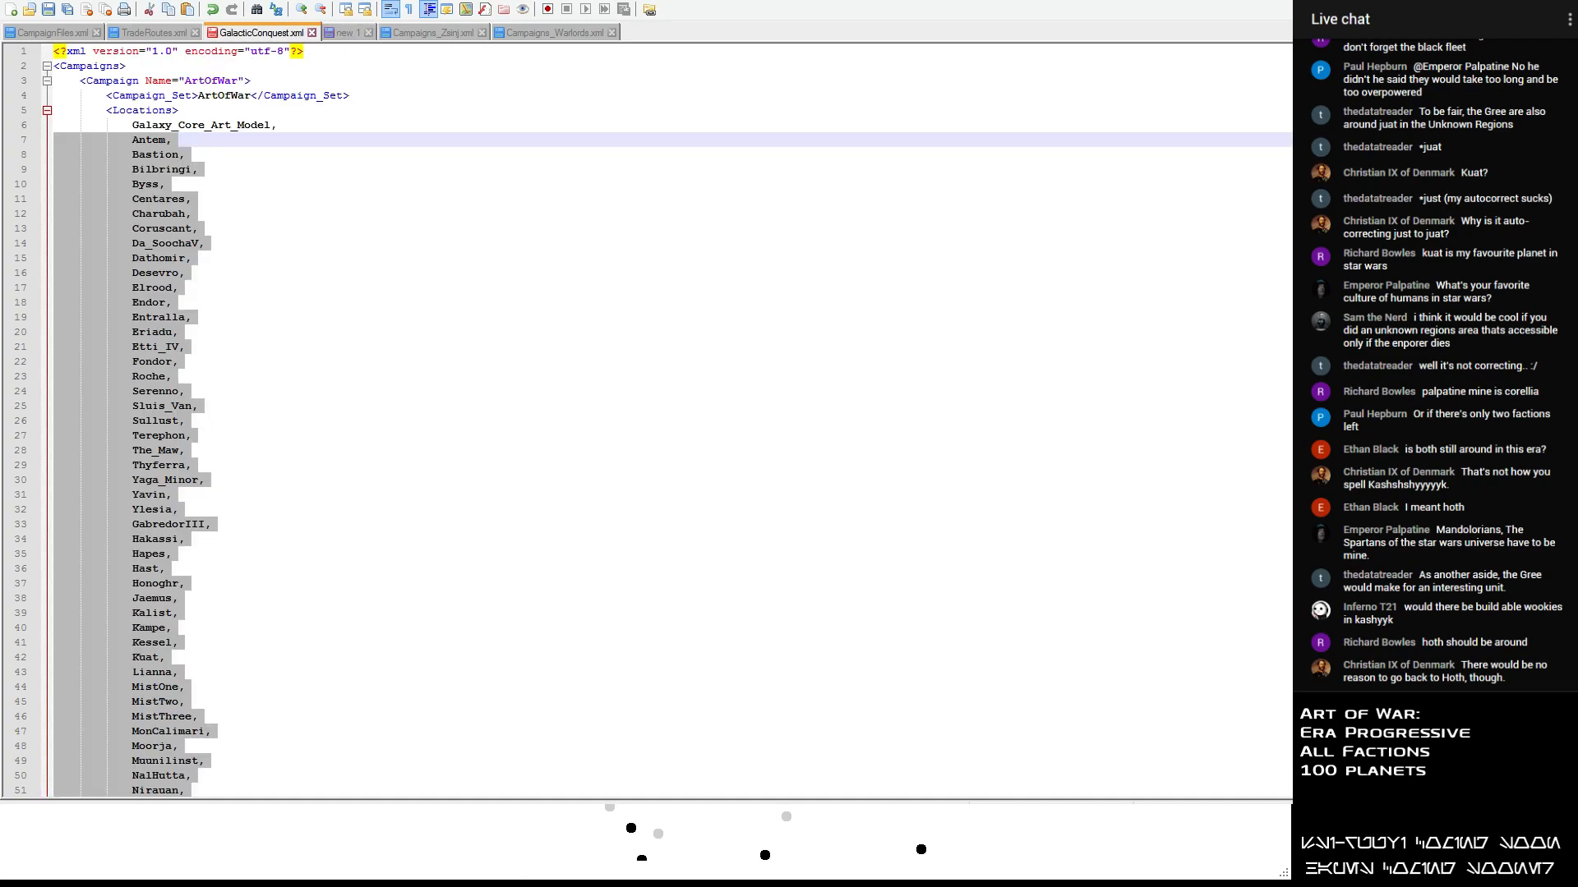
click(856, 468)
scroll(405, 236, down, 18)
scroll(406, 242, down, 16)
scroll(123, 146, down, 10)
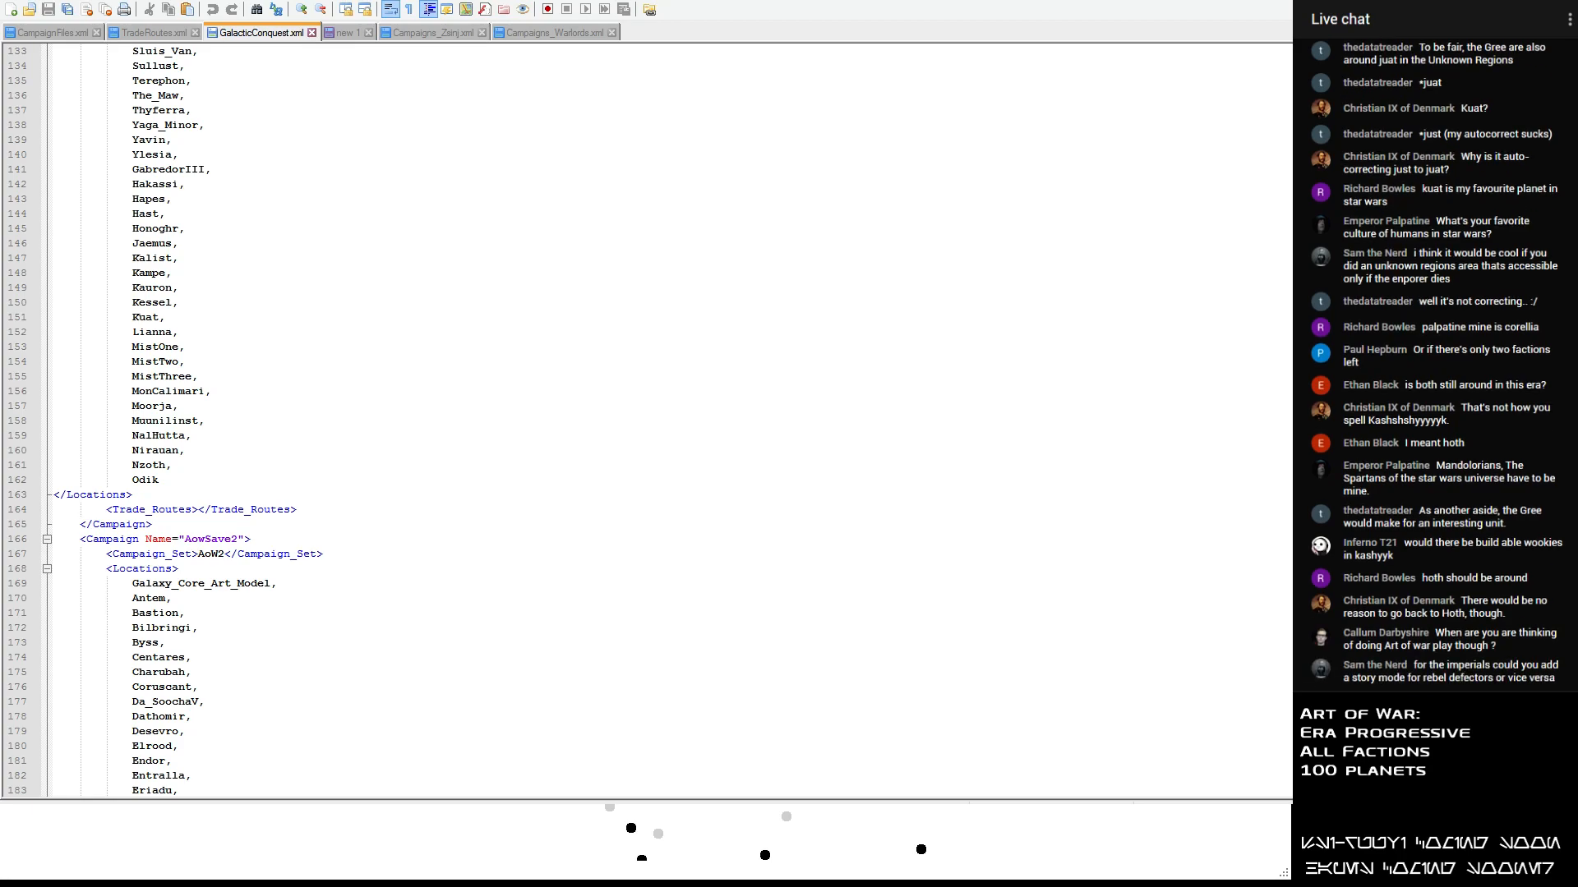
- Switch to the Galactic Conquest Editor and enable the Amrac_Rhigar and Amrac_Riette trade routes
key(alt+Tab)
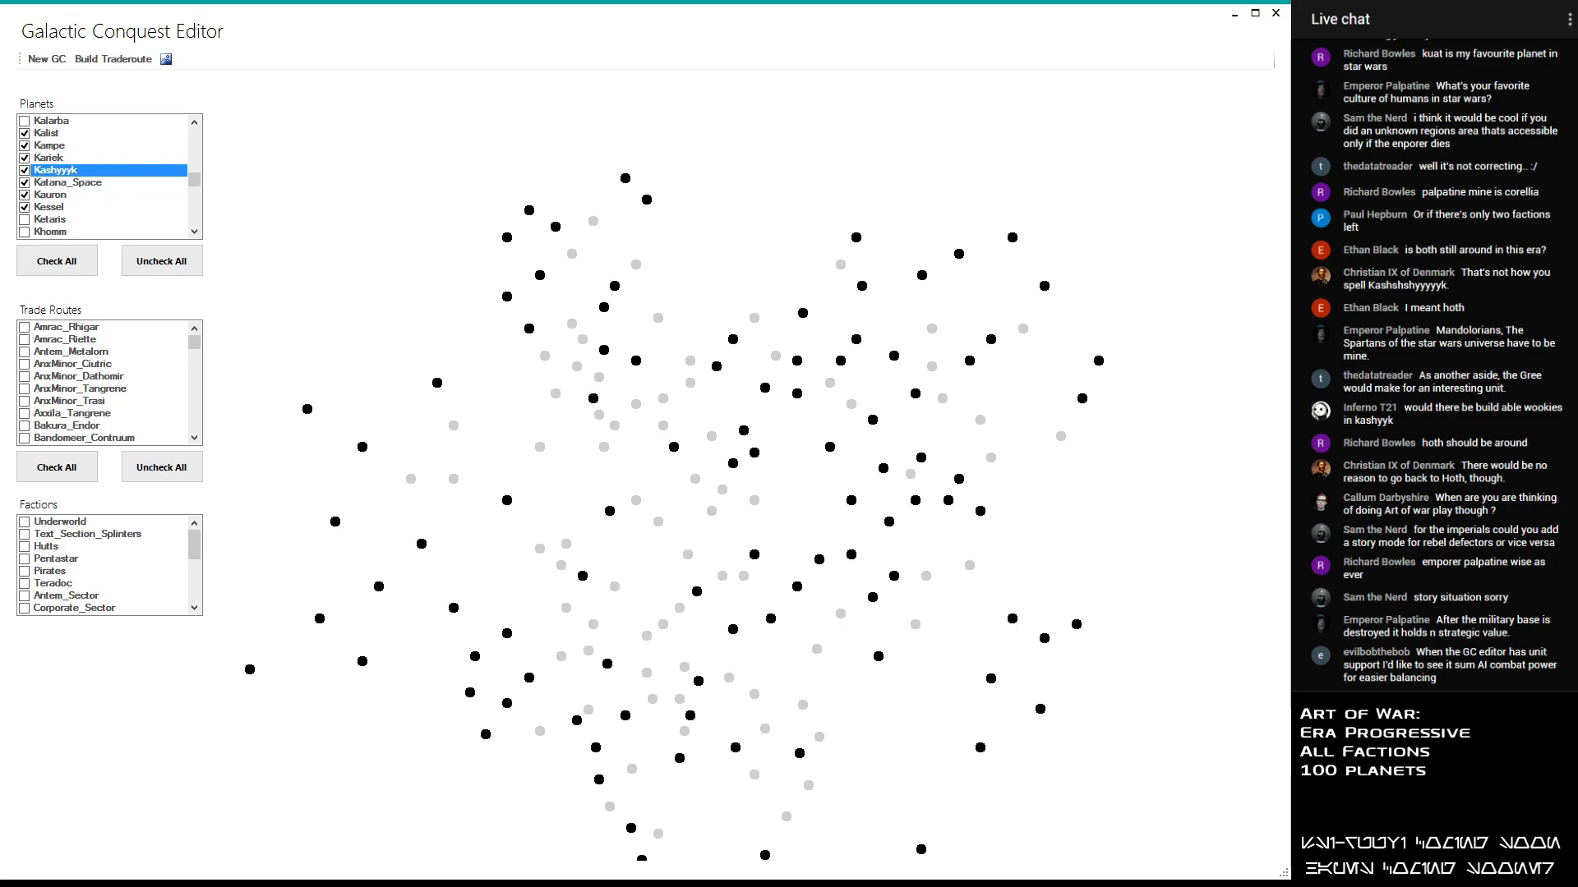
scroll(705, 651, down, 5)
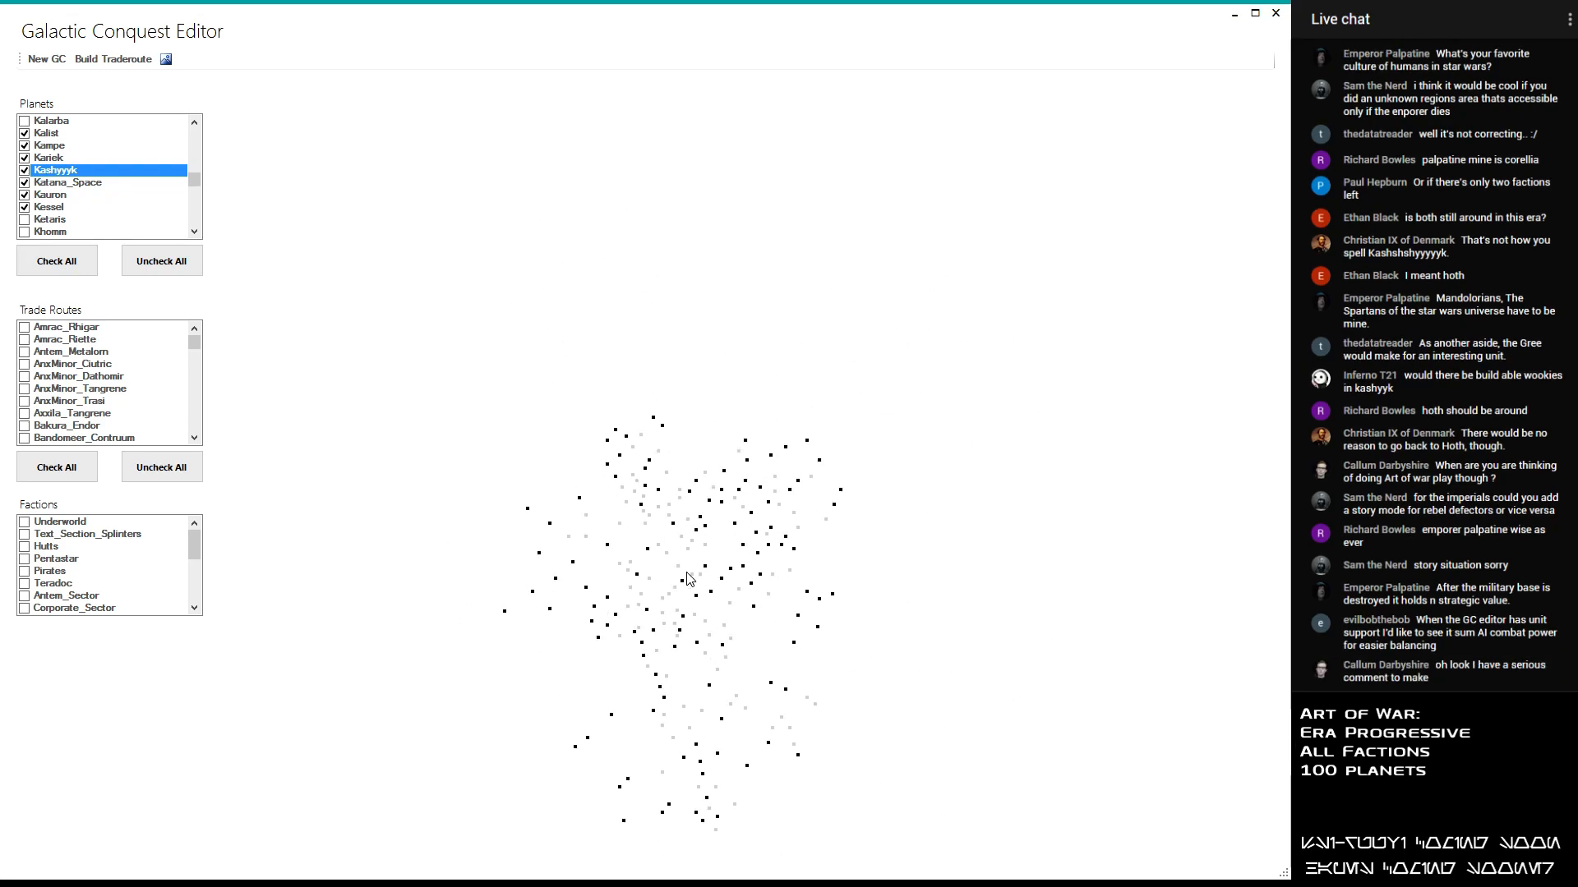
scroll(706, 756, up, 3)
scroll(707, 758, up, 3)
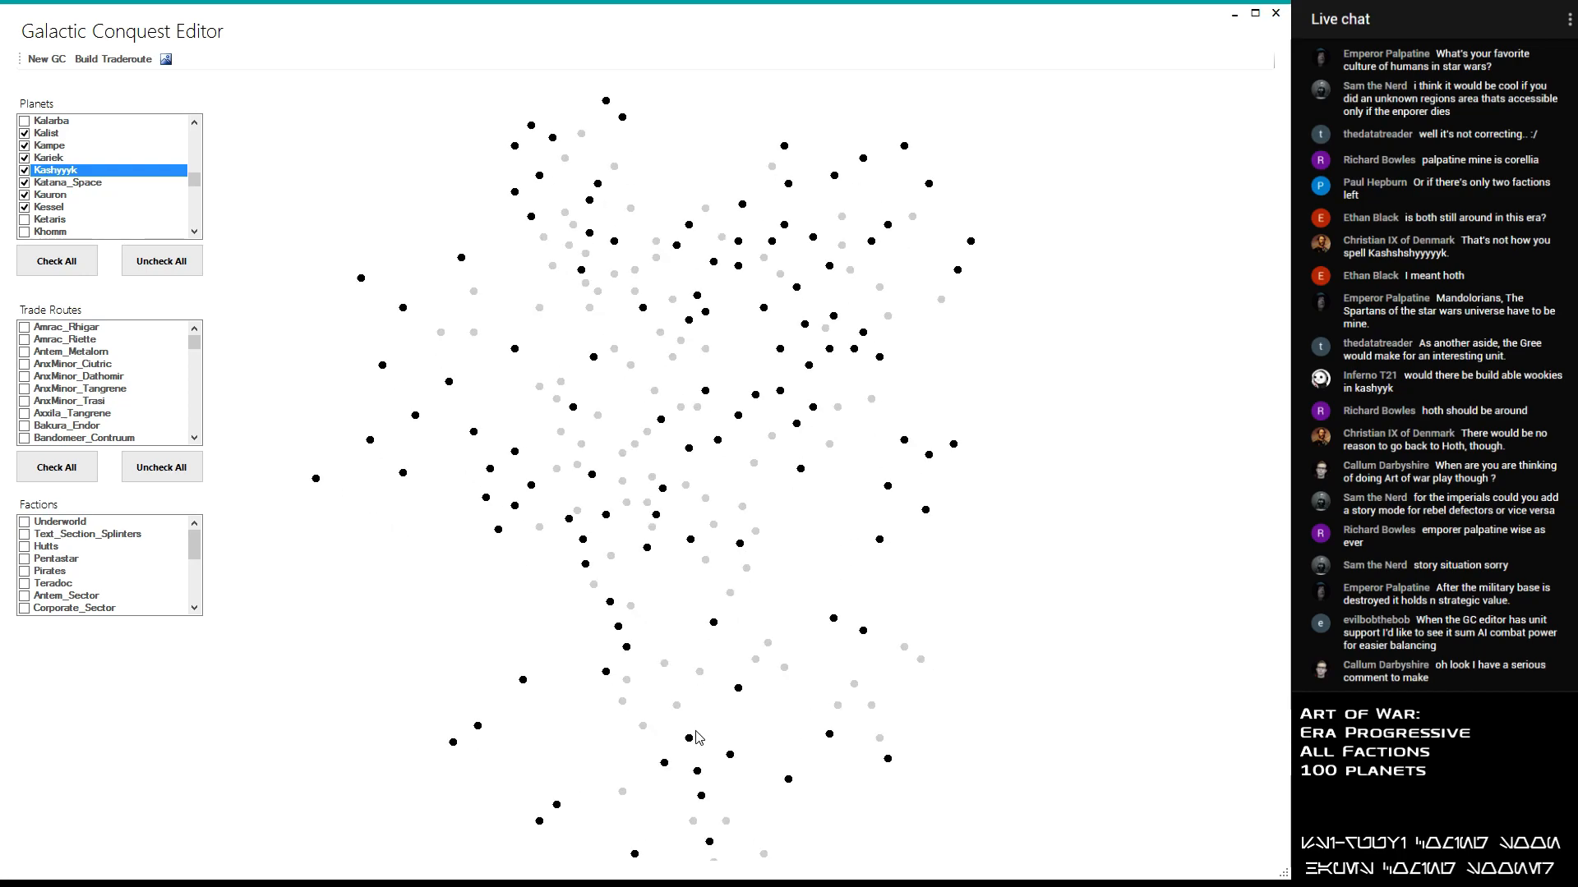
scroll(702, 707, down, 1)
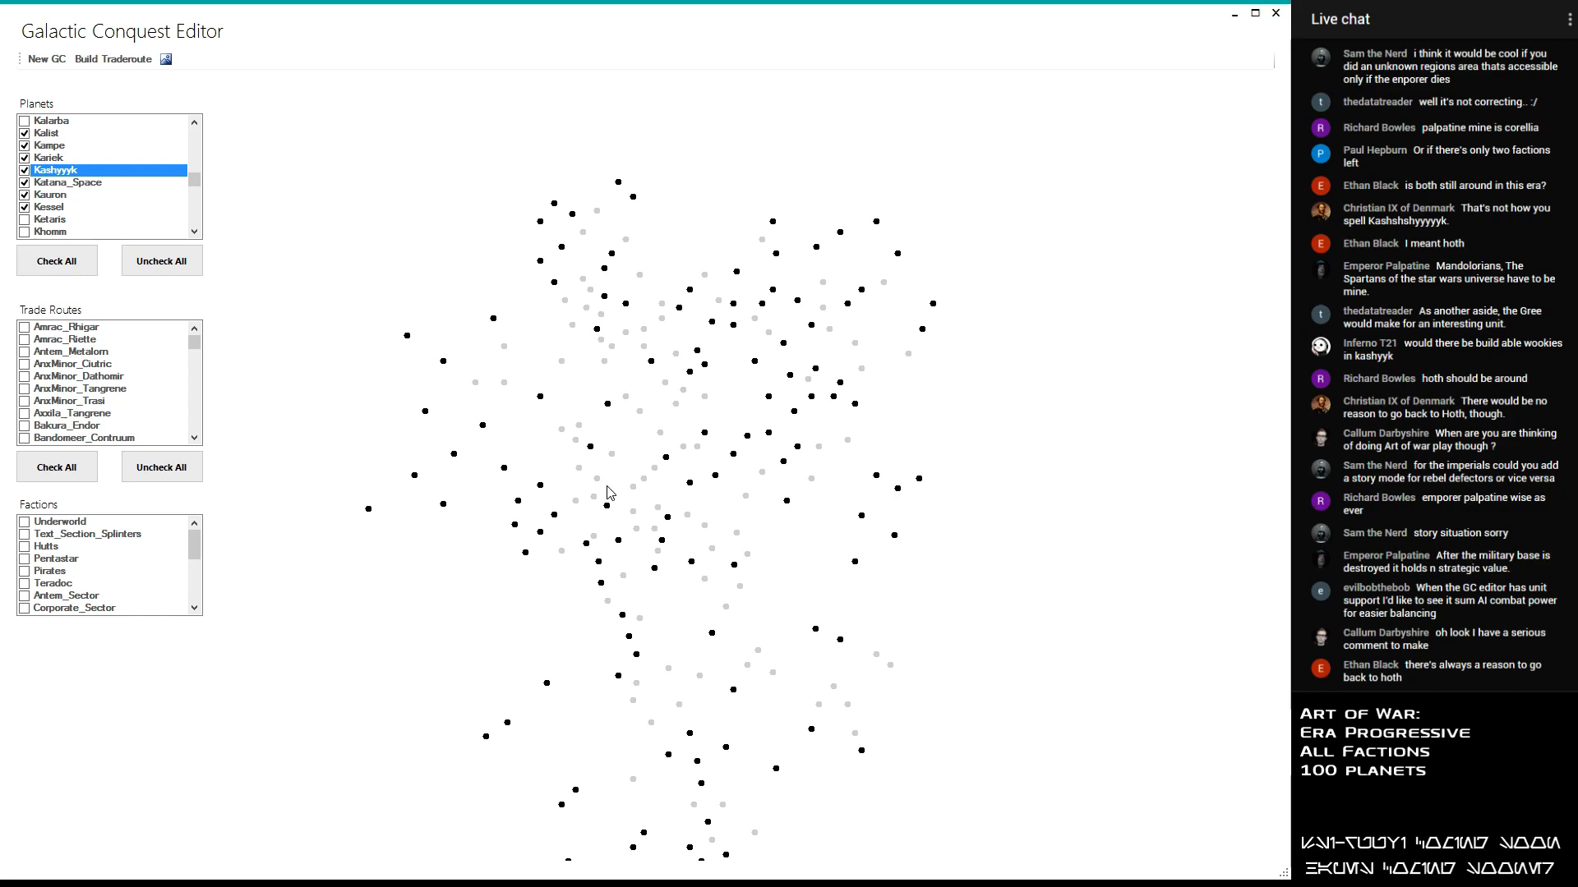
scroll(608, 486, up, 4)
scroll(584, 478, down, 3)
click(25, 327)
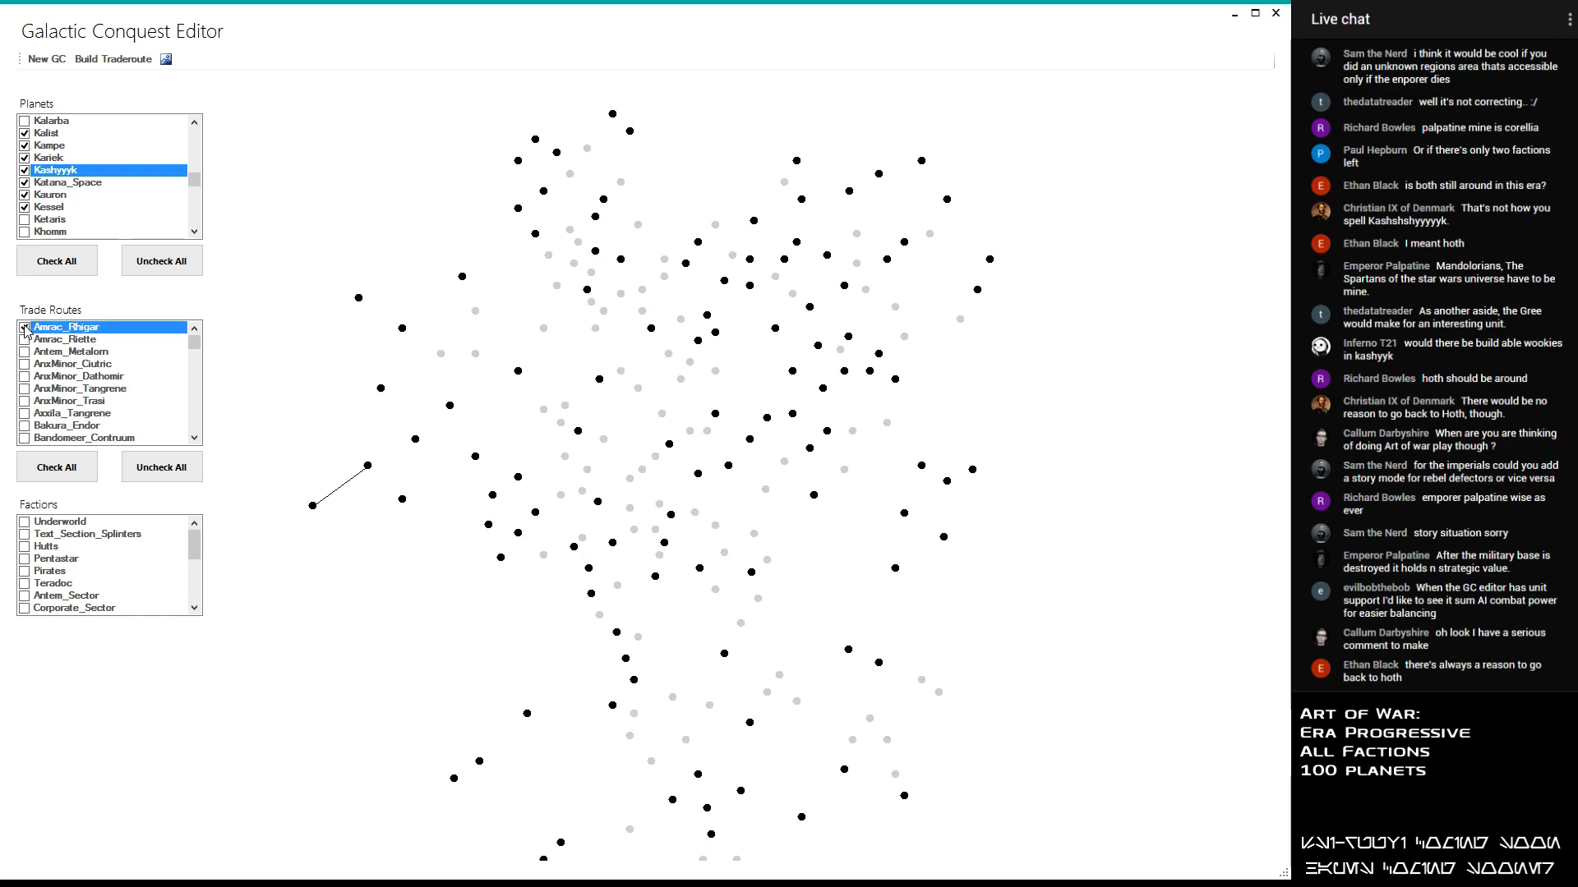
click(23, 339)
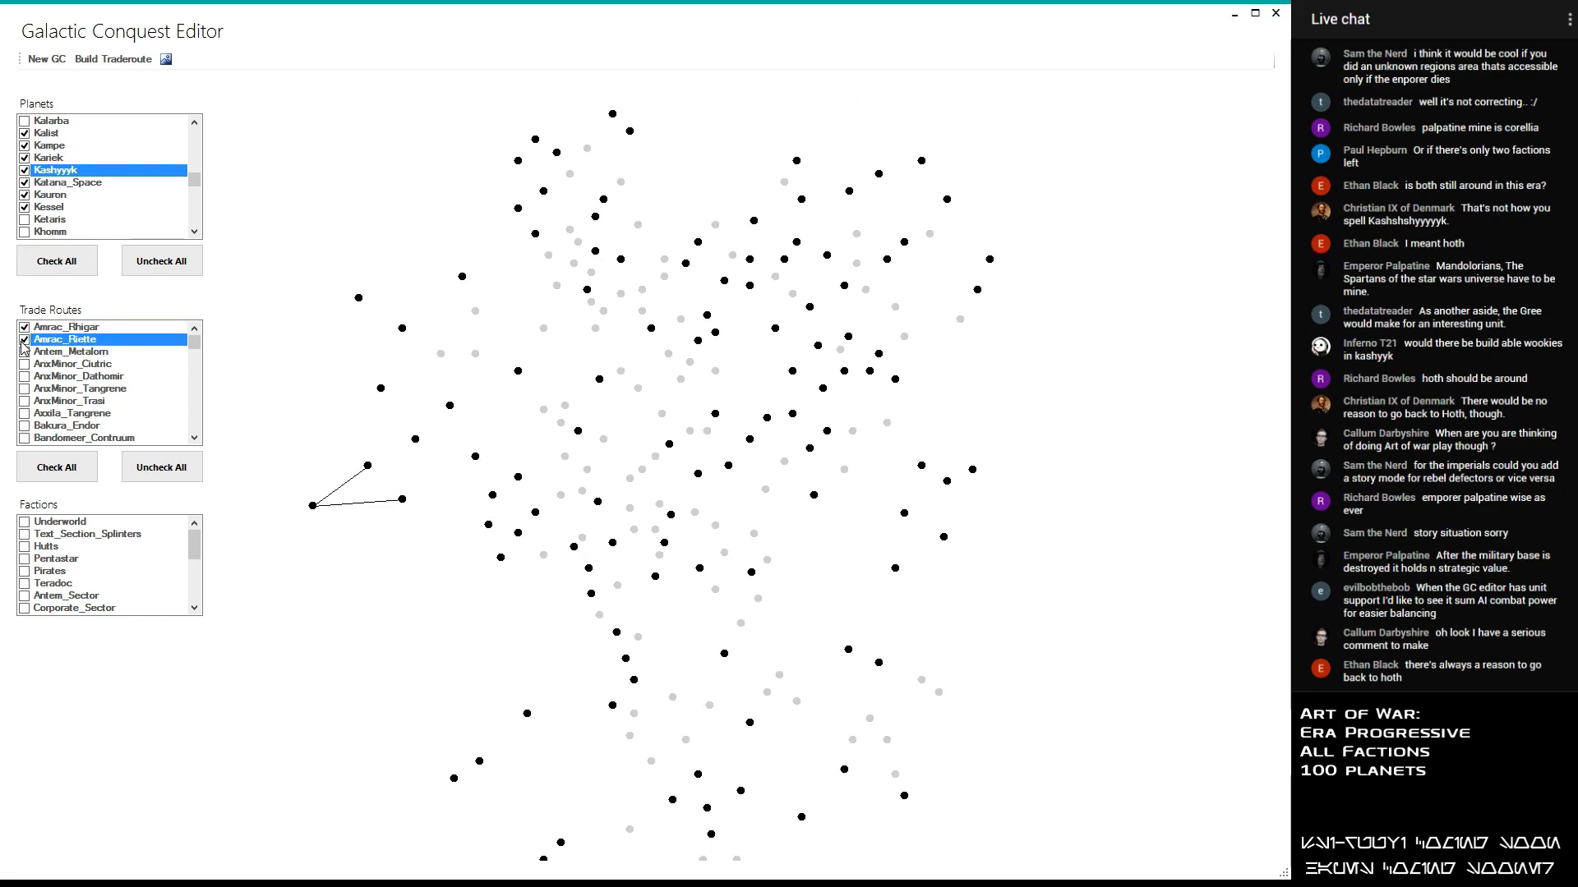
click(27, 341)
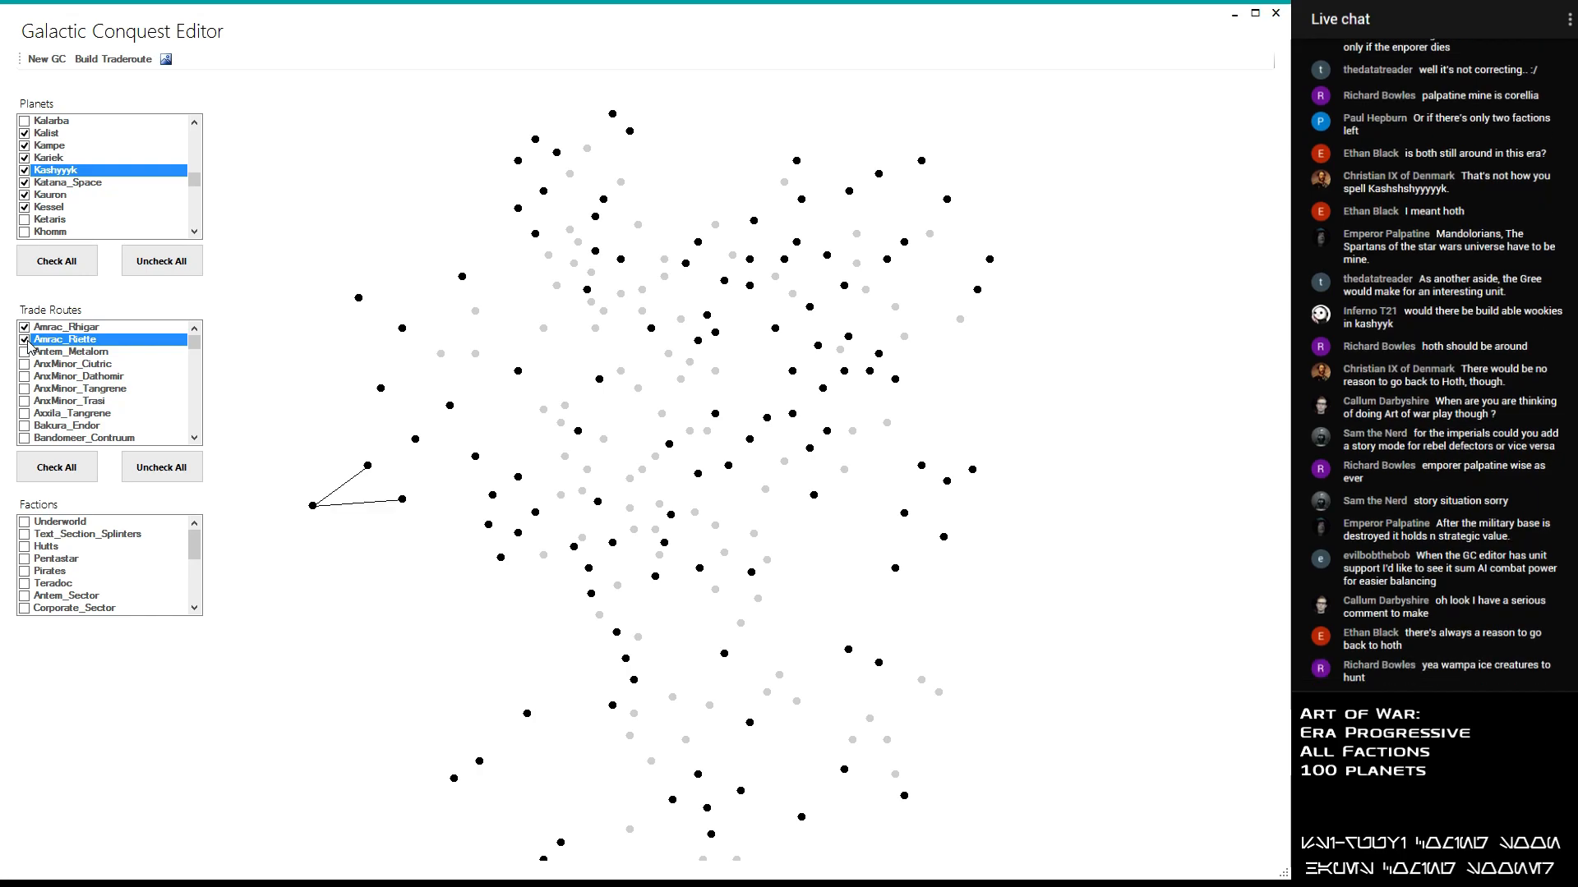
- Preview the Antem_Metalorn, AnxMinor_Ciutric and AnxMinor_Dathomir trade routes on the map, leaving all three disabled
click(25, 355)
click(25, 355)
click(24, 355)
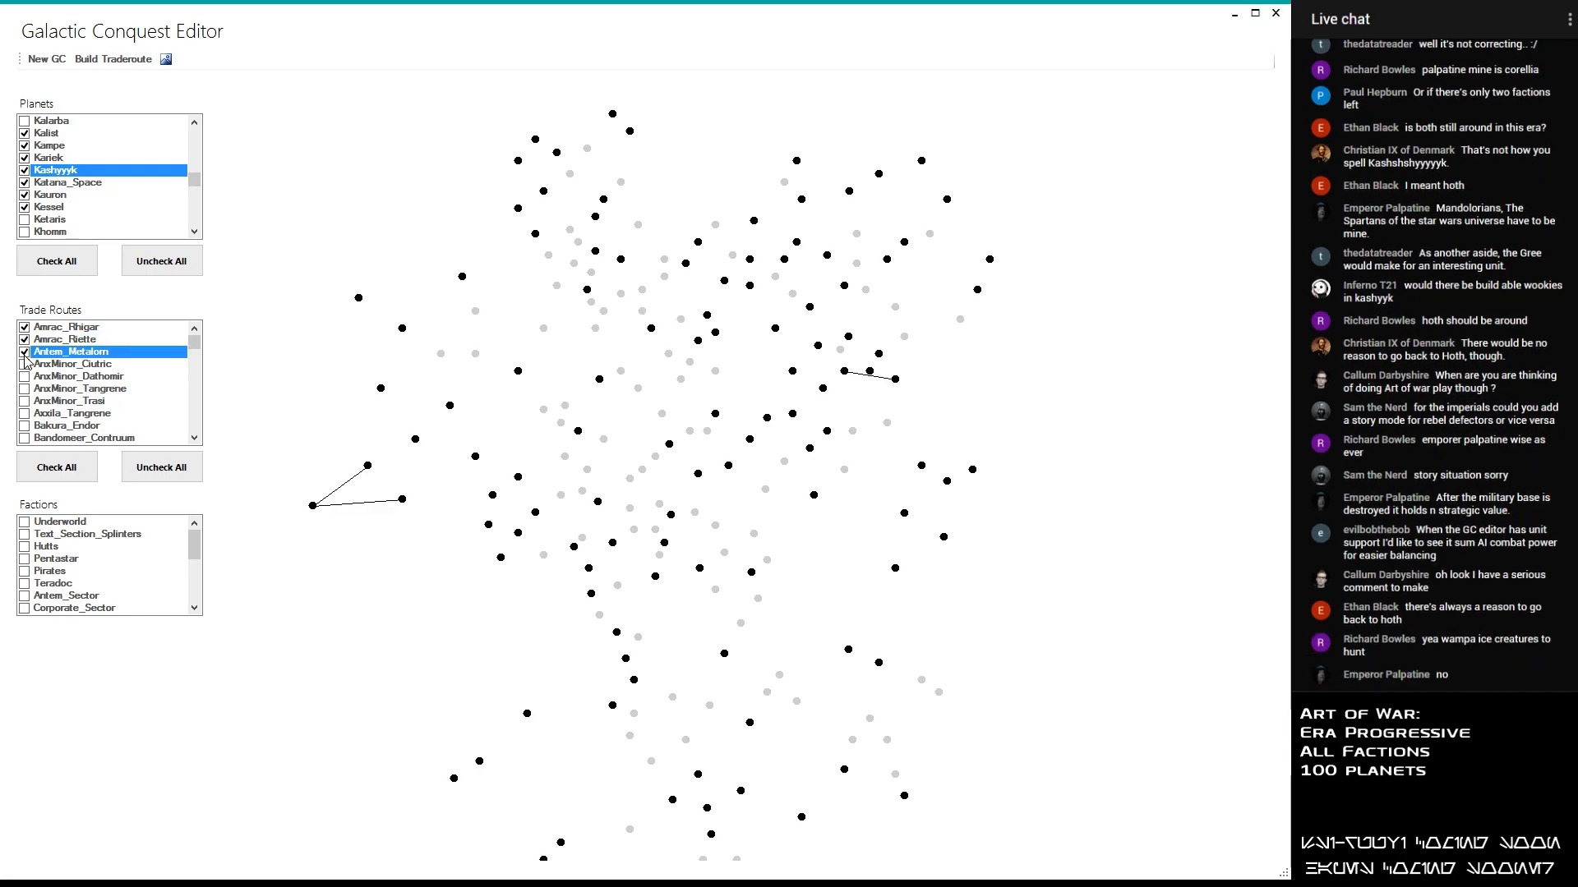
click(25, 366)
click(25, 364)
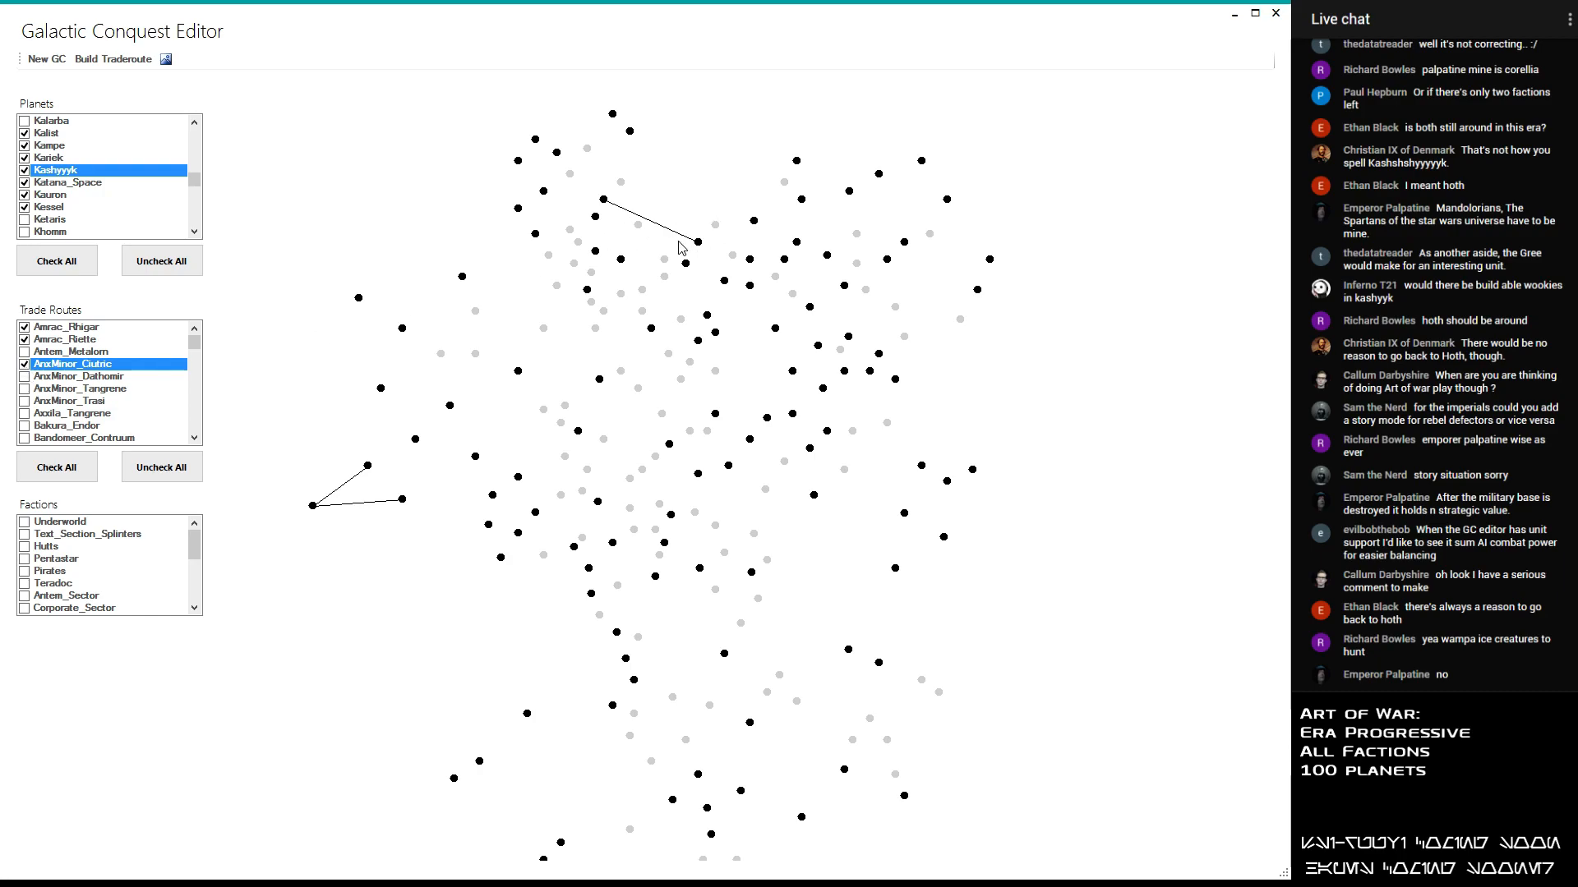
mouse_move(603, 198)
mouse_move(698, 242)
click(25, 364)
click(24, 376)
click(24, 376)
- Enable the AnxMinor_Tangrene, AnxMinor_Trasi, Axxila_Tangrene and Bakura_Endor trade routes
click(25, 390)
click(24, 389)
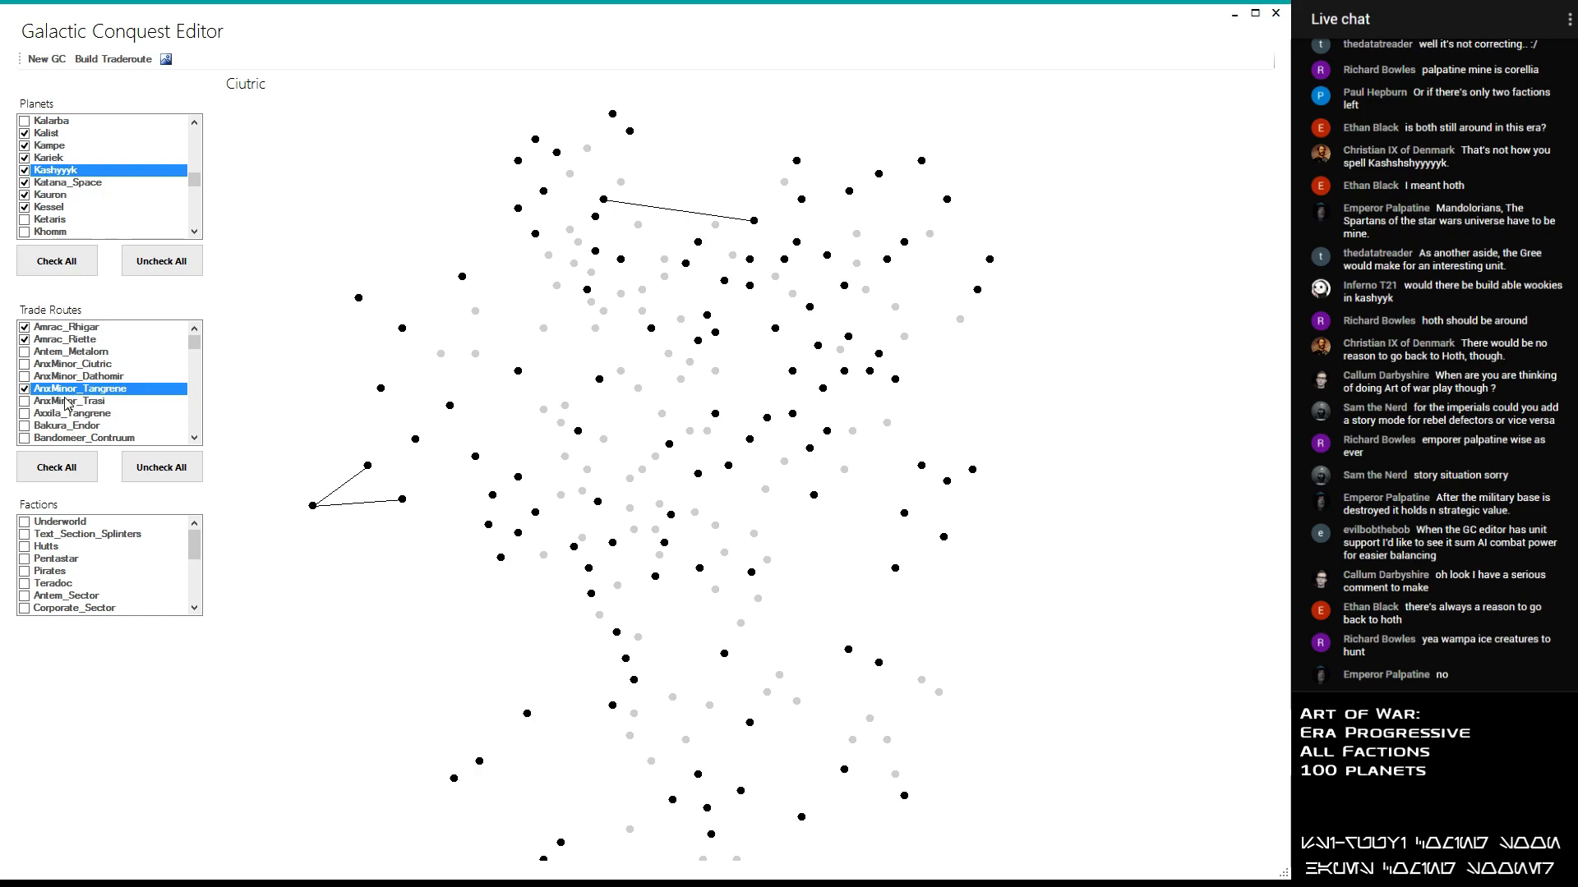
click(29, 401)
click(28, 402)
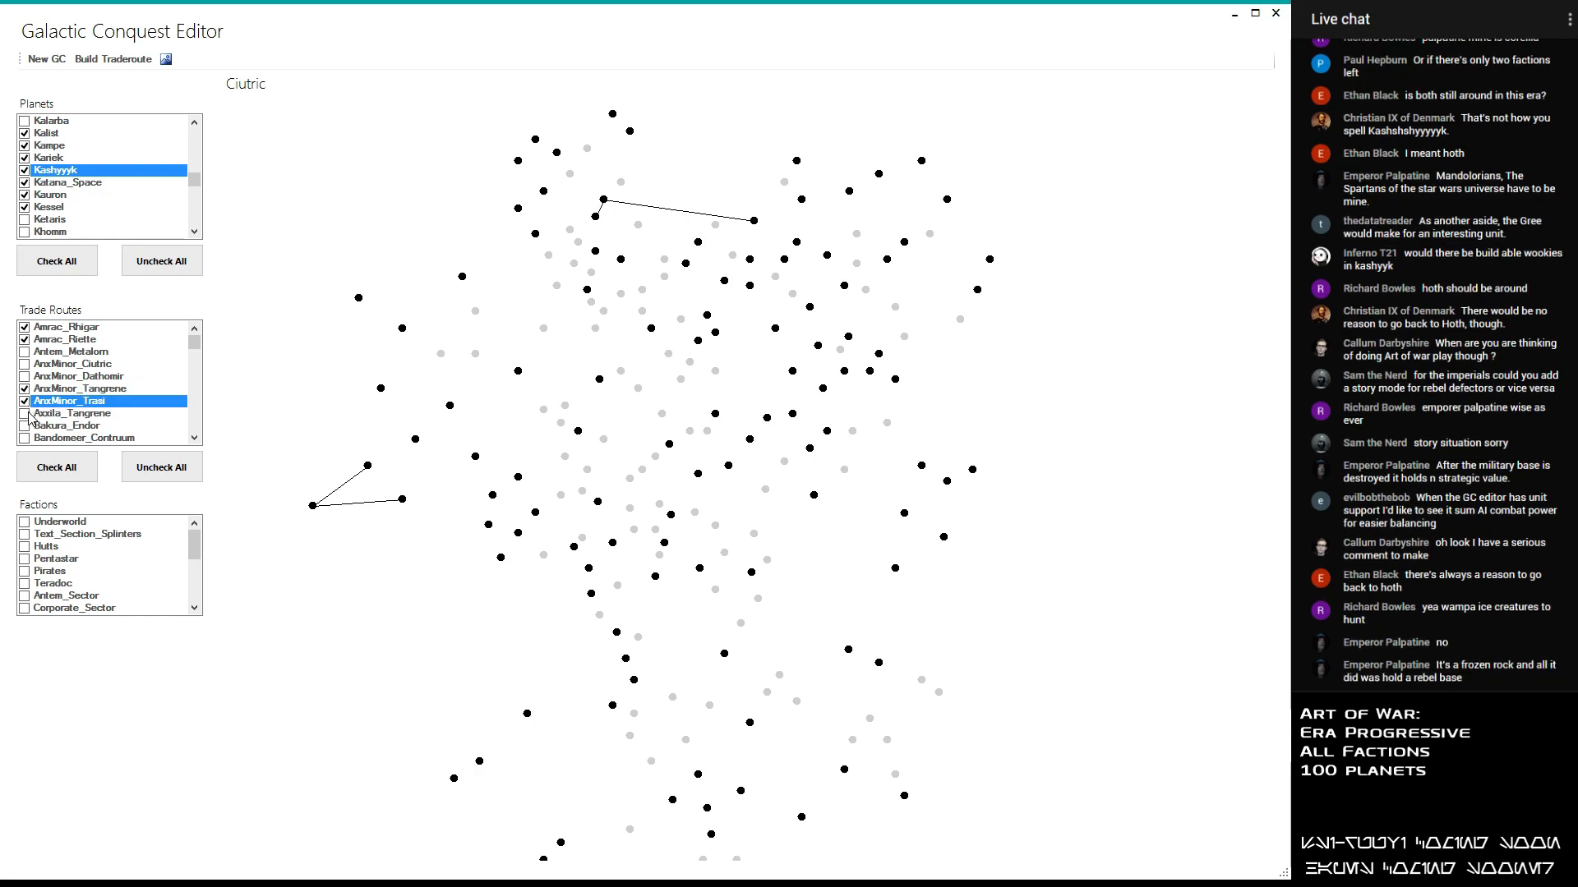
click(31, 415)
click(30, 415)
click(24, 426)
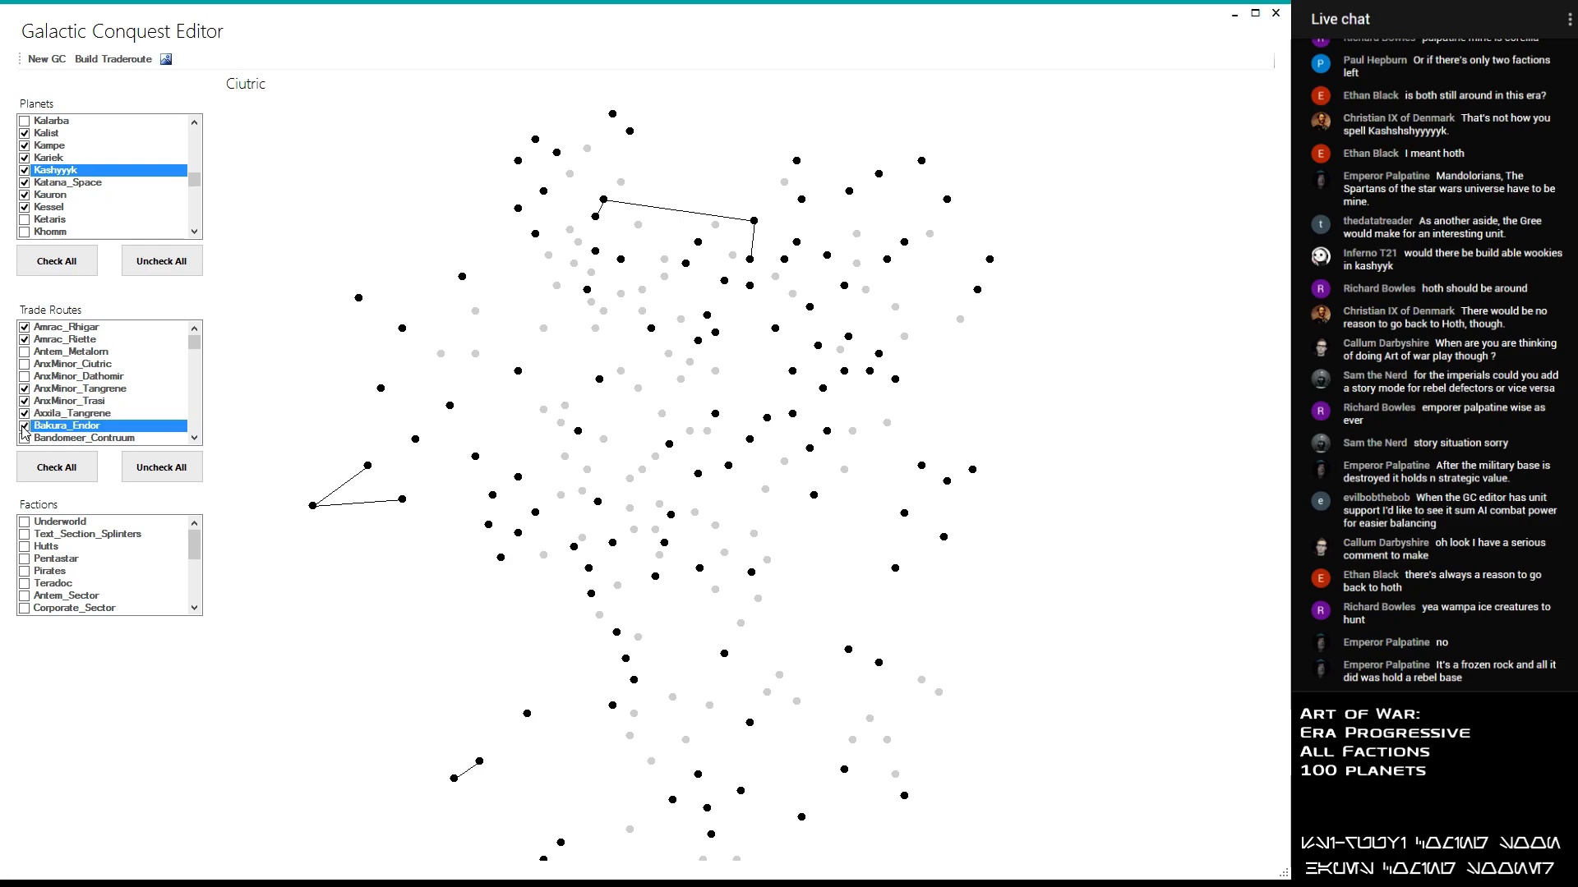
click(24, 427)
- Preview the Bandomeer_Contruum trade route on the map and leave it disabled
click(24, 439)
click(24, 439)
click(25, 439)
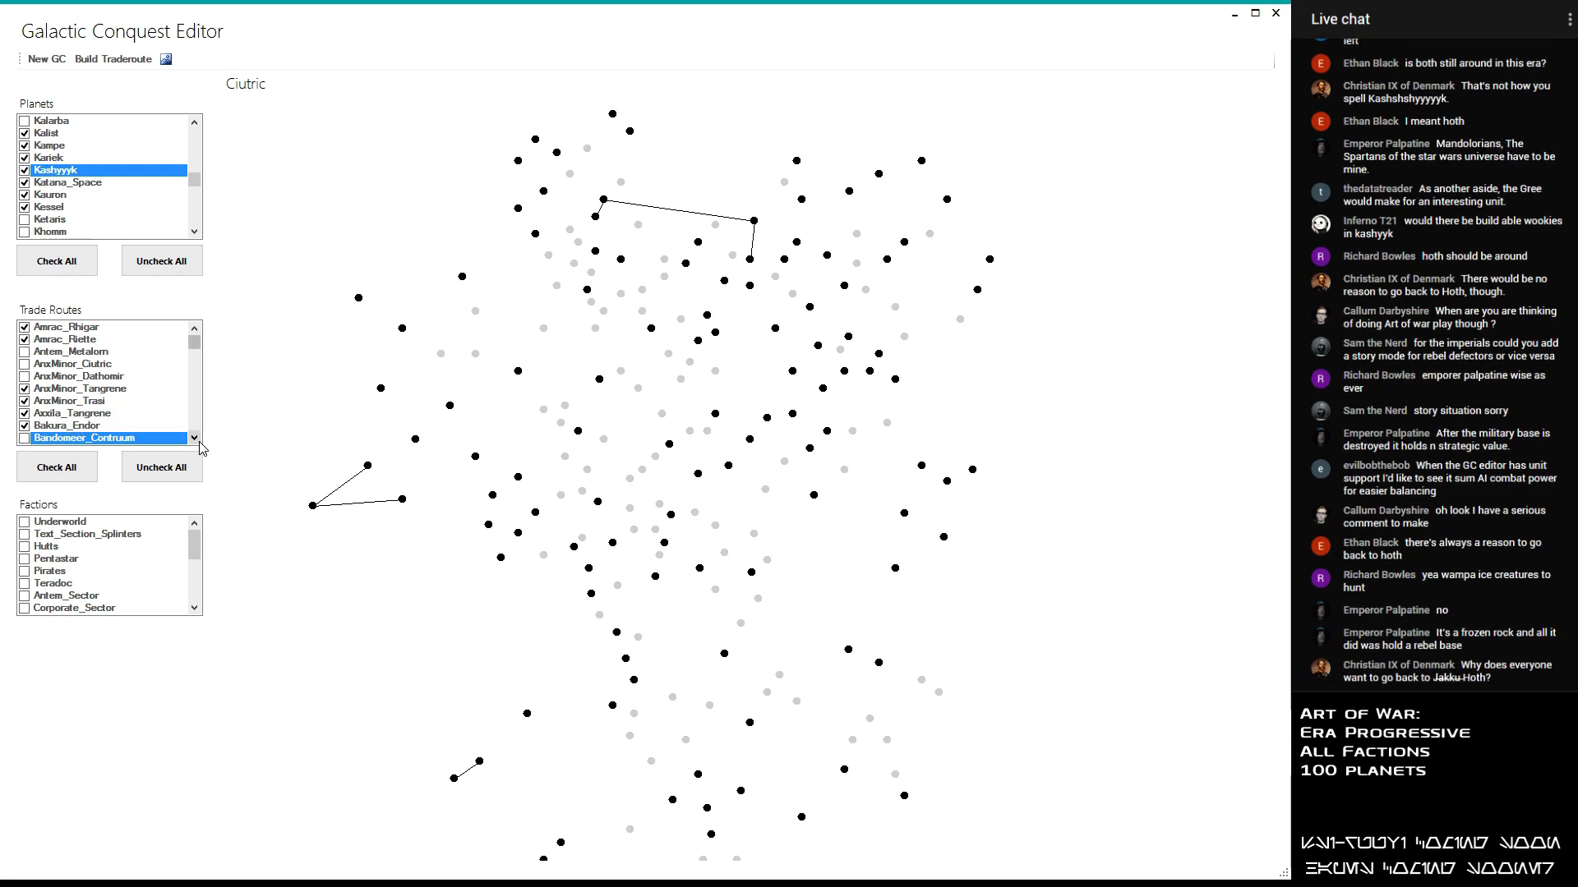
- Skip the Bandomeer_Roche trade route and enable Bastion_Gabredor
scroll(201, 447, down, 2)
click(28, 389)
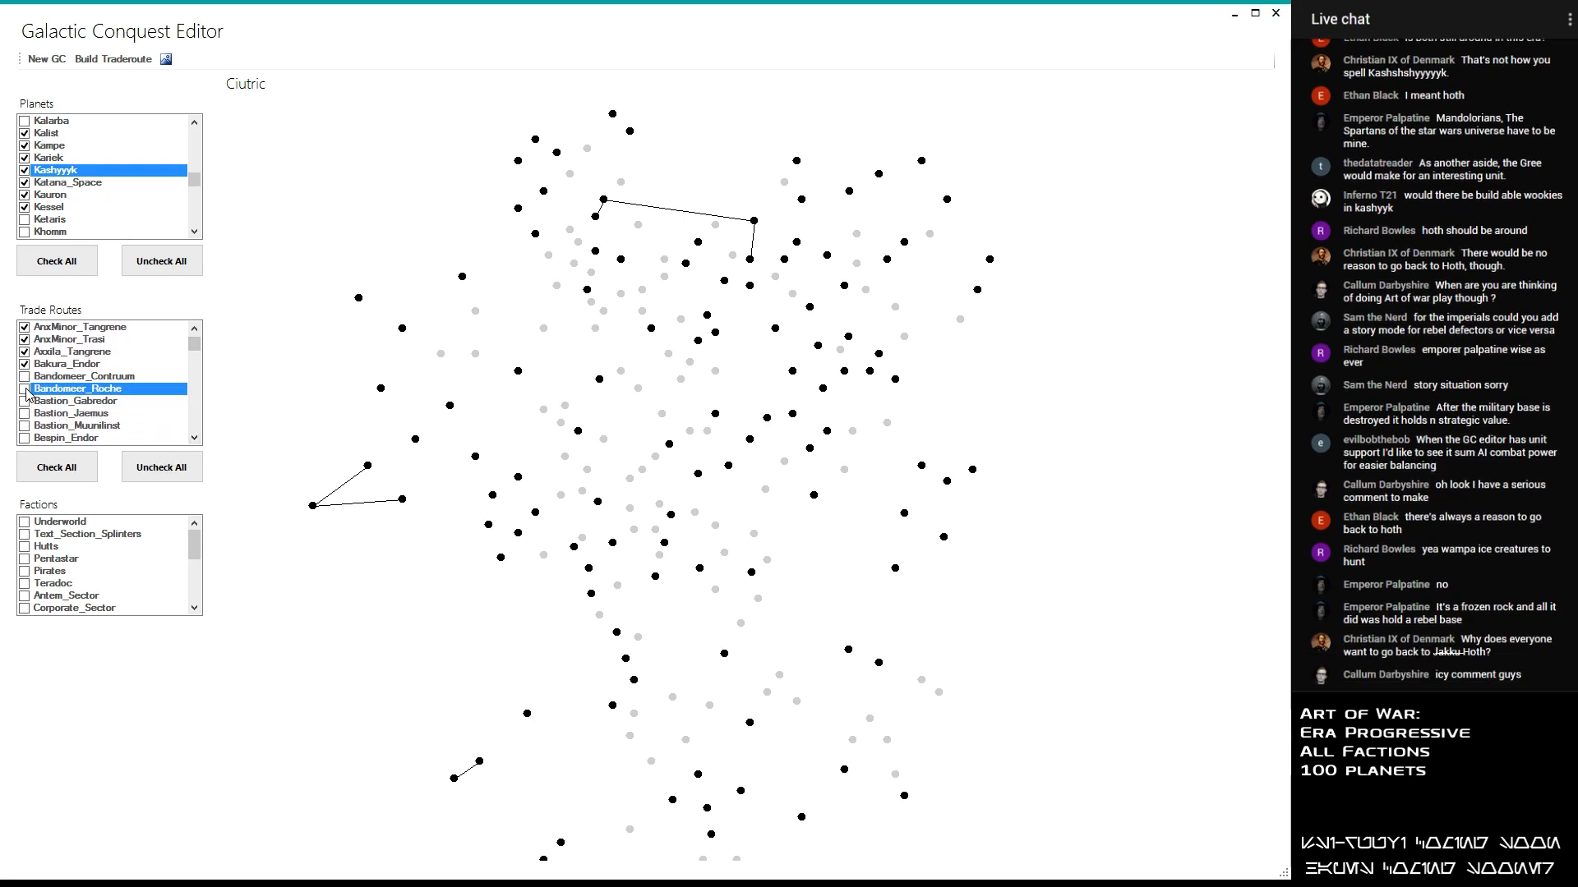
click(26, 402)
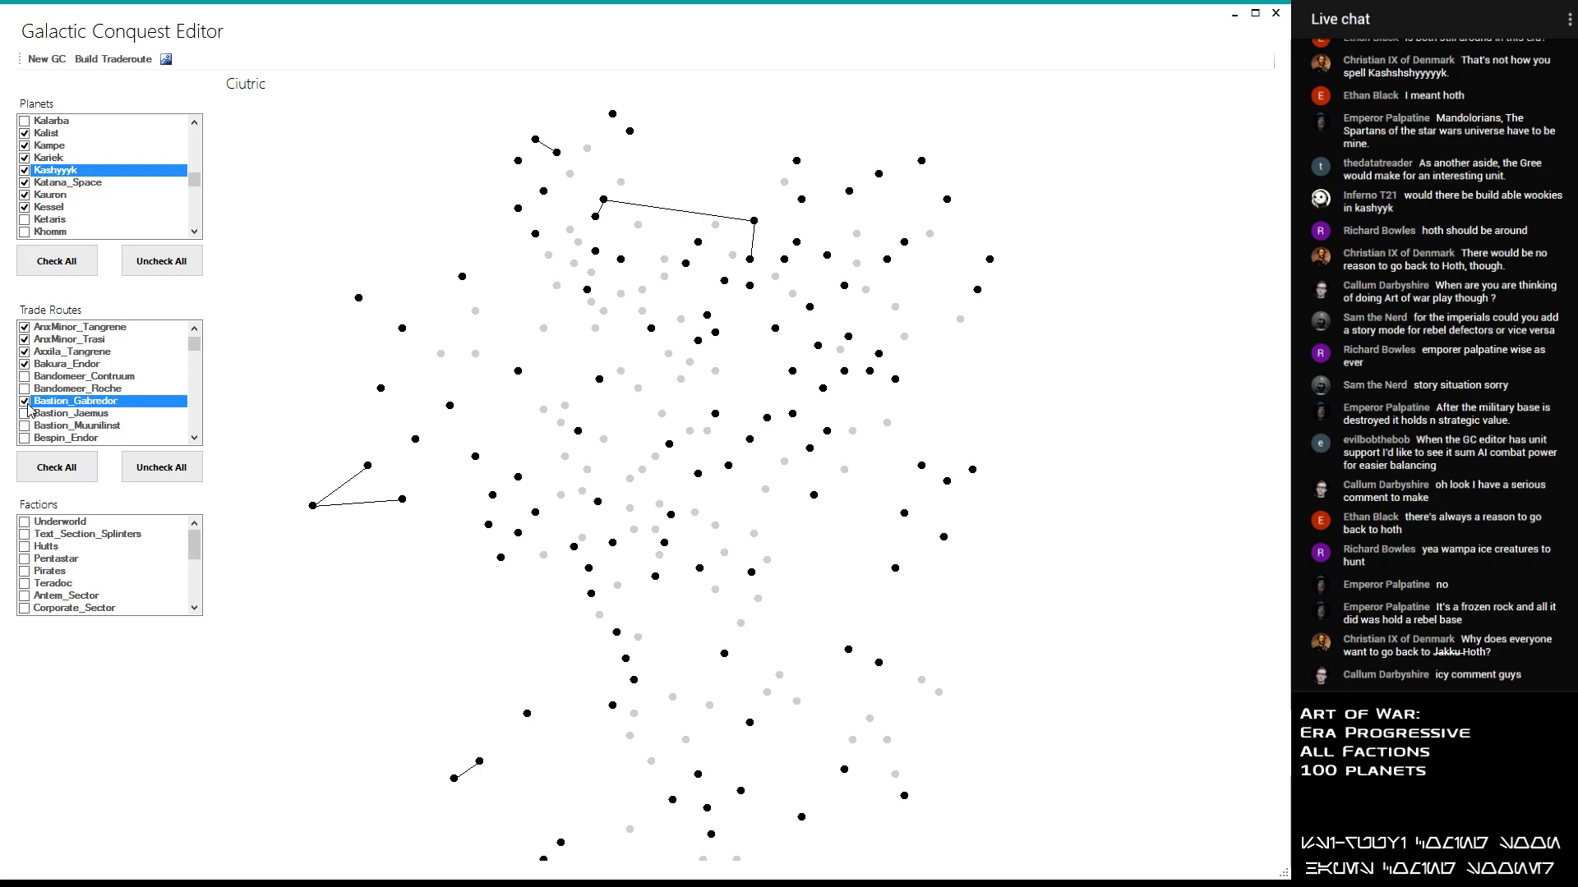
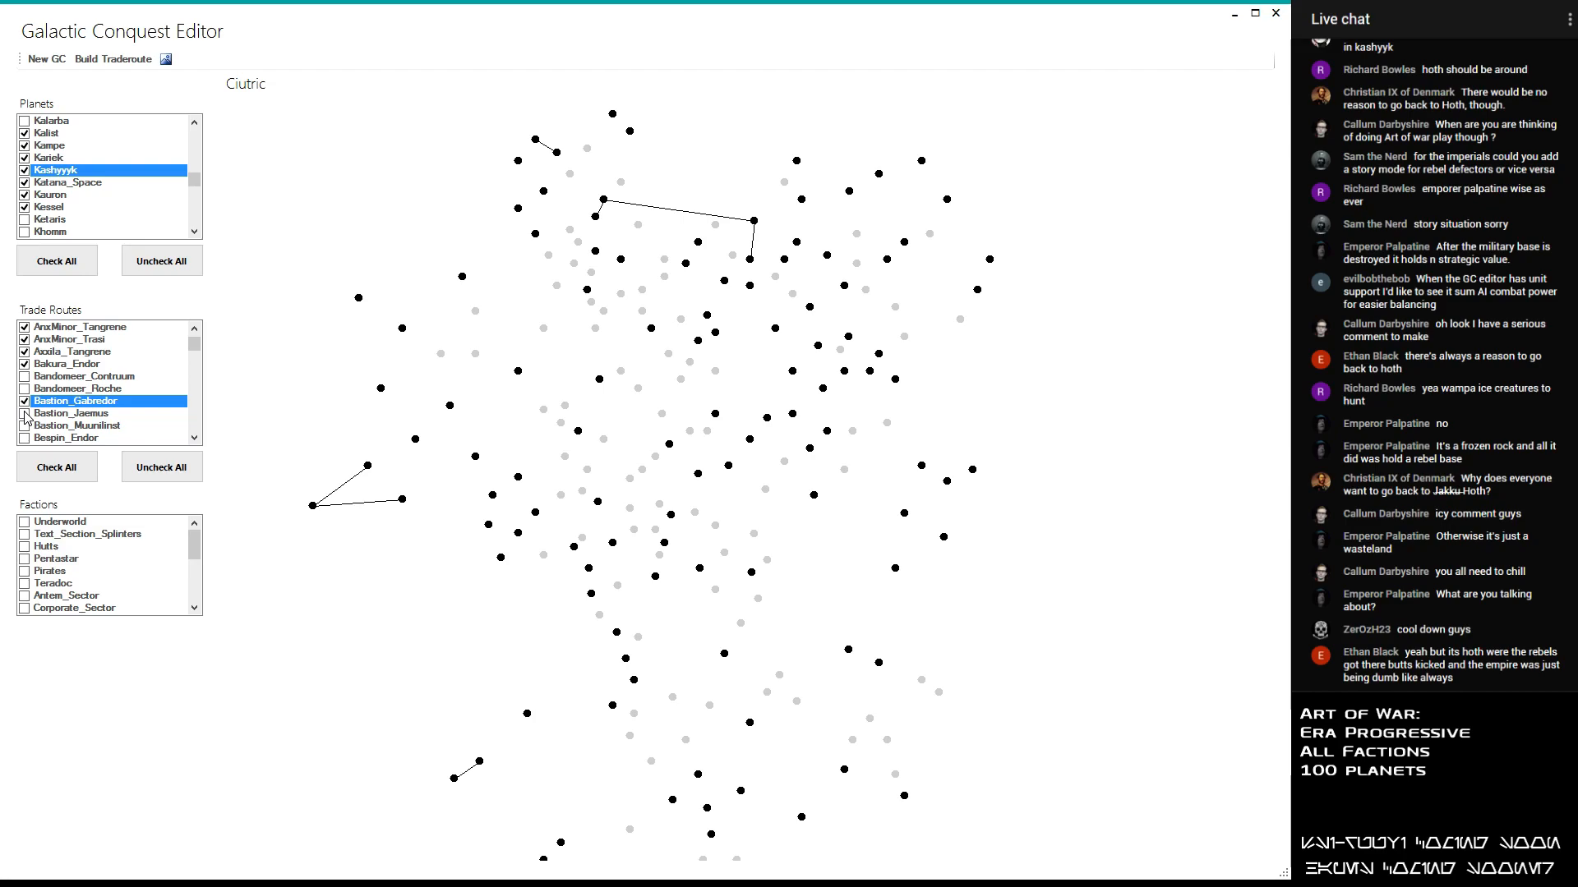
- Enable the Bastion_Jaemus trade route and leave Bastion_Muunilinst disabled
click(25, 414)
click(194, 438)
click(194, 438)
click(194, 438)
click(33, 377)
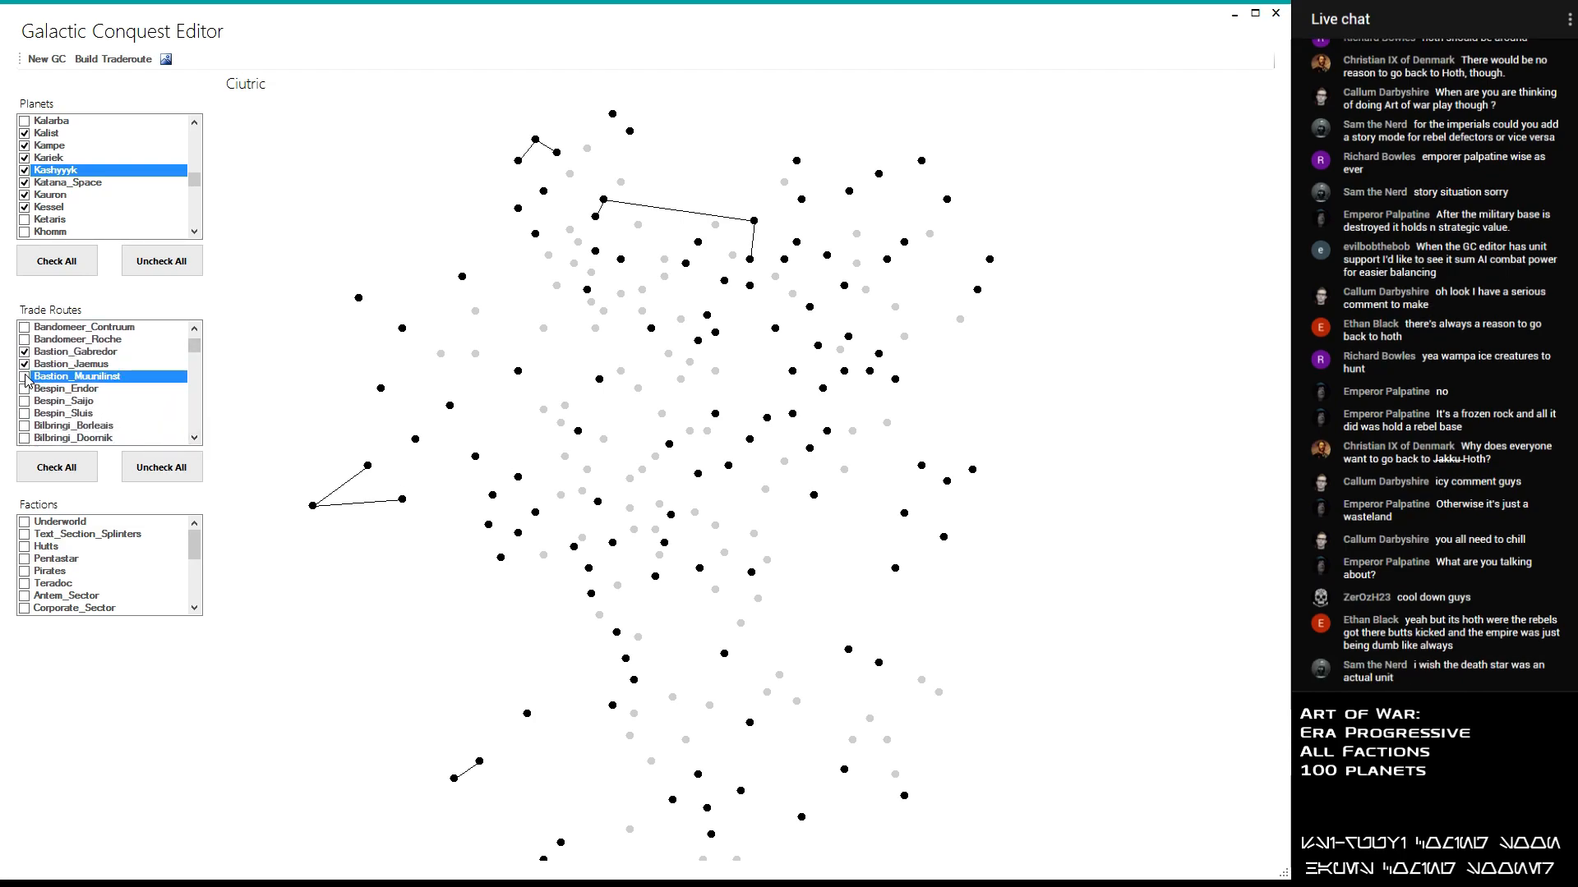
- Enable the Bespin_Endor and Bespin_Saijo trade routes, checking the affected southern part of the map
click(24, 389)
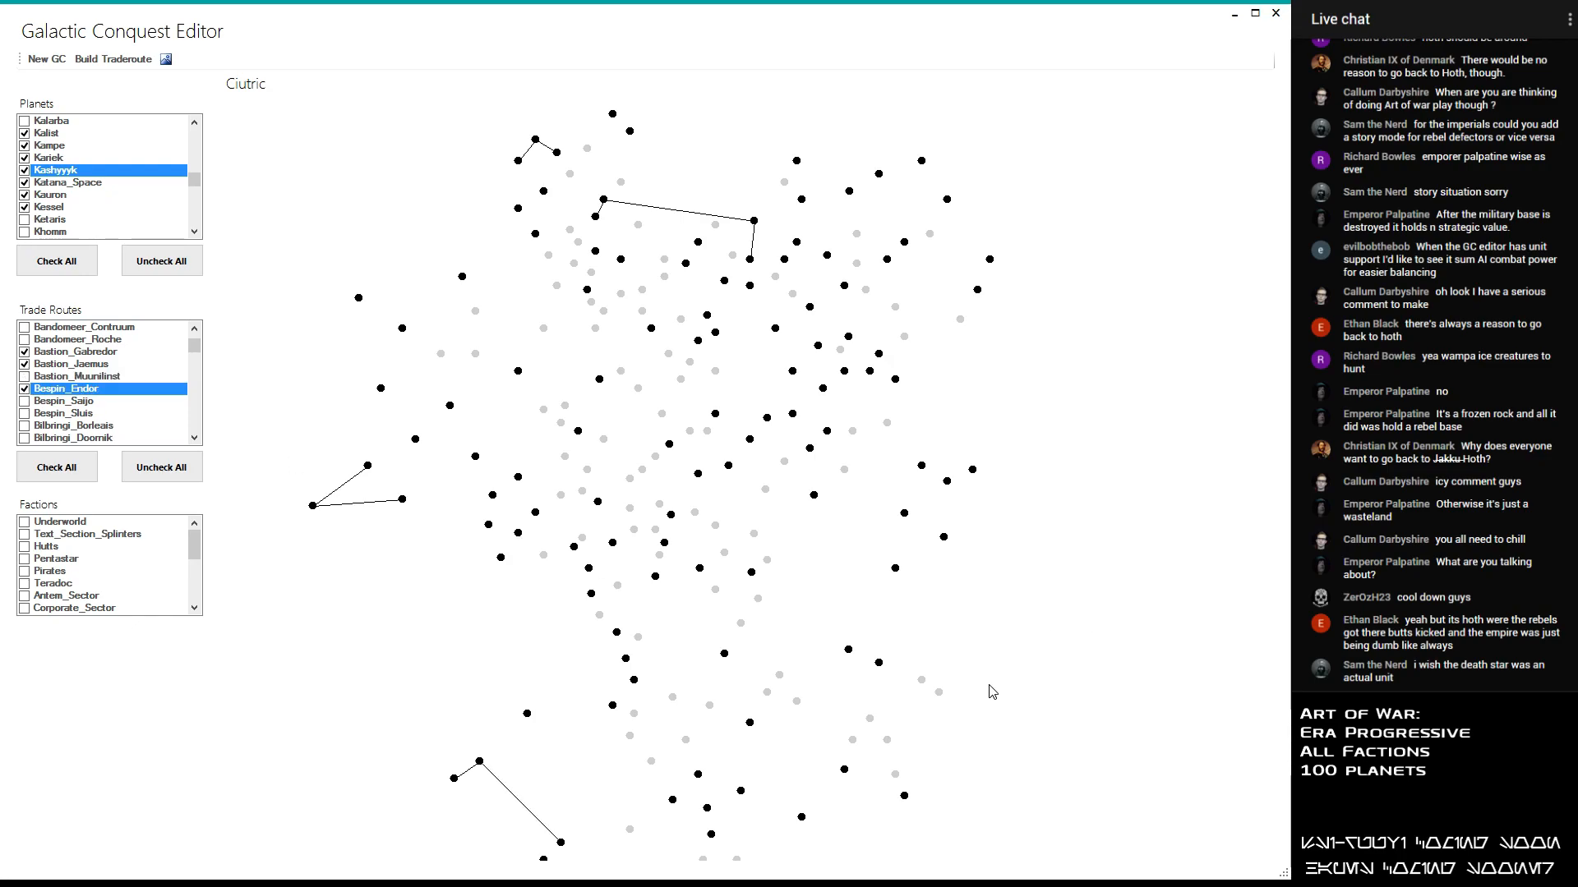
scroll(688, 611, down, 1)
scroll(690, 617, down, 3)
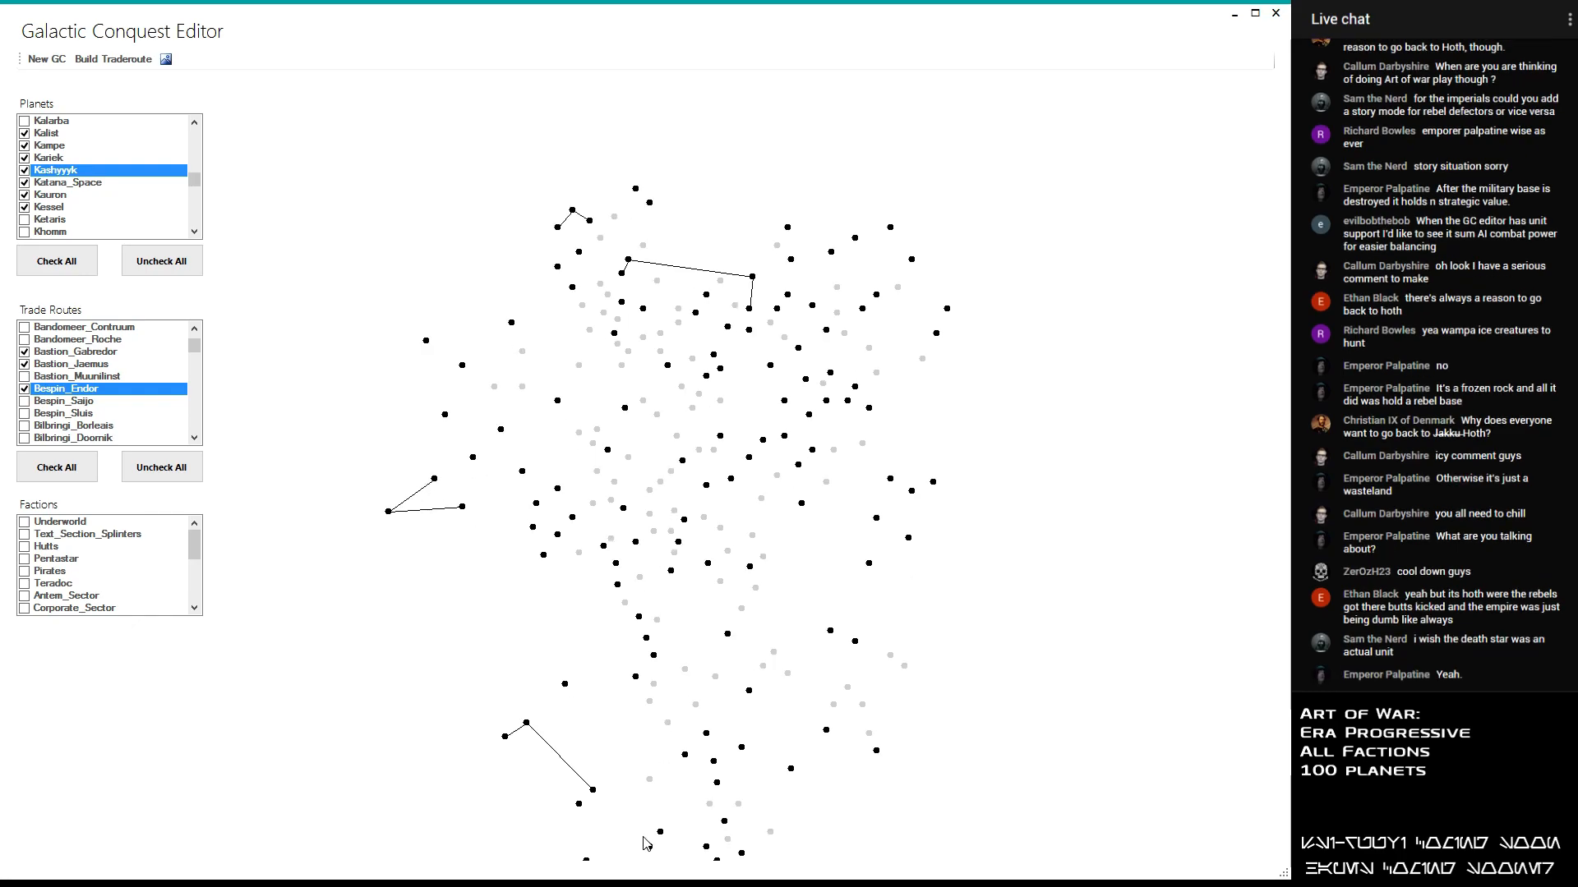
scroll(640, 821, up, 1)
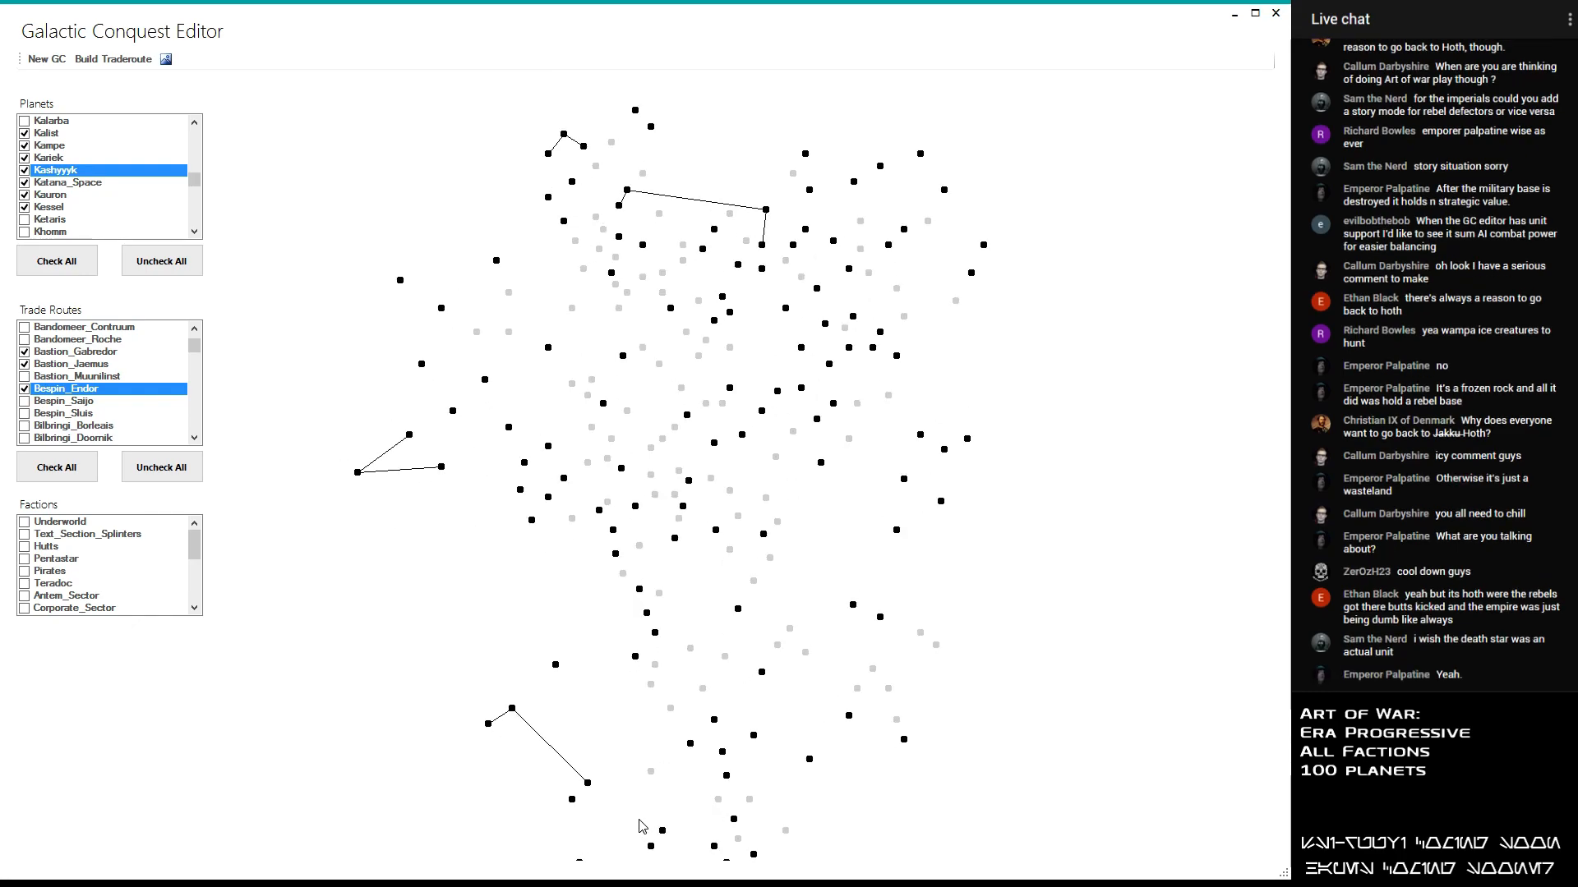
scroll(643, 826, up, 1)
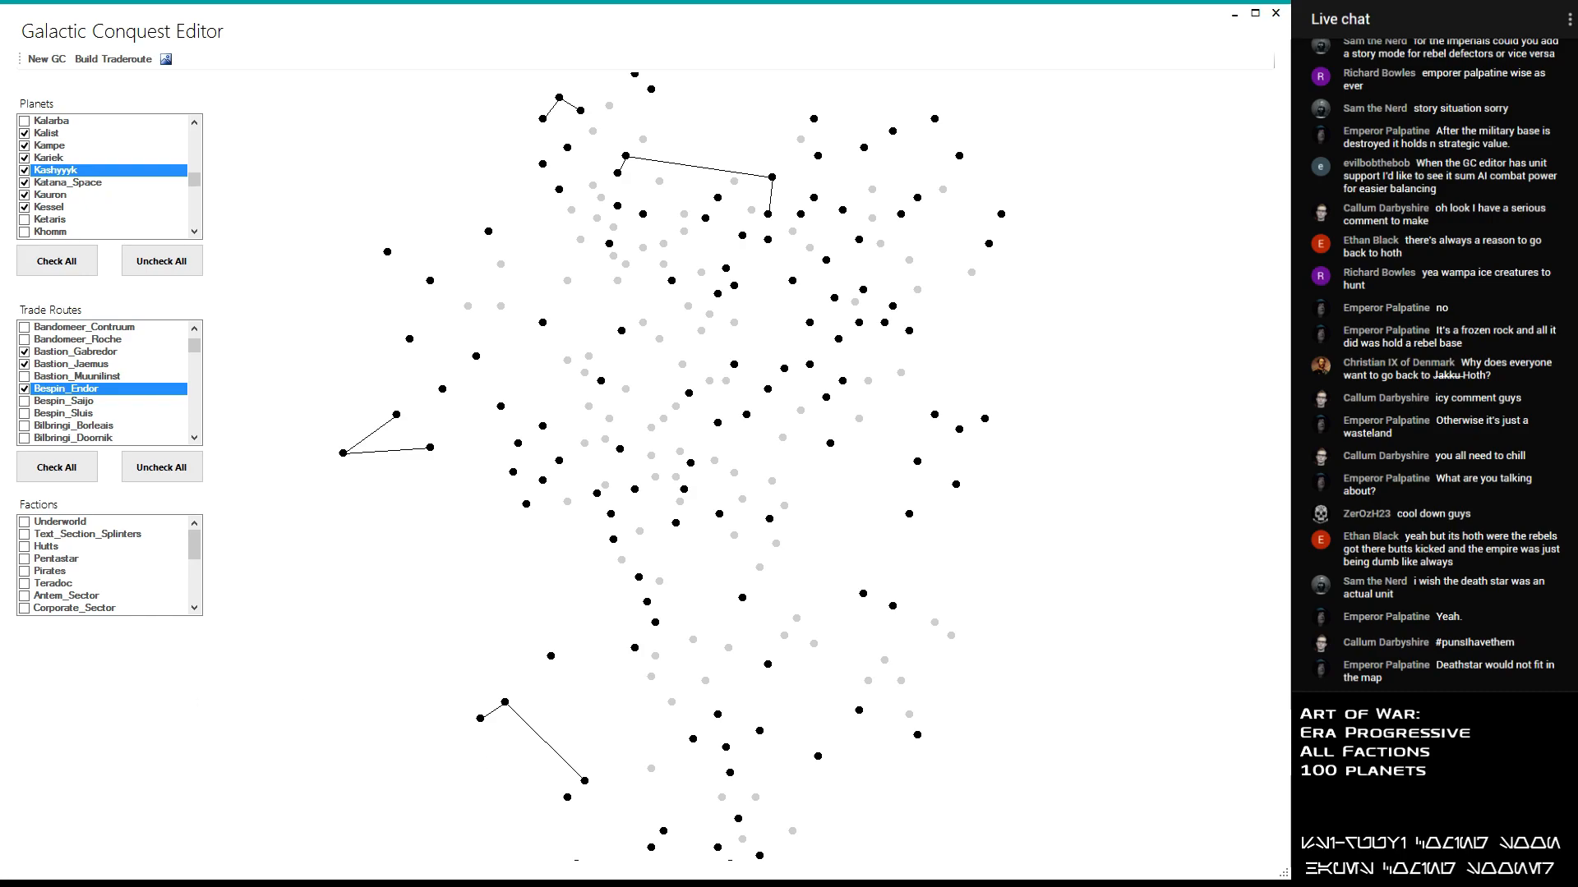
click(23, 403)
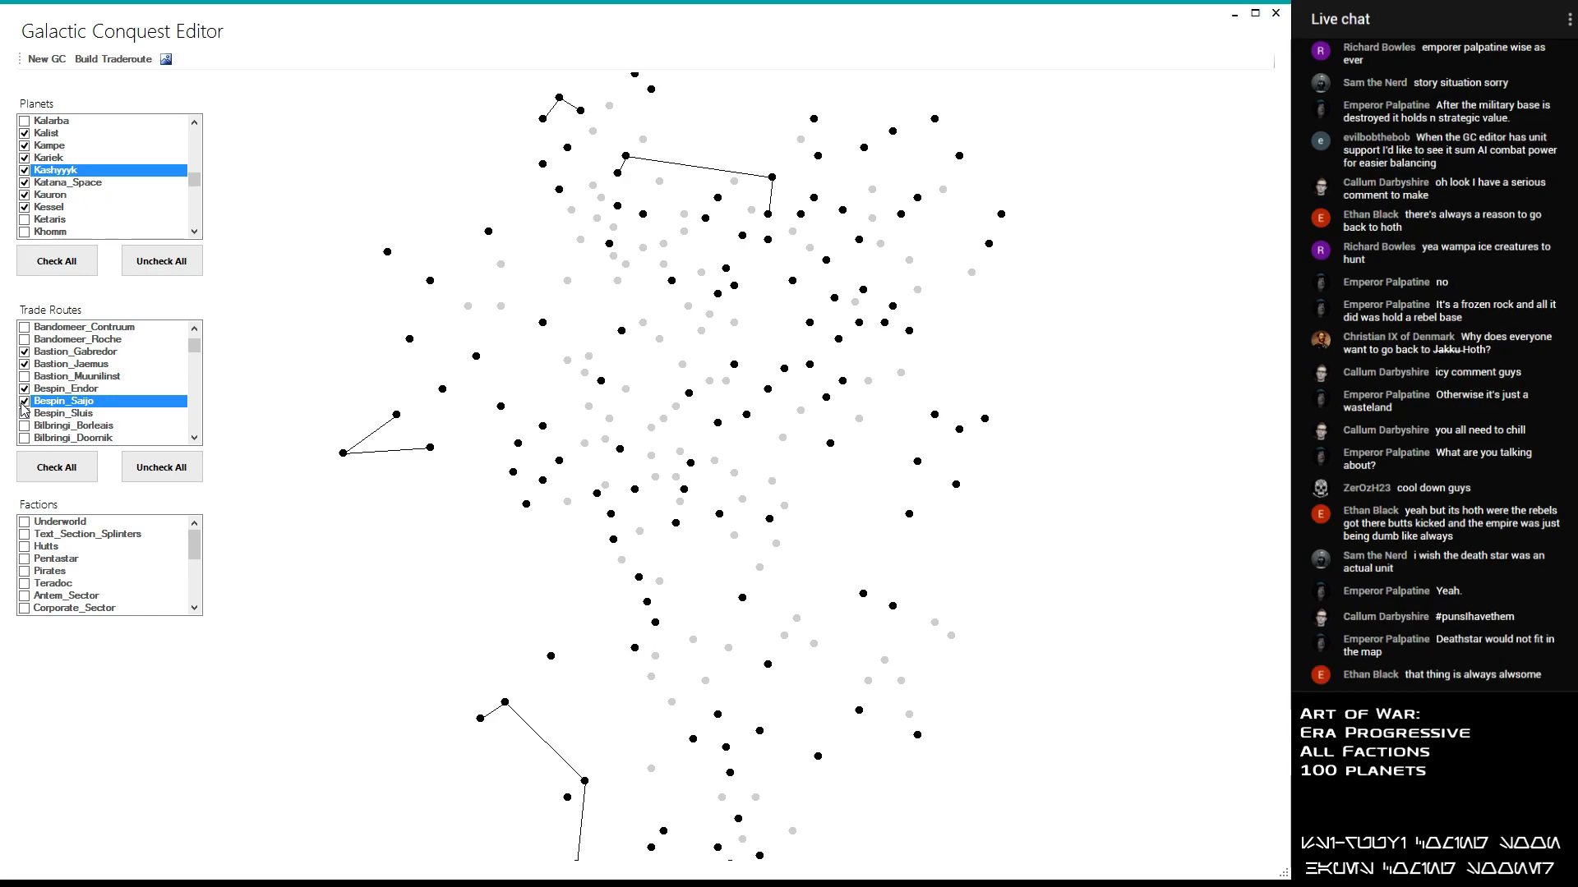
- Preview the Bespin_Sluis trade route on the map and leave it disabled
click(24, 413)
scroll(103, 412, down, 1)
scroll(103, 413, down, 1)
scroll(695, 739, down, 1)
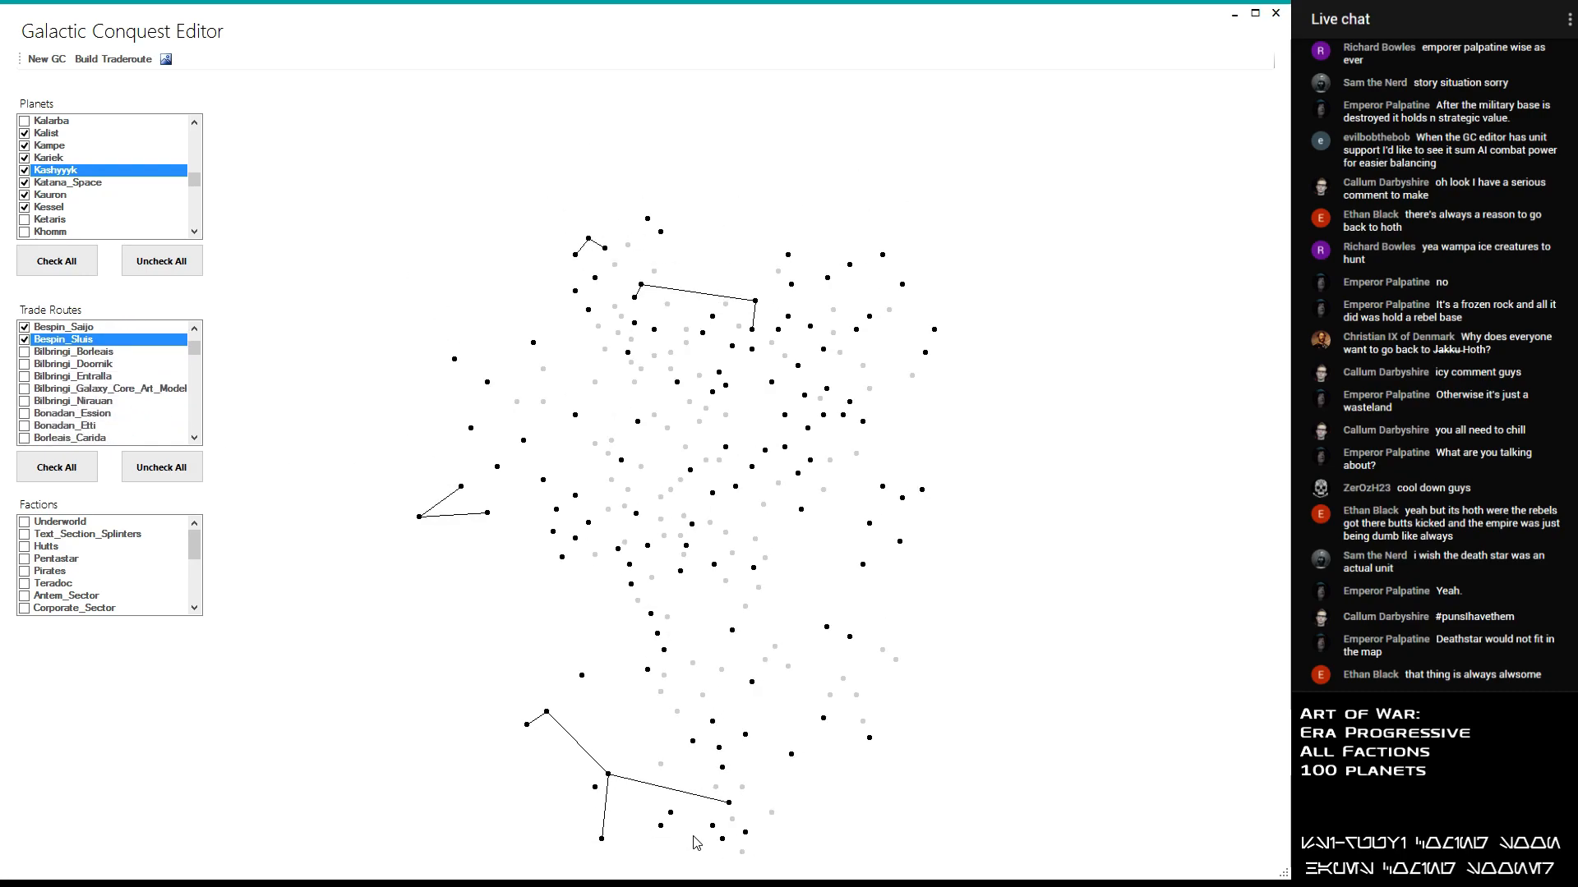
click(25, 339)
- Enable the Bilbringi_Borleais and Bilbringi_Doornik trade routes
click(25, 352)
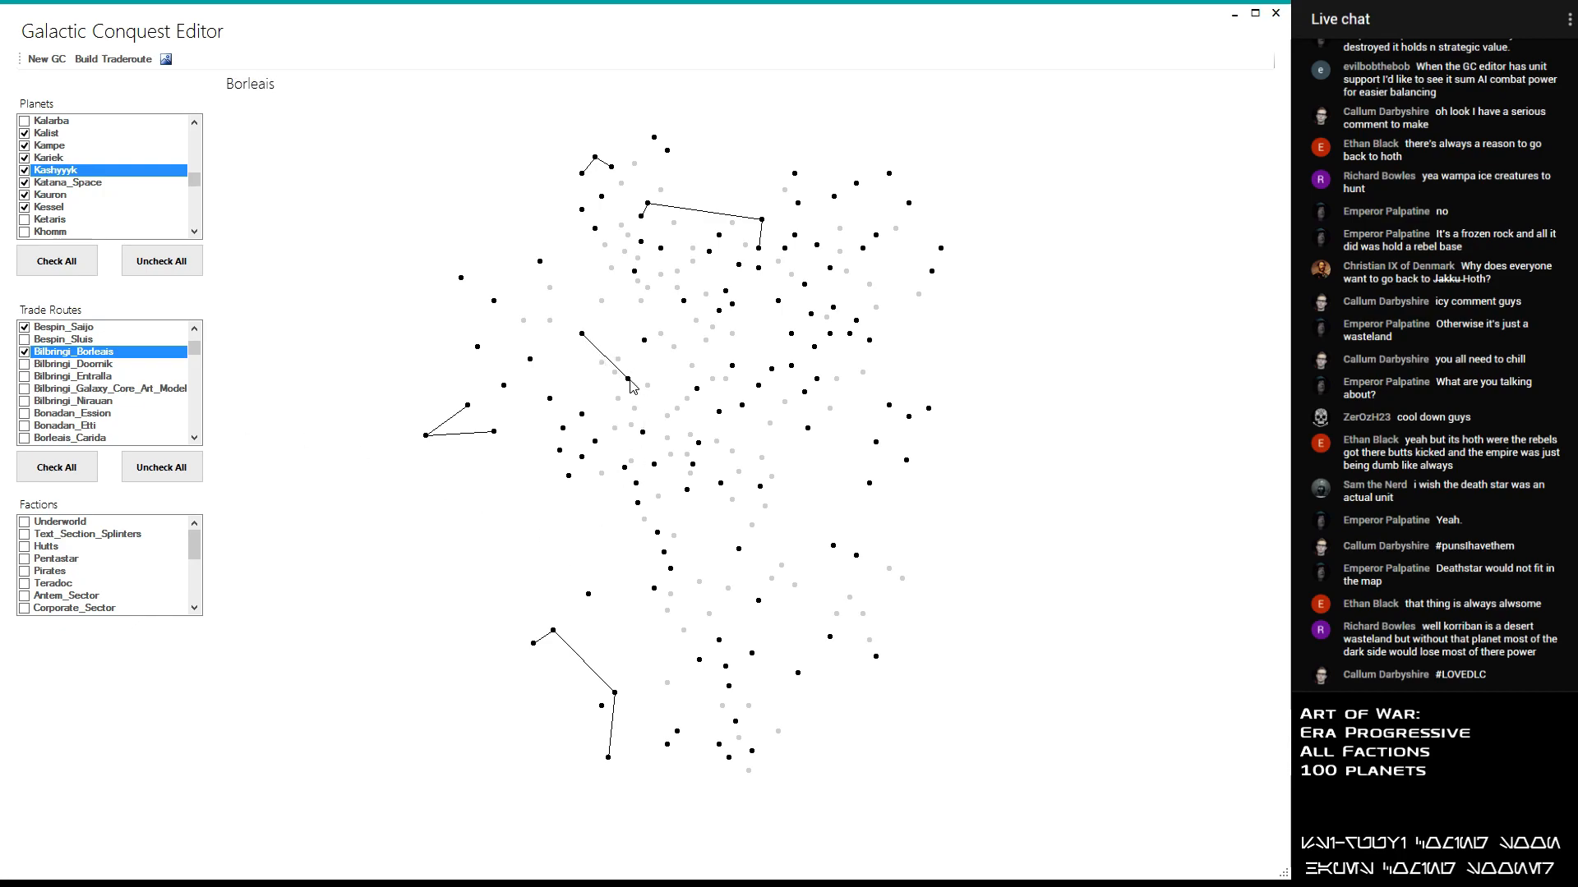
click(23, 369)
click(24, 366)
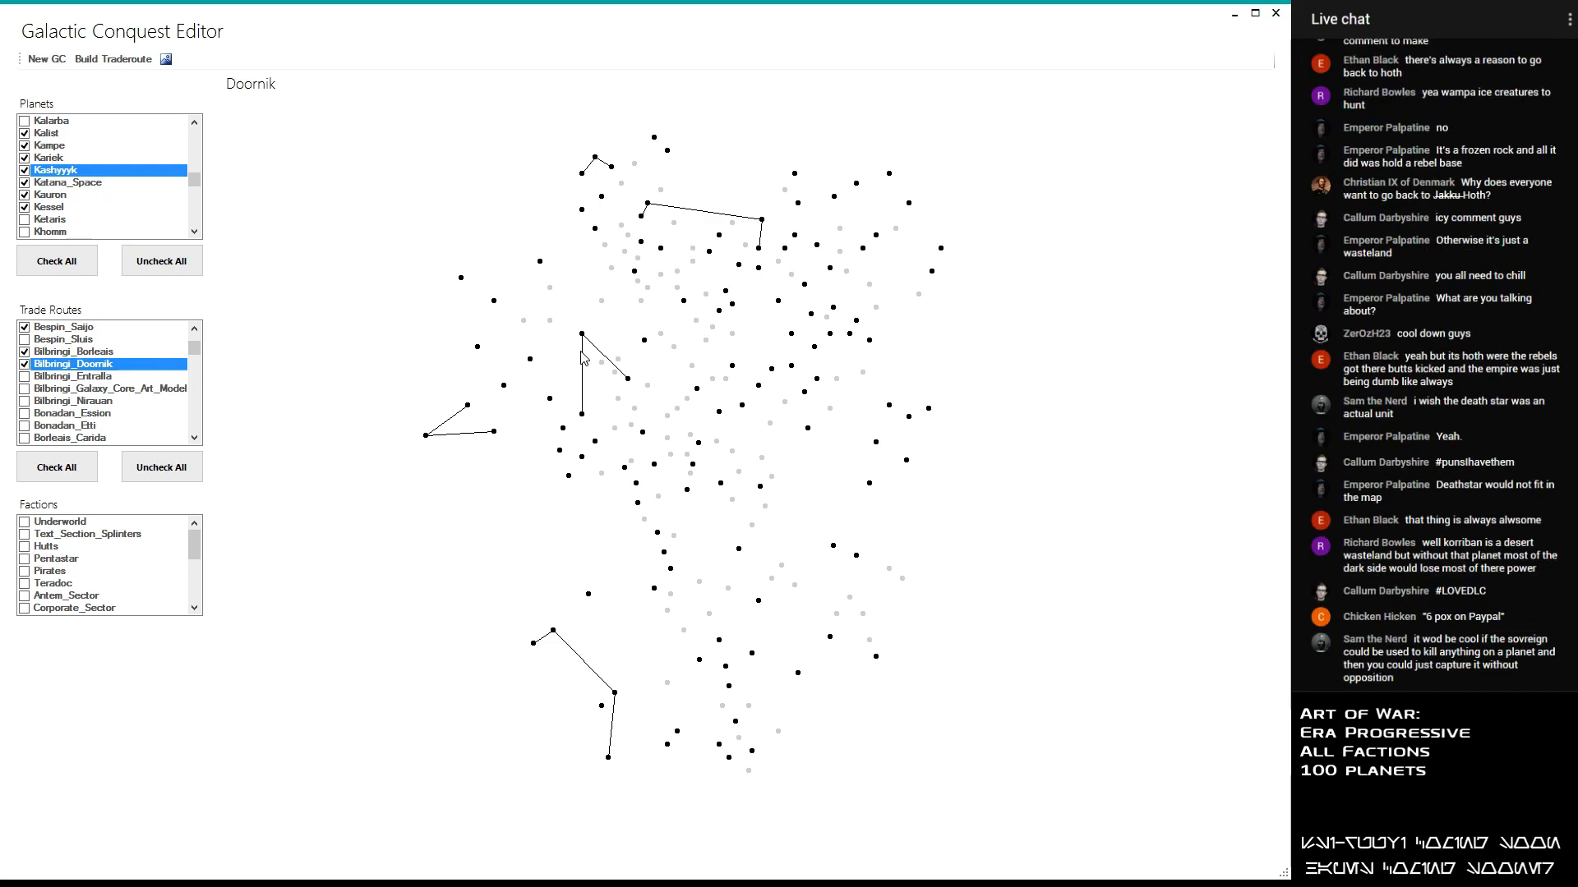
- Preview the Bilbringi_Entralla and Bilbringi_Nirauan trade routes on the map, leaving both and Bilbringi_Galaxy_Core_Art_Model disabled
click(25, 377)
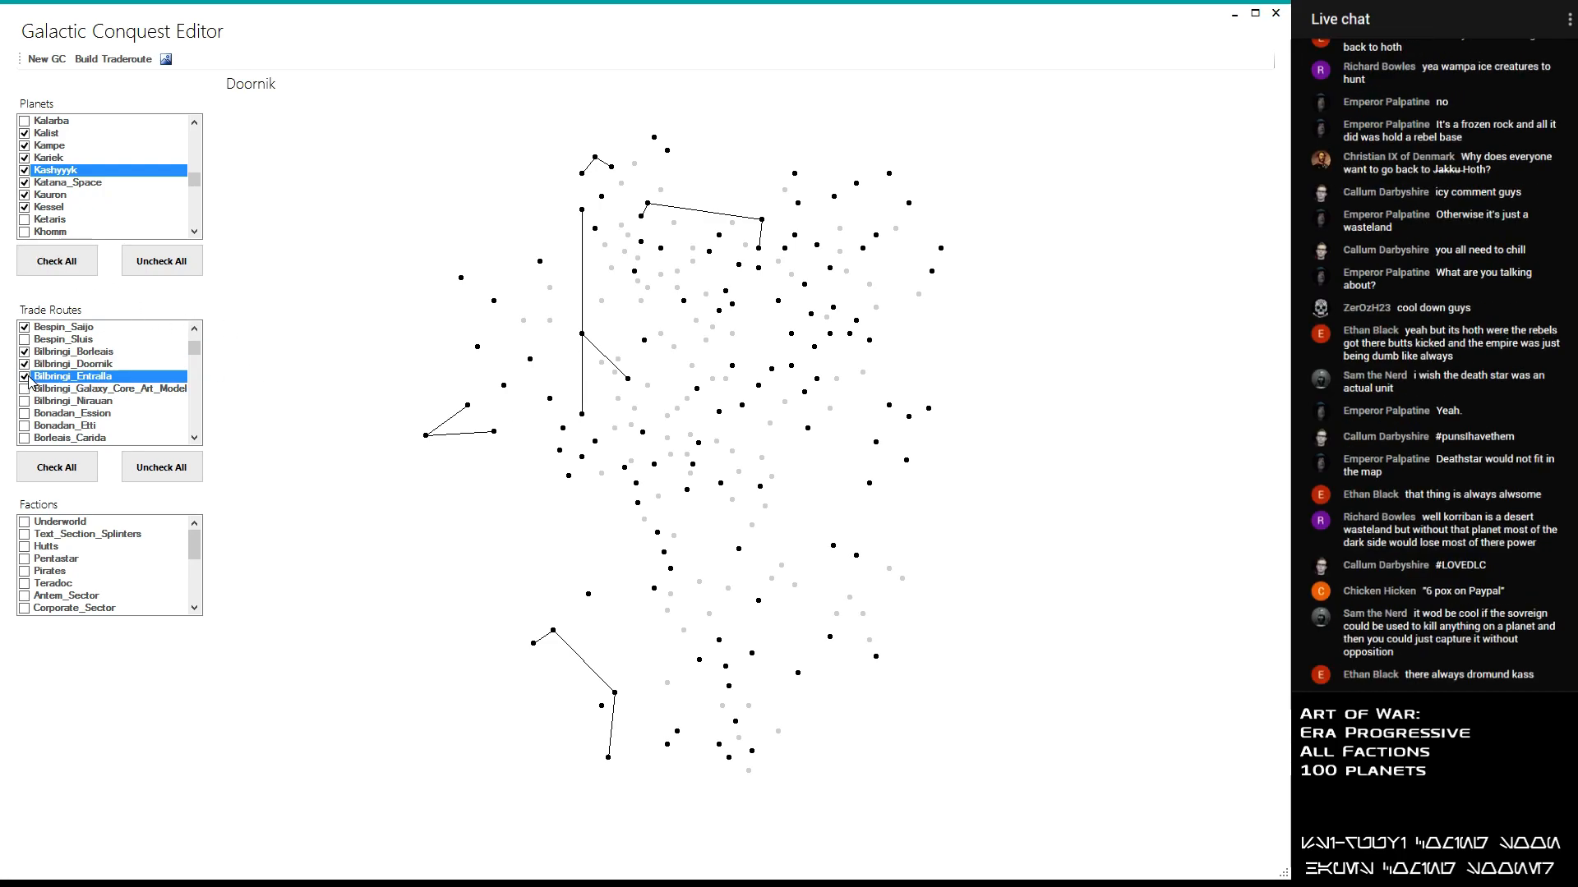
click(25, 377)
click(26, 377)
click(26, 377)
click(25, 389)
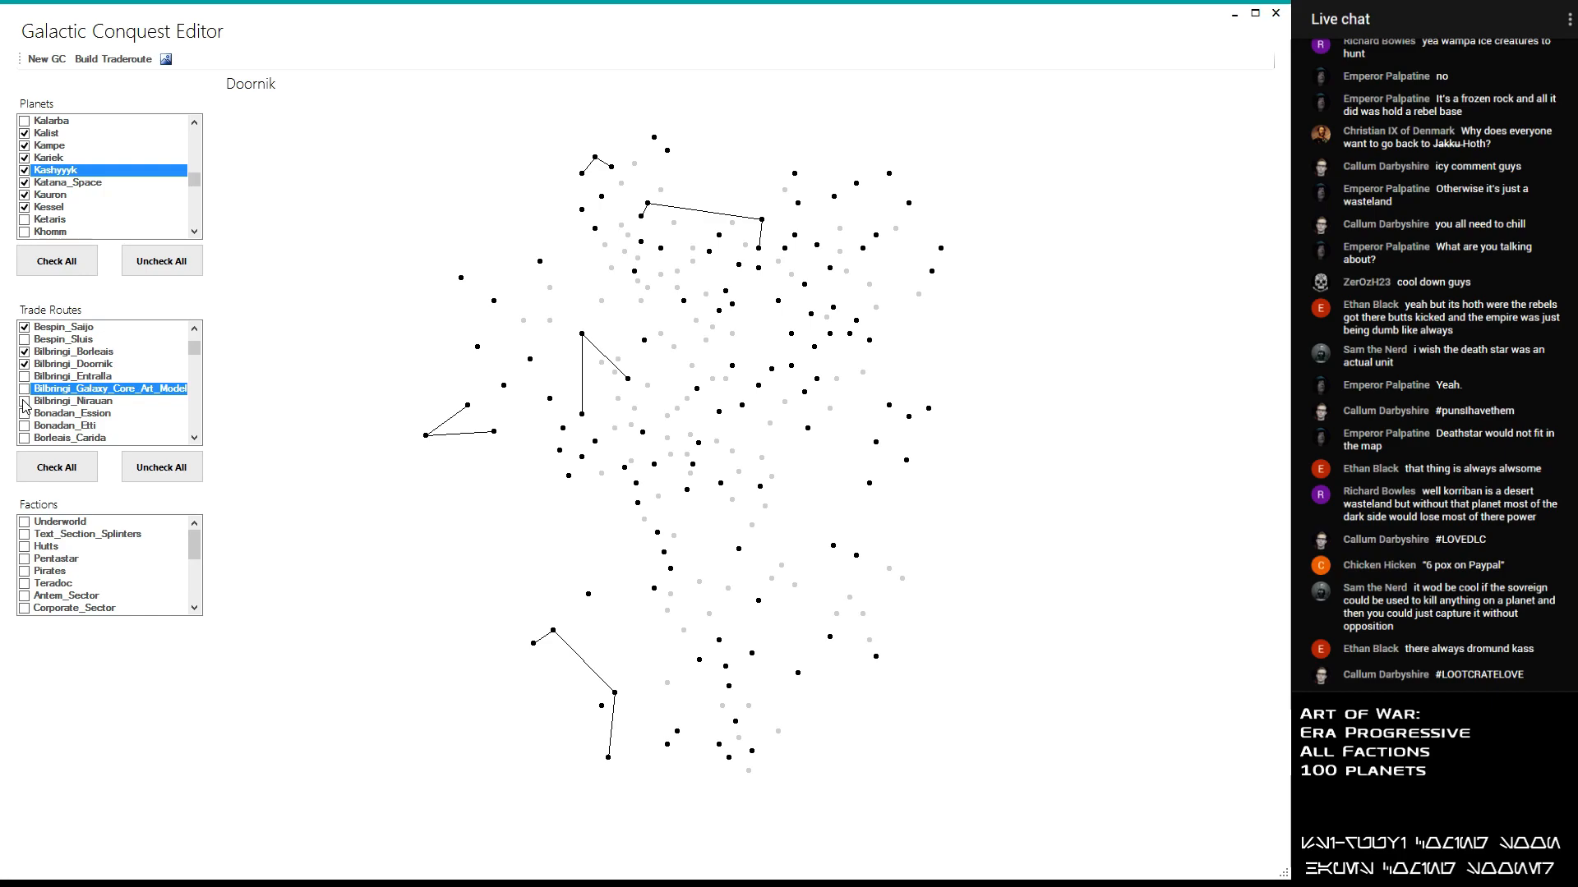
click(24, 402)
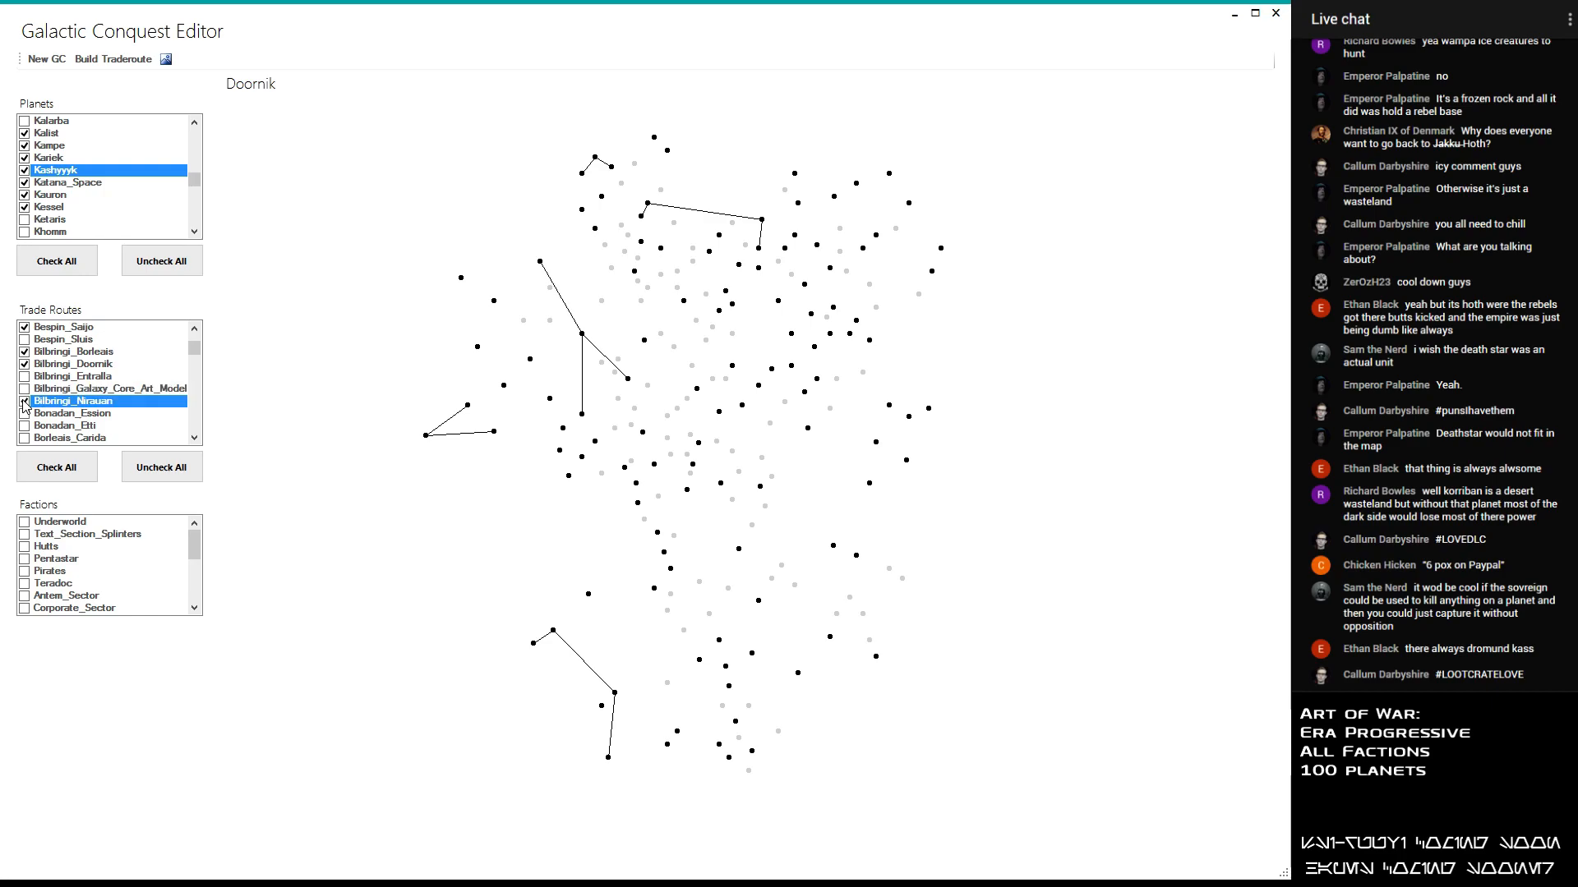
mouse_move(541, 264)
click(25, 402)
- Enable the Bonadan_Ession, Bonadan_Etti, Borleais_Carida and Borleais_Coruscant trade routes, leaving Borleais_ILC905 disabled
click(25, 414)
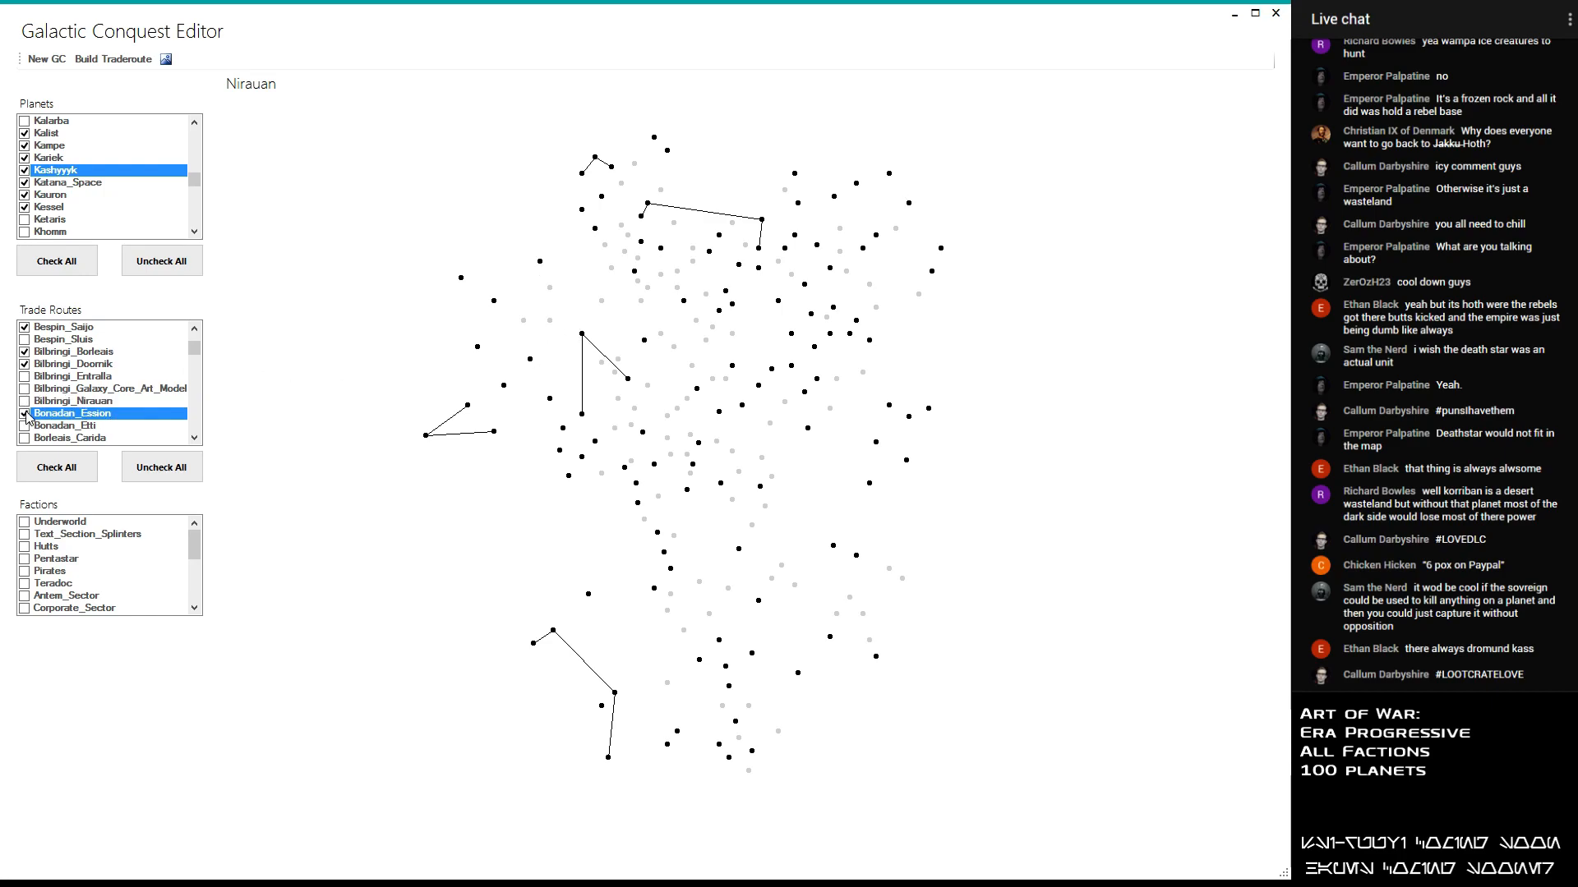
click(25, 427)
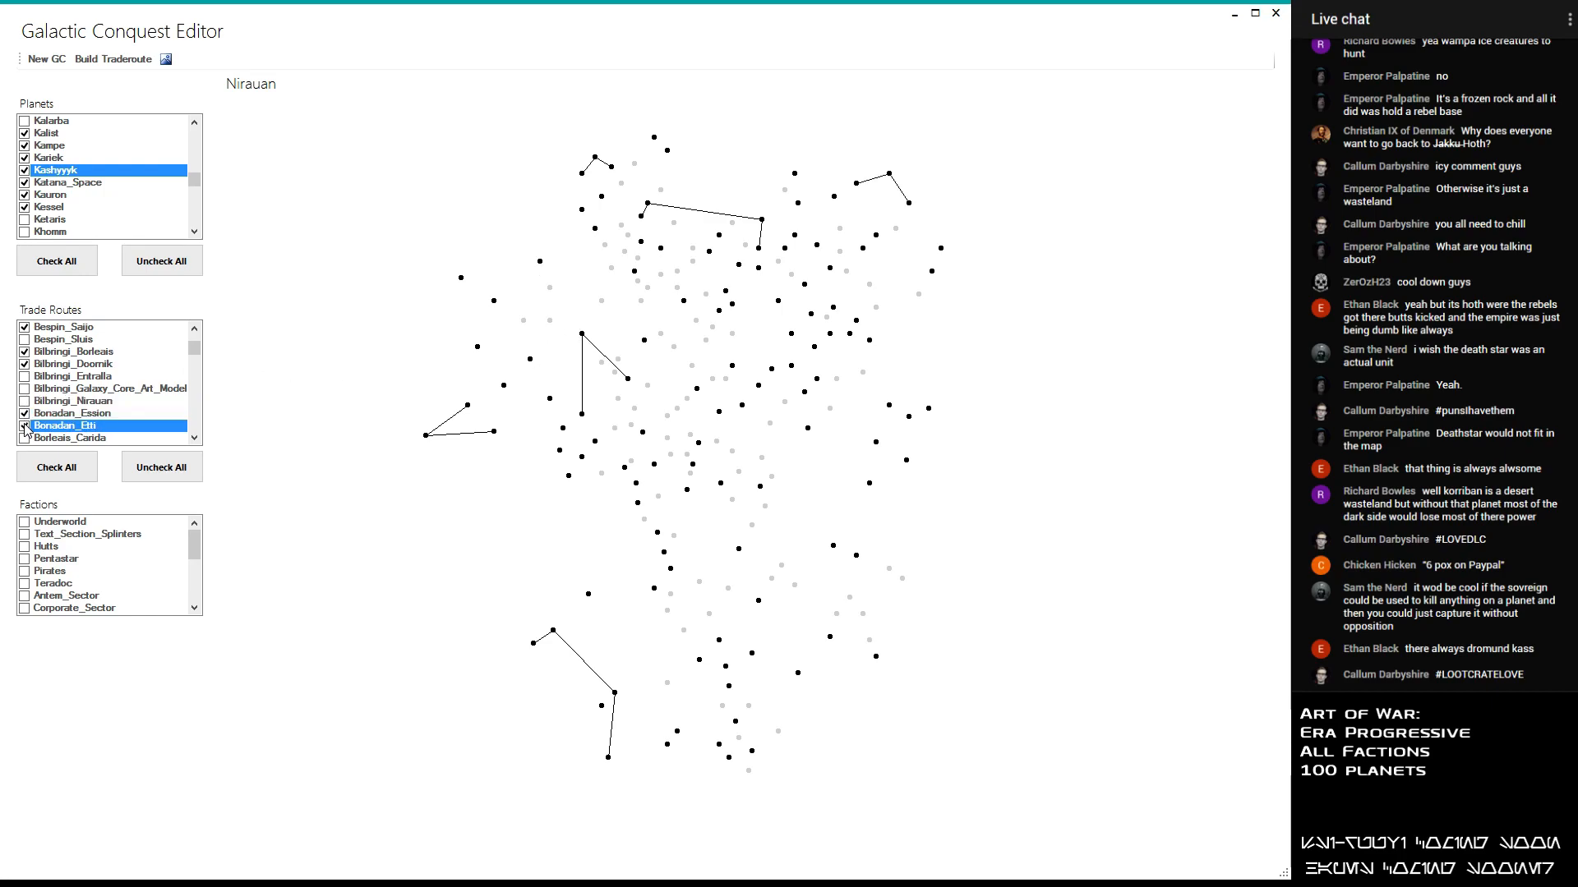
click(25, 438)
click(24, 439)
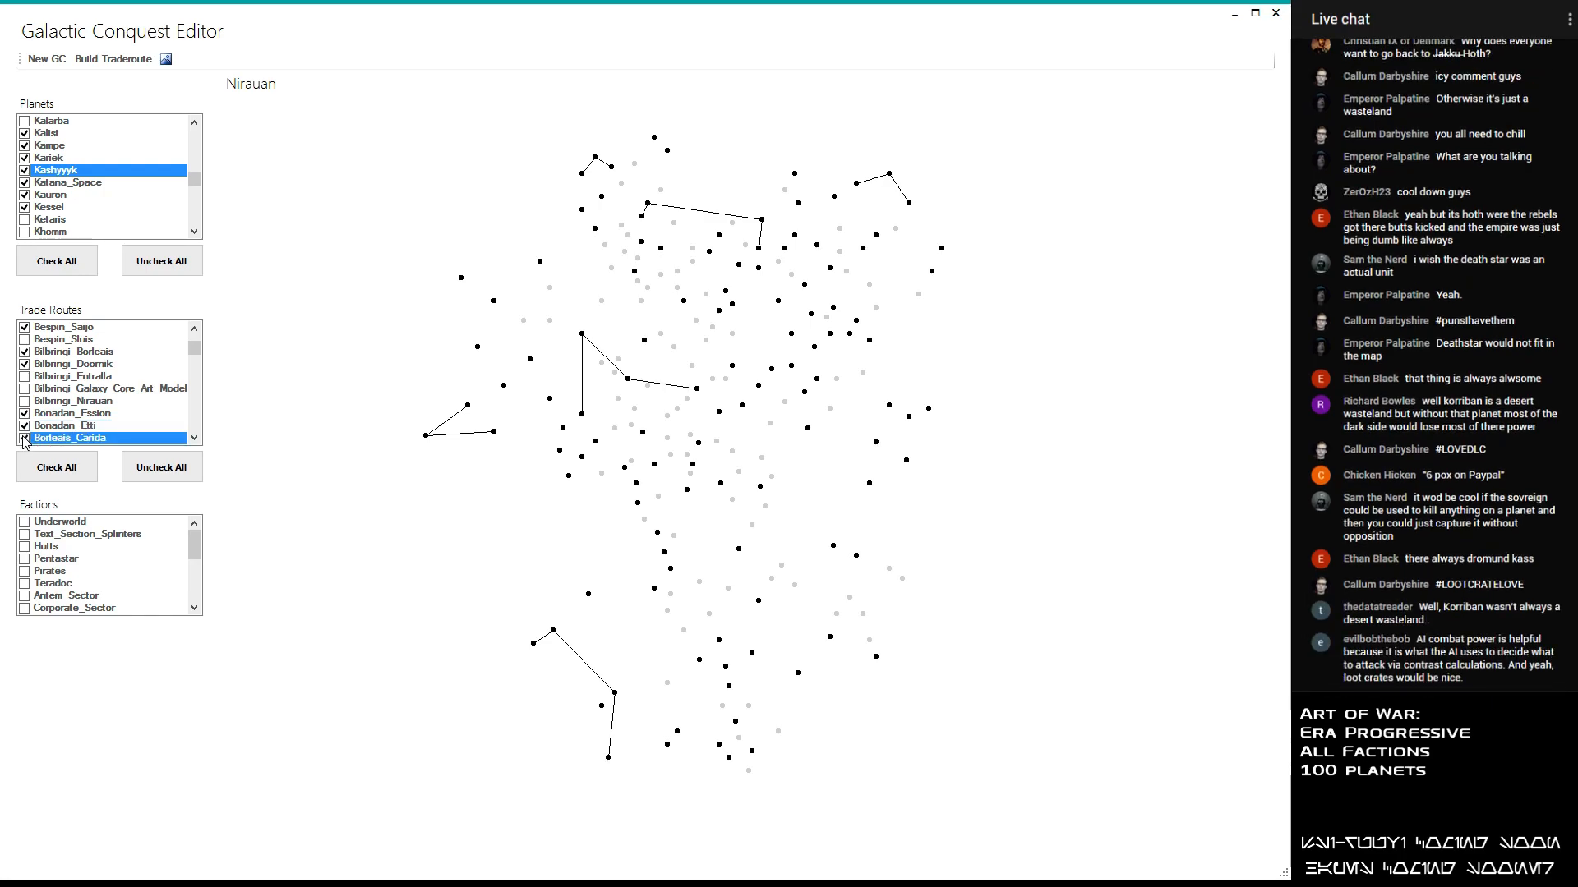
click(25, 439)
scroll(24, 441, down, 2)
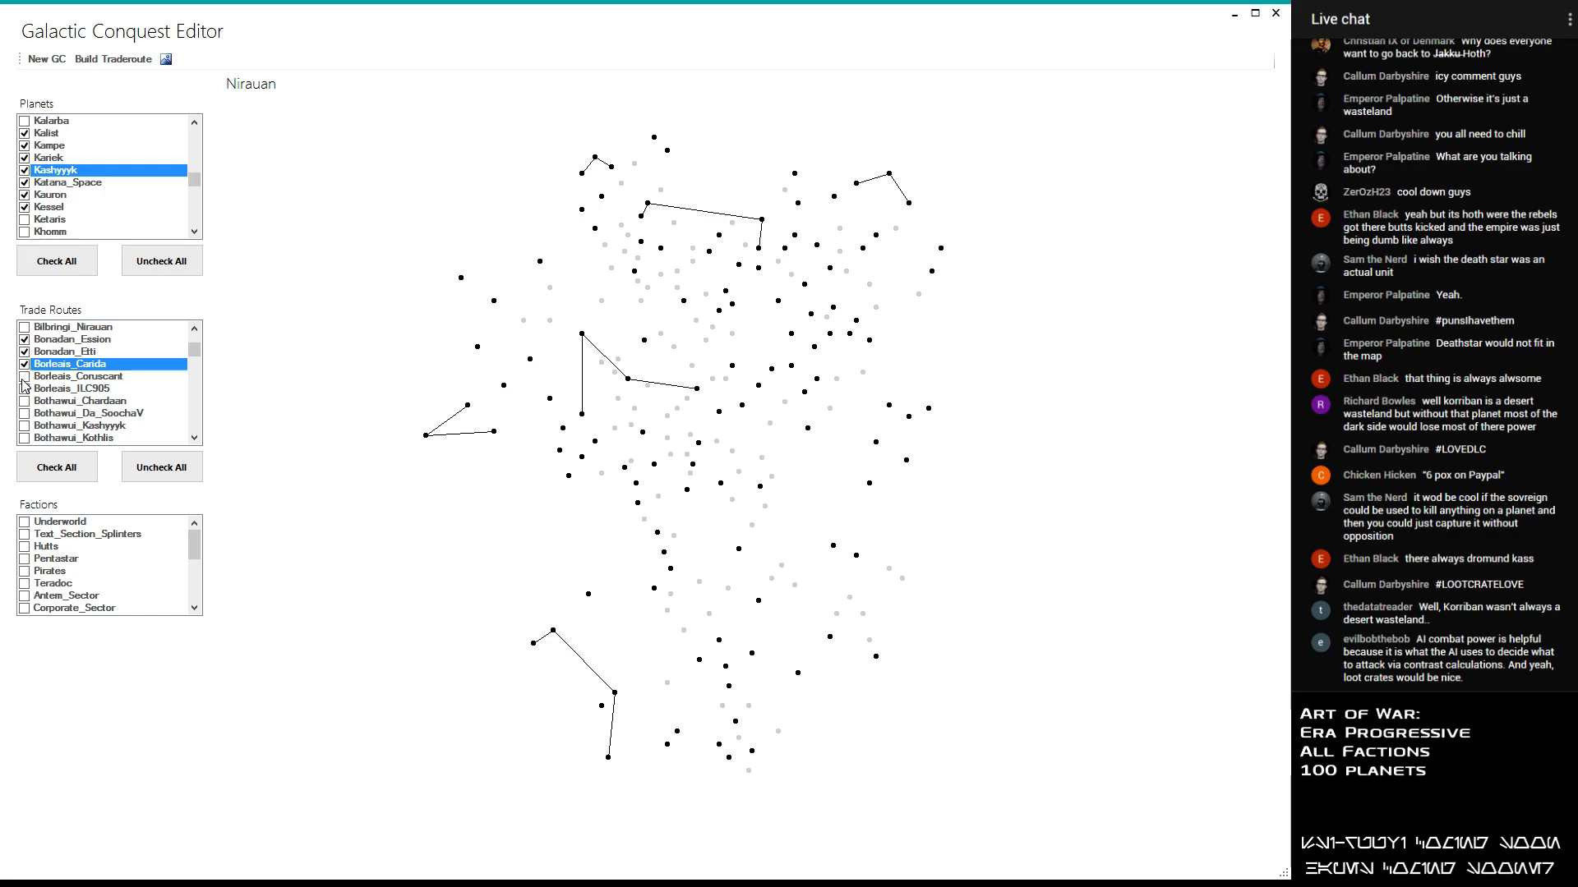
click(25, 377)
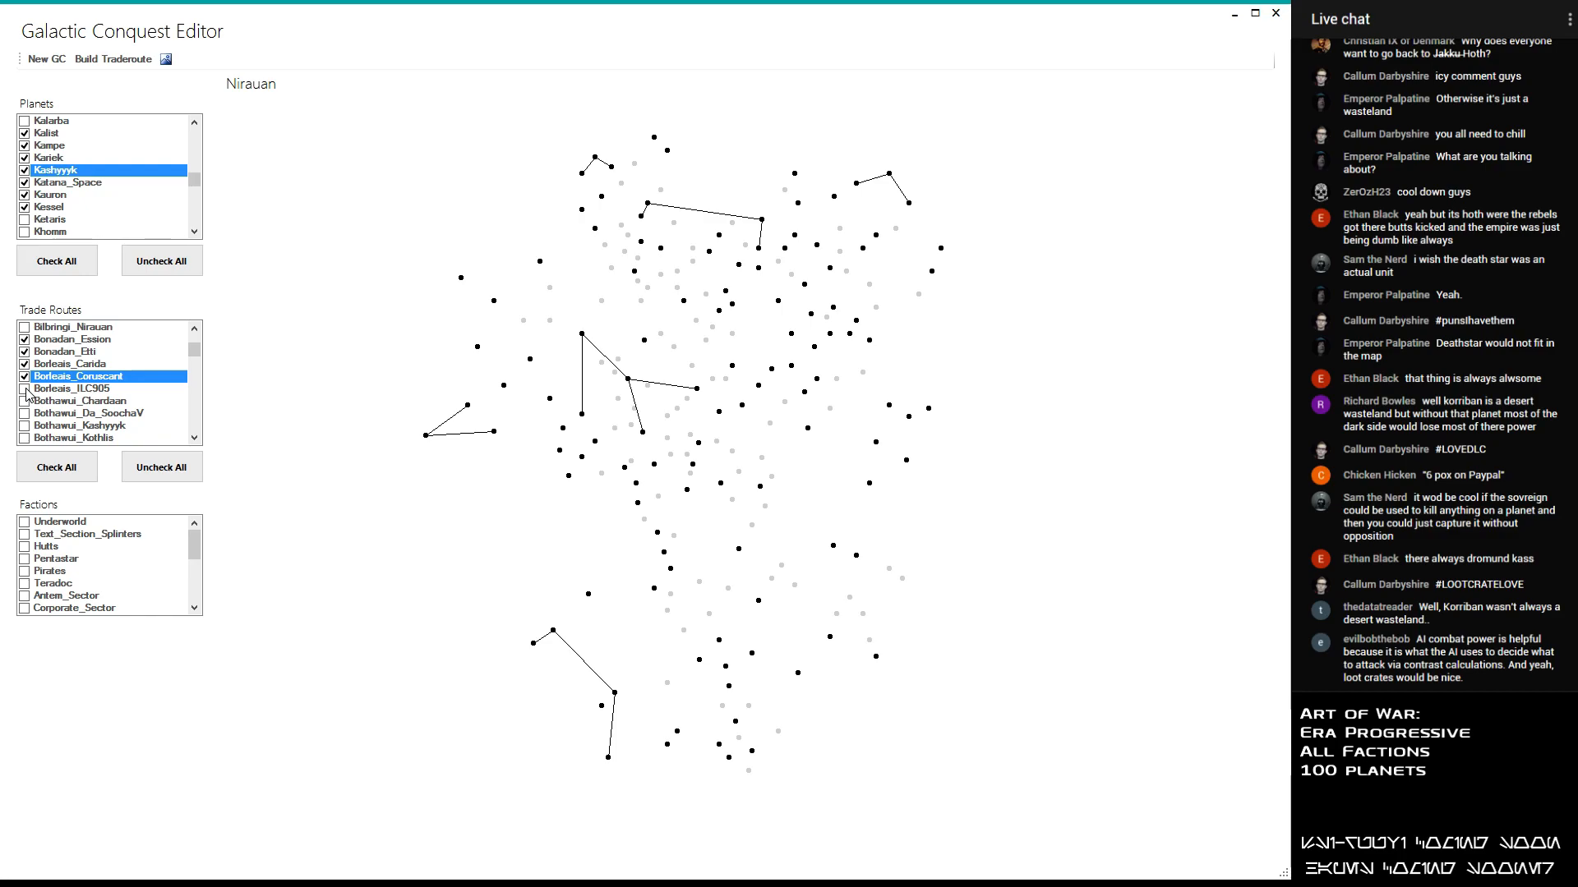
click(24, 389)
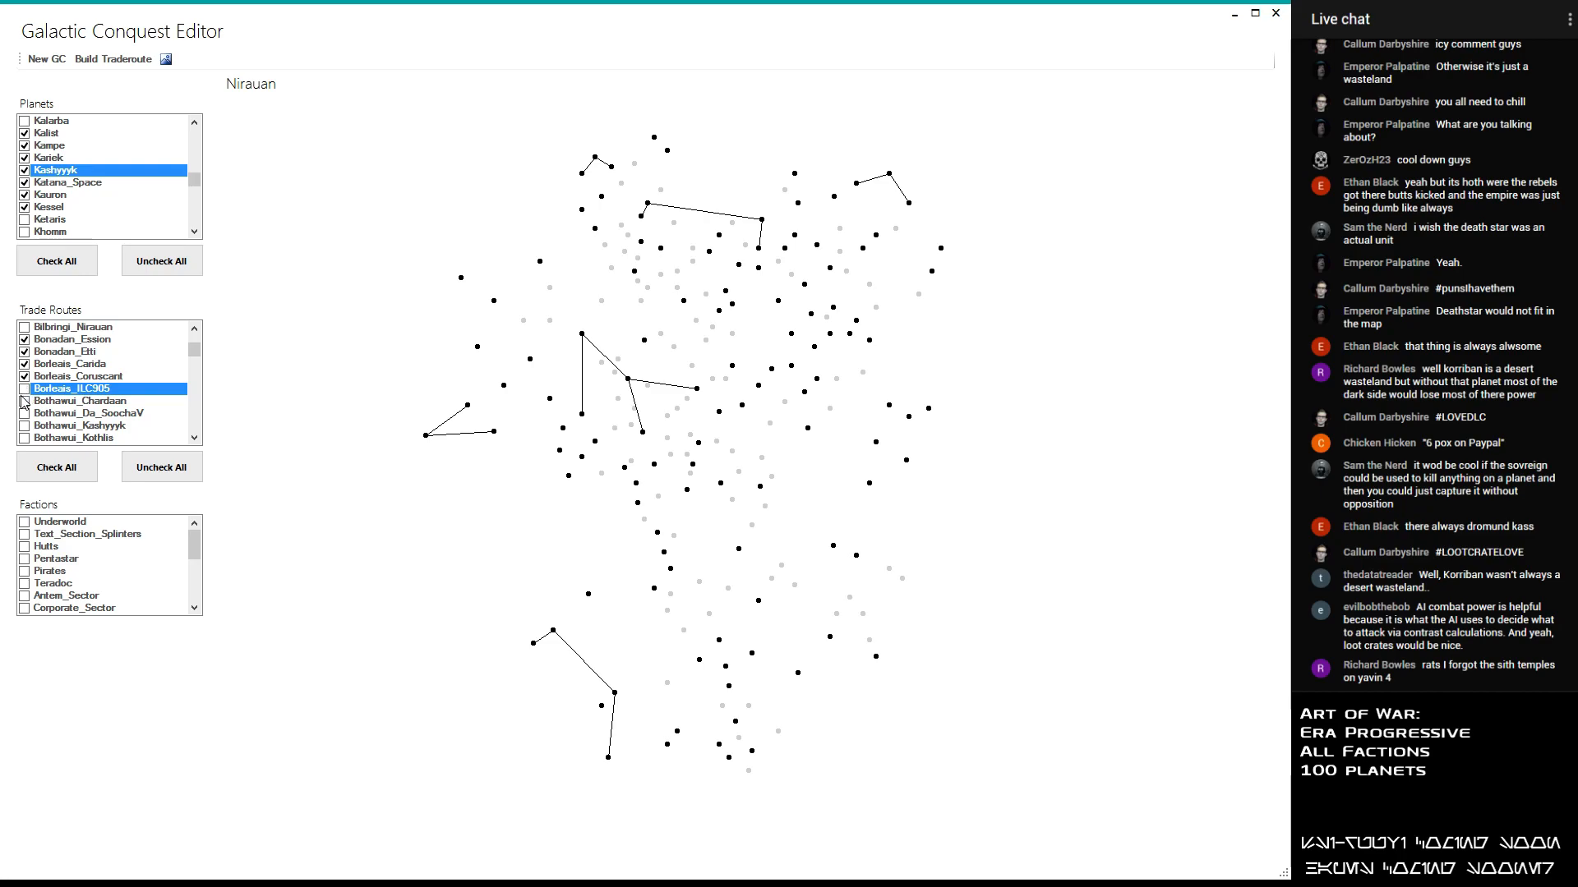
- Enable the Bothawui_Chardaan, Bothawui_Kashyyyk and Bothawui_Kothlis trade routes, leaving Bothawui_Da_SoochaV disabled after previewing it
click(27, 402)
click(29, 406)
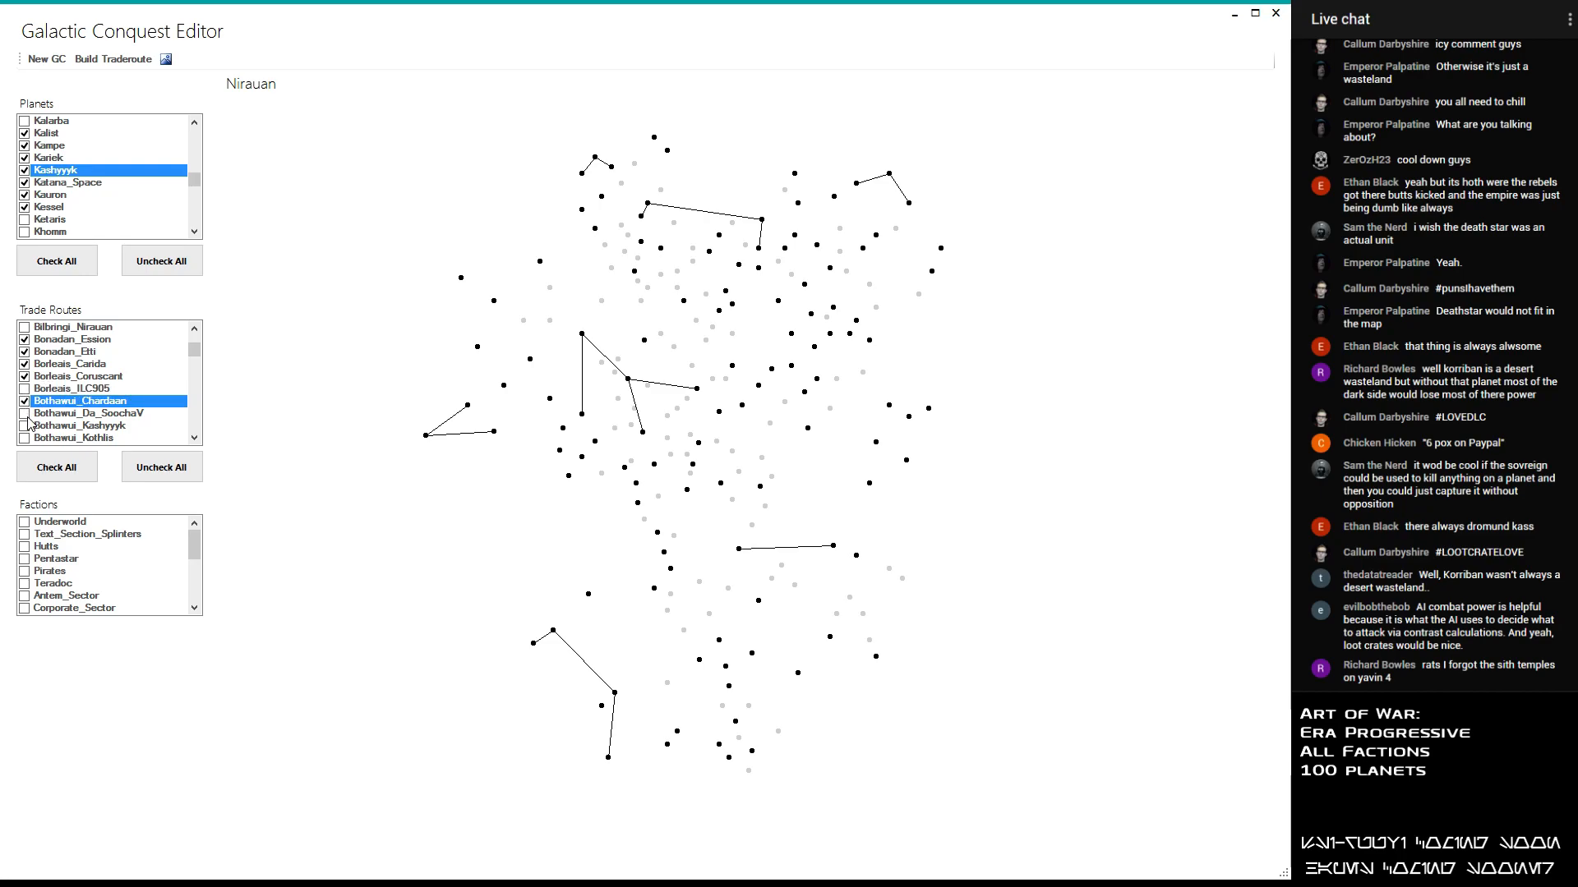
click(28, 416)
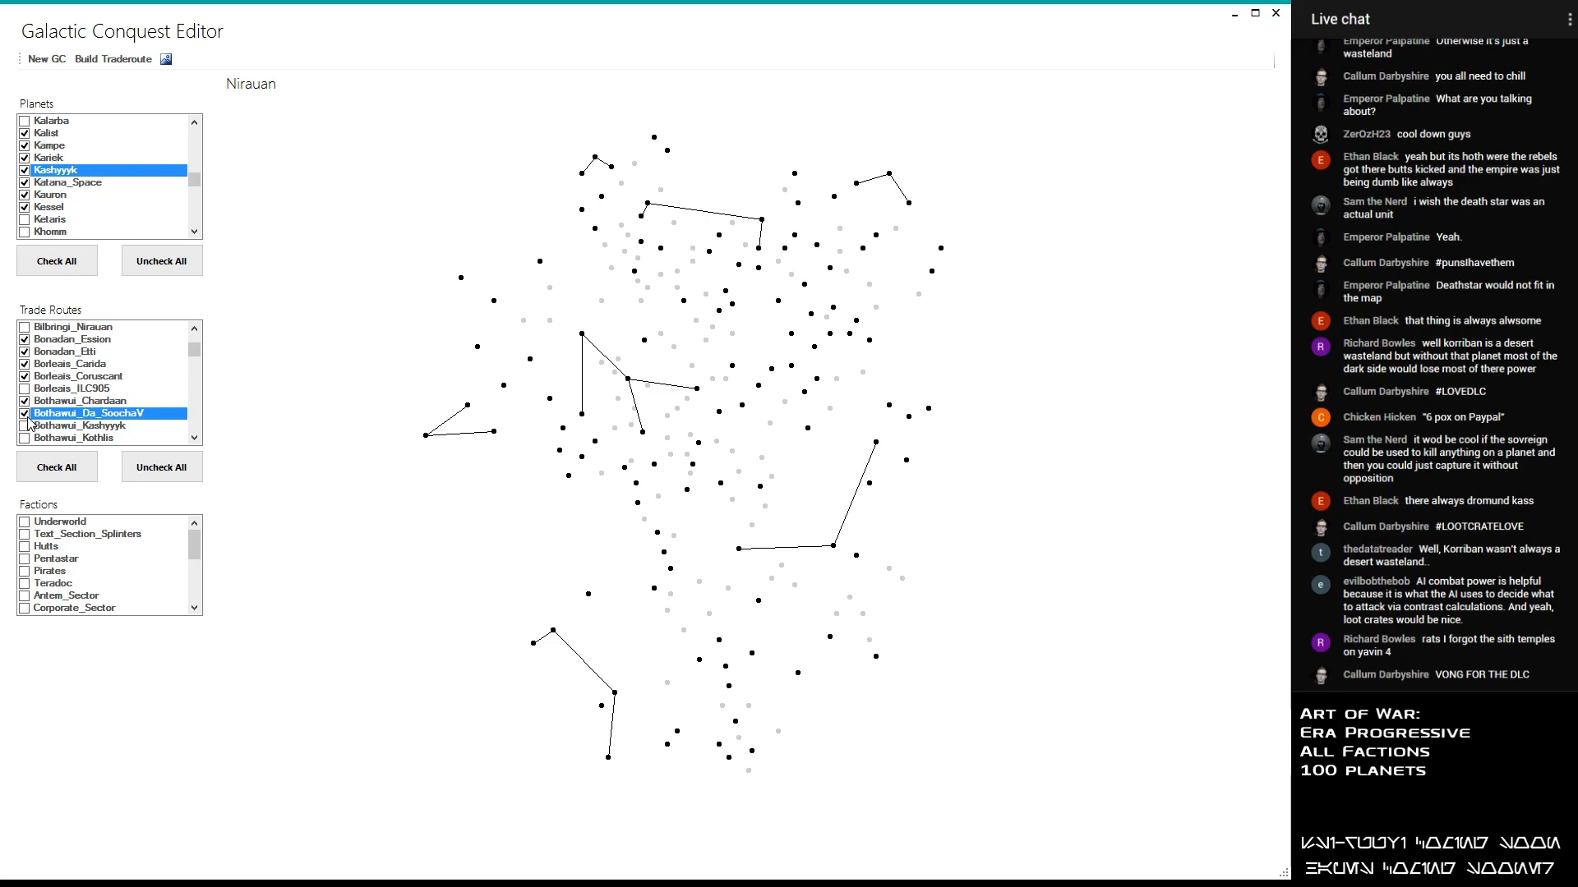
click(25, 426)
click(24, 426)
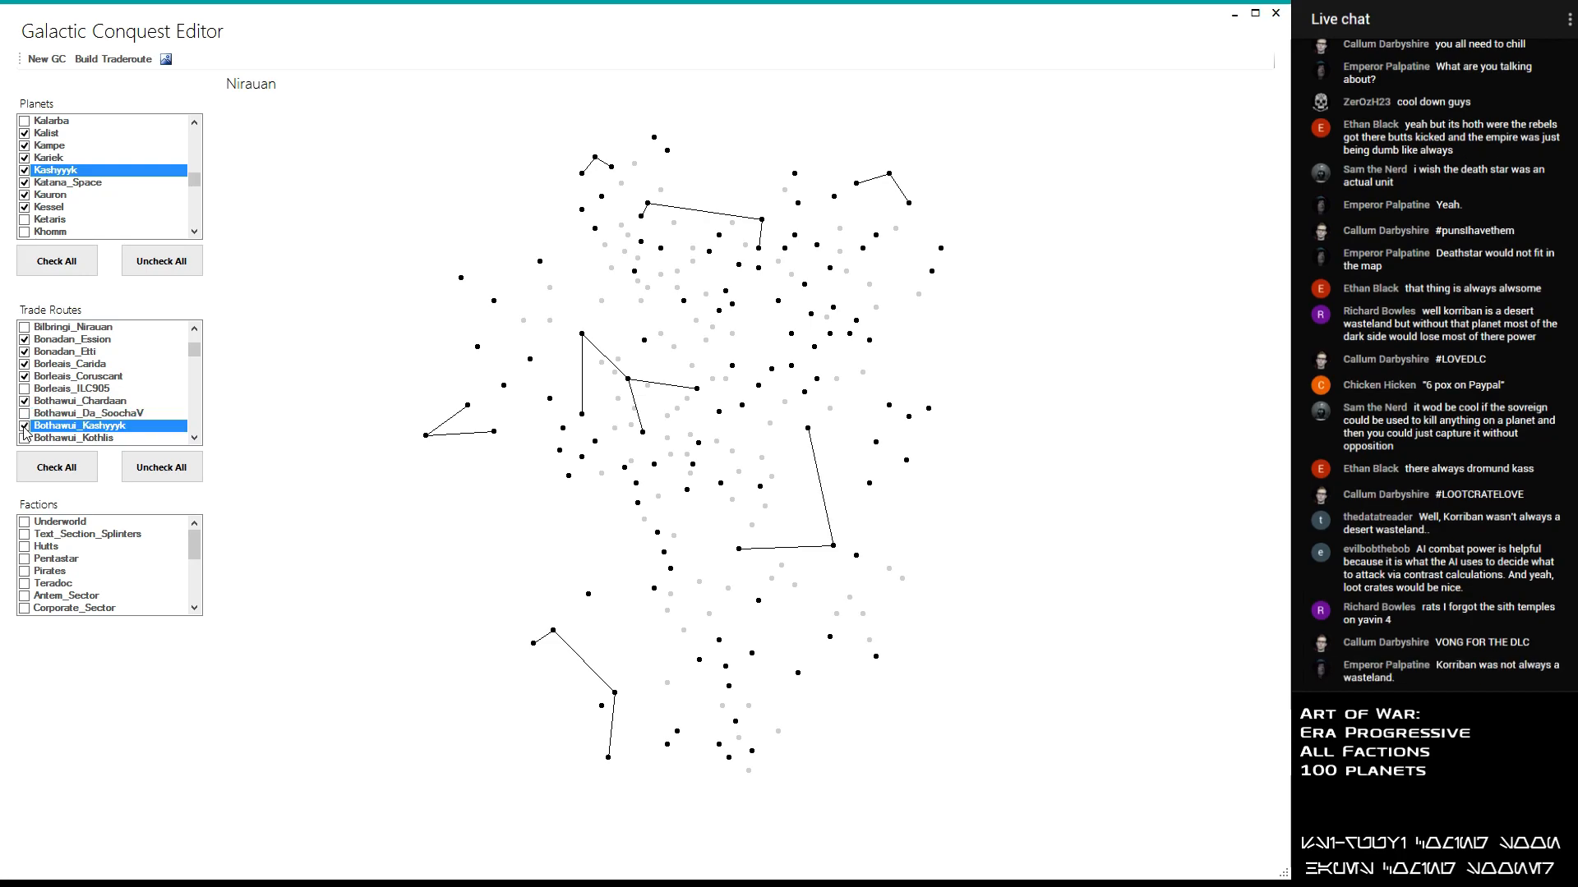
click(24, 437)
click(23, 437)
scroll(74, 353, down, 3)
- Enable the Bothawui_NalHutta trade route, leaving Bothawui_Maw and Bothawui_MonCalimari disabled
click(23, 344)
click(24, 346)
click(23, 344)
click(23, 351)
click(24, 351)
click(24, 351)
click(24, 364)
click(24, 364)
click(24, 364)
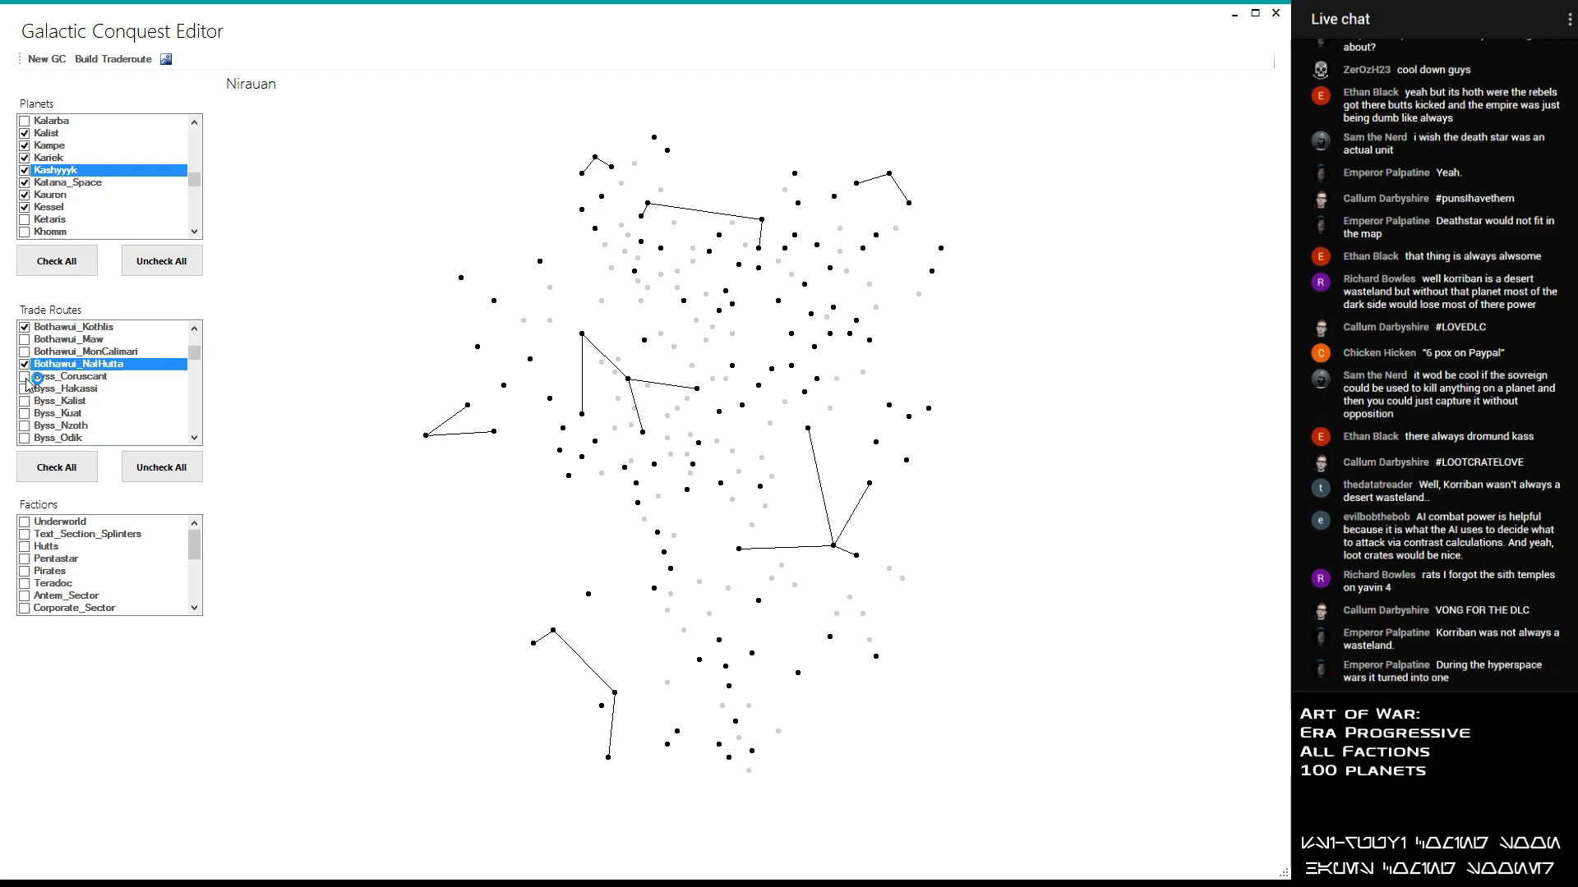
- Enable the Byss_Kalist and Byss_Odik trade routes, leaving Byss_Coruscant, Byss_Hakassi, Byss_Kuat and Byss_Nzoth disabled
click(25, 377)
click(26, 377)
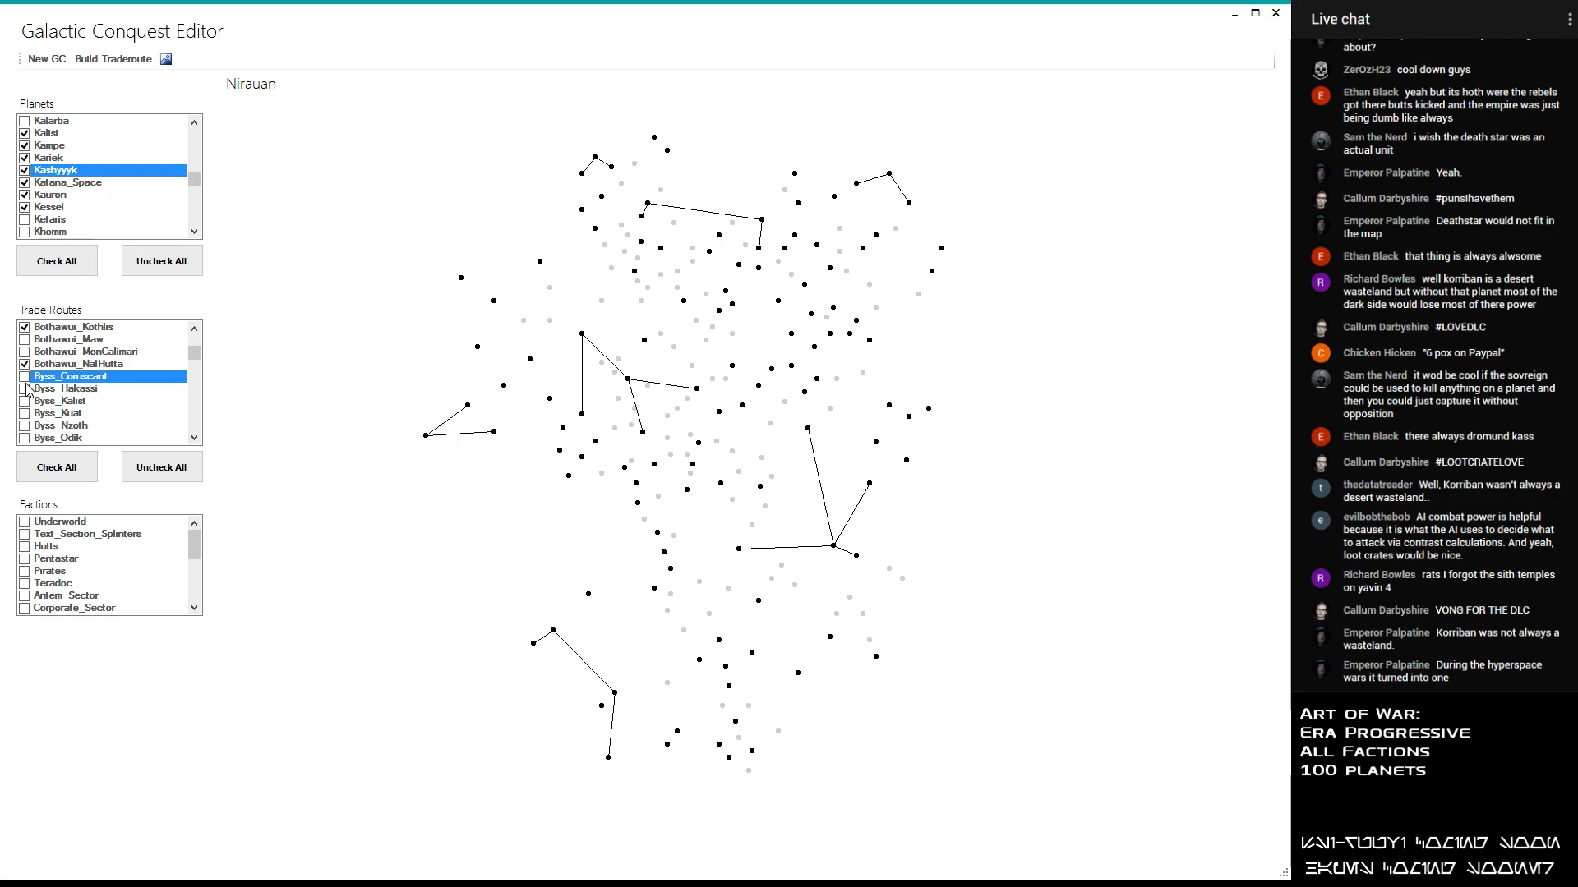
click(24, 389)
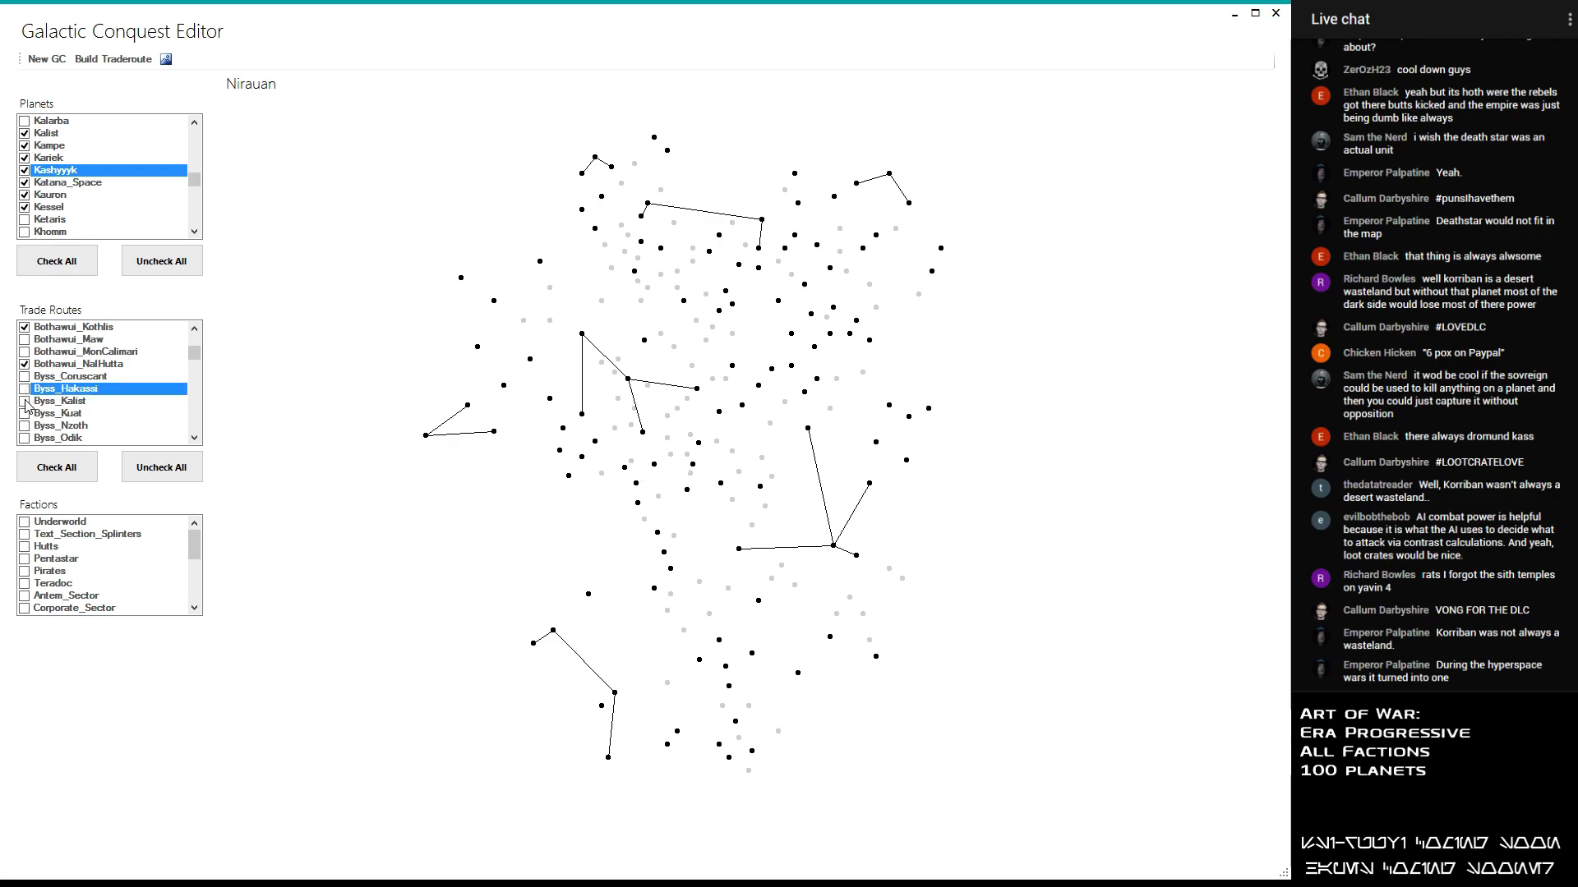
click(25, 401)
click(25, 414)
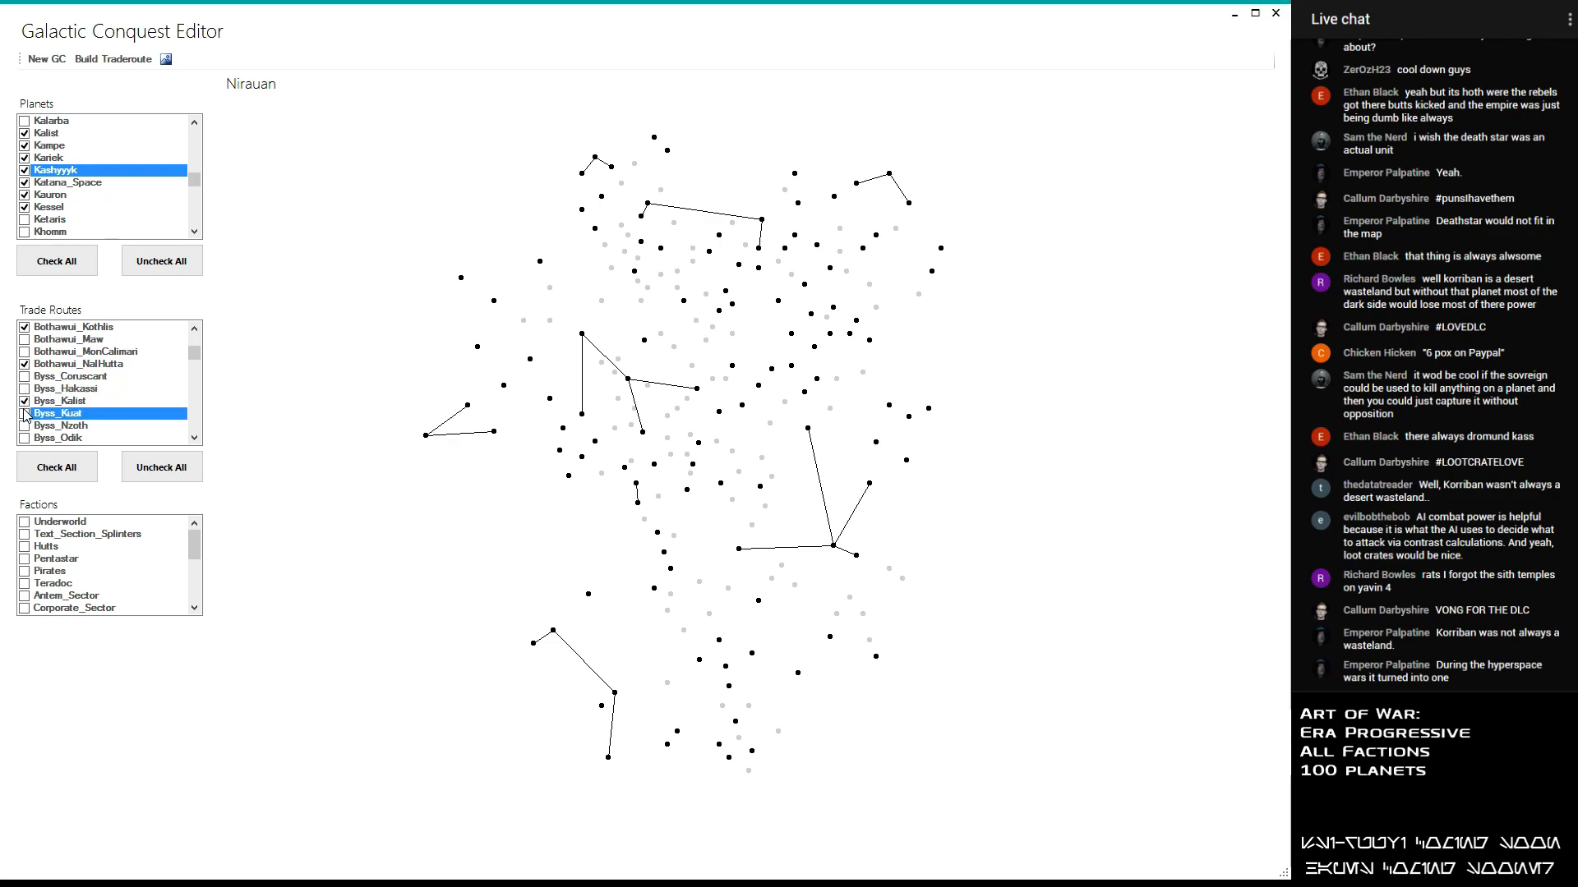
click(26, 426)
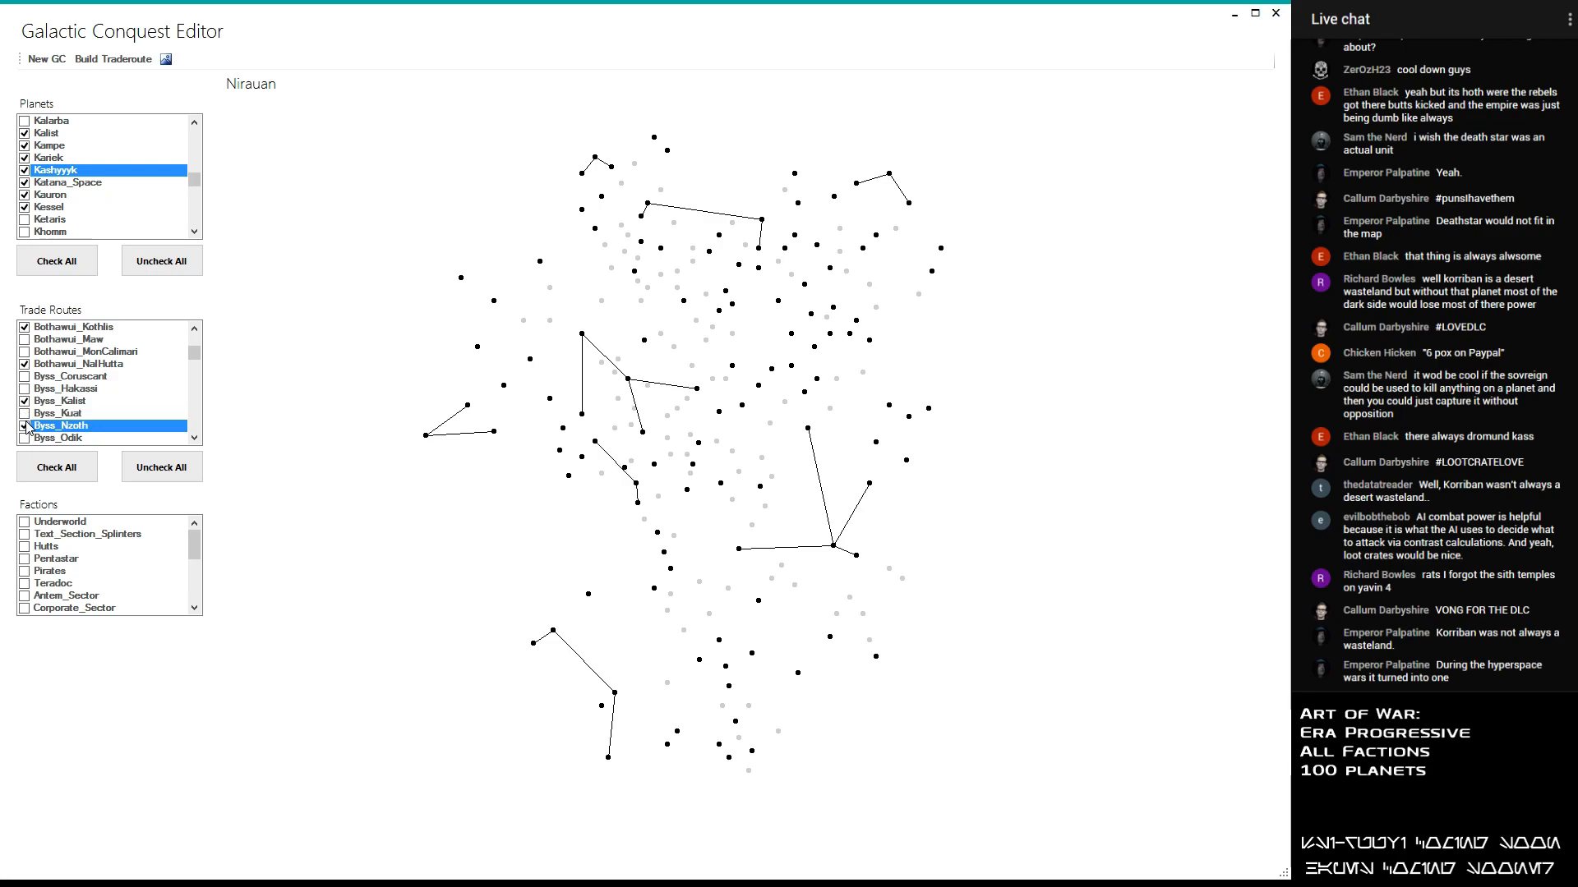
click(26, 438)
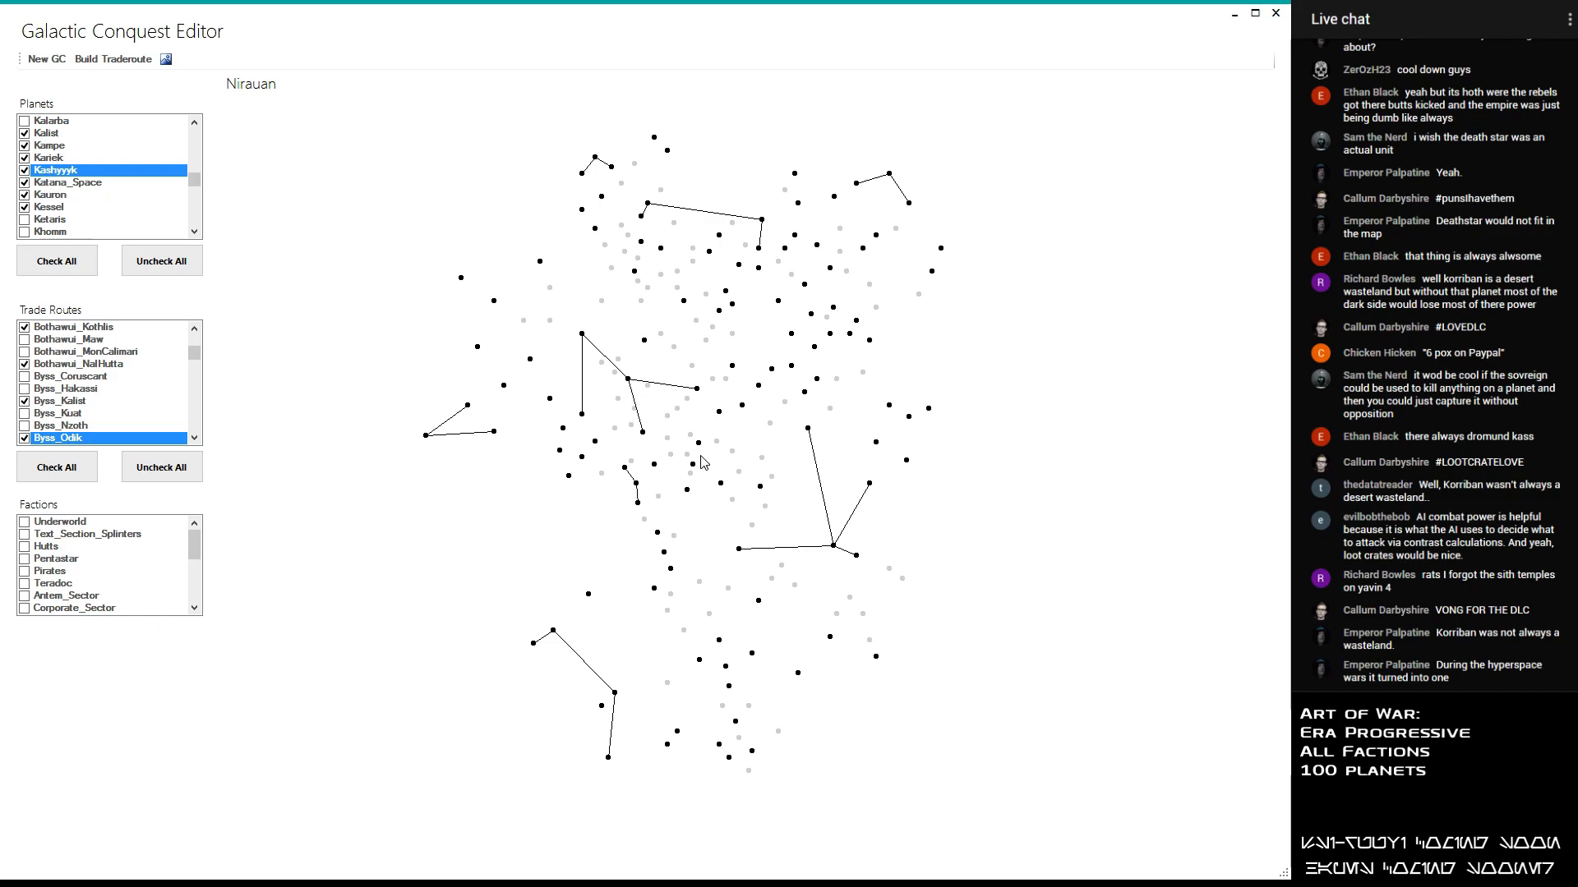
- Examine the planets along the northern and outer edges of the map, checking their names and positions
scroll(651, 567, up, 2)
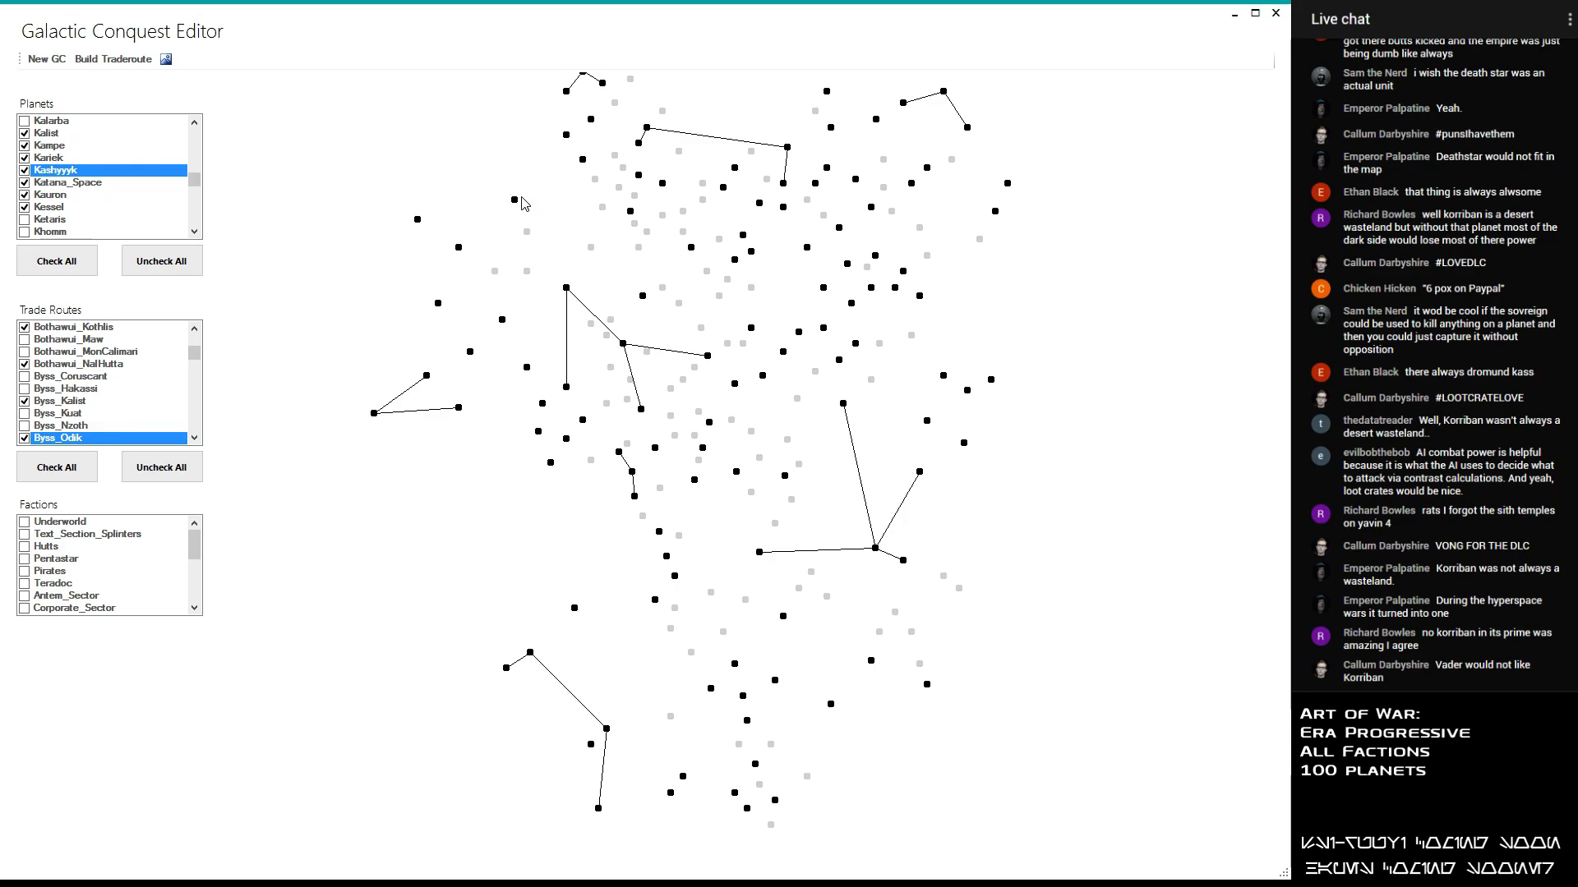
click(193, 438)
click(194, 438)
click(193, 438)
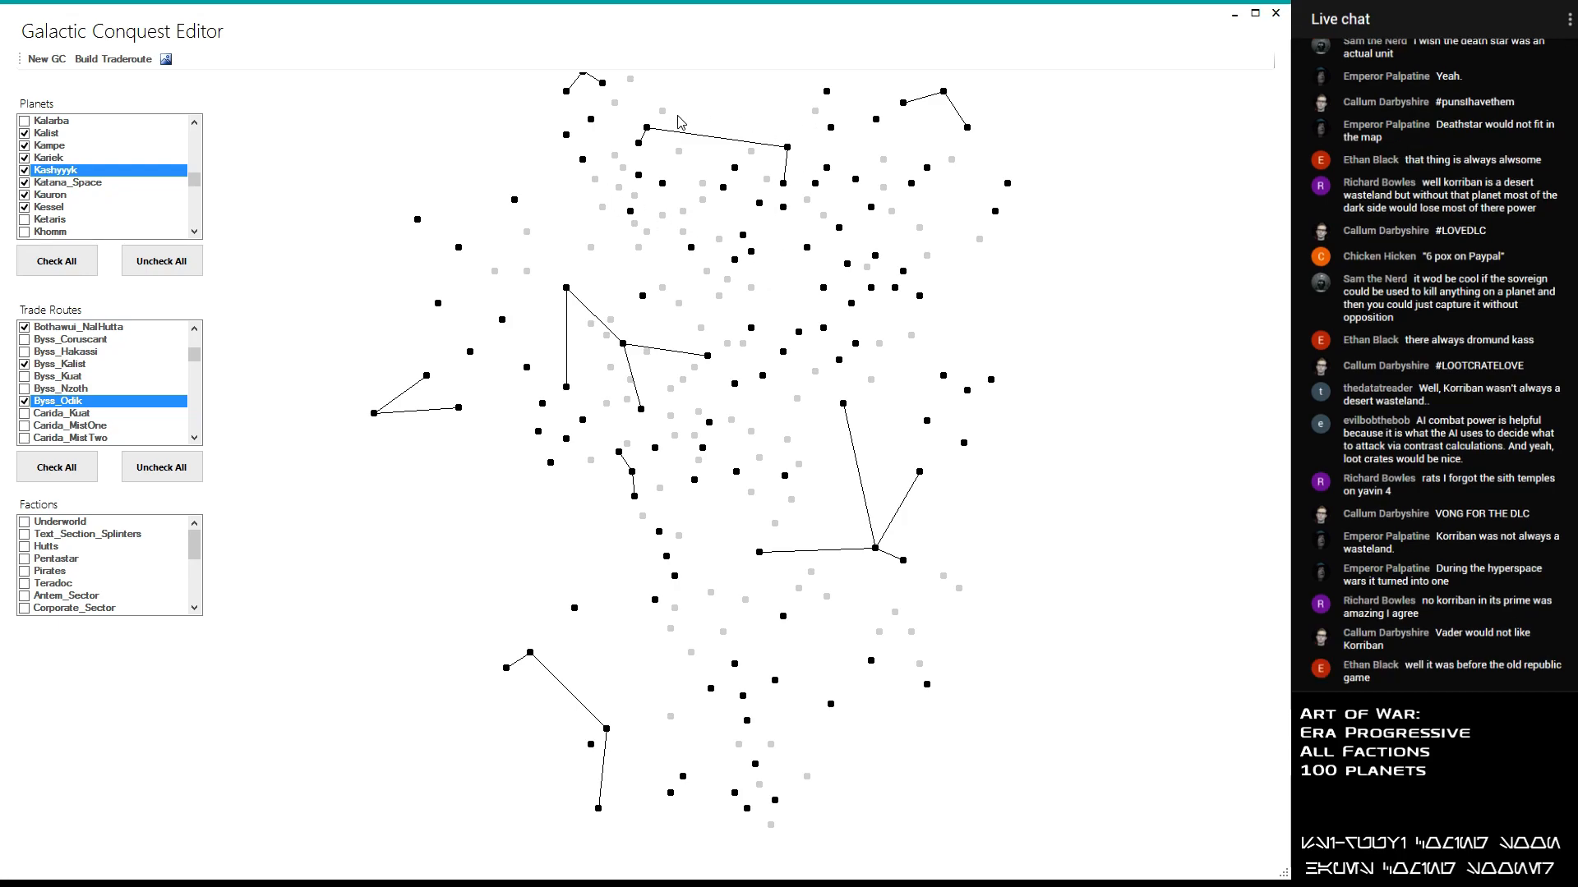
scroll(610, 108, down, 1)
scroll(610, 110, up, 1)
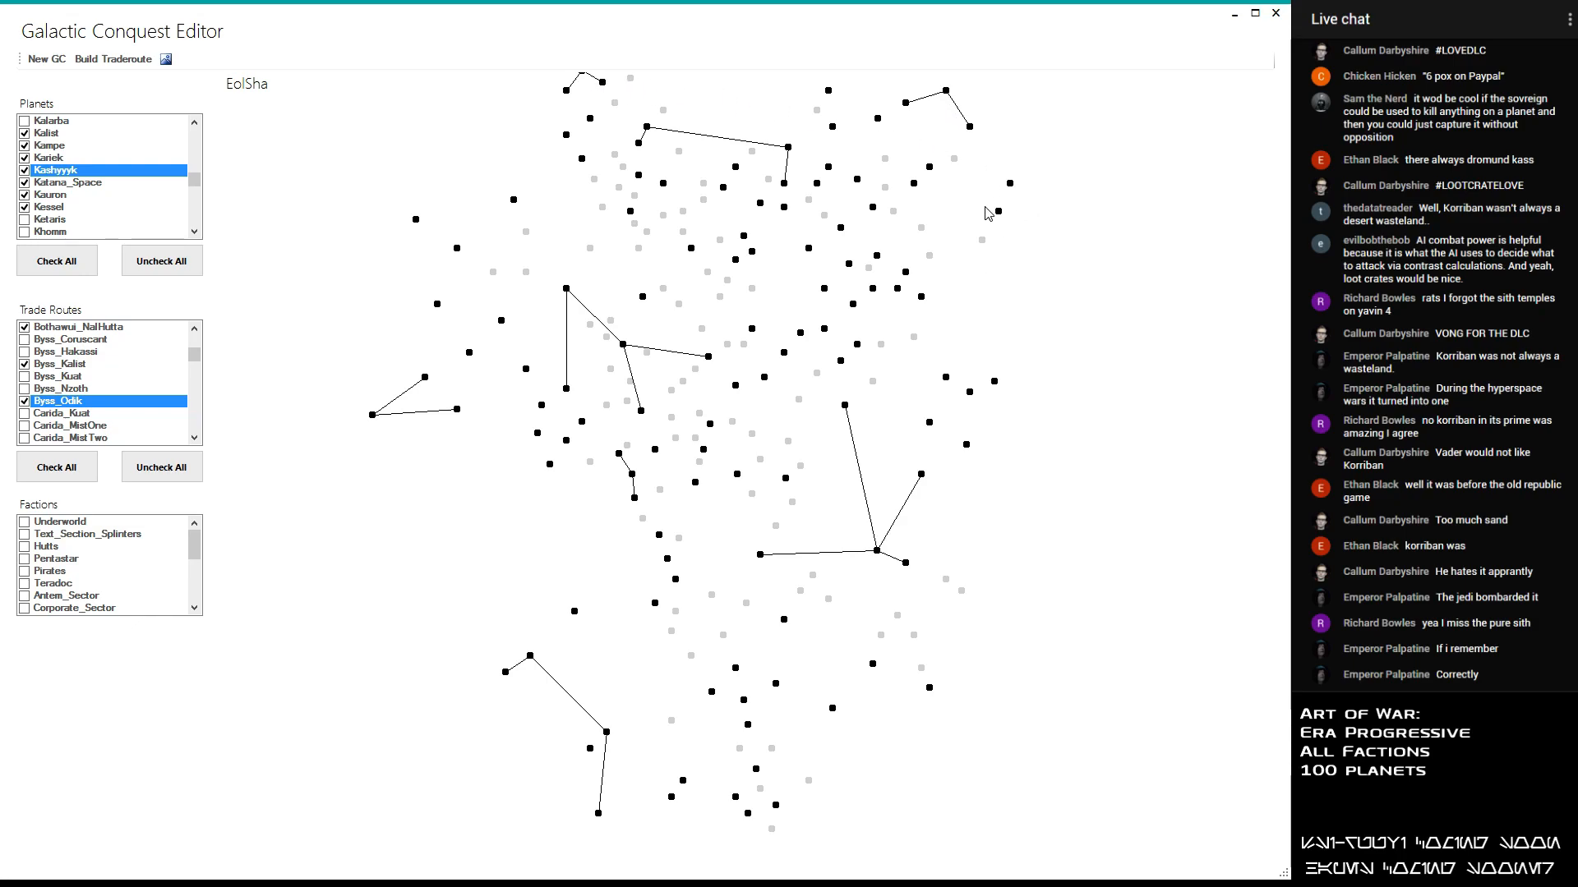
click(1010, 184)
click(998, 212)
click(603, 82)
- Enable the Carida_Kuat, Carida_MistOne, Carida_MistTwo and Centares_Contruum trade routes, leaving Carida_Togoria disabled
click(24, 414)
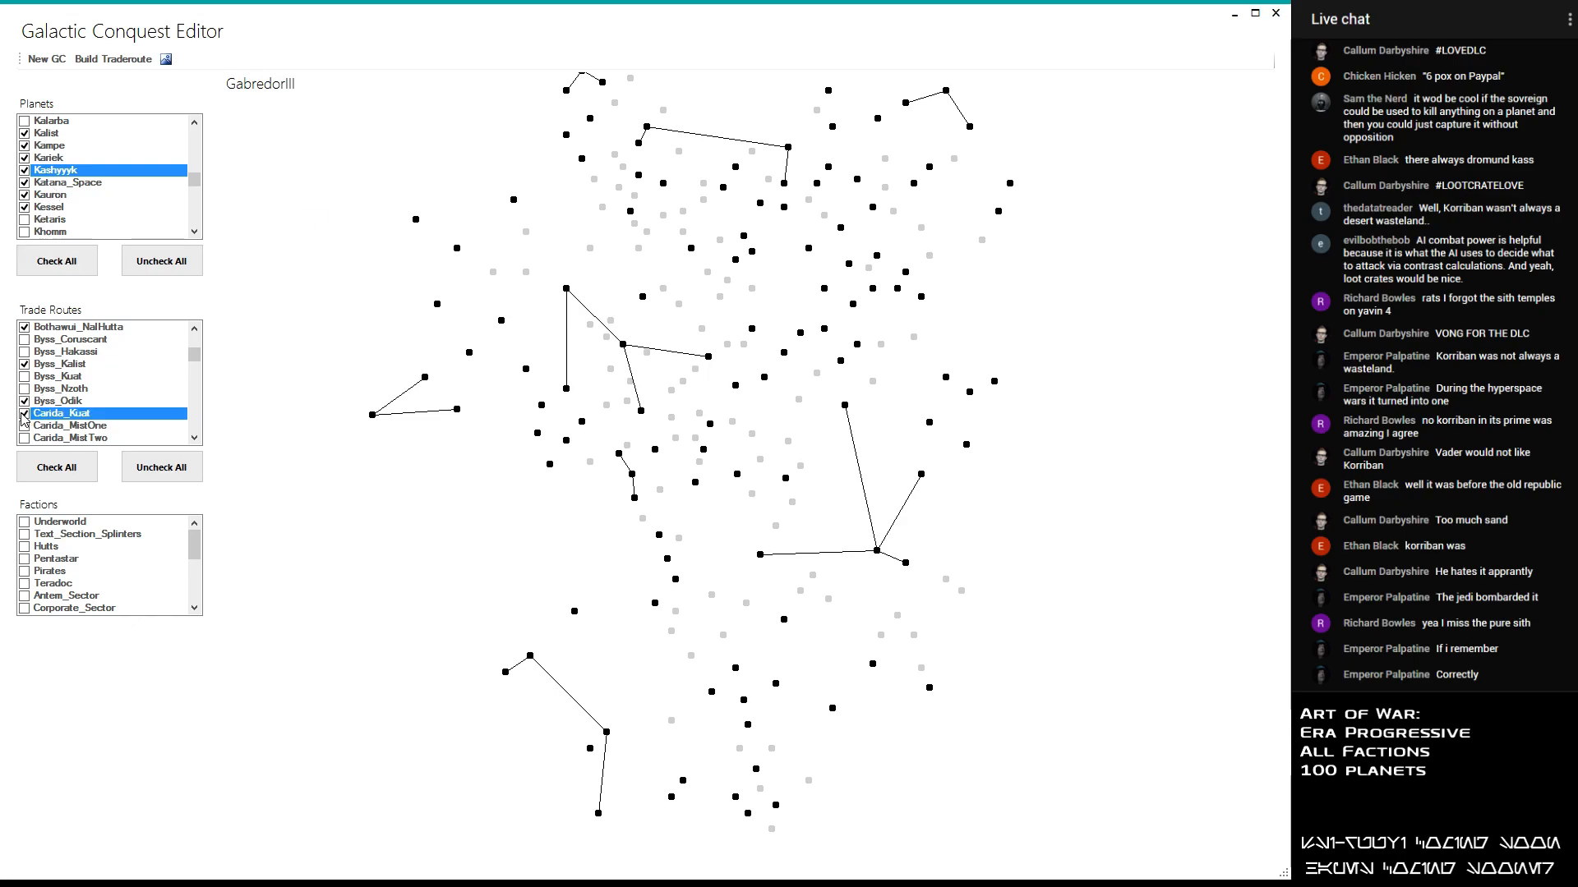
click(25, 426)
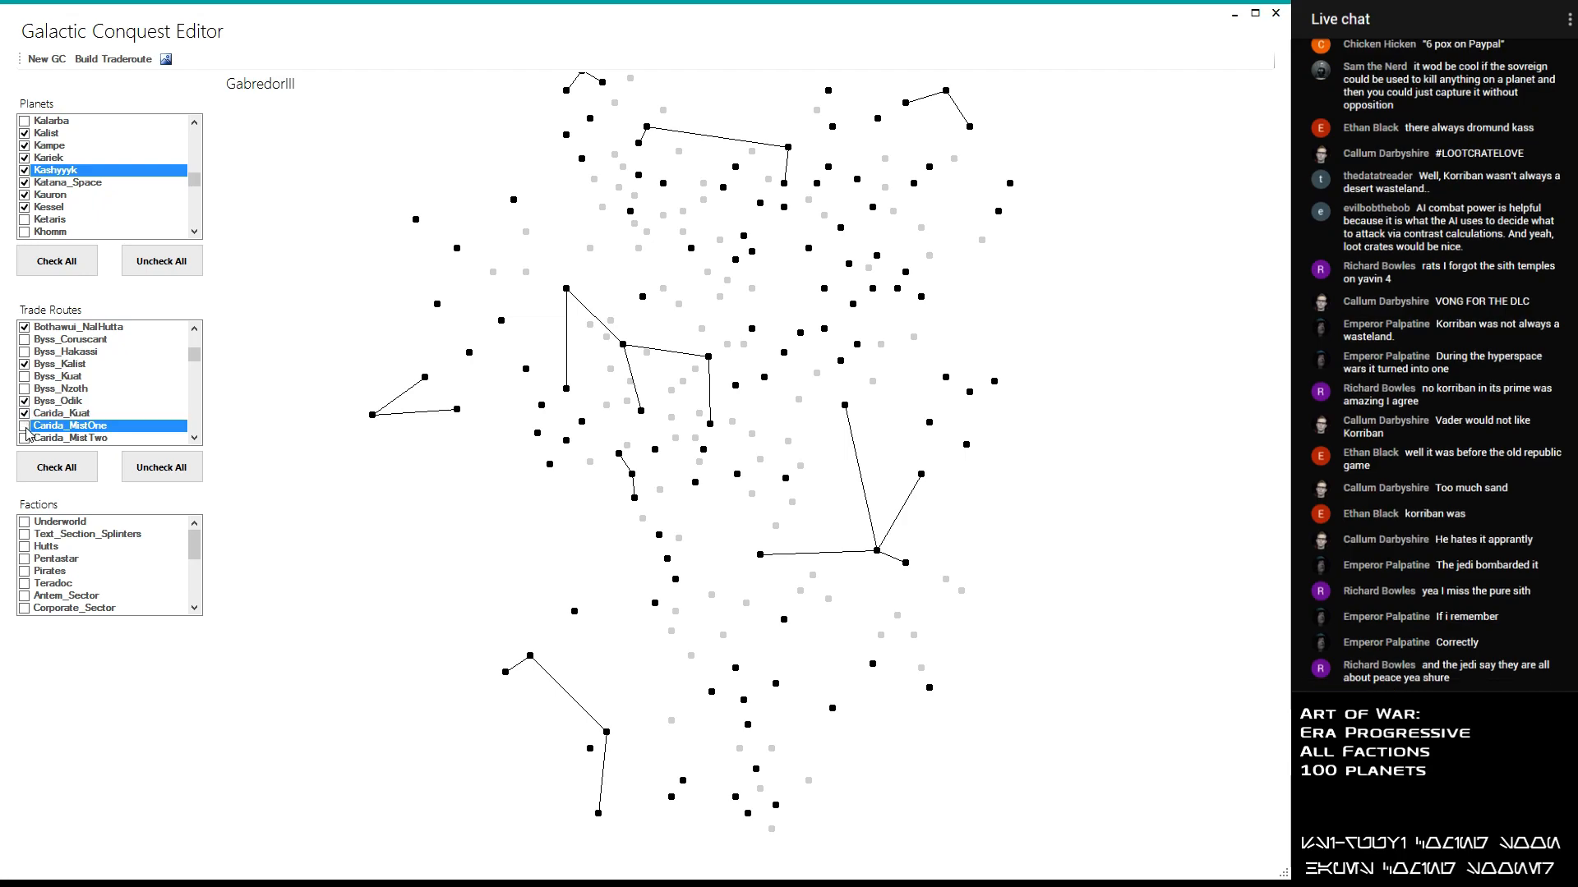
scroll(27, 433, down, 1)
click(24, 404)
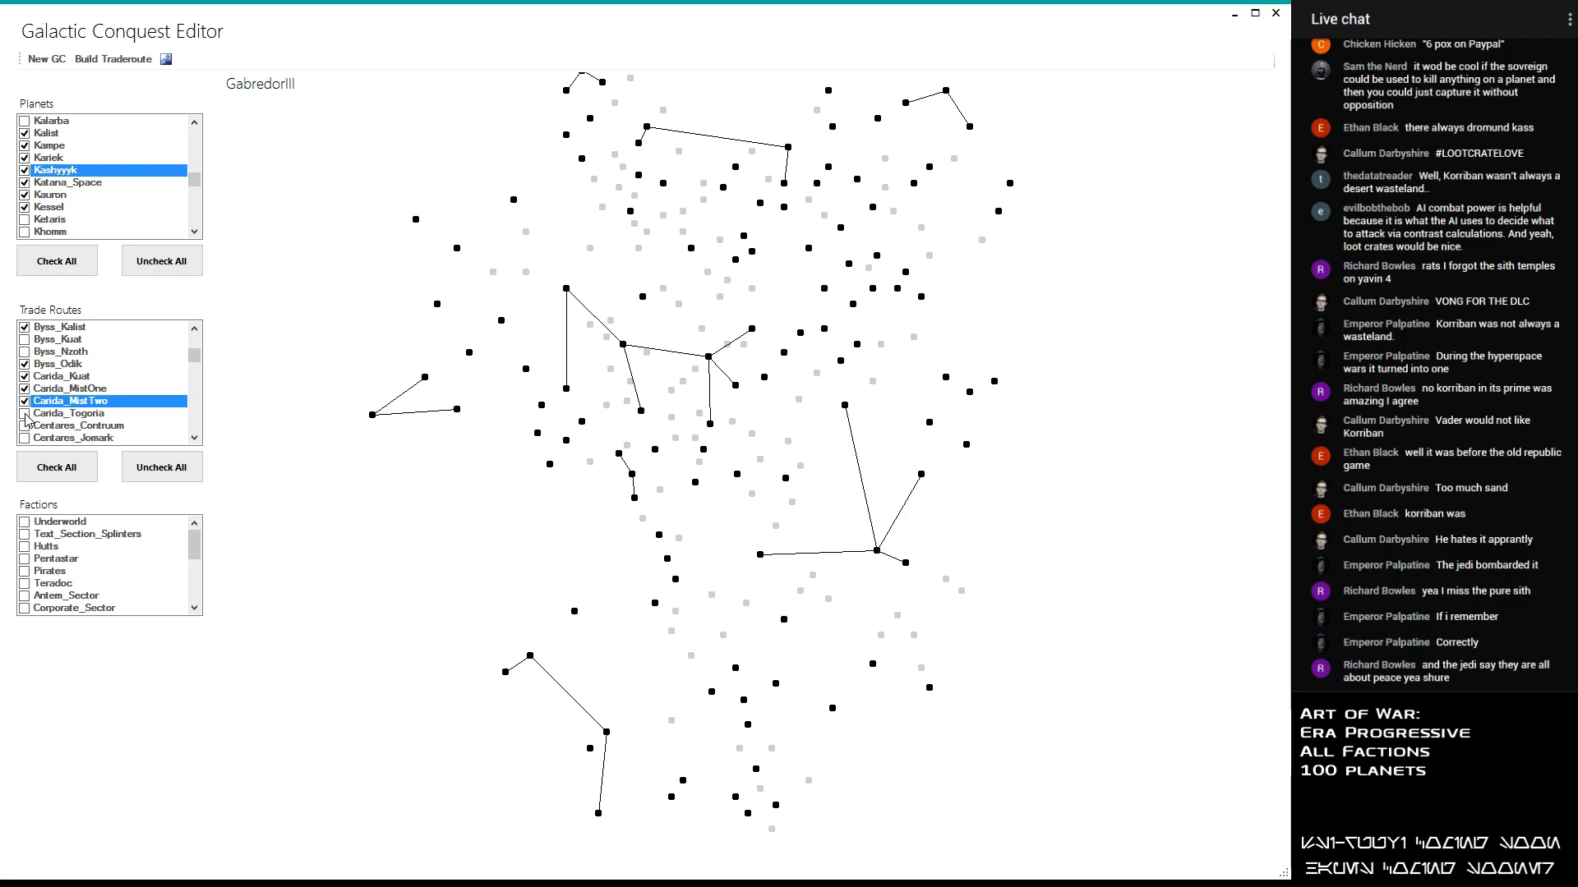
click(27, 416)
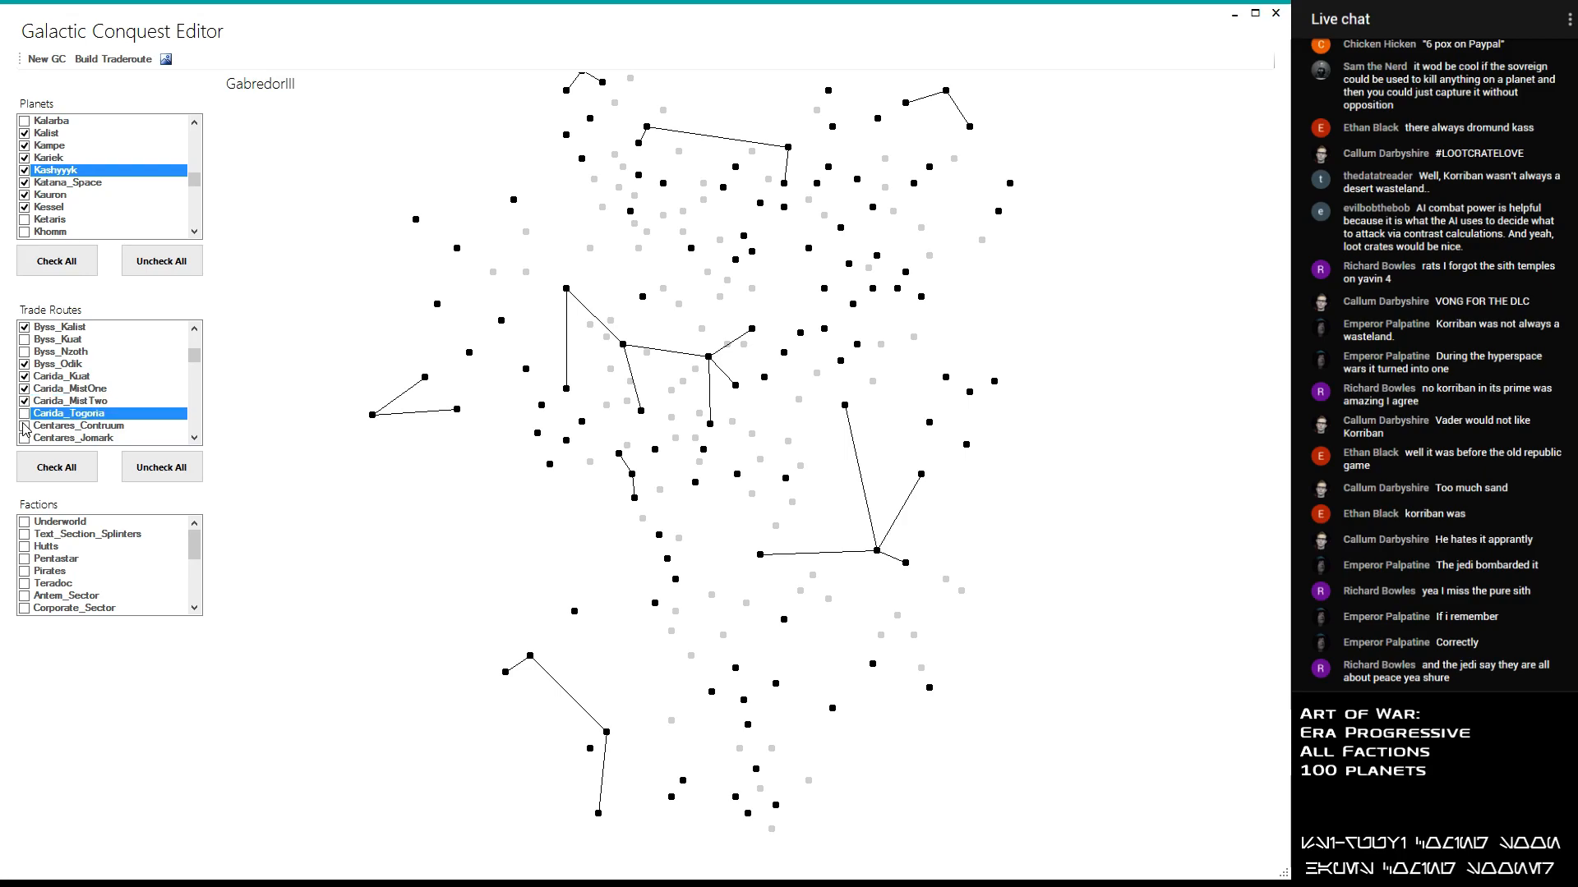
click(24, 427)
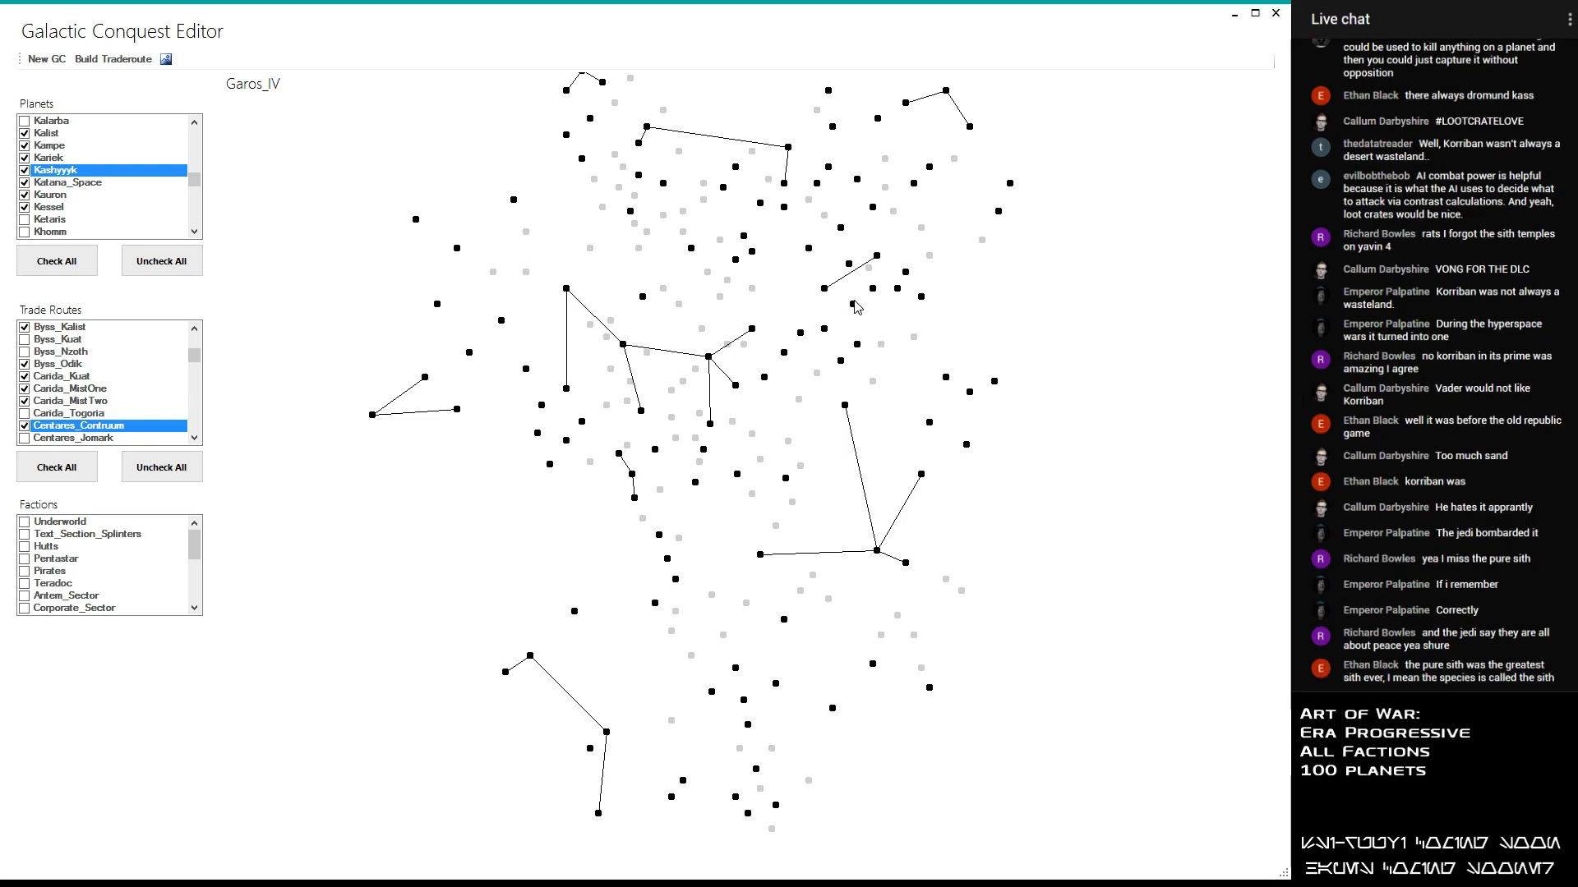
- Enable the Centares_Jomark, Centares_Metalorn and Centares_Phind trade routes, leaving Centares_Contruum, Centares_Roche and Centares_Yavin disabled
click(29, 438)
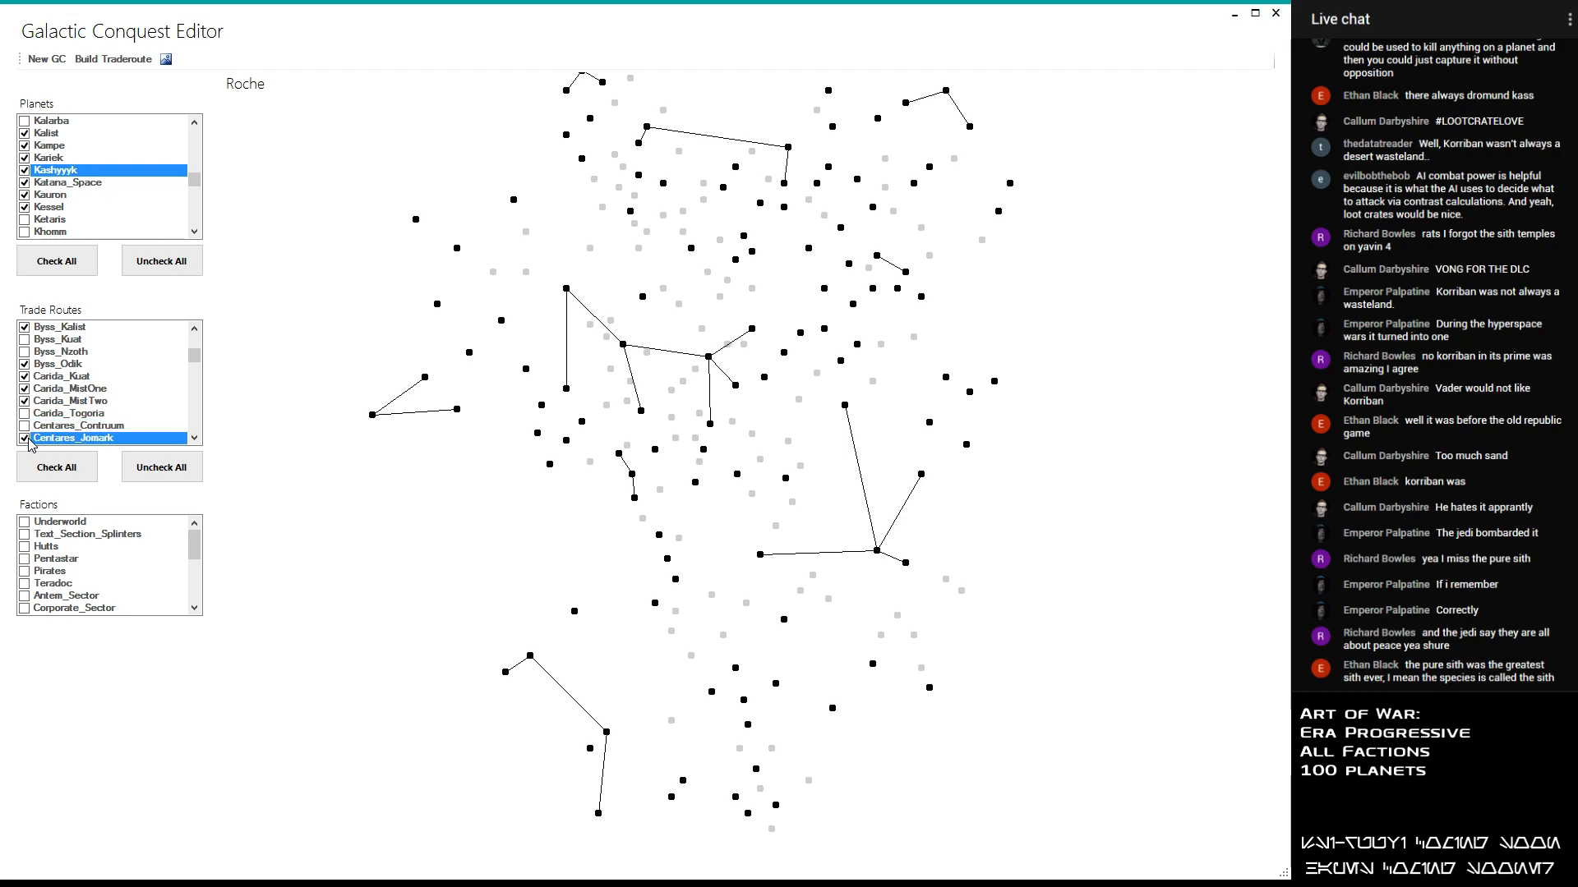
click(29, 438)
scroll(65, 398, down, 3)
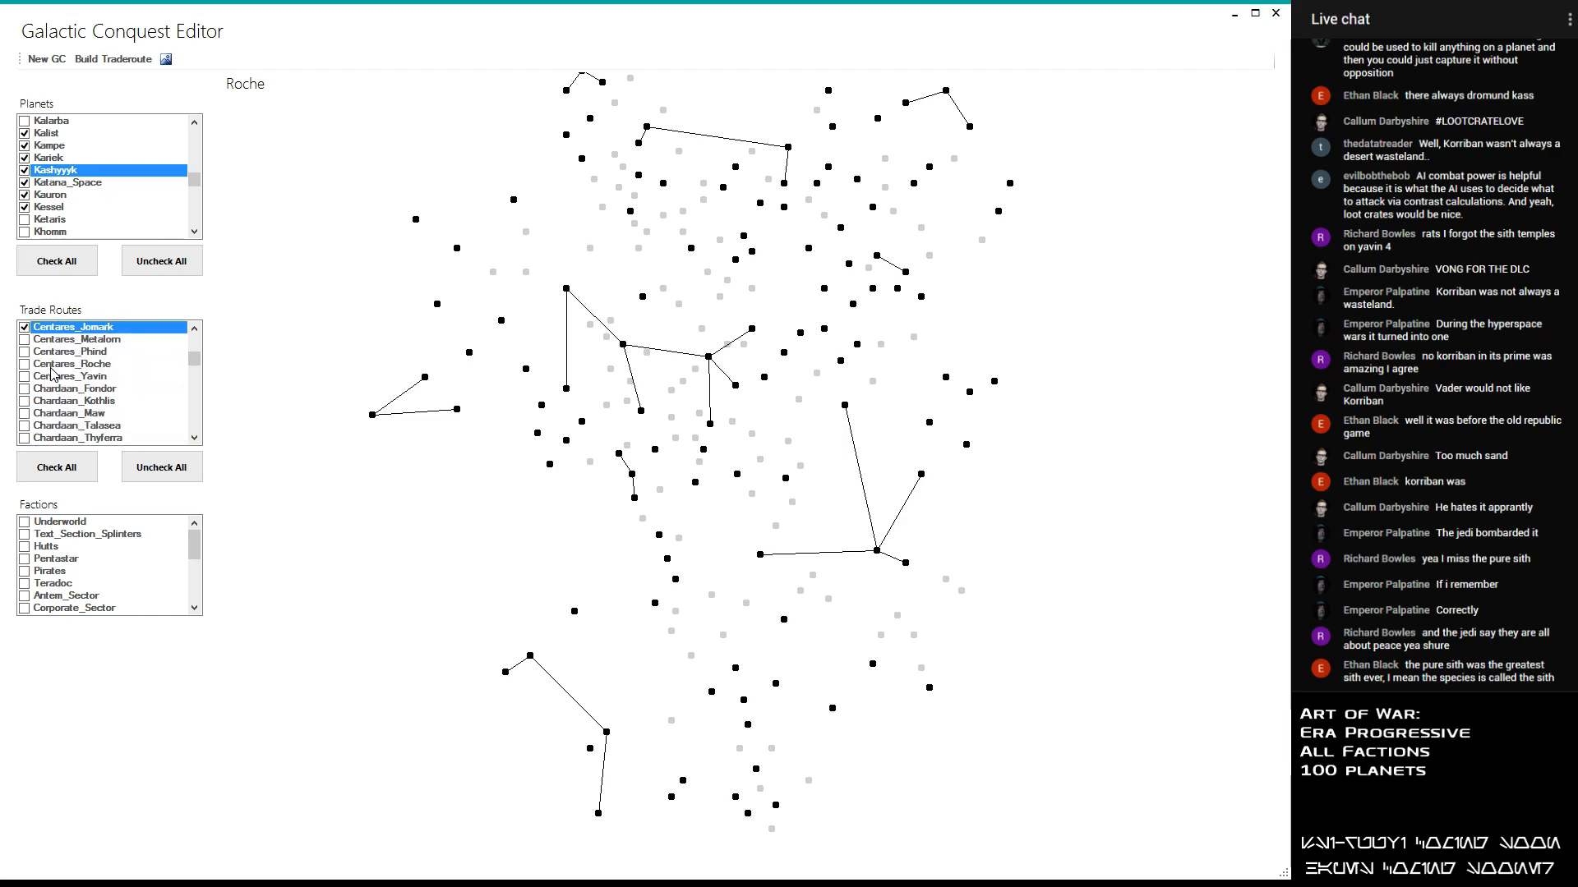
click(25, 339)
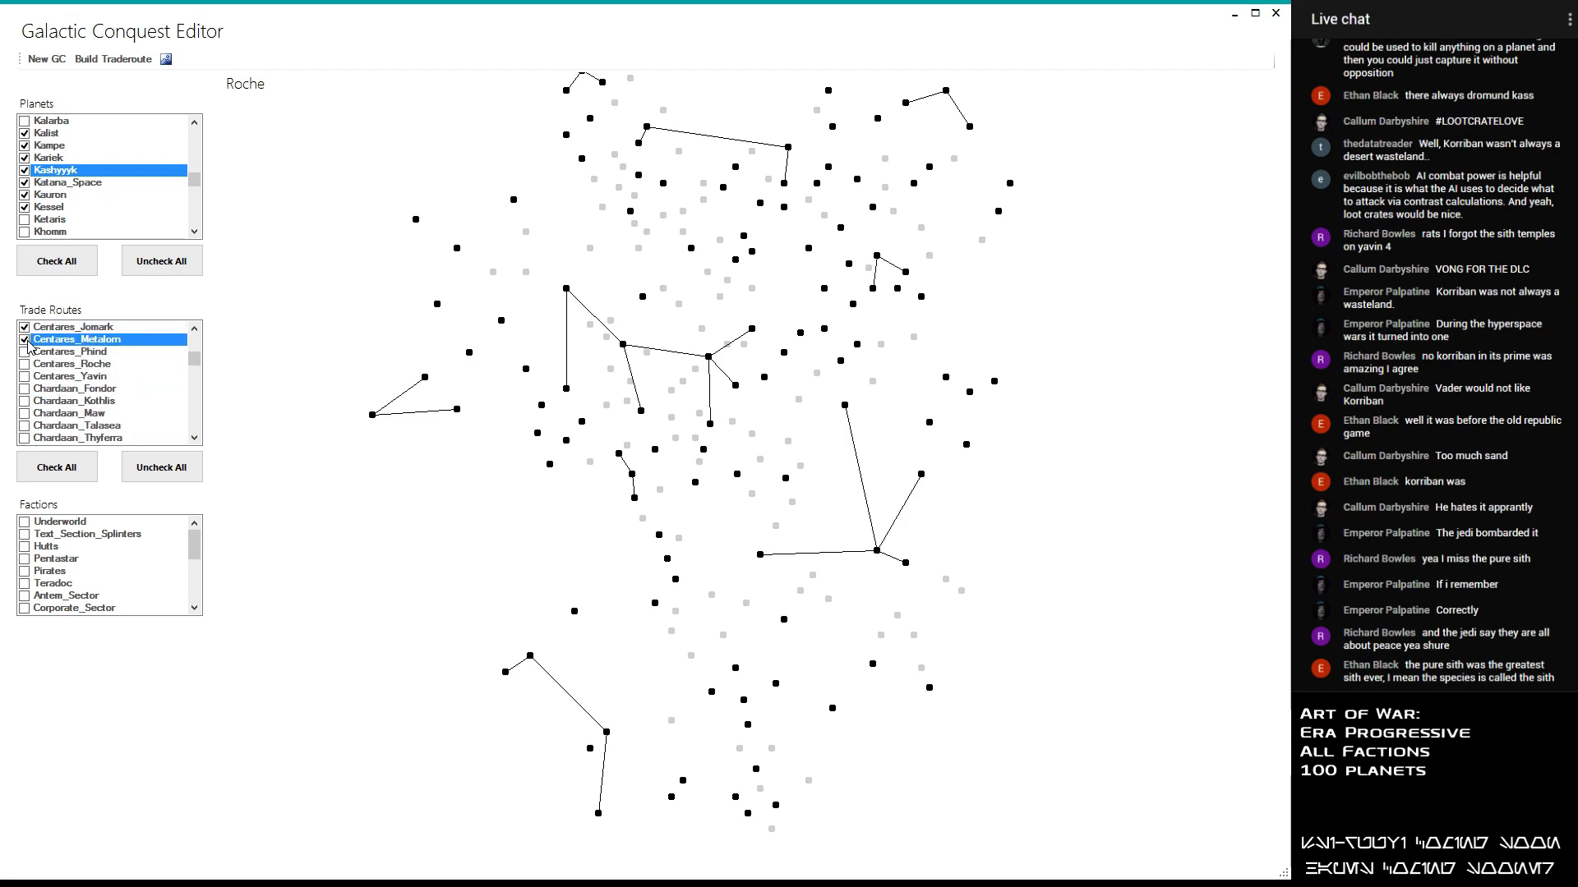
click(26, 353)
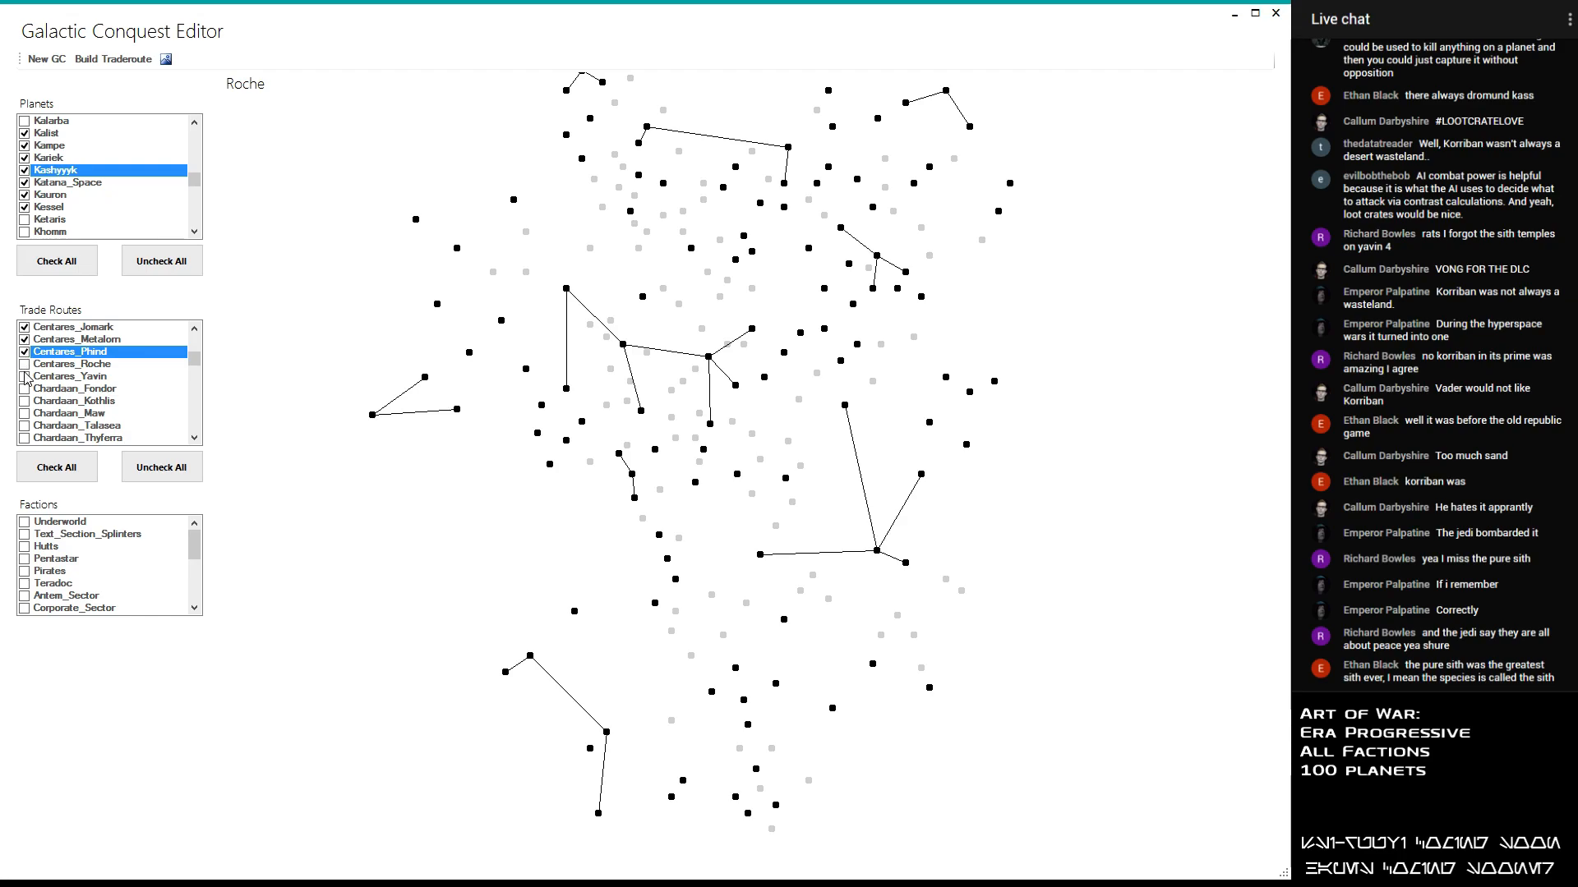
click(23, 366)
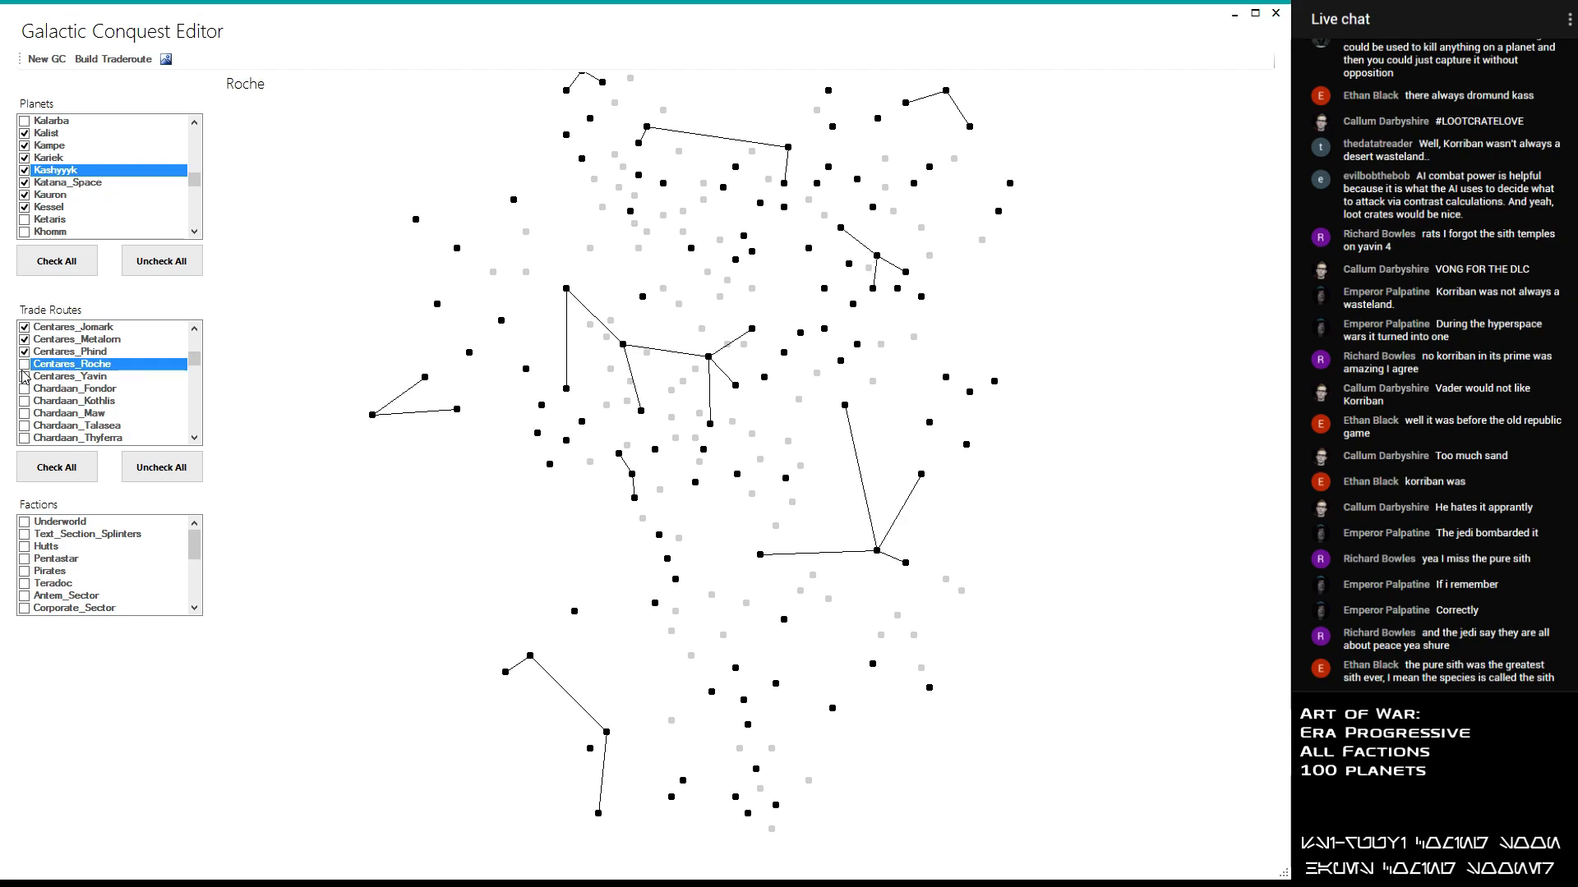
click(24, 378)
click(25, 377)
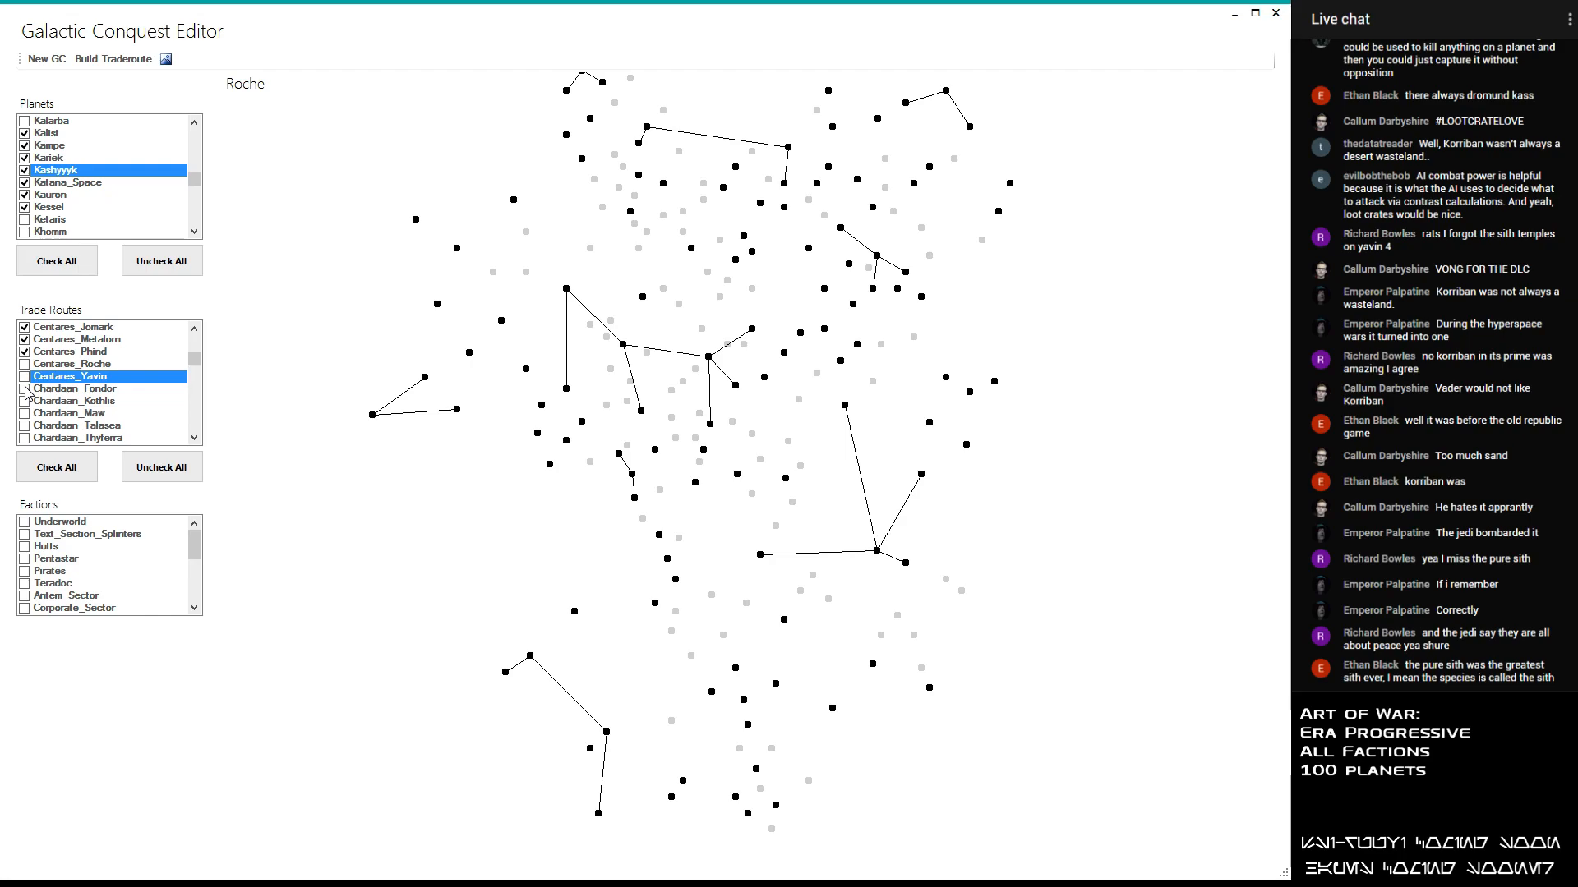
- Enable the Chardaan_Talasea trade route, leaving Chardaan_Fondor, Chardaan_Kothlis and Chardaan_Maw disabled
click(25, 389)
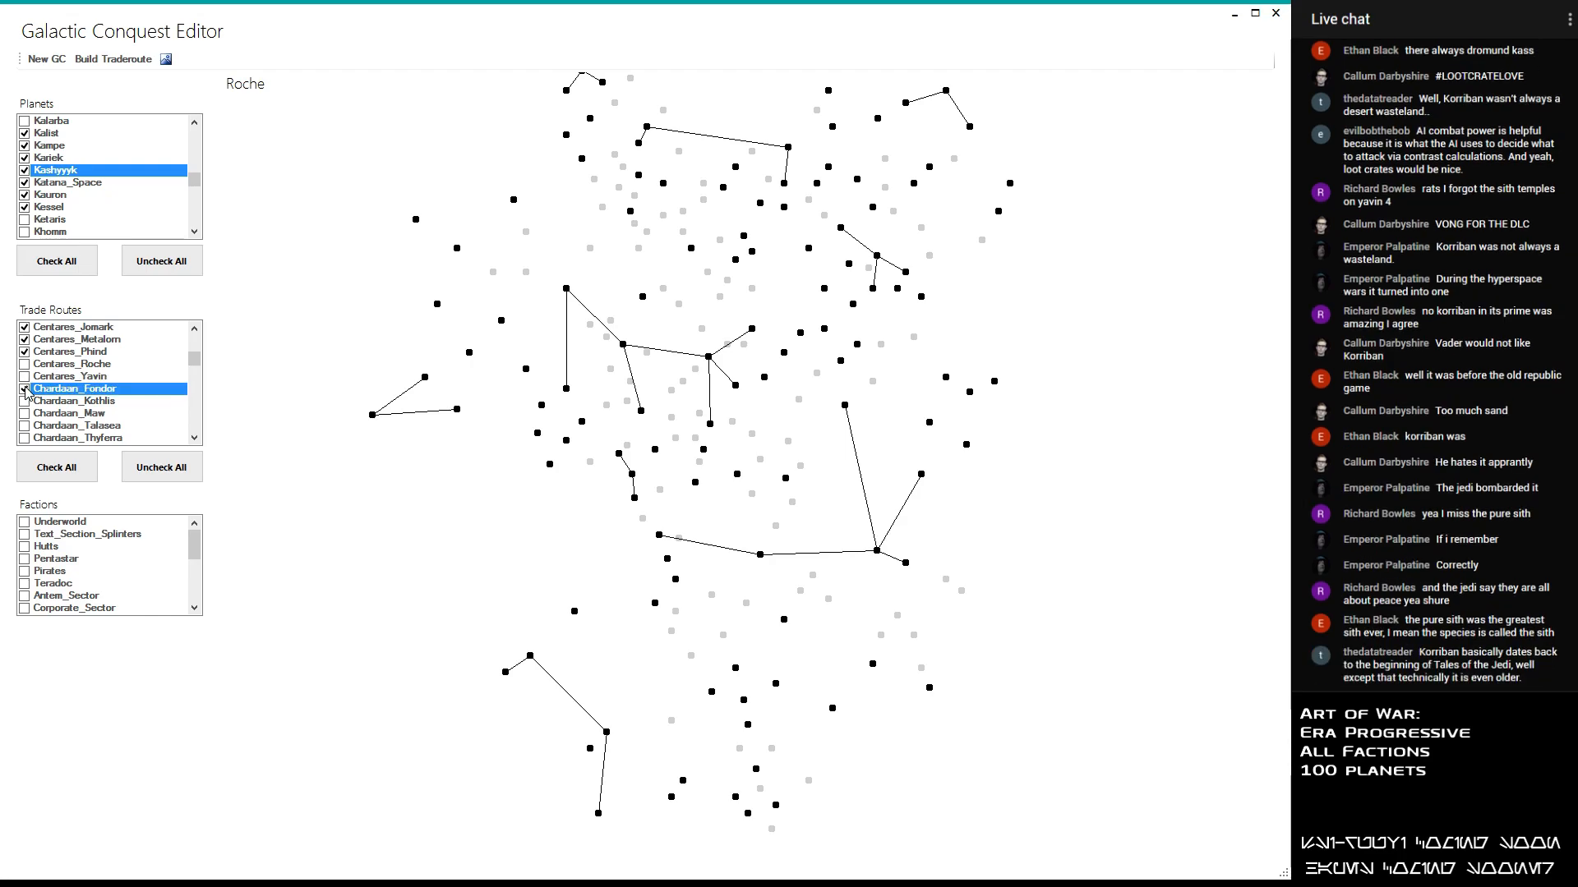
click(25, 389)
click(23, 401)
click(23, 402)
click(25, 414)
click(25, 415)
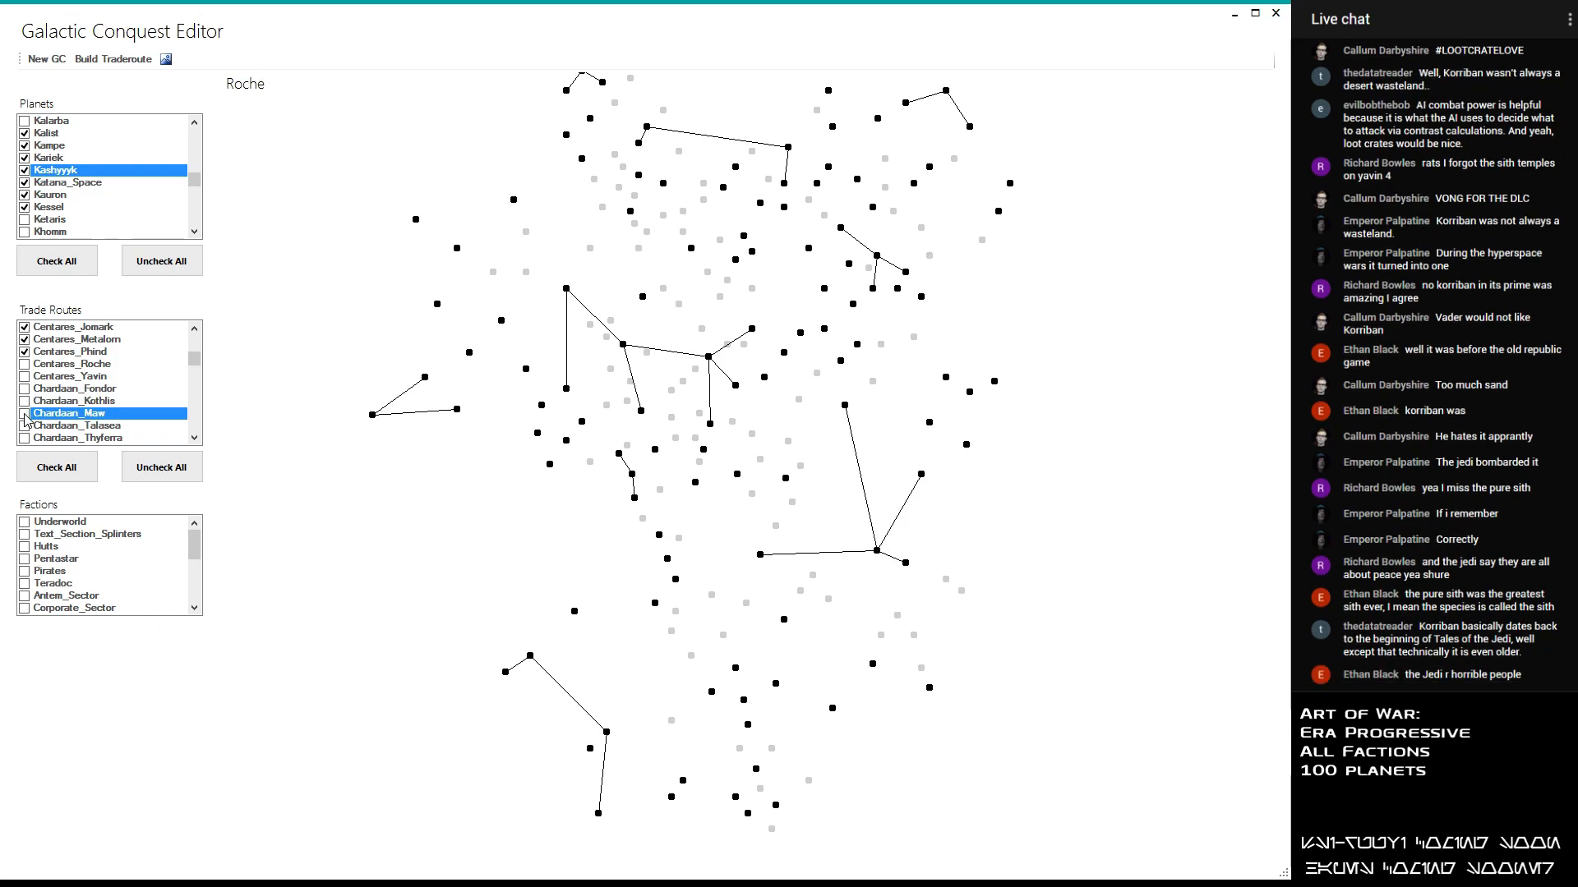
click(25, 426)
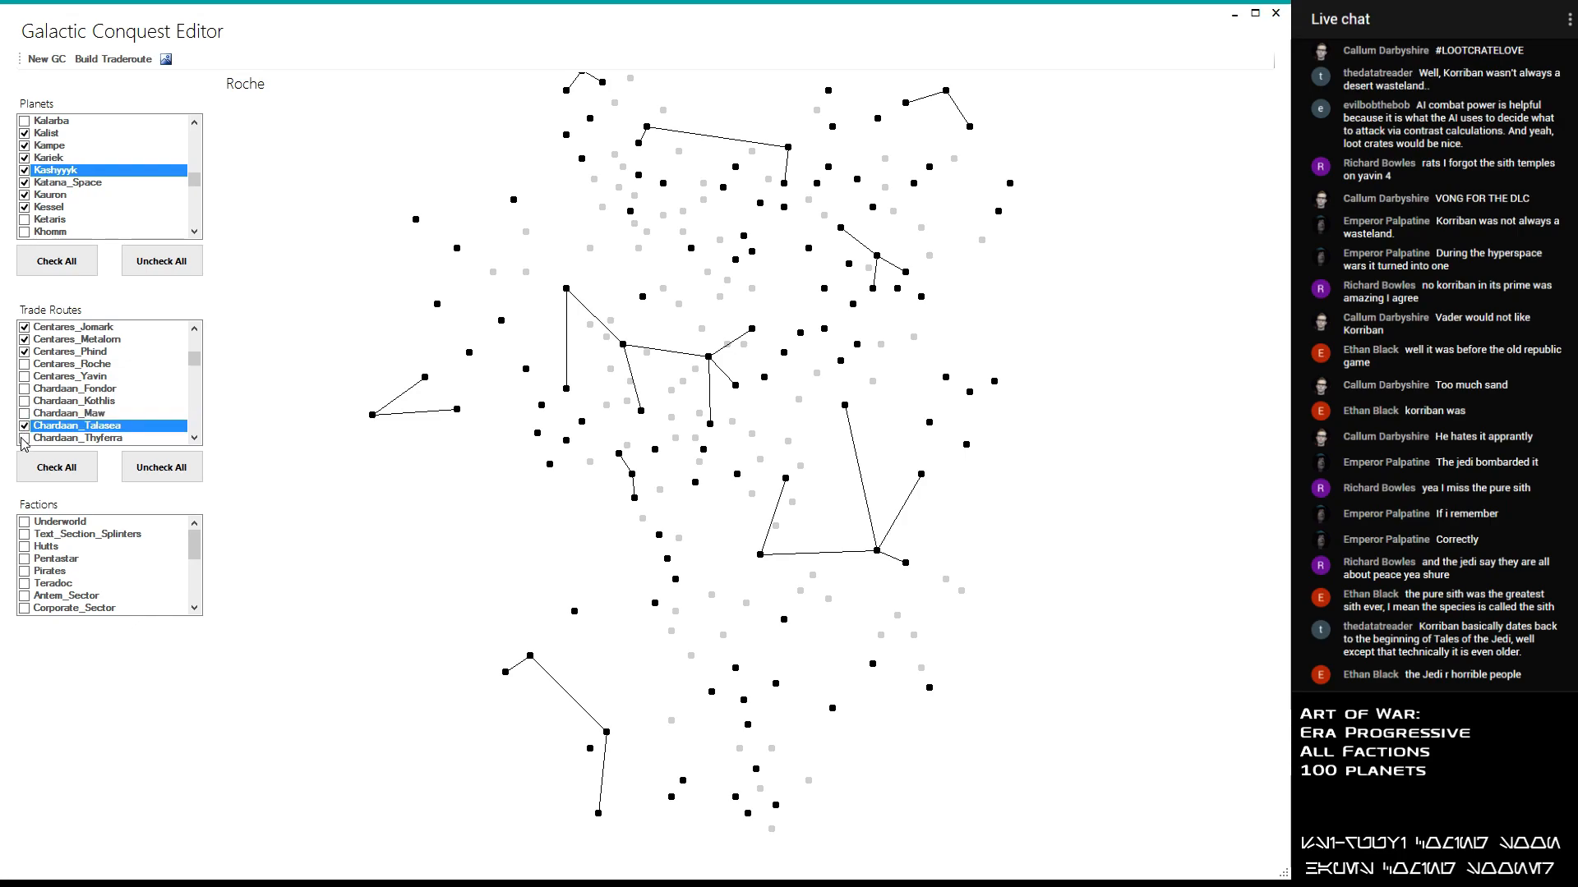
- Enable the Chardaan_YagDhul trade route in place of Chardaan_Thyferra, leaving Chardaan_Thyferra disabled
click(24, 439)
click(23, 439)
click(24, 439)
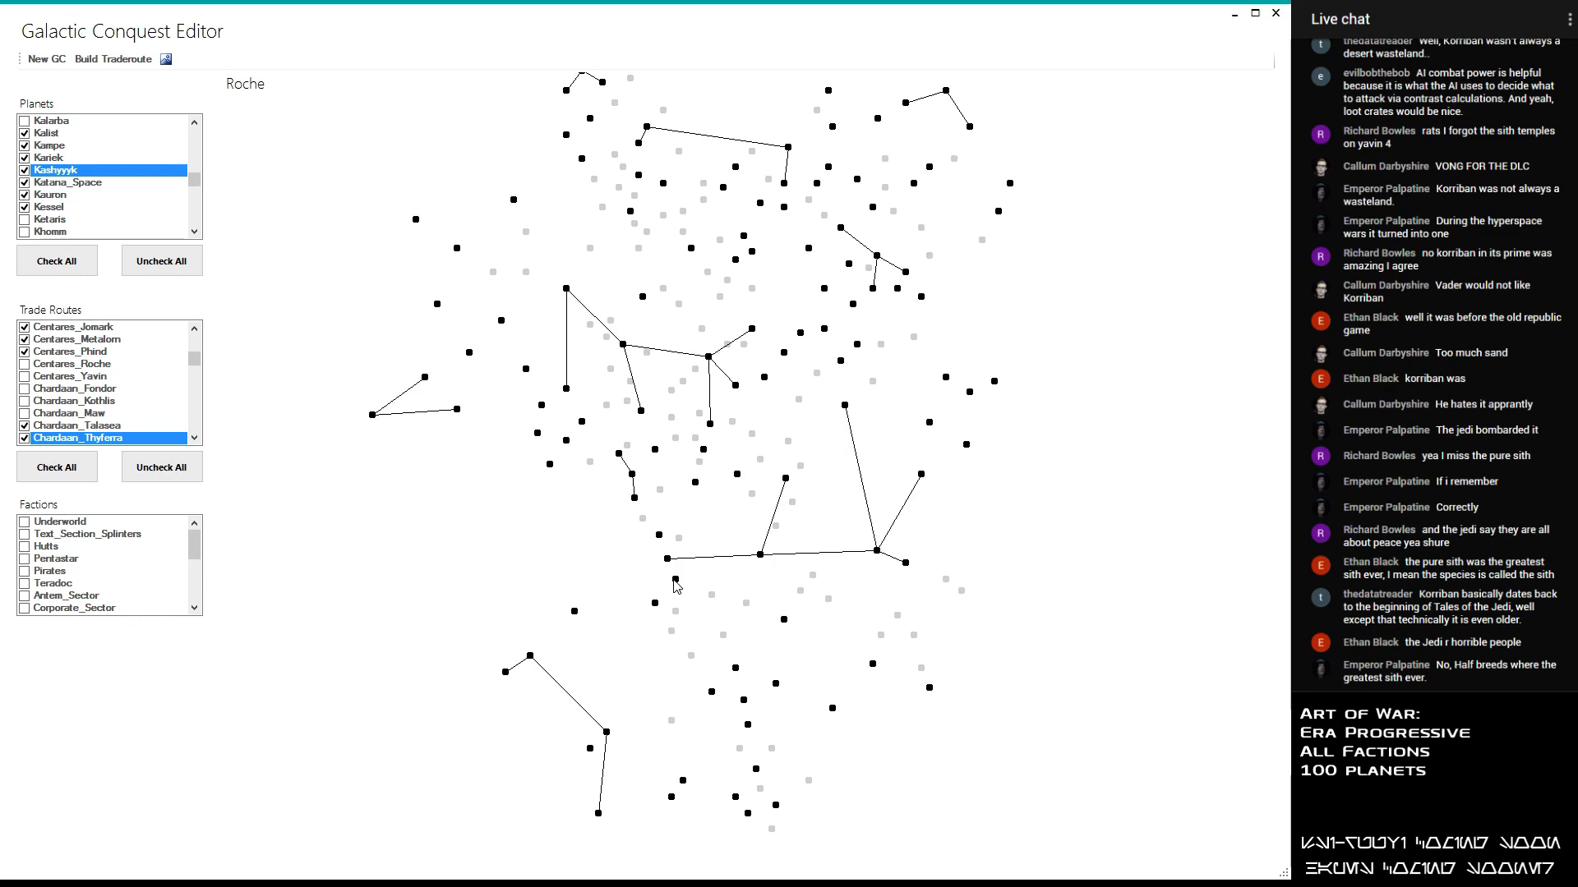
click(195, 438)
click(195, 438)
click(195, 437)
click(195, 438)
click(194, 438)
click(25, 388)
click(23, 385)
click(22, 384)
click(24, 376)
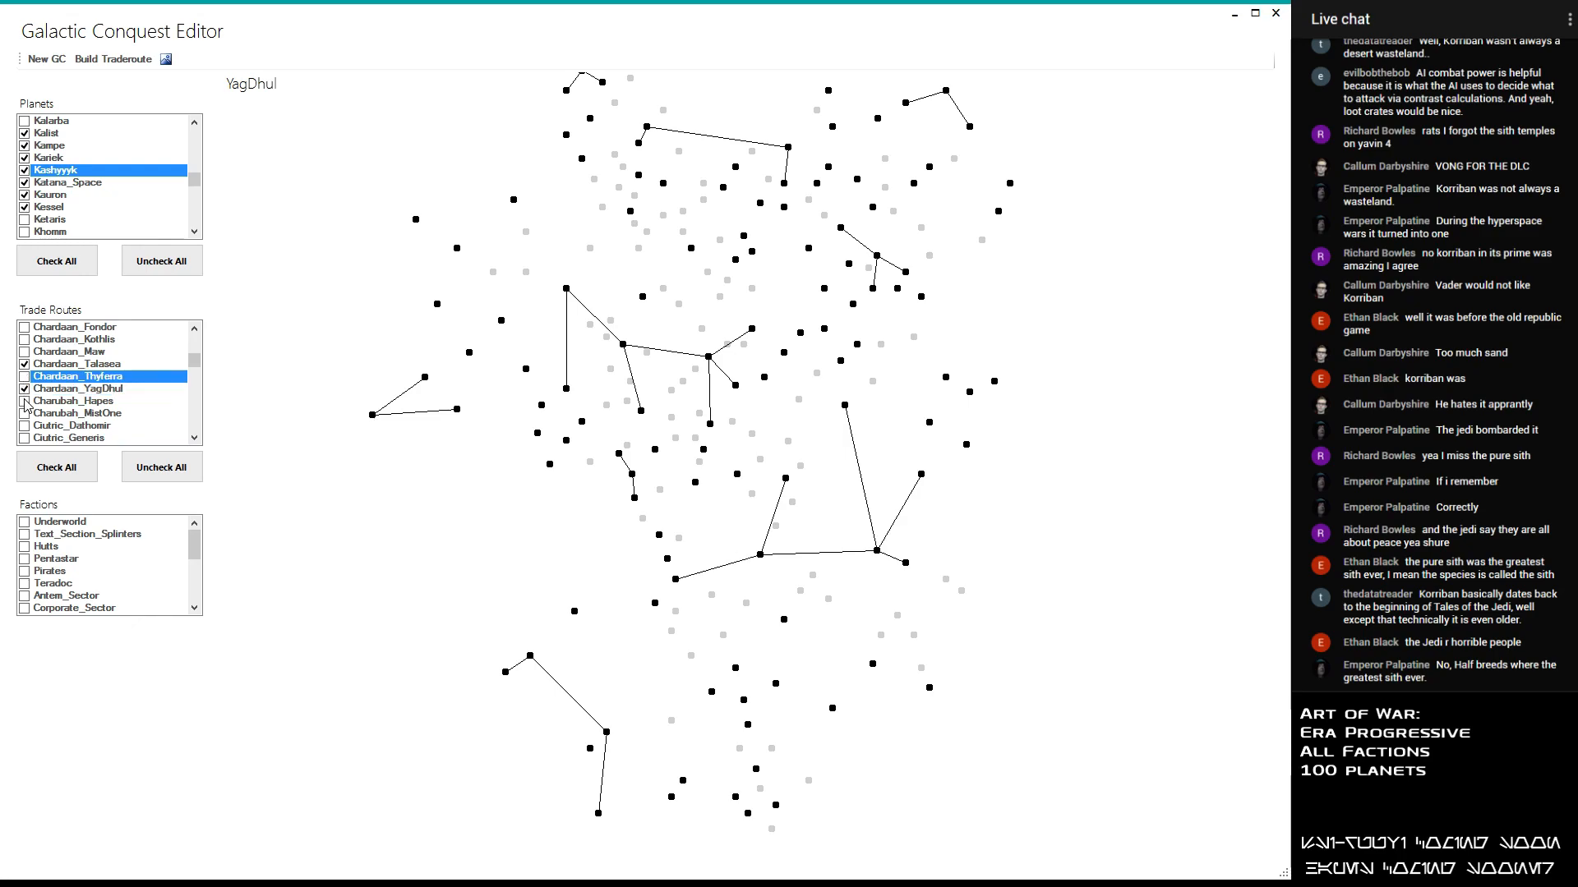
- Enable the Charubah_Hapes and Charubah_MistOne trade routes, leaving Ciutric_Dathomir and Ciutric_Generis disabled
click(24, 401)
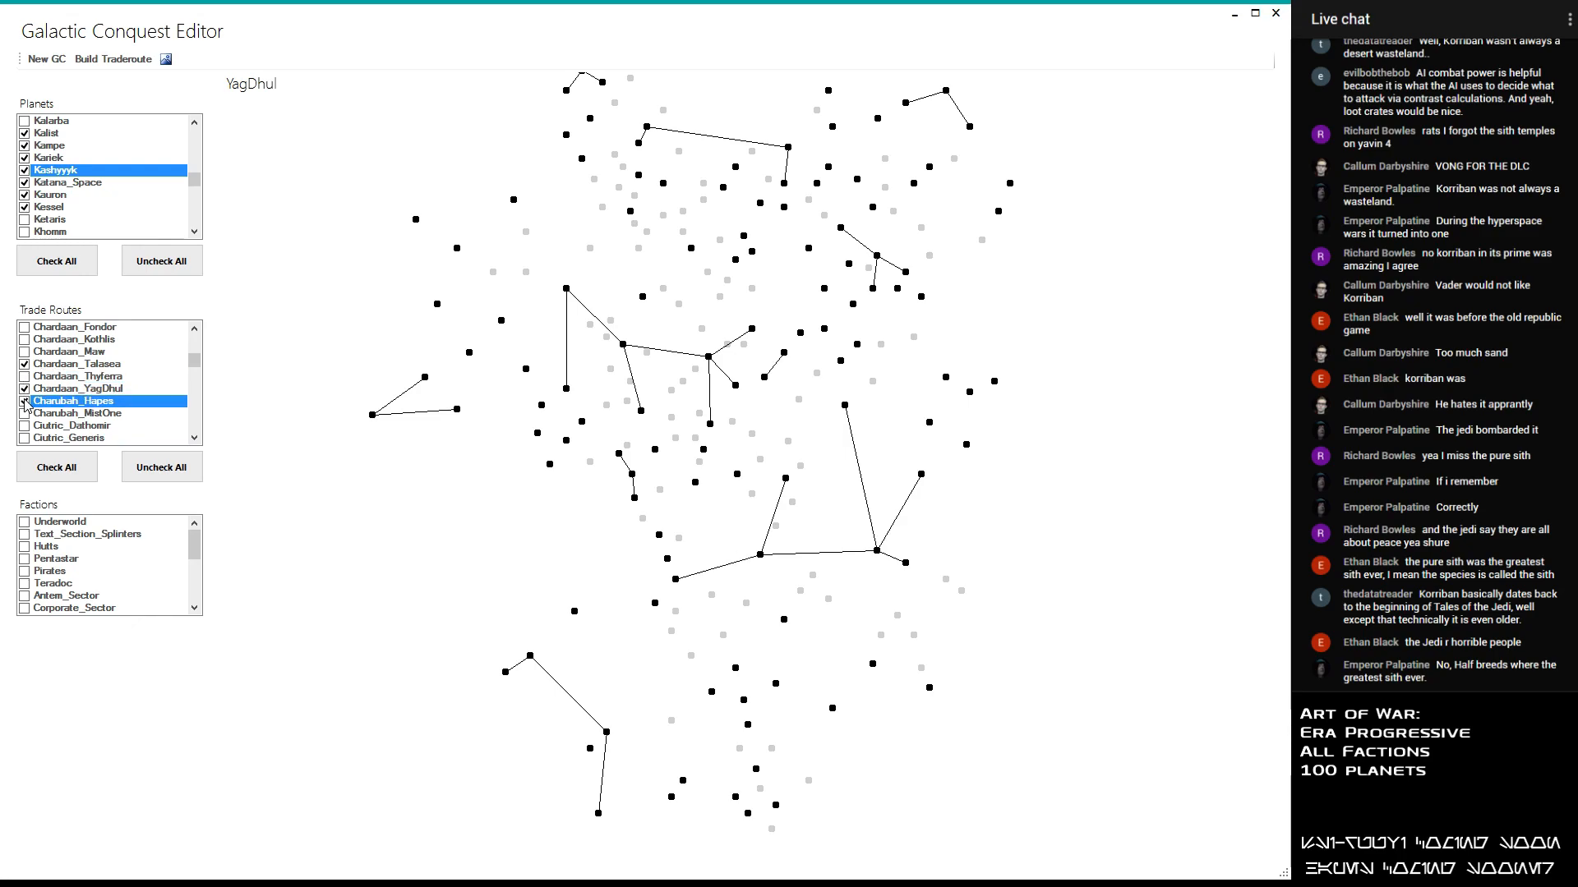
click(25, 413)
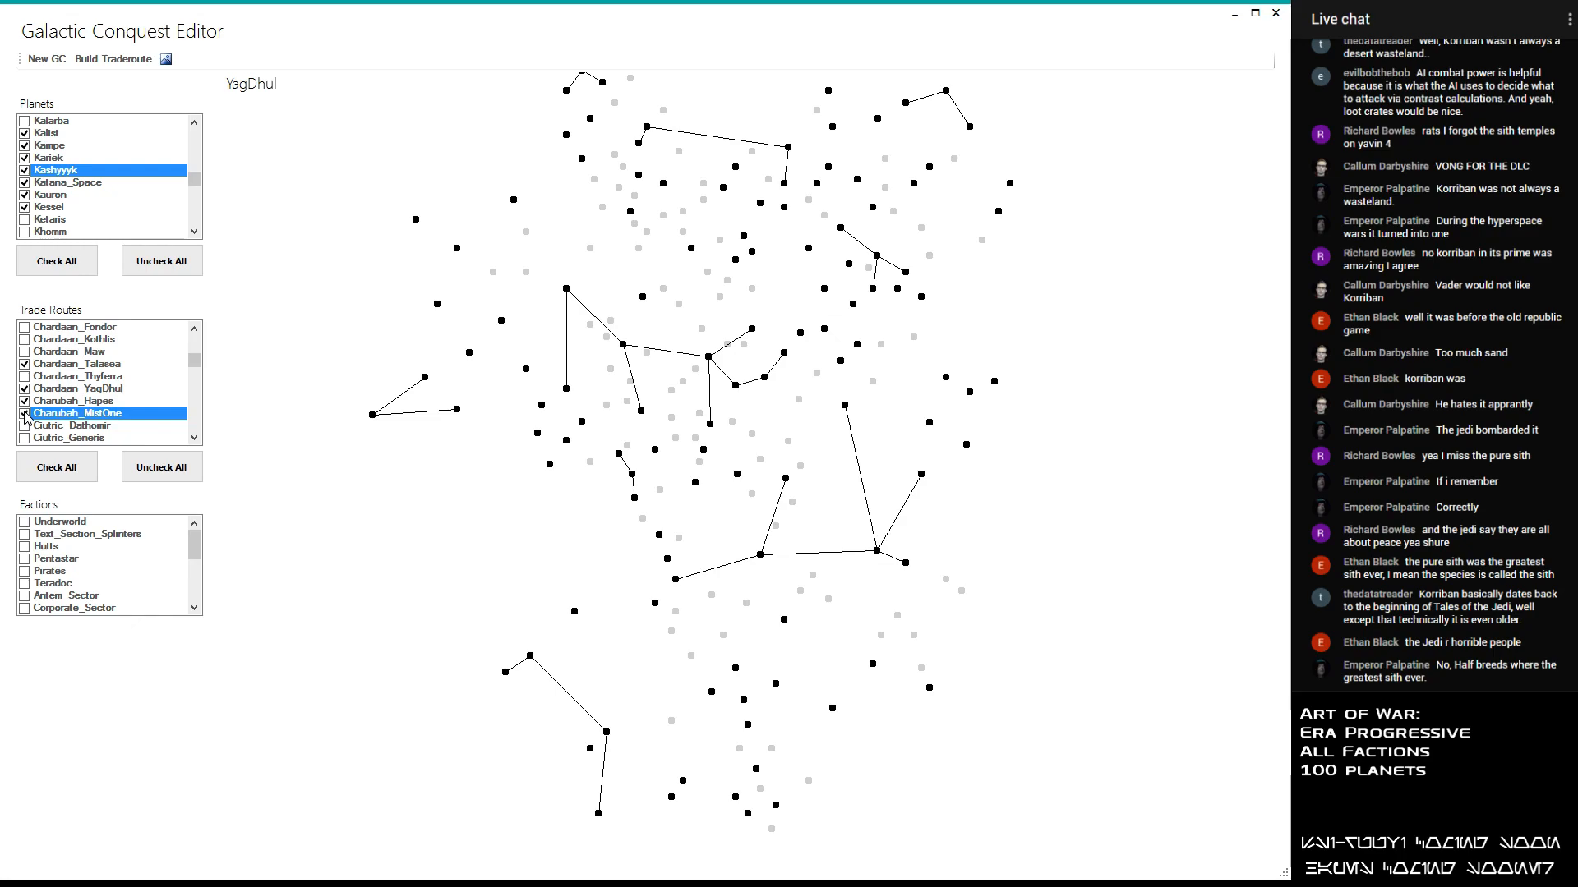
click(25, 426)
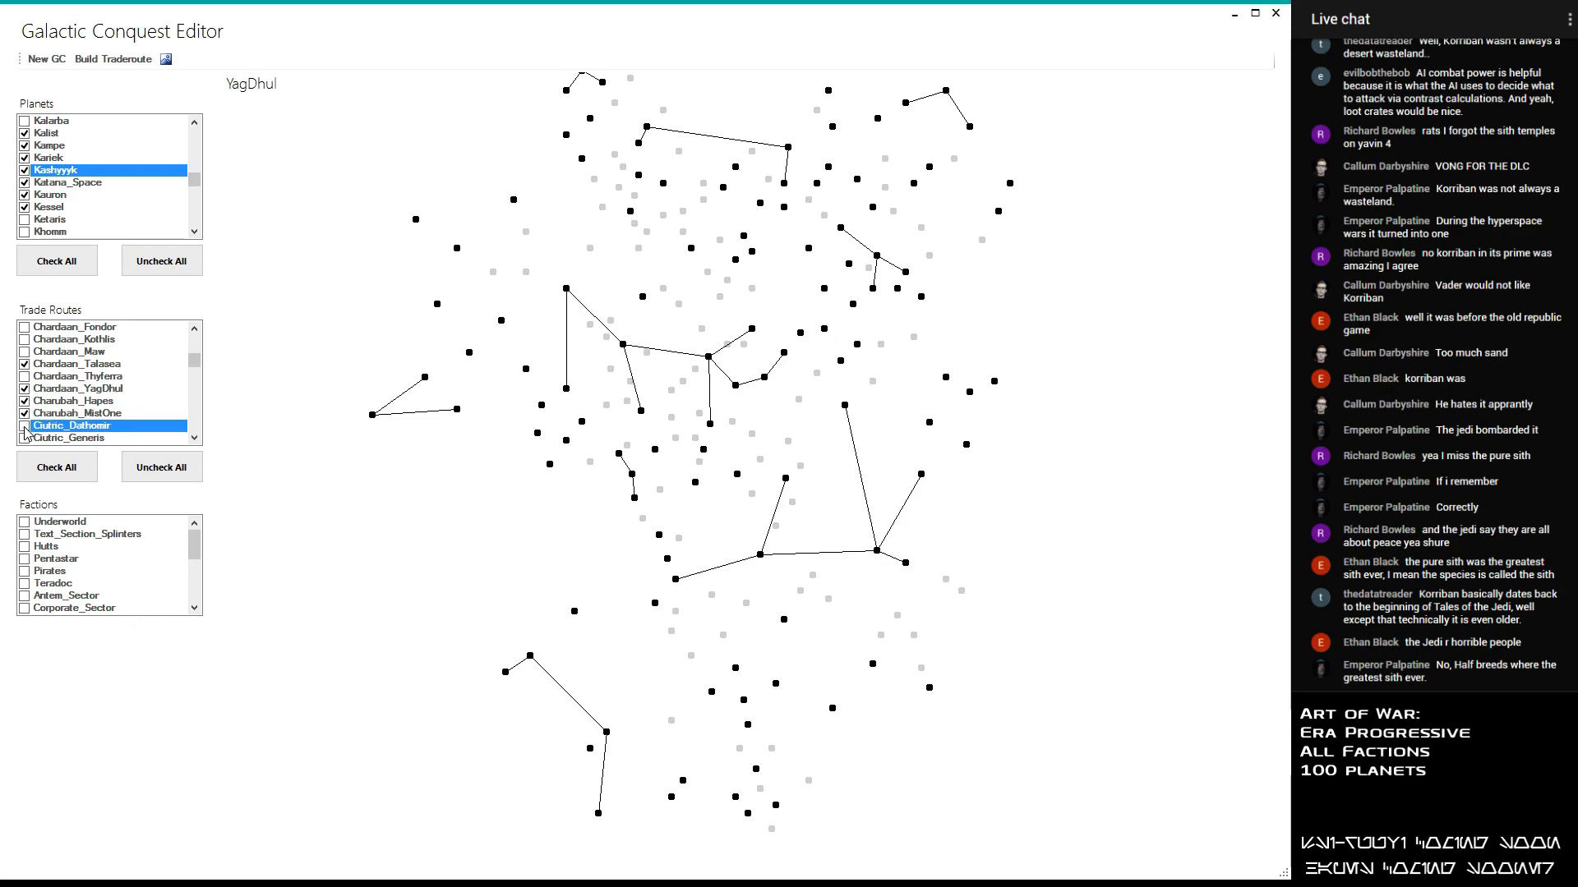
click(24, 438)
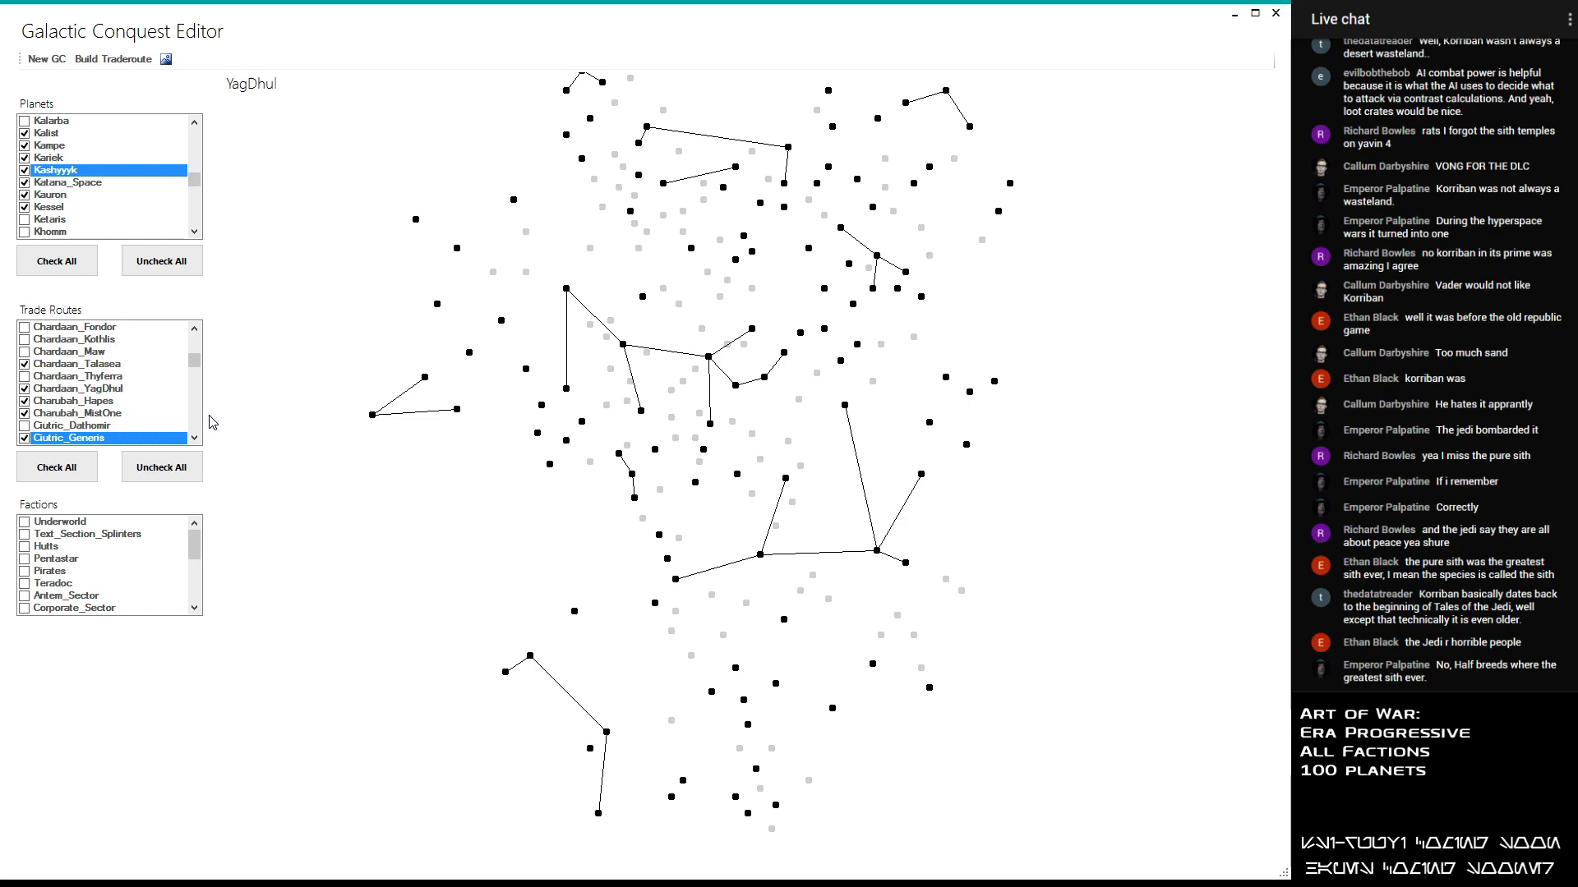
click(25, 438)
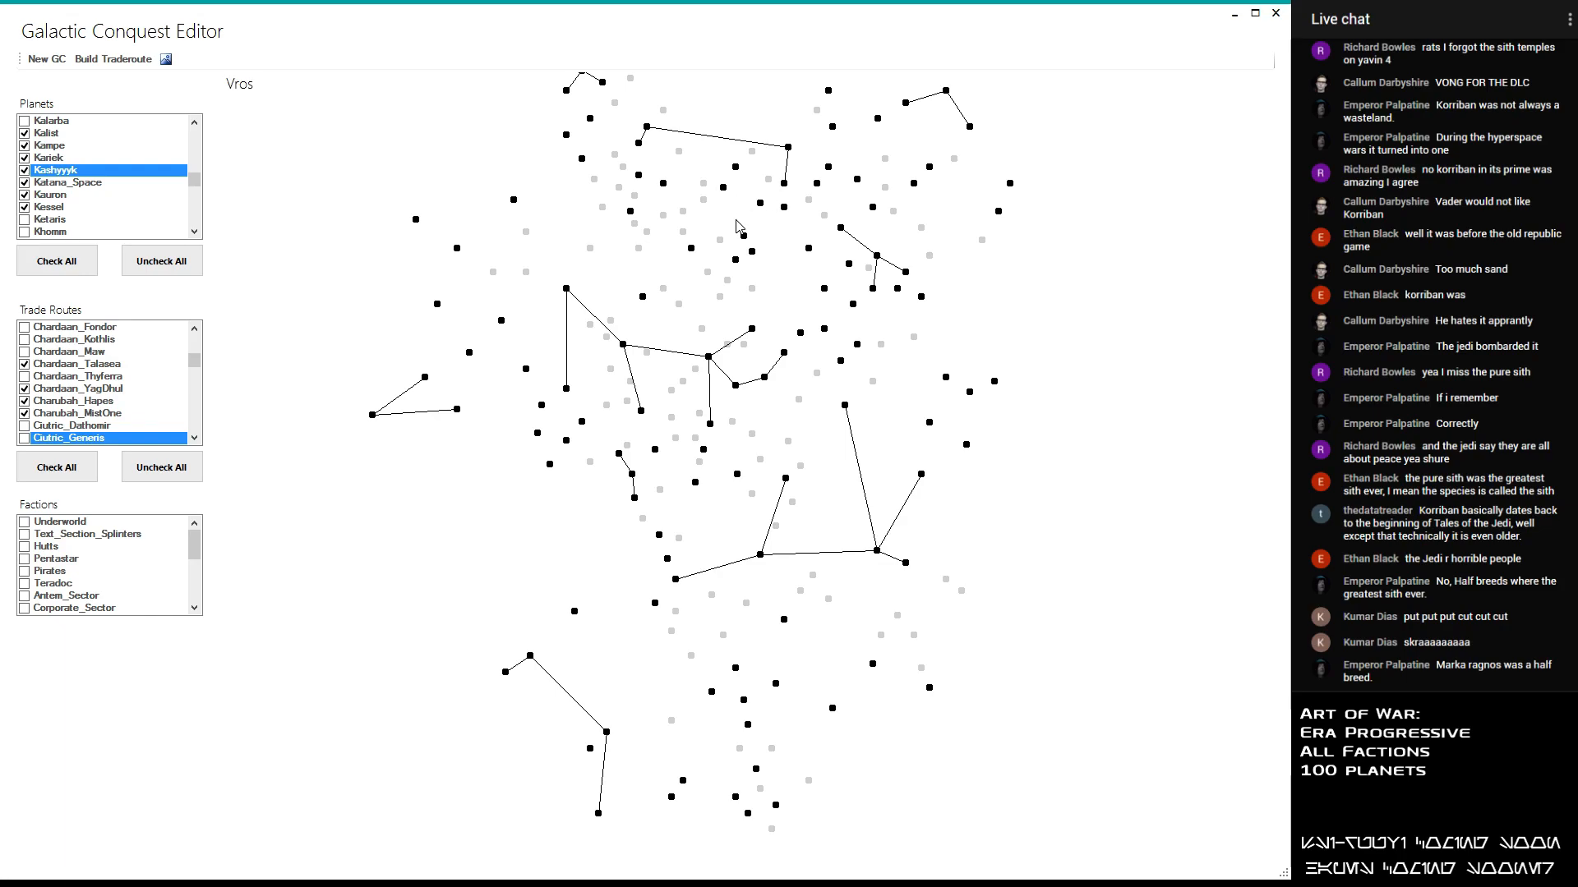
- Enable the Ciutric_Vros trade route, leaving Ciutric_Selaggis, Ciutric_Tangrene and Ciutric_Wayland disabled
click(194, 437)
click(196, 438)
click(196, 438)
click(196, 438)
click(196, 438)
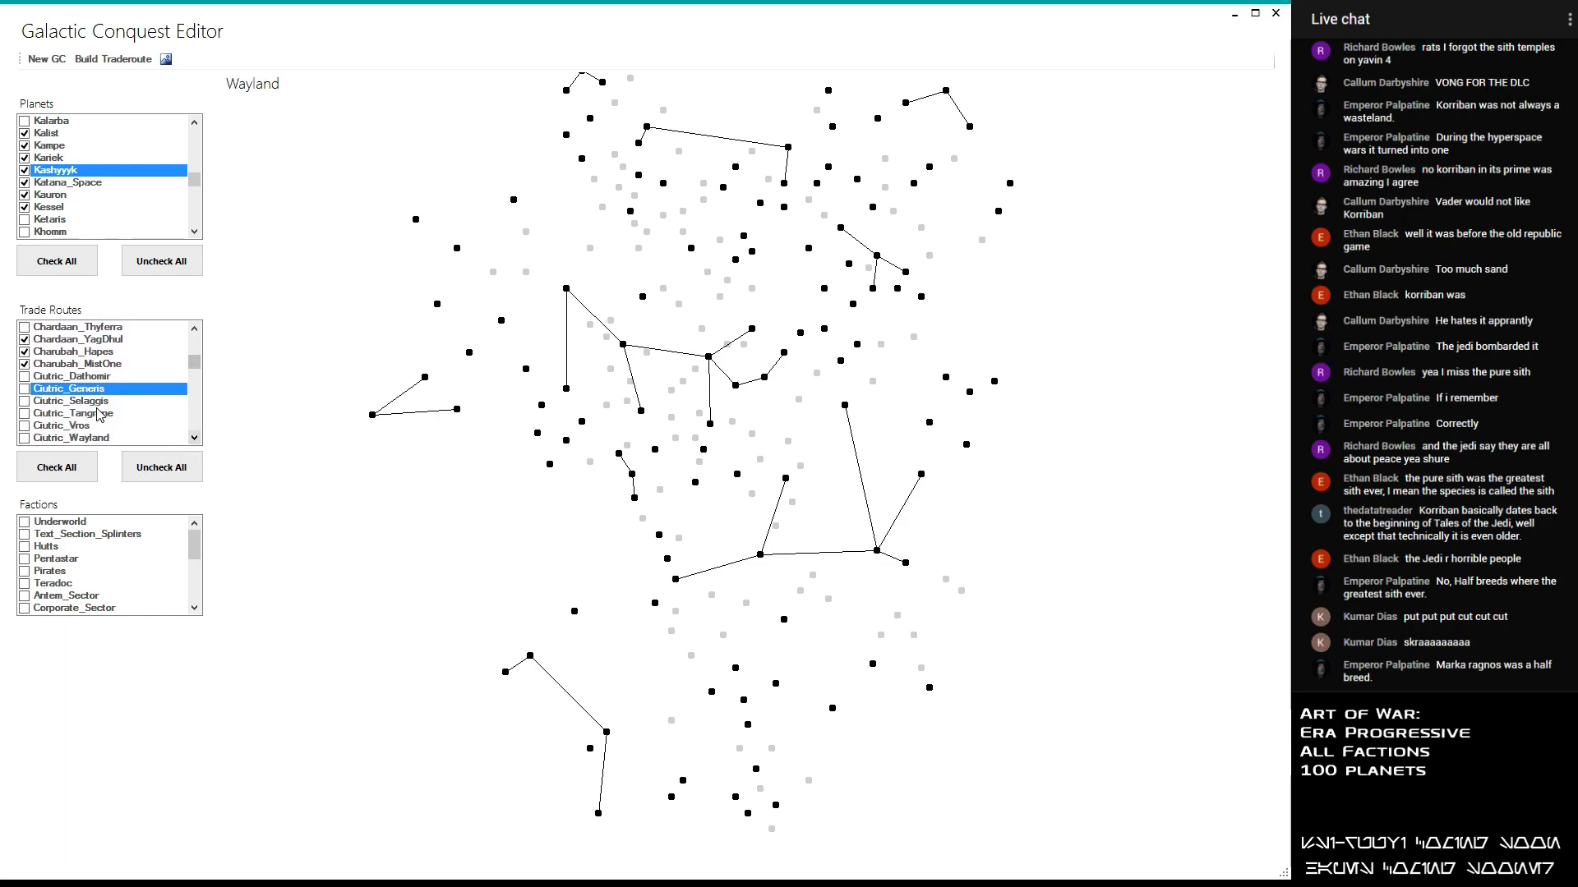
click(24, 402)
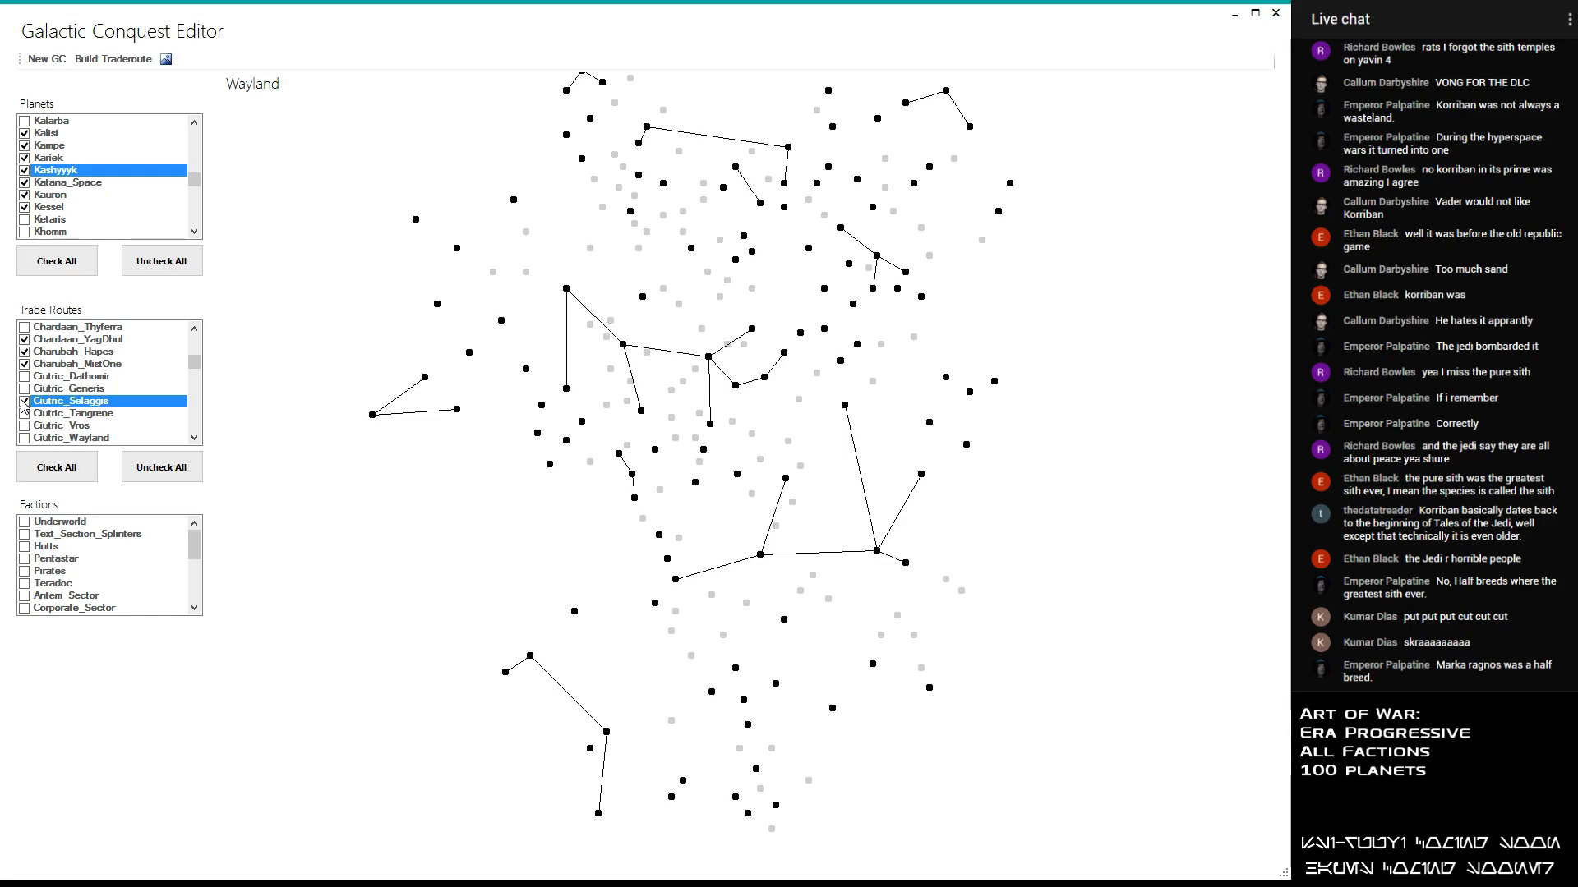
click(24, 402)
click(27, 414)
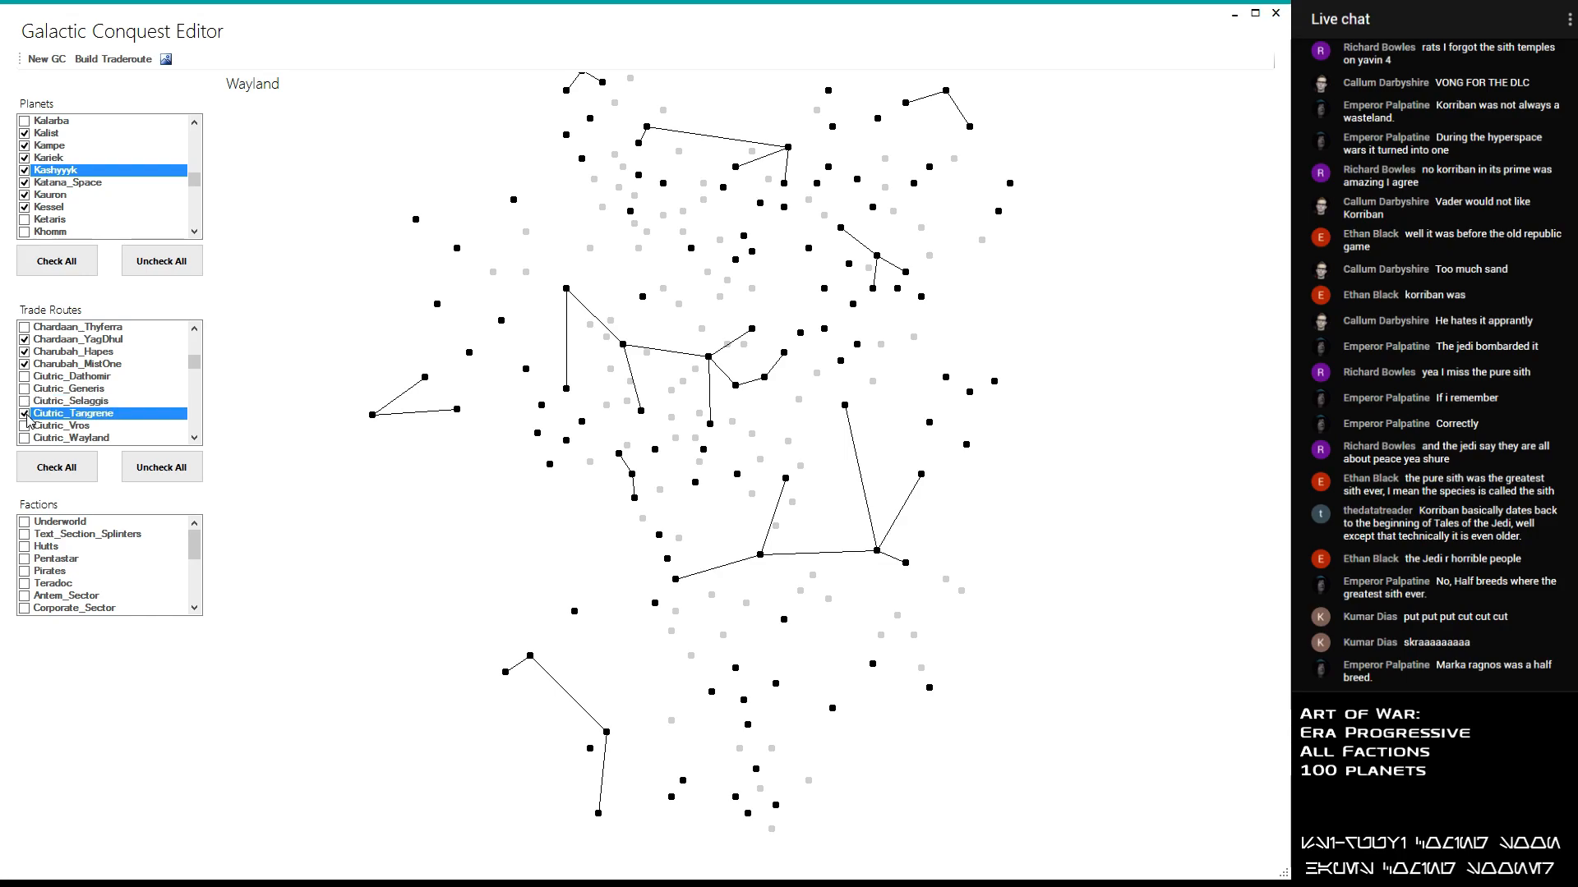
click(789, 152)
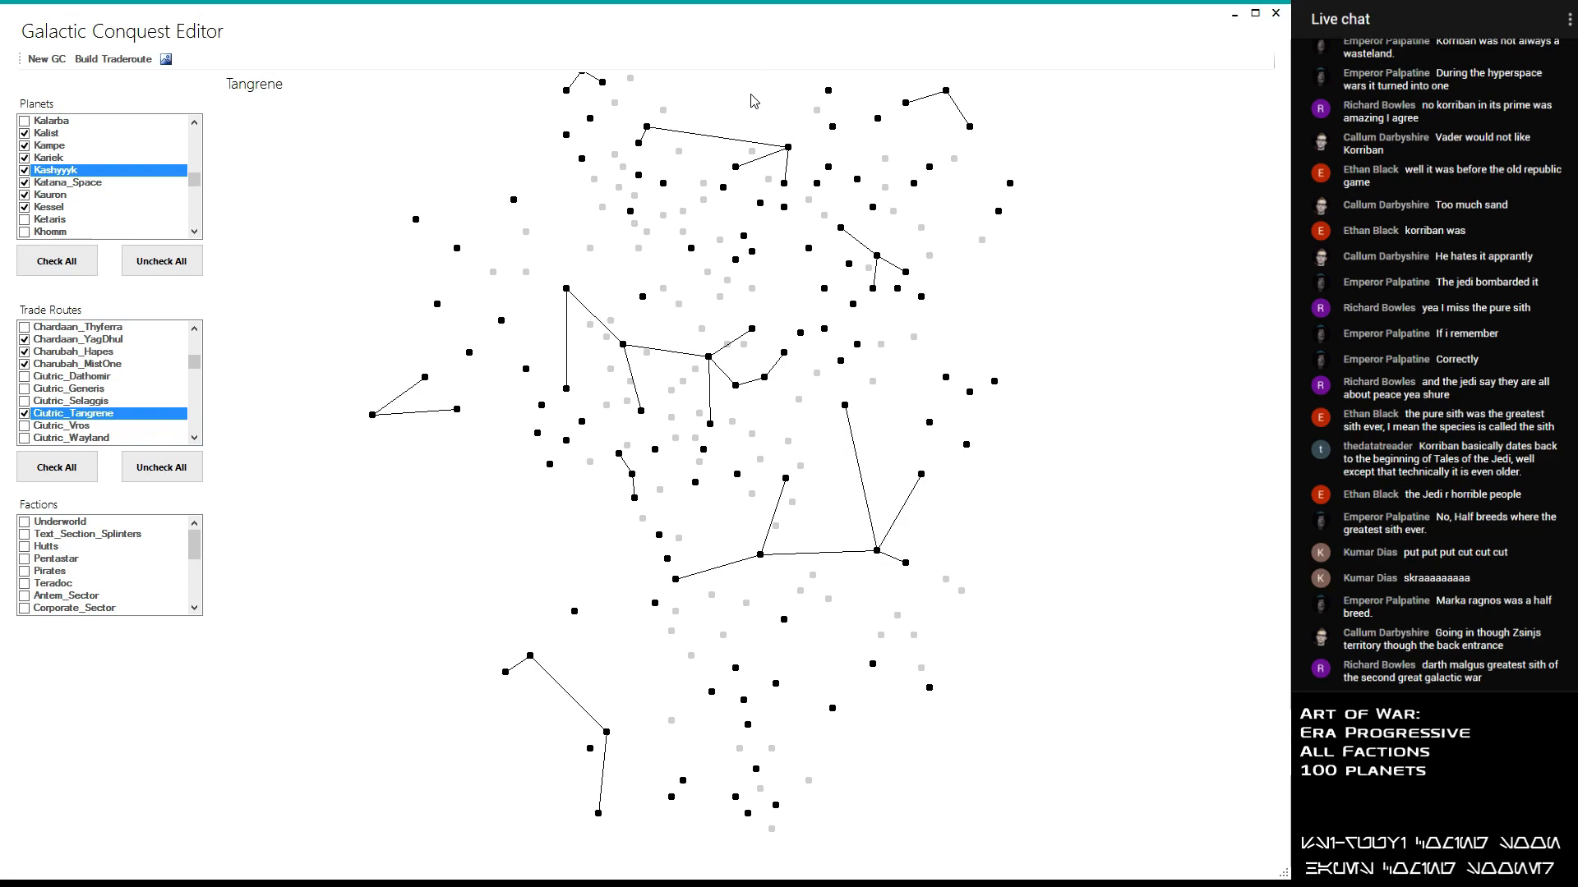
click(23, 415)
click(24, 426)
click(25, 438)
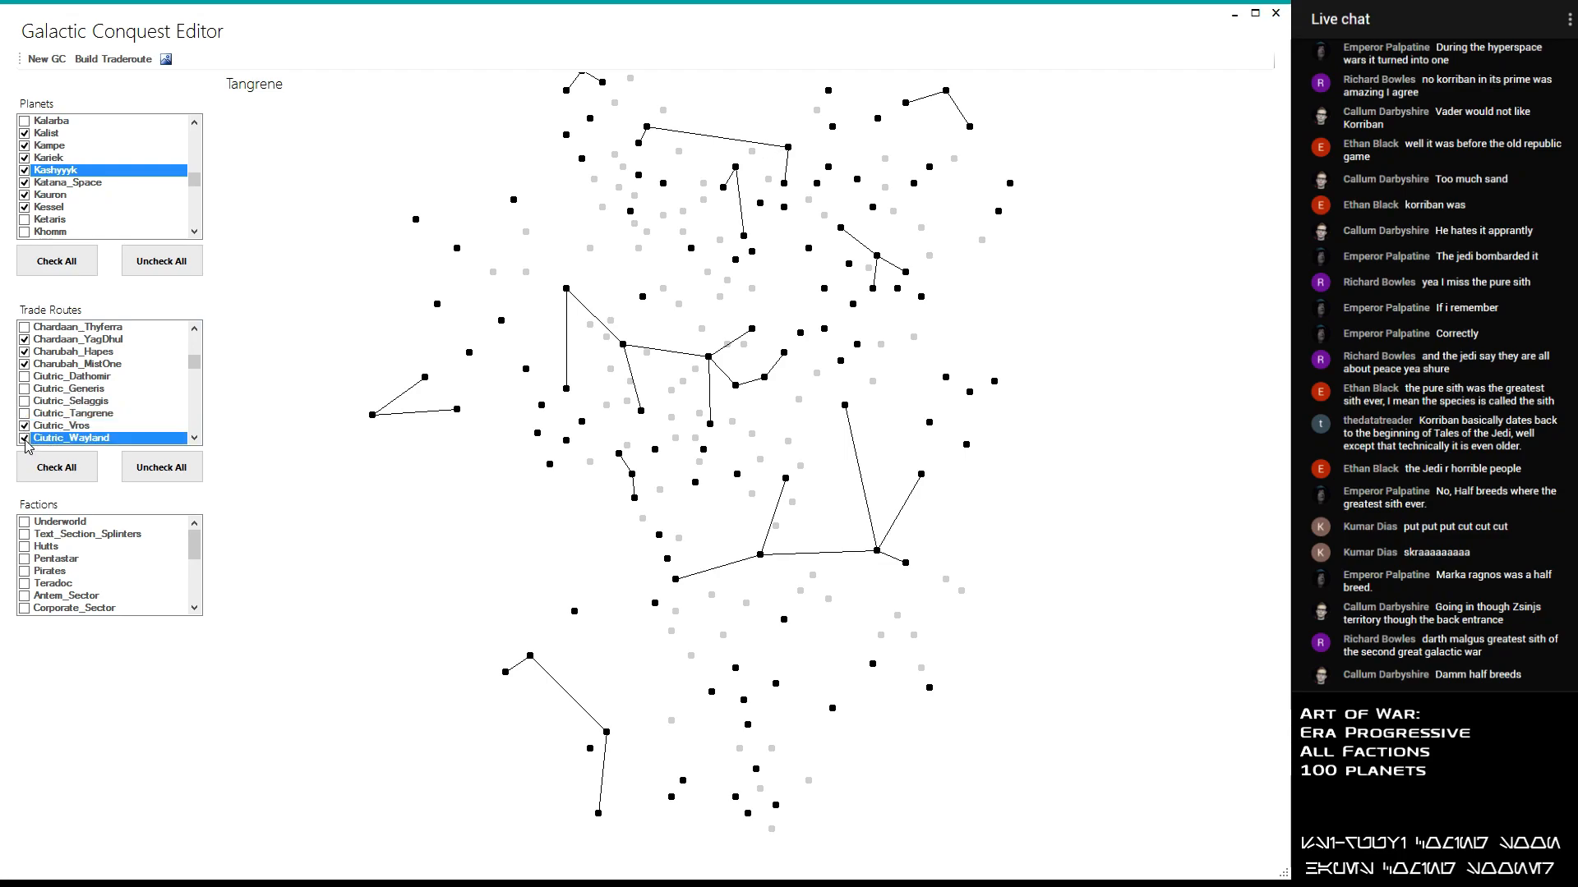
- Enable both Contruum trade routes, Contruum_Garos and Contruum_Roche
scroll(24, 444, down, 1)
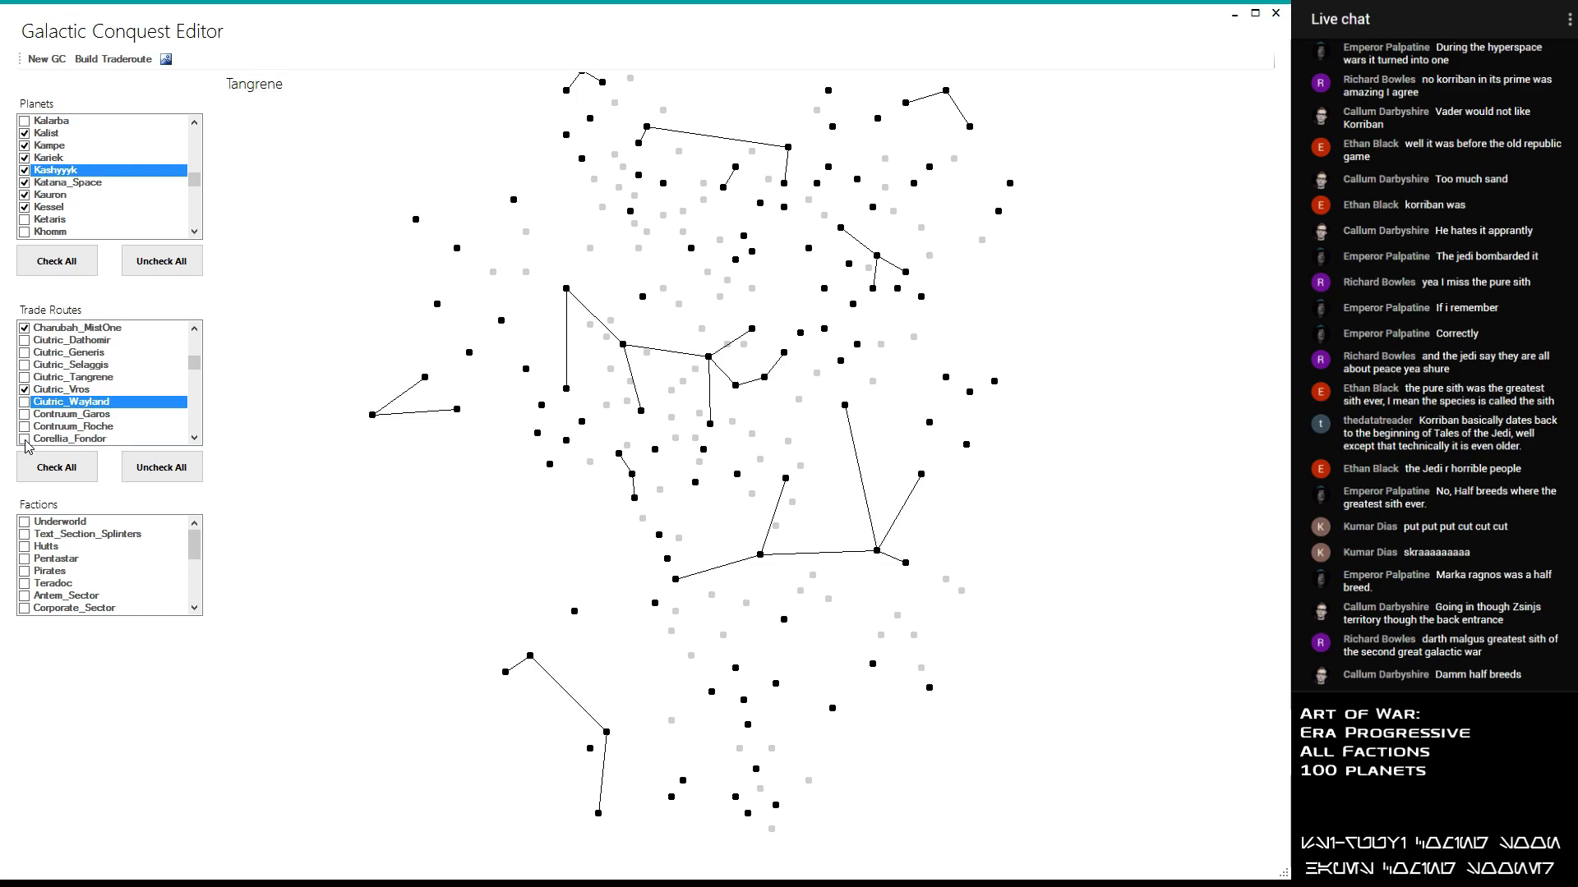
click(24, 413)
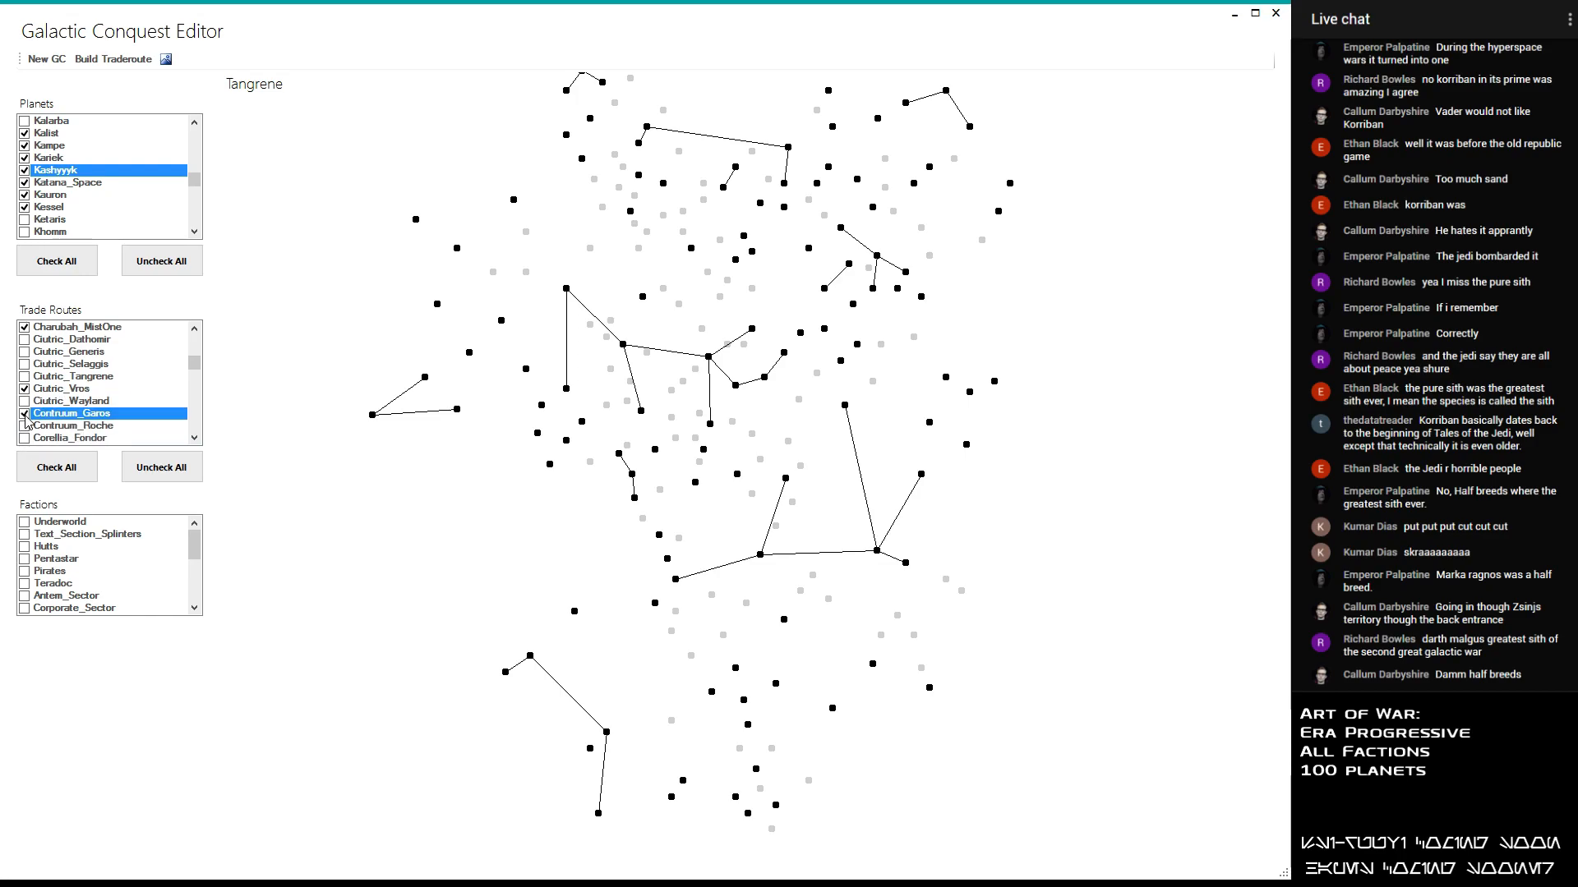
scroll(25, 415, down, 1)
click(23, 389)
- Enable the Corellia_Fondor and Corellia_Kuat trade routes, leaving Corellia_Hakassi disabled
click(25, 402)
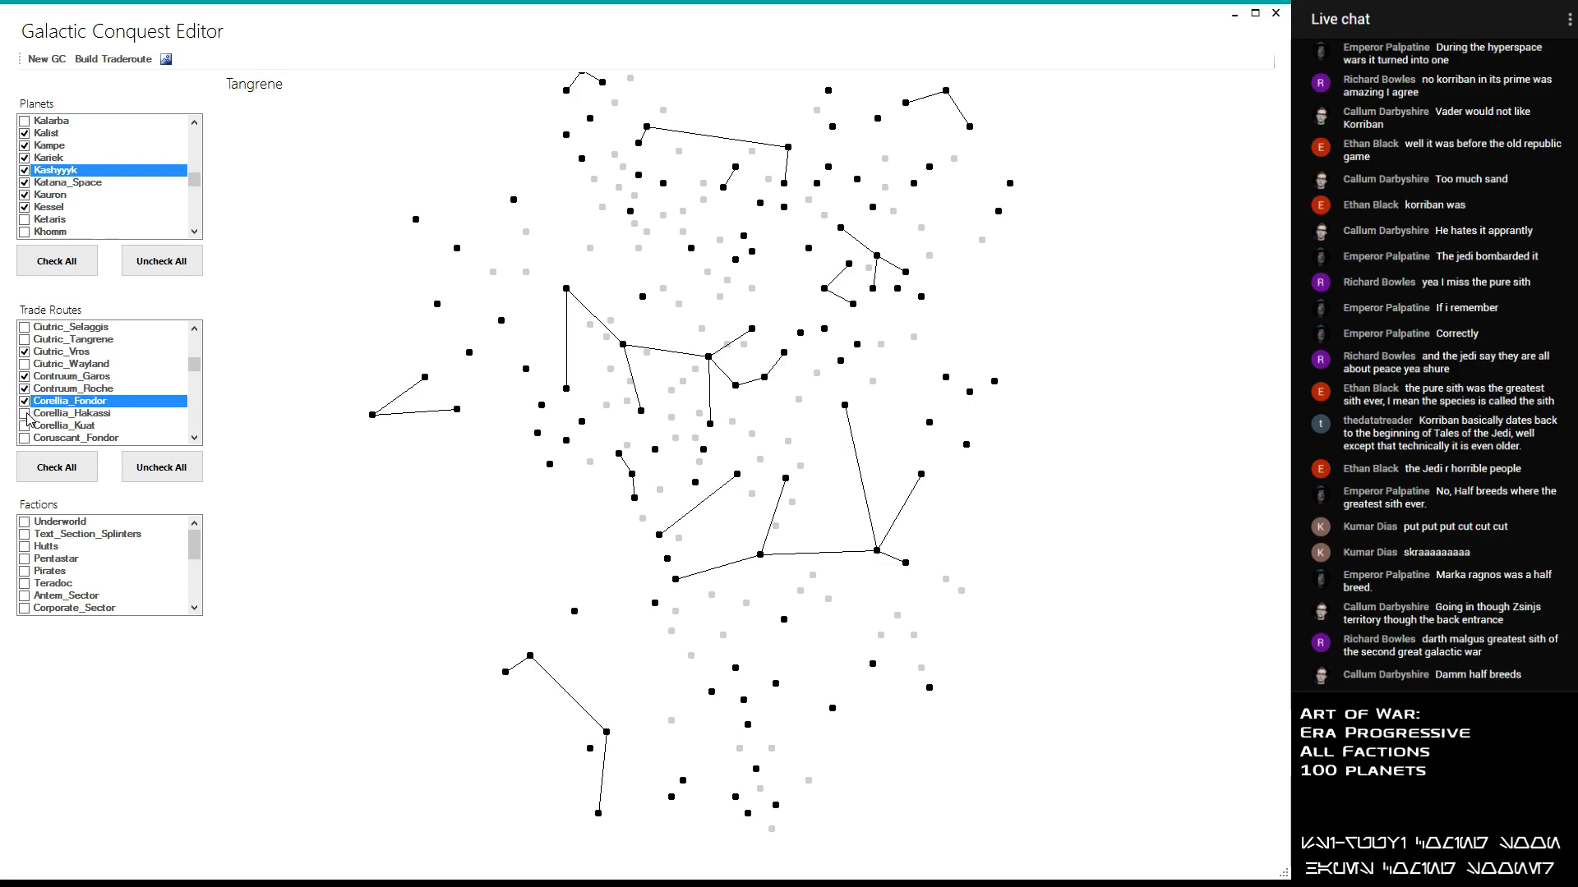
click(24, 414)
click(25, 426)
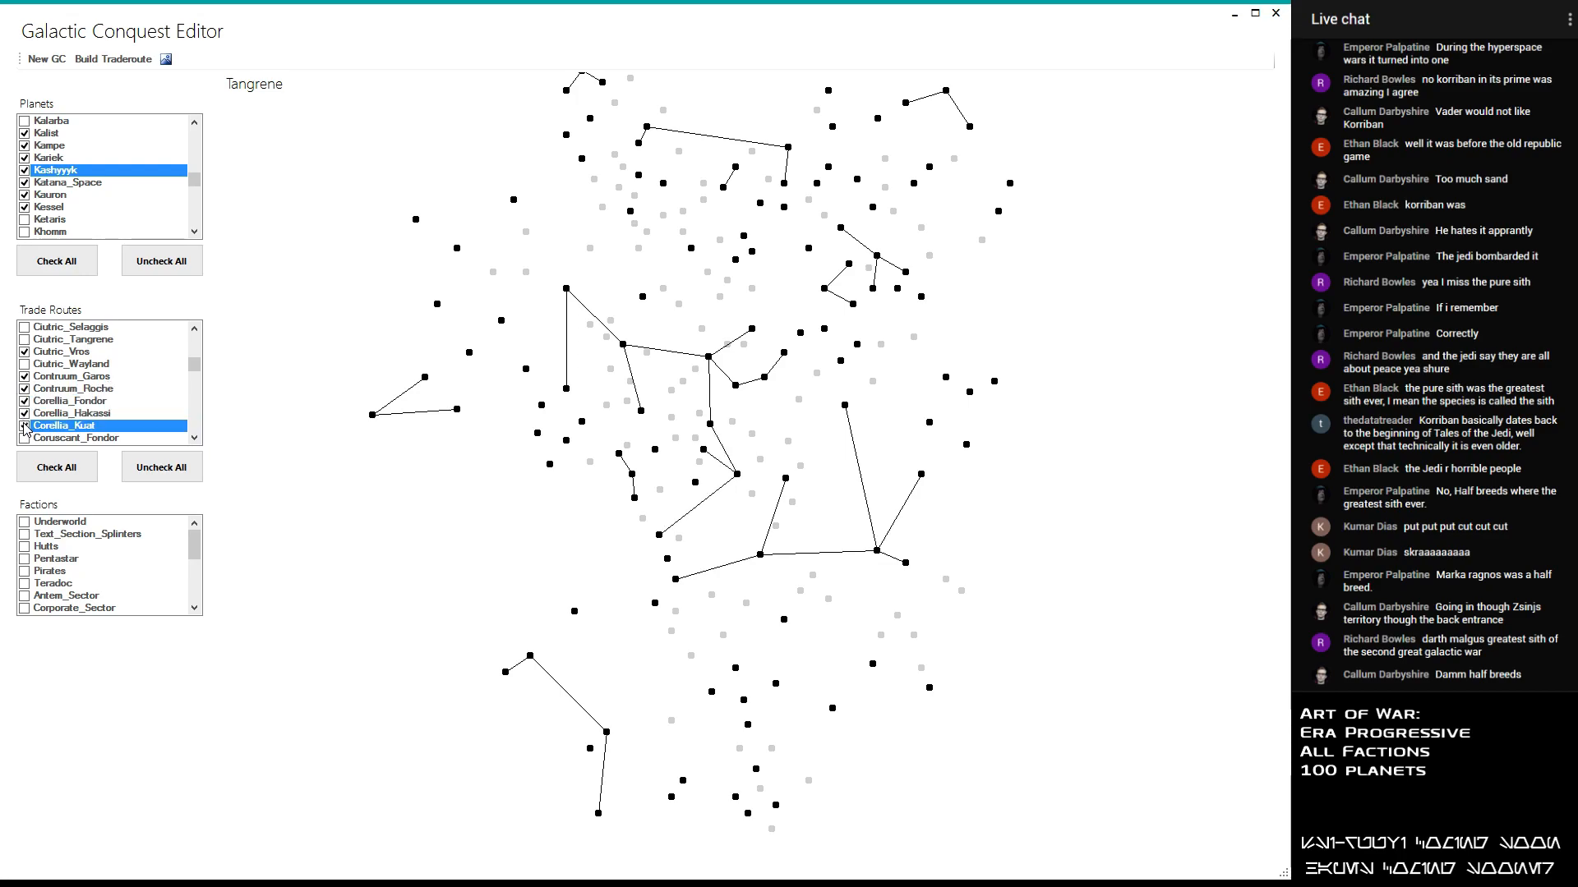
scroll(28, 421, down, 1)
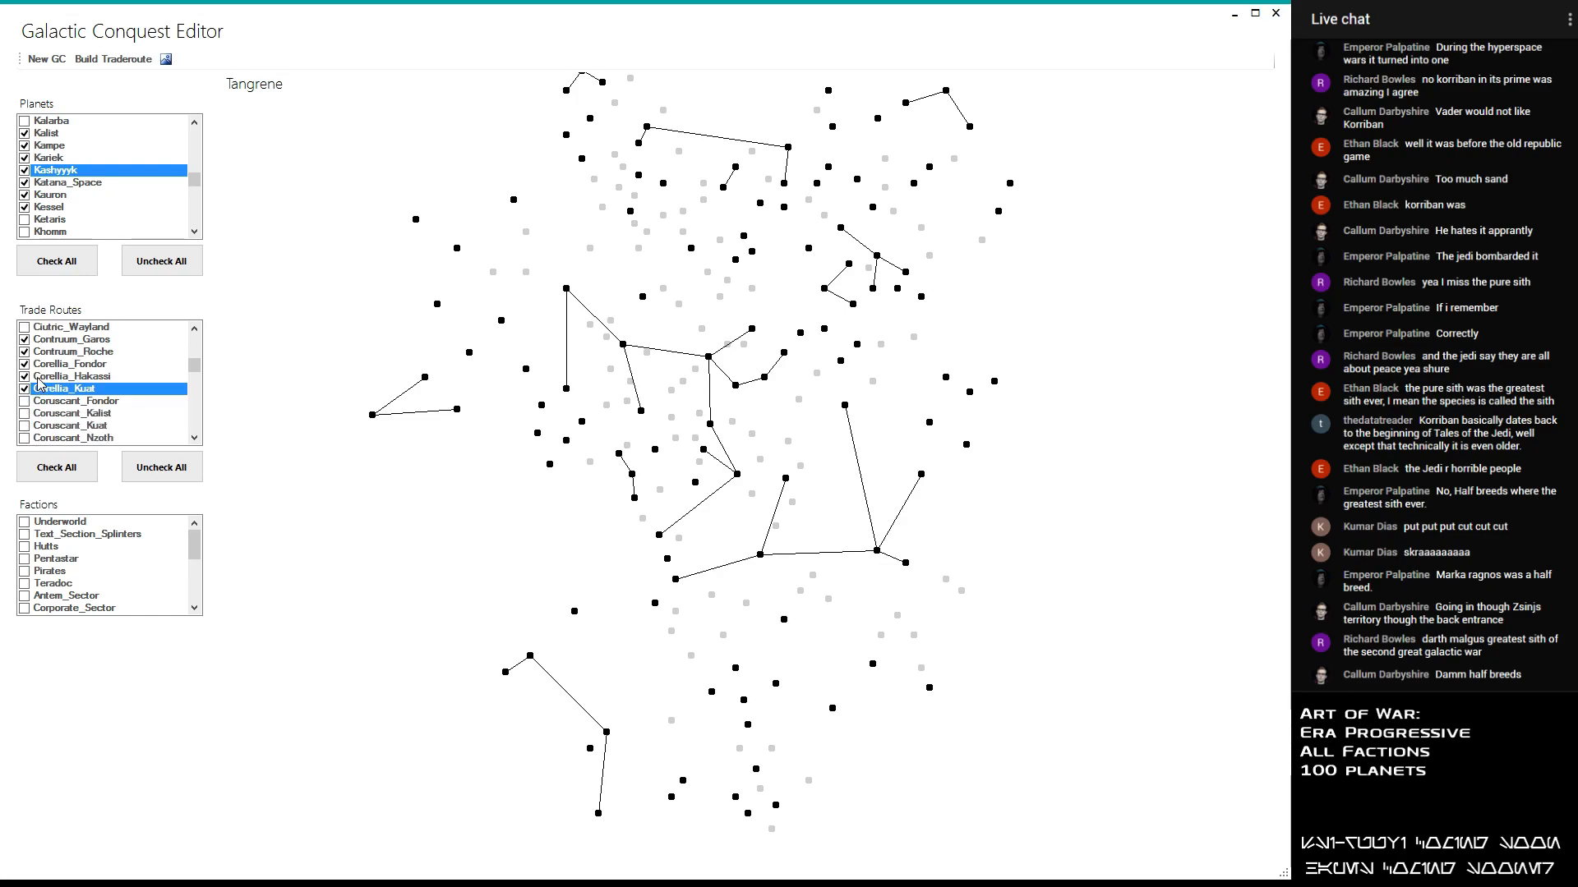
click(27, 379)
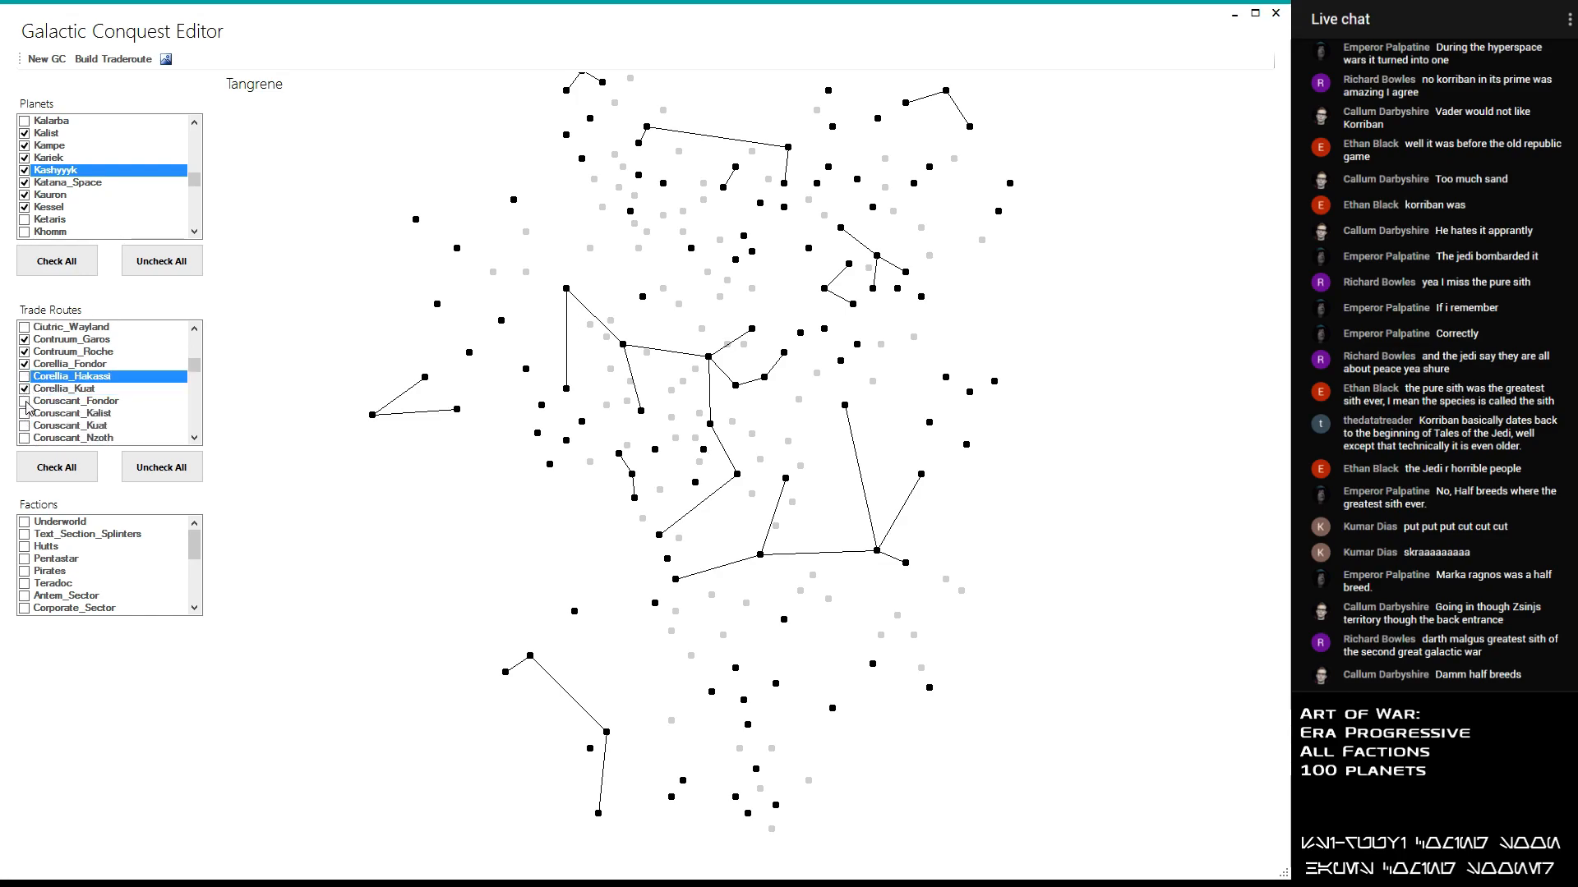
- Enable the Coruscant_Kuat and Coruscant_Nzoth trade routes, leaving Coruscant_Fondor and Coruscant_Kalist disabled
click(27, 402)
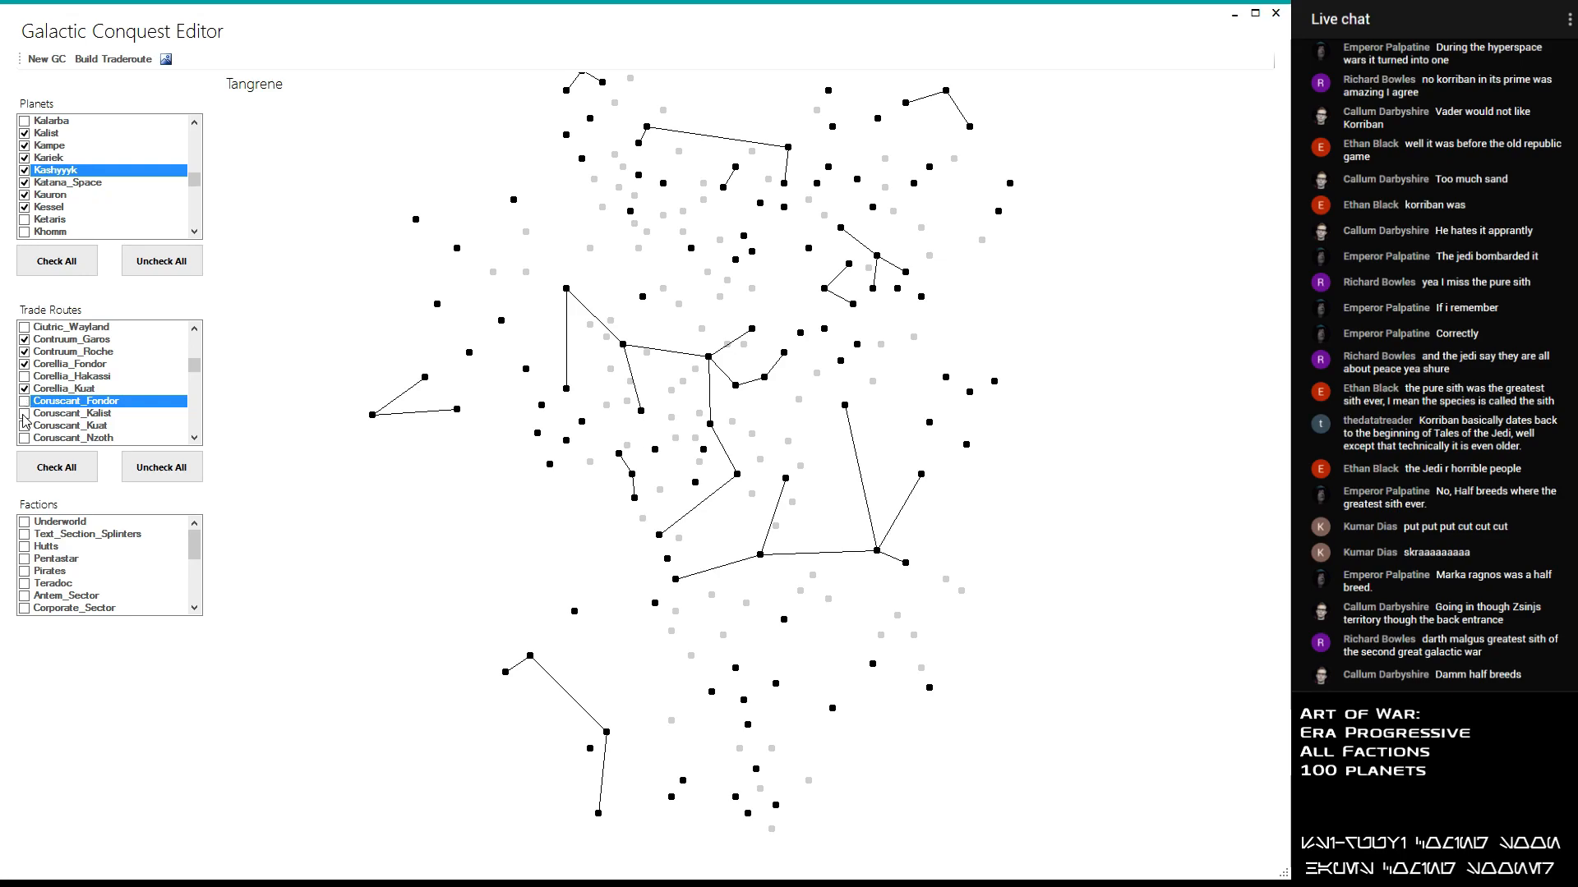
click(26, 414)
click(24, 426)
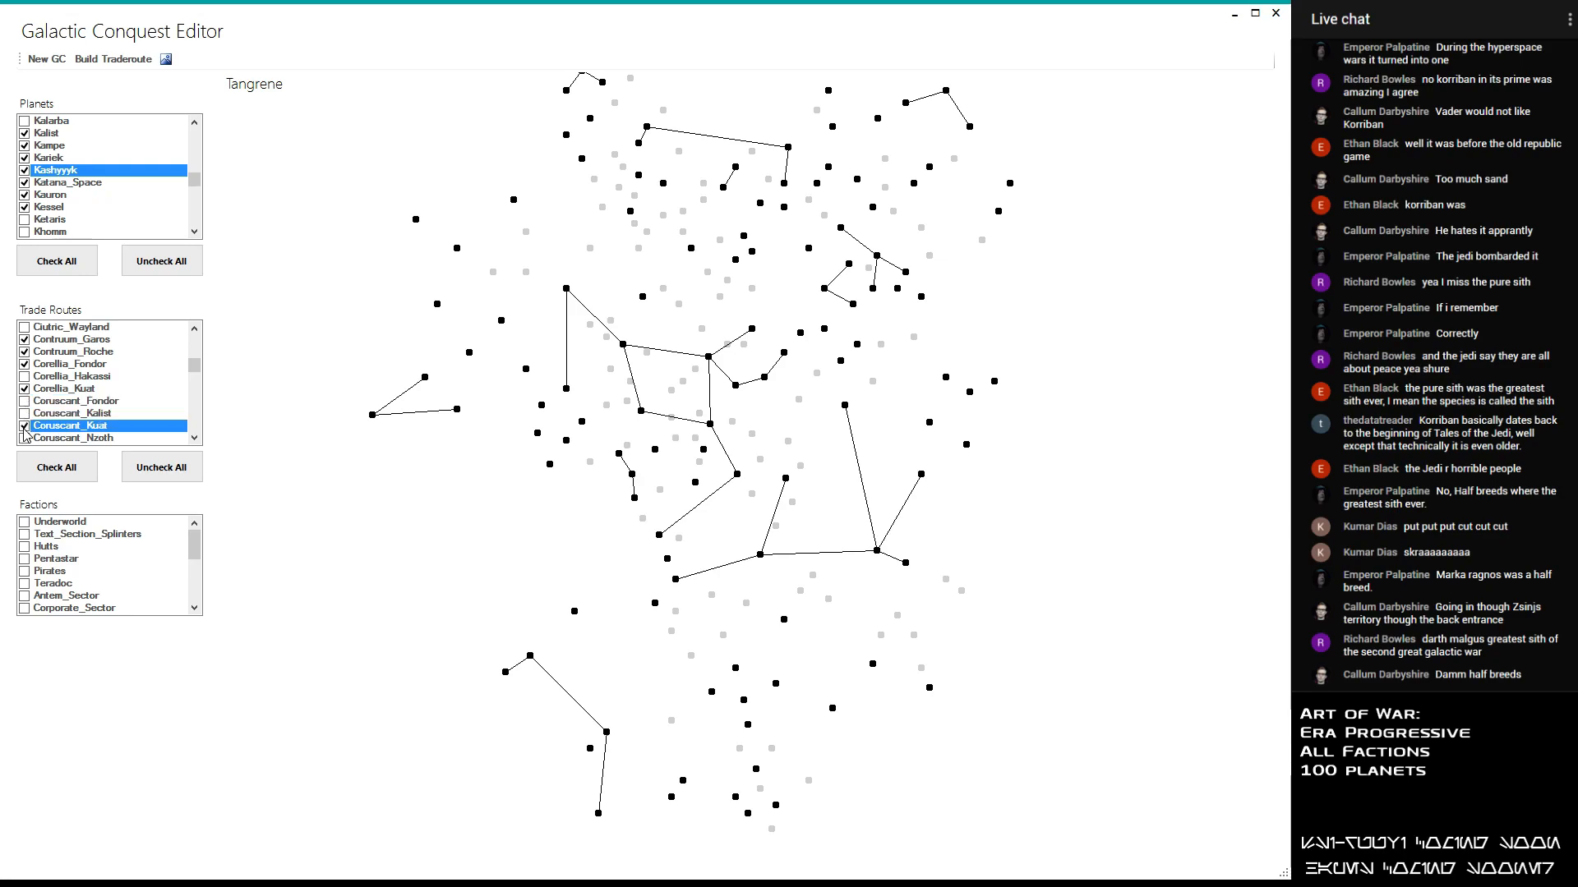
click(25, 439)
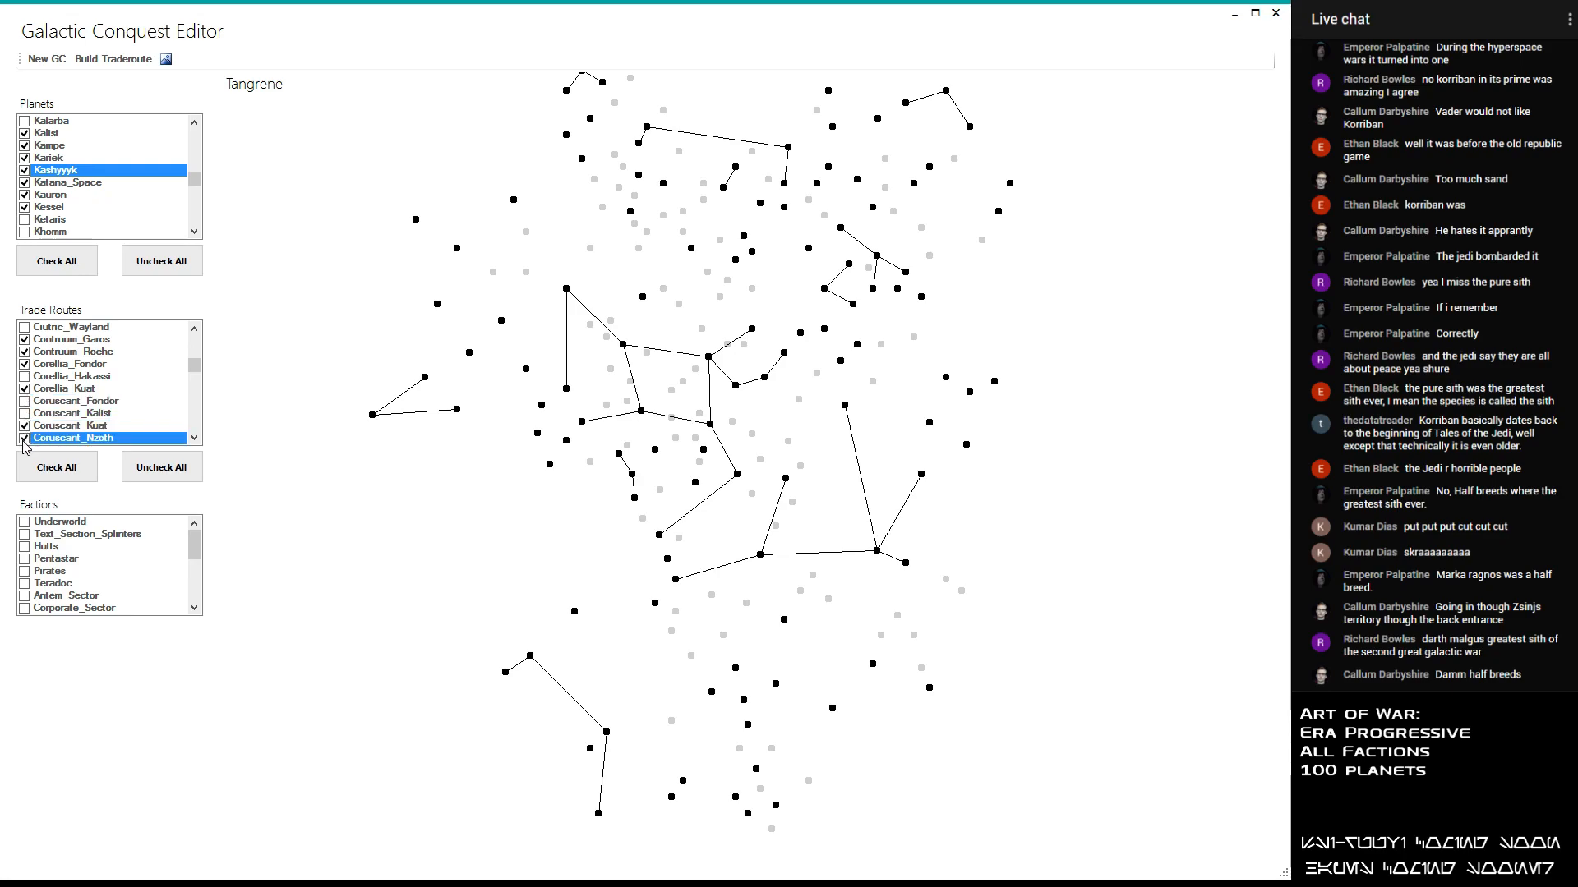
- Go back to the Bilbringi trade routes and disable Bilbringi_Doornik
scroll(45, 414, down, 1)
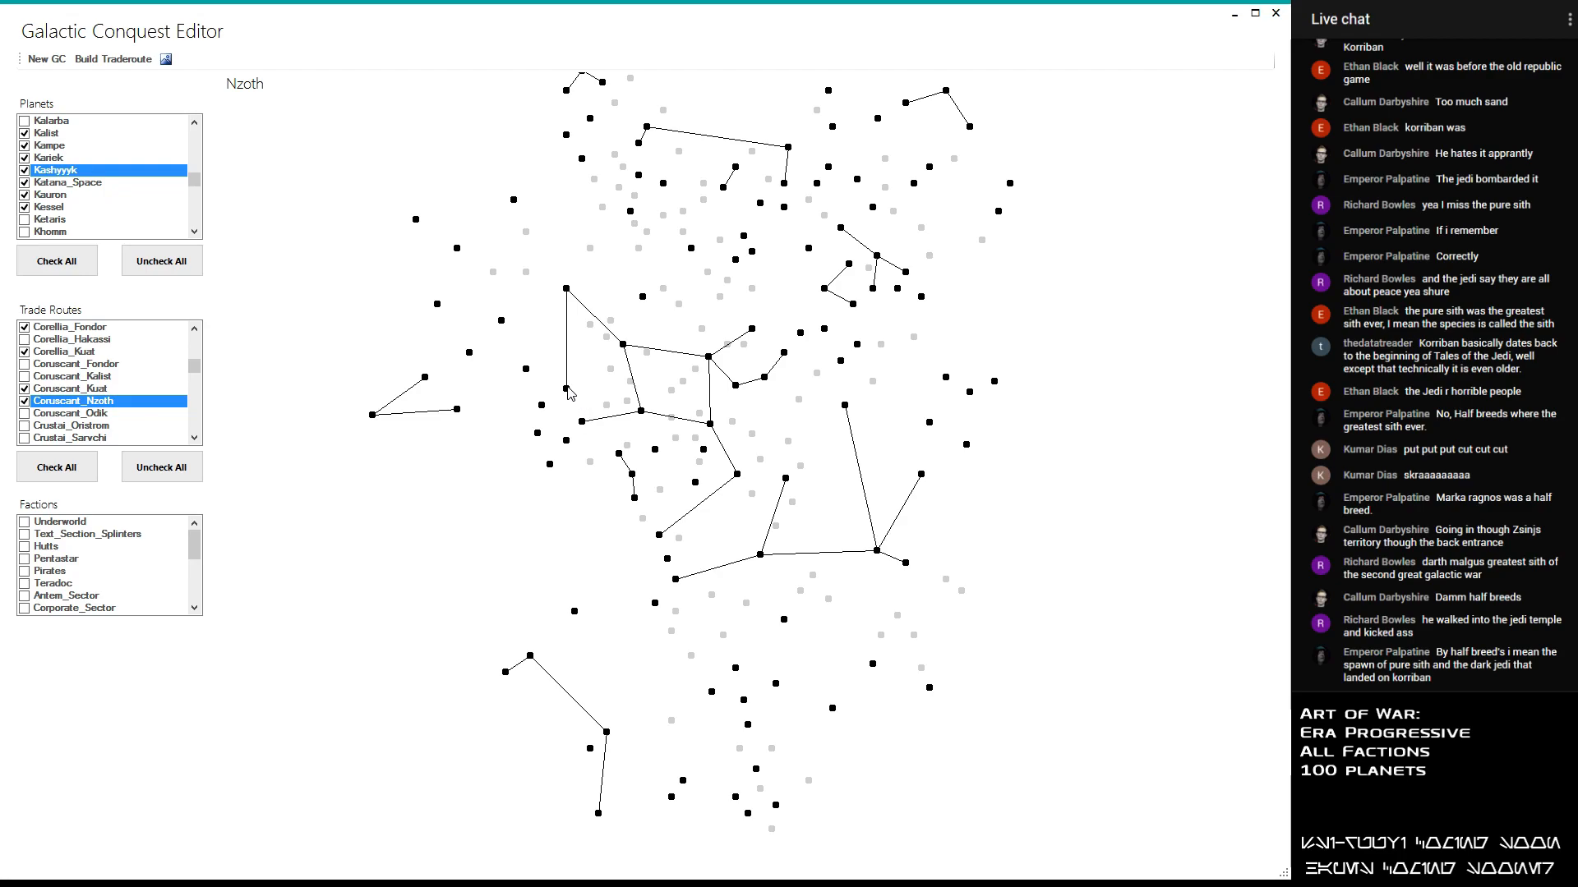
mouse_move(197, 181)
mouse_down()
mouse_move(200, 148)
mouse_move(203, 179)
mouse_up()
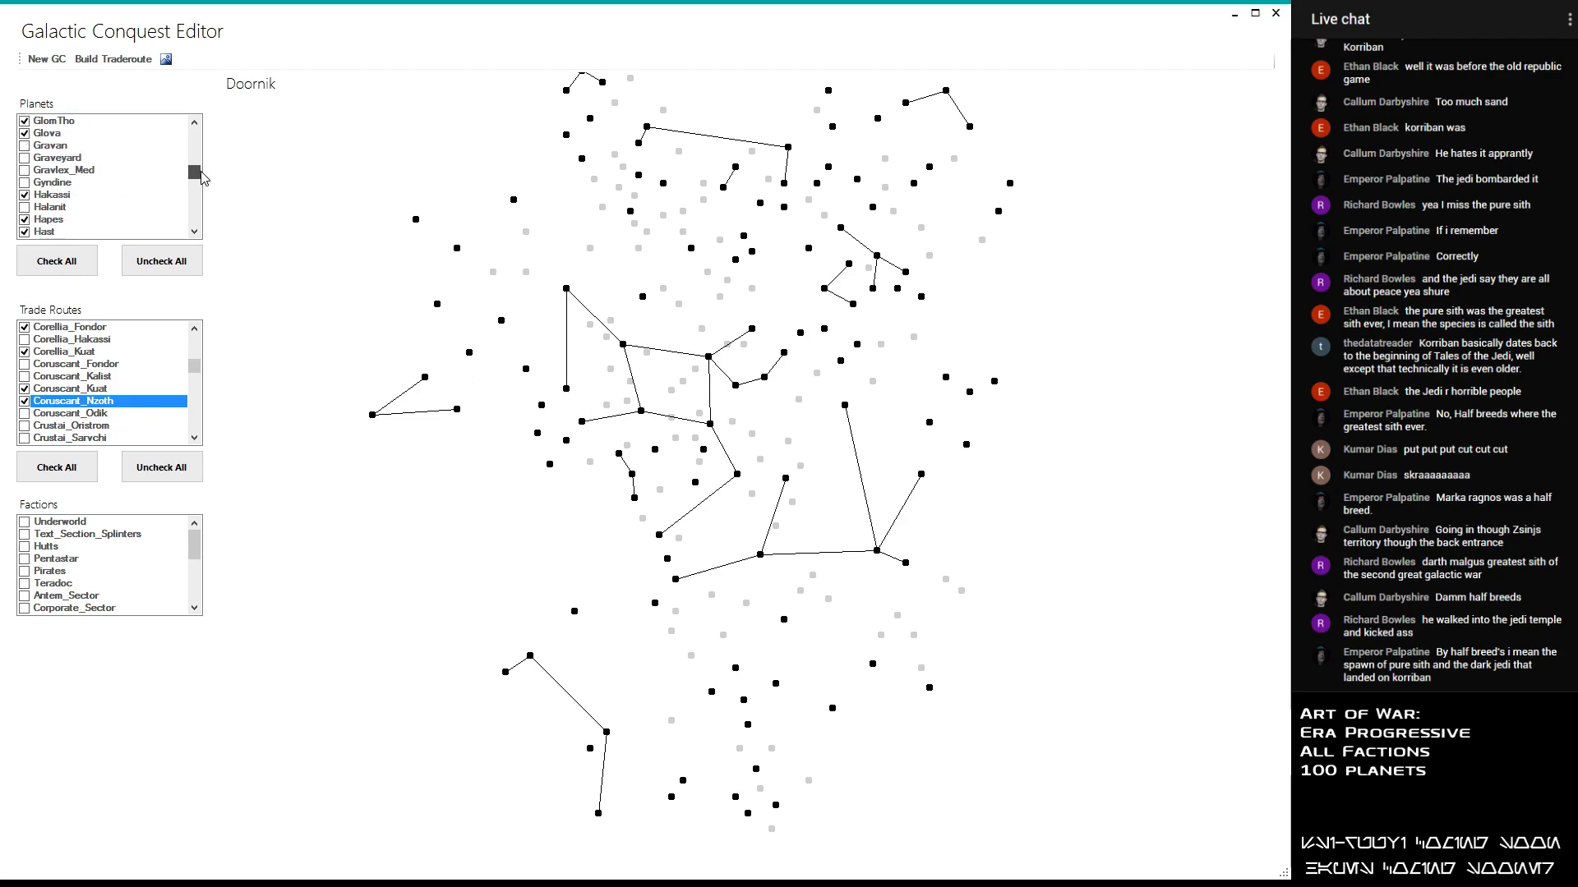
drag(197, 367, 193, 346)
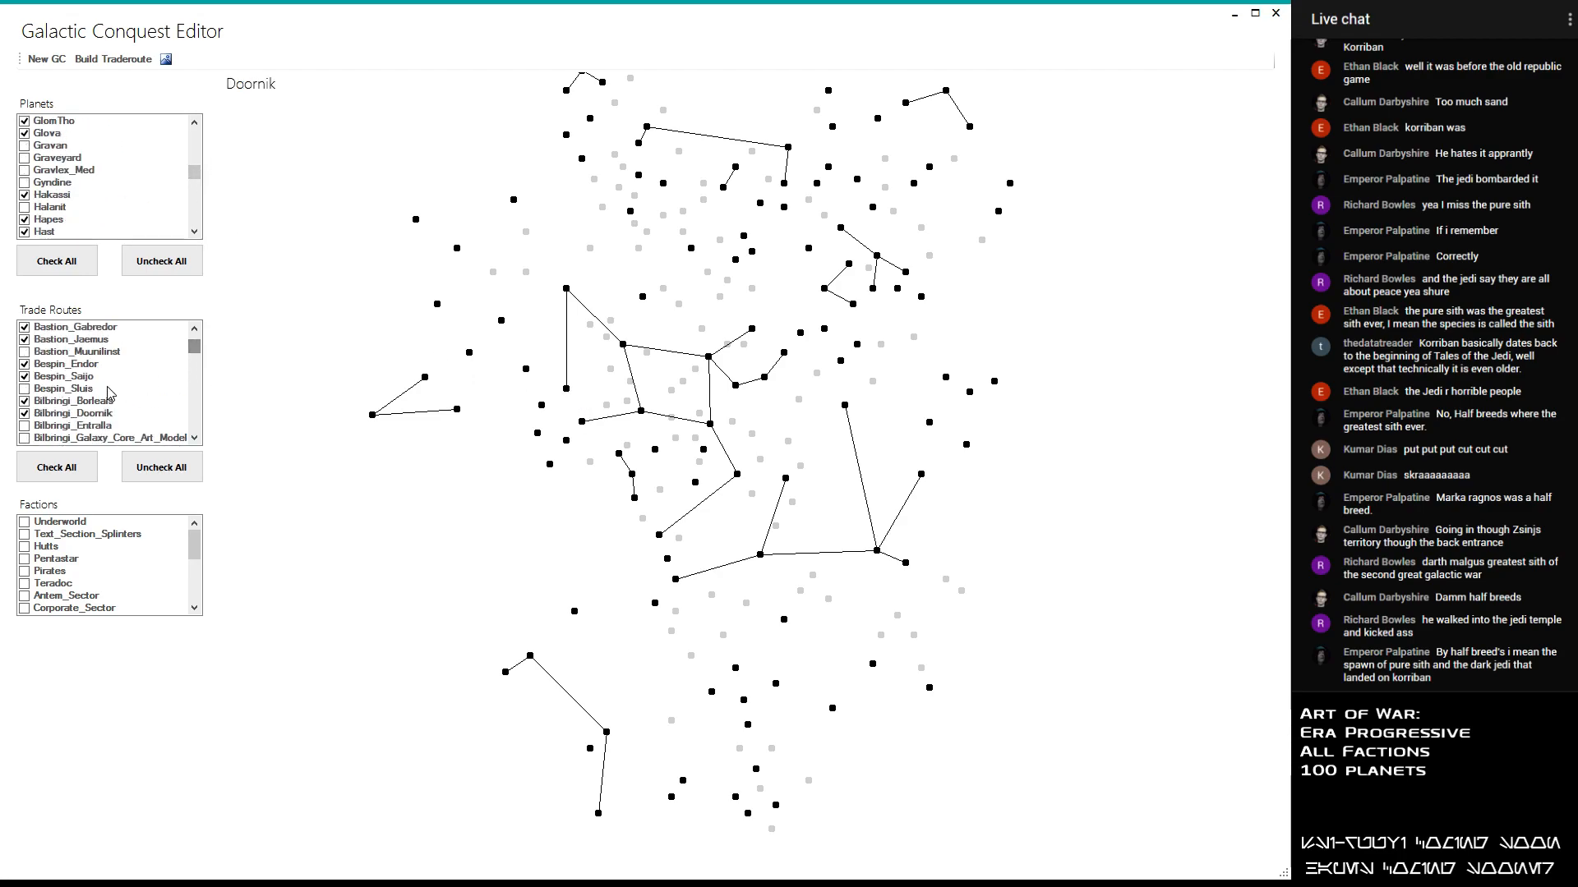
click(25, 413)
click(25, 413)
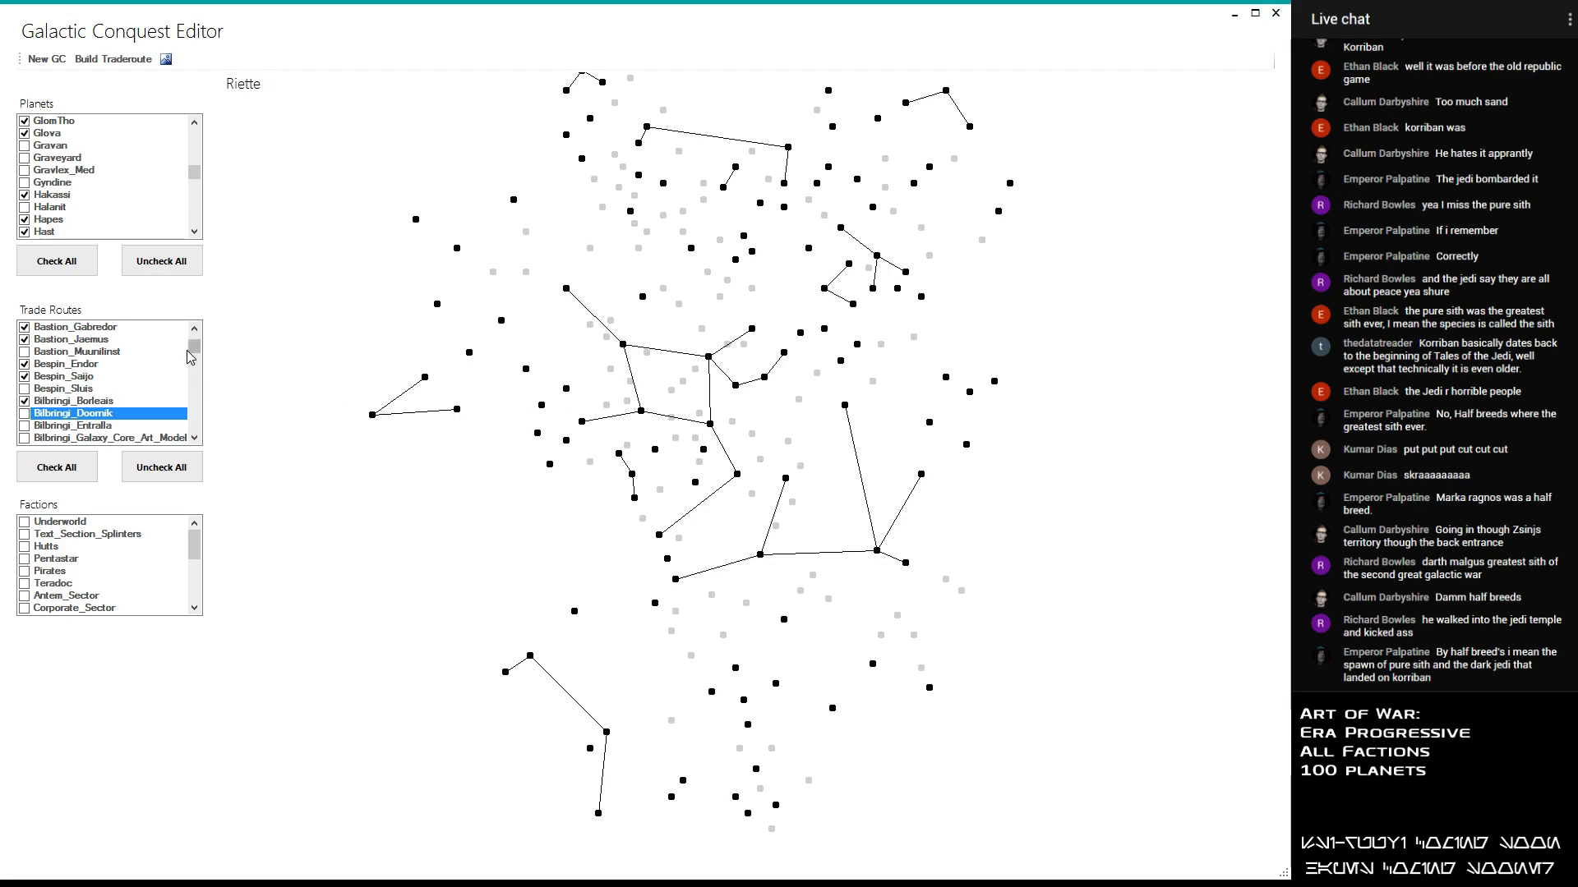
mouse_move(196, 351)
mouse_down()
mouse_move(222, 375)
mouse_move(206, 356)
mouse_up()
click(35, 378)
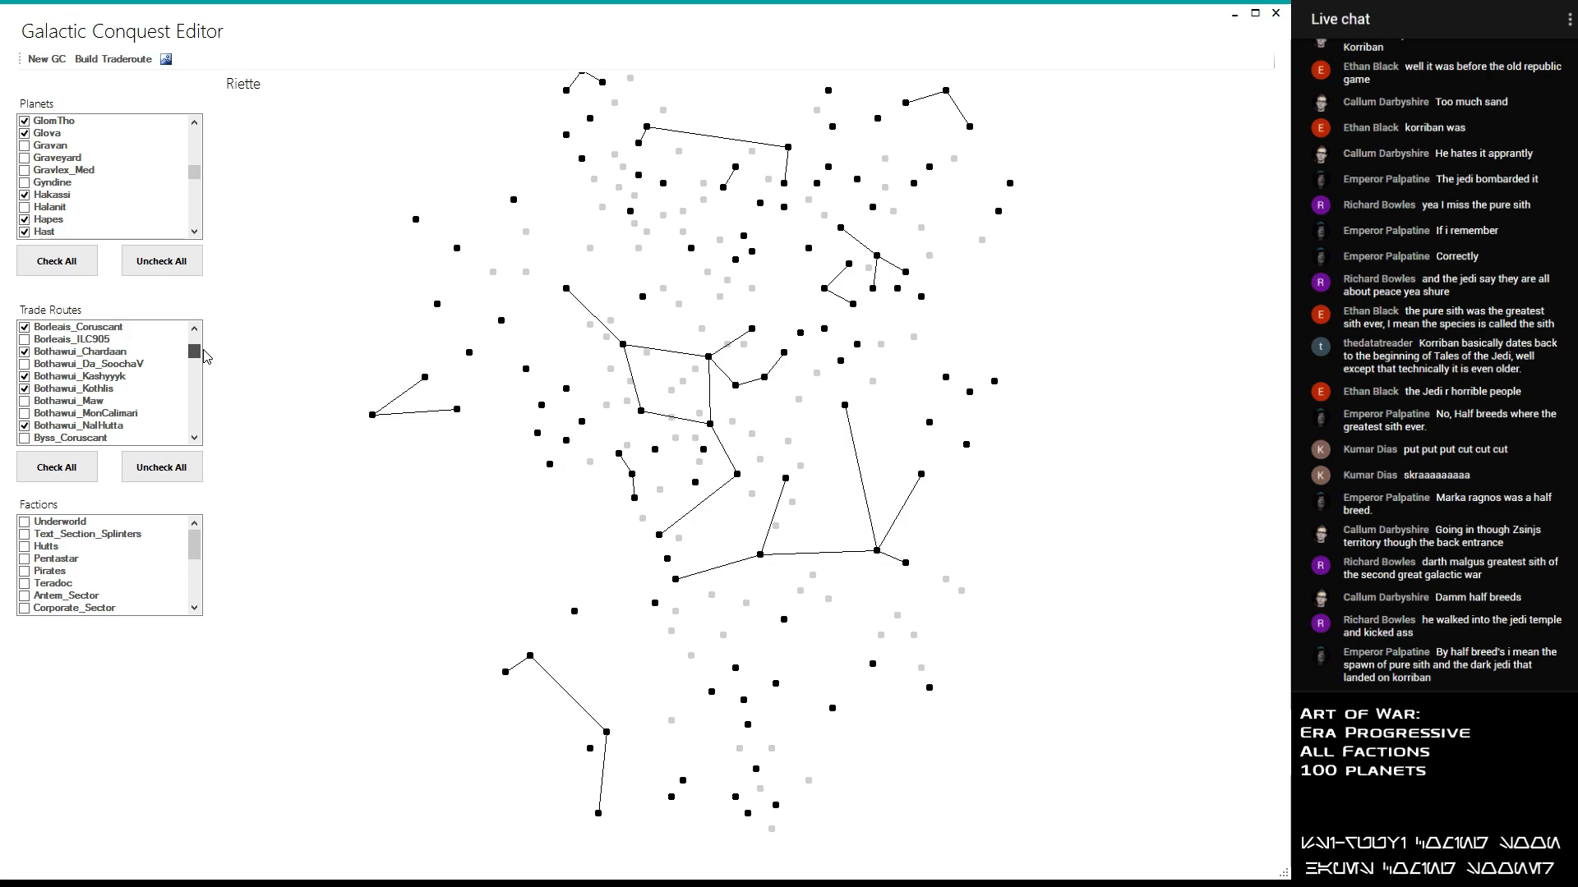
- Try the Borleias_ILC905 trade route and disable it again
click(25, 340)
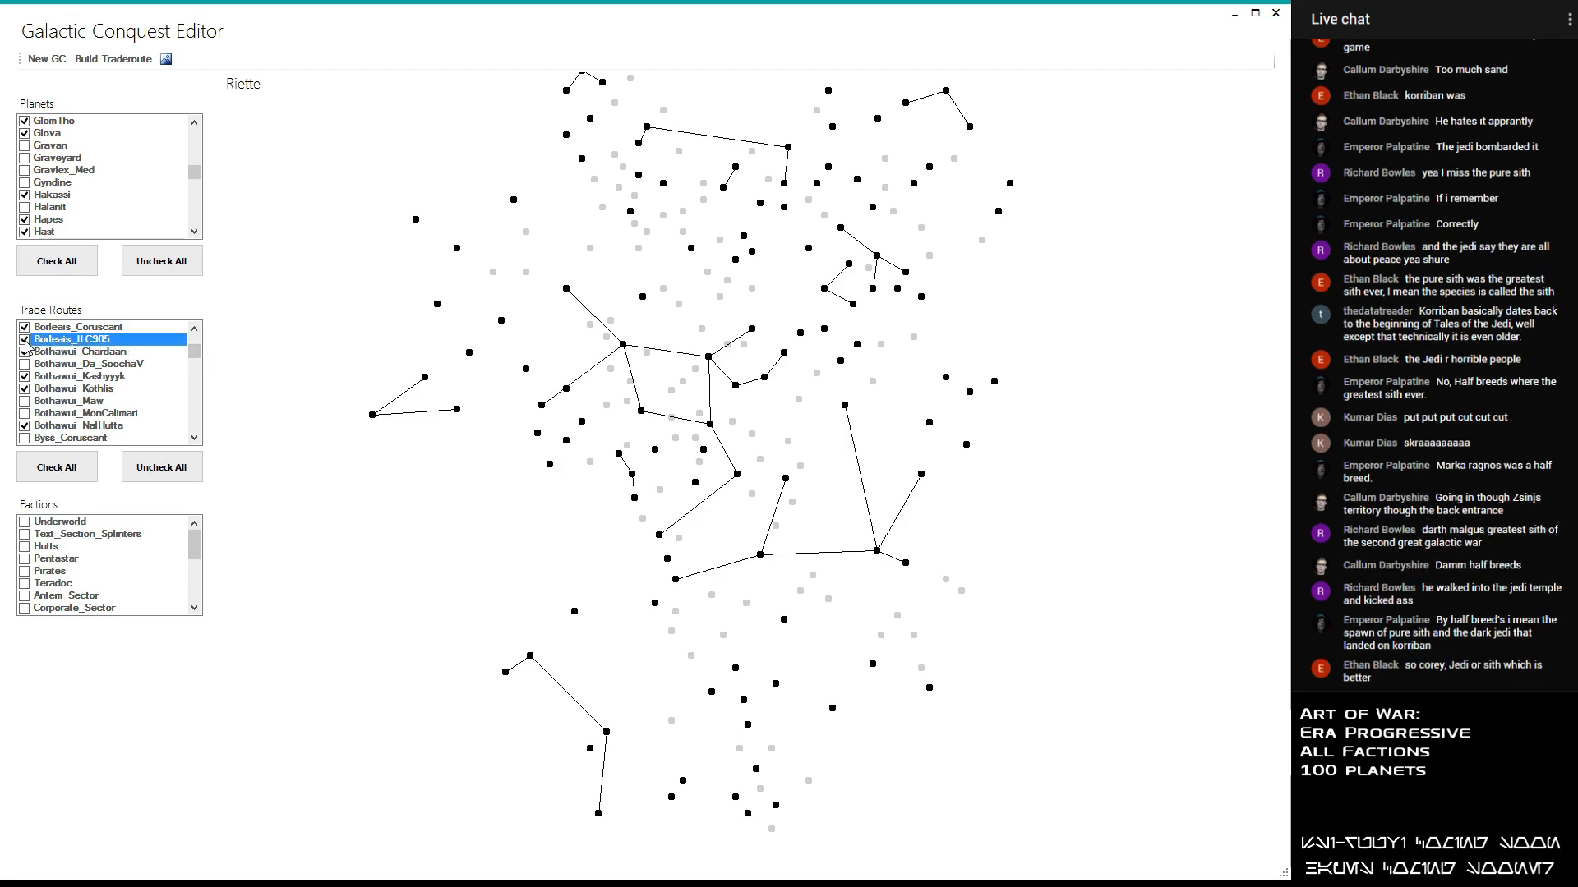
click(25, 340)
- Enable the Coruscant_Odik, Crustai_Oristrom, Crustai_Sarvchi, Crustai_Syca and DaSoocha_Kashyyyk trade routes
click(195, 330)
drag(195, 351, 214, 380)
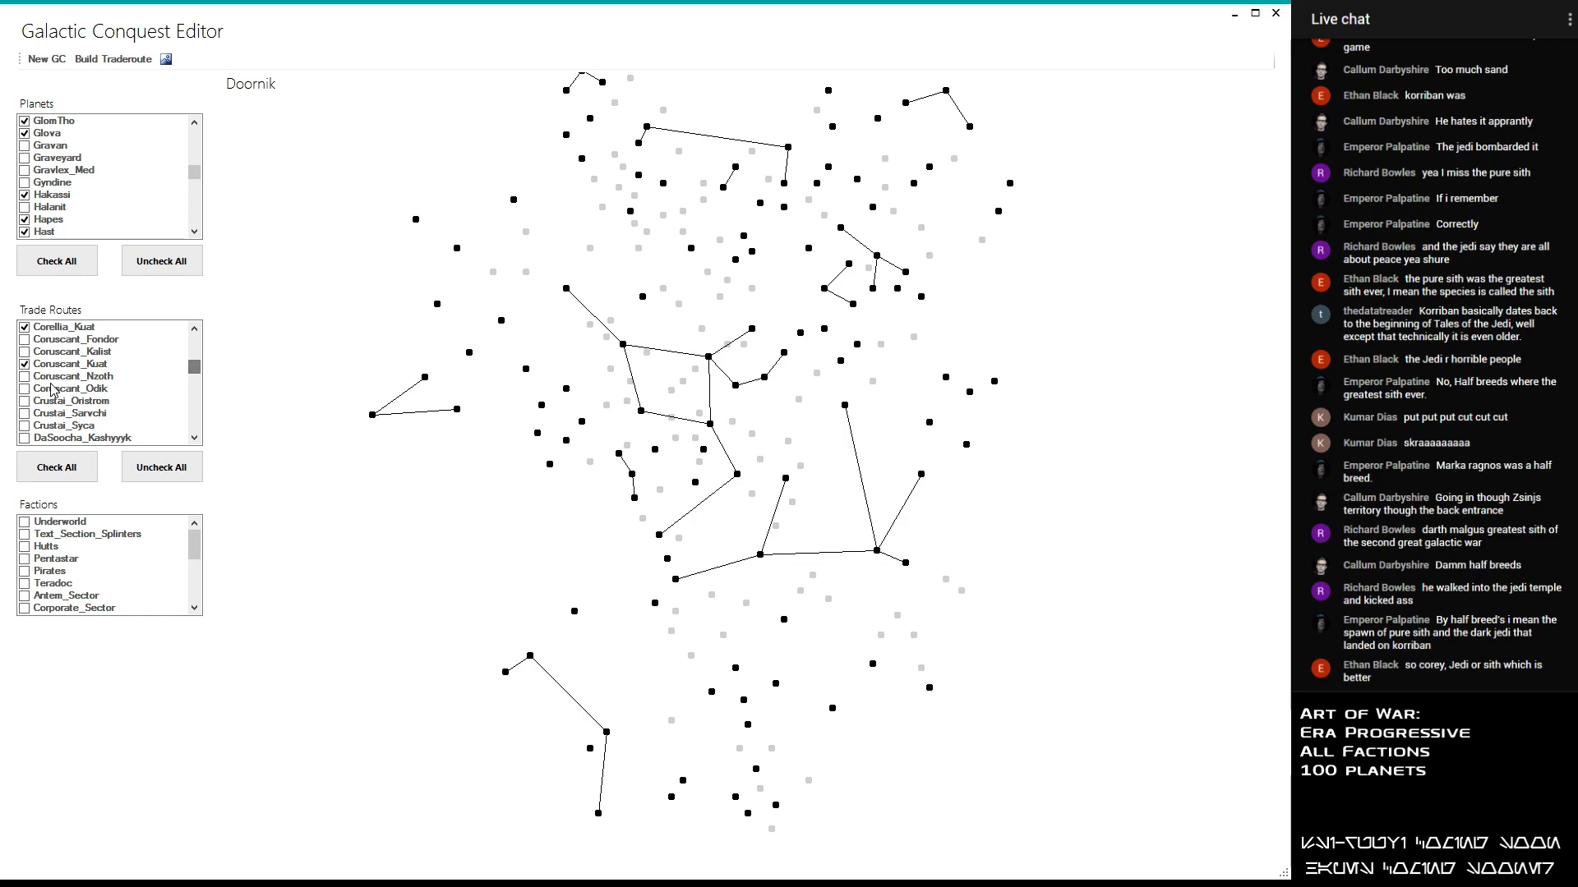
click(25, 390)
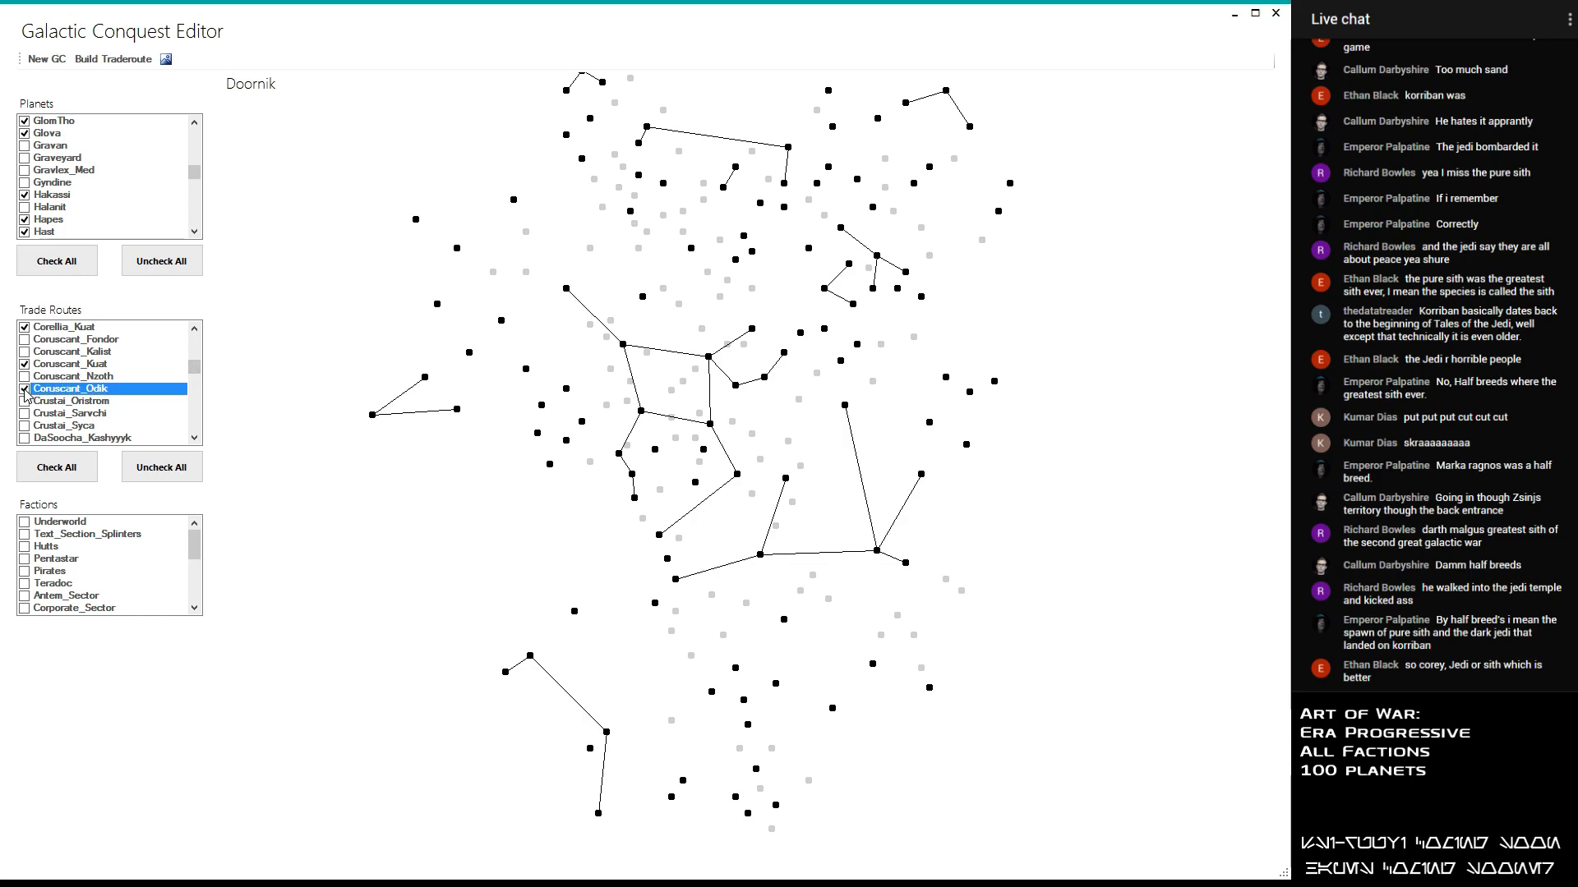
click(25, 402)
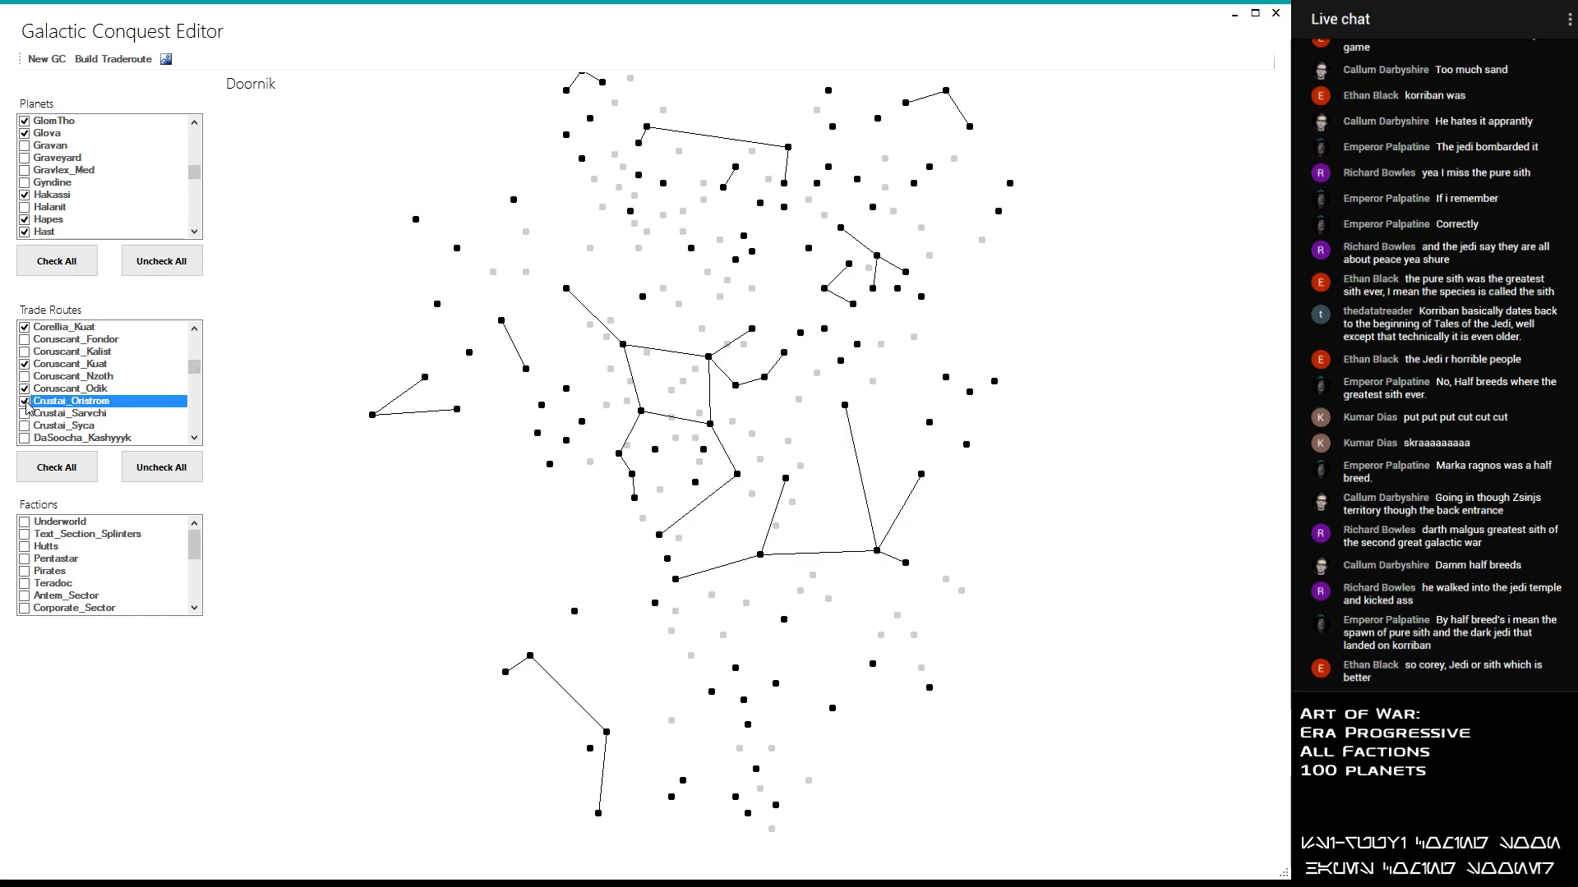
click(25, 413)
click(25, 438)
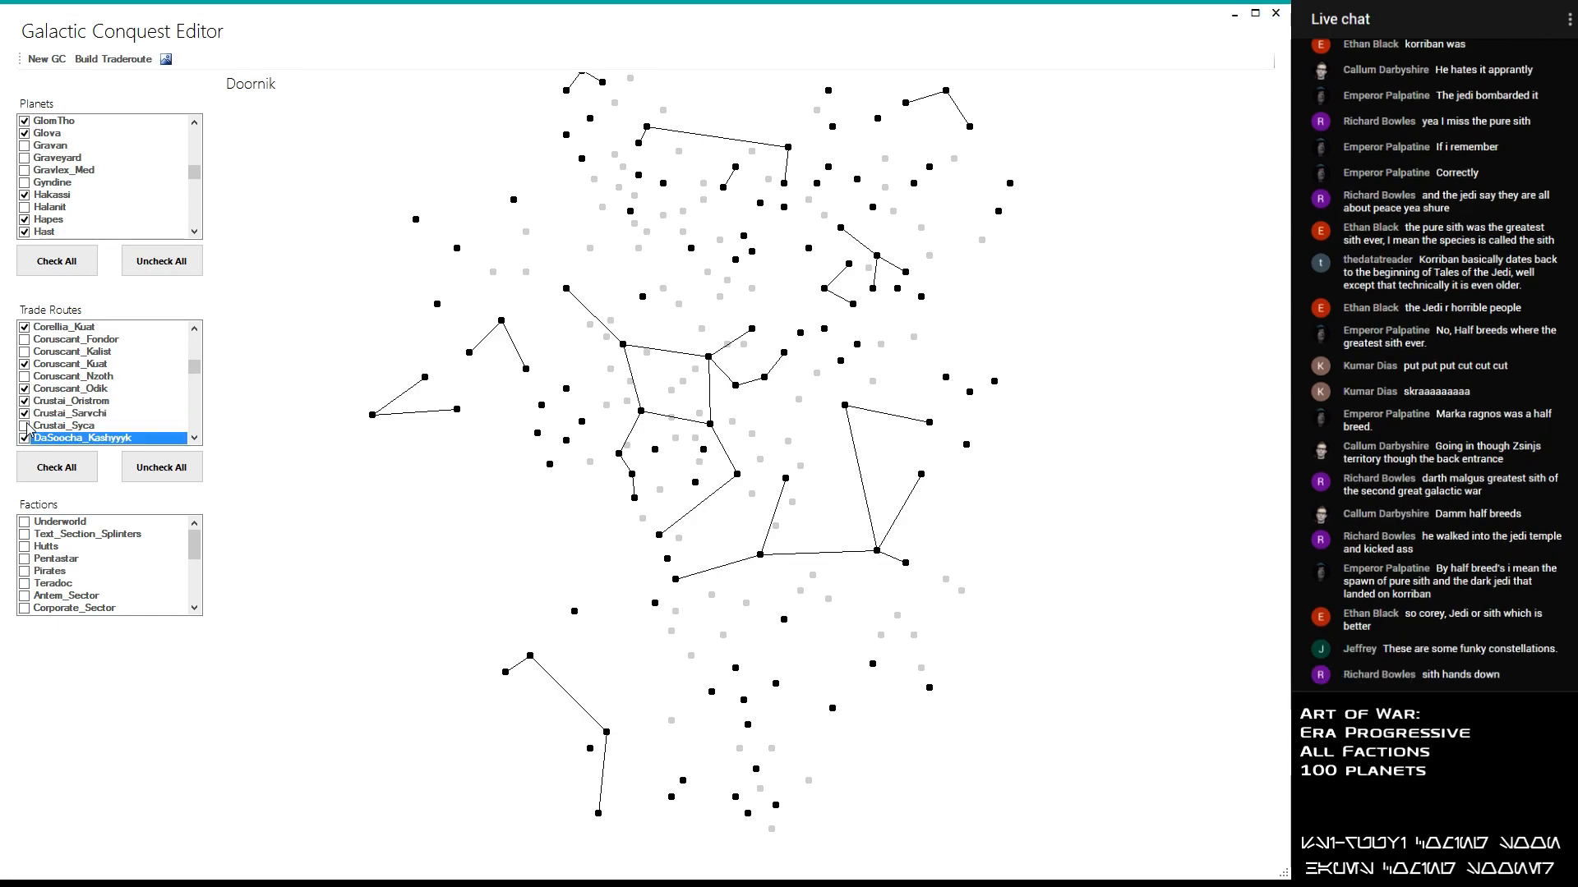
click(24, 425)
- Enable the remaining DaSoocha trade routes: DaSoocha_Kessel, DaSoocha_NalHutta and DaSoocha_Ylesia
scroll(27, 387, down, 3)
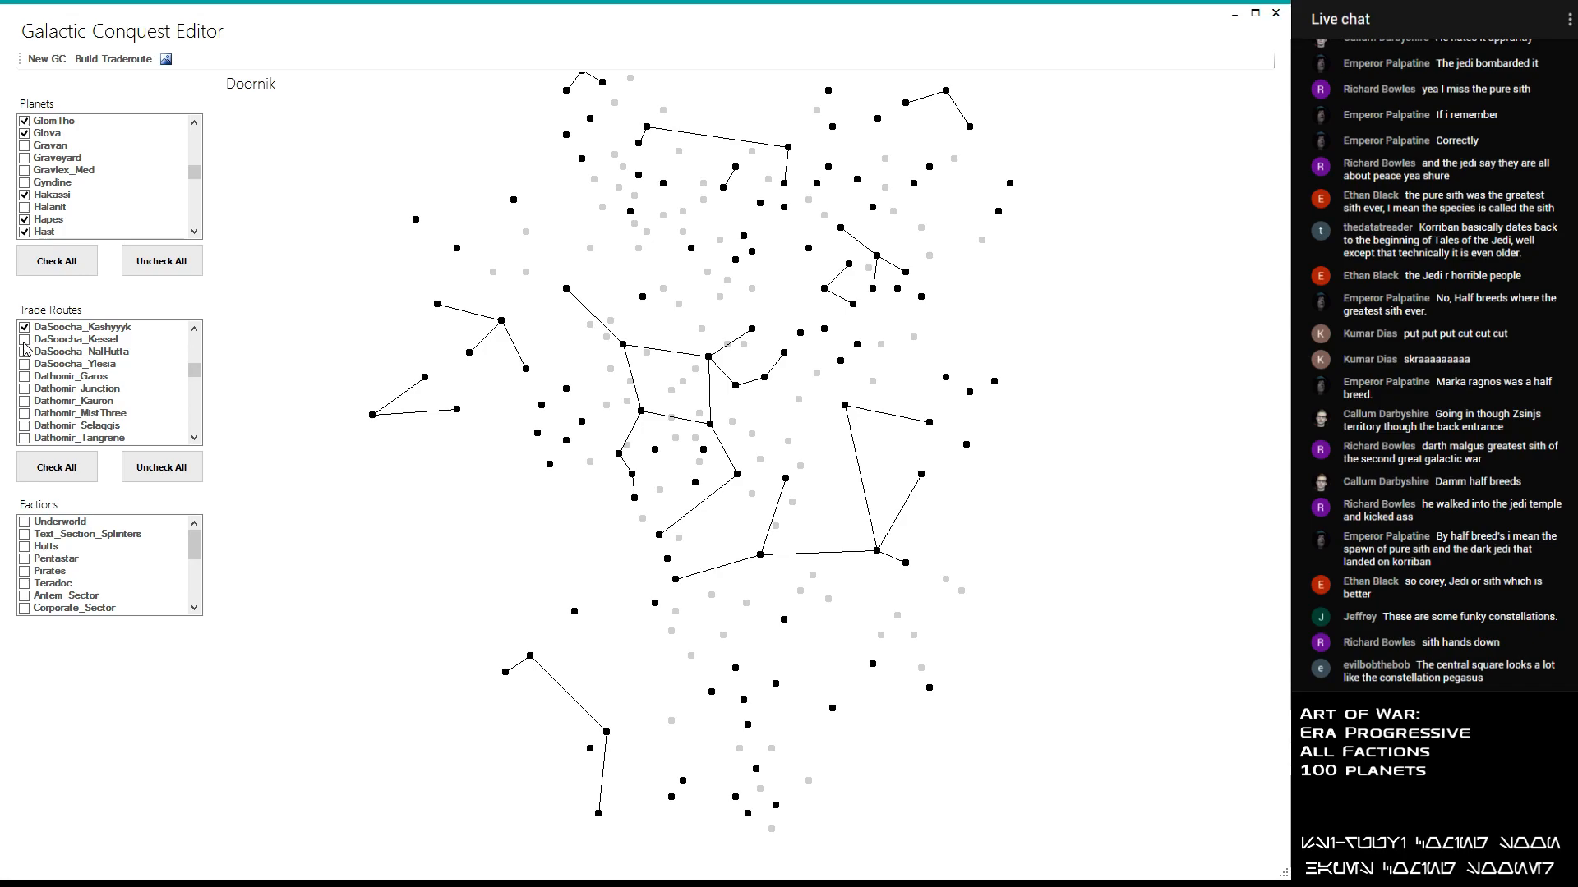
click(24, 340)
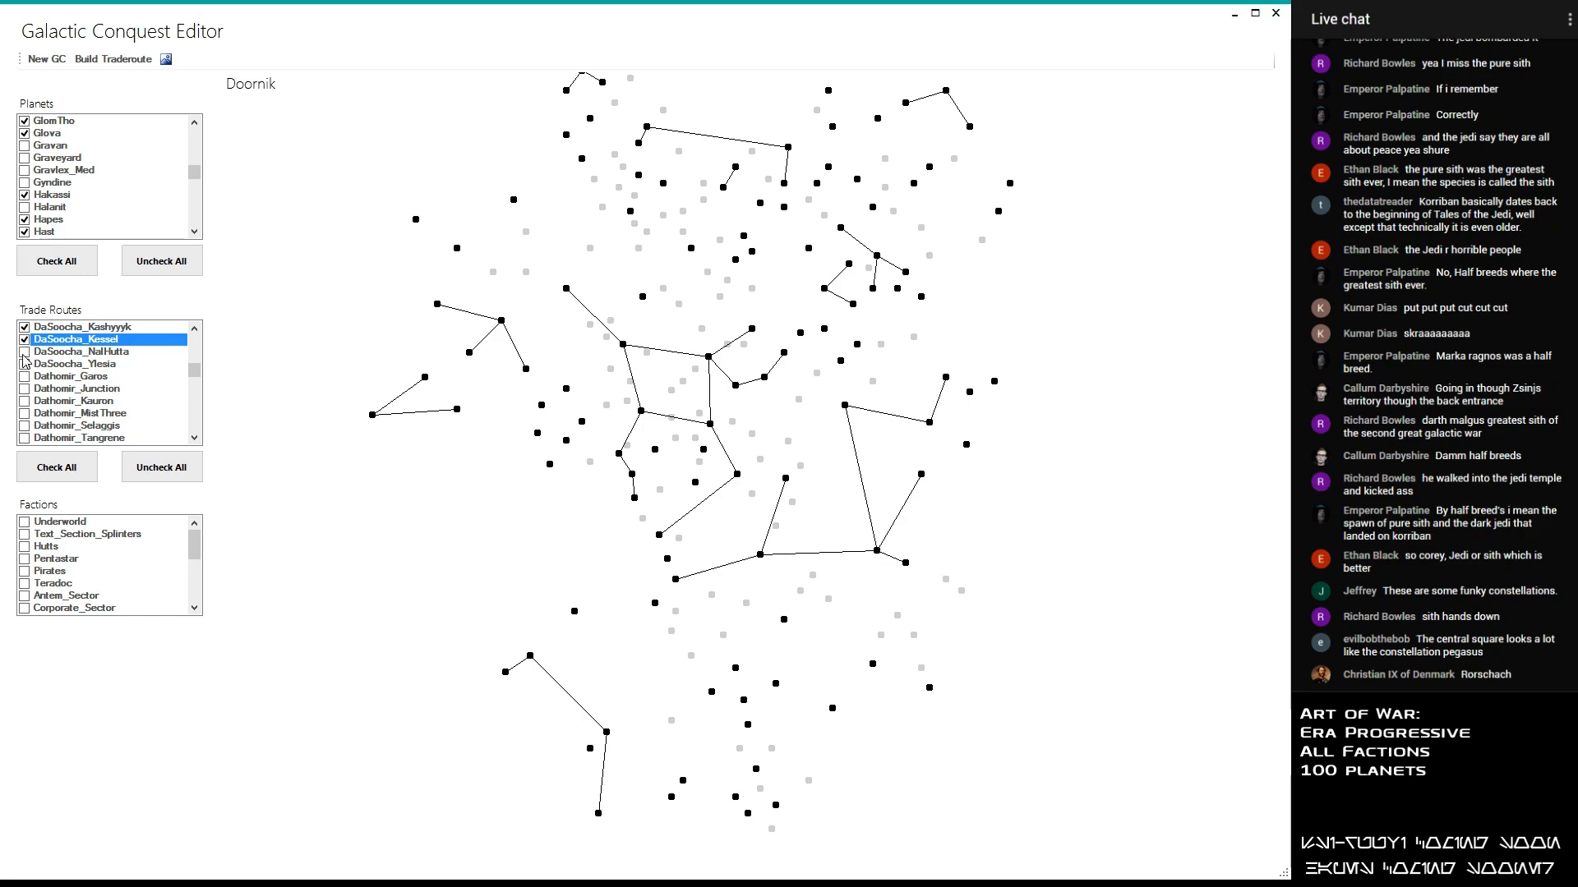
click(24, 352)
click(24, 365)
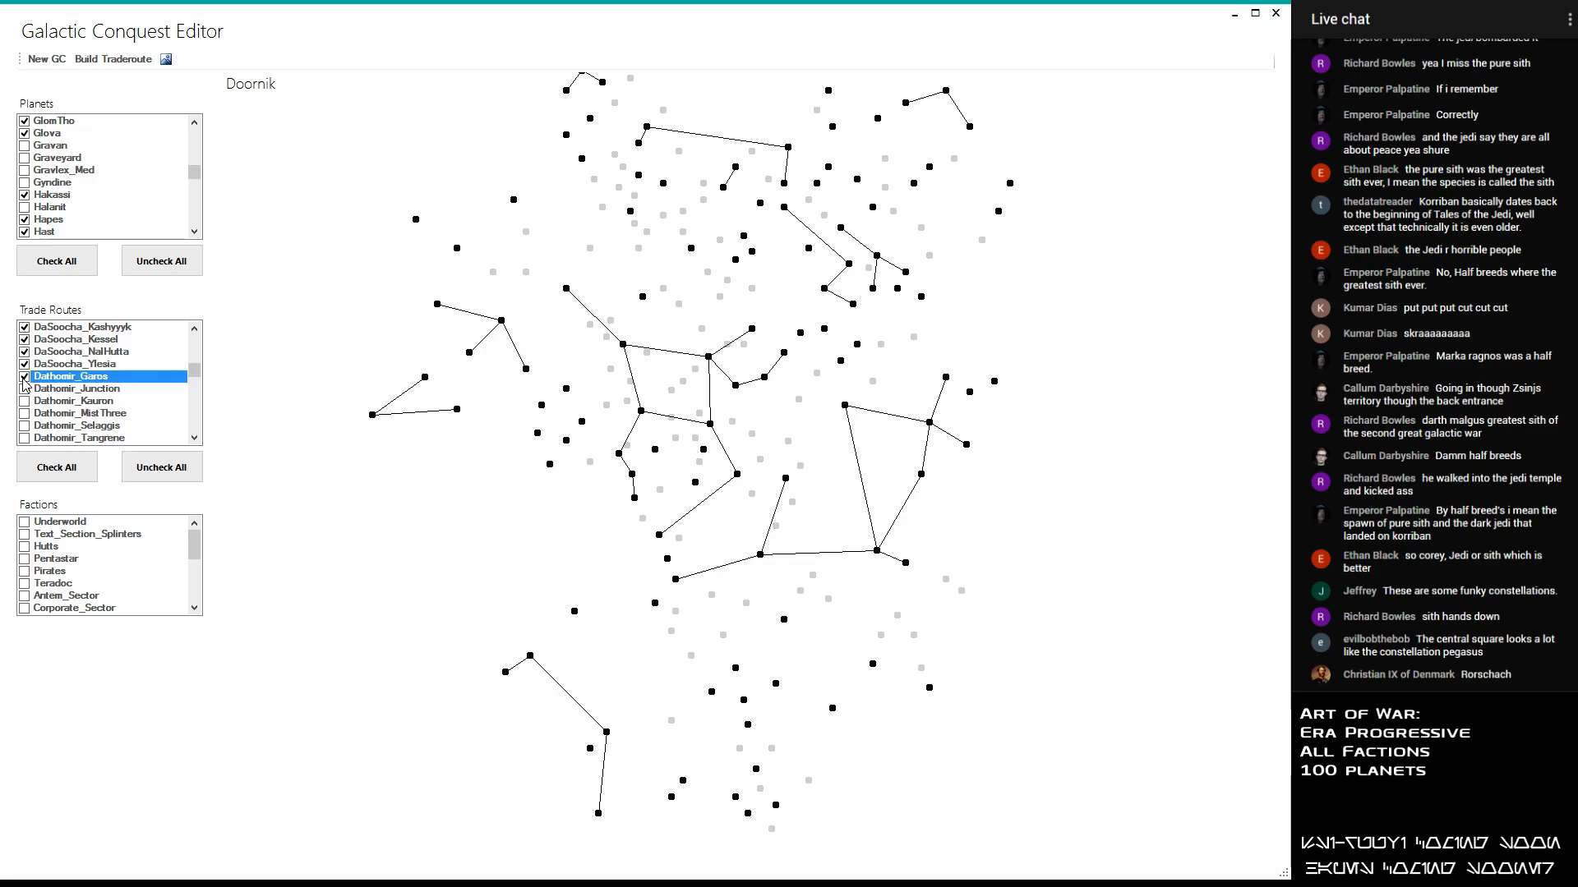
- Enable the Dathomir_Junction trade route, trying Dathomir_Kauron and Dathomir_MistThree but leaving both disabled
click(25, 389)
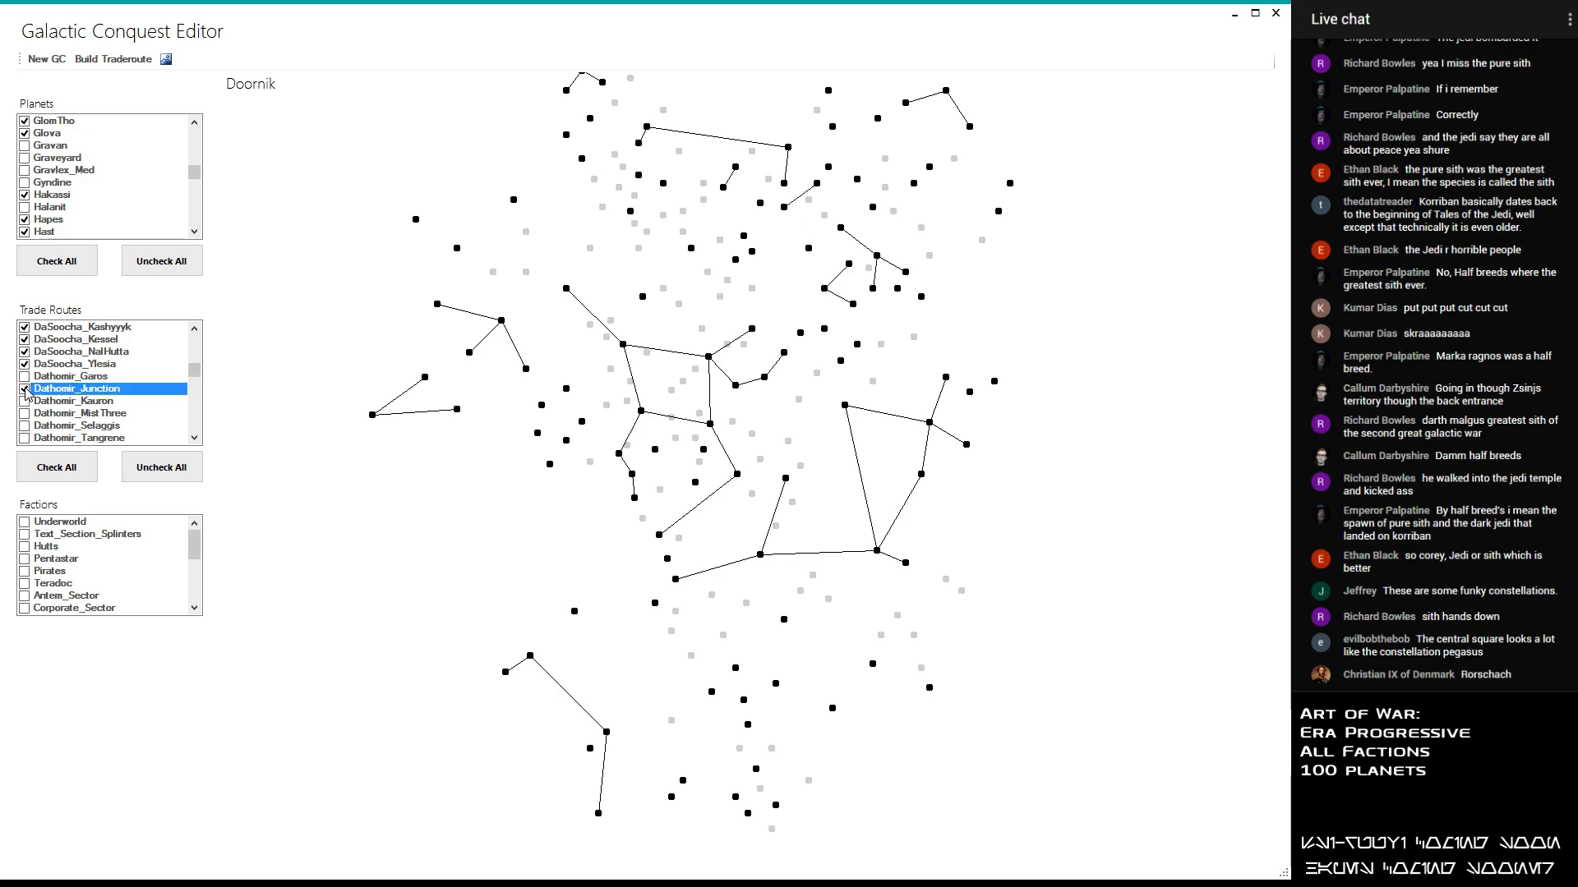
click(25, 402)
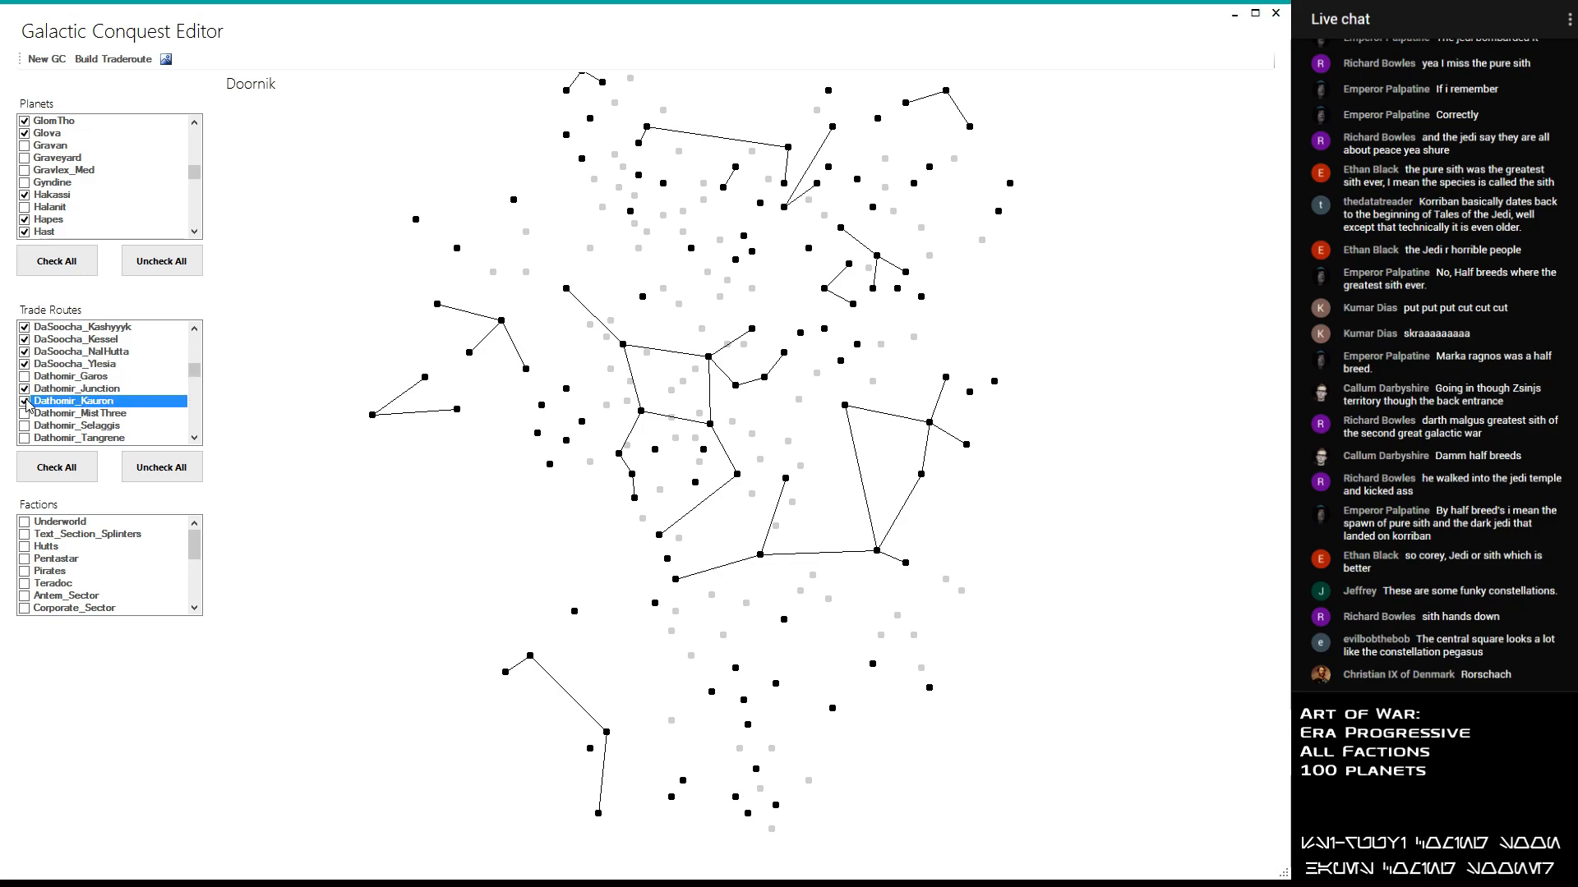
click(26, 401)
click(25, 414)
click(26, 414)
- Enable the Dathomir_Selaggis and Dathomir_Wayland trade routes, leaving Dathomir_Tangrene and Dathomir_Yavin disabled
click(26, 426)
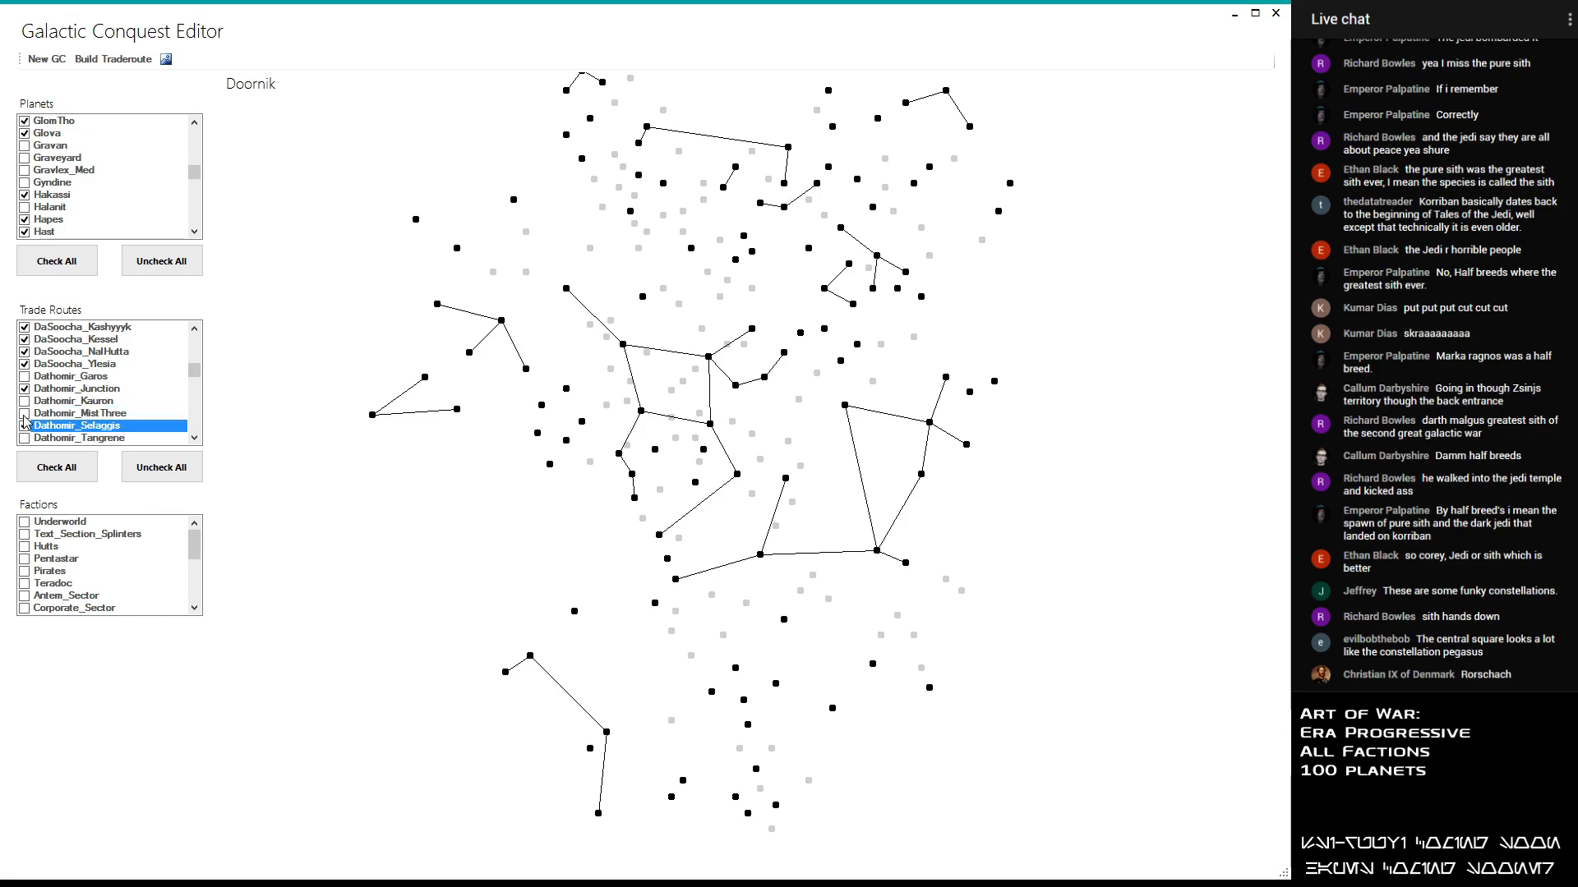
click(26, 426)
click(25, 439)
scroll(25, 444, down, 1)
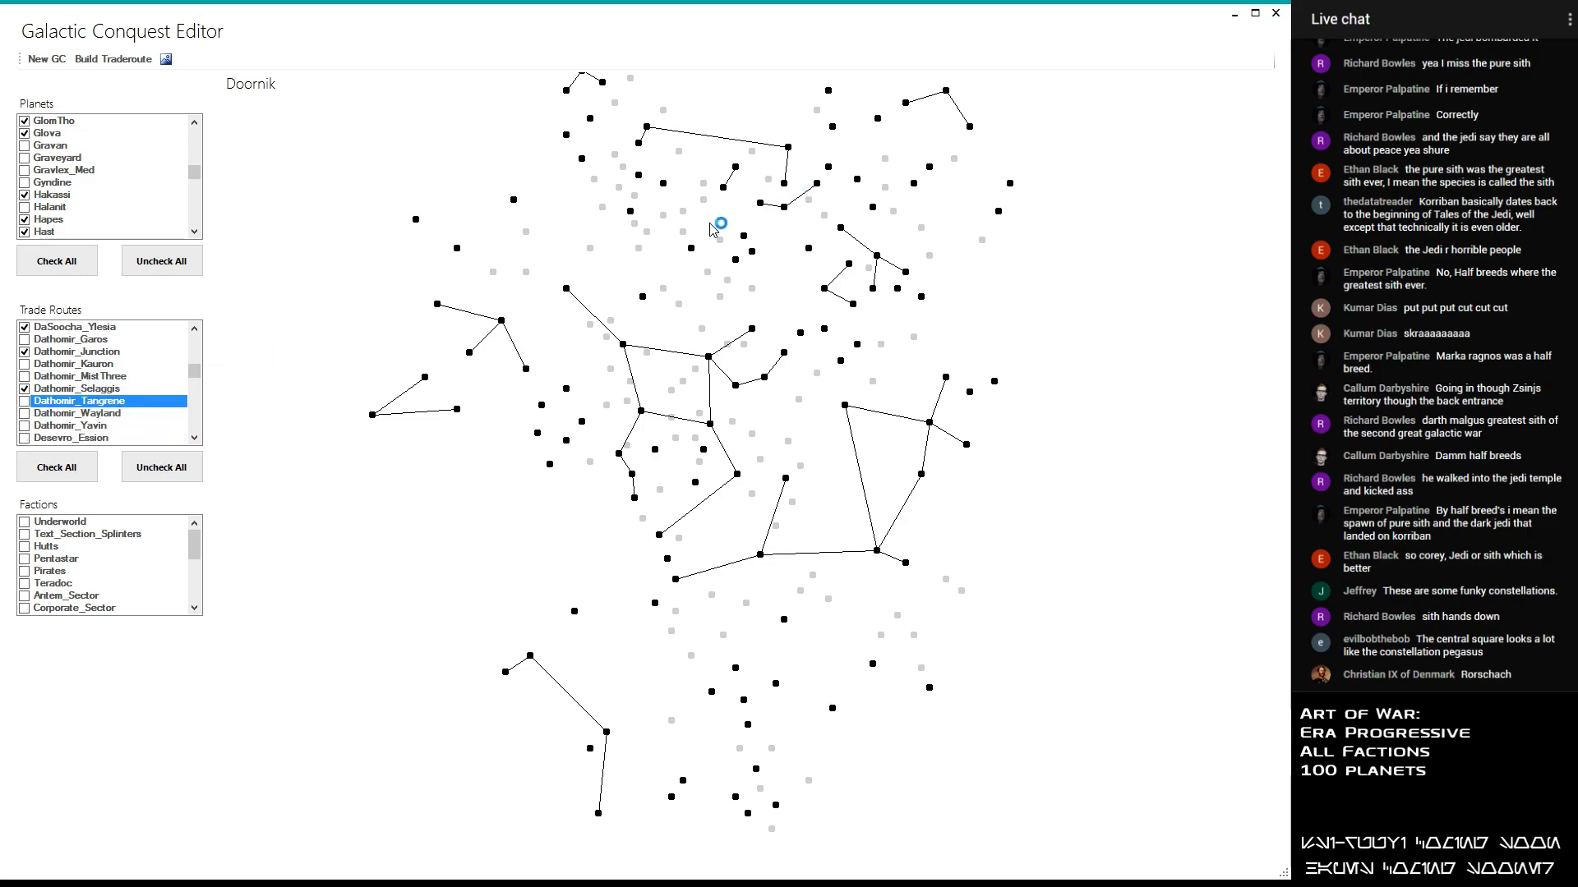
click(25, 414)
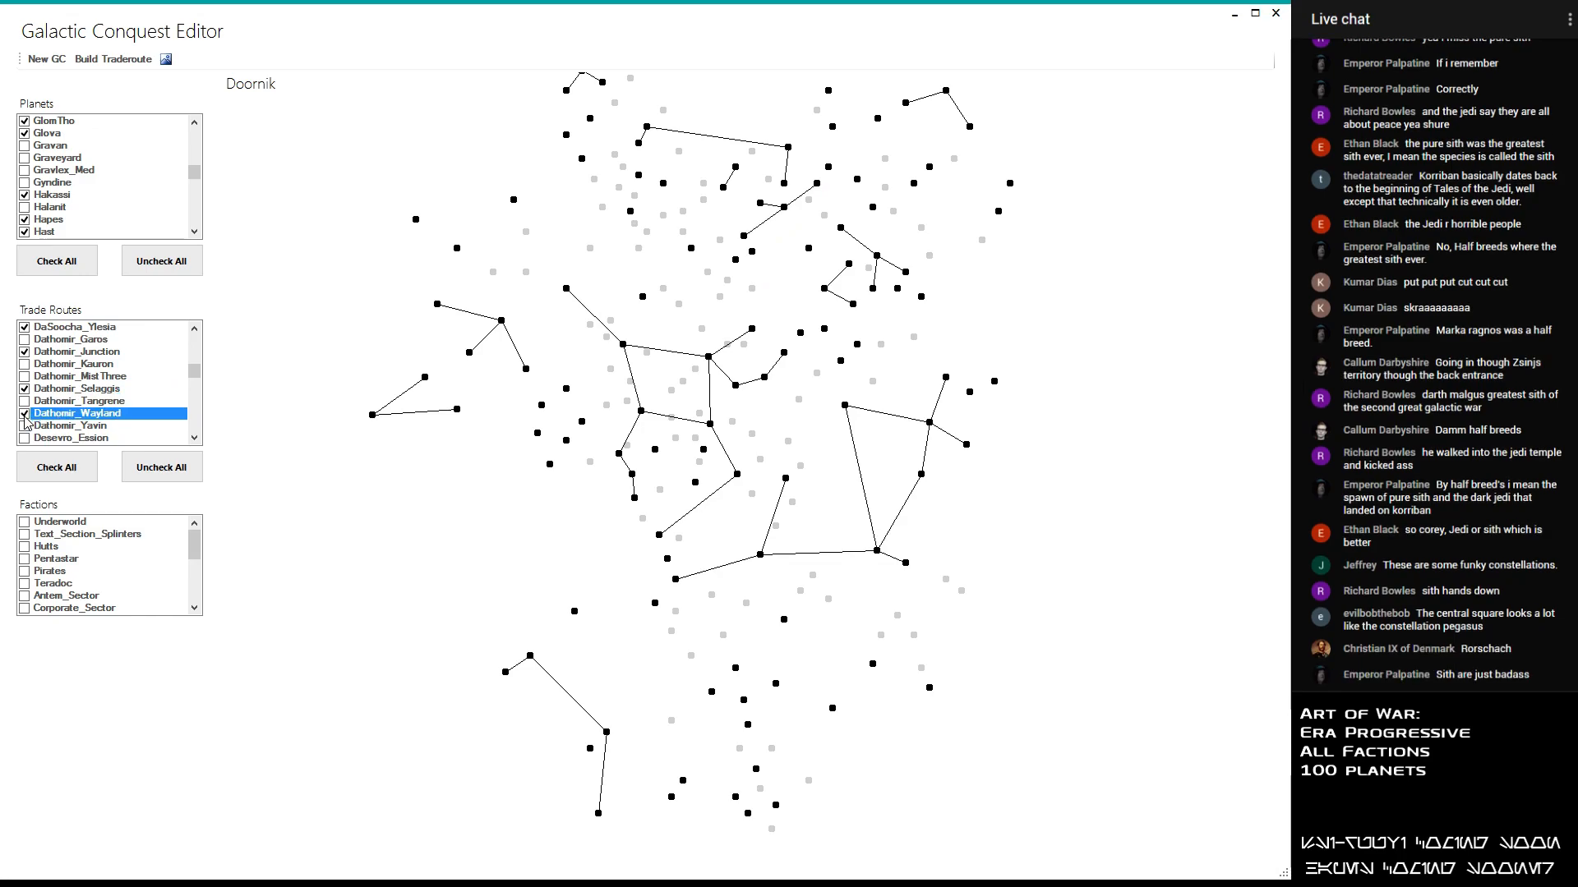
click(26, 426)
click(26, 426)
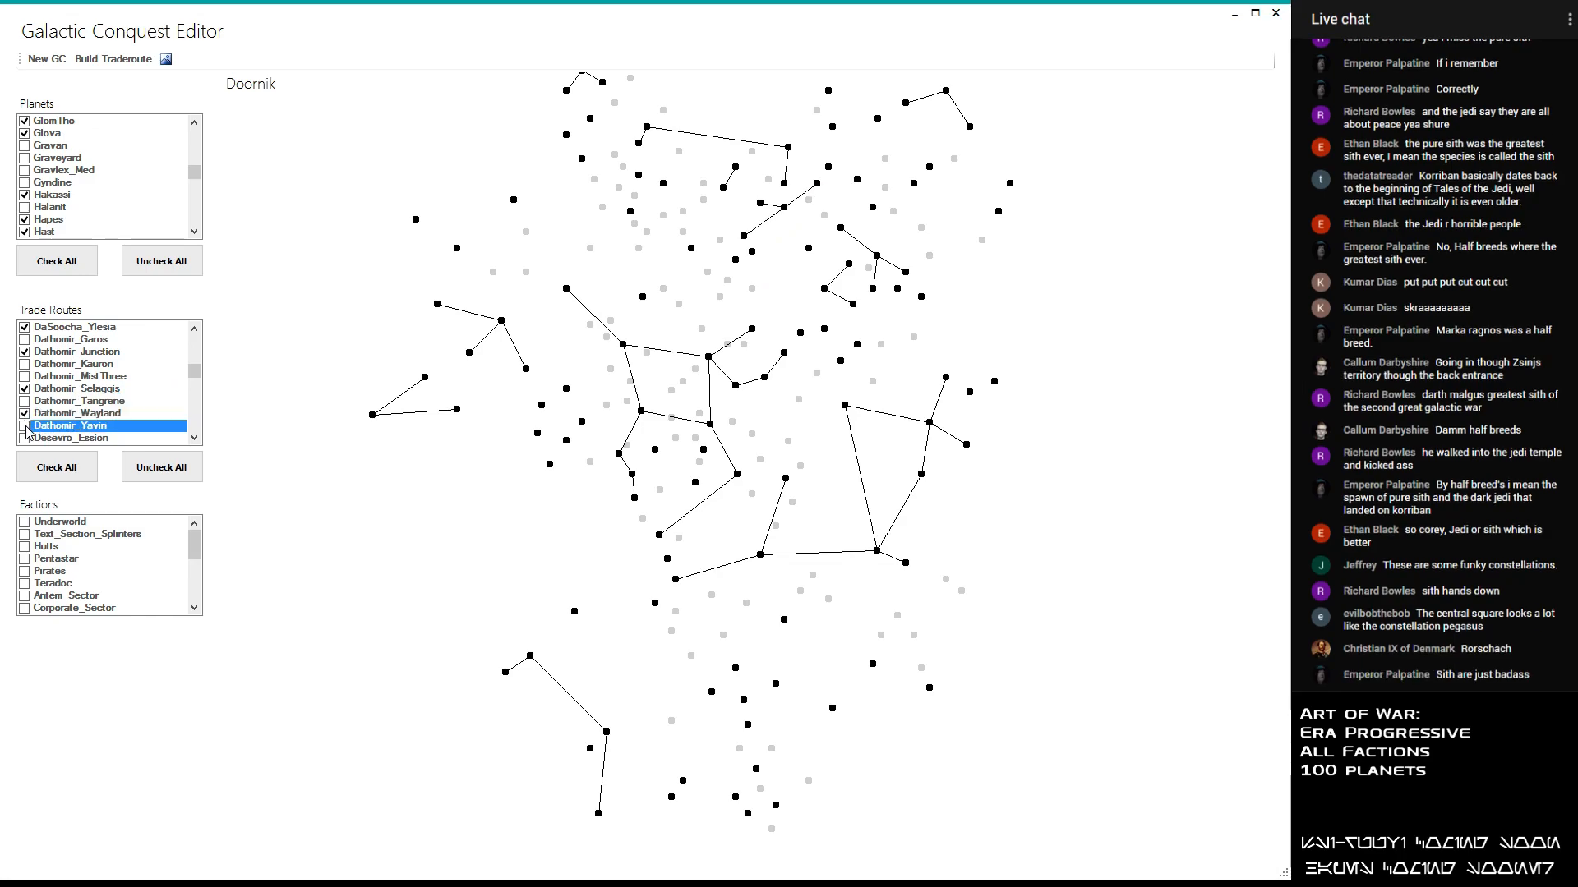
- Enable all three Desevro trade routes: Desevro_Ession, Desevro_Etti and Desevro_Lianna
click(25, 438)
scroll(27, 441, down, 1)
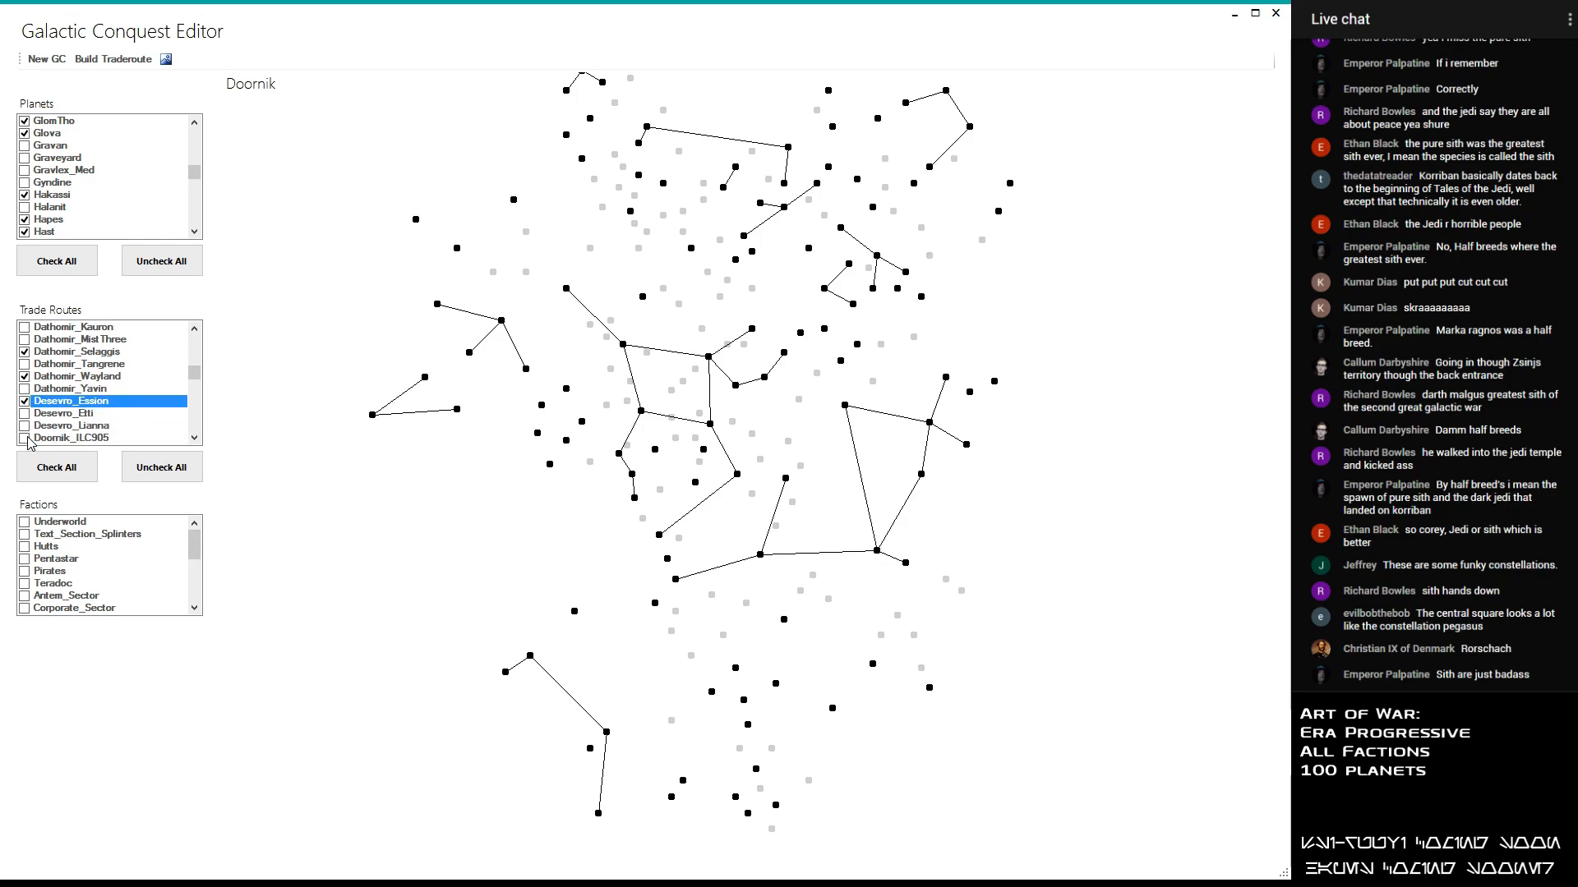
click(25, 414)
click(26, 414)
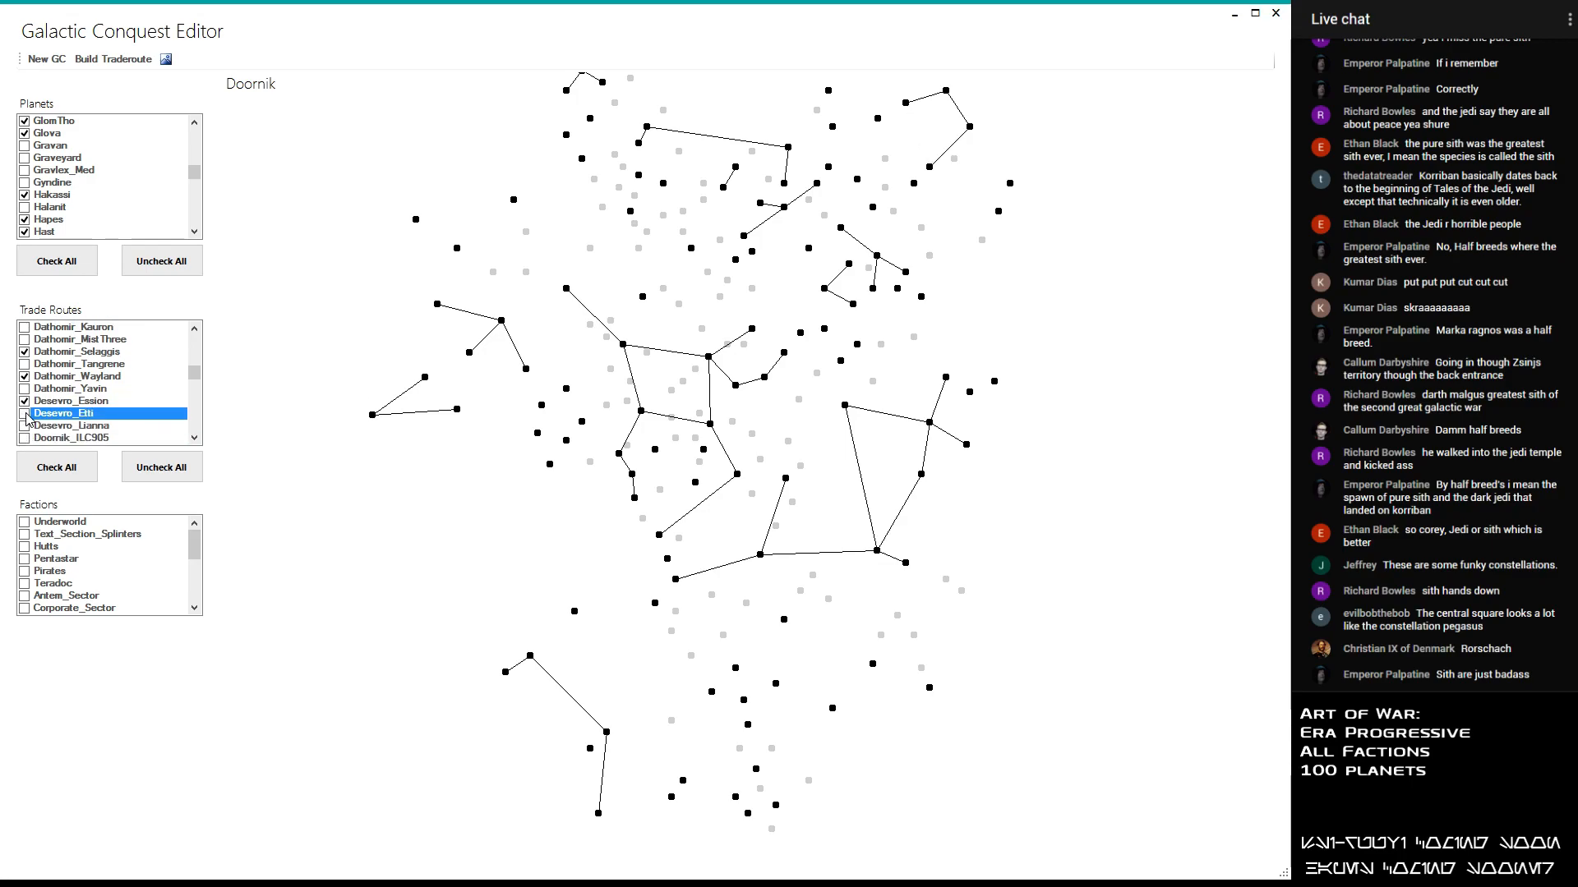
click(25, 415)
click(26, 414)
click(25, 414)
click(26, 414)
click(26, 414)
click(28, 426)
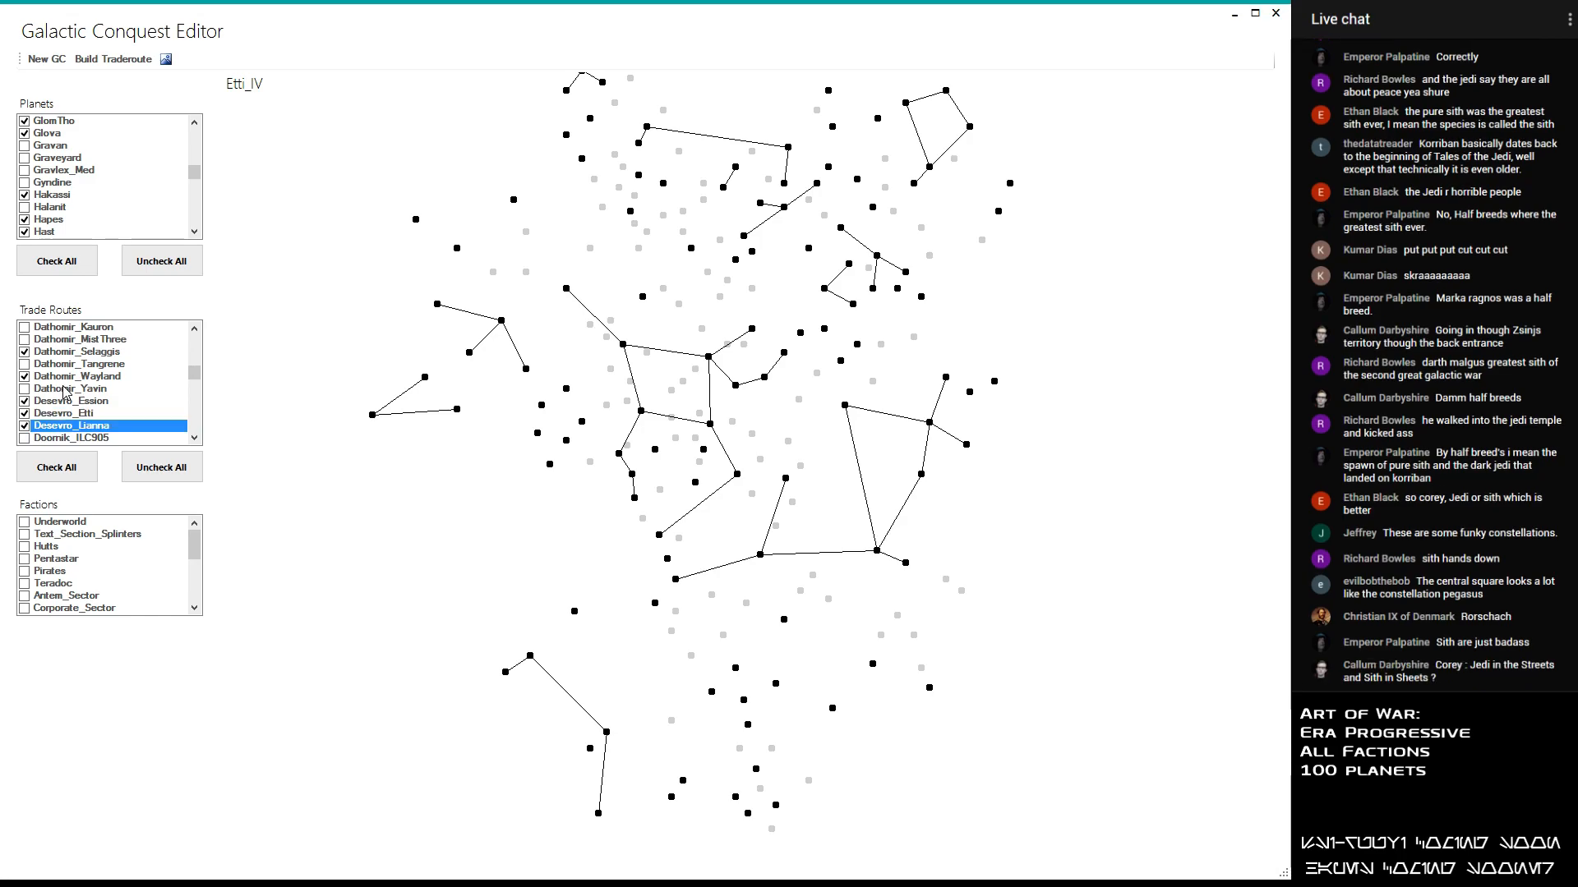
- Enable the Doornik_ILC905, Doornik_Nzoth and Doornik_Oristrom trade routes, leaving Doornik_Jtptan disabled
scroll(49, 398, down, 1)
click(30, 402)
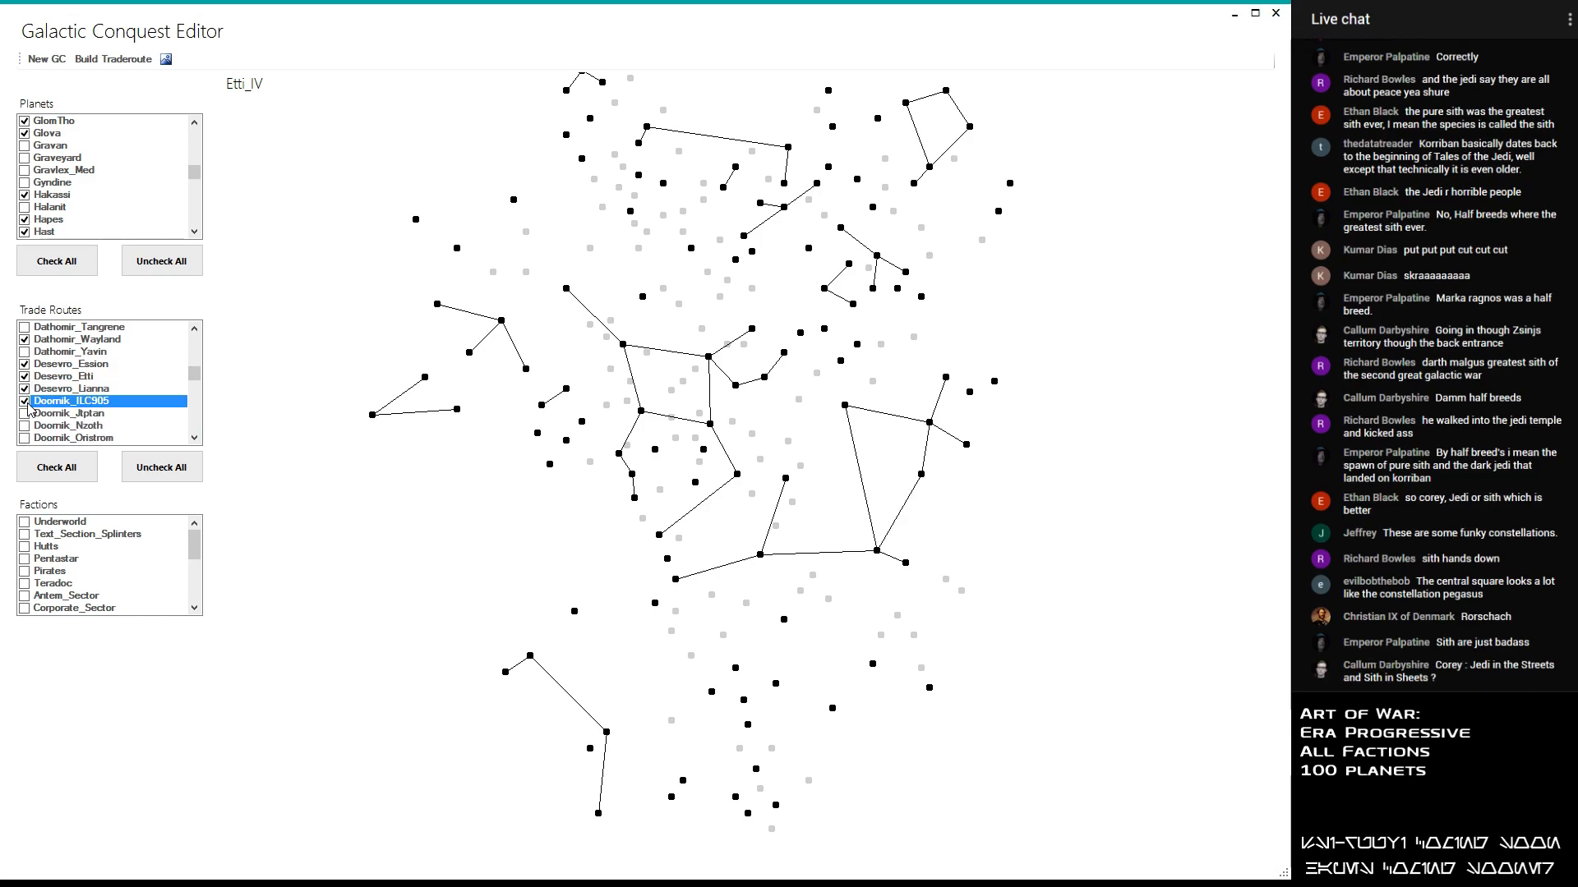
click(27, 413)
click(26, 426)
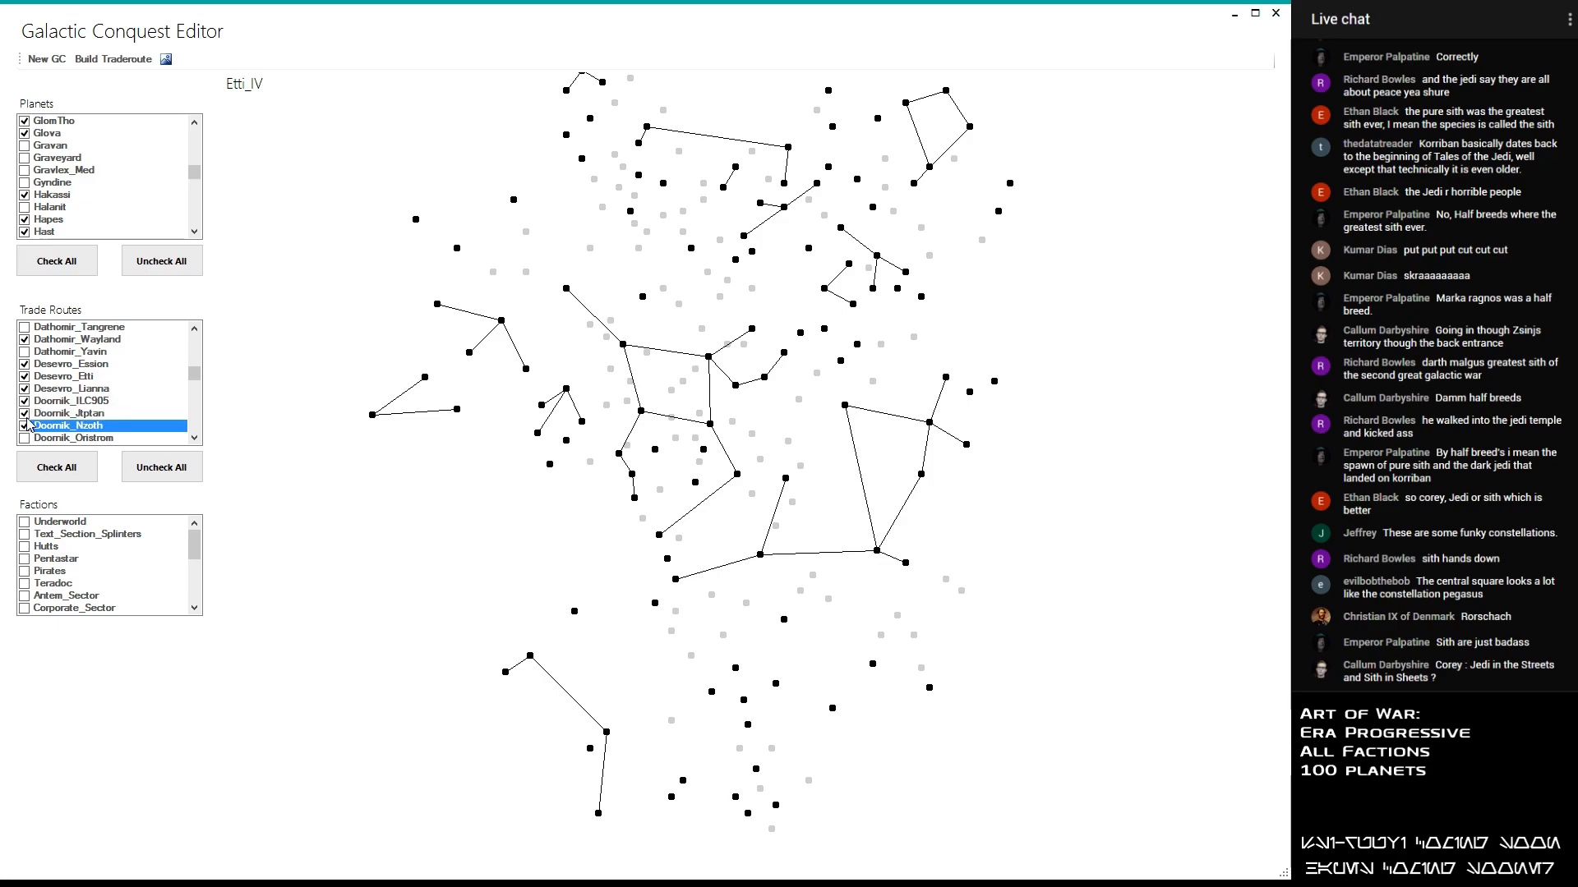
click(25, 413)
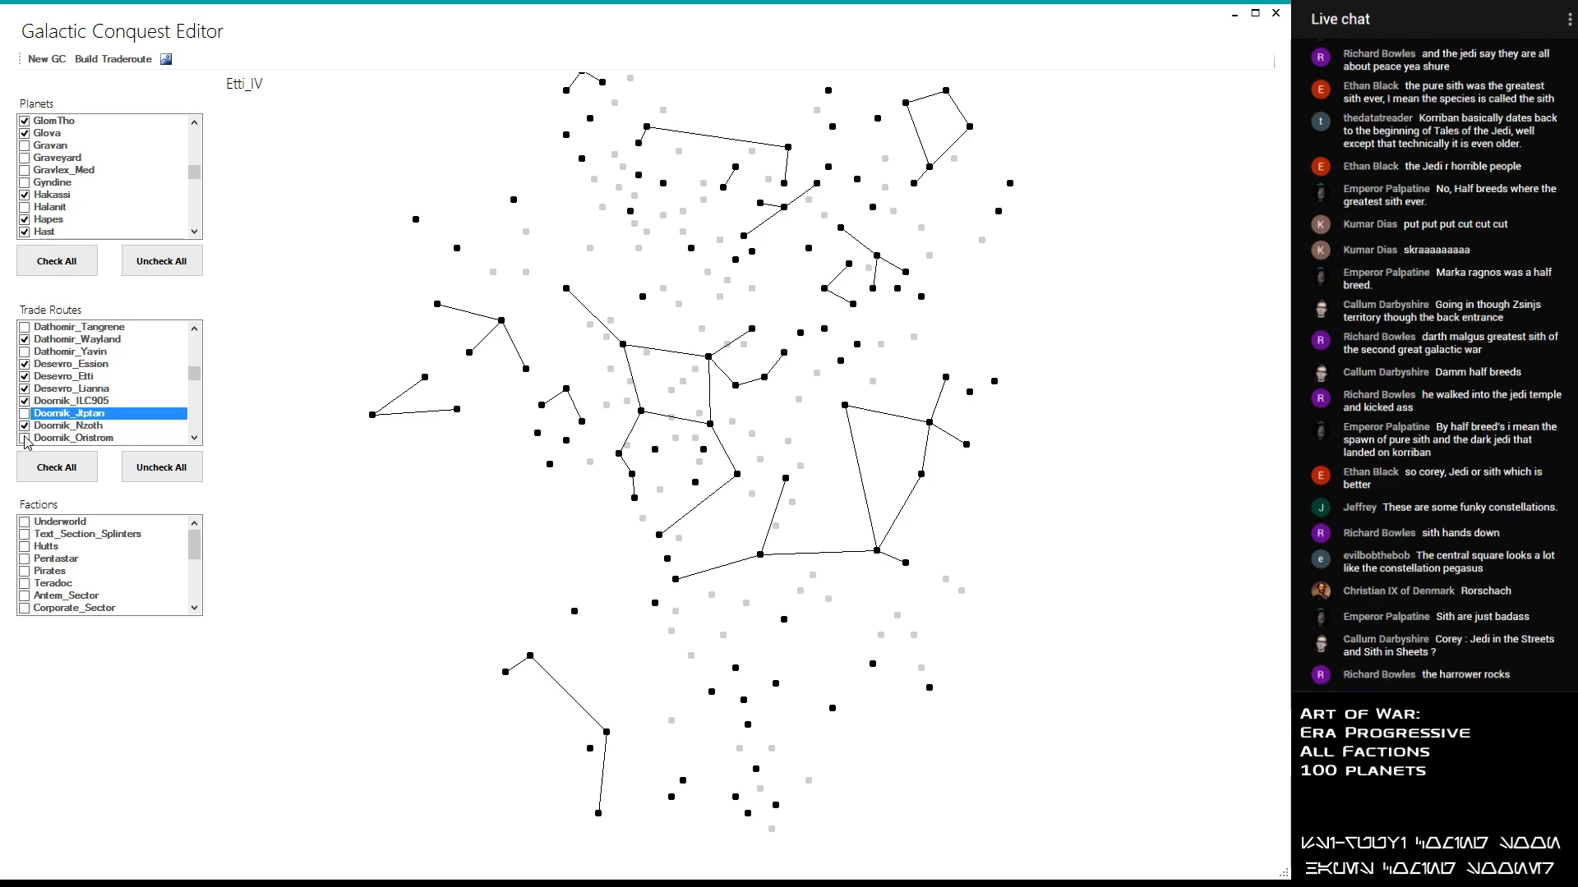
click(25, 438)
- Enable the Eaittu_Sullust and Eaittu_Vondarc trade routes, leaving Eaittu_Mustafar disabled
scroll(30, 420, down, 1)
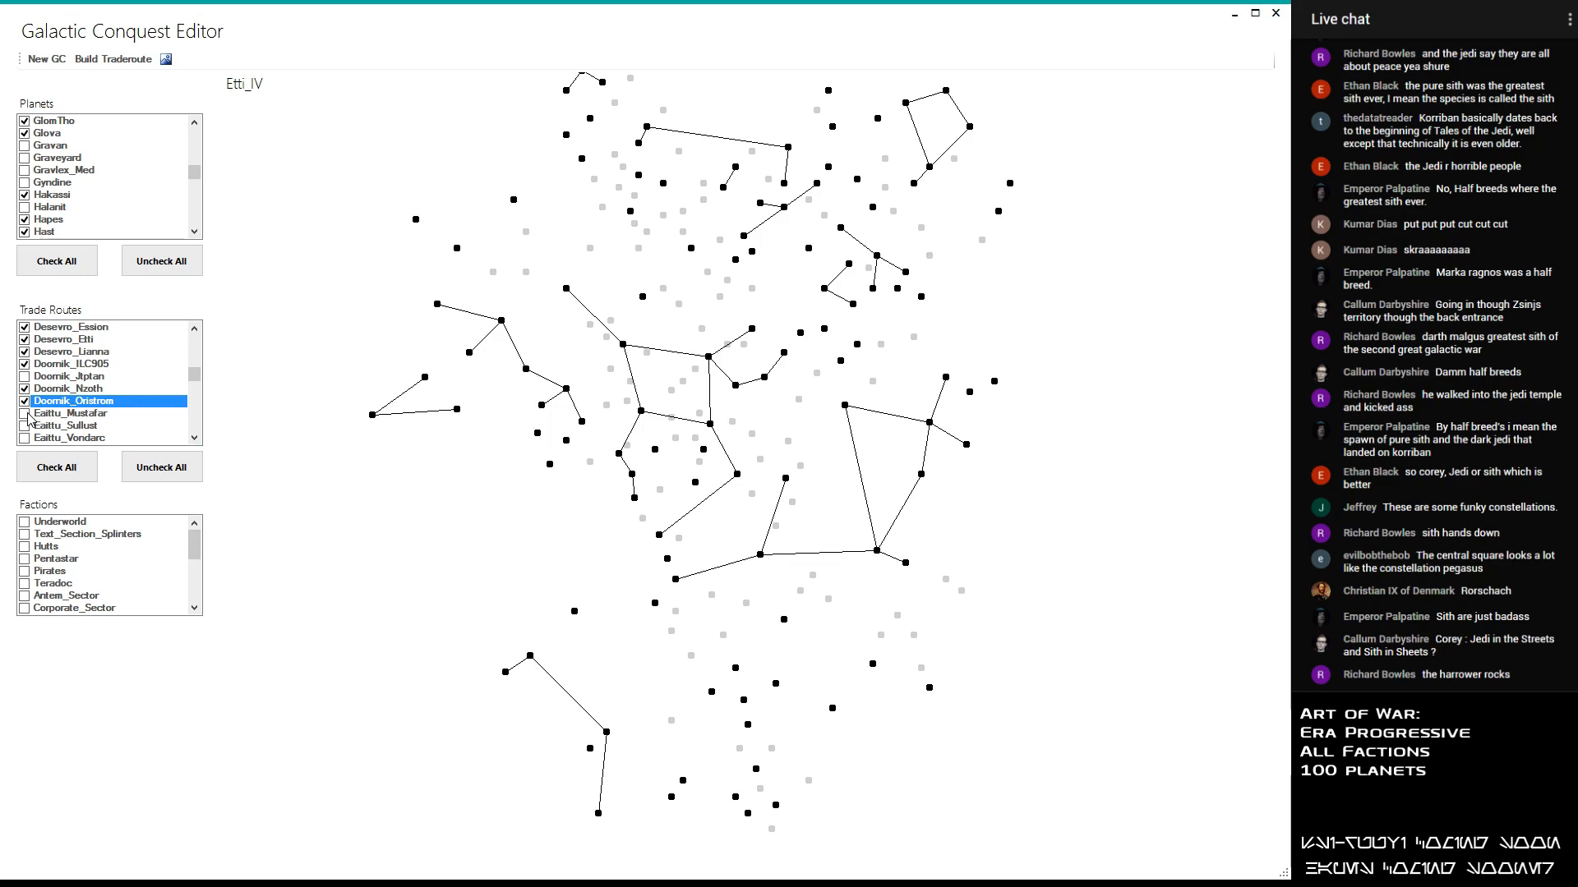
click(25, 414)
click(26, 417)
click(26, 416)
click(26, 417)
click(26, 417)
click(26, 416)
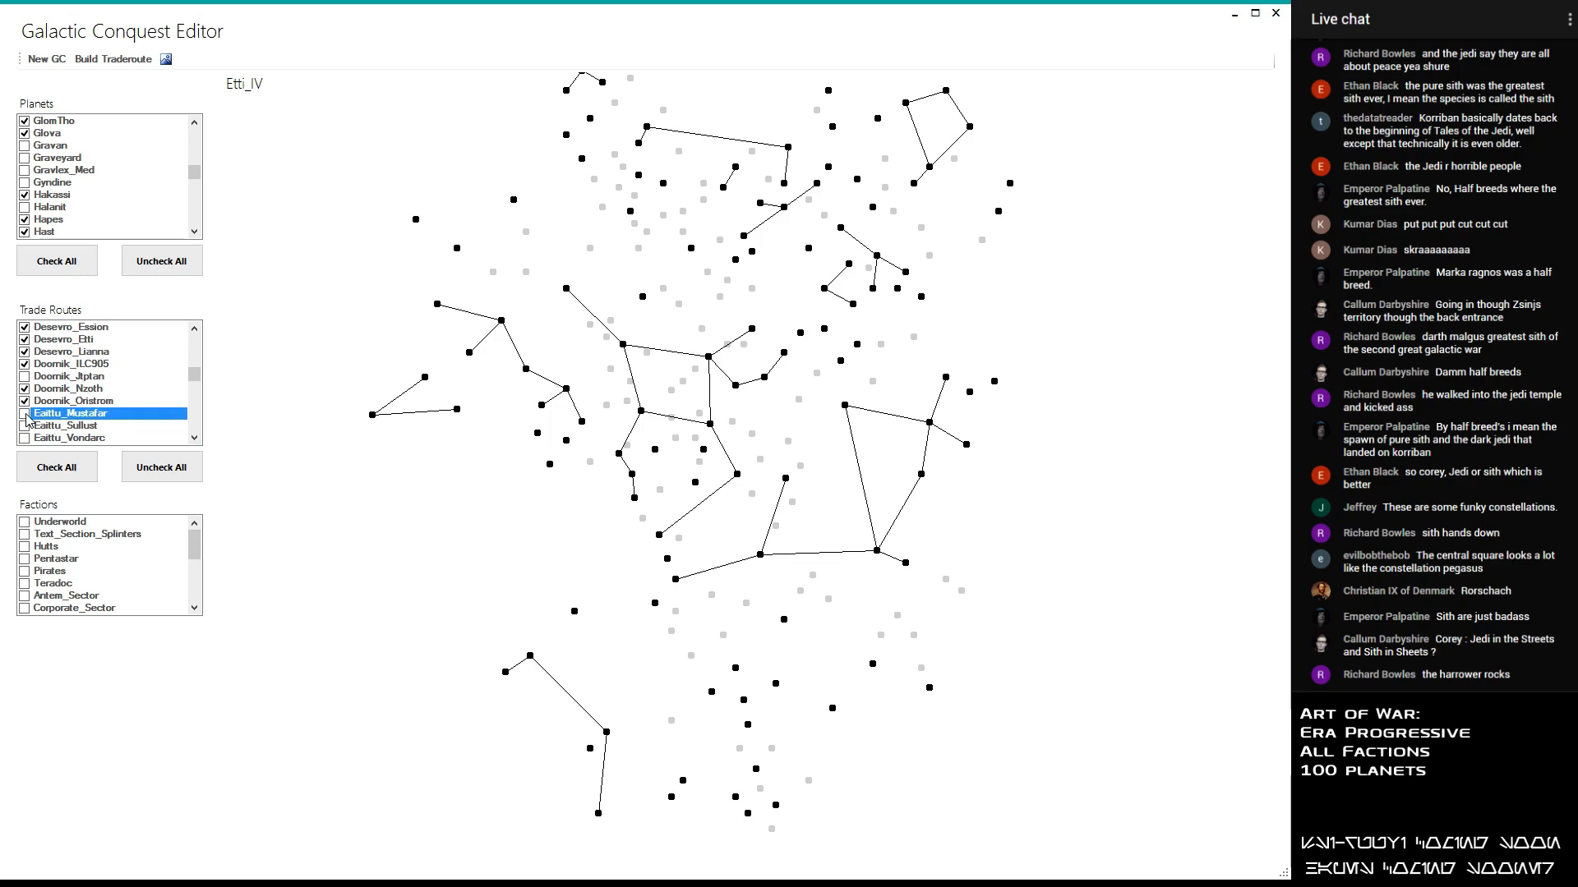
click(28, 428)
scroll(30, 429, down, 3)
click(28, 366)
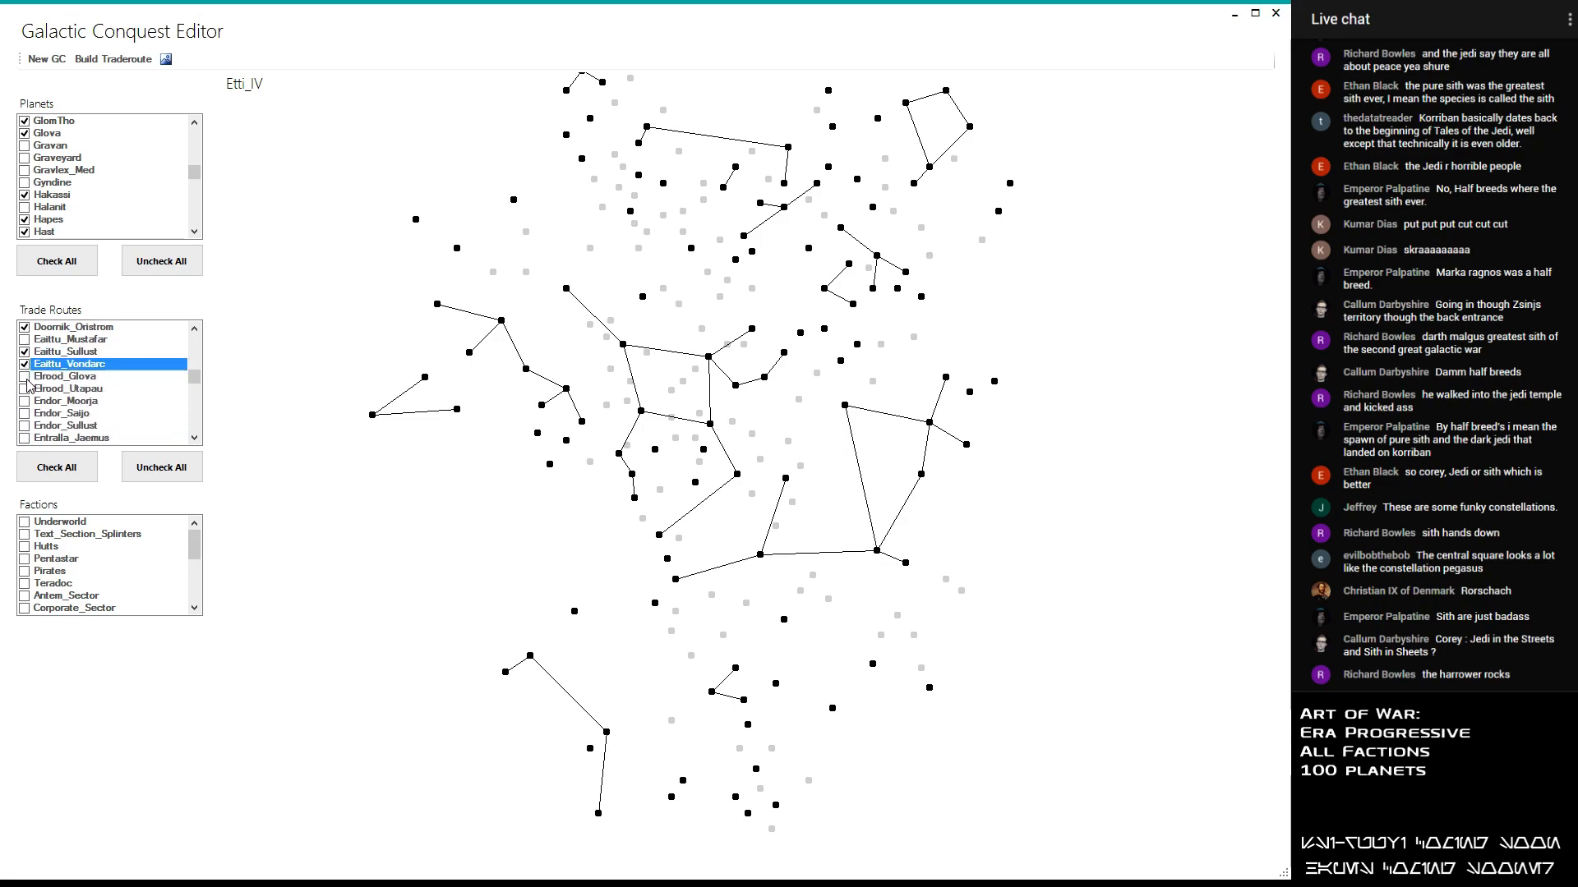
- Enable both Elrood trade routes, Elrood_Glova and Elrood_Utapau
click(27, 377)
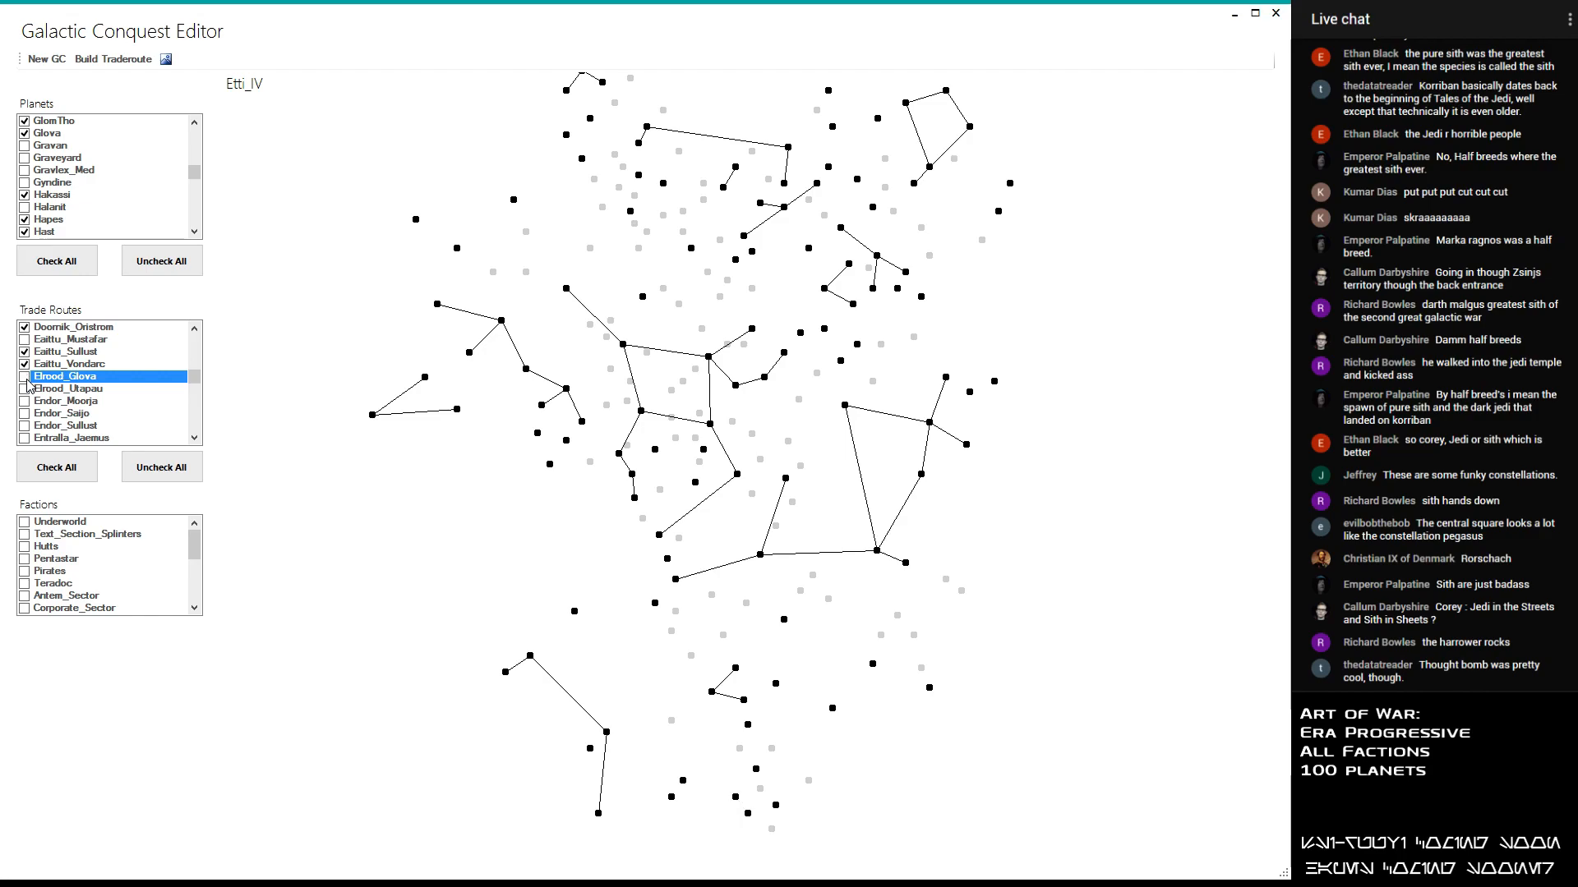
click(27, 379)
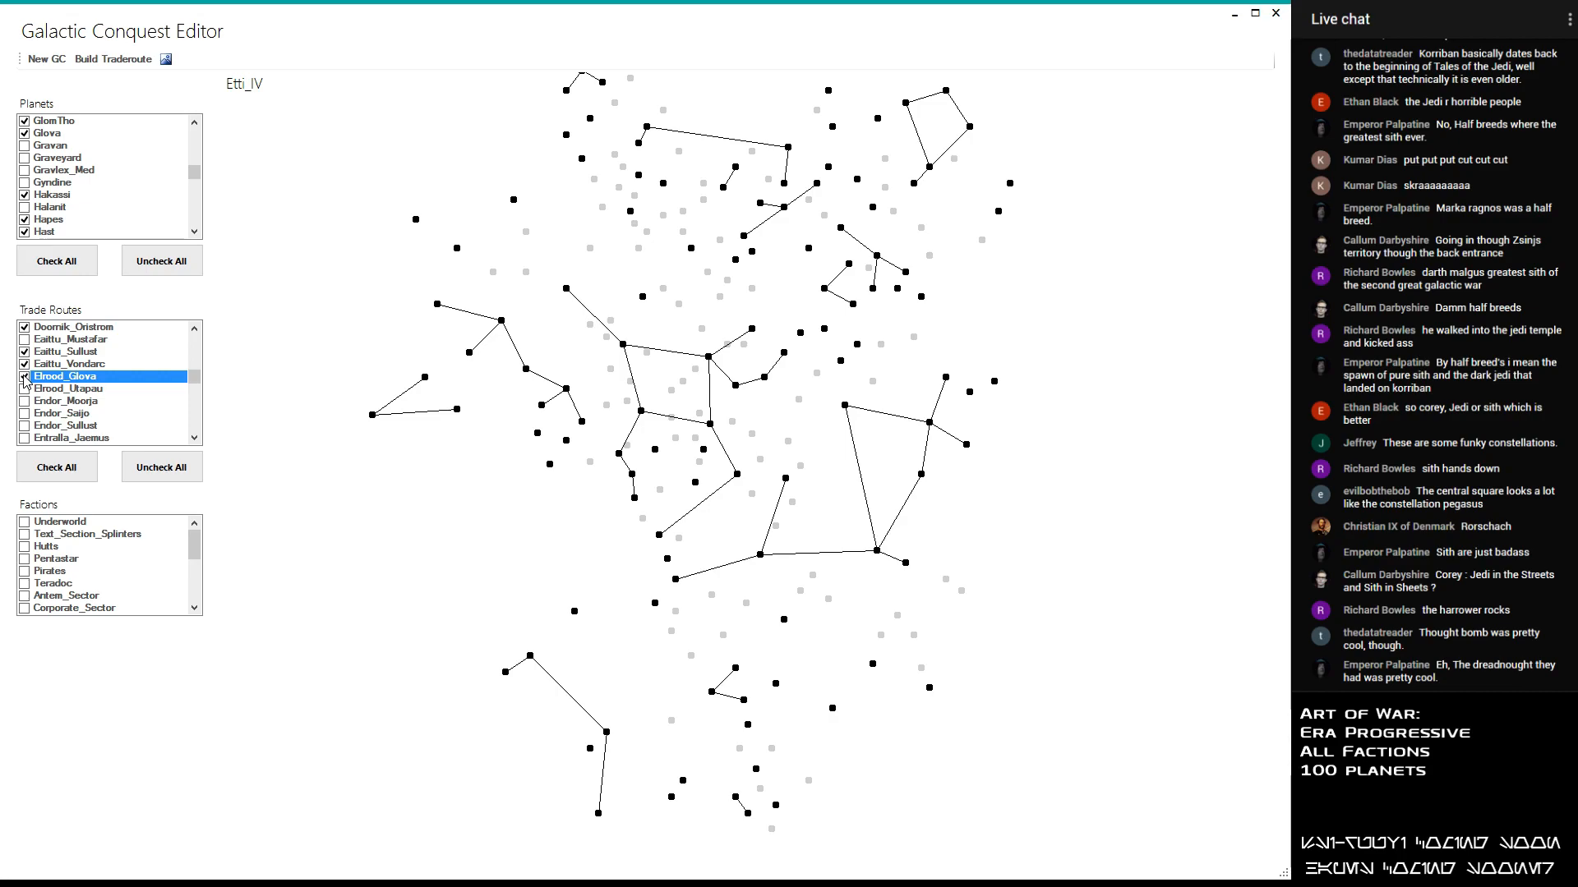
click(25, 389)
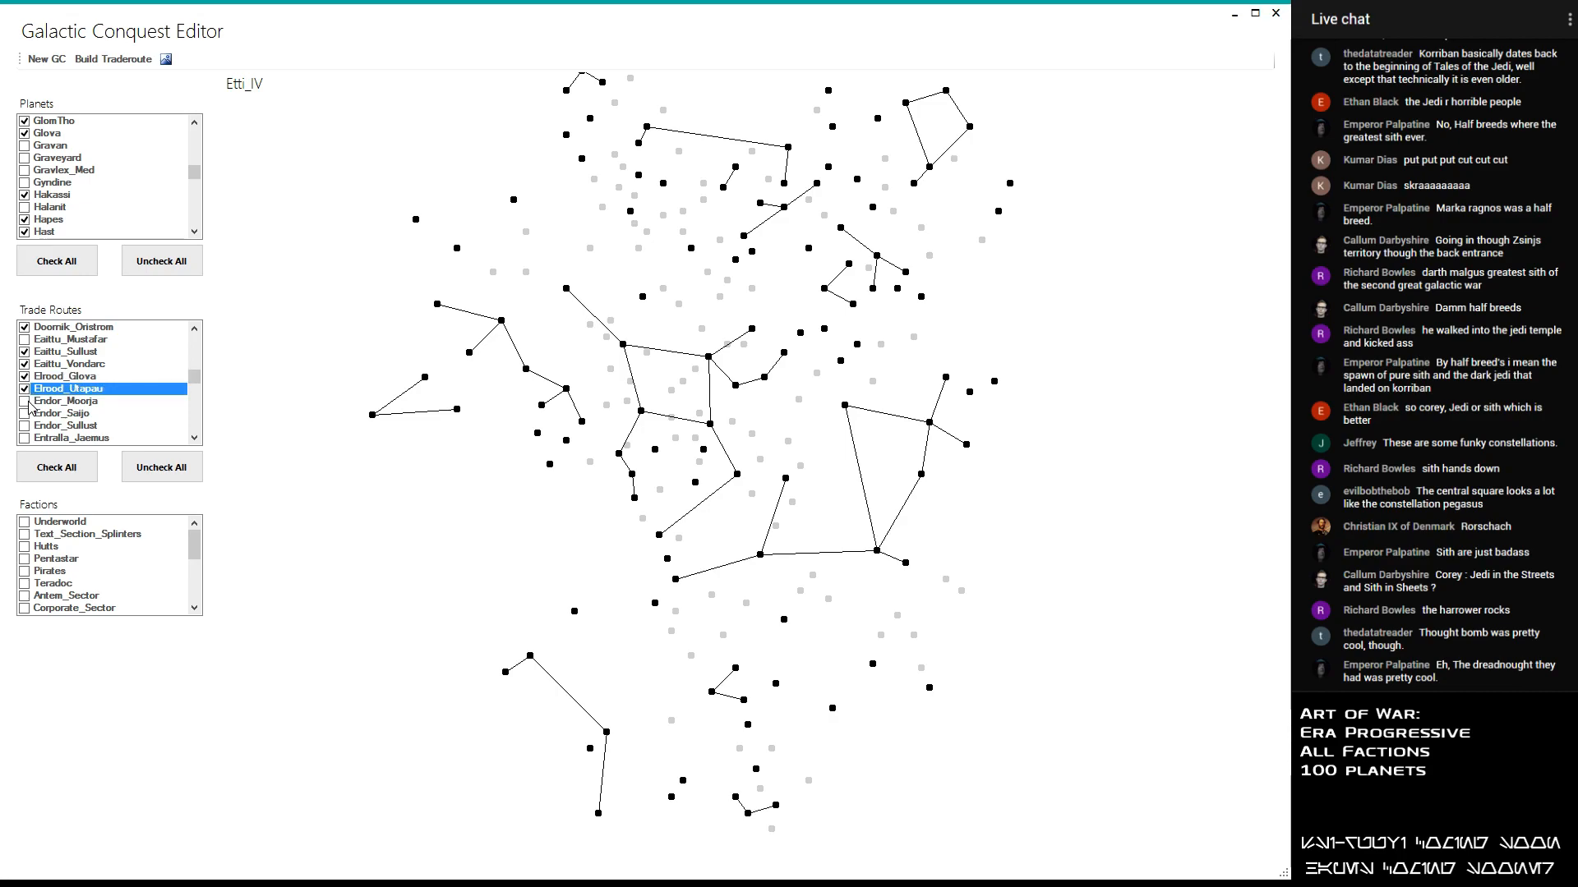
- Enable the Endor_Moorja trade route, leaving Endor_Saijo and Endor_Sullust disabled after trying them
click(26, 402)
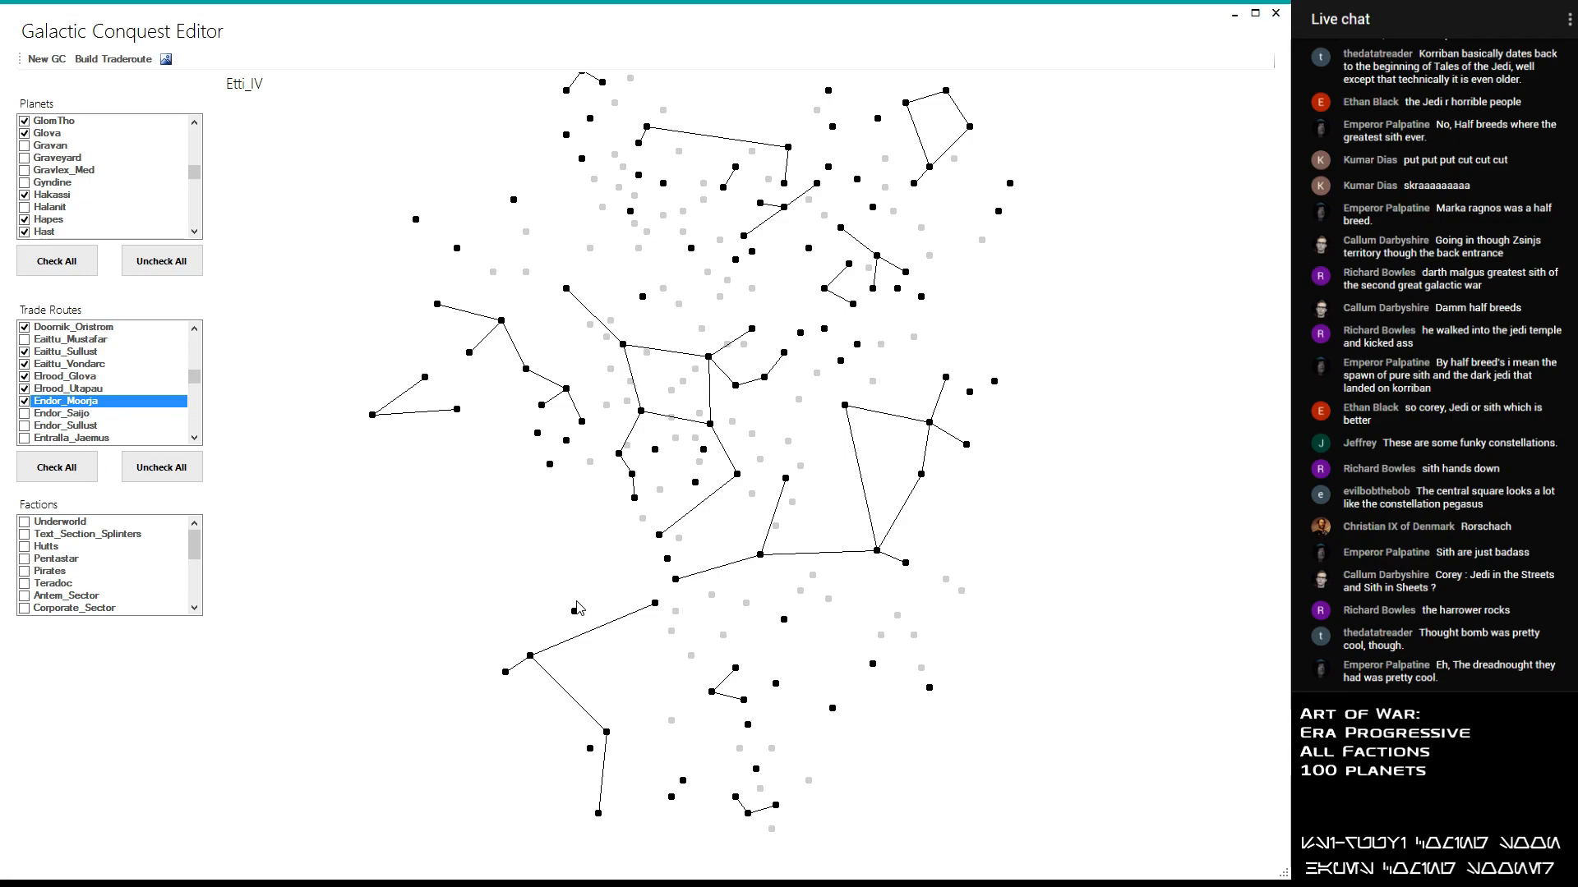
click(25, 401)
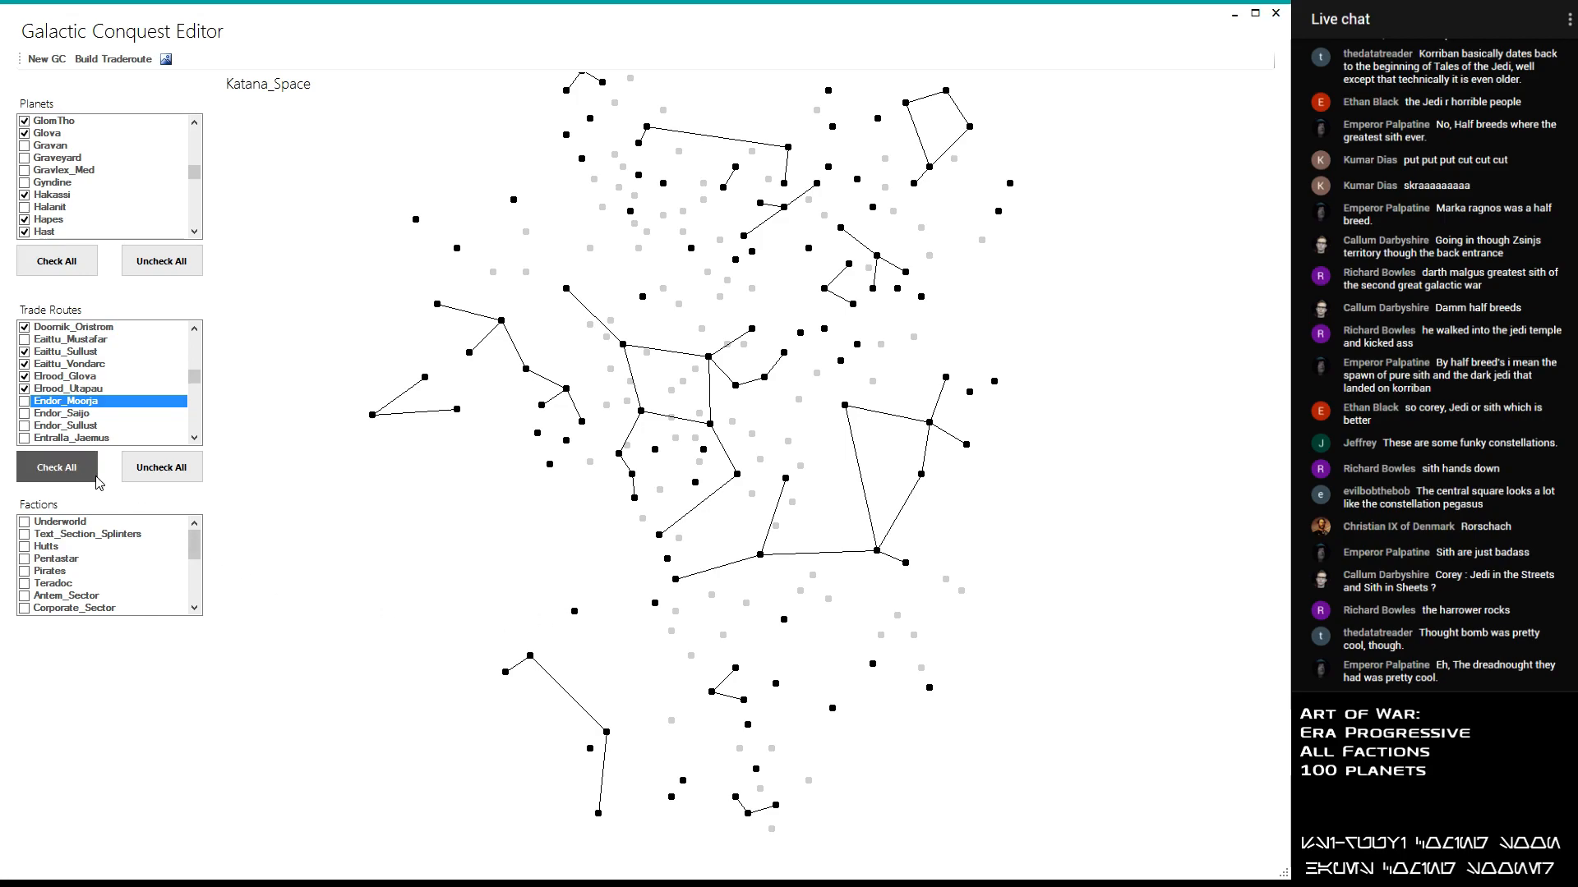
click(25, 401)
click(25, 414)
click(28, 416)
click(27, 416)
click(27, 416)
click(28, 425)
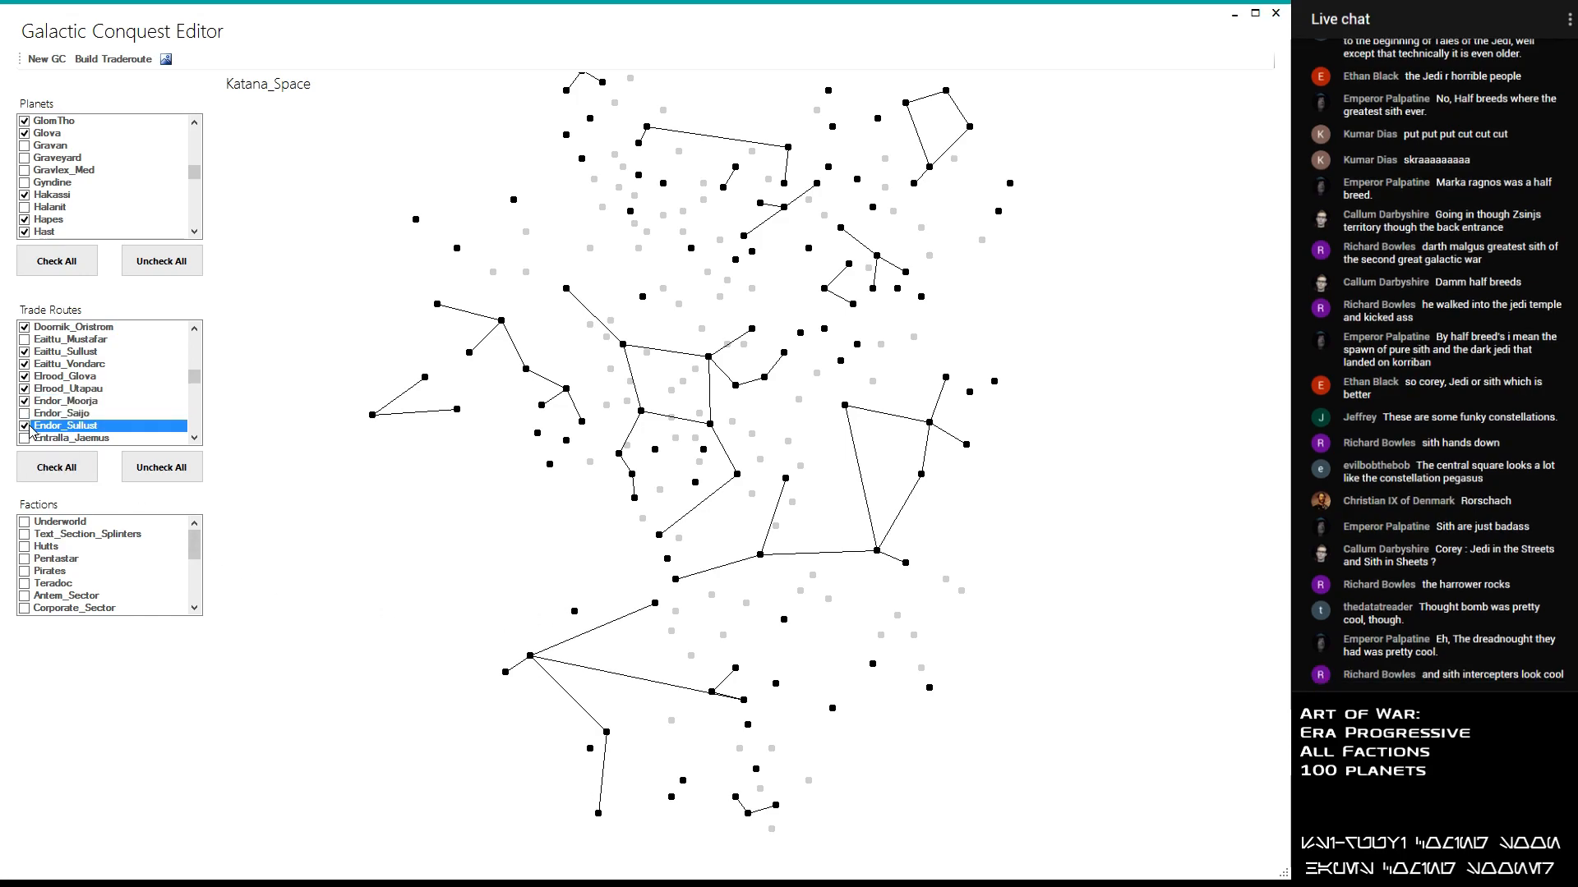
click(26, 425)
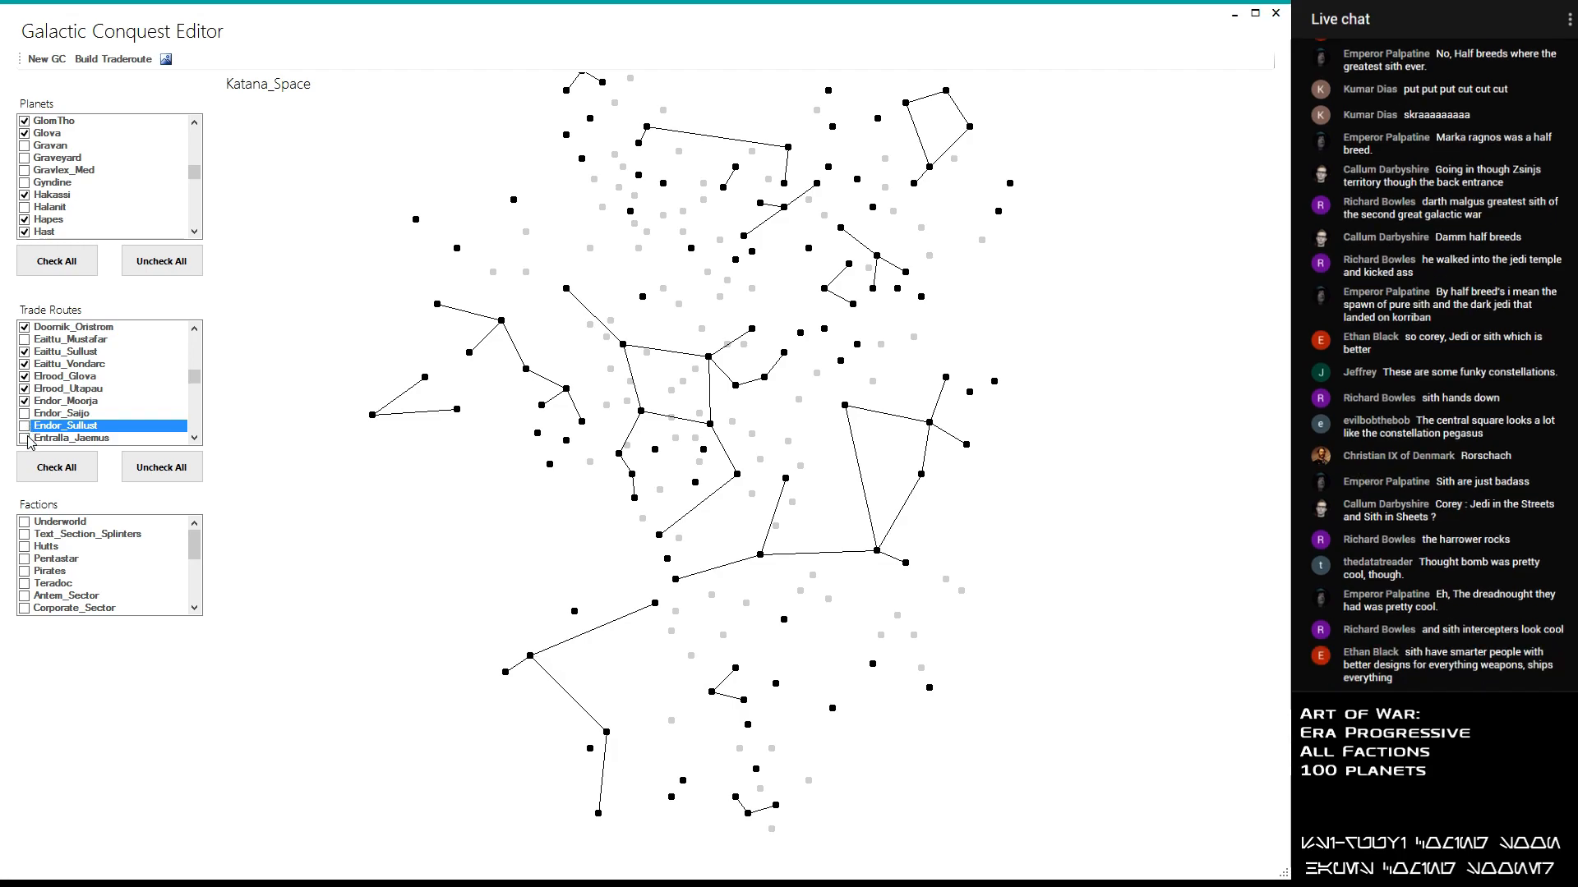
- Enable the Entralla_Jaemus, Entralla_Muunilinst and Eriadu_Sanrafsix trade routes, leaving Endor_Sullust disabled after trying it again
click(26, 438)
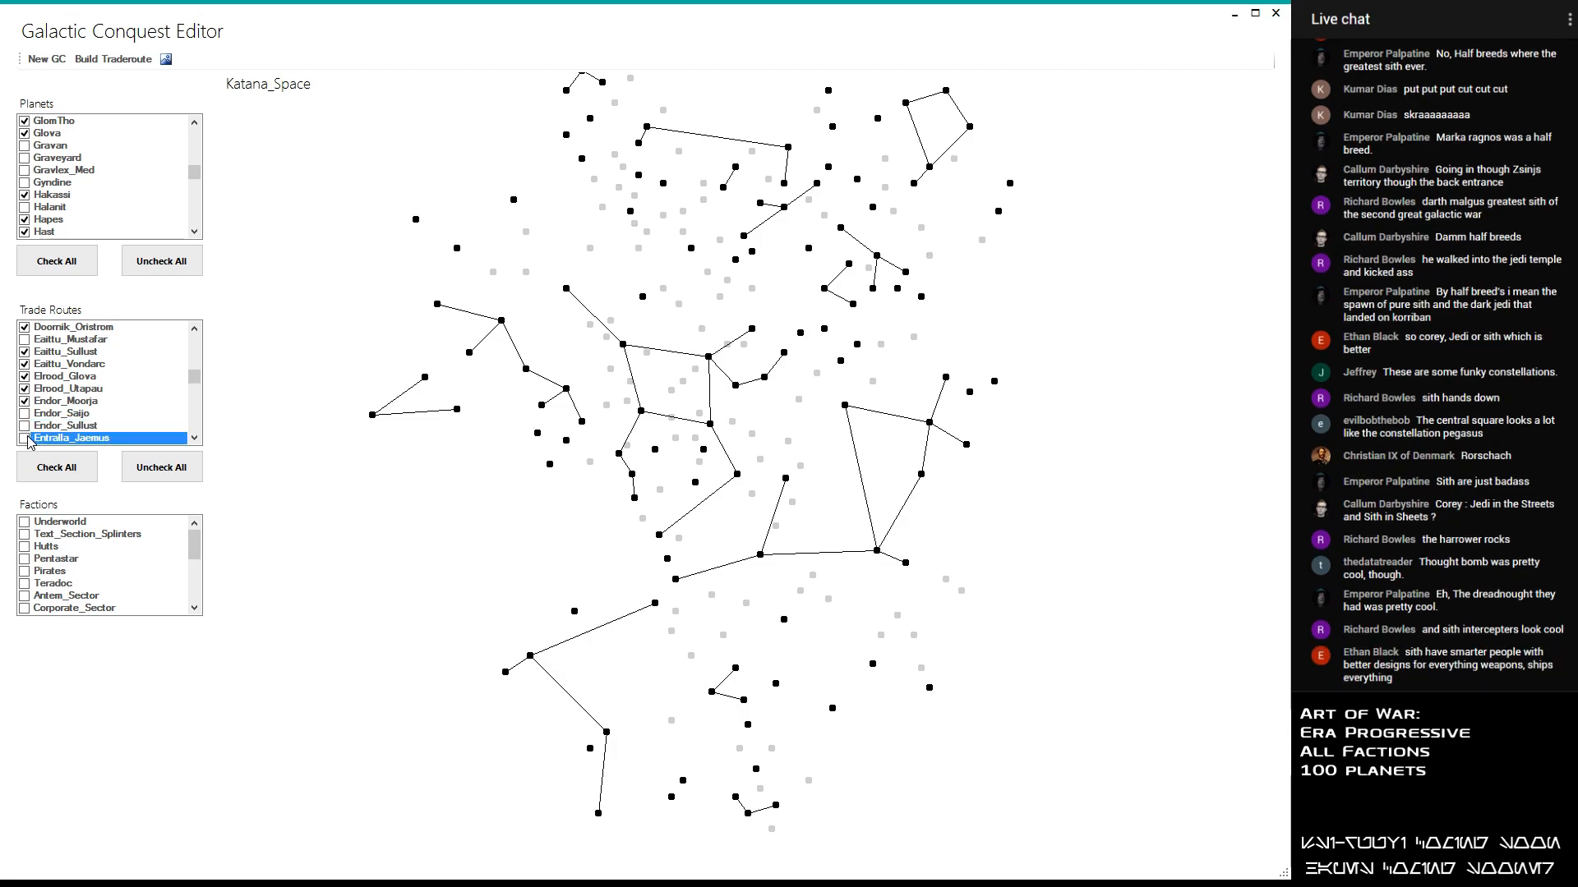
scroll(26, 432, down, 1)
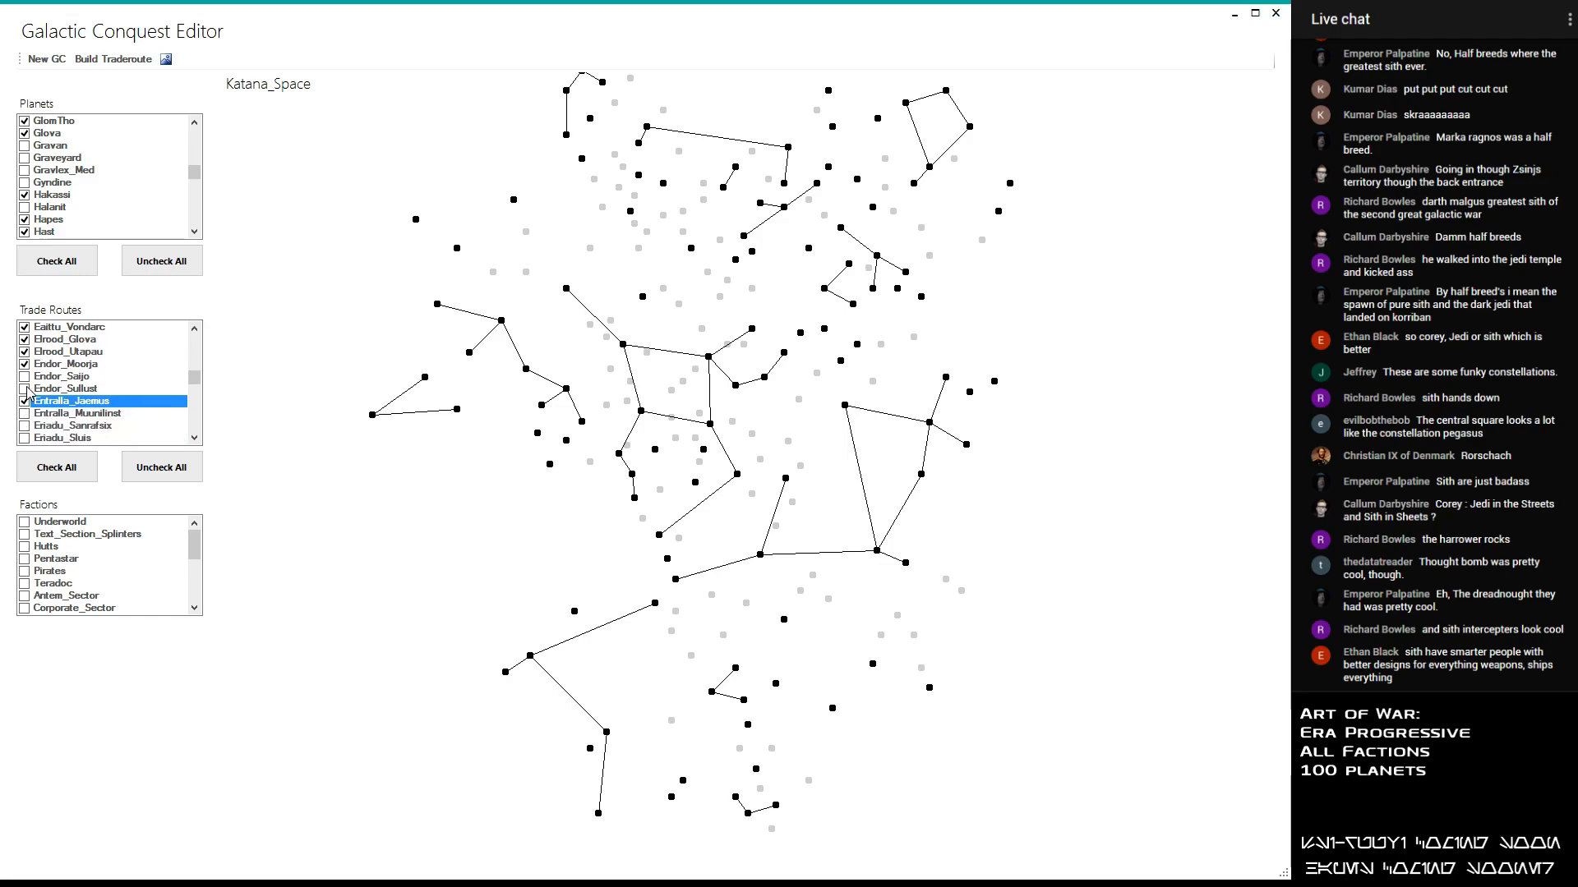
click(25, 389)
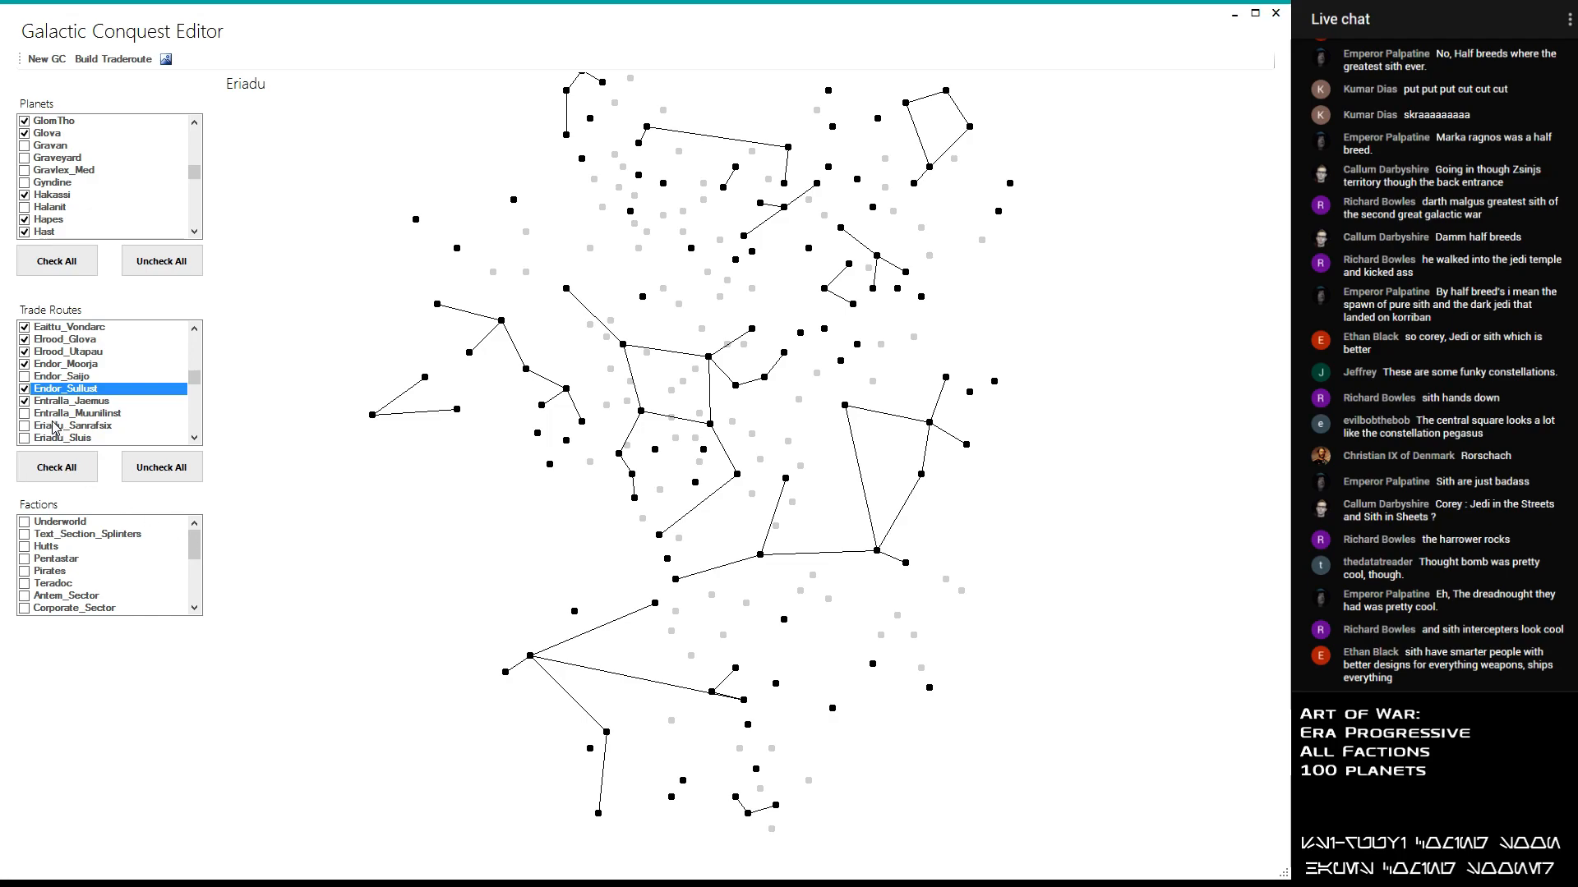
click(25, 389)
click(25, 415)
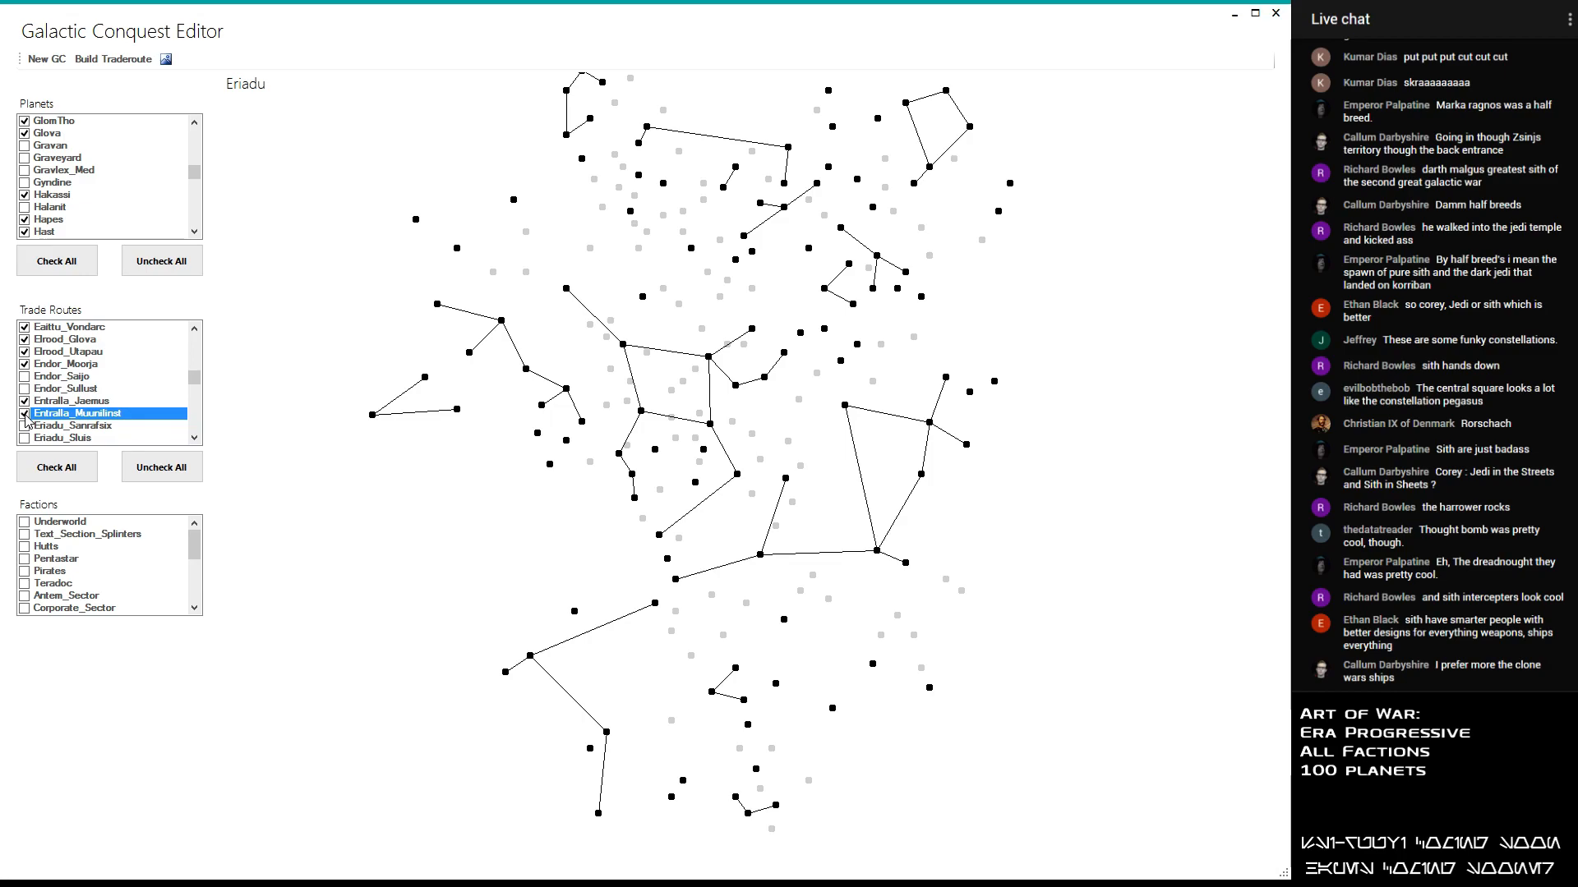
click(24, 428)
click(25, 426)
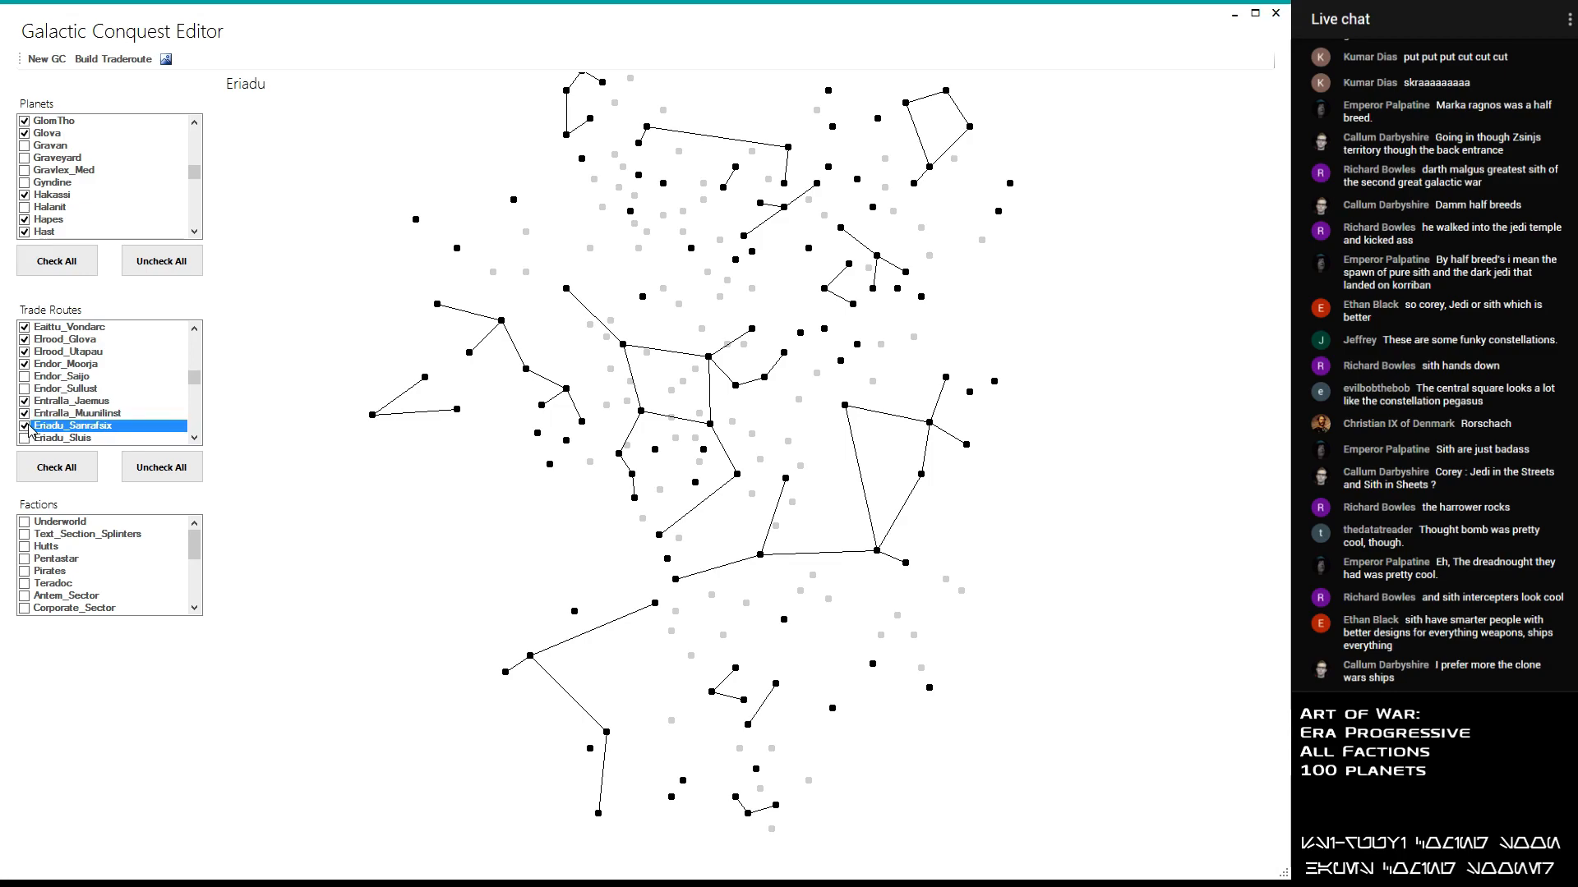
- Enable the Eriadu_Sluis and Eriadu_Sullust trade routes, leaving Eriadu_YagDhul disabled after trying it
click(27, 437)
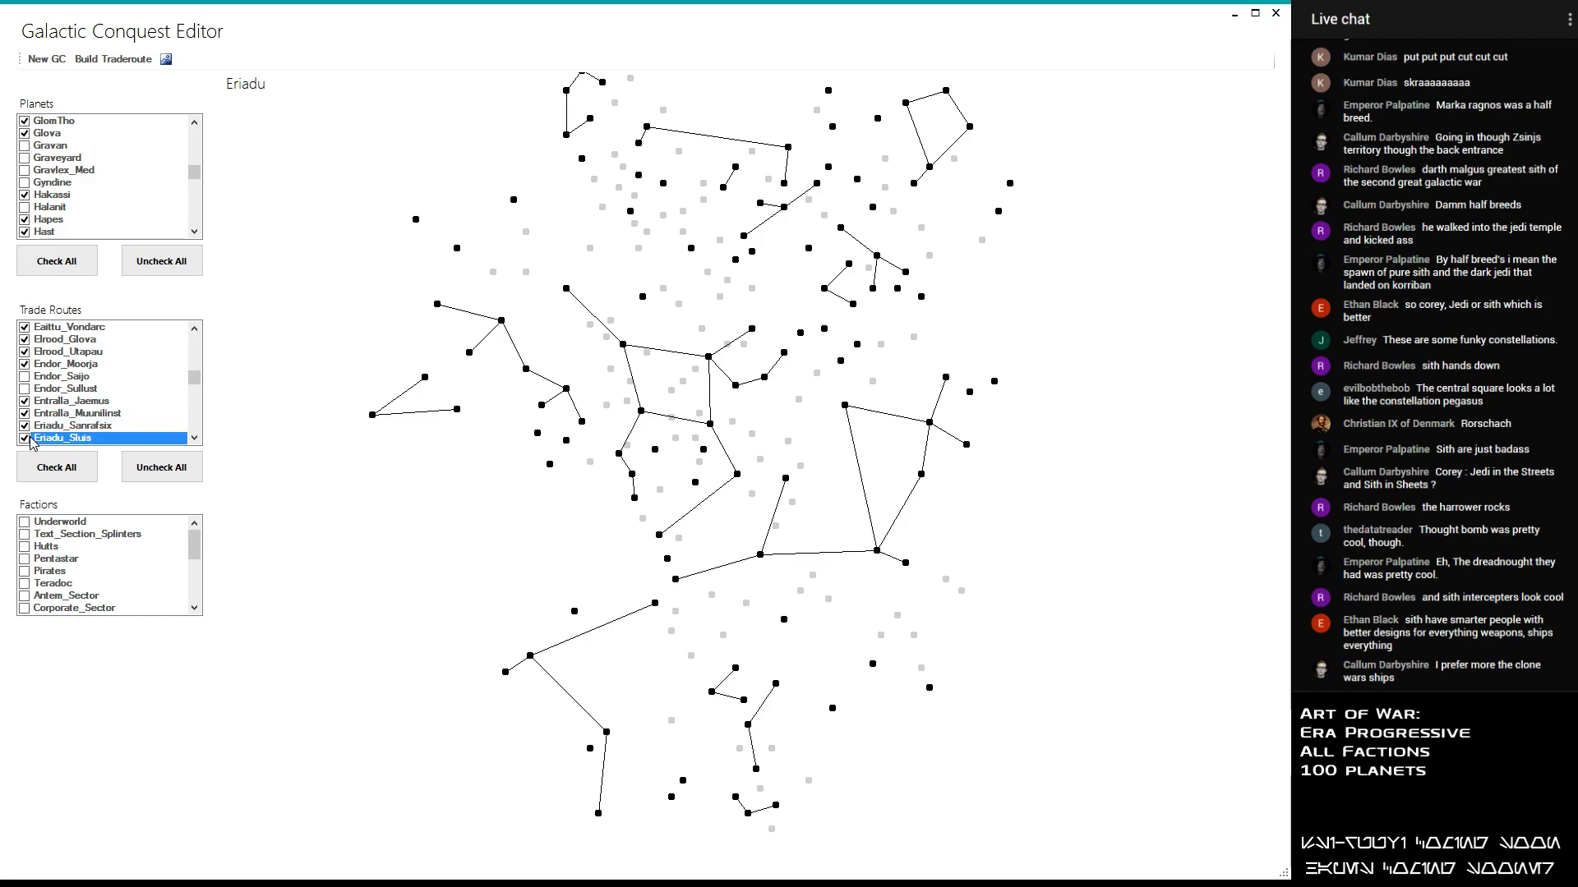
scroll(30, 427, down, 2)
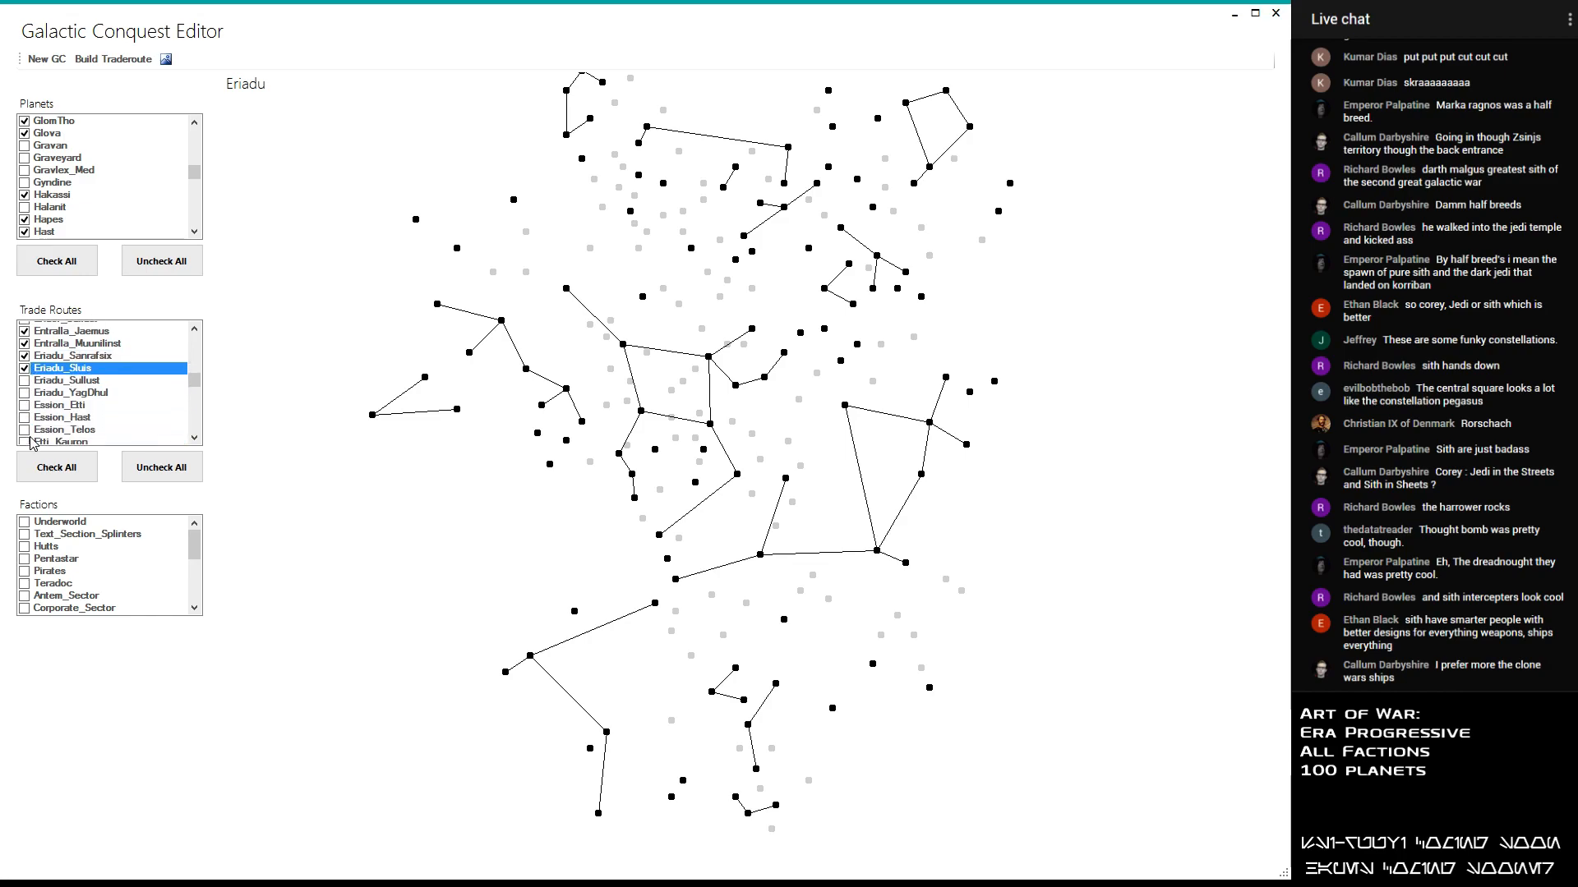
click(24, 378)
click(25, 389)
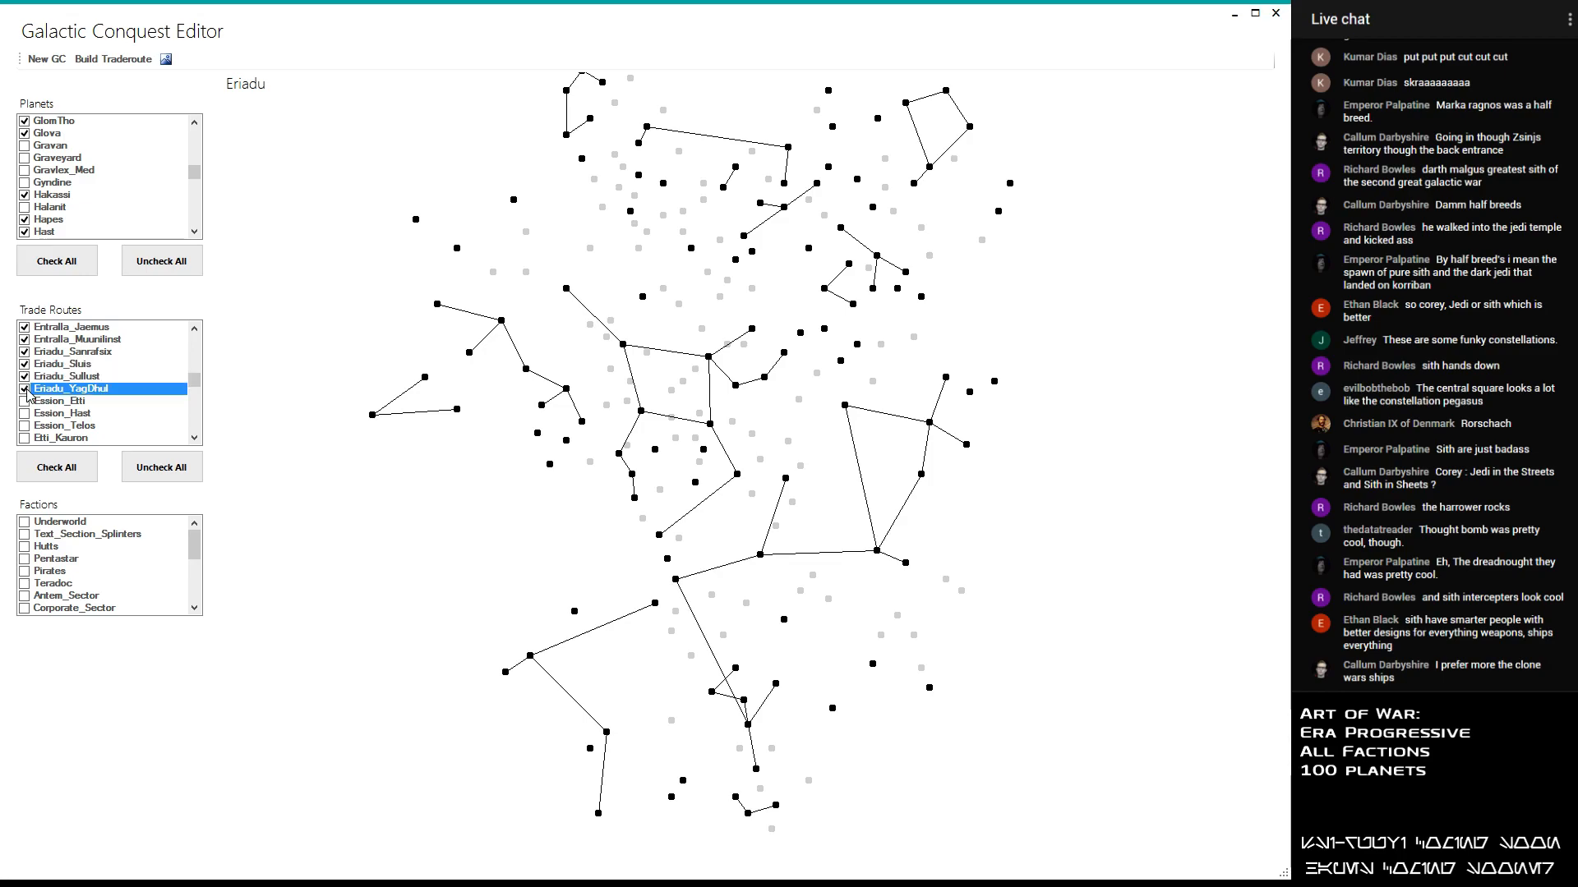
click(25, 388)
- Enable the Ession_Hast trade route, leaving Ession_Etti and Ession_Telos disabled after trying them
click(30, 403)
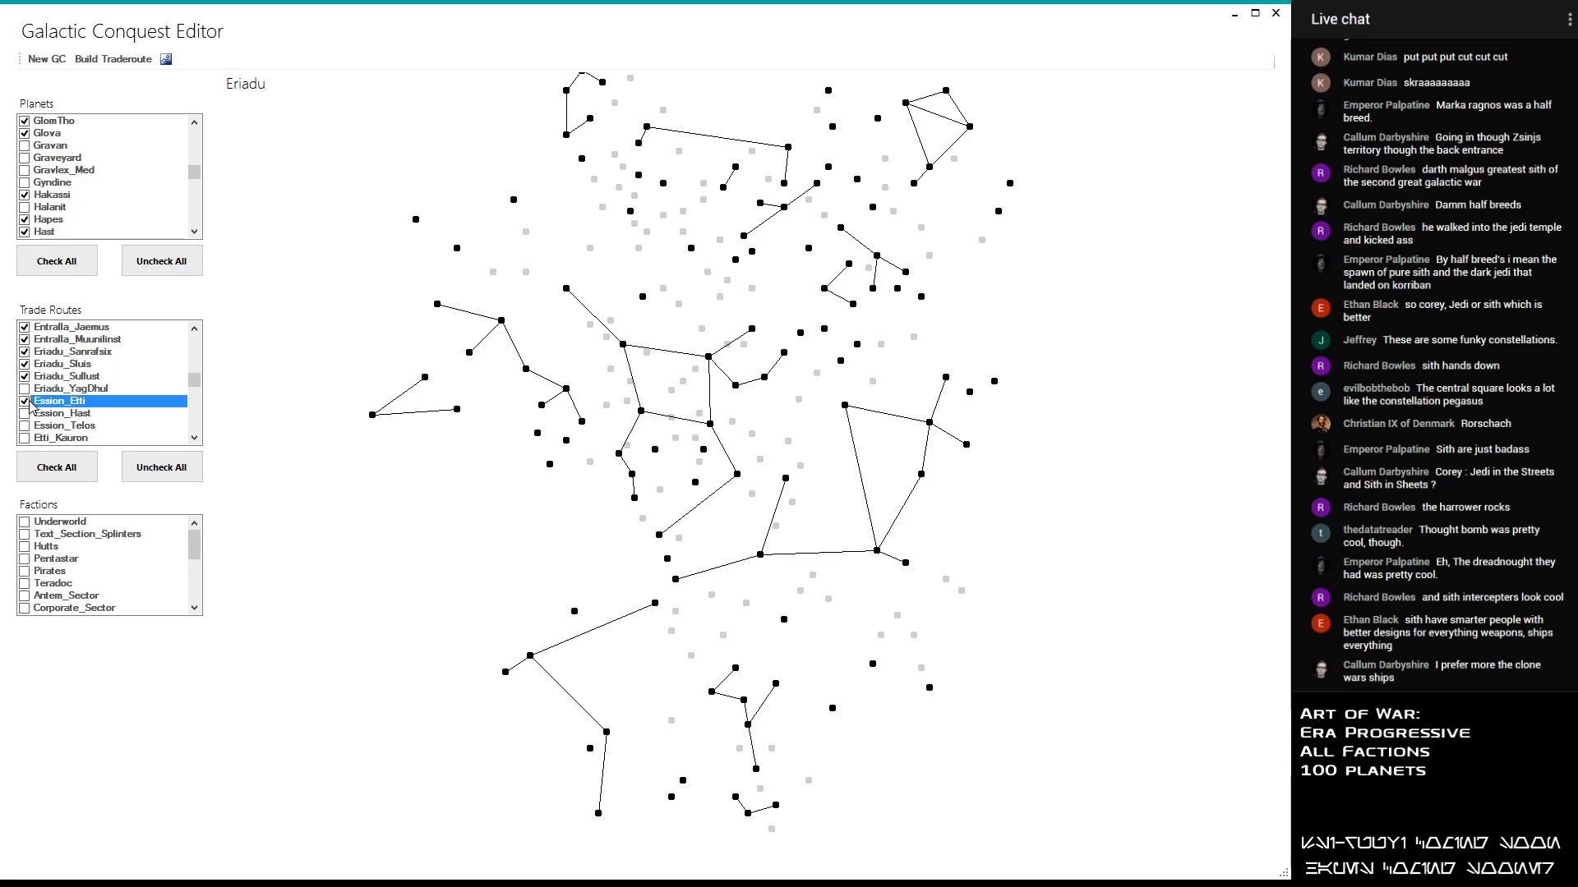
click(26, 401)
click(27, 402)
click(25, 416)
click(24, 416)
click(23, 417)
click(25, 426)
click(25, 427)
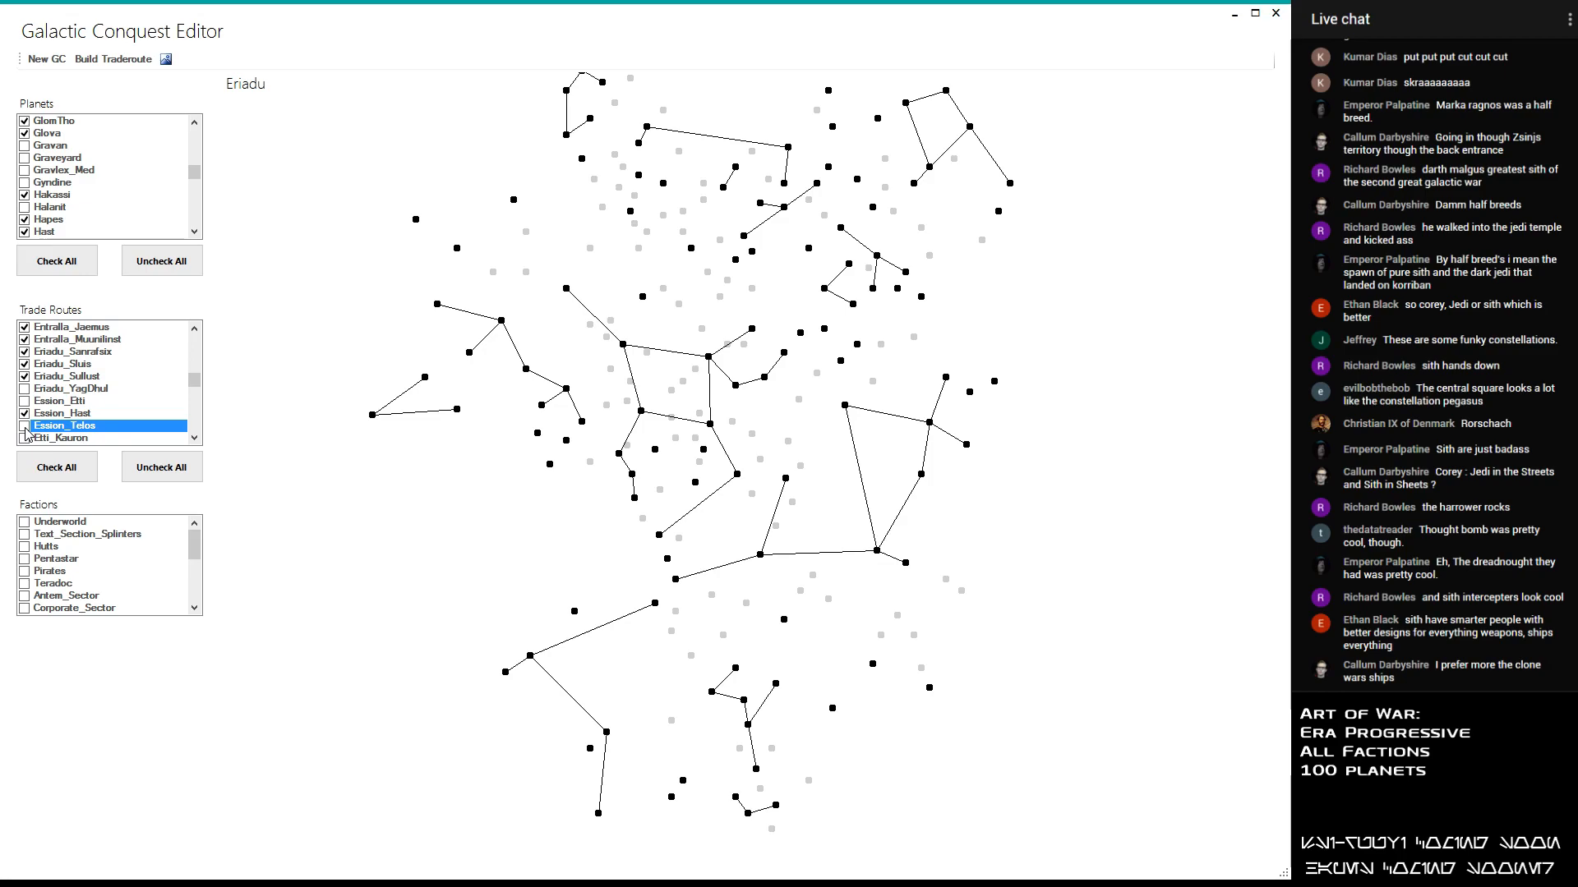
- Enable the Etti_Telos trade route, leaving Etti_Kauron and Etti_Yavin disabled
click(25, 438)
click(26, 438)
scroll(25, 439, down, 1)
click(25, 415)
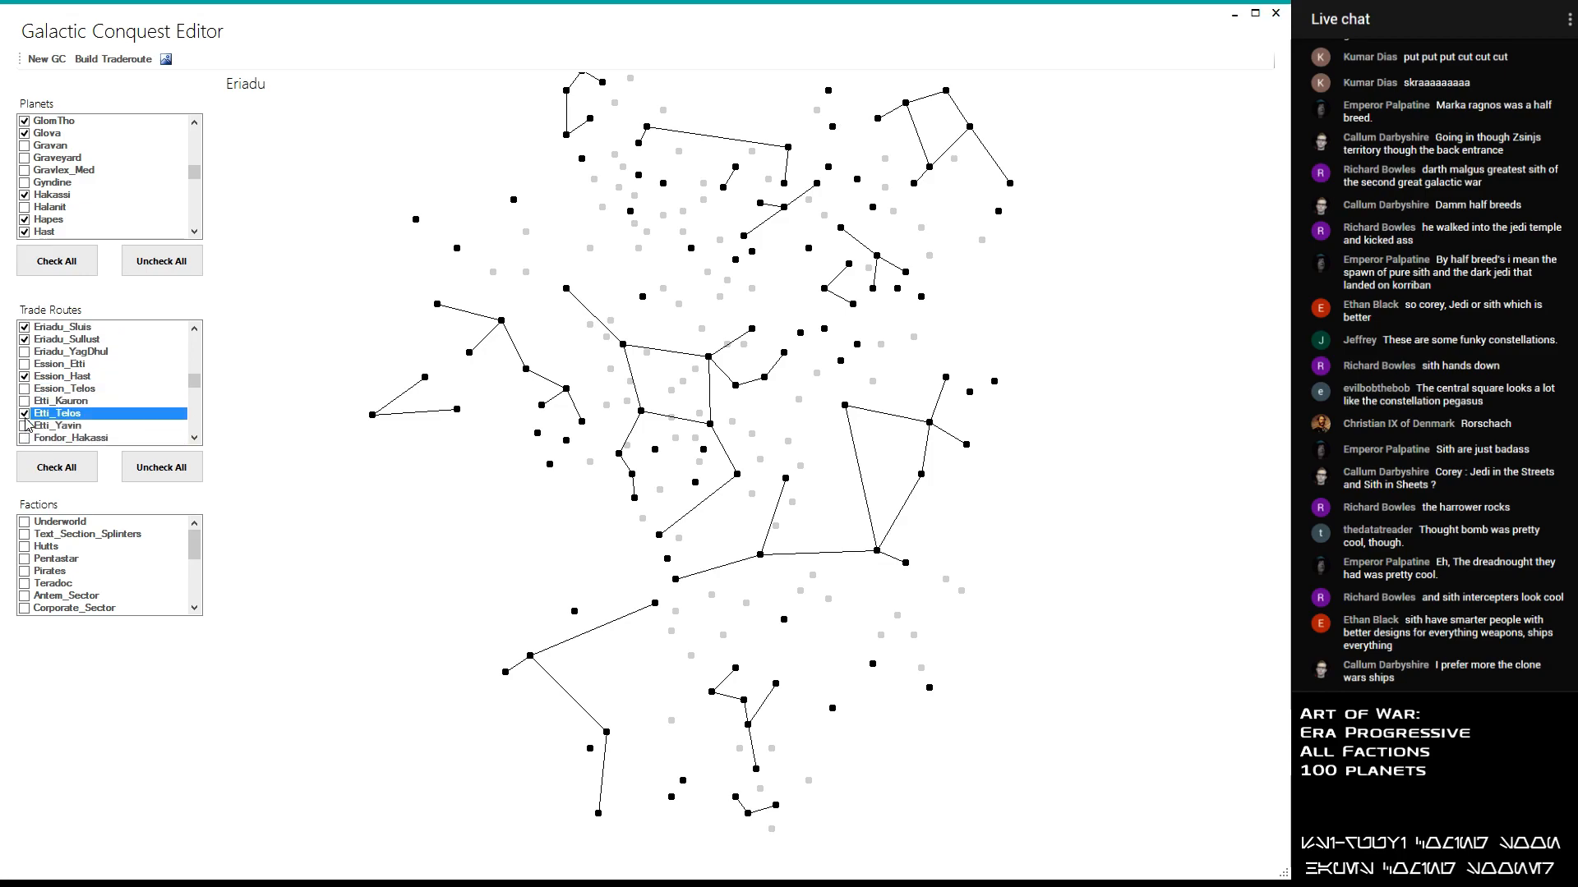
click(28, 427)
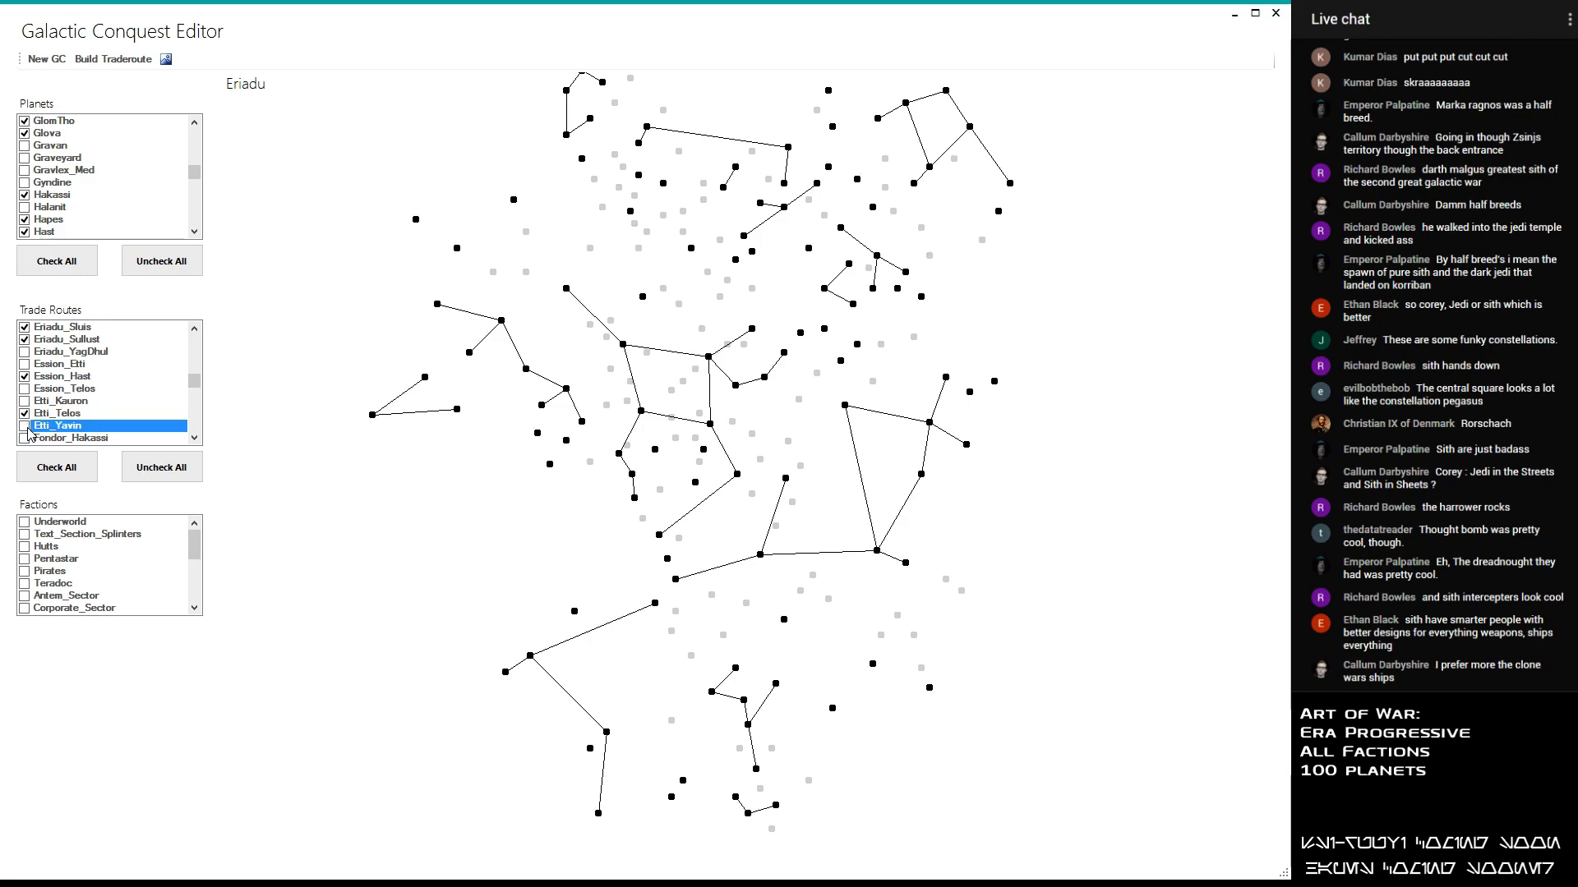
- Enable the Fondor_Kalist trade route, leaving Fondor_Hakassi and Fondor_Kampe disabled after trying them
scroll(28, 429, down, 1)
click(27, 403)
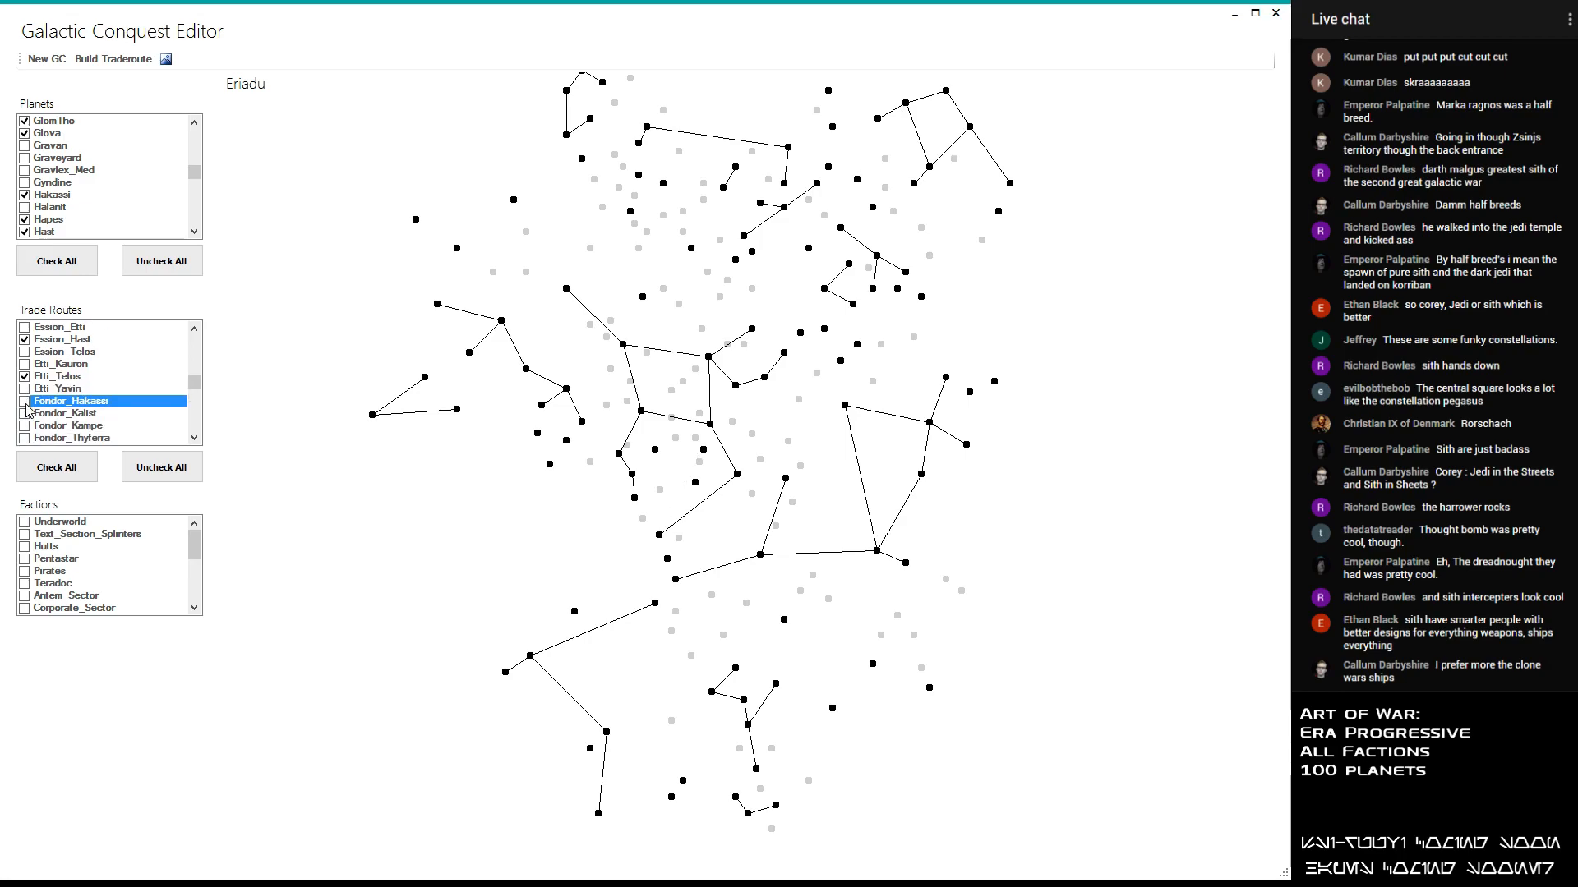
click(25, 402)
click(25, 402)
click(25, 414)
click(25, 414)
double_click(26, 424)
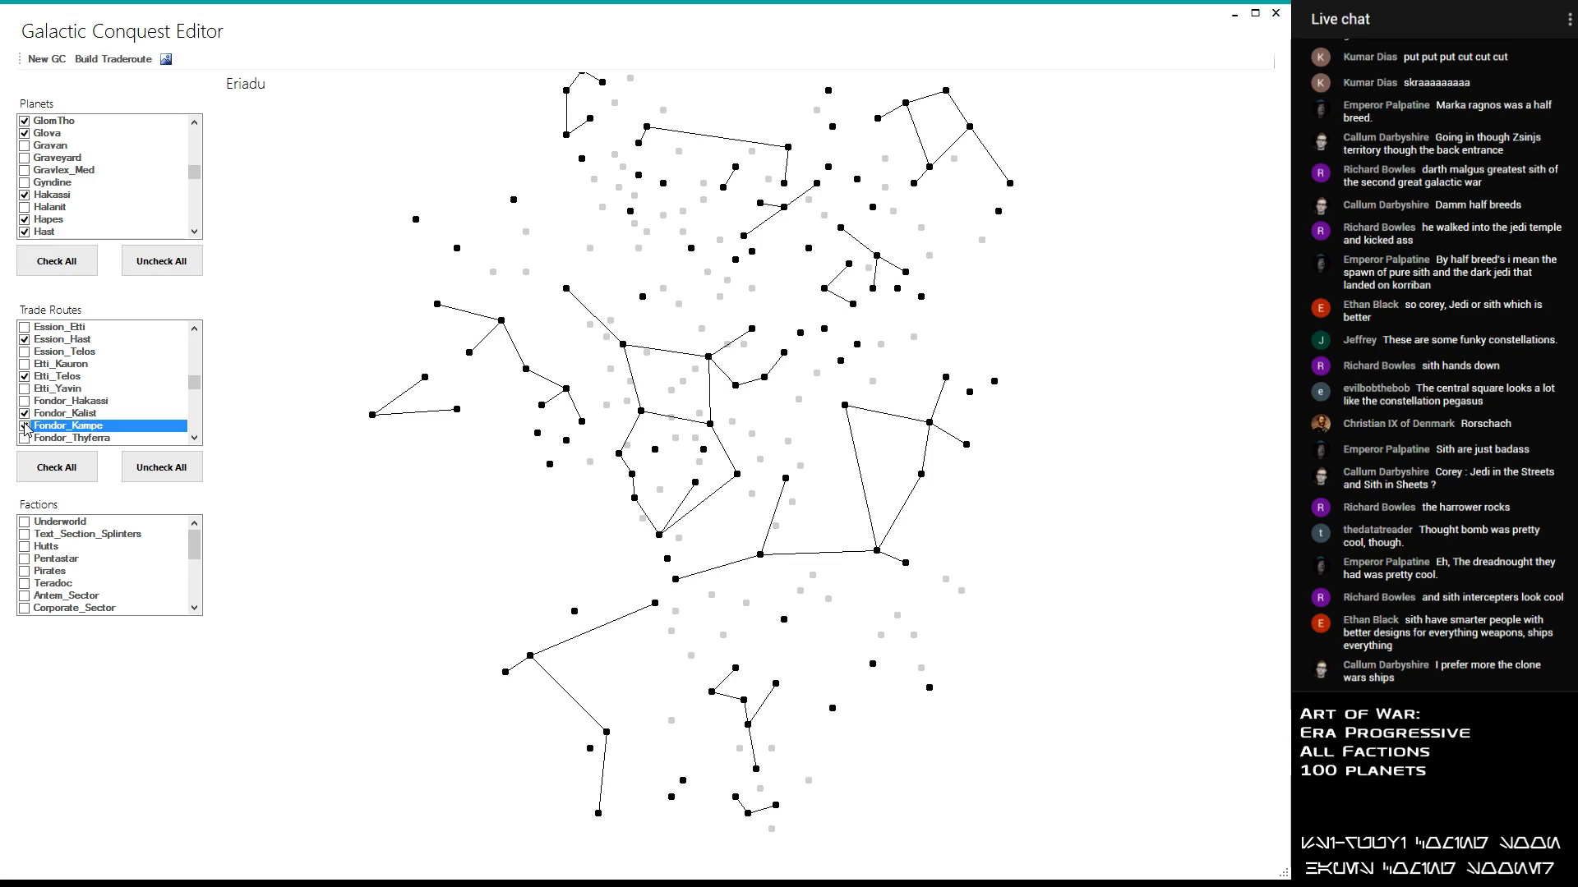
click(25, 424)
- Enable the Fondor_Thyferra trade route, leaving Fondor_YagDhul disabled after trying it
double_click(25, 436)
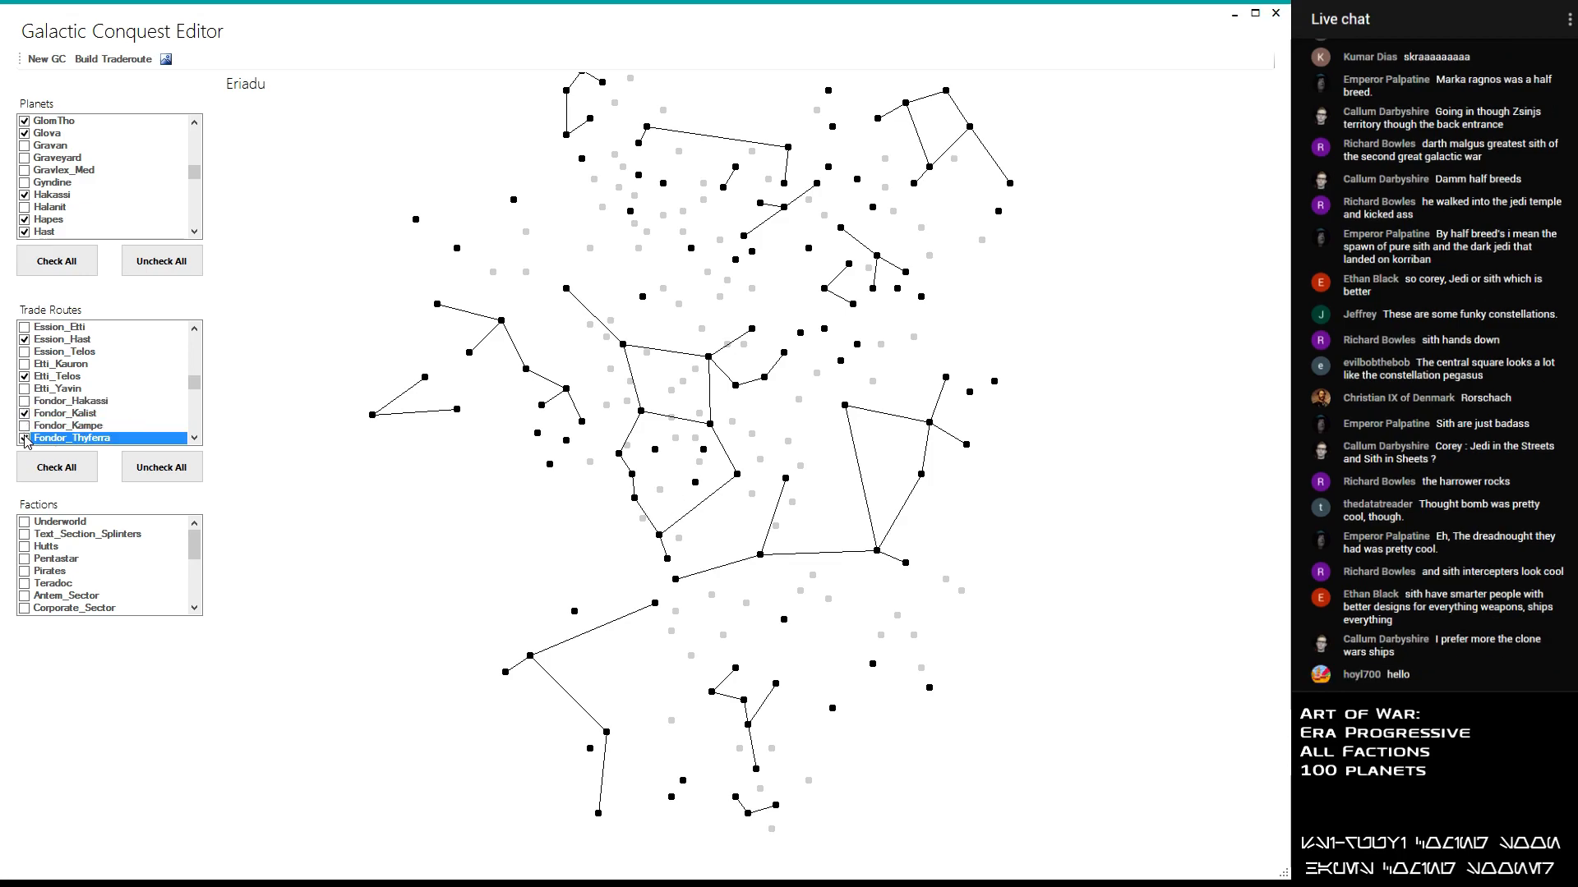
scroll(26, 441, down, 1)
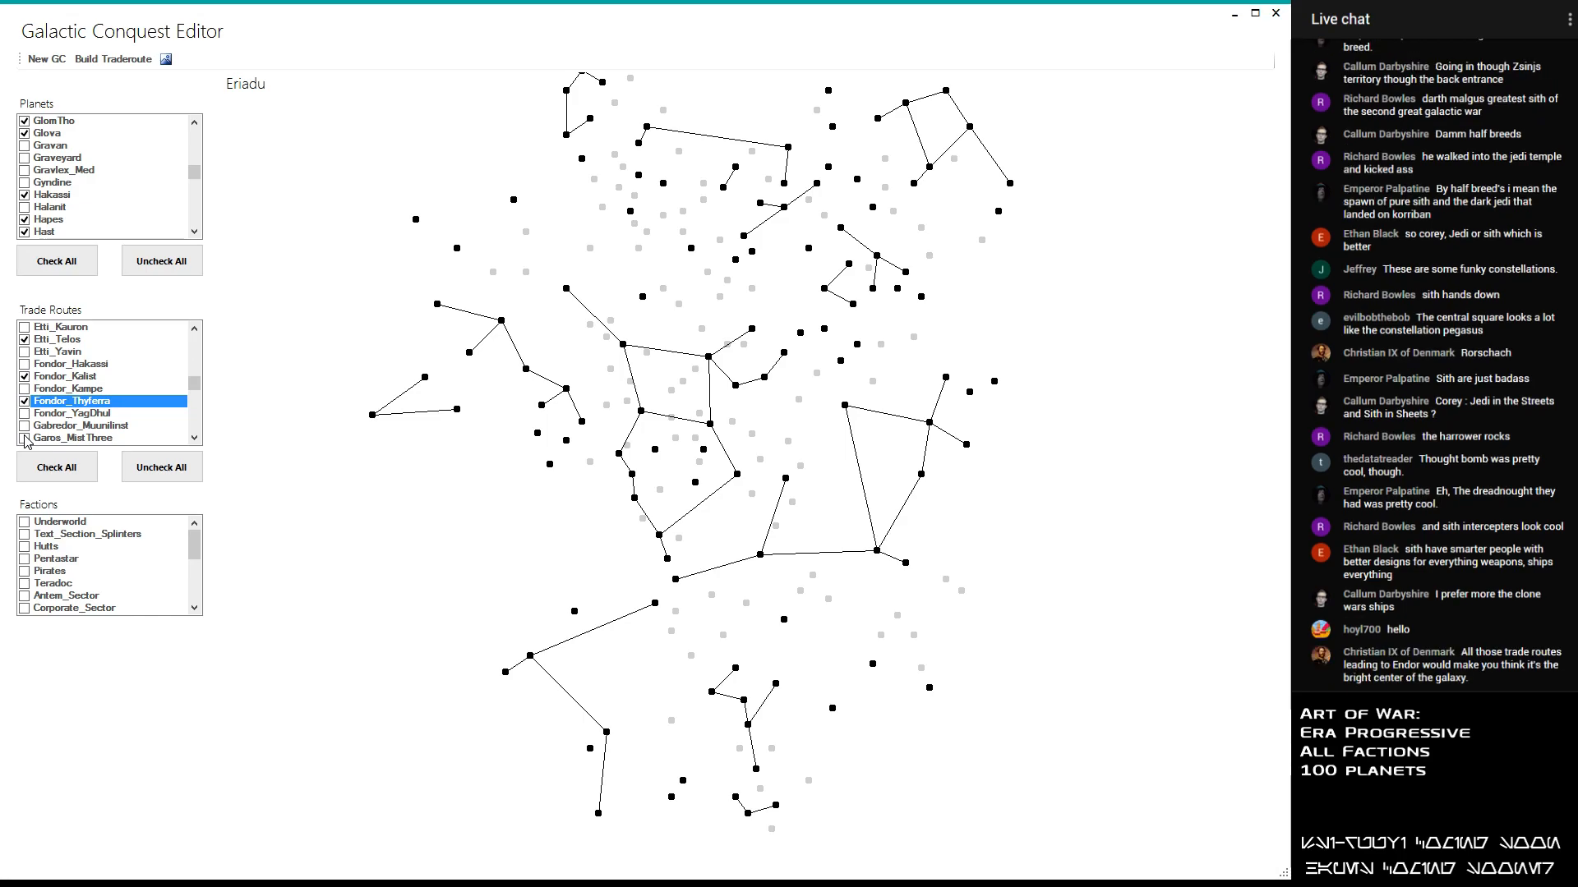
scroll(26, 441, down, 1)
double_click(24, 377)
click(25, 377)
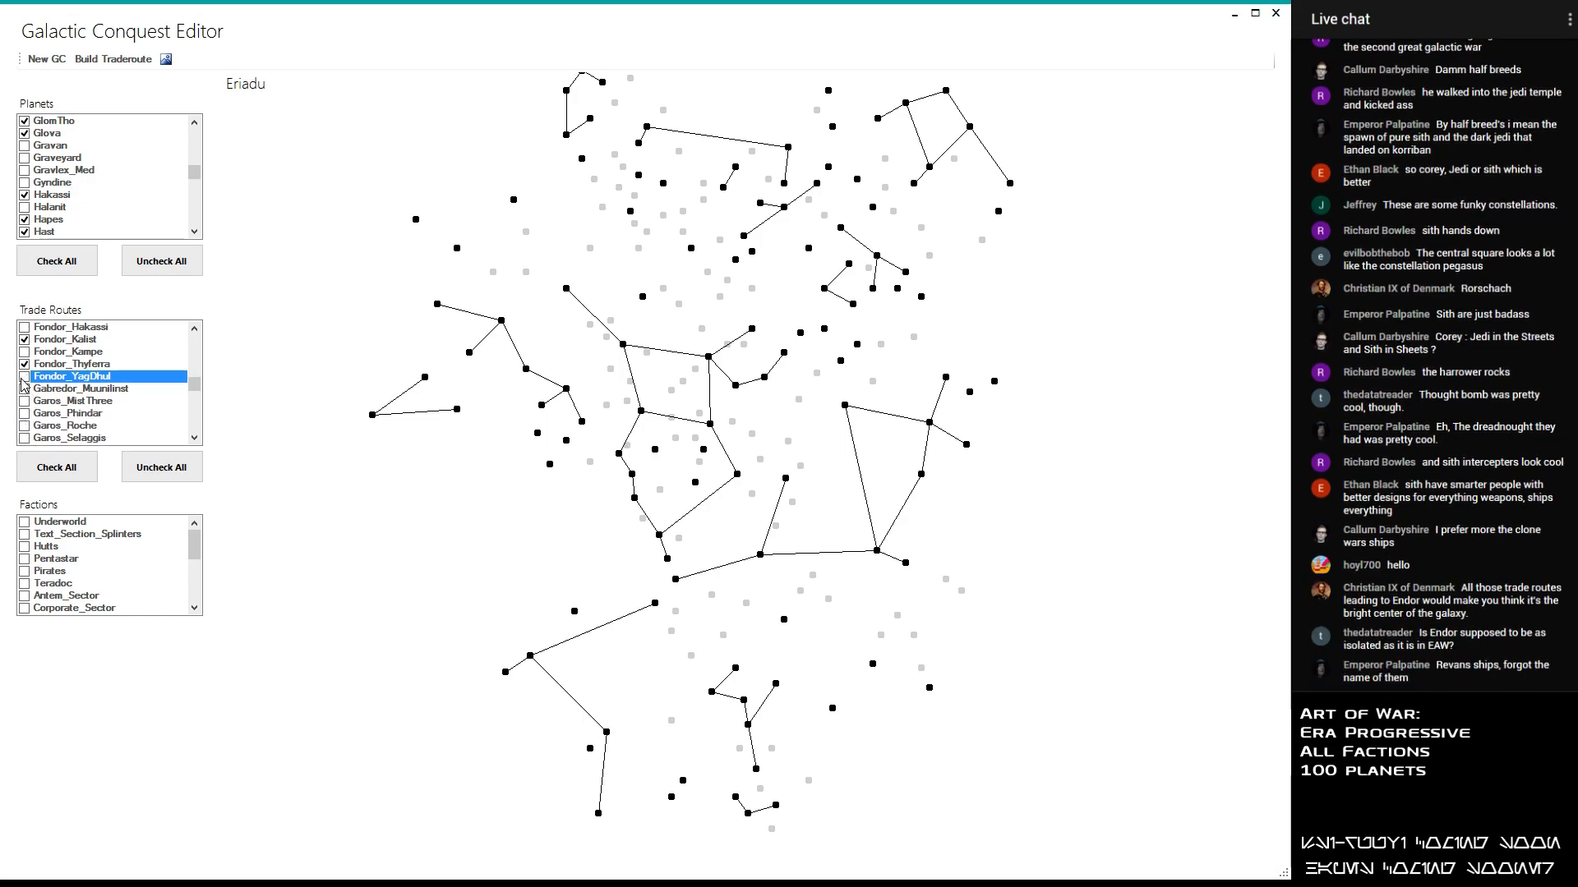
- Enable the Gabredor_Muunilinst and Garos_Phindar trade routes, leaving Garos_MistThree disabled after trying it
click(25, 389)
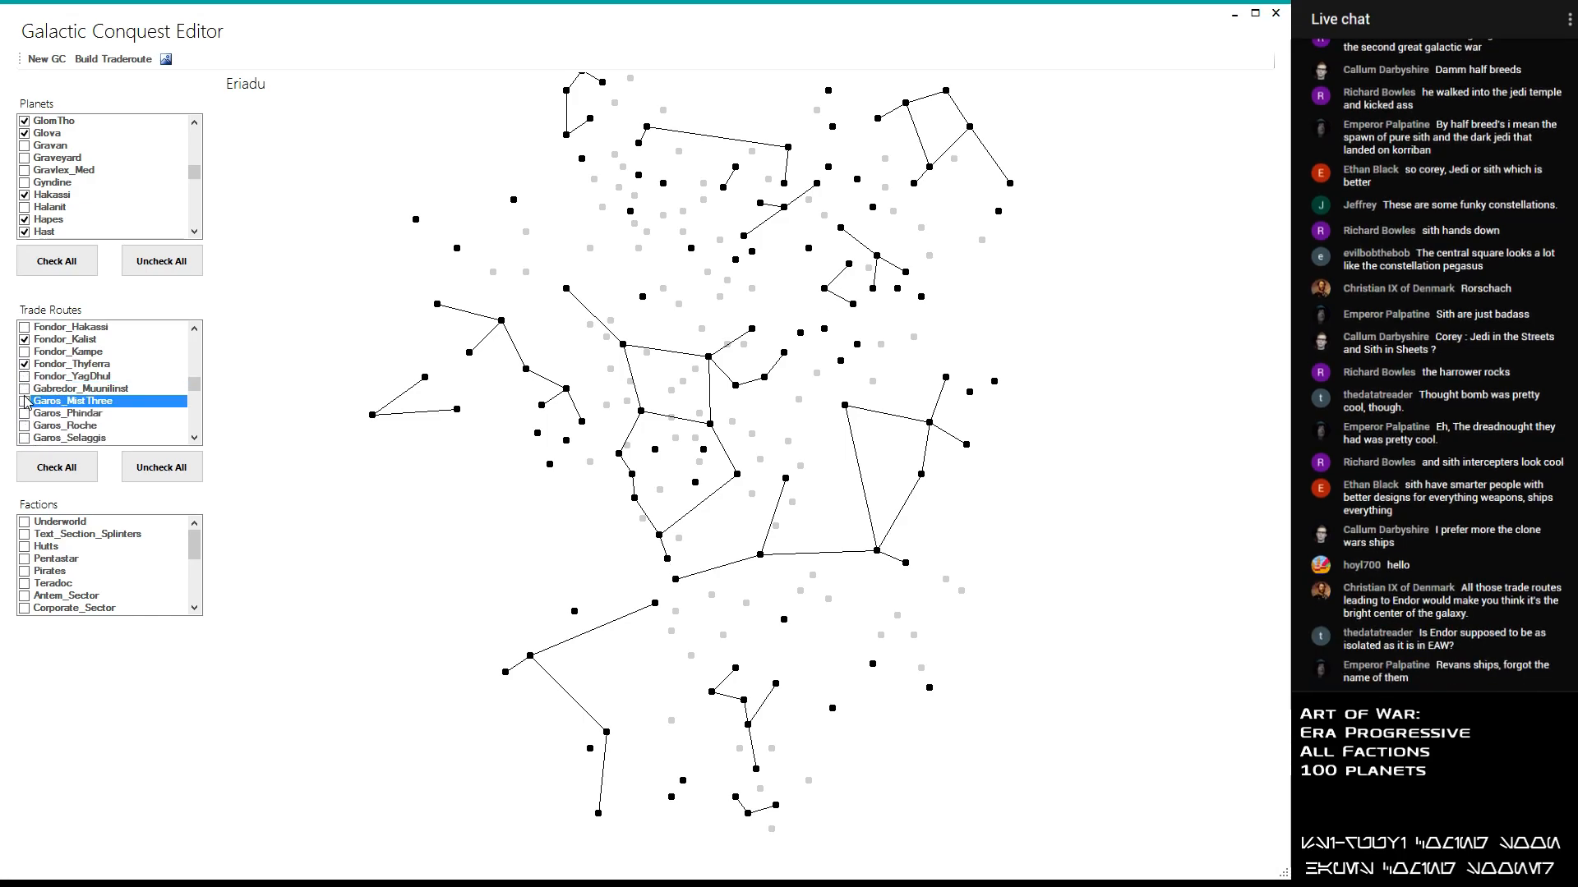
click(26, 389)
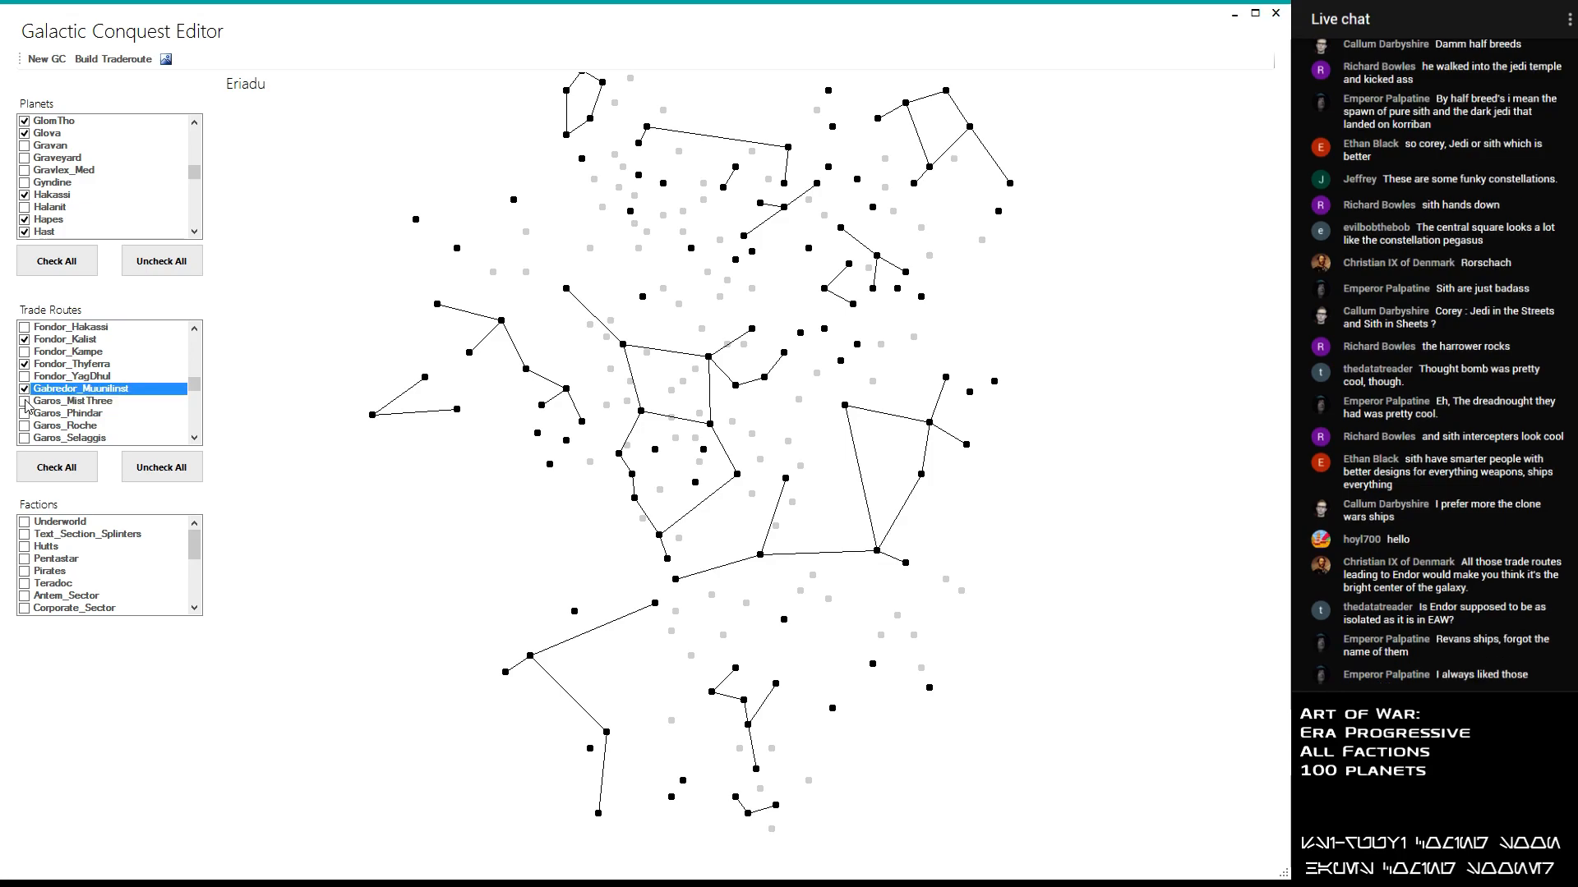
double_click(26, 402)
click(25, 402)
double_click(25, 414)
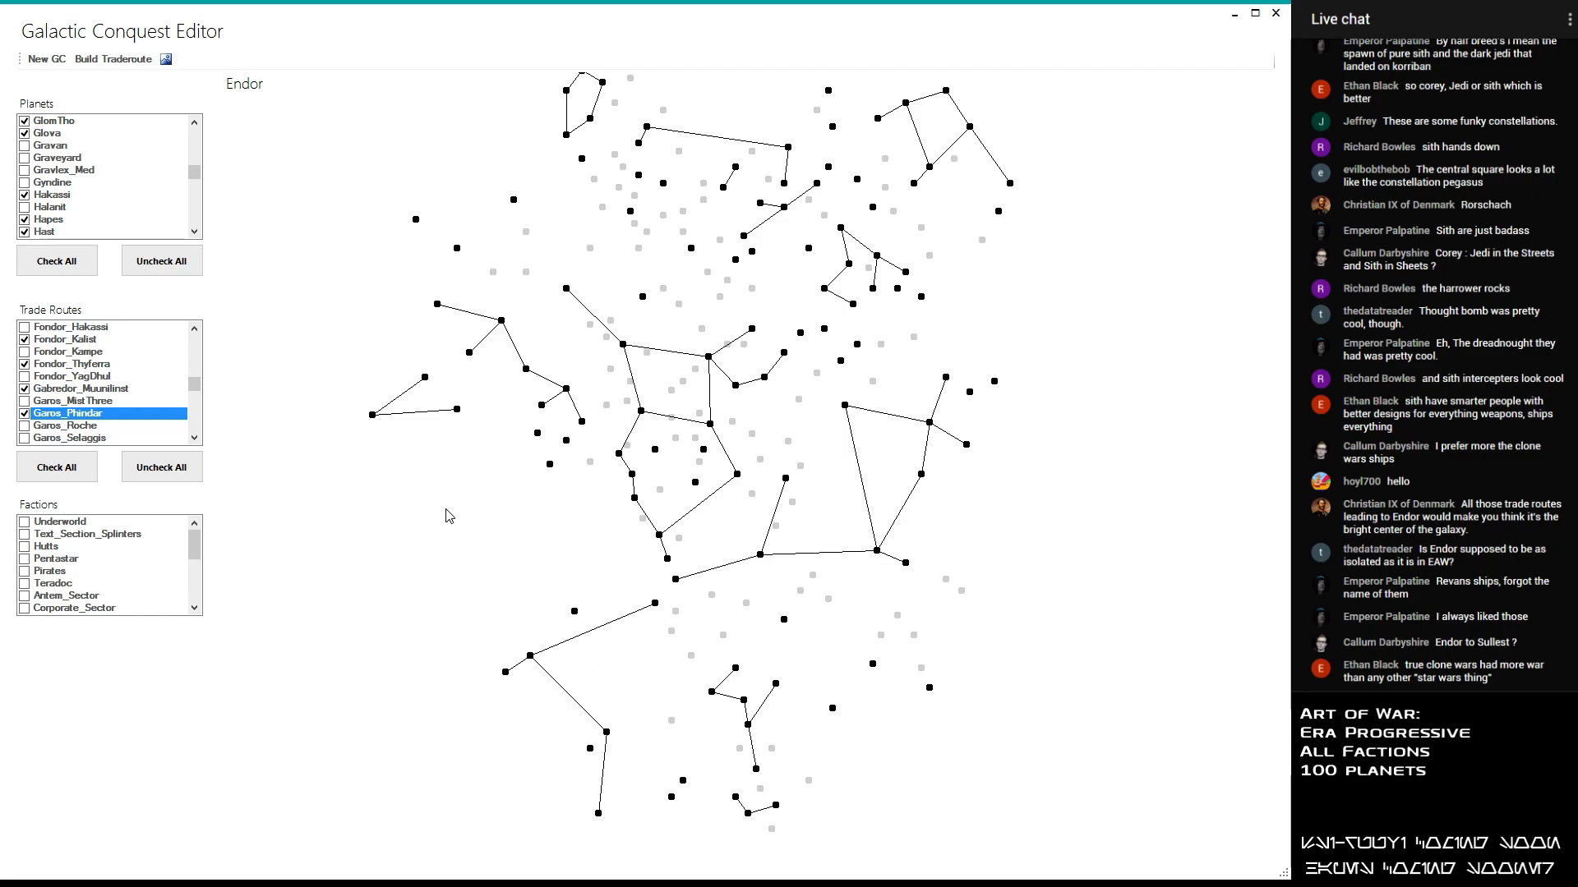
scroll(452, 565, down, 1)
scroll(456, 571, up, 1)
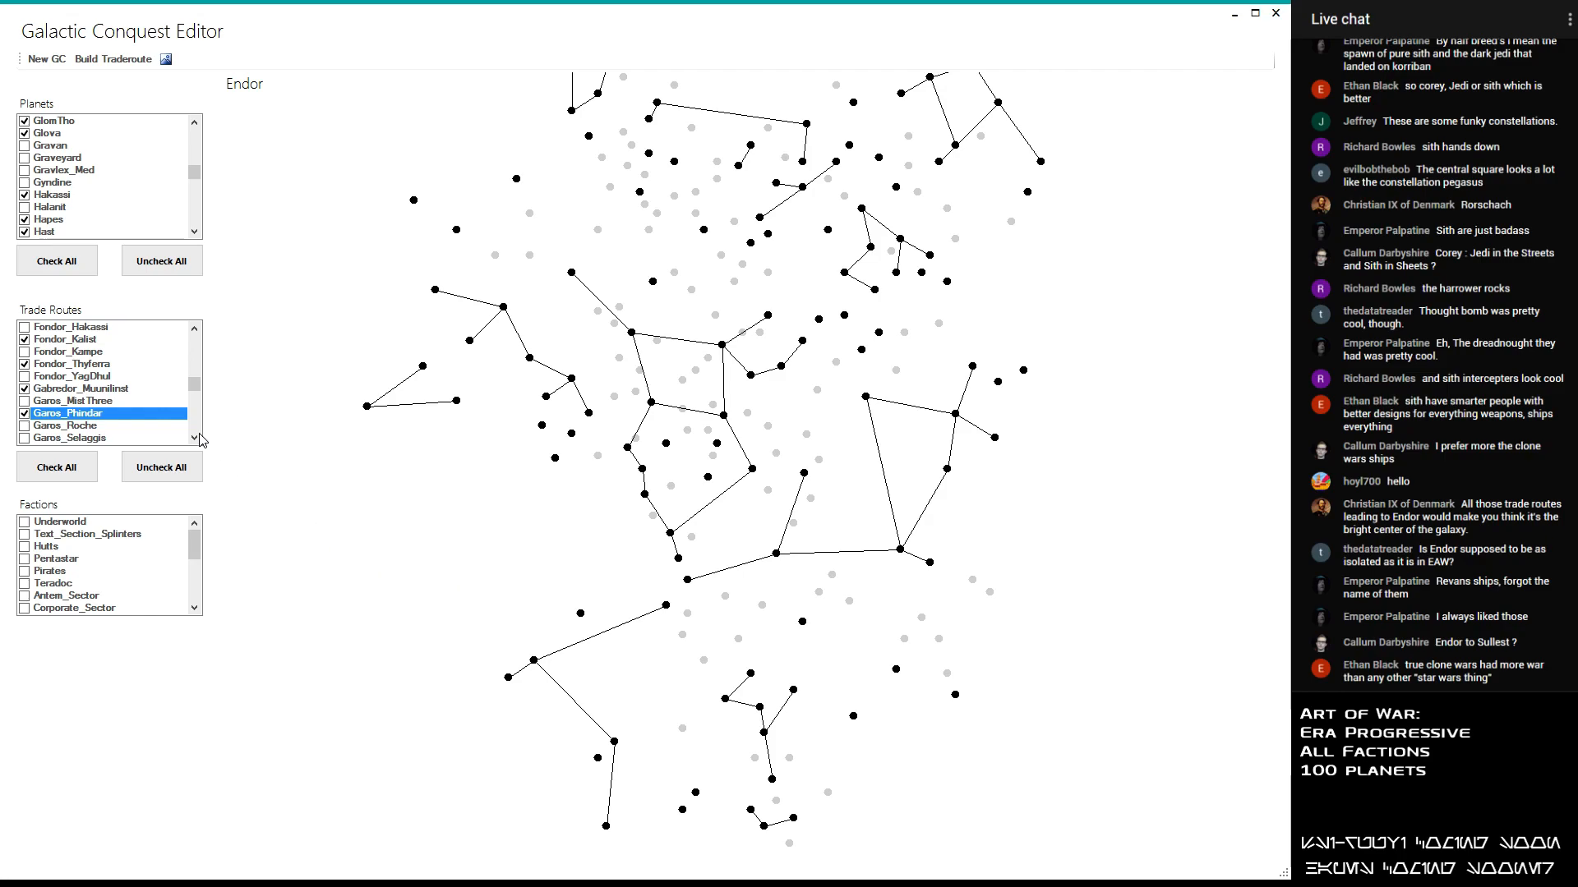
- Enable the Garos_Roche trade route, leaving Garos_Selaggis, Garos_Wayland, Garos_Yavin and Generis_Trasi disabled
click(24, 426)
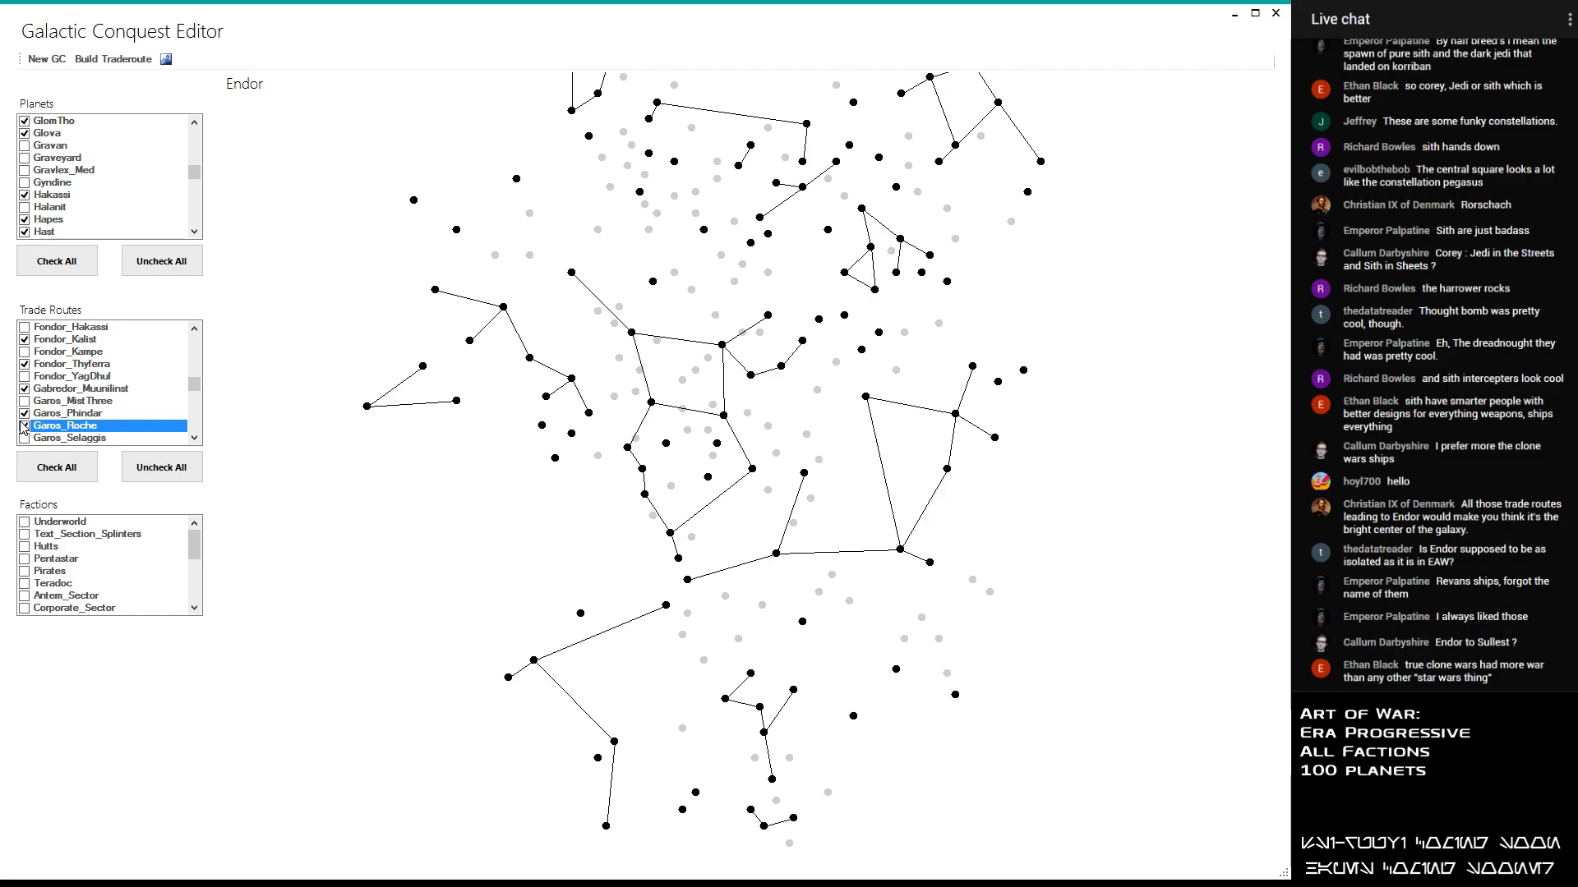
click(25, 438)
scroll(30, 417, down, 1)
click(27, 415)
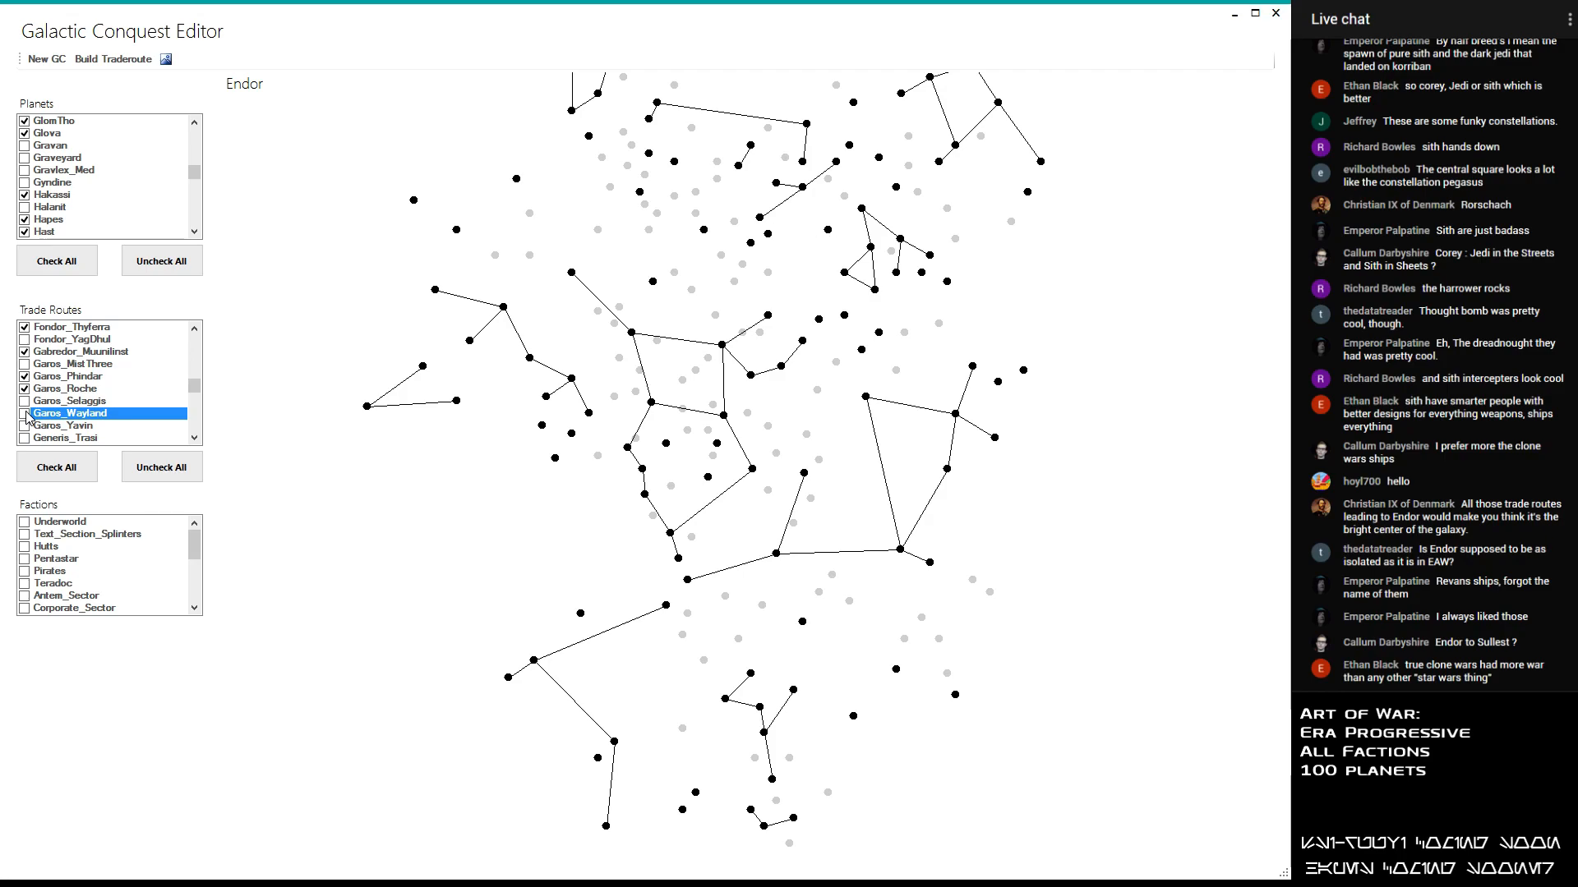
click(26, 426)
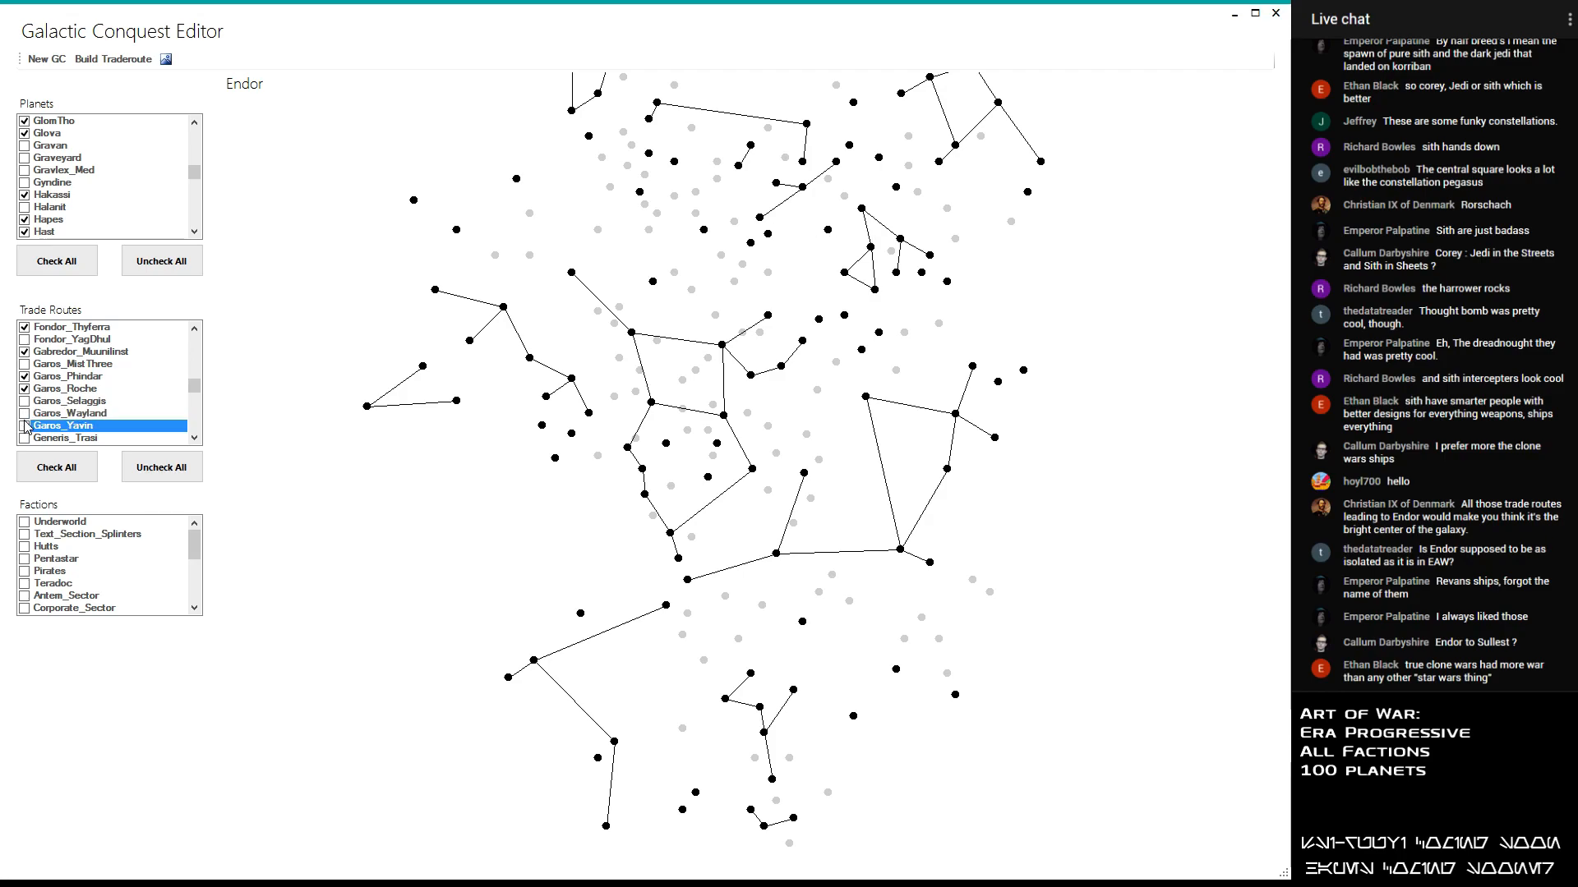
click(24, 439)
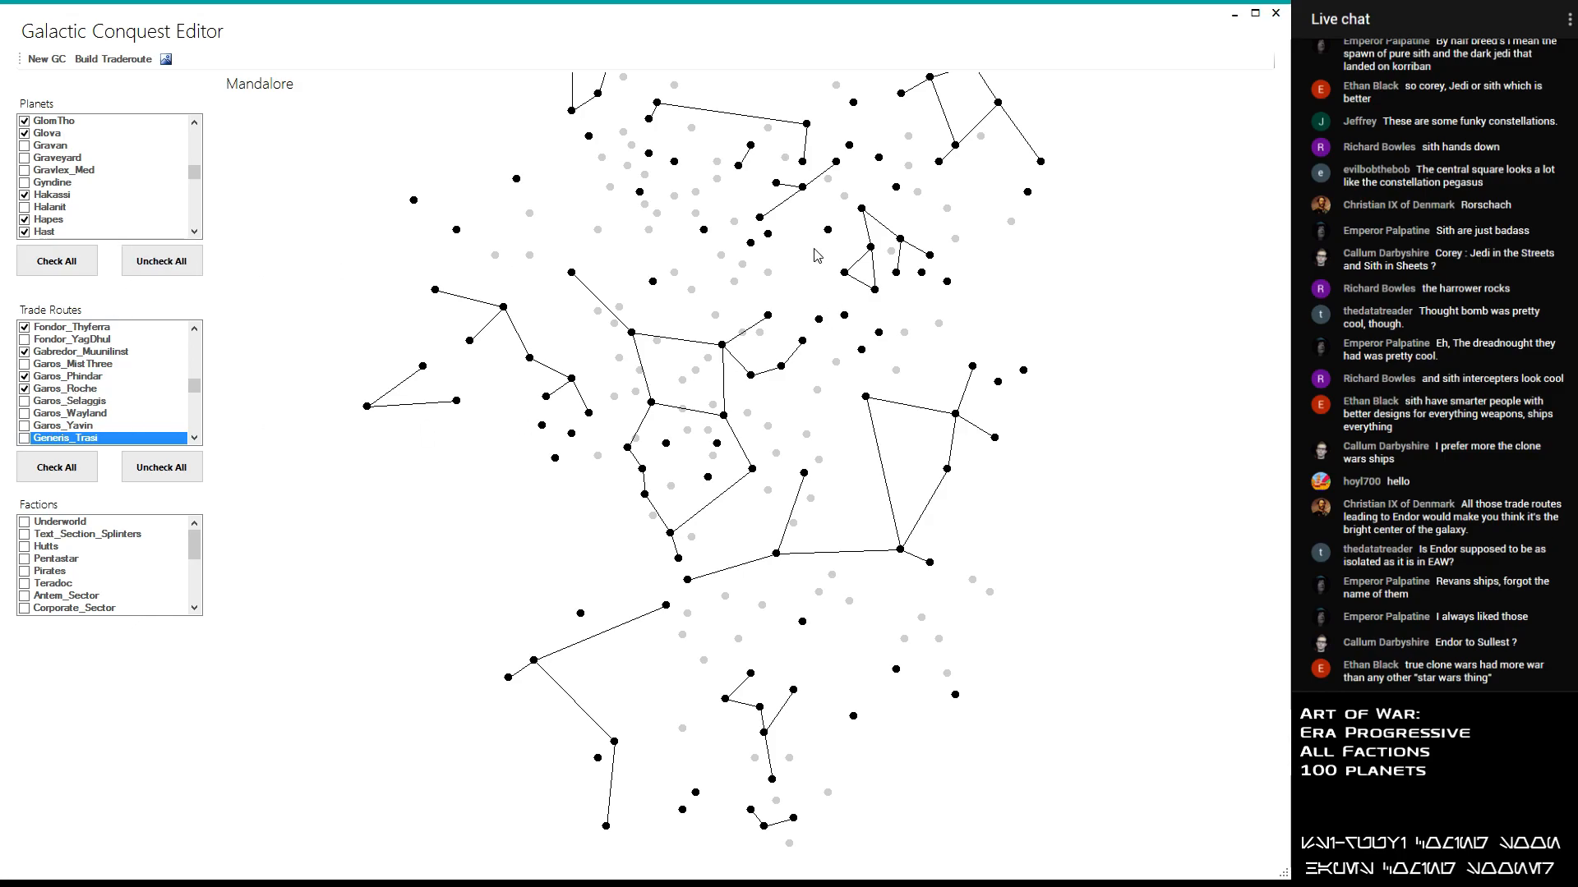
- Enable the GlomTho_Sanrafsix and Glova_Mustafar trade routes
click(194, 438)
click(194, 438)
click(194, 438)
click(25, 413)
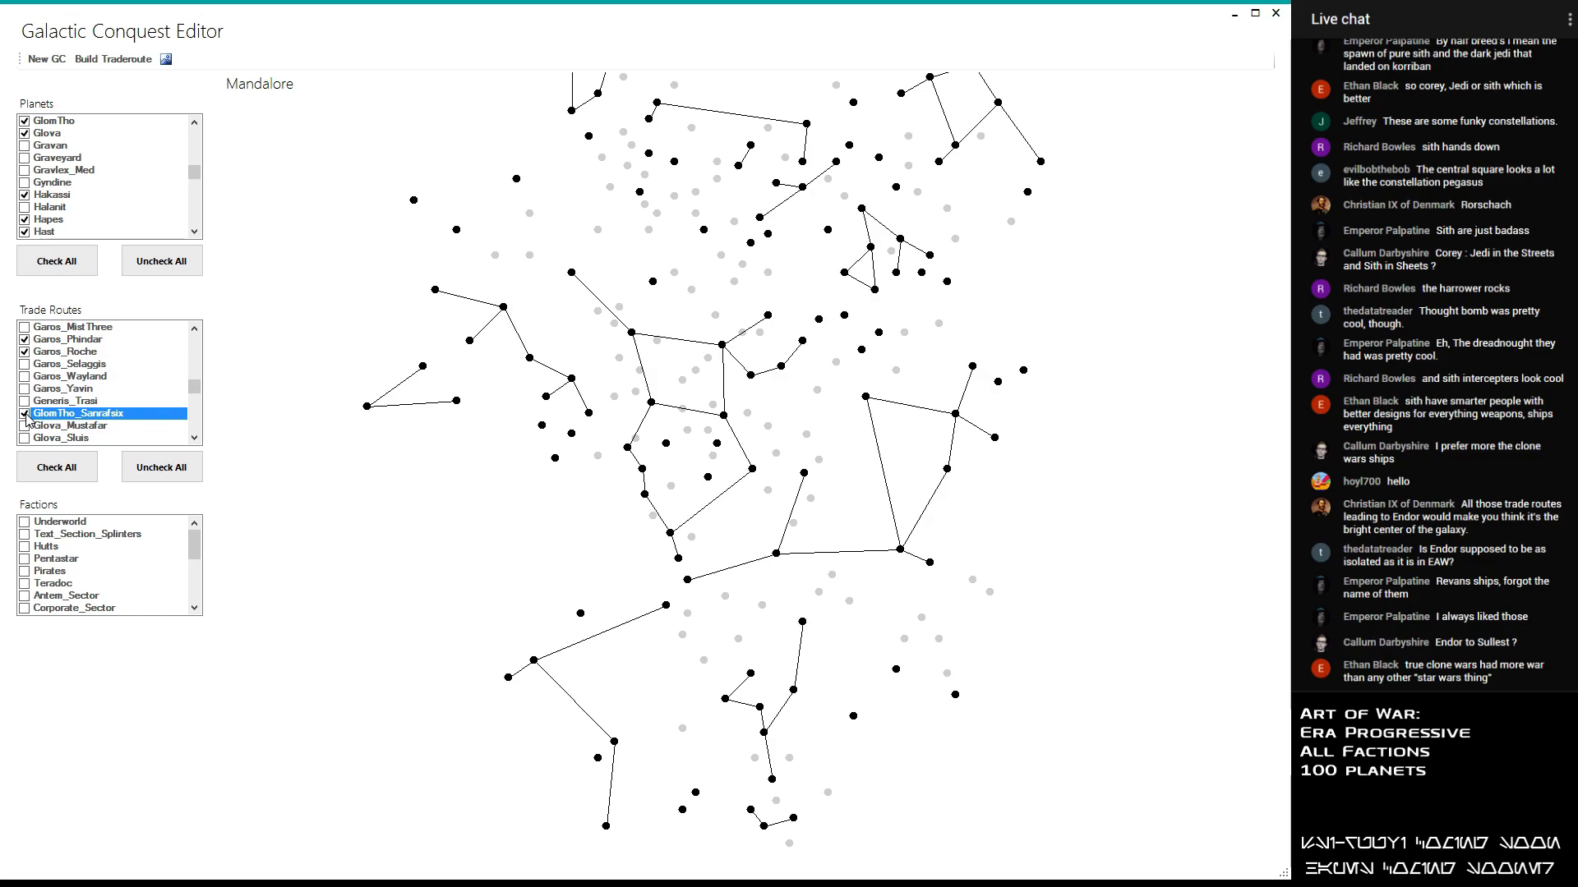
click(25, 413)
click(25, 414)
click(24, 413)
click(25, 413)
click(25, 426)
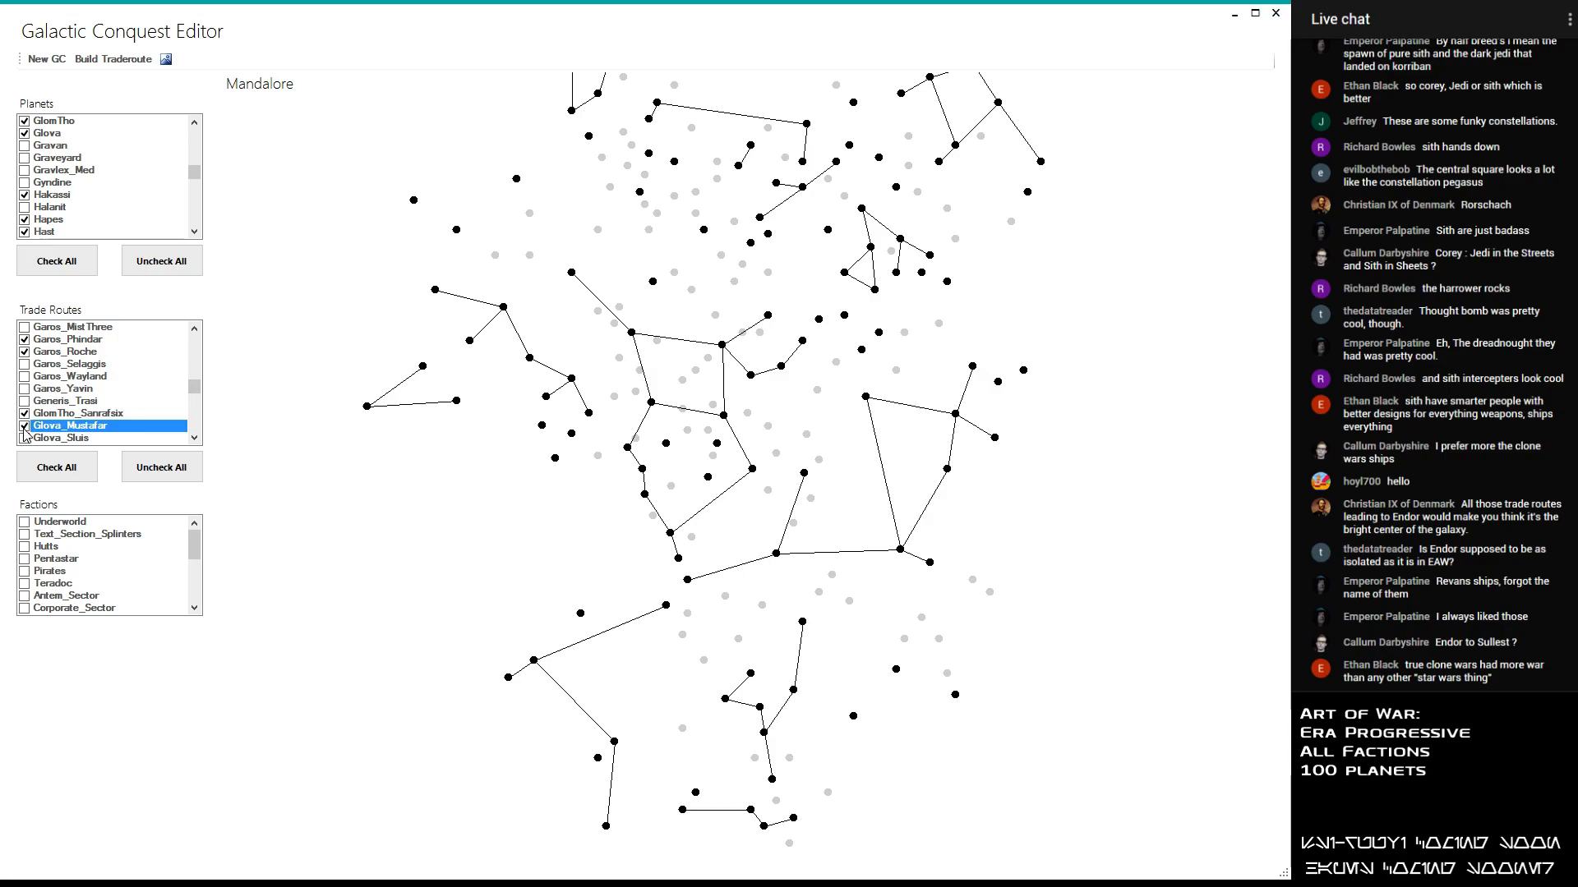
- Enable the Glova_Sluis and Glova_Utapau trade routes
scroll(25, 429, down, 1)
click(25, 401)
scroll(27, 402, down, 1)
click(26, 381)
scroll(28, 383, down, 1)
- Enable the Hakassi_Kuat, Hapes_MistTwo and Hapes_Terephon trade routes, leaving Hakassi_Maw disabled
click(28, 356)
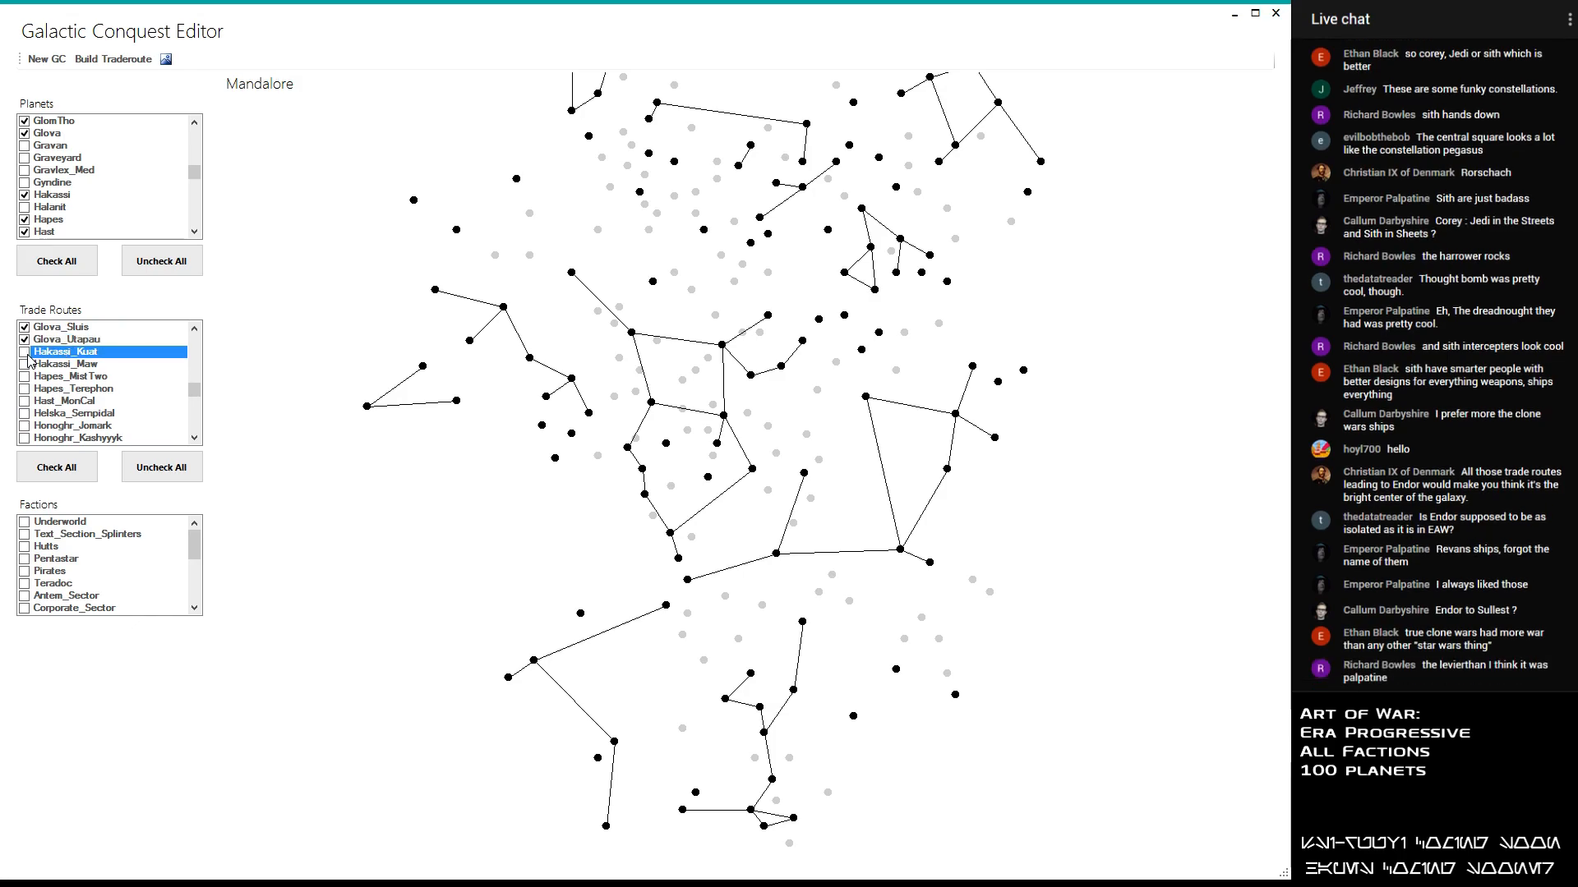
click(25, 367)
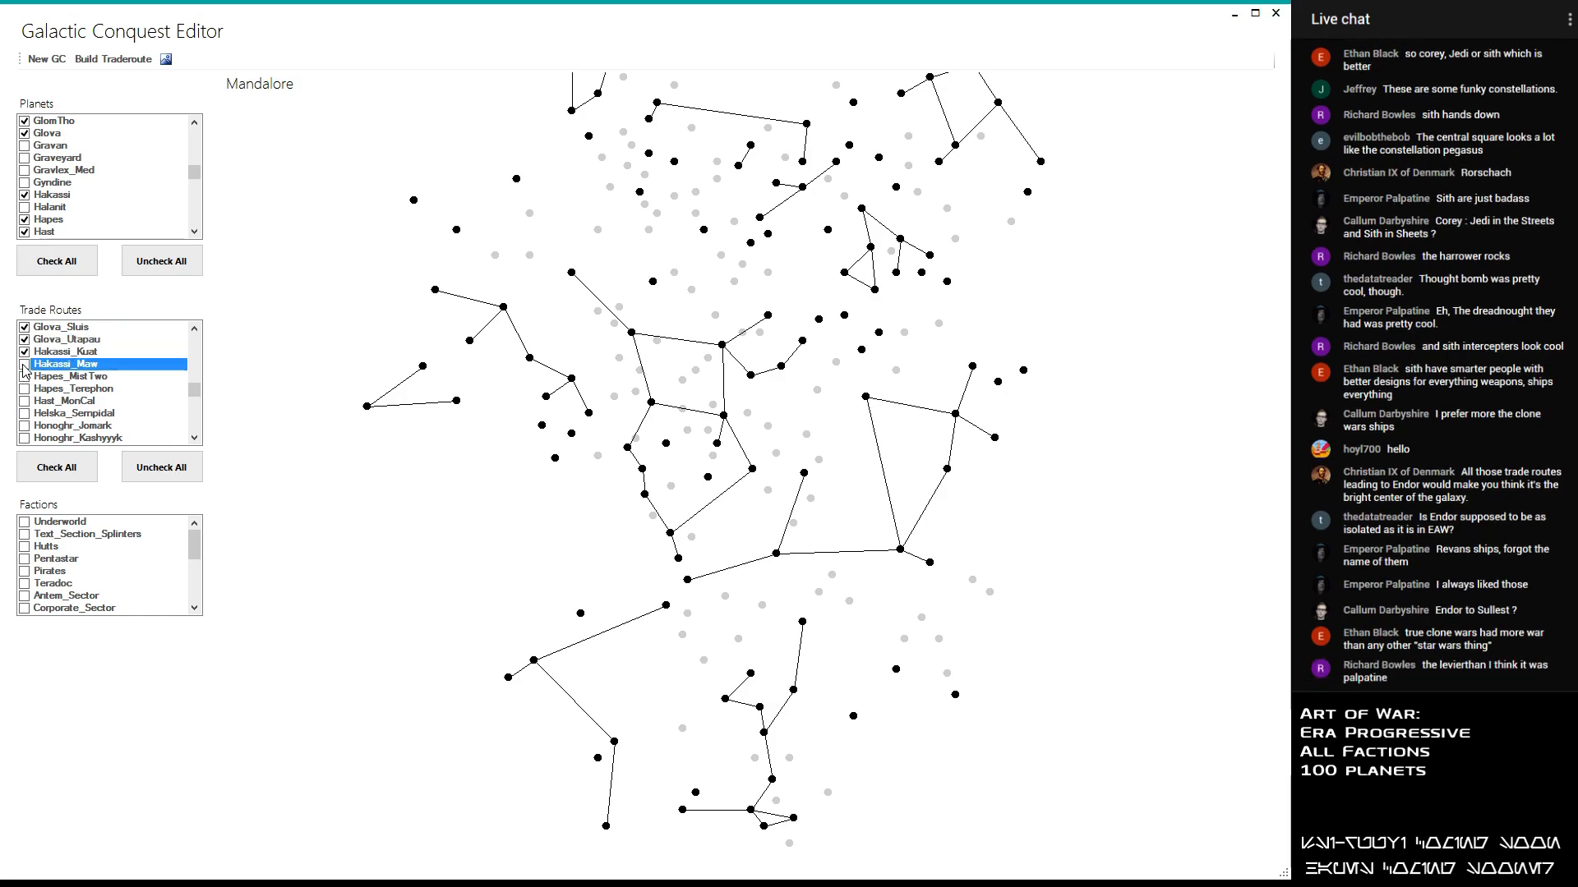
click(26, 378)
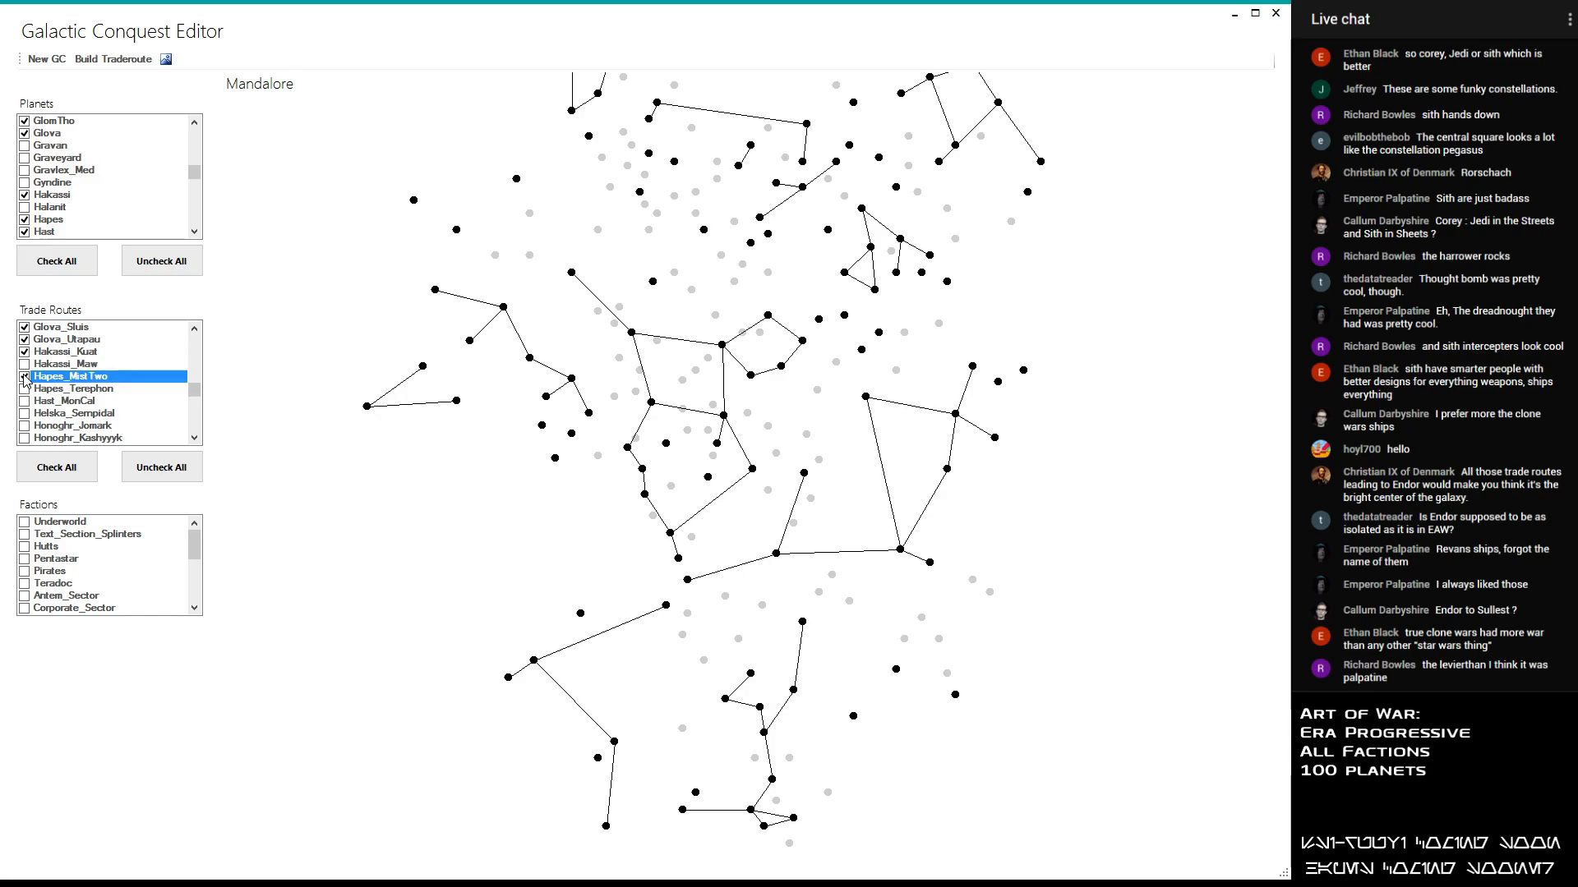
click(25, 391)
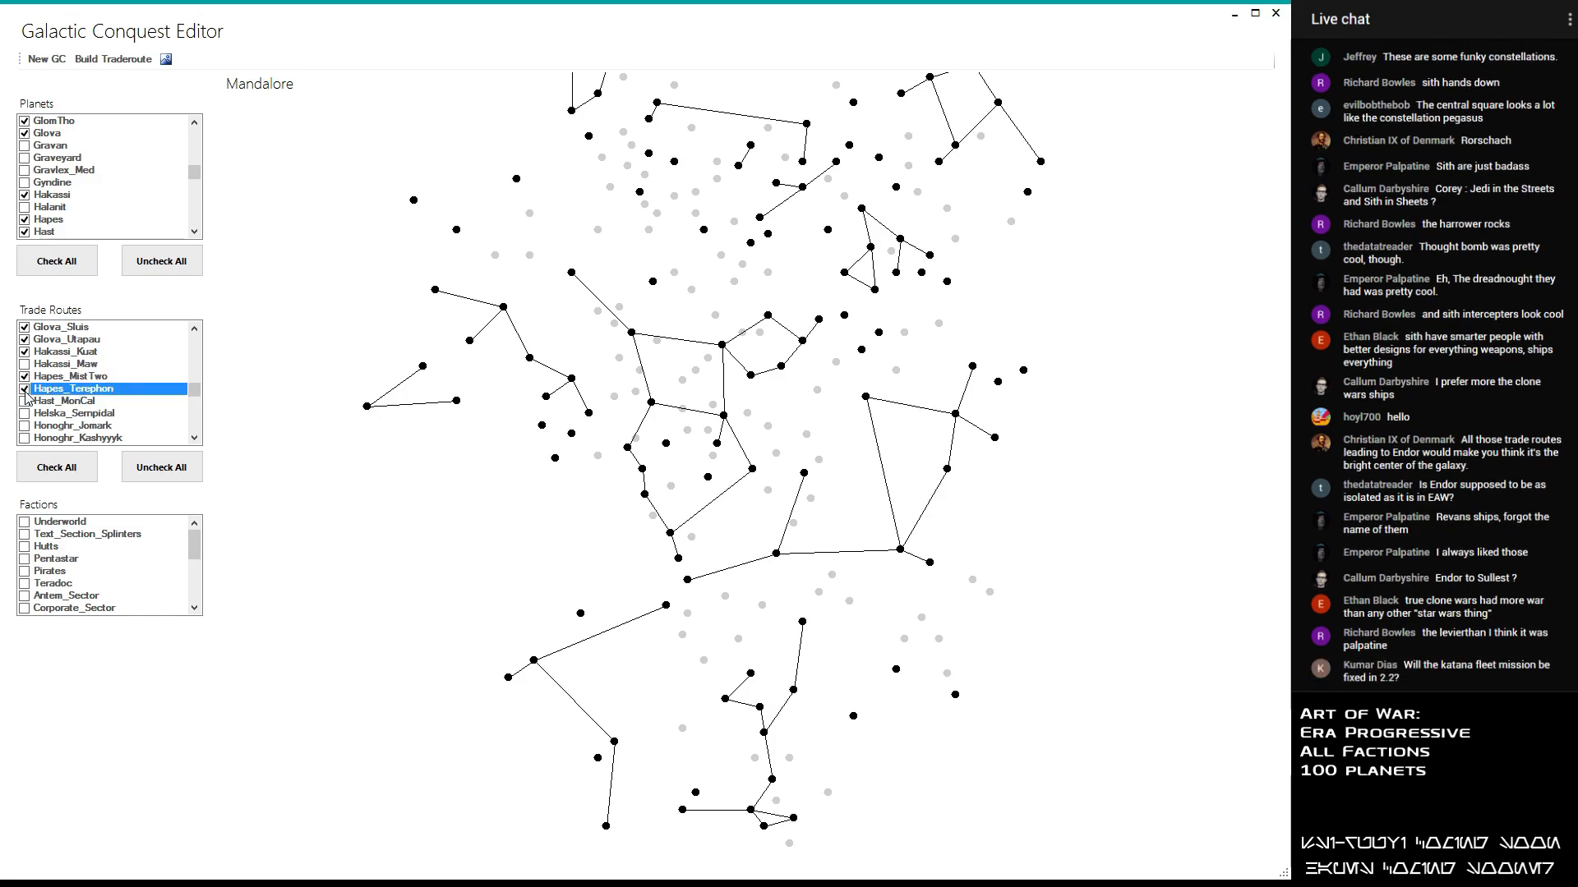
- Enable the Hast_MonCal and Helska_Sernpidal trade routes
click(26, 402)
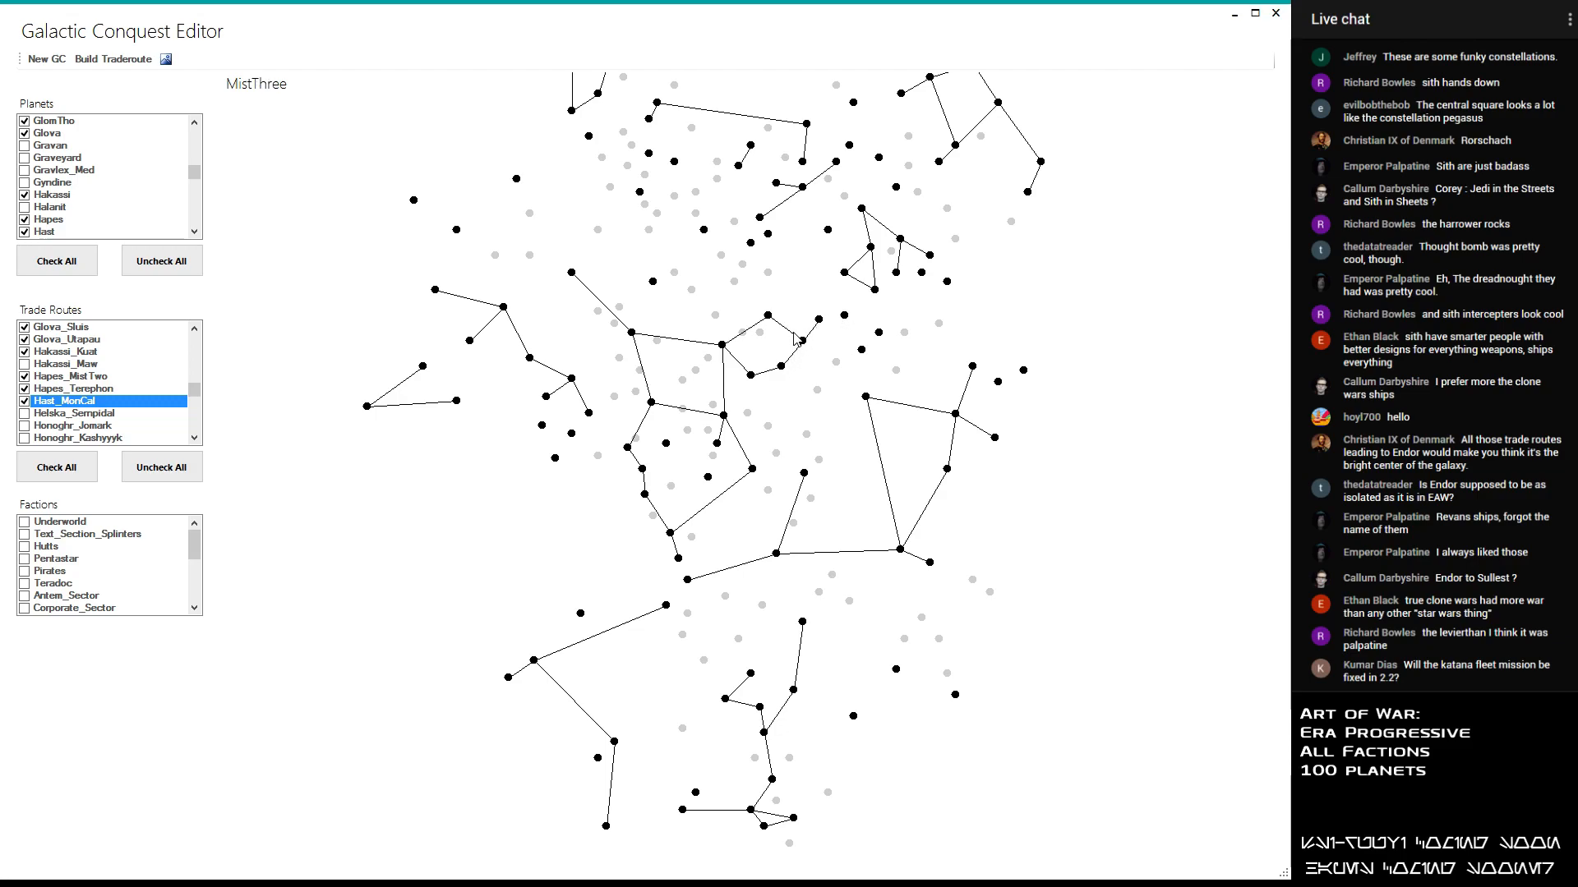
click(25, 414)
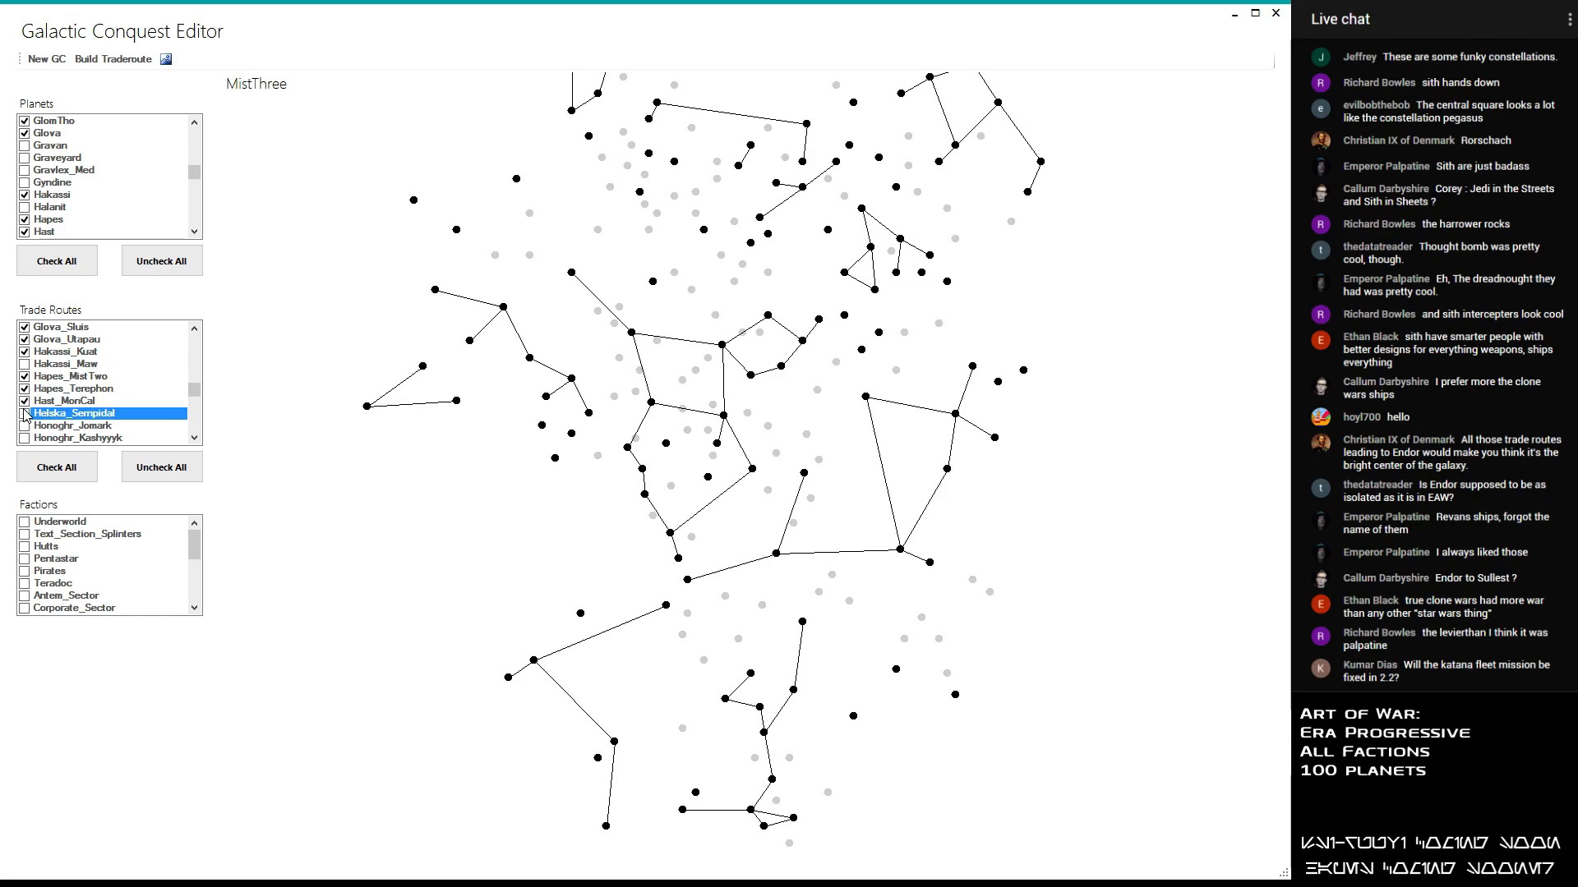
click(25, 415)
- Enable the Honoghr_Kessel trade route, leaving Honoghr_Jomark and Honoghr_Kashyyyk disabled
click(24, 428)
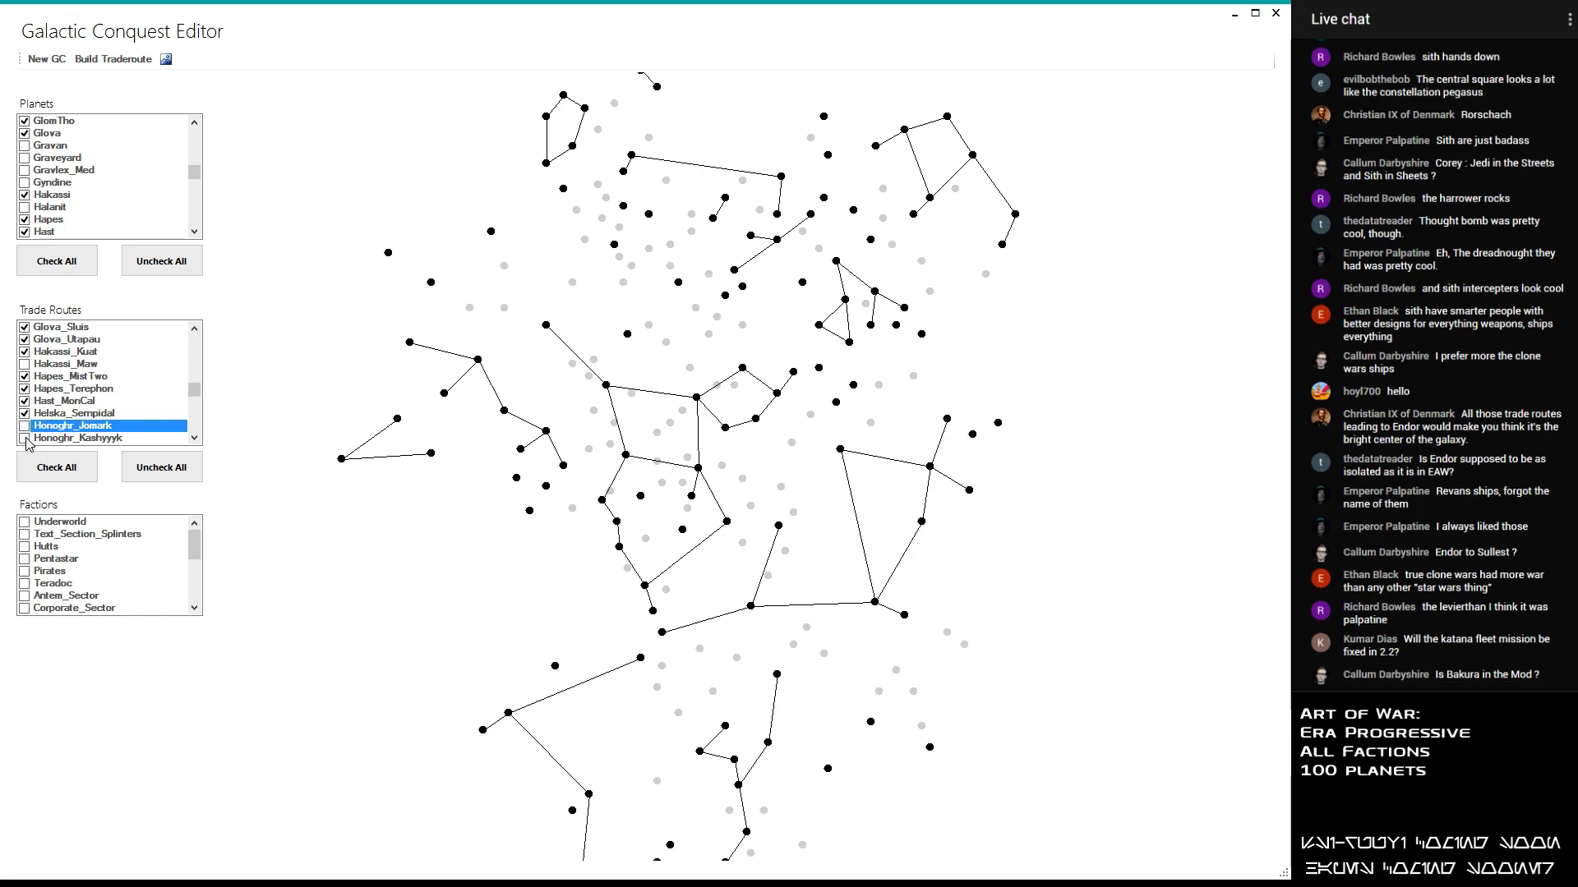
click(24, 438)
scroll(25, 444, down, 1)
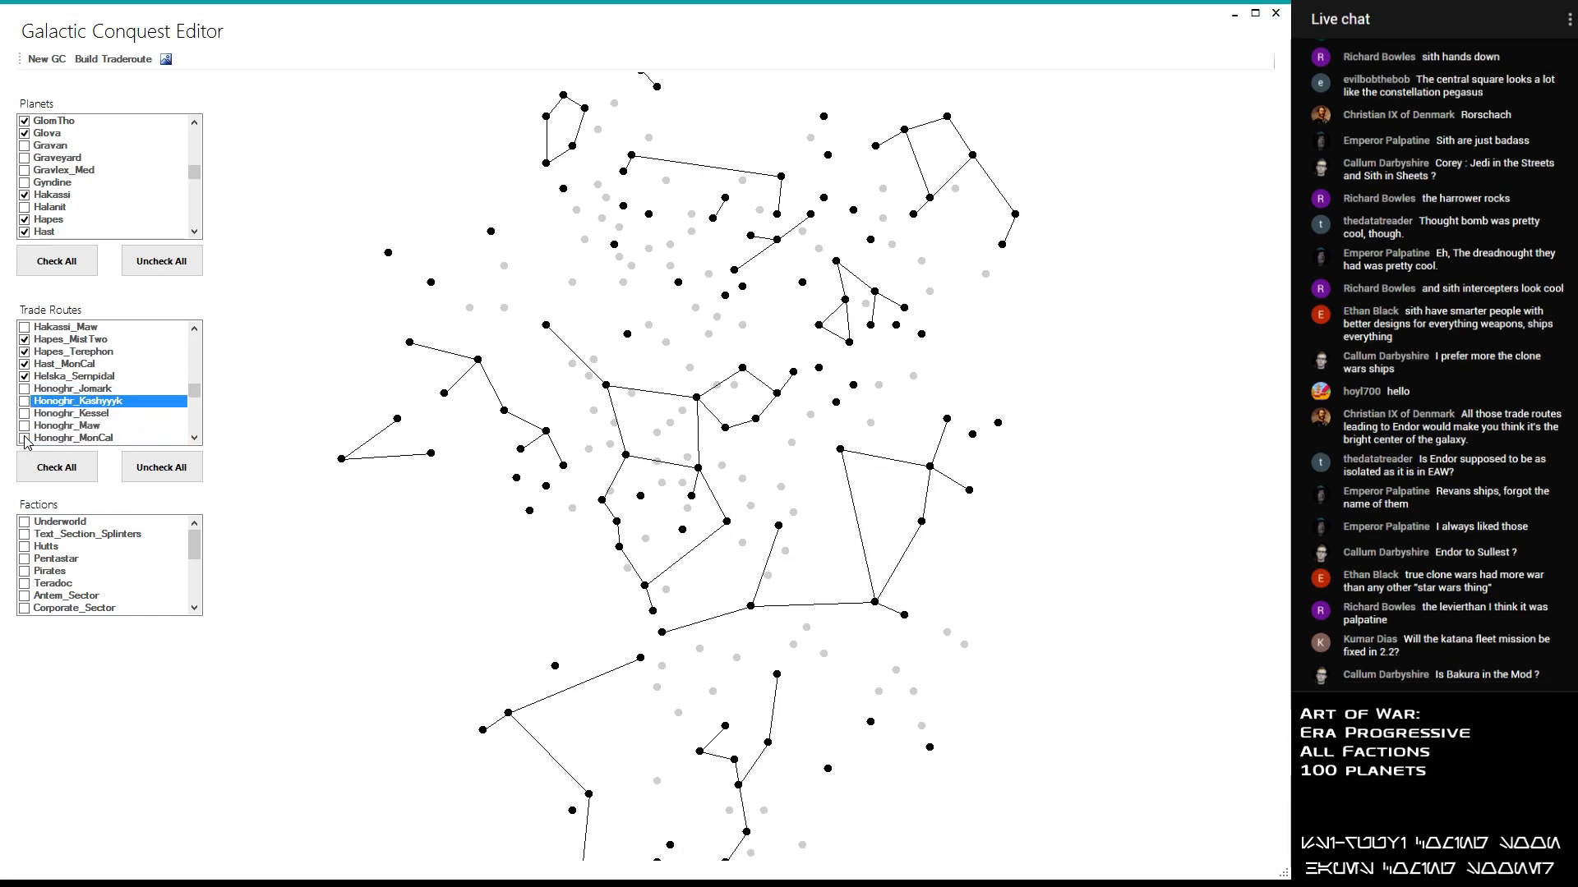
click(25, 413)
scroll(69, 397, down, 1)
- Enable the Honoghr_Maw and Honoghr_MonCal trade routes
click(25, 391)
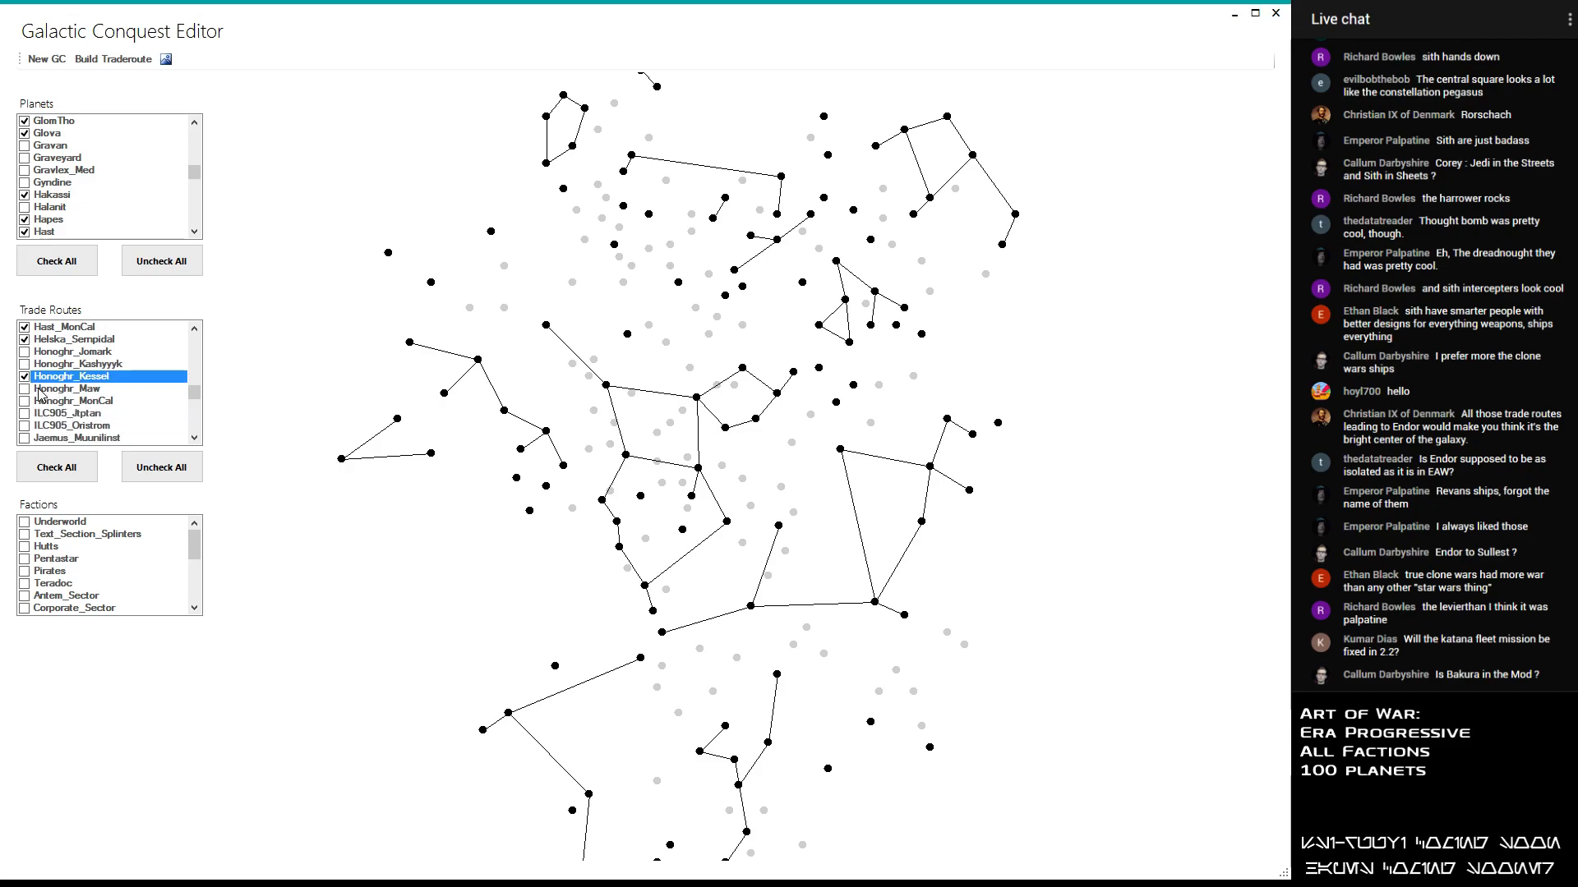
click(25, 390)
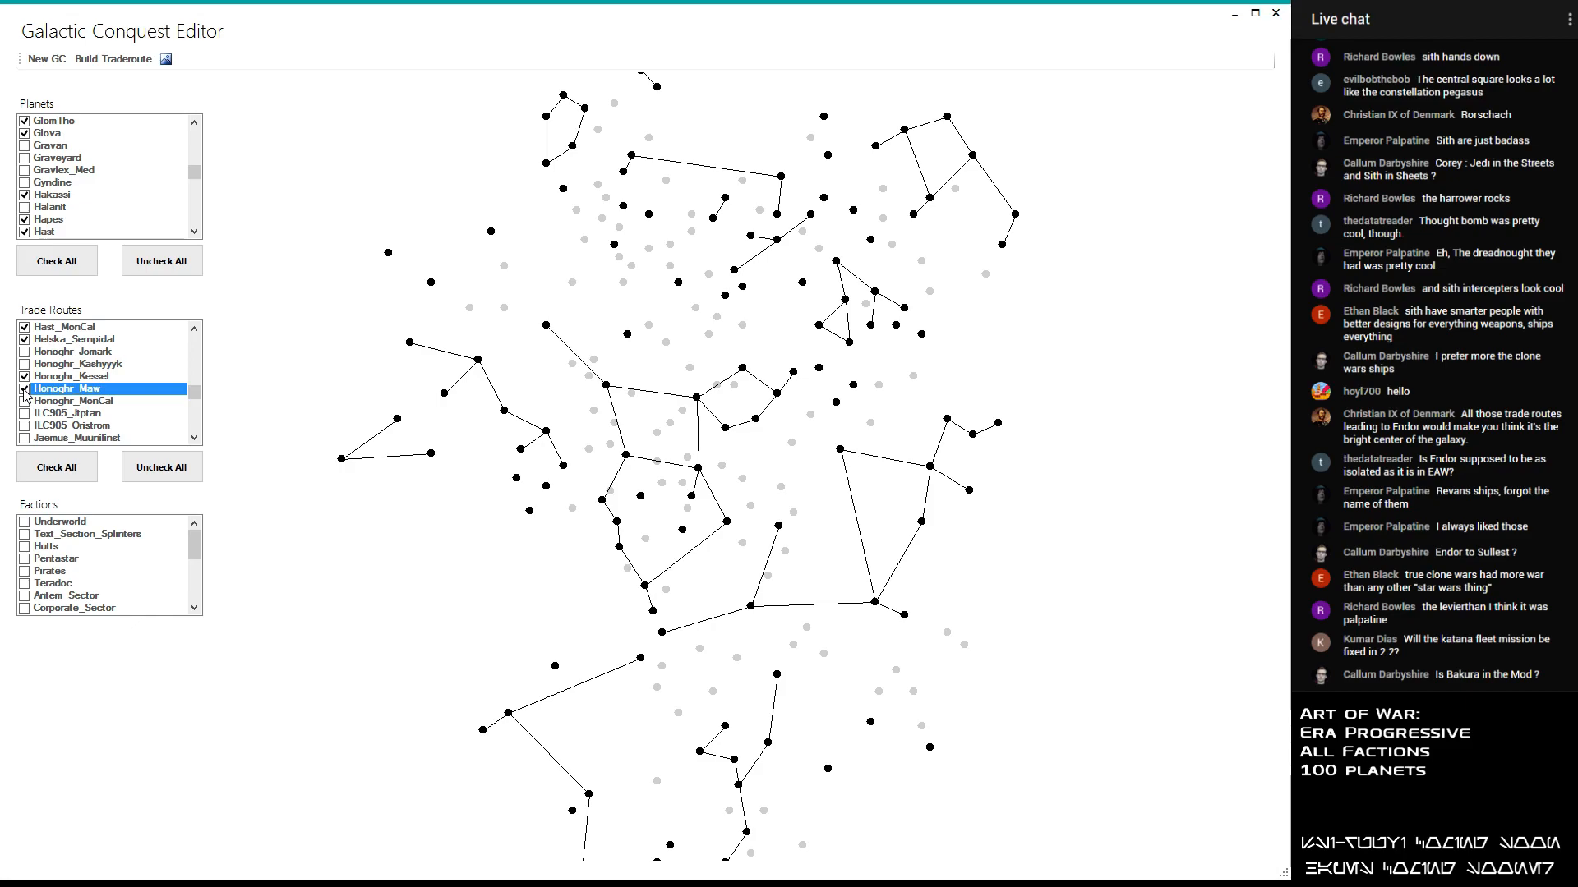
drag(406, 742, 426, 631)
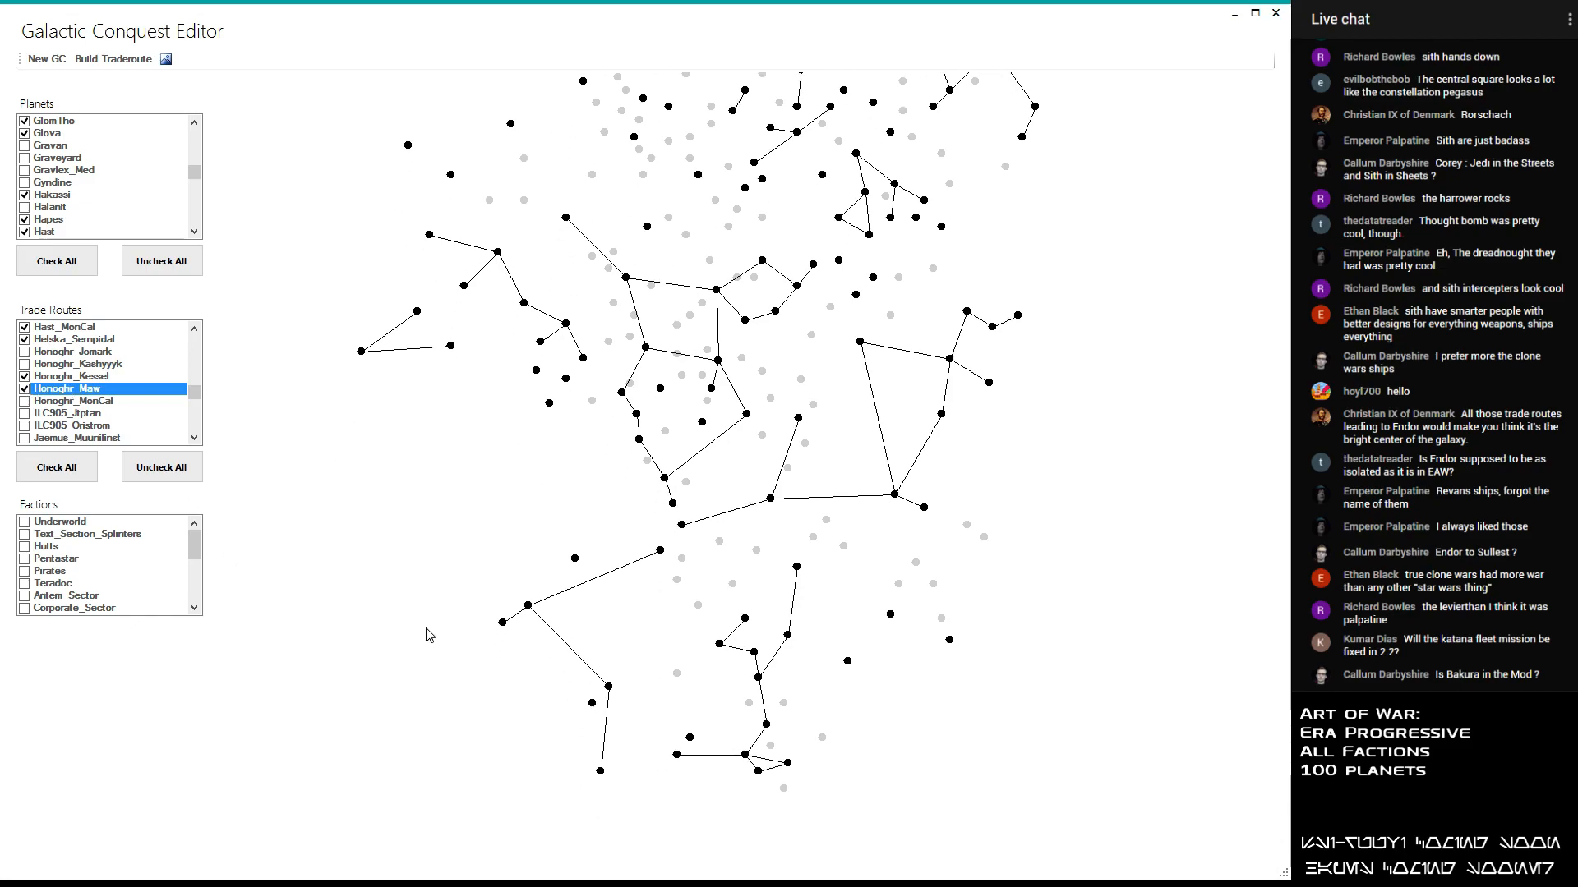
mouse_move(503, 624)
click(27, 403)
click(28, 407)
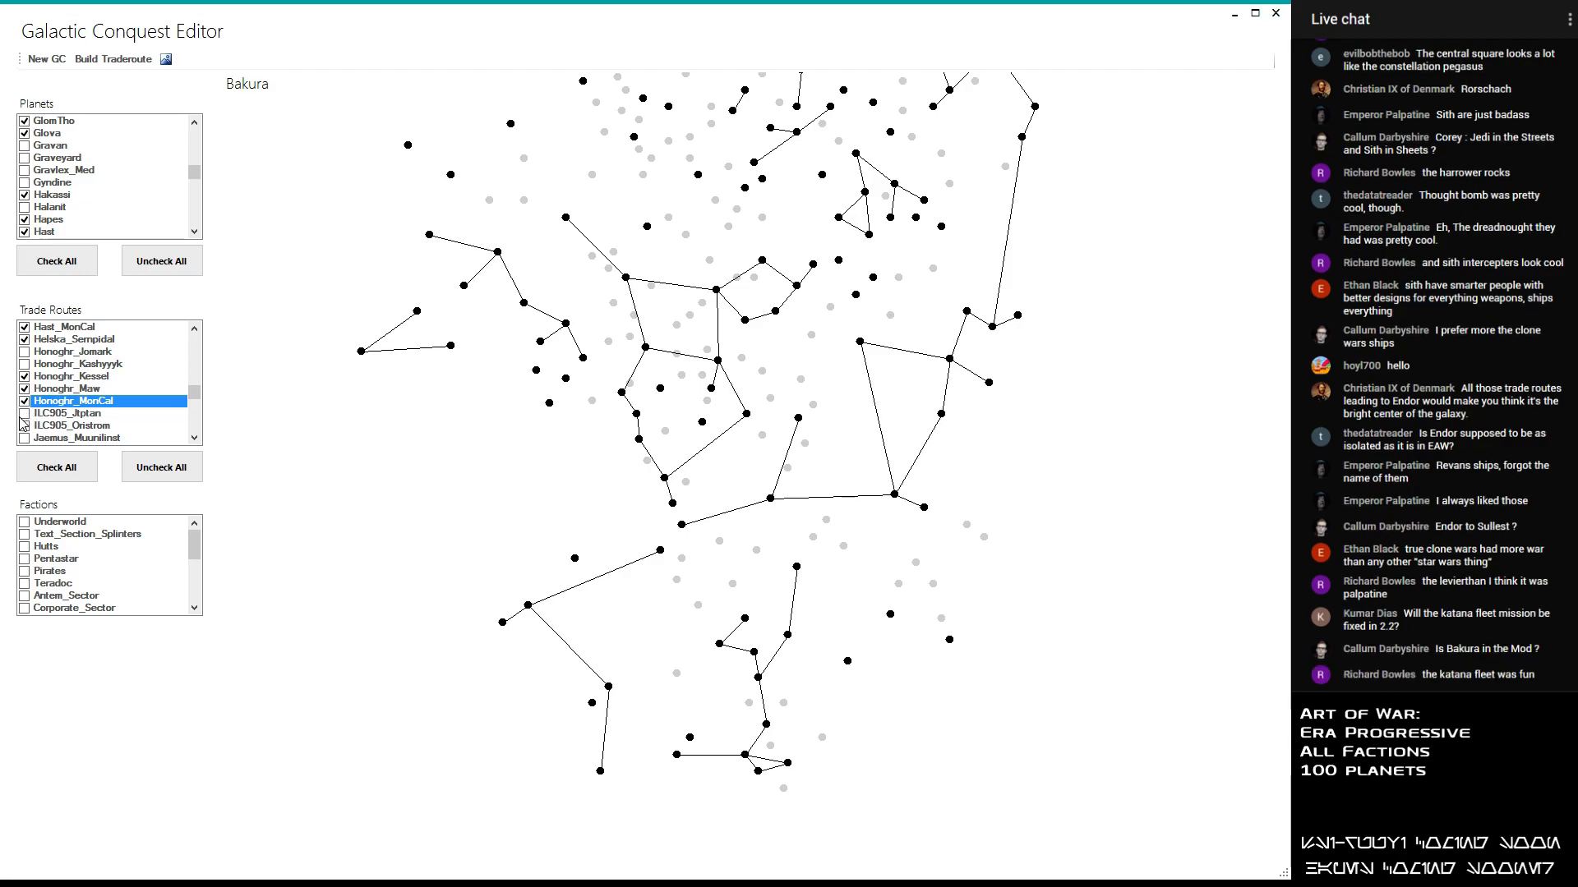
- Enable the ILC905_Jtptan trade route, leaving ILC905_Oristrom and Jaemus_Muunilinst disabled
click(24, 414)
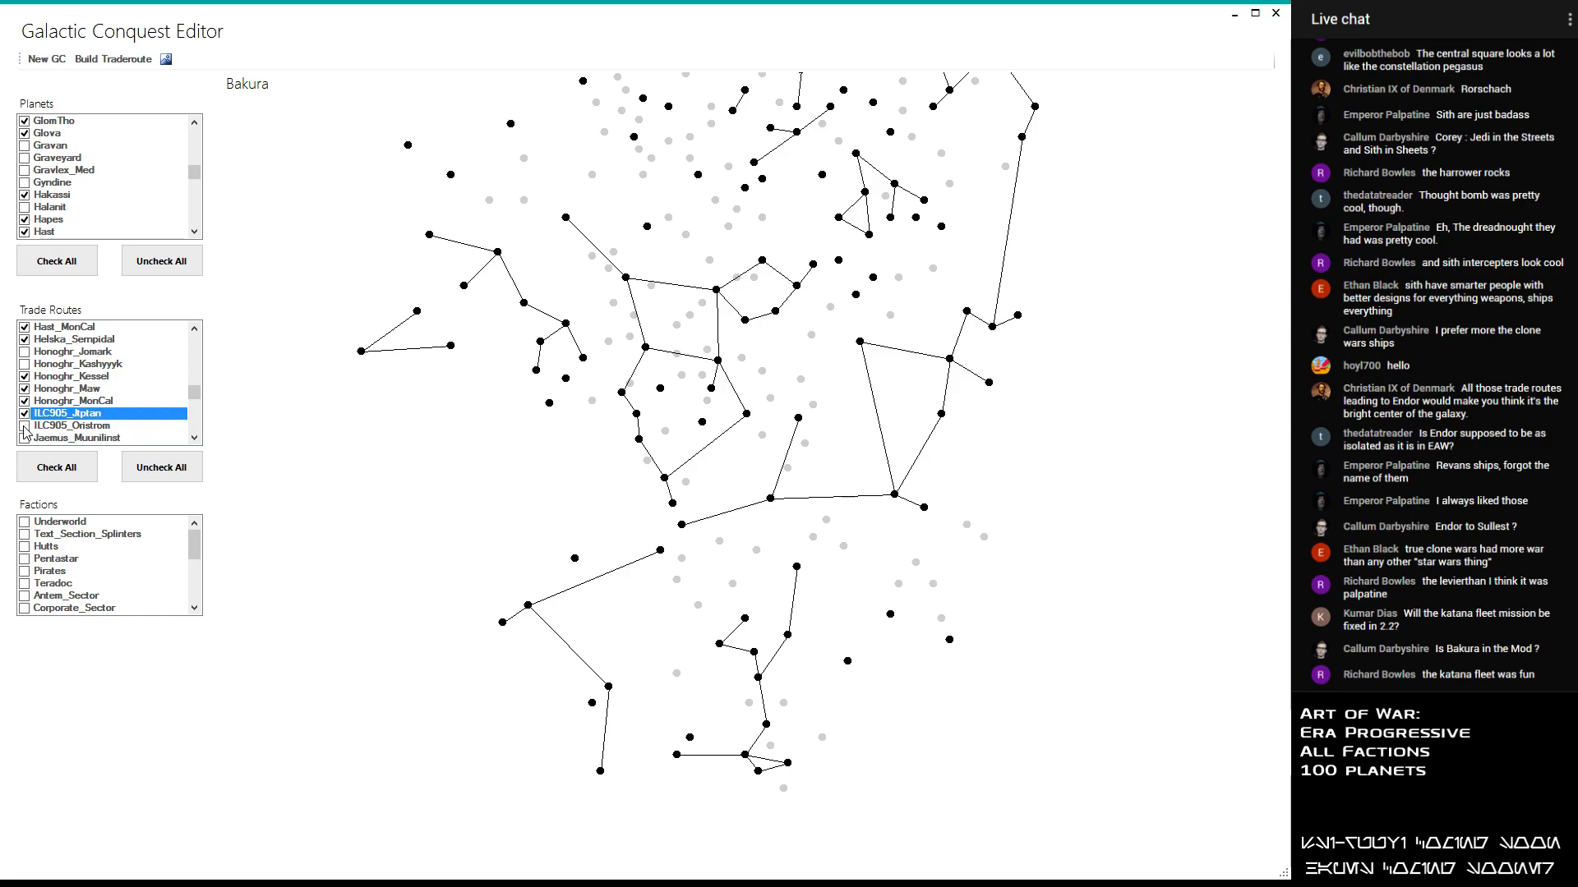
click(25, 426)
click(24, 428)
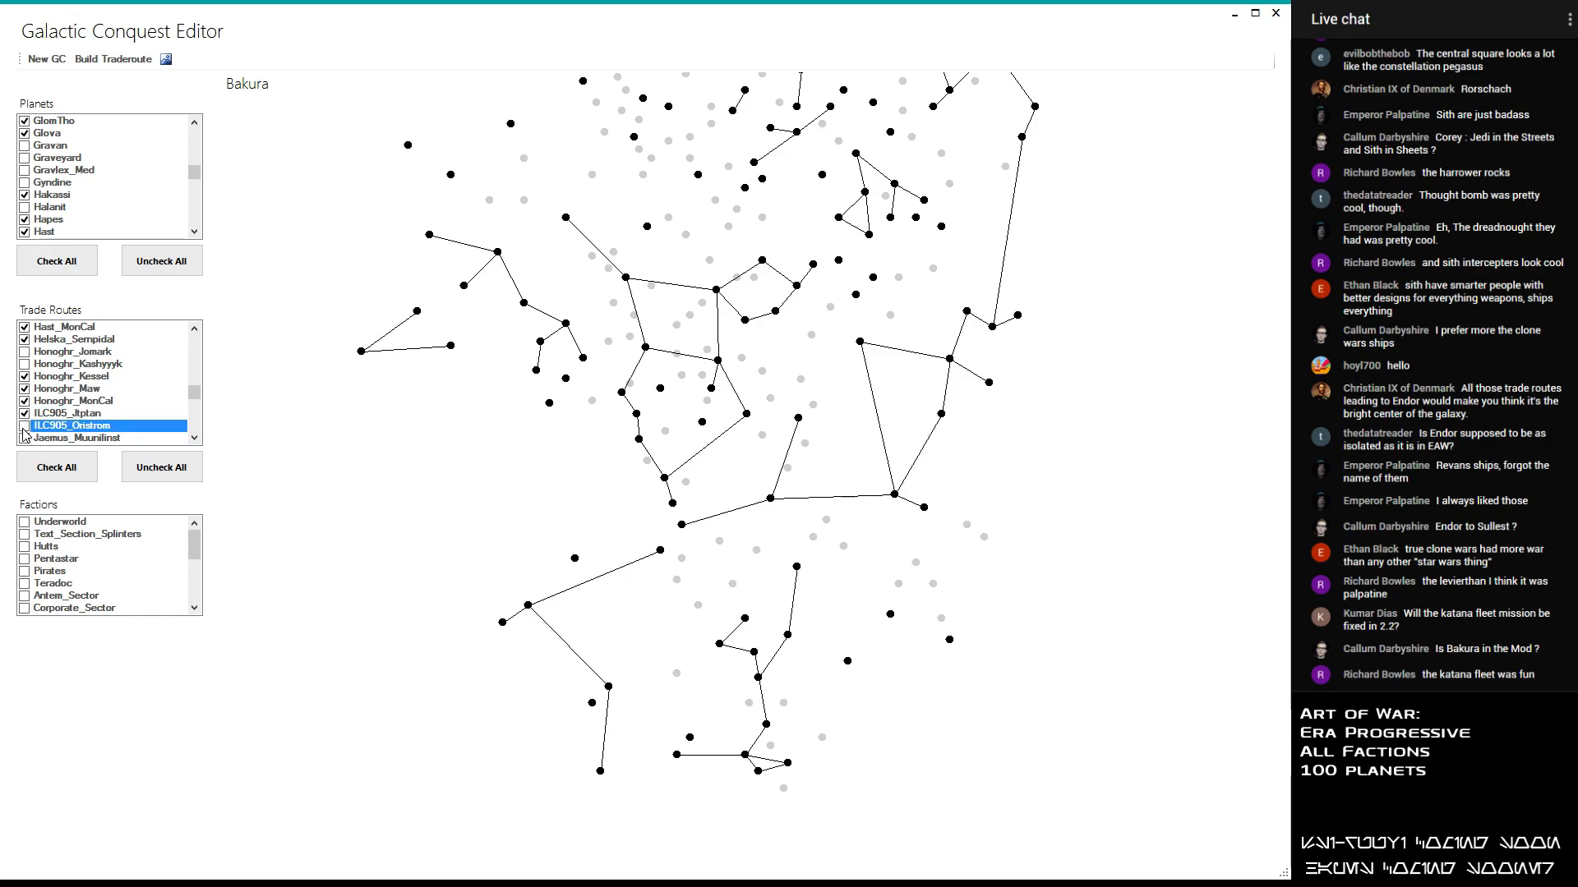
click(25, 440)
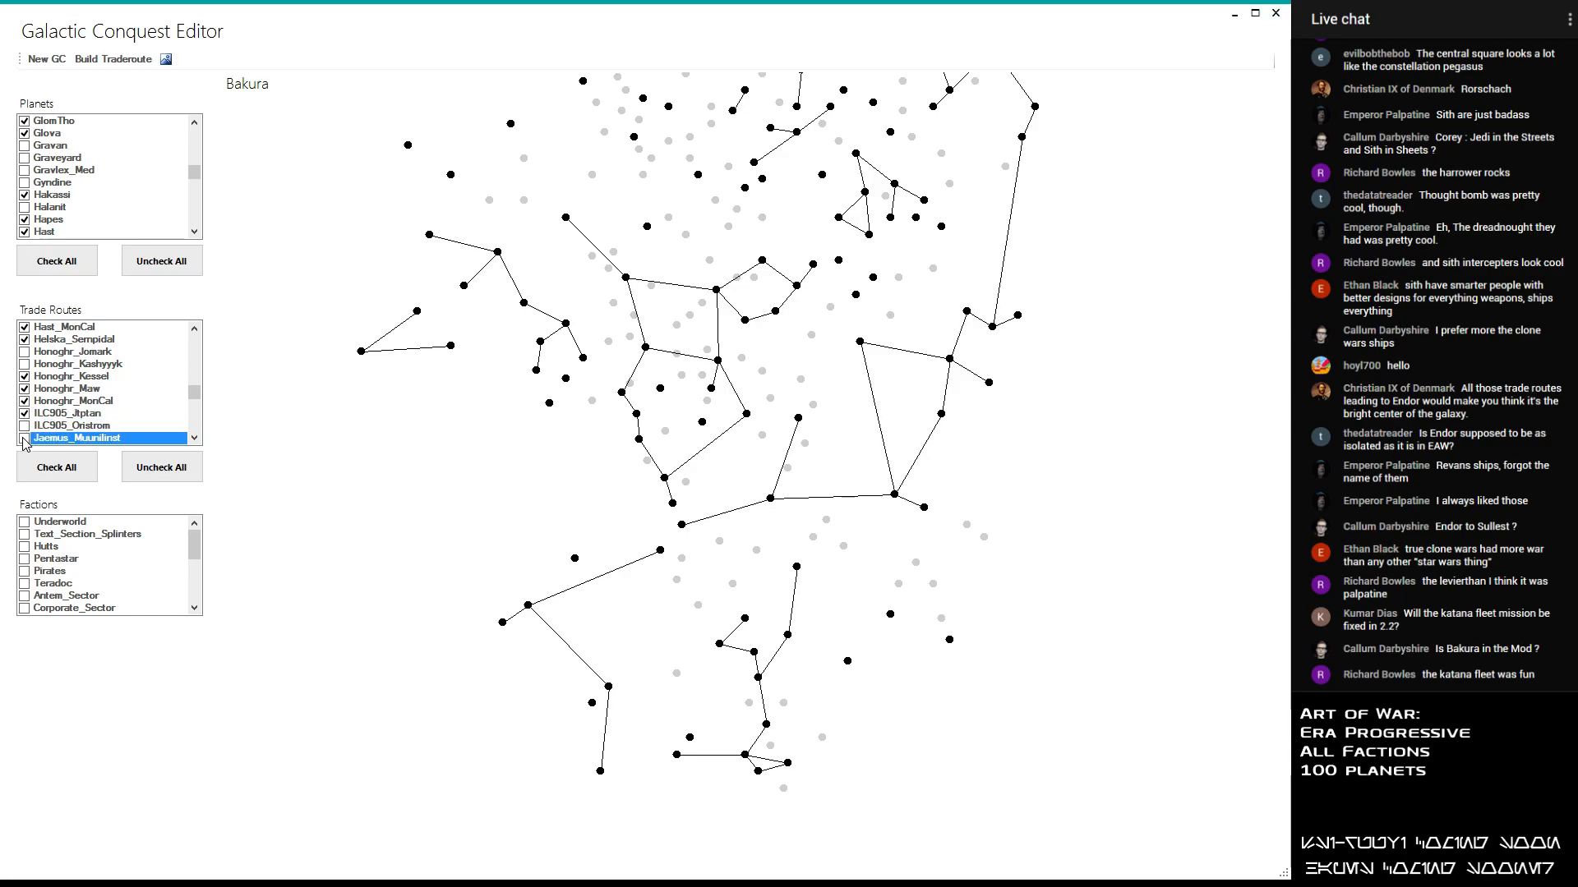
click(25, 439)
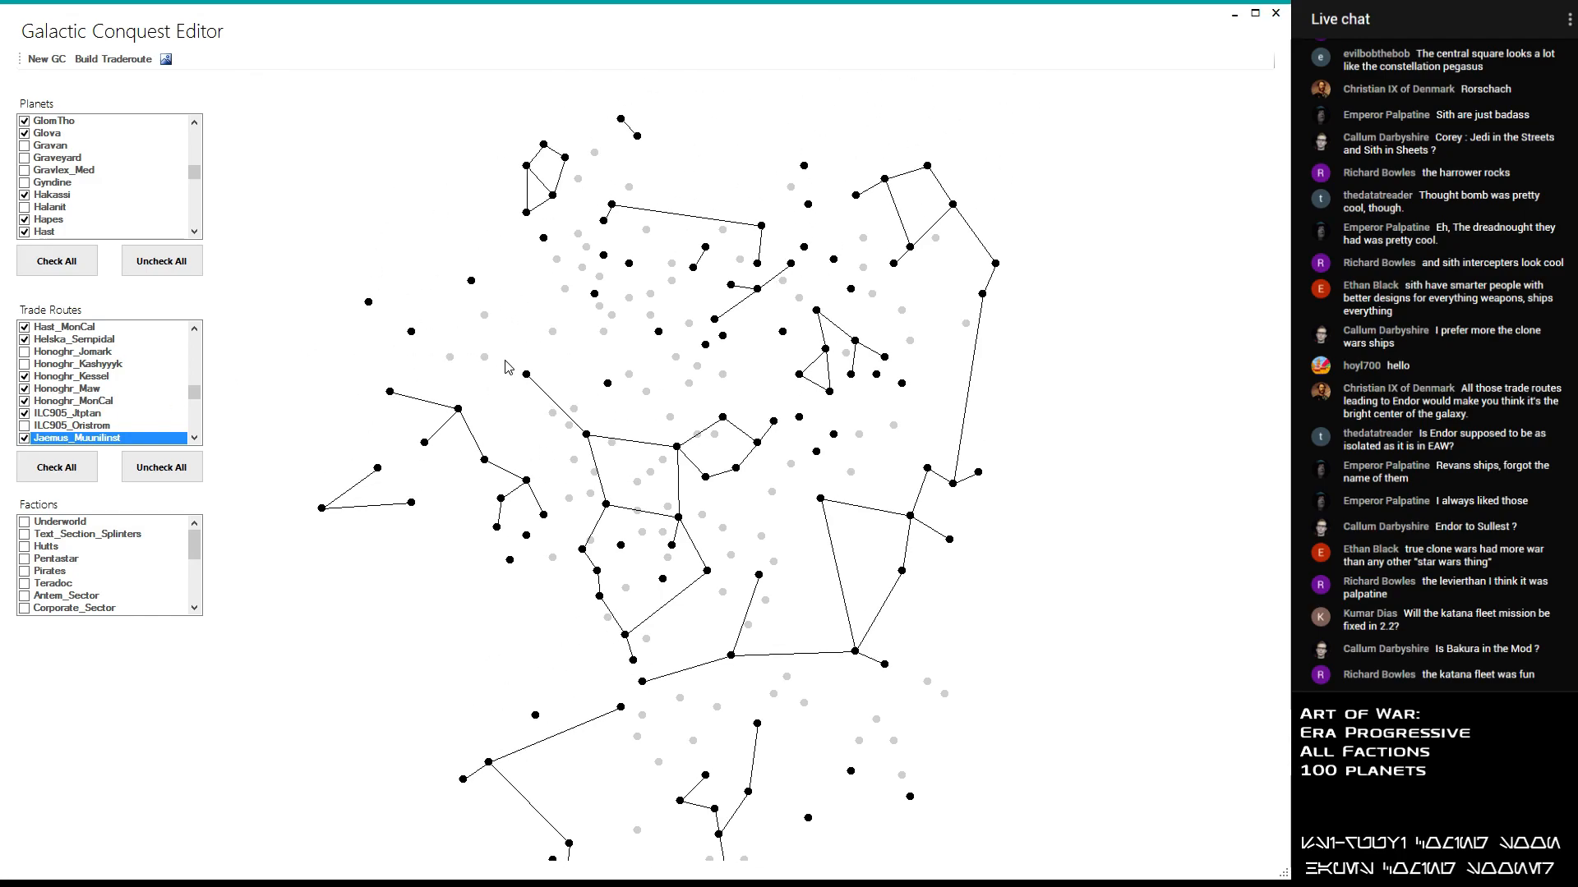
click(33, 438)
- Enable the Jomark_MonCal trade route, leaving Jomark_Kessel, Jomark_Metalorn and Jomark_Myrkr disabled
scroll(70, 372, down, 1)
scroll(70, 372, down, 1)
click(25, 377)
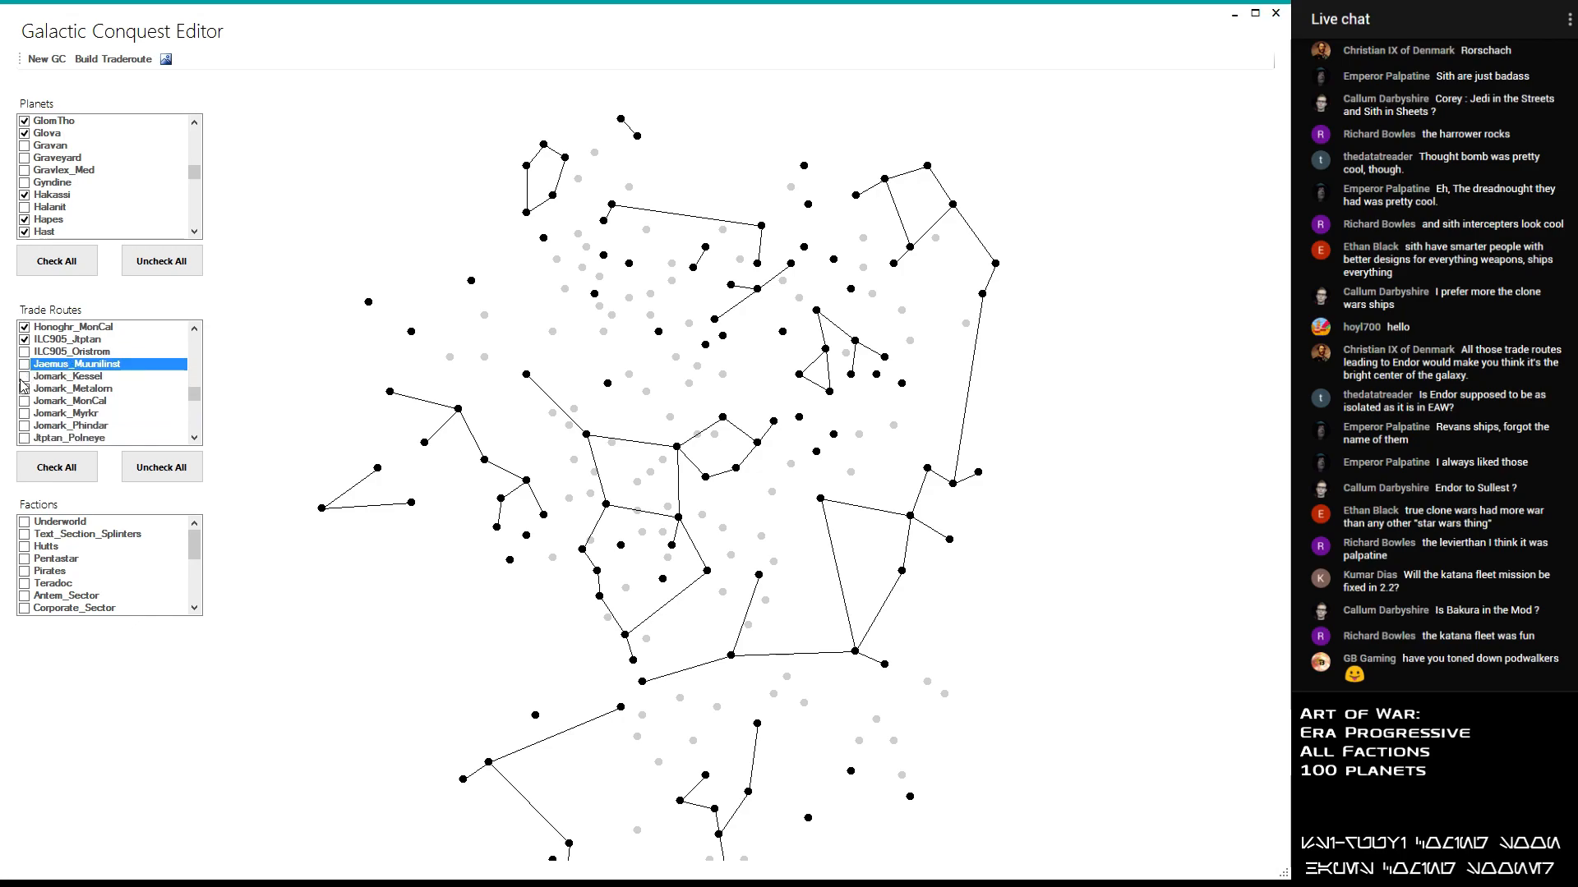
click(25, 376)
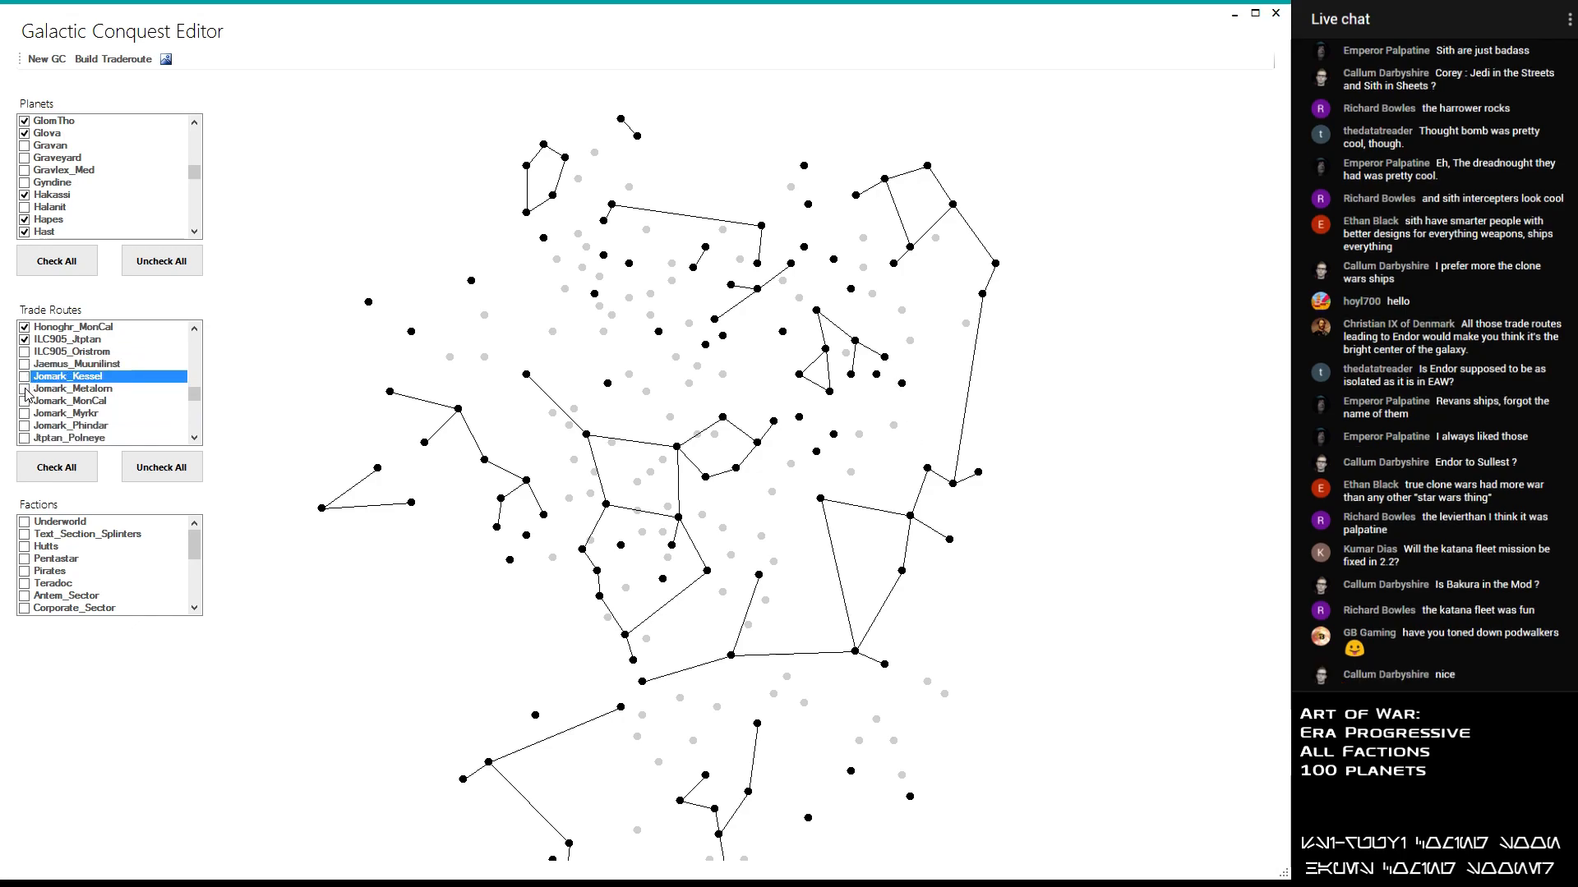
click(27, 389)
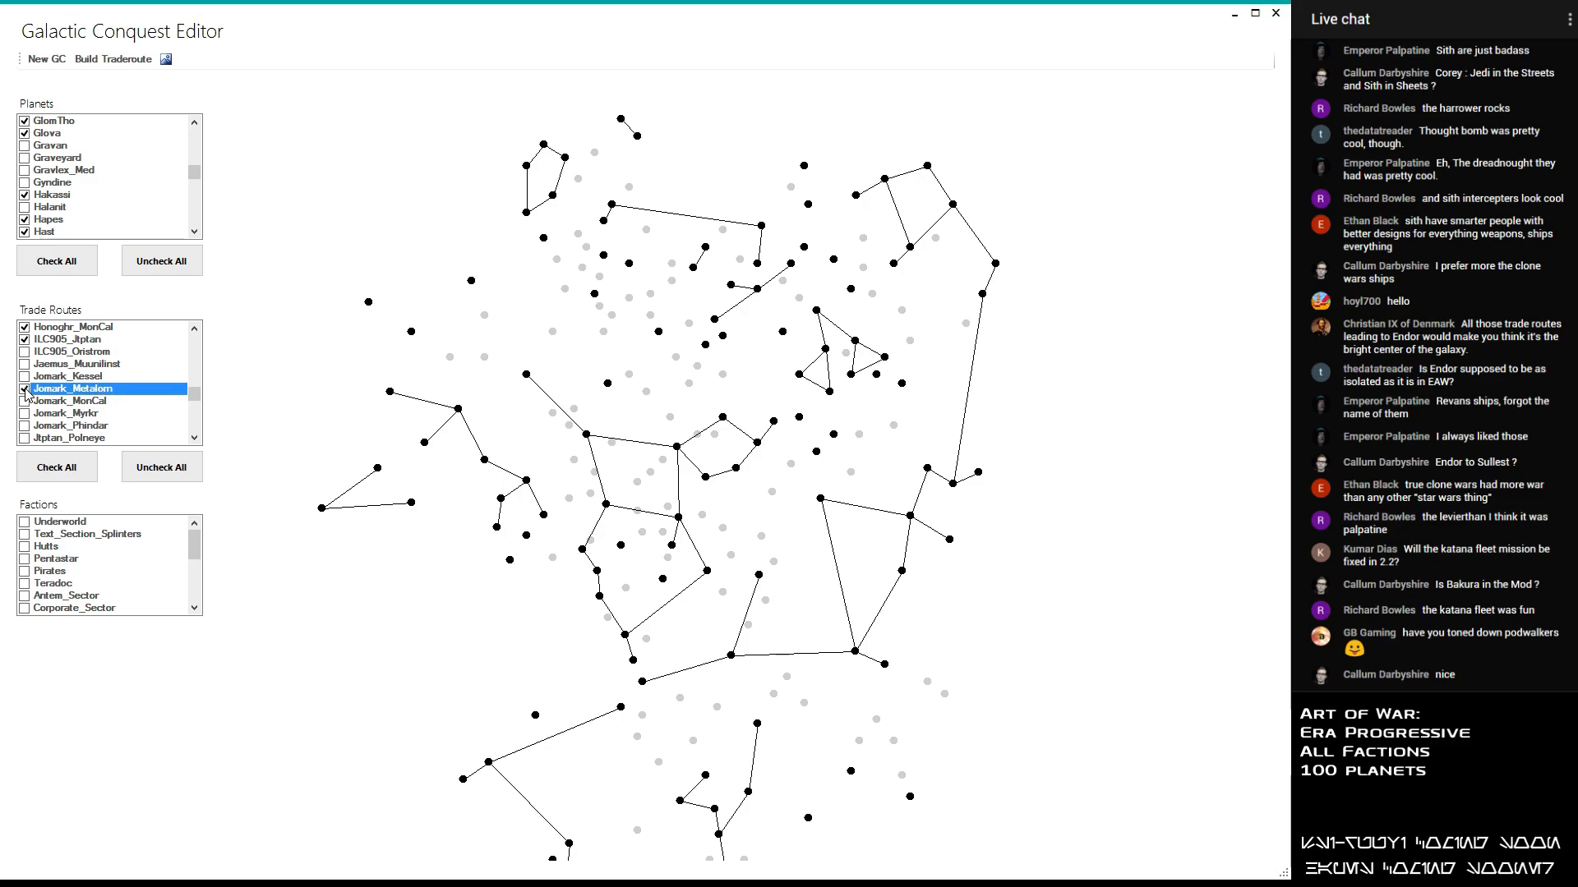
click(24, 402)
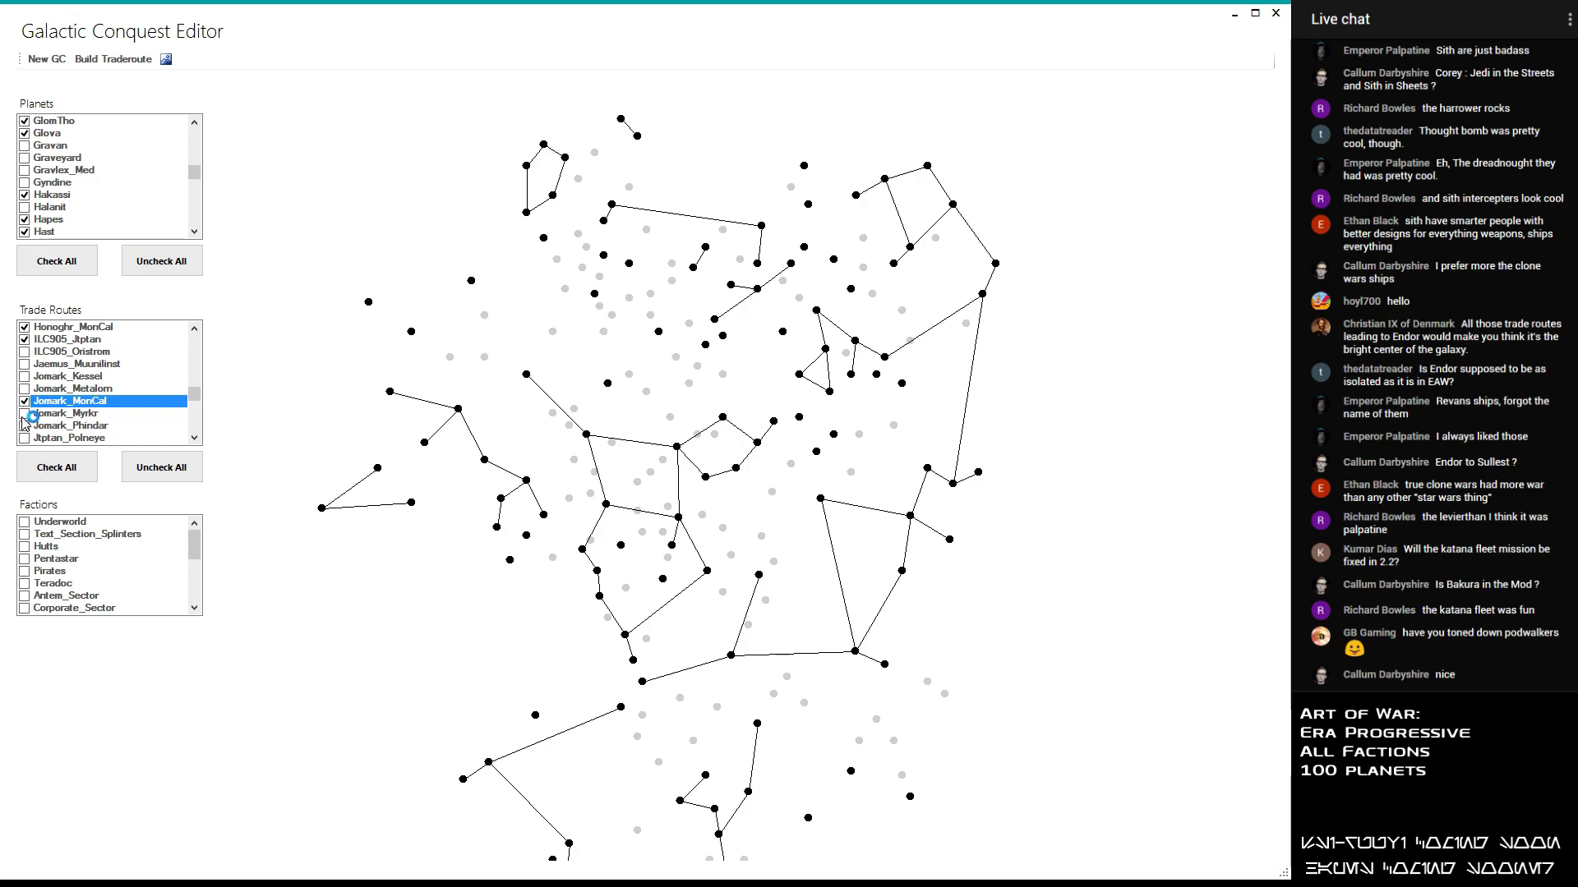
click(25, 414)
click(25, 415)
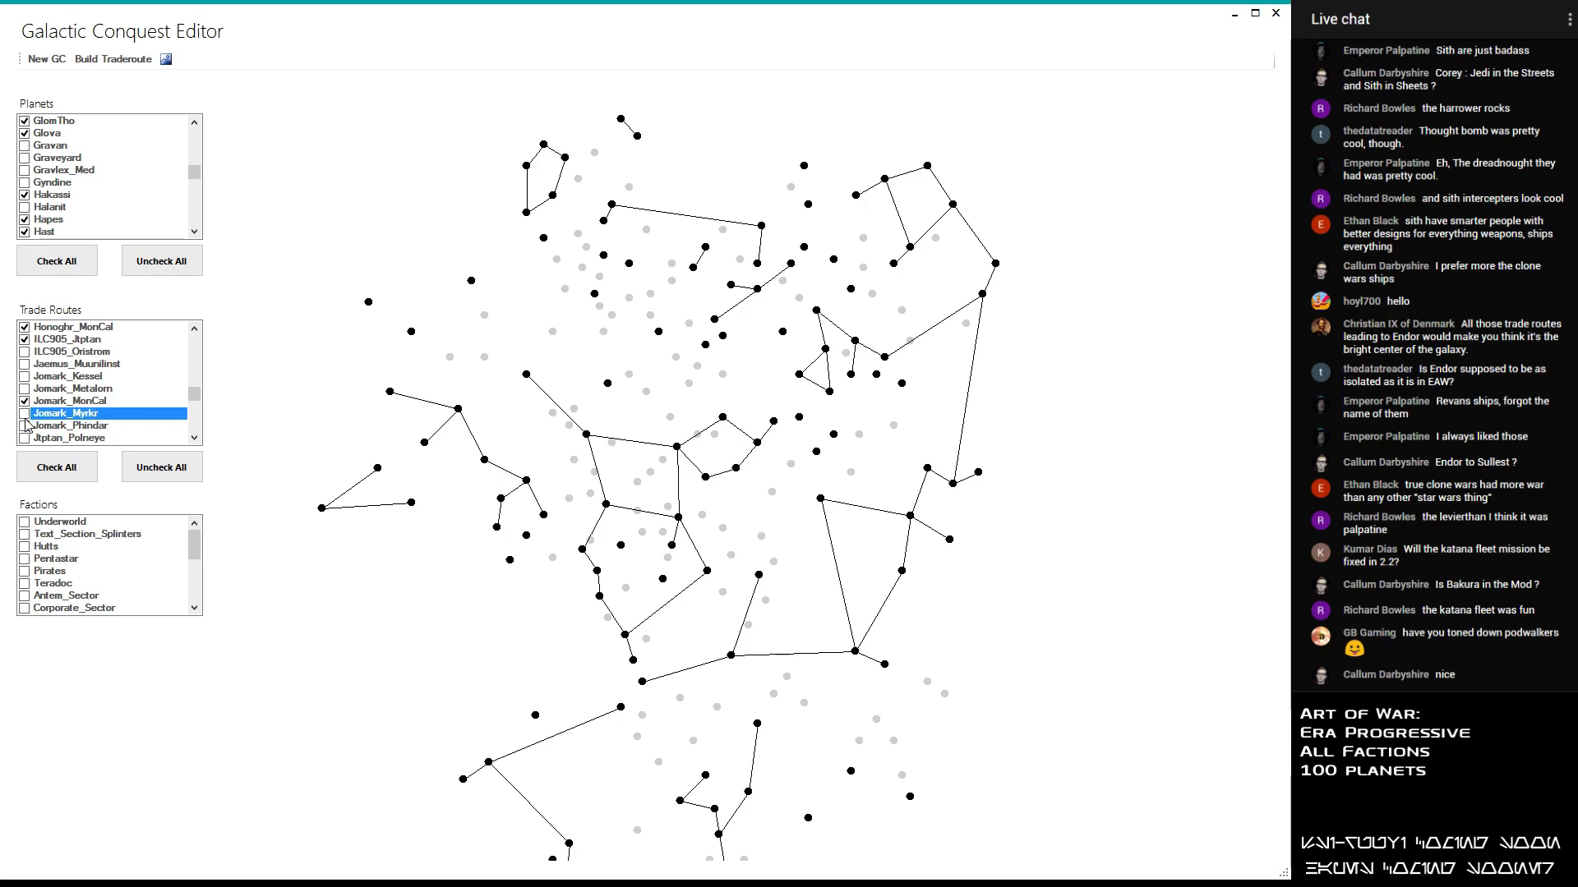
- Try out the Jomark_Phindar trade route on the map and disable it again
click(25, 426)
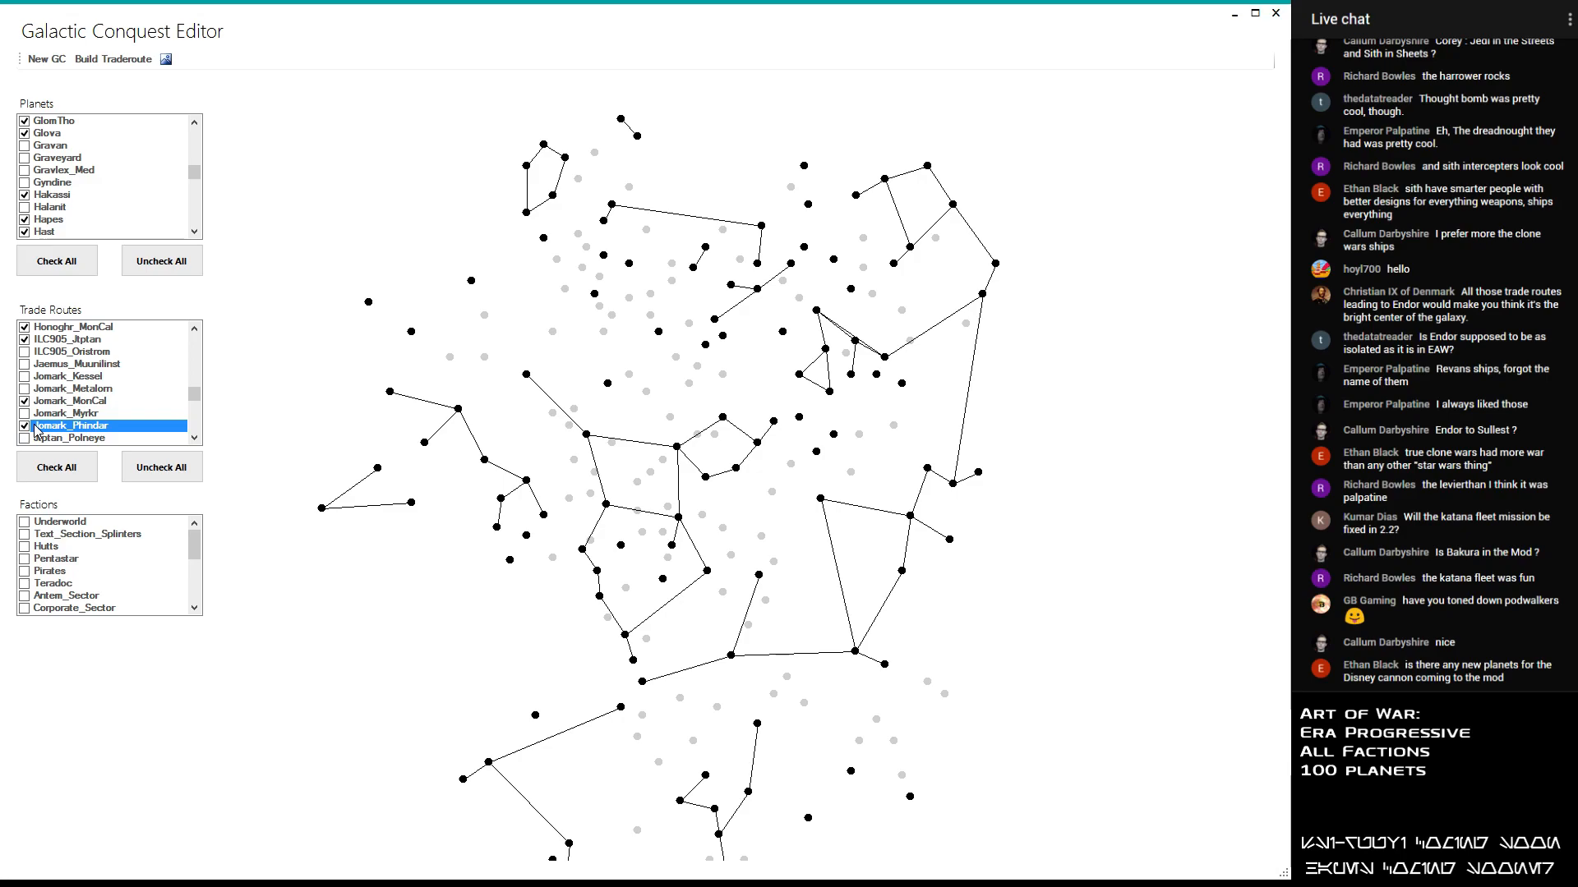
scroll(37, 427, down, 1)
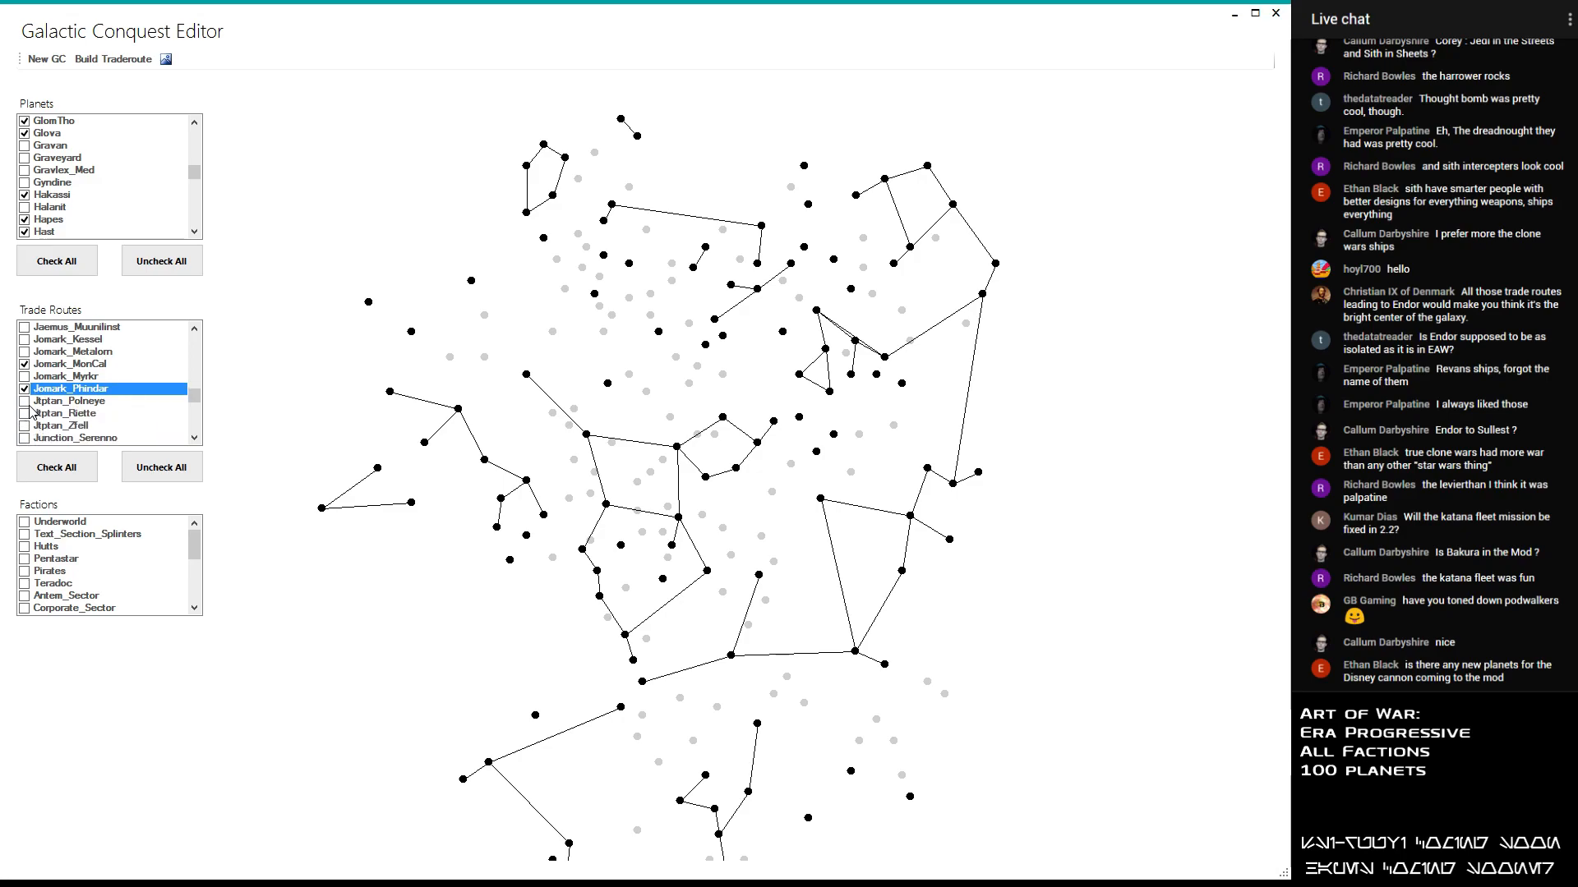
click(29, 403)
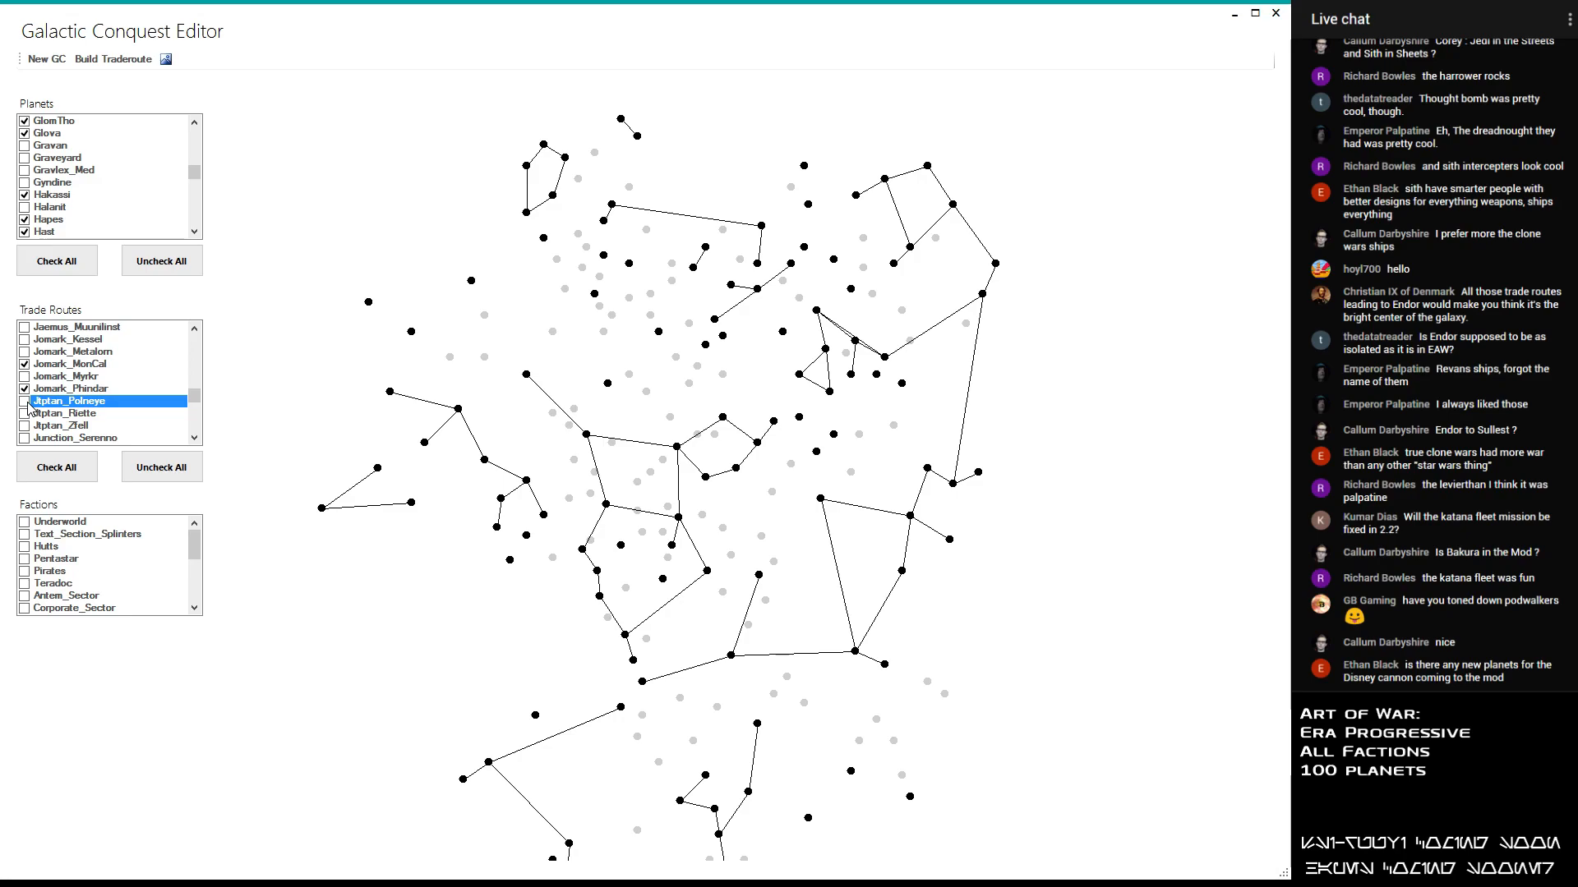
click(26, 367)
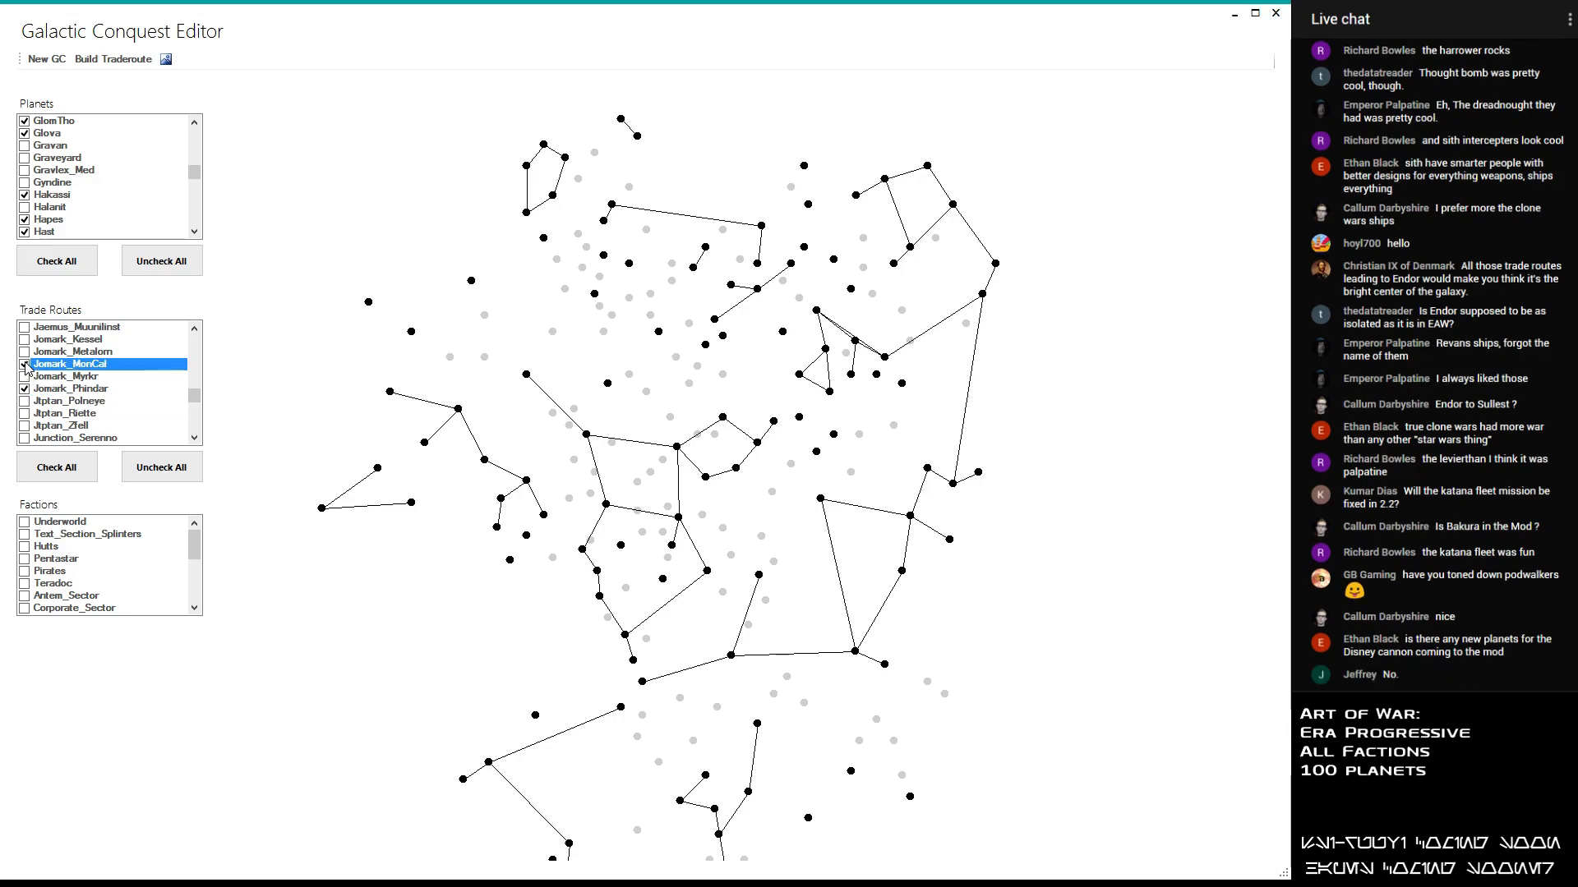
click(25, 388)
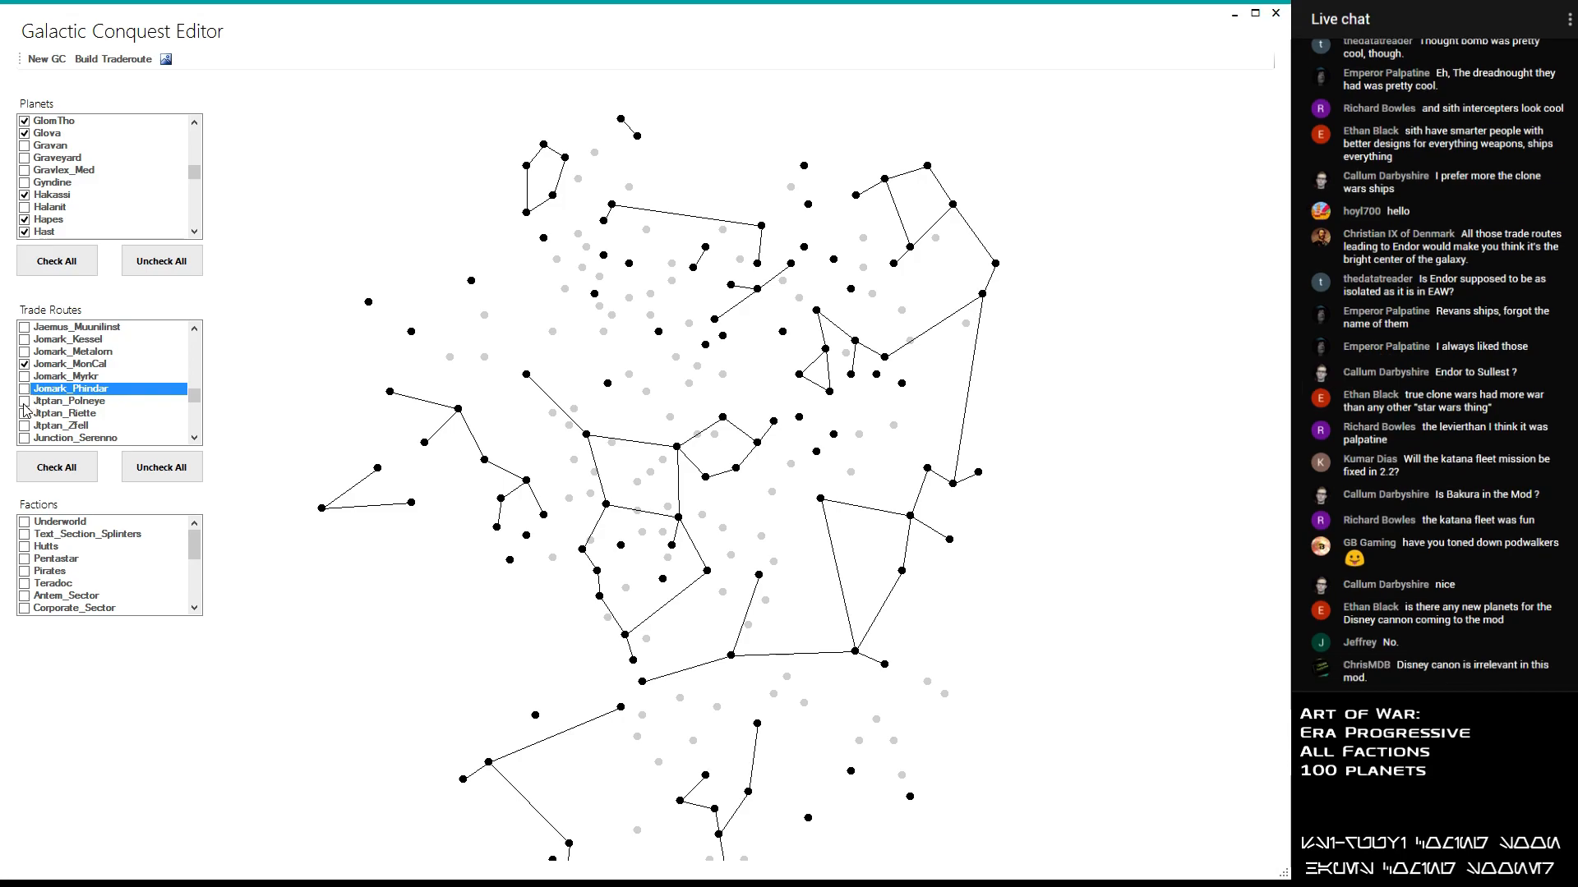
- Enable the Jtptan_Zfell and Junction_Tangrene trade routes, leaving Jtptan_Polneye, Jtptan_Riette and Junction_Serenno disabled
click(25, 401)
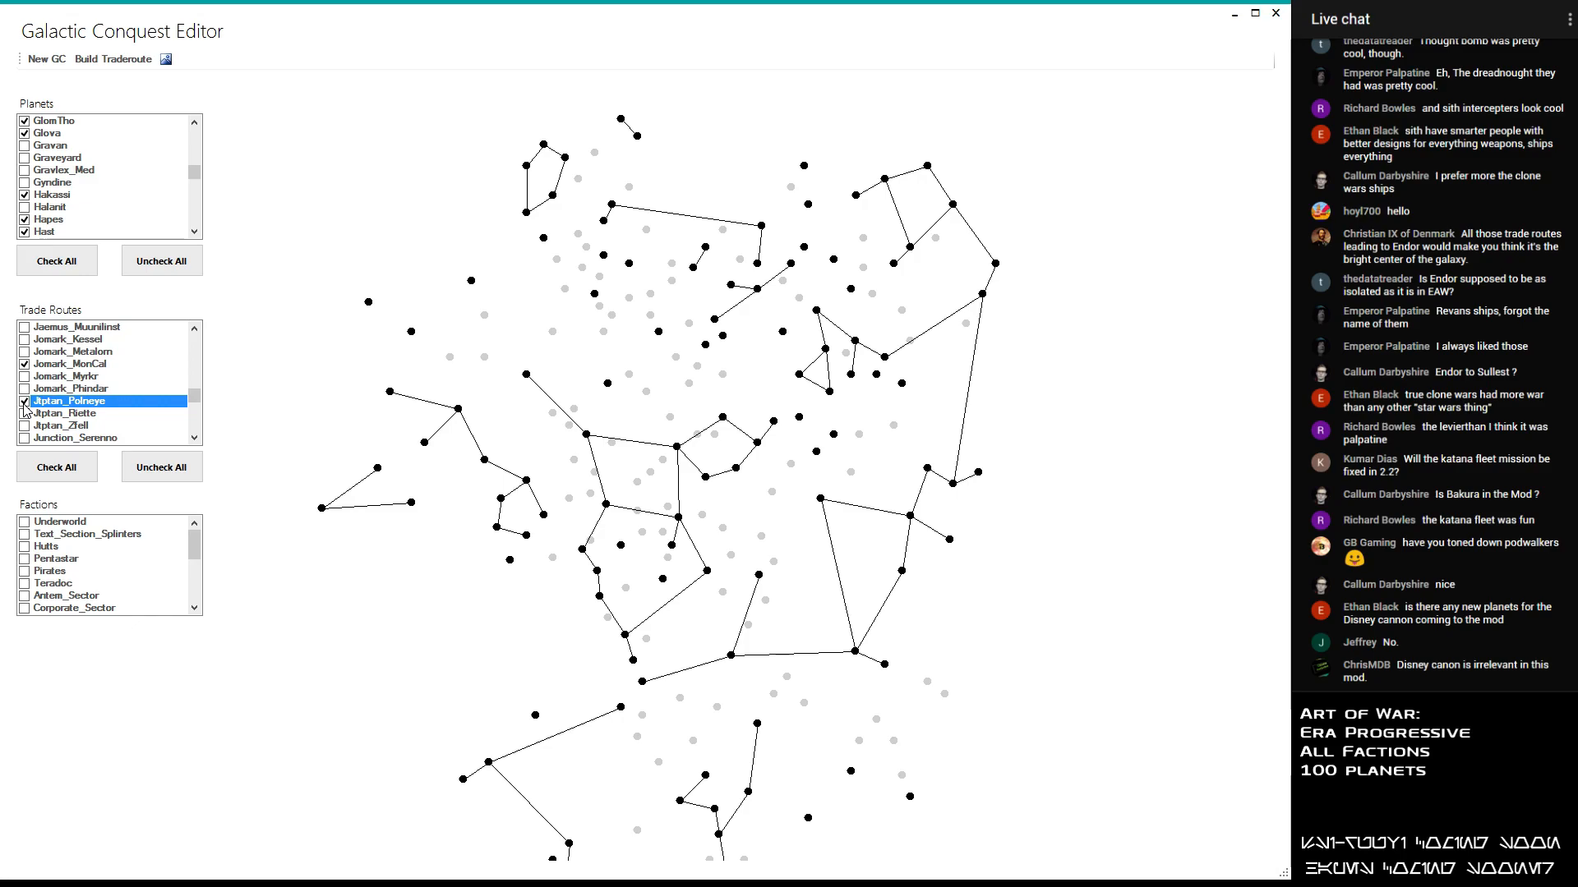
click(25, 414)
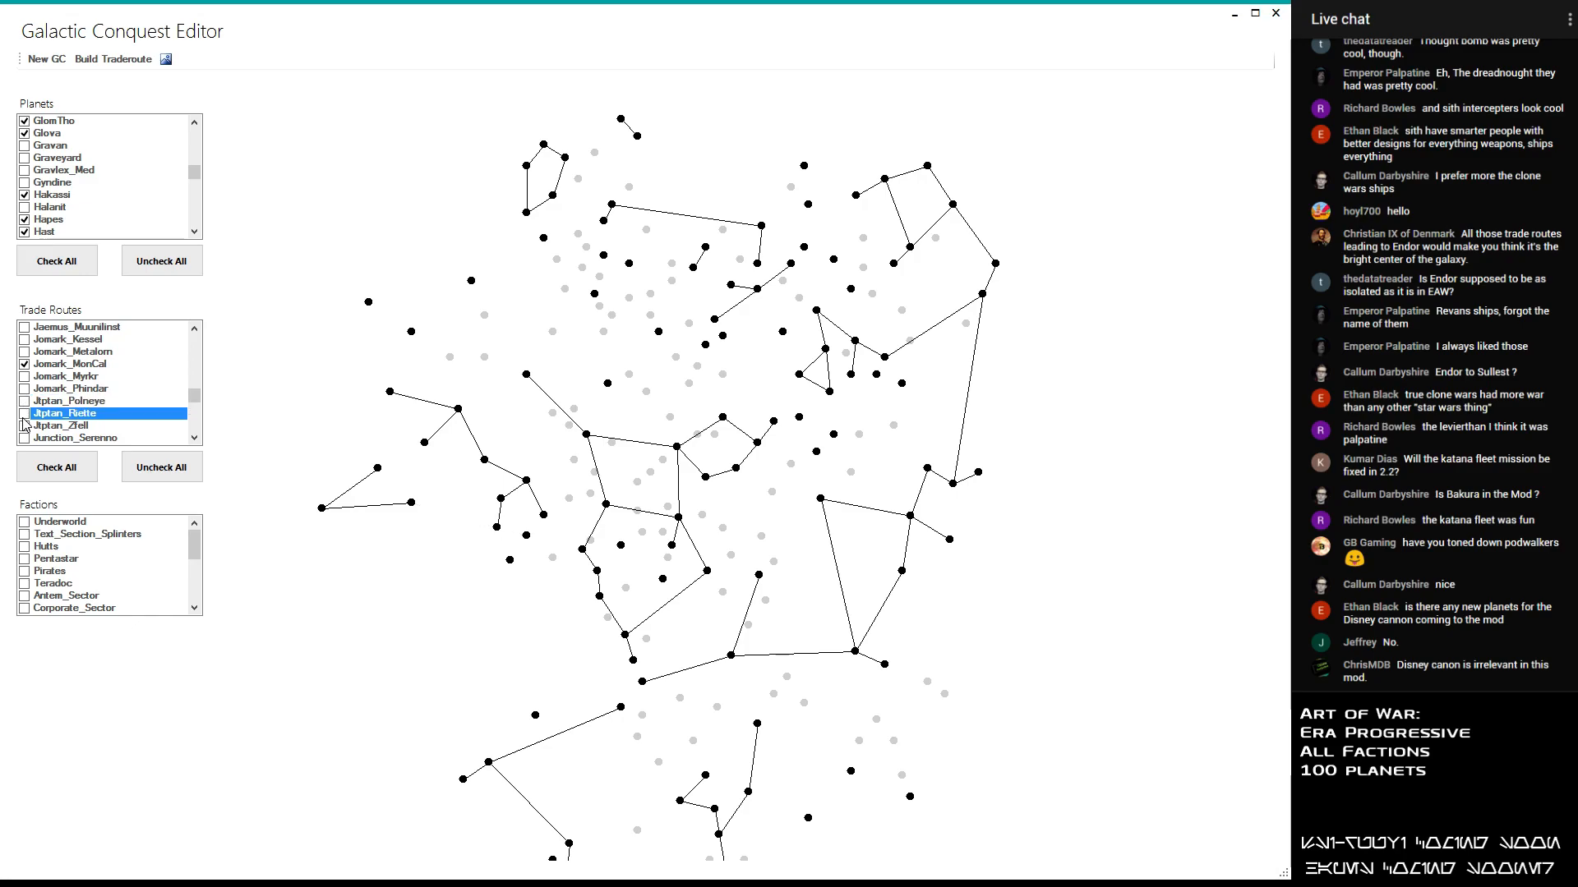
click(24, 426)
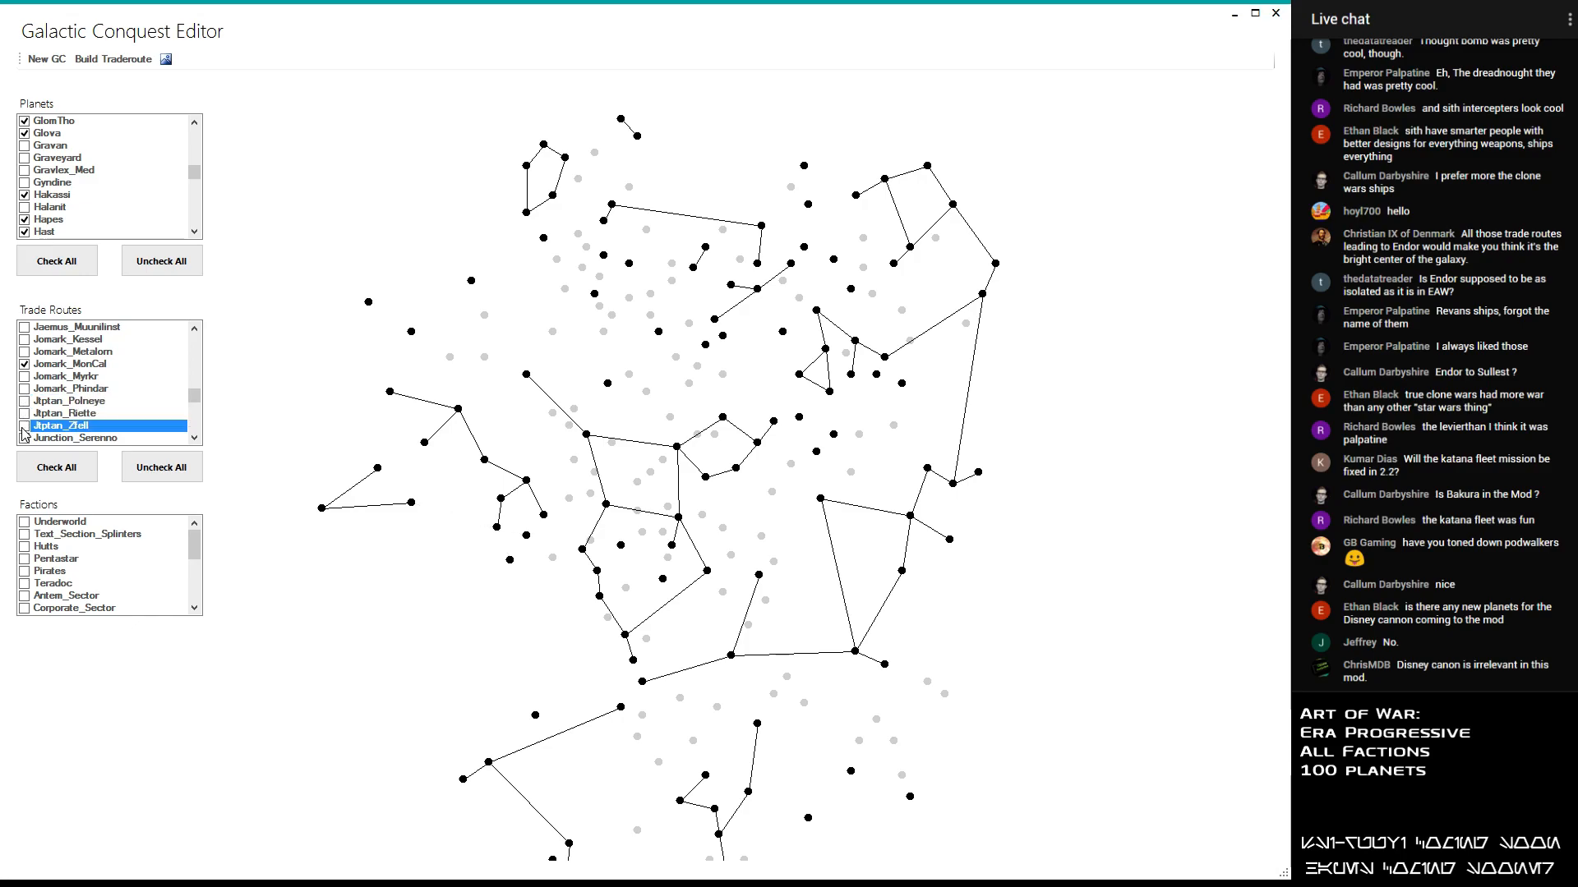
click(25, 440)
click(25, 439)
scroll(33, 431, down, 3)
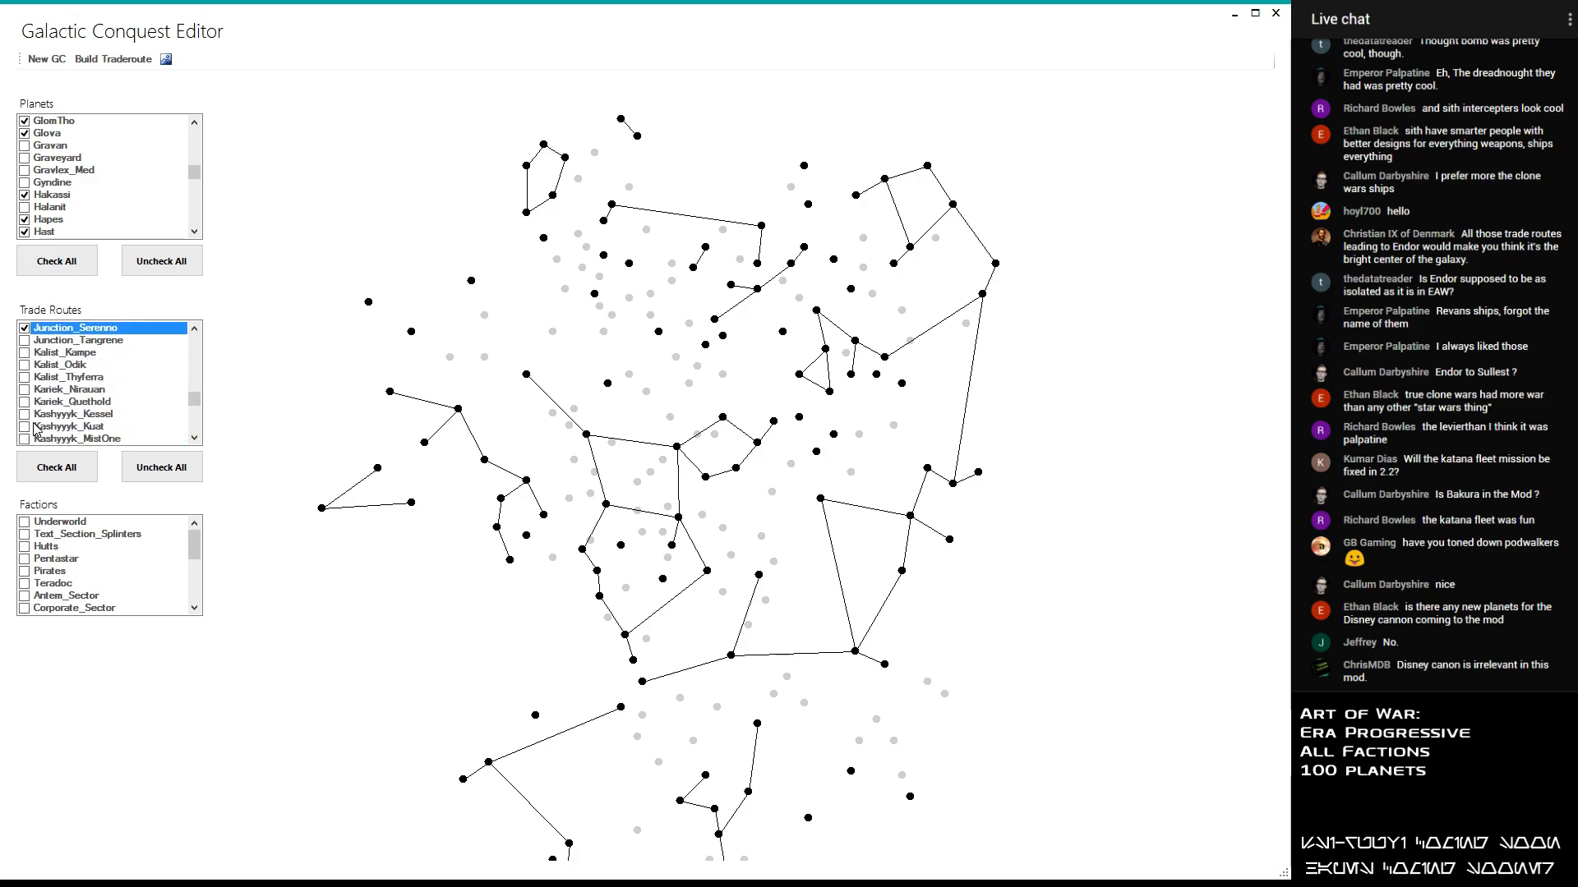
click(24, 339)
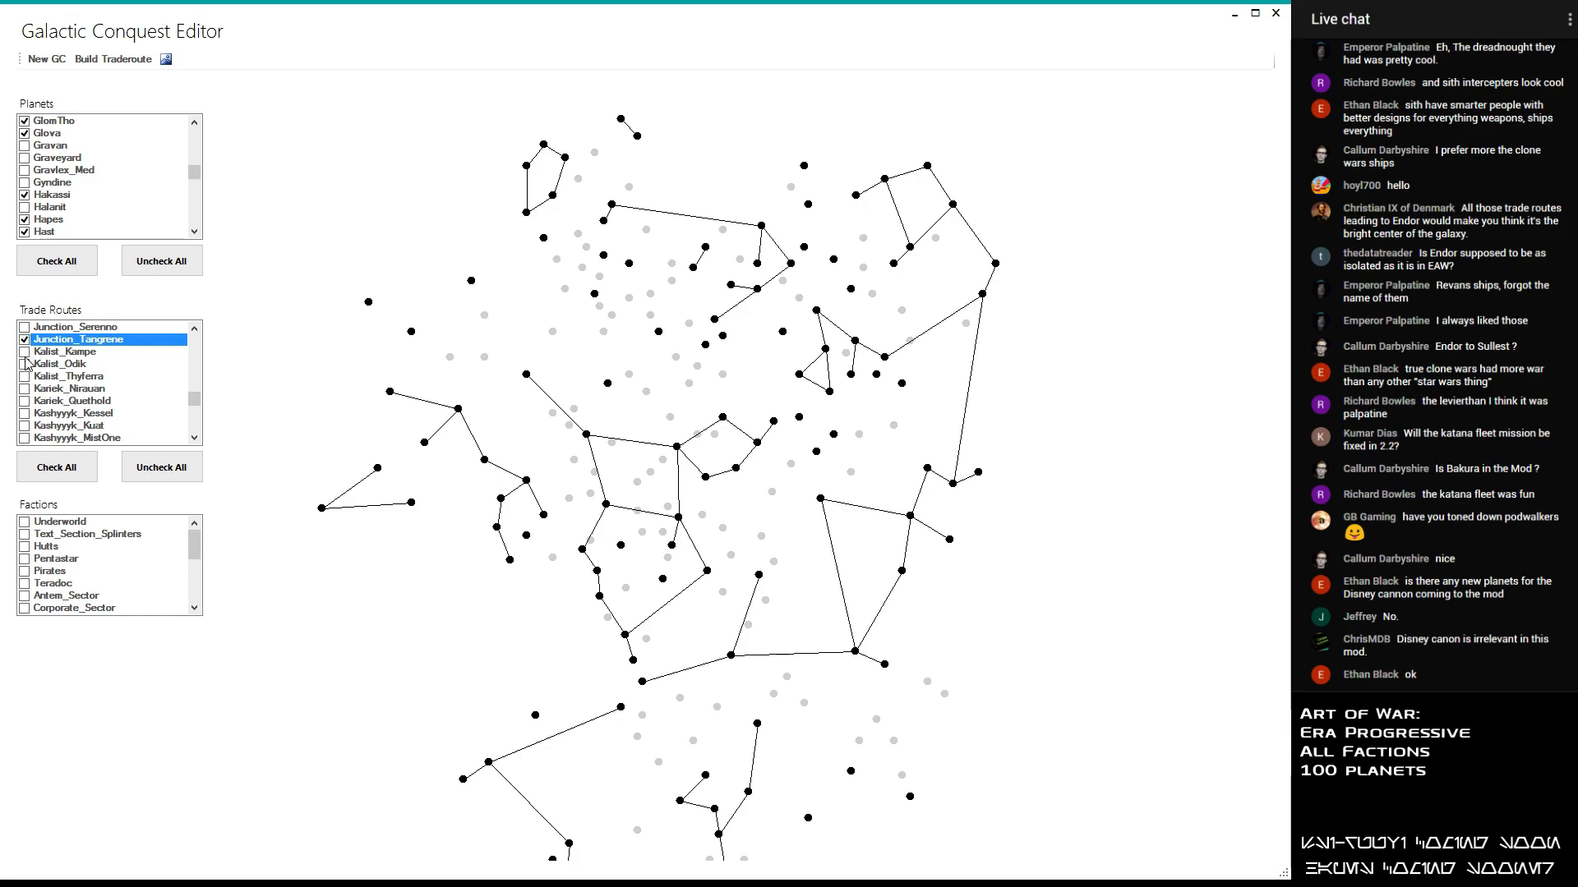
- Enable the Kalist_Kampe, Kariek_Nirauan and Kariek_Quethold trade routes, leaving Kalist_Odik and Kalist_Thyferra disabled
click(26, 352)
click(24, 351)
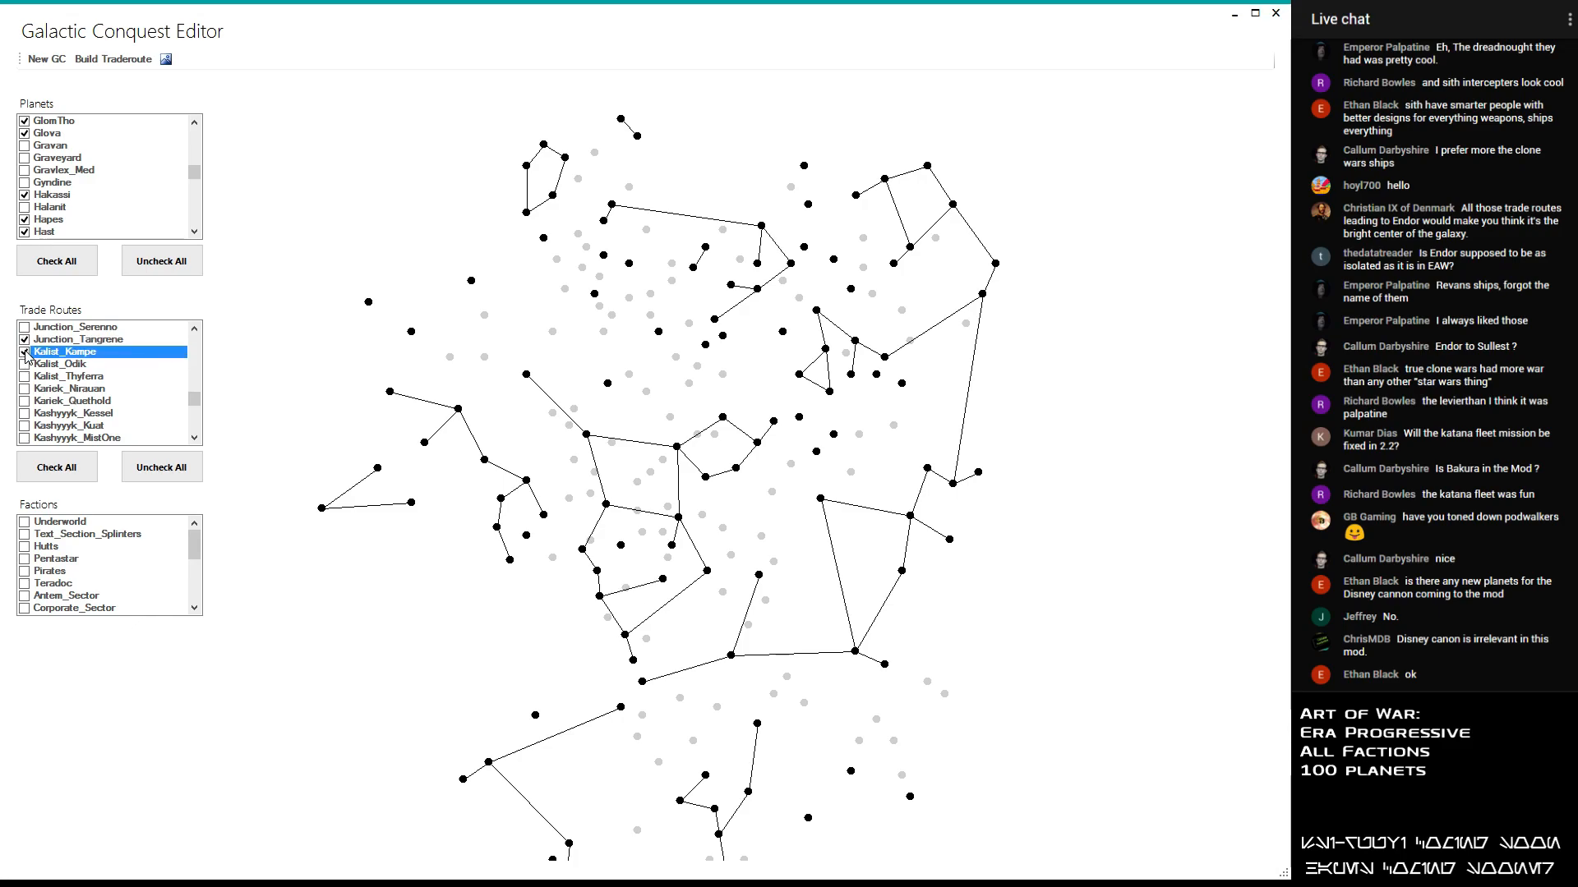
click(24, 363)
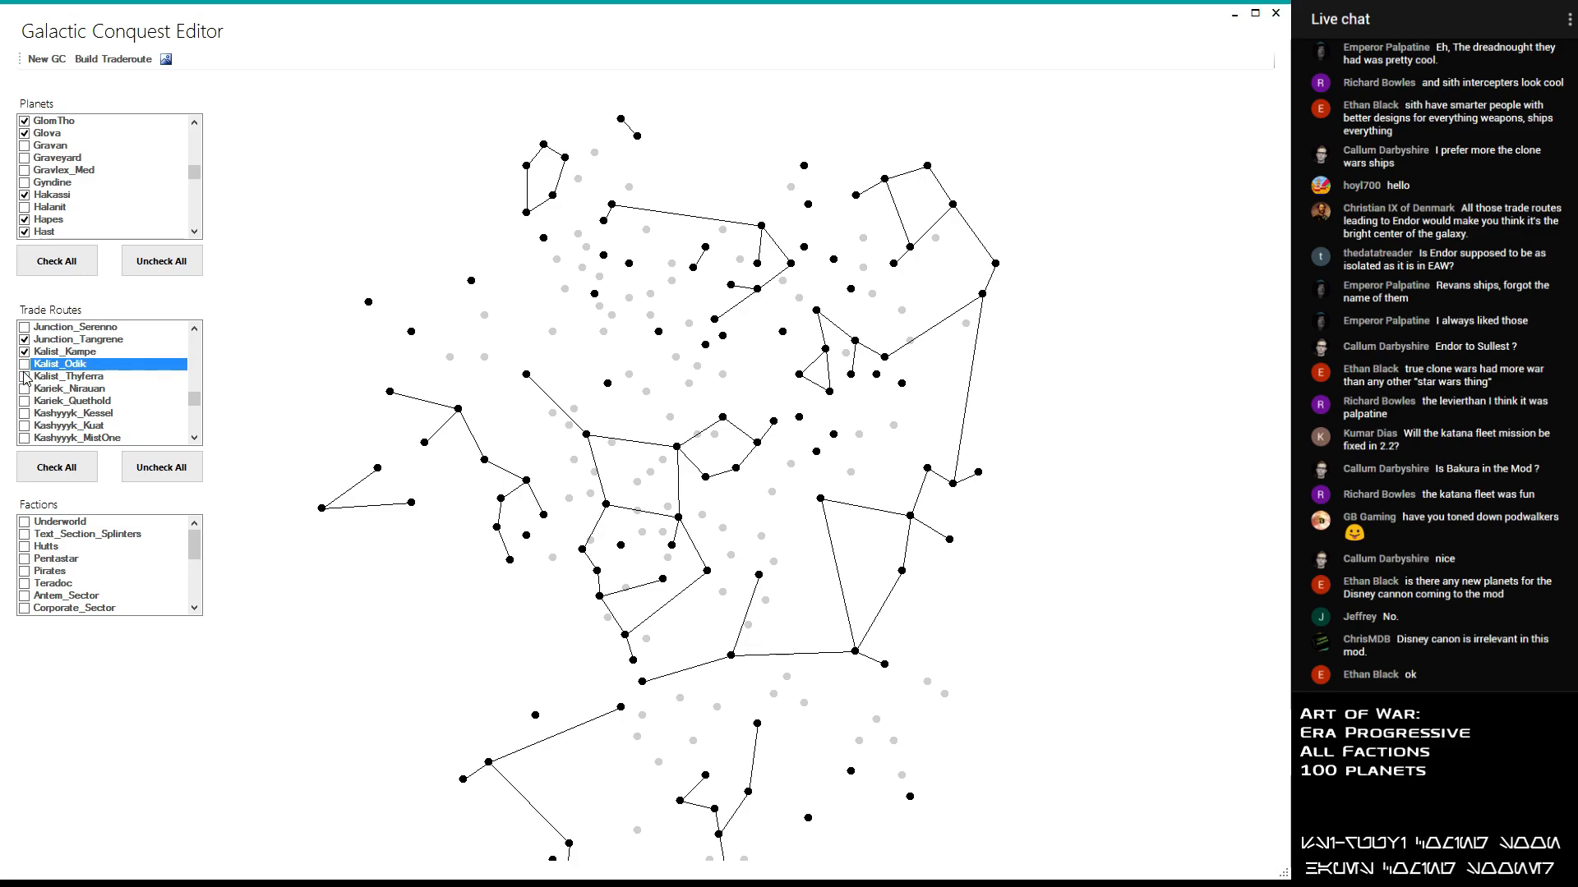
click(25, 376)
click(25, 376)
click(25, 388)
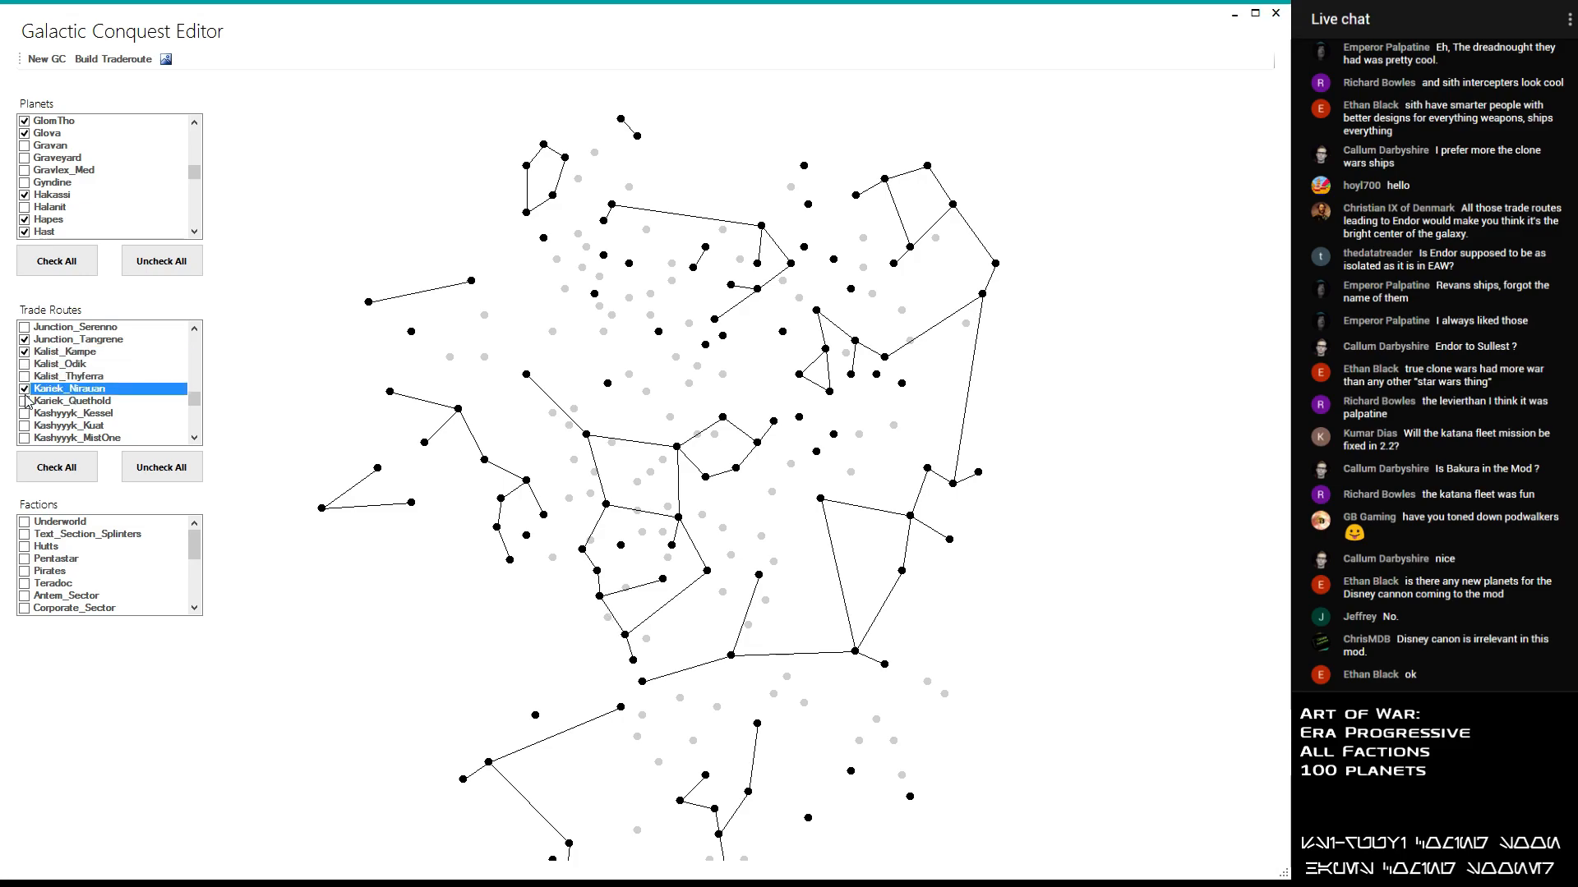
click(25, 400)
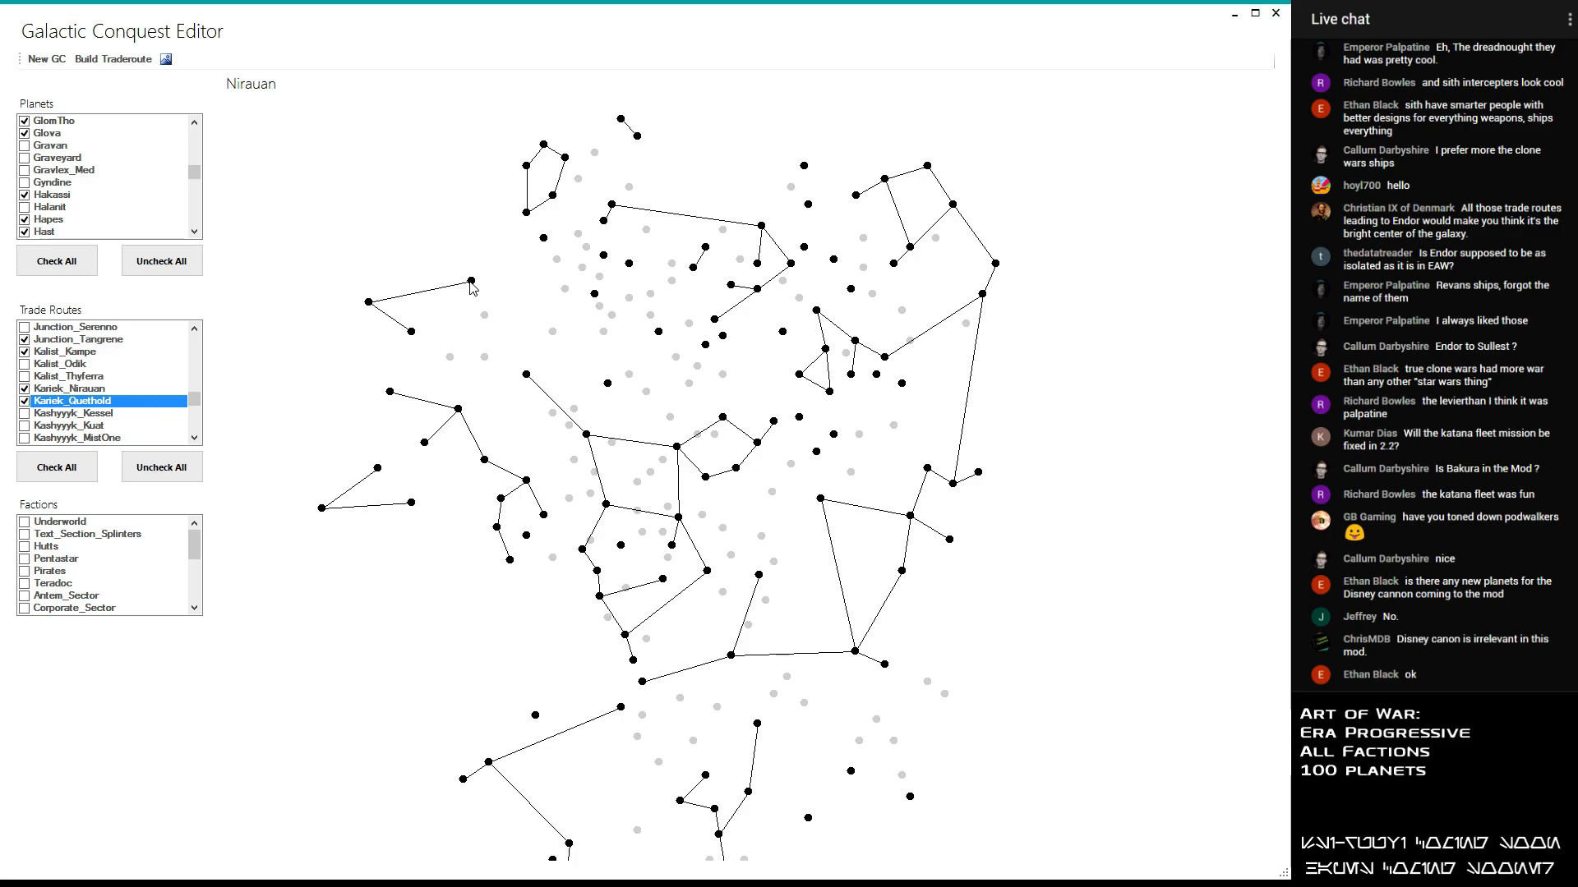
- Enable the Kashyyyk_Kessel, Kashyyyk_Kuat and Kashyyyk_MistOne trade routes
click(24, 414)
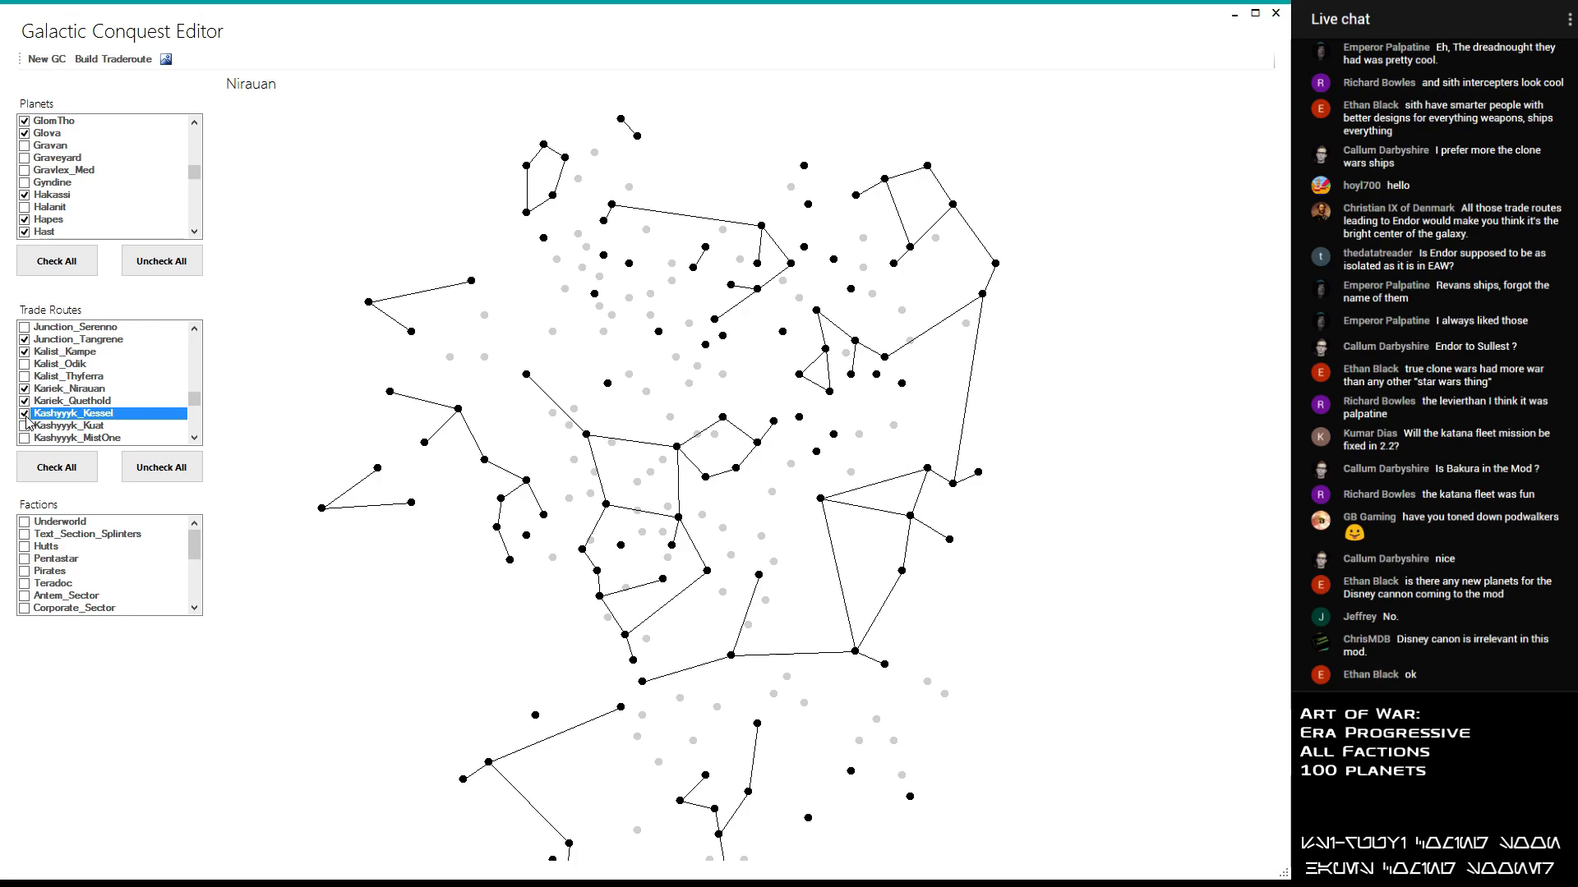
scroll(27, 419, down, 1)
click(25, 389)
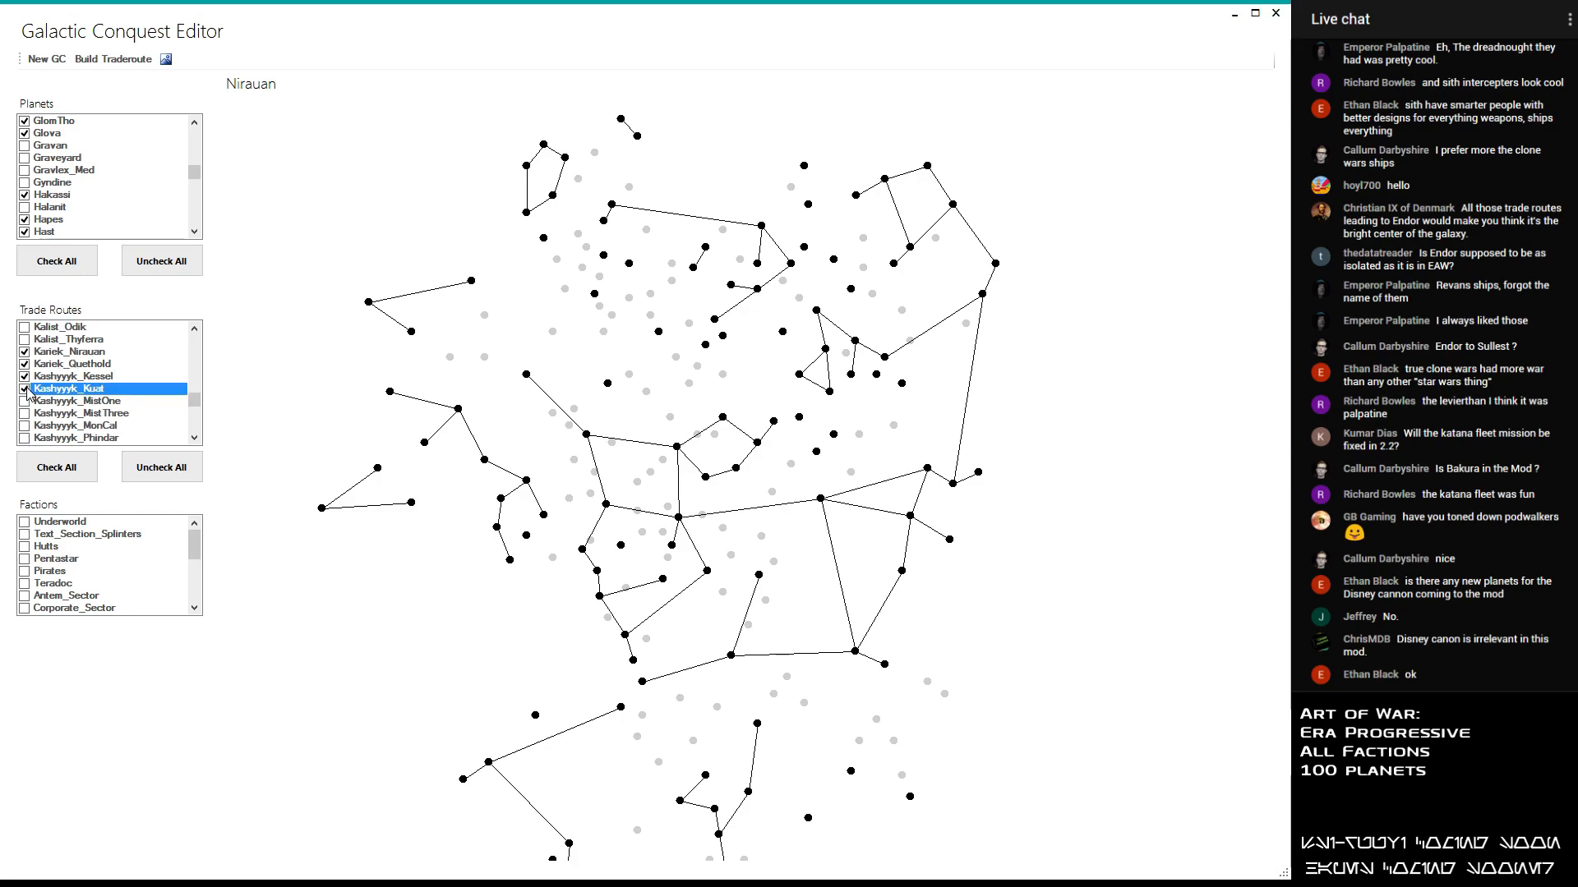
scroll(28, 393, down, 1)
click(26, 364)
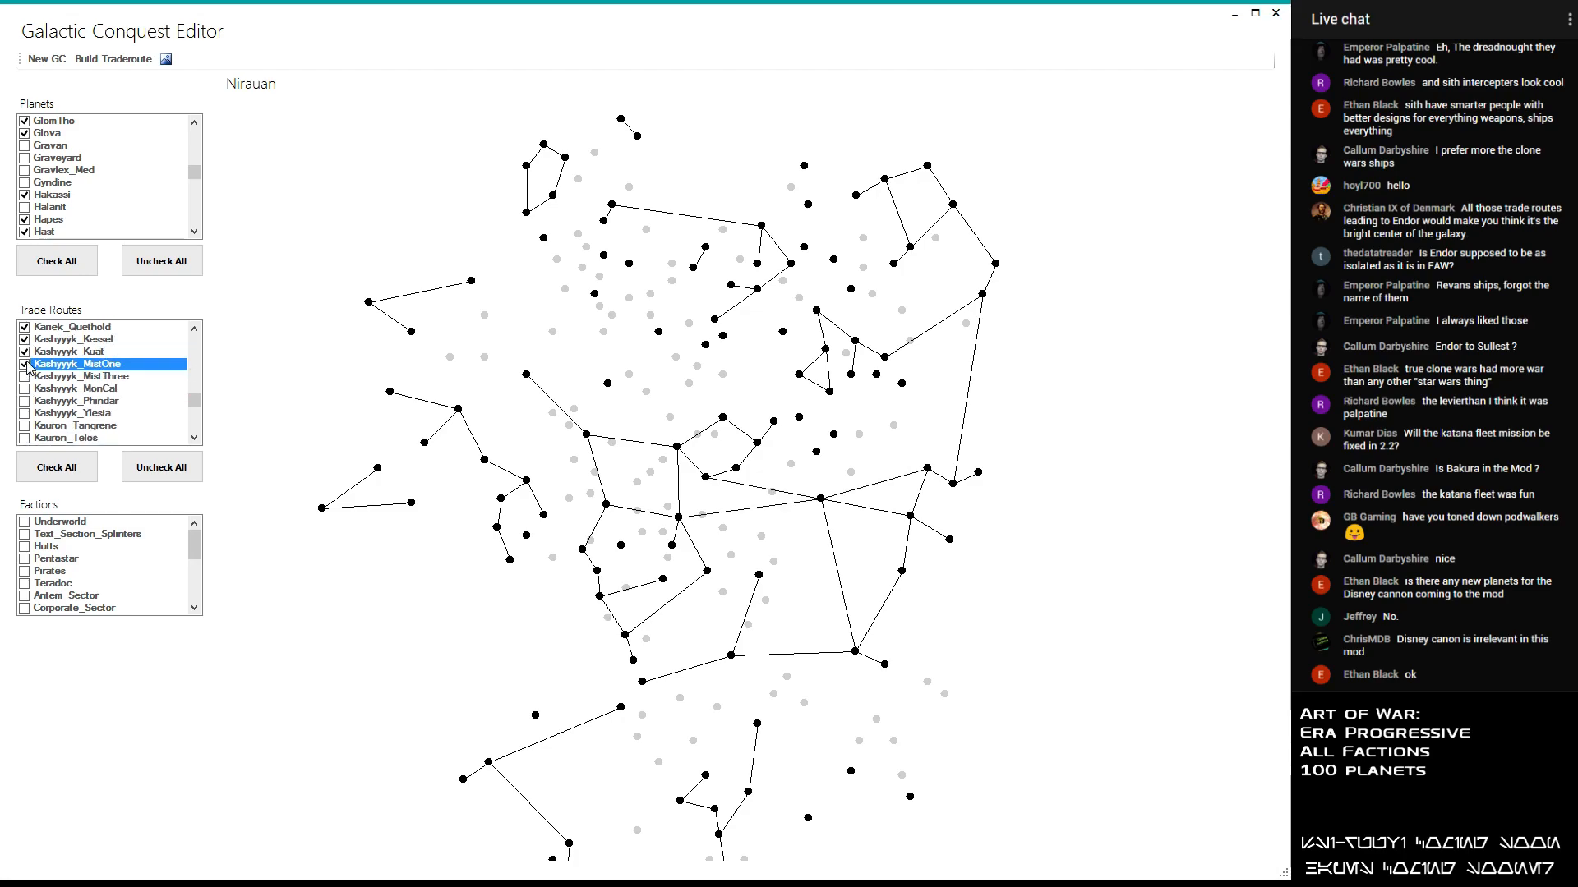
- Try out the Kashyyyk_MistThree, Kashyyyk_Phindar and Kashyyyk_Ylesia trade routes and disable all three again
click(23, 379)
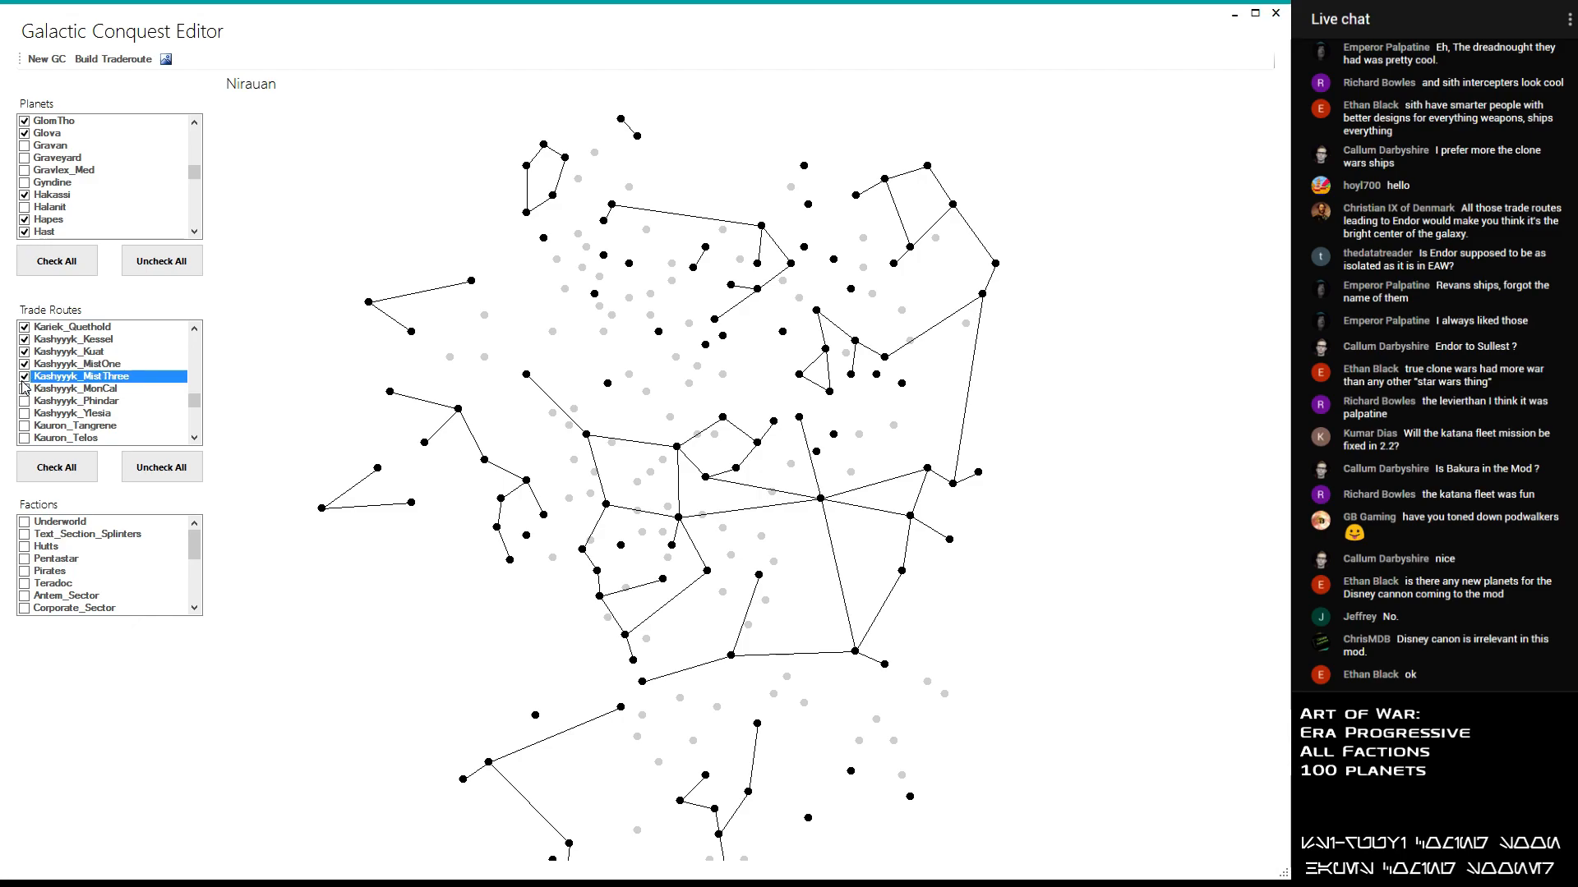
click(22, 381)
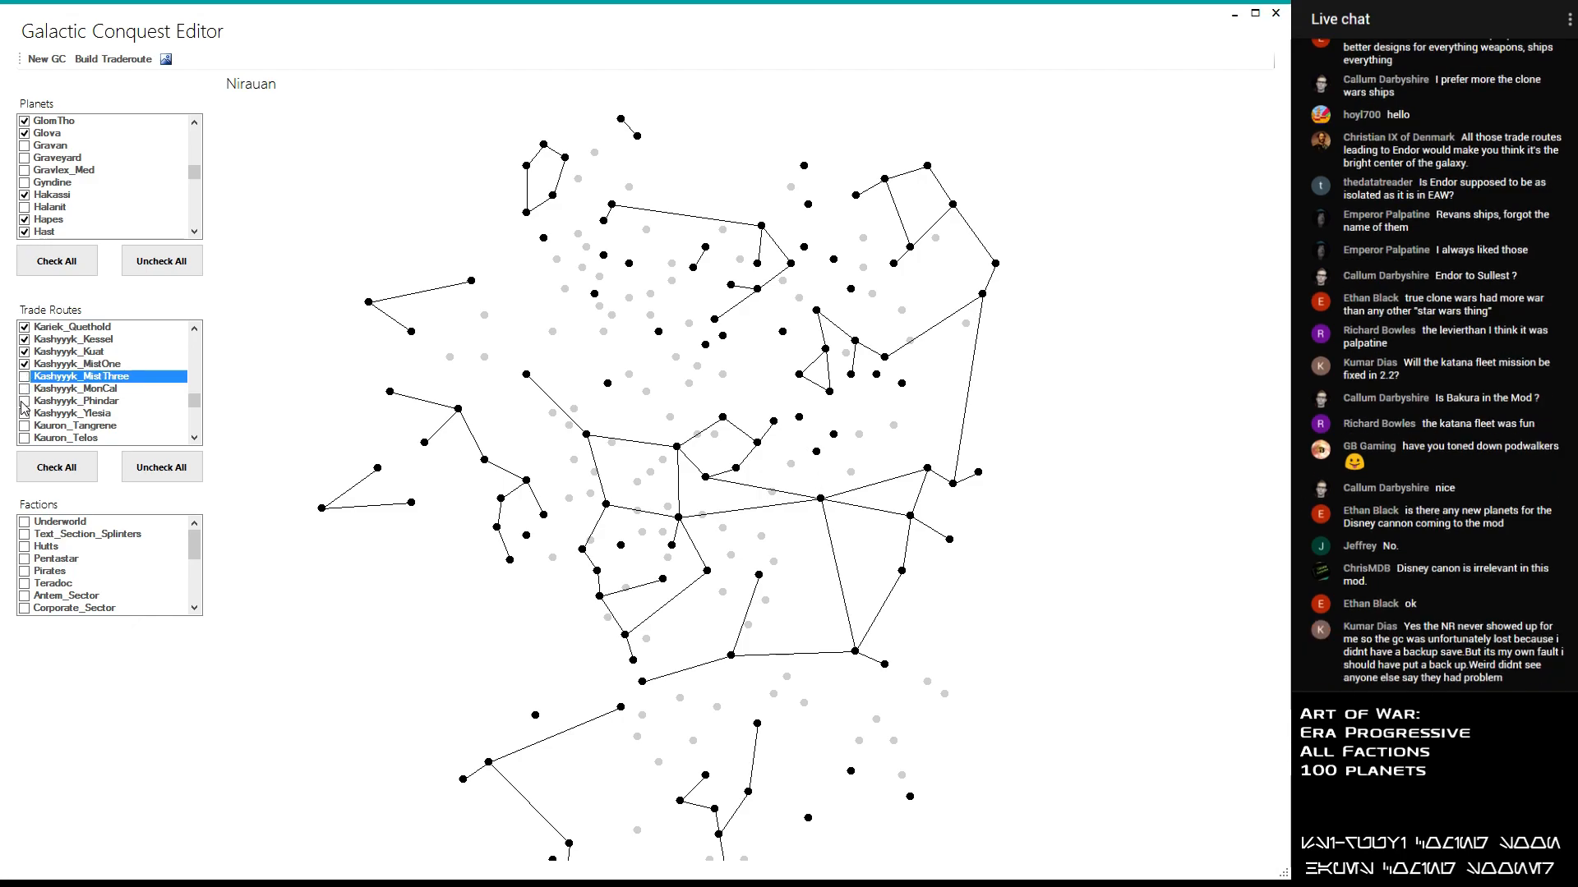
click(24, 401)
click(25, 402)
click(25, 413)
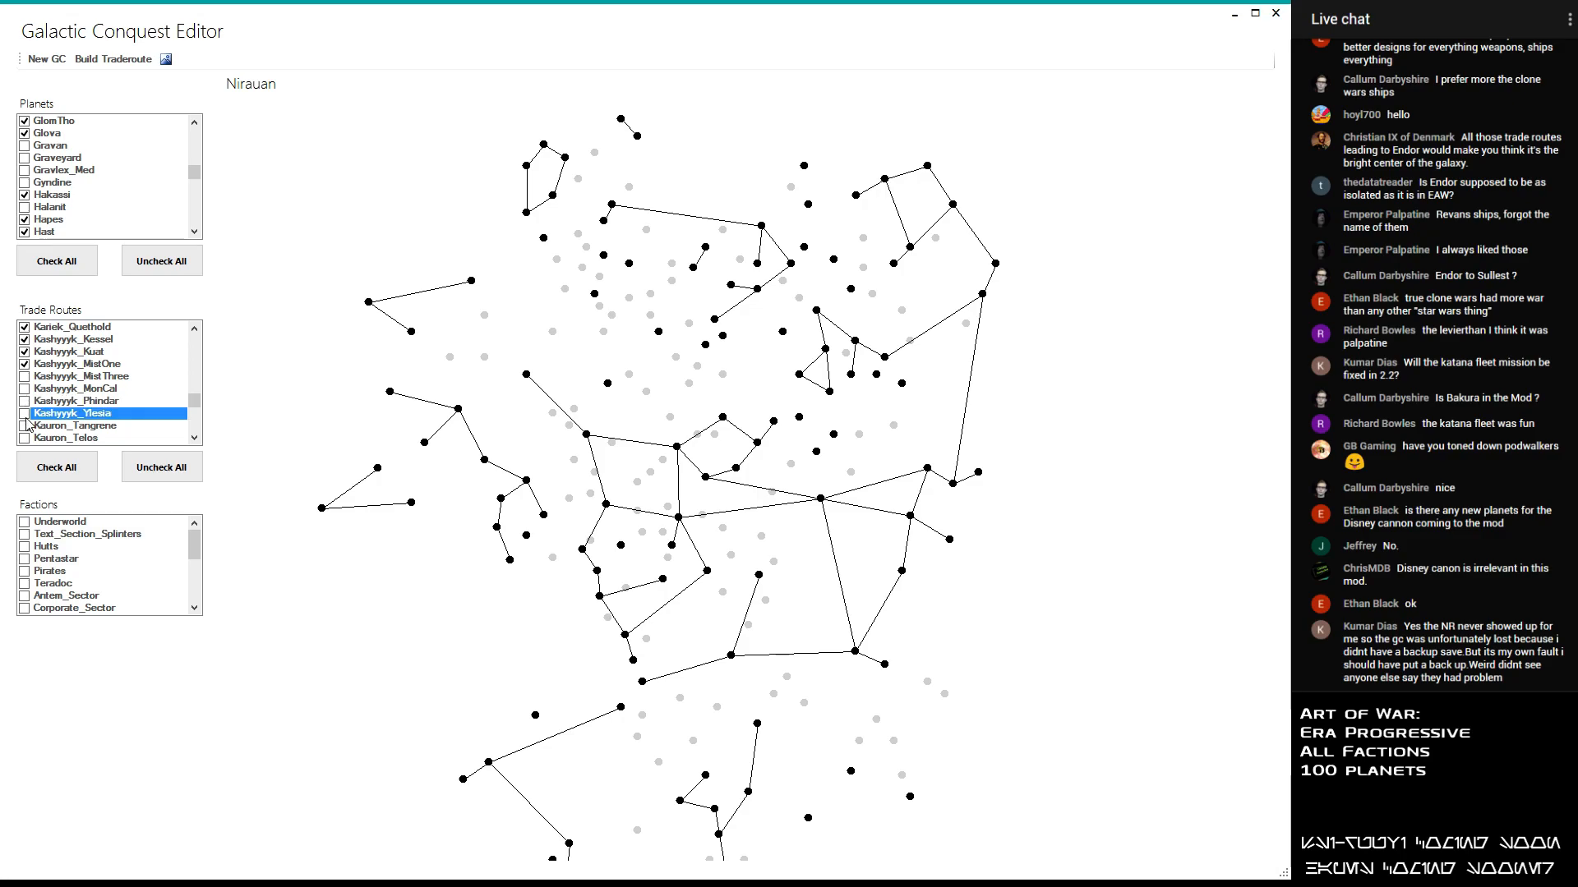
click(24, 414)
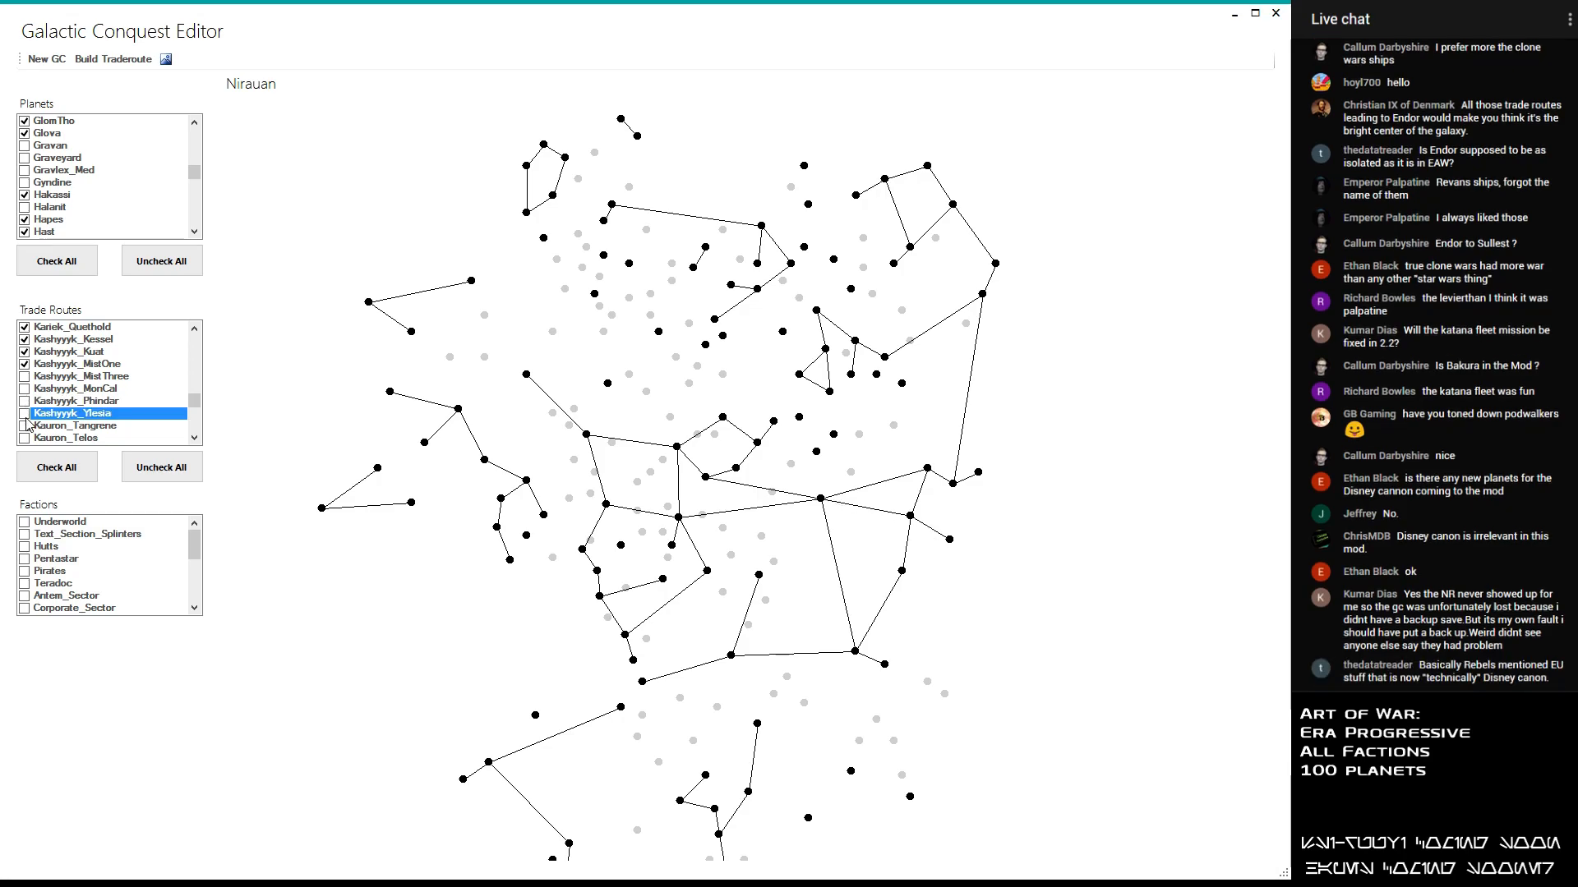
- Enable the Kauron_Tangrene, Kauron_Telos and Kauron_Yavin trade routes
click(24, 425)
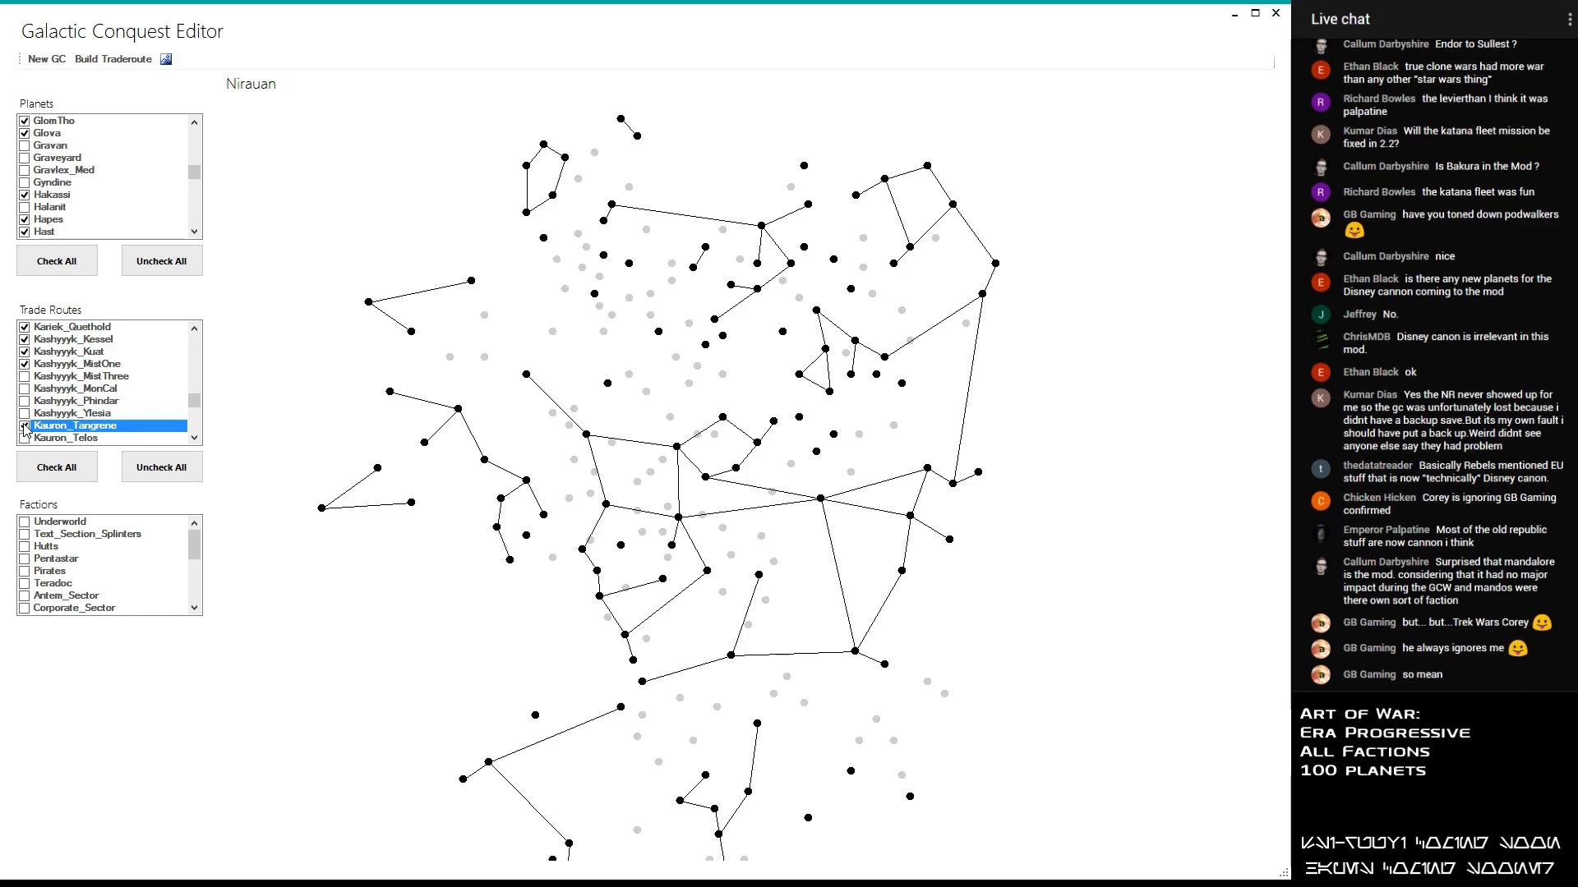
click(25, 427)
click(24, 427)
click(25, 439)
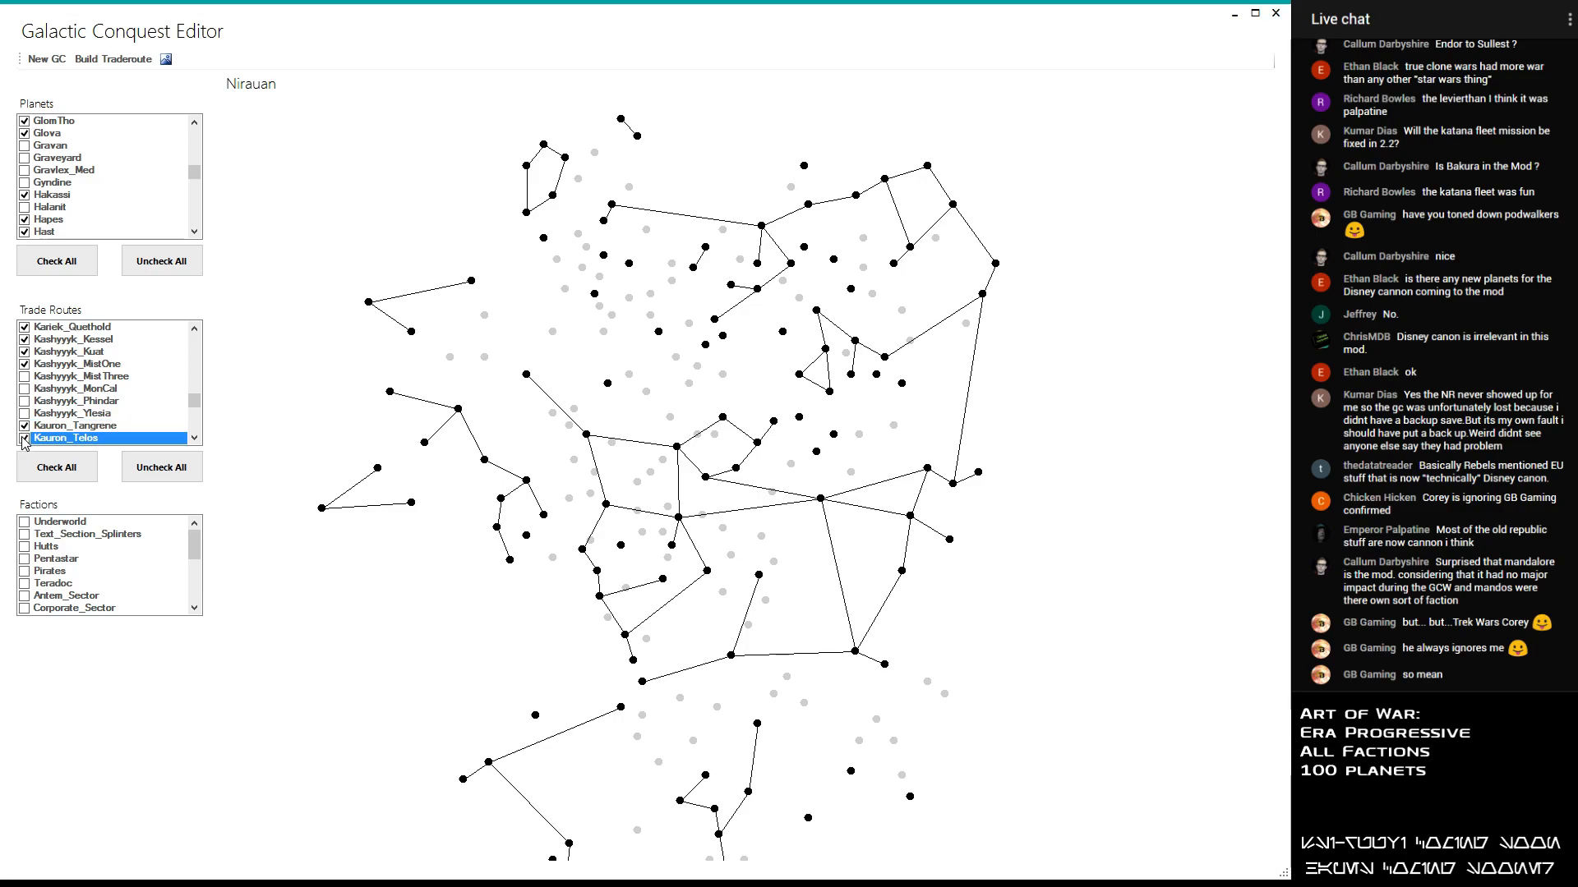
scroll(26, 421, down, 1)
click(24, 415)
click(25, 415)
- Try out the Kessel_Maw and Kessel_MonCal trade routes and disable both again
click(24, 426)
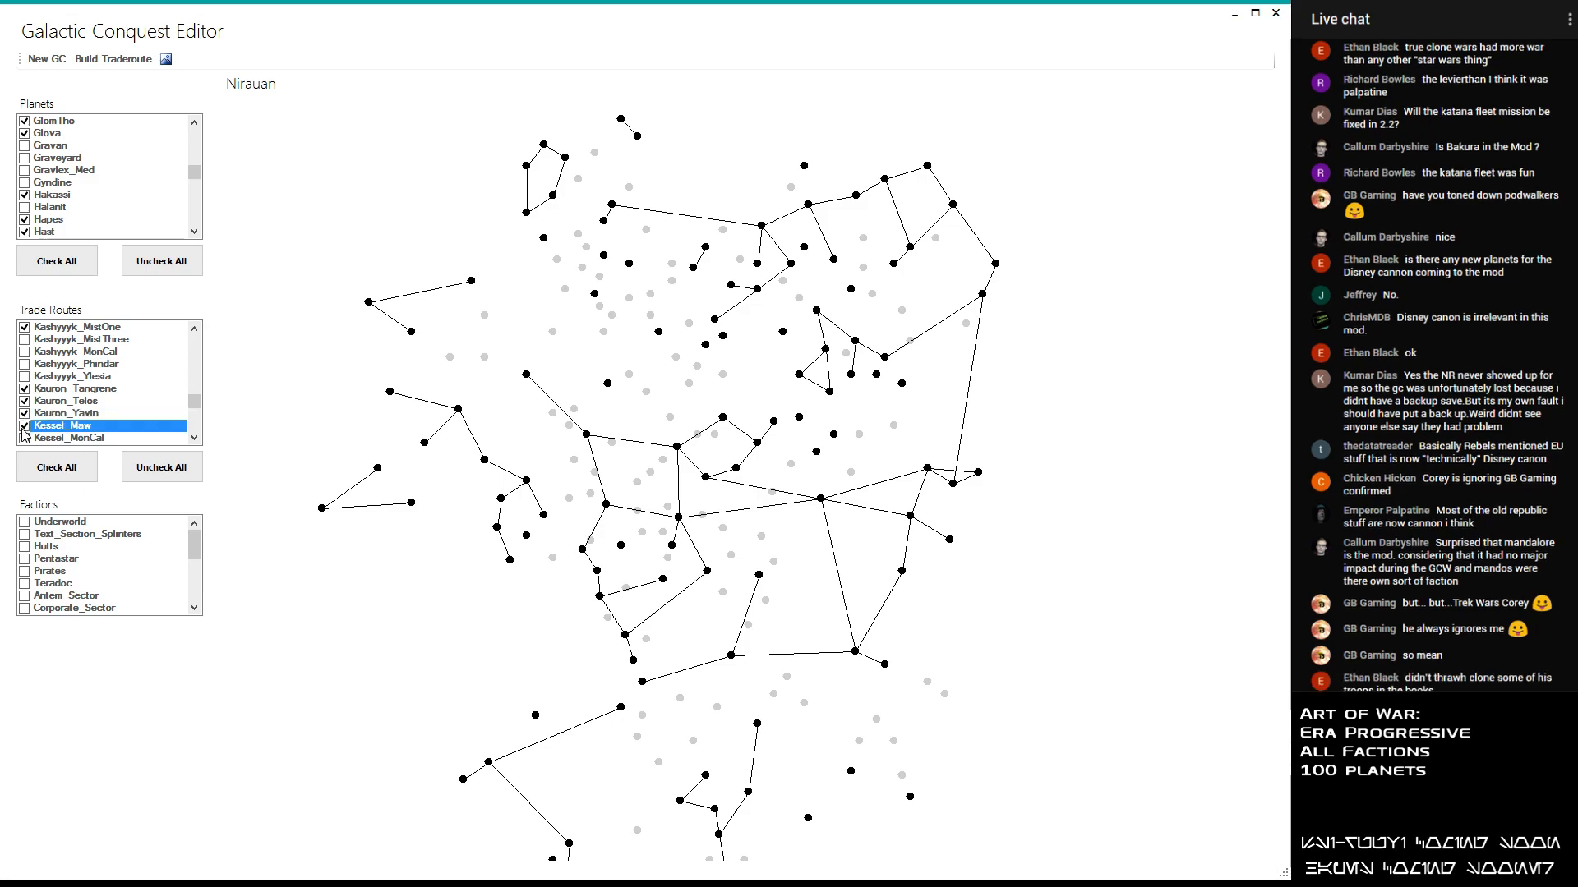
click(24, 427)
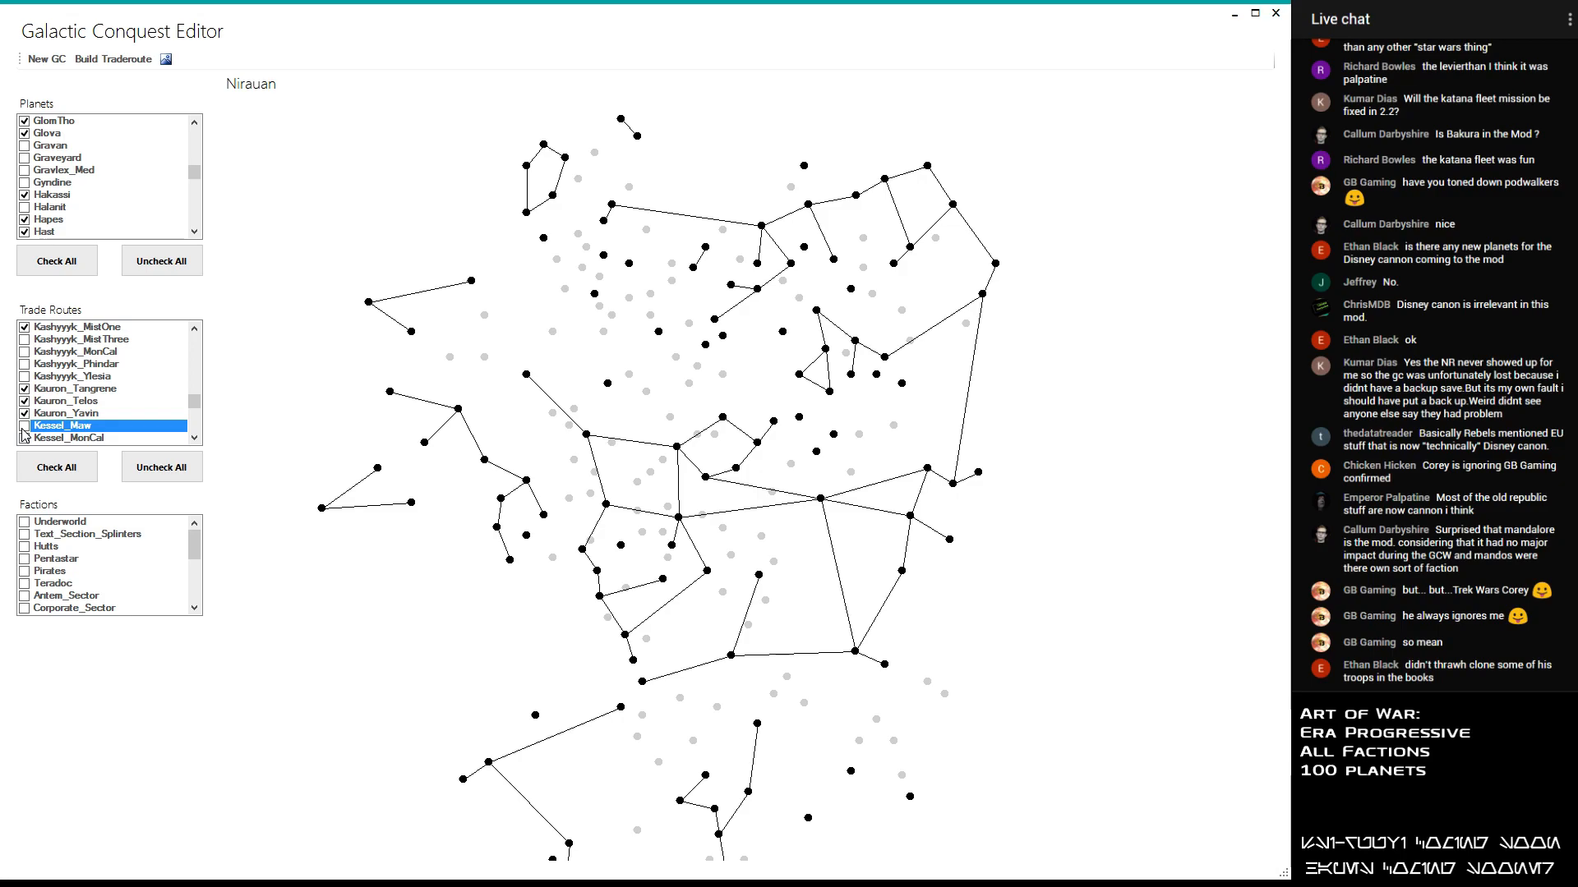
click(25, 439)
click(25, 438)
scroll(25, 440, down, 1)
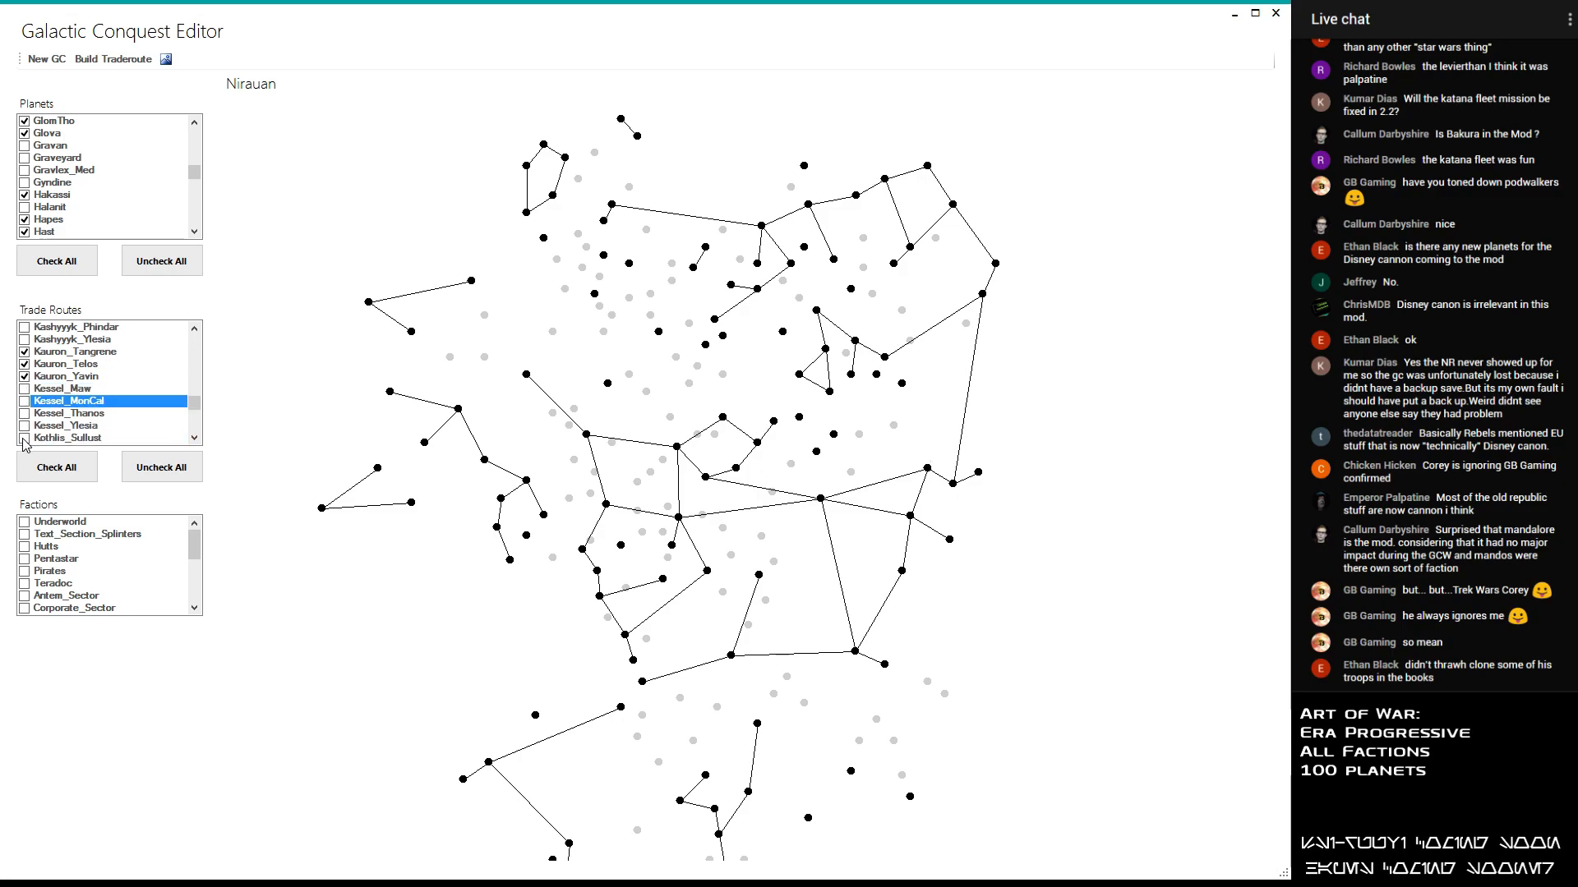
- Enable the Kessel_Thanos trade route
click(25, 416)
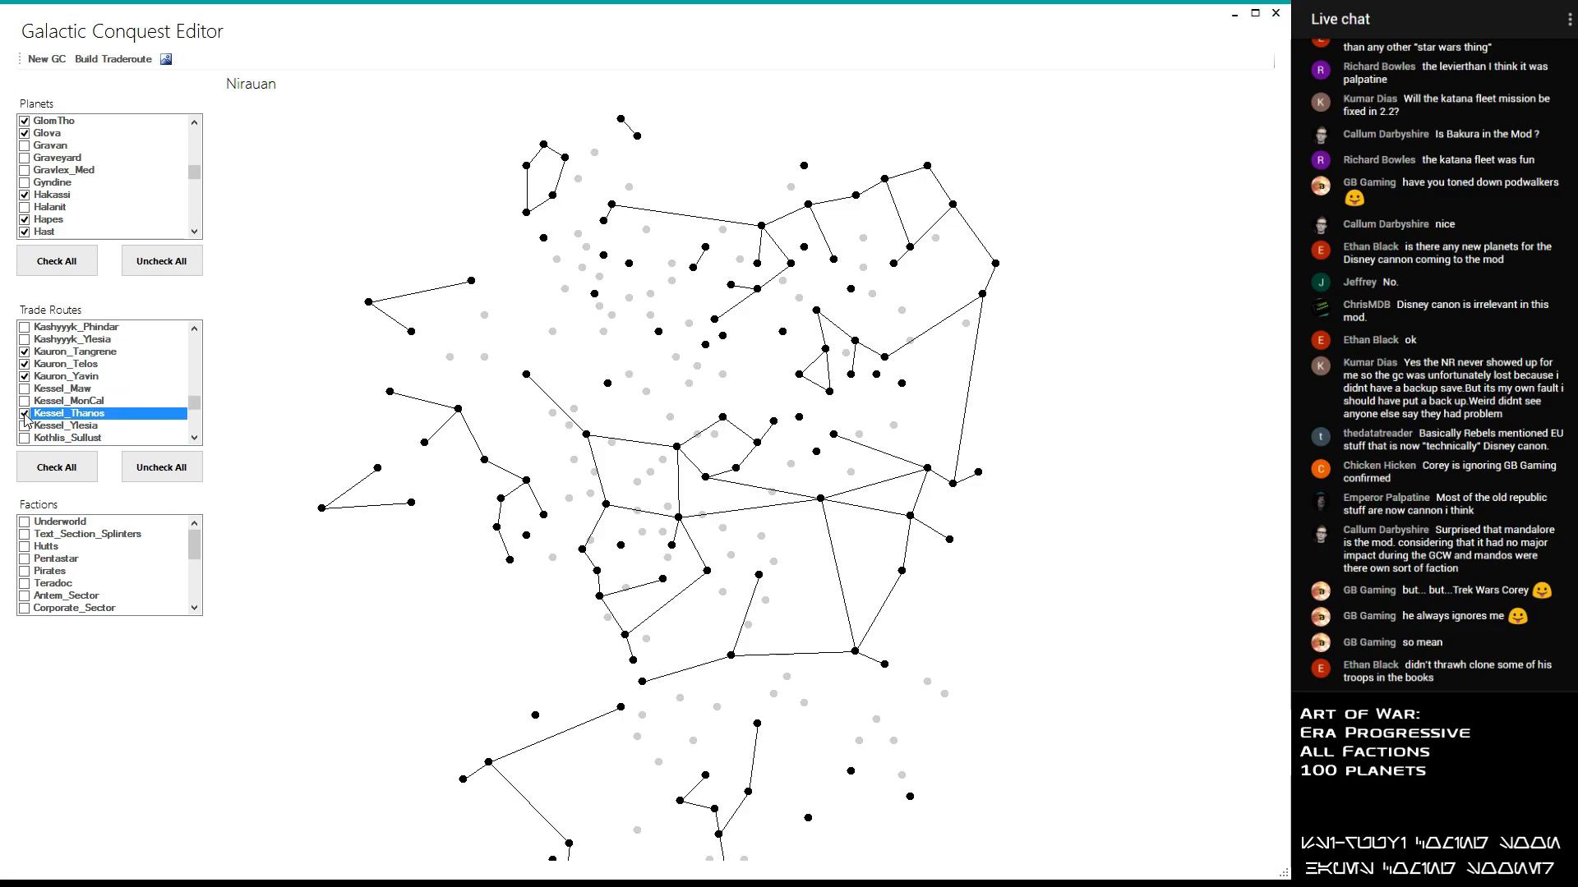
click(24, 414)
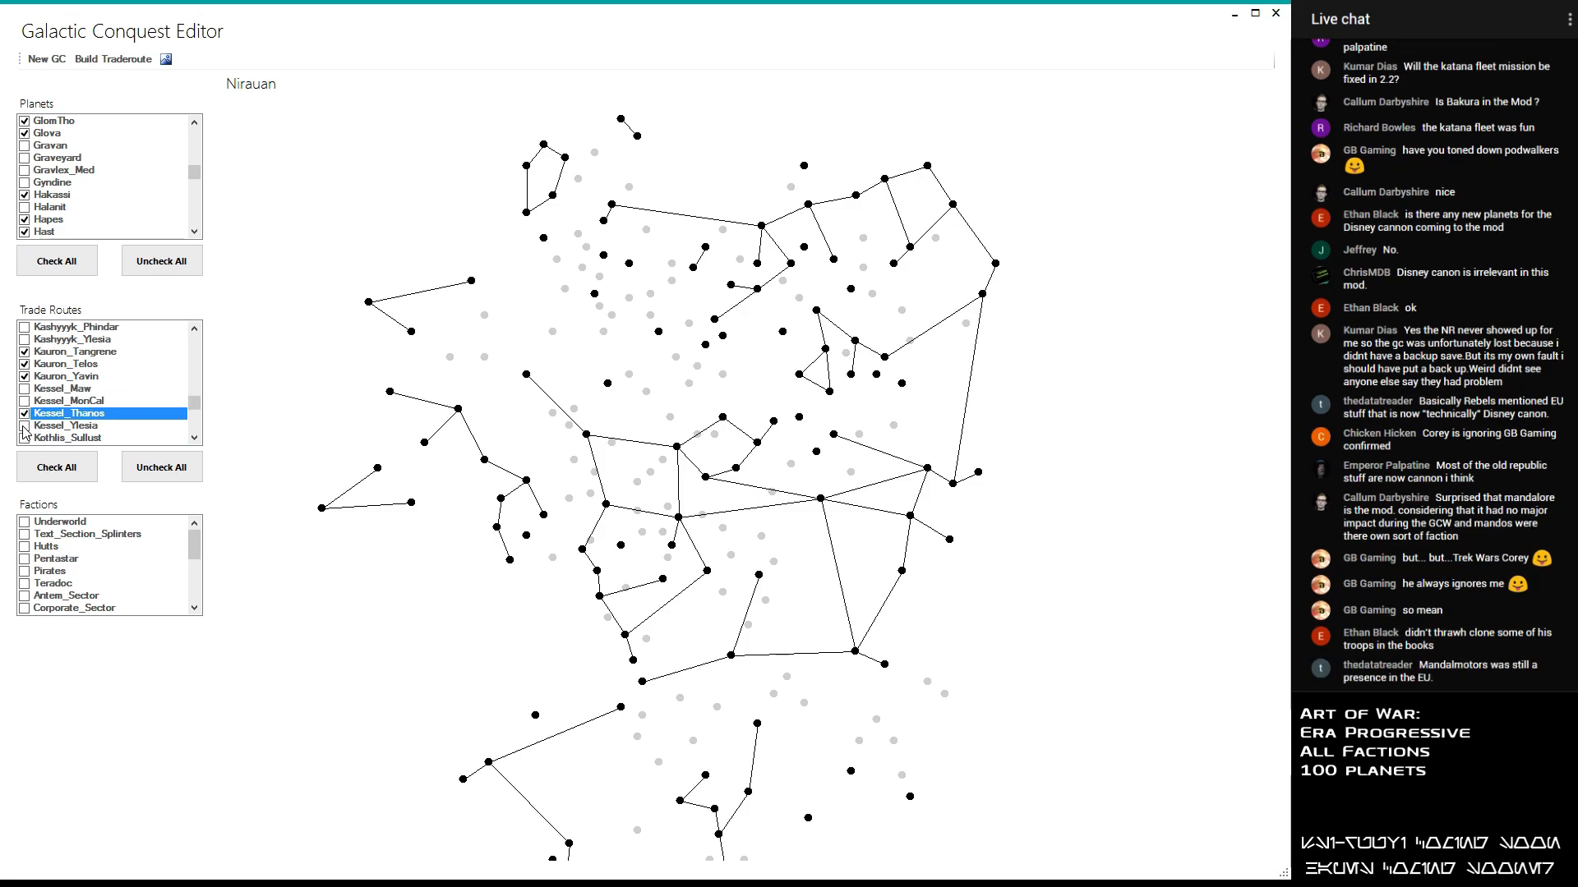
- Try out the Kessel_Ylesia and Kothlis_Sullust trade routes and disable both again
click(25, 427)
click(25, 427)
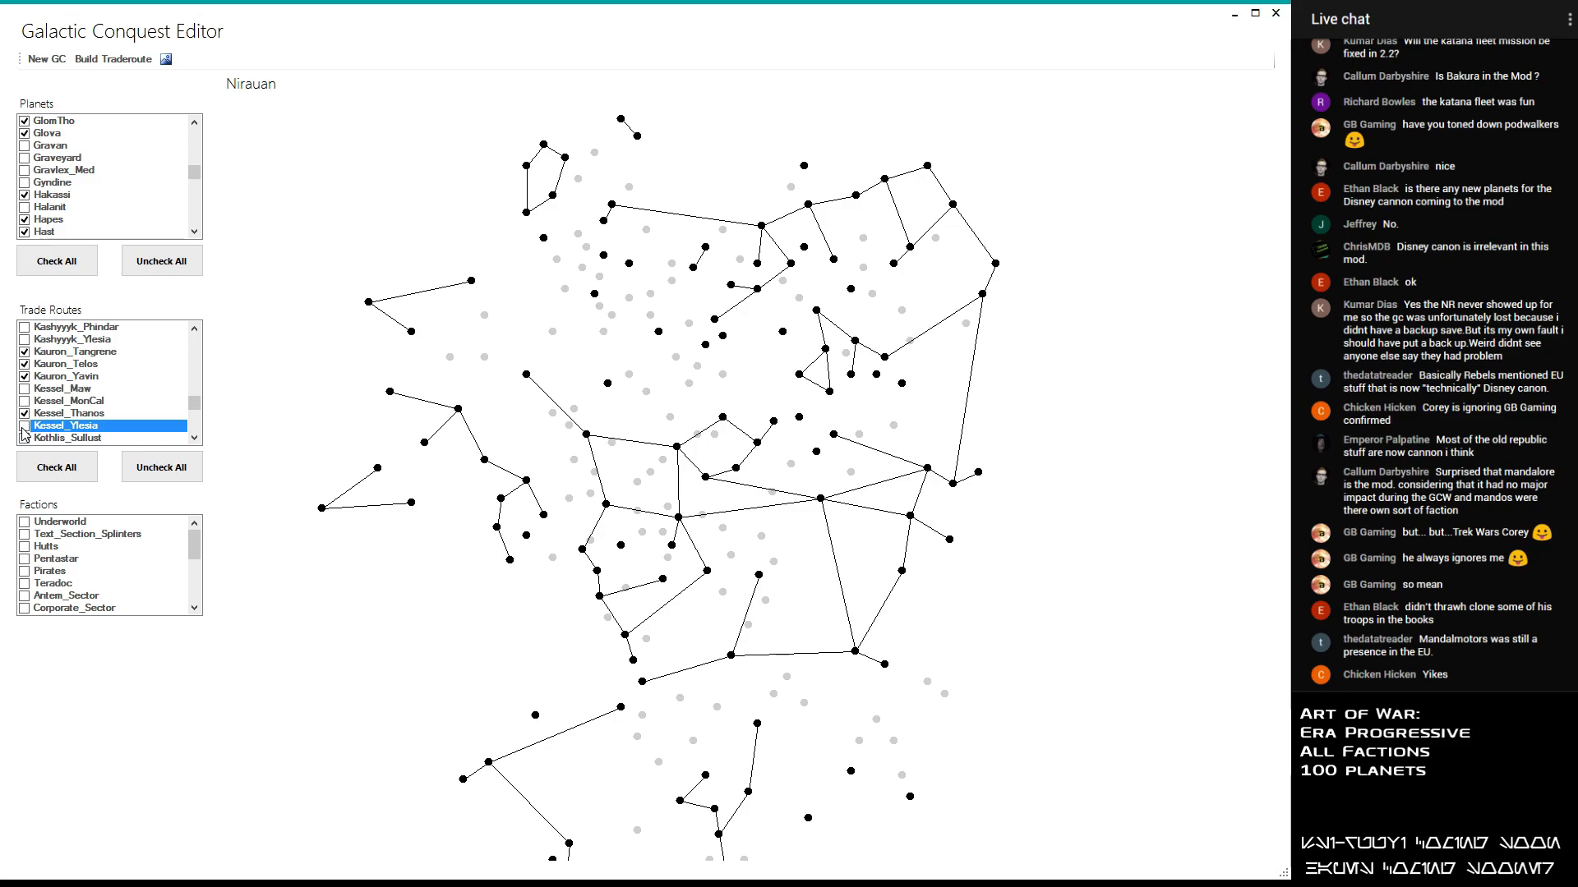
click(25, 439)
click(24, 439)
click(25, 439)
click(24, 439)
- Try out the Kuat_MistOne trade route, identify its planets on the map, and enable the route
scroll(25, 426, down, 1)
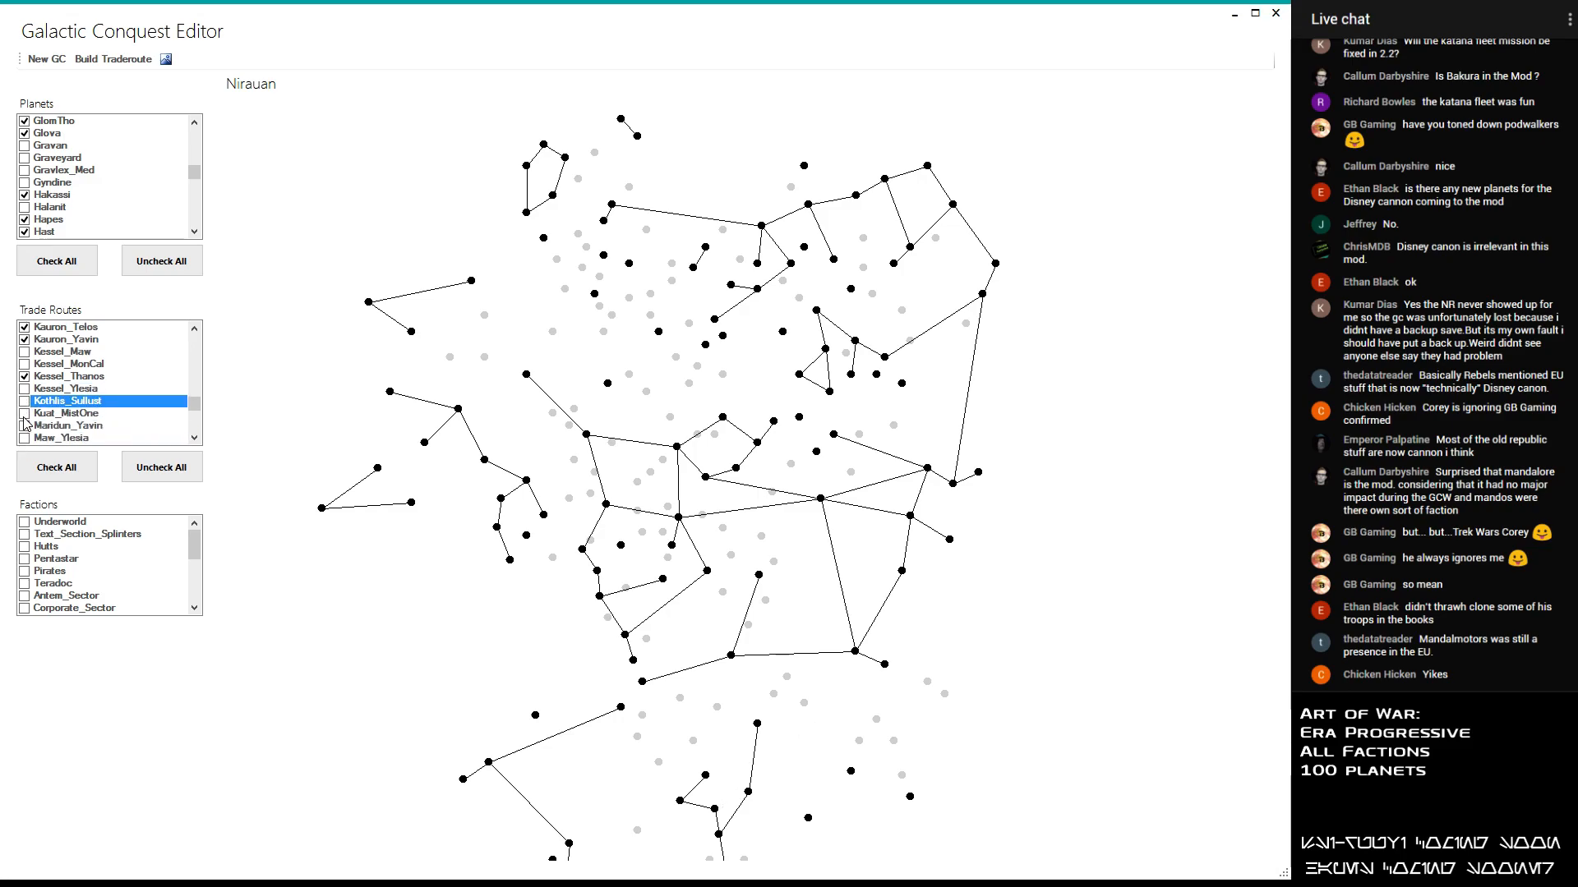
click(24, 414)
click(25, 414)
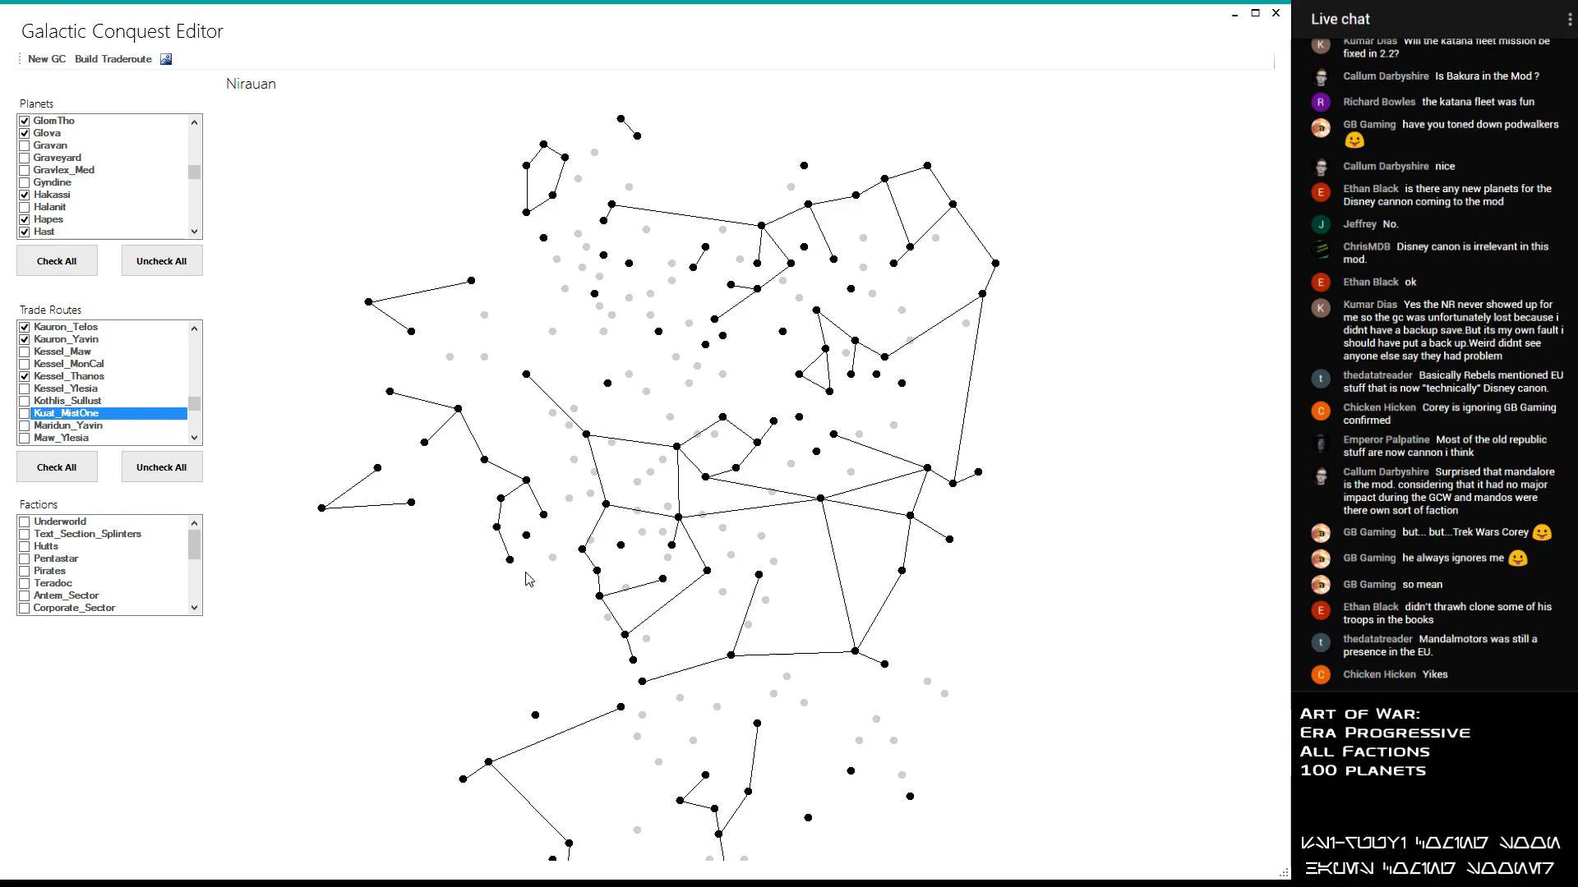
click(680, 519)
click(704, 480)
click(25, 415)
- Enable the Maridun_Yavin, Maw_Ylesia and Metalorn_Roche trade routes
click(25, 427)
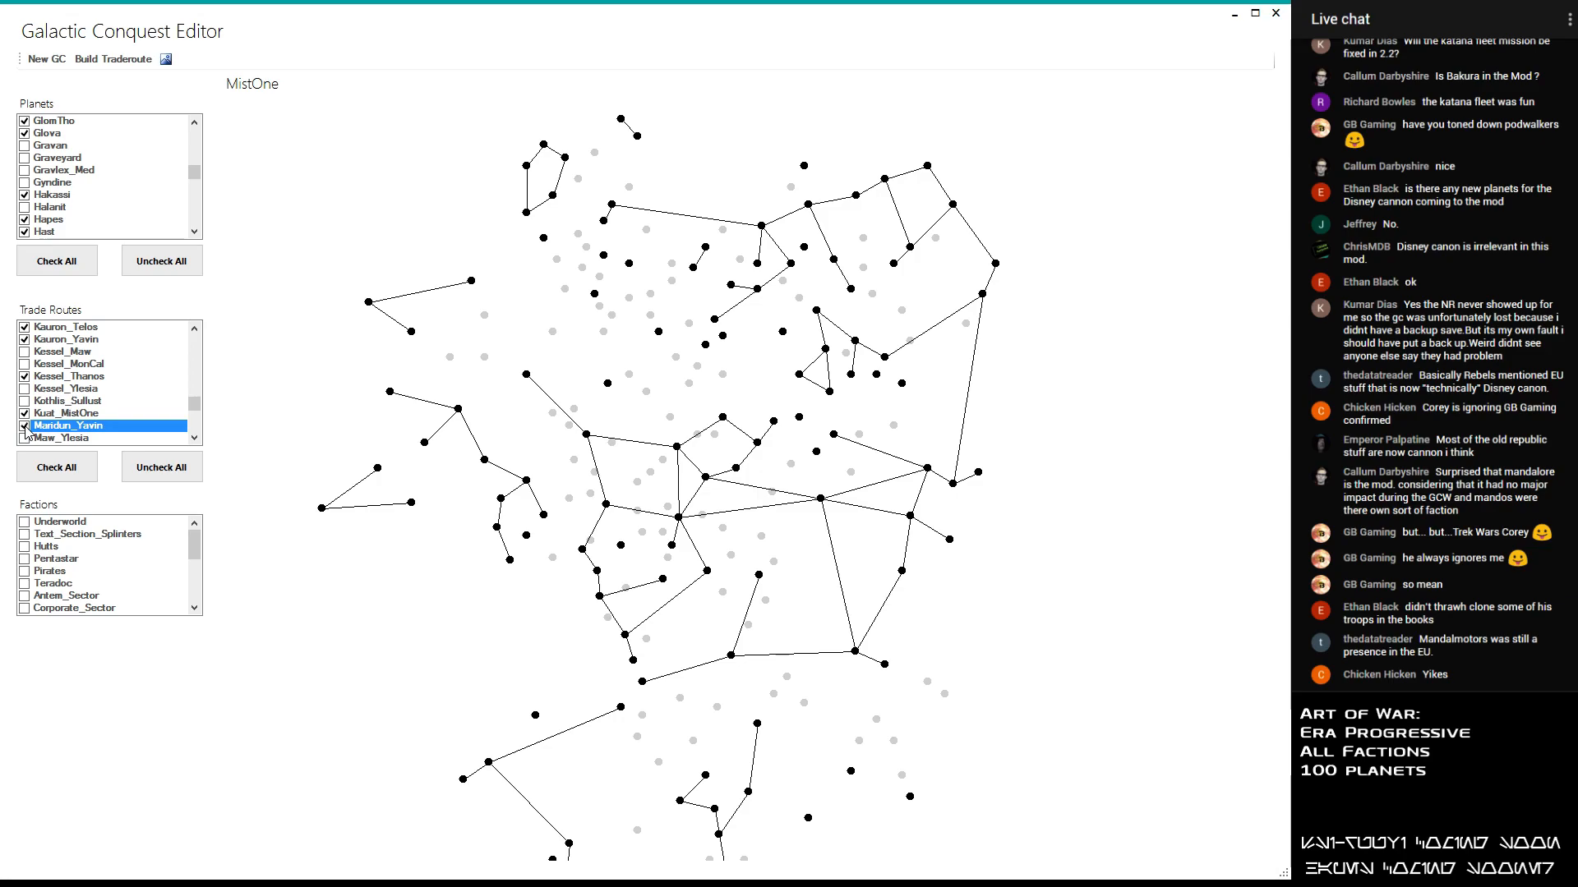
click(25, 438)
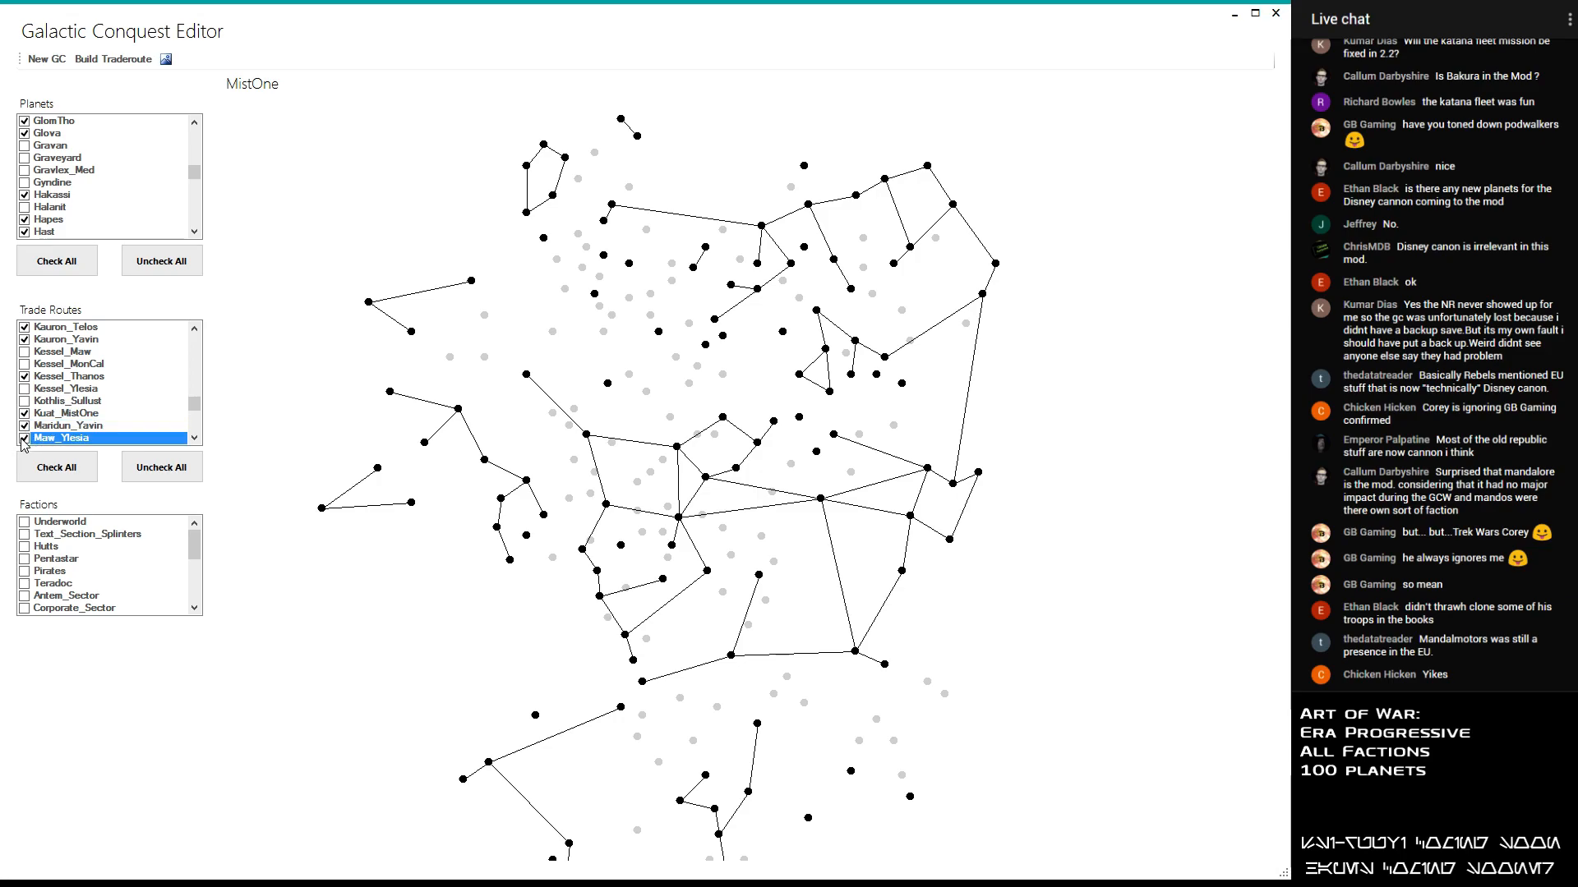
scroll(23, 438, down, 1)
click(25, 414)
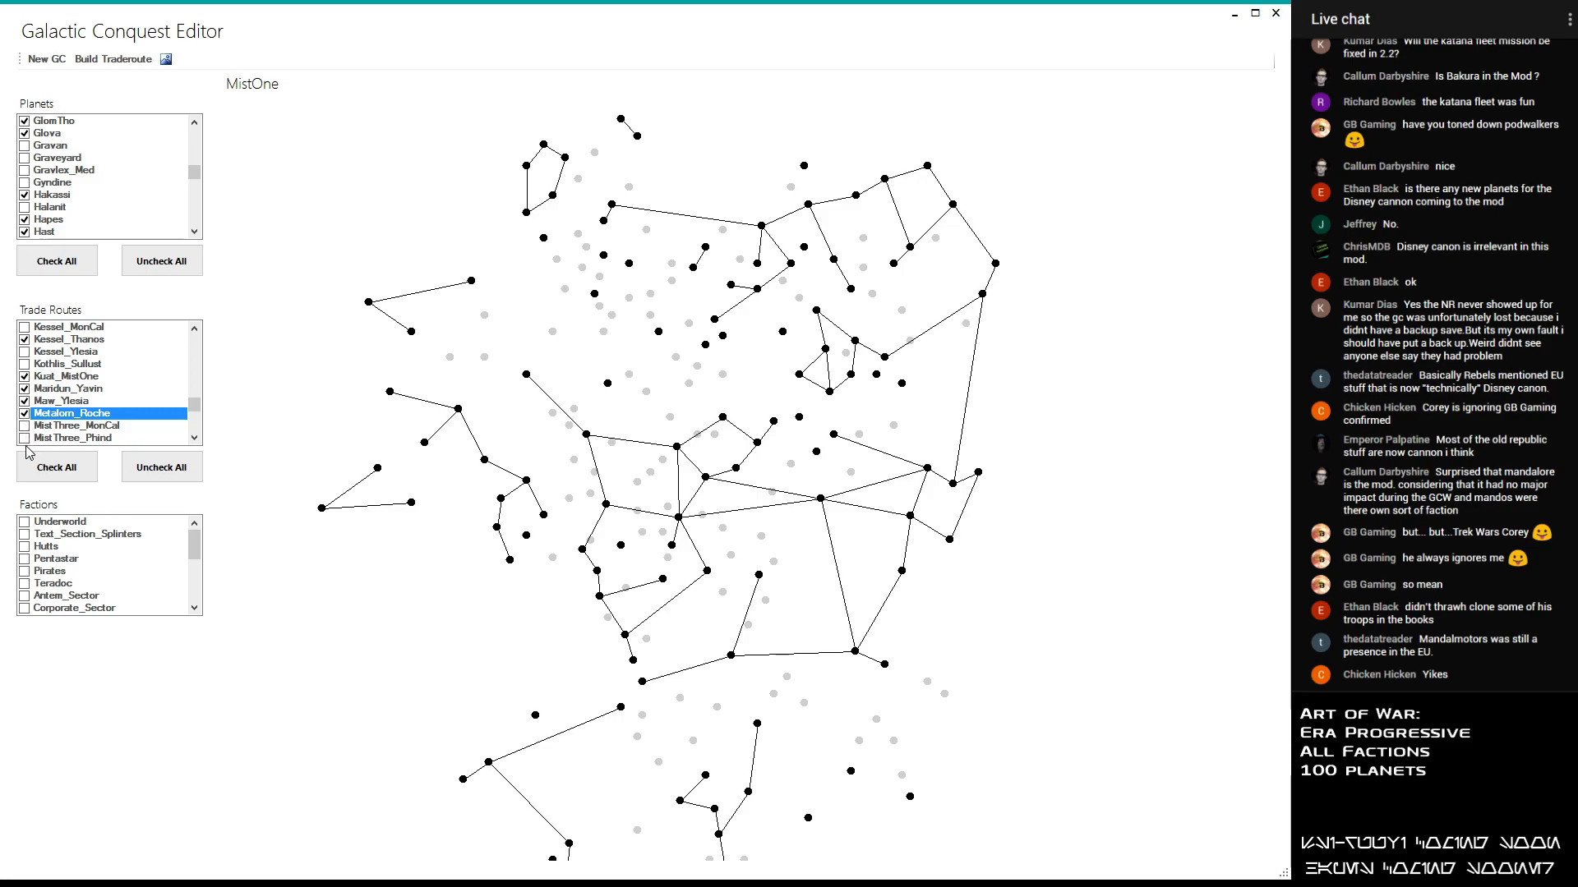
- Enable the MistThree_Roche, MistThree_Terephon and MistThree_Togoria trade routes, leaving MistThree_MonCal and MistThree_Phind disabled after trying them out
click(25, 425)
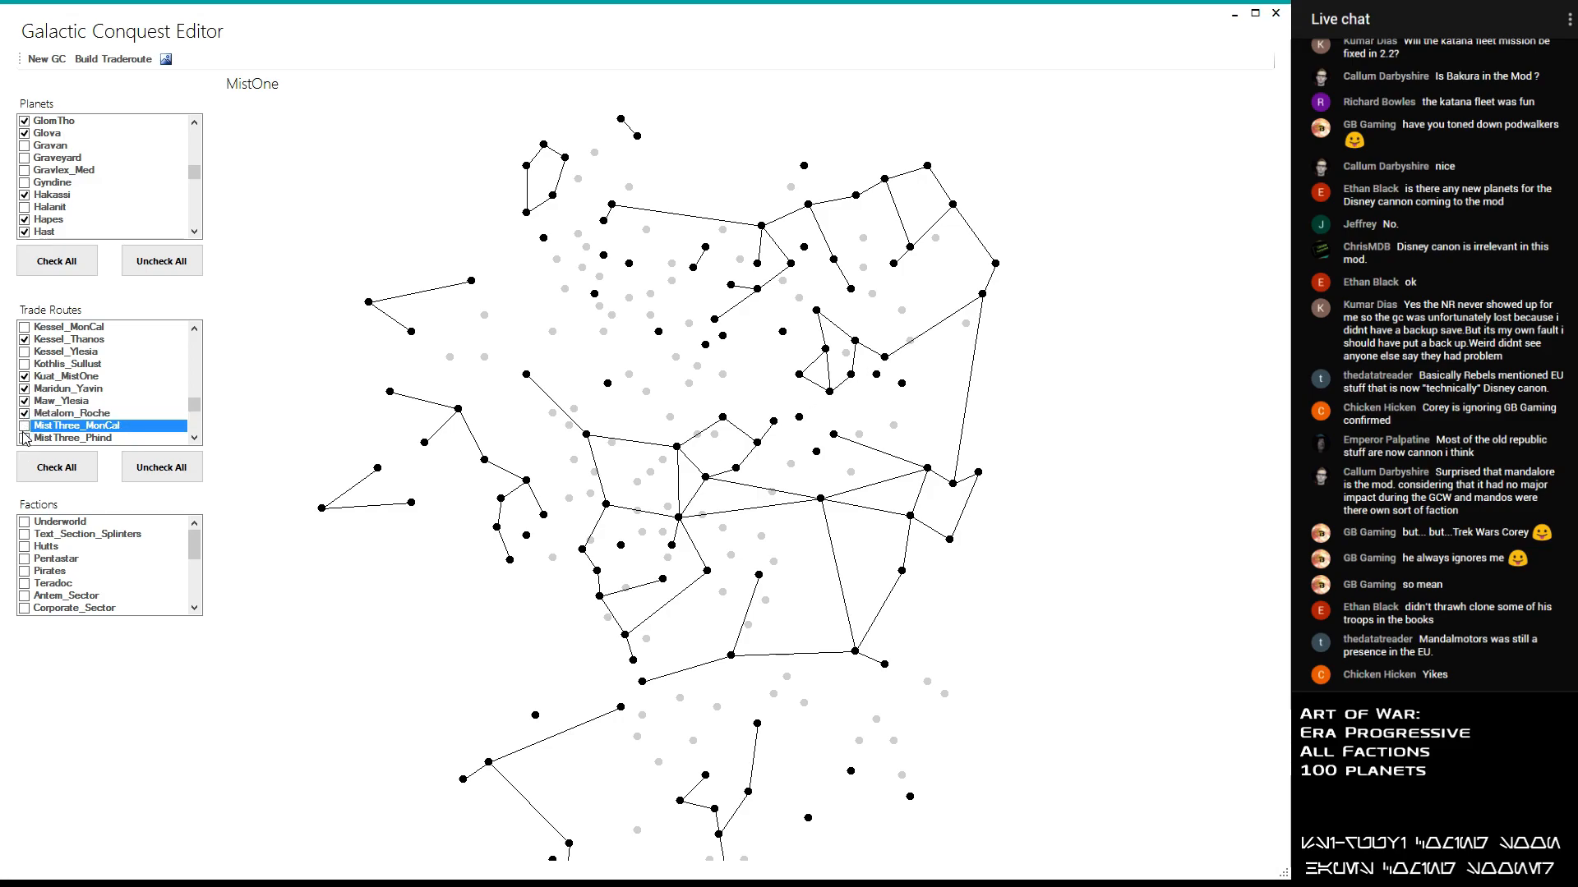
click(25, 438)
scroll(23, 441, down, 1)
scroll(24, 446, down, 1)
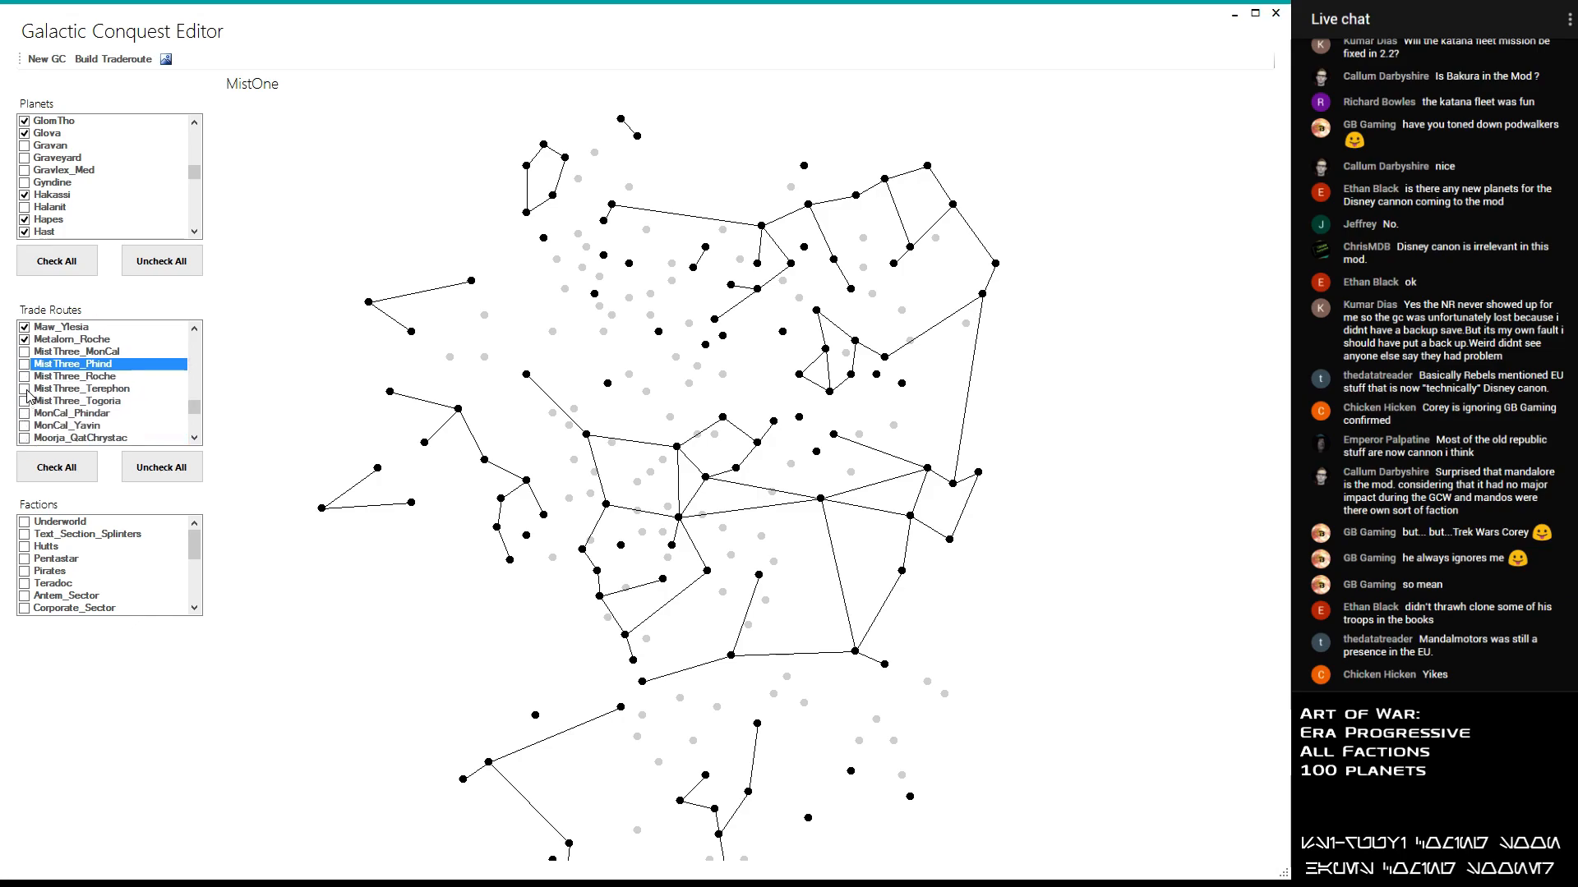
click(25, 376)
click(25, 376)
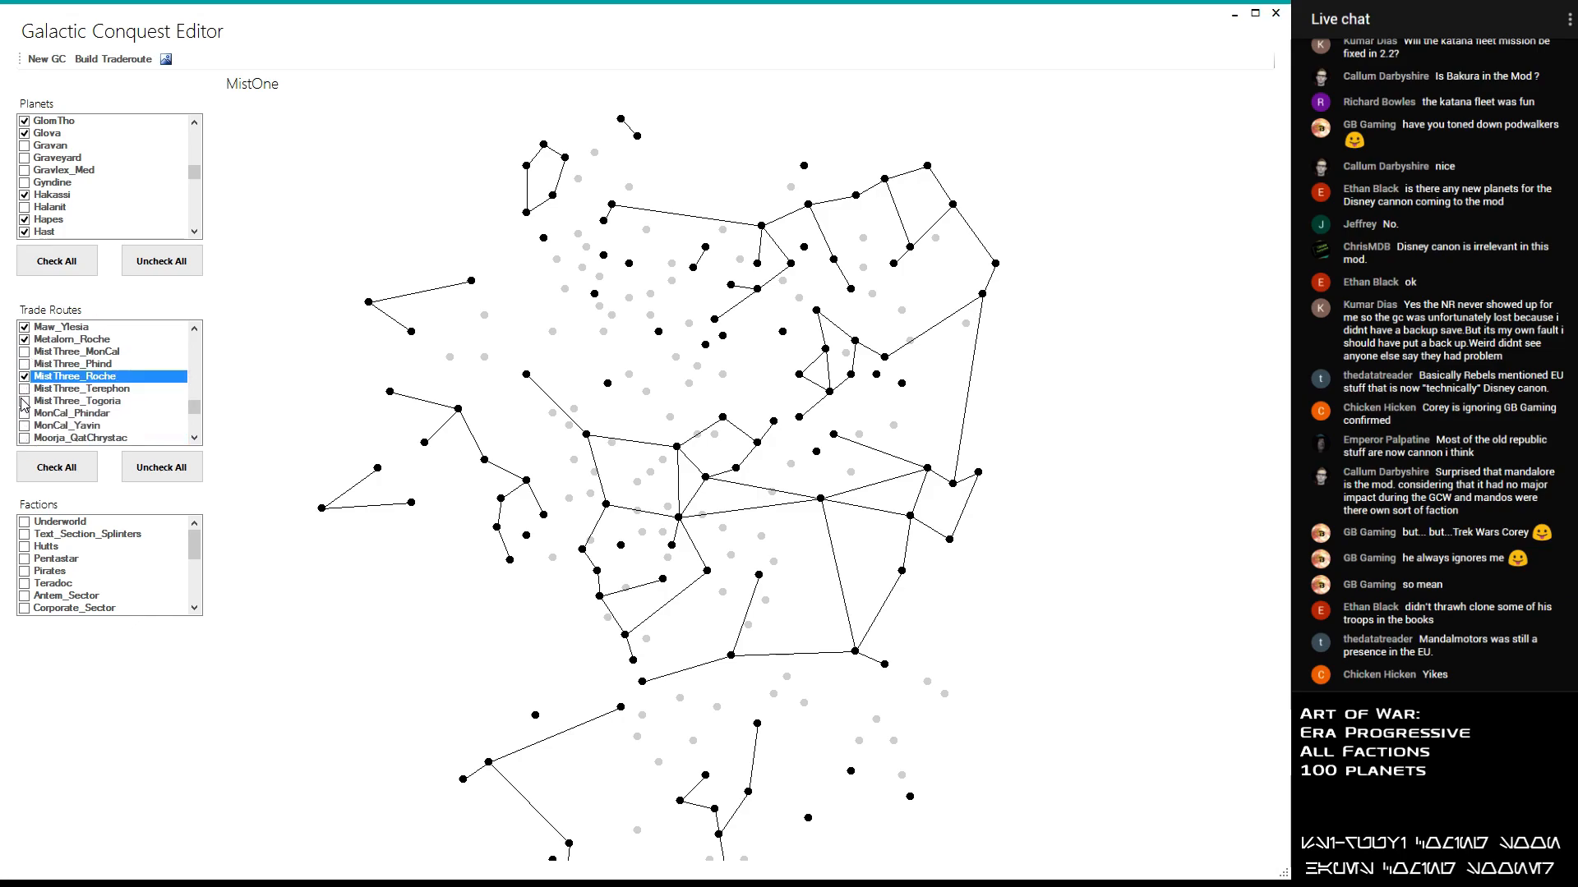
double_click(26, 388)
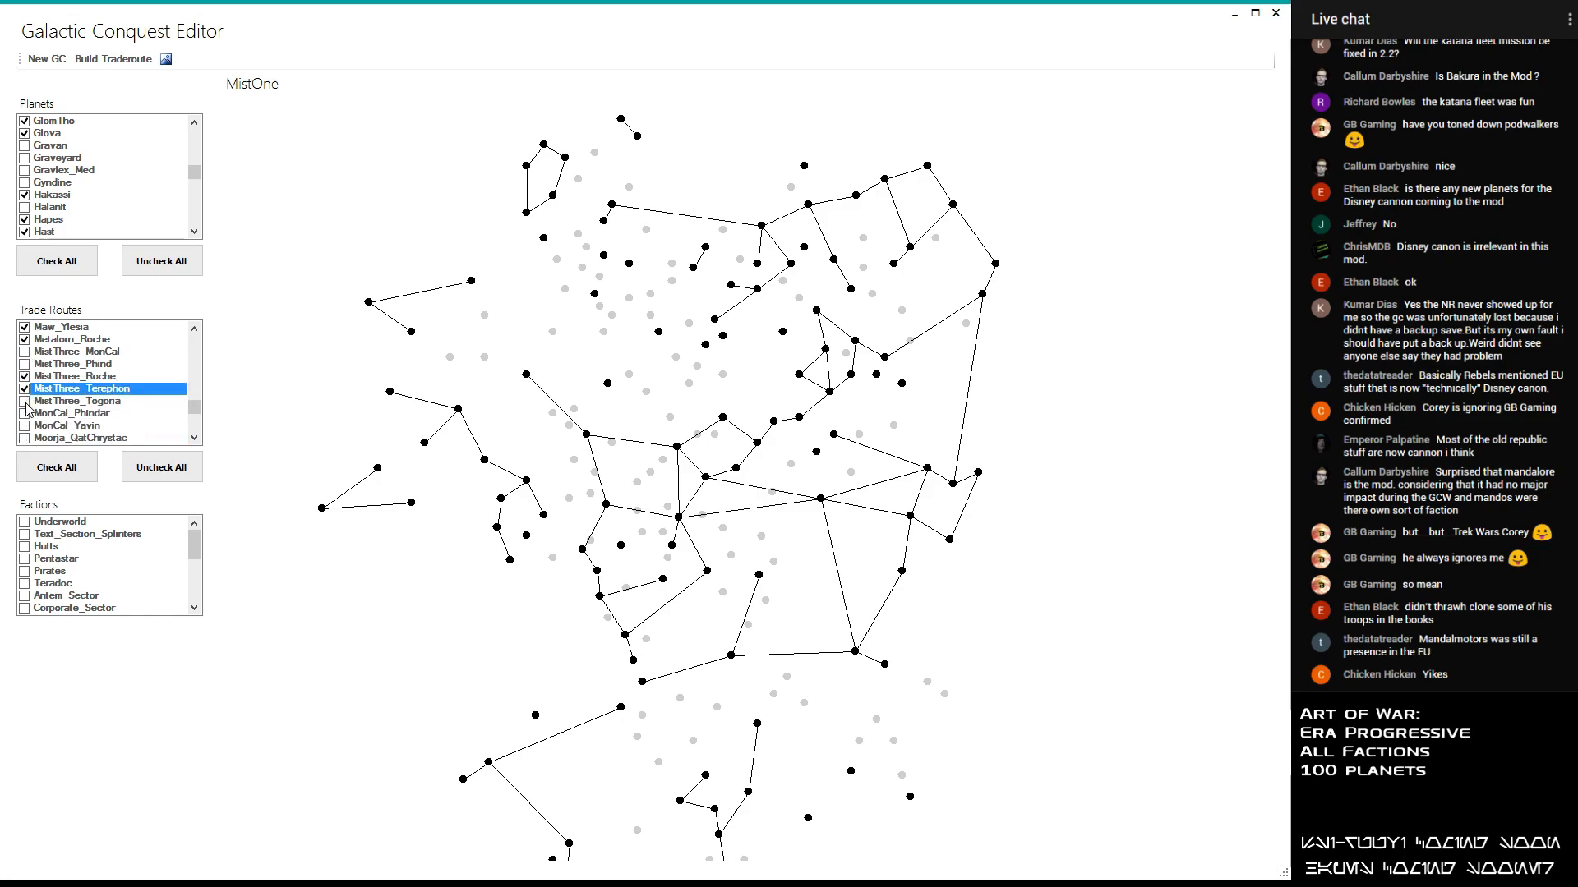
click(25, 401)
click(26, 401)
- Try out the MonCal_Phindar and MonCal_Yavin trade routes and disable both again
scroll(24, 398, down, 1)
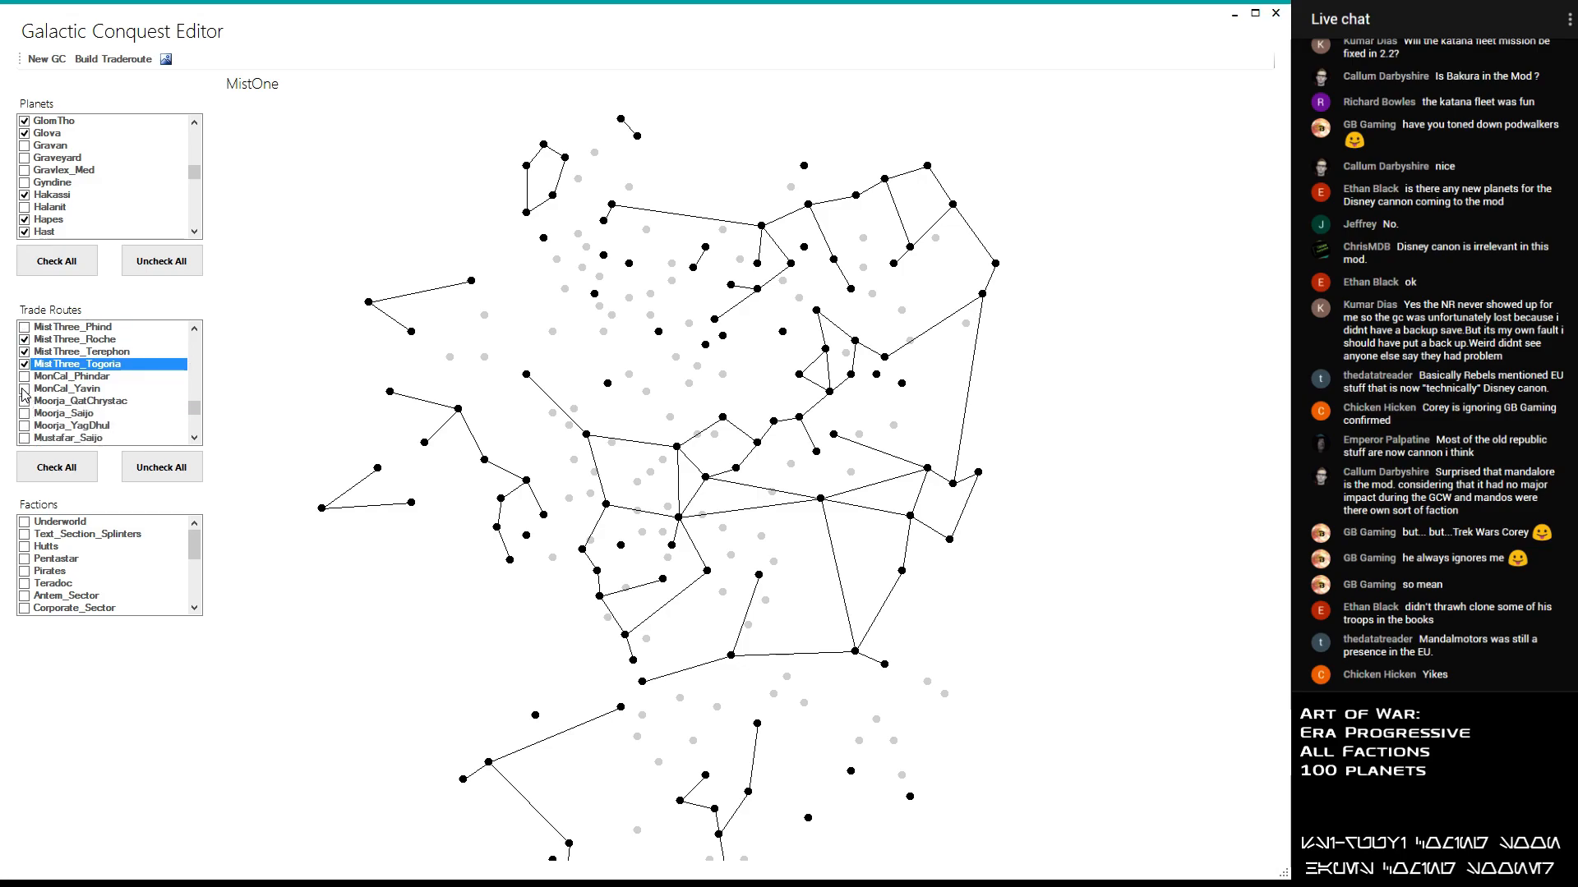
click(27, 378)
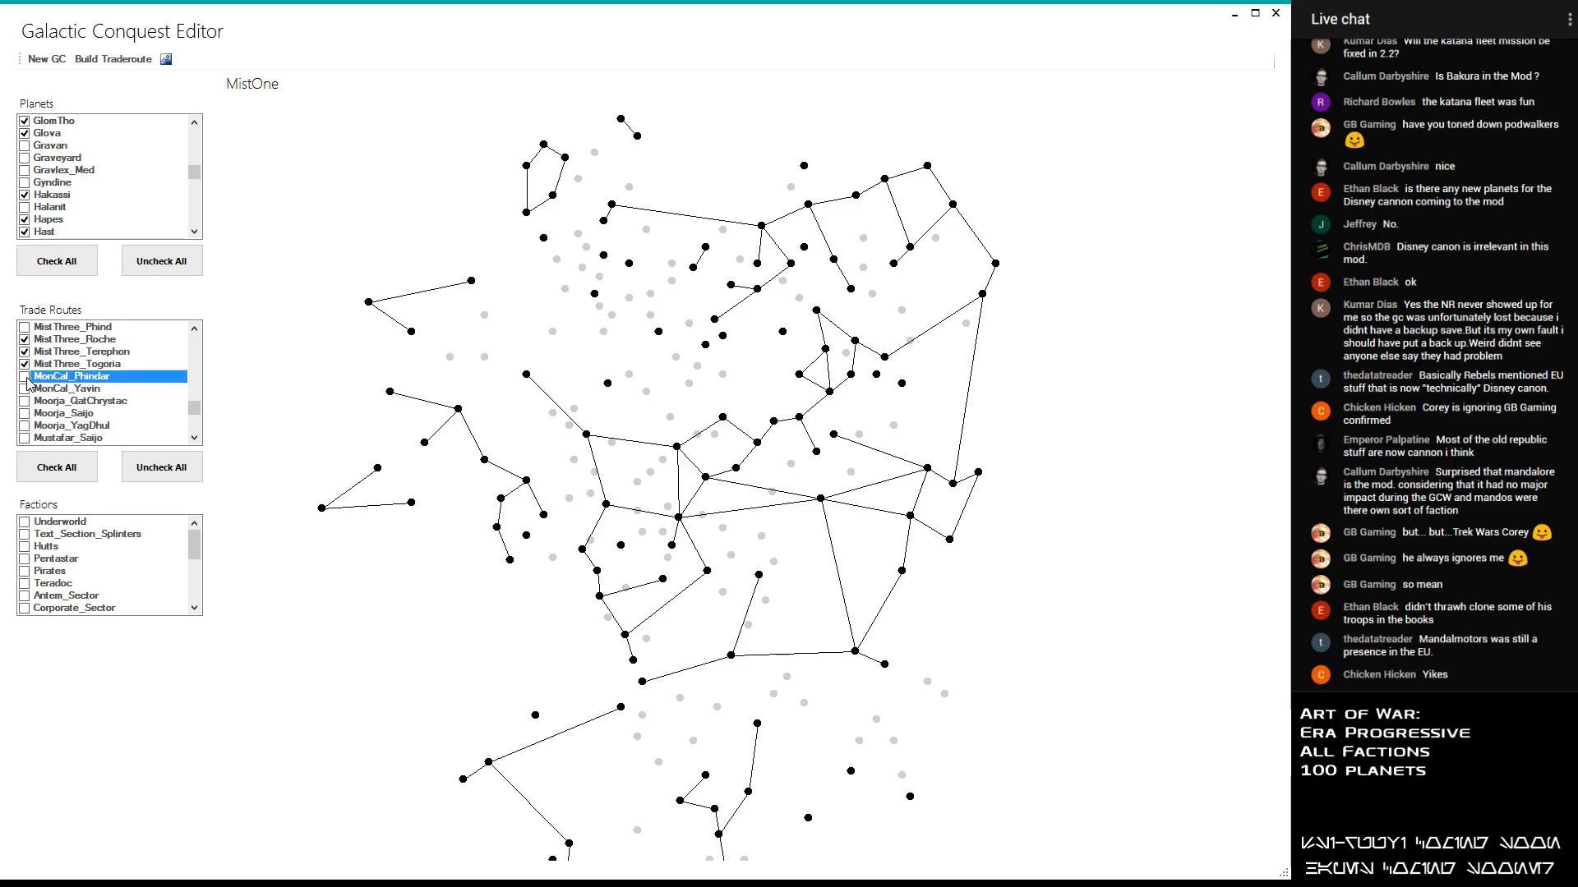
click(24, 390)
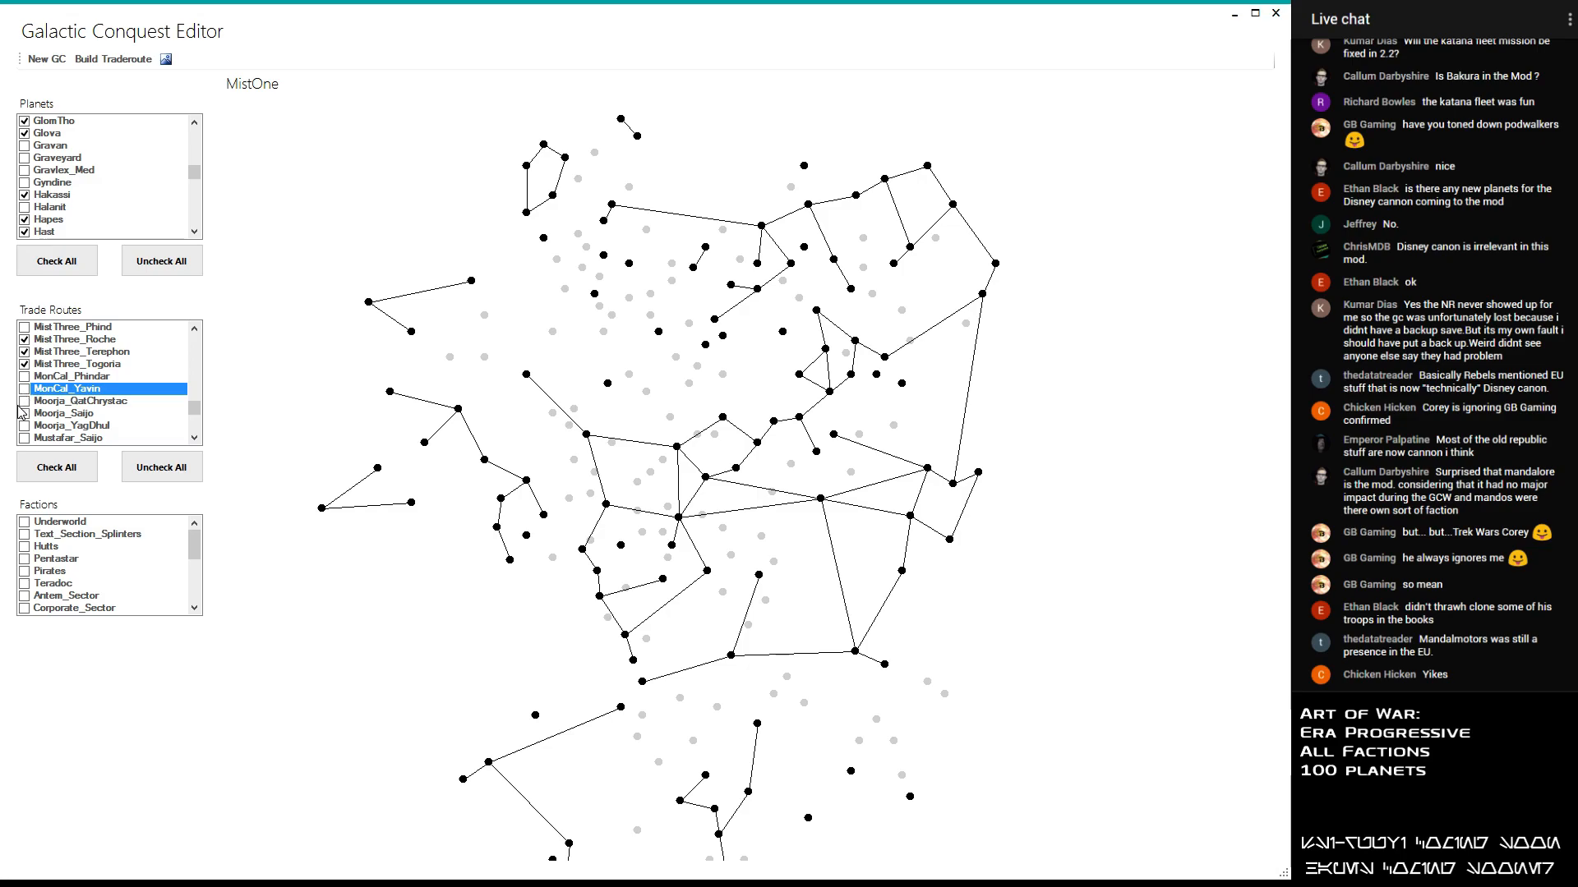
- Try out the Moorja_QatChrystac, Moorja_Saijo and Moorja_YagDhul trade routes and disable all three again
double_click(26, 401)
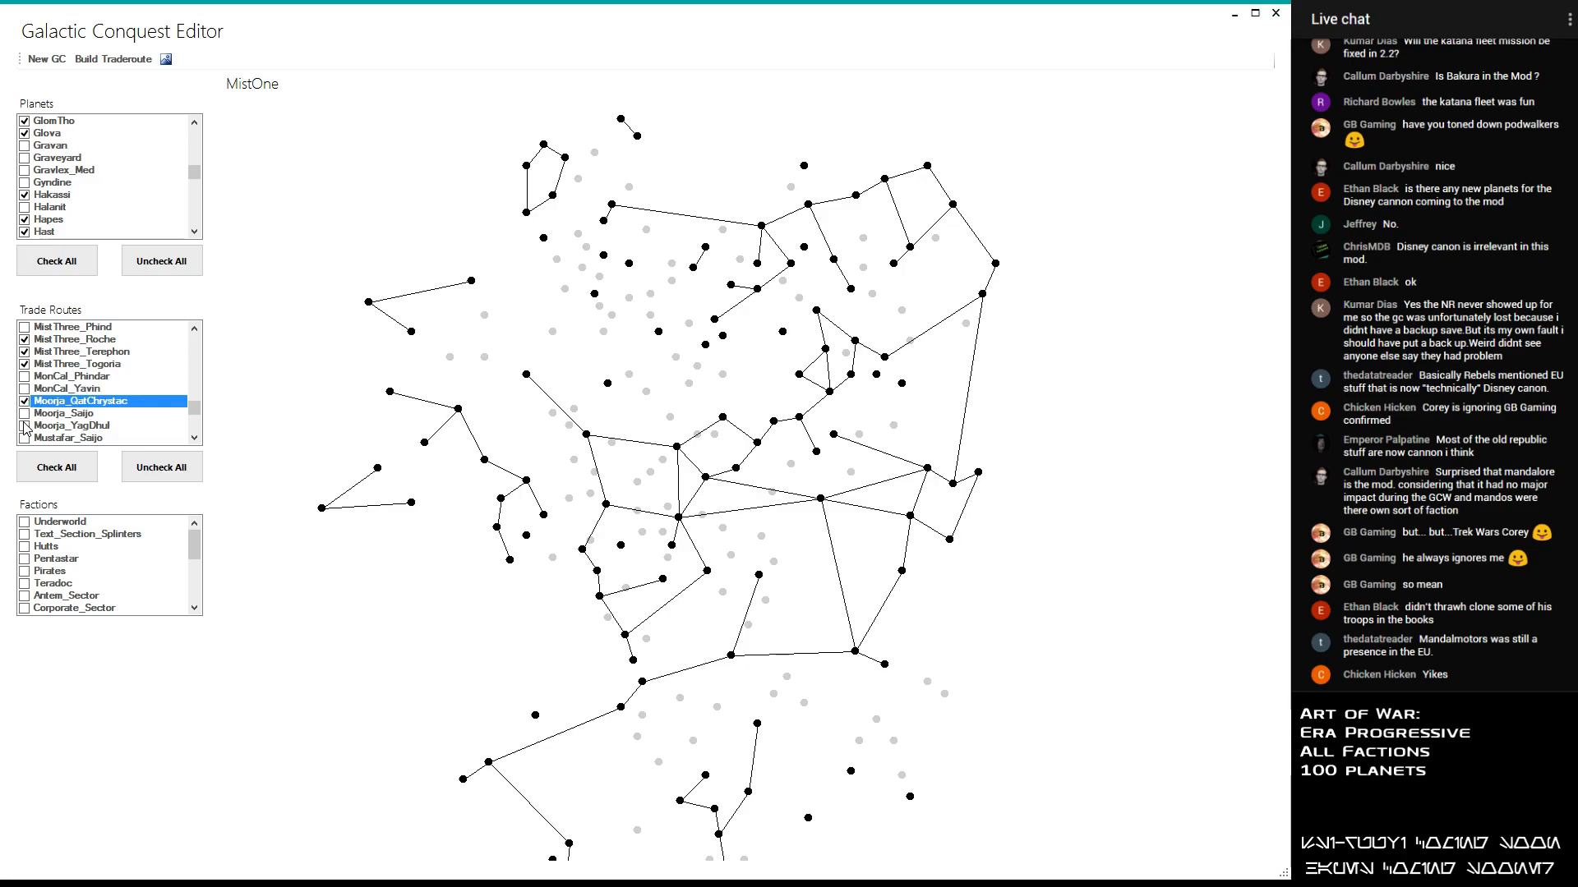
click(27, 414)
scroll(288, 406, down, 1)
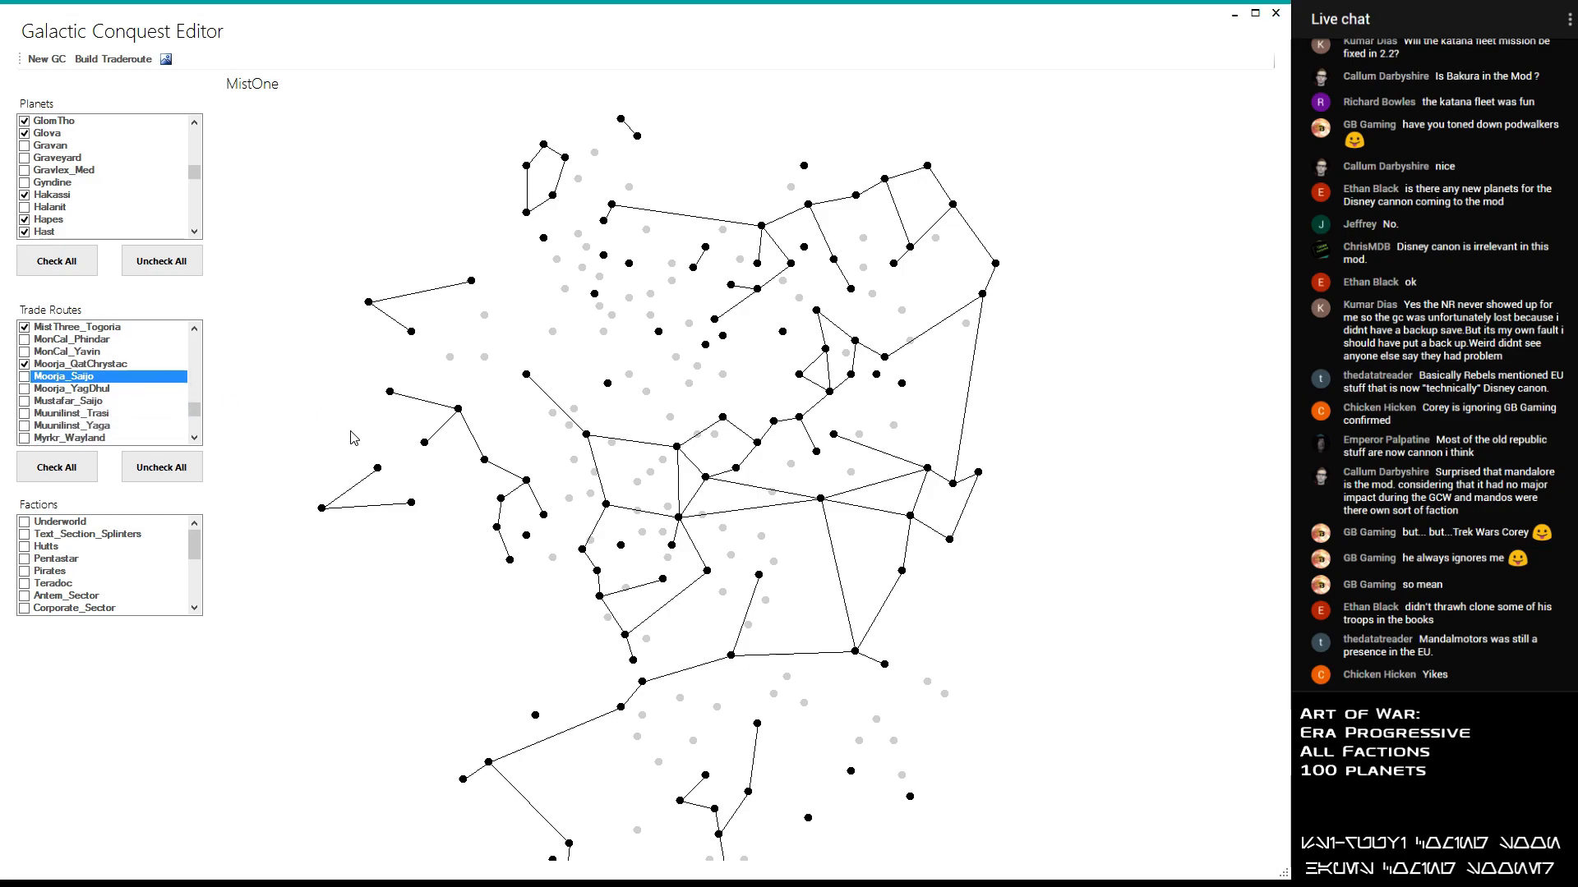
drag(573, 514, 544, 299)
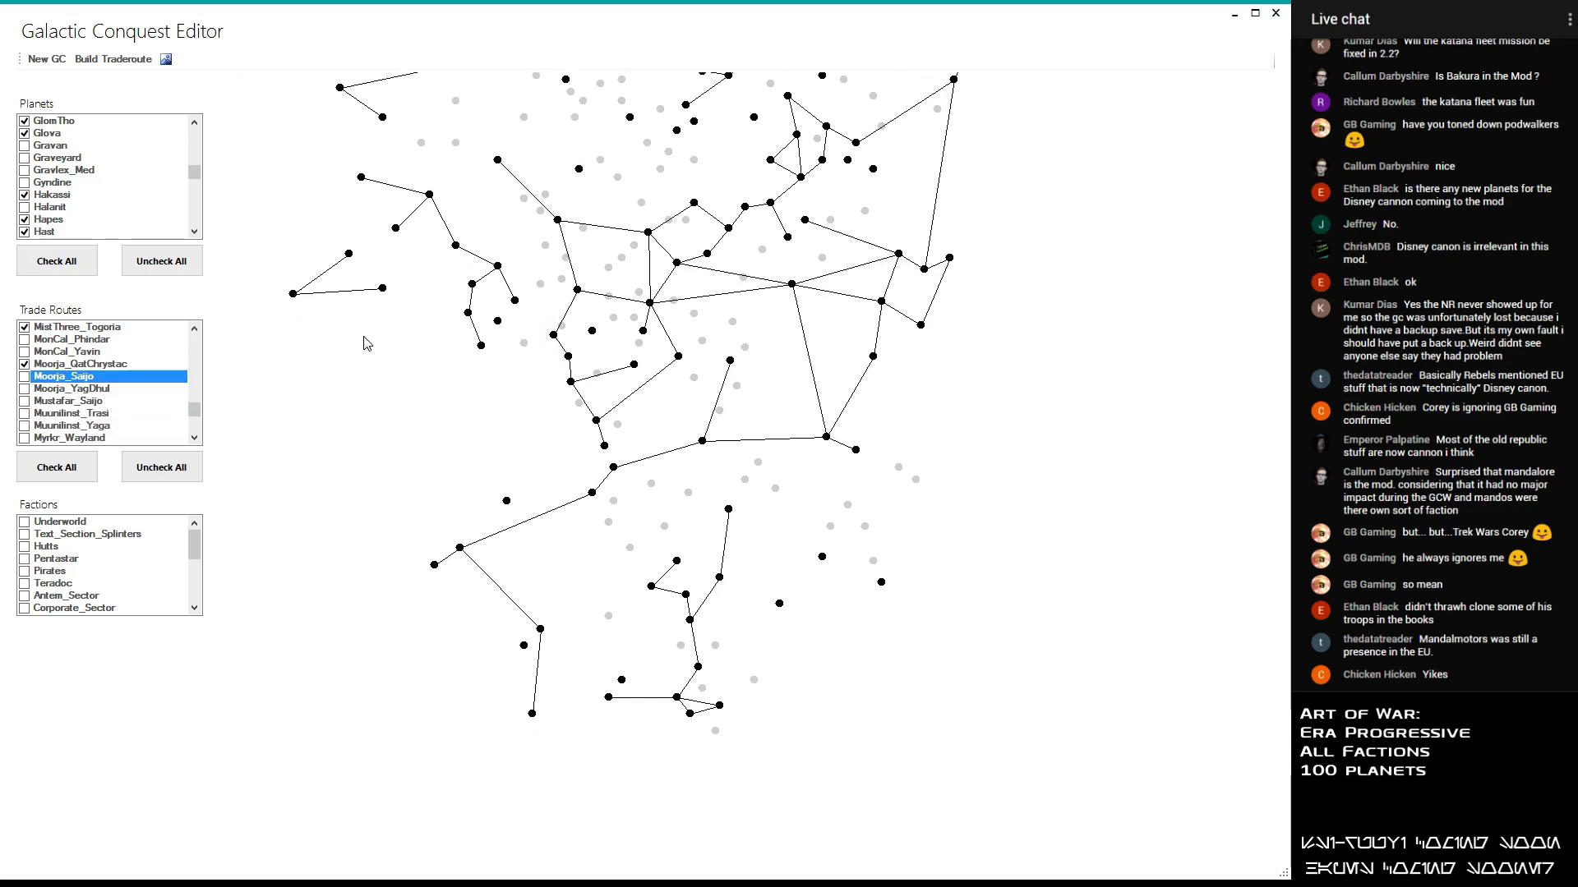
double_click(25, 389)
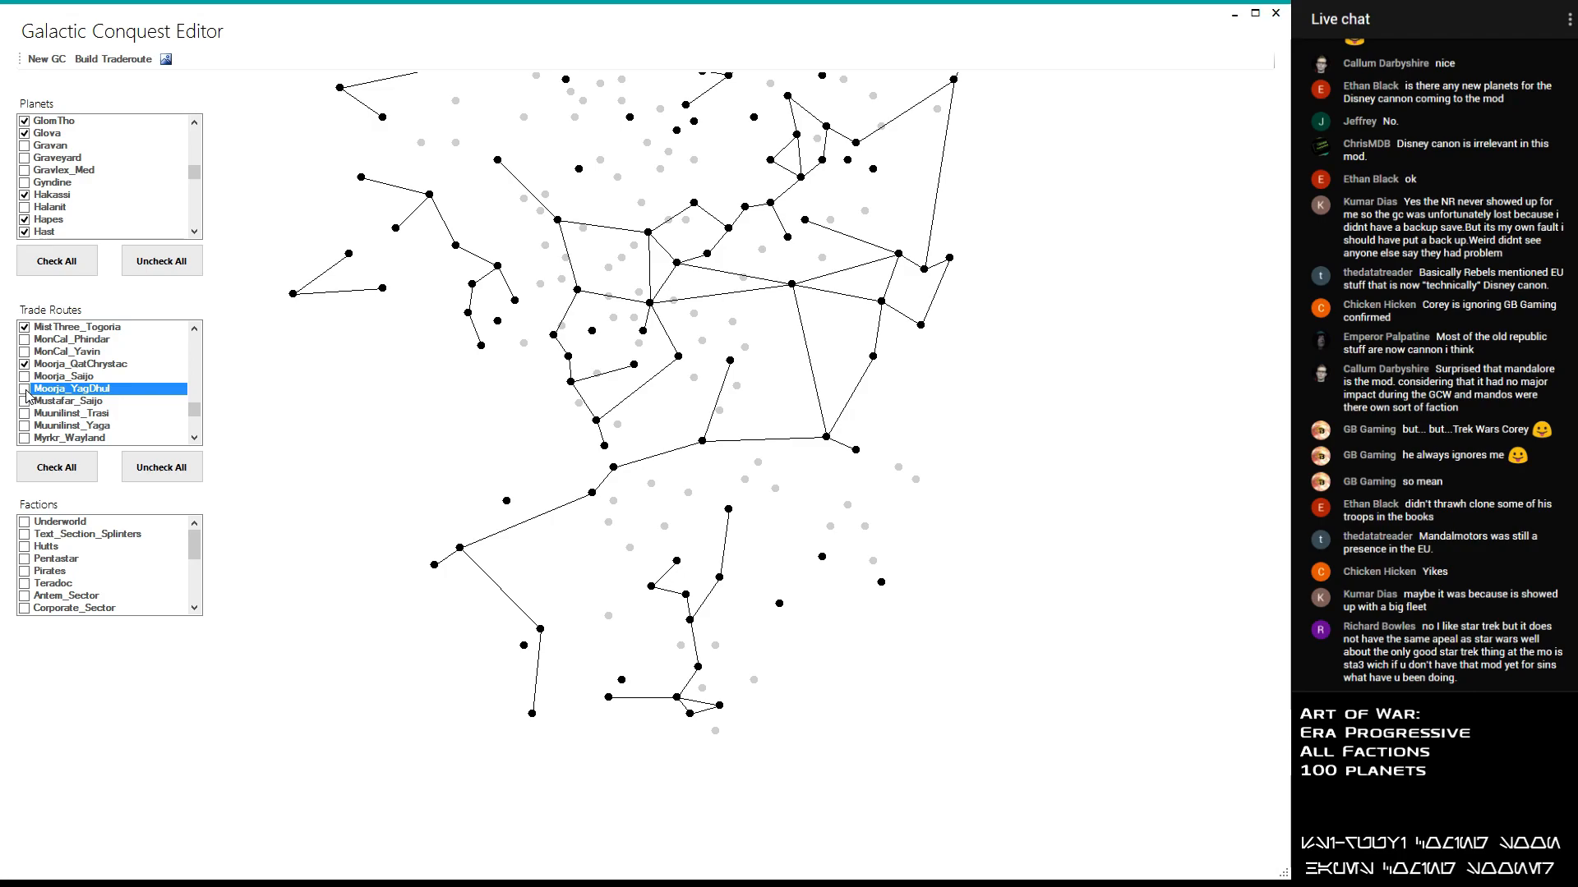
mouse_move(613, 468)
click(24, 364)
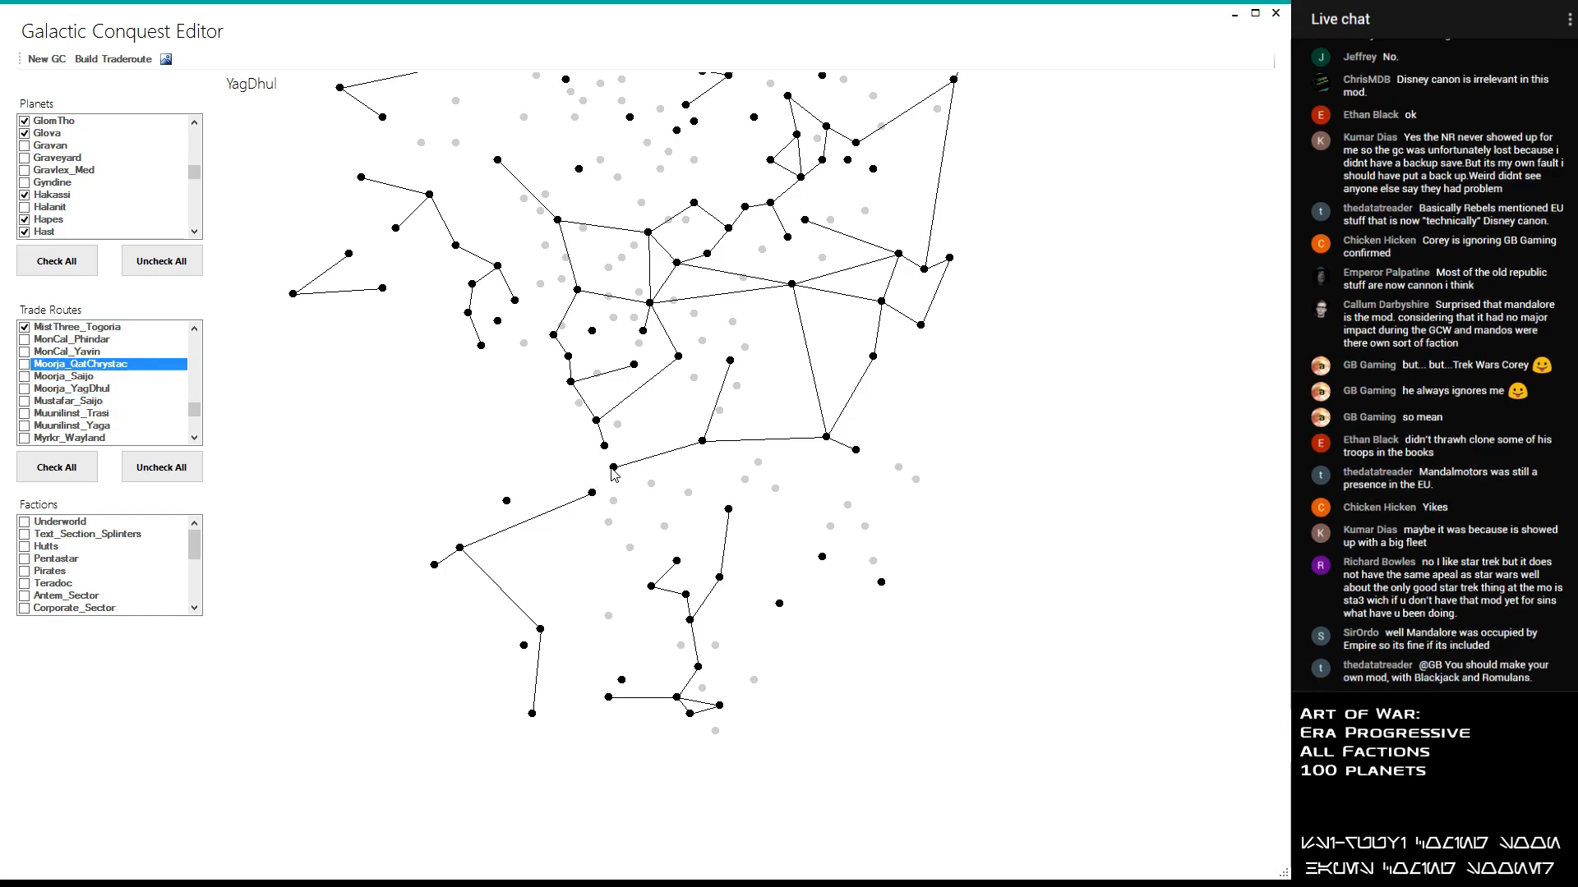
- Enable the Moorja_YagDhul, Mustafar_Saijo and Muunilinst_Trasi trade routes
click(23, 390)
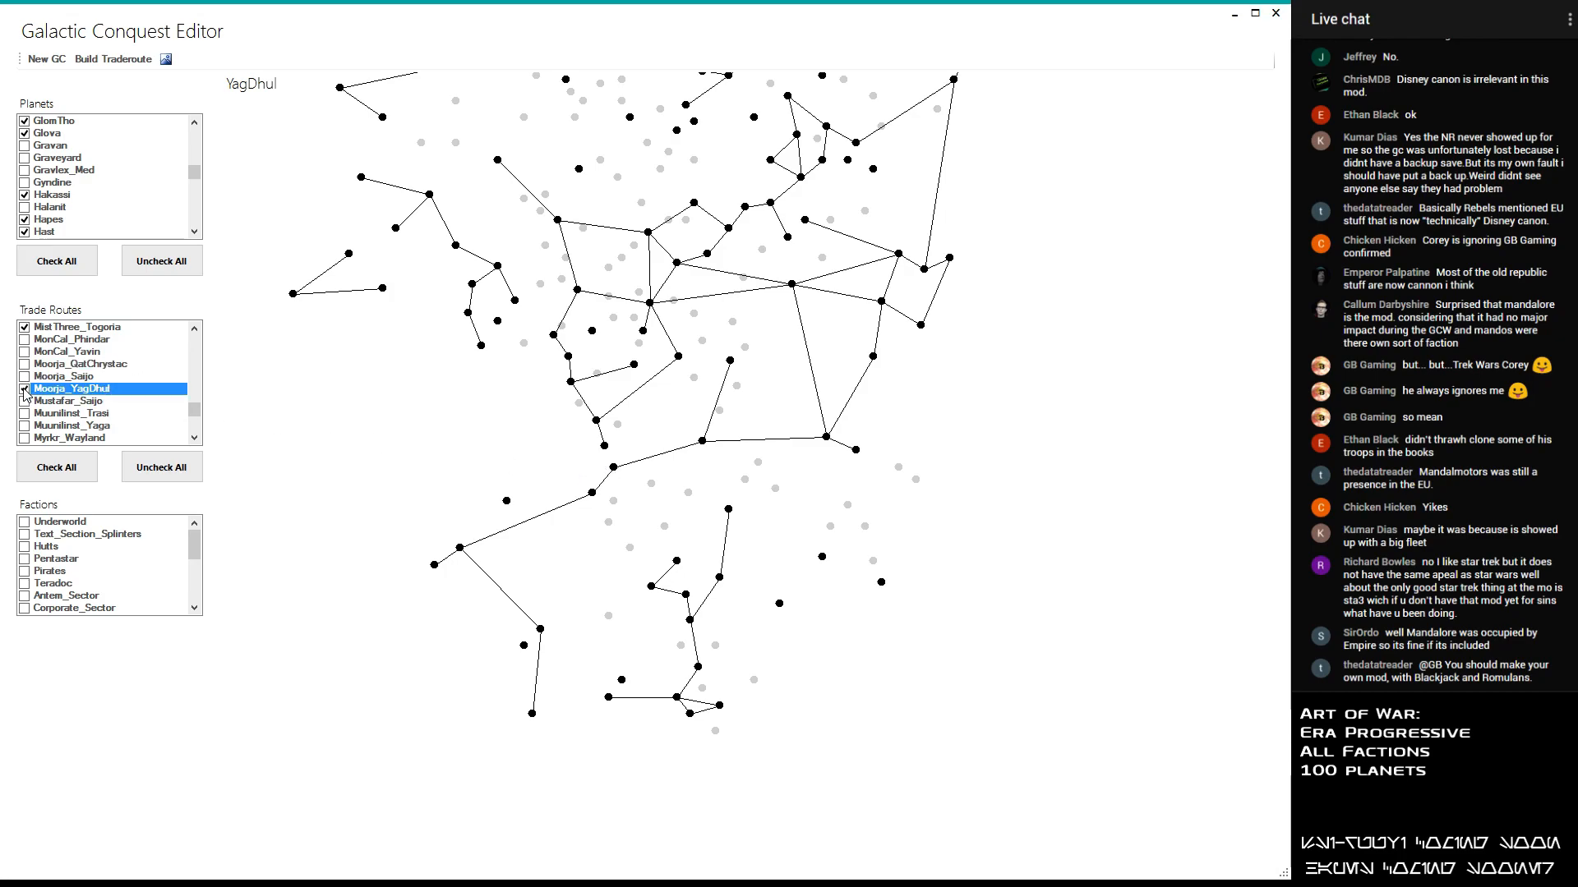
click(64, 366)
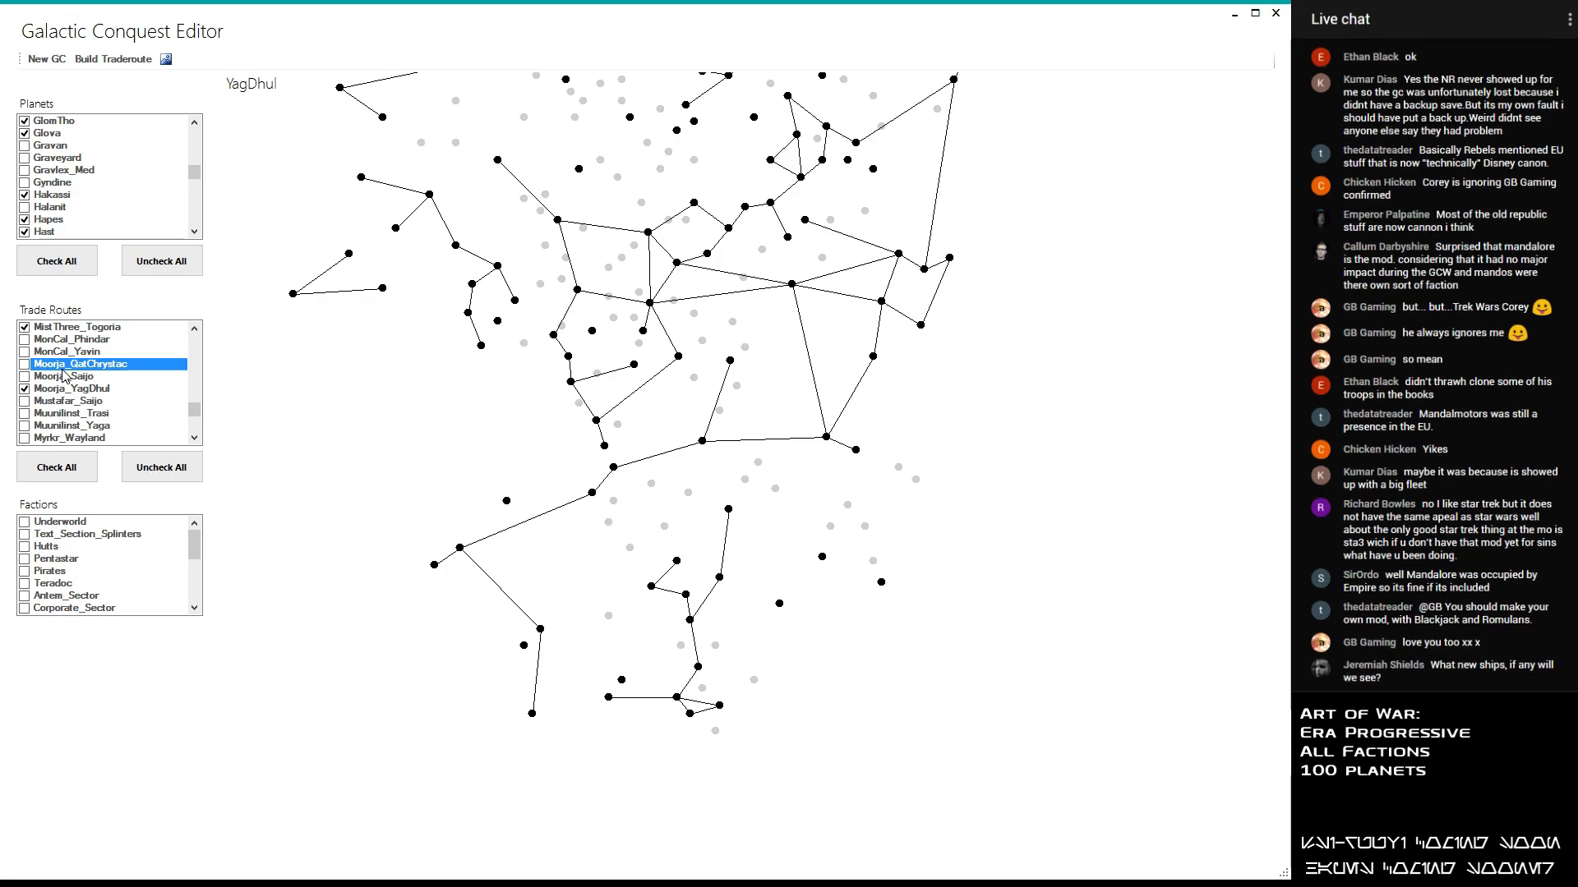
scroll(65, 374, down, 1)
click(52, 367)
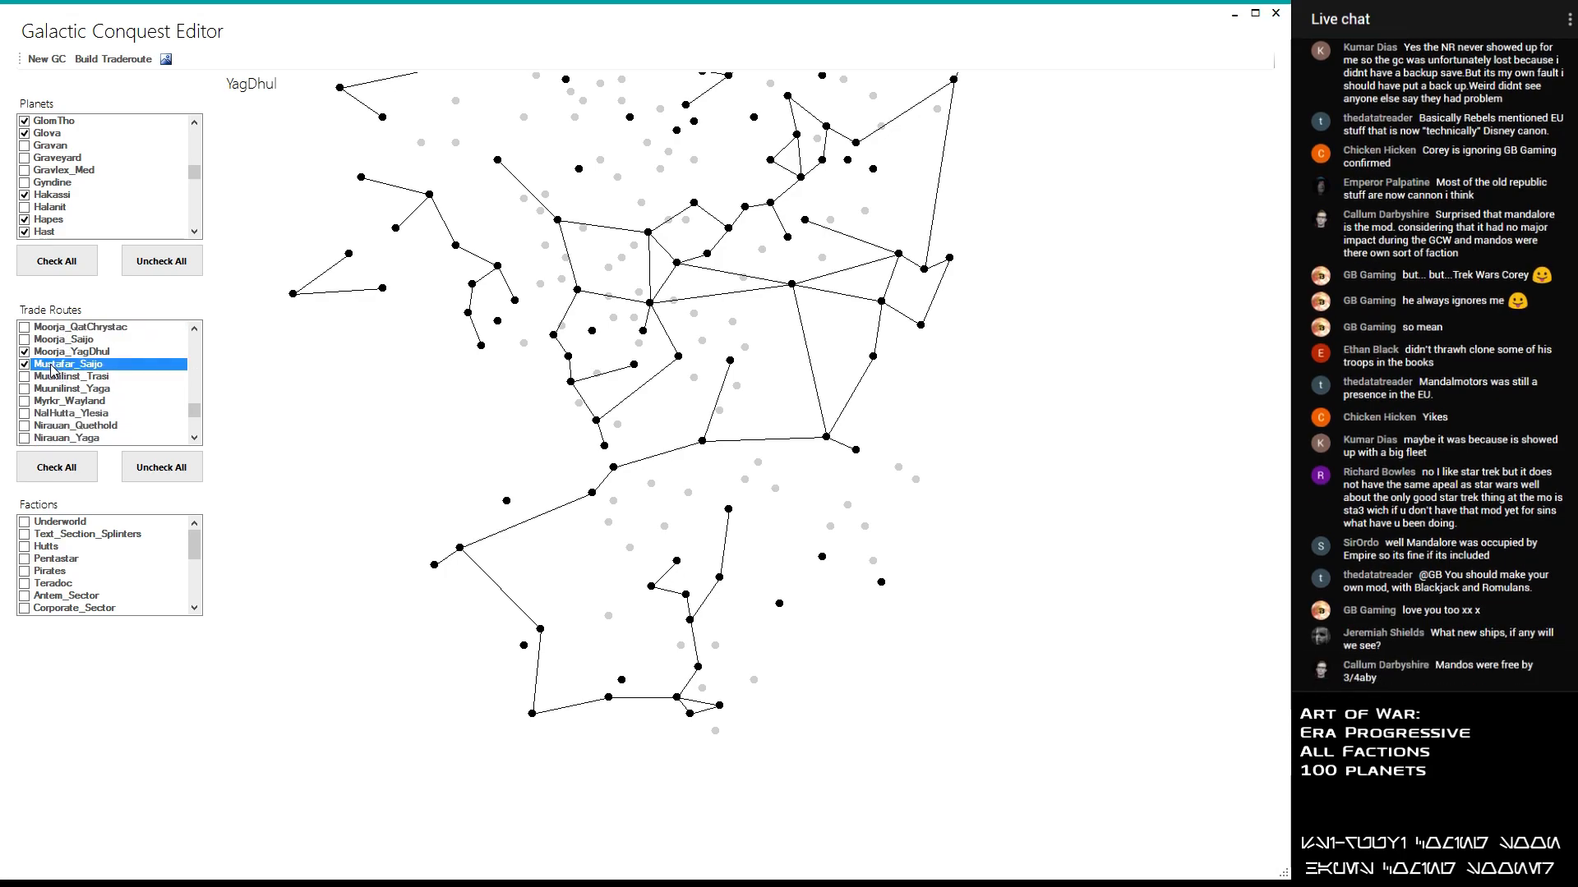
click(52, 367)
click(53, 379)
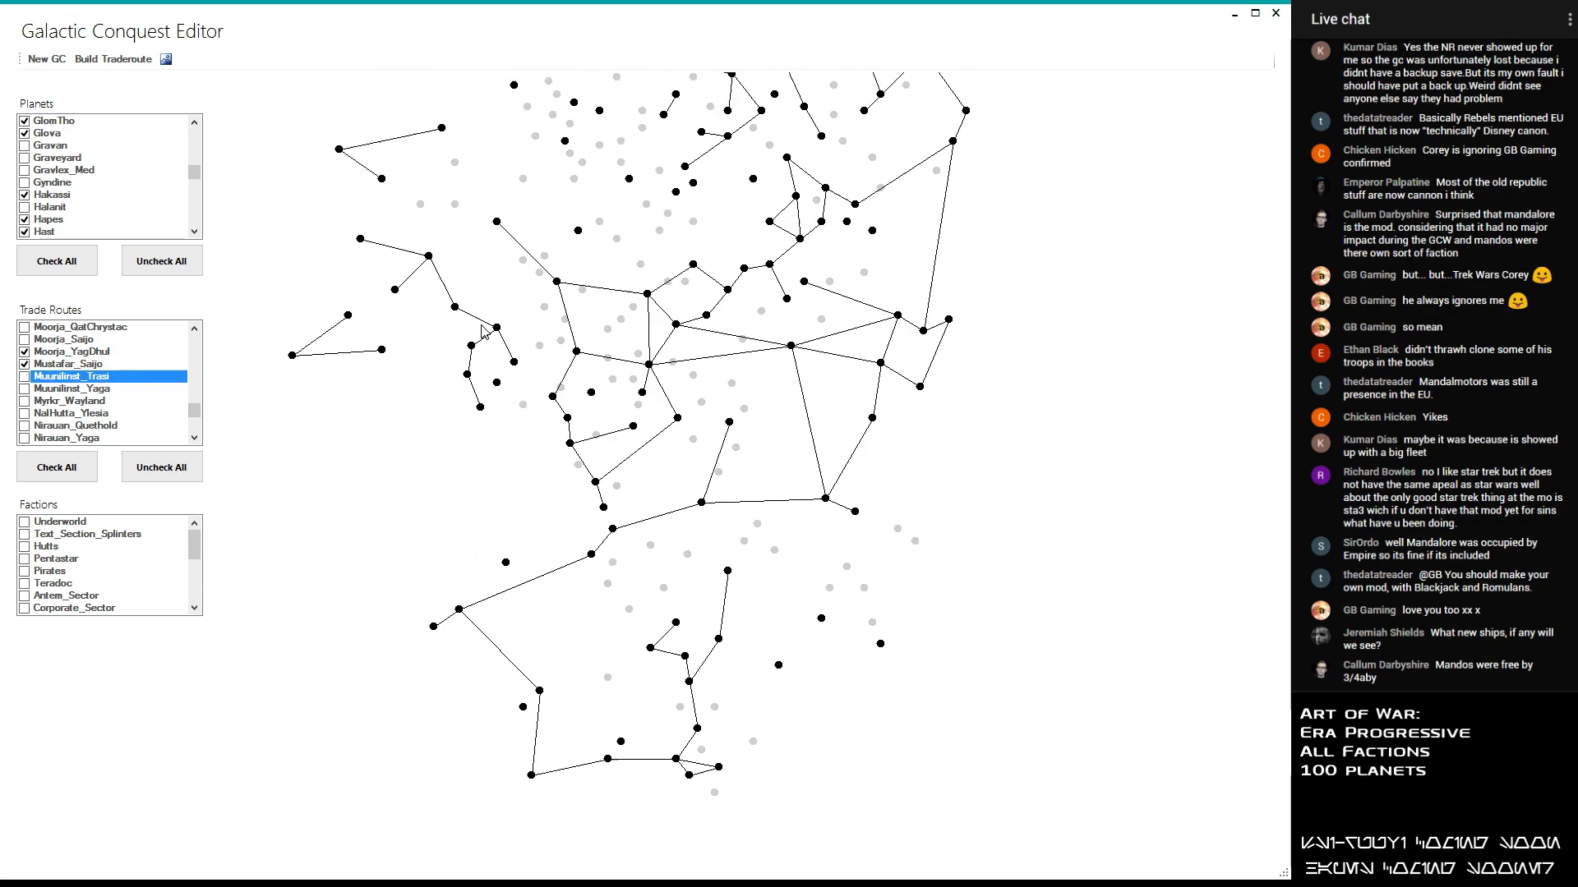
click(89, 380)
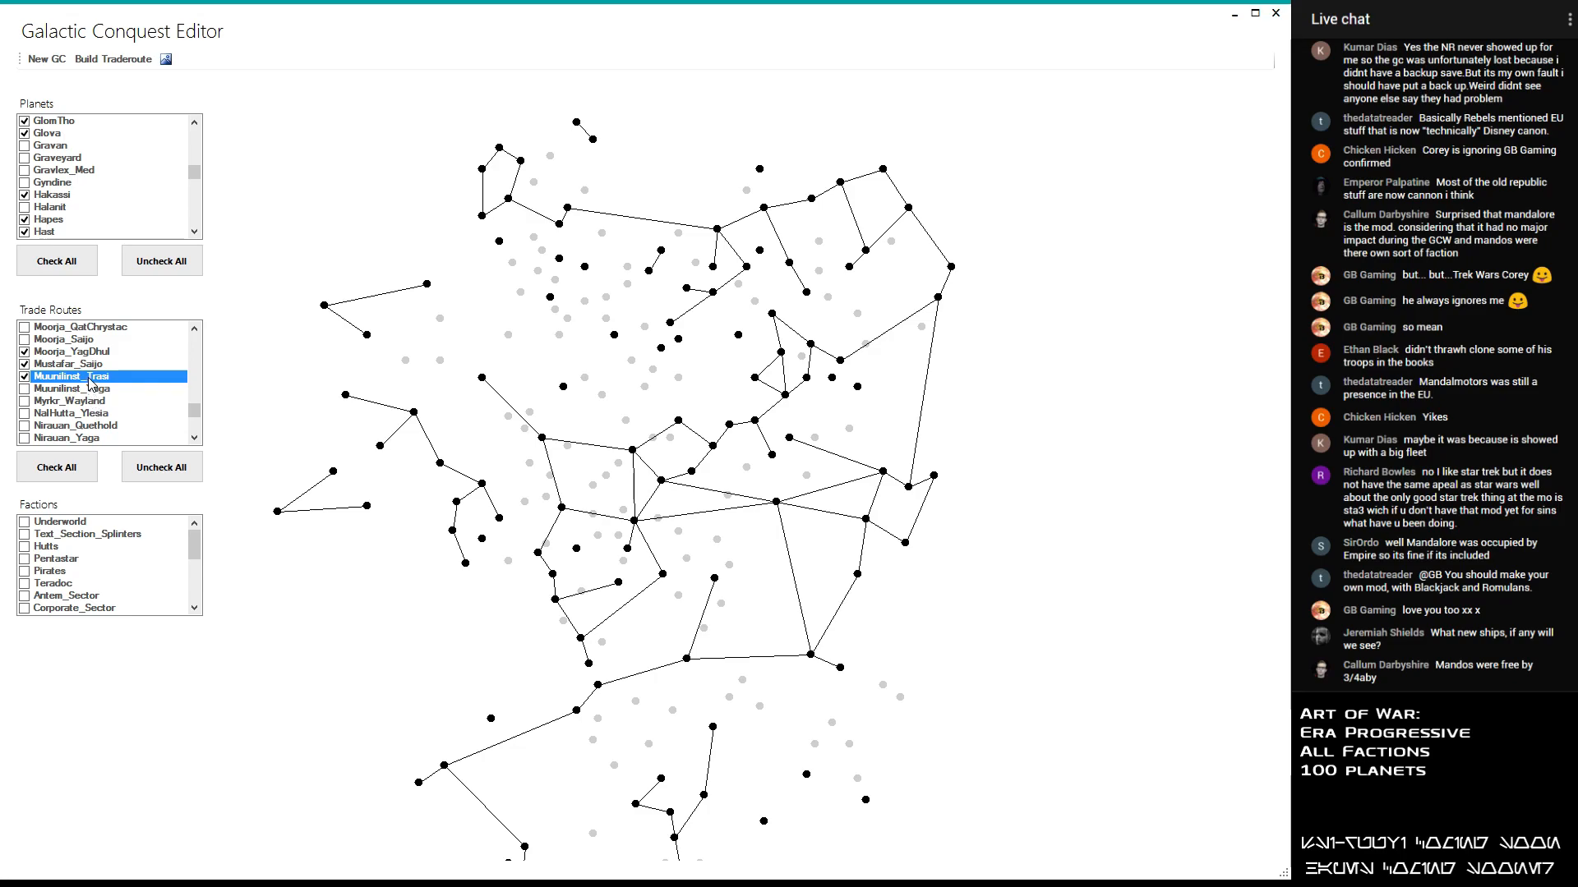
- Enable the Myrkr_Wayland, NalHutta_Ylesia, Nirauan_Quethold and Nirauan_Yaga trade routes, leaving Muunilinst_Yaga disabled after trying it out
click(93, 389)
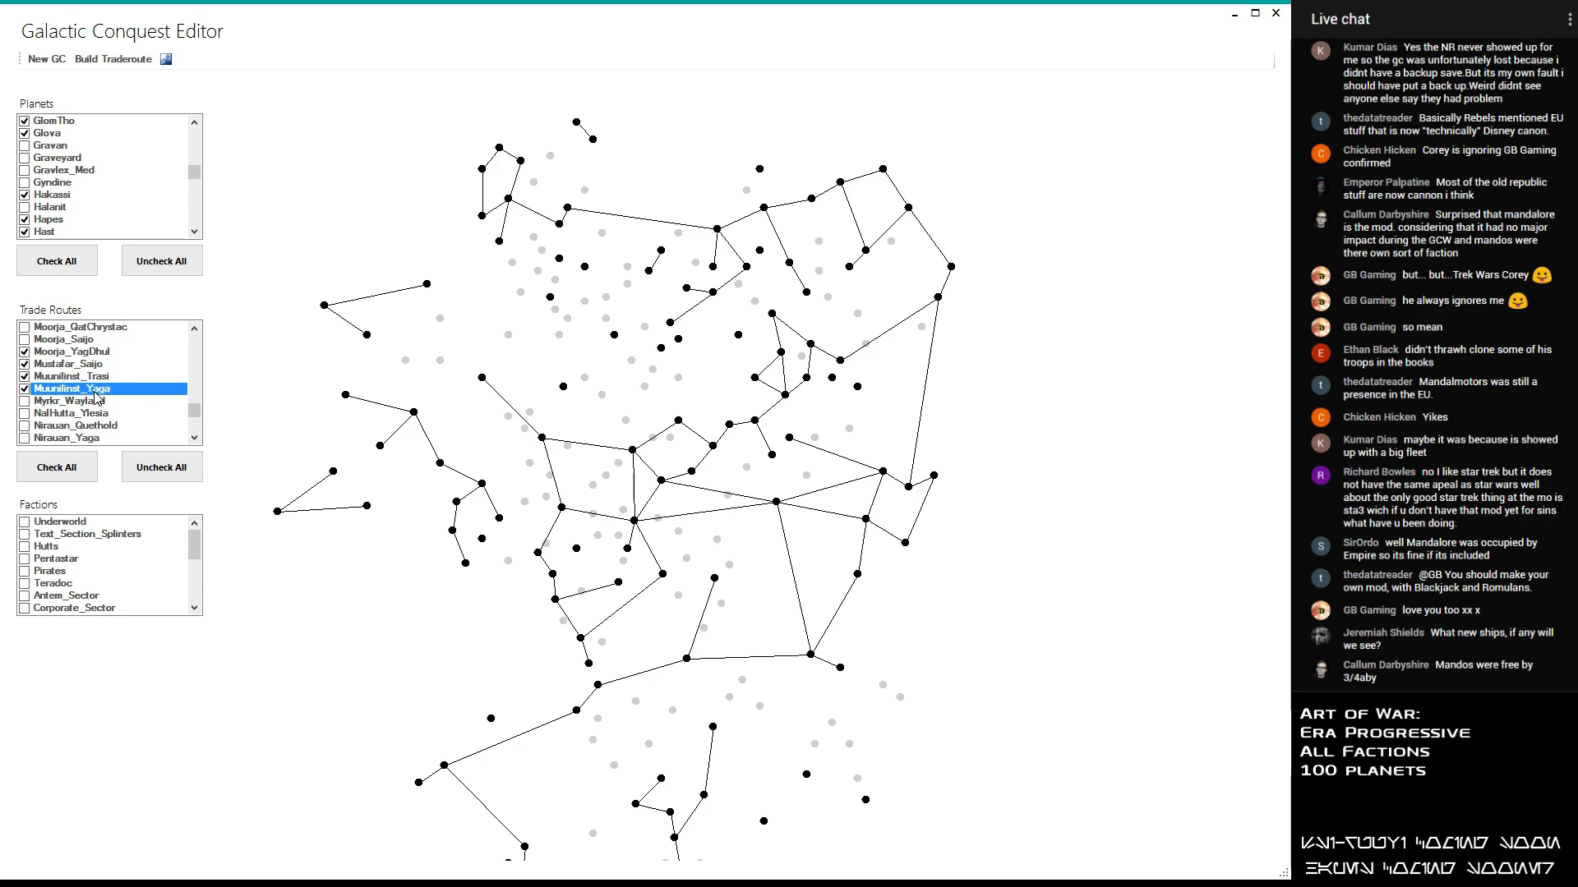
click(95, 391)
click(99, 402)
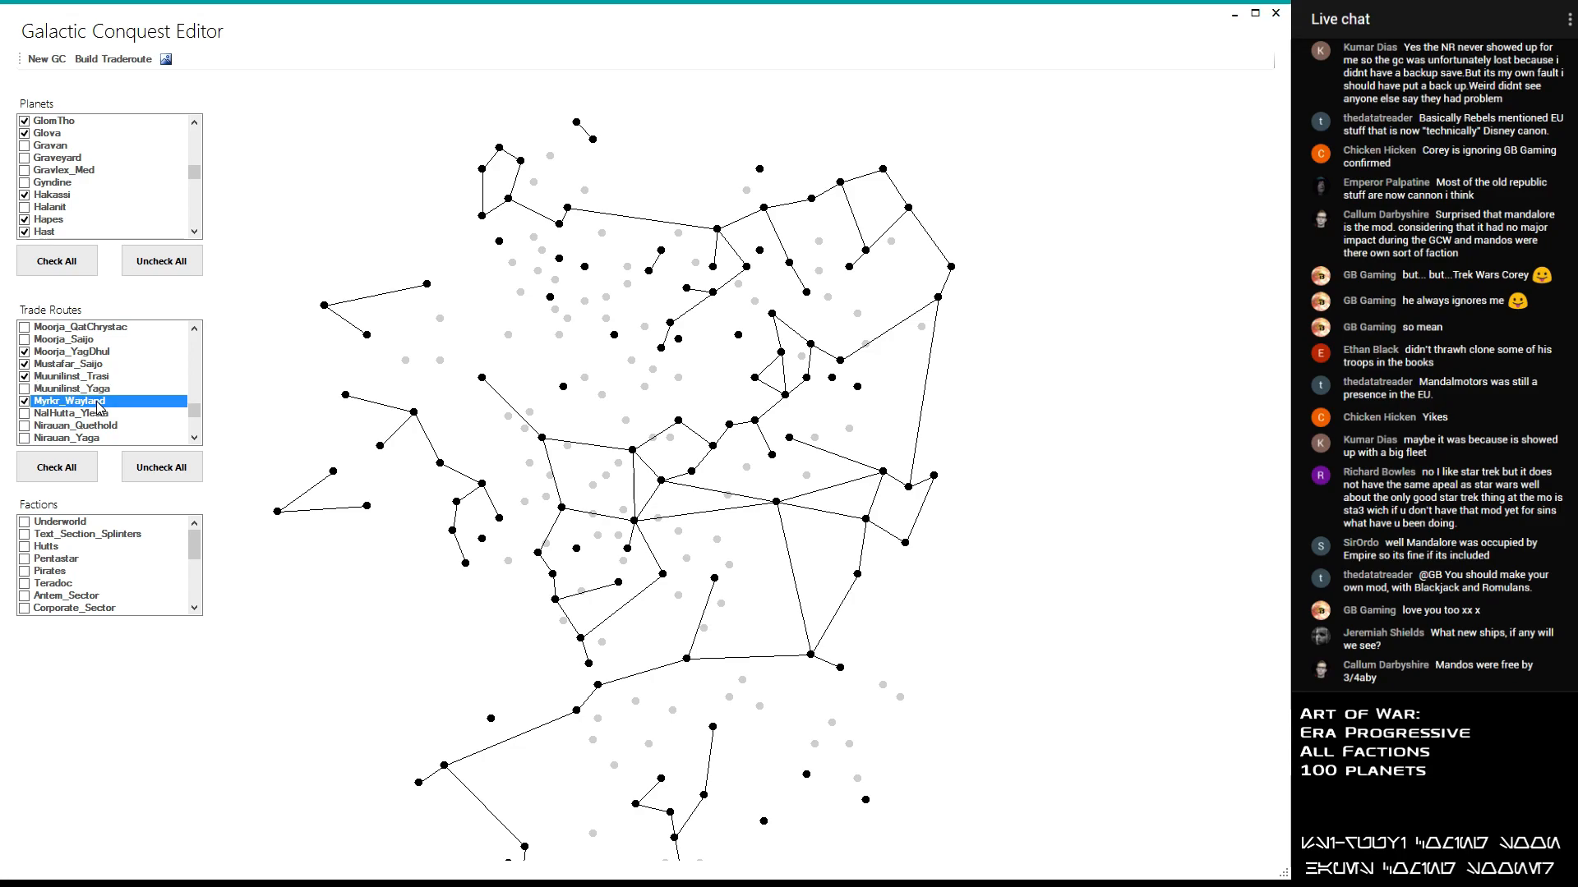
click(98, 414)
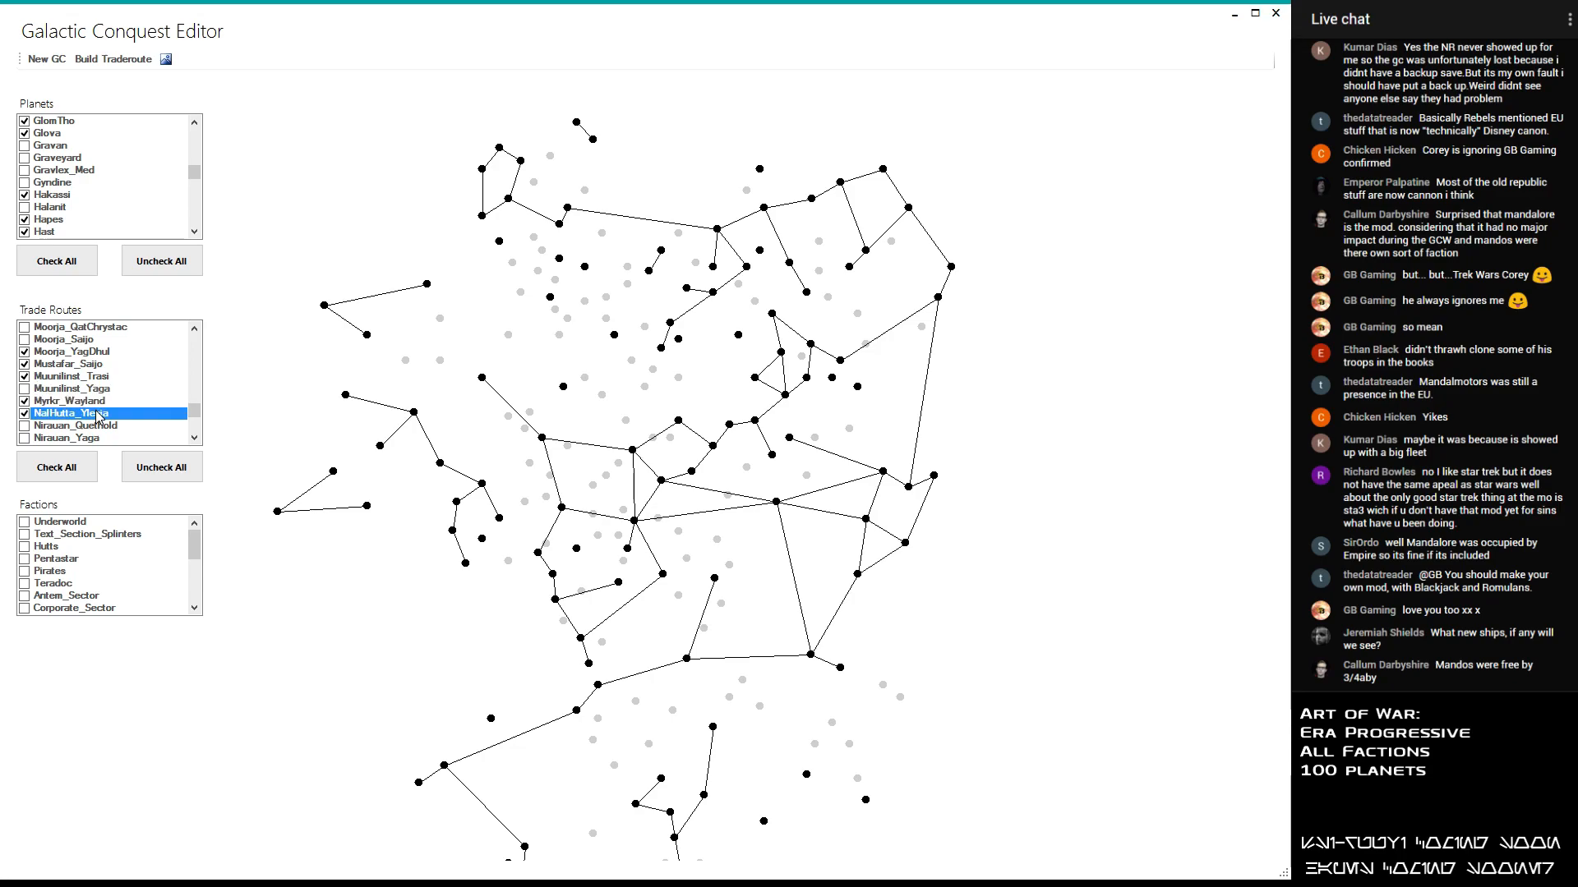
click(99, 425)
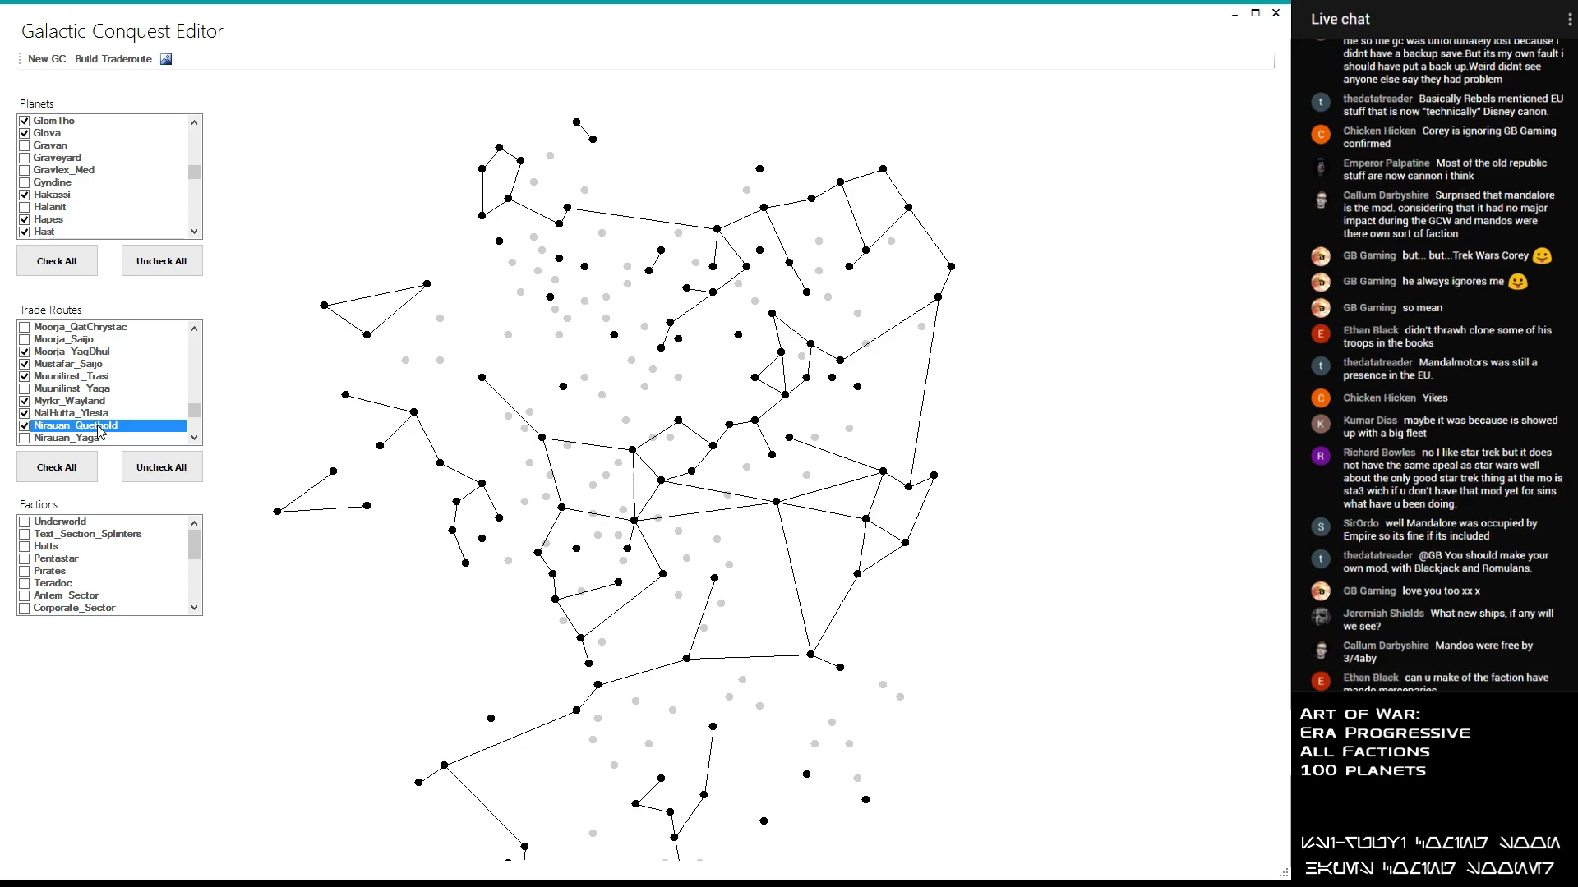
click(99, 429)
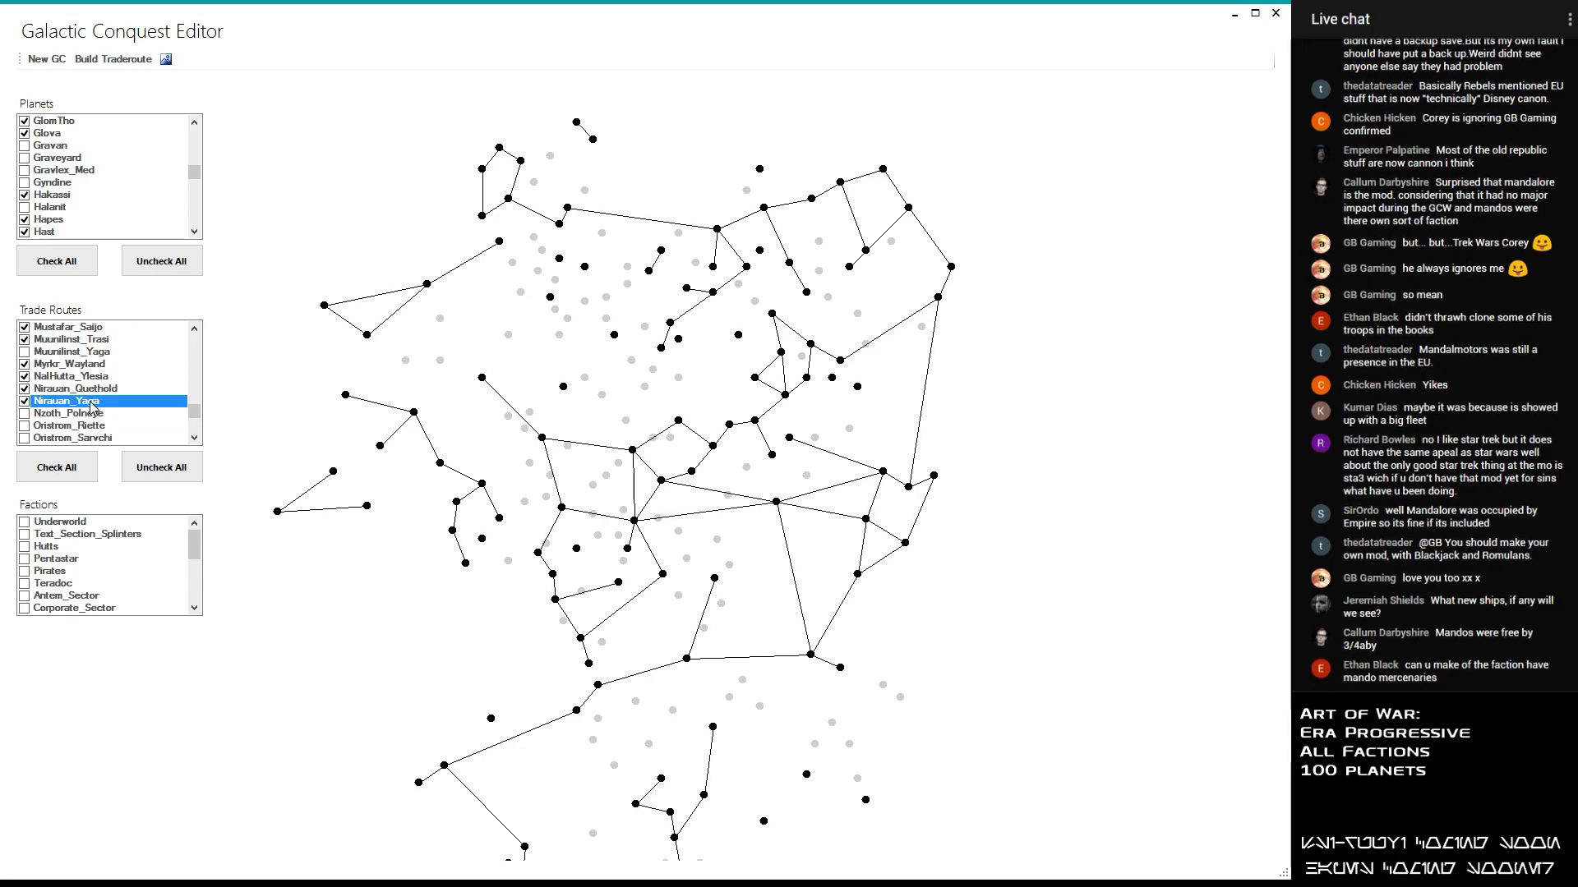
- Enable the Nzoth_Polneye and Oristrom_Riette trade routes
click(93, 413)
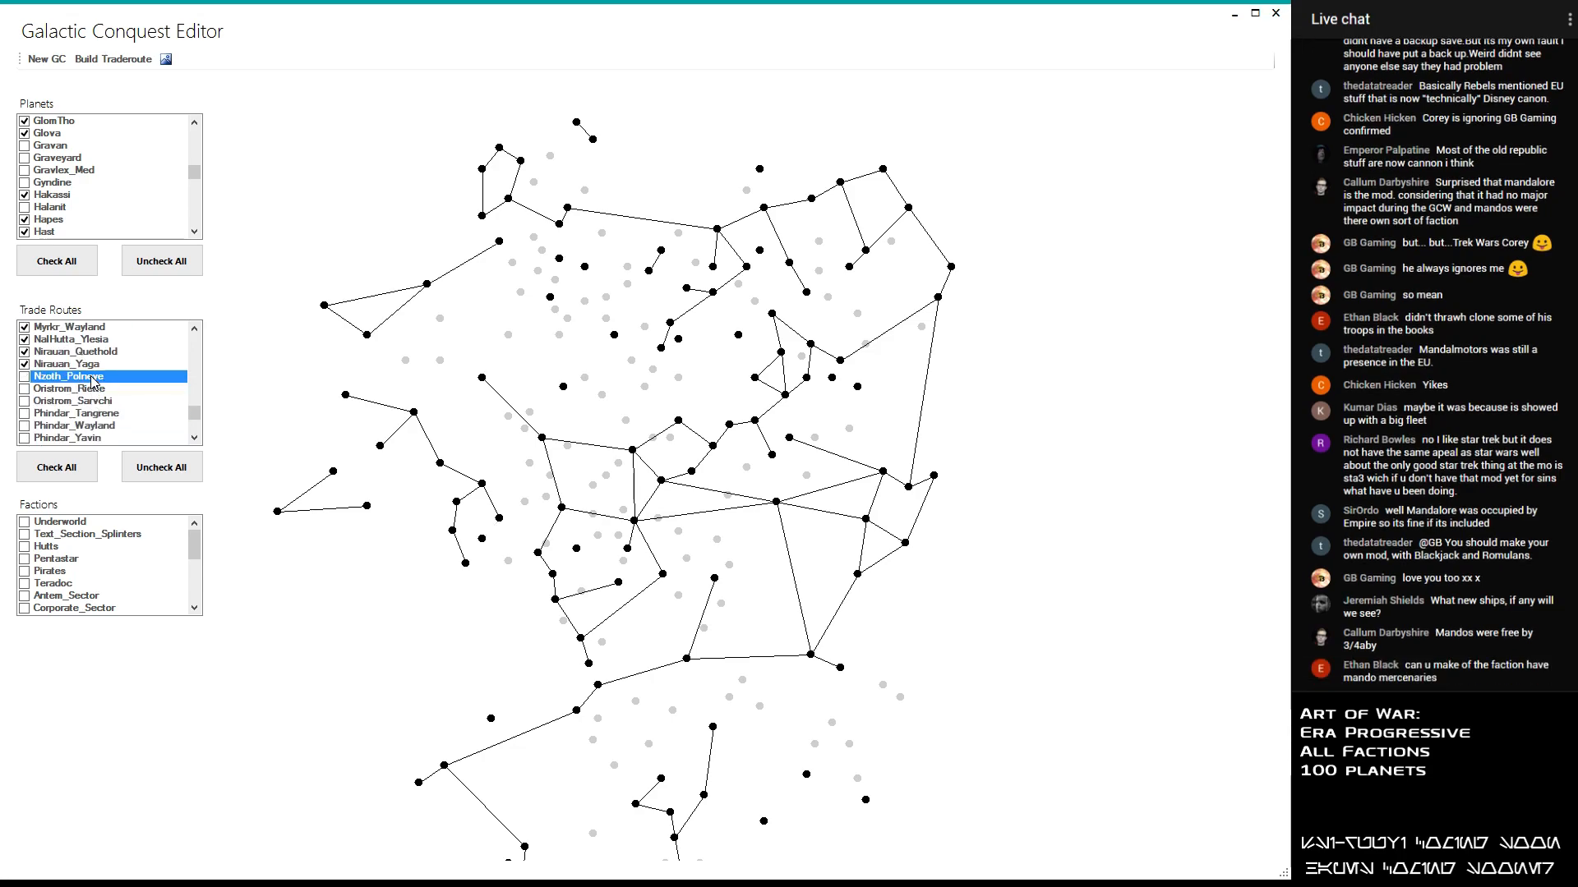
scroll(92, 377, down, 1)
click(96, 356)
click(95, 356)
click(96, 356)
- Try out the Oristrom_Sarvchi, Phindar_Tangrene and Phindar_Wayland trade routes and disable all three again
click(96, 366)
click(95, 367)
click(92, 377)
click(91, 375)
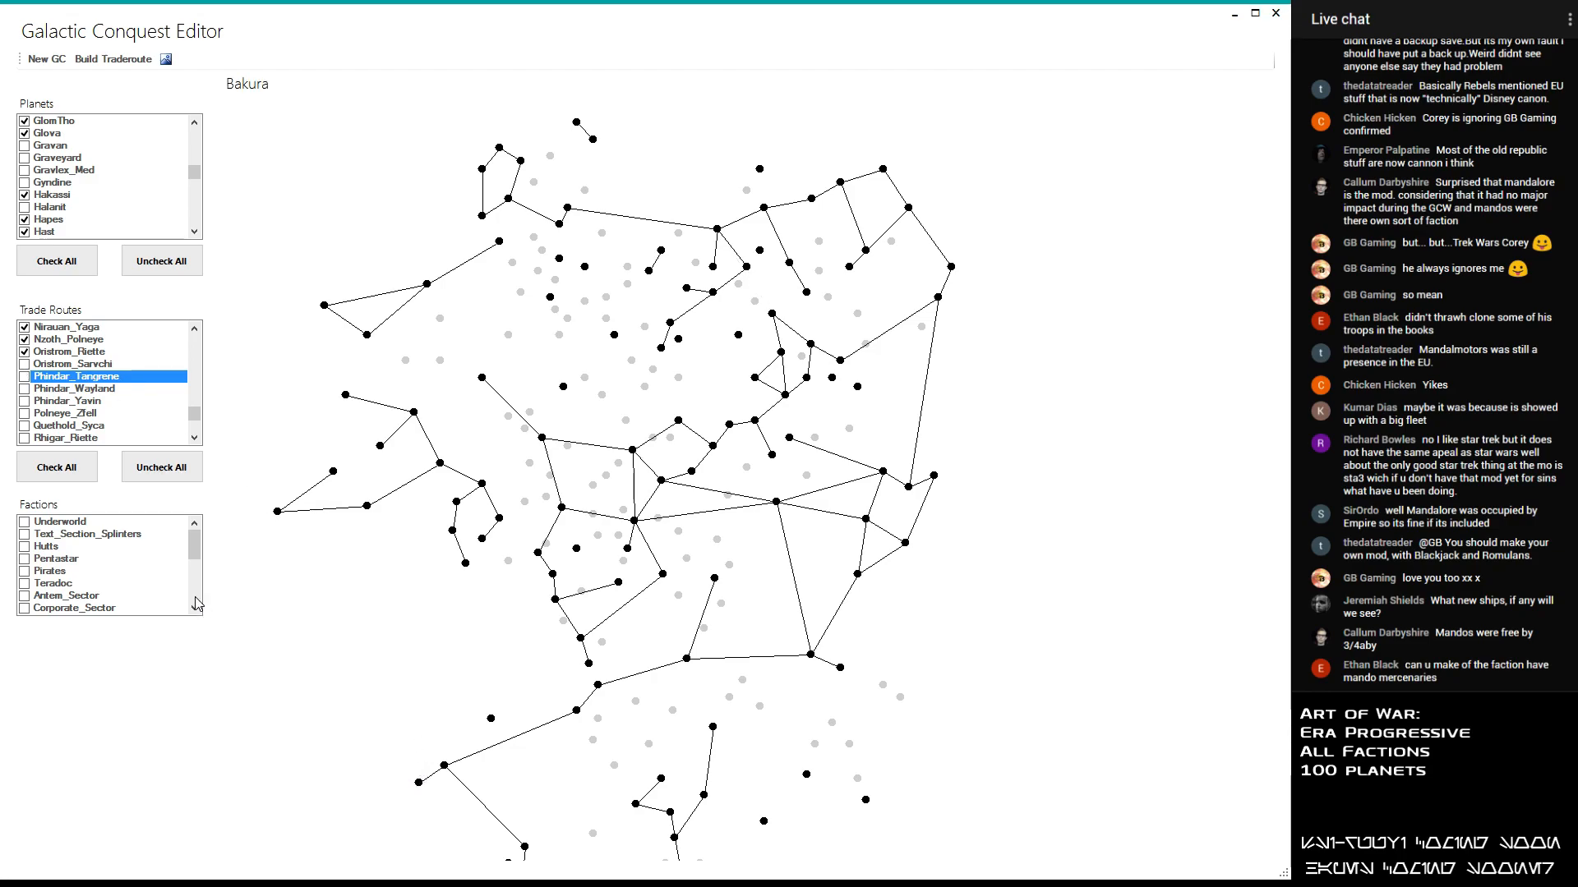
click(106, 390)
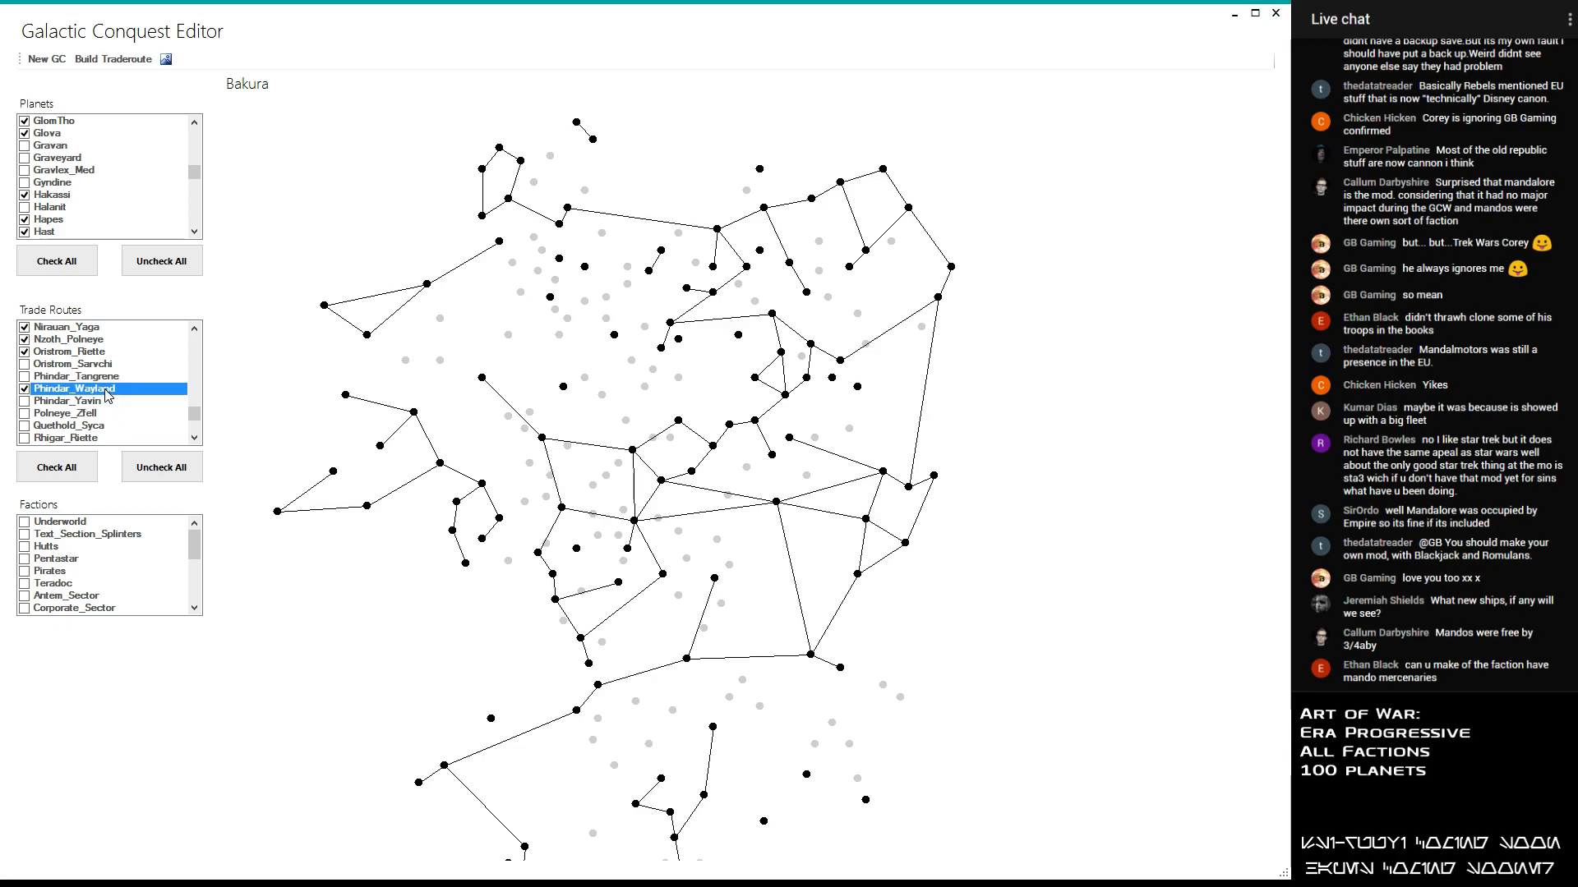
click(106, 391)
- Enable the Phindar_Yavin trade route
click(87, 403)
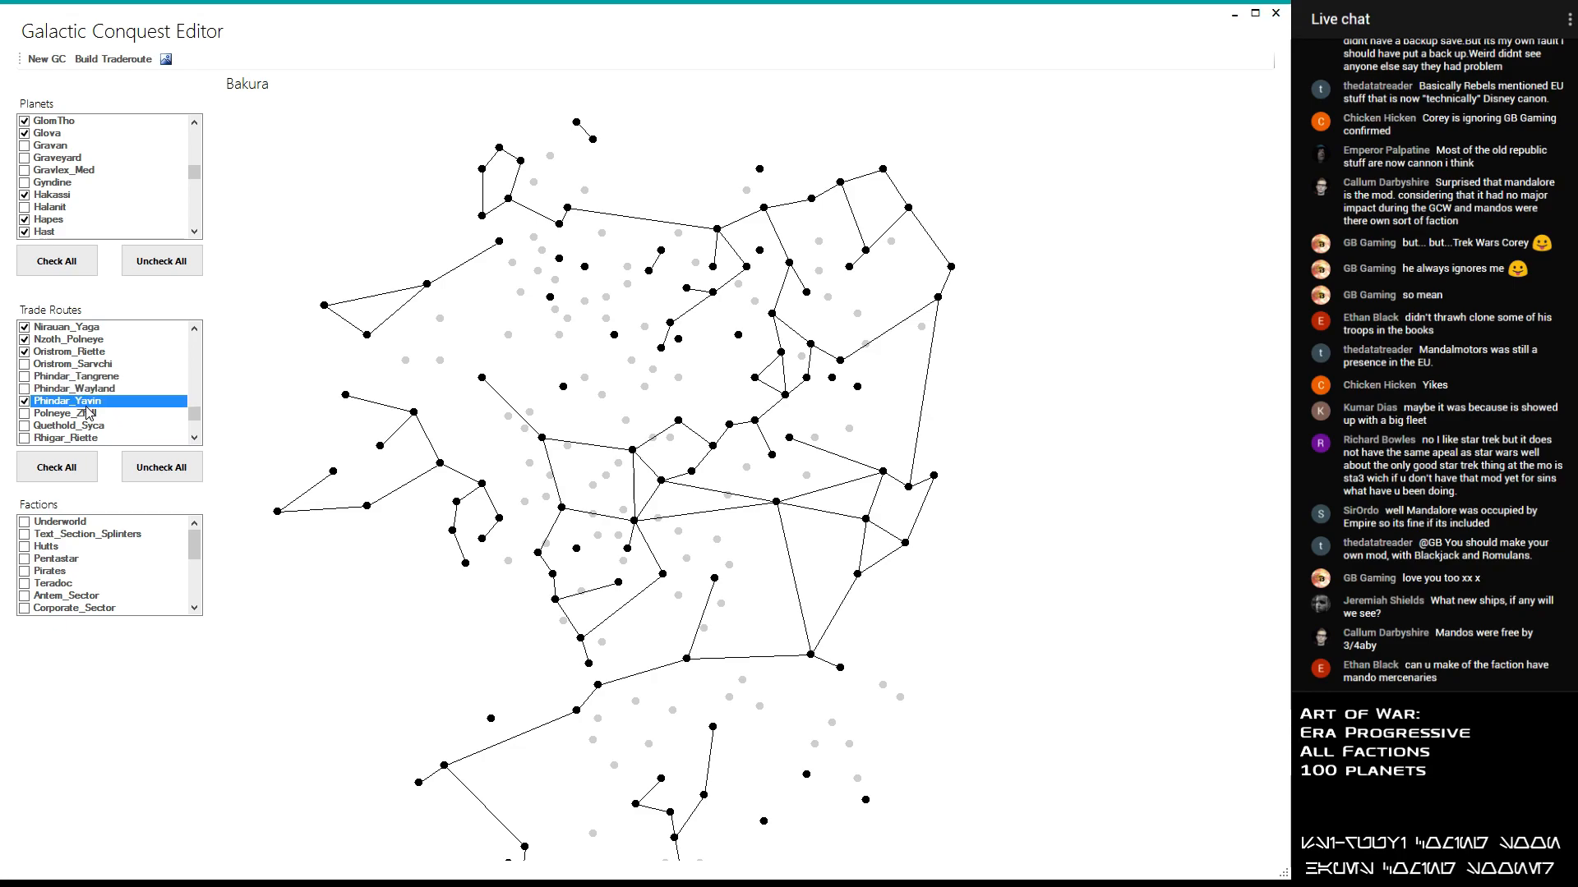
- Enable the Polneye_Zfell, Quethold_Syca, Rhigar_Riette, Rhigar_Sarvchi, Rhigar_Syca and Roche_Thanos trade routes
click(86, 404)
click(84, 416)
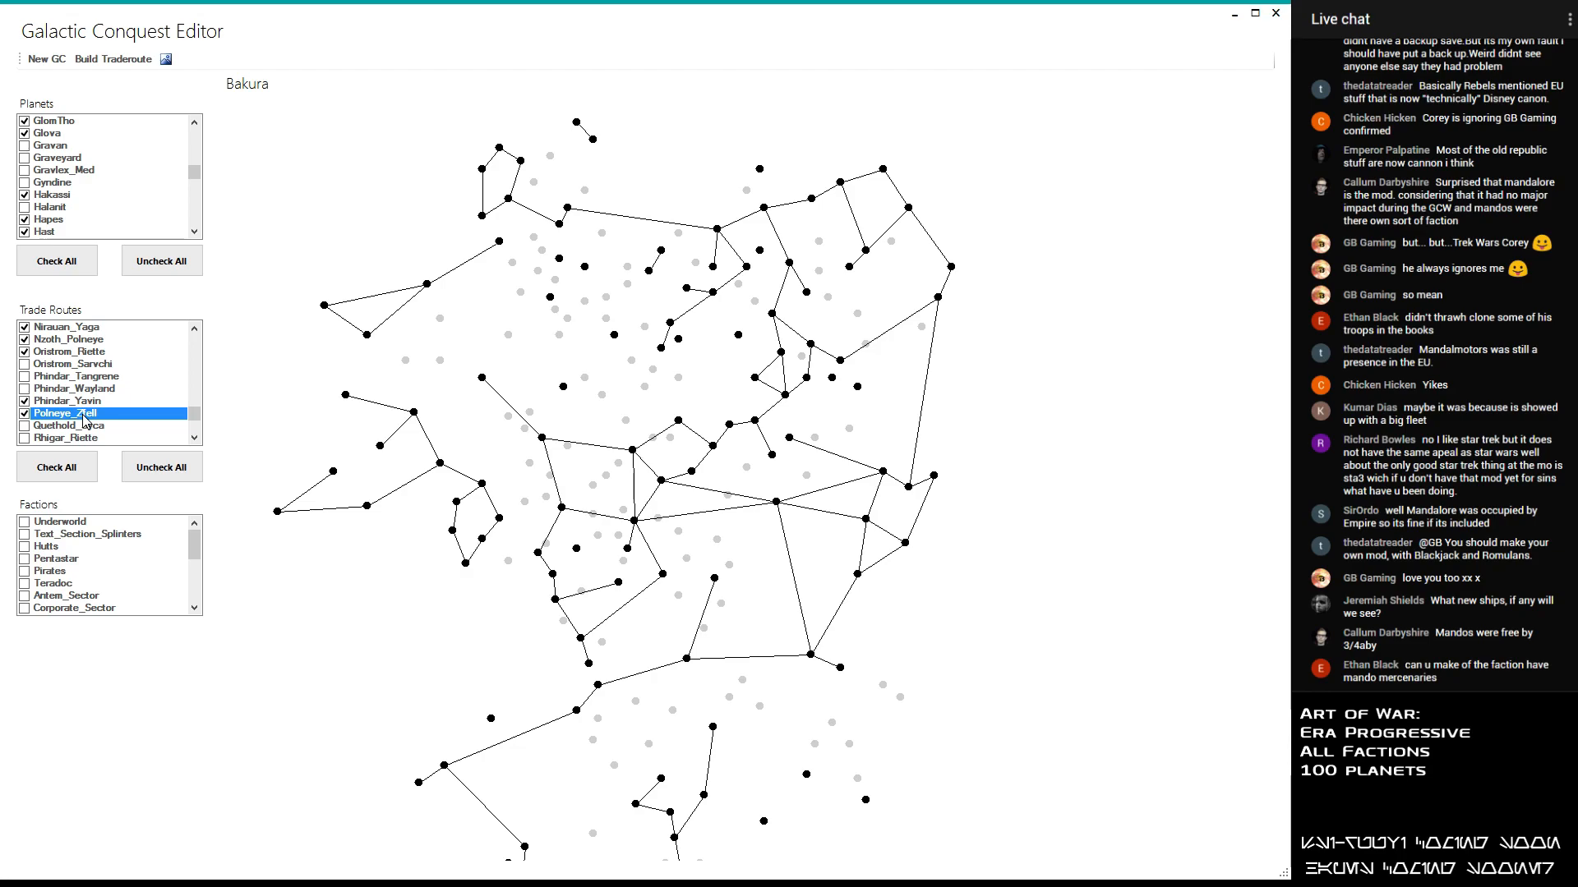
click(83, 427)
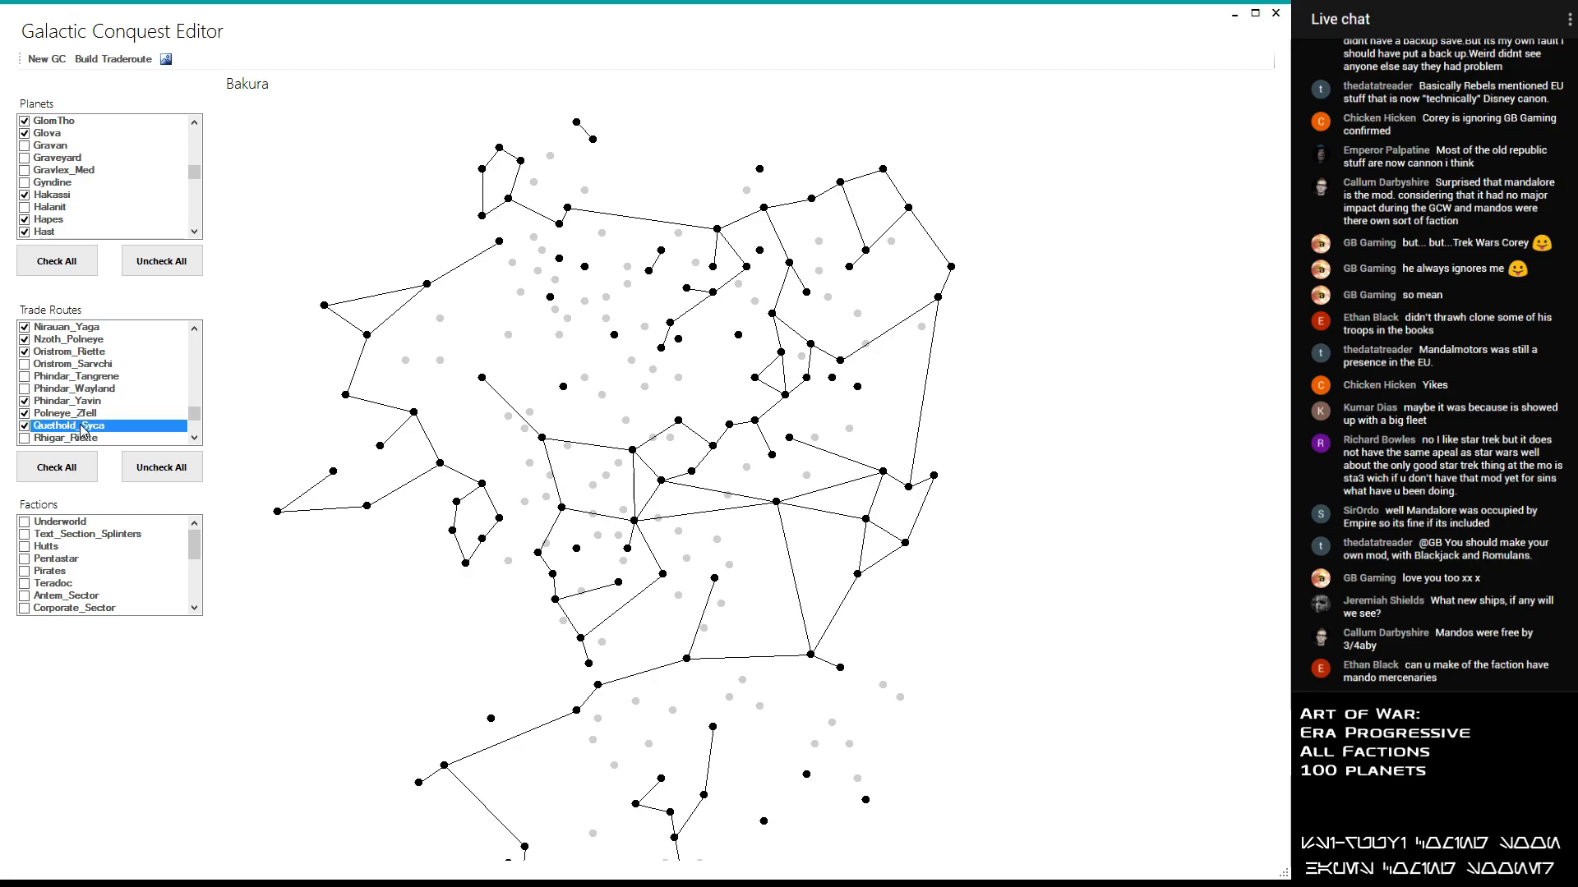
click(76, 441)
scroll(76, 441, down, 1)
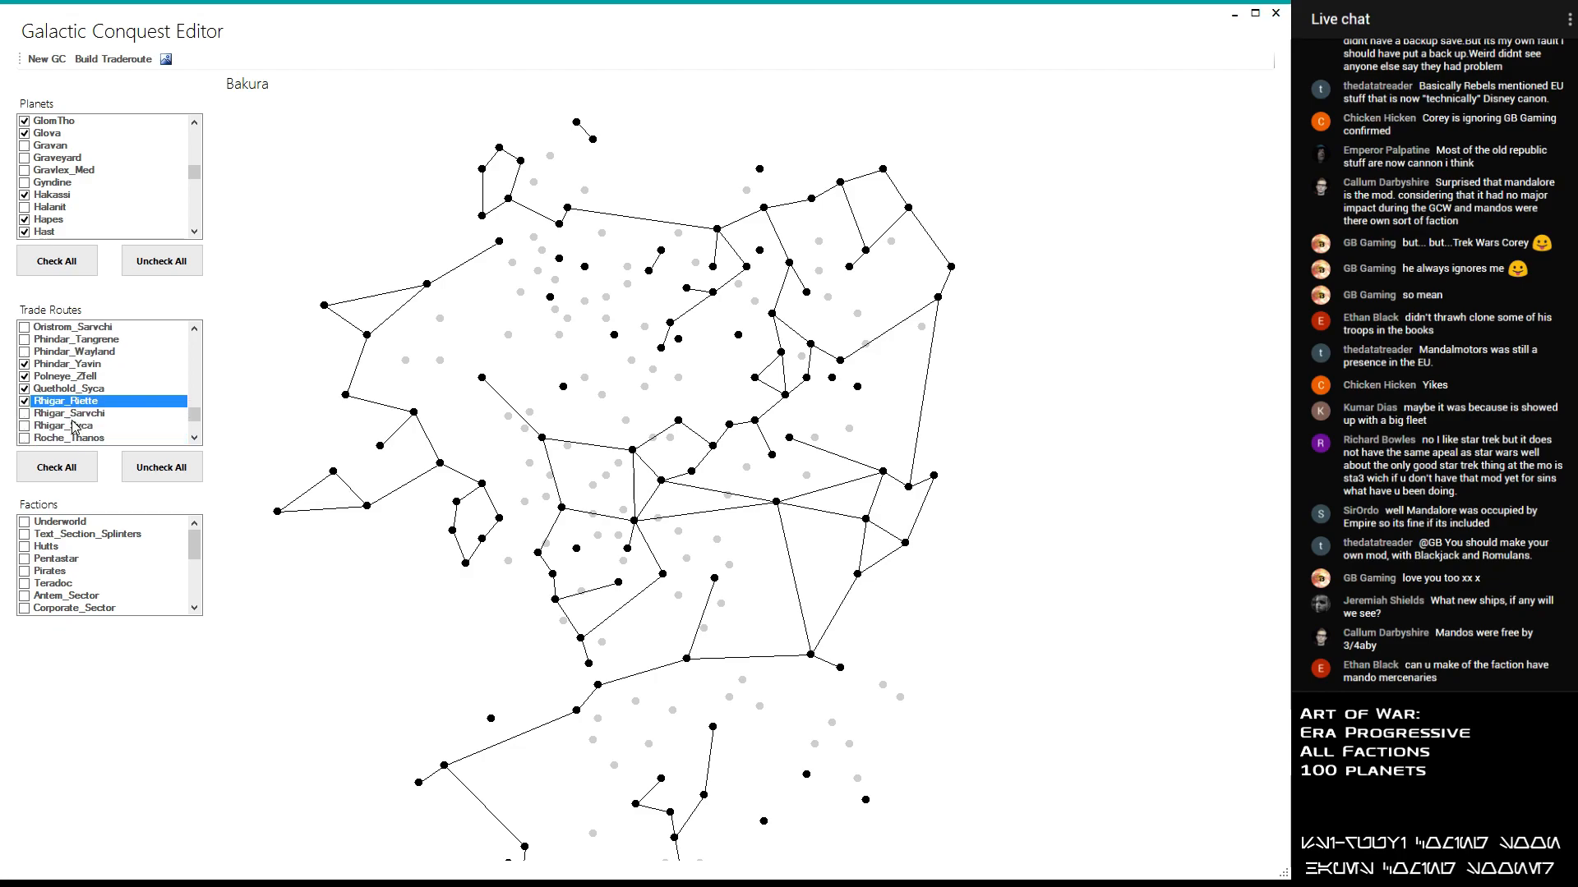
click(72, 416)
click(68, 427)
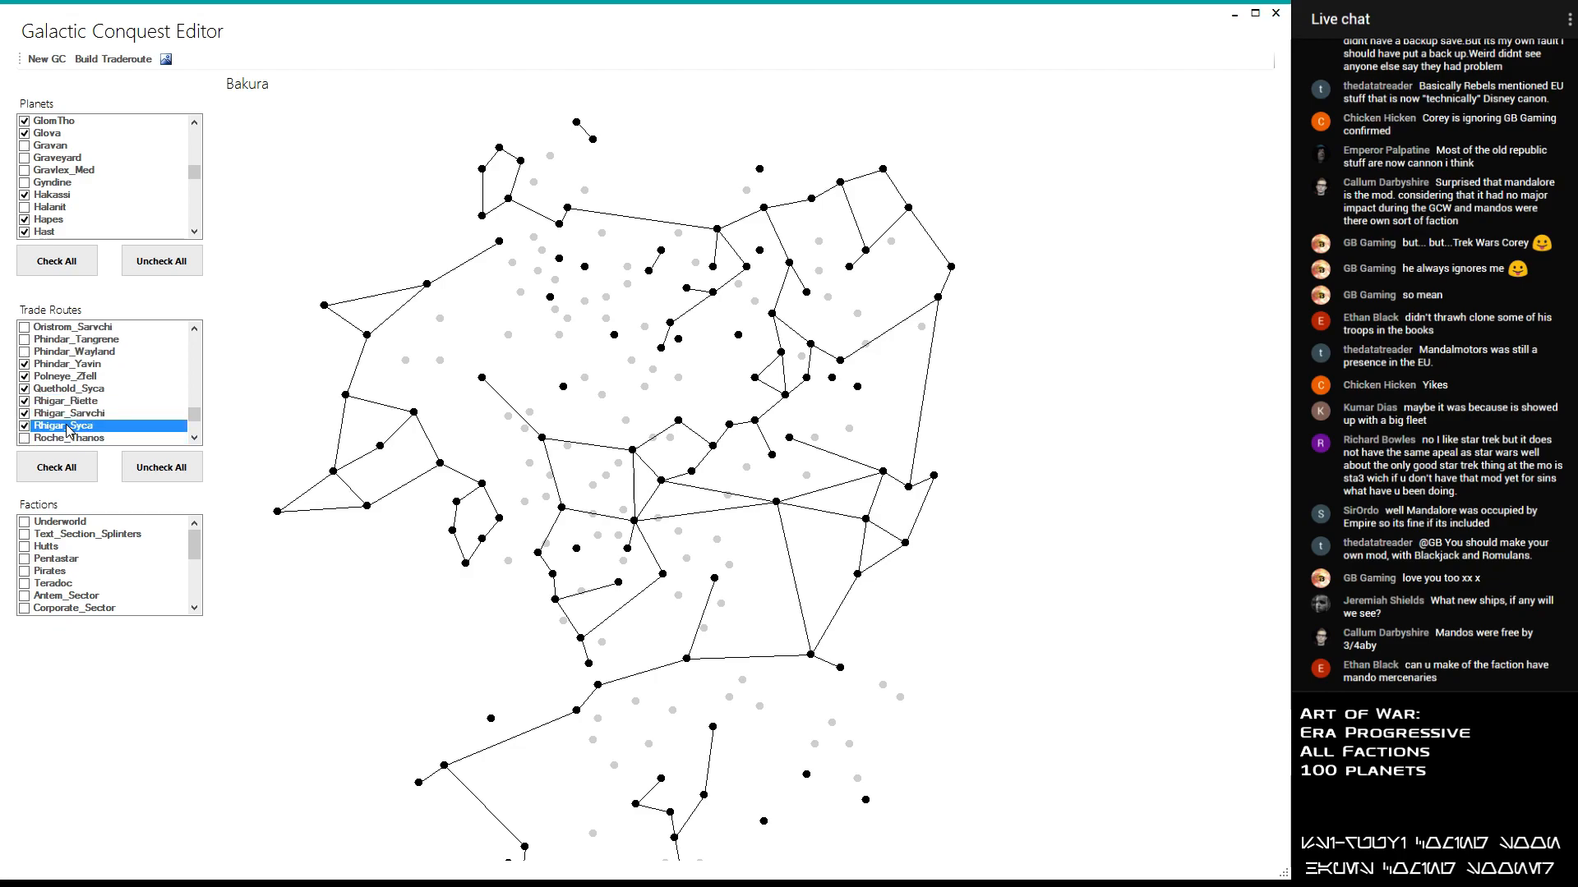
click(69, 439)
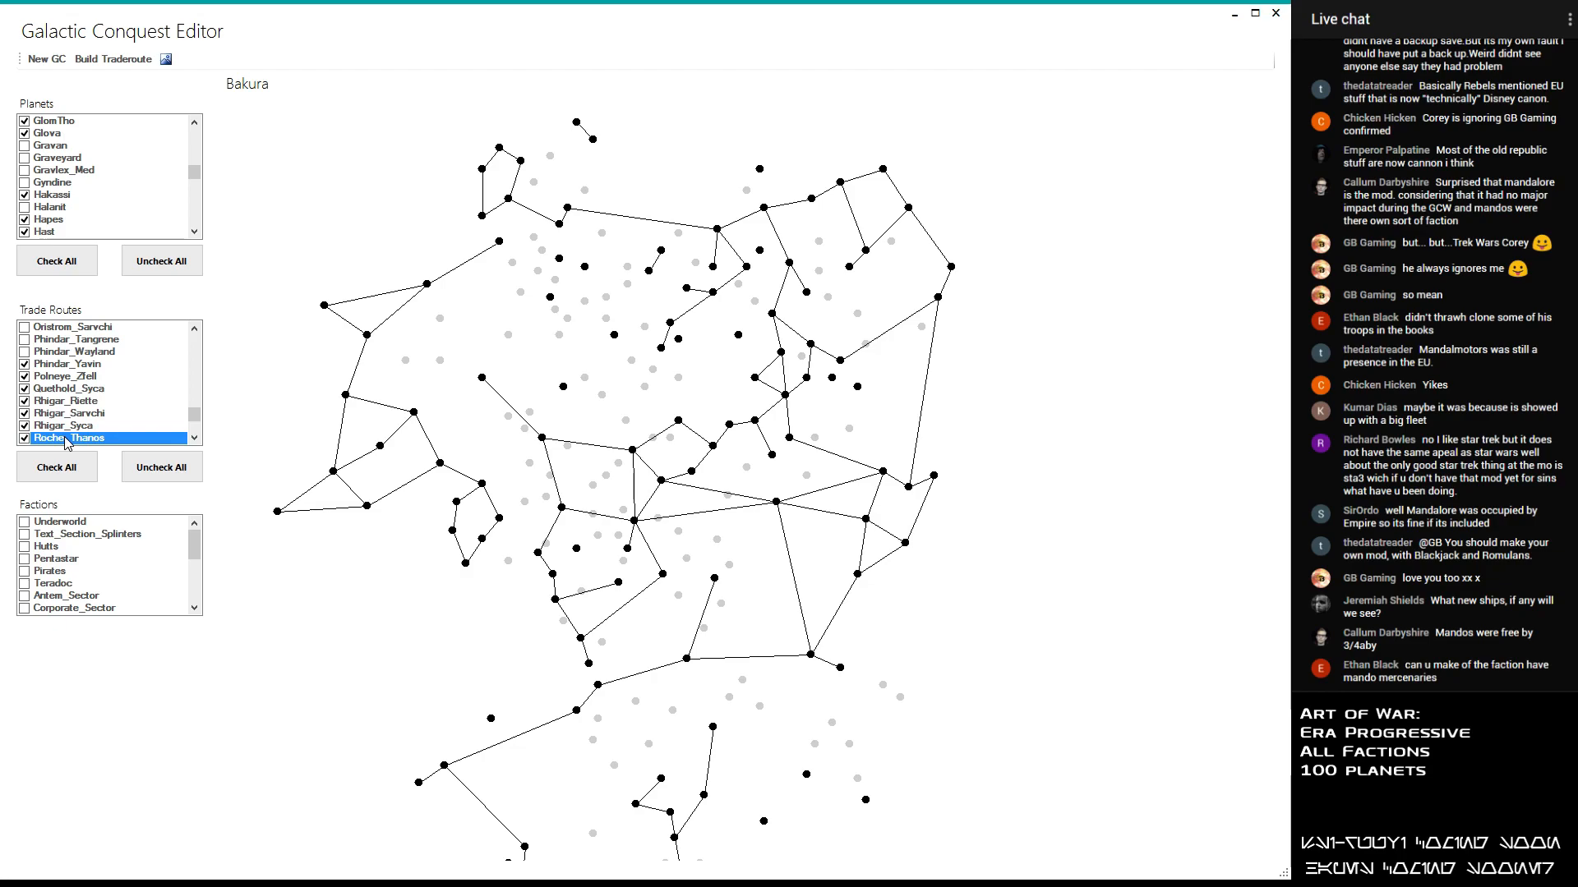
- Try out the Roche_Togoria and Rodia_Sluis trade routes and disable both again
scroll(69, 436, down, 1)
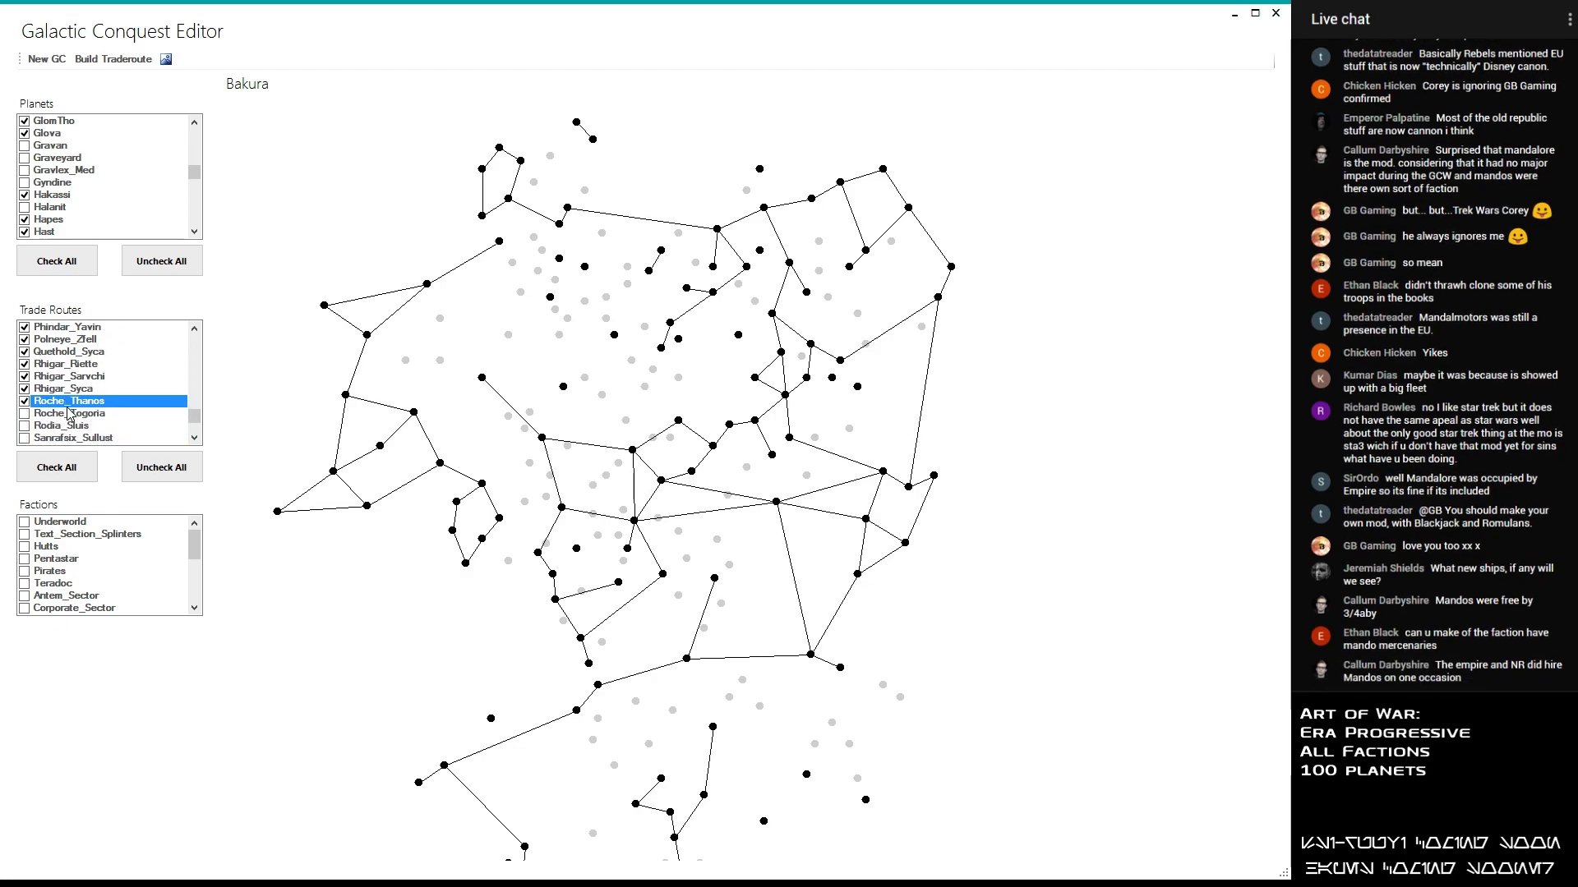
click(71, 414)
click(71, 415)
click(74, 426)
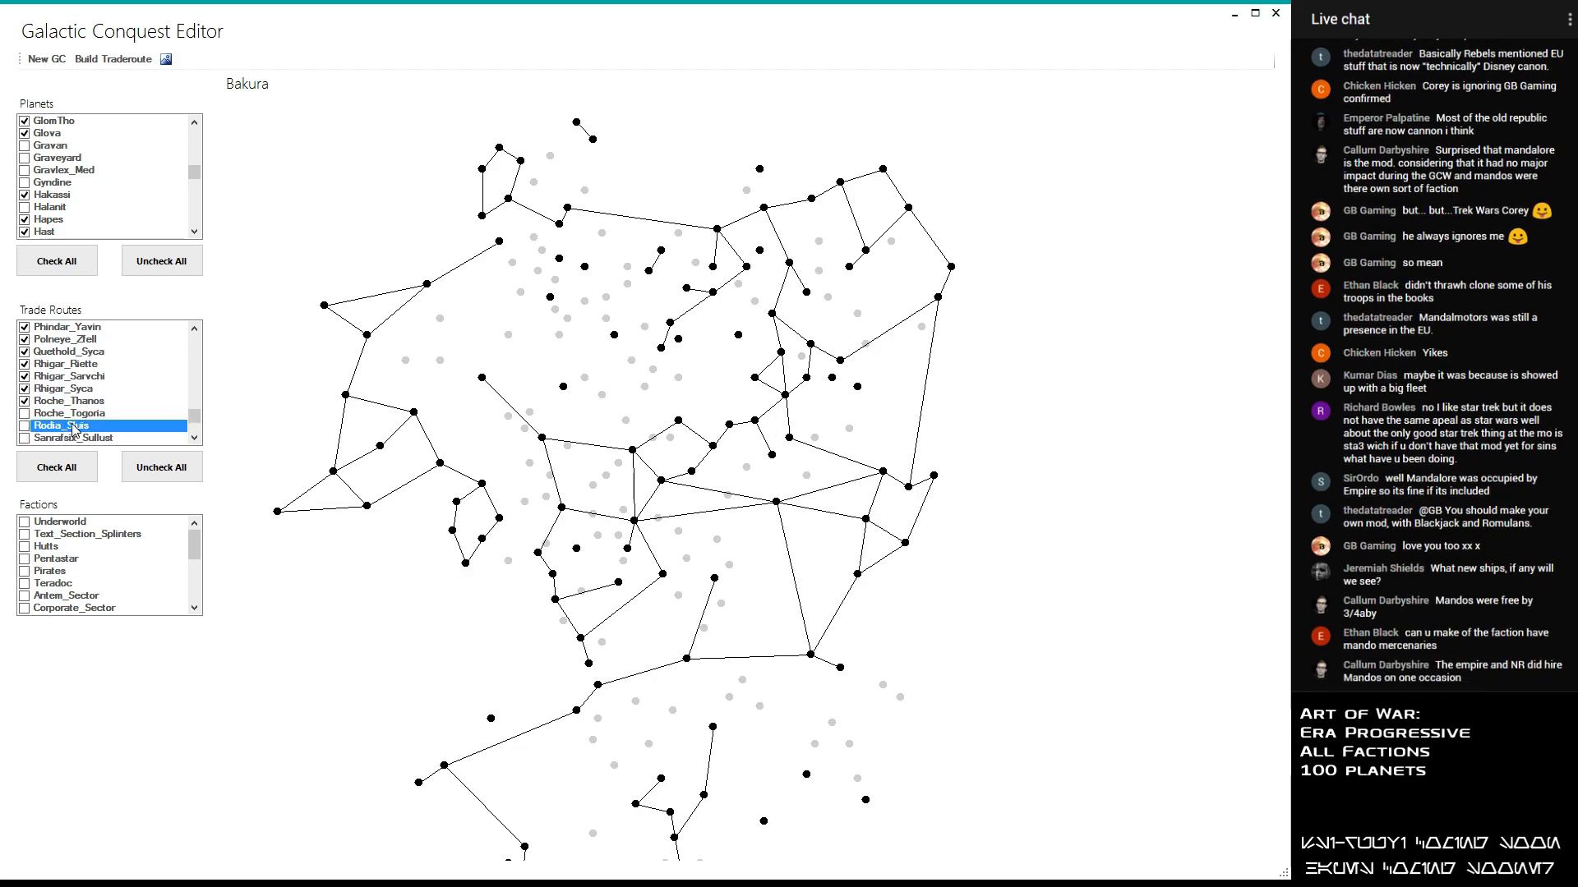
drag(394, 460, 378, 346)
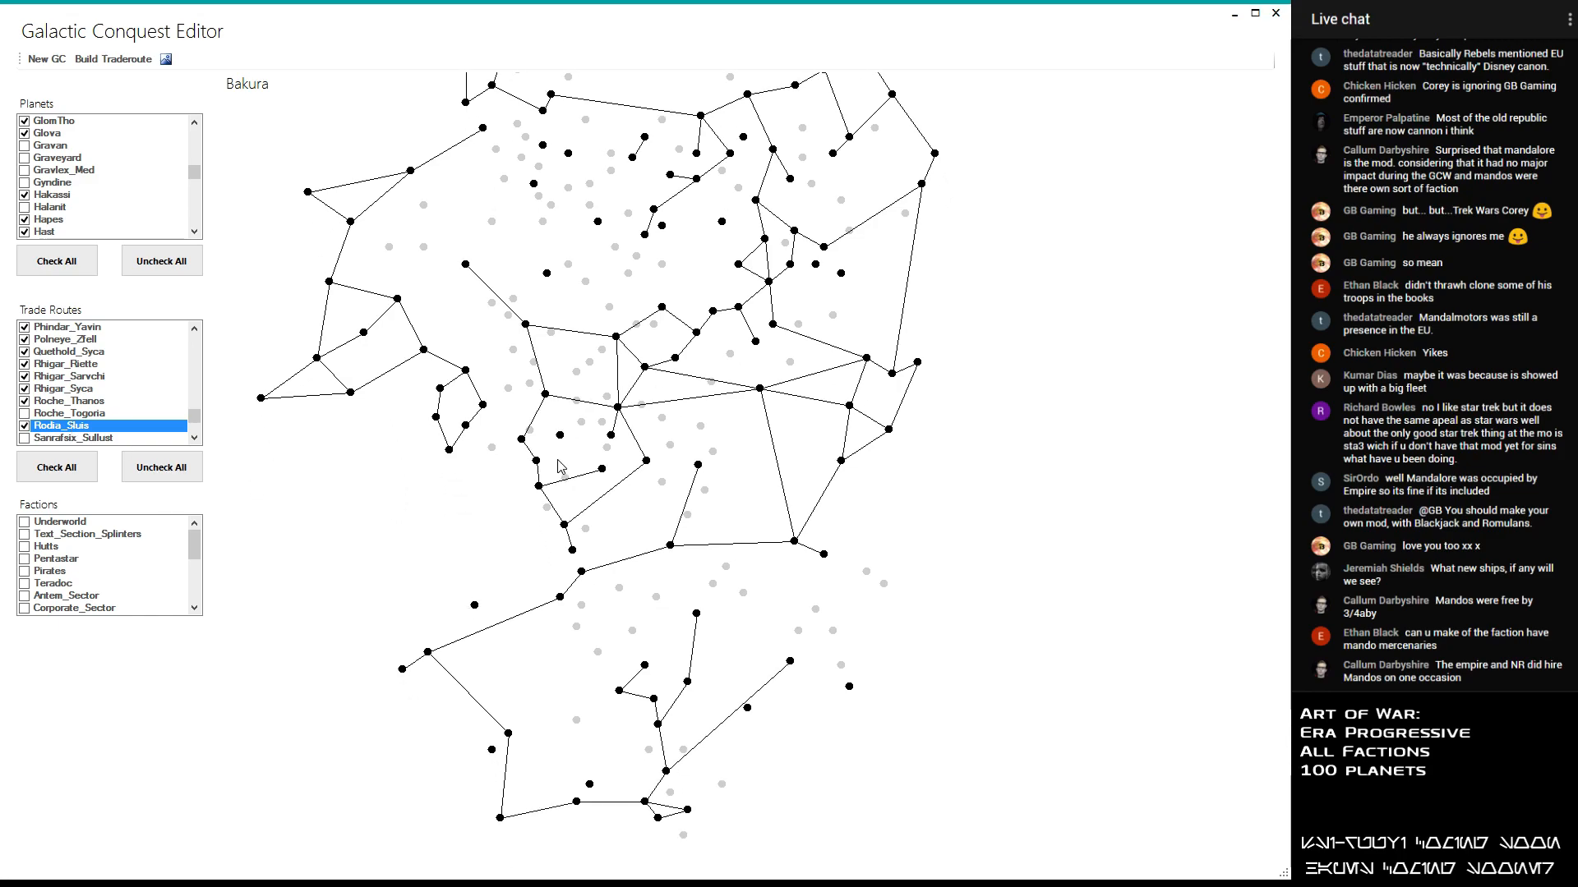
click(47, 431)
- Enable the Sanrafsix_Sullust and Sanrafsix_Vondarc trade routes
click(55, 441)
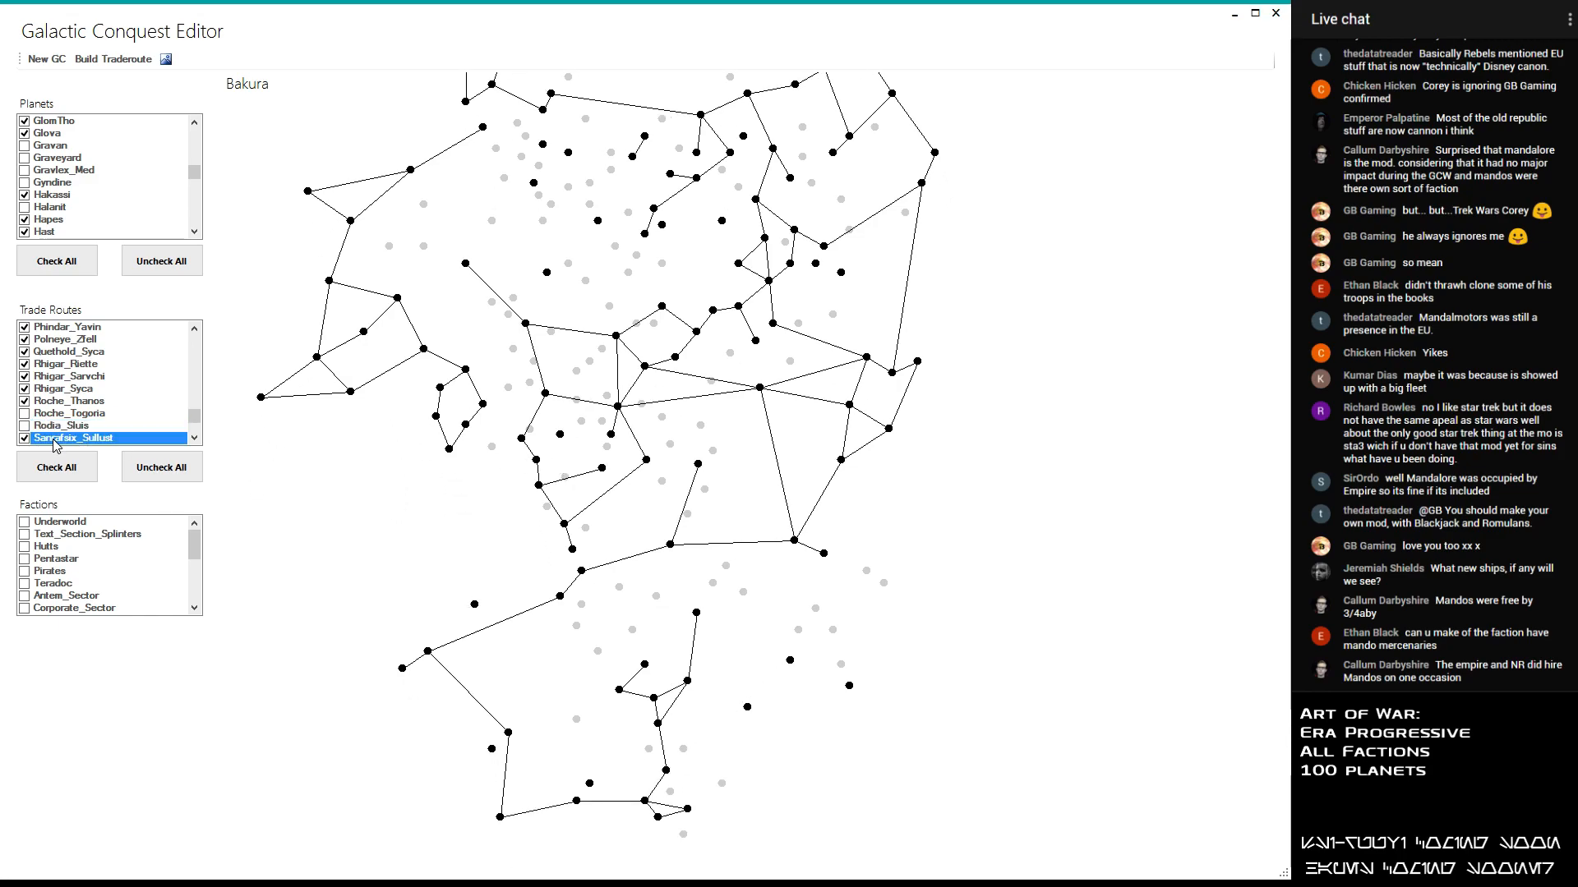
scroll(105, 421, down, 2)
click(105, 376)
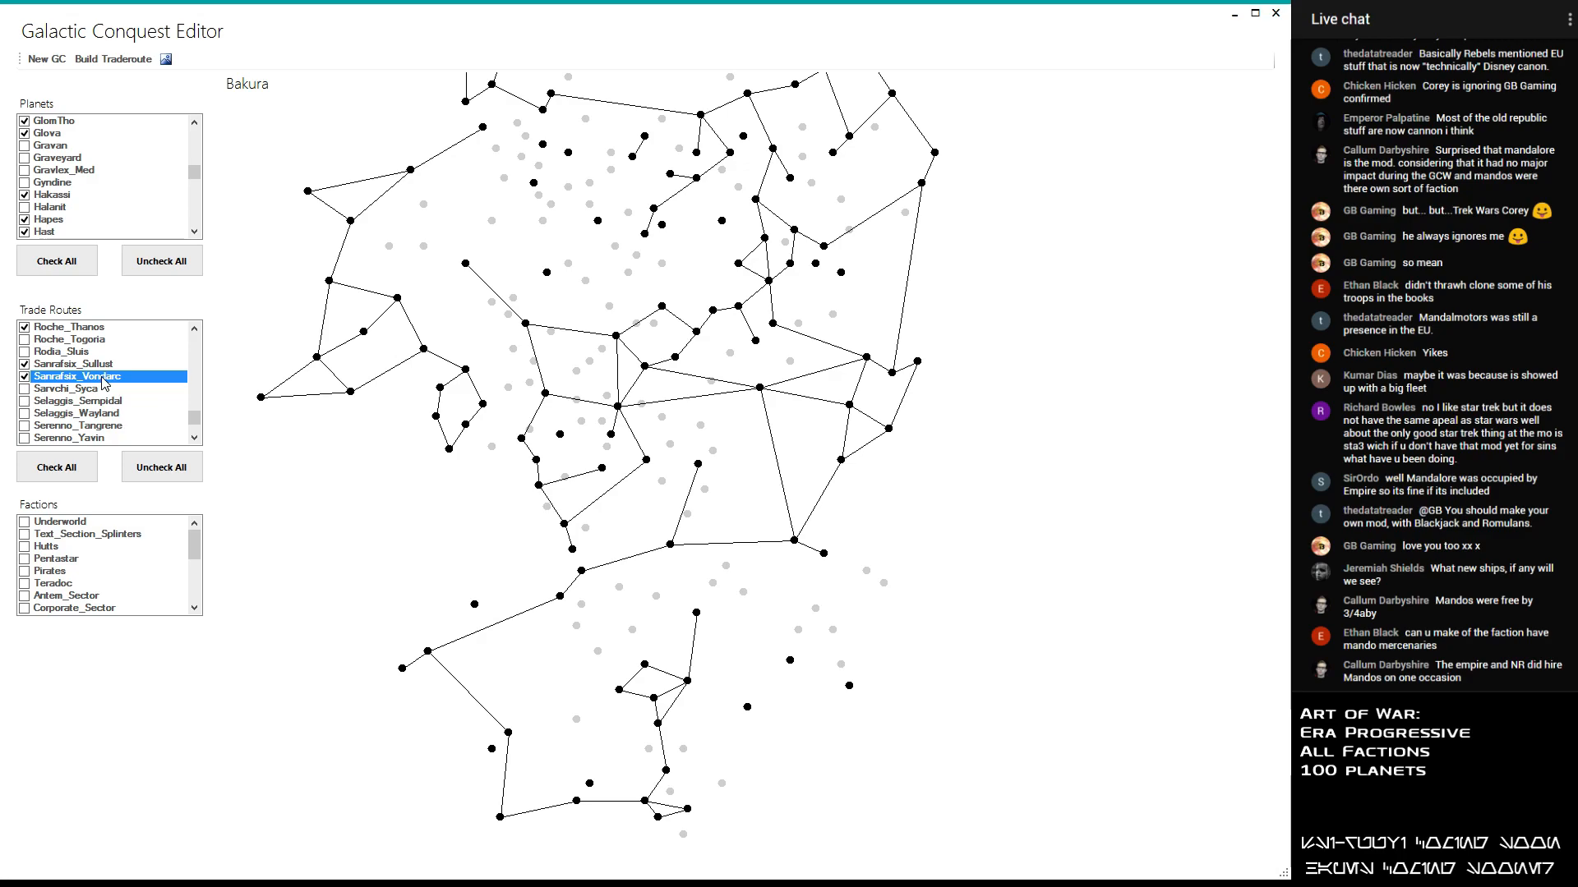
- Try out the Sarvchi_Syca, Selaggis_Sempidal and Selaggis_Wayland trade routes and leave all three disabled
click(80, 389)
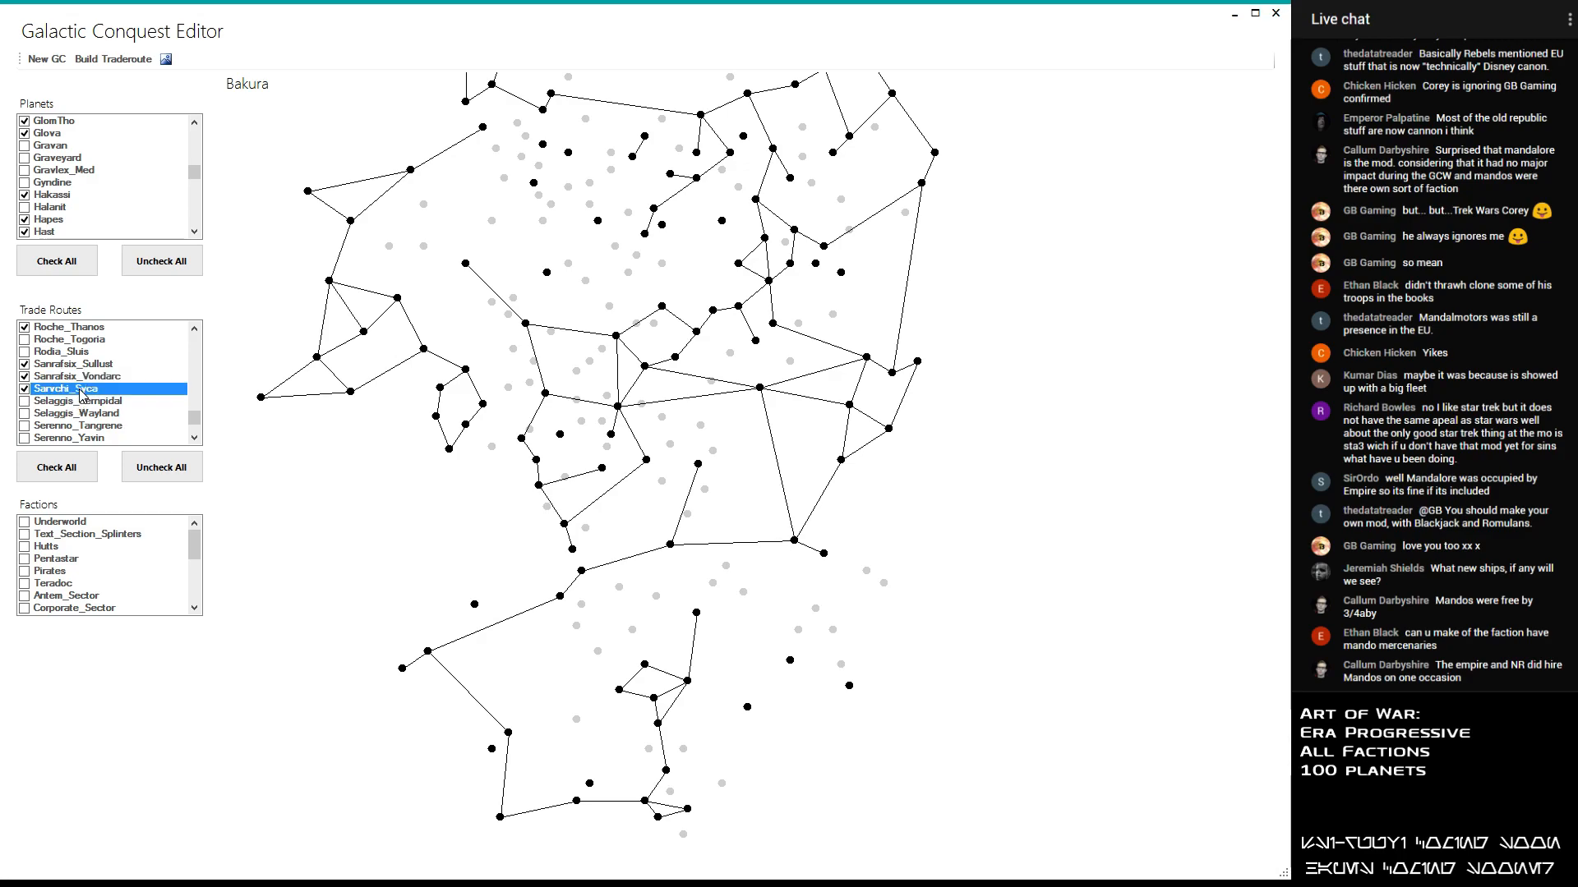
click(79, 401)
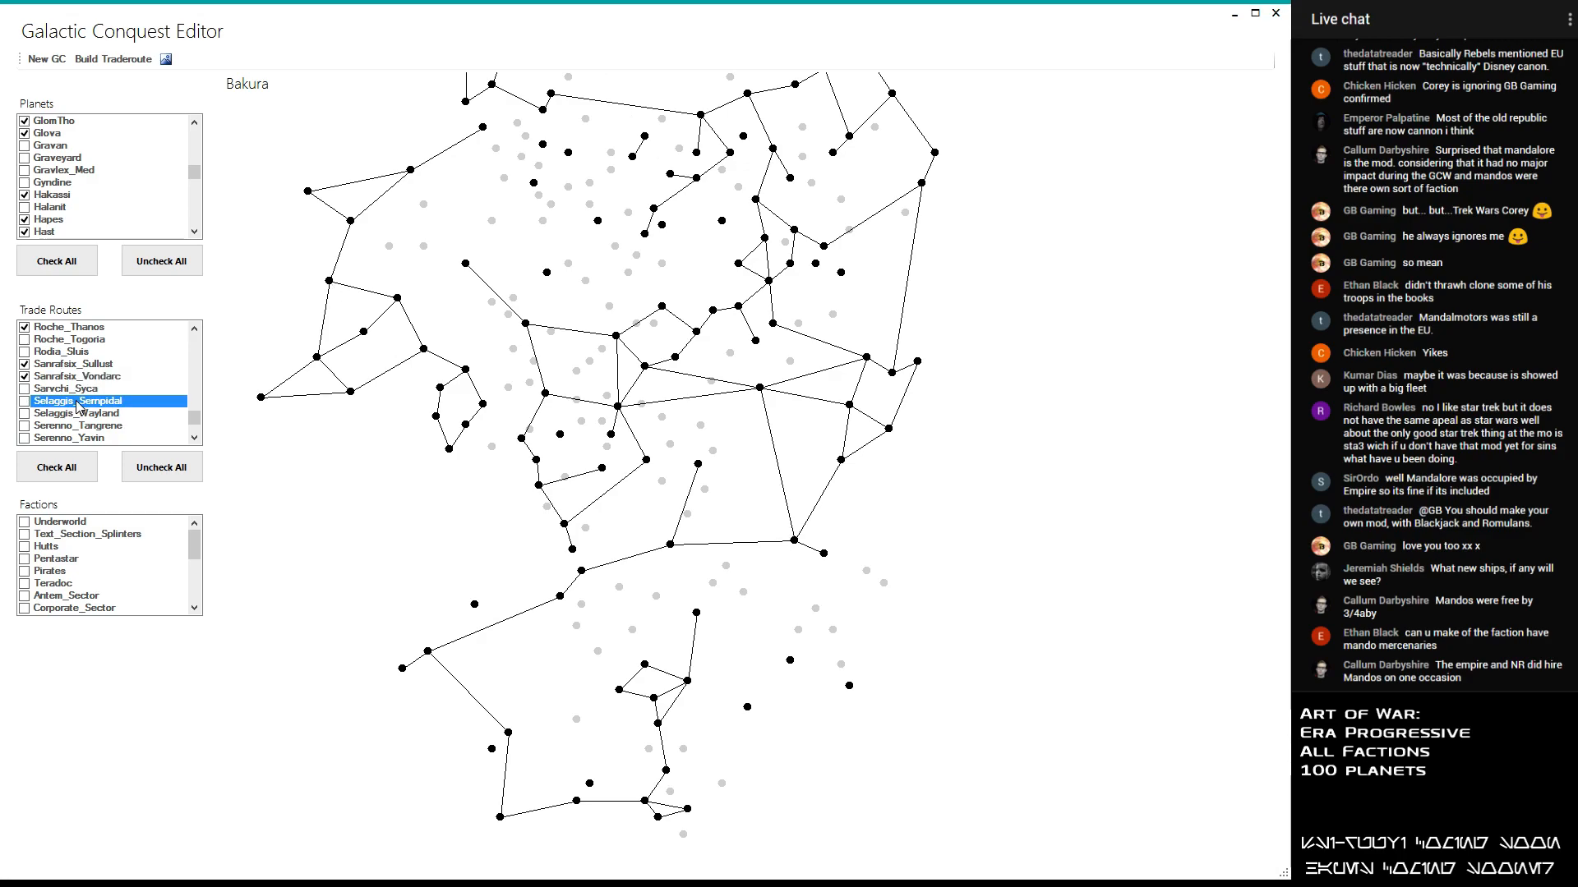
click(75, 413)
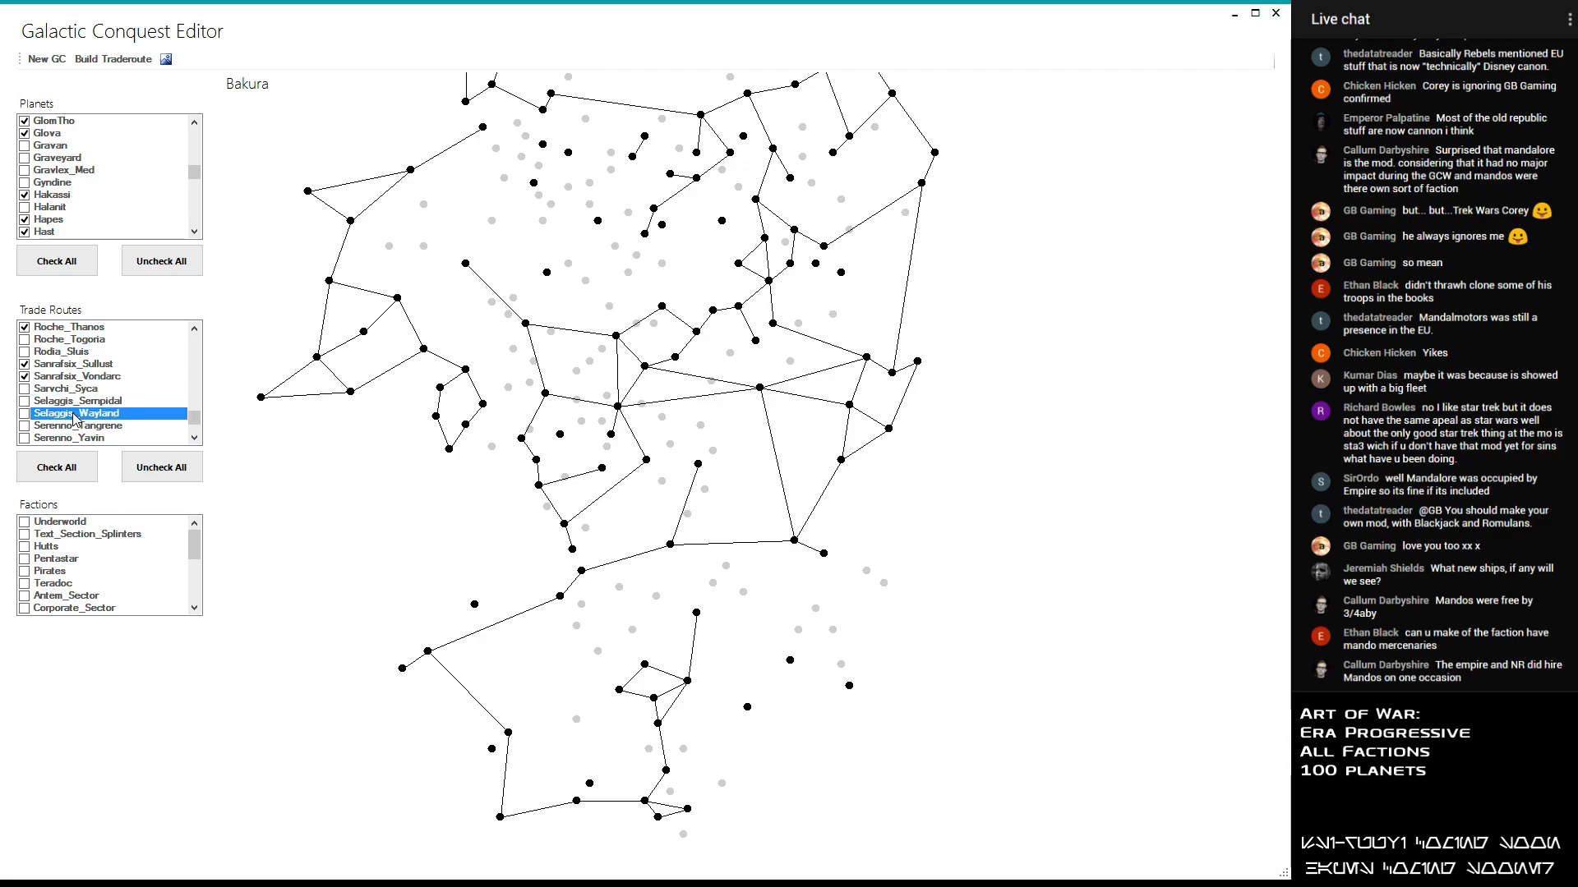
- Enable the Serenno_Tangrene and Serenno_Yavin trade routes, keeping Selaggis_Wayland disabled
double_click(77, 427)
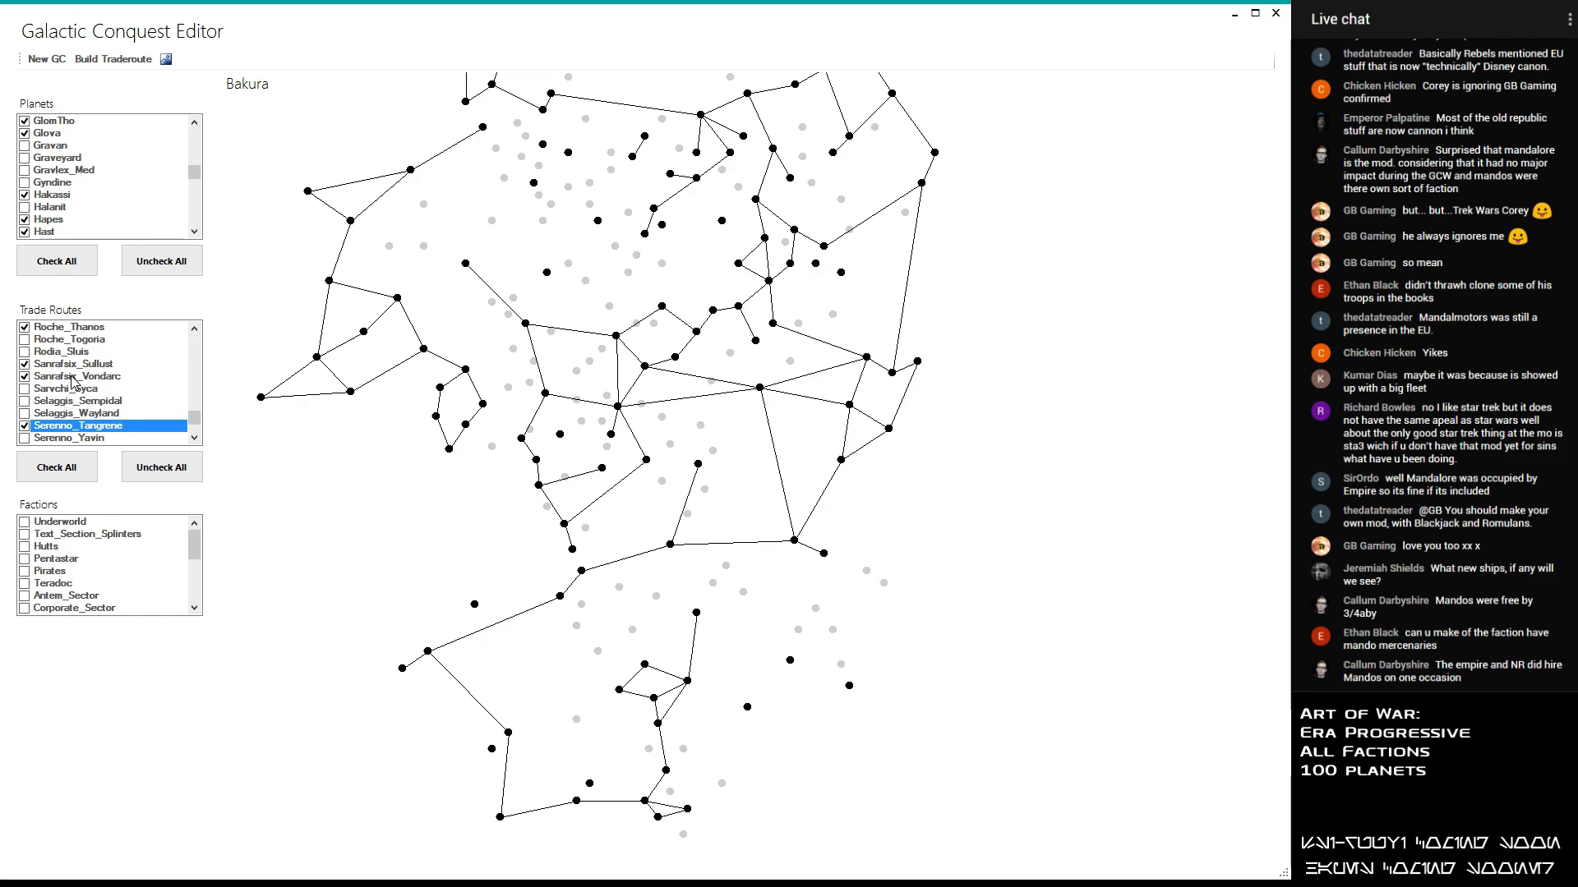
click(95, 415)
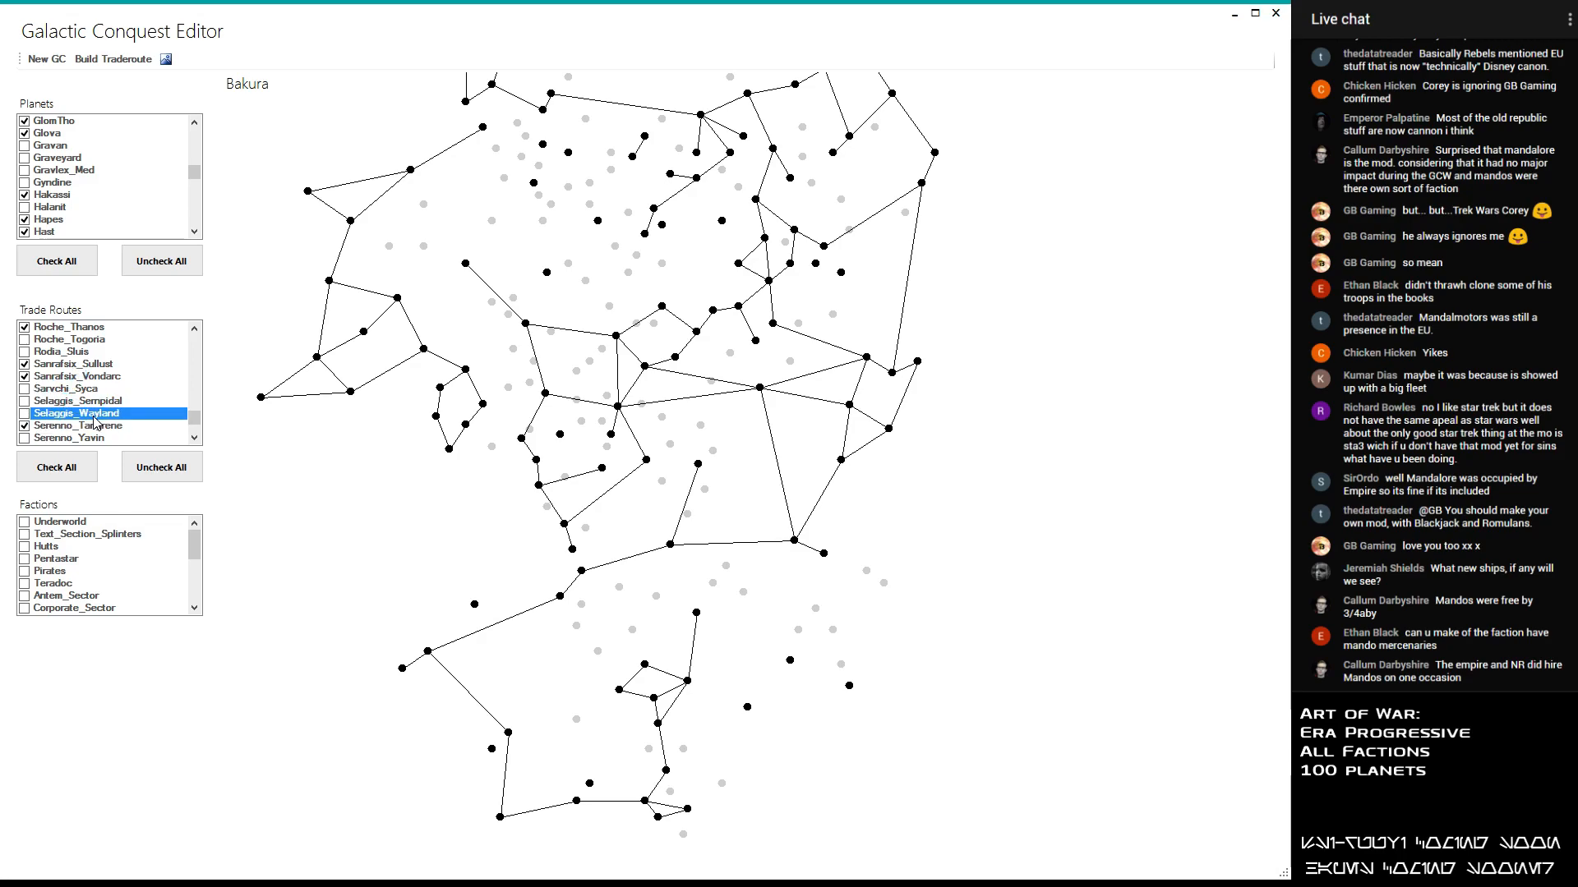
double_click(92, 440)
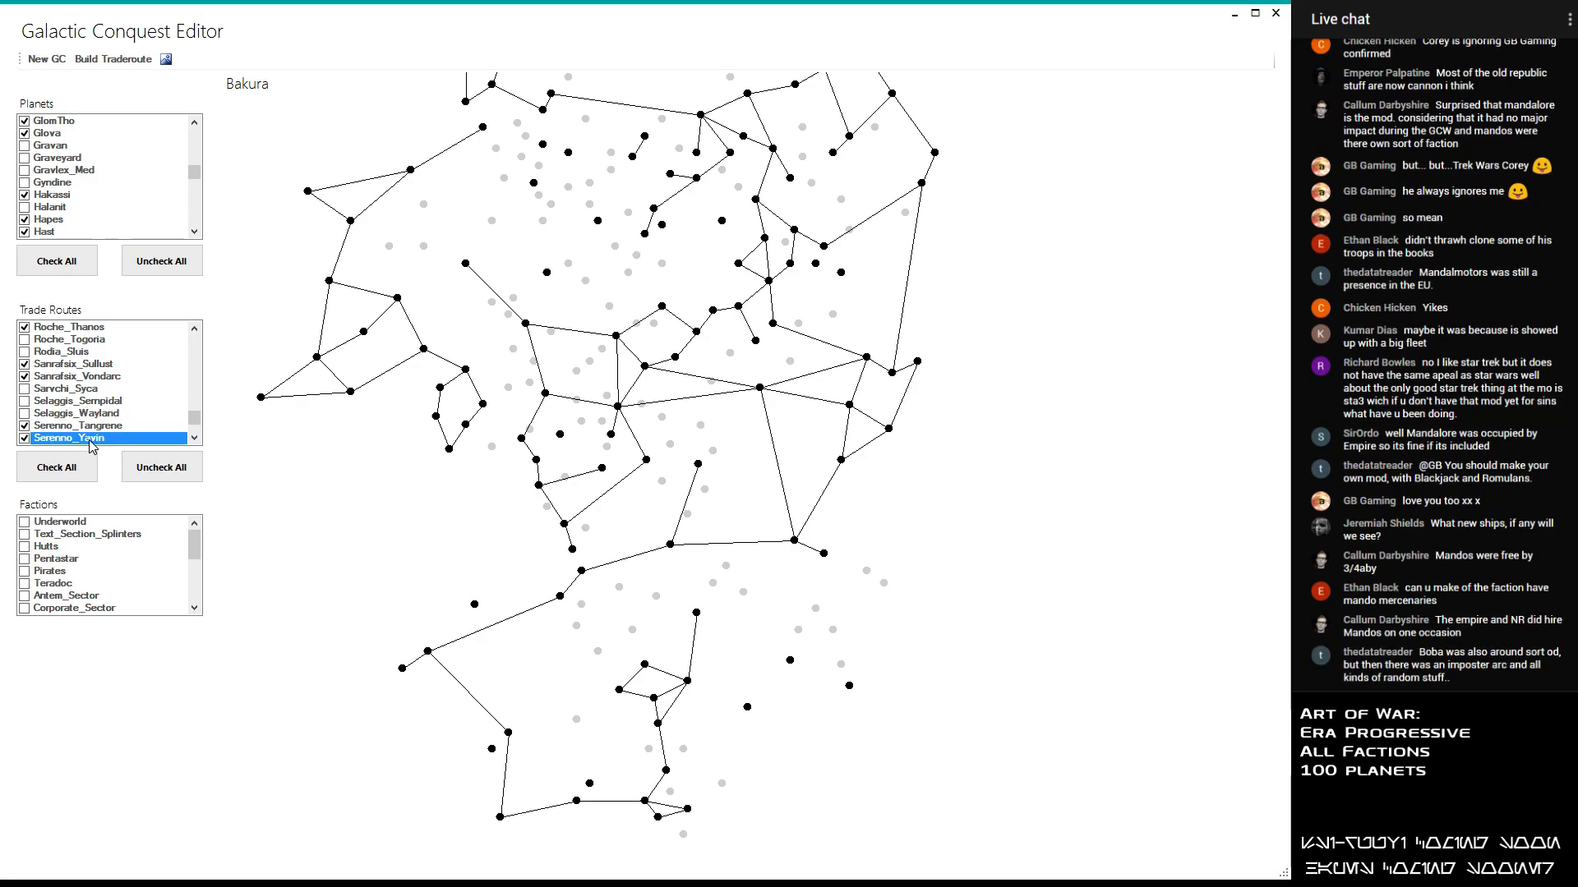
- Enable the Sluis_Utapau trade route, leaving Sempidal_Telos and Sluis_Thyferra disabled after trying them out
scroll(90, 444, down, 2)
double_click(86, 378)
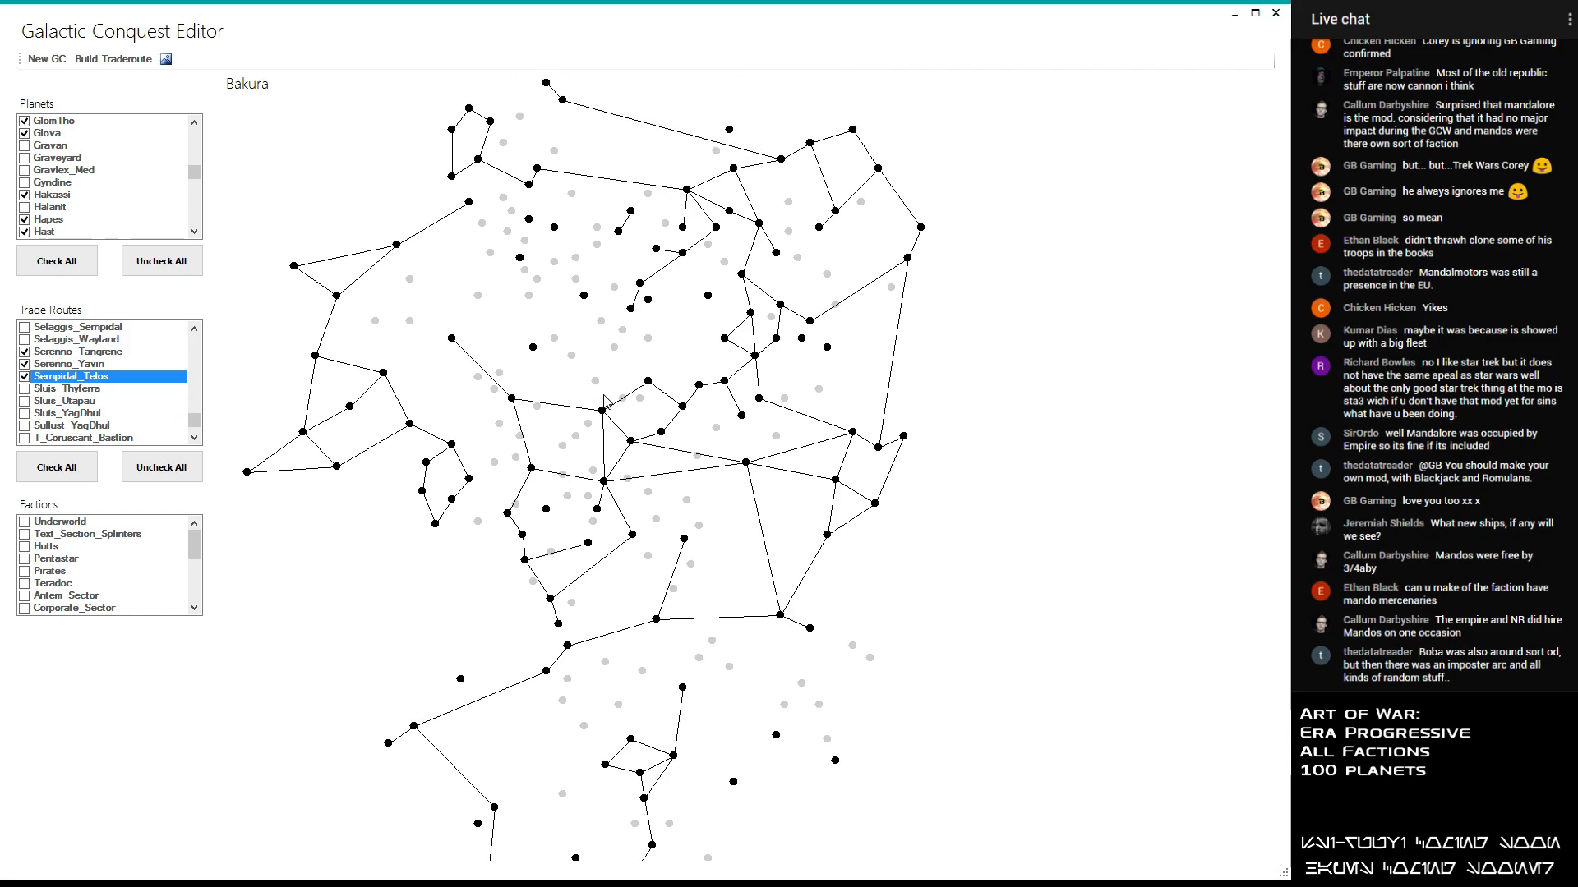
click(86, 391)
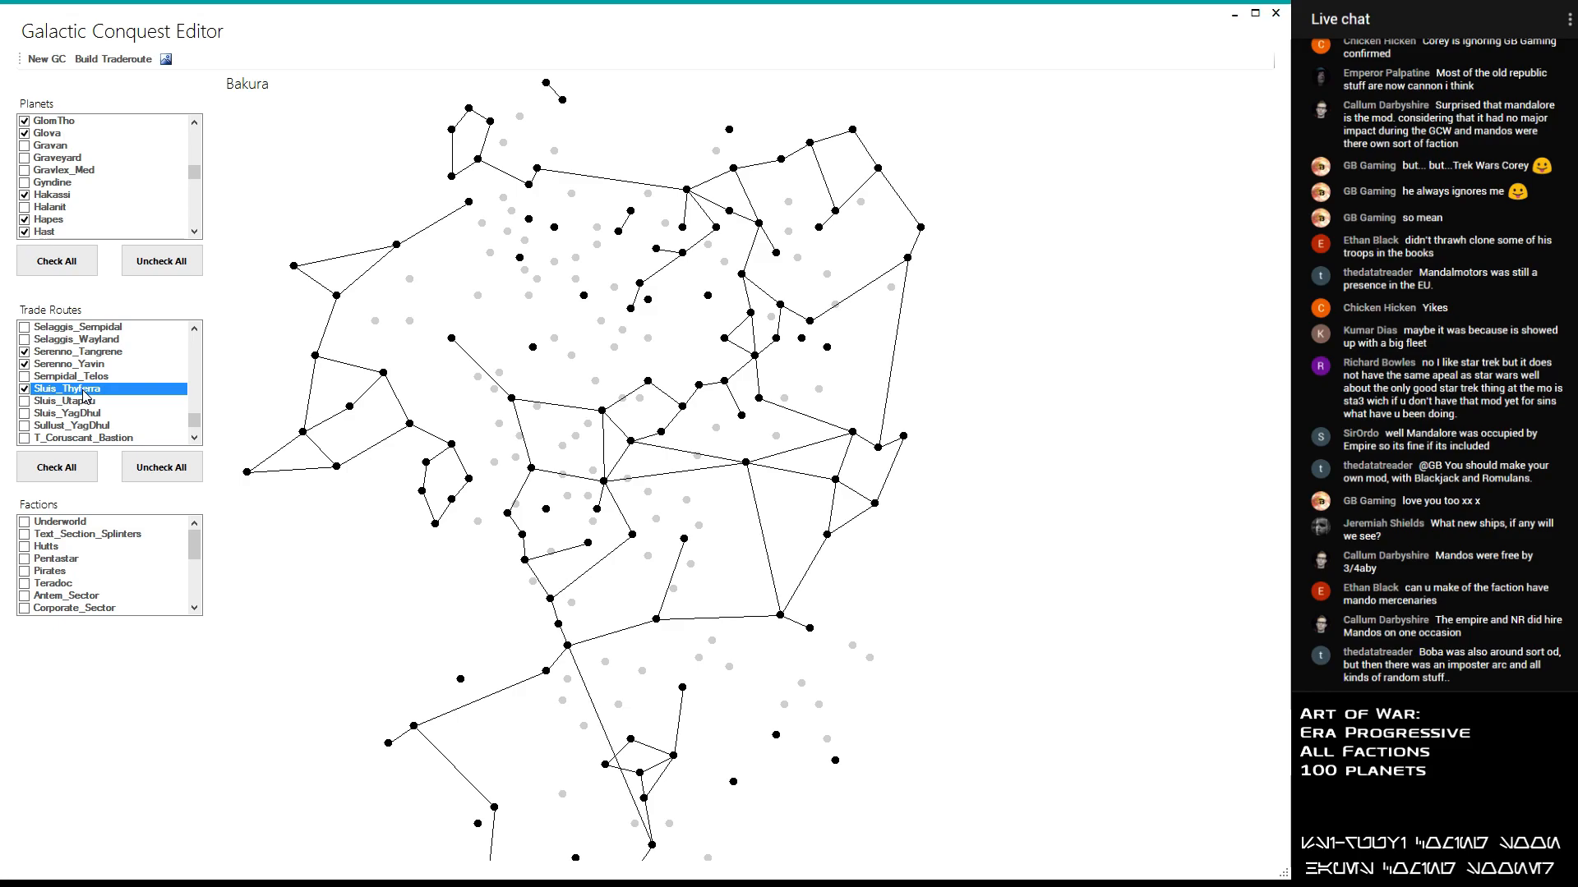
scroll(85, 393, down, 1)
click(79, 366)
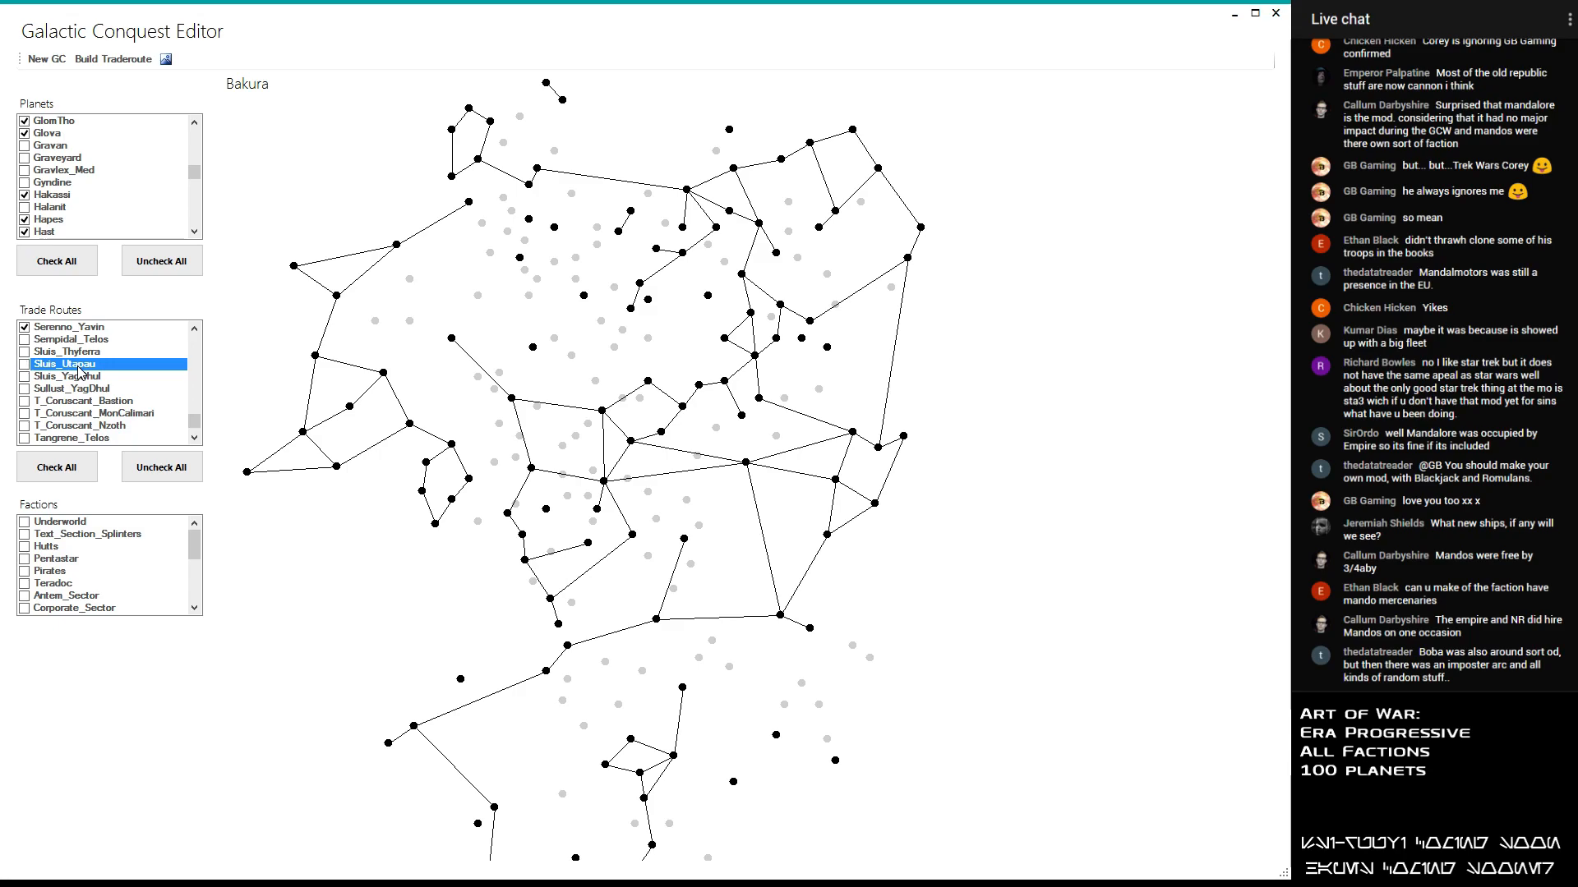
click(82, 370)
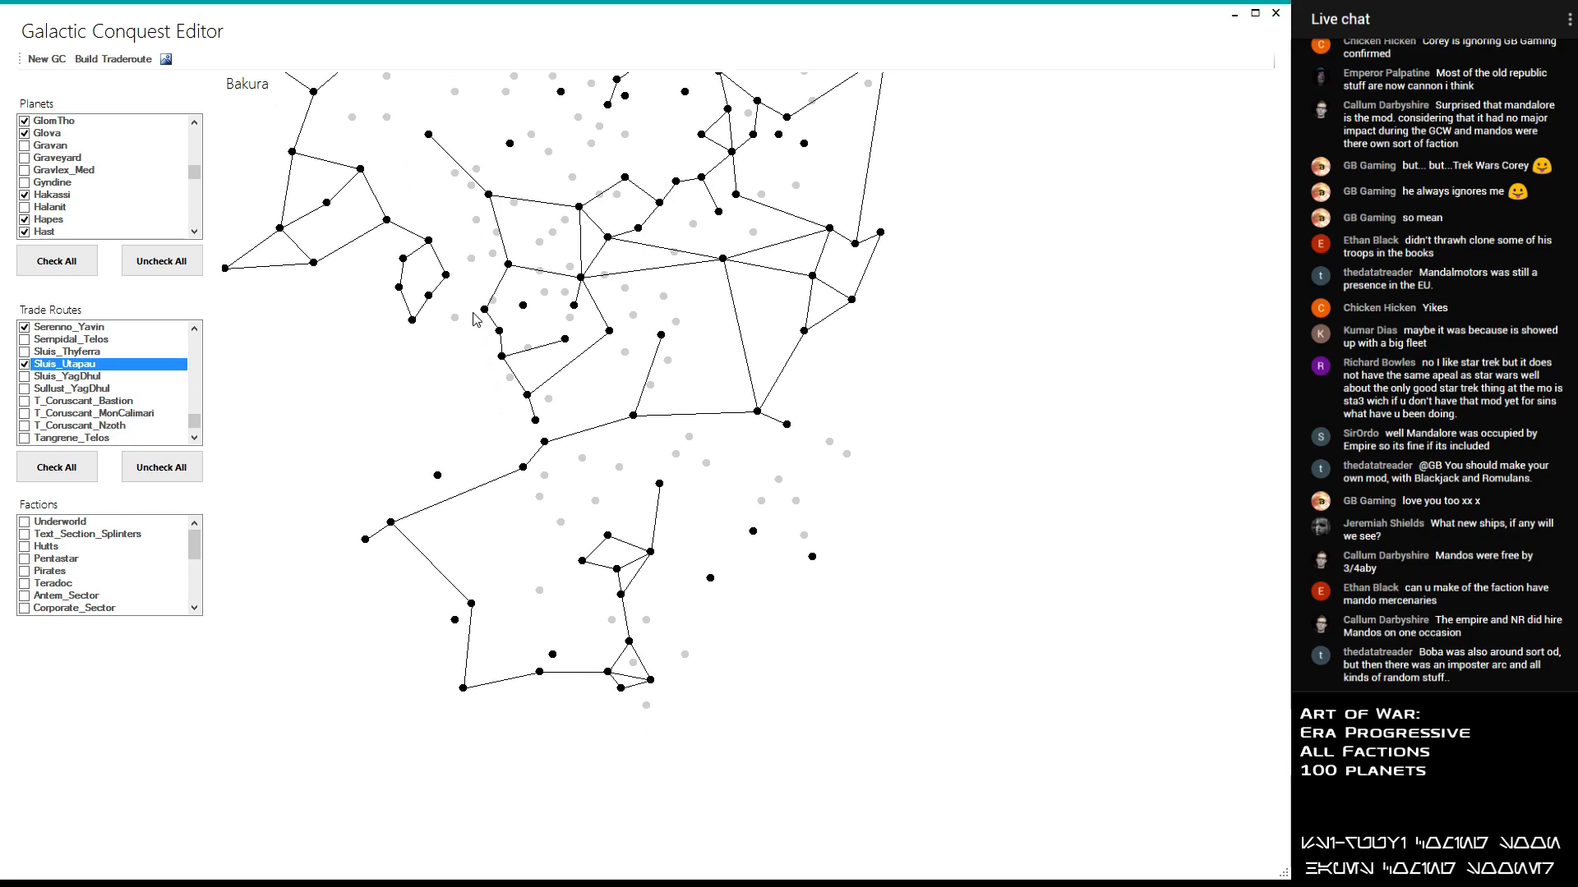
- Try out the Sluis_YagDhul, Sullust_YagDhul and T_Coruscant_Bastion trade routes and leave all three disabled
click(87, 377)
click(86, 378)
click(81, 391)
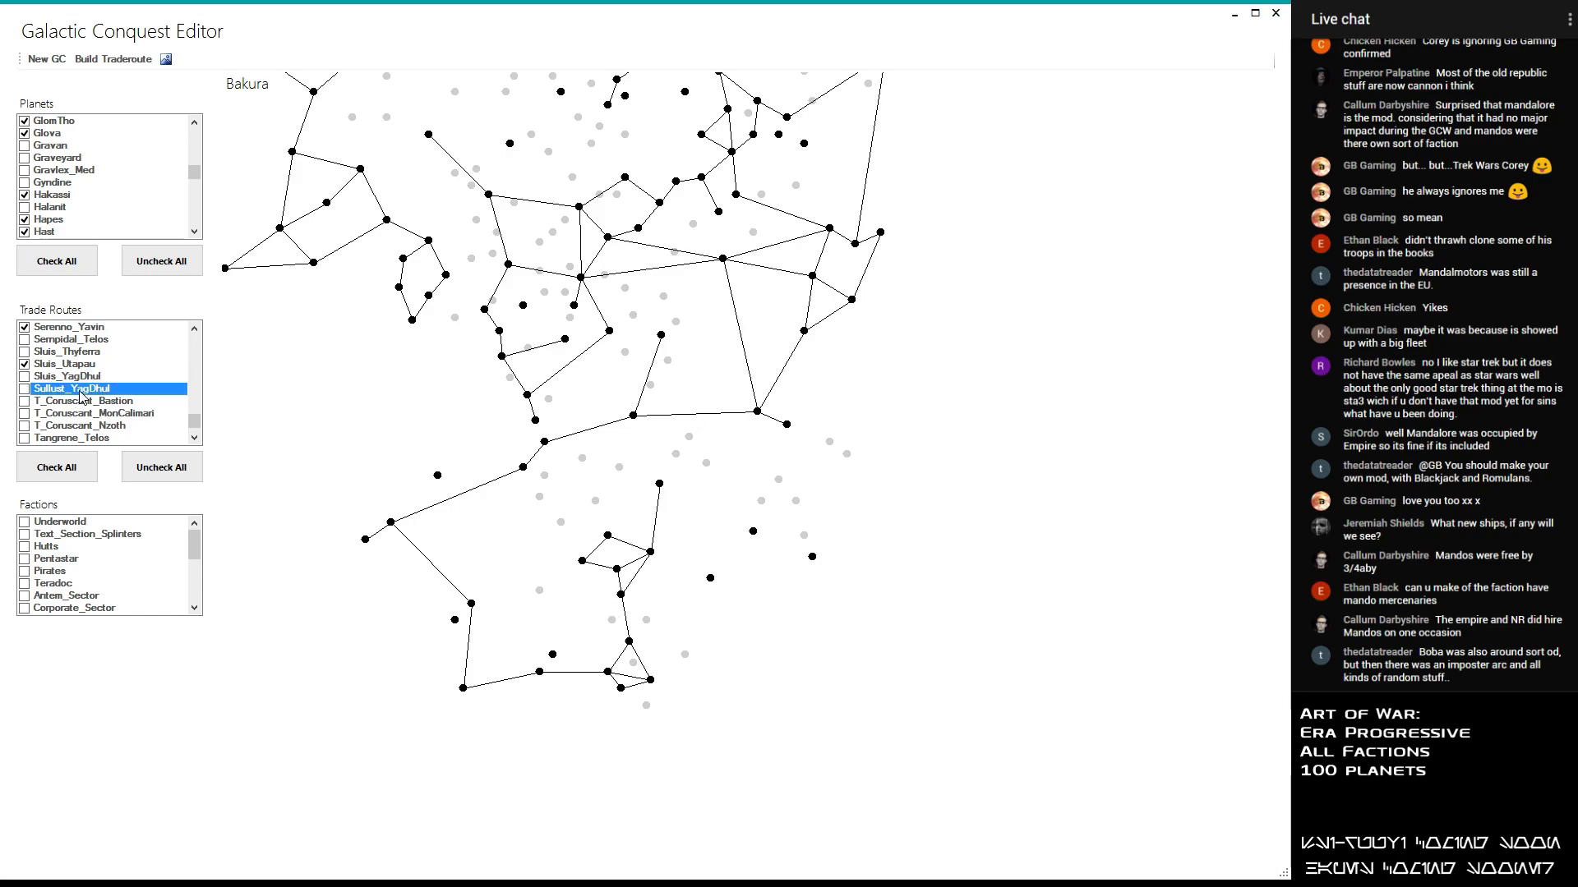
click(82, 402)
- Compare the map with and without the Tangrene_Telos and Tangrene_Yavin trade routes and leave both disabled
scroll(81, 413, down, 1)
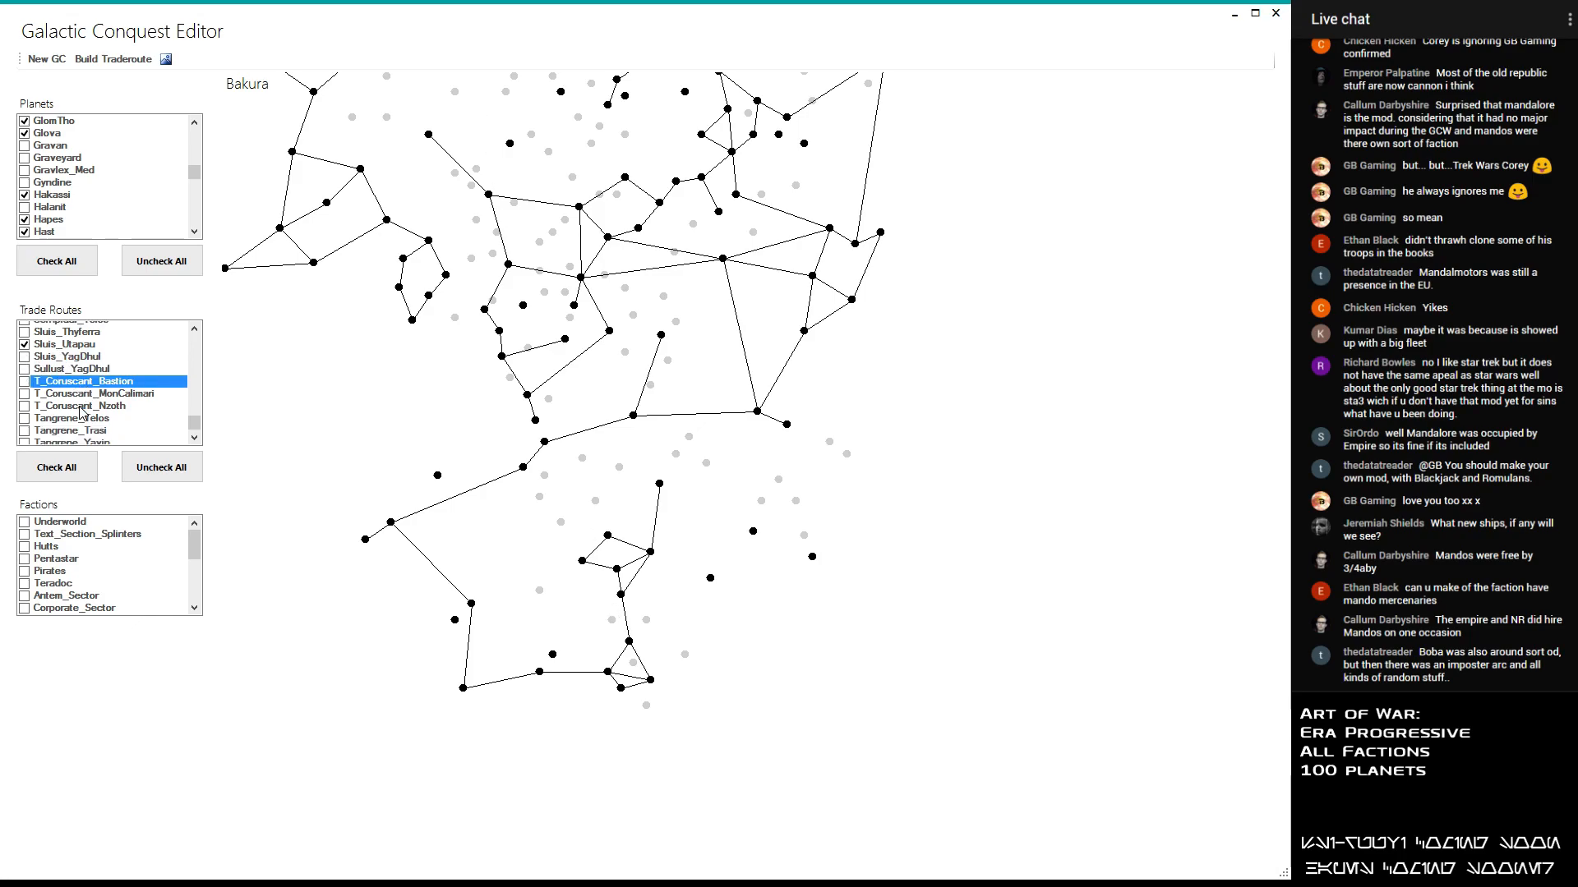
click(80, 405)
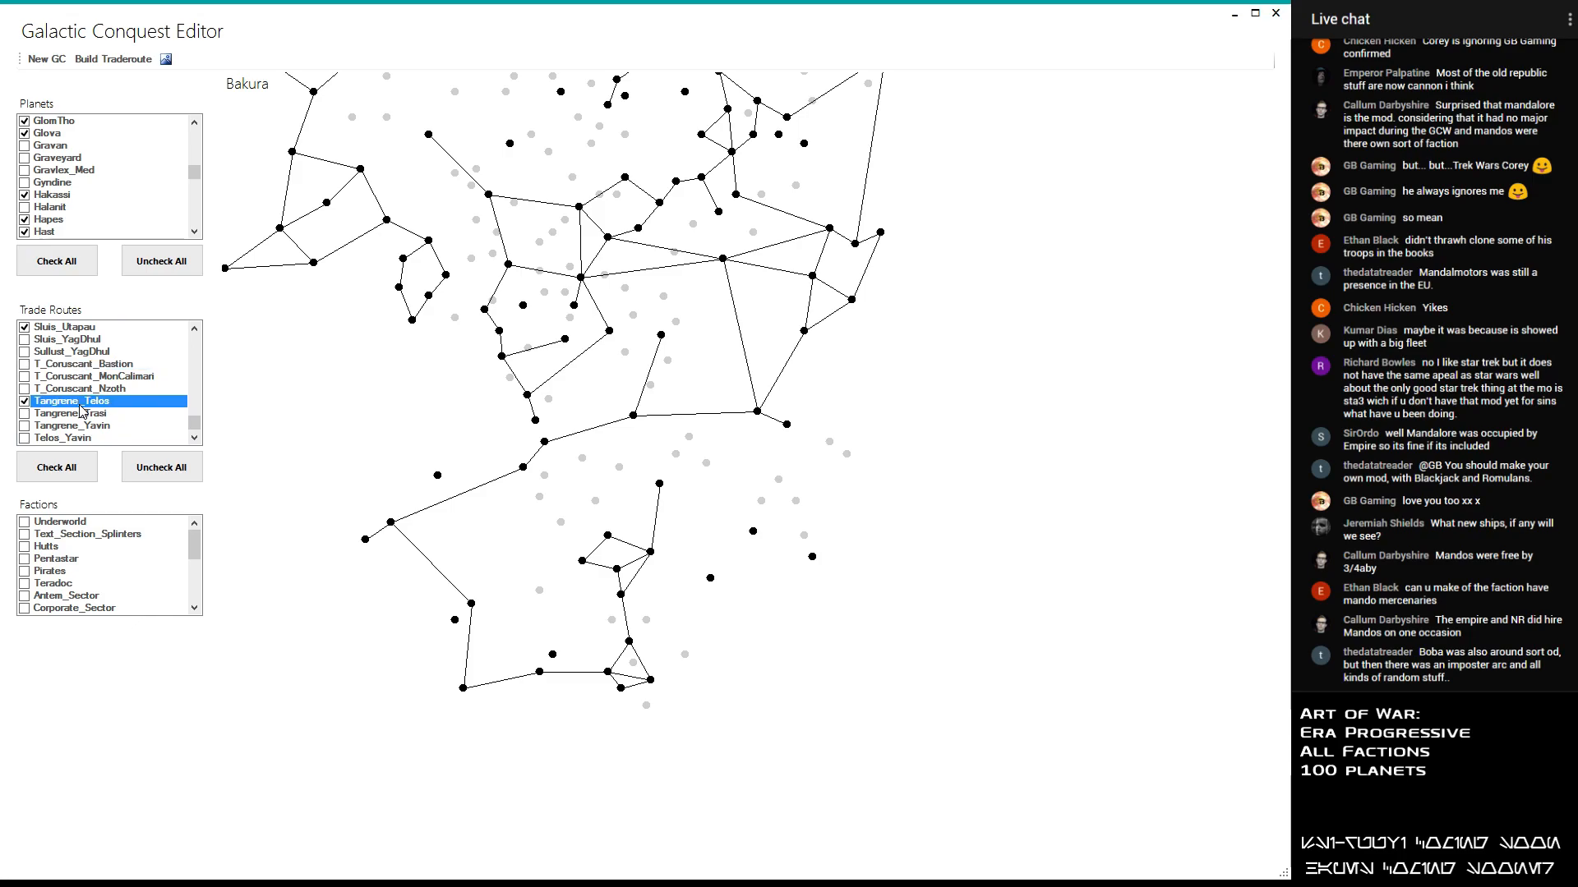
click(82, 404)
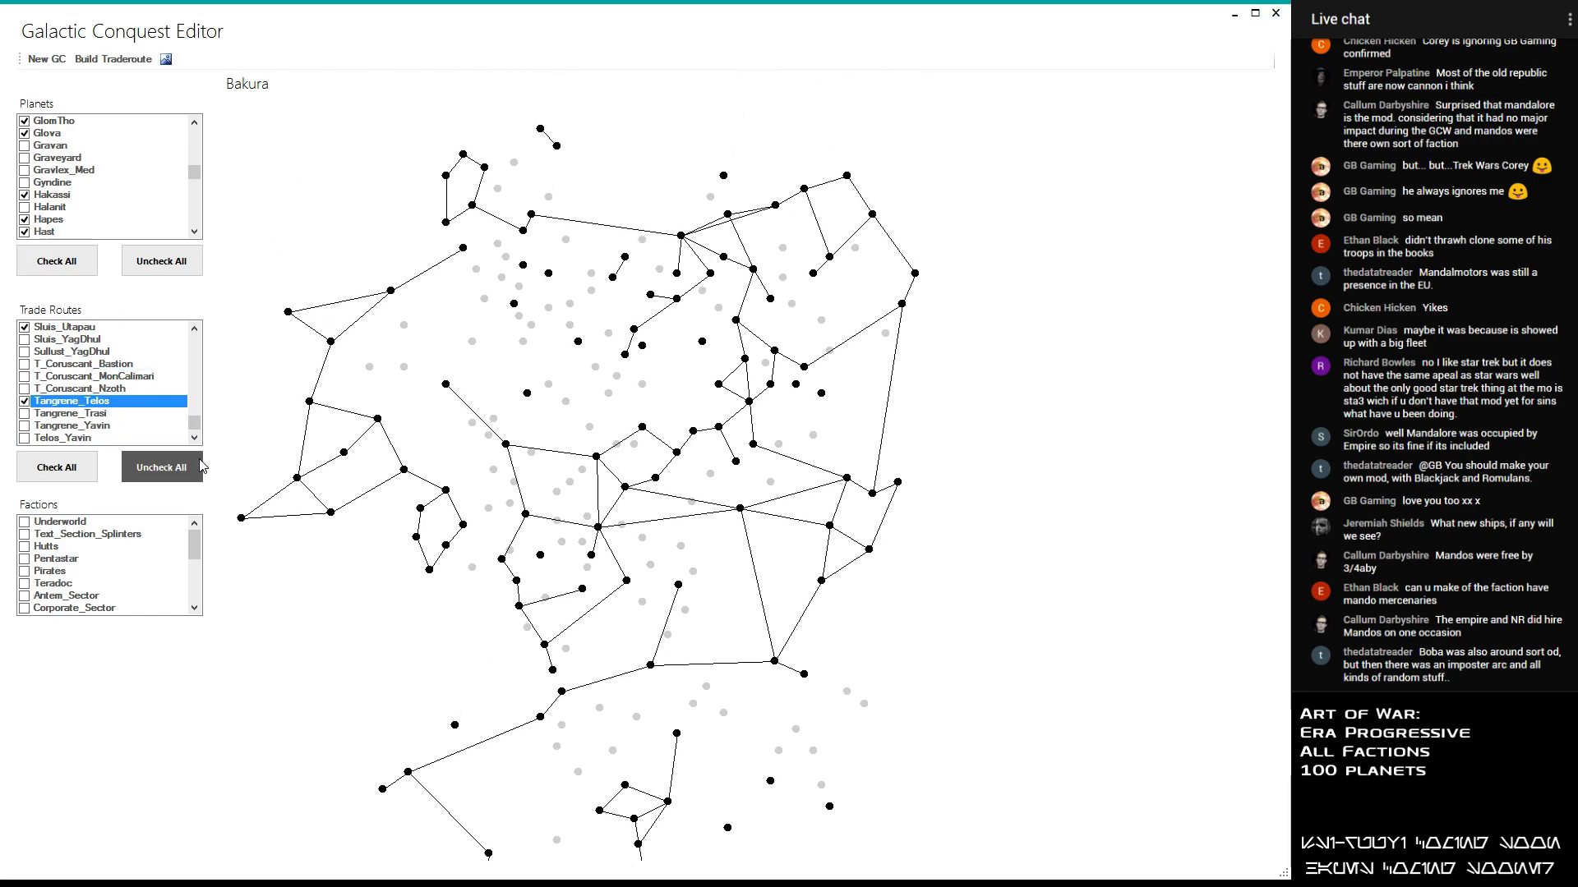
click(109, 405)
click(109, 405)
click(108, 405)
click(108, 405)
click(108, 405)
click(84, 426)
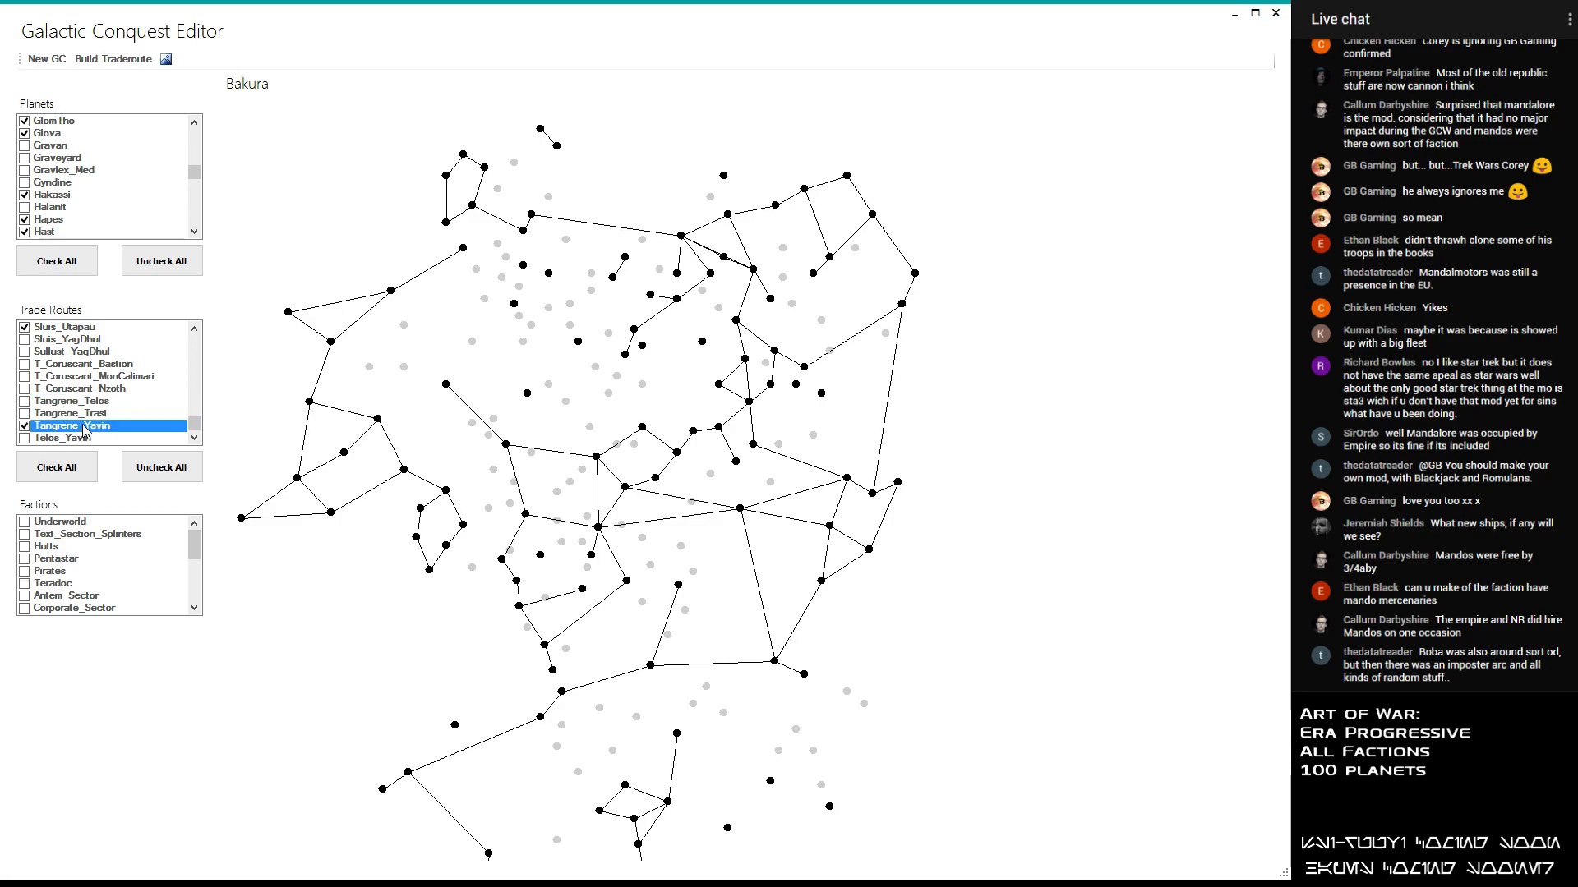
click(85, 426)
click(84, 426)
click(85, 426)
- Enable the Telos_Yavin, Thanos_Togoria, Thyferra_YagDhul and Trasi_Yaga trade routes
click(74, 438)
click(73, 438)
click(74, 438)
scroll(88, 367, down, 1)
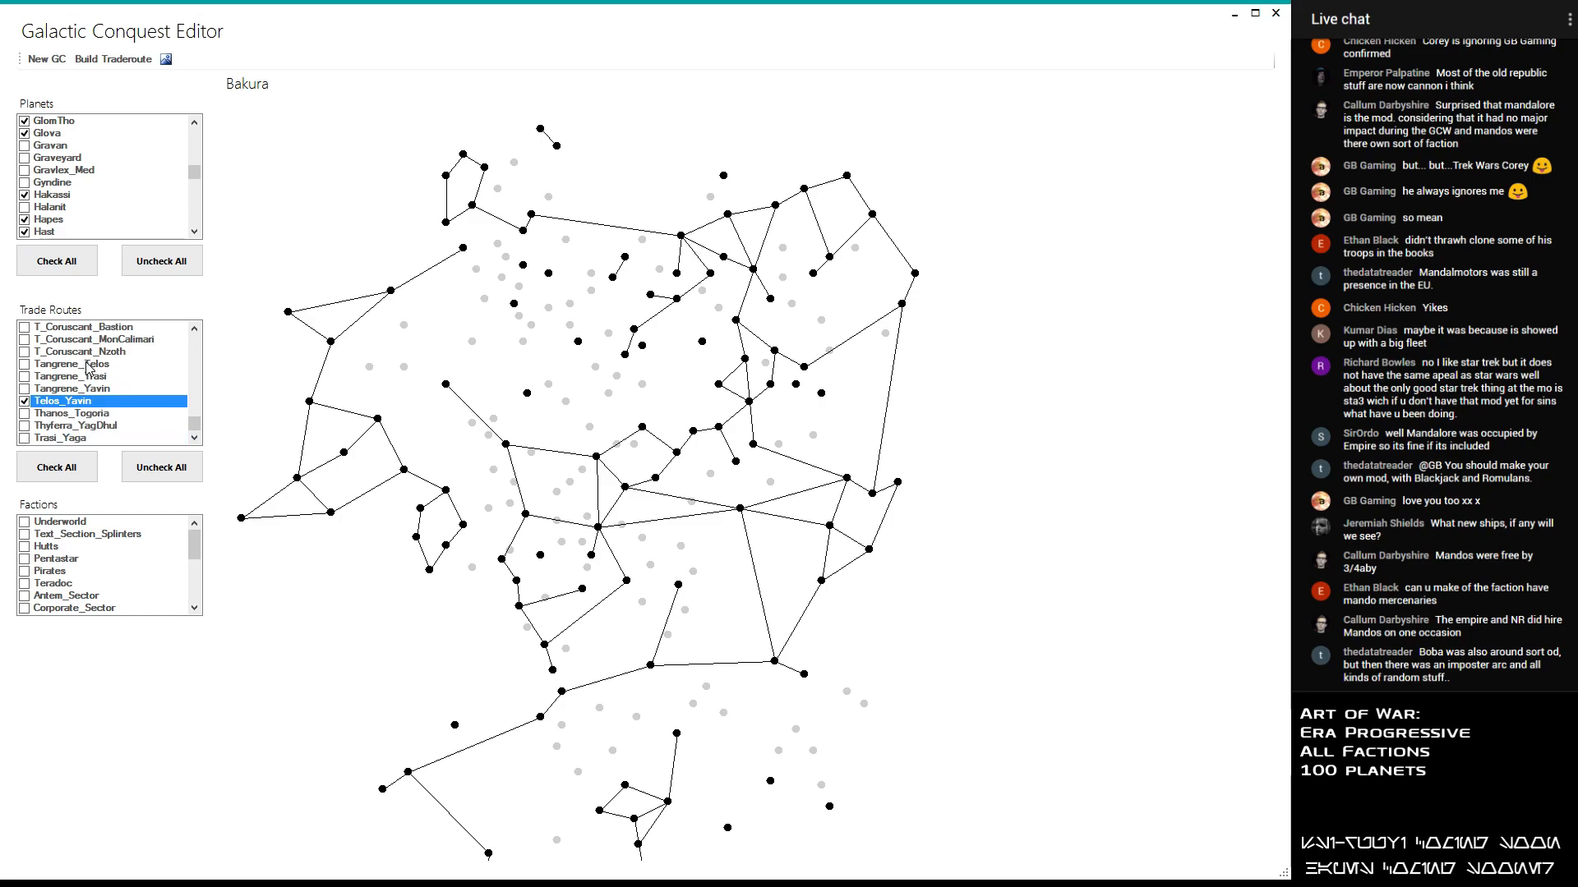
click(73, 415)
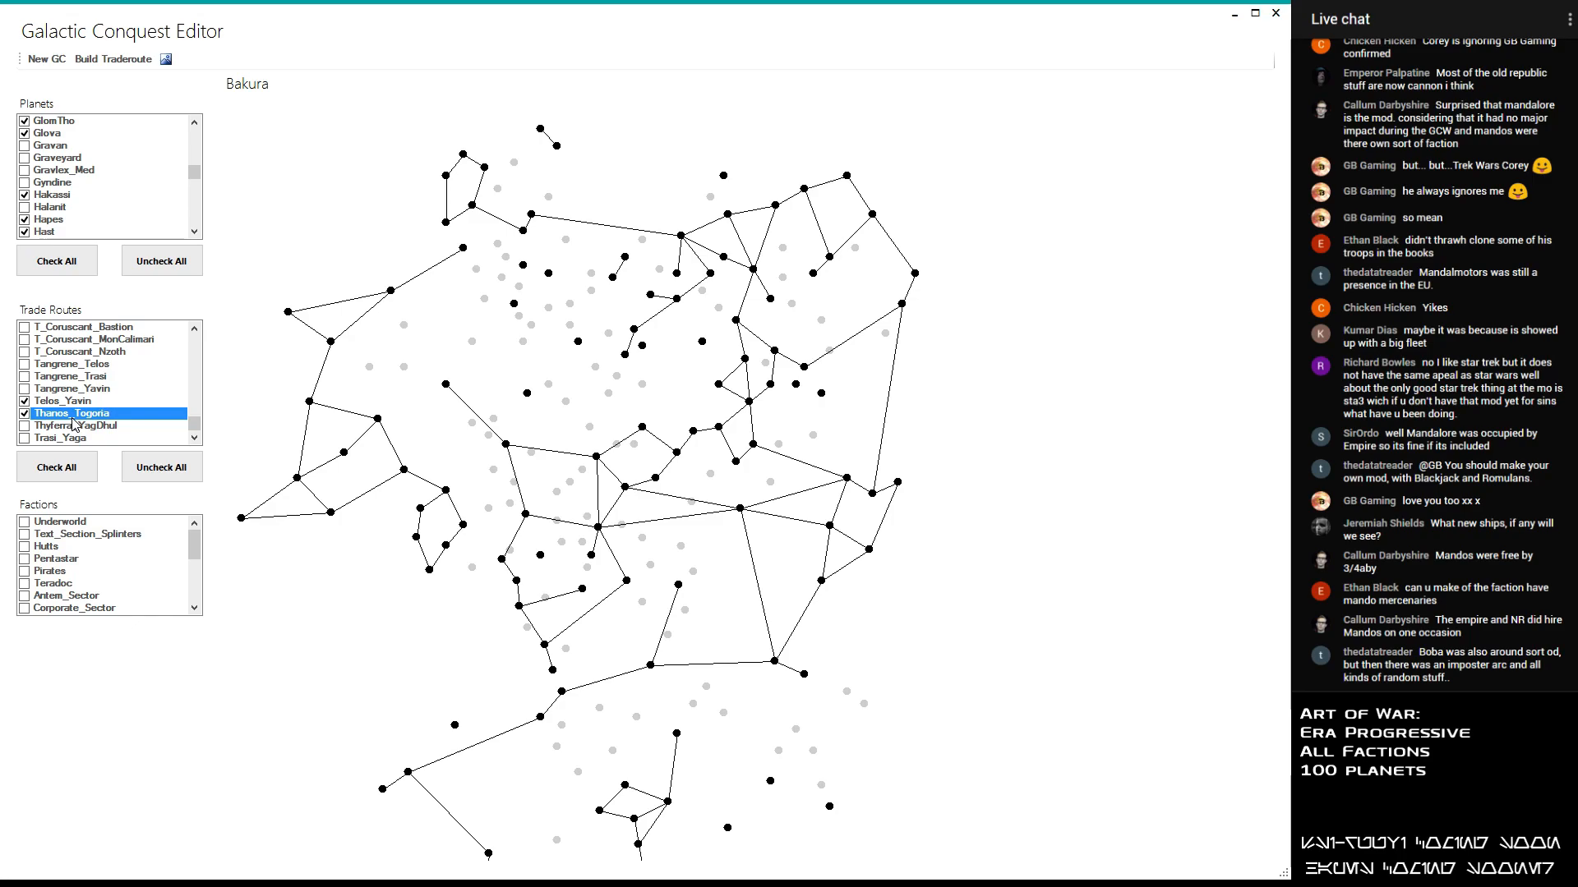
click(78, 428)
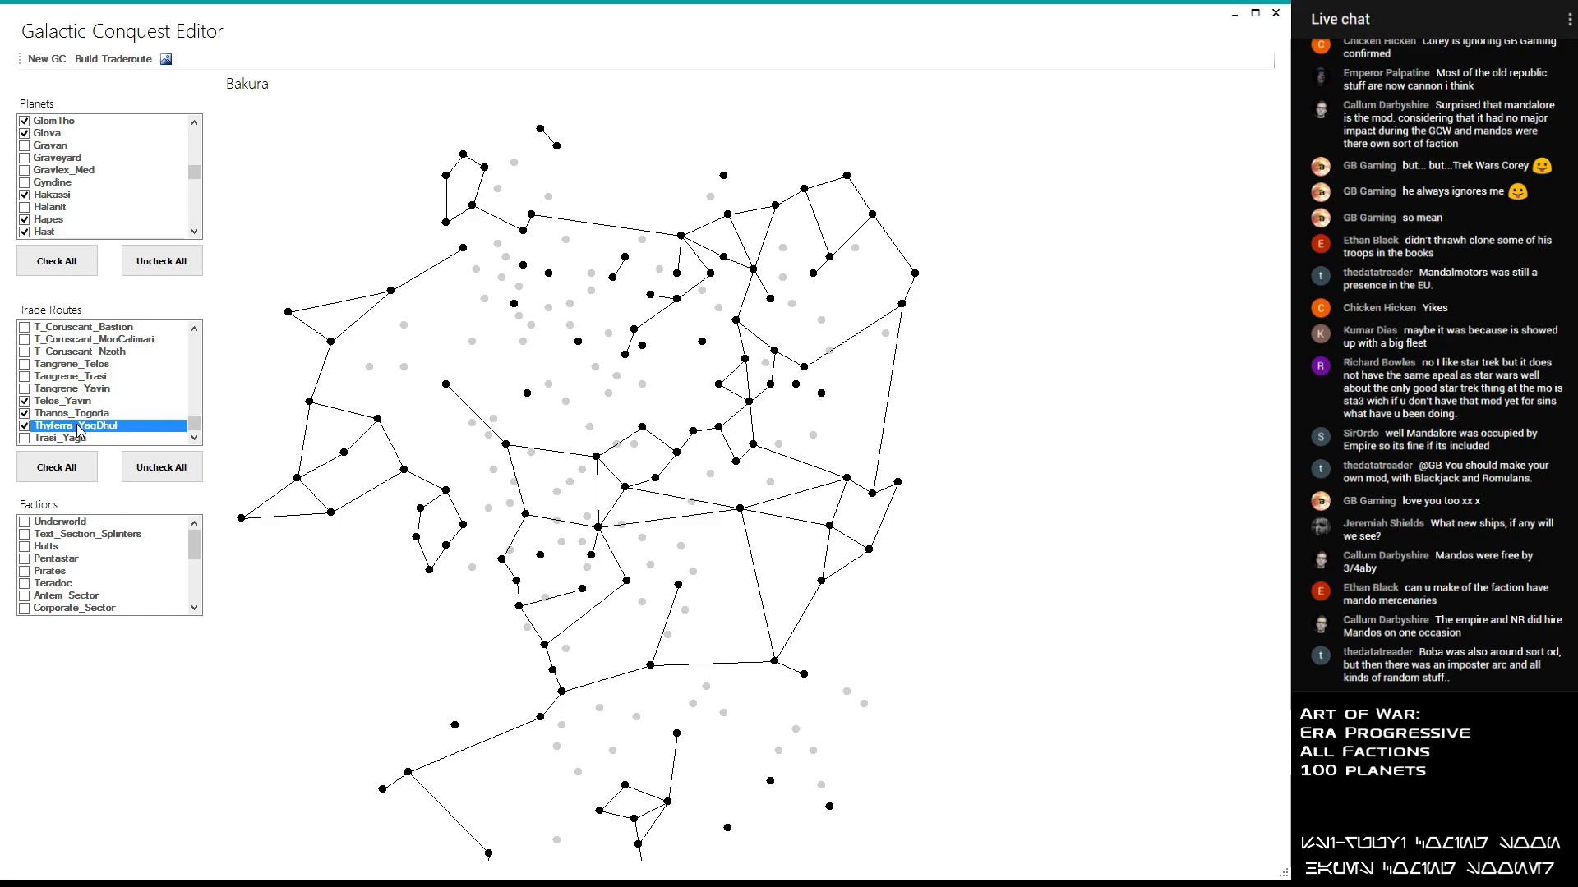
click(79, 430)
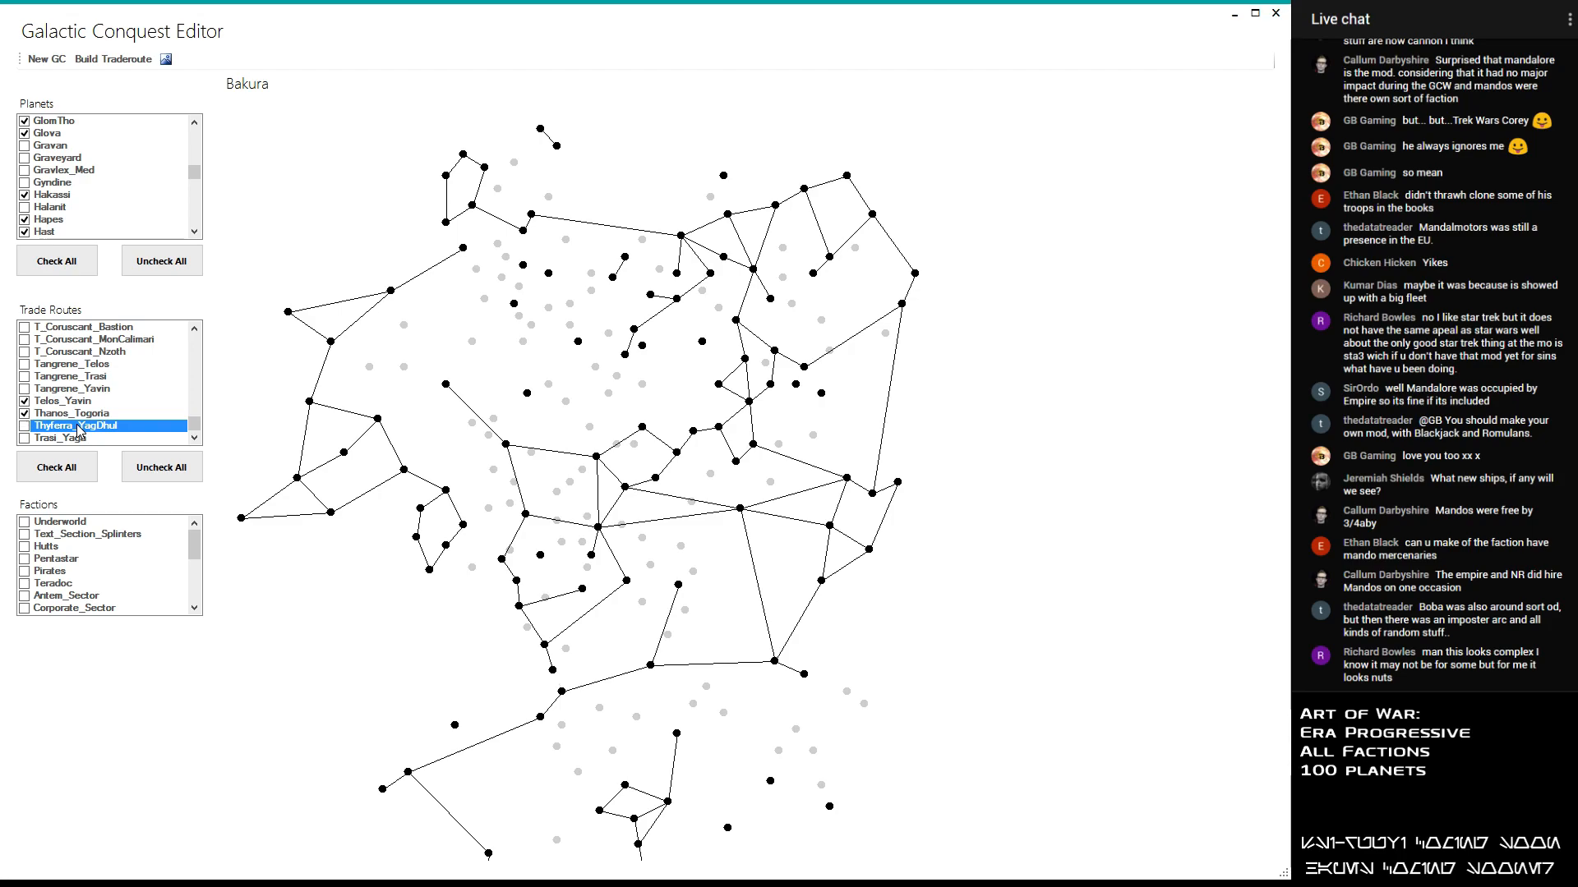
click(60, 441)
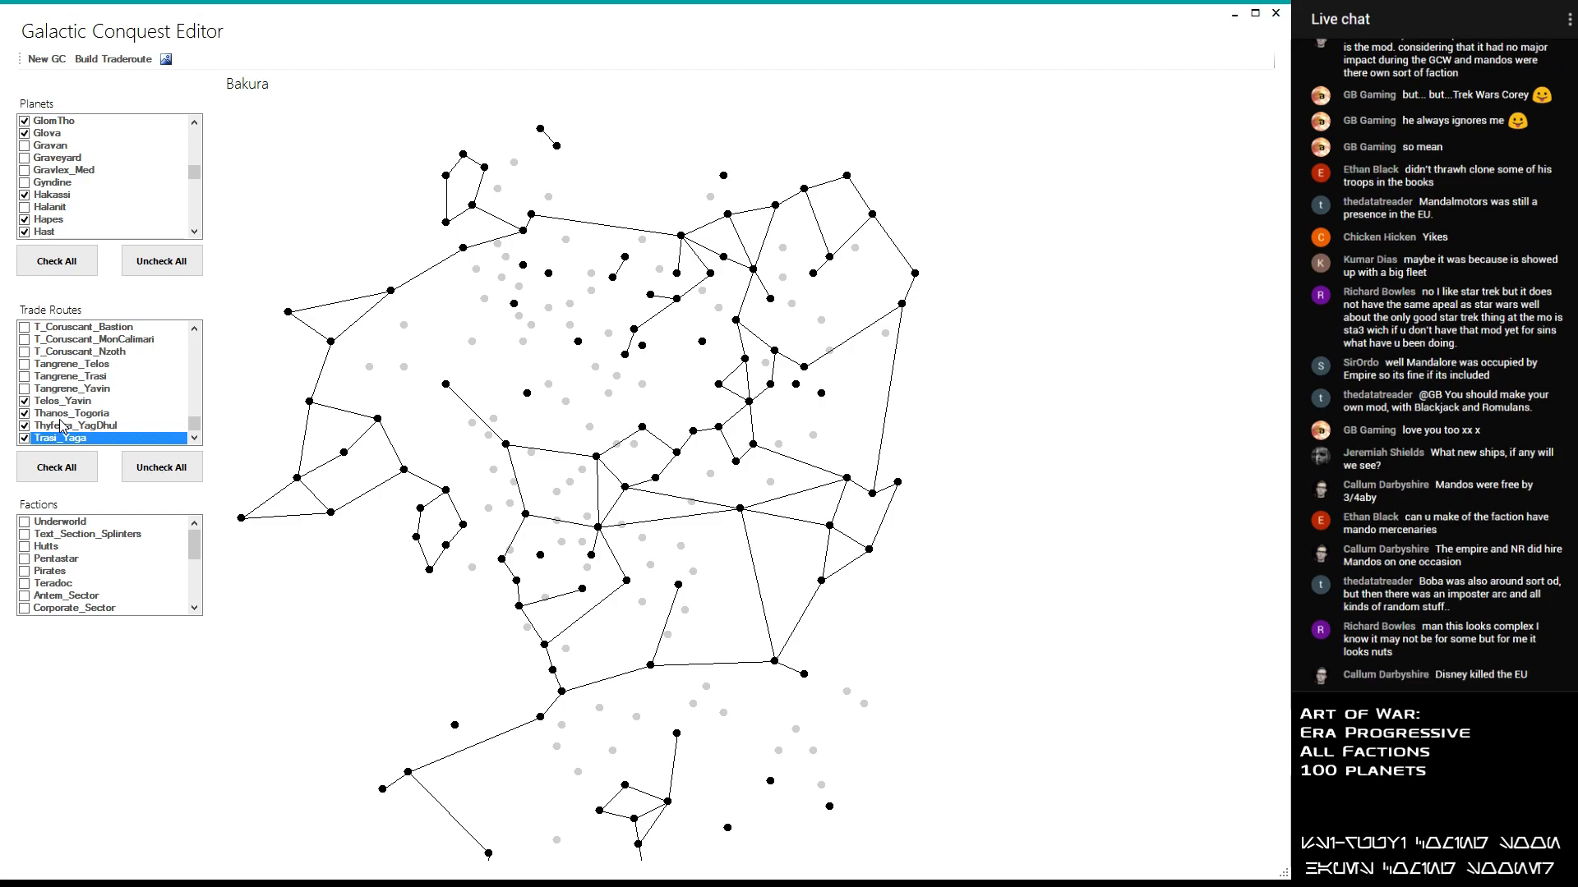
- Examine the whole galaxy map for active planets that no trade route connects yet
drag(561, 480, 581, 362)
scroll(581, 362, down, 3)
scroll(581, 366, up, 2)
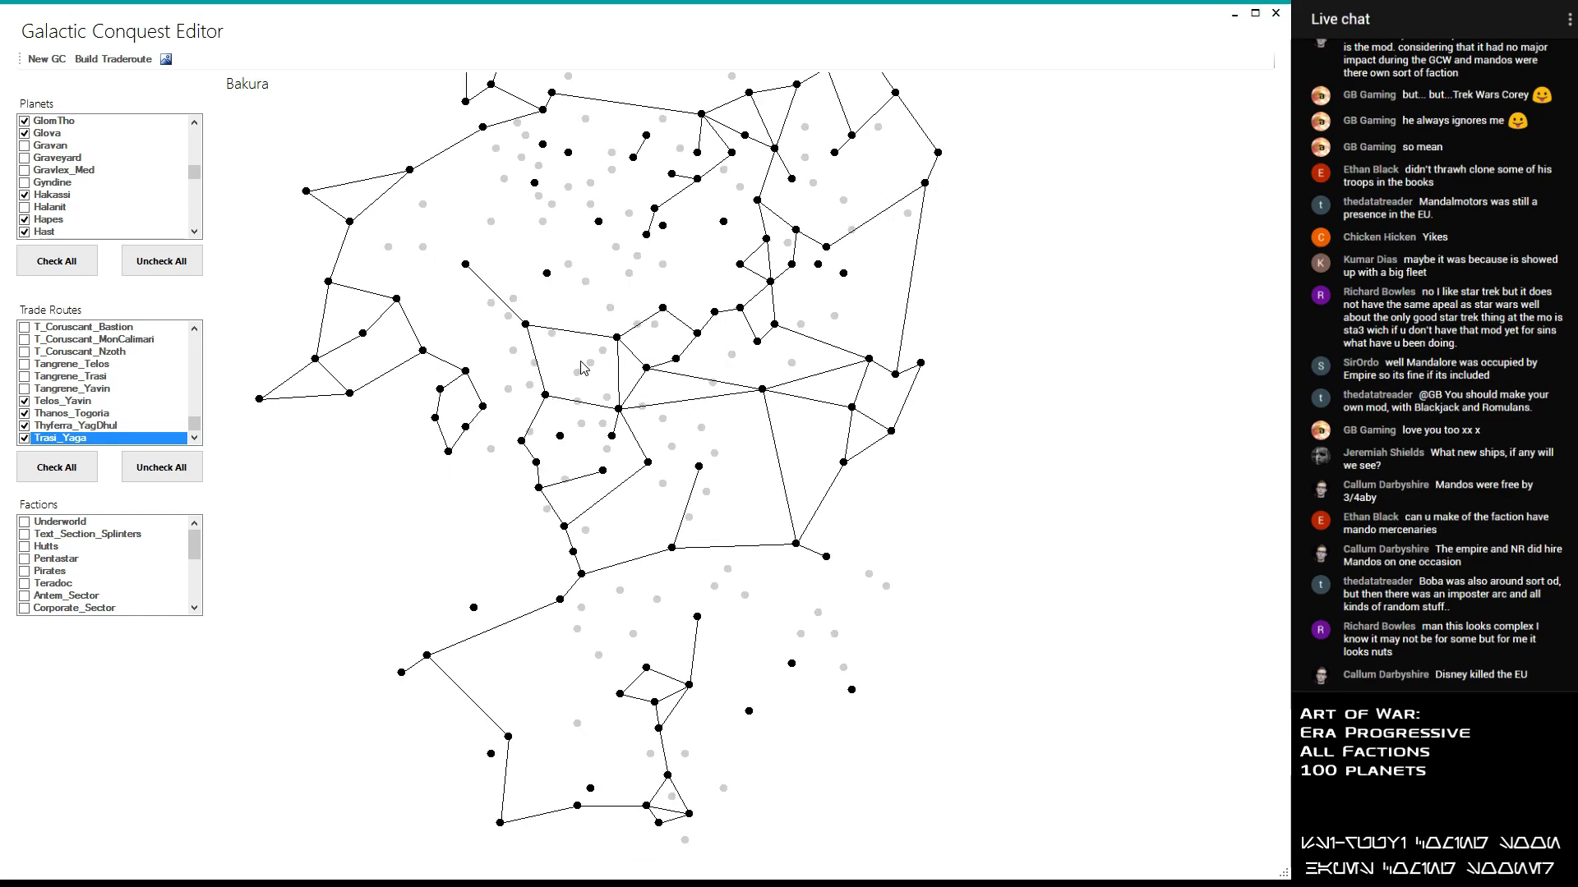
scroll(699, 546, down, 2)
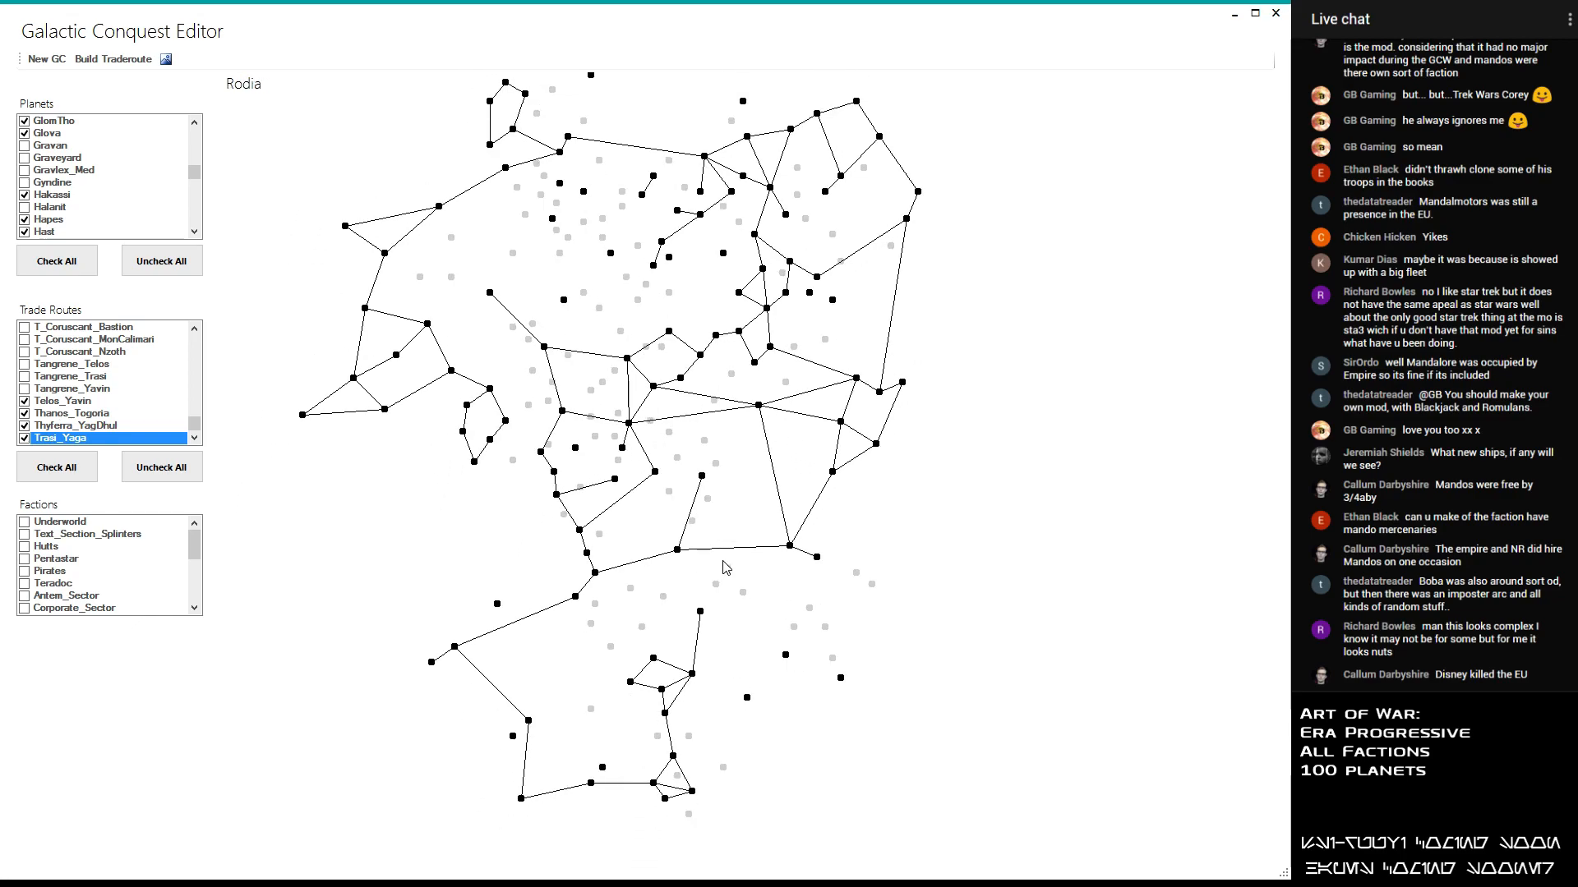
drag(623, 204, 622, 268)
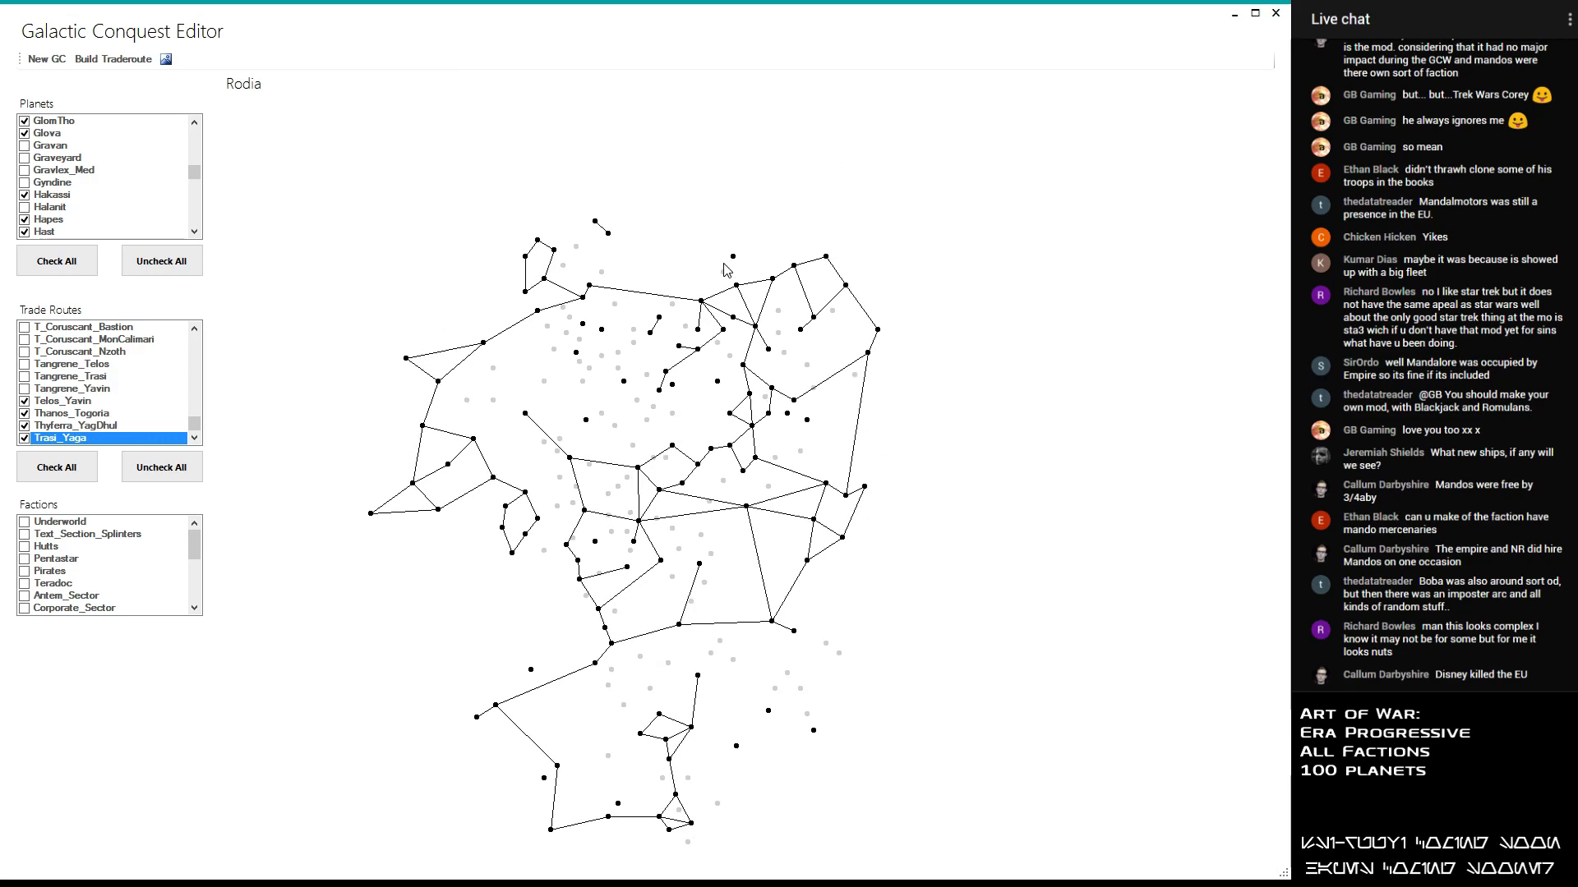
scroll(685, 258, up, 2)
scroll(685, 263, up, 1)
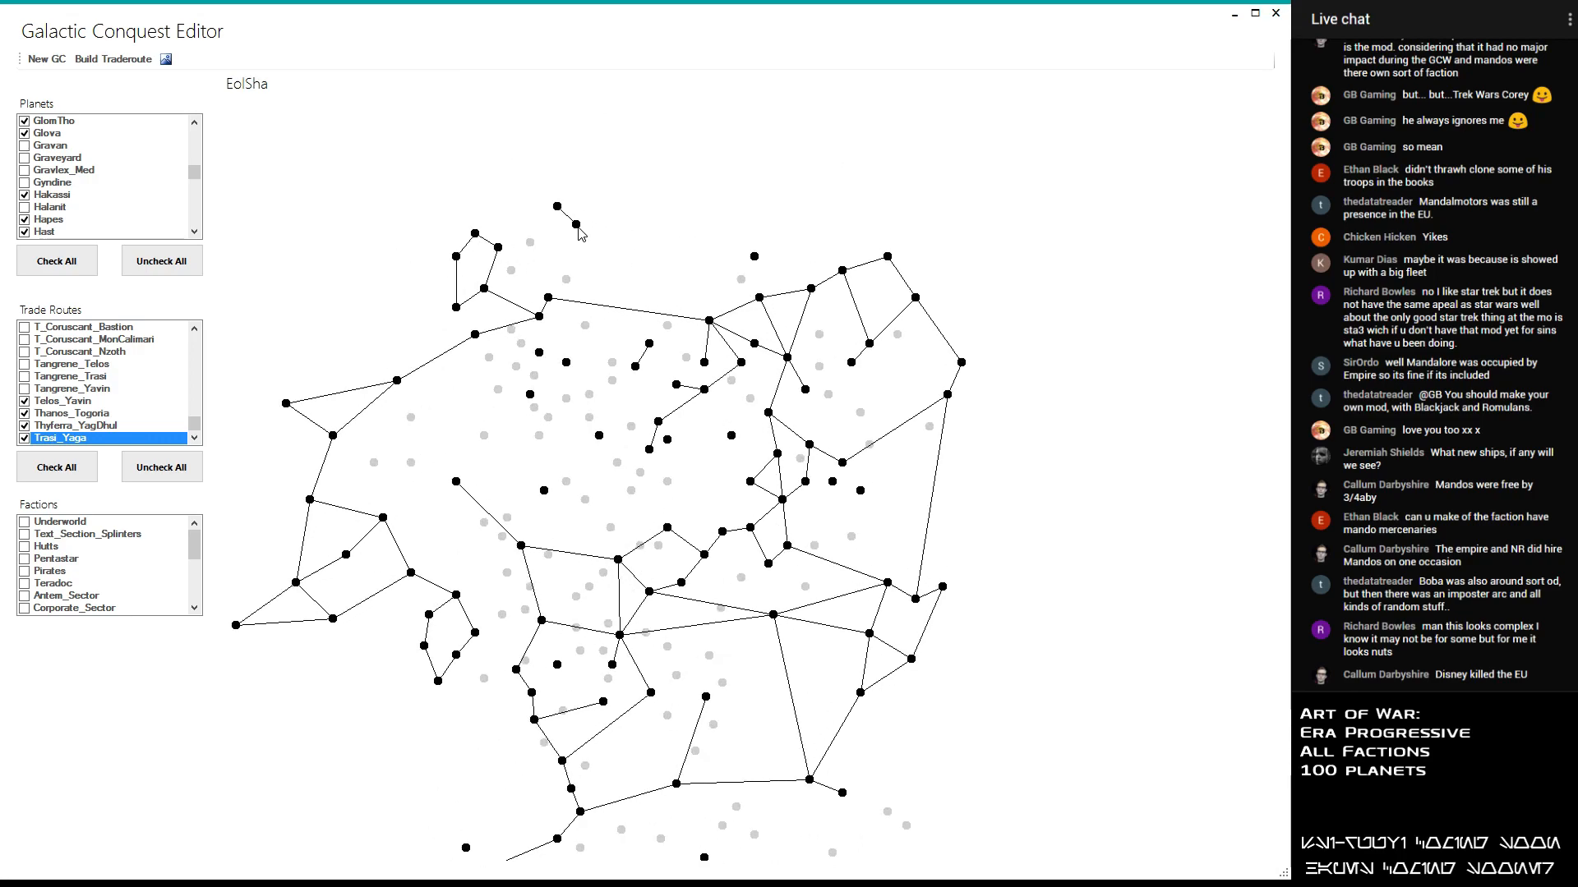
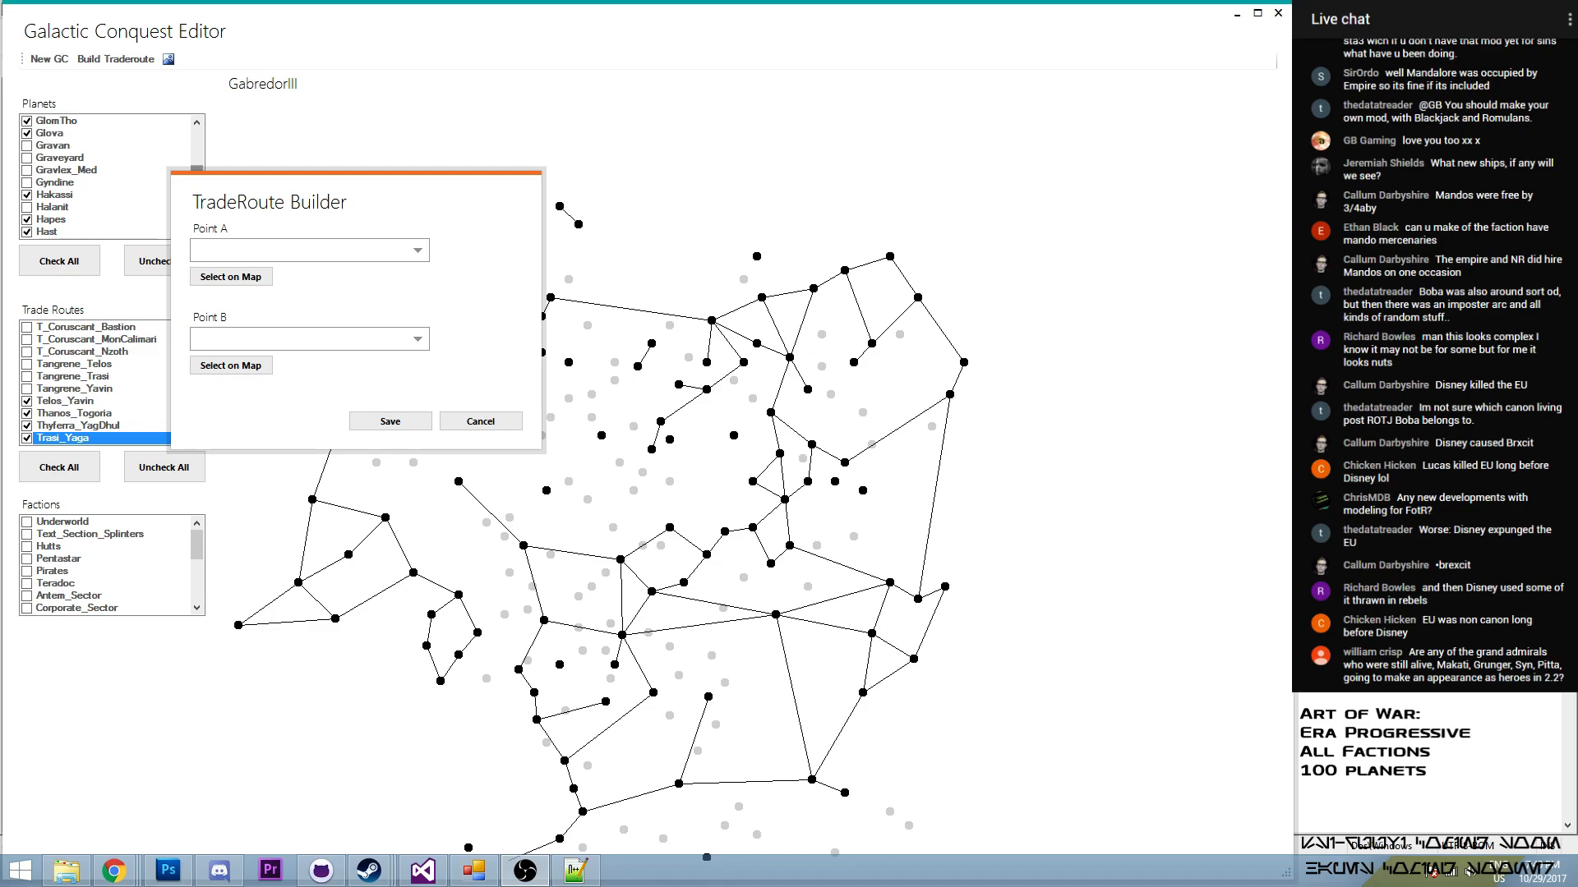
- Build a trade route from GabredorIII to Helska_4 and enable it in the trade routes
drag(261, 194, 972, 72)
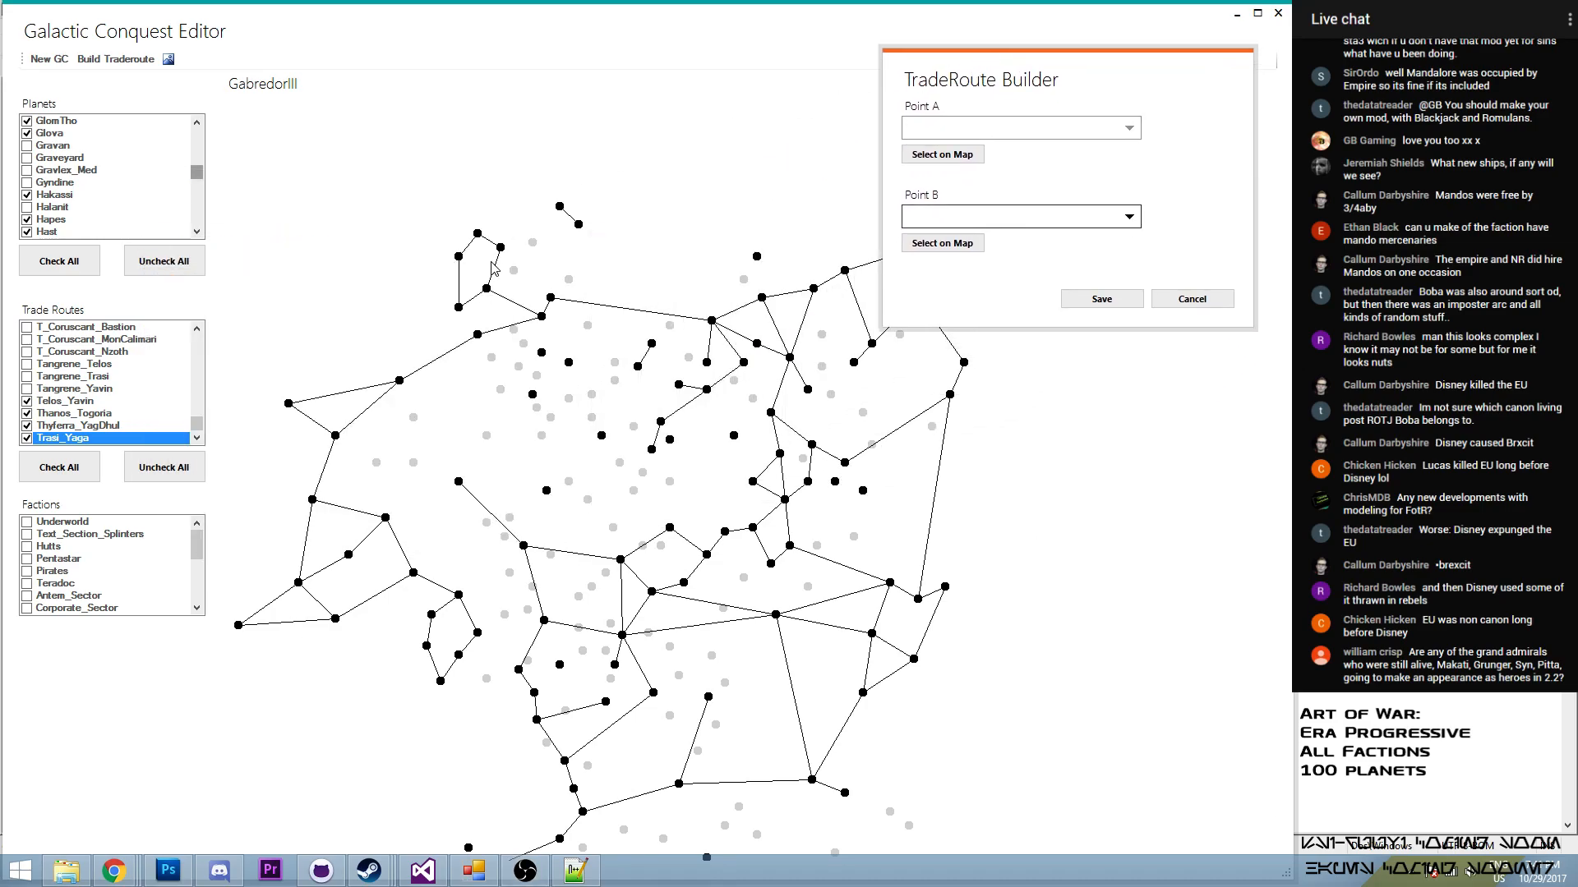
click(973, 156)
click(500, 247)
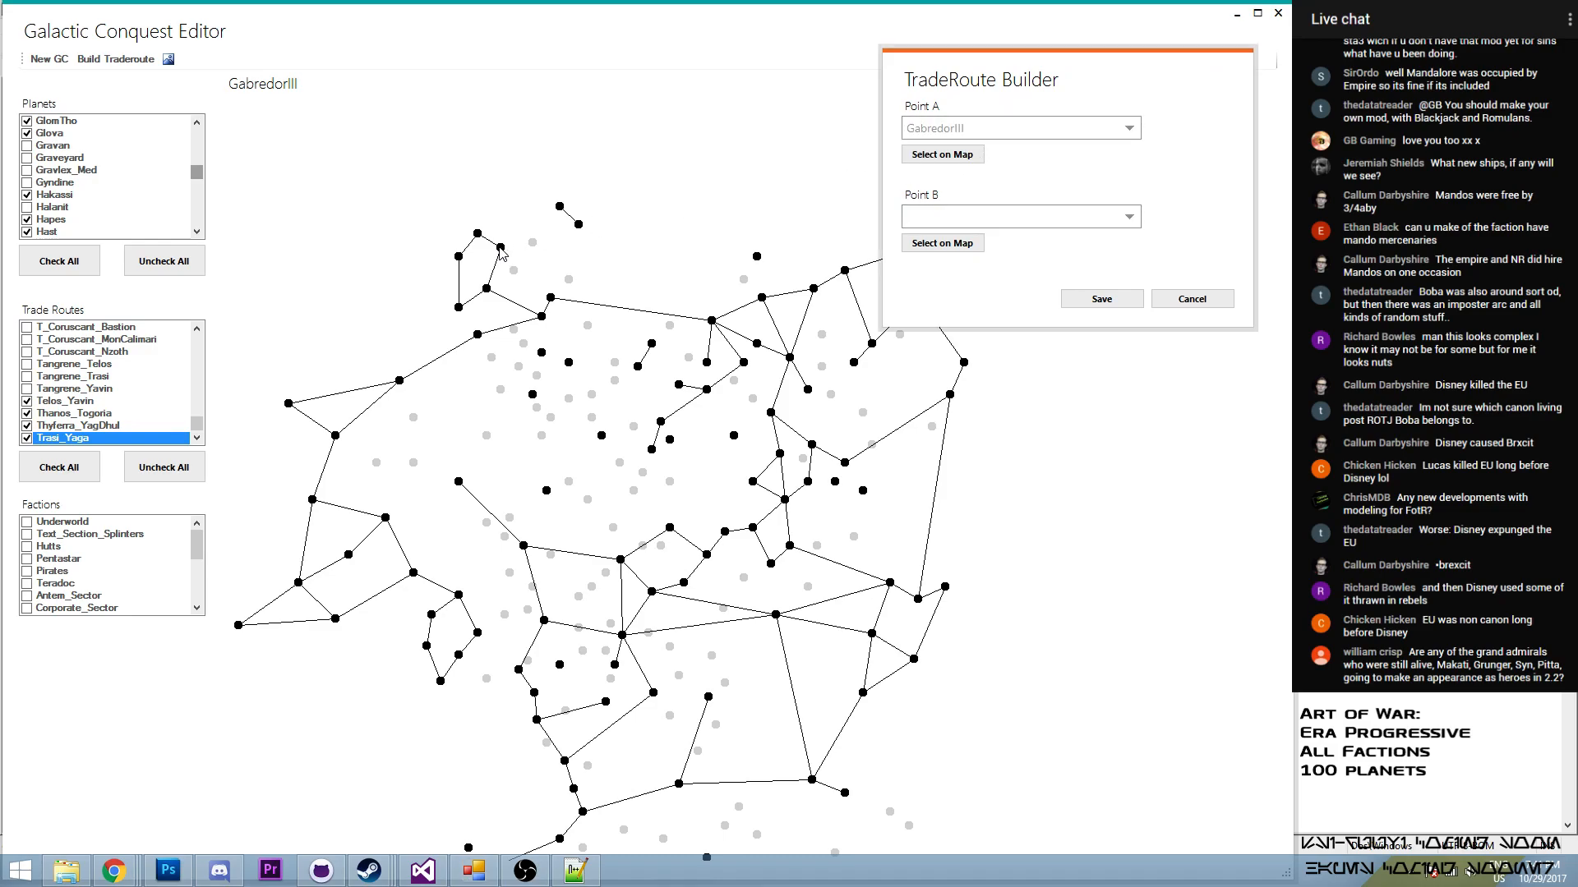
click(943, 244)
click(560, 206)
click(1101, 300)
drag(198, 424, 191, 393)
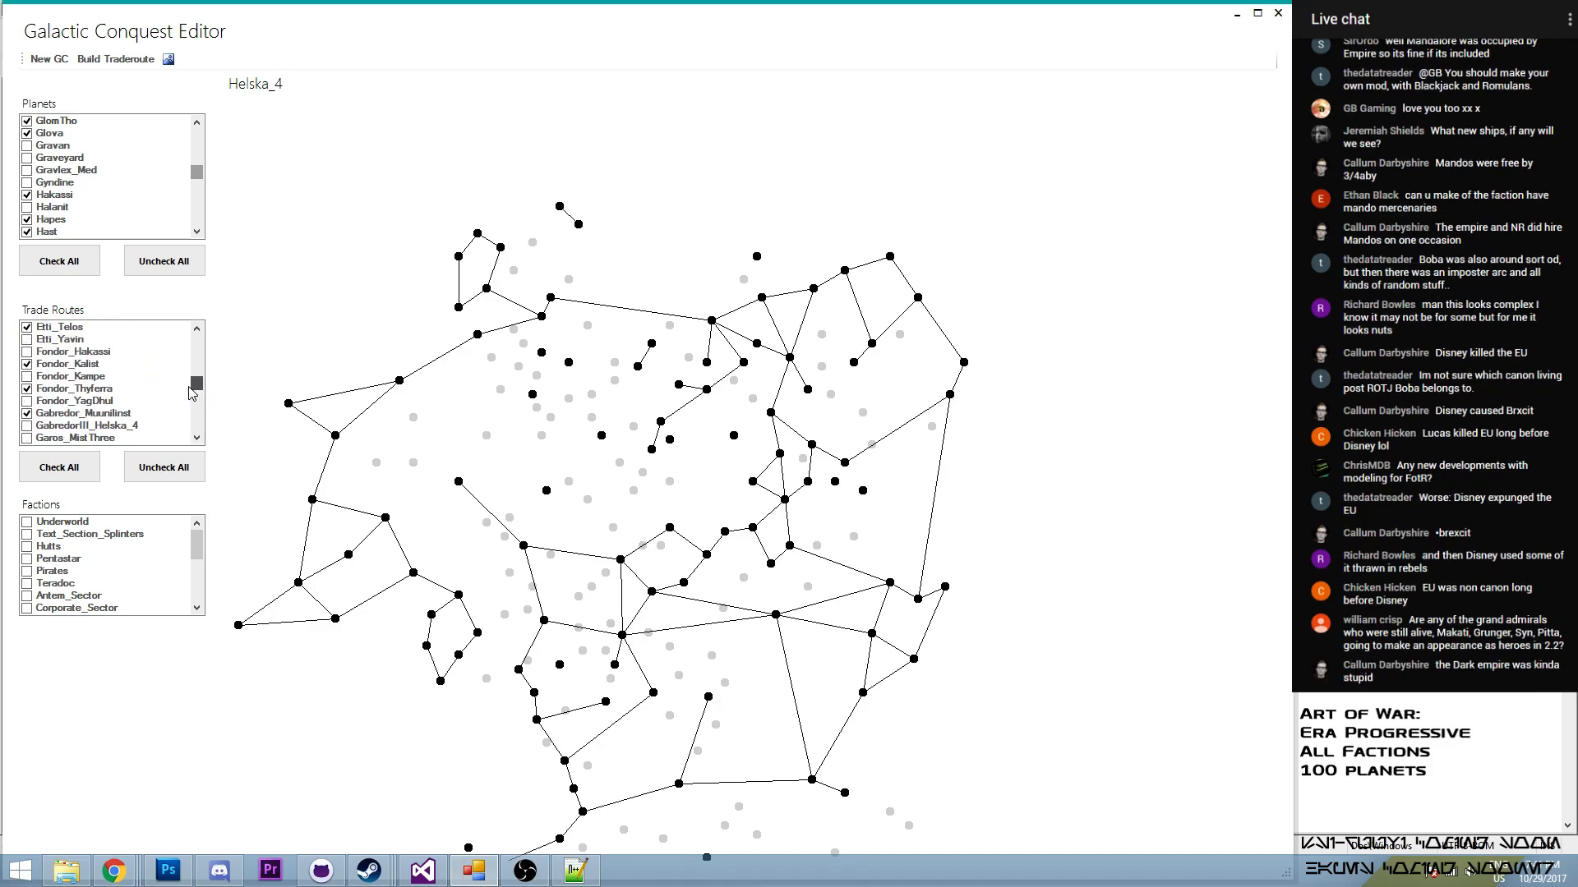
click(27, 425)
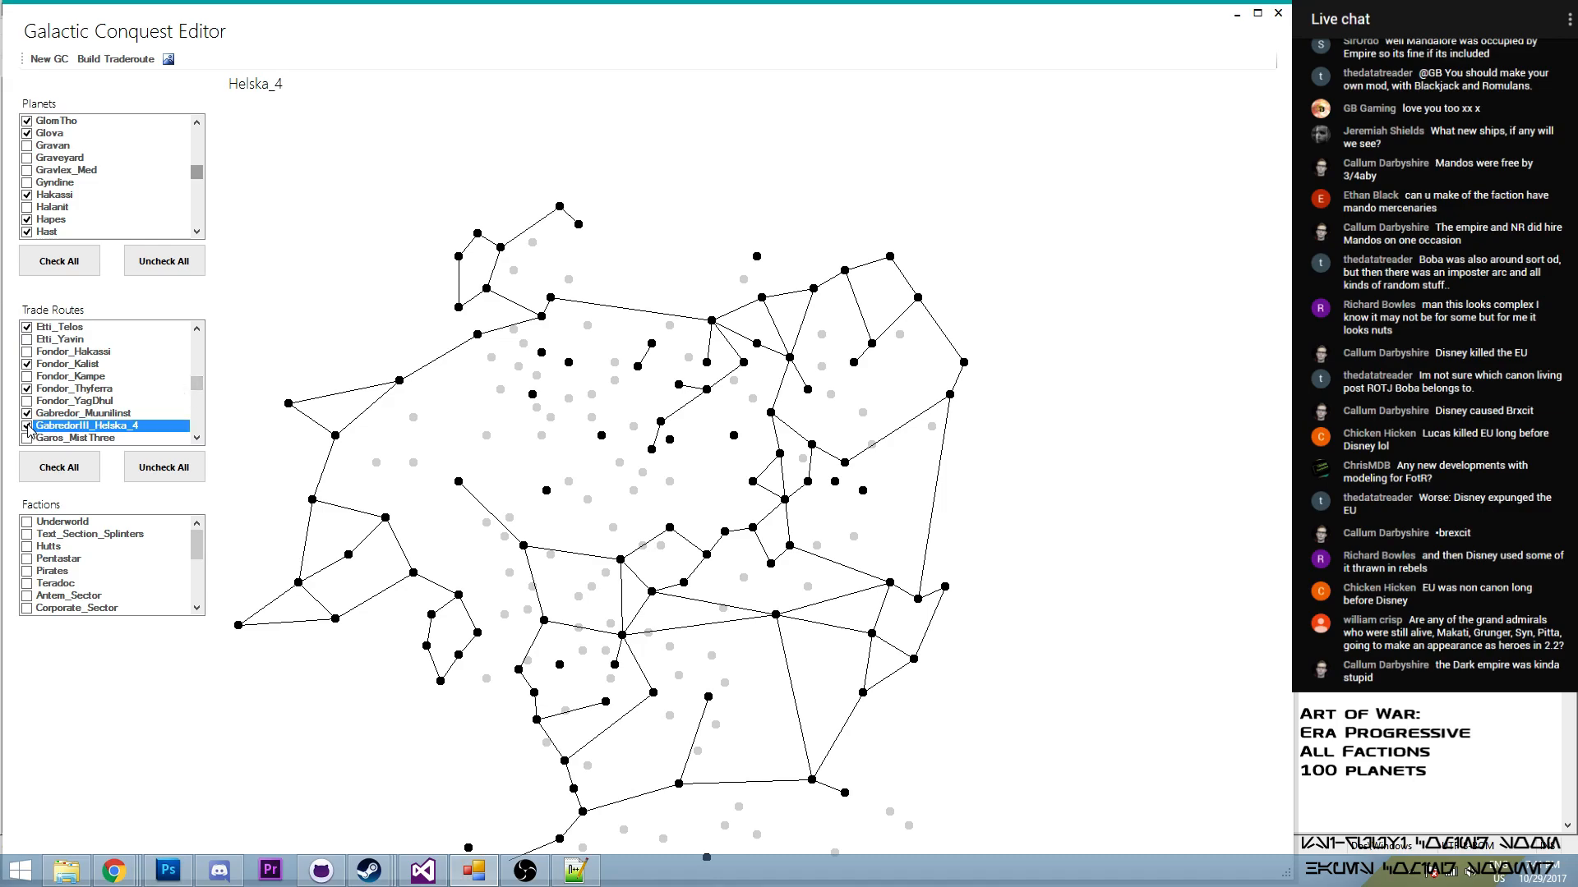
- Build a trade route between EolSha and Sernpidal and enable it in the trade routes
mouse_move(578, 225)
mouse_move(757, 259)
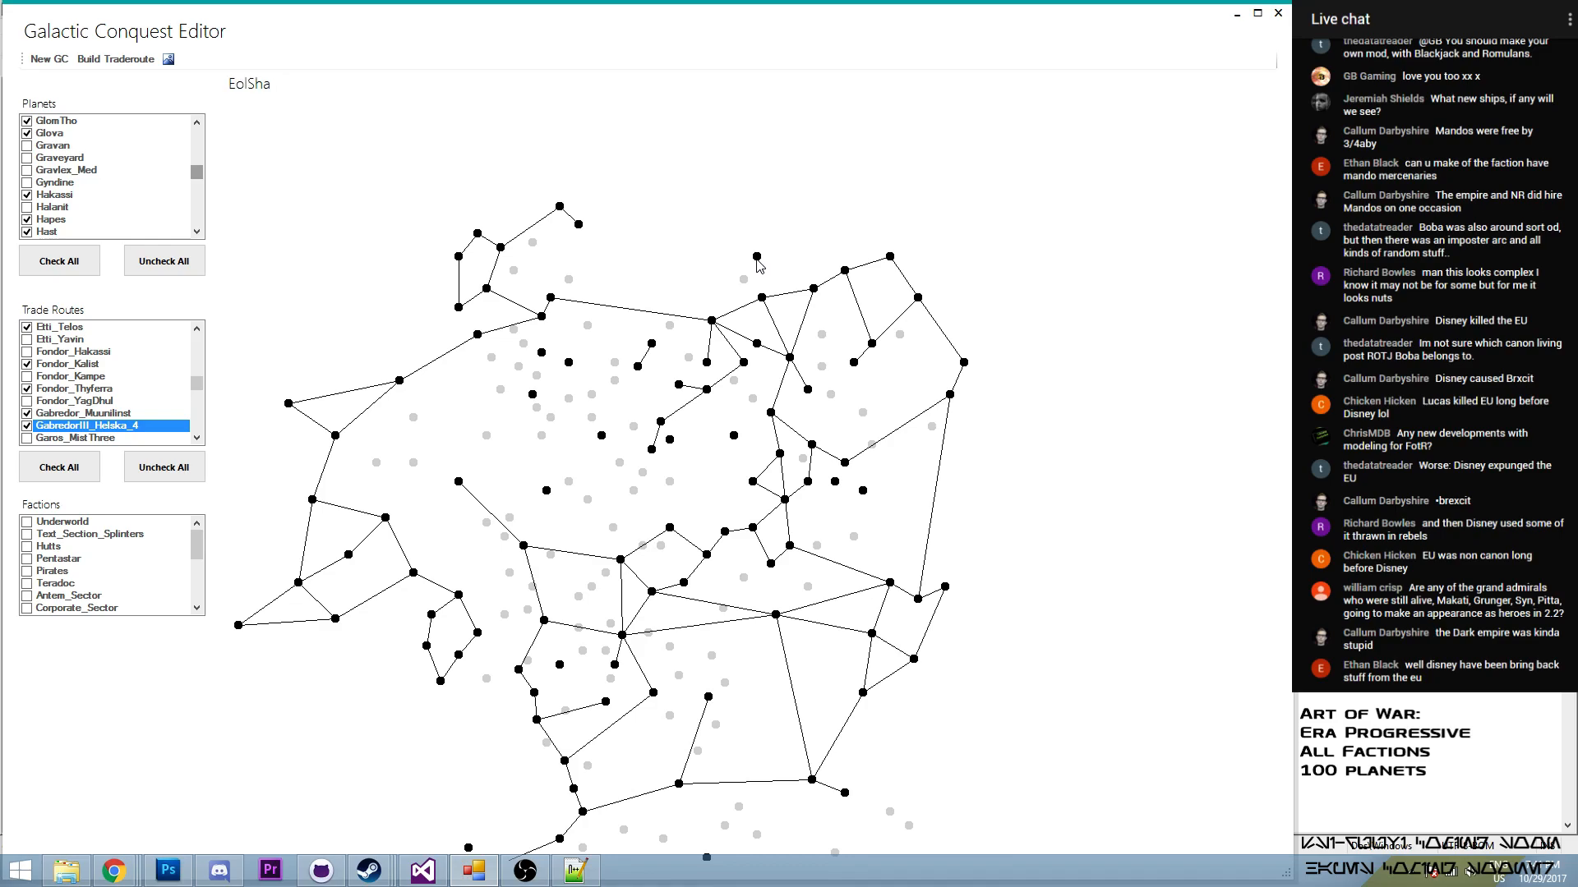
click(128, 61)
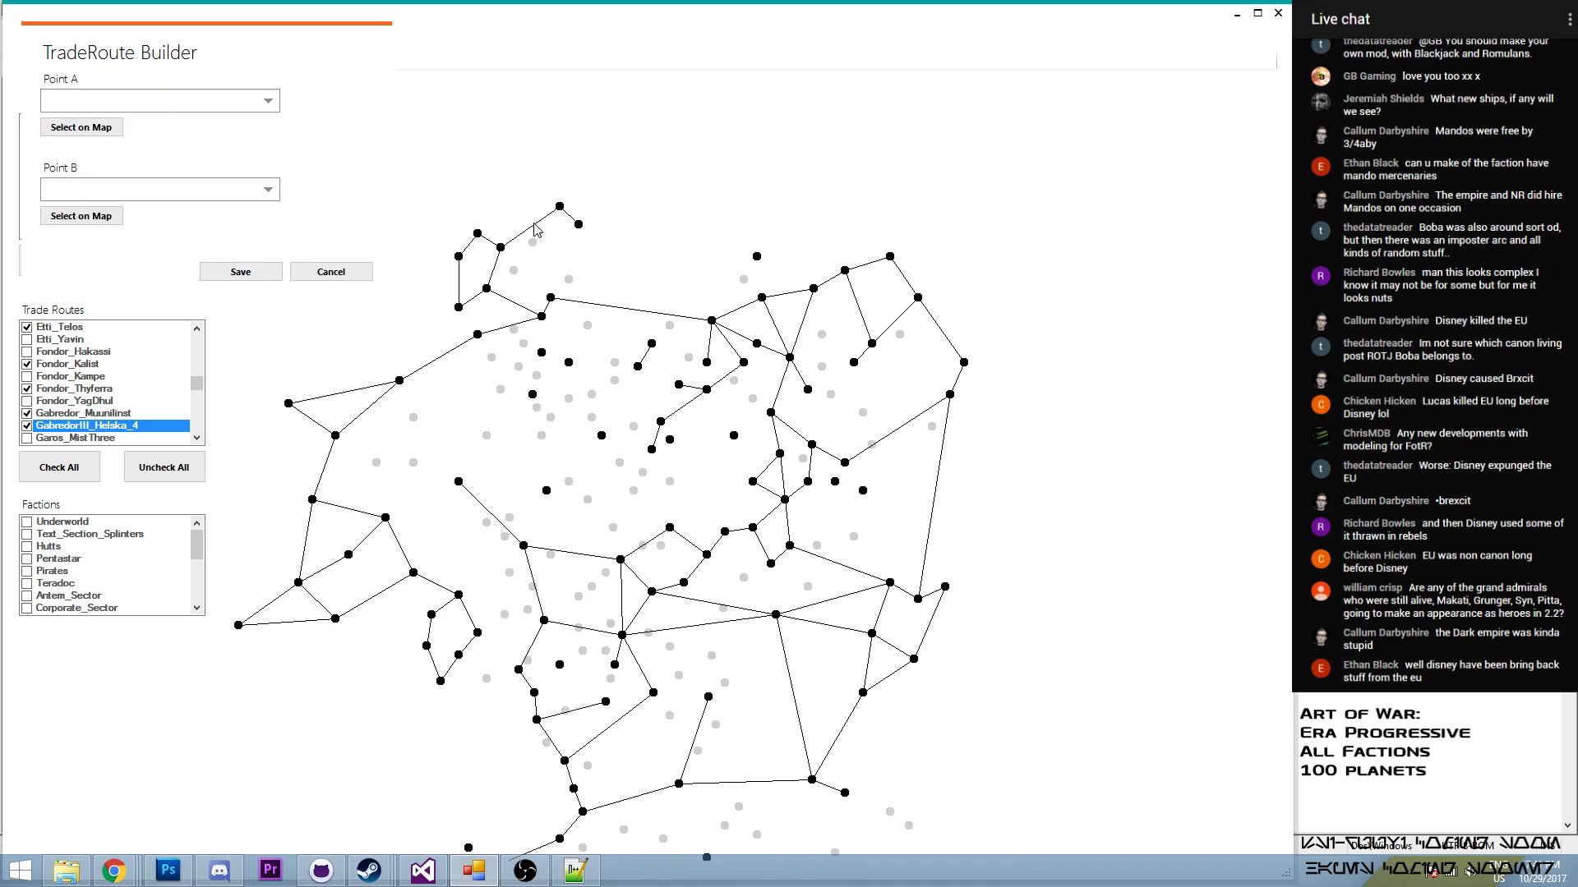
click(752, 255)
click(82, 216)
click(578, 225)
click(235, 270)
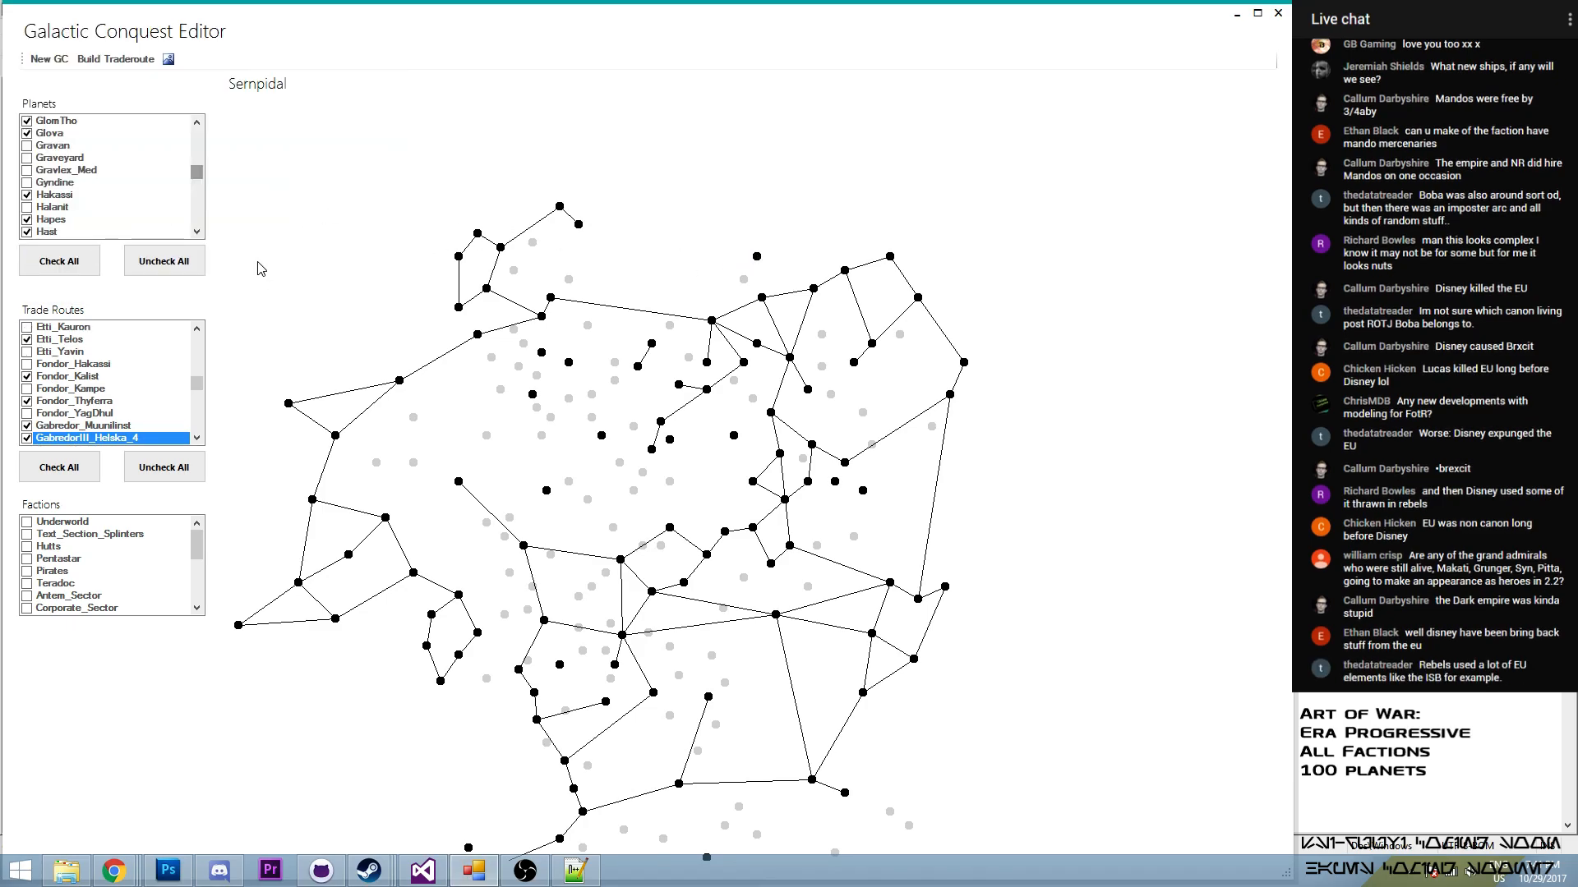
scroll(197, 378, up, 3)
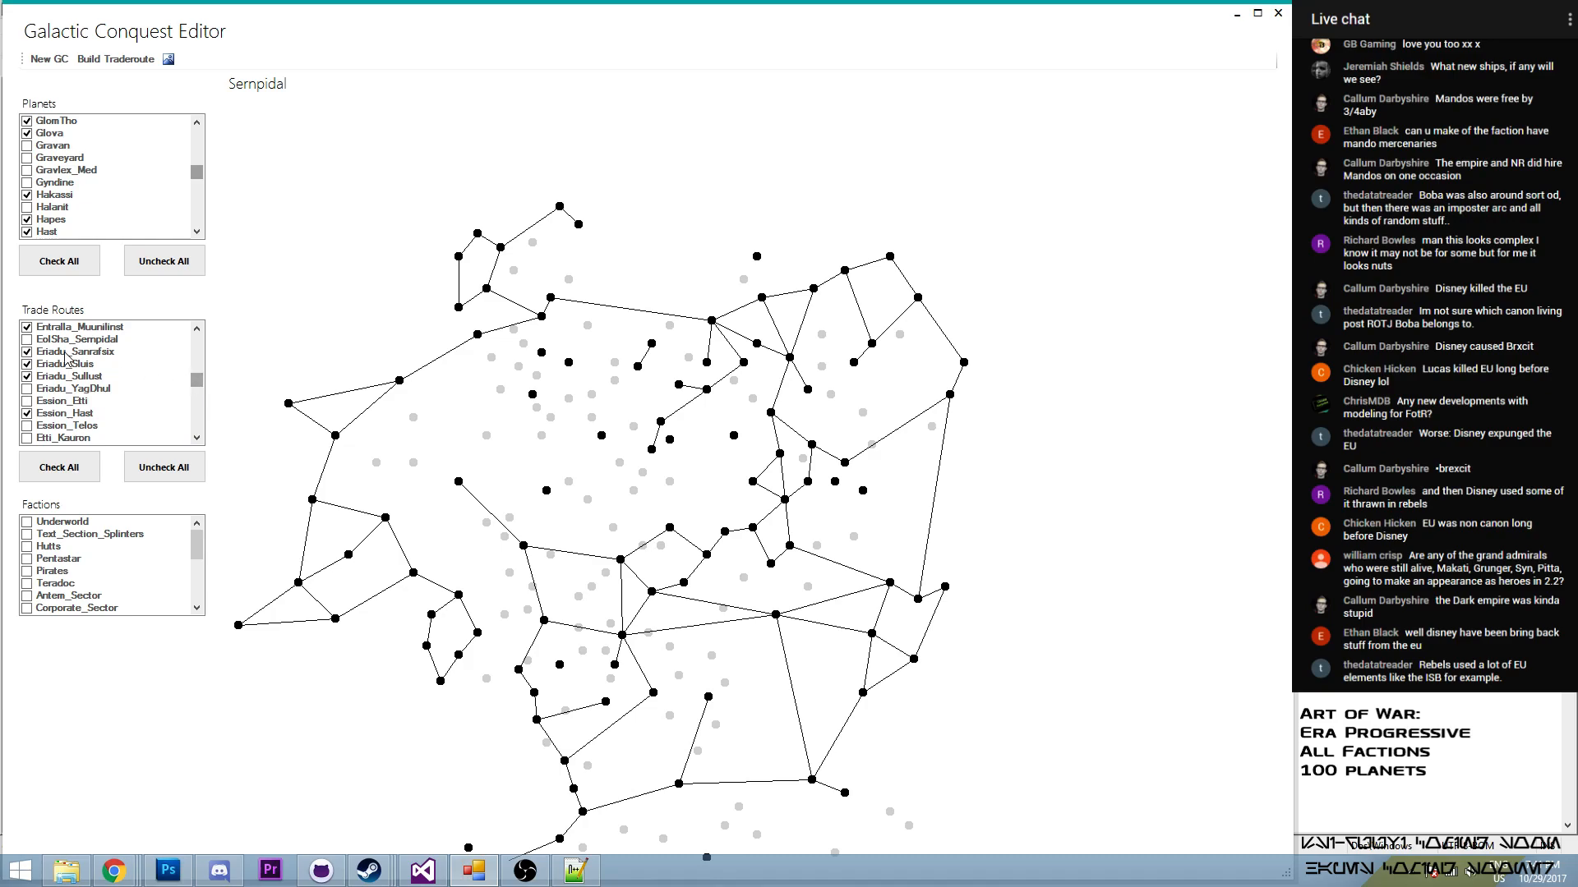
click(28, 339)
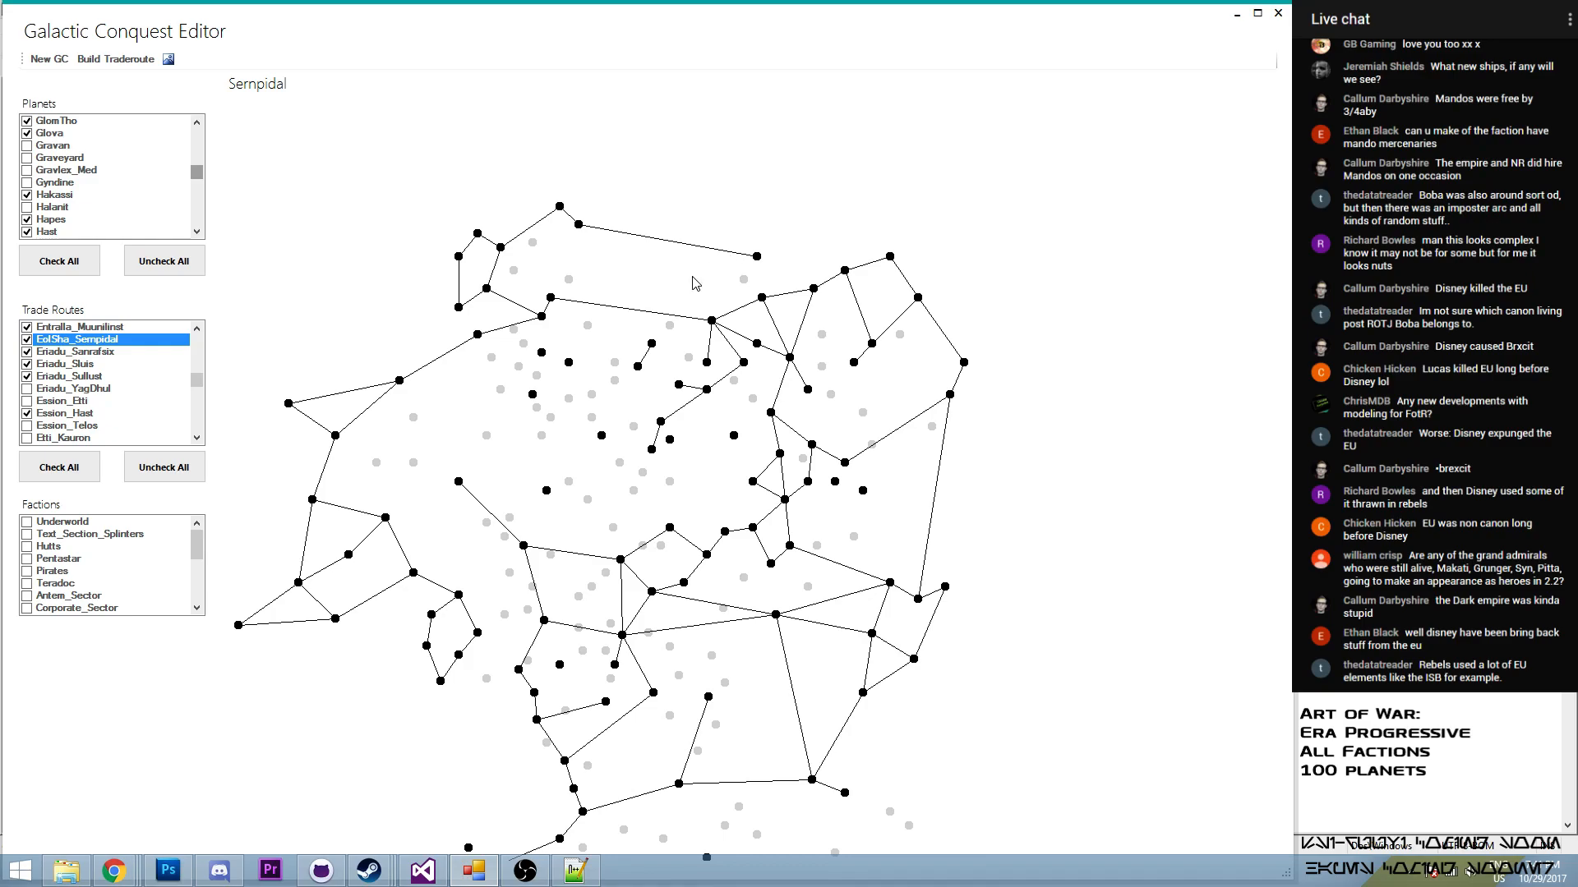
- Build a trade route from EolSha to Kauron and enable it
click(116, 59)
click(756, 258)
click(154, 250)
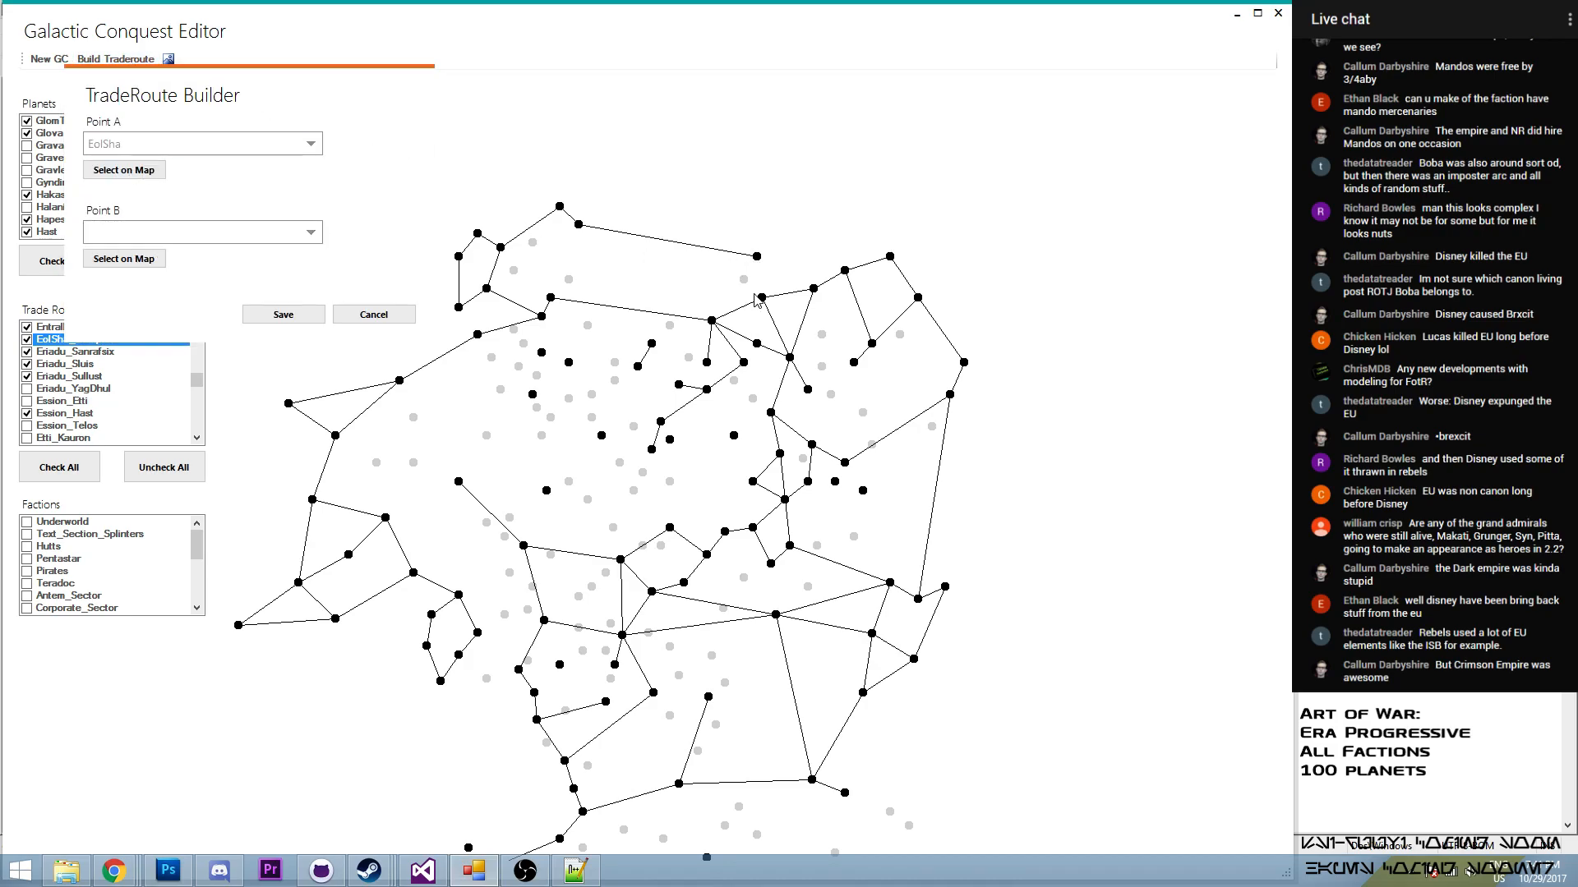
click(762, 298)
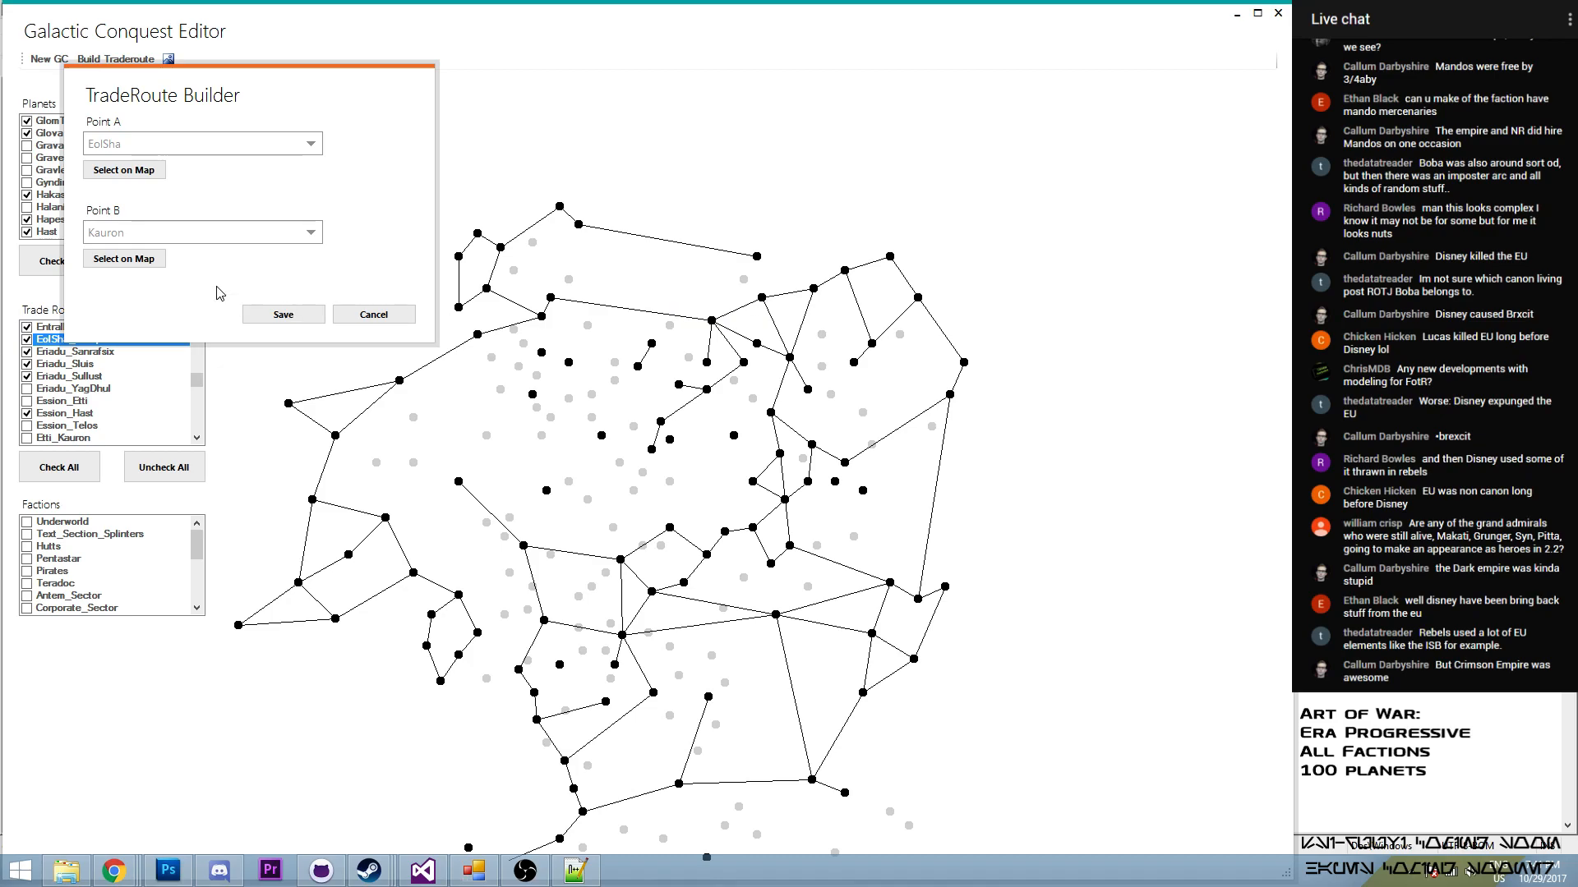
click(283, 315)
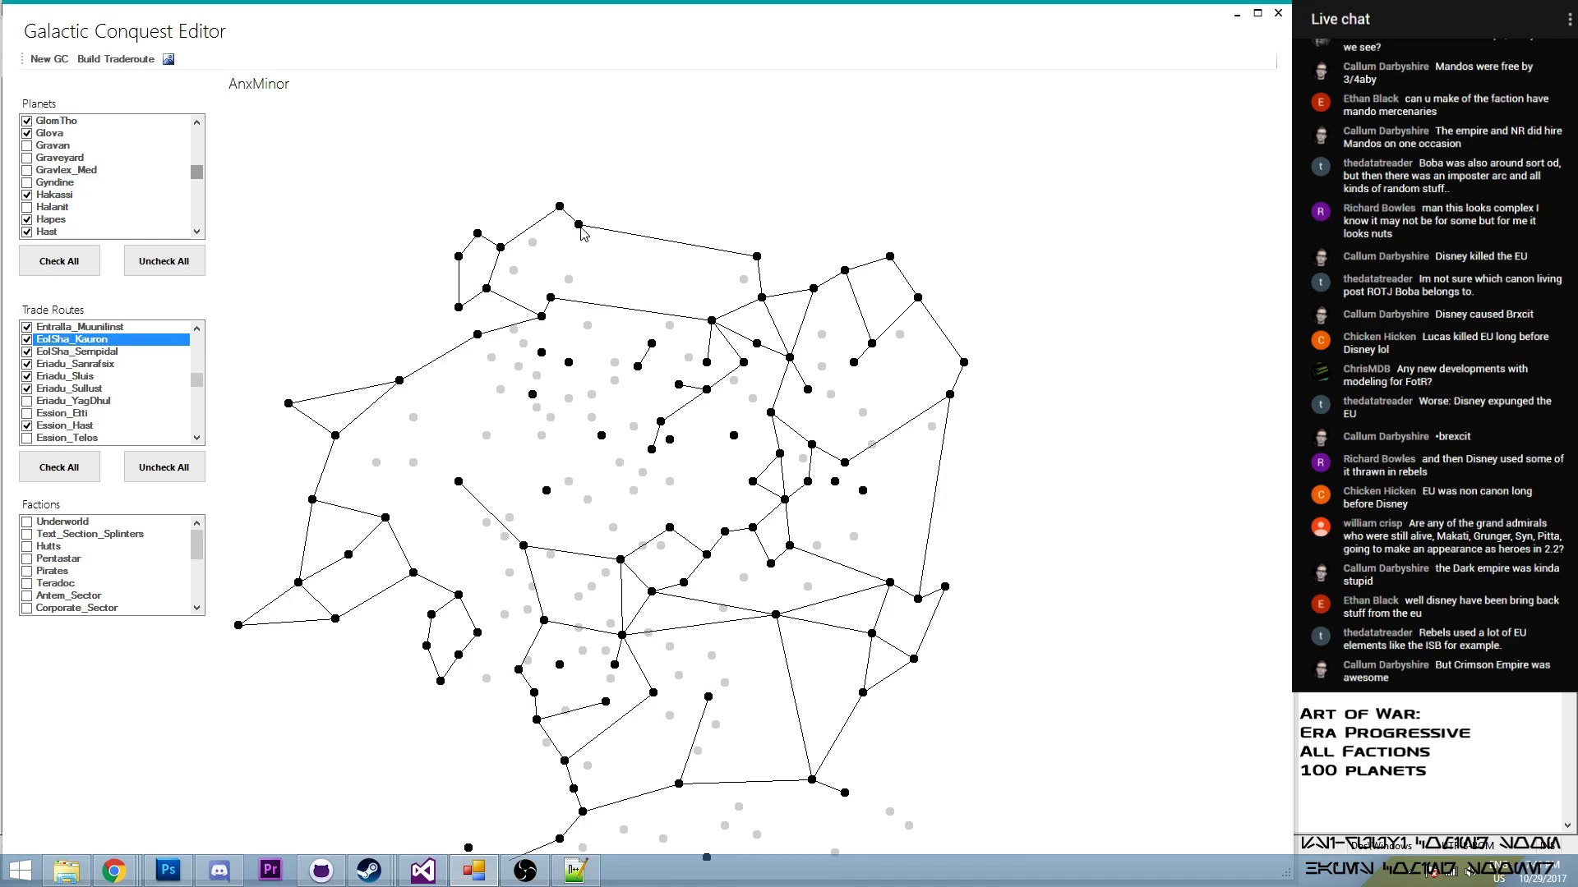
- Build a trade route from AnxMinor to Sernpidal and enable it in the trade routes
click(115, 59)
click(167, 212)
click(549, 296)
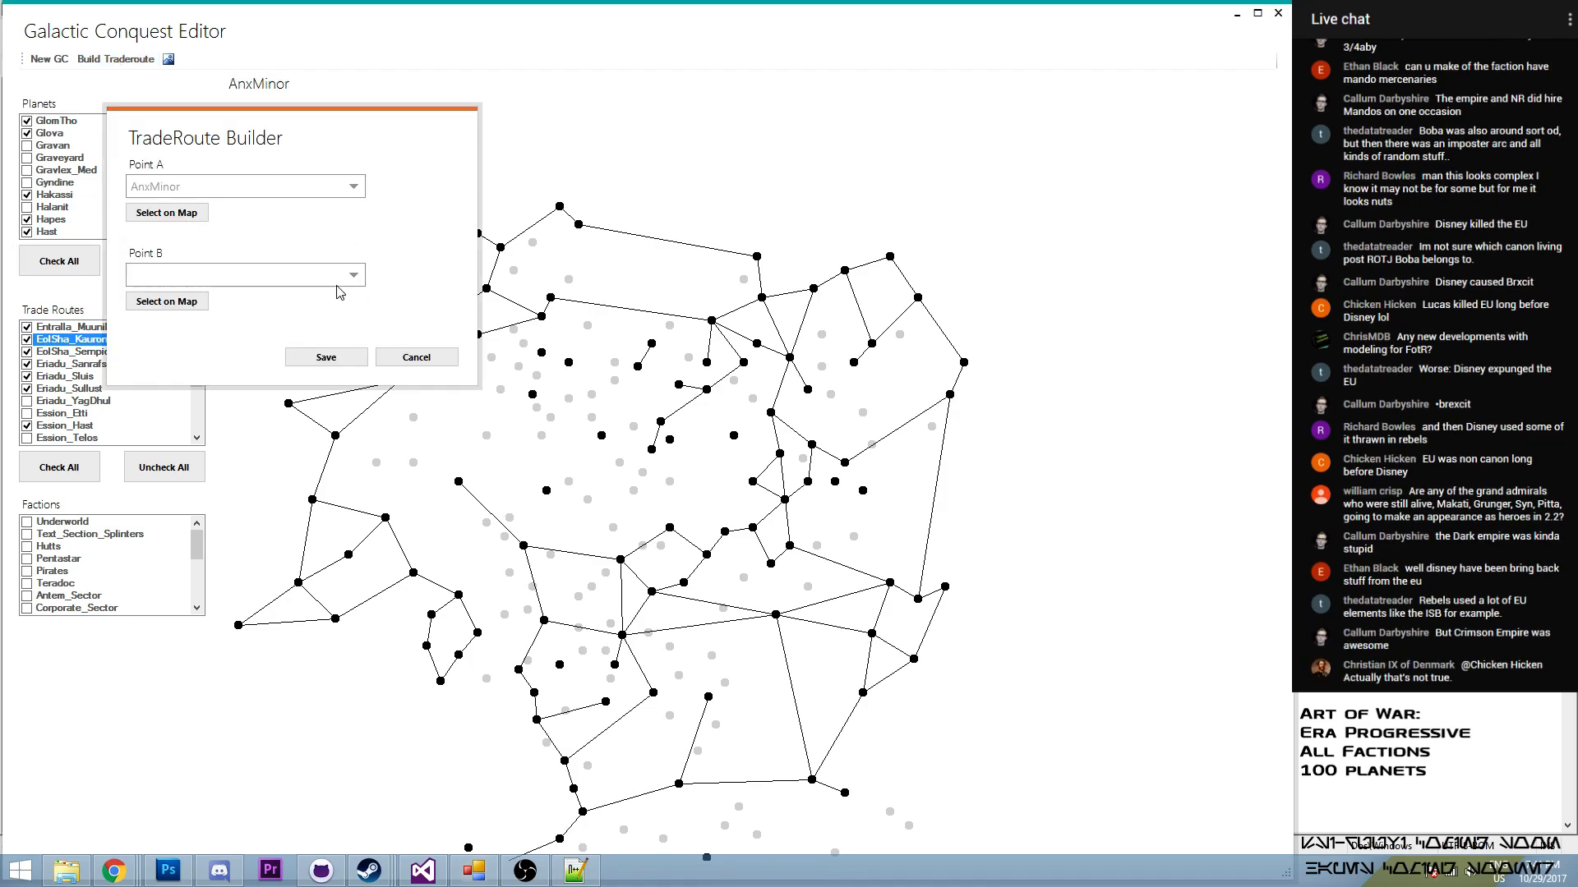
click(167, 302)
click(579, 224)
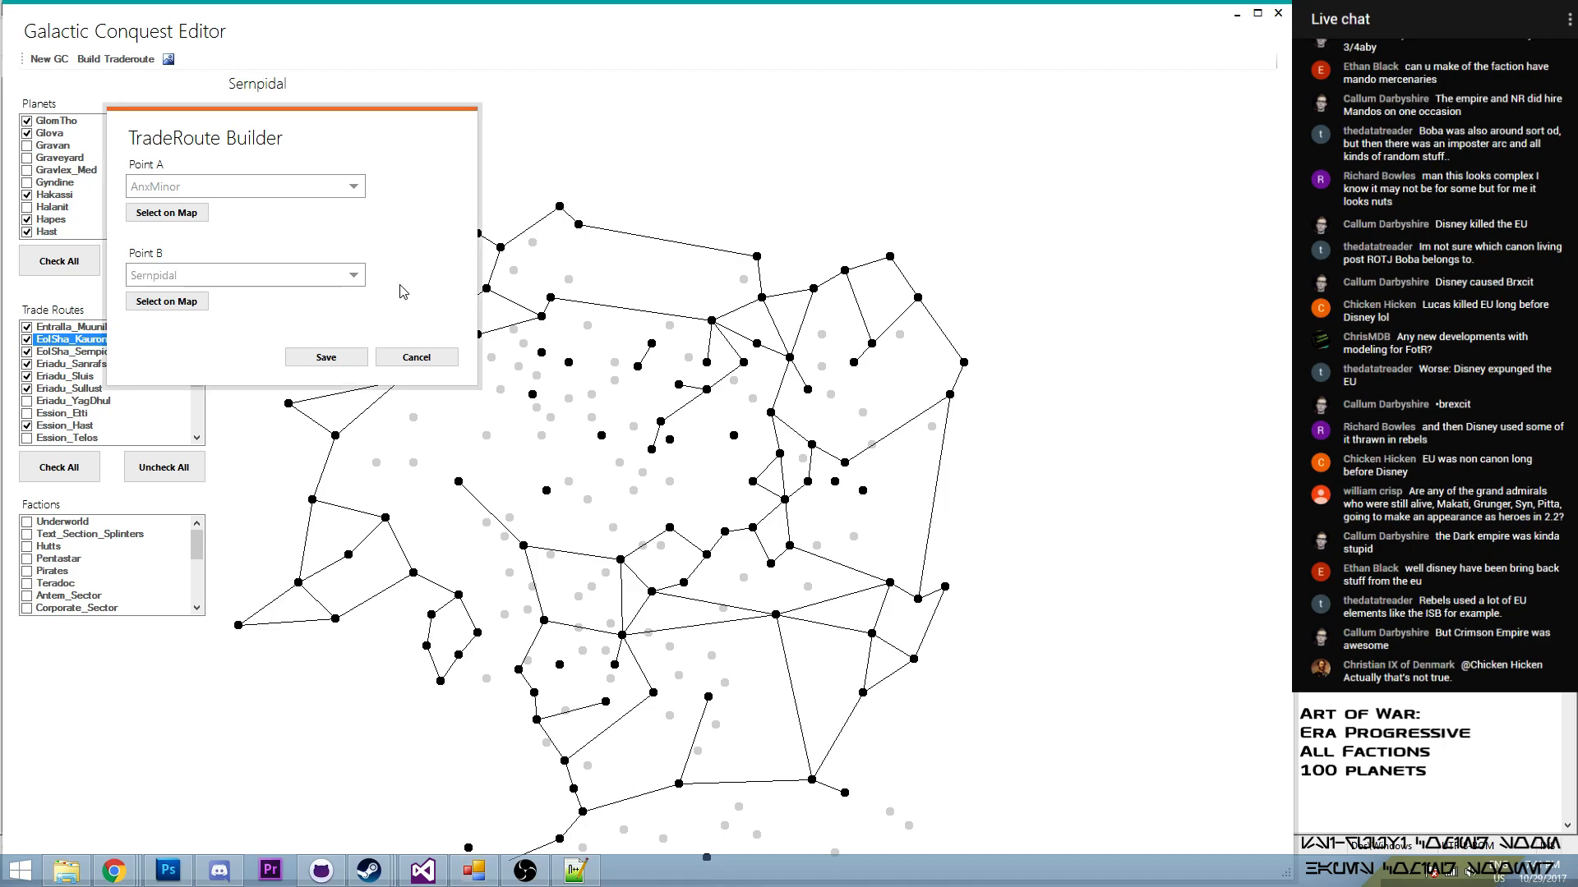
click(326, 356)
drag(201, 403, 204, 337)
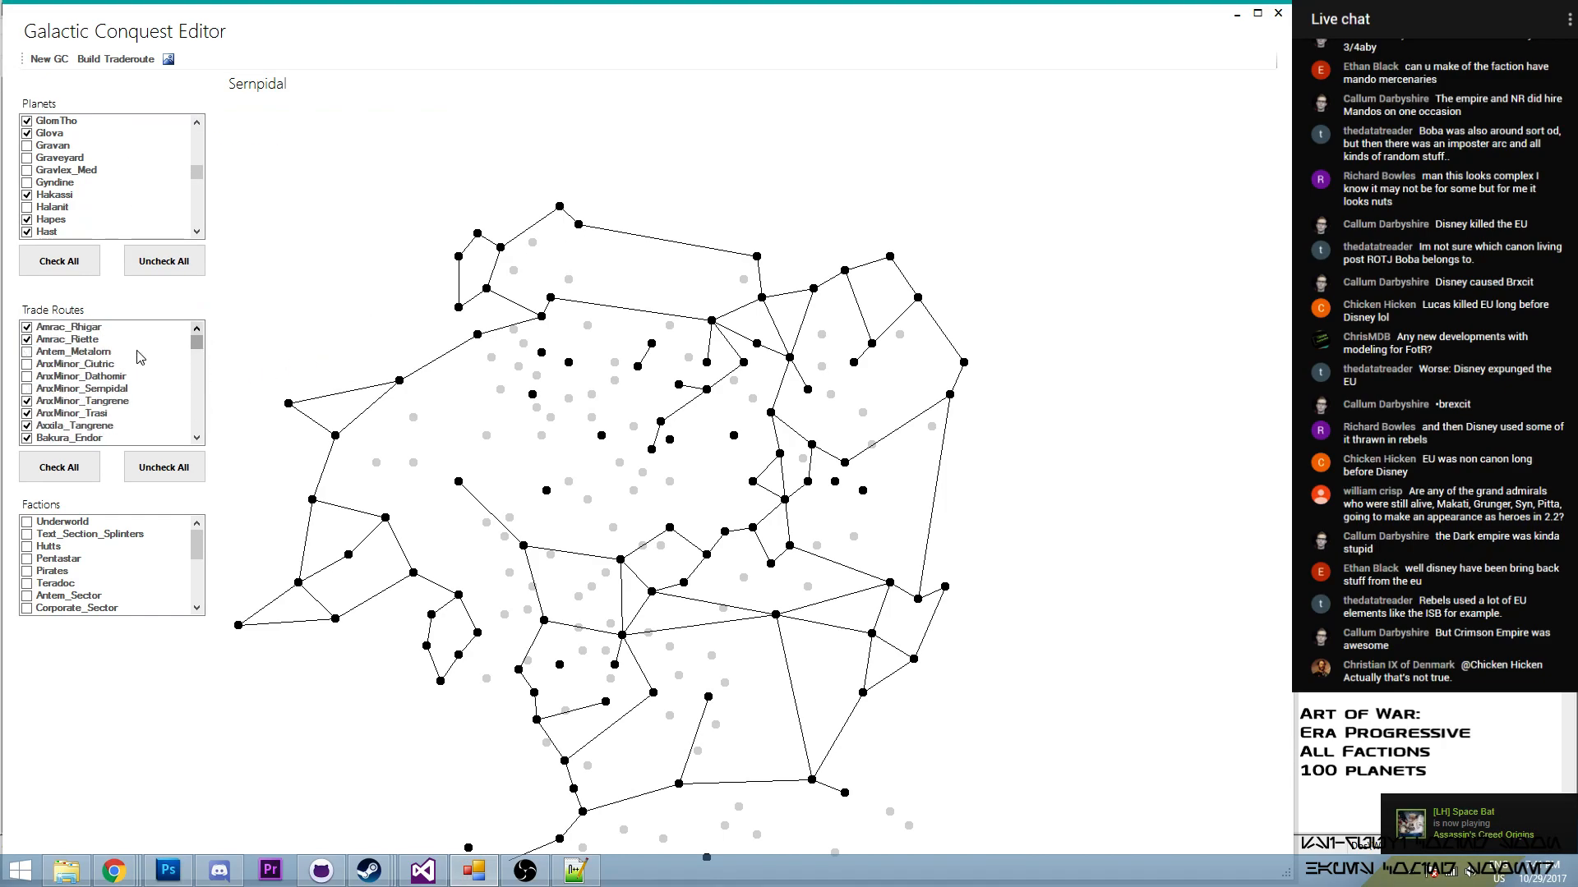
click(27, 389)
click(28, 375)
click(30, 364)
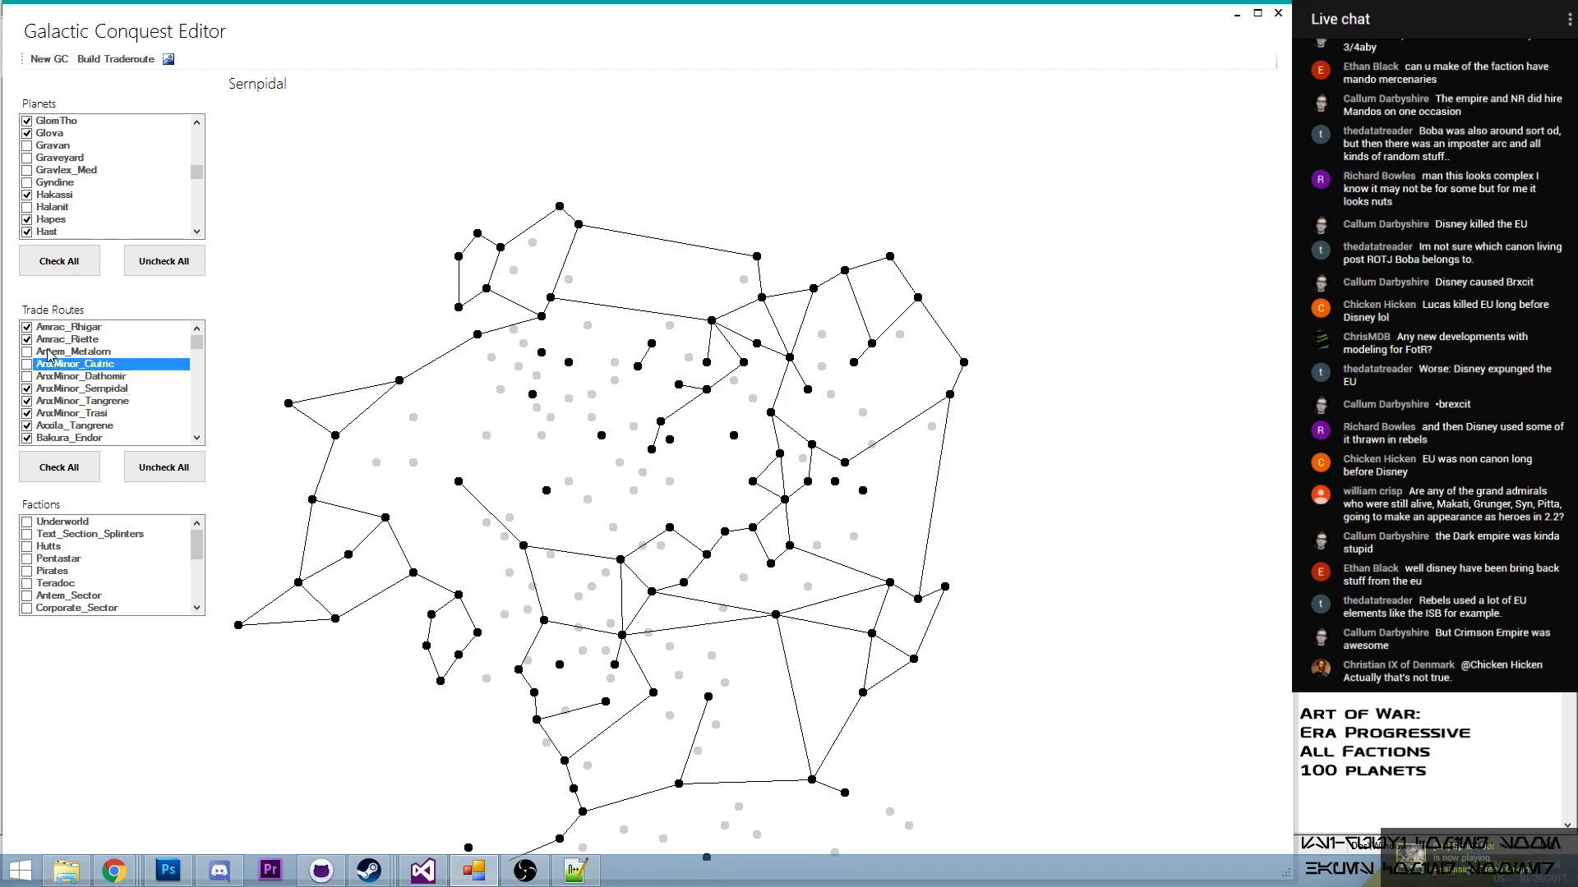
- Build a trade route from Axxila to Ciutric and enable it in the trade routes
click(656, 344)
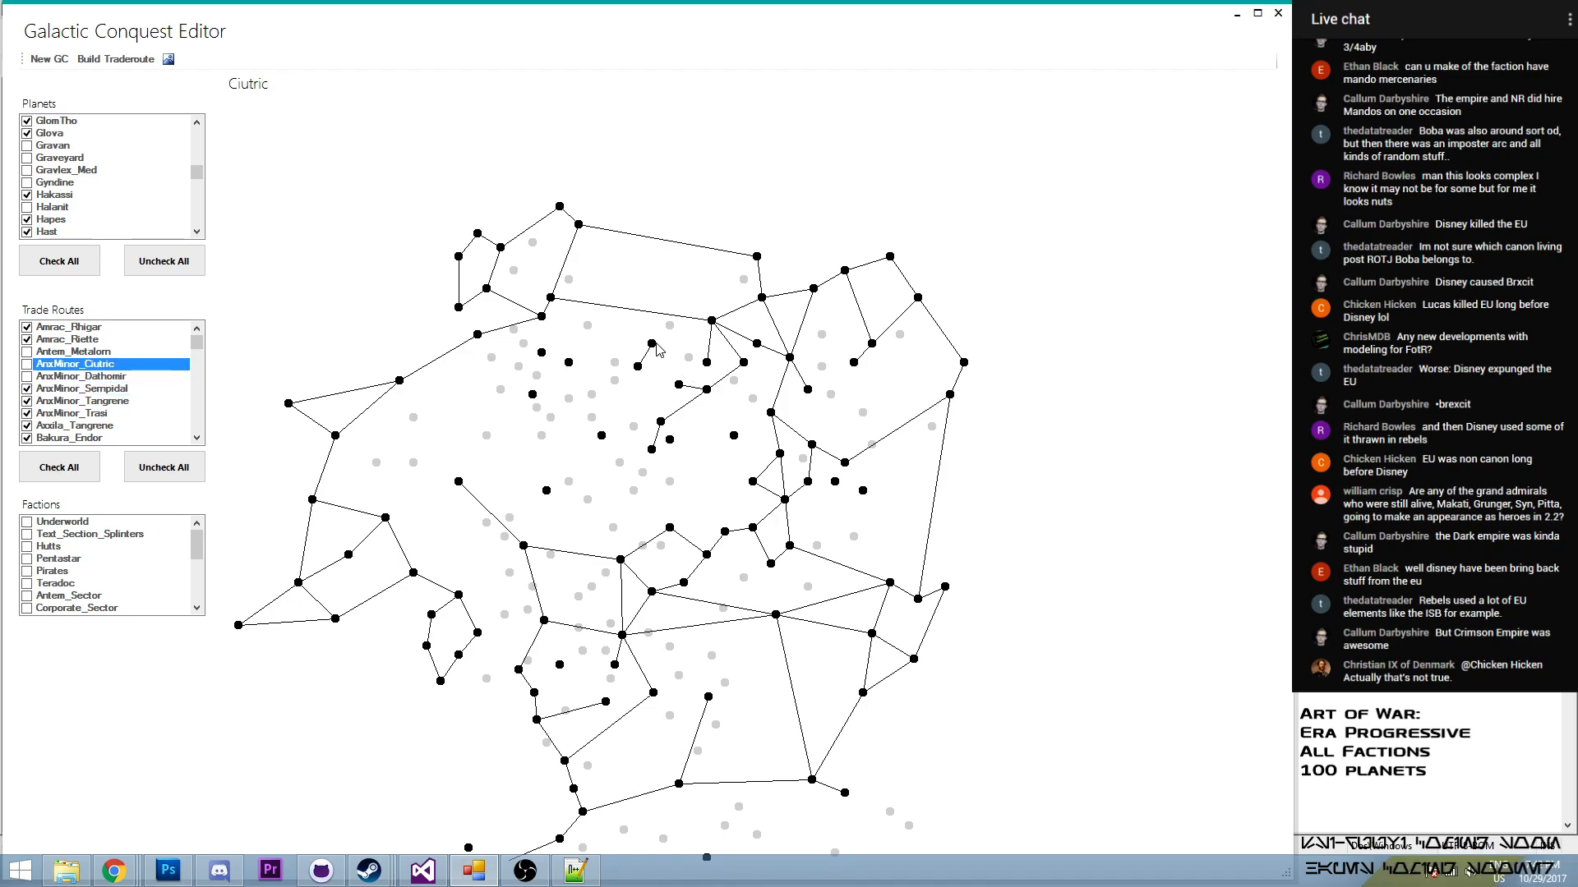
click(708, 363)
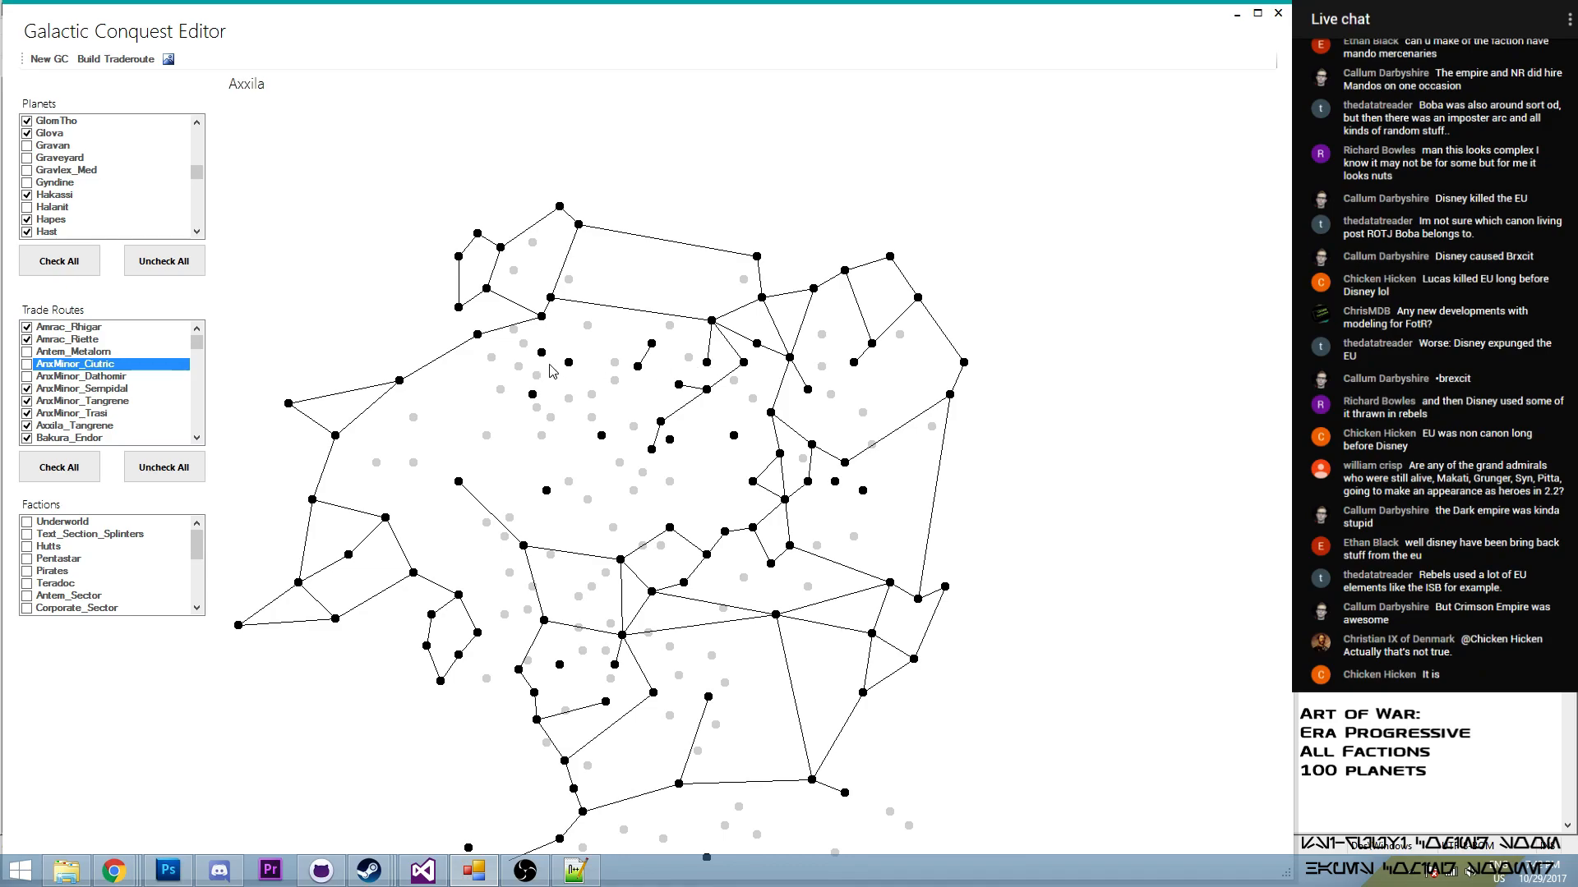
click(116, 59)
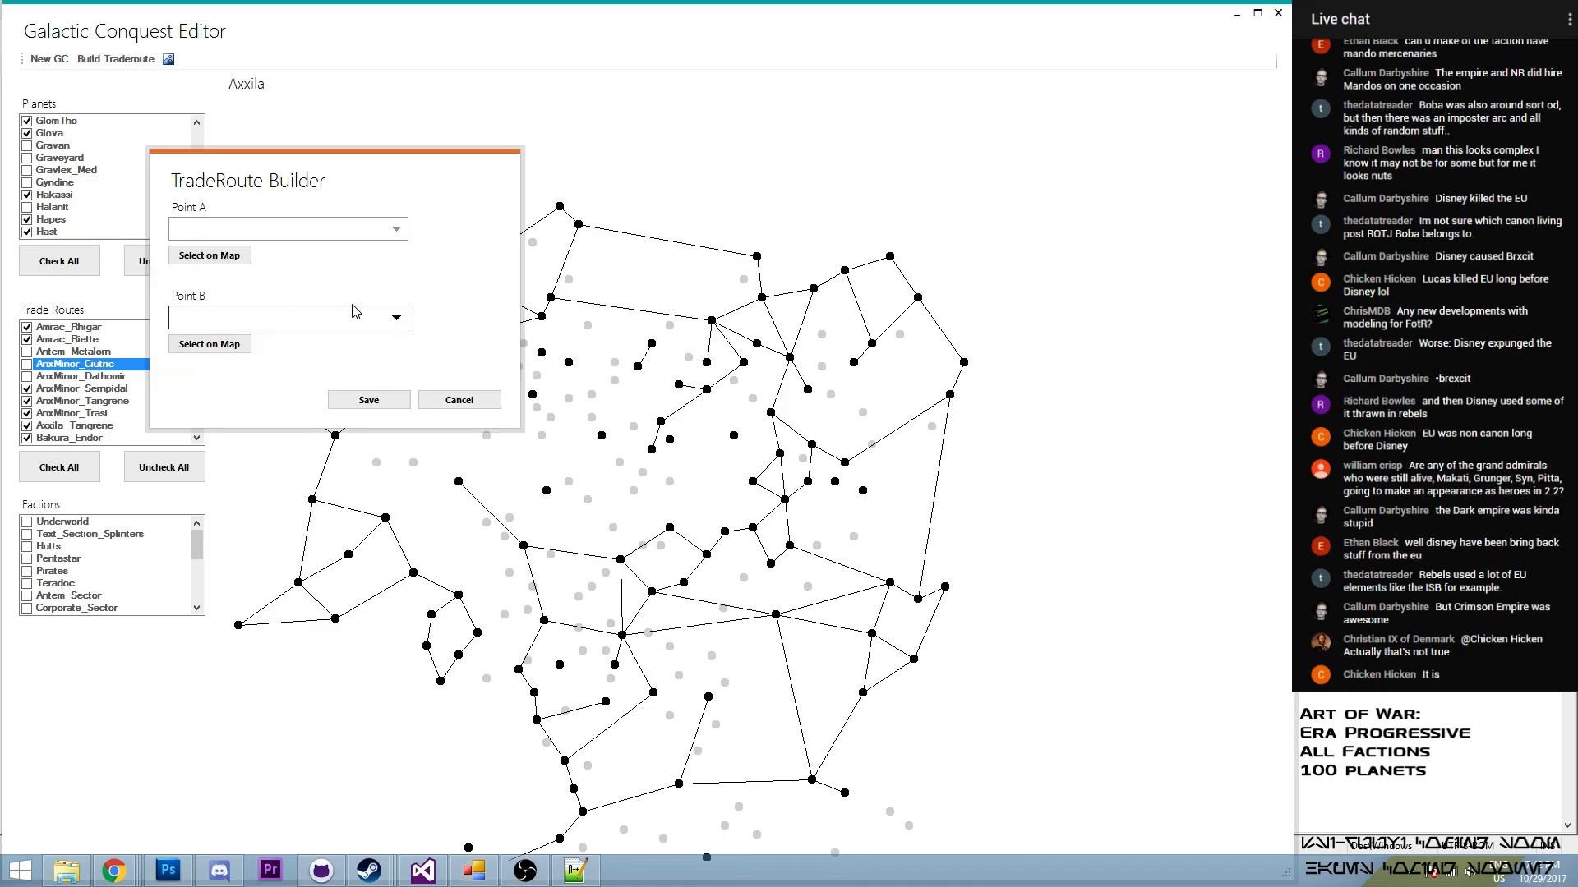
click(209, 256)
click(707, 363)
click(209, 344)
click(650, 346)
click(367, 399)
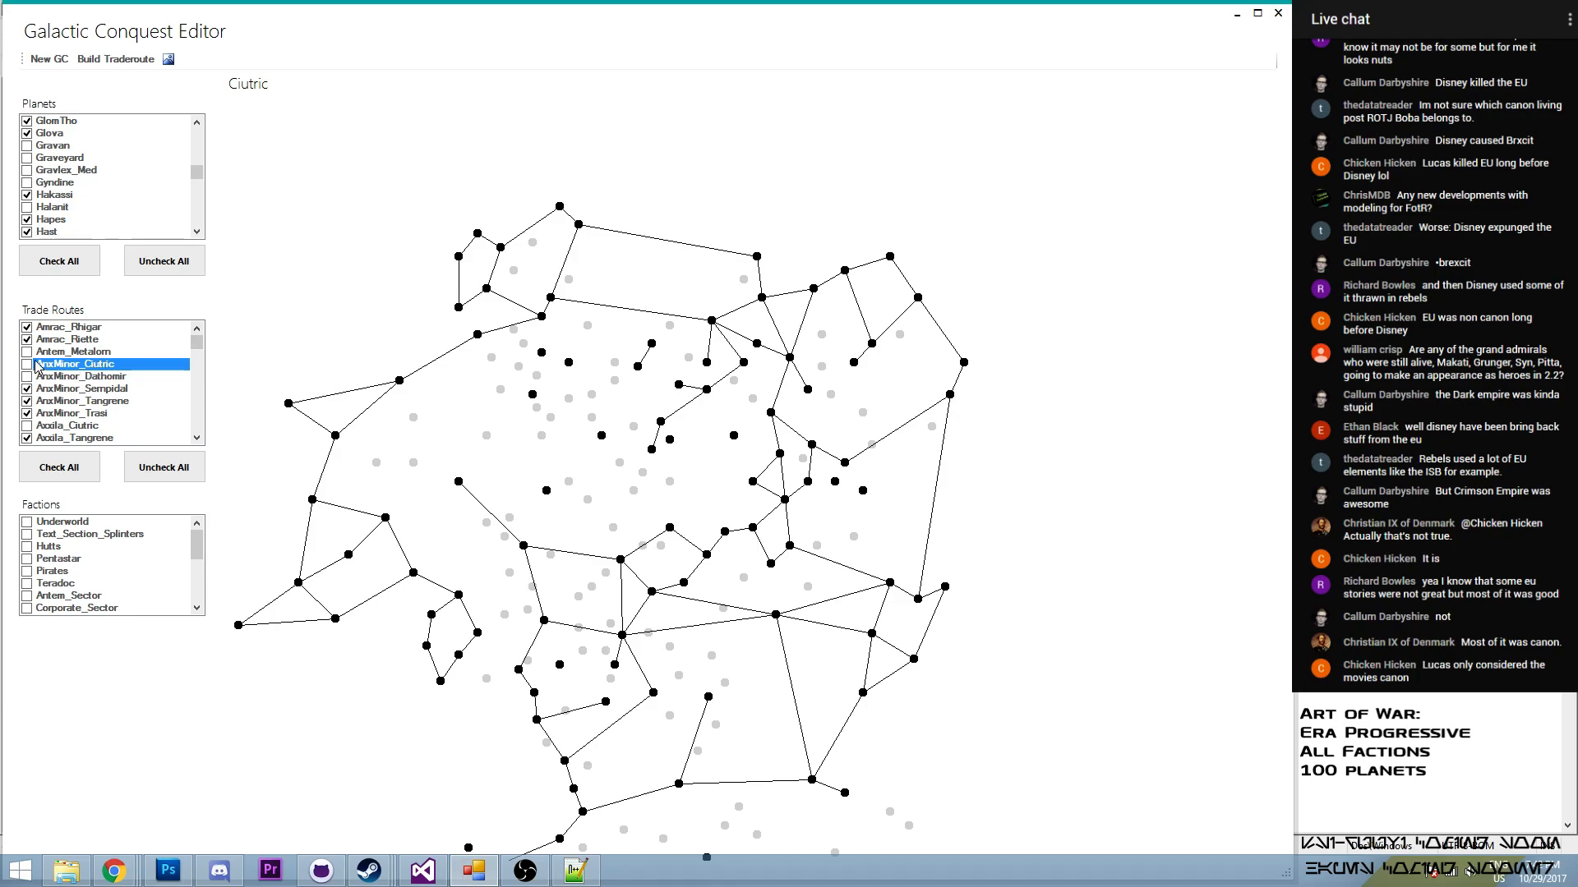
drag(197, 341, 198, 344)
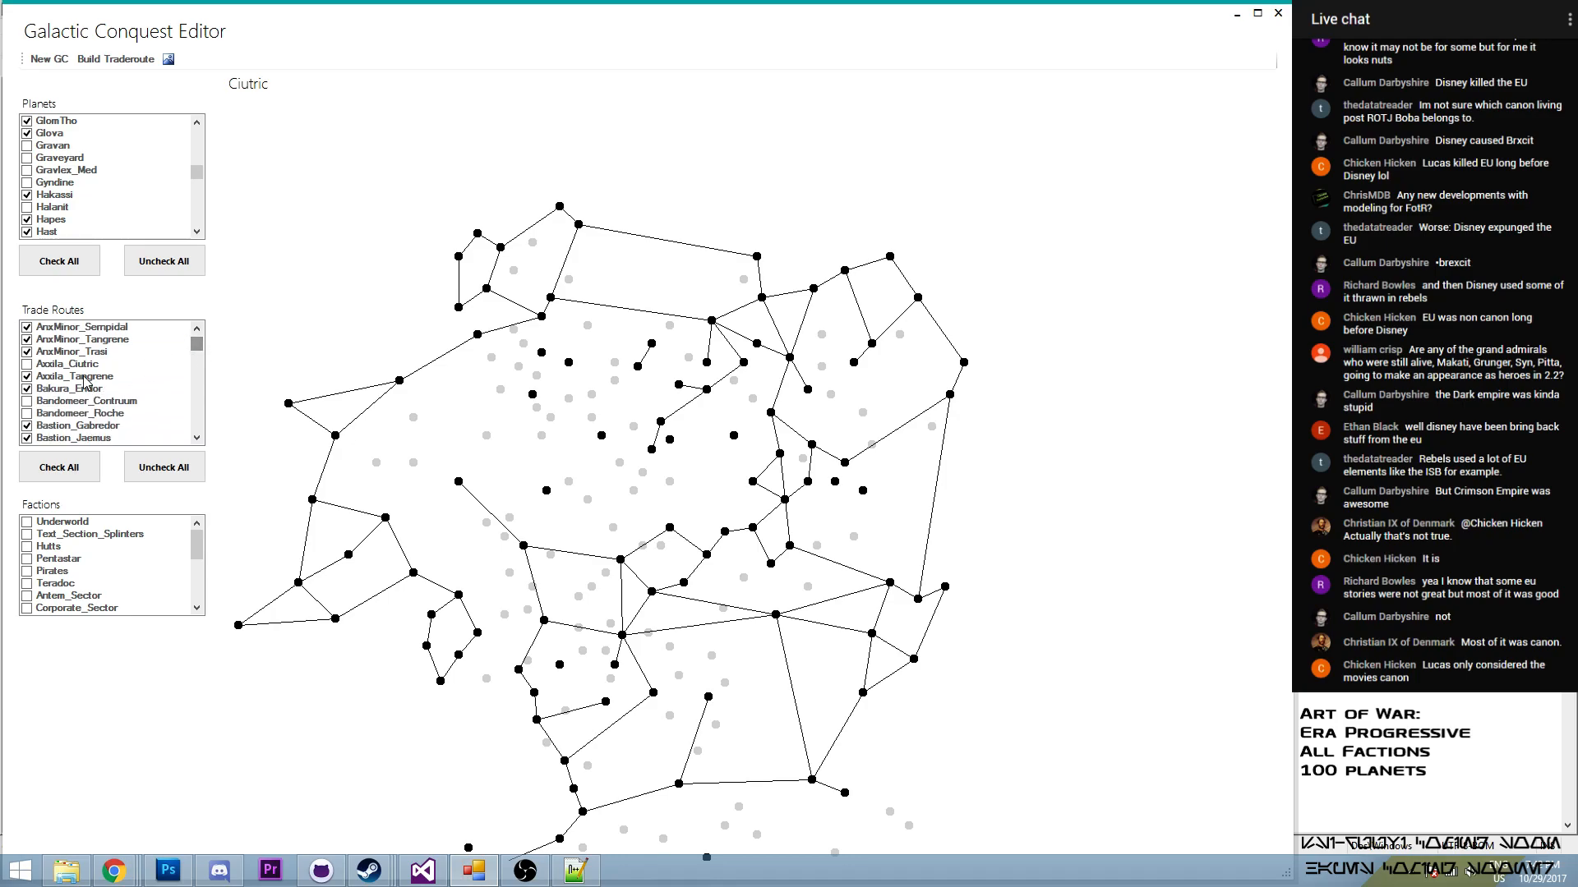
click(28, 365)
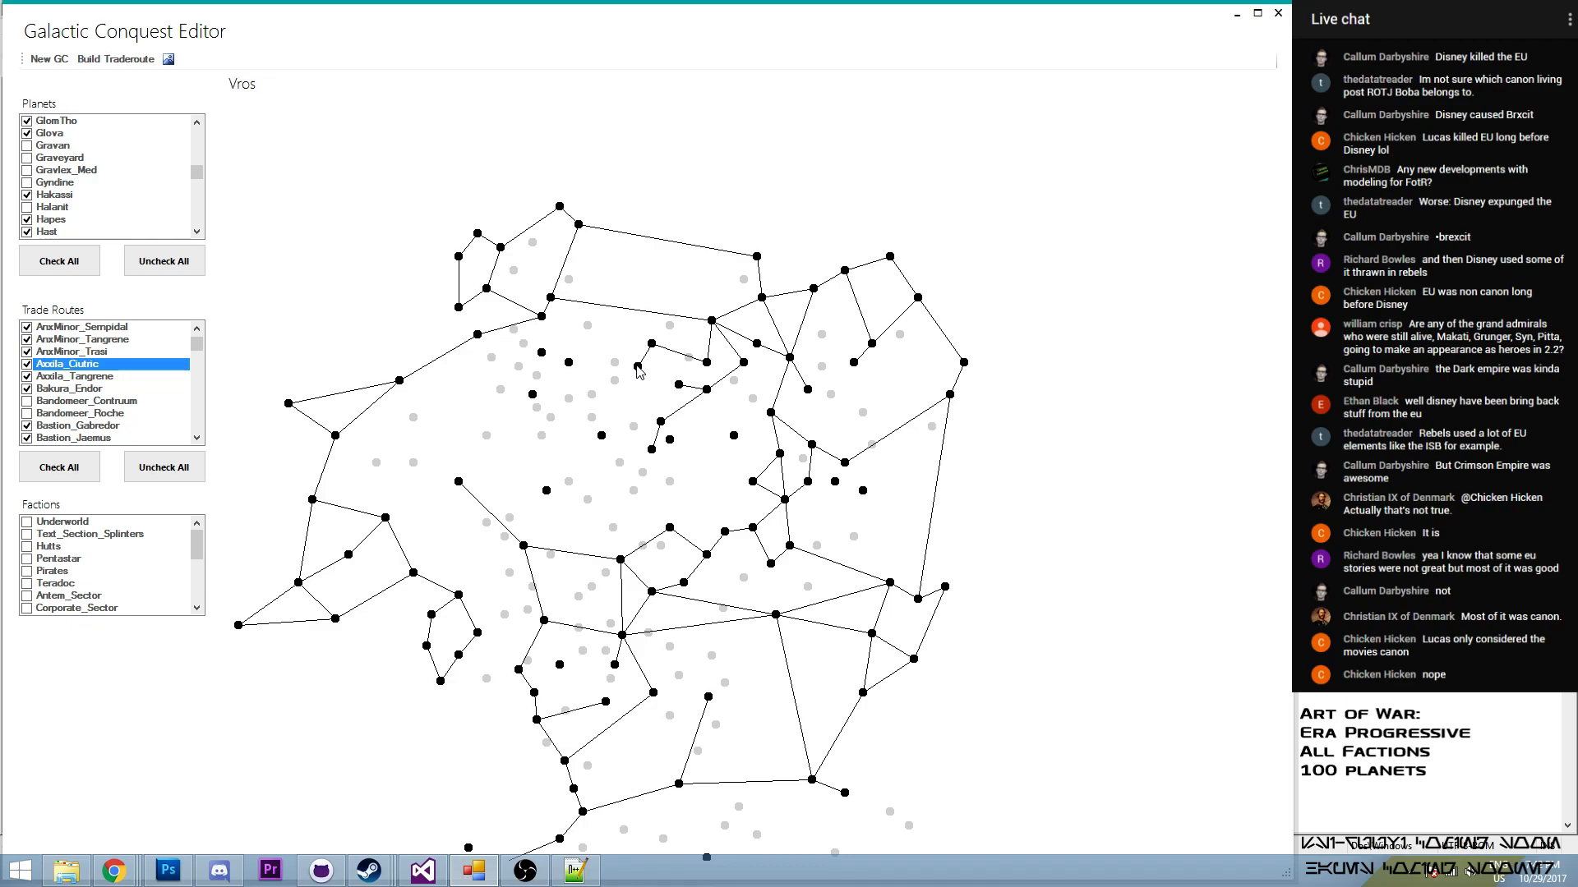
- Build a trade route from Vros to Wayland and enable it in the trade routes
click(112, 61)
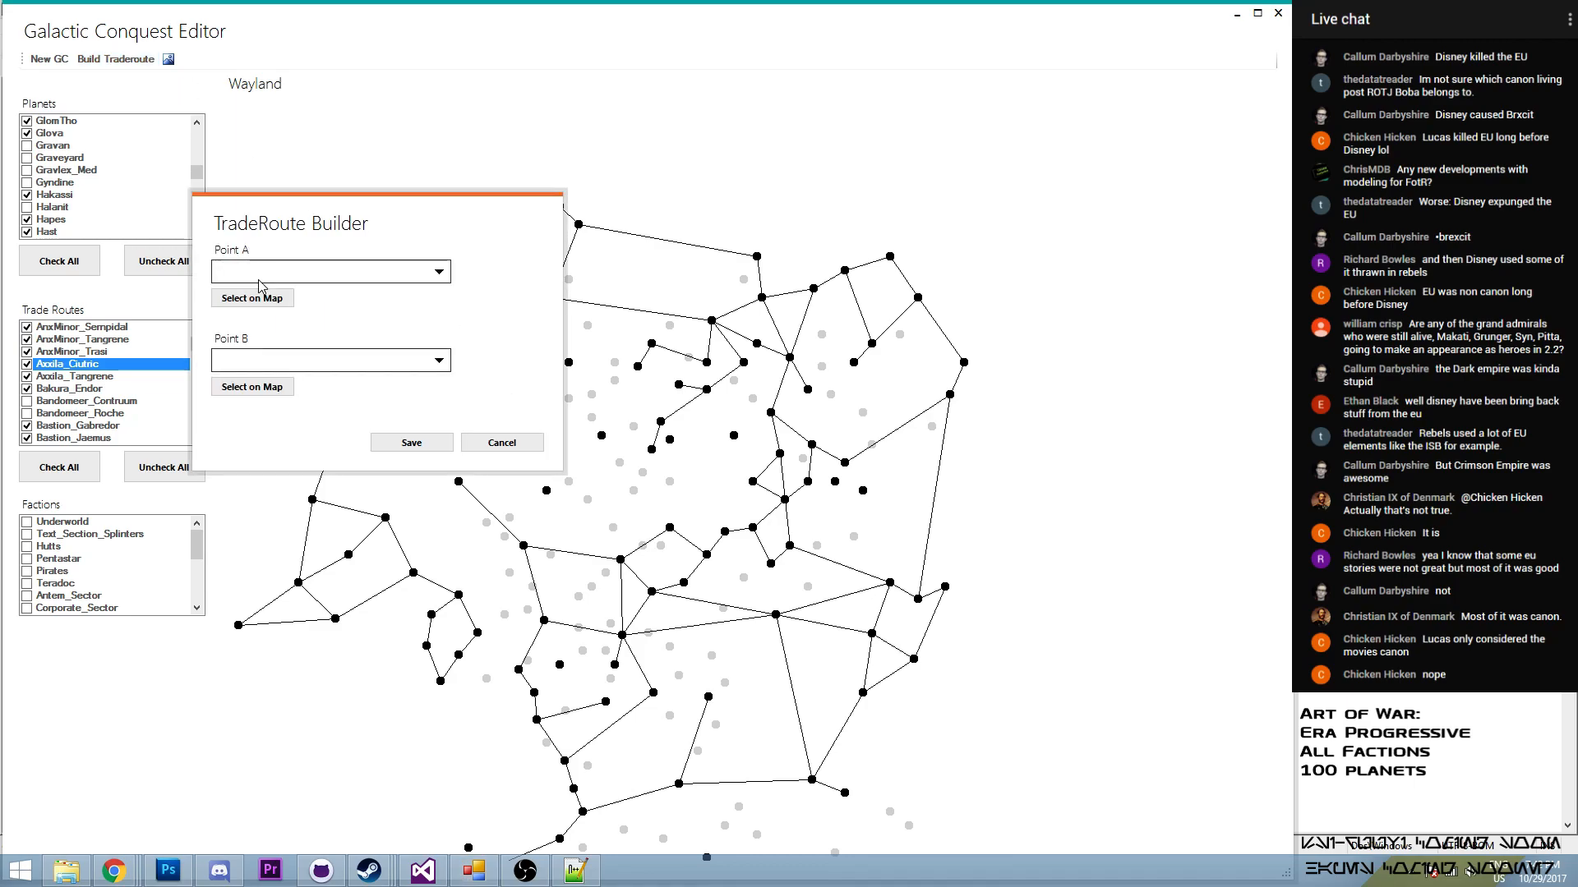
click(640, 369)
click(268, 384)
click(664, 427)
click(411, 443)
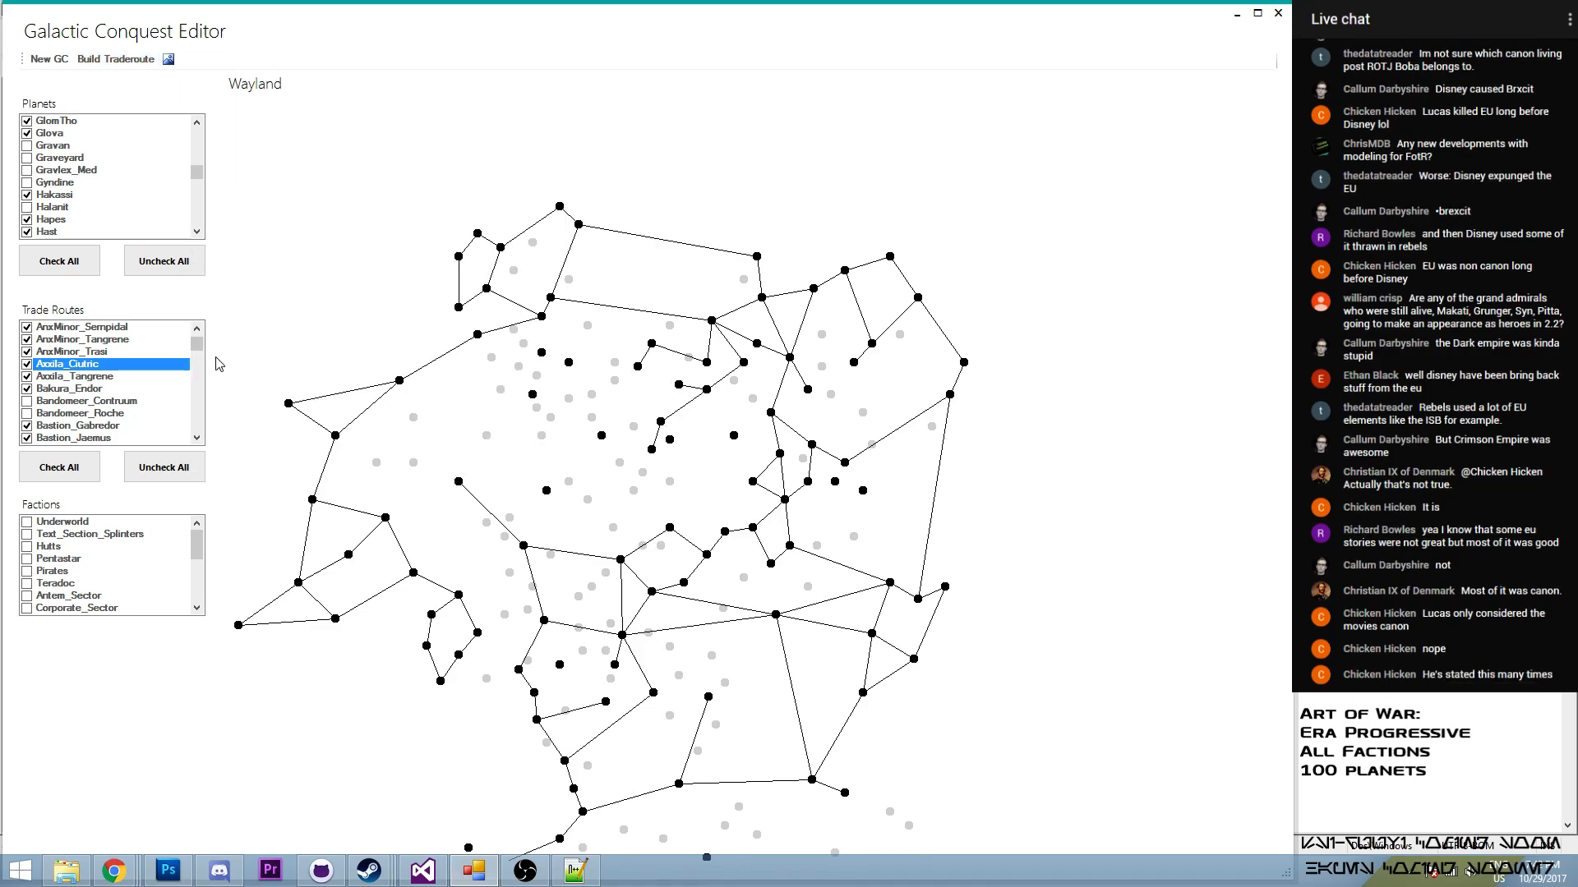
scroll(193, 410, down, 15)
scroll(195, 433, up, 5)
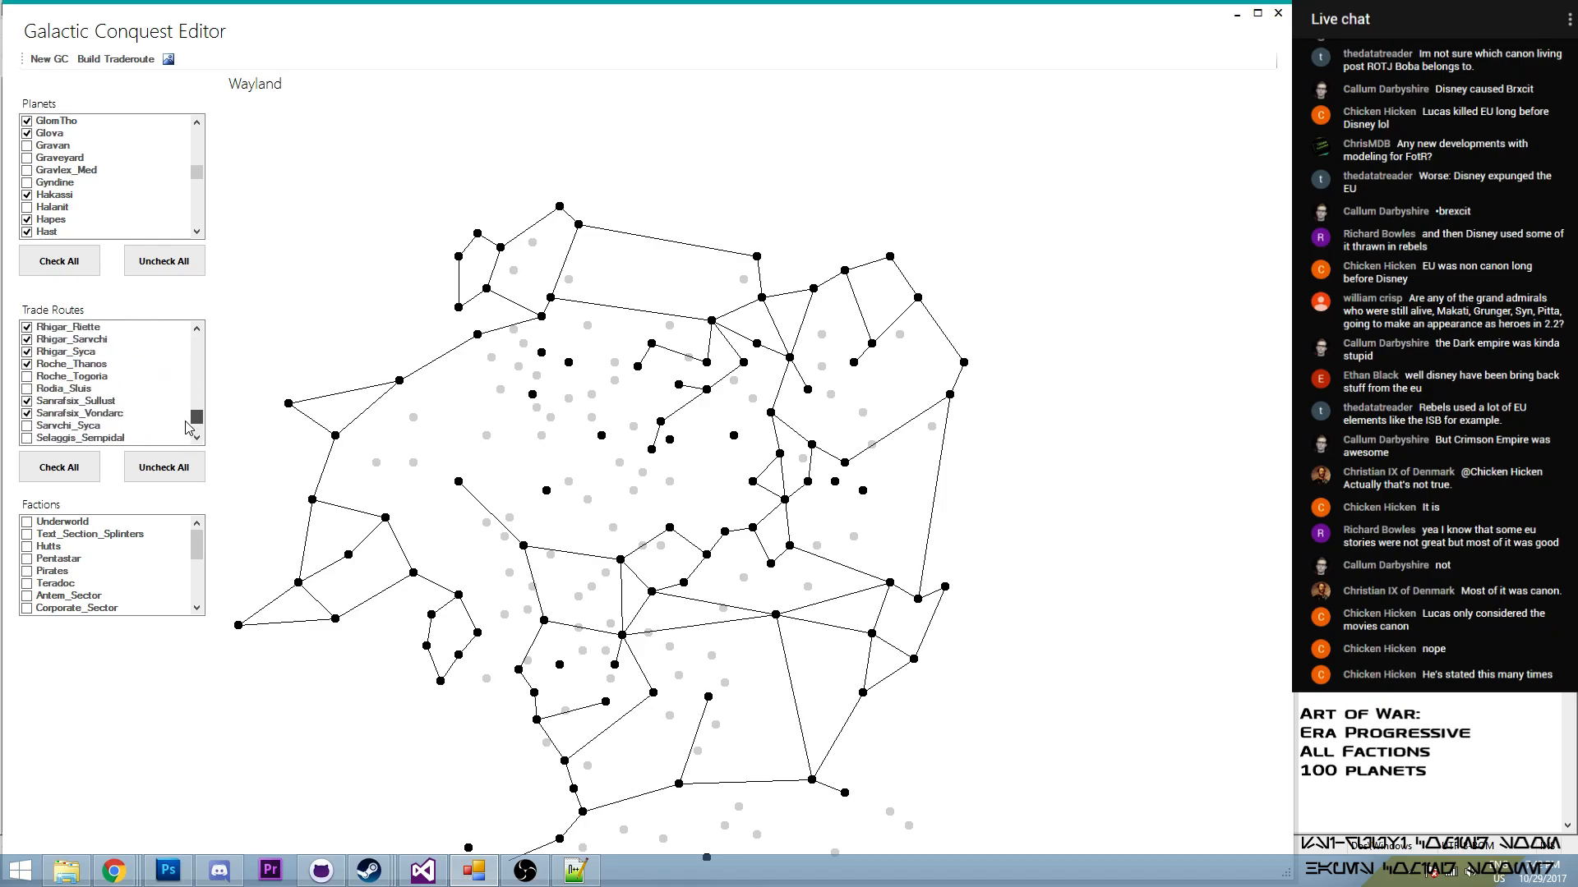
scroll(204, 431, down, 5)
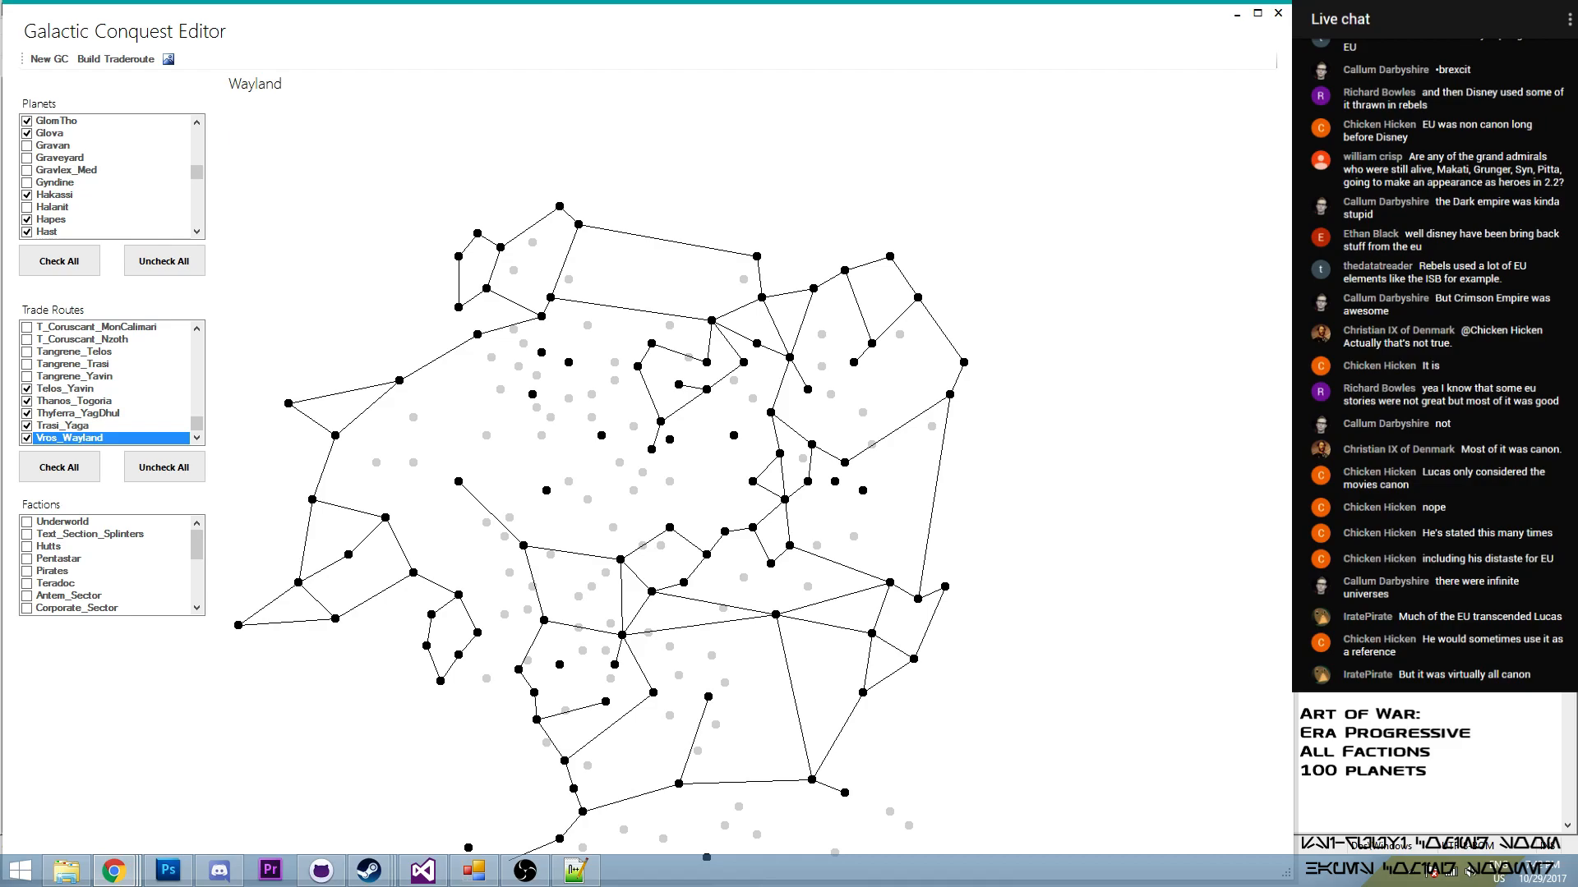
- Build a trade route from Axxila to Dathomir and enable it in the trade routes
click(474, 870)
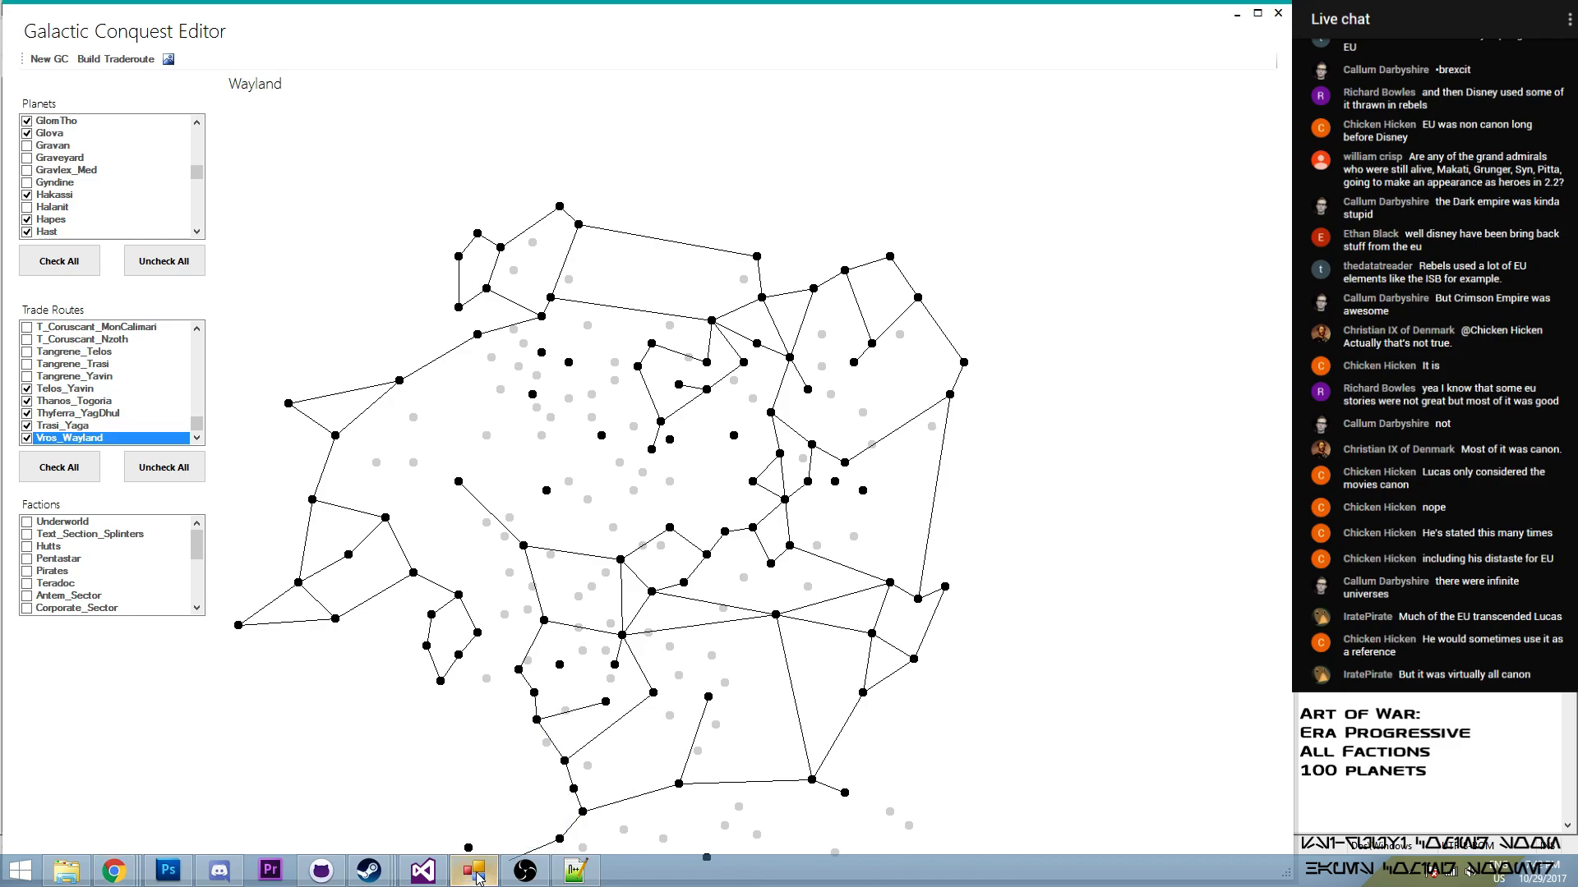
click(680, 384)
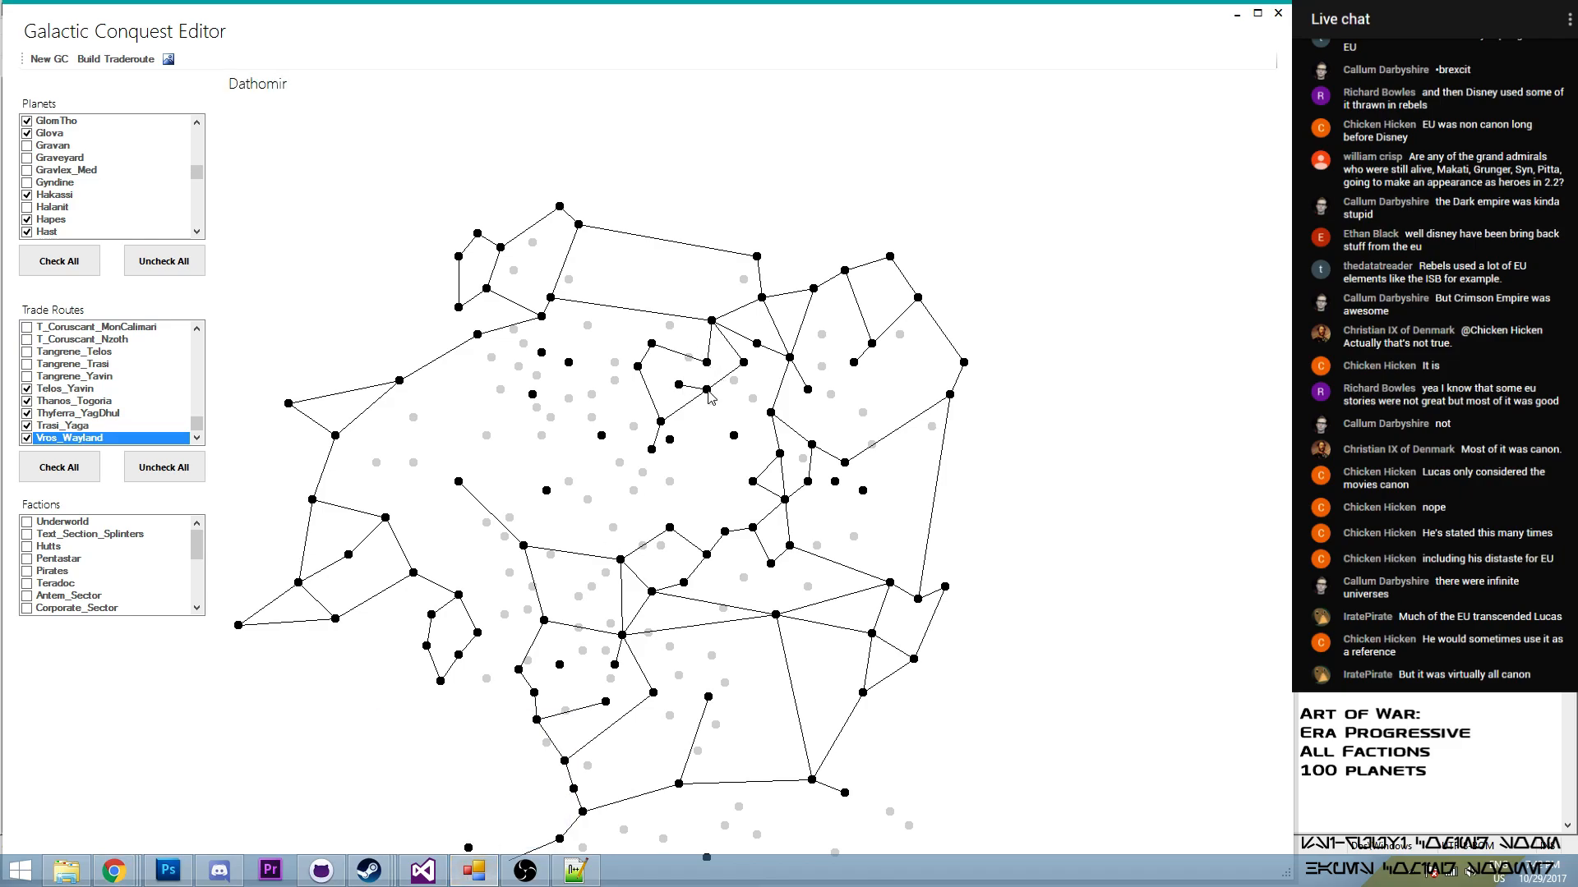
click(116, 60)
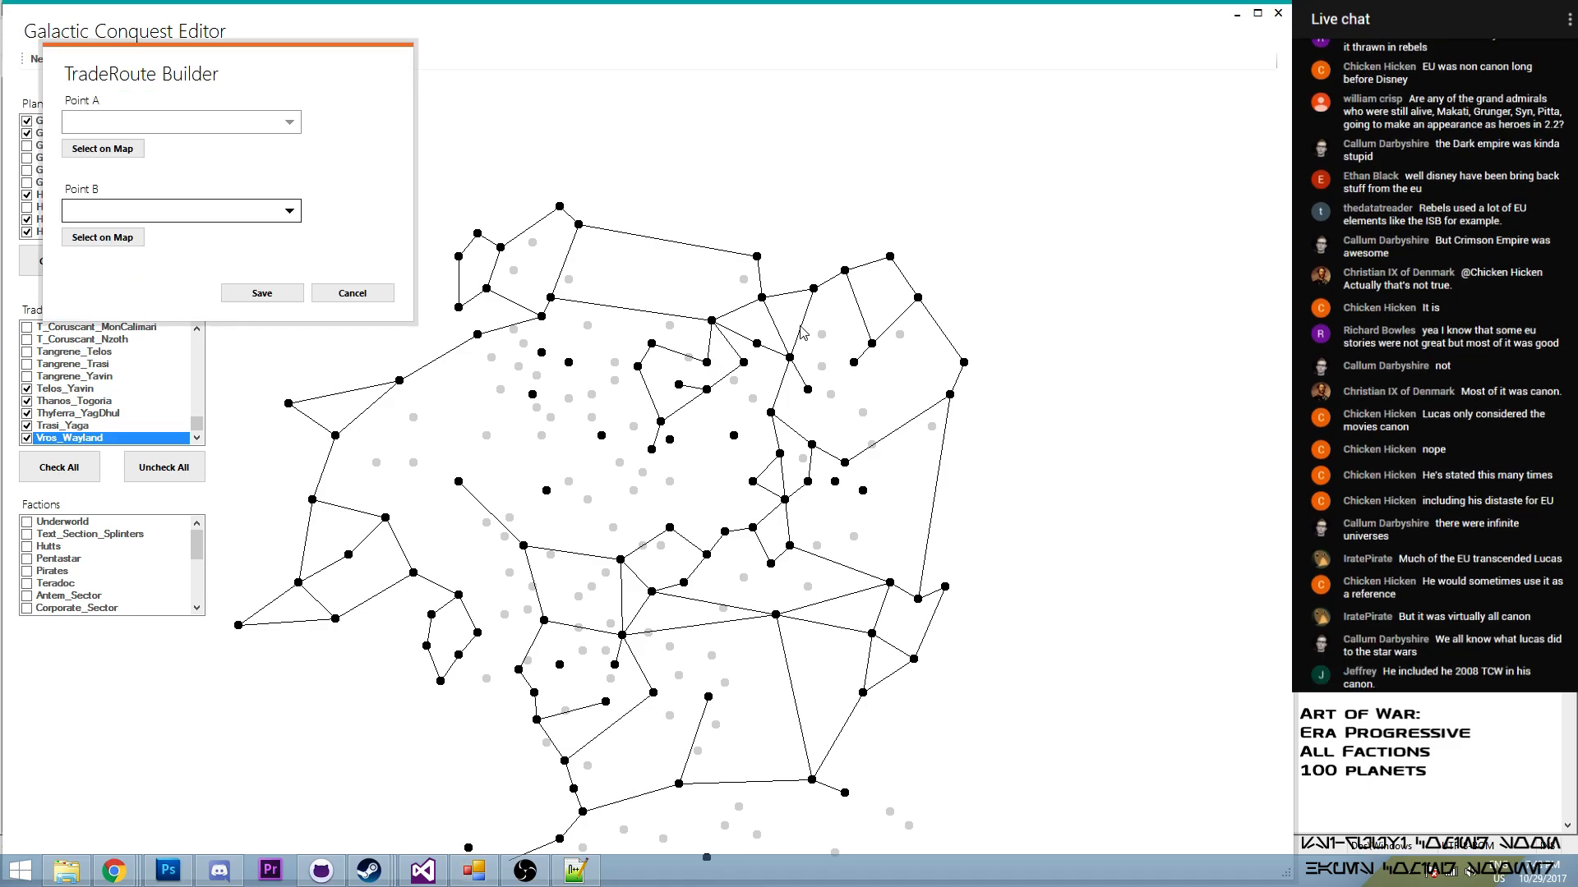
click(140, 156)
click(707, 362)
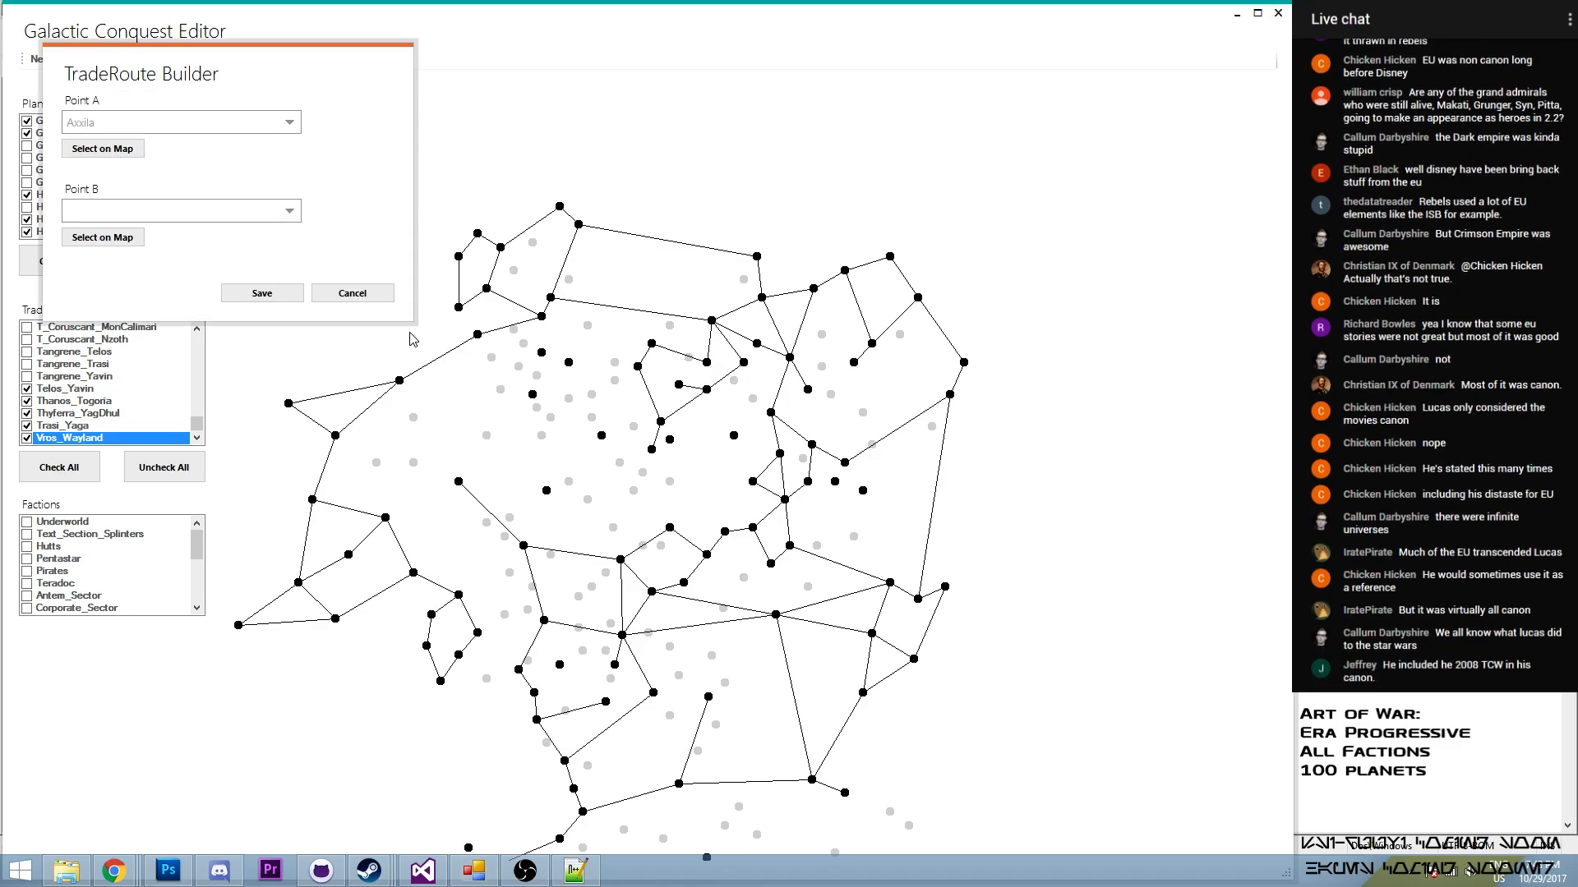
click(105, 238)
click(706, 390)
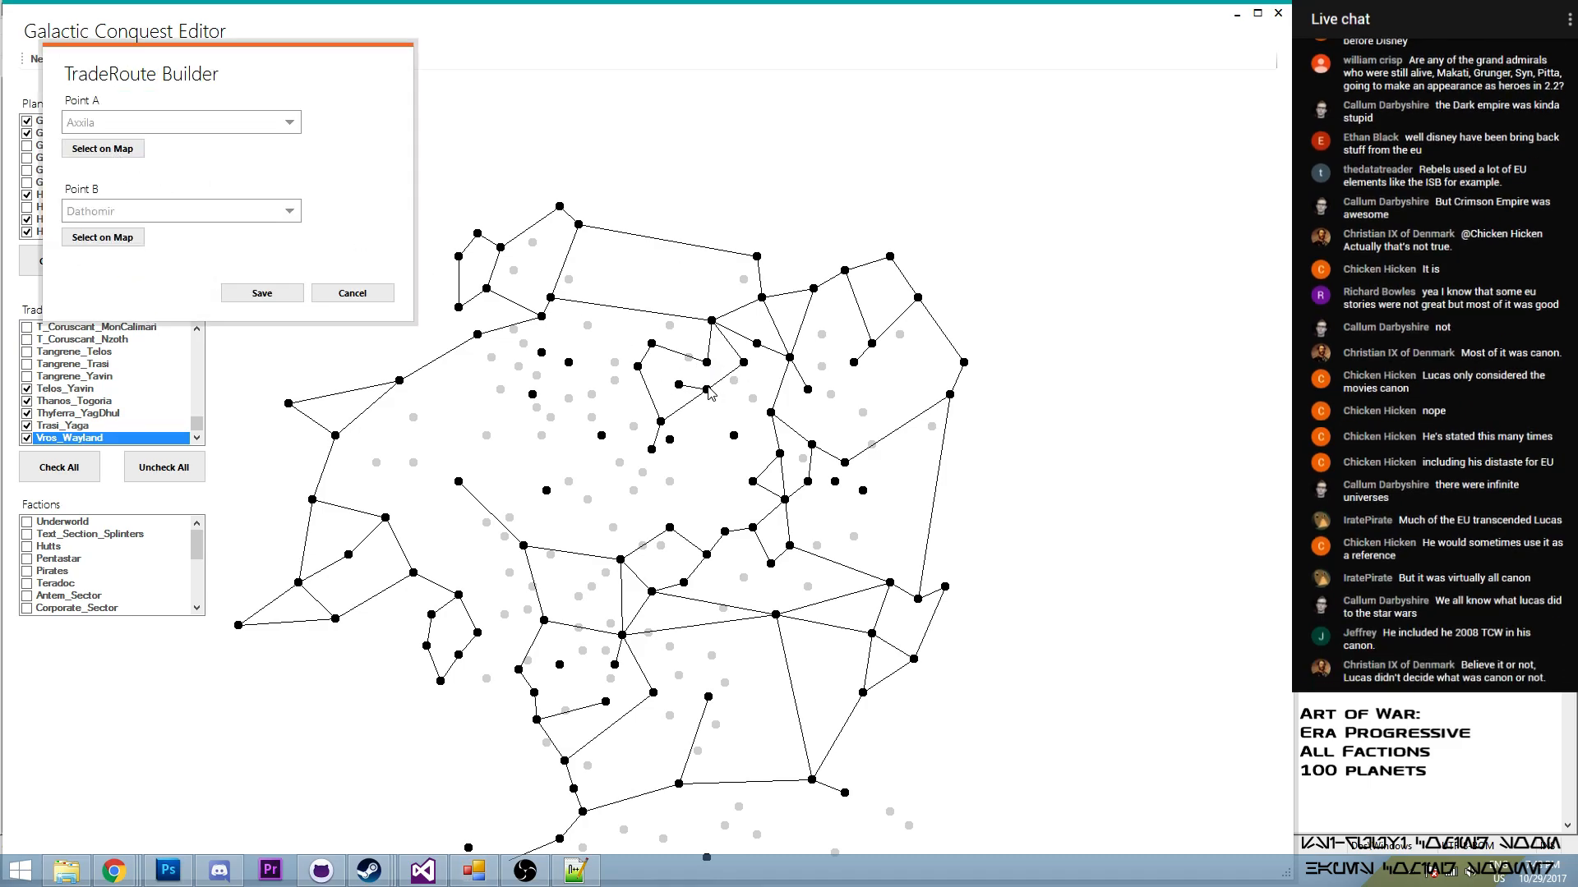
click(250, 295)
drag(203, 428, 215, 342)
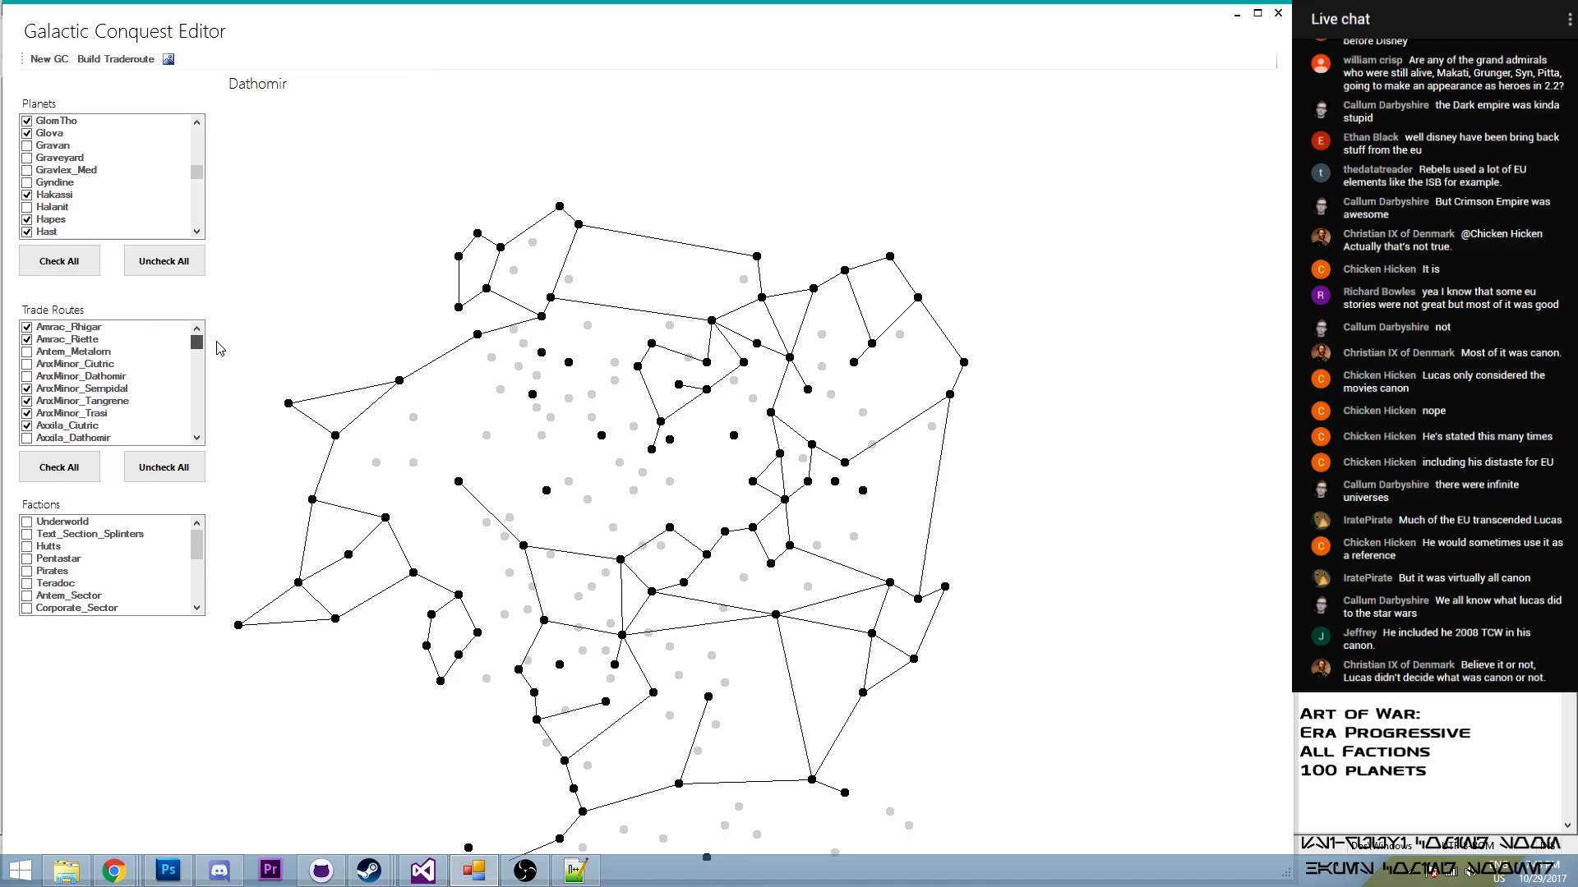
click(27, 438)
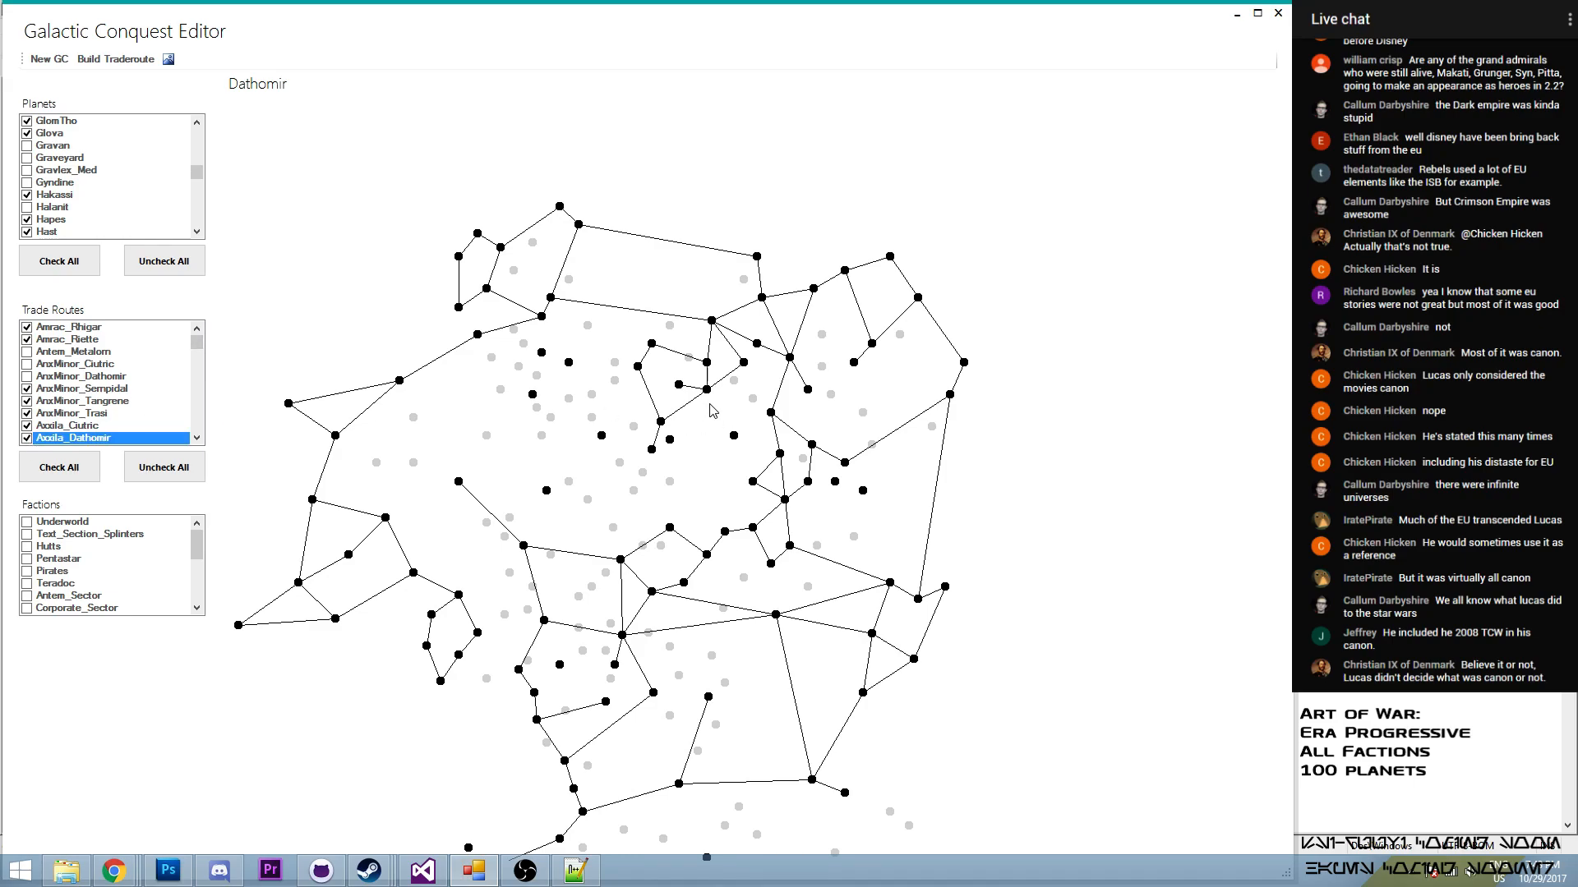
- Build a trade route from Bandomeer to Wayland
mouse_move(731, 434)
mouse_move(672, 444)
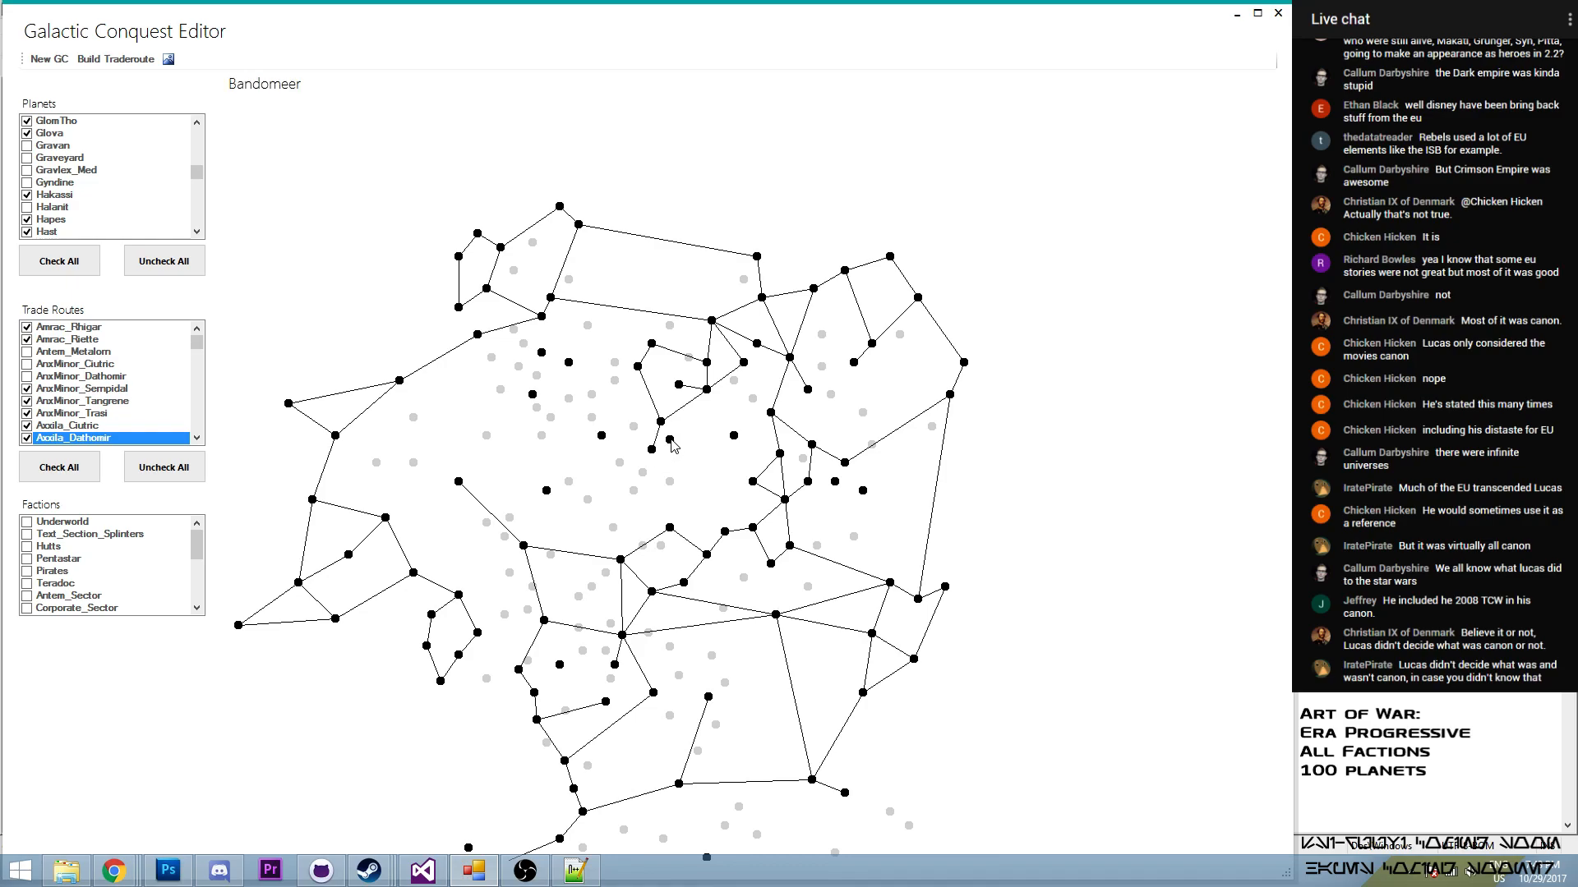
click(116, 60)
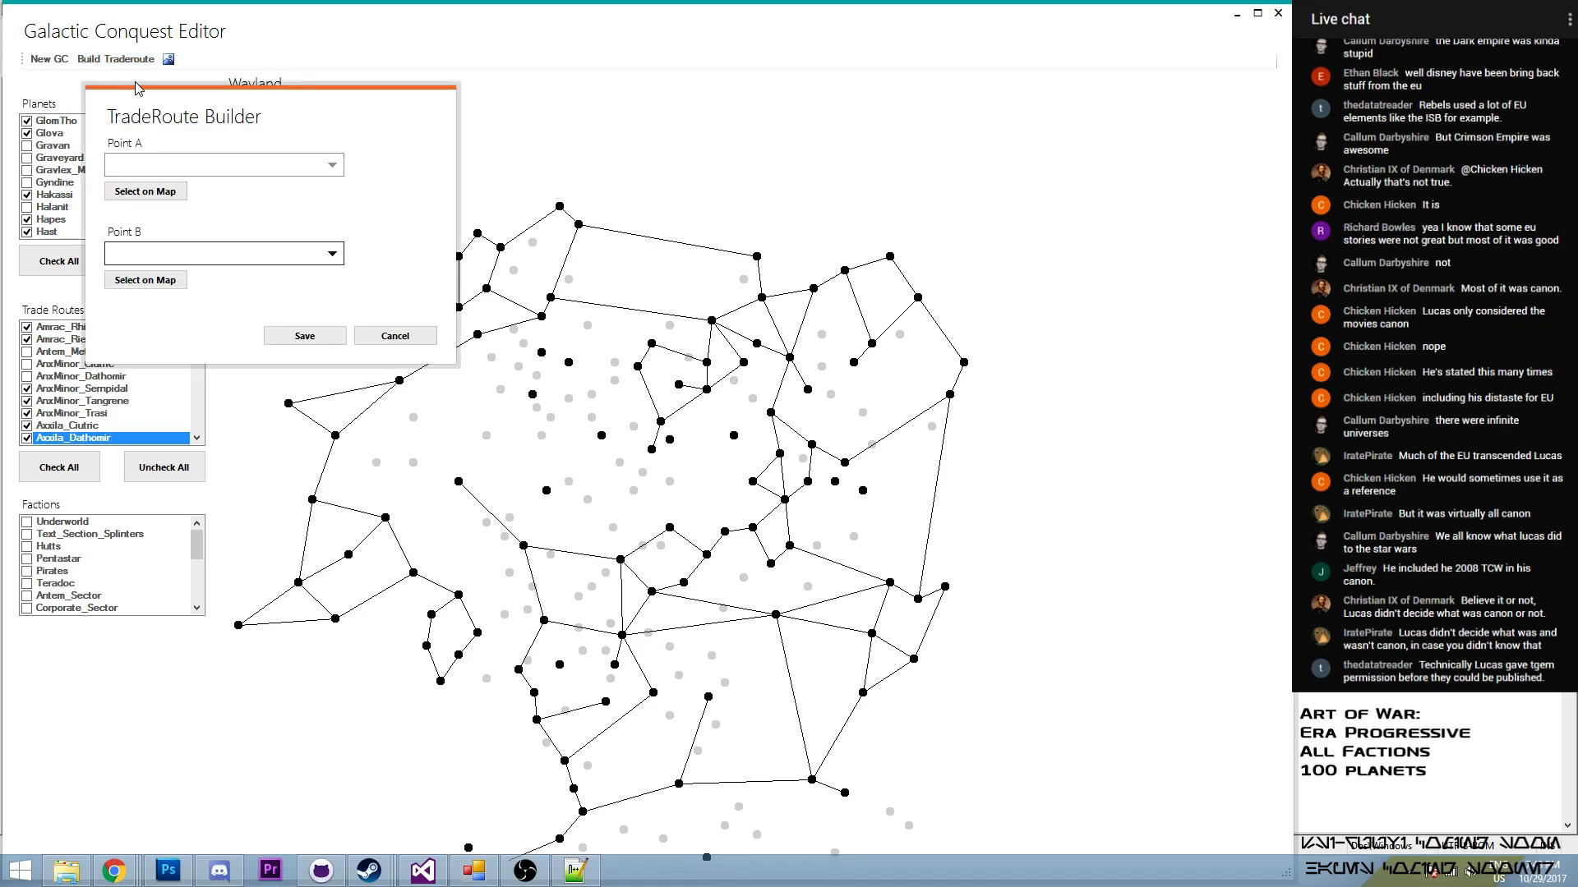
click(671, 442)
click(145, 279)
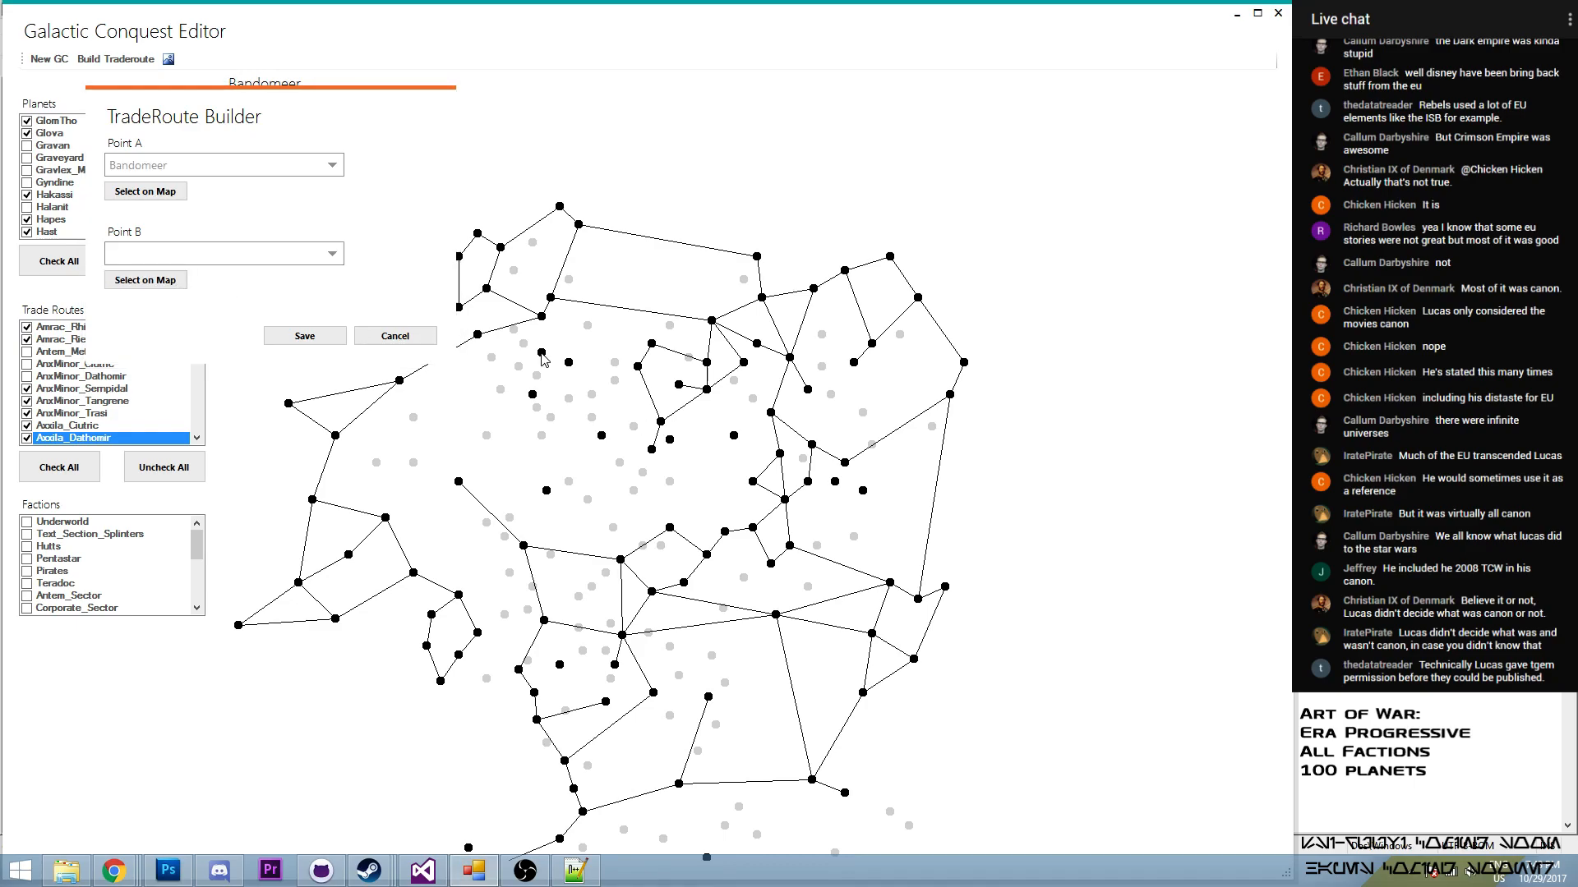
click(661, 422)
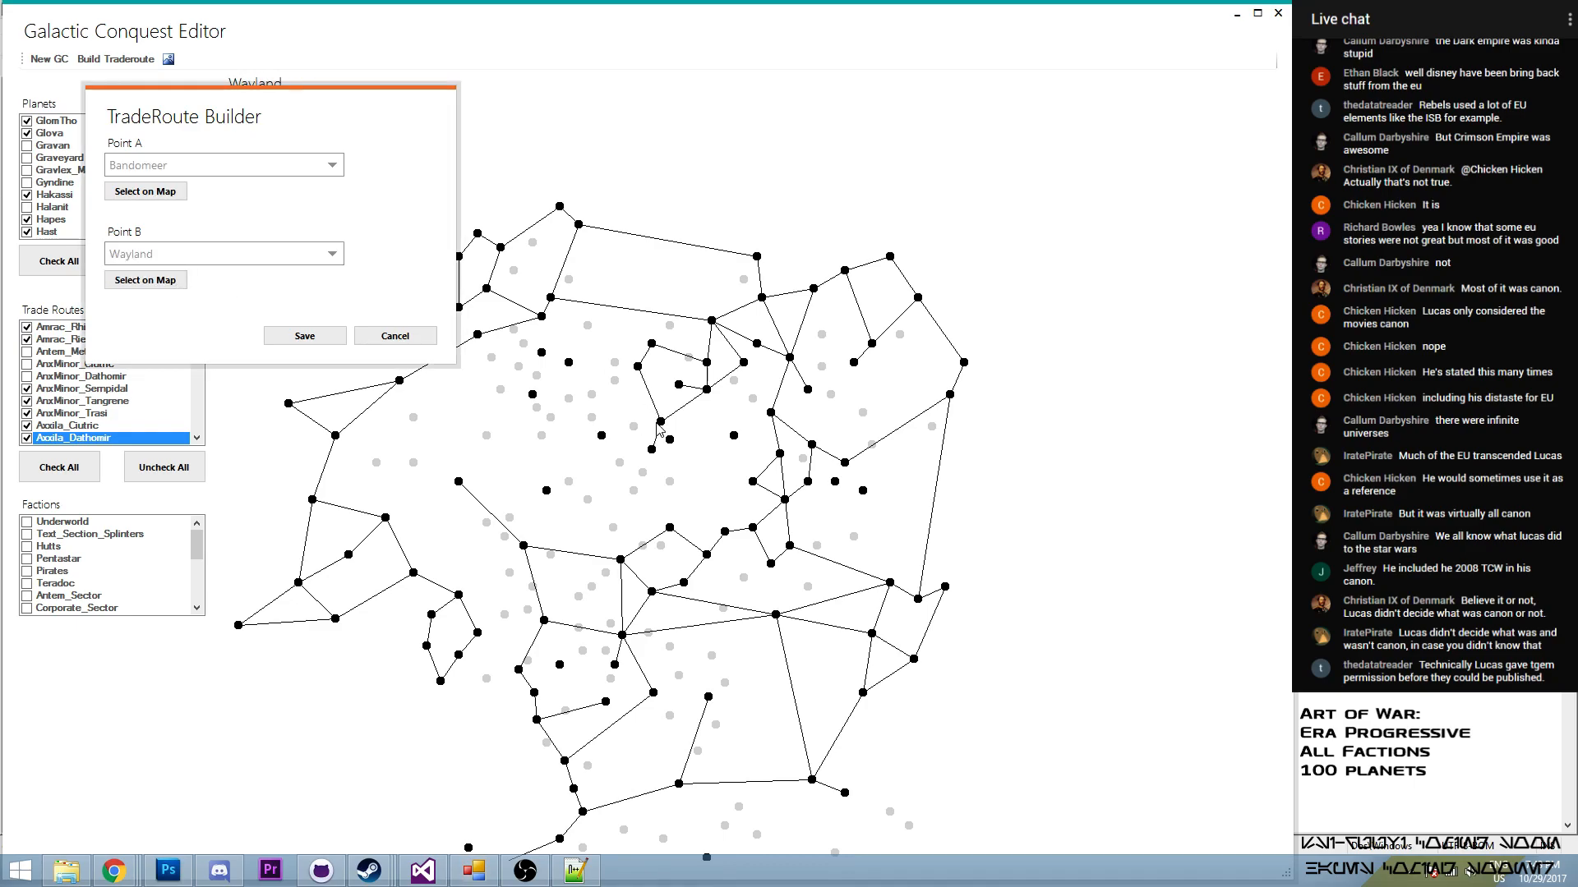
click(332, 338)
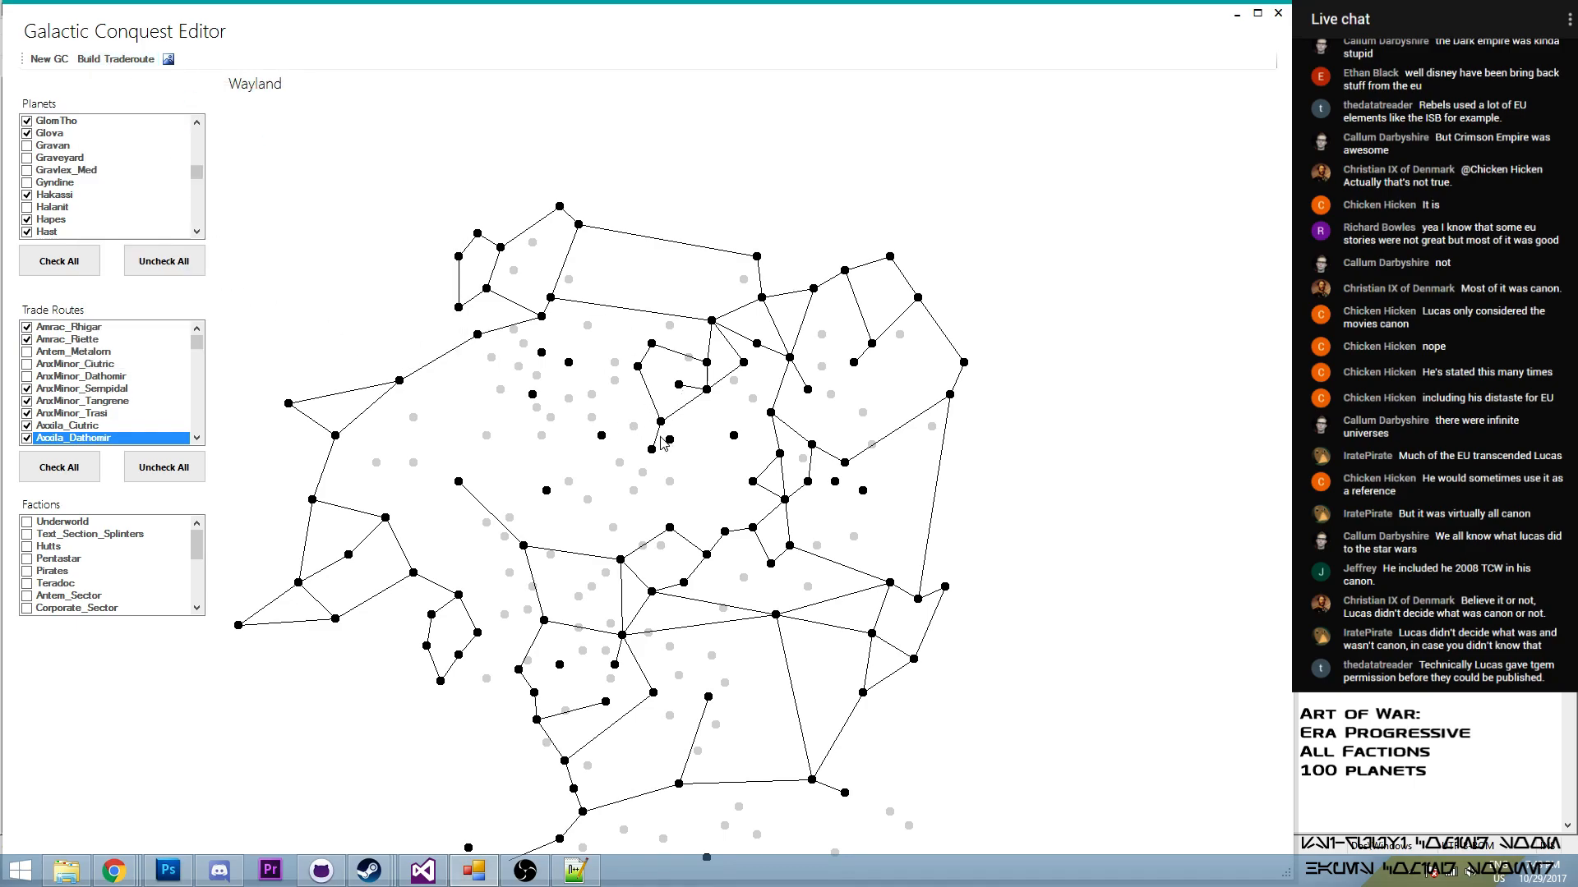
- Build a trade route from Bandomeer to Myrkr
click(116, 59)
click(182, 233)
click(671, 441)
click(195, 326)
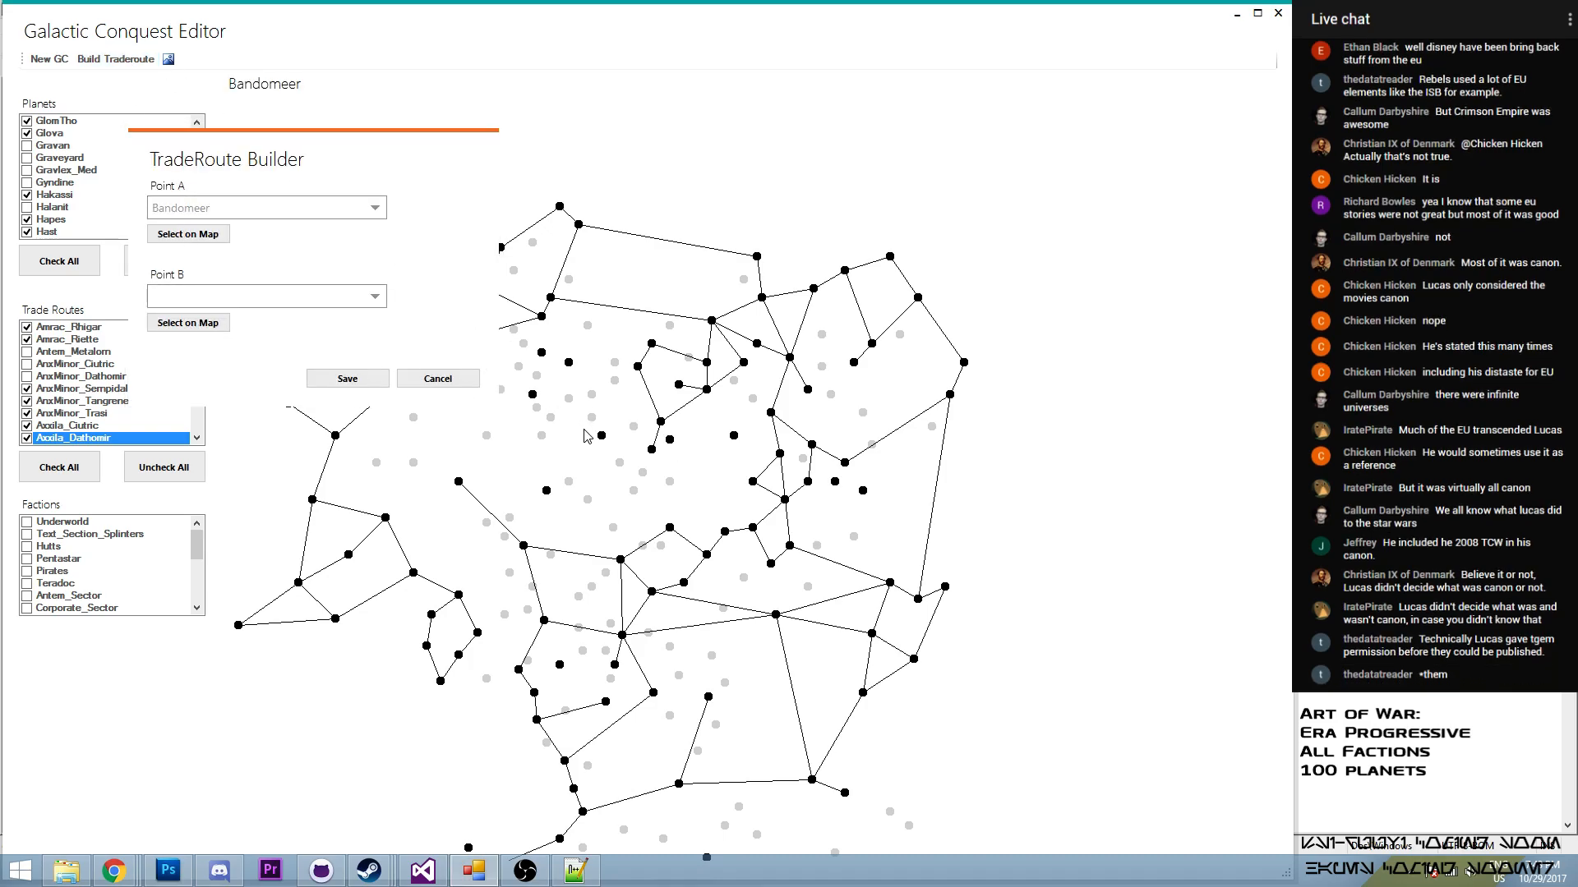
click(600, 437)
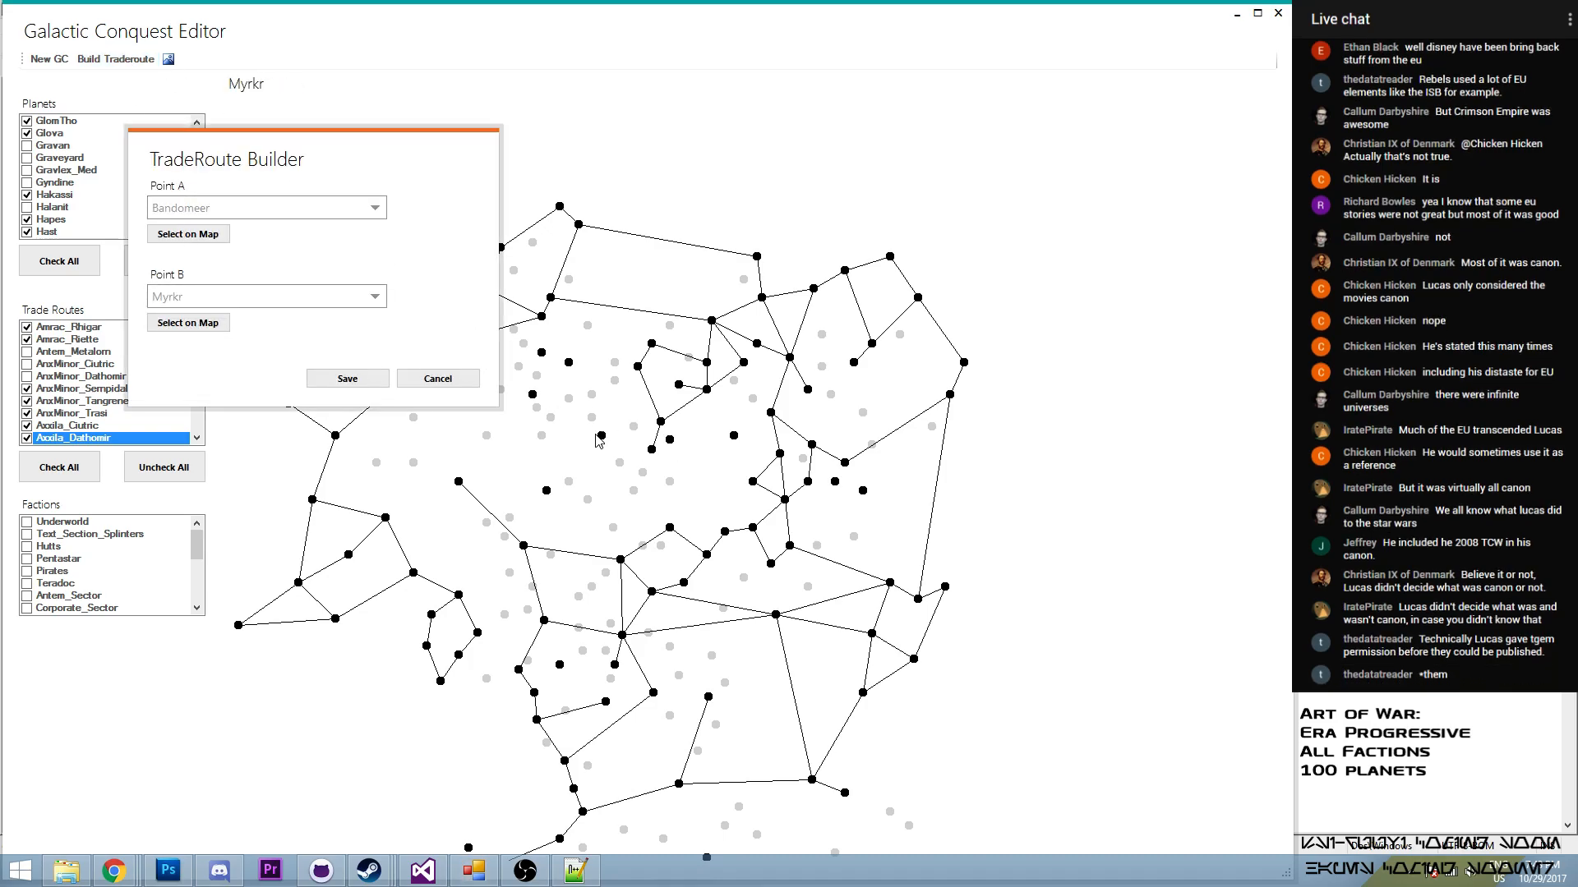
click(345, 378)
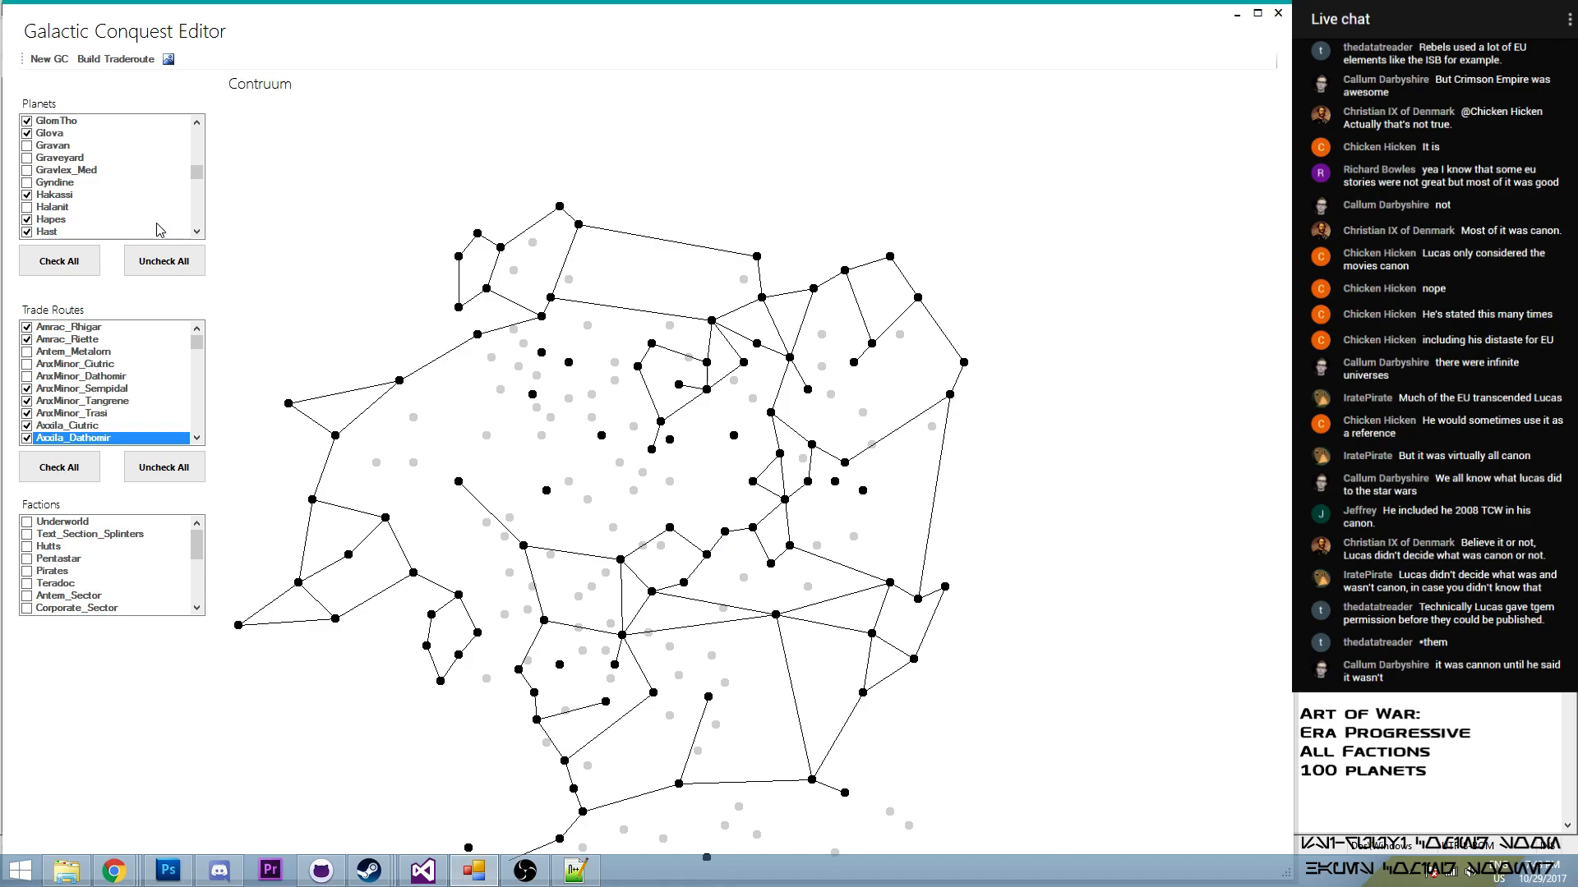
- Build a trade route between Mandalore and Bandomeer
click(116, 59)
click(238, 277)
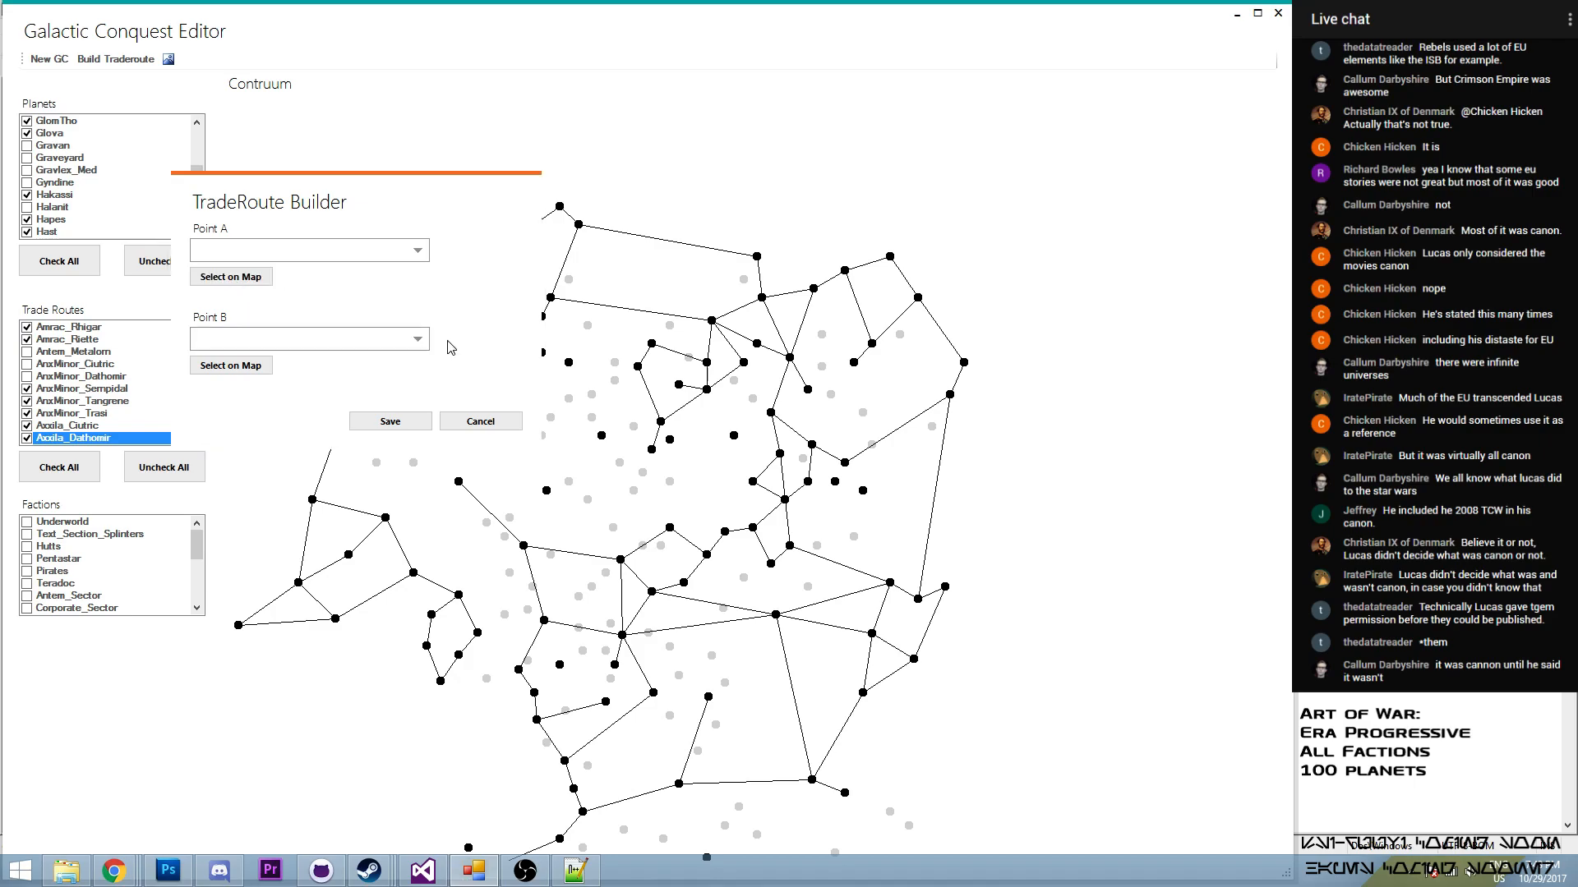
click(733, 430)
click(236, 365)
click(233, 278)
click(670, 441)
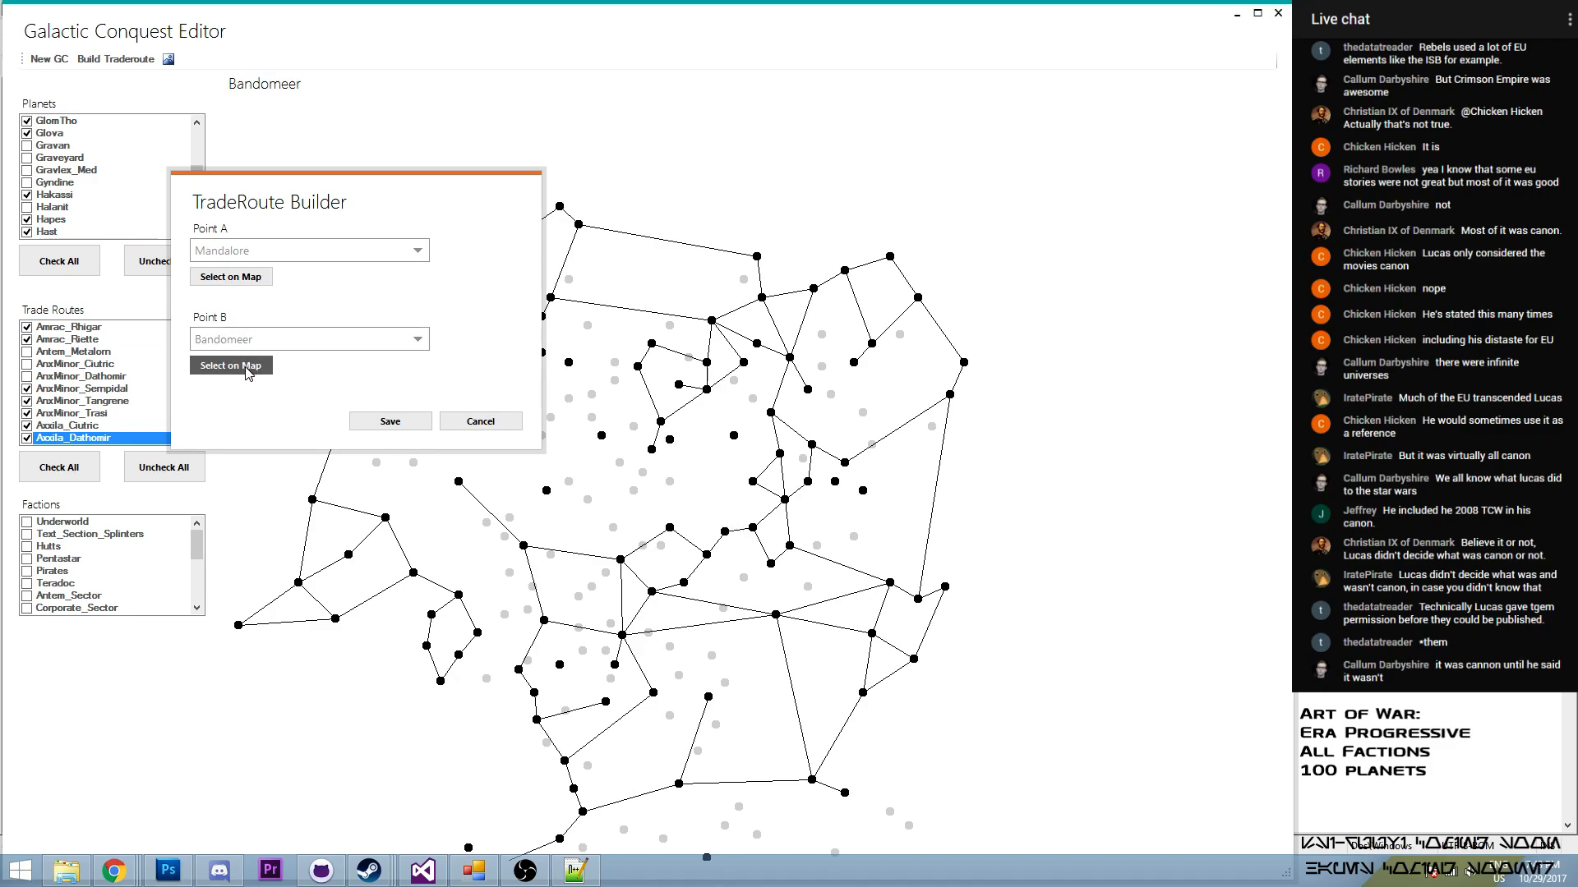
click(239, 281)
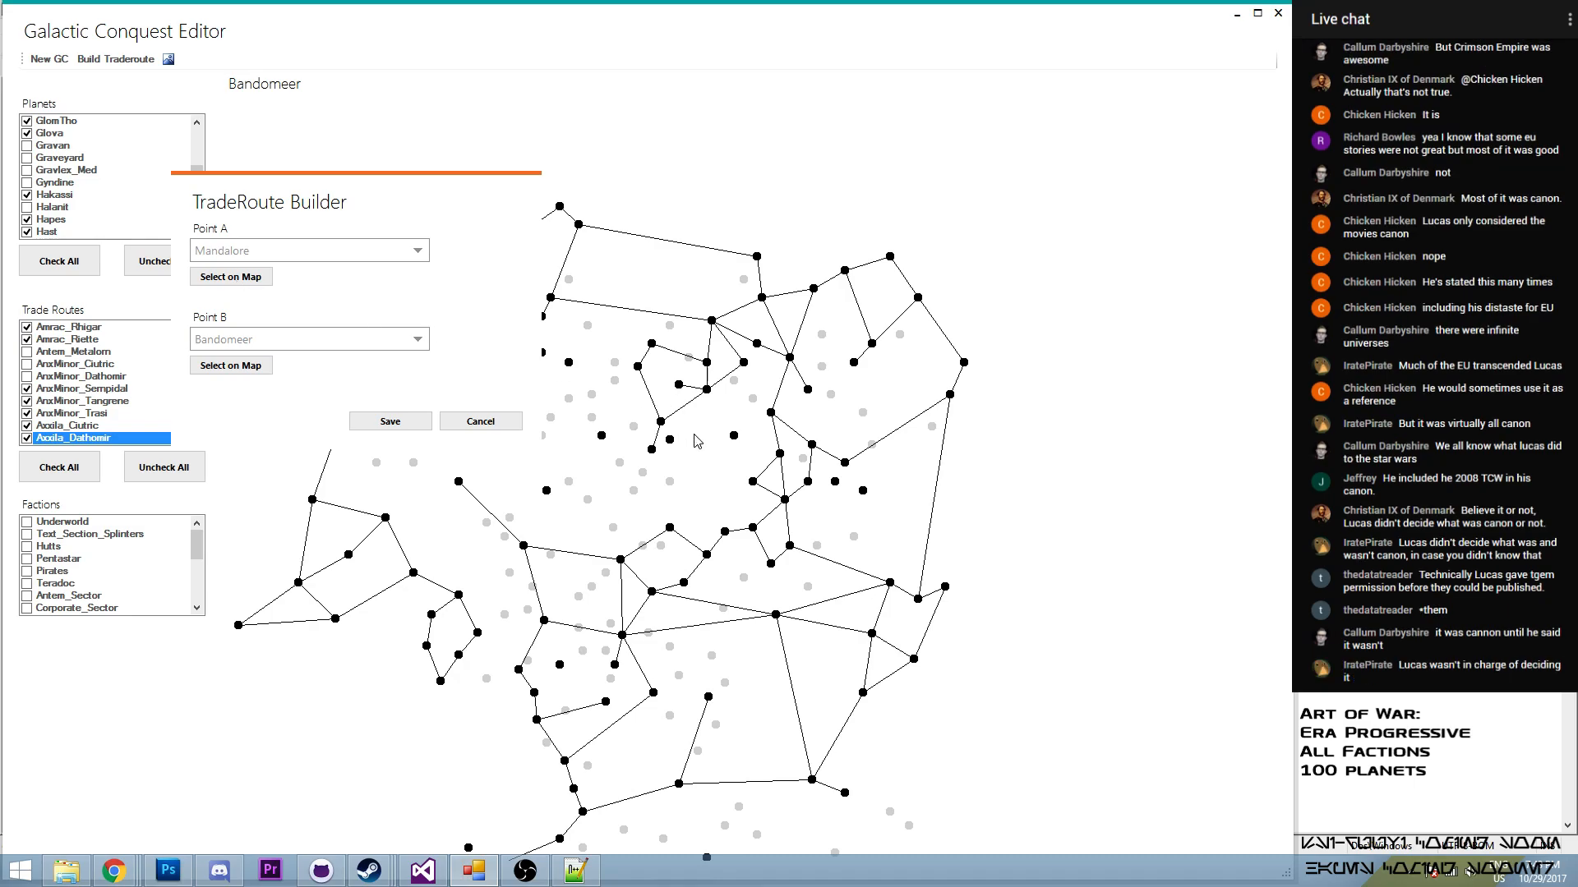
click(672, 444)
click(733, 438)
click(386, 421)
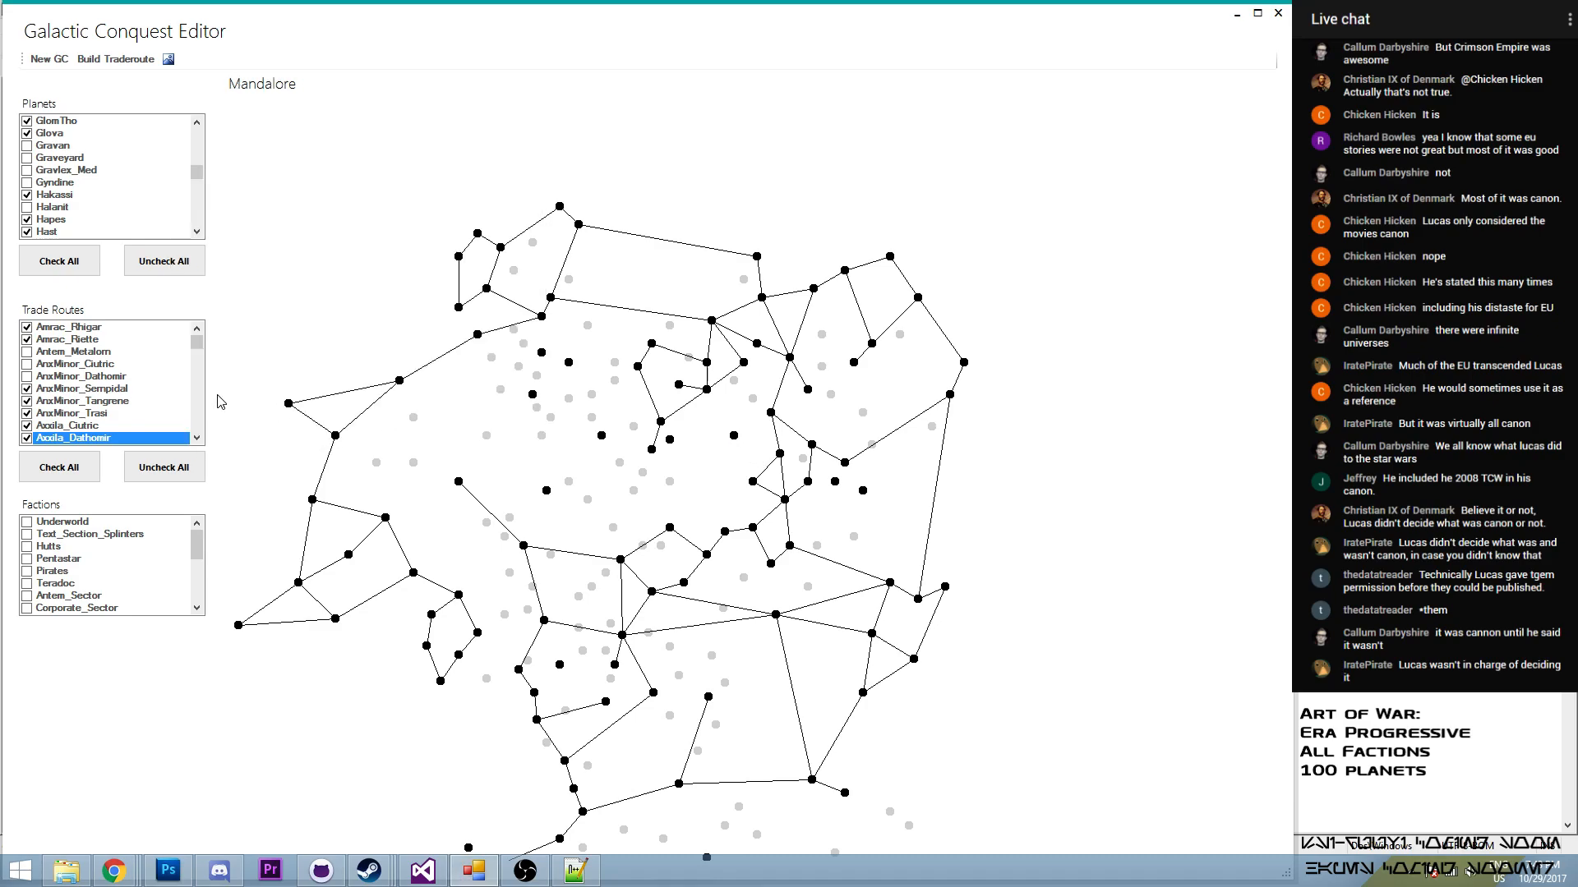
- Enable the trade routes from Bandomeer to Mandalore, Myrkr and Wayland, leaving the Bandomeer–Contruum route disabled
drag(196, 348, 209, 344)
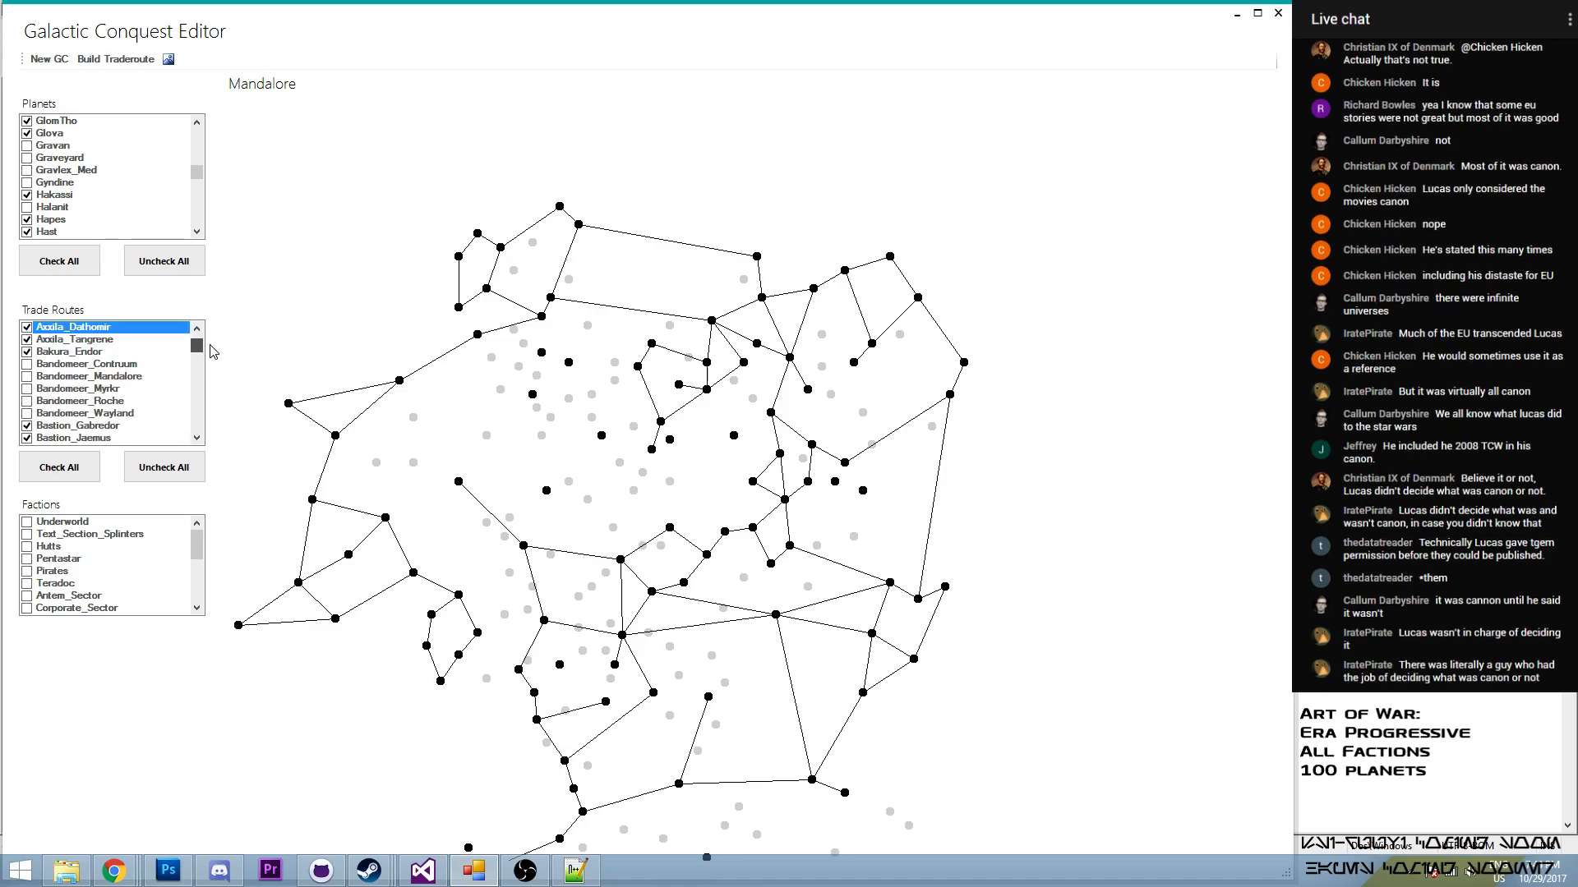
click(29, 365)
click(28, 377)
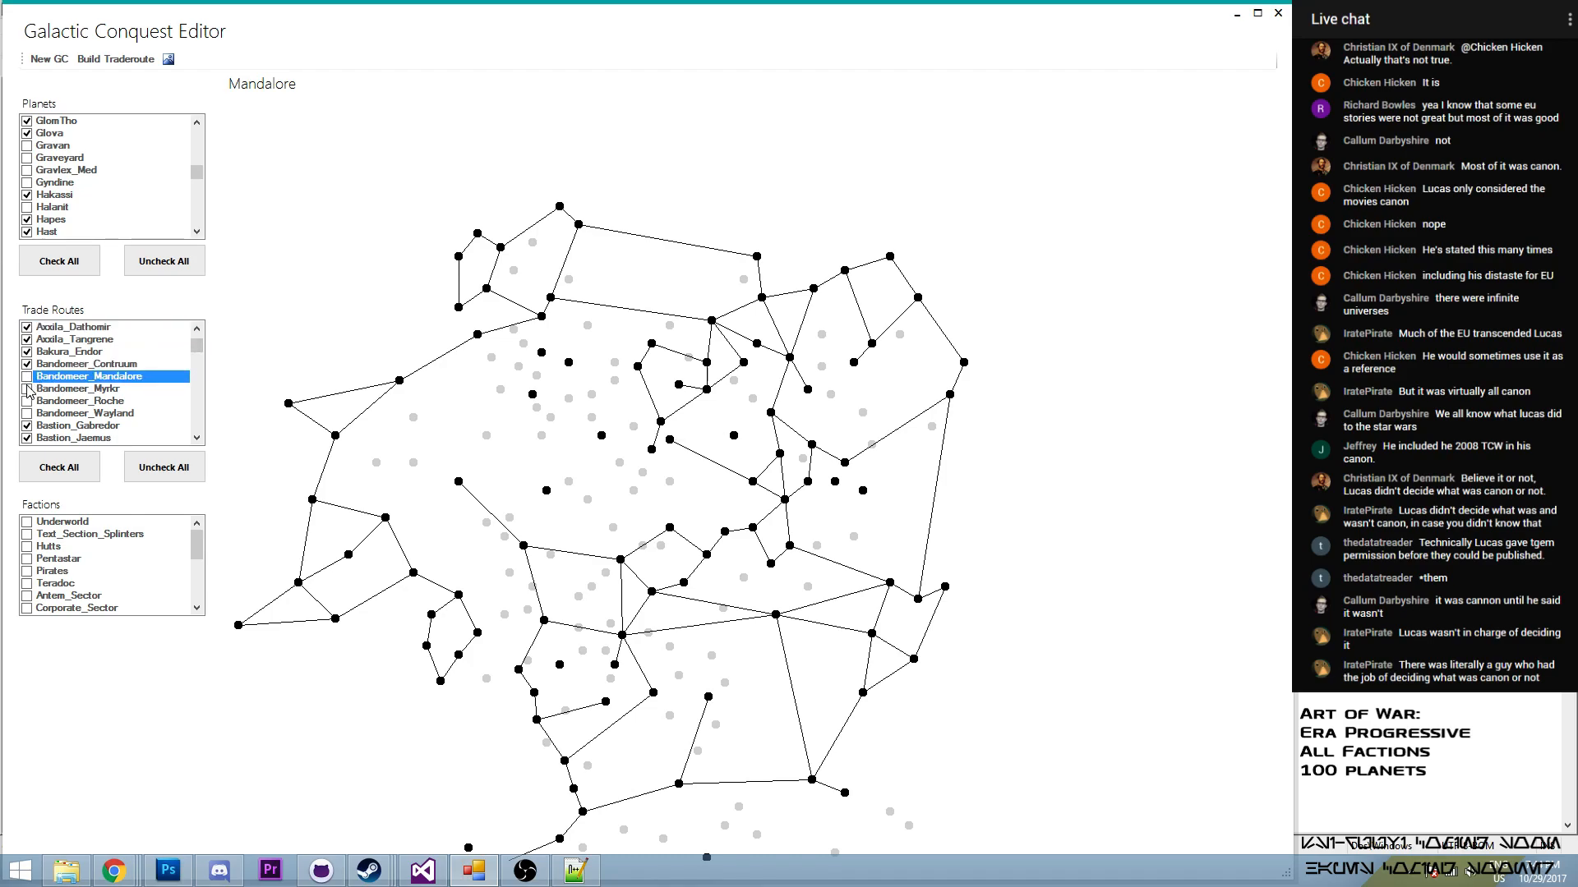
click(30, 389)
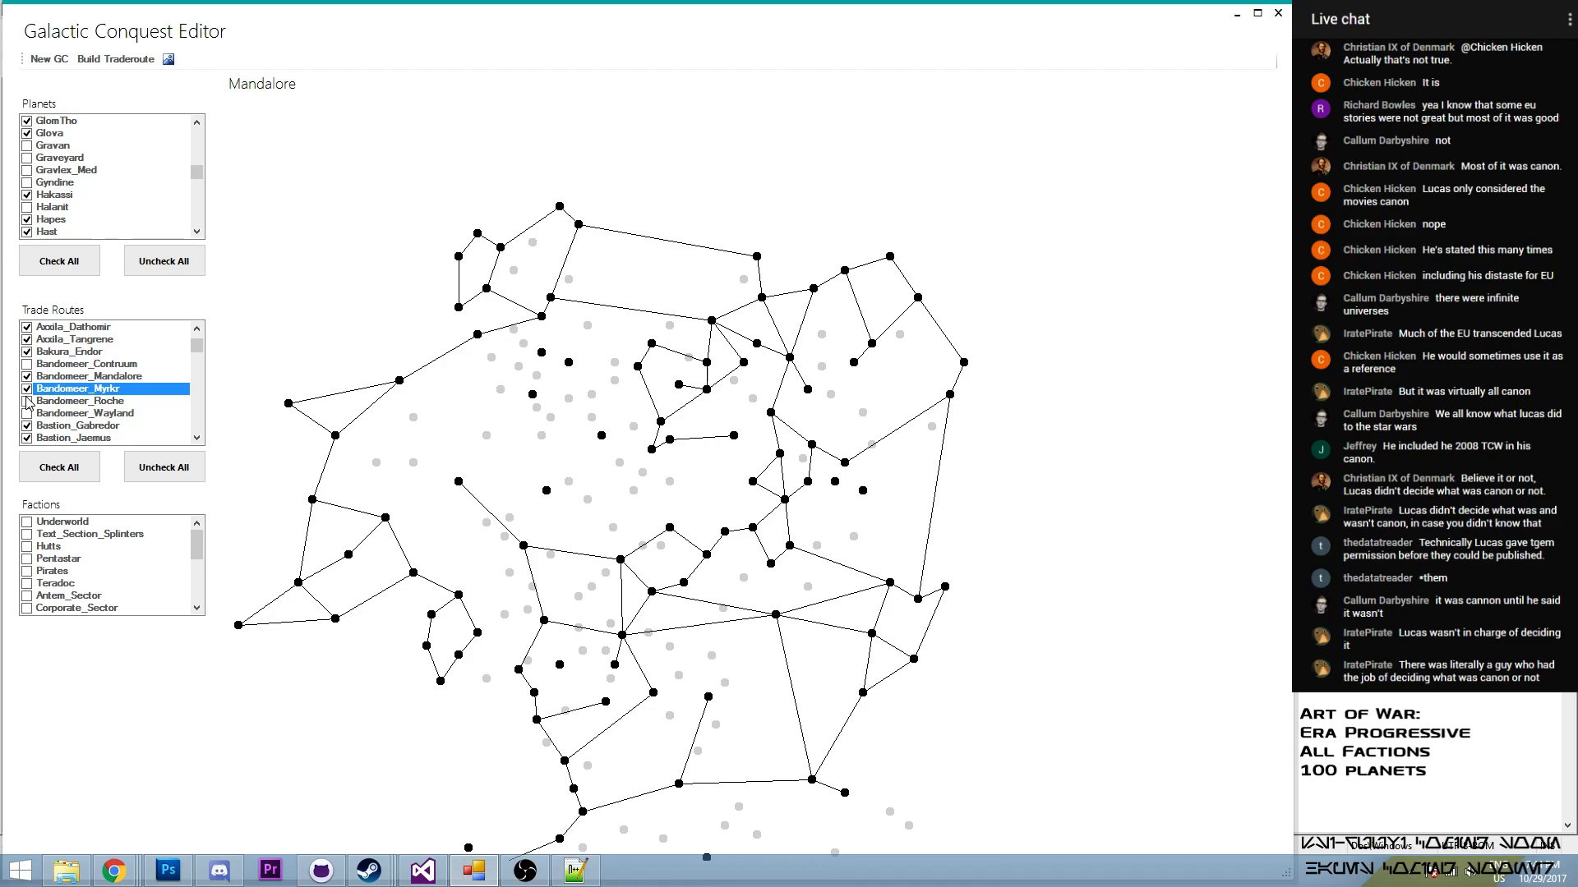
click(25, 415)
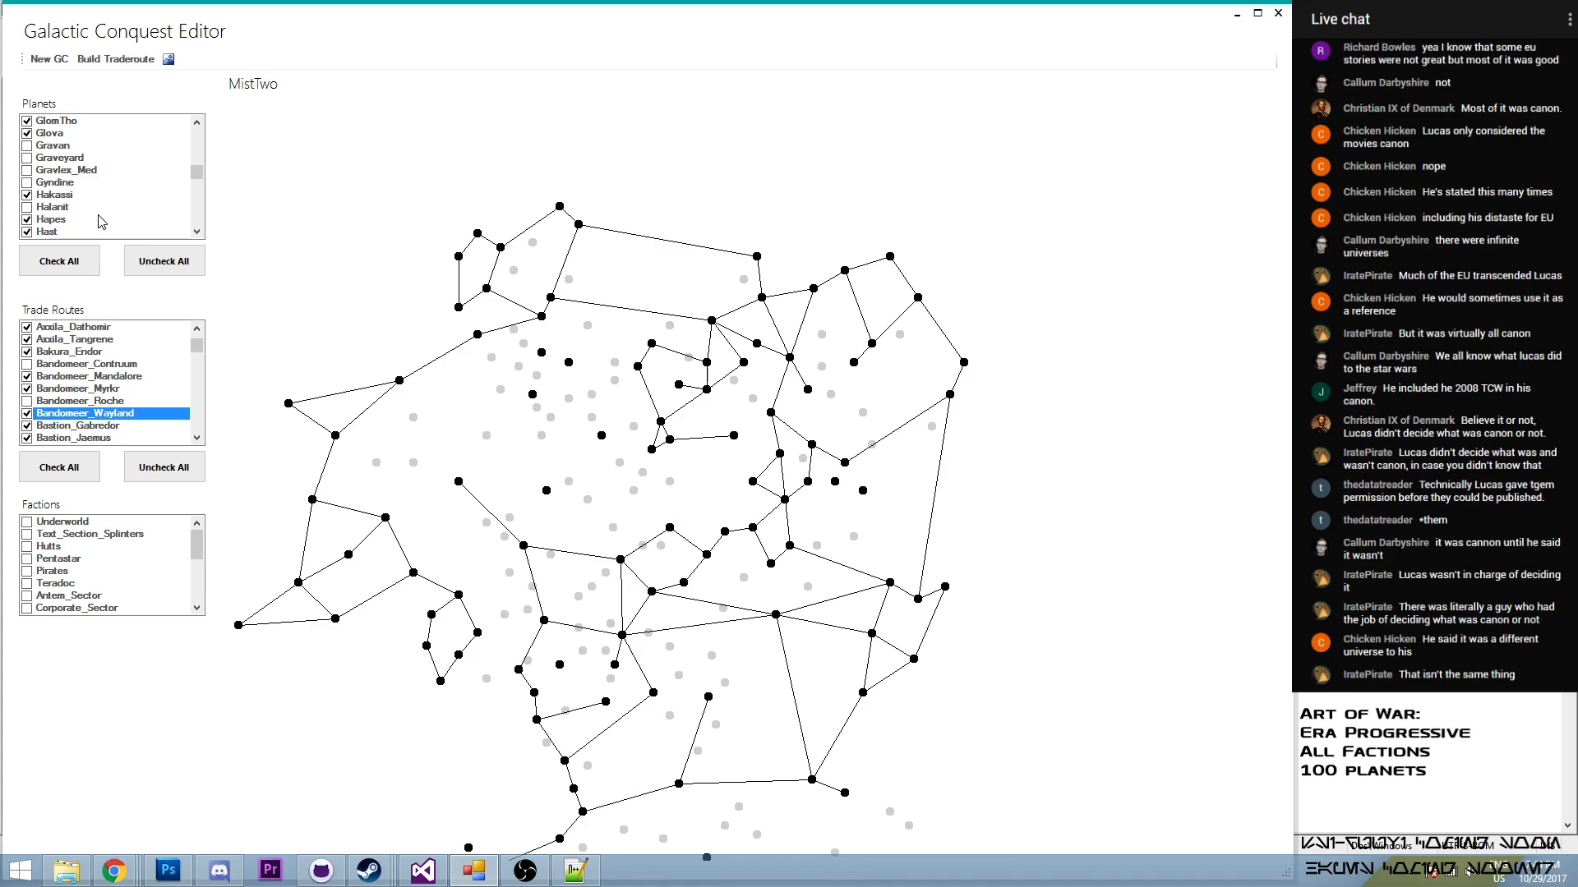
- Build a trade route from MistTwo to Myrkr and enable it in the trade routes
click(115, 60)
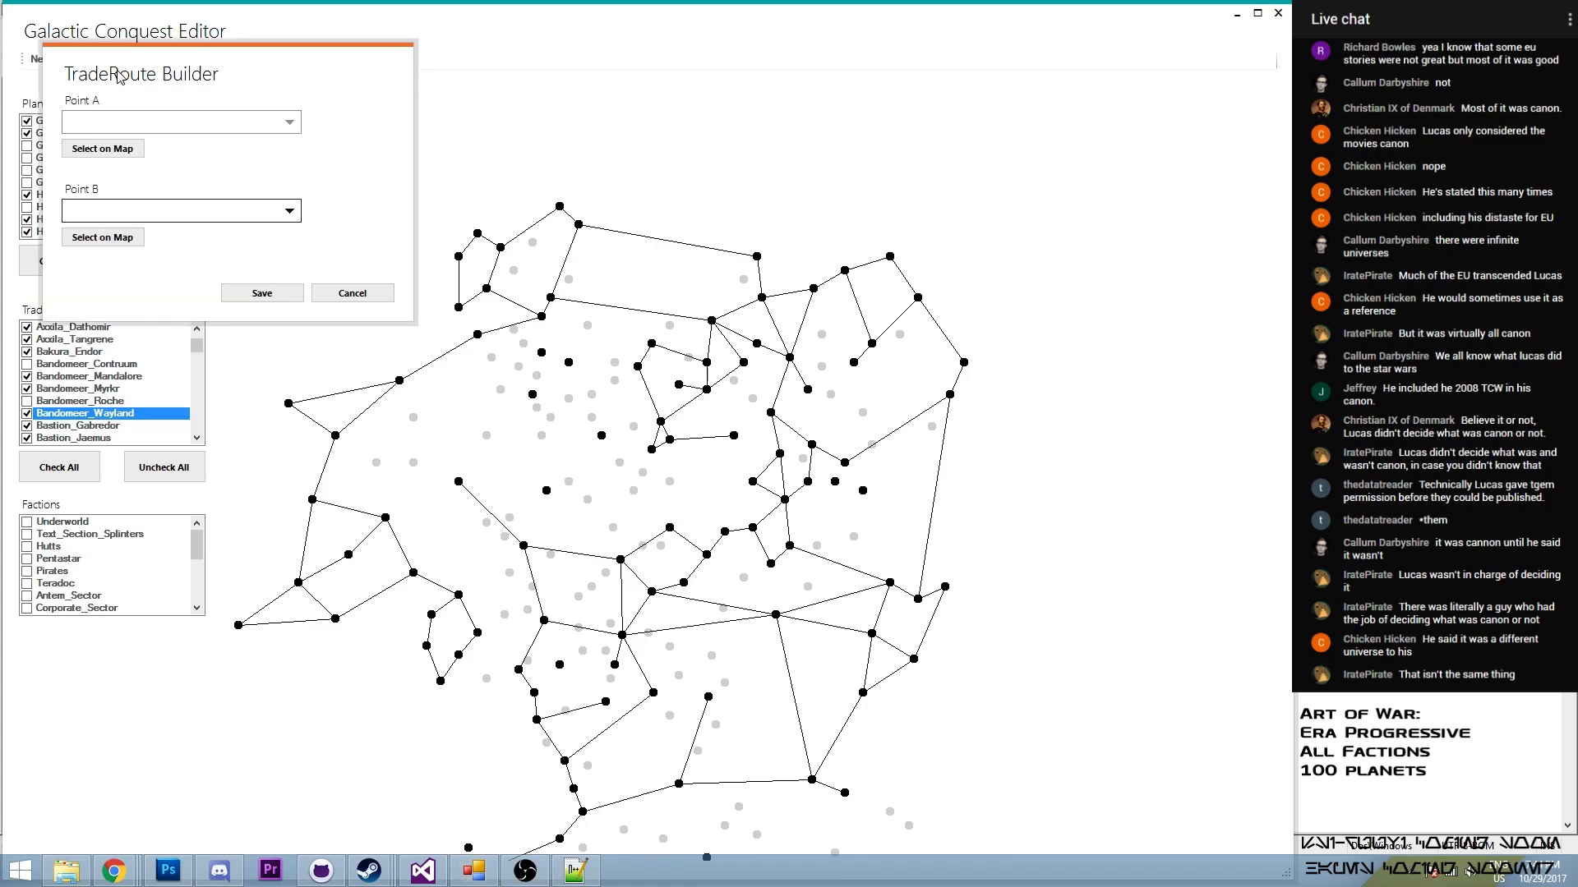
click(136, 148)
click(670, 528)
click(124, 240)
click(653, 454)
click(260, 297)
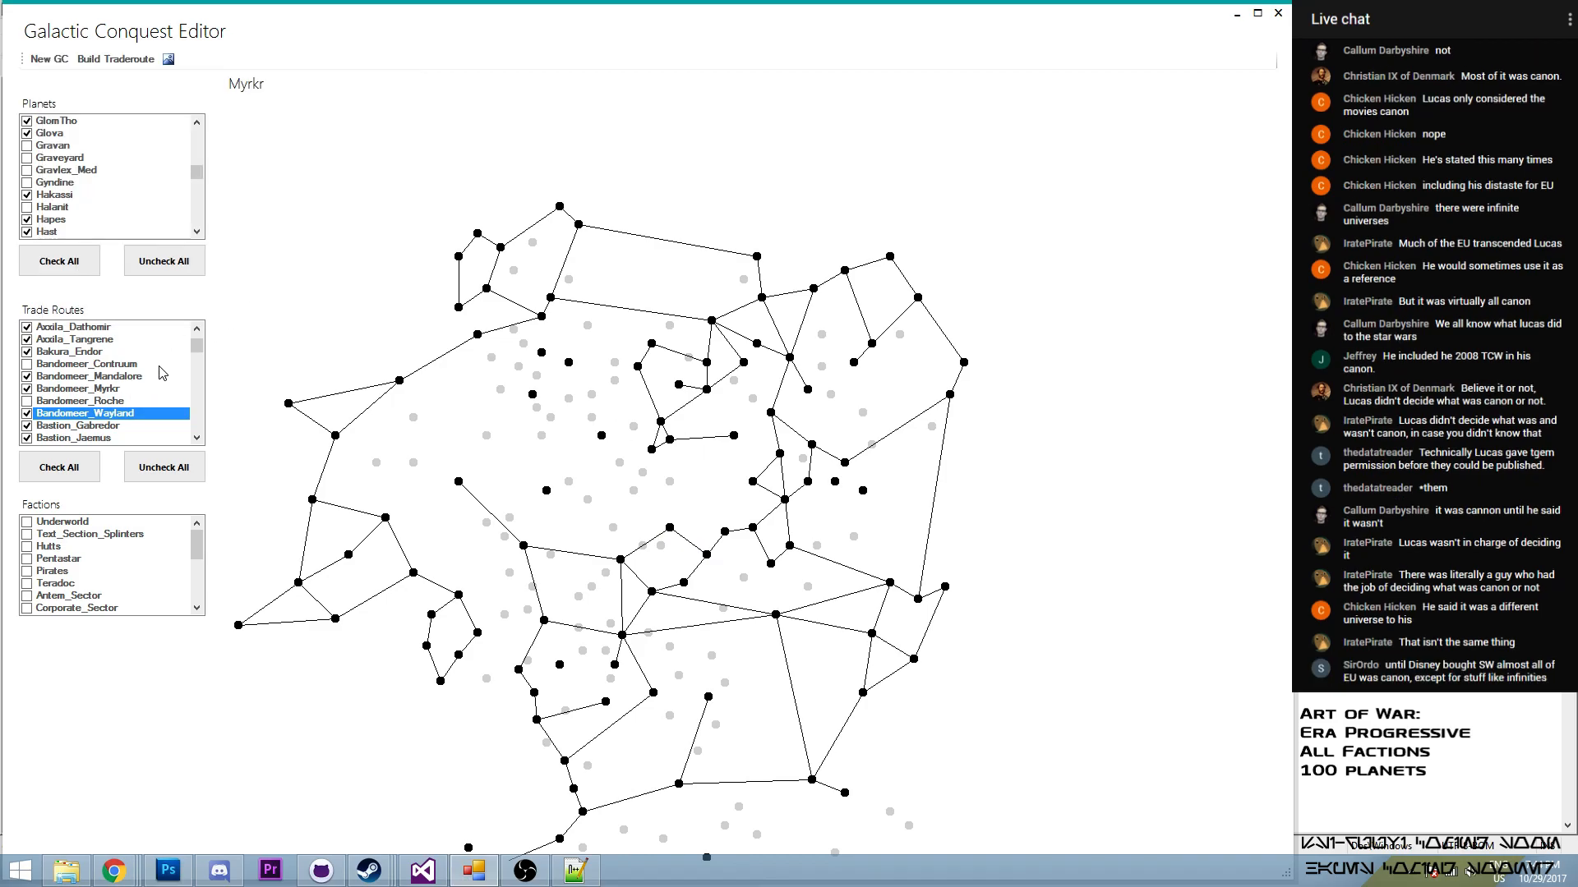
drag(196, 347, 205, 419)
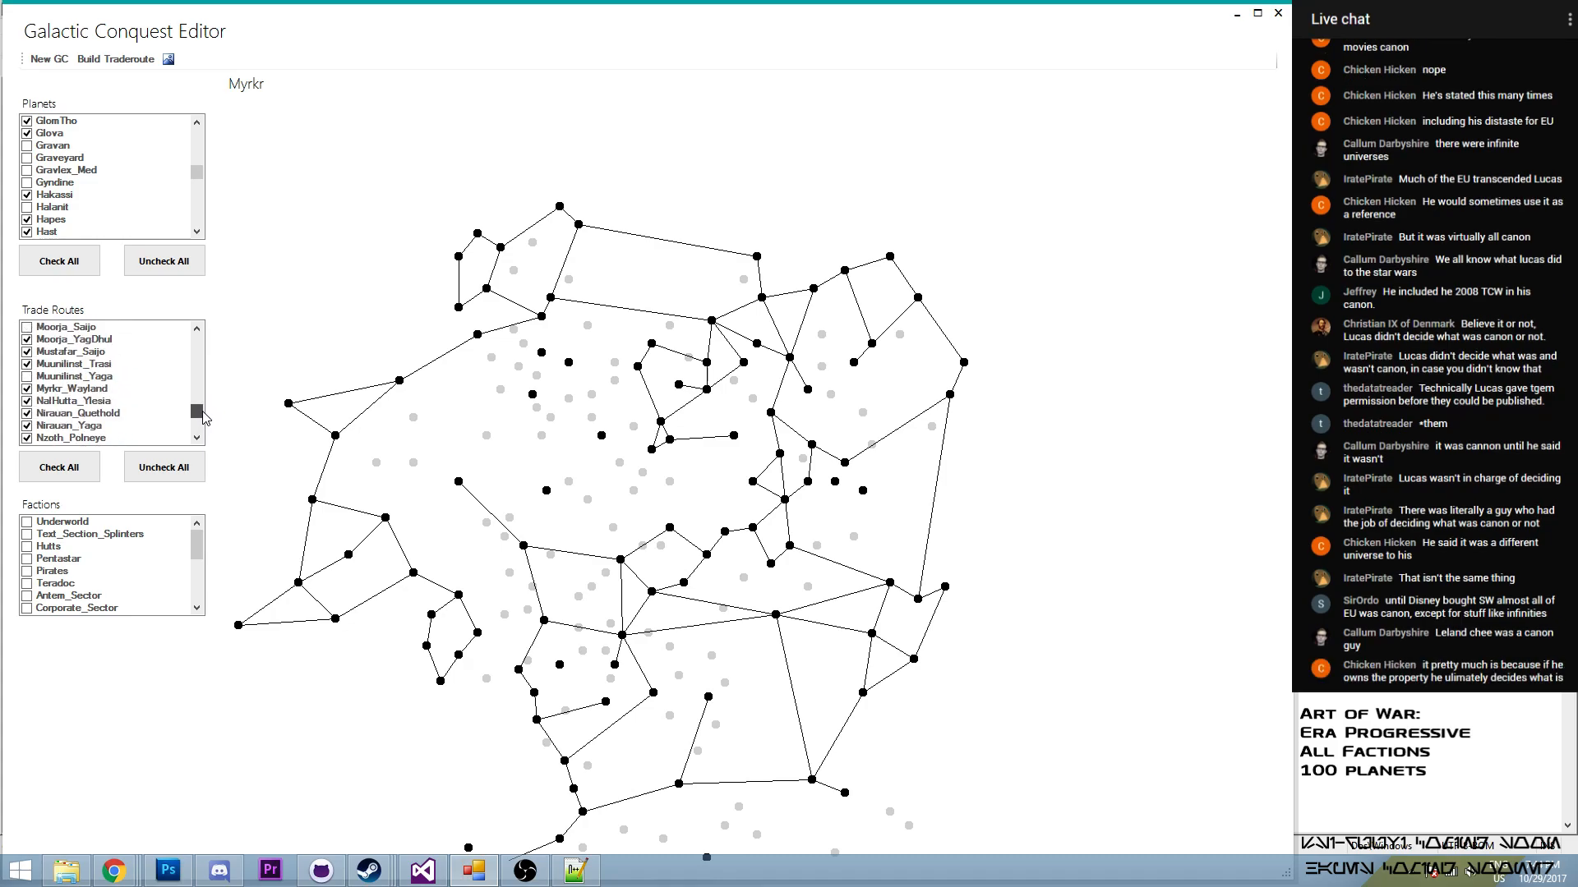
drag(205, 418, 195, 408)
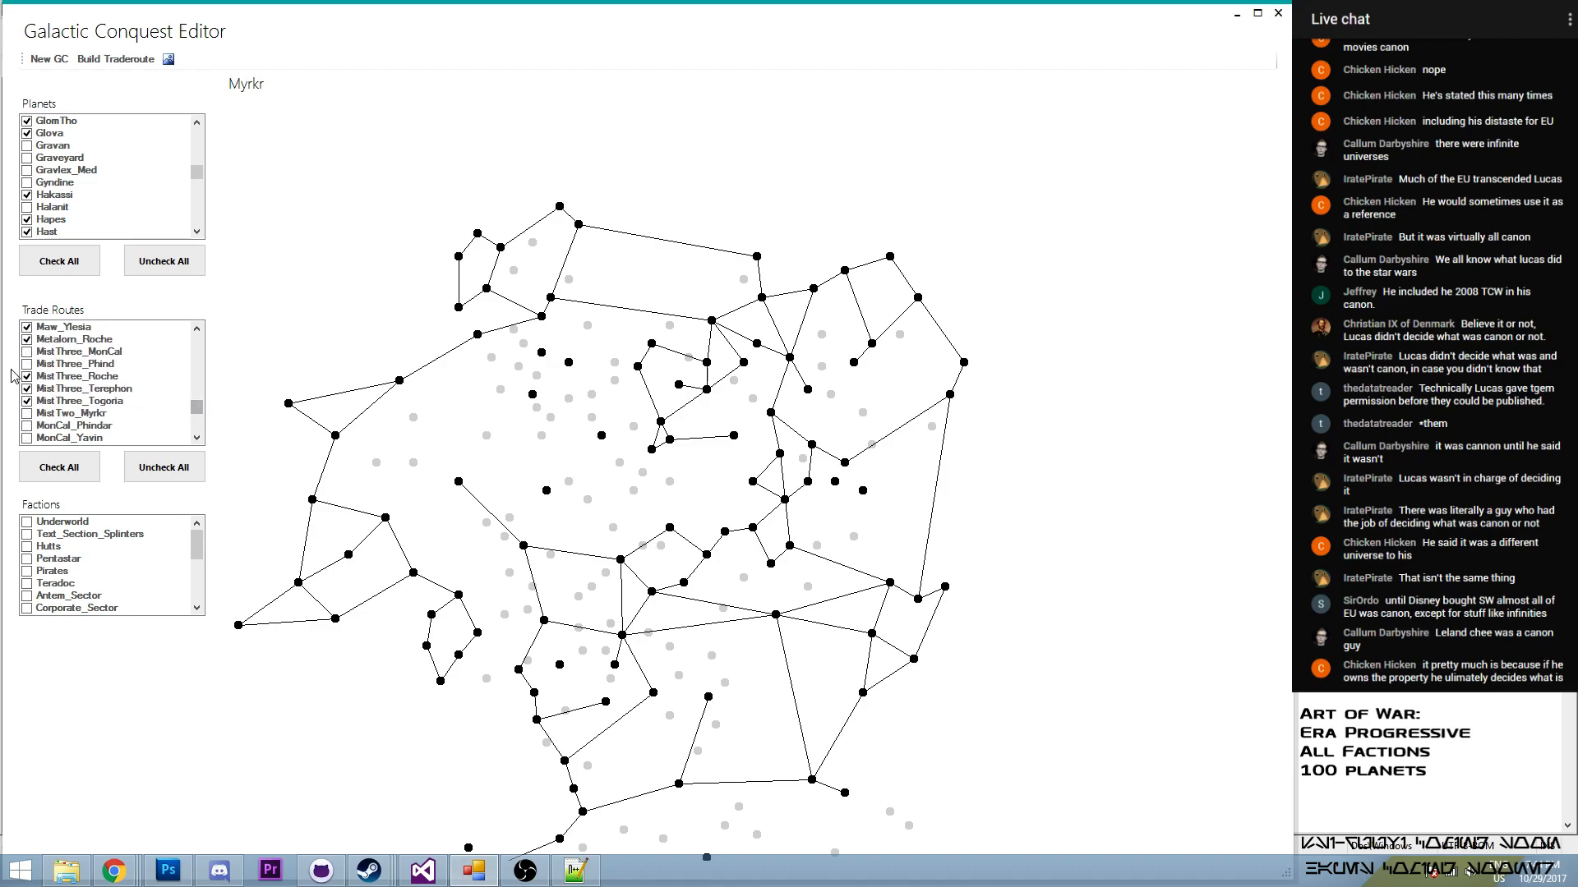
click(26, 414)
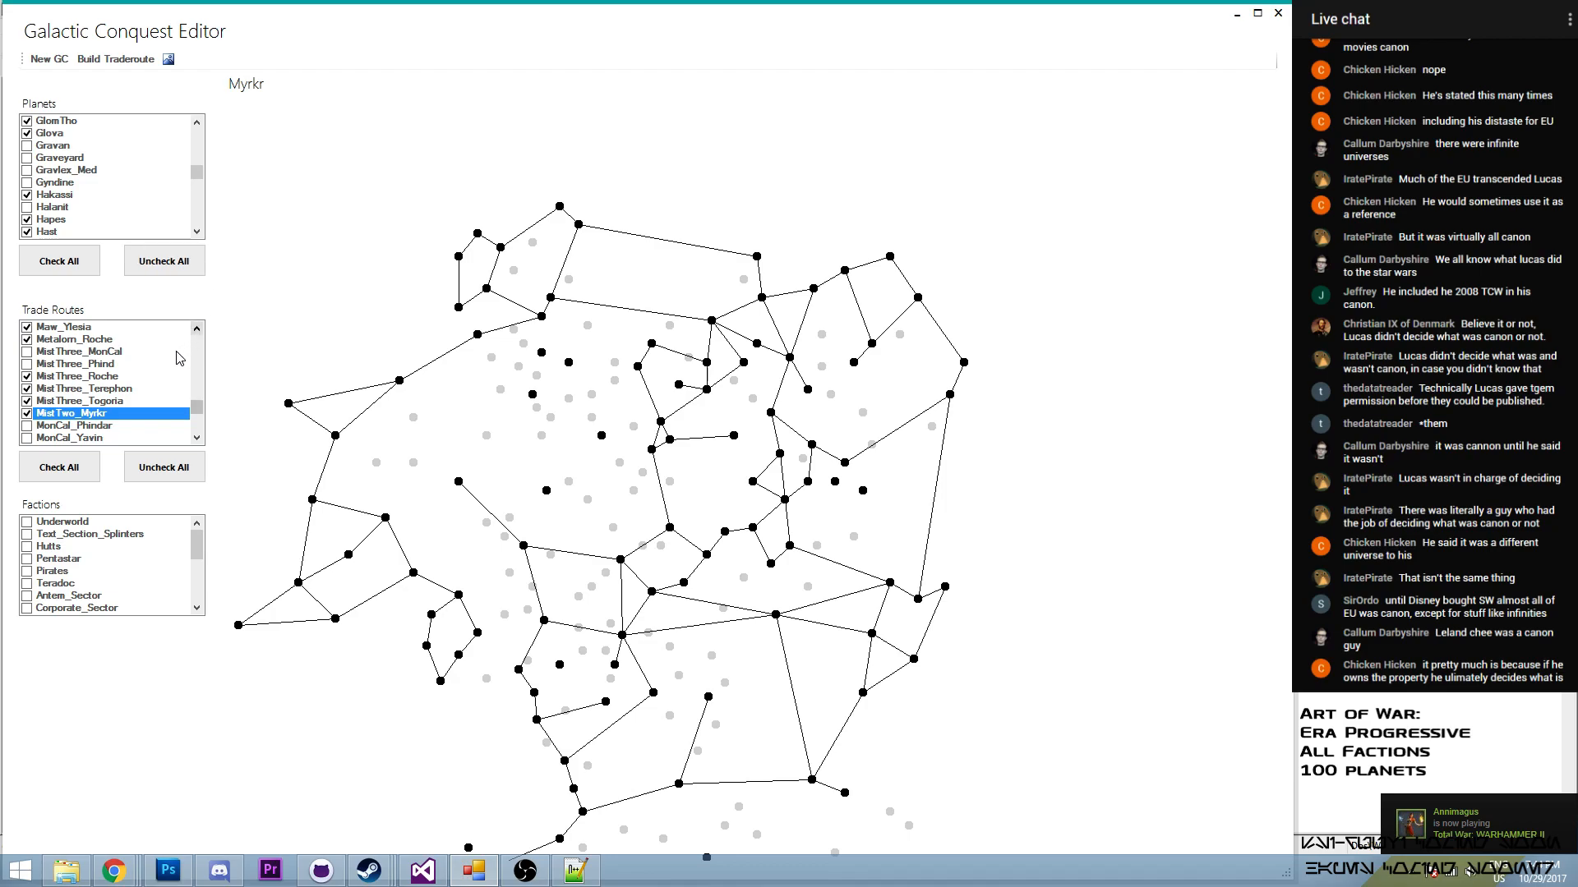
- Build a trade route from Myrkr to Orocco and enable it in the trade routes
click(116, 58)
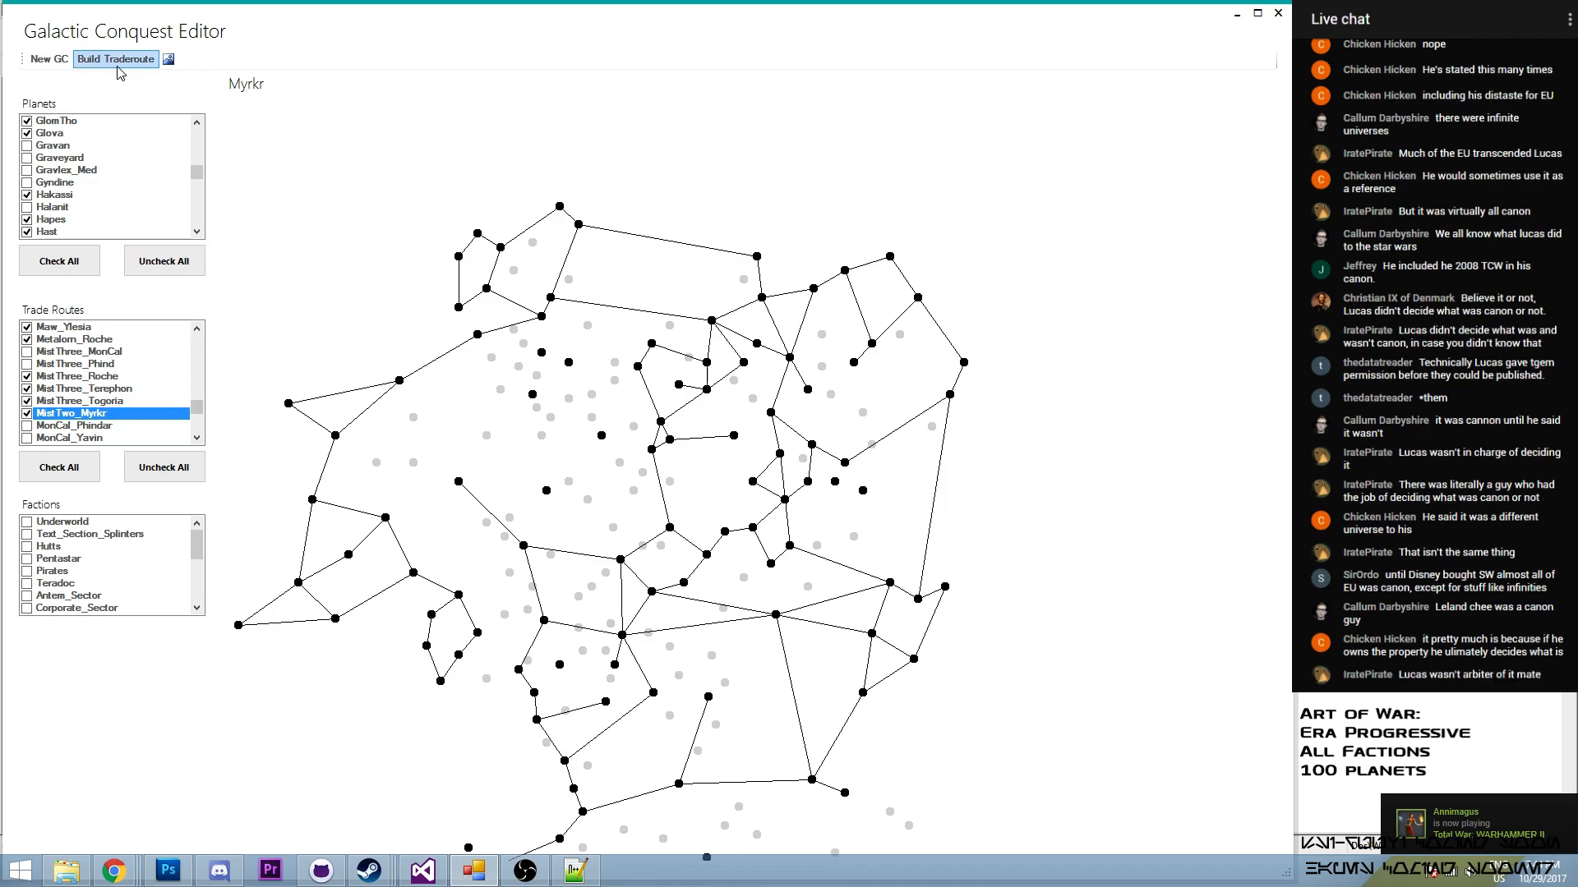
click(652, 451)
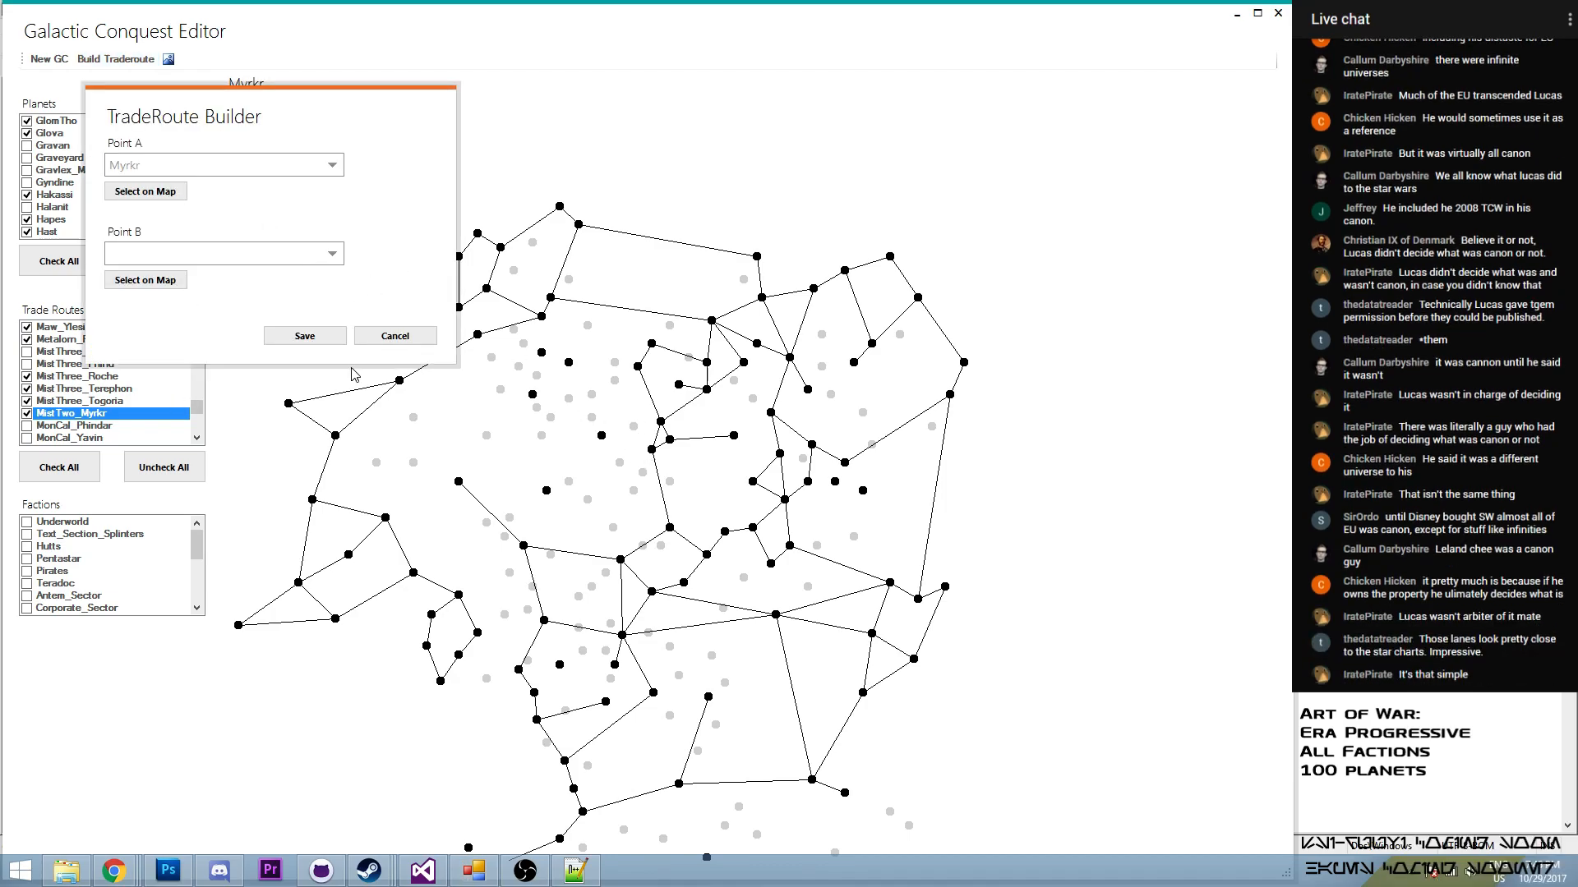
click(162, 283)
click(601, 435)
click(394, 336)
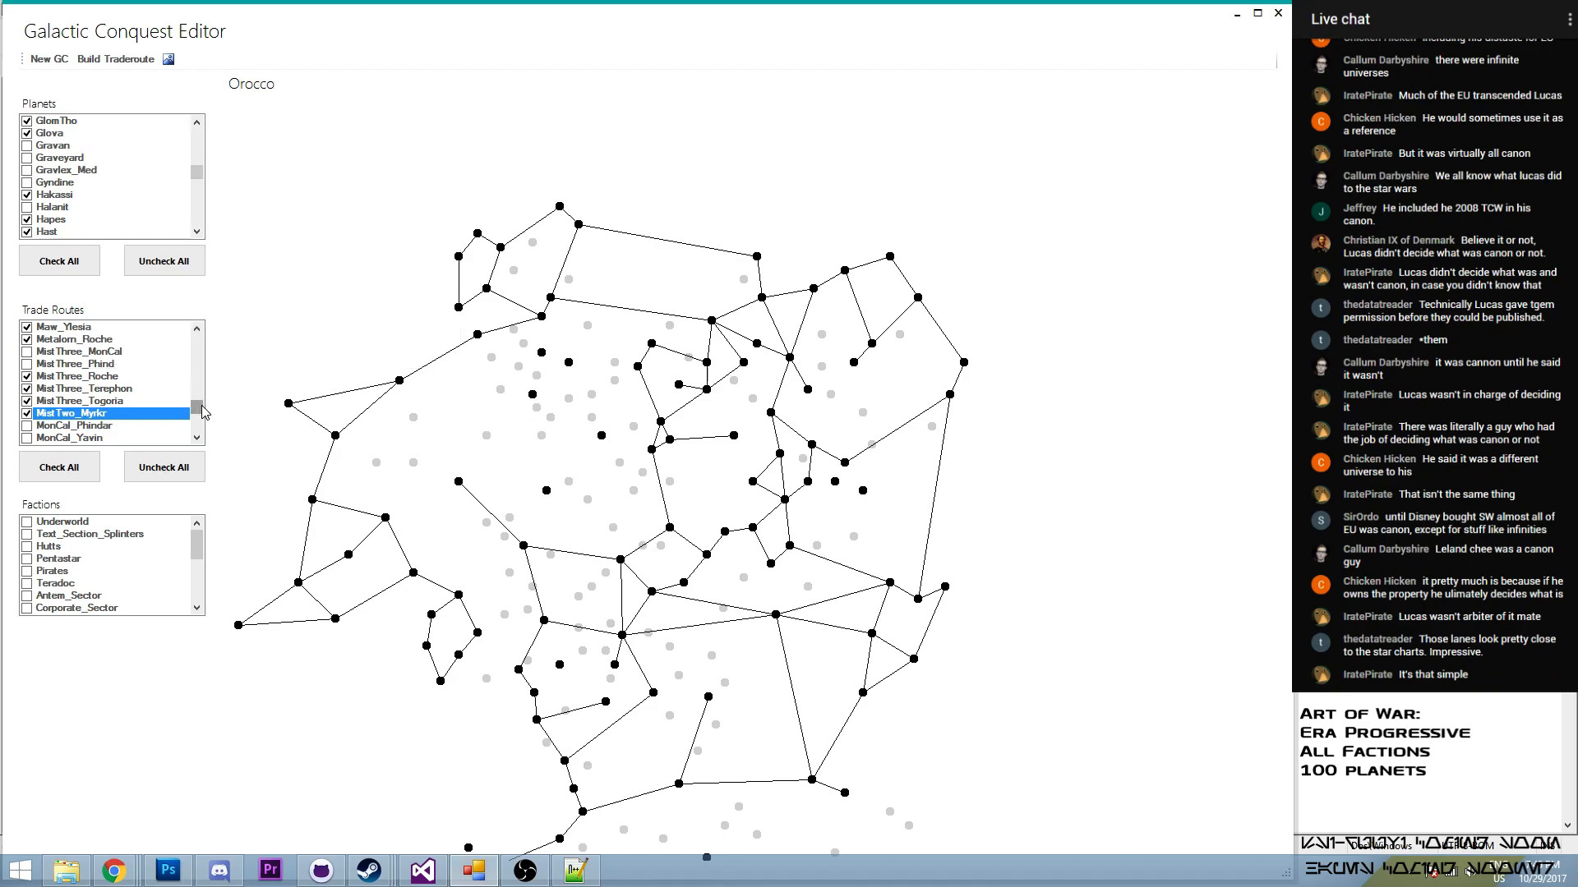
scroll(202, 413, down, 4)
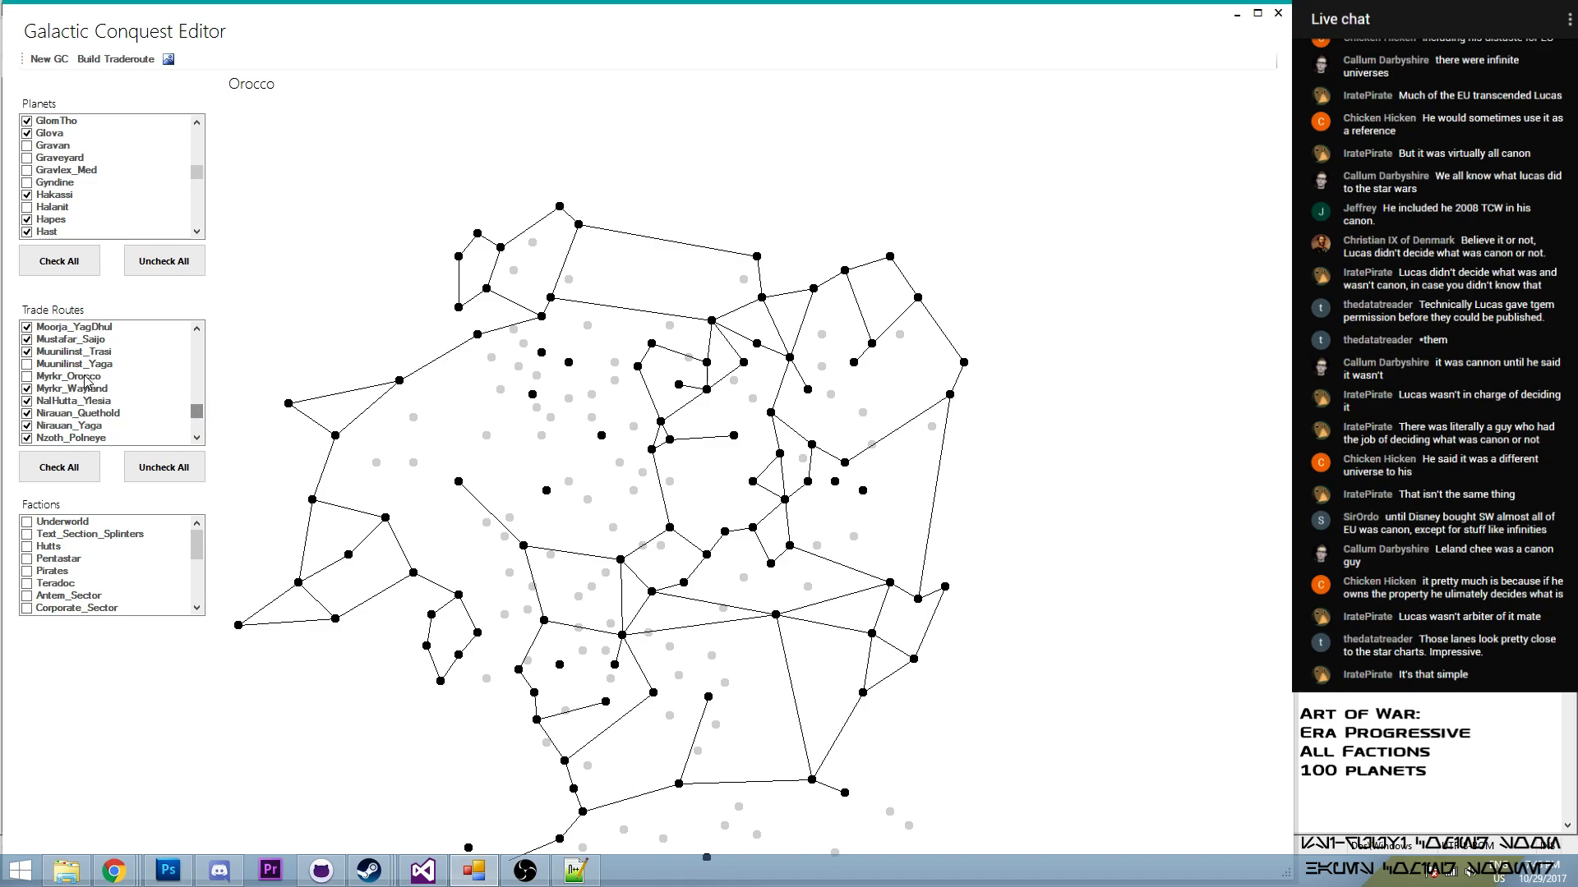
click(27, 376)
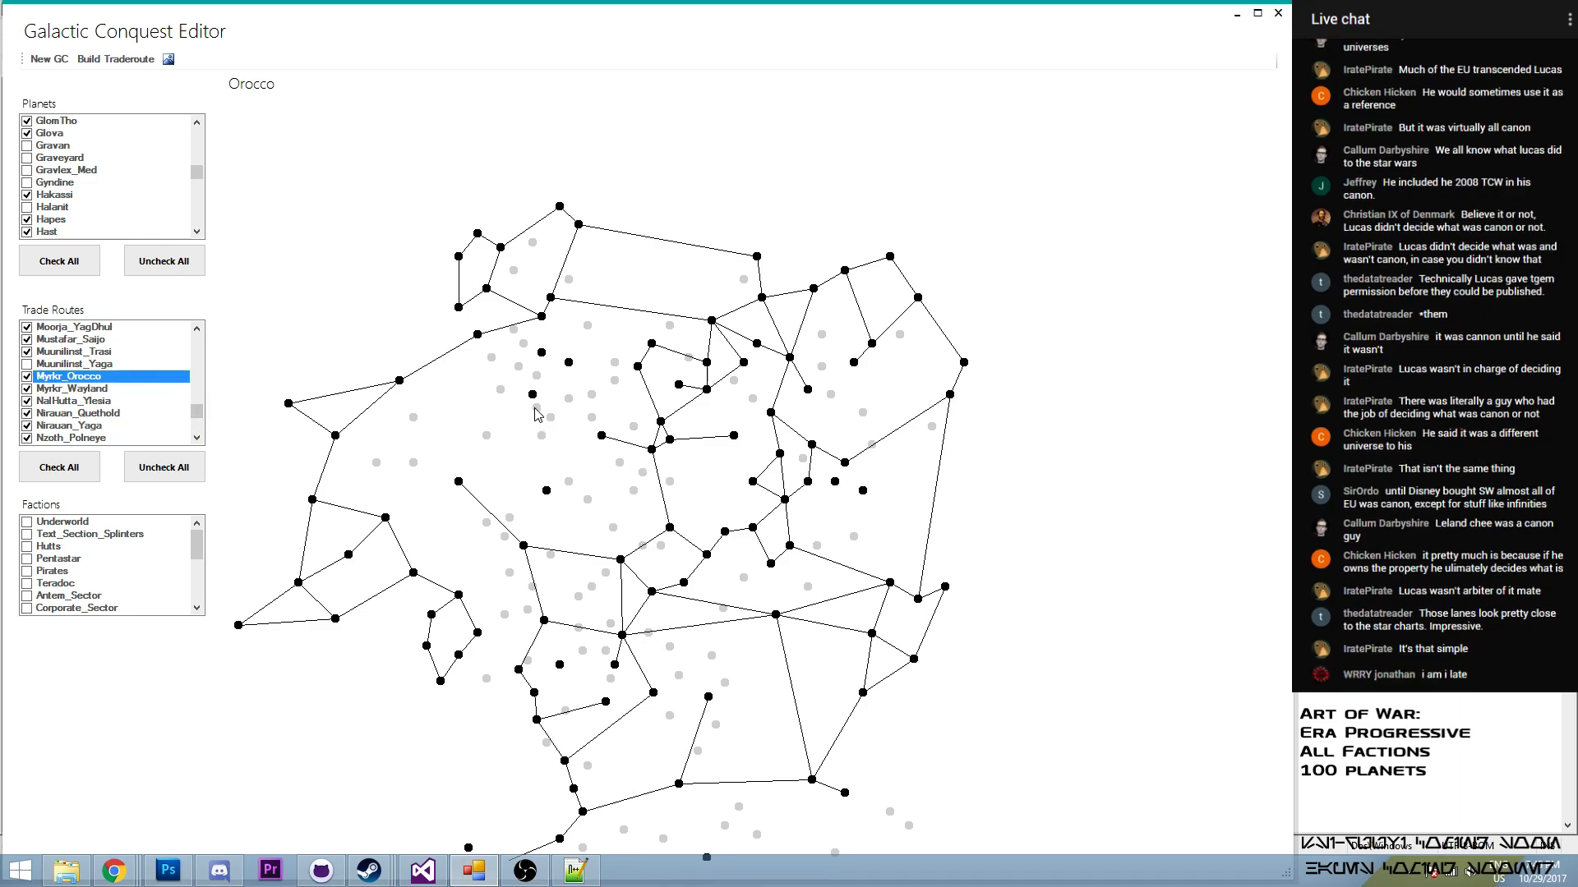
- Build a trade route from Orinda to Orocco and enable it in the trade routes
mouse_move(533, 395)
click(116, 59)
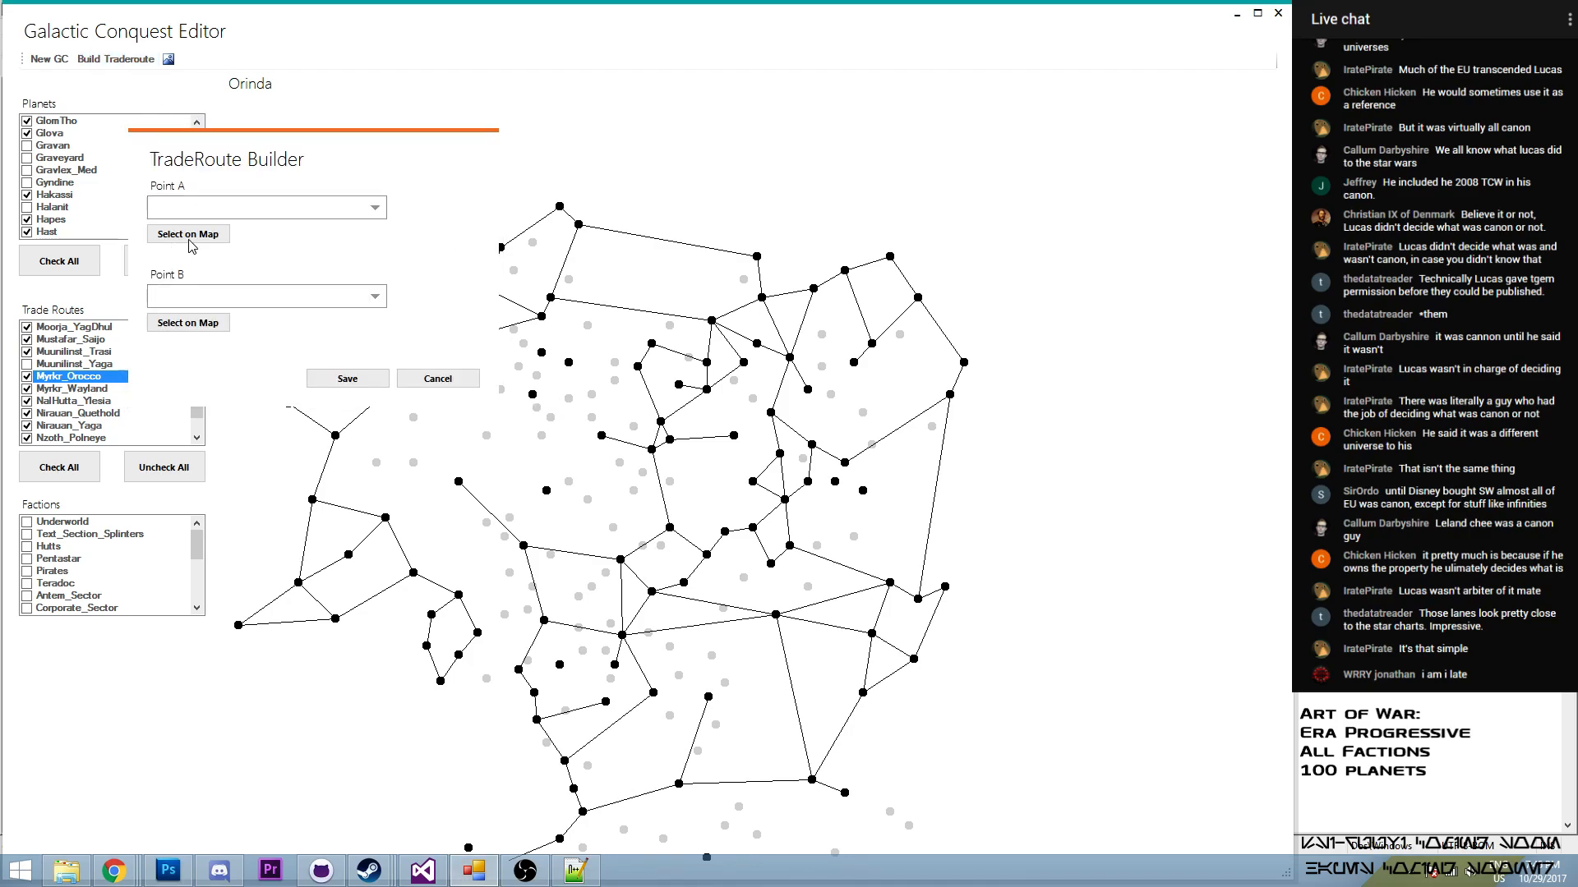
click(533, 395)
click(187, 323)
click(601, 435)
click(345, 378)
scroll(197, 415, down, 3)
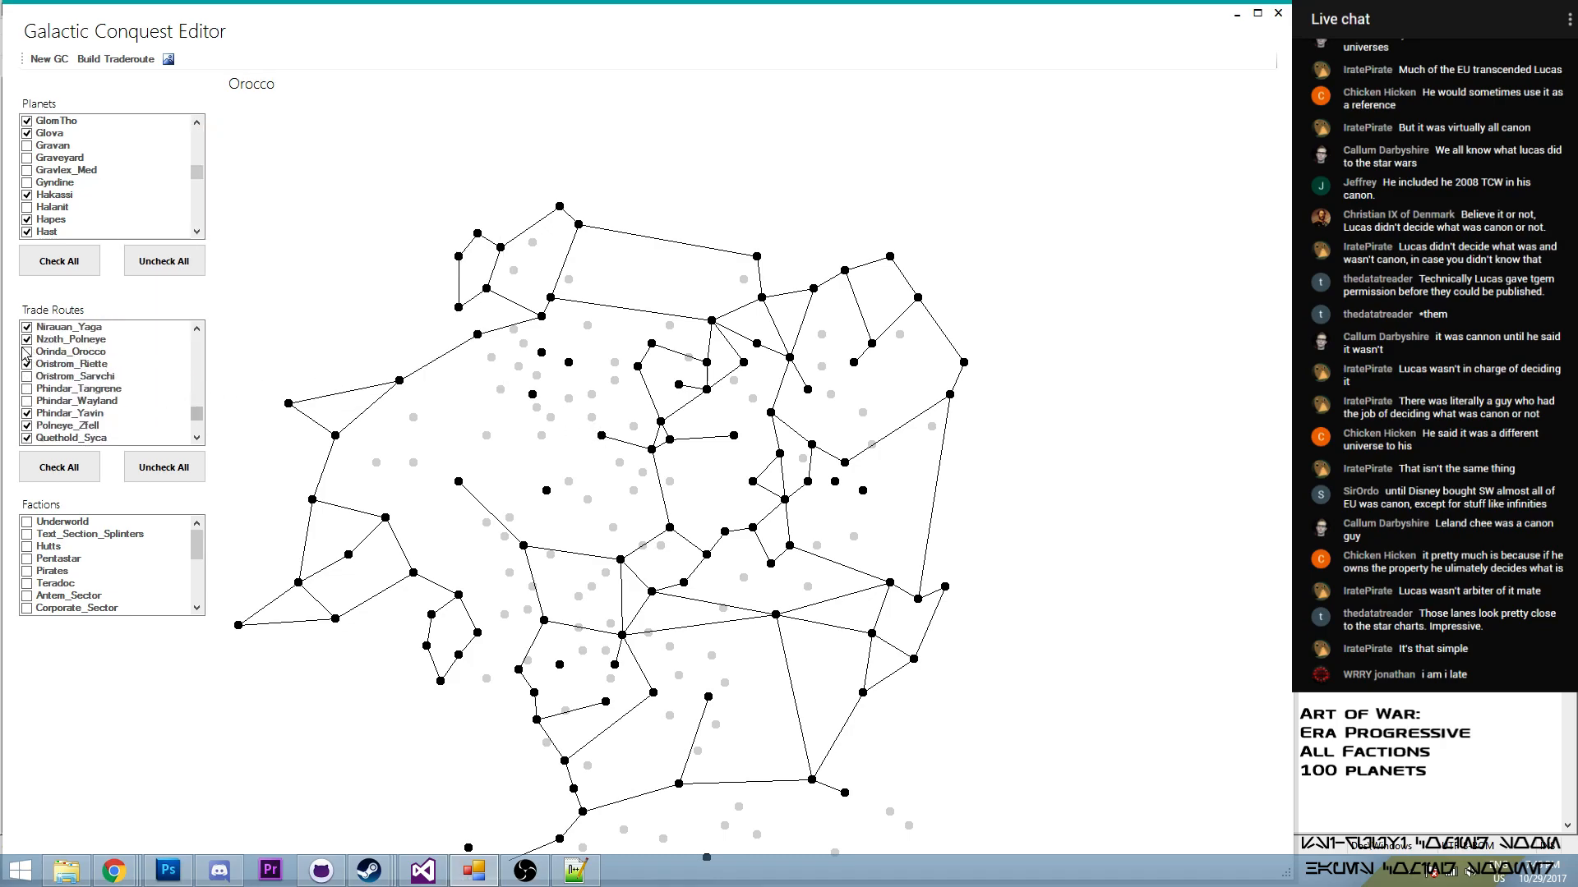
click(26, 352)
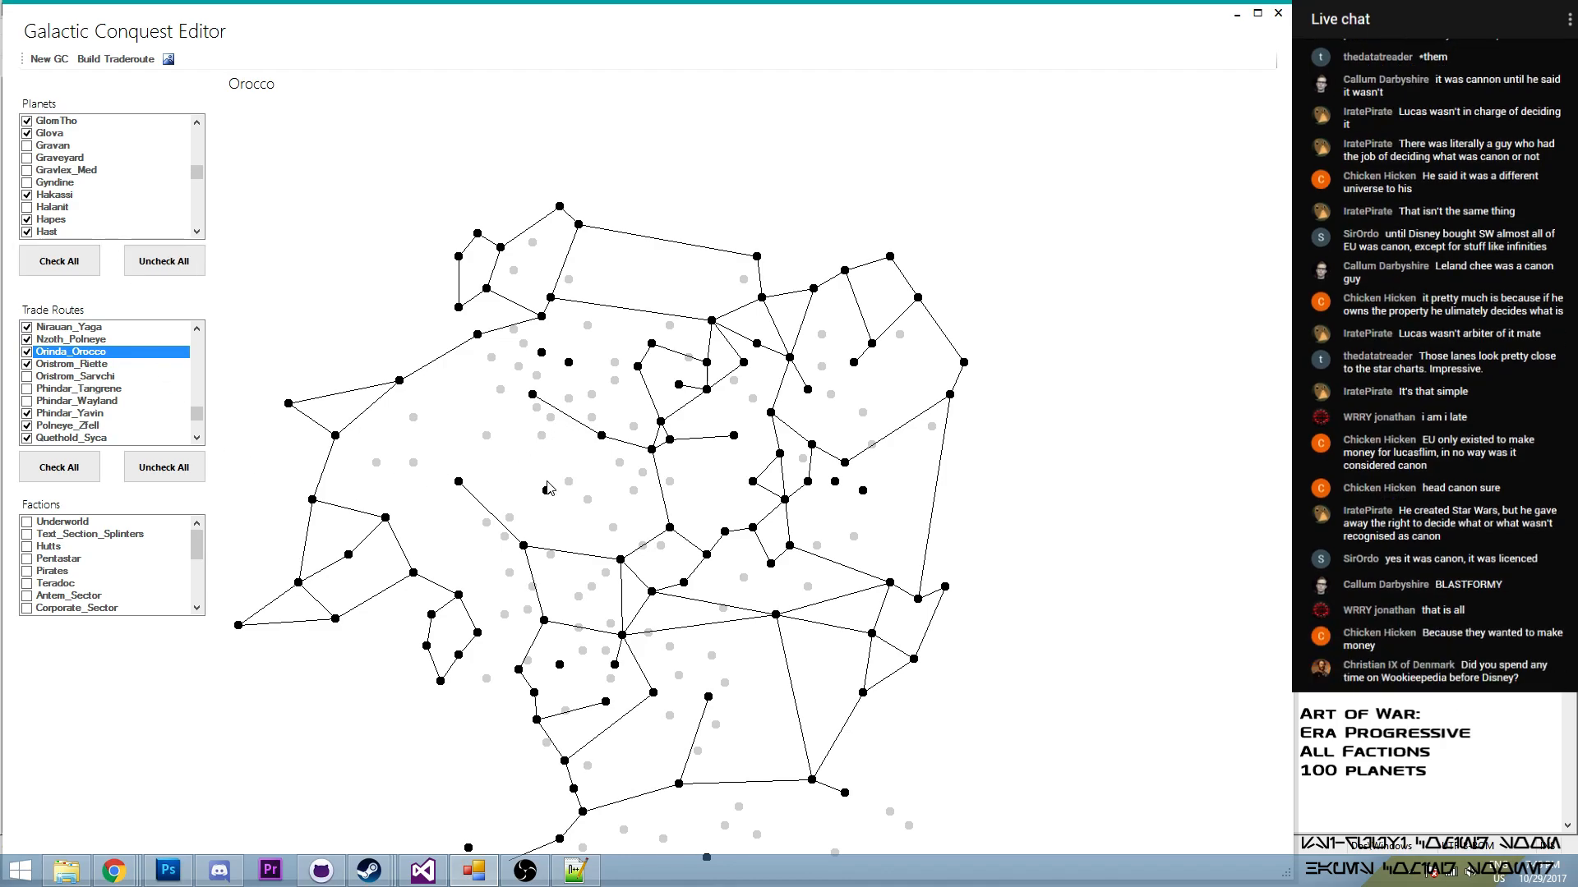
- Build a trade route from Orocco to Yinchorr and enable it in the trade routes
click(116, 59)
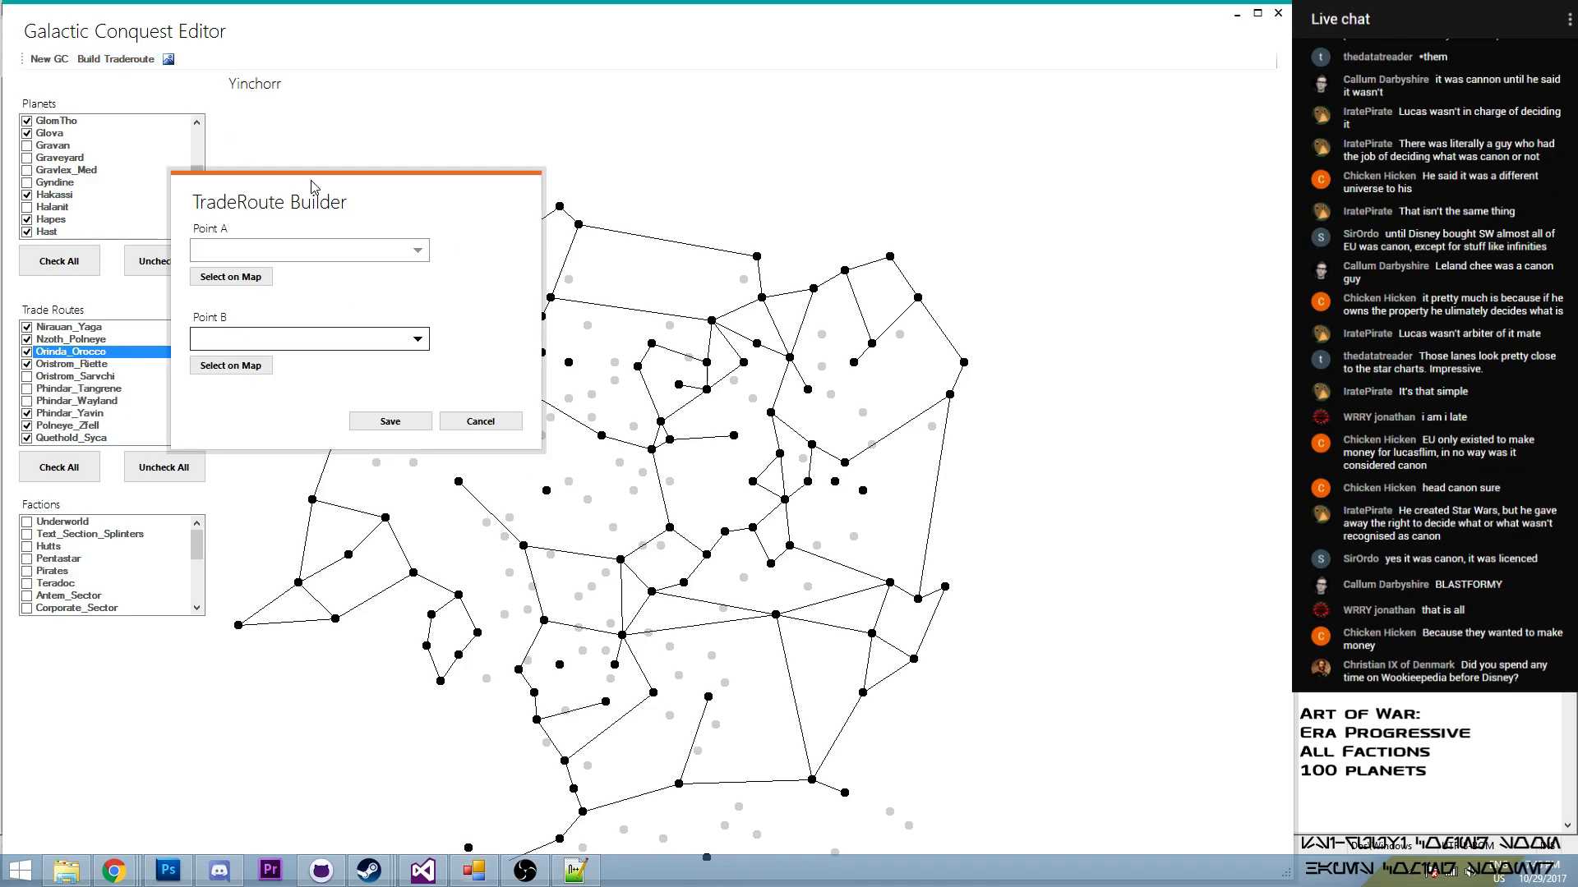
click(601, 437)
click(215, 369)
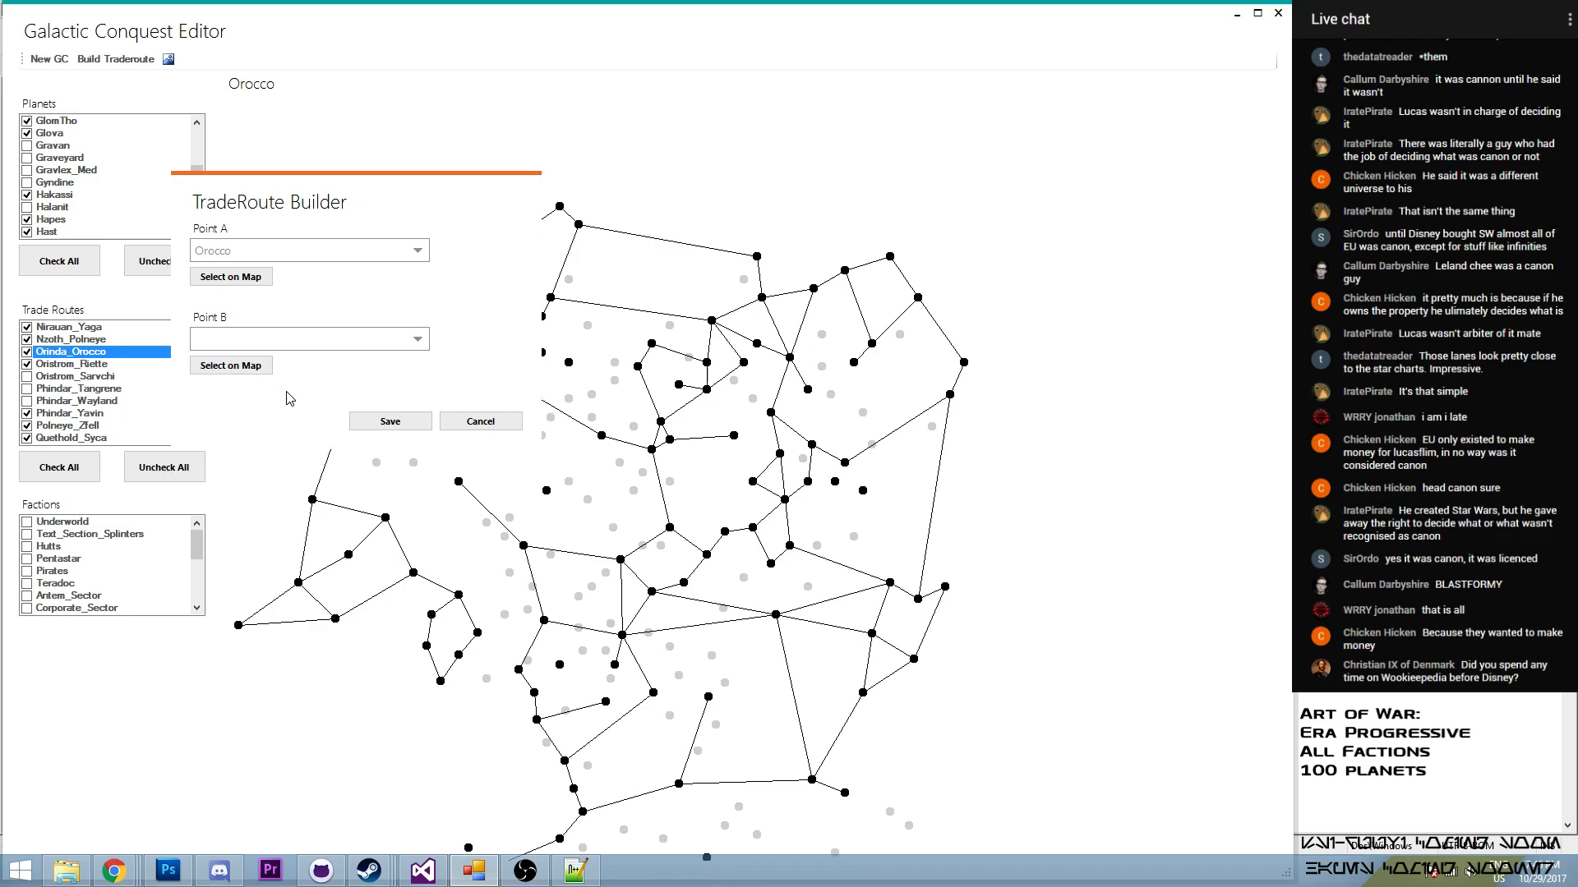
click(546, 490)
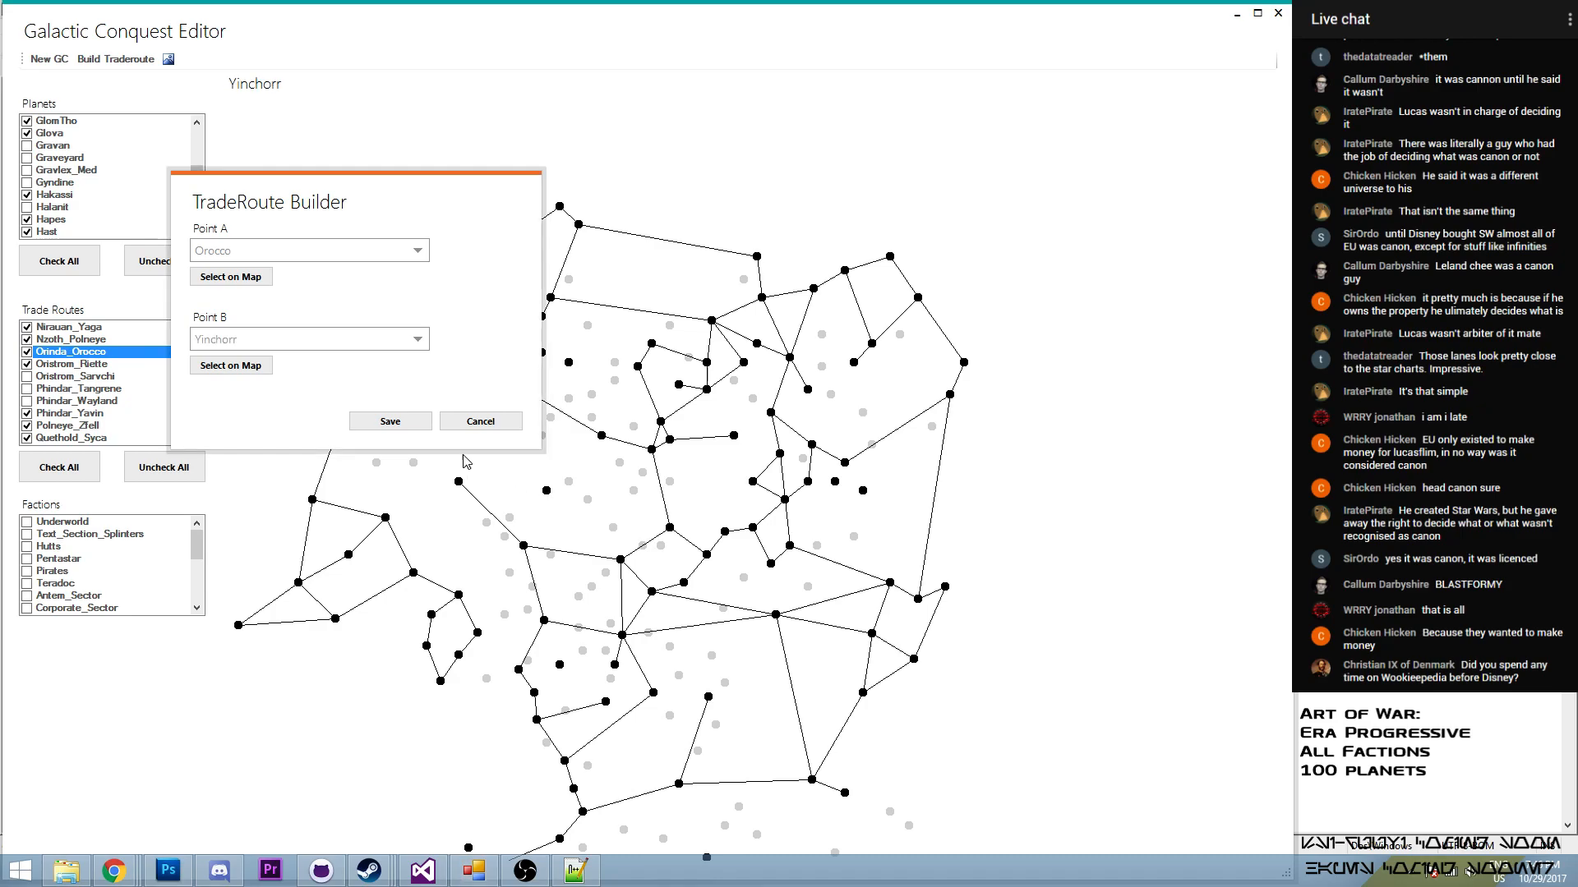
click(395, 421)
click(29, 390)
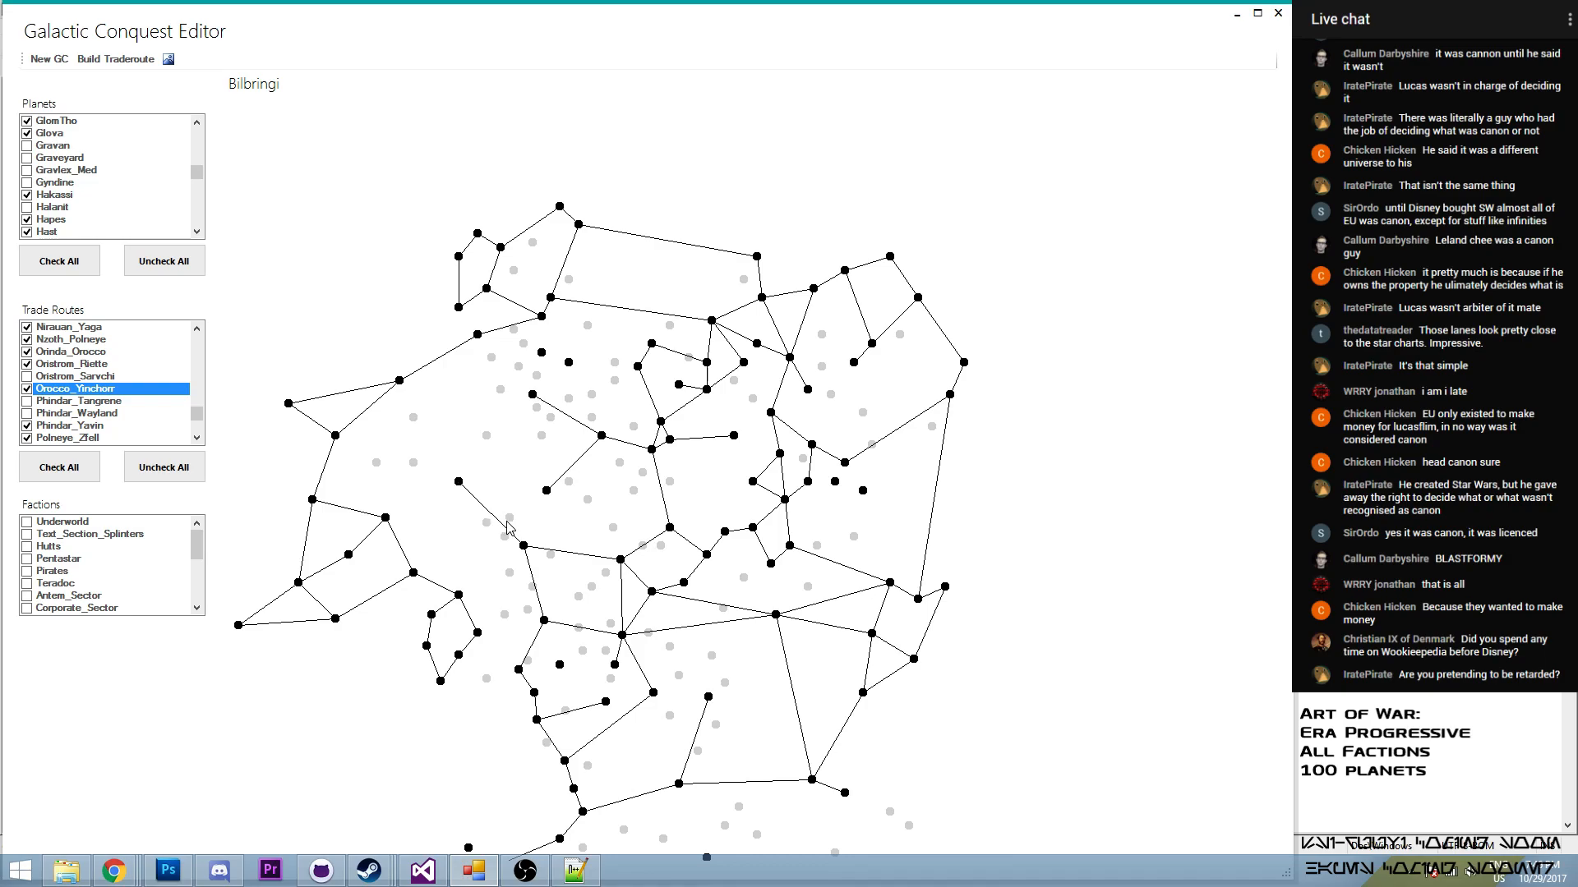
- Build a trade route from Bilbringi to Yinchorr
click(124, 61)
click(97, 132)
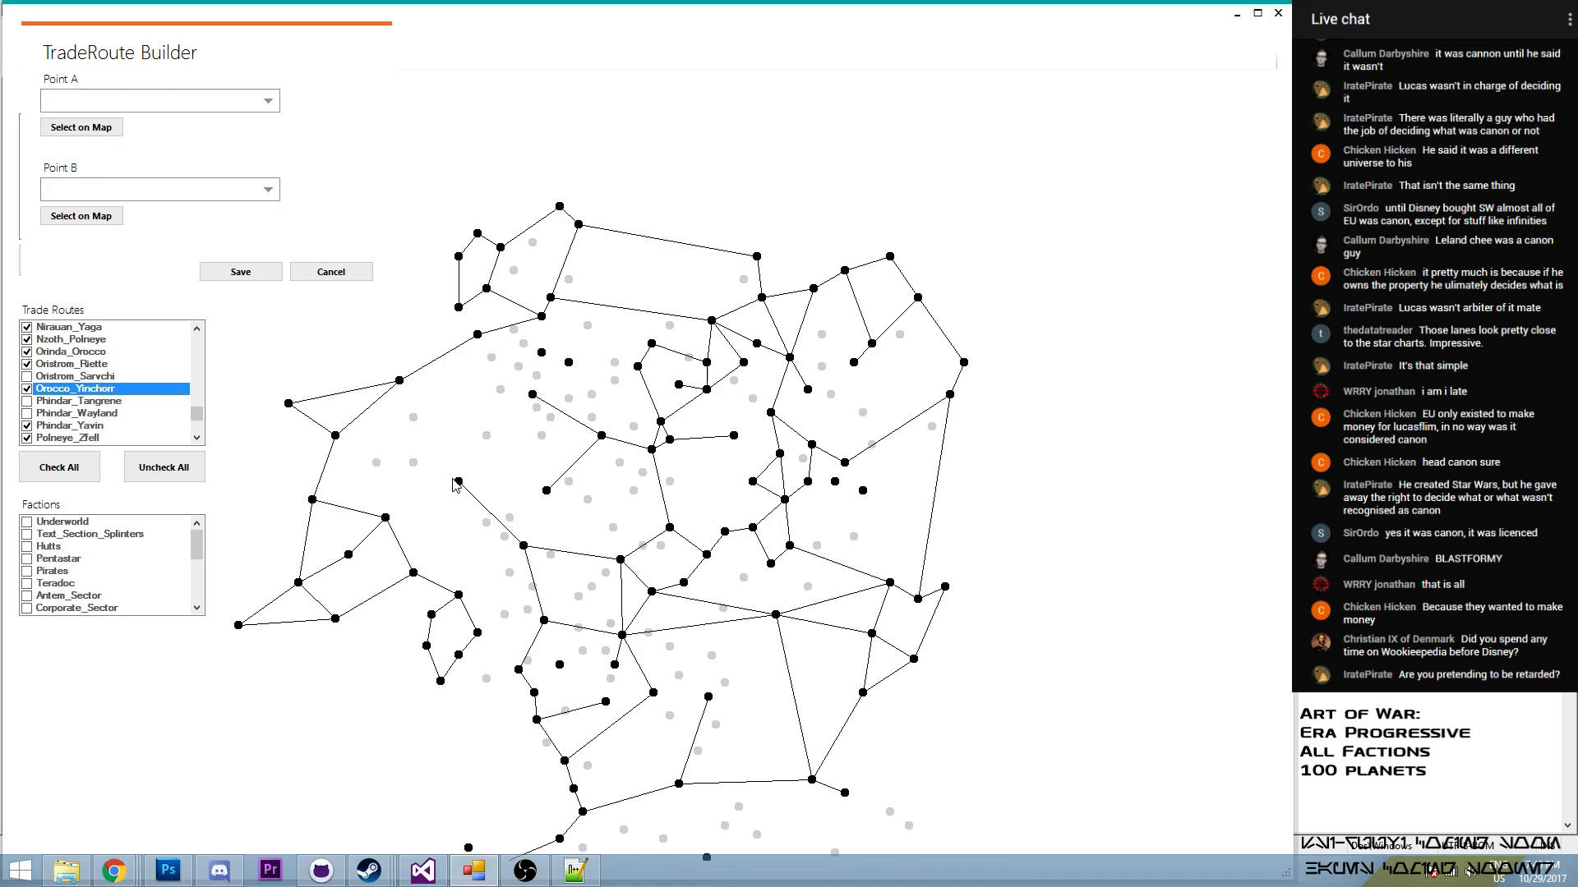
click(459, 482)
click(96, 218)
click(546, 491)
click(240, 272)
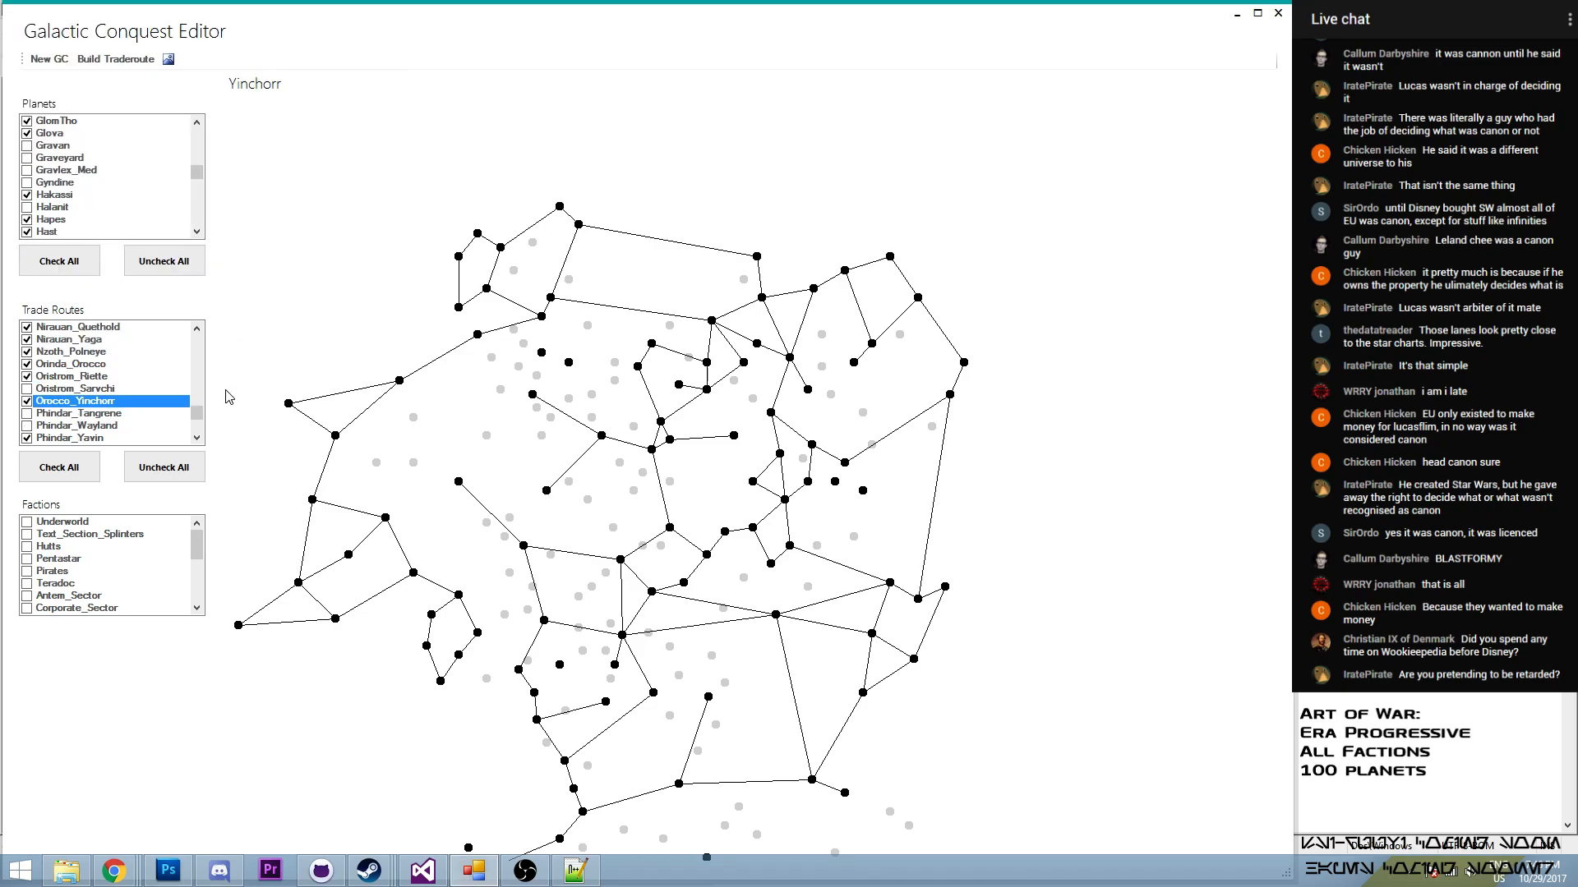
- Enable the Bilbringi–Yinchorr route in the trade routes
drag(197, 343, 203, 356)
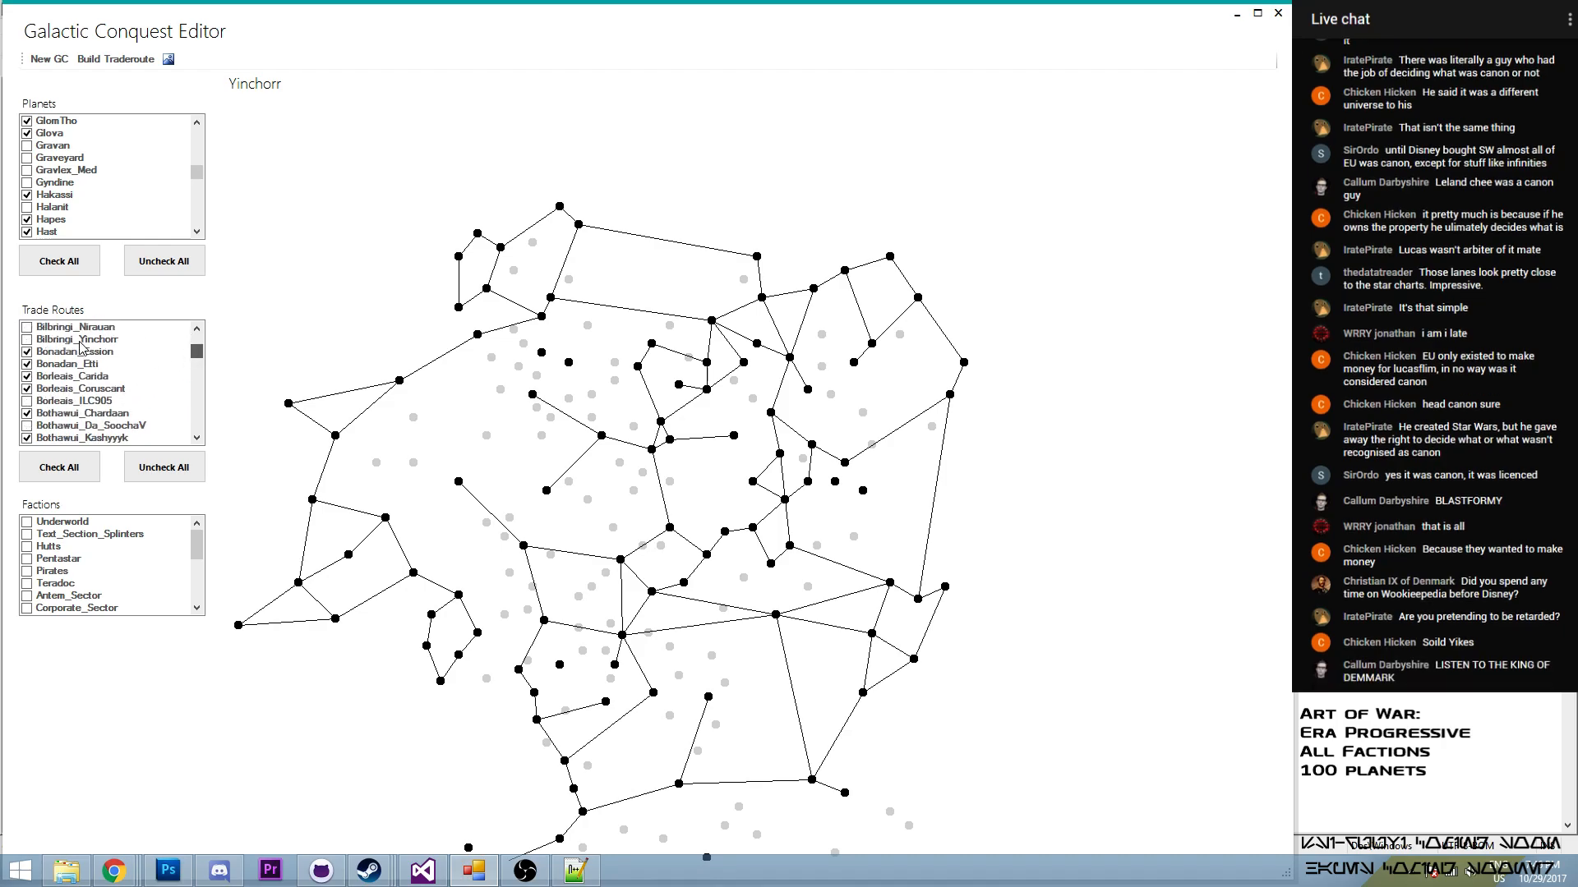
click(39, 338)
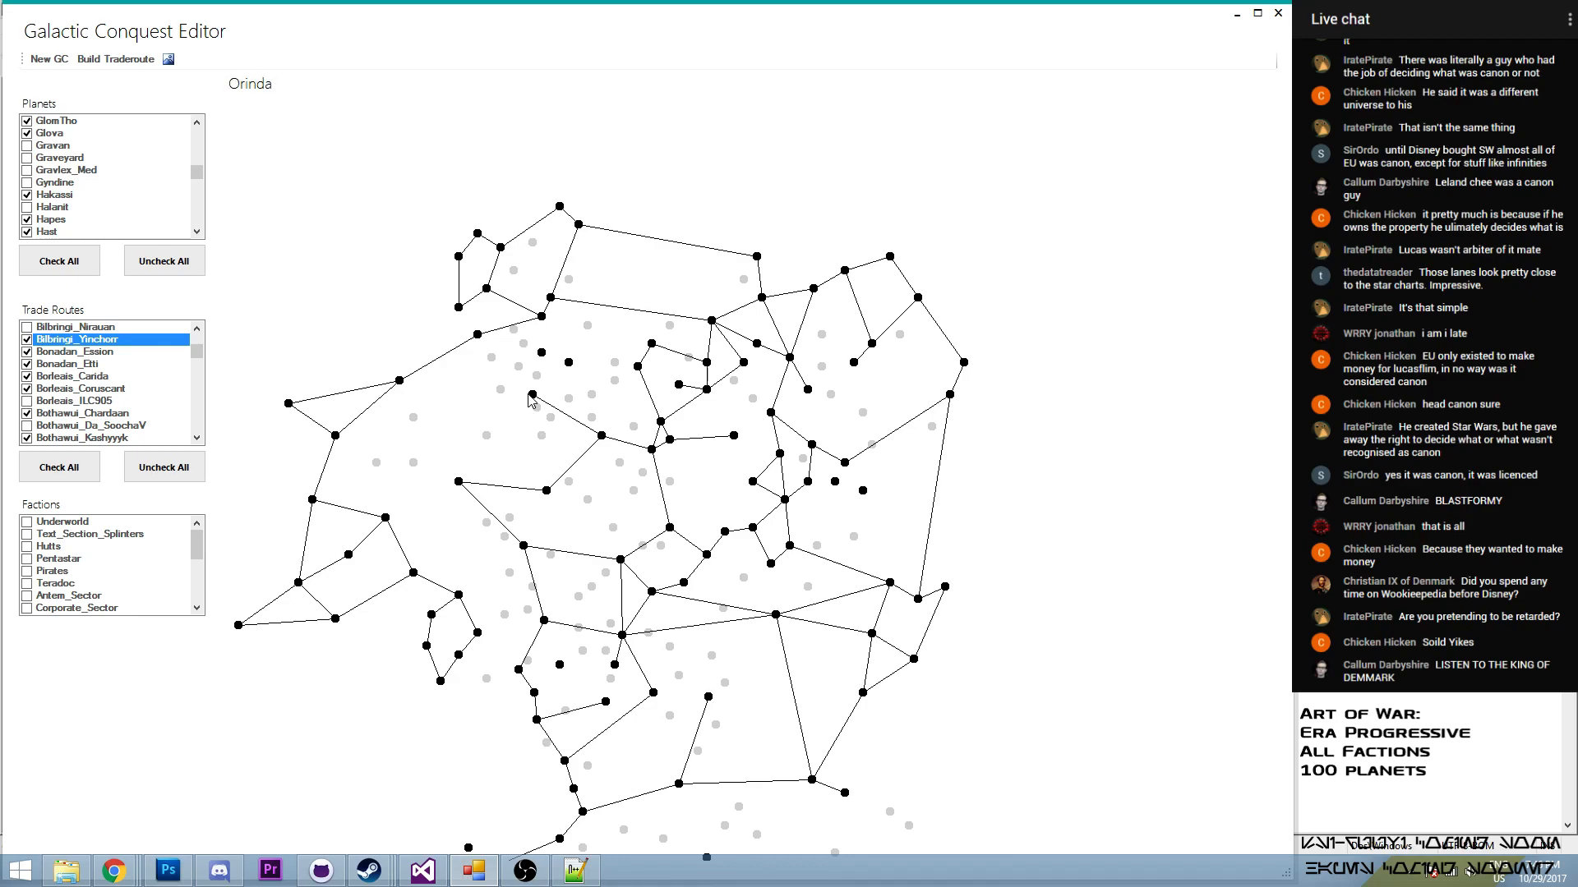
- Build a trade route from Bilbringi to Orinda and enable it in the trade routes
click(116, 59)
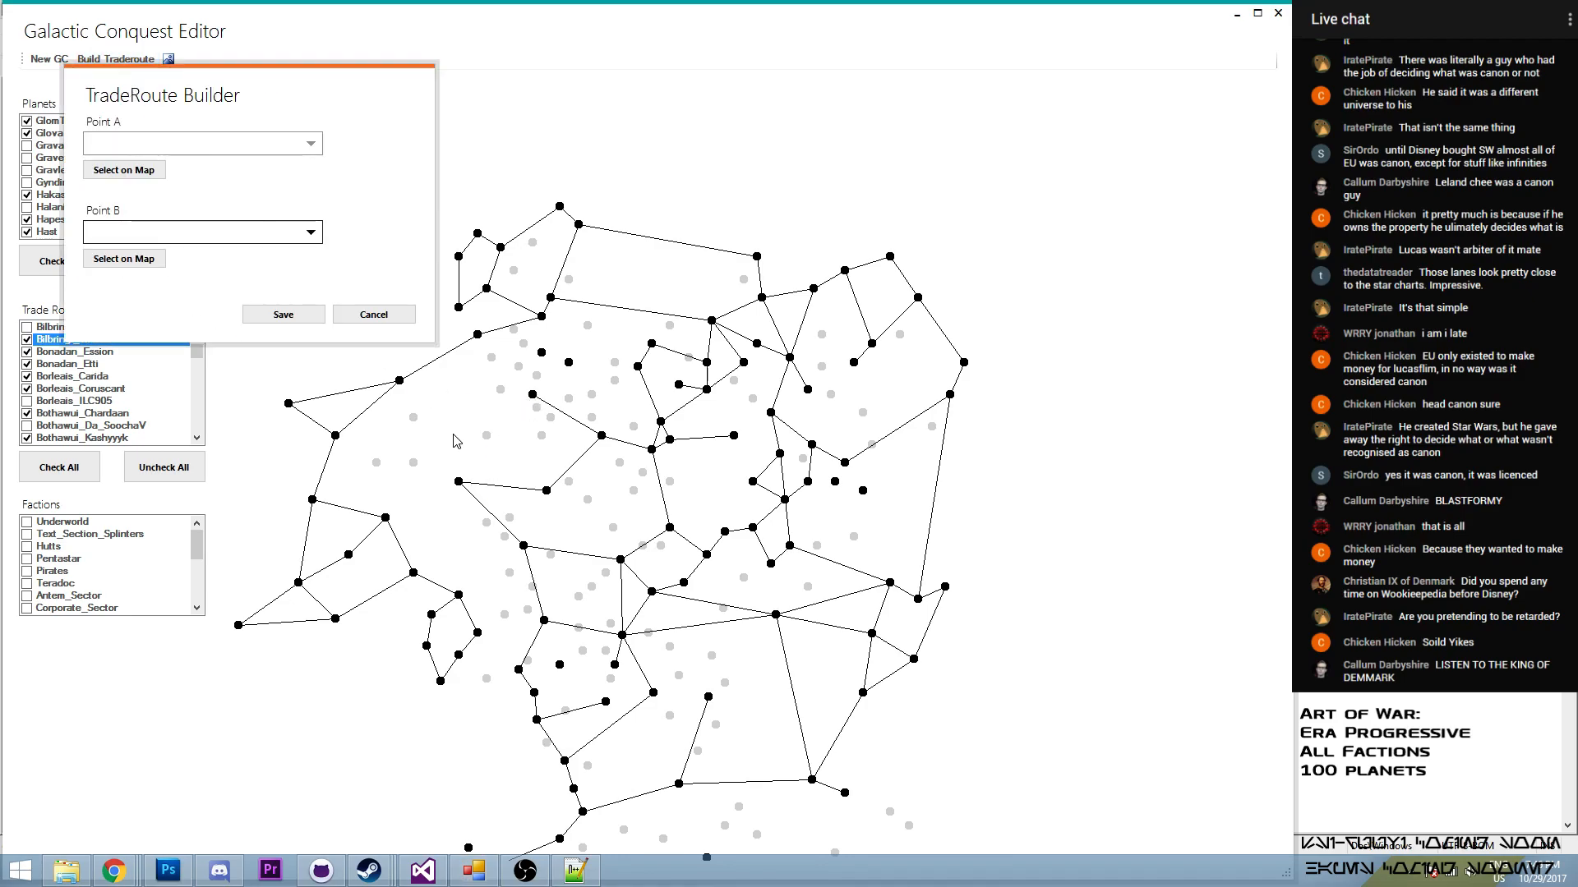
click(147, 173)
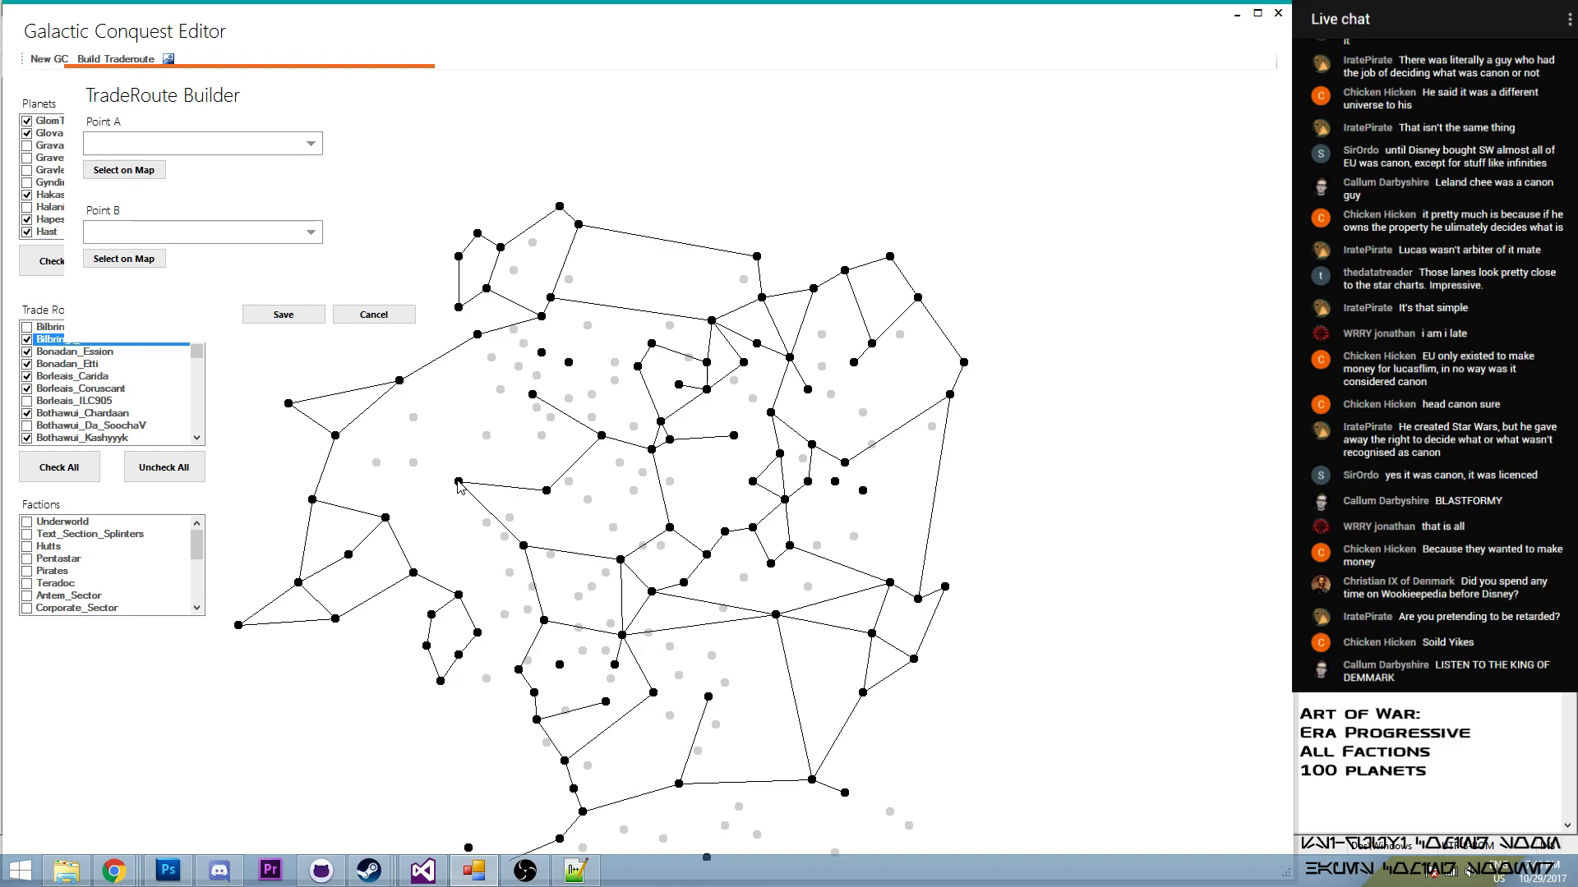
click(459, 482)
click(128, 259)
click(532, 395)
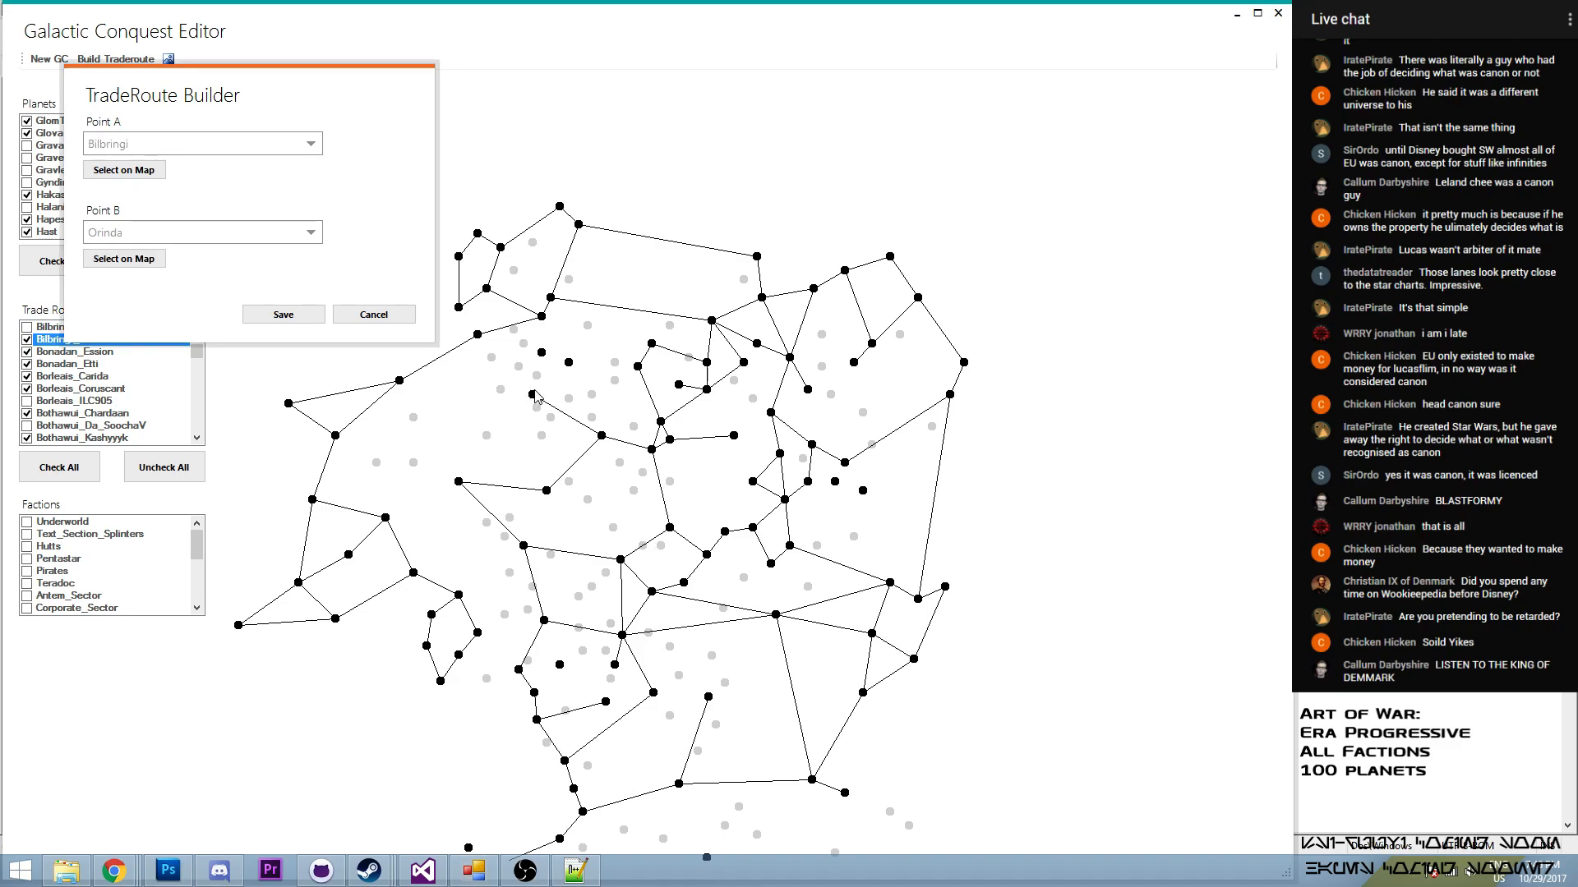
click(306, 321)
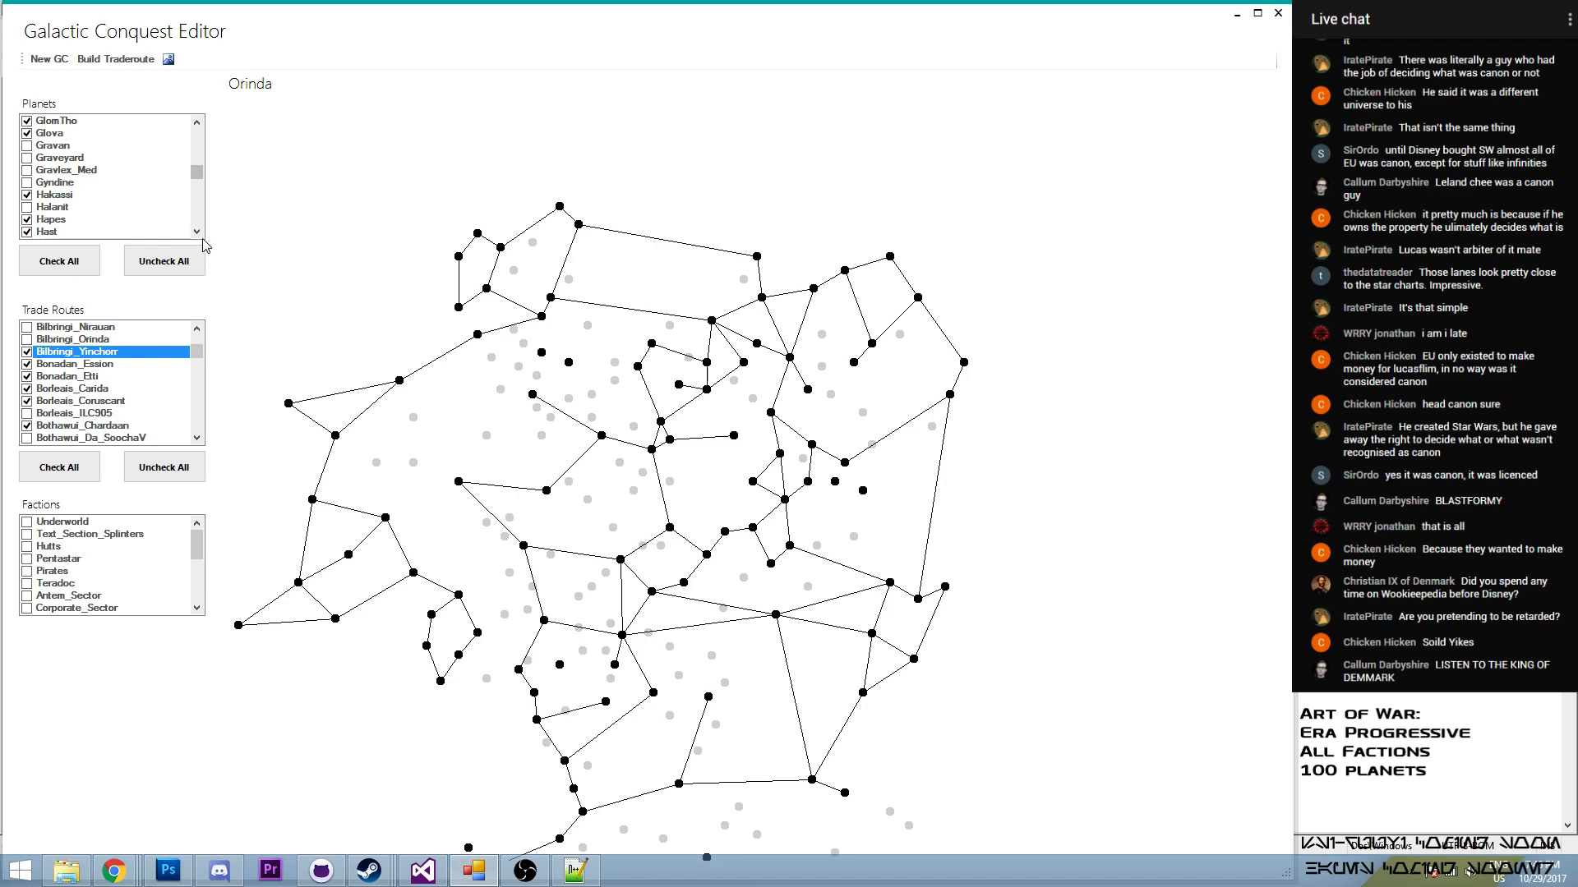
click(28, 339)
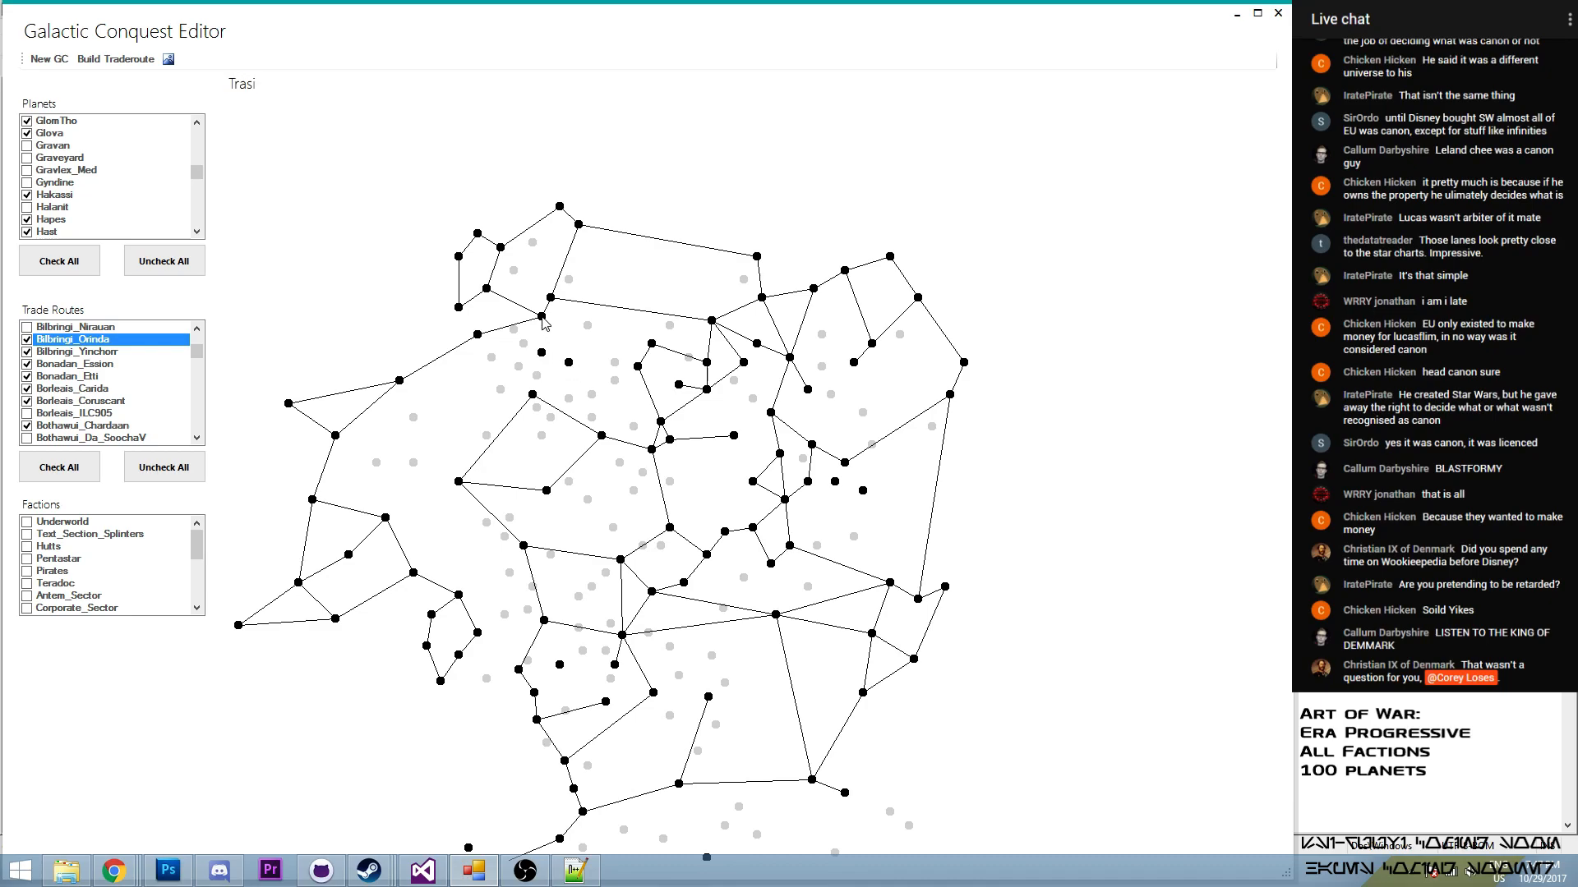
- Build a trade route from Biniir to Orinda and enable it in the trade routes
click(116, 59)
click(169, 213)
click(542, 353)
click(167, 302)
click(533, 395)
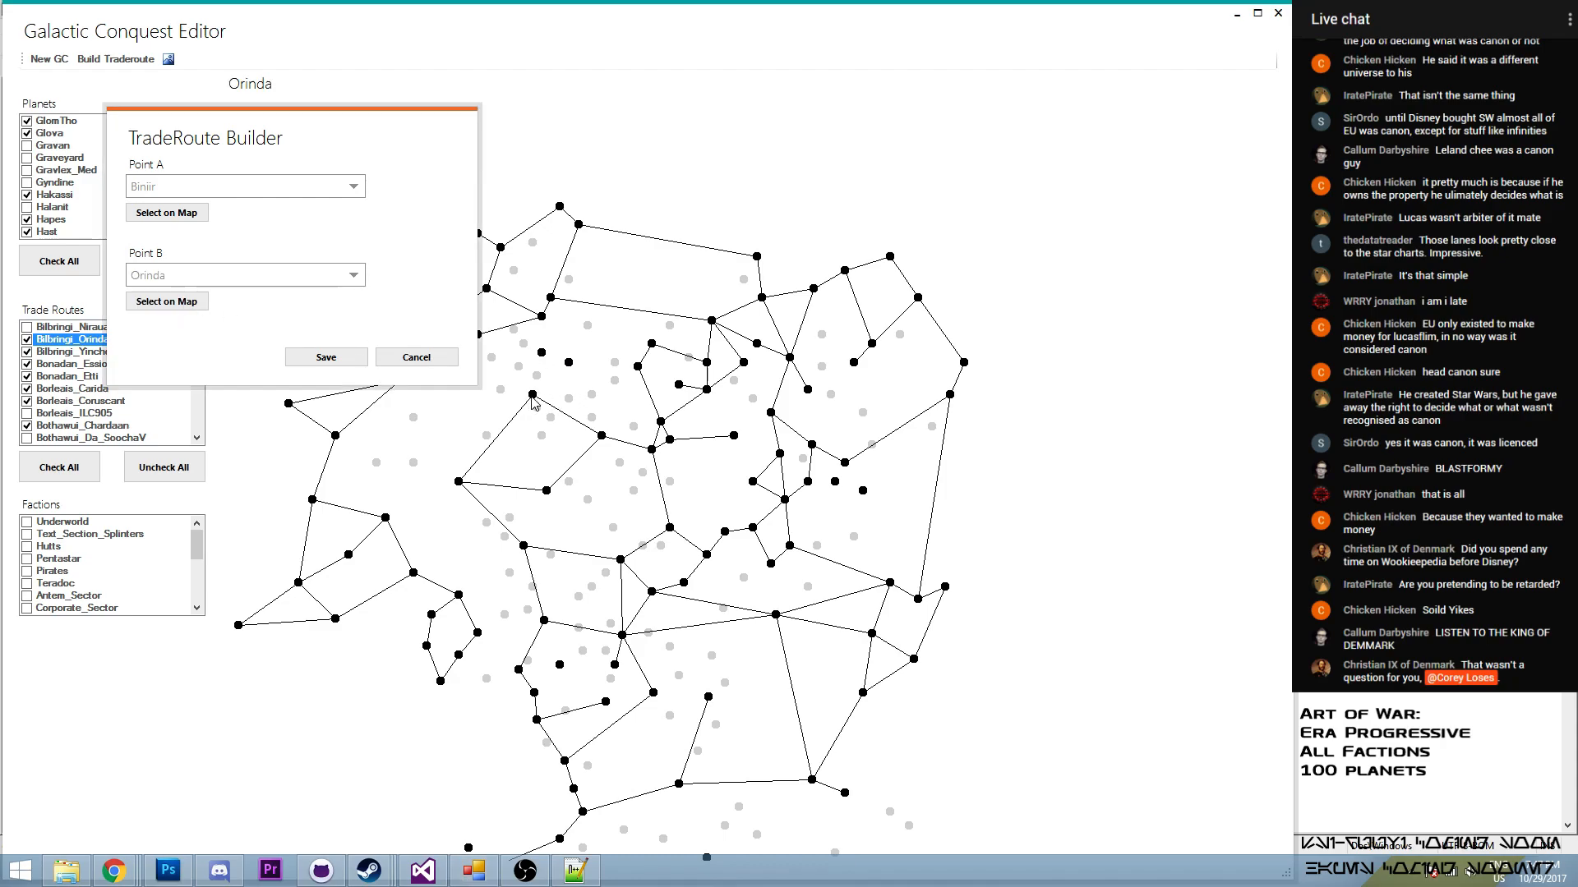
click(326, 358)
click(27, 365)
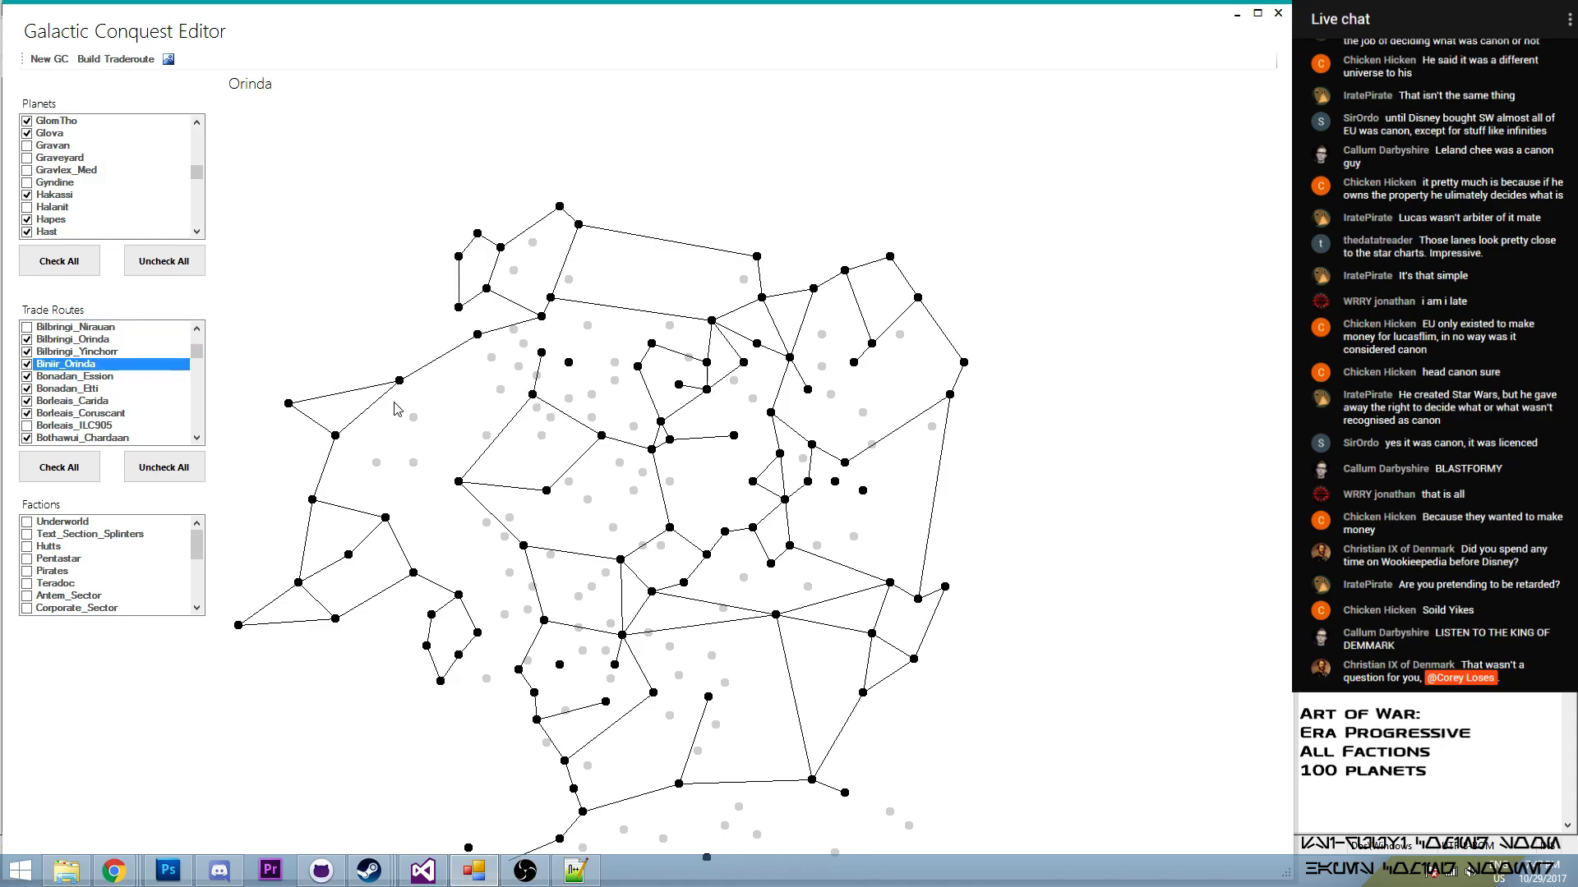
- Build a trade route from Biniir to Trasi and enable it in the trade routes
click(115, 60)
click(215, 257)
click(542, 354)
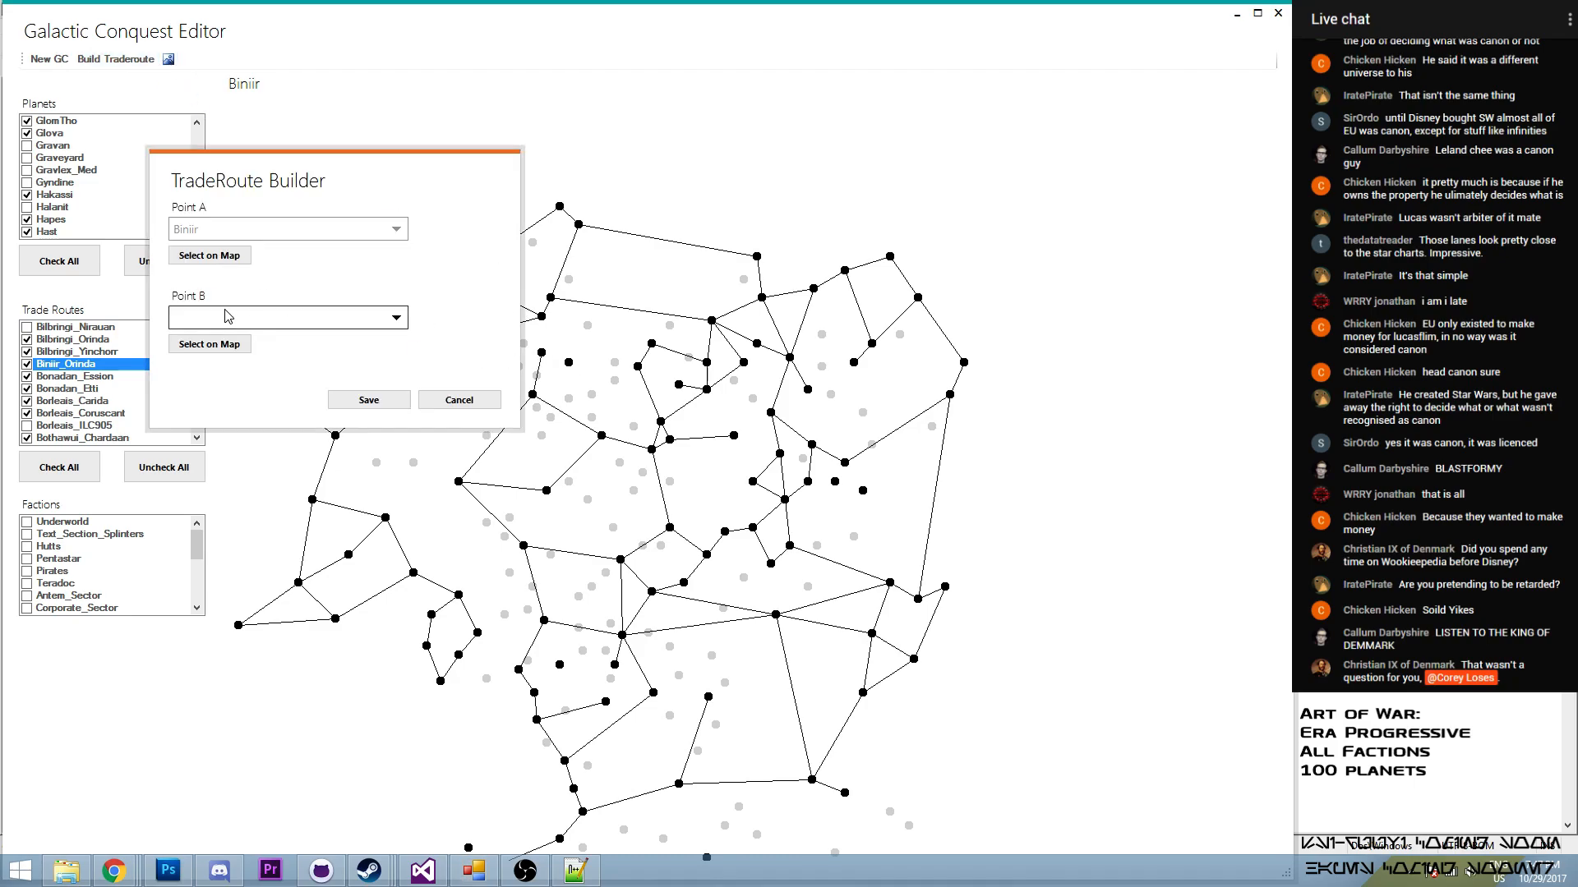
click(215, 345)
click(541, 317)
click(397, 399)
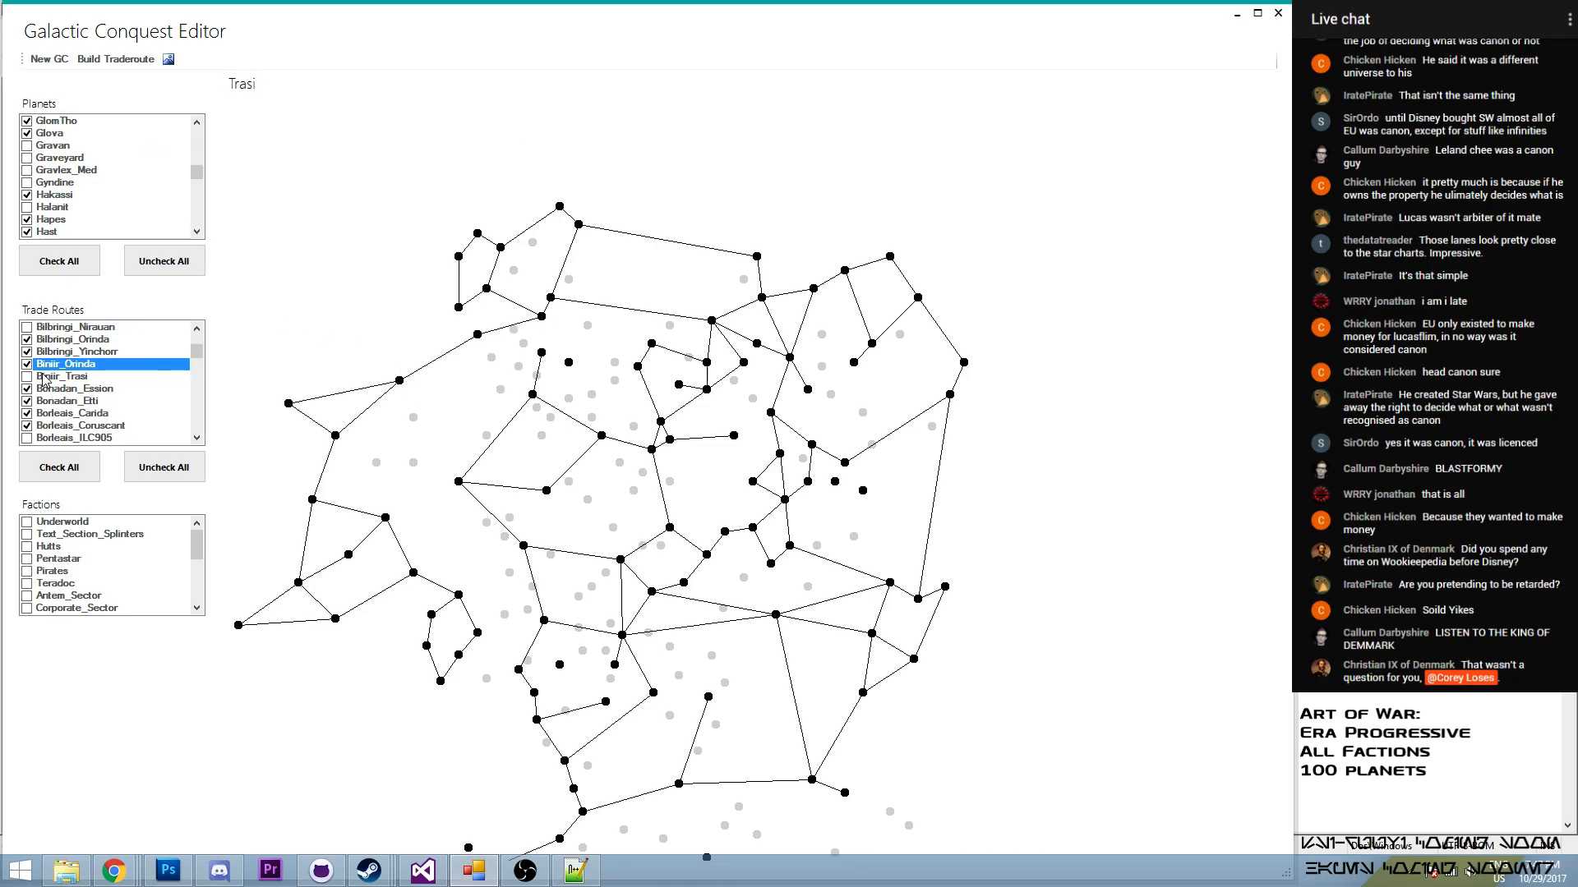
click(29, 380)
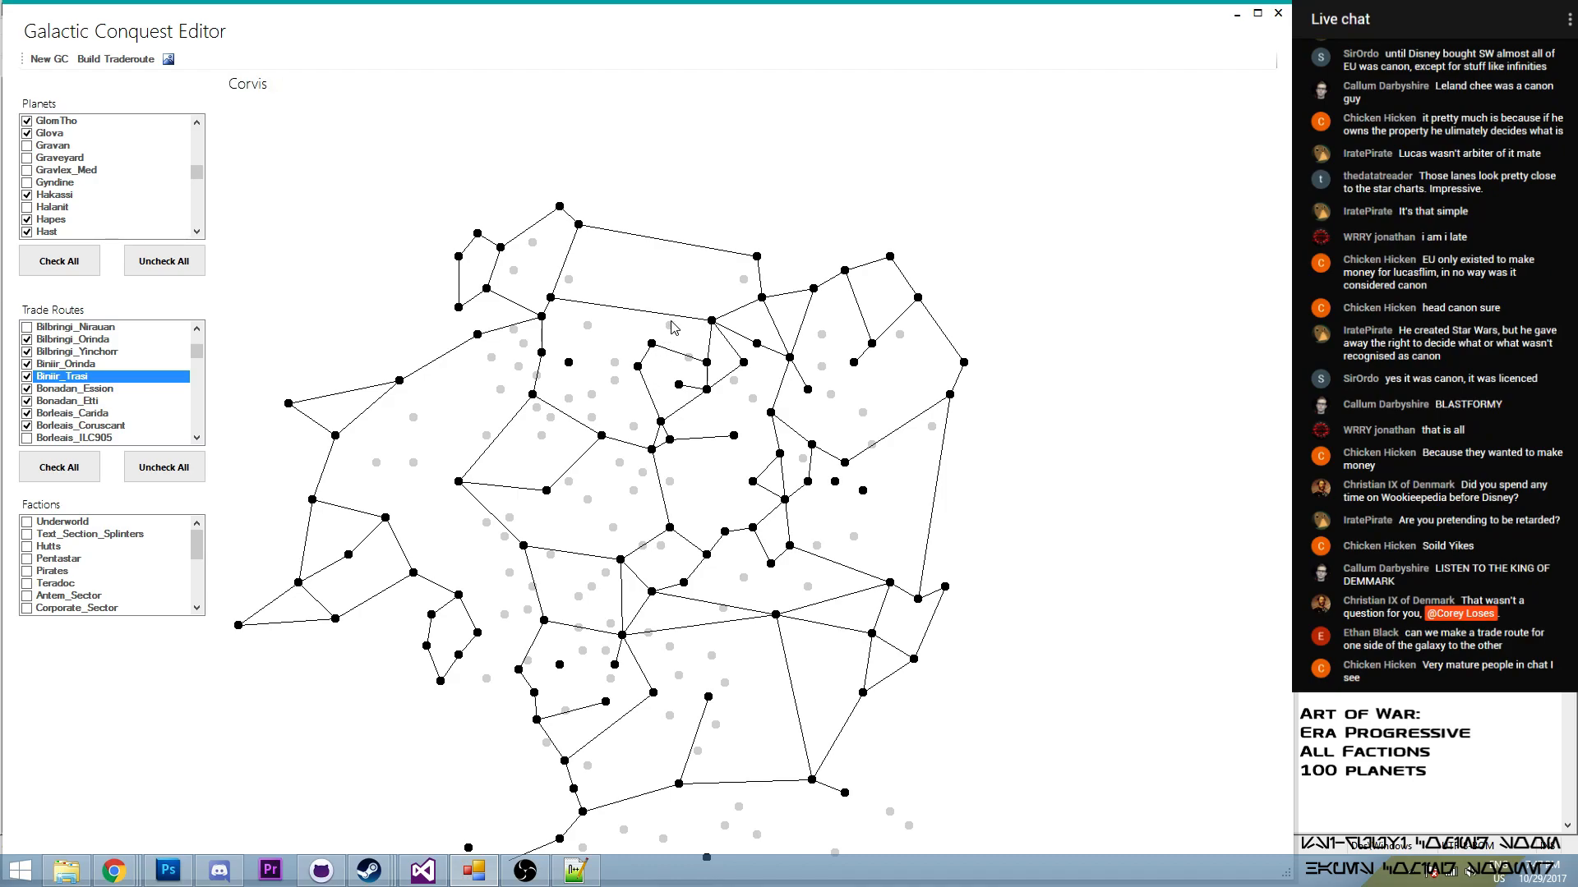
- Enable the planet Corvis on the map and select the Corvis–Tangrene entry among the trade routes
mouse_move(196, 172)
mouse_down()
mouse_move(198, 136)
mouse_move(203, 158)
mouse_up()
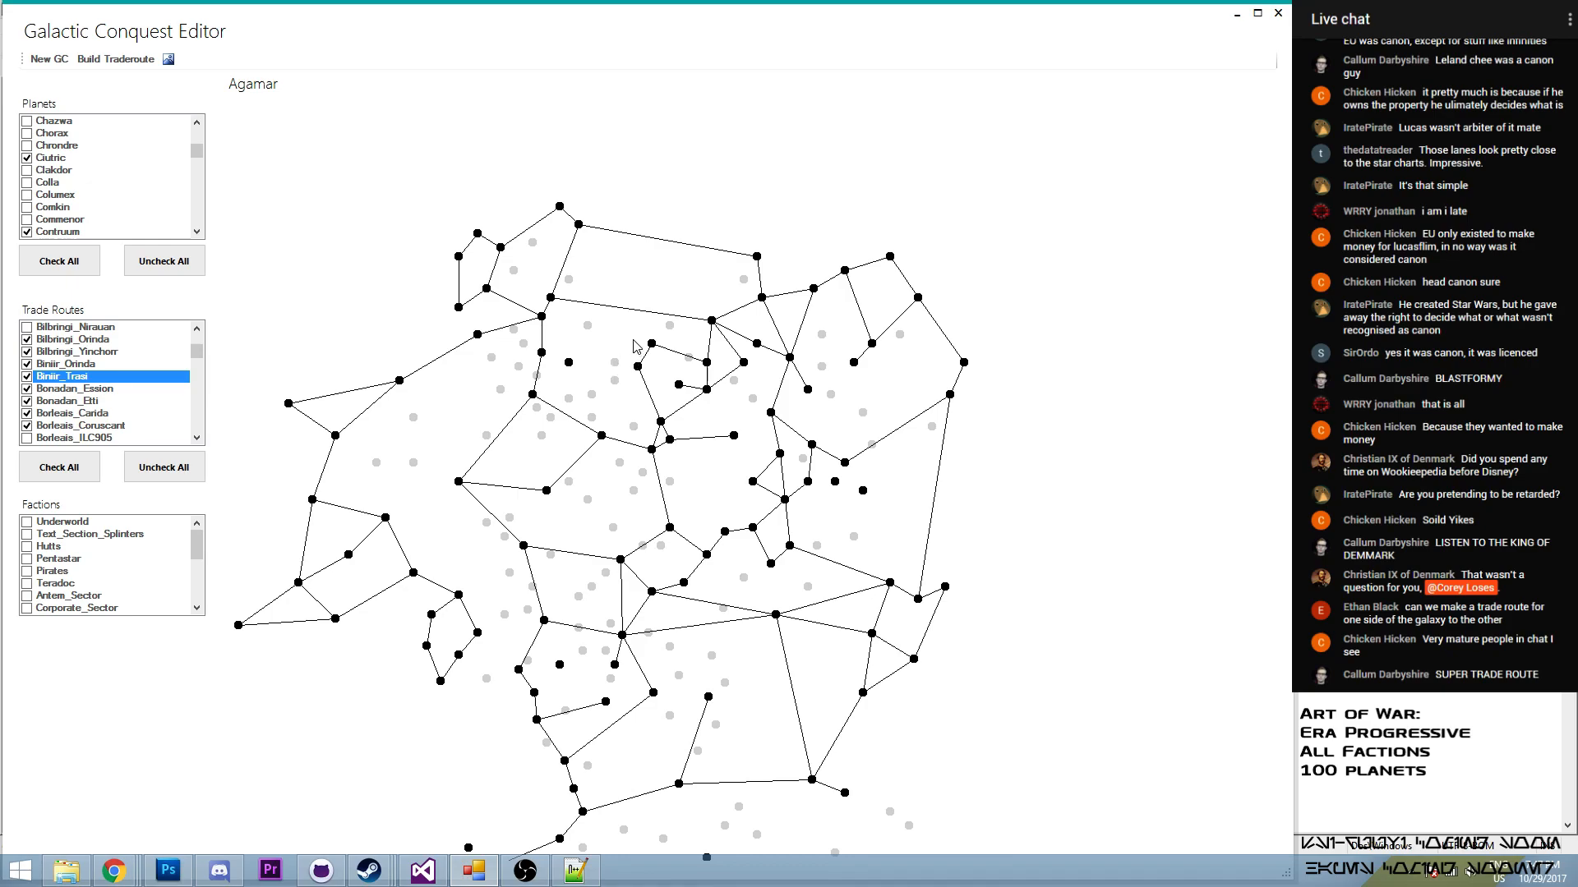
drag(203, 158, 208, 161)
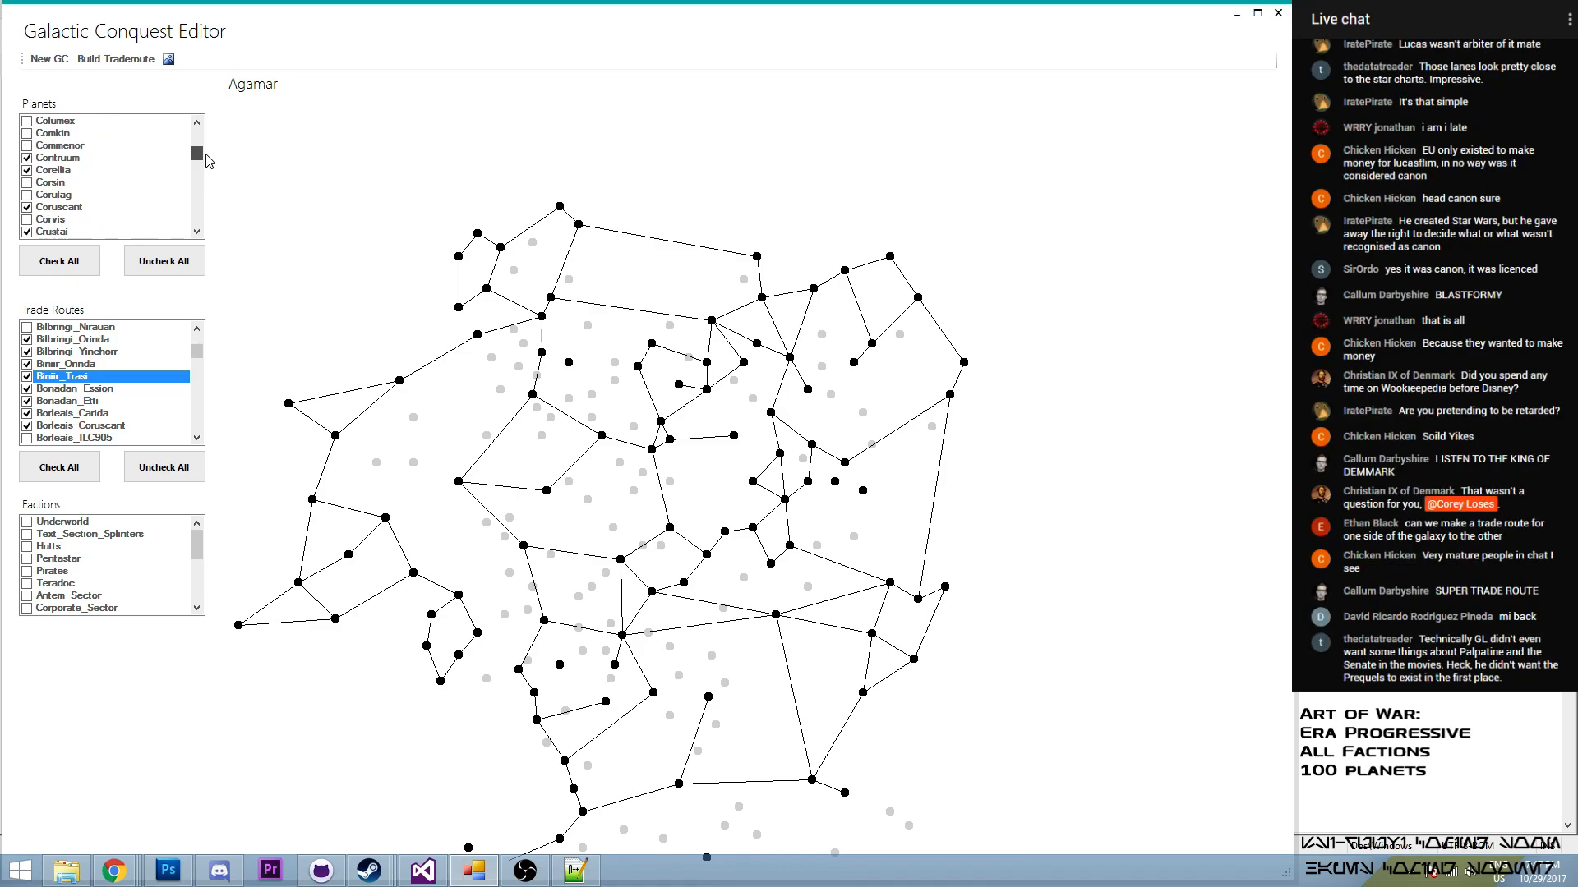
click(27, 219)
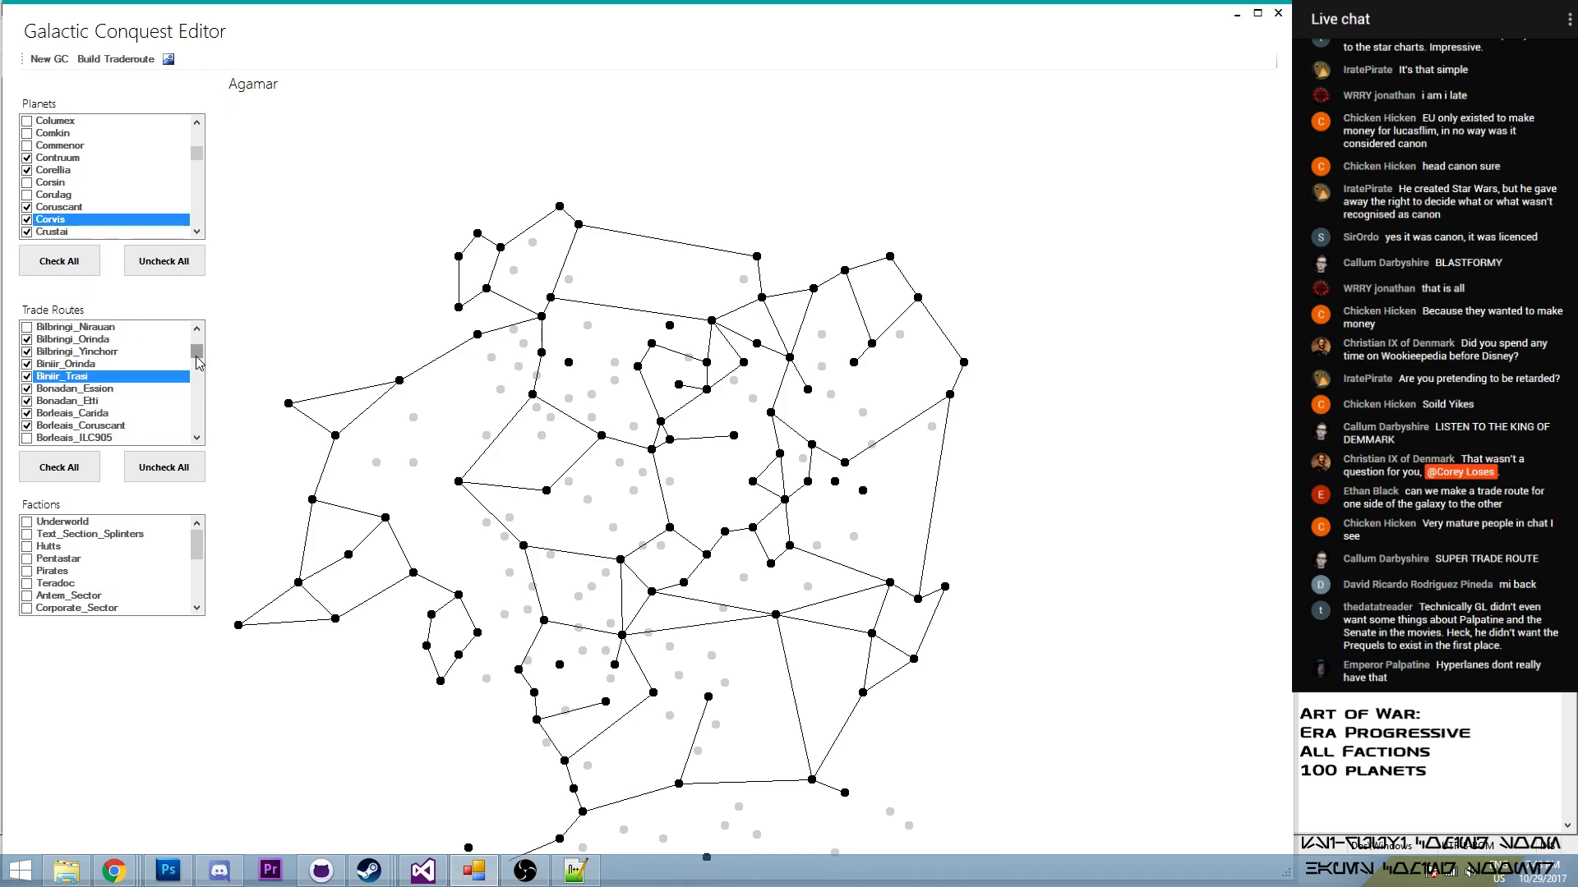
scroll(197, 362, down, 5)
drag(198, 355, 206, 372)
click(45, 401)
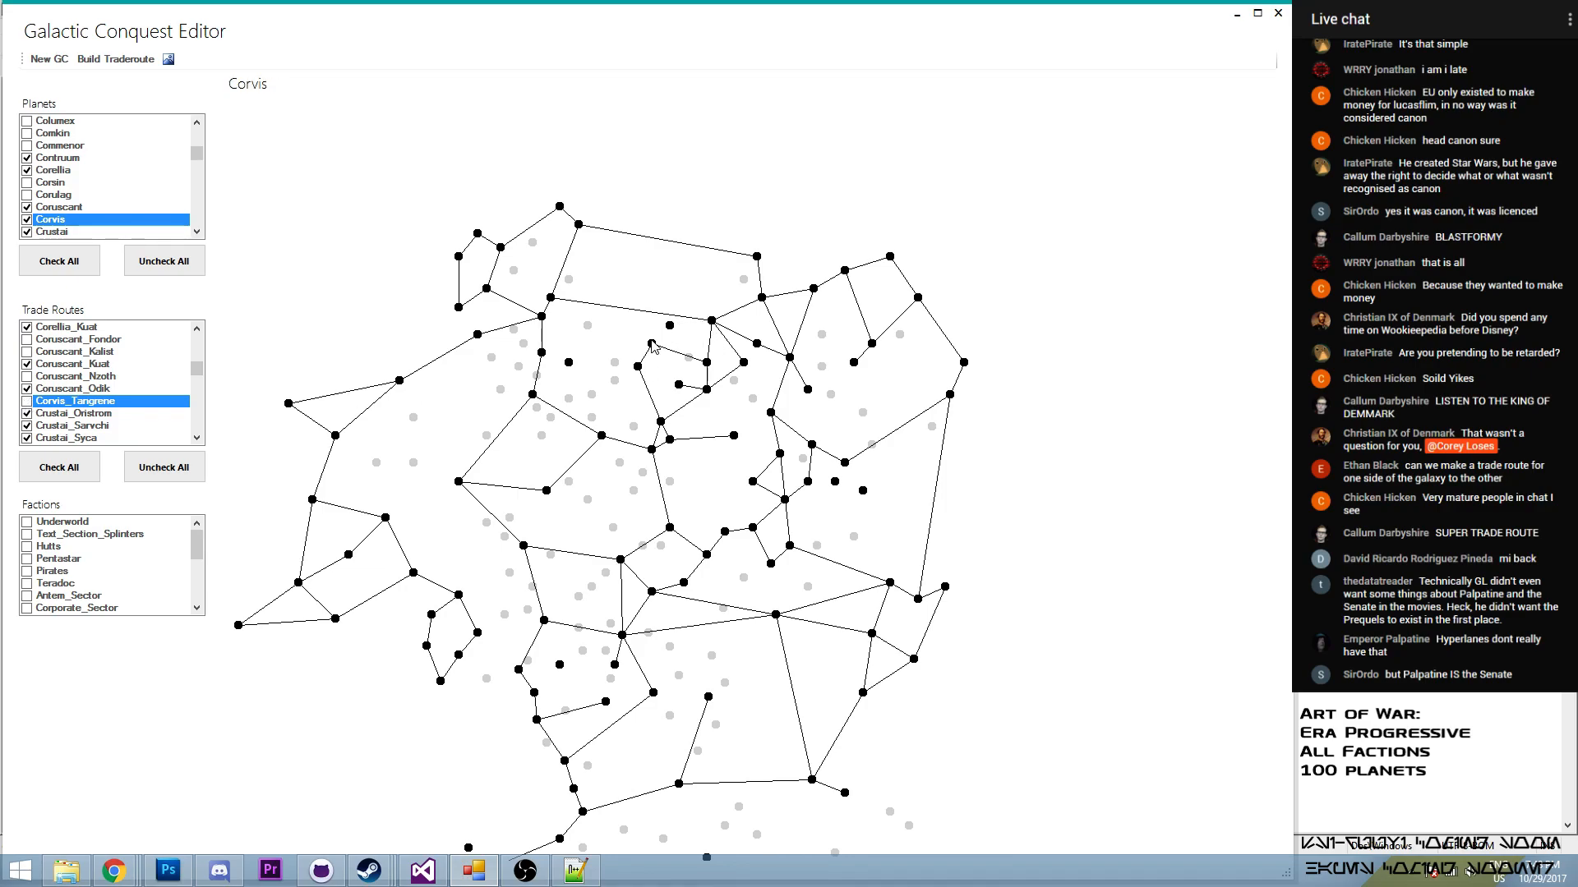
- Try to build a trade route from Ciutric to Corvis
click(115, 59)
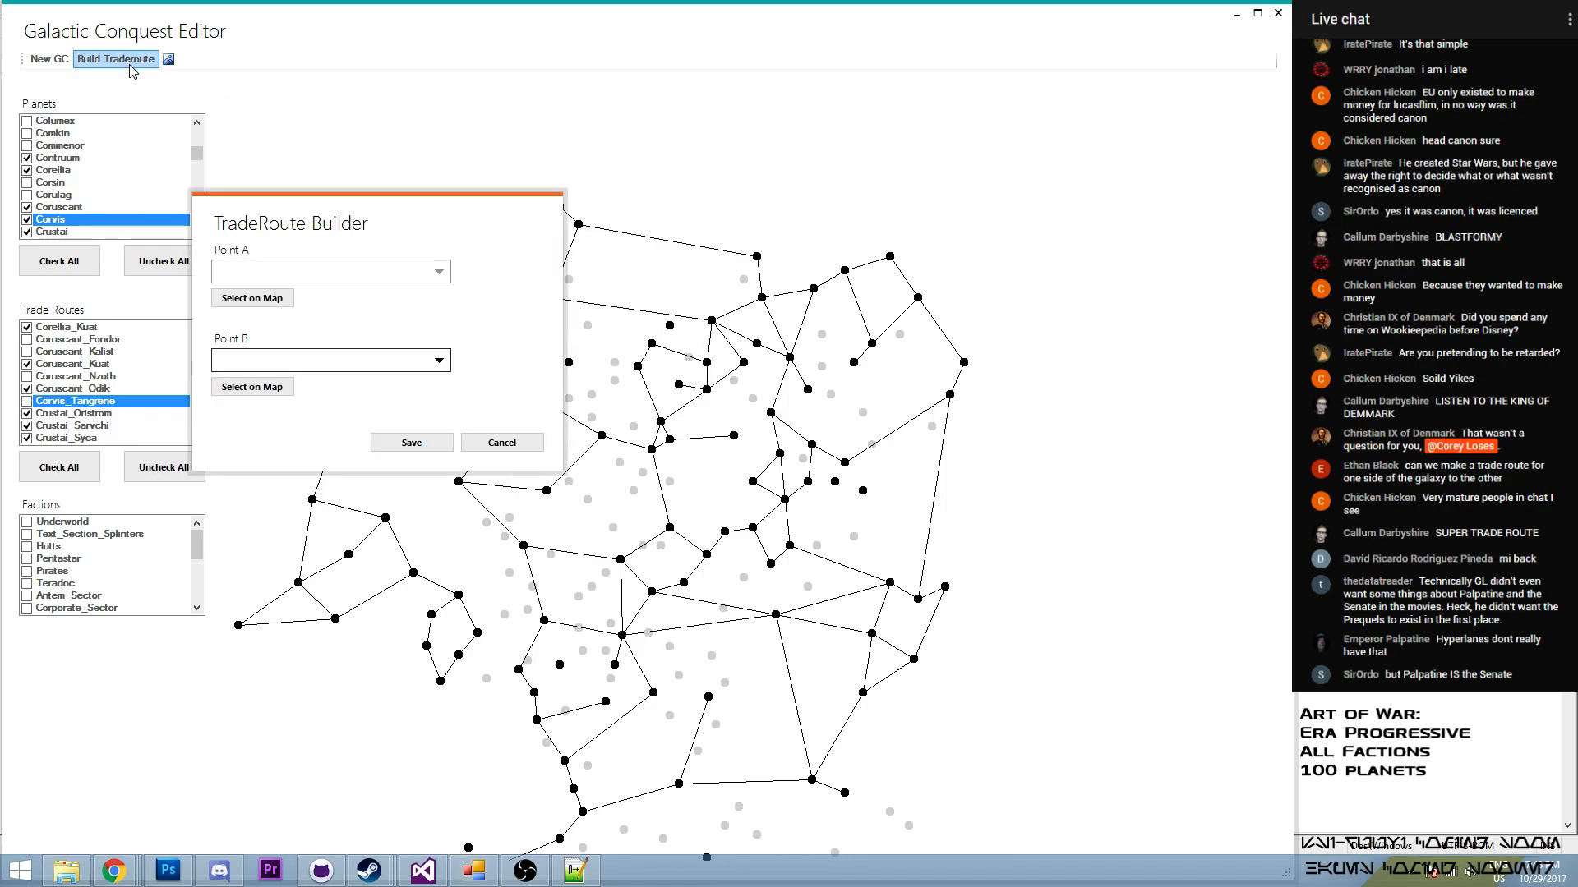
click(283, 301)
click(652, 345)
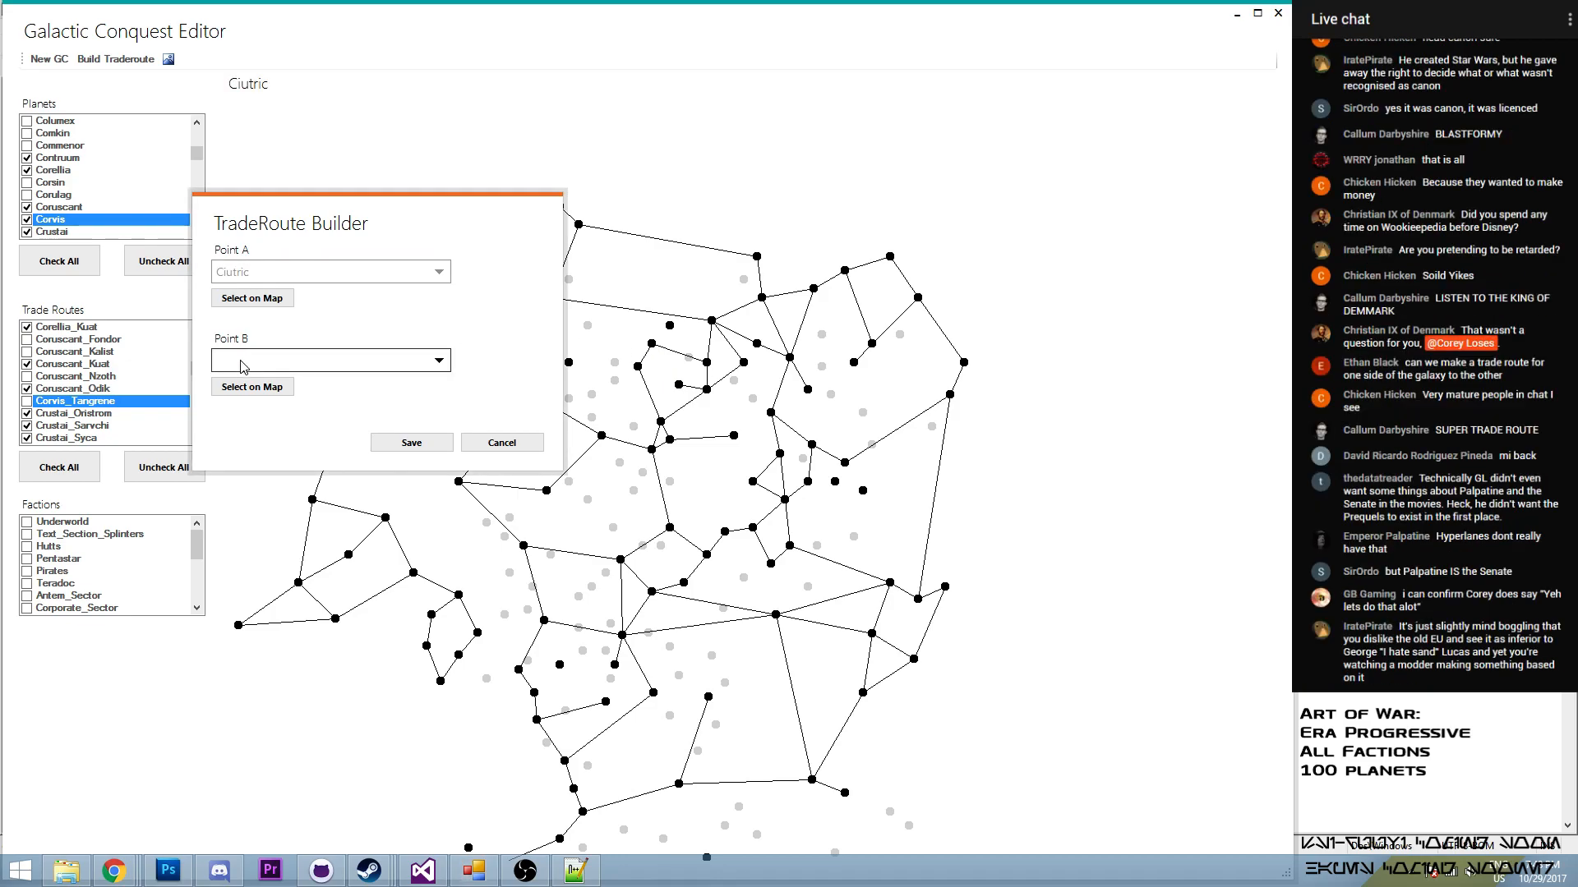
click(244, 387)
click(668, 326)
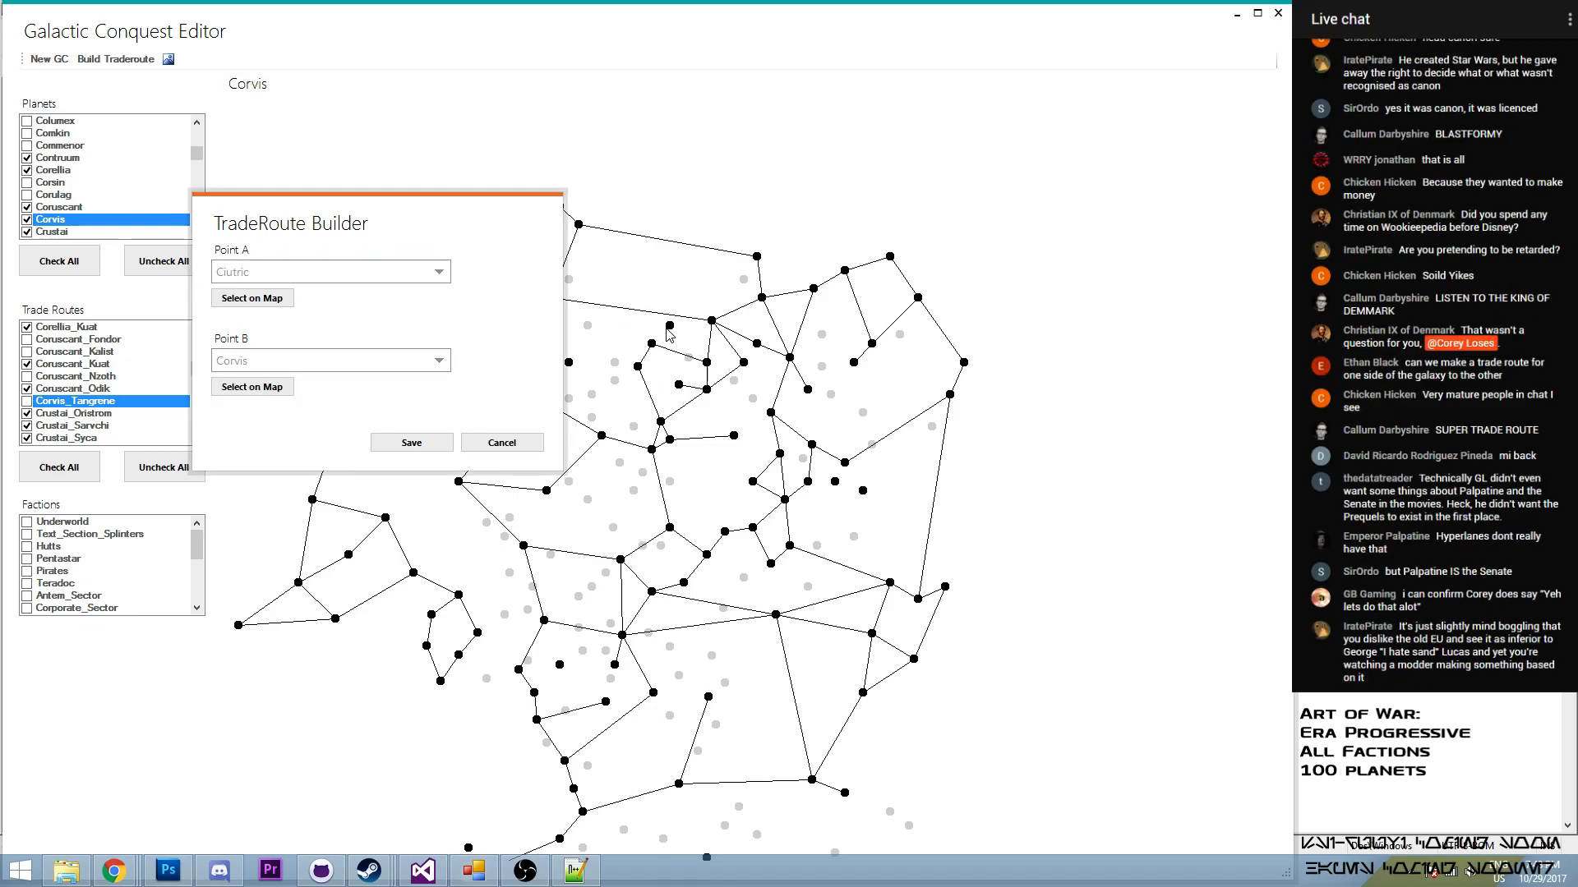
click(403, 441)
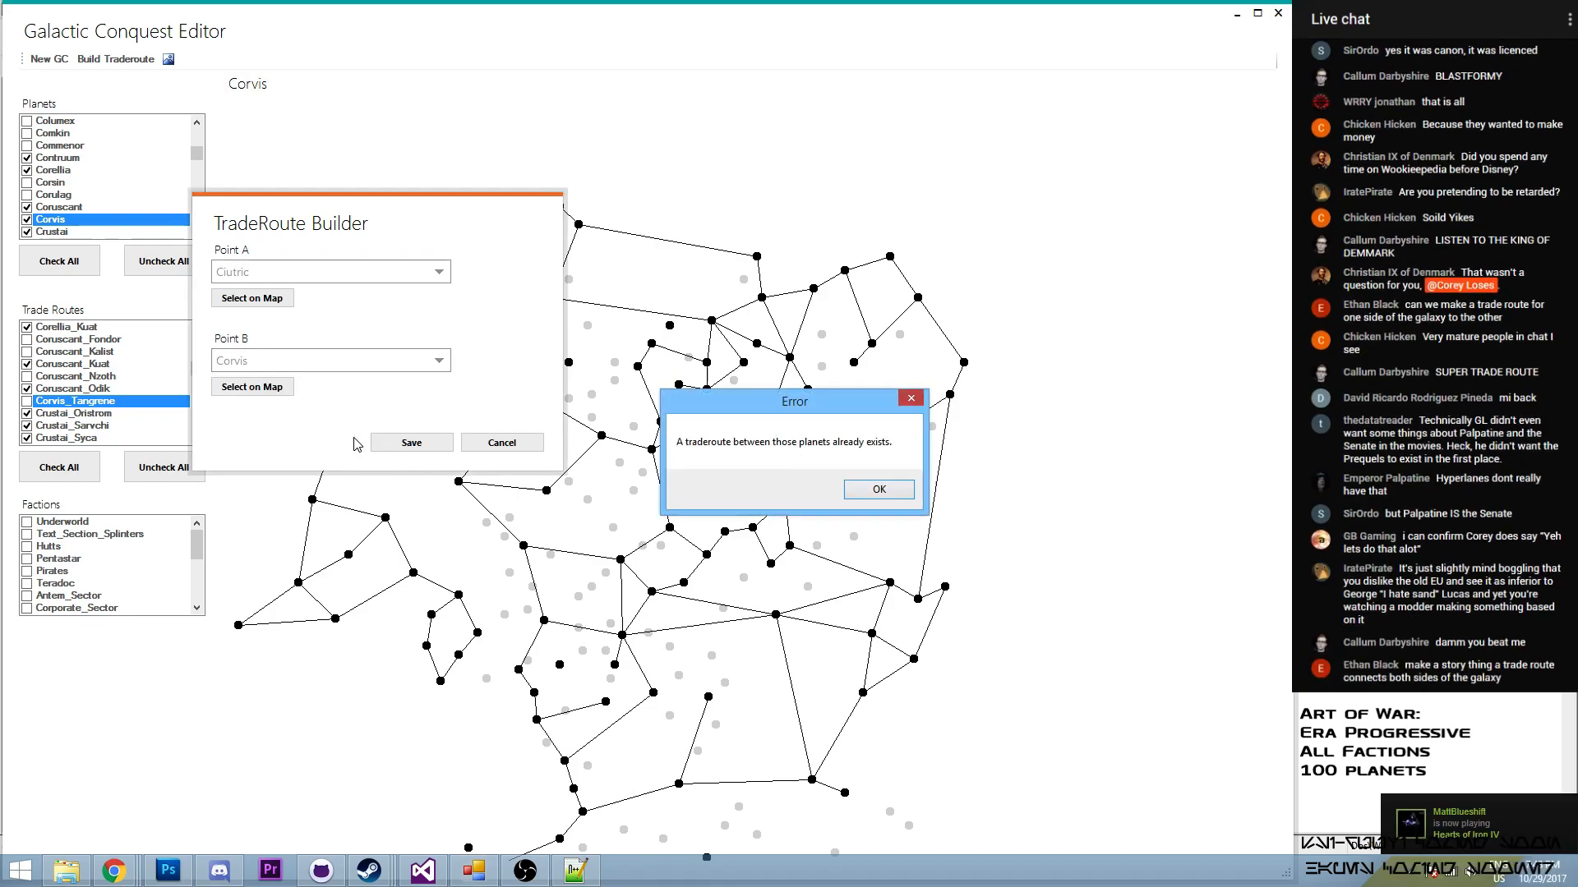
click(884, 489)
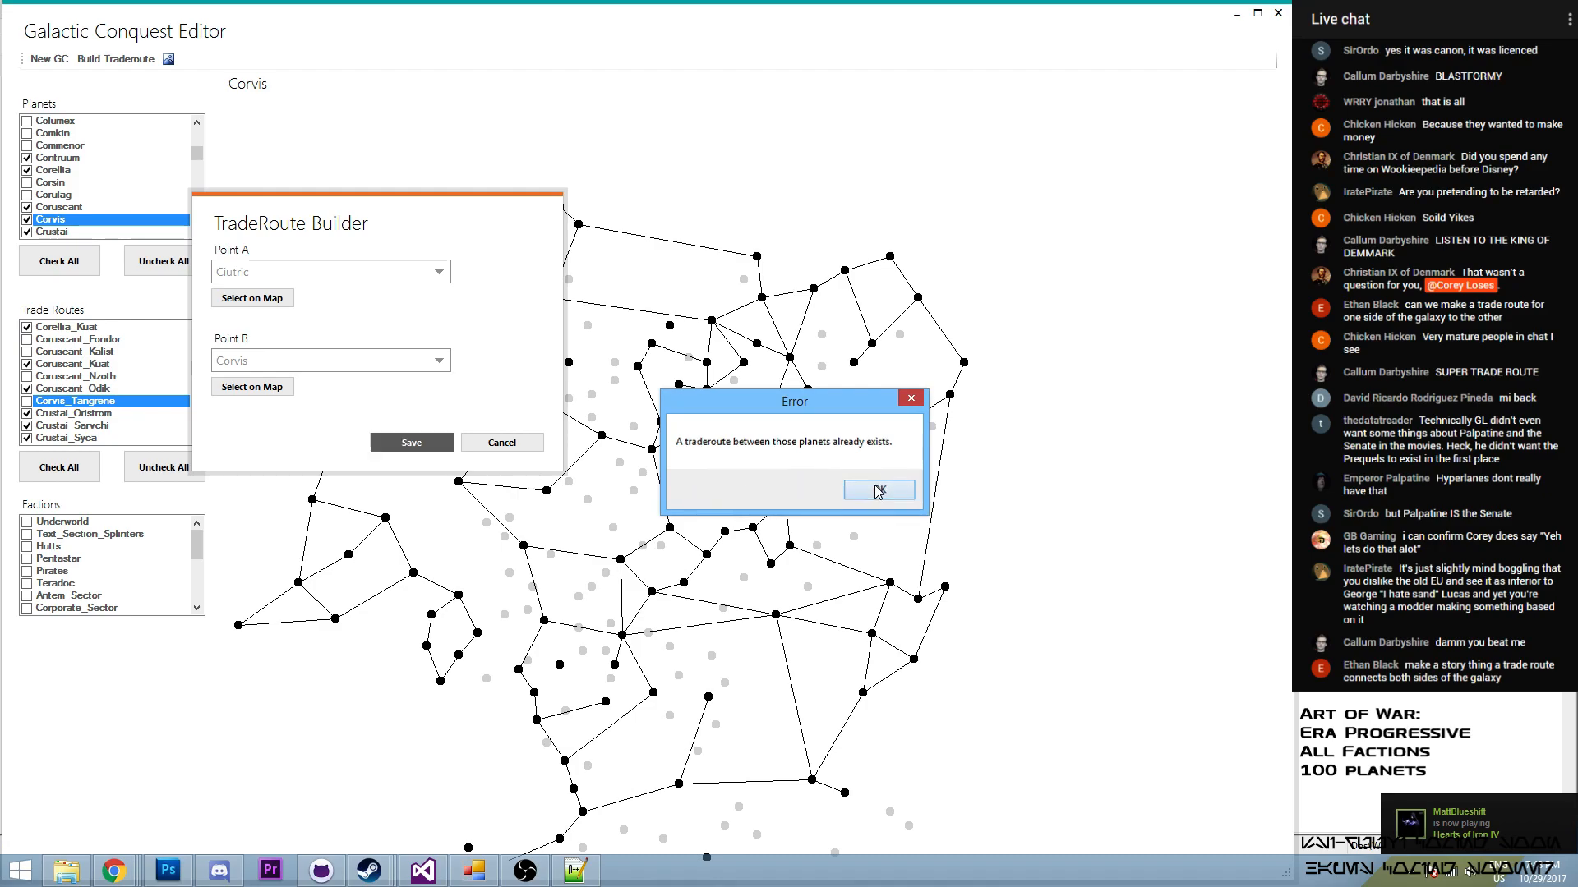
click(503, 444)
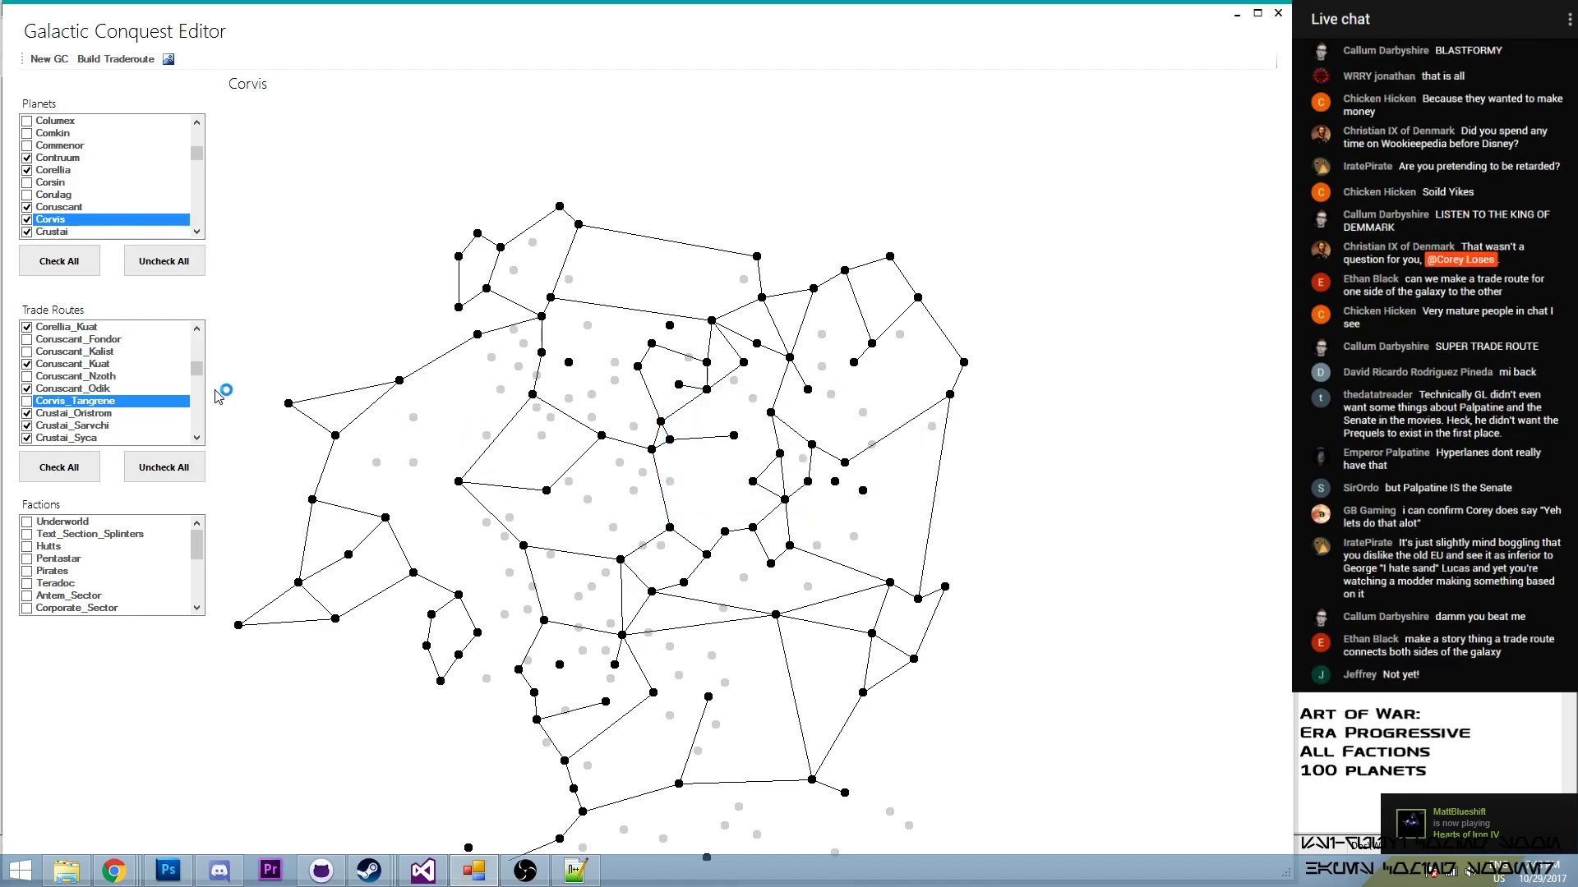
- Enable the existing Ciutric–Corvis route in the trade routes
click(200, 330)
click(201, 331)
click(200, 331)
click(200, 330)
click(201, 331)
click(201, 331)
click(201, 331)
click(201, 332)
click(201, 331)
click(201, 331)
click(202, 331)
click(202, 331)
click(33, 339)
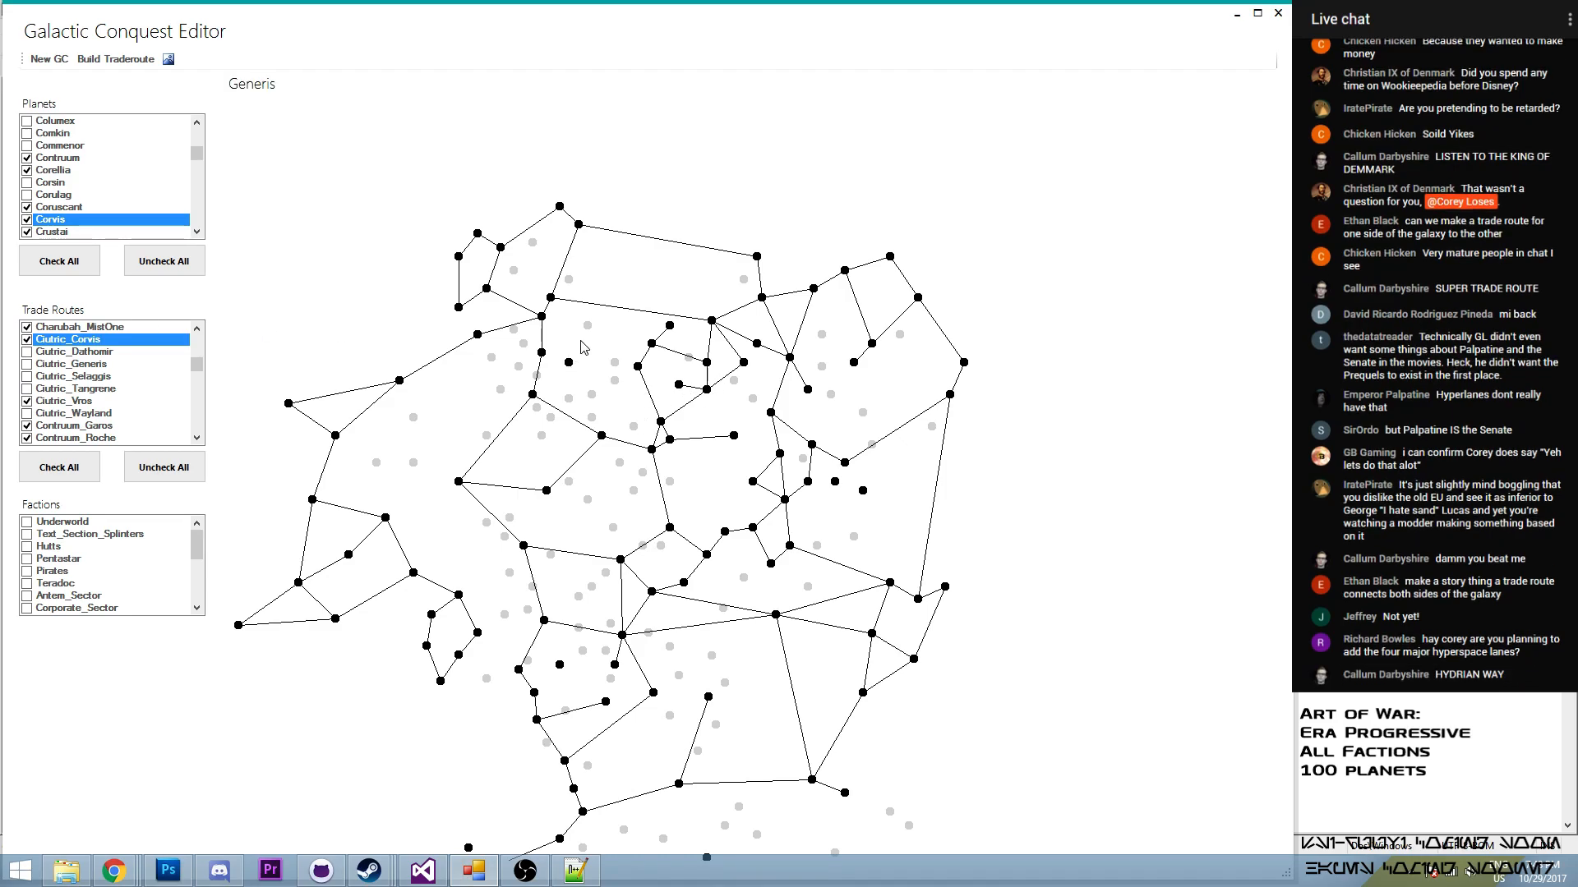
- Build a trade route from Biniir to Generis
click(116, 59)
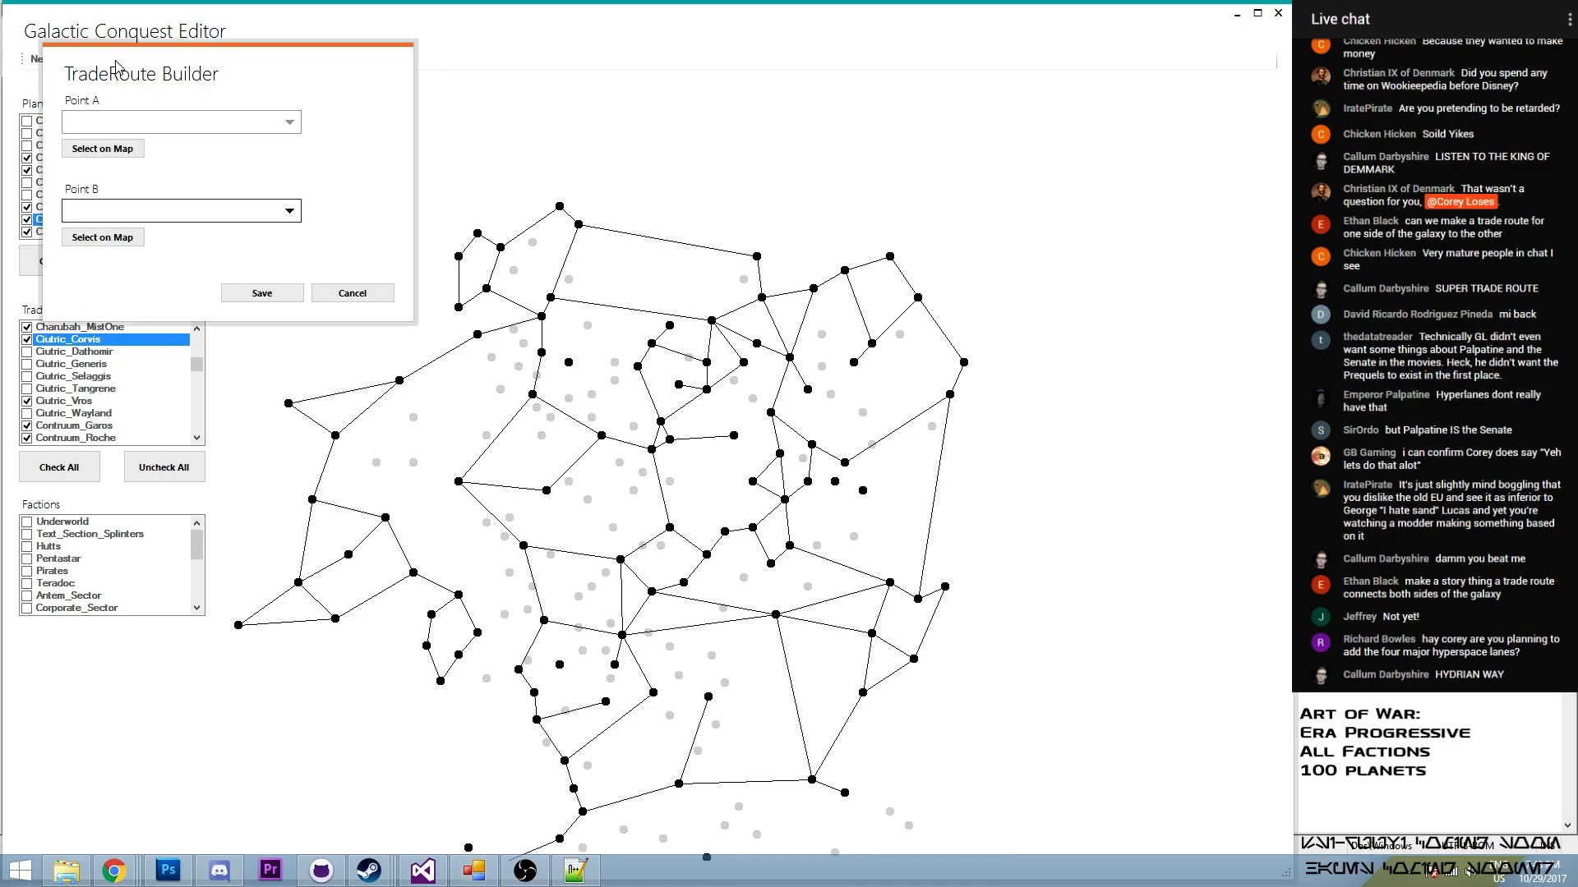
click(93, 152)
click(542, 355)
click(103, 237)
click(567, 362)
click(242, 296)
- Enable the Biniir–Generis route in the trade routes
drag(197, 365, 198, 350)
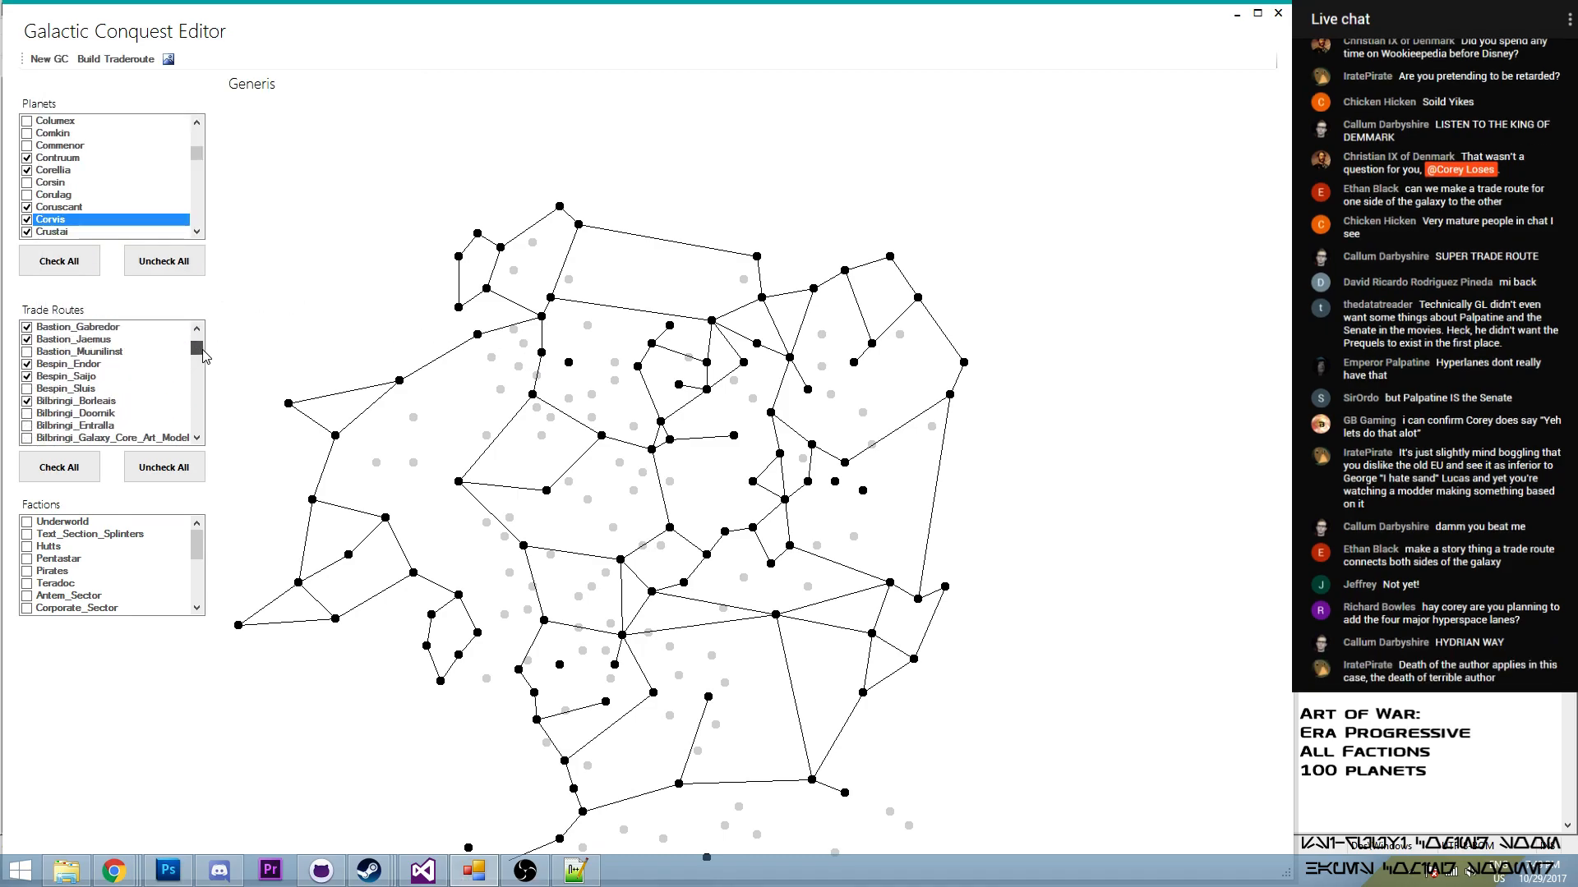
click(197, 330)
click(197, 331)
click(198, 330)
click(198, 330)
click(198, 330)
drag(197, 355, 201, 355)
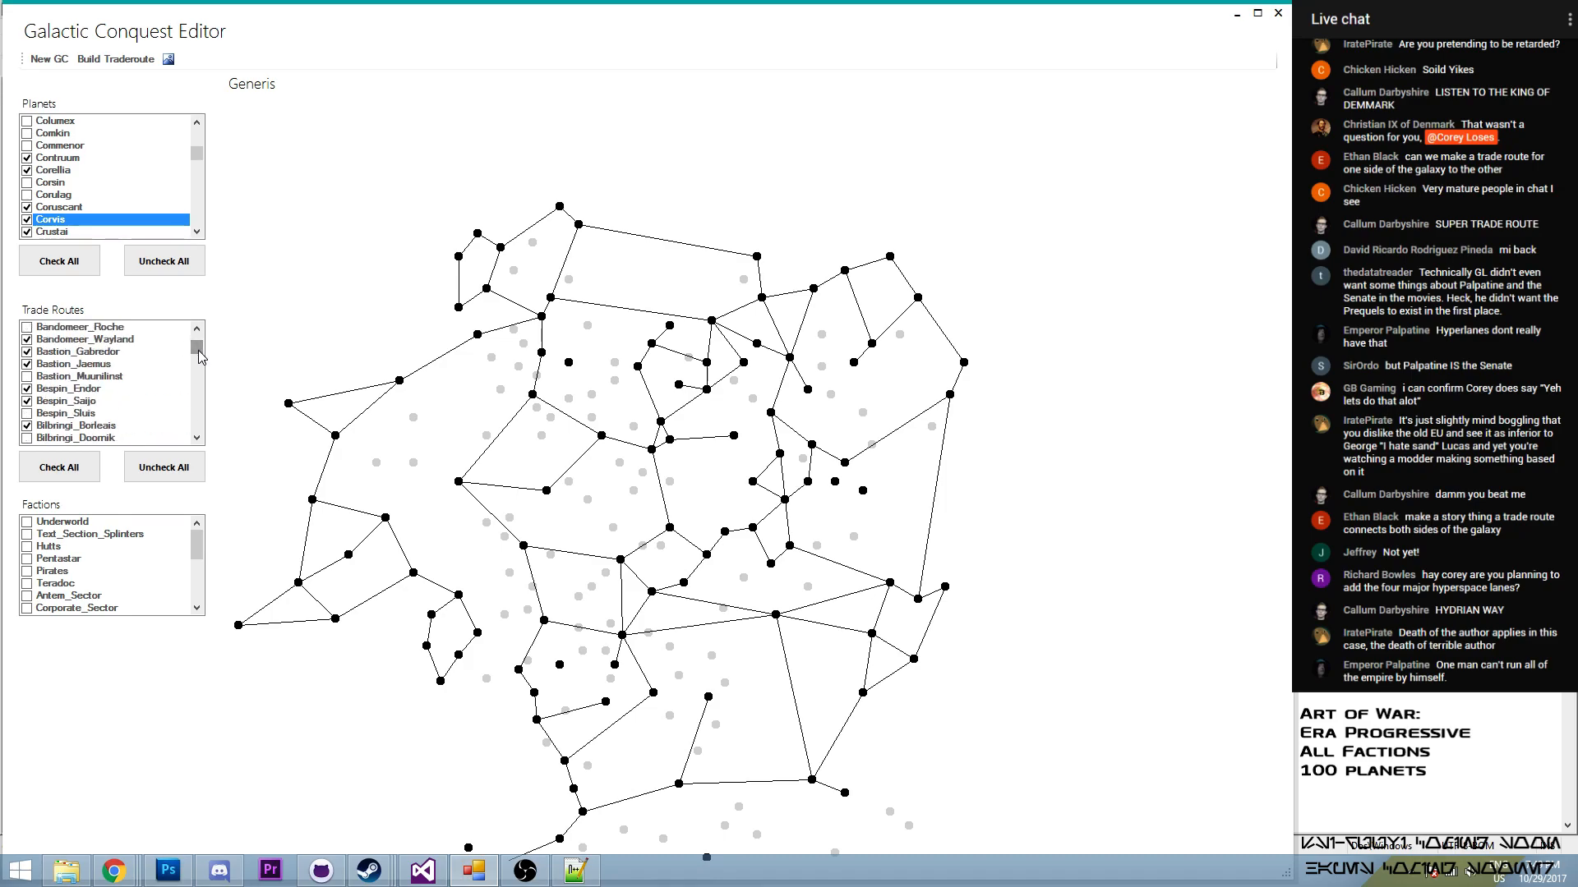
click(196, 438)
click(196, 438)
click(196, 437)
click(197, 438)
click(196, 438)
click(30, 389)
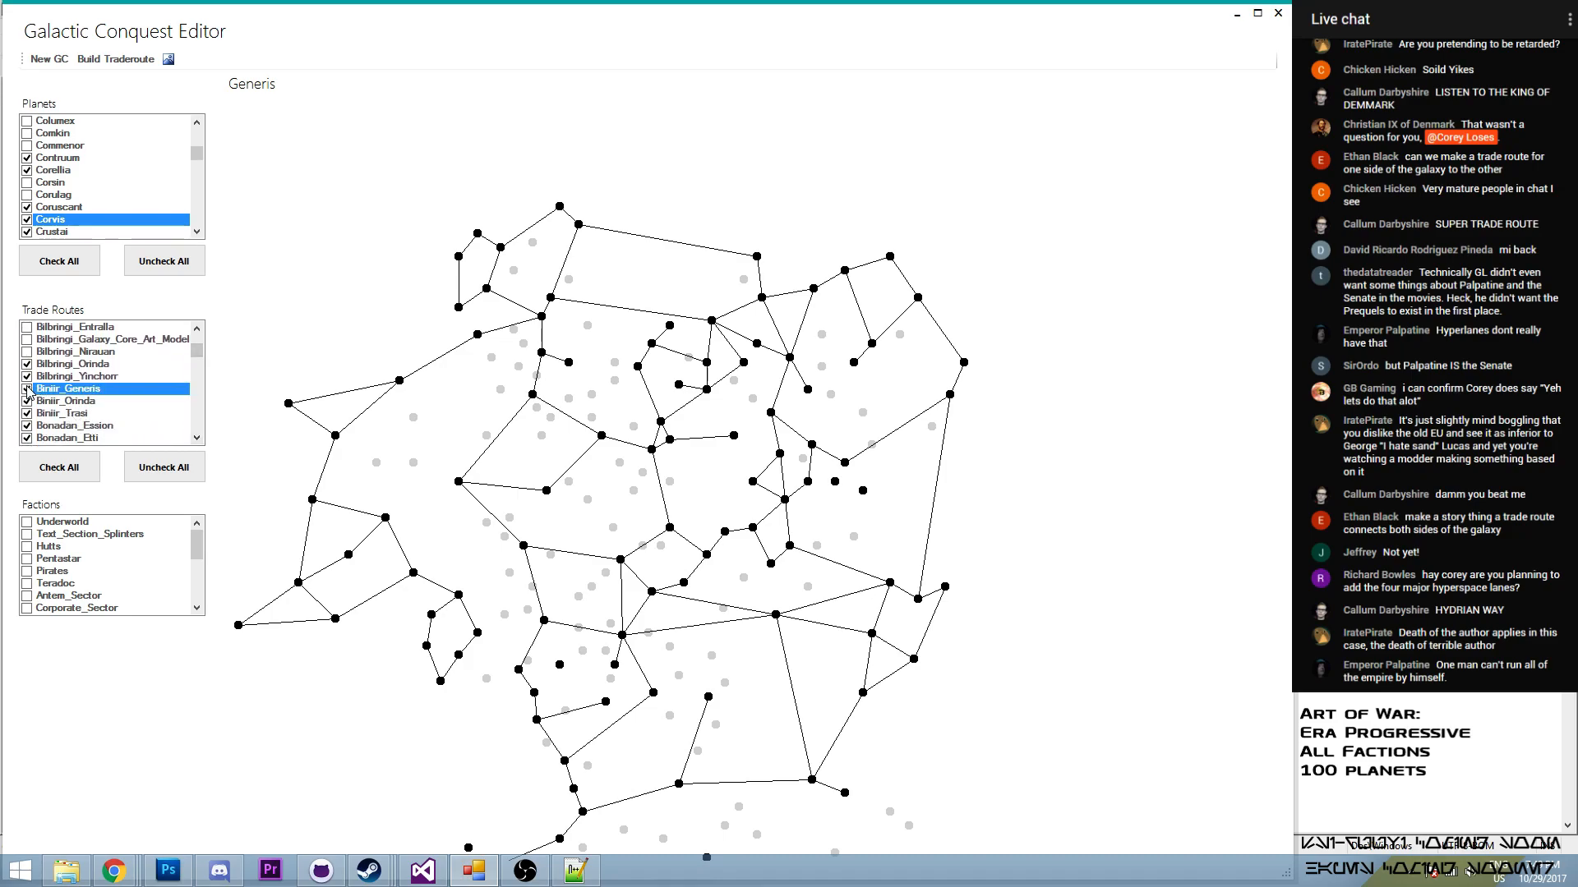
click(28, 390)
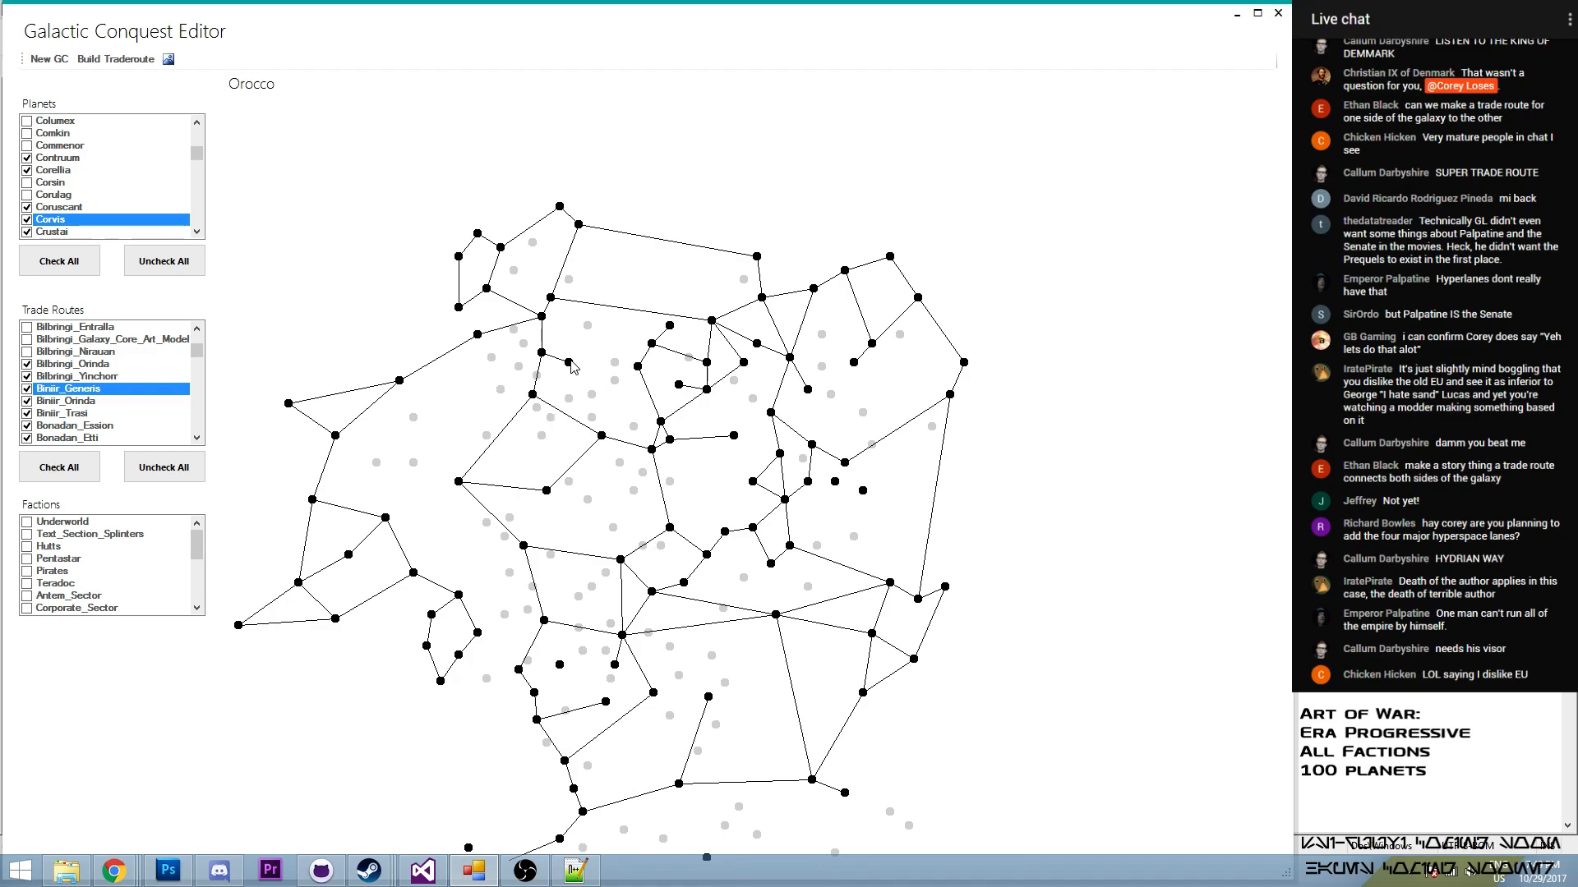
- Build a trade route from Generis to Orocco
click(116, 59)
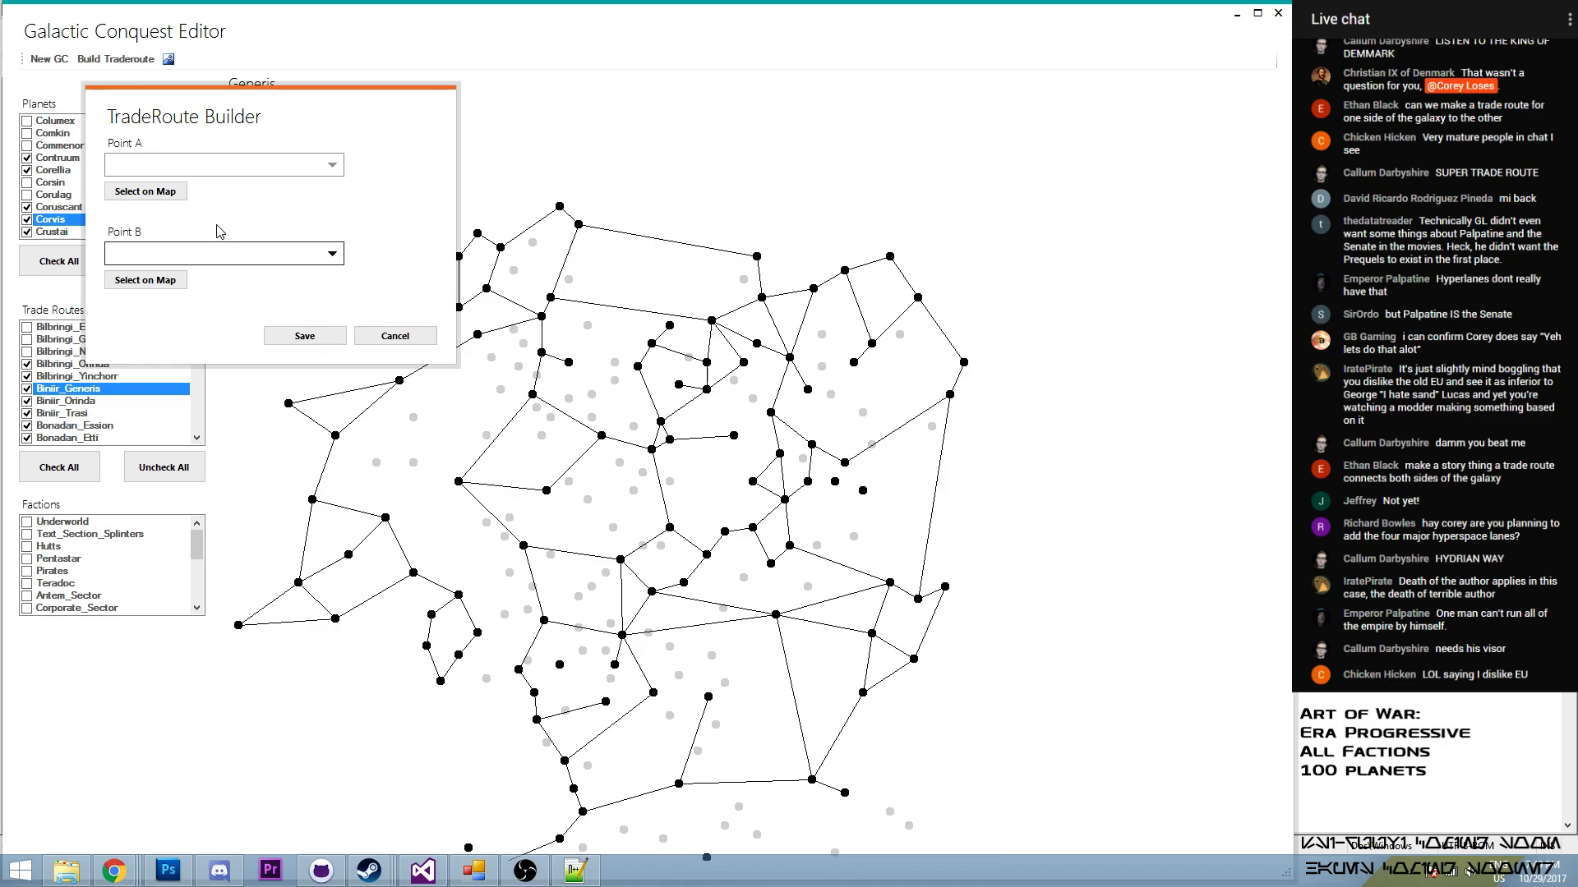
click(146, 191)
click(568, 363)
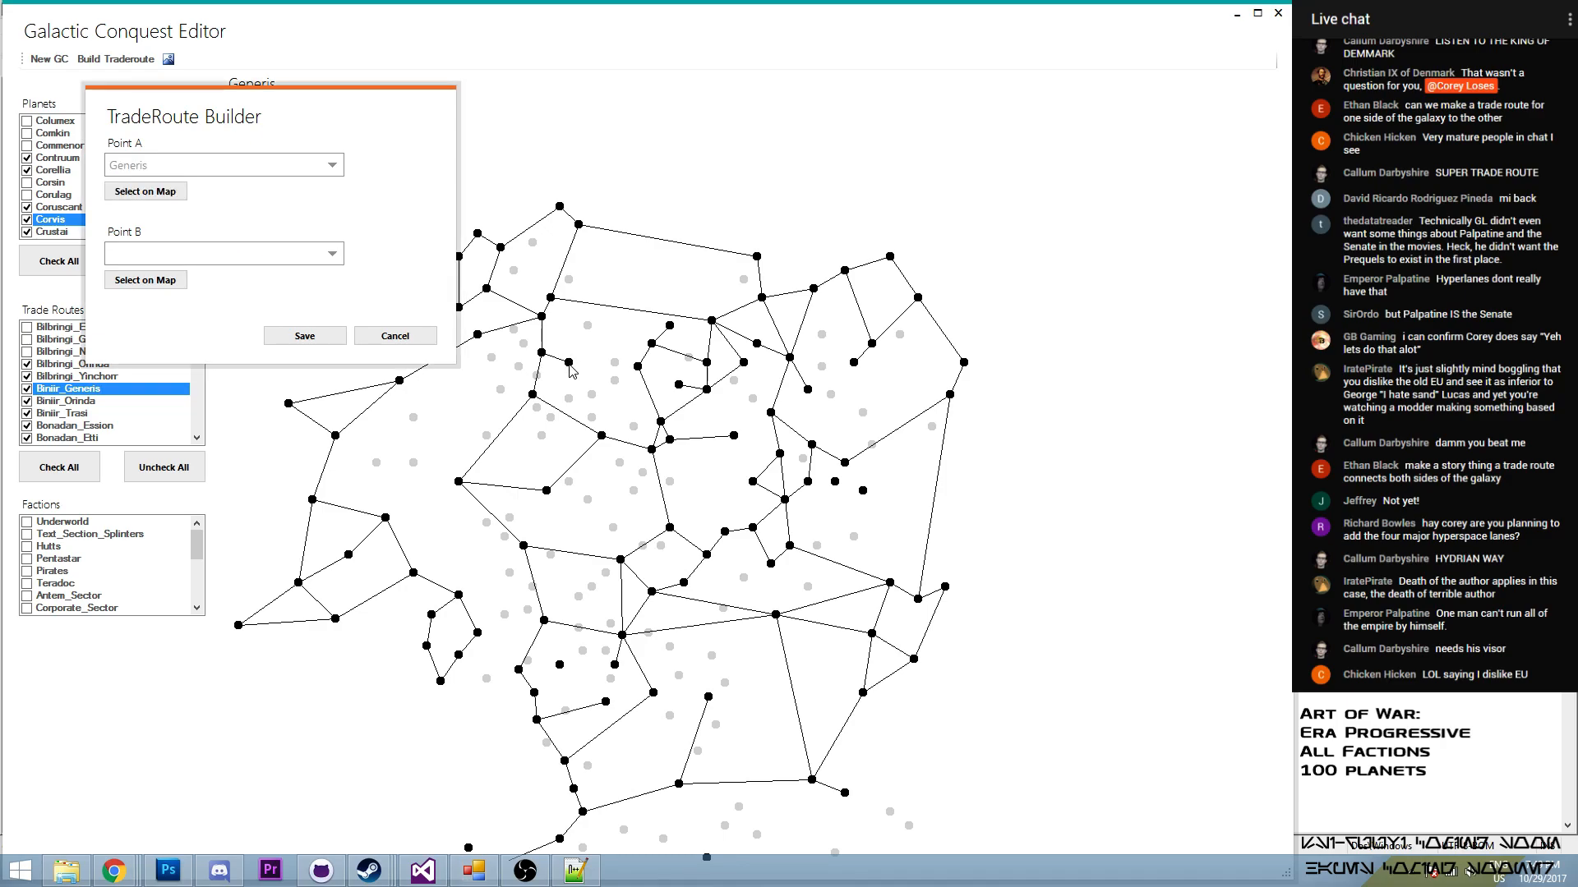
click(162, 283)
click(601, 436)
click(310, 333)
- Enable the Generis–Orocco route in the trade routes
click(197, 372)
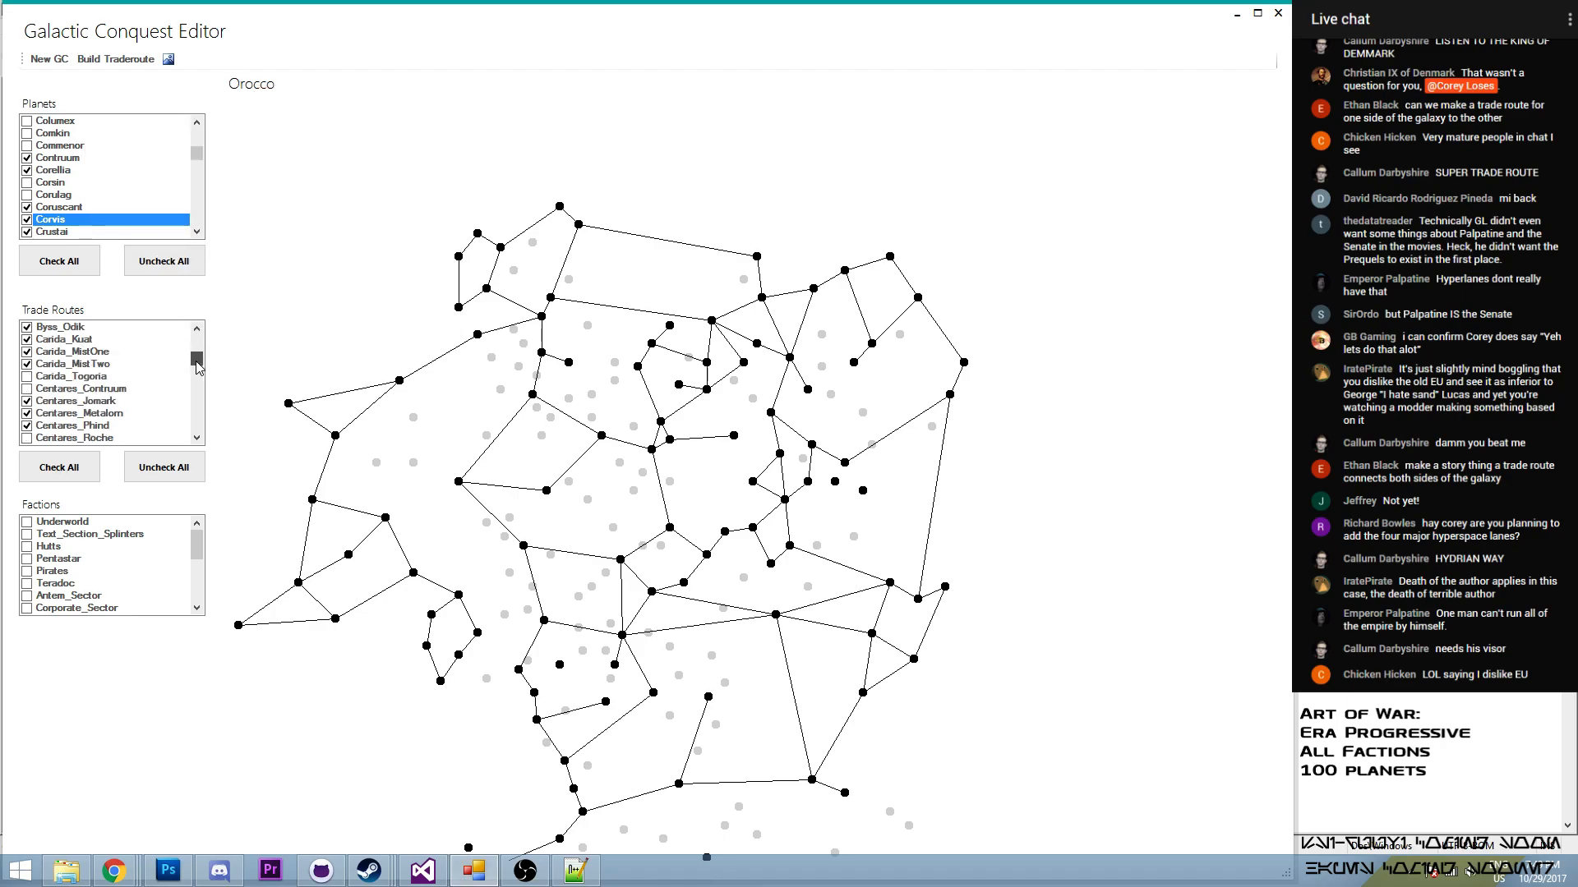
drag(197, 373, 198, 378)
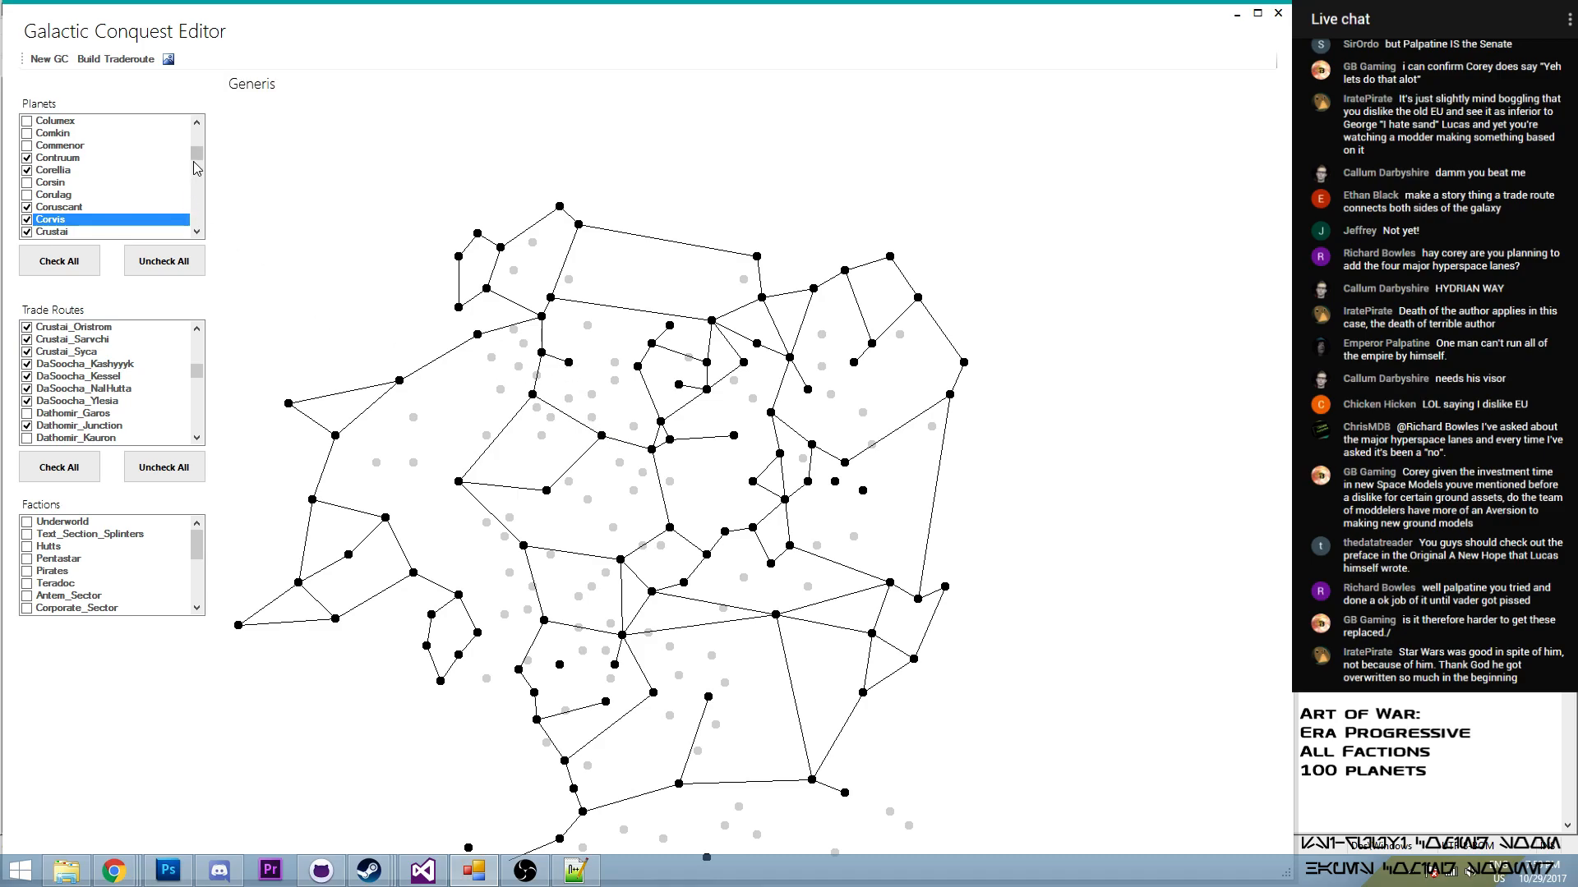
scroll(177, 353, up, 5)
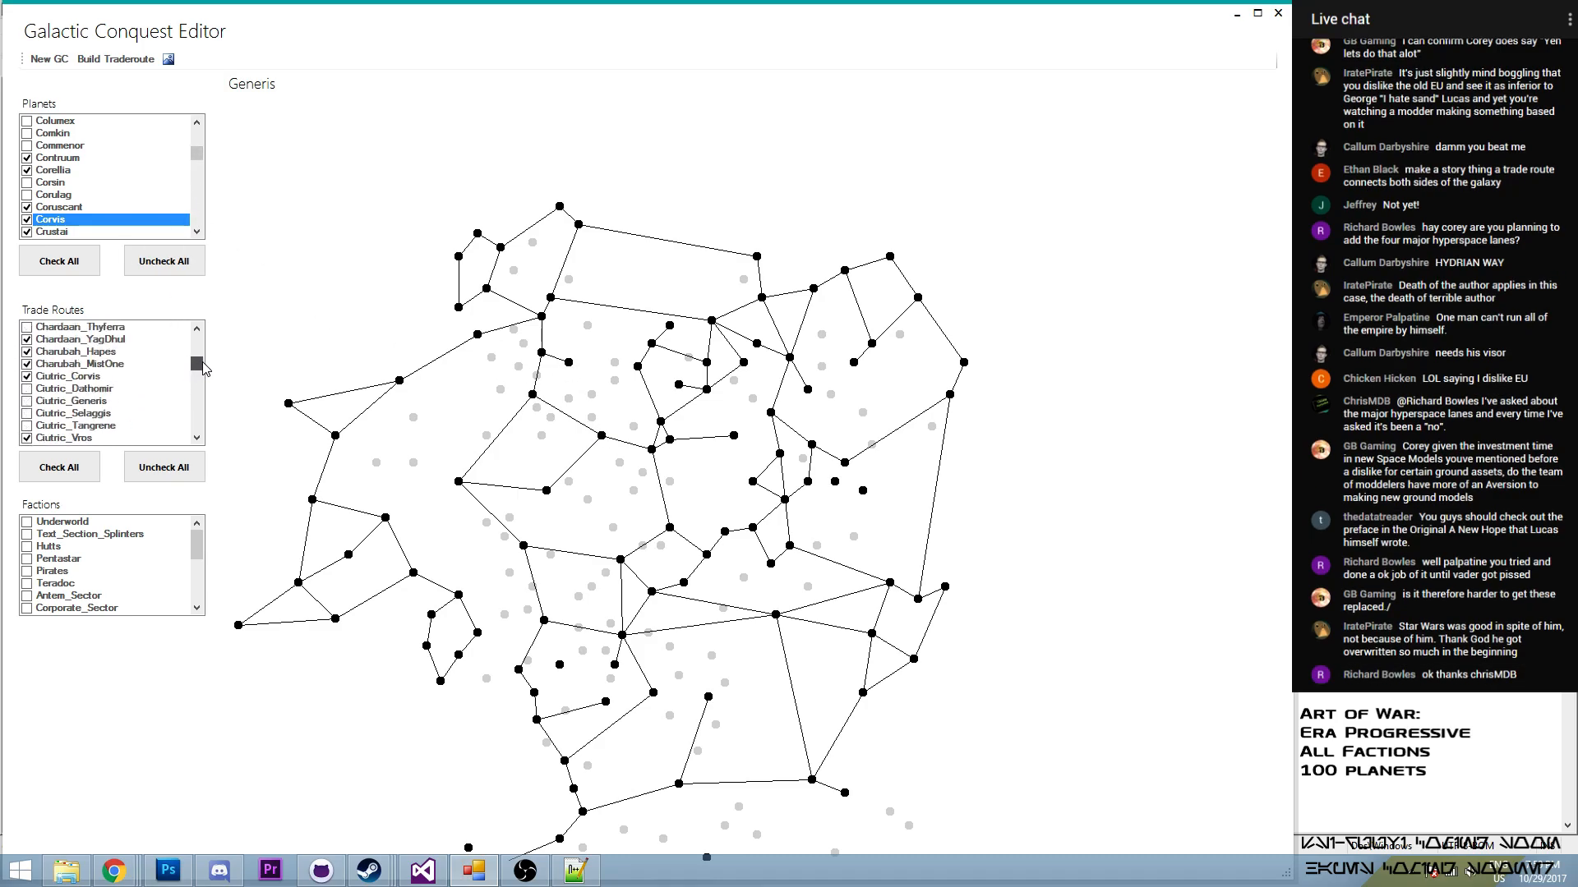
drag(217, 364, 205, 393)
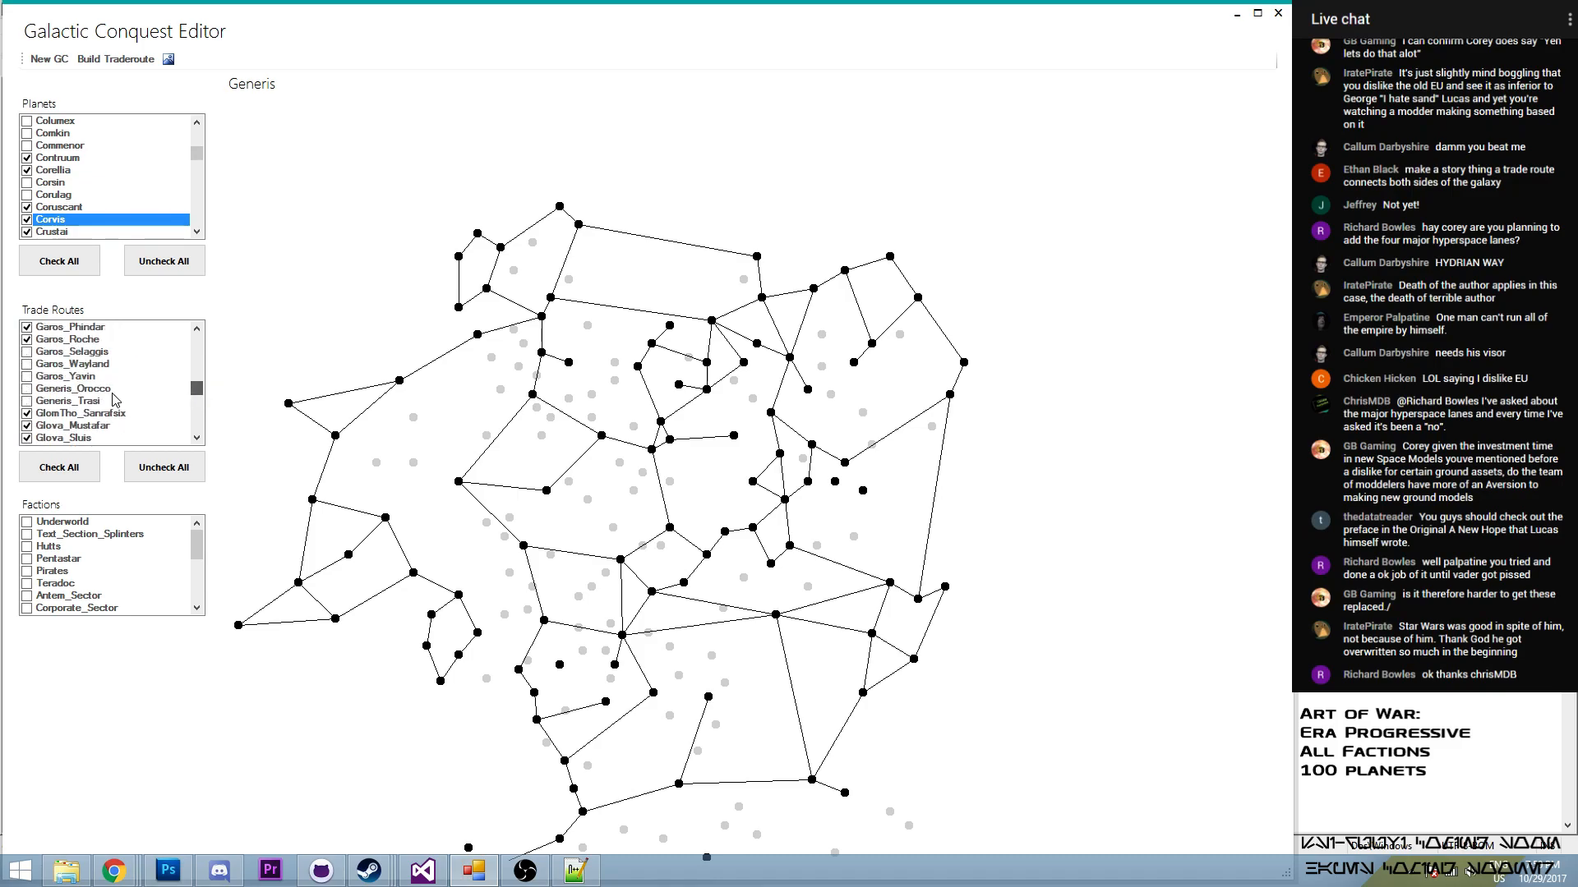
click(28, 391)
click(26, 390)
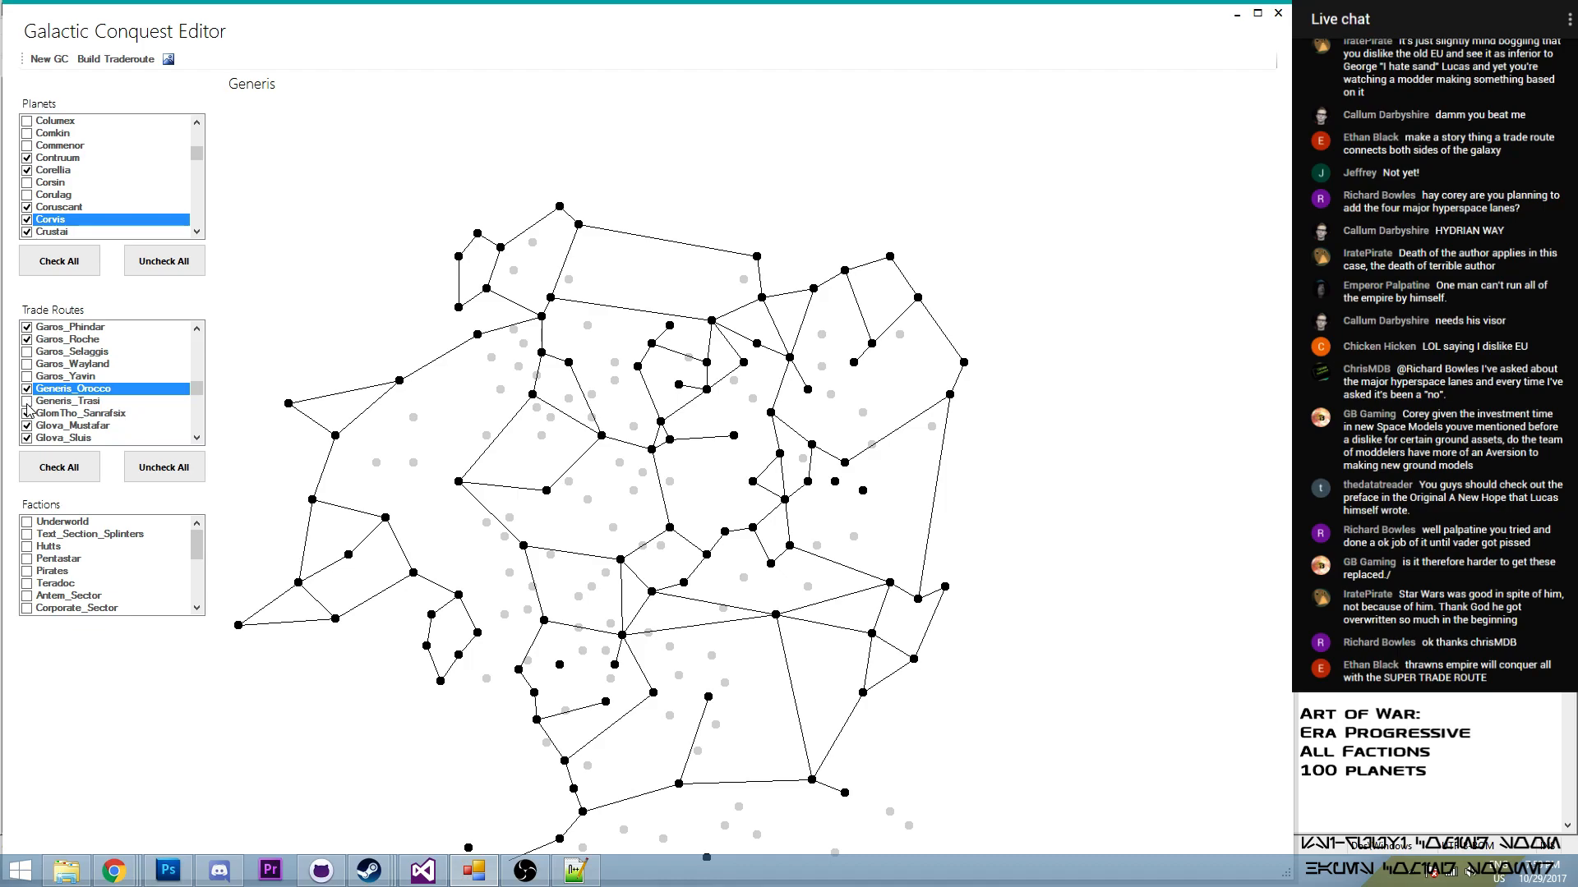
- Enable the Generis–Trasi route in the trade routes
click(26, 404)
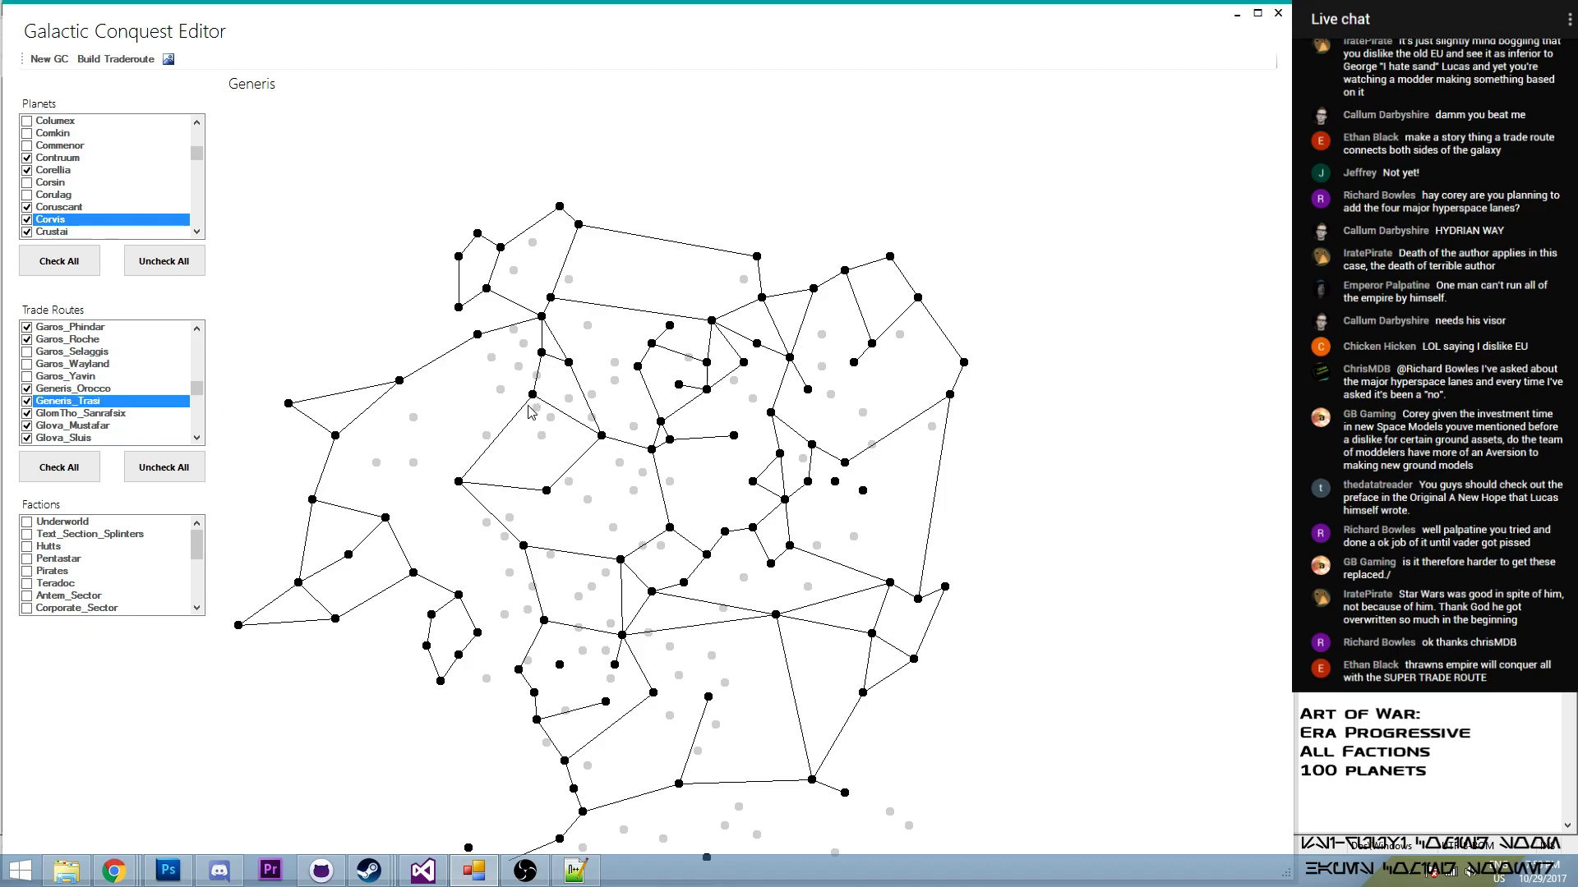
- Build a trade route from Bilbringi to Crustai and enable it in the trade routes
click(459, 483)
click(459, 484)
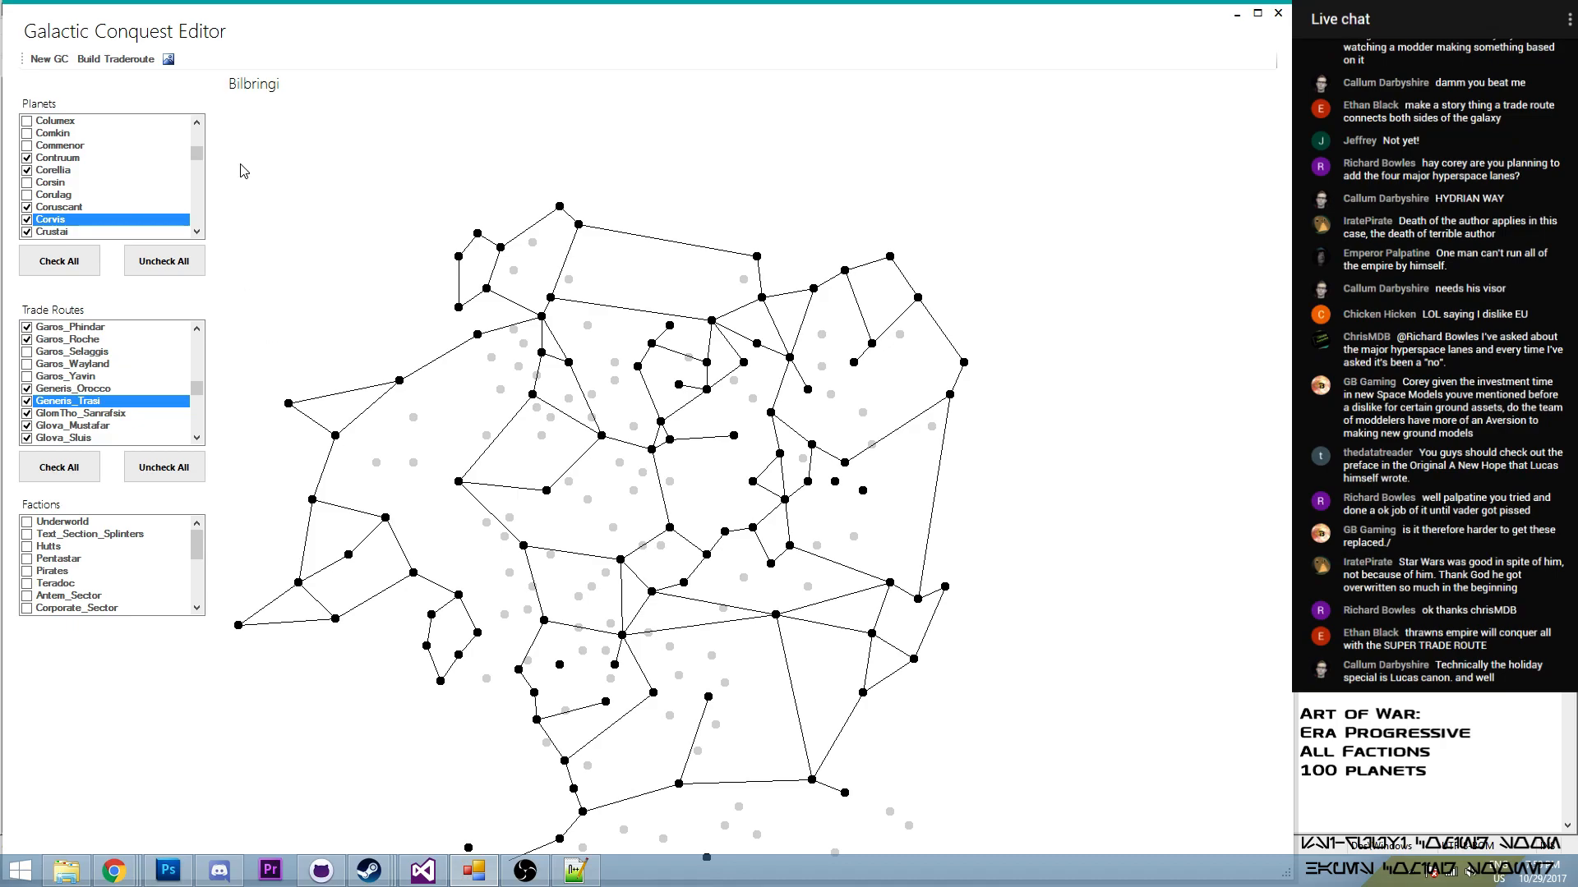
click(115, 59)
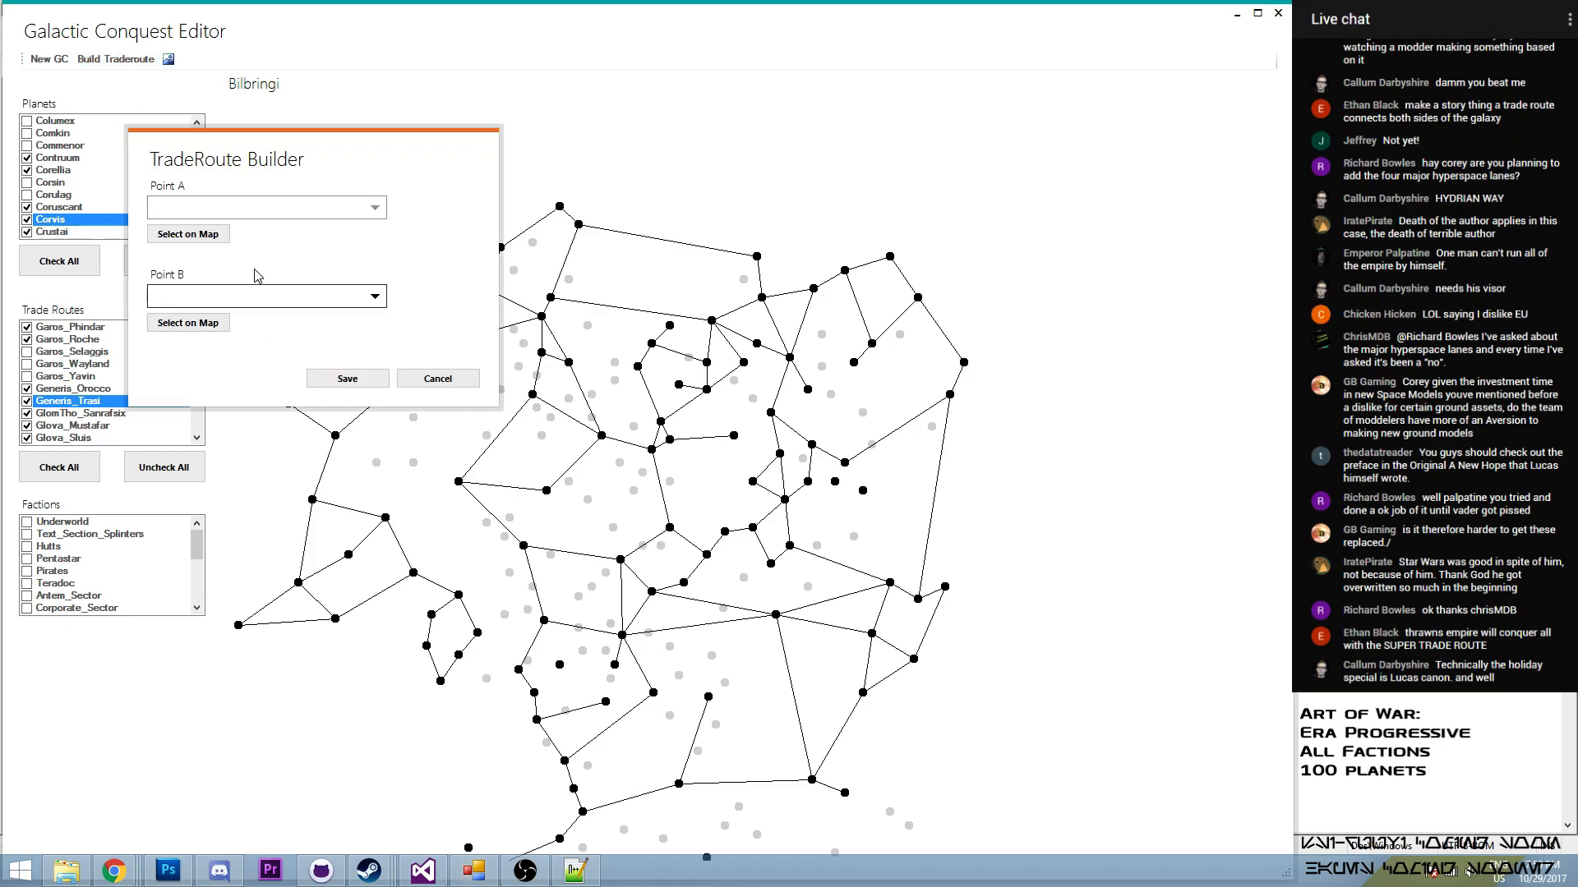
click(218, 246)
click(458, 483)
click(188, 322)
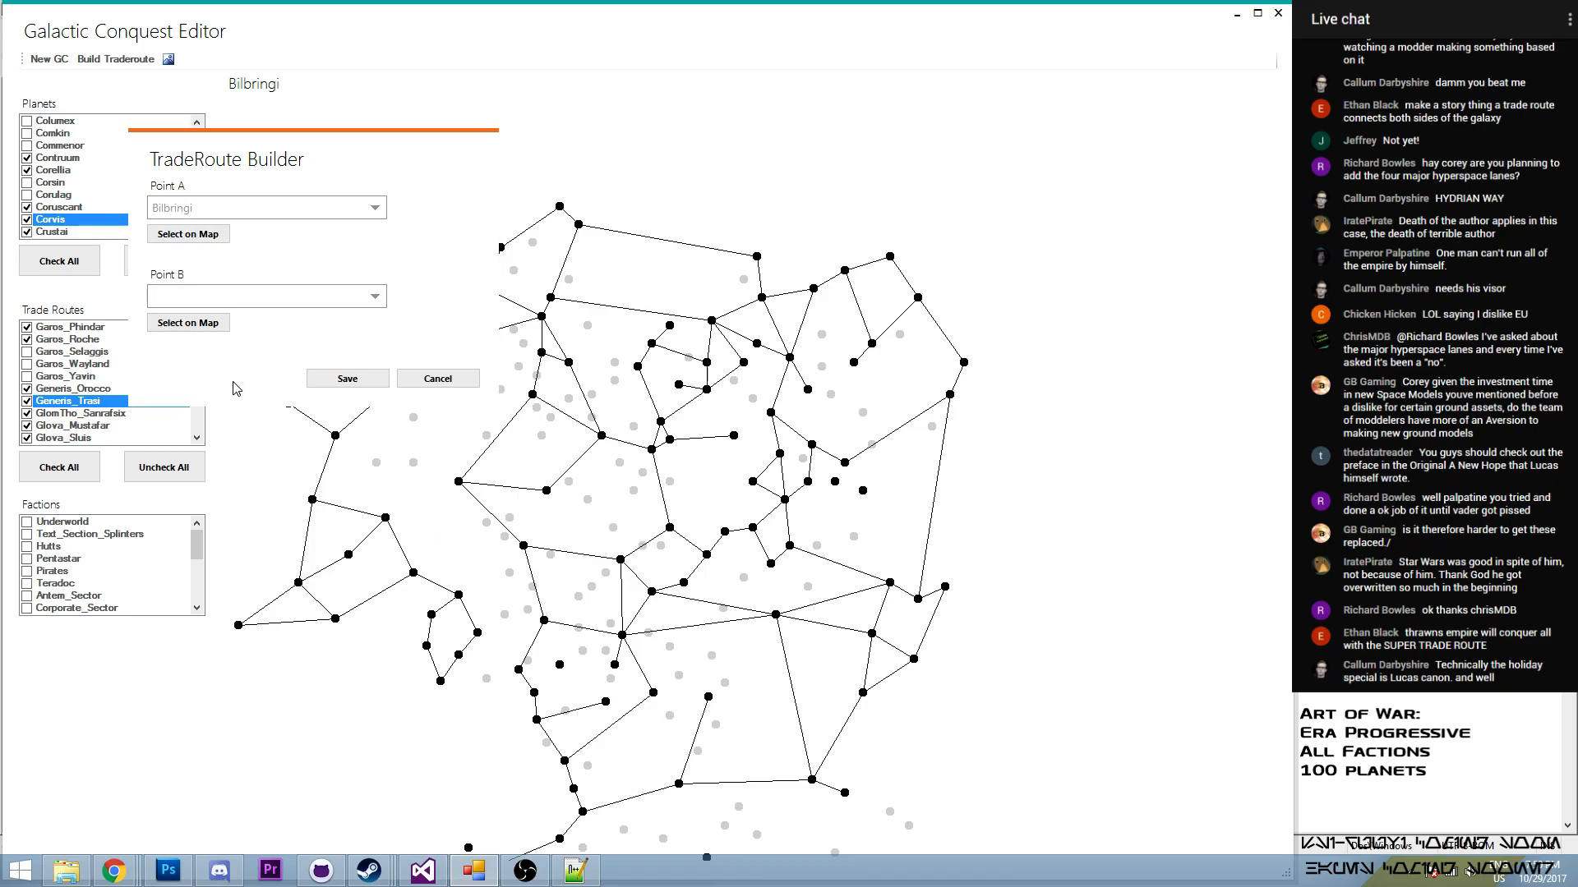
click(385, 518)
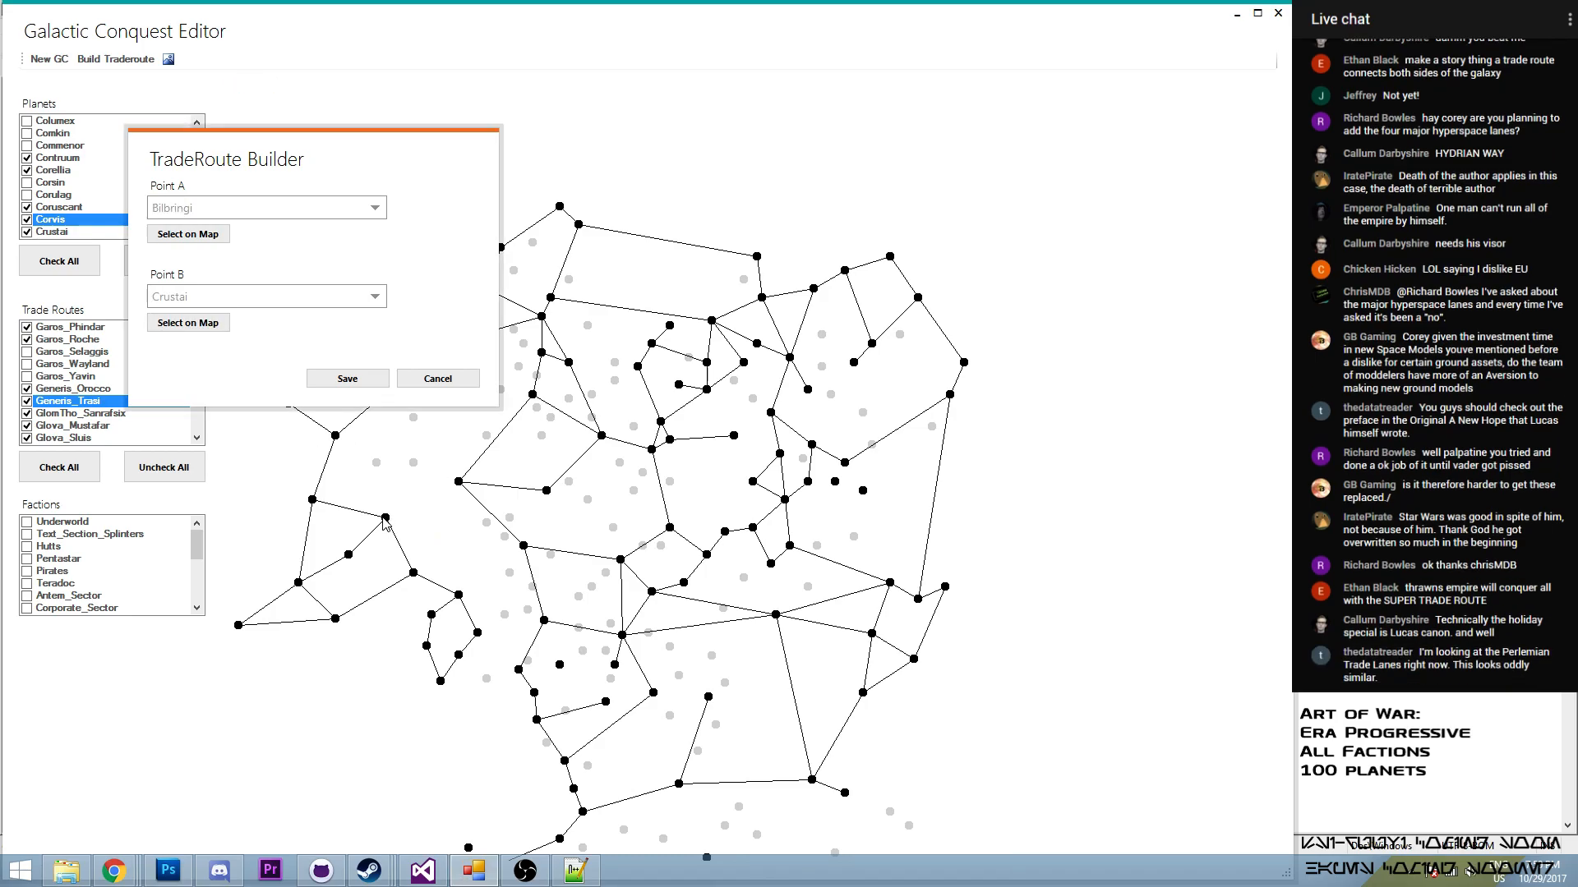
click(347, 379)
drag(201, 393, 200, 360)
click(28, 353)
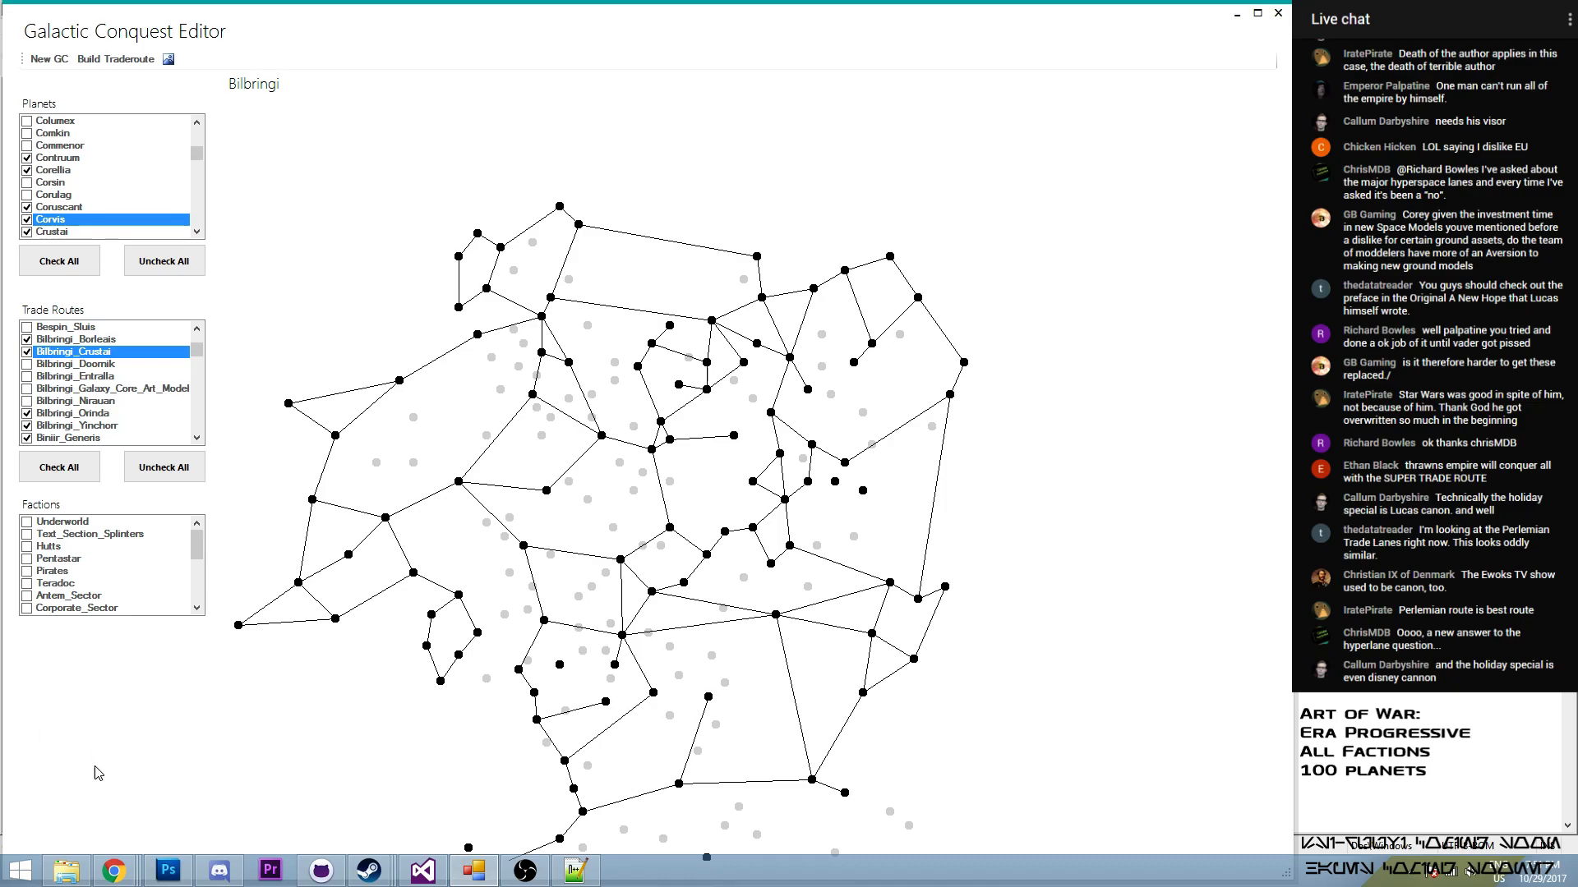
click(218, 871)
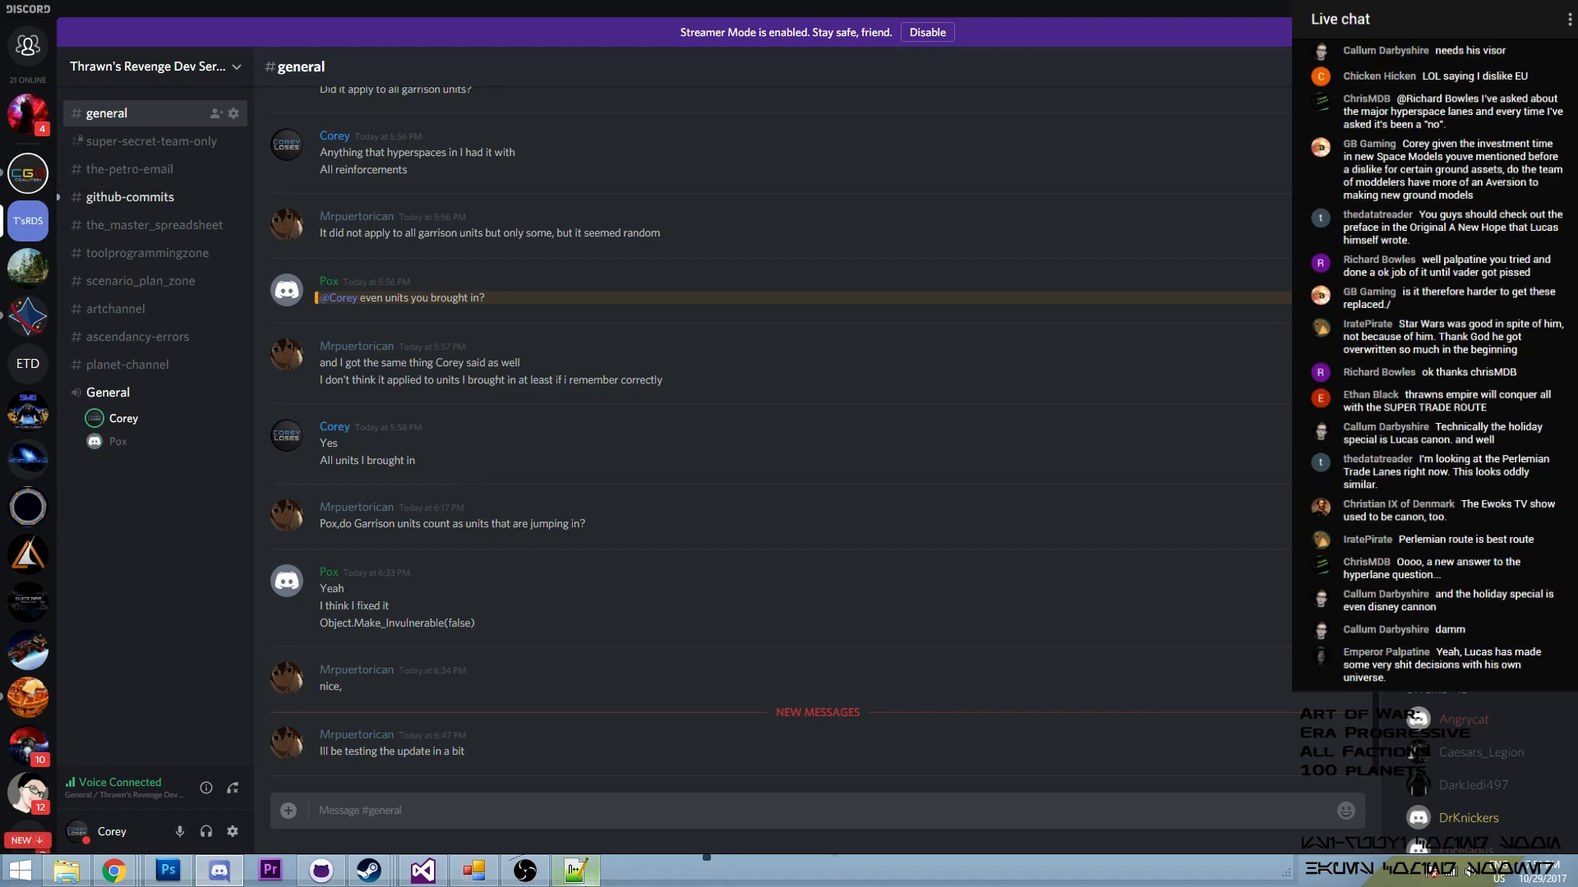
click(575, 871)
click(219, 871)
click(435, 867)
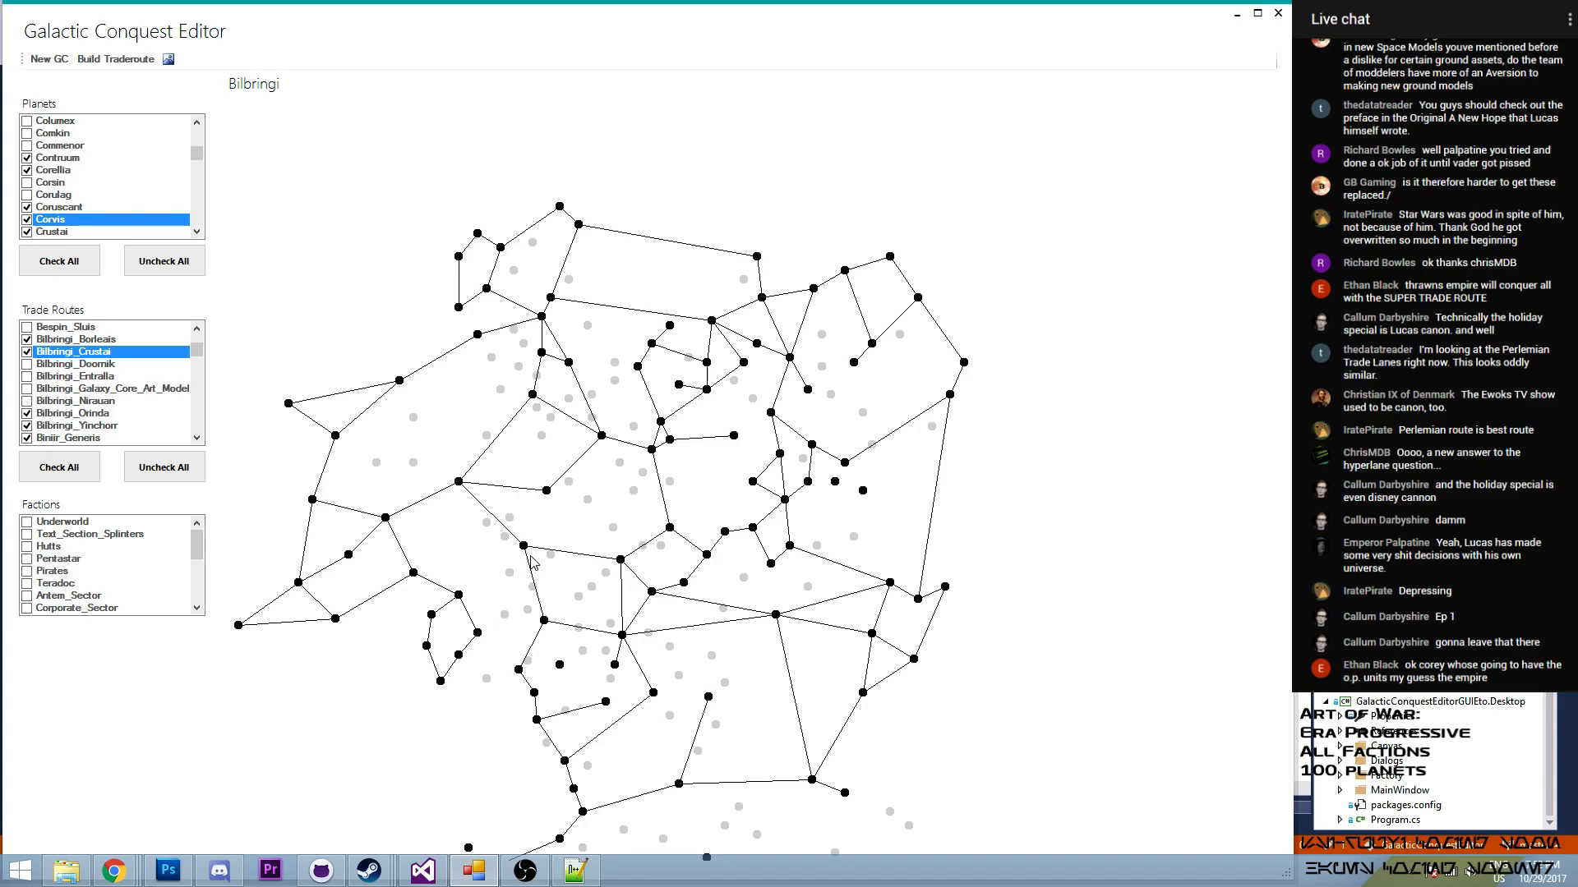
- Build a trade route from Carida to Yinchorr
scroll(526, 573, up, 2)
drag(532, 540, 582, 407)
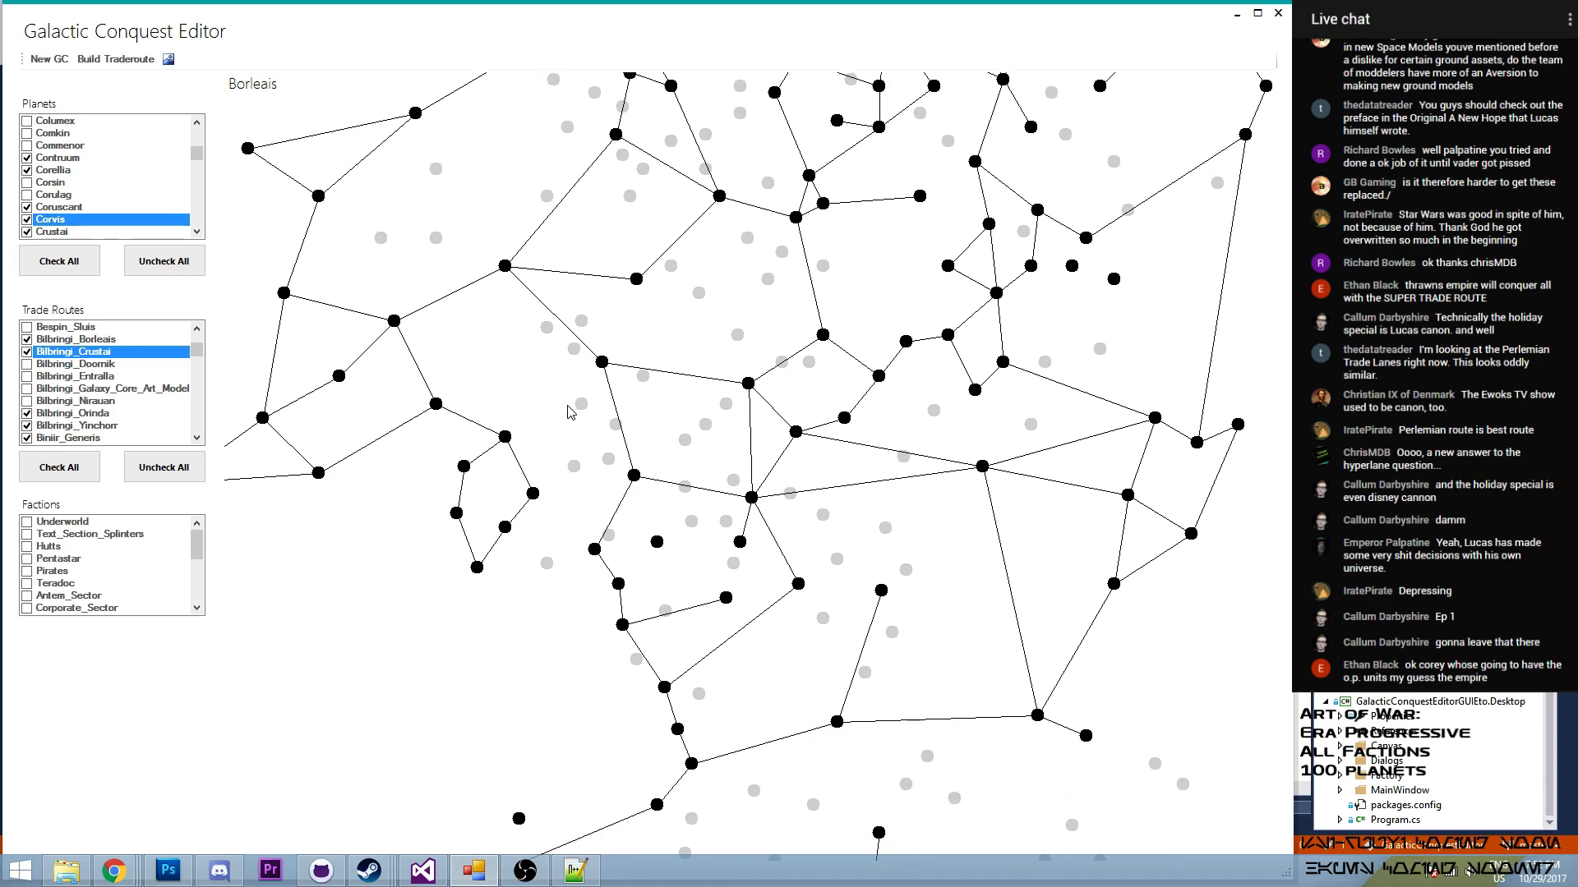
scroll(573, 410, down, 3)
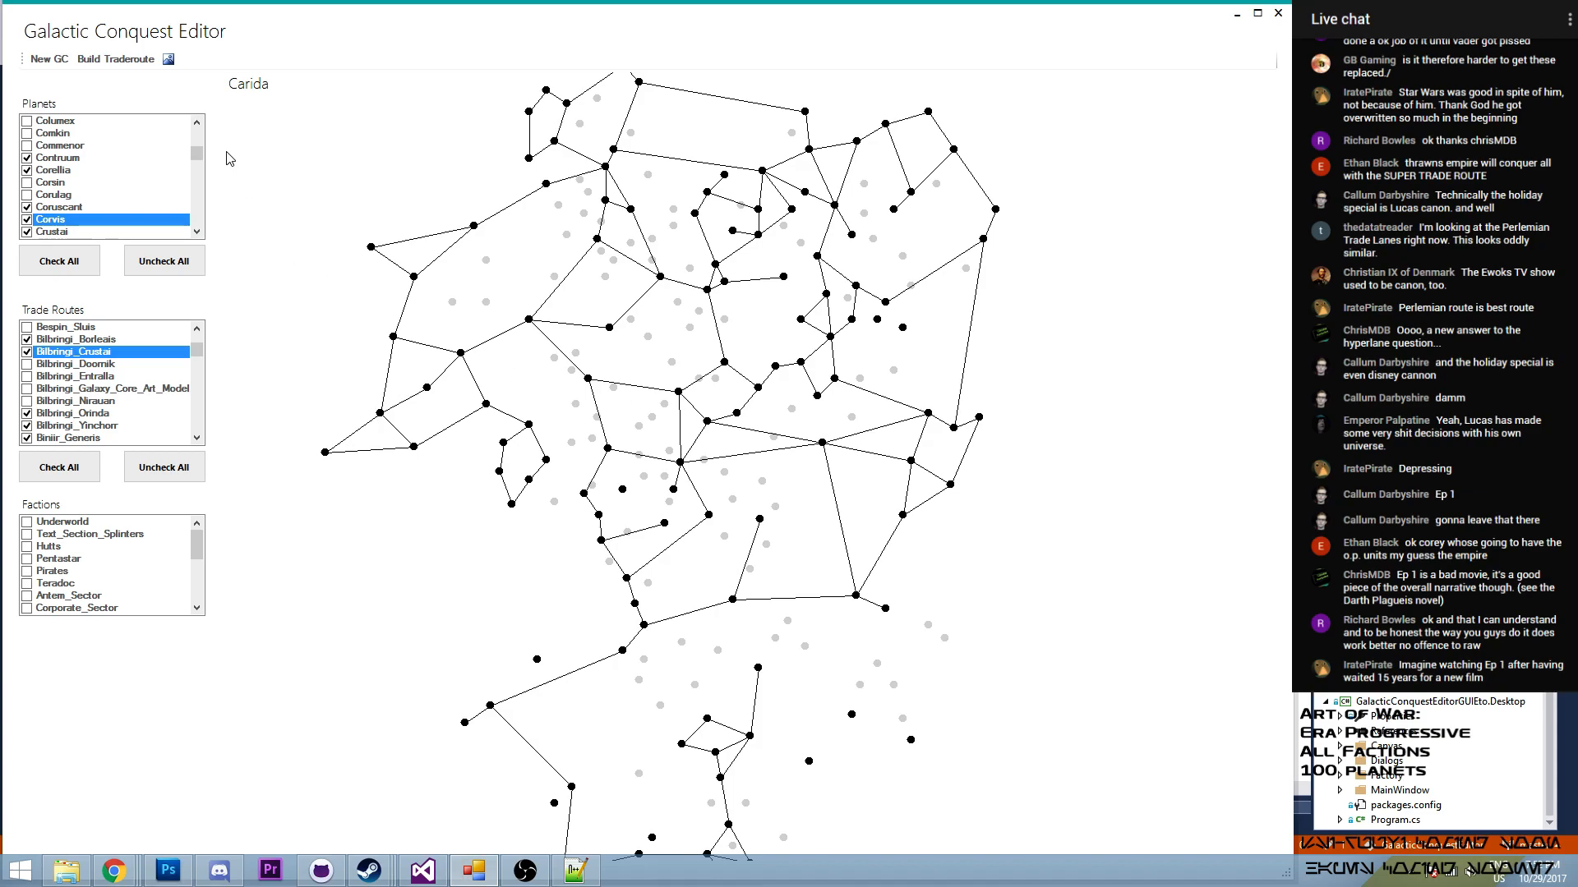
click(115, 59)
click(241, 277)
click(679, 393)
click(246, 365)
click(609, 328)
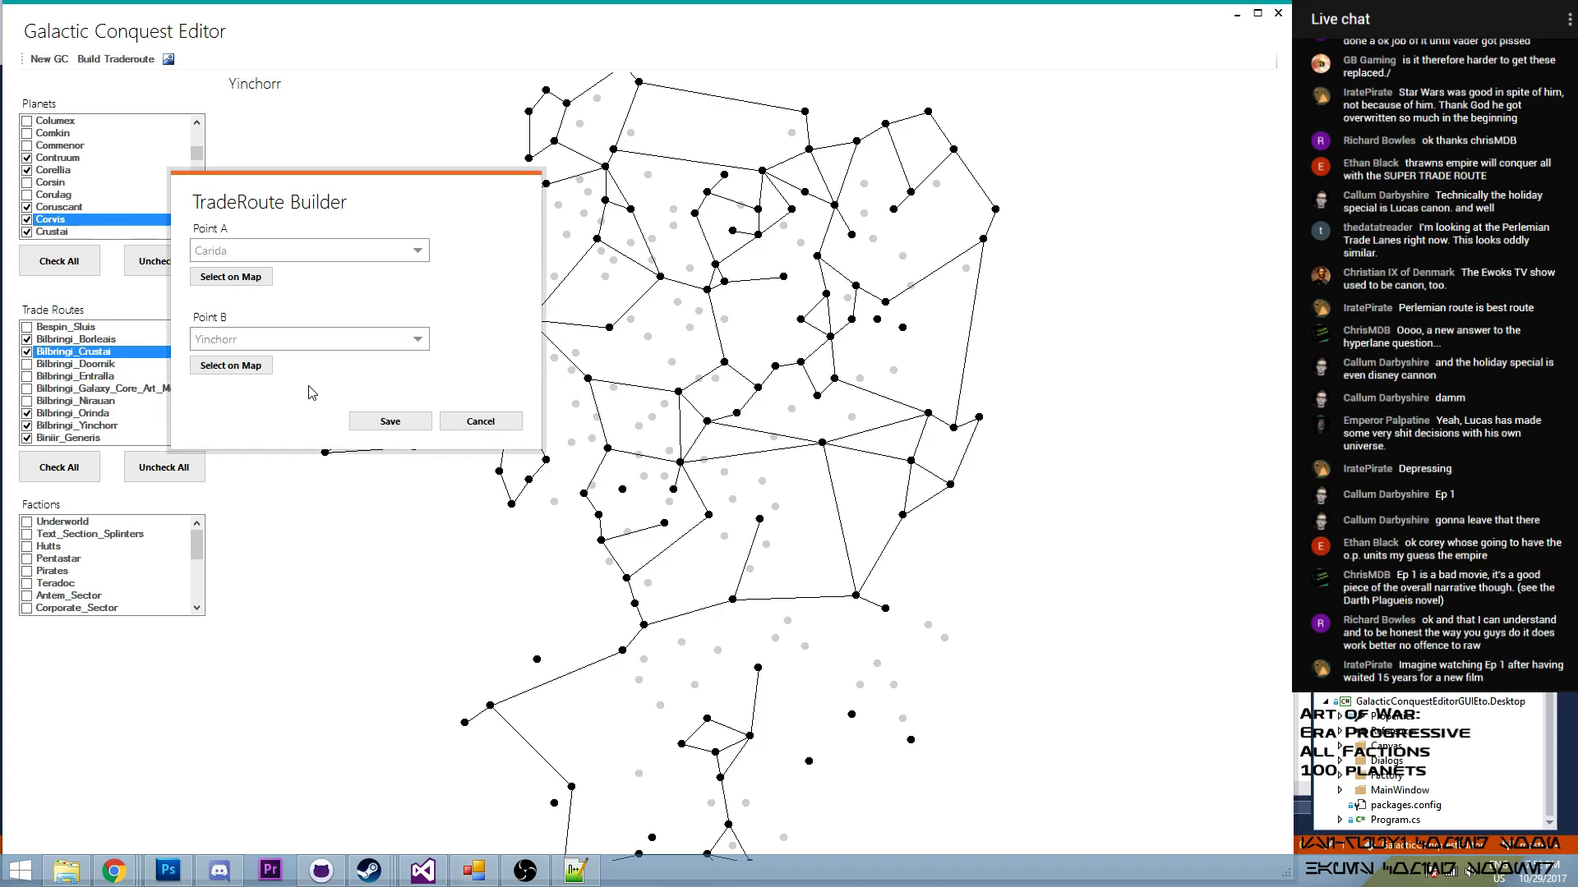
click(382, 421)
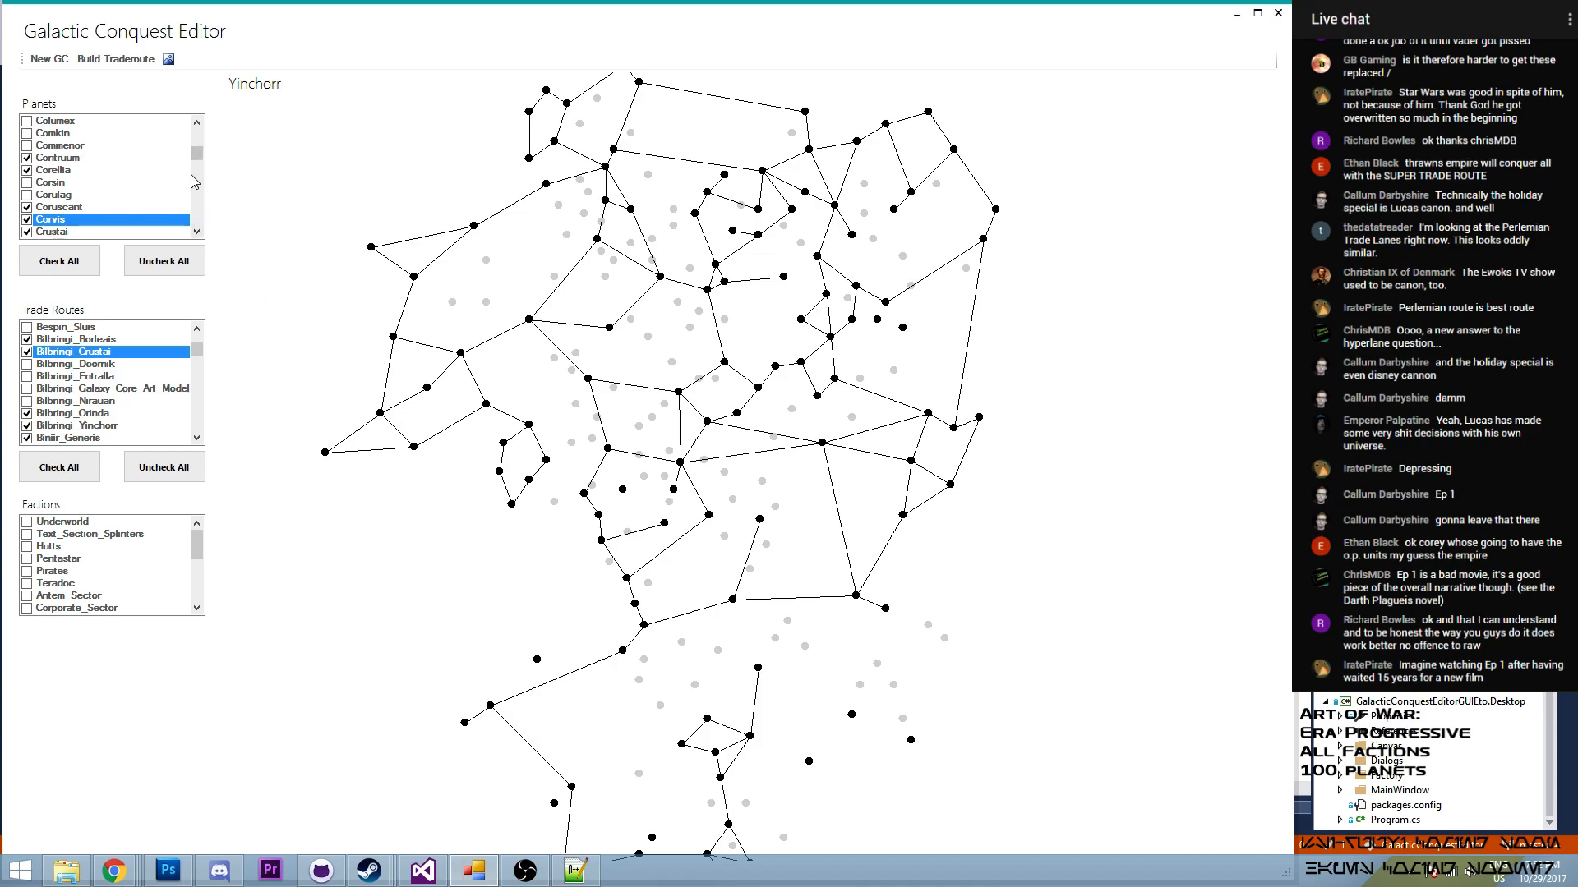
- Enable the Carida–Yinchorr route in the trade routes
drag(197, 352, 197, 345)
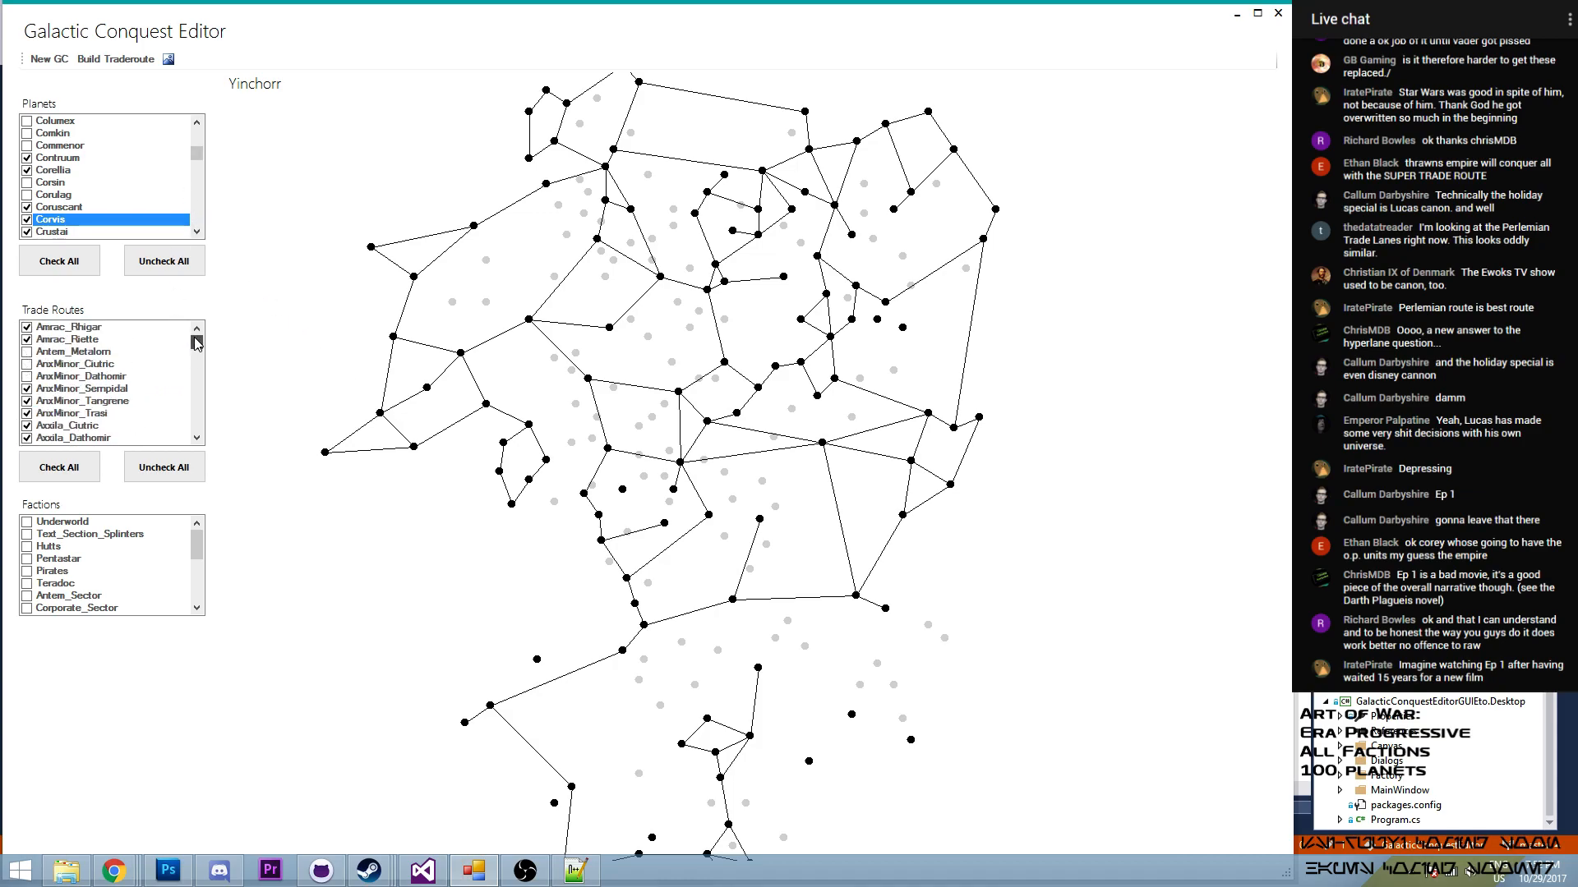
drag(197, 342, 202, 363)
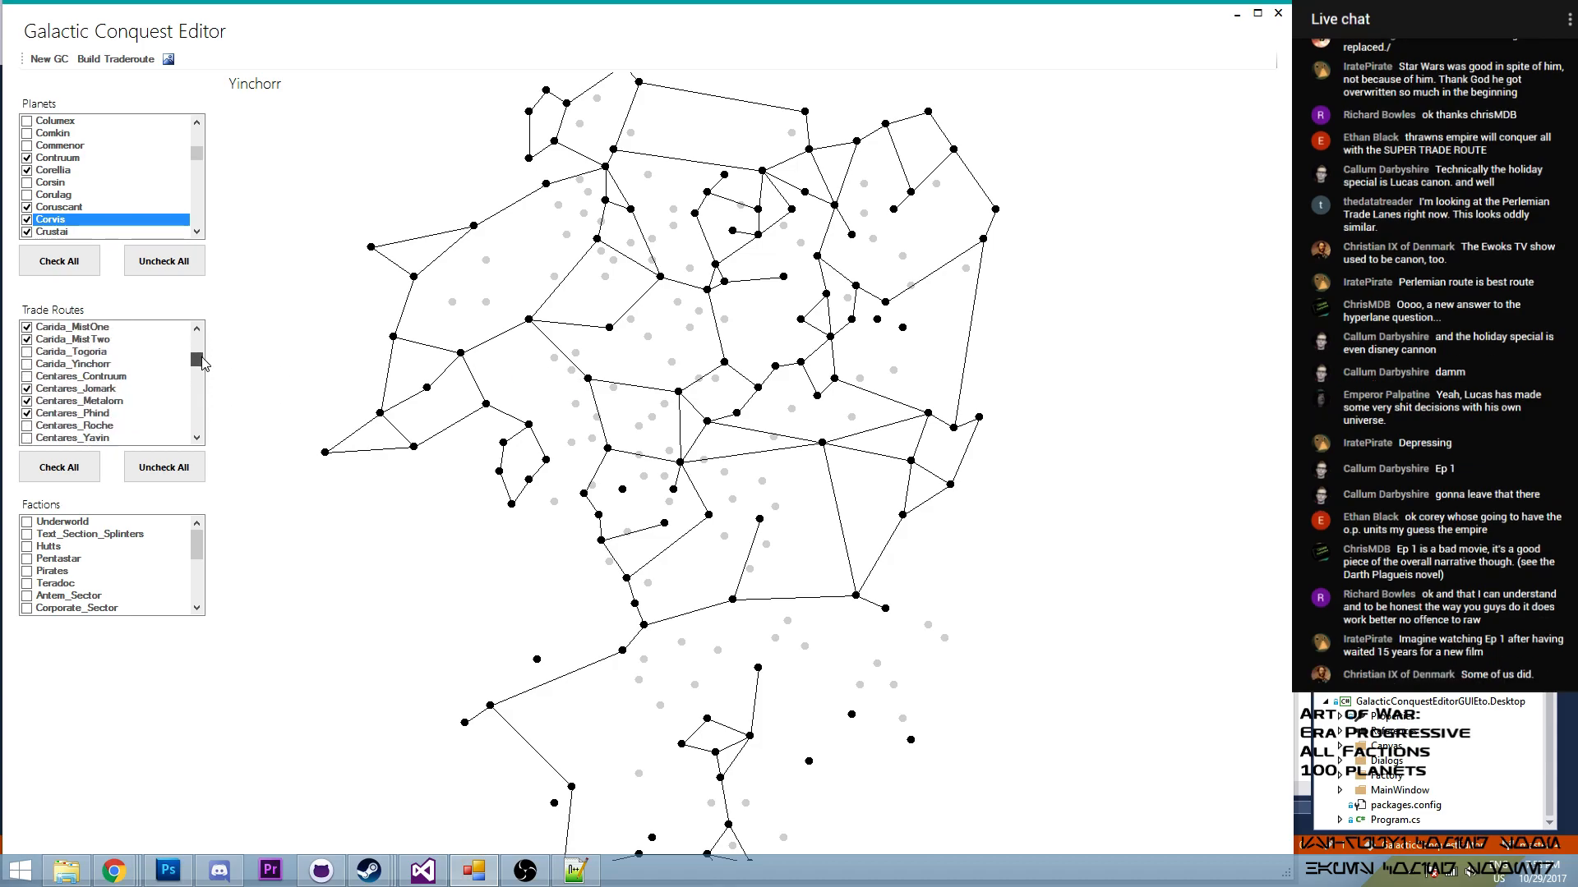
click(27, 364)
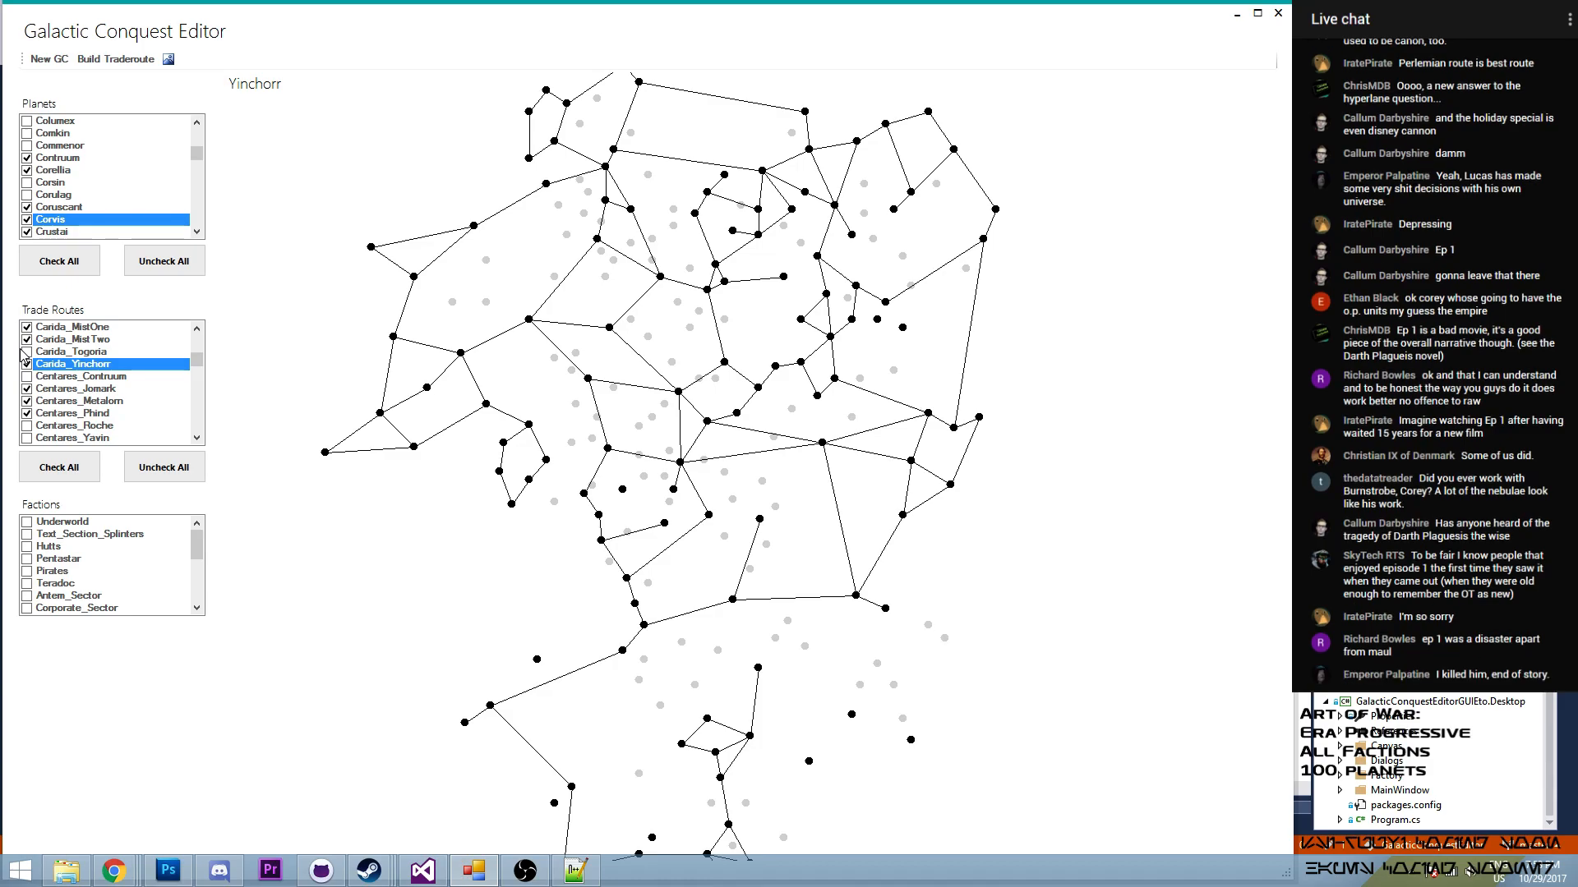
- Build a trade route from Contruum to Mandalore
mouse_move(536, 664)
mouse_move(630, 636)
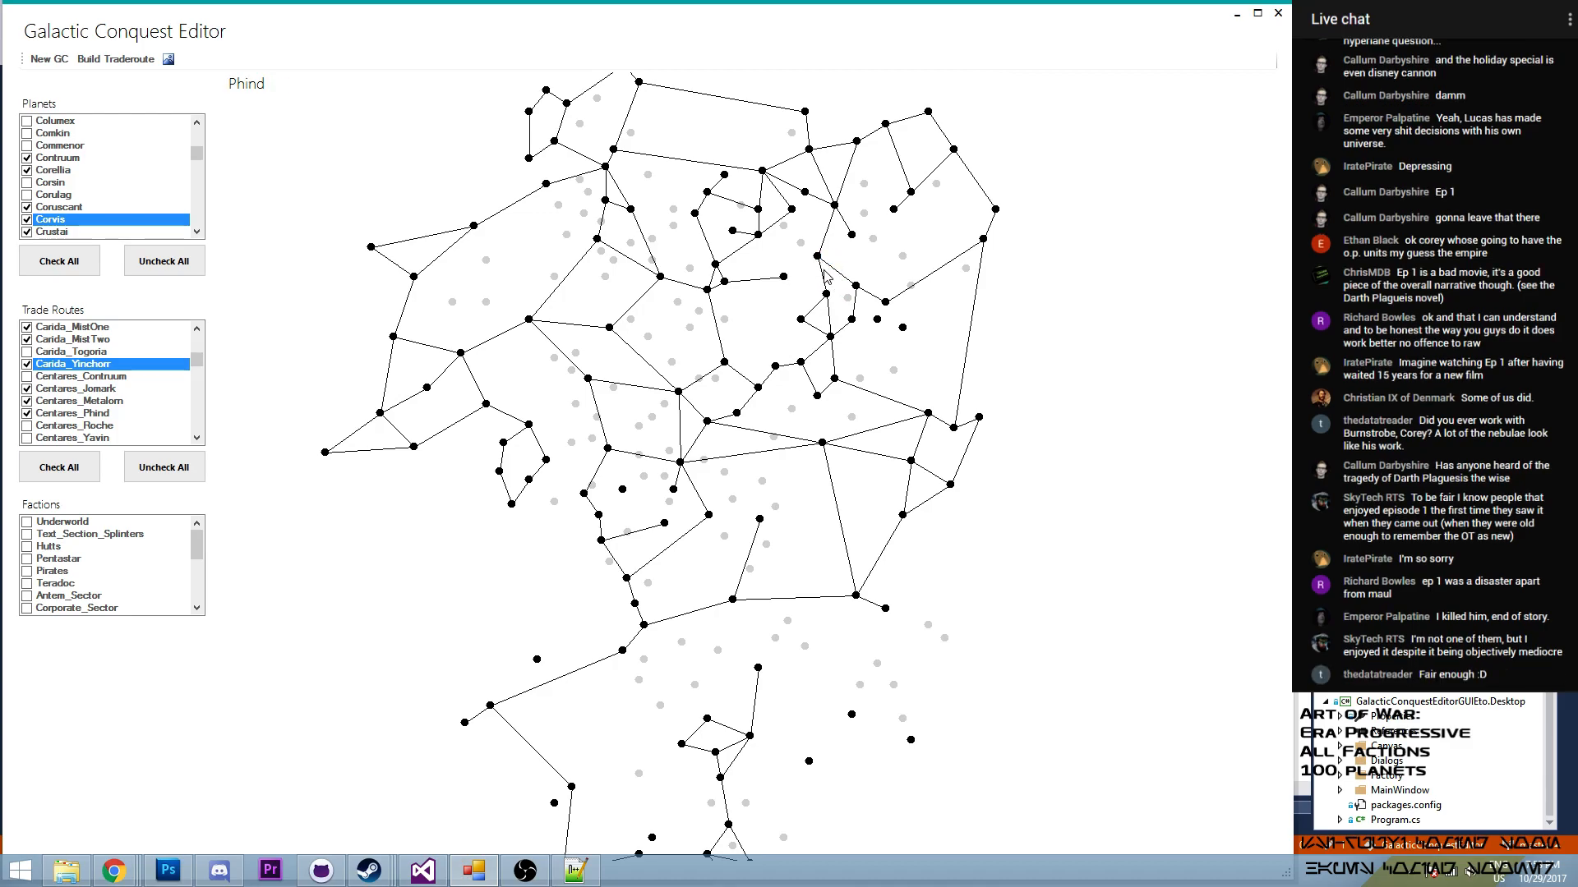
scroll(824, 289, up, 2)
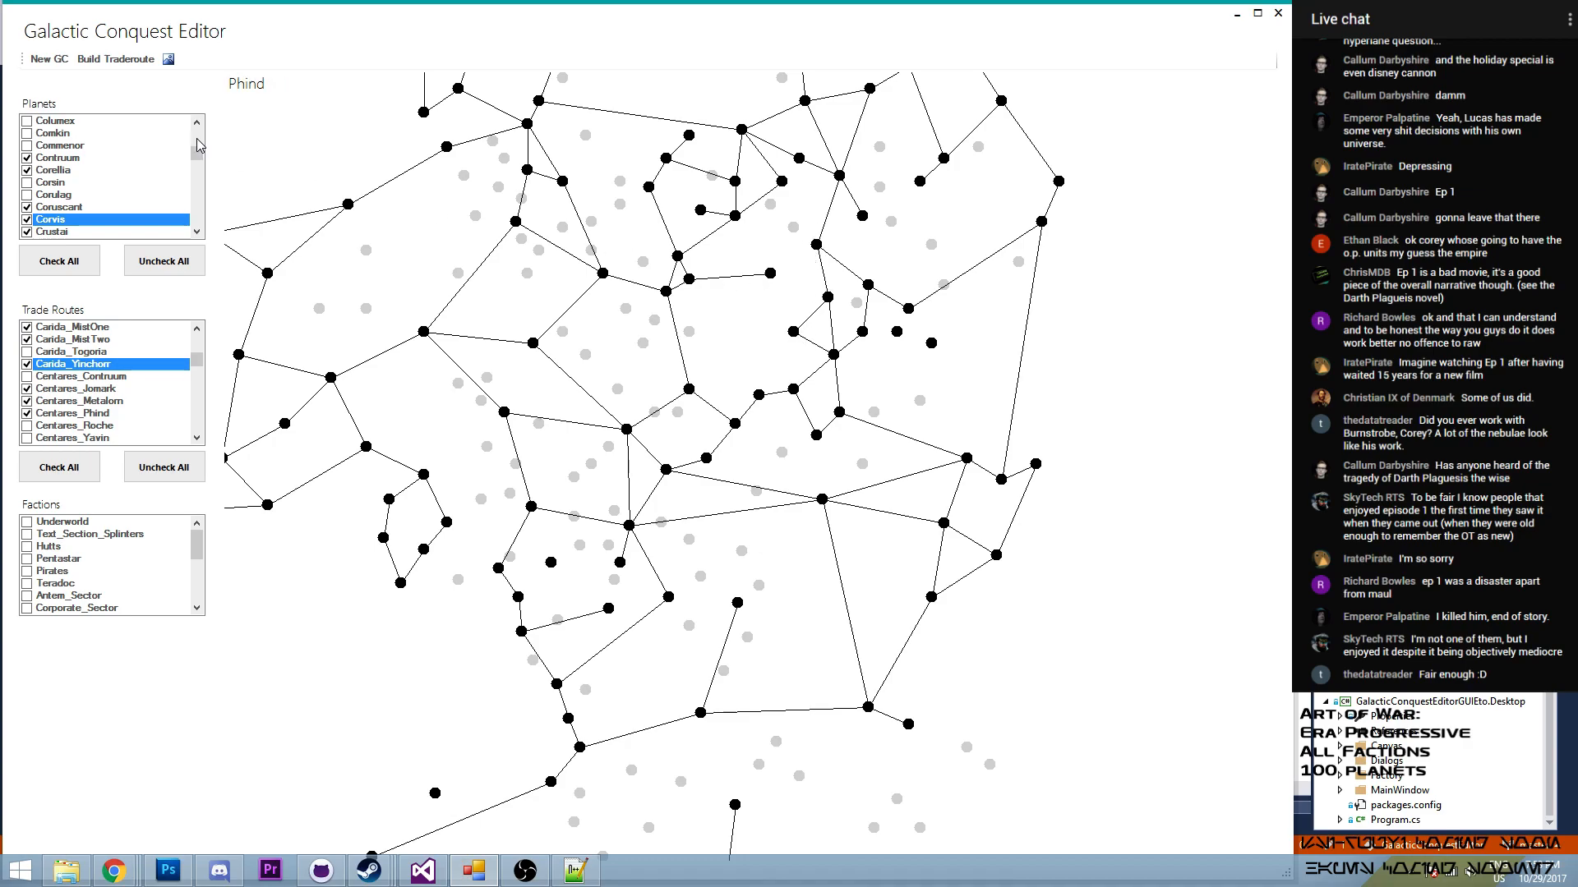
click(116, 59)
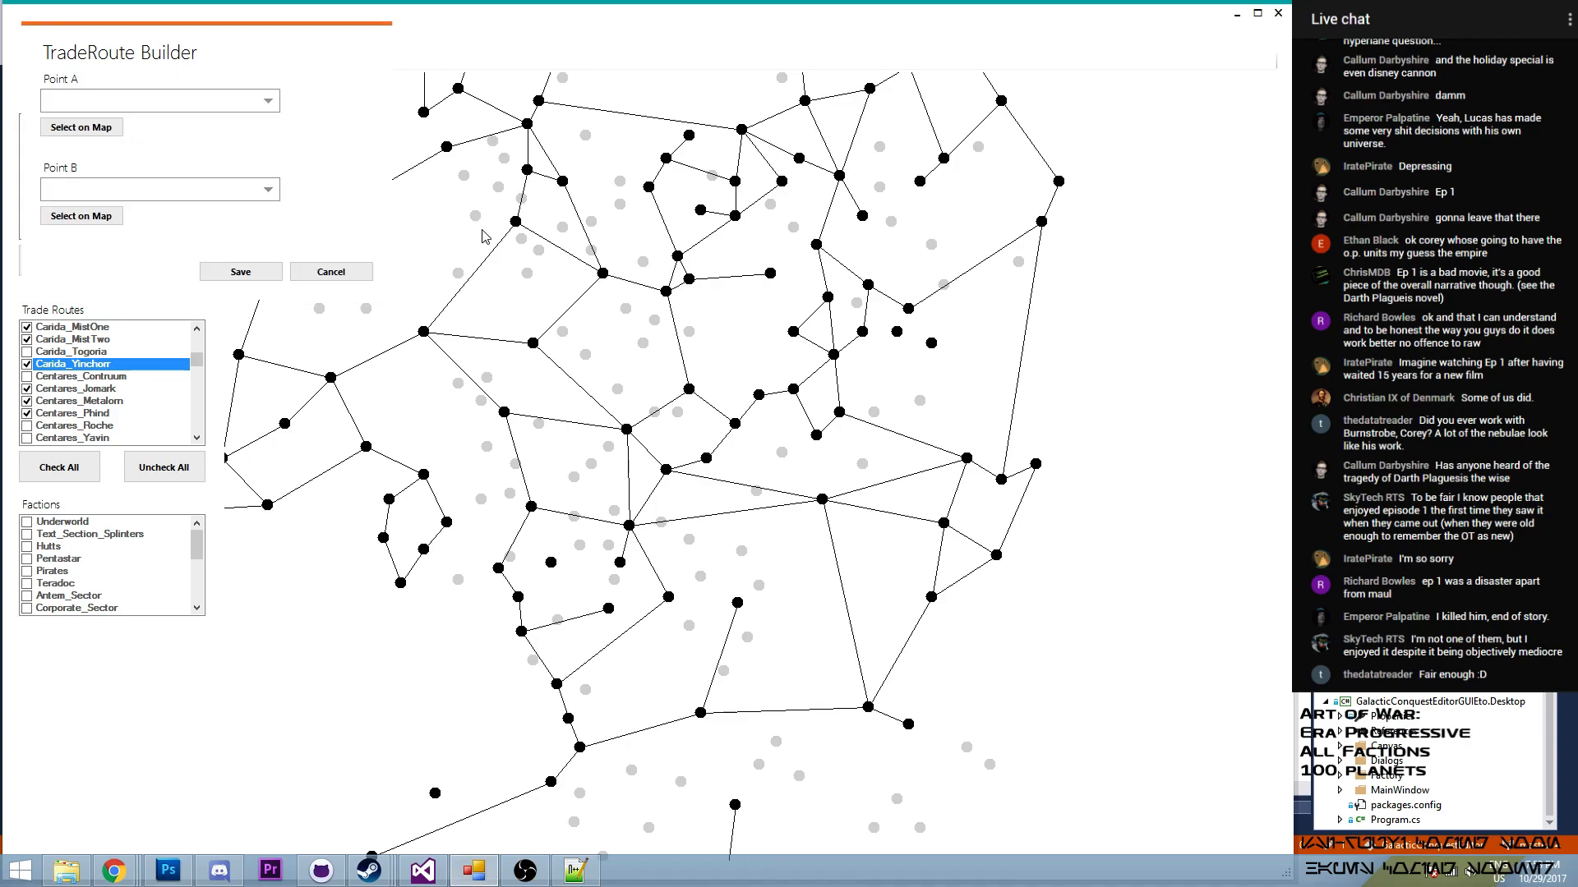
click(793, 326)
click(69, 216)
click(771, 274)
click(241, 271)
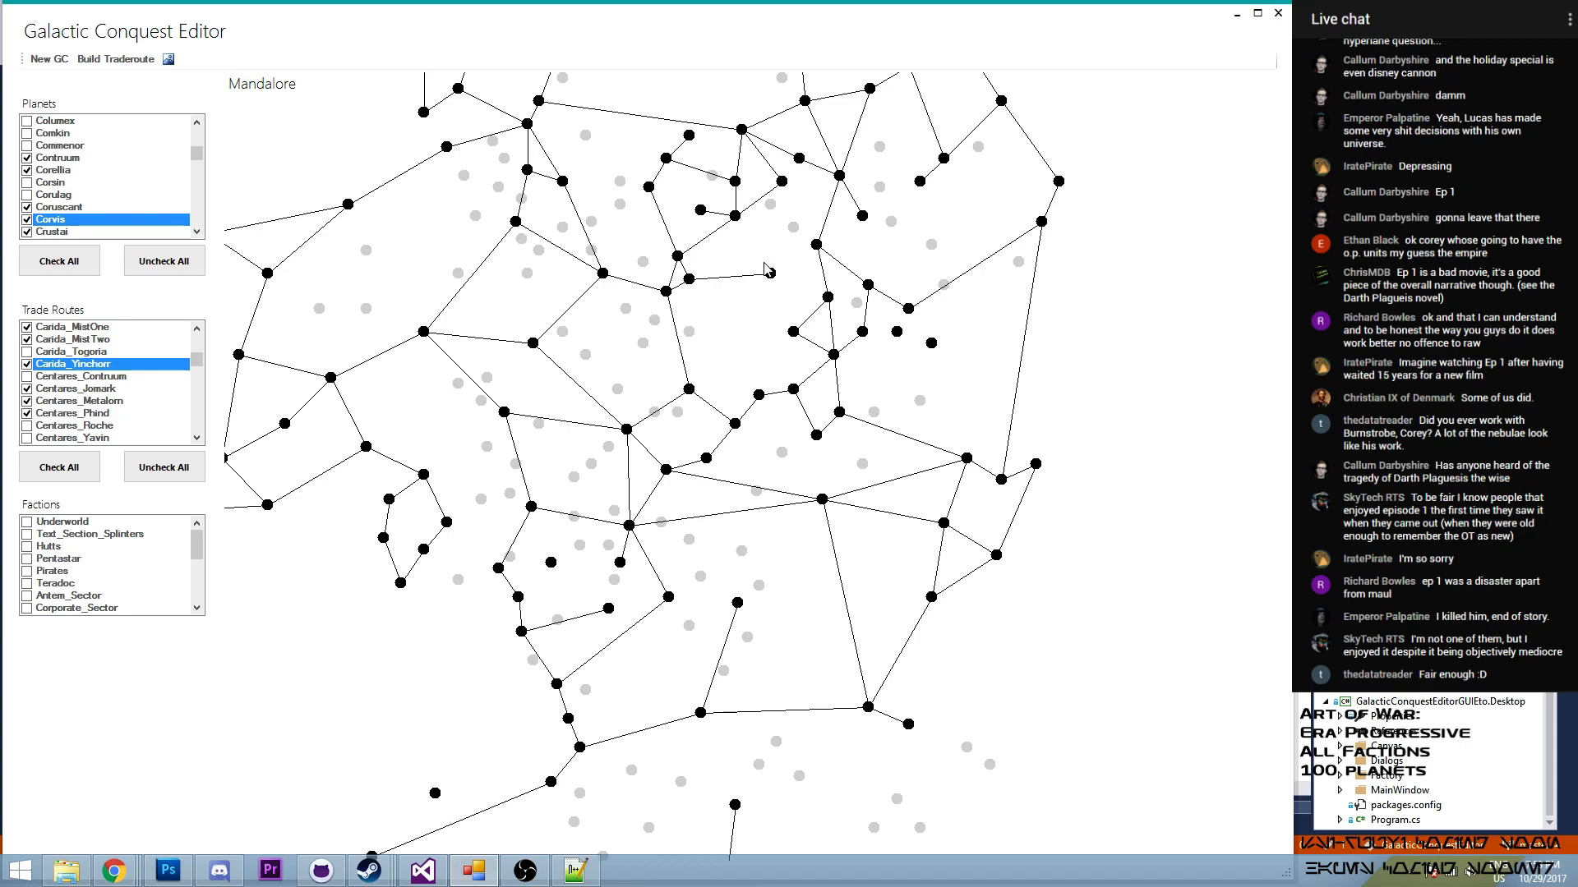
- Build a trade route from Mandalore to Phind
click(116, 60)
click(124, 171)
click(770, 273)
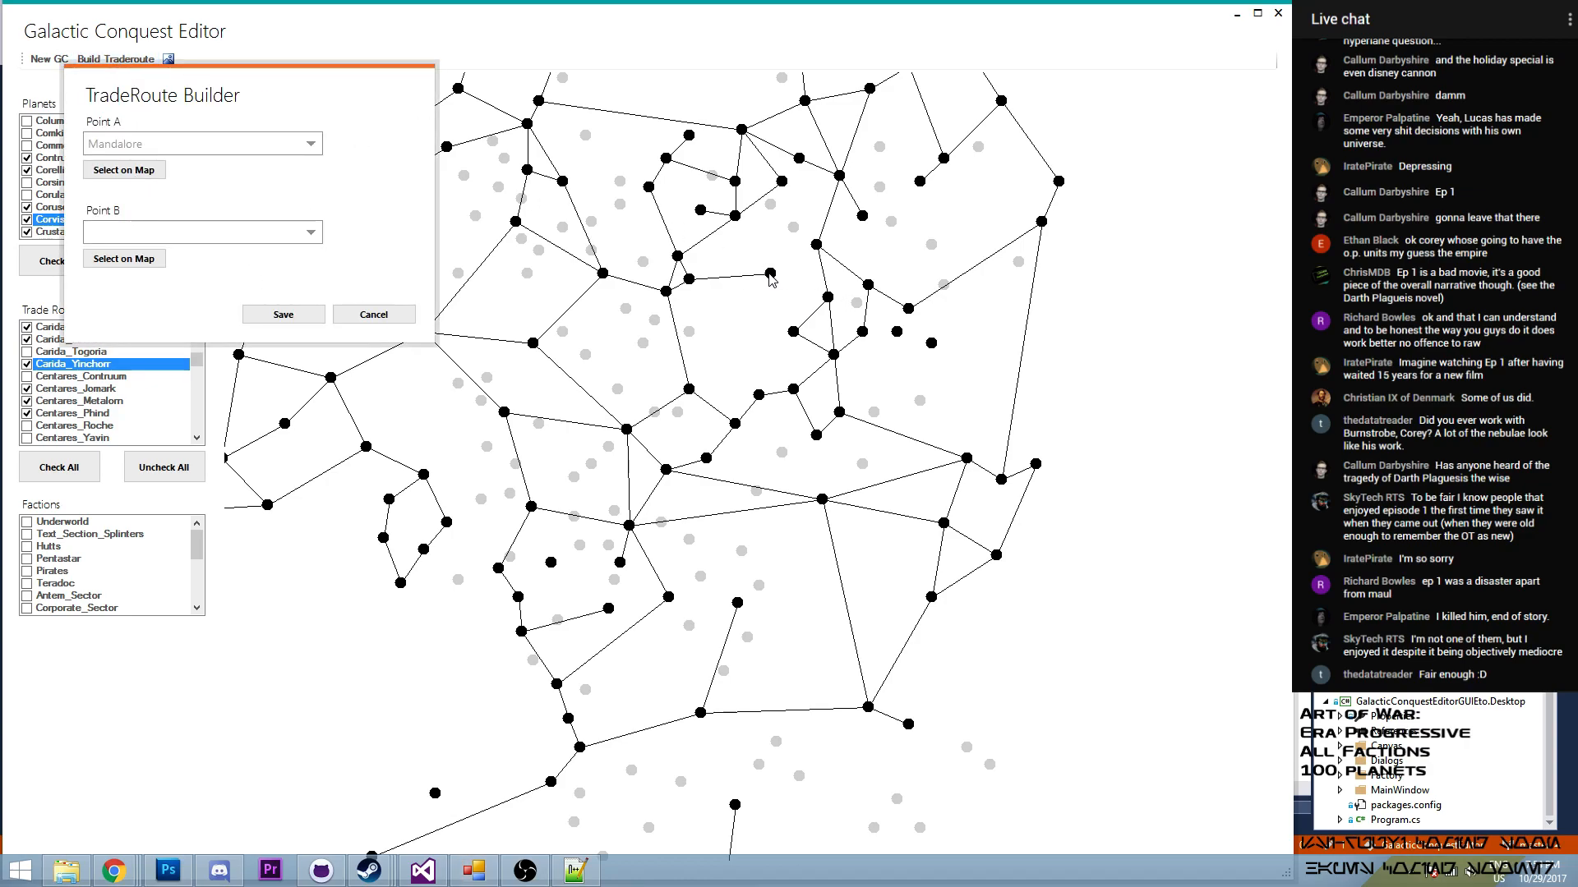
click(124, 259)
click(816, 245)
click(271, 317)
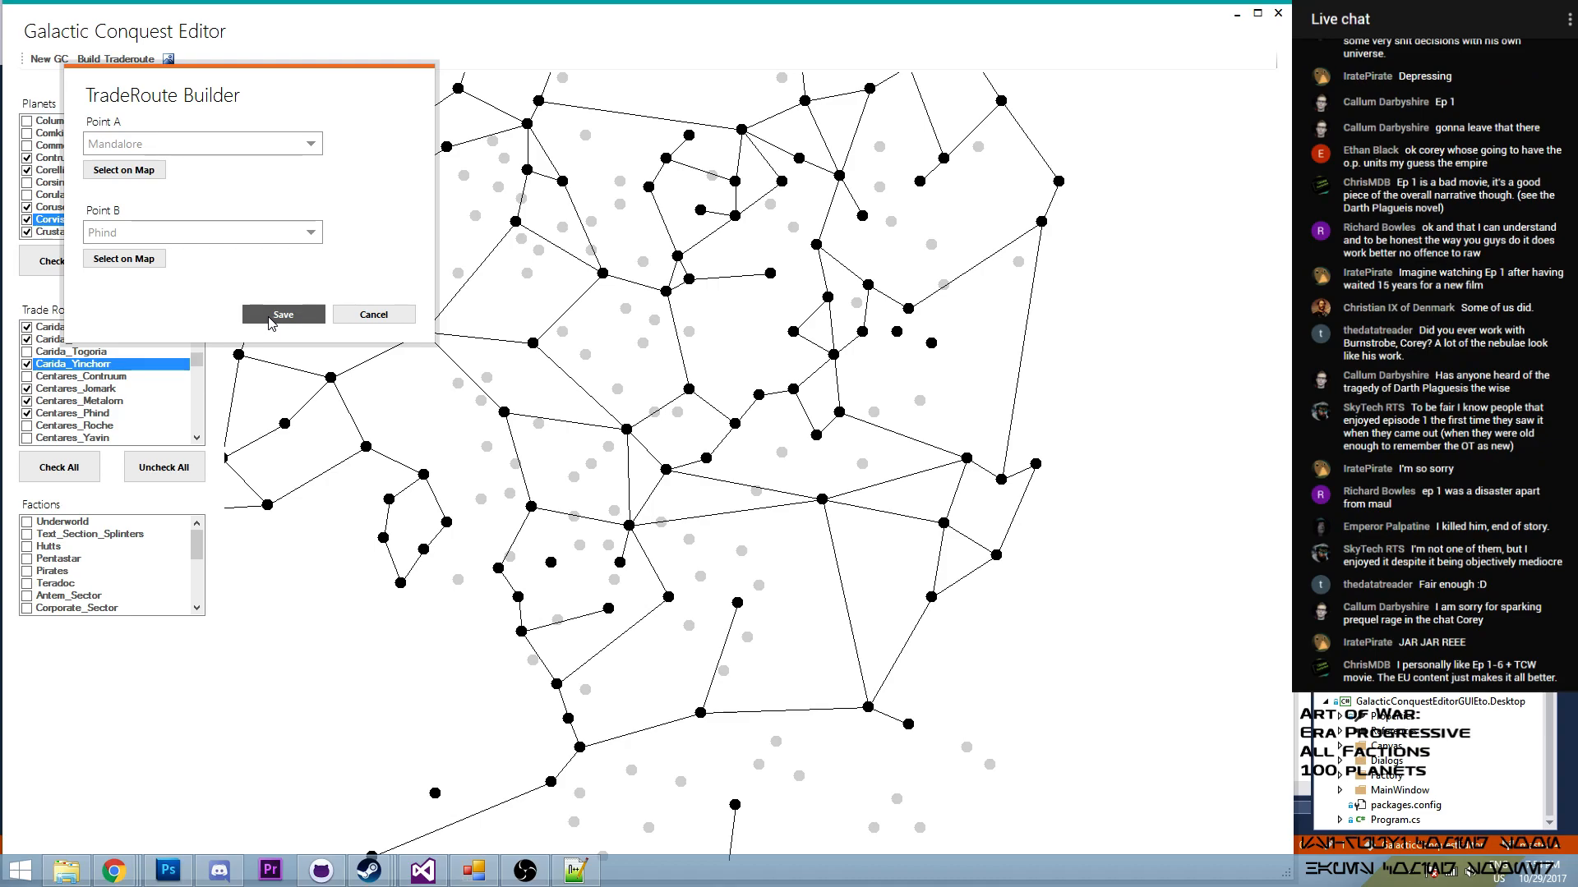
click(271, 317)
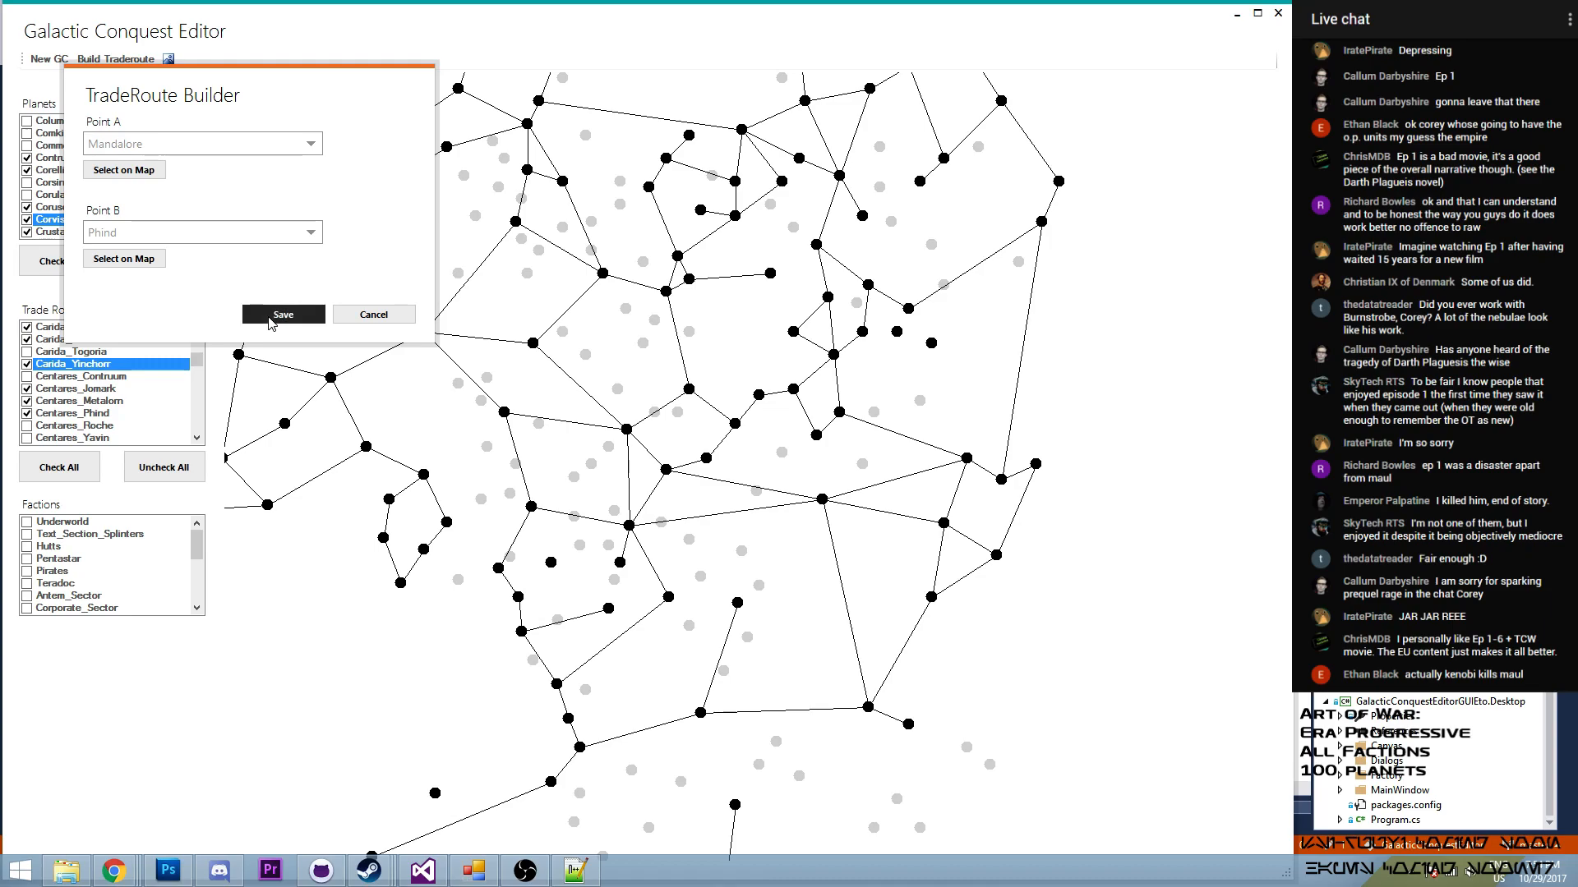
click(583, 883)
click(472, 877)
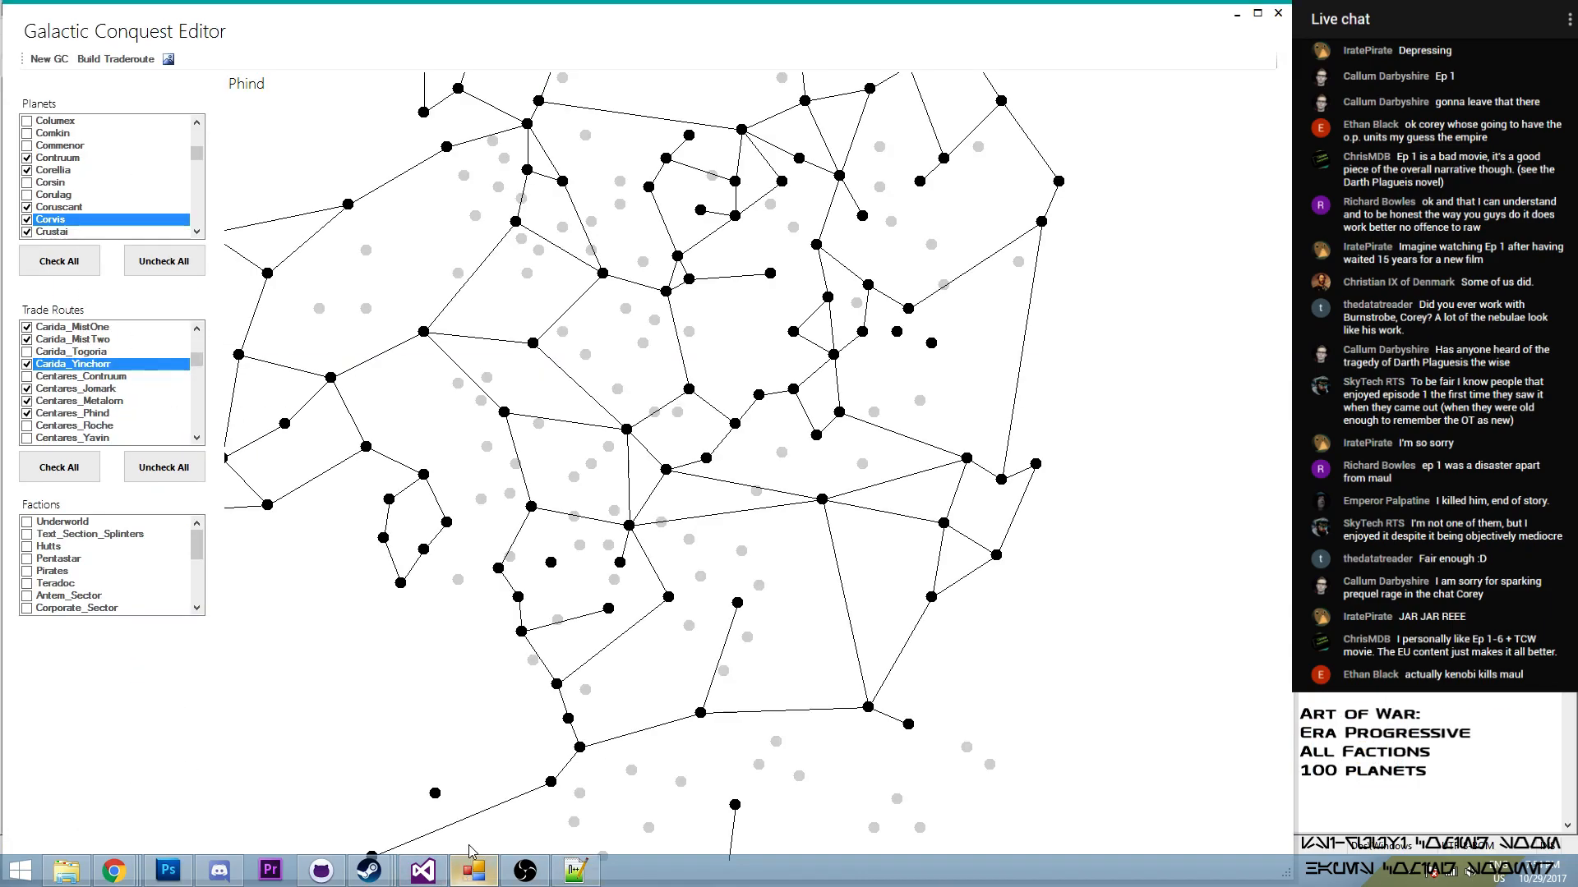
- Enable the Mandalore–Phind and Contruum–Mandalore routes in the trade routes
drag(197, 360, 211, 408)
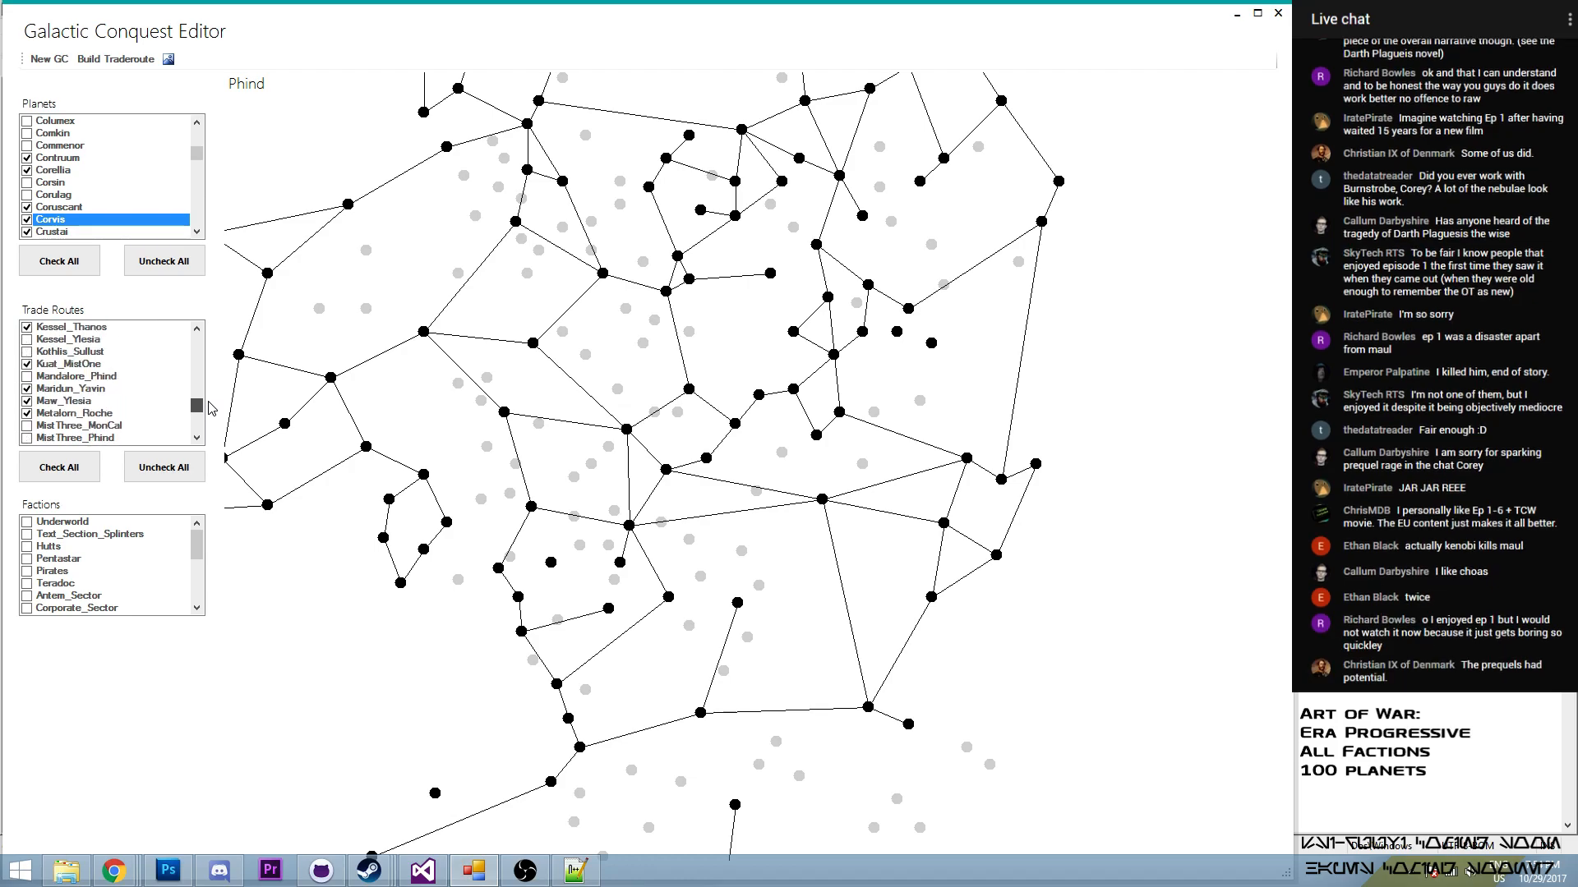
double_click(38, 378)
drag(200, 411, 222, 374)
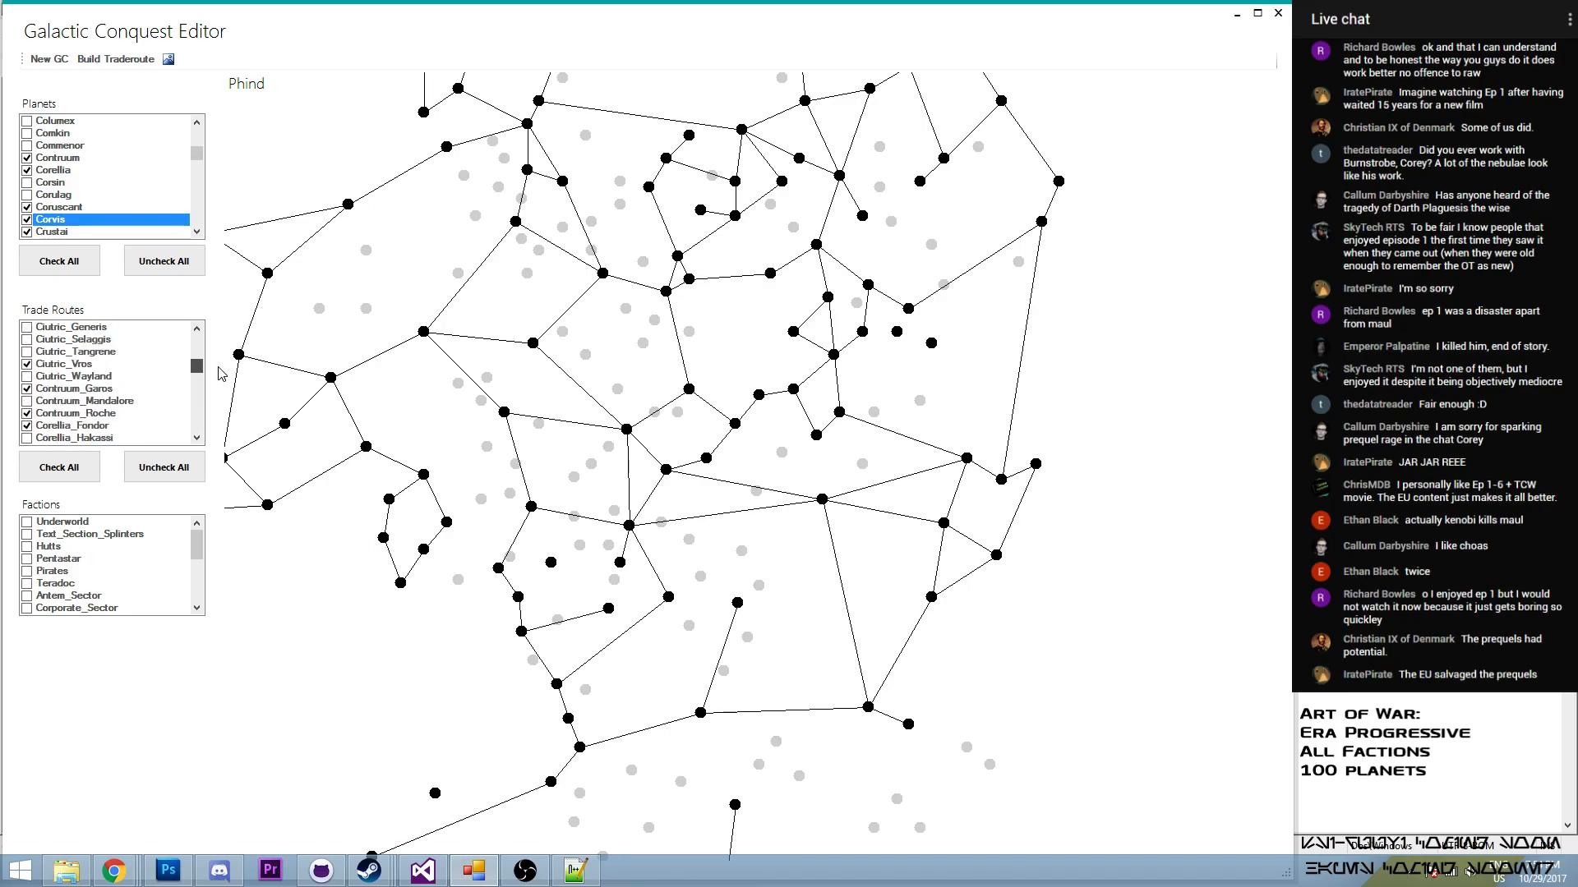
double_click(28, 402)
scroll(687, 306, down, 2)
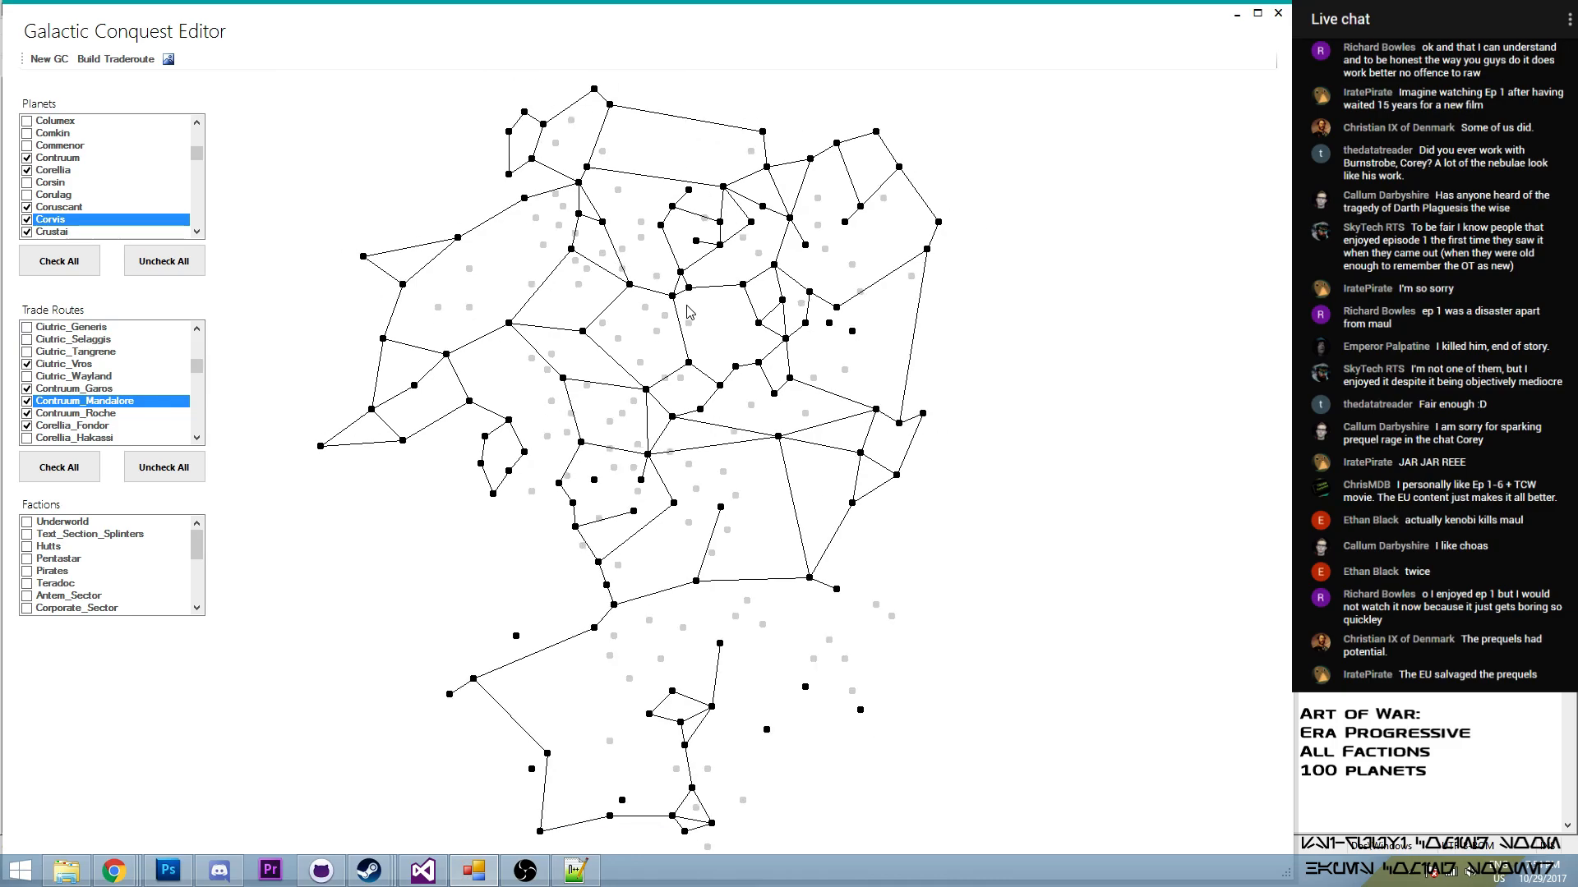
scroll(820, 322, up, 1)
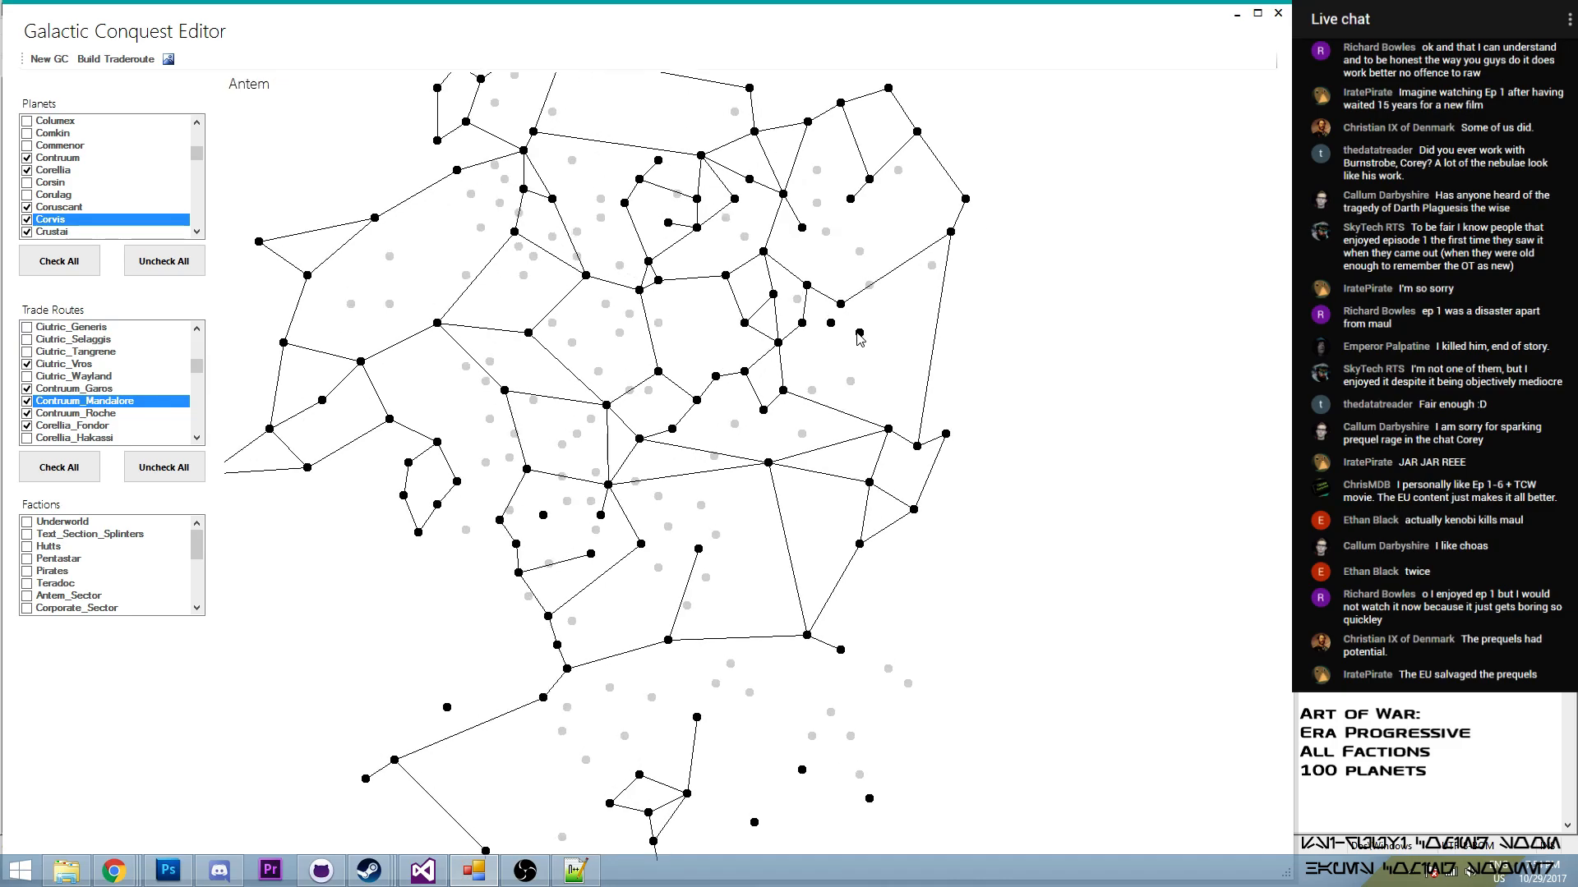
drag(196, 366, 200, 330)
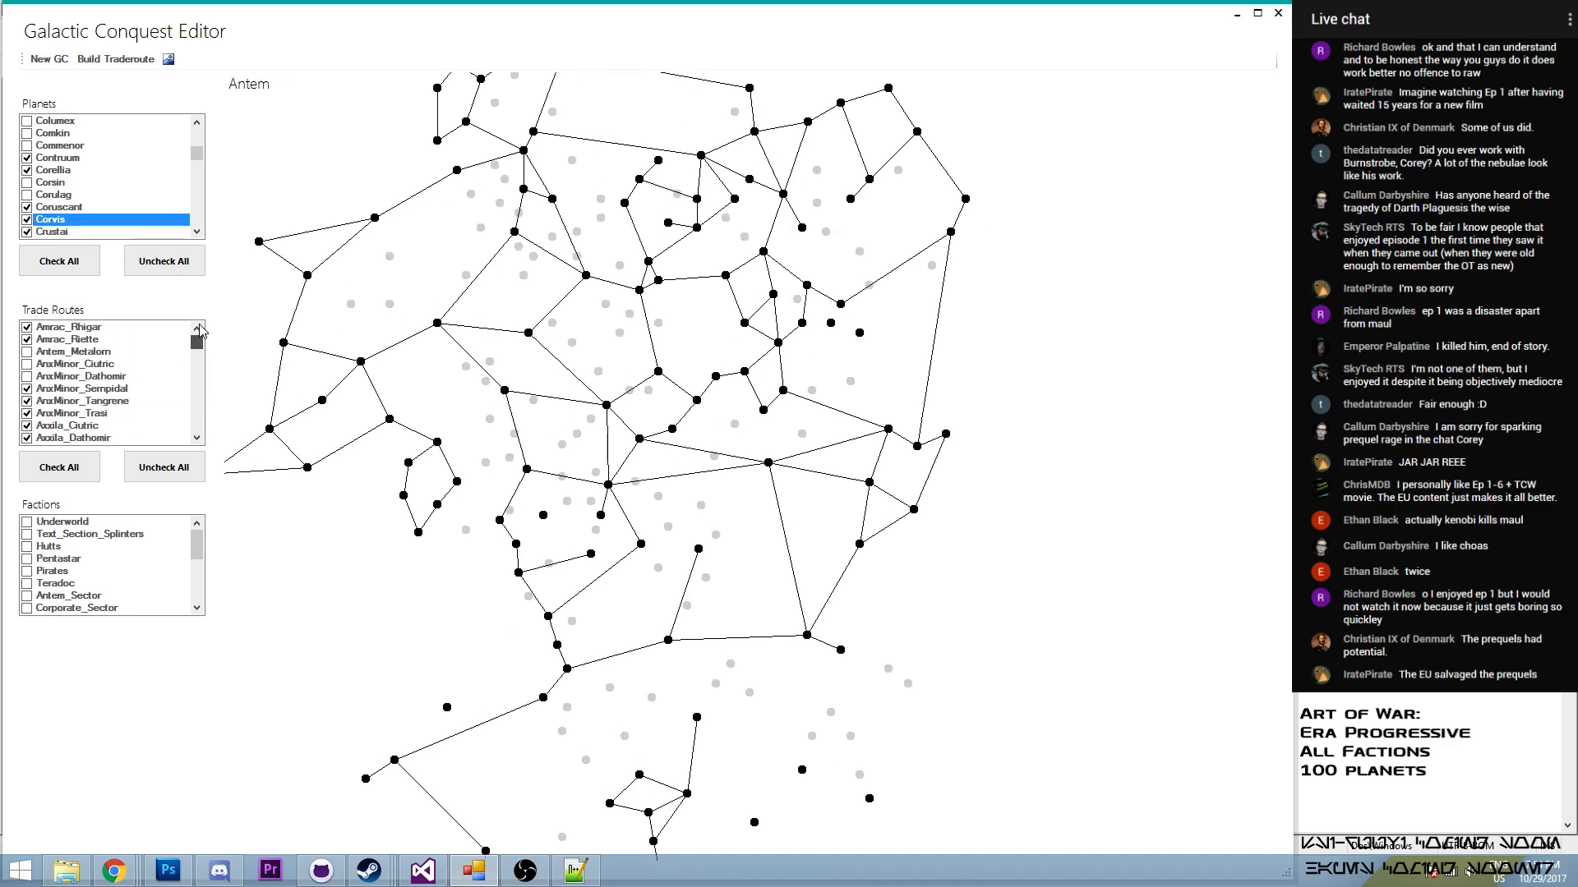
click(28, 351)
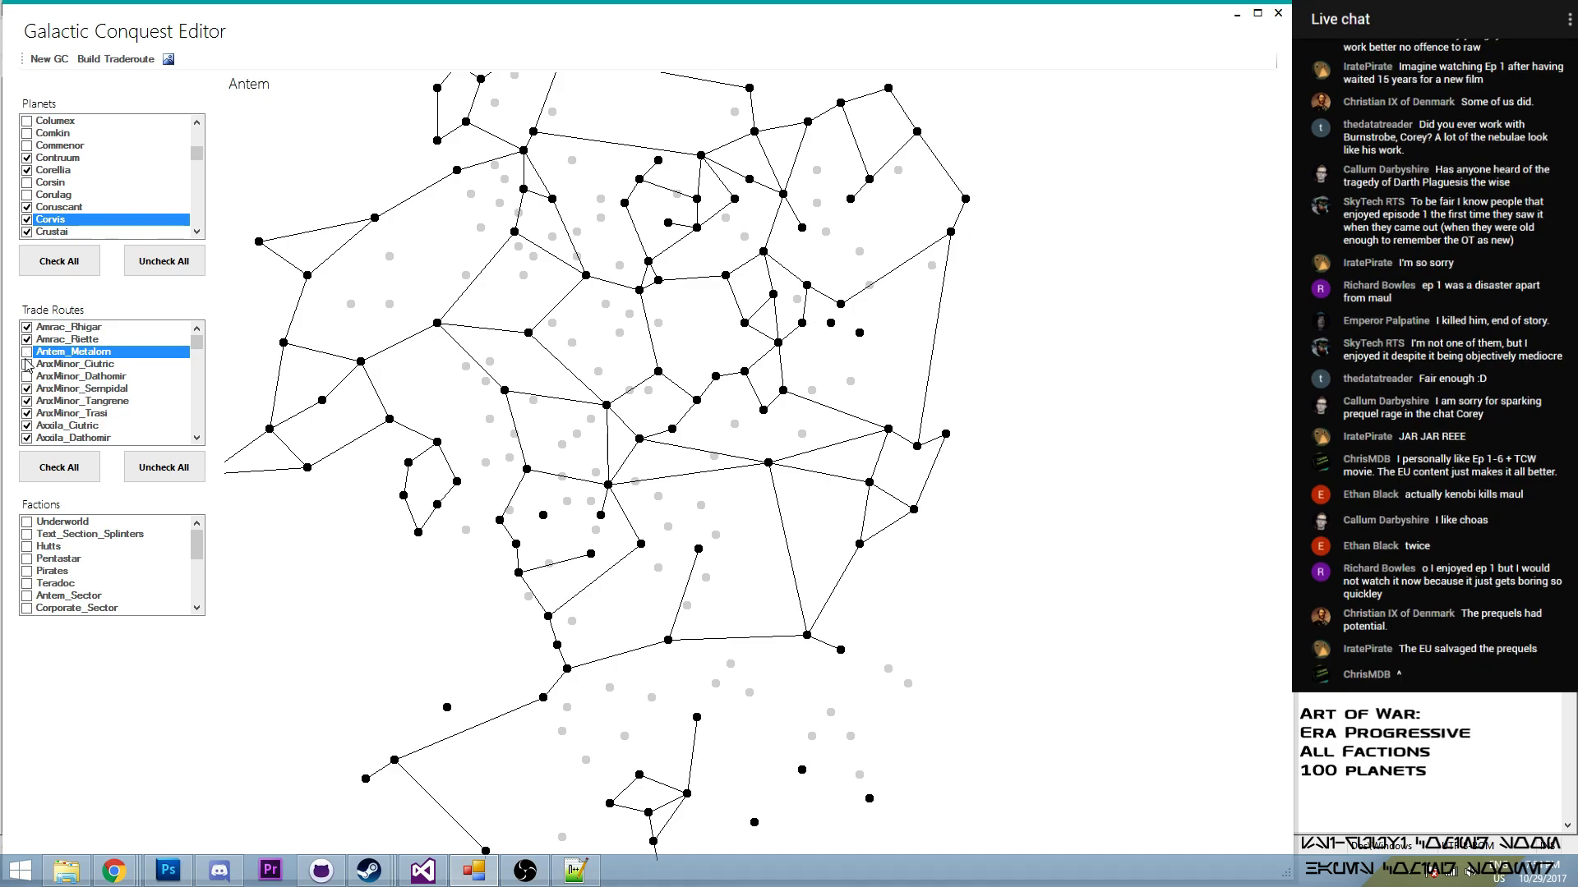
click(29, 364)
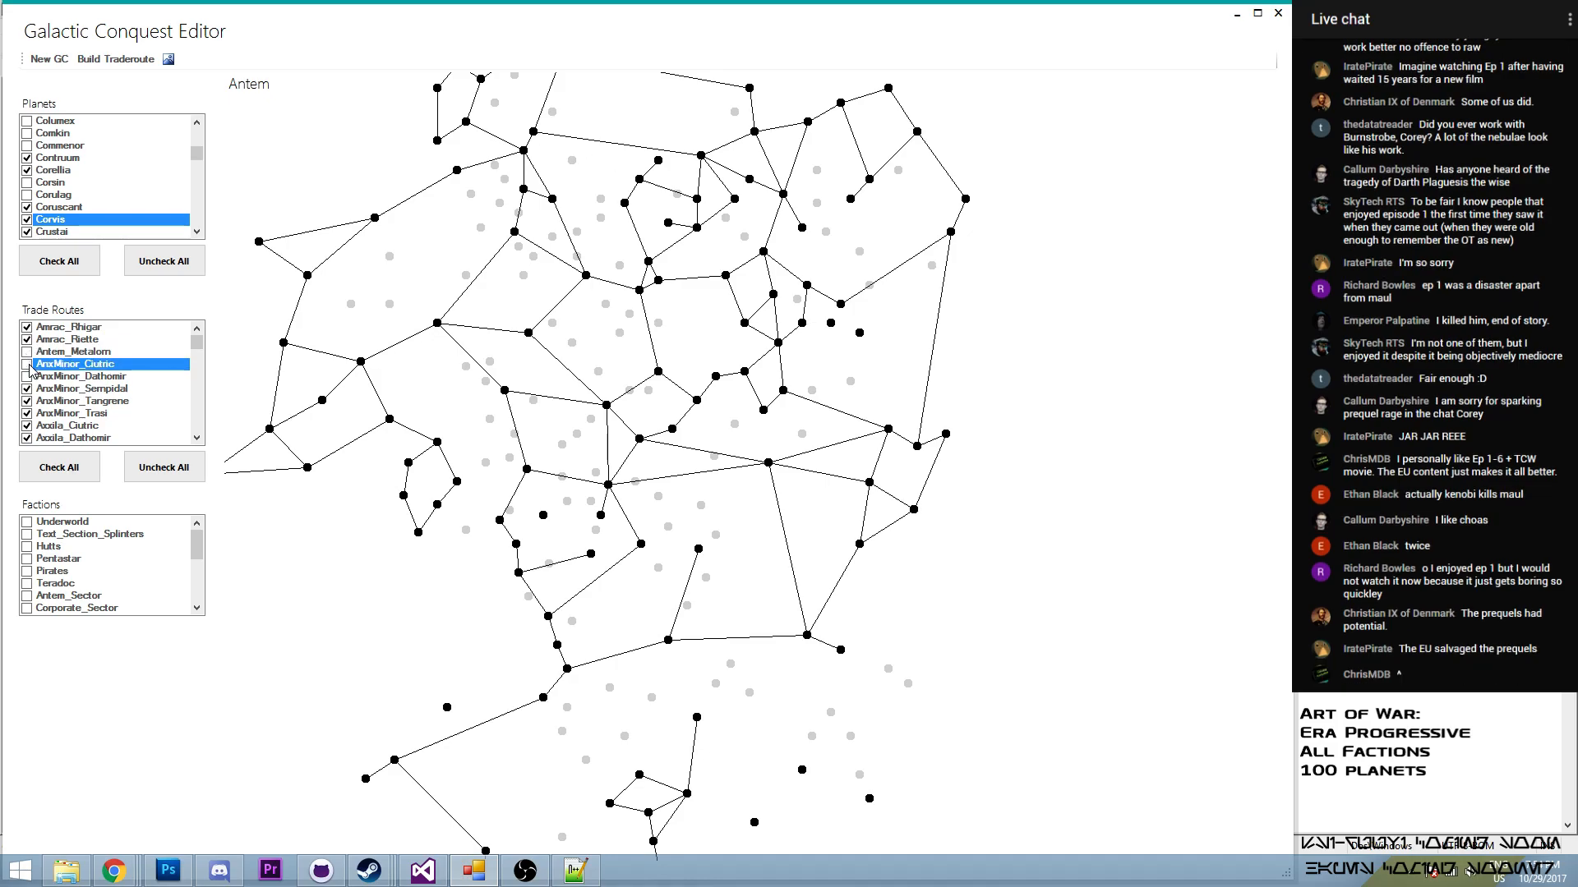
click(33, 353)
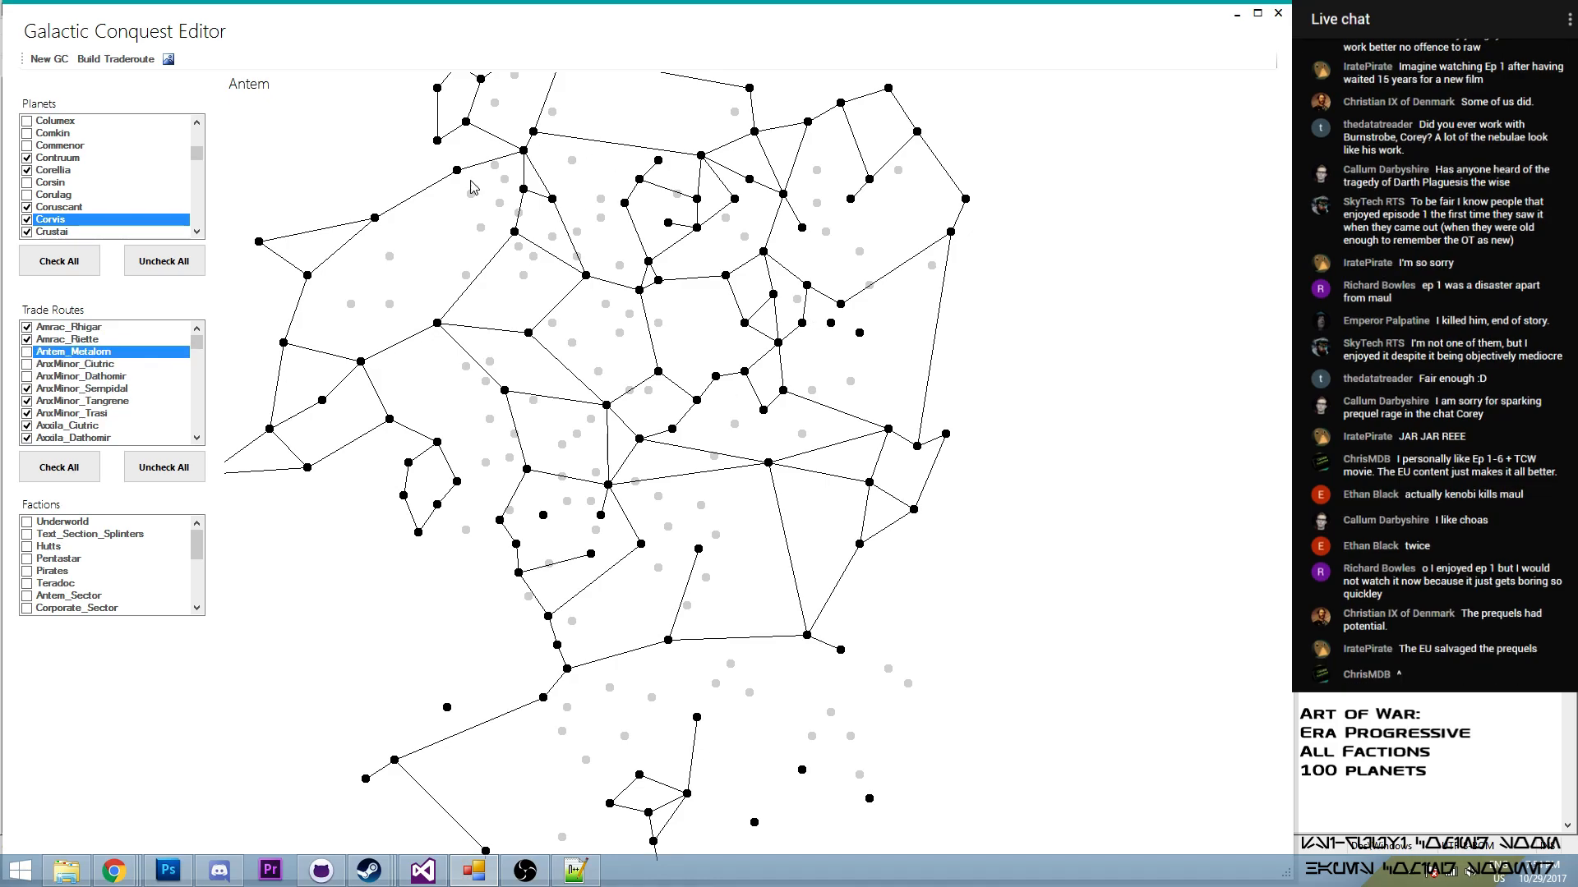
- Build a trade route from Antem to Ryvester and enable it in the trade routes
click(118, 59)
click(163, 206)
click(859, 334)
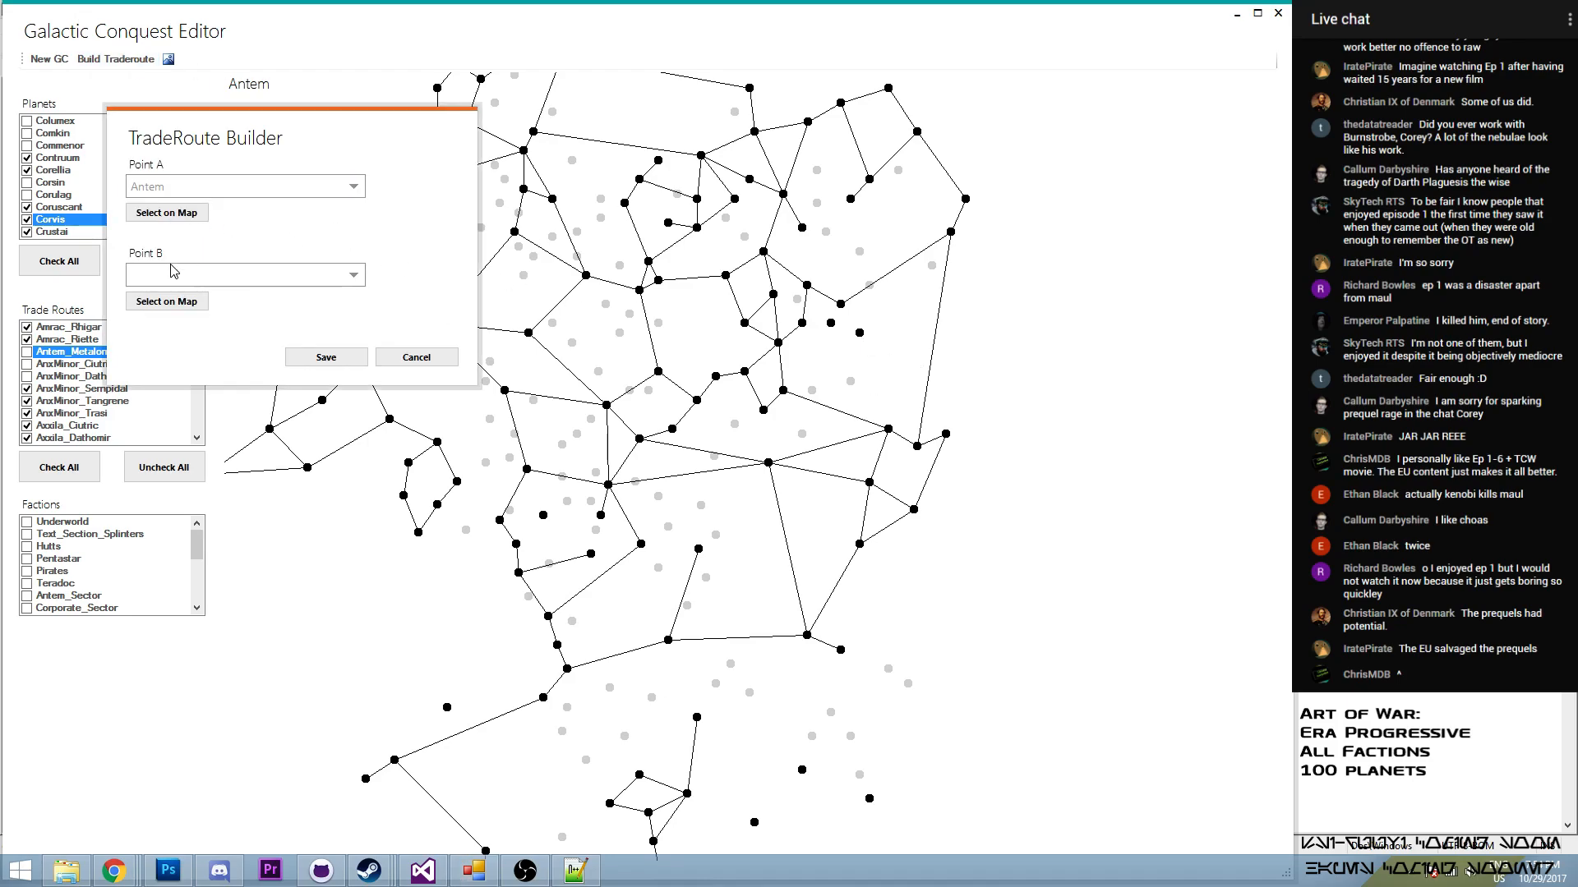
click(165, 301)
click(832, 324)
click(327, 357)
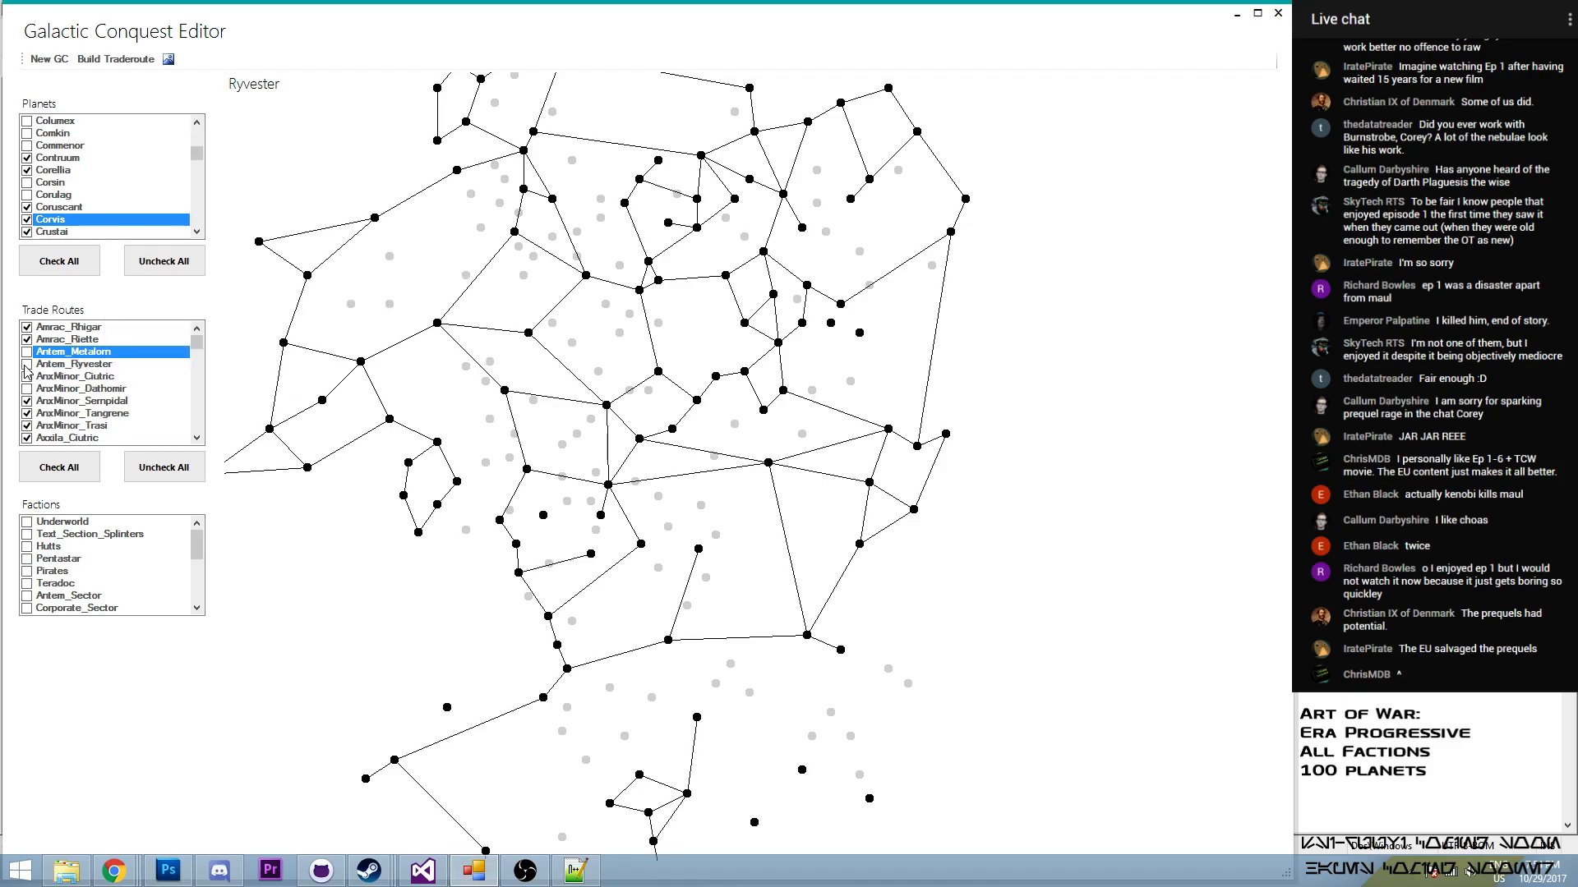
click(27, 364)
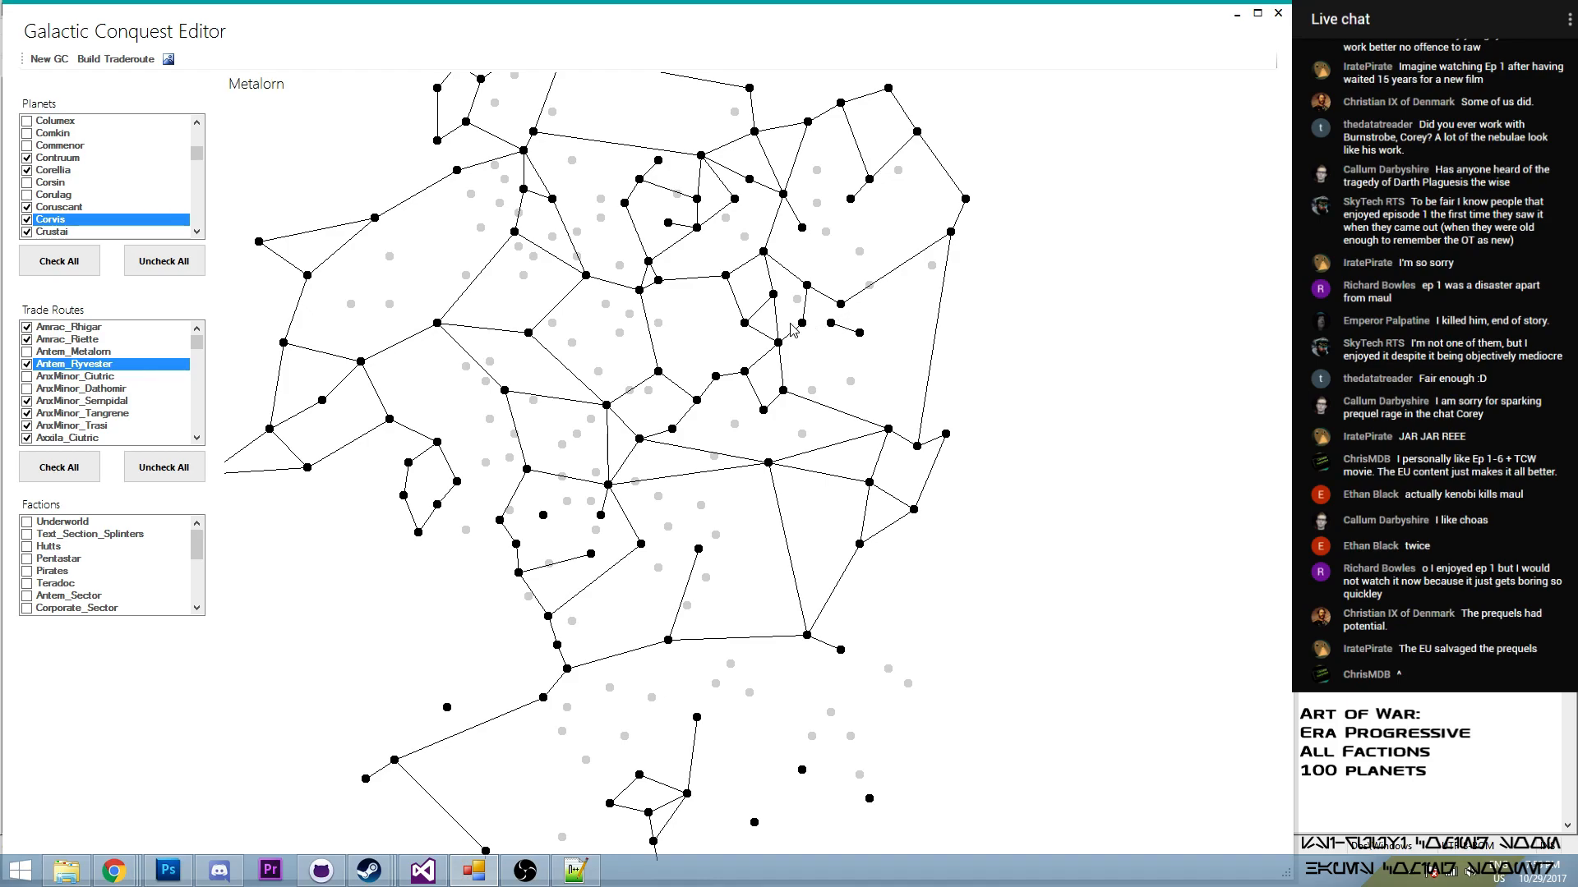
- Build a trade route from Jomark to Ryvester
click(115, 59)
click(198, 259)
click(842, 303)
click(205, 347)
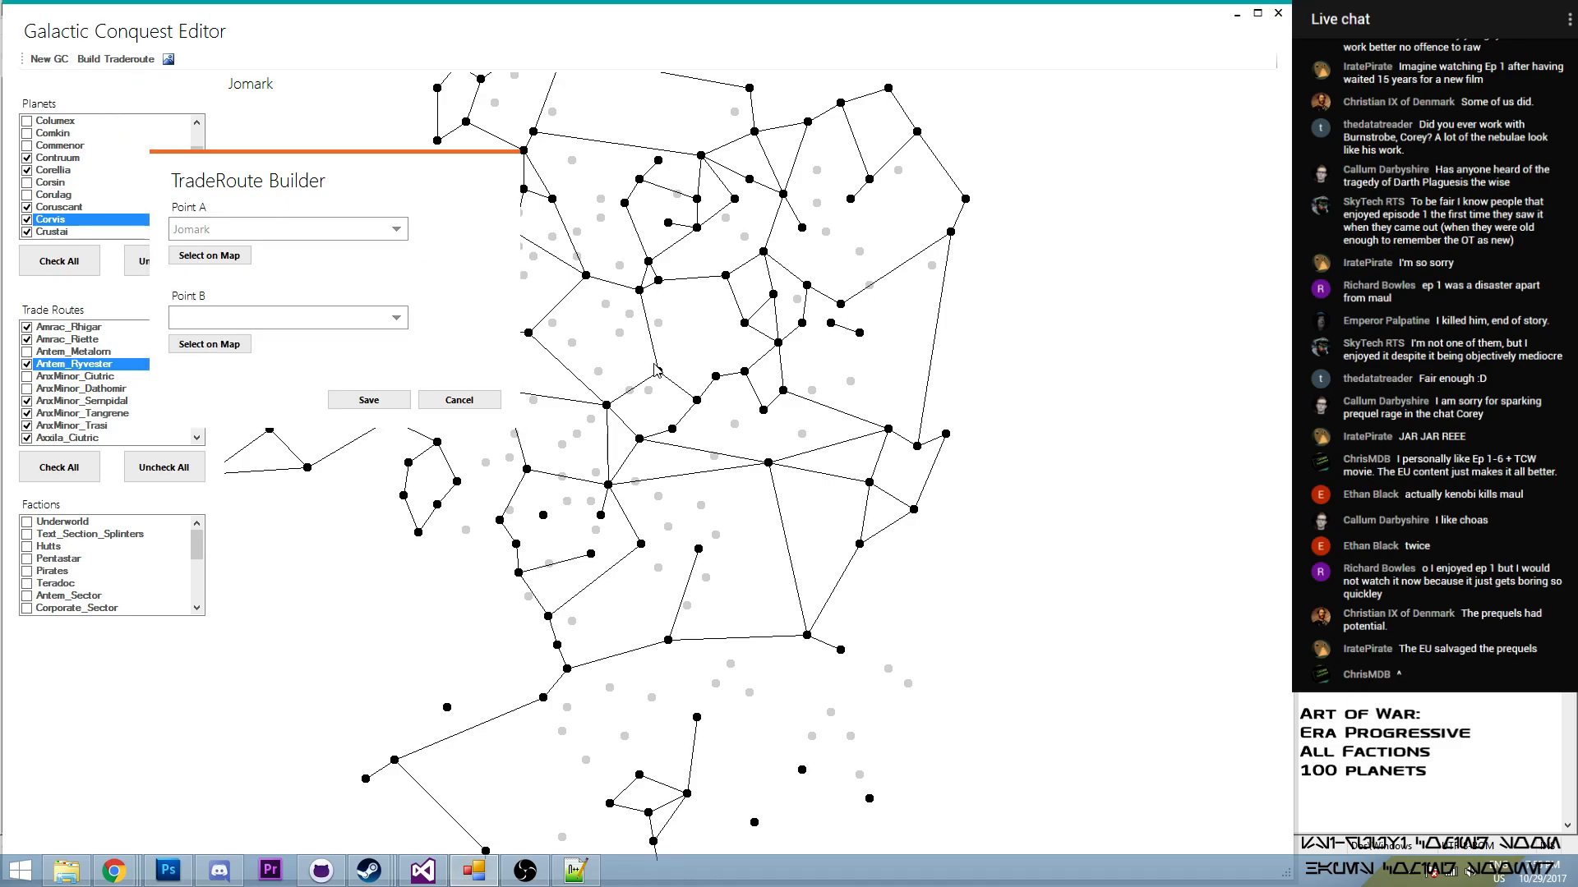
click(369, 400)
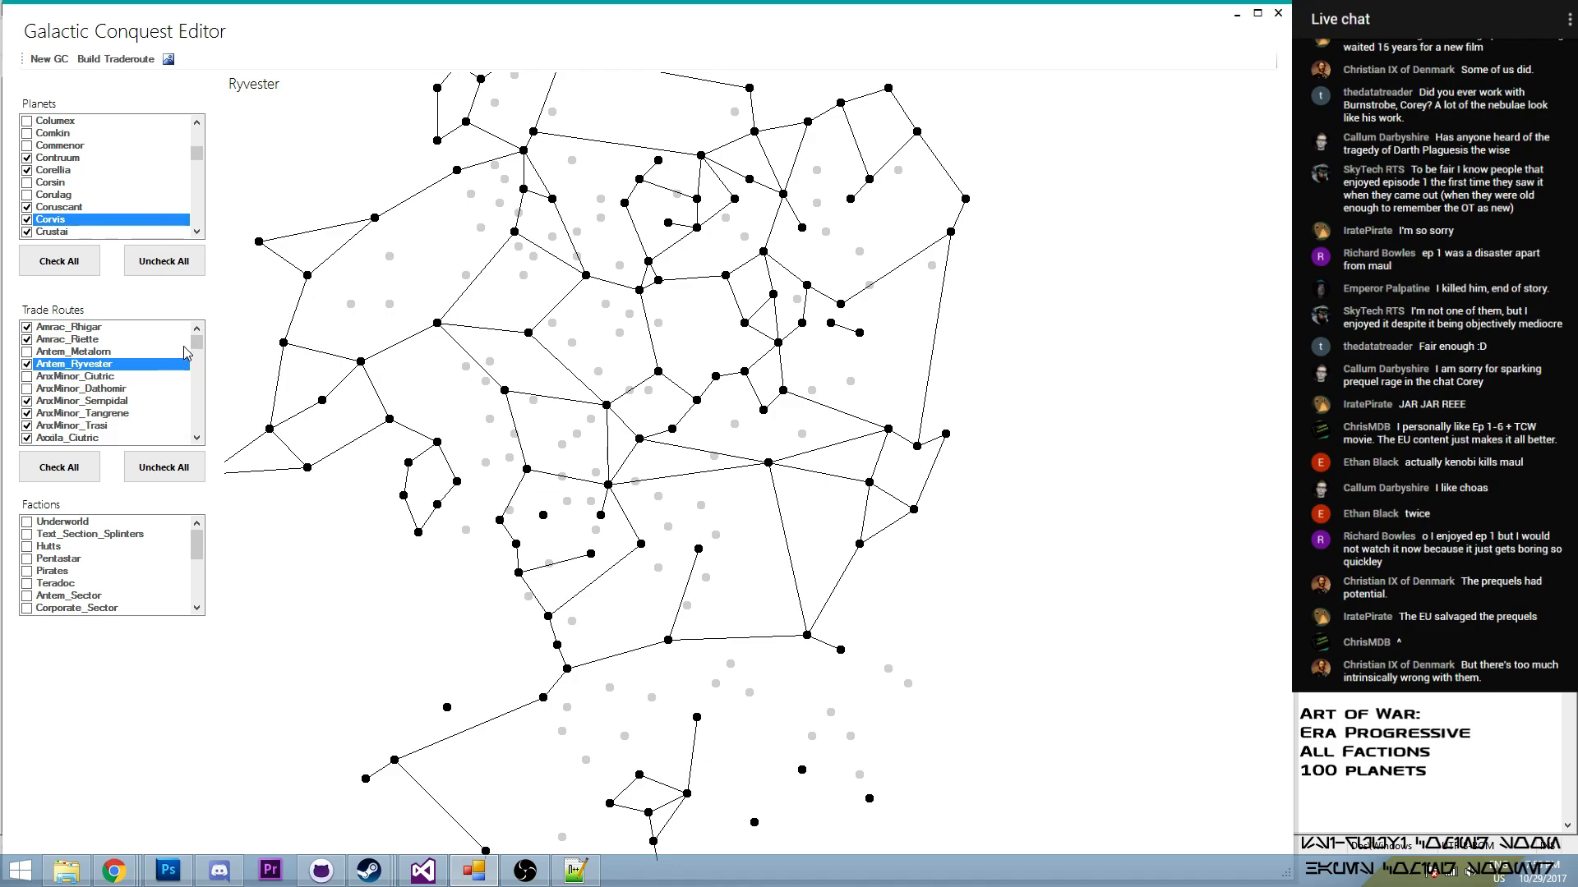
- Build a trade route from Metalorn to Ryvester
click(119, 66)
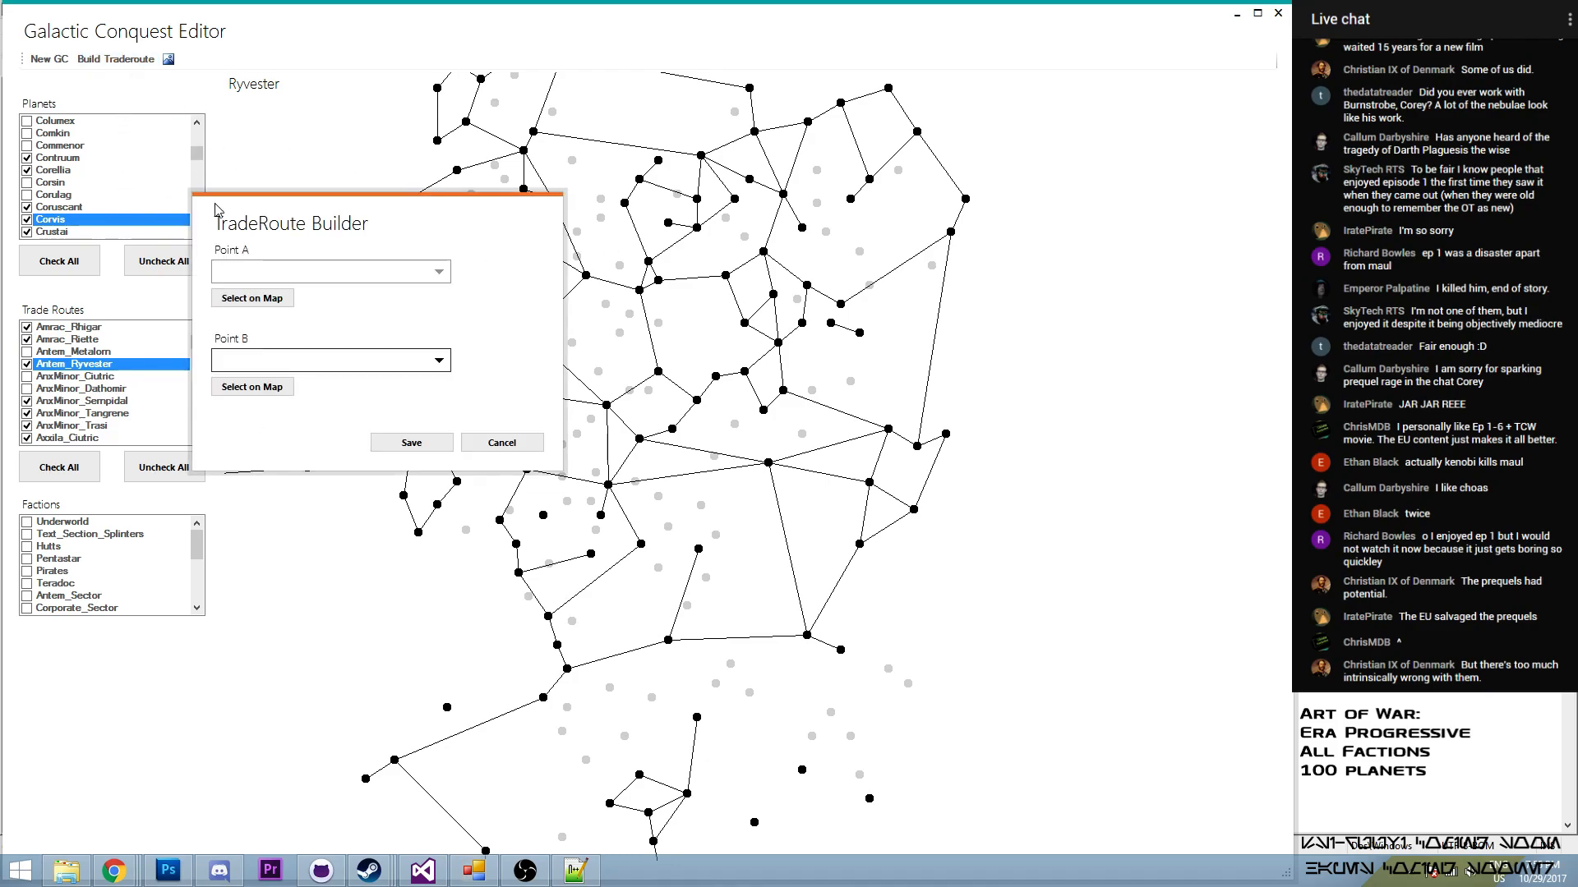
click(803, 322)
click(262, 388)
click(831, 323)
click(426, 441)
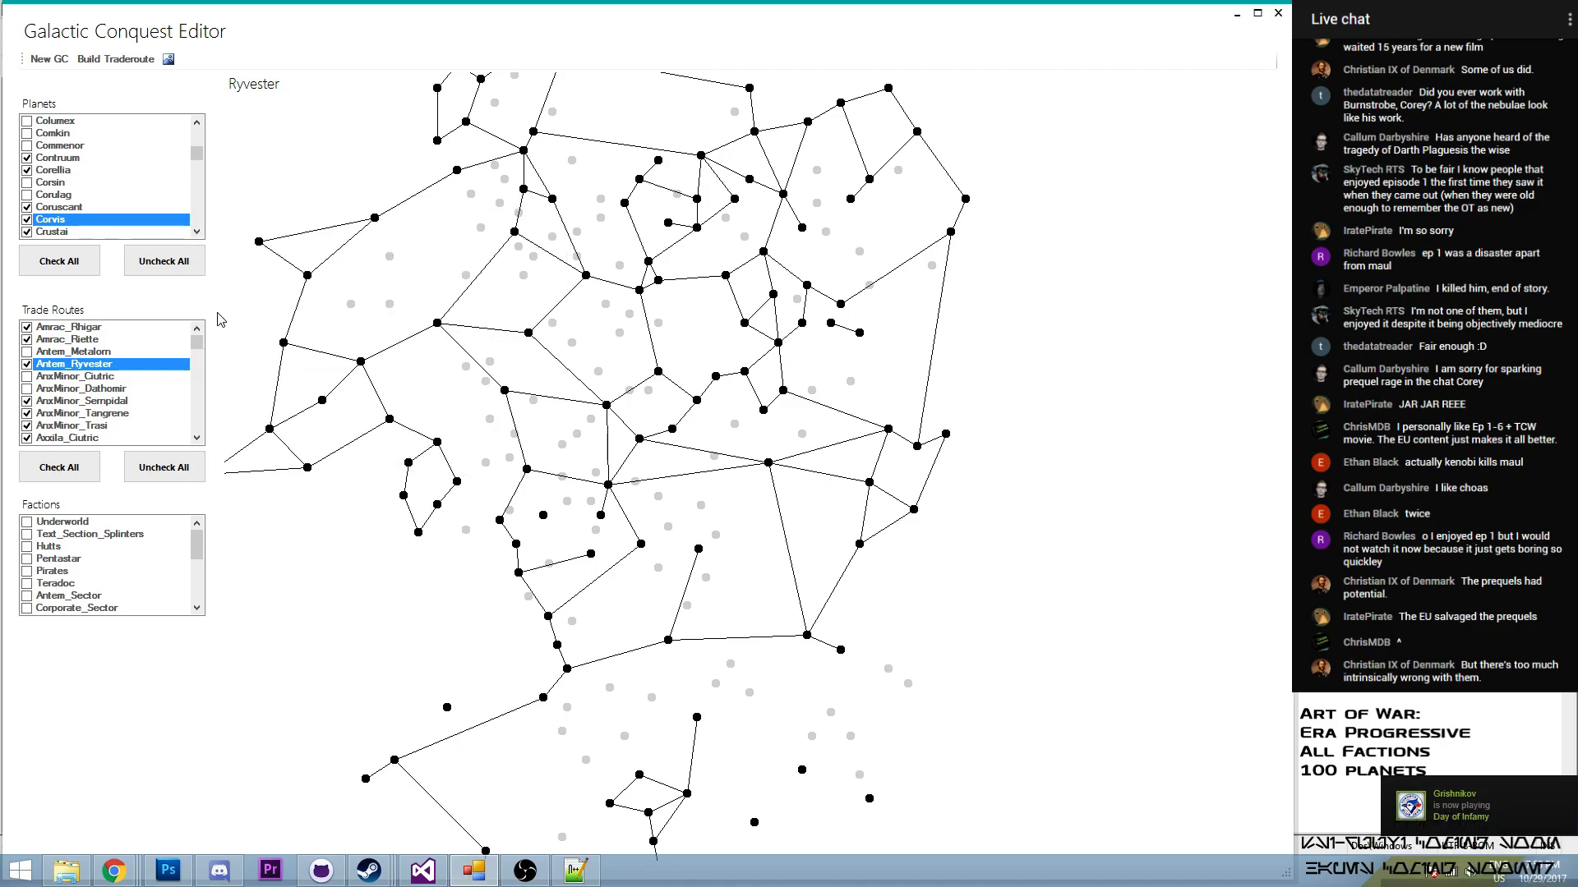
- Enable the Jomark–Ryvester and Metalorn–Ryvester routes in the trade routes
drag(198, 343, 205, 417)
click(27, 438)
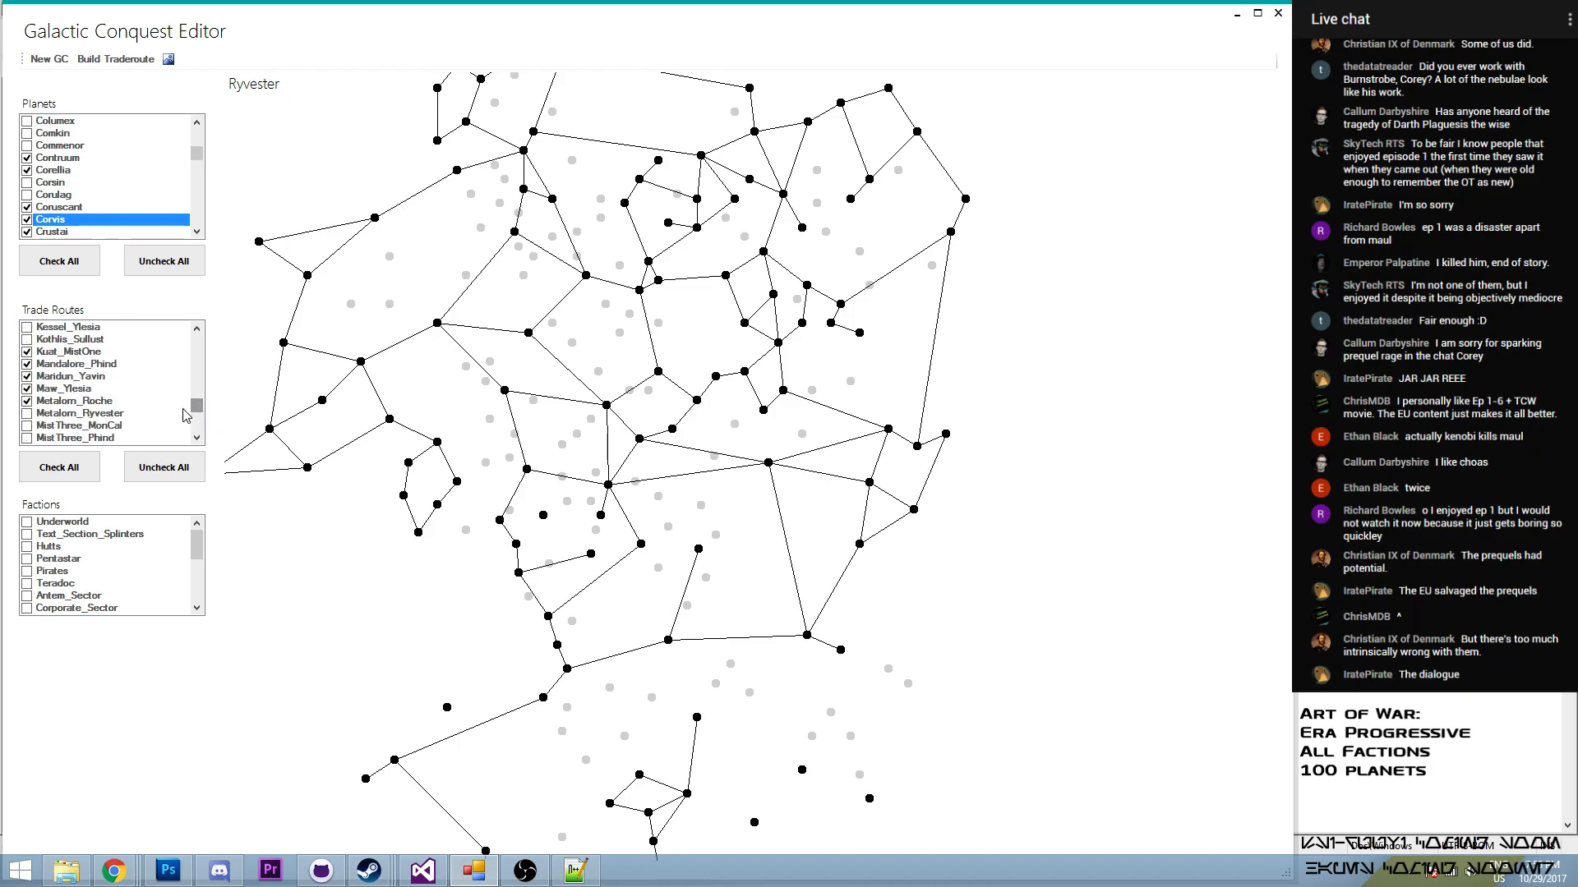
click(26, 414)
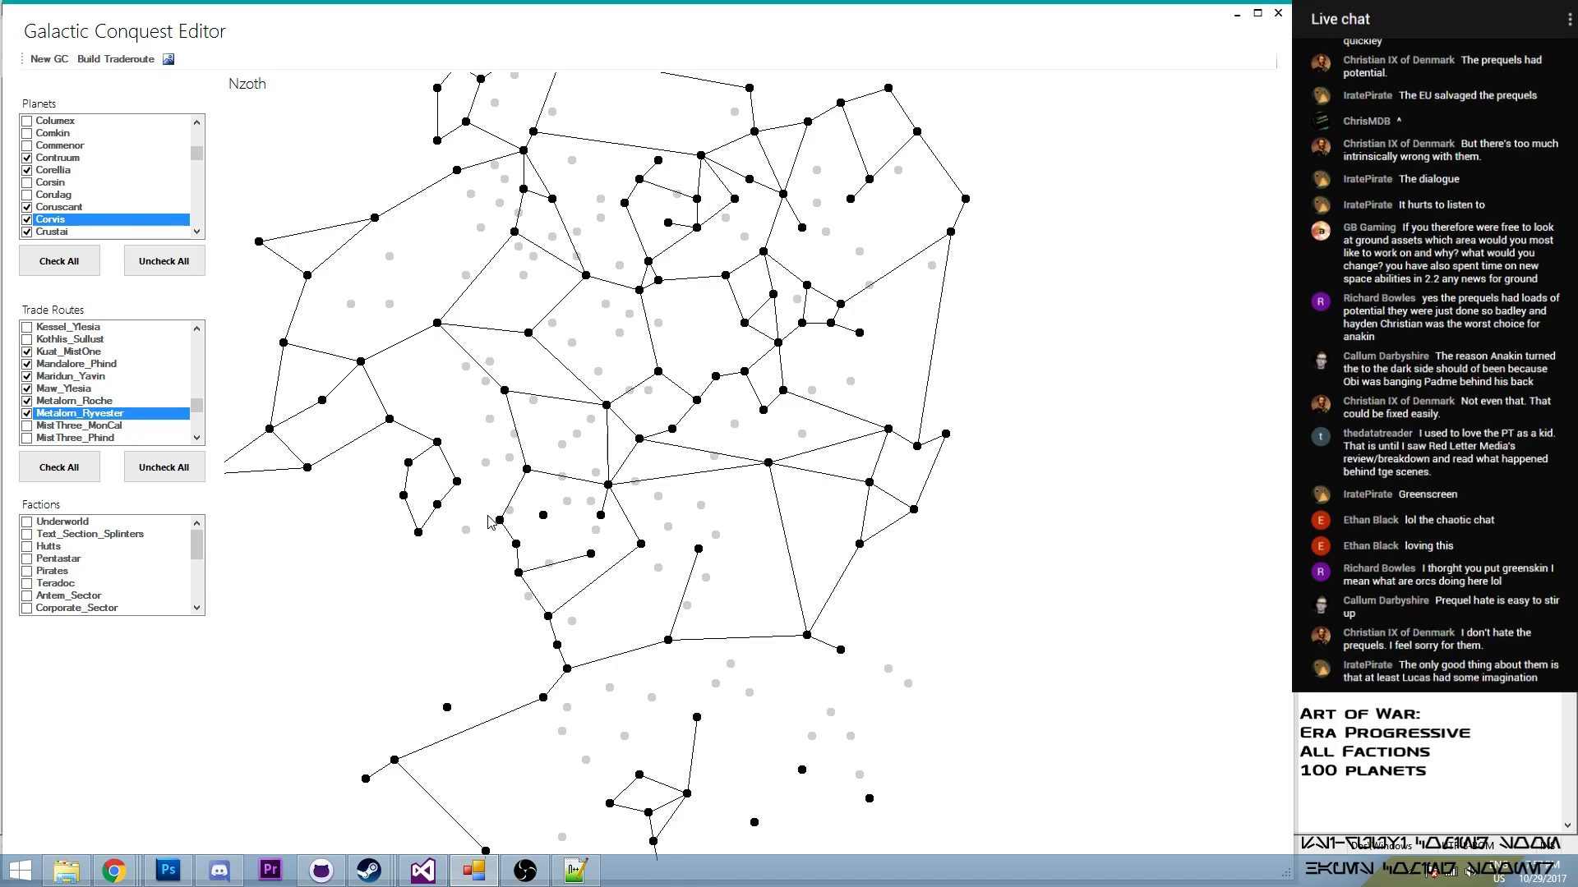
- Build a trade route from Nzoth to Odik and enable it in the trade routes
click(116, 59)
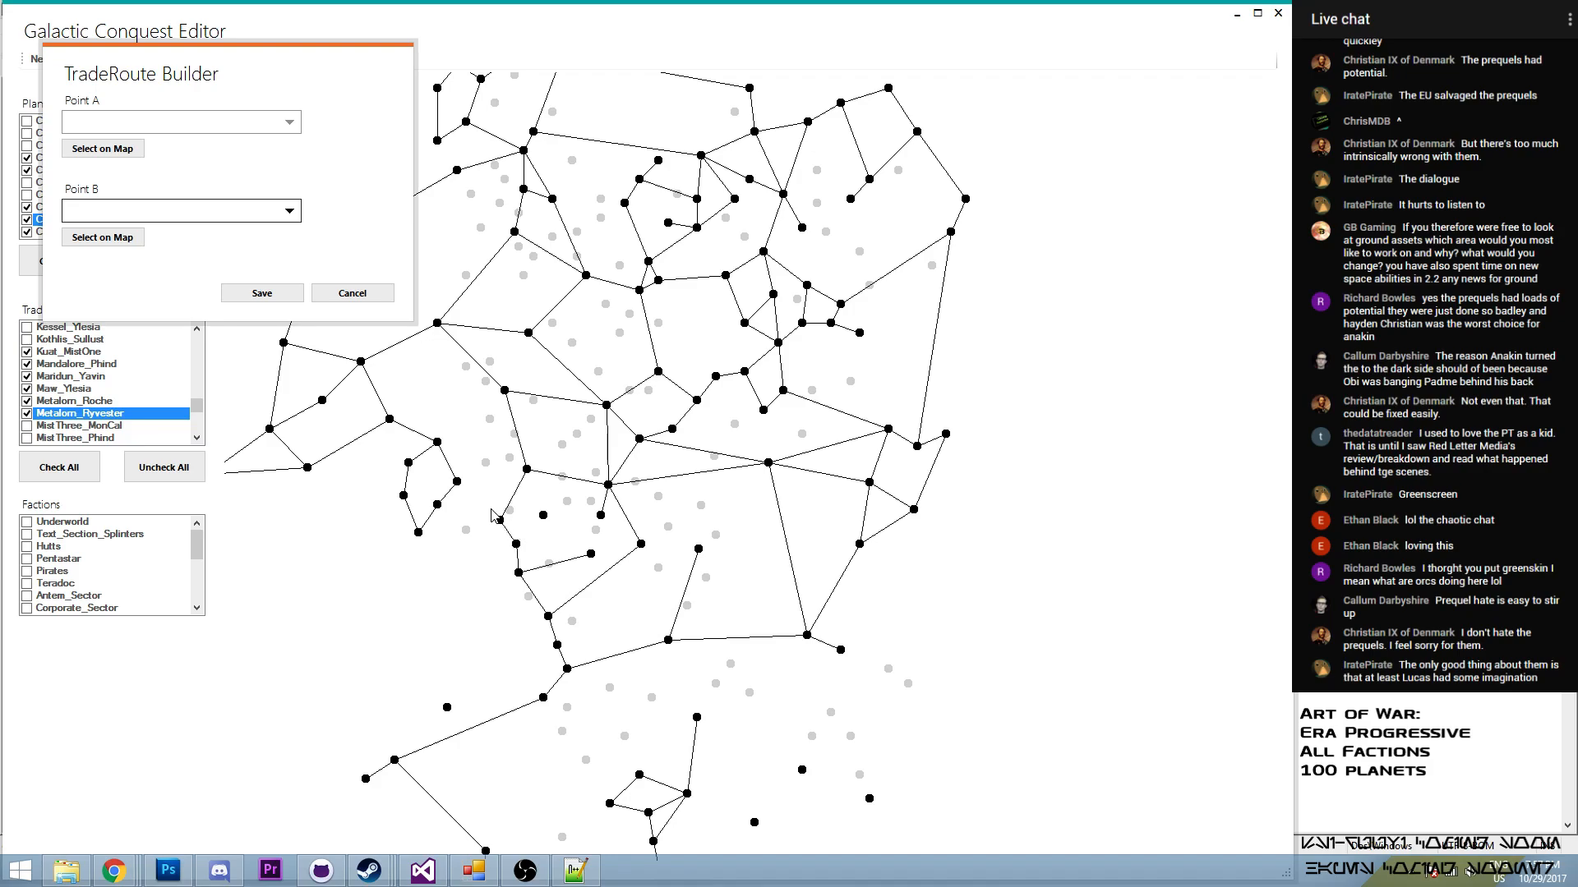
click(142, 148)
click(458, 481)
click(103, 237)
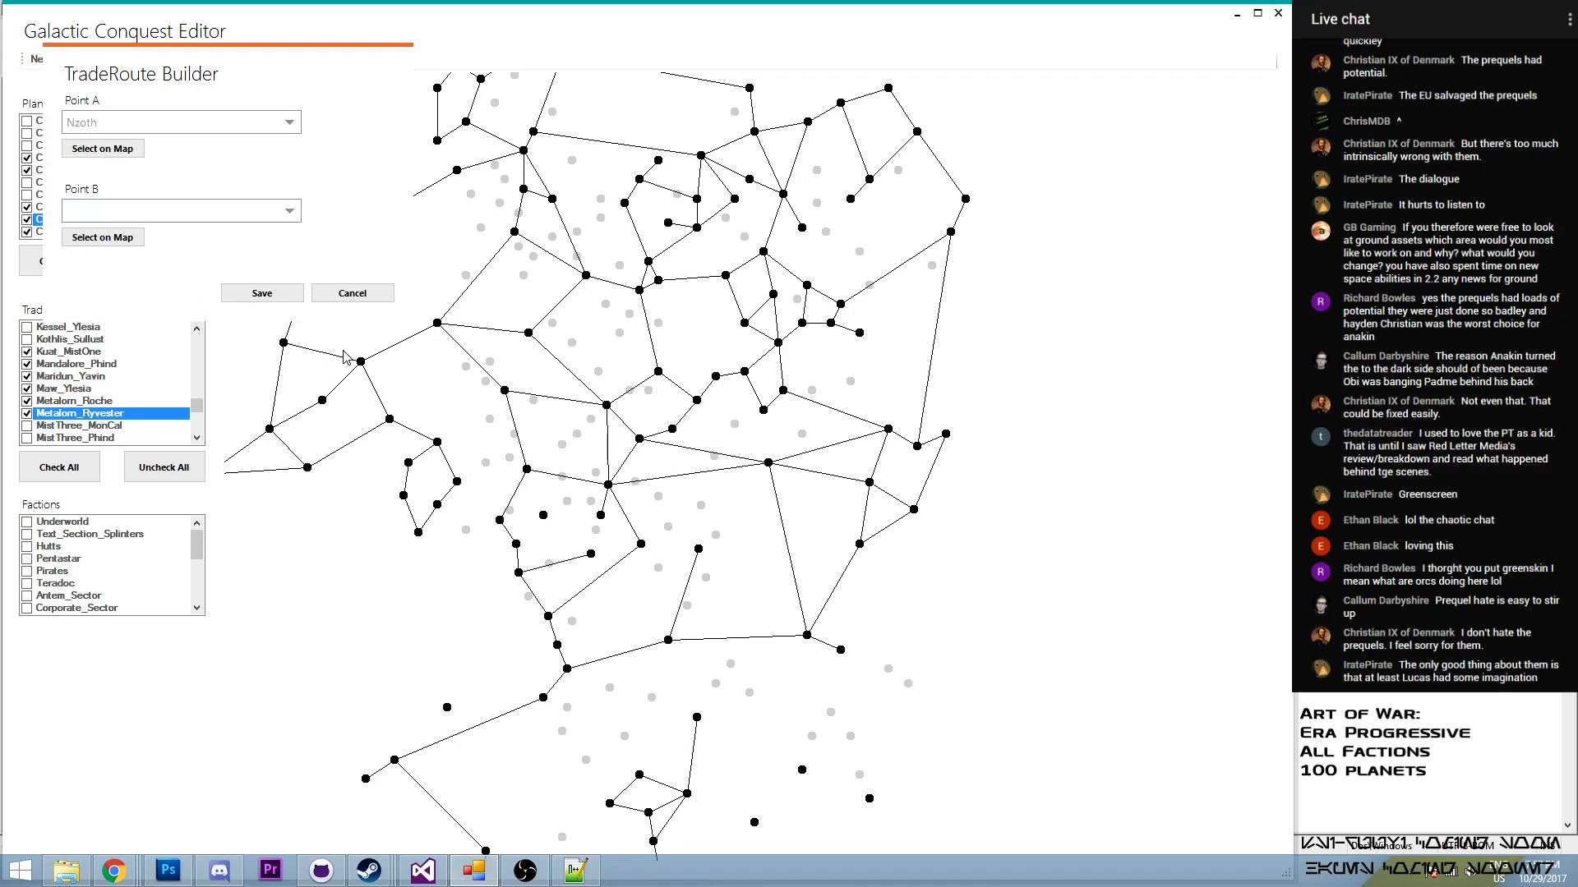
click(500, 520)
click(279, 295)
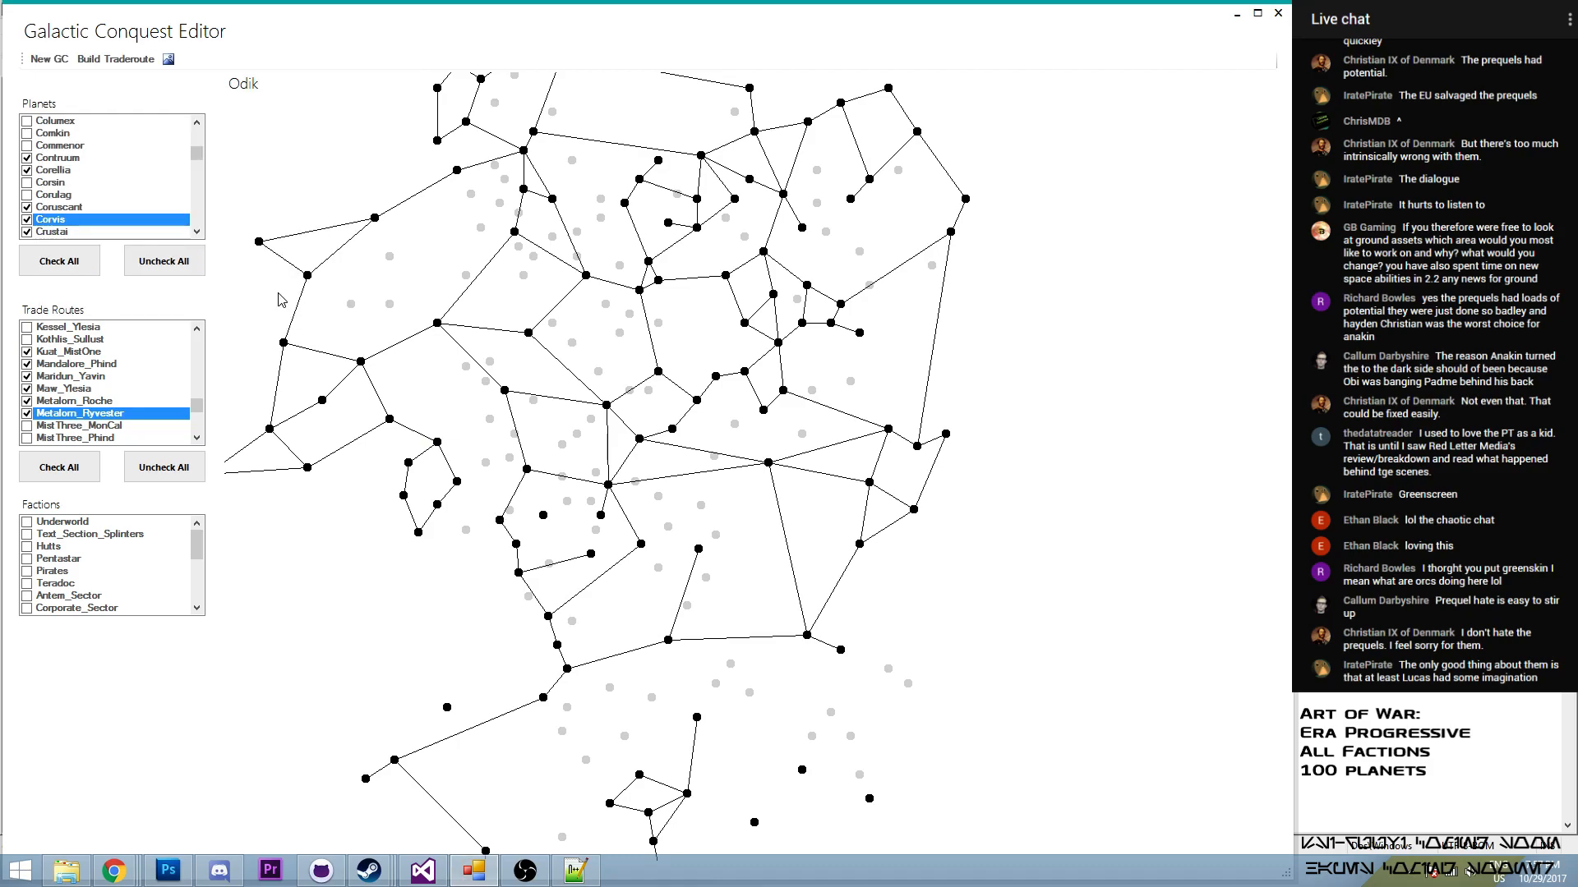
drag(197, 406, 200, 416)
click(27, 339)
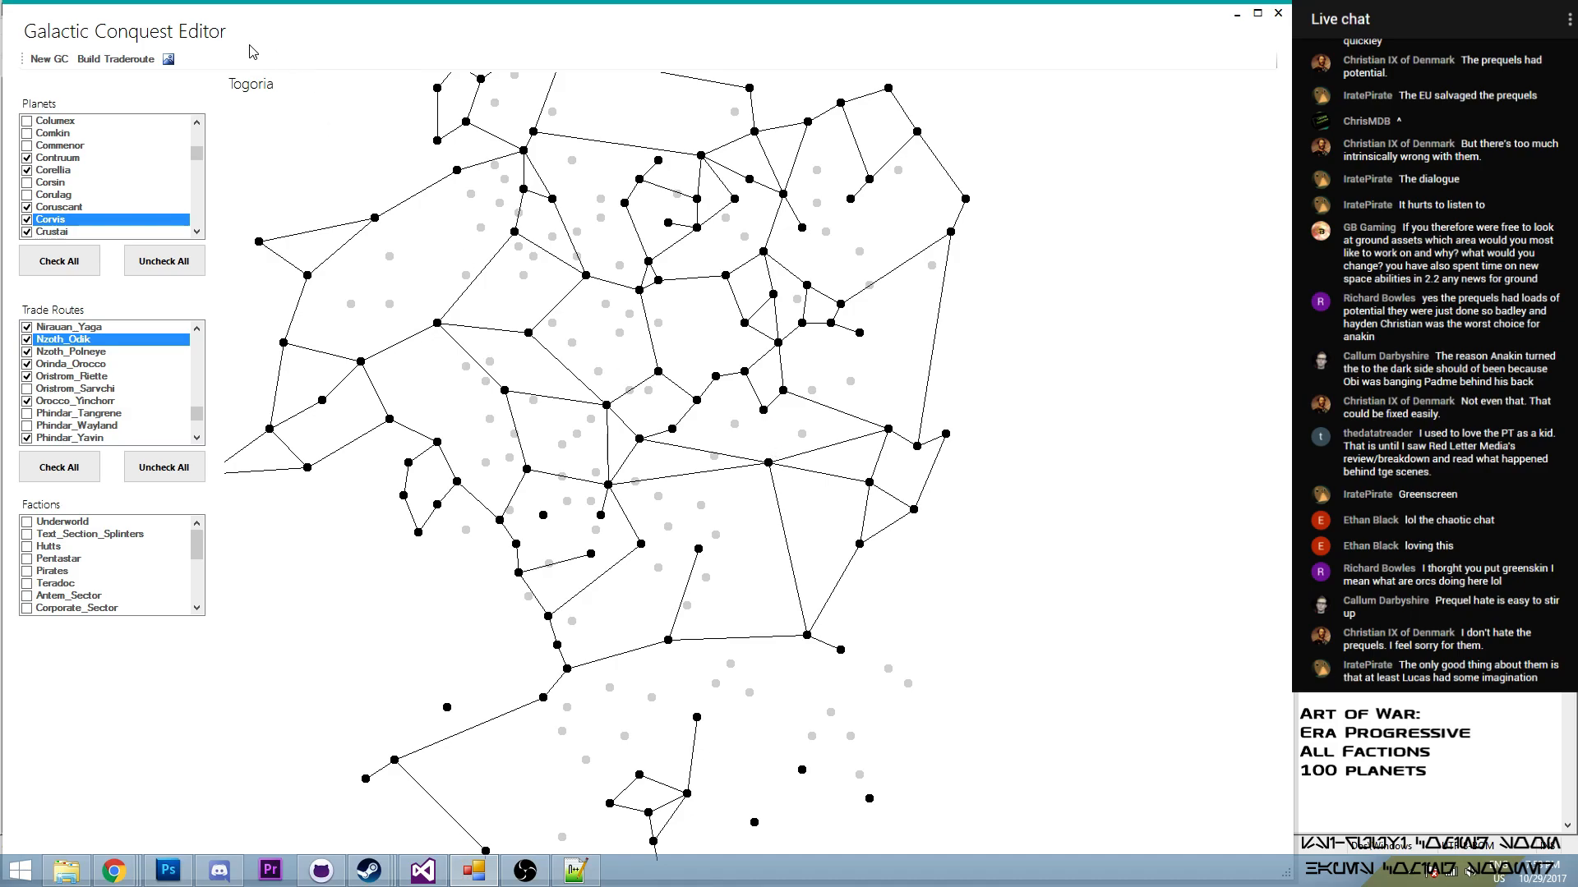
click(130, 59)
click(146, 190)
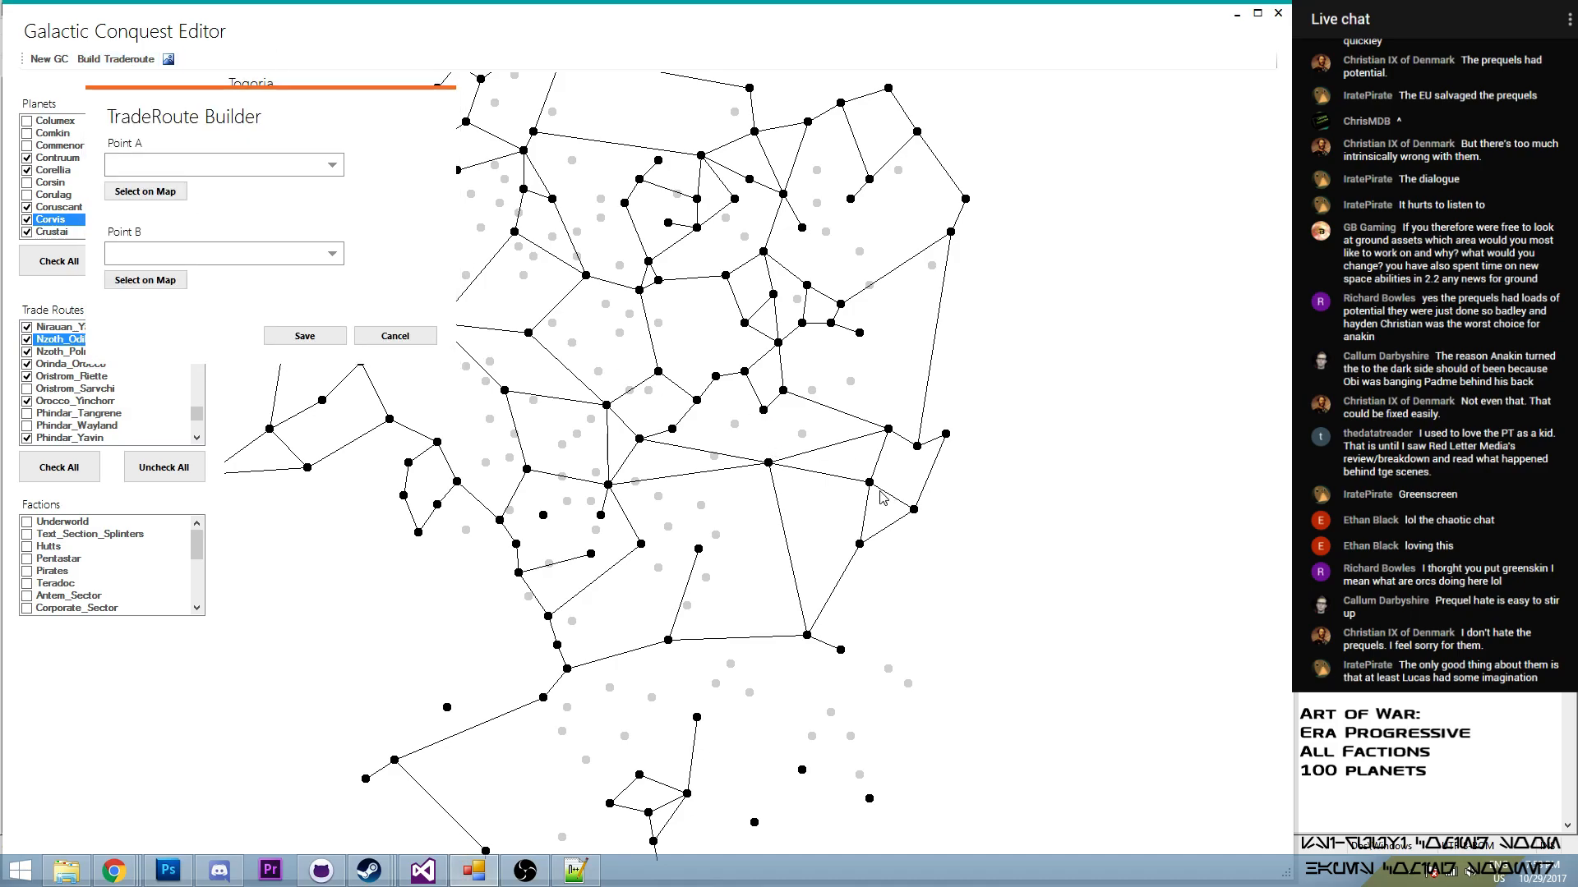
click(629, 437)
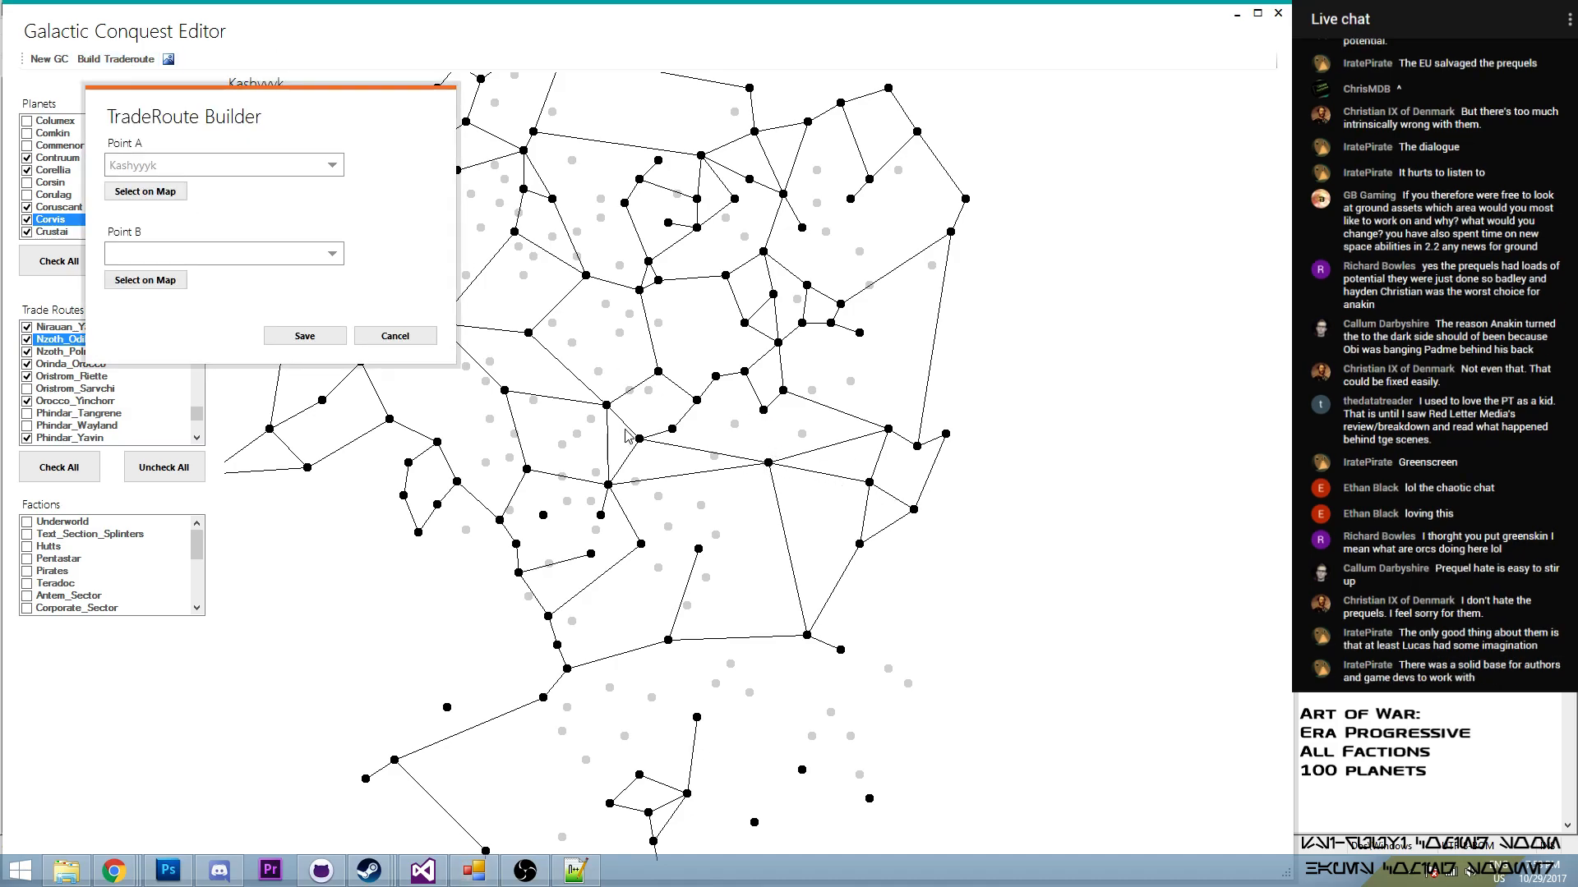
click(763, 413)
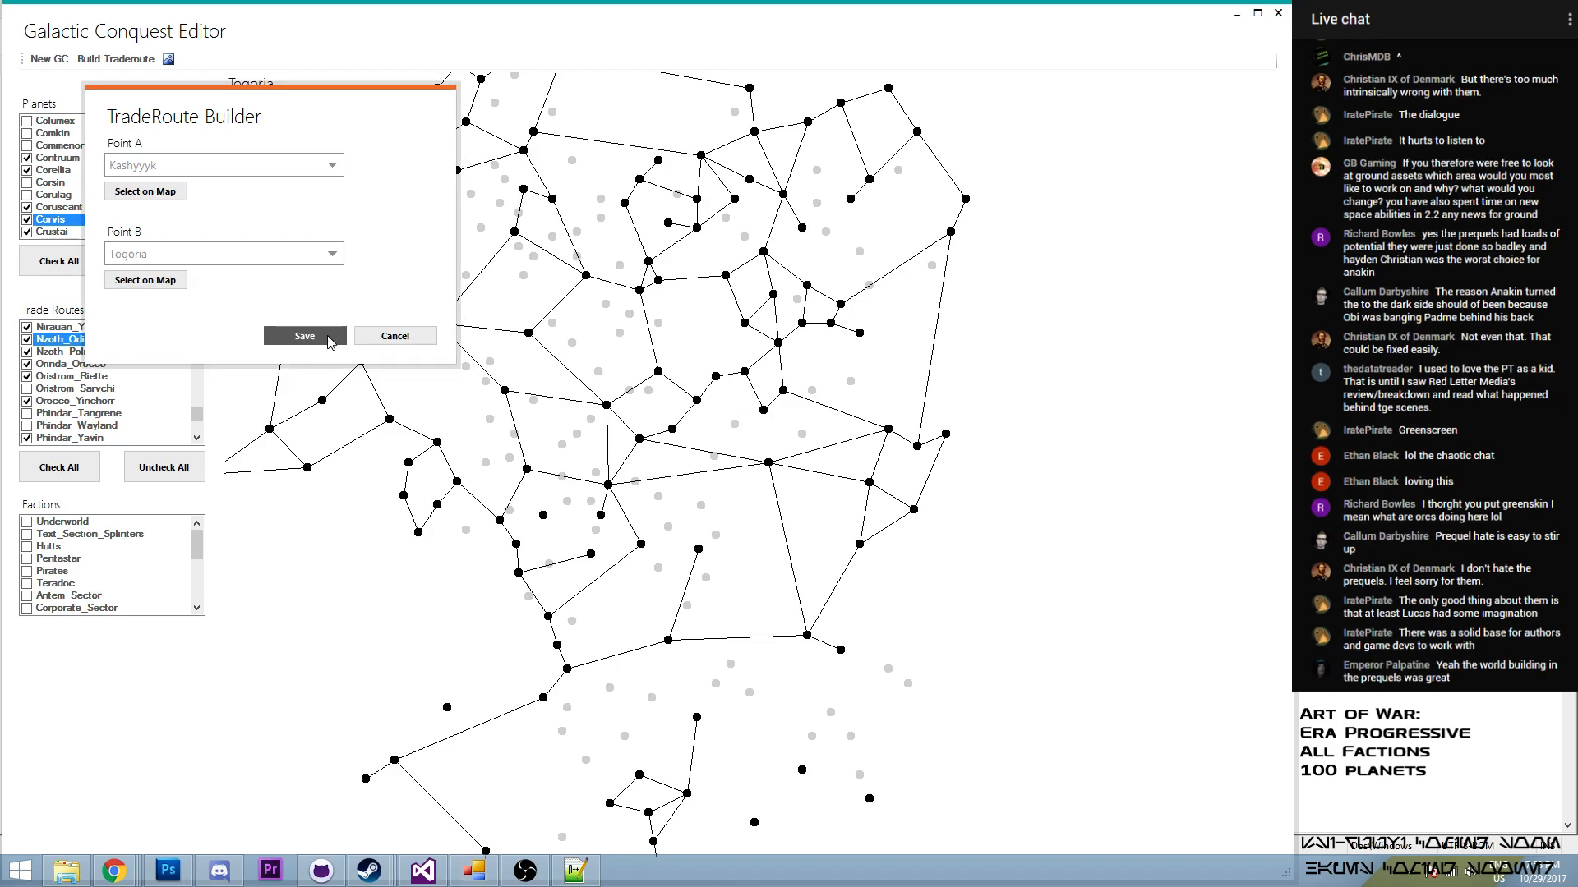
click(395, 336)
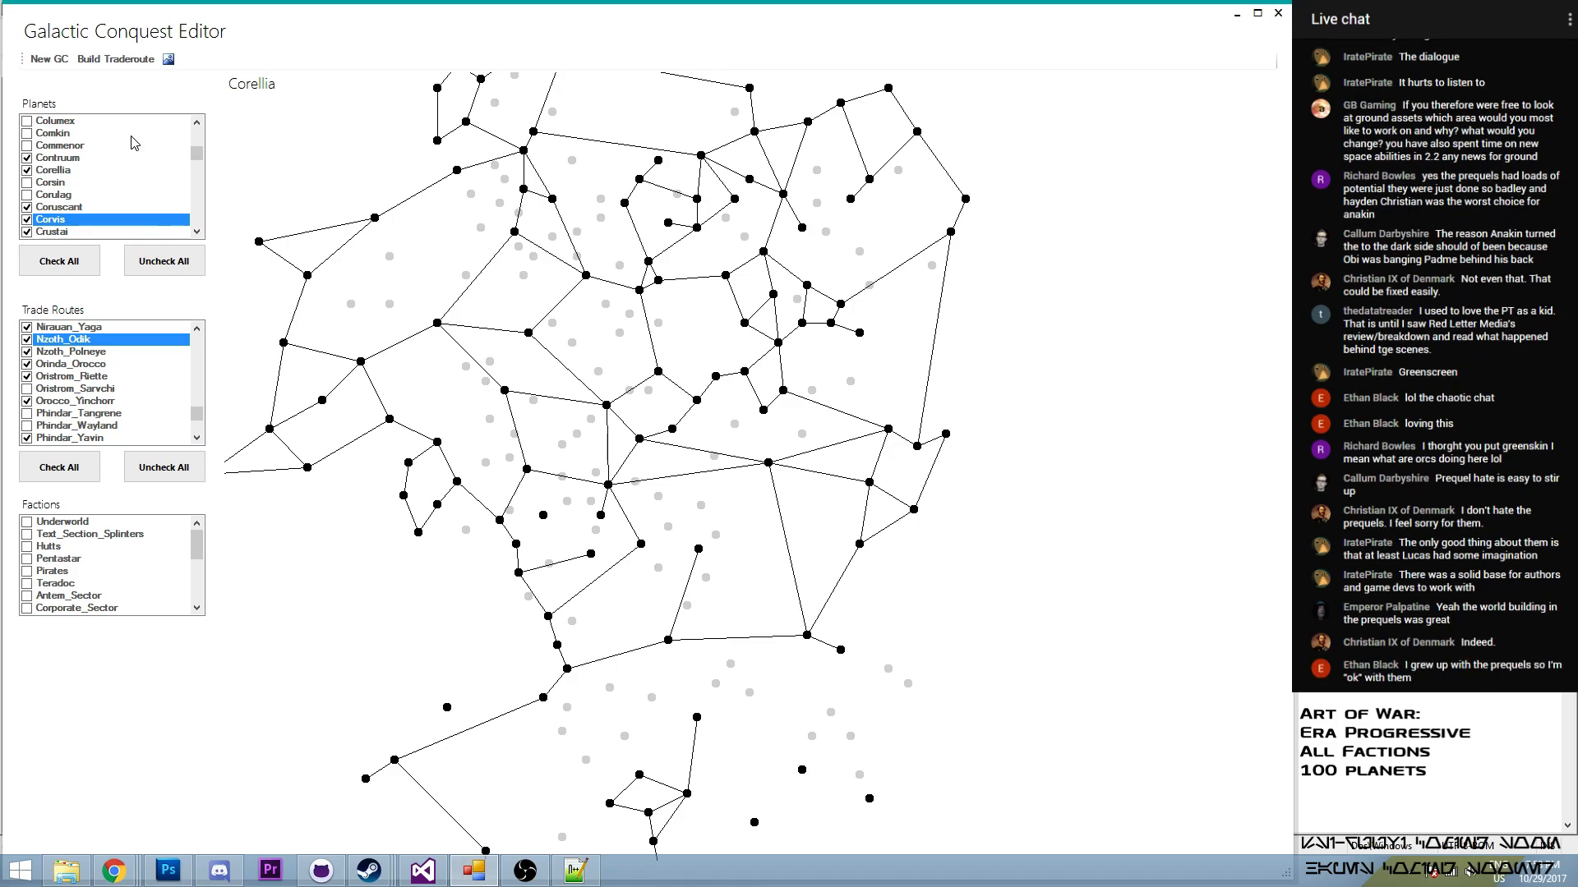
- Build a trade route from Corellia to Talasea and enable it in the trade routes
click(116, 59)
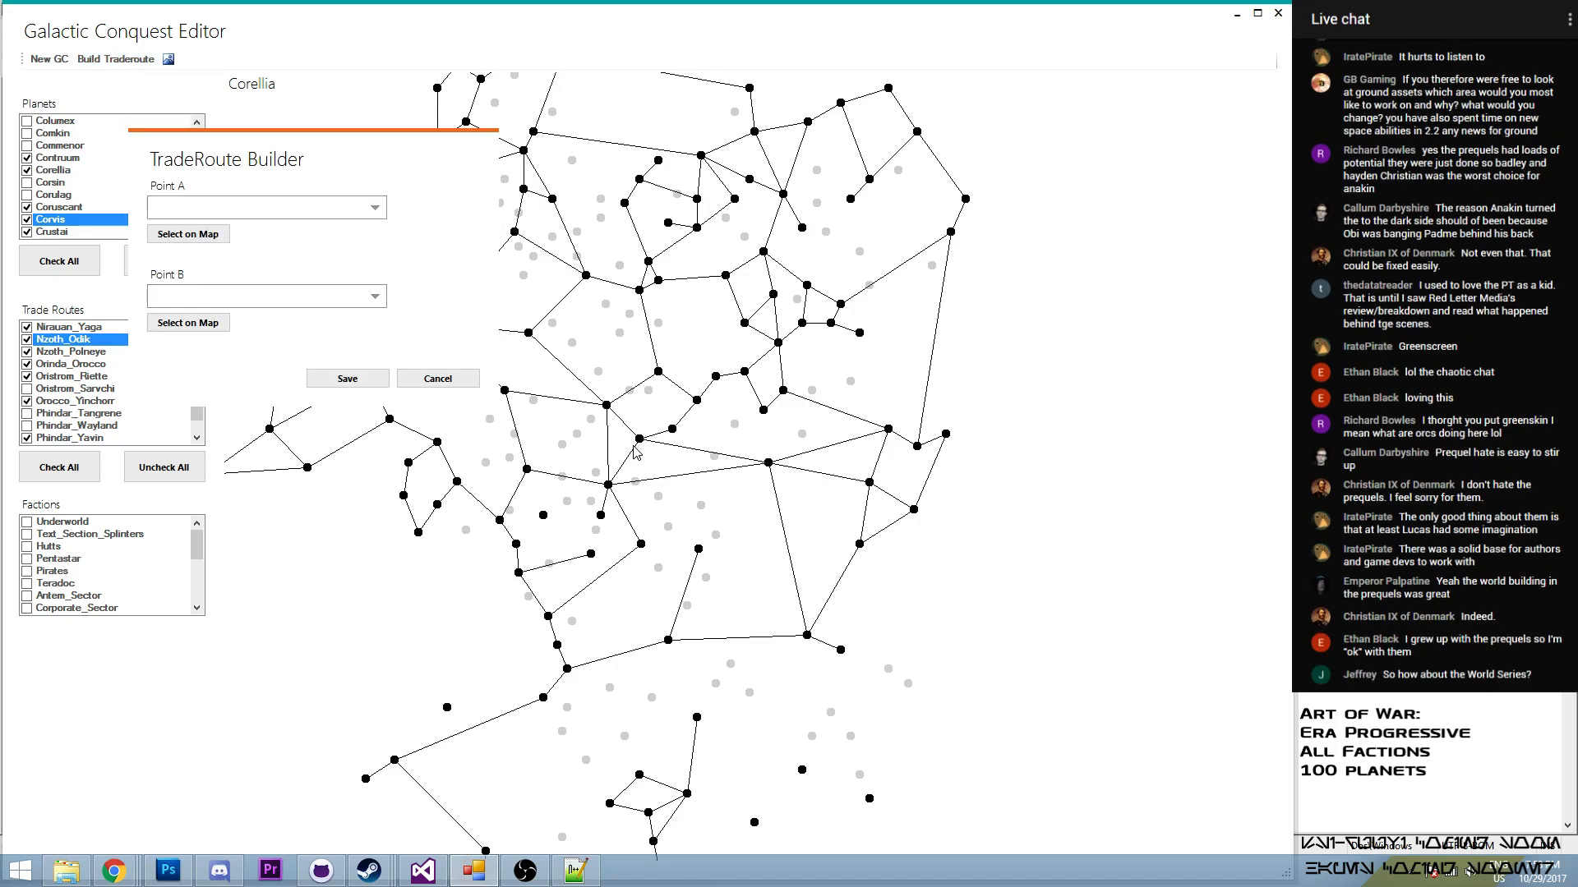
click(641, 545)
click(207, 323)
click(699, 550)
click(347, 378)
drag(197, 411, 214, 371)
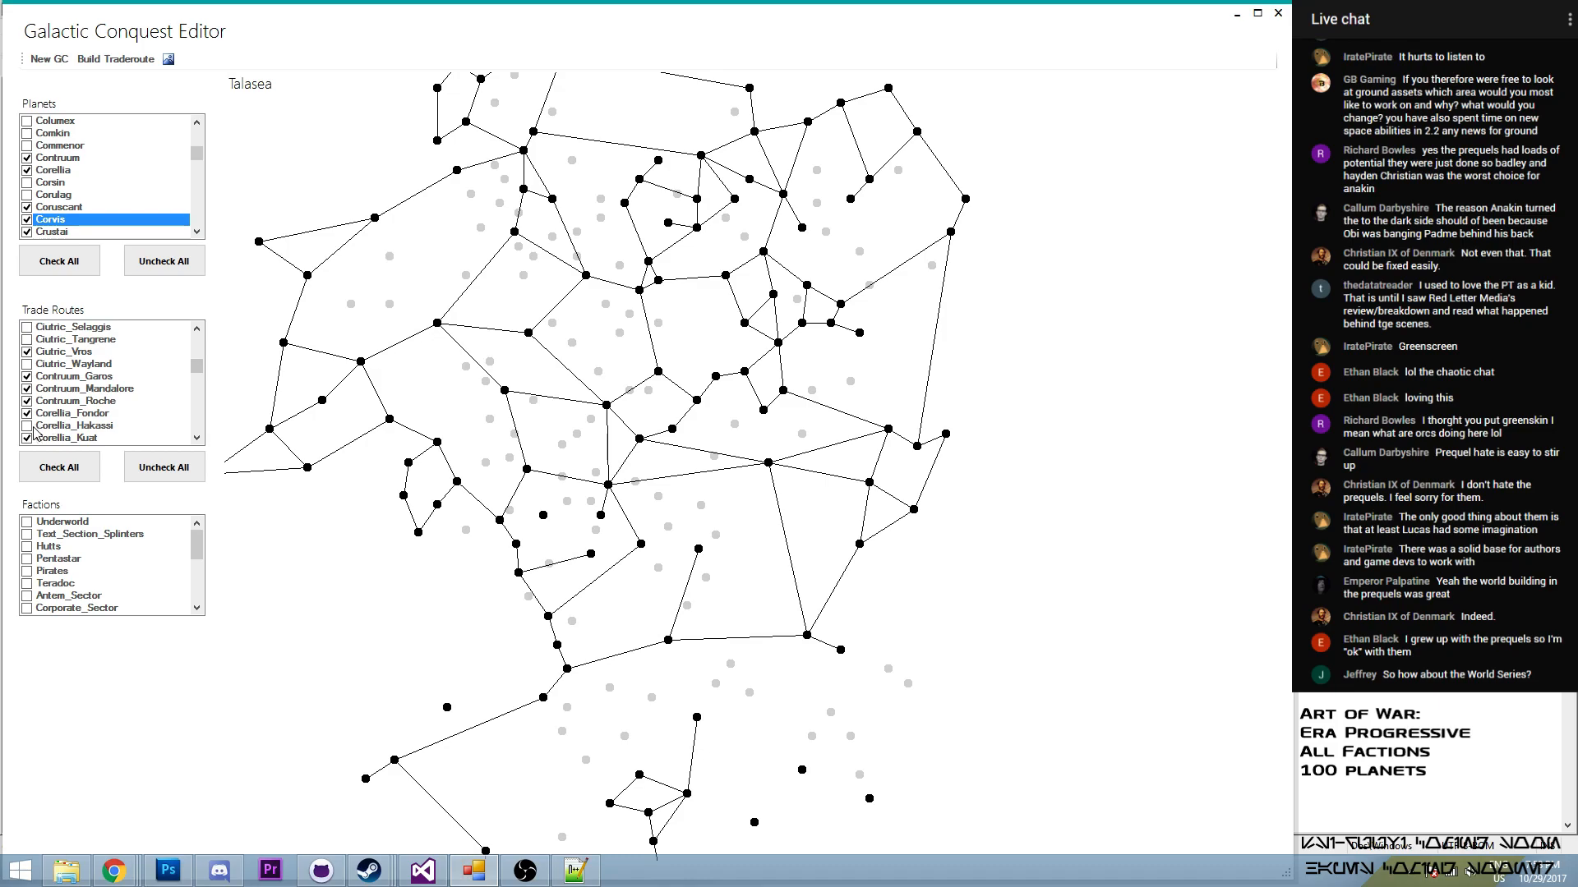
click(197, 438)
click(198, 438)
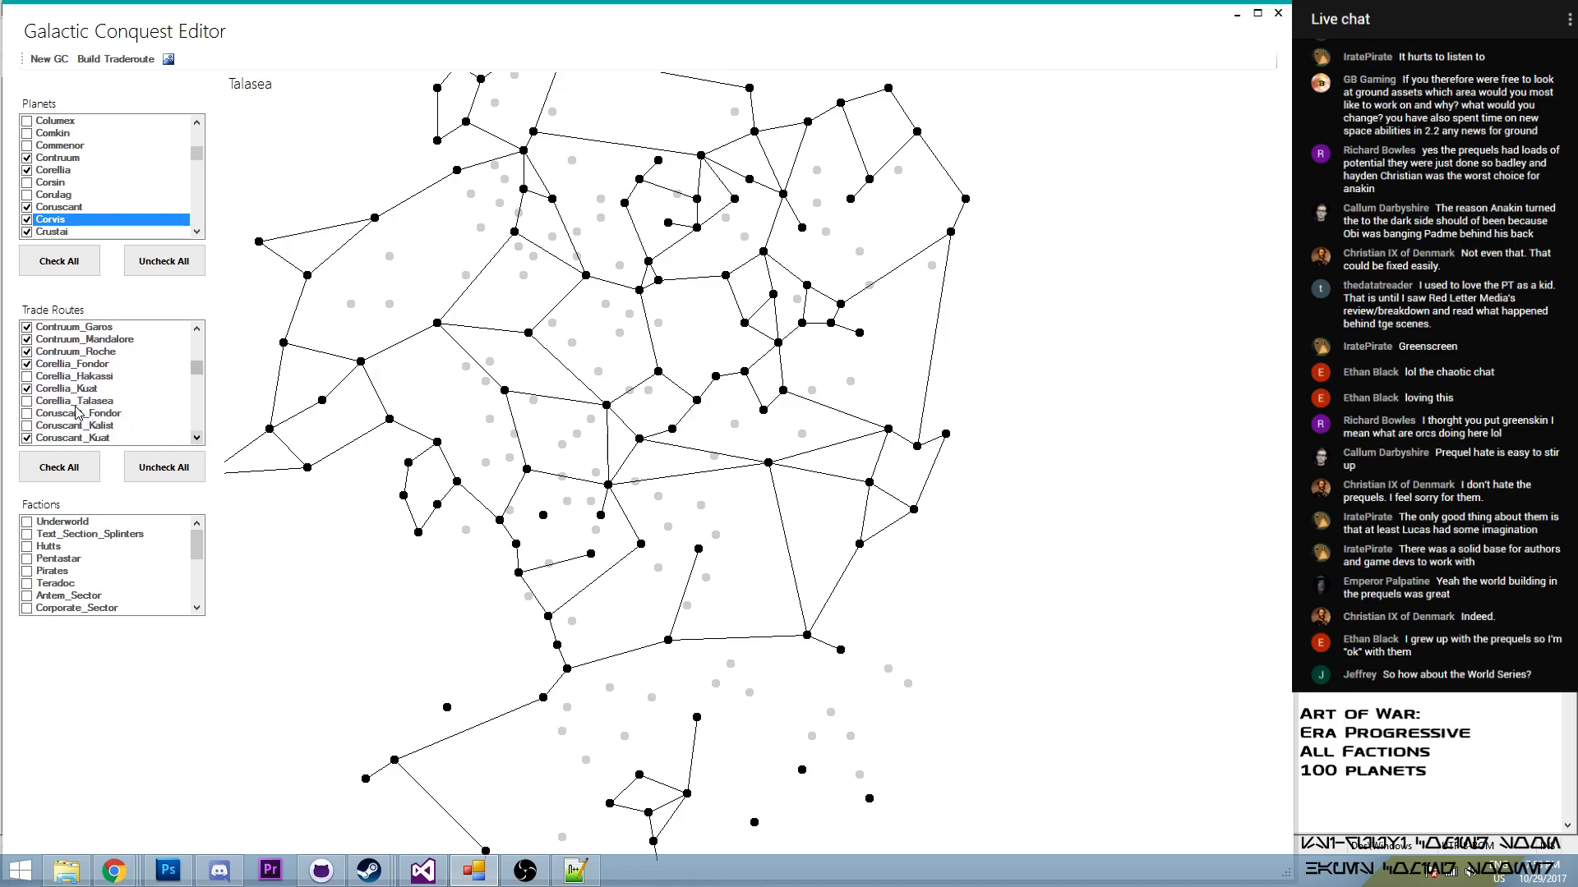
click(29, 402)
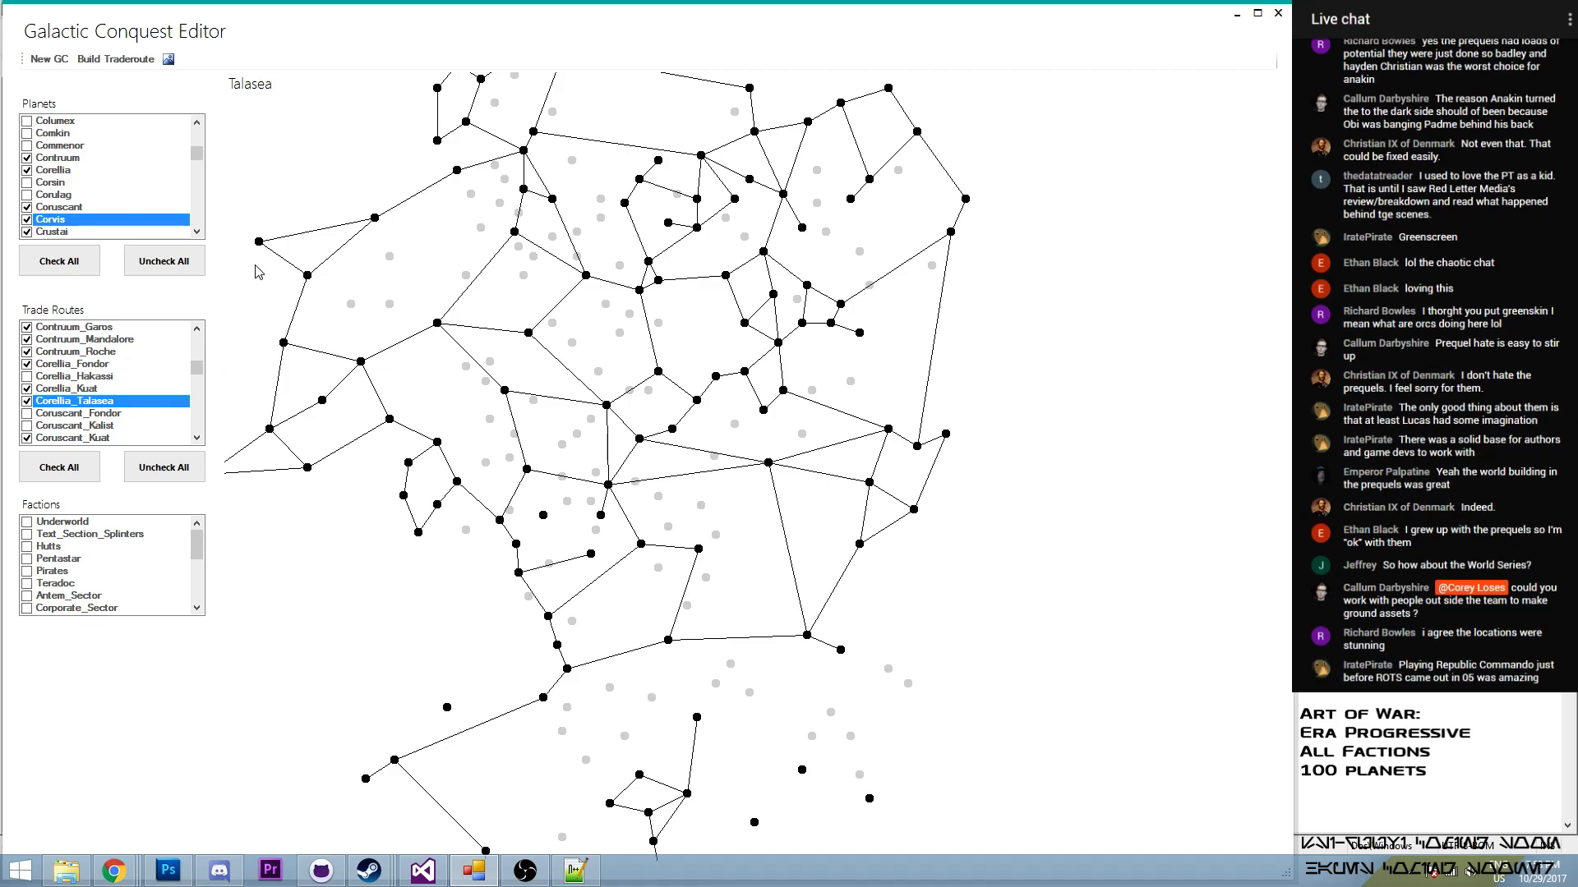
click(811, 636)
click(599, 515)
click(807, 635)
click(699, 551)
click(809, 636)
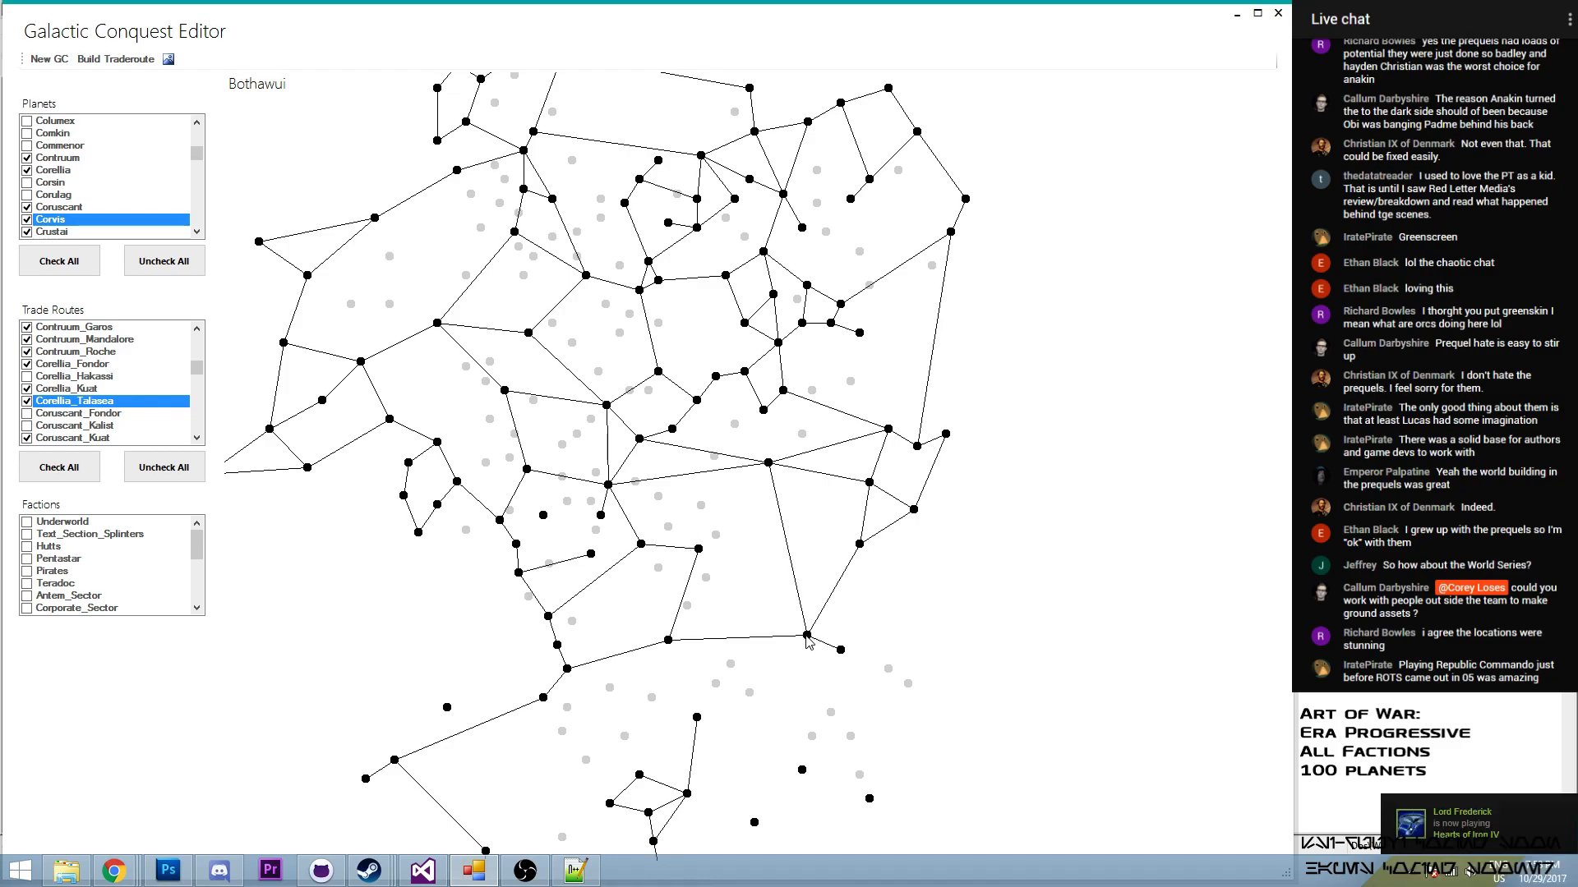
- Build a trade route from Bothawui to Talasea and enable it in the trade routes
click(118, 63)
click(261, 277)
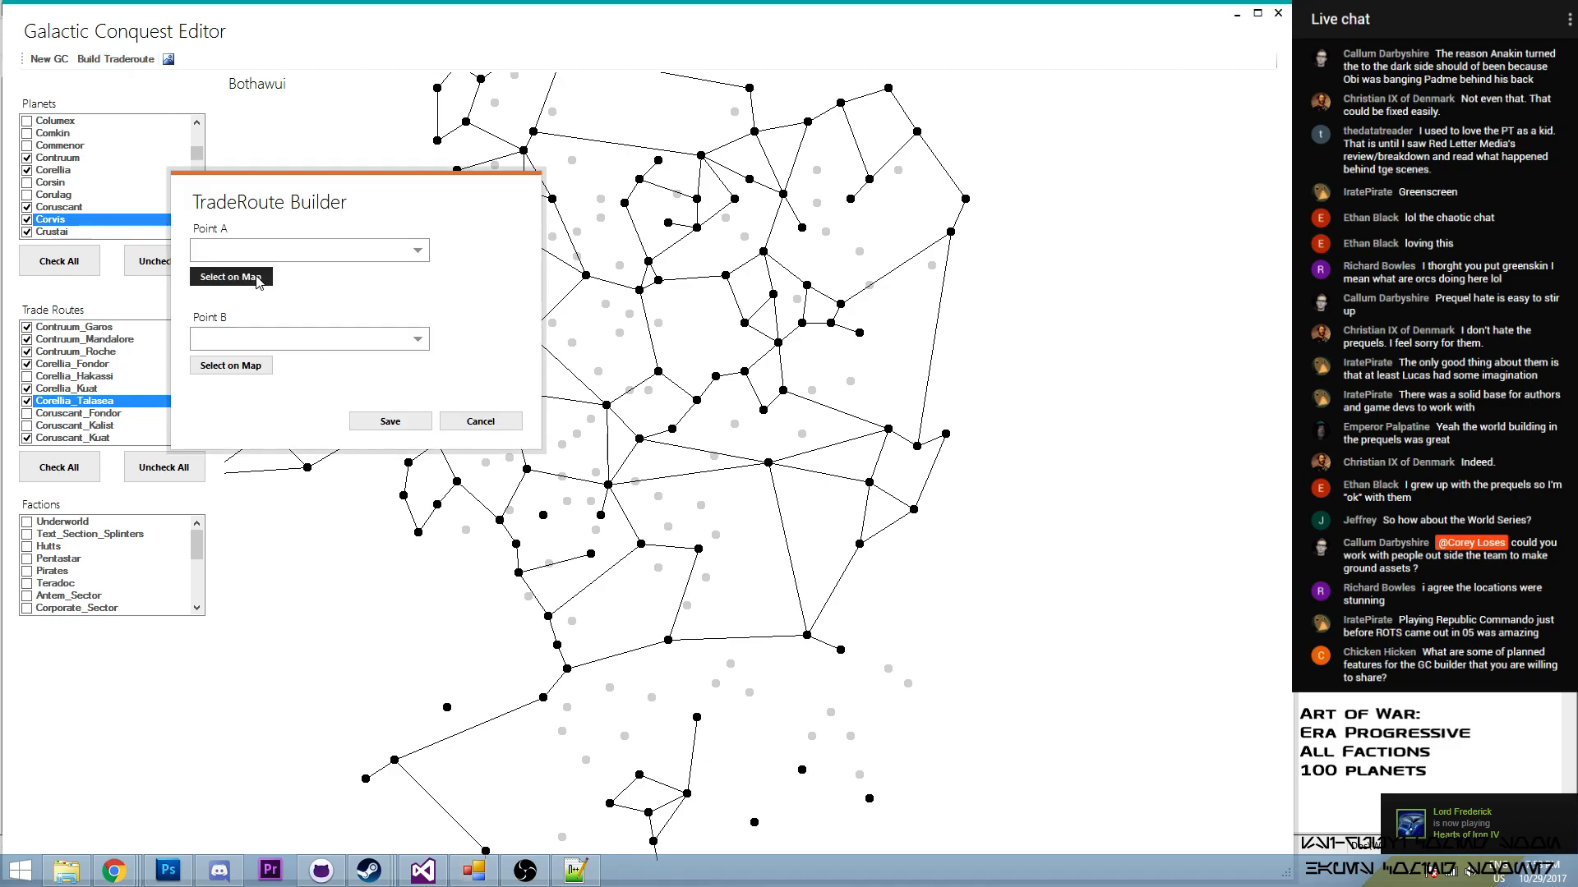
click(809, 636)
click(234, 365)
click(698, 548)
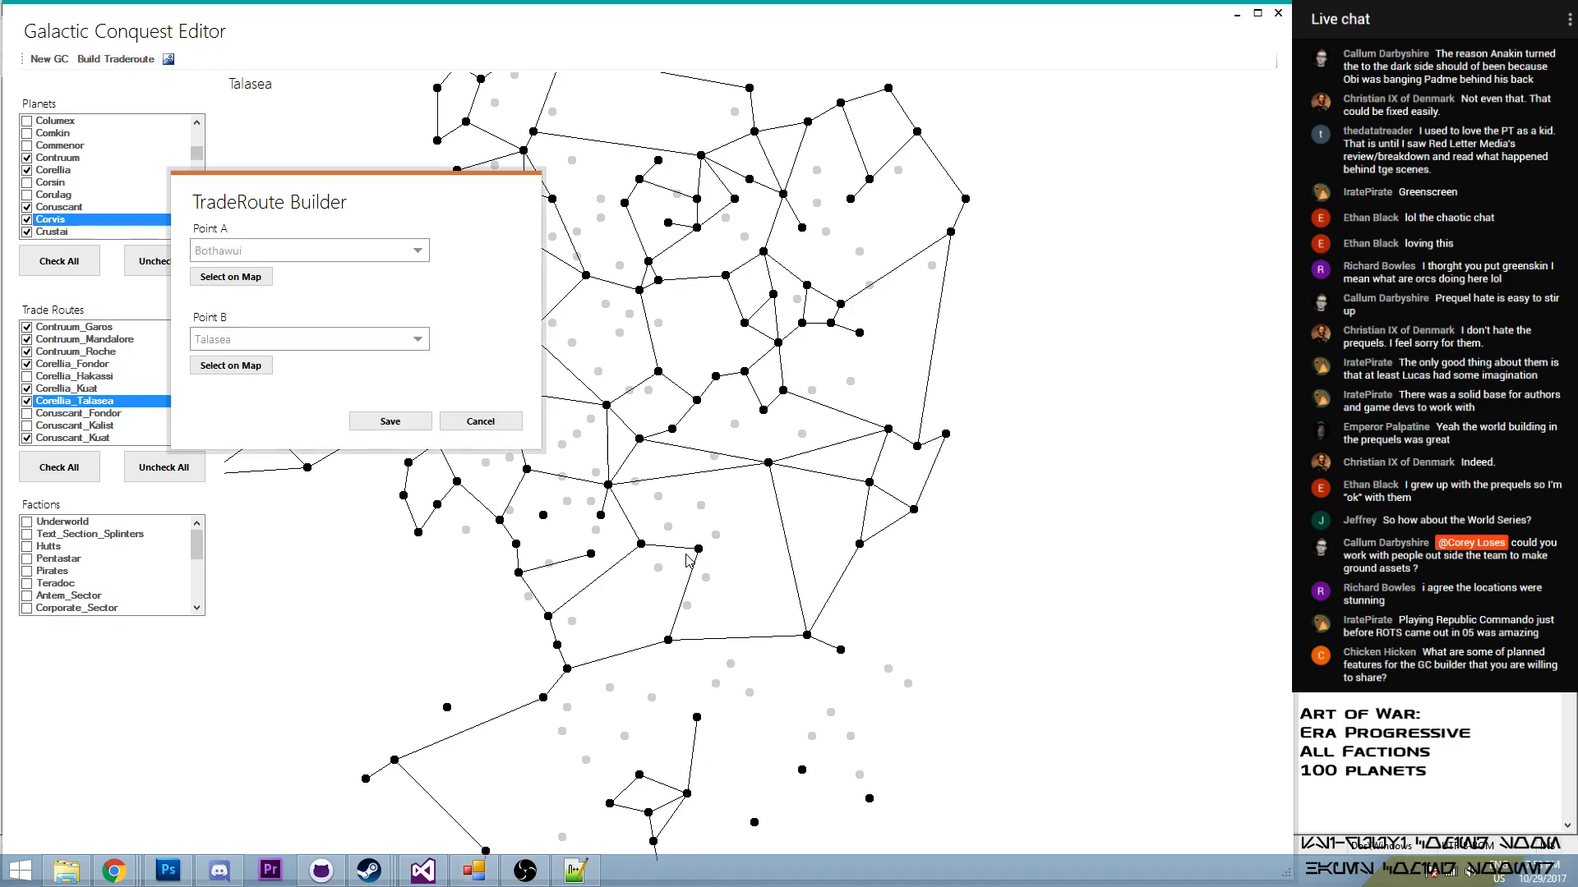
click(393, 422)
mouse_move(198, 382)
mouse_down()
mouse_move(203, 340)
mouse_move(201, 367)
mouse_move(204, 353)
mouse_up()
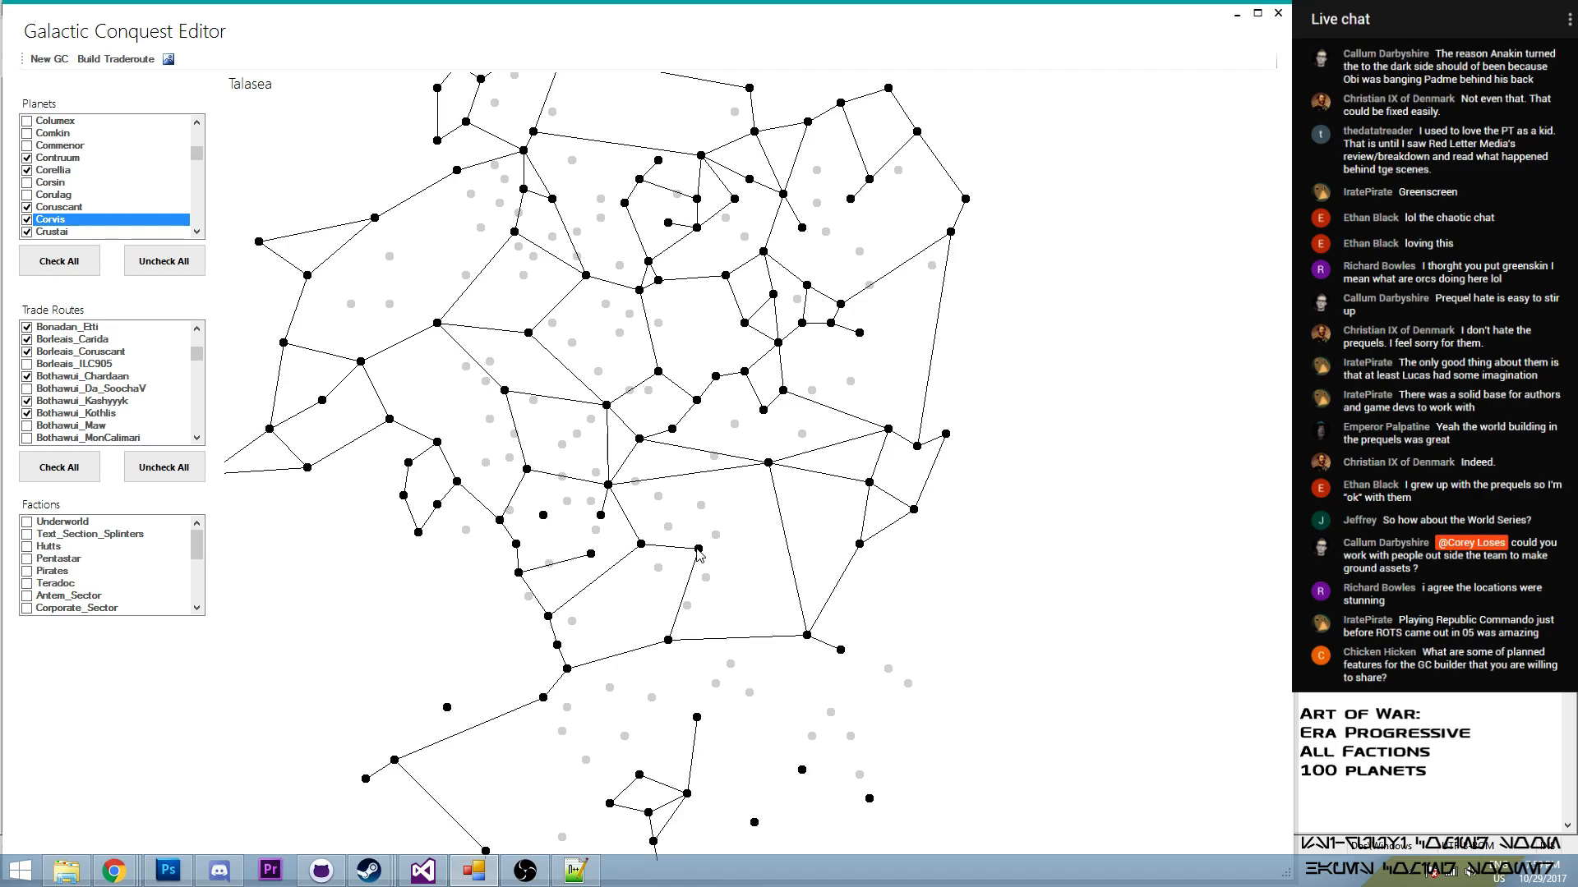
click(201, 444)
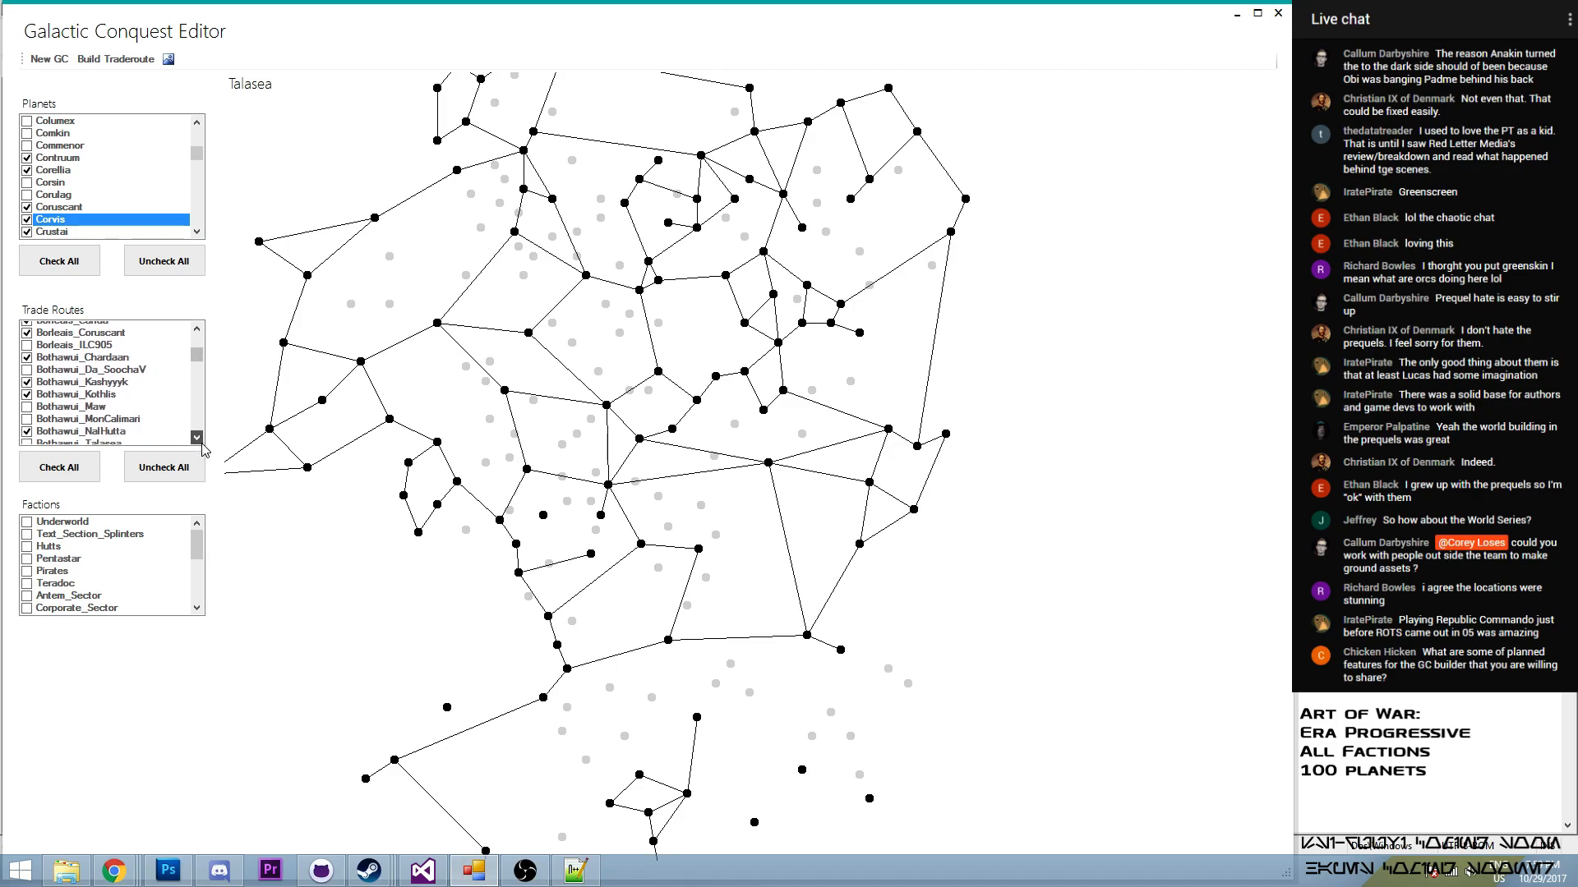
click(197, 438)
click(27, 401)
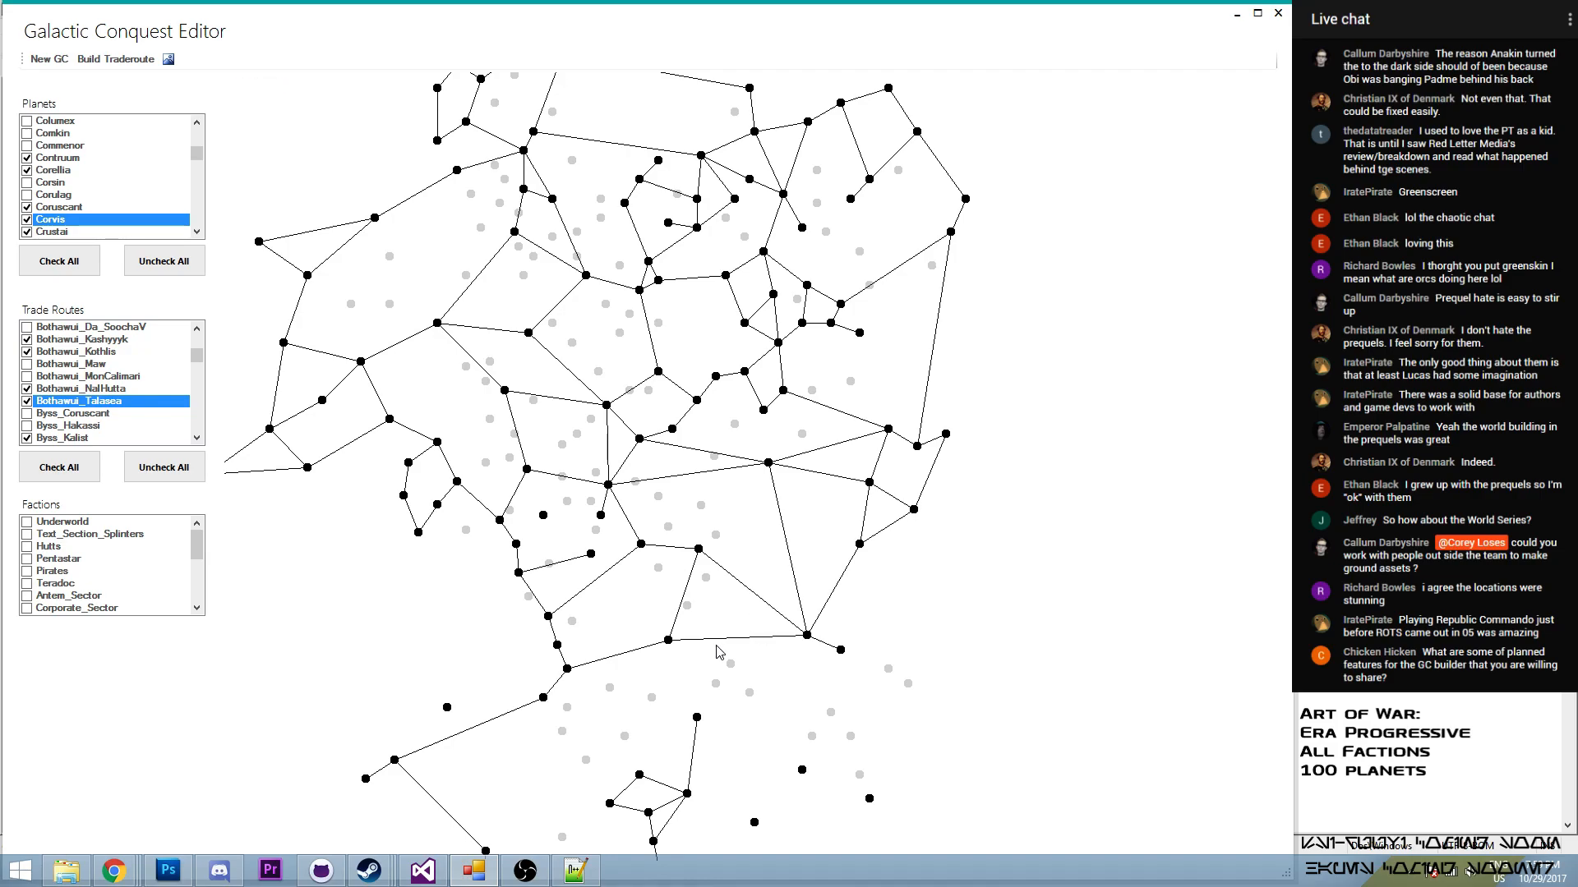
- Build a trade route from Chardaan to GlomTho and enable it in the trade routes
drag(716, 646, 679, 523)
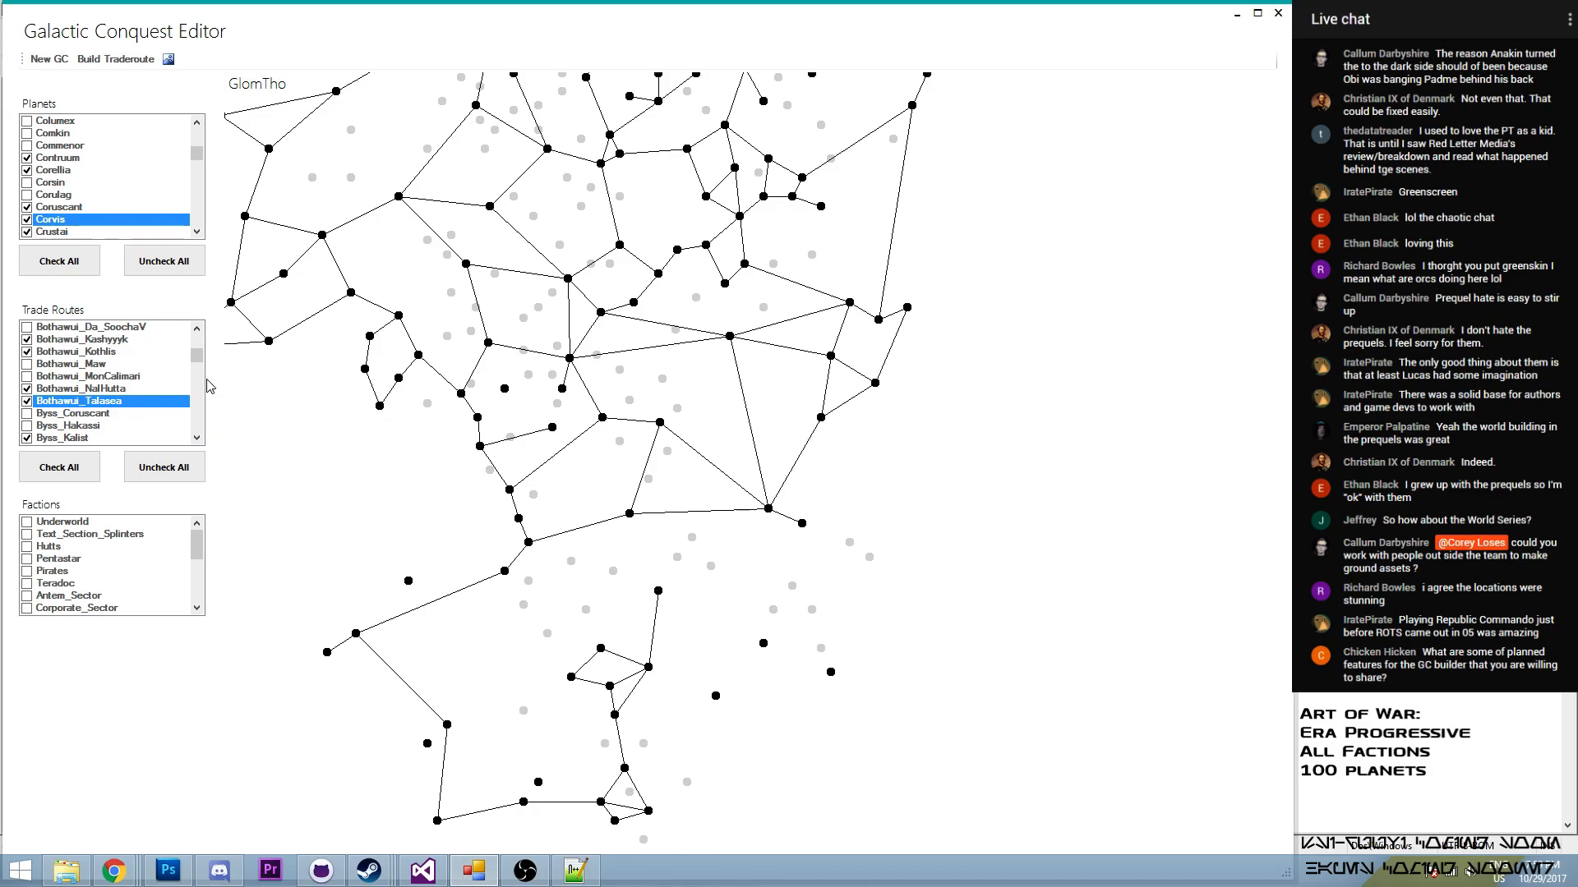
click(115, 60)
click(631, 516)
drag(244, 41, 446, 94)
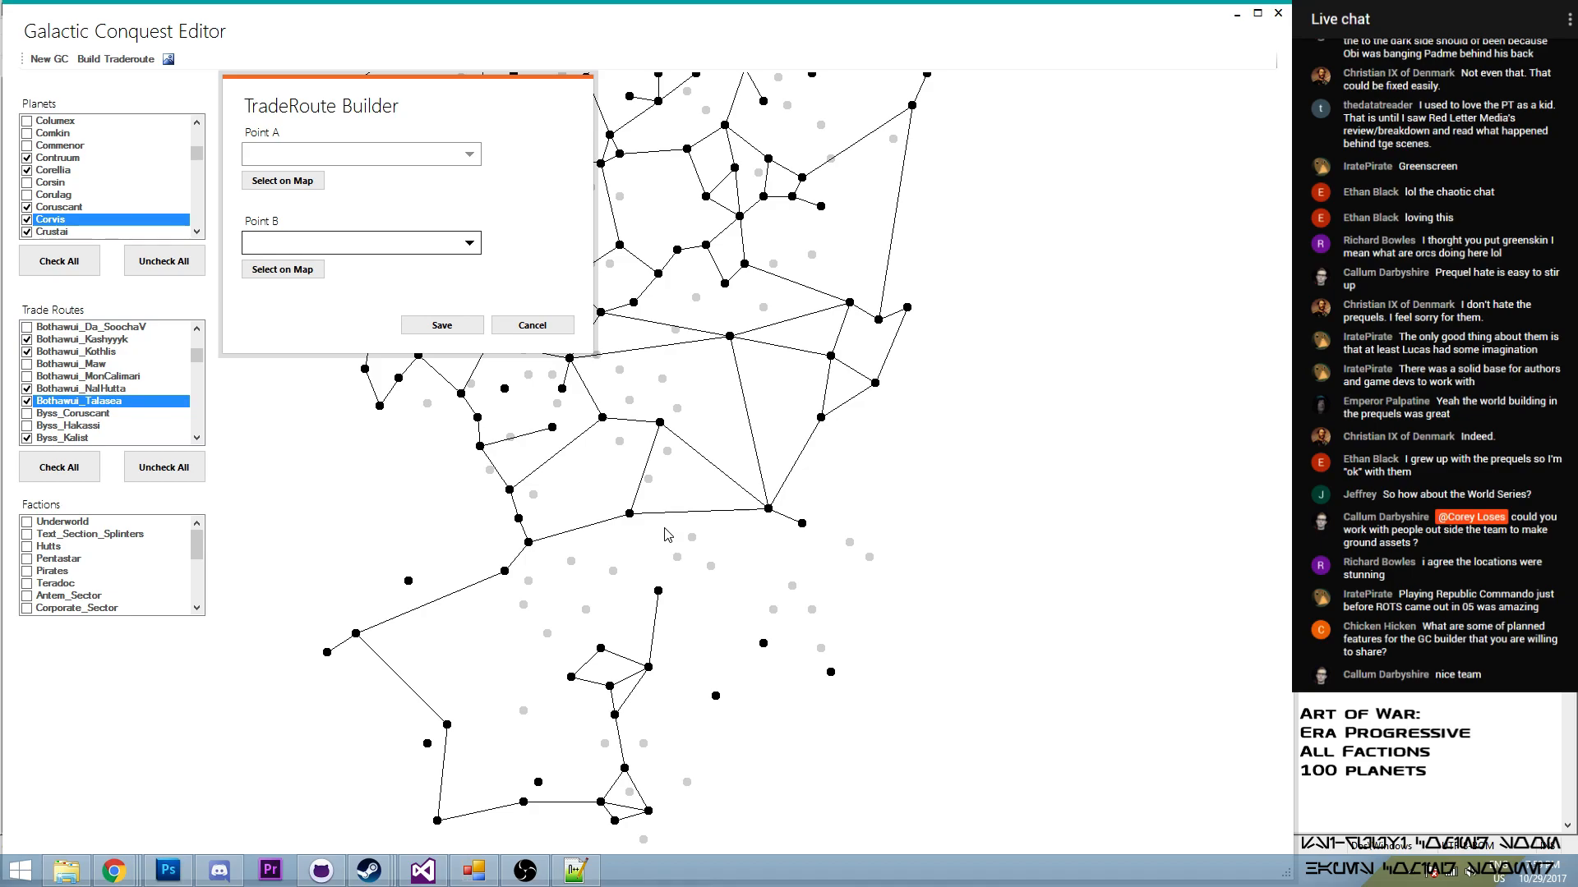
click(301, 183)
click(631, 515)
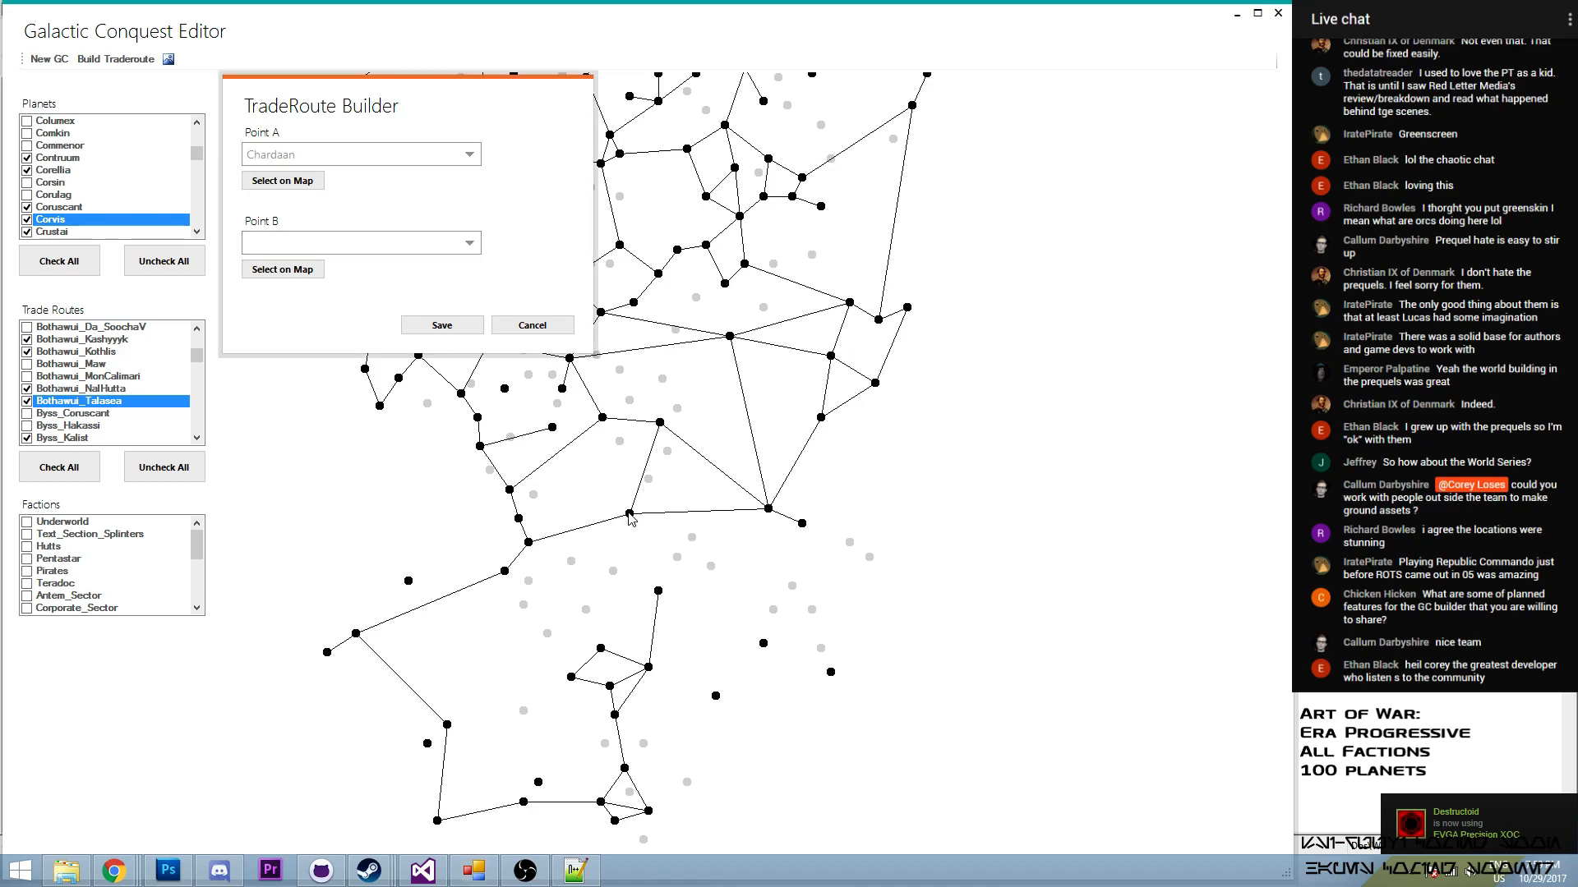
click(304, 267)
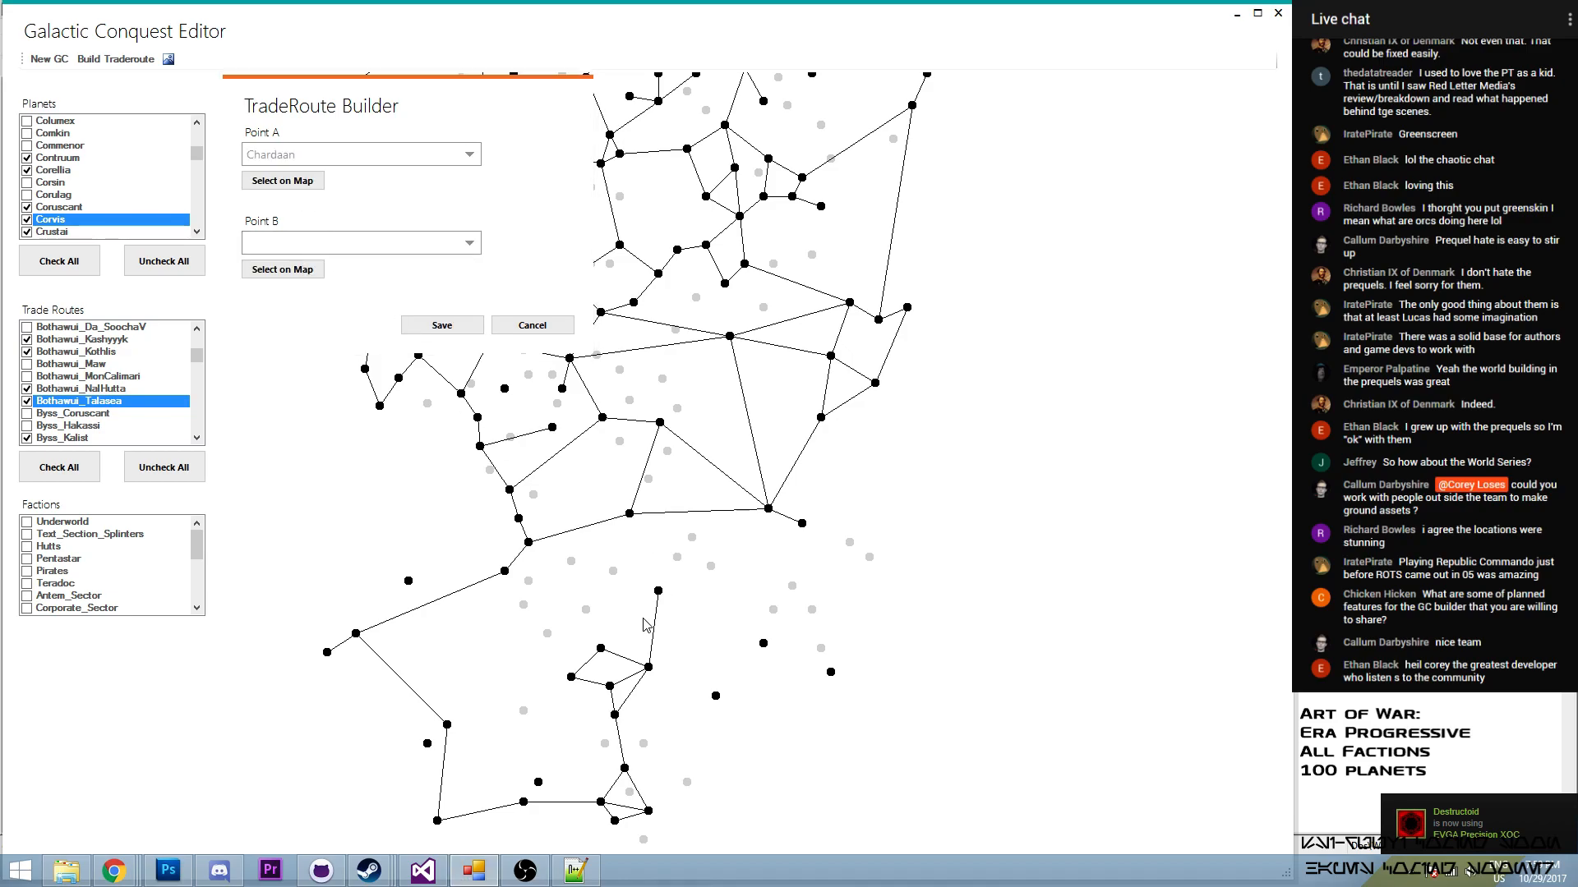
click(658, 591)
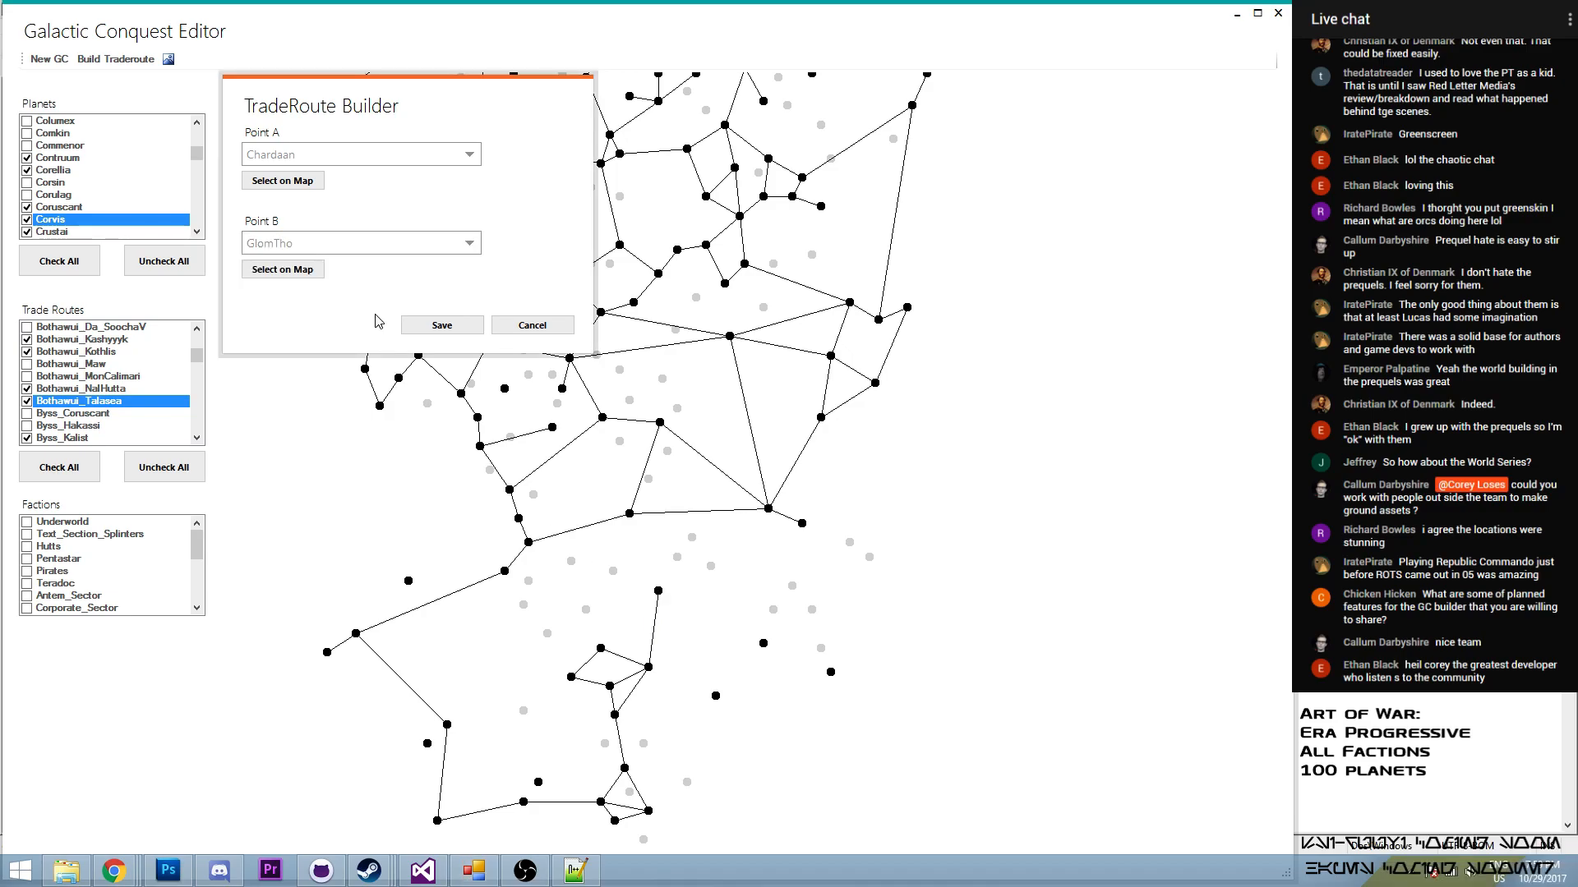
click(426, 331)
mouse_move(197, 356)
mouse_down()
mouse_move(198, 344)
mouse_move(197, 365)
mouse_up()
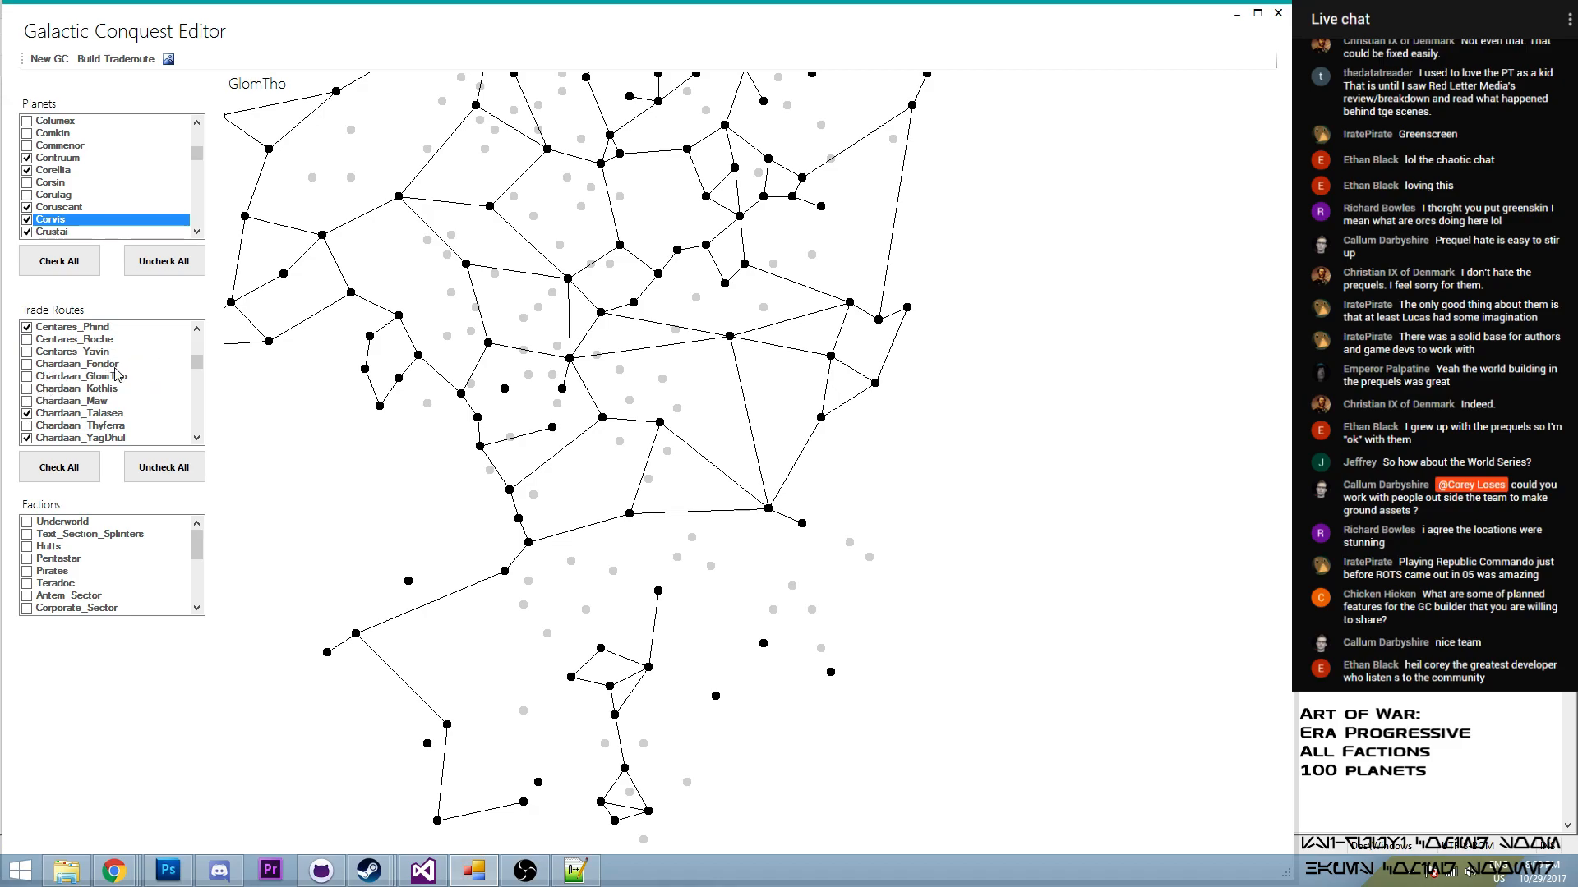
click(27, 378)
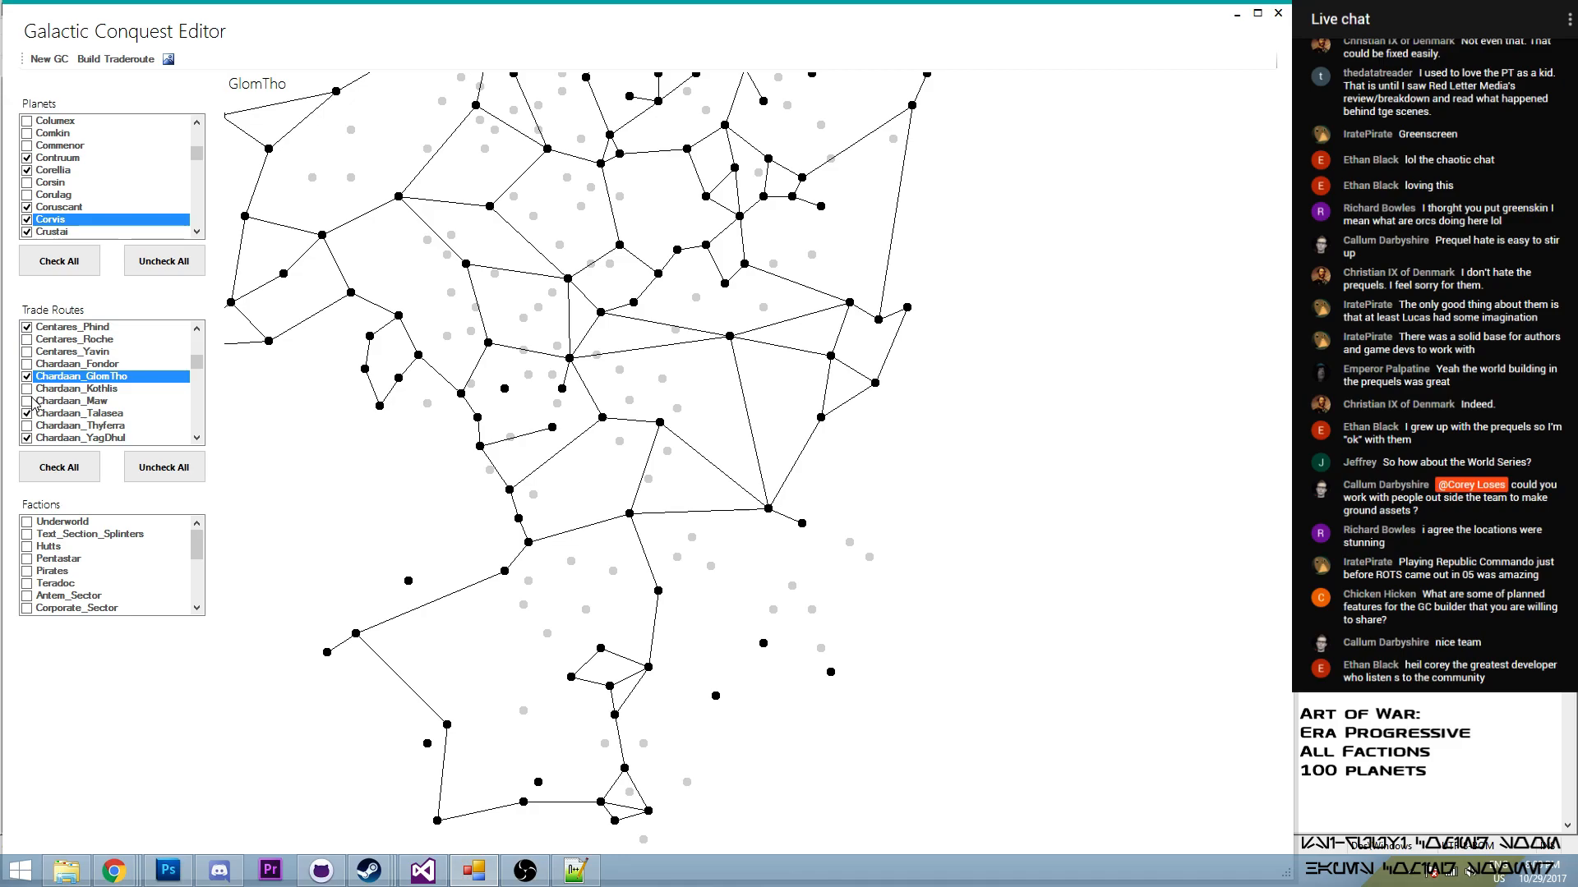
mouse_move(408, 580)
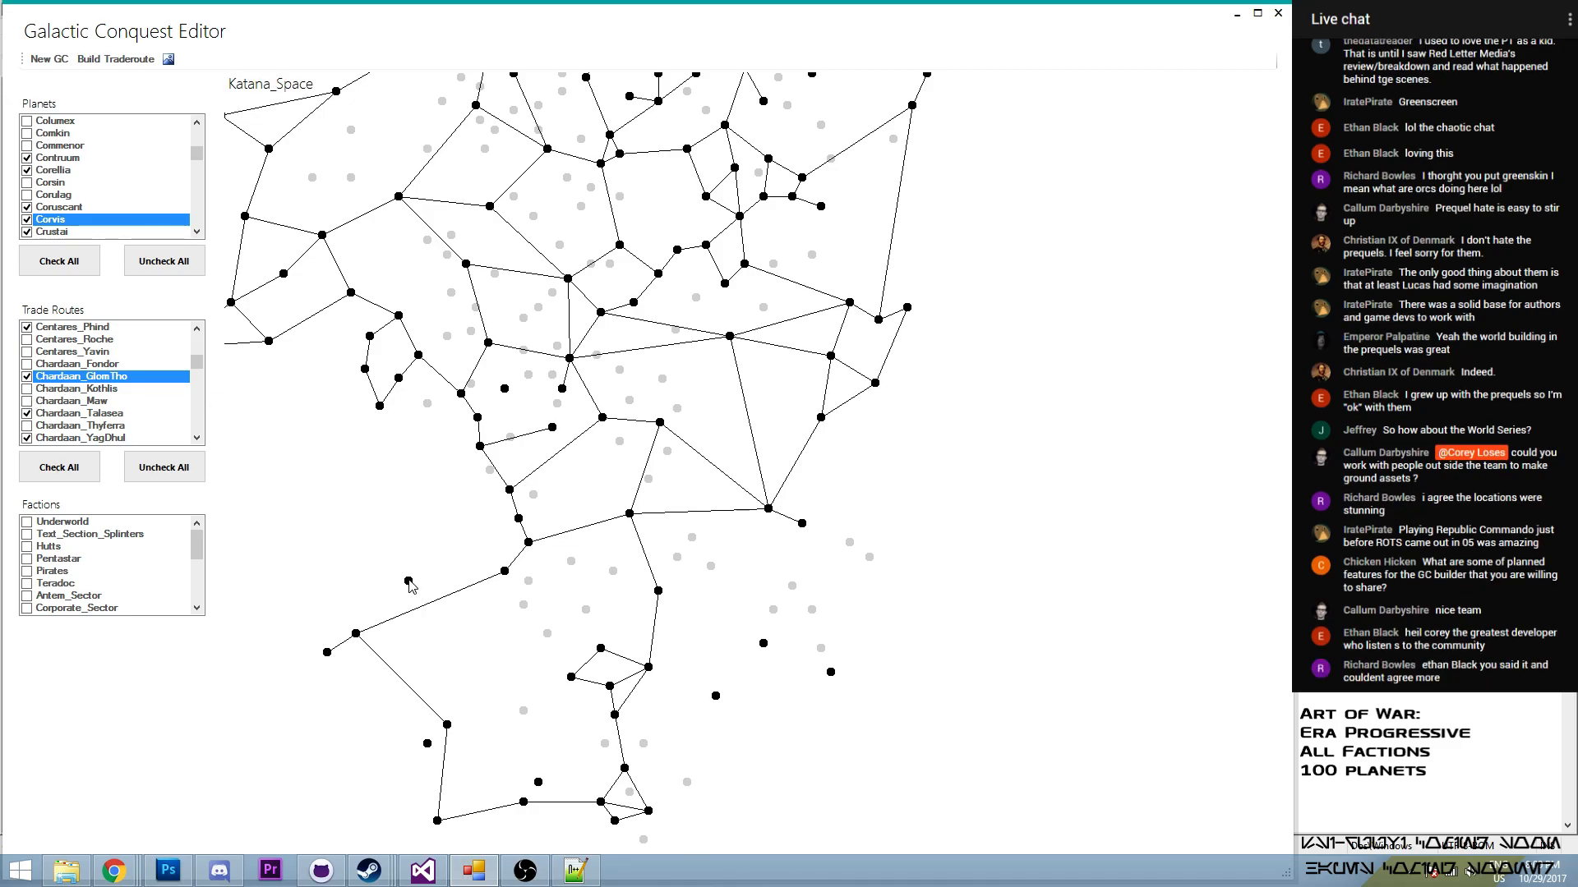
scroll(417, 499, down, 2)
mouse_move(521, 731)
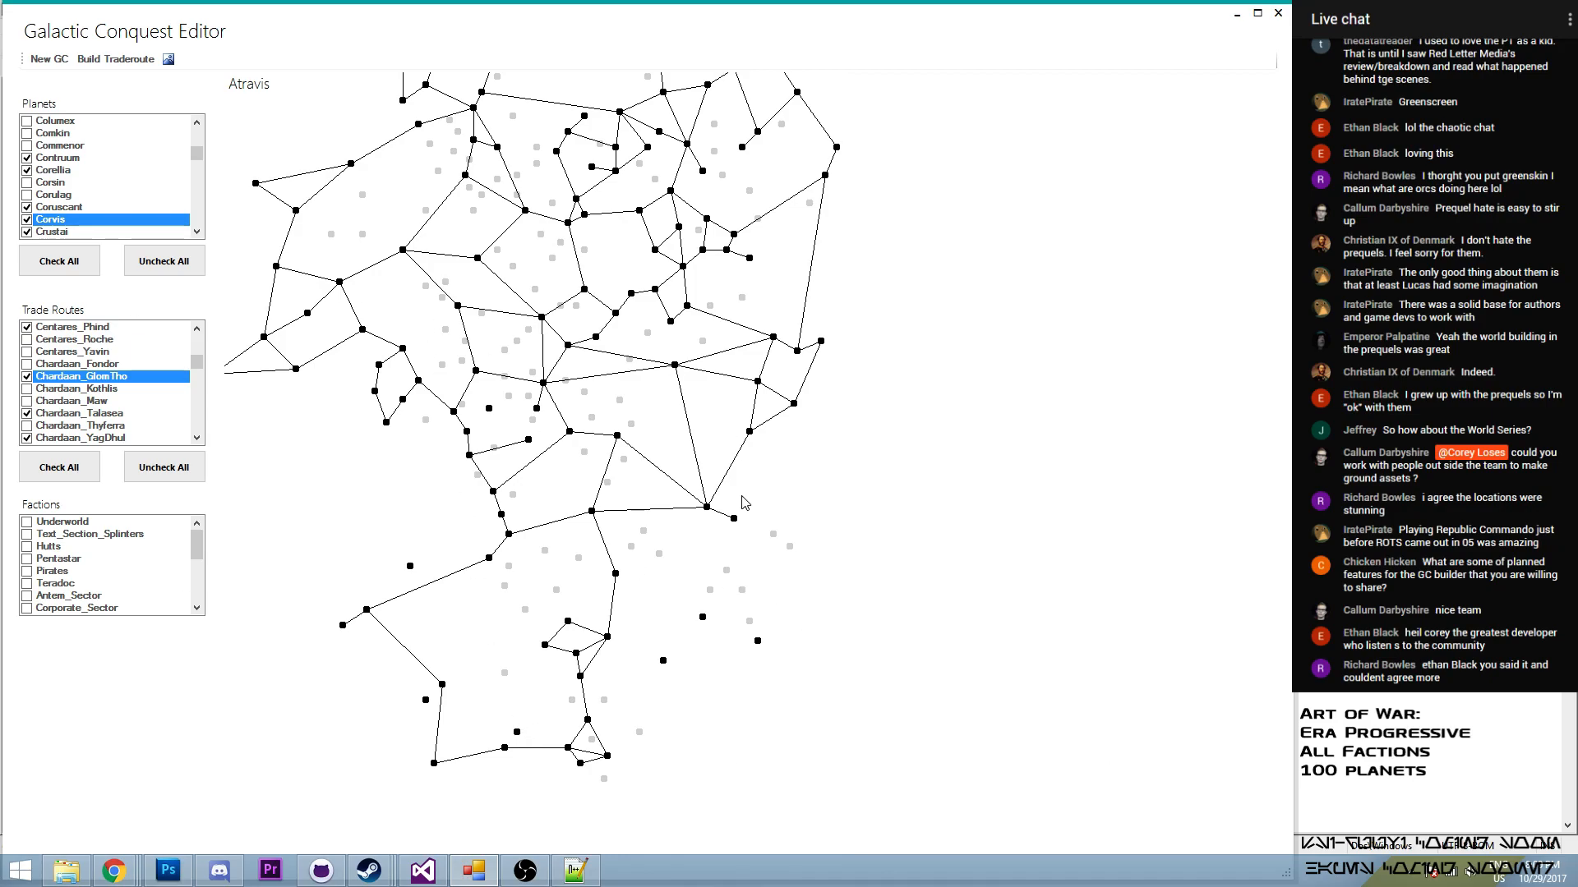
drag(547, 318, 657, 372)
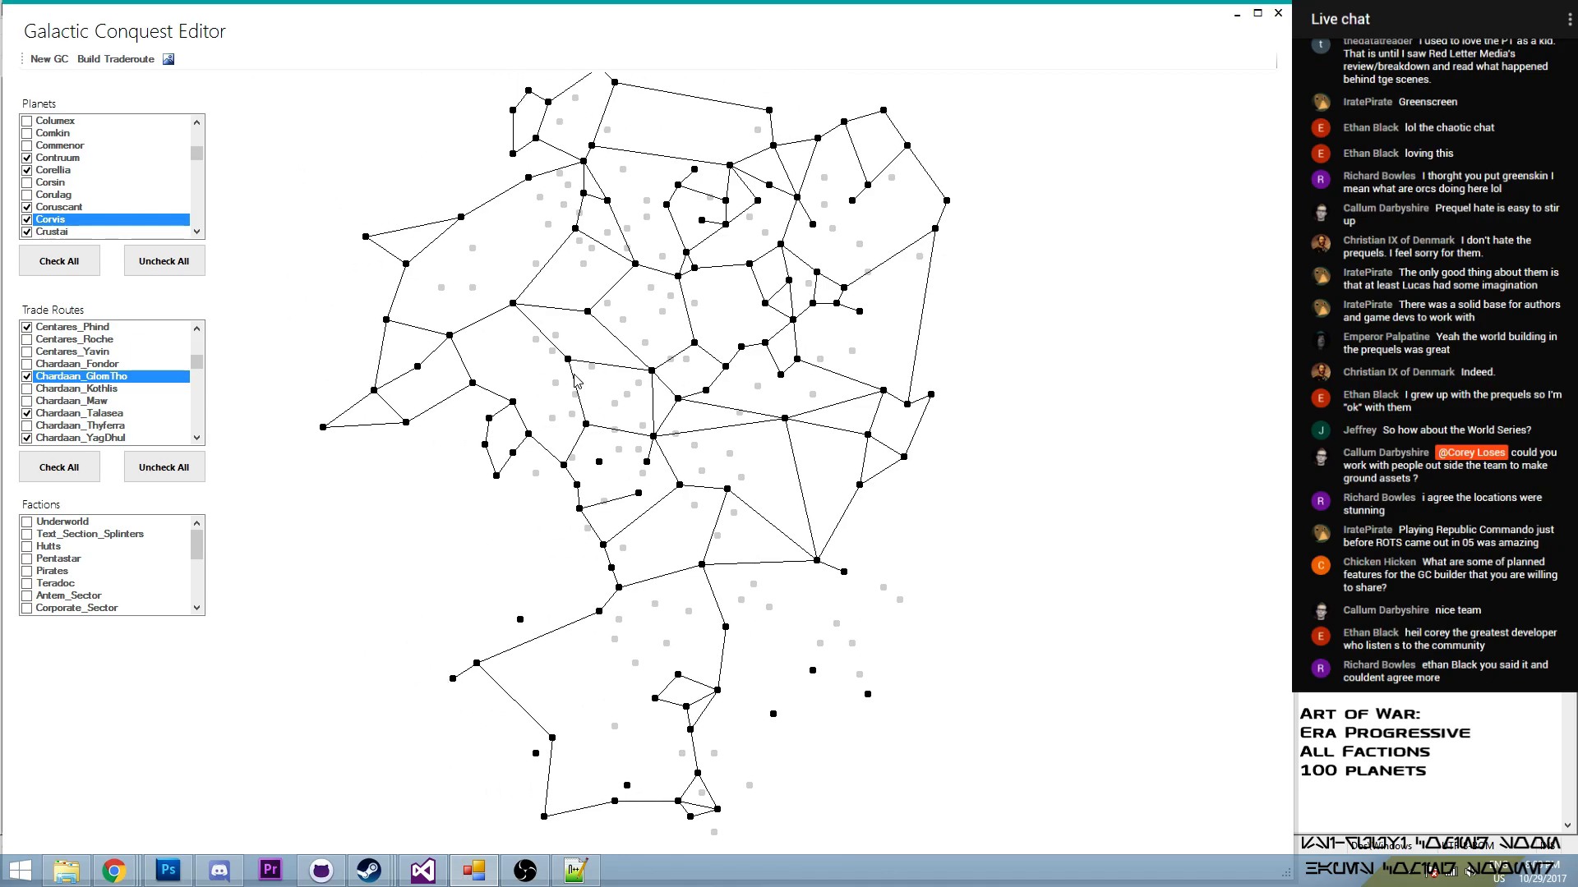
scroll(513, 402, up, 2)
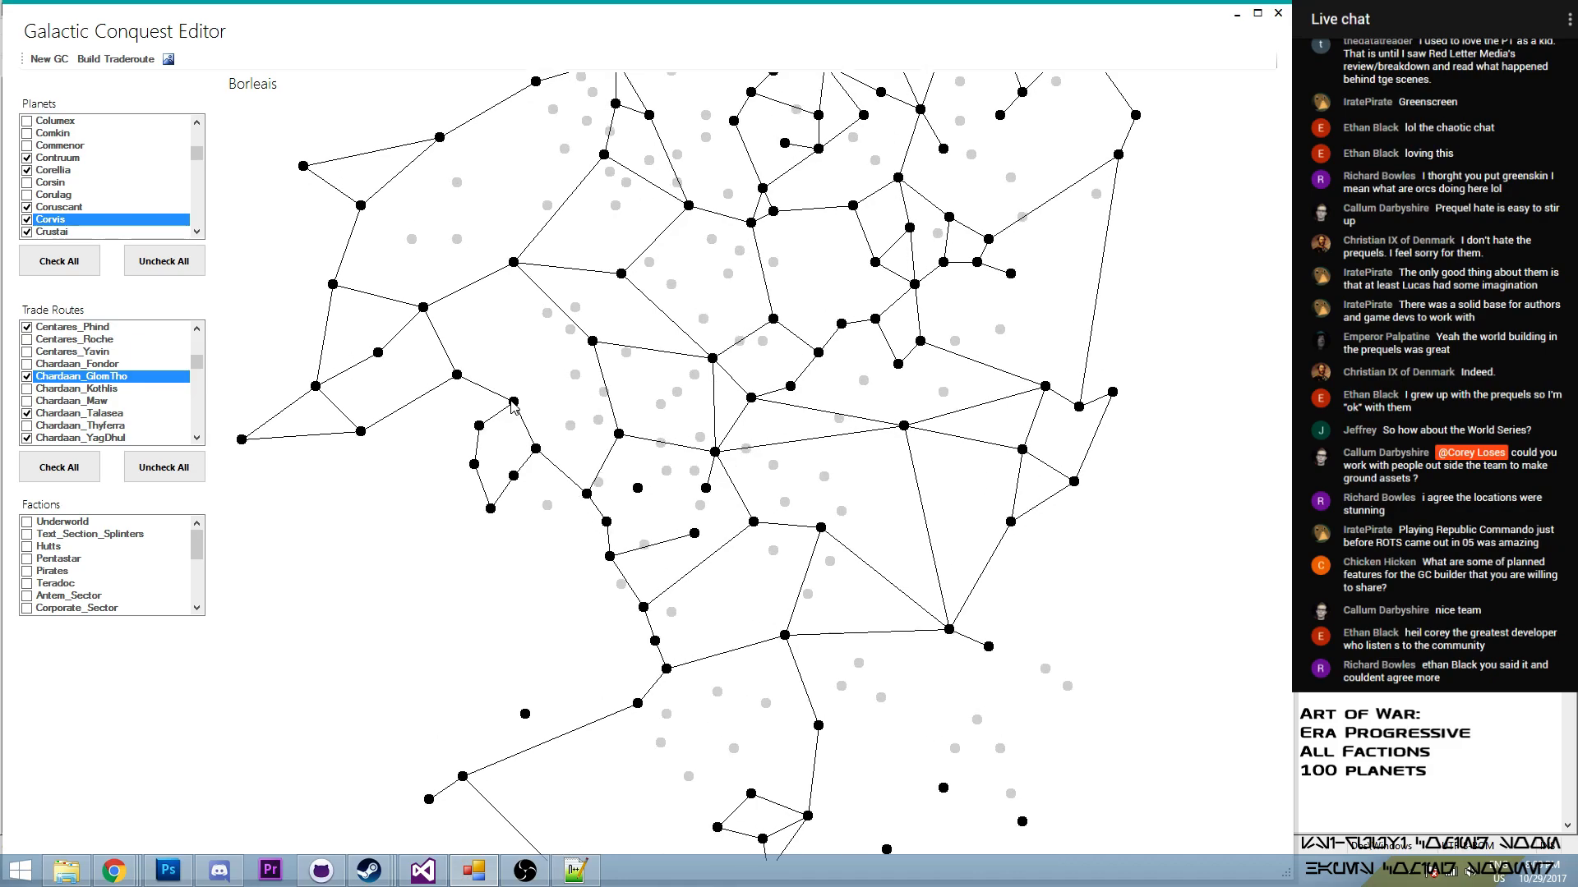
- Build a trade route between Borleais and Doornik and look for it in the trade routes list
mouse_move(595, 343)
click(116, 59)
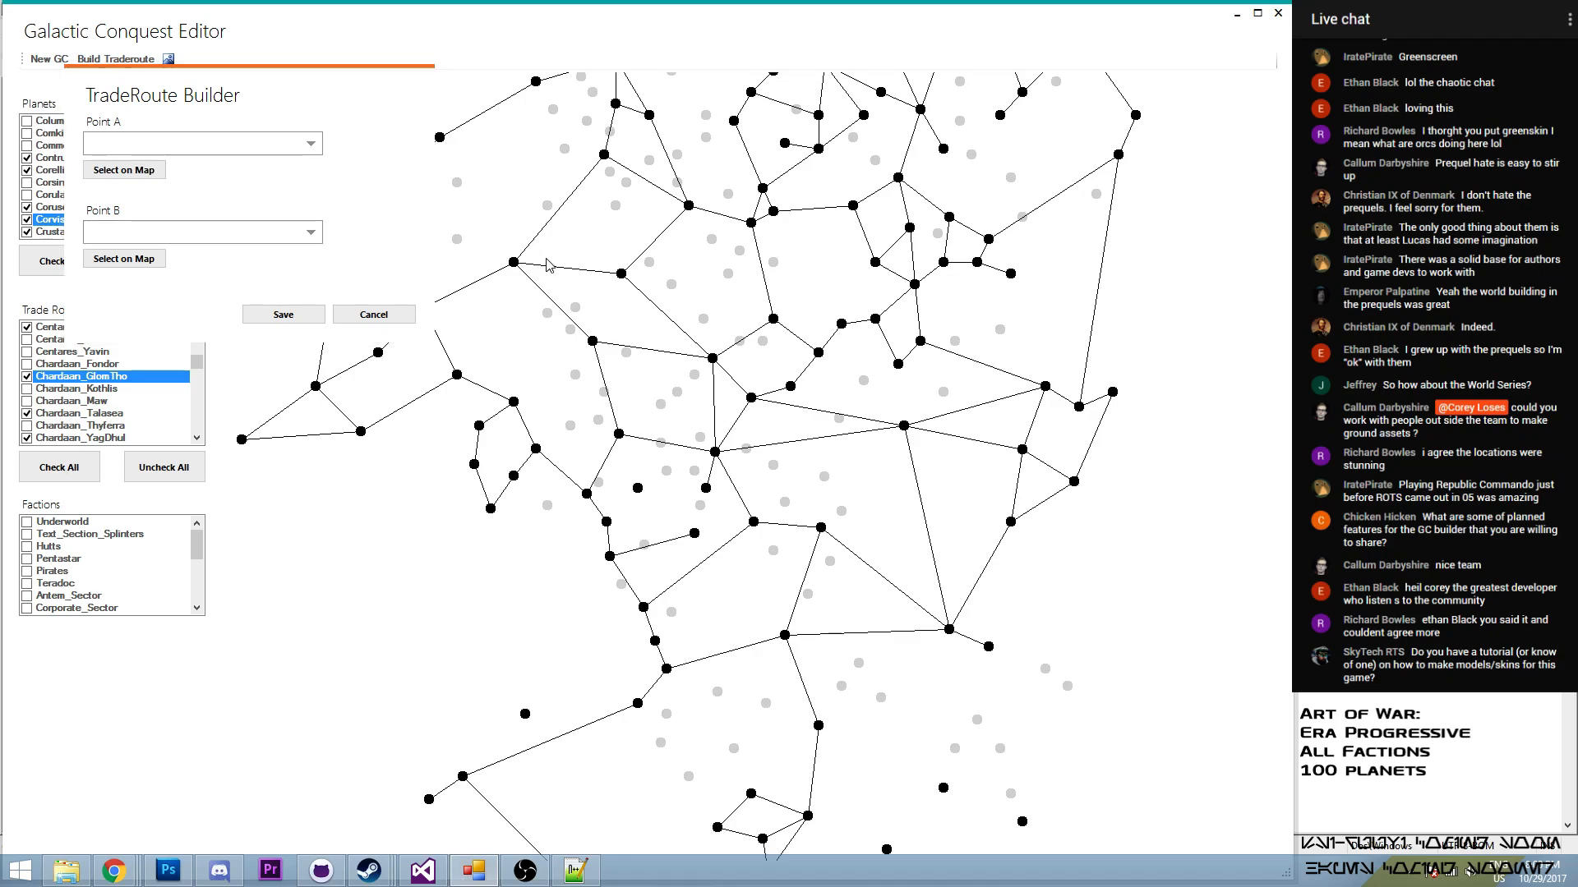
click(592, 340)
click(515, 403)
click(288, 316)
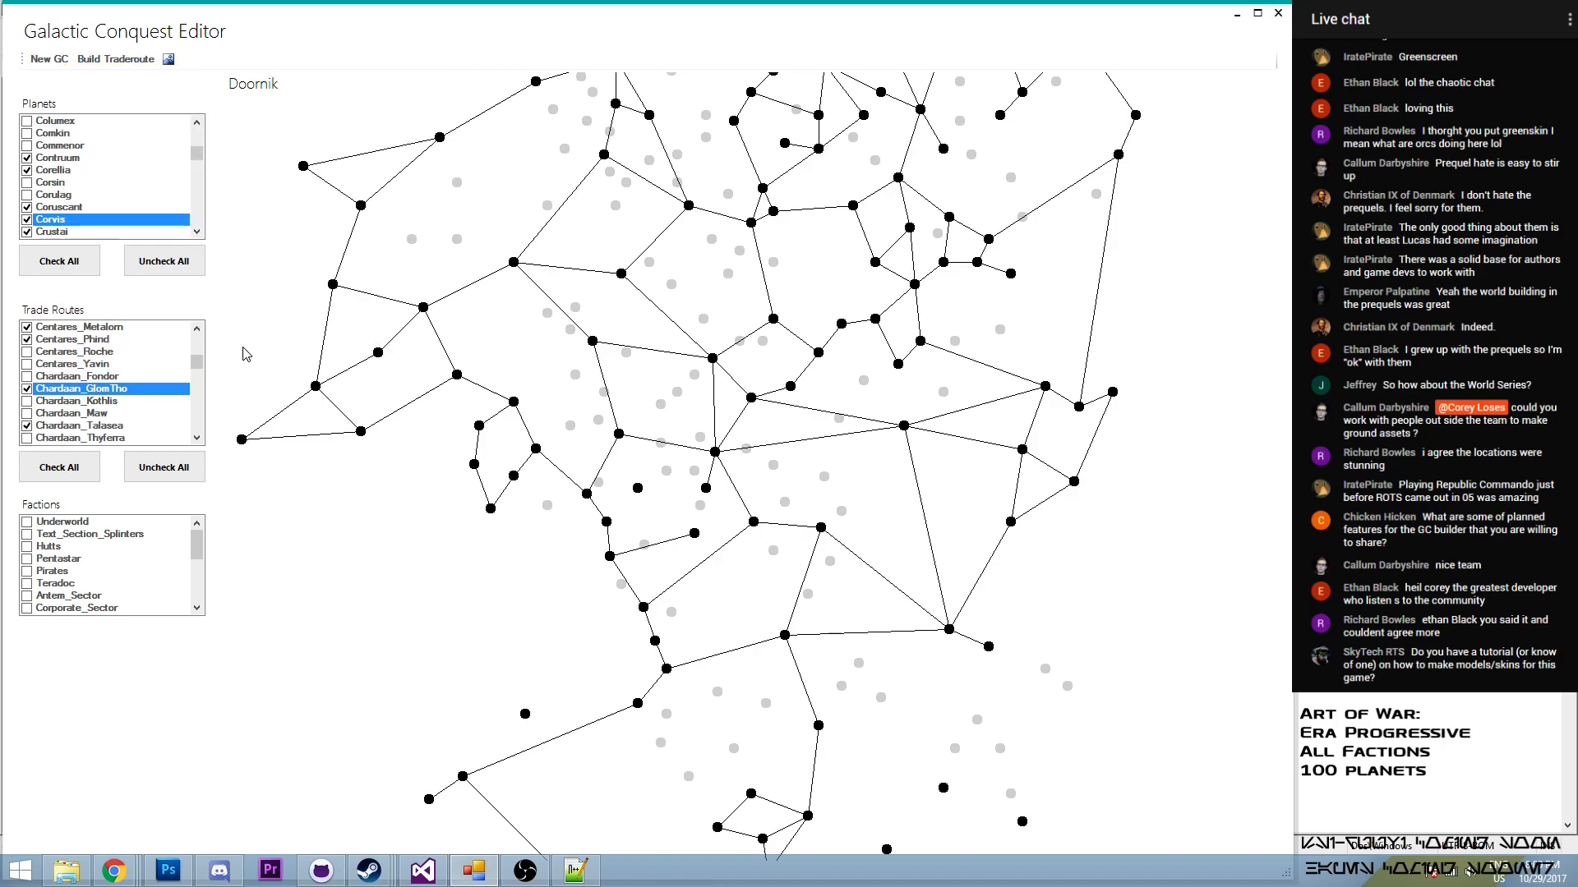
drag(198, 364, 199, 339)
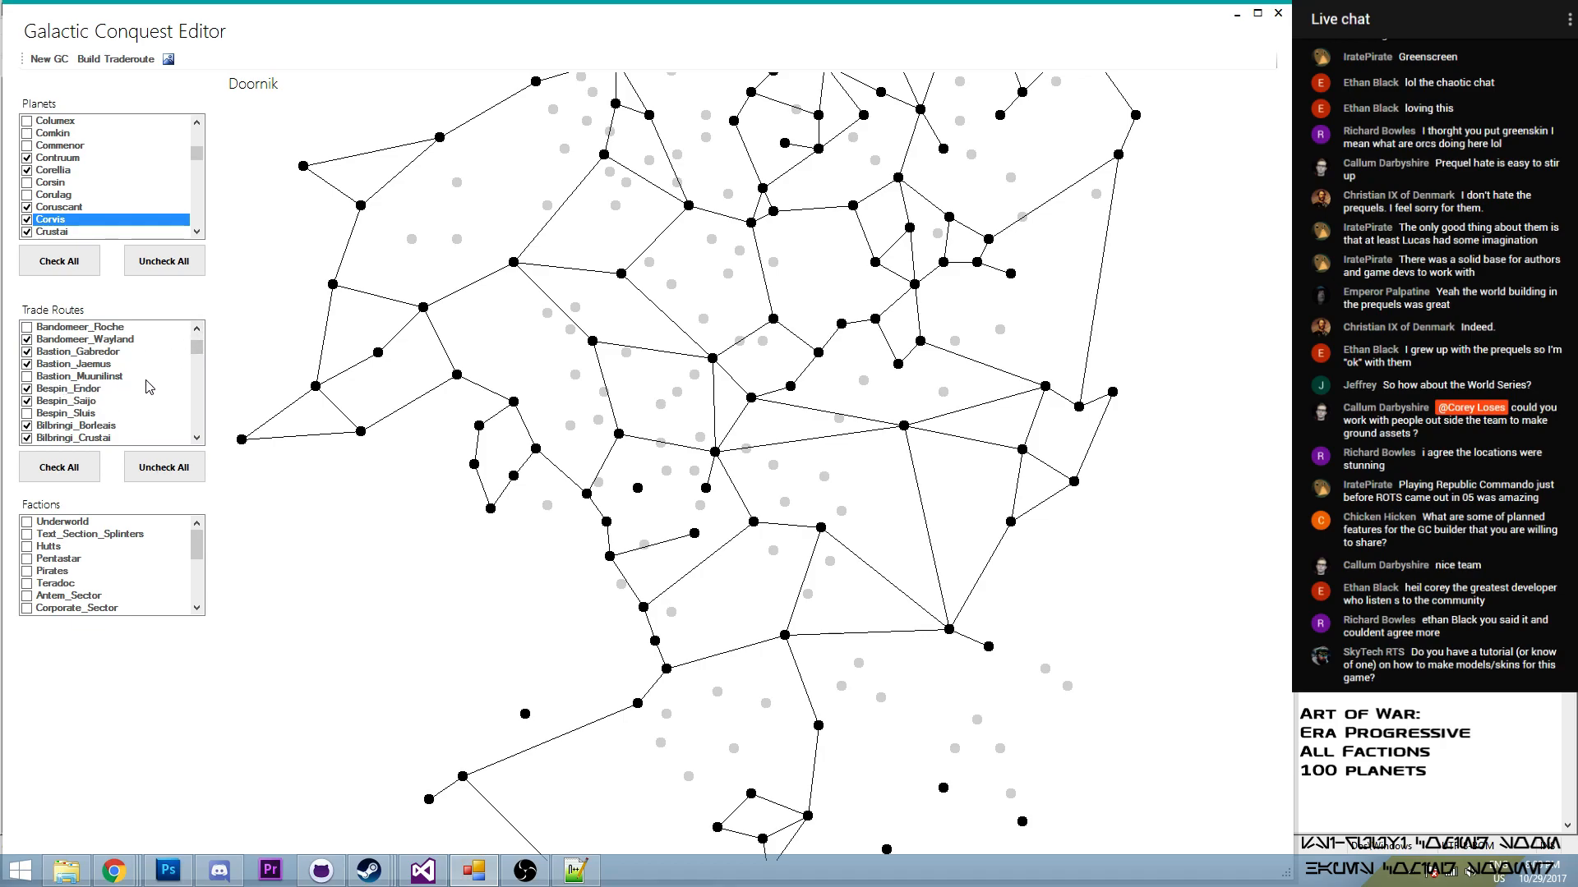
drag(198, 351, 199, 346)
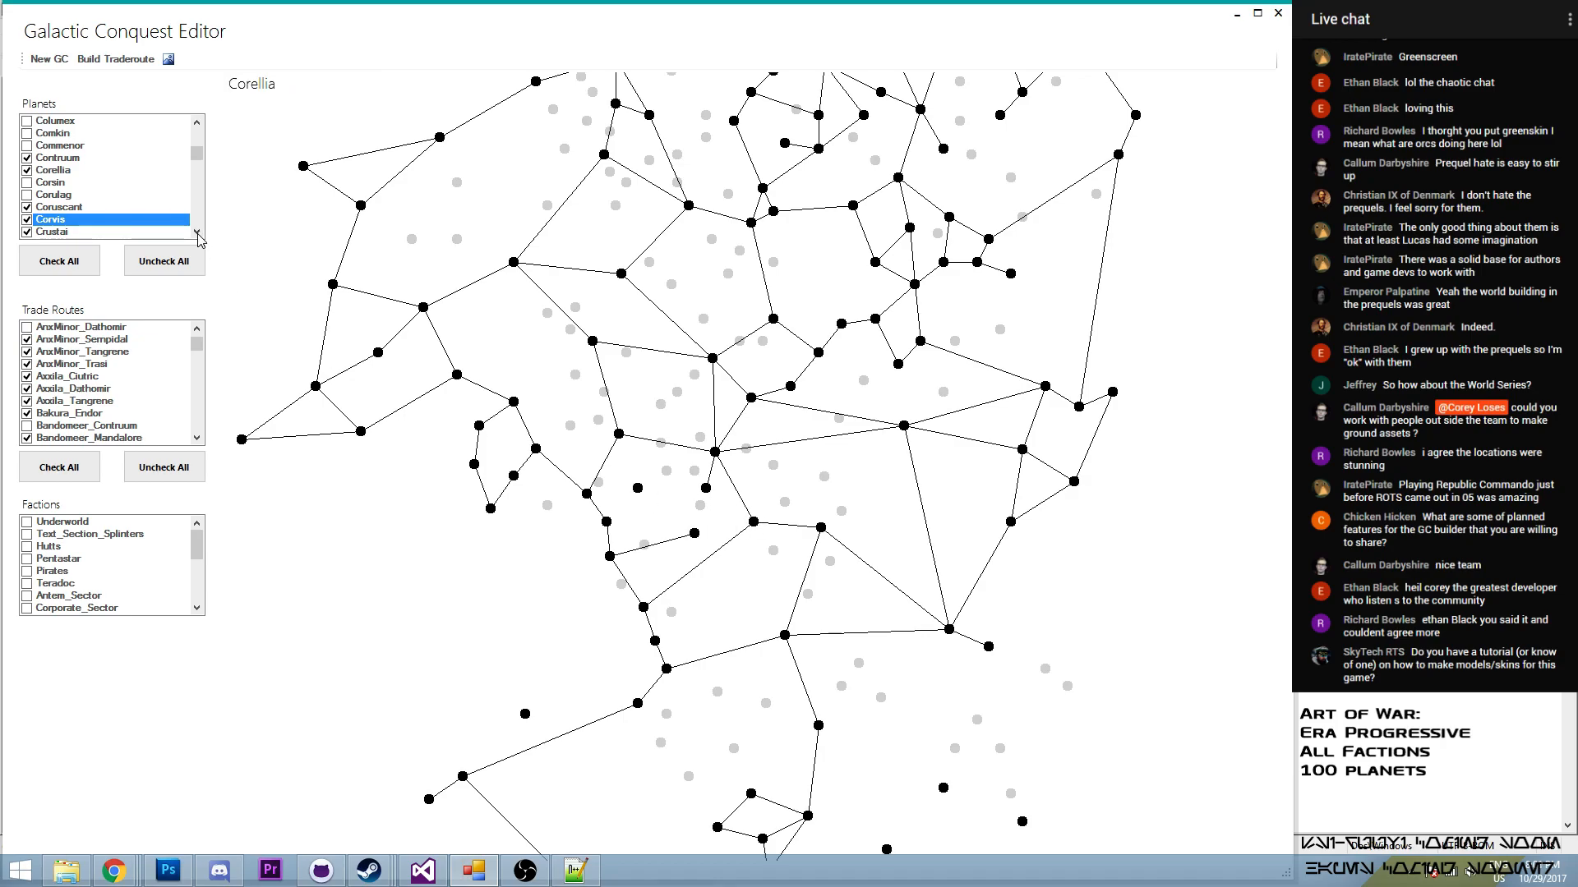
scroll(202, 345, up, 2)
drag(203, 344, 205, 346)
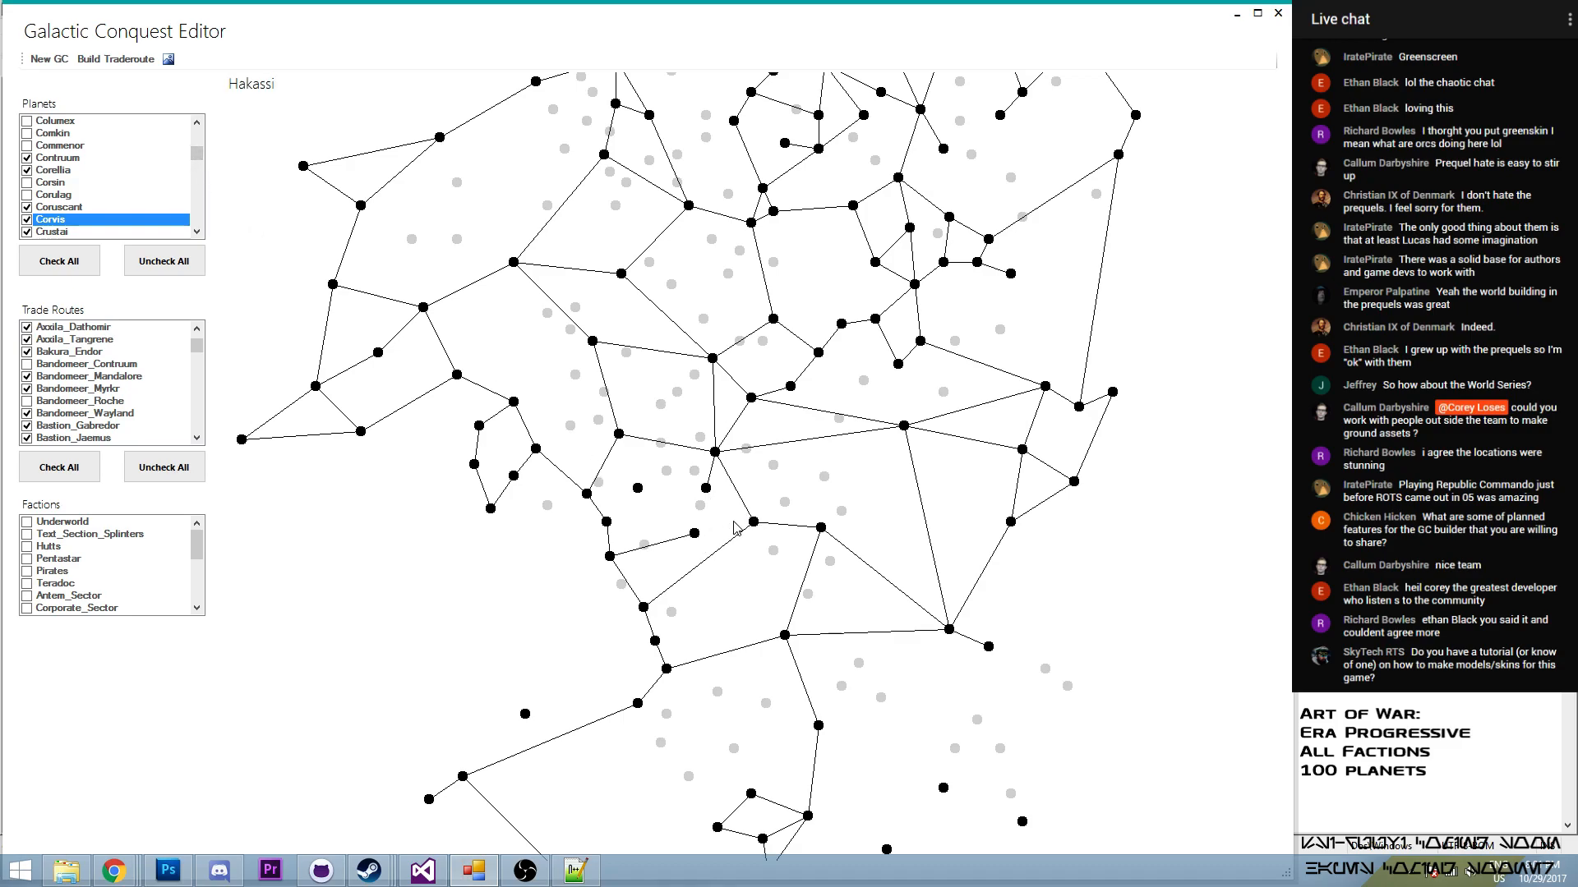
- Build a trade route from Corellia to Kampe and enable it in the trade routes
click(123, 59)
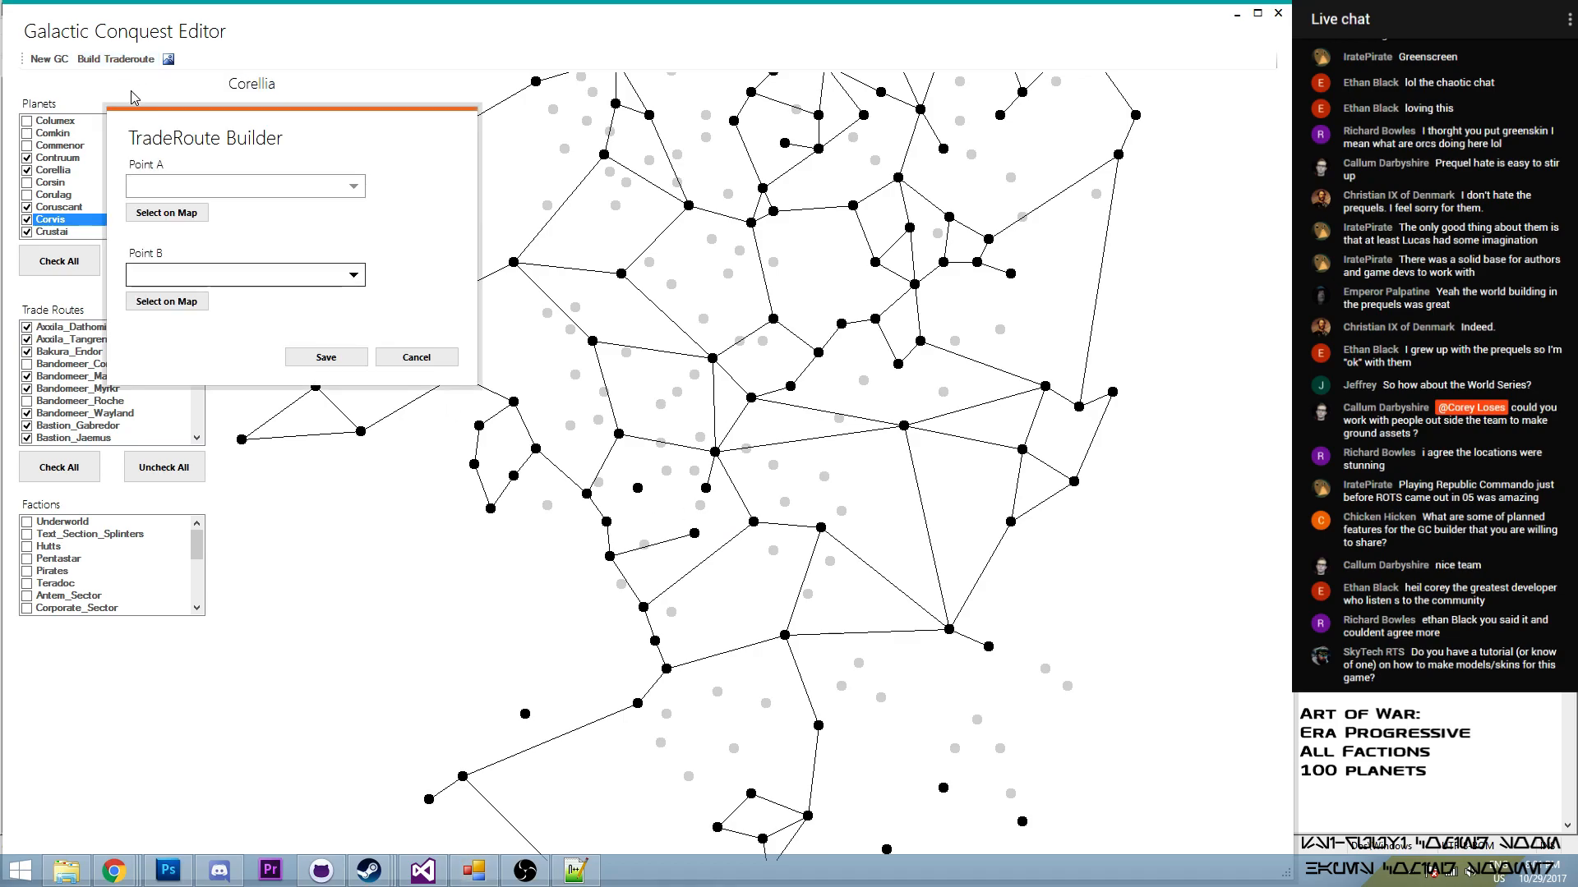
click(166, 214)
click(753, 523)
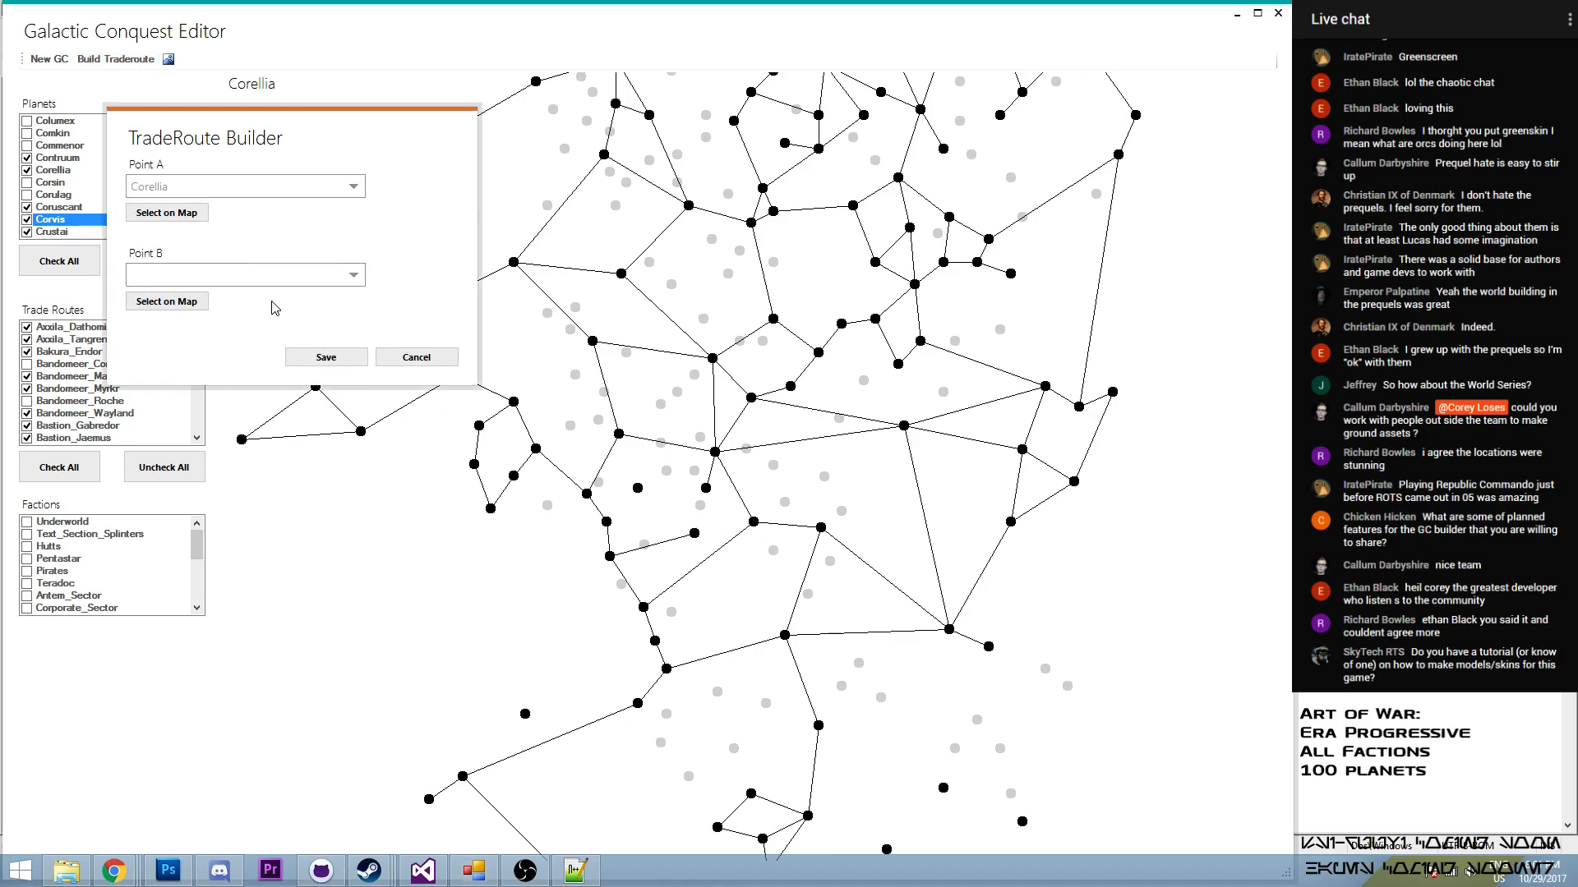
click(168, 302)
click(694, 534)
click(334, 360)
drag(199, 340, 250, 370)
click(27, 390)
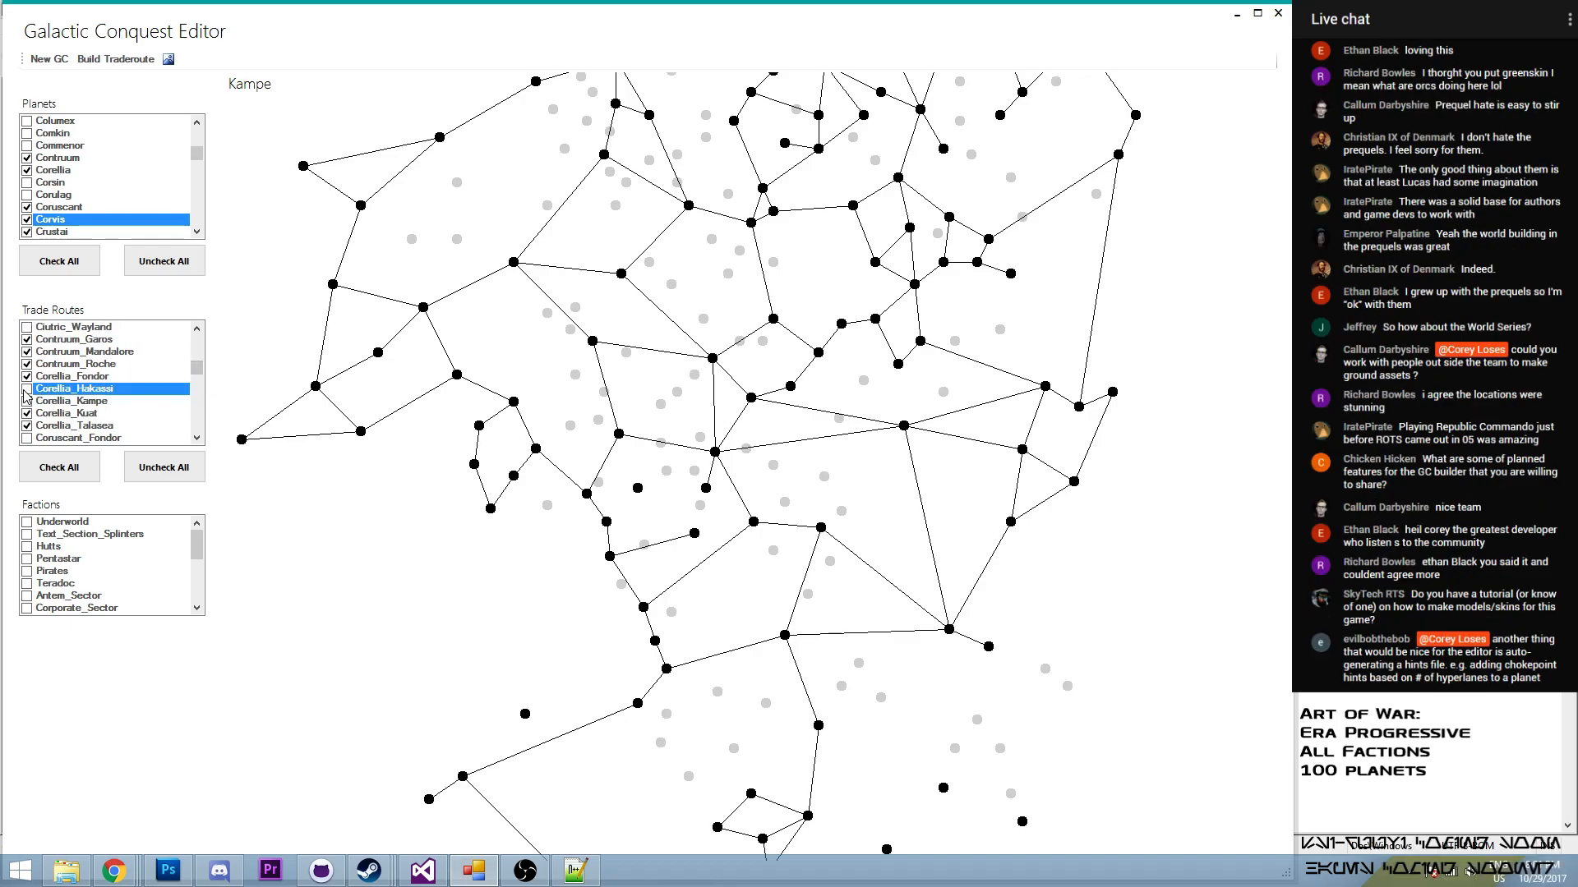
click(28, 402)
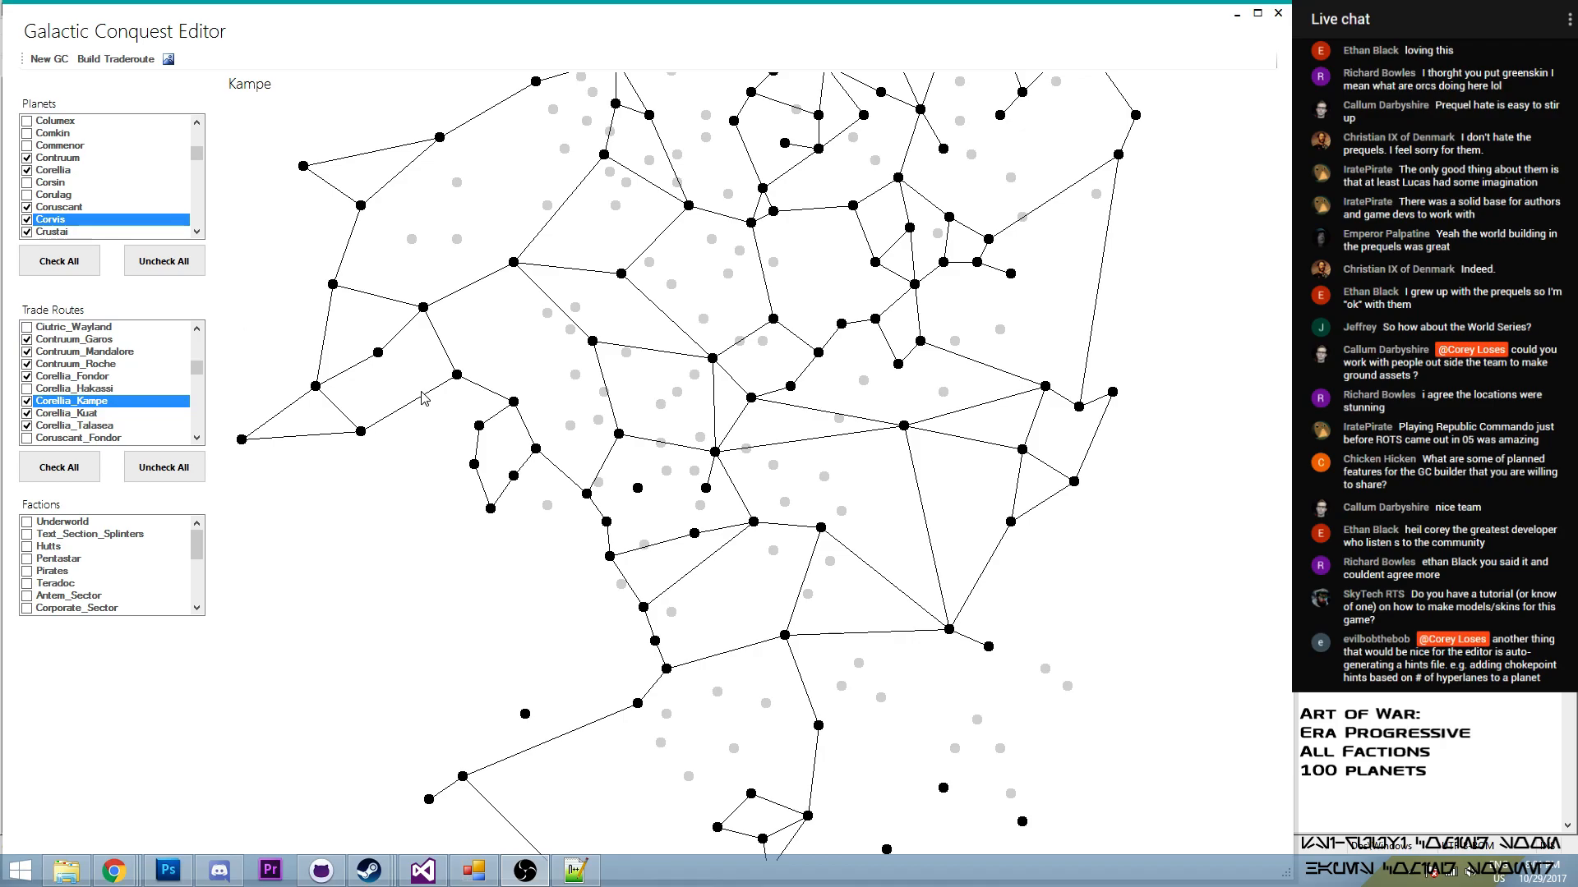
- Build a trade route from Hakassi to Kampe
click(705, 491)
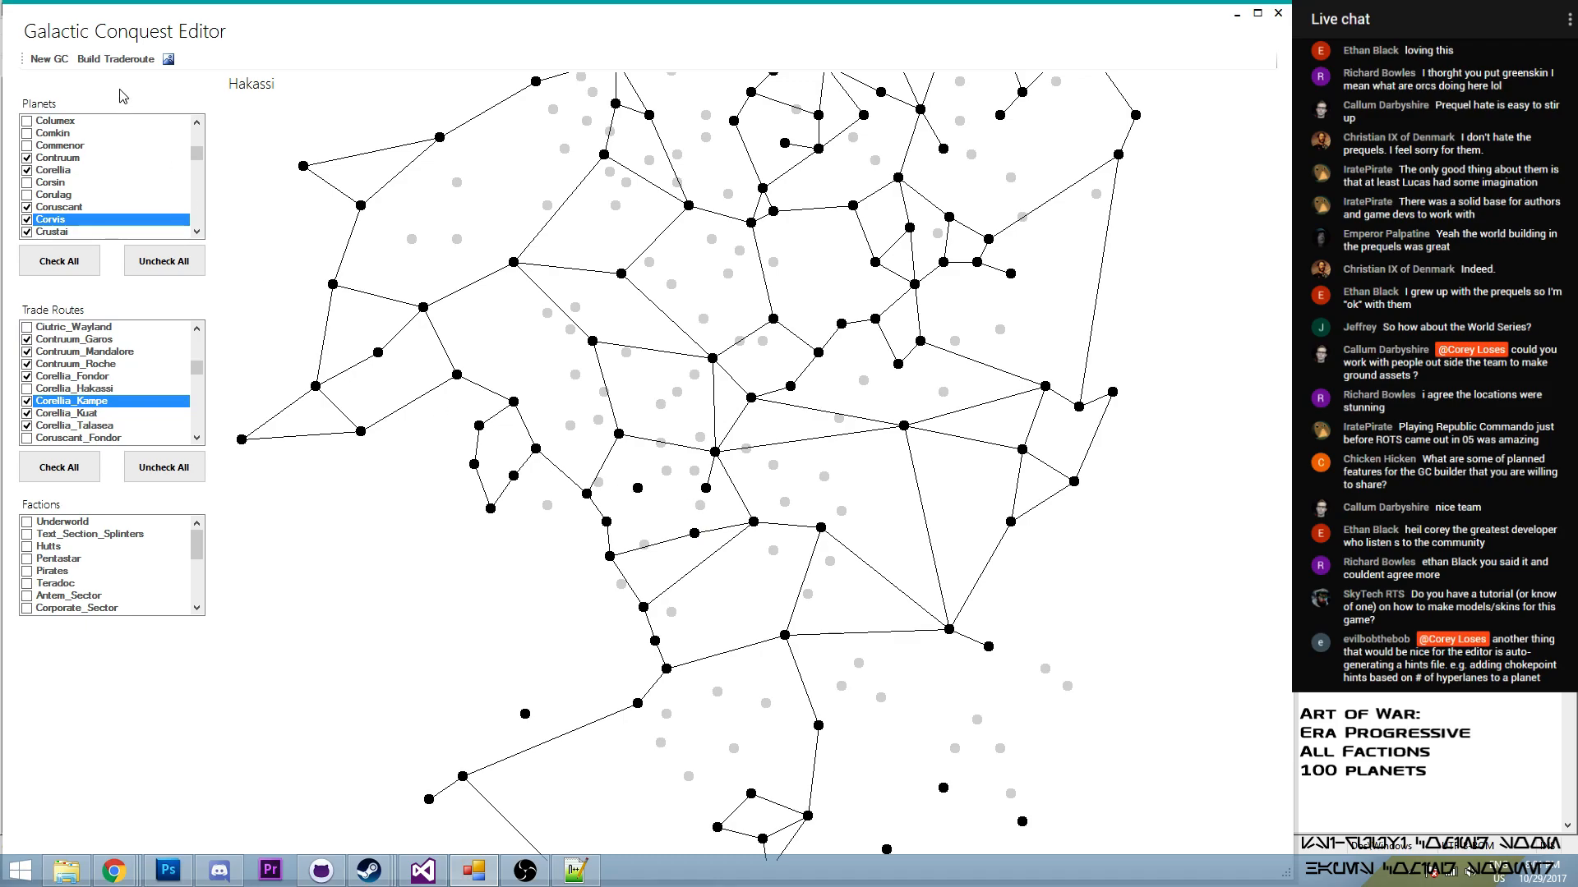
click(116, 59)
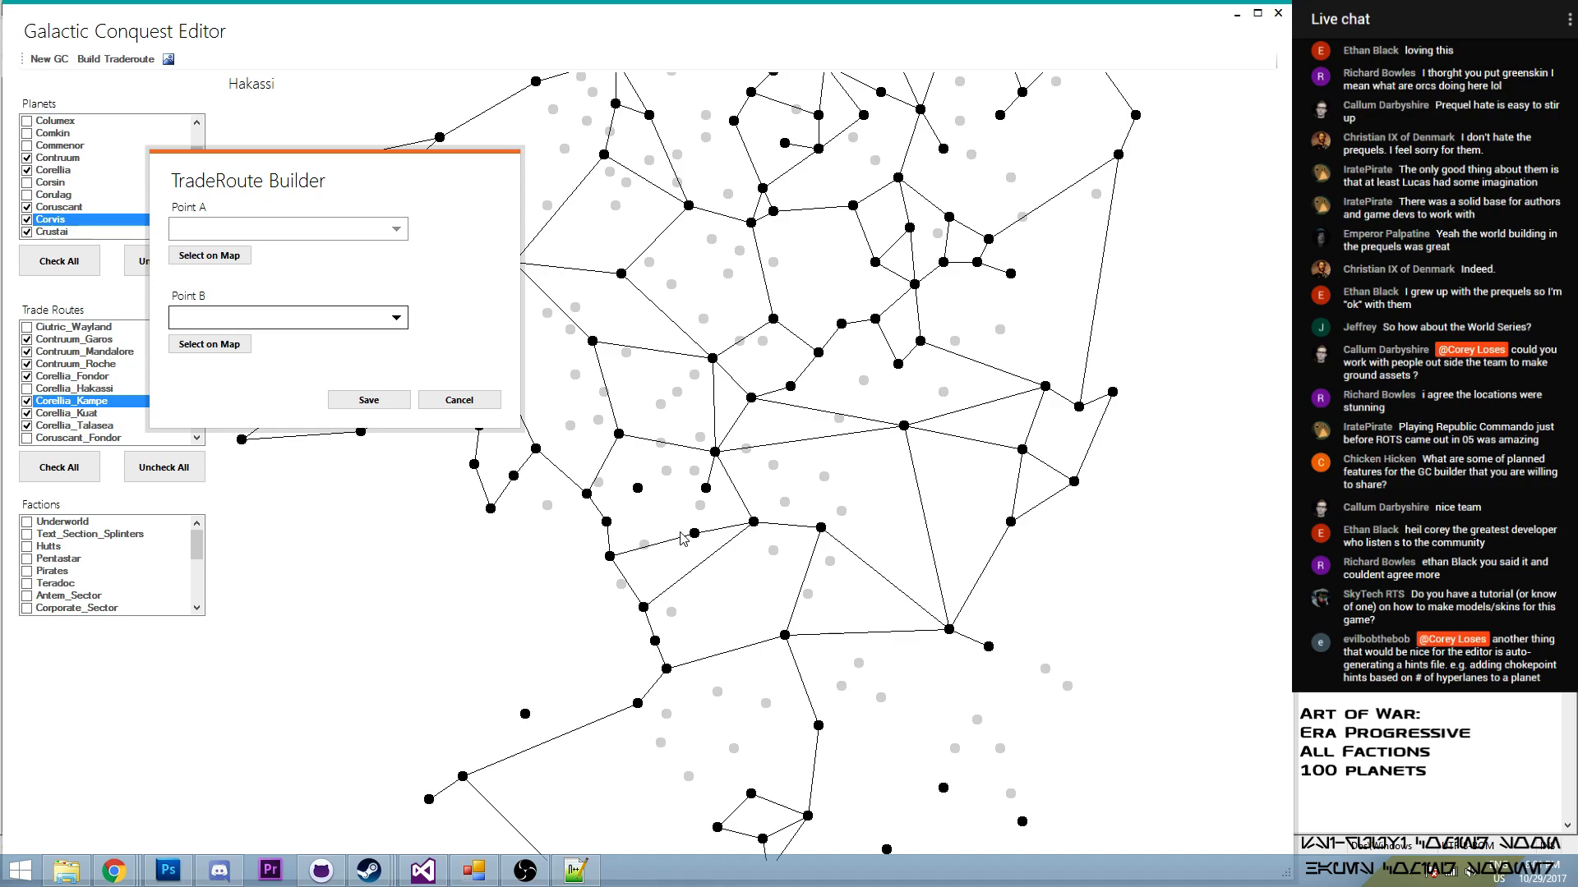
click(220, 257)
click(708, 492)
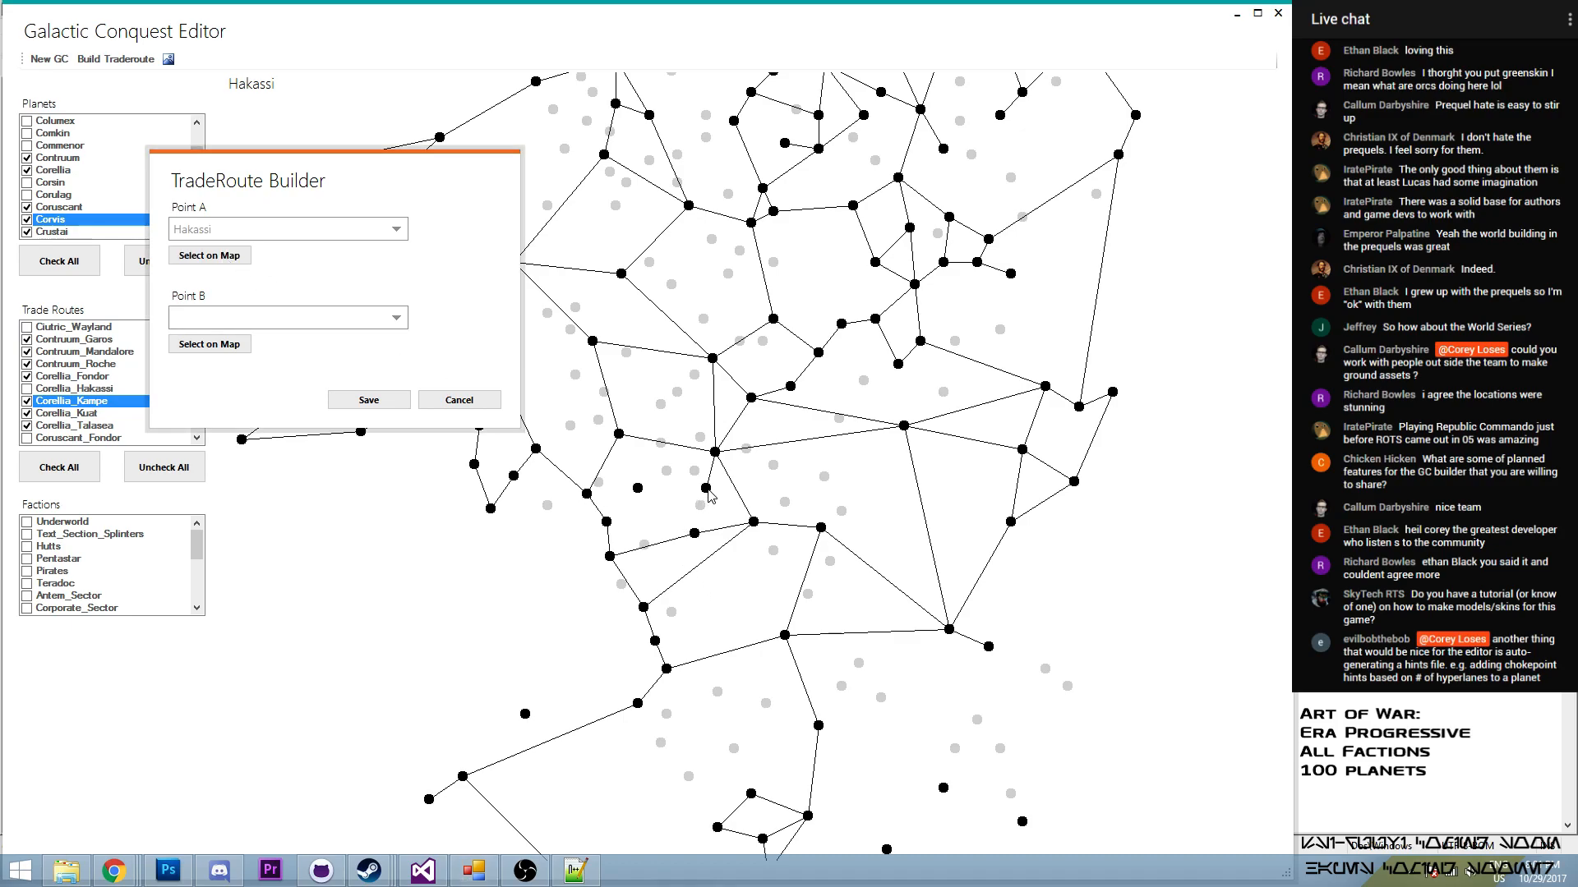
click(694, 533)
click(336, 406)
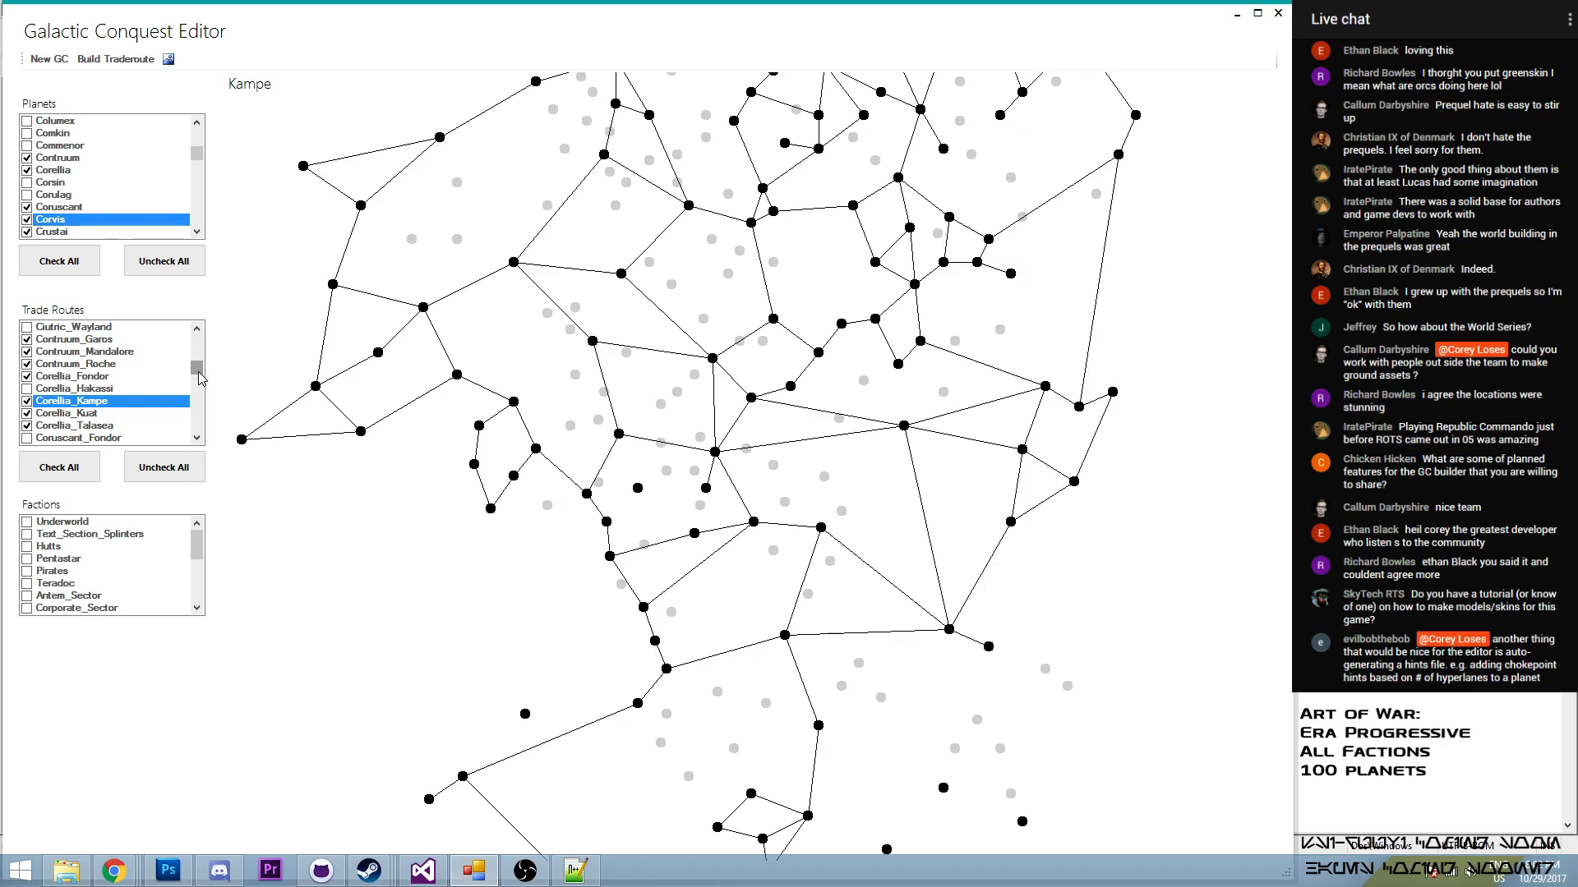
- Enable the Hakassi_Kampe route in the trade routes
drag(199, 377, 203, 379)
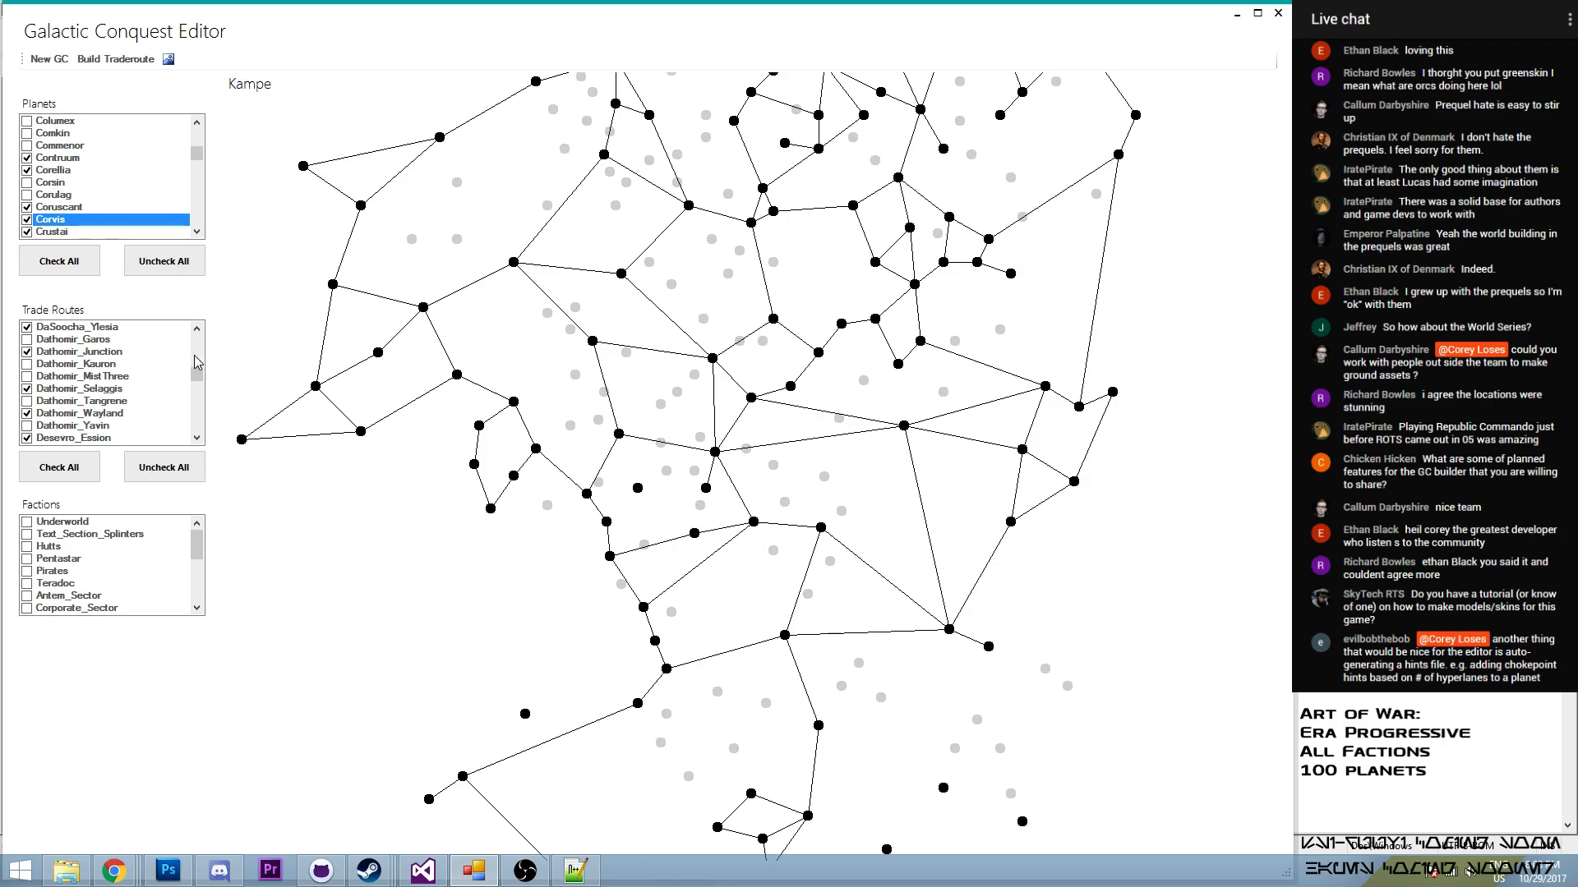
scroll(197, 382, down, 8)
scroll(212, 396, down, 1)
click(28, 340)
click(28, 339)
click(28, 402)
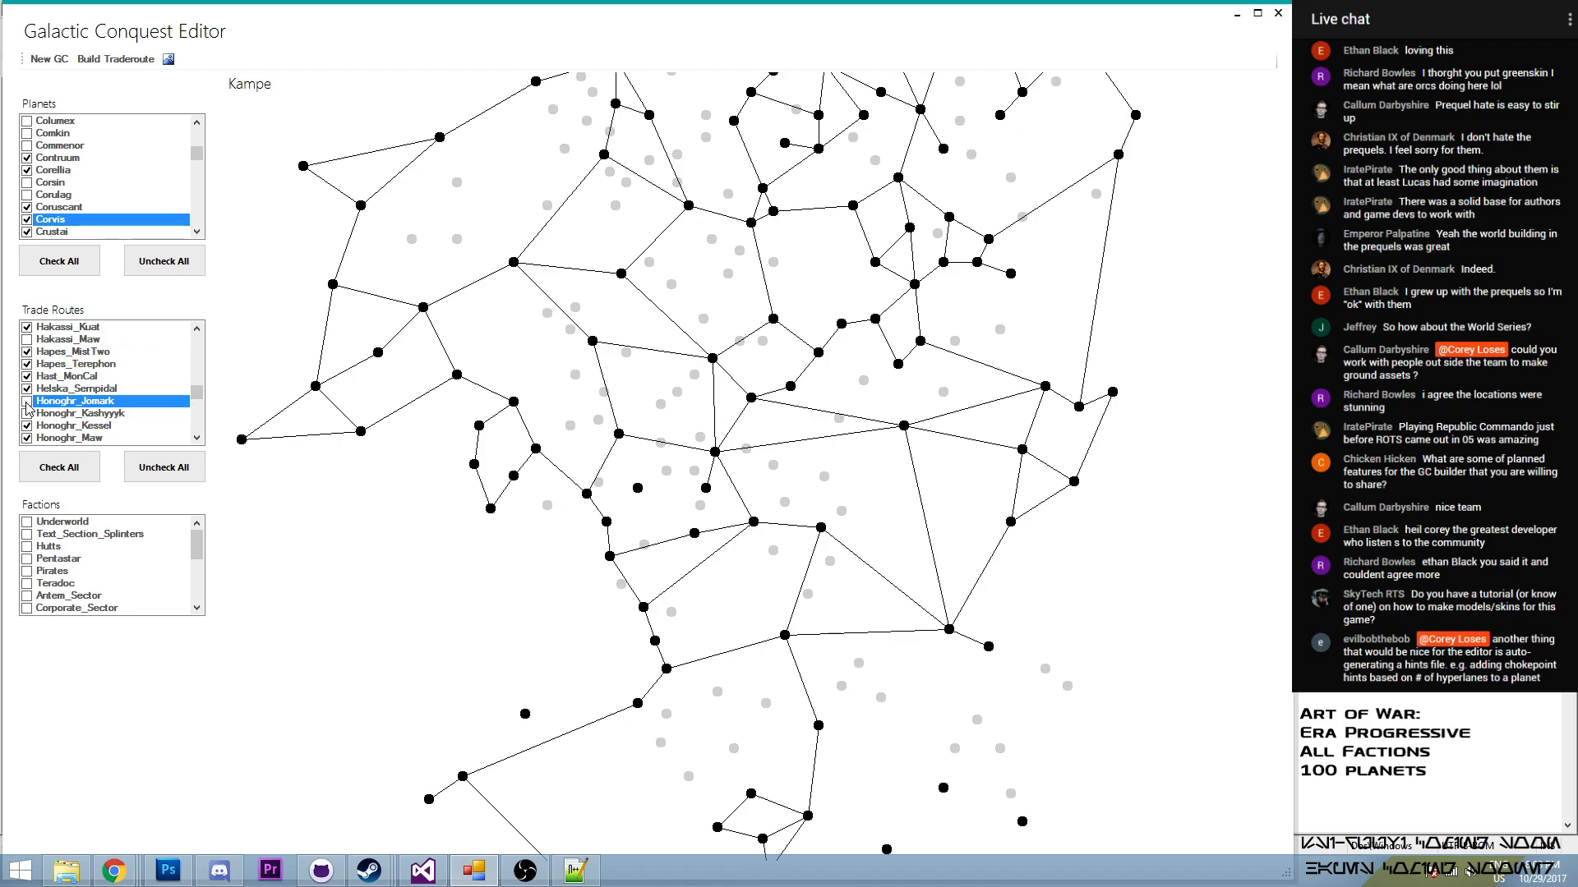
click(197, 329)
click(197, 328)
click(198, 329)
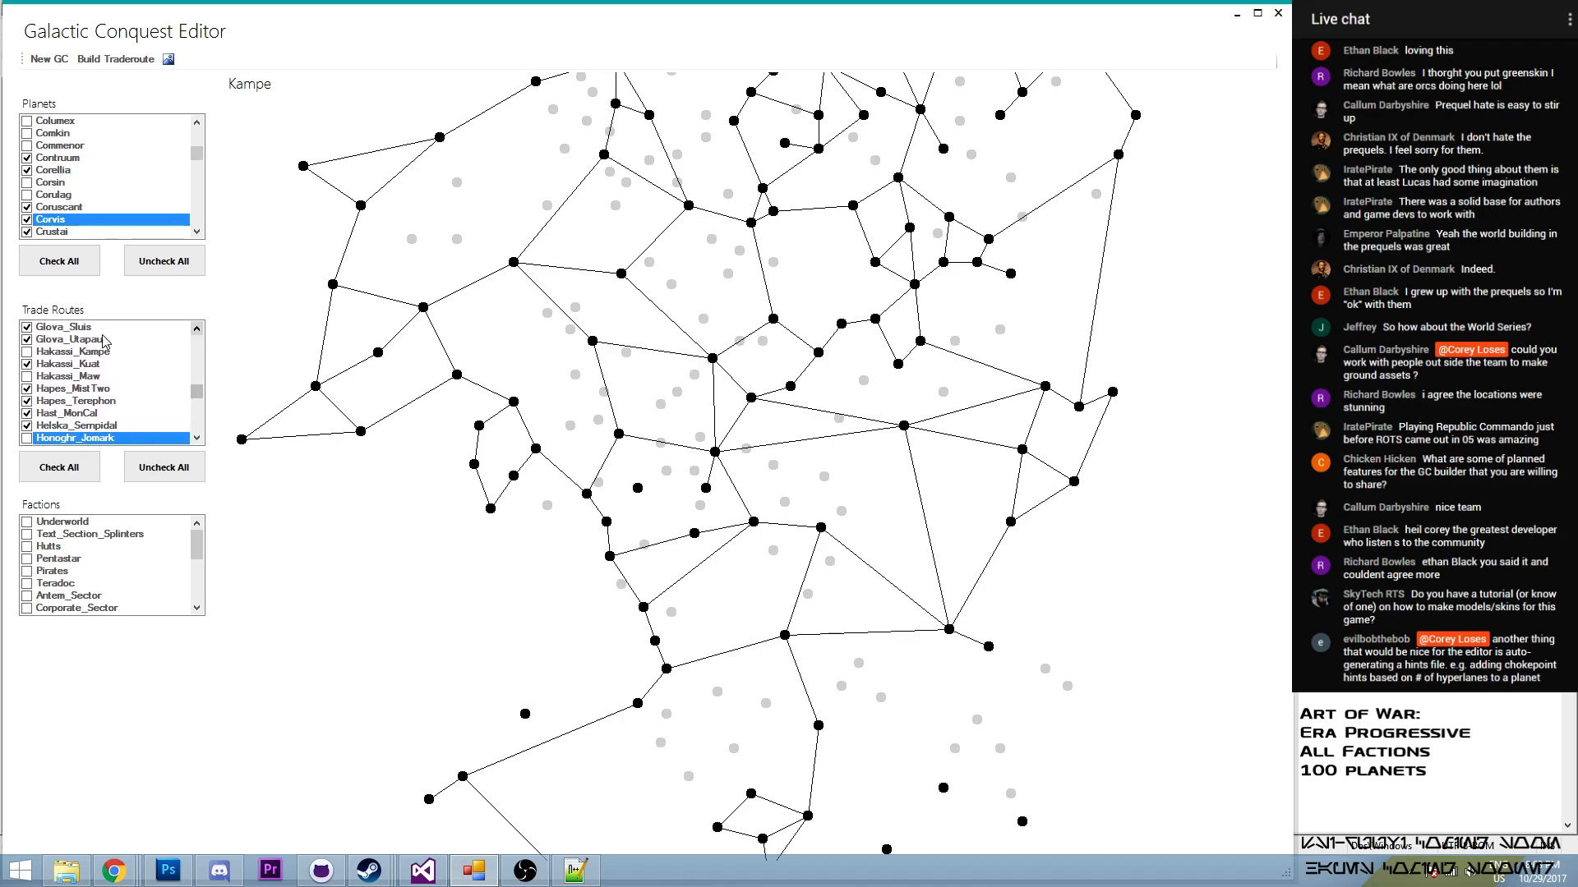
click(28, 352)
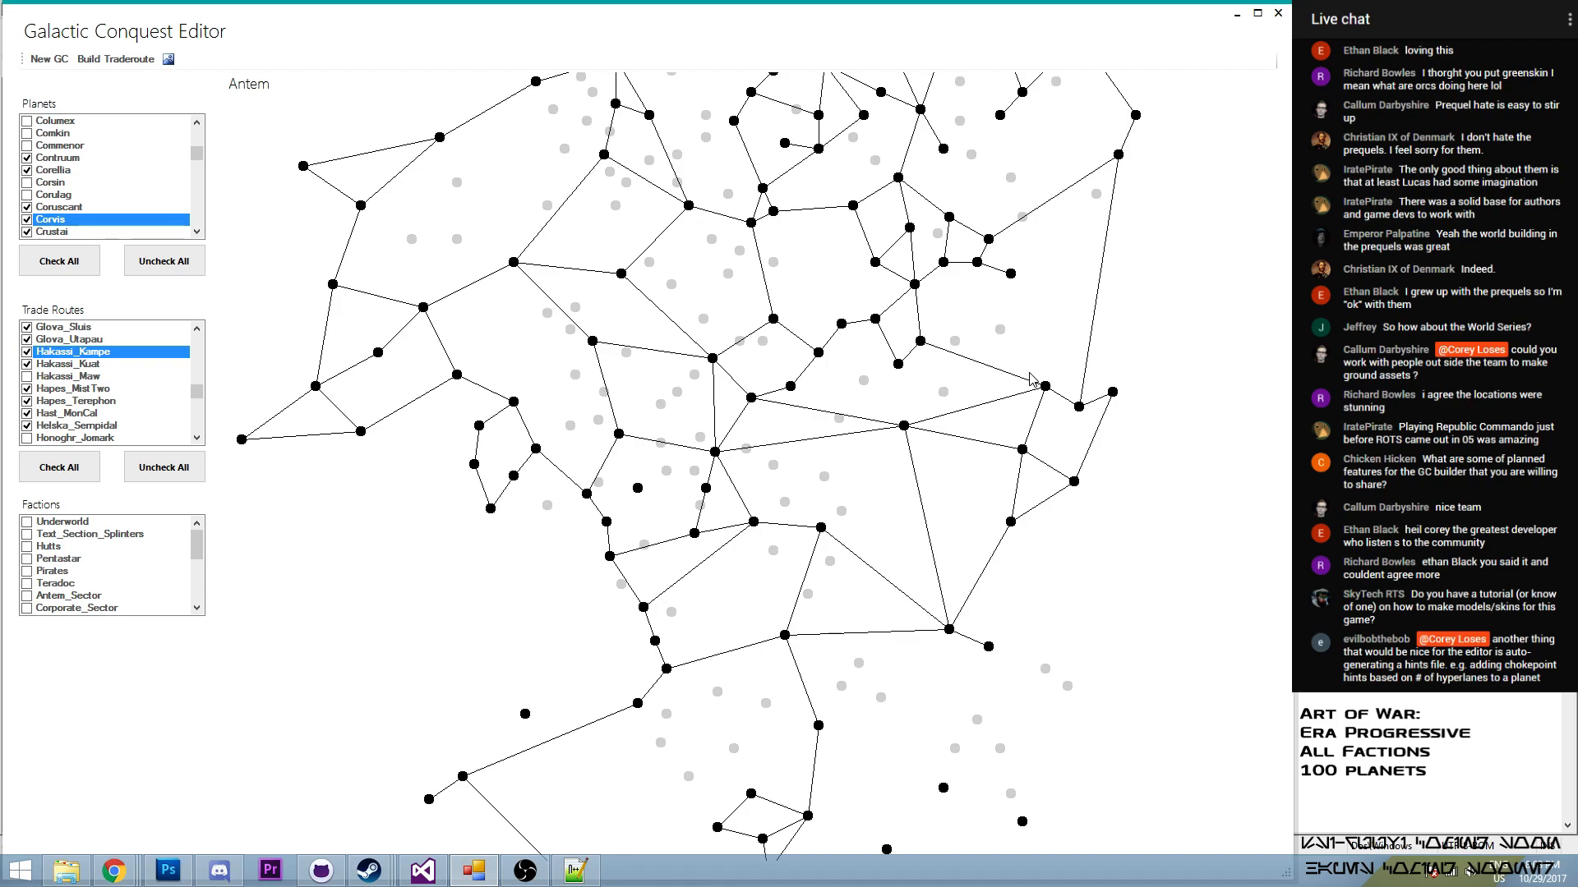
- Build a trade route from Bespin to the isolated planet Hoth in the southern part of the map
scroll(904, 399, down, 1)
drag(885, 390, 804, 190)
drag(700, 363, 738, 344)
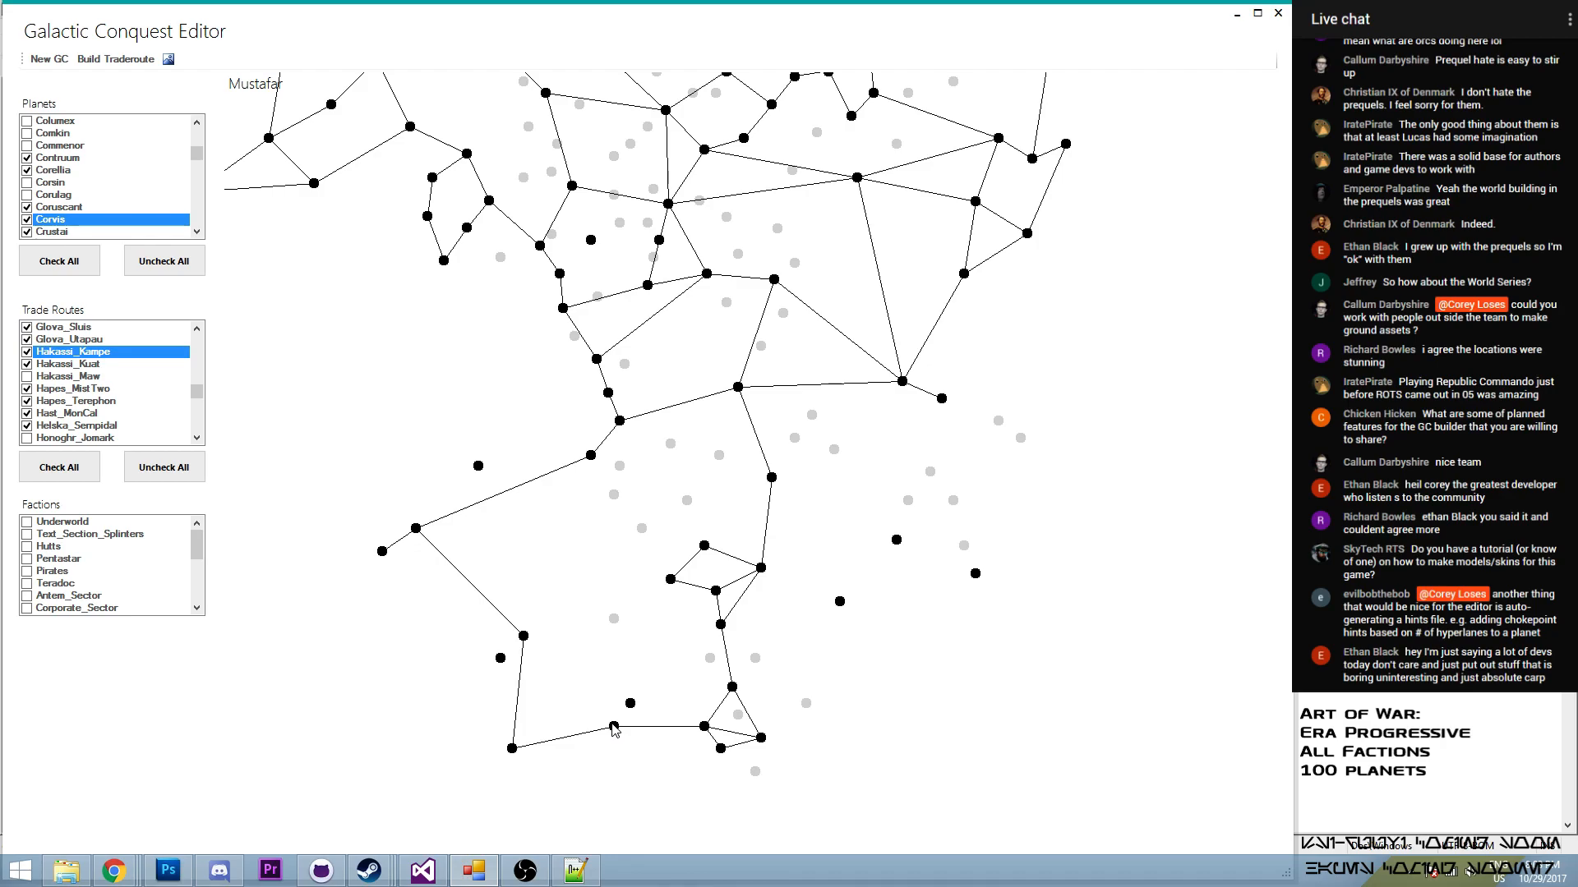
drag(545, 568, 551, 559)
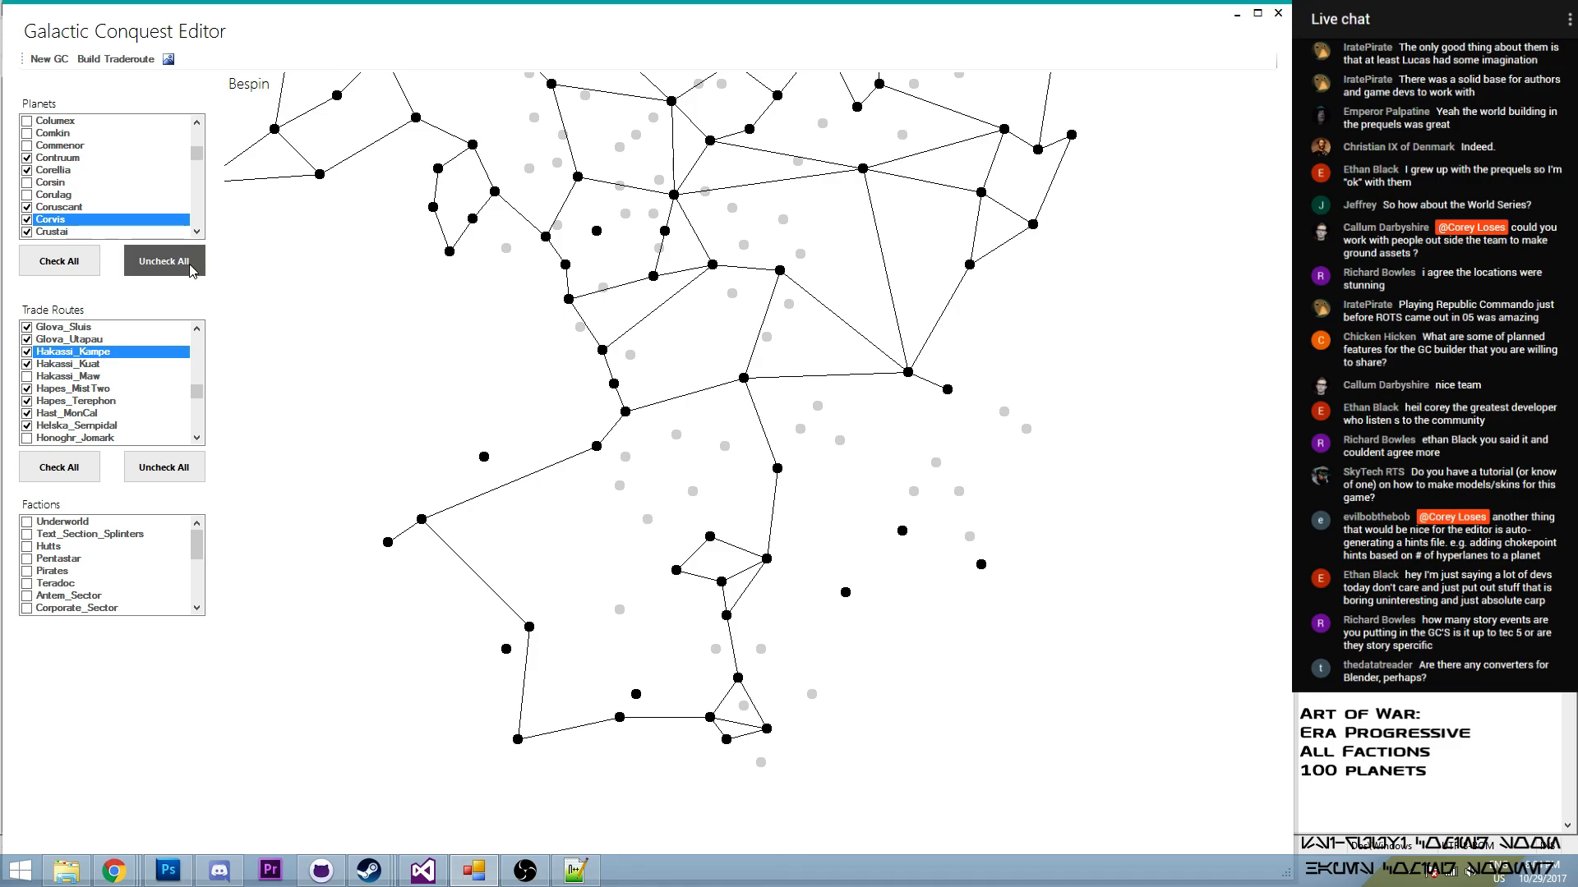
click(116, 59)
click(530, 630)
click(256, 389)
click(506, 649)
click(412, 443)
- Enable the Bespin_Hoth route in the trade routes
drag(198, 391, 214, 363)
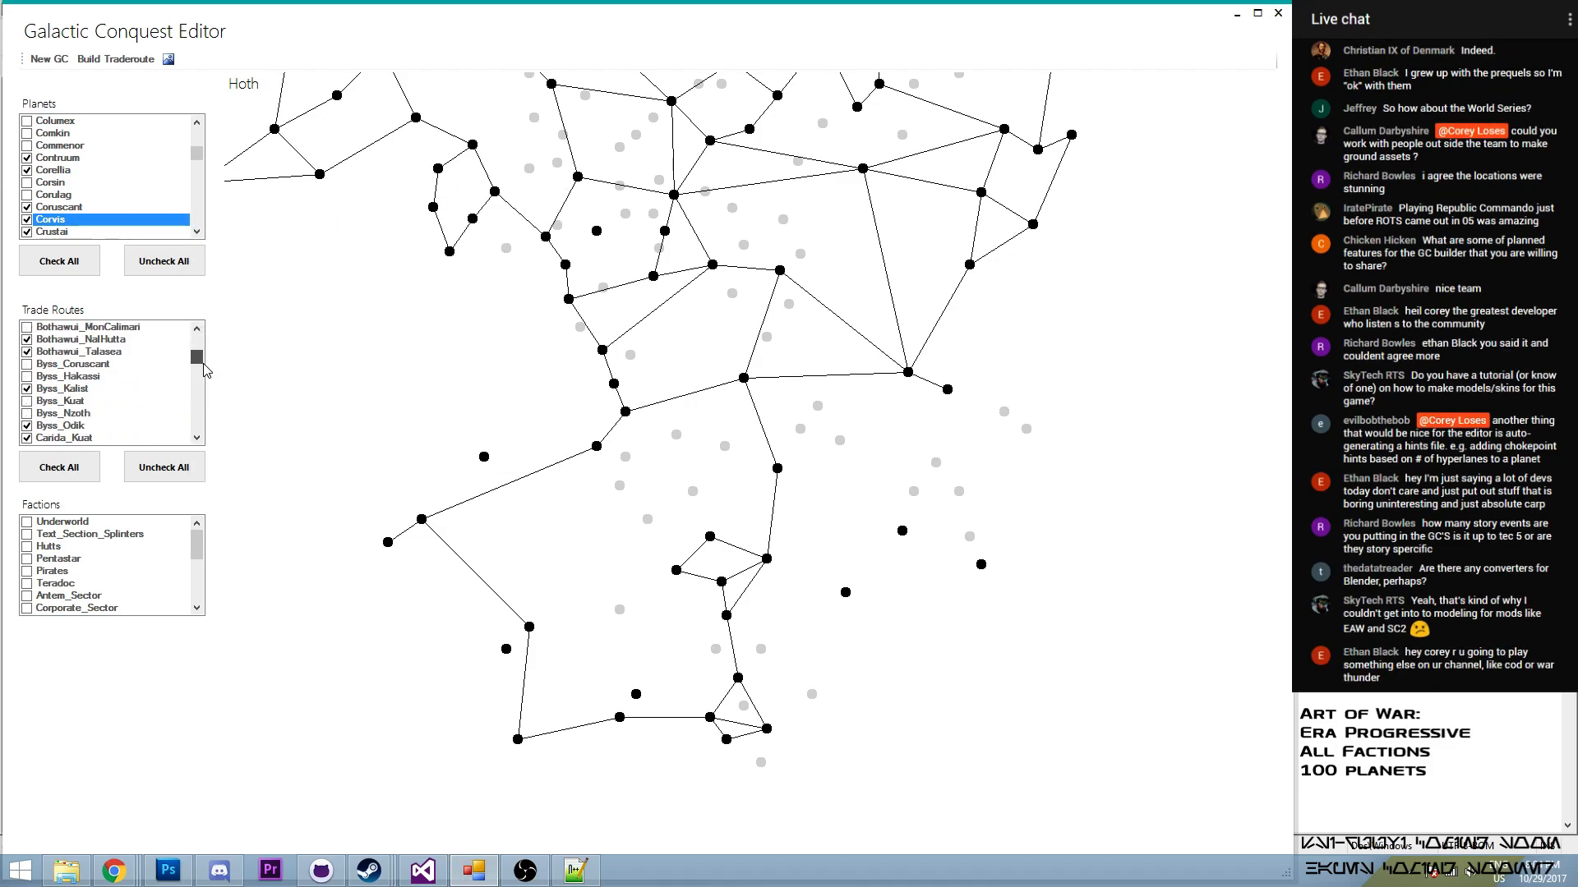
click(196, 329)
scroll(197, 333, up, 3)
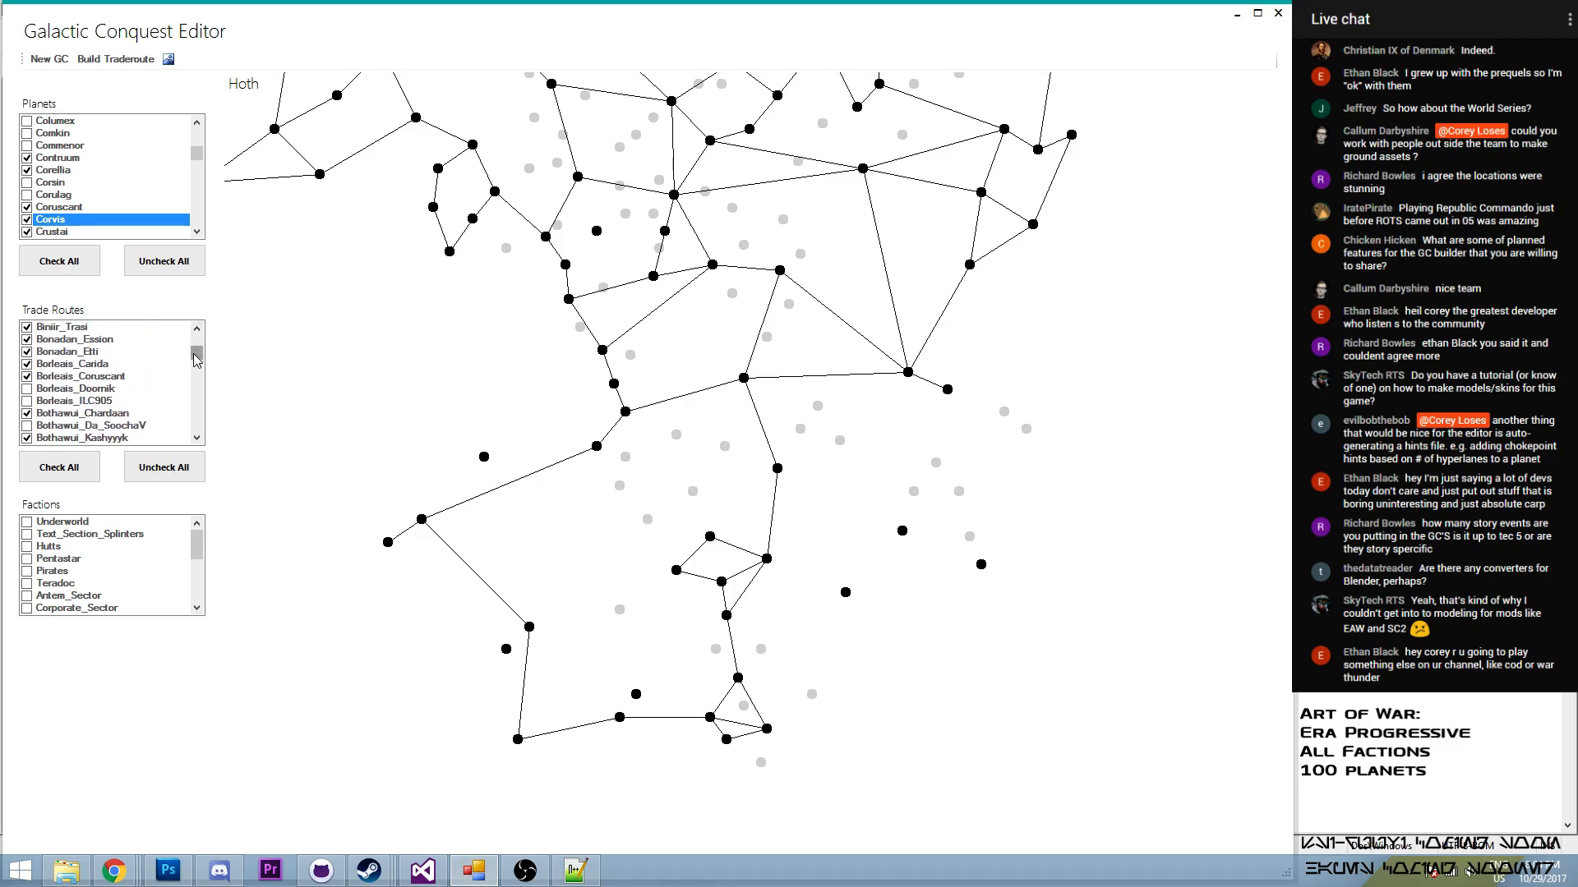
scroll(196, 359, up, 3)
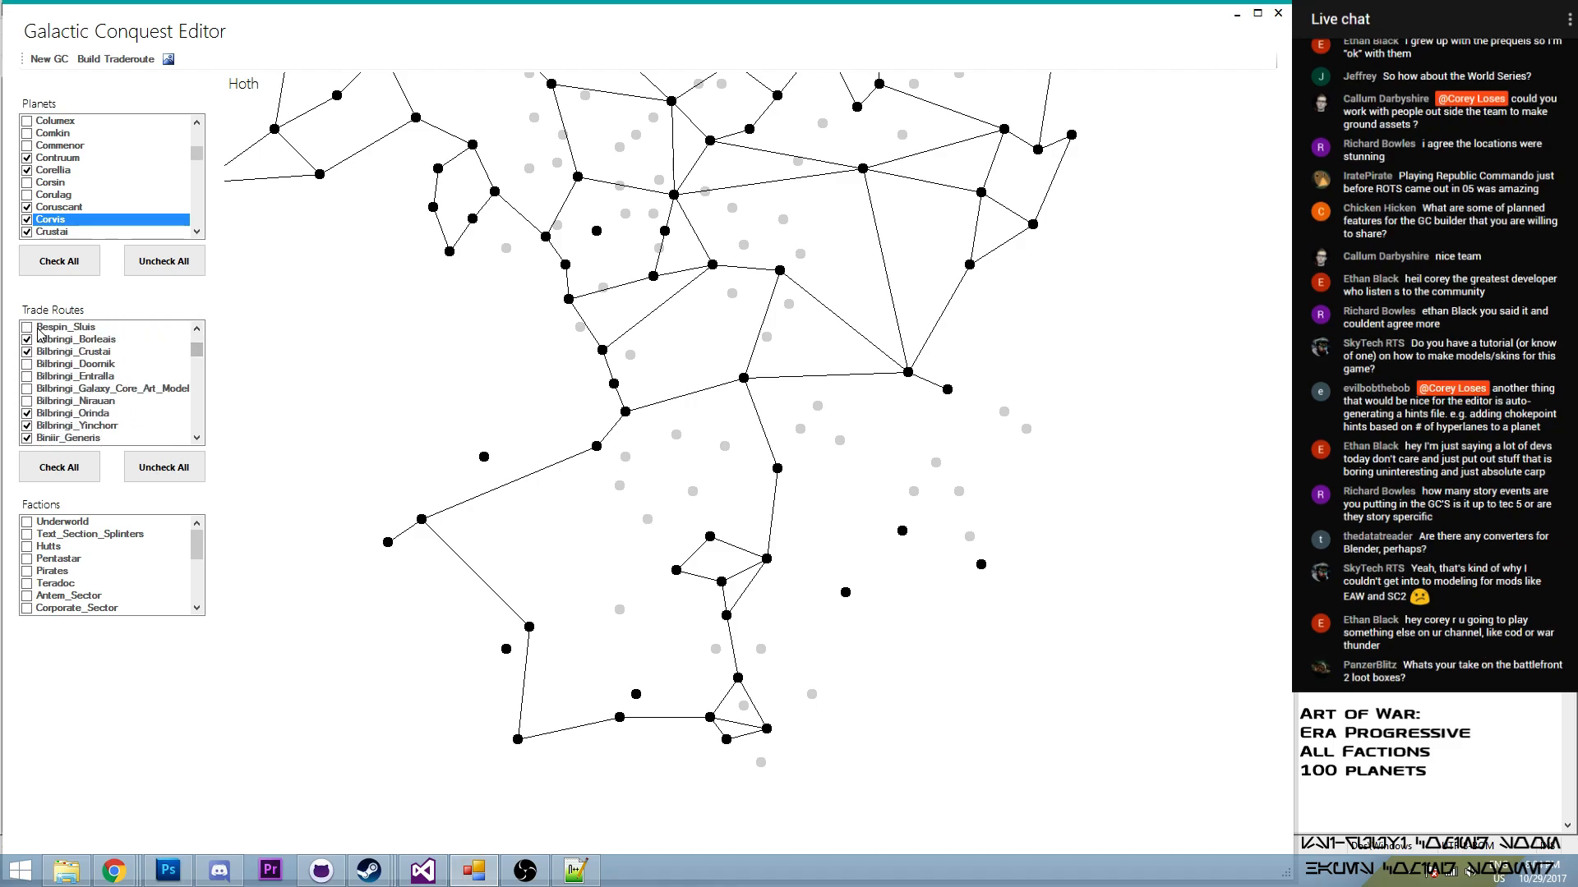
scroll(32, 332, up, 1)
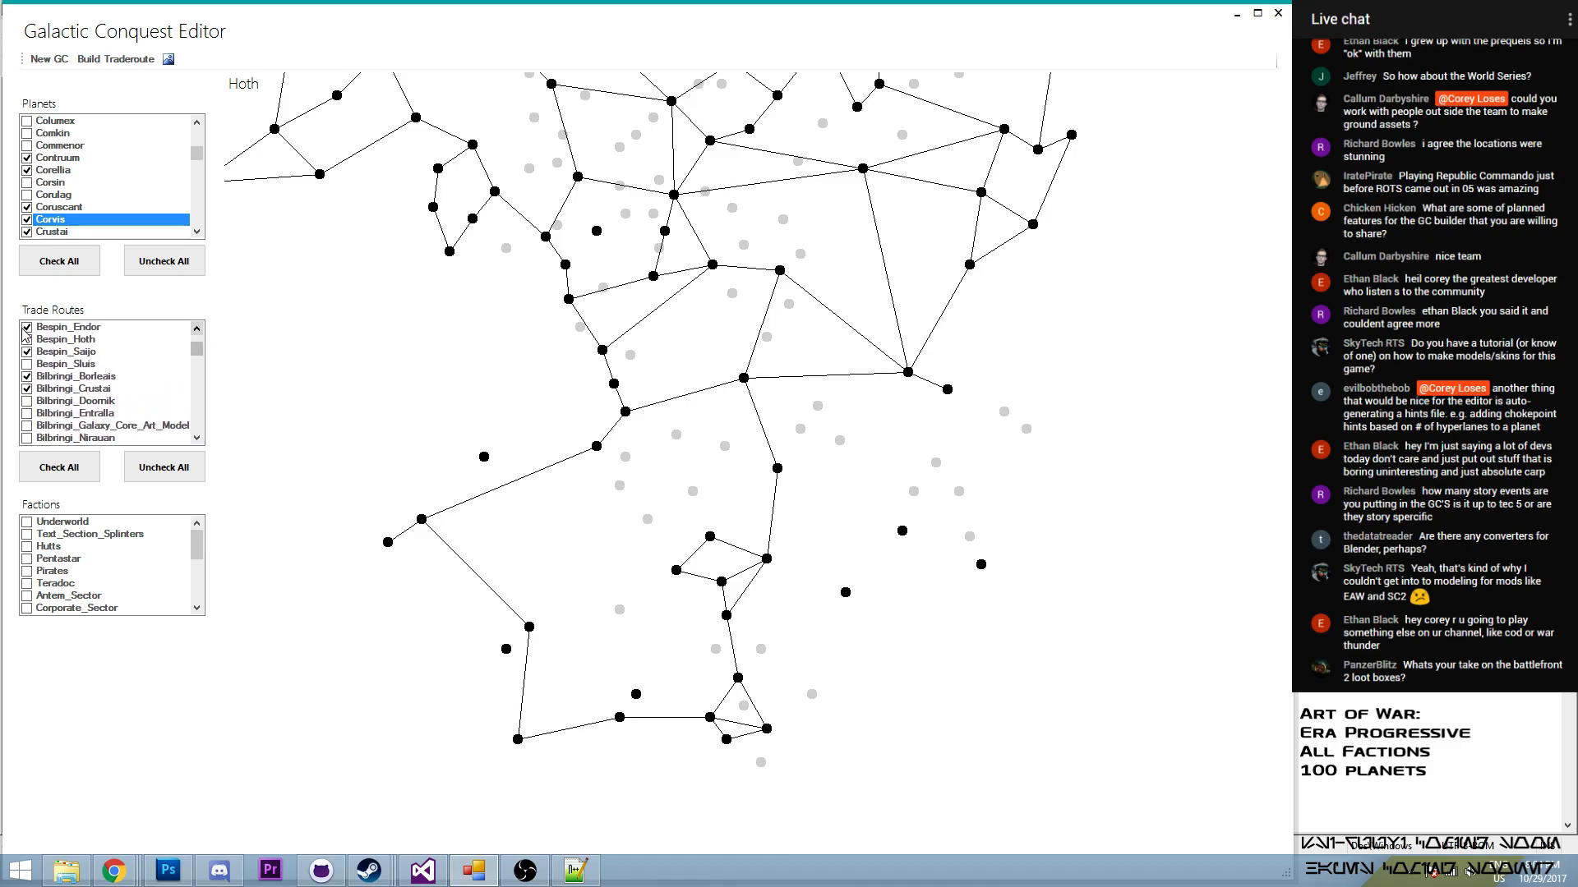
click(27, 340)
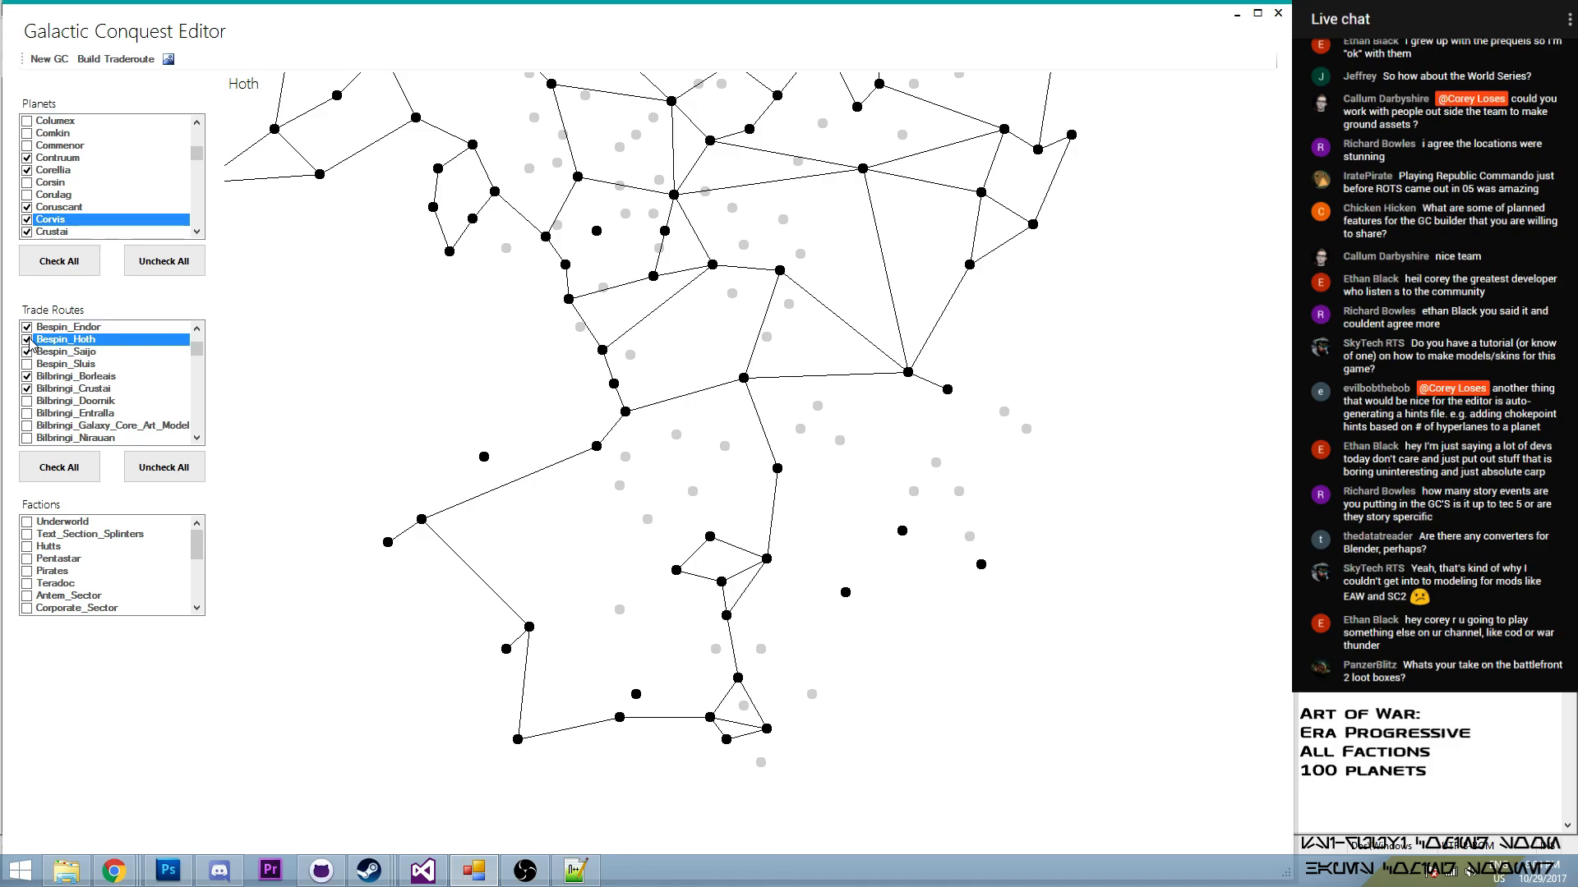
- Build a trade route from Junction to Phind in the northern part of the map
drag(461, 270, 484, 287)
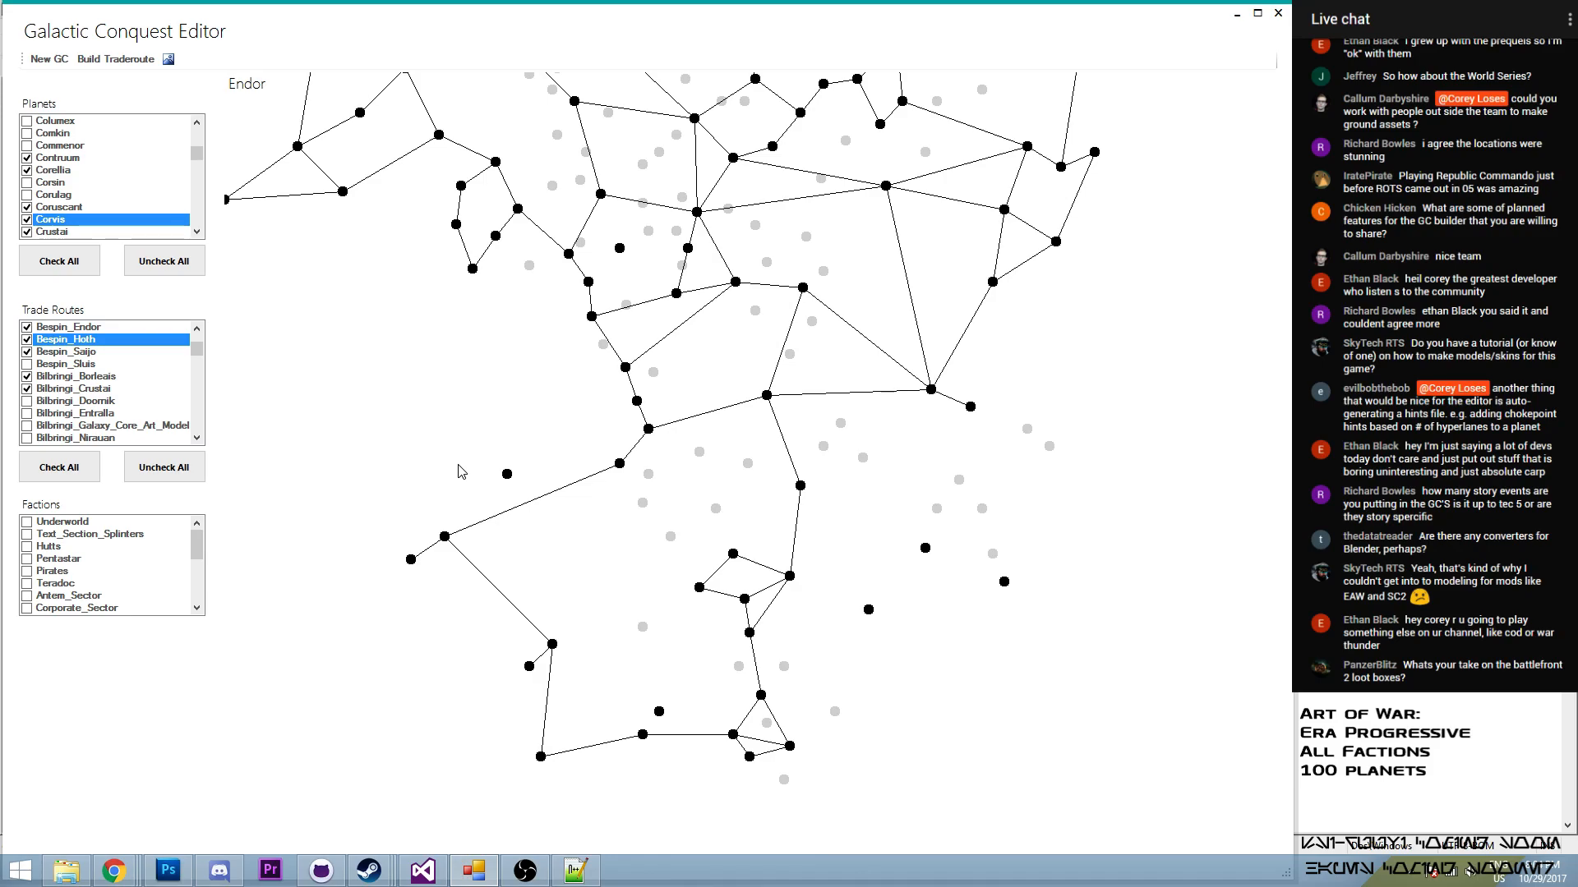
drag(557, 202, 575, 392)
drag(810, 400, 591, 511)
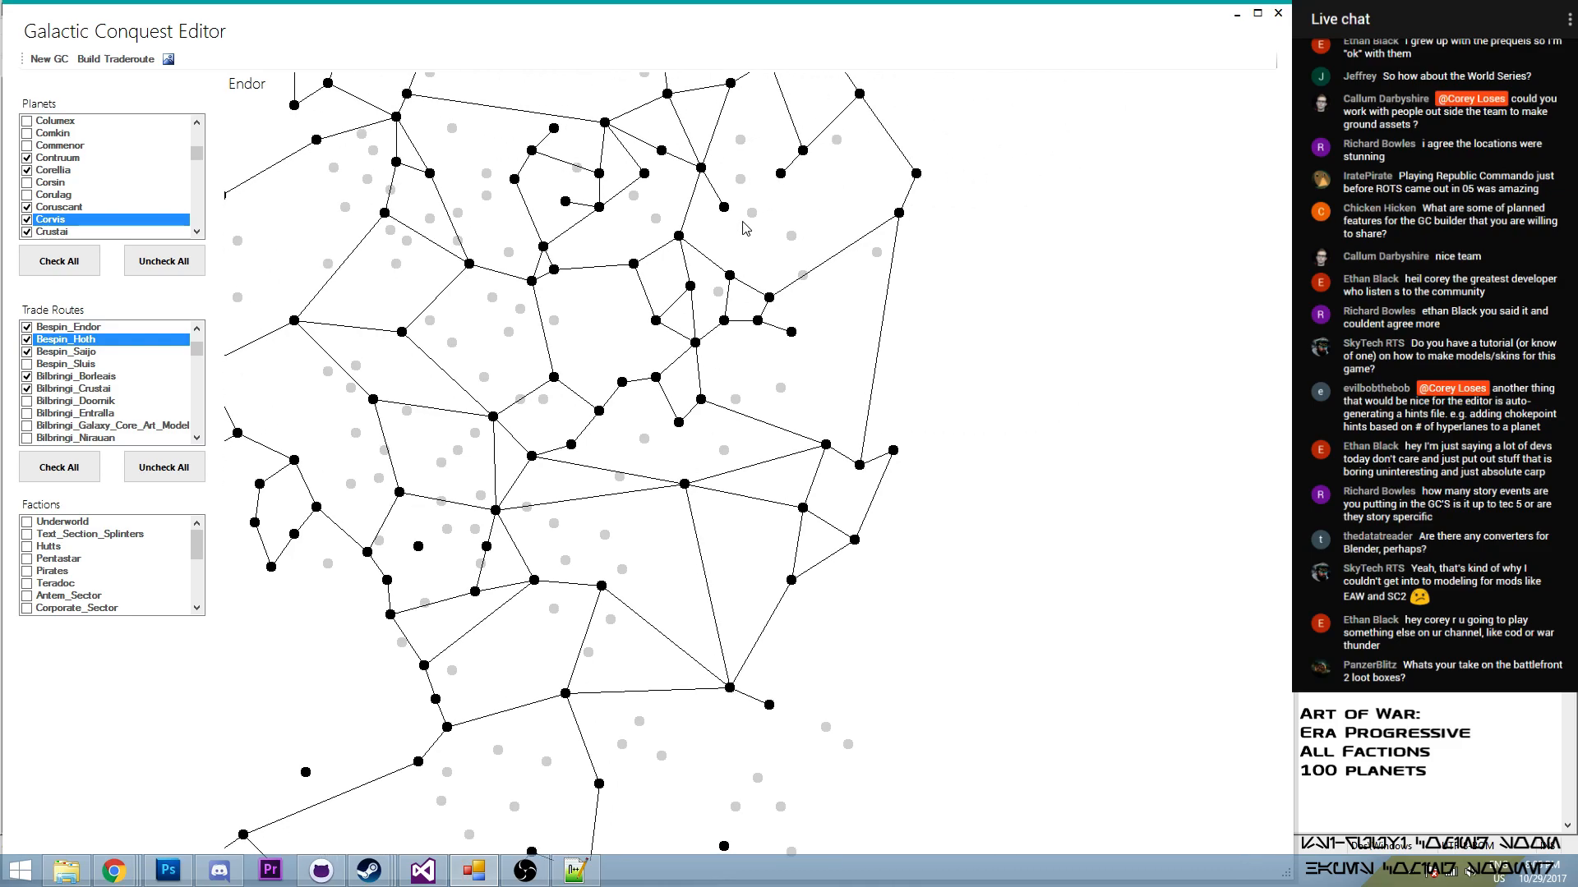
drag(780, 181, 791, 401)
scroll(784, 401, up, 1)
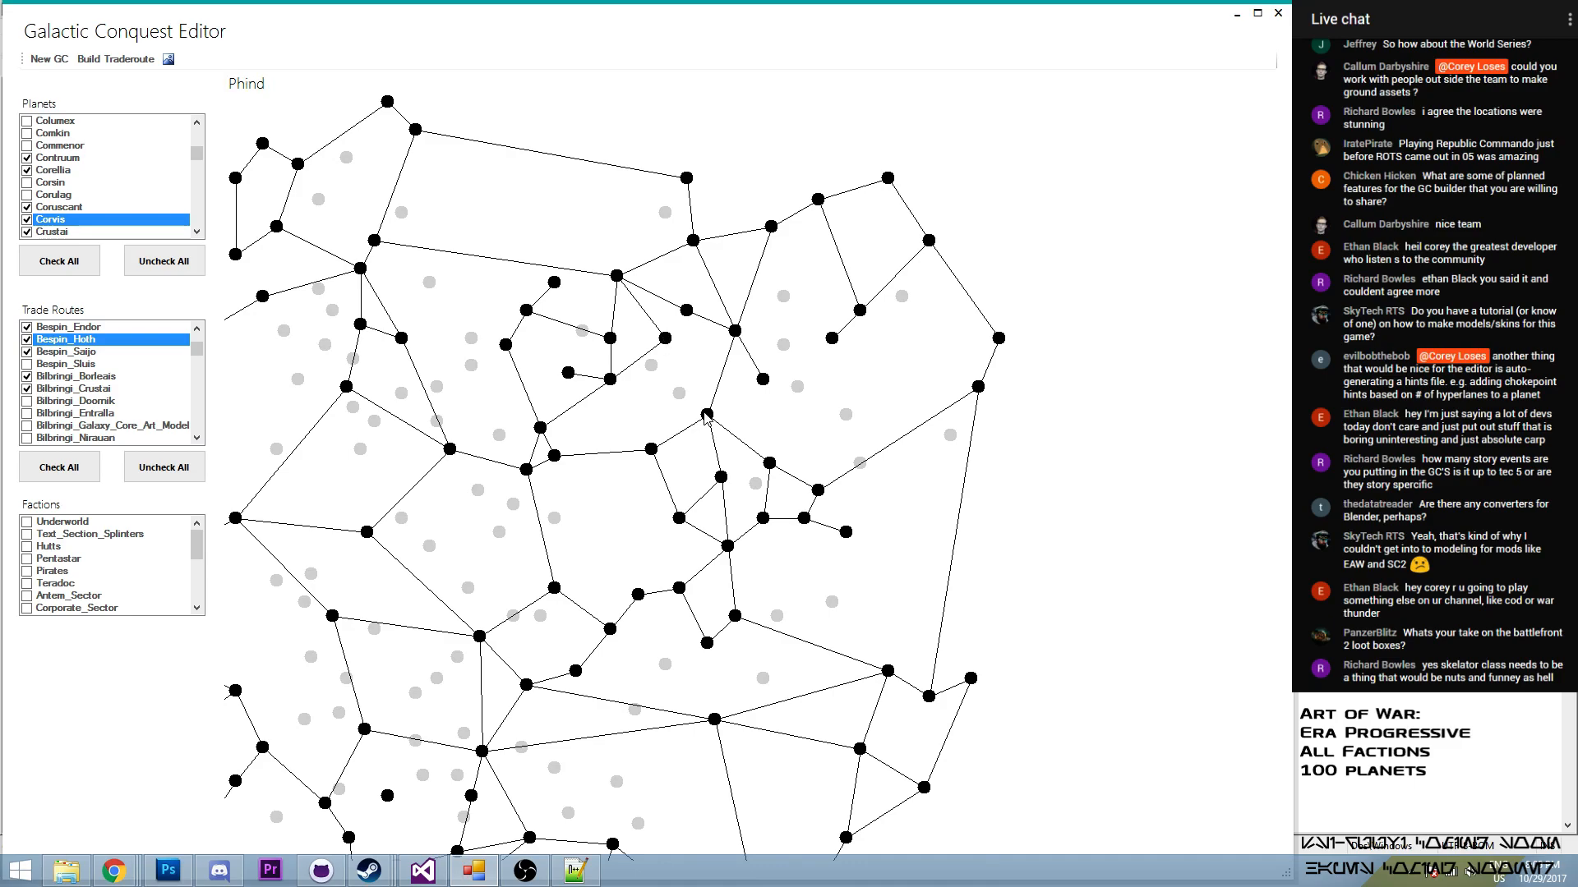
click(115, 59)
click(78, 146)
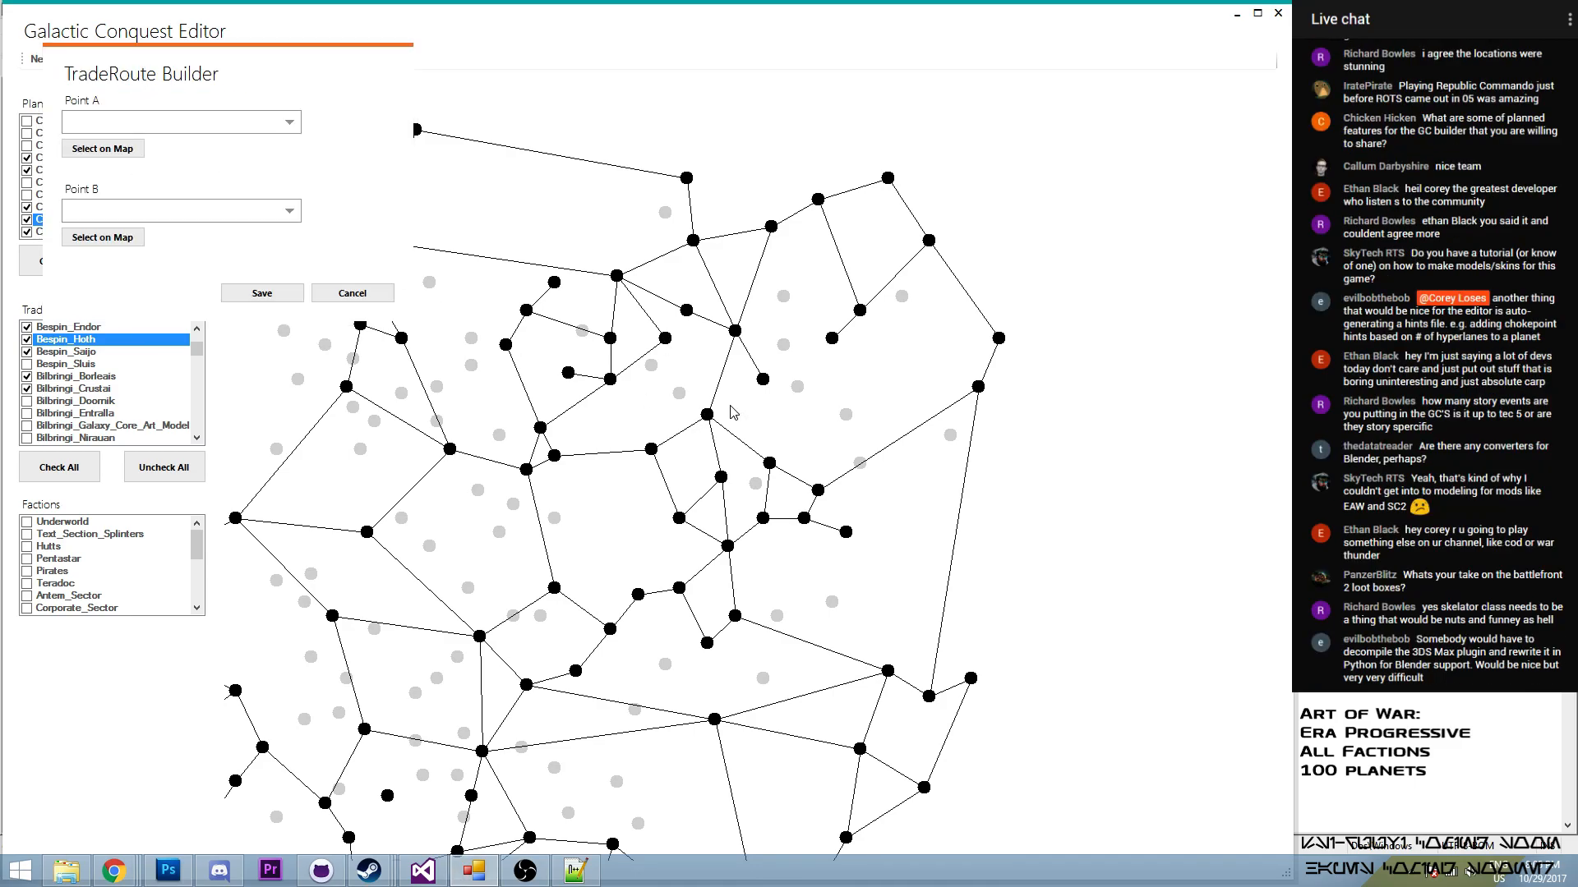
click(664, 339)
click(103, 238)
click(705, 416)
click(262, 293)
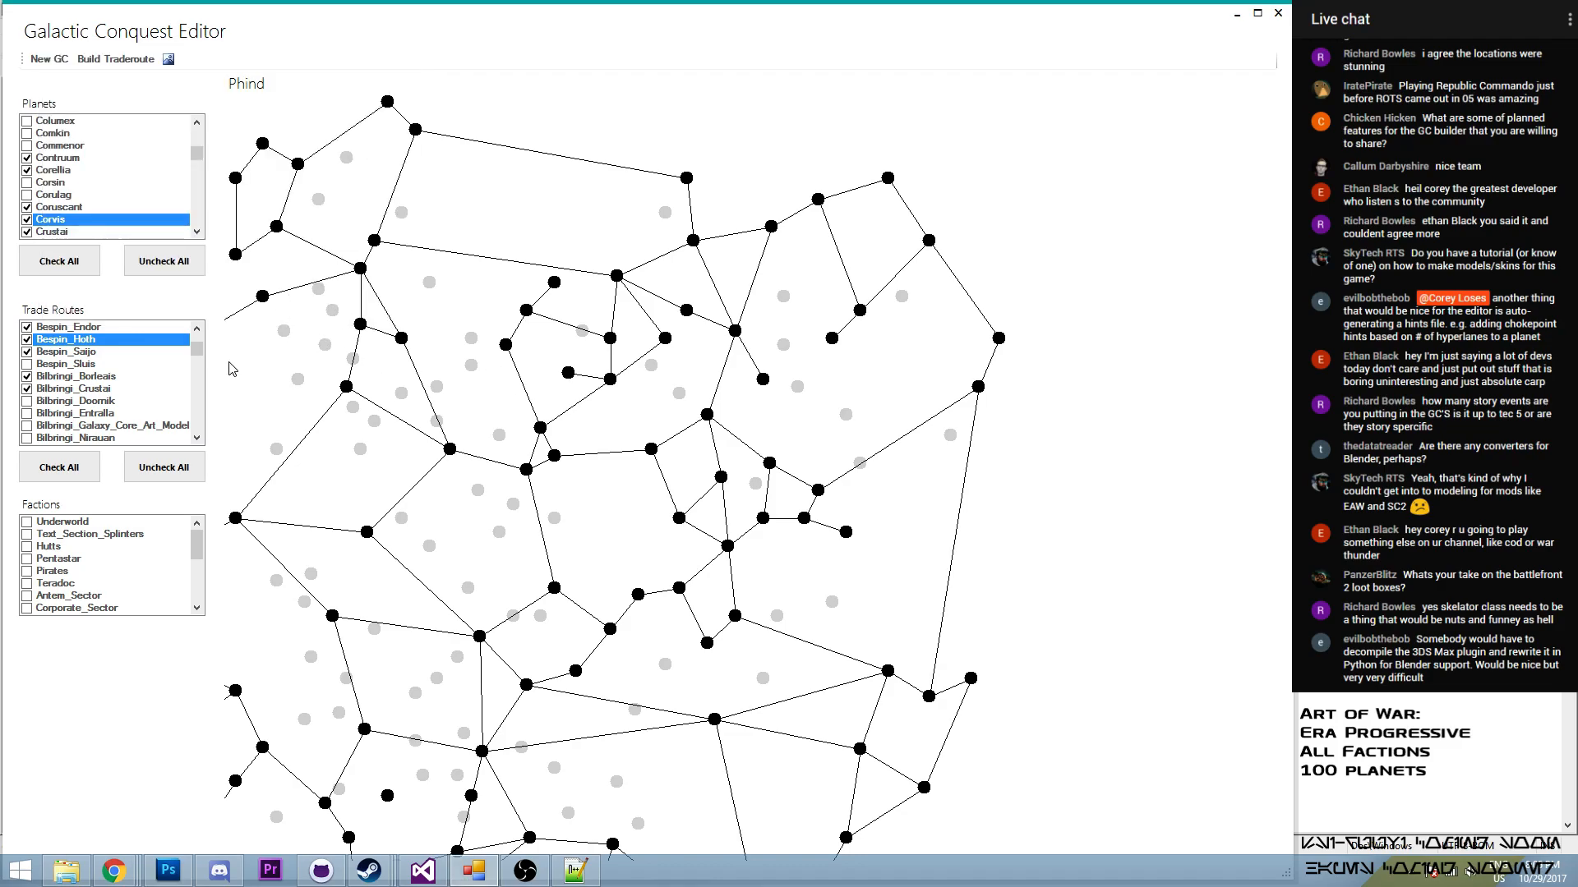
- Enable the Junction_Phind route in the trade routes
drag(198, 355, 206, 383)
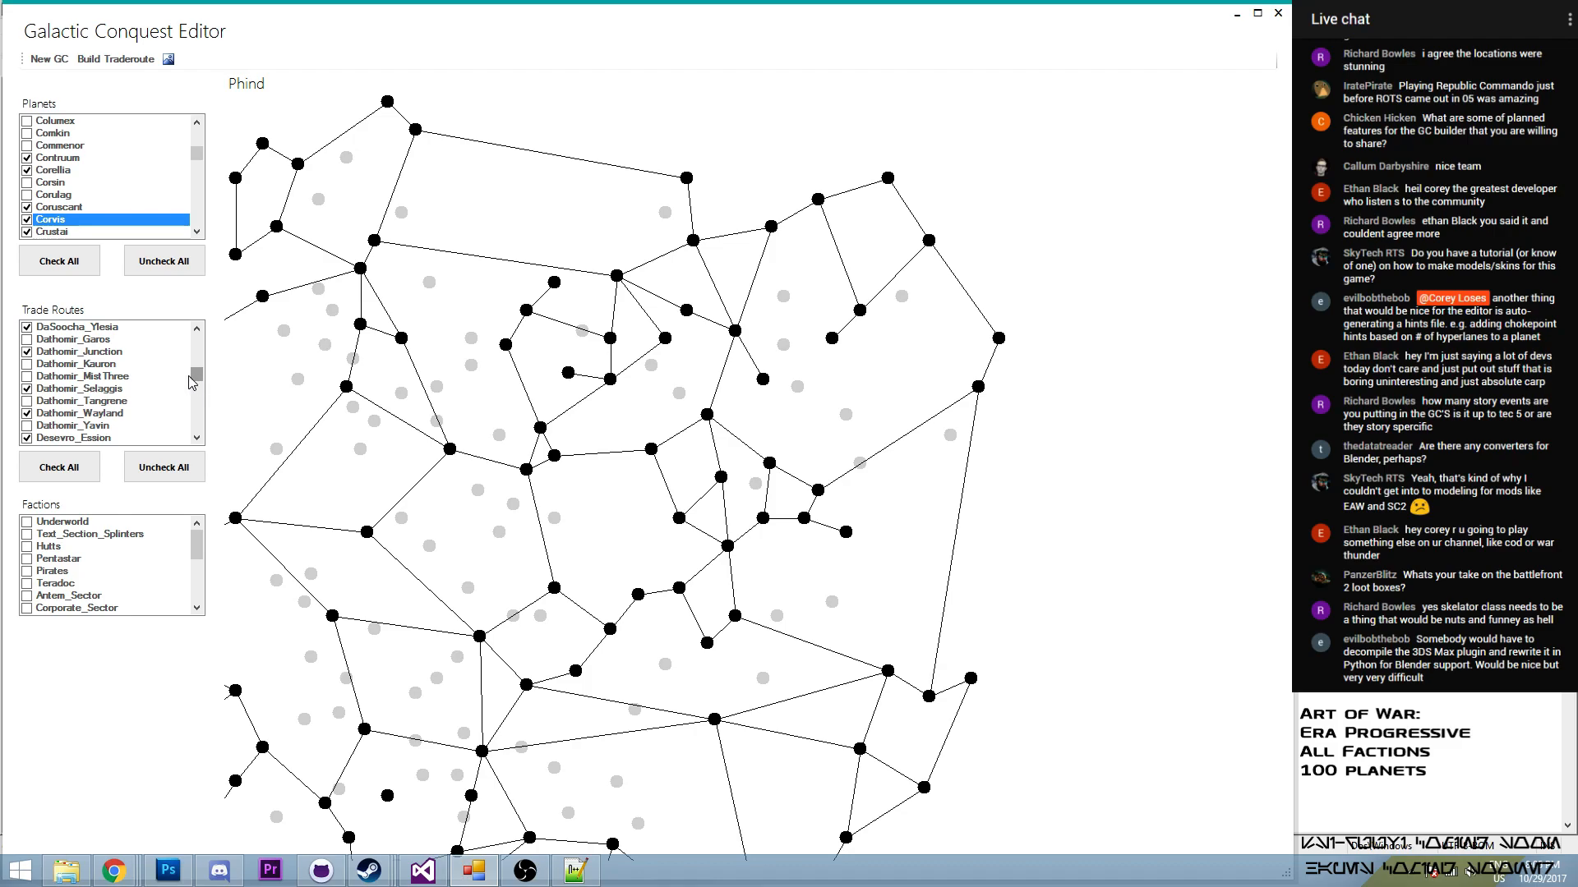
drag(197, 387, 197, 389)
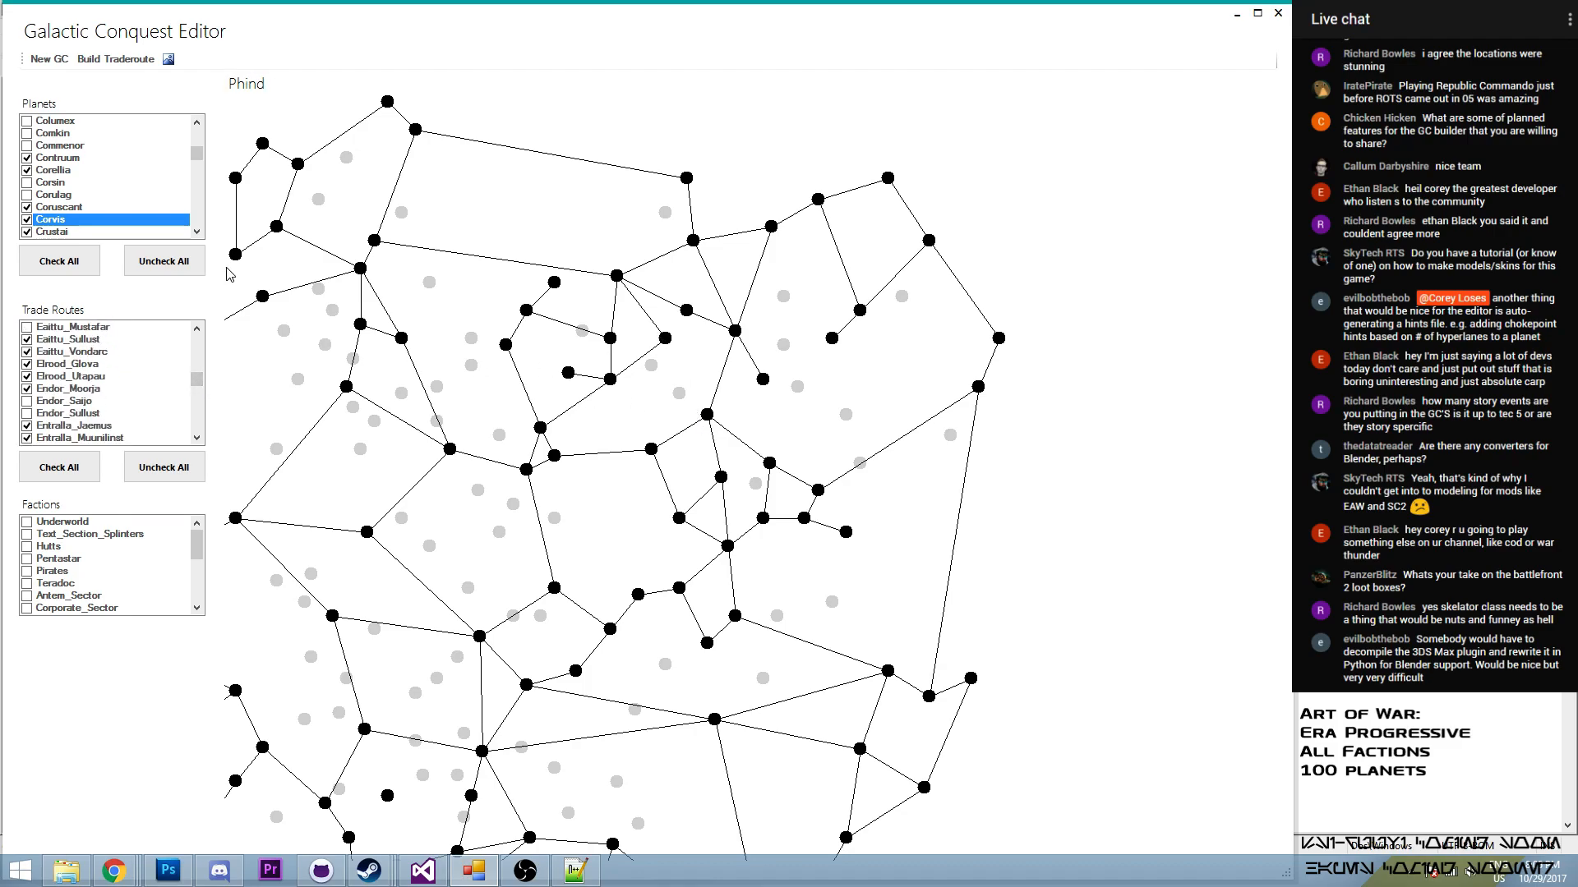
drag(198, 379, 205, 386)
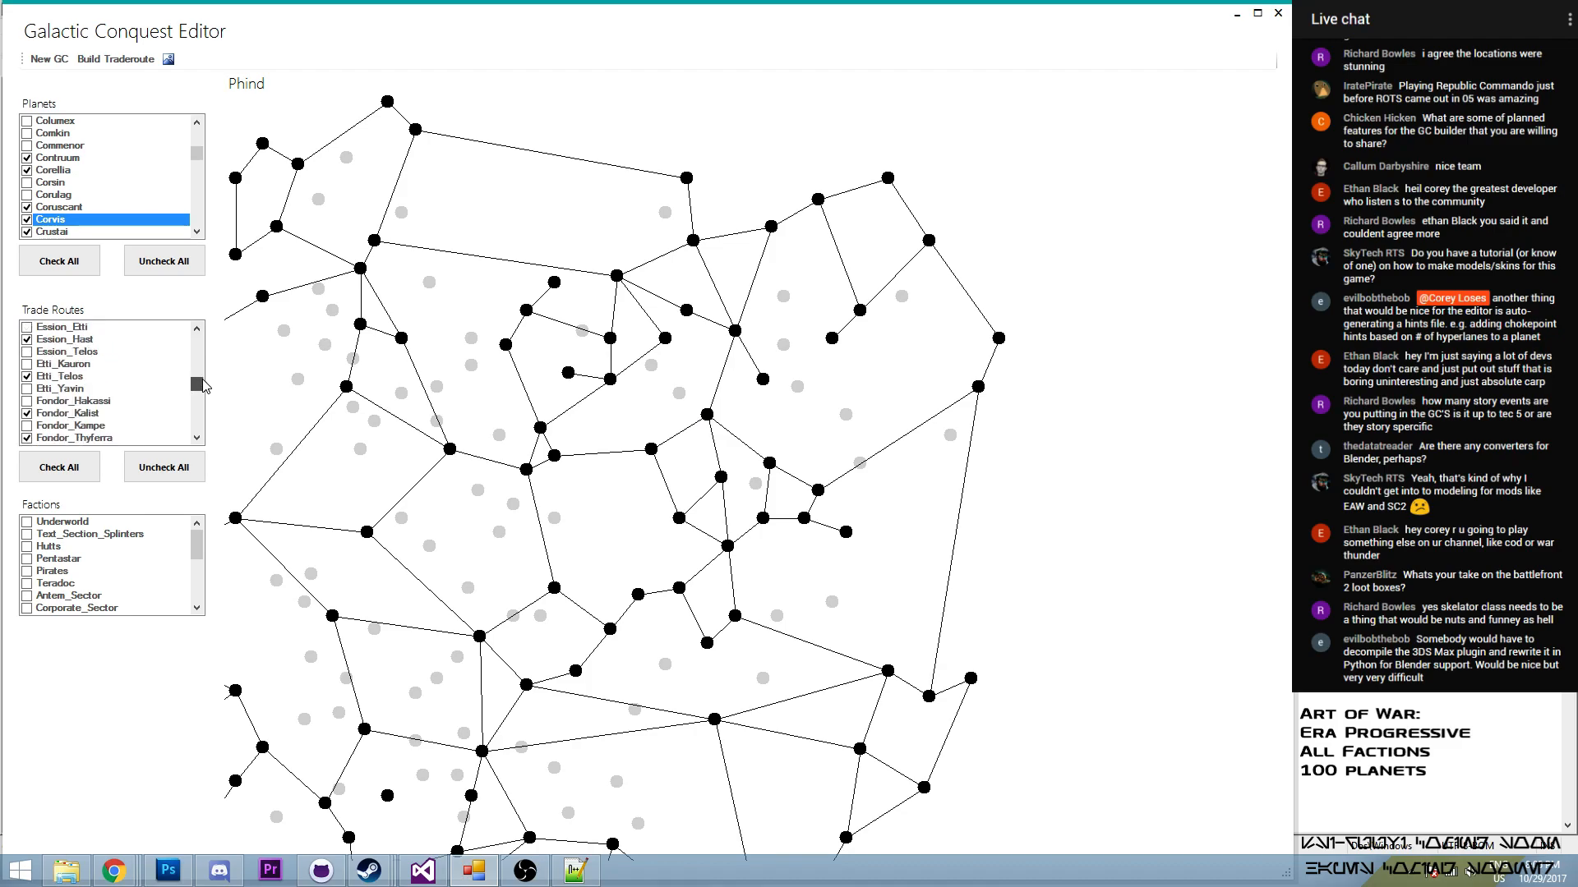
drag(205, 386, 215, 399)
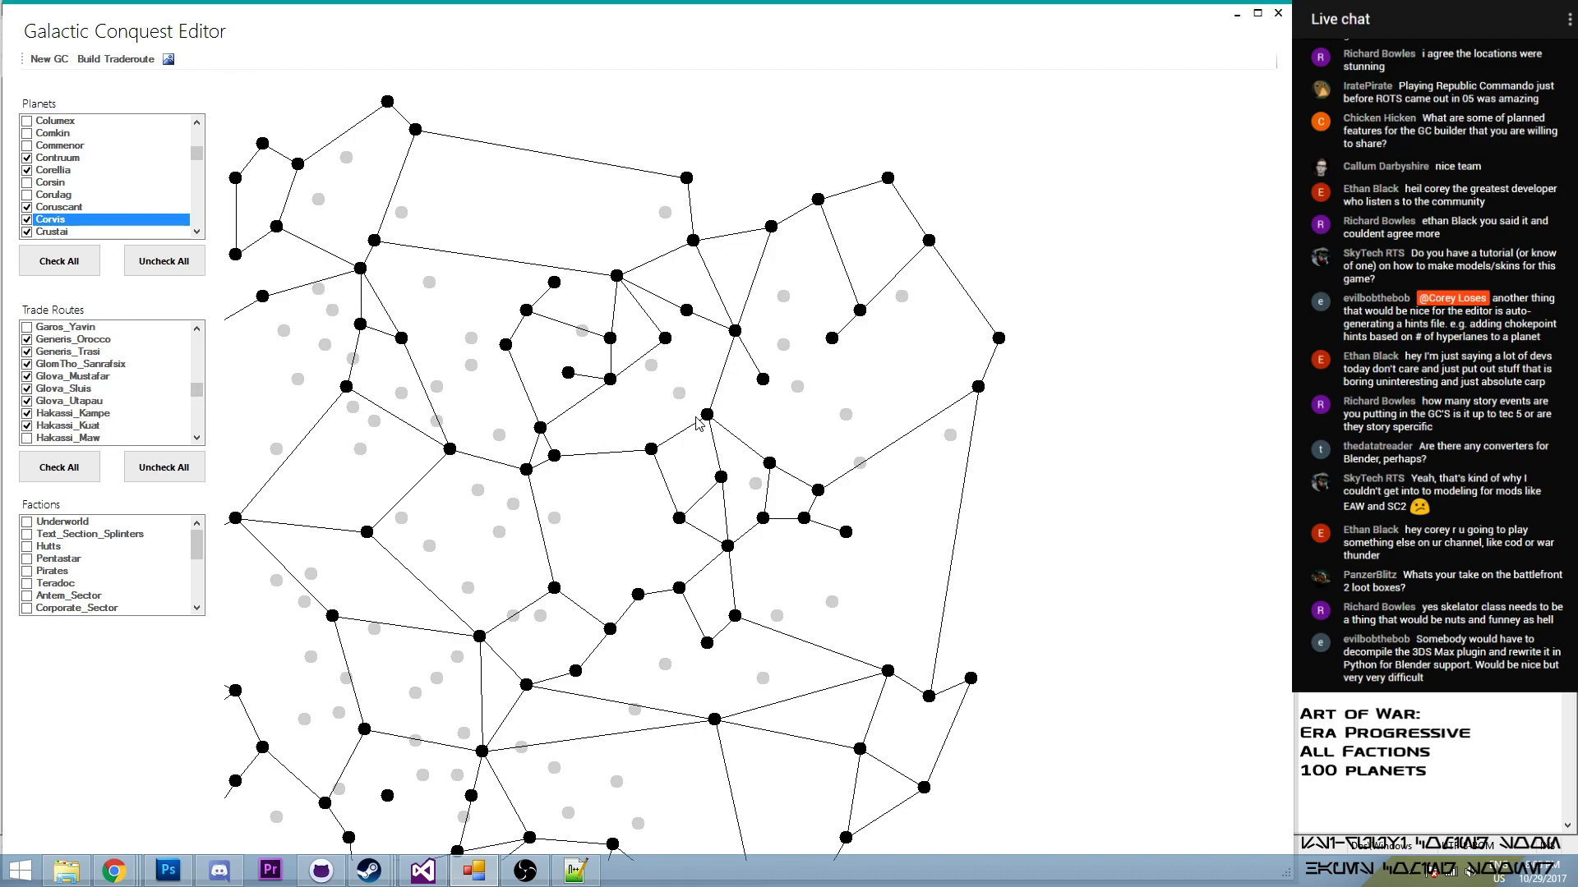
drag(197, 387, 227, 402)
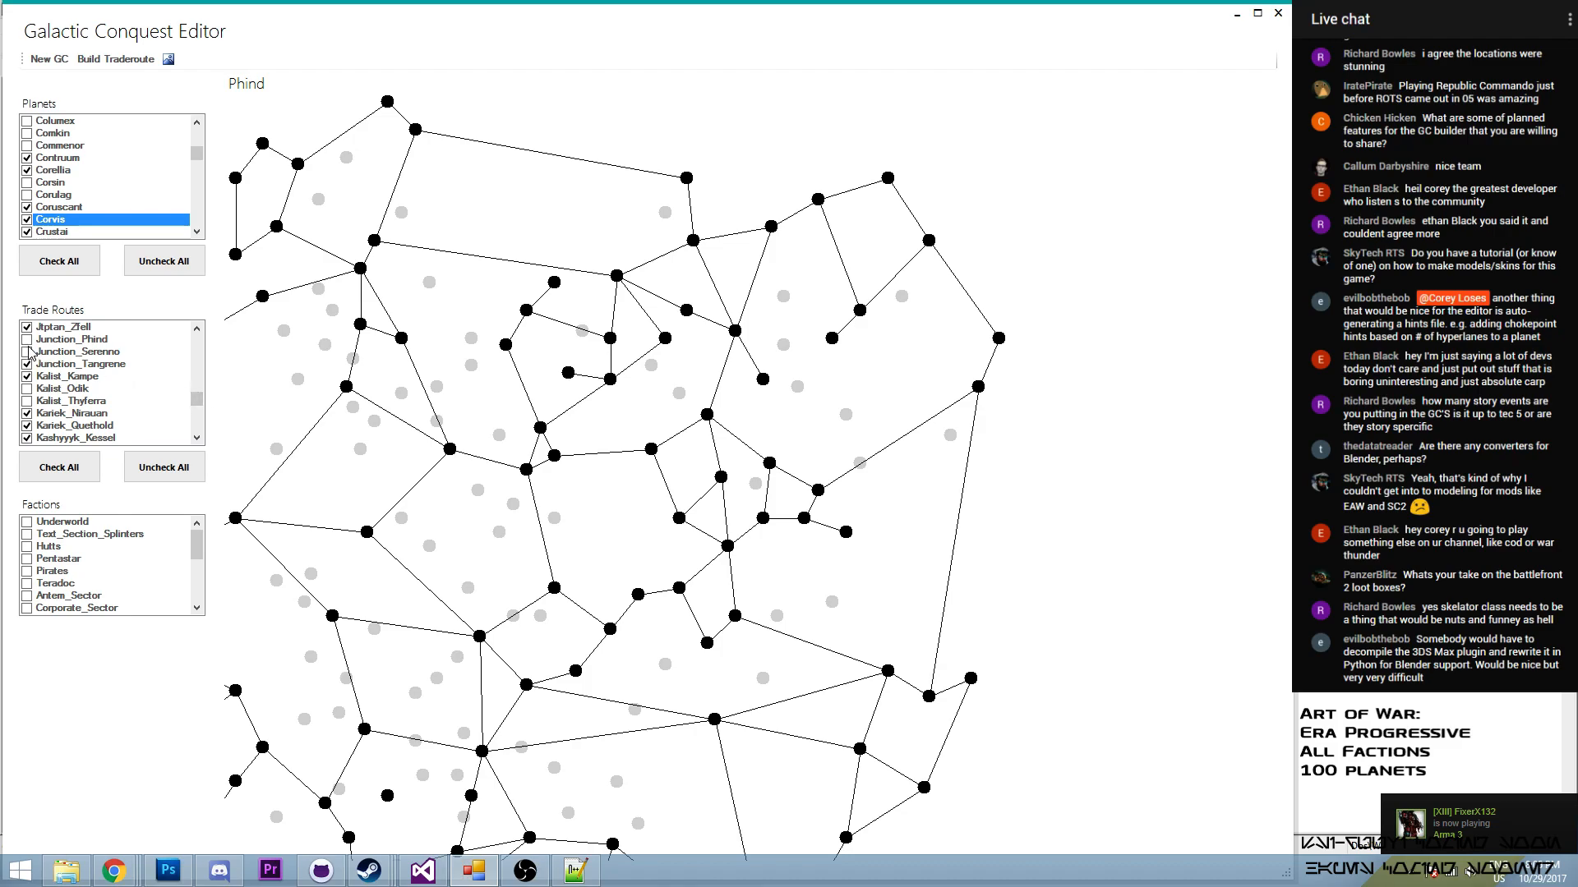
click(27, 340)
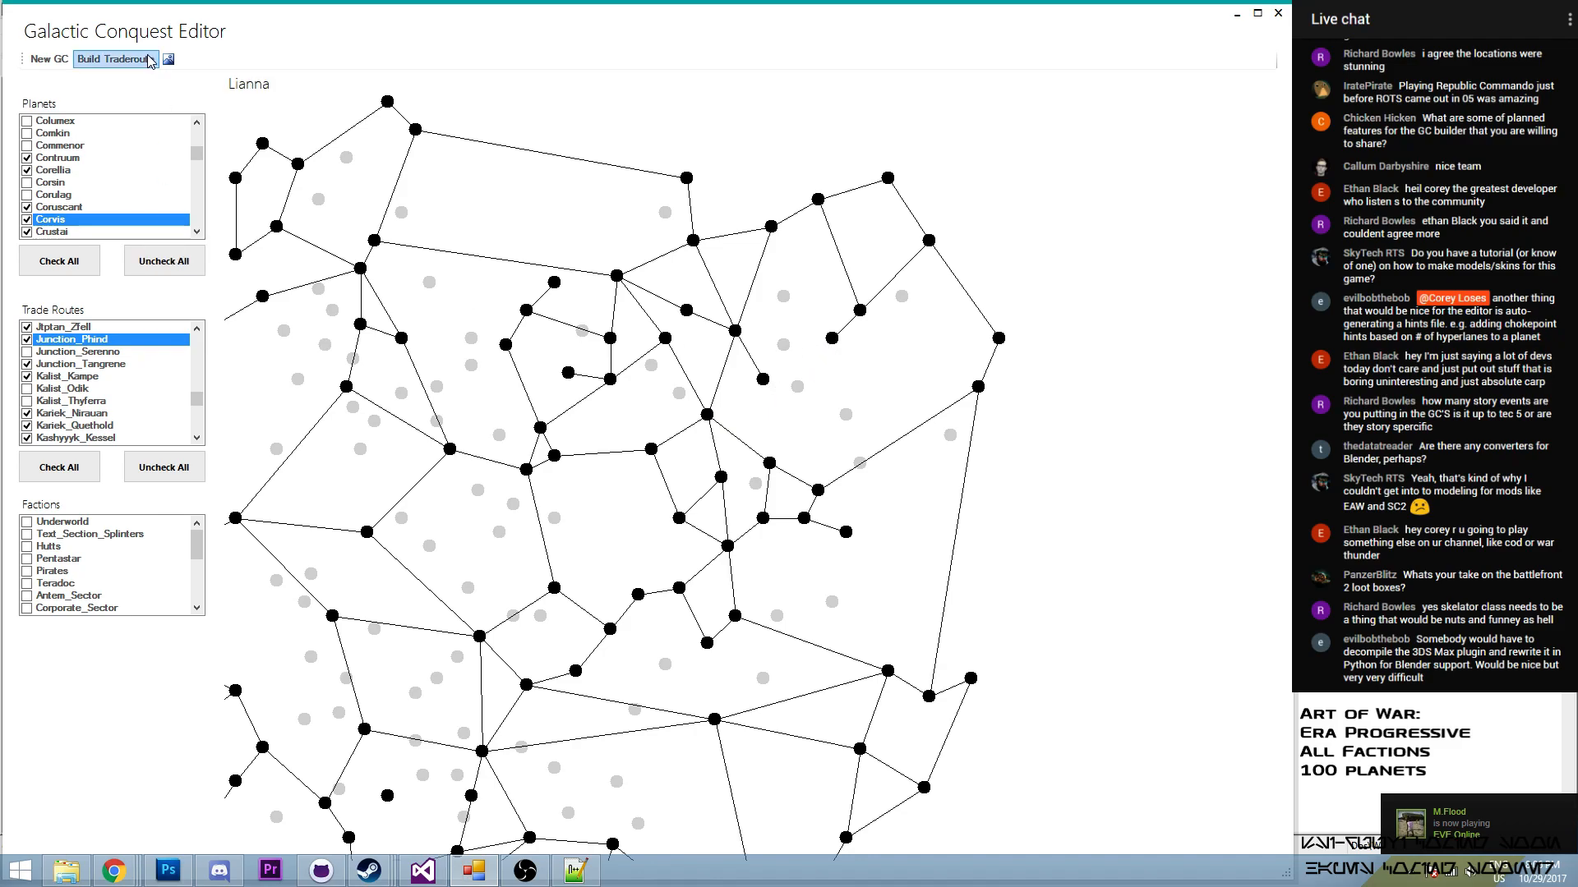
- Build a trade route from Lianna to Maridun and enable it in the trade routes
click(116, 59)
click(756, 381)
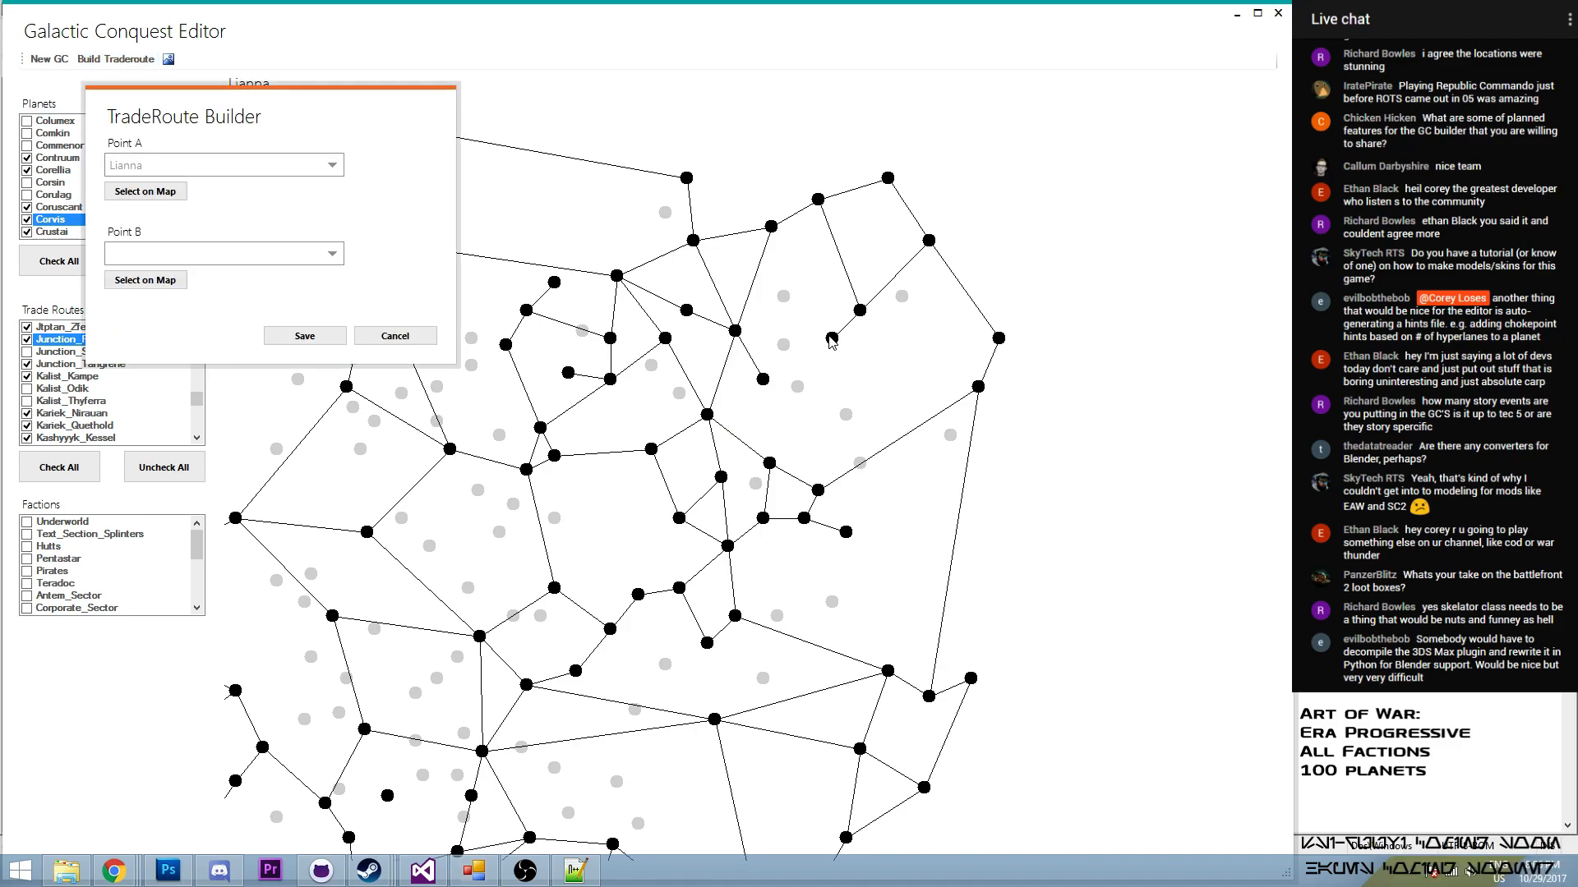
click(145, 280)
click(765, 391)
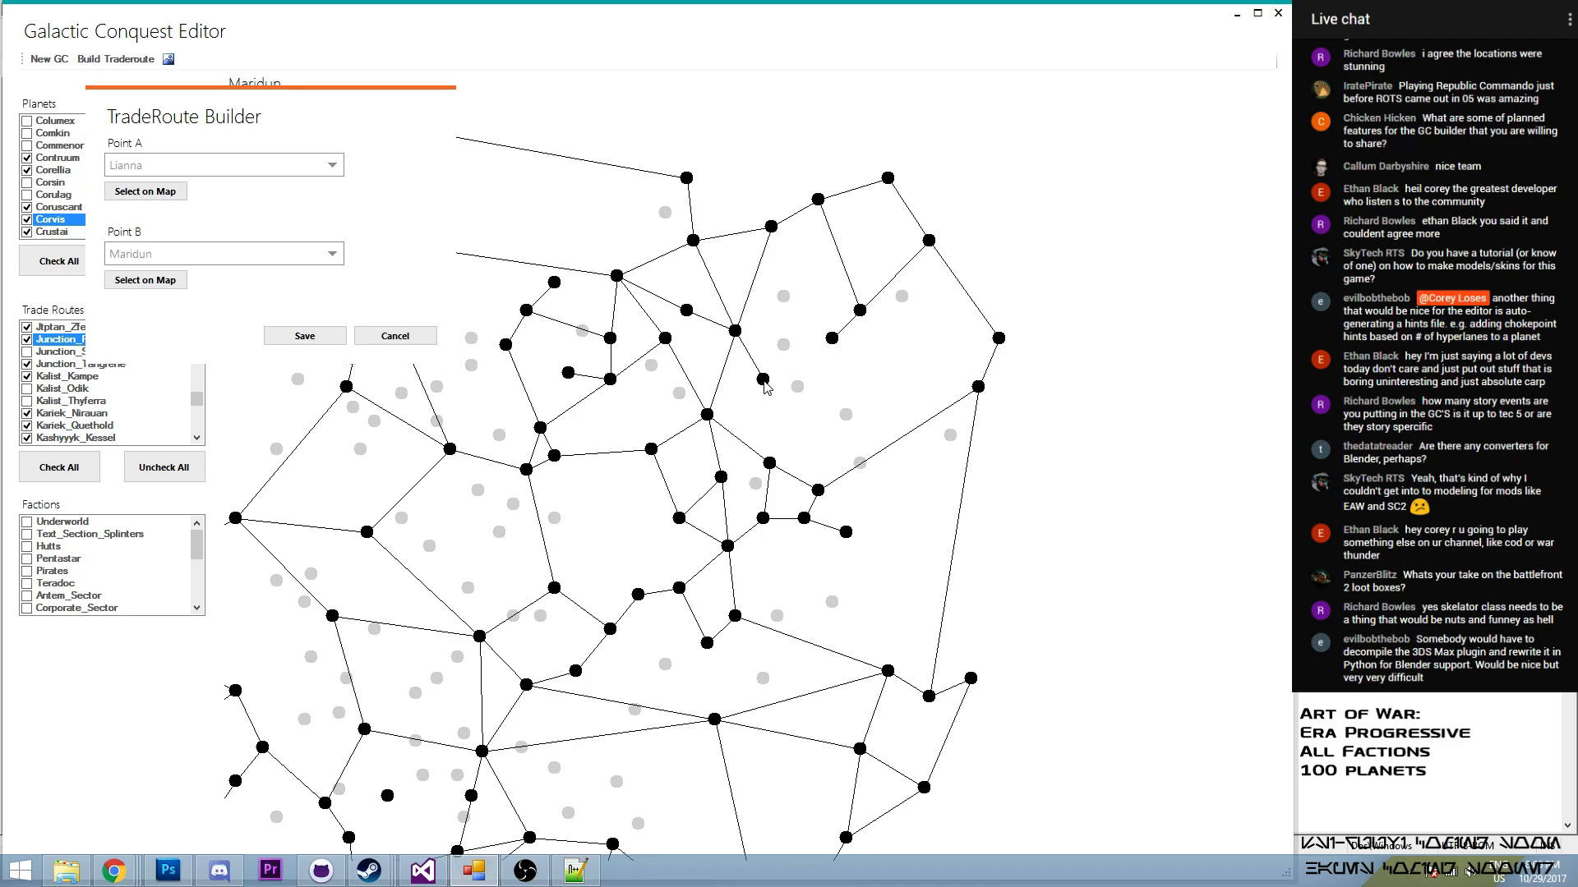
click(304, 336)
mouse_move(196, 398)
mouse_down()
mouse_move(216, 413)
mouse_move(201, 405)
mouse_up()
click(34, 402)
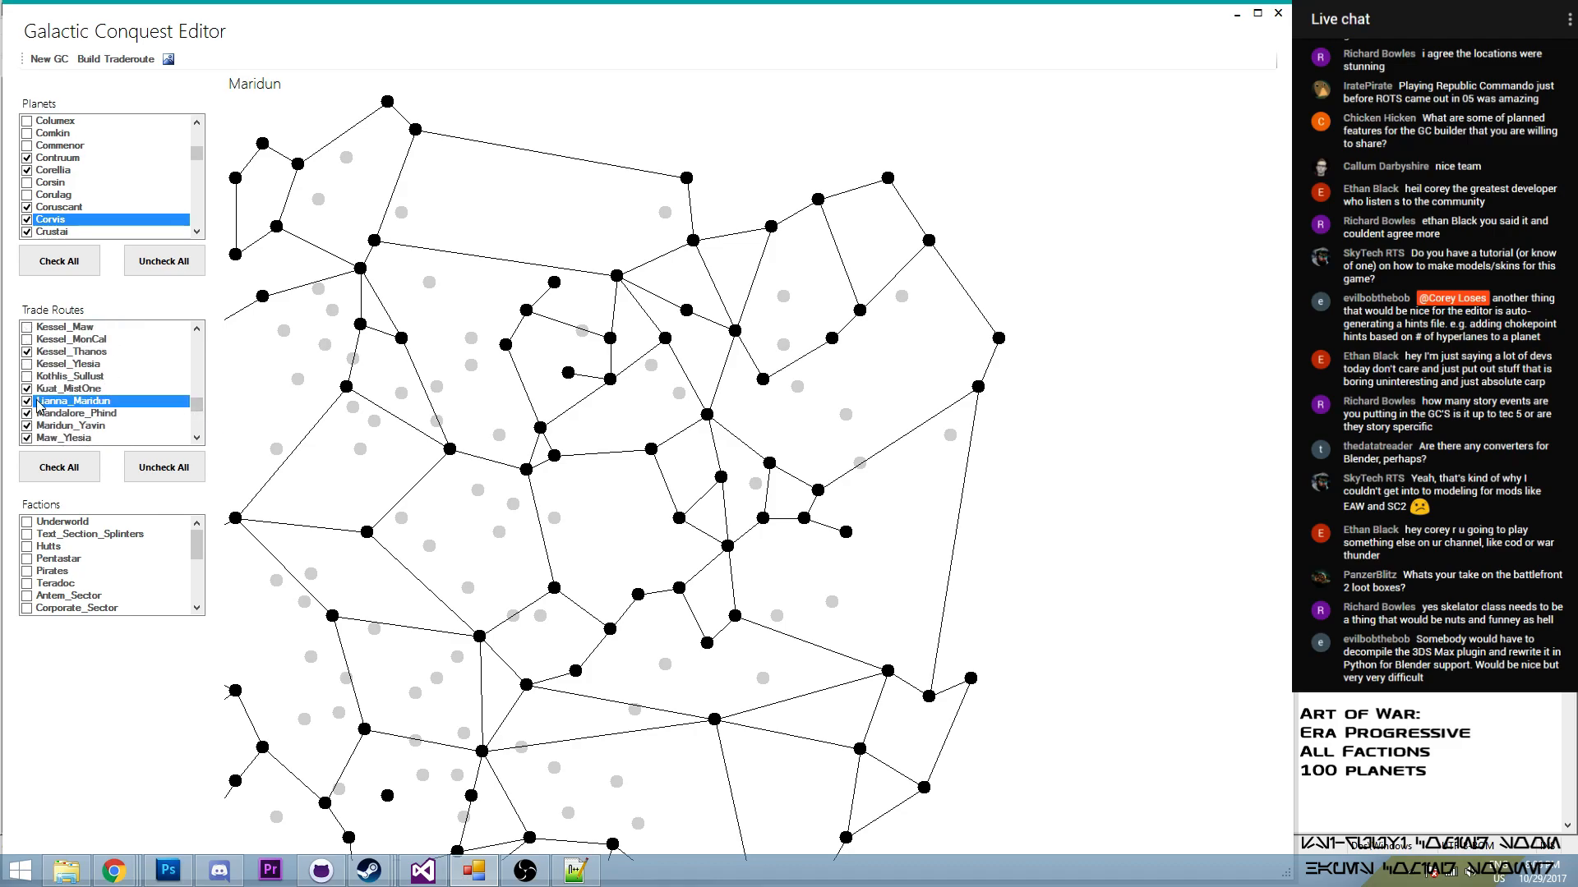
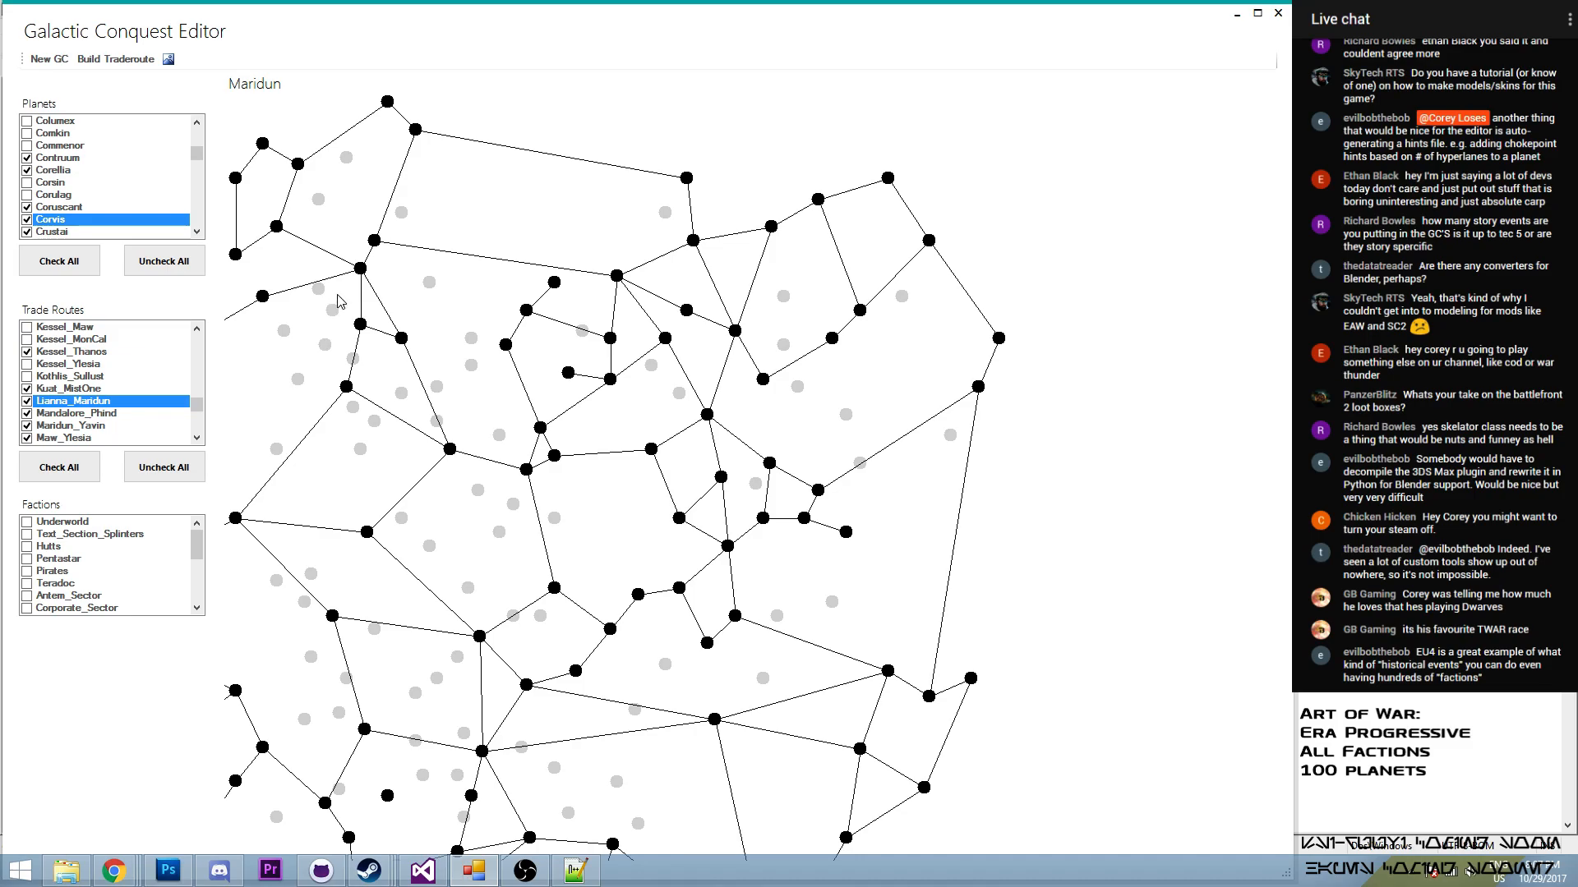
- Build a trade route from Maridun to Phind and enable it in the trade routes
scroll(662, 501, down, 2)
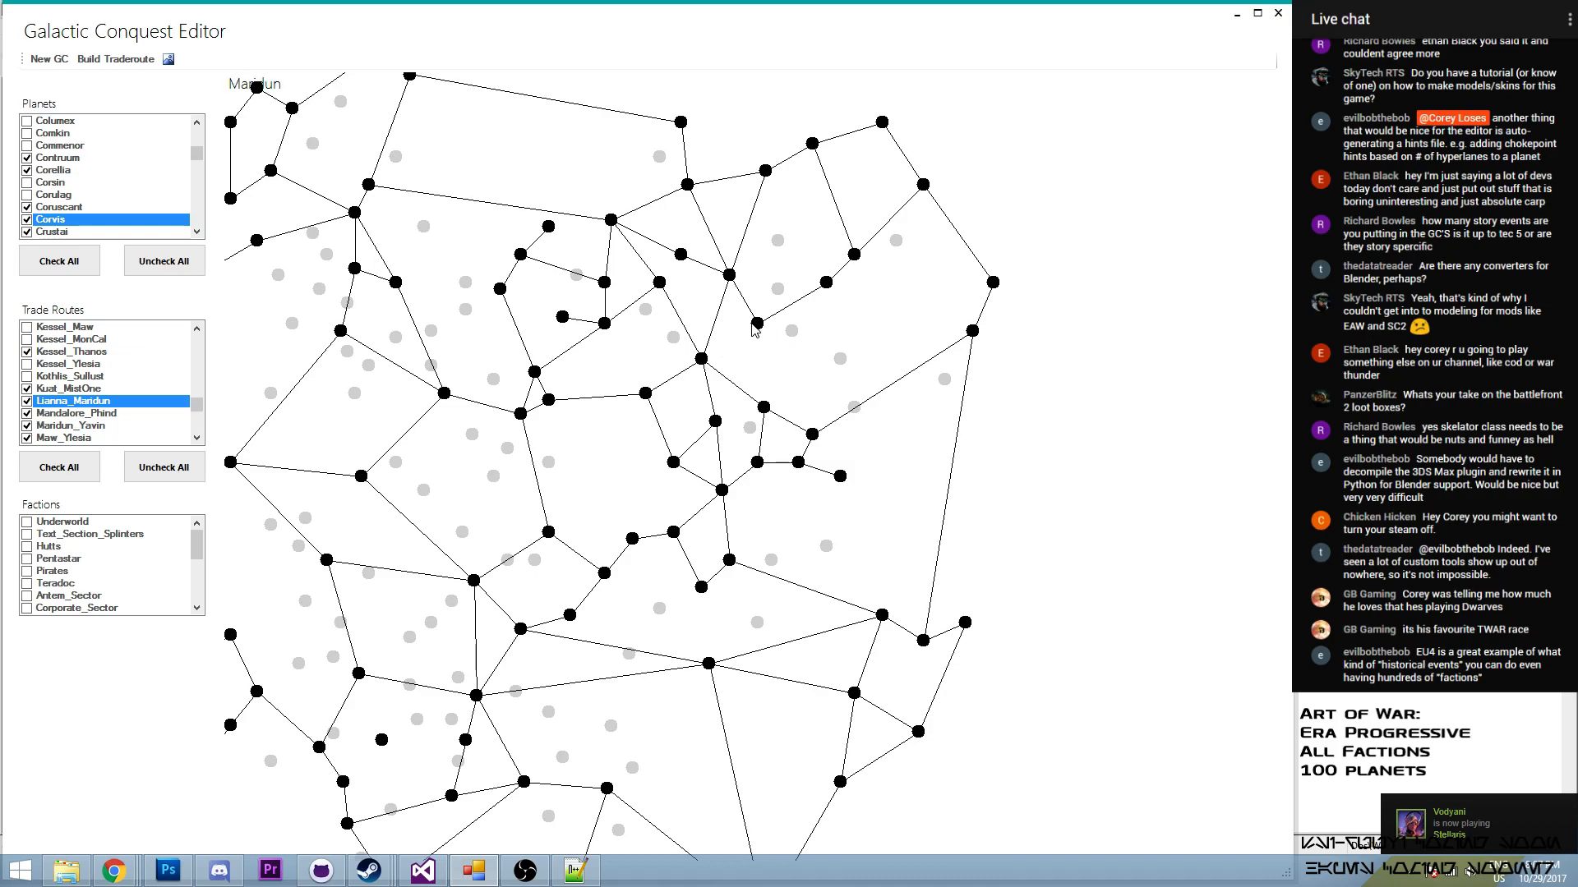
click(116, 60)
click(762, 323)
click(183, 322)
click(701, 360)
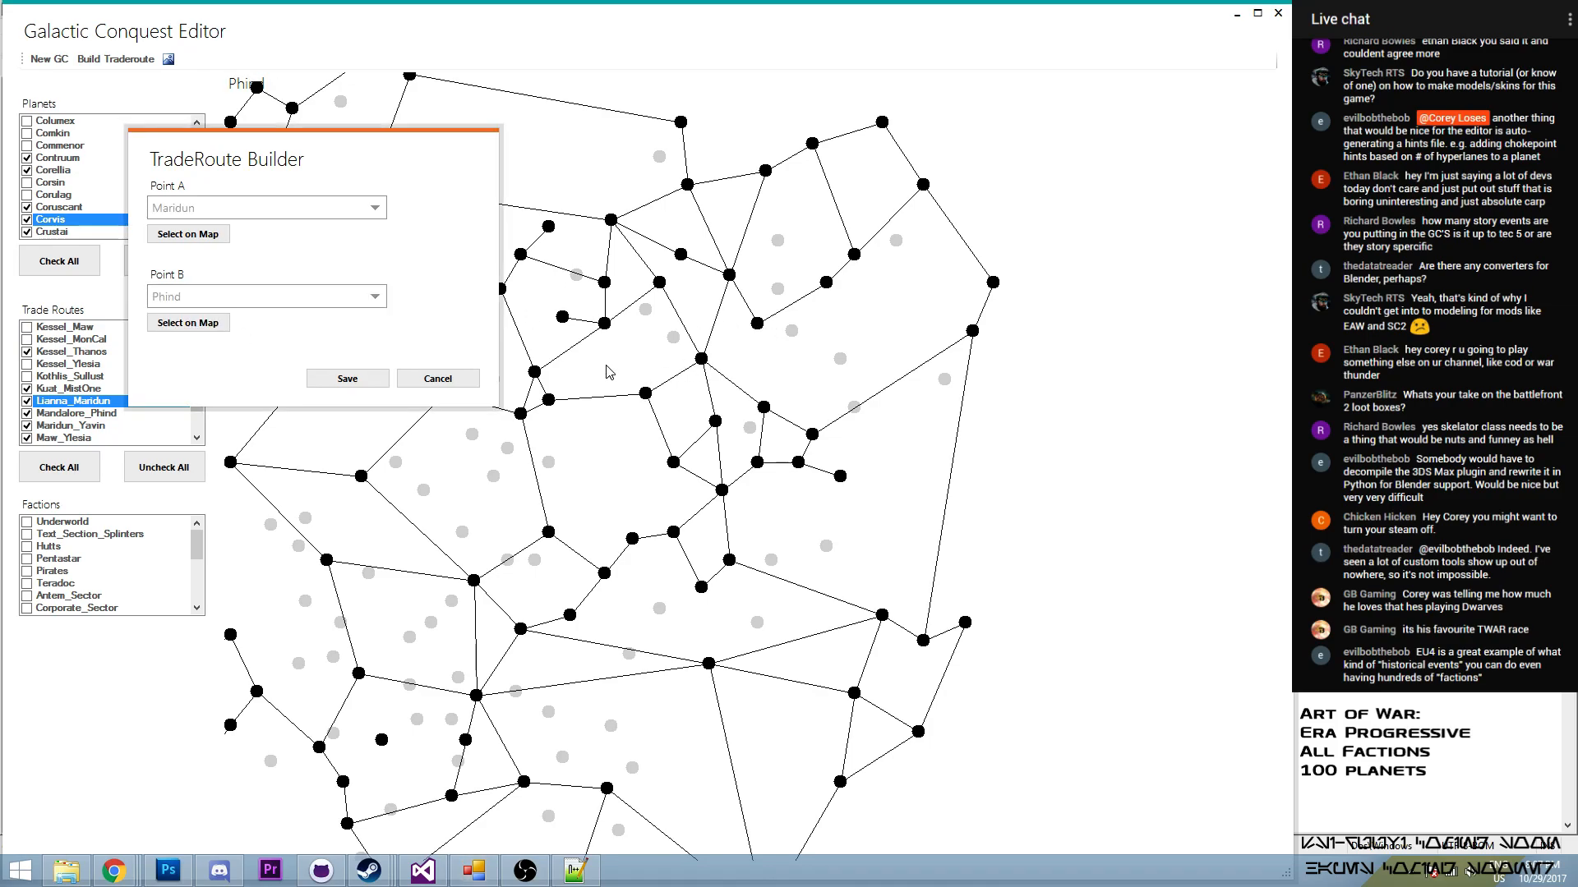
click(347, 379)
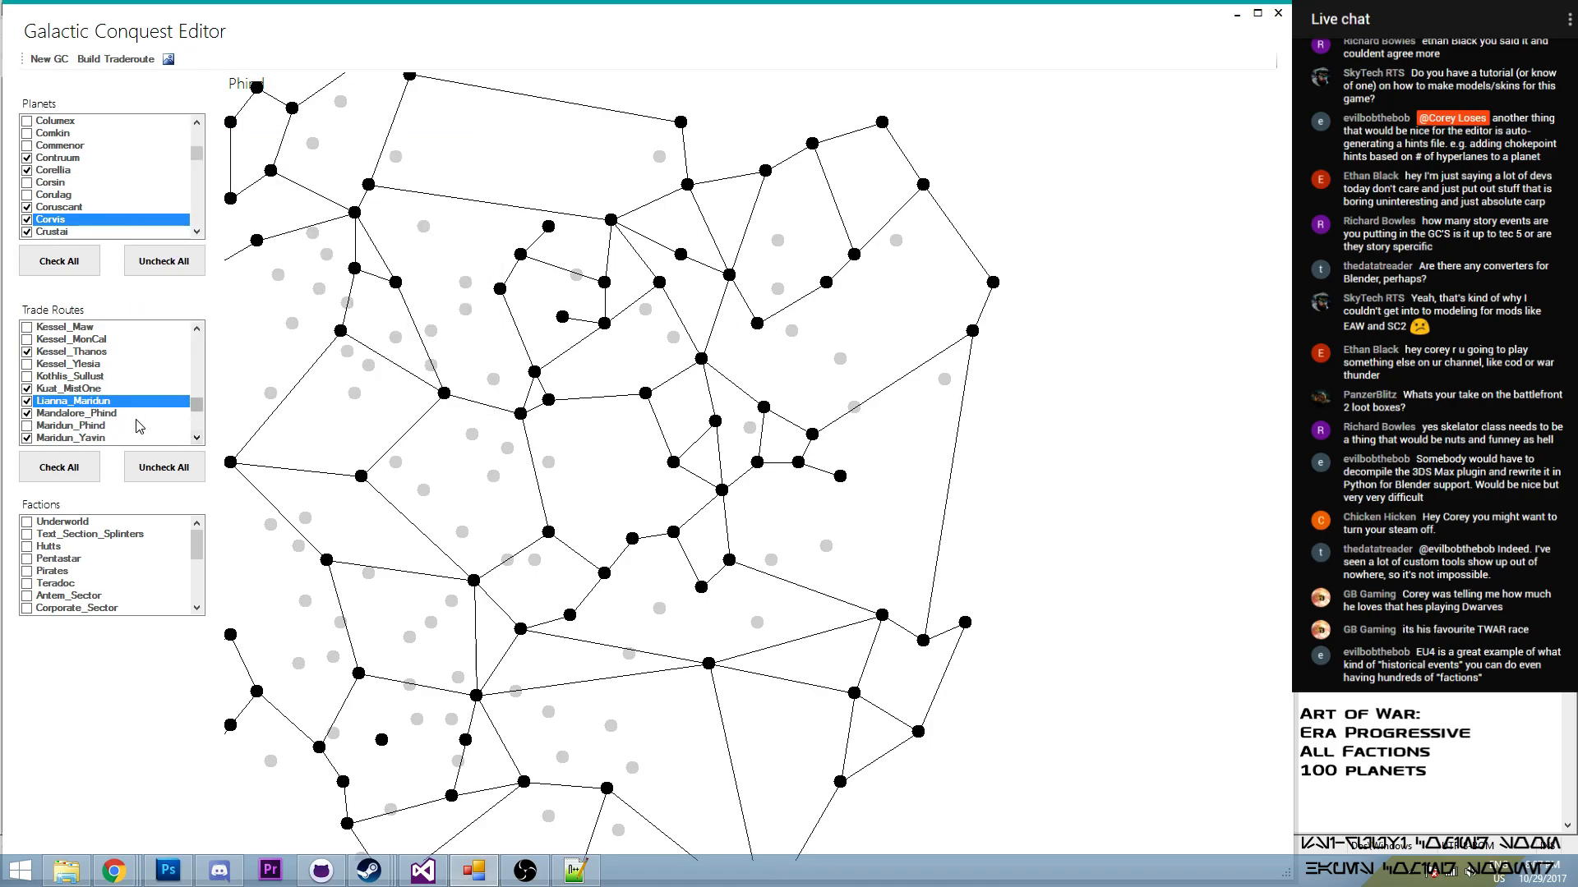
click(28, 425)
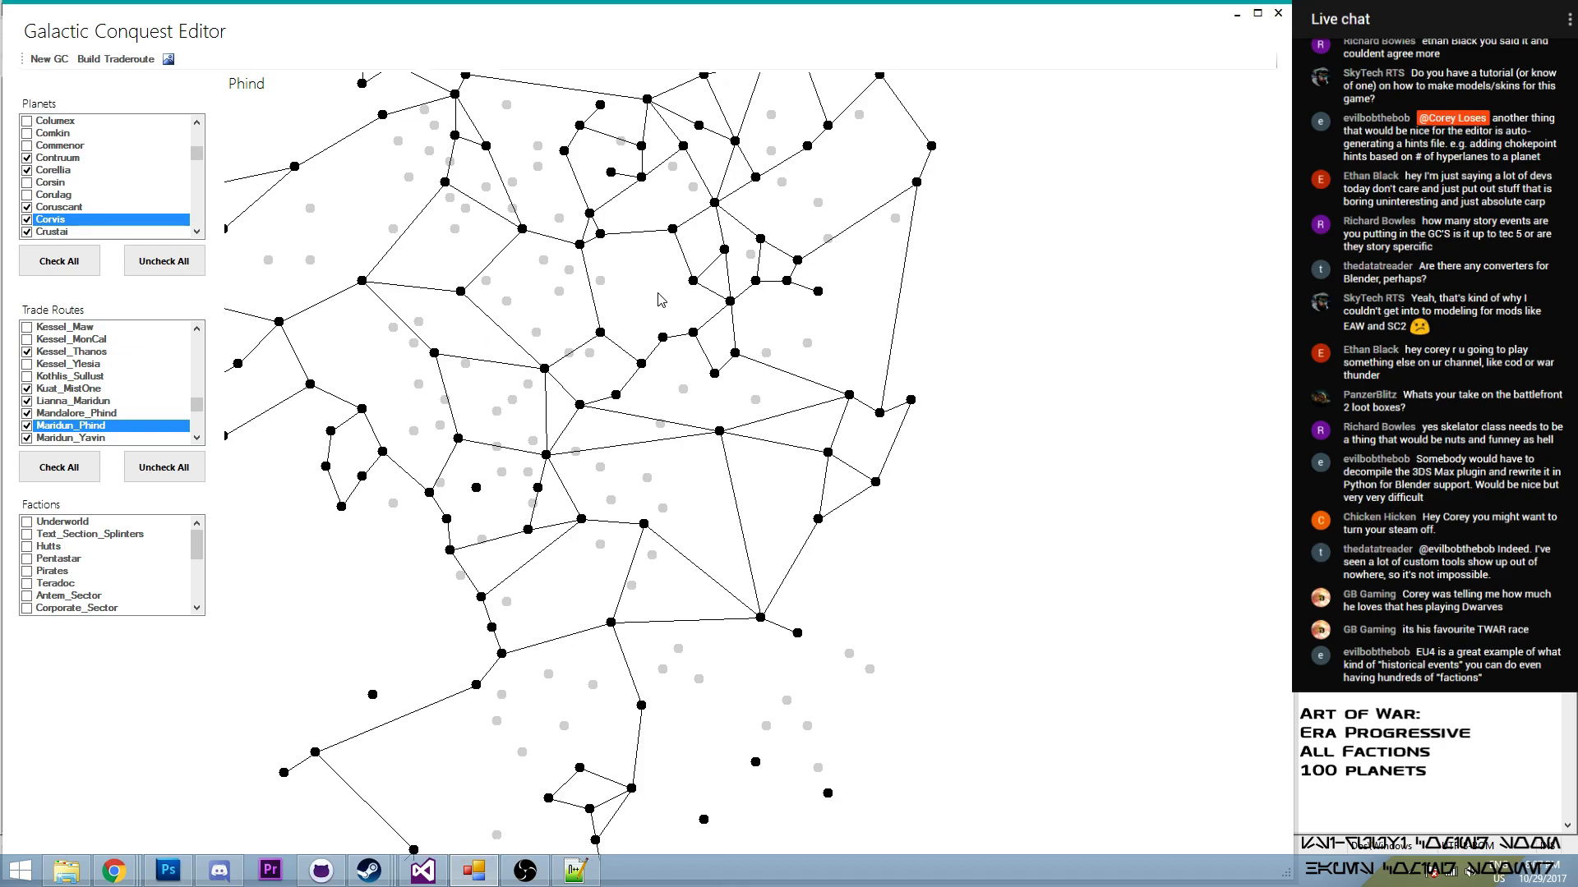
- Build a trade route from Endor to Zfell in the southern part of the map
drag(710, 473, 634, 391)
drag(486, 567, 617, 434)
drag(346, 201, 391, 231)
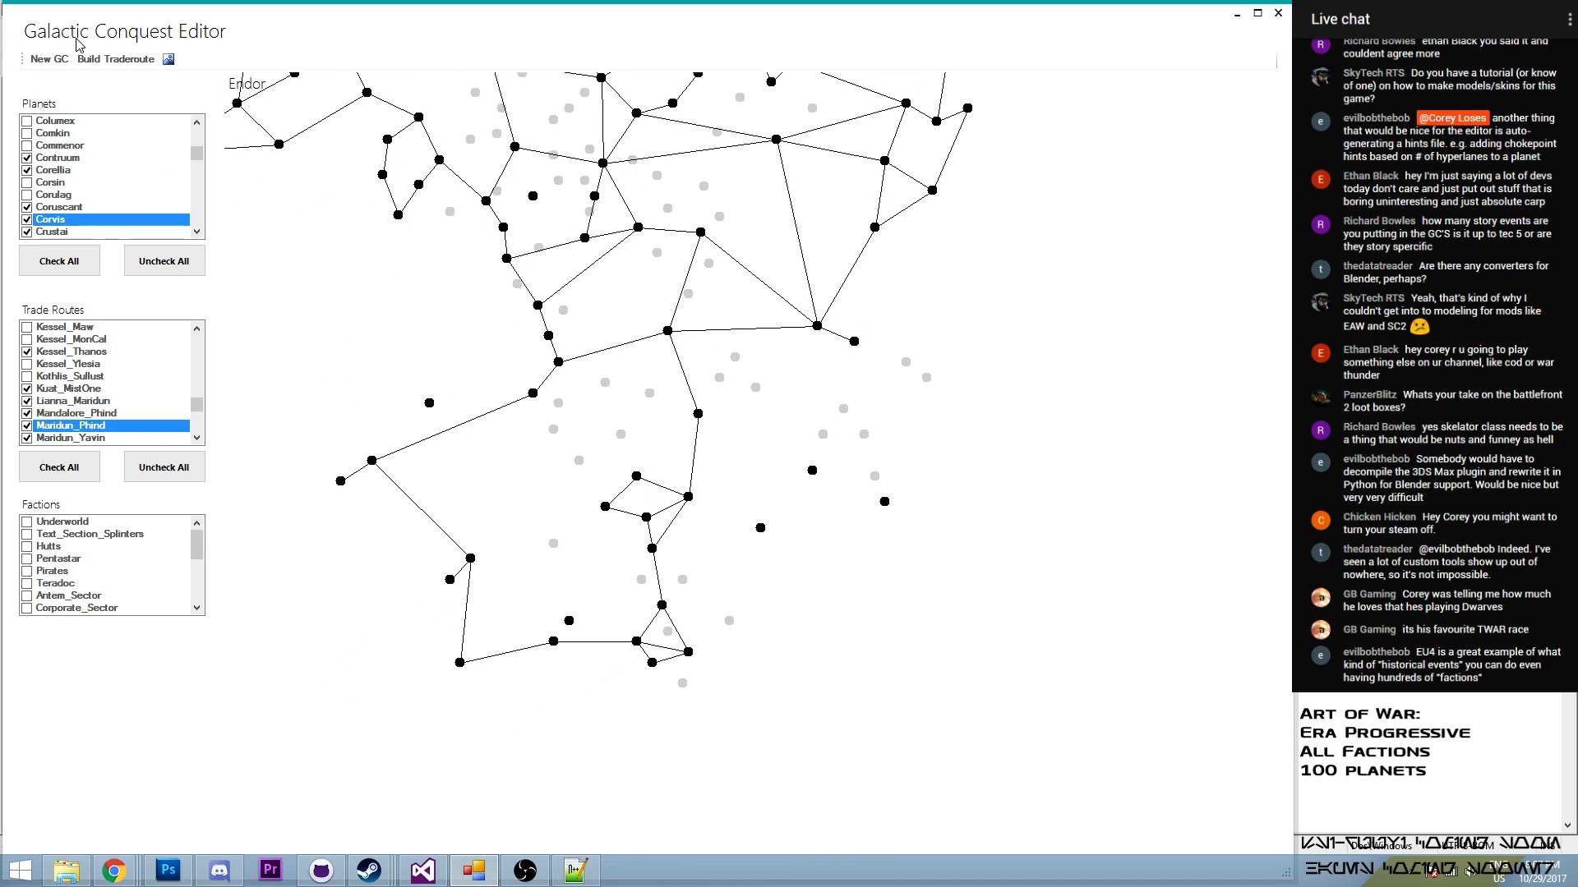
click(116, 59)
click(231, 277)
click(372, 463)
click(217, 365)
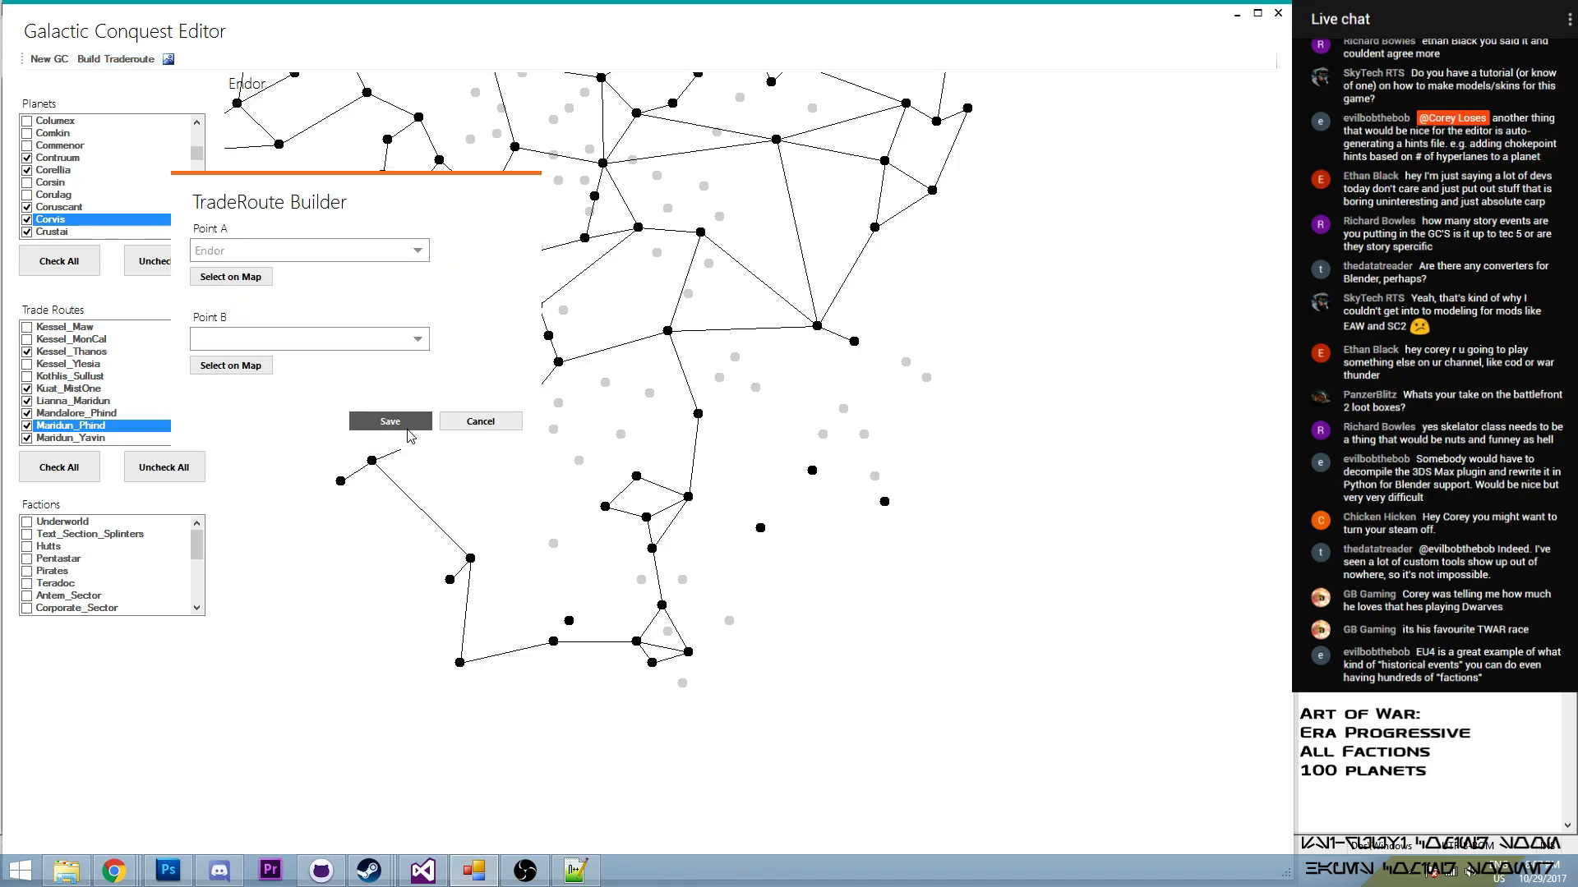
click(230, 360)
drag(332, 185, 864, 231)
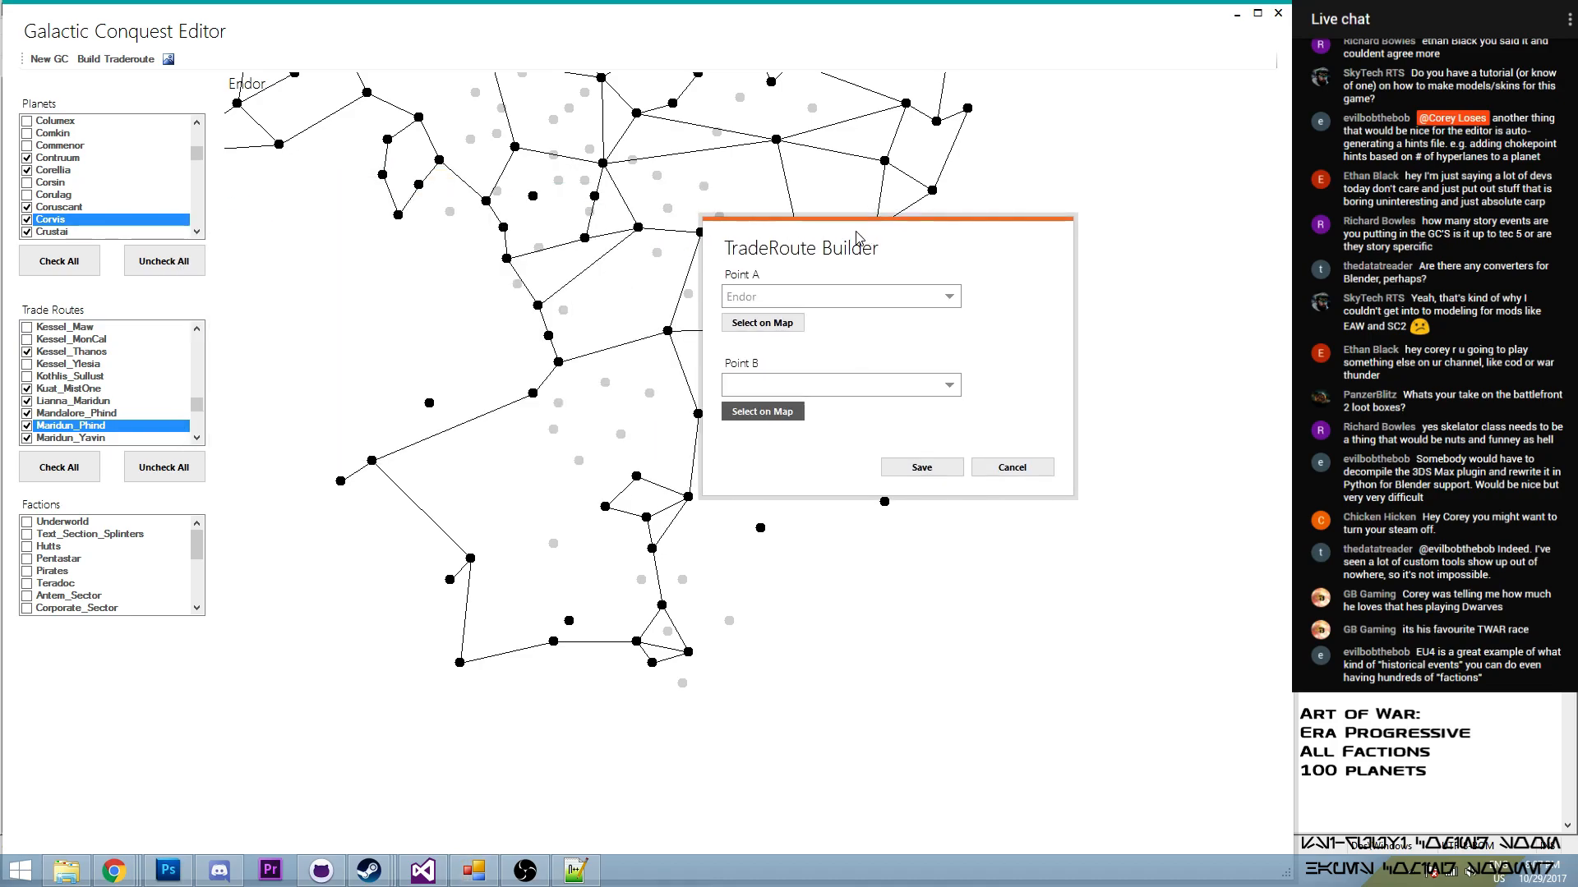
click(400, 217)
click(742, 405)
click(398, 216)
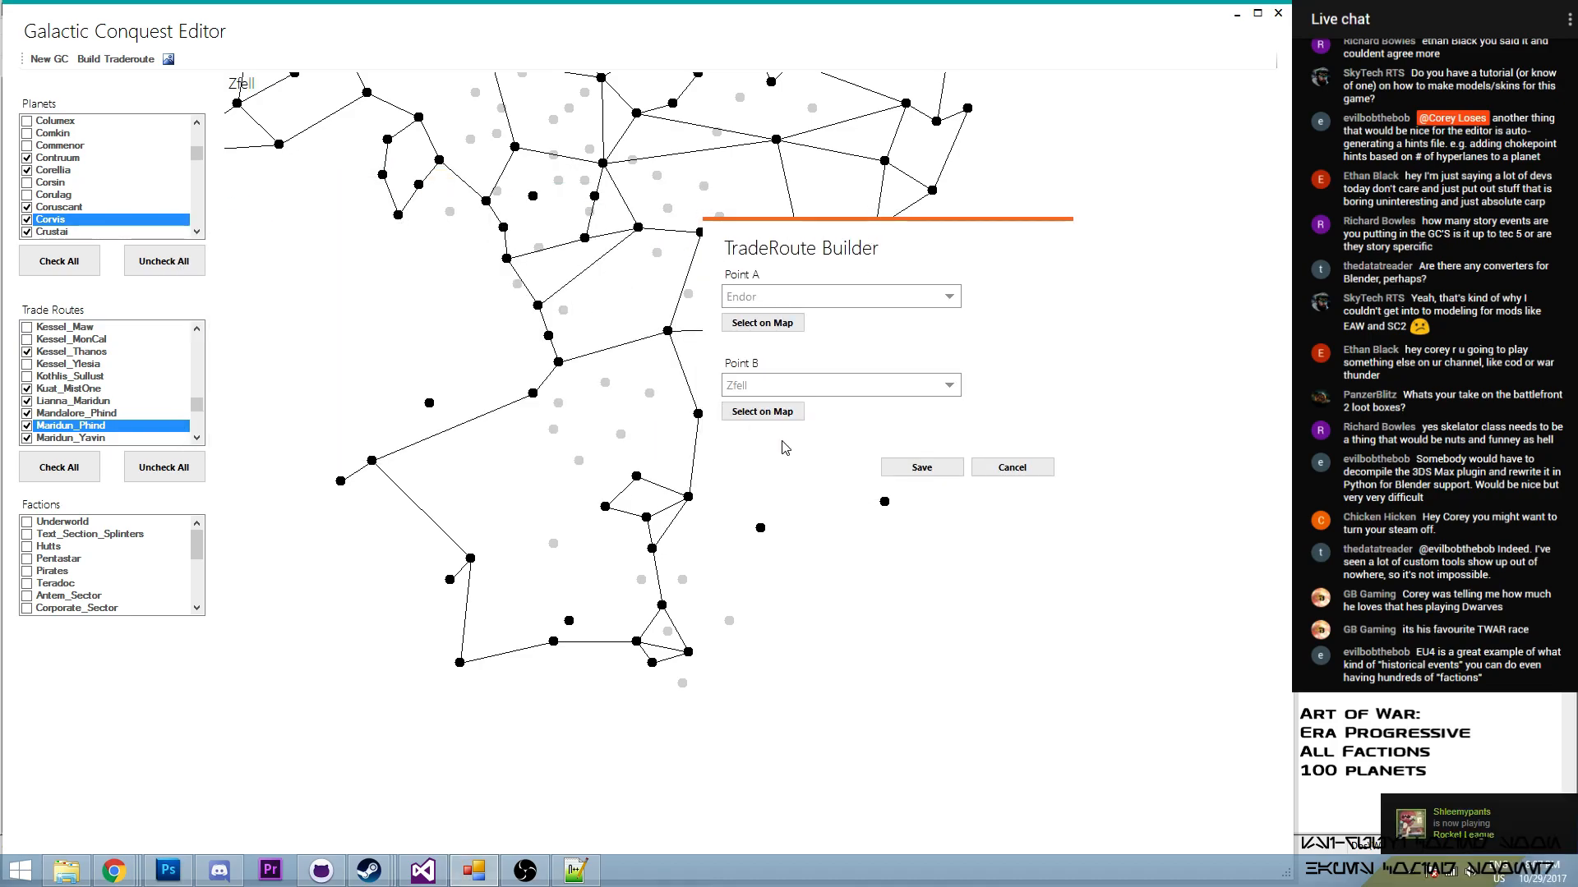
click(935, 475)
- Enable the Endor_Zfell route in the trade routes
mouse_move(198, 404)
mouse_down()
mouse_move(210, 348)
mouse_move(198, 389)
mouse_up()
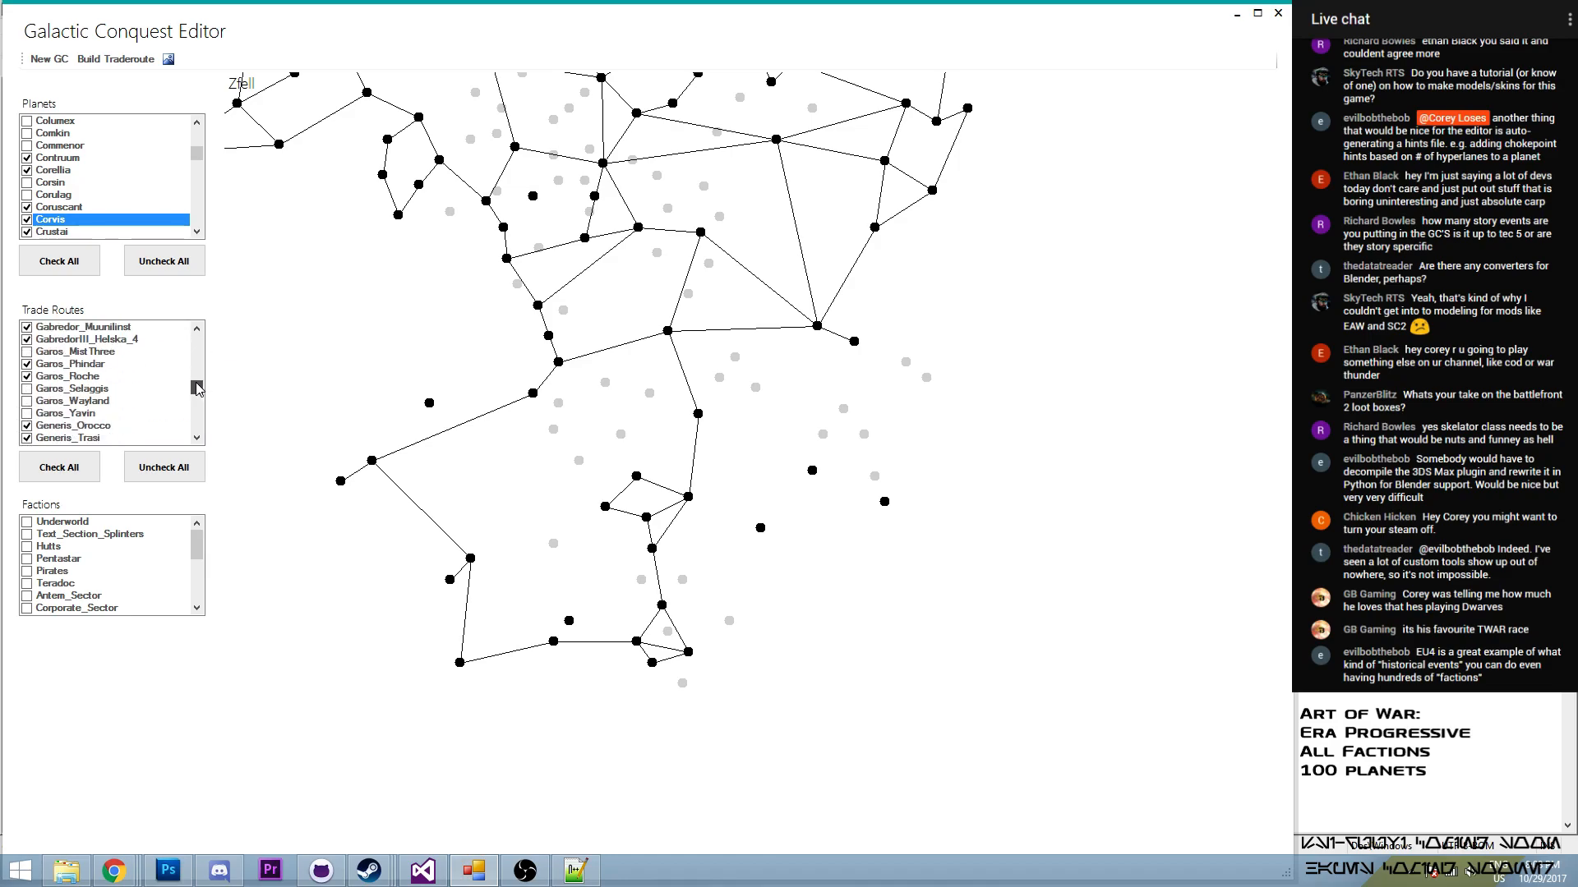
click(197, 328)
click(198, 328)
click(197, 329)
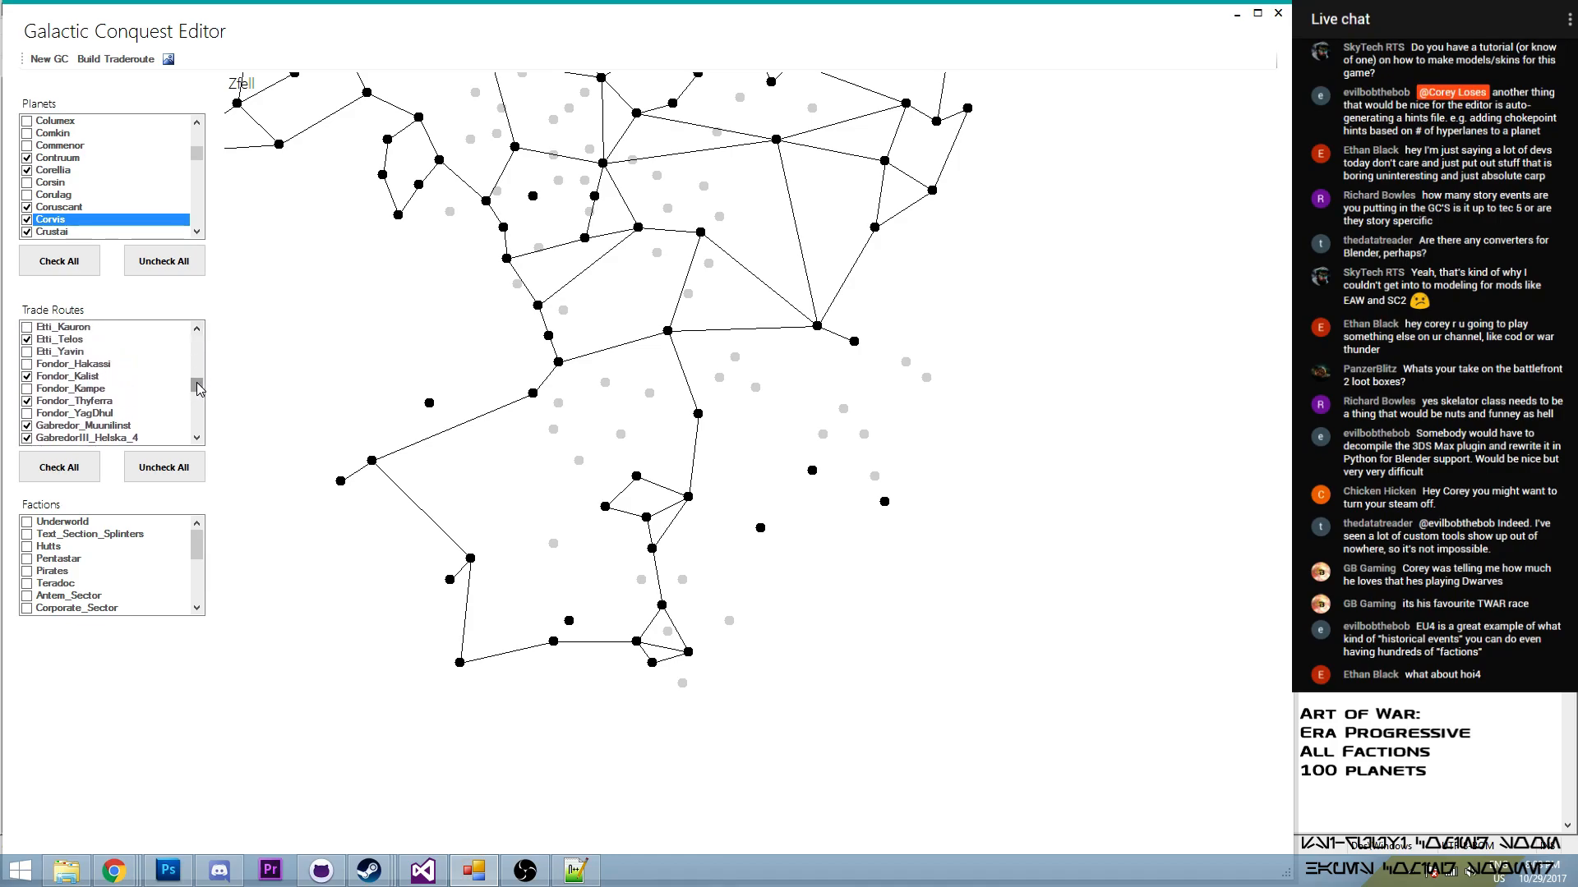
drag(196, 383, 197, 381)
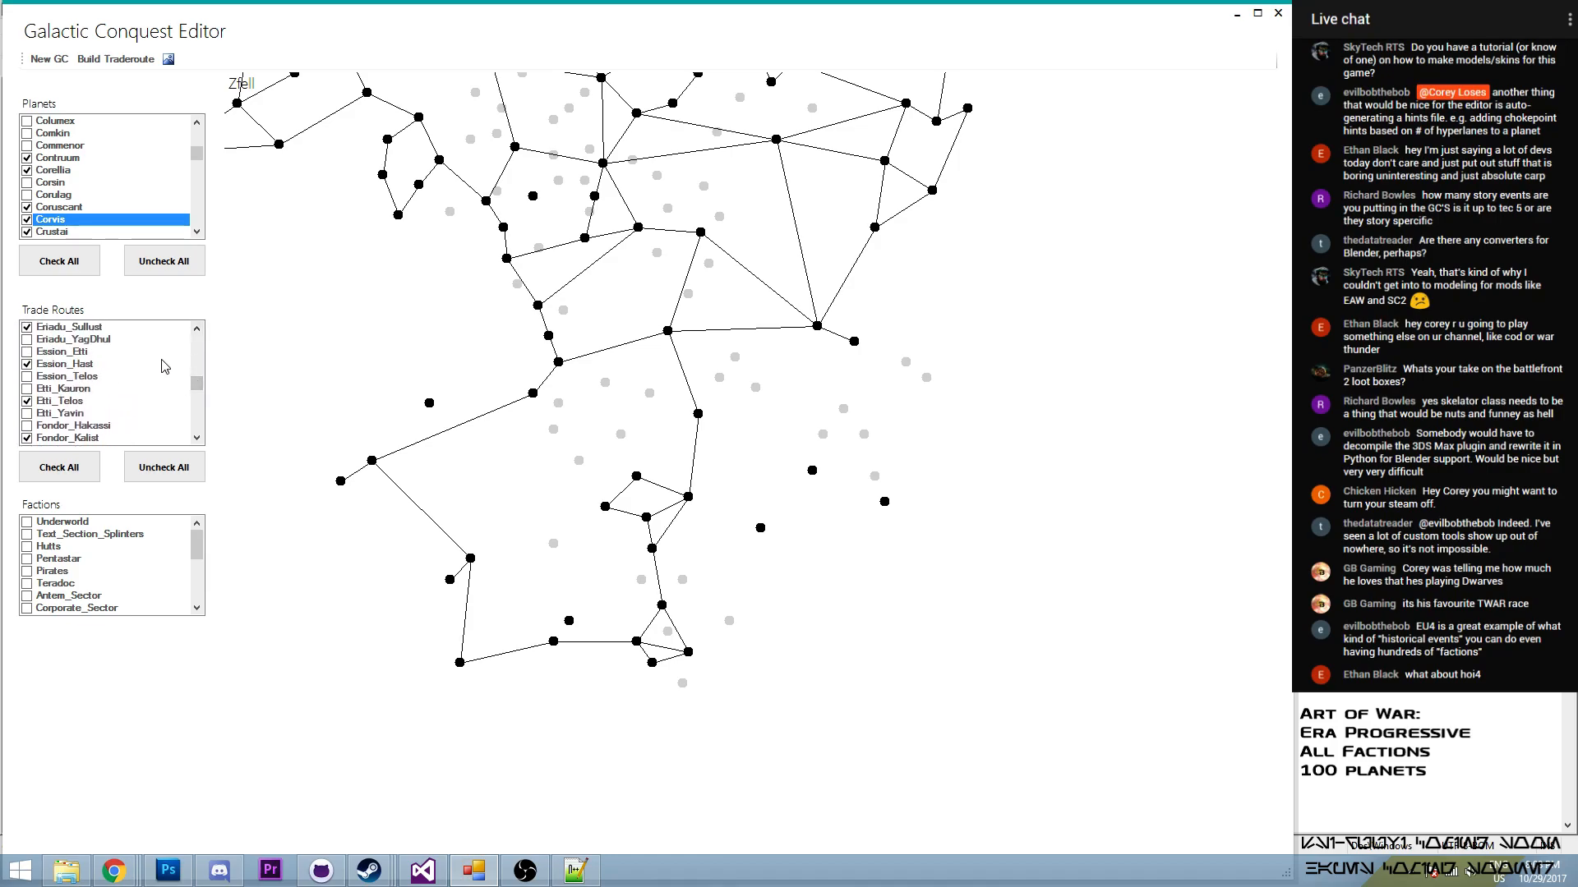
scroll(197, 353, up, 3)
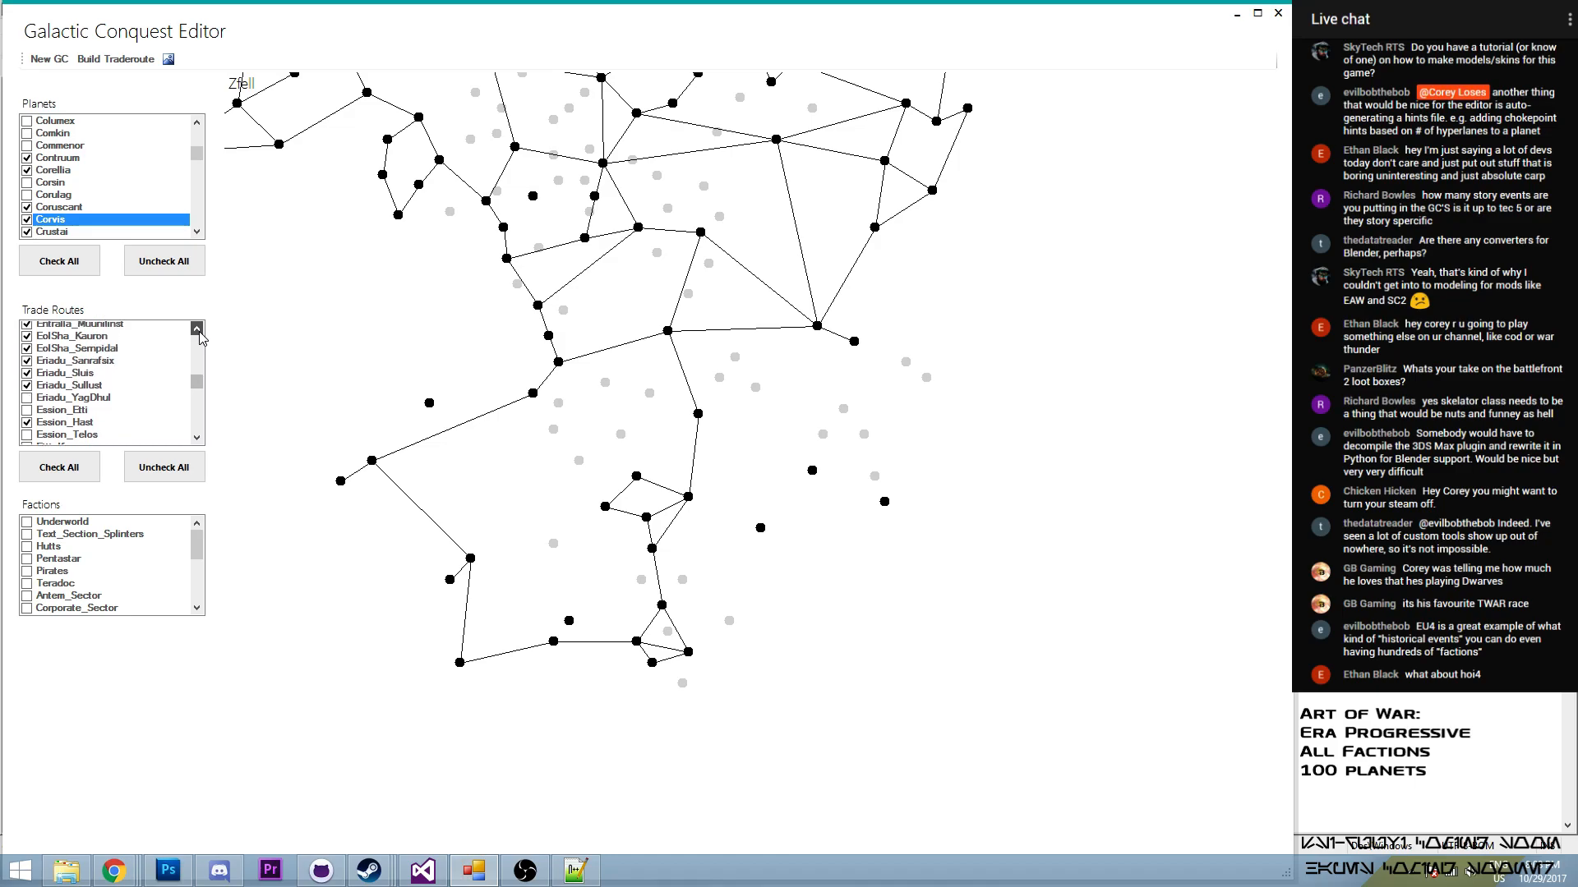
scroll(196, 376, up, 1)
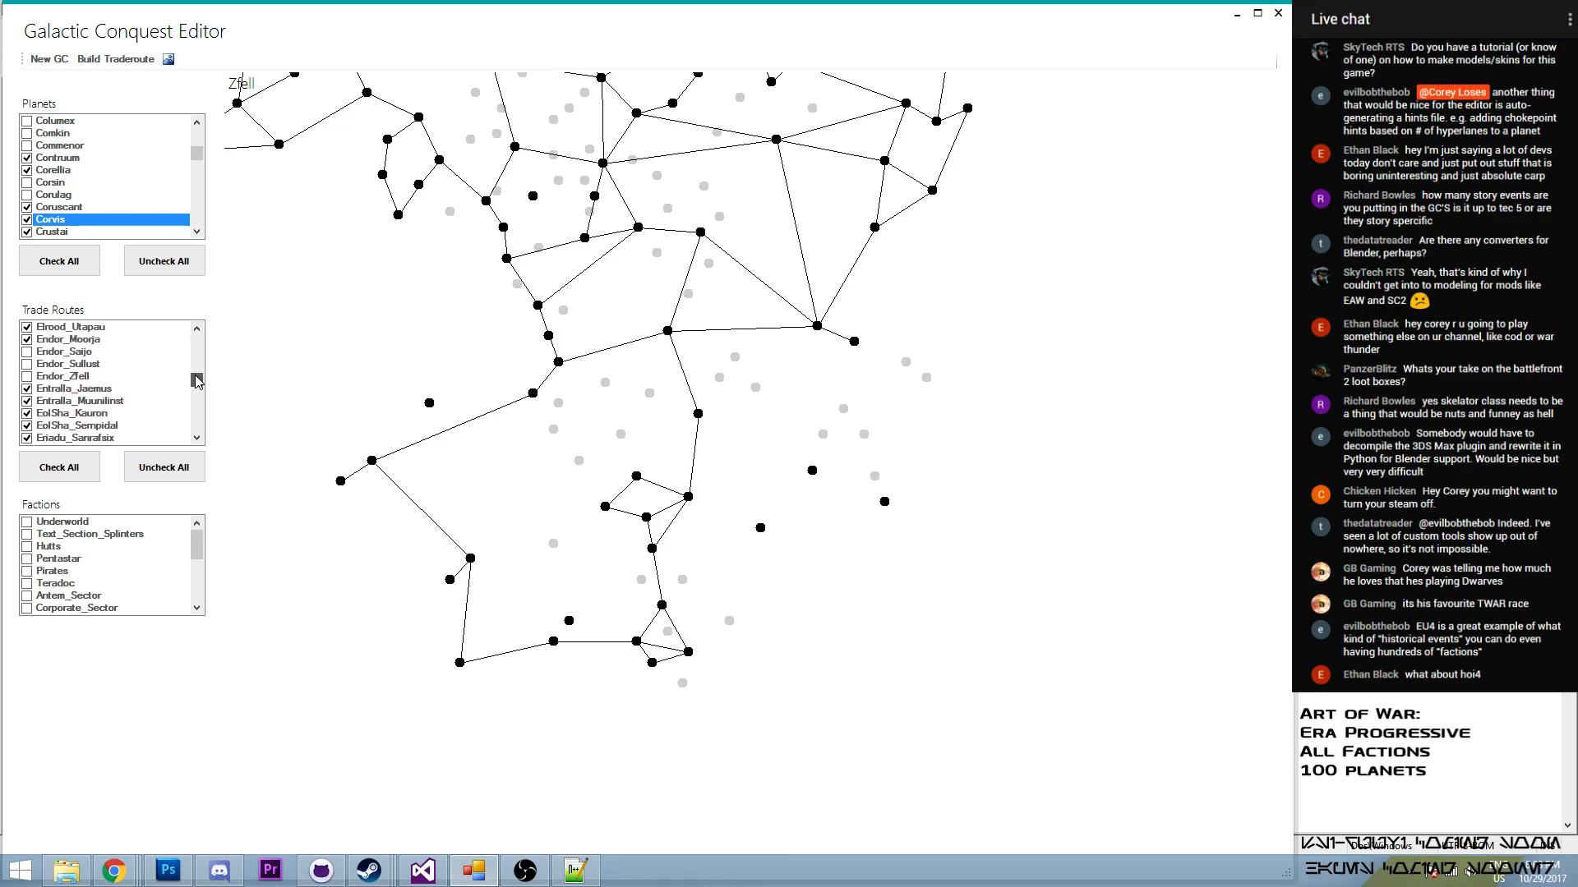
click(27, 378)
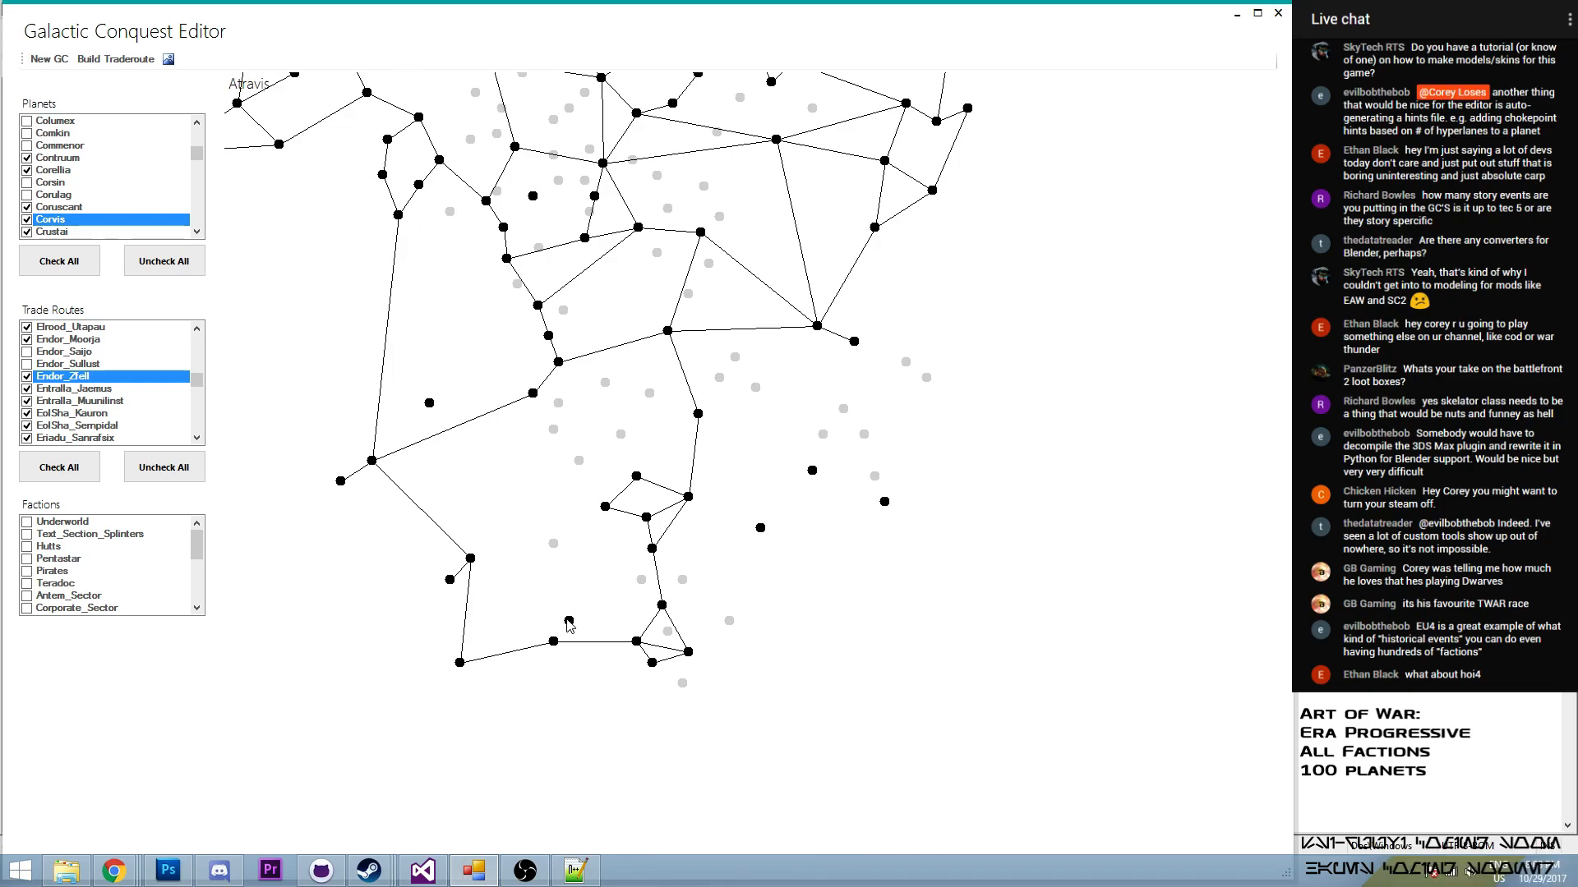
- Build a trade route from the isolated planet Atravis to Mustafar and enable it in the trade routes
click(123, 63)
click(81, 127)
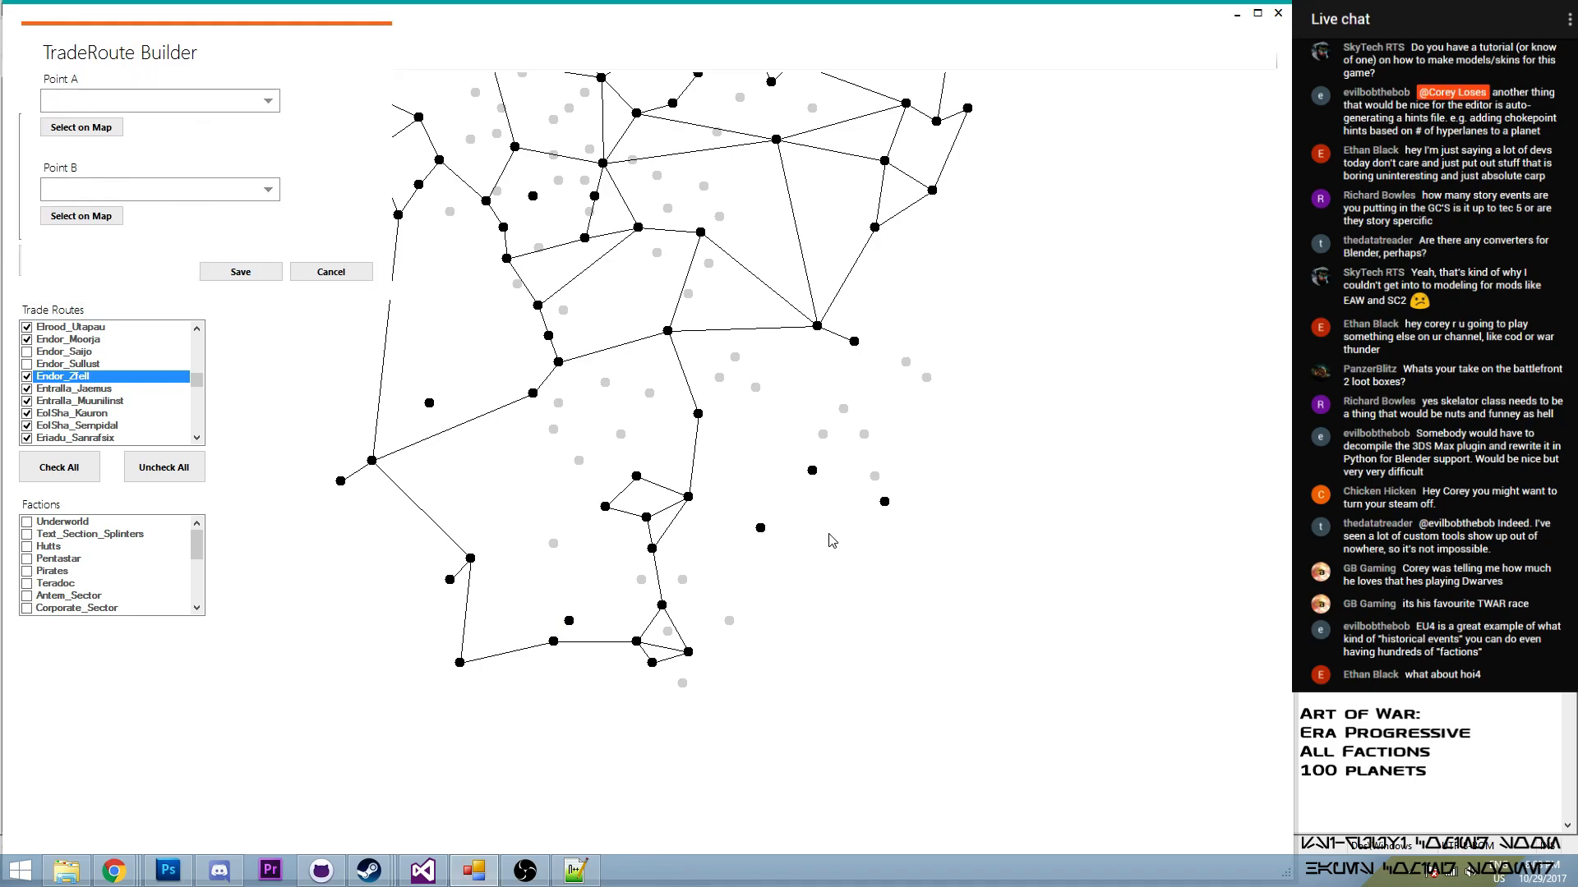
click(571, 622)
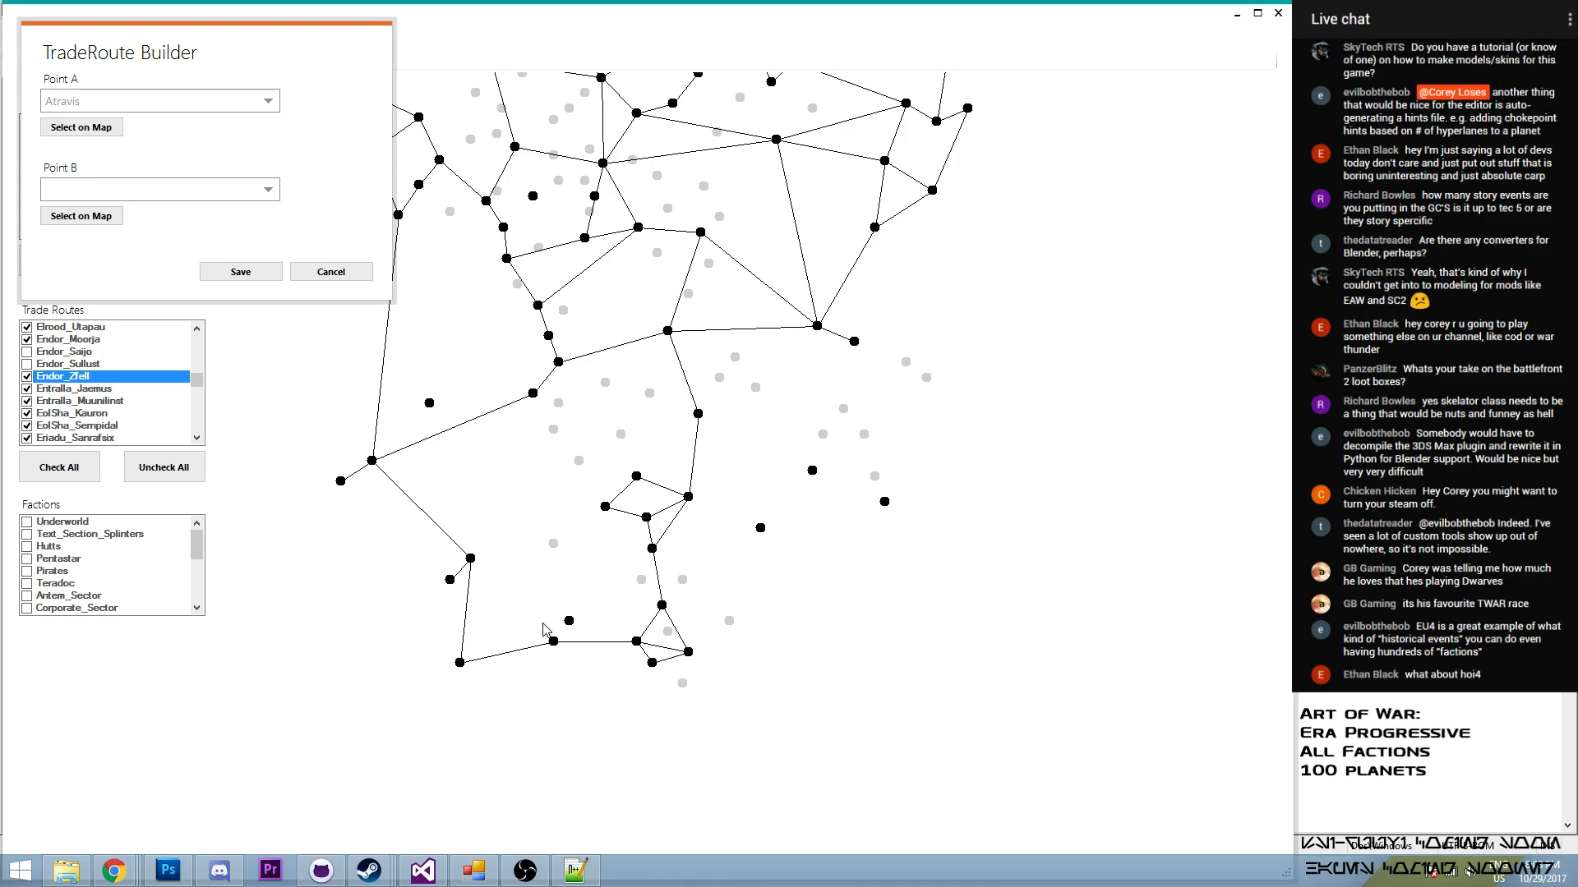
click(80, 216)
click(553, 641)
click(207, 283)
drag(197, 379, 200, 345)
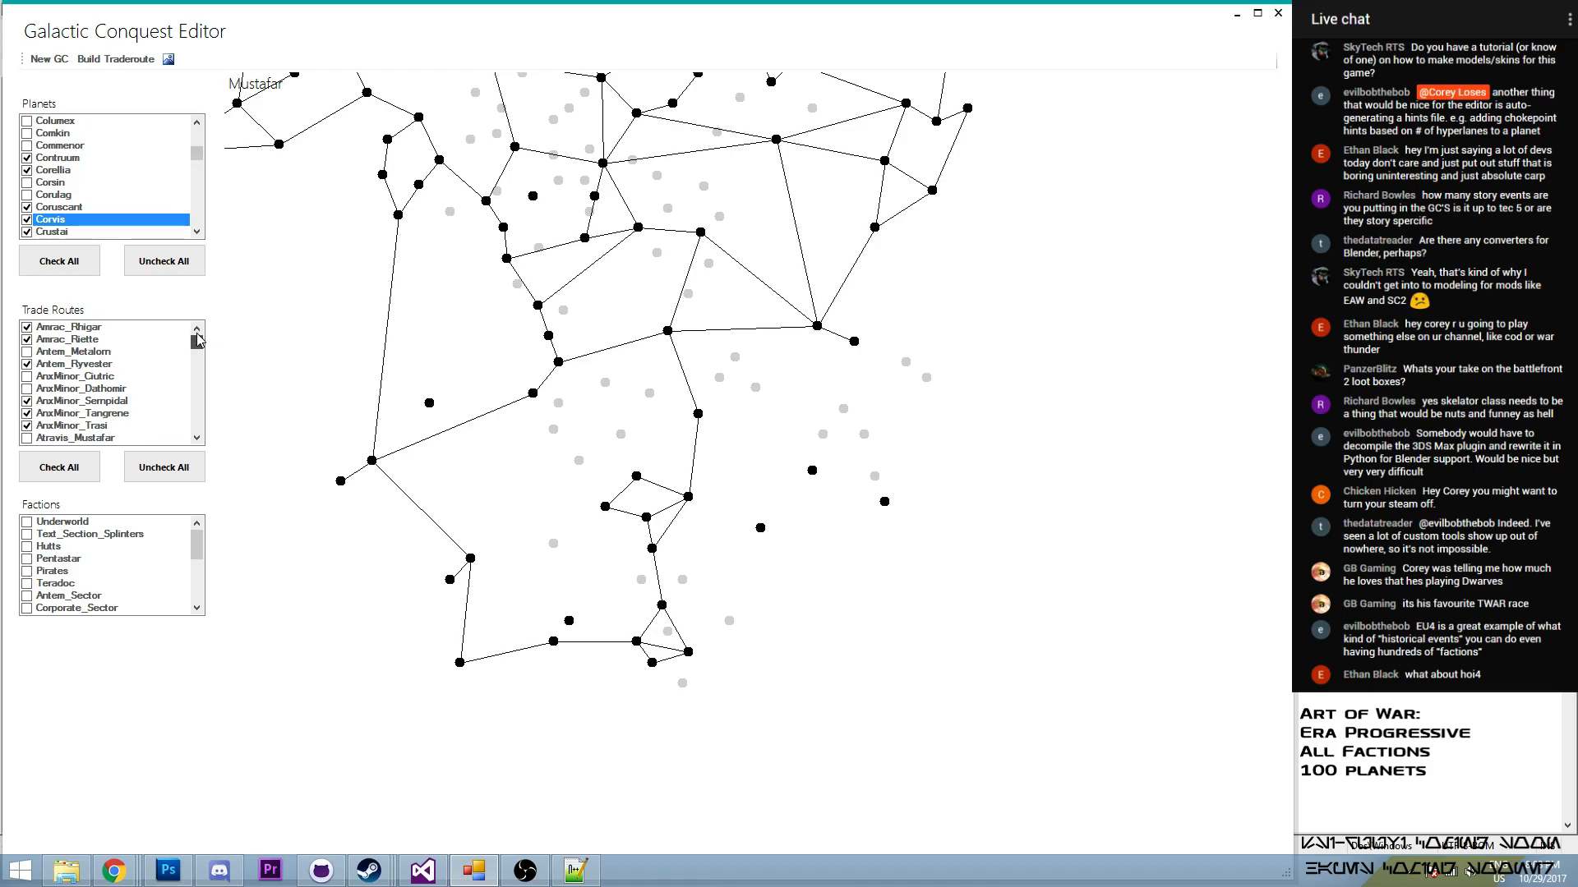
click(29, 440)
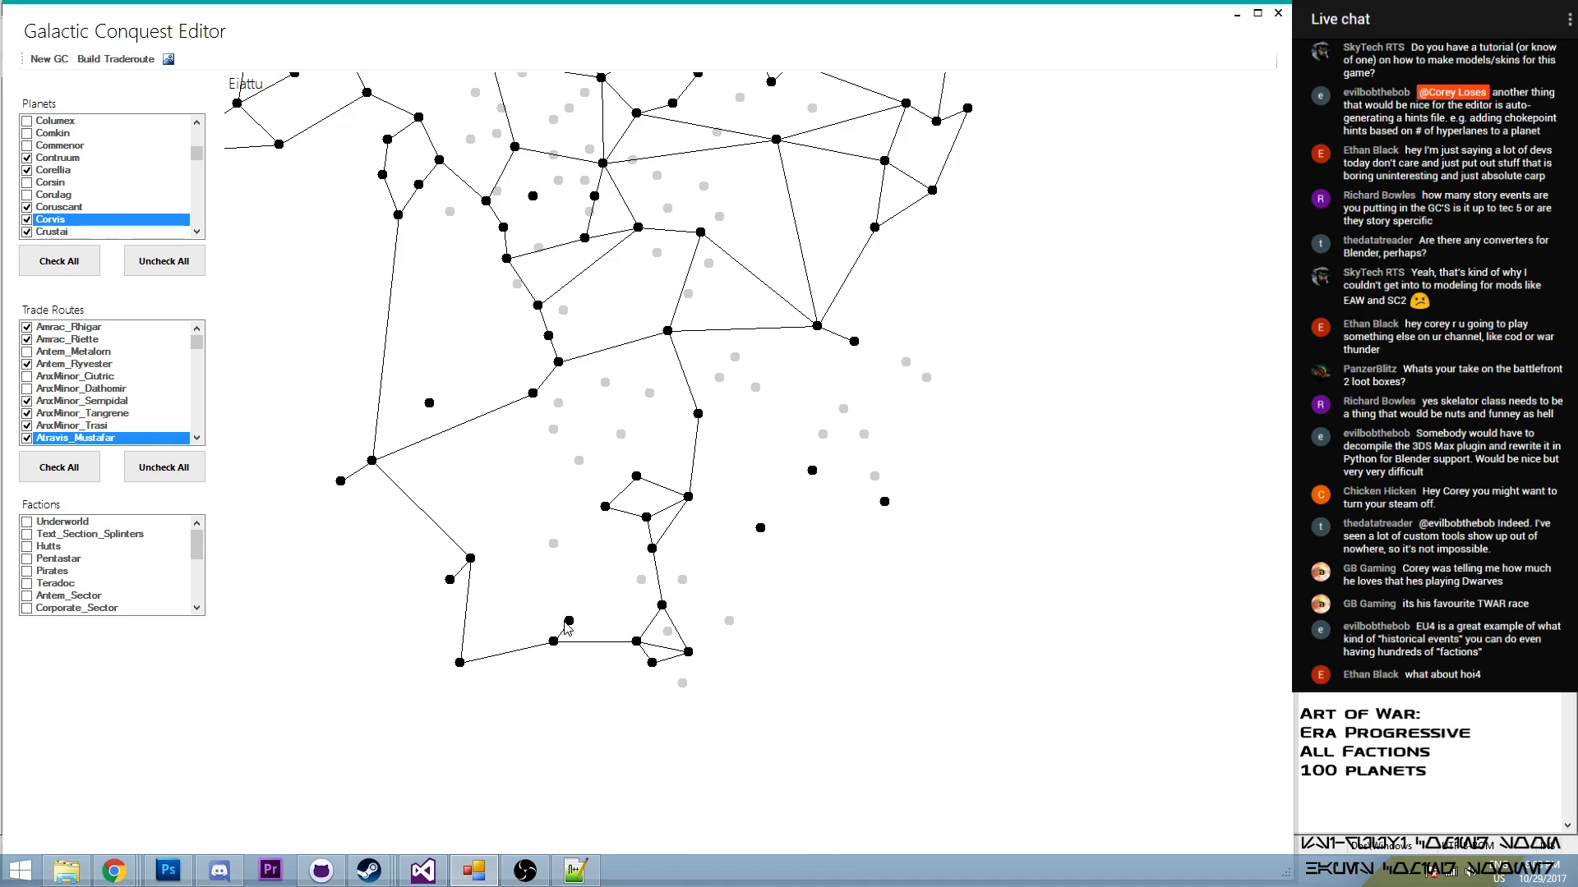
- Build a trade route from Atravis to Eiattu and enable it in the trade routes
click(116, 60)
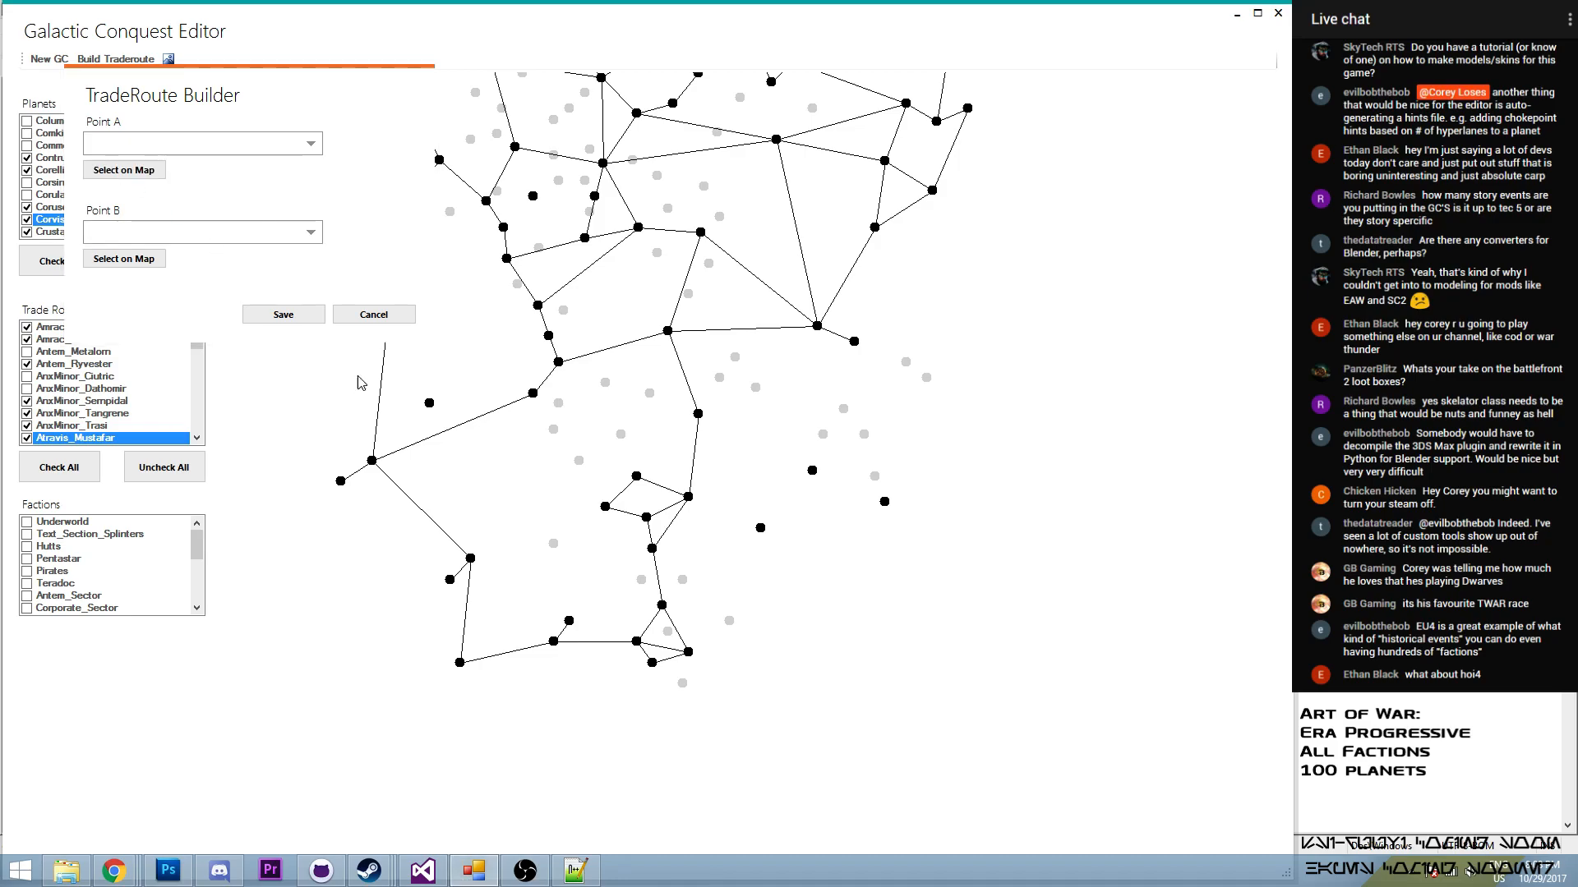
click(569, 623)
click(123, 258)
click(604, 508)
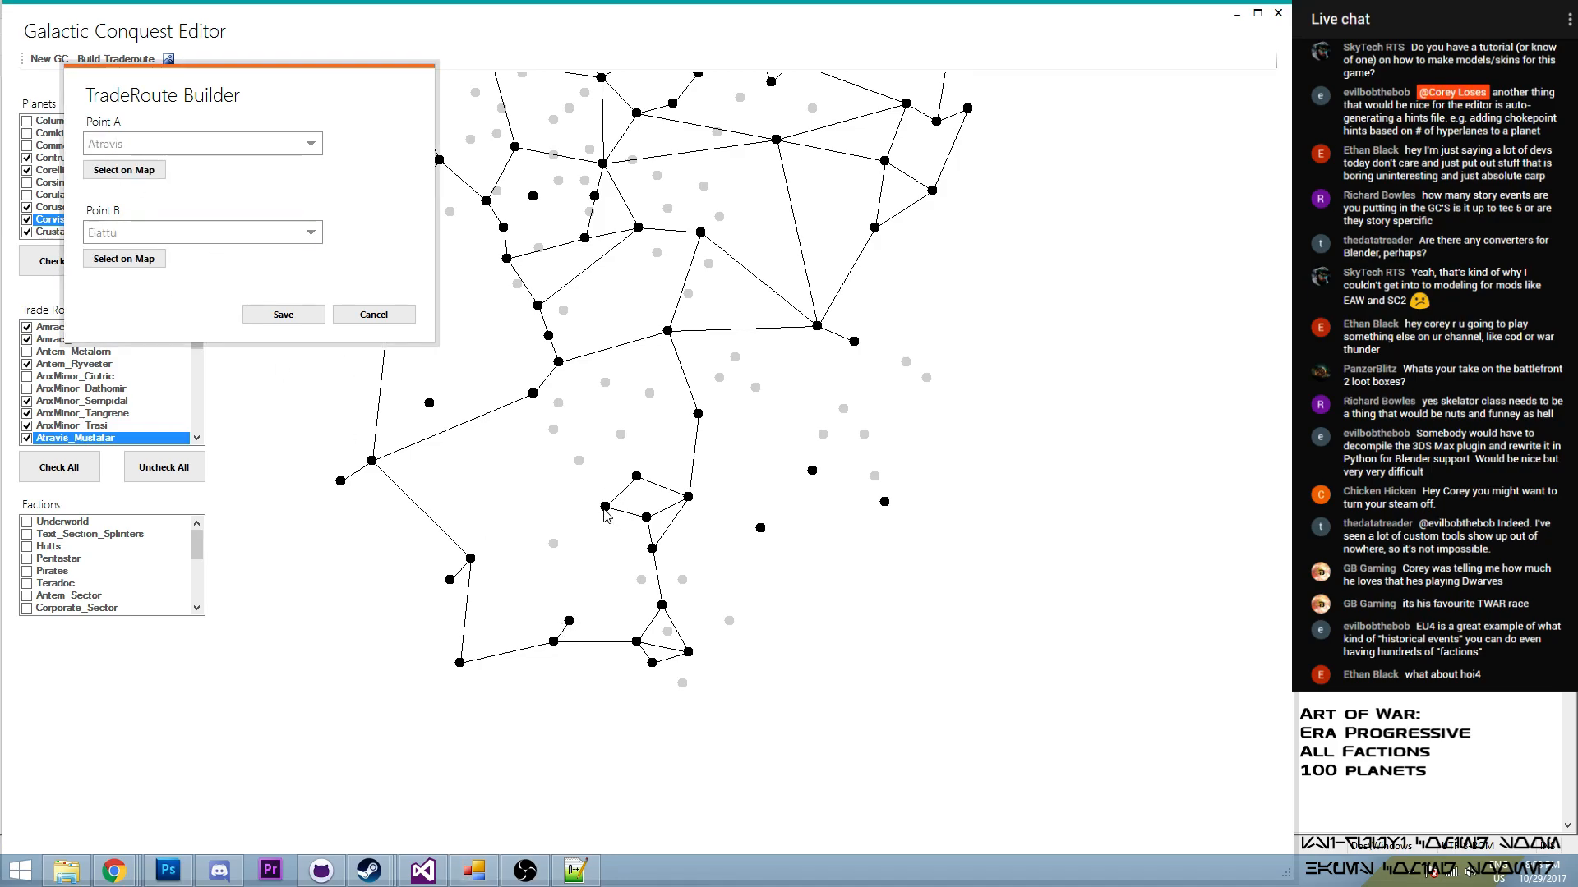
click(283, 314)
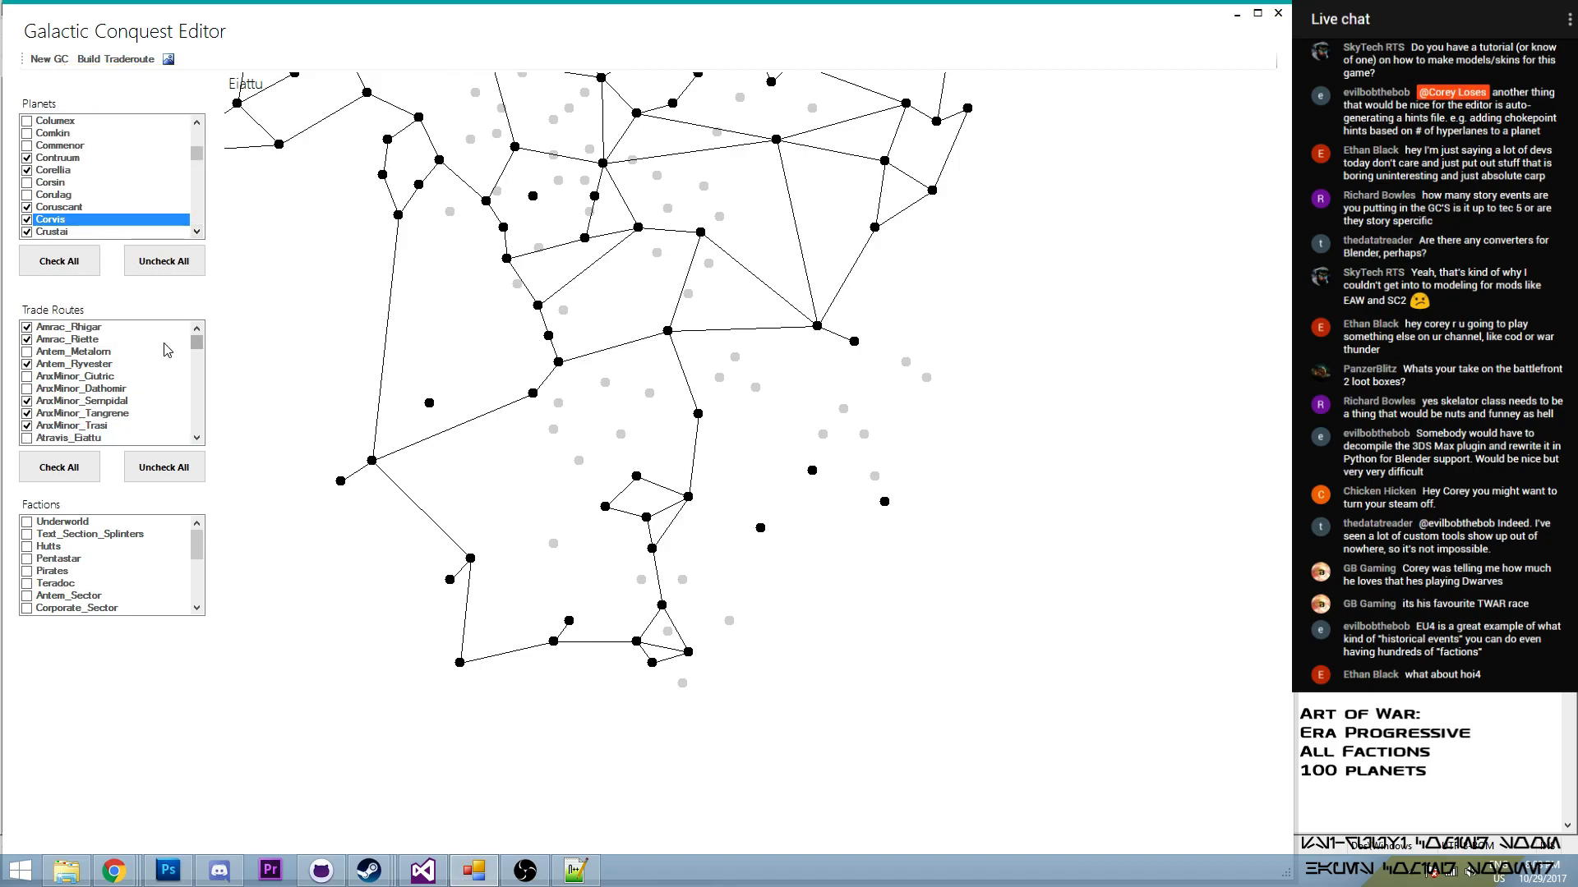
click(27, 438)
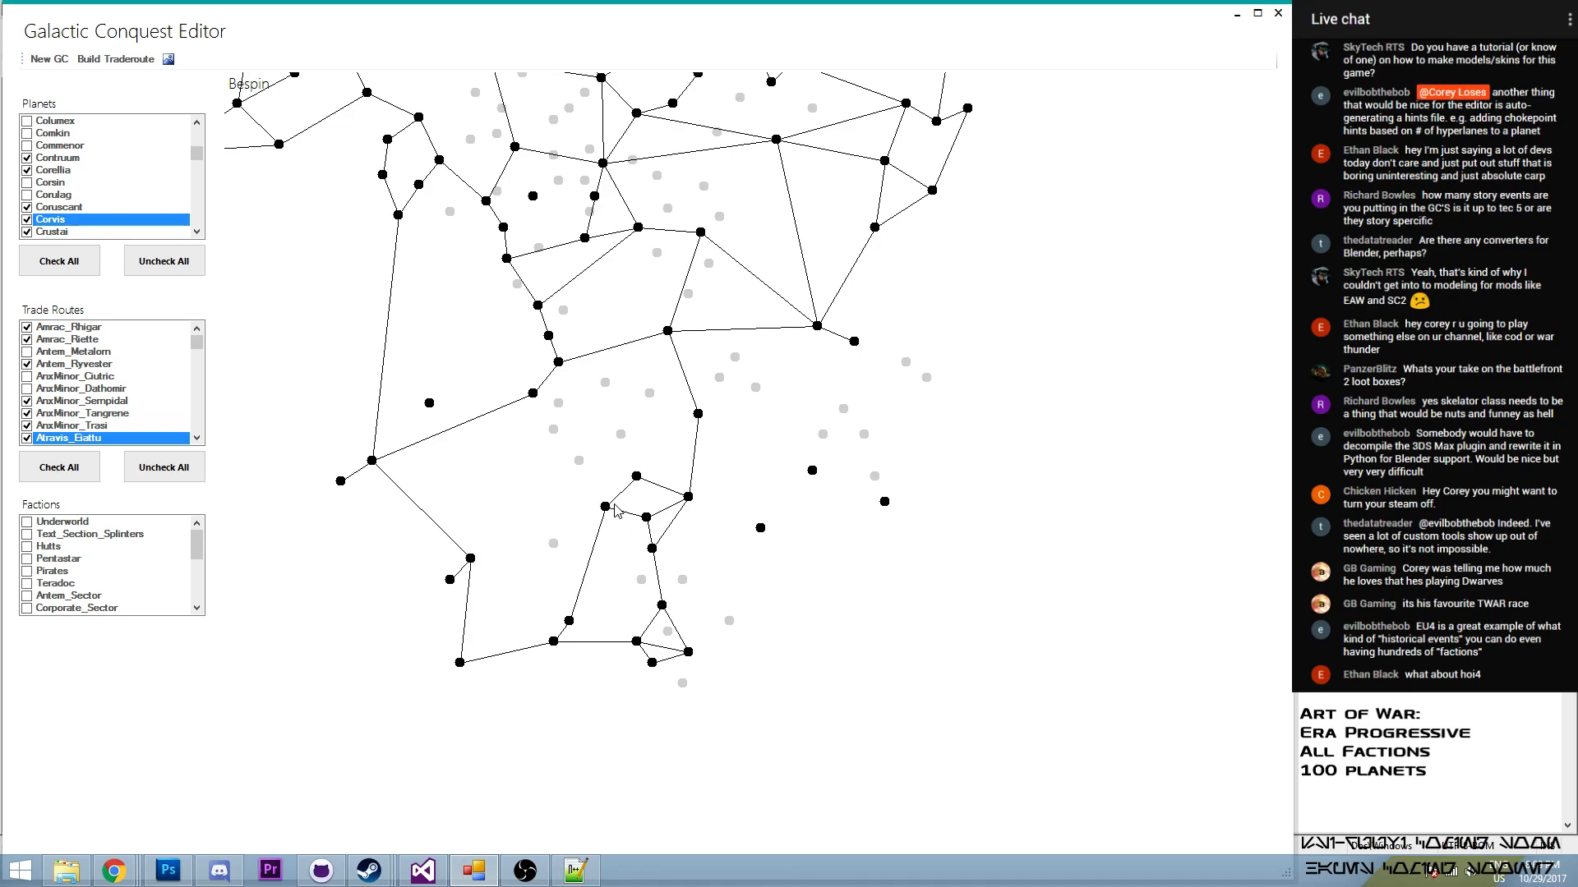
- Build a trade route from Bespin to Eiattu and enable it in the trade routes
click(116, 59)
click(167, 213)
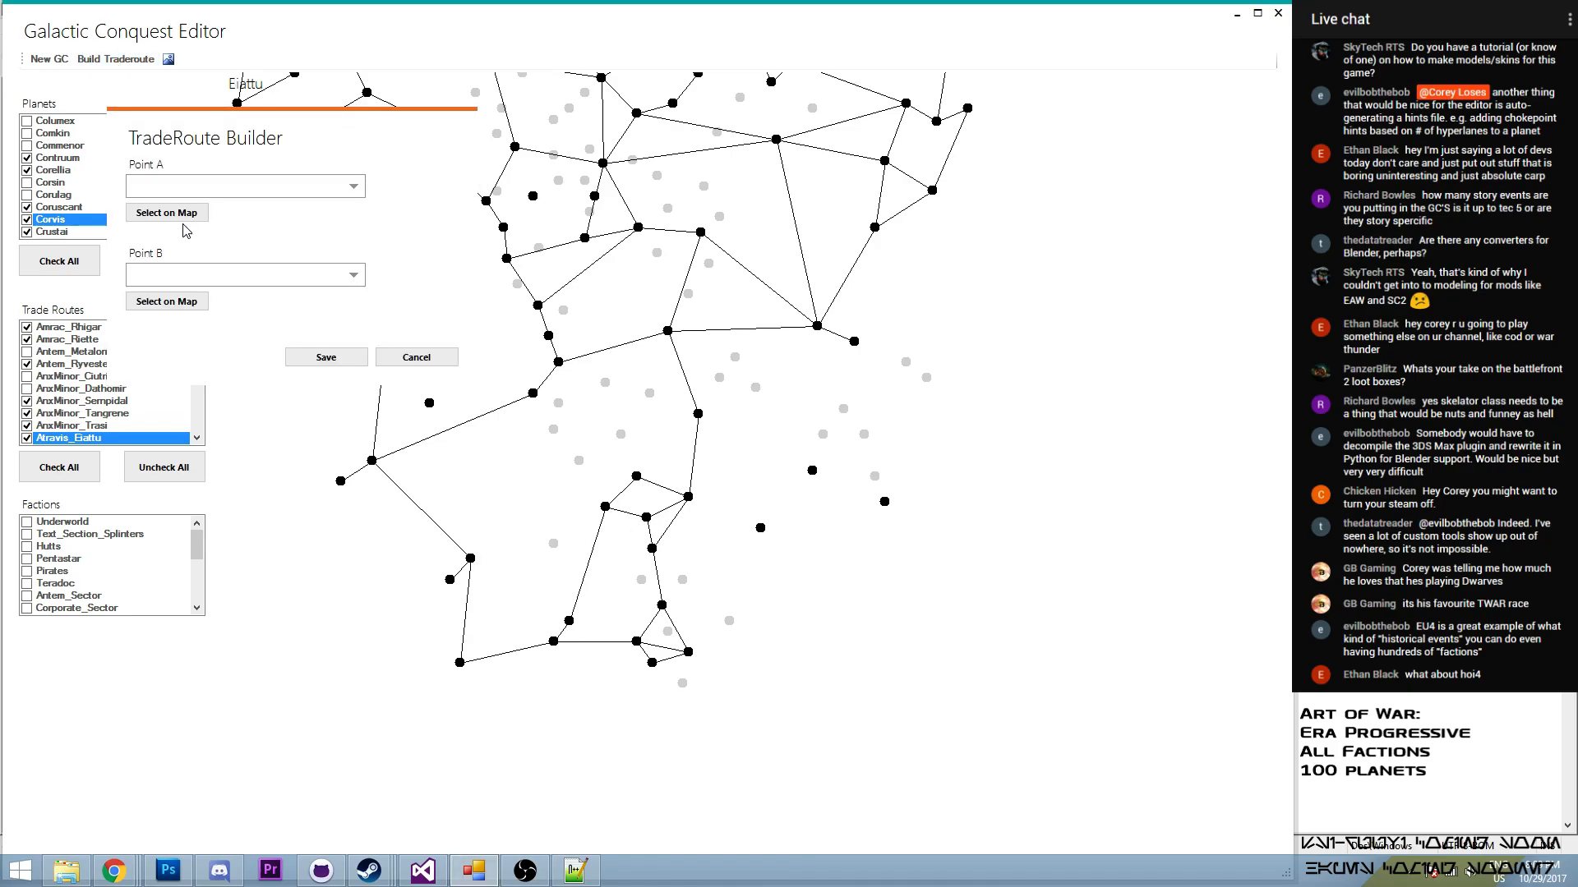
click(472, 561)
click(170, 302)
click(606, 506)
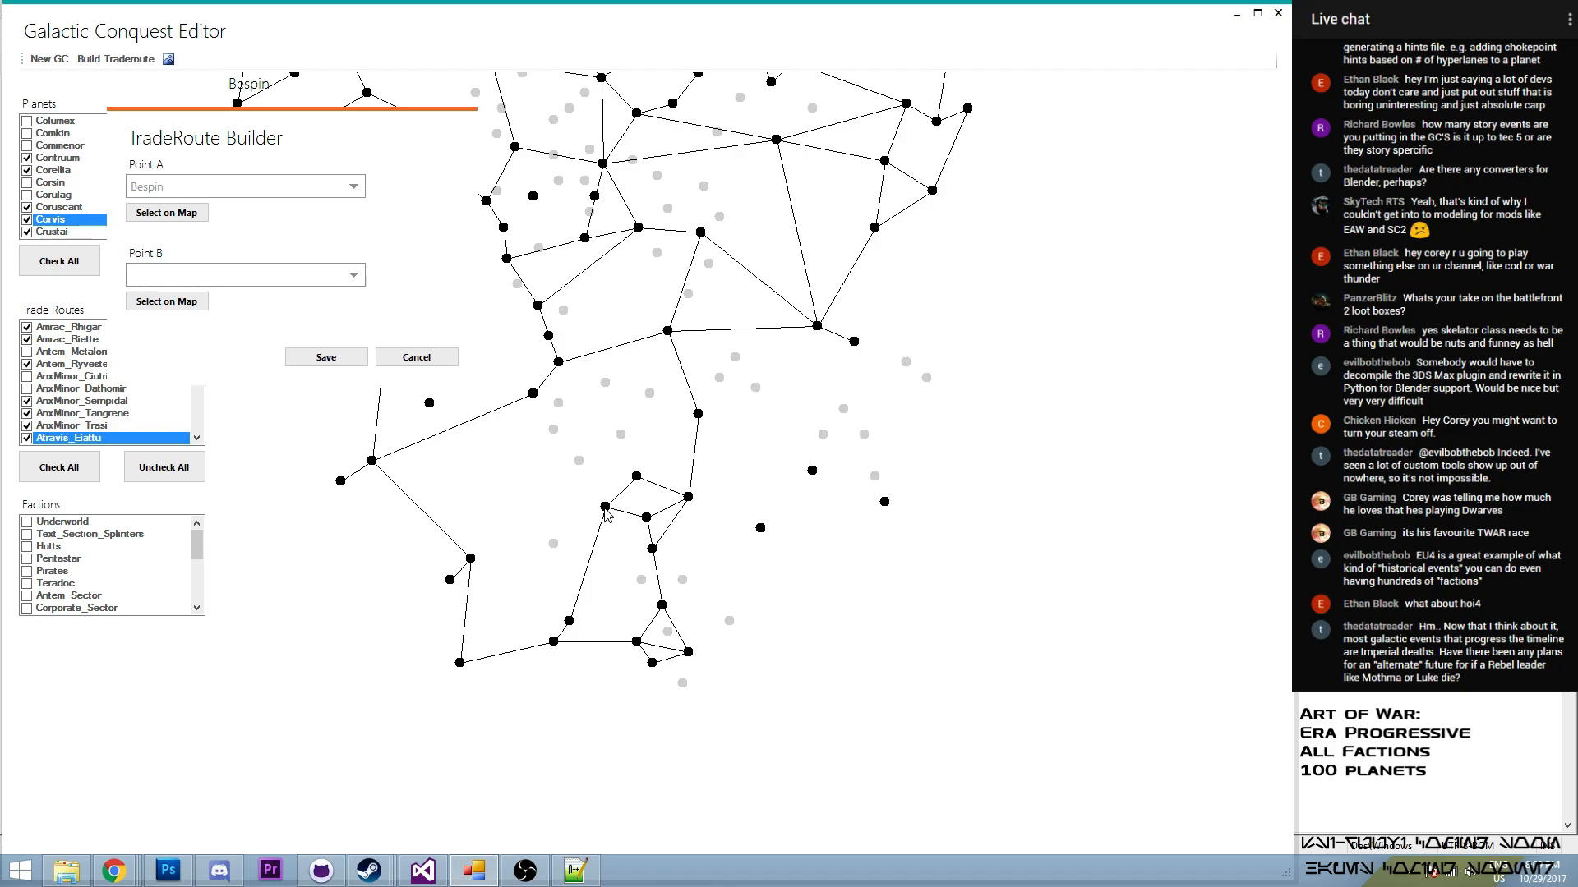
click(326, 356)
click(197, 355)
click(27, 376)
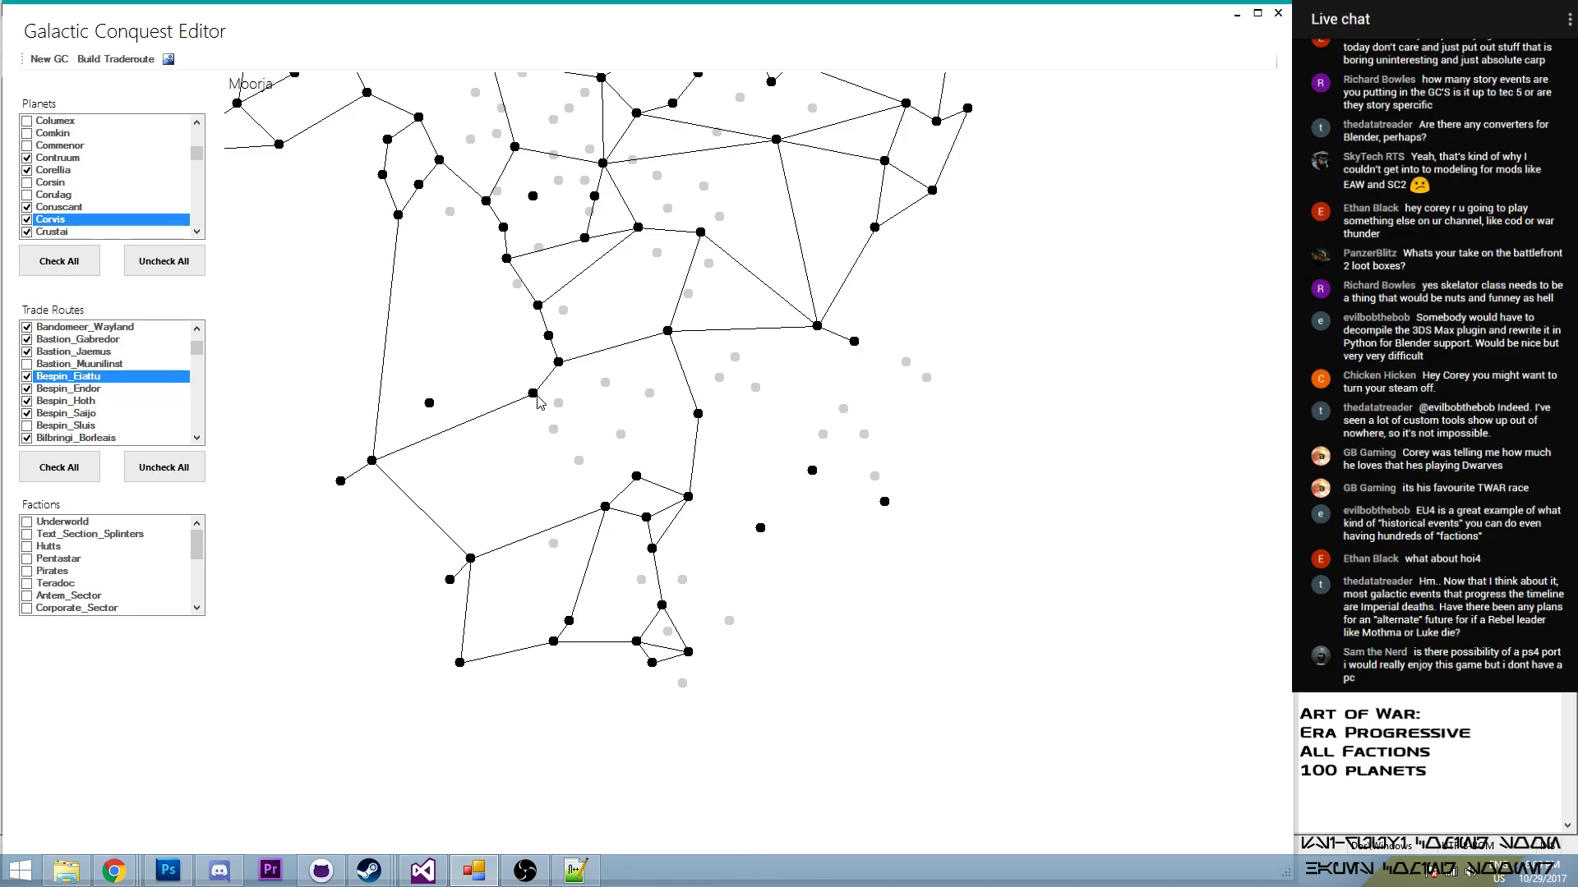
- Build a trade route from Moorja to Vondarc and enable it in the trade routes
click(152, 61)
click(244, 259)
click(532, 393)
click(185, 340)
click(635, 478)
click(368, 400)
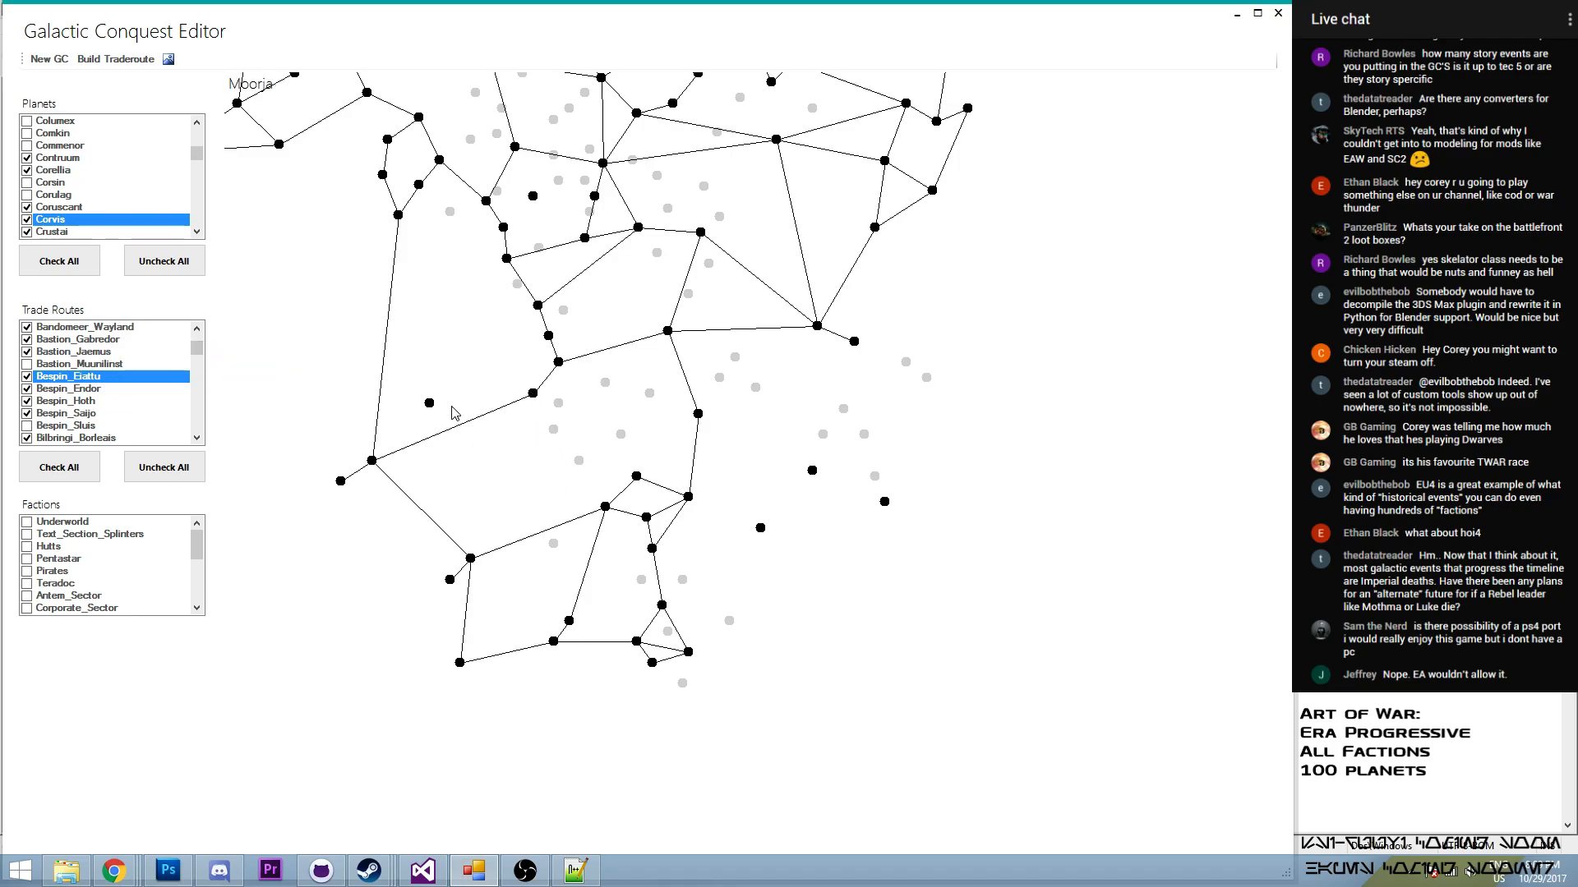
drag(197, 349, 216, 407)
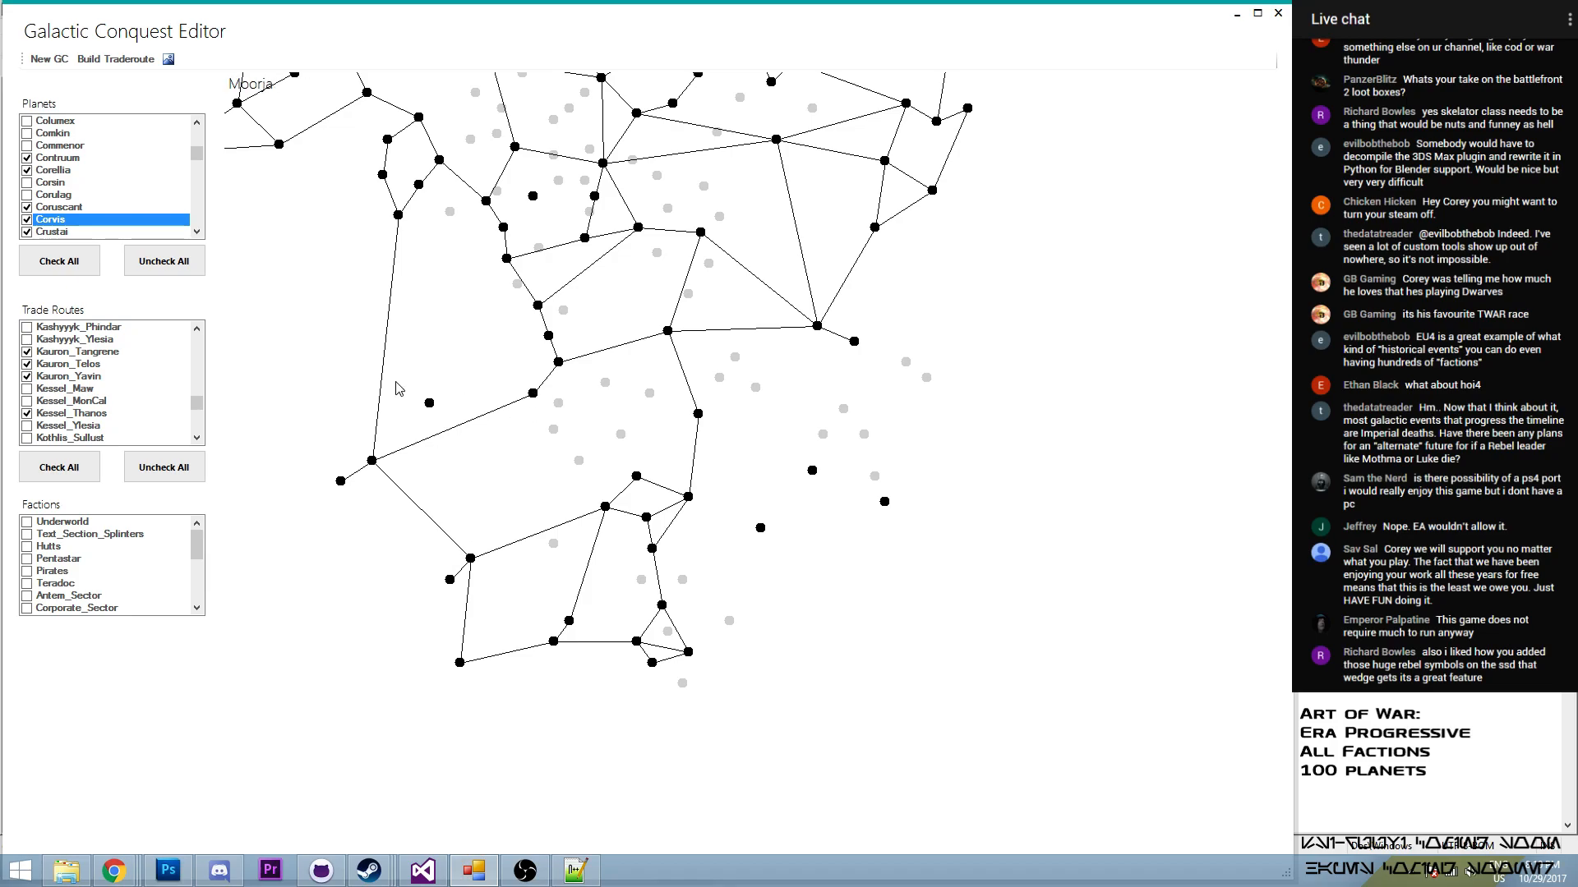
drag(196, 401, 228, 416)
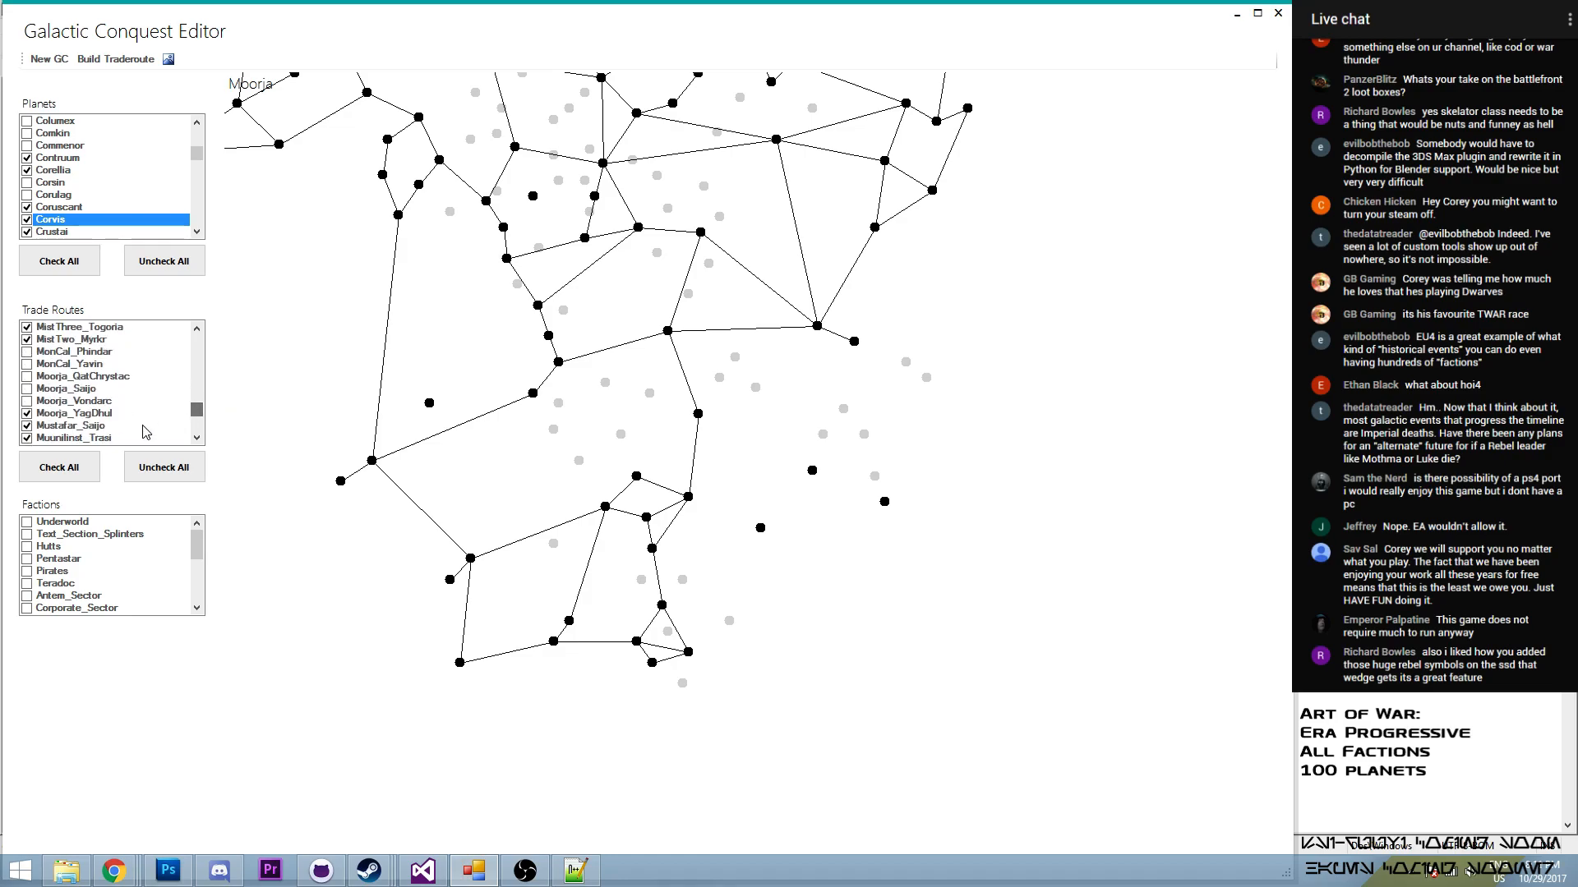
click(27, 401)
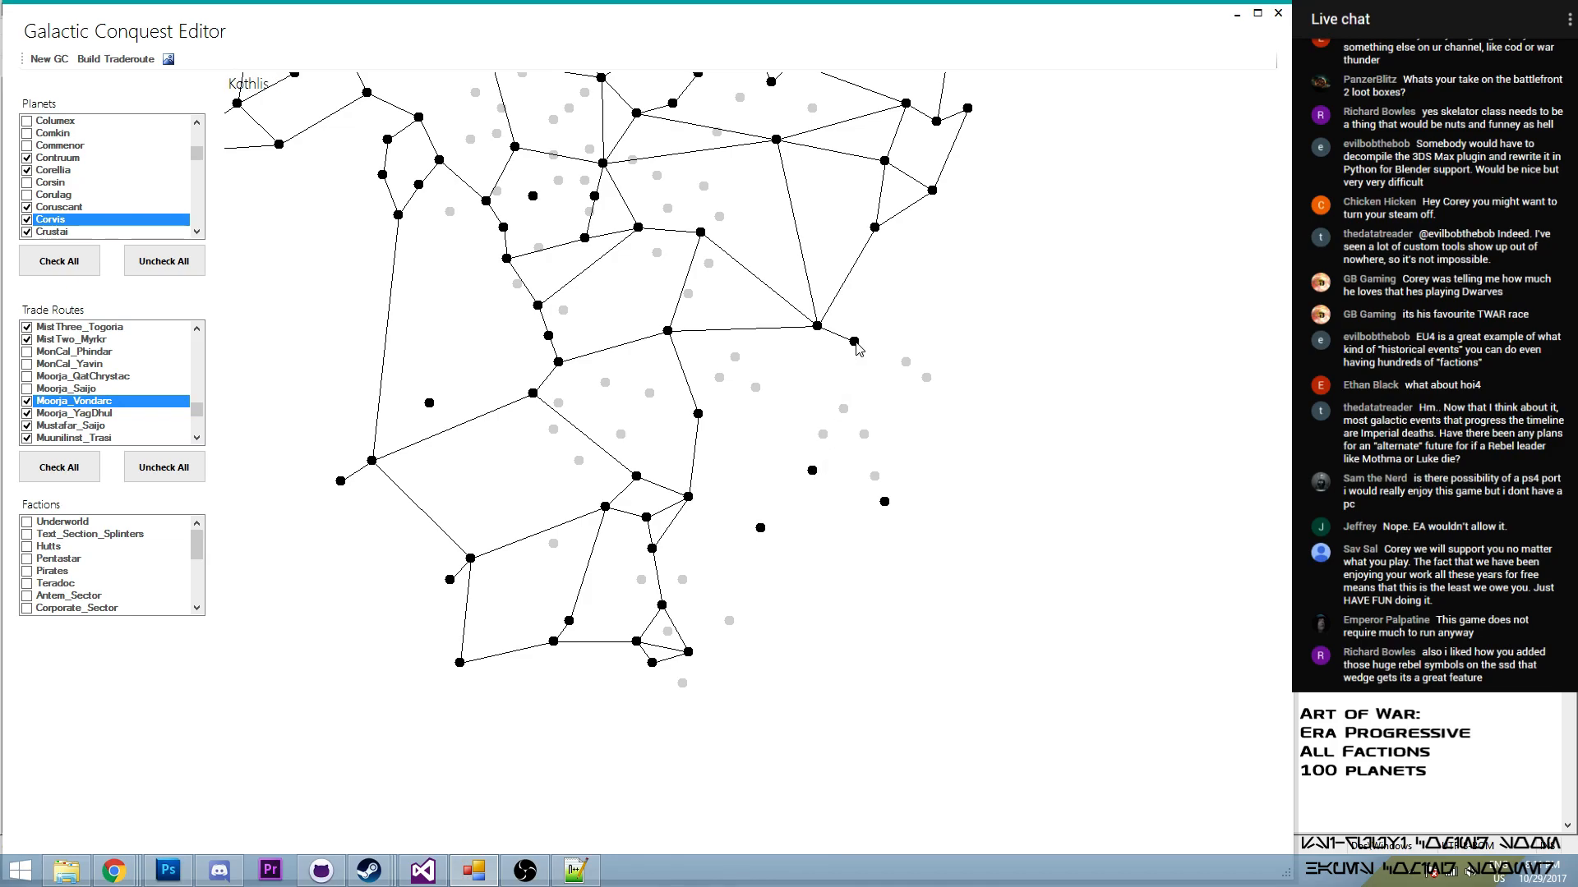
- Build a trade route from Kothlis to the isolated planet Rodia and enable it in the trade routes
click(115, 59)
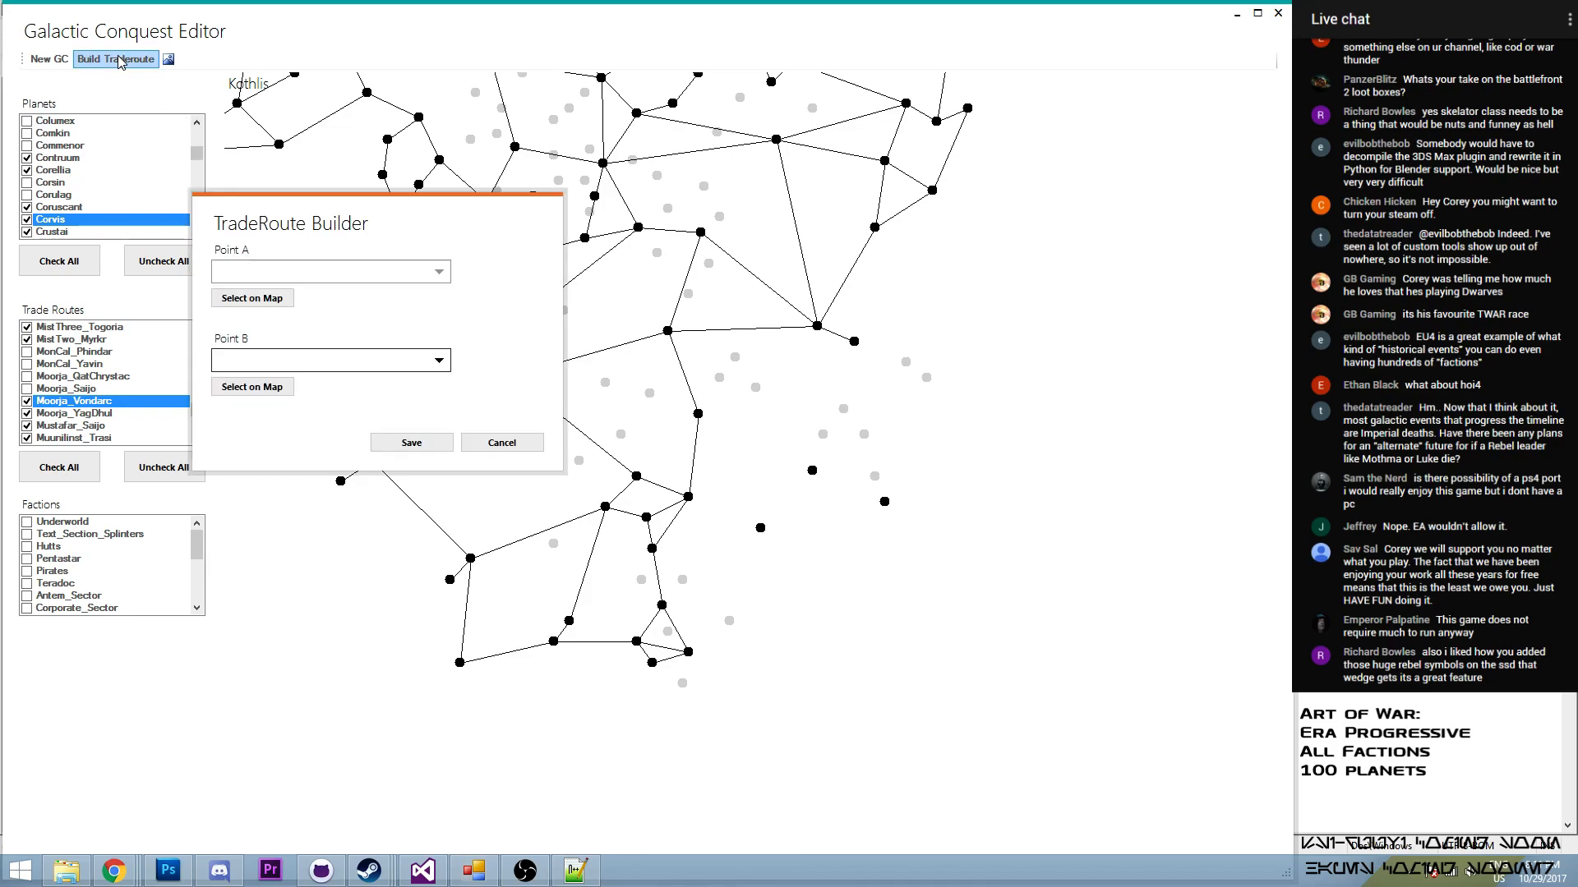
click(854, 343)
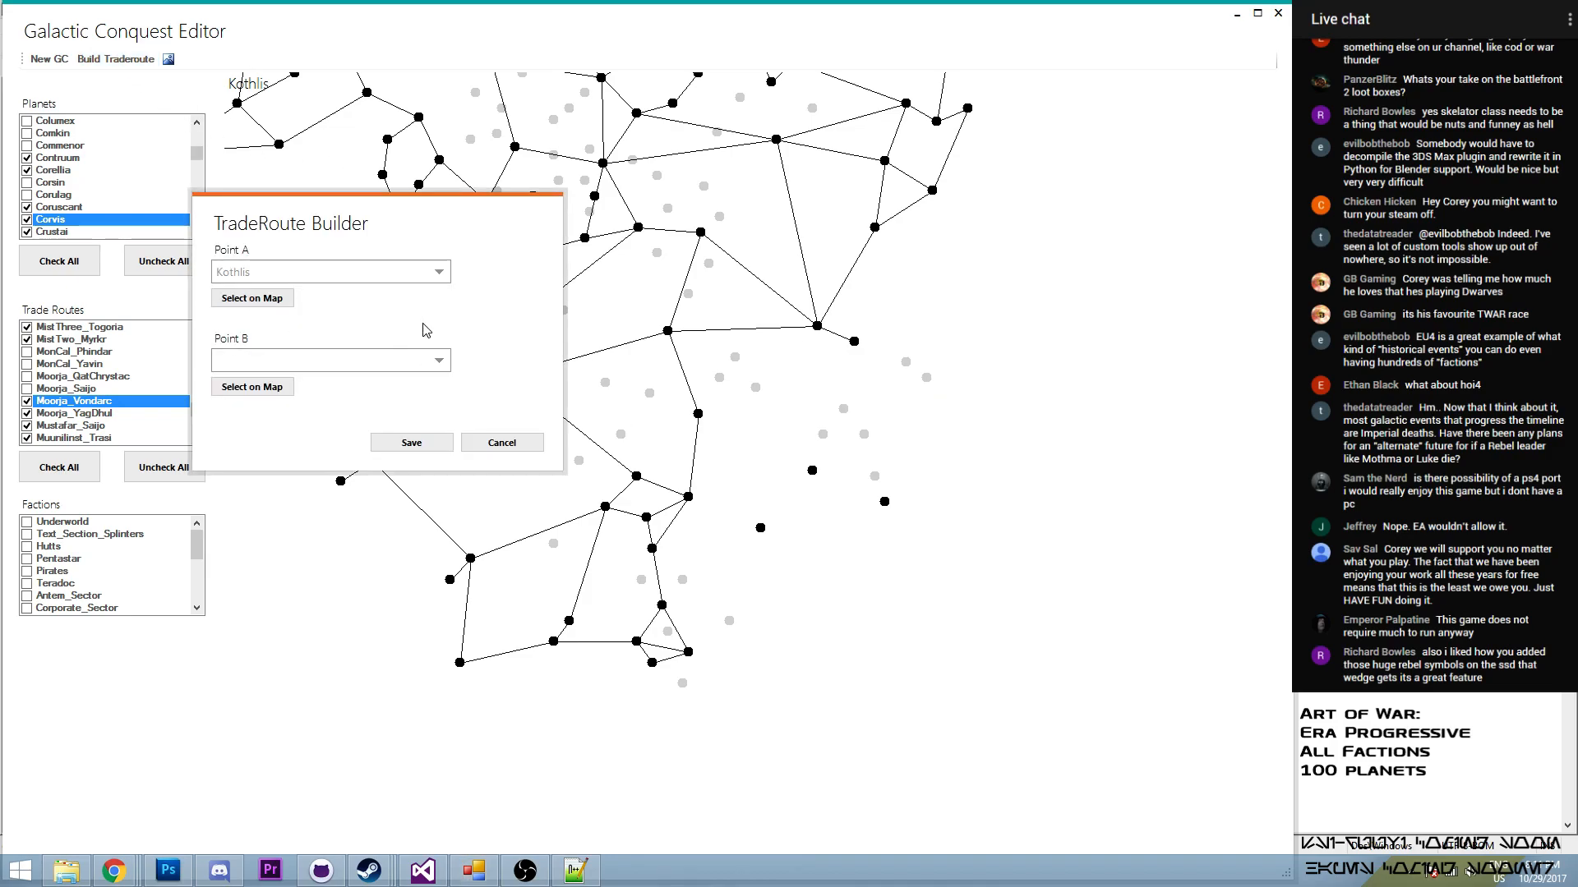
click(280, 391)
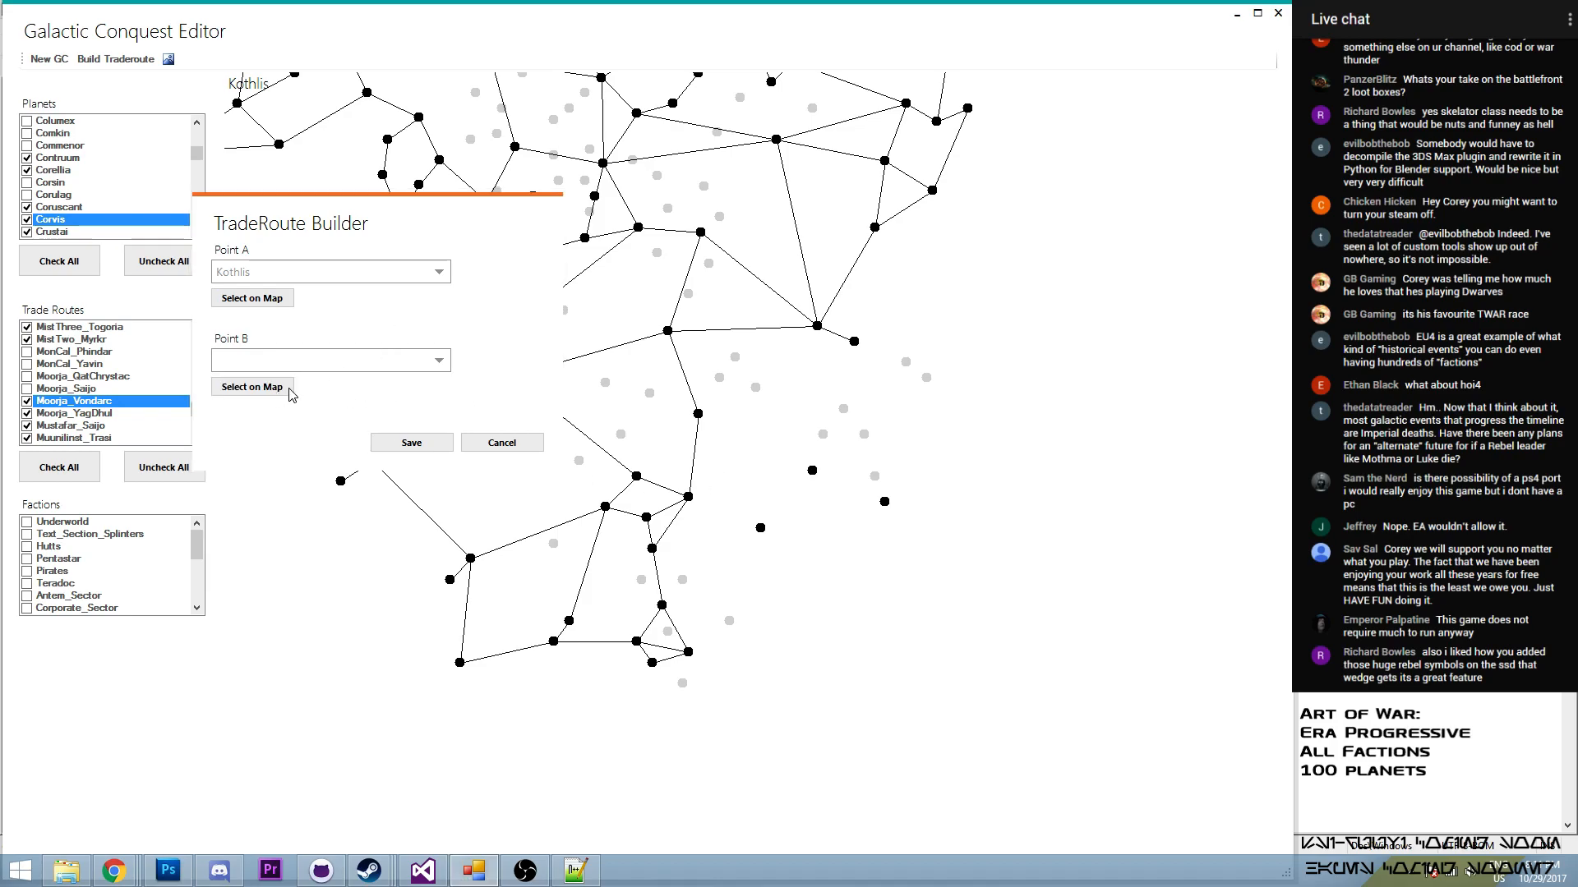
click(813, 471)
click(423, 442)
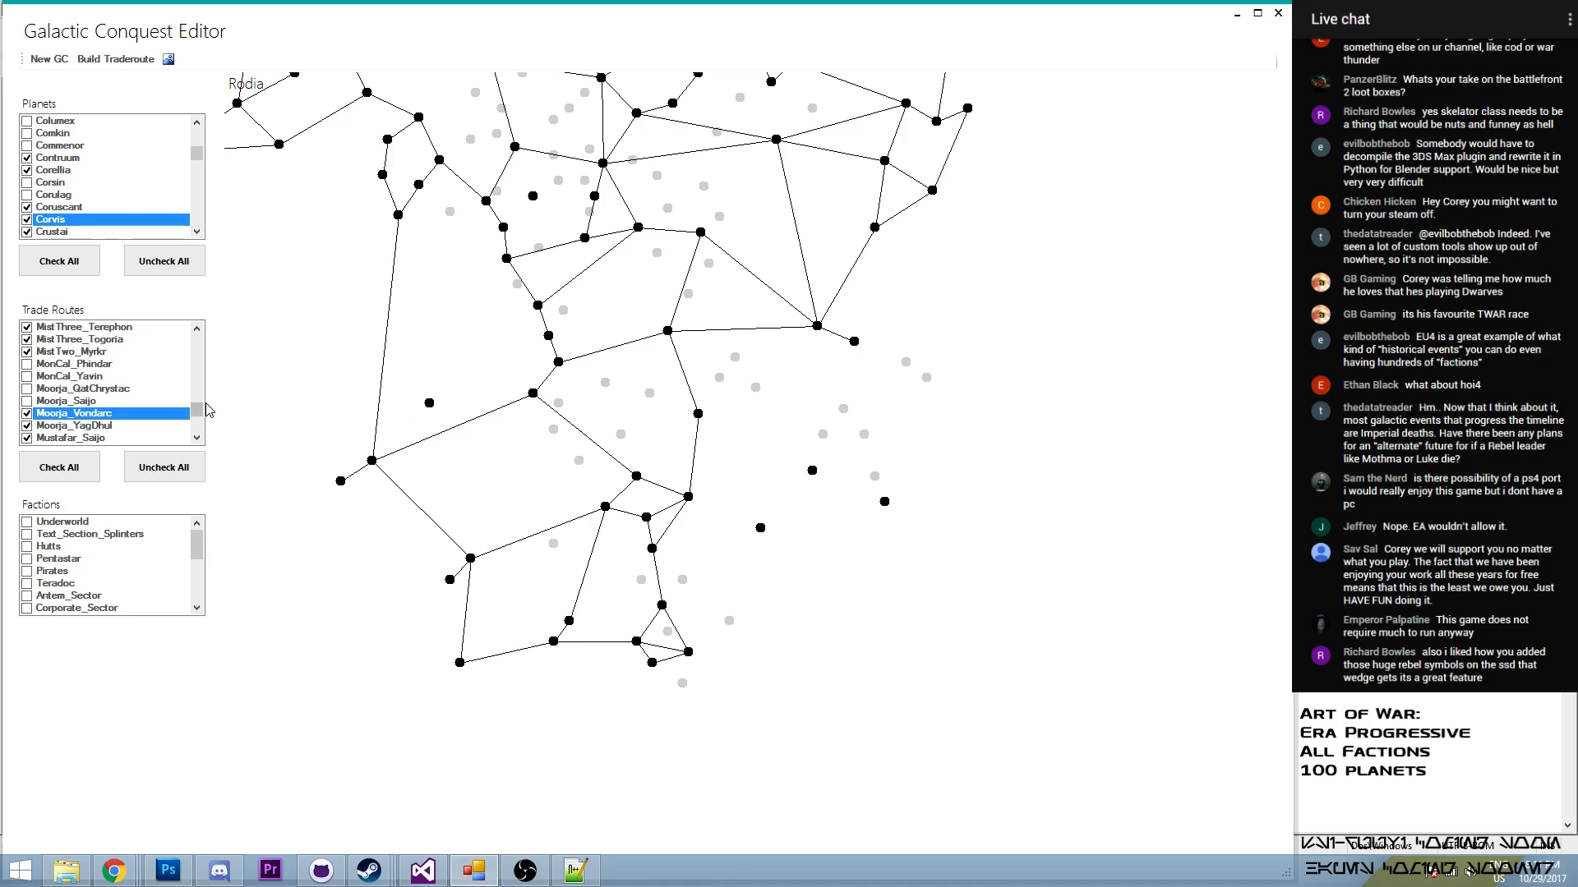
drag(200, 419, 200, 408)
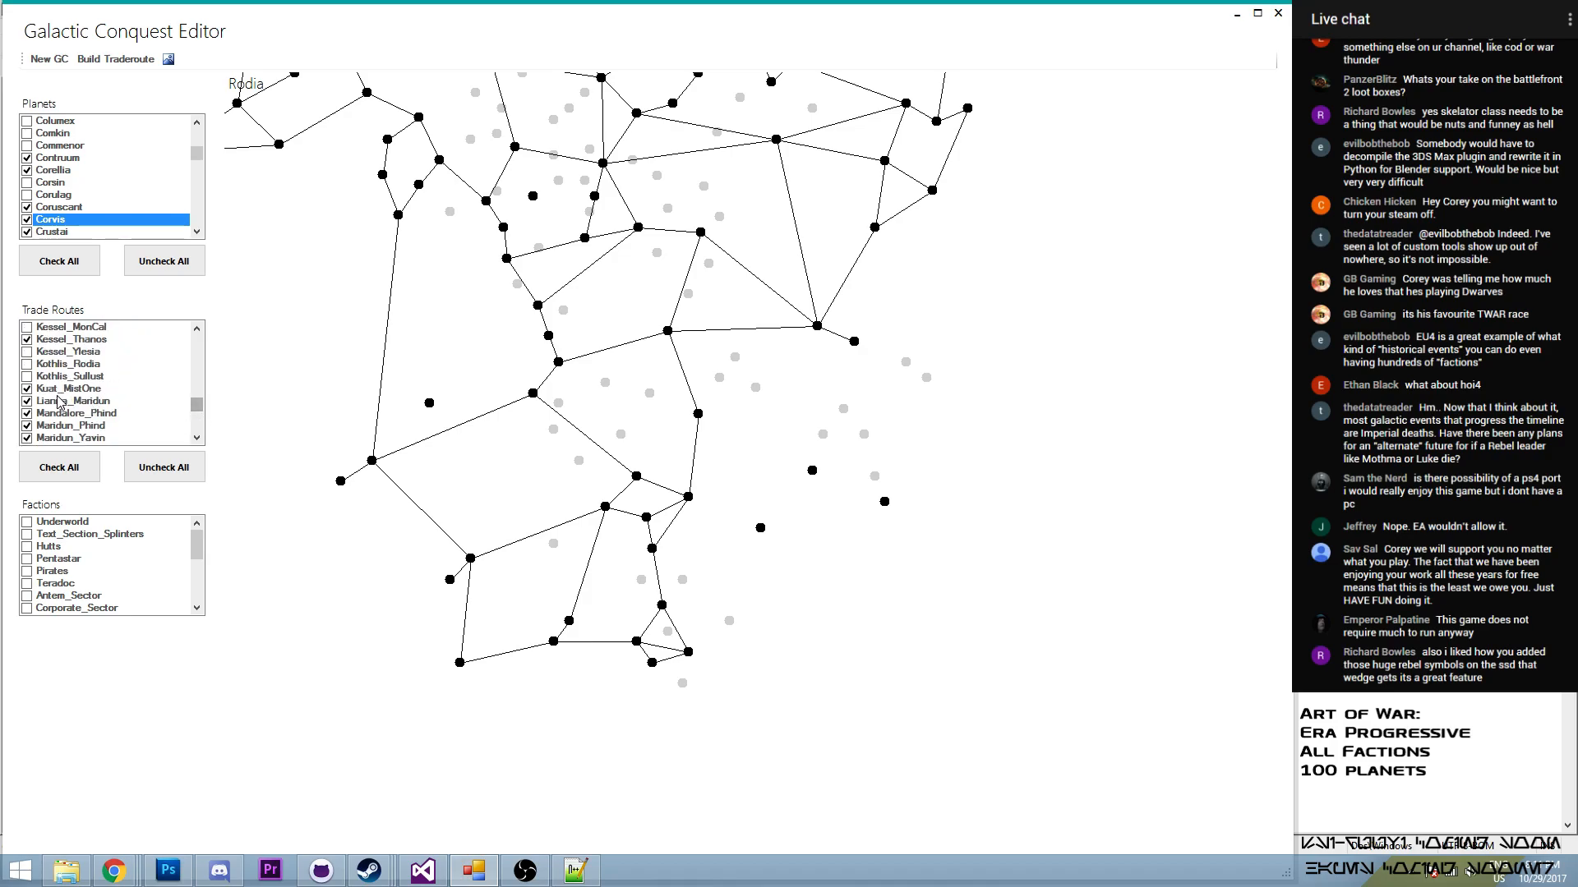
click(27, 375)
click(28, 375)
click(28, 363)
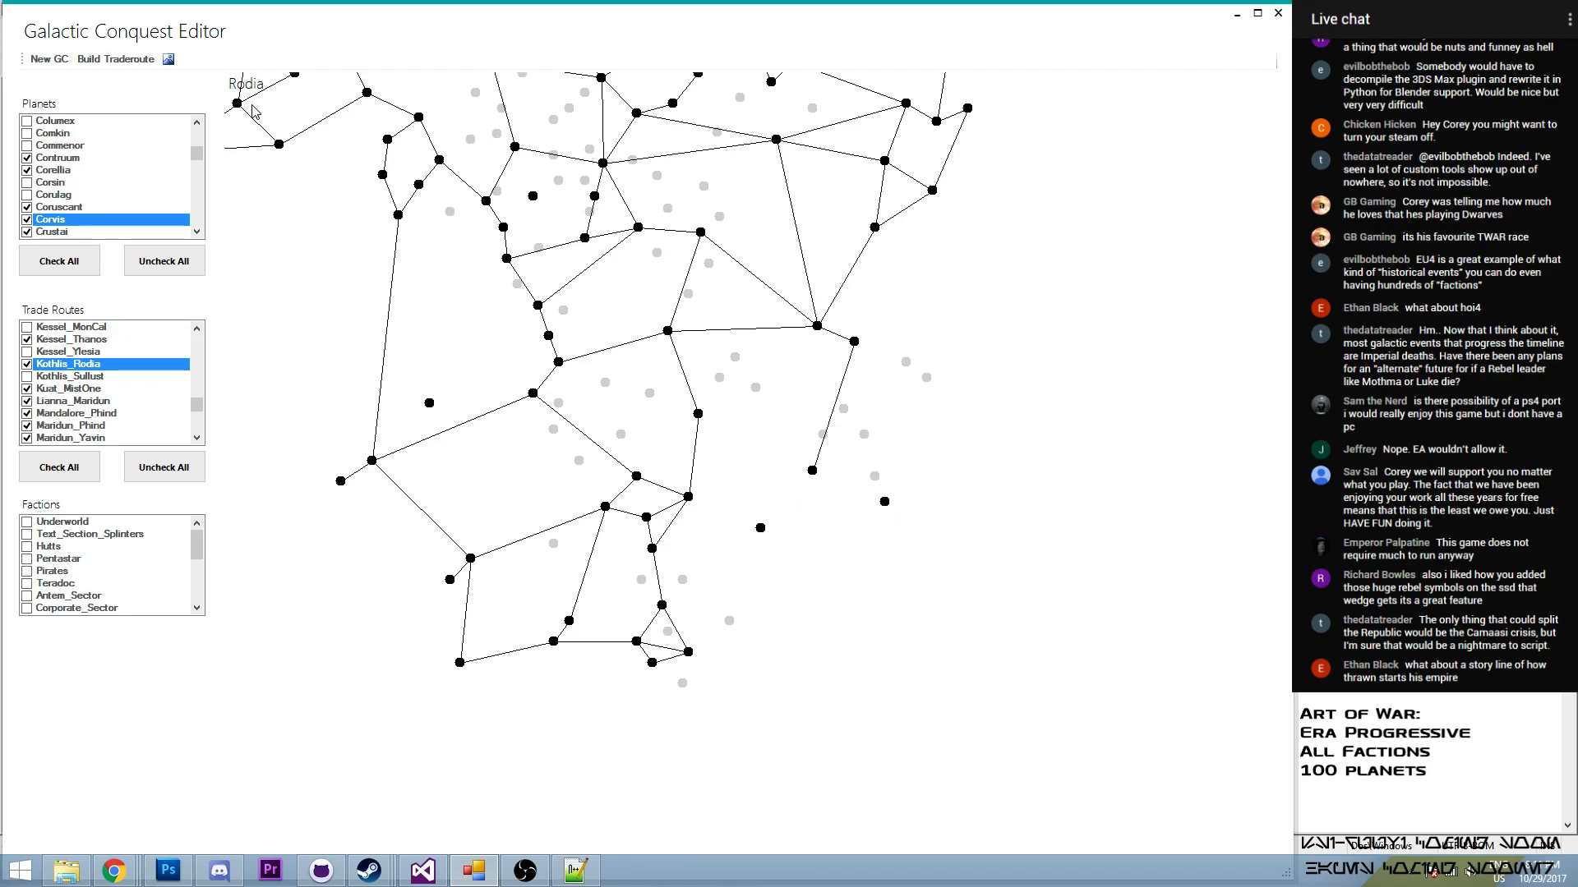
- Build a trade route from Rodia to the isolated planet Ryloth and enable it in the trade routes
click(152, 63)
click(102, 148)
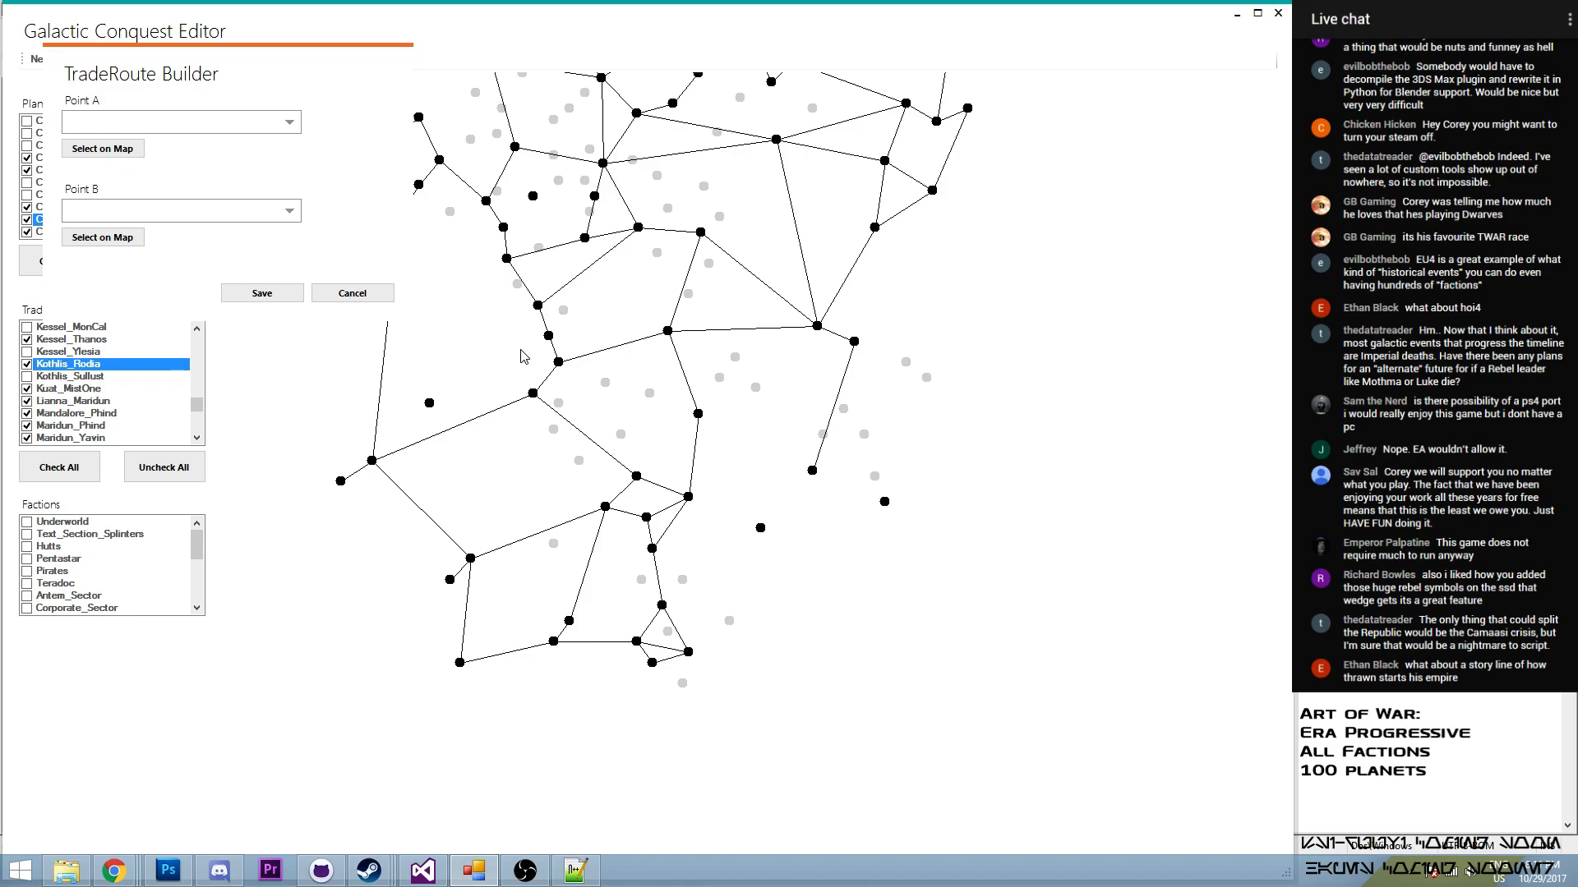
click(90, 237)
click(884, 503)
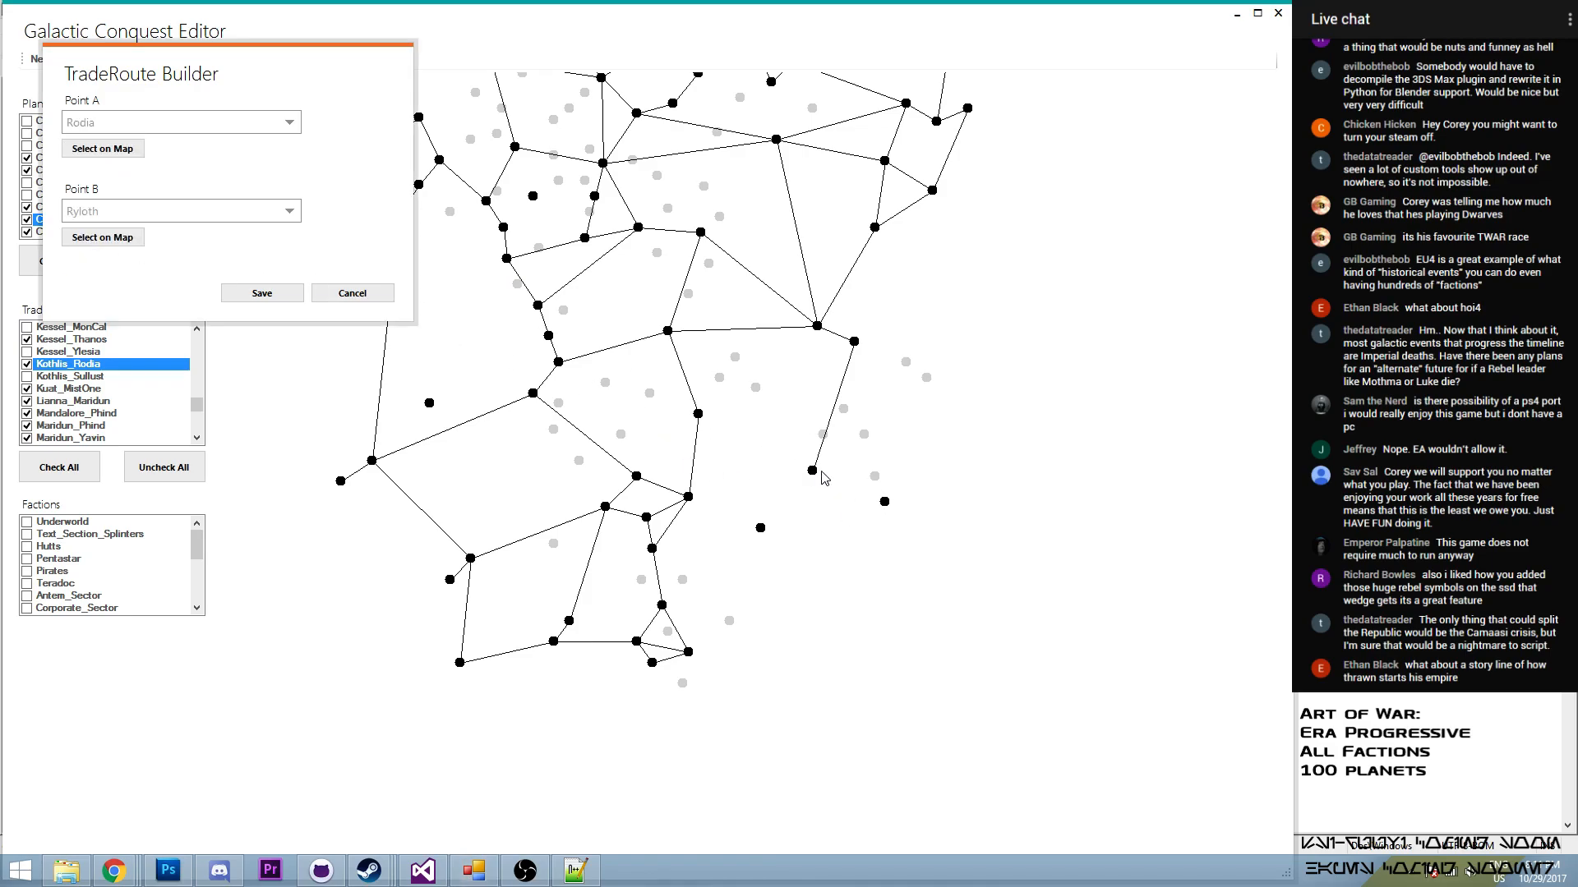
click(259, 295)
drag(197, 405, 205, 425)
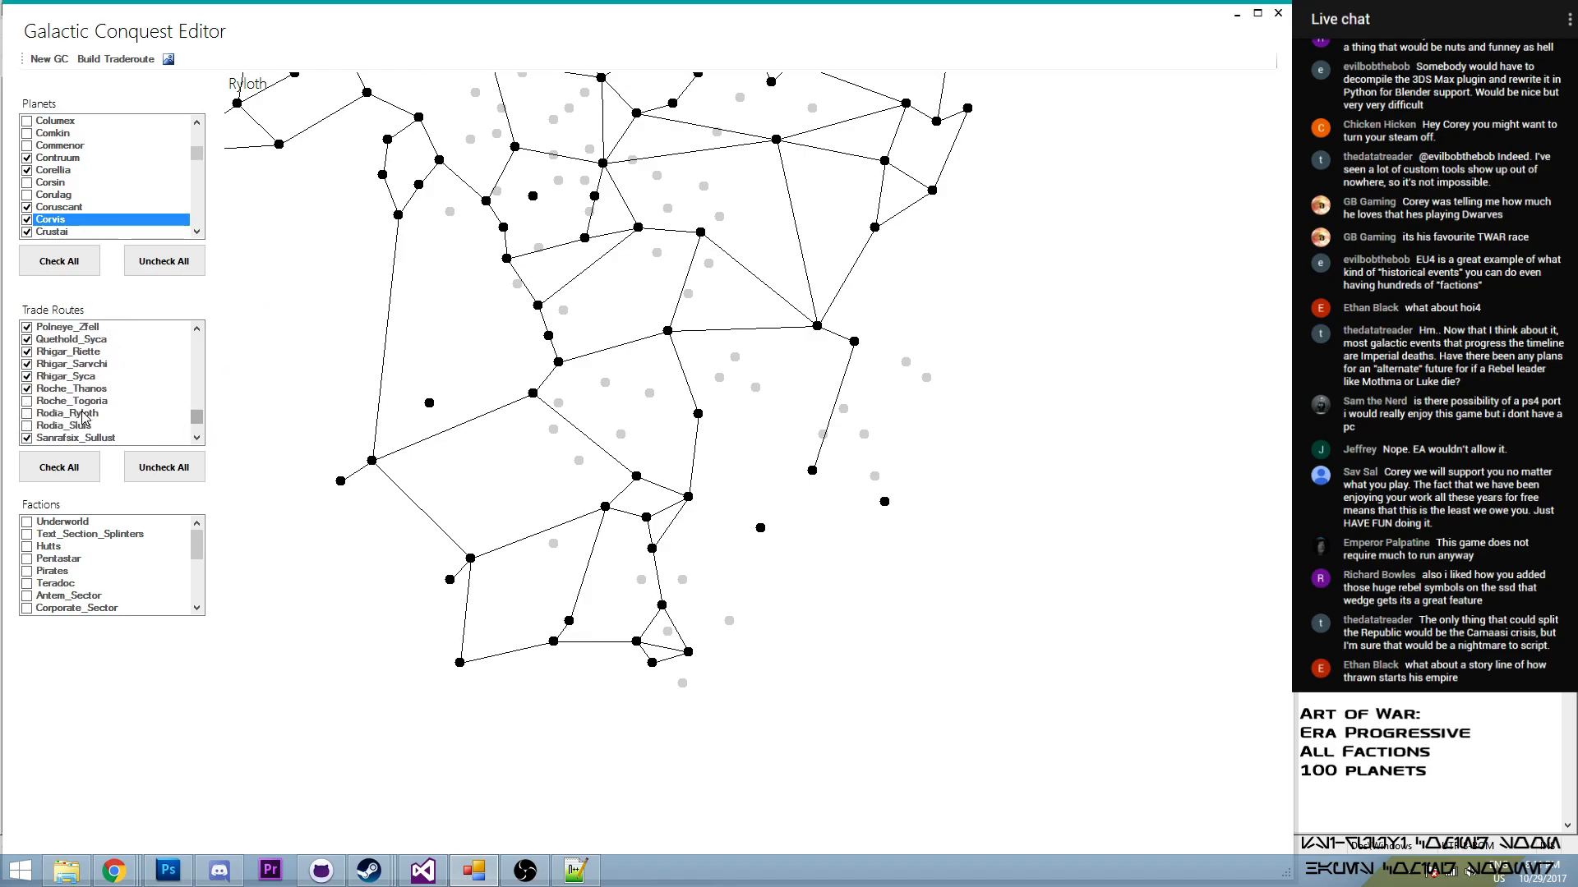
click(27, 426)
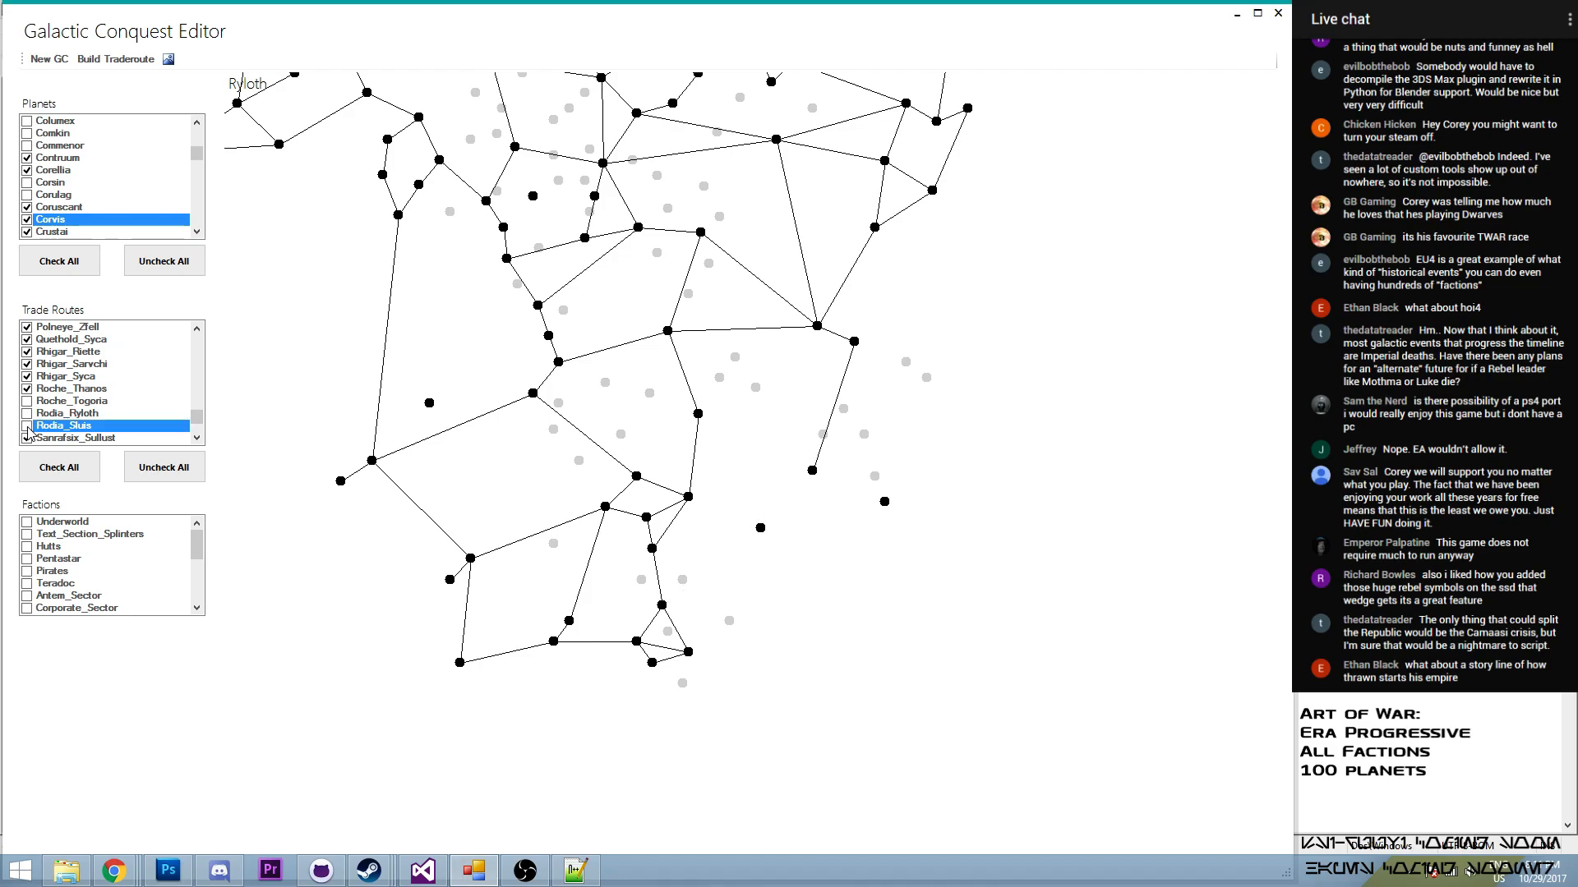
click(29, 415)
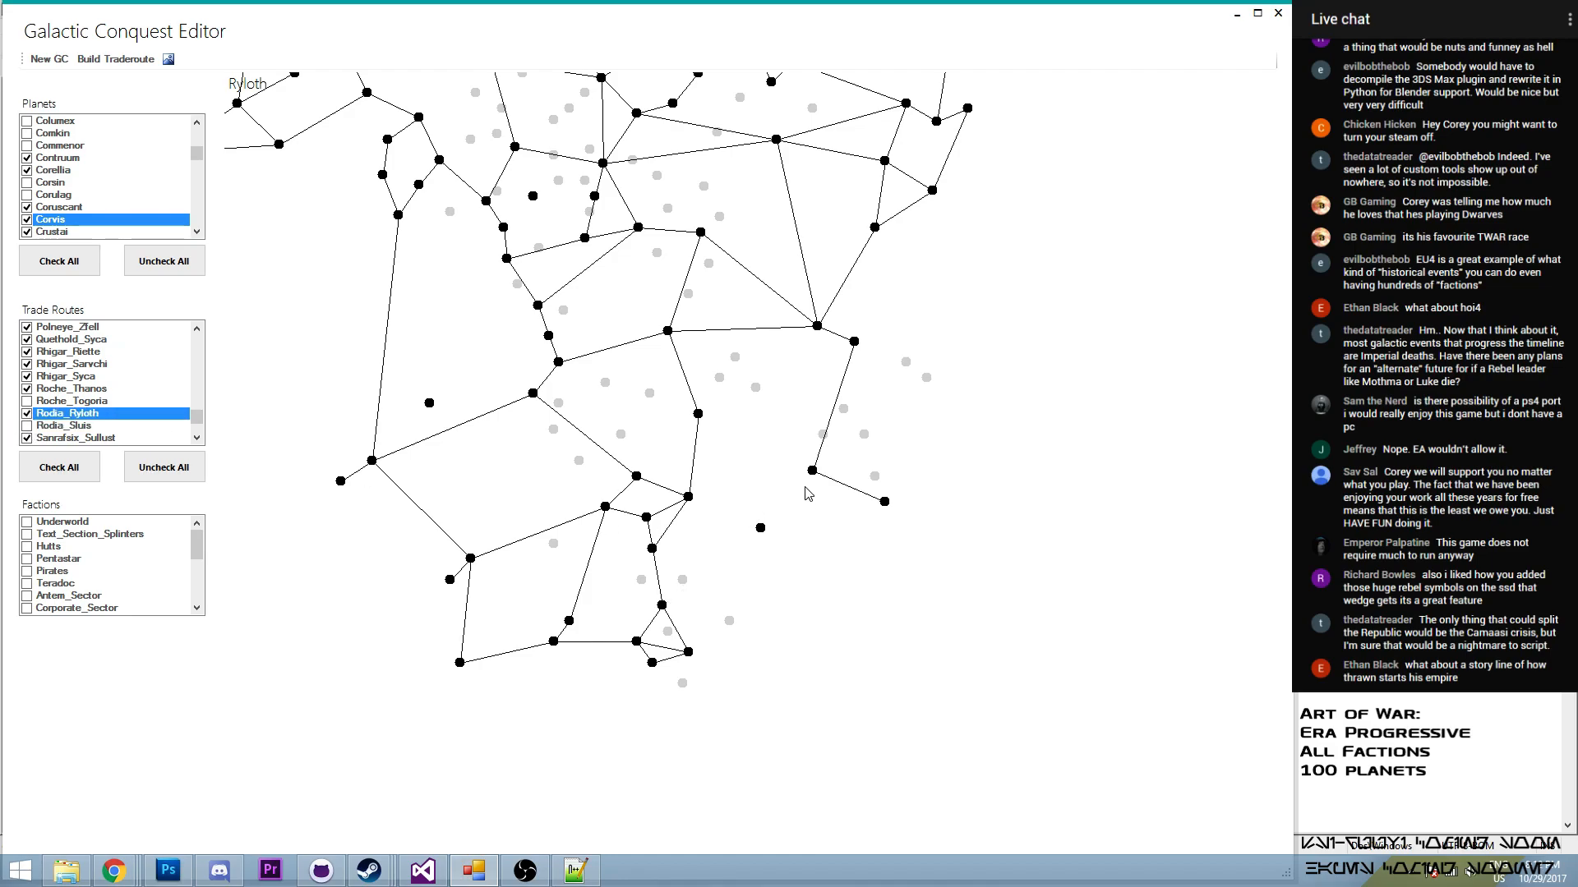
- Build a trade route from Rodia to the isolated planet Vergesso and enable it in the trade routes
mouse_move(815, 472)
click(128, 62)
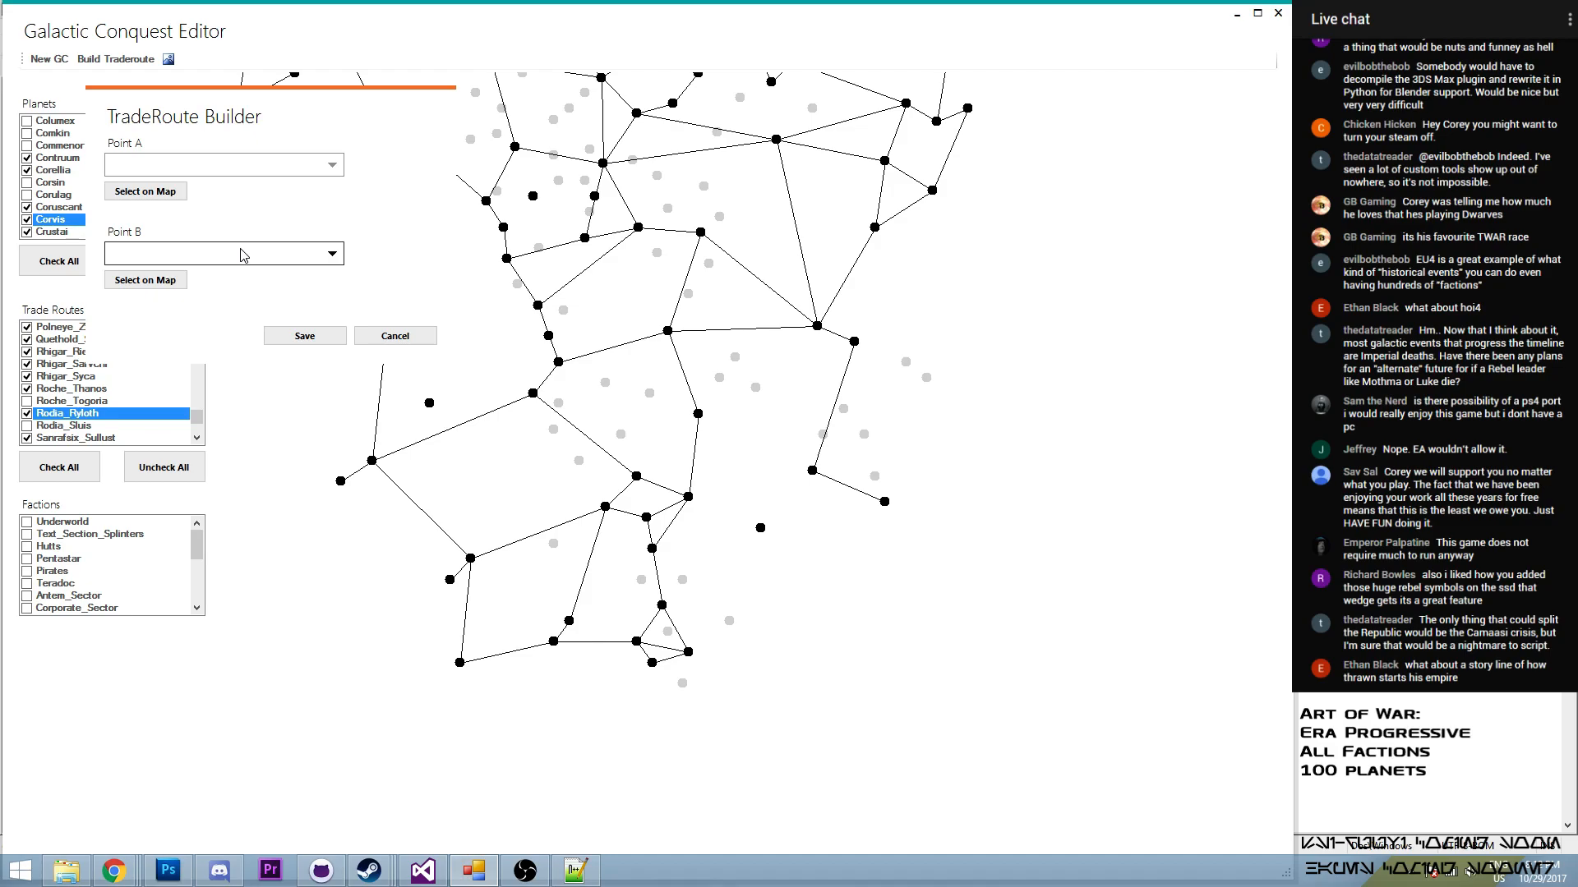
click(812, 475)
click(119, 259)
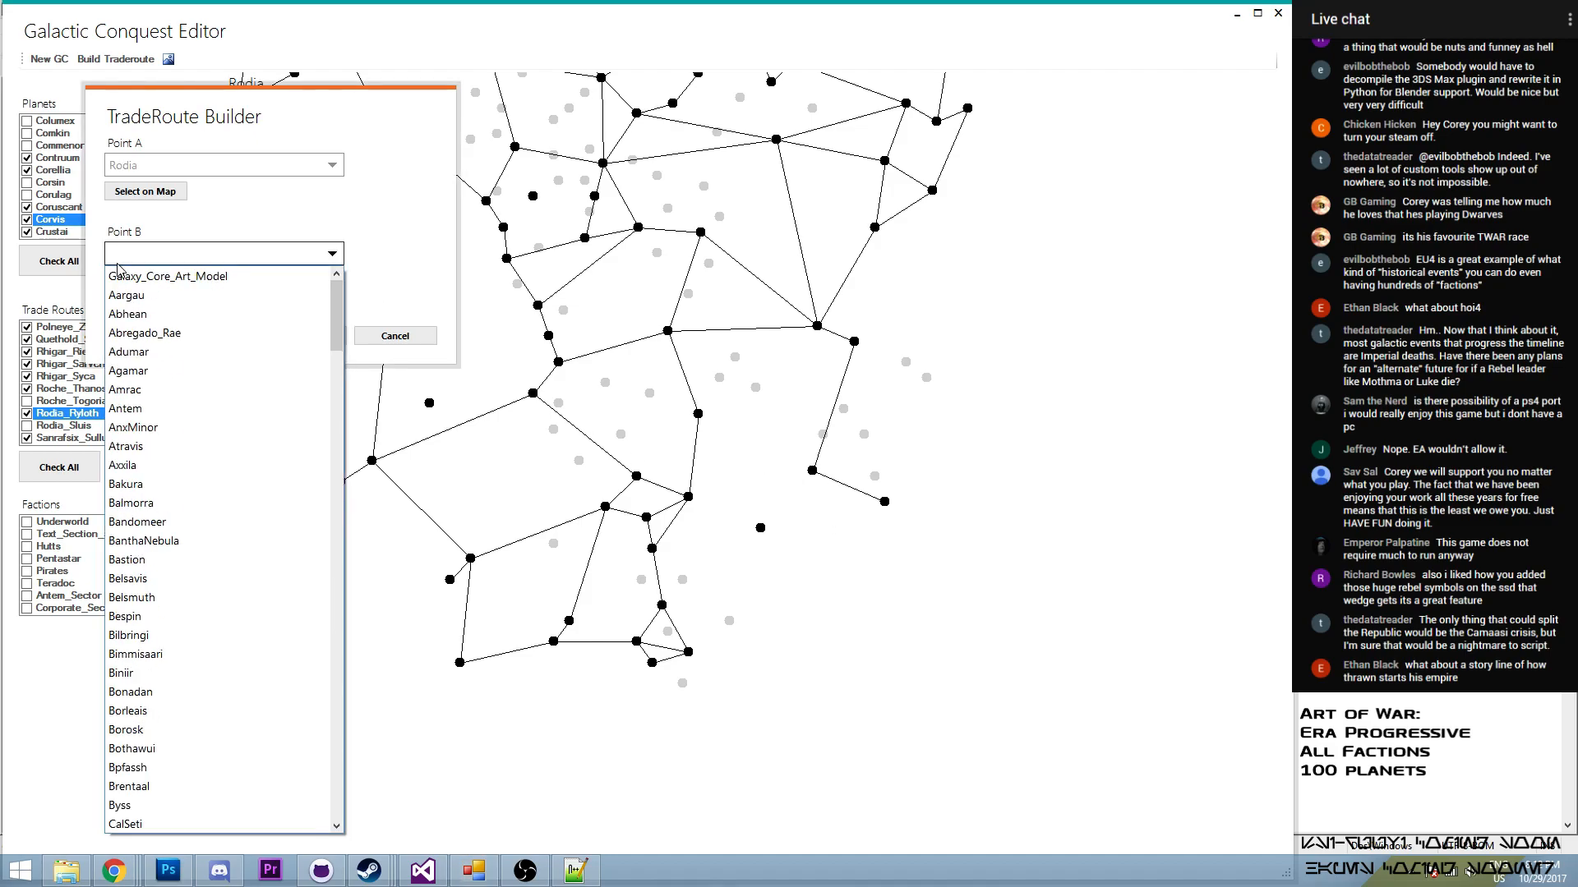
click(122, 279)
click(761, 530)
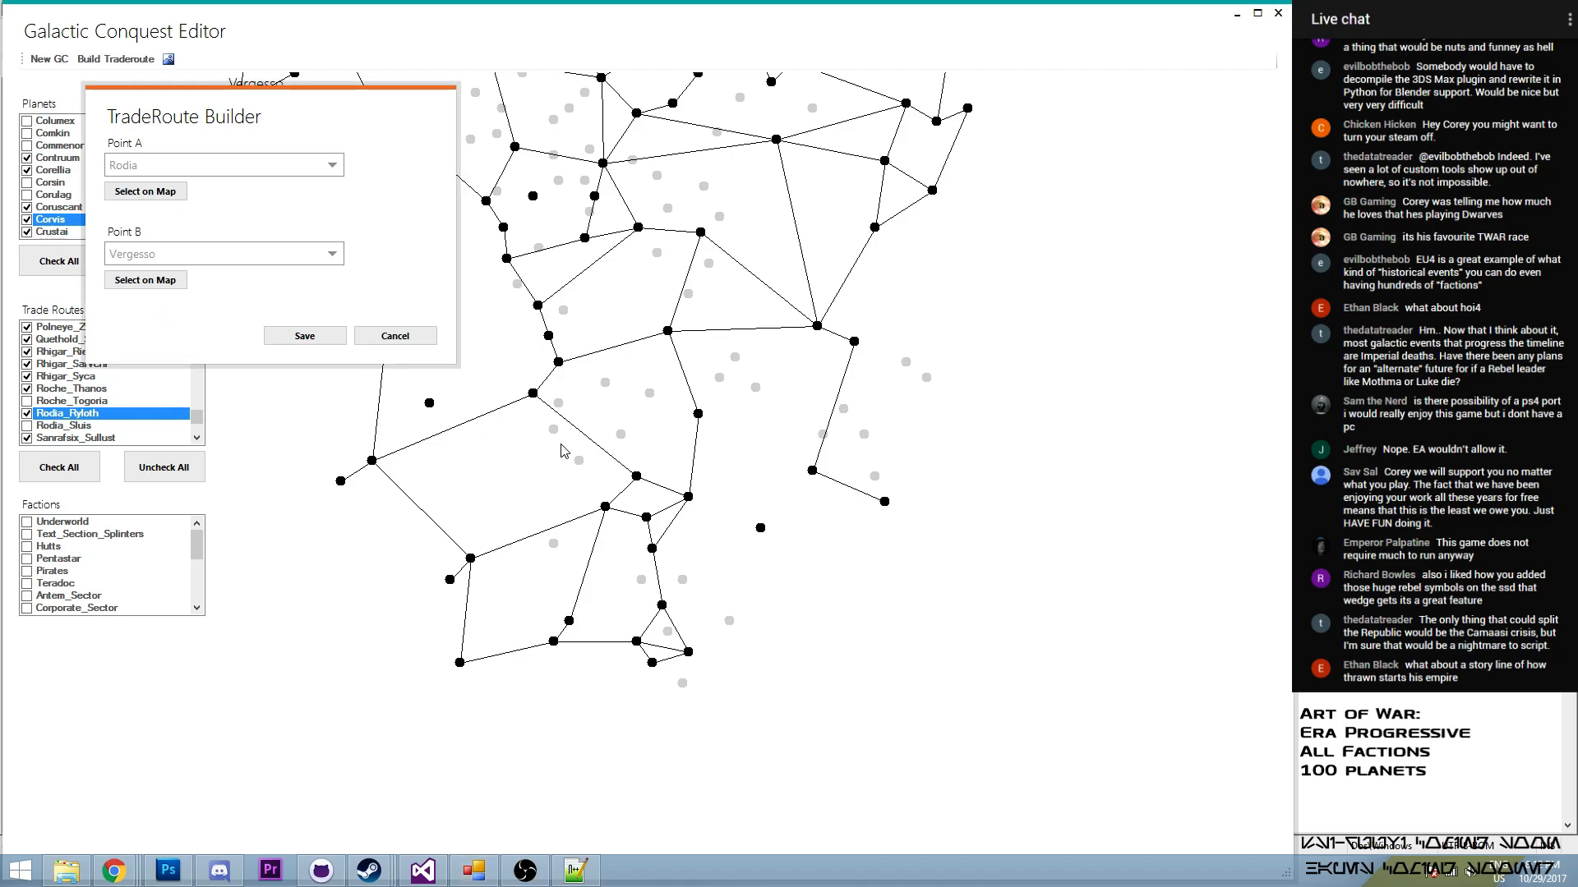
click(310, 339)
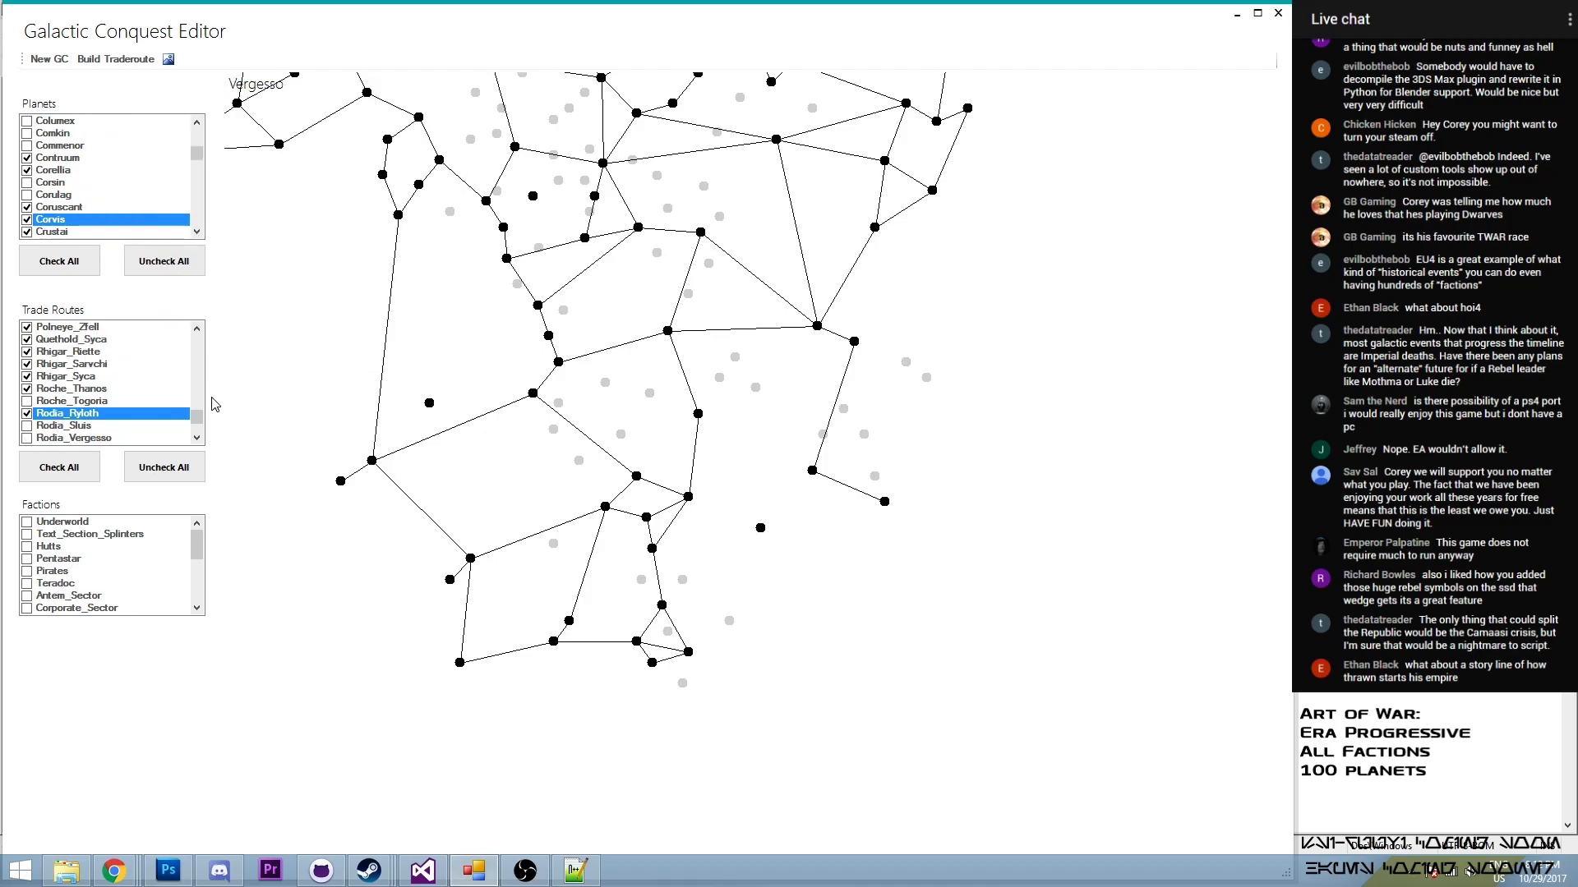
click(27, 438)
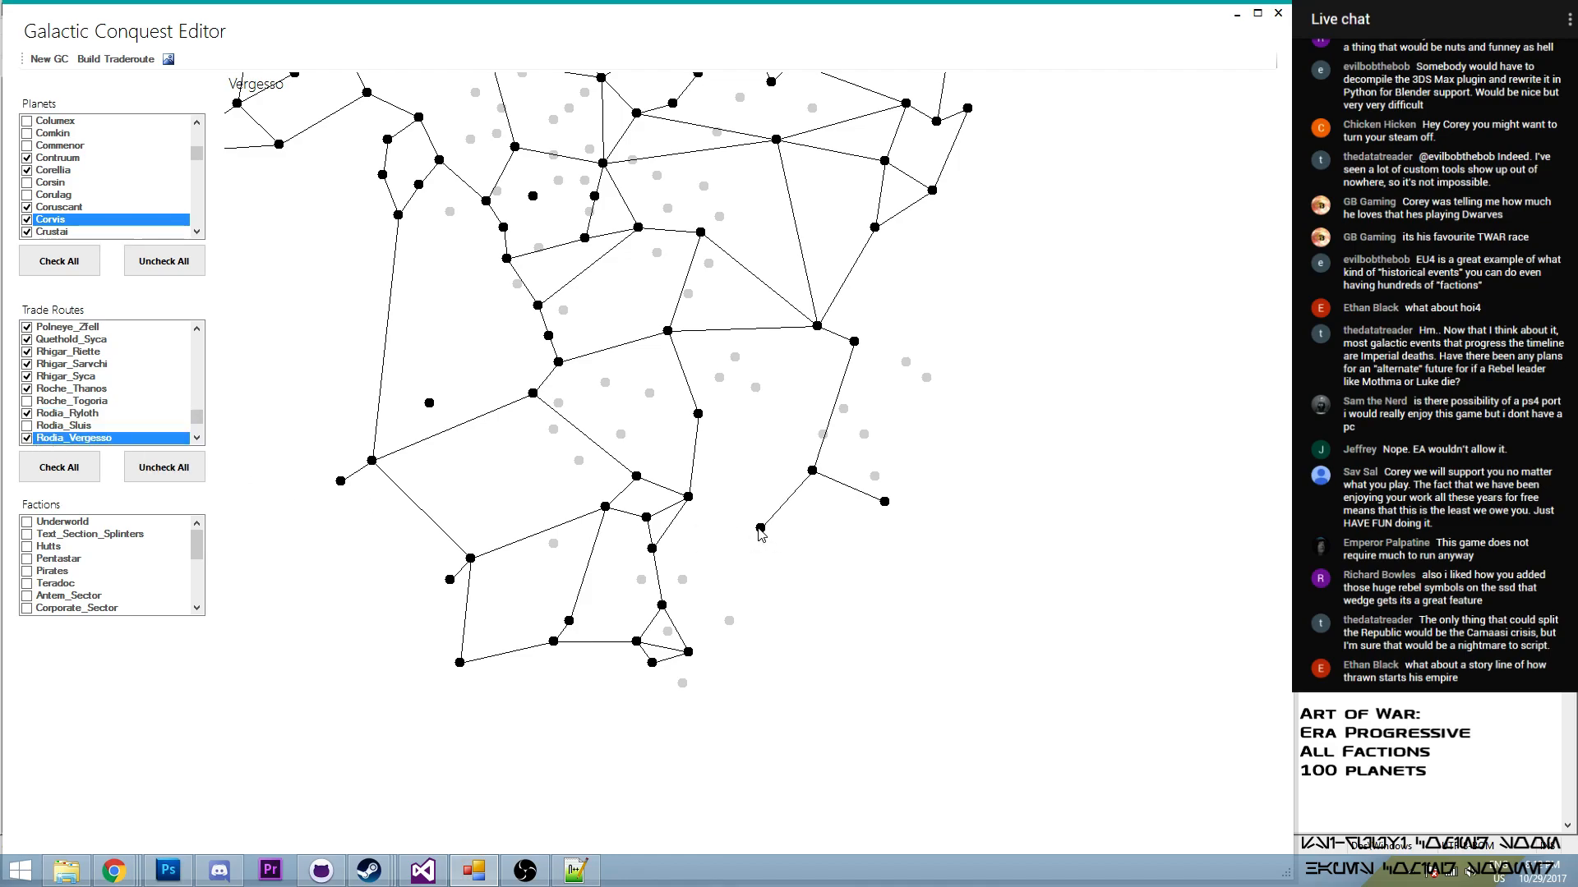
- Build a trade route from Sanrafsix to Vergesso and enable it in the trade routes
click(115, 59)
click(188, 234)
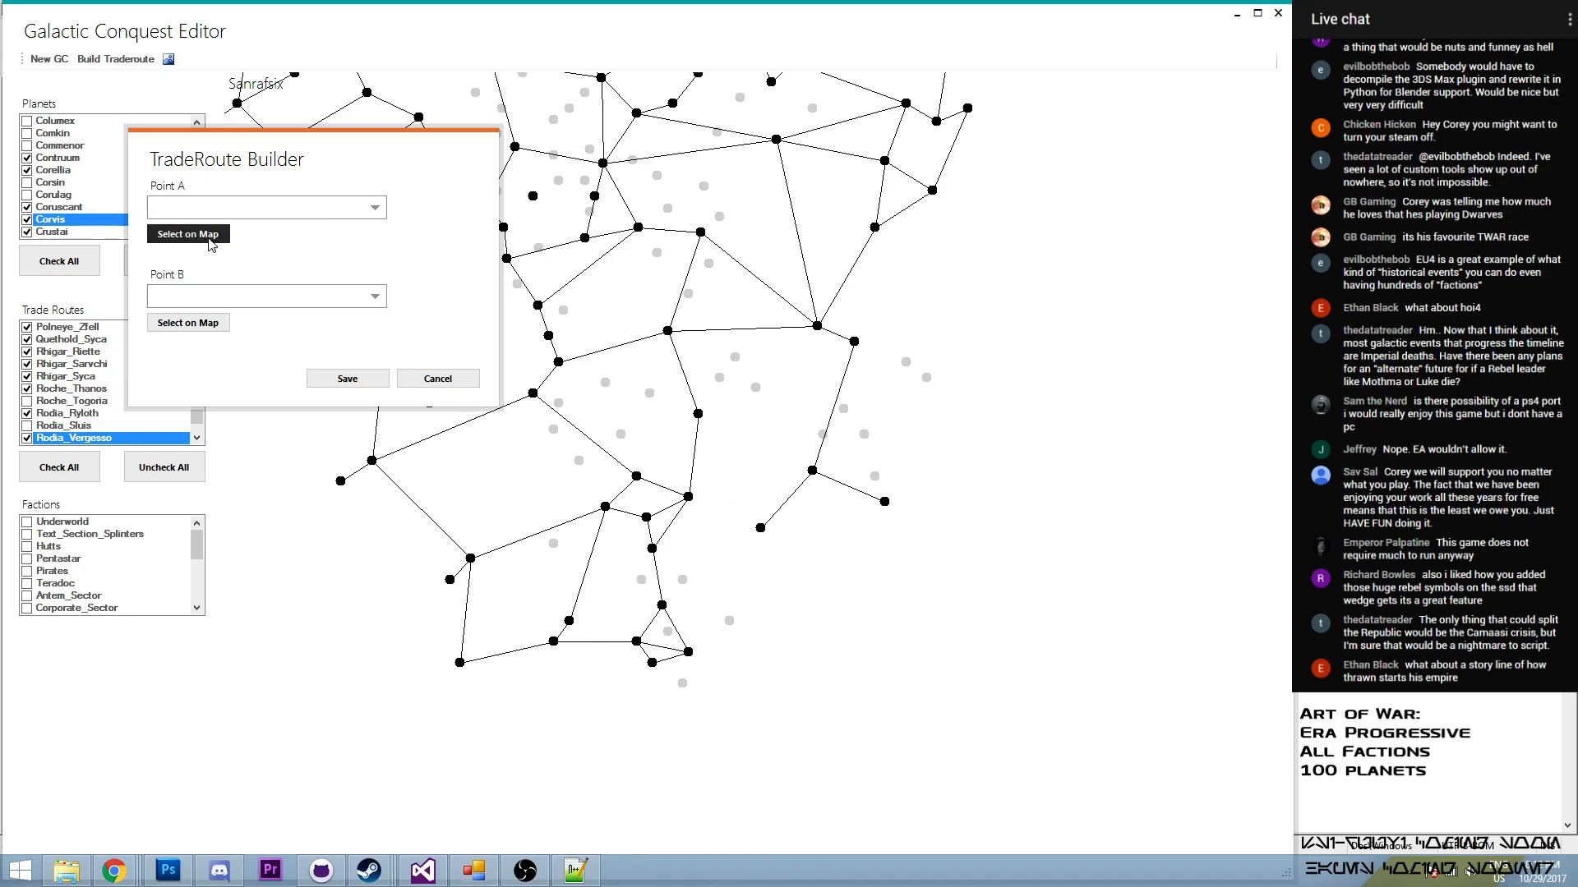
click(689, 497)
click(188, 323)
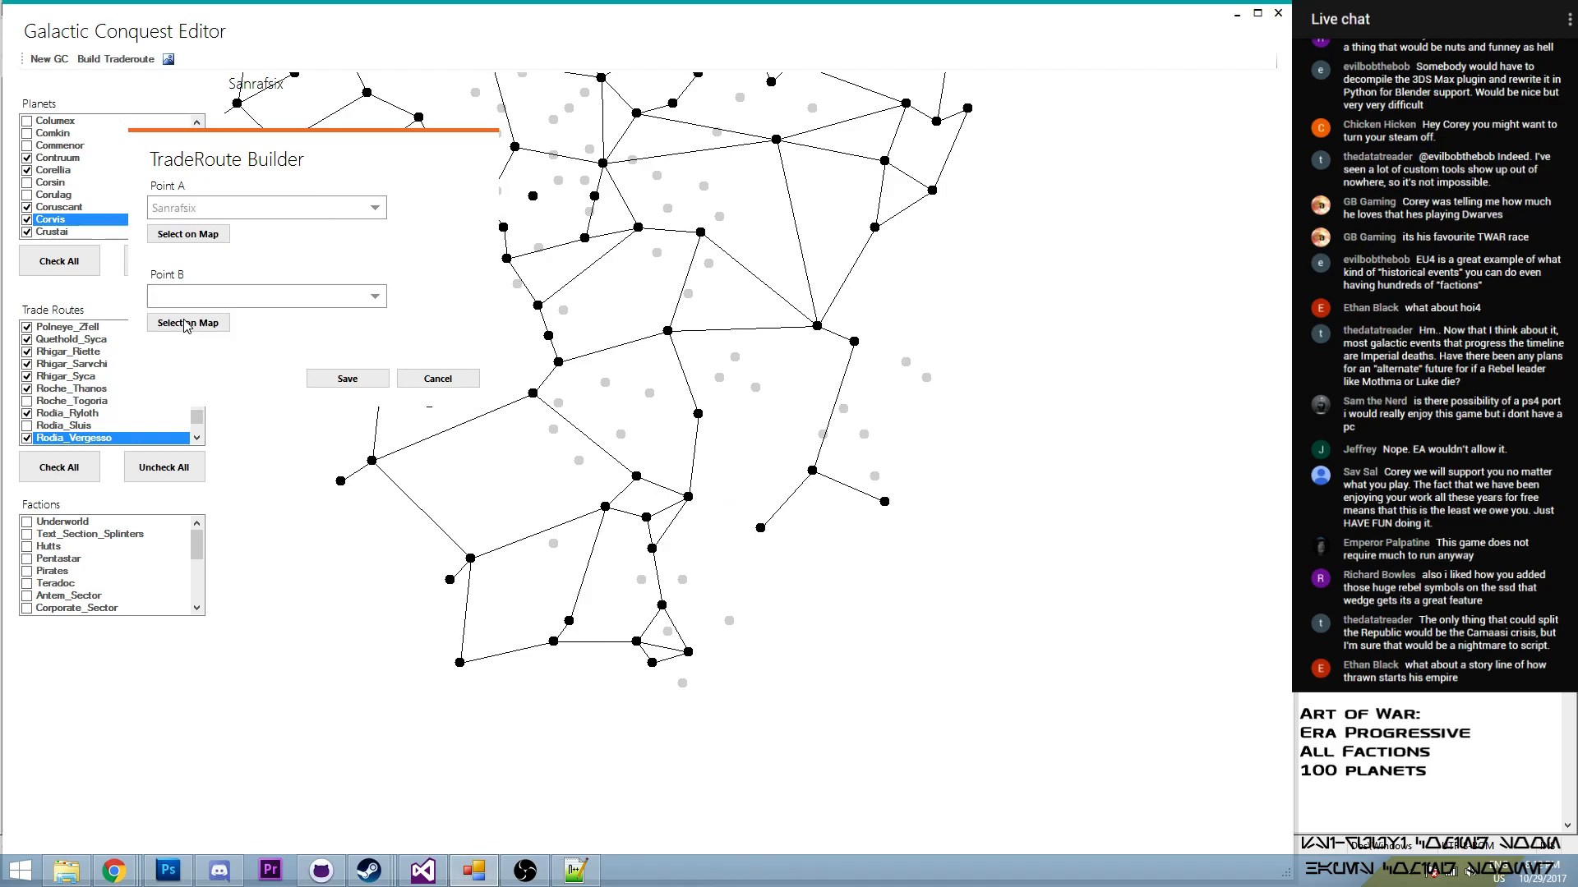
click(760, 528)
click(346, 379)
mouse_move(197, 416)
mouse_down()
mouse_move(203, 398)
mouse_move(203, 423)
mouse_up()
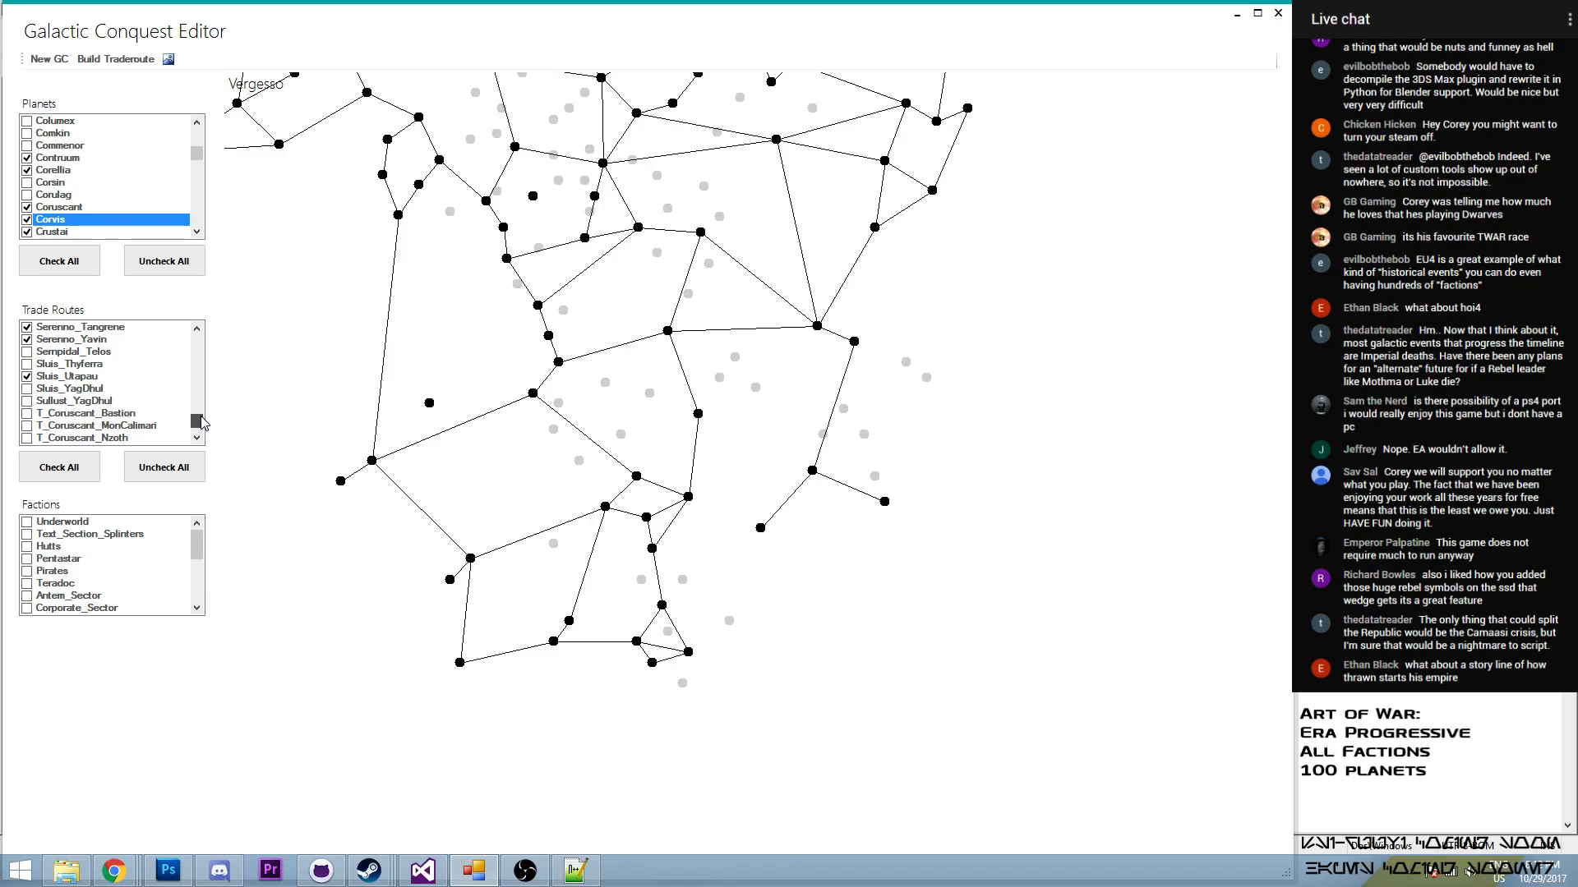
click(197, 329)
click(197, 329)
click(198, 329)
click(197, 329)
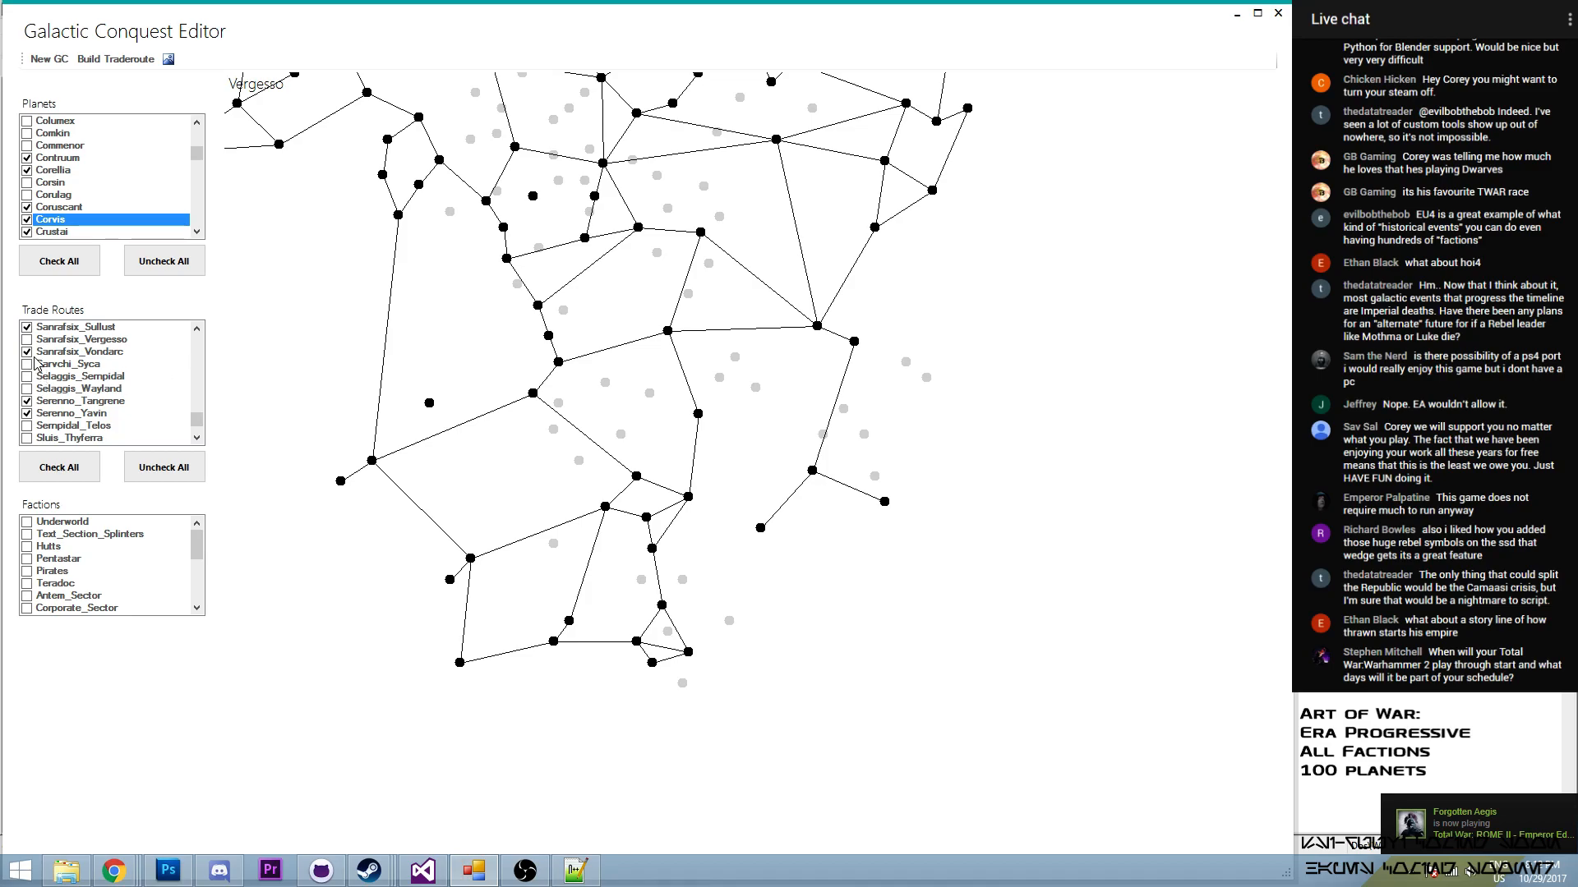
click(27, 339)
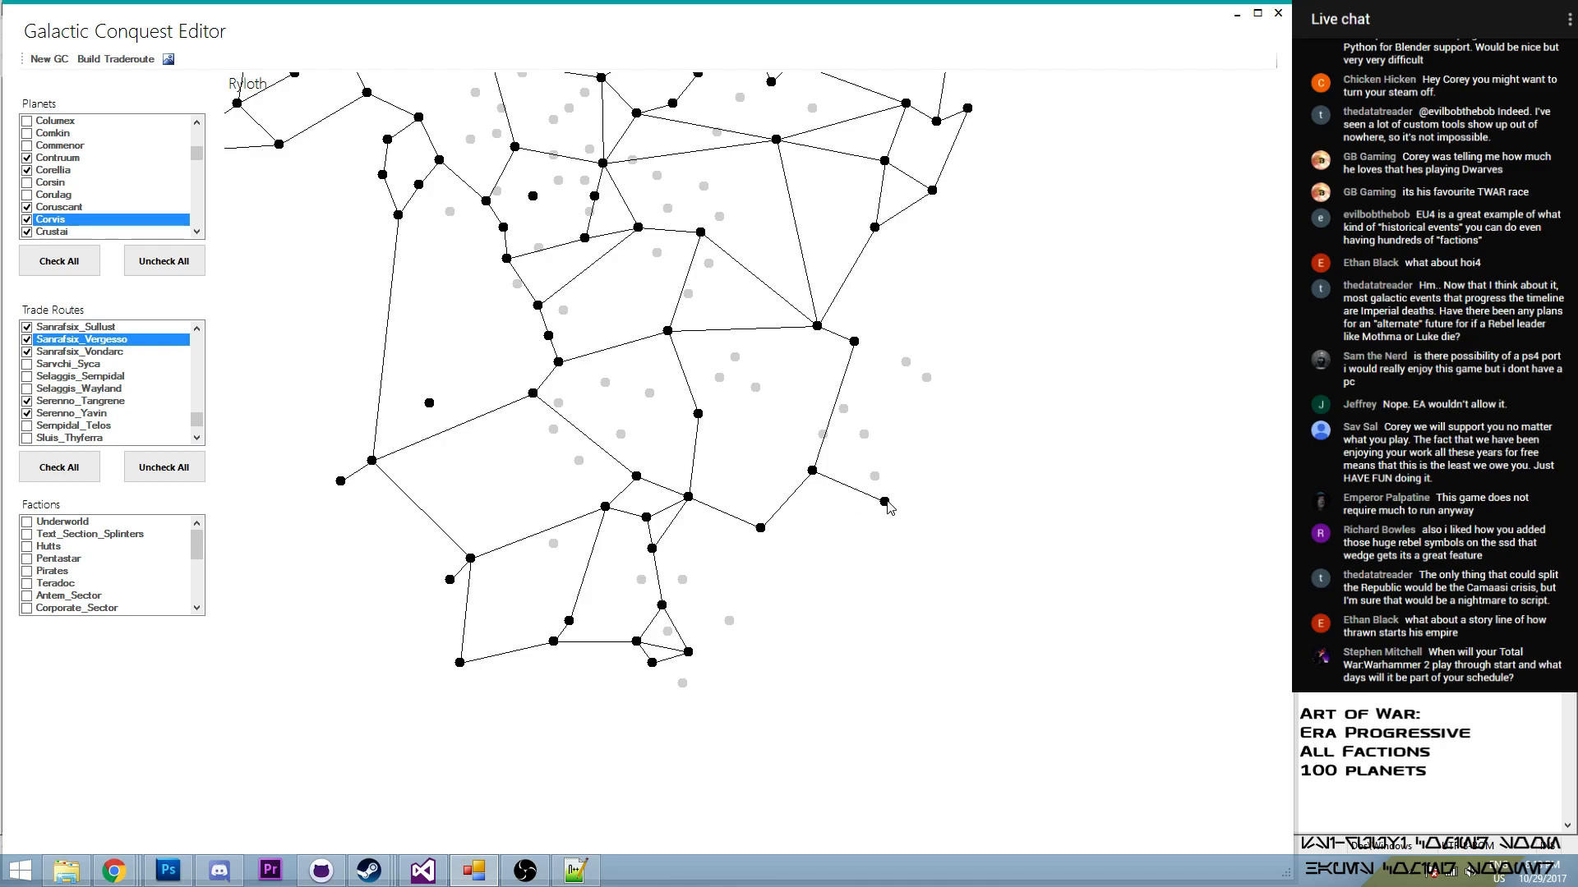
- Examine the whole galaxy map and its regions for planets that still lack sufficient trade route connections
scroll(761, 486, down, 3)
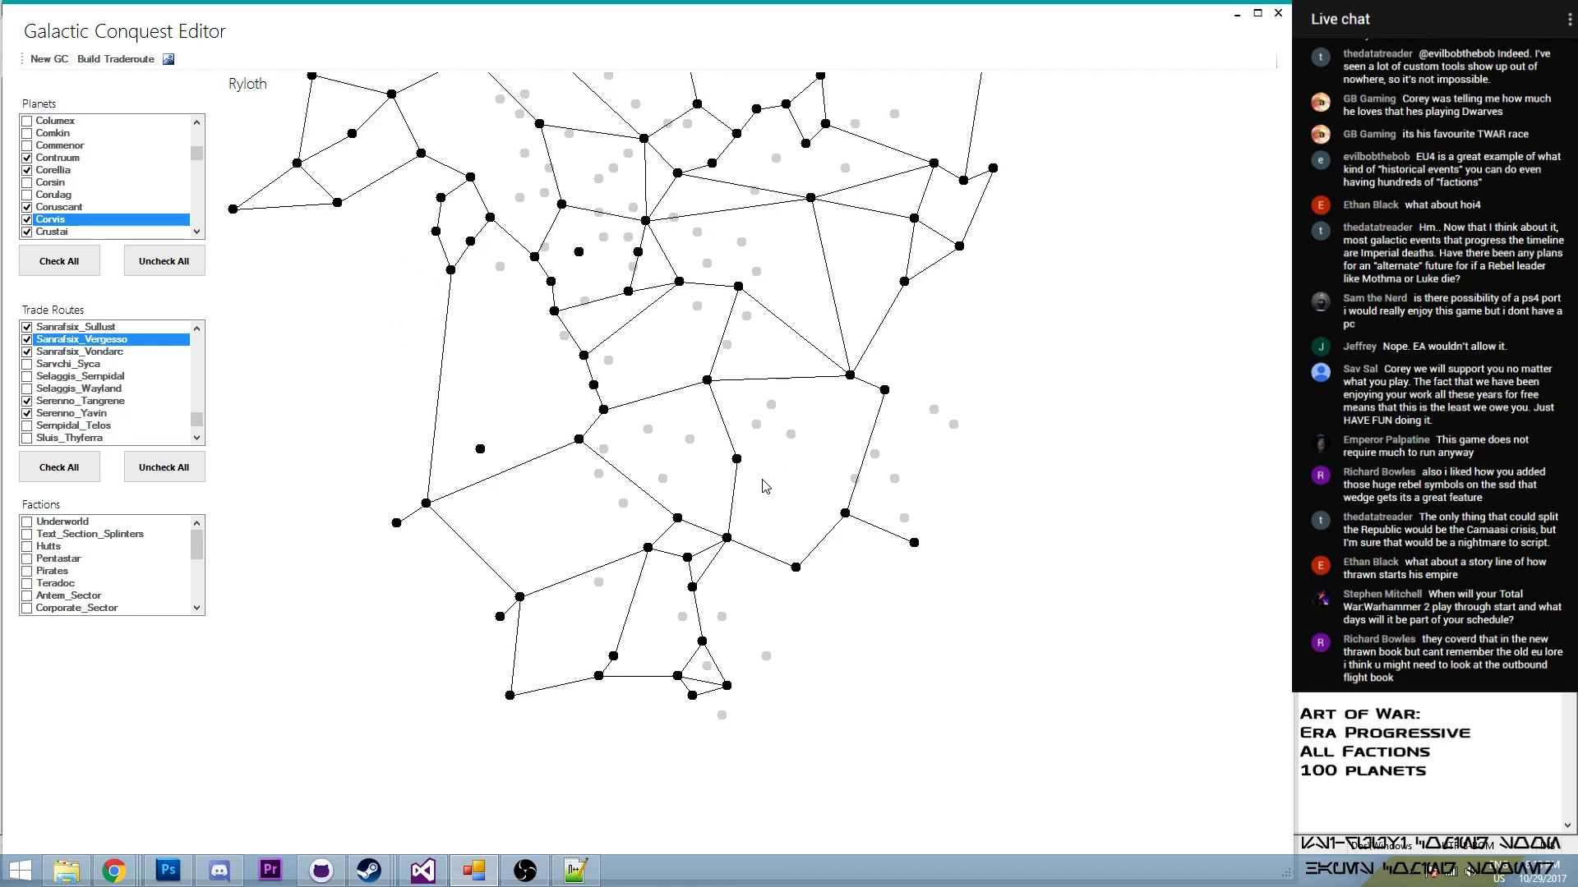
scroll(764, 486, down, 4)
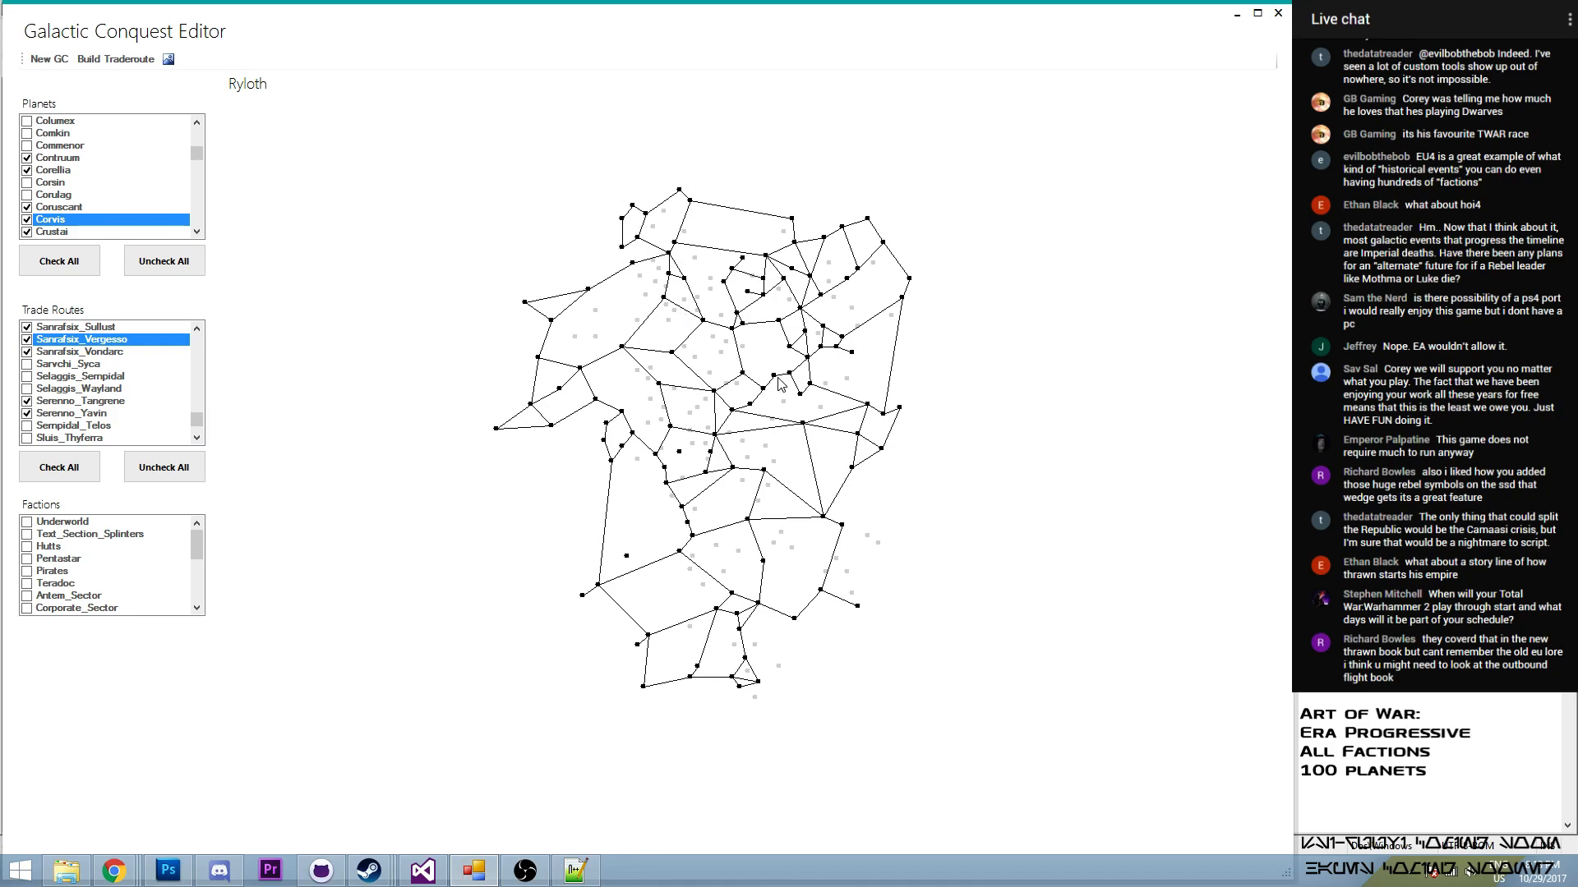
scroll(600, 457, up, 2)
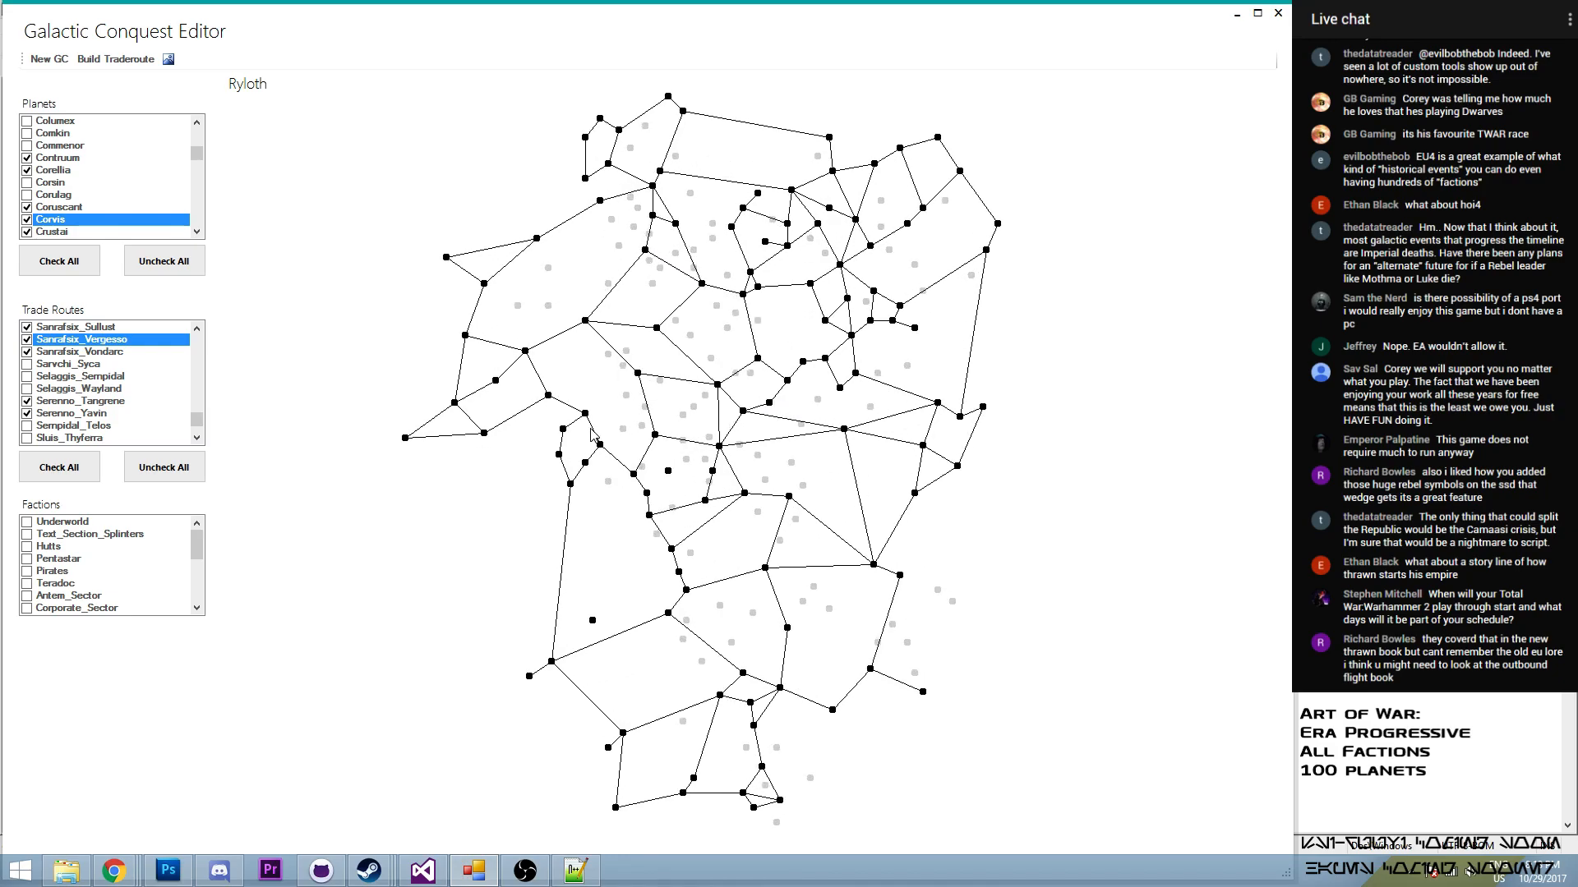
drag(899, 524, 866, 433)
drag(498, 171, 542, 275)
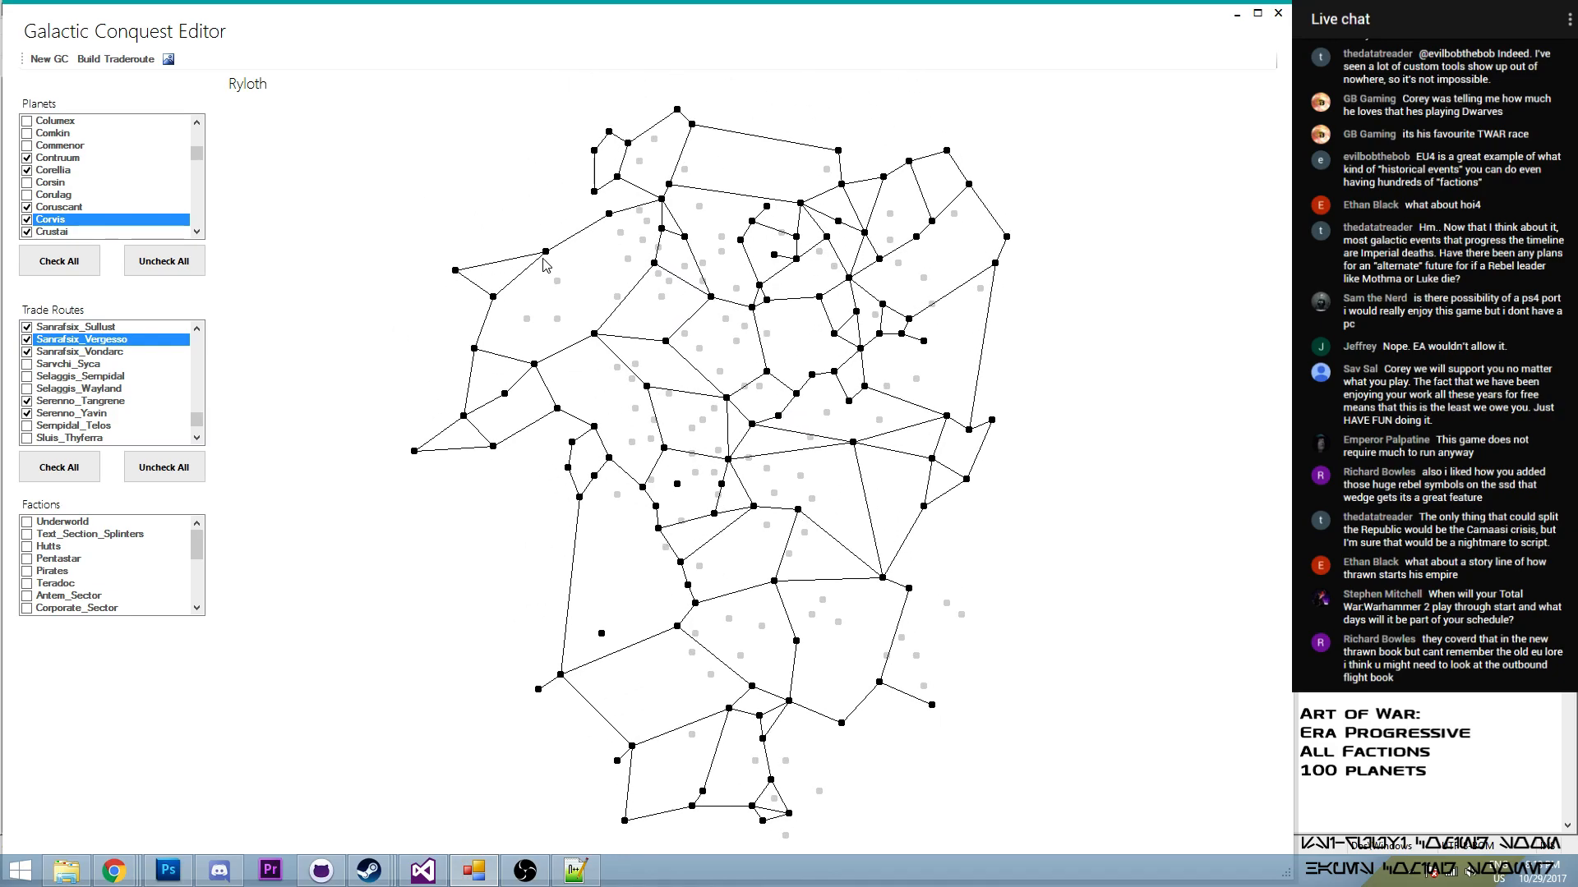
drag(686, 435, 543, 305)
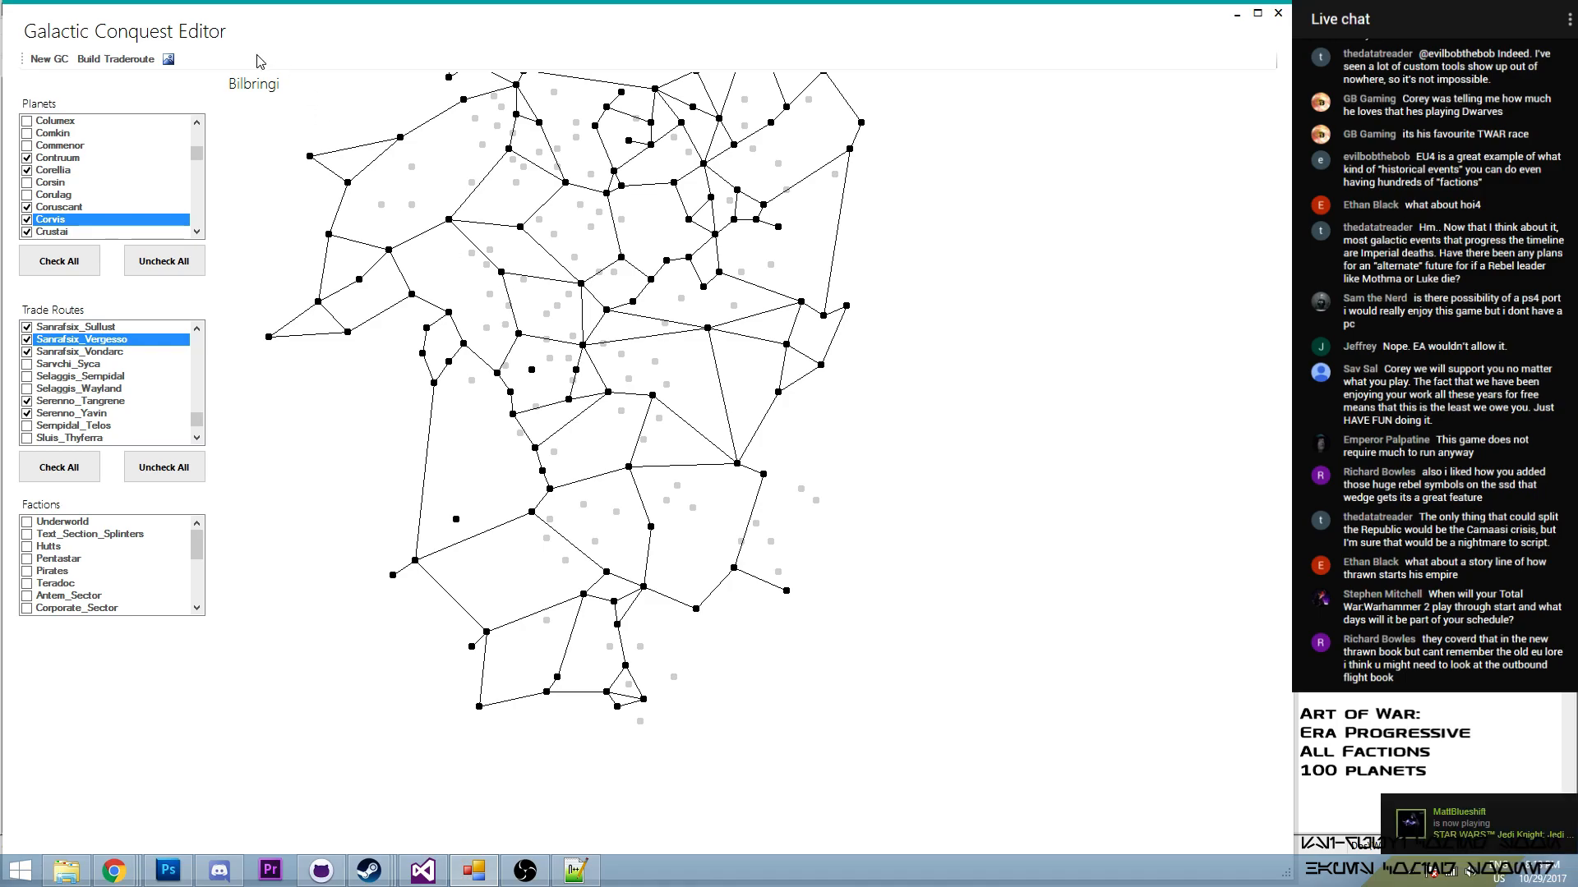
drag(361, 256, 598, 415)
scroll(510, 422, up, 1)
scroll(598, 415, up, 1)
scroll(640, 465, up, 1)
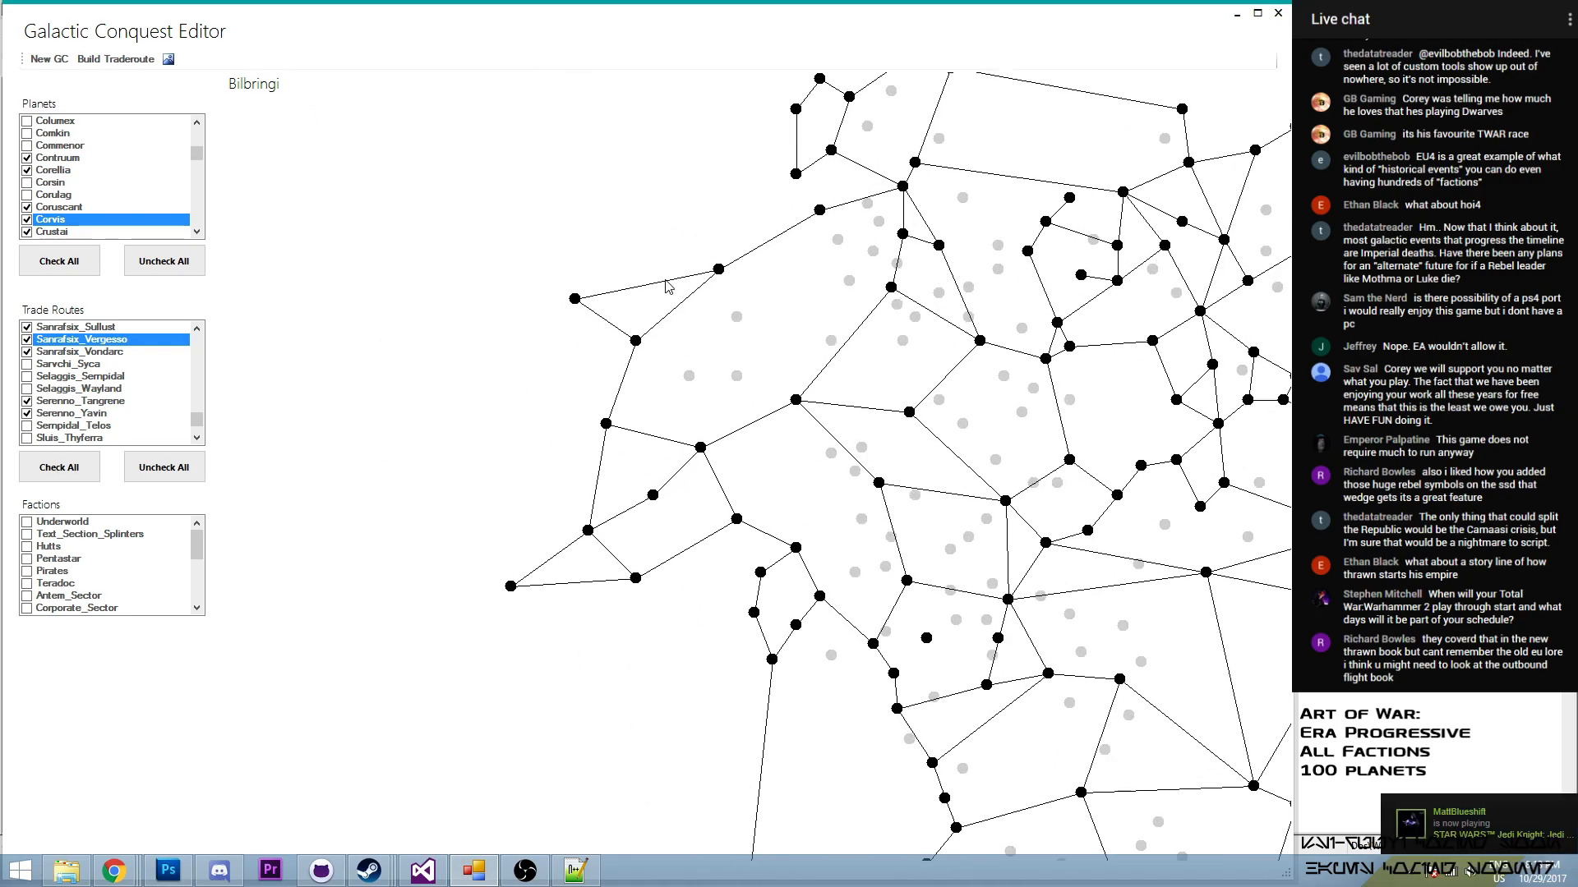
scroll(627, 590, down, 1)
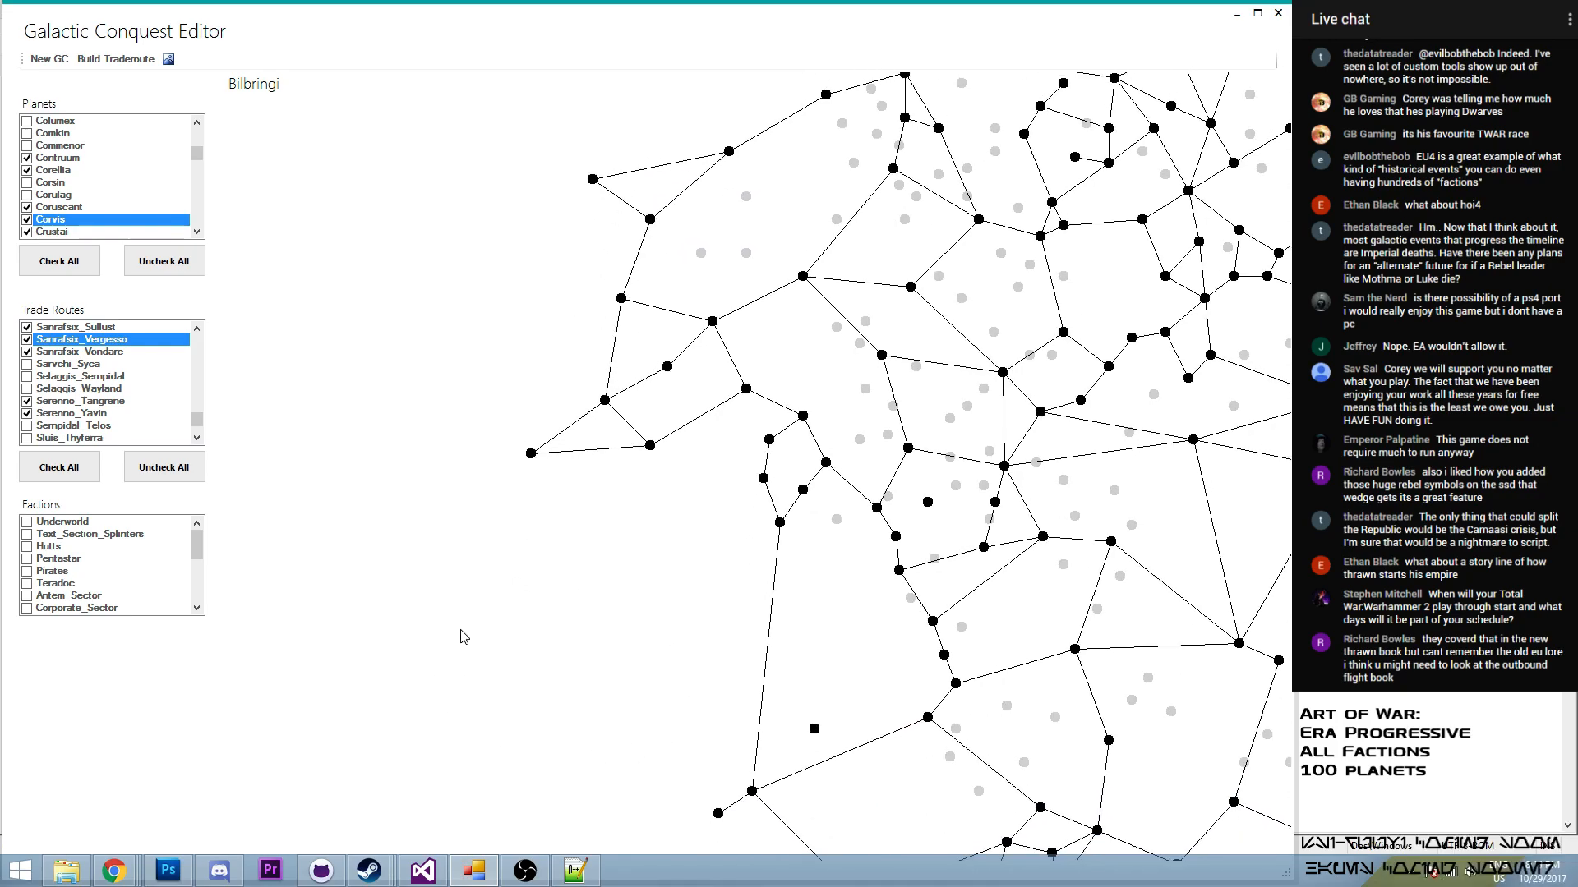
drag(764, 309, 737, 339)
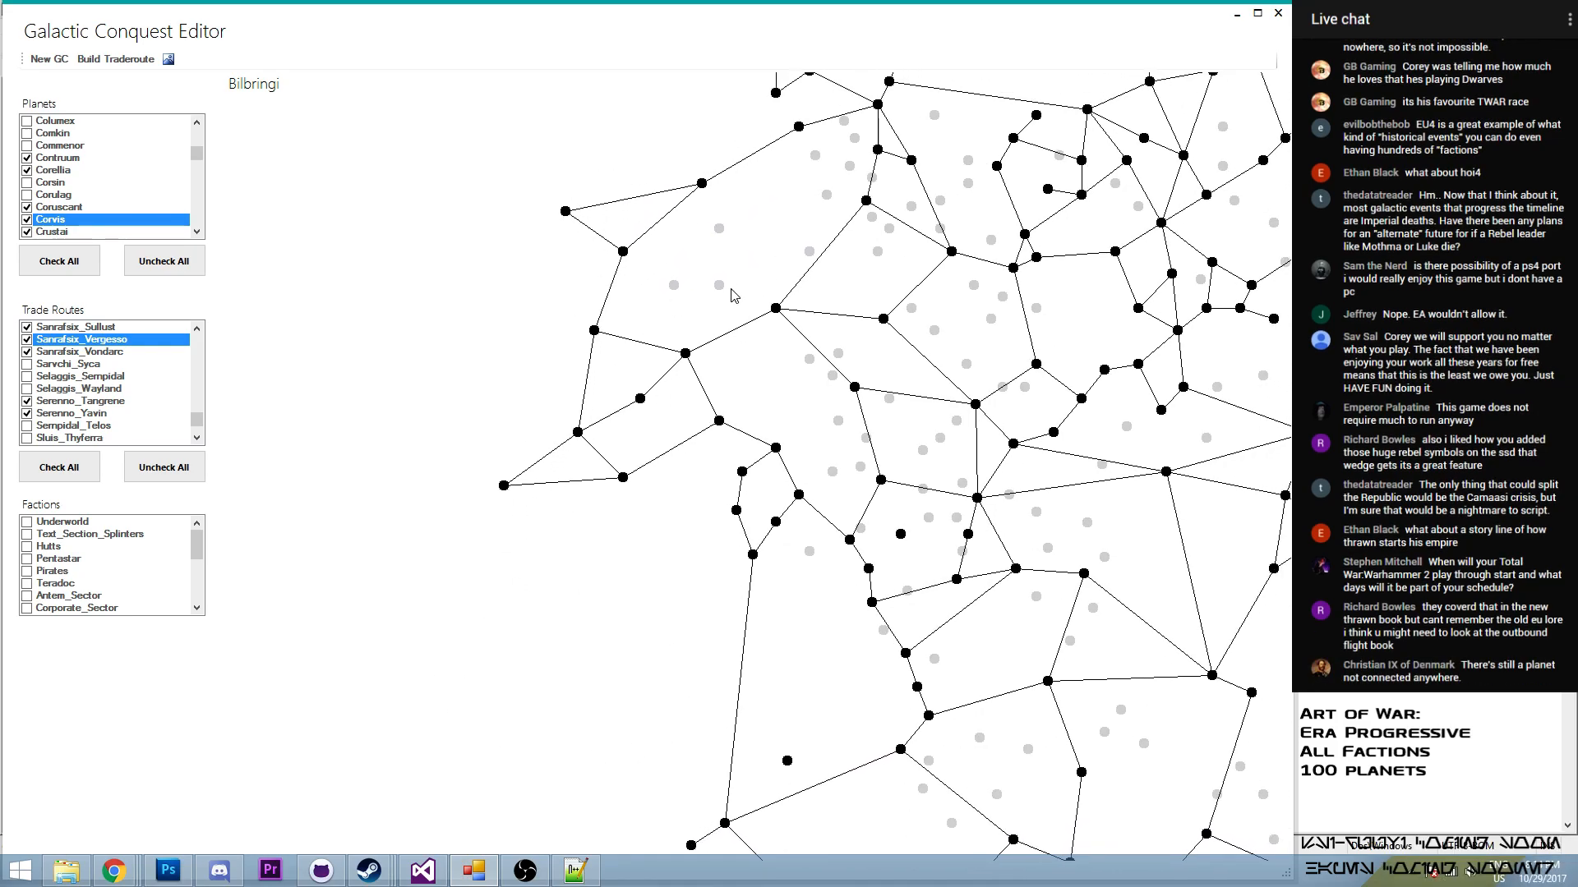
drag(773, 227, 682, 307)
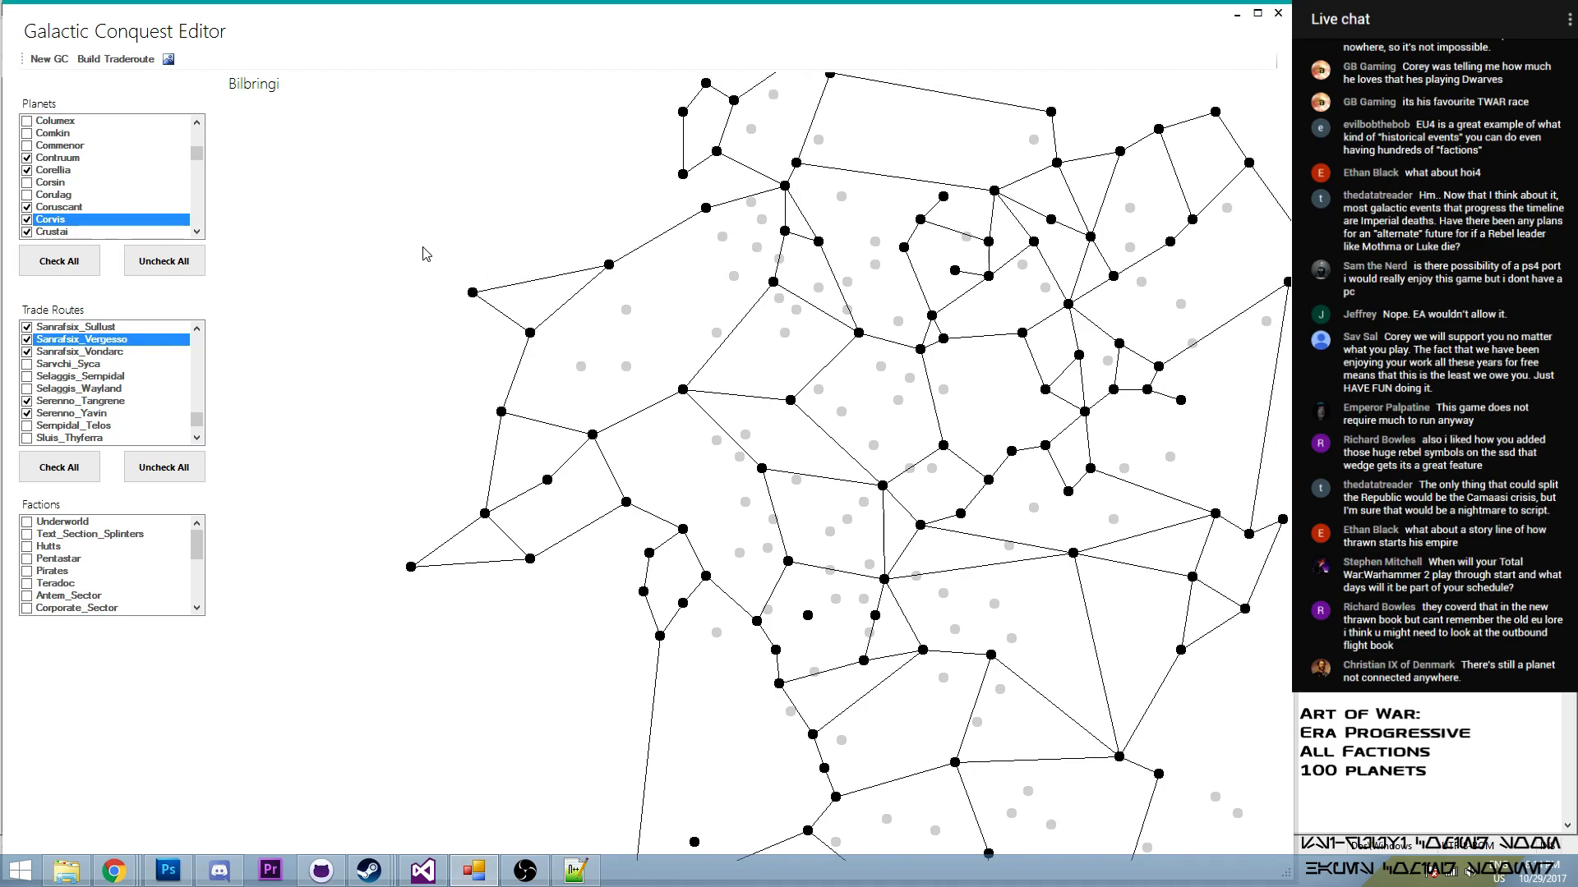
drag(523, 446, 471, 378)
drag(534, 419, 469, 327)
drag(692, 452, 568, 246)
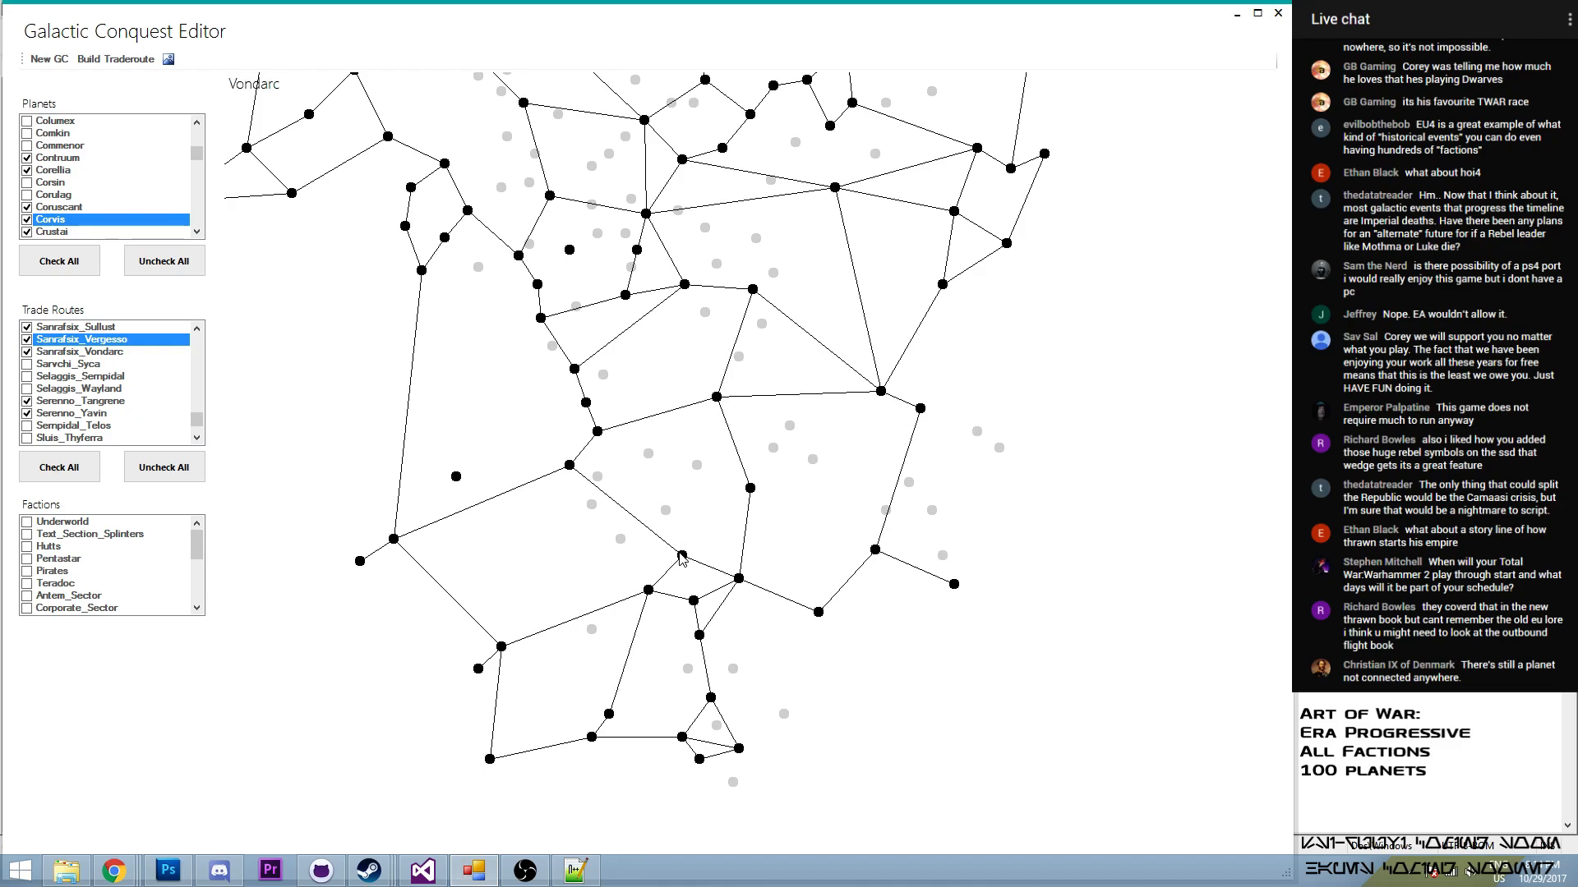
- Build a trade route from Chardaan to Vondarc and enable it in the trade routes
click(111, 60)
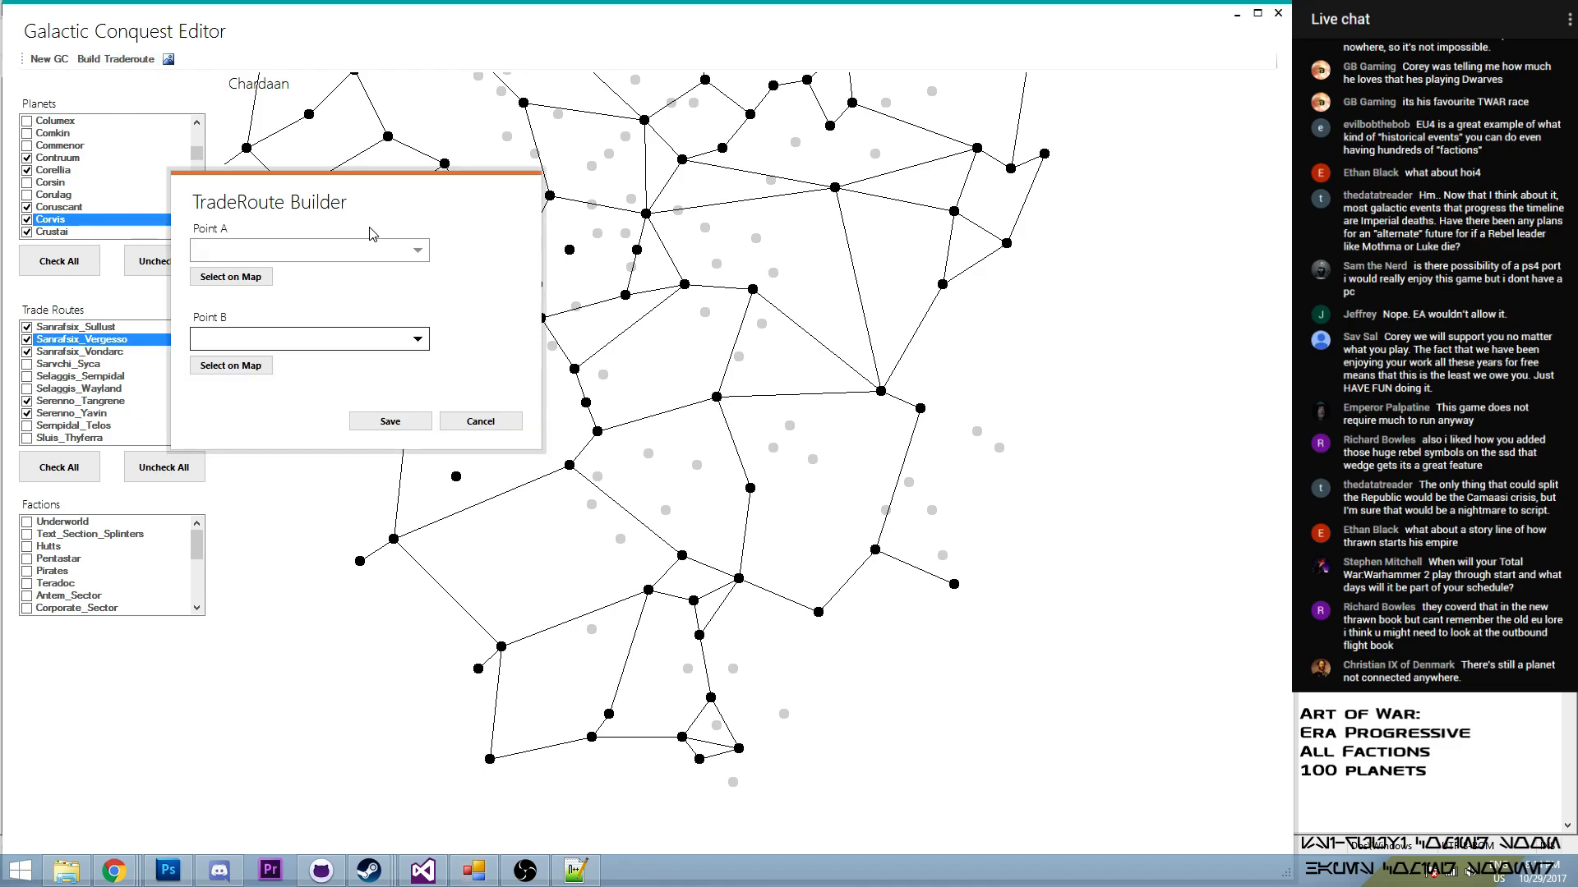
click(231, 276)
click(716, 397)
click(231, 365)
click(683, 556)
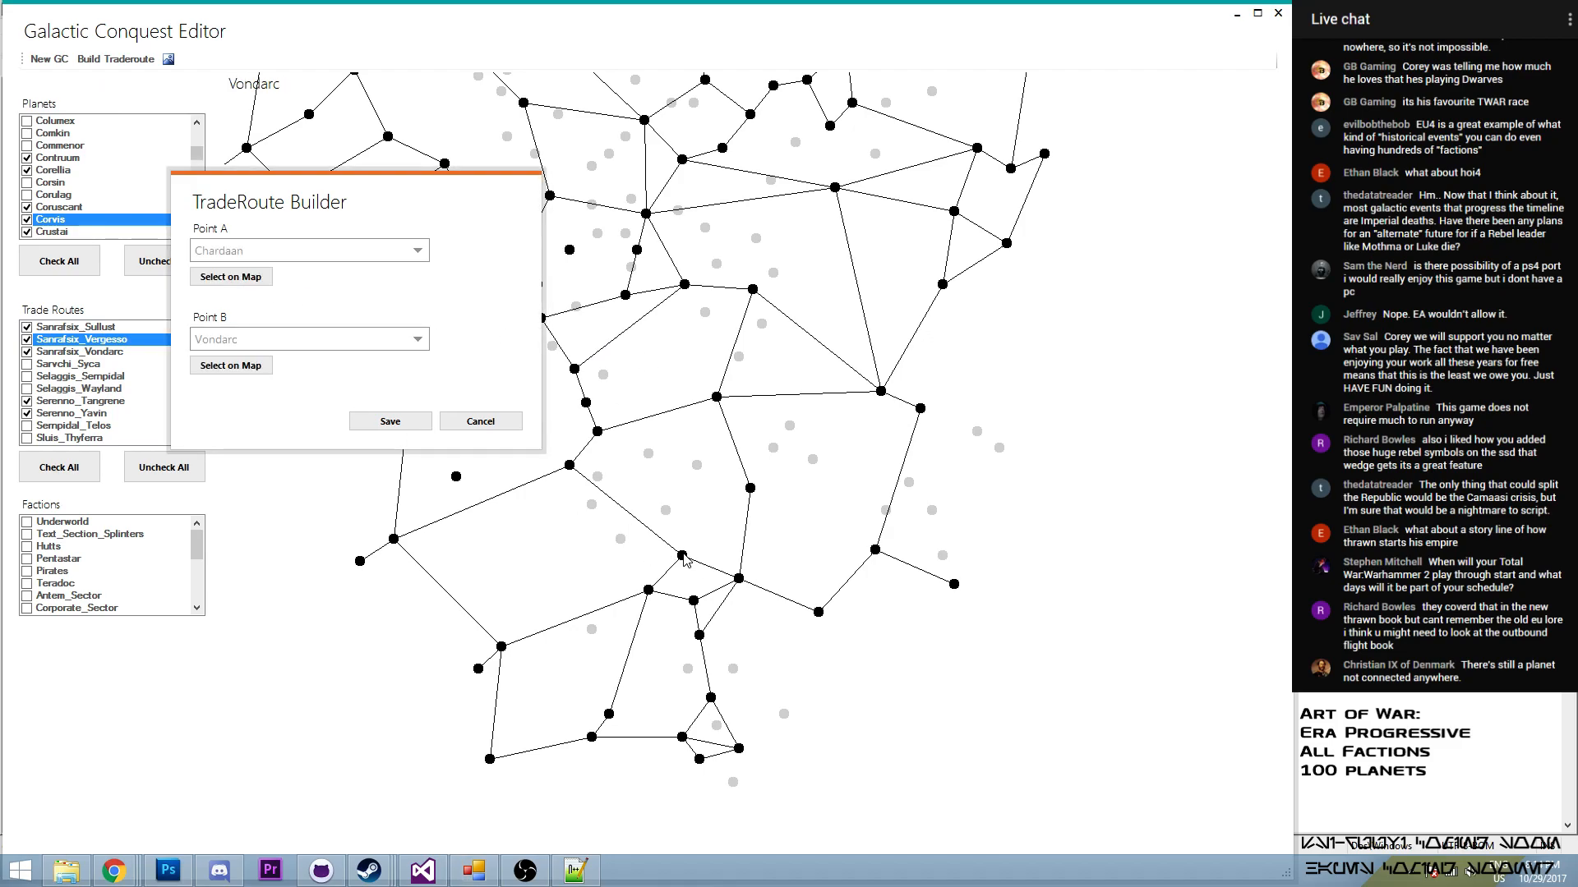
click(380, 423)
drag(197, 422, 226, 368)
click(197, 438)
click(197, 438)
click(197, 438)
click(197, 438)
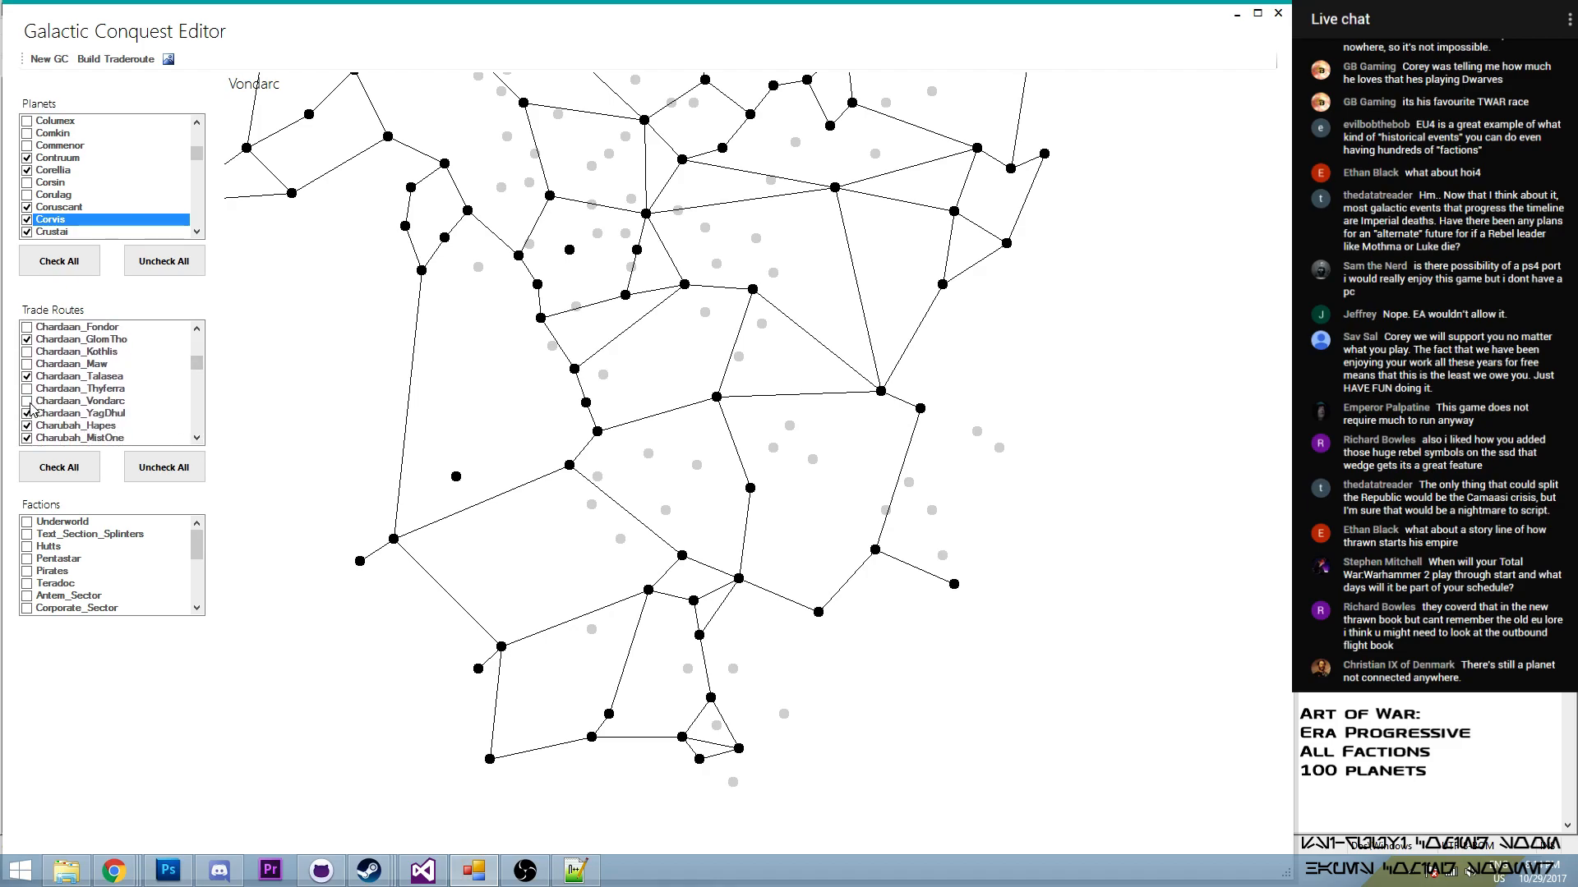
click(28, 402)
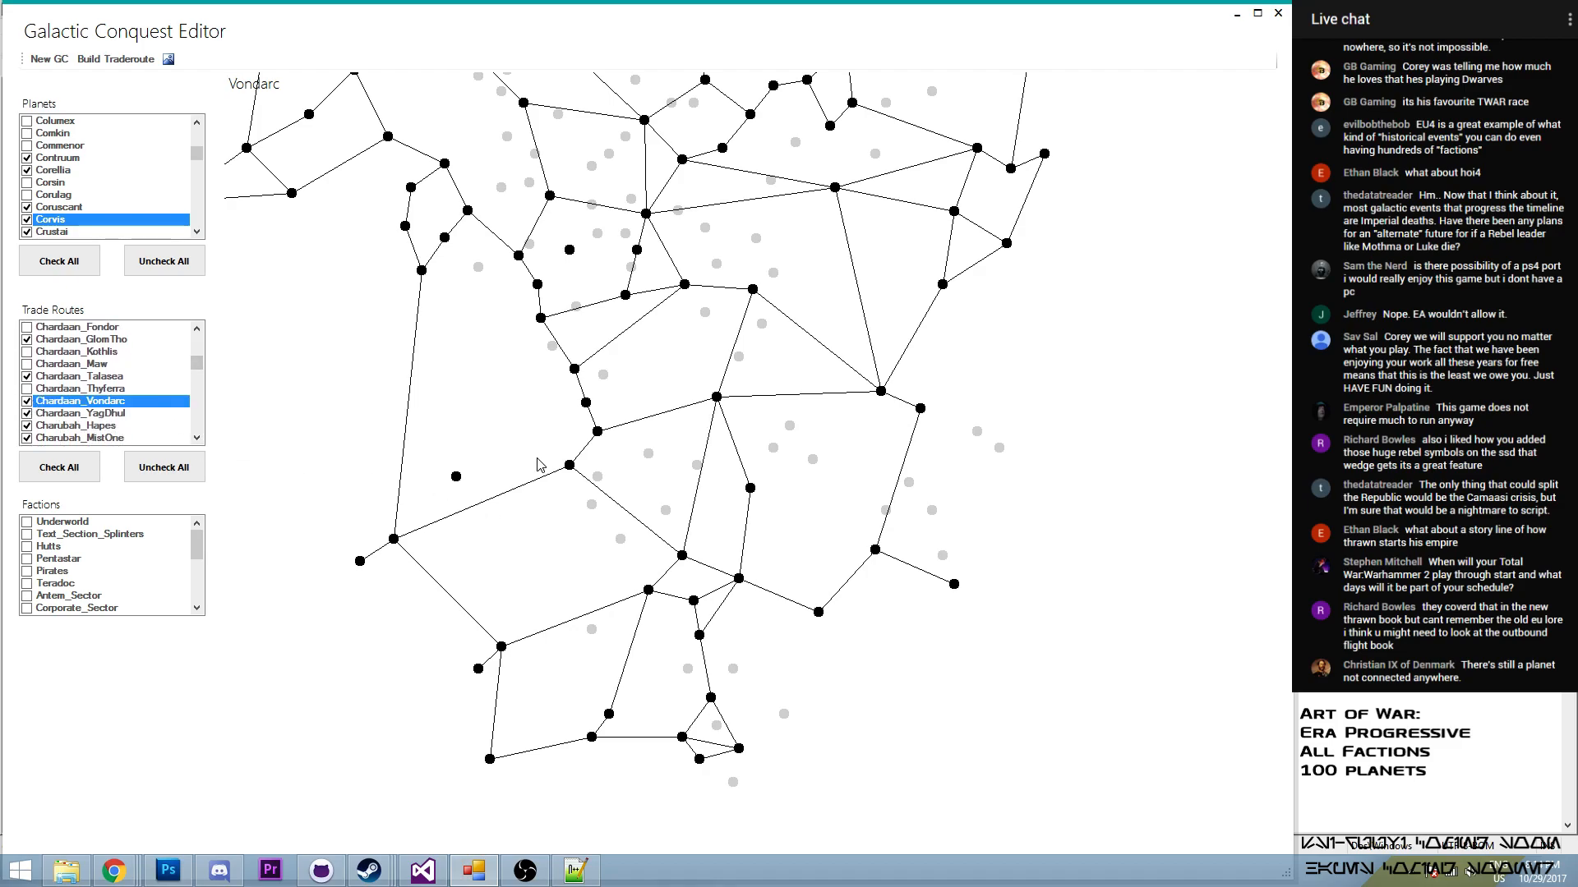
- Examine the map's southwestern region to identify the unconnected planet and a nearby planet suitable for linking it
drag(623, 398, 587, 529)
drag(393, 182, 535, 422)
mouse_move(660, 259)
mouse_down()
mouse_move(595, 348)
mouse_move(535, 321)
mouse_move(583, 217)
mouse_up()
mouse_move(865, 390)
mouse_down()
mouse_move(910, 233)
mouse_move(873, 262)
mouse_move(869, 244)
mouse_up()
drag(661, 296, 672, 380)
mouse_move(596, 427)
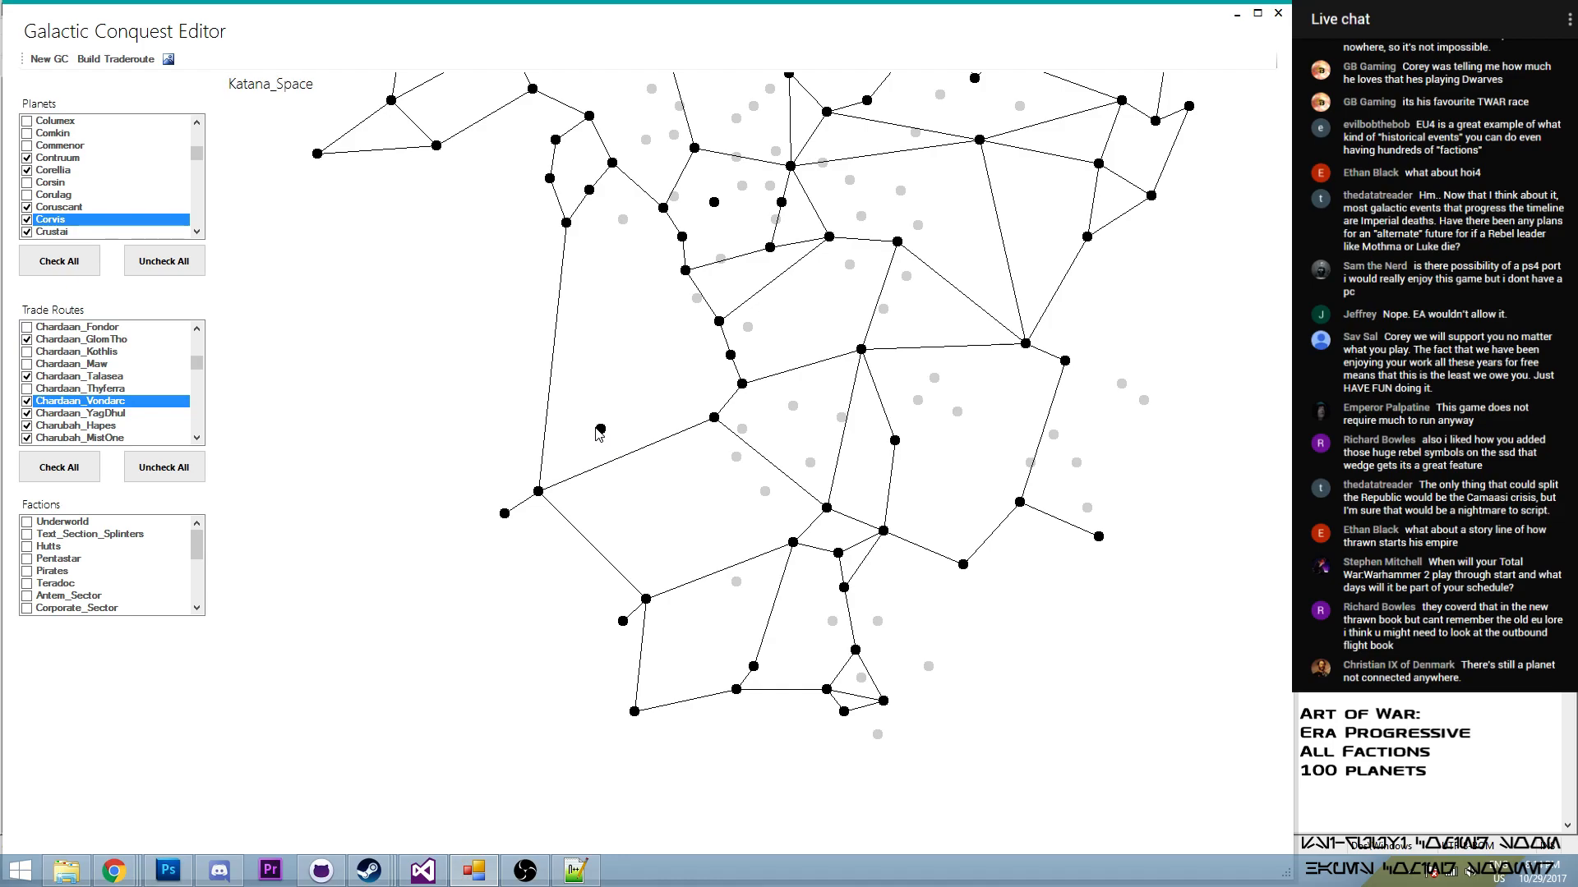
drag(550, 392, 567, 428)
mouse_move(703, 309)
drag(703, 306, 694, 317)
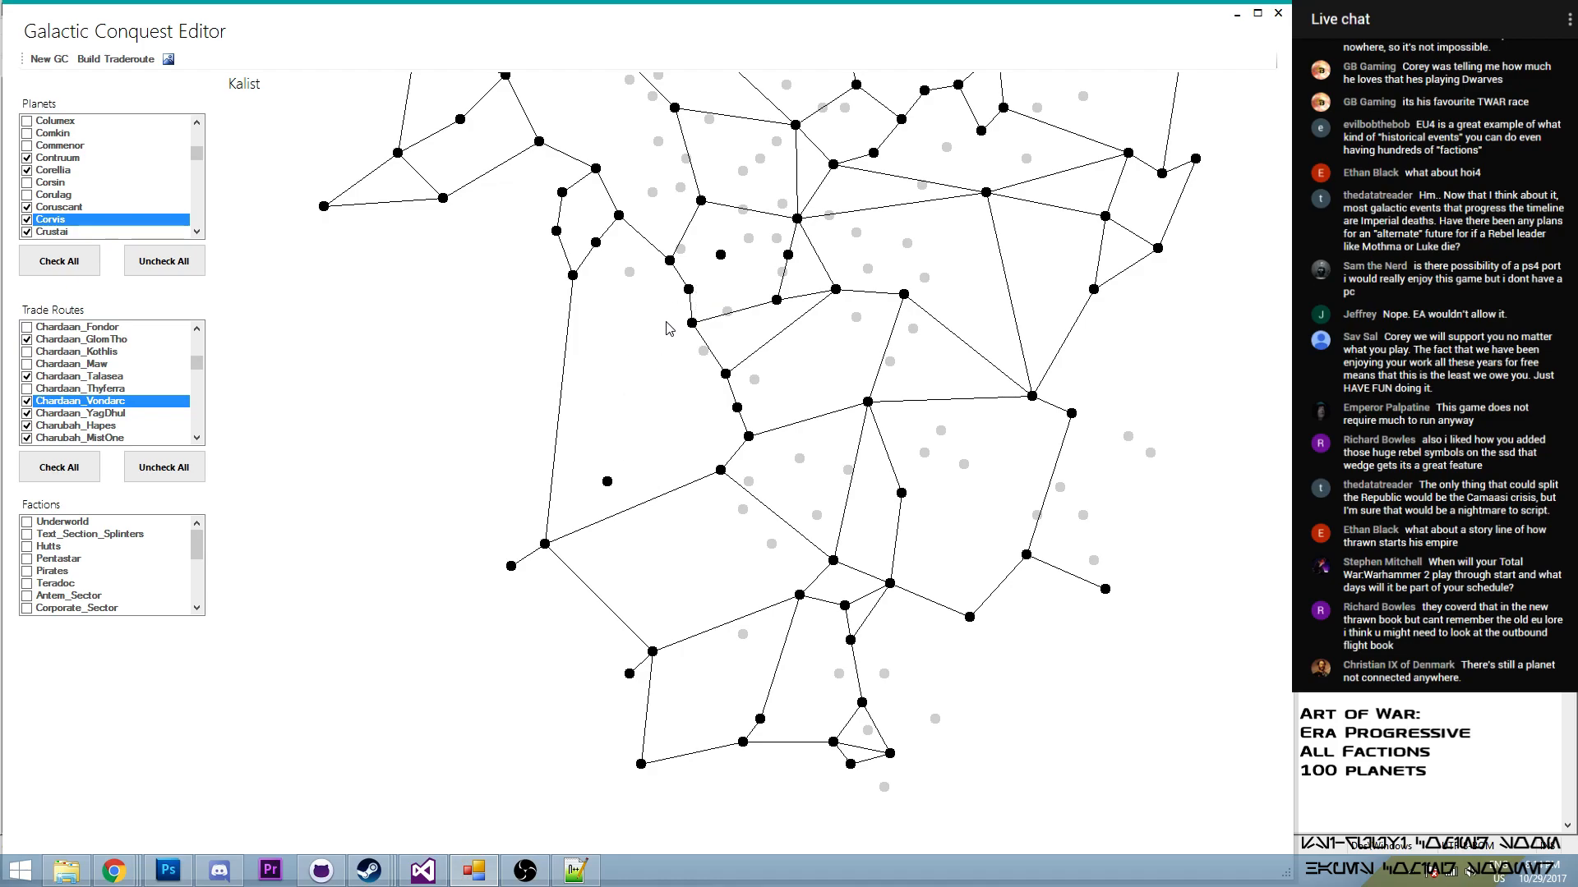
- Build a trade route from Kalist to Katana_Space and enable it in the trade routes
click(144, 59)
click(82, 127)
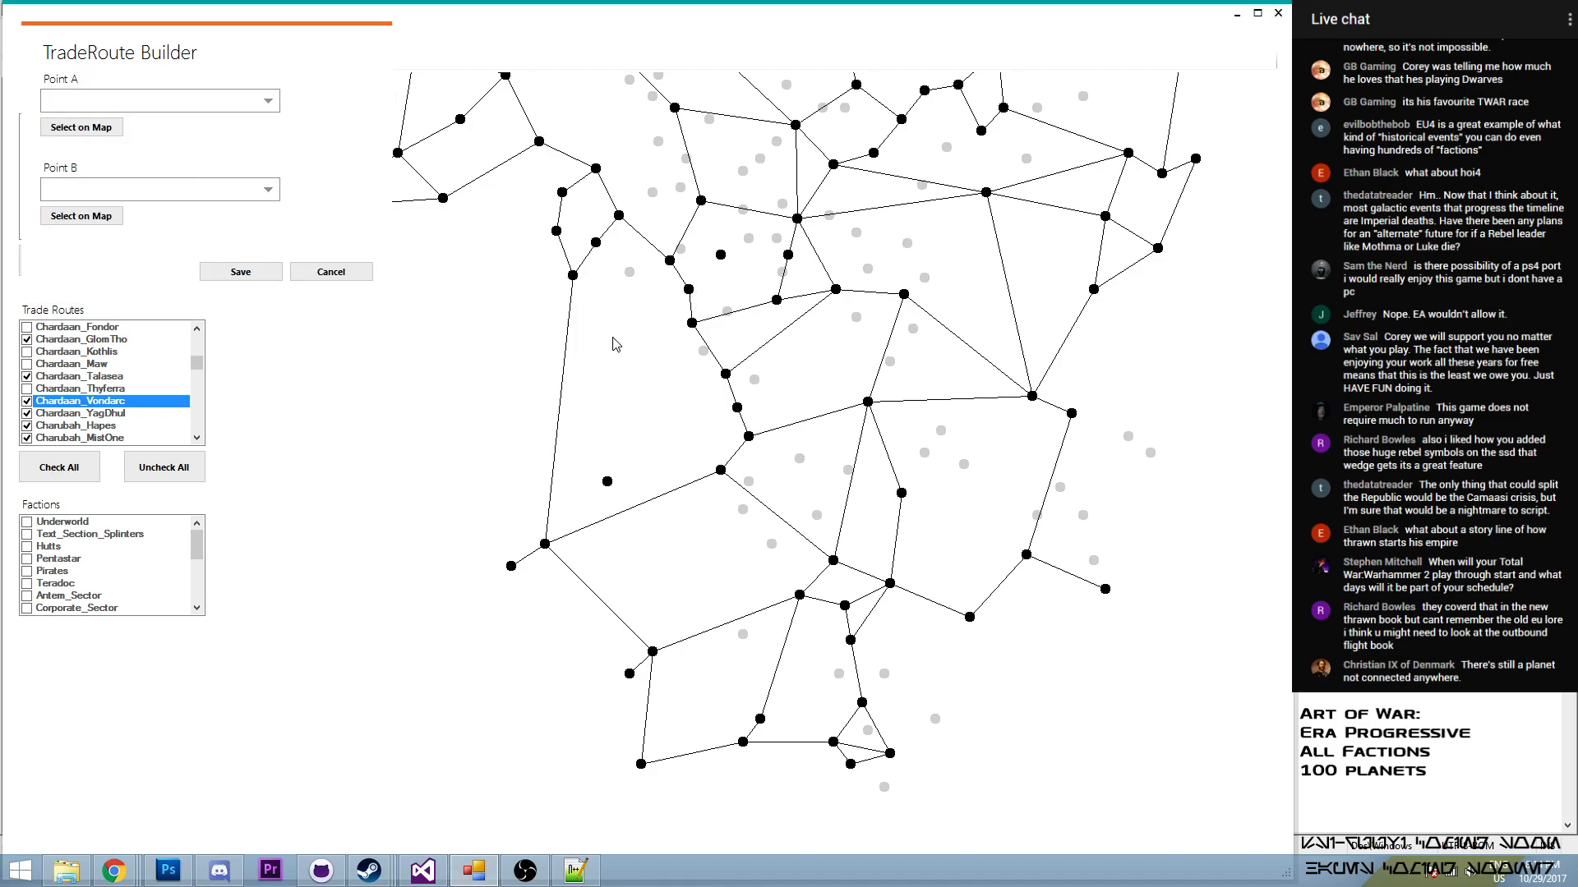
click(692, 327)
click(81, 216)
click(607, 482)
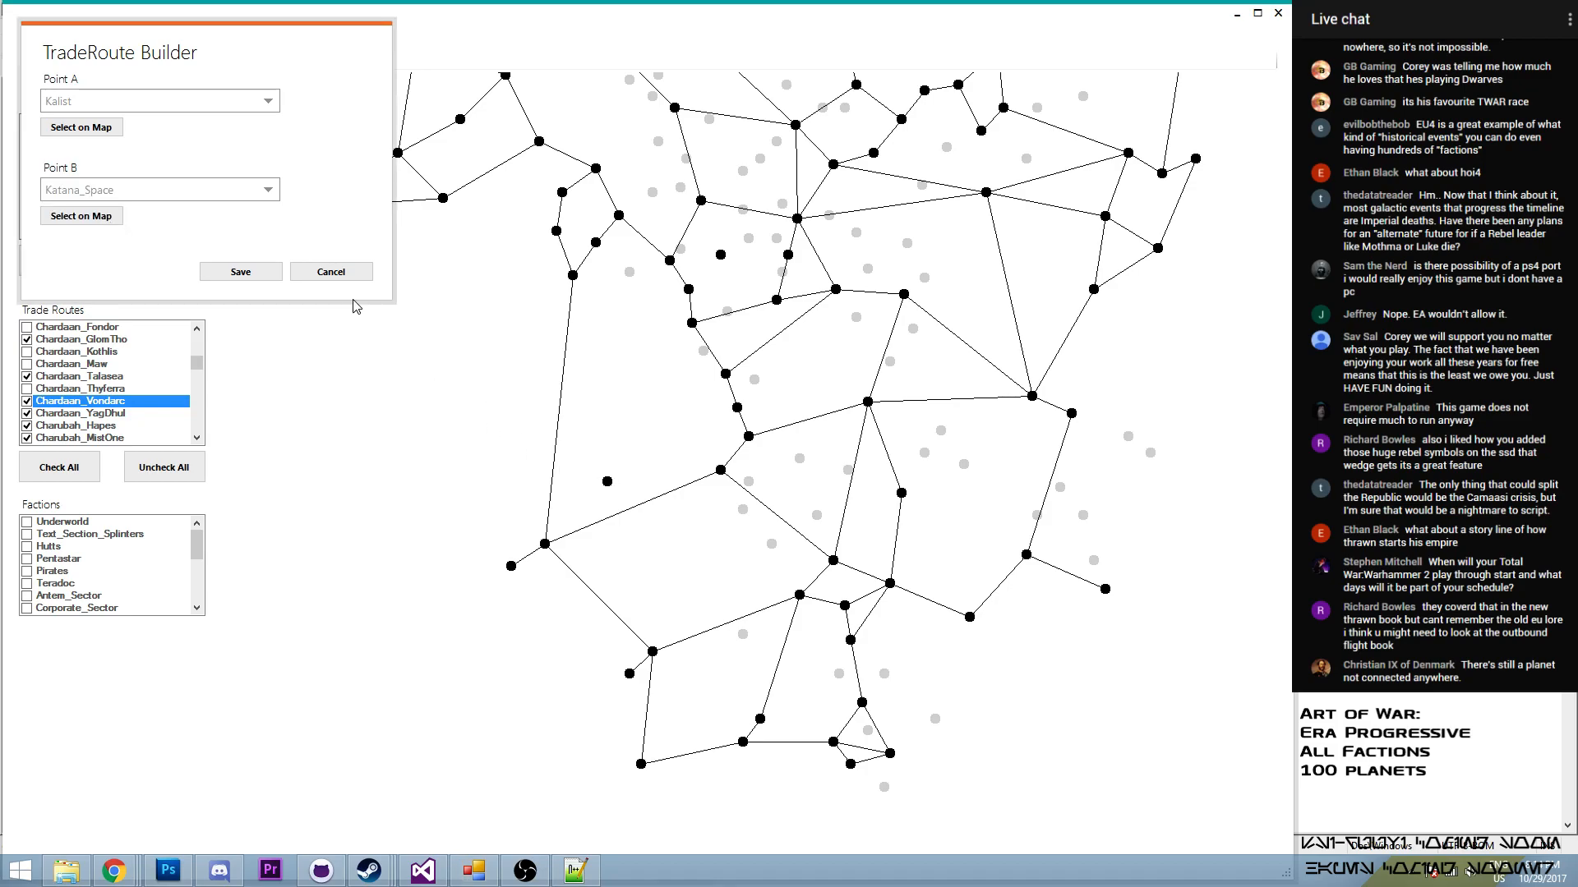
click(240, 272)
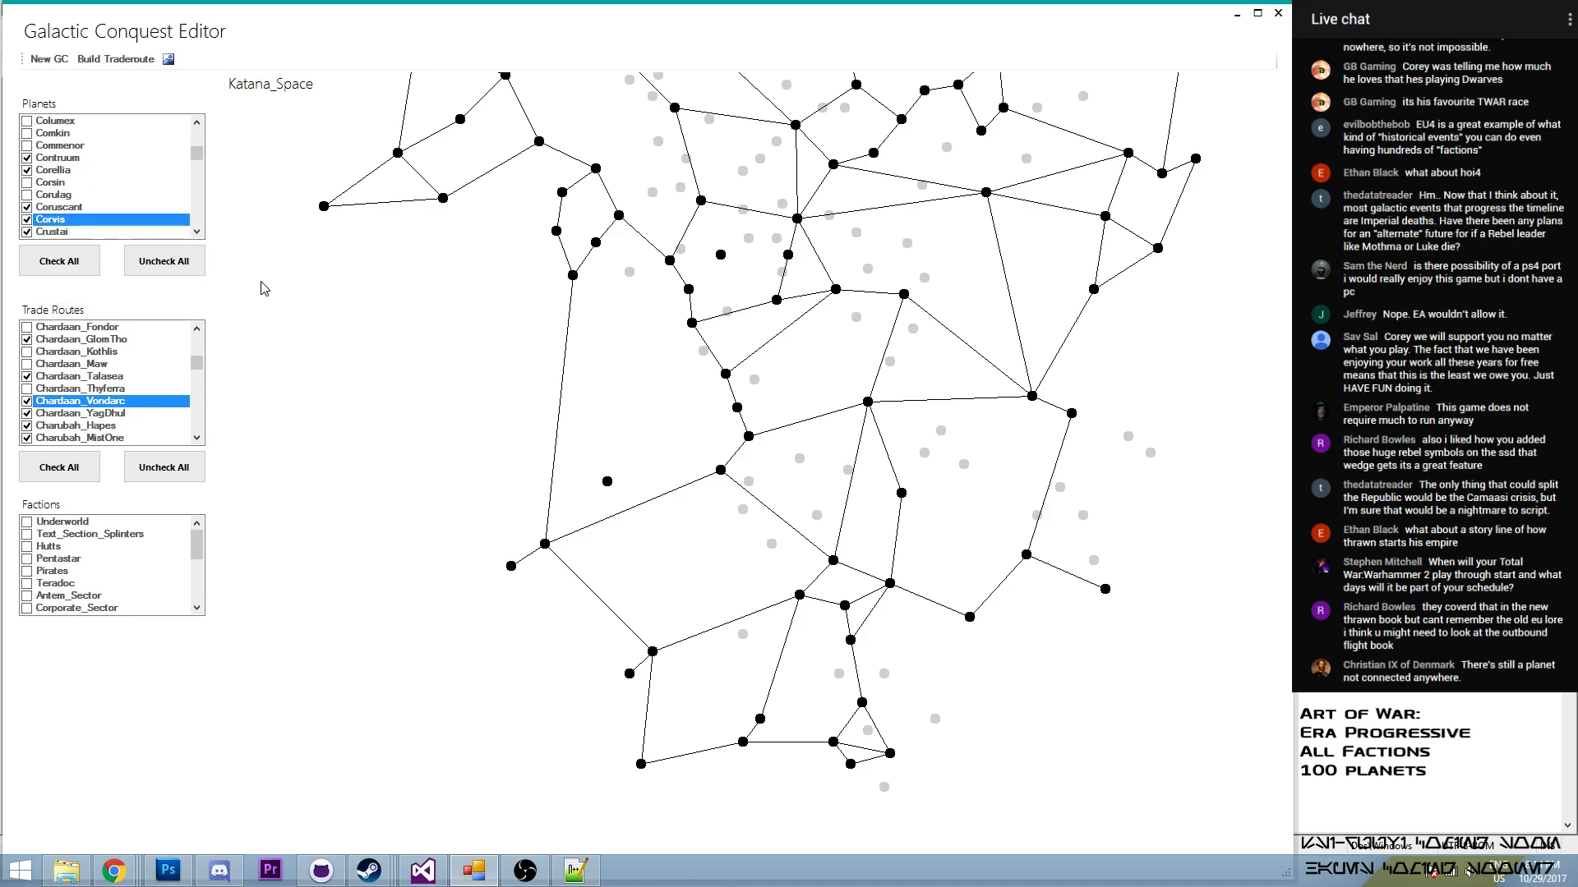
drag(197, 363, 235, 385)
scroll(219, 380, up, 10)
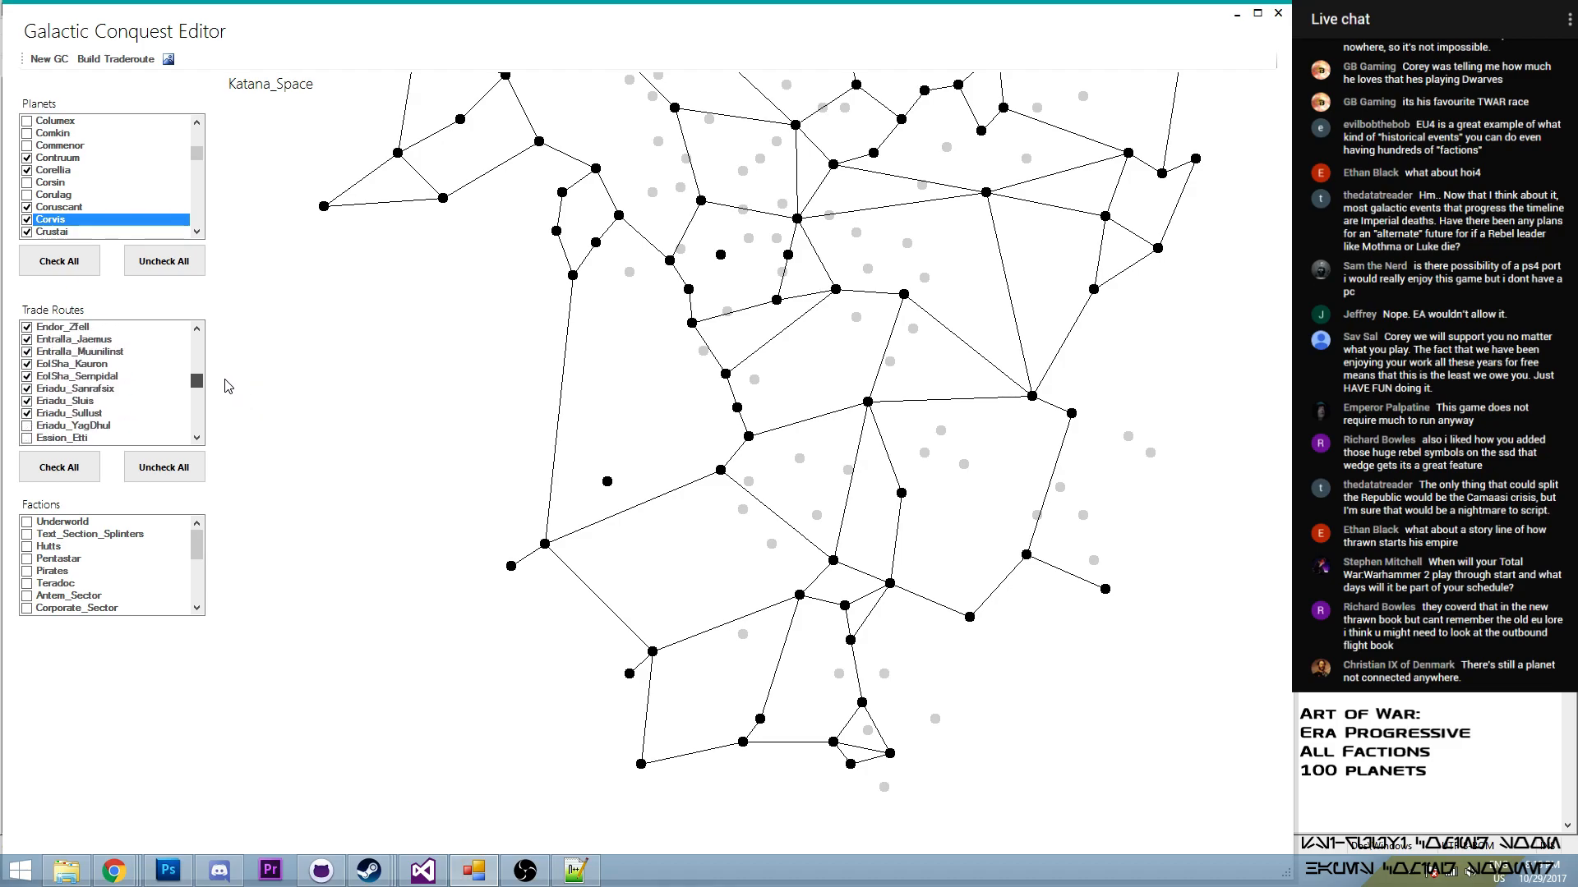
scroll(207, 373, down, 10)
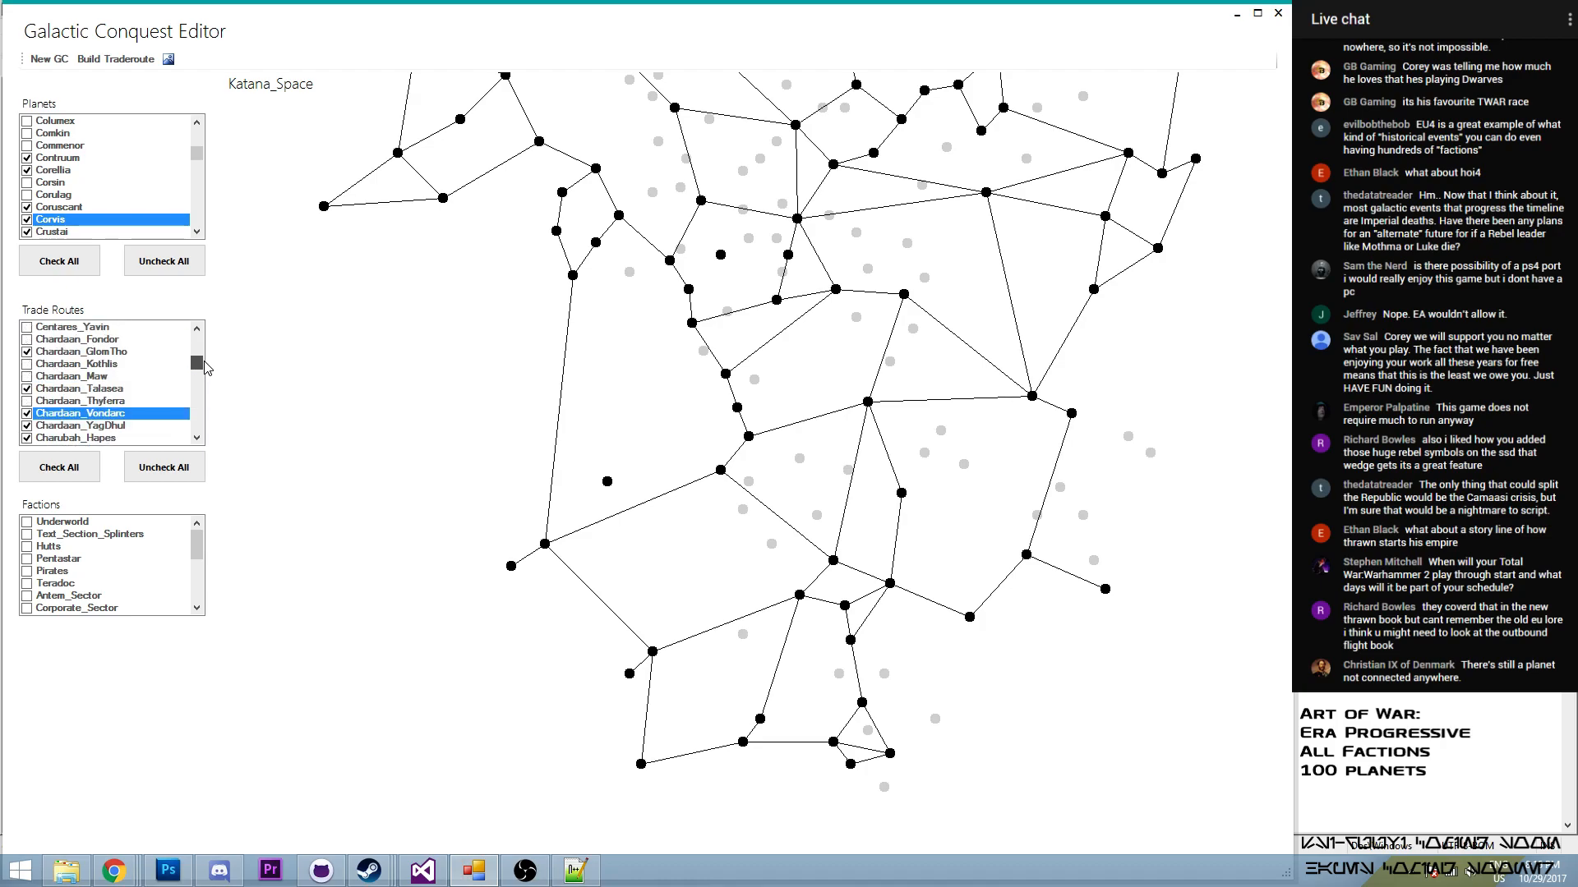
scroll(222, 380, down, 12)
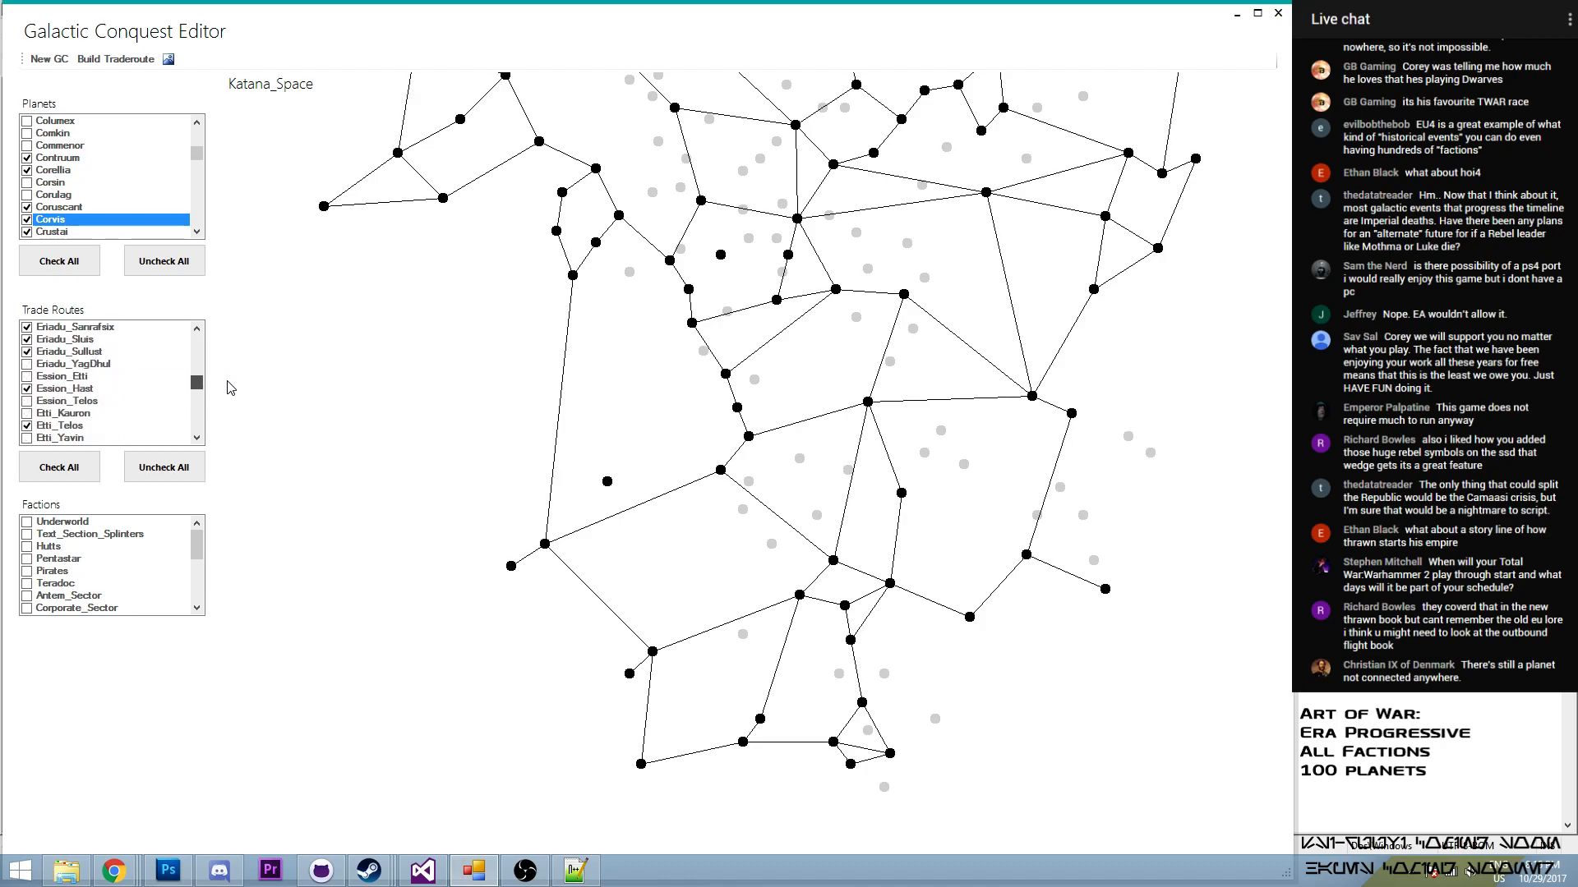
scroll(238, 400, down, 8)
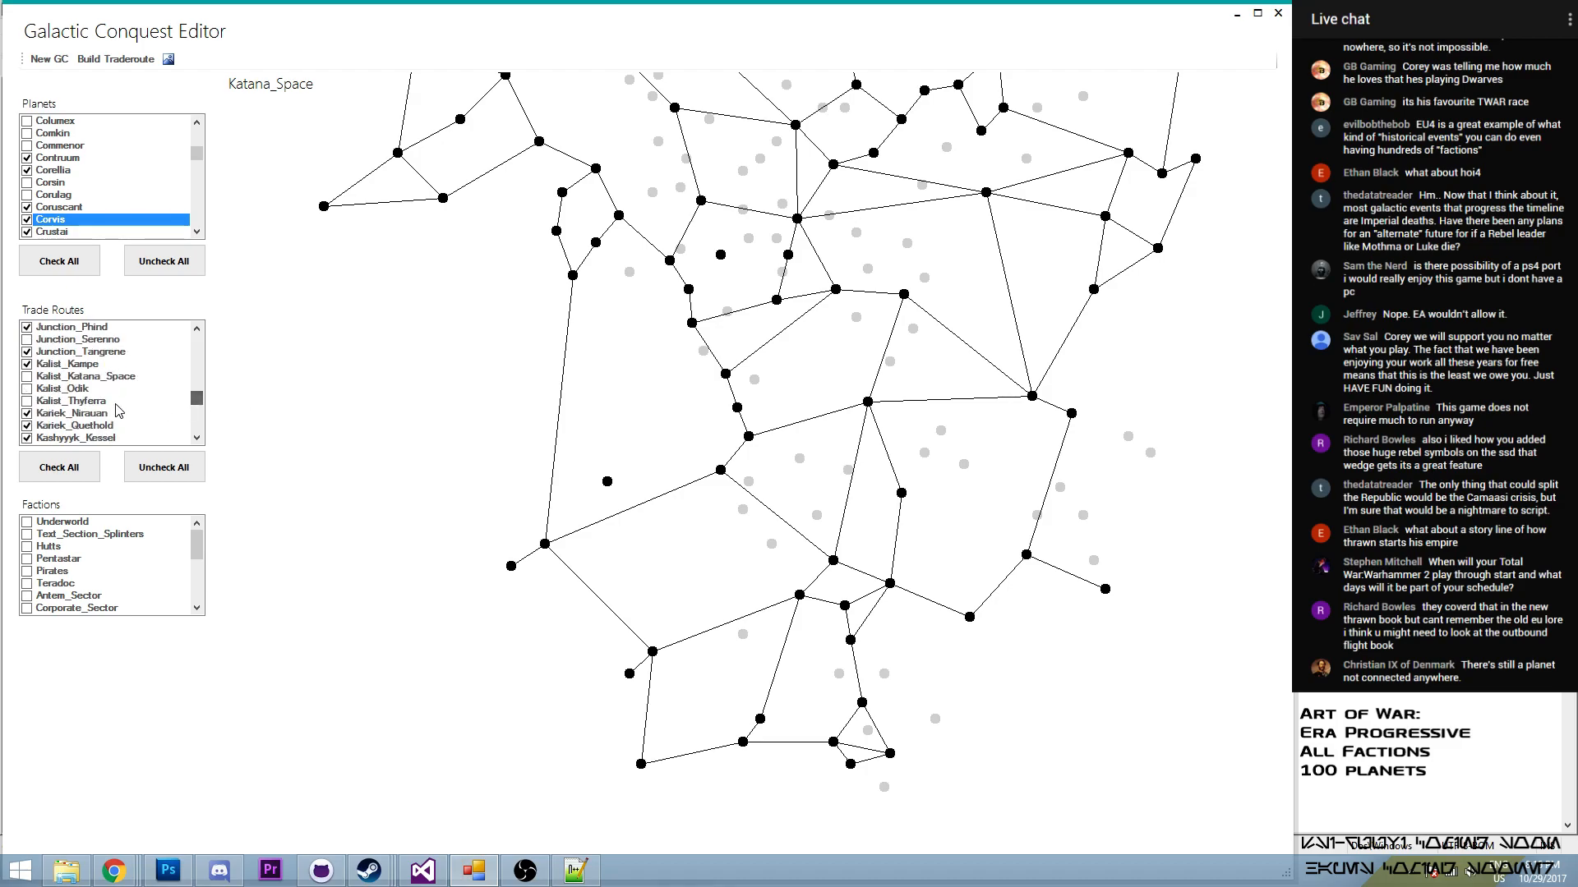
click(27, 376)
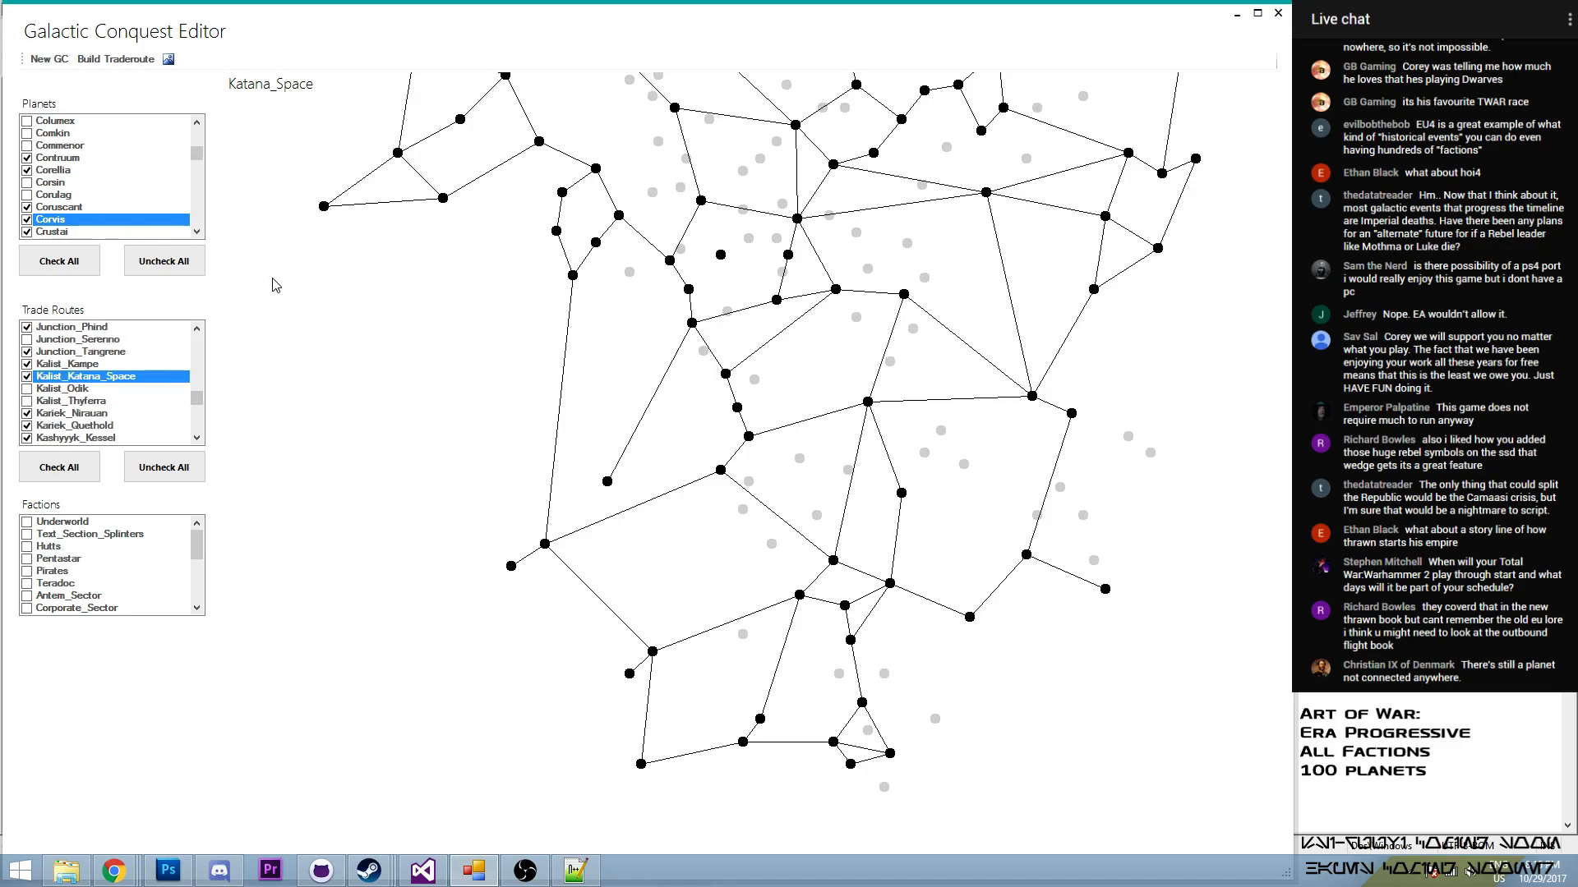
- Build a trade route from Endor to Katana_Space and enable it in the trade routes
click(131, 62)
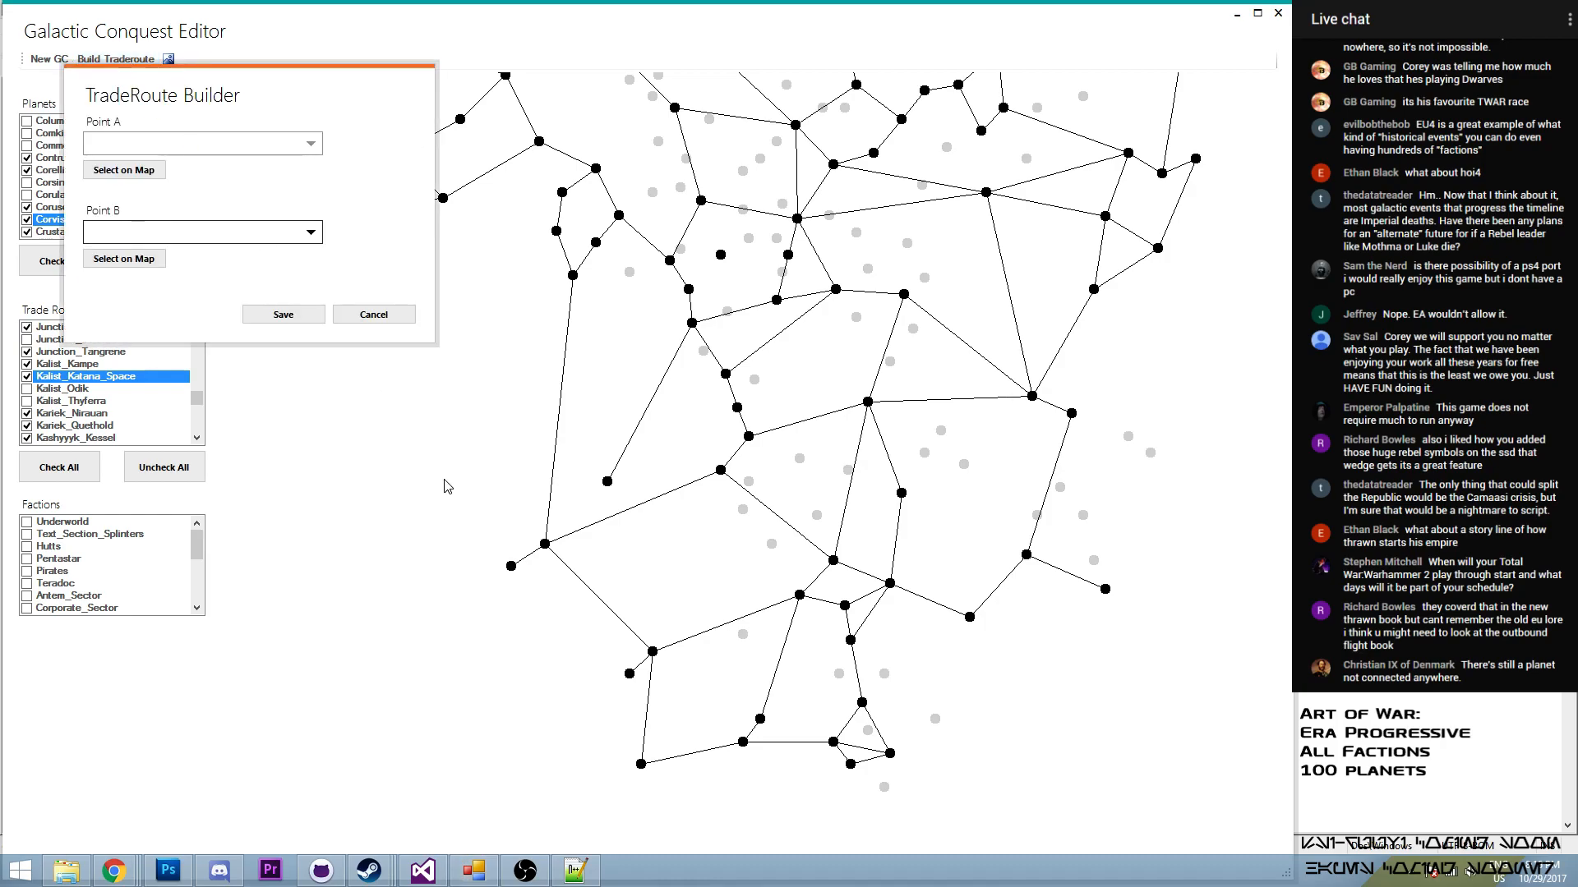
click(545, 543)
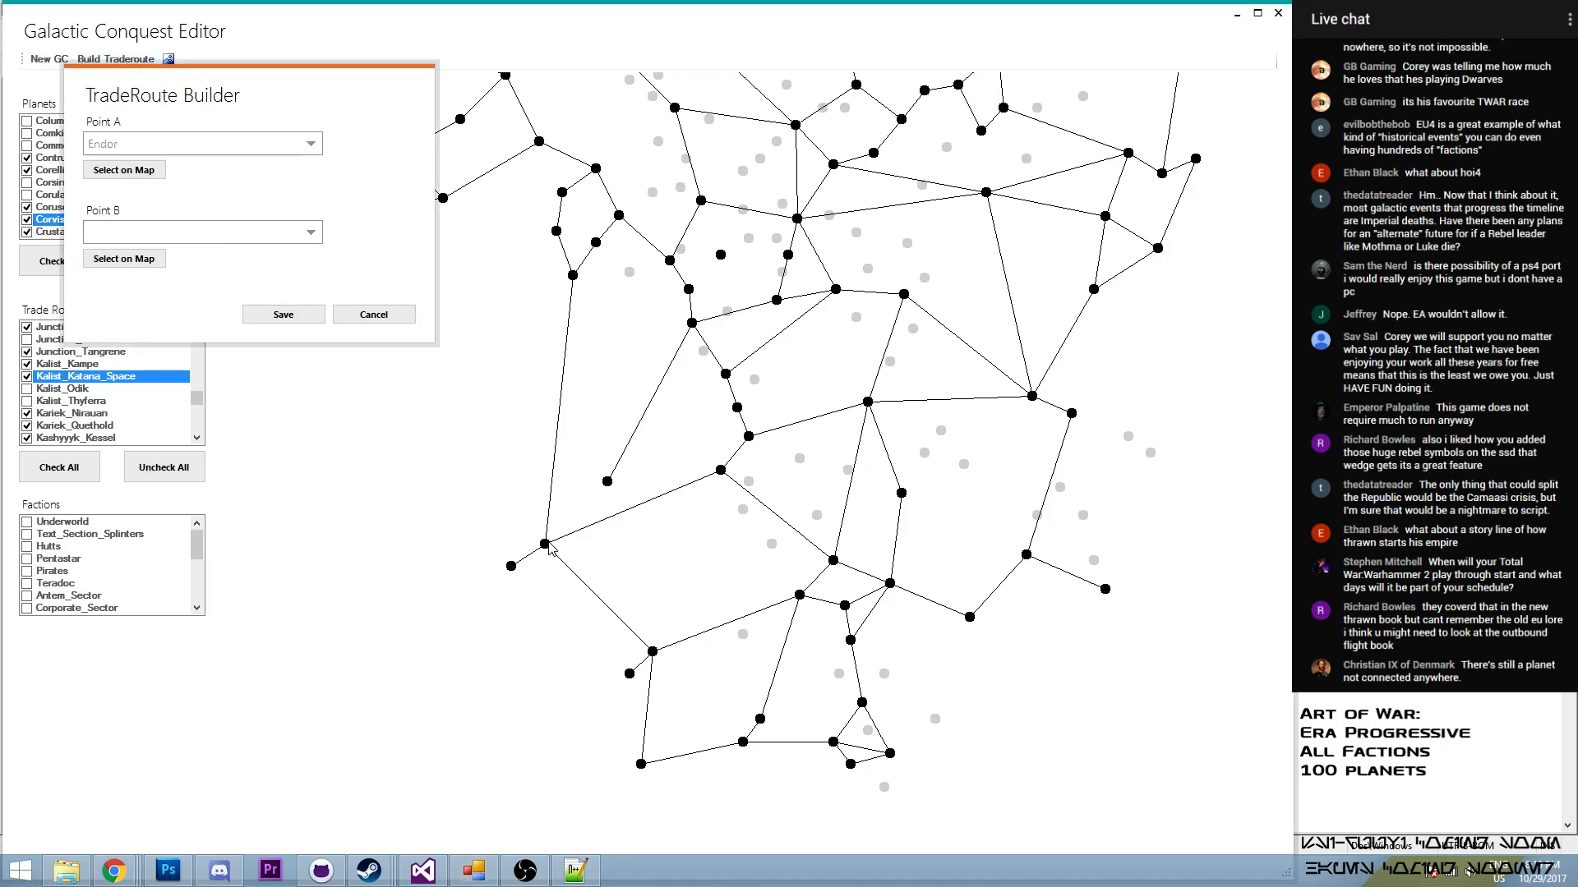
click(125, 260)
click(607, 481)
click(283, 314)
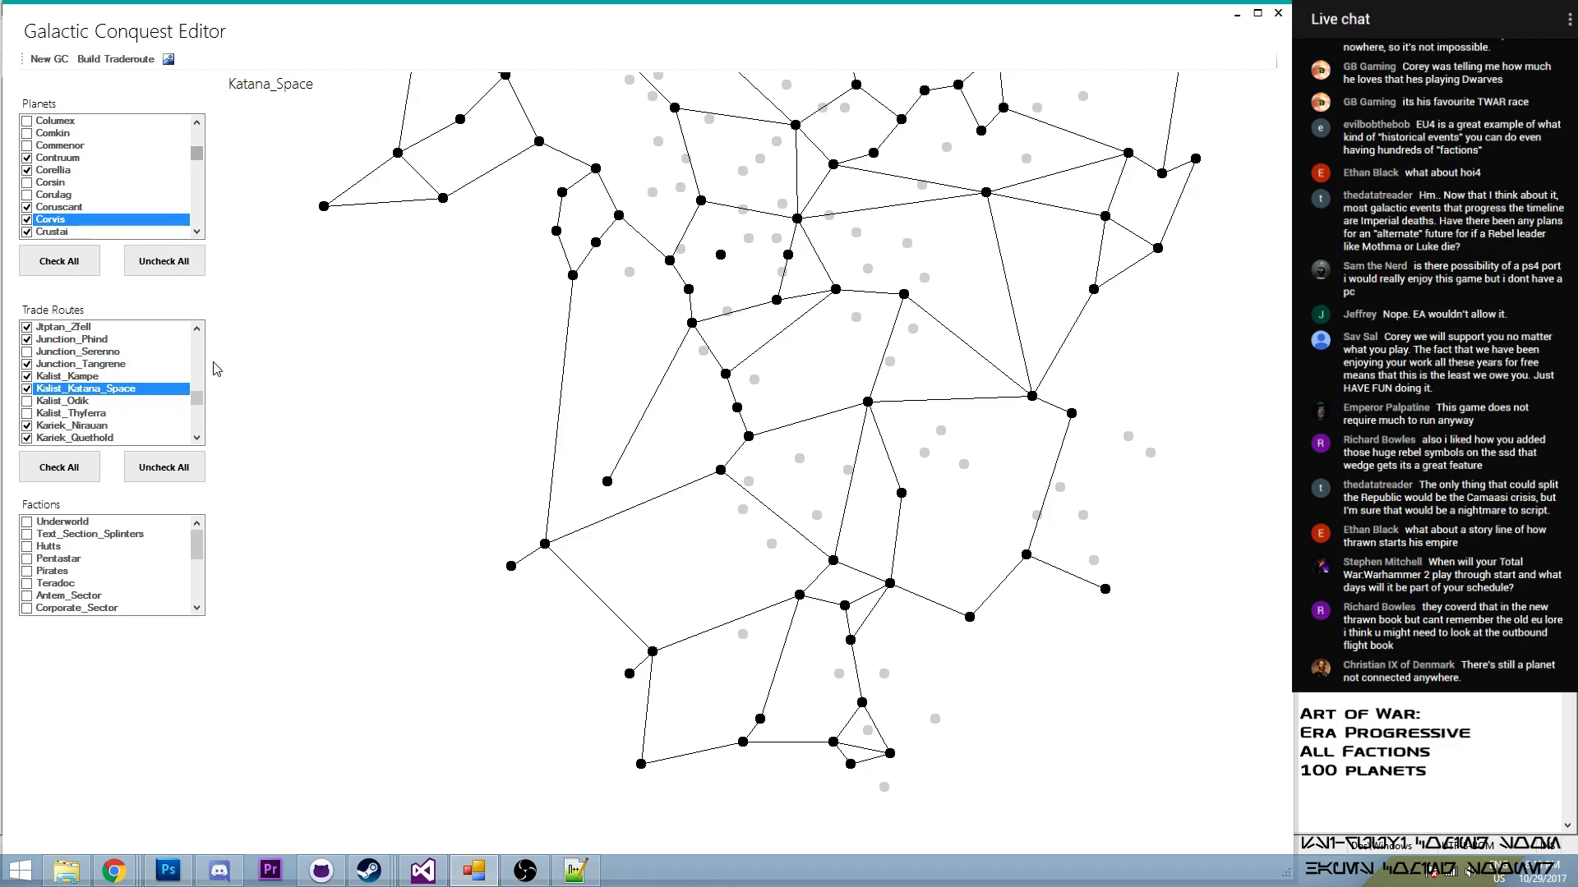
drag(197, 401, 208, 400)
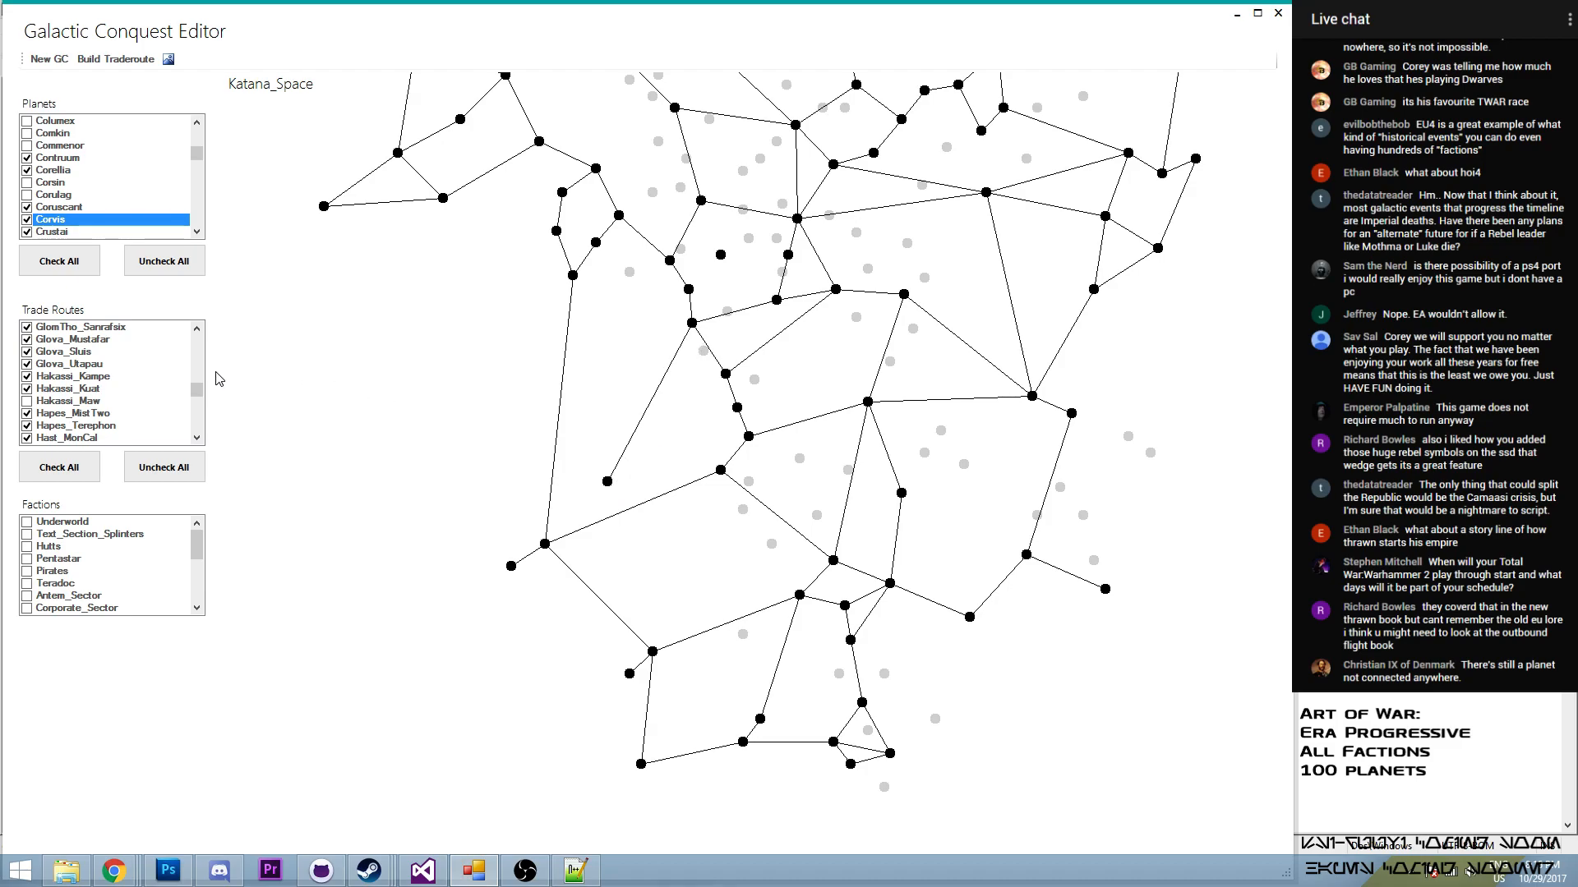
drag(200, 398, 200, 389)
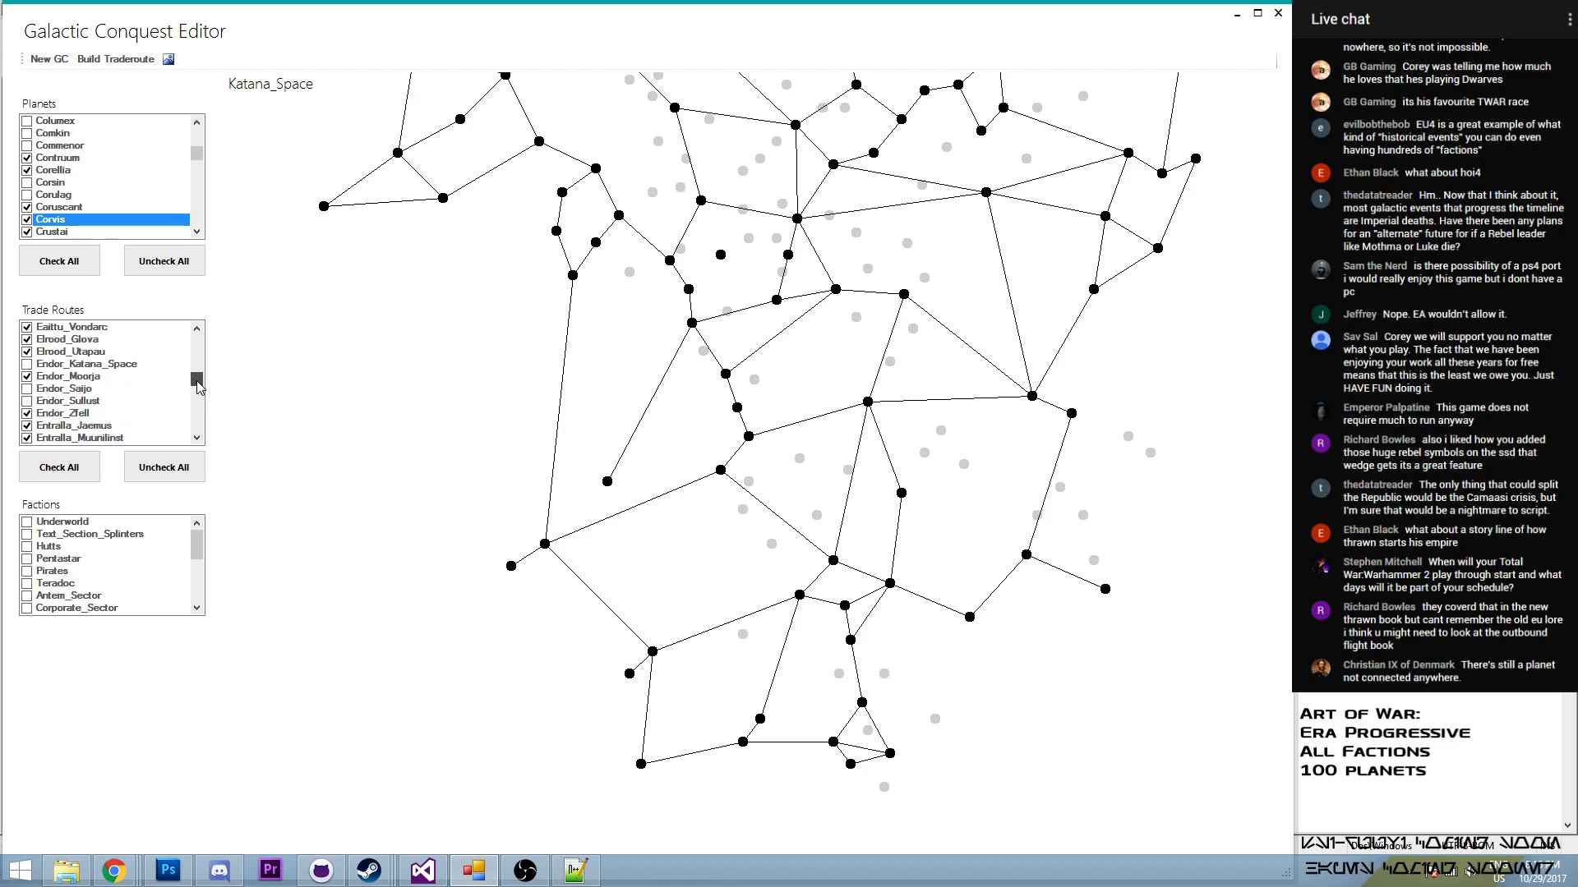
click(27, 365)
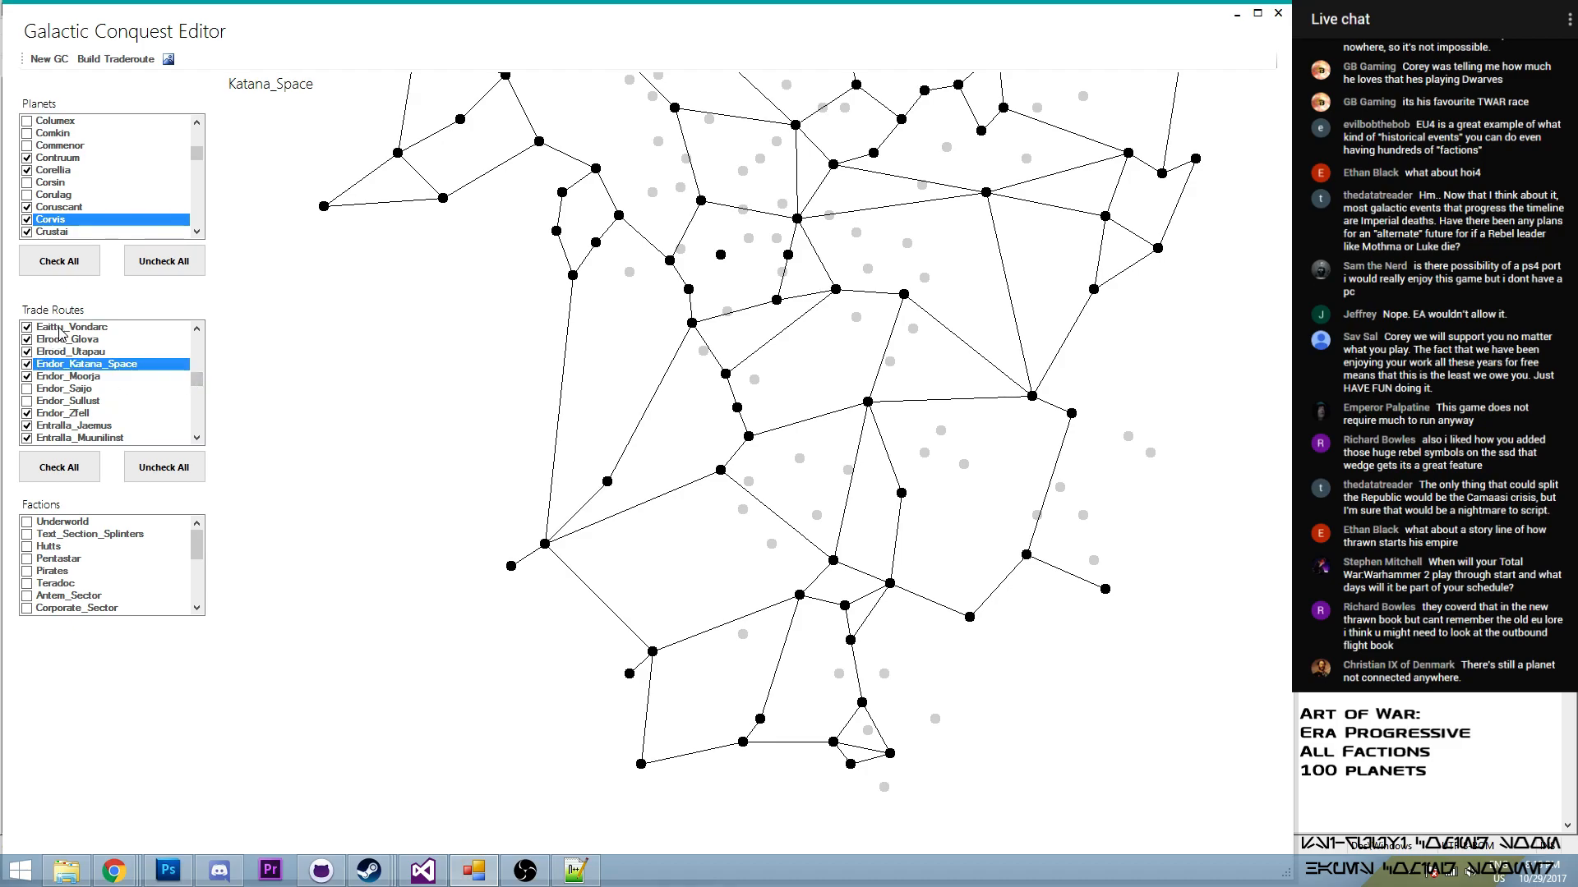
- Examine the isolated dot near the centre of the map to identify it, and review the whole route network
drag(618, 373, 583, 469)
mouse_move(691, 345)
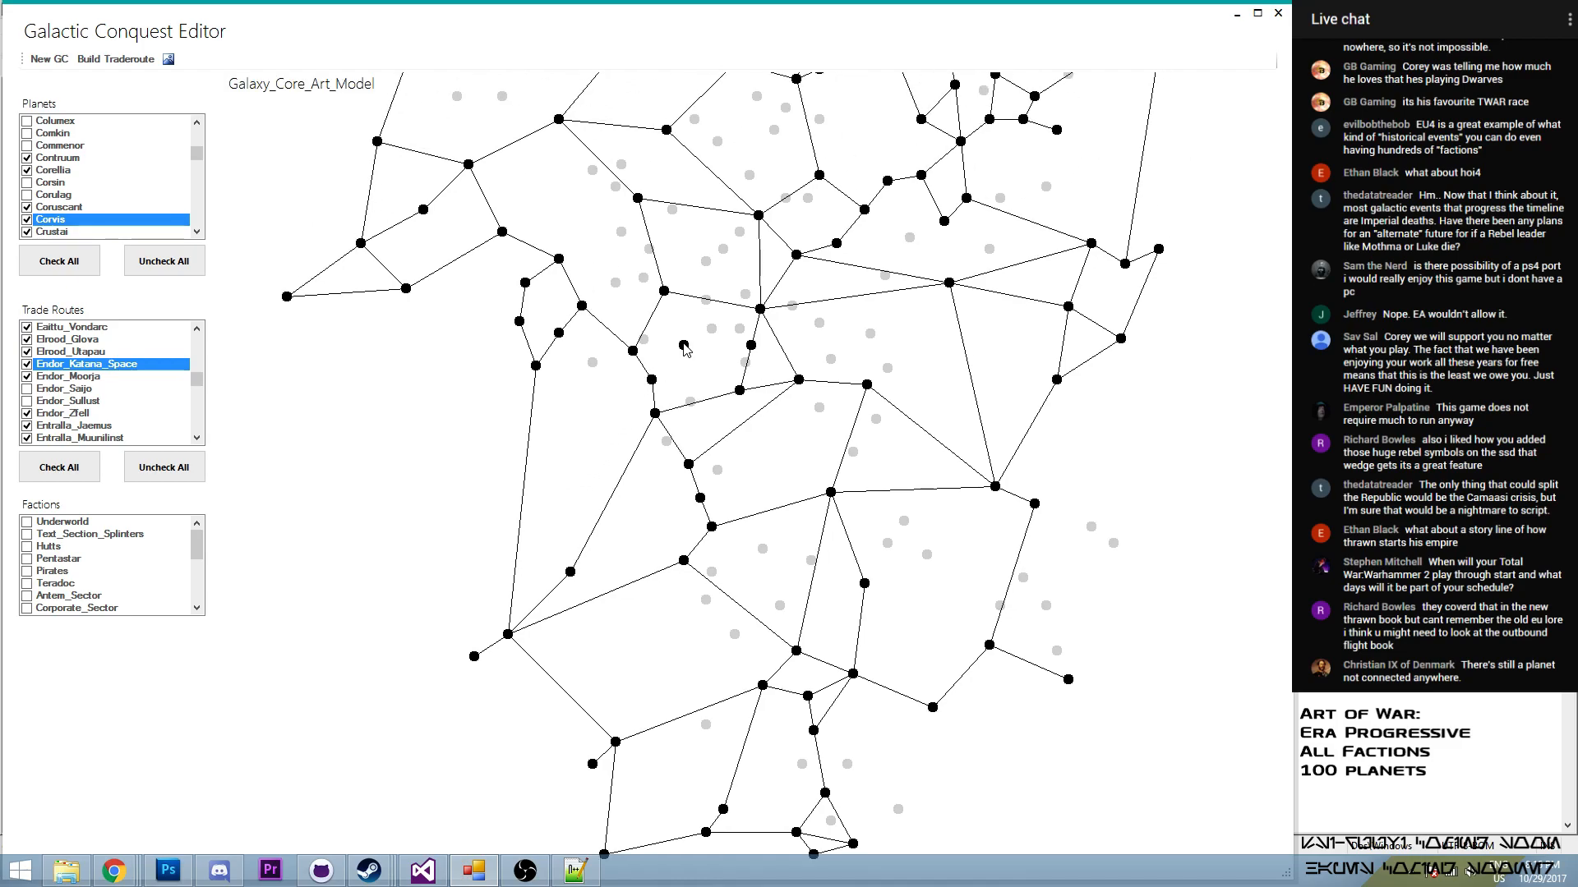
scroll(689, 343, up, 8)
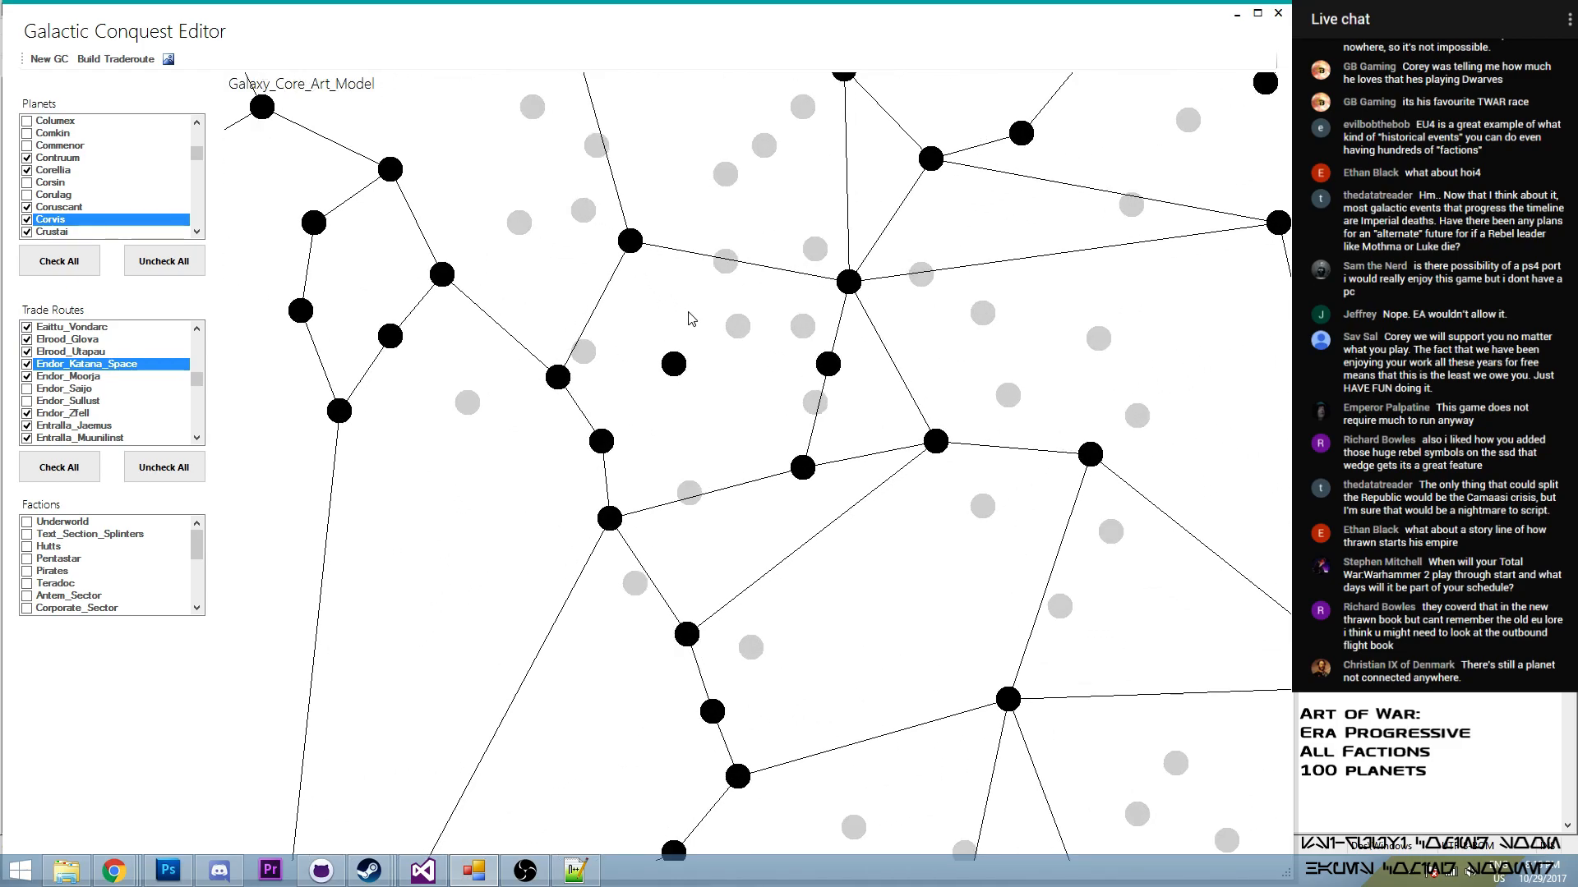
scroll(689, 318, up, 3)
scroll(712, 407, up, 3)
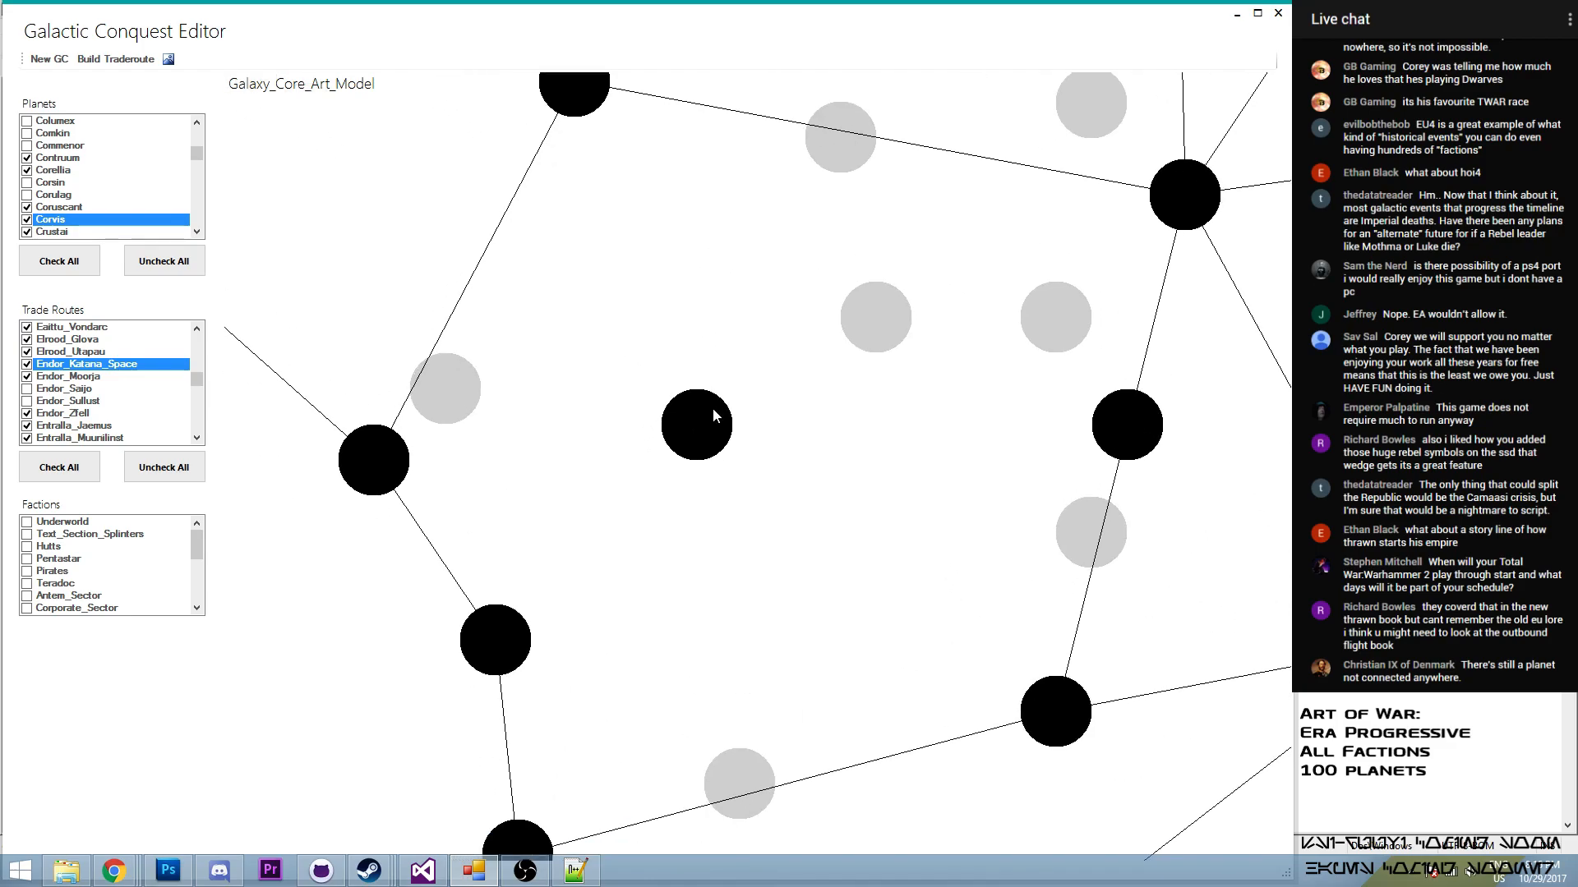
scroll(700, 435, up, 4)
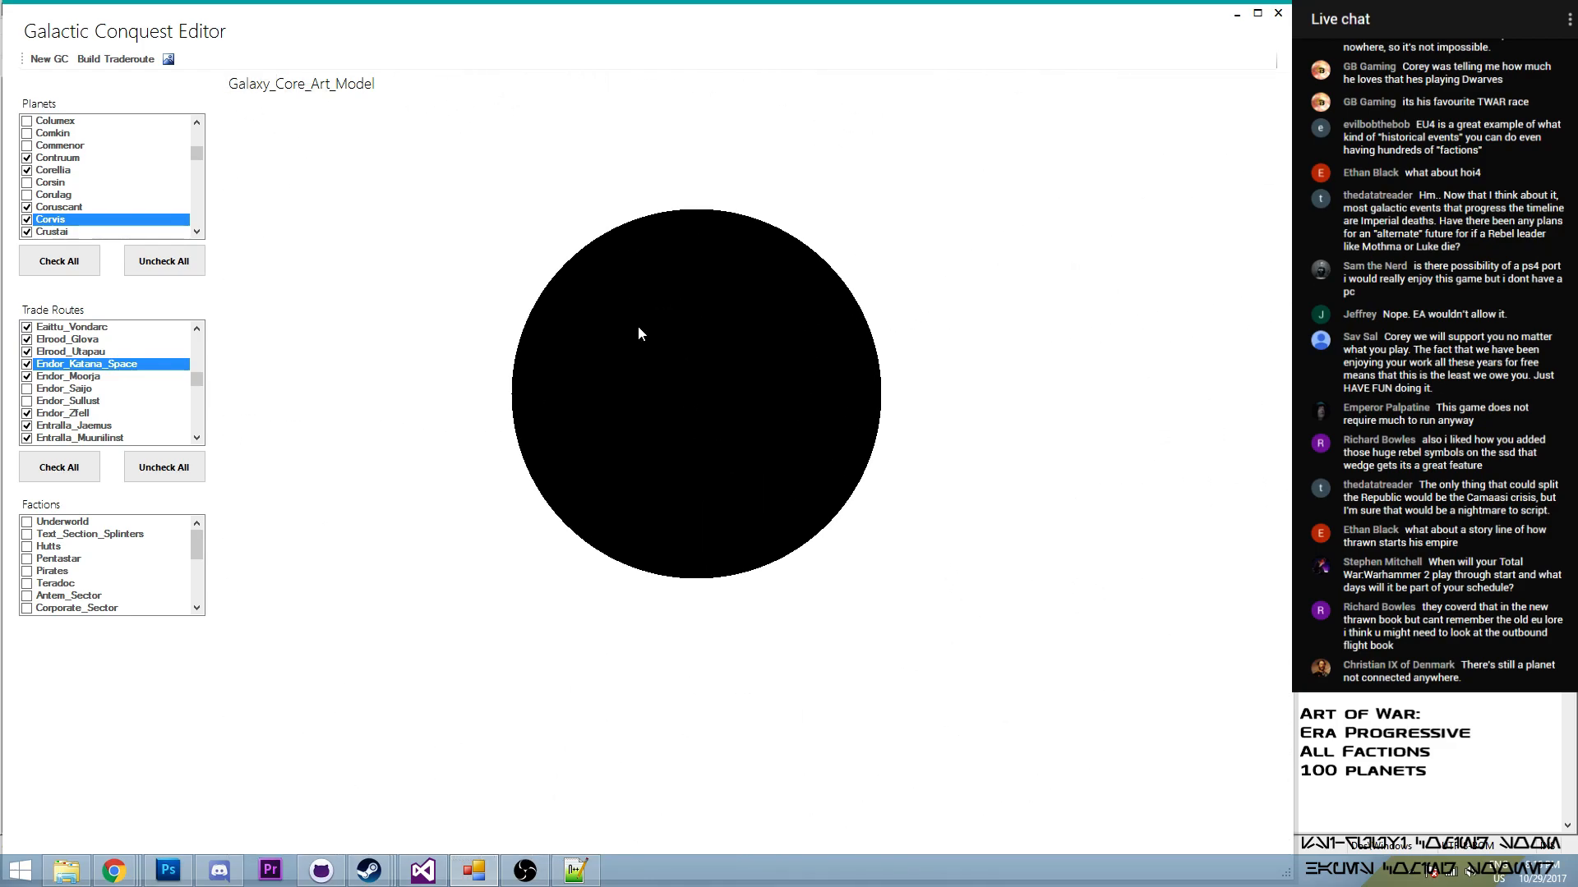
drag(638, 325, 678, 354)
scroll(678, 353, up, 4)
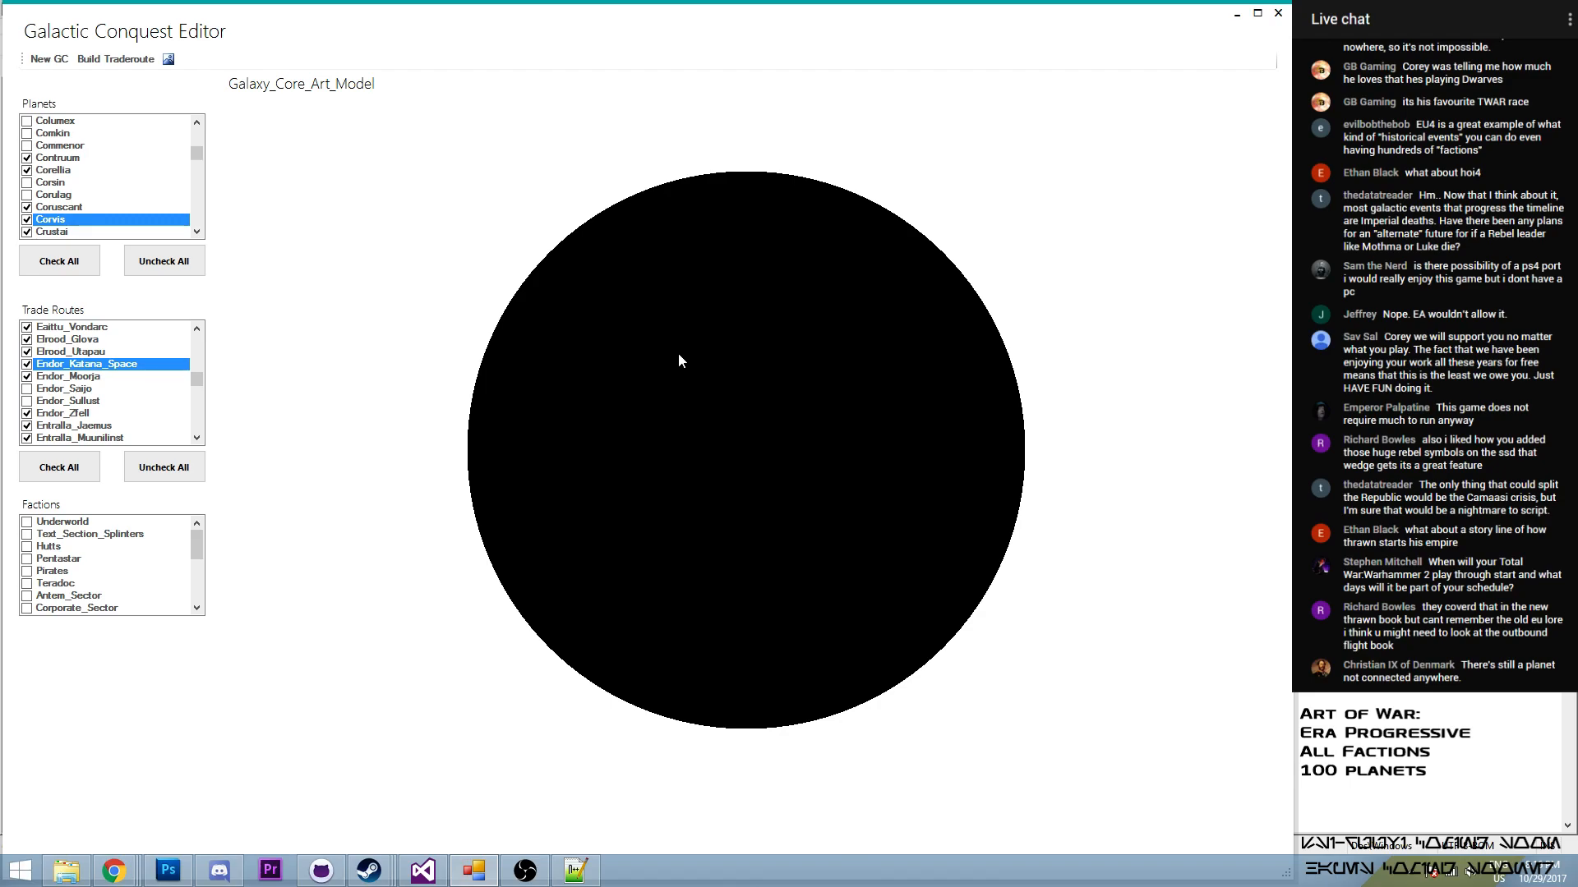
scroll(676, 397, down, 10)
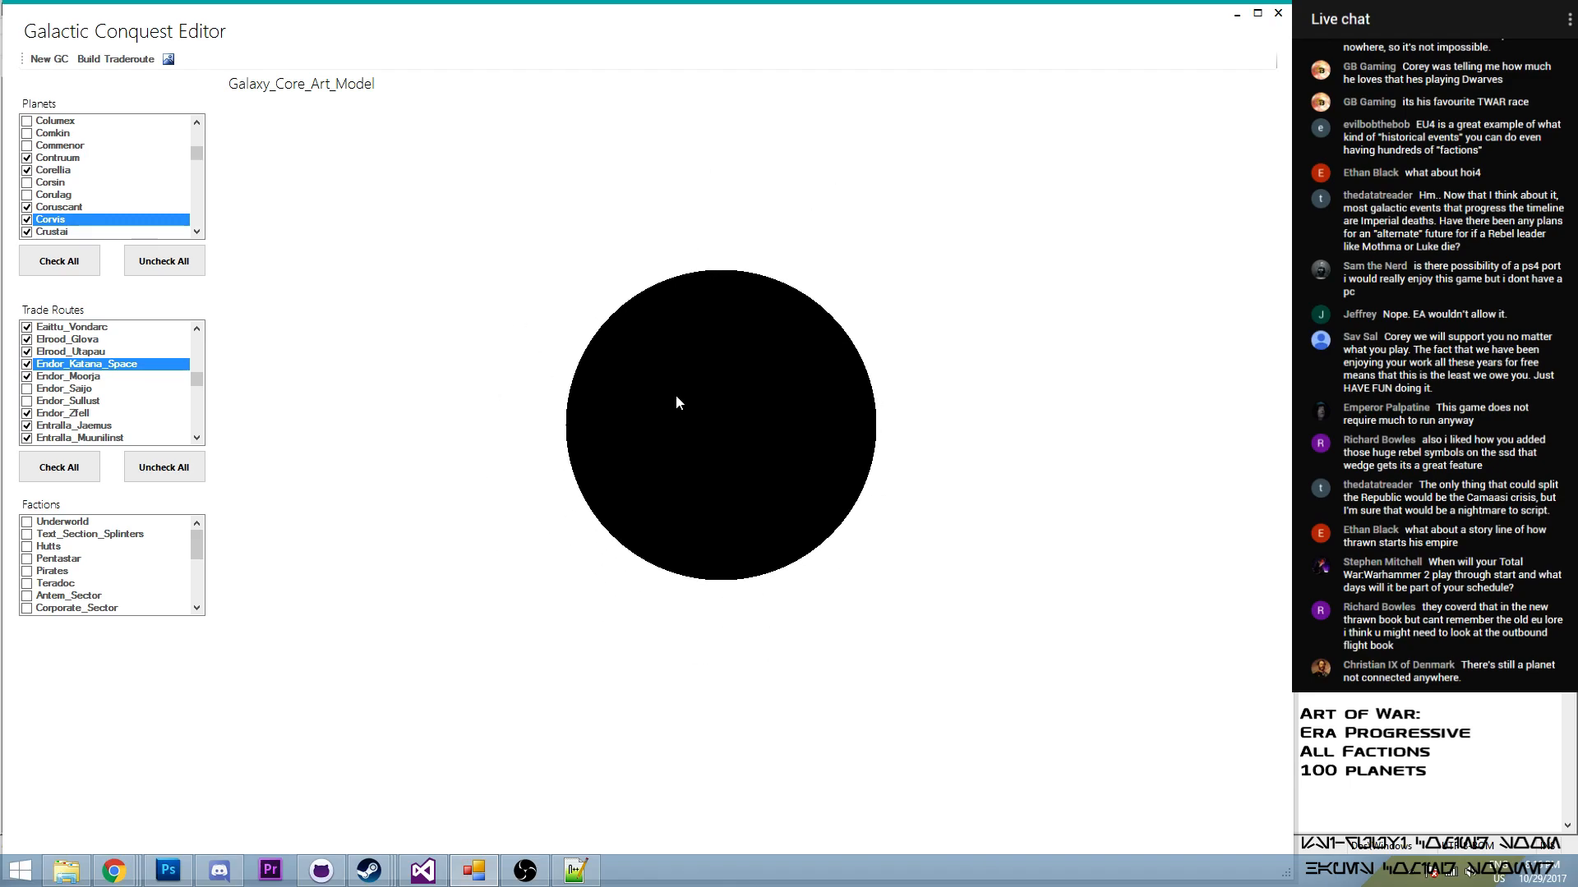
scroll(677, 396, down, 8)
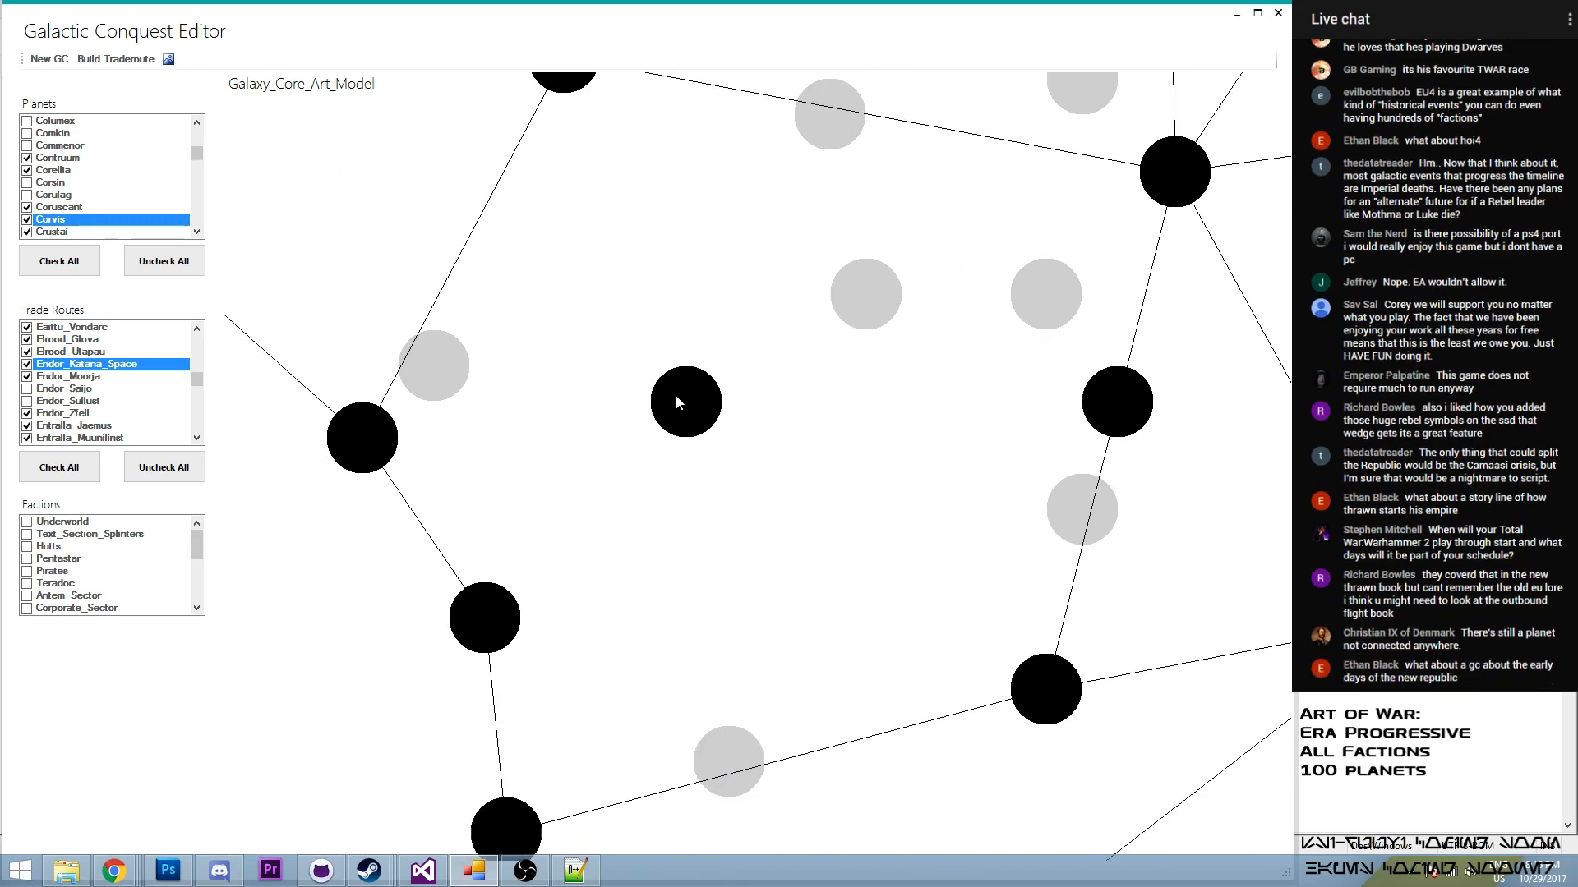
scroll(676, 398, down, 6)
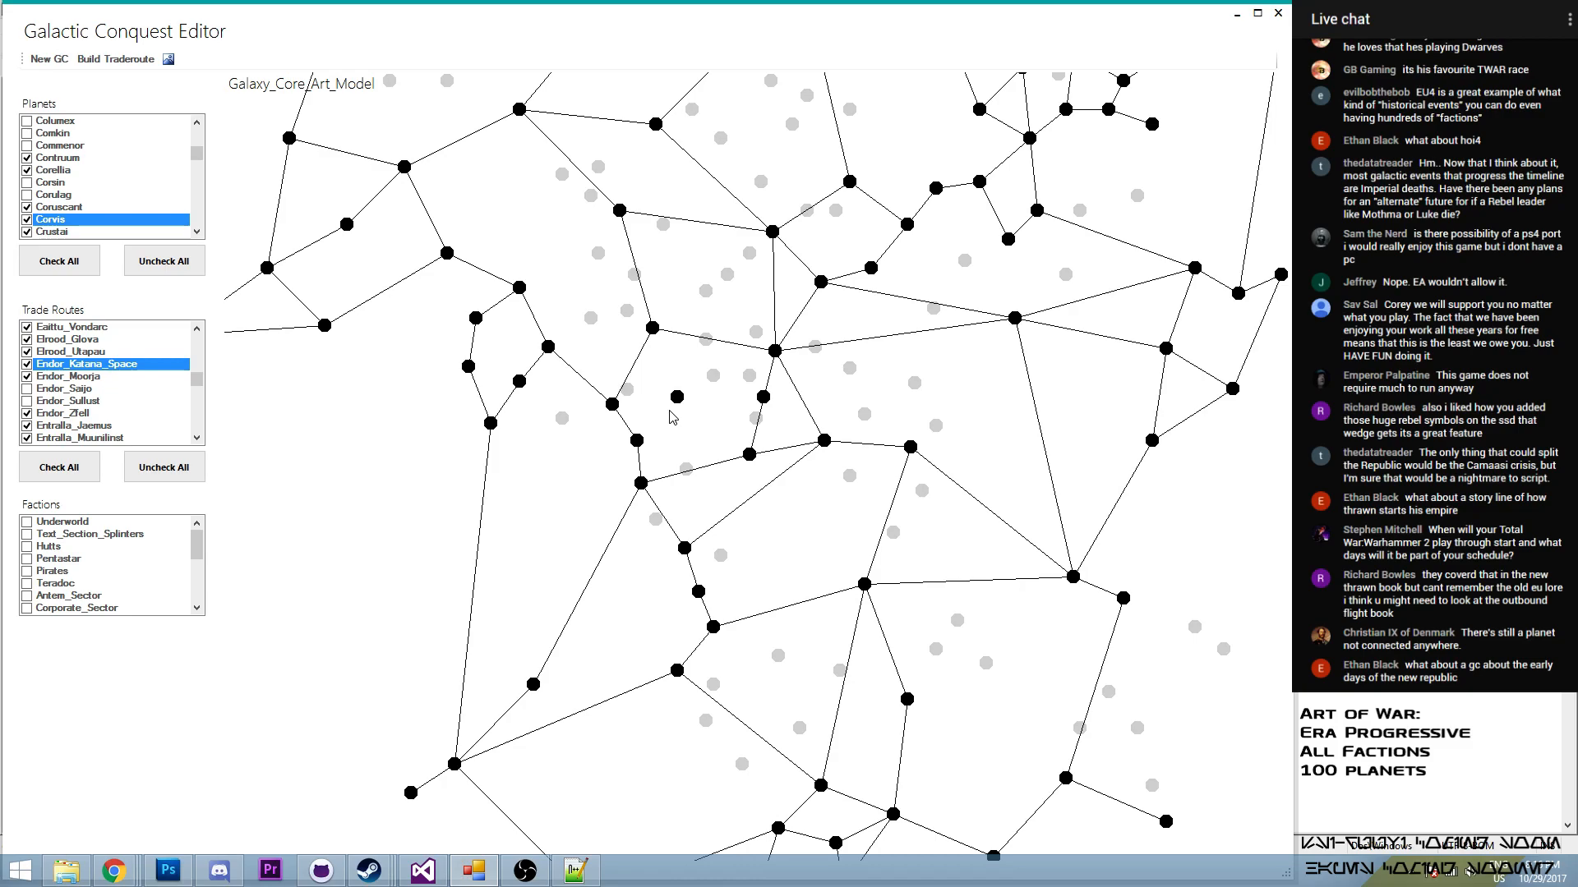
scroll(672, 410, down, 5)
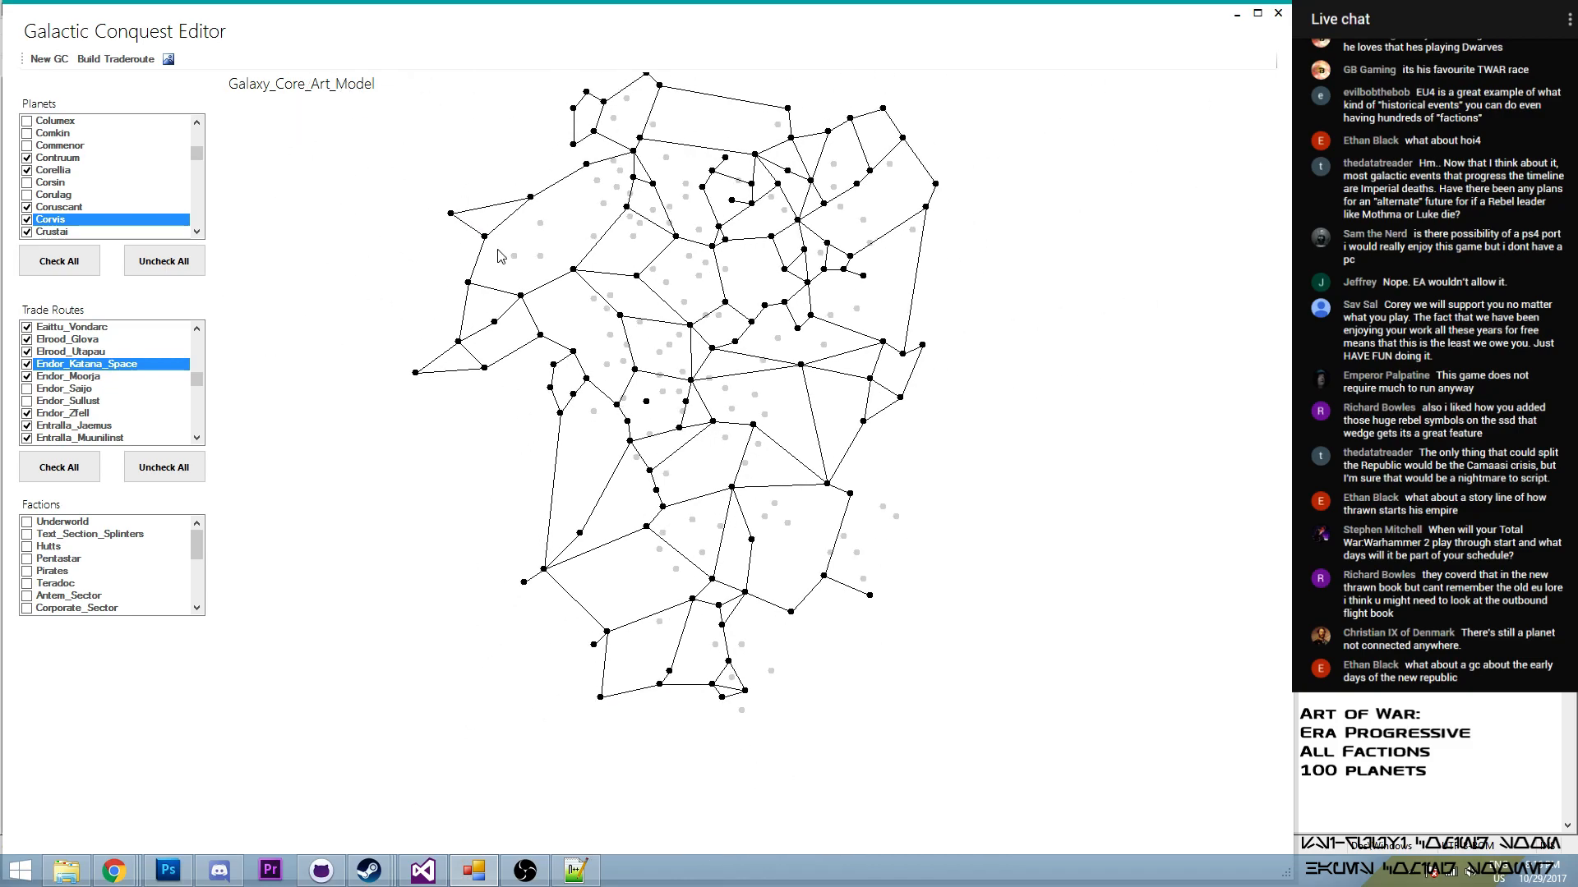
- Create a new conquest named Art_of_War with the campaign set Art_of_War
click(61, 60)
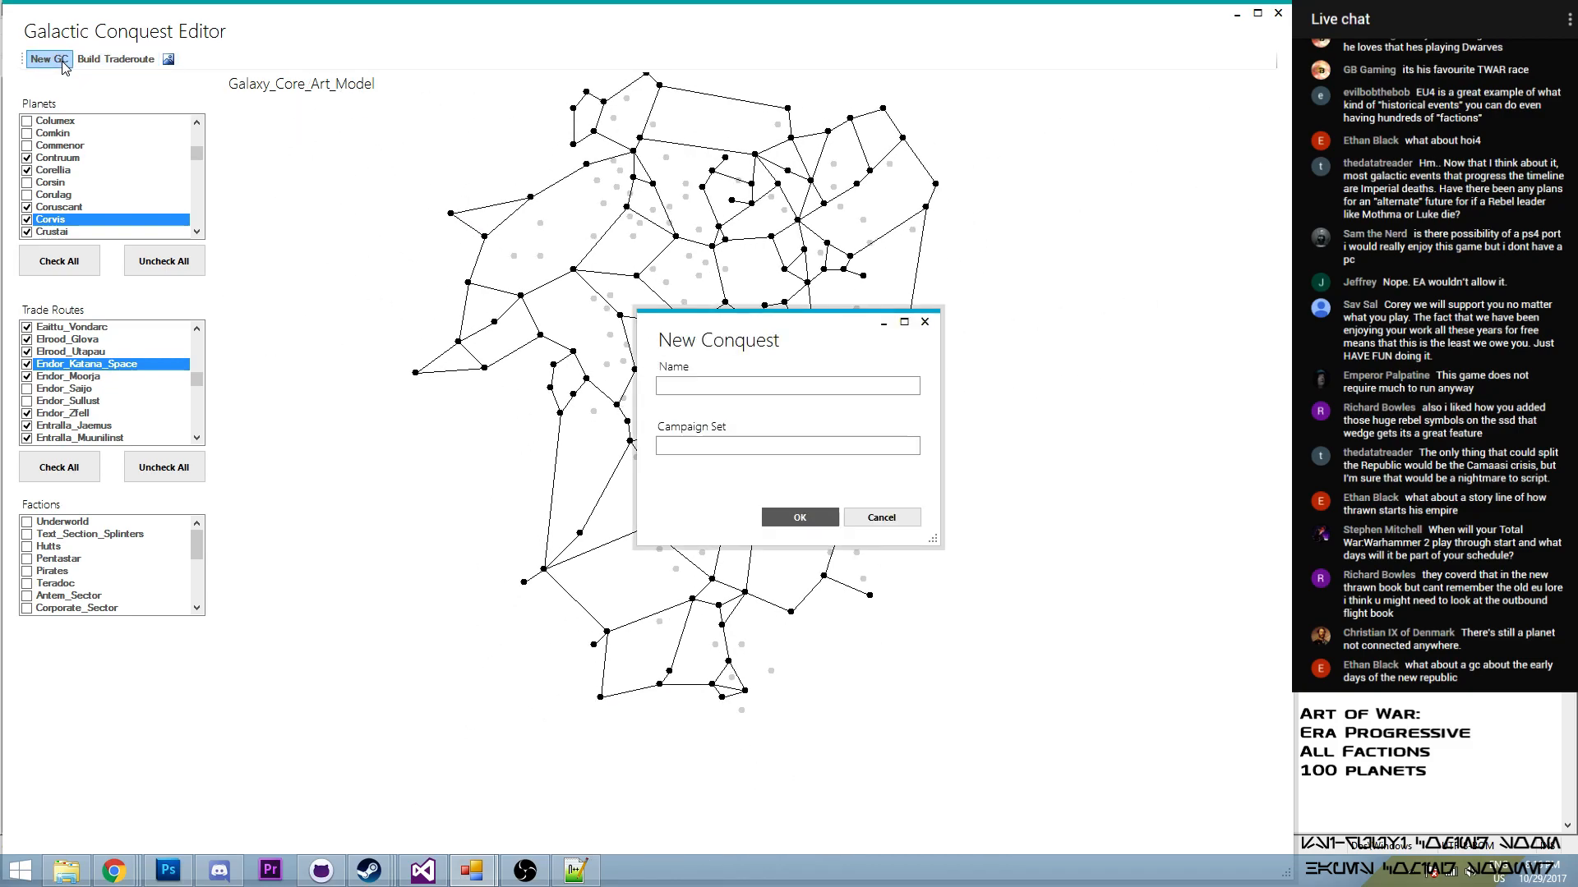
click(786, 383)
text(Art_of_Wat)
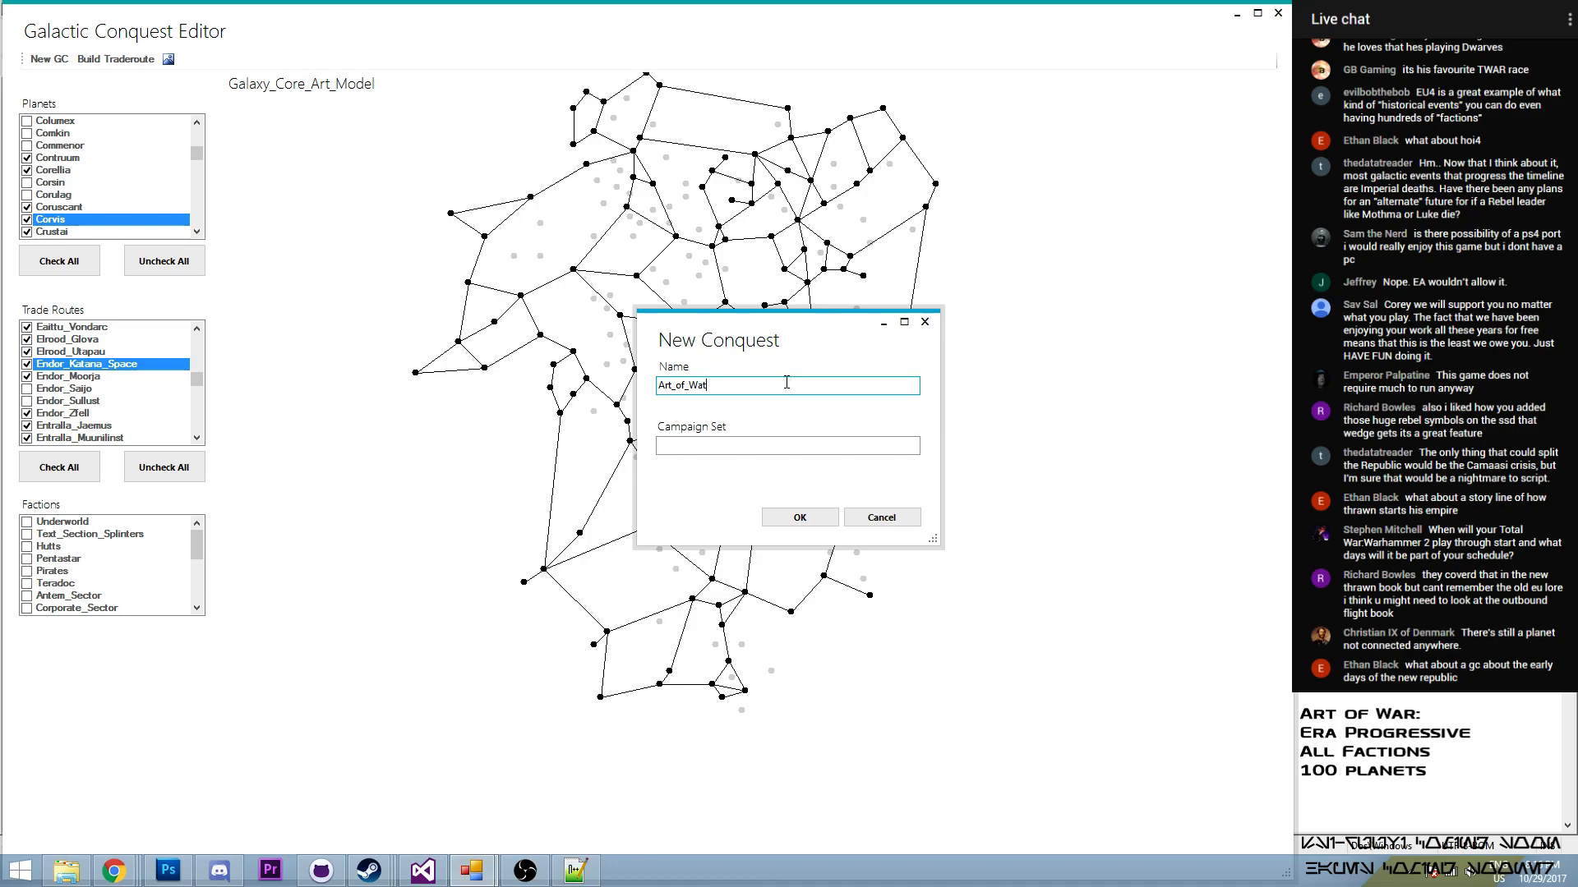
click(761, 448)
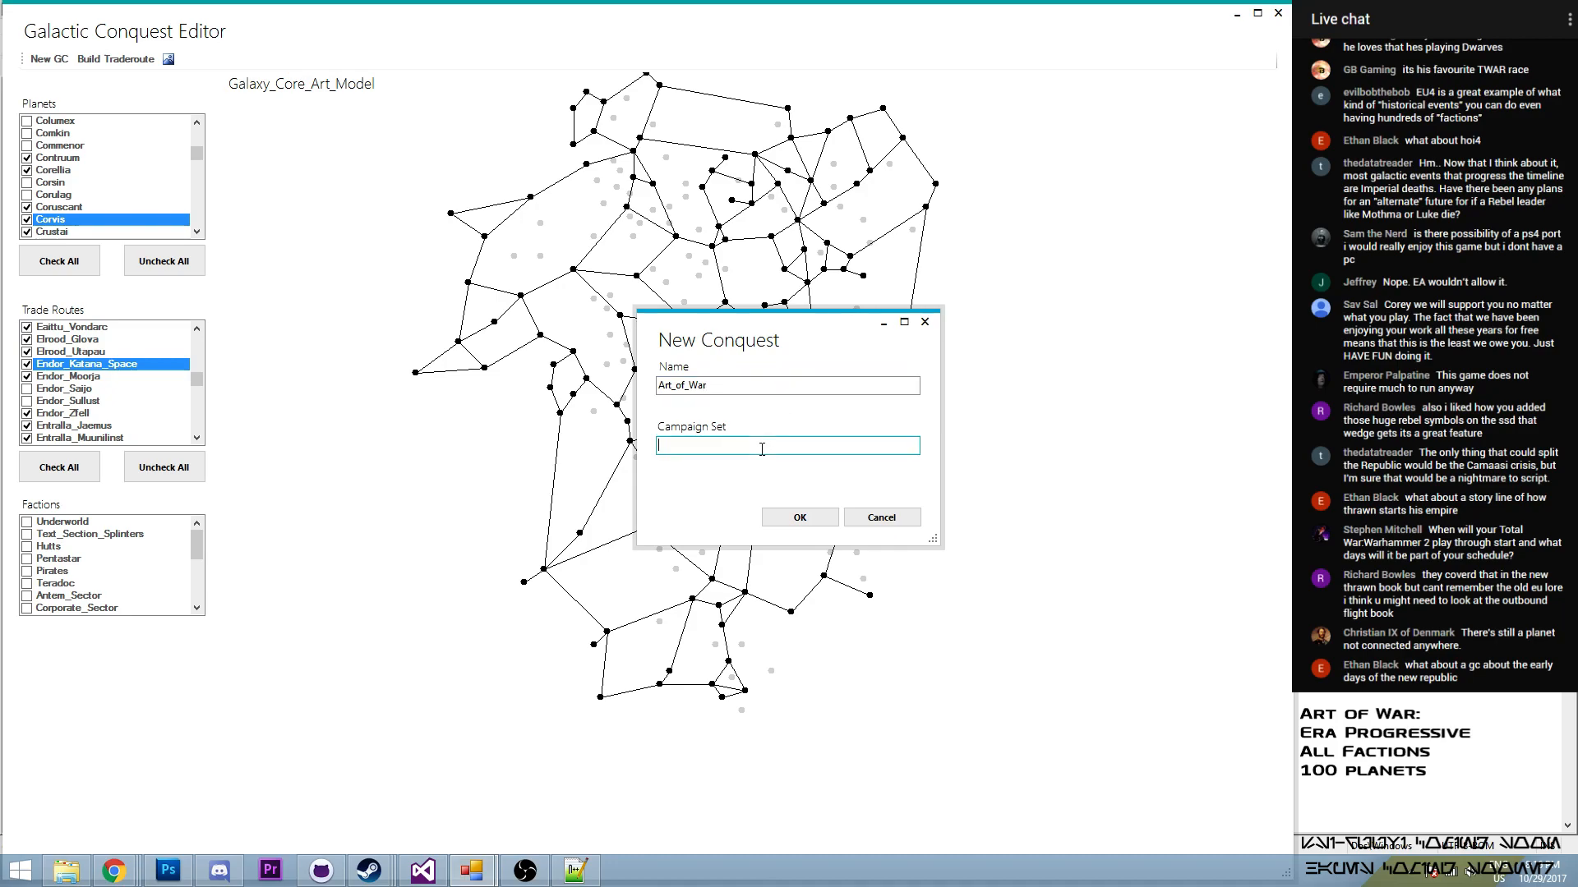
text(Art_of_wa)
click(696, 445)
key(BackSpace)
text(W)
click(782, 526)
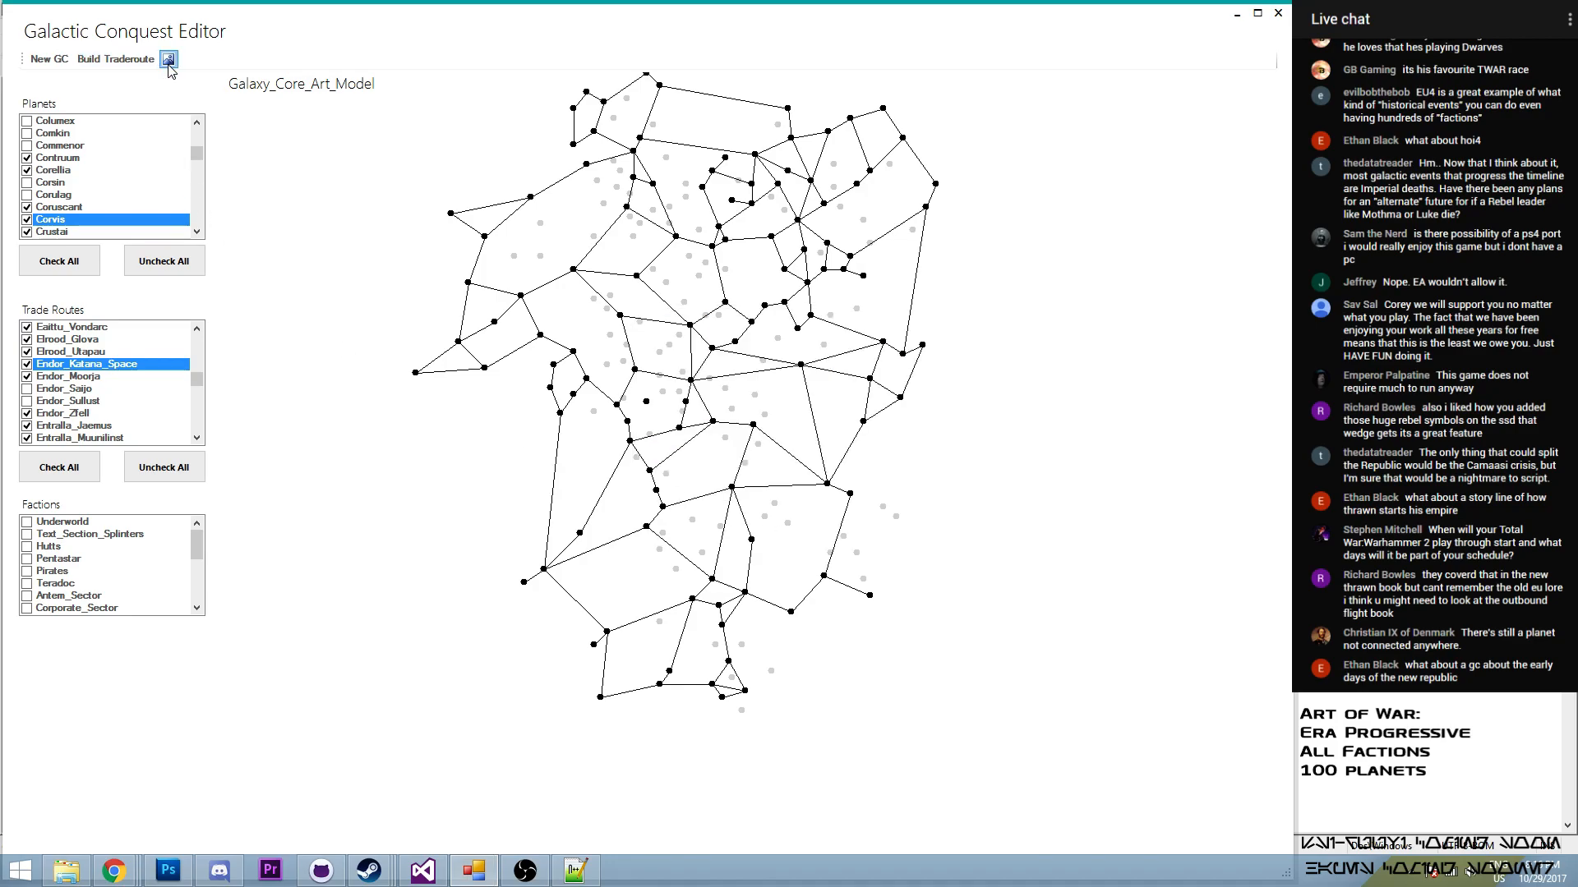
- Switch to Notepad++, reload the modified GalacticConquest.xml and check the trade routes at the end of the file
click(575, 870)
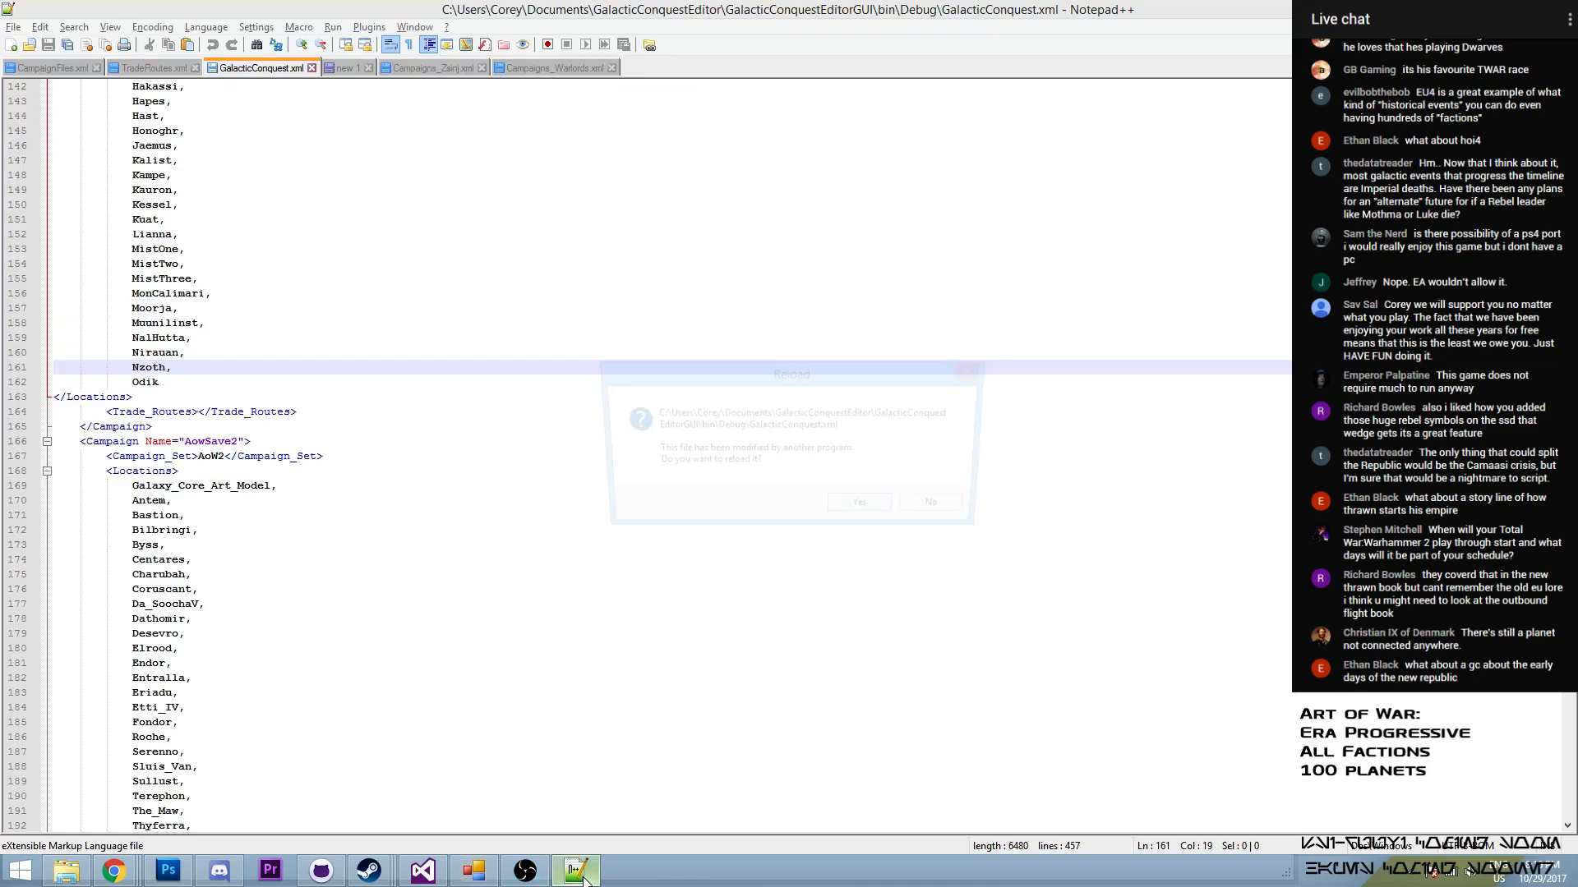
click(832, 510)
scroll(831, 509, down, 12)
scroll(150, 773, down, 20)
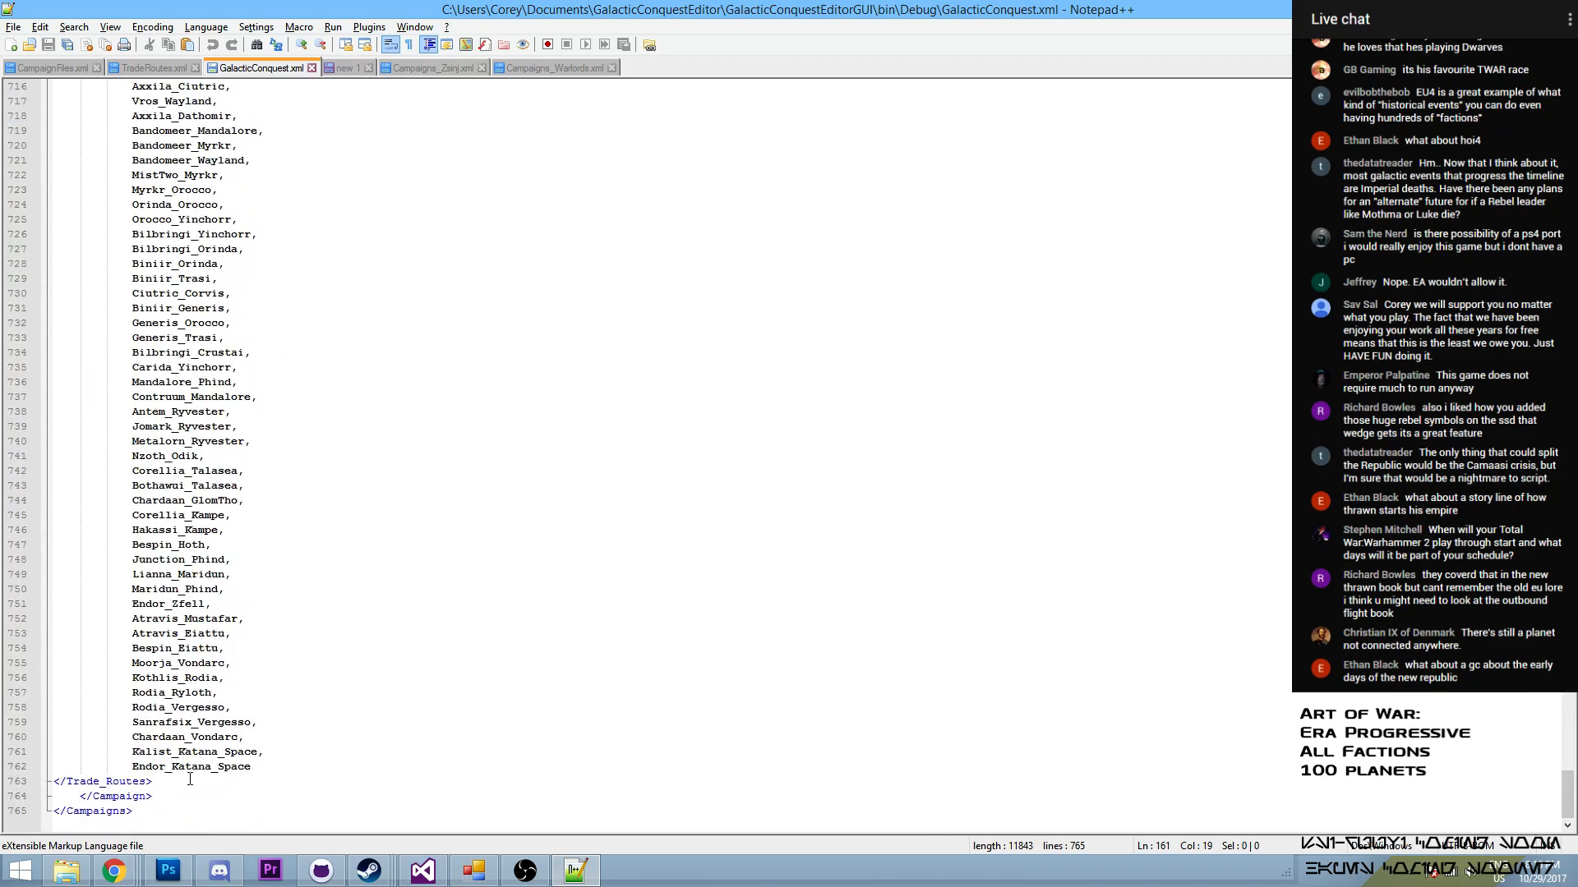
- Delete everything between the XML declaration and the Art_of_War campaign in GalacticConquest.xml, and save the file
scroll(183, 780, up, 20)
scroll(207, 712, up, 20)
scroll(207, 714, up, 16)
drag(189, 408, 54, 100)
key(BackSpace)
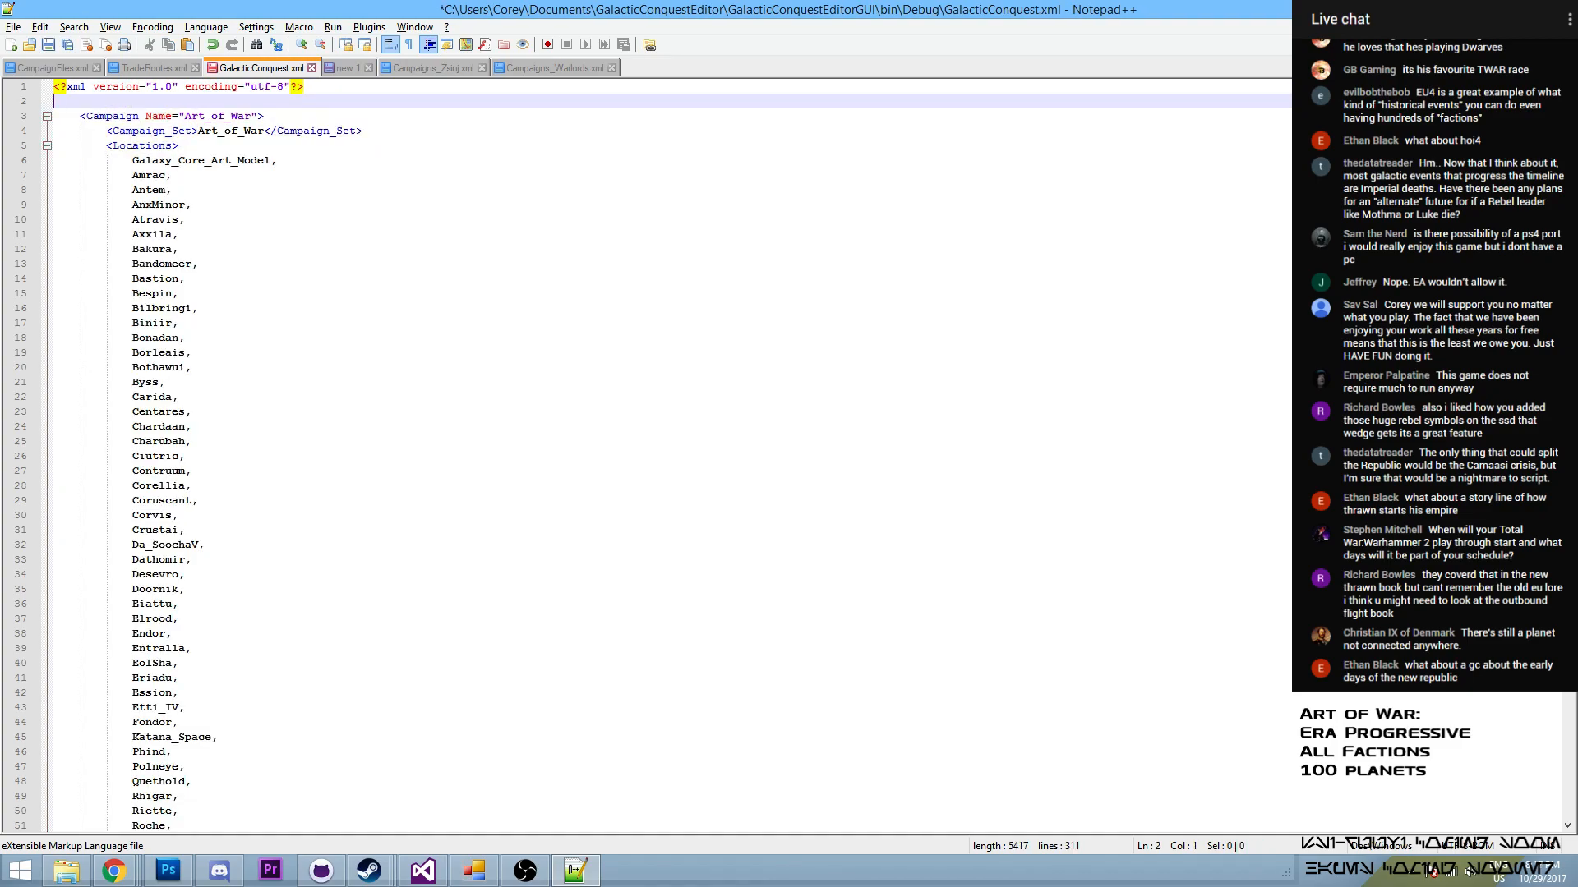
key(BackSpace)
key(ctrl+s)
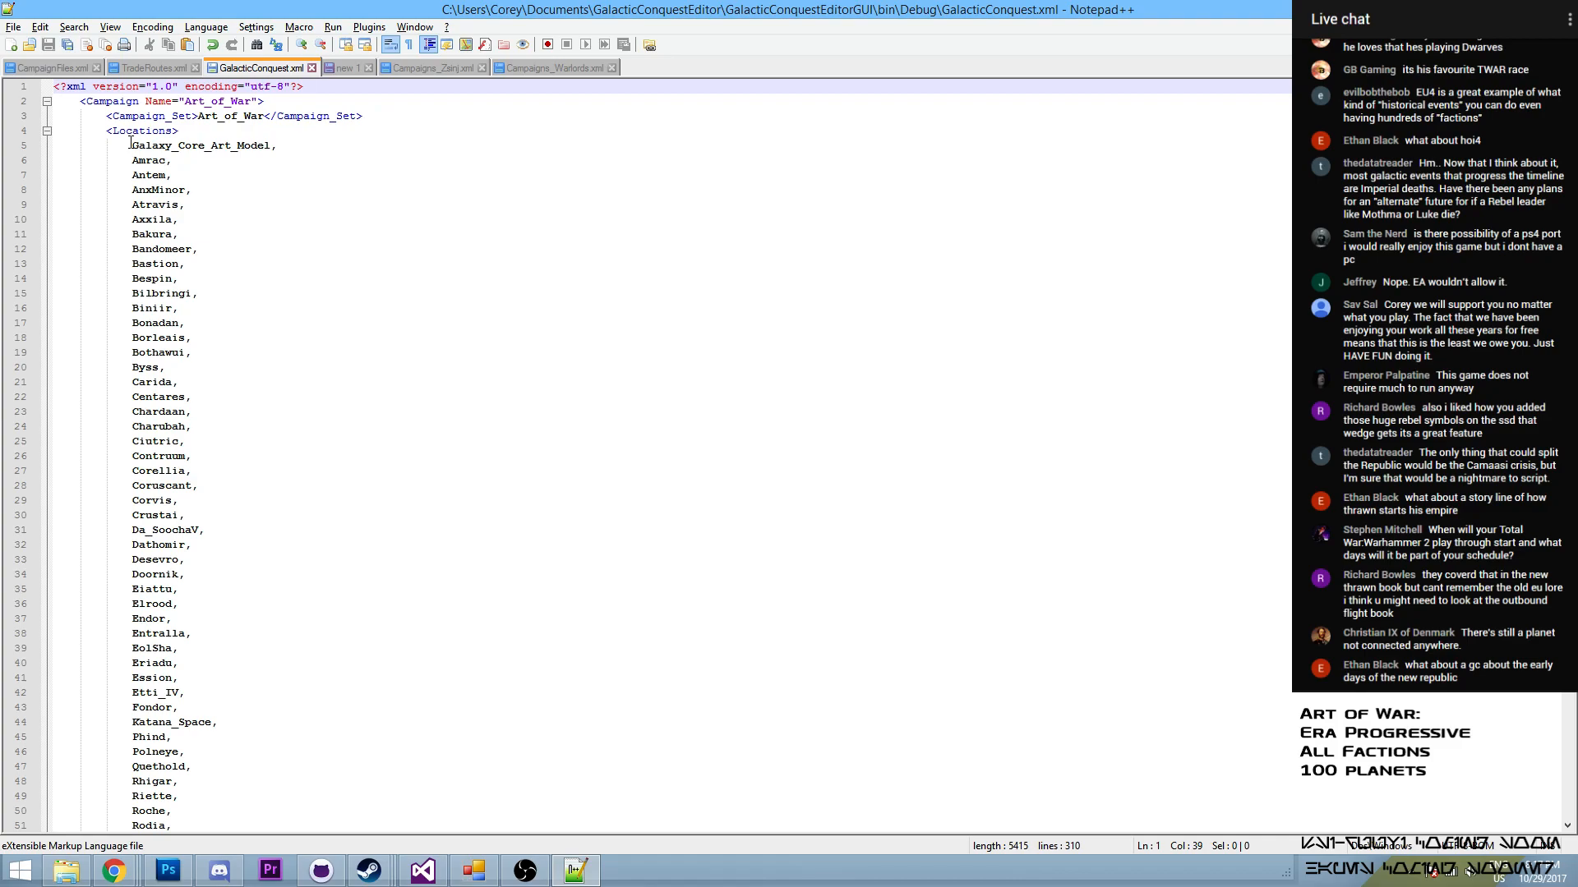
- Open New_TradeRoutes.xml and look through its trade route entries
click(481, 867)
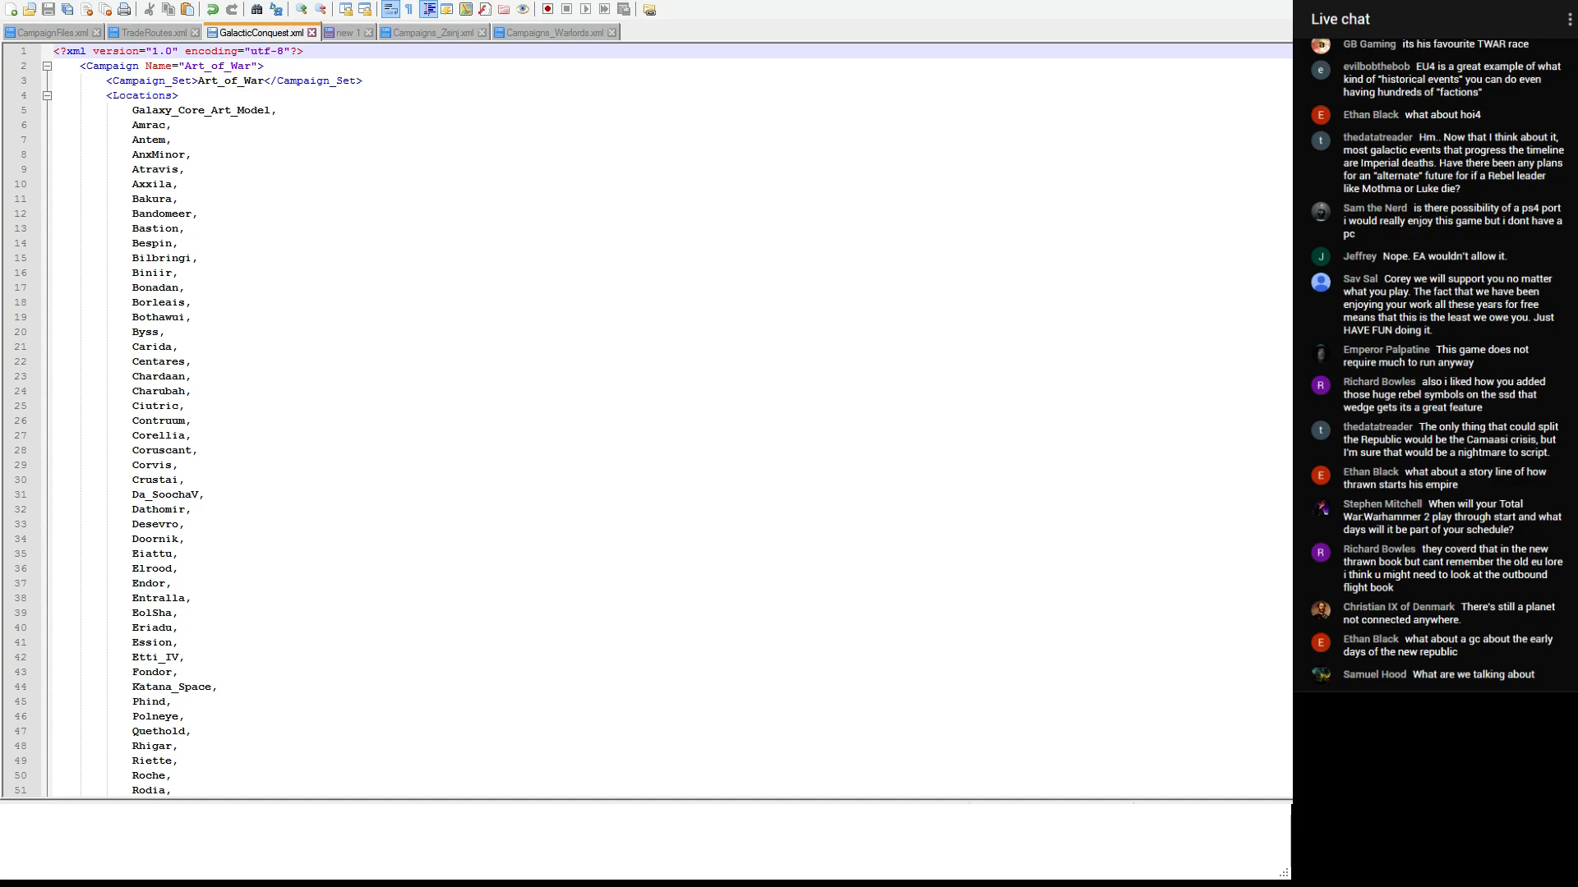
double_click(390, 475)
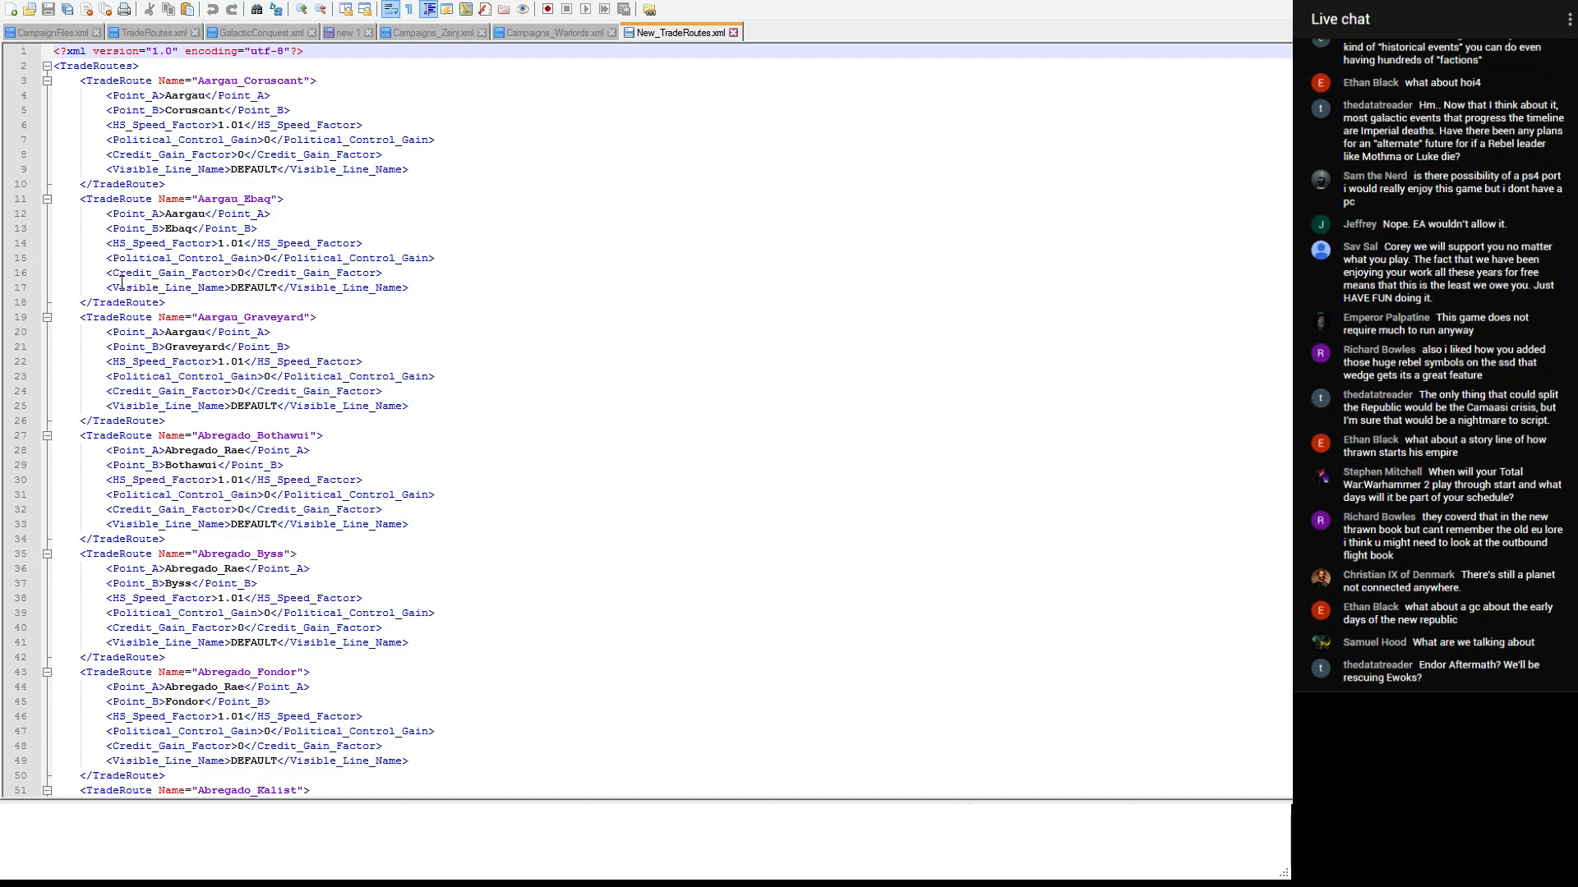
click(383, 258)
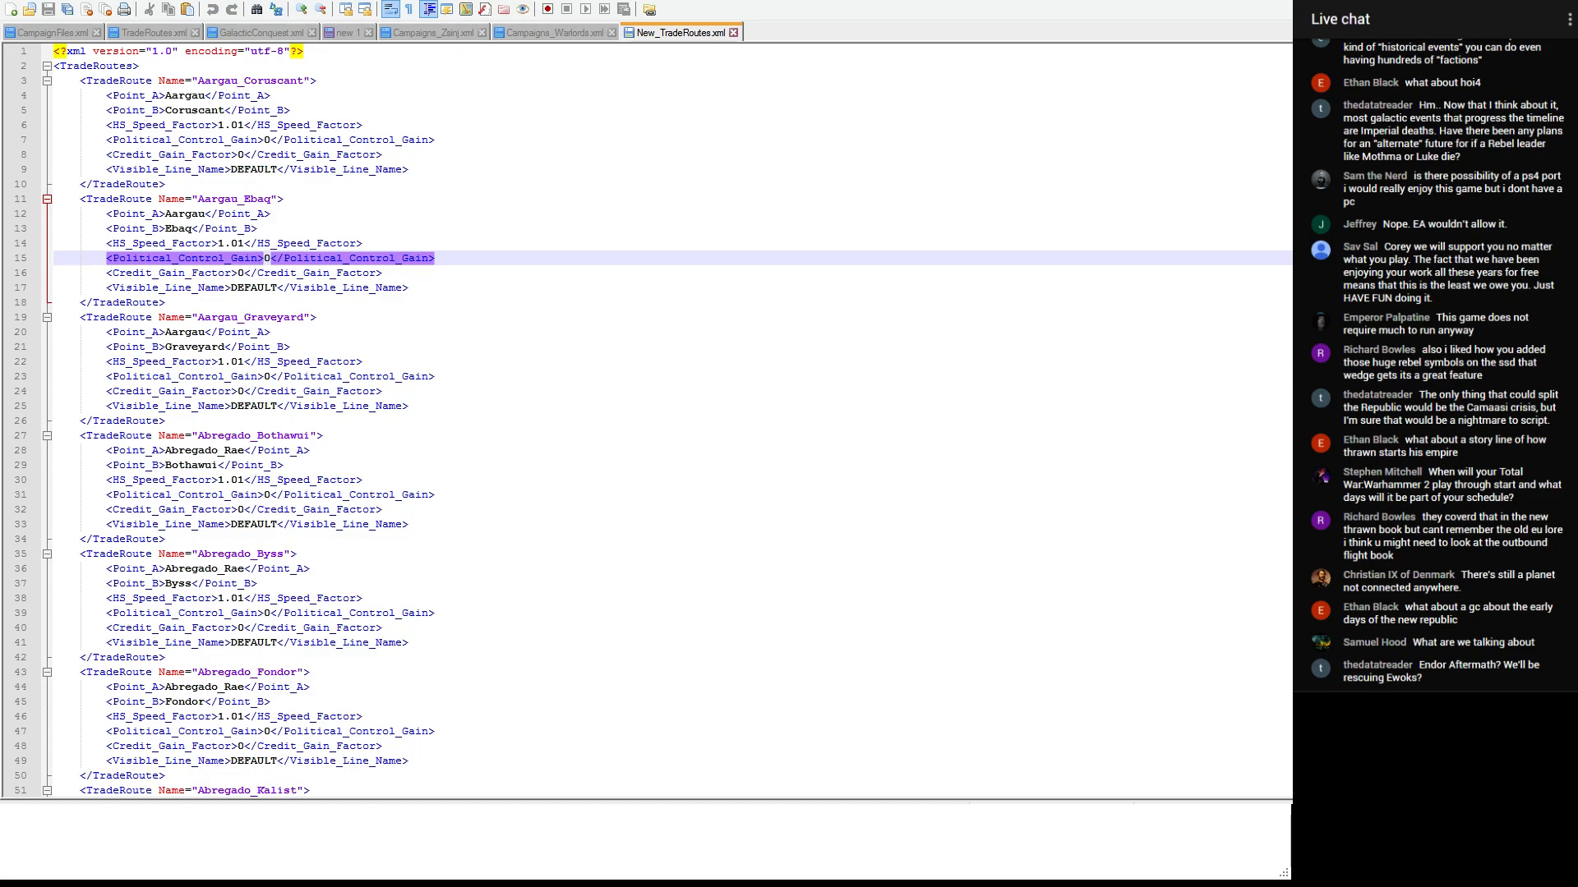
click(472, 569)
scroll(473, 507, down, 20)
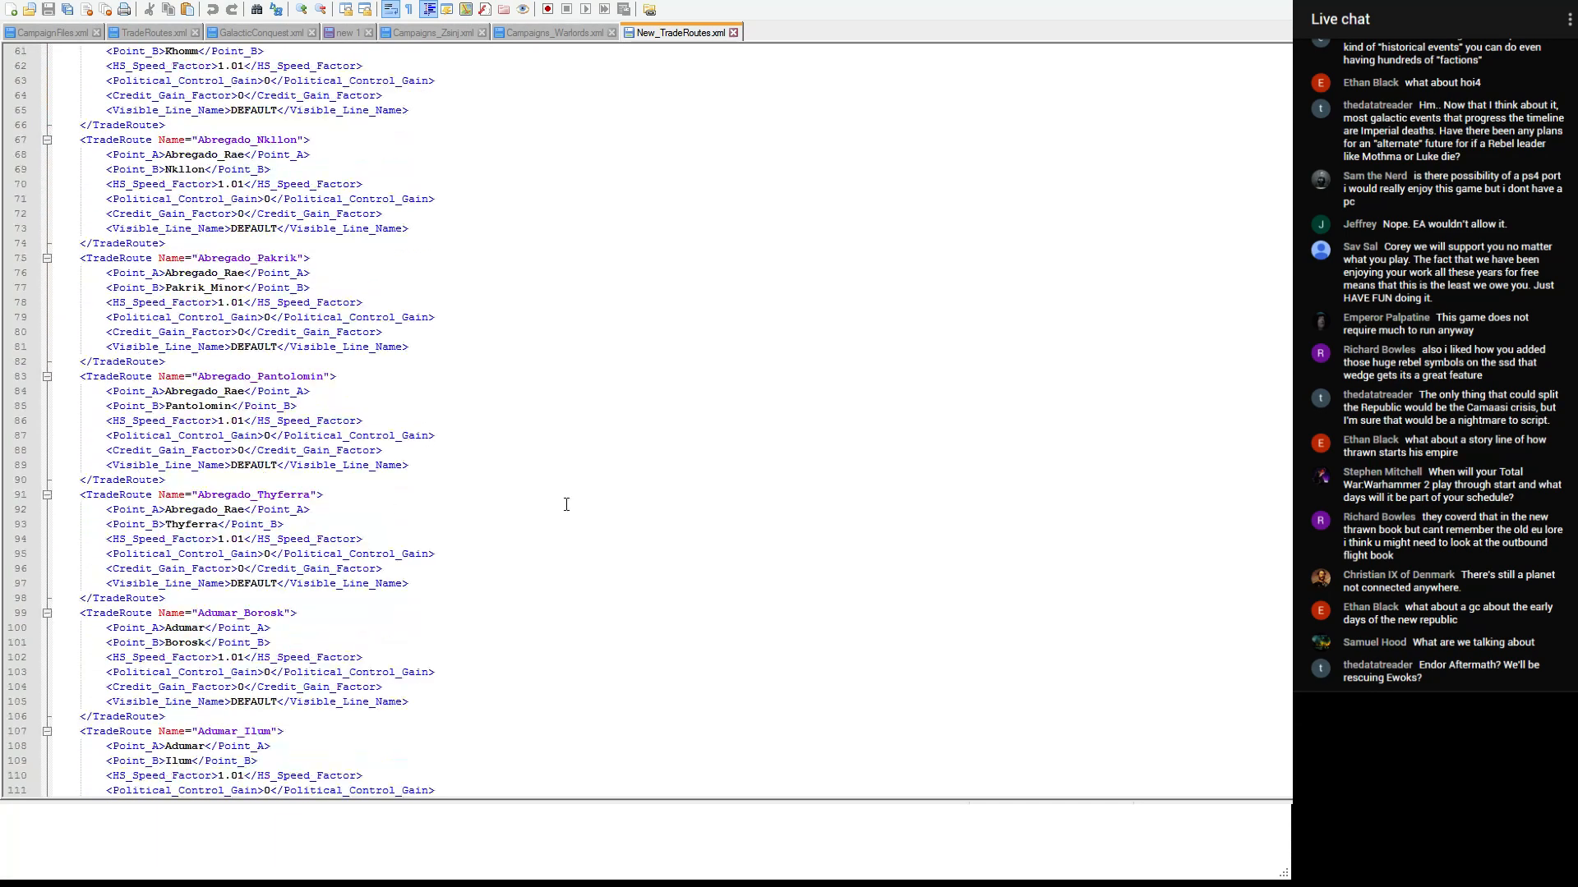
- Examine the trade route entries near the end of New_TradeRoutes.xml
drag(1299, 62, 1299, 781)
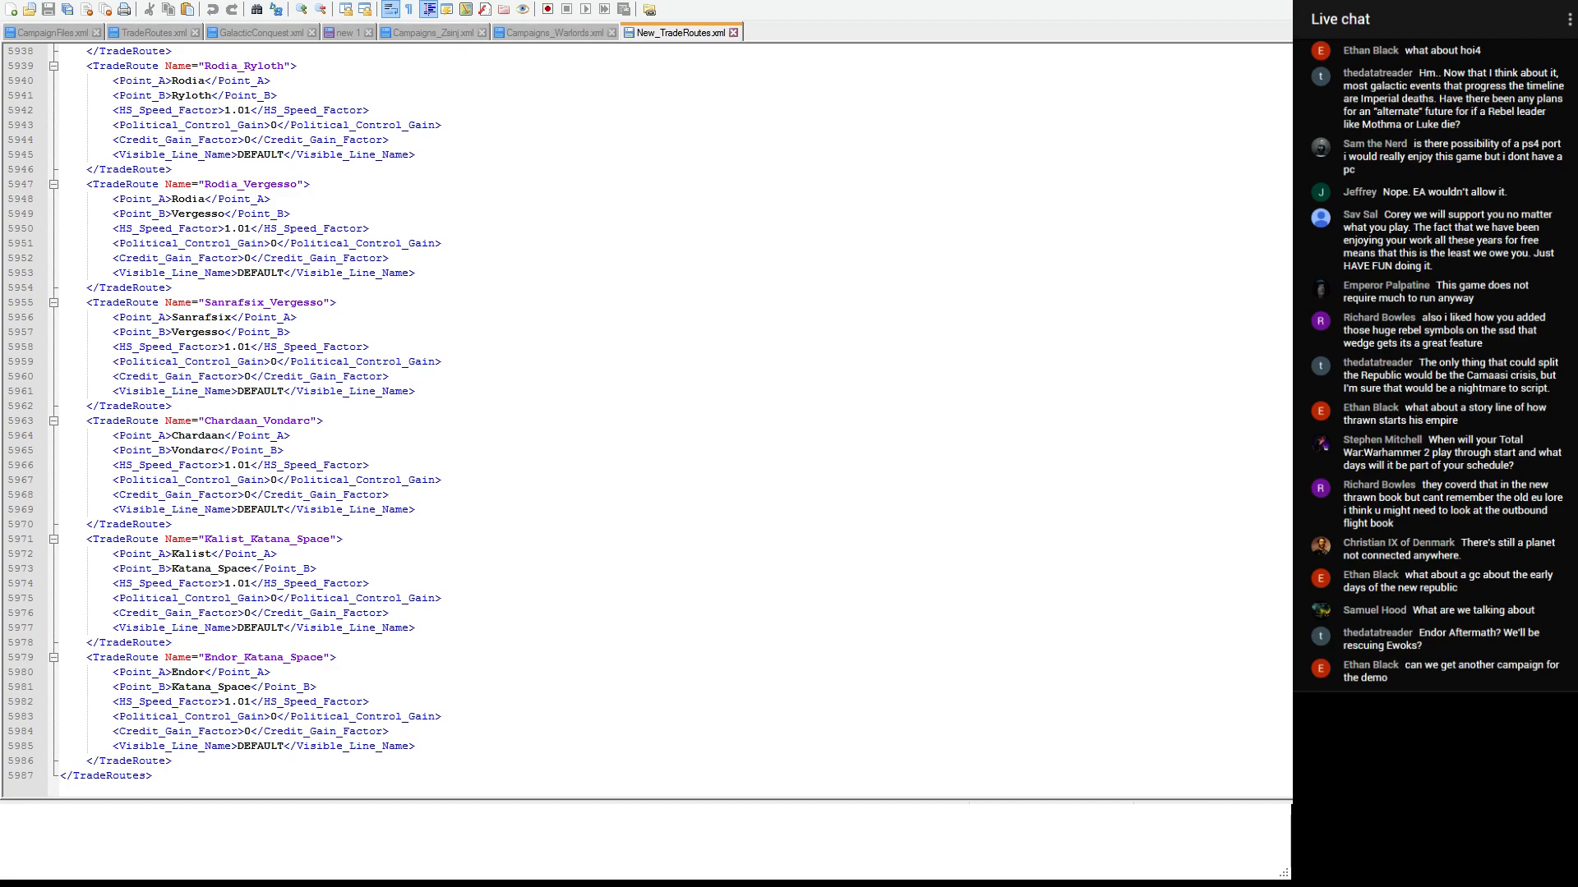
click(378, 439)
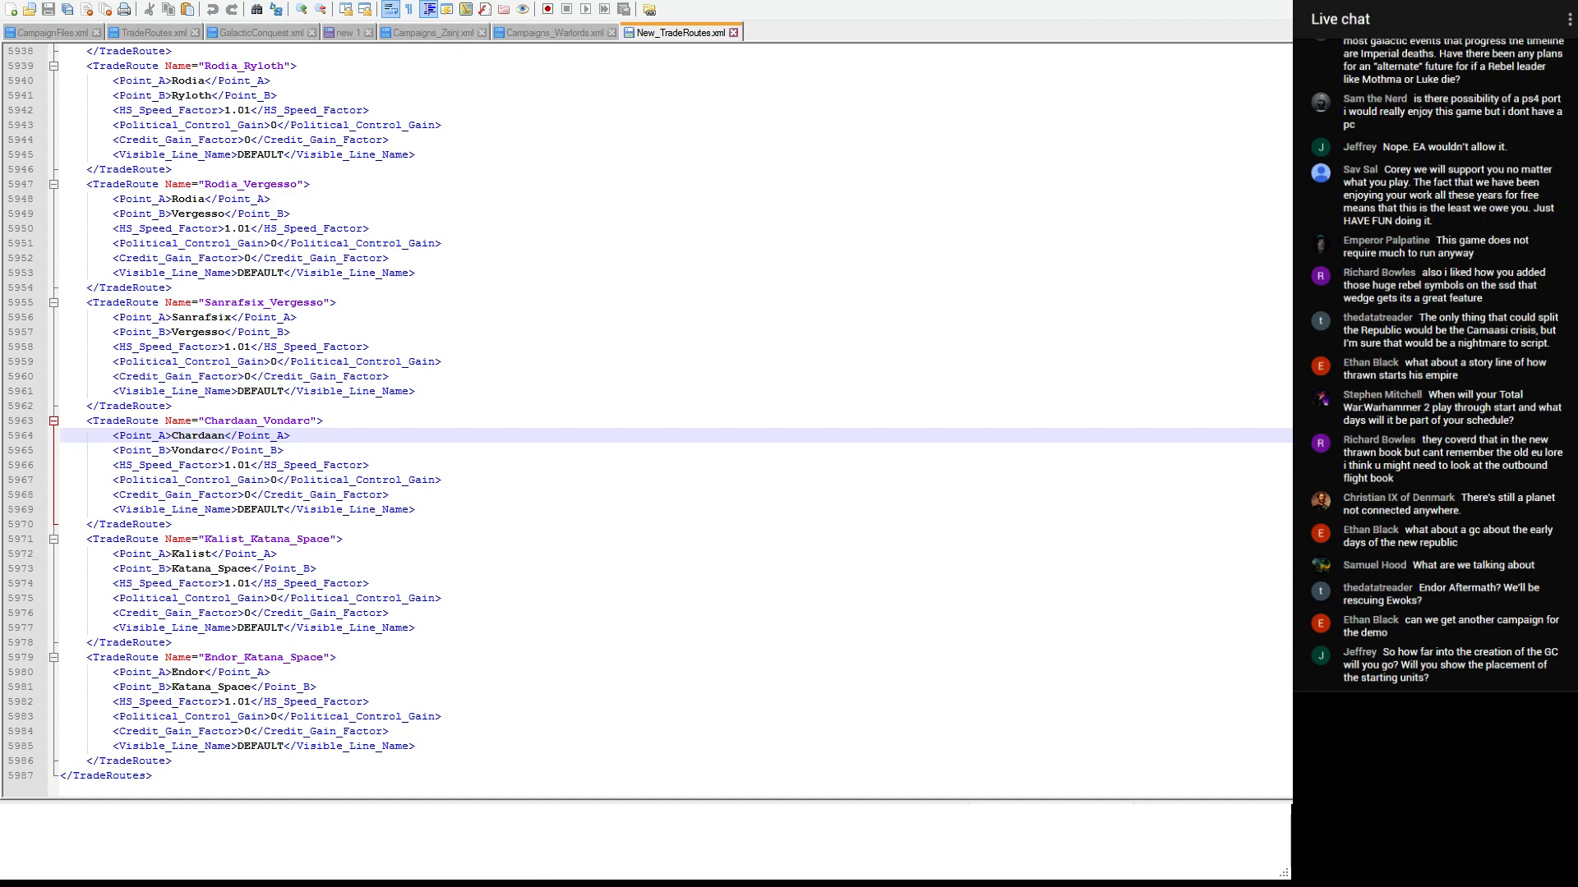
scroll(467, 513, up, 5)
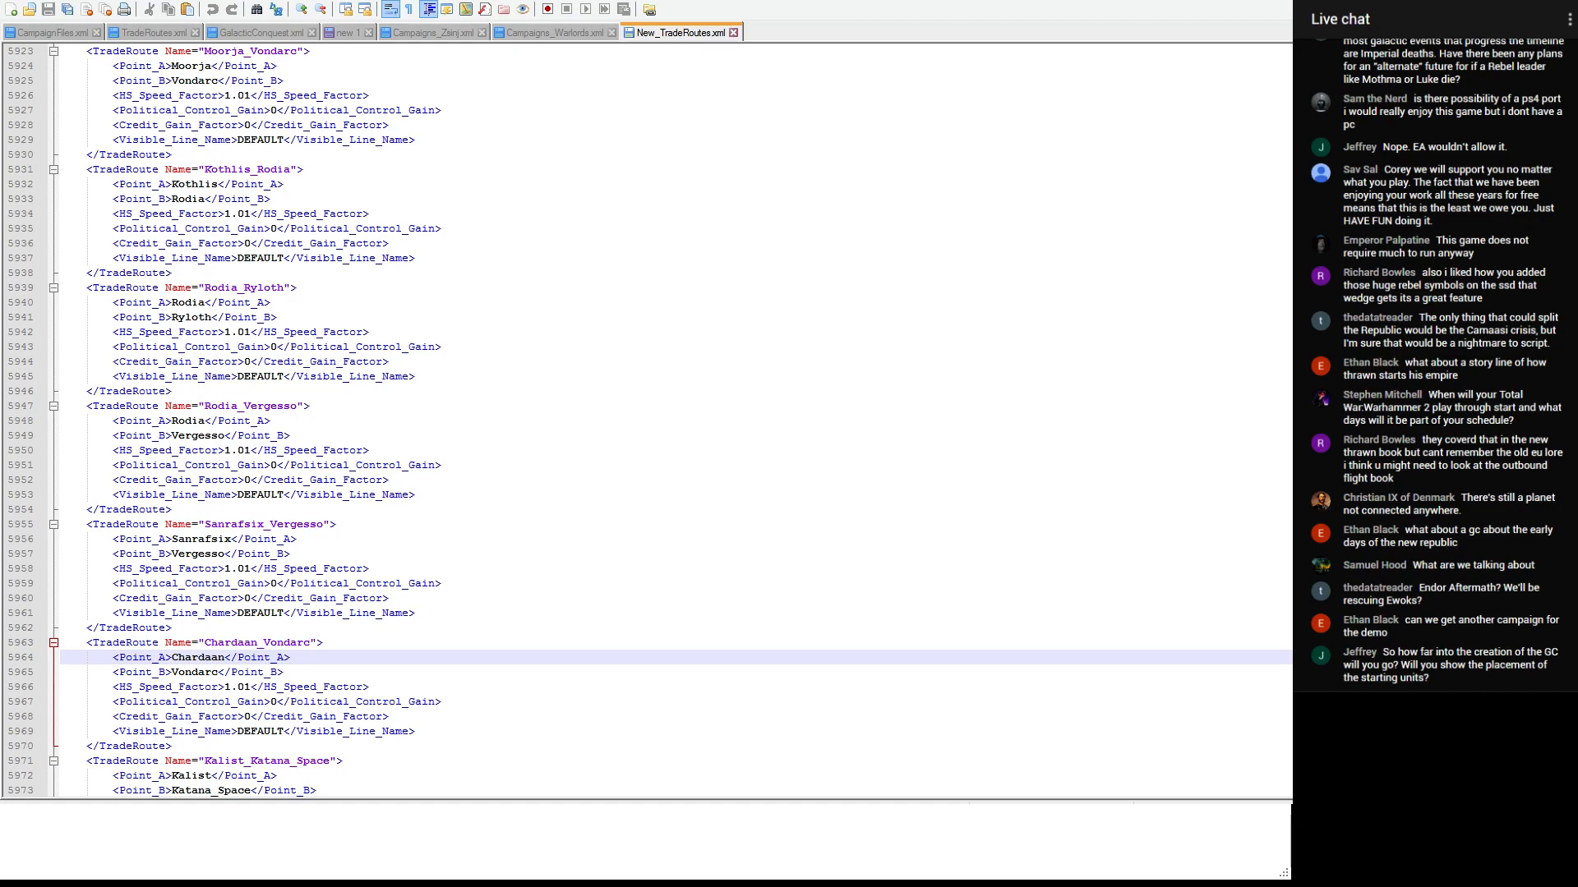
scroll(231, 248, down, 4)
scroll(232, 247, up, 9)
scroll(646, 420, up, 20)
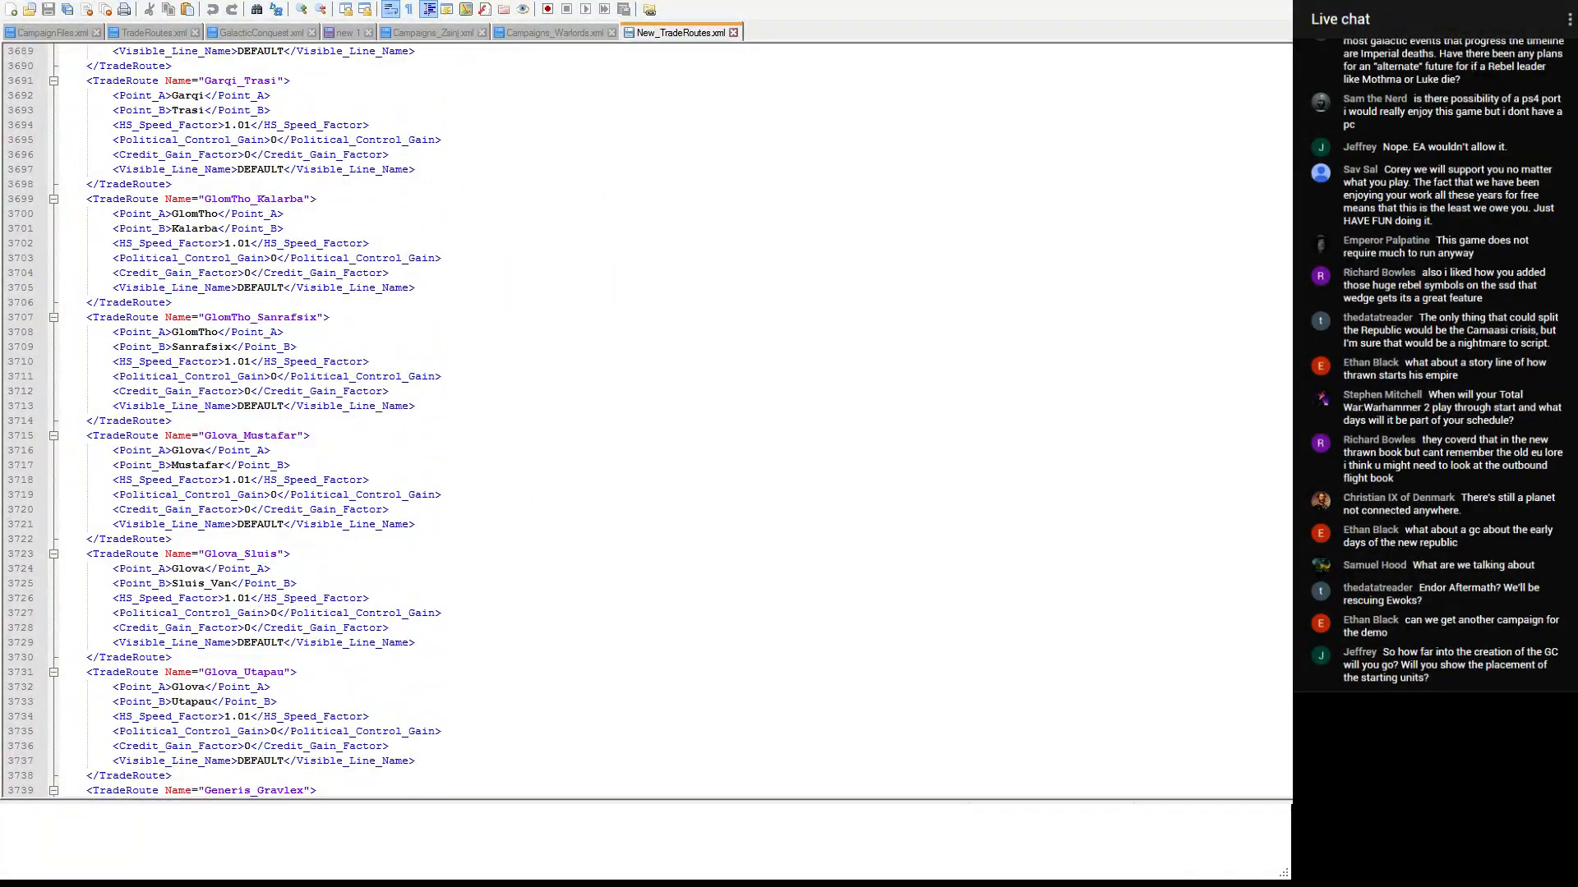
scroll(646, 421, up, 9)
scroll(646, 420, down, 20)
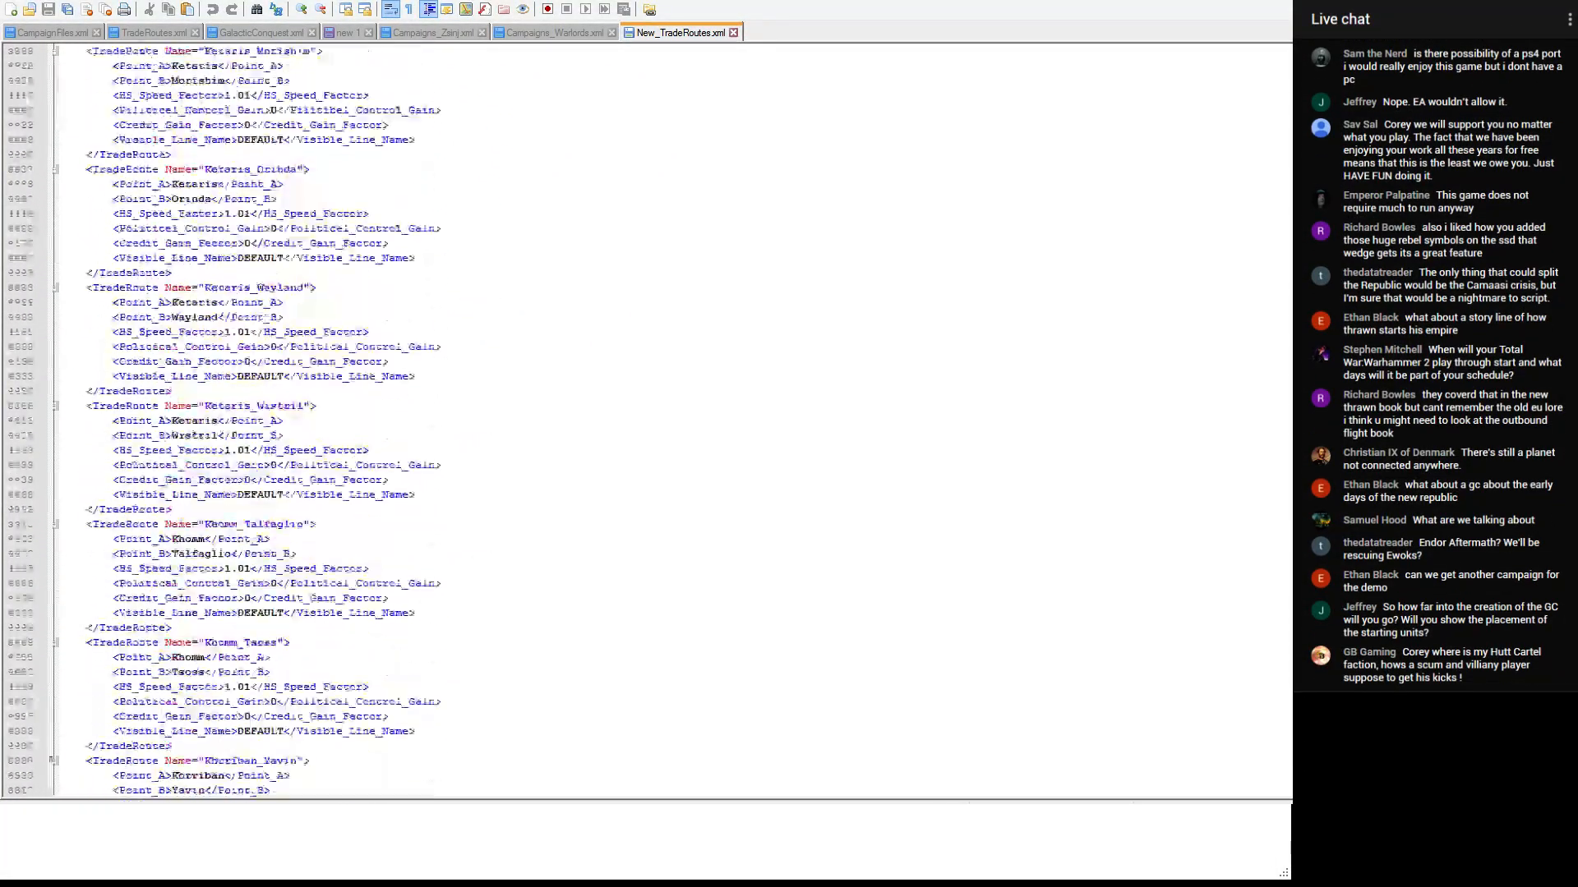
scroll(646, 421, down, 20)
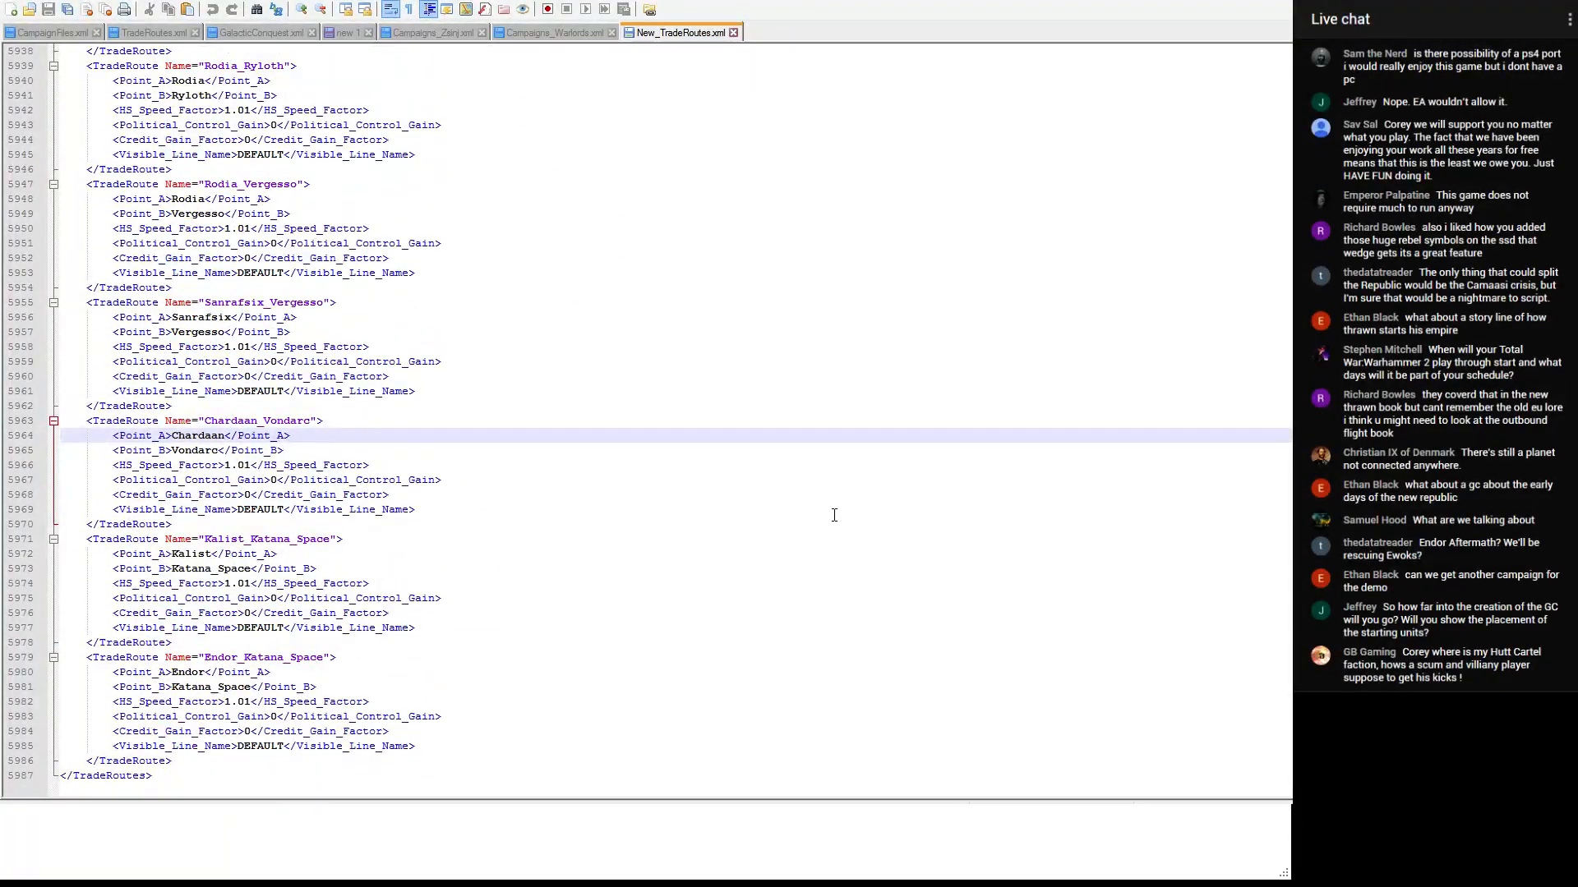
scroll(625, 453, up, 9)
scroll(625, 452, up, 20)
scroll(626, 453, up, 20)
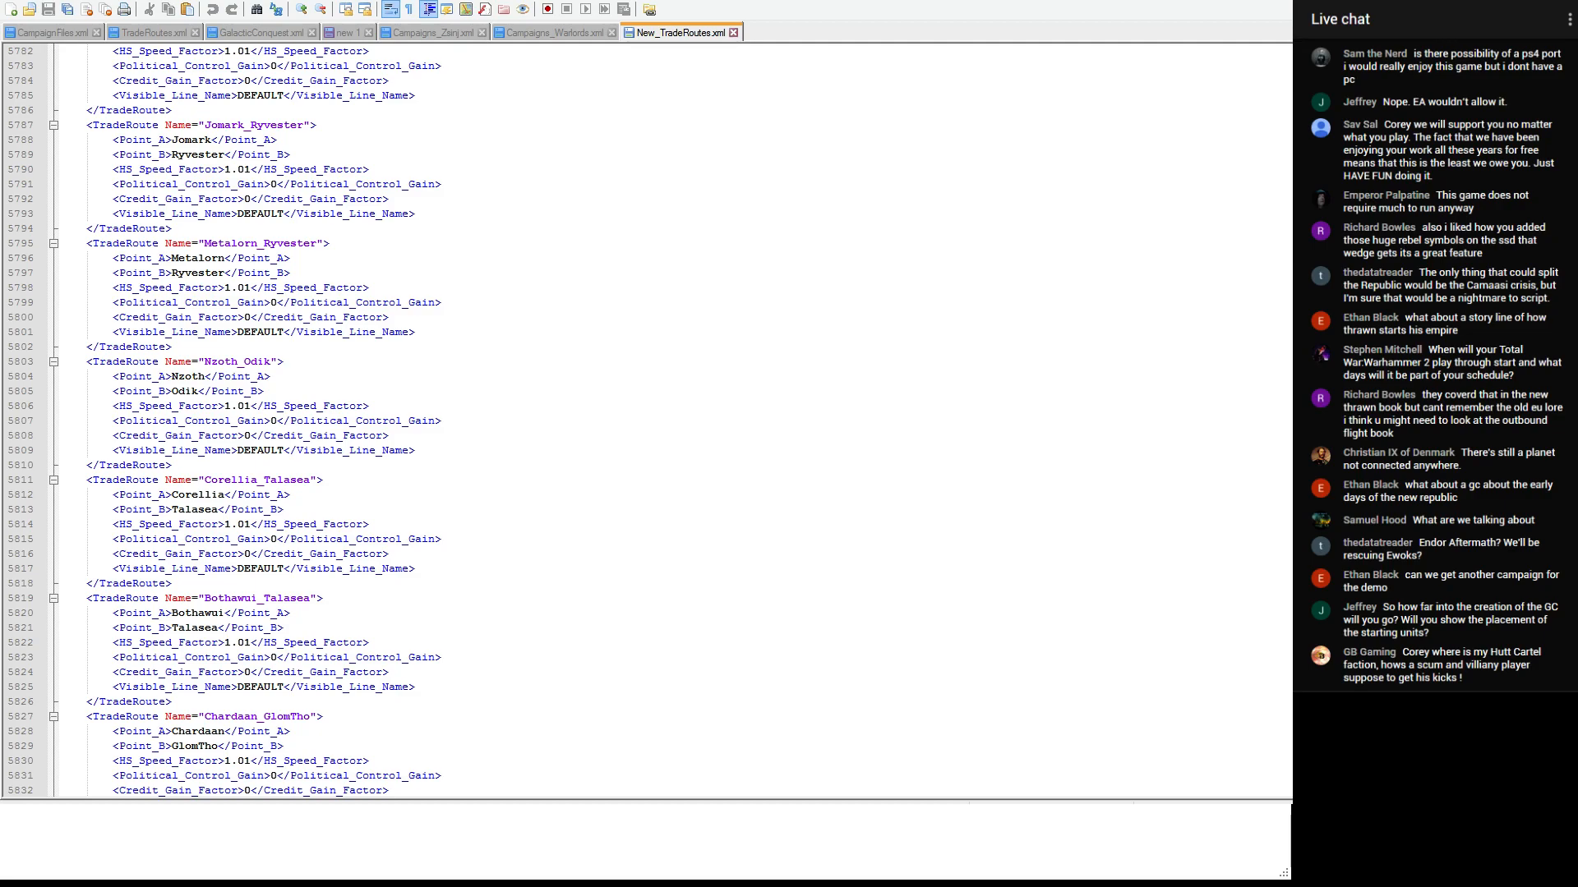
- Open TradeRoutesToo.xml and TradeRoutes.xml, and return to New_TradeRoutes.xml
click(415, 277)
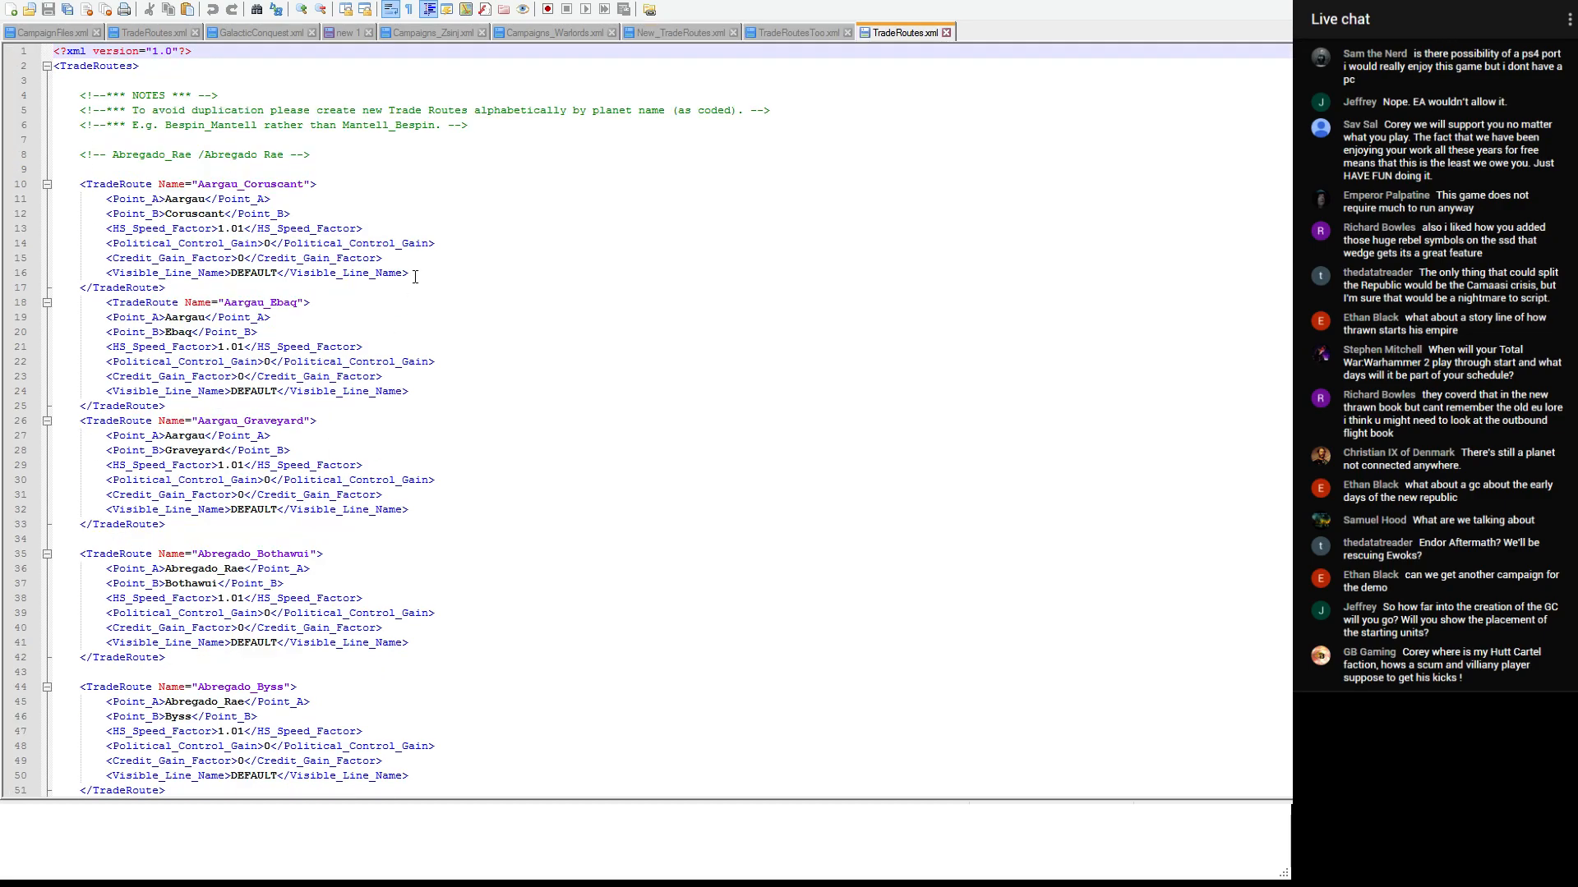
click(717, 34)
- Delete all entries from Aargau_Coruscant through Bilbringi_Galaxy_Core_Art_Model in New_TradeRoutes.xml, and save the file
scroll(757, 595, down, 20)
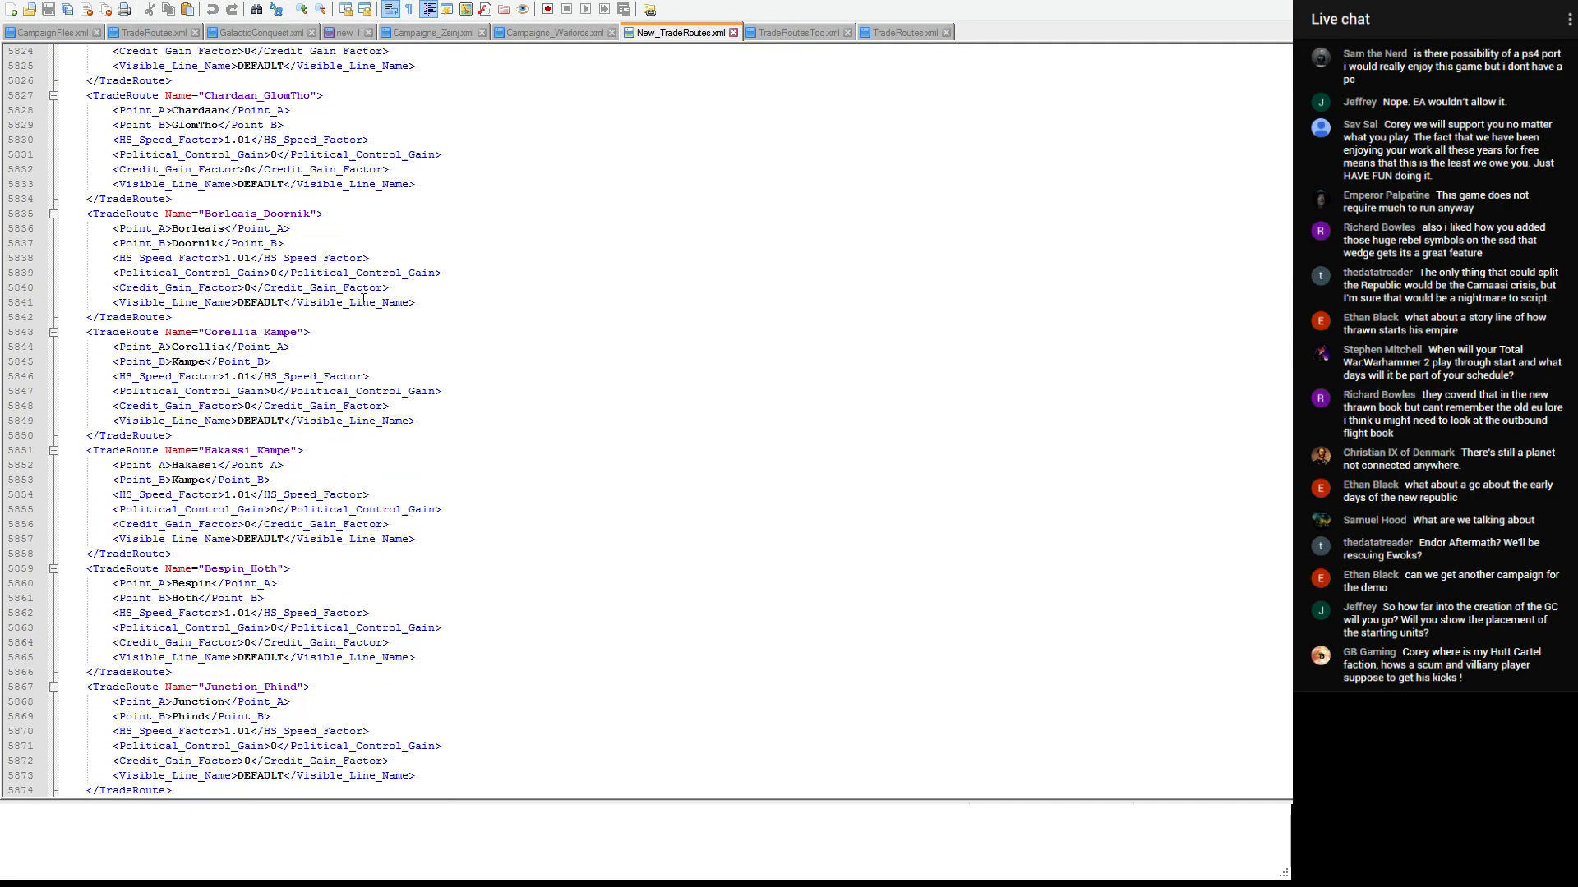
scroll(757, 595, up, 20)
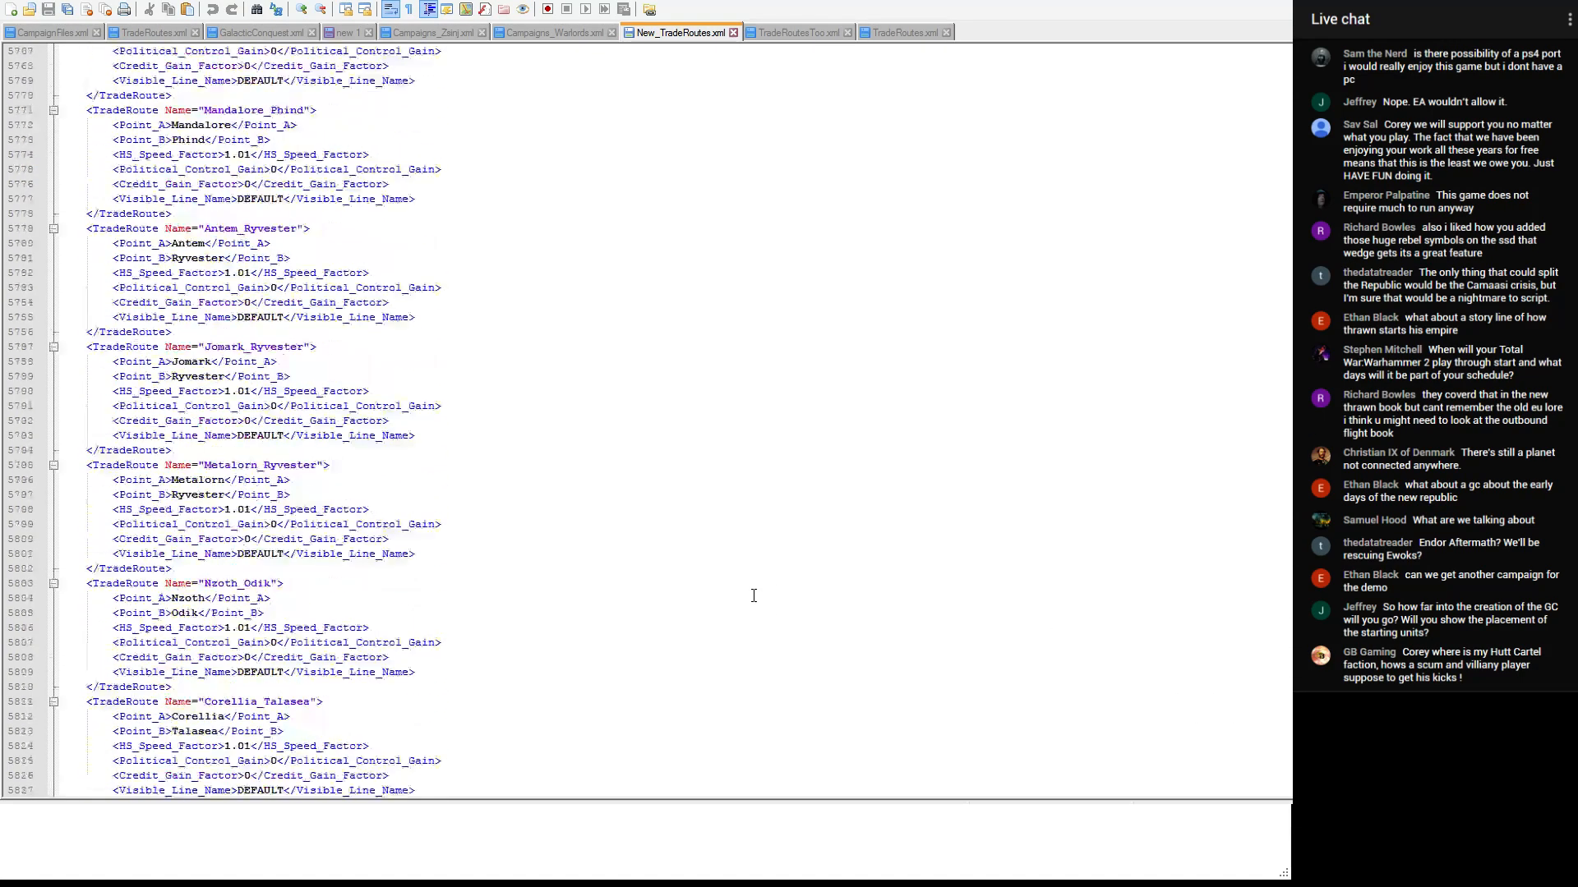
scroll(754, 594, up, 20)
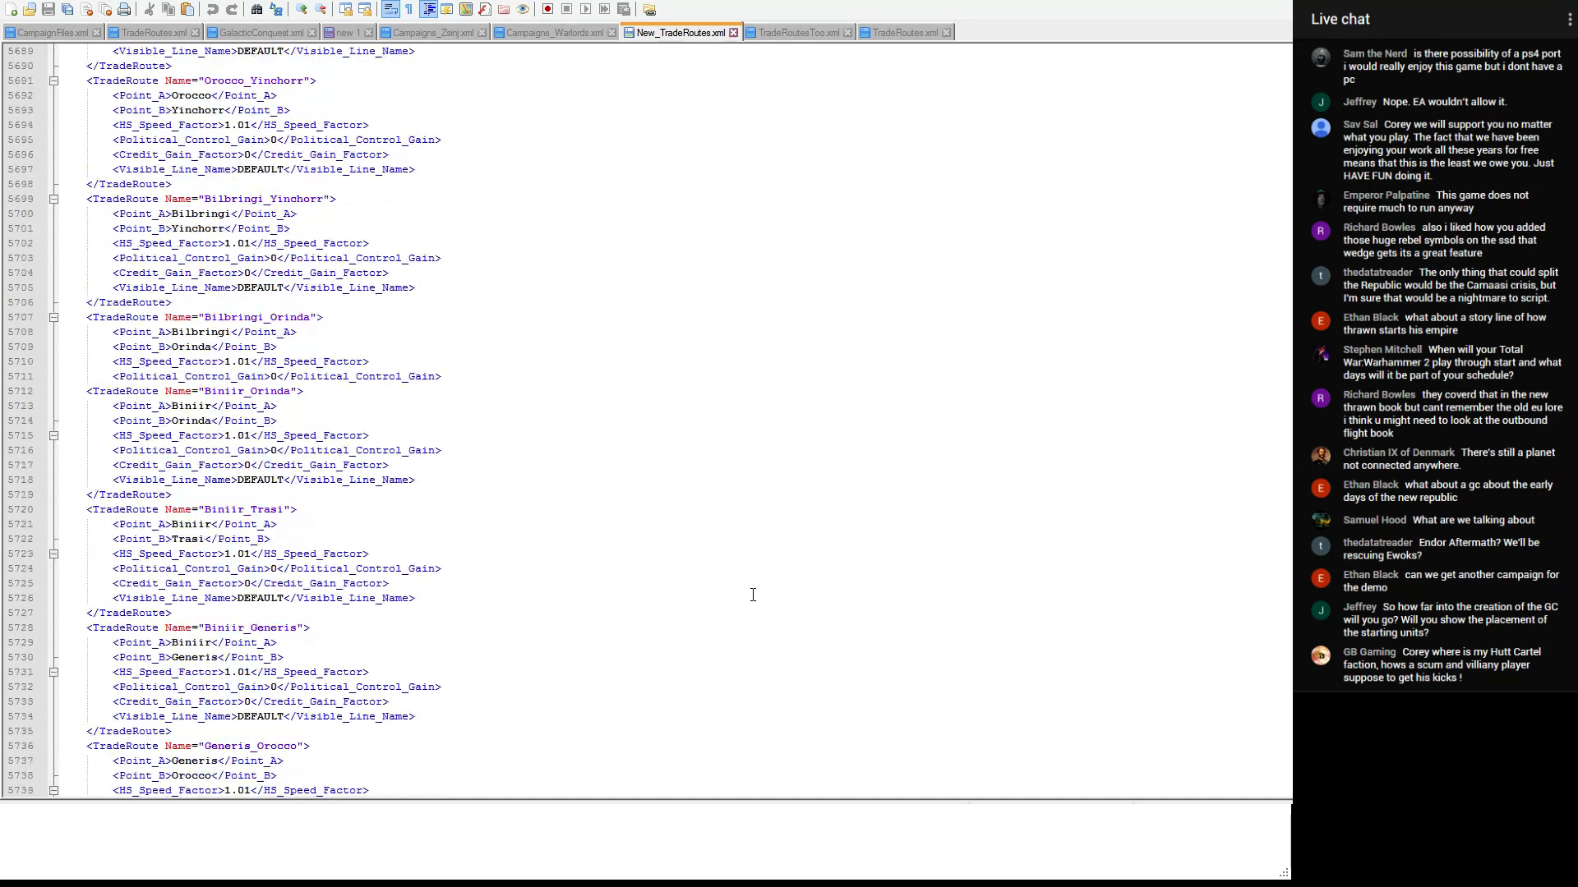
scroll(534, 374, up, 20)
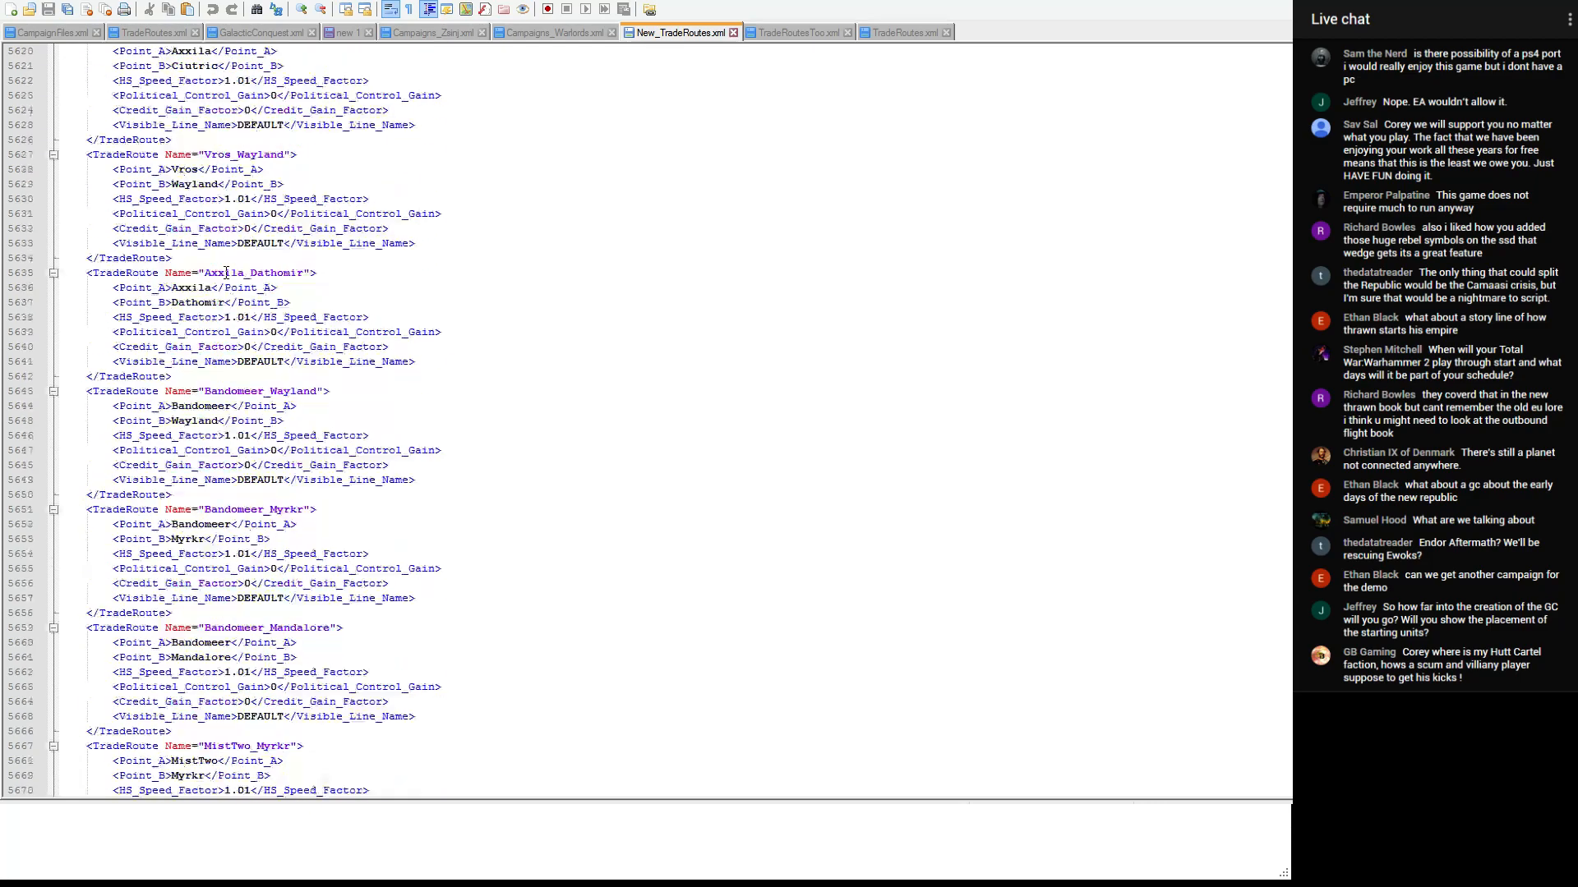
scroll(226, 273, up, 8)
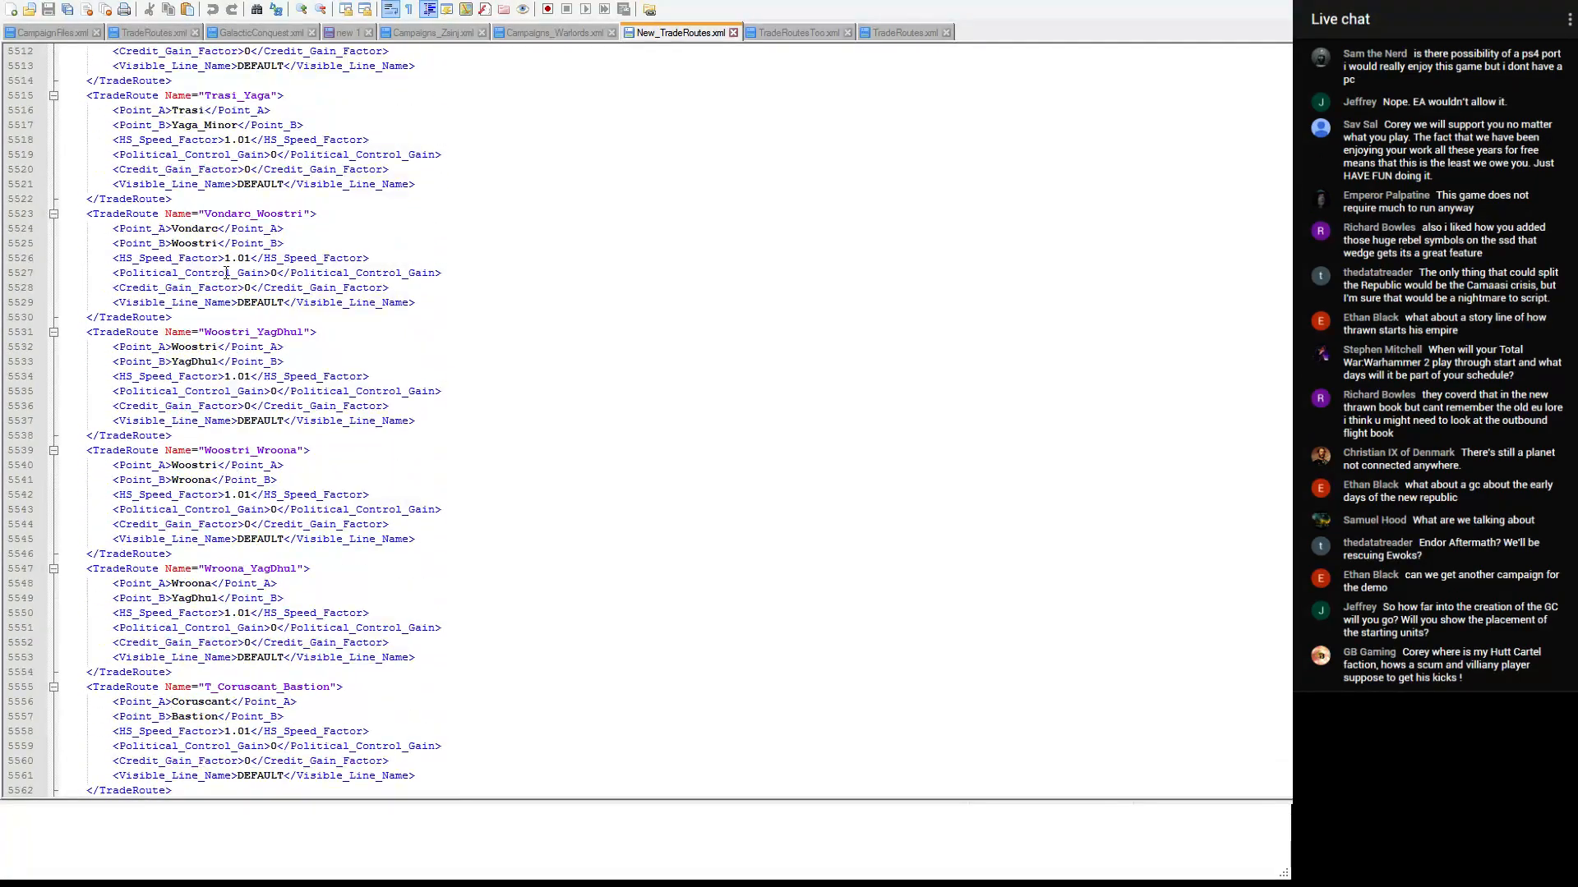
scroll(226, 273, down, 5)
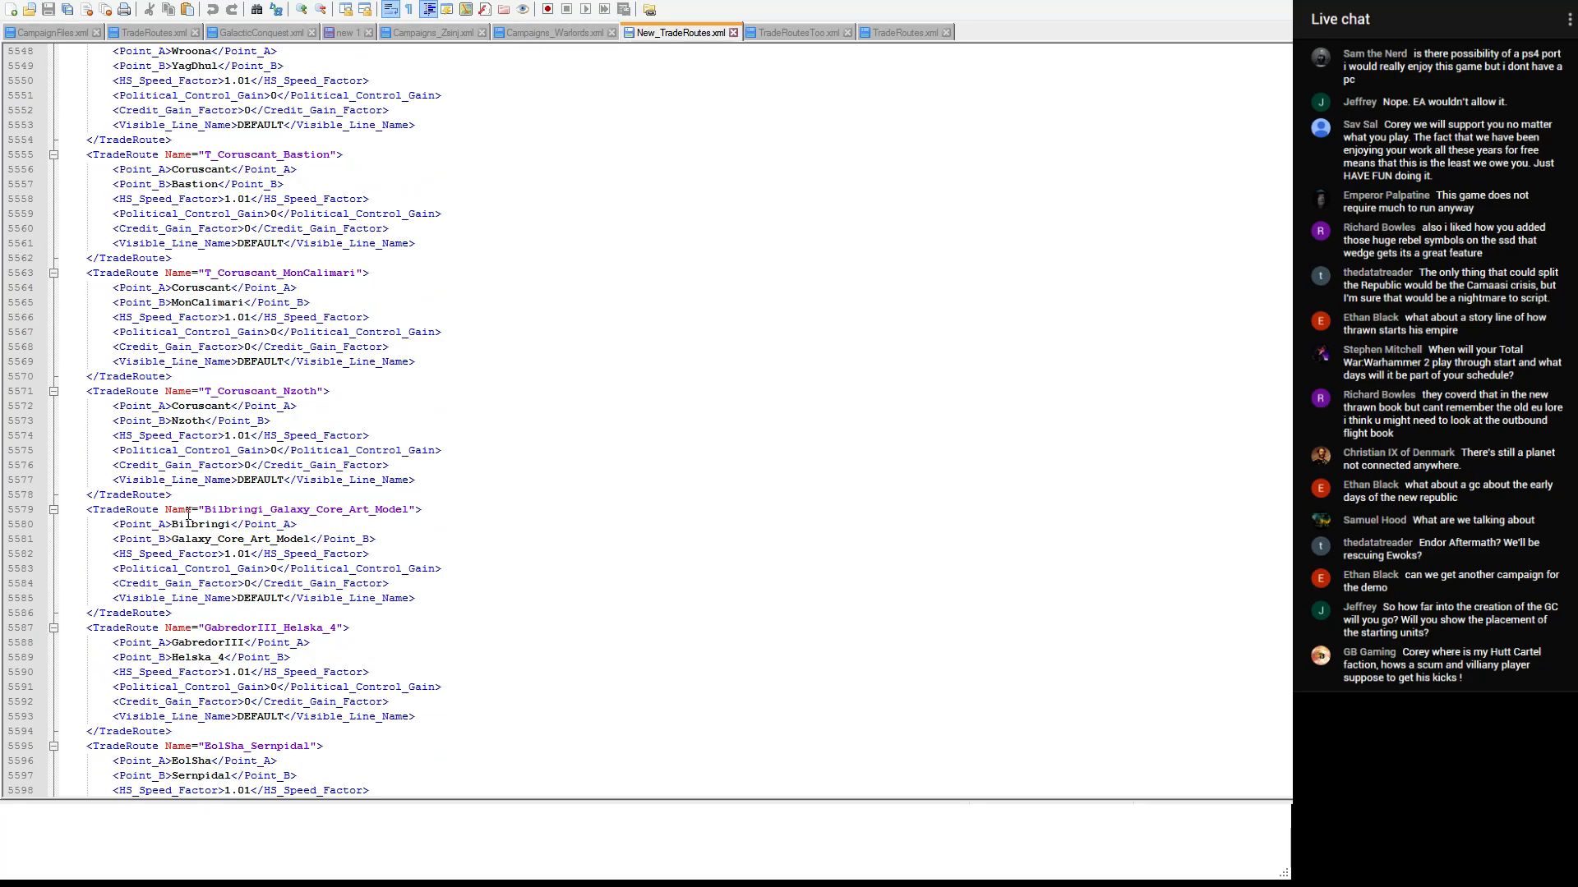
drag(185, 599, 55, 80)
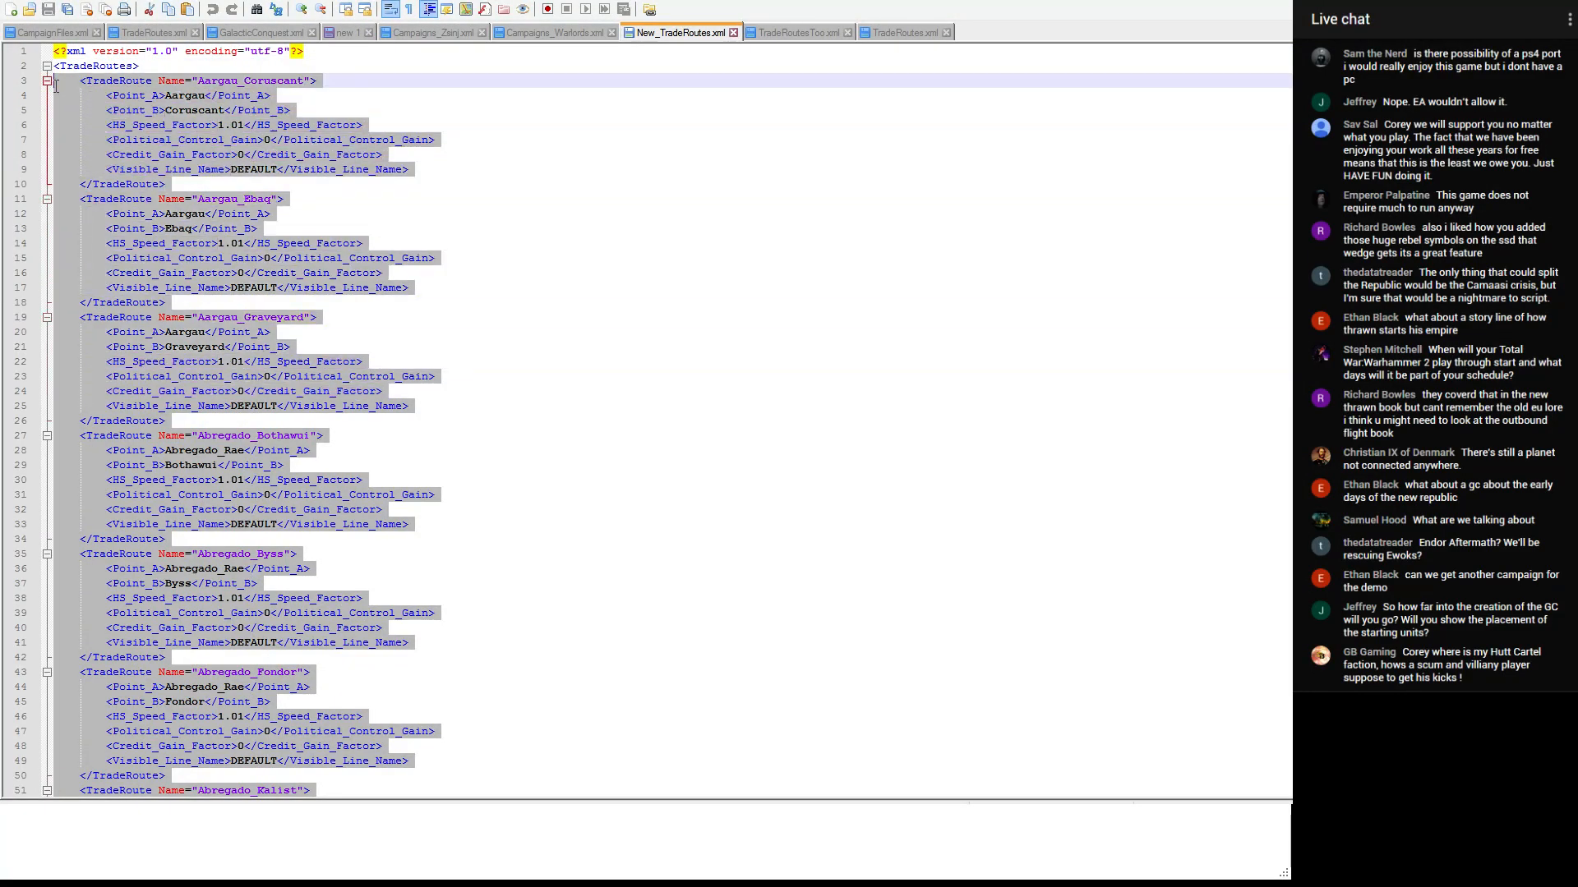
key(Delete)
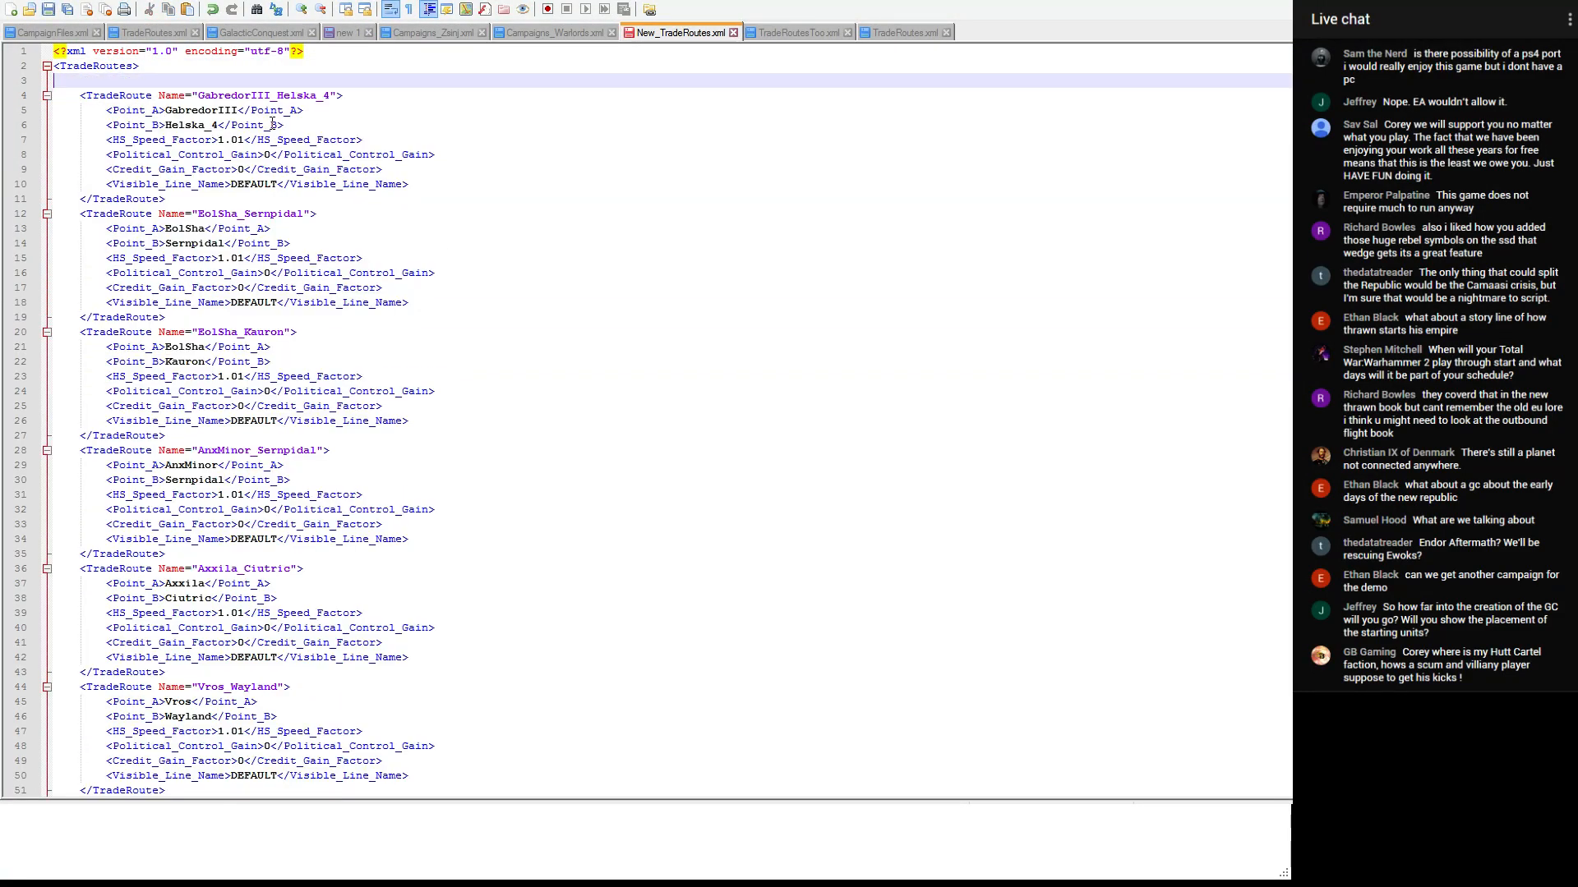
scroll(649, 419, down, 20)
scroll(649, 420, up, 20)
scroll(649, 419, up, 10)
key(ctrl+s)
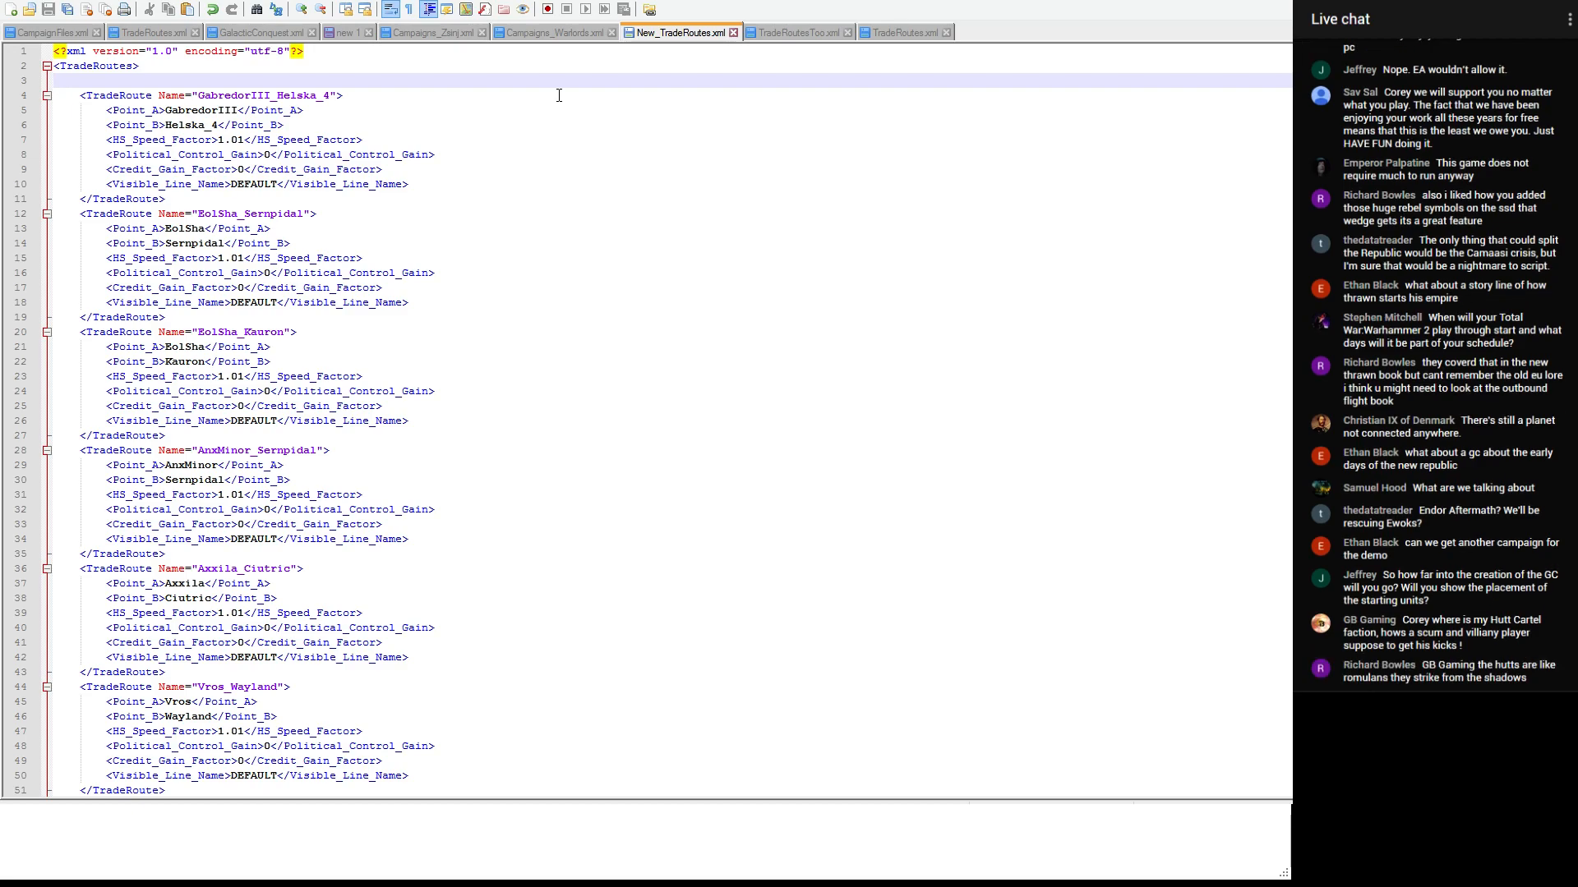
- Select the whole GabredorIII_Helska_4 trade route entry in New_TradeRoutes.xml
drag(60, 93, 317, 202)
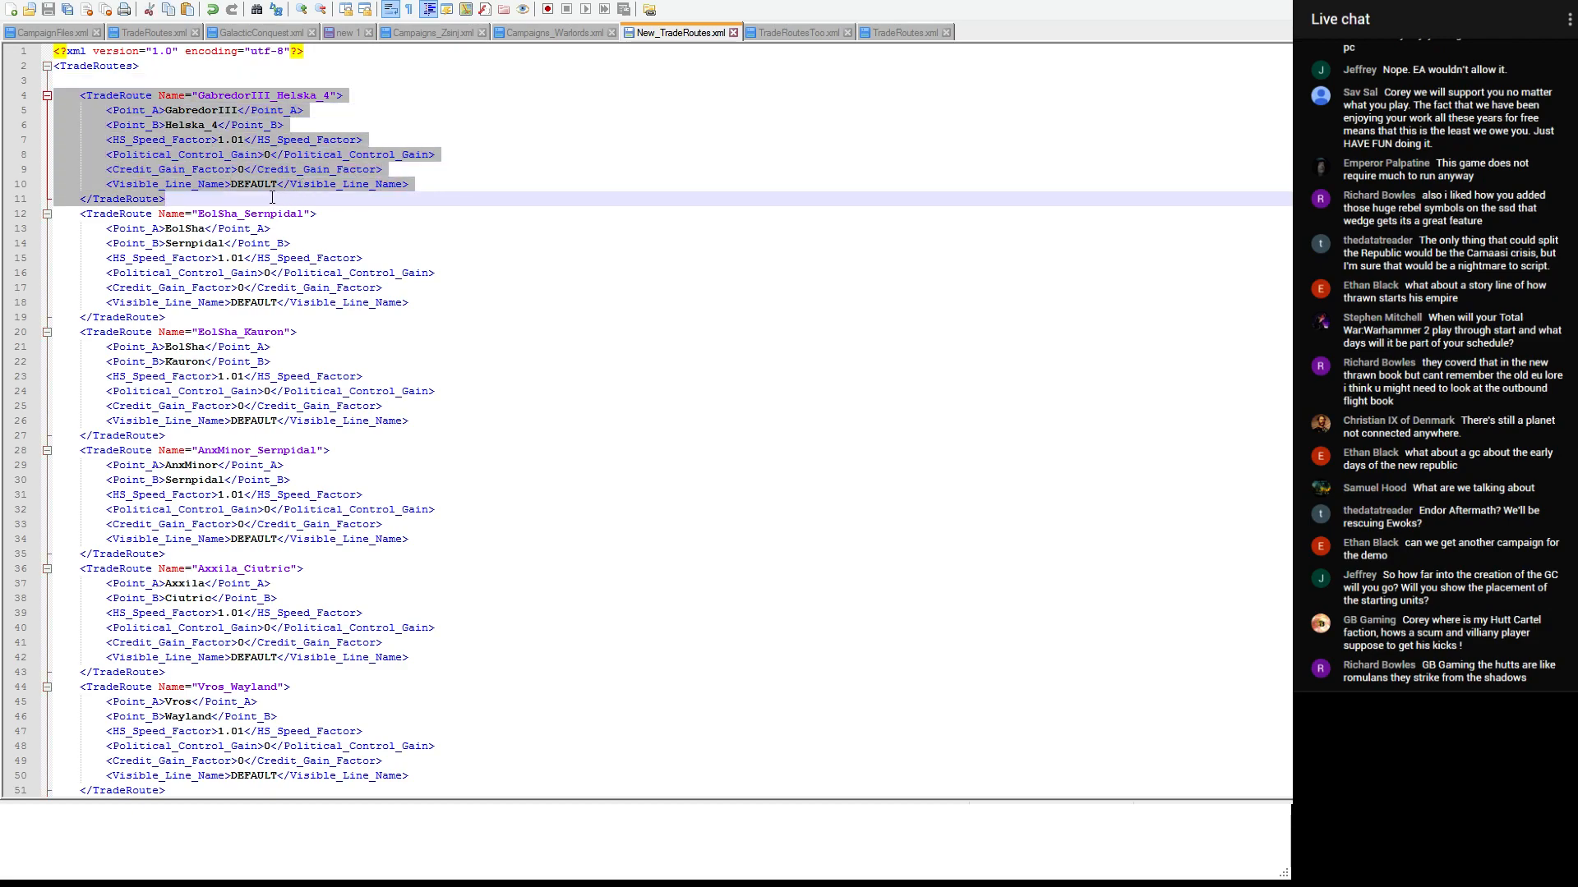
click(222, 196)
drag(235, 202, 22, 92)
key(ctrl+c)
- Check the Hutts planets in the faction planet list of the unsaved new 1 document
click(349, 32)
scroll(260, 150, down, 3)
scroll(261, 149, down, 20)
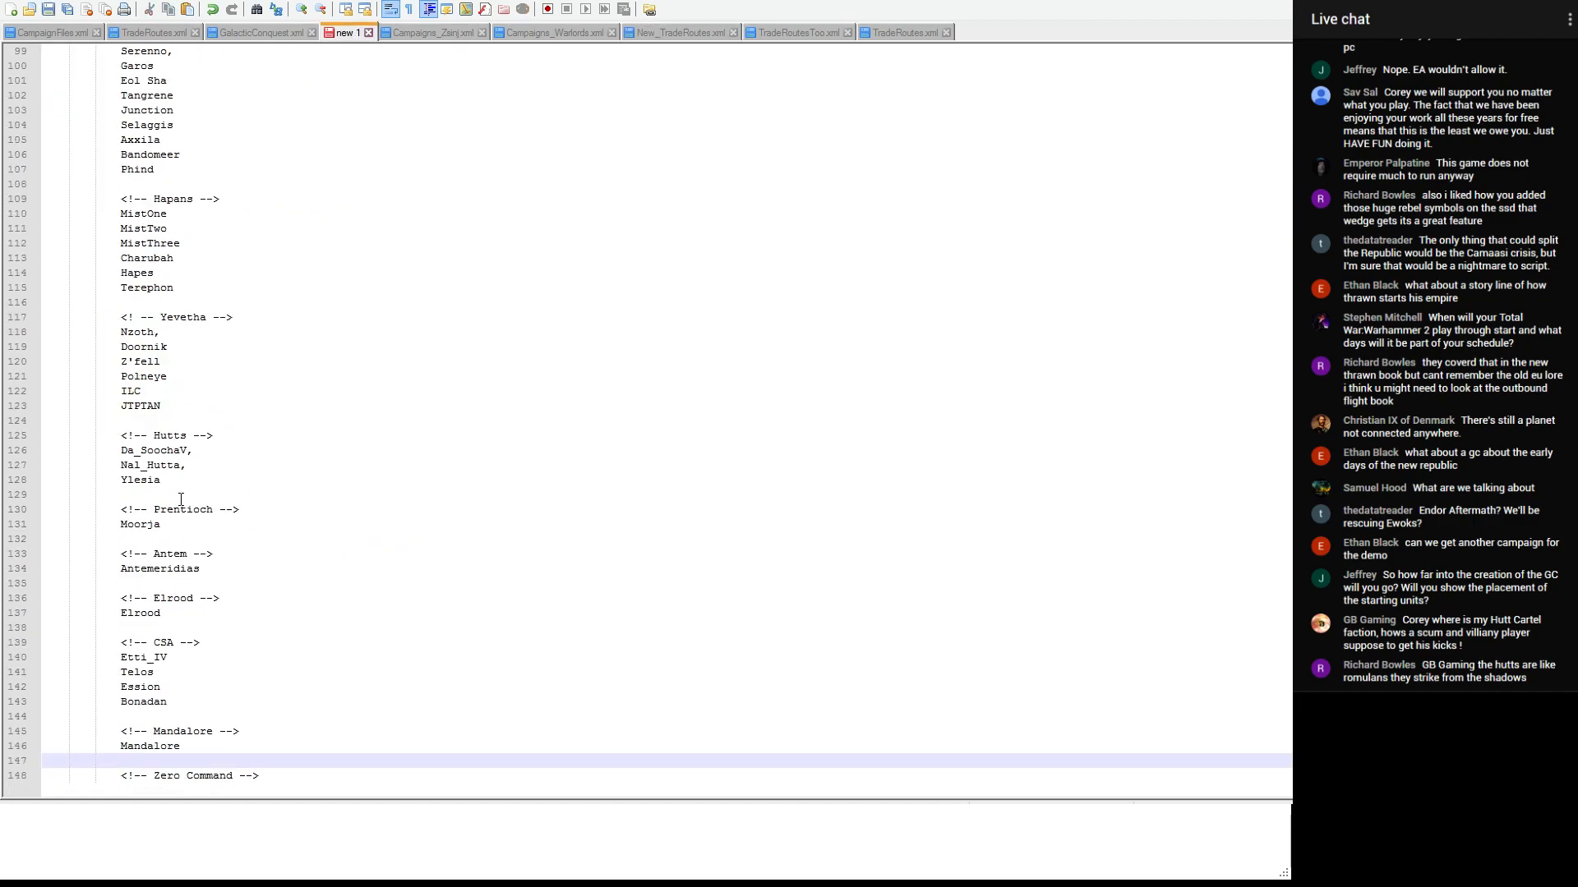
drag(181, 499, 9, 419)
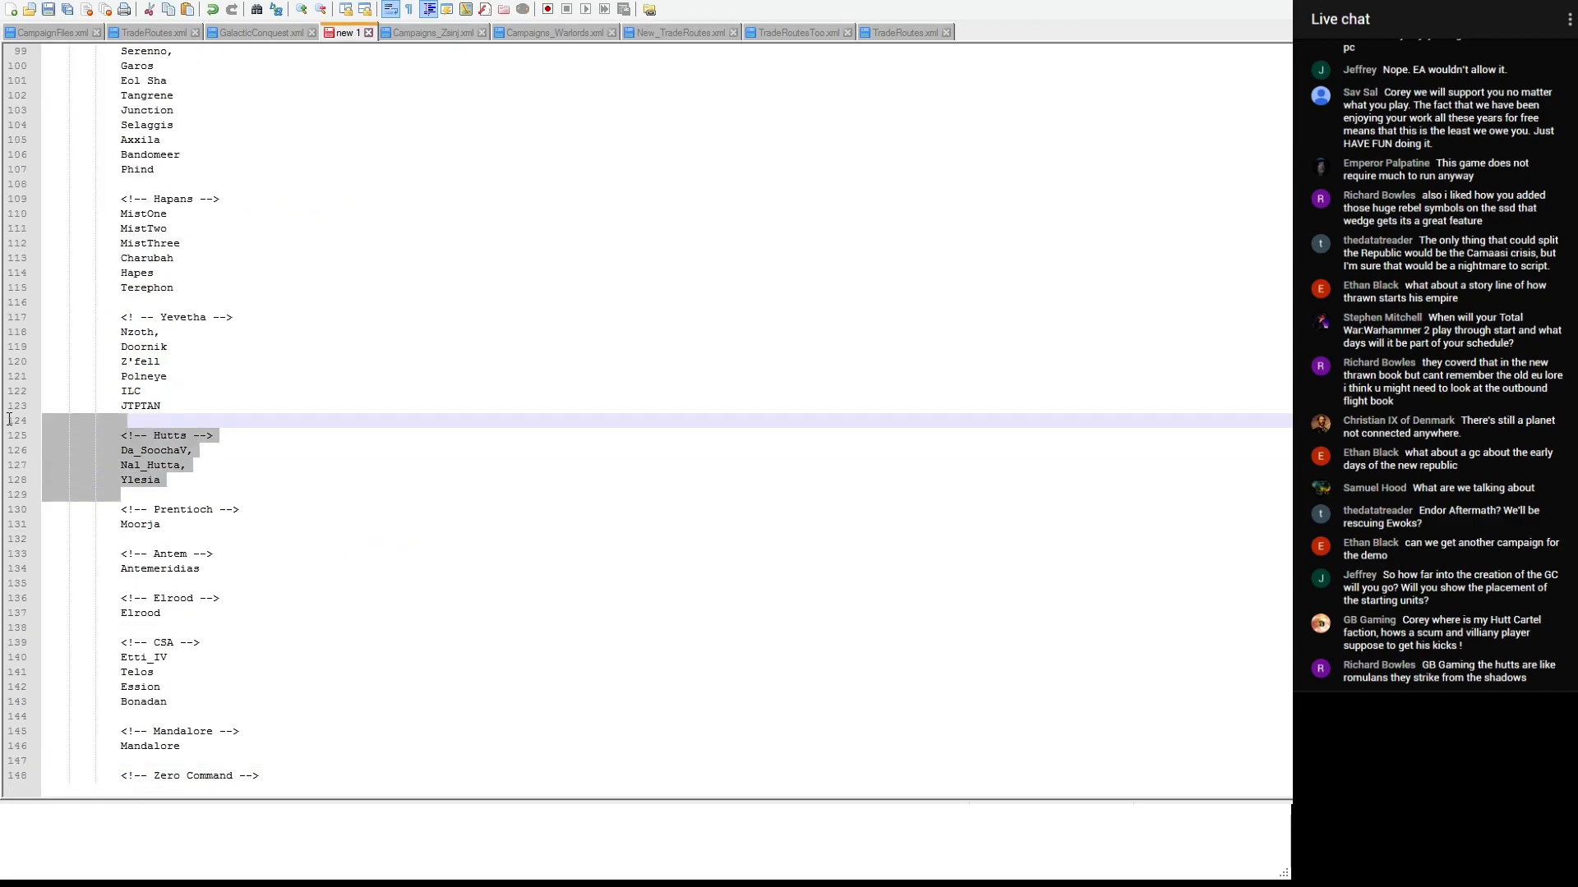
click(165, 479)
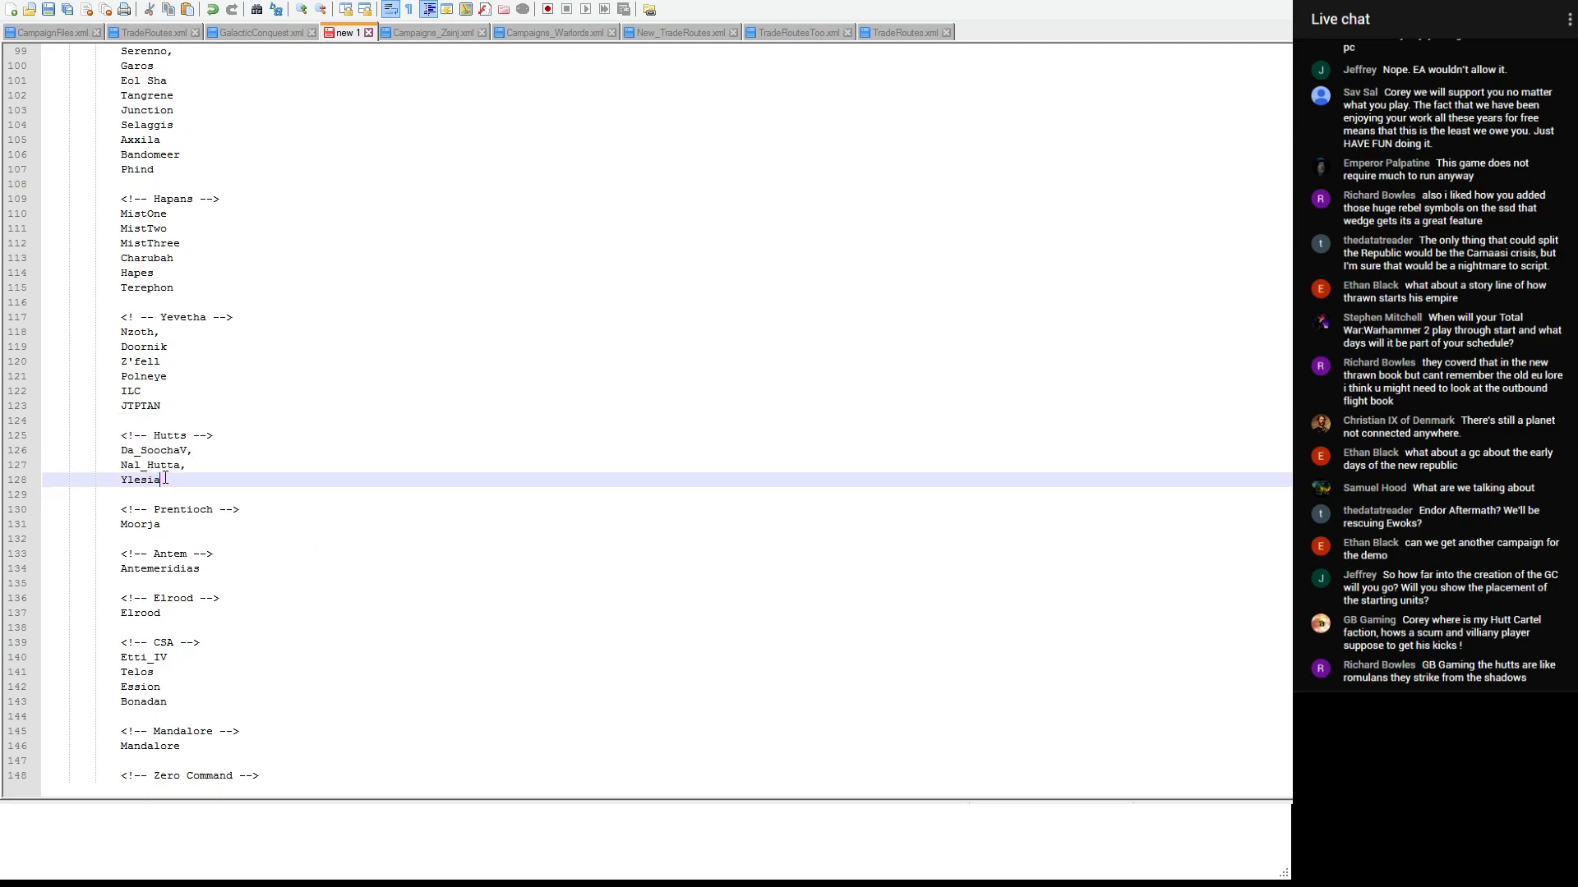
- Move the GabredorIII_Helska_4 entry from New_TradeRoutes.xml into TradeRoutesToo.xml above Gabredor_Muunilinst, separated by a blank line, and save the file
click(812, 31)
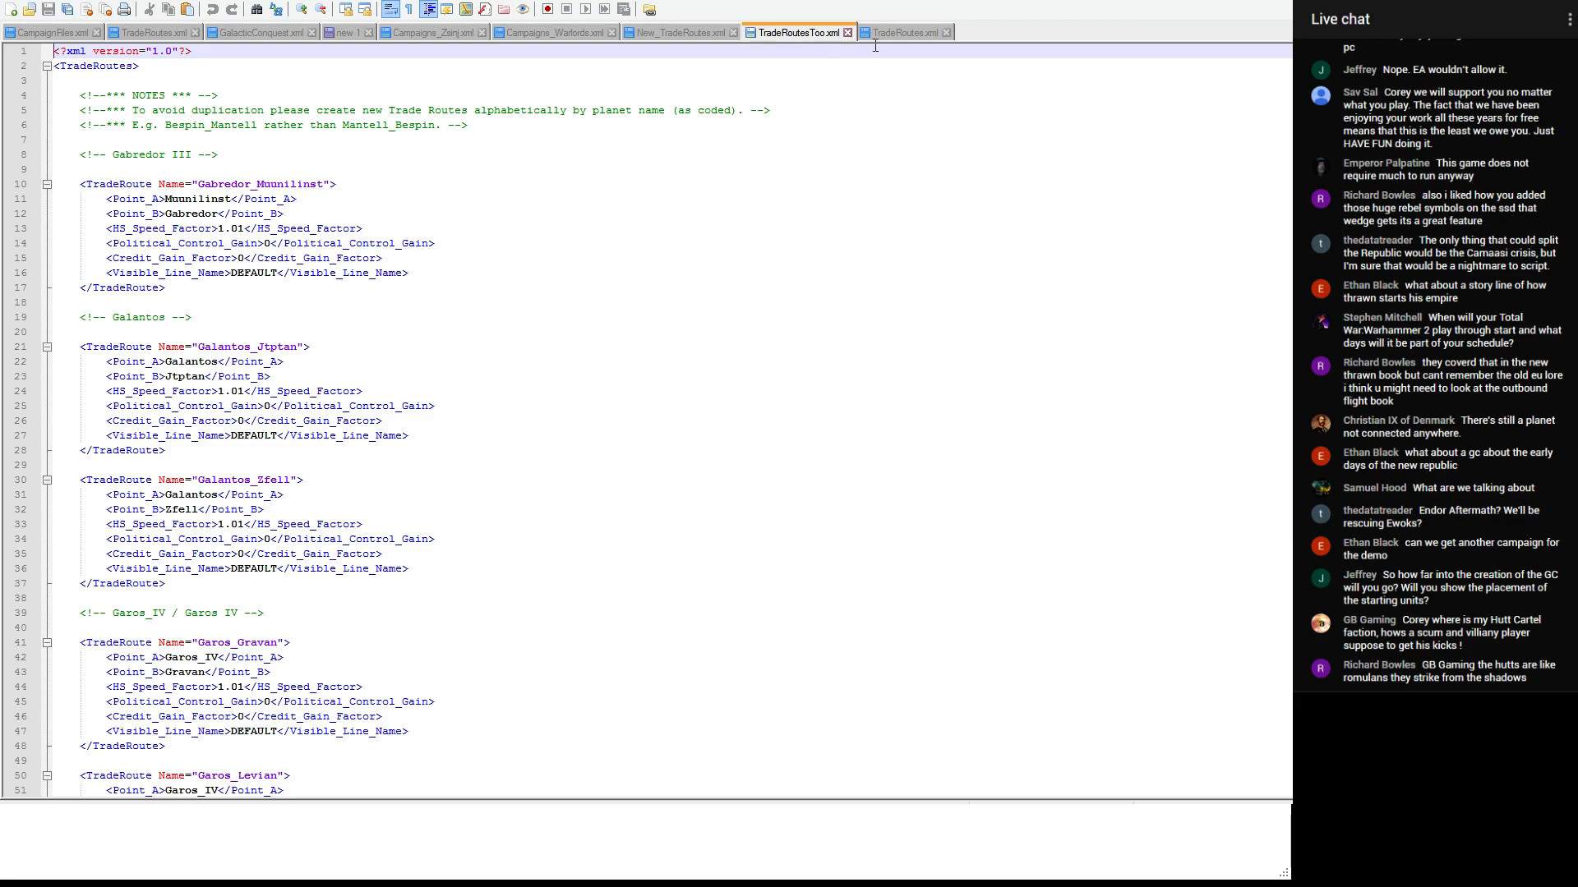
click(700, 33)
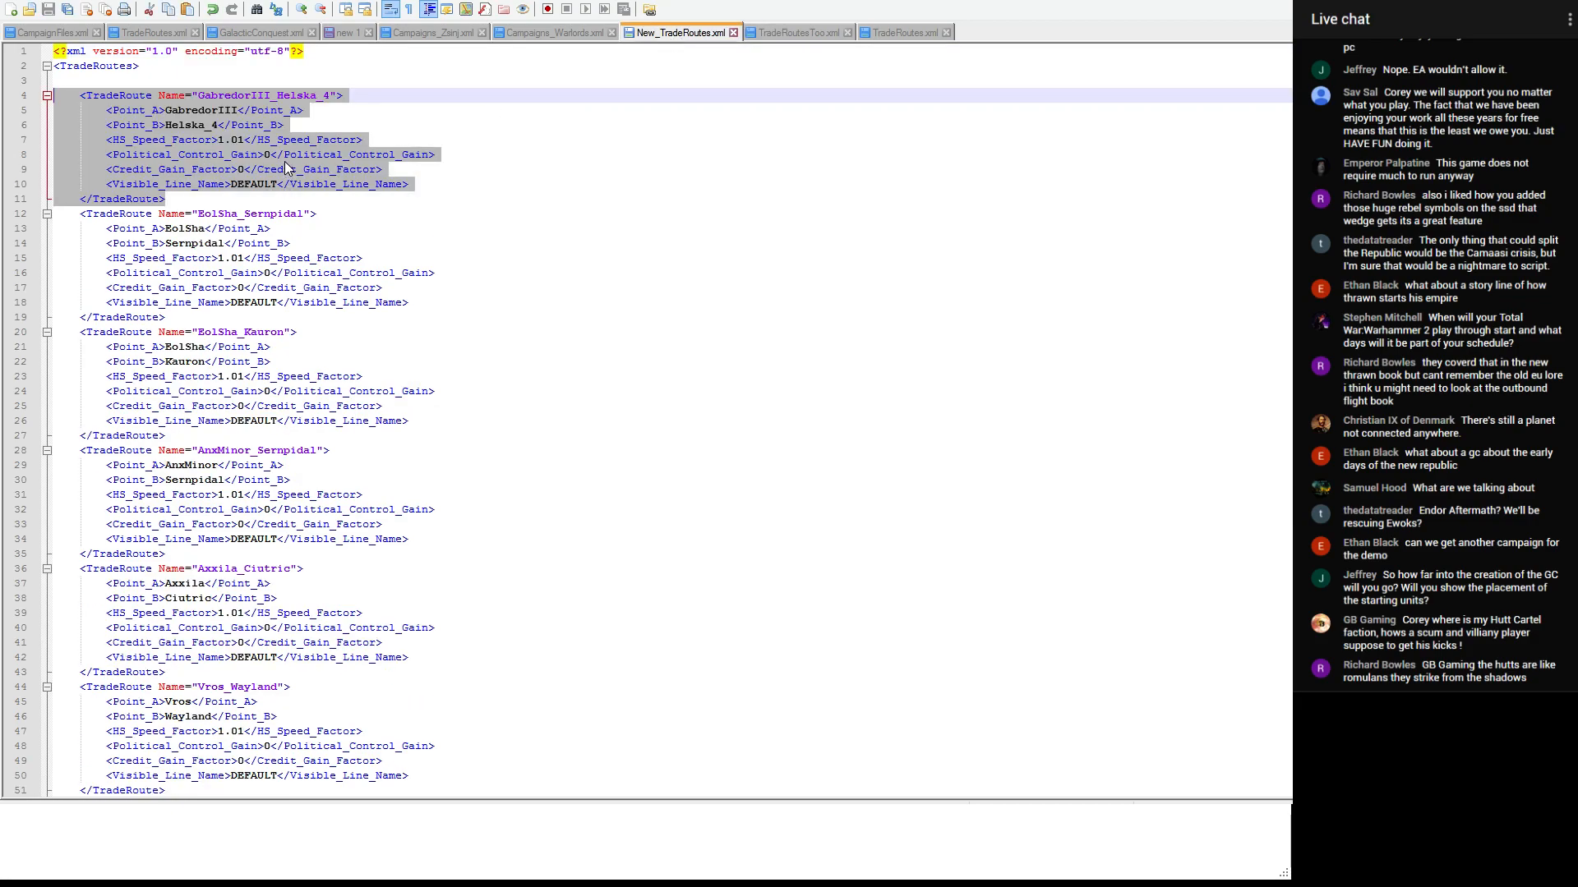
click(760, 32)
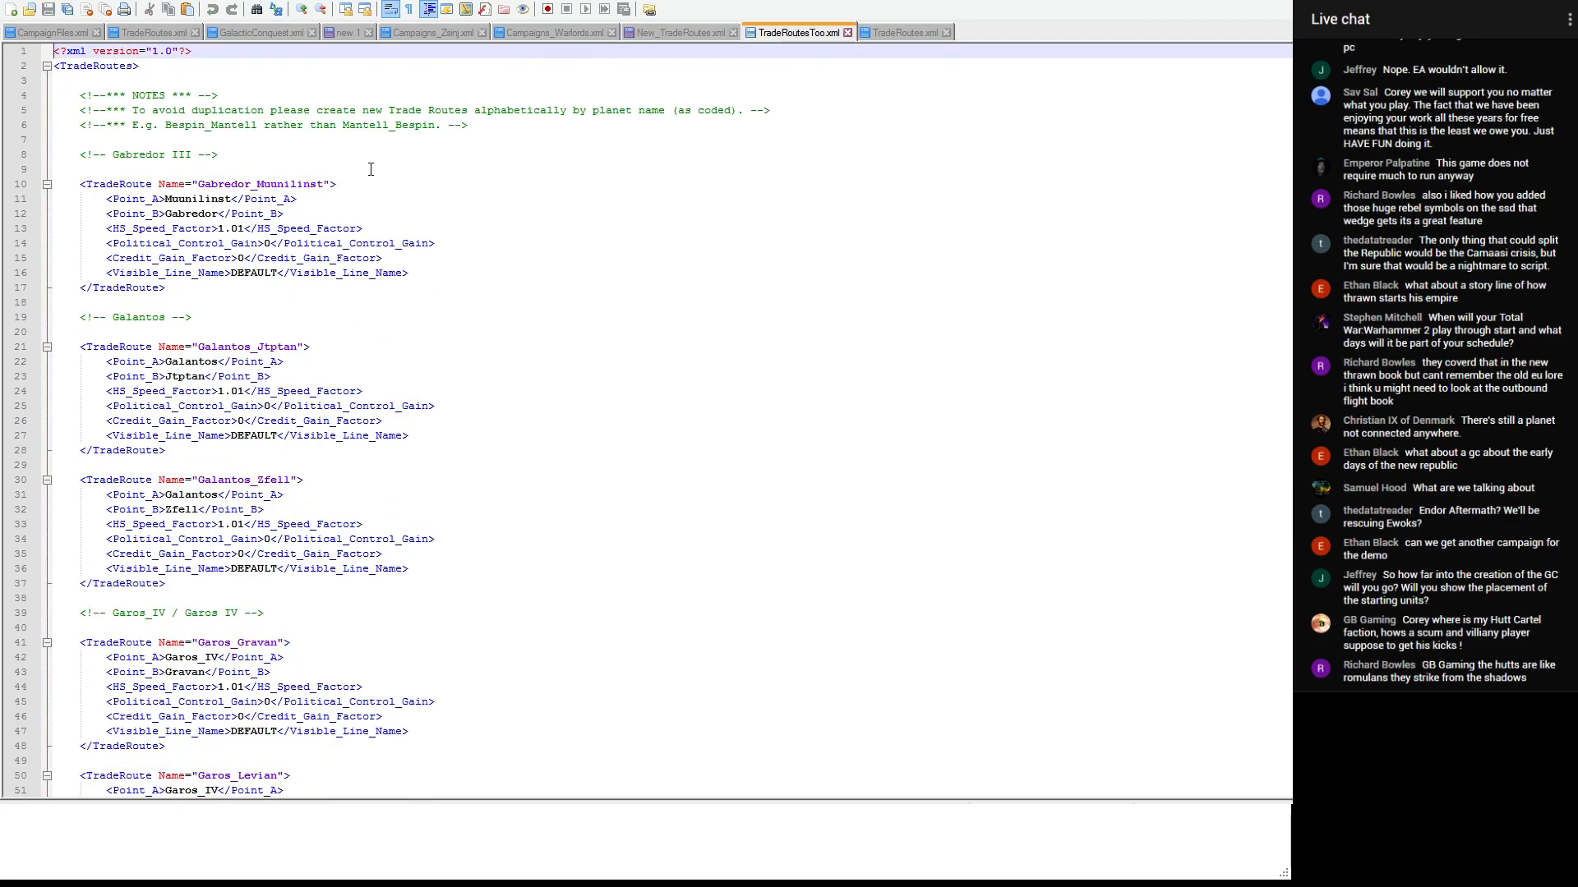
click(199, 291)
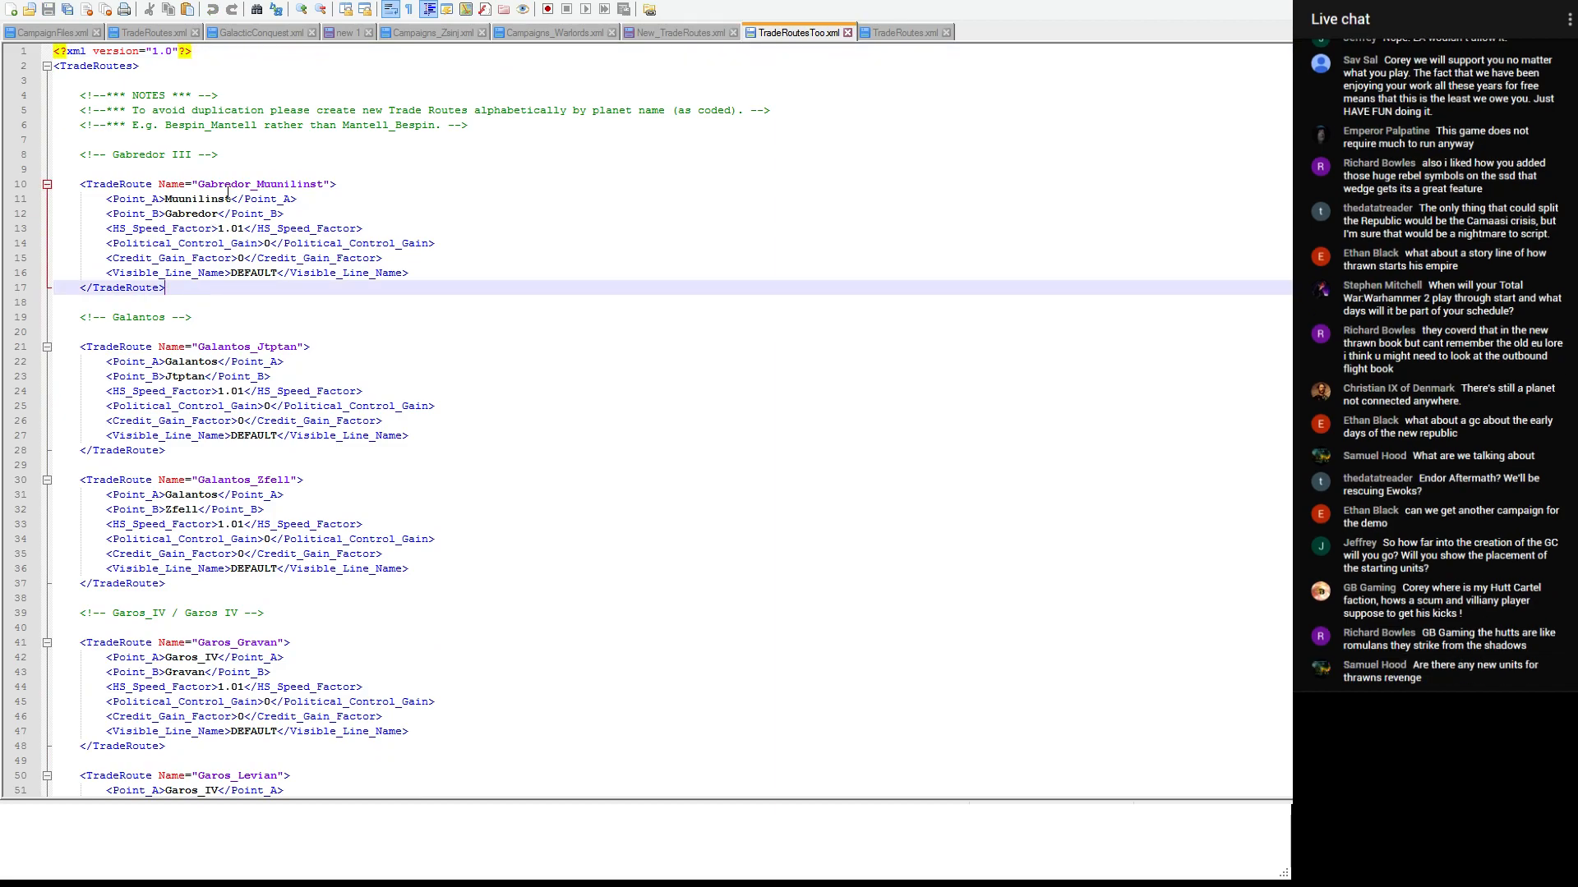
click(243, 165)
key(ctrl+v)
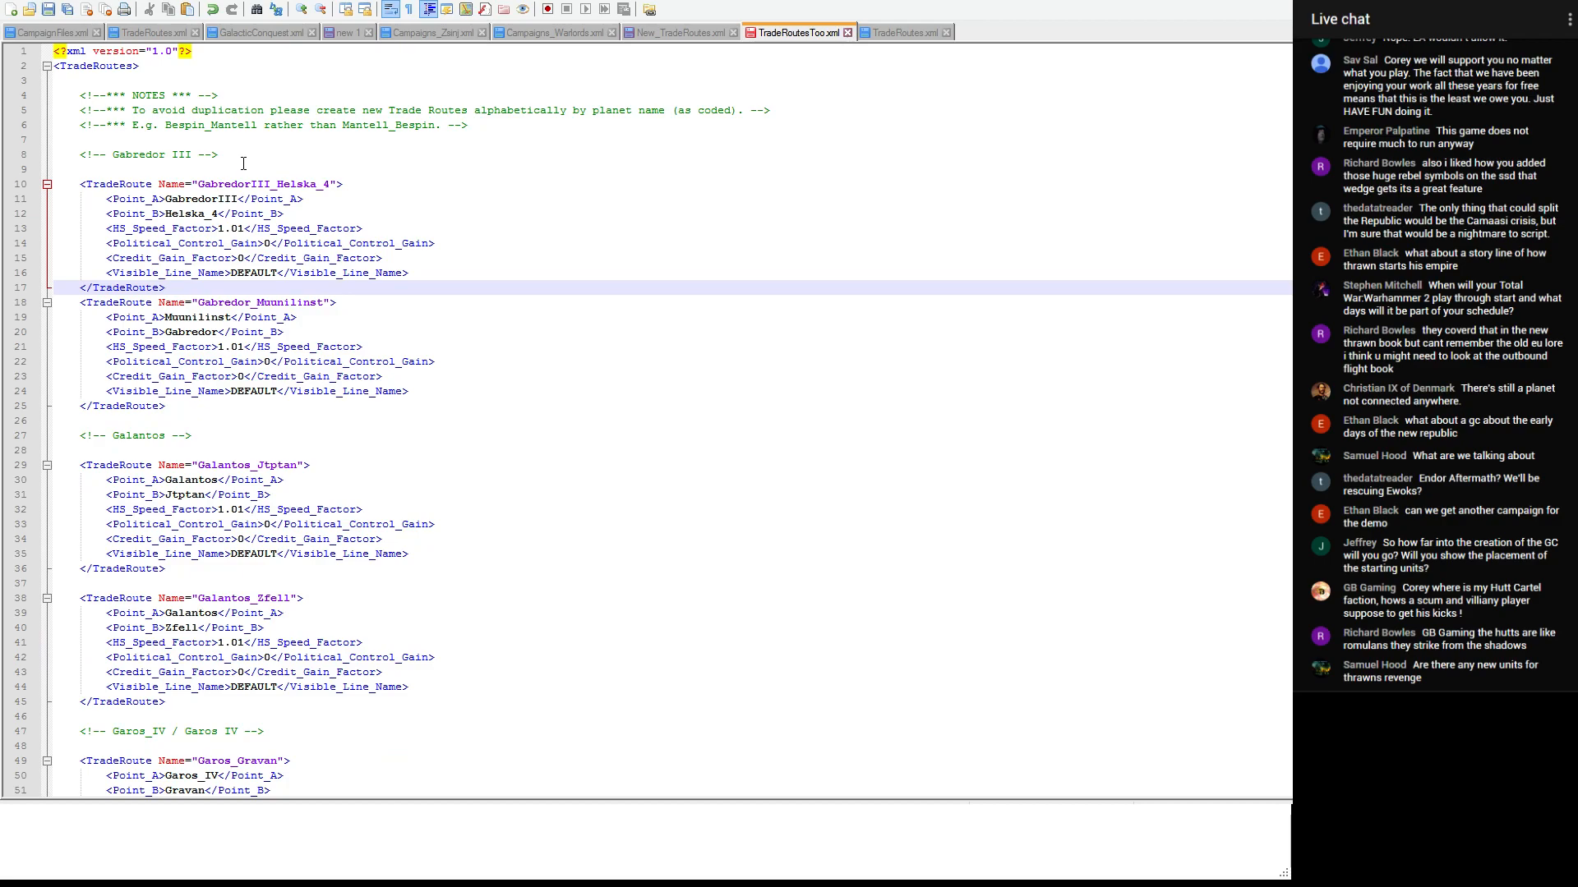
key(Return)
key(ctrl+s)
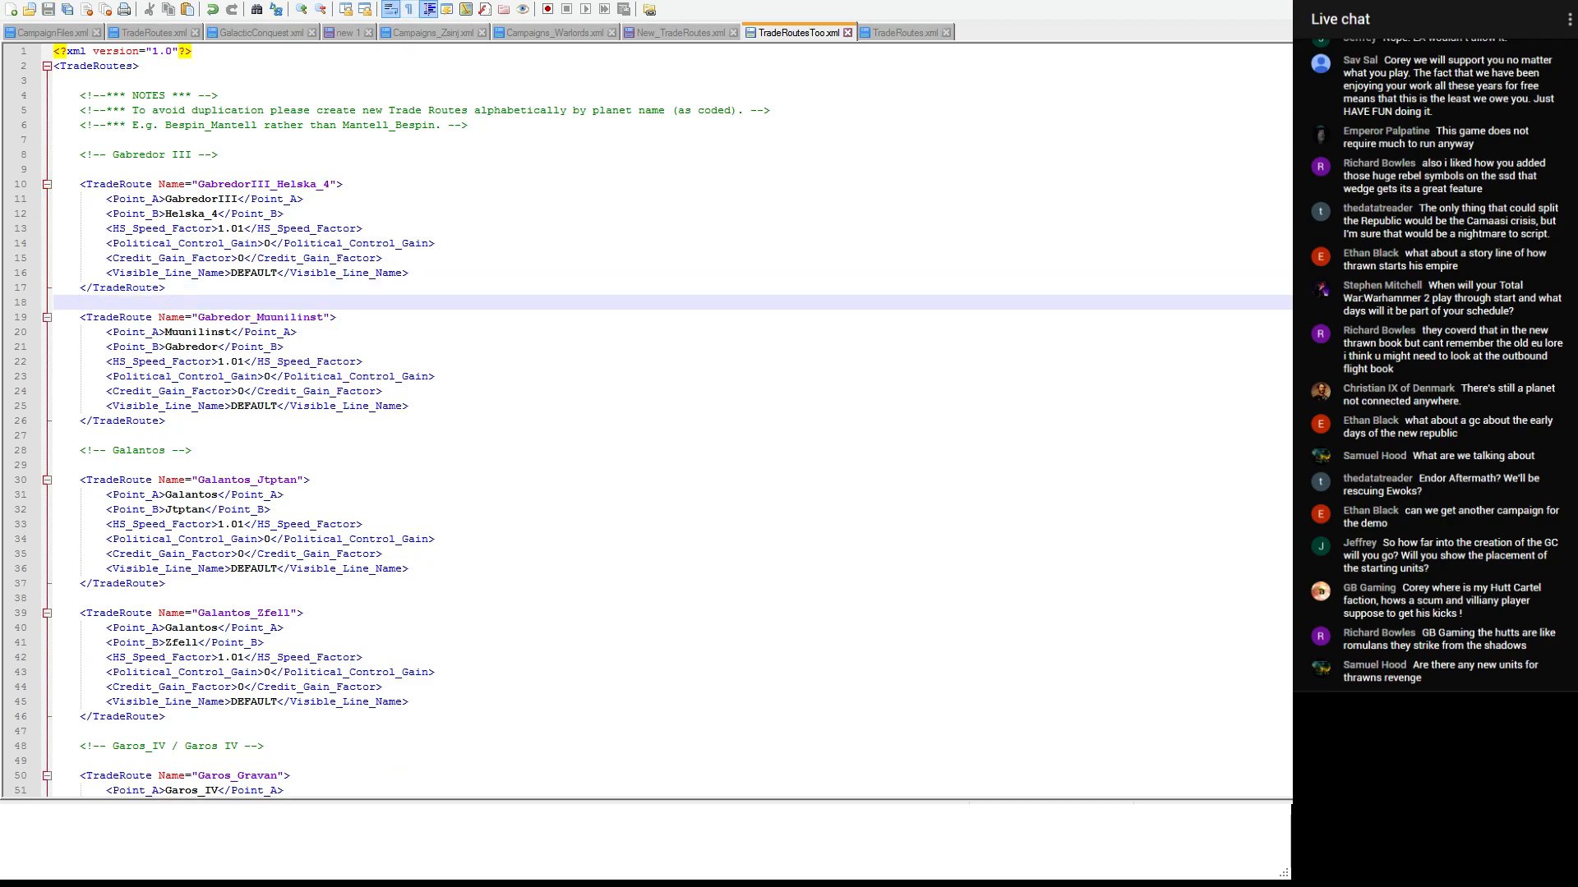
- In New_TradeRoutes.xml, move the EolSha_Sernpidal entry below EolSha_Kauron, separated by a blank line, and correct its opening tag's indentation
click(682, 33)
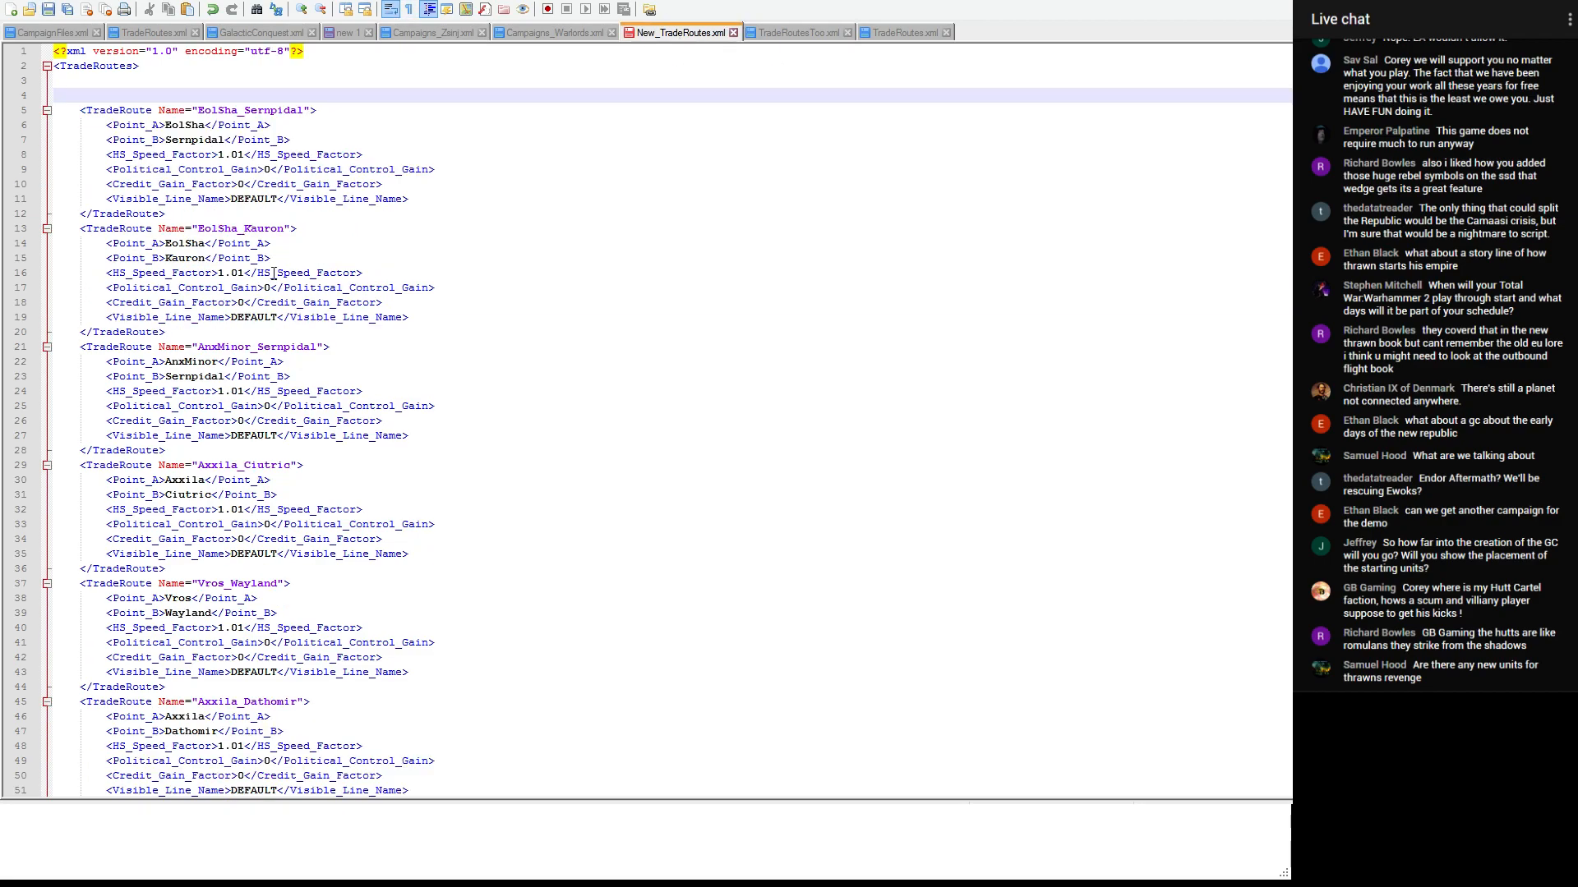
drag(168, 214, 54, 110)
key(ctrl+c)
key(Delete)
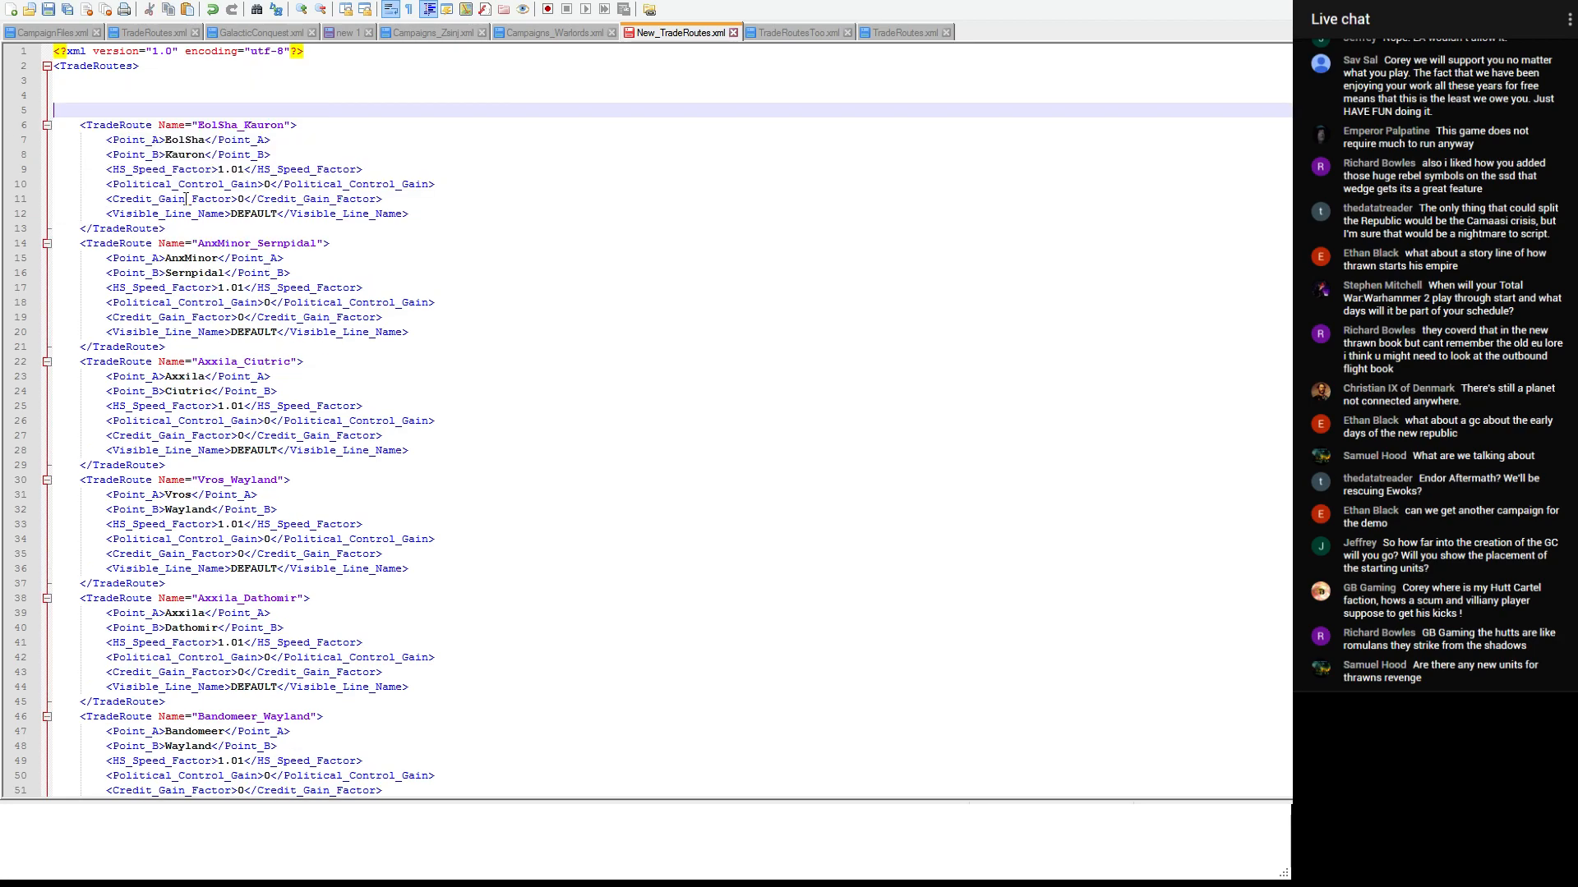
click(191, 230)
key(Return)
key(Return)
key(ctrl+v)
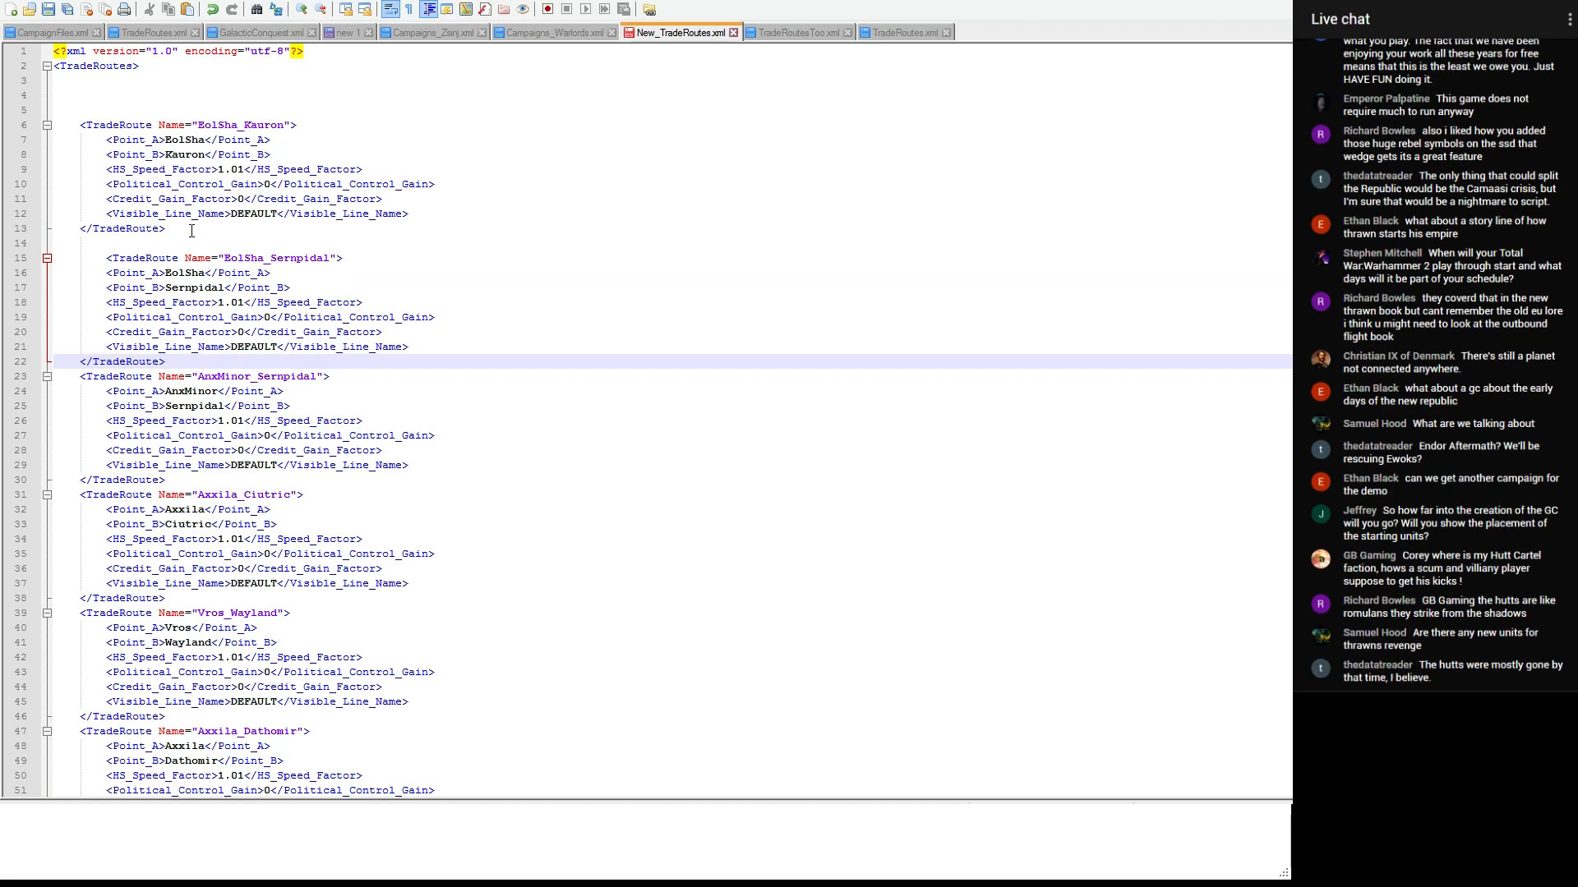
click(106, 260)
key(BackSpace)
- Cut the EolSha_Kauron and EolSha_Sernpidal entries from New_TradeRoutes.xml and switch to the E routes in TradeRoutes.xml
drag(170, 361, 52, 125)
key(Delete)
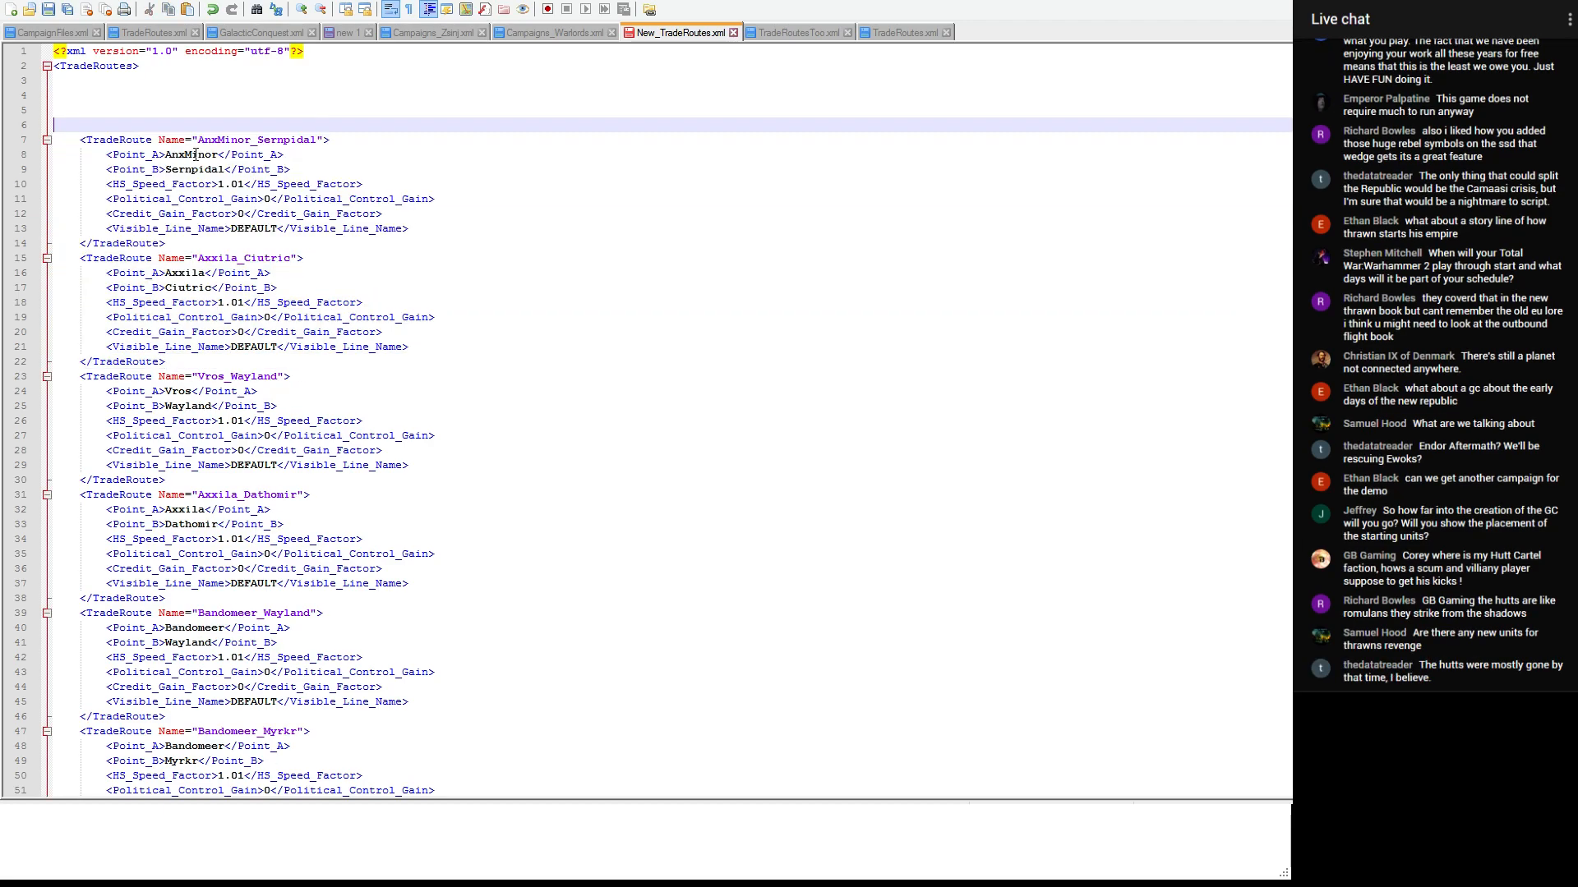
click(902, 32)
drag(1300, 65, 1300, 391)
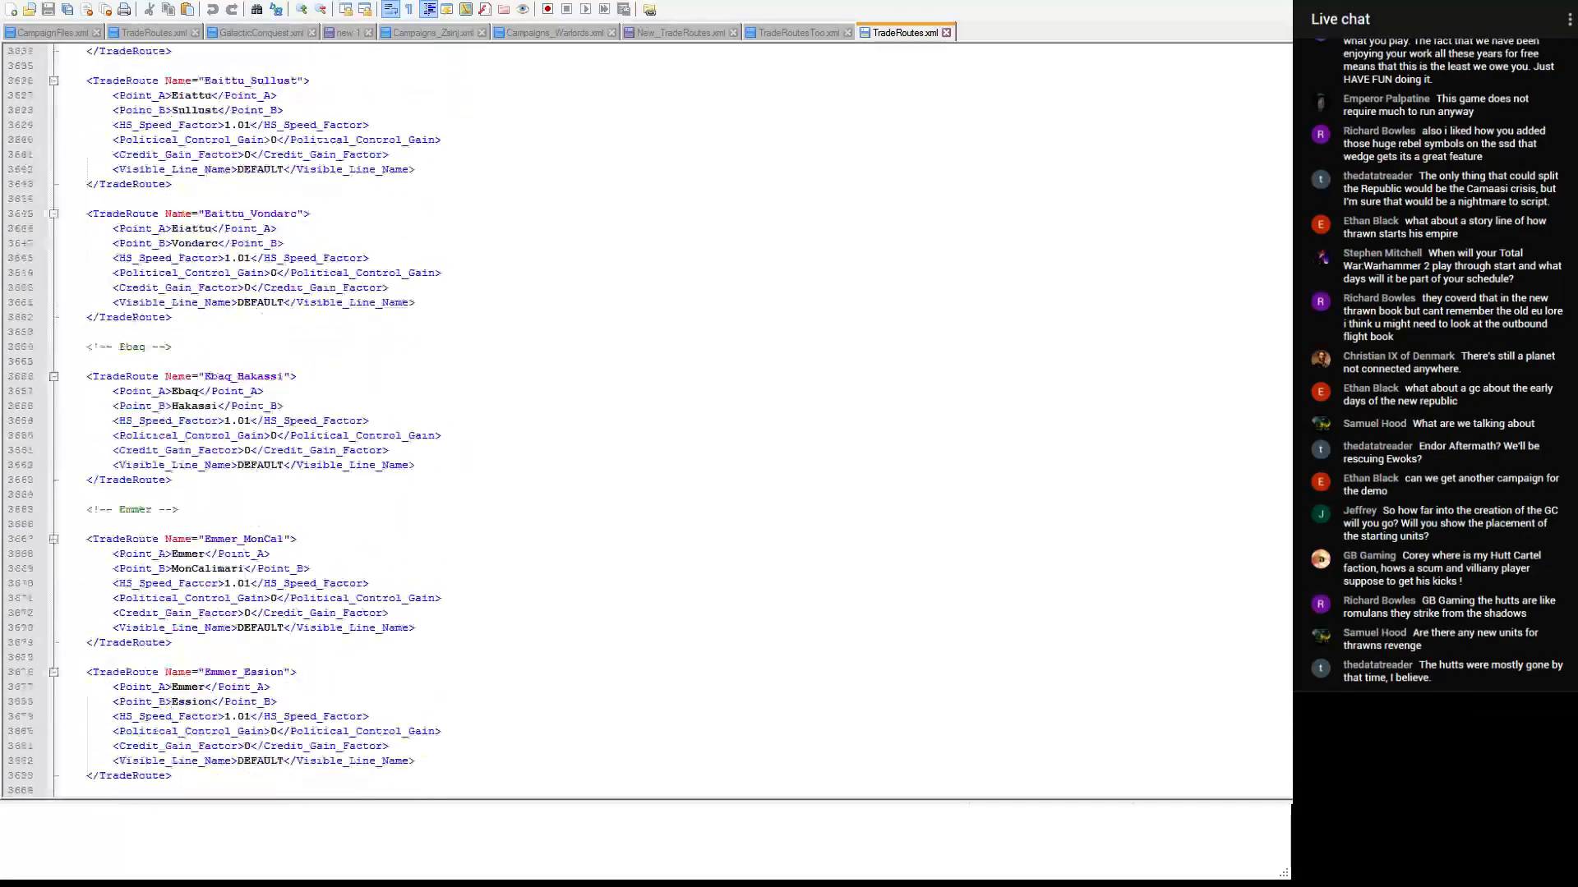
- Look through the Eiattu to Exocron sections of TradeRoutes.xml for the alphabetical place of the EolSha routes
scroll(637, 493, down, 13)
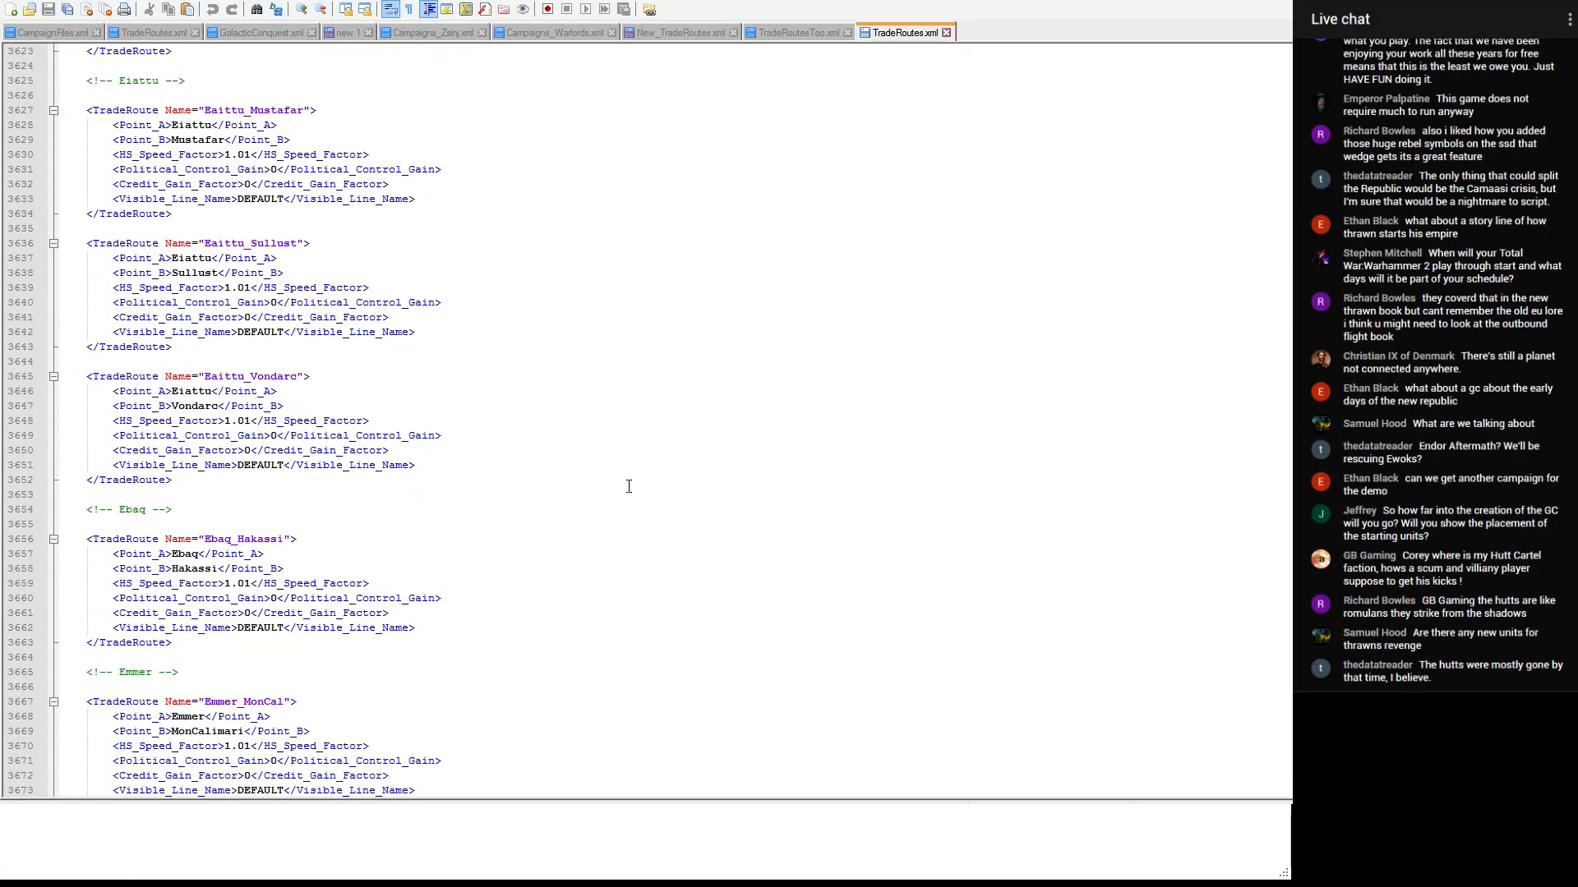
scroll(632, 485, down, 4)
scroll(632, 484, down, 20)
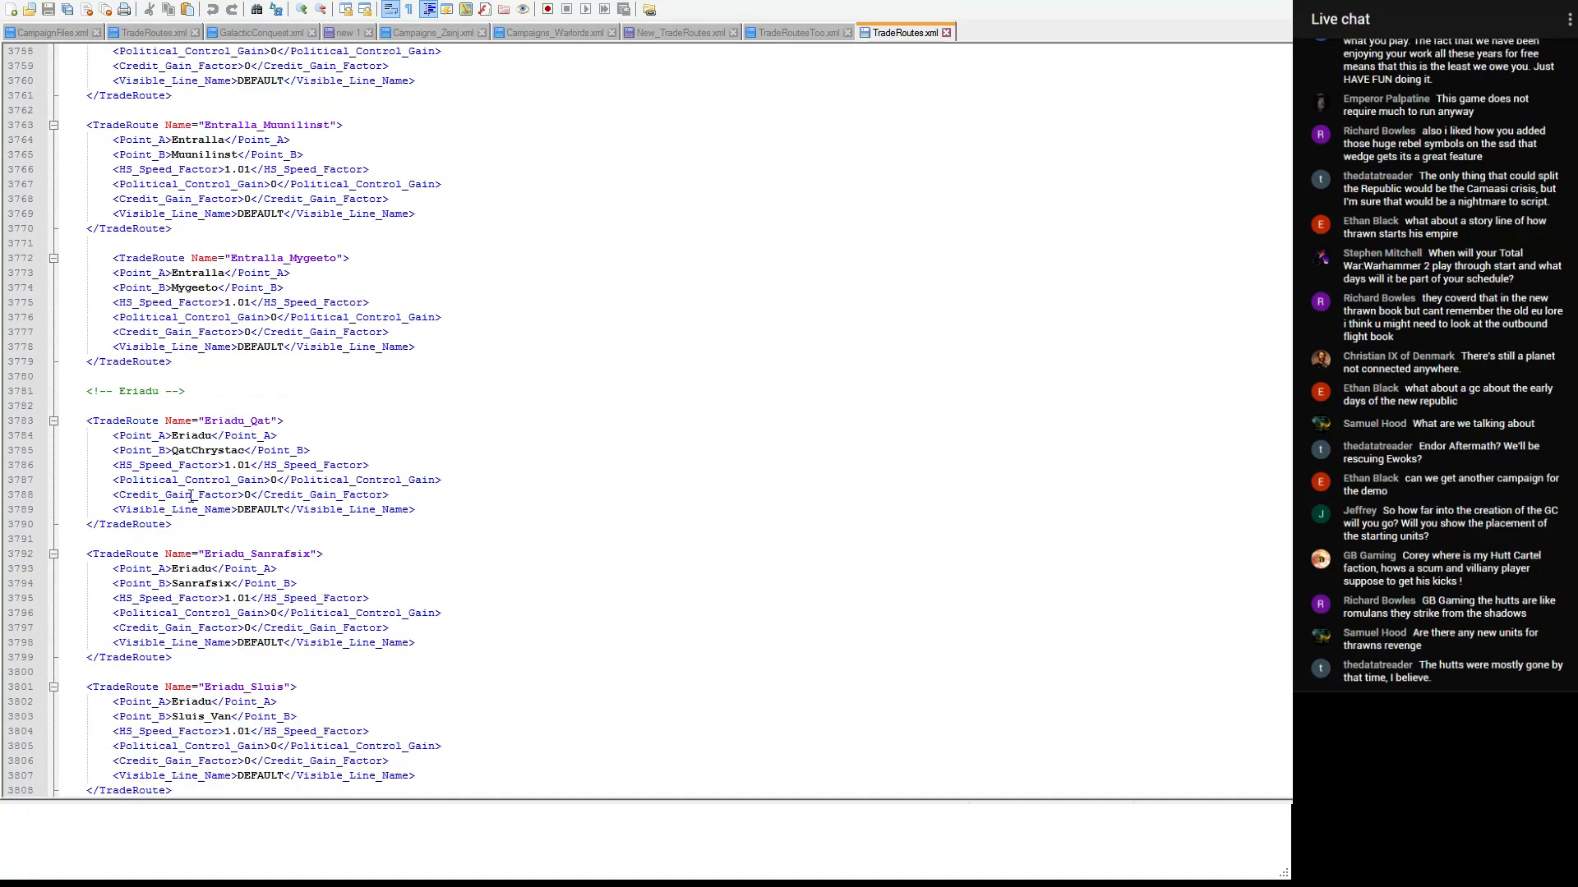
scroll(176, 497, down, 20)
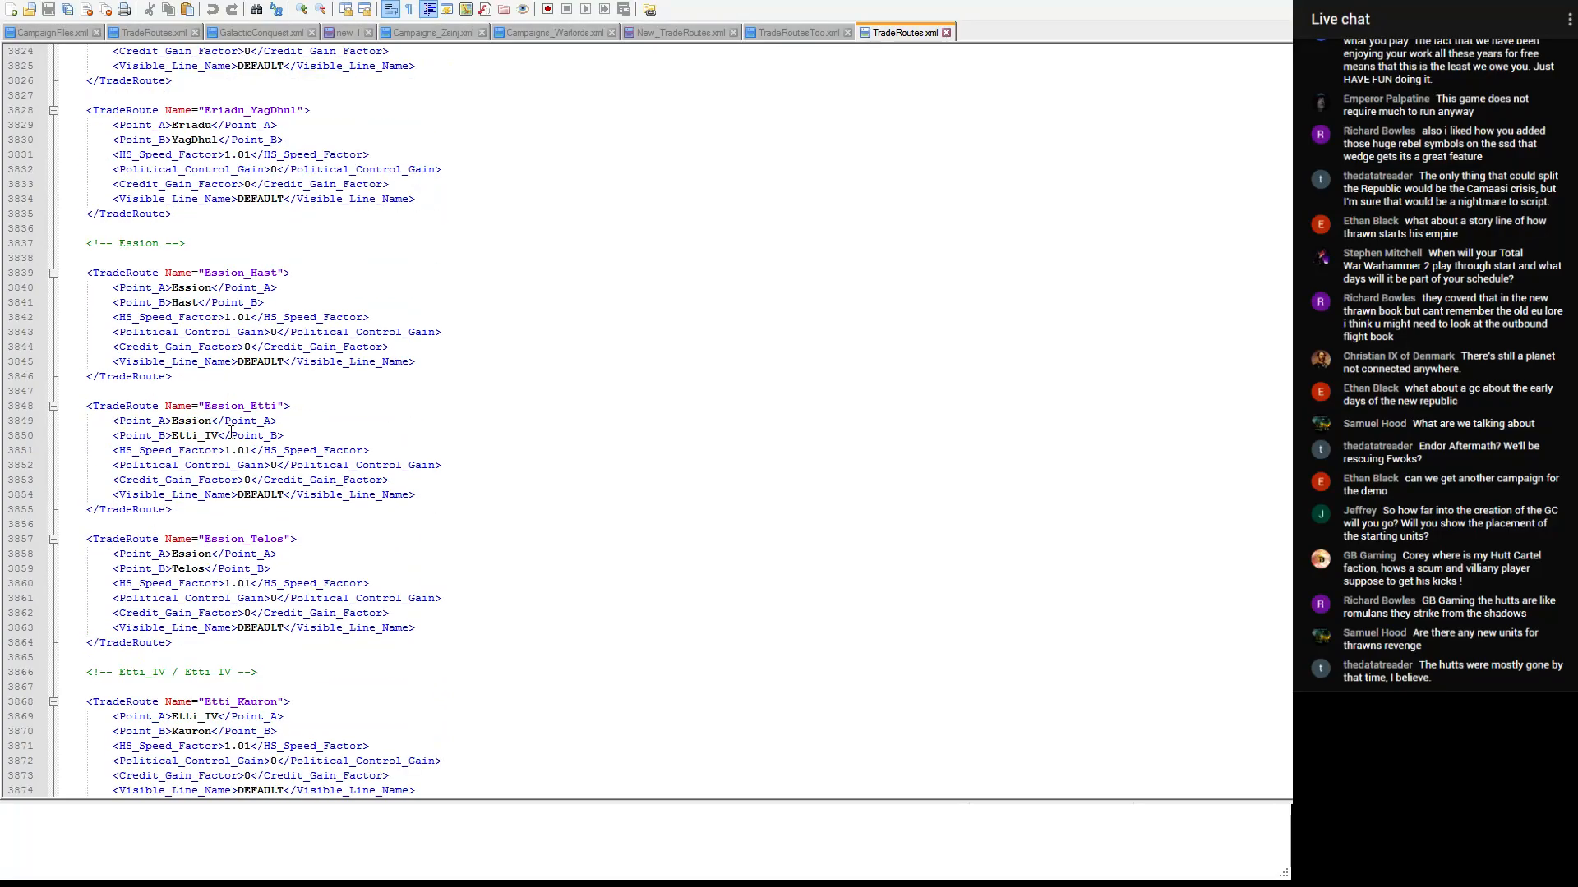
scroll(231, 433, down, 7)
scroll(232, 433, down, 4)
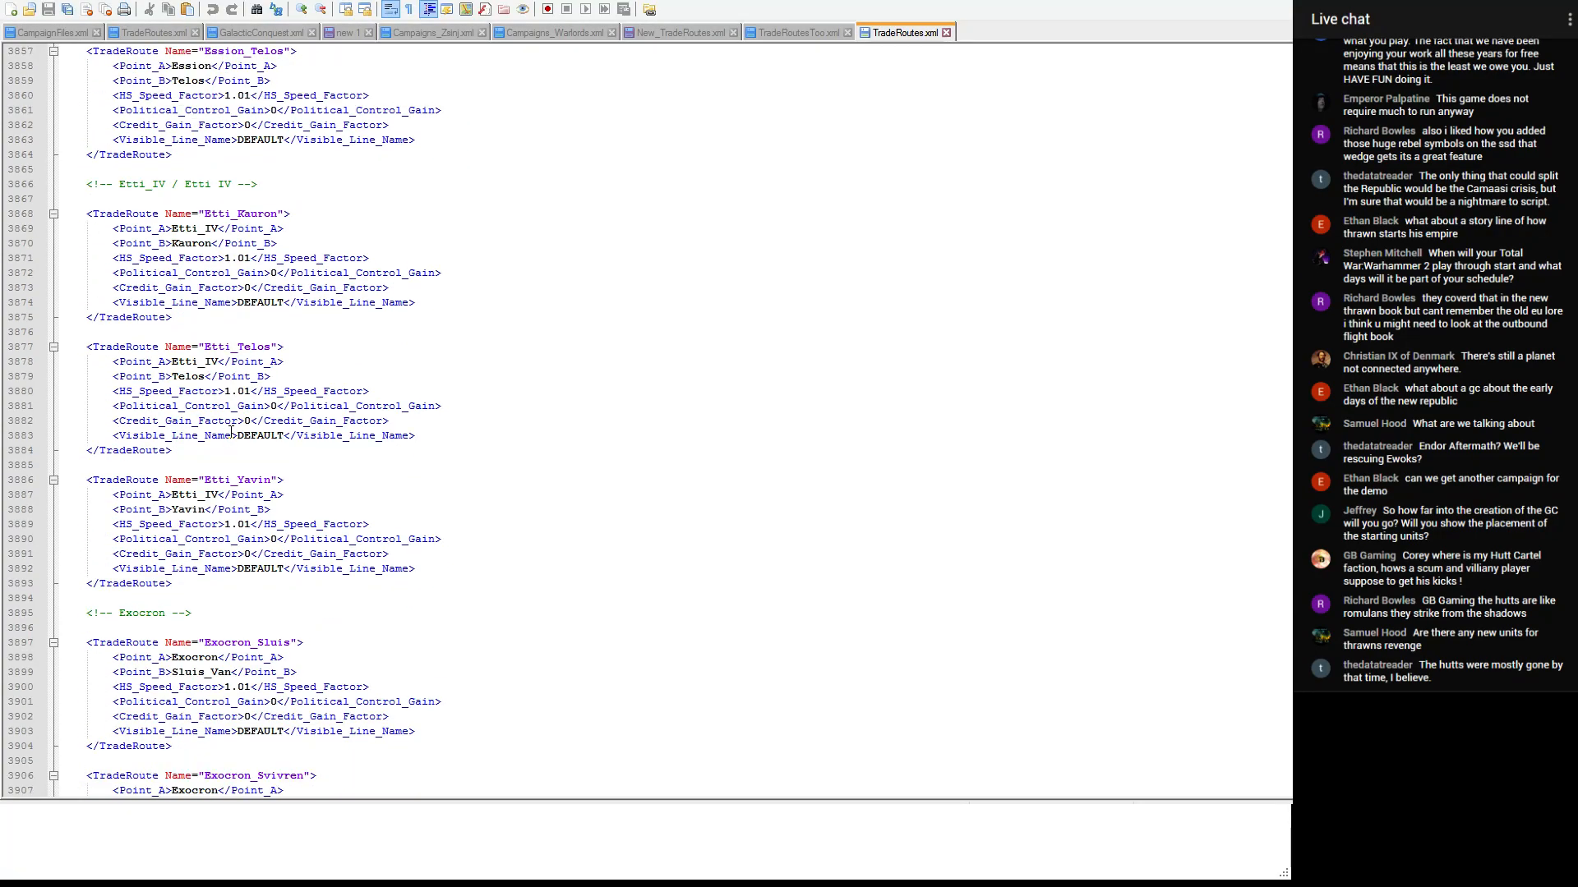
scroll(231, 433, up, 9)
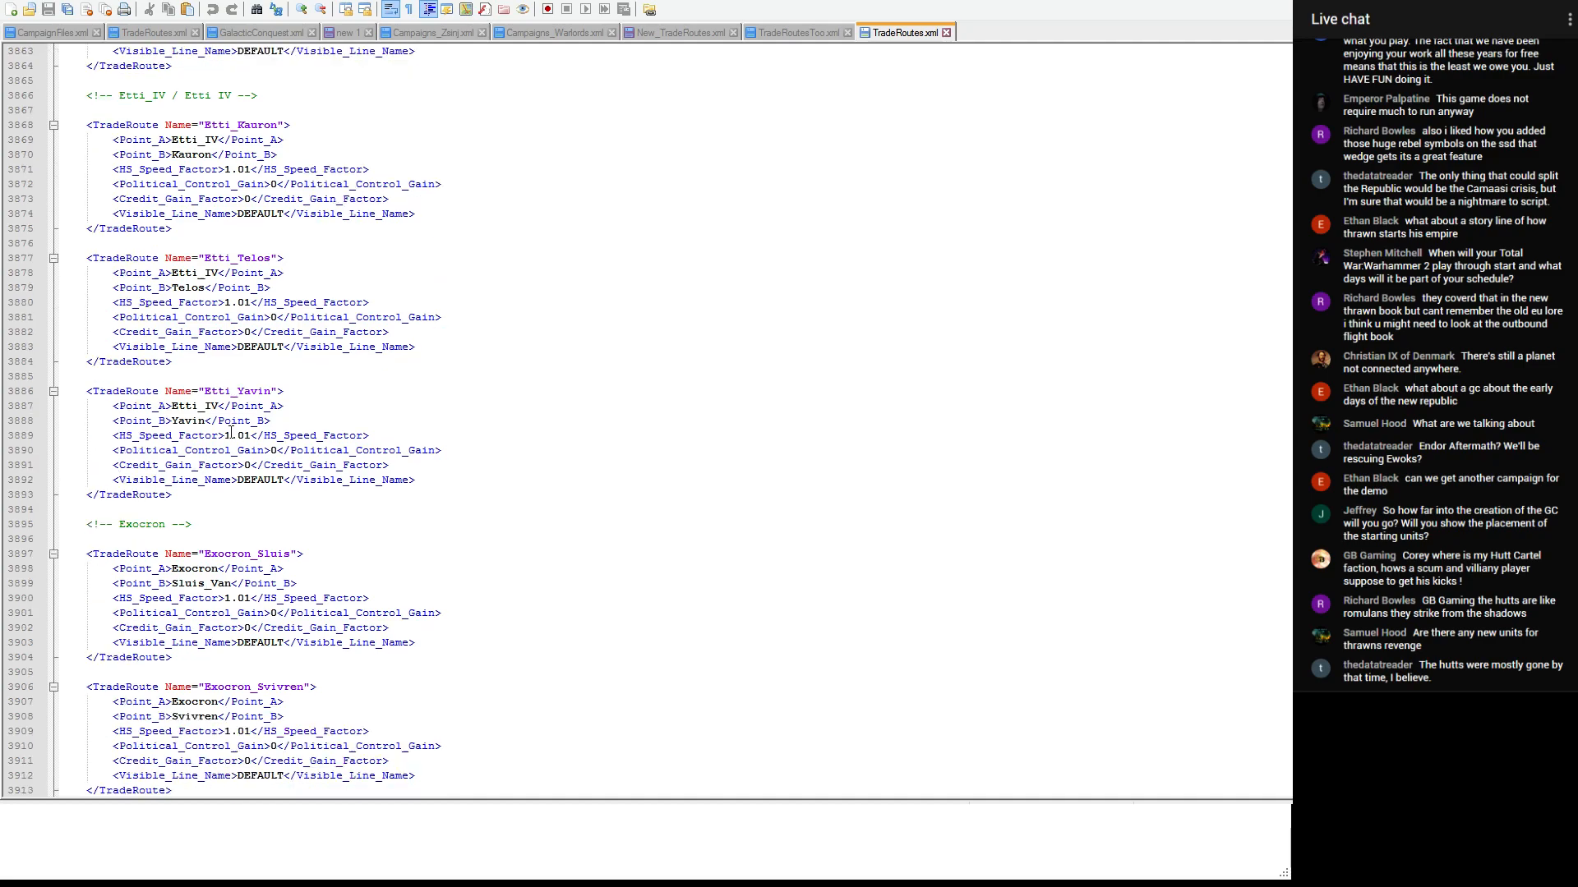
scroll(231, 432, up, 7)
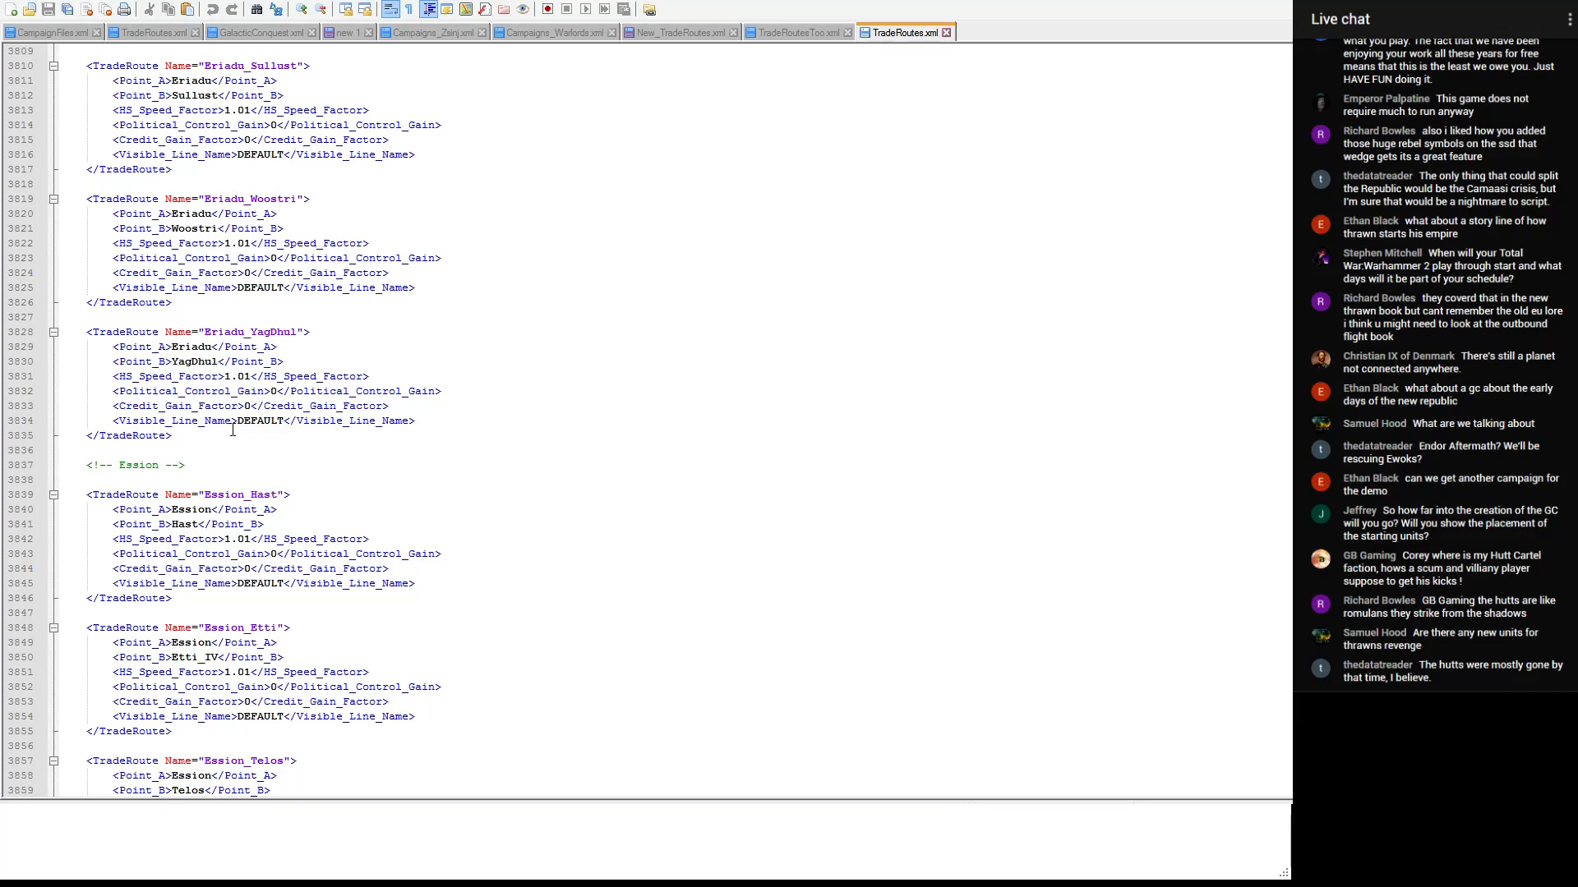
scroll(232, 429, up, 4)
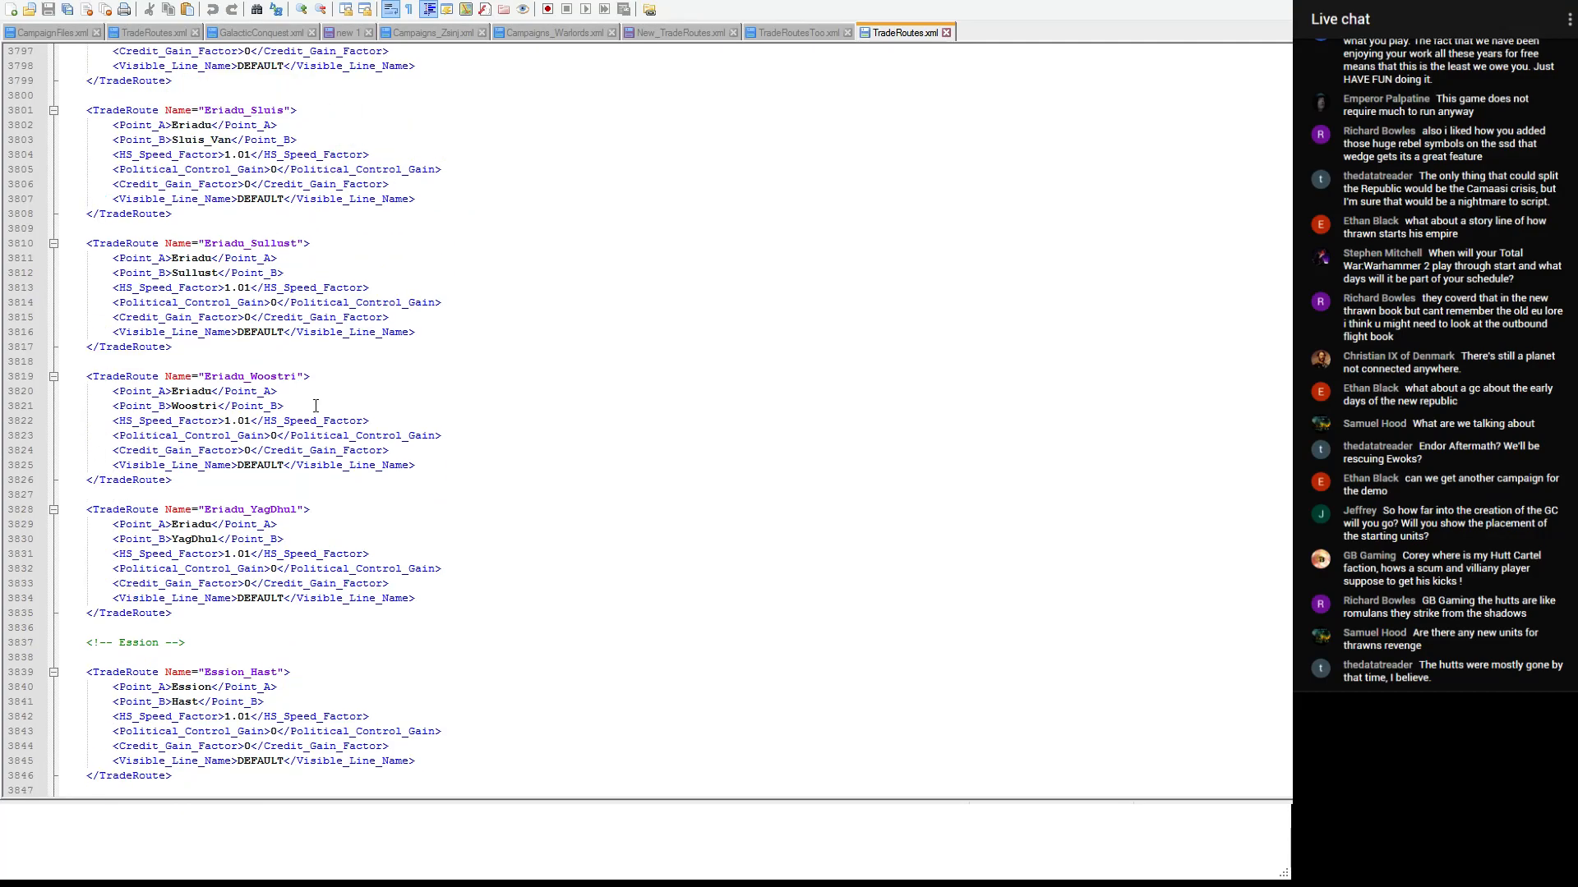
scroll(229, 471, up, 13)
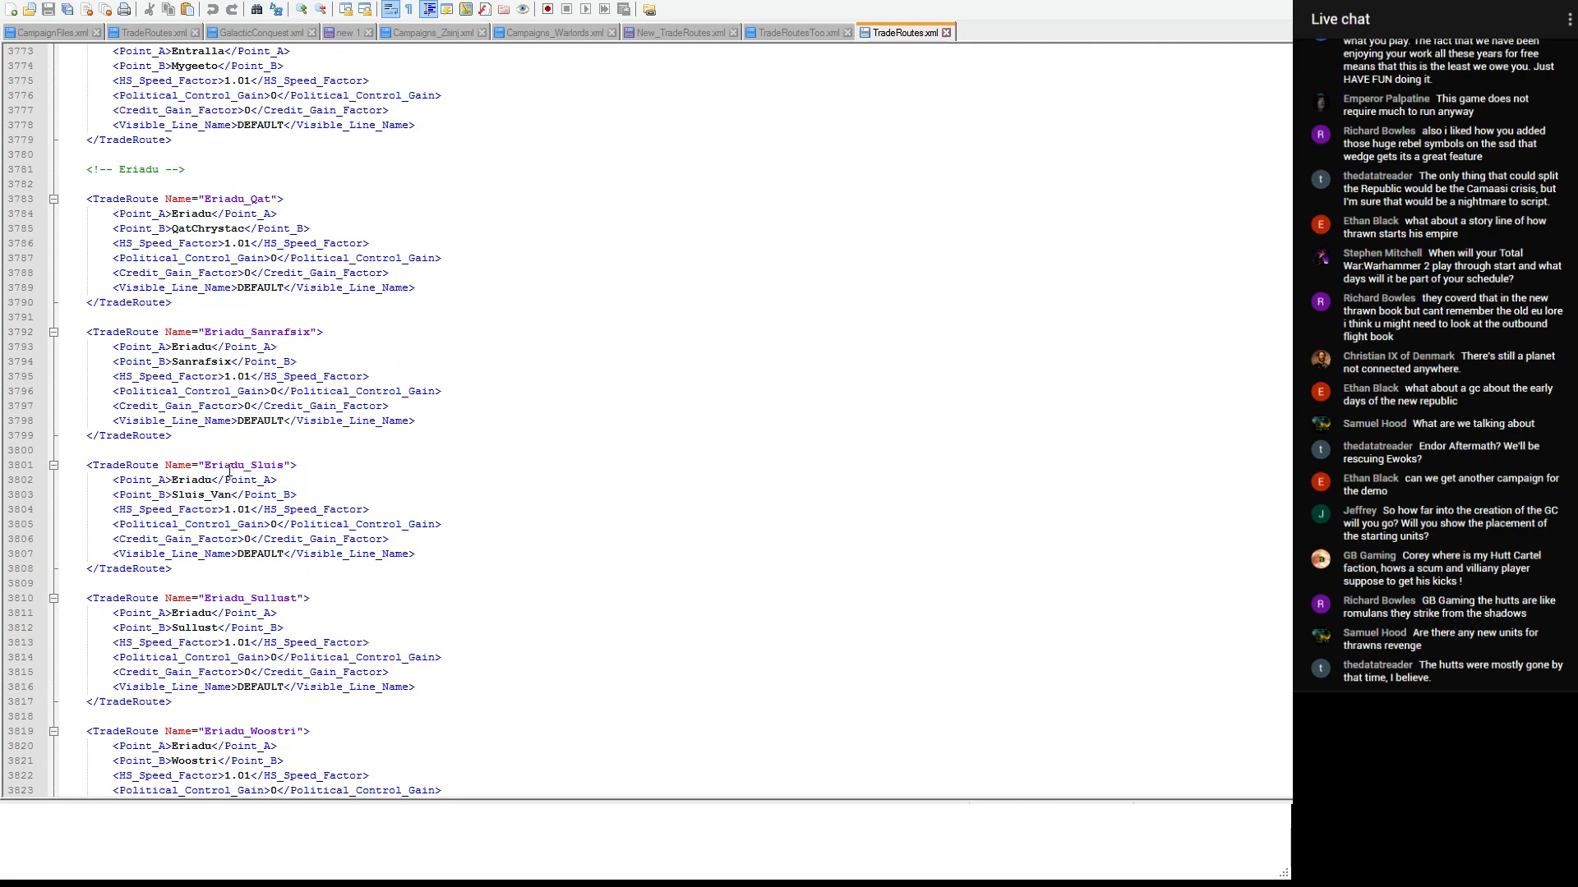
scroll(229, 470, up, 13)
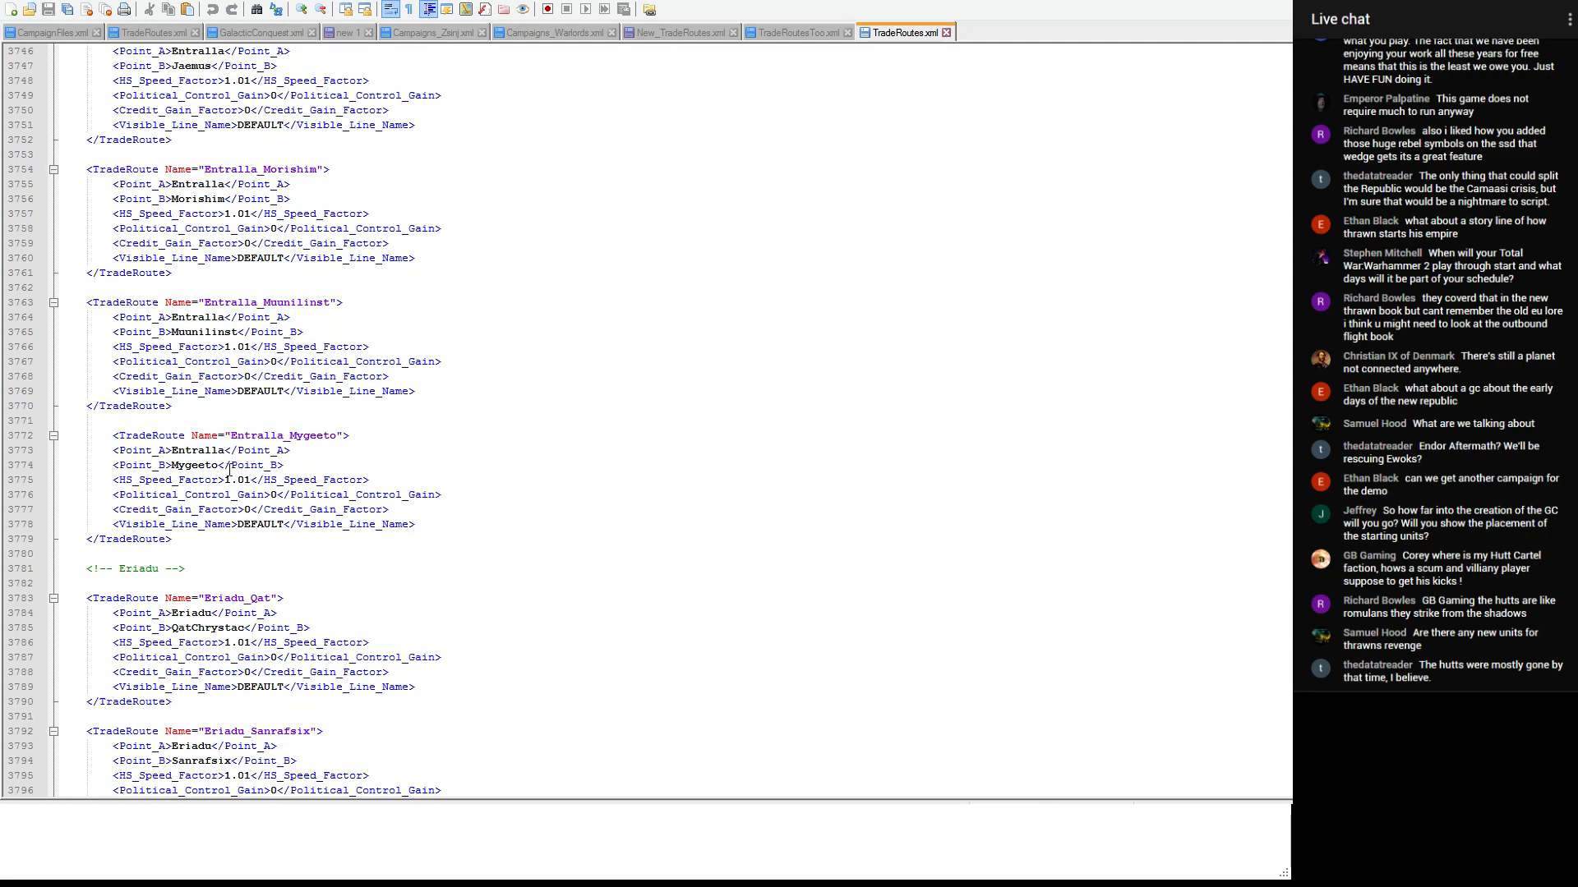
scroll(229, 471, up, 9)
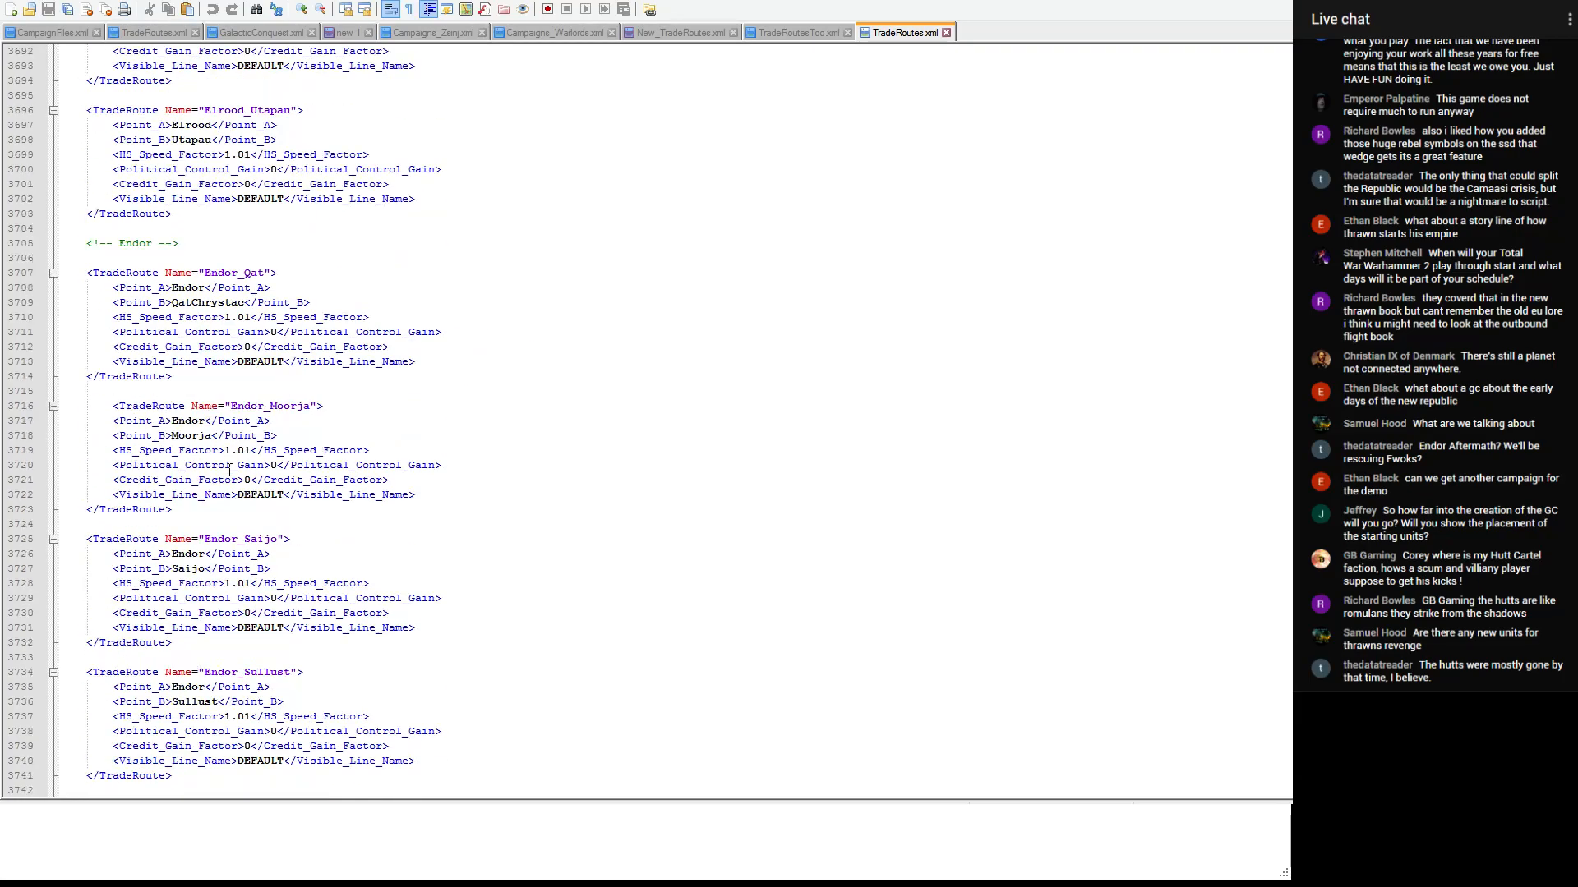
scroll(229, 471, up, 4)
scroll(220, 385, down, 5)
scroll(219, 384, down, 8)
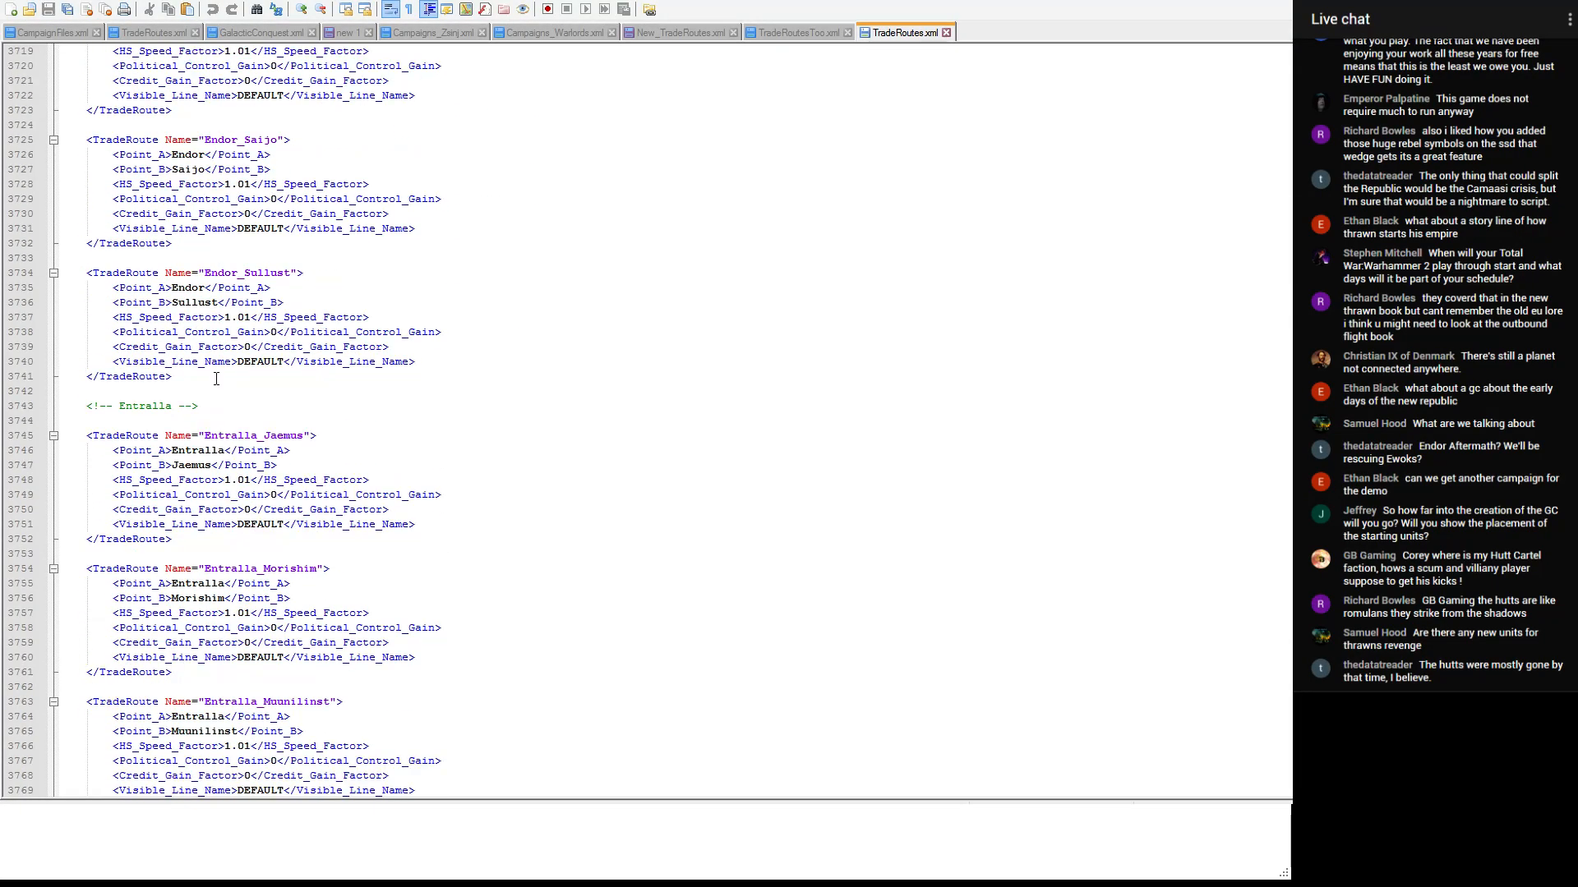
click(216, 368)
click(196, 381)
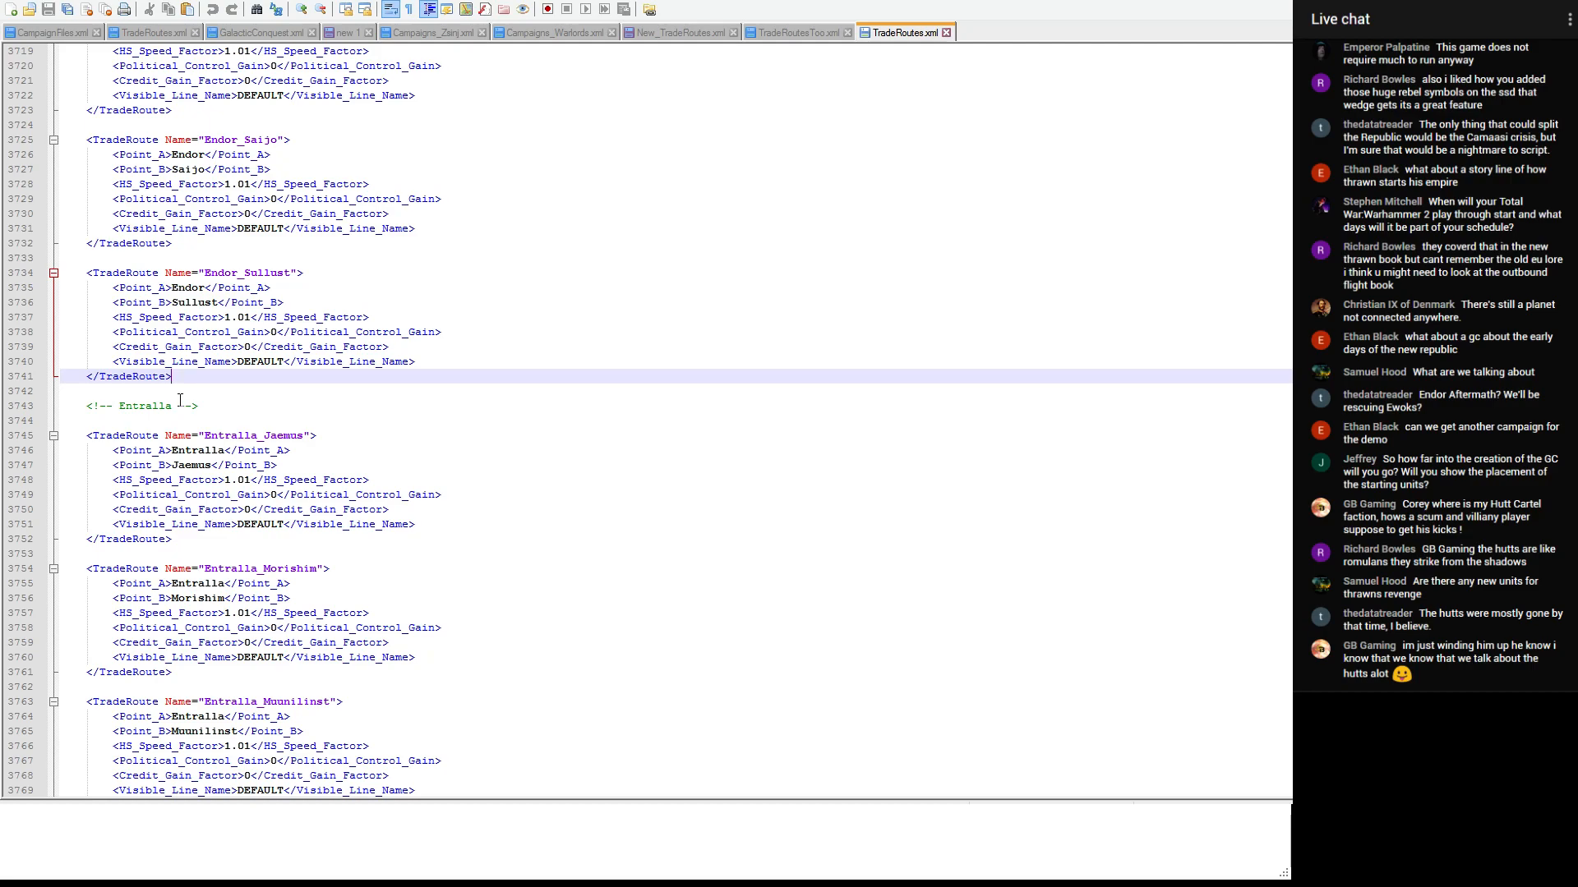
scroll(180, 400, up, 2)
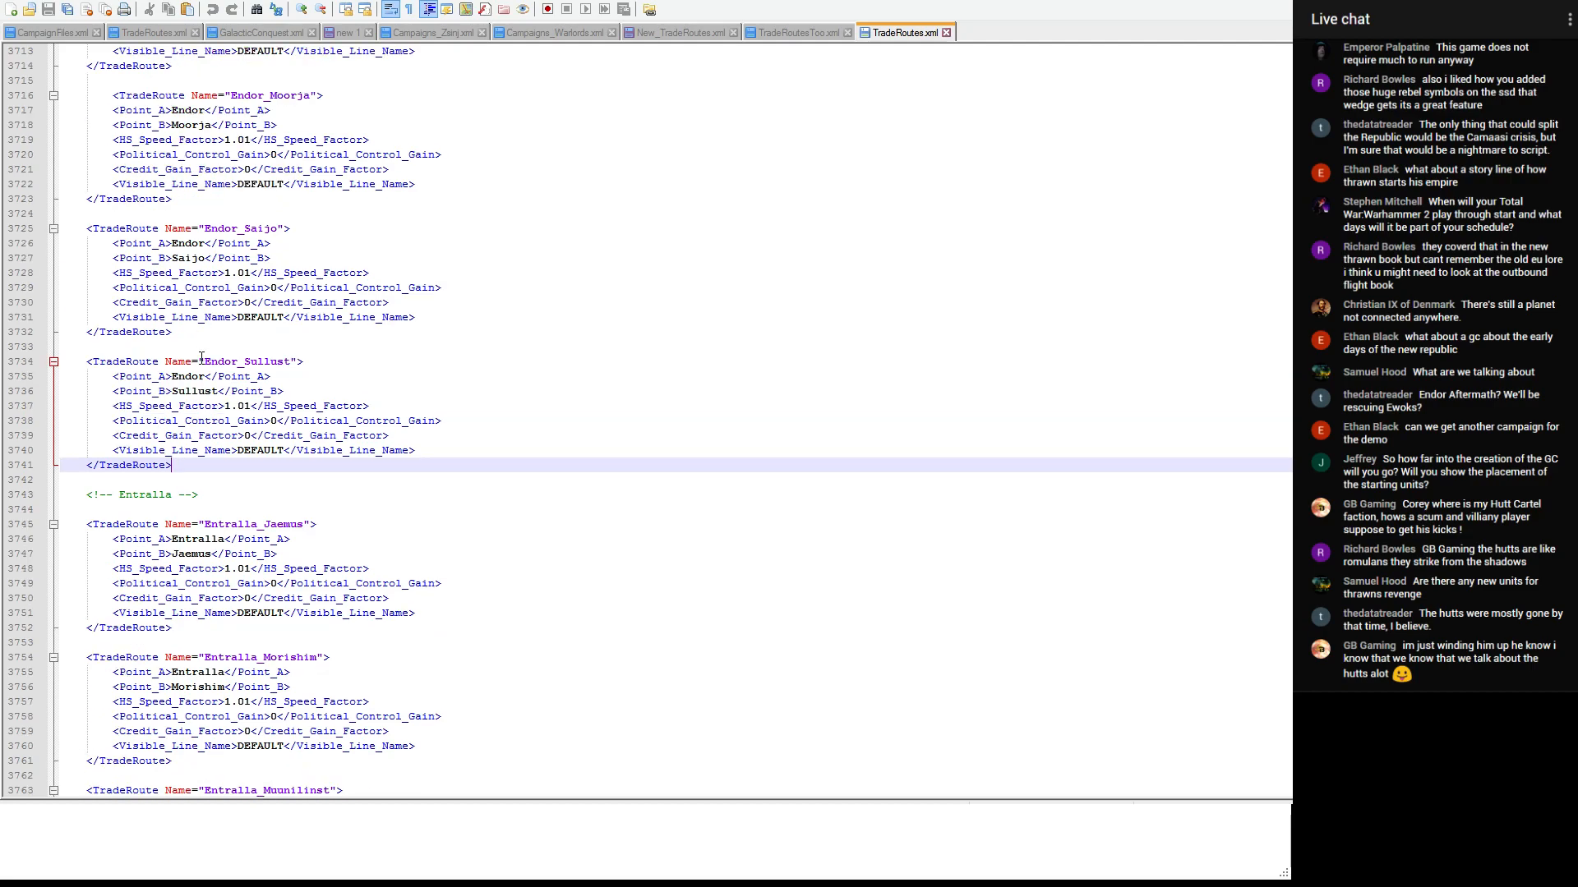
scroll(202, 353, down, 20)
scroll(249, 279, down, 10)
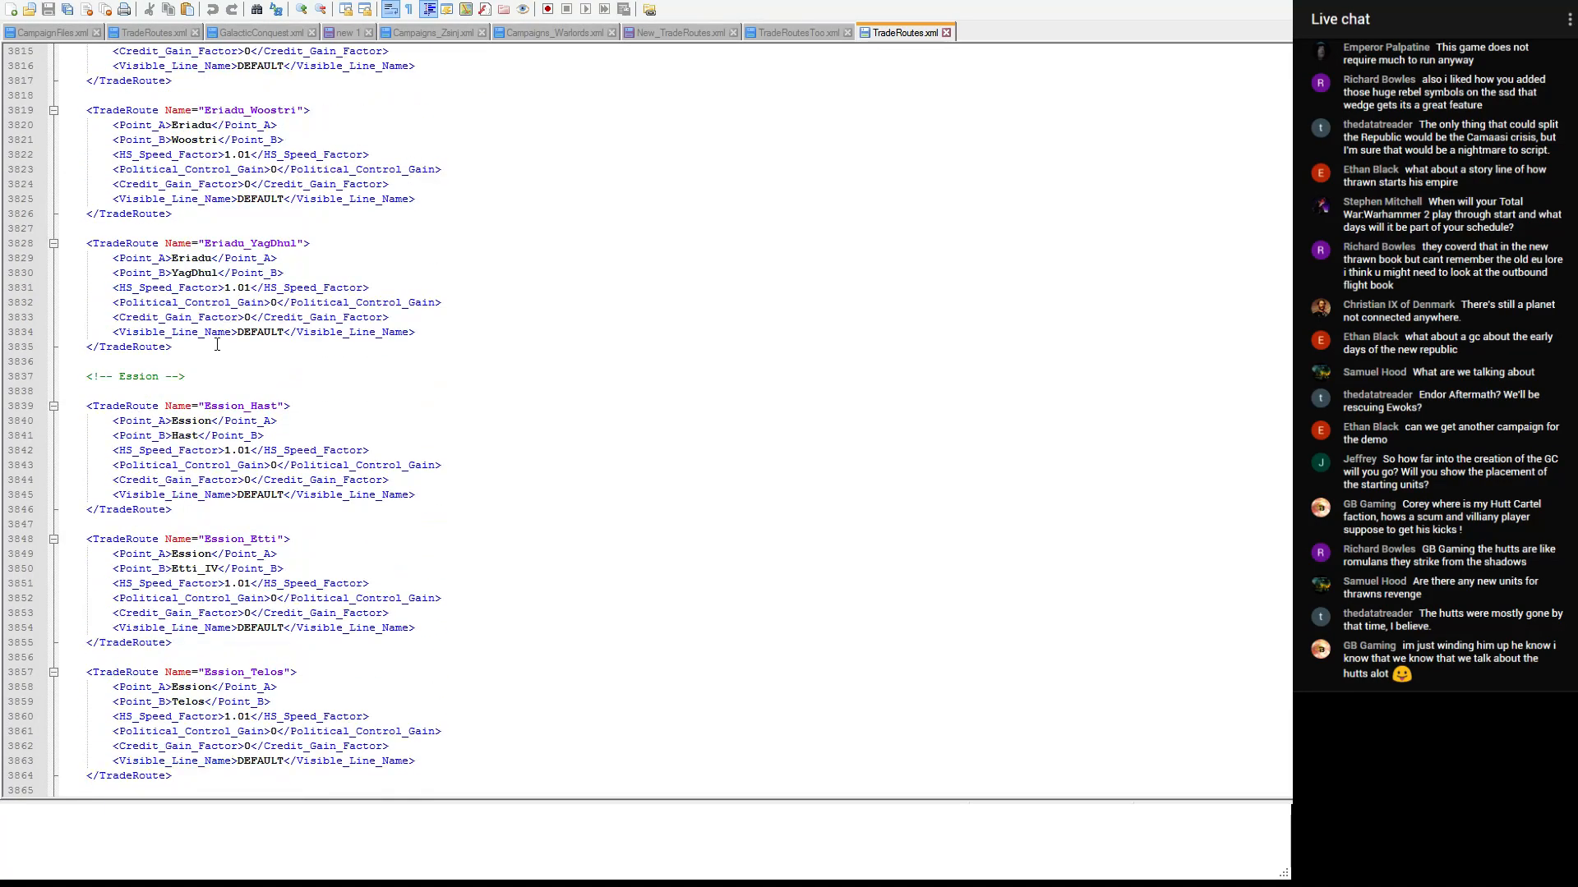
click(213, 376)
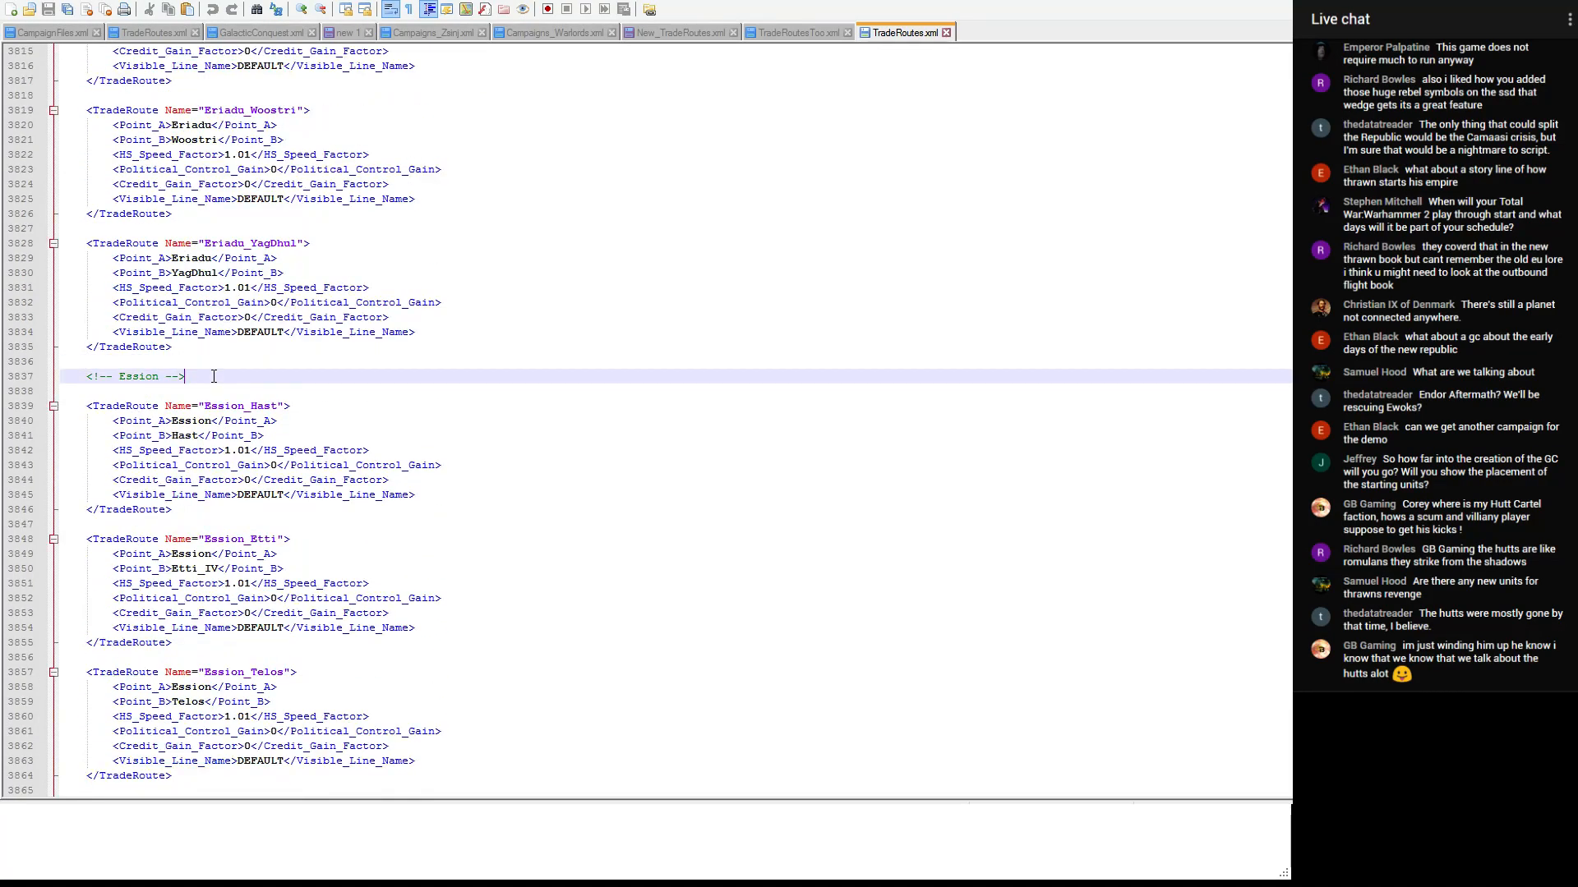
scroll(223, 358, up, 18)
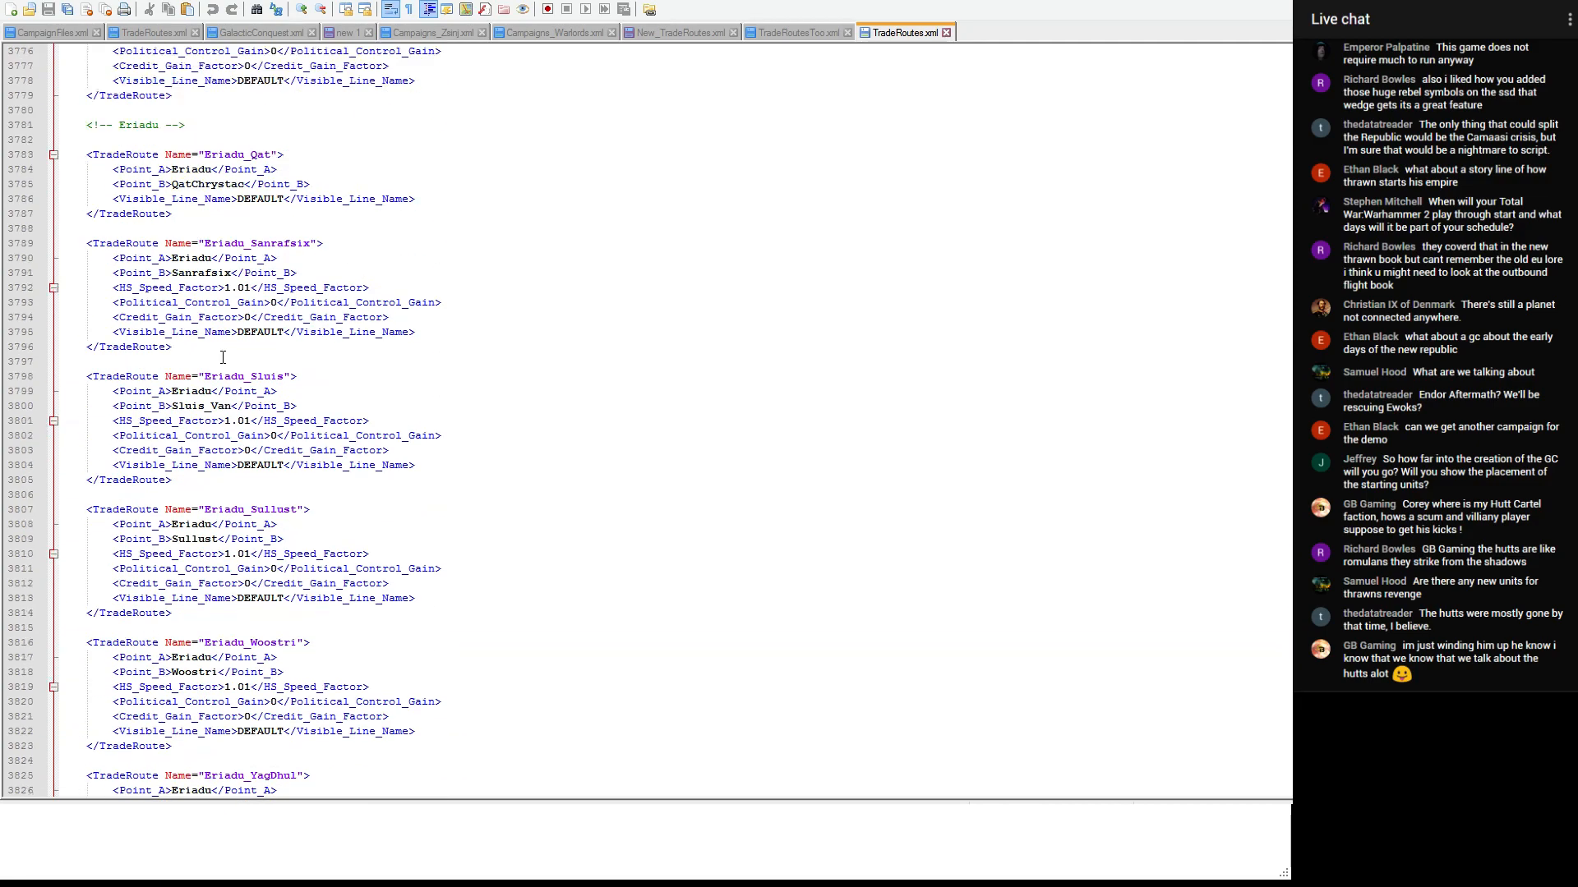
scroll(222, 358, up, 3)
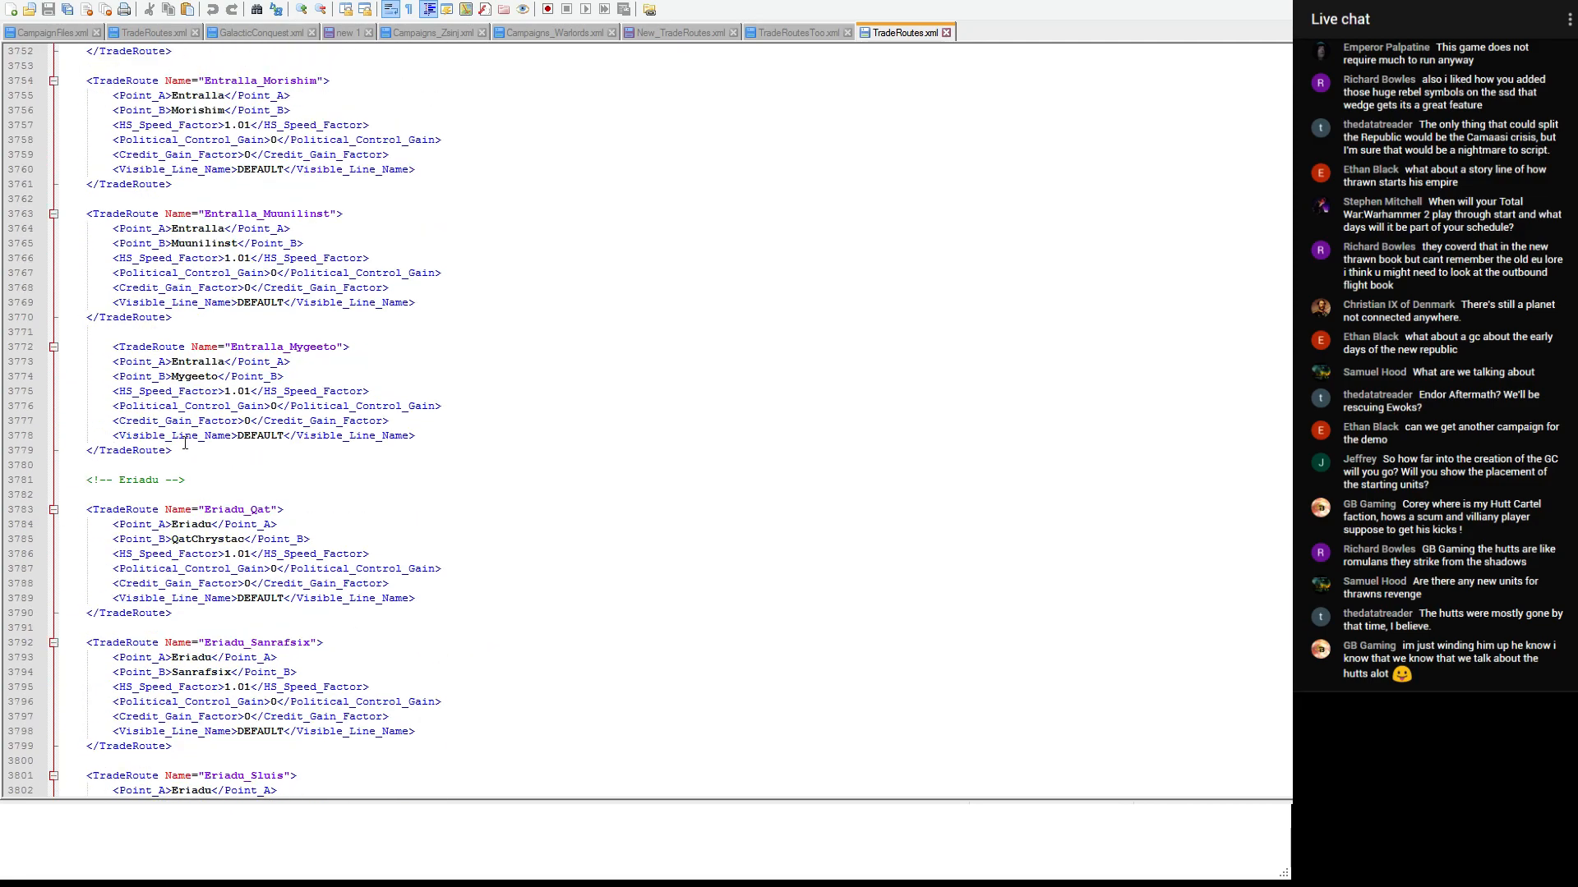
- Add an "<!-- Eol sha -->" comment between the Entralla_Mygeeto entry and the Eriadu section and paste the two EolSha routes below it
click(212, 454)
key(Return)
key(Return)
text(<!-- Eol sha -->)
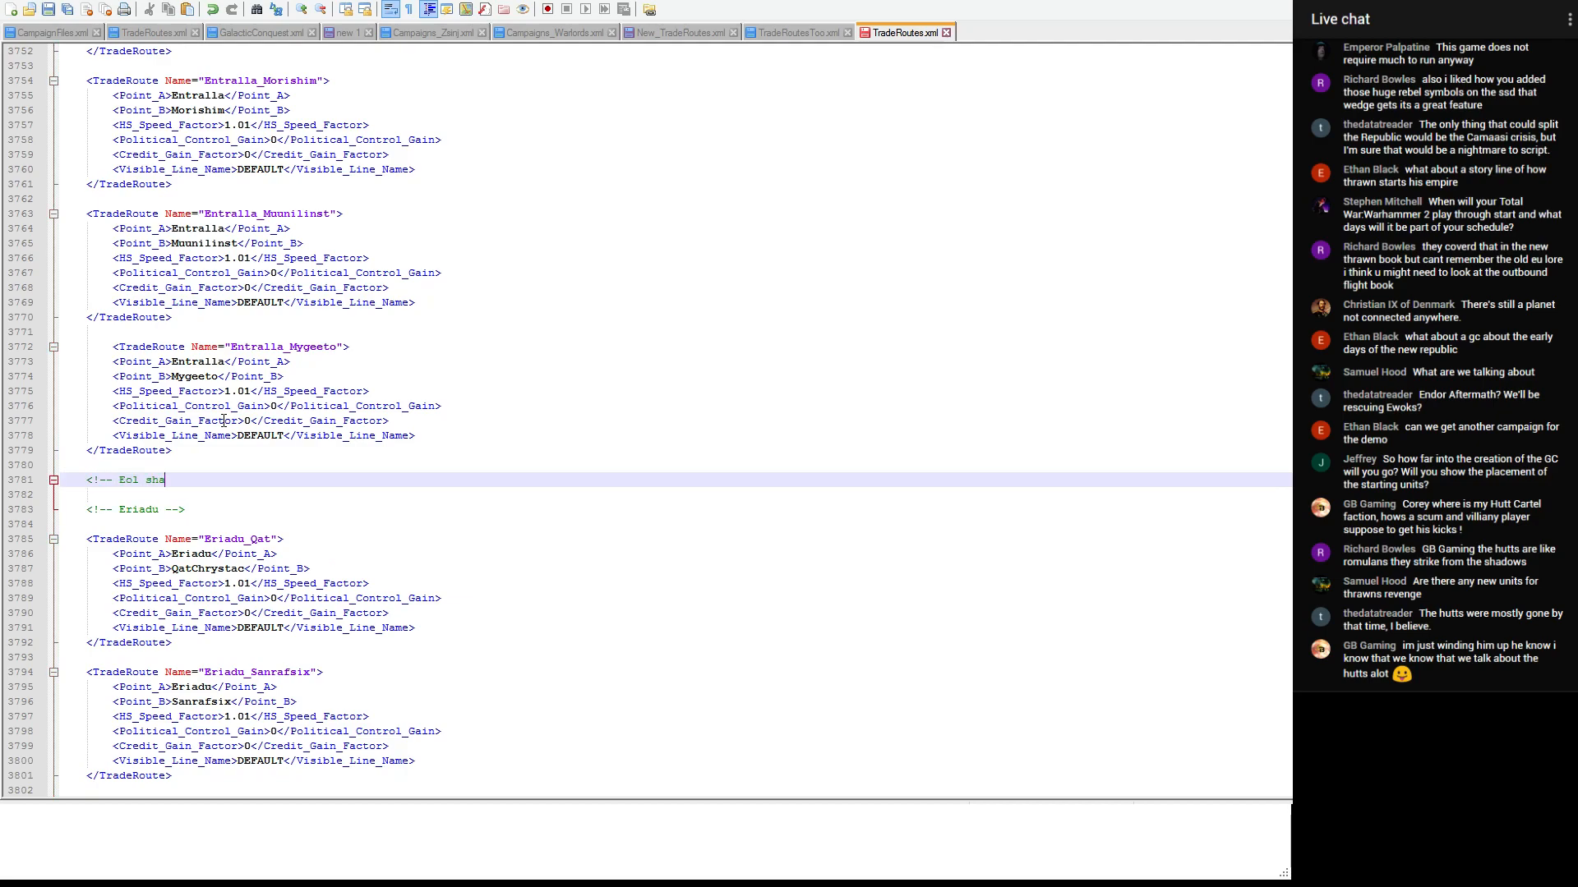
key(Return)
key(Return)
text(<TradeRoute Name="EolSha_Kauron"> 	<Point_A>EolSha</Point_A> 	<Point_B>Kauron</Point_B> 	<HS_Speed_Factor>1.01</HS_Speed_Factor> 	<Political_Control_Gain>0</Political_Control_Gain> 	<Credit_Gain_Factor>0</Credit_Gain_Factor> 	<Visible_Line_Name>DEFAULT</Visible_Line_Name> </TradeRoute>  <TradeRoute Name="EolSha_Sernpidal"> 	<Point_A>EolSha</Point_A> 	<Point_B>Sernpidal</Point_B> 	<HS_Speed_Factor>1.01</HS_Speed_Factor> 	<Political_Control_Gain>0</Political_Control_Gain> 	<Credit_Gain_Factor>0</Credit_Gain_Factor> 	<Visible_Line_Name>DEFAULT</Visible_Line_Name> </TradeRoute>)
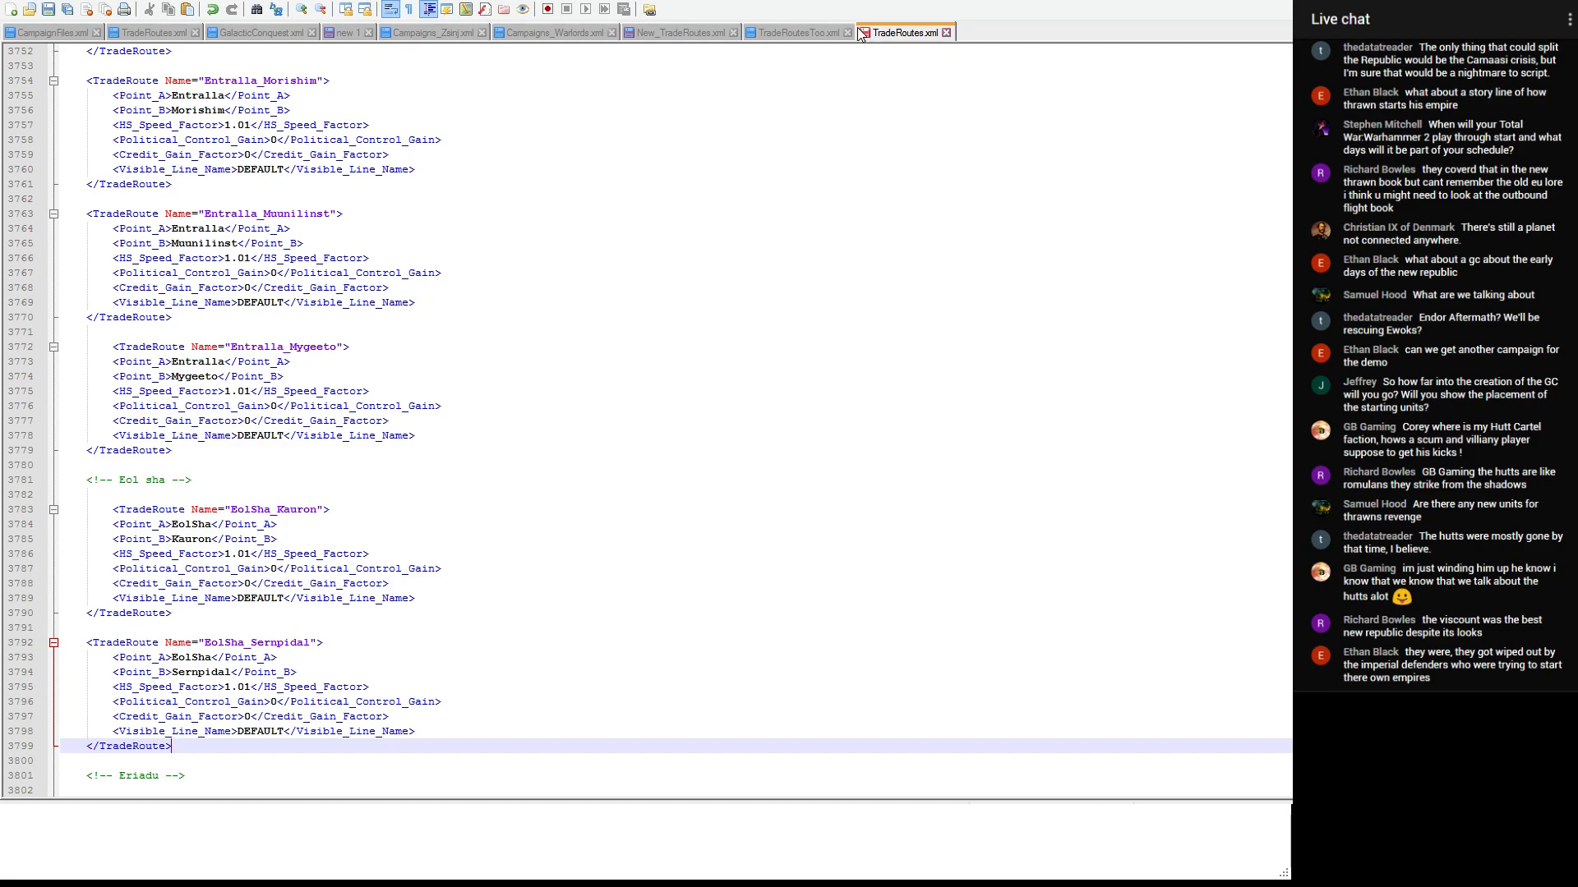
- Cut the AnxMinor_Sernpidal entry from New_TradeRoutes.xml and go to the AnxMinor section of TradeRoutes.xml
click(702, 34)
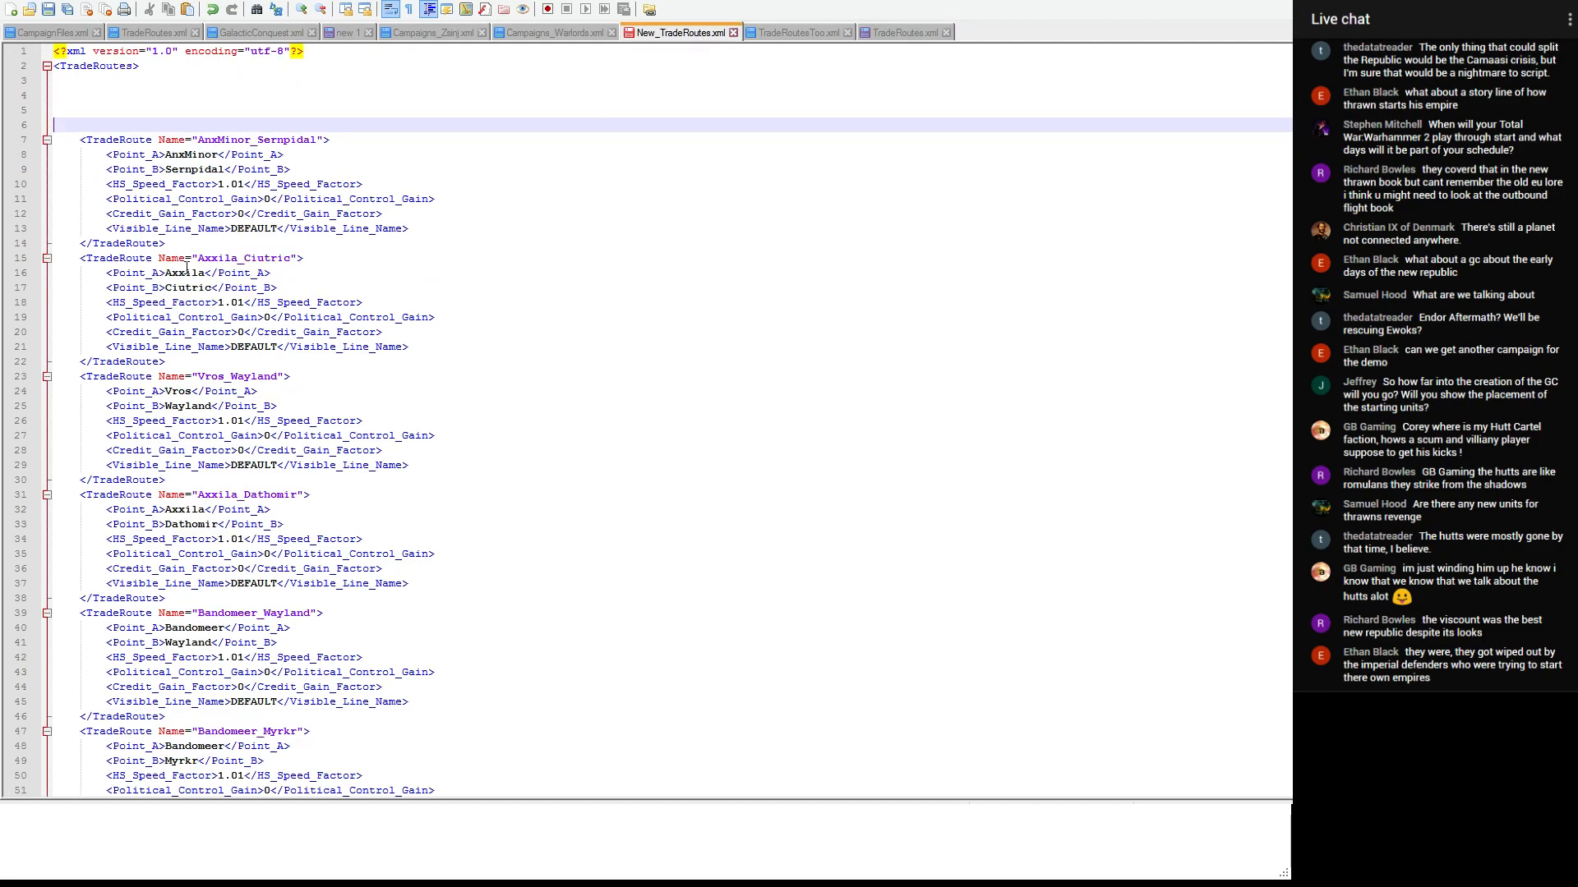
drag(165, 243, 54, 139)
key(ctrl+x)
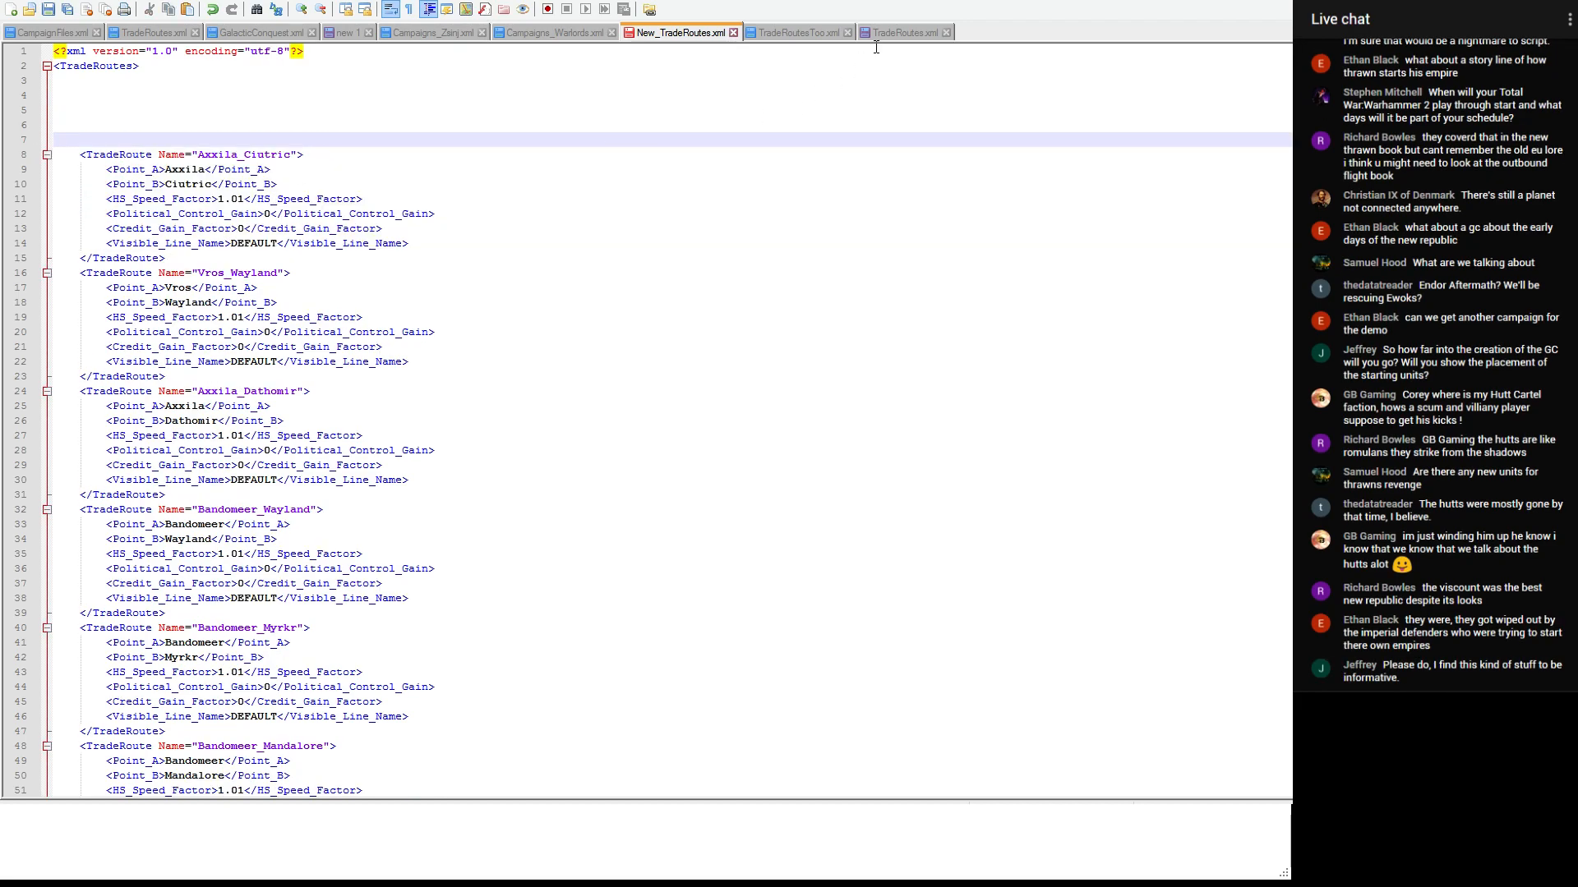
click(879, 37)
drag(1300, 288, 1300, 61)
scroll(701, 361, down, 1)
scroll(701, 361, down, 18)
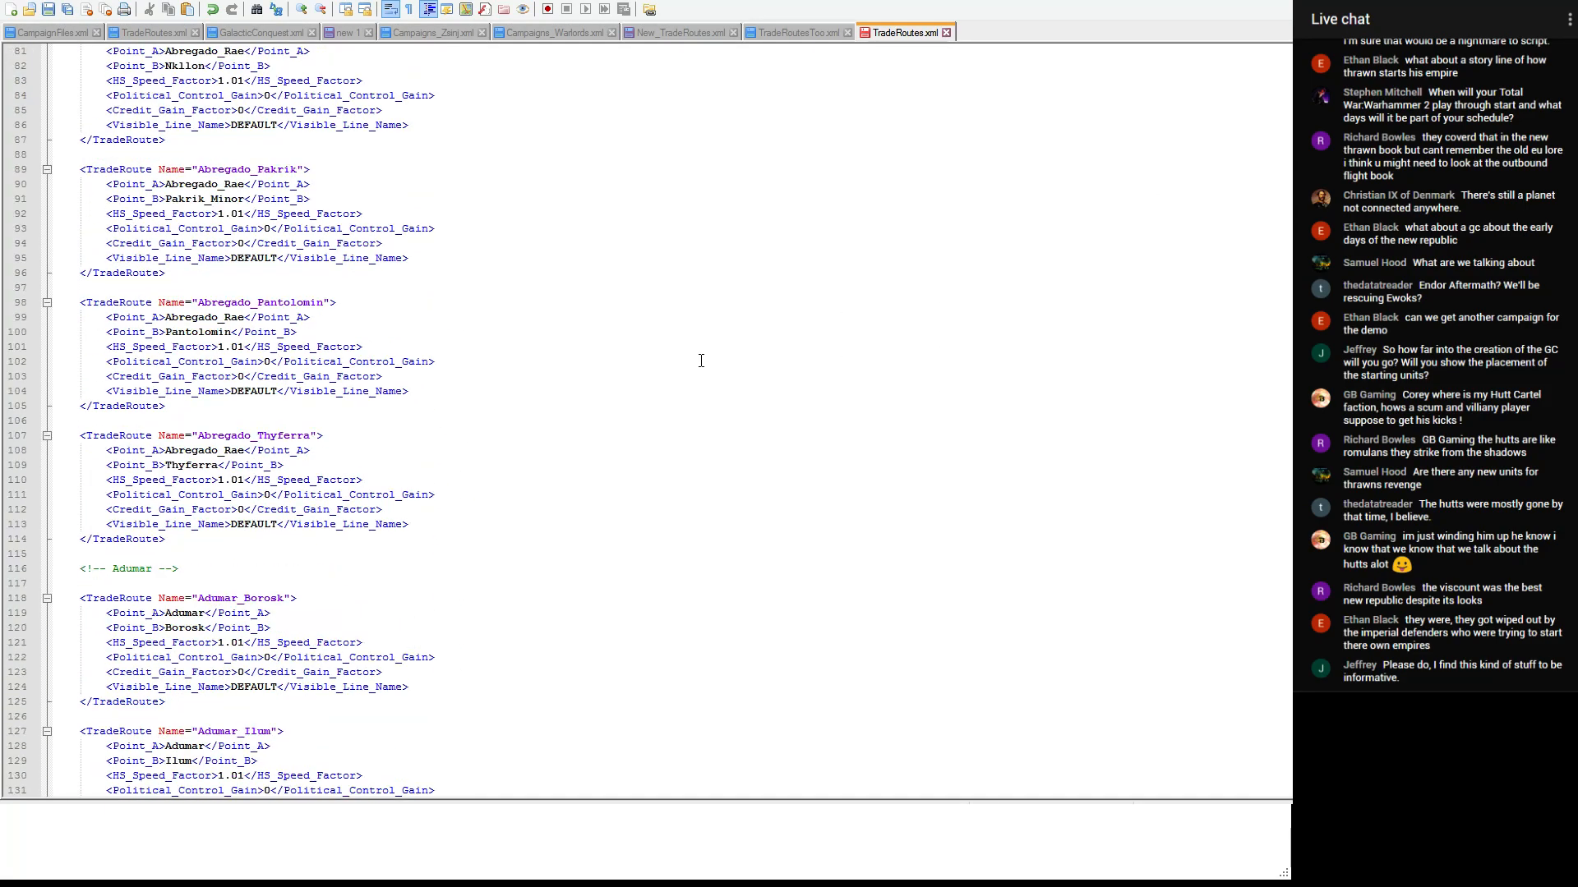
scroll(397, 338, down, 20)
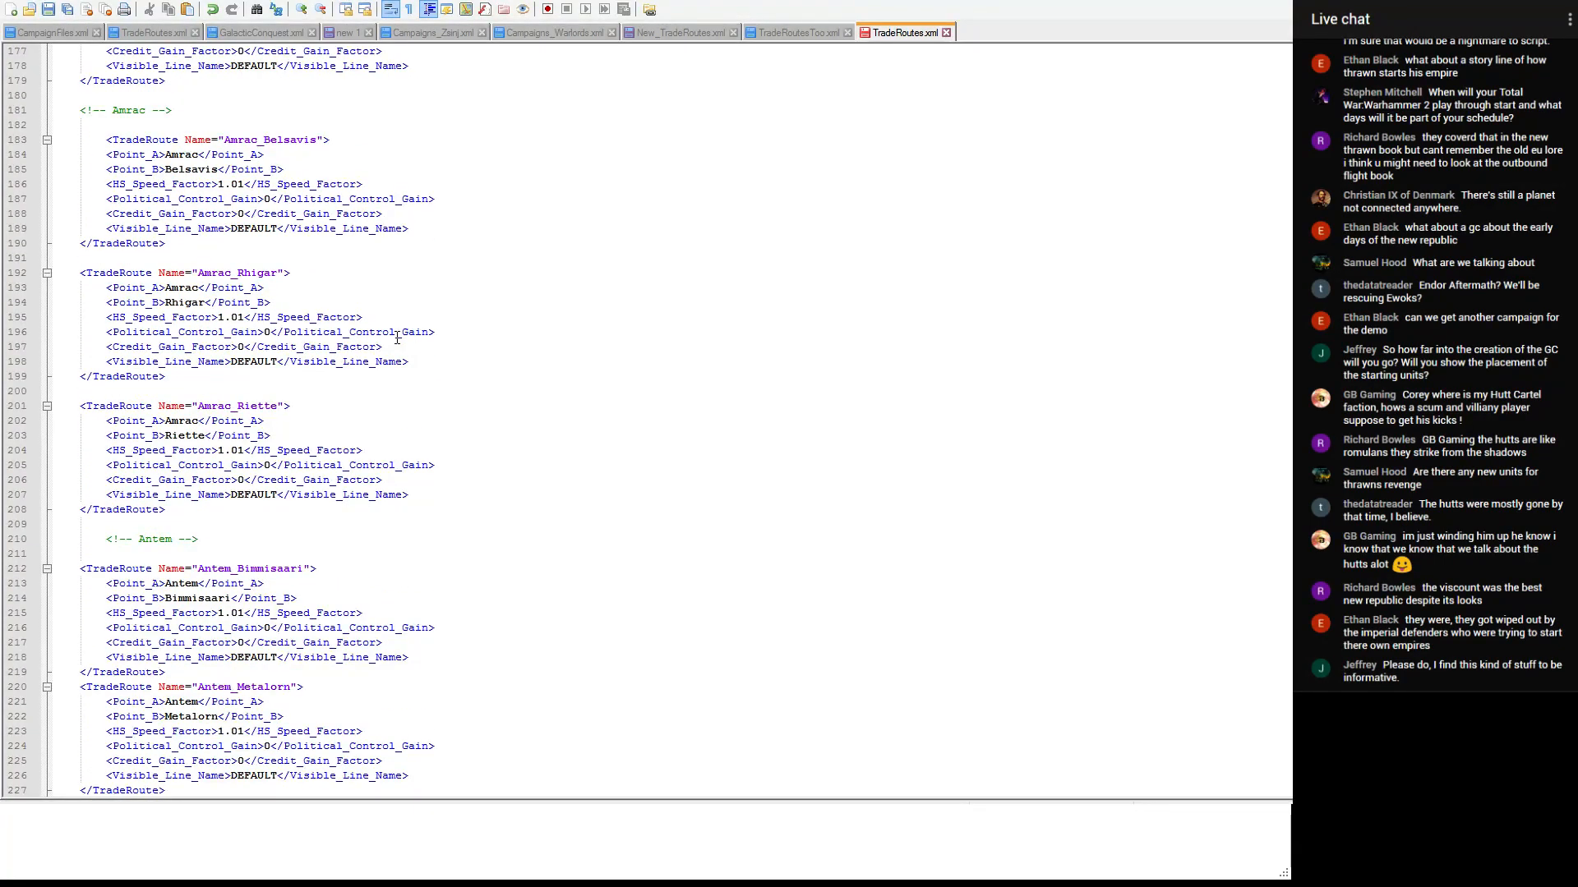
scroll(396, 337, down, 10)
scroll(397, 338, down, 2)
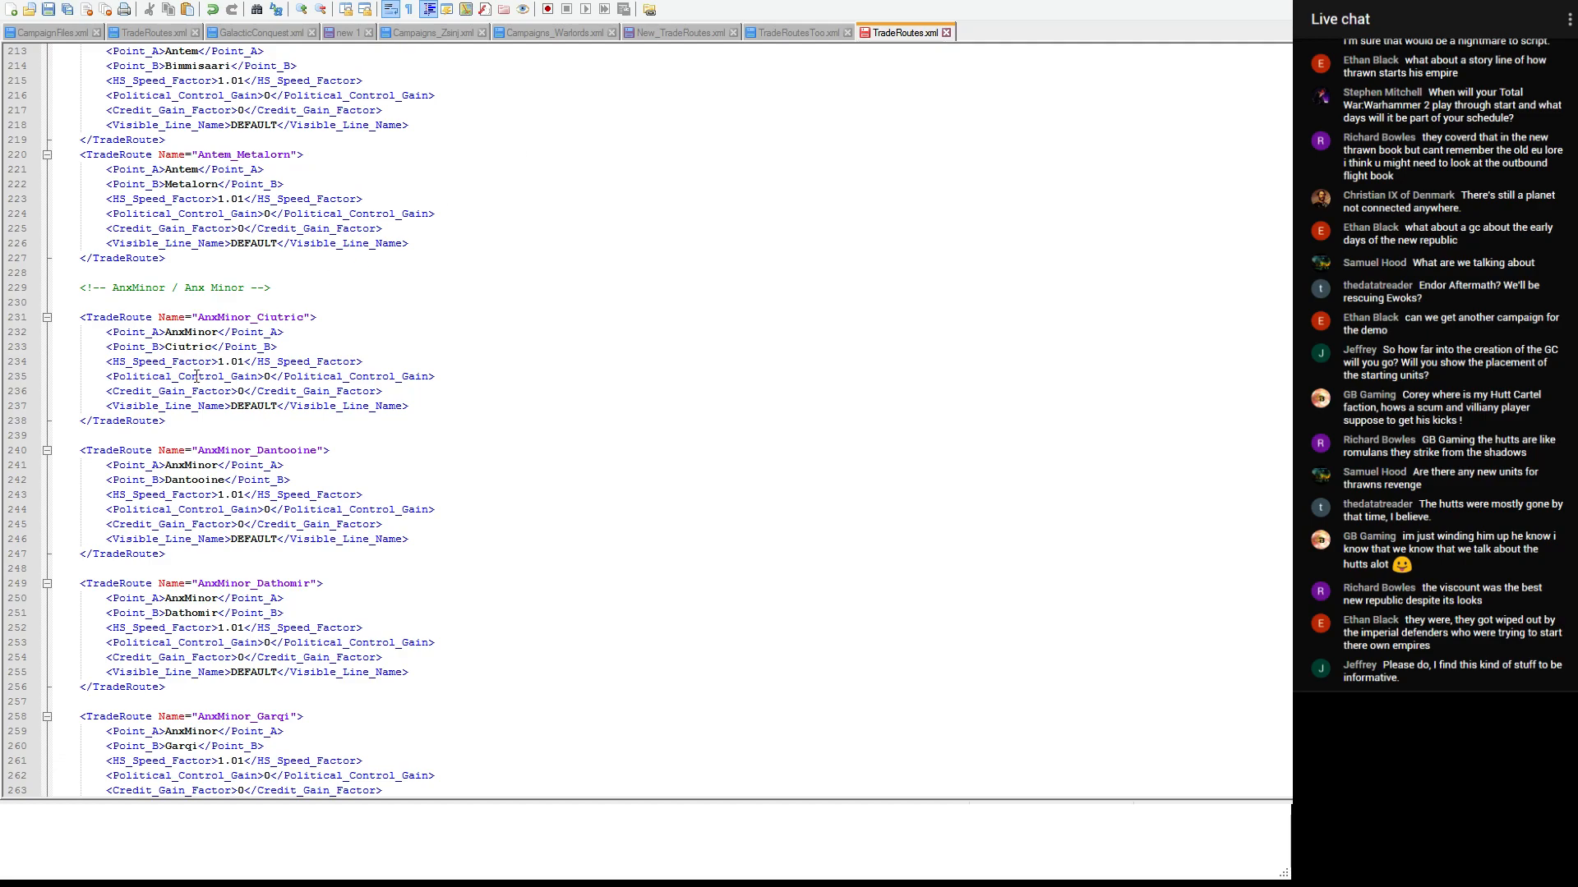
click(275, 301)
key(ctrl+v)
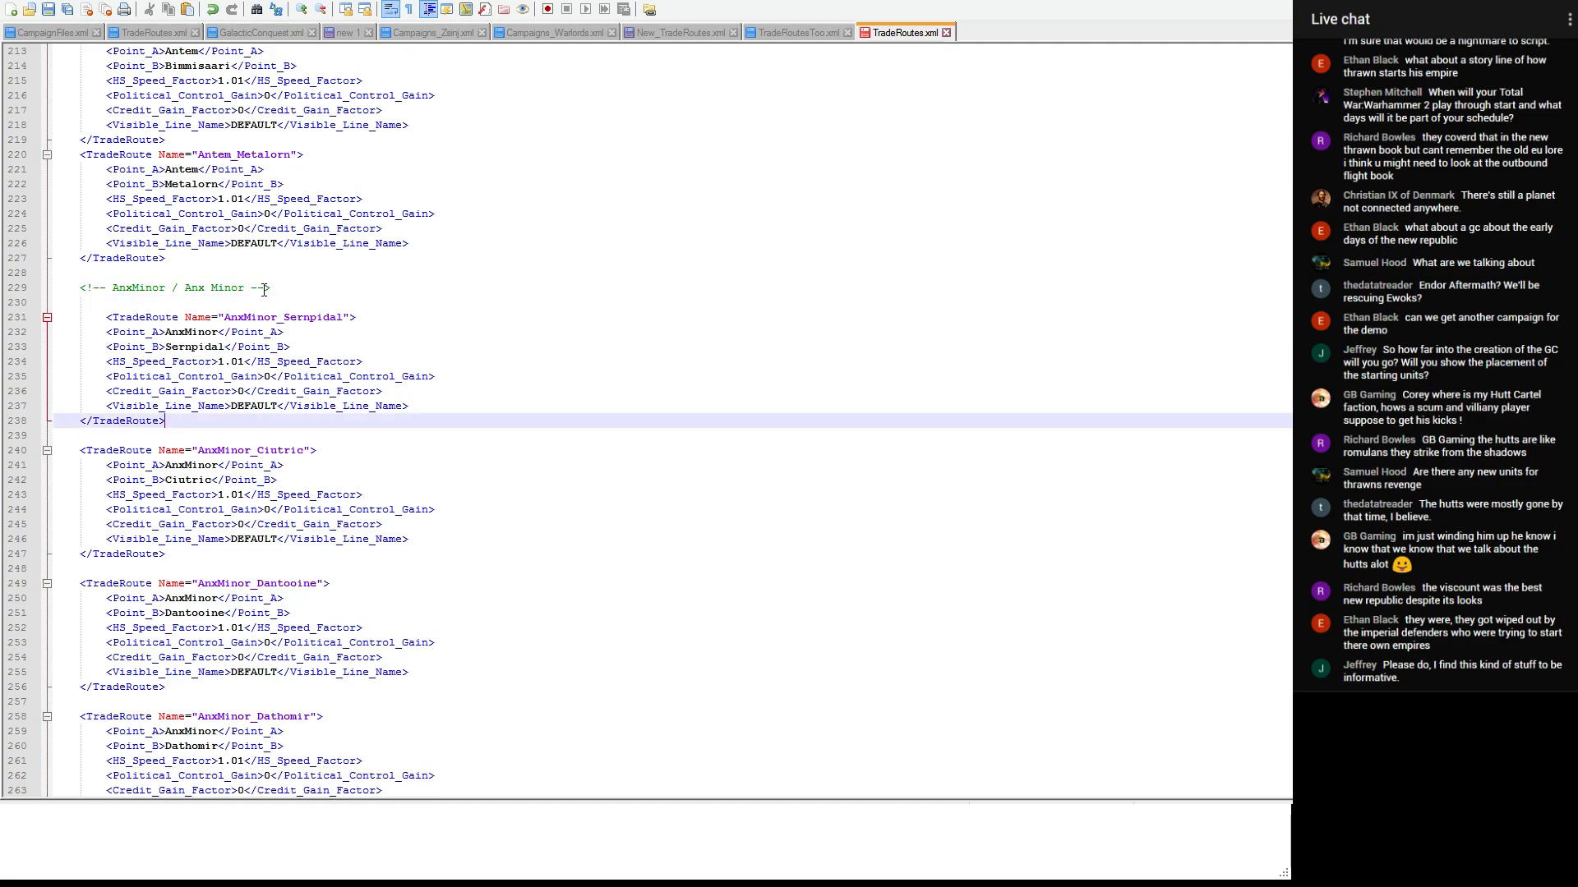
key(ctrl+z)
- Paste the AnxMinor_Sernpidal entry between AnxMinor_Morishim and AnxMinor_Tangrene, separated by blank lines
scroll(264, 290, down, 15)
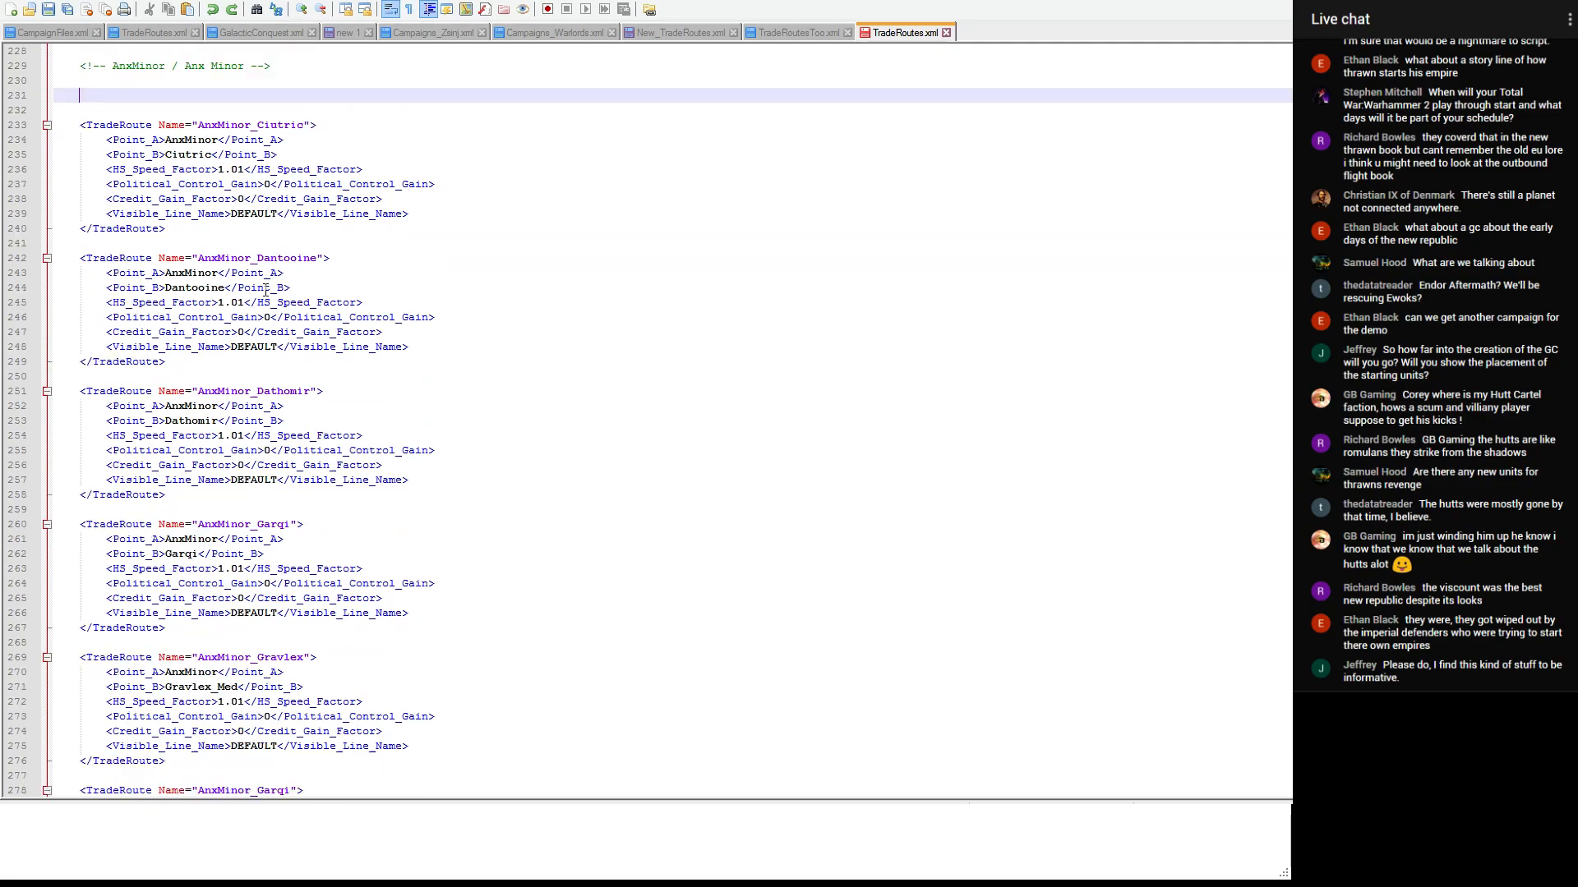
scroll(266, 290, down, 13)
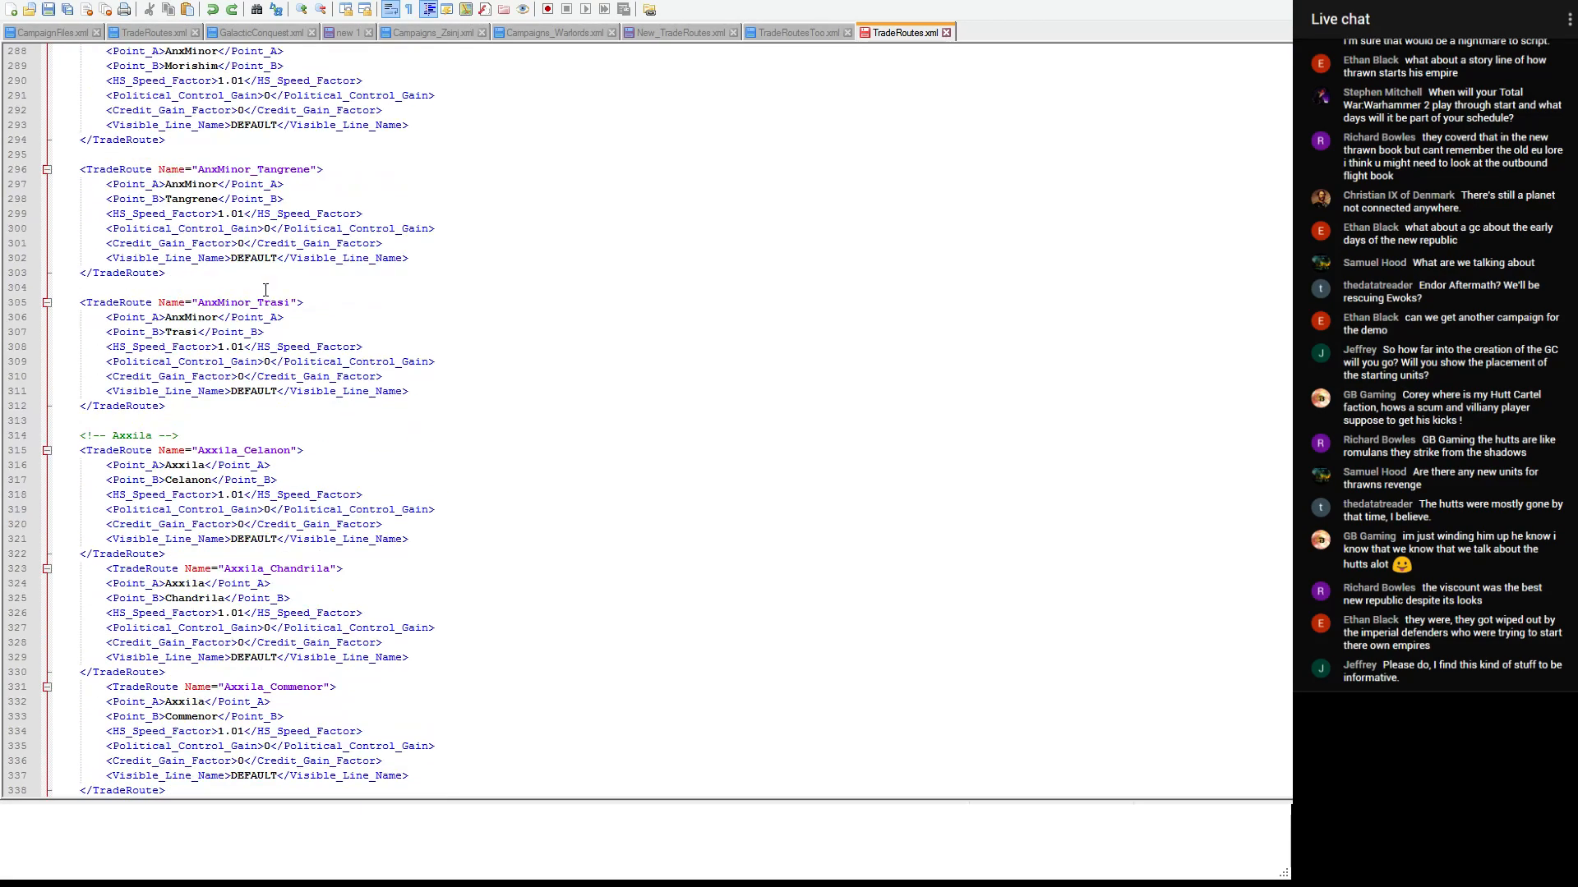
scroll(170, 346, up, 4)
click(190, 276)
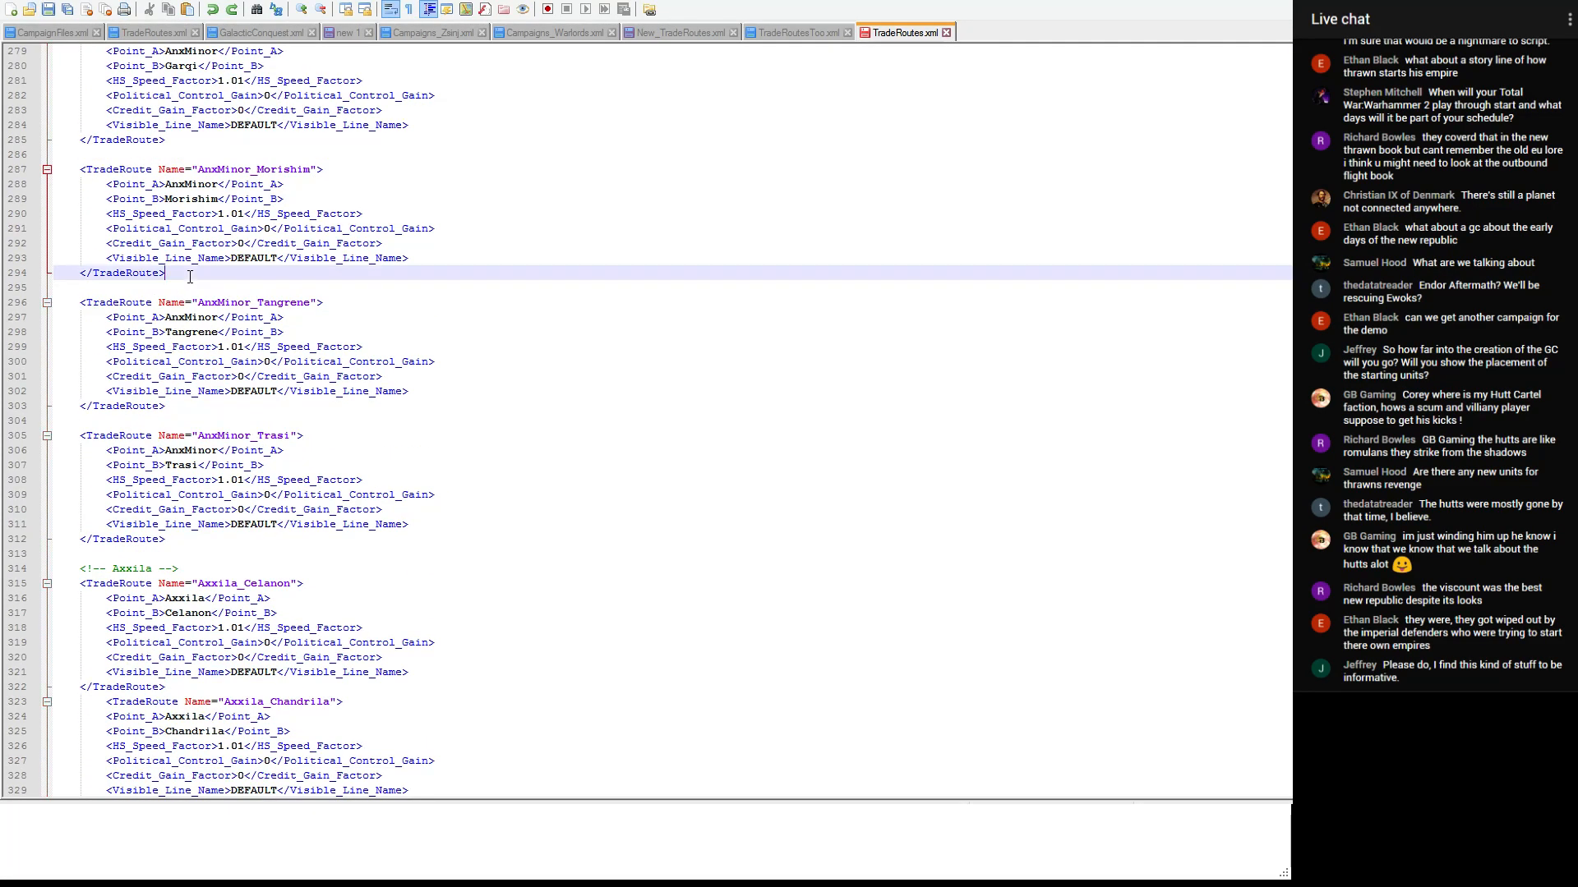
key(ctrl+v)
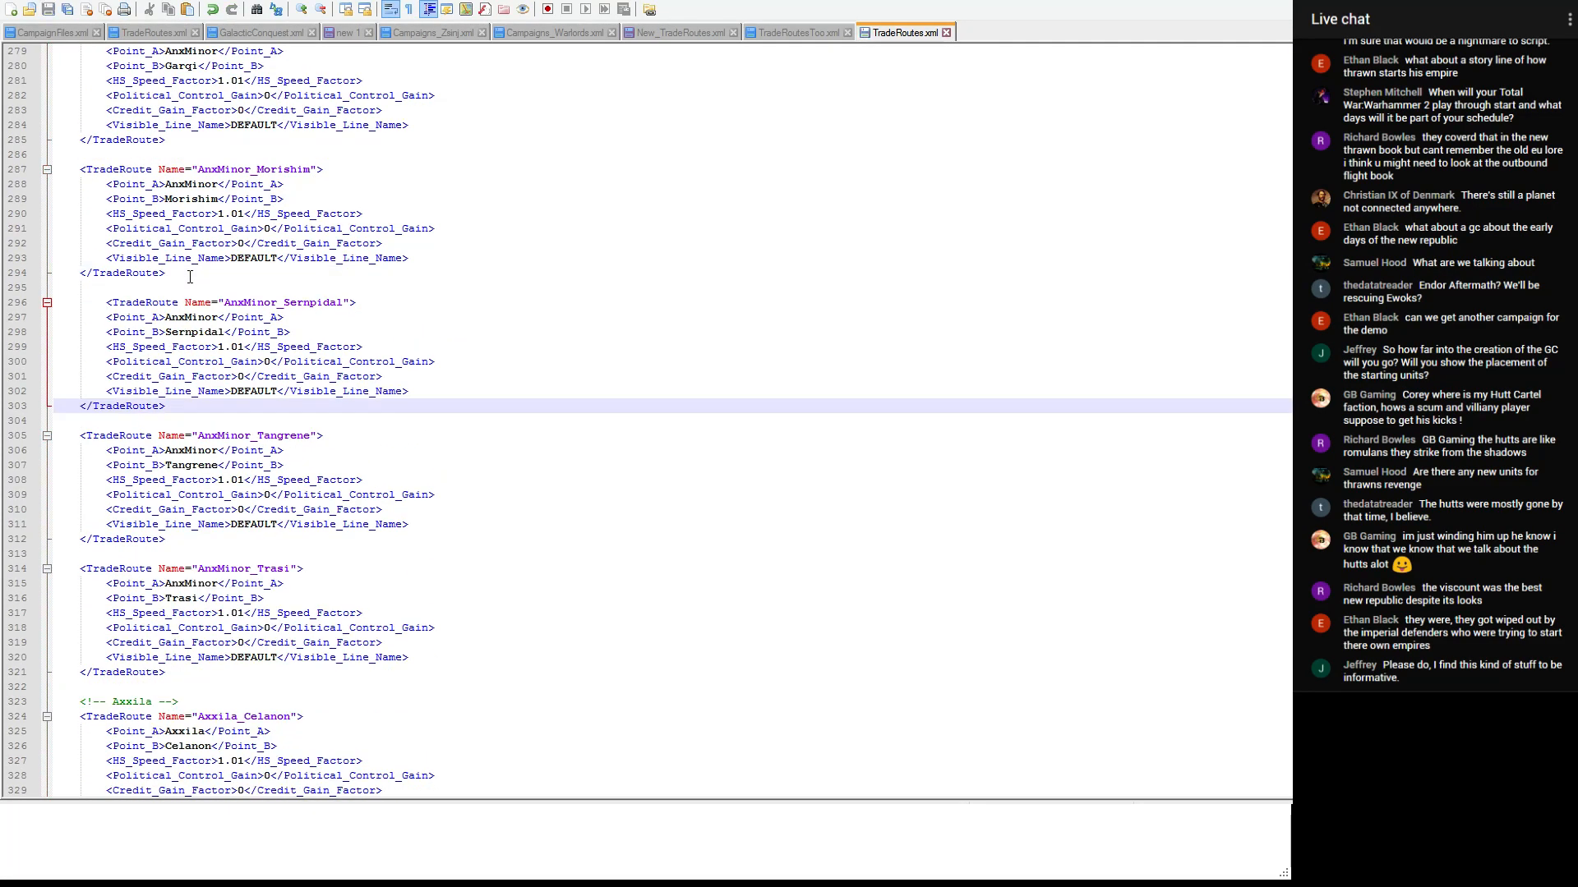
- Cut the Axxila_Ciutric entry from New_TradeRoutes.xml
click(820, 32)
click(679, 32)
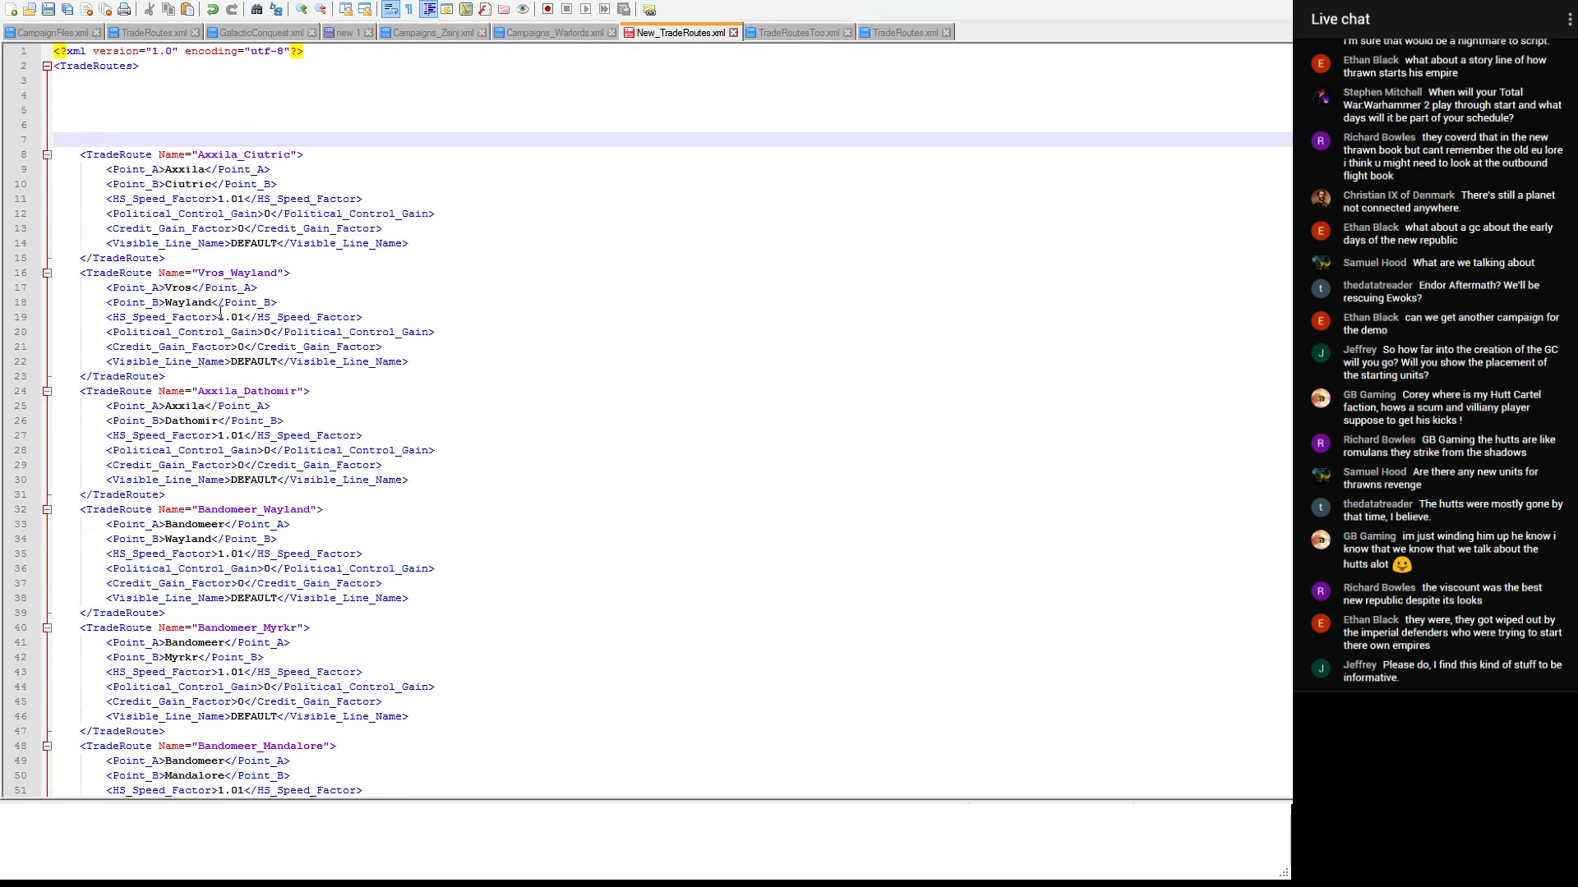
drag(69, 146, 463, 260)
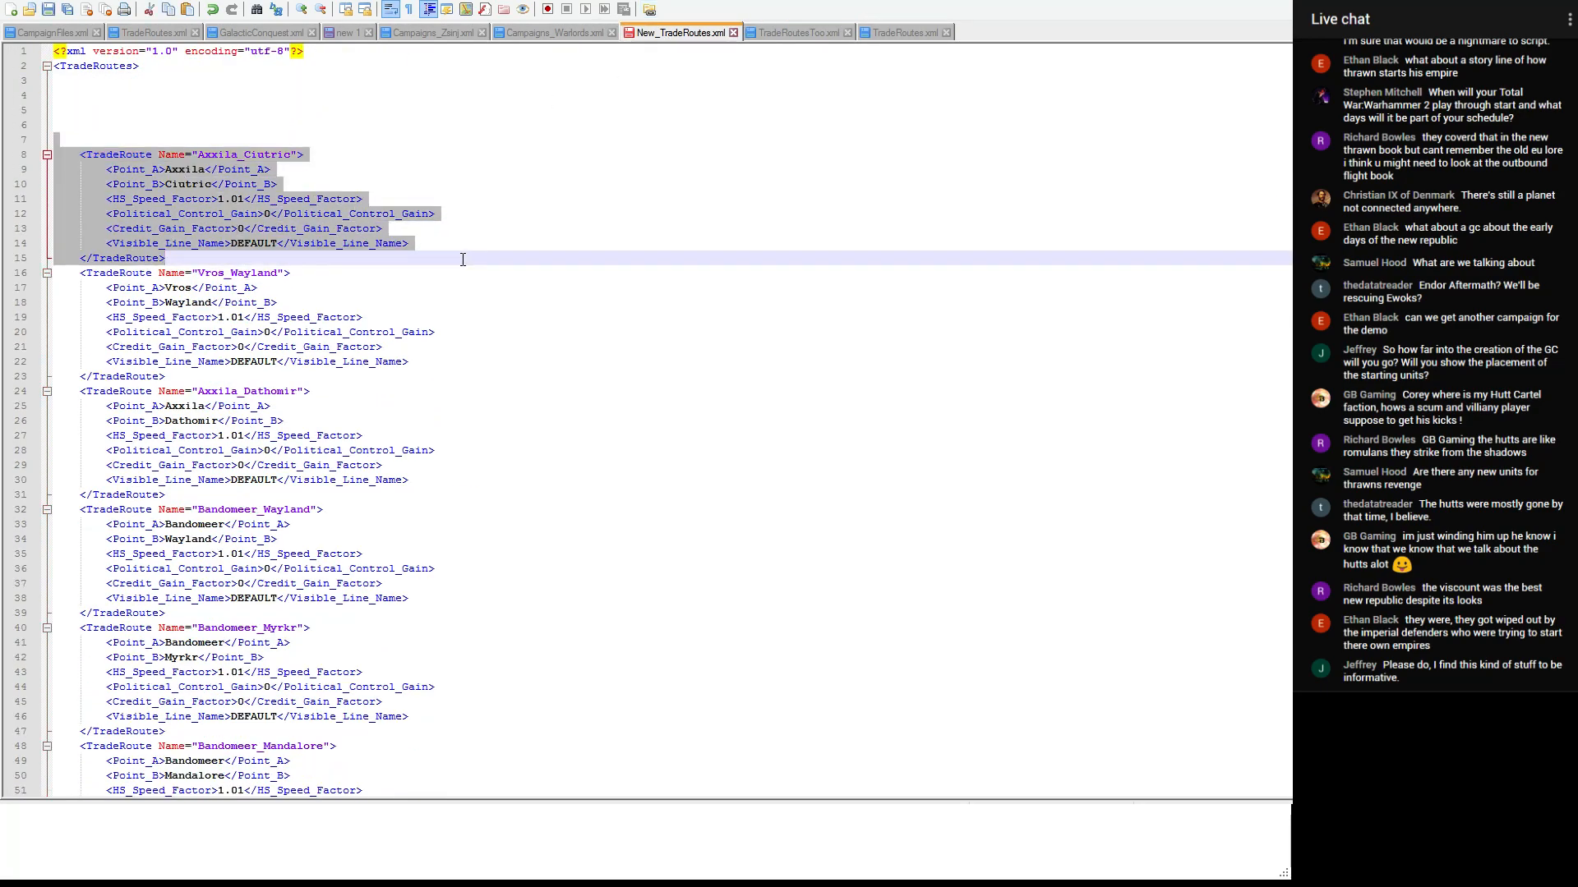
key(ctrl+x)
- Paste the Axxila_Ciutric entry between Axxila_Chandrila and Axxila_Commenor in TradeRoutes.xml and save the file
click(904, 32)
scroll(274, 246, down, 5)
scroll(274, 247, down, 20)
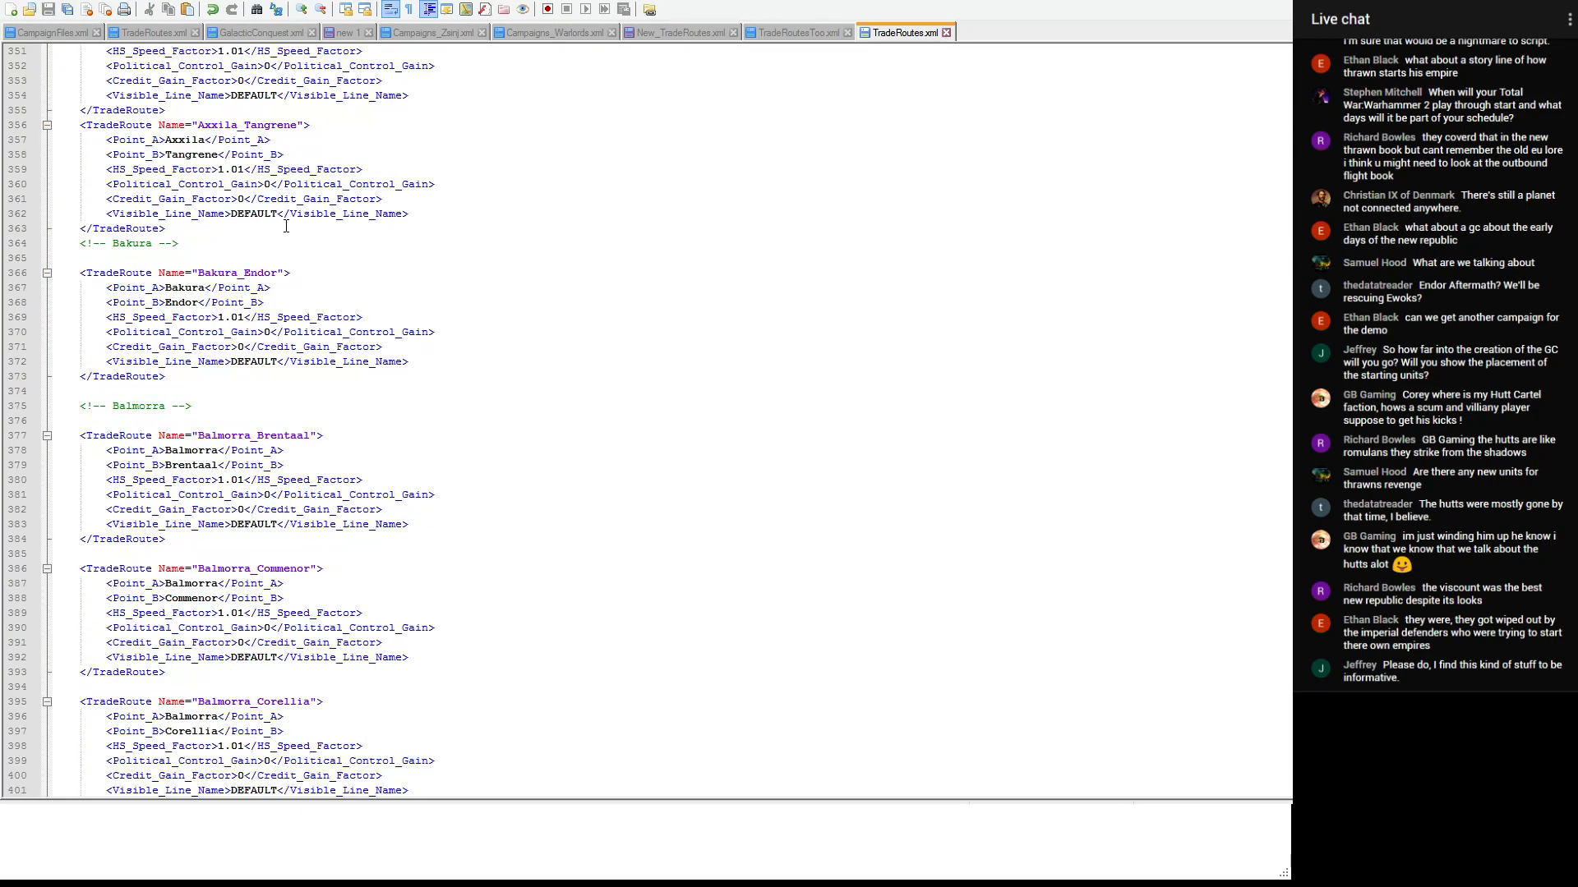
scroll(286, 227, up, 12)
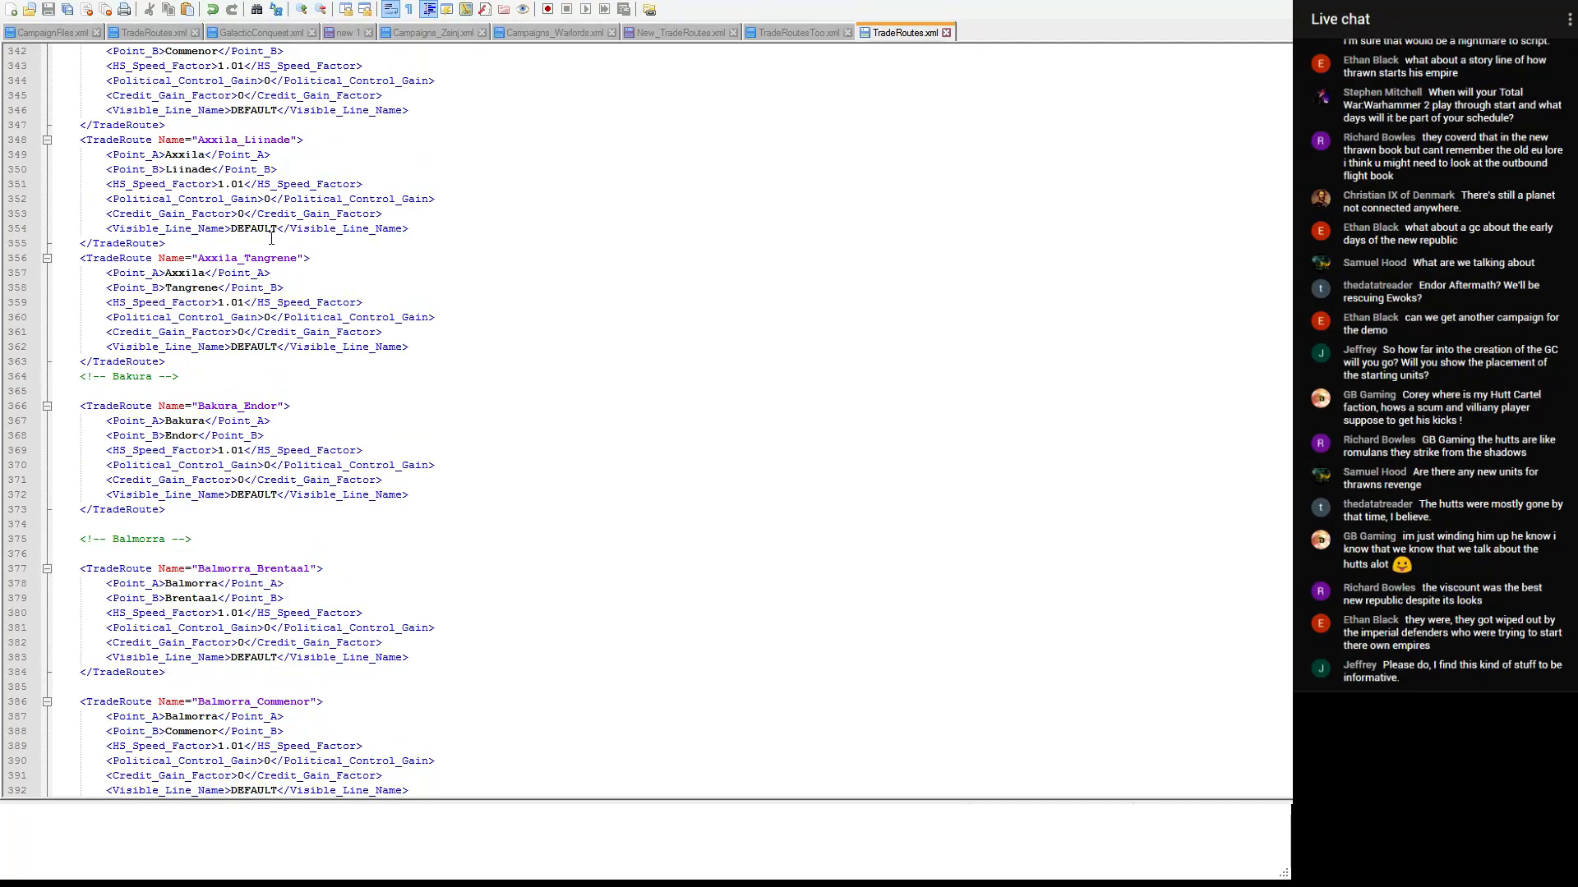
scroll(265, 243, up, 2)
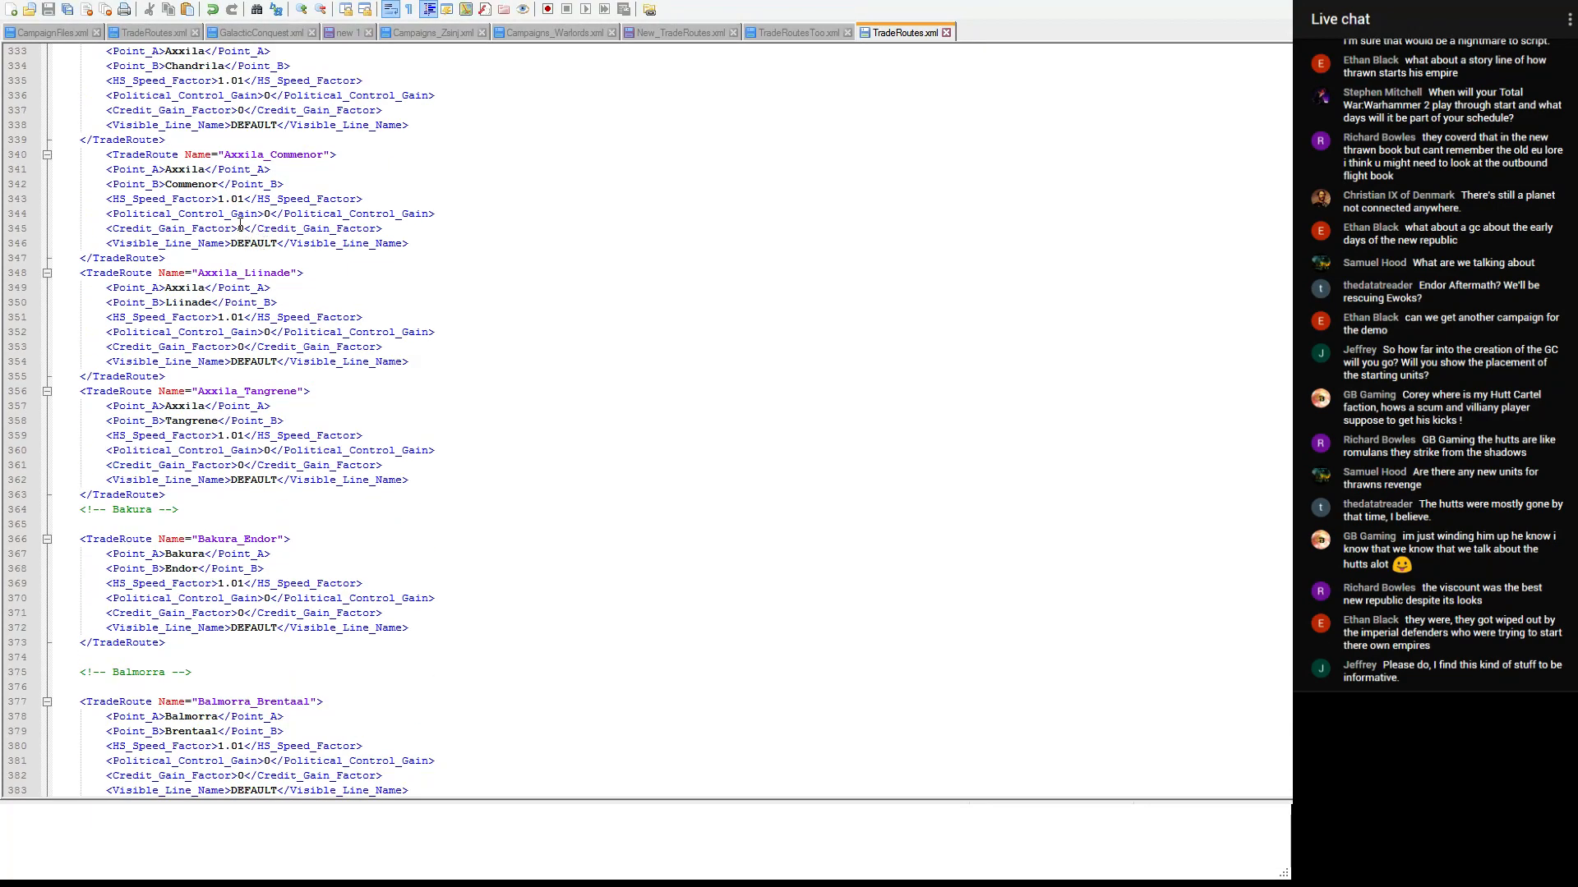
click(176, 258)
click(197, 140)
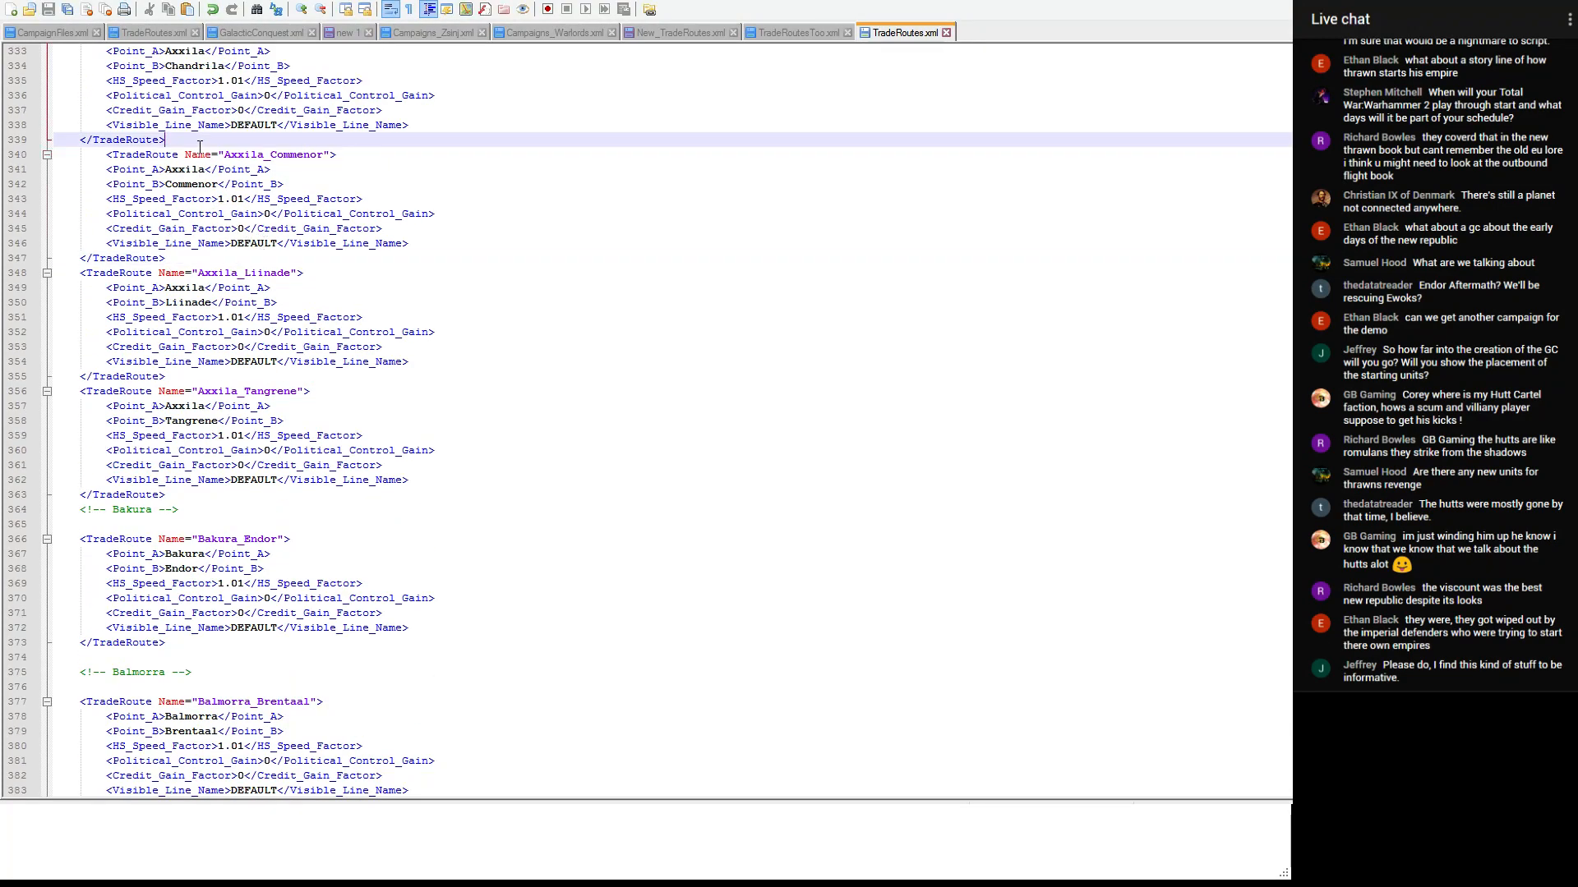
scroll(211, 152, up, 2)
key(ctrl+v)
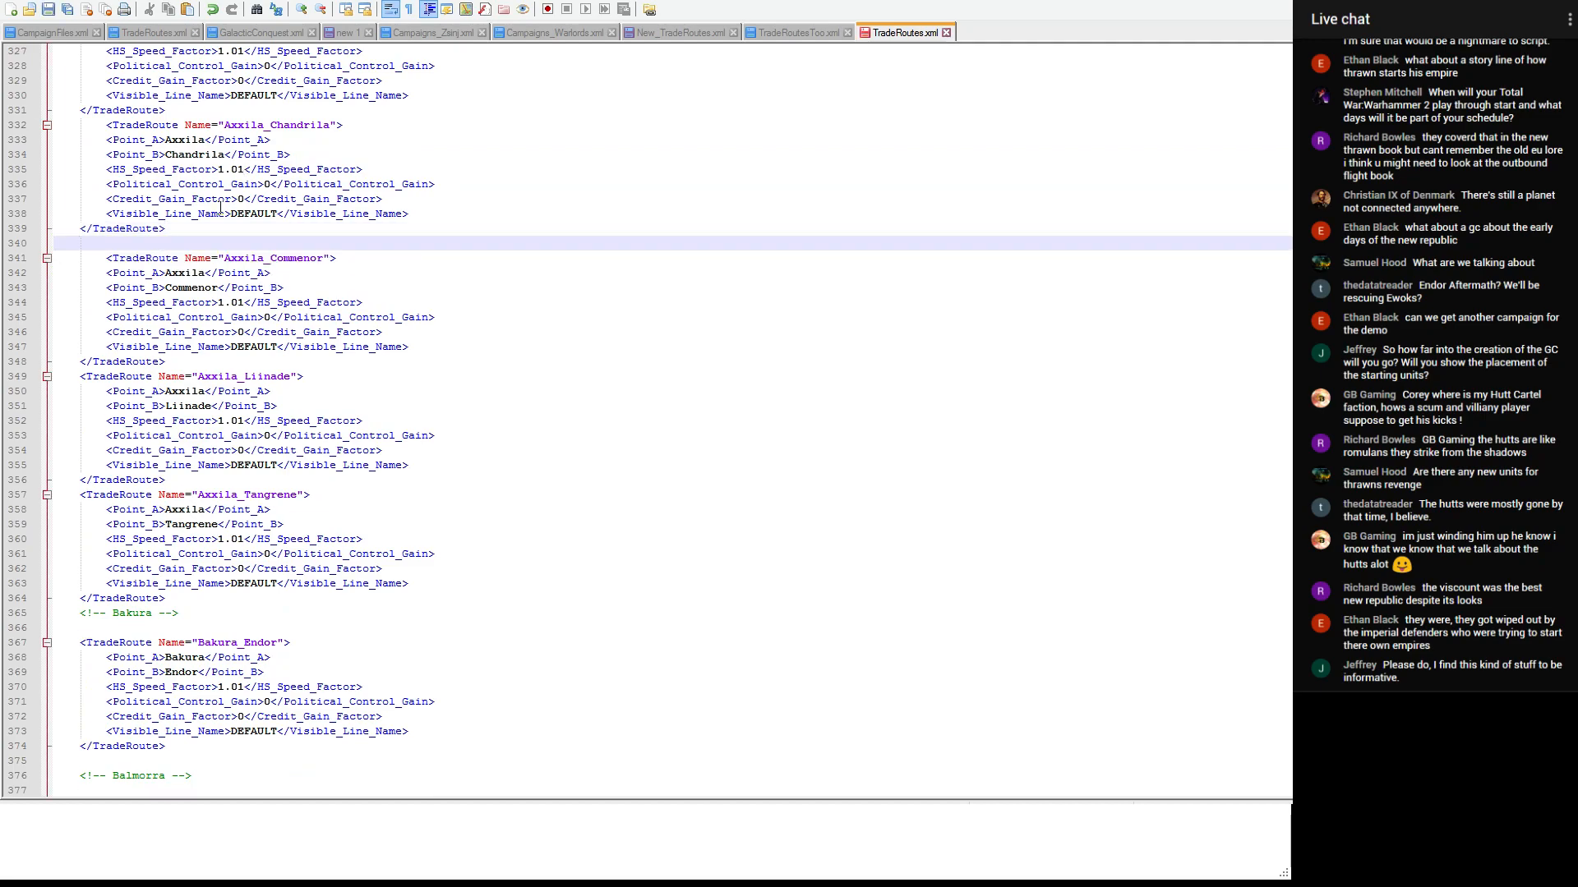
key(ctrl+s)
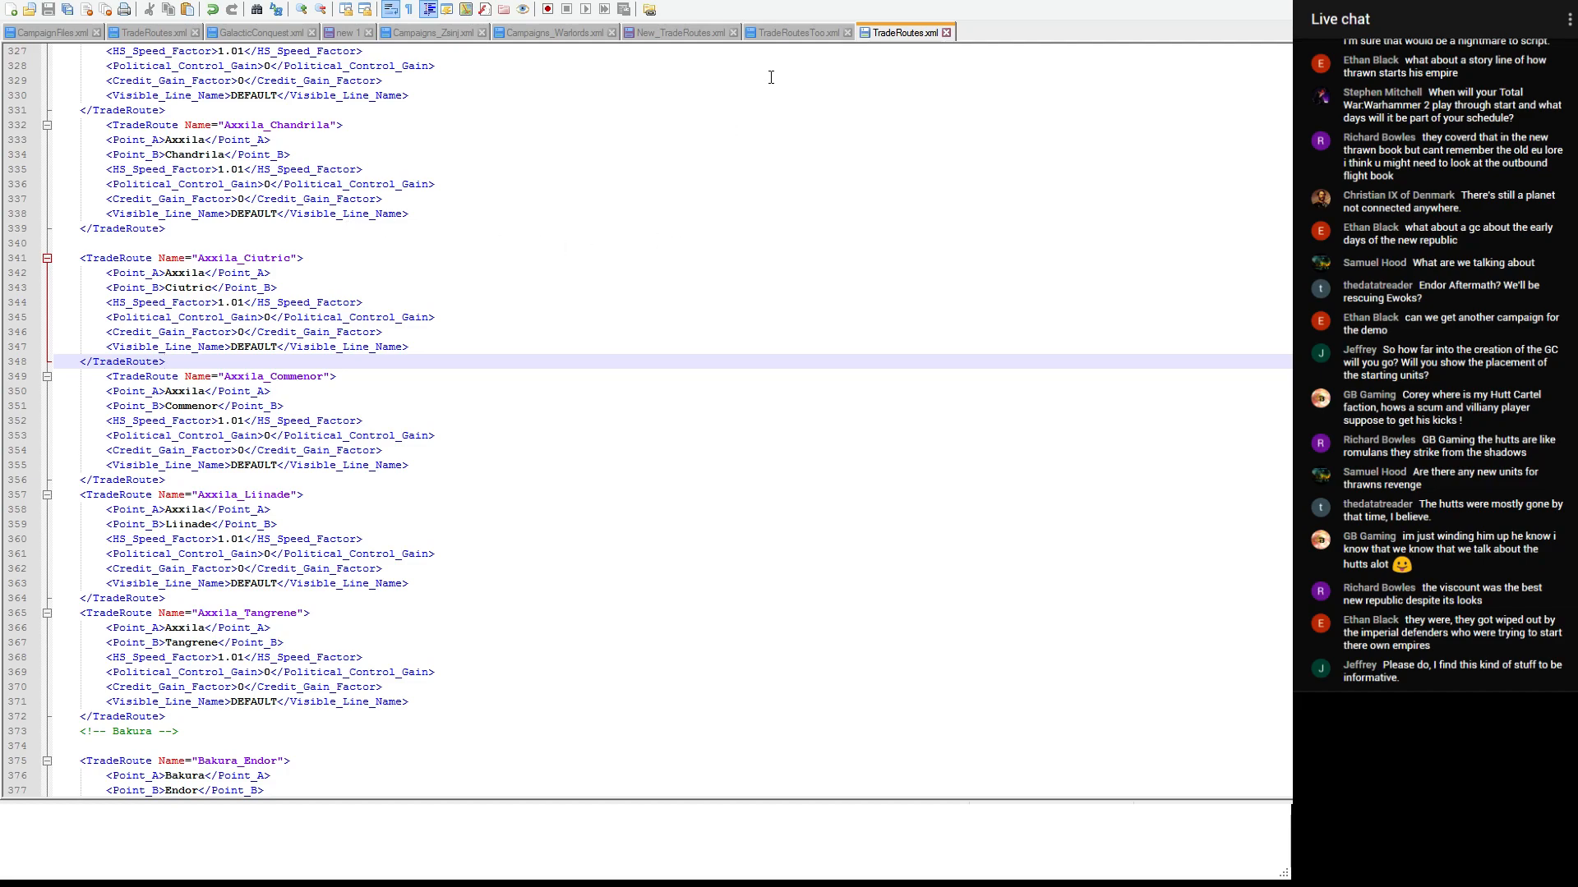
- Move the Axxila_Dathomir entry from New_TradeRoutes.xml to between Axxila_Commenor and Axxila_Liinade in TradeRoutes.xml
click(690, 33)
drag(175, 261, 54, 184)
drag(203, 374, 54, 273)
key(ctrl+x)
click(903, 33)
click(180, 482)
key(ctrl+v)
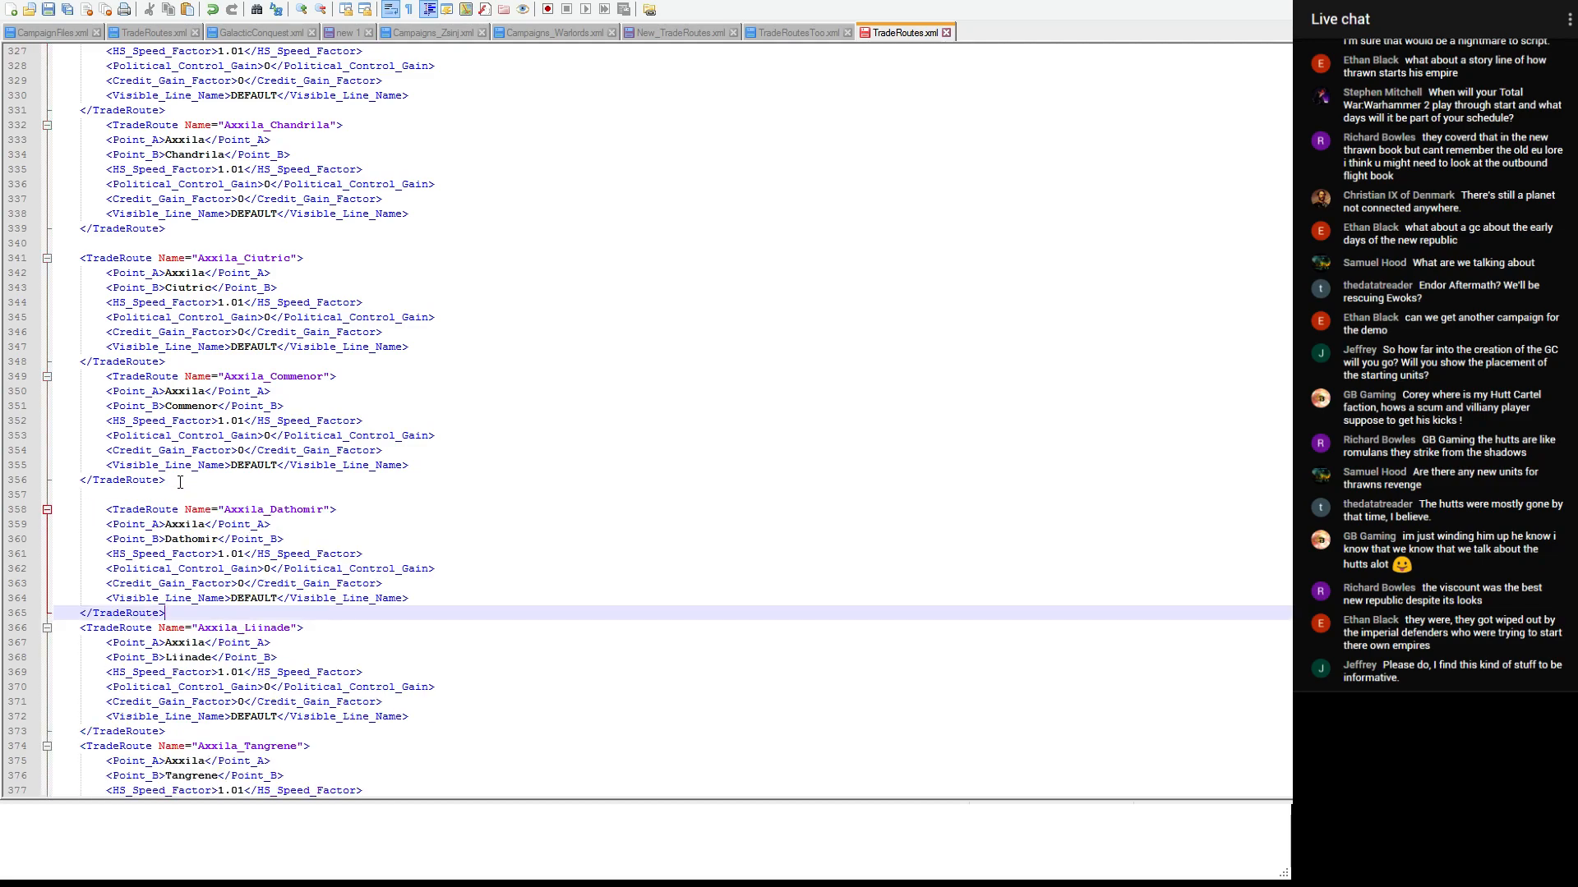
- Cut the Vros_Wayland entry from New_TradeRoutes.xml and go to the Vondarc and Woostri sections of TradeRoutesToo.xml
click(682, 33)
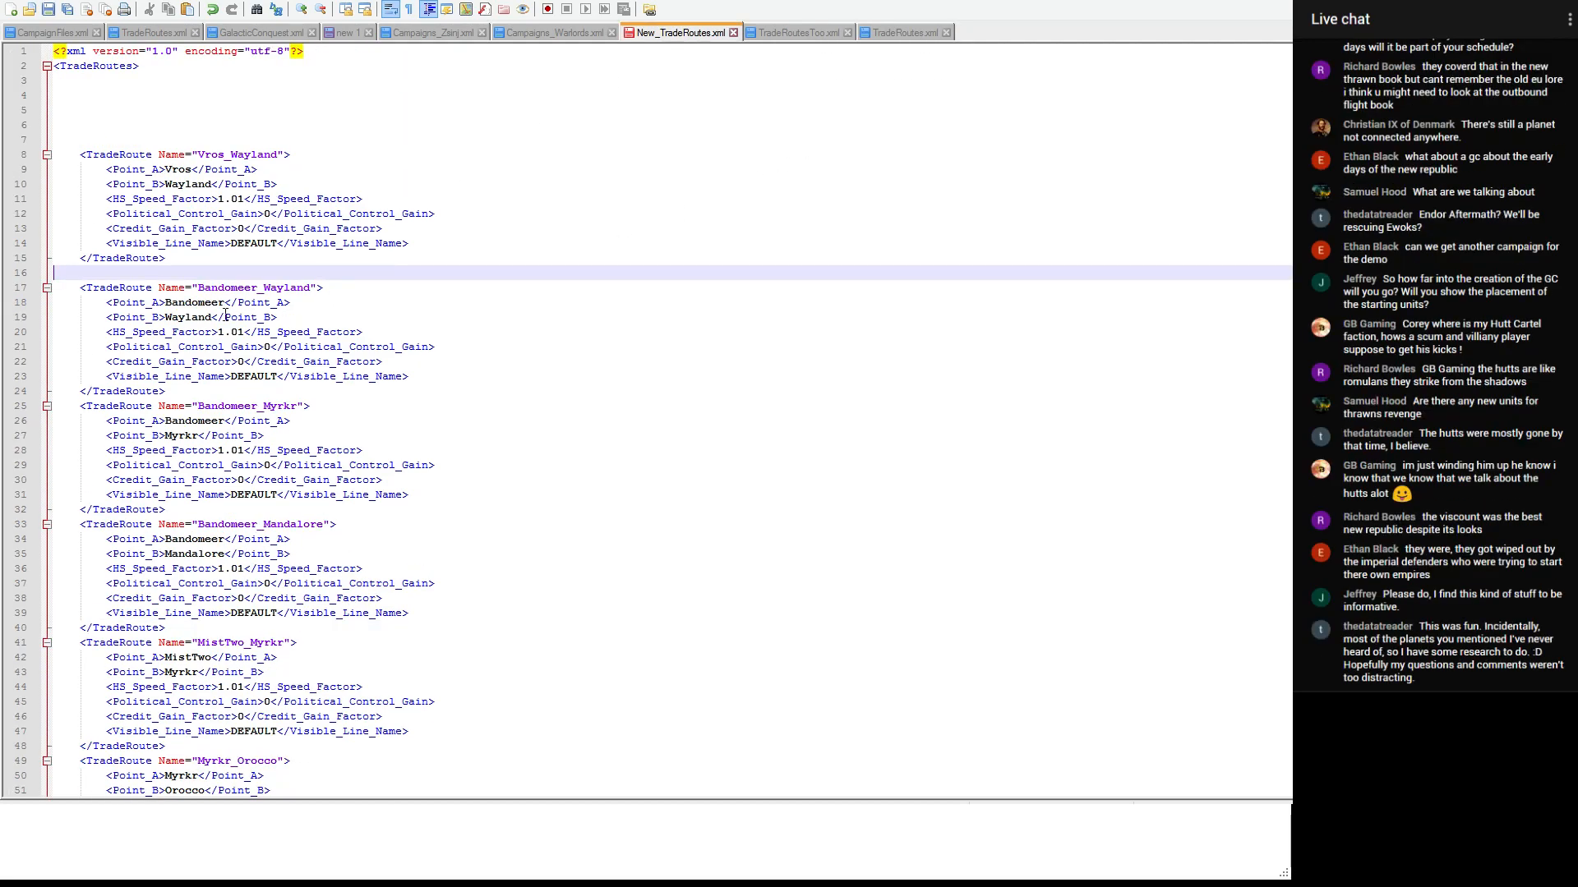
drag(214, 259, 55, 154)
key(ctrl+x)
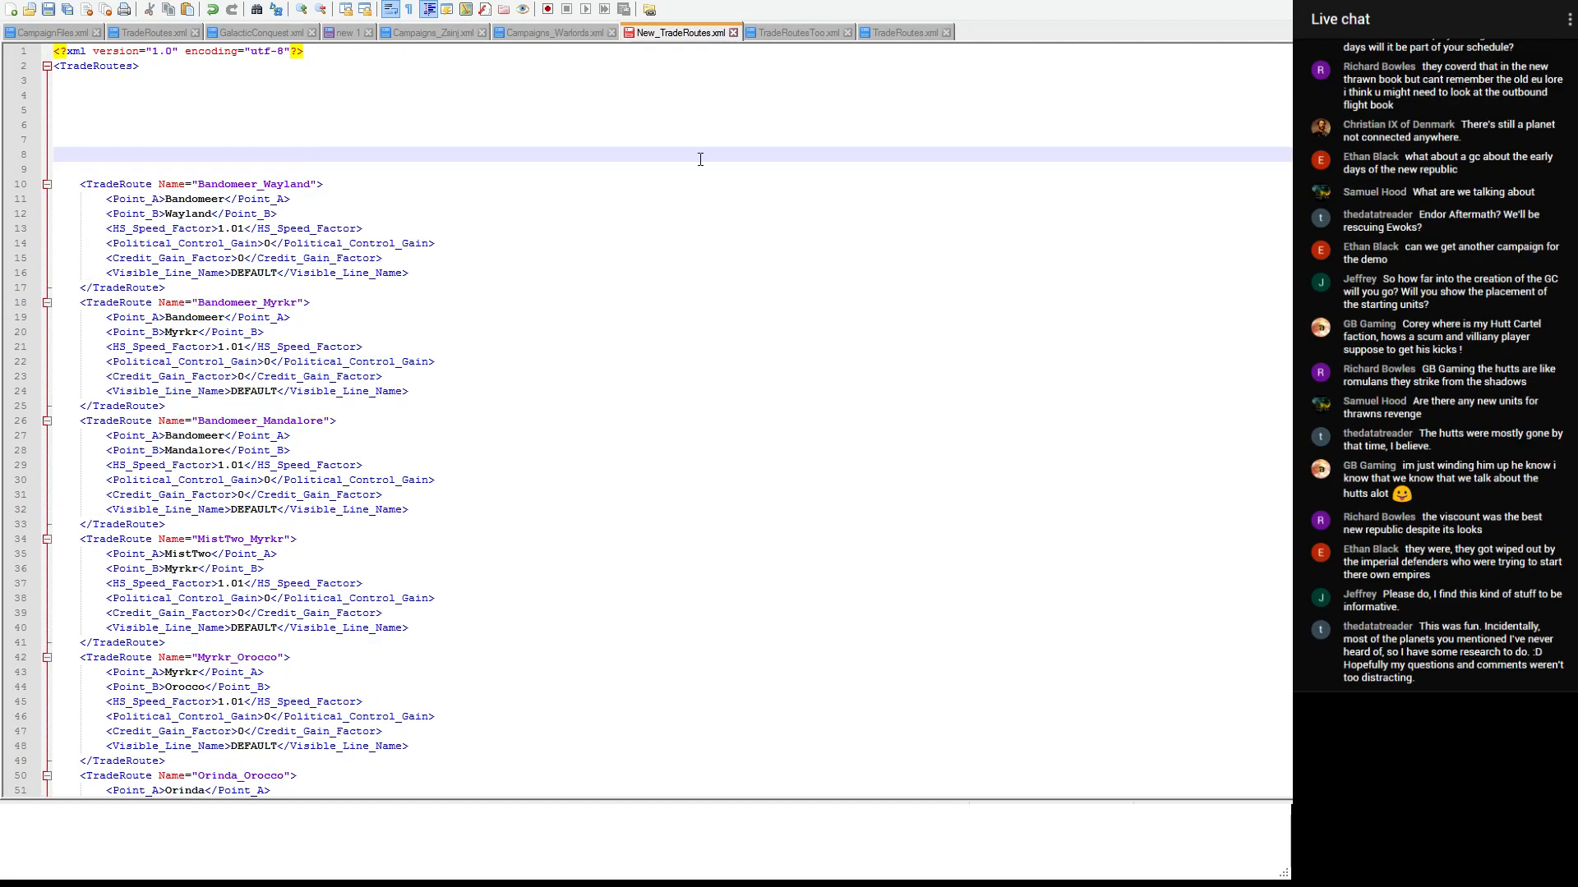
click(904, 33)
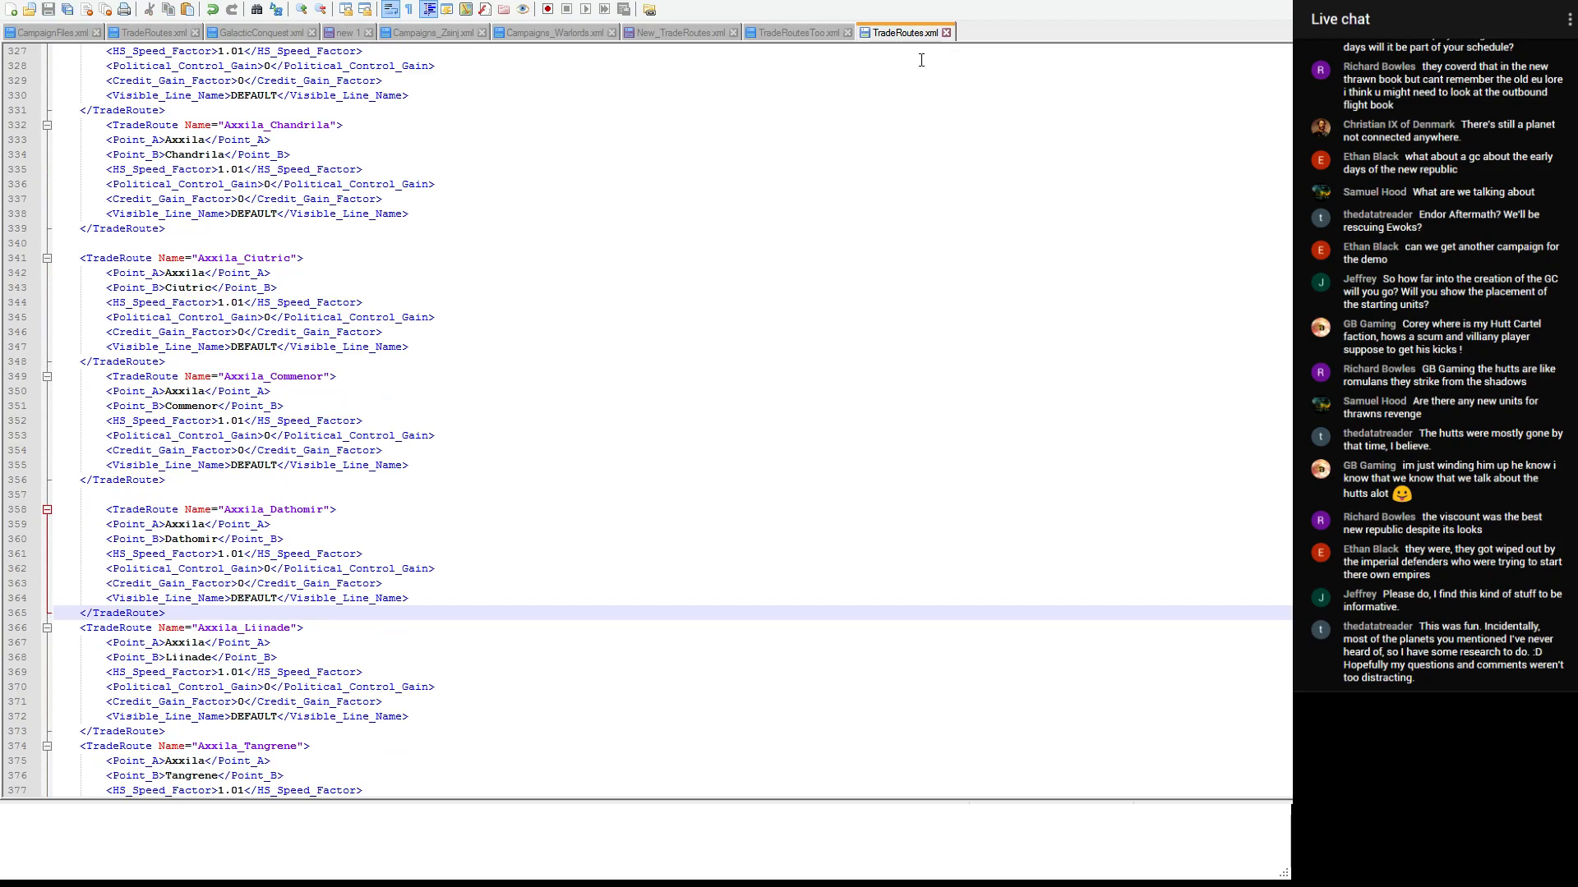
click(822, 37)
drag(1298, 64, 1298, 531)
scroll(646, 419, down, 3)
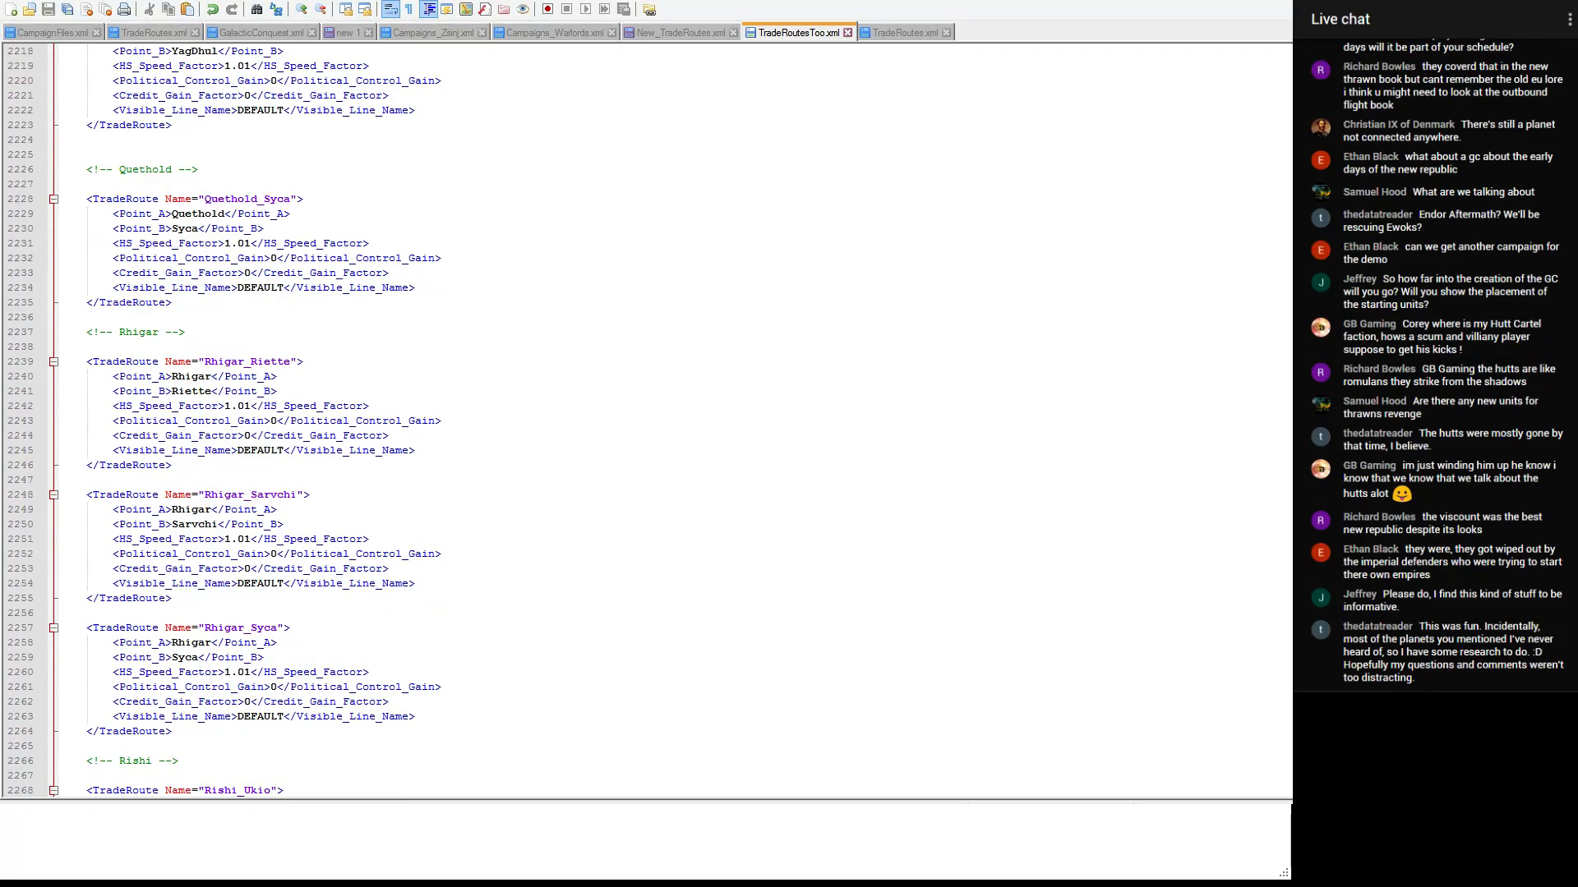
scroll(646, 419, down, 20)
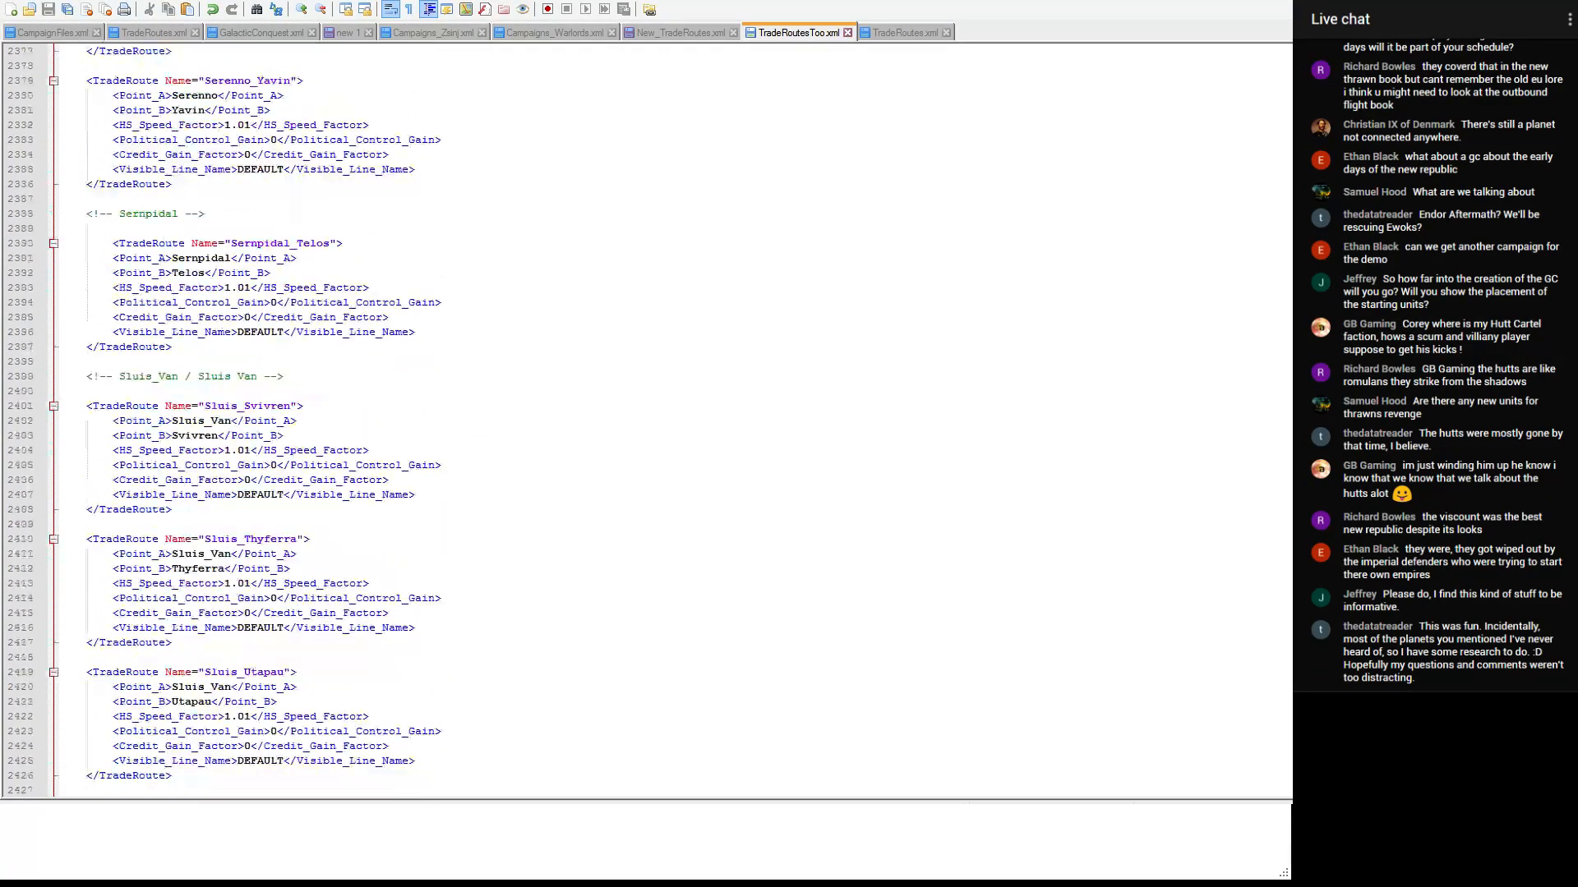
scroll(607, 450, down, 20)
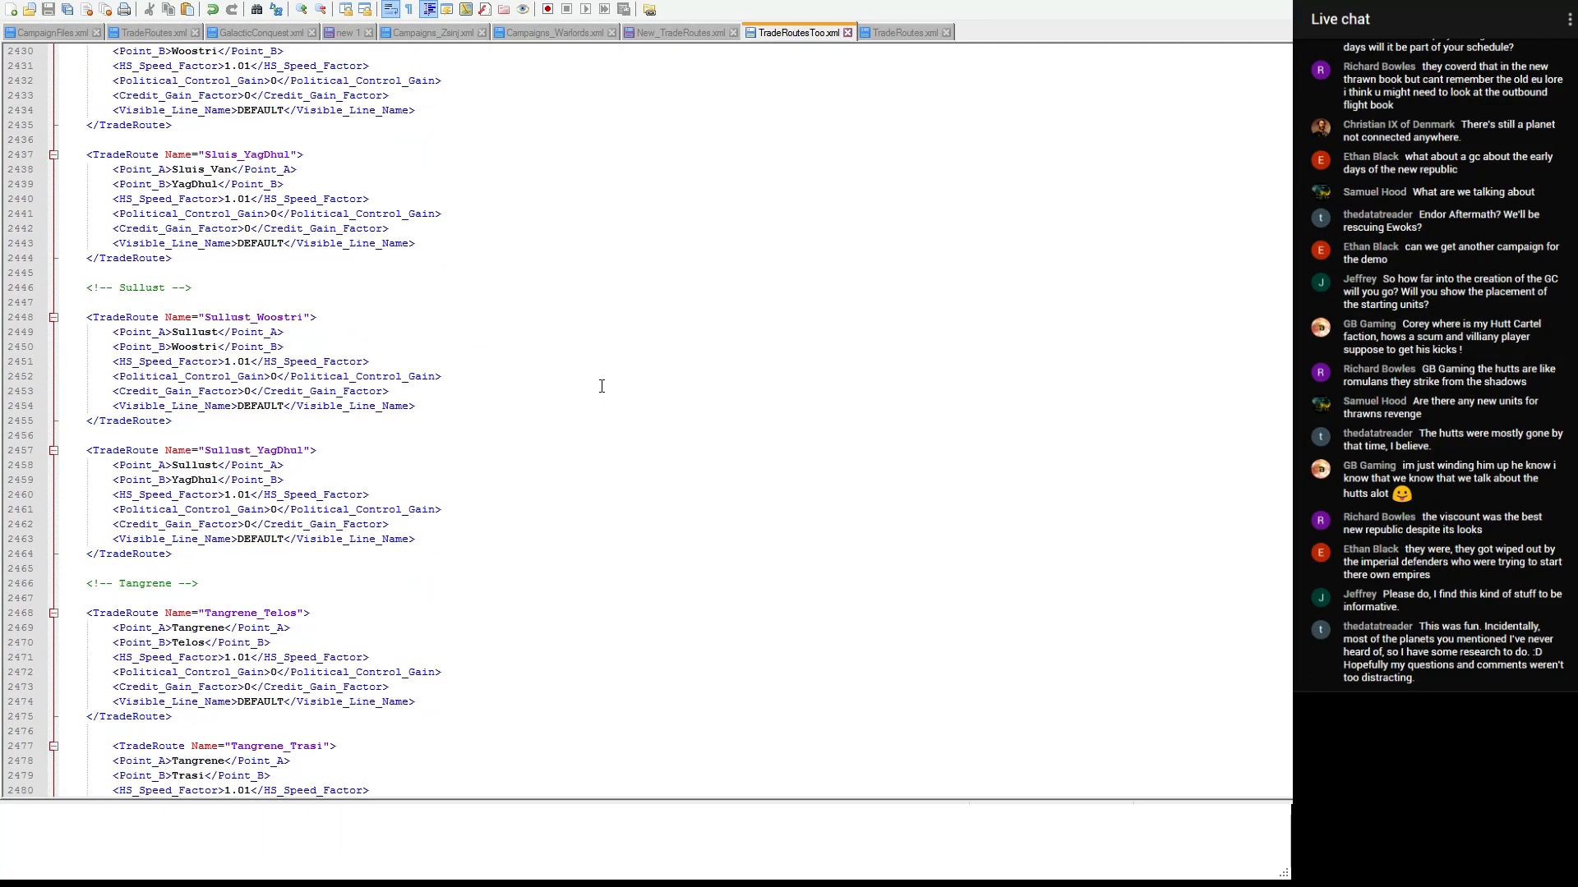
scroll(602, 386, down, 1)
scroll(602, 386, up, 4)
scroll(600, 386, down, 10)
scroll(188, 251, up, 1)
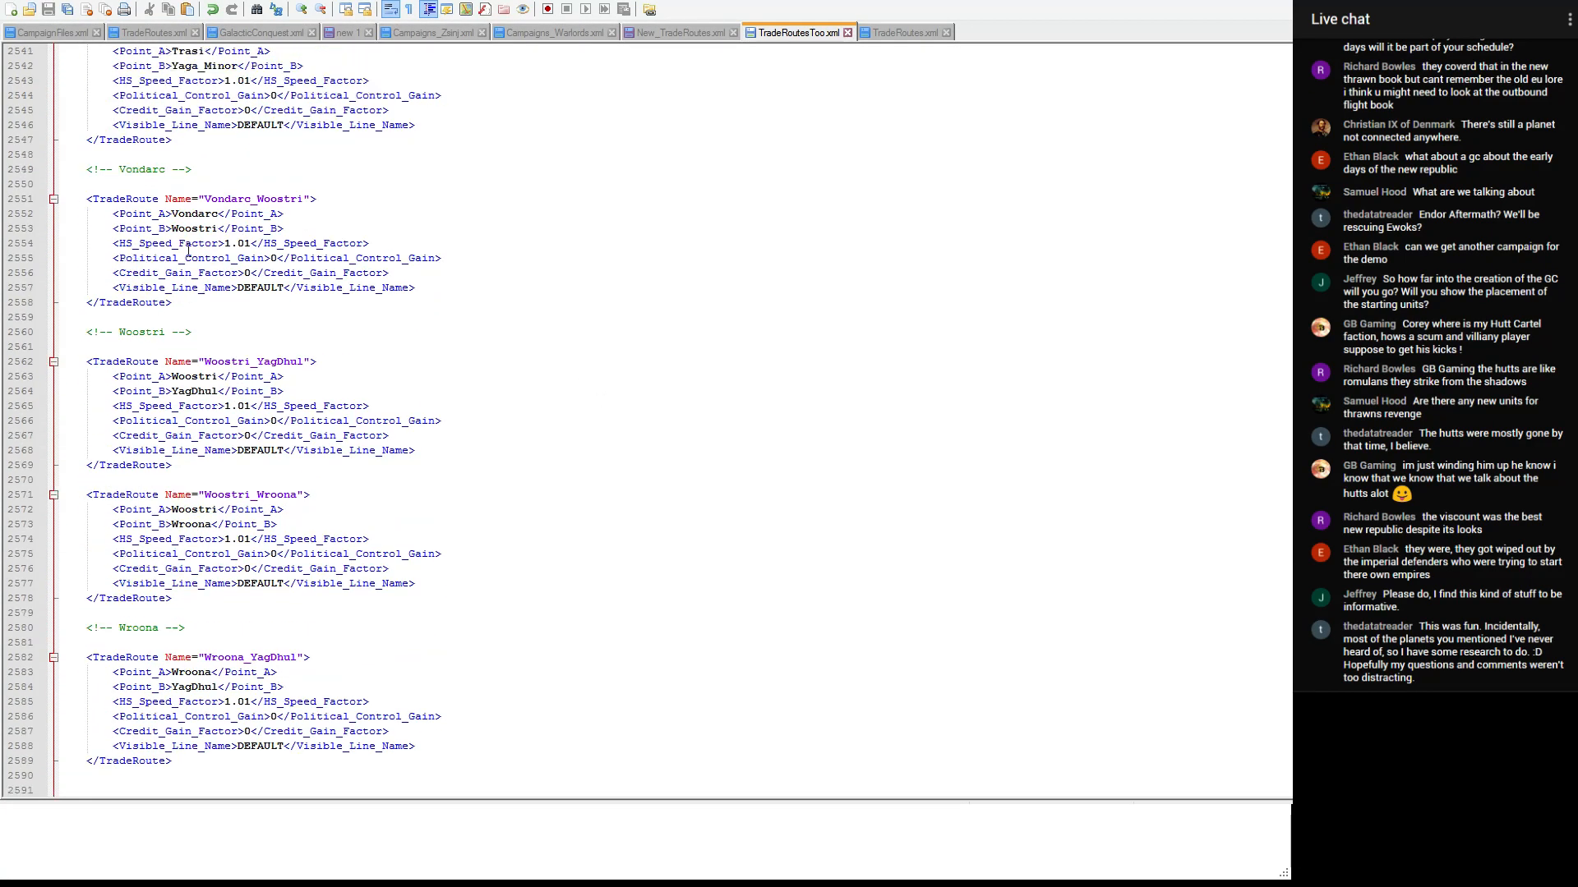
- Add a "<!-- Vros -->" comment above the Woostri section, paste the Vros_Wayland entry below it and save TradeRoutesToo.xml
click(139, 332)
key(ctrl+d)
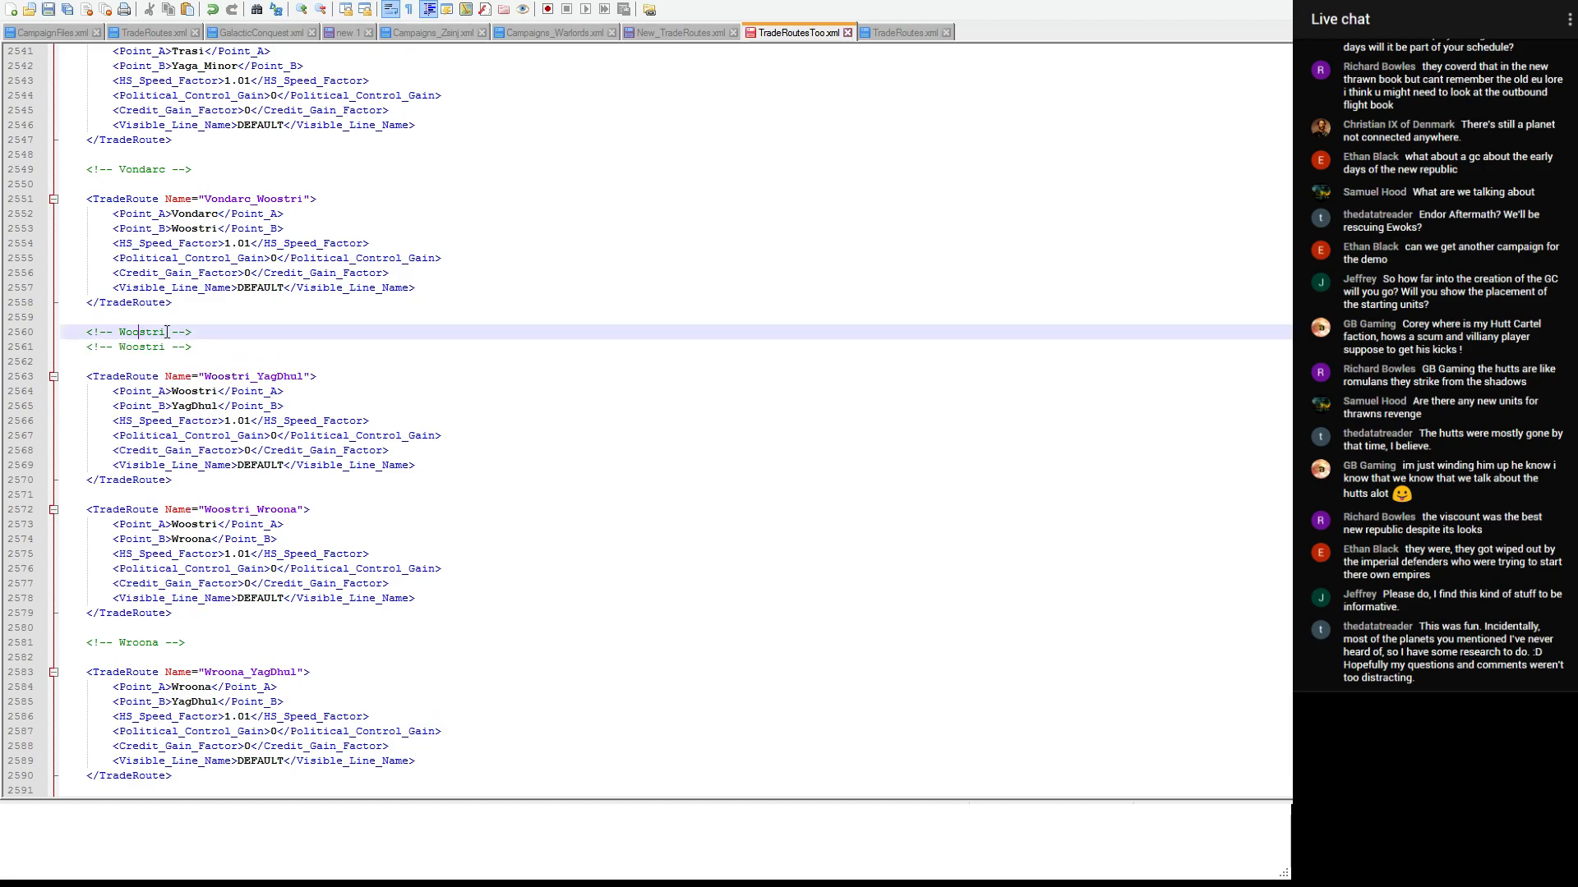
drag(172, 332, 120, 329)
text(Yros)
key(Right)
key(Right)
key(Return)
key(Up)
key(Return)
key(Up)
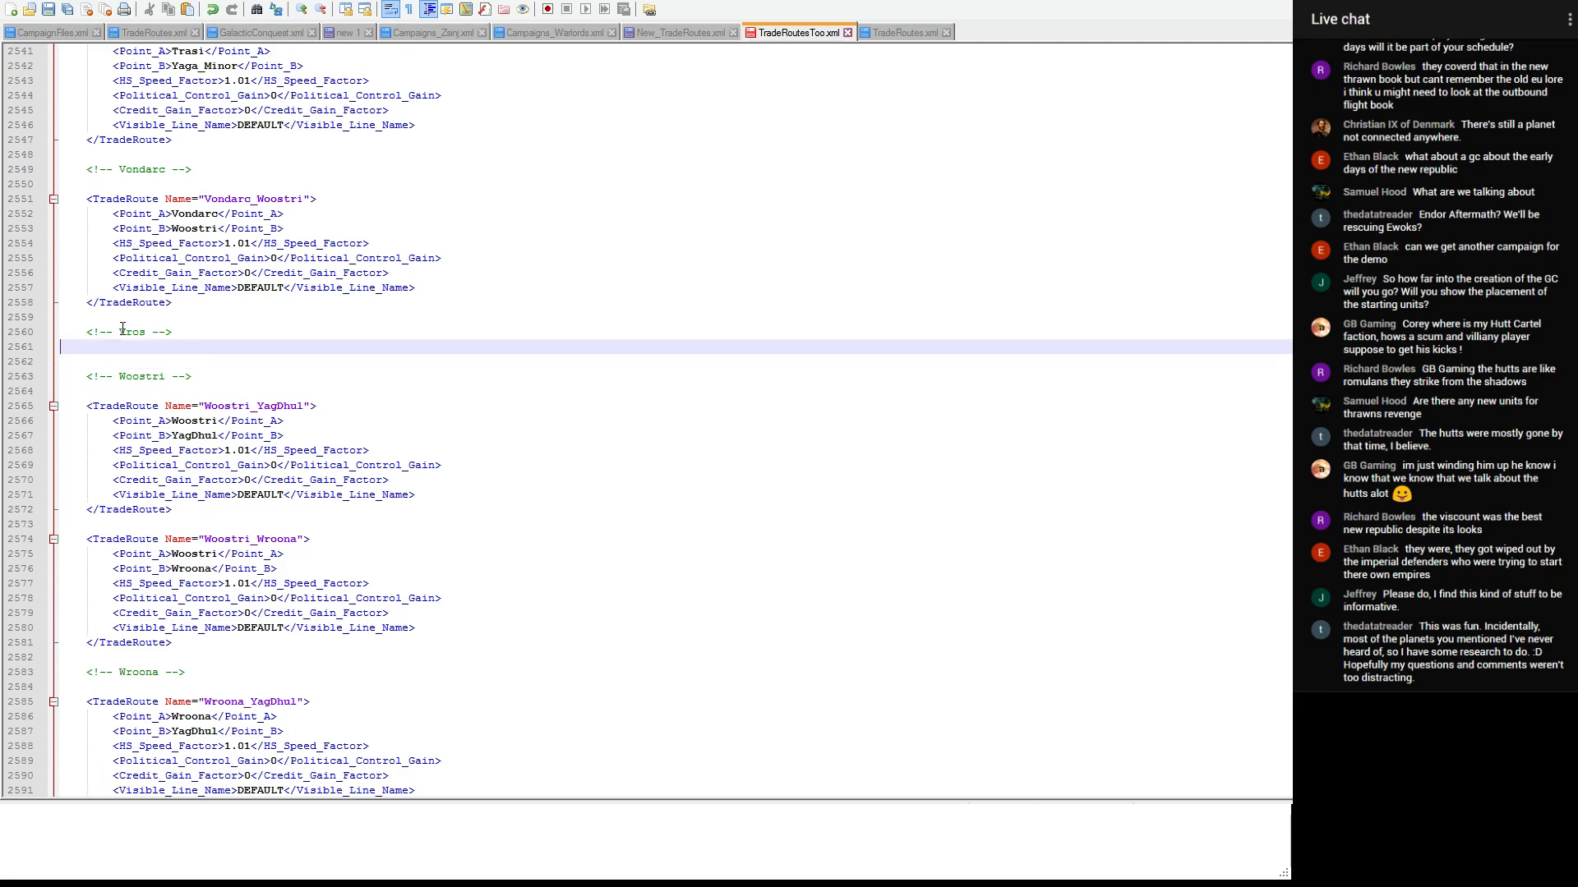
key(ctrl+v)
key(ctrl+s)
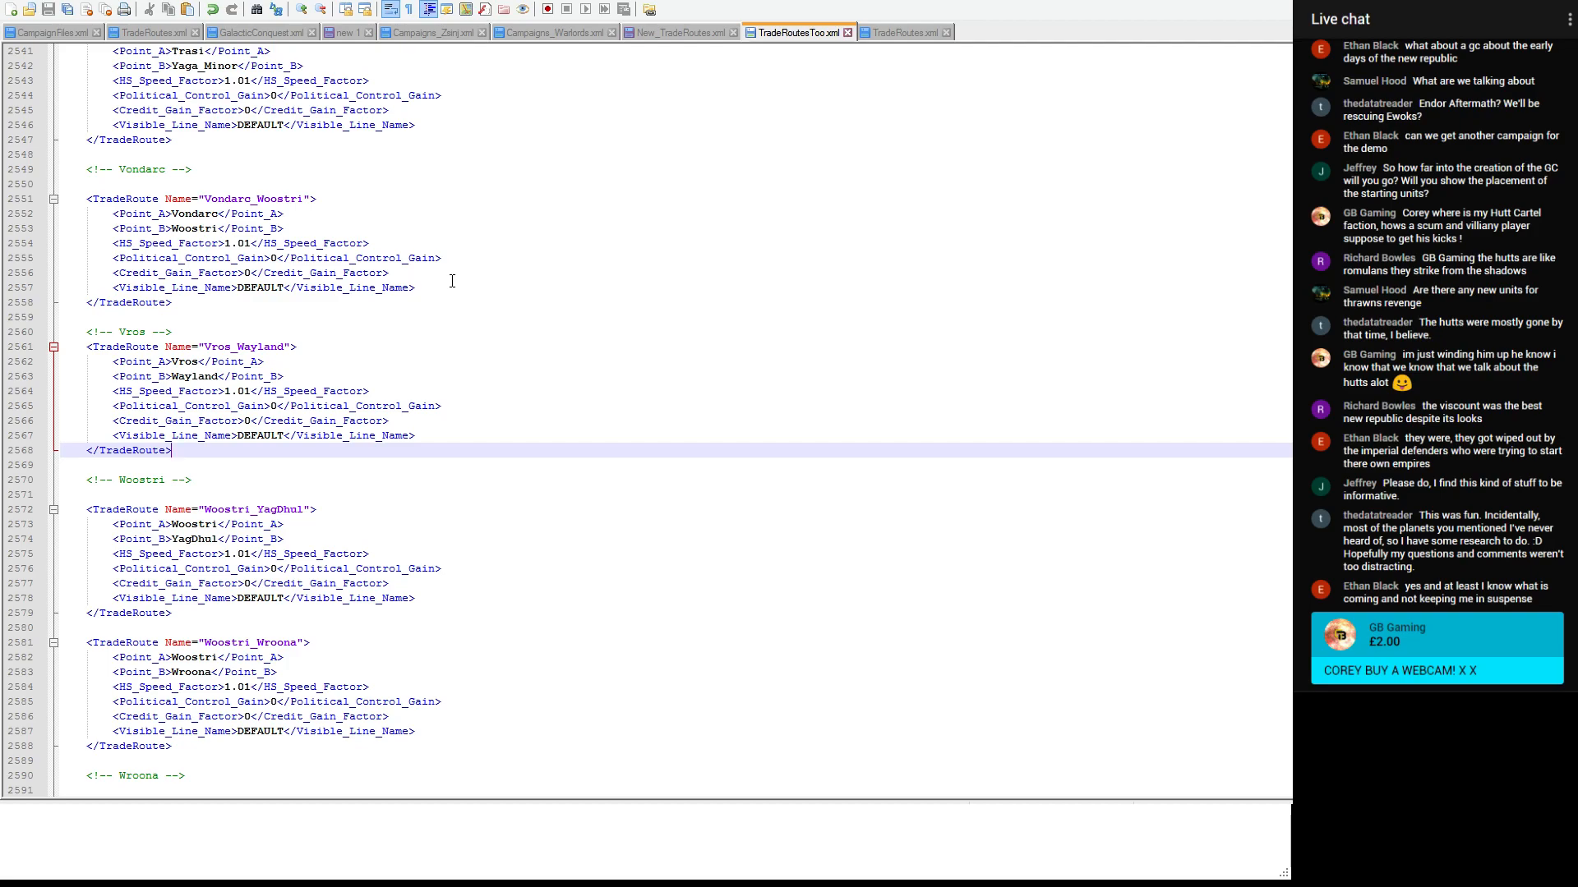
- Move the Bandomeer_Mandalore entry above Bandomeer_Wayland in New_TradeRoutes.xml
scroll(452, 281, down, 1)
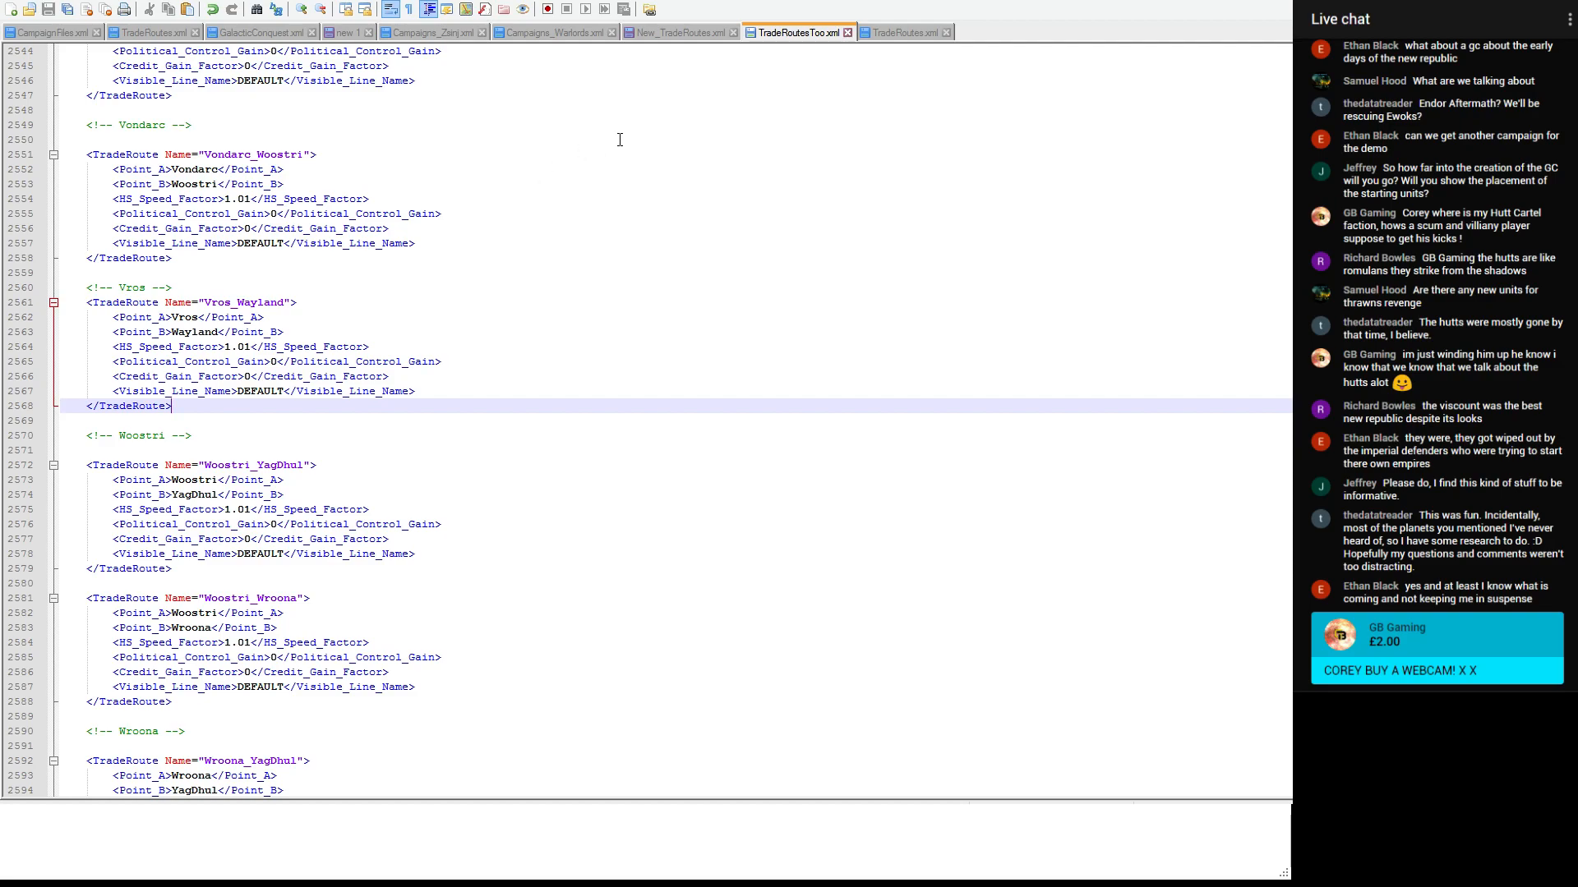
click(653, 35)
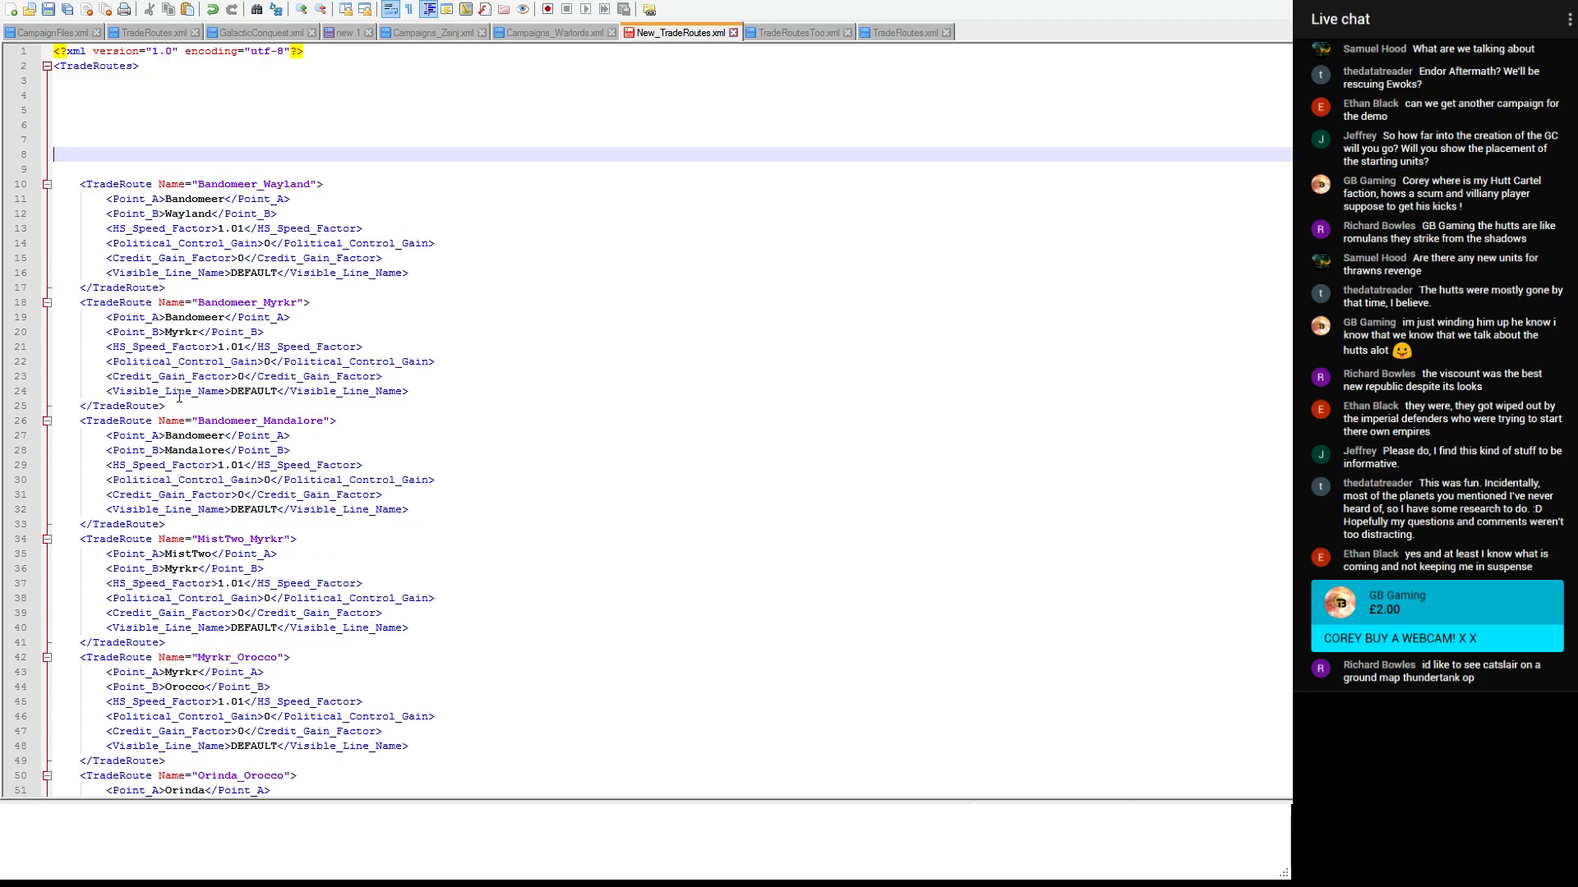
drag(165, 525, 63, 426)
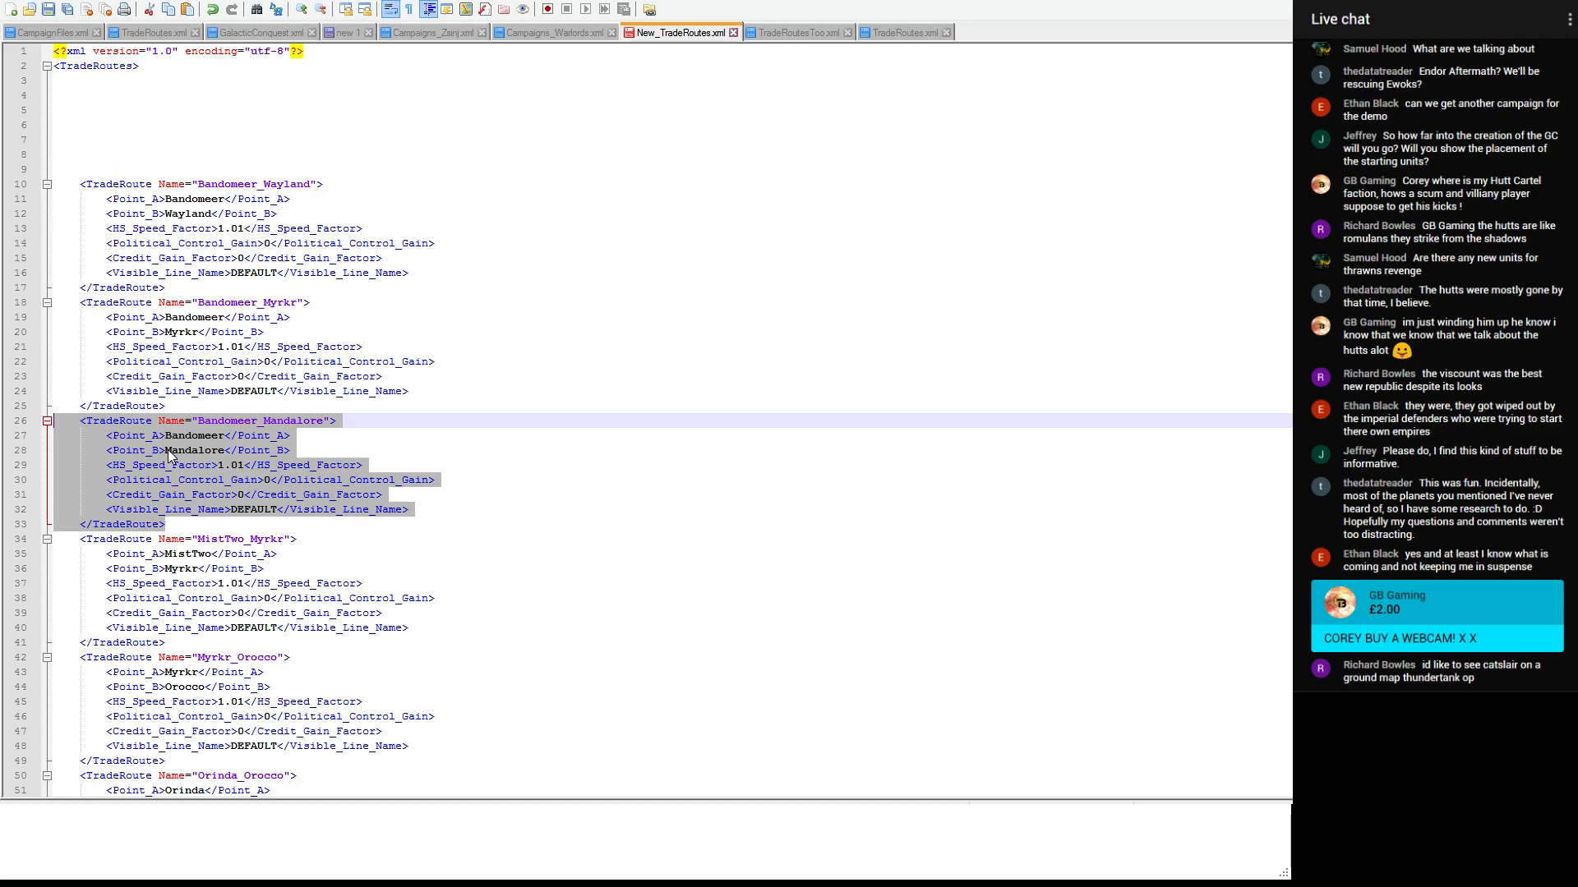
key(Delete)
click(76, 156)
key(ctrl+v)
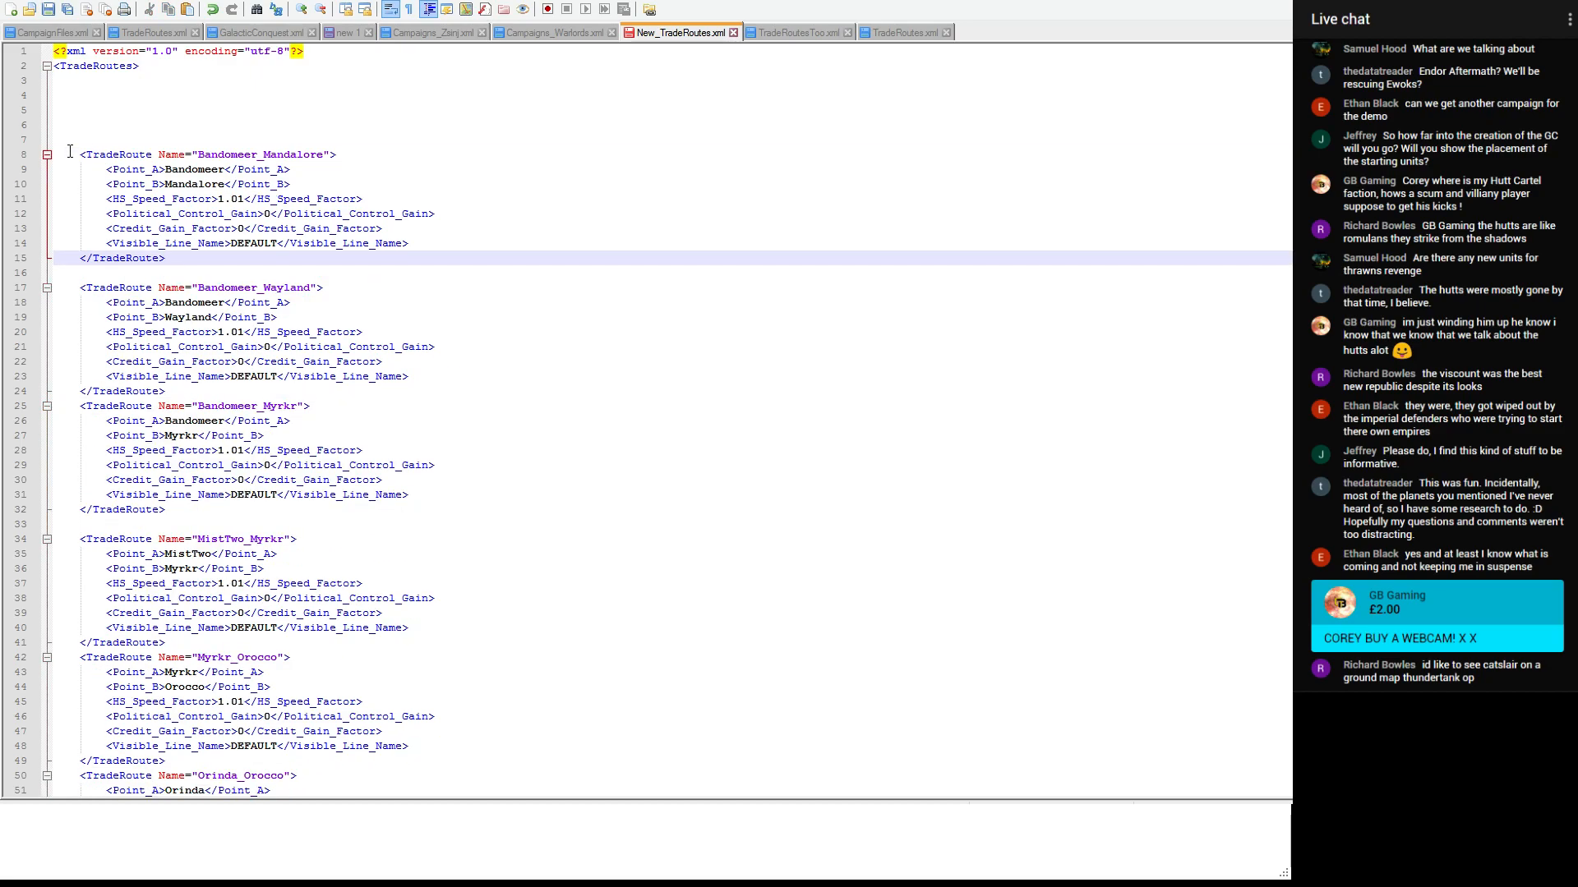
- Move the Bandomeer_Myrkr entry to between Bandomeer_Mandalore and Bandomeer_Wayland in New_TradeRoutes.xml
drag(182, 509, 14, 418)
click(233, 486)
click(212, 512)
drag(211, 511, 2, 408)
key(ctrl+x)
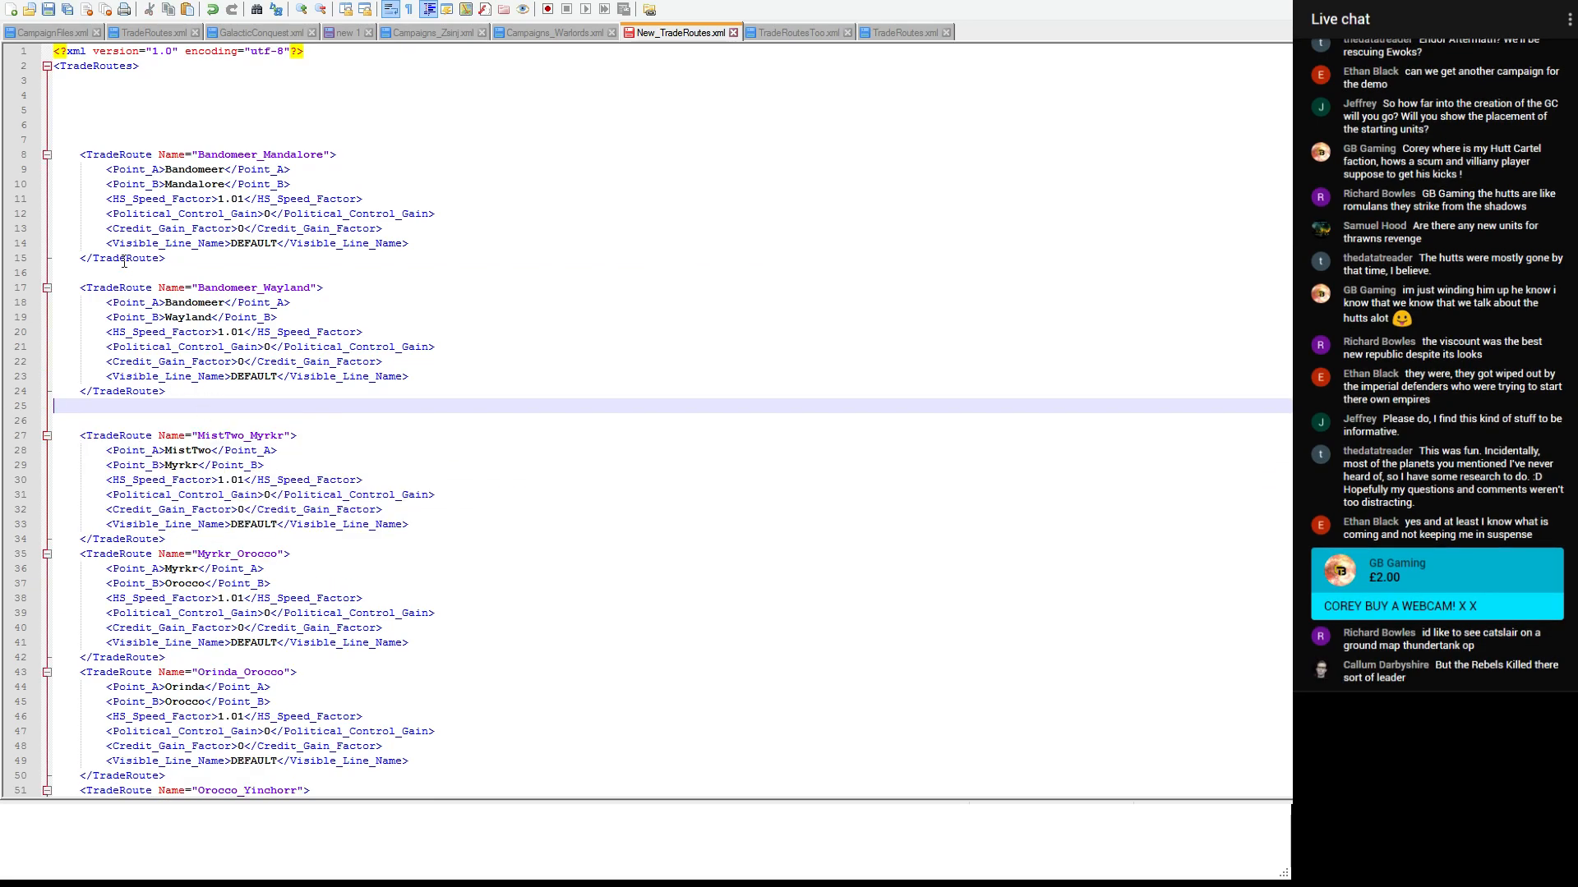
click(164, 273)
key(ctrl+v)
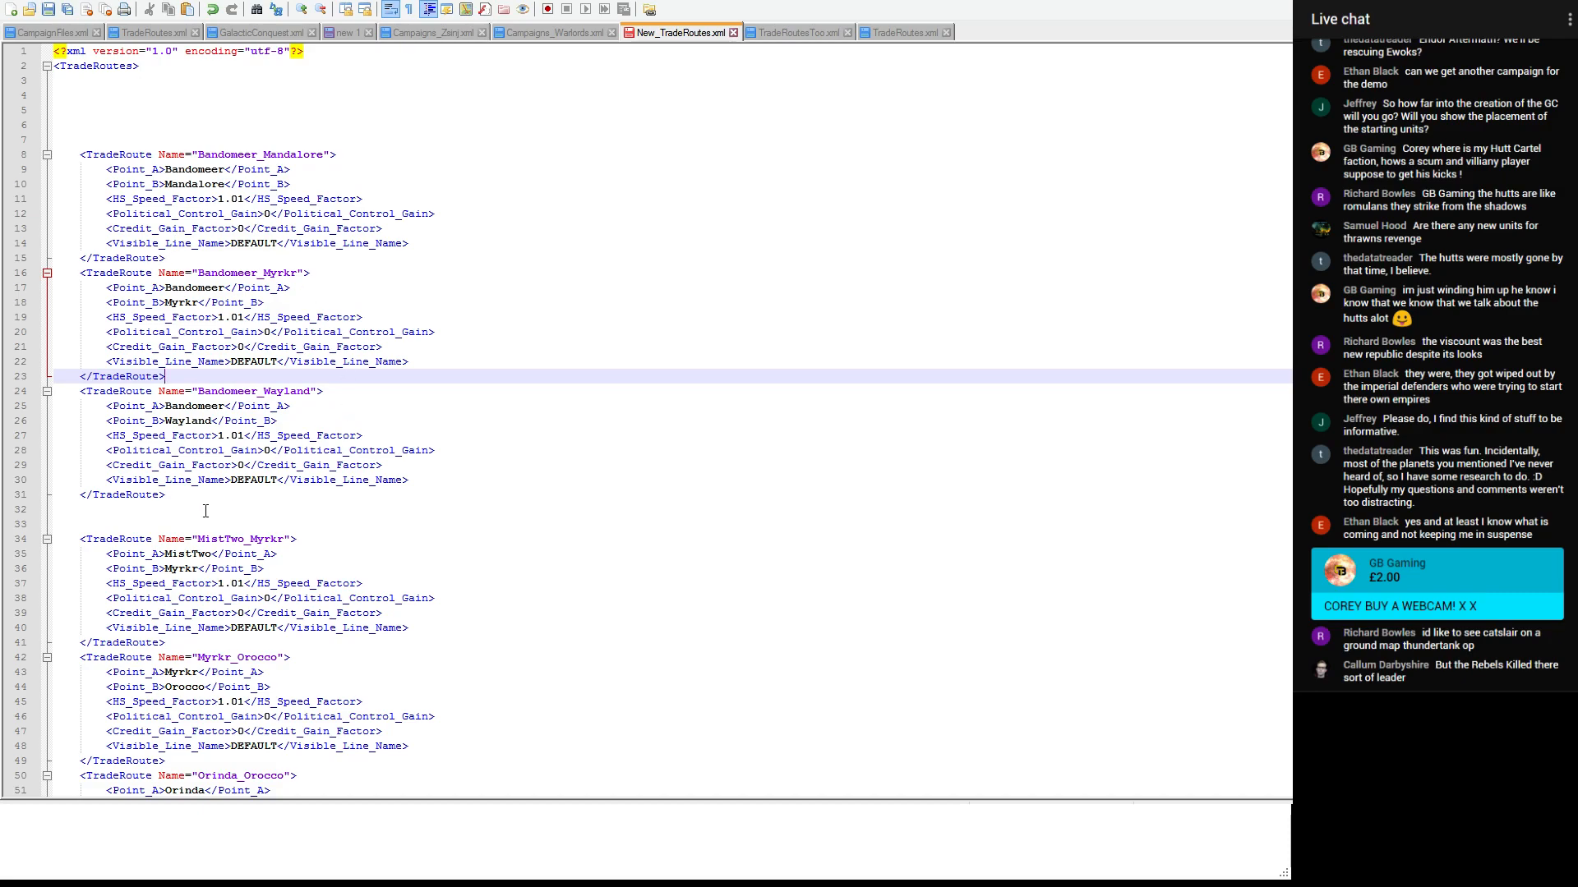
- Cut the Bandomeer_Mandalore, Bandomeer_Myrkr and Bandomeer_Wayland entries from New_TradeRoutes.xml and switch to TradeRoutes.xml
drag(205, 496, 80, 154)
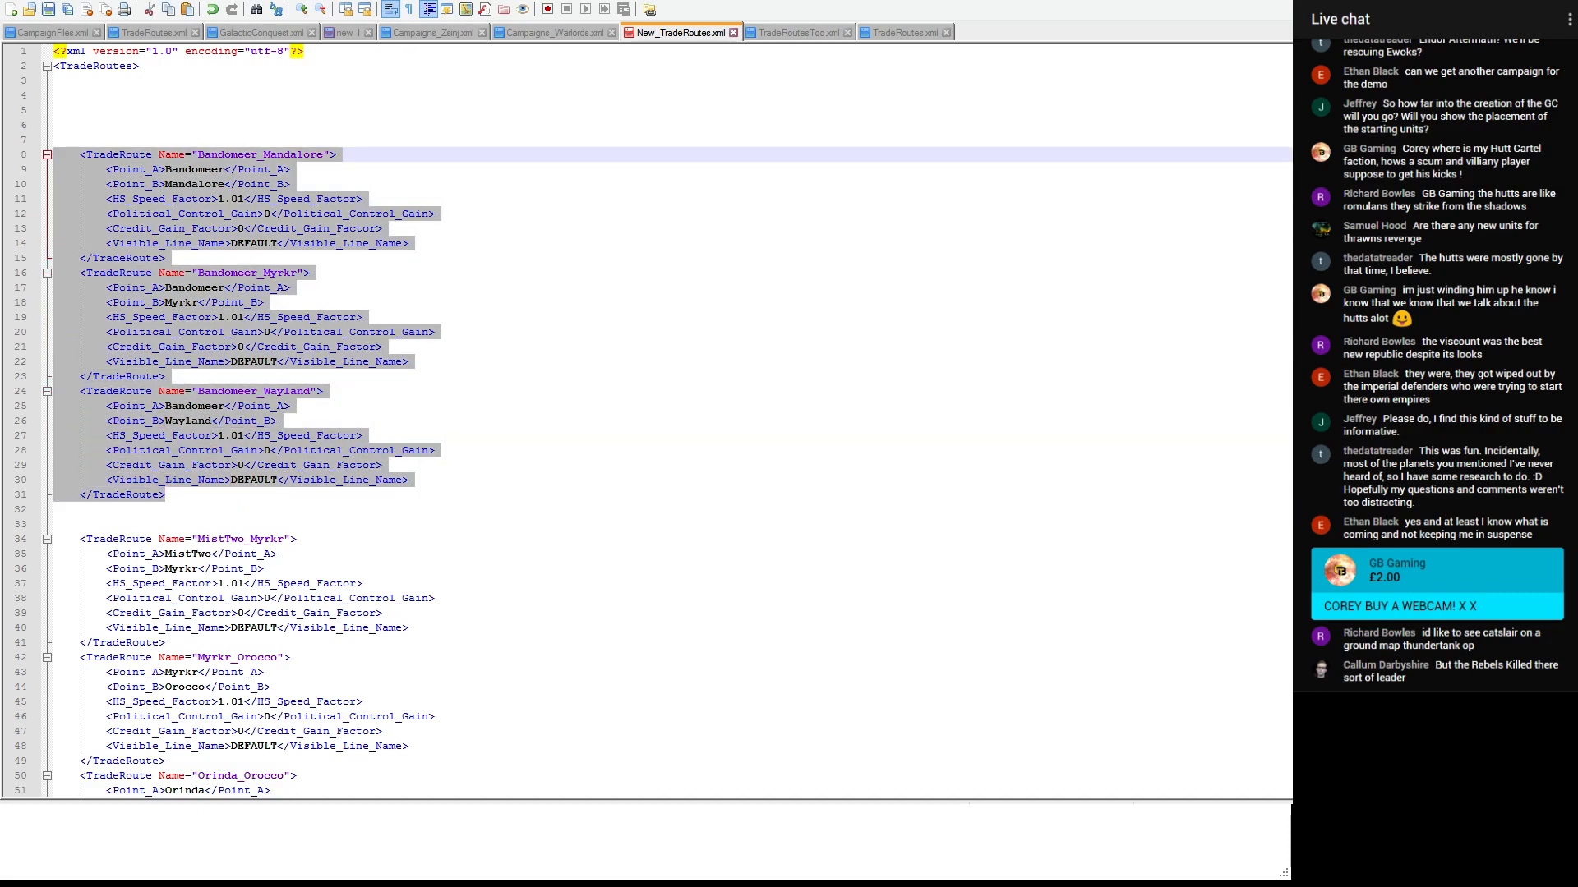
key(Delete)
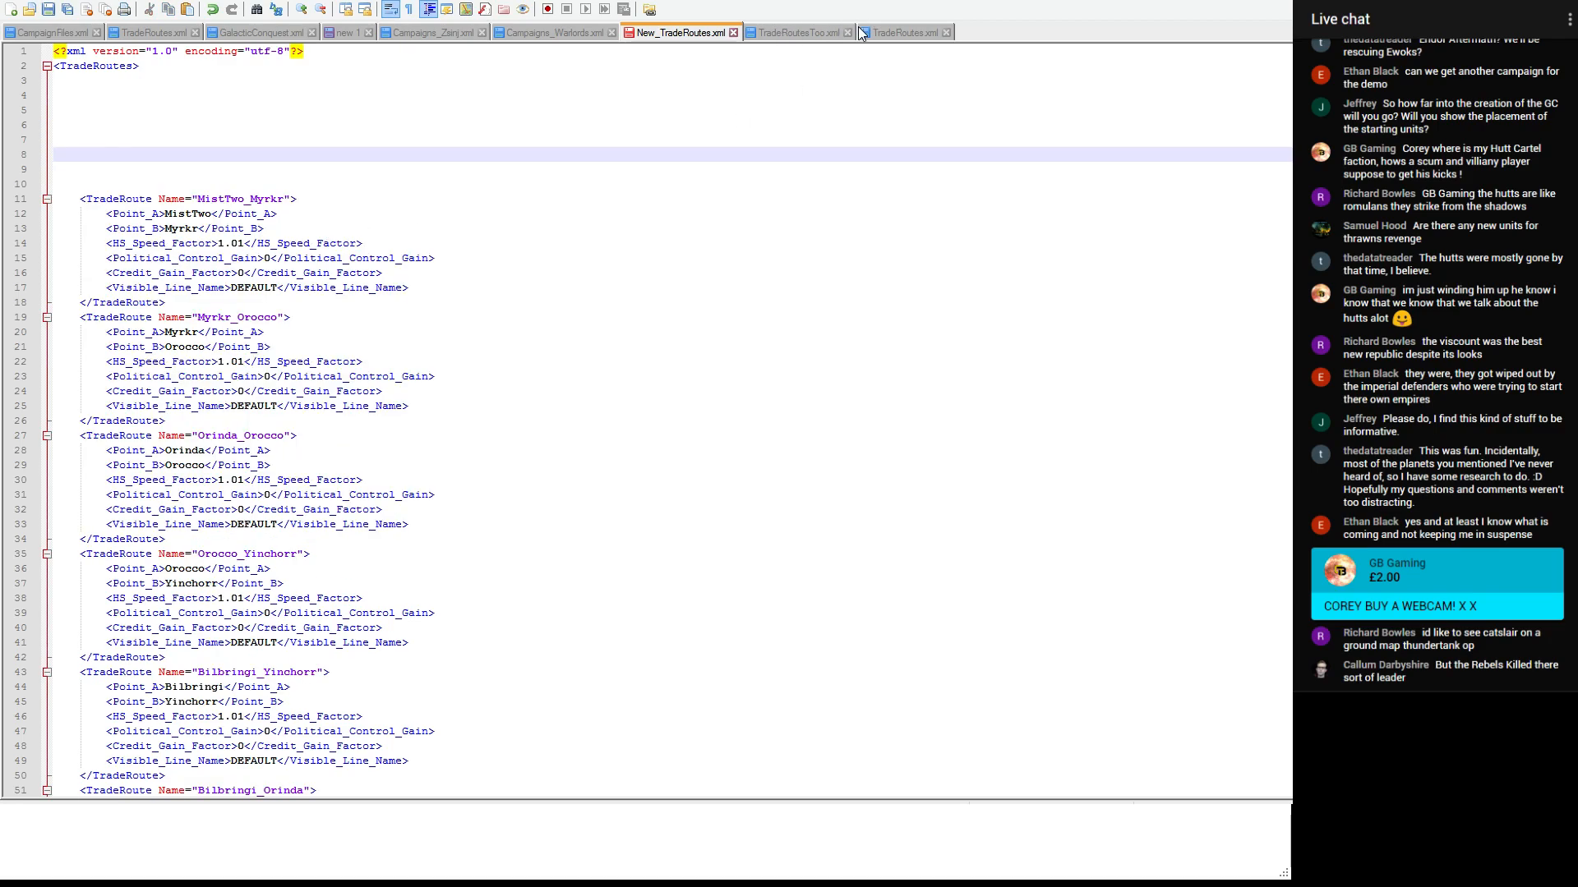
click(892, 29)
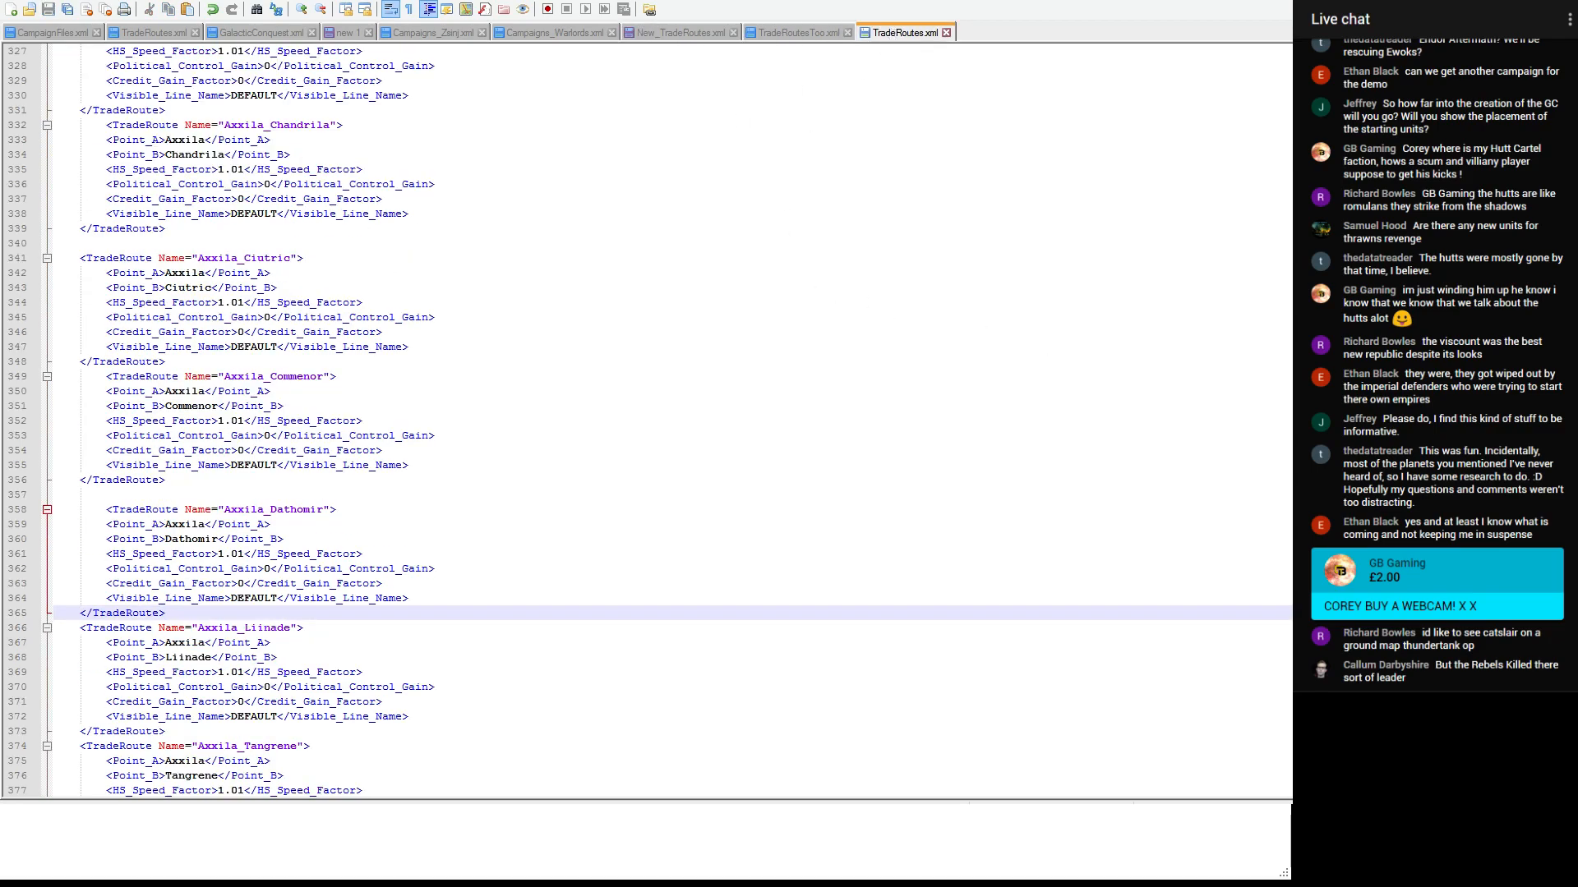
- Paste the three Bandomeer entries below Bandomeer_Contruum, before the Bastion section of TradeRoutes.xml
key(ctrl+Home)
scroll(660, 166, down, 20)
scroll(564, 206, down, 20)
scroll(563, 207, down, 20)
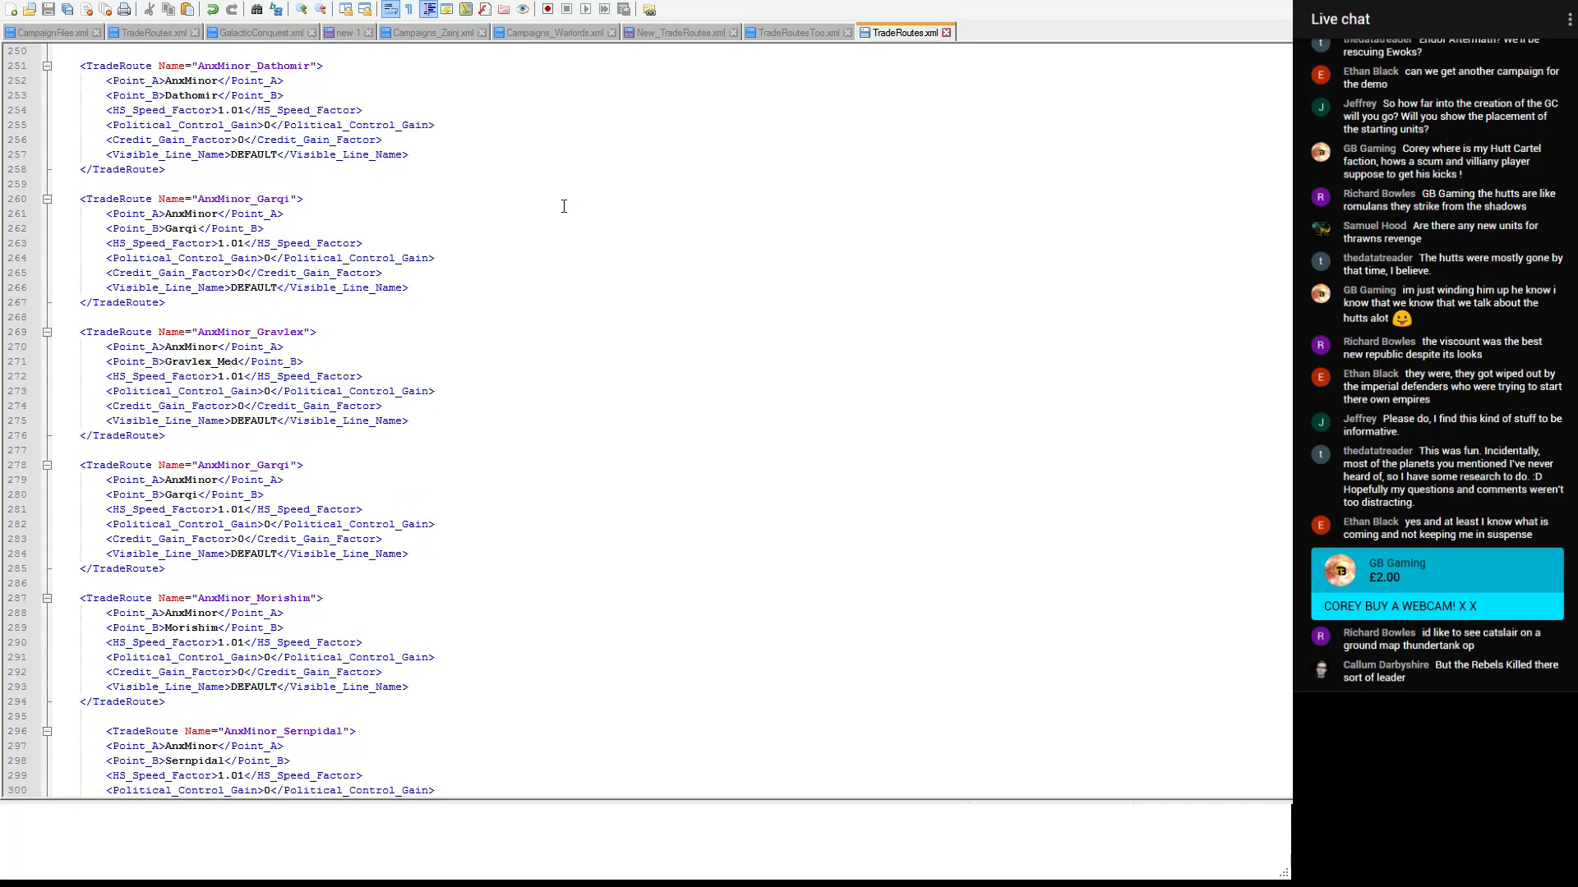
scroll(564, 206, down, 20)
scroll(564, 207, down, 13)
scroll(563, 206, down, 15)
scroll(533, 223, down, 3)
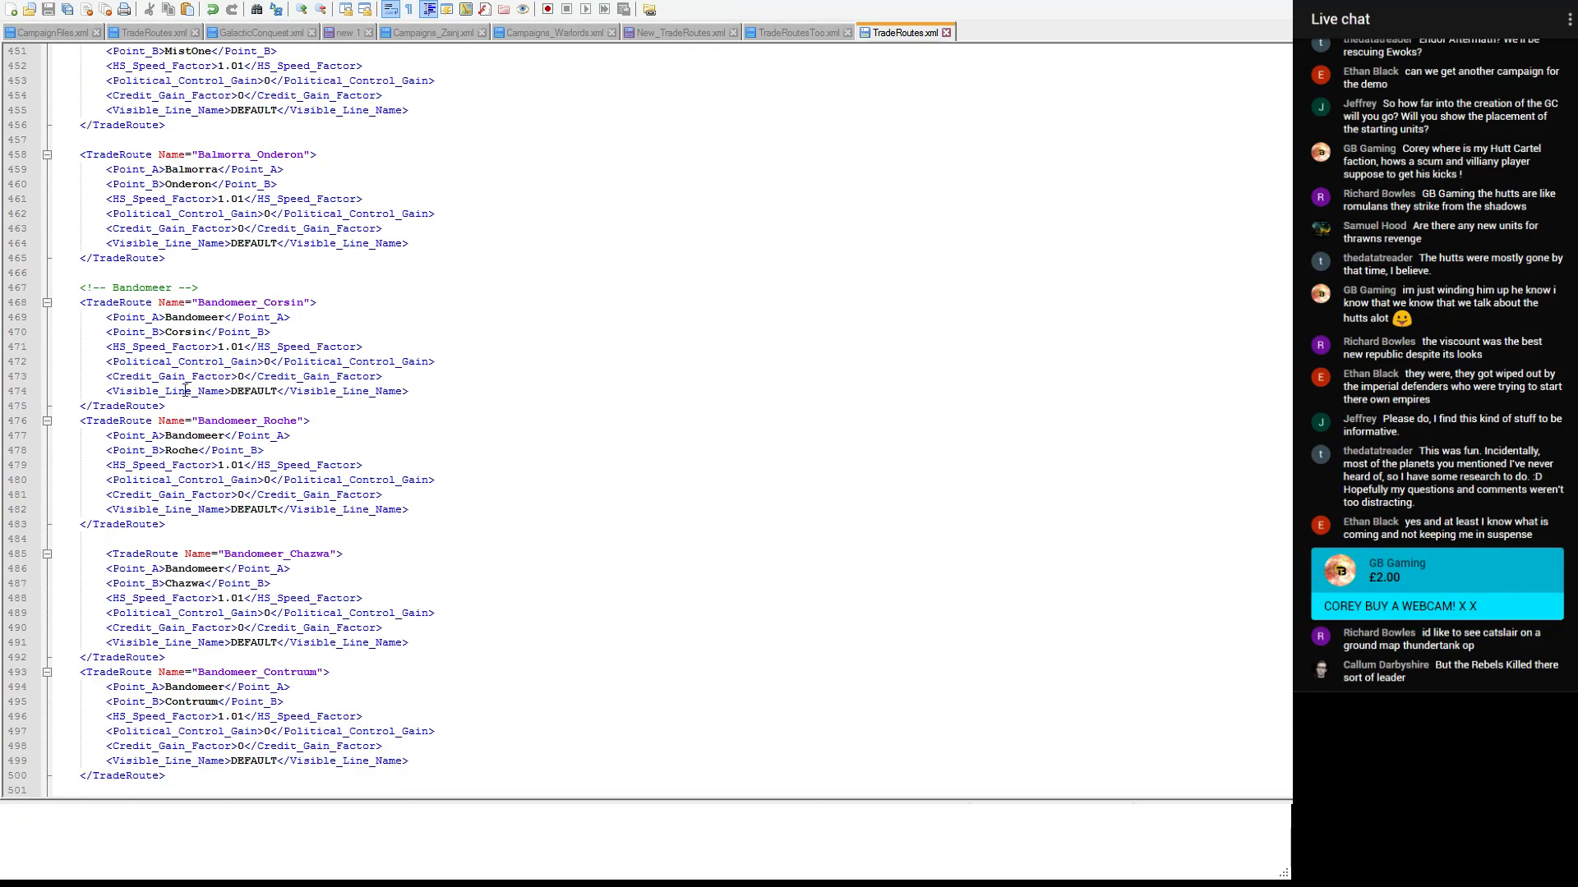
scroll(180, 405, down, 2)
click(179, 689)
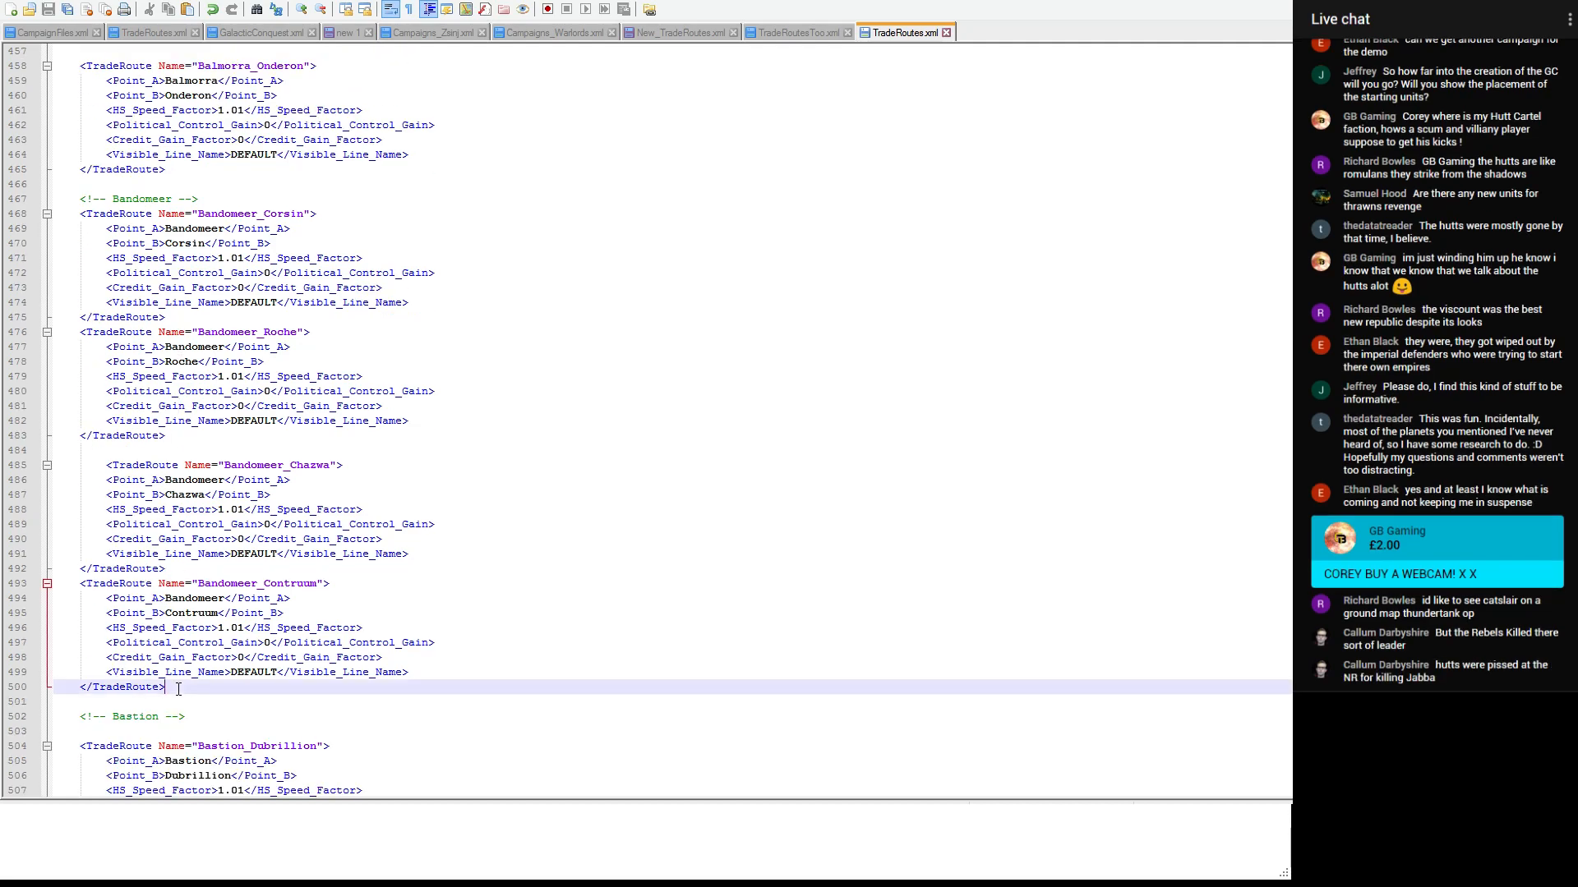
key(ctrl+v)
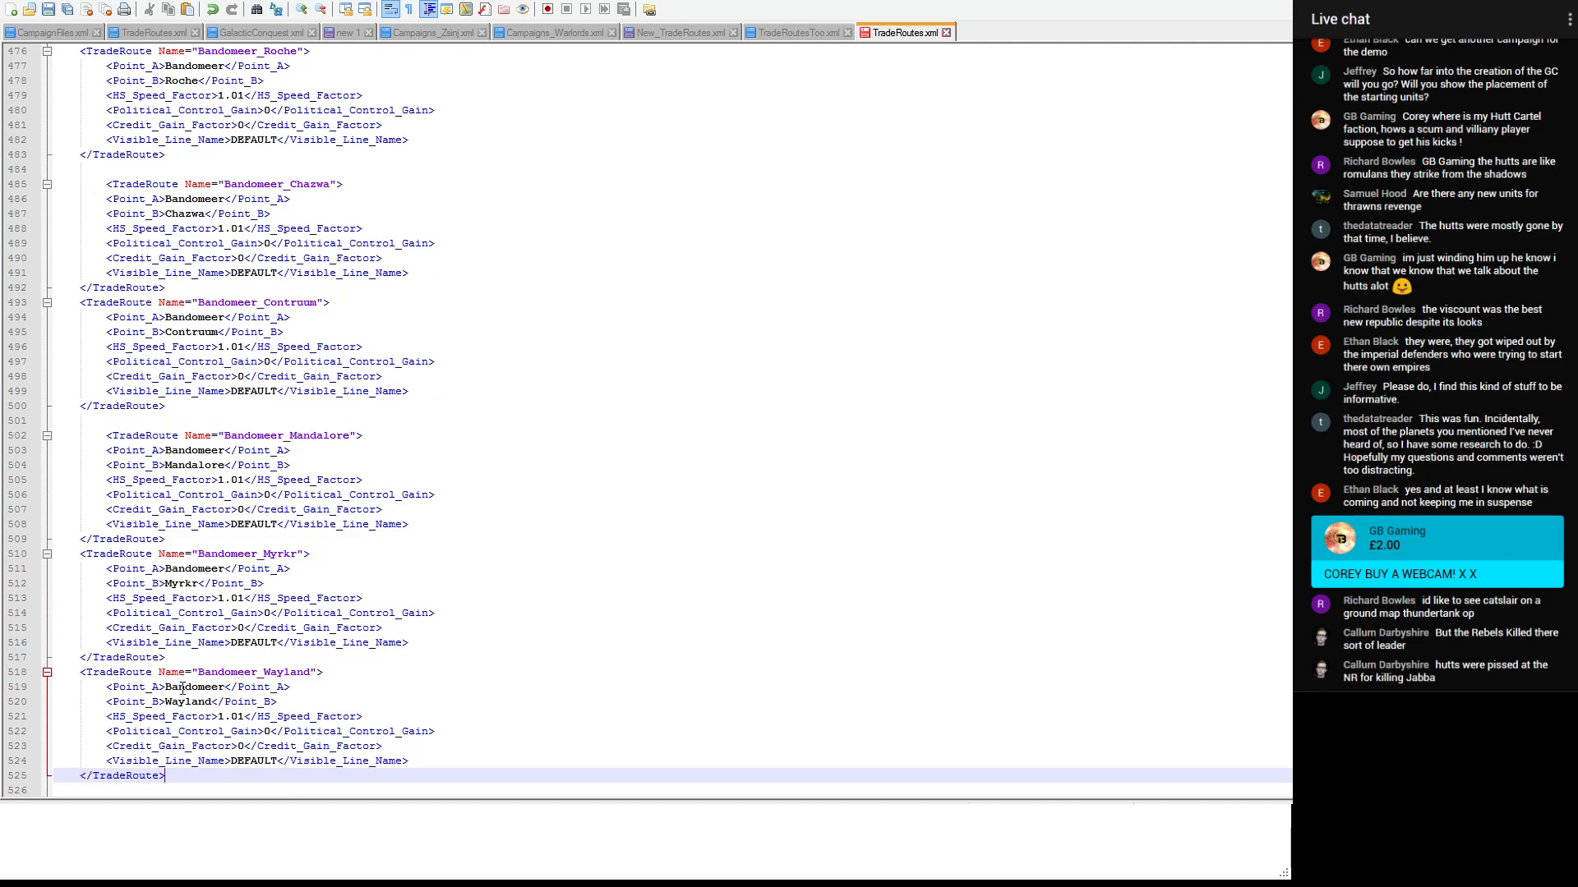
- Move the Bandomeer_Roche entry to between Bandomeer_Myrkr and Bandomeer_Wayland in TradeRoutes.xml
scroll(305, 355, up, 3)
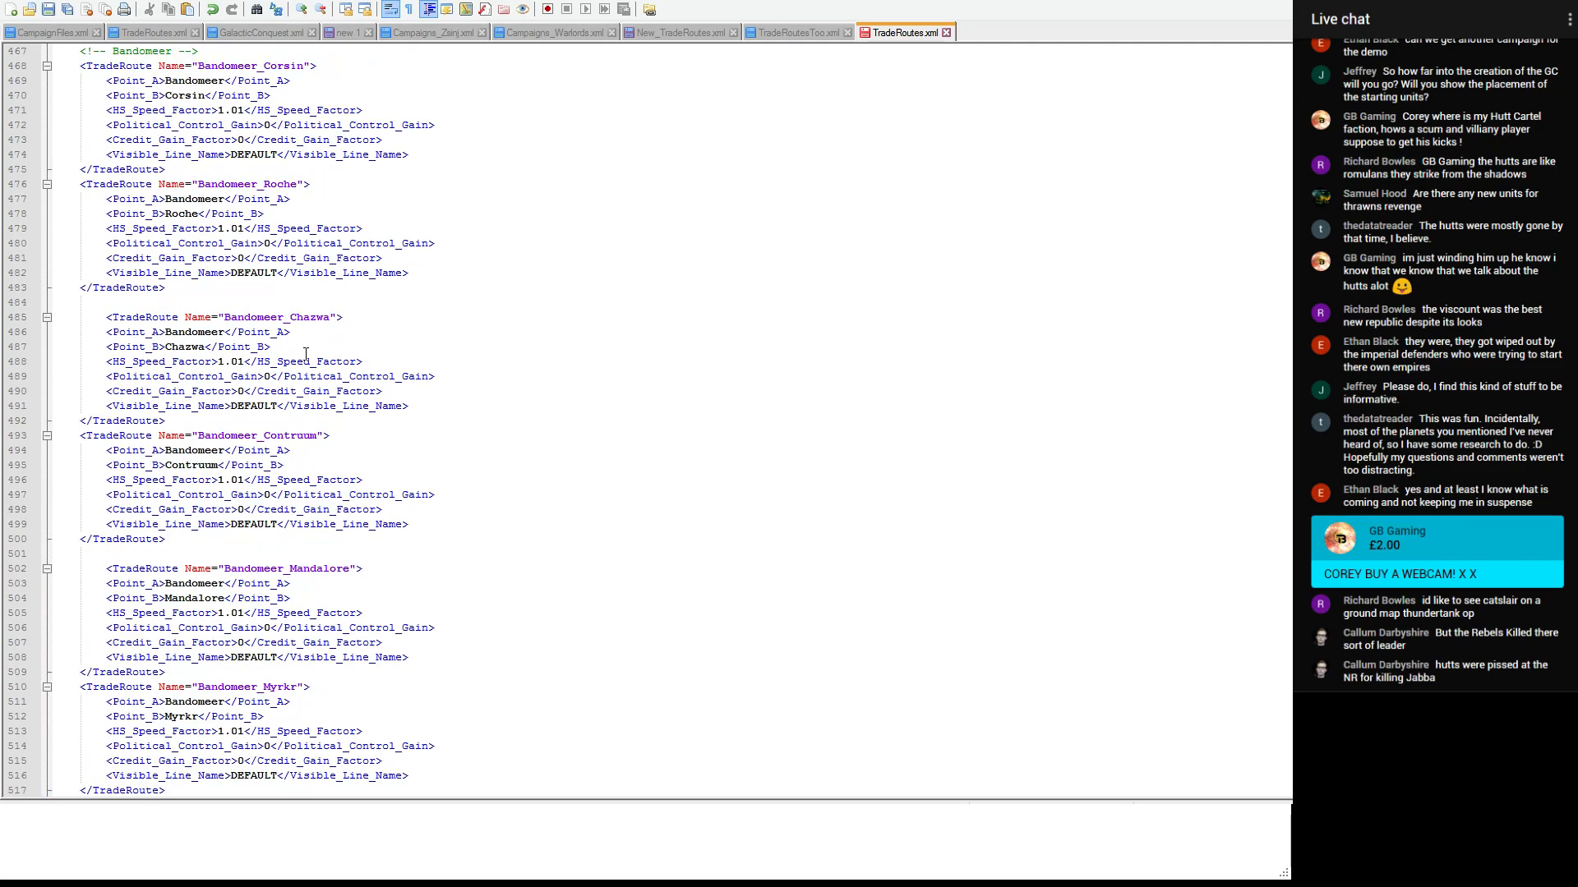
drag(190, 301, 55, 183)
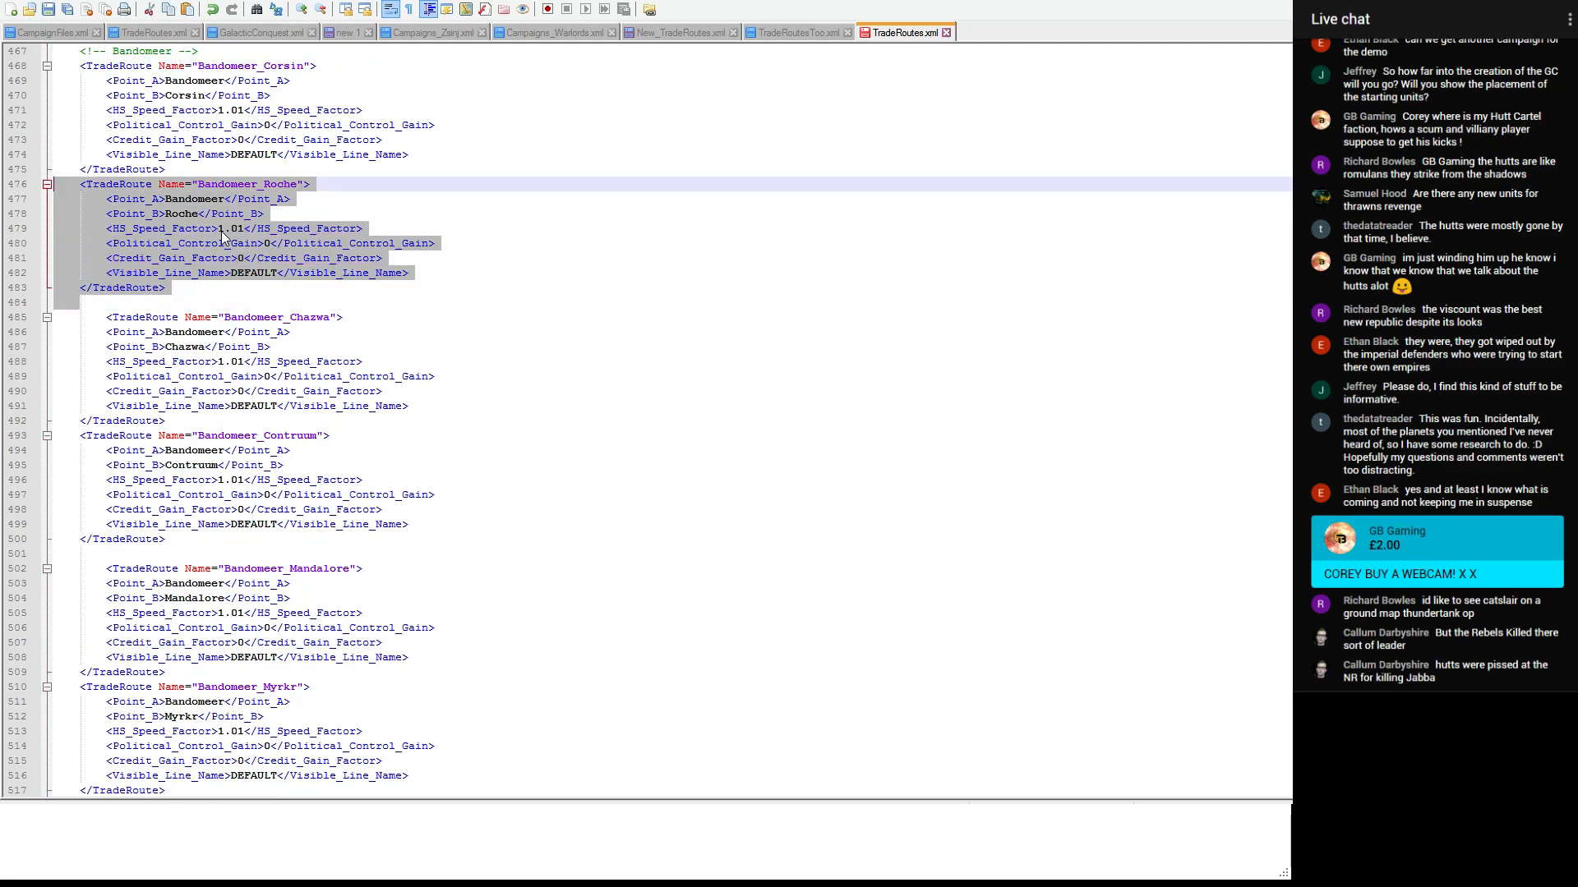
key(Delete)
scroll(251, 259, down, 4)
click(210, 494)
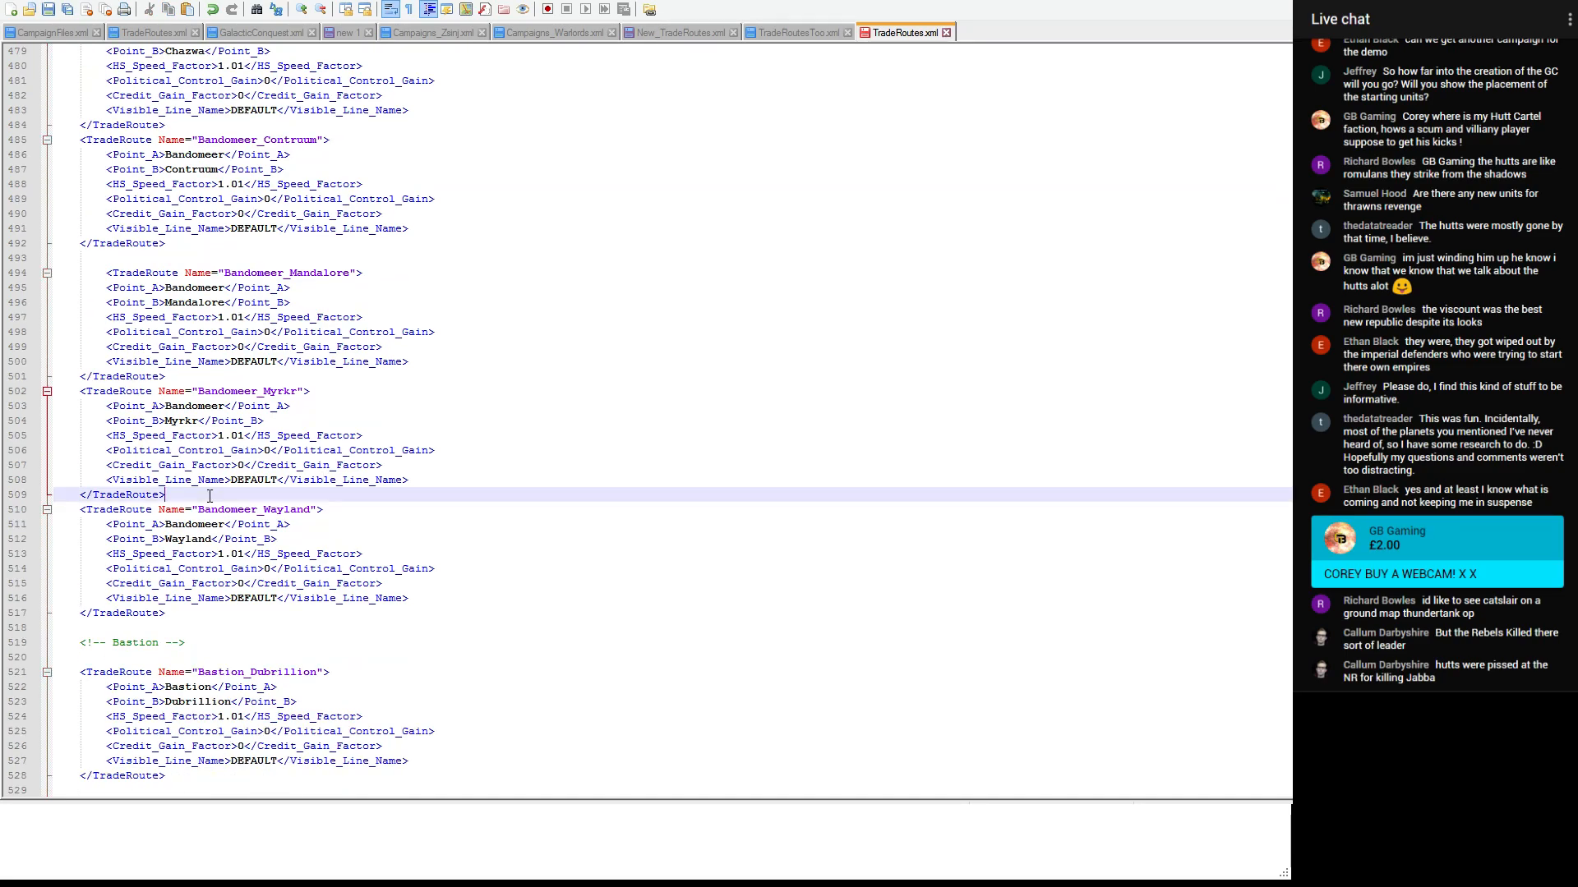
key(ctrl+v)
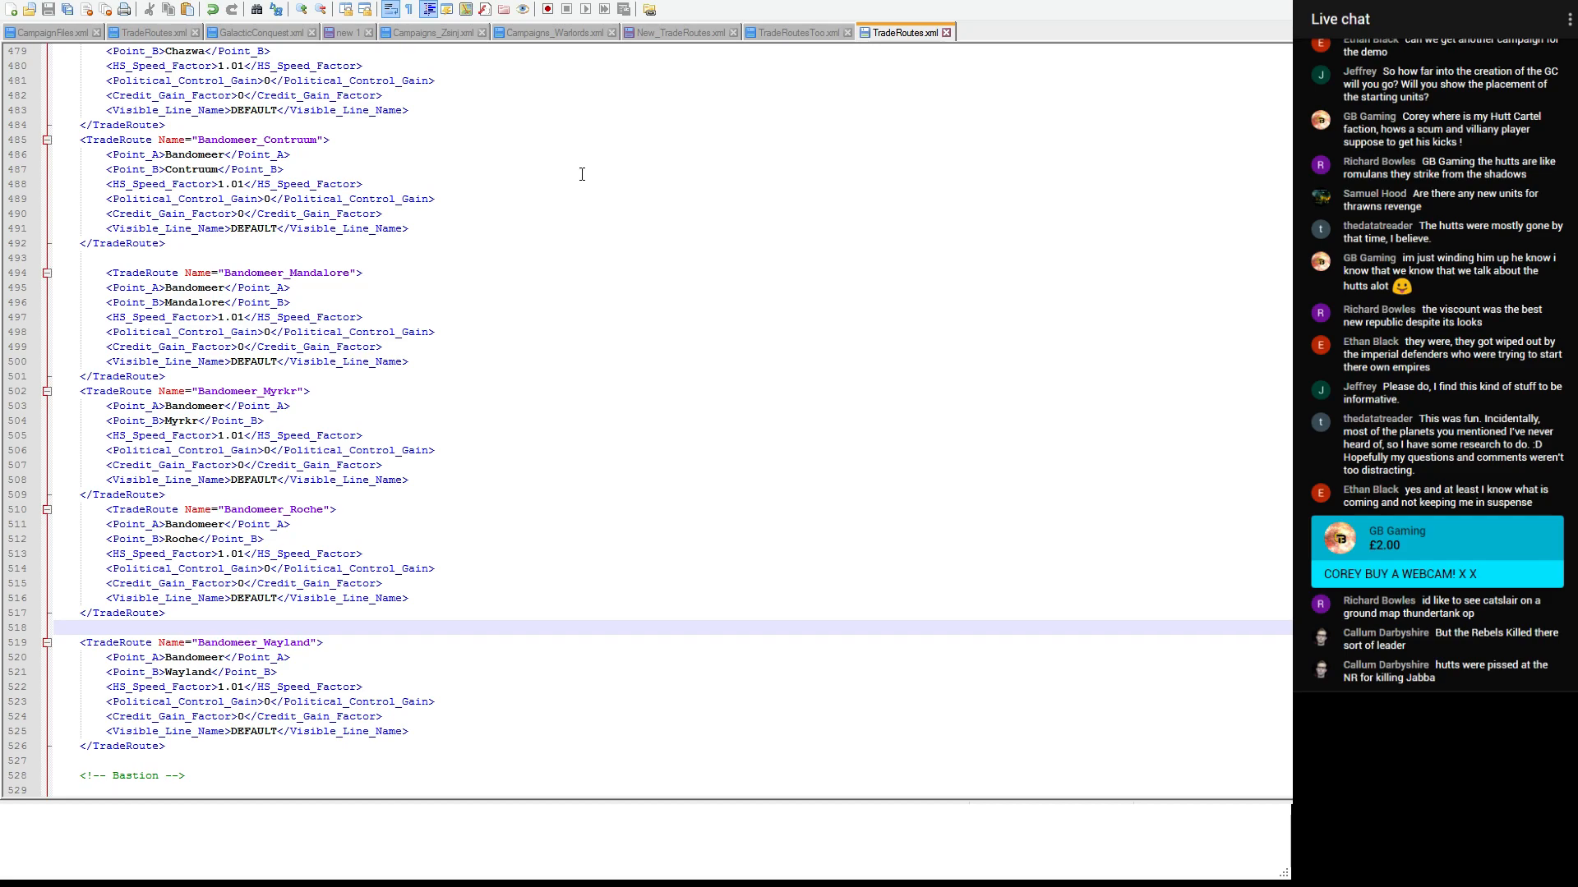
- Cut the MistTwo_Myrkr entry from New_TradeRoutes.xml and switch to TradeRoutesToo.xml
click(689, 31)
scroll(210, 272, down, 1)
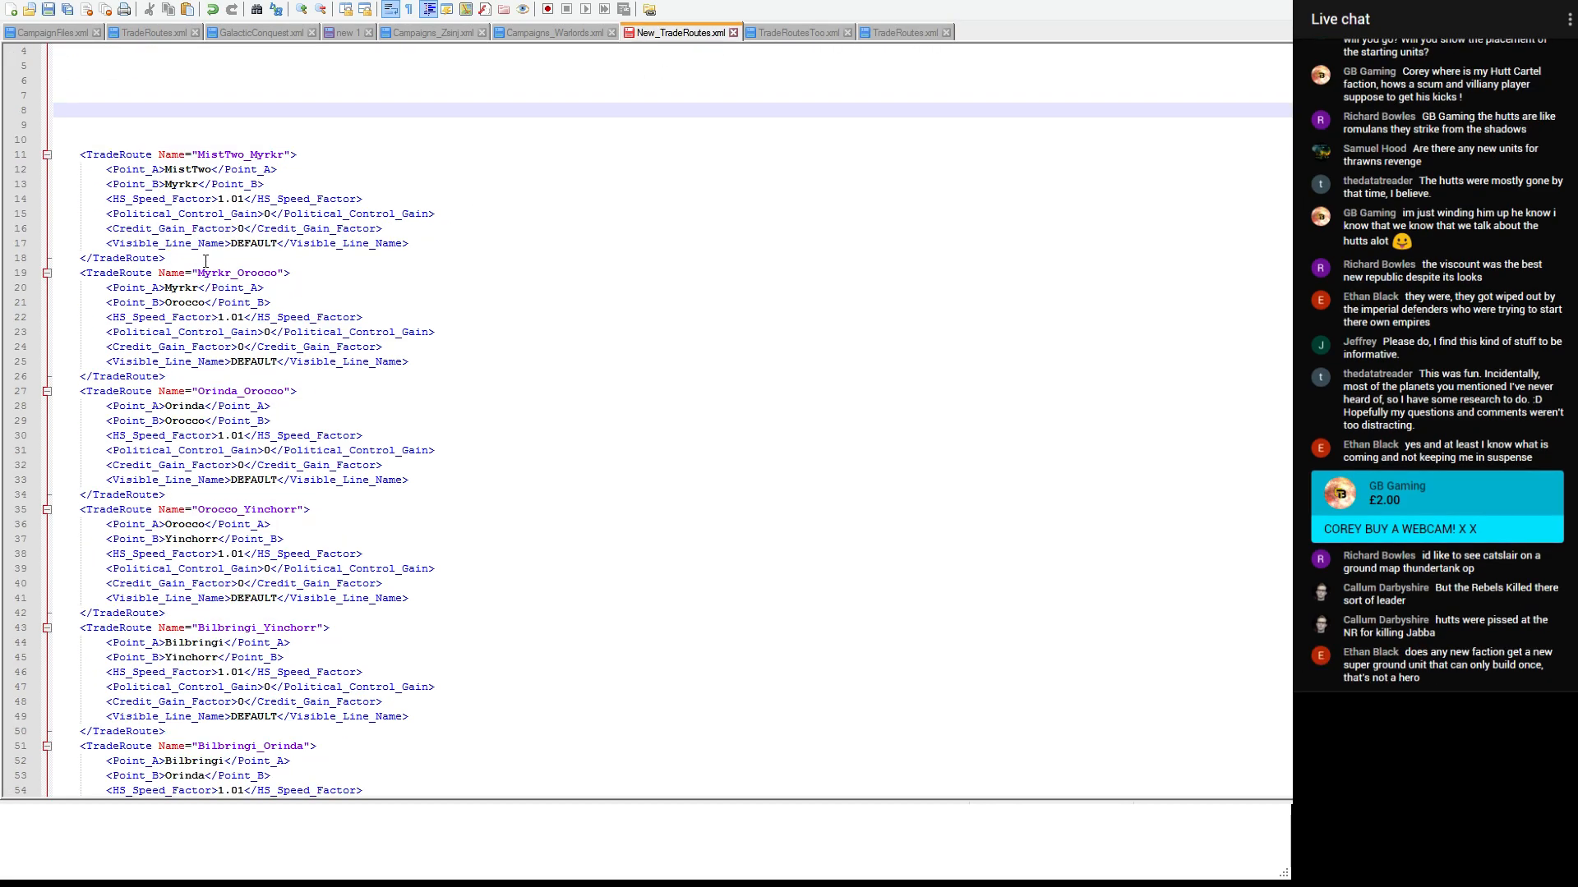
drag(207, 258, 54, 154)
key(ctrl+x)
key(ctrl+s)
click(881, 28)
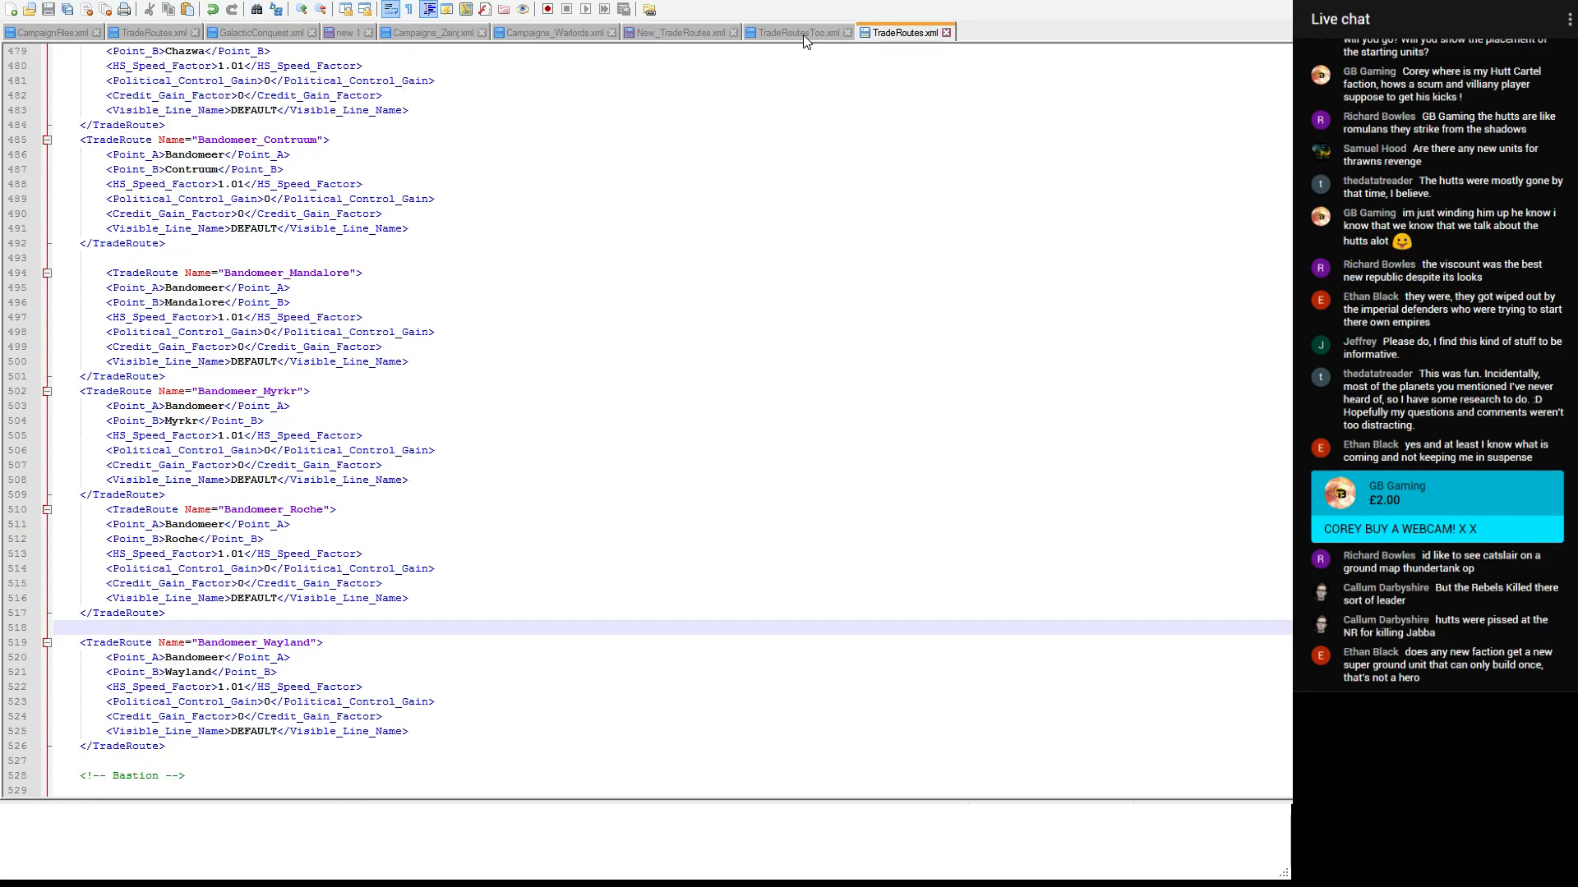
click(802, 36)
- Find the MistTwo section in TradeRoutesToo.xml and paste the MistTwo_Myrkr entry above MistTwo_Obroa
click(526, 127)
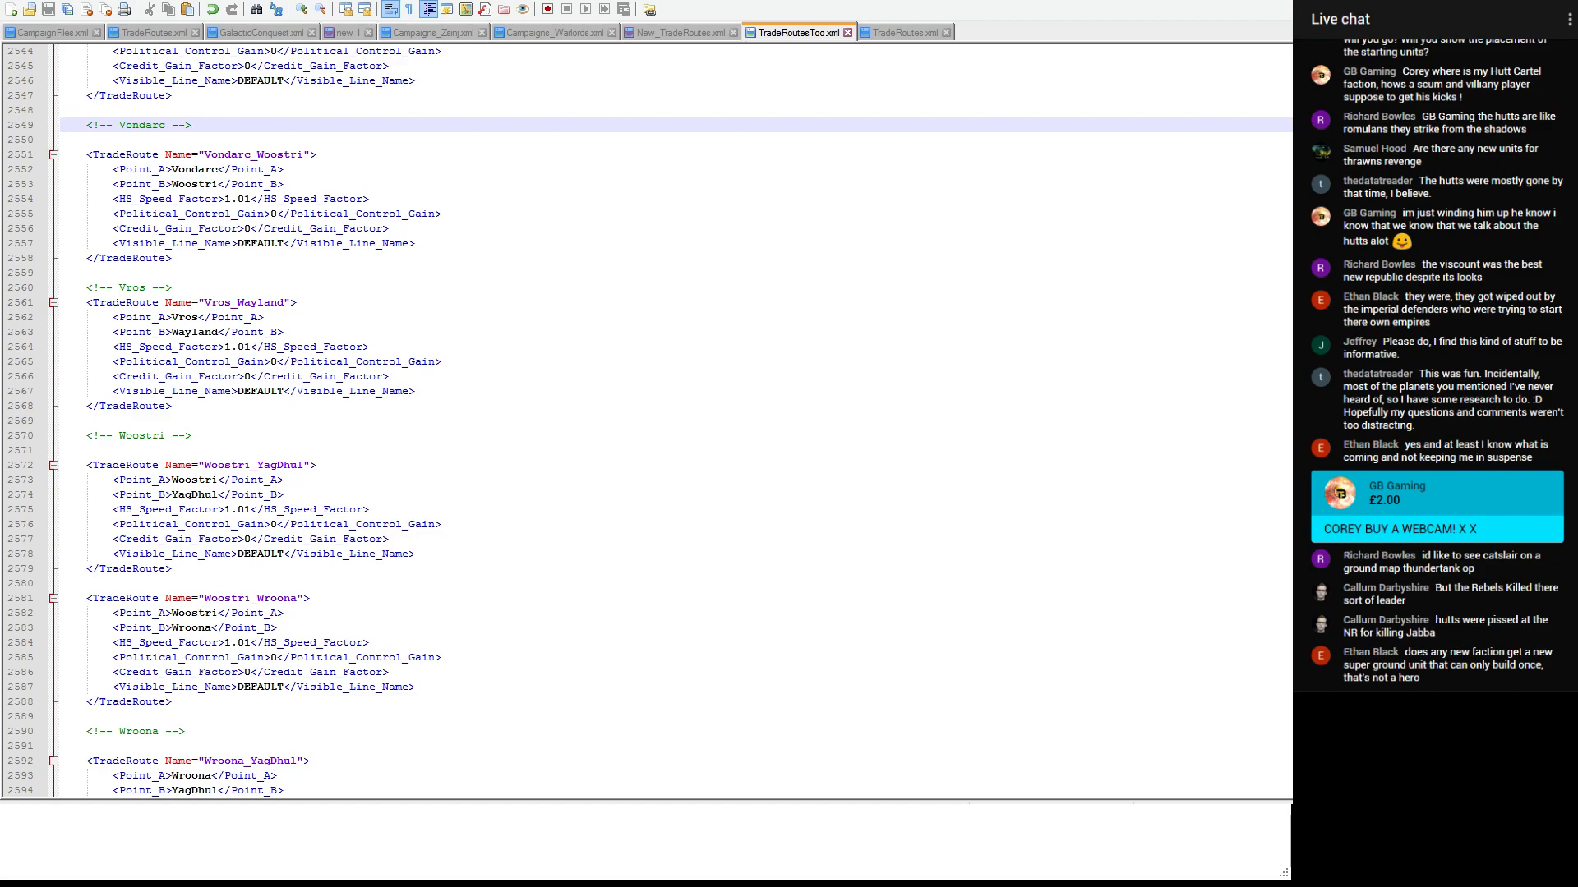
key(Return)
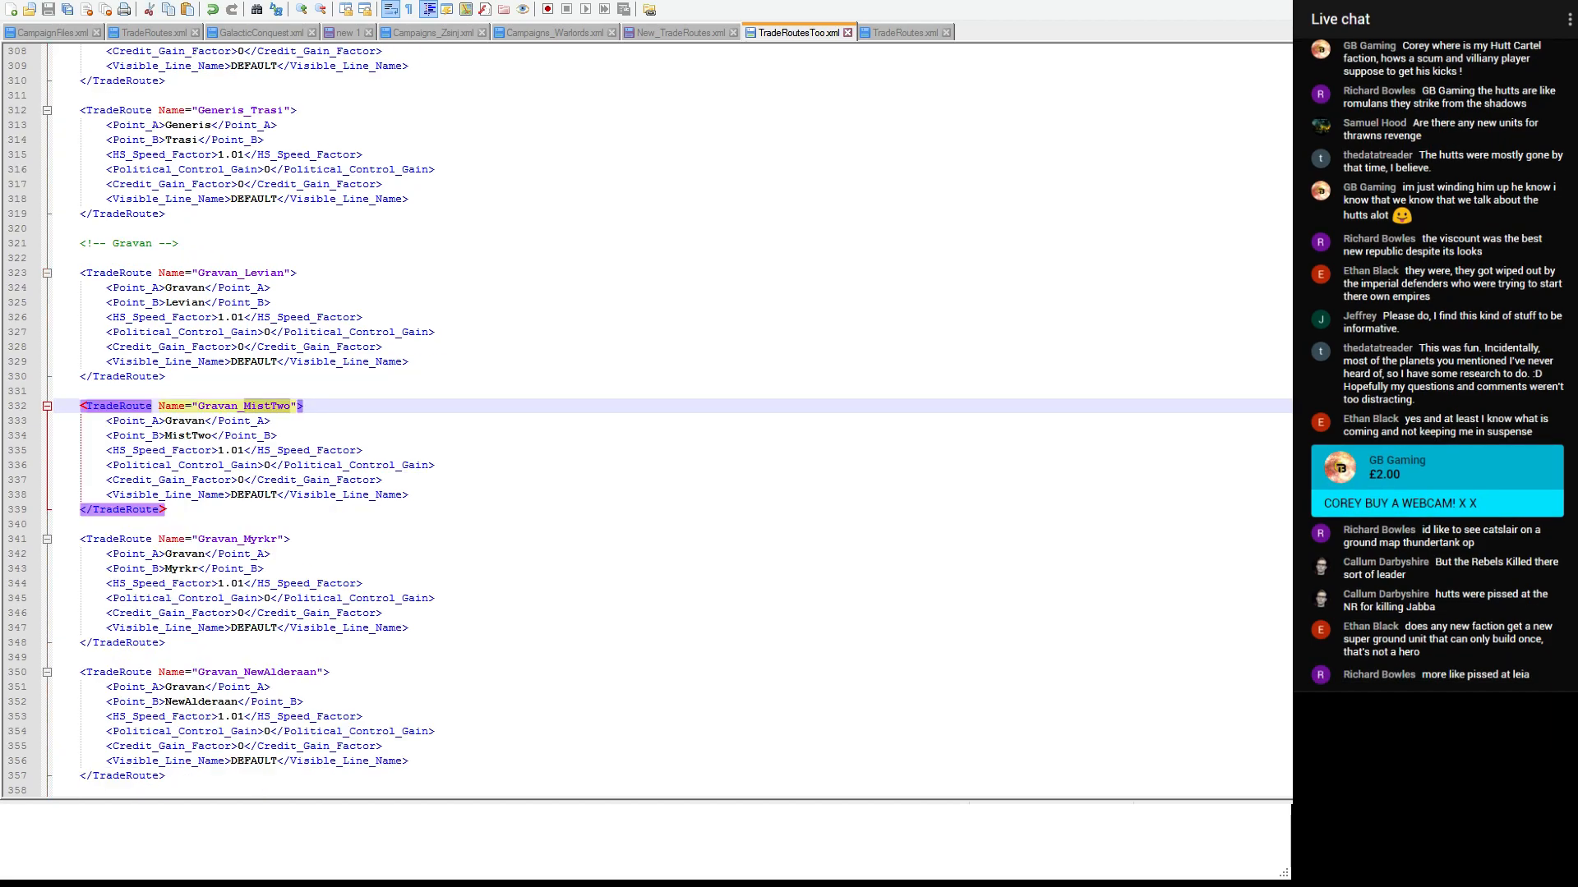
key(Return)
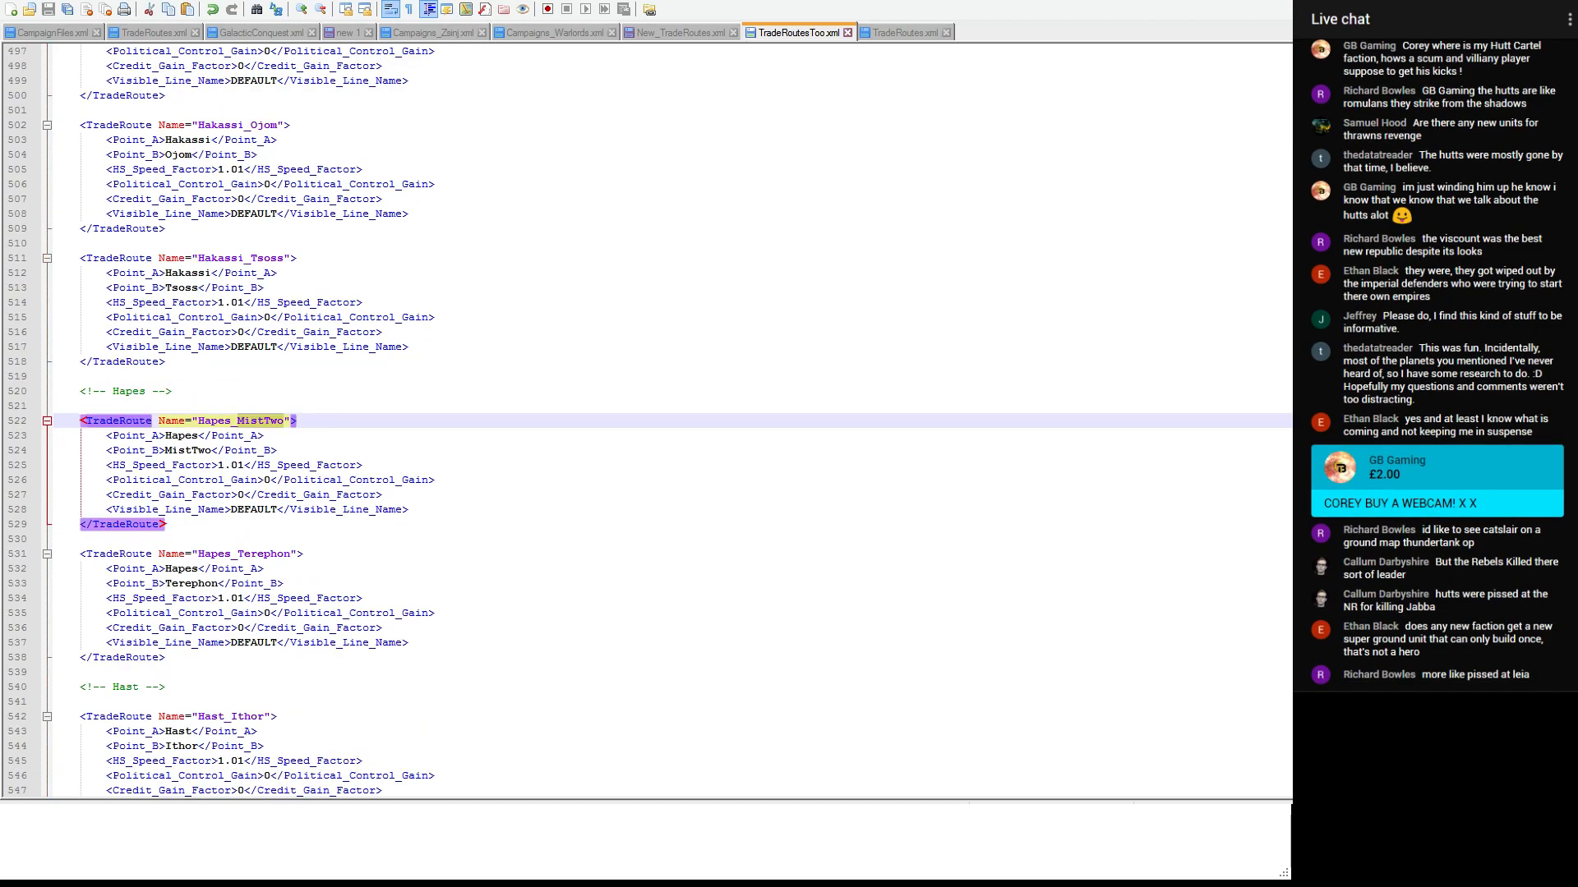
key(Return)
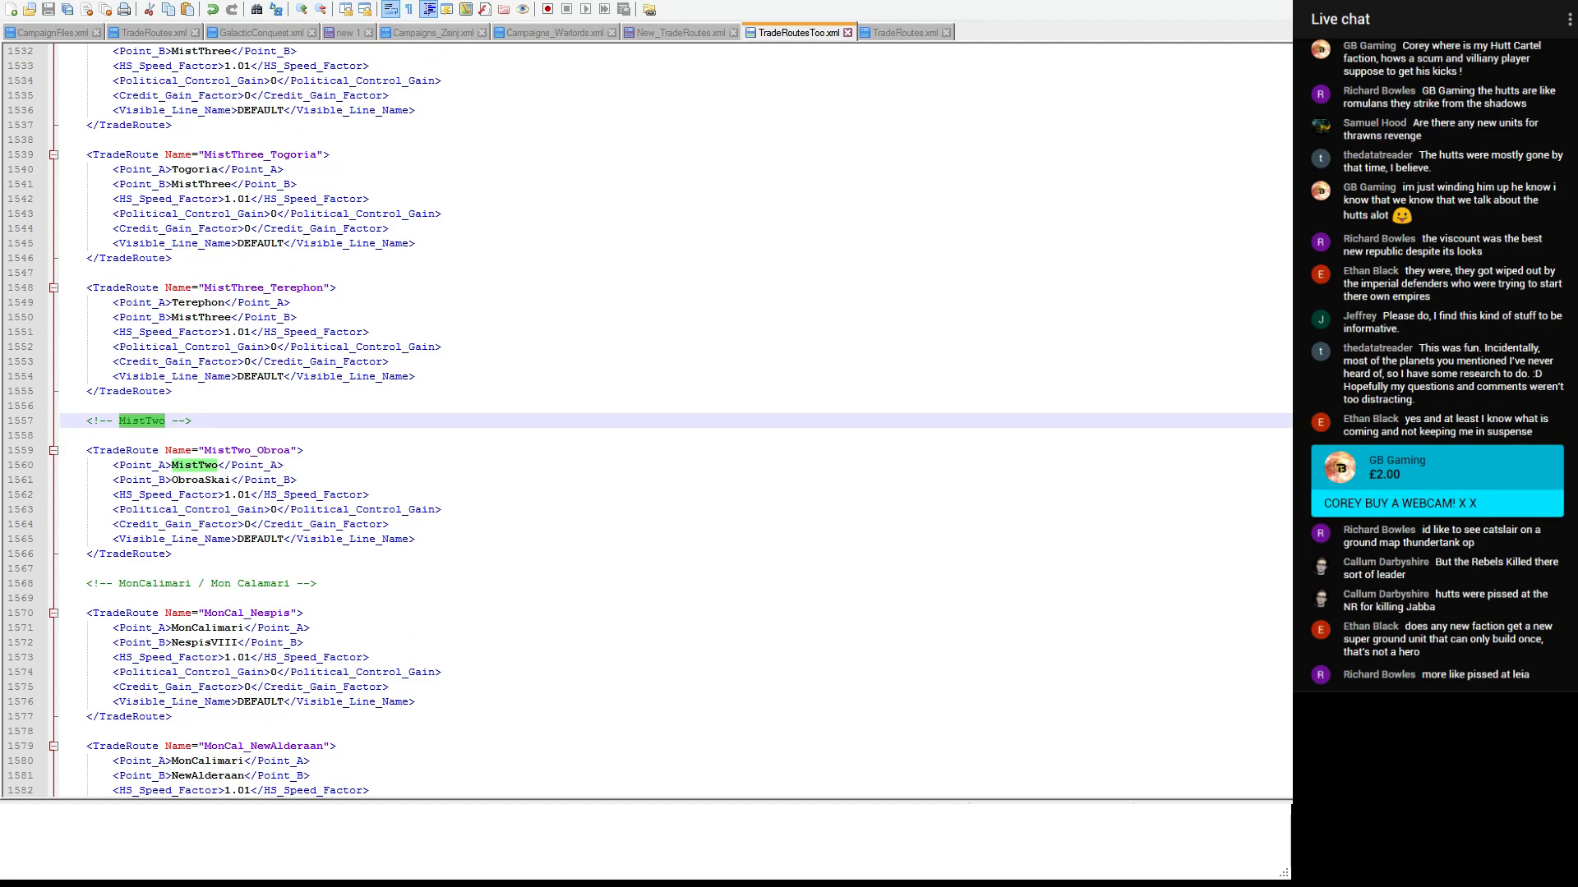
key(Return)
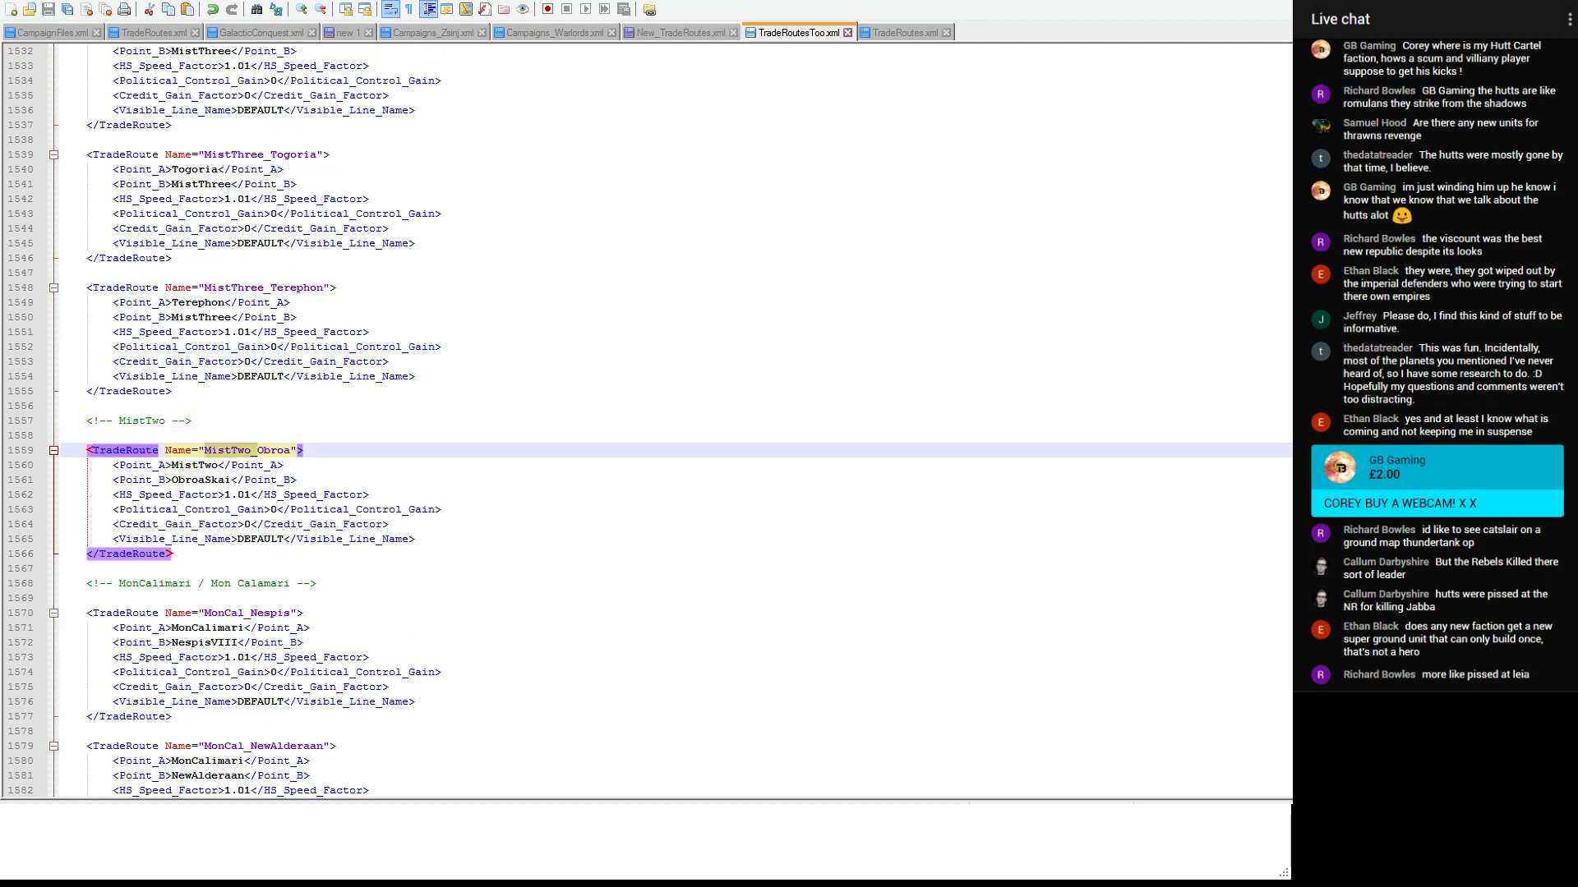
click(210, 421)
key(Return)
key(Return)
key(ctrl+v)
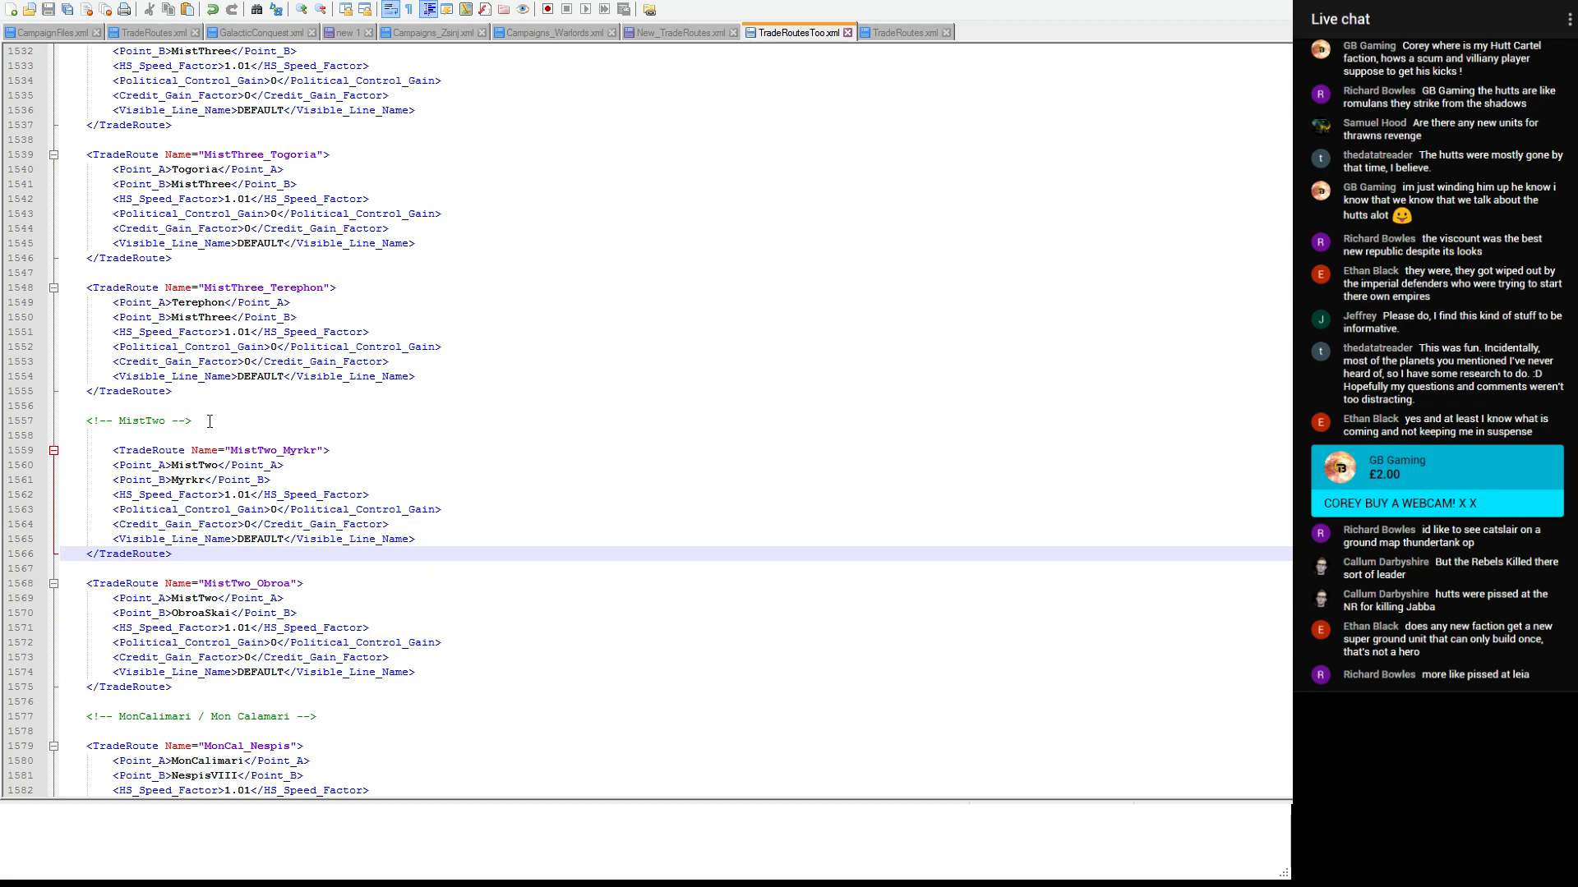
- Move the Myrkr_Orocco entry from New_TradeRoutes.xml to below Myrkr_Obroa in TradeRoutesToo.xml
click(678, 33)
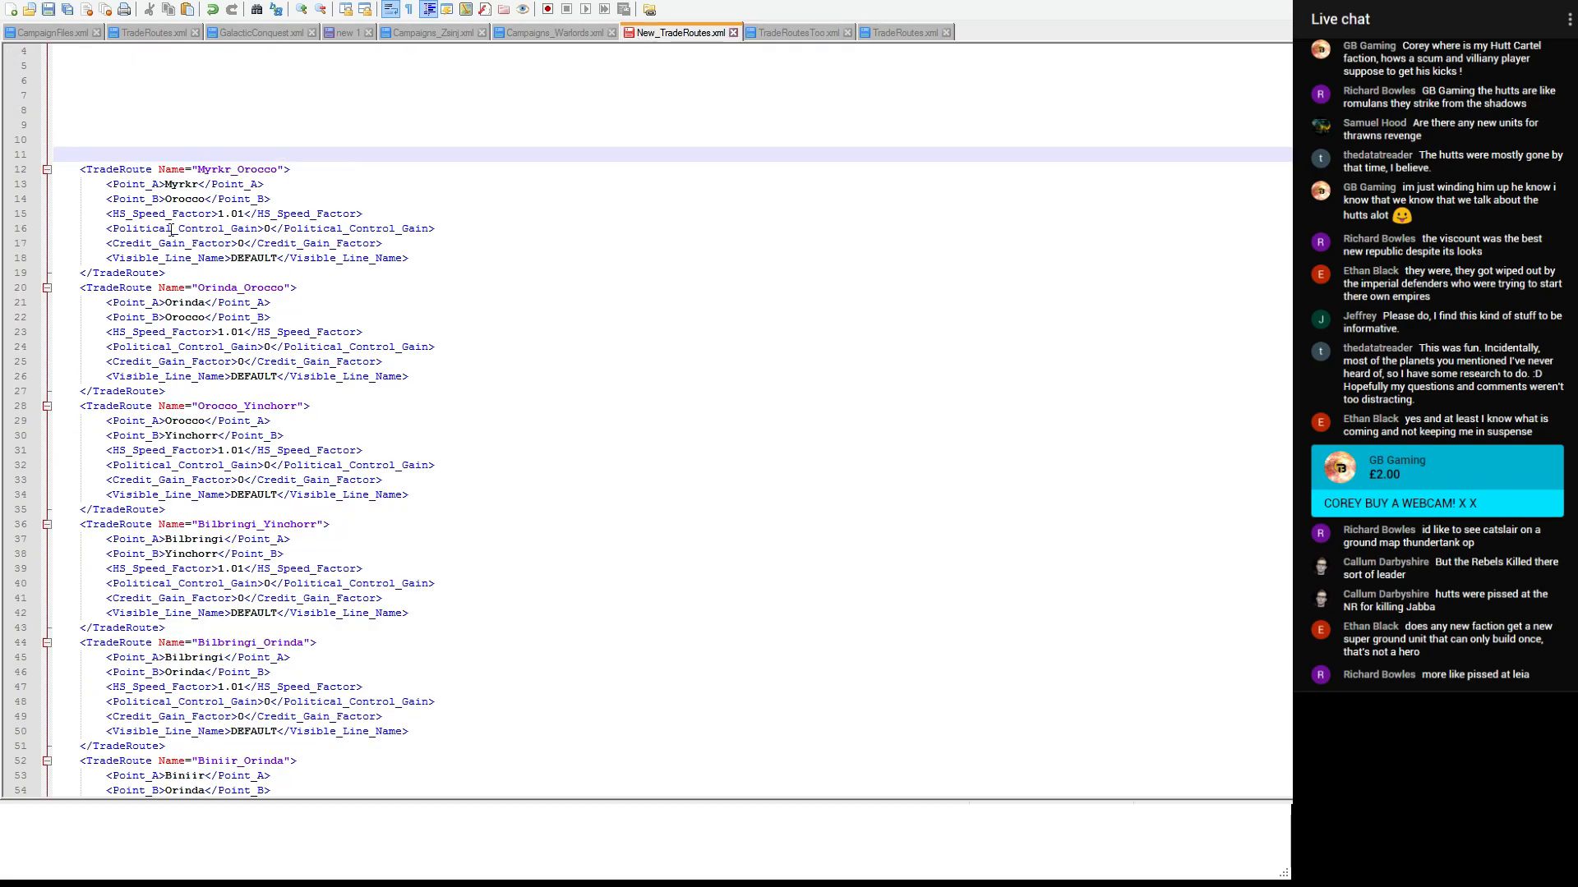
drag(173, 279, 54, 169)
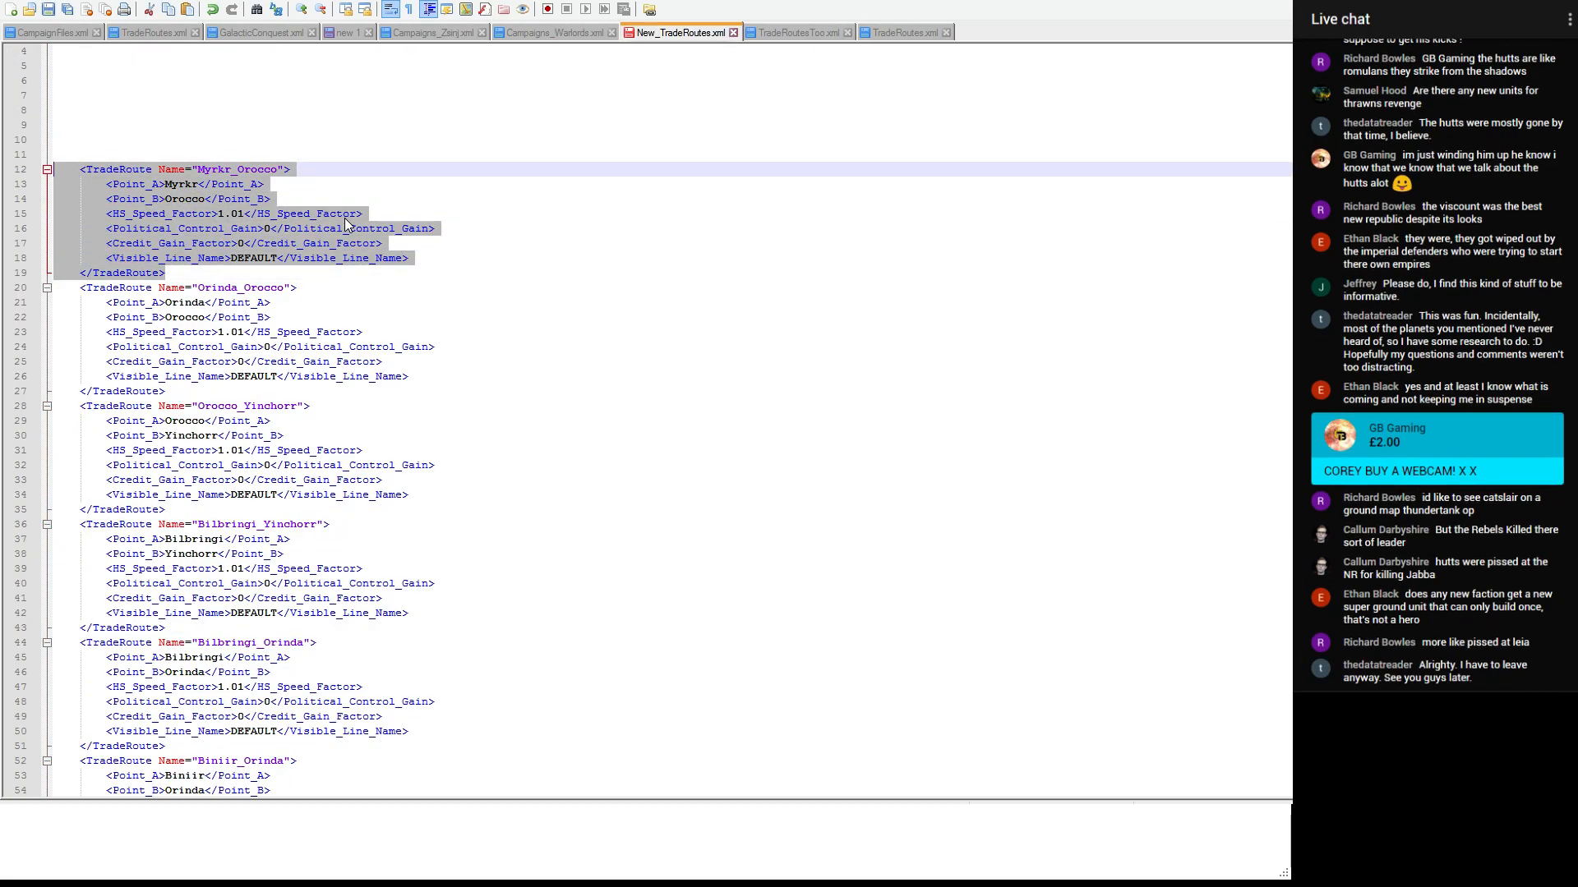
key(ctrl+x)
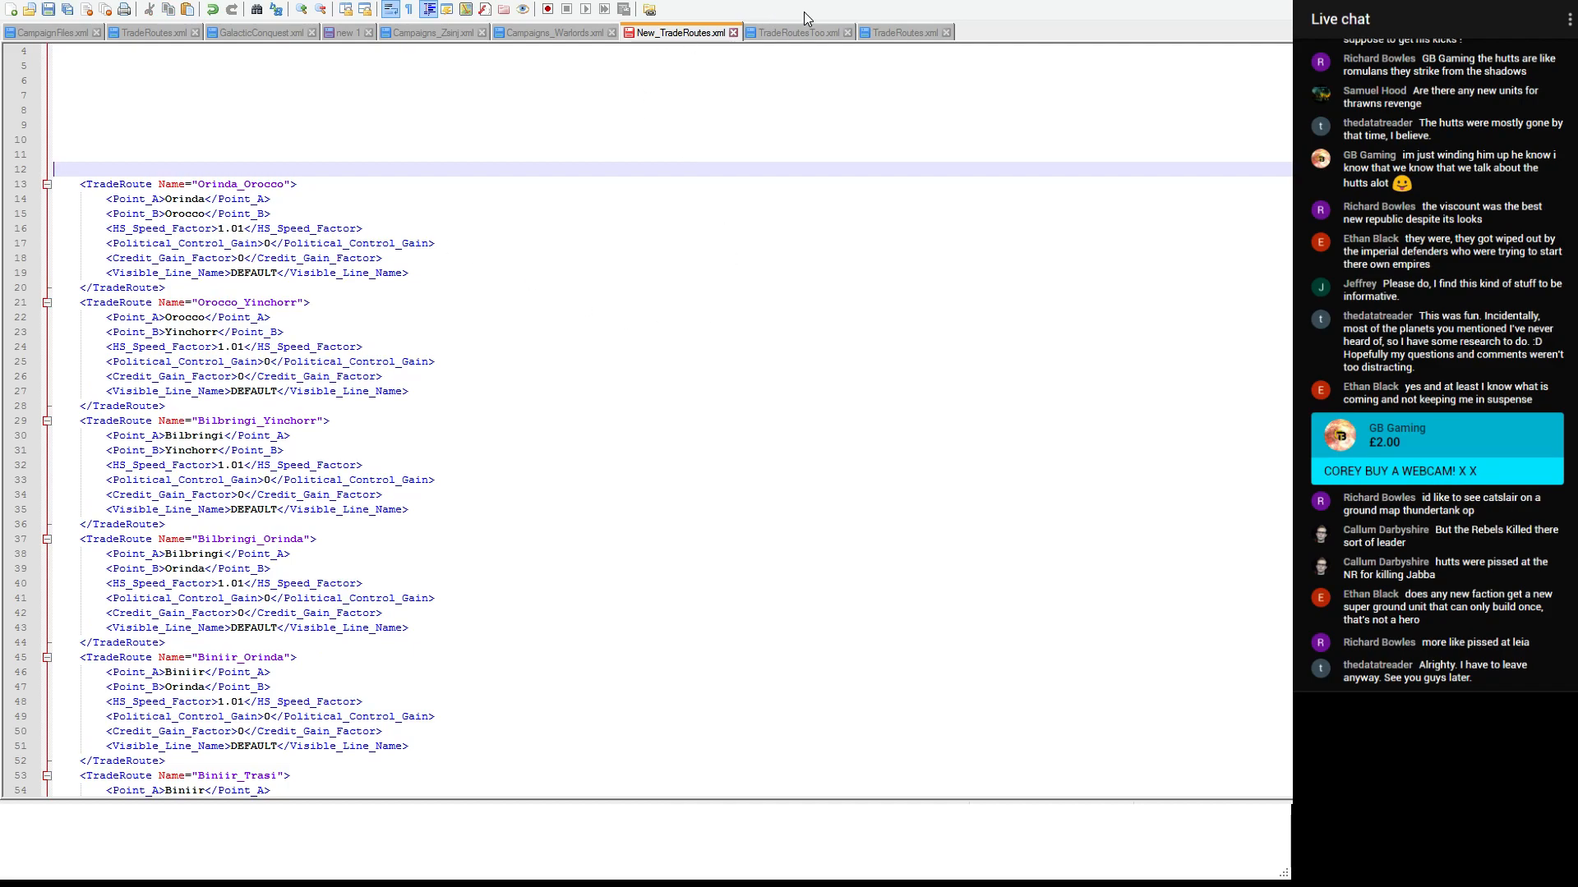
click(806, 33)
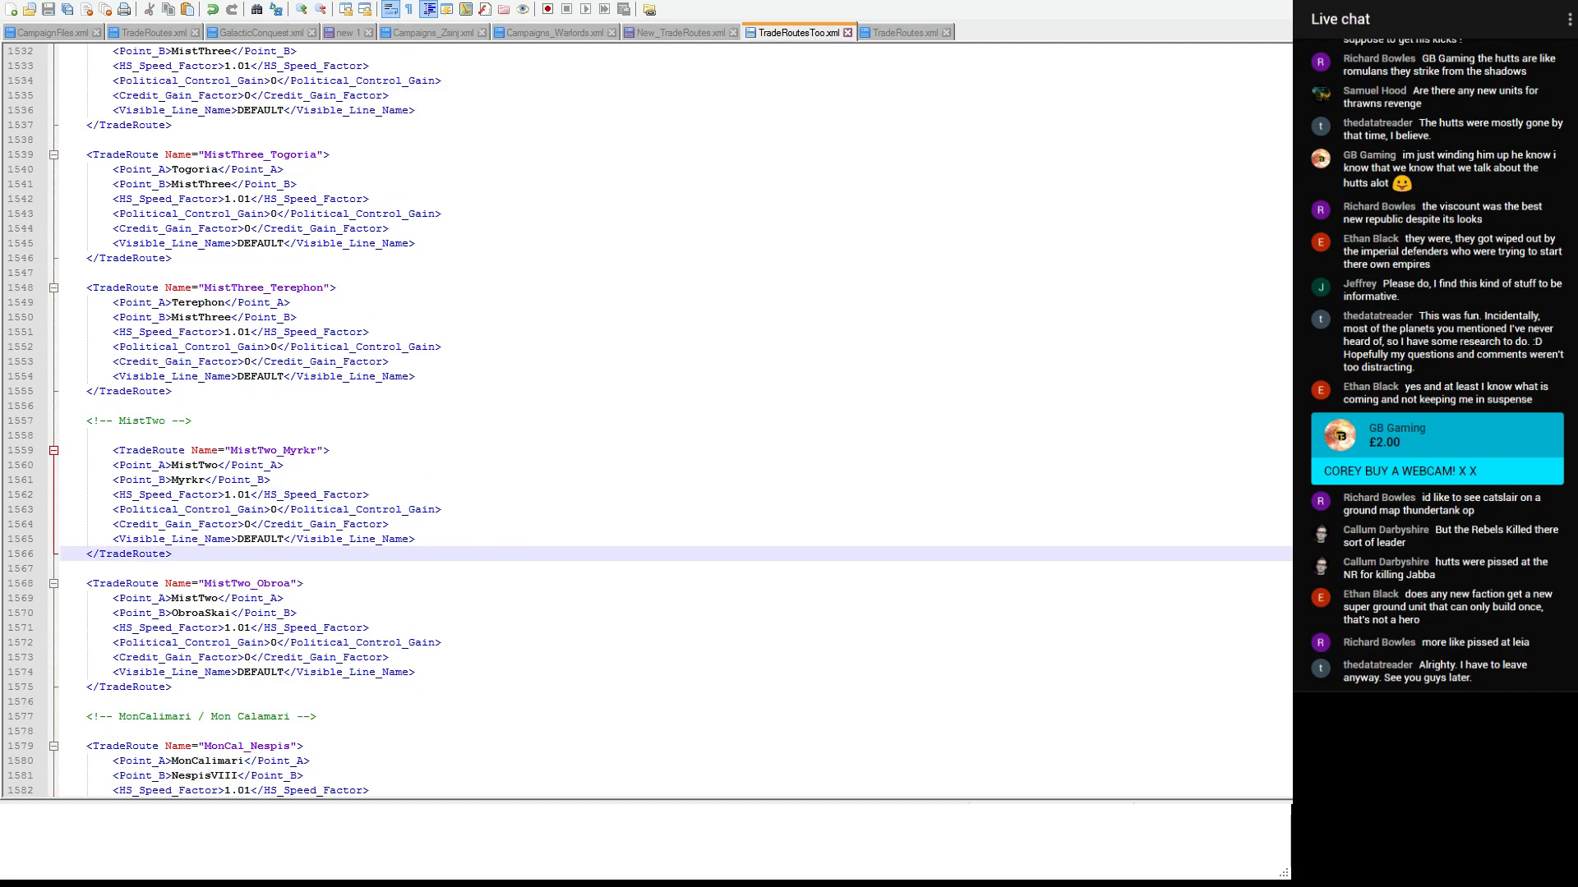
key(Return)
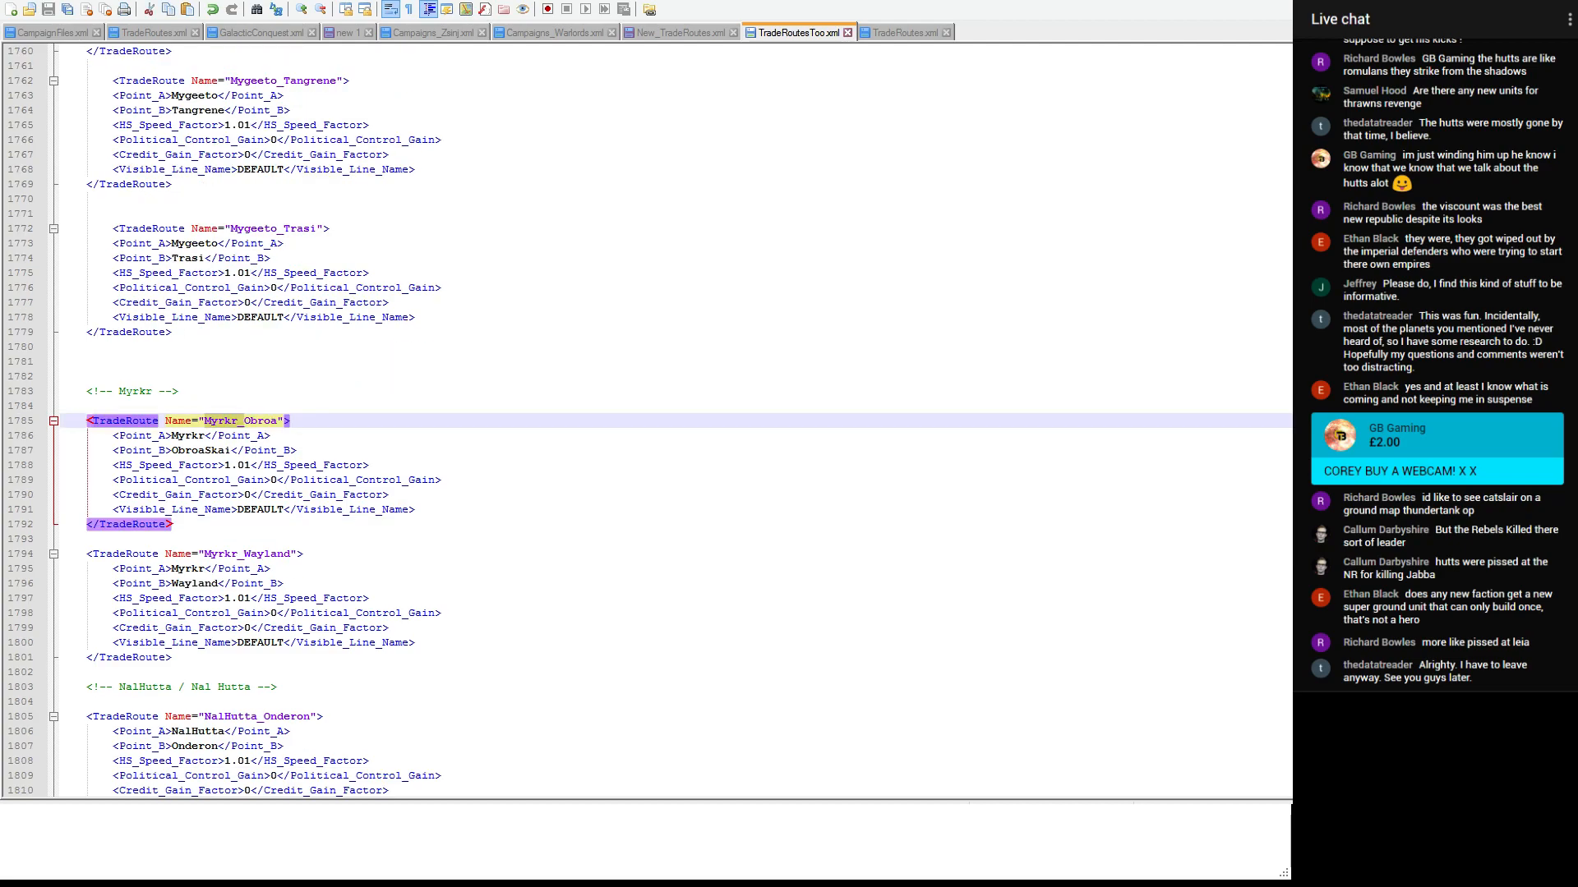
click(205, 519)
key(Return)
key(Return)
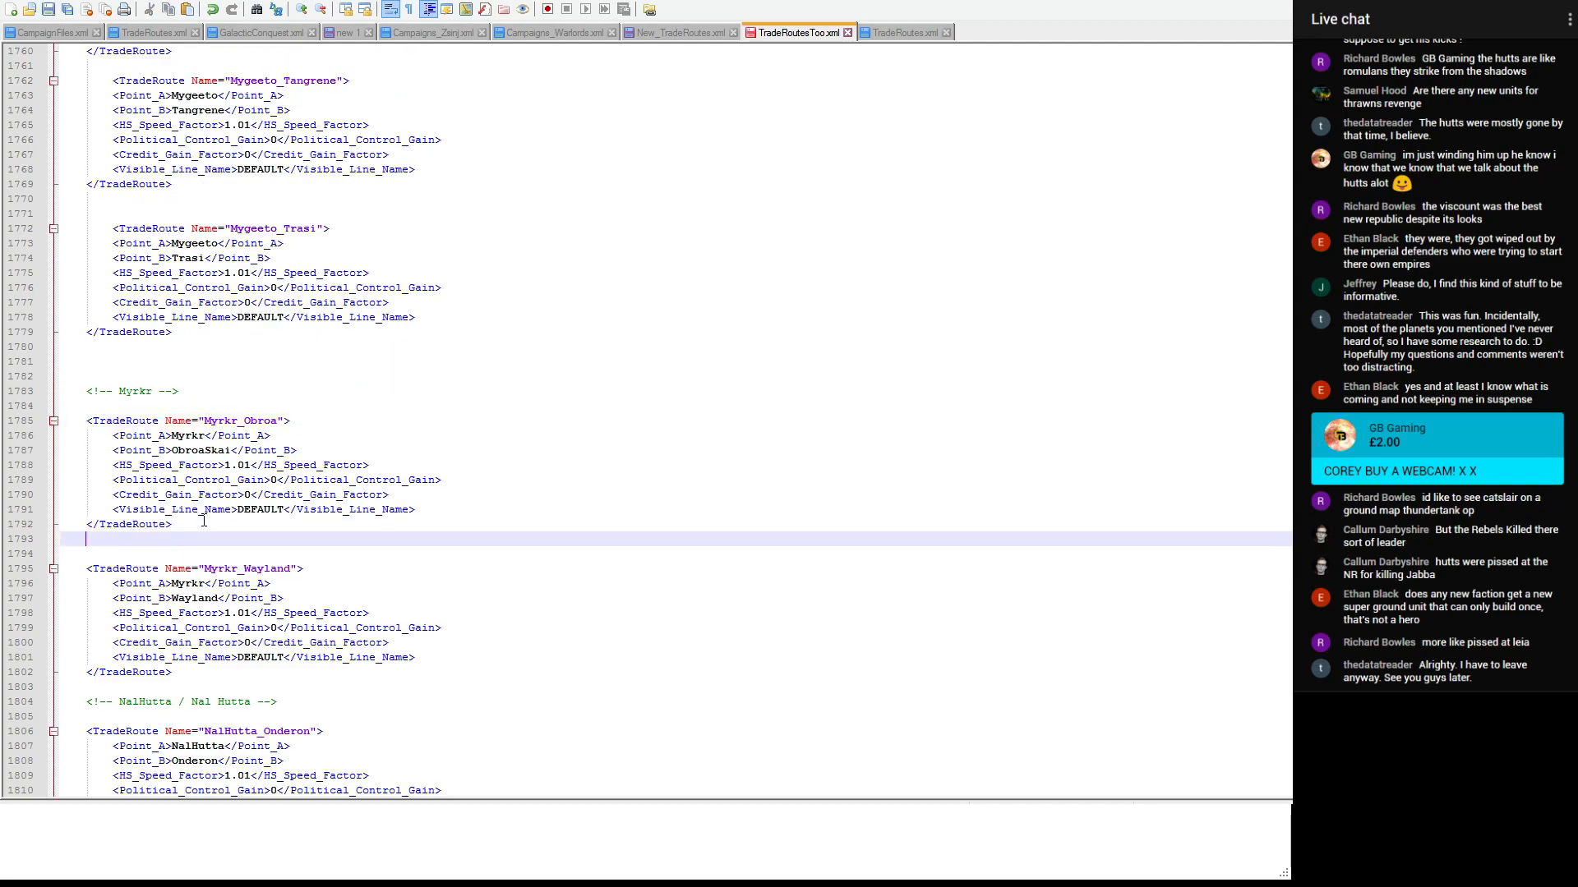
key(ctrl+v)
- Move the Bilbringi_Orinda entry above Bilbringi_Yinchorr in New_TradeRoutes.xml
click(711, 32)
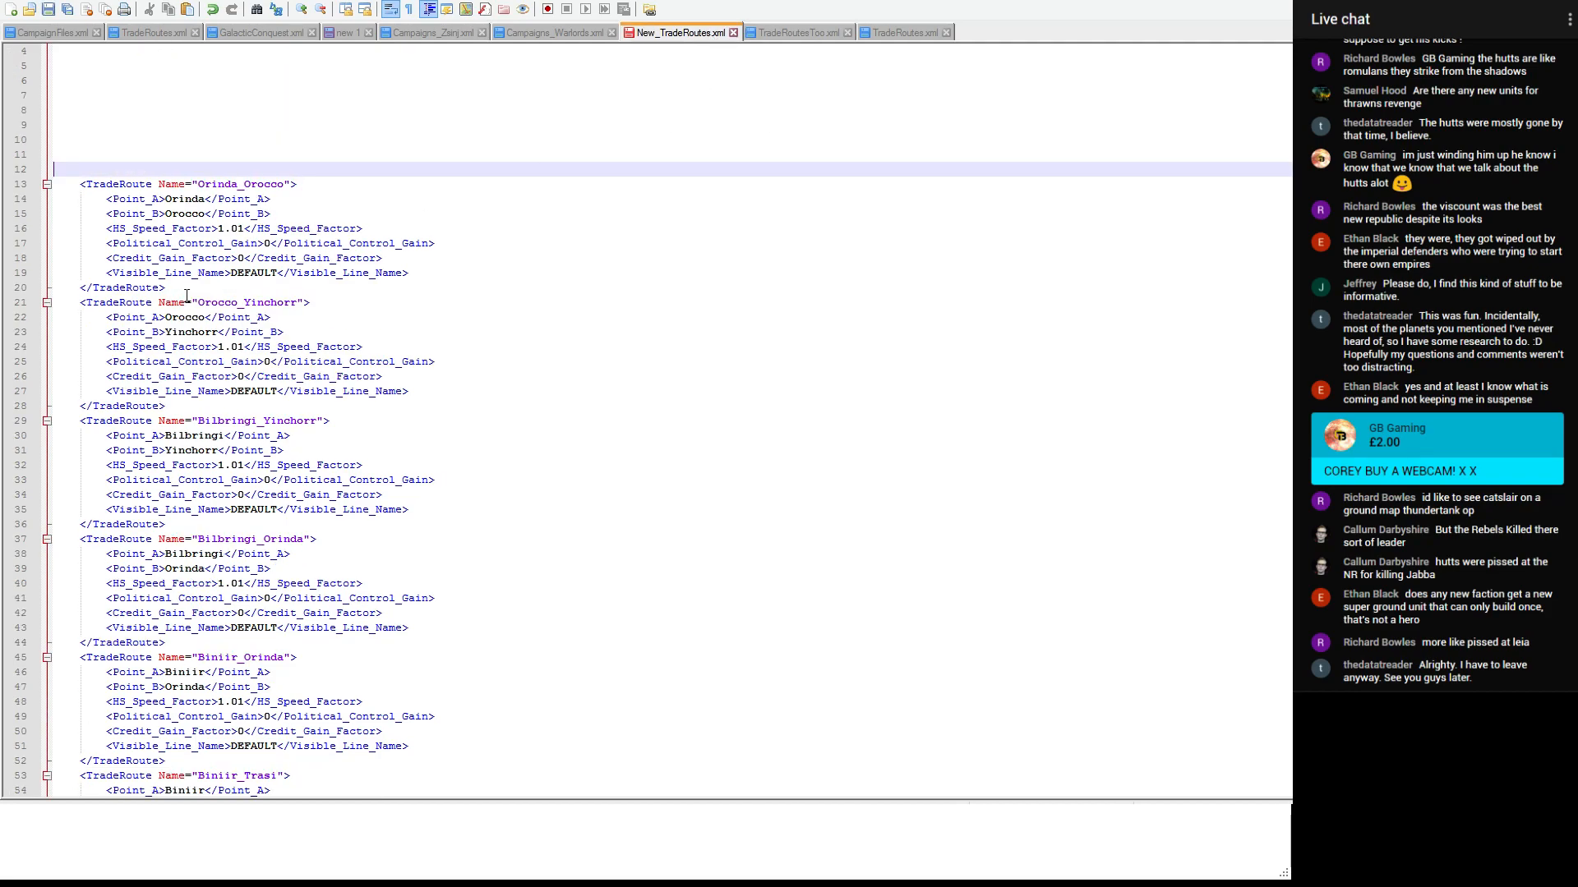
scroll(177, 384, down, 1)
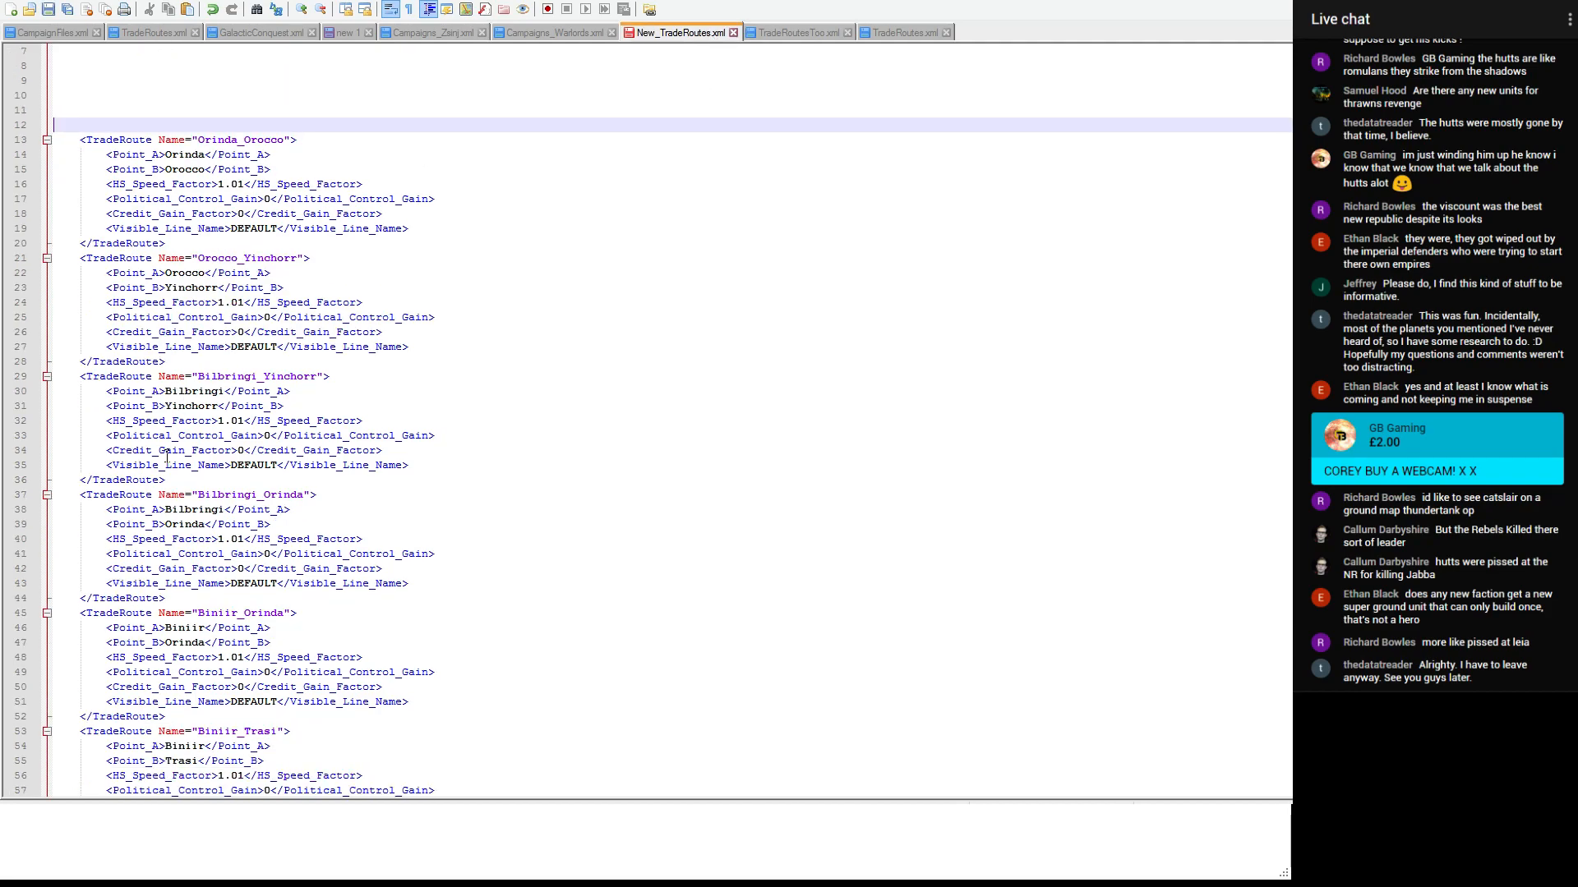
drag(174, 598, 78, 495)
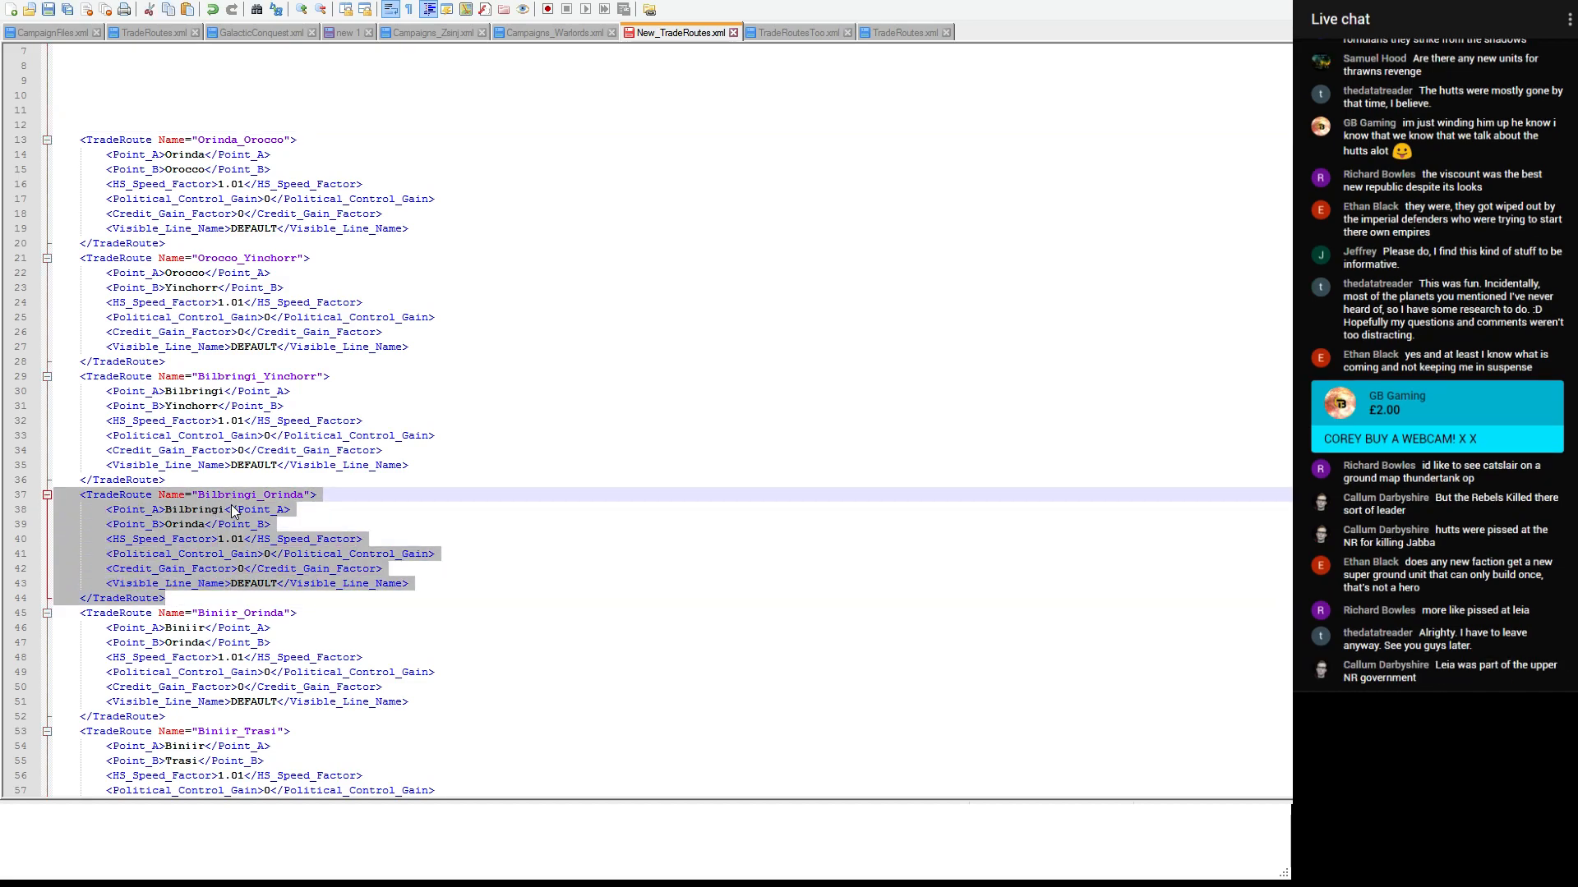
key(Delete)
click(187, 347)
click(186, 361)
key(Return)
key(ctrl+v)
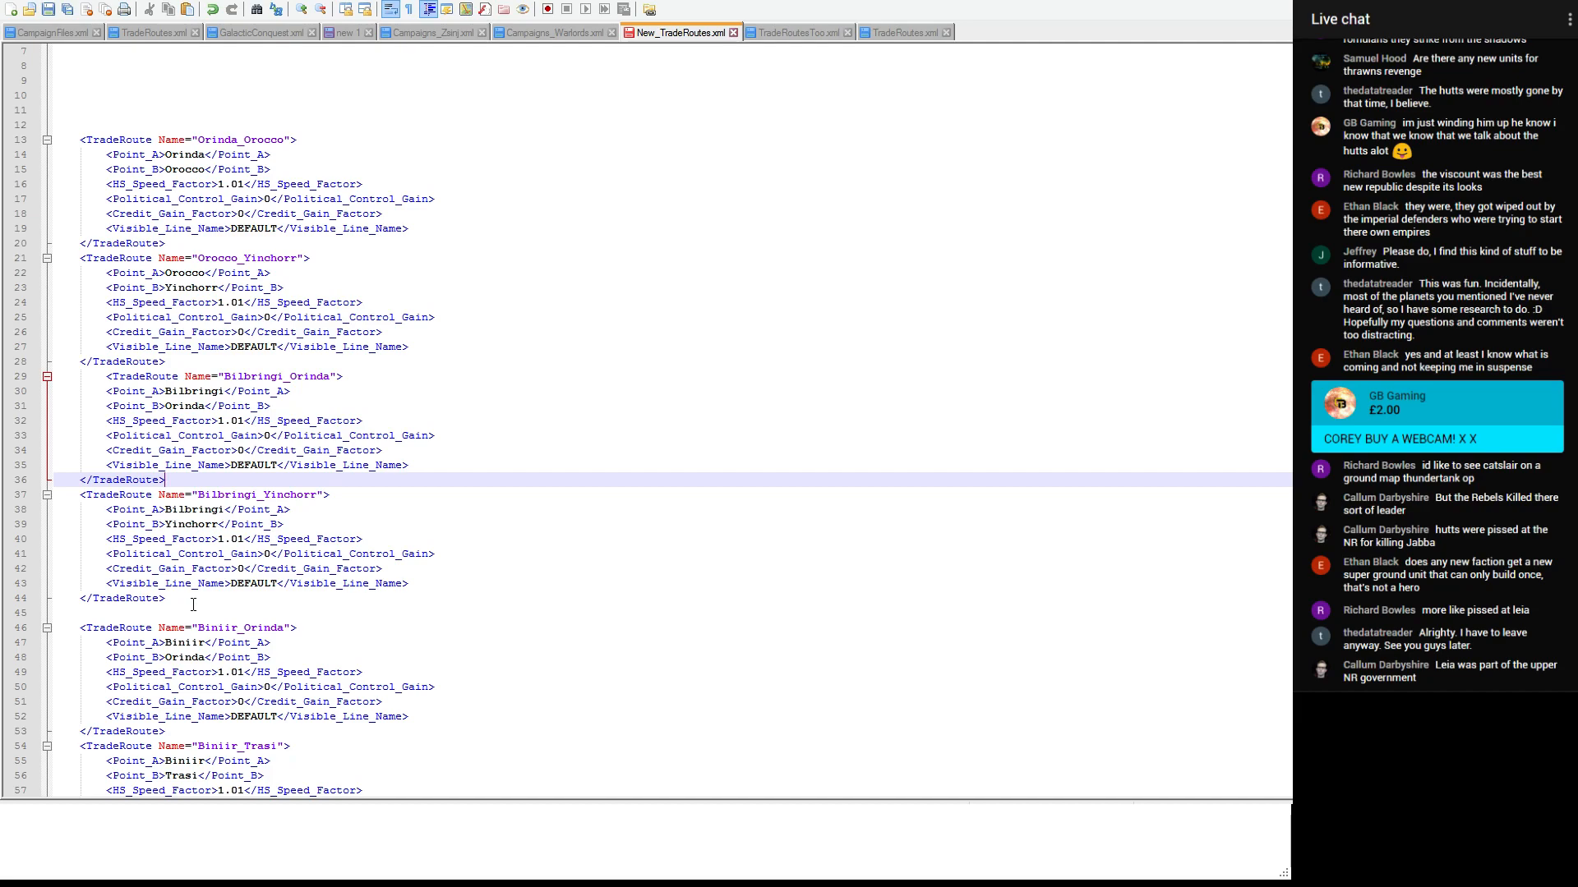
- Cut the Bilbringi_Orinda and Bilbringi_Yinchorr entries from New_TradeRoutes.xml and go to the Bilbringi section of TradeRoutes.xml
drag(193, 605, 49, 377)
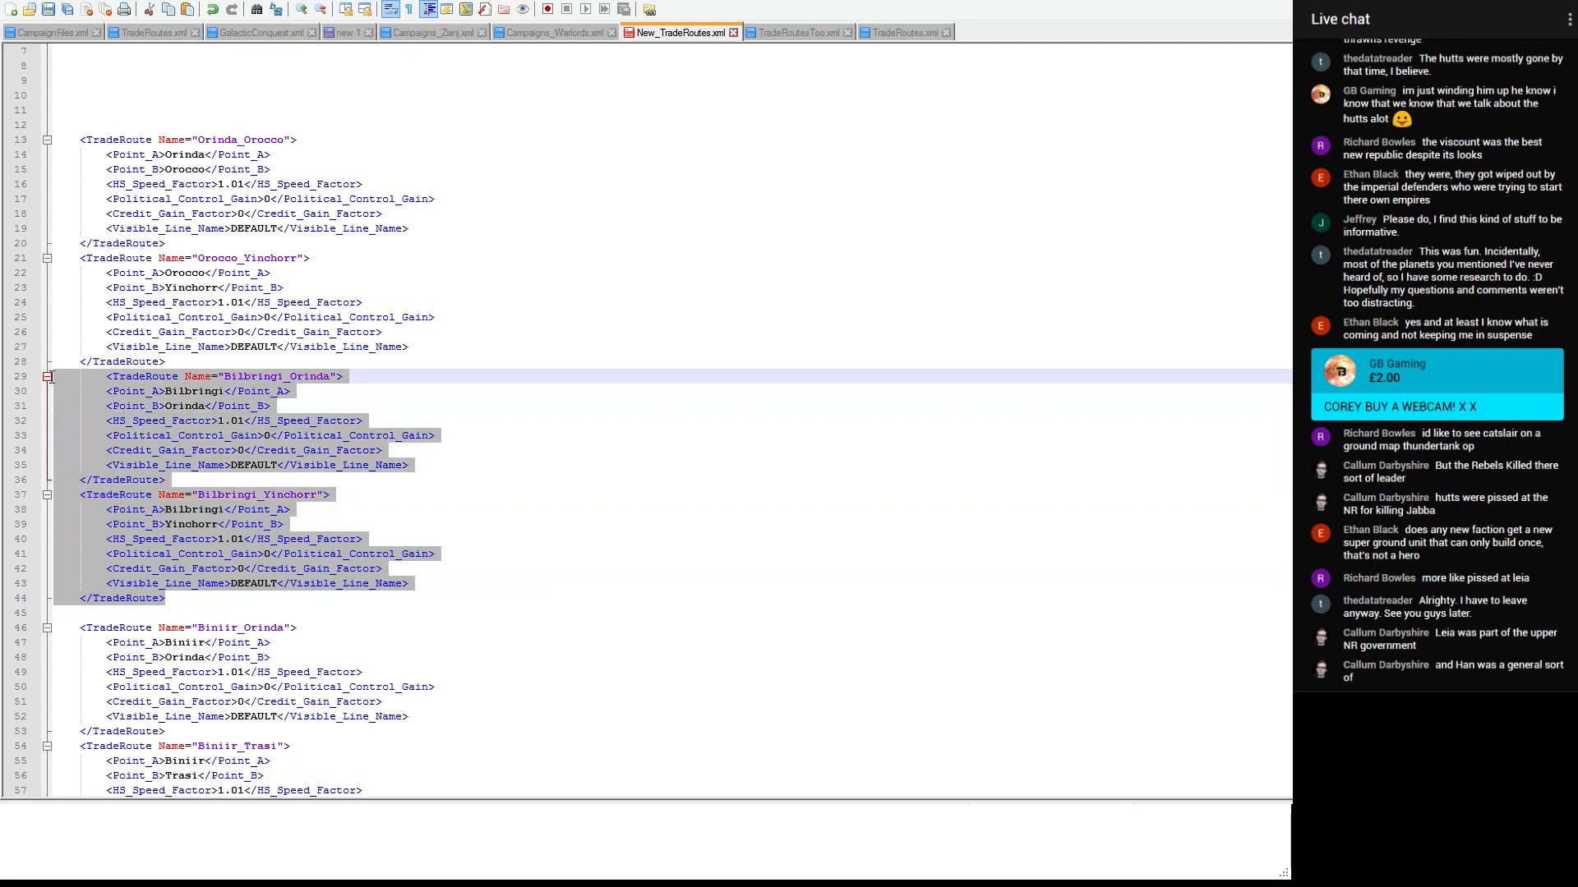
key(Delete)
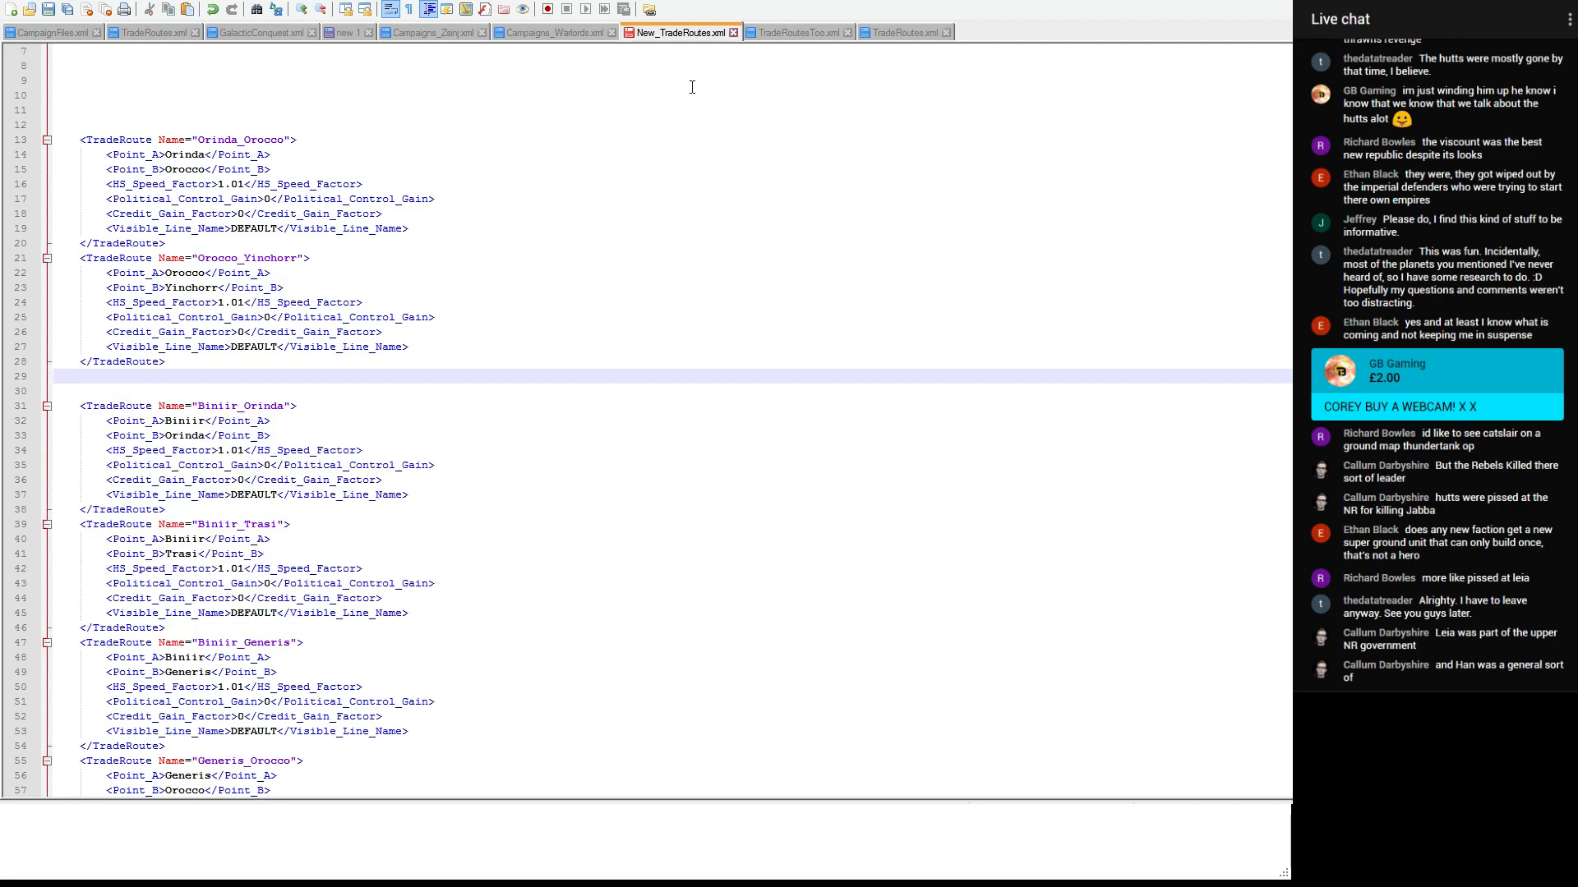
click(879, 33)
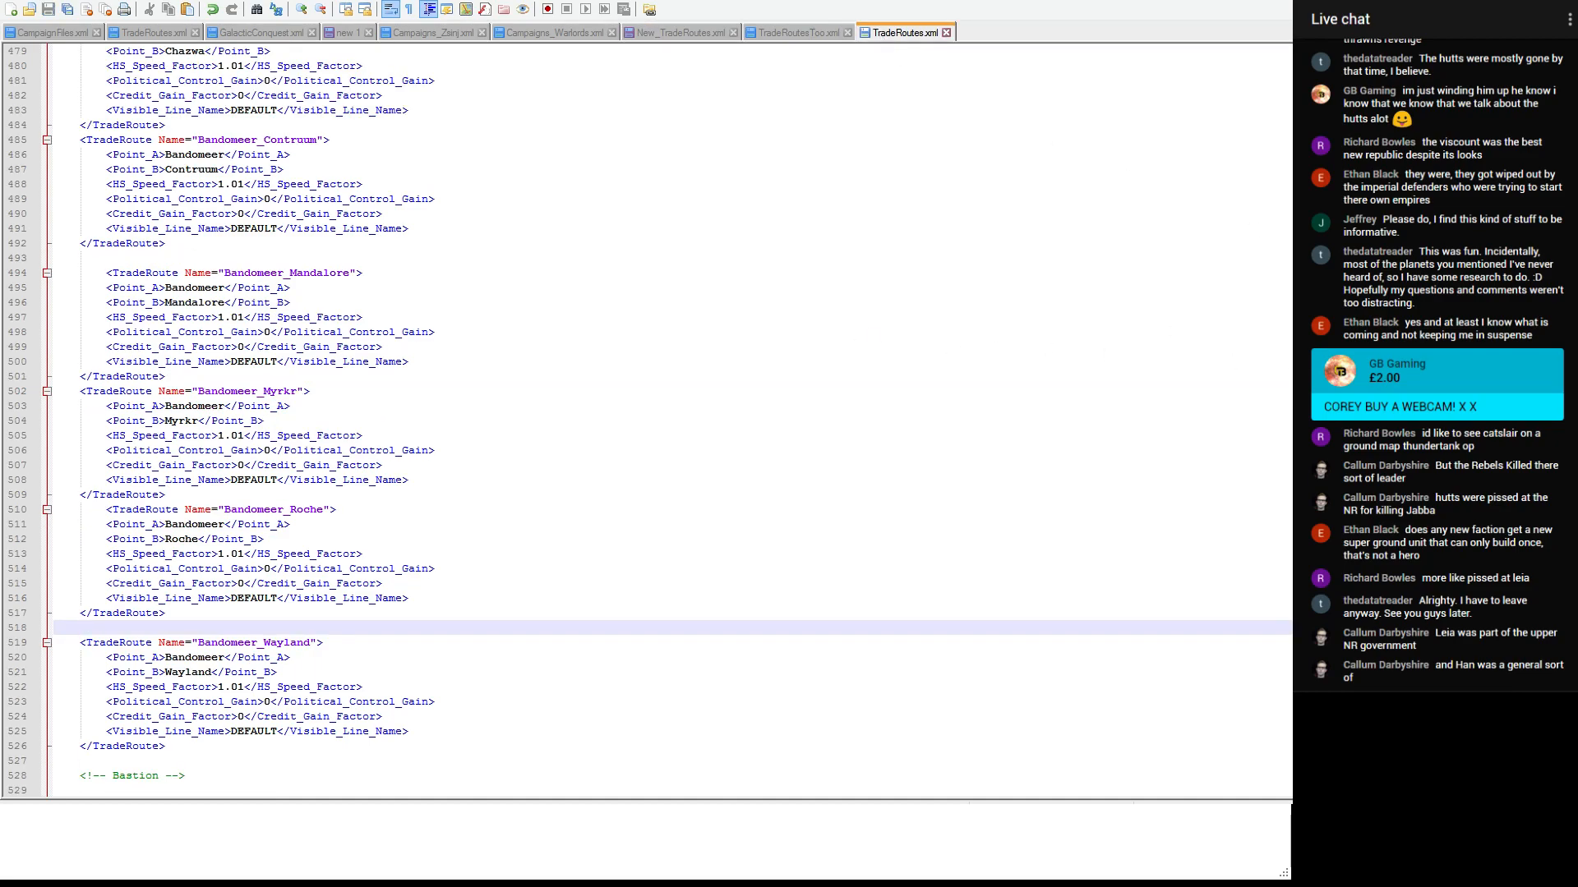
scroll(493, 324, down, 20)
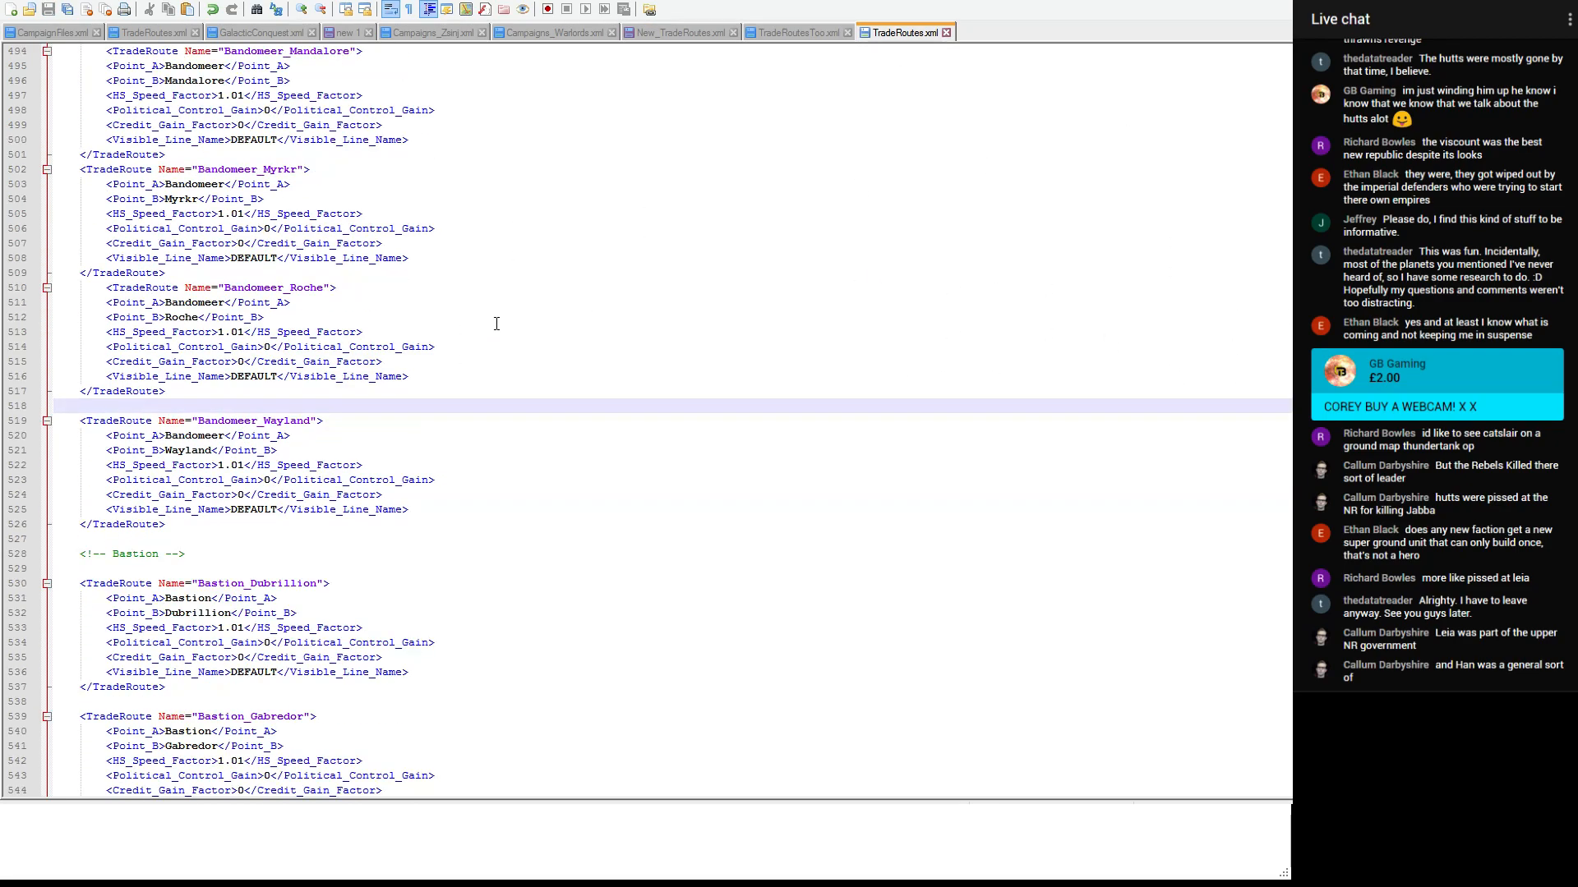
scroll(456, 346, down, 20)
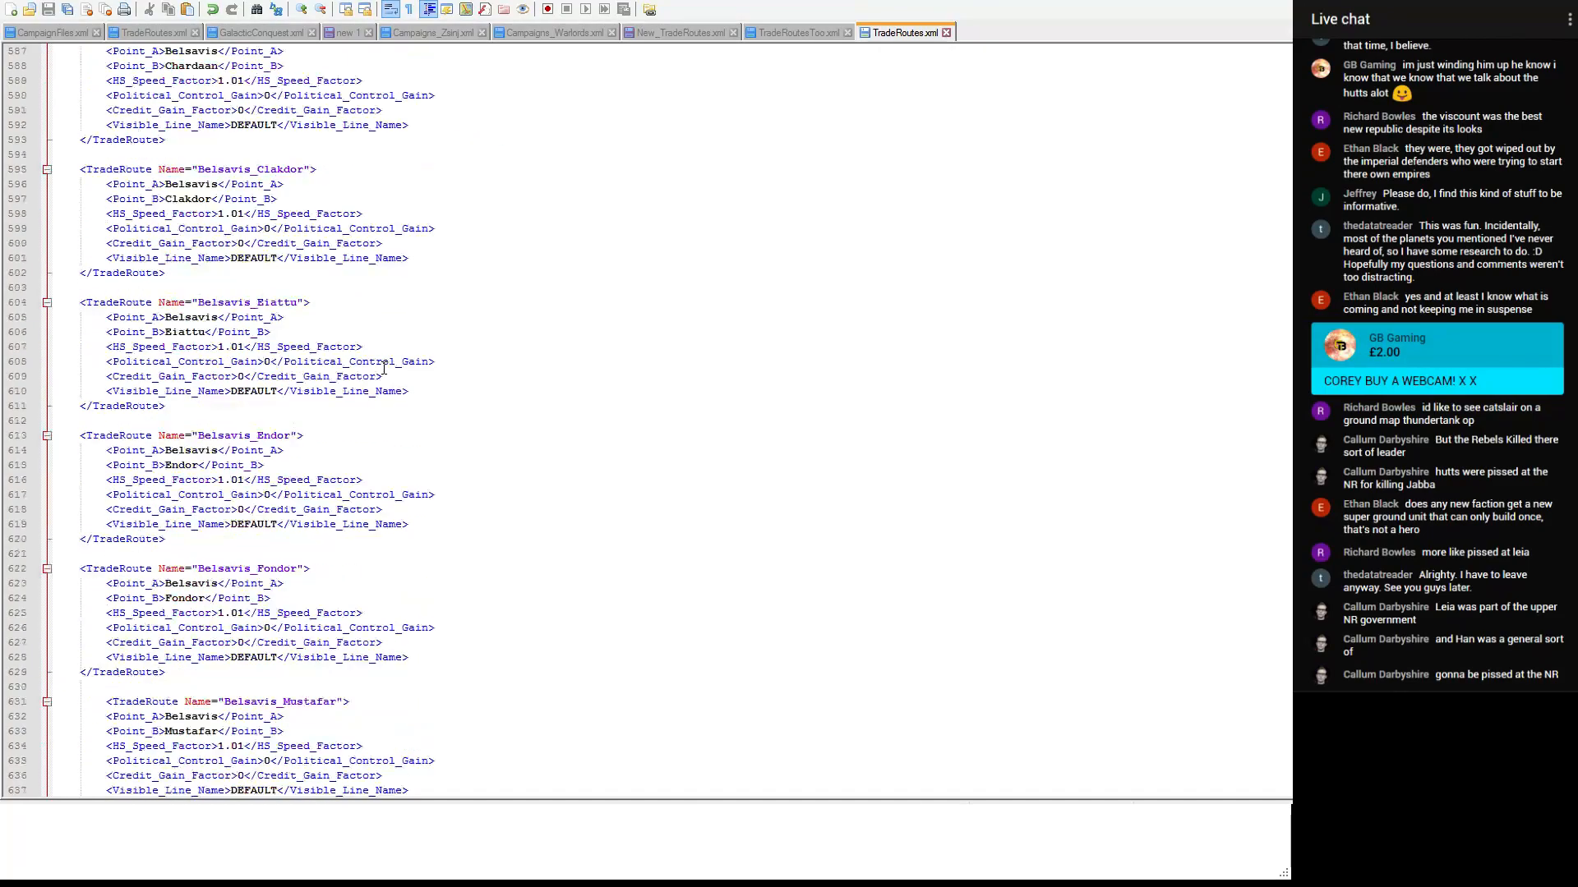
scroll(384, 367, down, 20)
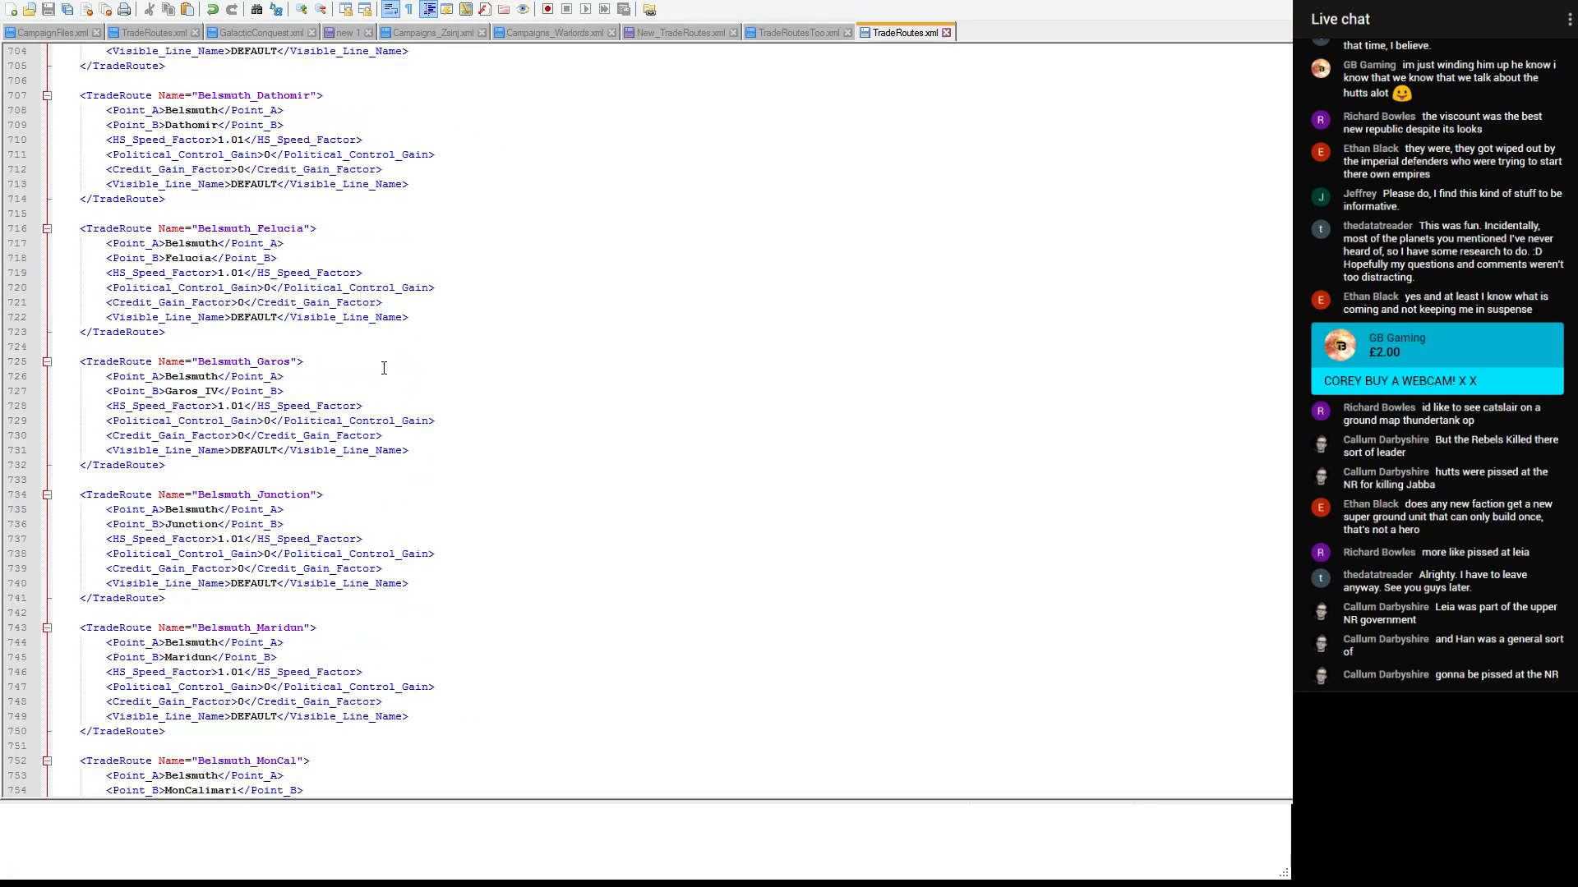
scroll(384, 367, down, 20)
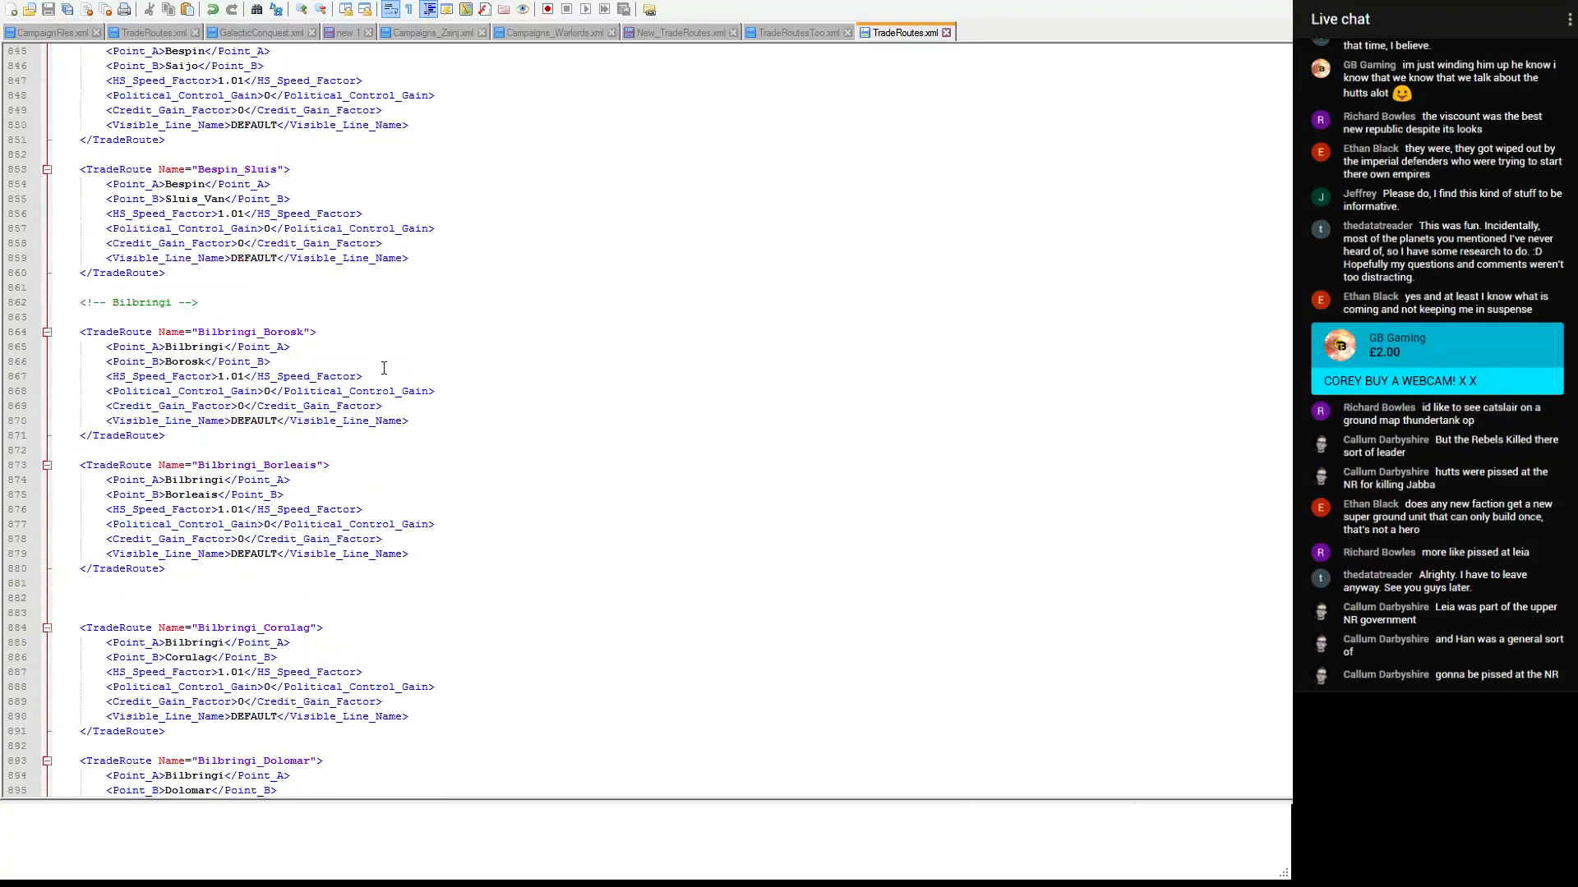
- Try to paste the two Bilbringi entries directly below Bilbringi_Borleais in TradeRoutes.xml
click(207, 274)
click(271, 281)
key(ctrl+v)
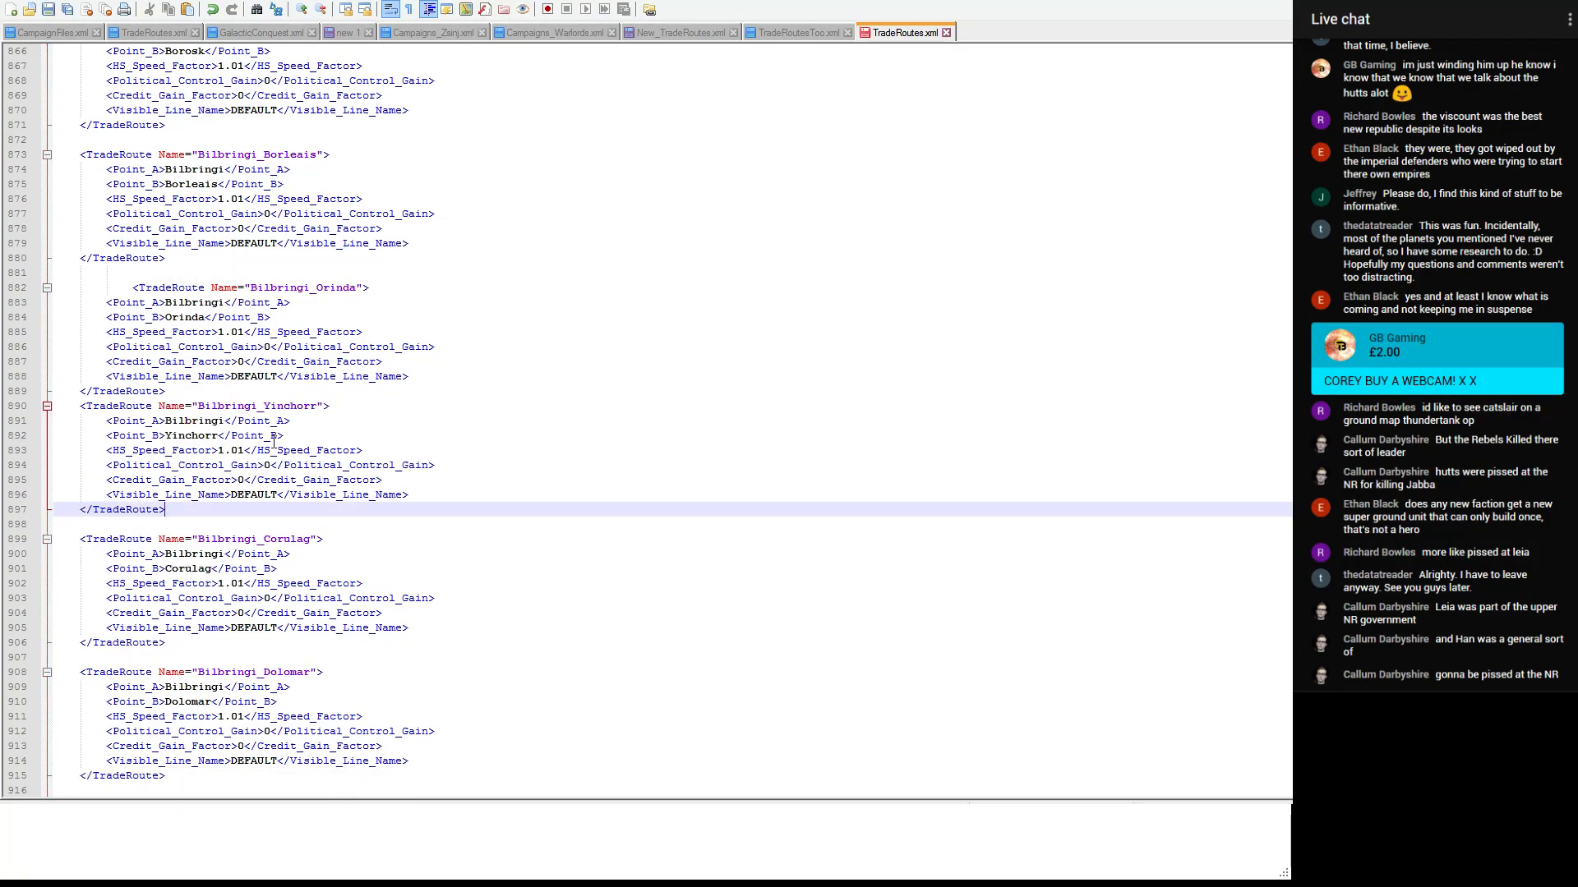
scroll(341, 407, down, 4)
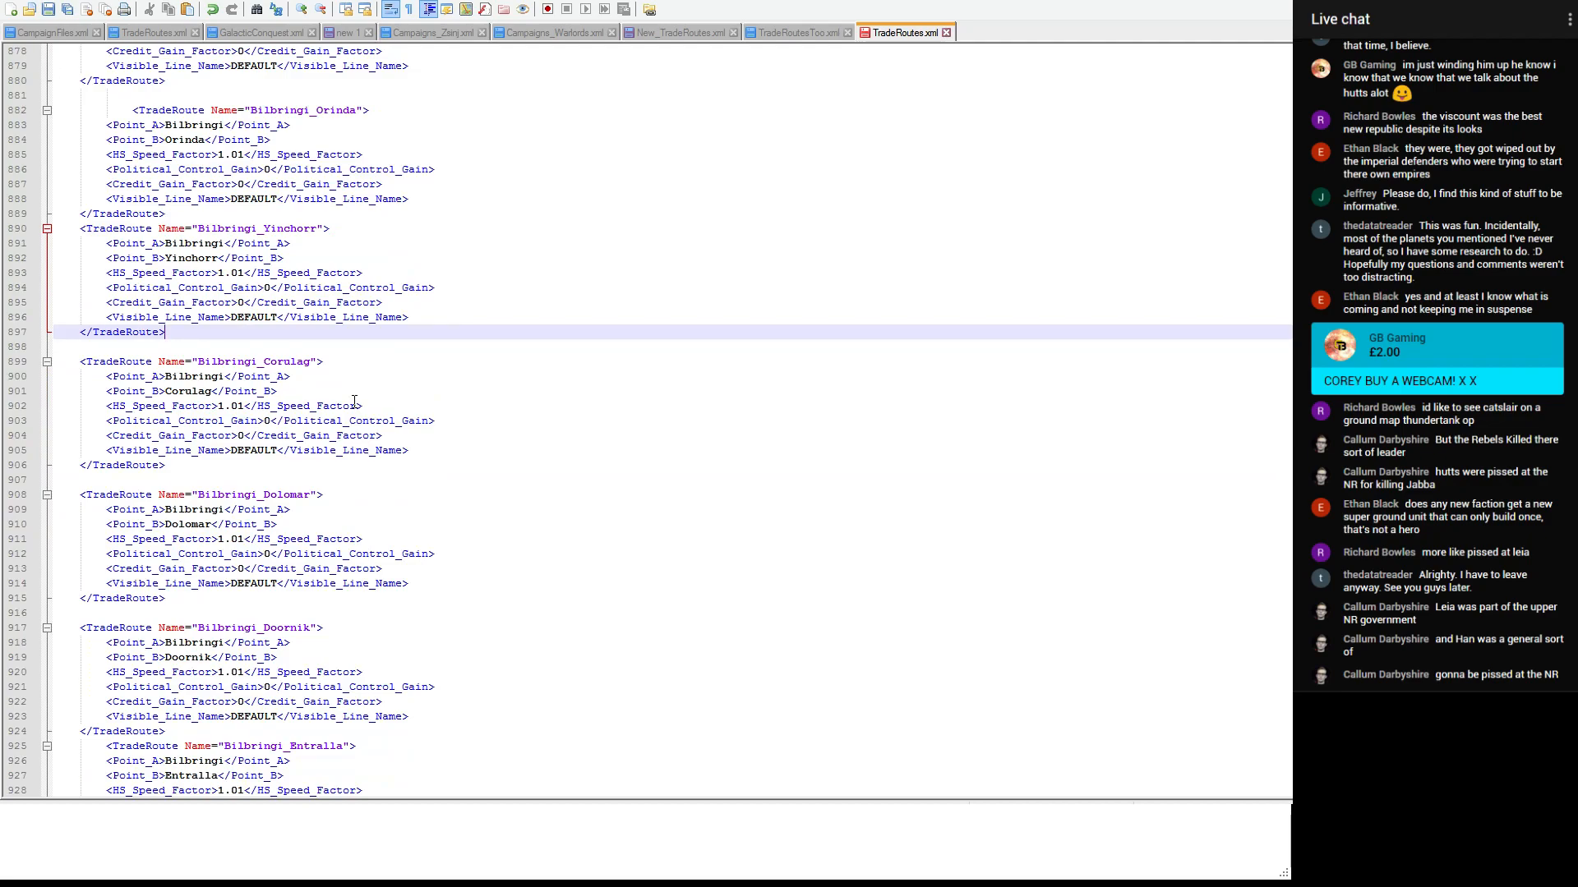
key(ctrl+z)
- Paste the two Bilbringi entries below Bilbringi_Obroa in TradeRoutes.xml and cut Bilbringi_Yinchorr back out, leaving Bilbringi_Orinda above Bilbringi_Palanhi
scroll(353, 401, down, 9)
scroll(305, 411, down, 1)
scroll(305, 411, down, 6)
scroll(234, 523, down, 1)
click(196, 526)
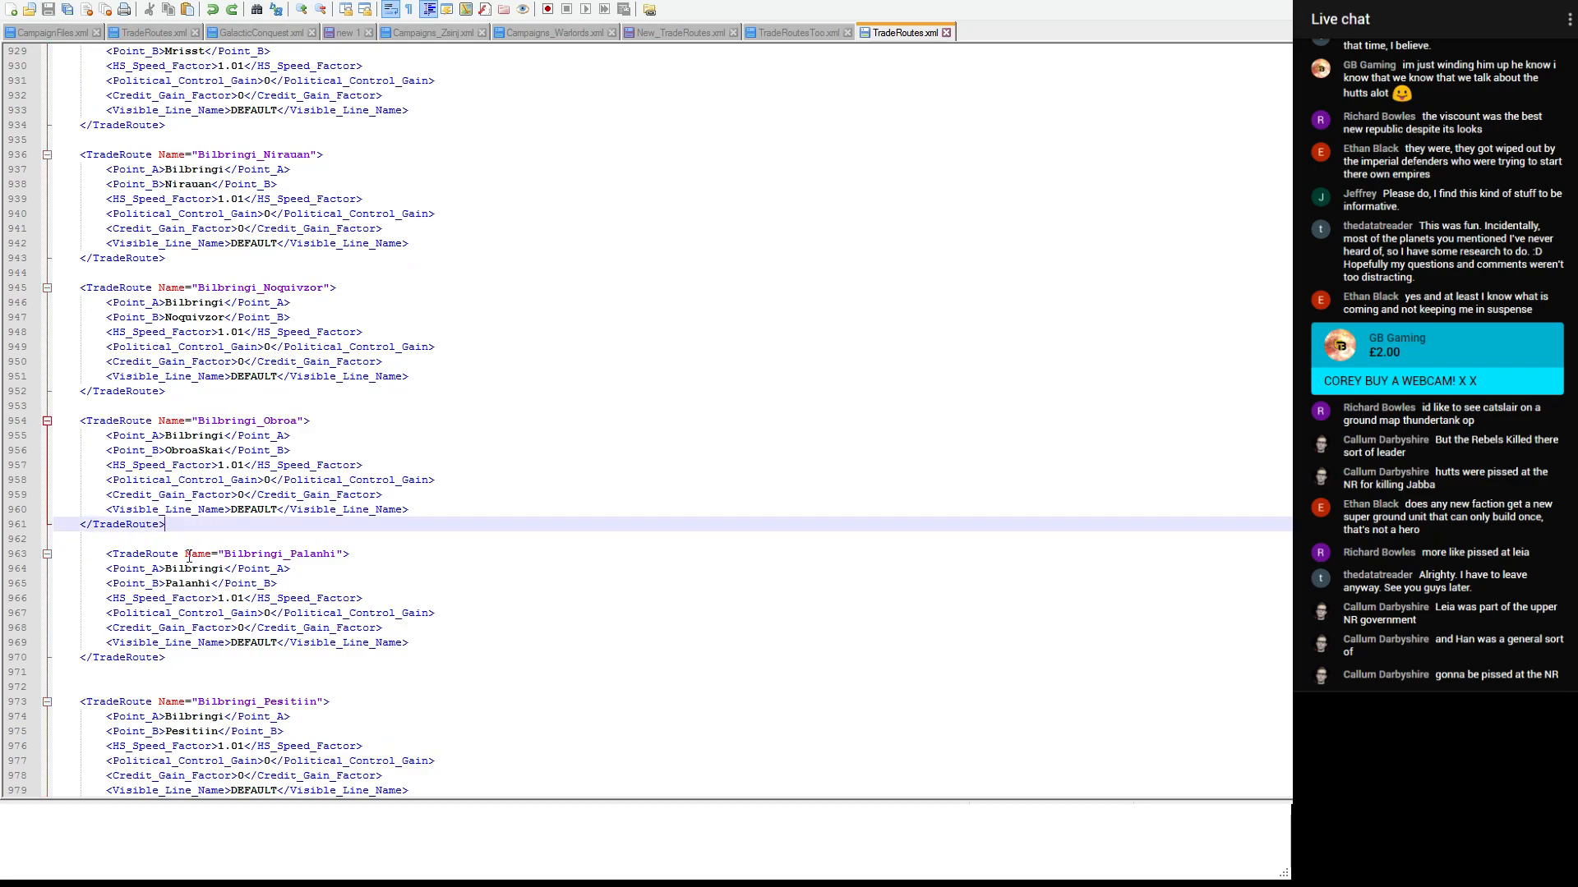
key(ctrl+v)
drag(186, 775, 24, 672)
key(ctrl+c)
scroll(251, 412, down, 5)
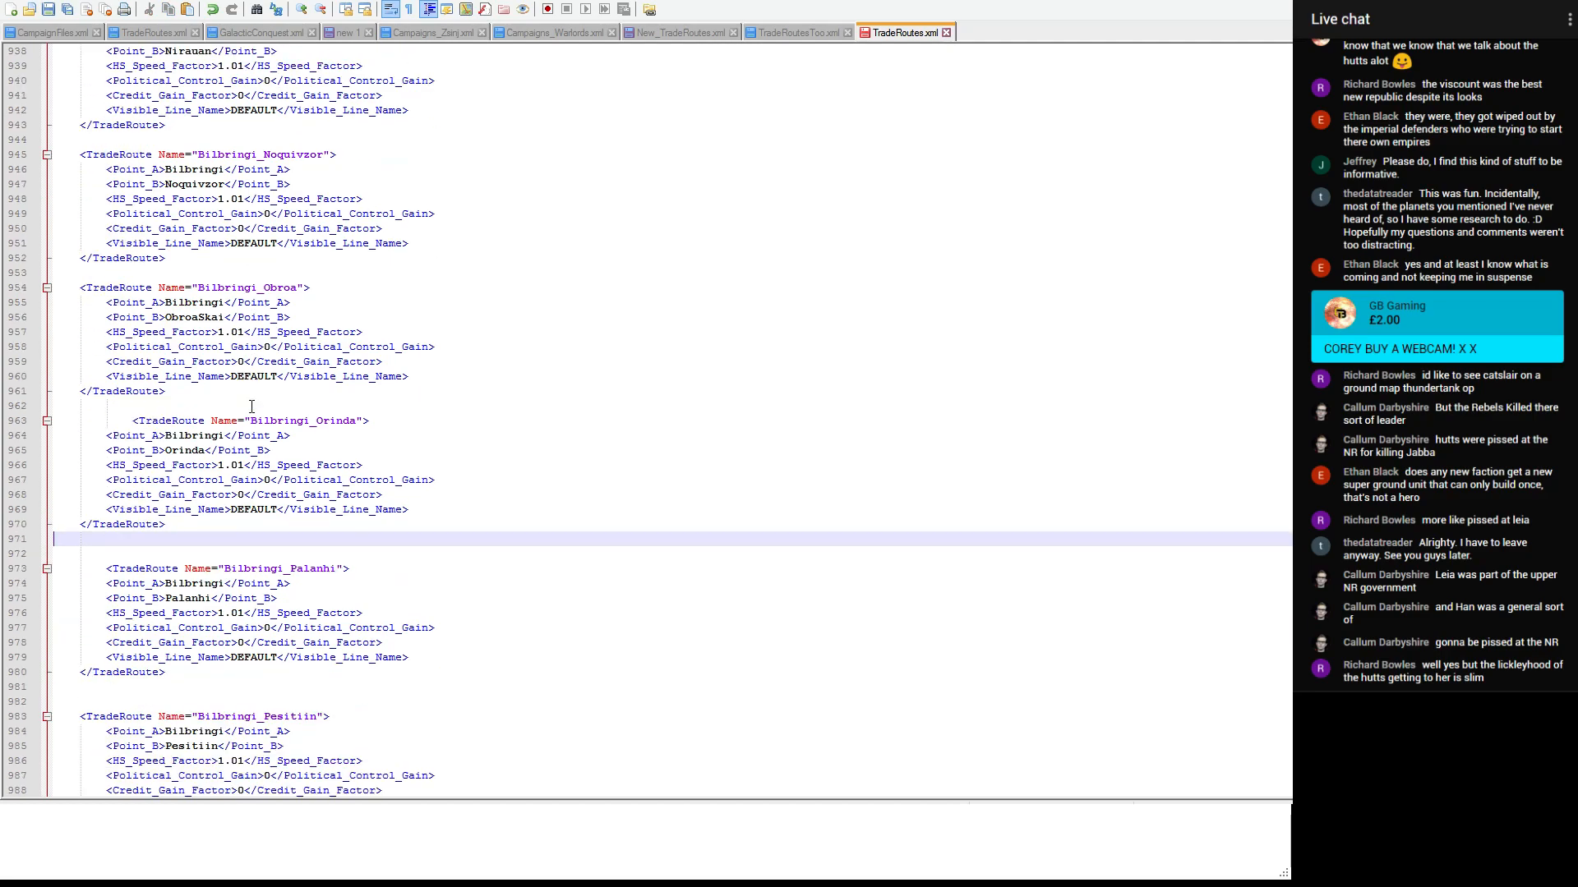
key(Delete)
- Paste the Bilbringi_Yinchorr entry below Bilbringi_Wistril, before the Bimmisaari section of TradeRoutes.xml
scroll(250, 406, down, 7)
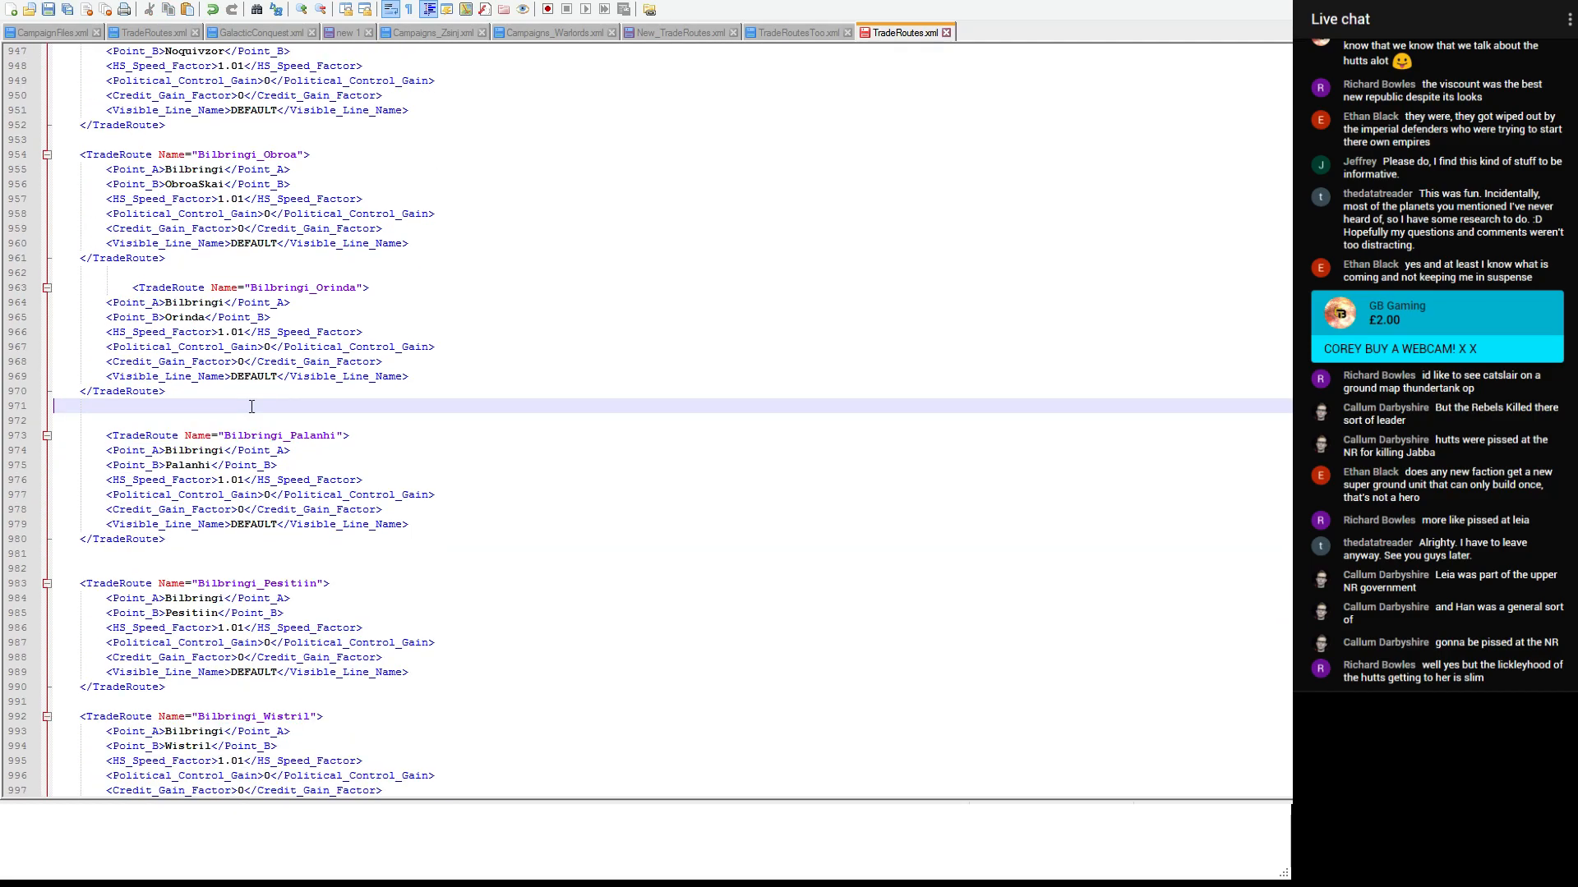
click(185, 539)
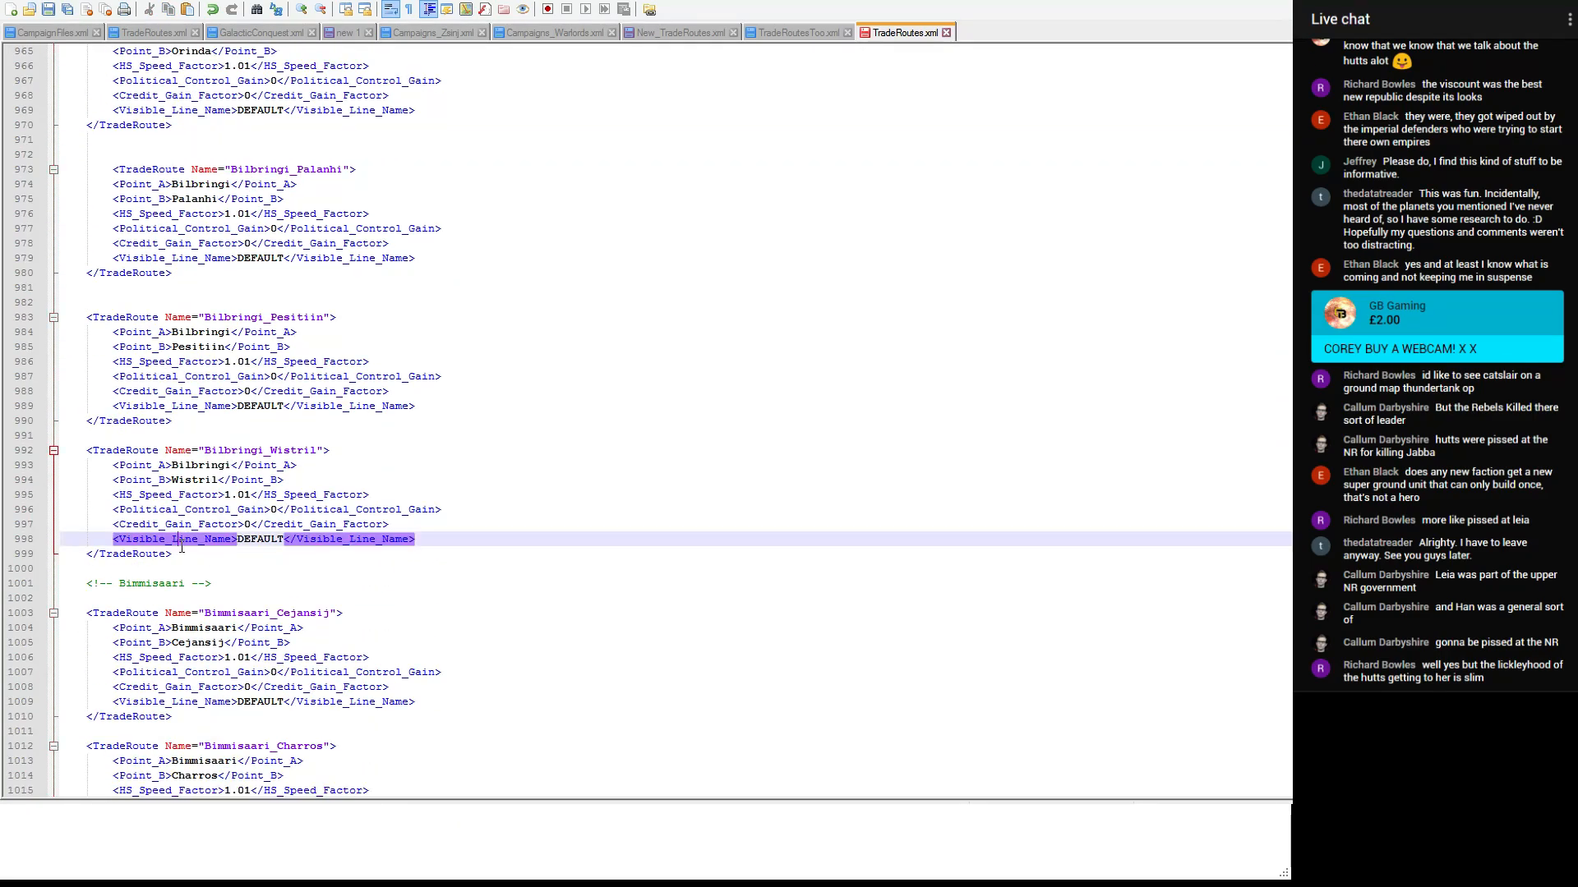
click(183, 554)
key(Return)
key(Return)
key(ctrl+v)
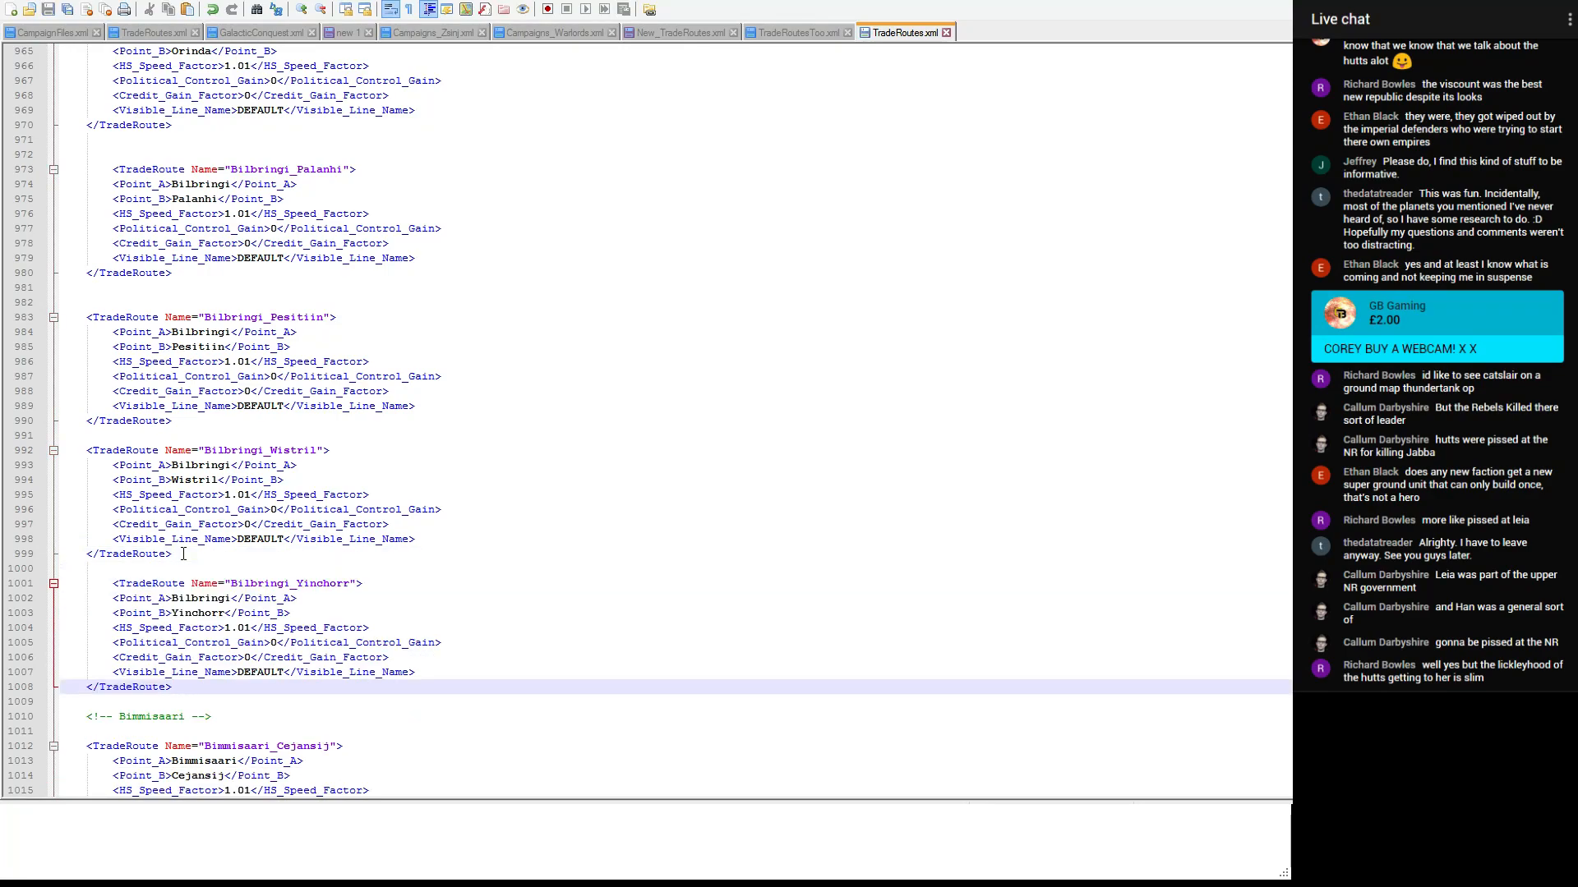
- Remove the extra blank line above Biniir_Orinda in New_TradeRoutes.xml and save the file
click(683, 33)
scroll(472, 251, down, 1)
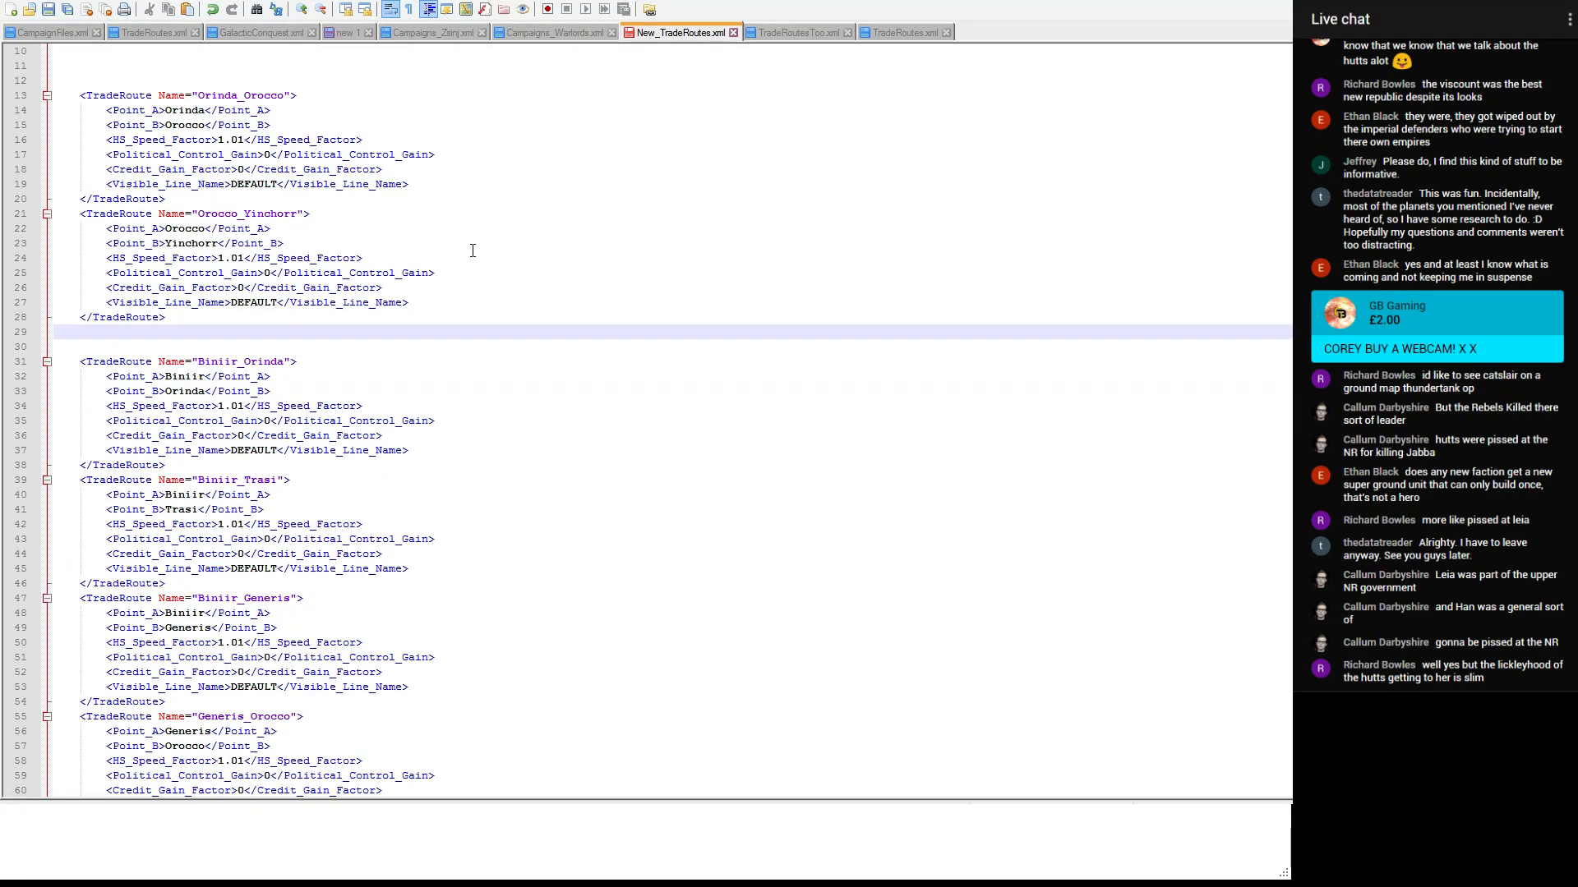
key(ctrl+s)
key(BackSpace)
click(422, 194)
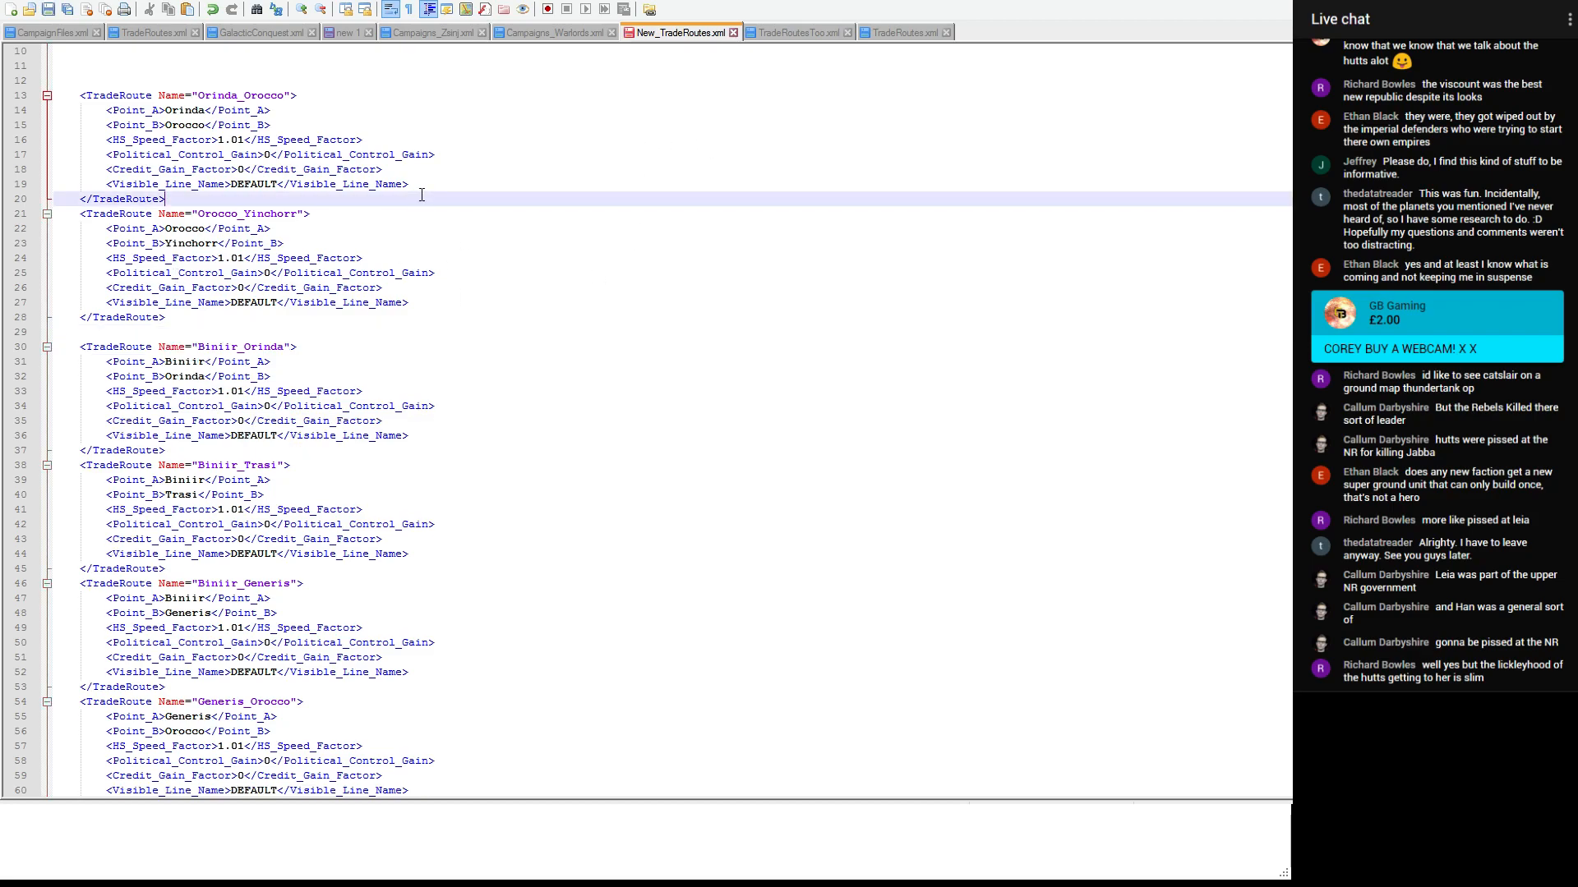
key(ctrl+s)
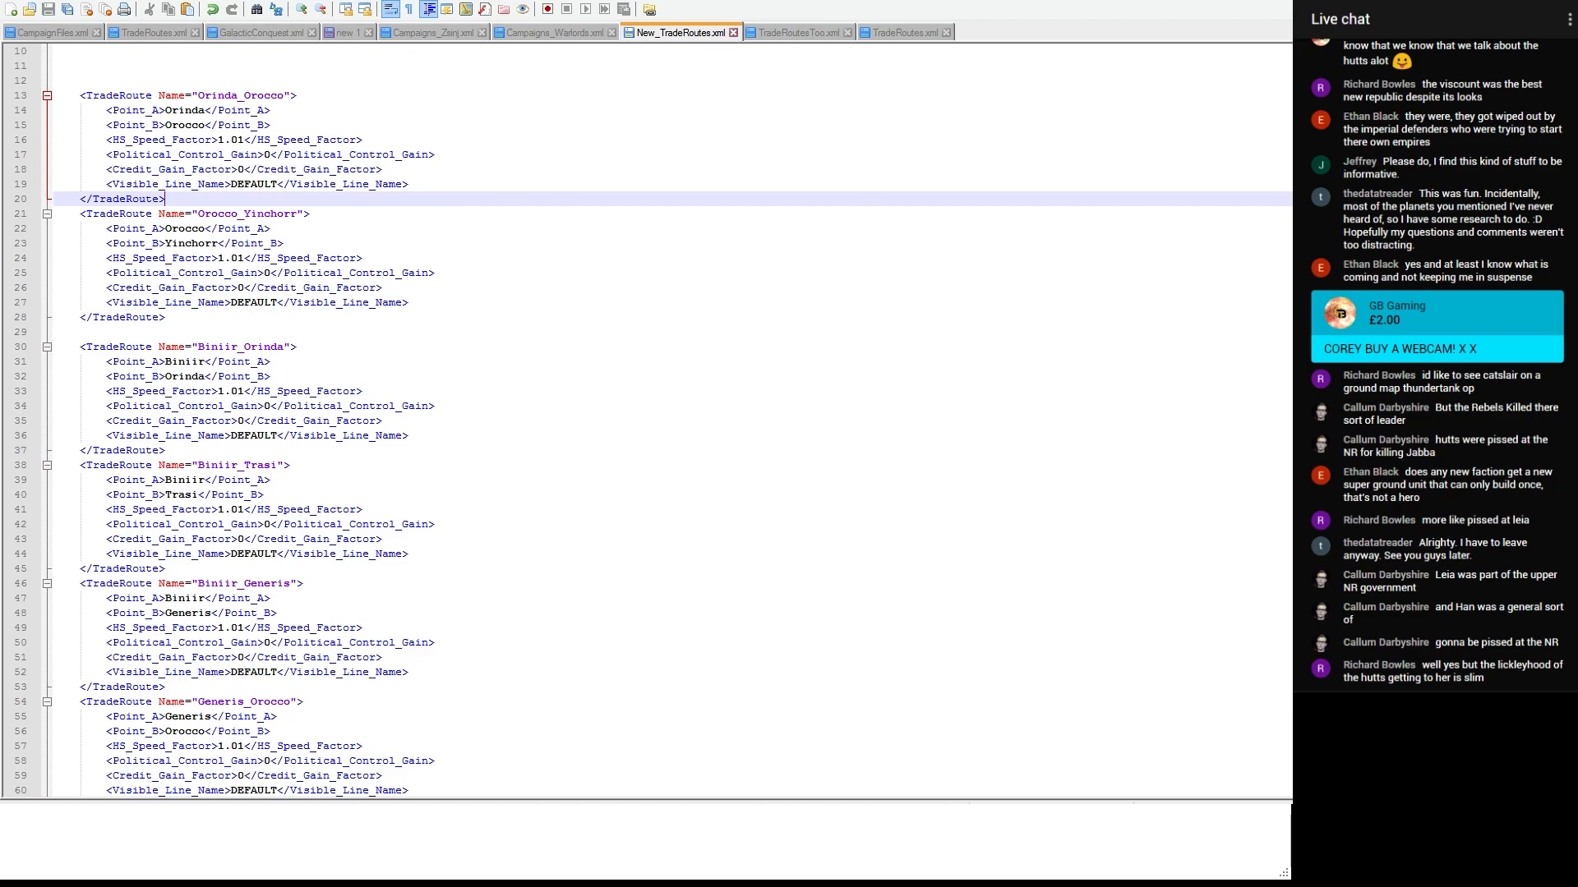